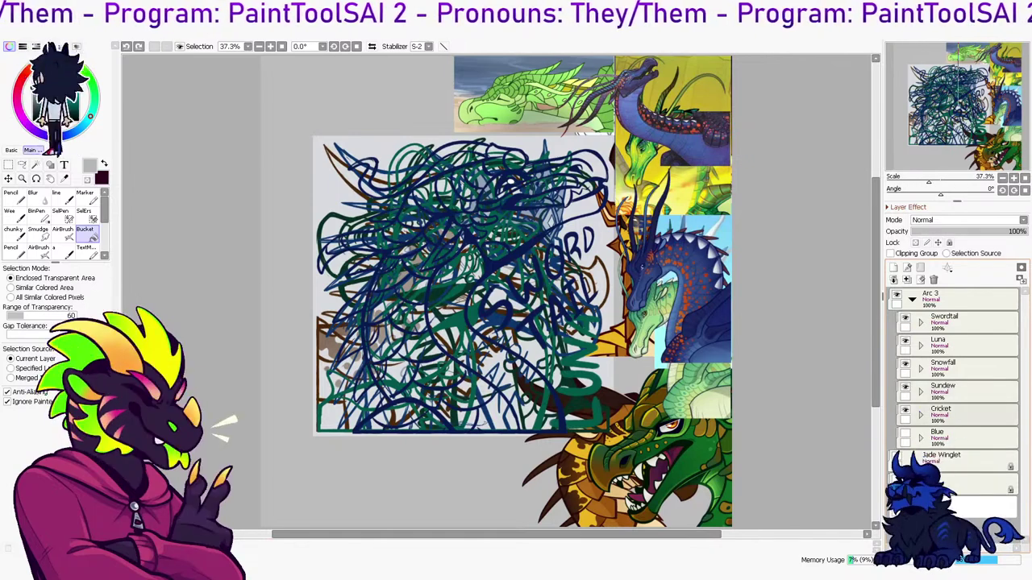
# Hide the Swordtail, Luna, Snowfall, Sundew and Cricket sketches in the Arc 3 folder, checking Cricket and Sundew individually
pyautogui.moveTo(906, 341); pyautogui.dragTo(905, 410)
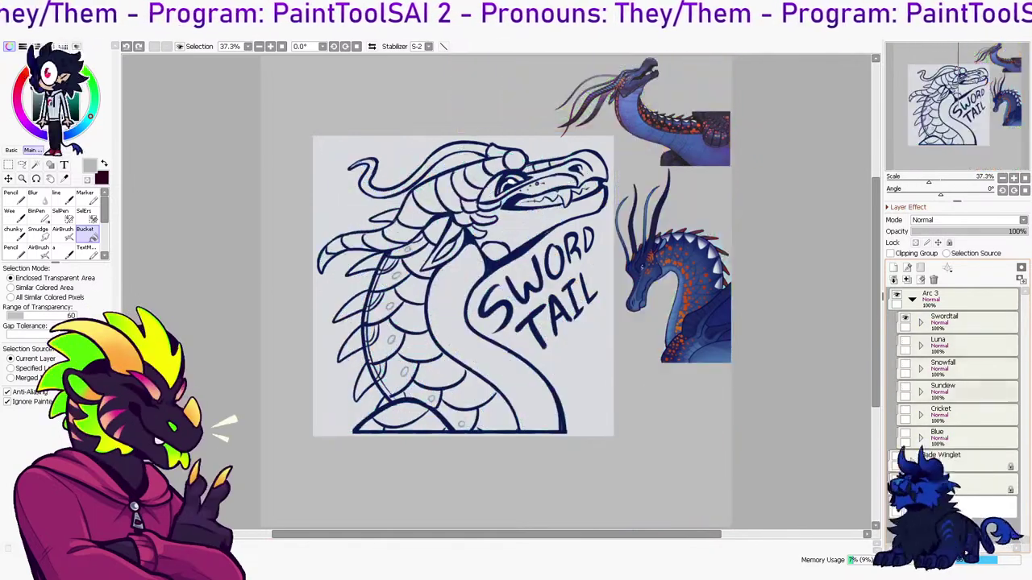
pyautogui.click(976, 322)
pyautogui.click(905, 318)
pyautogui.click(905, 410)
pyautogui.click(905, 410)
pyautogui.click(967, 391)
pyautogui.click(906, 387)
pyautogui.click(905, 387)
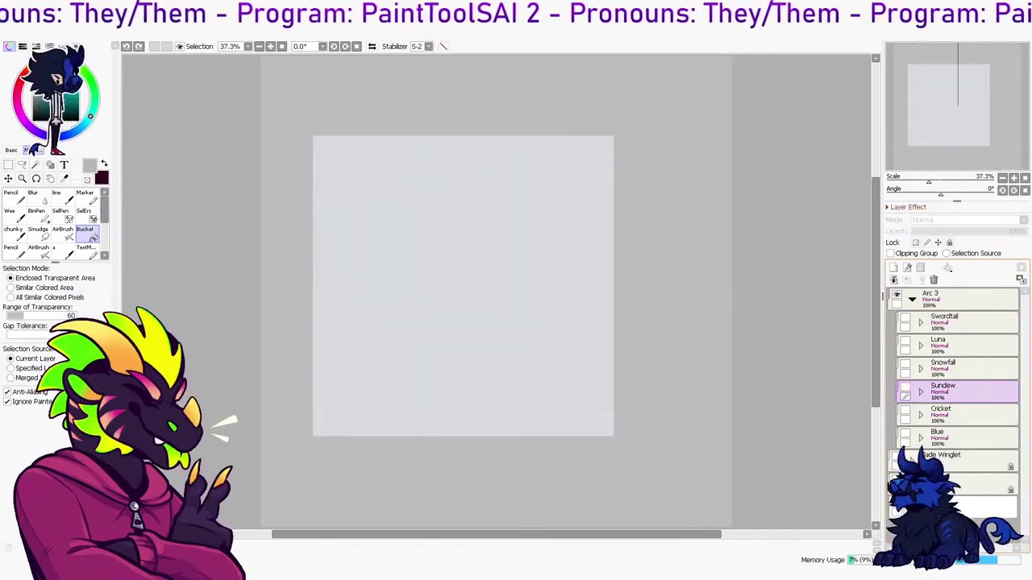
# Select the Cricket folder and make it the only visible sketch in Arc 3, with Blue hidden
pyautogui.click(905, 433)
pyautogui.click(905, 410)
pyautogui.click(968, 438)
pyautogui.click(968, 414)
pyautogui.click(906, 434)
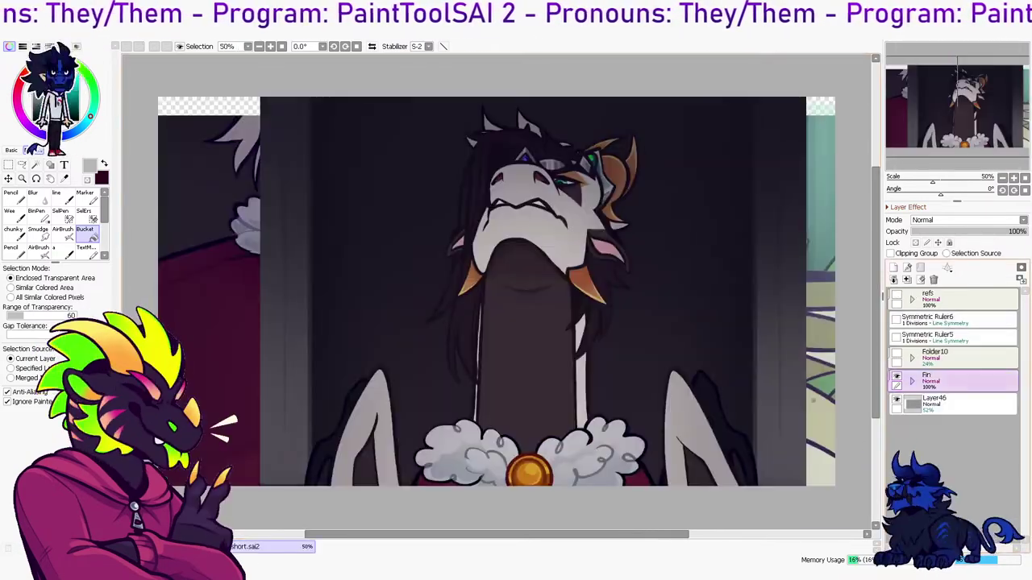
# Check the contents of the refs and Fin folders in the short.sai2 document
pyautogui.click(912, 382)
pyautogui.click(912, 381)
pyautogui.click(959, 358)
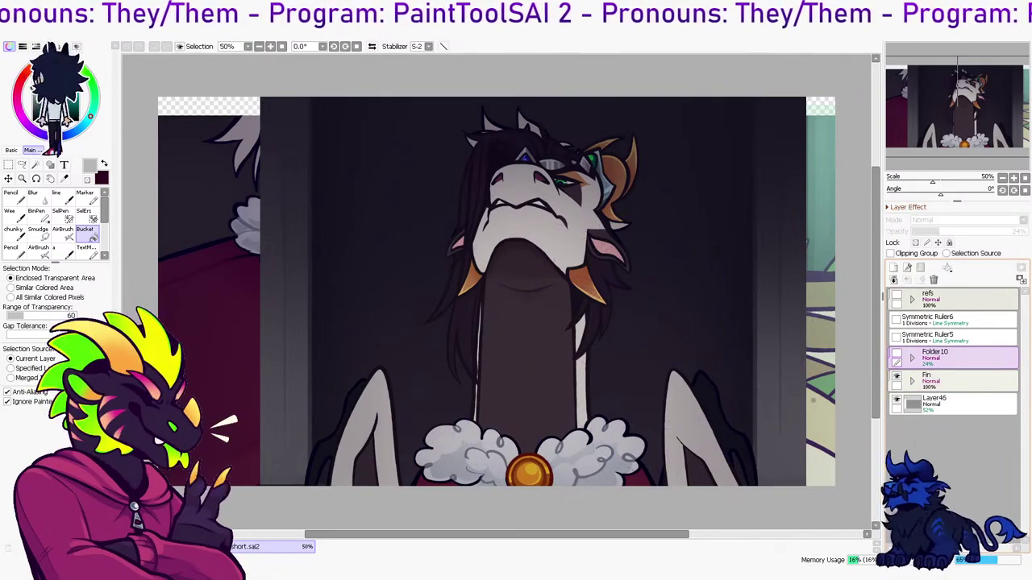
pyautogui.click(896, 296)
pyautogui.click(896, 296)
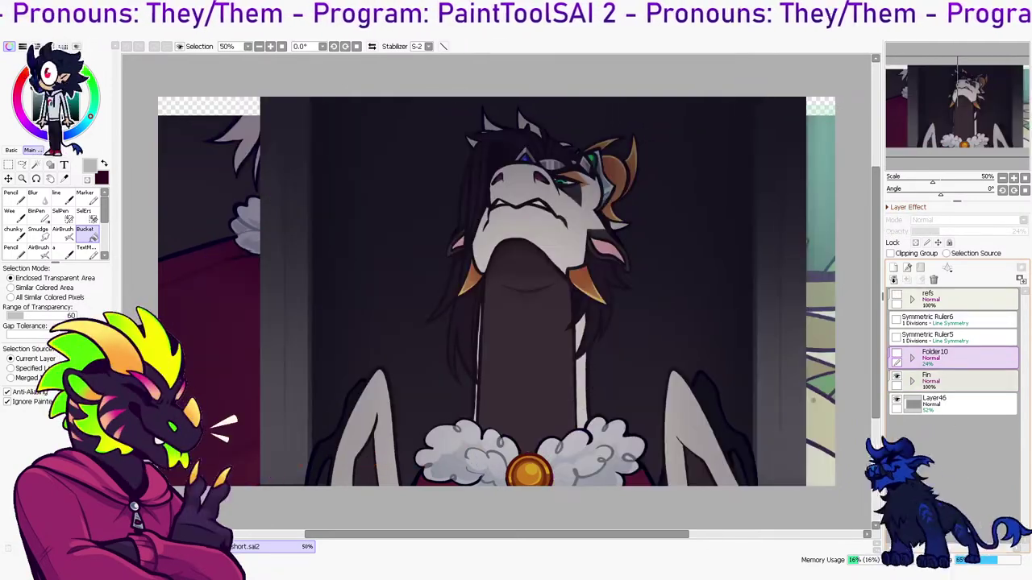
pyautogui.click(913, 382)
pyautogui.click(905, 400)
pyautogui.click(905, 400)
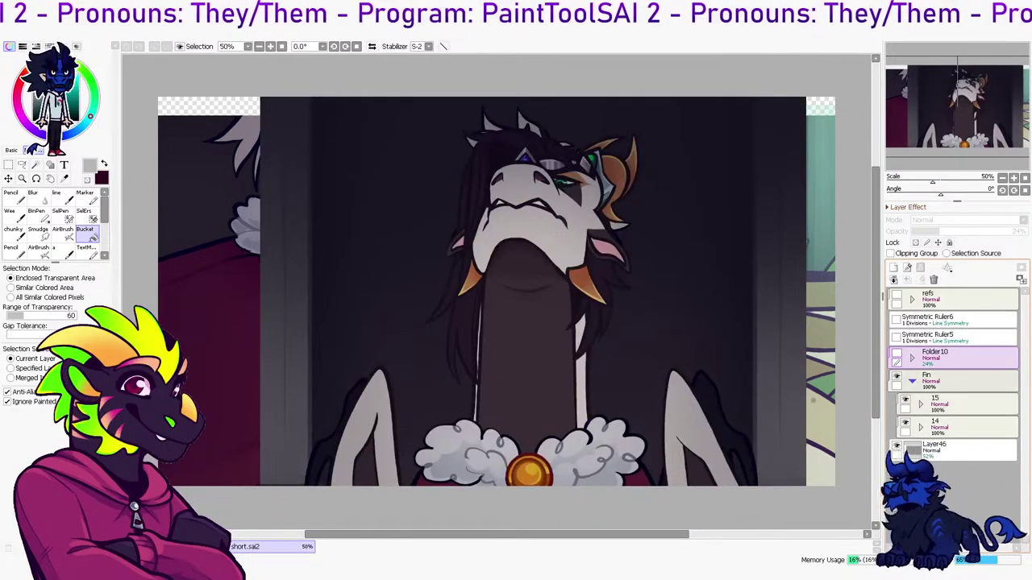
# Hide the Fin folder and show Folder10 to view its rough sketch
pyautogui.click(913, 382)
pyautogui.click(959, 381)
pyautogui.click(897, 377)
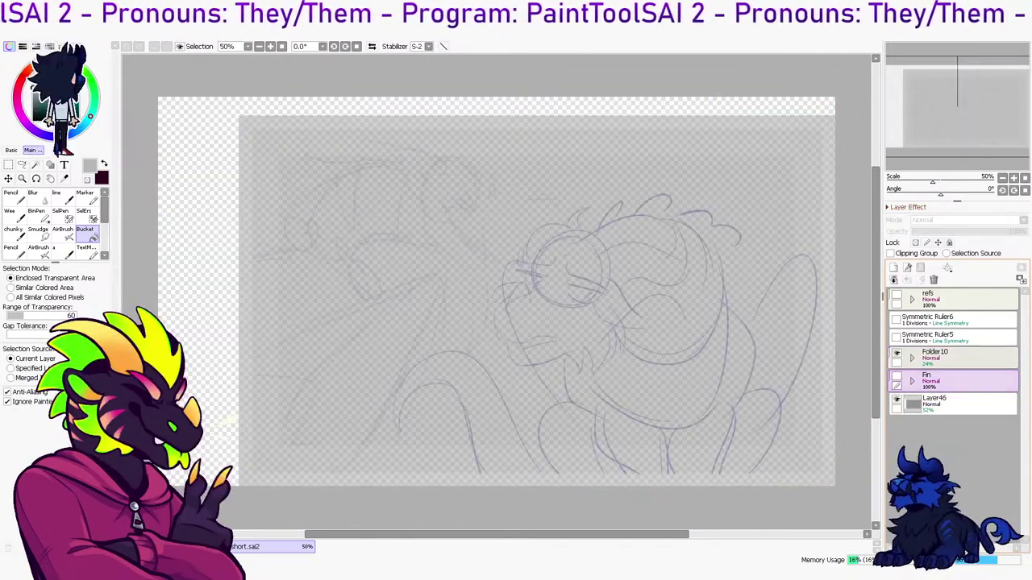
pyautogui.click(896, 353)
pyautogui.click(913, 357)
pyautogui.click(959, 358)
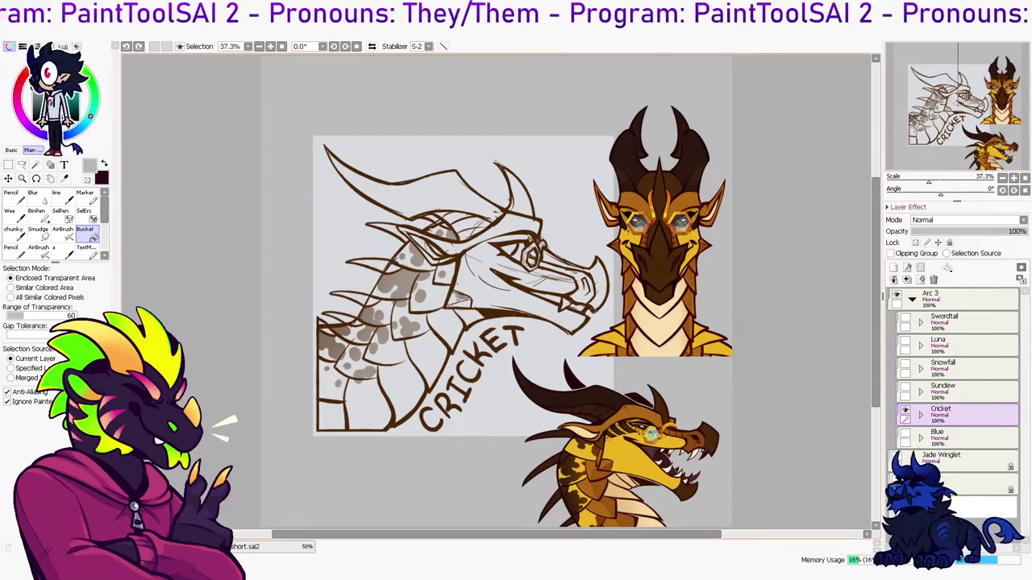
# Lower the Cricket sketch layer to 15% opacity, lock it and add a new layer above it
pyautogui.scroll(4, 439, 310)
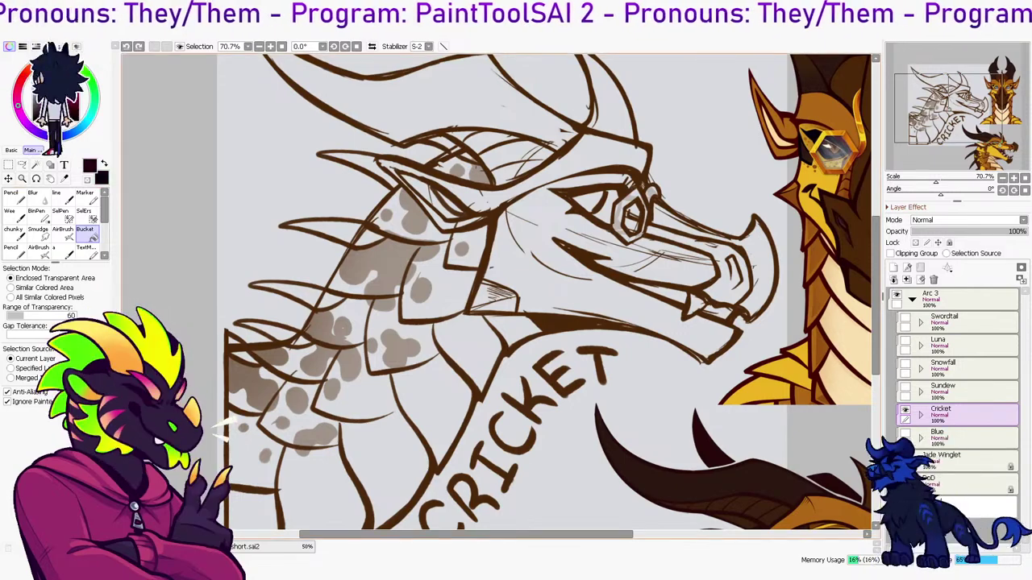
pyautogui.press('n')
pyautogui.moveTo(516, 274)
pyautogui.mouseDown()
pyautogui.moveTo(419, 285)
pyautogui.moveTo(415, 334)
pyautogui.mouseUp()
pyautogui.press('h')
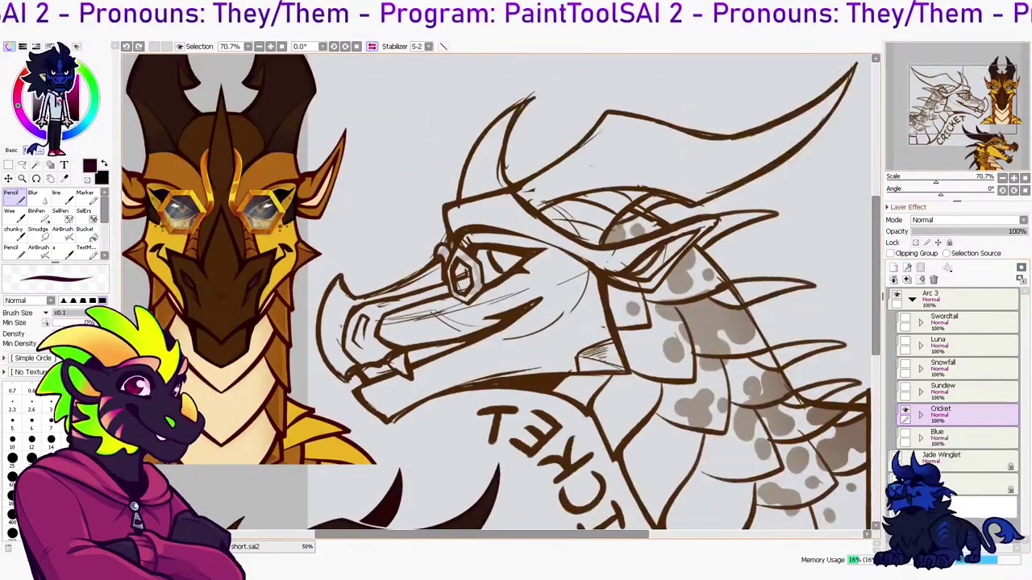
pyautogui.press('b')
pyautogui.click(921, 415)
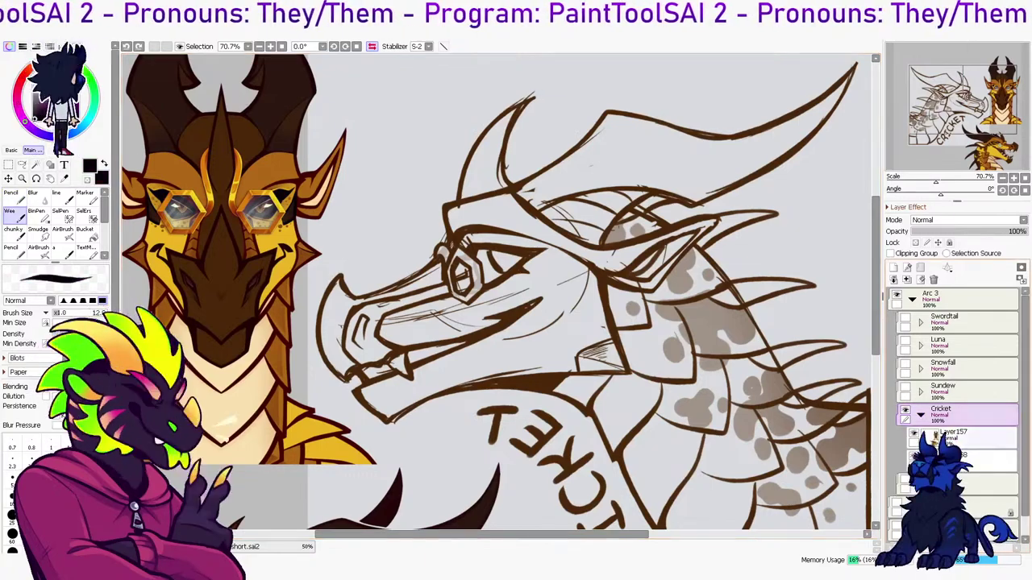
pyautogui.click(960, 462)
pyautogui.click(927, 231)
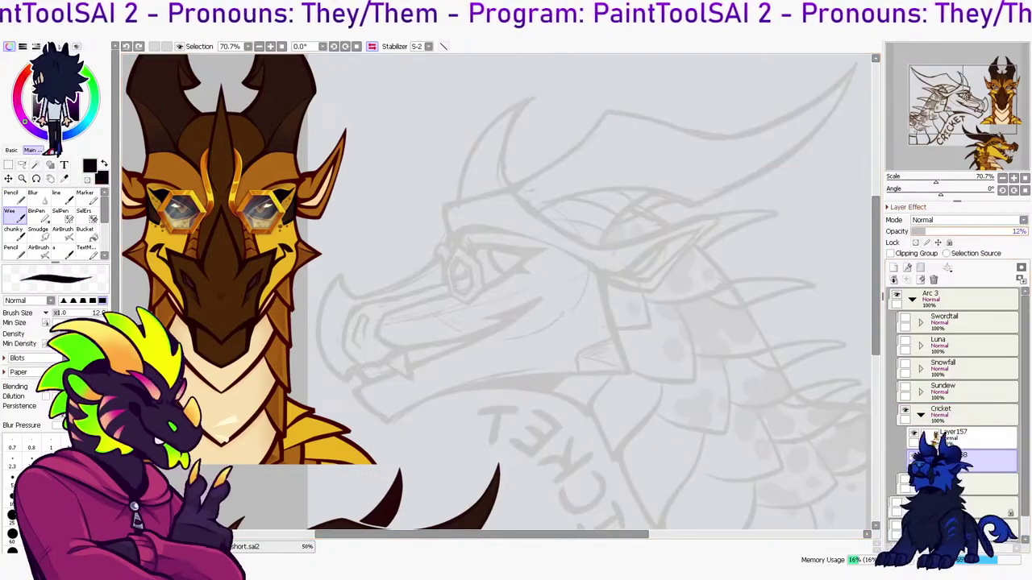
pyautogui.hotkey('ctrl', 'shift', 'n')
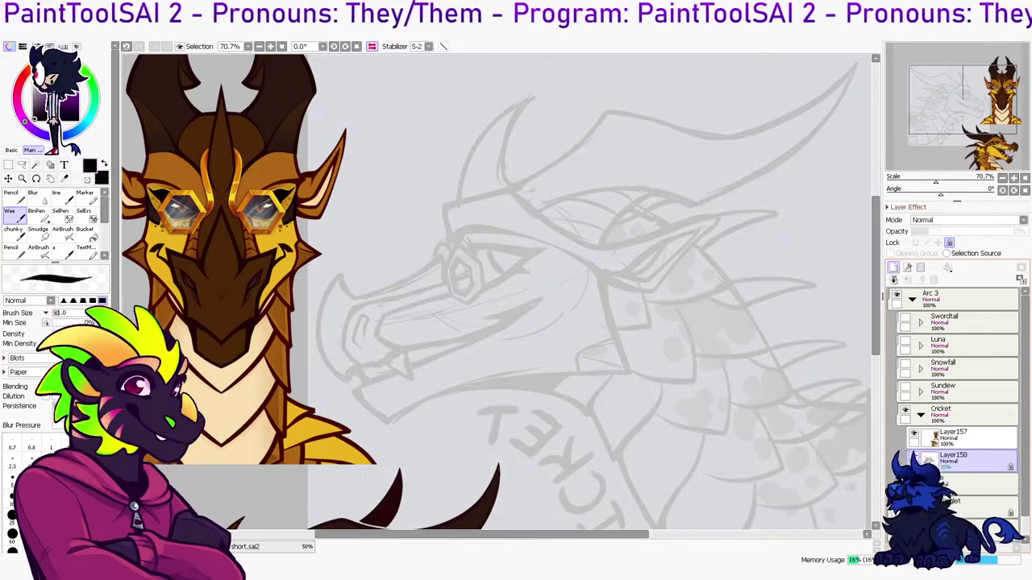
# Ink the curved front edge of Cricket's snout from the nose horn tip down to the mouth with the Wee brush
pyautogui.moveTo(324, 308); pyautogui.dragTo(413, 398)
pyautogui.hotkey('ctrl', 'z')
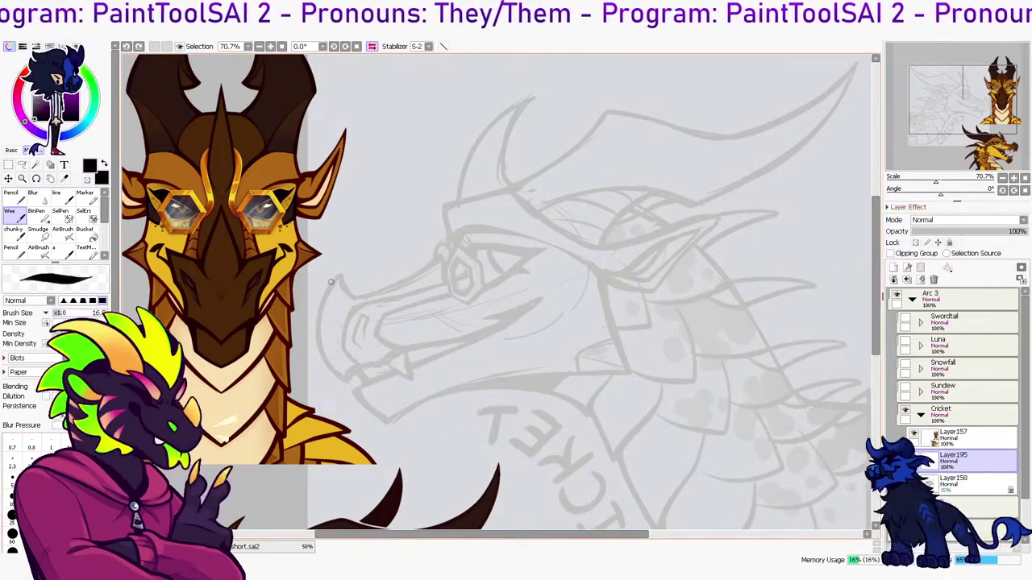
pyautogui.moveTo(342, 271); pyautogui.dragTo(309, 353)
pyautogui.hotkey('ctrl', 'z')
pyautogui.moveTo(345, 270); pyautogui.dragTo(349, 379)
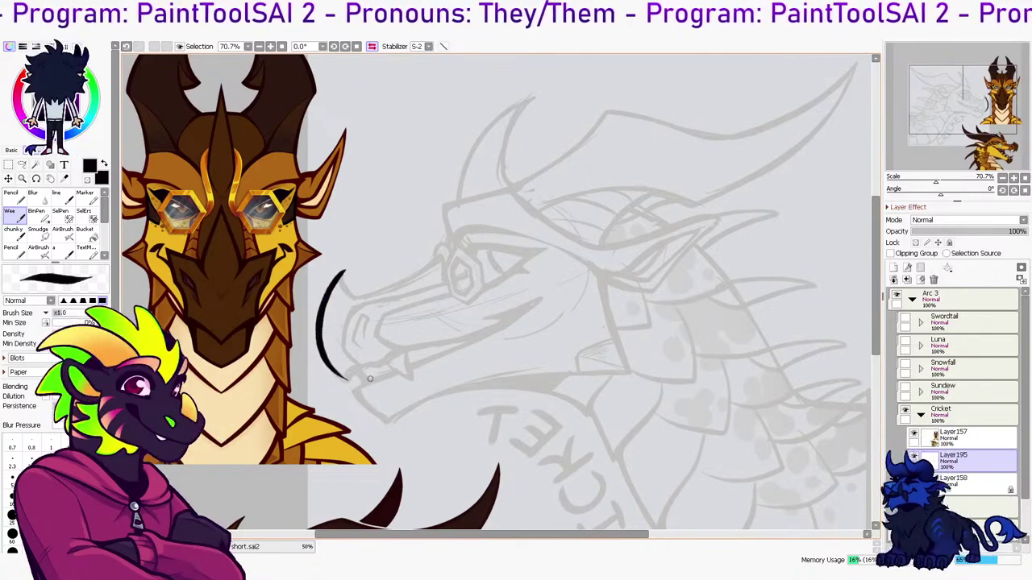
pyautogui.hotkey('ctrl', 'z')
pyautogui.moveTo(344, 267)
pyautogui.mouseDown()
pyautogui.moveTo(312, 350)
pyautogui.moveTo(363, 376)
pyautogui.mouseUp()
pyautogui.hotkey('ctrl', 'z')
pyautogui.moveTo(348, 266)
pyautogui.mouseDown()
pyautogui.moveTo(319, 372)
pyautogui.moveTo(358, 387)
pyautogui.mouseUp()
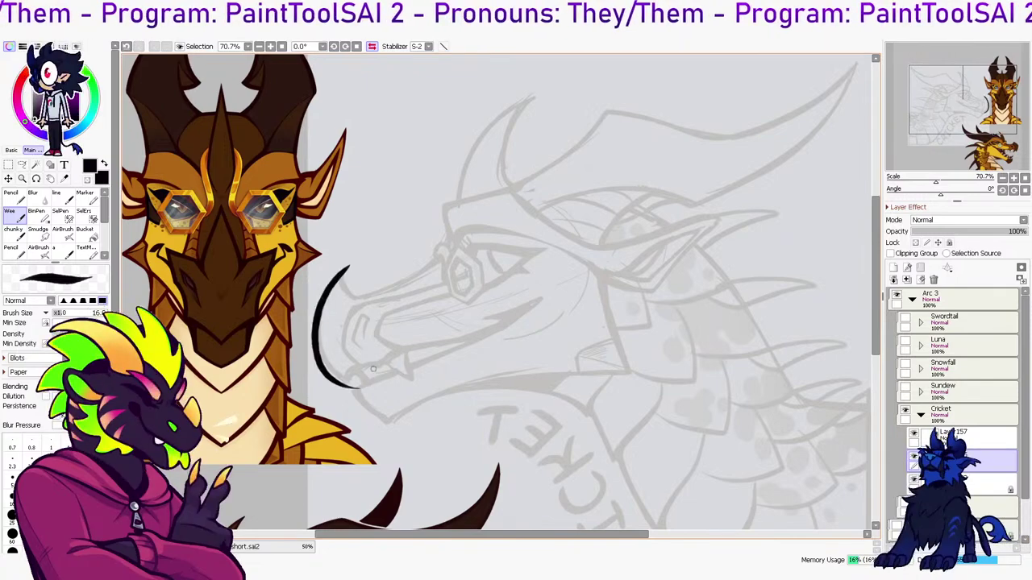
pyautogui.hotkey('ctrl', 'z')
pyautogui.moveTo(347, 267)
pyautogui.mouseDown()
pyautogui.moveTo(317, 343)
pyautogui.moveTo(350, 366)
pyautogui.moveTo(391, 361)
pyautogui.mouseUp()
pyautogui.hotkey('ctrl', 'z')
# Ink the upper lip line from the snout tip through the notch and back along the mouth
pyautogui.moveTo(342, 384)
pyautogui.mouseDown()
pyautogui.moveTo(424, 351)
pyautogui.moveTo(361, 367)
pyautogui.moveTo(395, 368)
pyautogui.moveTo(365, 367)
pyautogui.moveTo(450, 346)
pyautogui.moveTo(374, 366)
pyautogui.moveTo(399, 364)
pyautogui.mouseUp()
pyautogui.hotkey('ctrl', 'z')
pyautogui.hotkey('ctrl', 'z')
pyautogui.hotkey('ctrl', 'z')
pyautogui.hotkey('ctrl', 'z')
pyautogui.moveTo(345, 384)
pyautogui.mouseDown()
pyautogui.moveTo(403, 368)
pyautogui.moveTo(400, 348)
pyautogui.mouseUp()
pyautogui.hotkey('ctrl', 'z')
pyautogui.moveTo(346, 382); pyautogui.dragTo(508, 326)
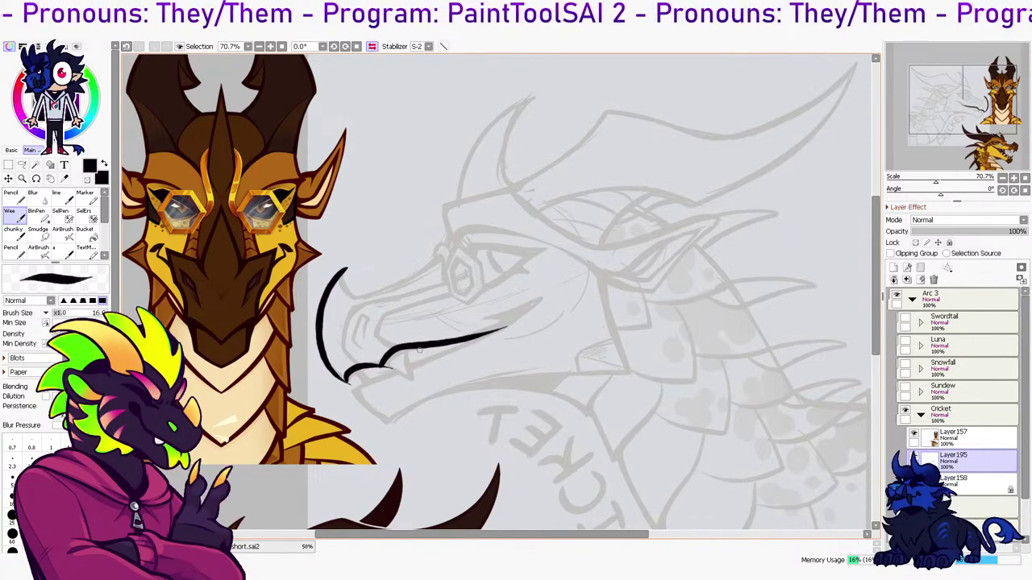
# Erase the stray line at the lip notch and ink the upper fang
pyautogui.press('e')
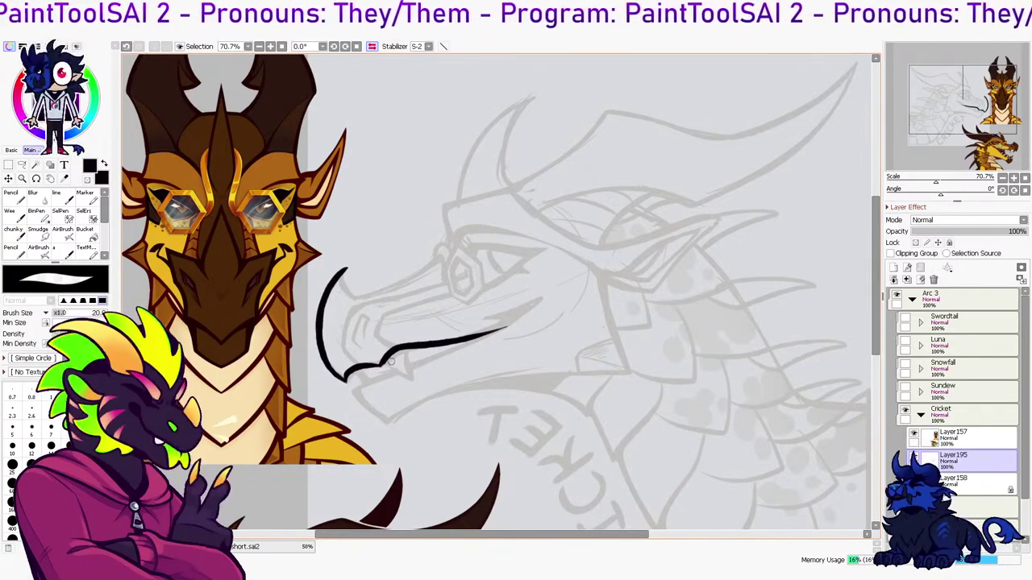
pyautogui.press('e')
pyautogui.hotkey('ctrl', 'z')
pyautogui.moveTo(390, 360)
pyautogui.mouseDown()
pyautogui.moveTo(412, 379)
pyautogui.moveTo(407, 349)
pyautogui.moveTo(408, 360)
pyautogui.mouseUp()
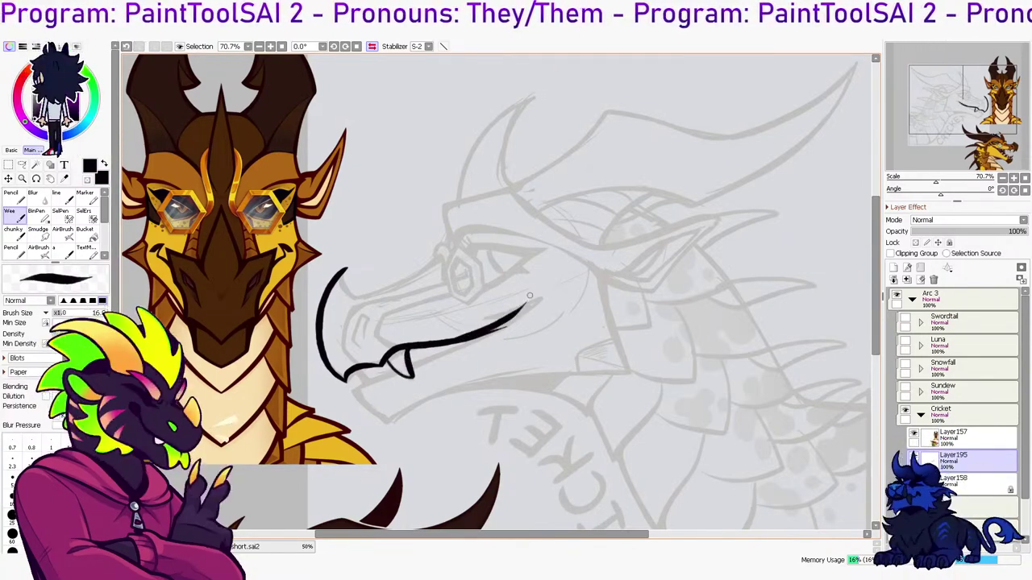
# Extend the mouth line to its back corner, thicken it into a pointed shape and add a new layer
pyautogui.moveTo(456, 339)
pyautogui.mouseDown()
pyautogui.moveTo(522, 299)
pyautogui.moveTo(499, 315)
pyautogui.moveTo(551, 298)
pyautogui.mouseUp()
pyautogui.moveTo(500, 327); pyautogui.dragTo(549, 298)
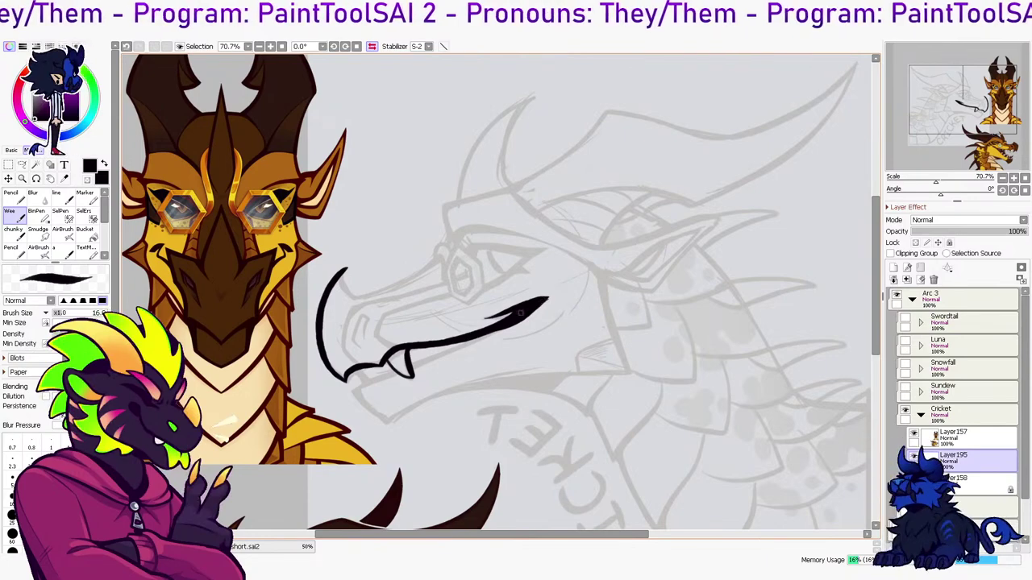
pyautogui.press('e')
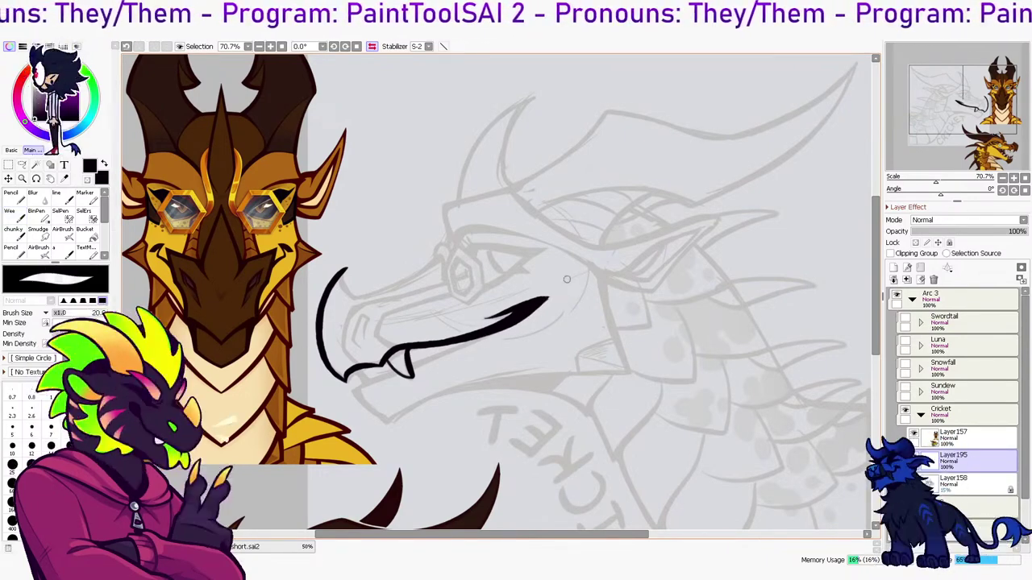
pyautogui.press('b')
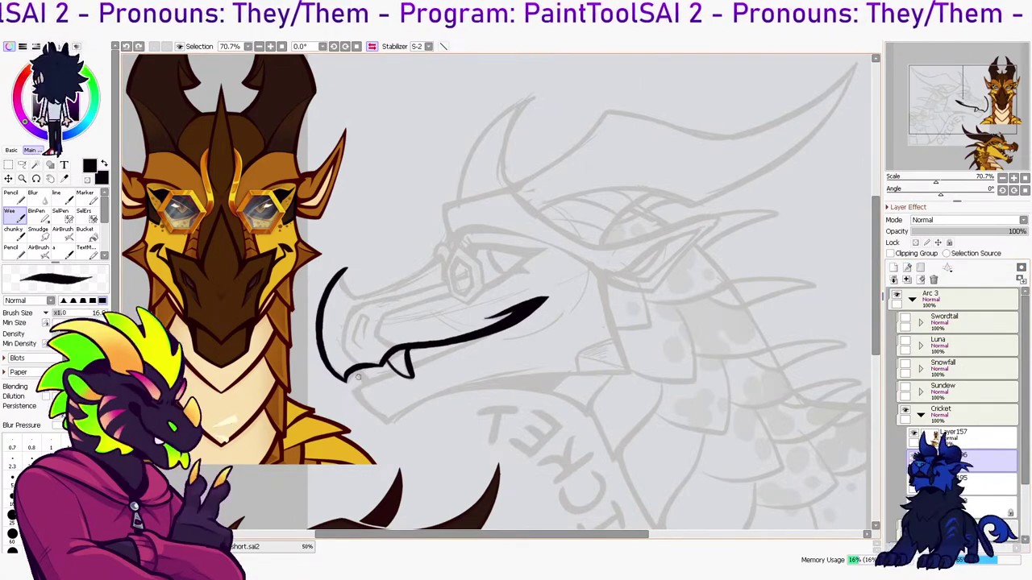
# Ink the lower lip line with its front tooth behind the fang and clear the overlap at the snout
pyautogui.moveTo(354, 375); pyautogui.dragTo(427, 365)
pyautogui.press('h')
pyautogui.hotkey('ctrl', 'z')
pyautogui.hotkey('ctrl', 'z')
pyautogui.moveTo(502, 336)
pyautogui.mouseDown()
pyautogui.moveTo(619, 379)
pyautogui.moveTo(645, 374)
pyautogui.mouseUp()
pyautogui.hotkey('ctrl', 'z')
pyautogui.moveTo(497, 331)
pyautogui.mouseDown()
pyautogui.moveTo(616, 381)
pyautogui.moveTo(666, 352)
pyautogui.mouseUp()
pyautogui.hotkey('ctrl', 'z')
pyautogui.moveTo(500, 333)
pyautogui.mouseDown()
pyautogui.moveTo(634, 386)
pyautogui.moveTo(656, 354)
pyautogui.mouseUp()
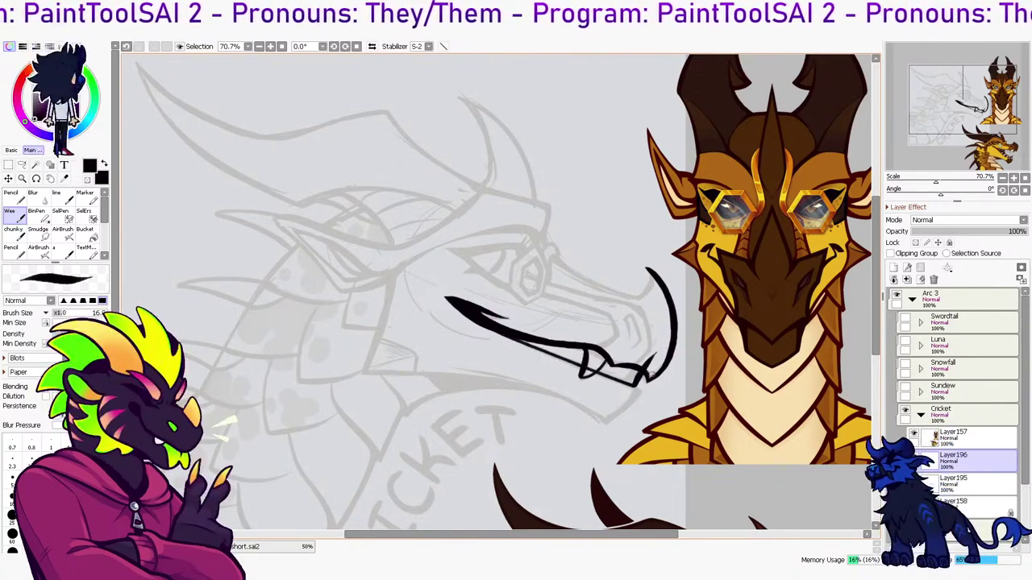
pyautogui.press('a')
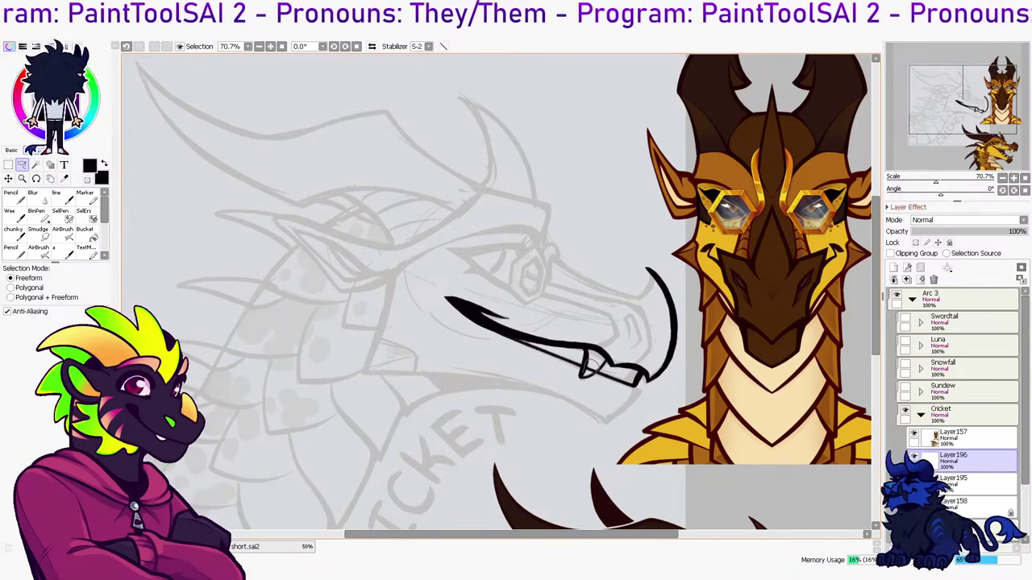
# Ink the back edge of the cheek from below the ear down to the jaw corner
pyautogui.press('b')
pyautogui.moveTo(400, 266)
pyautogui.mouseDown()
pyautogui.moveTo(388, 369)
pyautogui.moveTo(347, 396)
pyautogui.mouseUp()
pyautogui.hotkey('ctrl', 'z')
pyautogui.moveTo(388, 305); pyautogui.dragTo(344, 387)
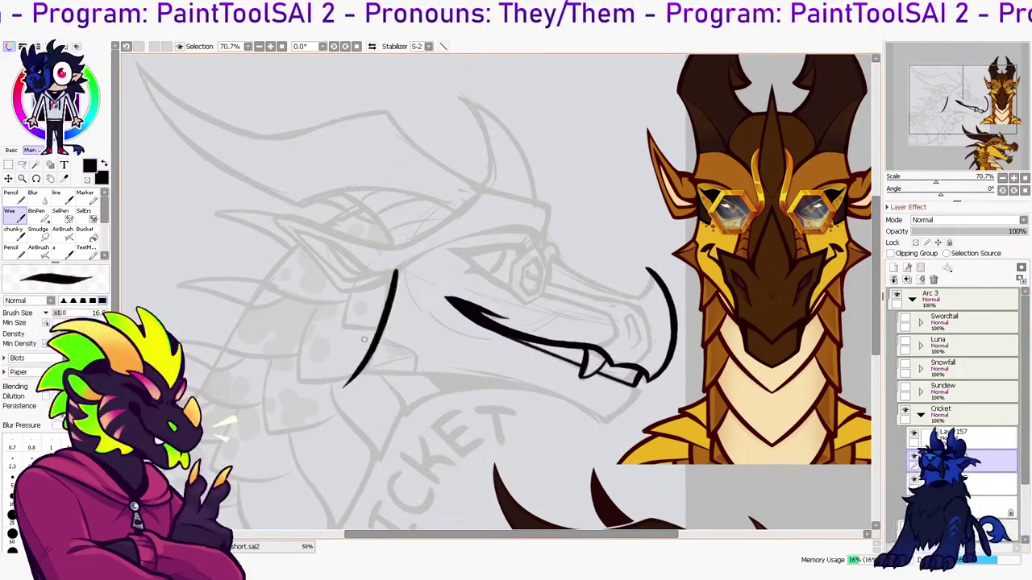
pyautogui.moveTo(396, 266); pyautogui.dragTo(347, 391)
pyautogui.hotkey('ctrl', 'z')
pyautogui.moveTo(397, 265)
pyautogui.mouseDown()
pyautogui.moveTo(379, 335)
pyautogui.moveTo(344, 392)
pyautogui.mouseUp()
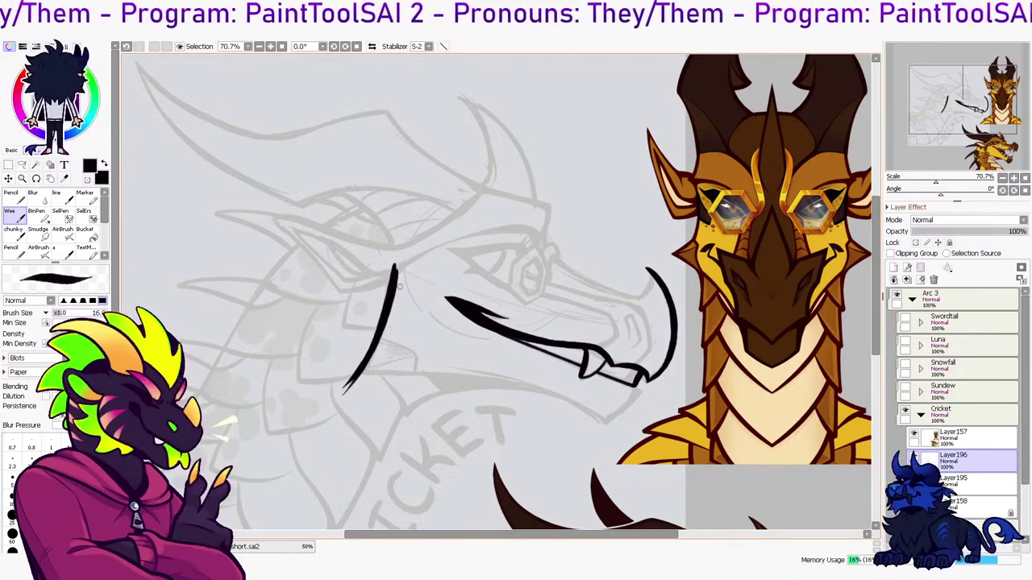
# Ink the underside of the lower jaw from the jaw corner to the chin and erase the overshoot at the corner
pyautogui.moveTo(397, 266)
pyautogui.mouseDown()
pyautogui.moveTo(346, 392)
pyautogui.moveTo(459, 374)
pyautogui.mouseUp()
pyautogui.hotkey('ctrl', 'z')
pyautogui.moveTo(355, 378); pyautogui.dragTo(574, 371)
pyautogui.hotkey('ctrl', 'z')
pyautogui.moveTo(358, 373); pyautogui.dragTo(611, 417)
pyautogui.hotkey('ctrl', 'z')
pyautogui.moveTo(354, 375)
pyautogui.mouseDown()
pyautogui.moveTo(521, 381)
pyautogui.moveTo(611, 423)
pyautogui.mouseUp()
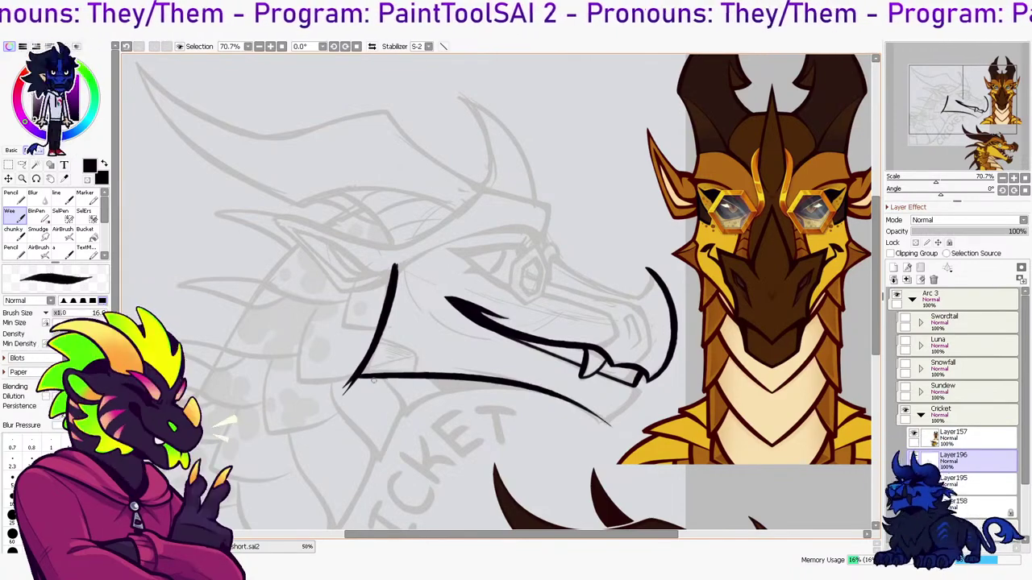
pyautogui.press('e')
pyautogui.moveTo(344, 381); pyautogui.dragTo(373, 383)
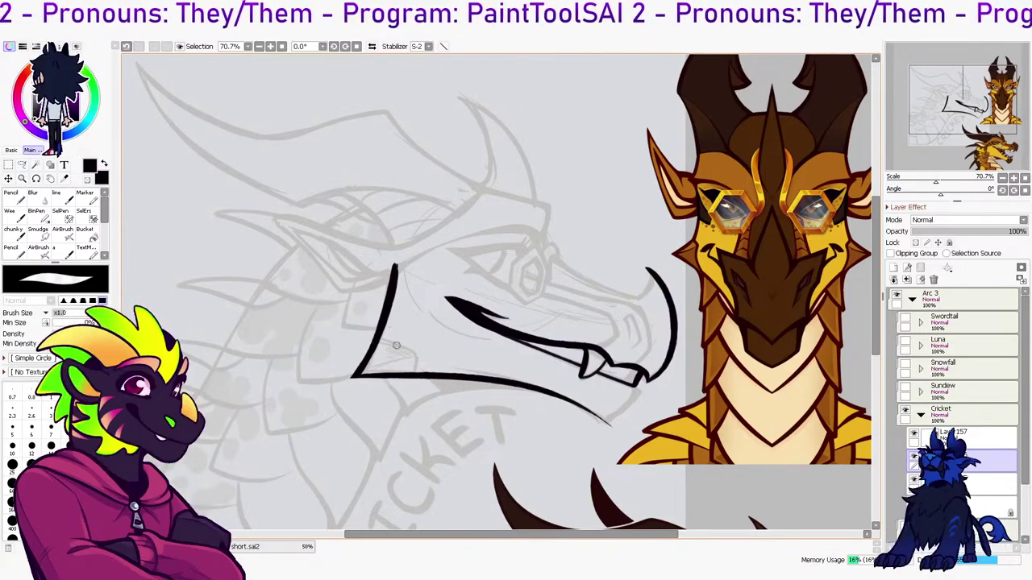
# Ink the outline of the small scale inside the jaw corner
pyautogui.press('e')
pyautogui.moveTo(378, 341); pyautogui.dragTo(415, 373)
pyautogui.hotkey('ctrl', 'z')
pyautogui.moveTo(377, 340)
pyautogui.mouseDown()
pyautogui.moveTo(419, 350)
pyautogui.moveTo(415, 374)
pyautogui.mouseUp()
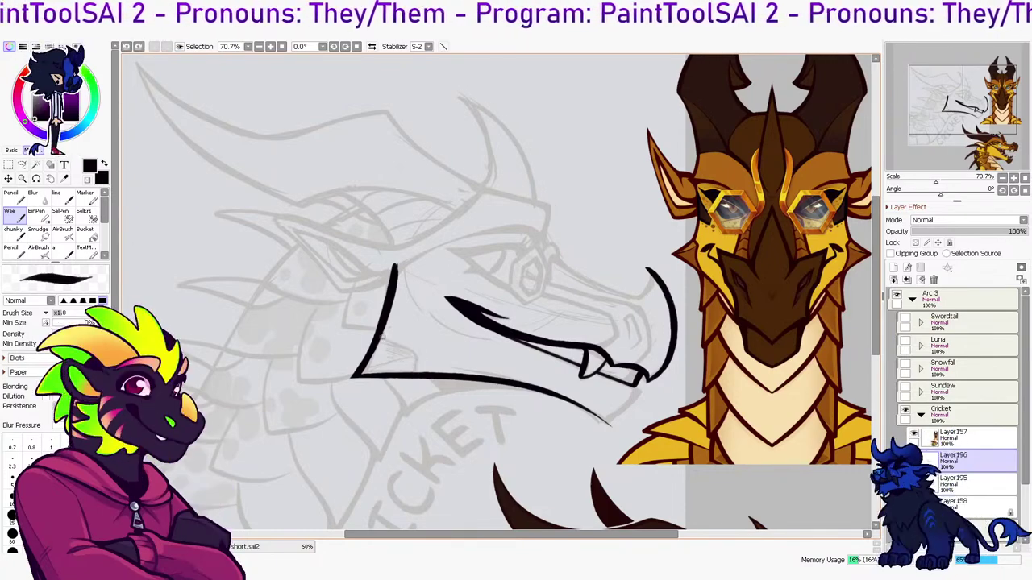
pyautogui.moveTo(411, 350); pyautogui.dragTo(415, 372)
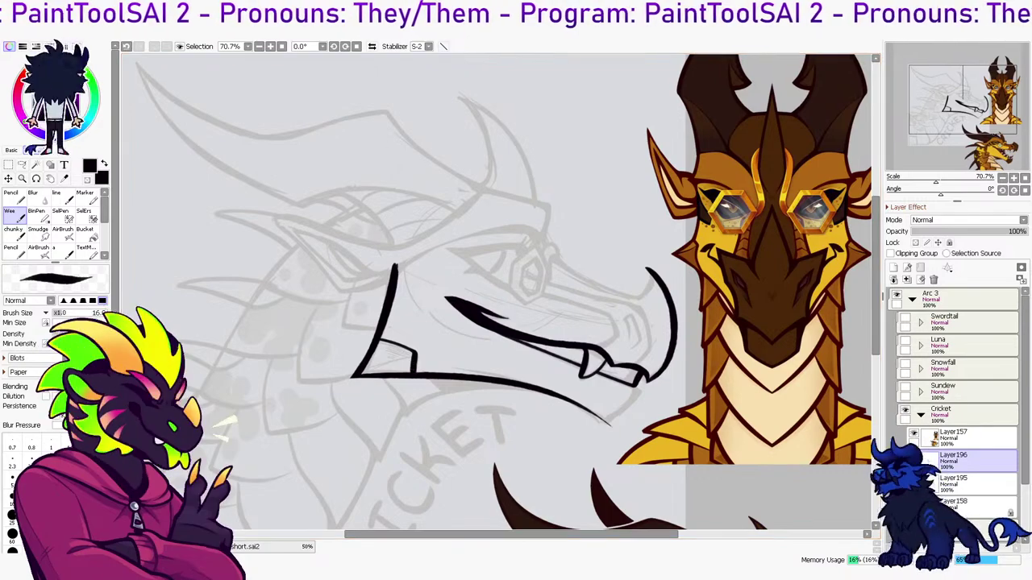
# Ink the diagonal crease across the jaw corner scale
pyautogui.press('h')
pyautogui.hotkey('ctrl', 'z')
pyautogui.moveTo(580, 354); pyautogui.dragTo(644, 377)
pyautogui.hotkey('ctrl', 'z')
pyautogui.moveTo(580, 352); pyautogui.dragTo(642, 379)
pyautogui.hotkey('ctrl', 'z')
pyautogui.hotkey('ctrl', 'z')
pyautogui.hotkey('ctrl', 'z')
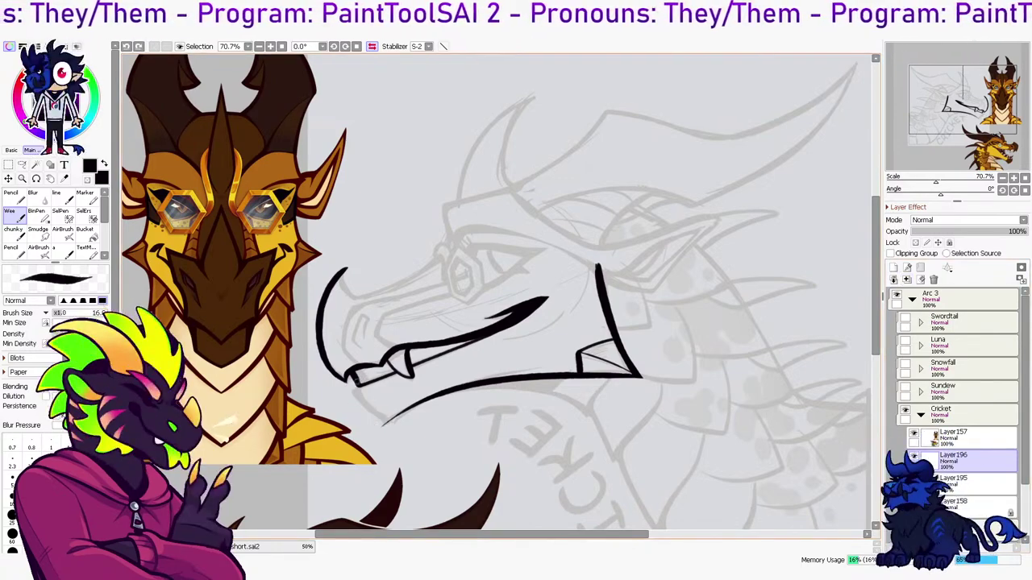
# Ink the front curve of the chin, erase the tooth overlap and join the chin to the underside of the jaw
pyautogui.moveTo(350, 382); pyautogui.dragTo(402, 428)
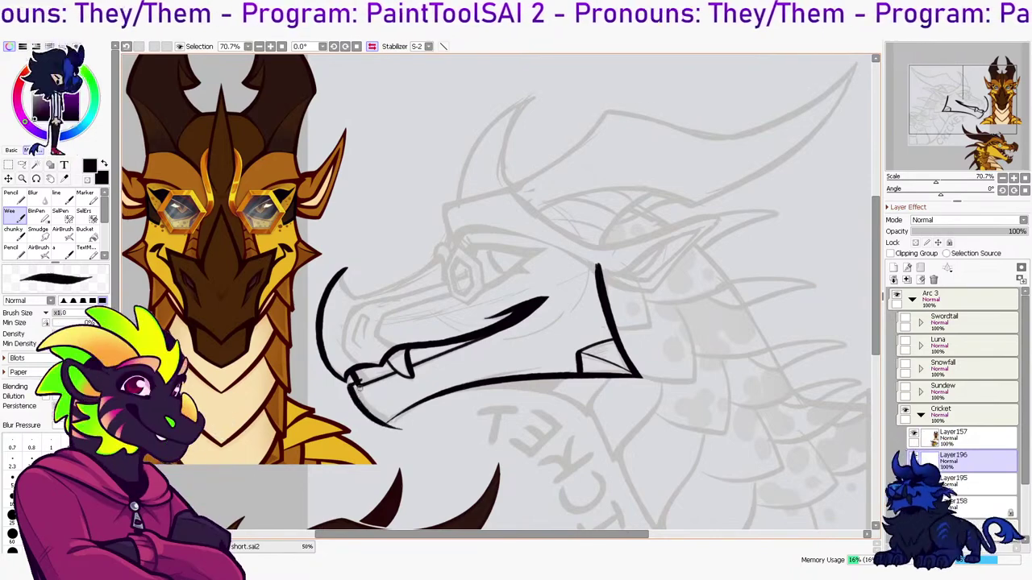
pyautogui.press('e')
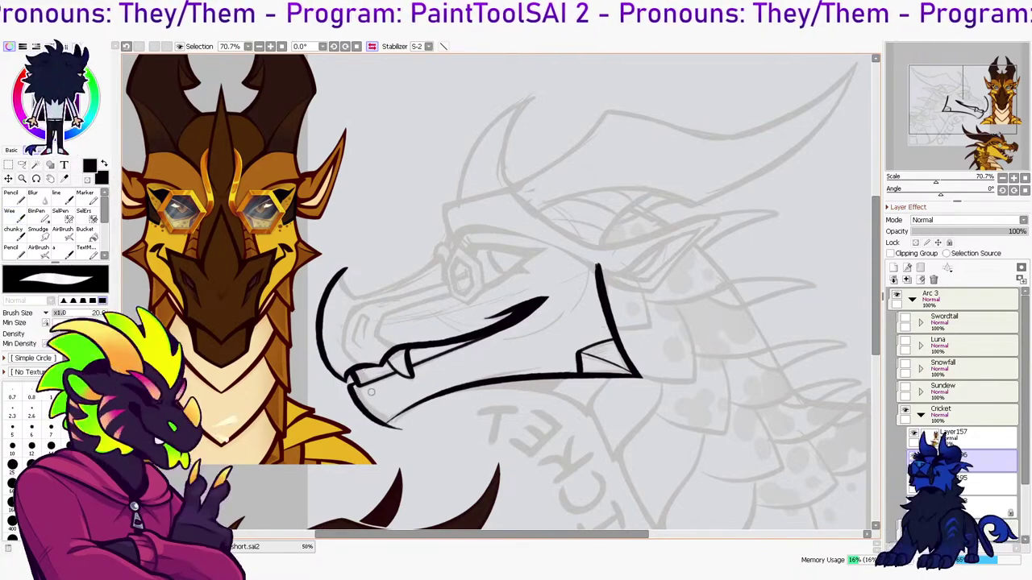
pyautogui.press('n')
pyautogui.moveTo(379, 419); pyautogui.dragTo(436, 393)
pyautogui.hotkey('ctrl', 'z')
pyautogui.moveTo(393, 426); pyautogui.dragTo(440, 397)
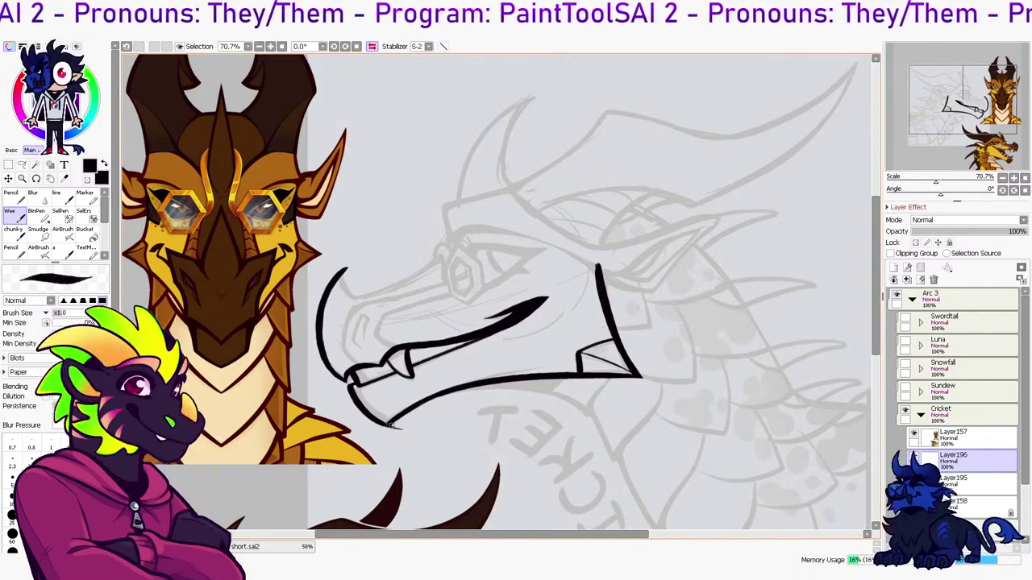
pyautogui.press('h')
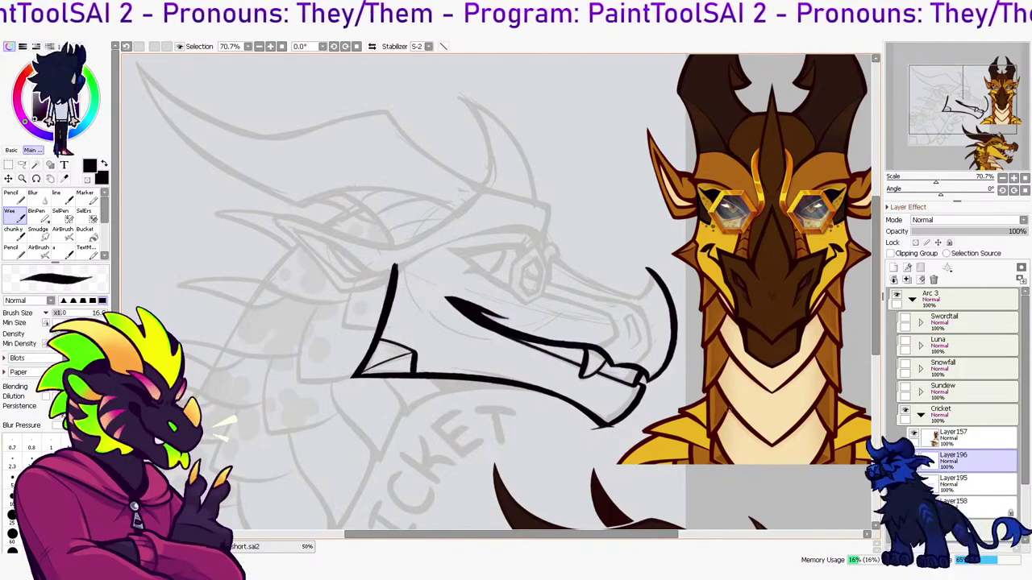
# Erase the stroke overshoot at the lower tip of the chin and merge the chin lines into Layer195
pyautogui.press('e')
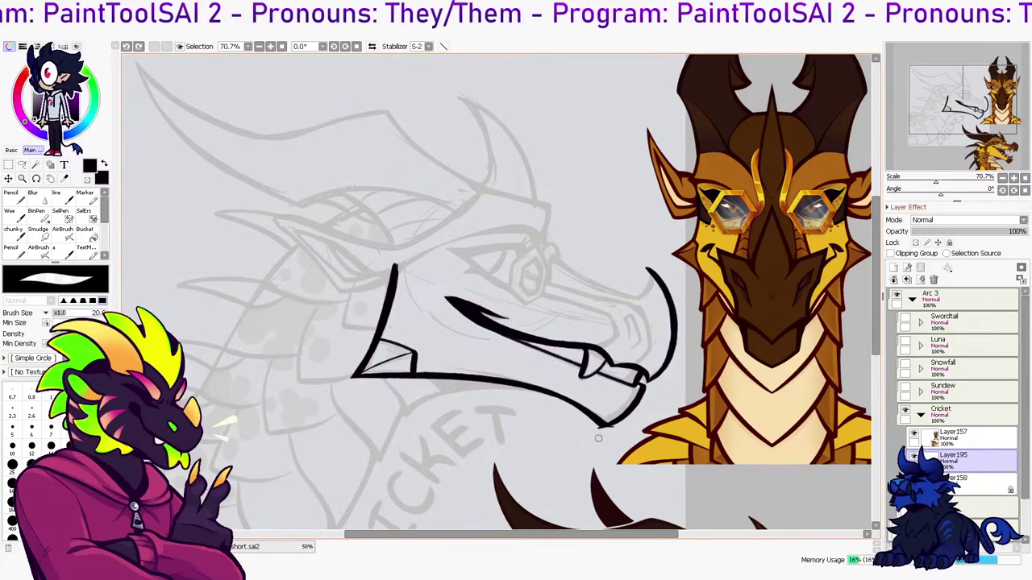
pyautogui.press('e')
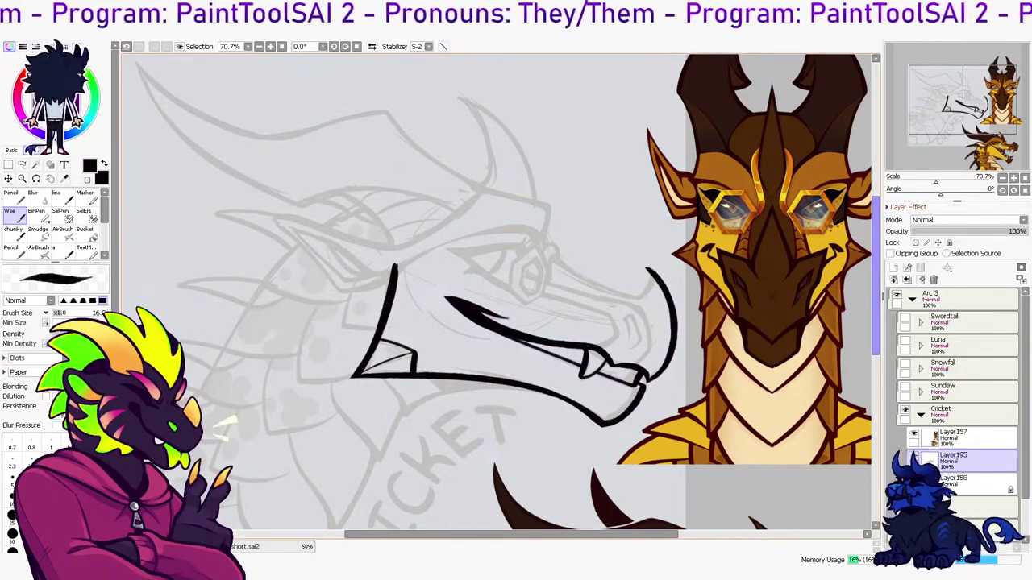
# On a new layer, ink the thick upper eyelid and the curved lower eyelid
pyautogui.hotkey('ctrl', 'shift', 'n')
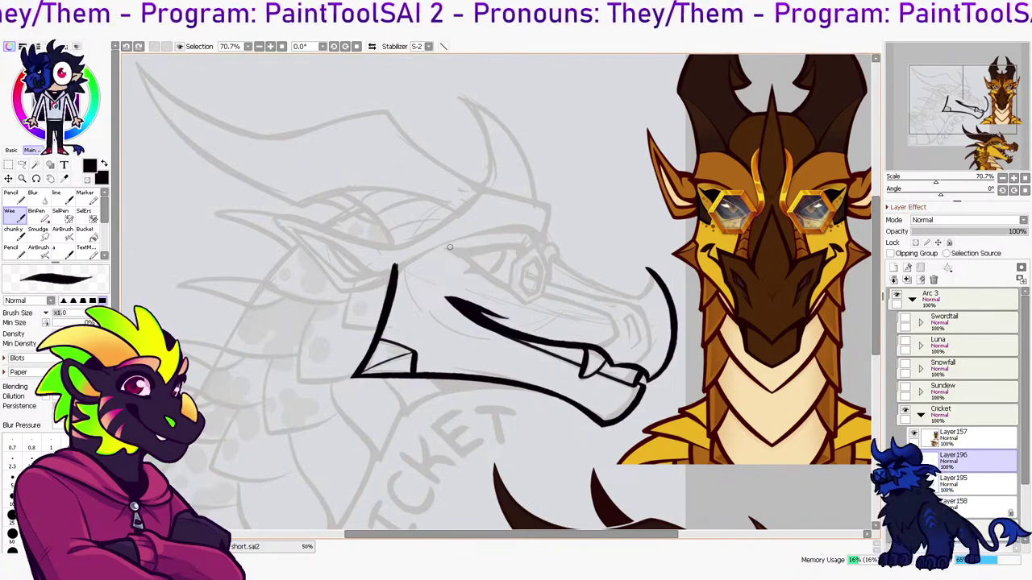
pyautogui.moveTo(442, 248); pyautogui.dragTo(536, 247)
pyautogui.moveTo(443, 248)
pyautogui.mouseDown()
pyautogui.moveTo(462, 258)
pyautogui.moveTo(513, 251)
pyautogui.mouseUp()
pyautogui.moveTo(450, 249)
pyautogui.mouseDown()
pyautogui.moveTo(487, 254)
pyautogui.moveTo(492, 279)
pyautogui.moveTo(530, 288)
pyautogui.mouseUp()
pyautogui.hotkey('ctrl', 'z')
pyautogui.moveTo(470, 258); pyautogui.dragTo(532, 288)
pyautogui.hotkey('ctrl', 'z')
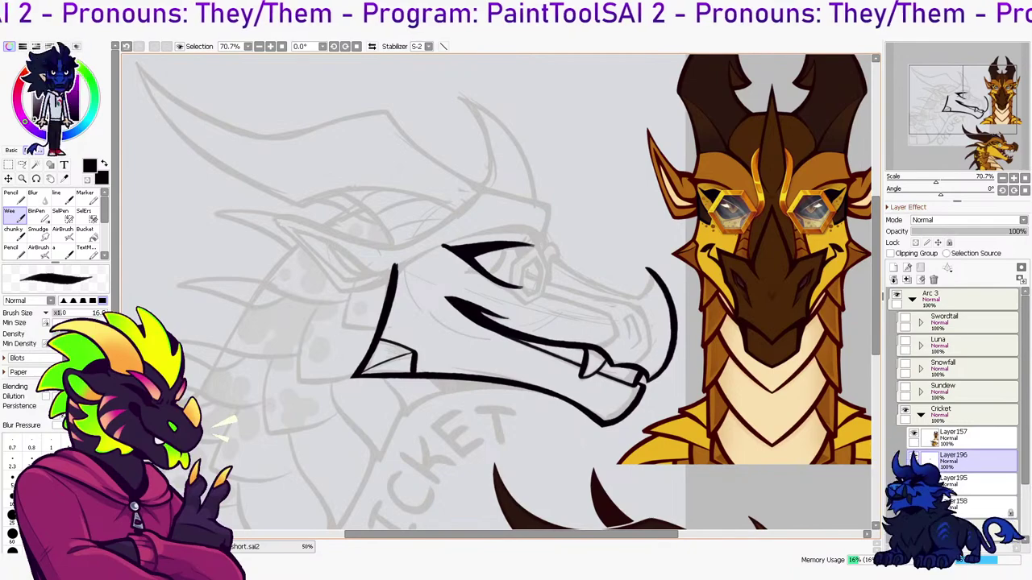
# Ink and fill the pointed lash below the eye's back corner, erasing the overshoot at the tip
pyautogui.moveTo(480, 273)
pyautogui.mouseDown()
pyautogui.moveTo(462, 279)
pyautogui.moveTo(474, 279)
pyautogui.mouseUp()
pyautogui.press('g')
pyautogui.press('e')
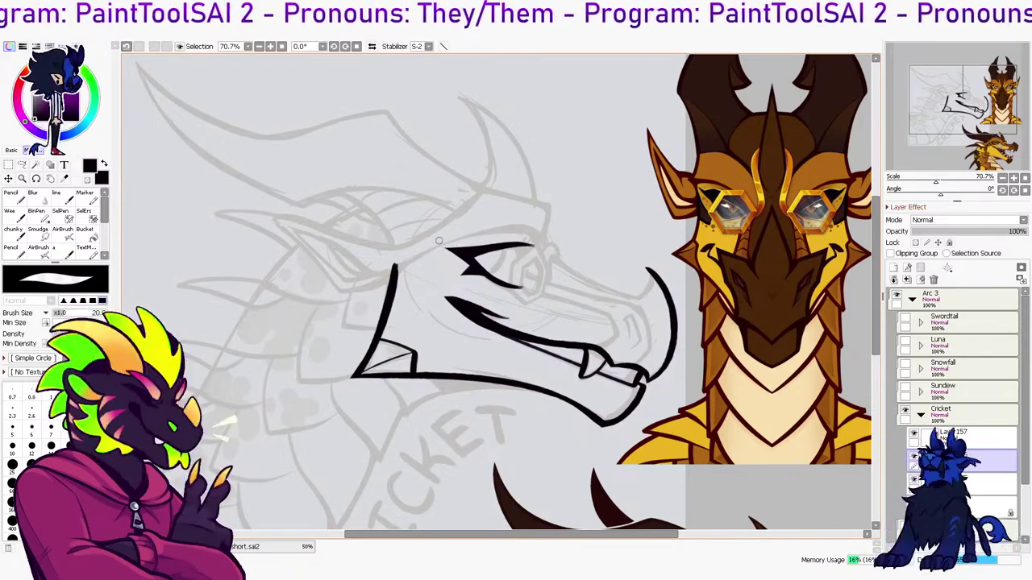
# Thicken the front end of the upper eyelid and fill it into a solid corner
pyautogui.press('b')
pyautogui.moveTo(517, 247)
pyautogui.mouseDown()
pyautogui.moveTo(523, 266)
pyautogui.moveTo(532, 245)
pyautogui.mouseUp()
pyautogui.press('g')
pyautogui.click(522, 252)
pyautogui.press('b')
pyautogui.press('e')
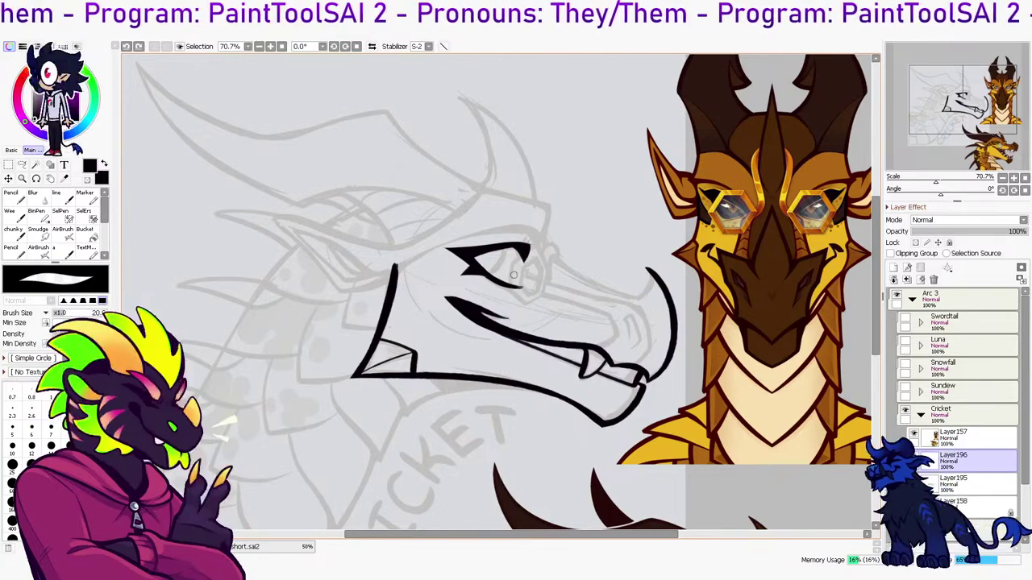
# Ink the front edge of the eye and a small pointed tear duct at its lower front corner
pyautogui.press('e')
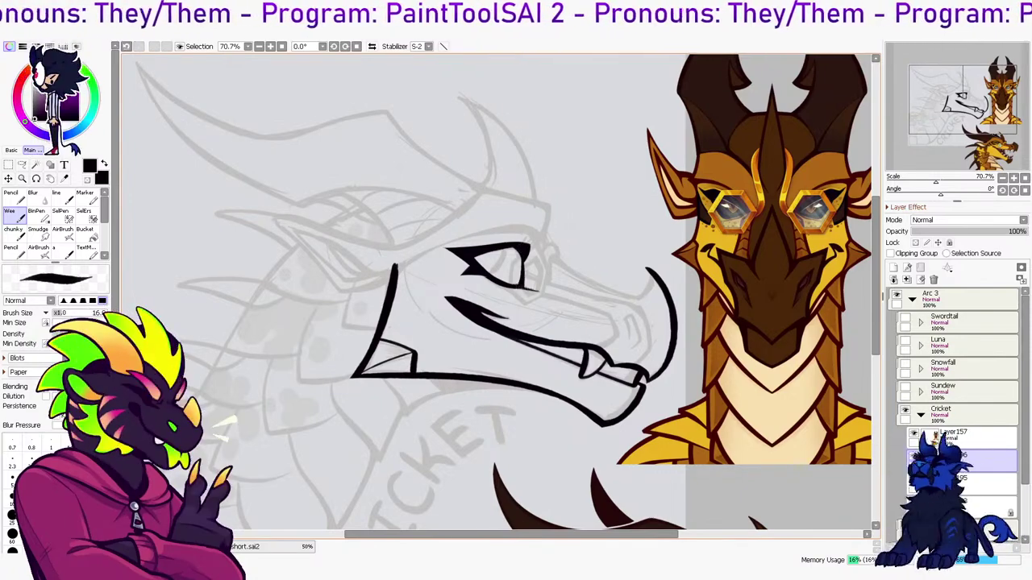
pyautogui.moveTo(524, 271); pyautogui.dragTo(542, 294)
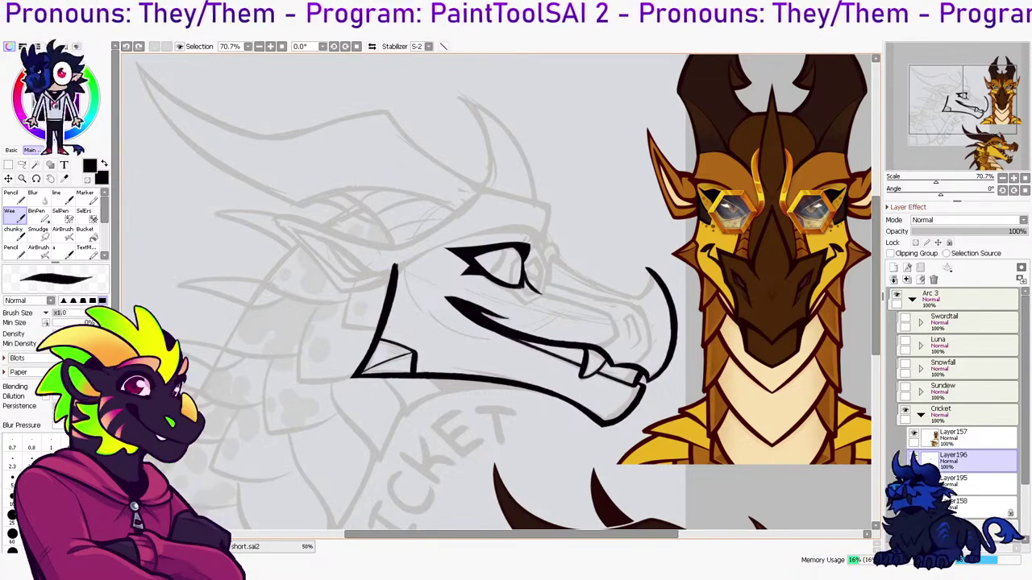
pyautogui.hotkey('ctrl', 'z')
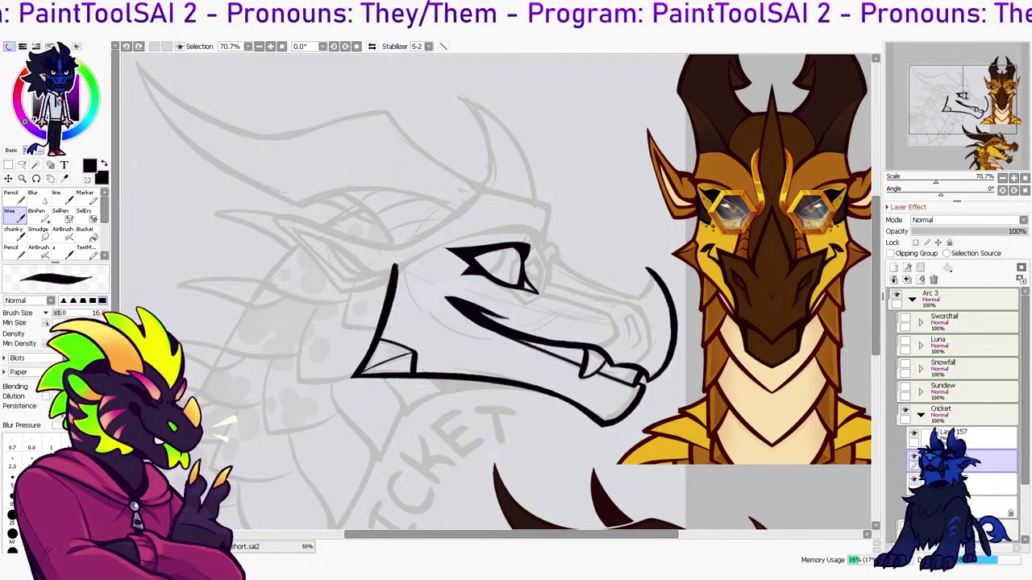
# Flip the canvas view and ink a thick, tapering brow line arching over the eye
pyautogui.press('Insert')
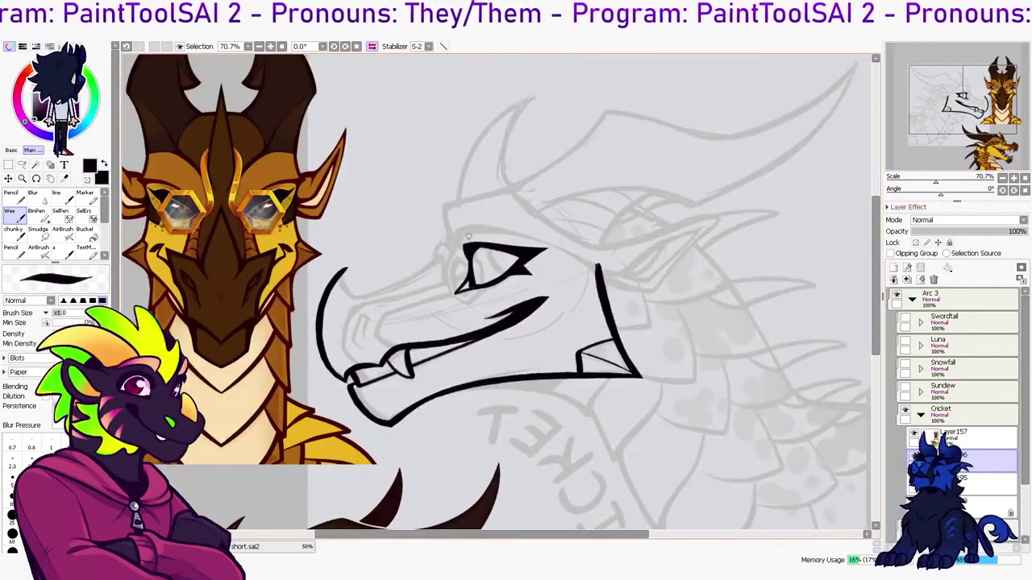
pyautogui.moveTo(456, 236); pyautogui.dragTo(553, 242)
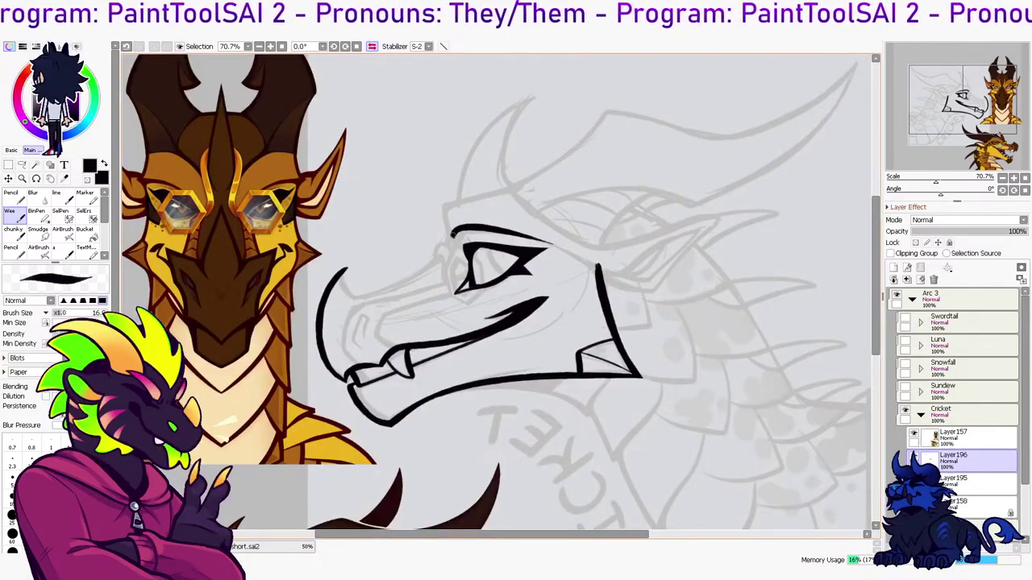
pyautogui.hotkey('ctrl', 'z')
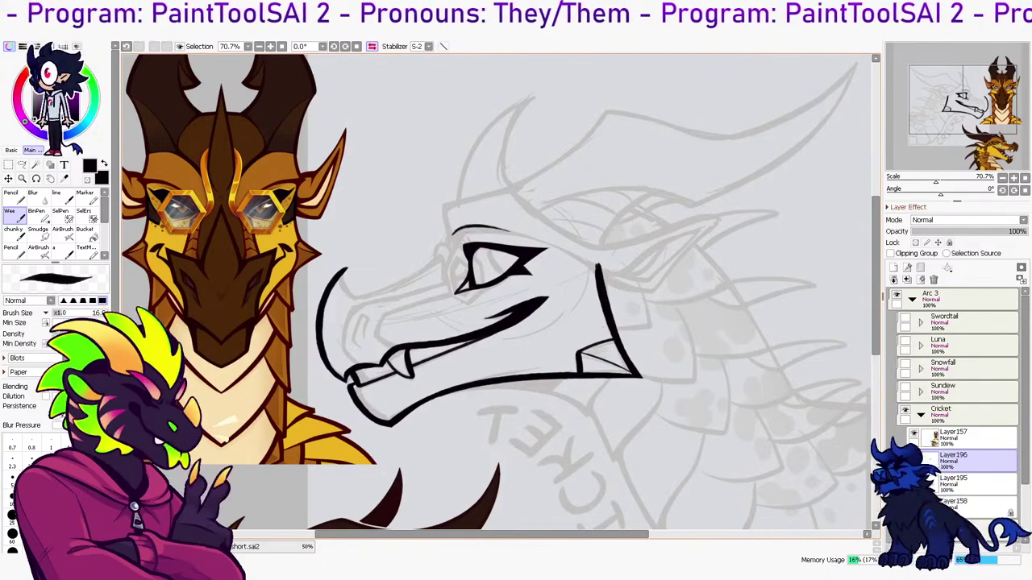
pyautogui.moveTo(455, 232); pyautogui.dragTo(561, 245)
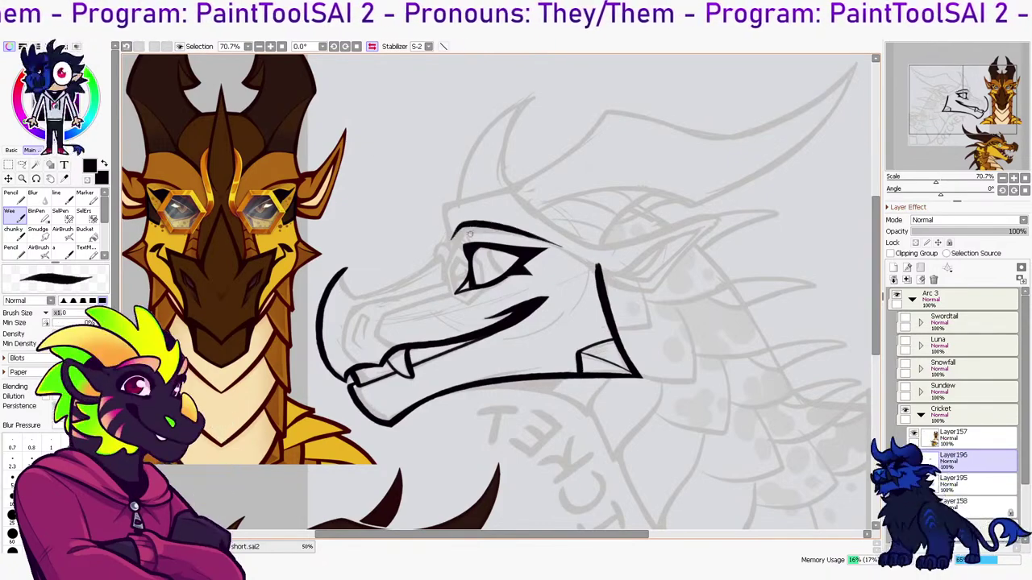
pyautogui.moveTo(454, 242)
pyautogui.mouseDown()
pyautogui.moveTo(504, 231)
pyautogui.moveTo(561, 245)
pyautogui.mouseUp()
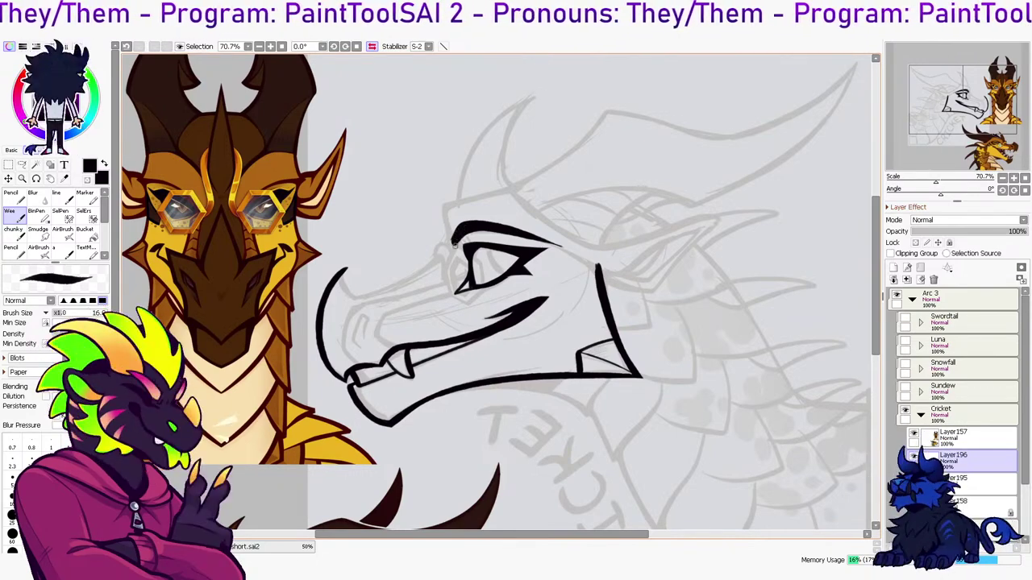
# Extend the brow line back to the top of the jaw's rear edge, clean the join and merge the layer down
pyautogui.moveTo(543, 237); pyautogui.dragTo(598, 270)
pyautogui.press('e')
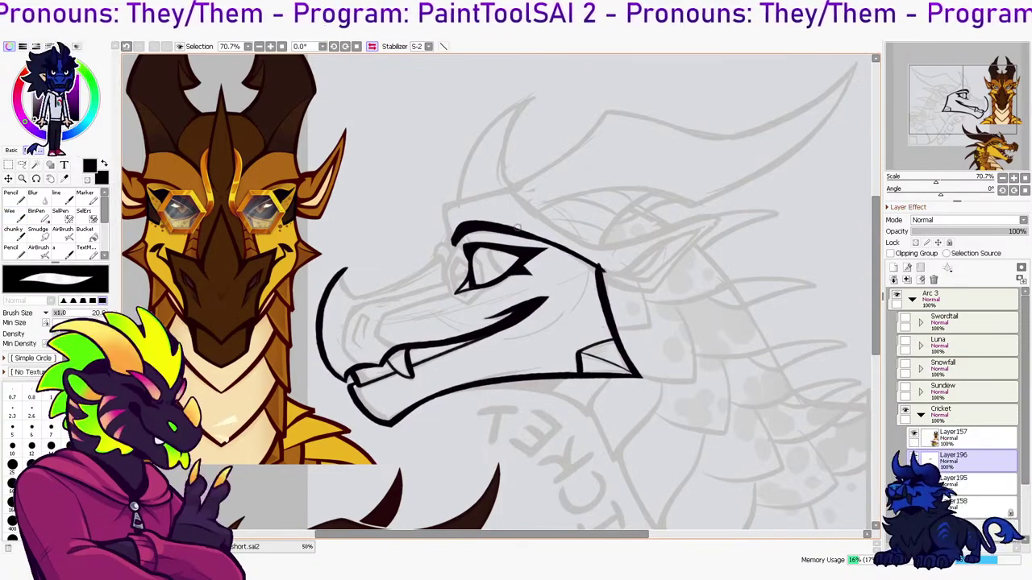
pyautogui.hotkey('ctrl', 'e')
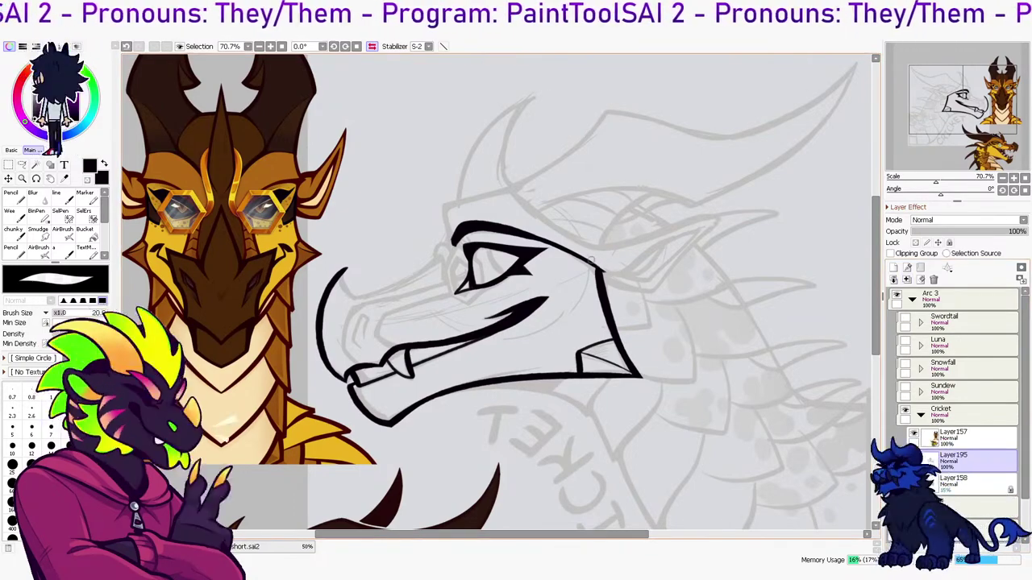
pyautogui.press('b')
pyautogui.moveTo(516, 237); pyautogui.dragTo(600, 271)
pyautogui.hotkey('ctrl', 'z')
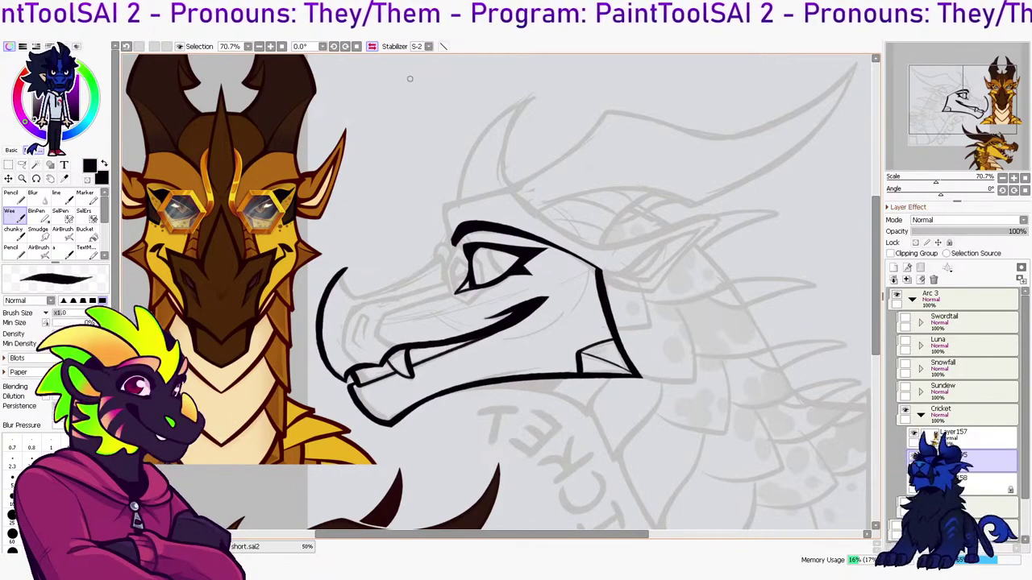
# Flip the view back and ink the front edge of the brow ridge above the eye, cleaning its lower end
pyautogui.press('h')
pyautogui.hotkey('ctrl', 'z')
pyautogui.moveTo(547, 229); pyautogui.dragTo(548, 199)
pyautogui.hotkey('ctrl', 'z')
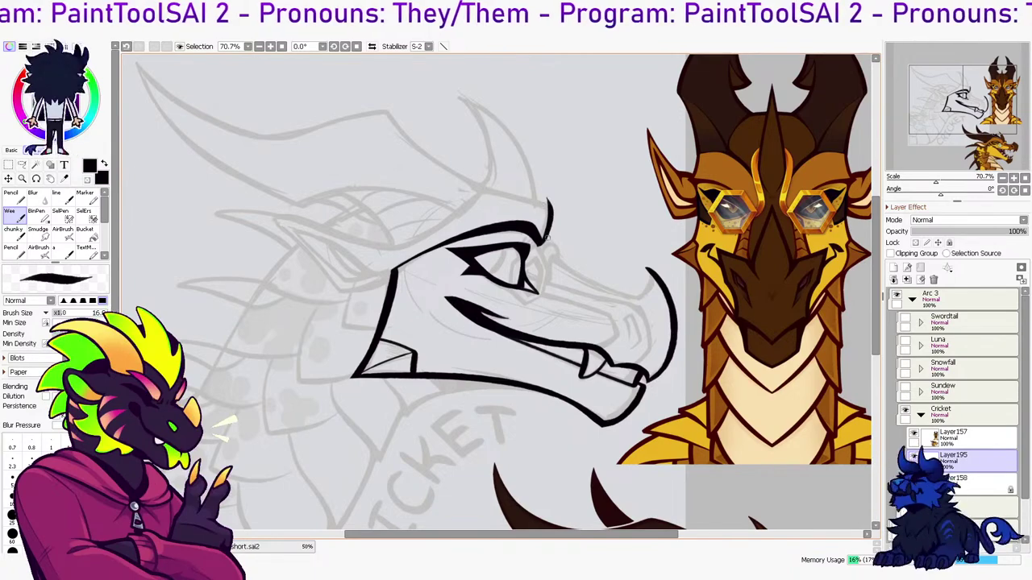
pyautogui.press('e')
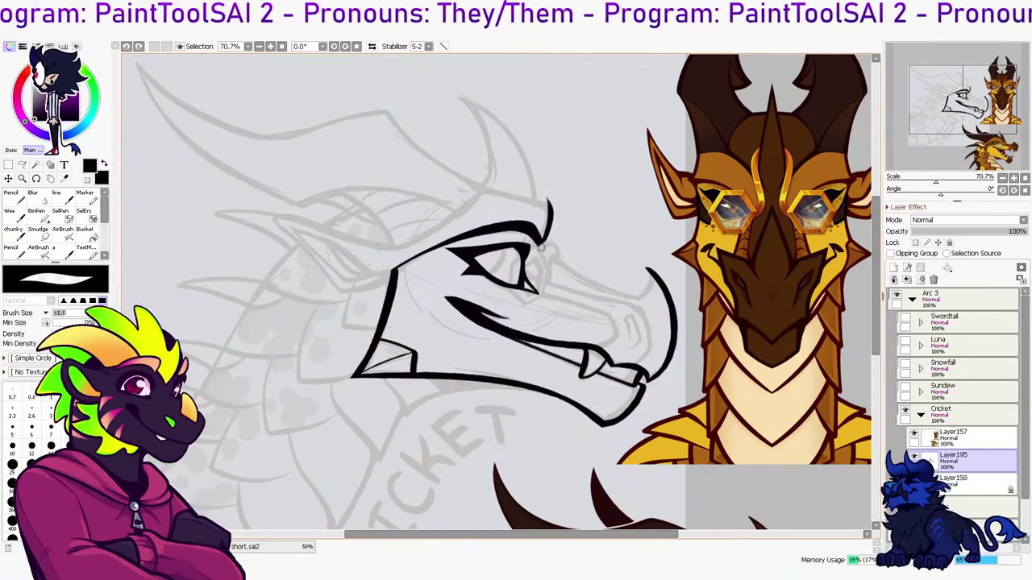
pyautogui.press('e')
# Ink the angular top outline of the brow ridge, from behind the eye to its front edge, and erase the overshoots
pyautogui.moveTo(383, 249)
pyautogui.mouseDown()
pyautogui.moveTo(416, 239)
pyautogui.moveTo(490, 170)
pyautogui.moveTo(553, 211)
pyautogui.mouseUp()
pyautogui.press('e')
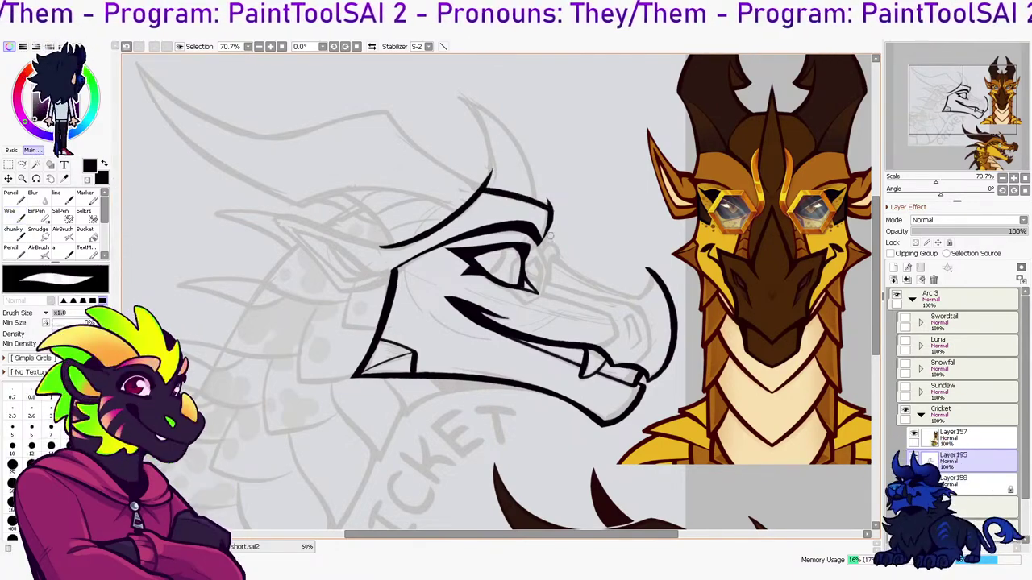
pyautogui.moveTo(486, 173); pyautogui.dragTo(468, 185)
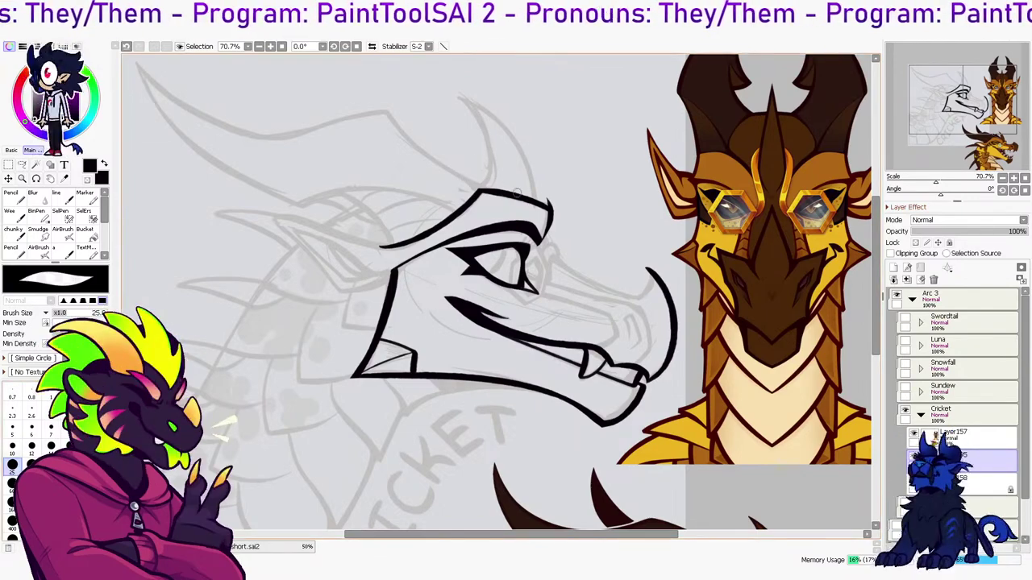
pyautogui.moveTo(476, 184); pyautogui.dragTo(551, 203)
pyautogui.press('b')
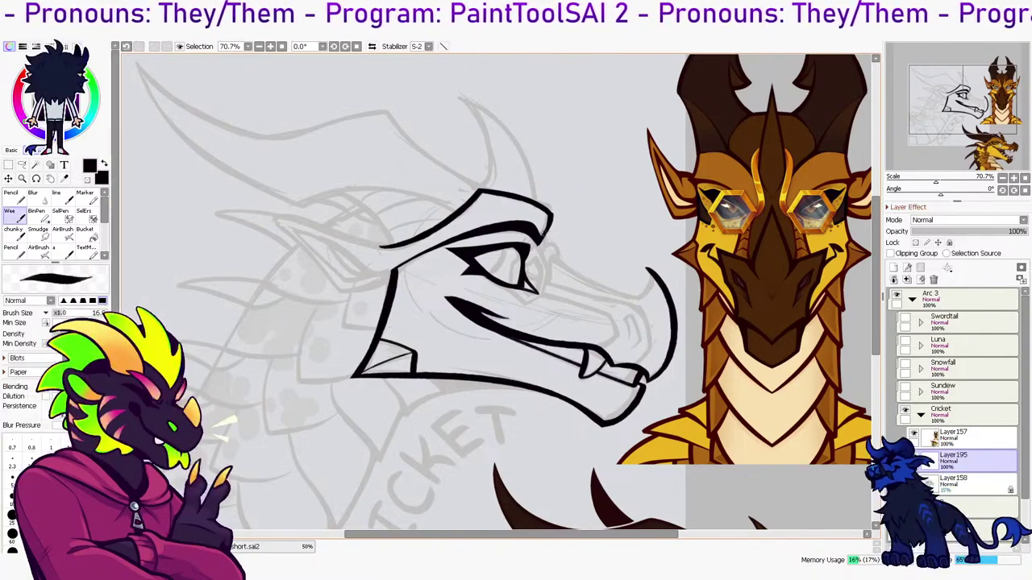
# On a new layer, ink the muzzle line from below the eye forward, curling down to the fang, and merge it down
pyautogui.moveTo(678, 119); pyautogui.dragTo(789, 147)
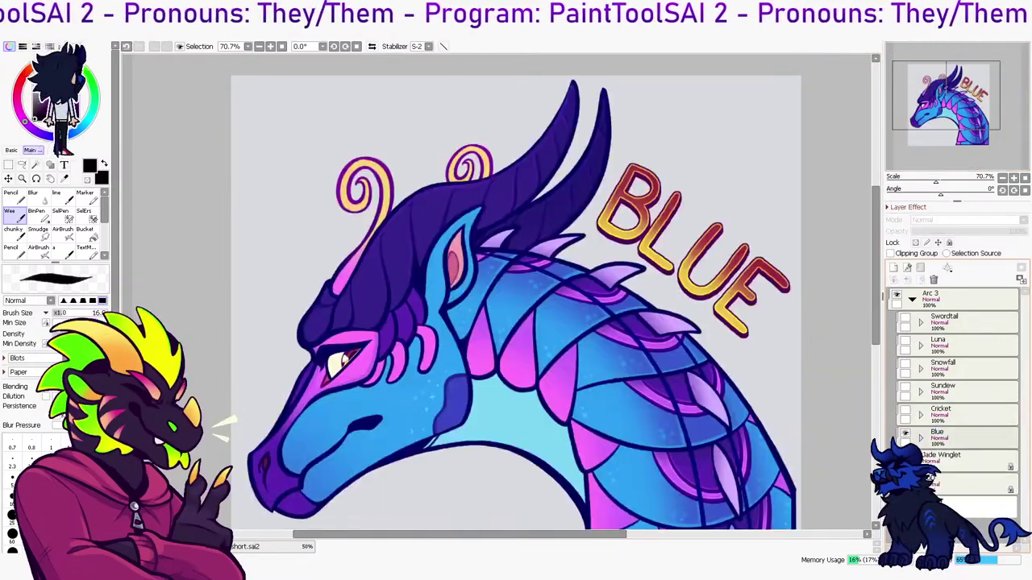
pyautogui.moveTo(516, 323); pyautogui.dragTo(523, 275)
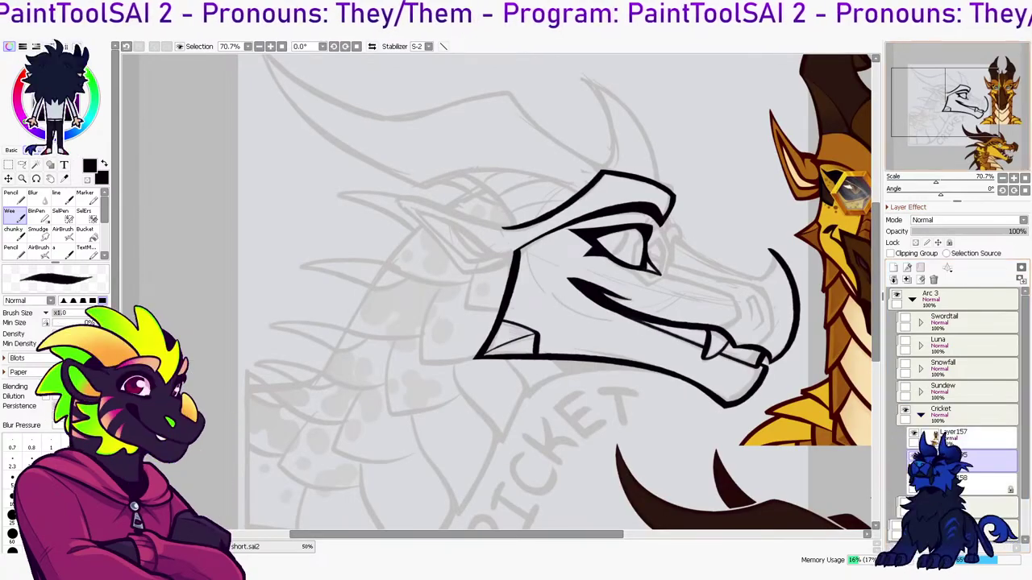
pyautogui.scroll(2, 500, 294)
pyautogui.click(893, 268)
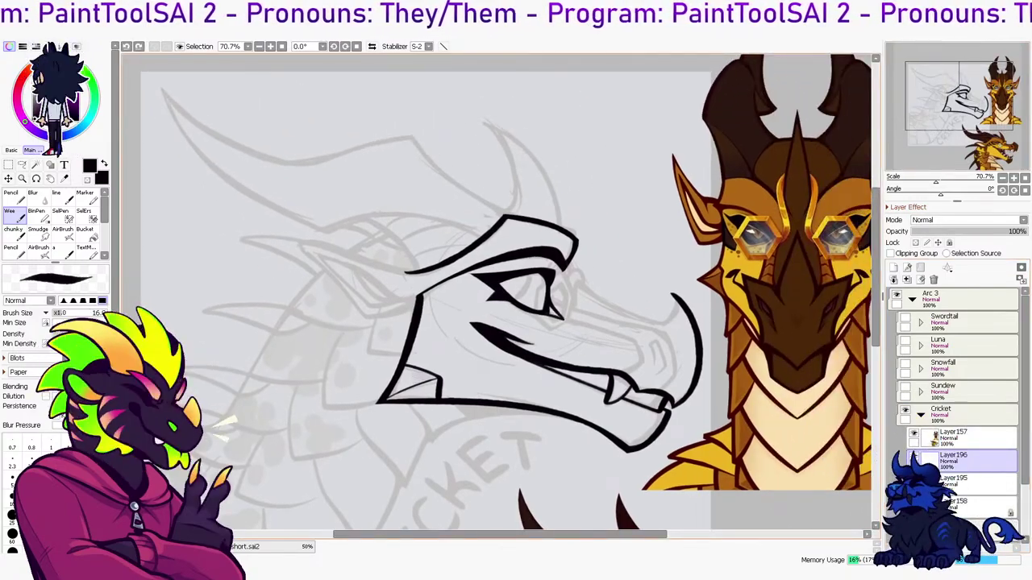
pyautogui.moveTo(569, 321); pyautogui.dragTo(613, 372)
pyautogui.hotkey('ctrl', 'z')
pyautogui.moveTo(553, 315)
pyautogui.mouseDown()
pyautogui.moveTo(631, 369)
pyautogui.moveTo(597, 376)
pyautogui.moveTo(648, 348)
pyautogui.moveTo(603, 377)
pyautogui.mouseUp()
pyautogui.hotkey('ctrl', 'z')
pyautogui.hotkey('ctrl', 'z')
pyautogui.moveTo(557, 316)
pyautogui.mouseDown()
pyautogui.moveTo(637, 372)
pyautogui.moveTo(614, 376)
pyautogui.moveTo(620, 339)
pyautogui.moveTo(627, 374)
pyautogui.mouseUp()
pyautogui.hotkey('ctrl', 'z')
pyautogui.press('e')
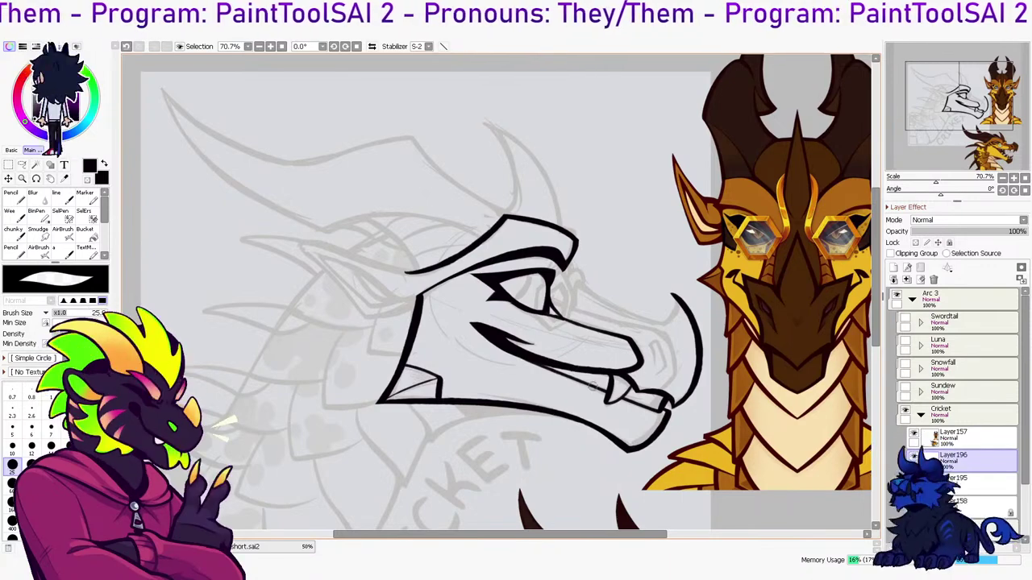
pyautogui.press('b')
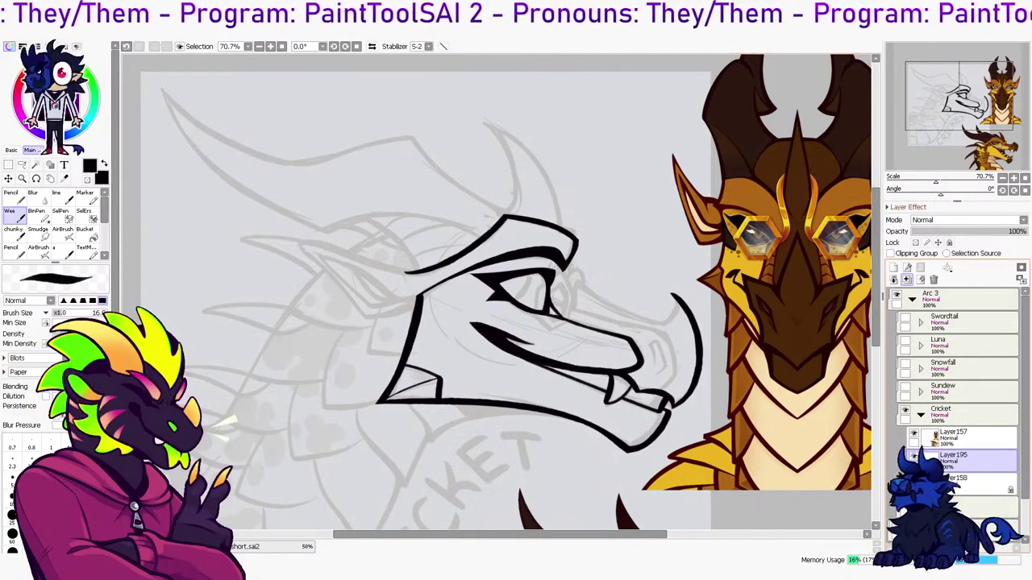
# On a new layer, ink the nose line from the eye's front corner along the snout and down around the nostril area
pyautogui.click(893, 268)
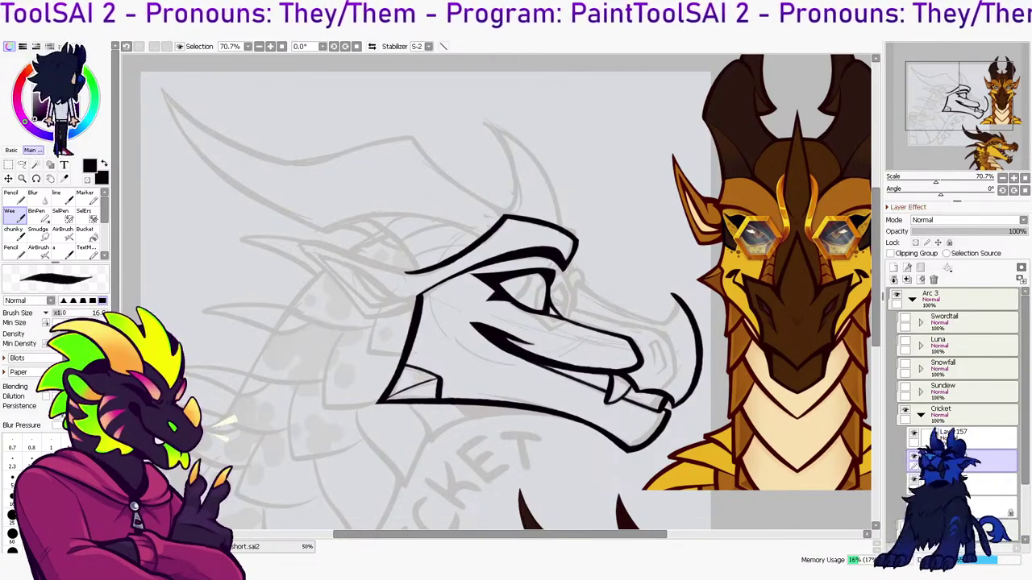
pyautogui.moveTo(577, 332); pyautogui.dragTo(669, 354)
pyautogui.hotkey('ctrl', 'z')
pyautogui.hotkey('ctrl', 'z')
pyautogui.moveTo(548, 298)
pyautogui.mouseDown()
pyautogui.moveTo(630, 328)
pyautogui.moveTo(669, 371)
pyautogui.mouseUp()
pyautogui.hotkey('ctrl', 'z')
pyautogui.moveTo(553, 299)
pyautogui.mouseDown()
pyautogui.moveTo(665, 339)
pyautogui.moveTo(626, 398)
pyautogui.mouseUp()
pyautogui.hotkey('ctrl', 'z')
pyautogui.moveTo(551, 303)
pyautogui.mouseDown()
pyautogui.moveTo(638, 333)
pyautogui.moveTo(627, 397)
pyautogui.mouseUp()
pyautogui.hotkey('ctrl', 'z')
pyautogui.moveTo(550, 297)
pyautogui.mouseDown()
pyautogui.moveTo(657, 334)
pyautogui.moveTo(667, 376)
pyautogui.moveTo(616, 321)
pyautogui.moveTo(660, 331)
pyautogui.moveTo(656, 395)
pyautogui.moveTo(631, 413)
pyautogui.mouseUp()
pyautogui.hotkey('ctrl', 'z')
# Lasso and delete the excess overlap of the new nose line, then erase its remains
pyautogui.press('e')
pyautogui.press('l')
pyautogui.press('Delete')
pyautogui.hotkey('ctrl', 'd')
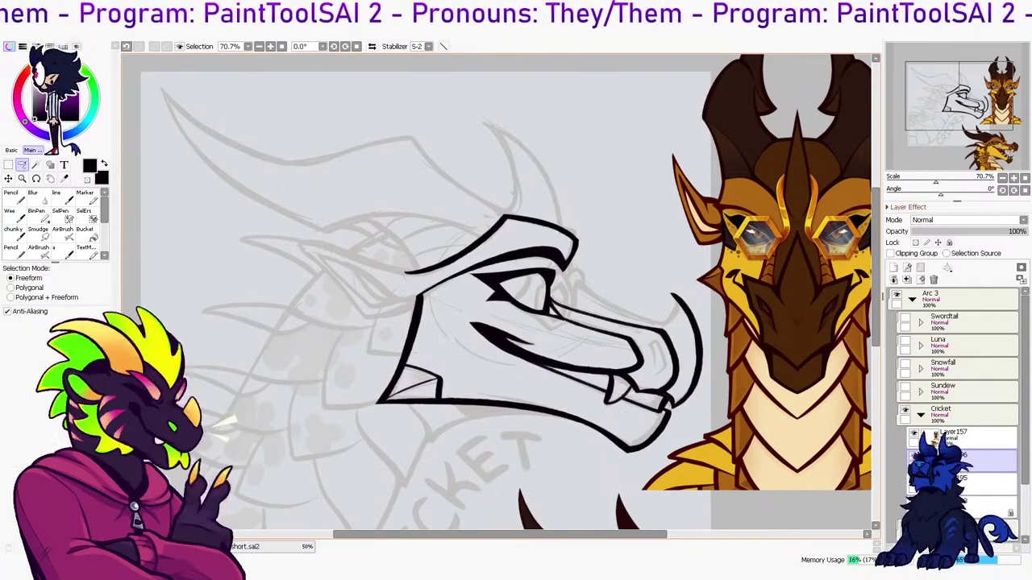
pyautogui.press('e')
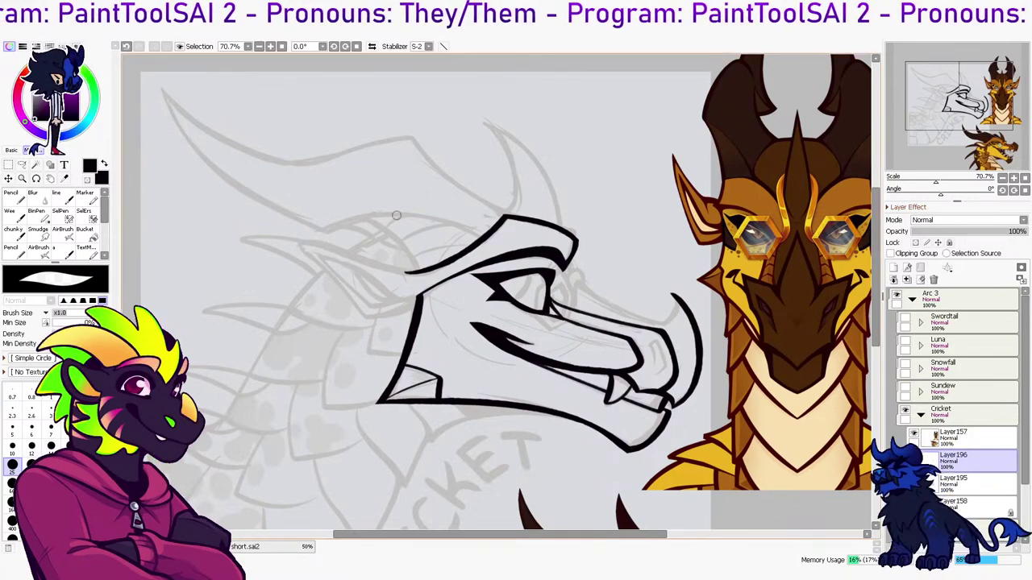
# Merge the nose line down and ink the snout's top profile from the brow to the nose horn on a new layer
pyautogui.press('n')
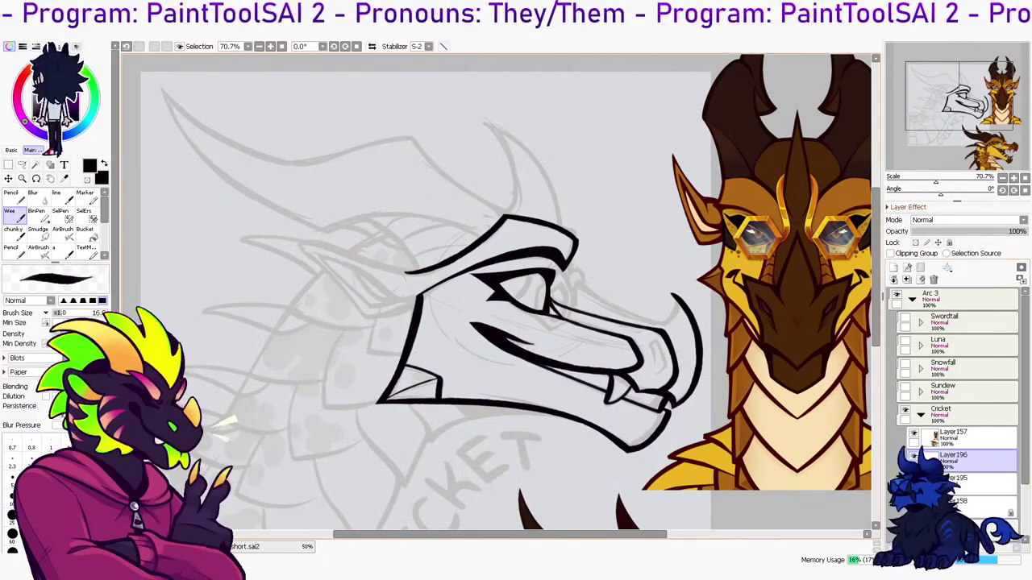
pyautogui.click(906, 280)
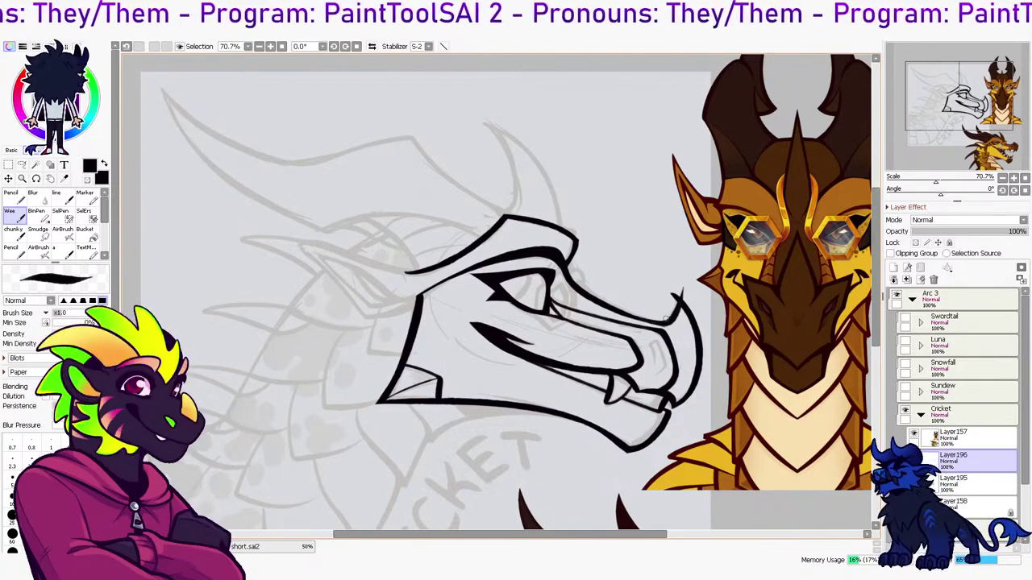
# Erase the overshoot at the nose horn's tip, merge the snout profile down and sharpen the tip
pyautogui.press('e')
pyautogui.moveTo(689, 299); pyautogui.dragTo(680, 280)
pyautogui.click(906, 280)
pyautogui.press('b')
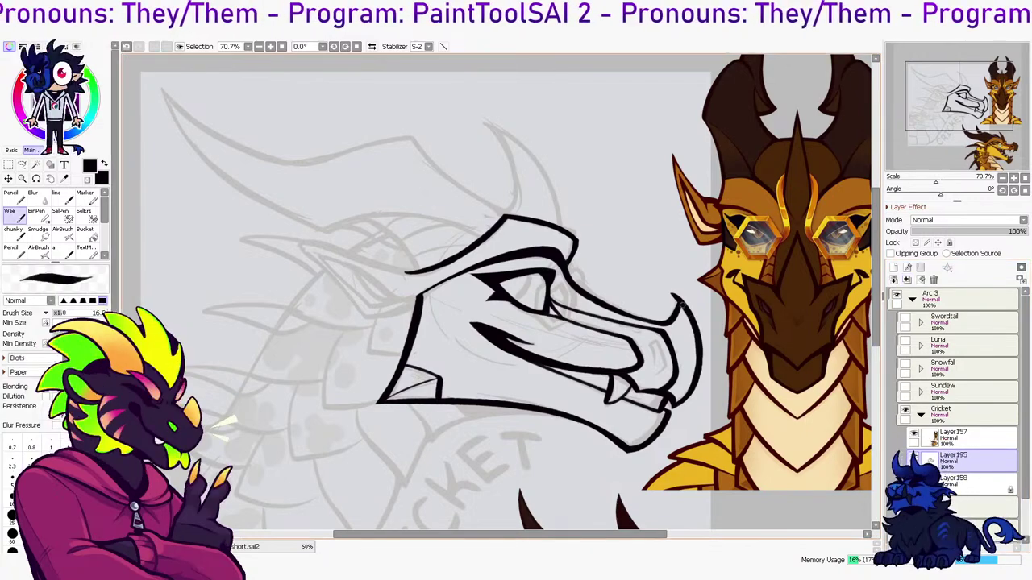
pyautogui.press('e')
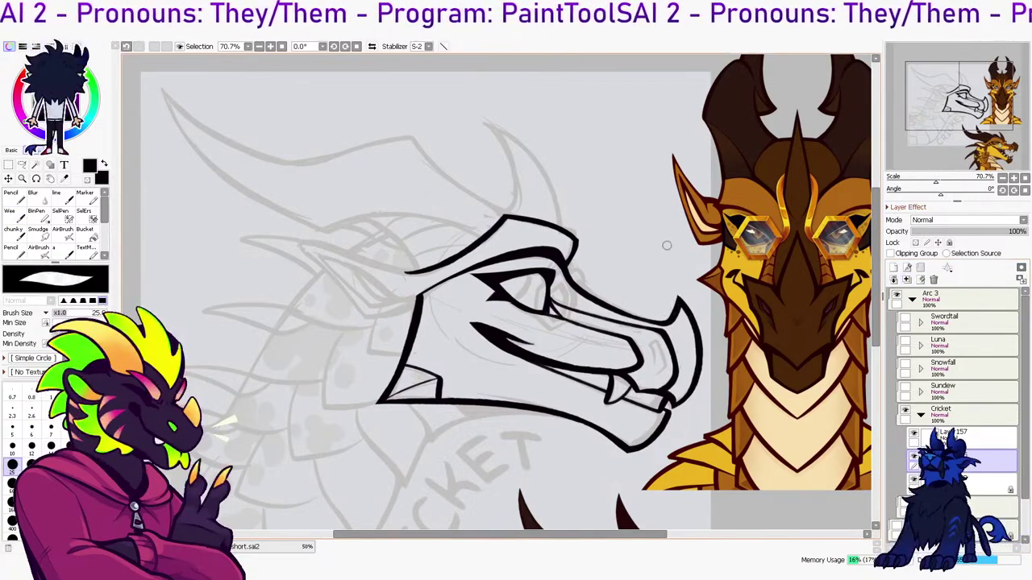
# Flip the canvas view and ink the nostril at the front of the snout
pyautogui.press('h')
pyautogui.press('b')
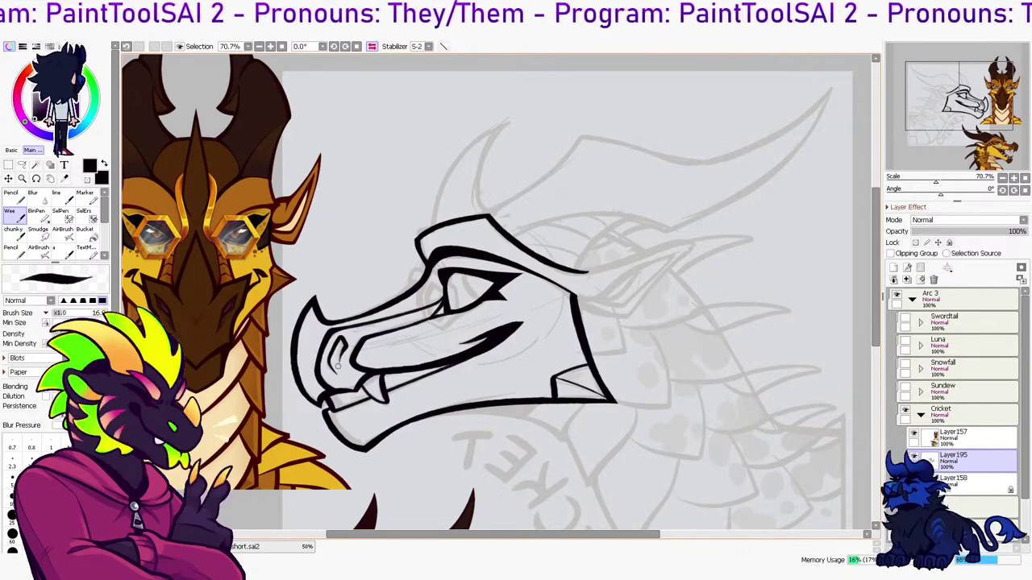
# Ink the ear's upper and lower outline behind the brow on a new layer
pyautogui.click(893, 268)
pyautogui.moveTo(587, 267)
pyautogui.mouseDown()
pyautogui.moveTo(536, 349)
pyautogui.moveTo(494, 367)
pyautogui.moveTo(543, 361)
pyautogui.mouseUp()
pyautogui.hotkey('ctrl', 'z')
pyautogui.moveTo(472, 367)
pyautogui.mouseDown()
pyautogui.moveTo(524, 373)
pyautogui.moveTo(566, 358)
pyautogui.moveTo(555, 360)
pyautogui.mouseUp()
pyautogui.hotkey('ctrl', 'z')
pyautogui.hotkey('ctrl', 'z')
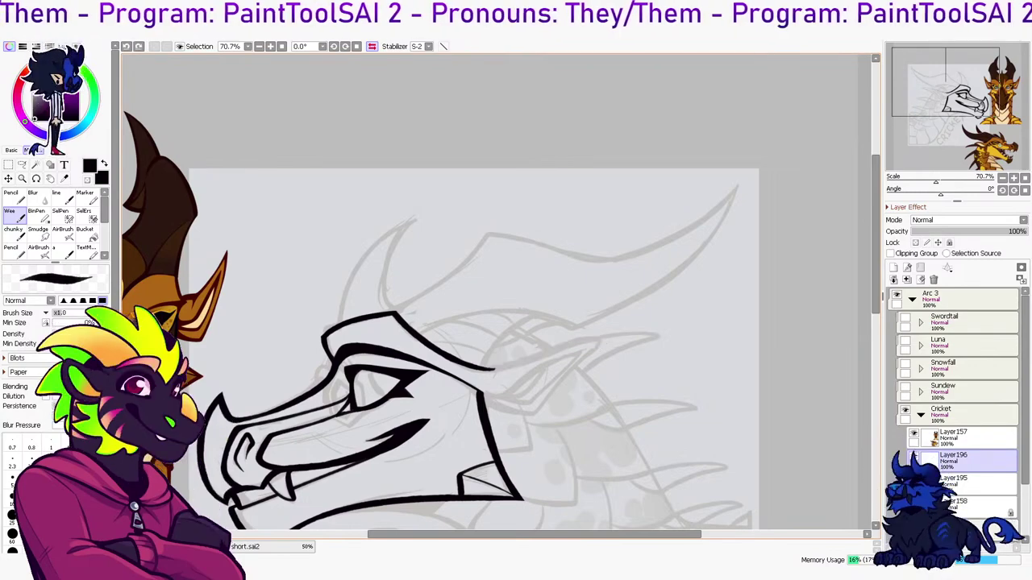
pyautogui.moveTo(478, 372)
pyautogui.mouseDown()
pyautogui.moveTo(567, 347)
pyautogui.moveTo(611, 340)
pyautogui.mouseUp()
pyautogui.hotkey('ctrl', 'z')
pyautogui.moveTo(481, 370); pyautogui.dragTo(619, 339)
pyautogui.moveTo(479, 392)
pyautogui.mouseDown()
pyautogui.moveTo(508, 395)
pyautogui.moveTo(598, 346)
pyautogui.mouseUp()
pyautogui.hotkey('ctrl', 'z')
pyautogui.moveTo(480, 393)
pyautogui.mouseDown()
pyautogui.moveTo(546, 403)
pyautogui.moveTo(615, 344)
pyautogui.mouseUp()
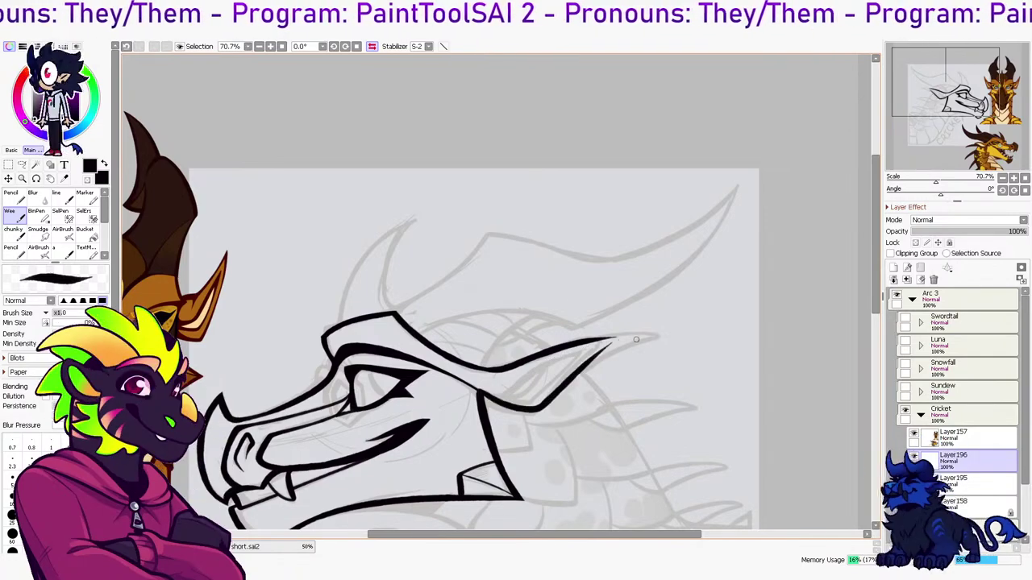
# Flip the canvas view and ink the inner rim line of the ear
pyautogui.press('h')
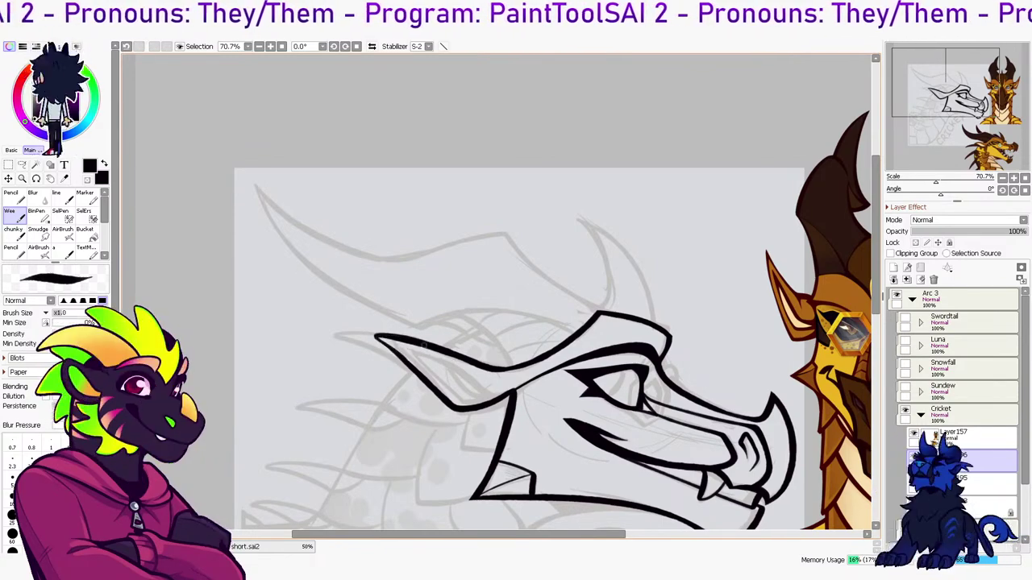
pyautogui.moveTo(454, 367)
pyautogui.mouseDown()
pyautogui.moveTo(475, 384)
pyautogui.moveTo(501, 391)
pyautogui.mouseUp()
pyautogui.hotkey('ctrl', 'z')
pyautogui.moveTo(408, 348)
pyautogui.mouseDown()
pyautogui.moveTo(497, 390)
pyautogui.moveTo(462, 392)
pyautogui.moveTo(482, 388)
pyautogui.mouseUp()
pyautogui.hotkey('ctrl', 'z')
pyautogui.hotkey('ctrl', 'z')
pyautogui.hotkey('ctrl', 'z')
pyautogui.moveTo(409, 350); pyautogui.dragTo(481, 387)
# Redraw the inner ear contour and its small fold, clean the lines with the eraser and flip the view back
pyautogui.press('e')
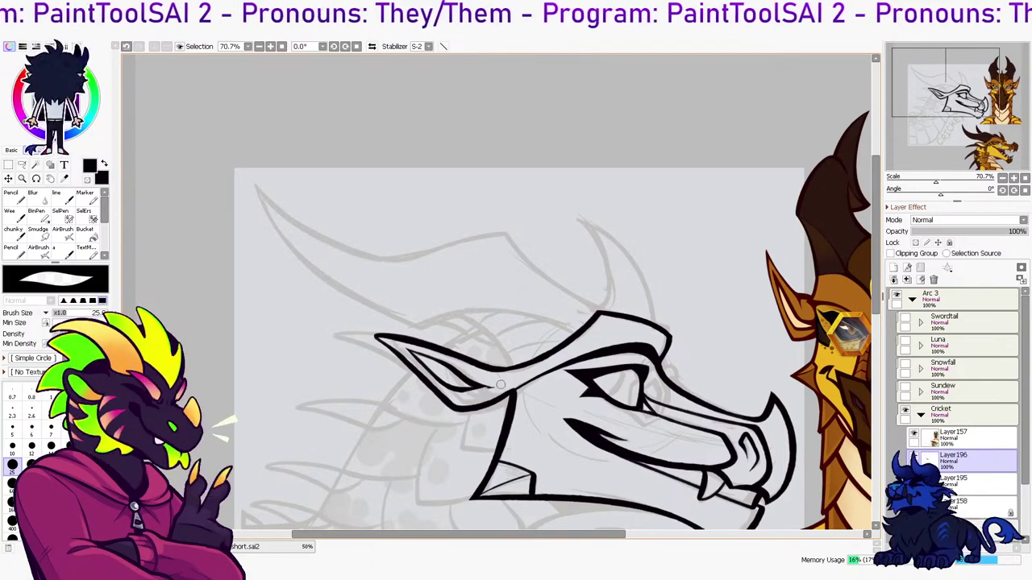
pyautogui.press('e')
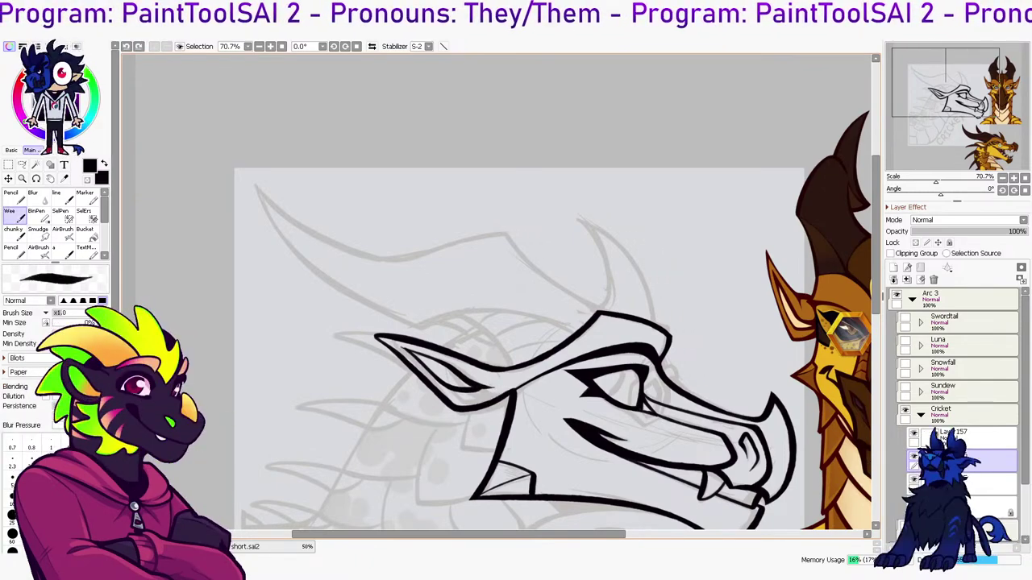
pyautogui.moveTo(402, 348); pyautogui.dragTo(500, 395)
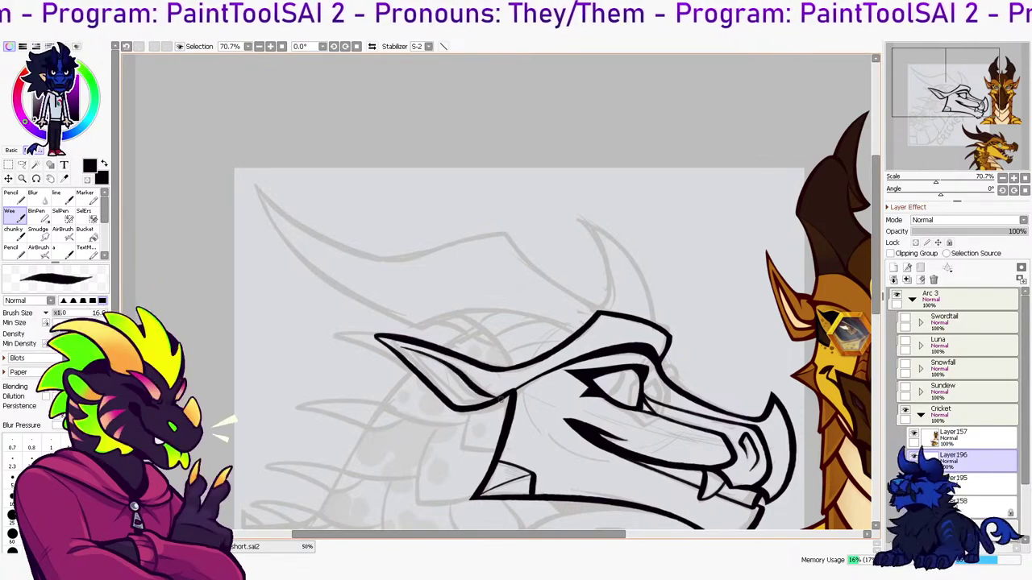
pyautogui.moveTo(402, 347); pyautogui.dragTo(473, 391)
pyautogui.hotkey('ctrl', 'z')
pyautogui.press('e')
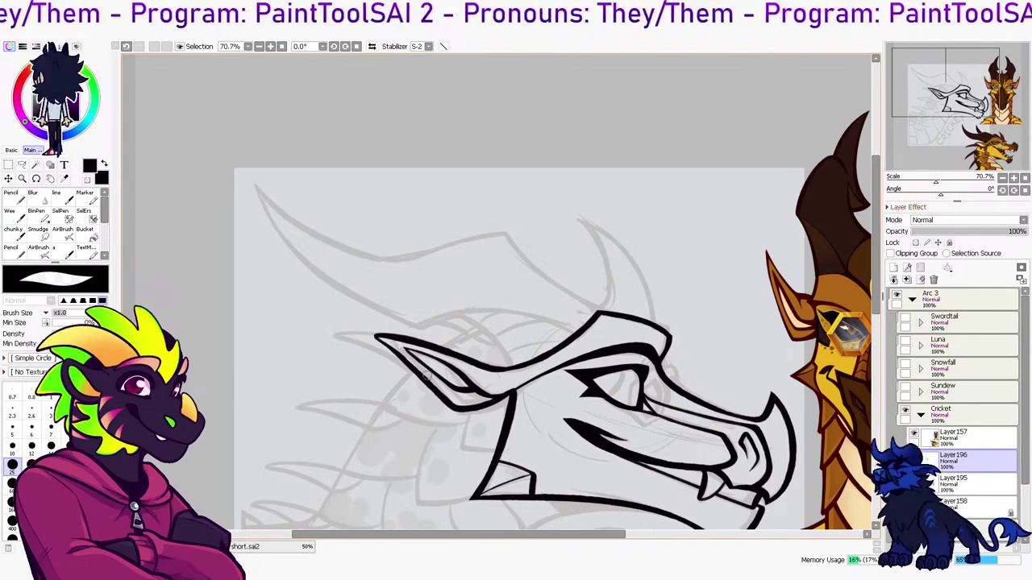
pyautogui.press('e')
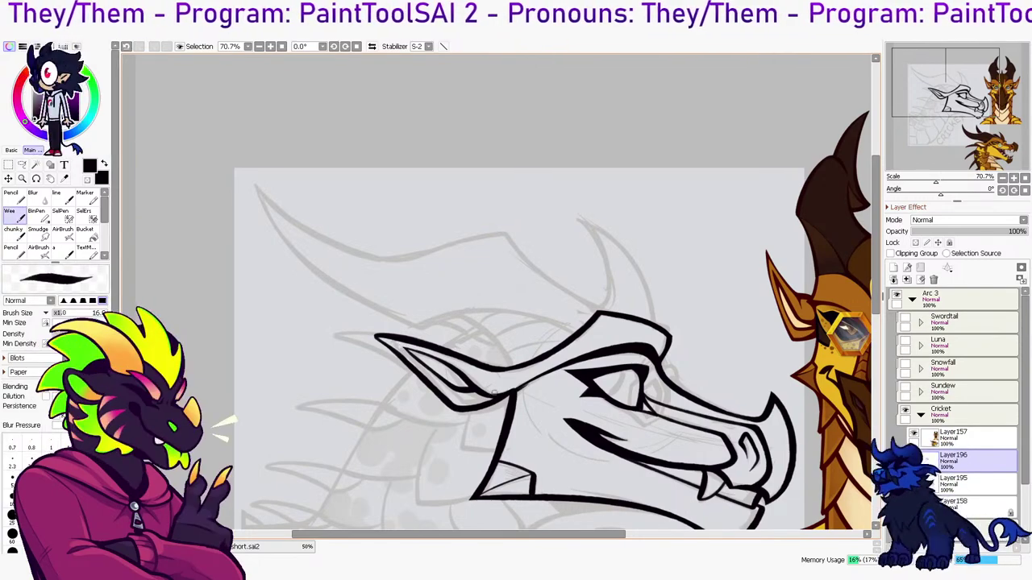
pyautogui.press('e')
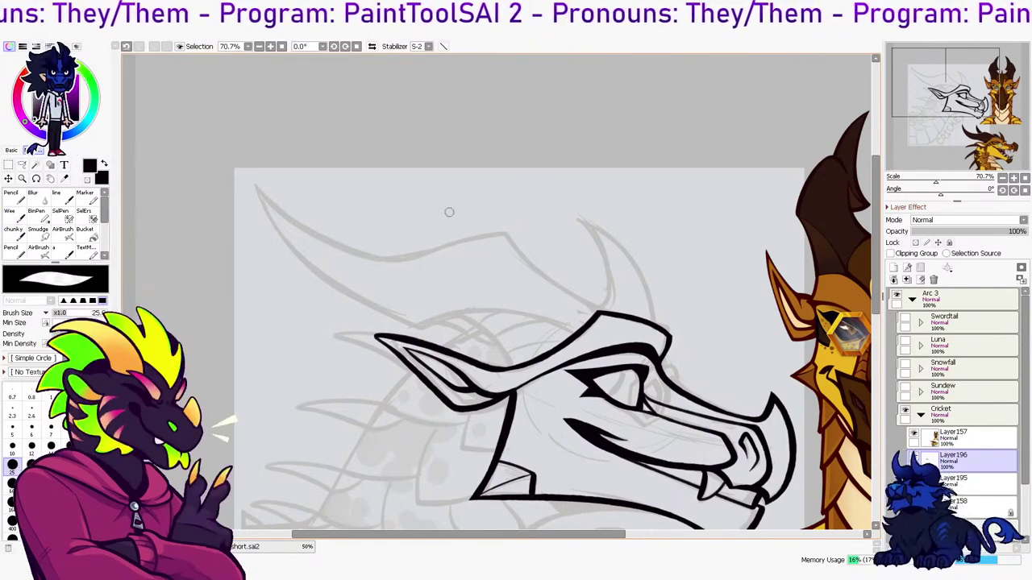
pyautogui.press('h')
pyautogui.press('e')
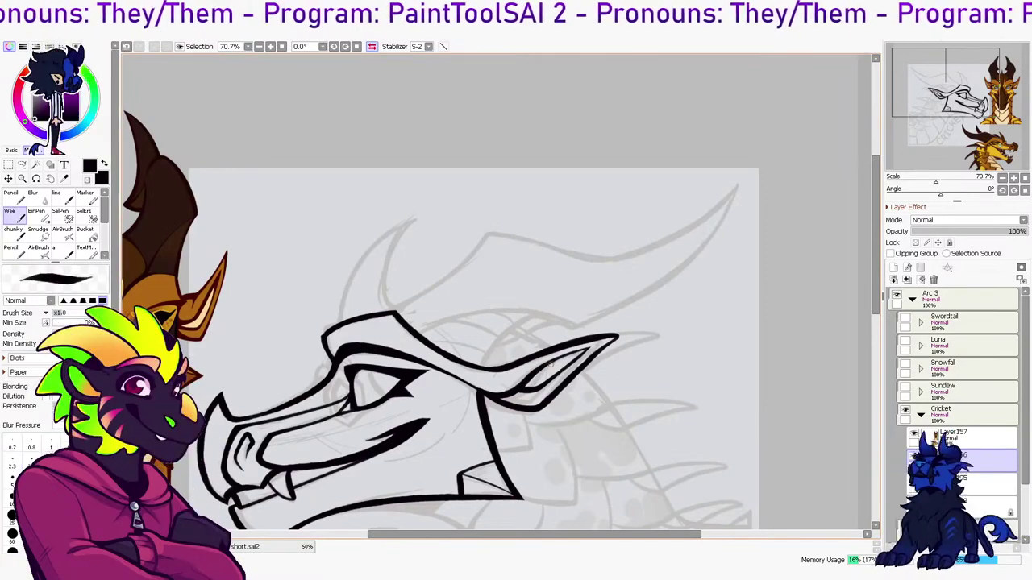
# Ink the arched line rising from the ear's base and curving over the ear
pyautogui.moveTo(467, 383)
pyautogui.mouseDown()
pyautogui.moveTo(358, 325)
pyautogui.moveTo(545, 300)
pyautogui.mouseUp()
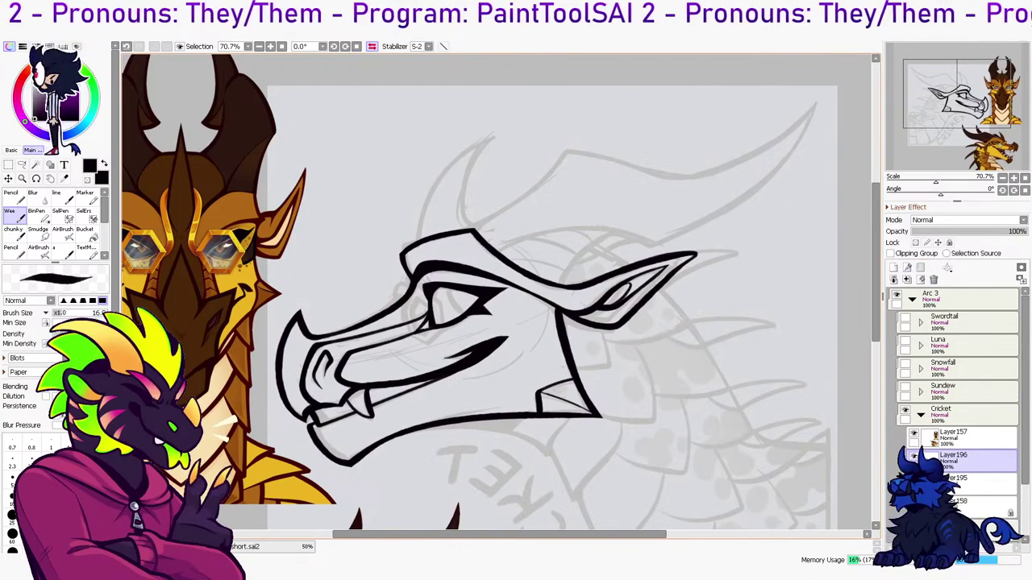
pyautogui.moveTo(516, 299)
pyautogui.mouseDown()
pyautogui.moveTo(534, 322)
pyautogui.moveTo(490, 351)
pyautogui.mouseUp()
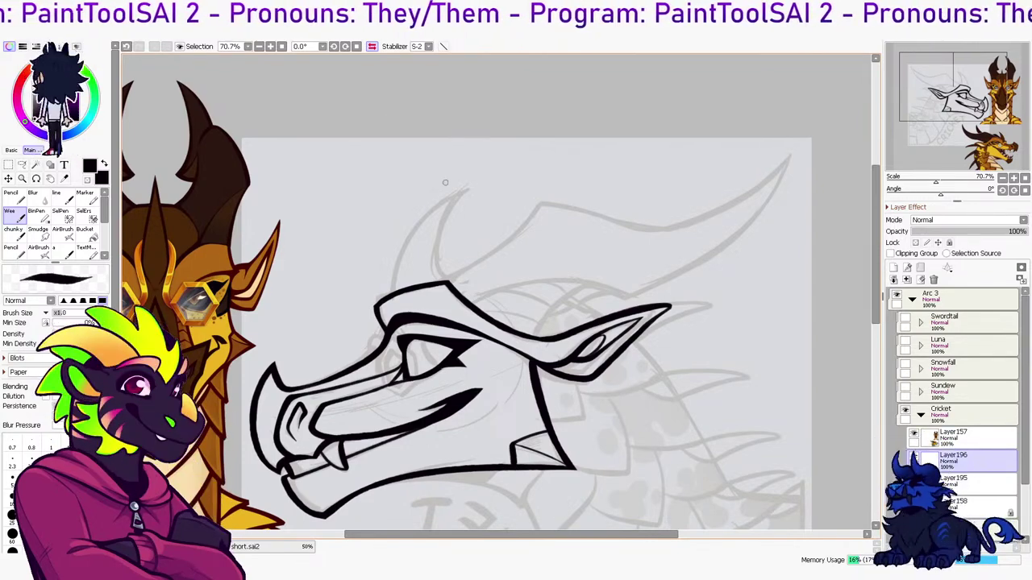
pyautogui.moveTo(530, 345)
pyautogui.mouseDown()
pyautogui.moveTo(582, 285)
pyautogui.moveTo(637, 296)
pyautogui.moveTo(559, 303)
pyautogui.moveTo(643, 300)
pyautogui.mouseUp()
pyautogui.hotkey('ctrl', 'z')
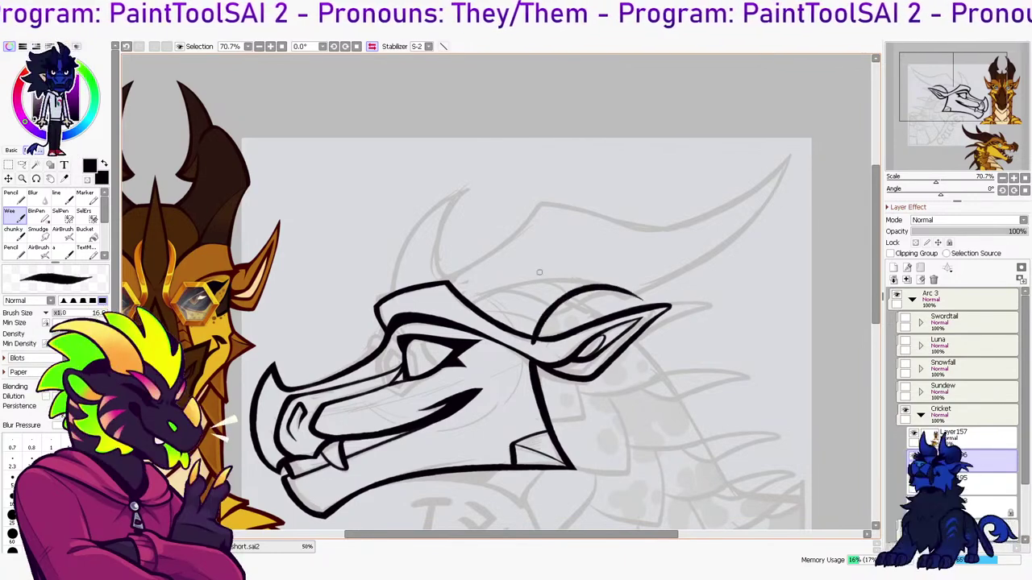
# Flip the canvas view, ink the large horn's front and upper edges and erase the overshoot at their corner
pyautogui.press('h')
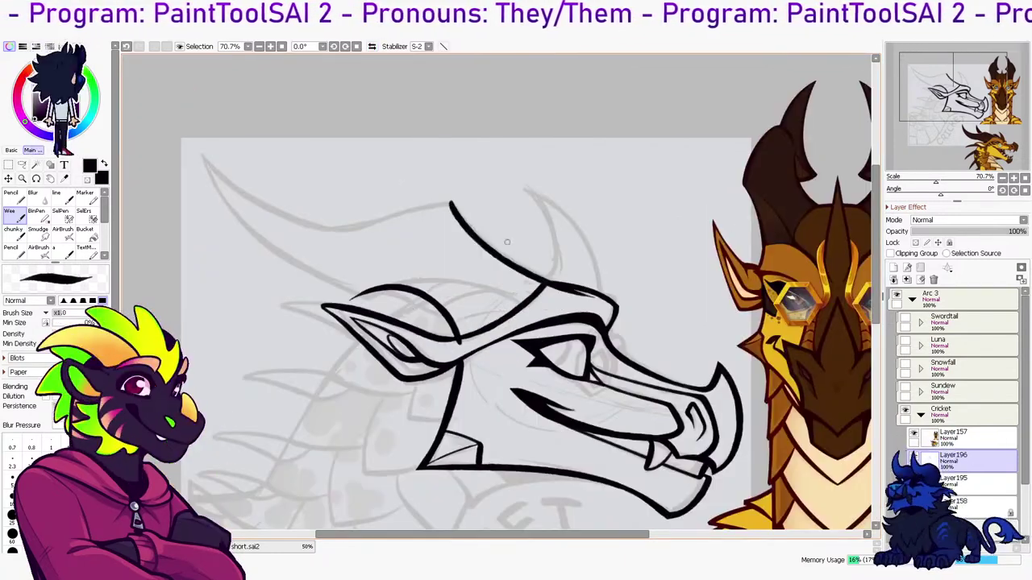
pyautogui.moveTo(452, 201); pyautogui.dragTo(606, 297)
pyautogui.hotkey('ctrl', 'z')
pyautogui.moveTo(450, 200); pyautogui.dragTo(601, 298)
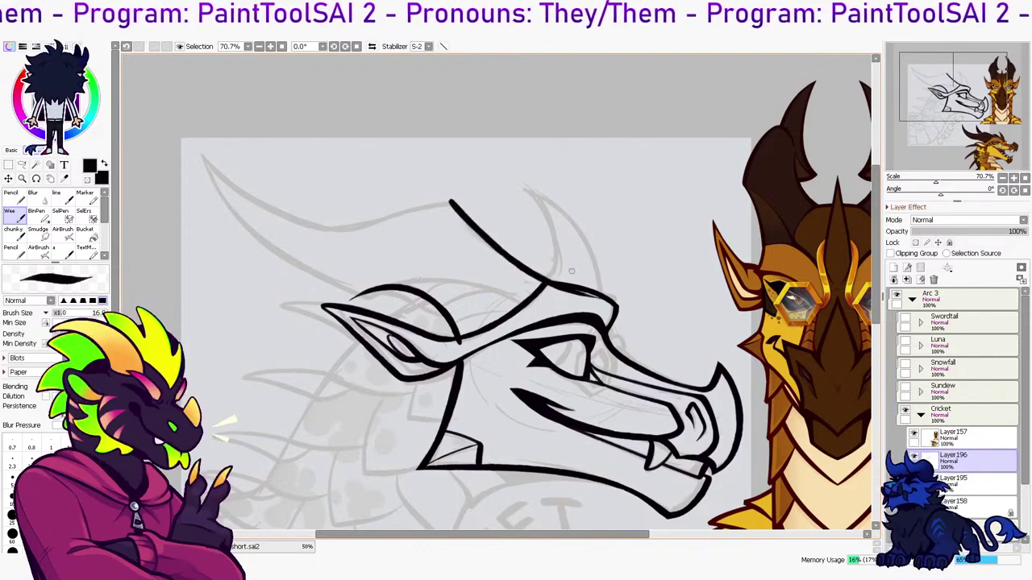
pyautogui.moveTo(189, 147)
pyautogui.mouseDown()
pyautogui.moveTo(298, 219)
pyautogui.moveTo(243, 193)
pyautogui.moveTo(407, 225)
pyautogui.moveTo(327, 229)
pyautogui.moveTo(491, 206)
pyautogui.moveTo(434, 211)
pyautogui.moveTo(462, 194)
pyautogui.moveTo(487, 219)
pyautogui.mouseUp()
pyautogui.hotkey('ctrl', 'z')
pyautogui.hotkey('ctrl', 'z')
pyautogui.press('e')
pyautogui.moveTo(438, 196); pyautogui.dragTo(487, 208)
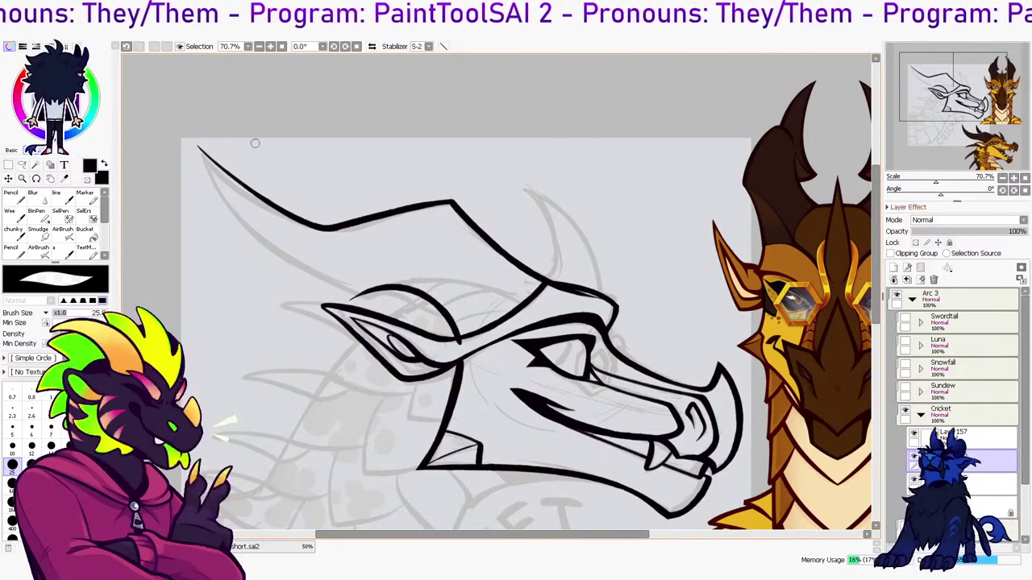
# Ink the large horn's lower edge from the tip to the arch above the ear and trim the overlapping line ends
pyautogui.press('b')
pyautogui.moveTo(198, 147)
pyautogui.mouseDown()
pyautogui.moveTo(377, 290)
pyautogui.moveTo(360, 295)
pyautogui.moveTo(396, 299)
pyautogui.moveTo(400, 311)
pyautogui.moveTo(340, 295)
pyautogui.moveTo(406, 310)
pyautogui.moveTo(336, 292)
pyautogui.moveTo(407, 308)
pyautogui.mouseUp()
pyautogui.hotkey('ctrl', 'z')
pyautogui.press('e')
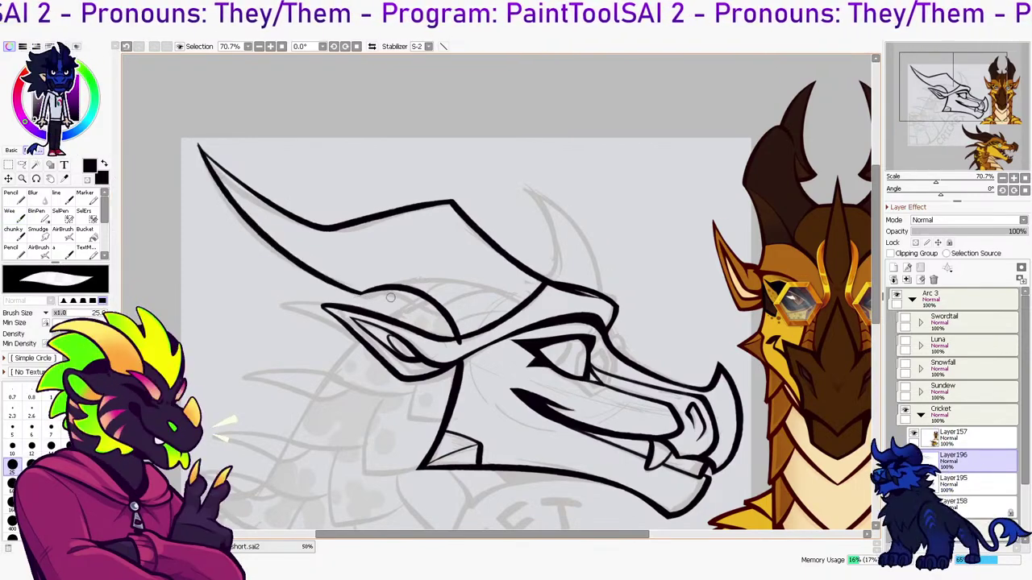
pyautogui.press('l')
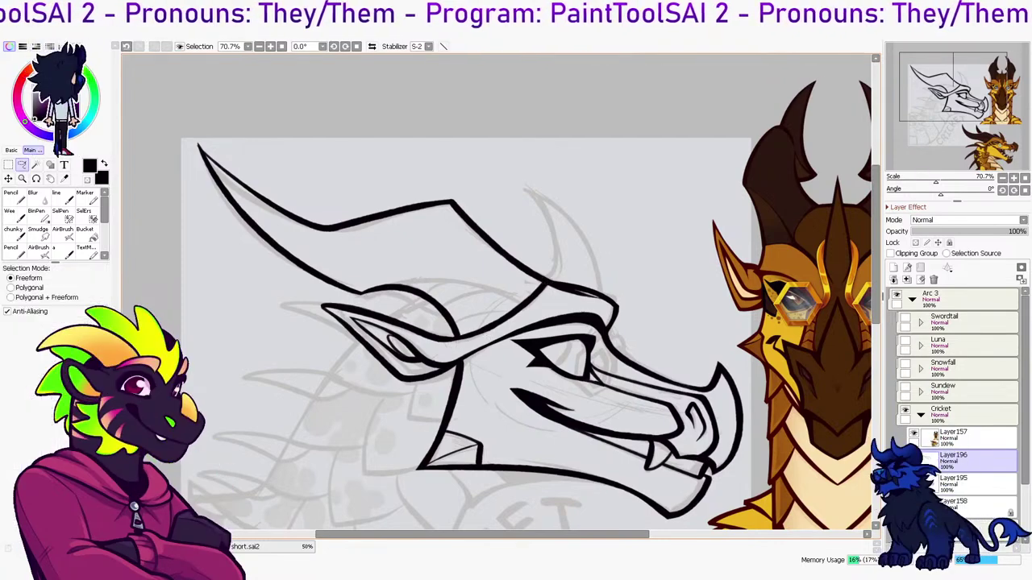
# Touch up the large horn's tip and erase the excess ink around it
pyautogui.press('n')
pyautogui.moveTo(240, 168); pyautogui.dragTo(195, 140)
pyautogui.hotkey('ctrl', 'z')
pyautogui.press('e')
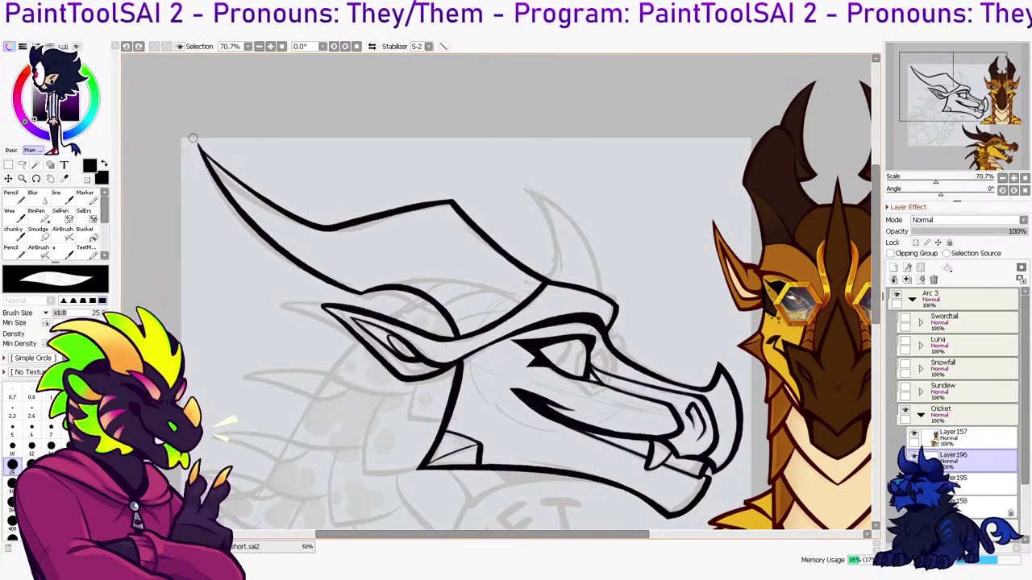
pyautogui.press('n')
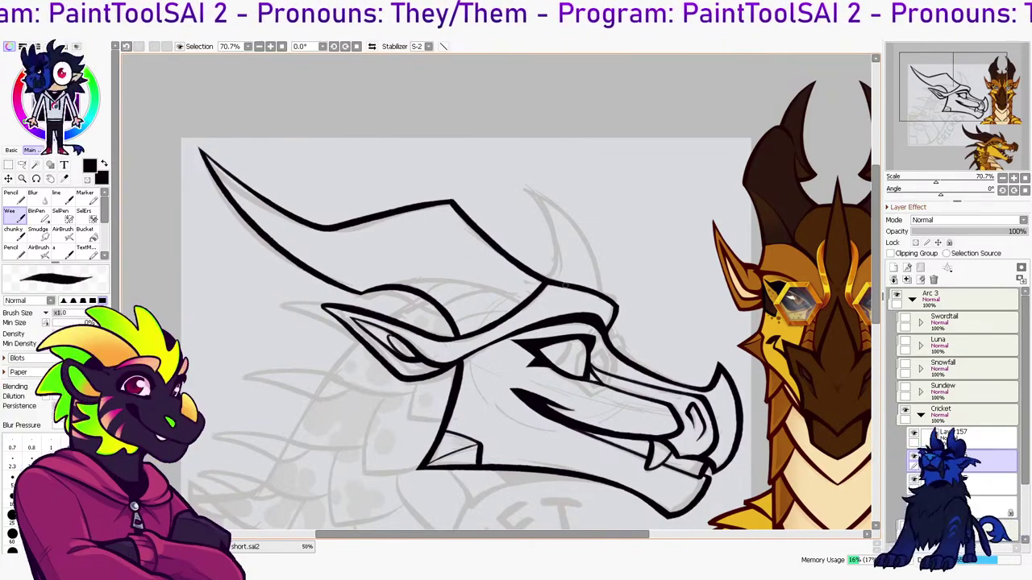
# Ink the curved line under the large horn from the arch above the ear to the brow
pyautogui.moveTo(366, 291); pyautogui.dragTo(541, 316)
pyautogui.hotkey('ctrl', 'z')
pyautogui.moveTo(381, 292); pyautogui.dragTo(533, 312)
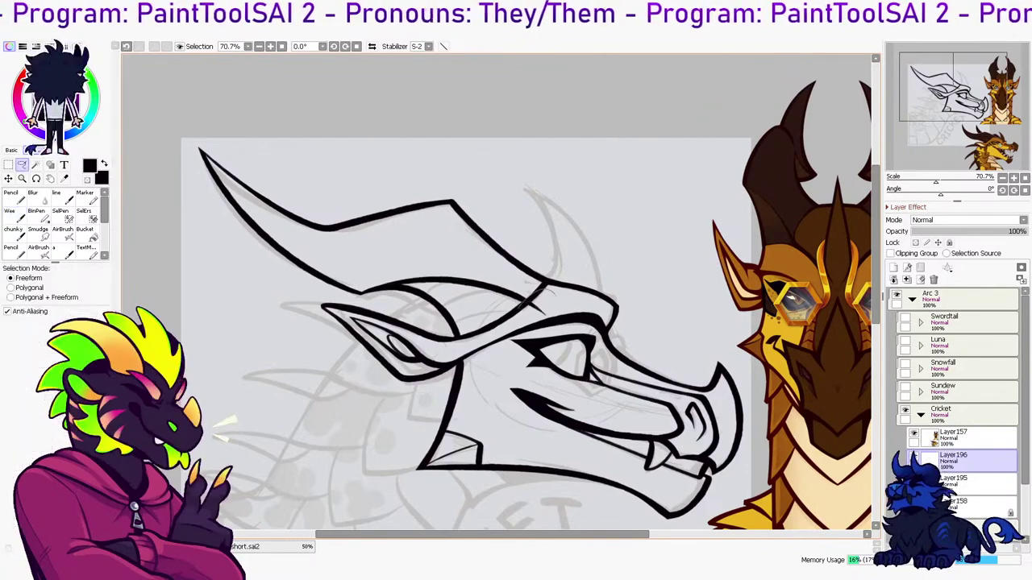
# Ink the thin ridge lines between the arch above the ear and the brow
pyautogui.moveTo(456, 325); pyautogui.dragTo(523, 302)
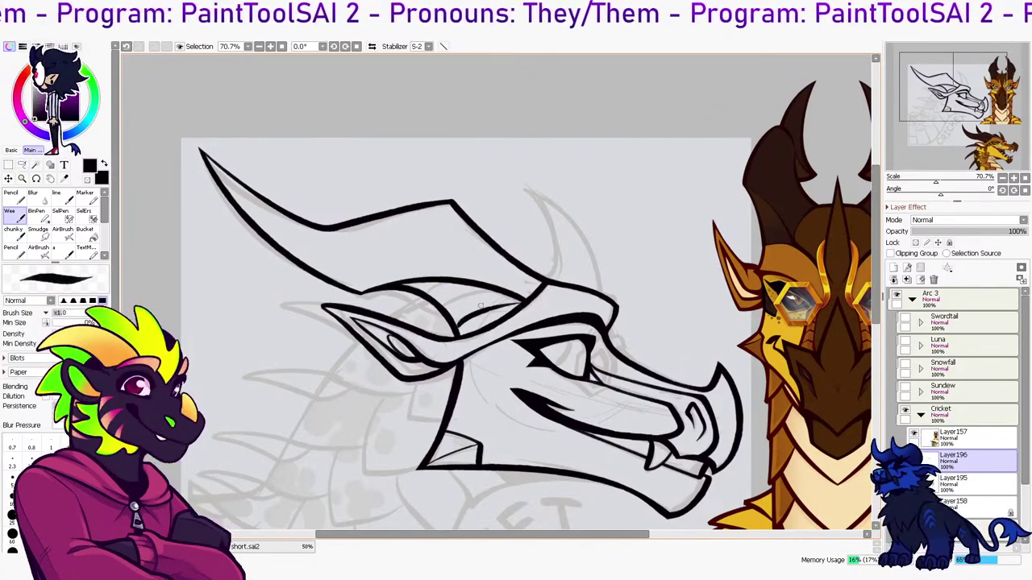
pyautogui.moveTo(445, 313); pyautogui.dragTo(495, 293)
pyautogui.hotkey('ctrl', 'z')
pyautogui.hotkey('ctrl', 'z')
pyautogui.moveTo(457, 328); pyautogui.dragTo(516, 306)
pyautogui.moveTo(444, 308)
pyautogui.mouseDown()
pyautogui.moveTo(524, 294)
pyautogui.moveTo(453, 303)
pyautogui.moveTo(490, 292)
pyautogui.mouseUp()
pyautogui.hotkey('ctrl', 'z')
pyautogui.moveTo(424, 298); pyautogui.dragTo(450, 284)
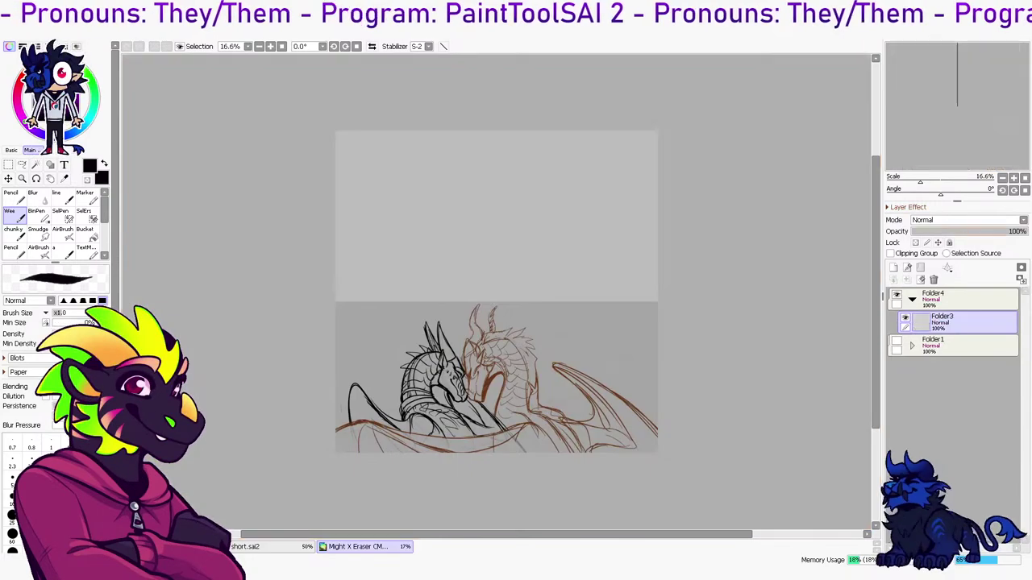
# Return to the Cricket drawing and ink the small curved front horn above the brow on its own layer
pyautogui.click(270, 546)
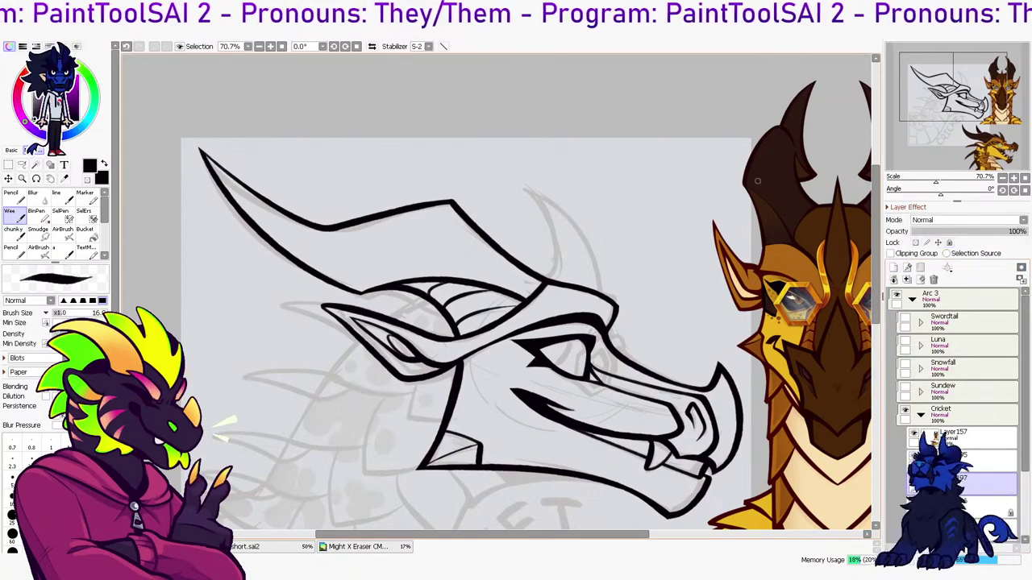
pyautogui.moveTo(509, 189)
pyautogui.mouseDown()
pyautogui.moveTo(555, 276)
pyautogui.moveTo(548, 210)
pyautogui.moveTo(553, 281)
pyautogui.mouseUp()
pyautogui.hotkey('ctrl', 'z')
pyautogui.hotkey('ctrl', 'z')
pyautogui.moveTo(524, 191)
pyautogui.mouseDown()
pyautogui.moveTo(602, 264)
pyautogui.moveTo(599, 317)
pyautogui.moveTo(598, 255)
pyautogui.moveTo(606, 321)
pyautogui.mouseUp()
pyautogui.hotkey('ctrl', 'z')
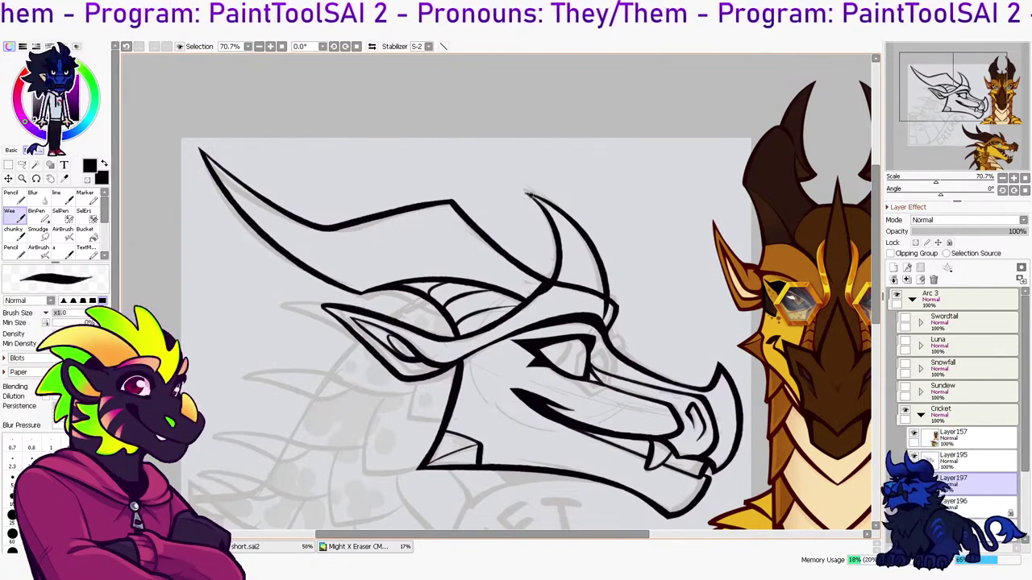
# Adjust the small front horn with a transform and remove its line ends overlapping the brow
pyautogui.press('e')
pyautogui.hotkey('ctrl', 't')
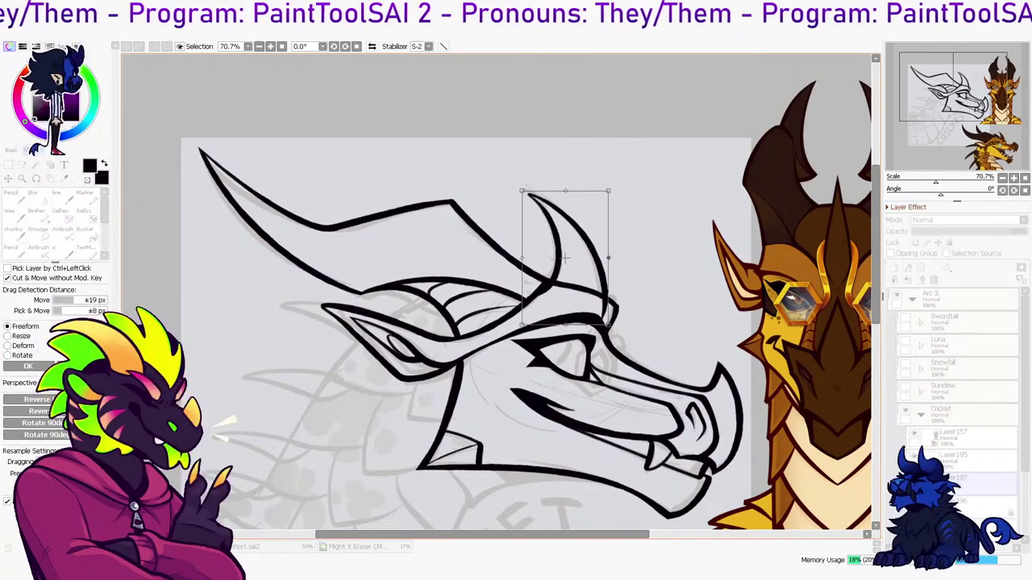
pyautogui.press('l')
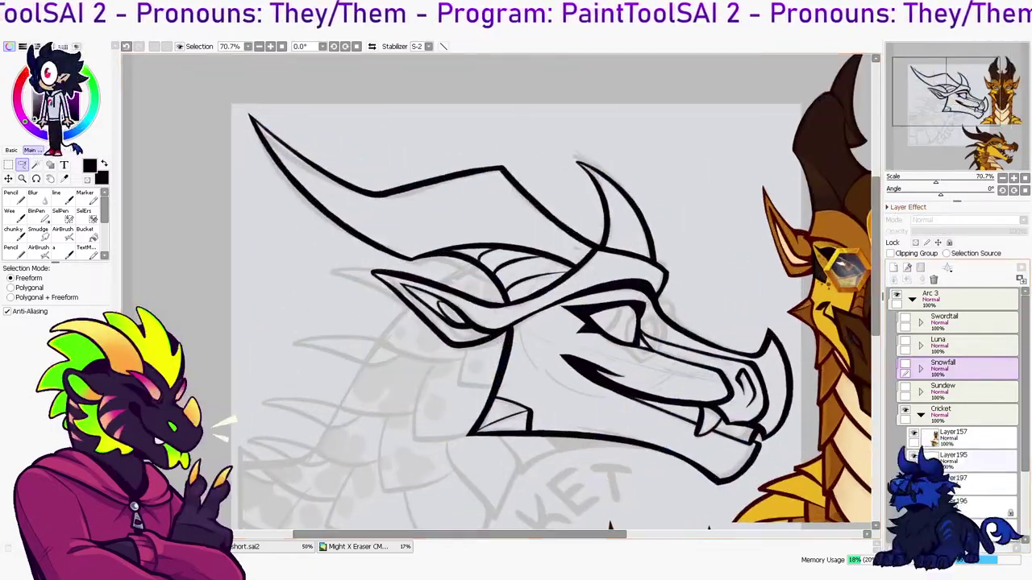
# Check the small horn's layer and merge the head line art layer down into it
pyautogui.click(967, 483)
pyautogui.click(914, 480)
pyautogui.click(914, 480)
pyautogui.click(968, 460)
pyautogui.click(907, 279)
# Ink the curved iris line inside the eye on a new layer
pyautogui.click(894, 268)
pyautogui.press('n')
pyautogui.moveTo(602, 331)
pyautogui.mouseDown()
pyautogui.moveTo(617, 325)
pyautogui.moveTo(616, 308)
pyautogui.mouseUp()
pyautogui.hotkey('ctrl', 'z')
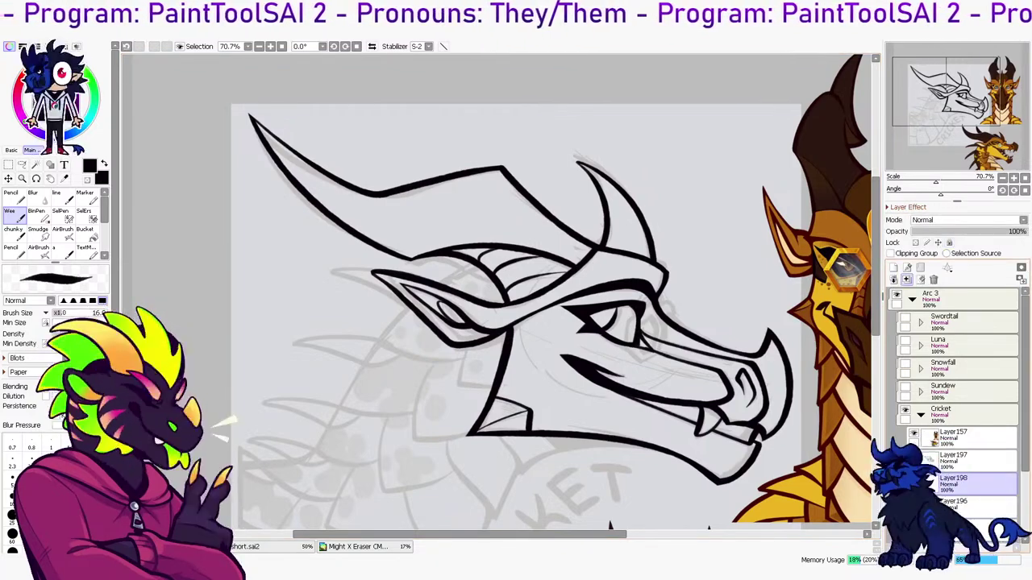
# Flip the canvas view and ink the crescent-shaped scale lines on the cheek behind the eye
pyautogui.moveTo(483, 362); pyautogui.dragTo(559, 235)
pyautogui.press('h')
pyautogui.moveTo(516, 322); pyautogui.dragTo(685, 295)
pyautogui.moveTo(691, 116); pyautogui.dragTo(719, 125)
pyautogui.moveTo(553, 158)
pyautogui.mouseDown()
pyautogui.moveTo(538, 187)
pyautogui.moveTo(543, 199)
pyautogui.moveTo(571, 165)
pyautogui.mouseUp()
pyautogui.hotkey('ctrl', 'z')
pyautogui.hotkey('ctrl', 'z')
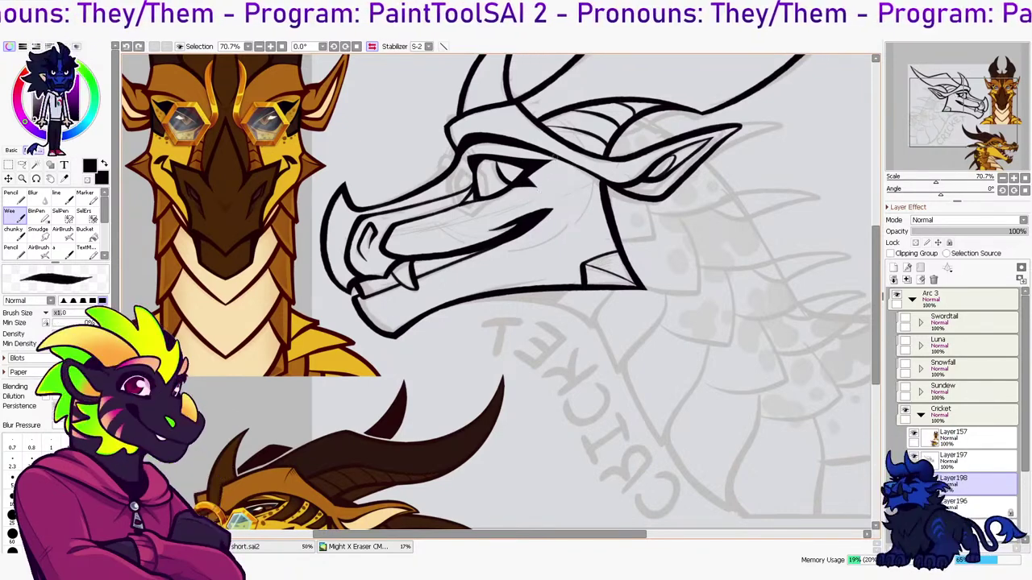
pyautogui.moveTo(543, 201); pyautogui.dragTo(573, 166)
pyautogui.hotkey('ctrl', 'z')
pyautogui.moveTo(529, 200); pyautogui.dragTo(573, 166)
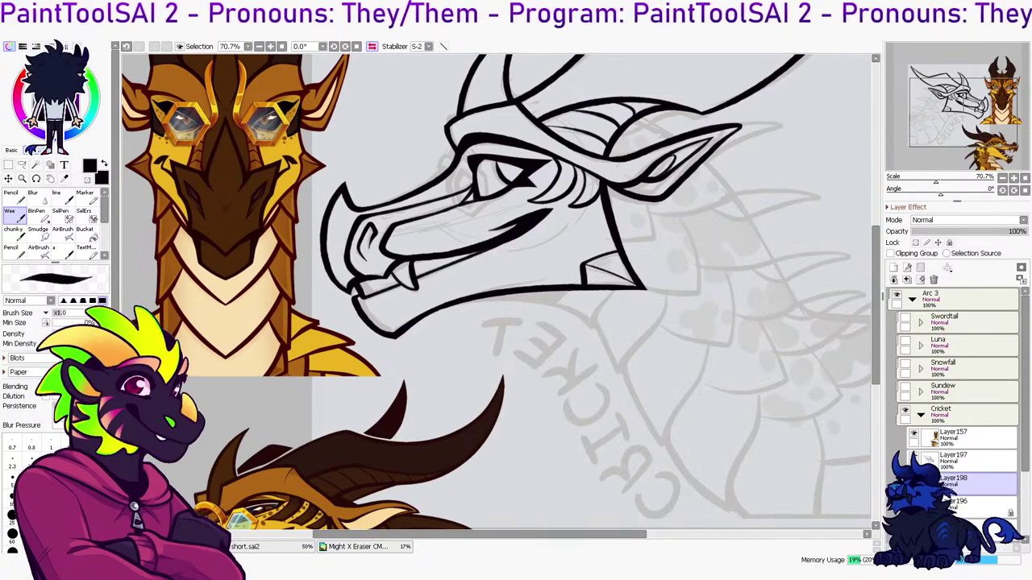
# Flip the view back, merge the line art layers and ink small round freckles below the eye on a new layer
pyautogui.press('h')
pyautogui.press('e')
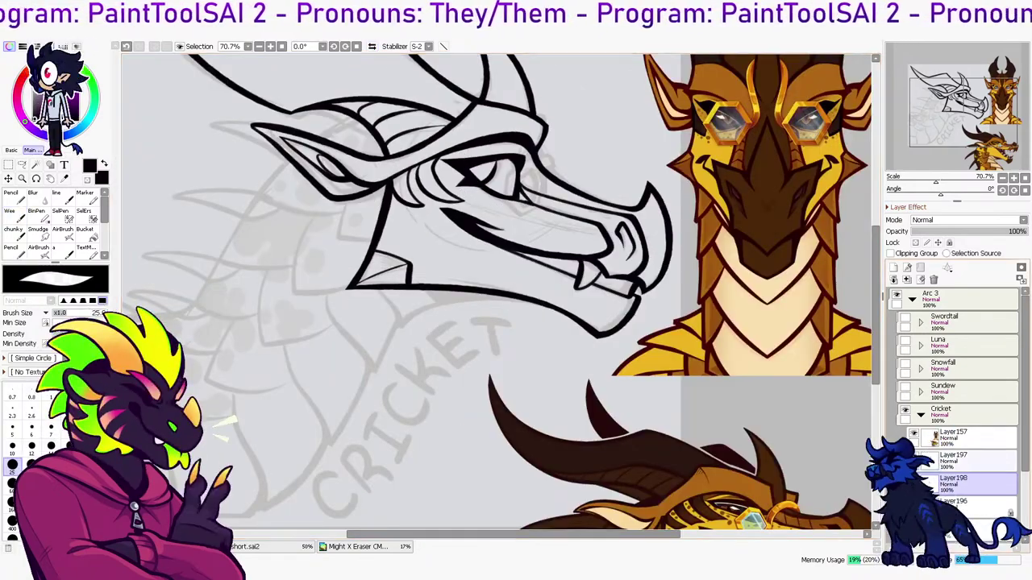
pyautogui.click(967, 461)
pyautogui.press('b')
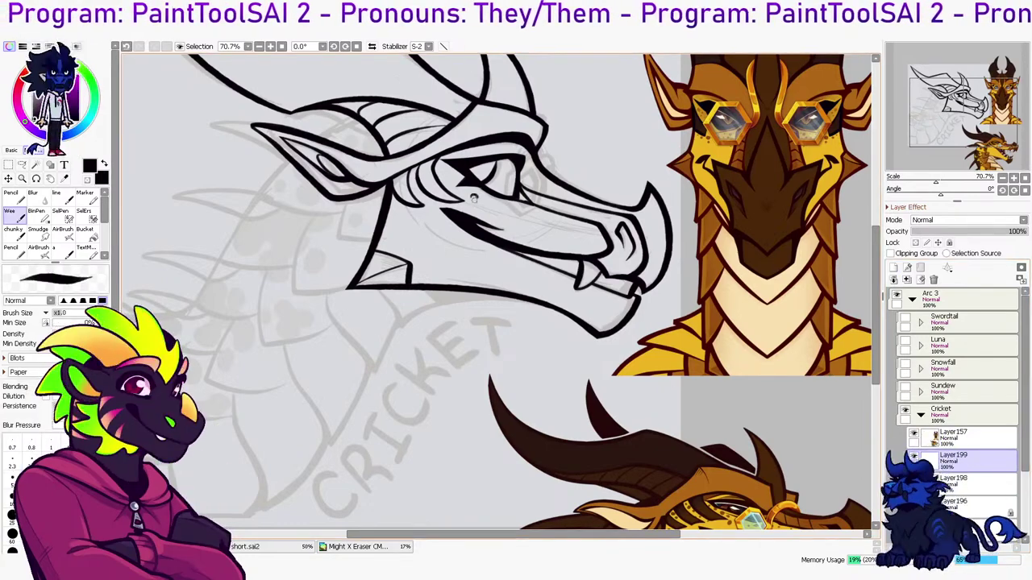
pyautogui.moveTo(510, 214); pyautogui.dragTo(510, 217)
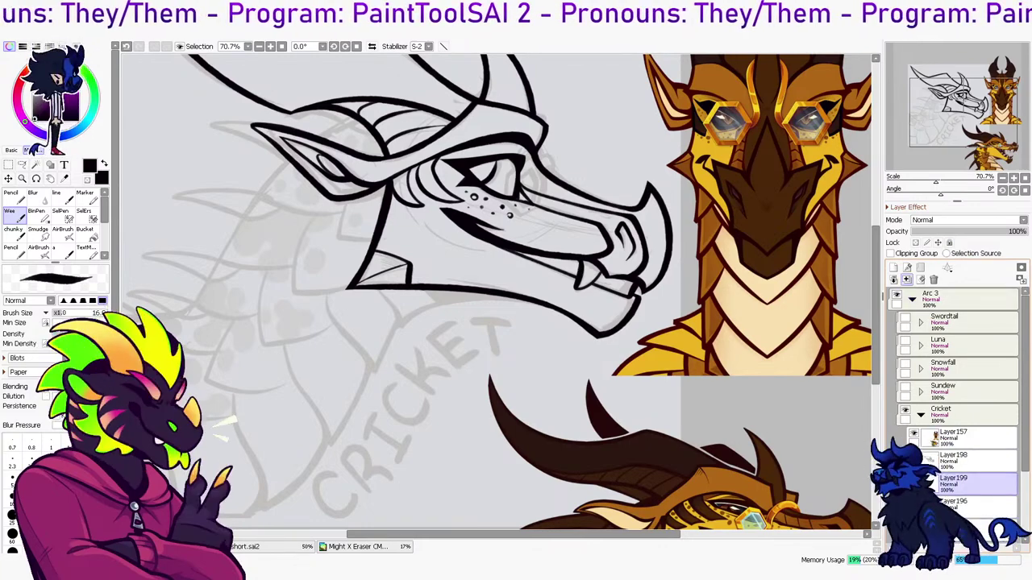
pyautogui.moveTo(484, 290); pyautogui.dragTo(536, 297)
pyautogui.scroll(-1, 516, 242)
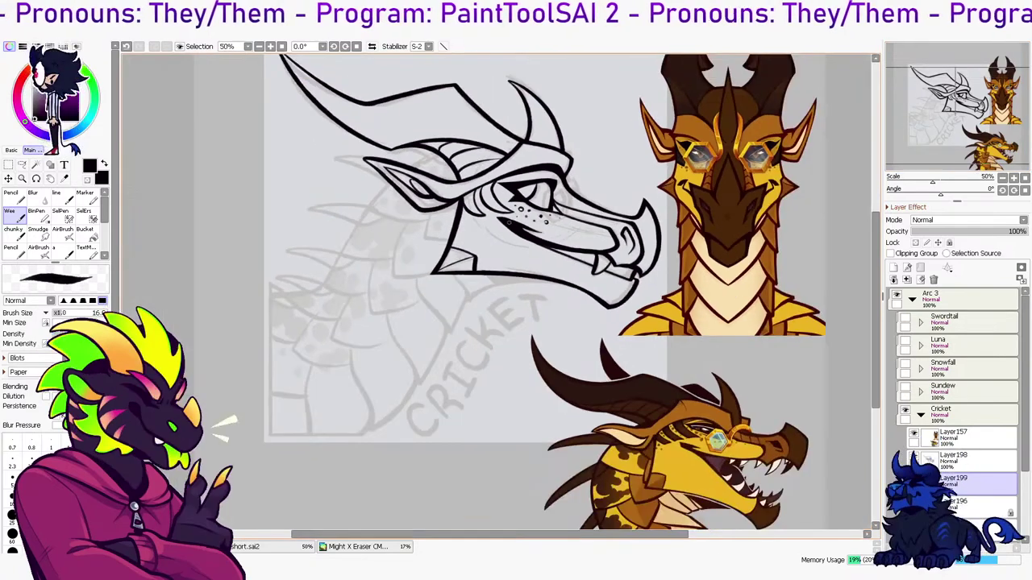
pyautogui.press('h')
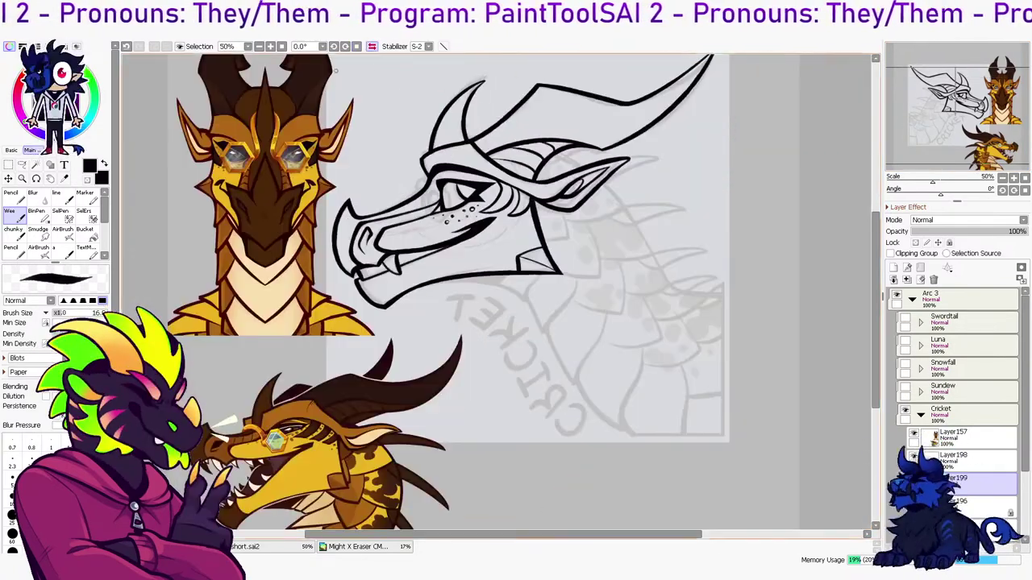
# Add a new layer above the head line art and ink the throat line running from the underside of the jaw
pyautogui.hotkey('ctrl', 'z')
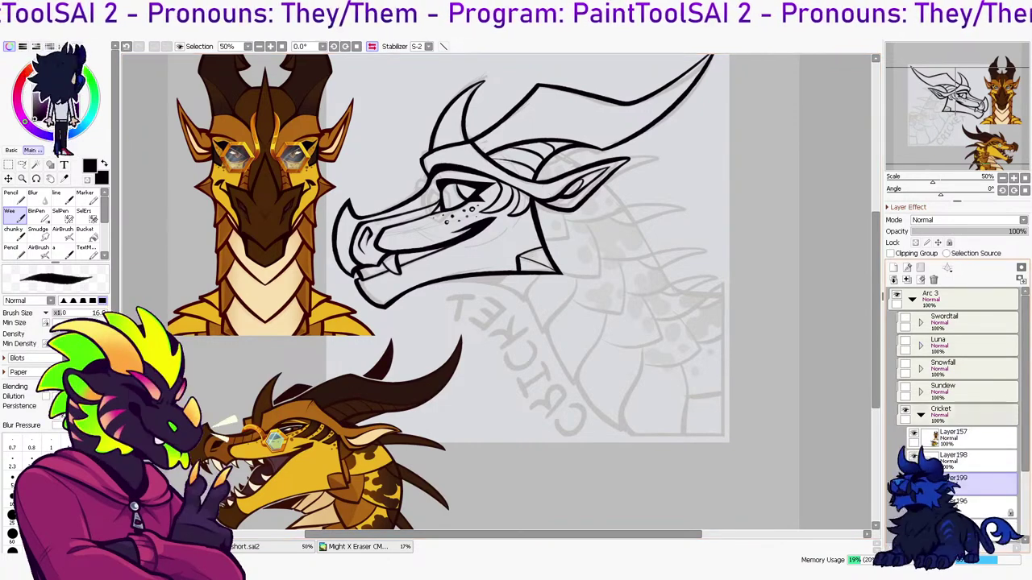
pyautogui.click(968, 461)
pyautogui.click(893, 268)
pyautogui.hotkey('ctrl', 'z')
pyautogui.moveTo(440, 283); pyautogui.dragTo(554, 276)
pyautogui.hotkey('ctrl', 'z')
pyautogui.moveTo(434, 283); pyautogui.dragTo(548, 259)
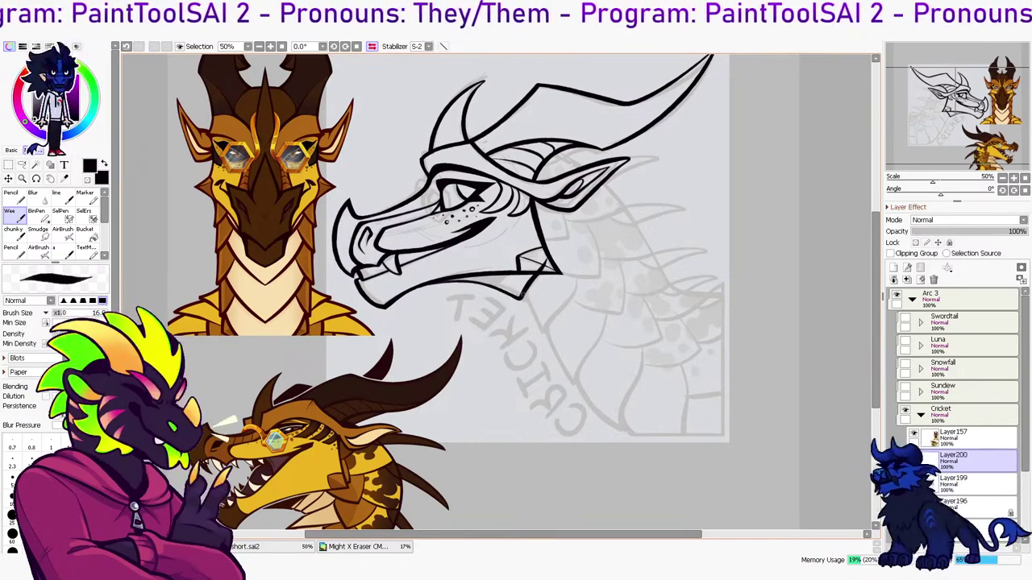
# Ink the first two curved throat scales down the front of the neck and undo the third one
pyautogui.moveTo(524, 292)
pyautogui.mouseDown()
pyautogui.moveTo(543, 333)
pyautogui.moveTo(578, 273)
pyautogui.mouseUp()
pyautogui.moveTo(548, 331)
pyautogui.mouseDown()
pyautogui.moveTo(571, 380)
pyautogui.moveTo(604, 330)
pyautogui.moveTo(601, 303)
pyautogui.moveTo(611, 430)
pyautogui.moveTo(642, 346)
pyautogui.mouseUp()
pyautogui.hotkey('ctrl', 'z')
pyautogui.moveTo(577, 377)
pyautogui.mouseDown()
pyautogui.moveTo(614, 423)
pyautogui.moveTo(642, 374)
pyautogui.moveTo(638, 336)
pyautogui.mouseUp()
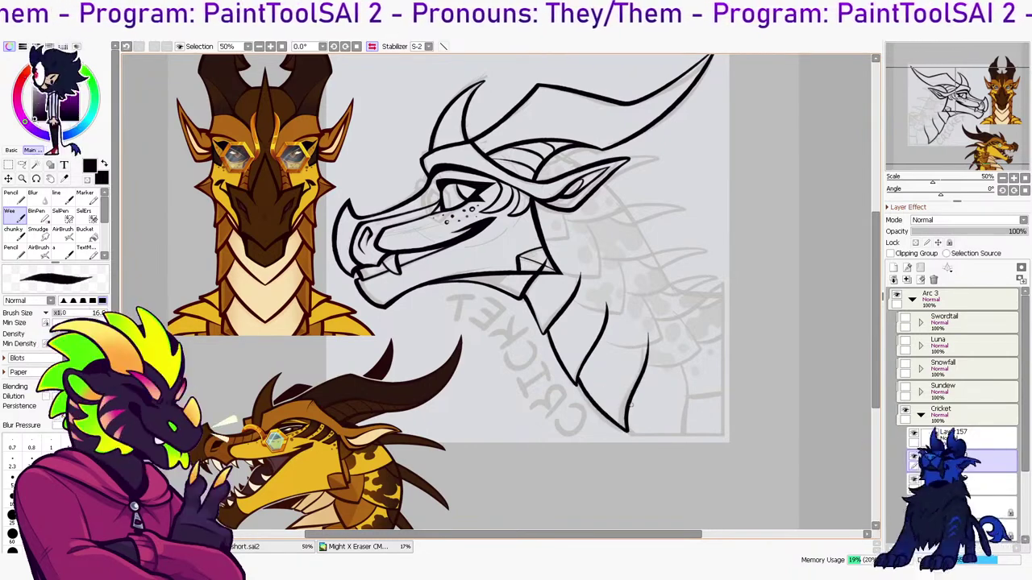
pyautogui.moveTo(621, 415); pyautogui.dragTo(648, 443)
pyautogui.hotkey('ctrl', 'z')
pyautogui.hotkey('ctrl', 'z')
pyautogui.hotkey('ctrl', 'z')
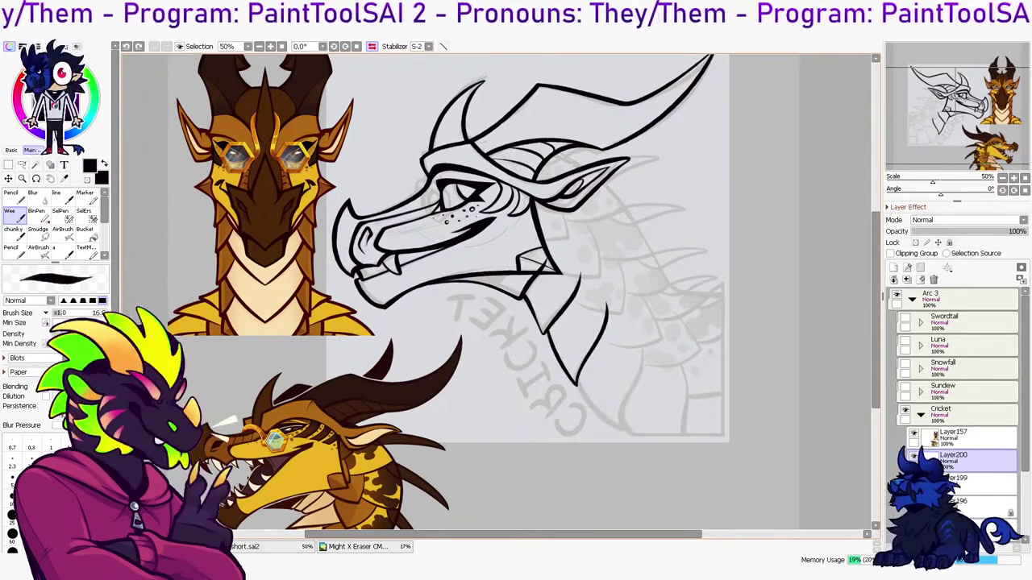
# Redraw the third throat scale and continue the curved scale lines down to the base of the neck
pyautogui.moveTo(577, 380)
pyautogui.mouseDown()
pyautogui.moveTo(619, 407)
pyautogui.moveTo(644, 334)
pyautogui.mouseUp()
pyautogui.hotkey('ctrl', 'z')
pyautogui.moveTo(581, 375)
pyautogui.mouseDown()
pyautogui.moveTo(625, 432)
pyautogui.moveTo(643, 335)
pyautogui.mouseUp()
pyautogui.hotkey('ctrl', 'z')
pyautogui.moveTo(581, 377)
pyautogui.mouseDown()
pyautogui.moveTo(640, 372)
pyautogui.moveTo(644, 339)
pyautogui.moveTo(622, 428)
pyautogui.moveTo(642, 338)
pyautogui.mouseUp()
pyautogui.hotkey('ctrl', 'z')
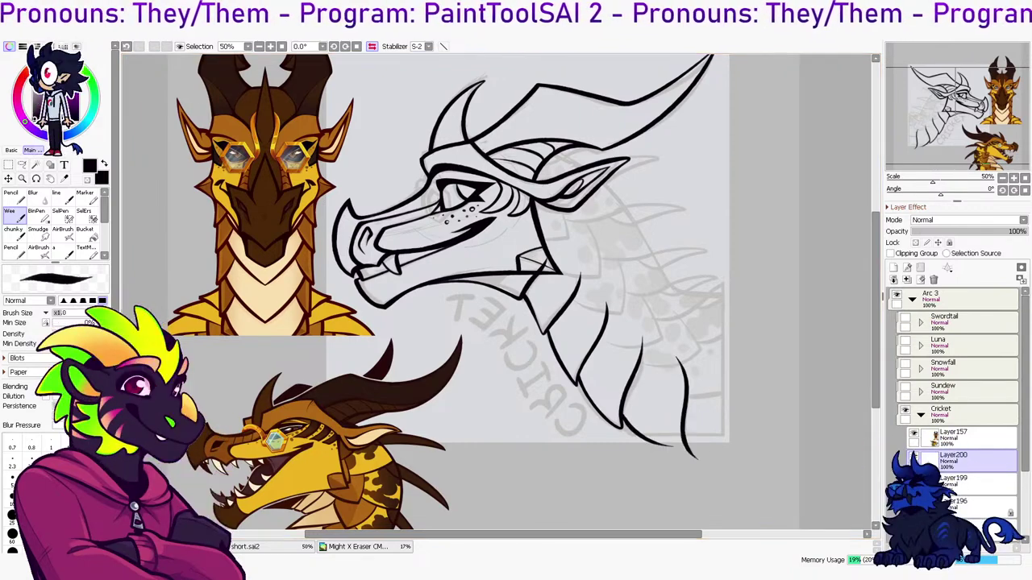
# Flip the view, ink the small throat segment under the jaw and clear the overlap using a Magic Wand selection from the head layer
pyautogui.press('h')
pyautogui.moveTo(493, 272); pyautogui.dragTo(567, 282)
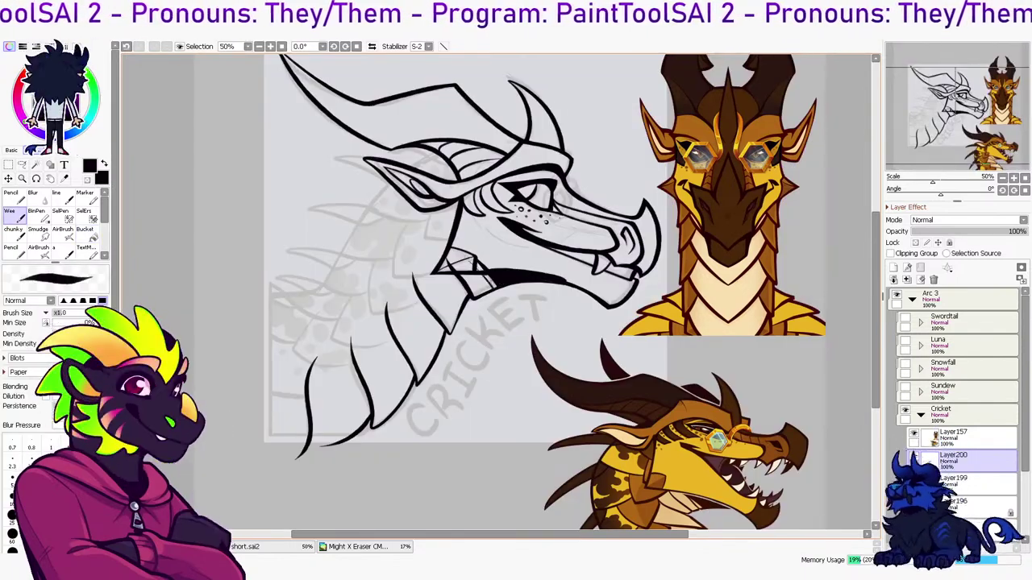
pyautogui.click(980, 483)
pyautogui.press('w')
pyautogui.click(492, 322)
pyautogui.click(979, 461)
pyautogui.press('Delete')
pyautogui.hotkey('ctrl', 'd')
pyautogui.hotkey('ctrl', 'z')
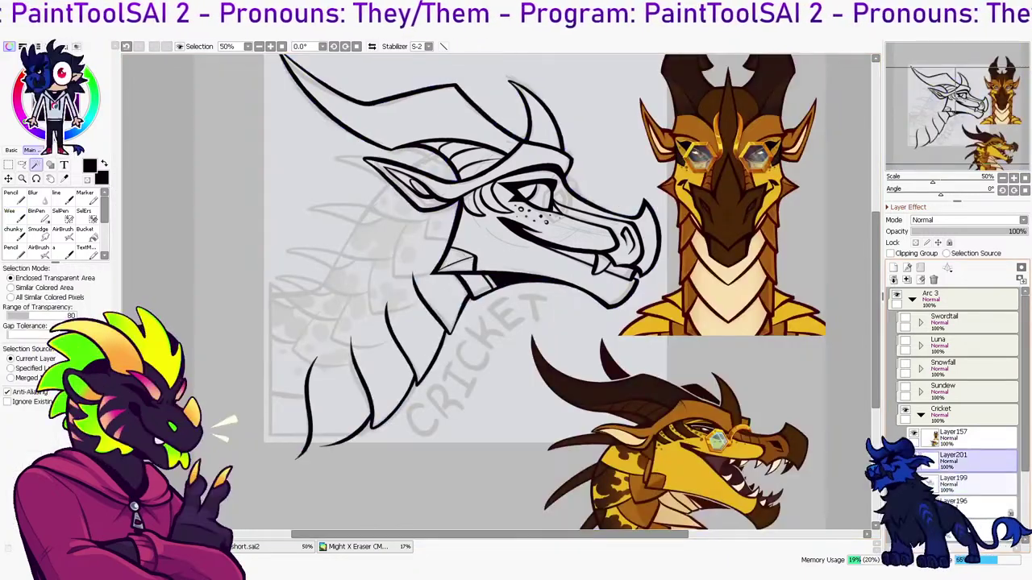
# Flip the view back and ink the upper curve of the nape, starting at the head behind the ear
pyautogui.press('h')
pyautogui.press('b')
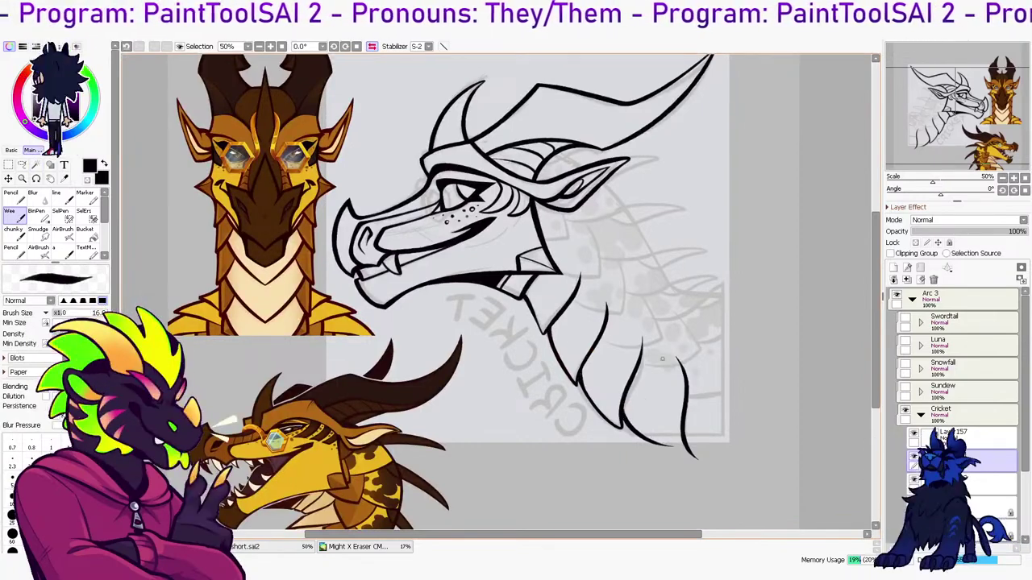
pyautogui.moveTo(633, 432); pyautogui.dragTo(602, 460)
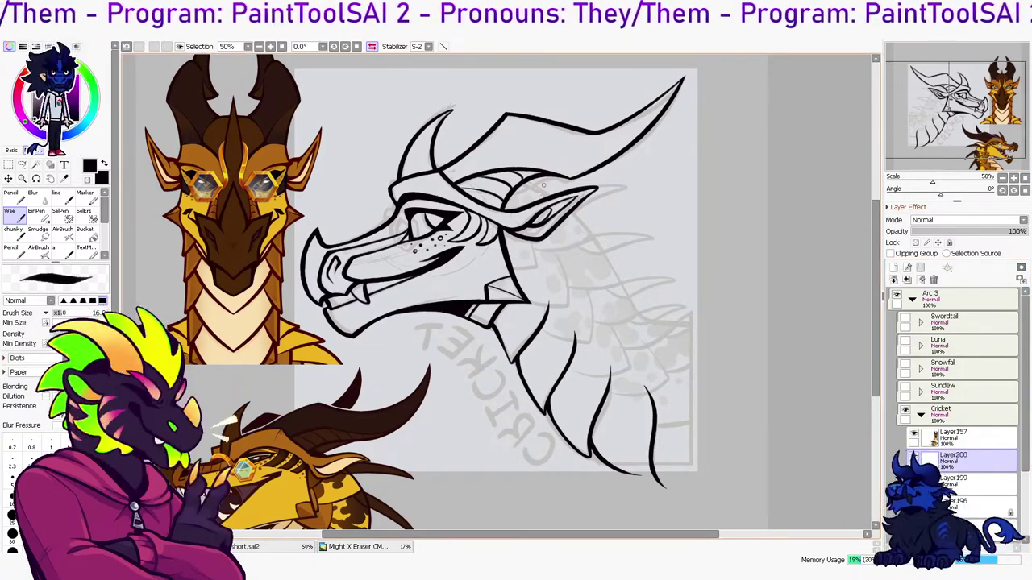
pyautogui.moveTo(508, 188); pyautogui.dragTo(569, 204)
pyautogui.moveTo(508, 185); pyautogui.dragTo(577, 210)
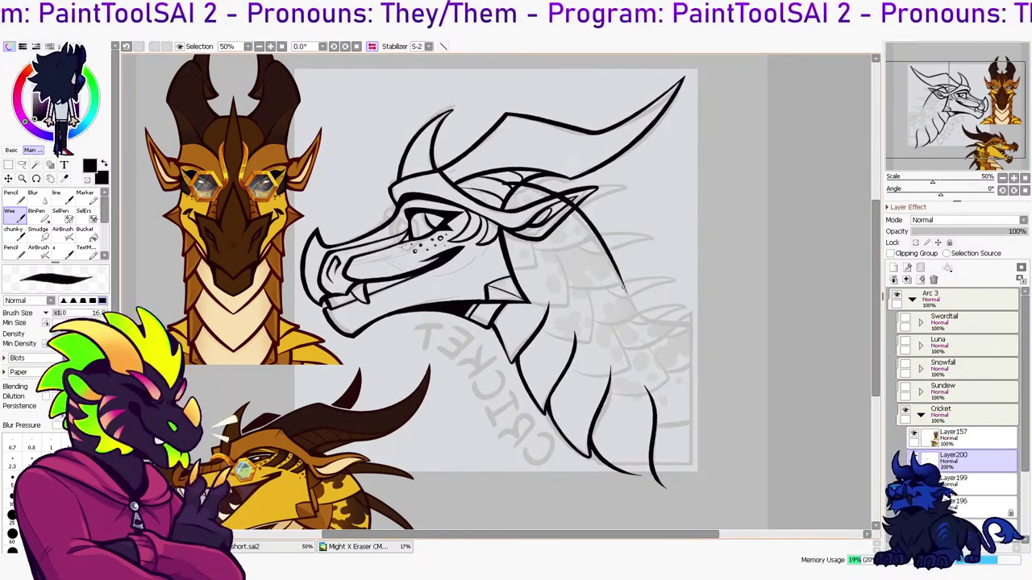
# Extend the nape line in one sweeping curve down the back of the neck and out past the shoulder, redoing the stroke until it fits
pyautogui.moveTo(566, 198); pyautogui.dragTo(722, 322)
pyautogui.hotkey('ctrl', 'z')
pyautogui.moveTo(566, 202)
pyautogui.mouseDown()
pyautogui.moveTo(632, 299)
pyautogui.moveTo(732, 319)
pyautogui.mouseUp()
pyautogui.hotkey('ctrl', 'z')
pyautogui.moveTo(569, 205); pyautogui.dragTo(729, 313)
pyautogui.hotkey('ctrl', 'z')
pyautogui.moveTo(574, 208)
pyautogui.mouseDown()
pyautogui.moveTo(675, 312)
pyautogui.moveTo(730, 314)
pyautogui.mouseUp()
pyautogui.hotkey('ctrl', 'z')
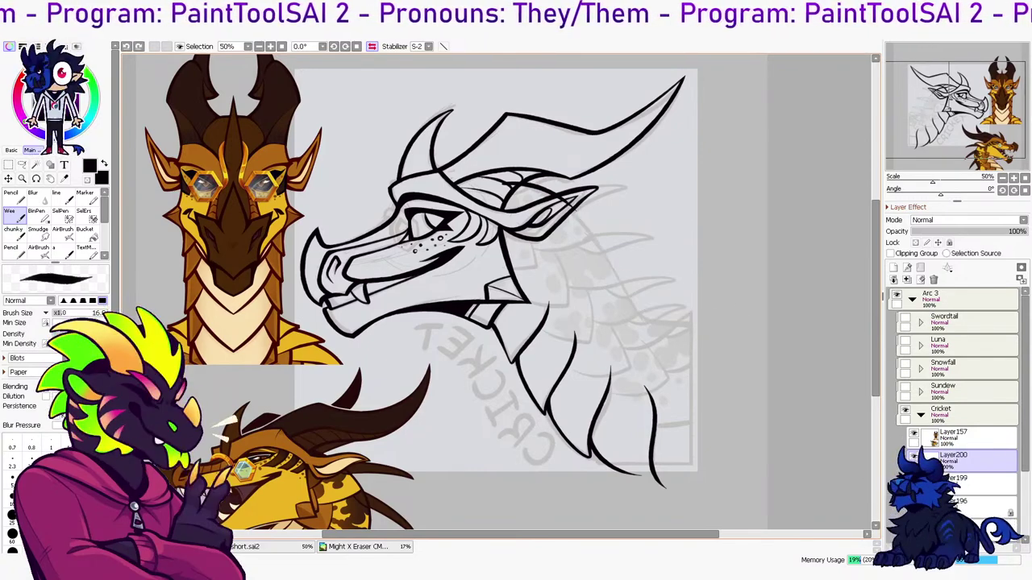
pyautogui.moveTo(574, 208); pyautogui.dragTo(729, 313)
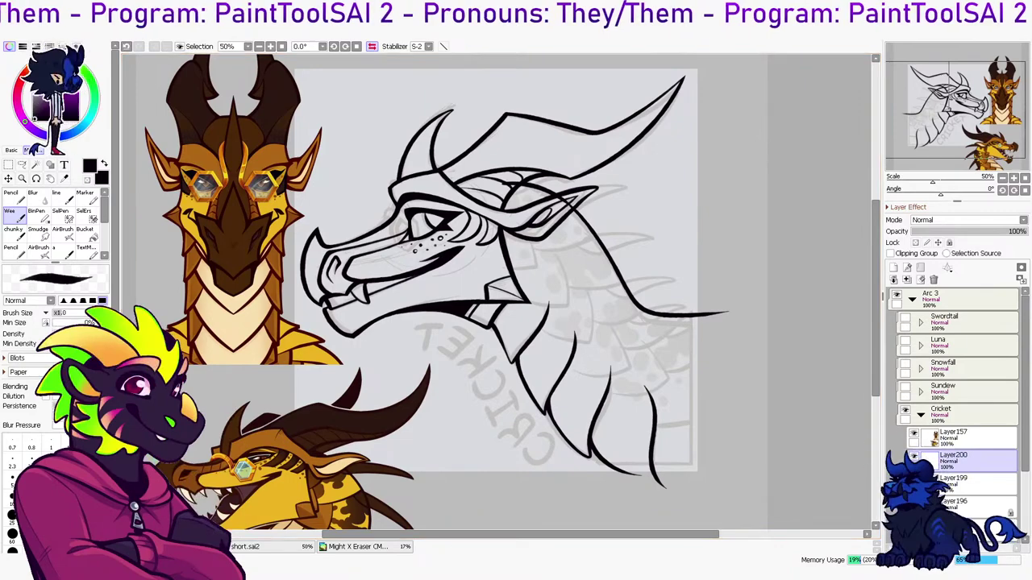
# Flip the view and ink the overlapping row of pointed scales down the side of the neck beside the throat scales
pyautogui.press('h')
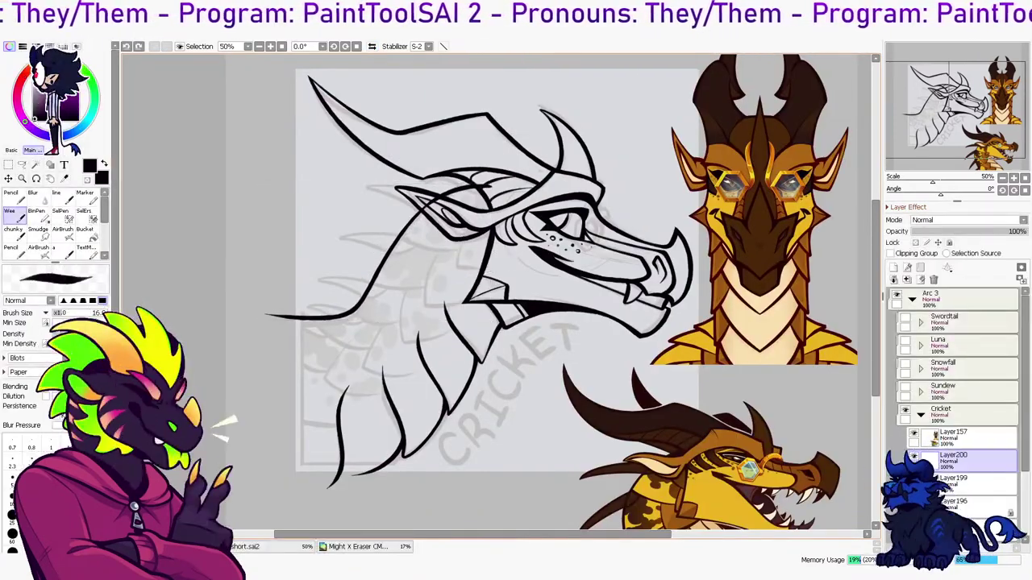
pyautogui.moveTo(442, 246)
pyautogui.mouseDown()
pyautogui.moveTo(427, 300)
pyautogui.moveTo(478, 302)
pyautogui.mouseUp()
pyautogui.hotkey('ctrl', 'z')
pyautogui.moveTo(441, 247); pyautogui.dragTo(474, 302)
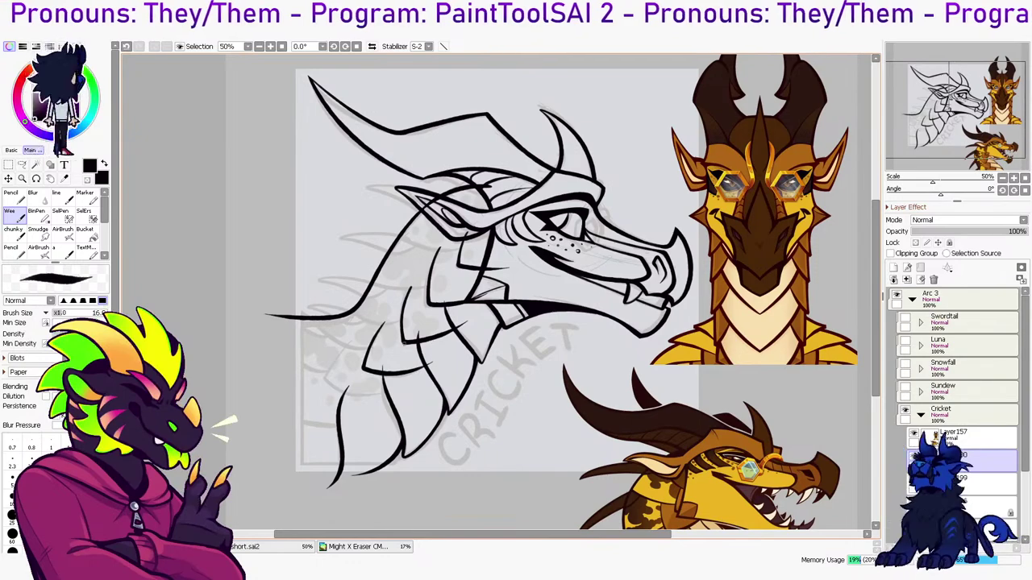
pyautogui.moveTo(356, 341); pyautogui.dragTo(323, 379)
pyautogui.moveTo(324, 377); pyautogui.dragTo(385, 393)
pyautogui.moveTo(304, 359)
pyautogui.mouseDown()
pyautogui.moveTo(289, 409)
pyautogui.moveTo(360, 416)
pyautogui.mouseUp()
# Clean up the lines overlapping between head and neck with the freeform lasso, switching between the head and neck layers
pyautogui.press('l')
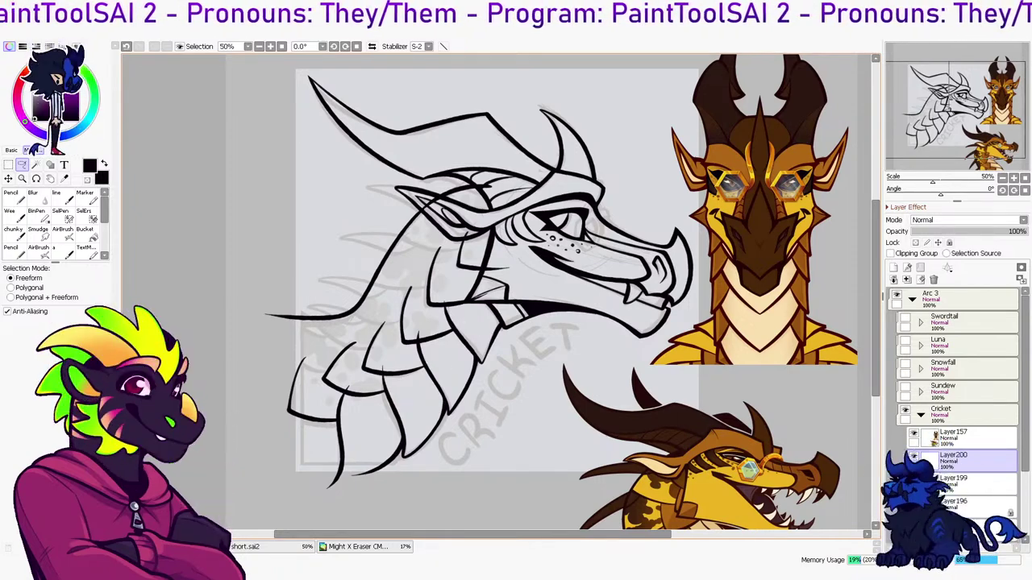
pyautogui.click(967, 483)
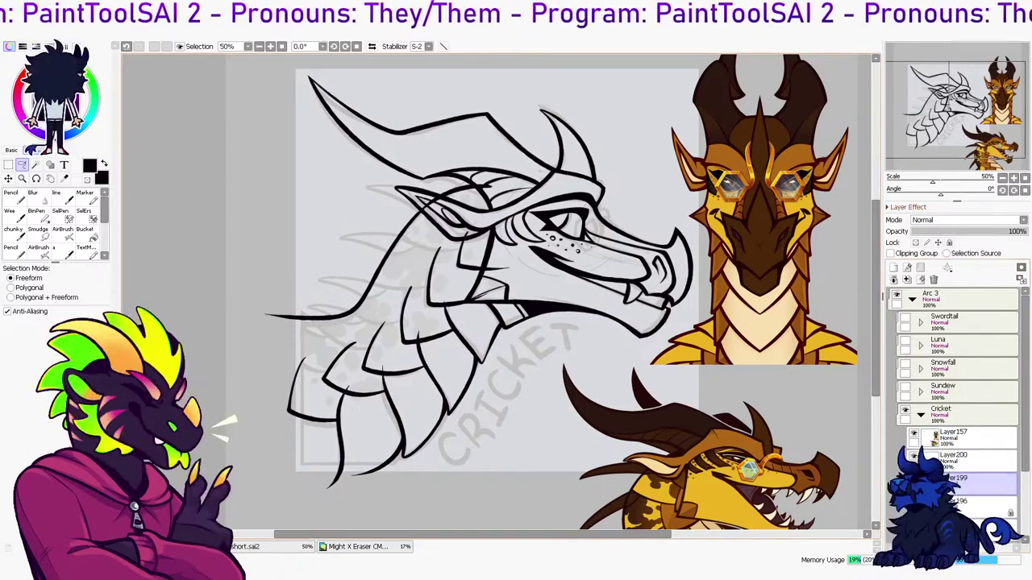
pyautogui.moveTo(343, 375); pyautogui.dragTo(346, 390)
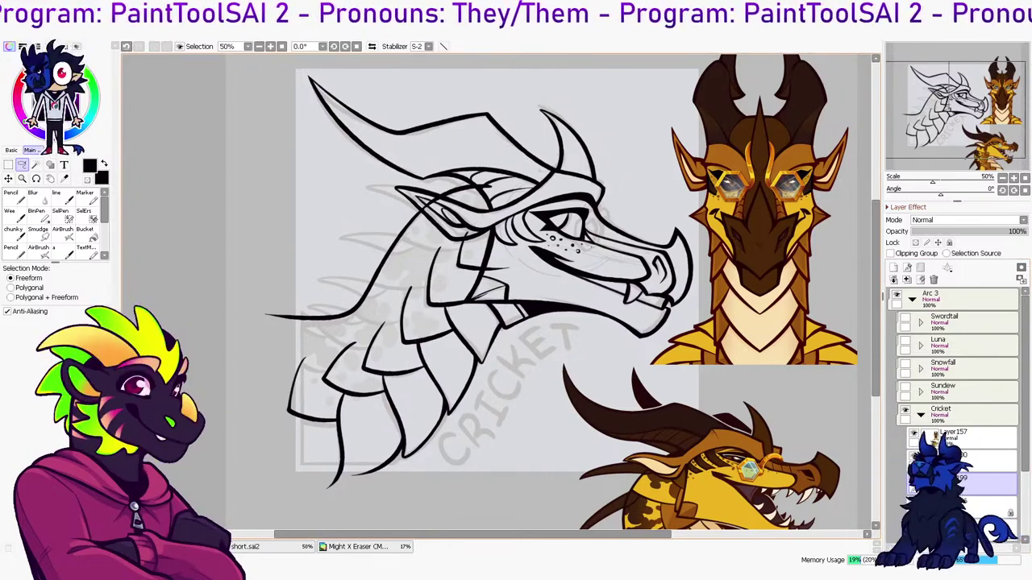
pyautogui.click(968, 461)
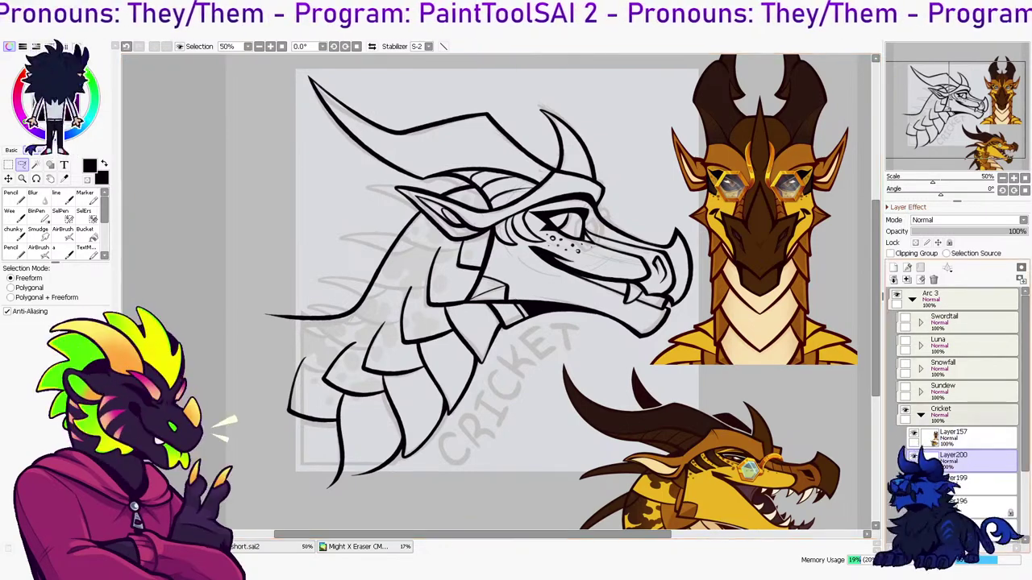
# Ink the rear rows of neck scales on a new layer, trim their overlaps and merge them into the neck line art
pyautogui.press('n')
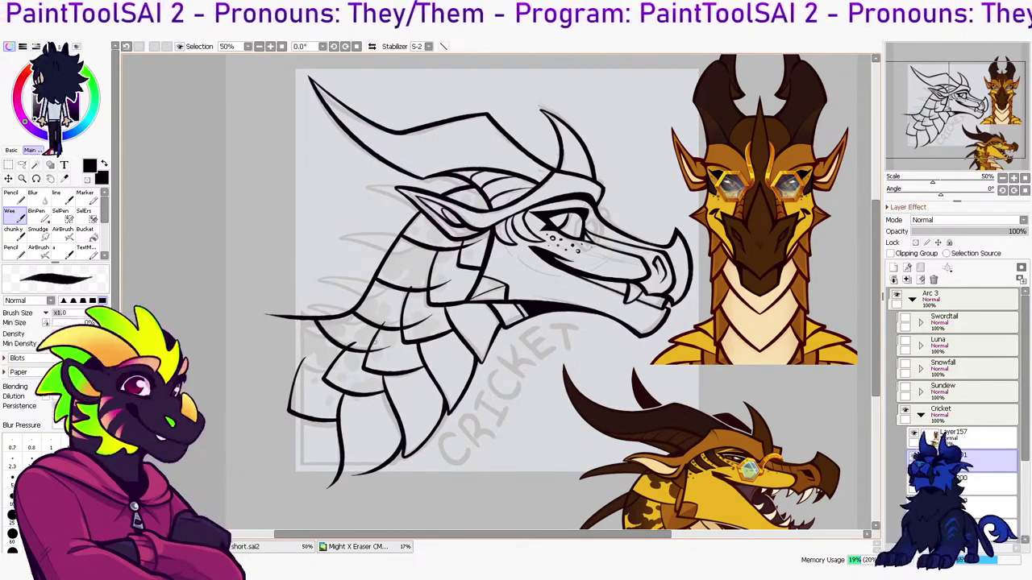
pyautogui.press('l')
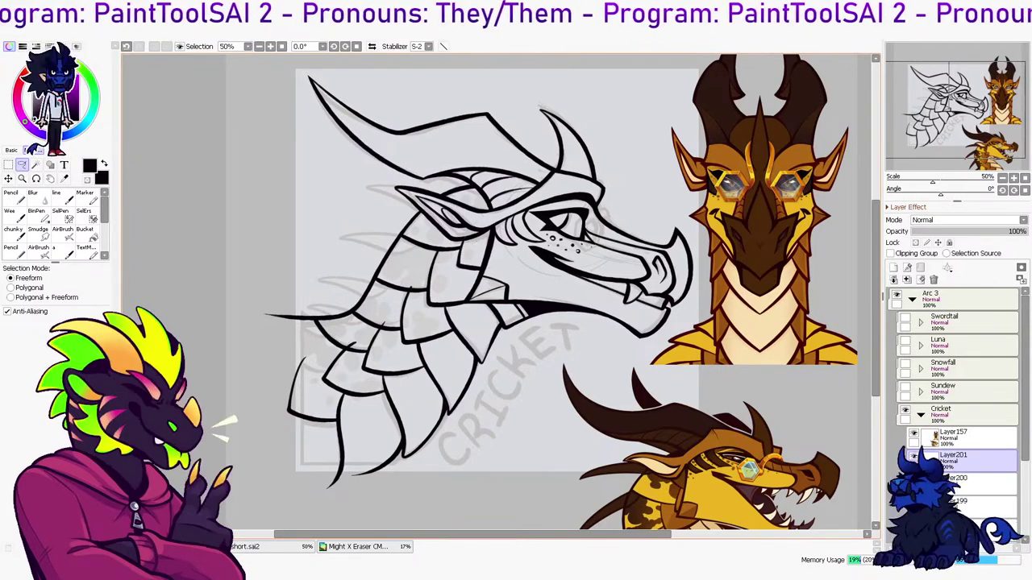
pyautogui.press('n')
pyautogui.moveTo(286, 336); pyautogui.dragTo(355, 372)
pyautogui.press('l')
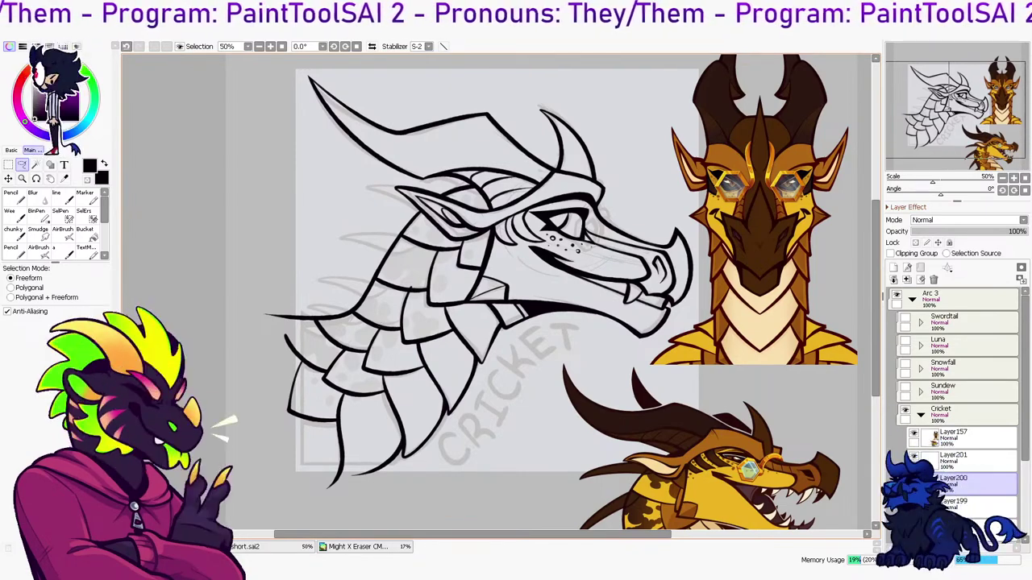
pyautogui.click(967, 460)
pyautogui.click(907, 280)
# Use a Magic Wand selection around the head line art to tidy the neck line art, leaving the neck on a single layer
pyautogui.click(894, 268)
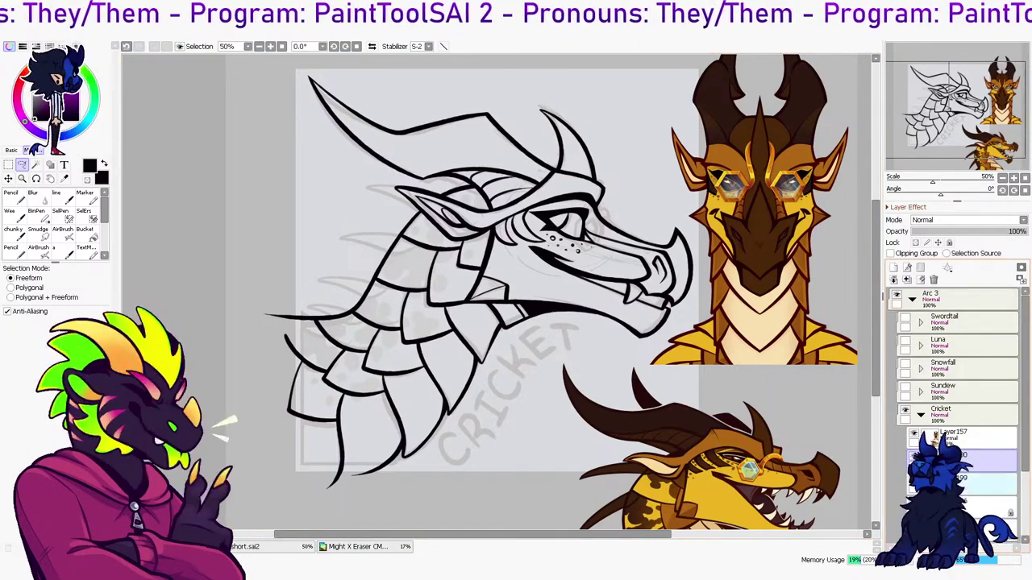
pyautogui.click(976, 483)
pyautogui.press('w')
pyautogui.click(516, 411)
pyautogui.hotkey('ctrl', 'd')
pyautogui.click(976, 460)
pyautogui.click(975, 484)
pyautogui.click(968, 460)
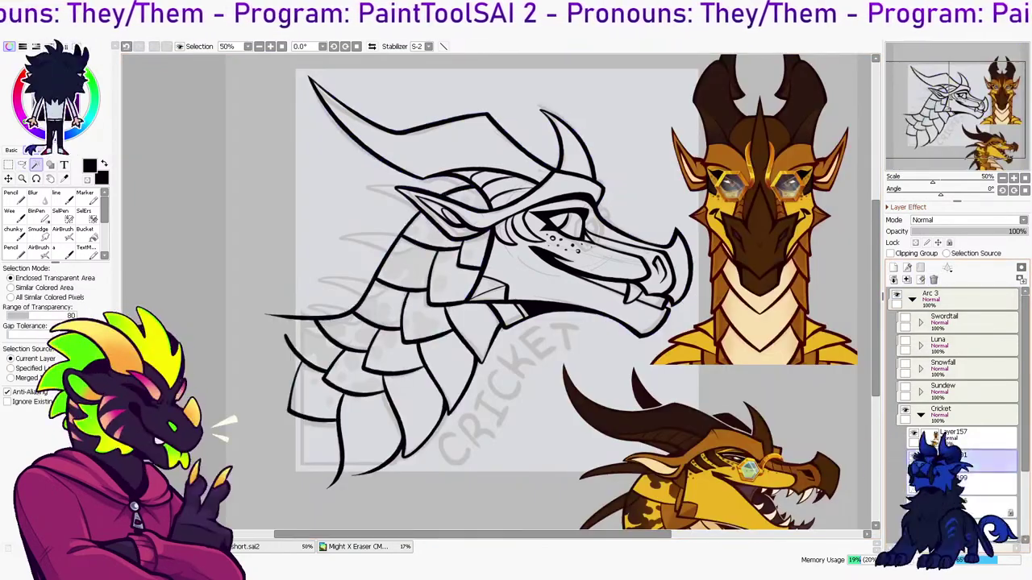
pyautogui.click(907, 280)
# Flip the view and ink a short curved stroke carrying the top scale edge out past the nape line
pyautogui.moveTo(949, 110); pyautogui.dragTo(937, 104)
pyautogui.press('n')
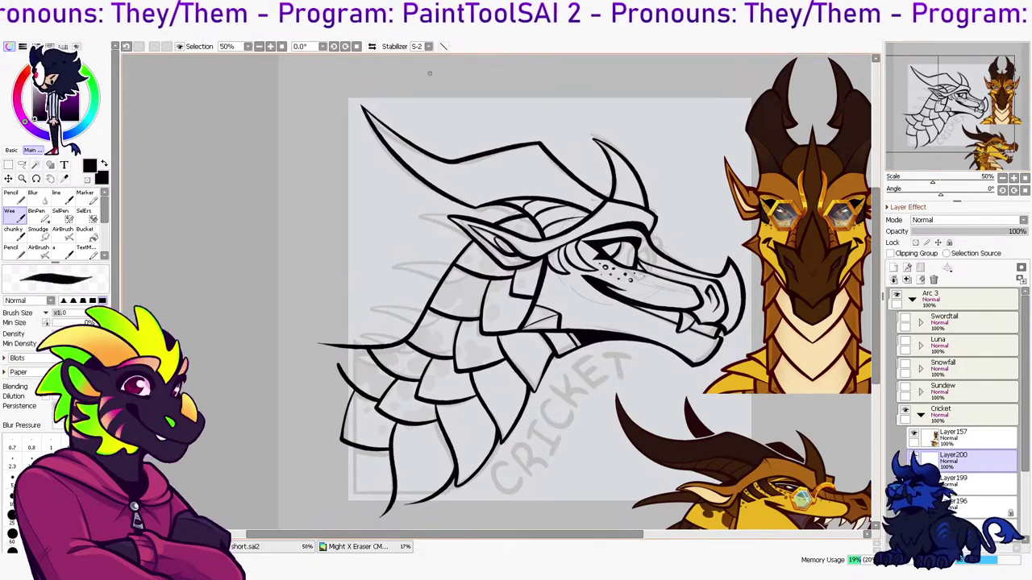
pyautogui.press('h')
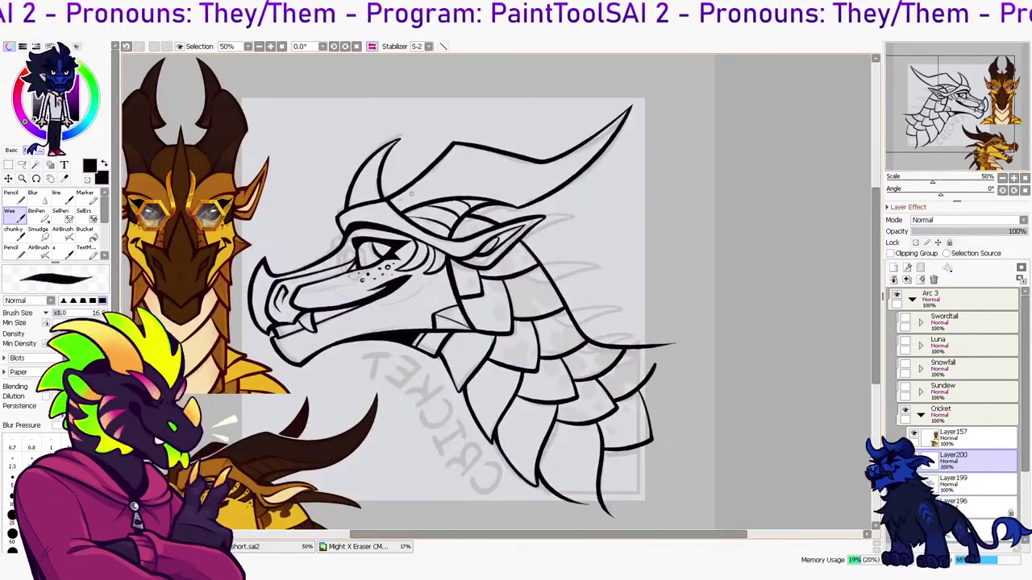
pyautogui.moveTo(532, 276); pyautogui.dragTo(562, 276)
pyautogui.hotkey('ctrl', 'z')
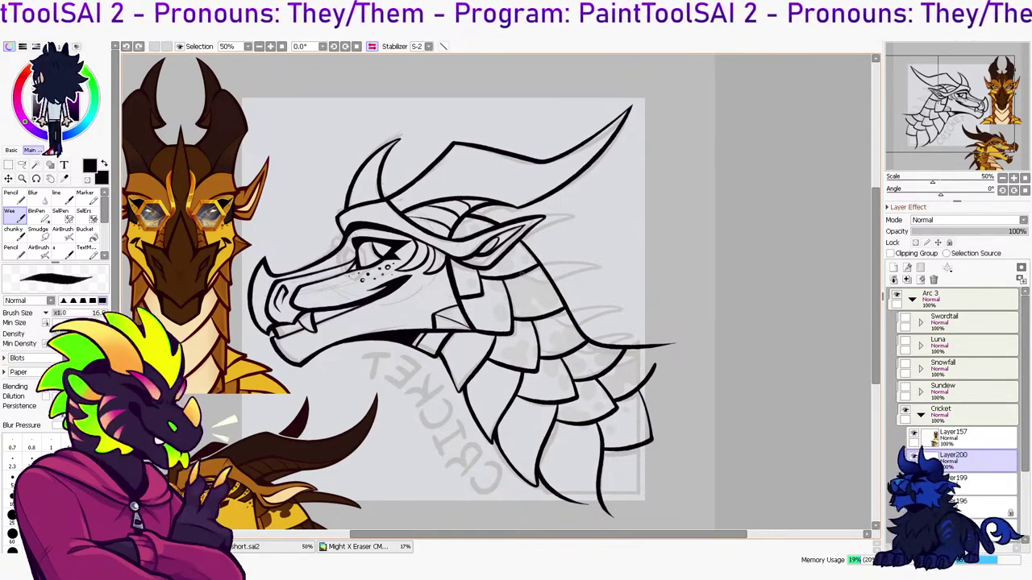
pyautogui.hotkey('ctrl', 'z')
pyautogui.moveTo(524, 275); pyautogui.dragTo(557, 278)
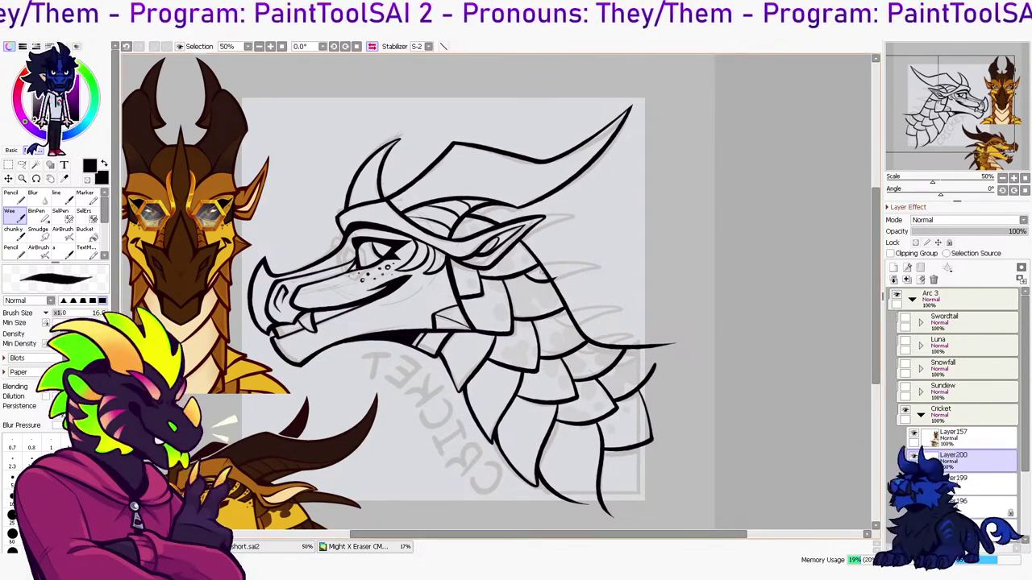
# Extend the lower scale edges across the nape line with short curved strokes, erasing the stray ends
pyautogui.press('e')
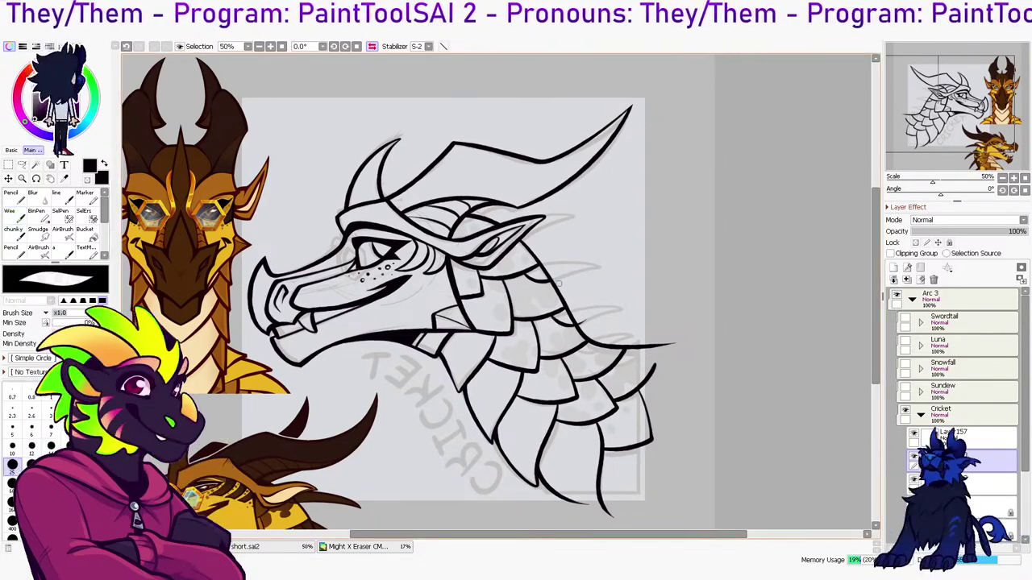
pyautogui.press('e')
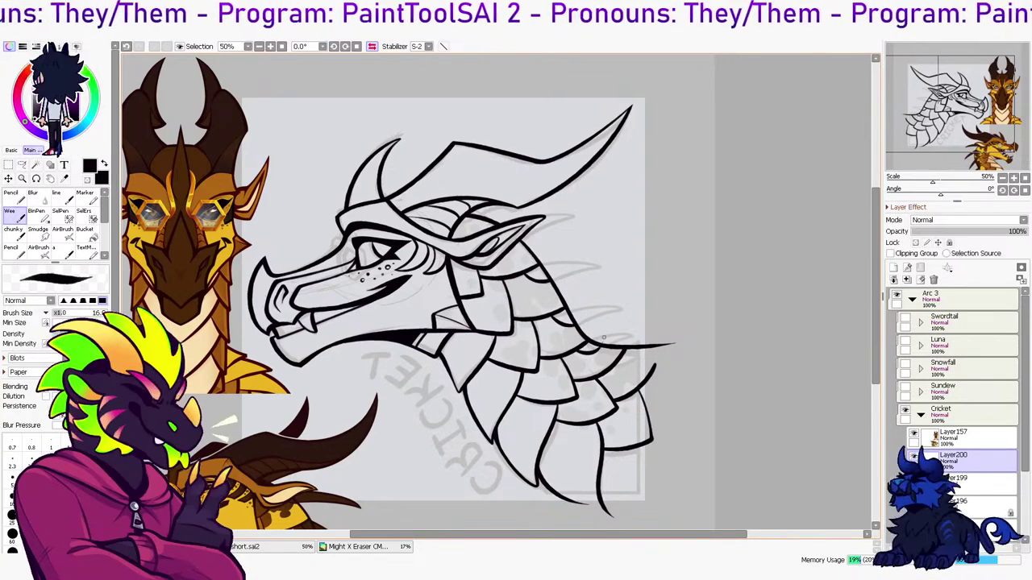
pyautogui.press('e')
pyautogui.press('e')
pyautogui.moveTo(626, 362); pyautogui.dragTo(638, 349)
pyautogui.press('e')
pyautogui.press('e')
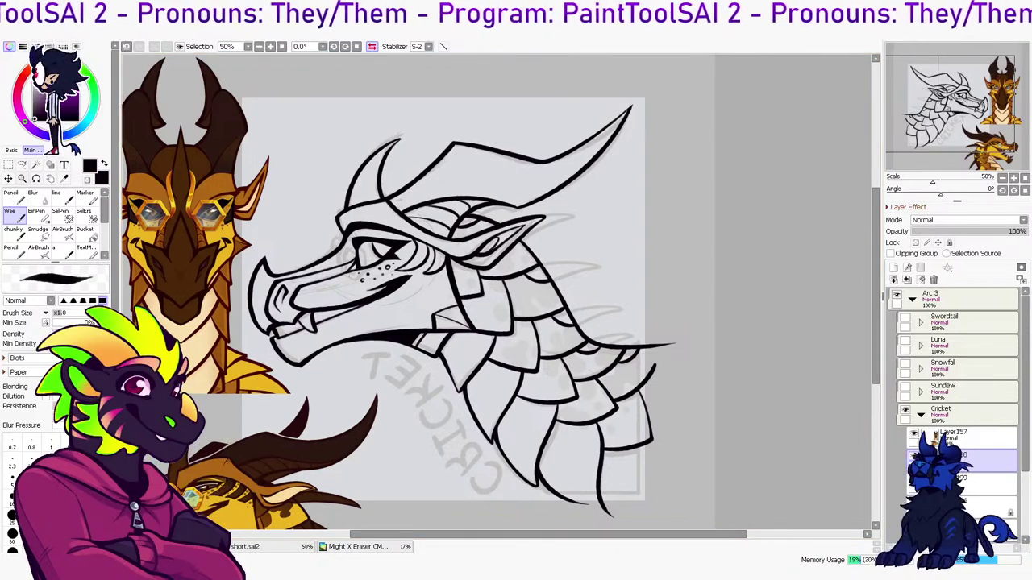
# Rotate the canvas to about -74 degrees and ink the curved, pointed spines along the back of the neck
pyautogui.hotkey('ctrl', 'space')
pyautogui.hotkey('alt', 'space')
pyautogui.moveTo(574, 268); pyautogui.dragTo(491, 203)
pyautogui.hotkey('ctrl', 'z')
pyautogui.moveTo(482, 252); pyautogui.dragTo(501, 171)
pyautogui.moveTo(501, 170)
pyautogui.mouseDown()
pyautogui.moveTo(508, 242)
pyautogui.moveTo(506, 179)
pyautogui.mouseUp()
pyautogui.hotkey('ctrl', 'z')
pyautogui.hotkey('ctrl', 'z')
pyautogui.moveTo(506, 178)
pyautogui.mouseDown()
pyautogui.moveTo(500, 235)
pyautogui.moveTo(492, 196)
pyautogui.moveTo(506, 178)
pyautogui.mouseUp()
pyautogui.hotkey('ctrl', 'z')
pyautogui.hotkey('ctrl', 'z')
pyautogui.moveTo(506, 178); pyautogui.dragTo(500, 235)
pyautogui.hotkey('ctrl', 'z')
pyautogui.moveTo(506, 178)
pyautogui.mouseDown()
pyautogui.moveTo(494, 235)
pyautogui.moveTo(551, 173)
pyautogui.moveTo(548, 225)
pyautogui.mouseUp()
pyautogui.hotkey('ctrl', 'z')
pyautogui.moveTo(548, 179)
pyautogui.mouseDown()
pyautogui.moveTo(558, 239)
pyautogui.moveTo(534, 234)
pyautogui.mouseUp()
pyautogui.hotkey('ctrl', 'z')
pyautogui.moveTo(549, 178)
pyautogui.mouseDown()
pyautogui.moveTo(549, 225)
pyautogui.moveTo(565, 175)
pyautogui.mouseUp()
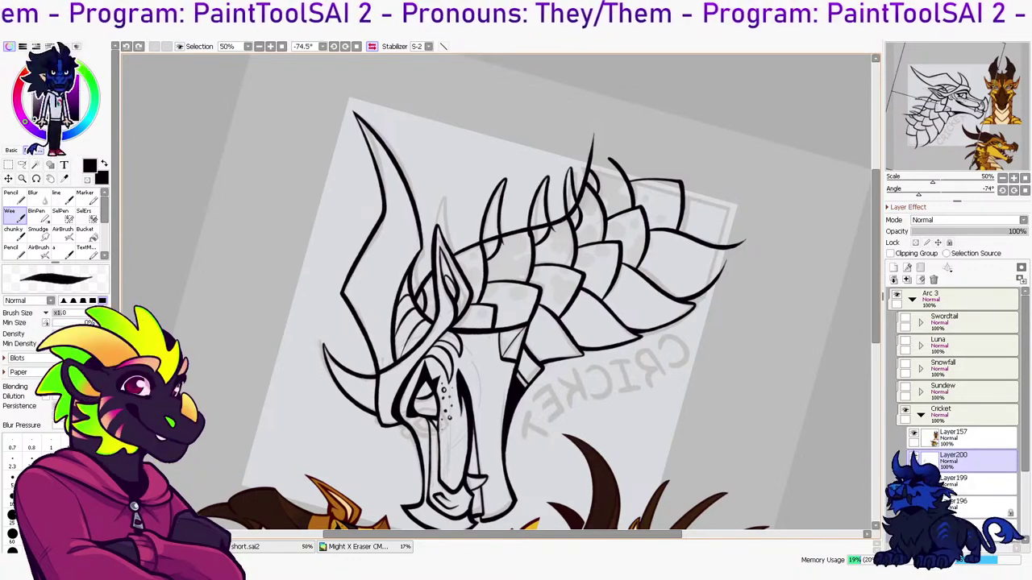
# Ink the spine behind the ear and the small one near the shoulder, and reset the canvas rotation
pyautogui.moveTo(439, 232); pyautogui.dragTo(450, 194)
pyautogui.moveTo(450, 194)
pyautogui.mouseDown()
pyautogui.moveTo(461, 266)
pyautogui.moveTo(413, 234)
pyautogui.mouseUp()
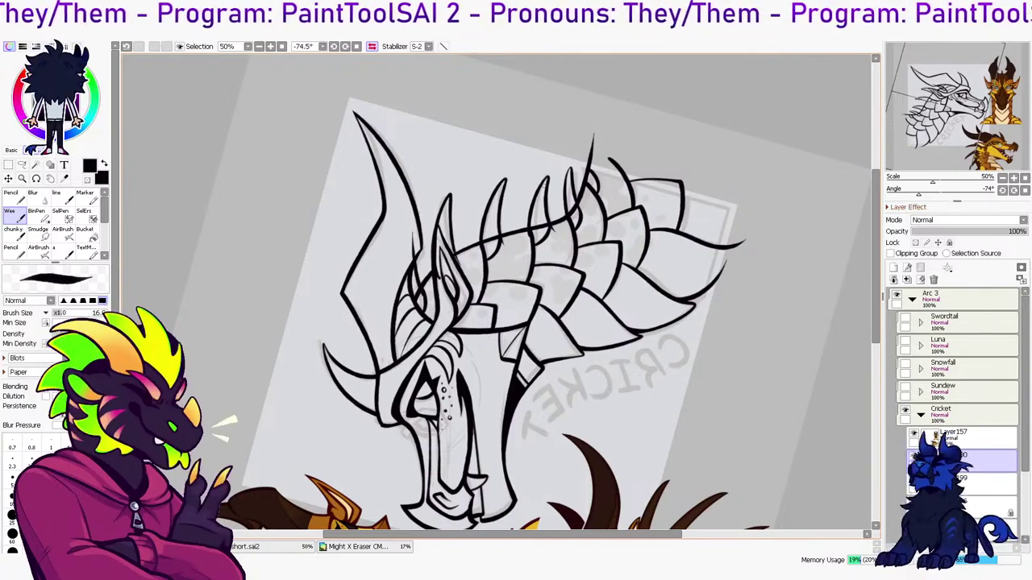
pyautogui.hotkey('ctrl', 'z')
pyautogui.moveTo(582, 180); pyautogui.dragTo(584, 162)
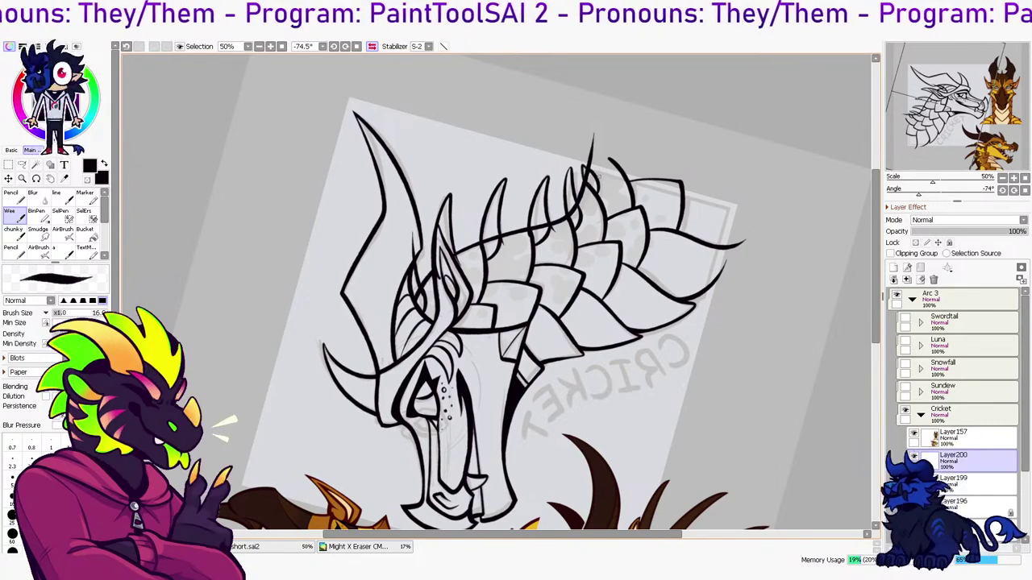
pyautogui.press('Home')
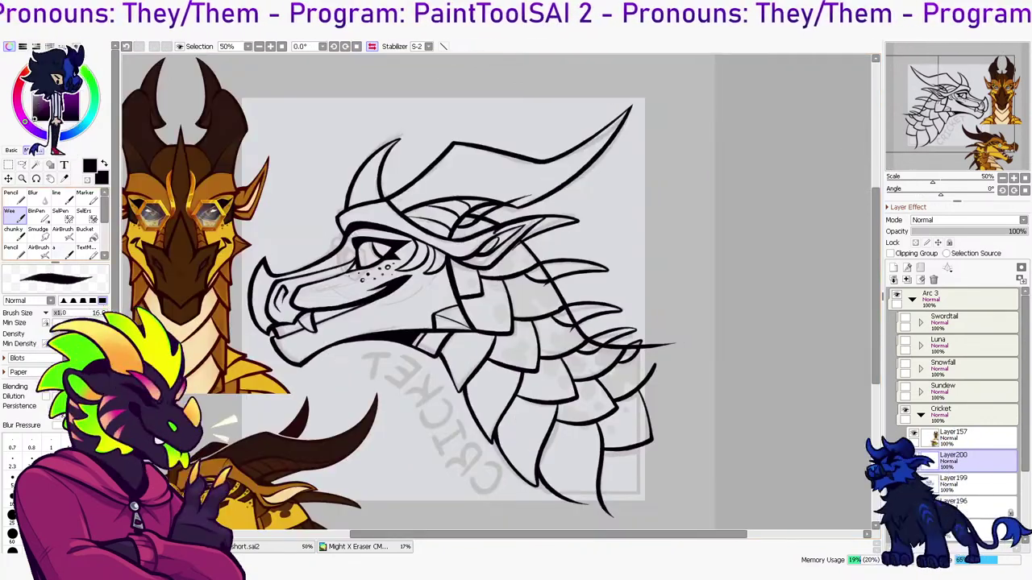
# Select the open area behind the nape, clean up the spine lines where they meet it, deselect, and add a new layer
pyautogui.click(63, 215)
pyautogui.moveTo(569, 168)
pyautogui.mouseDown()
pyautogui.moveTo(684, 320)
pyautogui.moveTo(653, 392)
pyautogui.mouseUp()
pyautogui.click(968, 480)
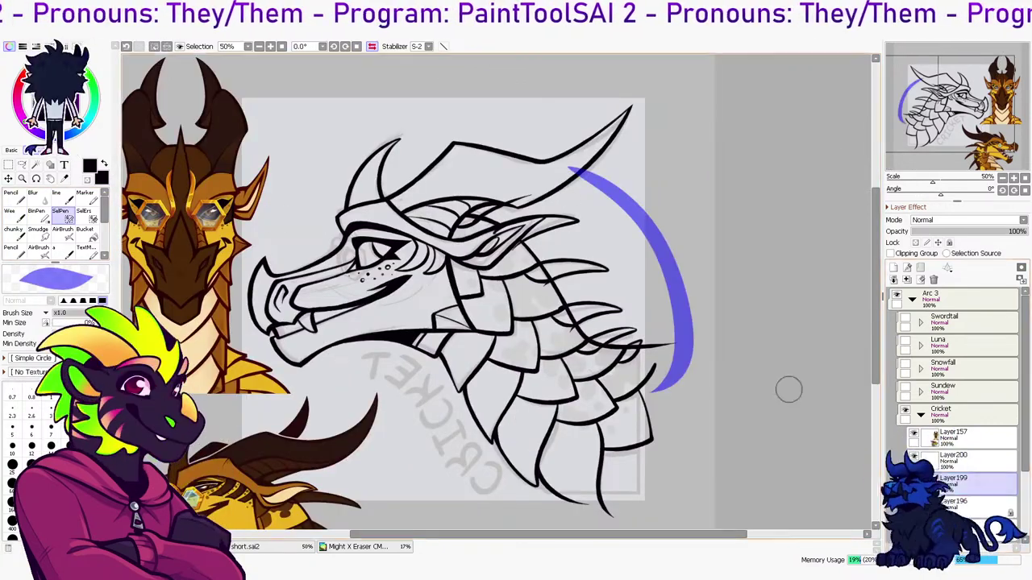
pyautogui.press('w')
pyautogui.click(633, 266)
pyautogui.press('d')
pyautogui.hotkey('ctrl', 'd')
pyautogui.click(893, 268)
pyautogui.click(967, 482)
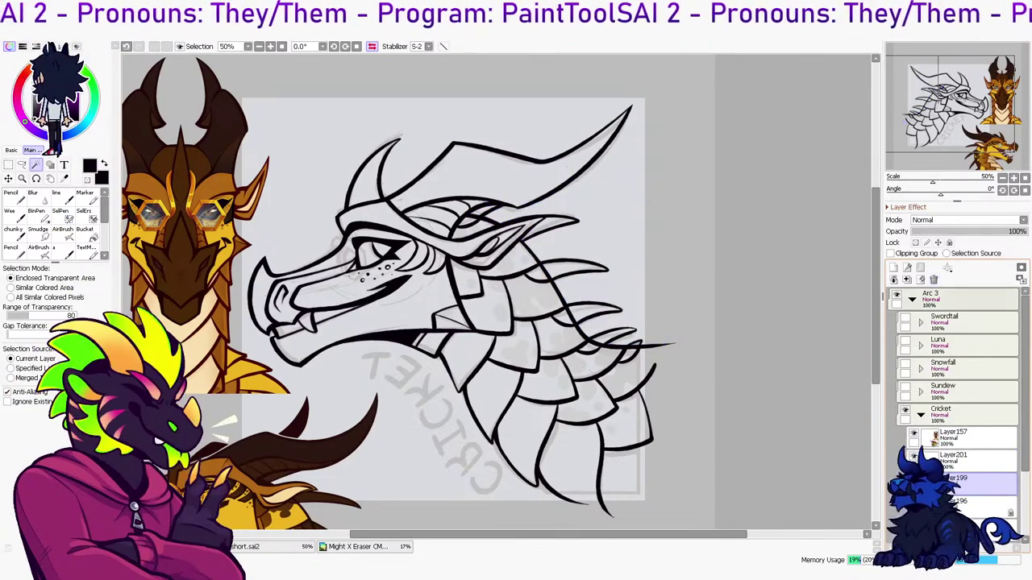
# Flip the view and draw a straight vertical line and a straight horizontal line closing off the back and base of the neck
pyautogui.click(968, 459)
pyautogui.scroll(-1, 496, 292)
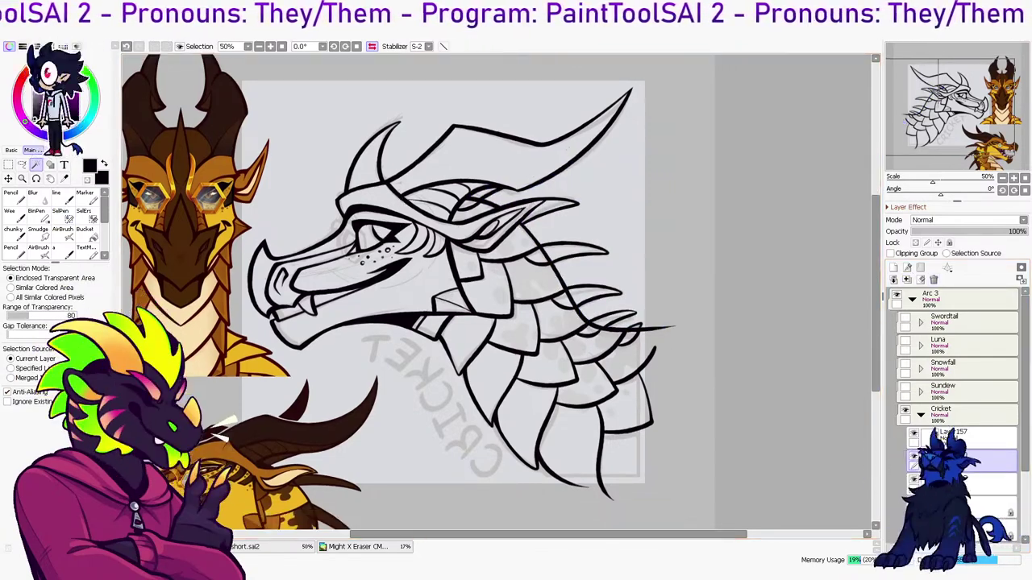
pyautogui.press('h')
pyautogui.press('b')
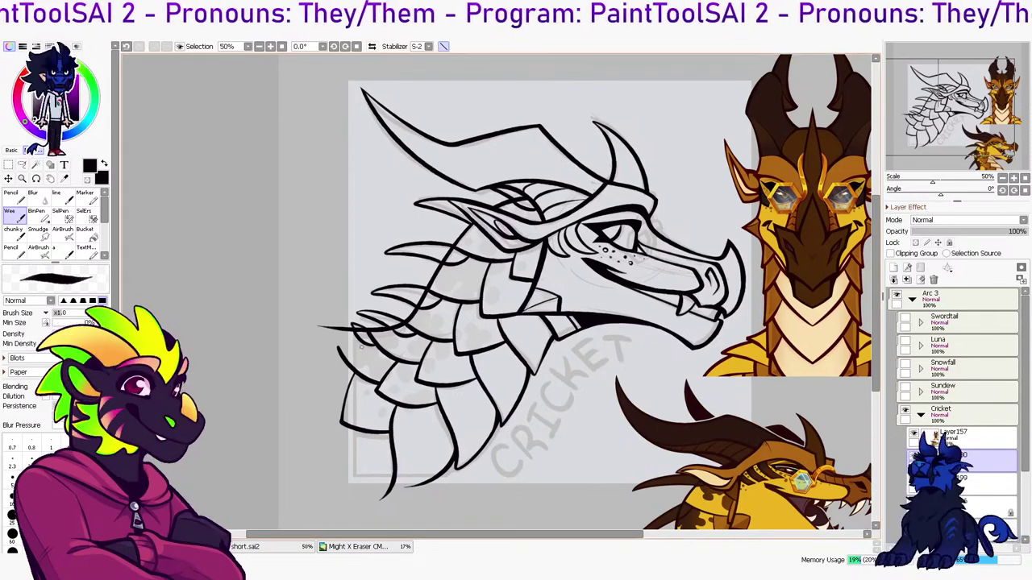
pyautogui.moveTo(356, 509); pyautogui.dragTo(355, 533)
pyautogui.moveTo(355, 477); pyautogui.dragTo(528, 477)
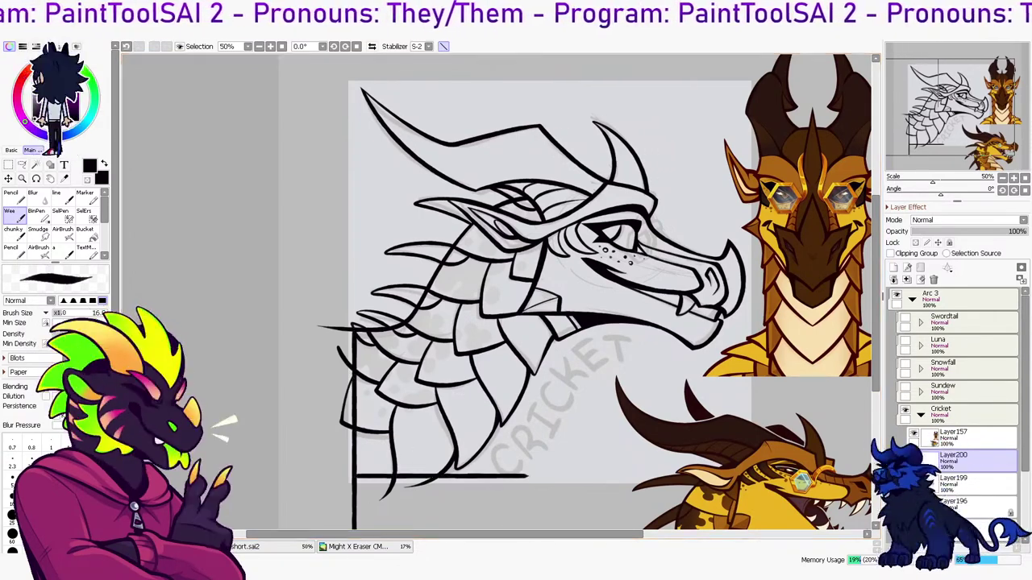
# Delete the part of the horizontal base line that overshoots past the front of the neck
pyautogui.scroll(-3, 499, 292)
pyautogui.press('m')
pyautogui.moveTo(622, 472); pyautogui.dragTo(440, 352)
pyautogui.press('Delete')
pyautogui.moveTo(554, 447); pyautogui.dragTo(436, 380)
pyautogui.press('Delete')
pyautogui.hotkey('ctrl', 'd')
# On the neck line art layer, delete the scale edge ends sticking out behind the vertical border line
pyautogui.click(960, 484)
pyautogui.moveTo(284, 209); pyautogui.dragTo(352, 480)
pyautogui.hotkey('ctrl', 'z')
pyautogui.moveTo(332, 271); pyautogui.dragTo(352, 471)
pyautogui.press('Delete')
pyautogui.hotkey('ctrl', 'd')
# Delete the neck line ends that hang below the horizontal base line
pyautogui.moveTo(473, 482)
pyautogui.mouseDown()
pyautogui.moveTo(385, 441)
pyautogui.moveTo(352, 408)
pyautogui.mouseUp()
pyautogui.hotkey('ctrl', 'z')
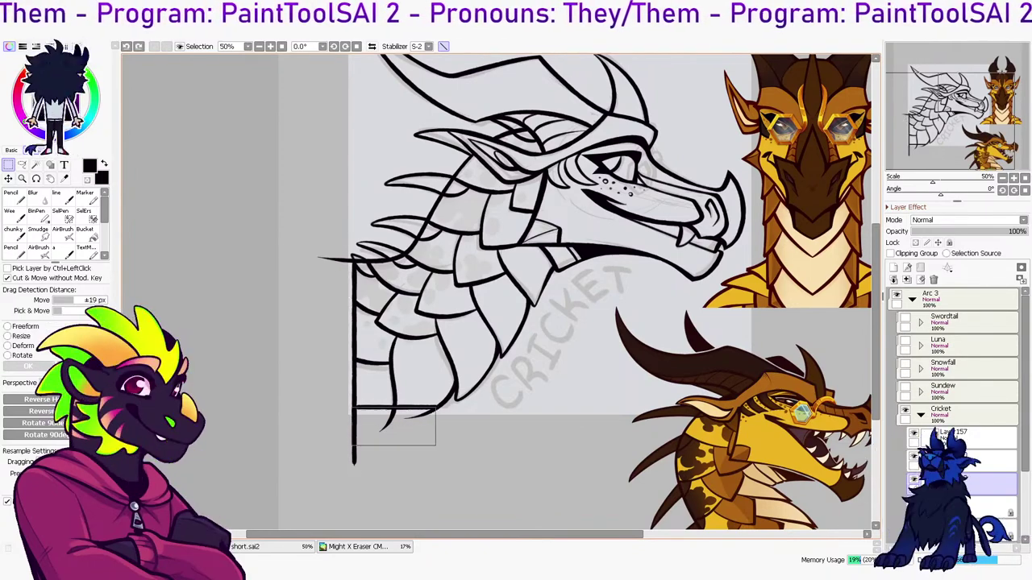
pyautogui.press('Delete')
pyautogui.hotkey('ctrl', 'd')
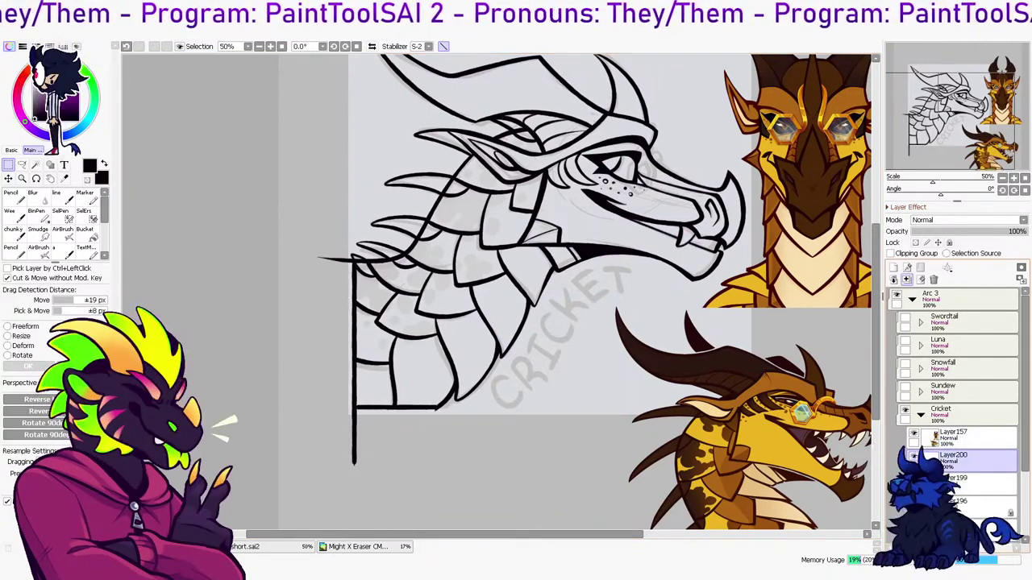
# Cut off the vertical border line below the base corner and merge the border layer into the line art layer
pyautogui.moveTo(528, 489)
pyautogui.mouseDown()
pyautogui.moveTo(311, 400)
pyautogui.moveTo(314, 410)
pyautogui.mouseUp()
pyautogui.press('Delete')
pyautogui.hotkey('ctrl', 'd')
pyautogui.click(907, 280)
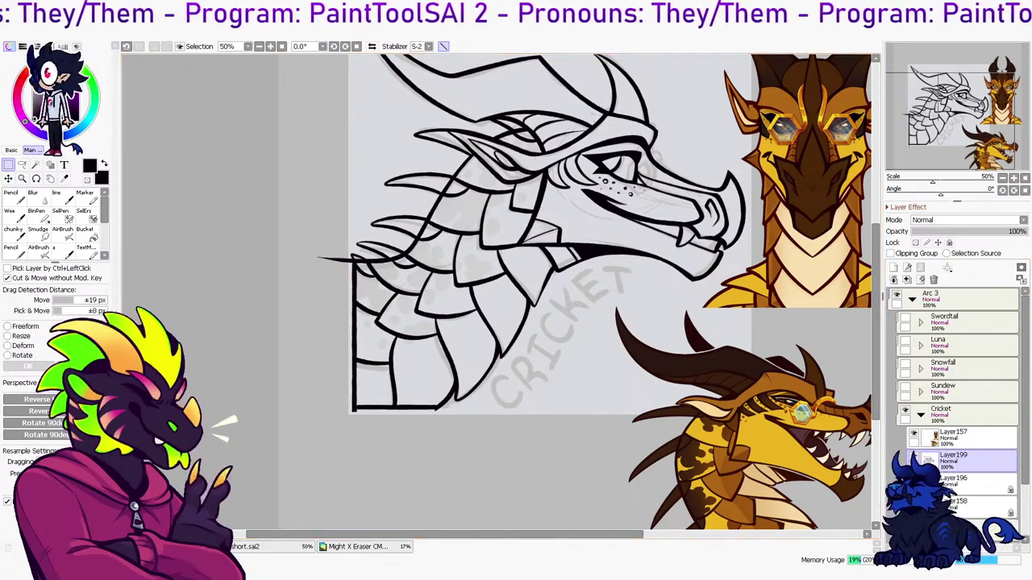
# Erase the stray nape line end that pokes out past the upper corner of the vertical border
pyautogui.press('e')
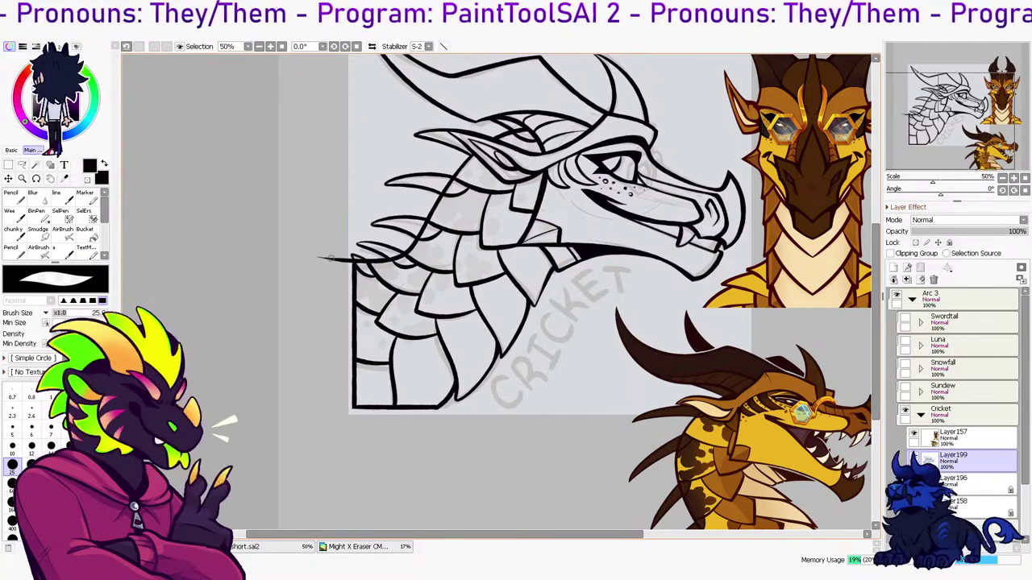
pyautogui.press('m')
pyautogui.press('e')
pyautogui.moveTo(348, 258); pyautogui.dragTo(347, 277)
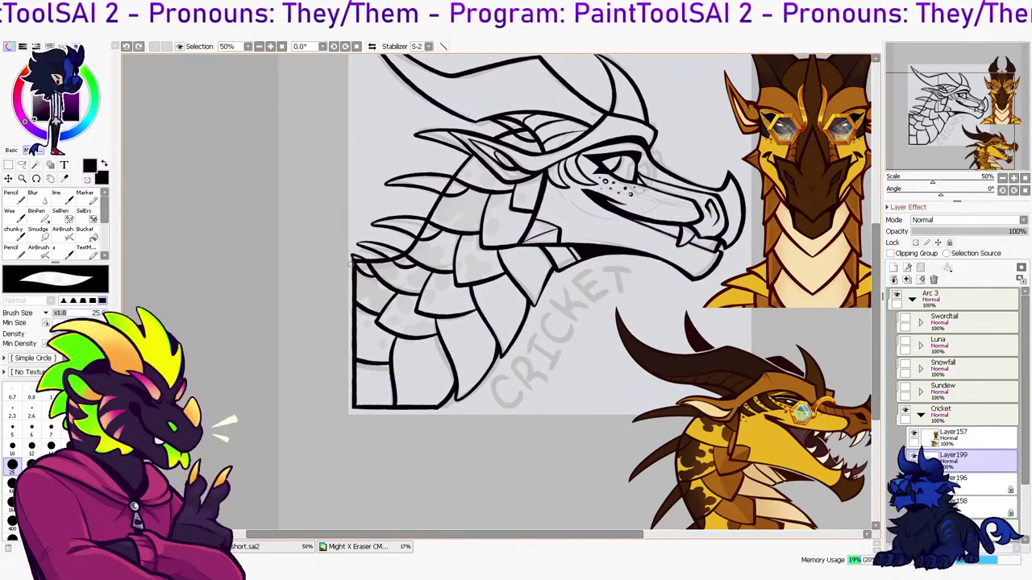
pyautogui.press('b')
pyautogui.moveTo(353, 307); pyautogui.dragTo(272, 378)
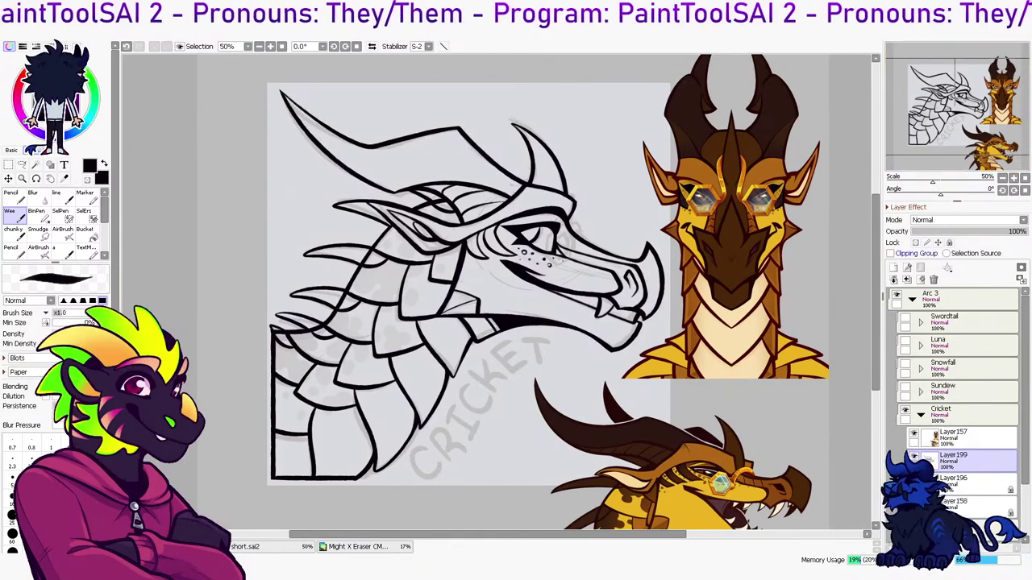
# Group the line art layers in a new folder, lower its opacity to 41%, and add a new layer above it
pyautogui.click(985, 483)
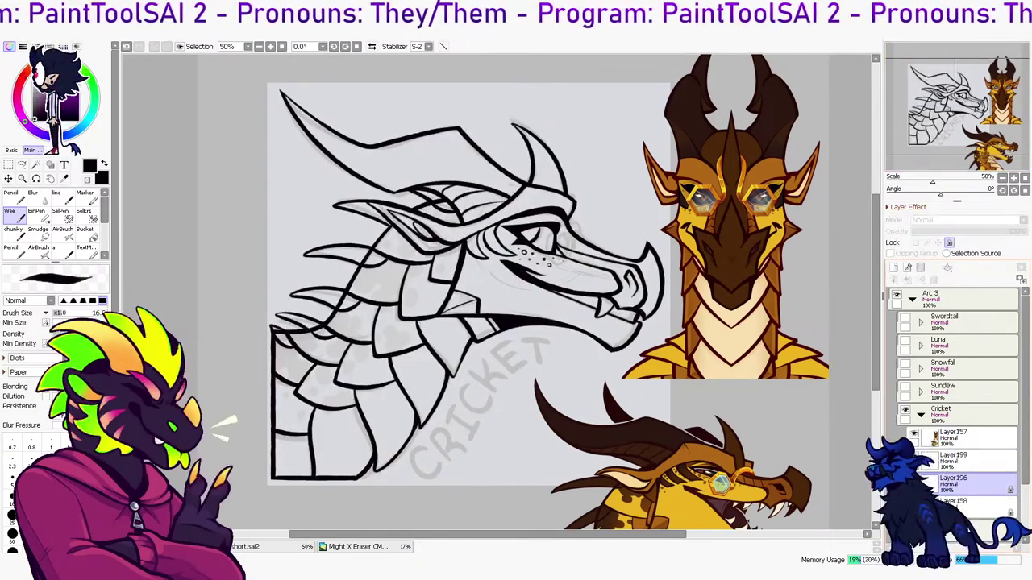
pyautogui.scroll(1, 474, 271)
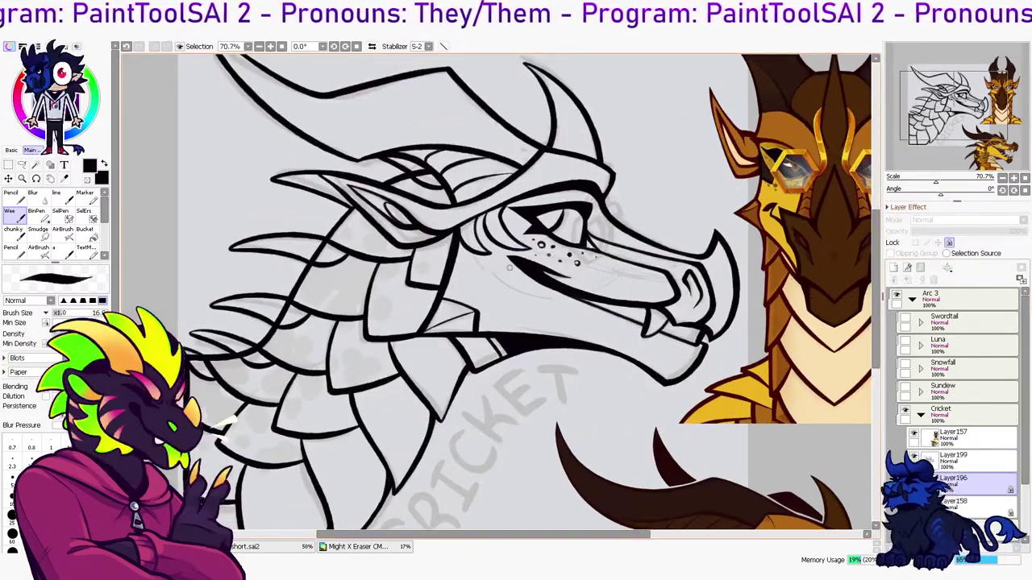
pyautogui.click(983, 460)
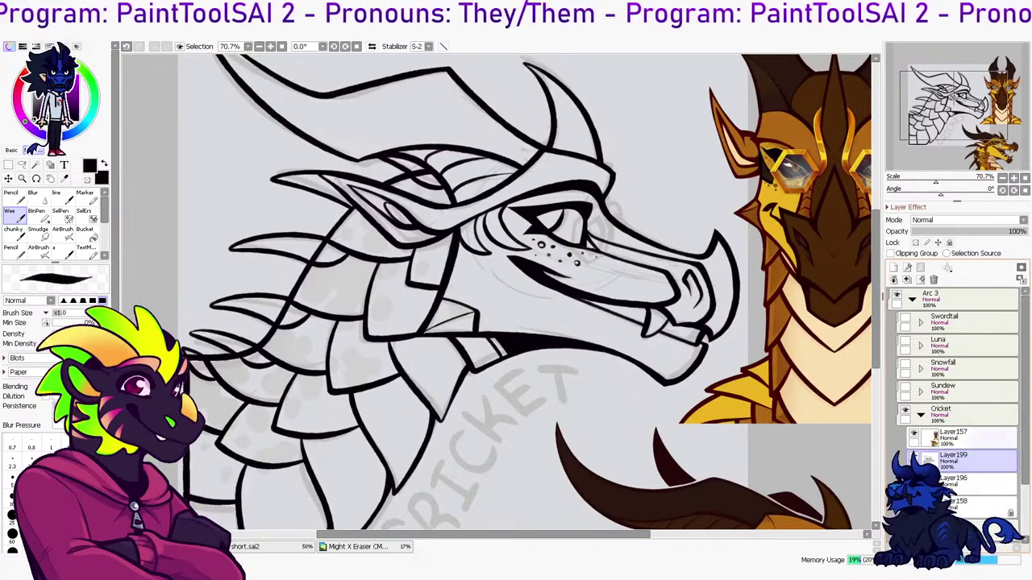
pyautogui.click(921, 268)
pyautogui.moveTo(999, 484); pyautogui.dragTo(994, 461)
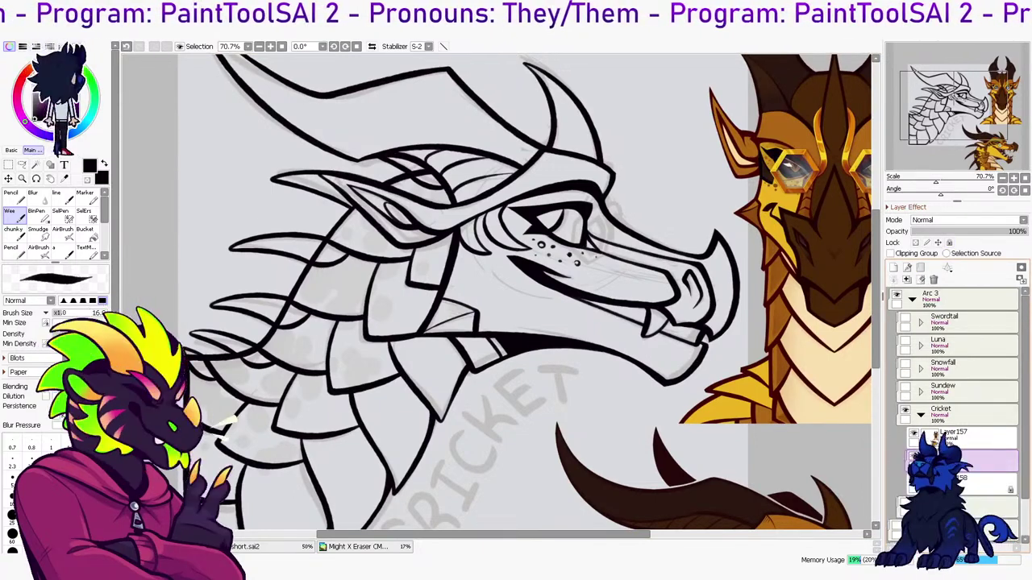
pyautogui.moveTo(1000, 231); pyautogui.dragTo(964, 231)
pyautogui.click(893, 268)
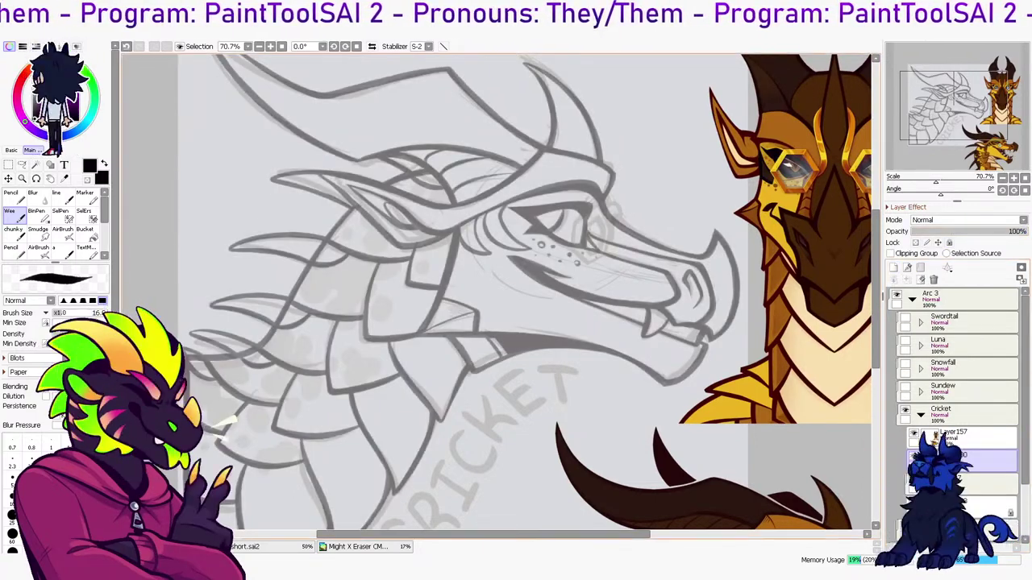
# Ink straight strokes for the rear, upper rear and lower rear sides of the hexagonal glasses lens over the eye
pyautogui.scroll(5, 721, 206)
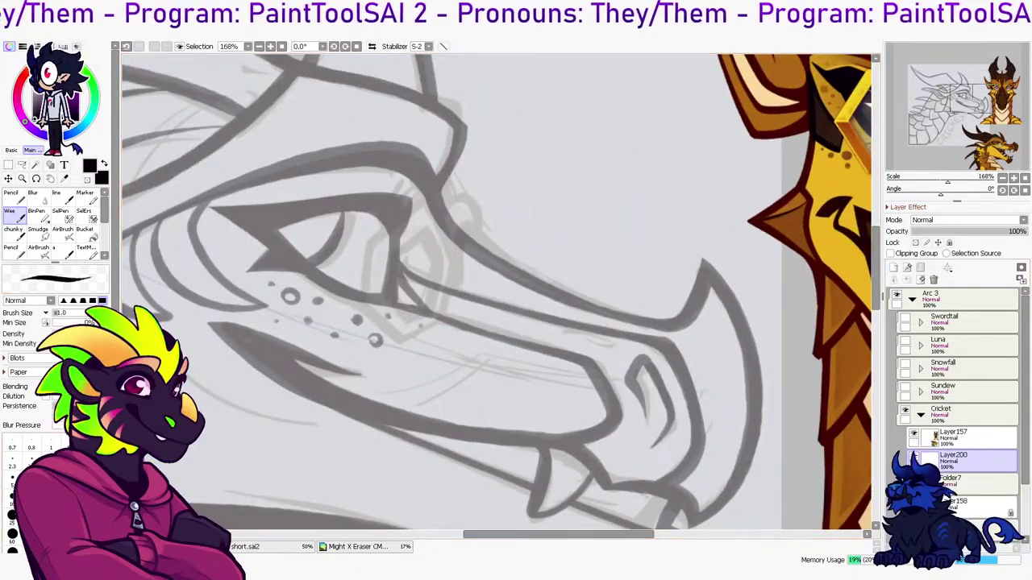
pyautogui.moveTo(375, 212); pyautogui.dragTo(376, 343)
pyautogui.hotkey('ctrl', 'z')
pyautogui.moveTo(373, 208); pyautogui.dragTo(346, 339)
pyautogui.keyDown('shift'); pyautogui.click(347, 338); pyautogui.keyUp('shift')
pyautogui.keyDown('shift'); pyautogui.click(467, 172); pyautogui.keyUp('shift')
pyautogui.hotkey('ctrl', 'z')
pyautogui.keyDown('shift'); pyautogui.click(482, 163); pyautogui.keyUp('shift')
pyautogui.hotkey('ctrl', 'z')
pyautogui.keyDown('shift'); pyautogui.click(505, 137); pyautogui.keyUp('shift')
pyautogui.click(359, 309)
pyautogui.keyDown('shift'); pyautogui.click(442, 393); pyautogui.keyUp('shift')
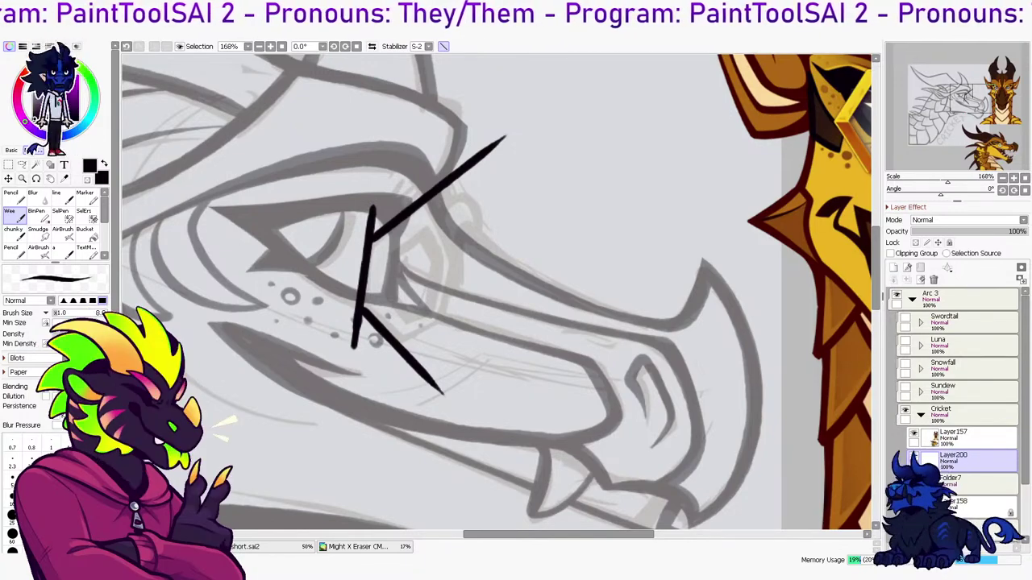
# Ink straight strokes for the lower front and upper front sides of the lens and try its short front side
pyautogui.moveTo(395, 346); pyautogui.dragTo(487, 294)
pyautogui.hotkey('ctrl', 'z')
pyautogui.moveTo(398, 346); pyautogui.dragTo(500, 287)
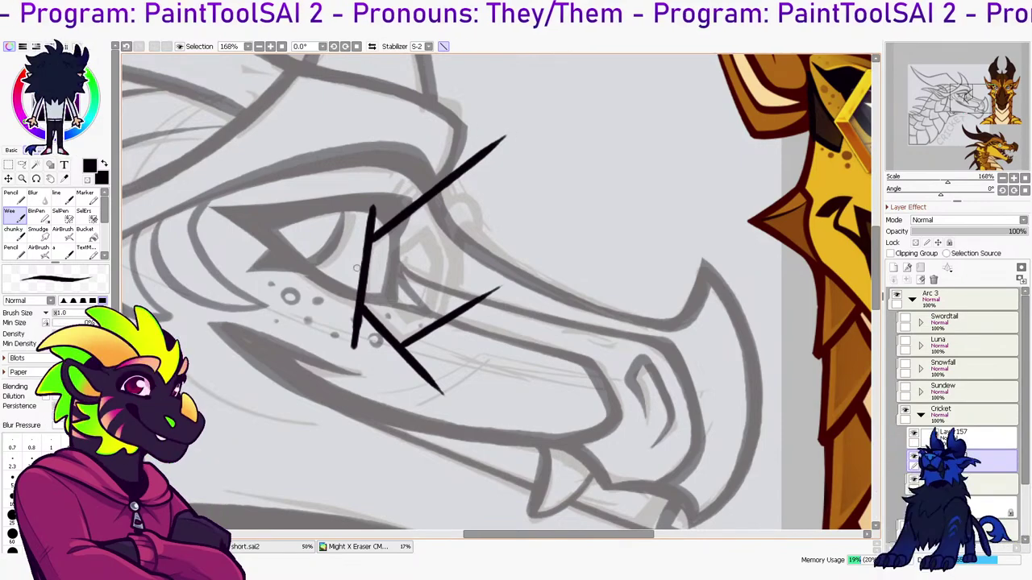
pyautogui.moveTo(427, 197); pyautogui.dragTo(480, 287)
pyautogui.moveTo(455, 245); pyautogui.dragTo(442, 320)
pyautogui.hotkey('ctrl', 'z')
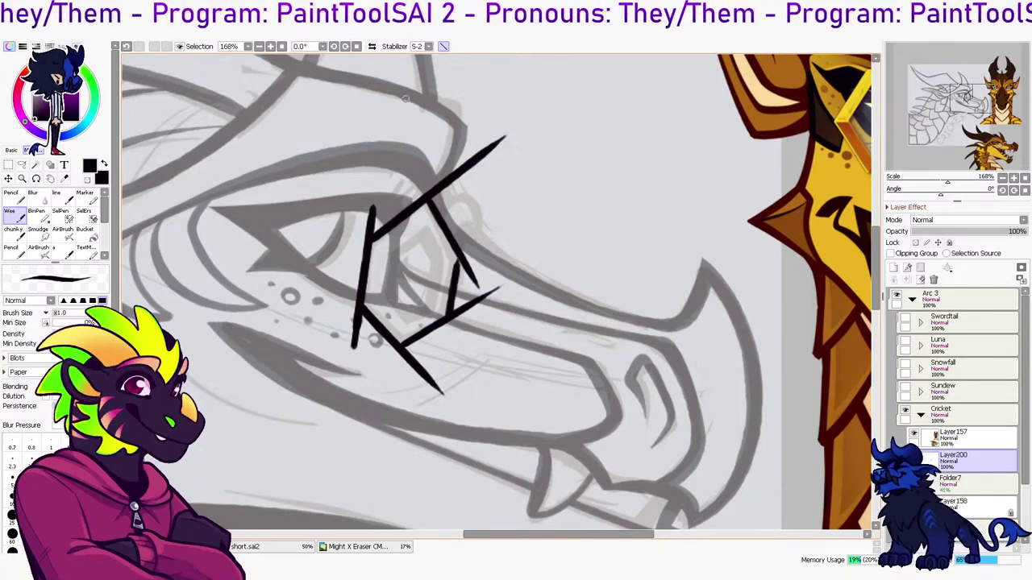
# Flip the view, redraw the lens's front side as a straight stroke on a separate layer, and merge it down
pyautogui.press('h')
pyautogui.click(893, 268)
pyautogui.moveTo(528, 242); pyautogui.dragTo(563, 355)
pyautogui.hotkey('ctrl', 'z')
pyautogui.moveTo(533, 245); pyautogui.dragTo(558, 362)
pyautogui.hotkey('ctrl', 'z')
pyautogui.moveTo(537, 252); pyautogui.dragTo(556, 363)
pyautogui.hotkey('ctrl', 'z')
pyautogui.moveTo(532, 254); pyautogui.dragTo(551, 358)
pyautogui.hotkey('ctrl', 'z')
pyautogui.moveTo(536, 254); pyautogui.dragTo(555, 364)
pyautogui.press('l')
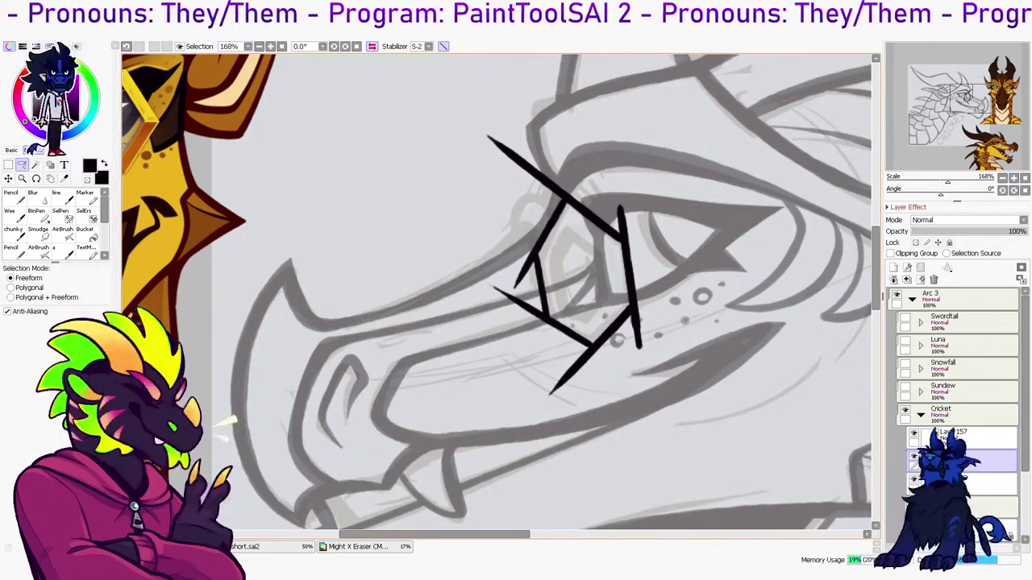
pyautogui.click(907, 280)
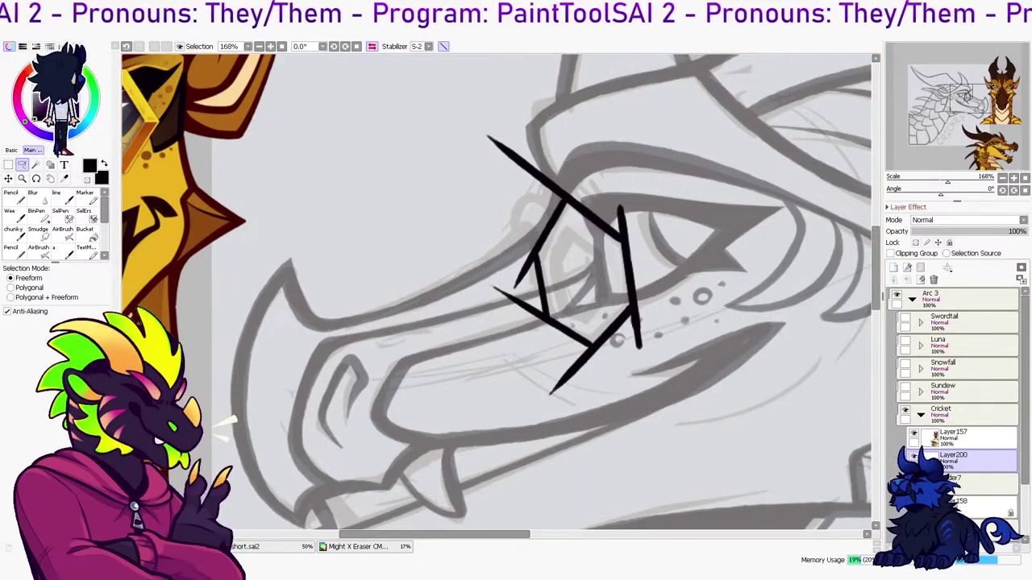
# Remove the overshooting line ends at the lens's two front corners
pyautogui.press('Delete')
pyautogui.press('b')
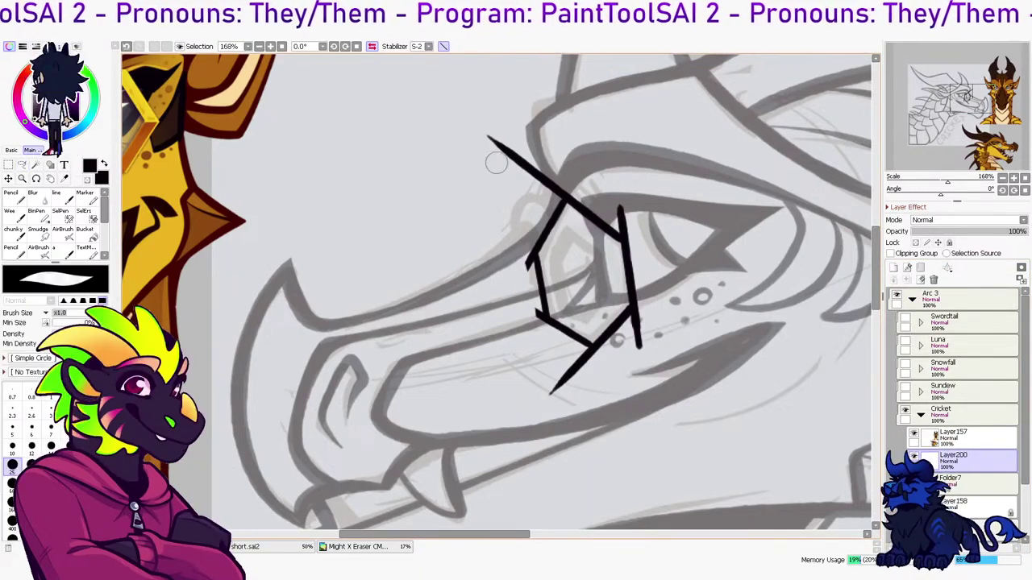
pyautogui.moveTo(522, 246); pyautogui.dragTo(532, 326)
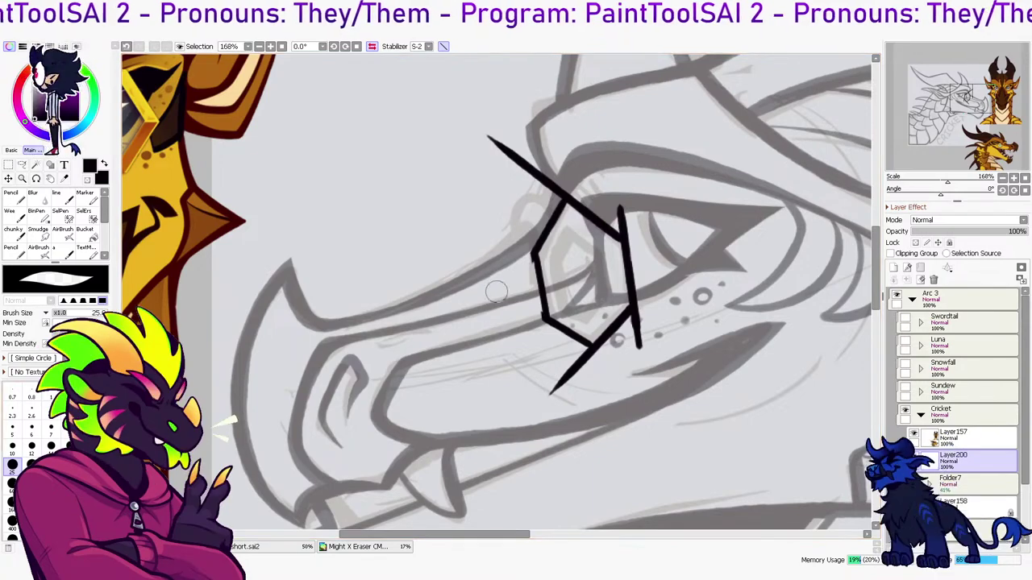
pyautogui.press('b')
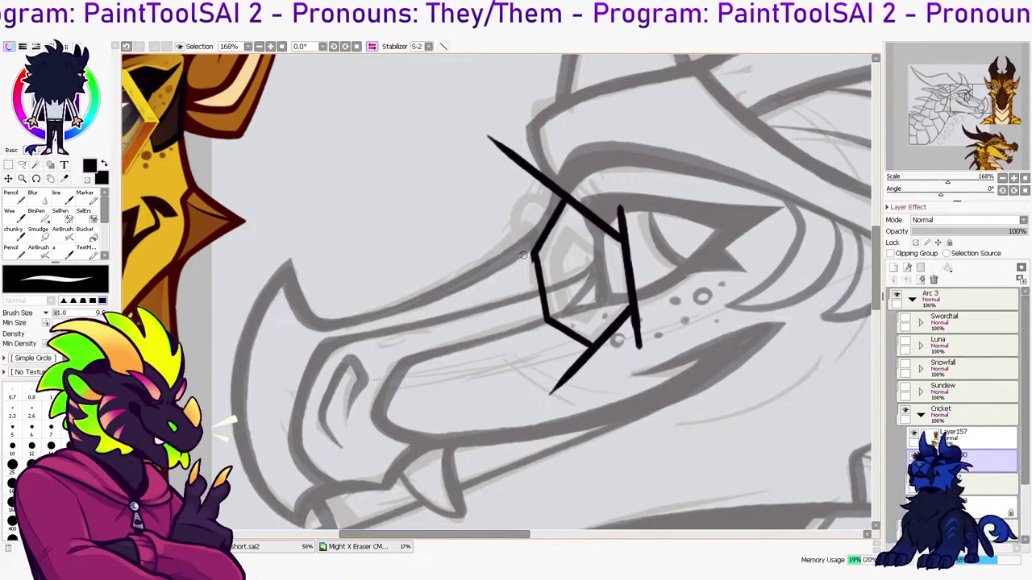
# Lasso and delete the overshooting line ends at the lens's bottom point and lower rear corner
pyautogui.press('l')
pyautogui.moveTo(575, 341)
pyautogui.mouseDown()
pyautogui.moveTo(630, 397)
pyautogui.moveTo(556, 345)
pyautogui.mouseUp()
pyautogui.press('Delete')
pyautogui.hotkey('ctrl', 'd')
pyautogui.moveTo(619, 342); pyautogui.dragTo(618, 381)
pyautogui.press('Delete')
pyautogui.hotkey('ctrl', 'd')
pyautogui.hotkey('ctrl', 'z')
pyautogui.hotkey('ctrl', 'z')
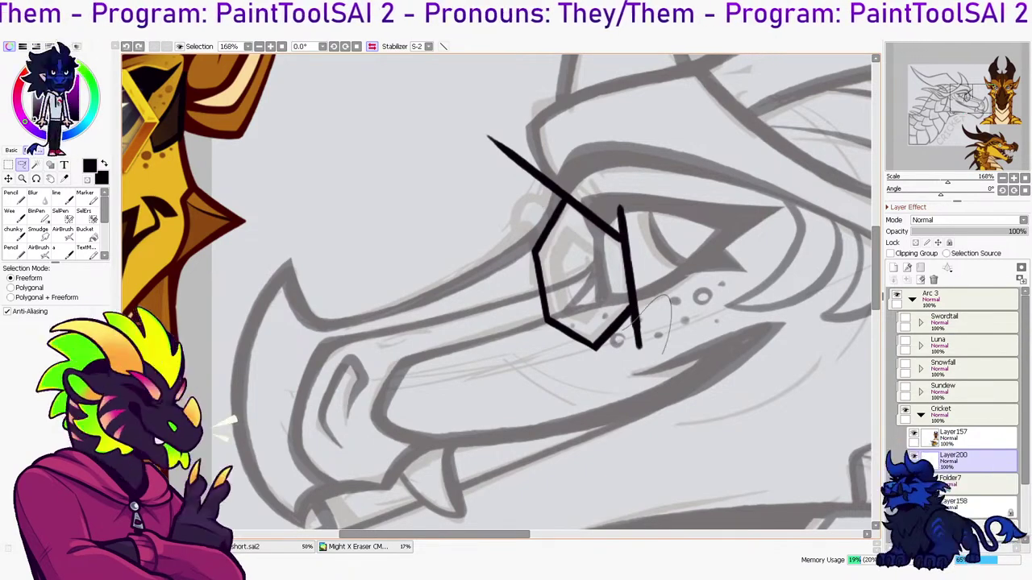
pyautogui.press('Delete')
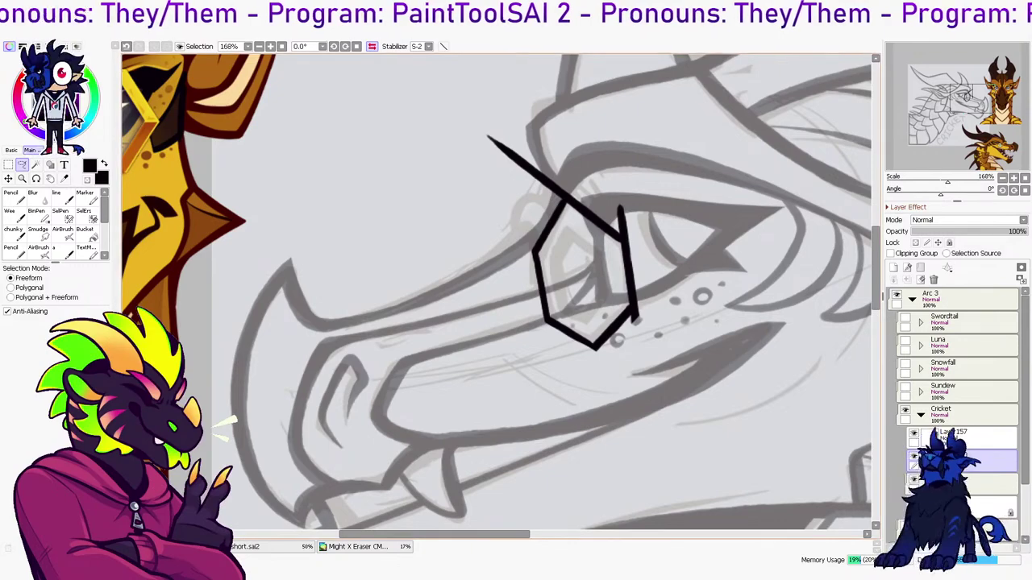
# Lasso and cut away the overshooting line ends at the lens's upper rear corner and top point
pyautogui.moveTo(652, 240); pyautogui.dragTo(594, 176)
pyautogui.hotkey('ctrl', 'x')
pyautogui.moveTo(520, 227)
pyautogui.mouseDown()
pyautogui.moveTo(556, 90)
pyautogui.moveTo(476, 145)
pyautogui.mouseUp()
pyautogui.hotkey('ctrl', 'x')
pyautogui.press('n')
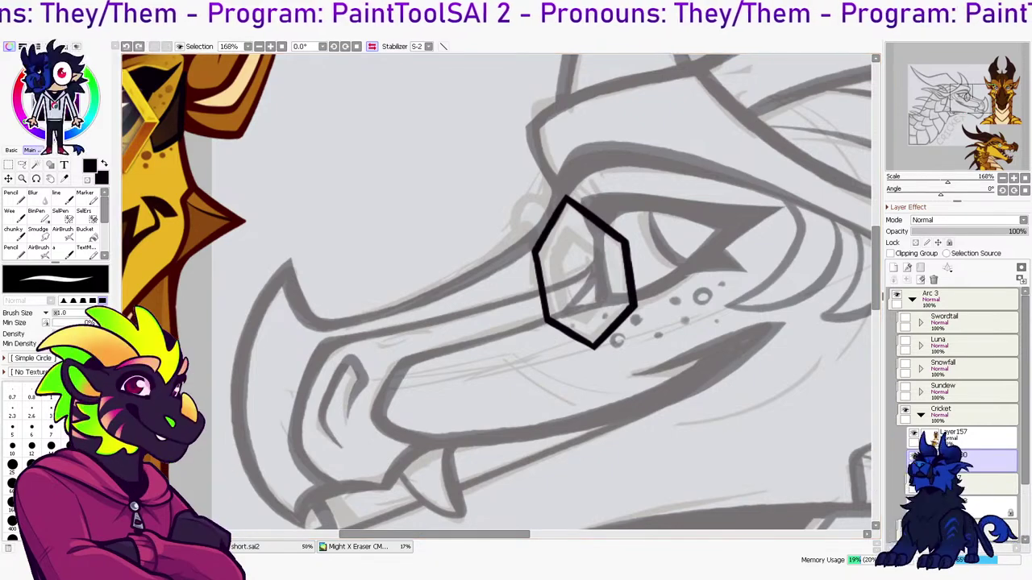
# Flip the view back and slightly skew the lens outline with a Deform transform, shifting its top toward the eye
pyautogui.press('h')
pyautogui.hotkey('ctrl', 't')
pyautogui.moveTo(411, 188); pyautogui.dragTo(402, 191)
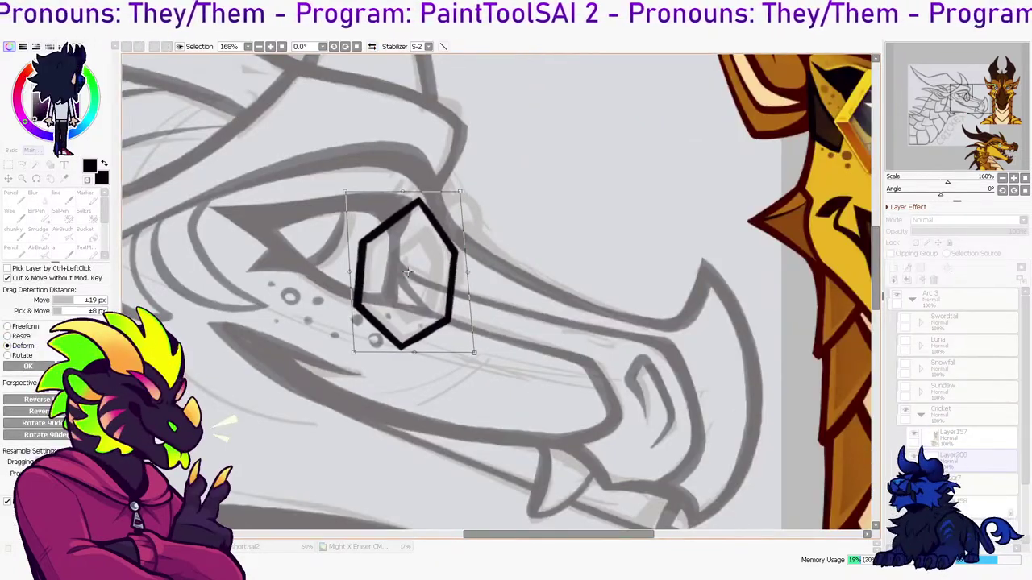
pyautogui.press('Return')
pyautogui.hotkey('ctrl', 'd')
# Try to reshape the lens outline again by pulling its corners inward with a Deform transform
pyautogui.hotkey('ctrl', 'shift', 'n')
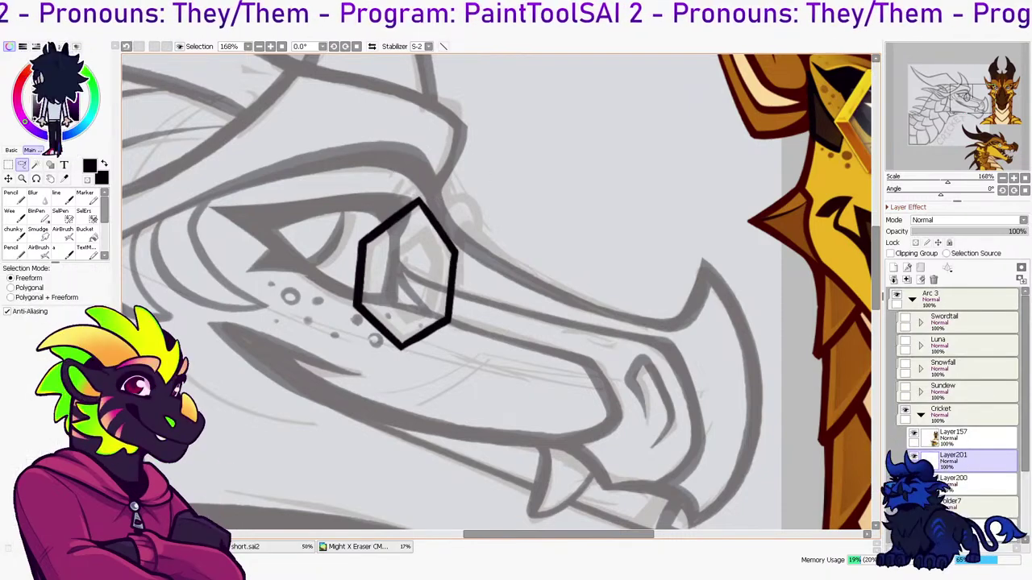
pyautogui.hotkey('ctrl', 't')
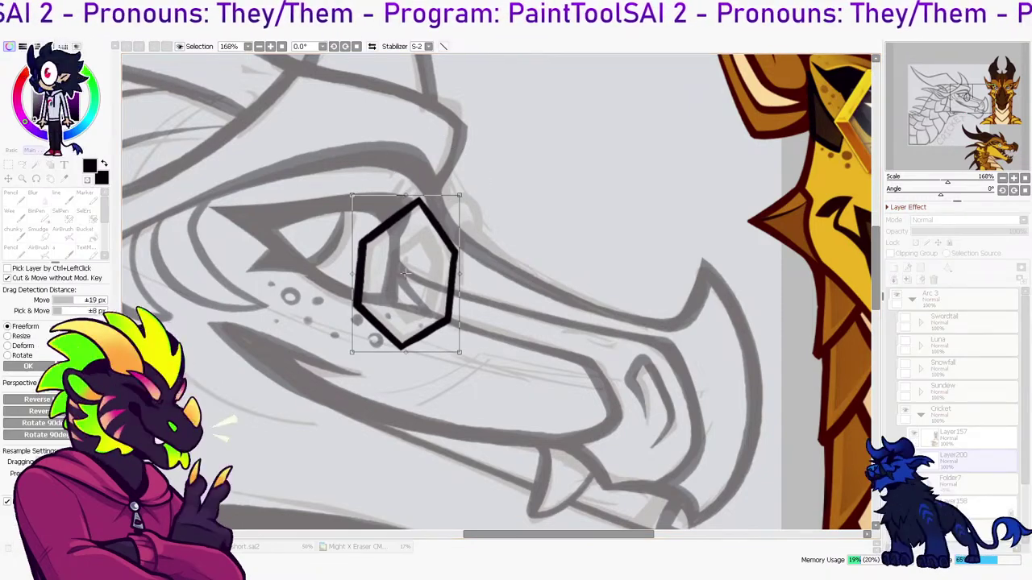
pyautogui.click(8, 346)
pyautogui.moveTo(459, 352); pyautogui.dragTo(458, 343)
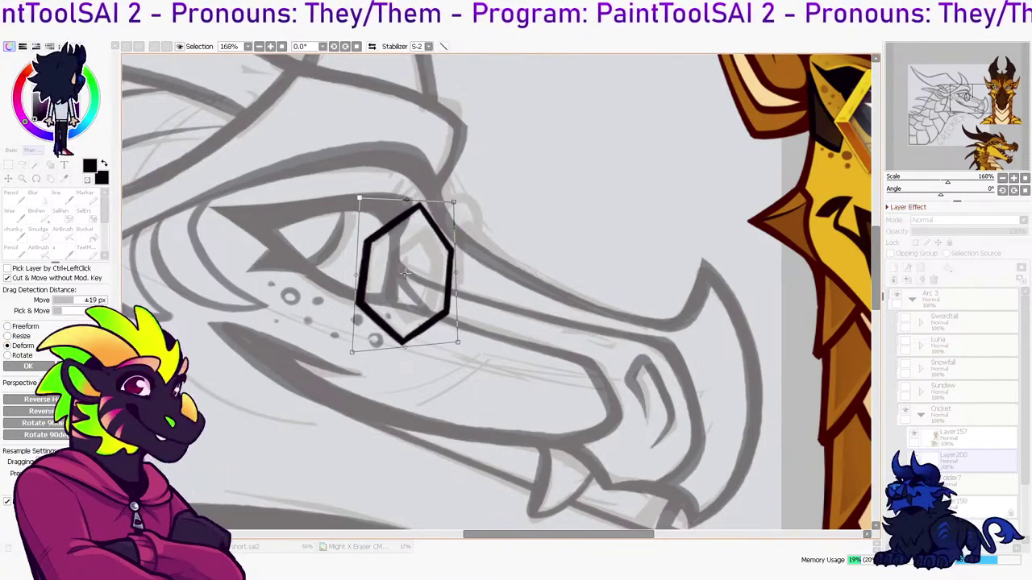
pyautogui.press('Return')
# Flip the view, duplicate the lens outline on its own layer, and shrink the copy to fit inside the original as the inner rim
pyautogui.press('h')
pyautogui.hotkey('ctrl', 'c')
pyautogui.hotkey('ctrl', 'v')
pyautogui.hotkey('ctrl', 't')
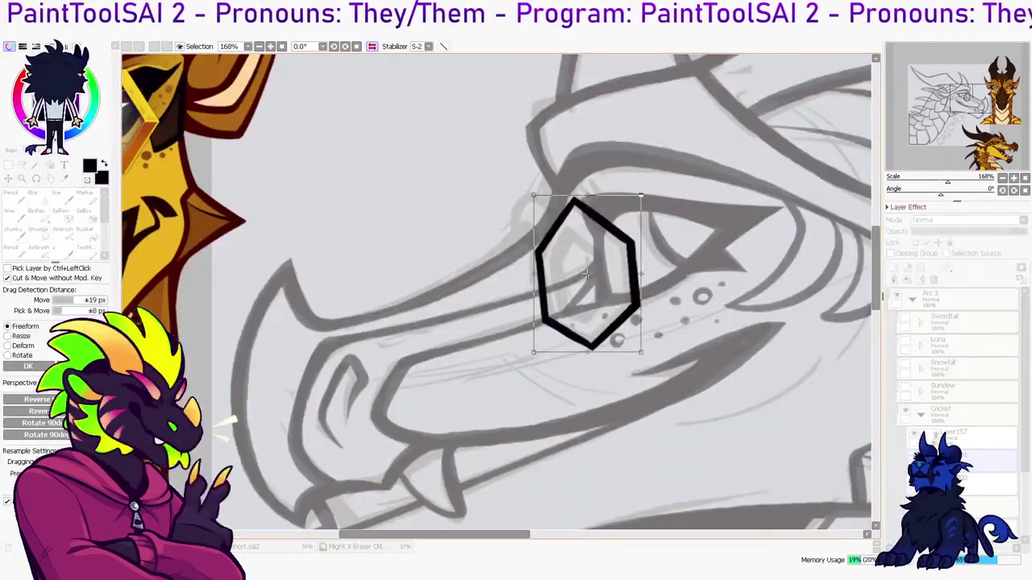
pyautogui.moveTo(642, 198); pyautogui.dragTo(604, 252)
pyautogui.moveTo(570, 300); pyautogui.dragTo(582, 276)
pyautogui.press('Return')
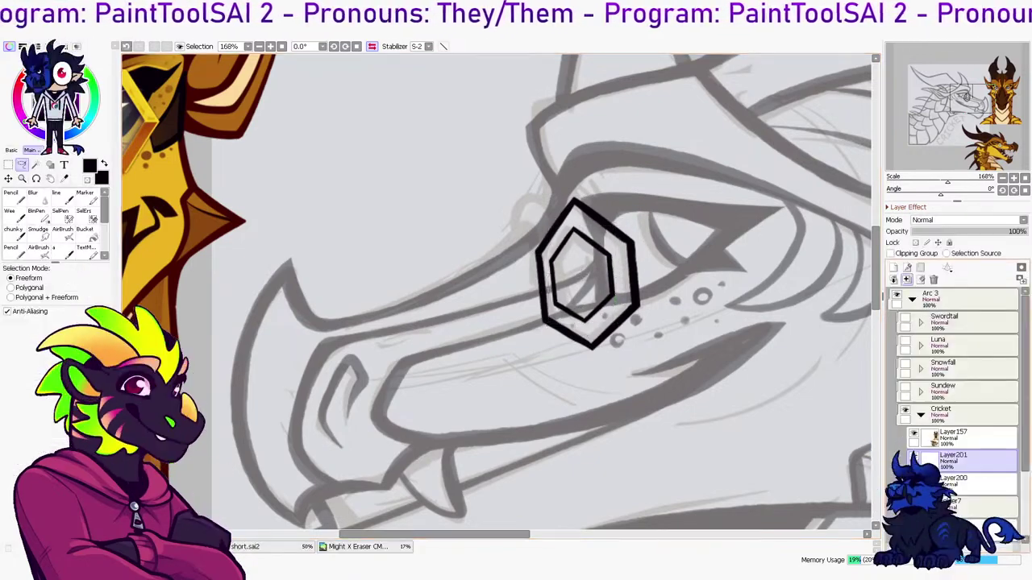
# Duplicate the inner rim on its own layer, then offset and shrink the copy to give the rim thickness
pyautogui.click(906, 280)
pyautogui.hotkey('ctrl', 'v')
pyautogui.hotkey('ctrl', 't')
pyautogui.moveTo(582, 275); pyautogui.dragTo(591, 274)
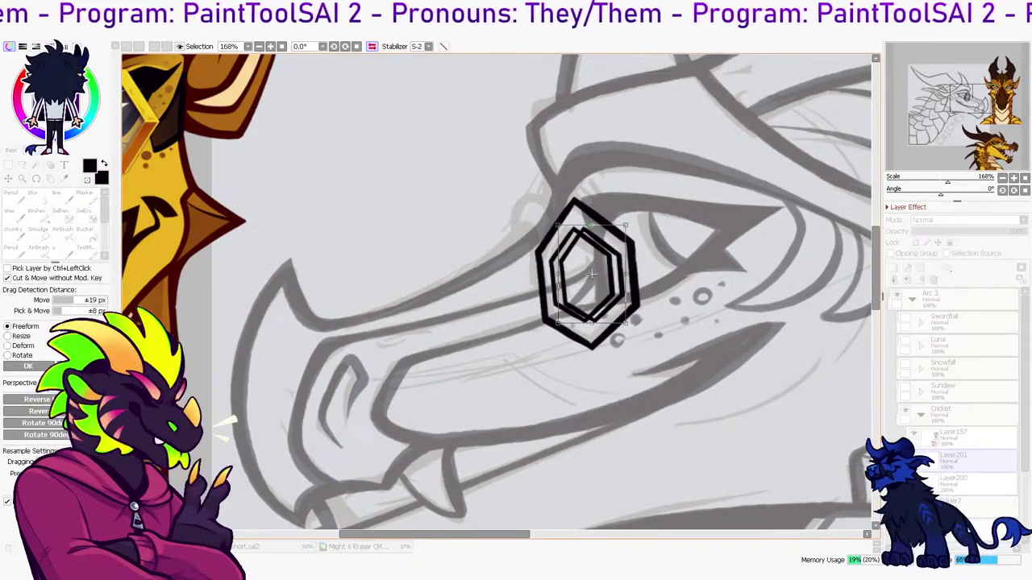
pyautogui.moveTo(626, 225); pyautogui.dragTo(617, 234)
pyautogui.moveTo(589, 279); pyautogui.dragTo(589, 272)
pyautogui.press('Return')
# Delete the copy's lines outside the inner rim, merge it into the lens layer, and fill the gap between both rims black
pyautogui.click(516, 266)
pyautogui.hotkey('ctrl', 'd')
pyautogui.click(593, 327)
pyautogui.click(979, 460)
pyautogui.press('Delete')
pyautogui.hotkey('ctrl', 'd')
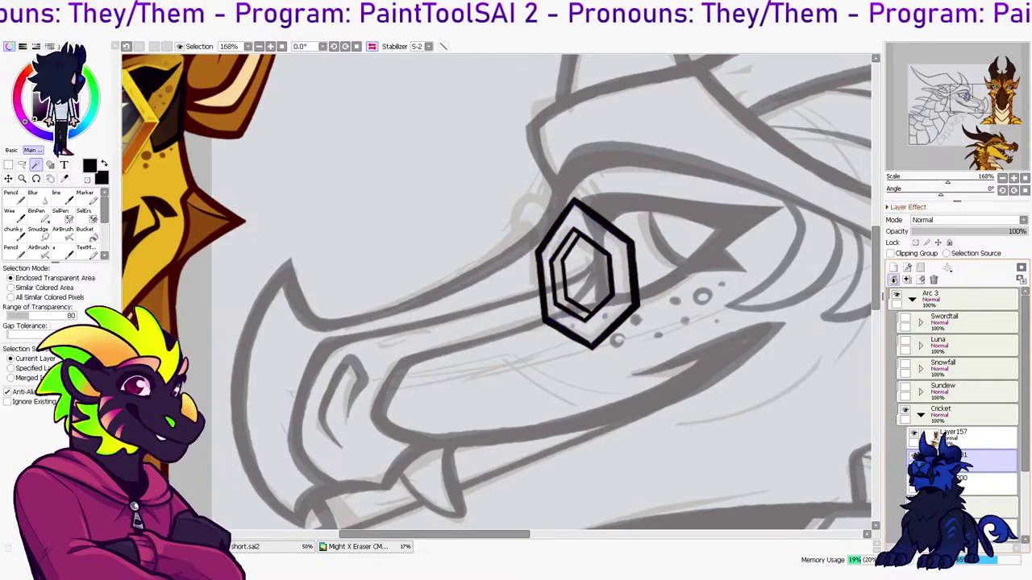
pyautogui.click(894, 279)
# Skew the whole lens with a Deform transform, shifting its lower edge slightly back and up
pyautogui.press('h')
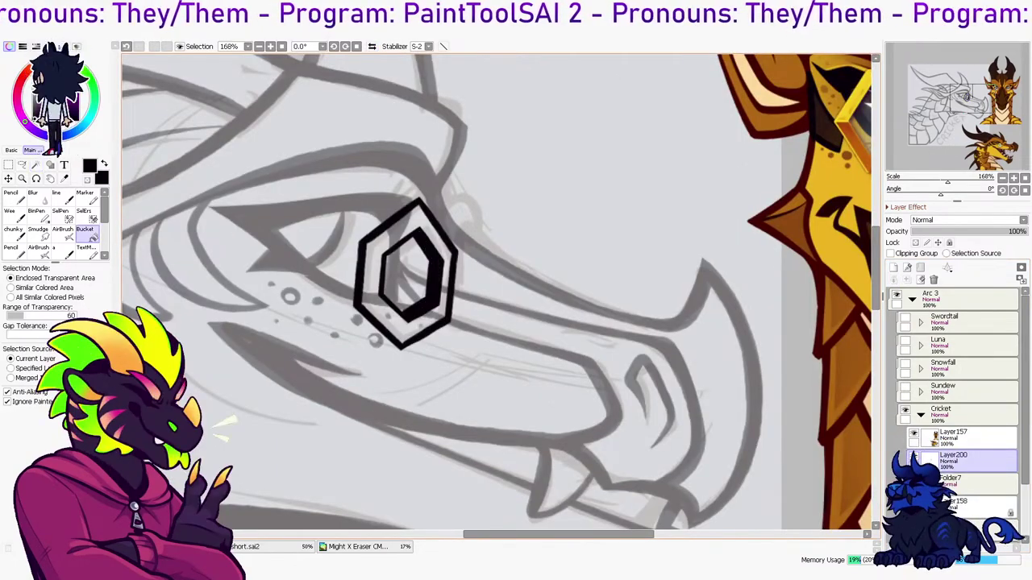
pyautogui.moveTo(419, 274); pyautogui.dragTo(562, 282)
pyautogui.hotkey('ctrl', 't')
pyautogui.click(21, 345)
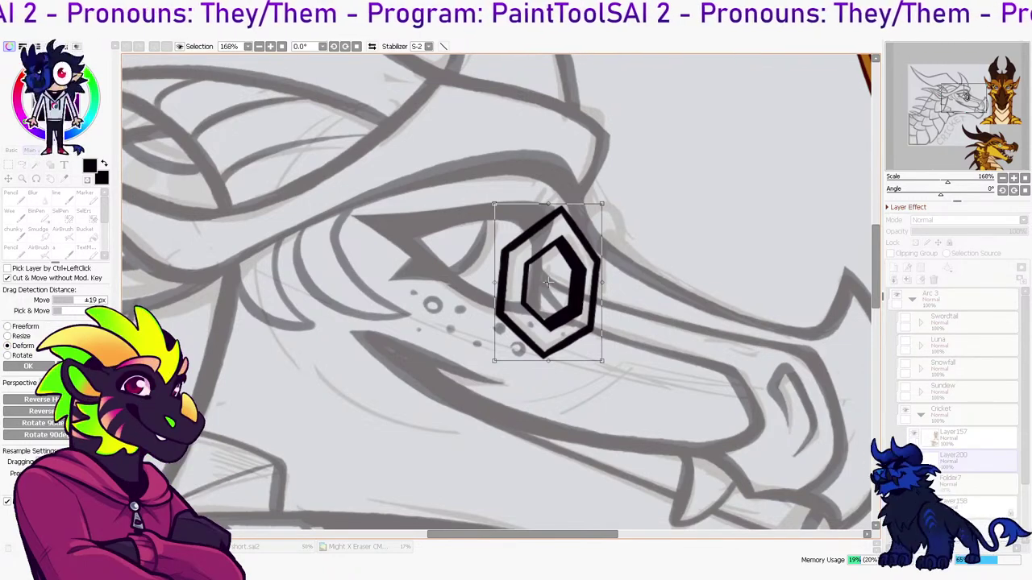
pyautogui.moveTo(548, 361); pyautogui.dragTo(539, 356)
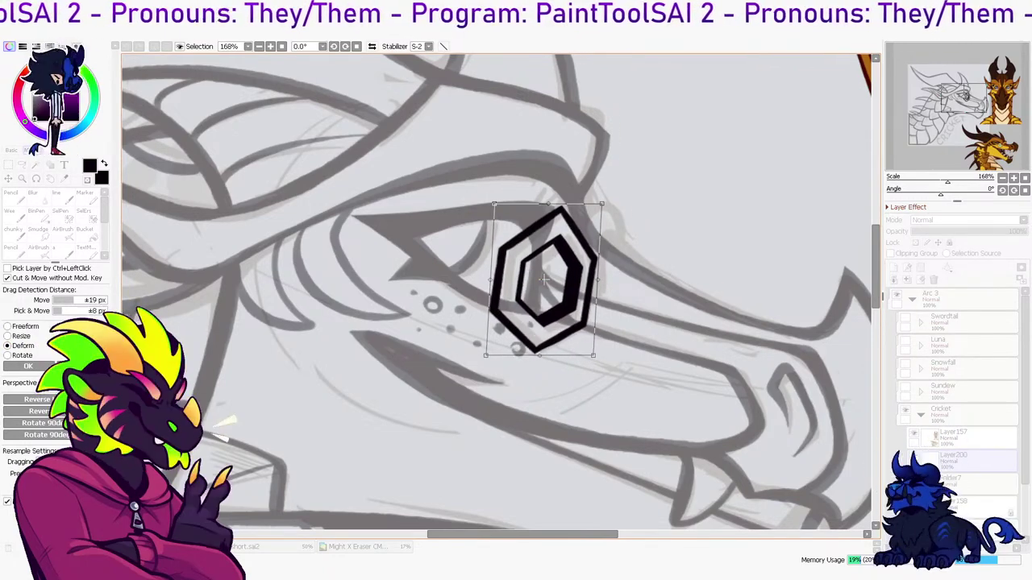
pyautogui.press('Return')
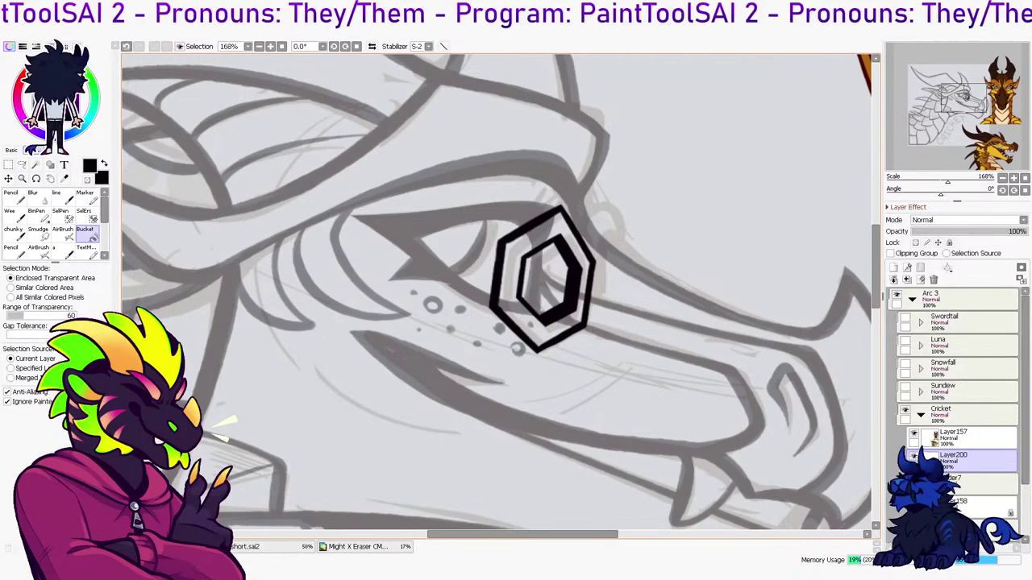
# Try to thicken the lens's outer rim using extra duplicate layers
pyautogui.press('h')
pyautogui.press('e')
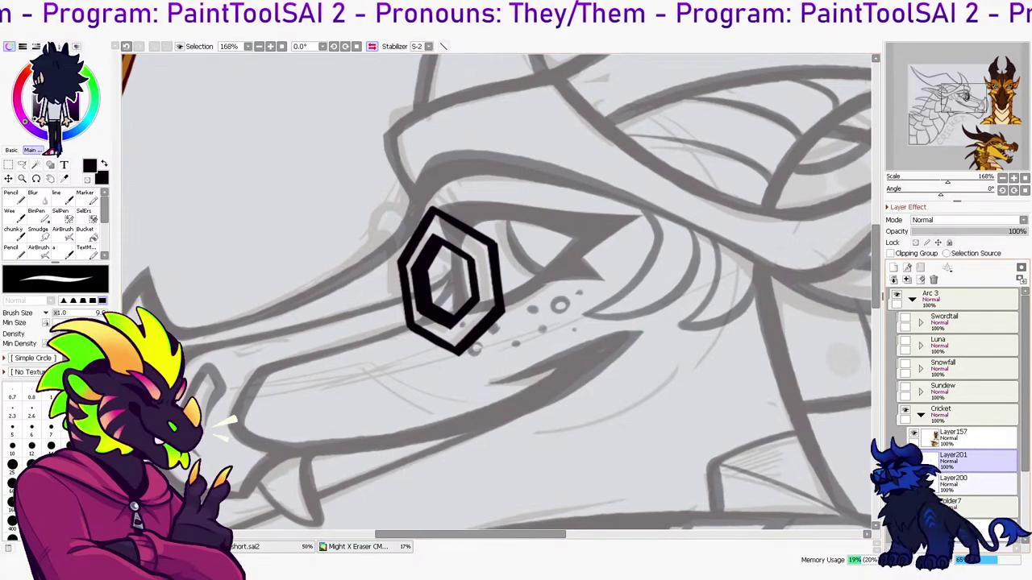
pyautogui.click(979, 484)
pyautogui.press('w')
pyautogui.click(524, 339)
pyautogui.click(979, 437)
pyautogui.click(979, 461)
pyautogui.hotkey('ctrl', 'd')
pyautogui.click(979, 484)
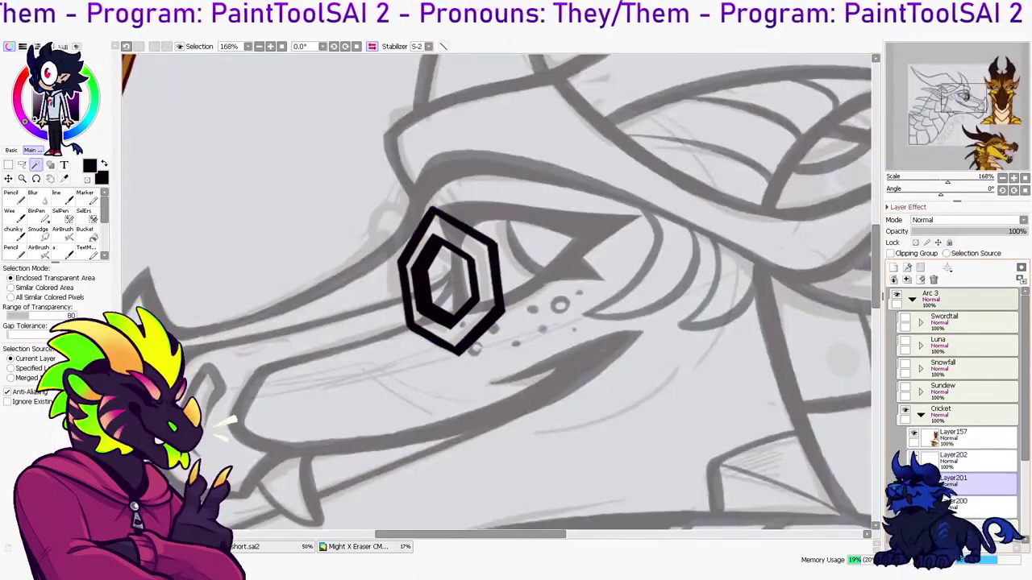
pyautogui.click(933, 279)
pyautogui.press('h')
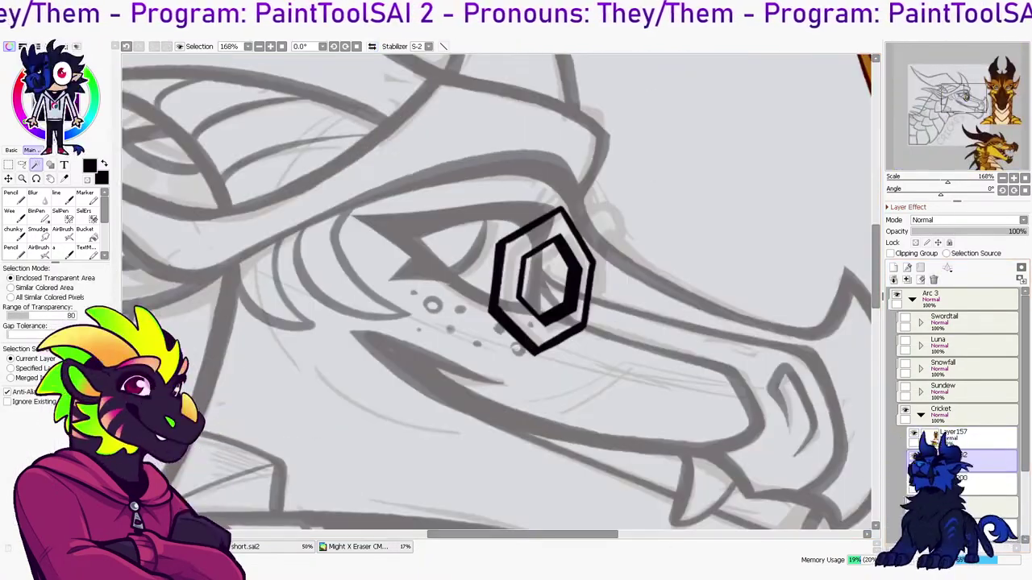
pyautogui.click(907, 280)
pyautogui.press('n')
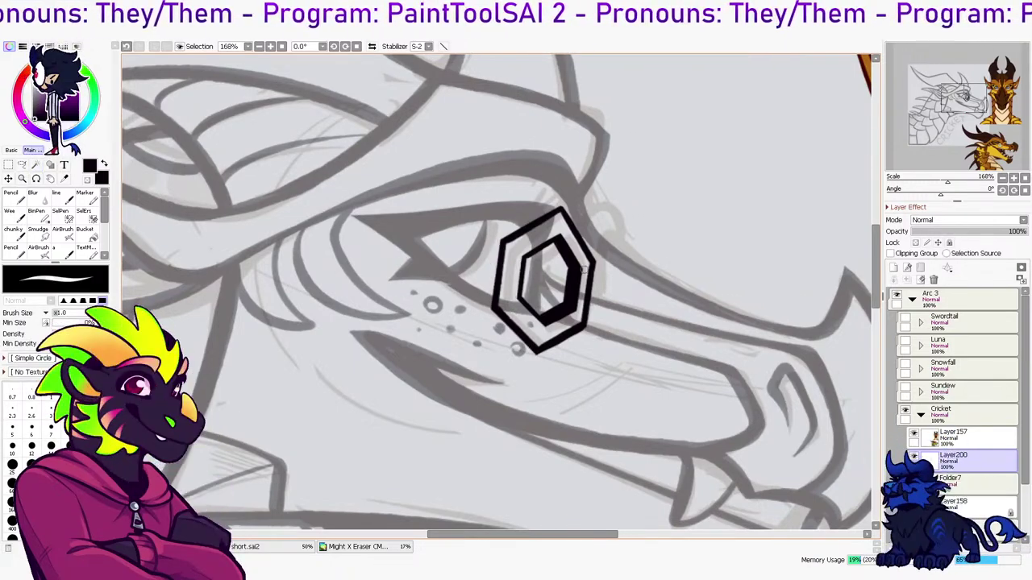
# Lasso the inner rim, cut and paste it slightly forward, and merge it back into the lens layer
pyautogui.press('a')
pyautogui.moveTo(553, 332); pyautogui.dragTo(508, 279)
pyautogui.moveTo(555, 229); pyautogui.dragTo(577, 248)
pyautogui.hotkey('ctrl', 'x')
pyautogui.hotkey('ctrl', 'v')
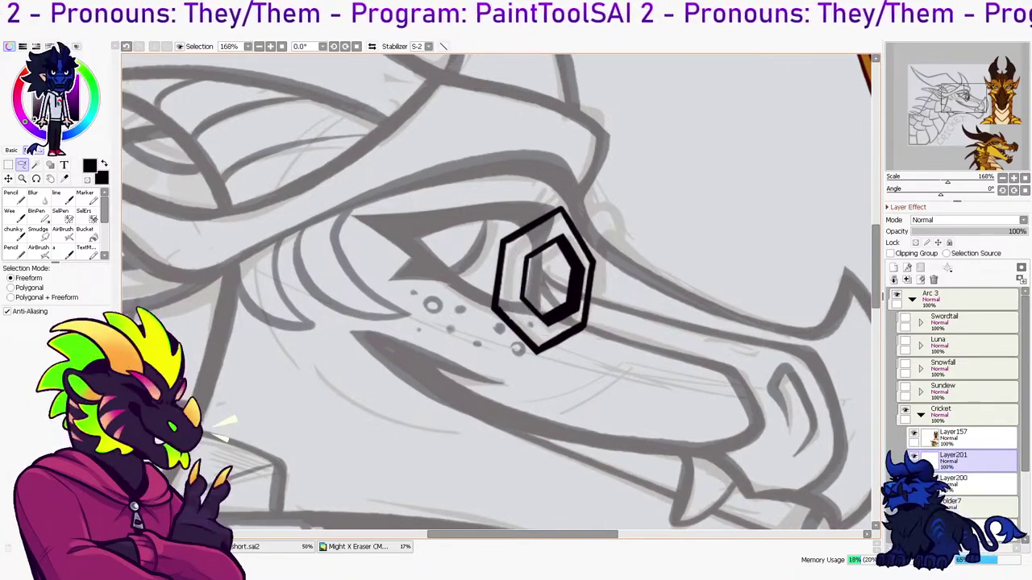
pyautogui.click(921, 280)
pyautogui.hotkey('ctrl', 'z')
pyautogui.click(907, 280)
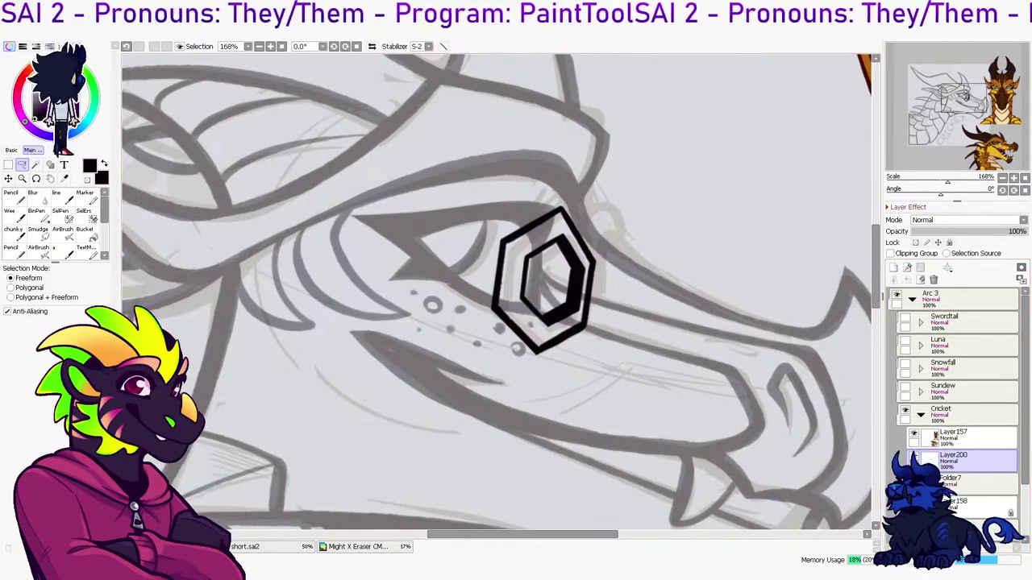
# Narrow the lens and adjust its corners with a Deform transform, checking the shape in the mirrored view
pyautogui.press('h')
pyautogui.hotkey('ctrl', 't')
pyautogui.moveTo(506, 282); pyautogui.dragTo(492, 282)
pyautogui.click(8, 346)
pyautogui.moveTo(396, 281); pyautogui.dragTo(396, 273)
pyautogui.moveTo(492, 358); pyautogui.dragTo(498, 367)
pyautogui.moveTo(492, 205); pyautogui.dragTo(512, 213)
pyautogui.moveTo(497, 366); pyautogui.dragTo(496, 368)
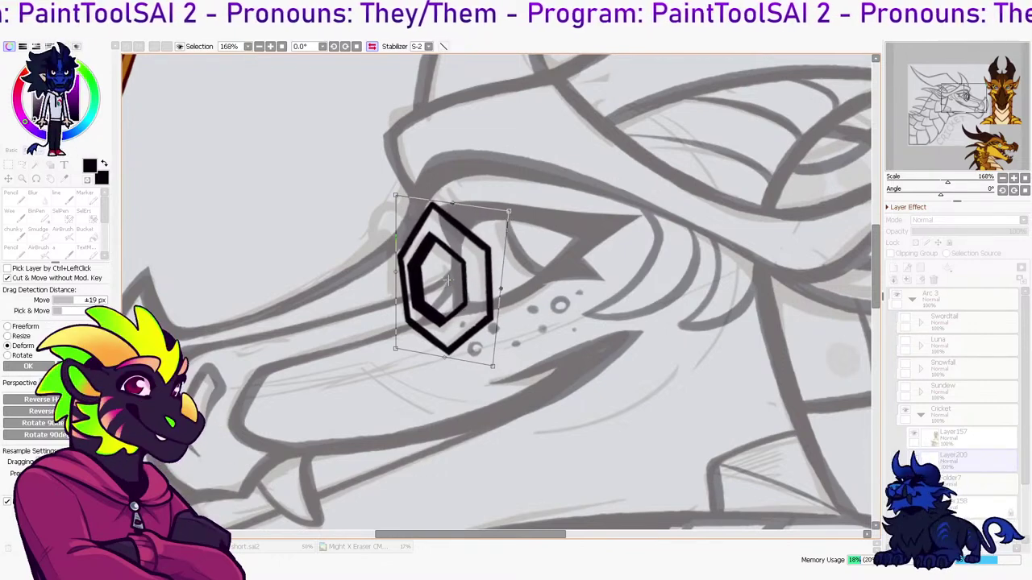
pyautogui.press('h')
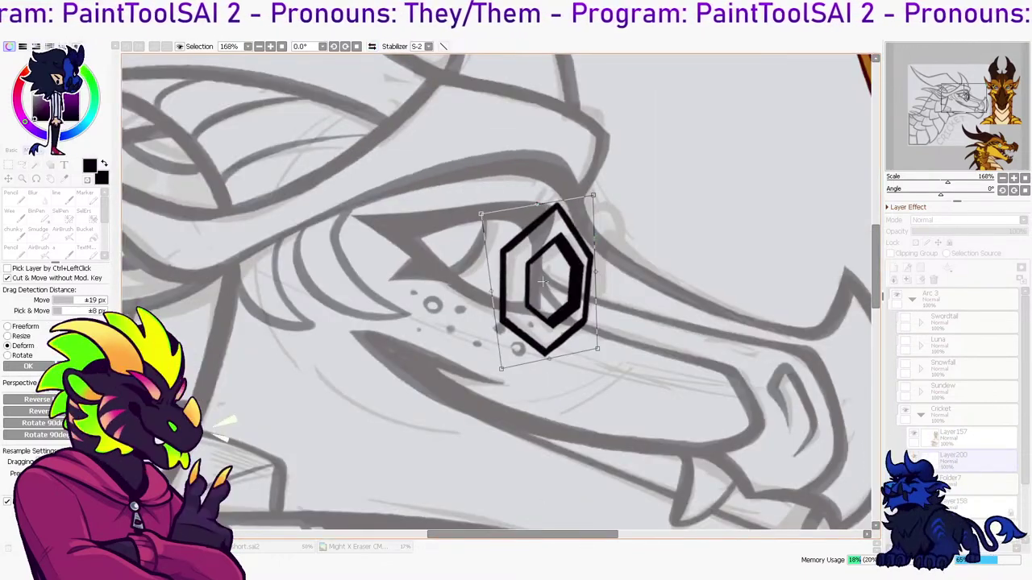
pyautogui.press('Return')
# Rotate the lens slightly clockwise and reposition it in front of the eye
pyautogui.hotkey('ctrl', 't')
pyautogui.moveTo(625, 189); pyautogui.dragTo(636, 198)
pyautogui.moveTo(554, 284); pyautogui.dragTo(558, 286)
pyautogui.press('Return')
pyautogui.hotkey('ctrl', 'd')
# On a new layer, ink the small curved bridge of the glasses arching over the snout from the lens's front edge
pyautogui.scroll(1, 497, 292)
pyautogui.click(894, 268)
pyautogui.press('n')
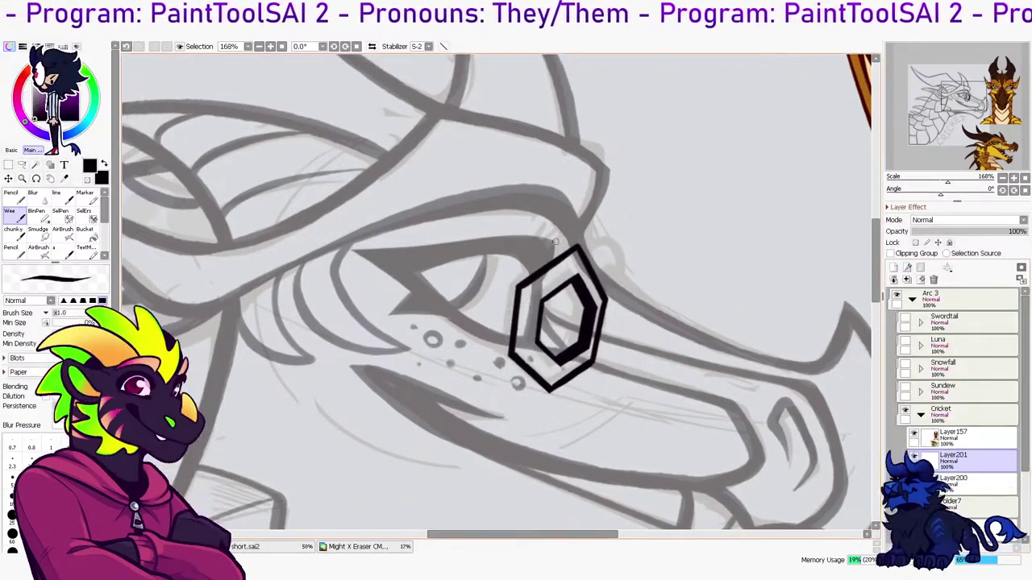
pyautogui.moveTo(589, 266)
pyautogui.mouseDown()
pyautogui.moveTo(603, 231)
pyautogui.moveTo(611, 269)
pyautogui.moveTo(604, 242)
pyautogui.mouseUp()
pyautogui.hotkey('ctrl', 'z')
pyautogui.hotkey('ctrl', 'z')
pyautogui.hotkey('ctrl', 'z')
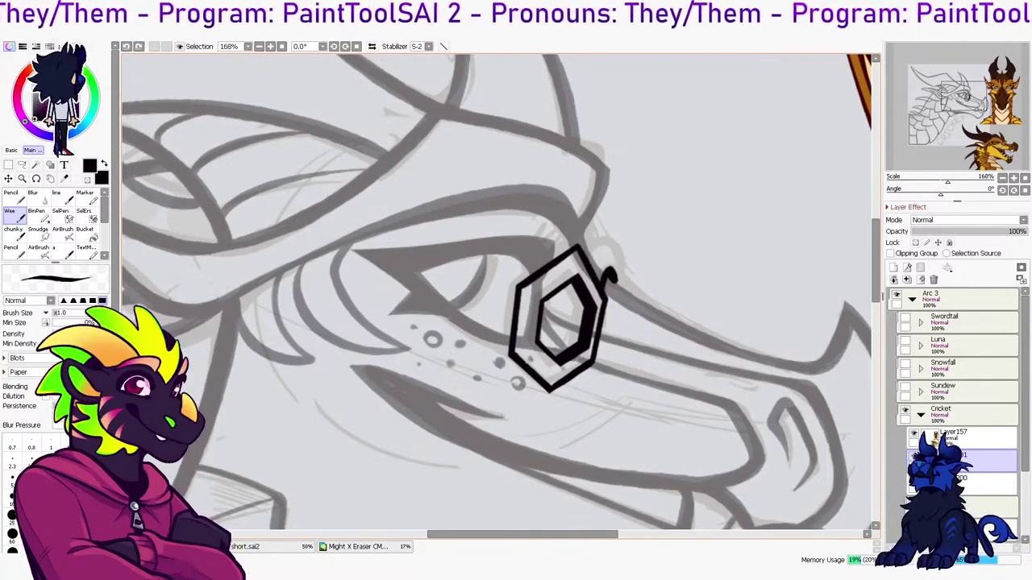
pyautogui.hotkey('ctrl', 'z')
pyautogui.hotkey('ctrl', 'z')
pyautogui.moveTo(586, 252)
pyautogui.mouseDown()
pyautogui.moveTo(618, 279)
pyautogui.moveTo(615, 294)
pyautogui.mouseUp()
pyautogui.press('e')
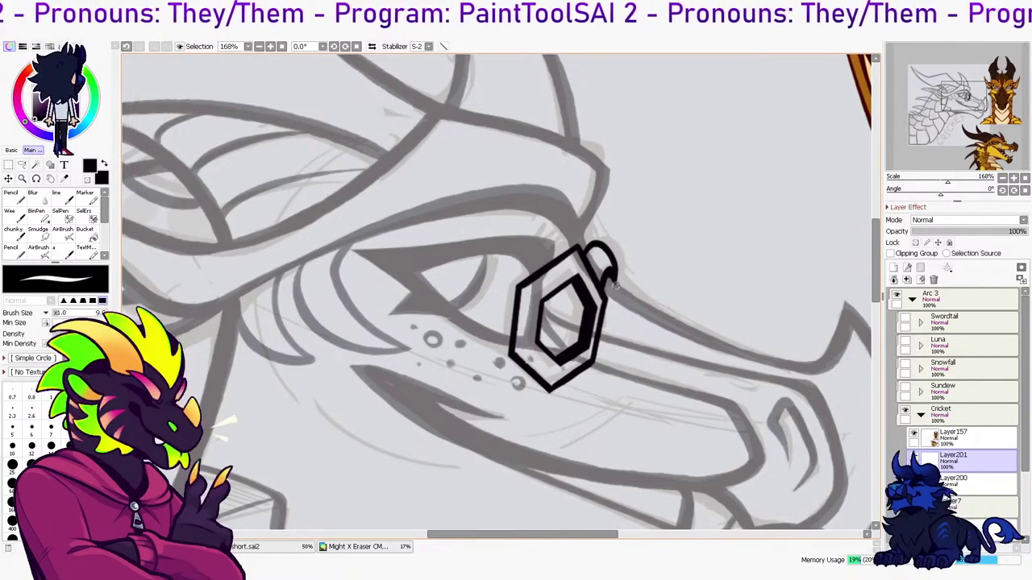
# Merge the bridge into the lens layer and set the line art folder's opacity to 100%
pyautogui.click(281, 46)
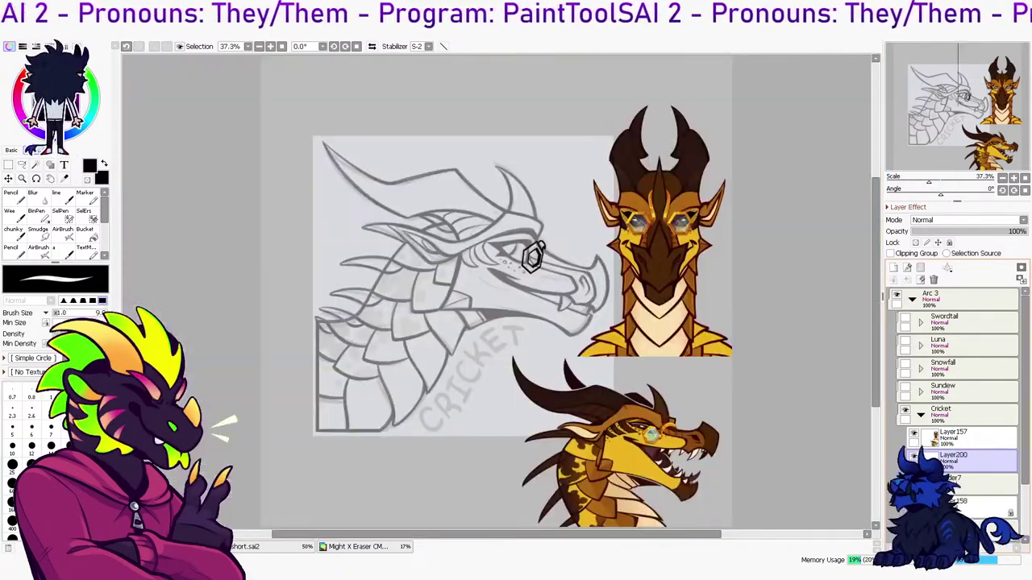
pyautogui.press('h')
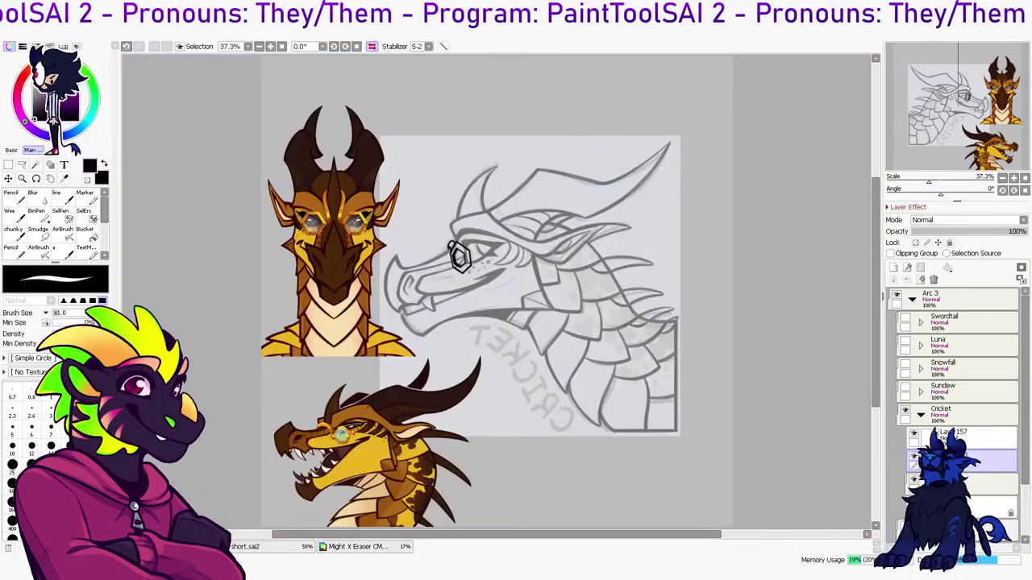
pyautogui.scroll(1, 483, 277)
pyautogui.hotkey('ctrl', 't')
pyautogui.press('Return')
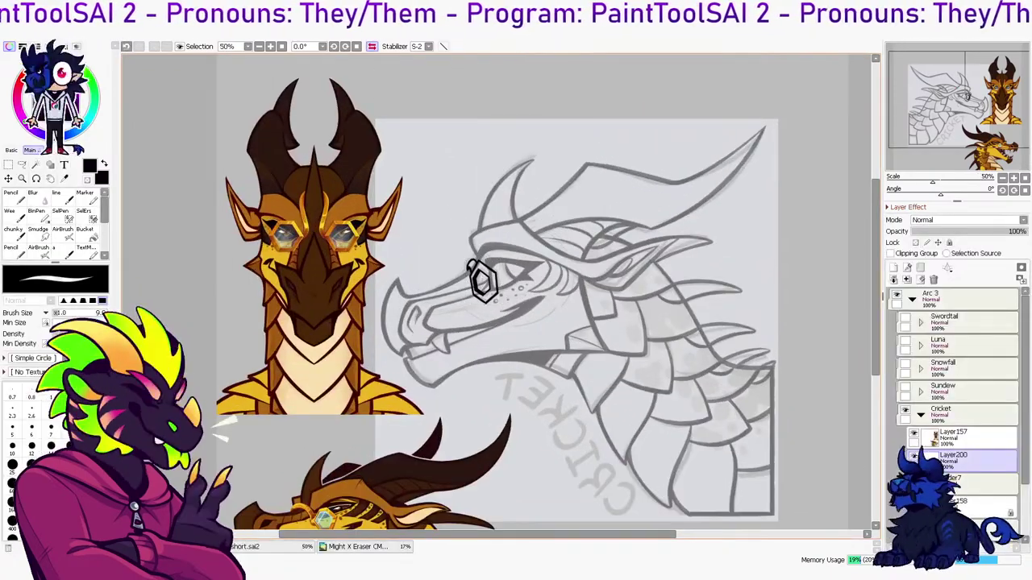
pyautogui.moveTo(483, 283); pyautogui.dragTo(501, 282)
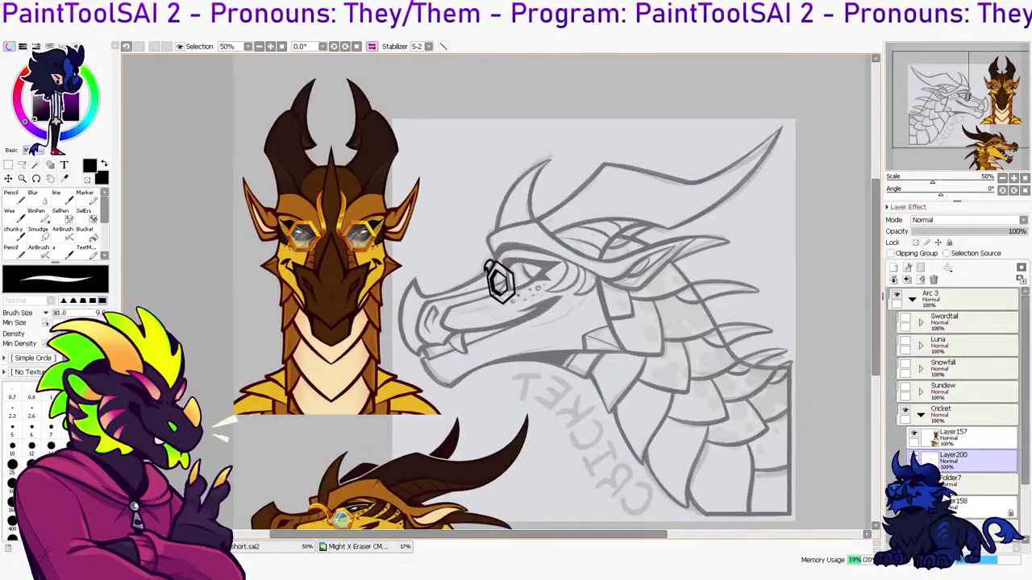
pyautogui.press('e')
pyautogui.press('Down')
pyautogui.press('Right')
pyautogui.scroll(-2, 484, 276)
pyautogui.hscroll(1, 483, 276)
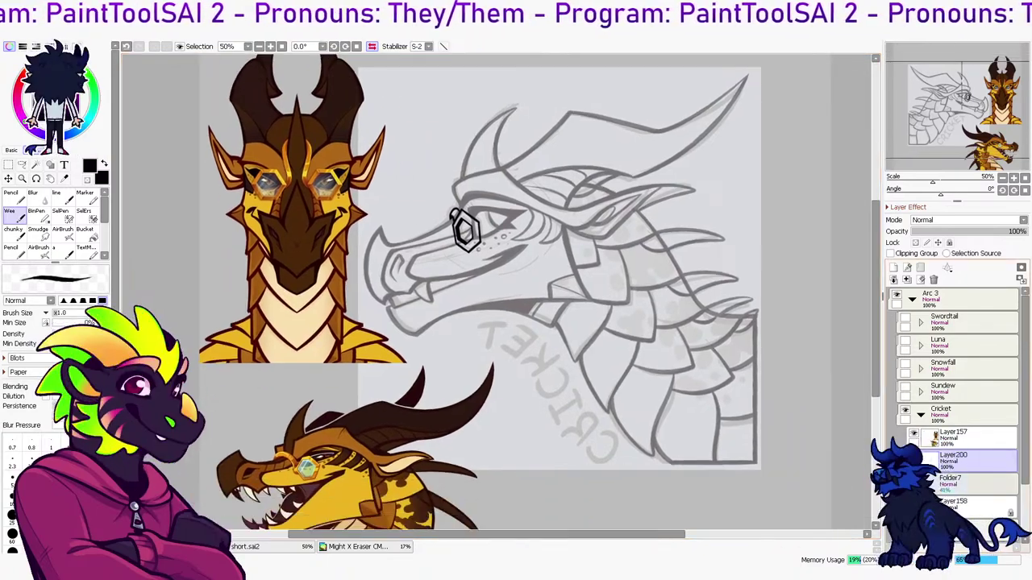
pyautogui.moveTo(958, 232); pyautogui.dragTo(1025, 231)
pyautogui.press('h')
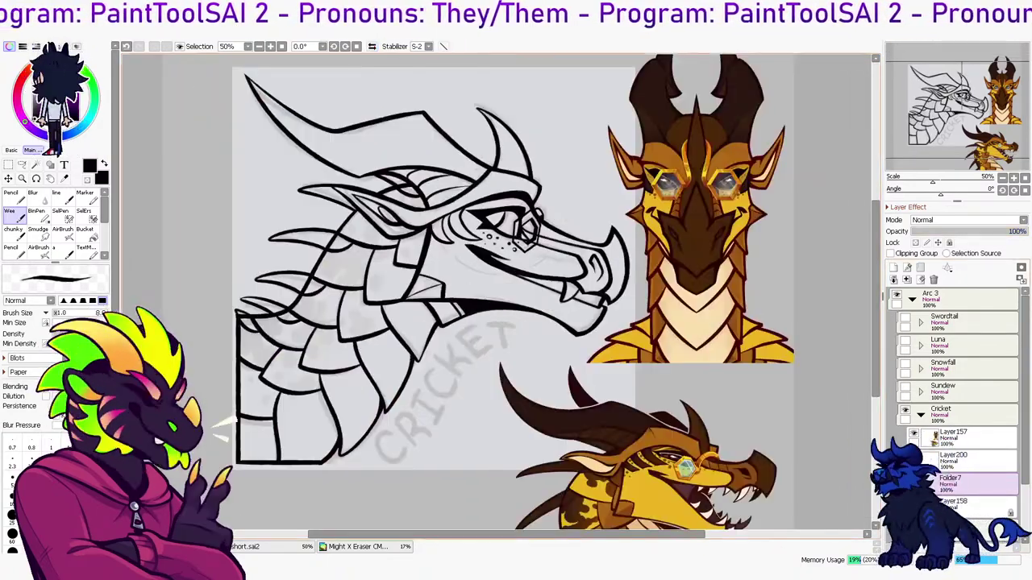
# Create a new layer for the name and try a first lettering stroke over the sketched CRICKET
pyautogui.press('r')
pyautogui.moveTo(500, 161); pyautogui.dragTo(606, 215)
pyautogui.moveTo(483, 290); pyautogui.dragTo(624, 269)
pyautogui.scroll(-1, 497, 291)
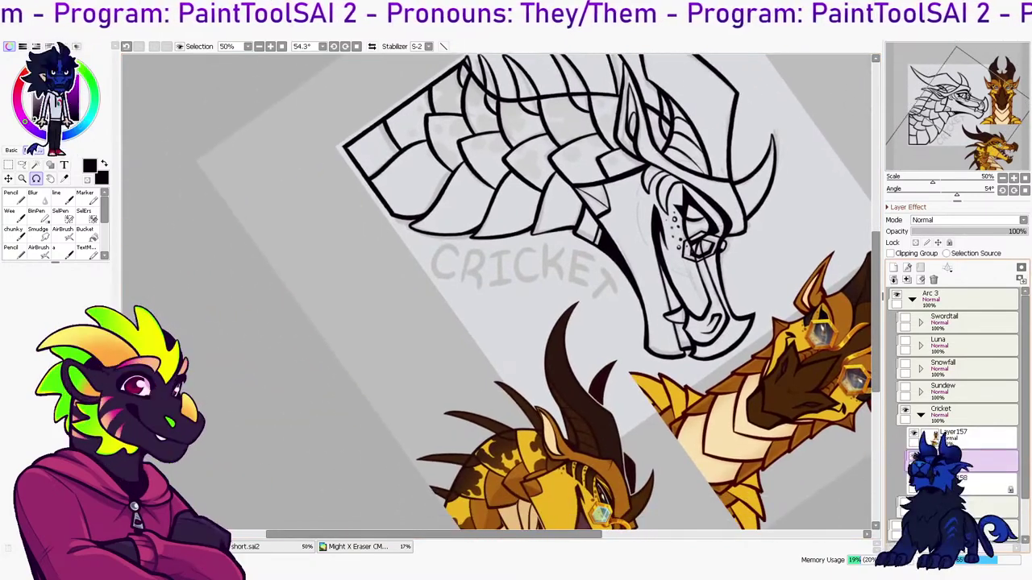
pyautogui.hotkey('ctrl', 'shift', 'n')
pyautogui.press('n')
pyautogui.moveTo(458, 246); pyautogui.dragTo(535, 278)
pyautogui.hotkey('ctrl', 'z')
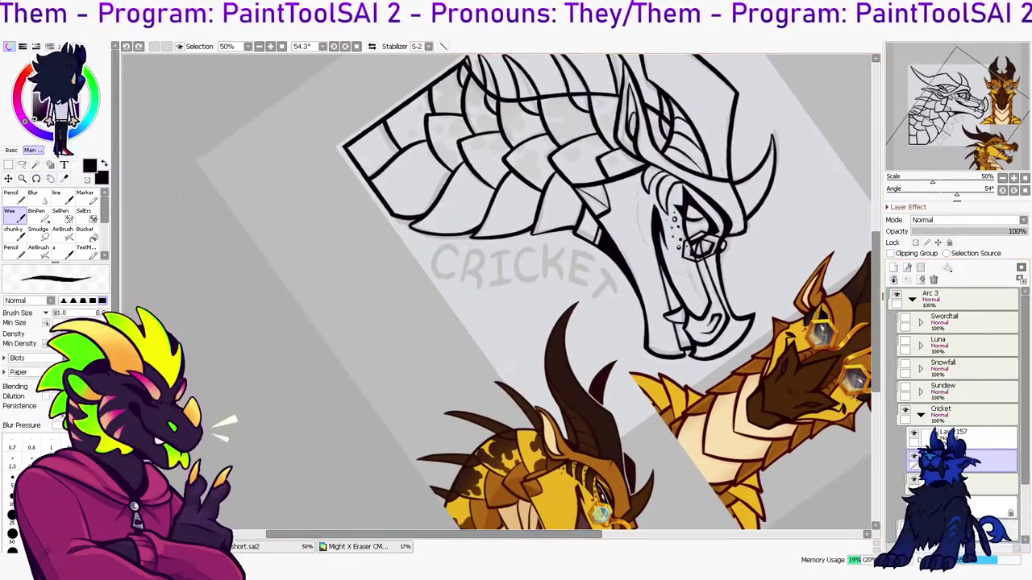
# Letter the initial C in thick black over the sketched name beside the neck
pyautogui.press('r')
pyautogui.moveTo(580, 218); pyautogui.dragTo(557, 198)
pyautogui.moveTo(309, 294); pyautogui.dragTo(341, 396)
pyautogui.press('n')
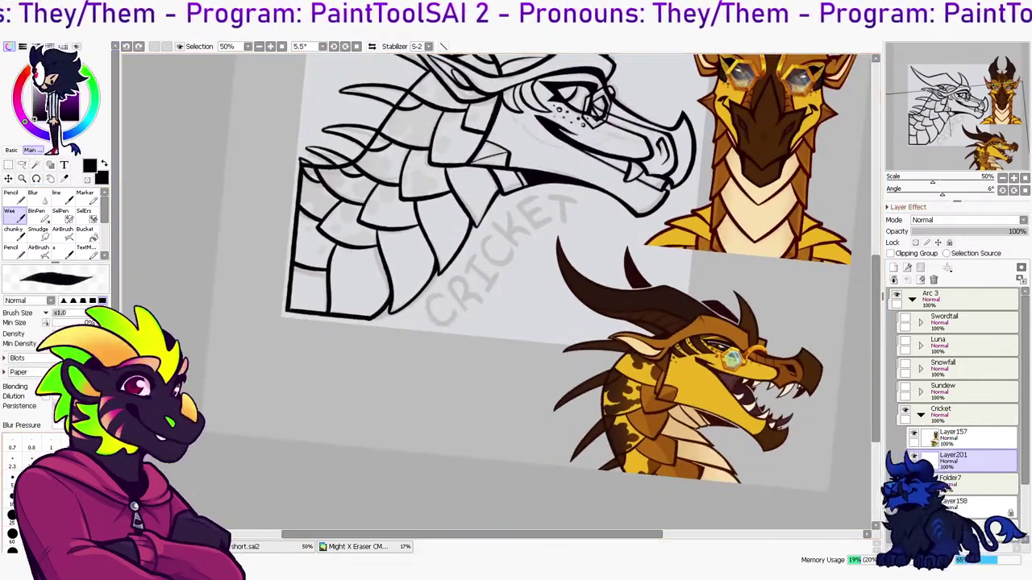
pyautogui.scroll(3, 472, 315)
pyautogui.moveTo(427, 282)
pyautogui.mouseDown()
pyautogui.moveTo(423, 335)
pyautogui.moveTo(453, 320)
pyautogui.mouseUp()
pyautogui.moveTo(400, 292)
pyautogui.mouseDown()
pyautogui.moveTo(450, 326)
pyautogui.moveTo(452, 313)
pyautogui.moveTo(410, 284)
pyautogui.moveTo(448, 327)
pyautogui.moveTo(454, 302)
pyautogui.mouseUp()
pyautogui.hotkey('ctrl', 'z')
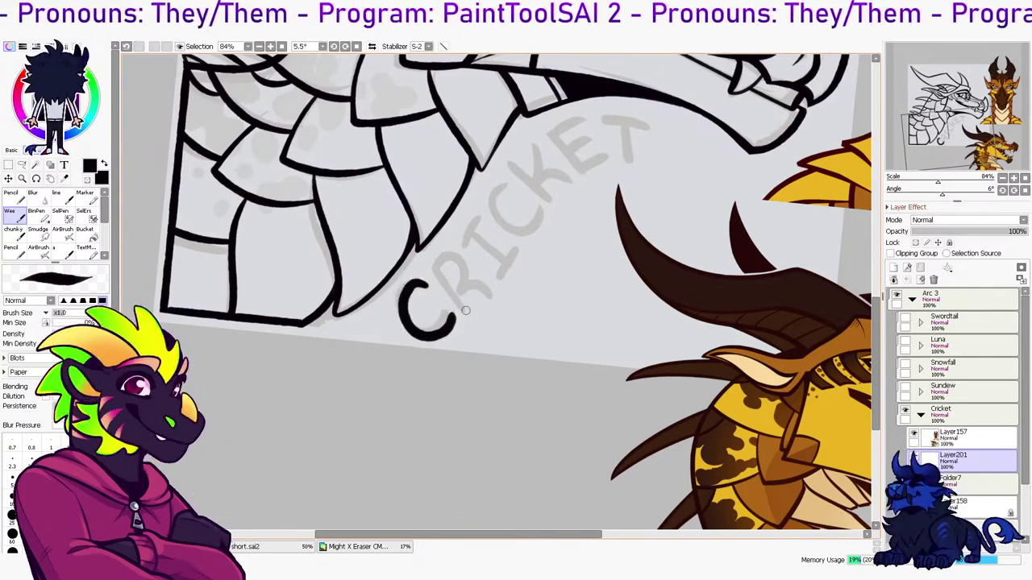
# Try to letter the R after the initial C
pyautogui.moveTo(445, 260)
pyautogui.mouseDown()
pyautogui.moveTo(466, 281)
pyautogui.moveTo(459, 294)
pyautogui.moveTo(453, 254)
pyautogui.moveTo(451, 287)
pyautogui.moveTo(491, 293)
pyautogui.moveTo(435, 273)
pyautogui.moveTo(465, 259)
pyautogui.moveTo(457, 296)
pyautogui.moveTo(440, 260)
pyautogui.moveTo(495, 292)
pyautogui.mouseUp()
pyautogui.hotkey('ctrl', 'z')
pyautogui.hotkey('ctrl', 'z')
pyautogui.hotkey('ctrl', 'z')
pyautogui.hotkey('ctrl', 'z')
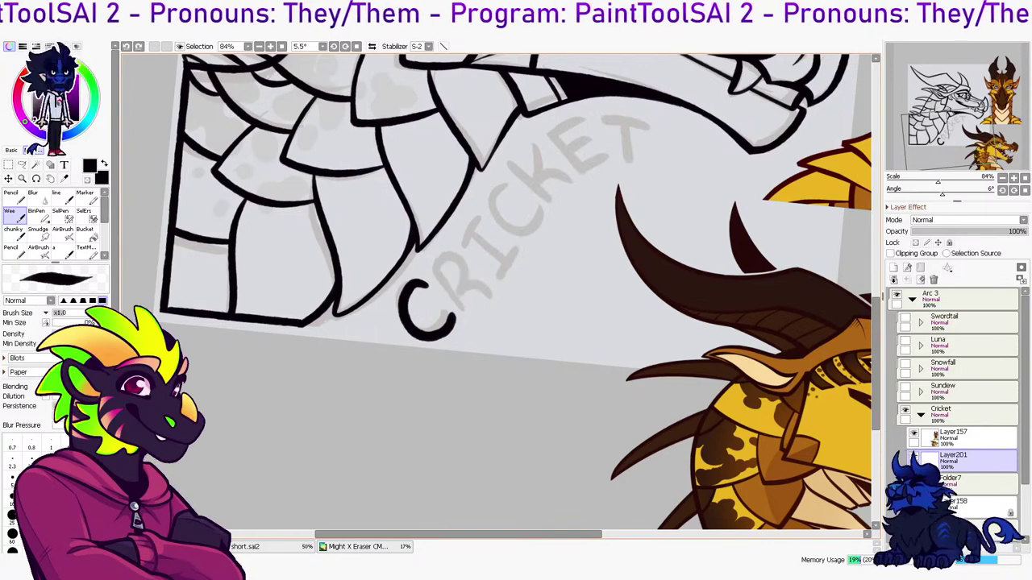
pyautogui.moveTo(431, 262); pyautogui.dragTo(491, 292)
pyautogui.hotkey('ctrl', 'z')
# Letter the R and I of CRICKET in thick black next to the initial C
pyautogui.press('r')
pyautogui.moveTo(645, 242); pyautogui.dragTo(646, 345)
pyautogui.moveTo(462, 287)
pyautogui.mouseDown()
pyautogui.moveTo(459, 238)
pyautogui.moveTo(485, 250)
pyautogui.moveTo(469, 265)
pyautogui.moveTo(497, 282)
pyautogui.mouseUp()
pyautogui.moveTo(504, 231); pyautogui.dragTo(534, 219)
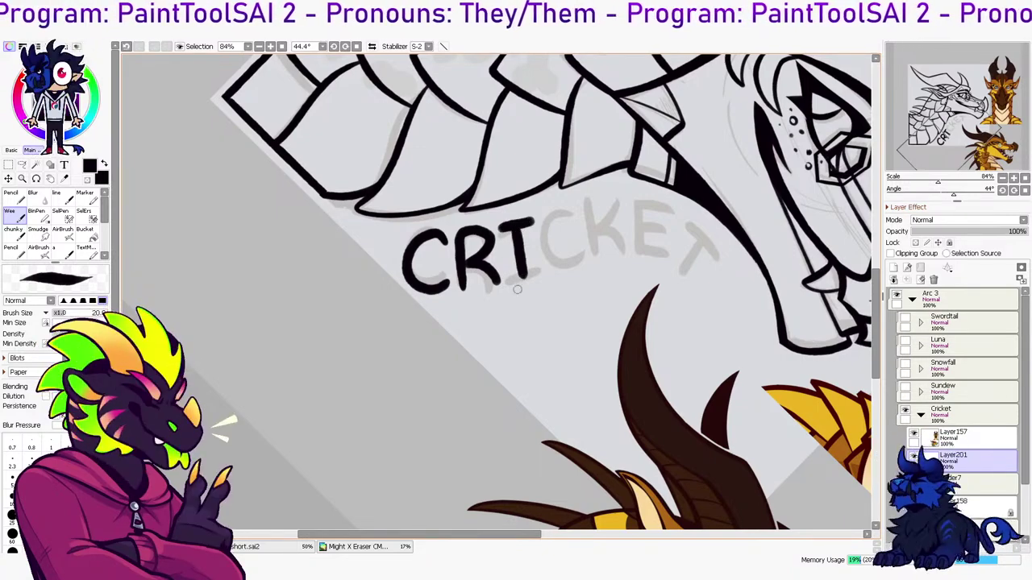
pyautogui.hotkey('ctrl', 'z')
pyautogui.hotkey('ctrl', 'z')
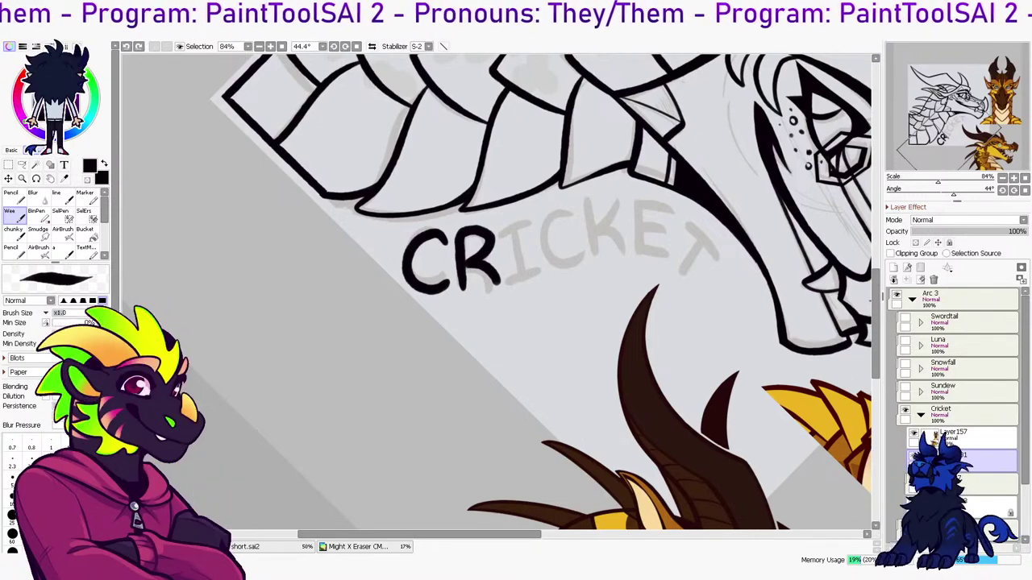
pyautogui.moveTo(497, 226)
pyautogui.mouseDown()
pyautogui.moveTo(539, 217)
pyautogui.moveTo(520, 228)
pyautogui.moveTo(525, 274)
pyautogui.moveTo(519, 227)
pyautogui.moveTo(546, 271)
pyautogui.mouseUp()
pyautogui.hotkey('ctrl', 'z')
pyautogui.hotkey('ctrl', 'z')
pyautogui.hotkey('ctrl', 'z')
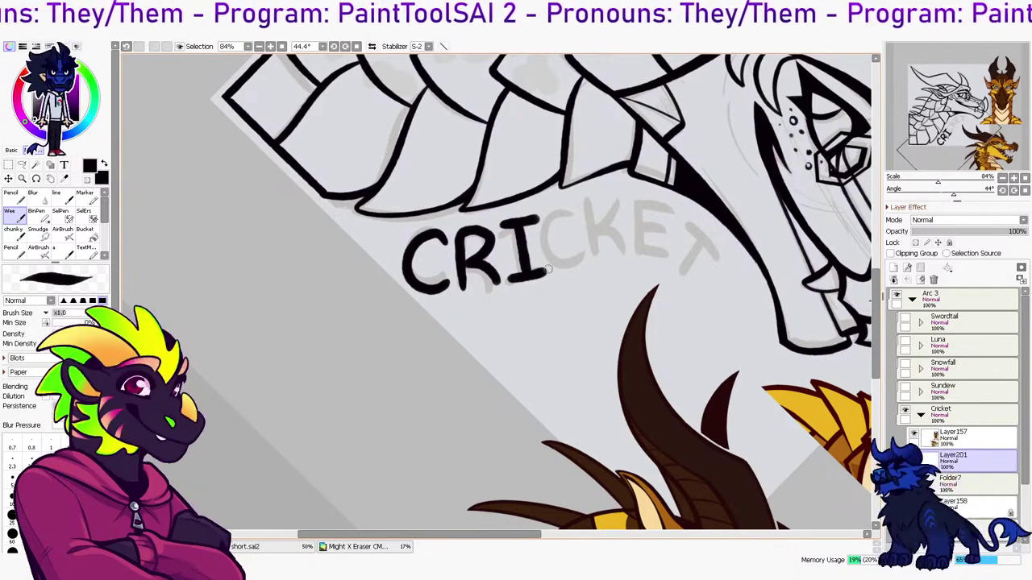
# Lasso and copy the initial C, then paste and place the copy after the I as the second C
pyautogui.press('l')
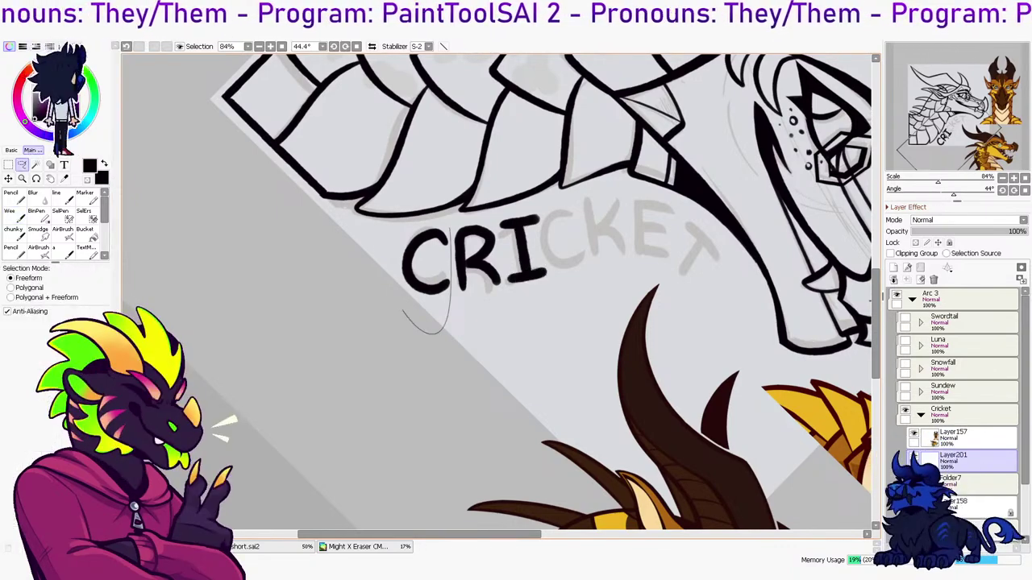
pyautogui.moveTo(421, 331); pyautogui.dragTo(448, 226)
pyautogui.hotkey('ctrl', 'c')
pyautogui.hotkey('ctrl', 'v')
pyautogui.hotkey('ctrl', 't')
pyautogui.moveTo(428, 263)
pyautogui.mouseDown()
pyautogui.moveTo(584, 250)
pyautogui.moveTo(589, 237)
pyautogui.moveTo(575, 237)
pyautogui.mouseUp()
pyautogui.press('Return')
# Letter the K of CRICKET next to the second C
pyautogui.press('b')
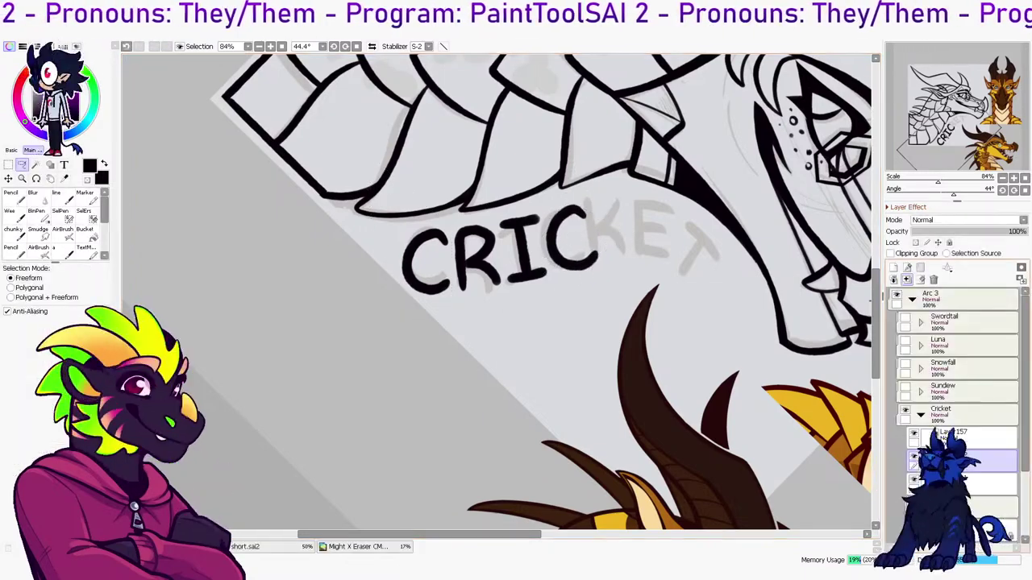
pyautogui.moveTo(600, 208); pyautogui.dragTo(606, 267)
pyautogui.moveTo(606, 208); pyautogui.dragTo(612, 252)
pyautogui.hotkey('ctrl', 'z')
pyautogui.moveTo(635, 199)
pyautogui.mouseDown()
pyautogui.moveTo(616, 234)
pyautogui.moveTo(590, 173)
pyautogui.moveTo(495, 295)
pyautogui.mouseUp()
# Try to letter the E of CRICKET after the K on a new layer
pyautogui.press('r')
pyautogui.press('b')
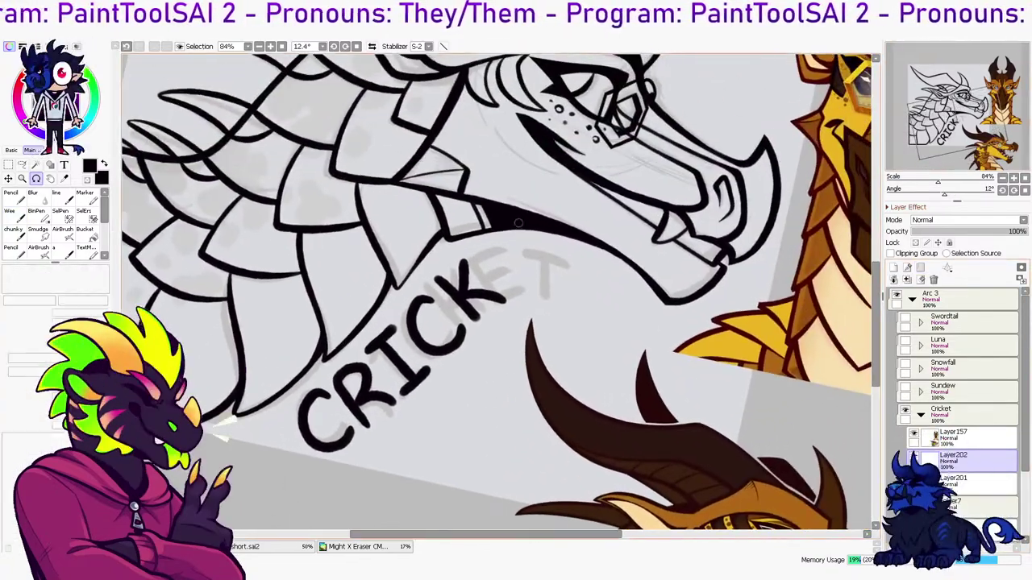
pyautogui.hotkey('ctrl', 'shift', 'n')
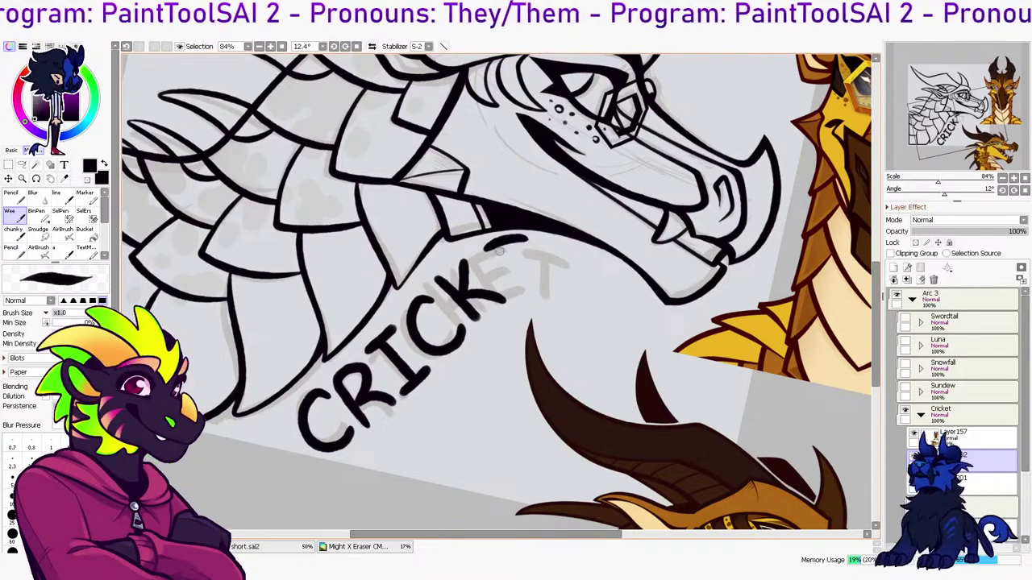
pyautogui.hotkey('ctrl', 'z')
# Shift the CRICK lettering, and lasso the C and K to adjust their placement
pyautogui.hotkey('ctrl', 't')
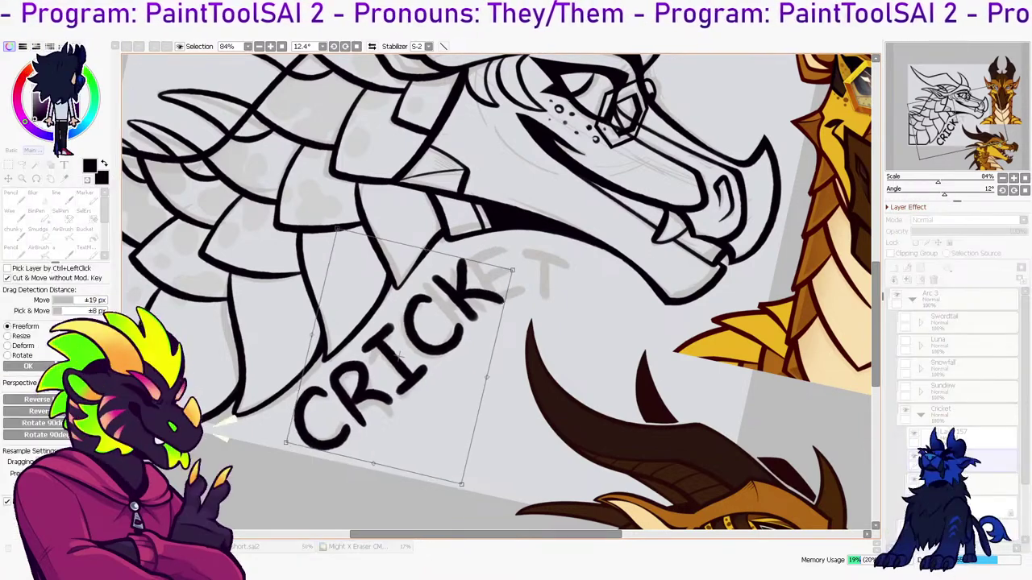
pyautogui.press('Return')
pyautogui.press('l')
pyautogui.moveTo(397, 313); pyautogui.dragTo(516, 339)
pyautogui.hotkey('ctrl', 't')
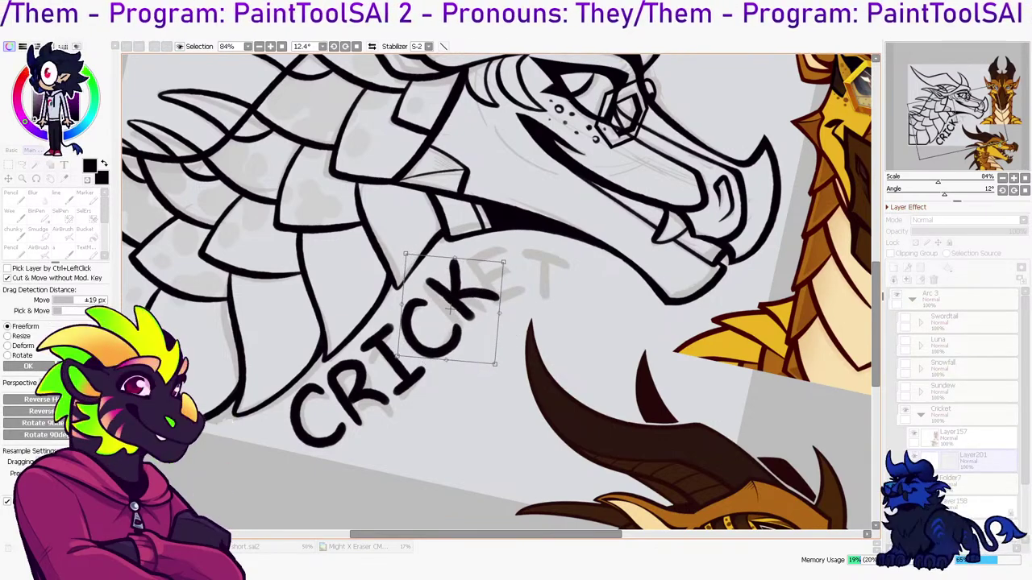
pyautogui.press('Return')
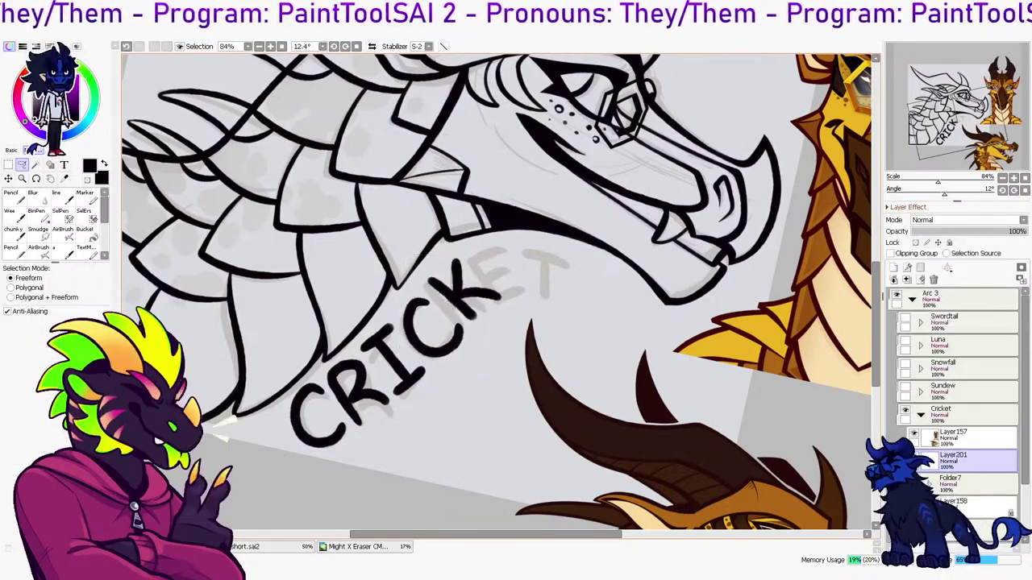
# Lasso the K and deform it to fit the curve of the lettering
pyautogui.moveTo(481, 340); pyautogui.dragTo(426, 223)
pyautogui.hotkey('ctrl', 't')
pyautogui.press('Return')
pyautogui.hotkey('ctrl', 't')
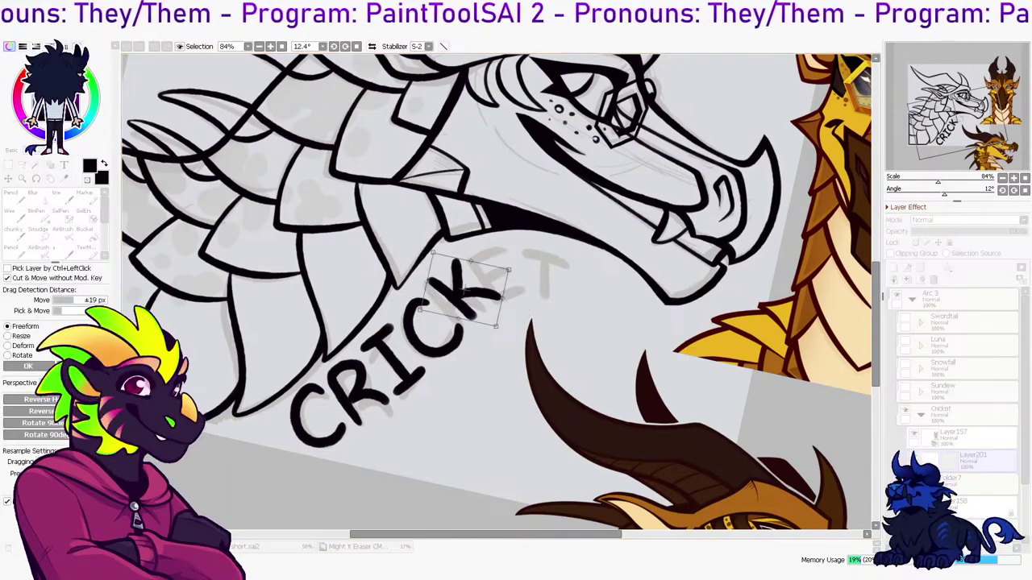
pyautogui.moveTo(496, 327); pyautogui.dragTo(493, 331)
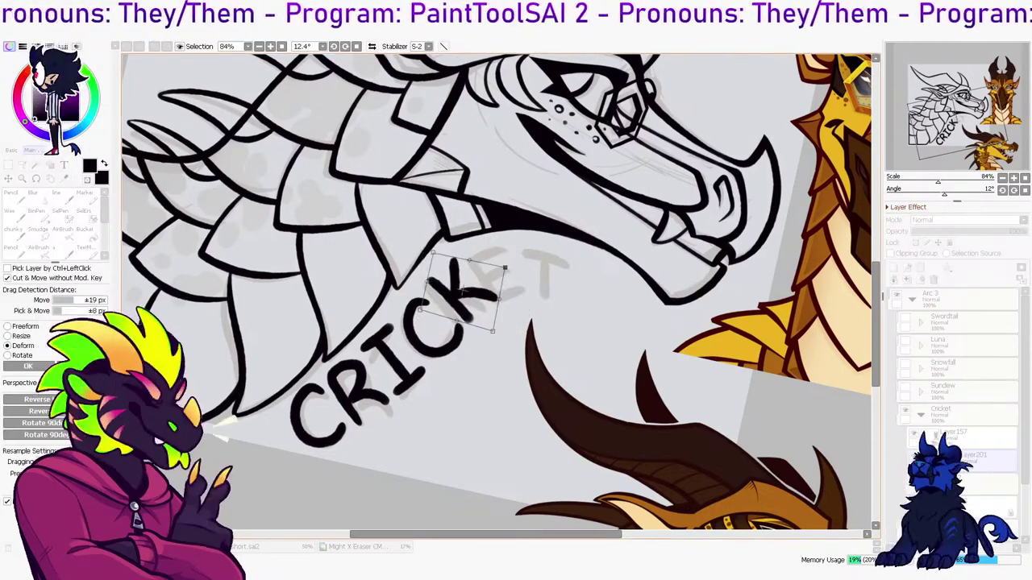
pyautogui.press('Return')
# Letter the E of CRICKET in thick black on a new layer and clean up its strokes with the eraser
pyautogui.hotkey('ctrl', 'shift', 'n')
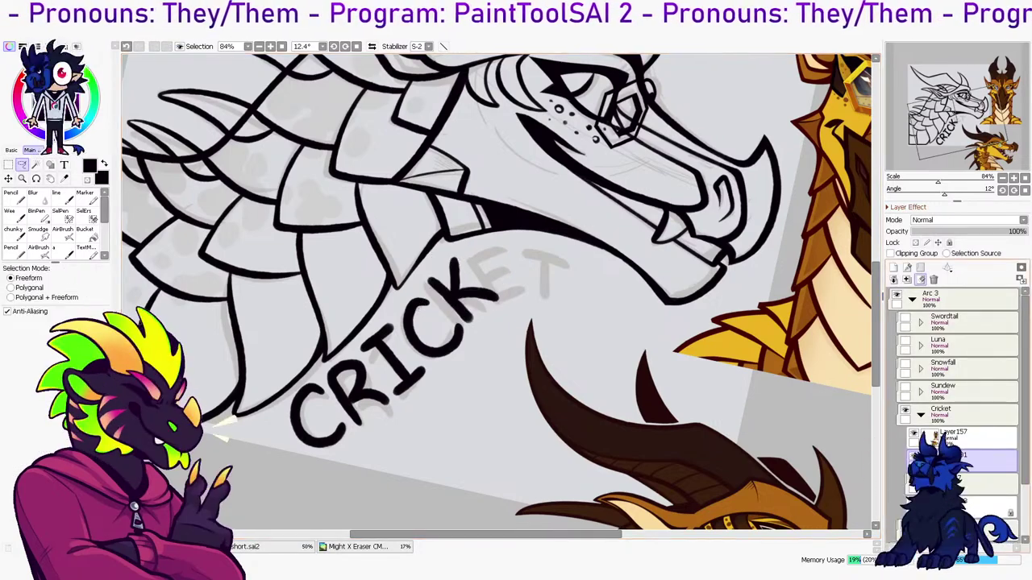
pyautogui.press('n')
pyautogui.moveTo(482, 252)
pyautogui.mouseDown()
pyautogui.moveTo(508, 243)
pyautogui.moveTo(479, 249)
pyautogui.moveTo(499, 284)
pyautogui.moveTo(535, 293)
pyautogui.mouseUp()
pyautogui.hotkey('ctrl', 'z')
pyautogui.moveTo(484, 246); pyautogui.dragTo(526, 234)
pyautogui.moveTo(495, 268); pyautogui.dragTo(521, 257)
pyautogui.press('e')
pyautogui.click(71, 446)
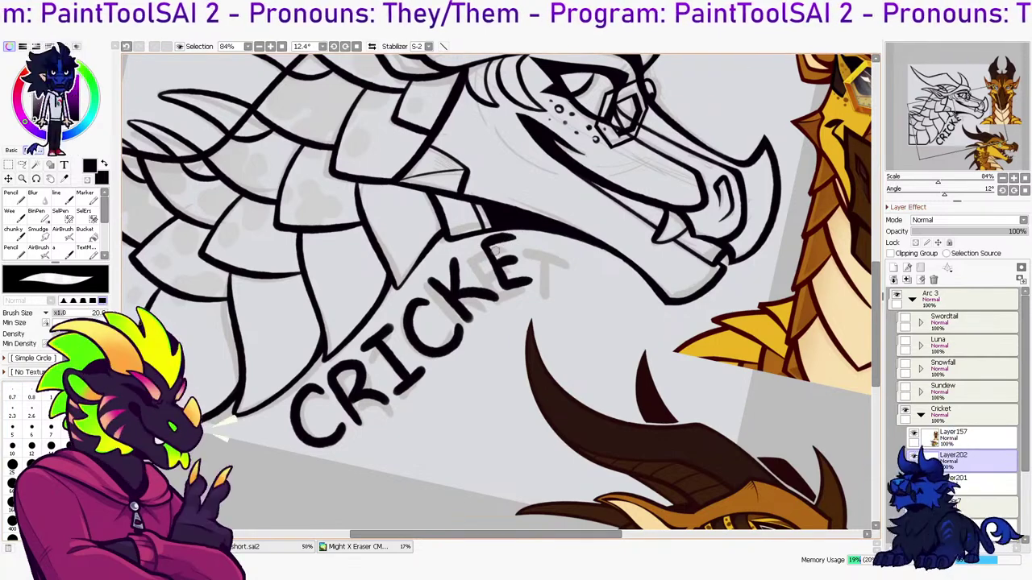
# Transform the E to match the size and placement of the other letters
pyautogui.press('b')
pyautogui.hotkey('ctrl', 't')
pyautogui.moveTo(511, 270)
pyautogui.mouseDown()
pyautogui.moveTo(518, 260)
pyautogui.moveTo(513, 270)
pyautogui.mouseUp()
pyautogui.moveTo(535, 310); pyautogui.dragTo(539, 304)
pyautogui.press('Return')
# Letter the final T of CRICKET along the sketched curve and adjust its placement with a transform
pyautogui.hotkey('ctrl', 'z')
pyautogui.moveTo(538, 244); pyautogui.dragTo(592, 252)
pyautogui.hotkey('ctrl', 'z')
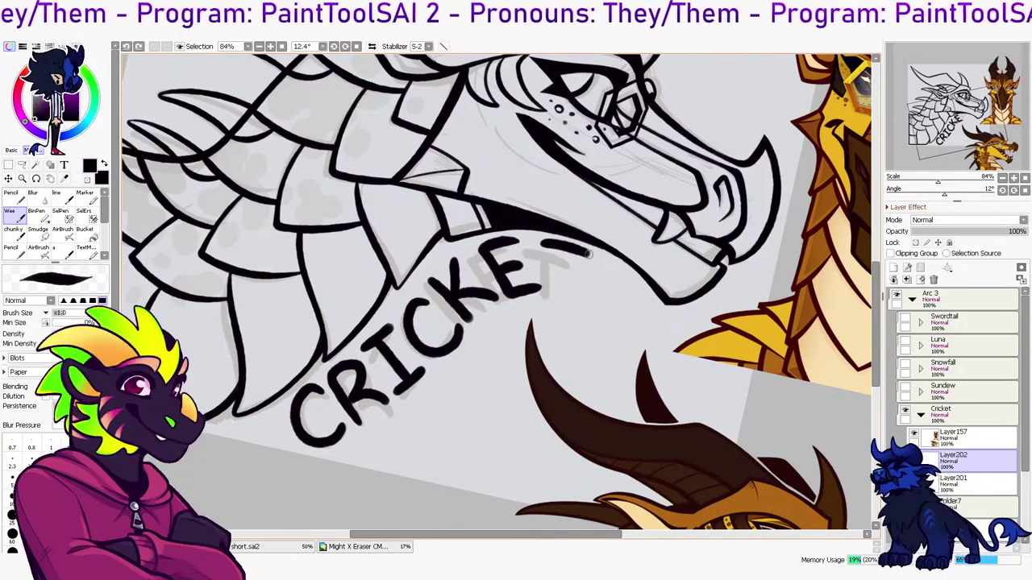
pyautogui.moveTo(562, 256); pyautogui.dragTo(556, 292)
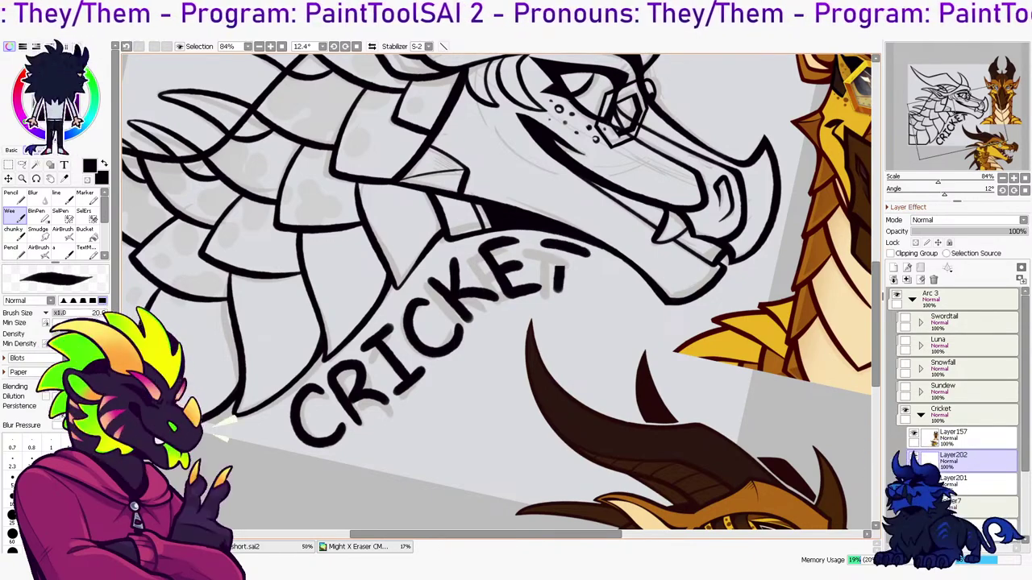
pyautogui.hotkey('ctrl', 'z')
pyautogui.hotkey('ctrl', 'z')
pyautogui.moveTo(569, 253); pyautogui.dragTo(557, 291)
pyautogui.hotkey('ctrl', 't')
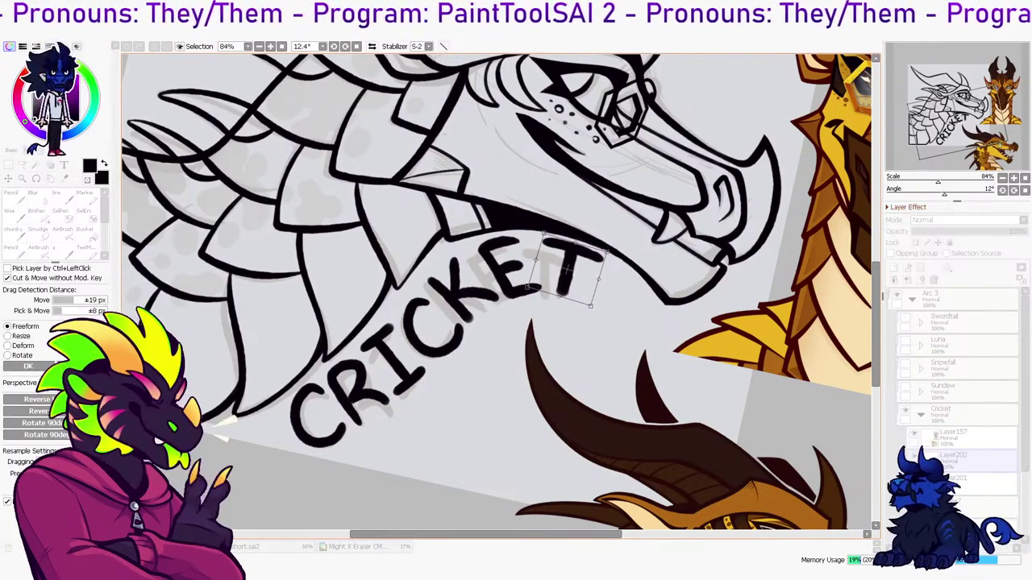
pyautogui.press('Return')
# Merge the newest letters down into the lettering layer and hide the finished CRICKET lettering
pyautogui.click(907, 279)
pyautogui.click(913, 457)
pyautogui.press('Home')
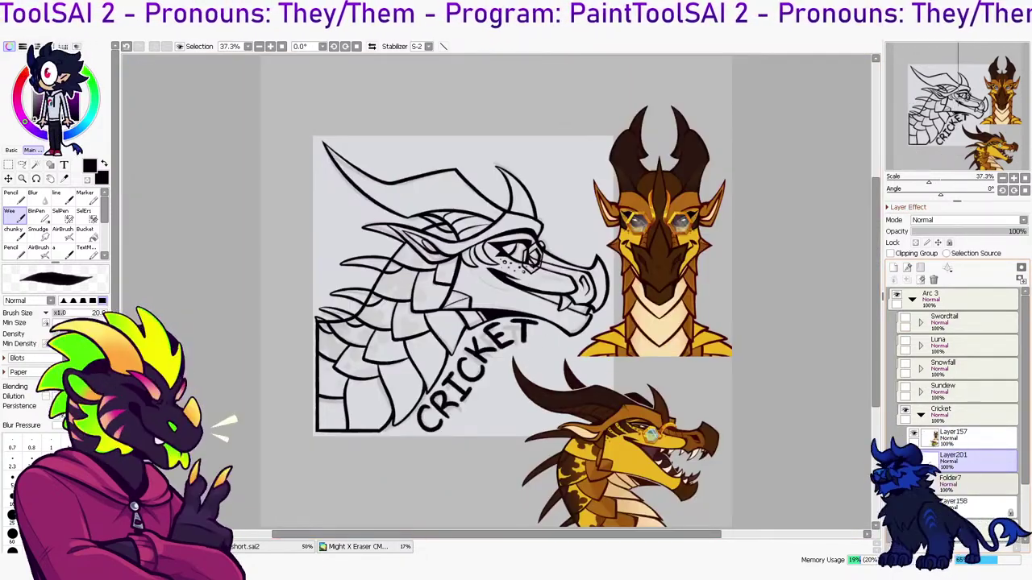
pyautogui.click(913, 457)
pyautogui.scroll(2, 465, 239)
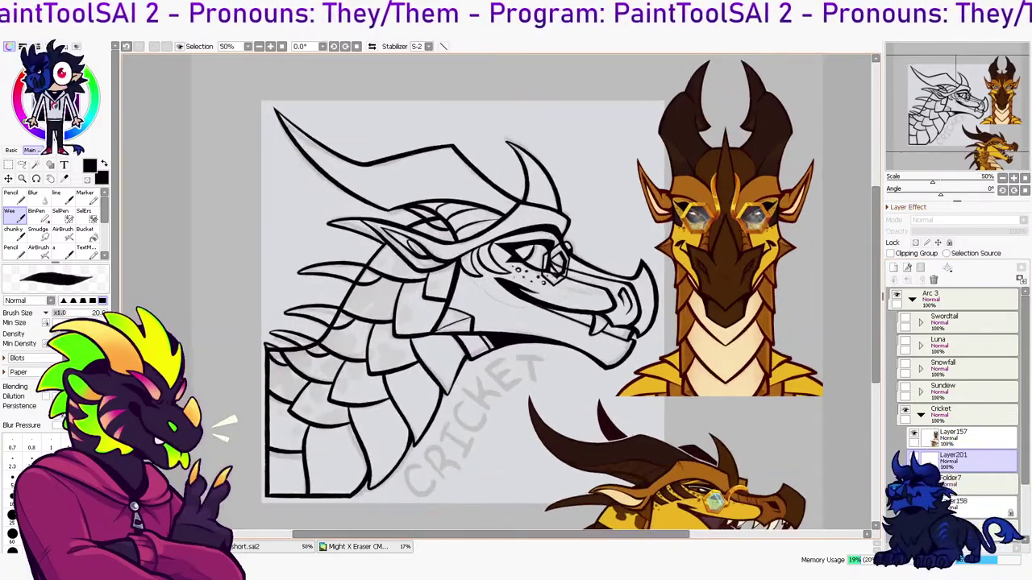
# Hide the glasses layer and select the dragon's whole silhouette by magic-wanding the area outside the line art folder and inverting it
pyautogui.click(975, 529)
pyautogui.scroll(-2, 976, 500)
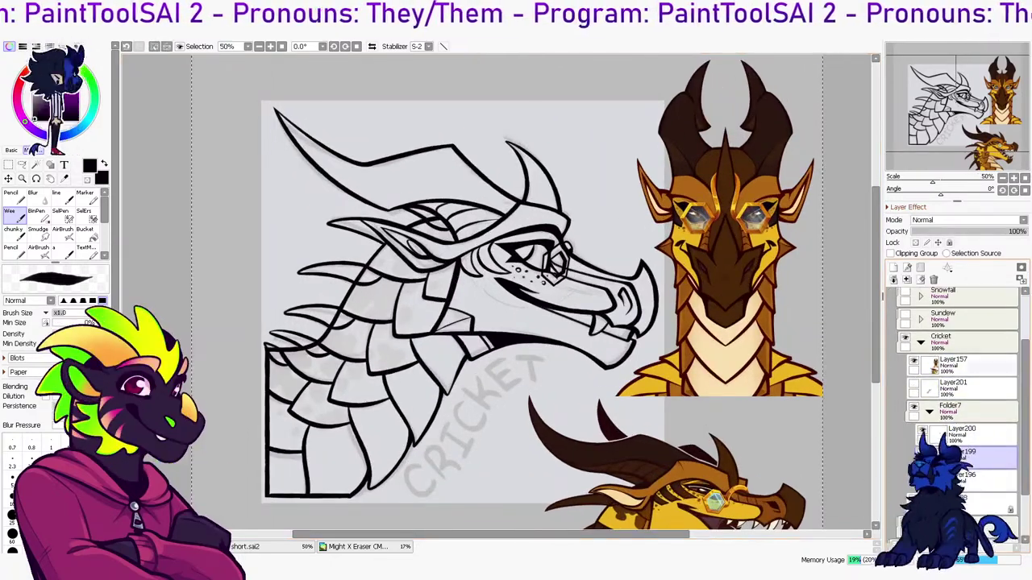
pyautogui.click(971, 412)
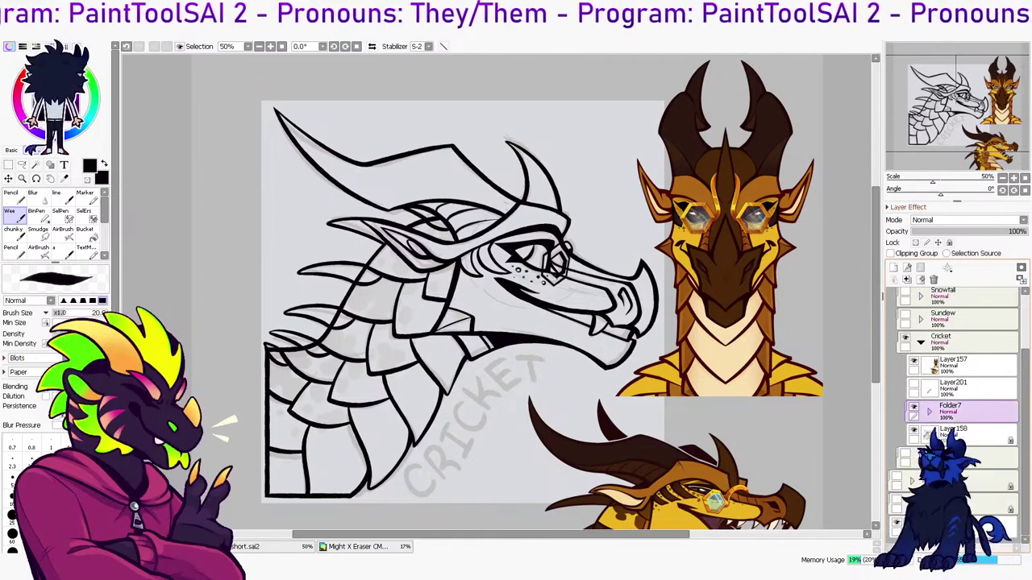
pyautogui.click(923, 429)
pyautogui.click(928, 412)
pyautogui.press('w')
pyautogui.click(592, 182)
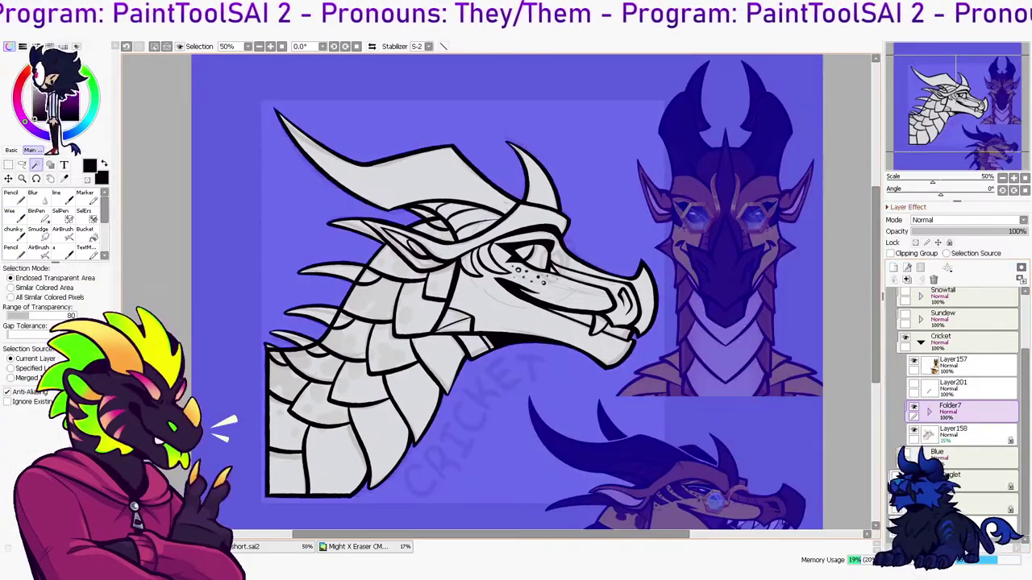
pyautogui.hotkey('ctrl', 'i')
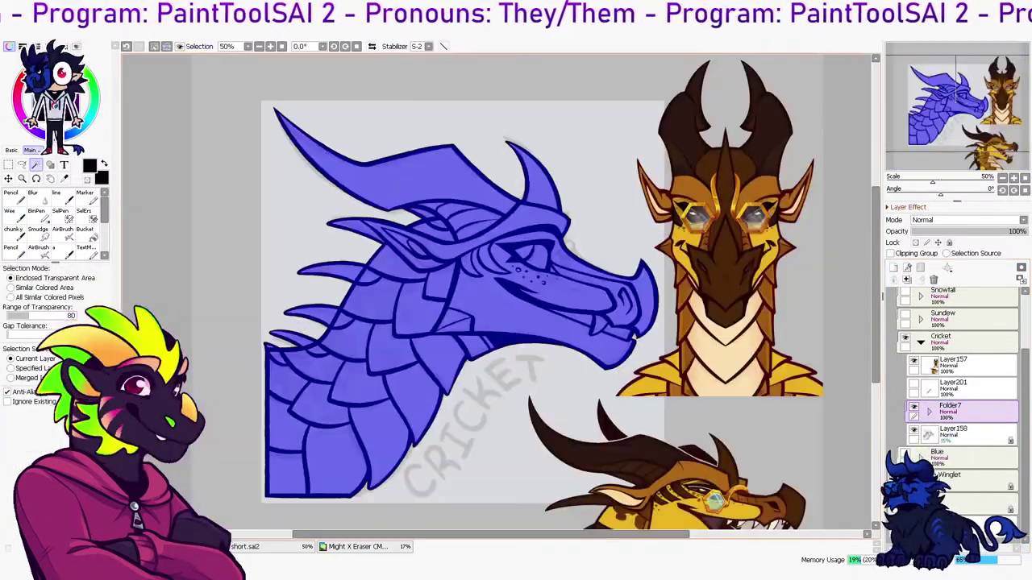
# Fill the silhouette with golden yellow sampled from the reference on a new layer beneath the line art, and deselect
pyautogui.press('g')
pyautogui.rightClick(788, 382)
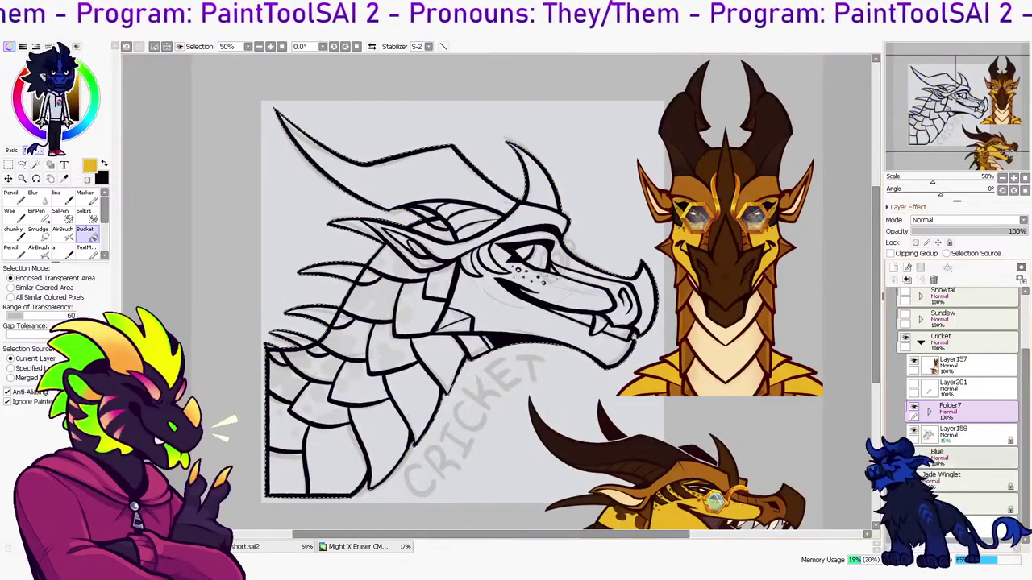
pyautogui.click(928, 412)
pyautogui.click(971, 482)
pyautogui.click(971, 502)
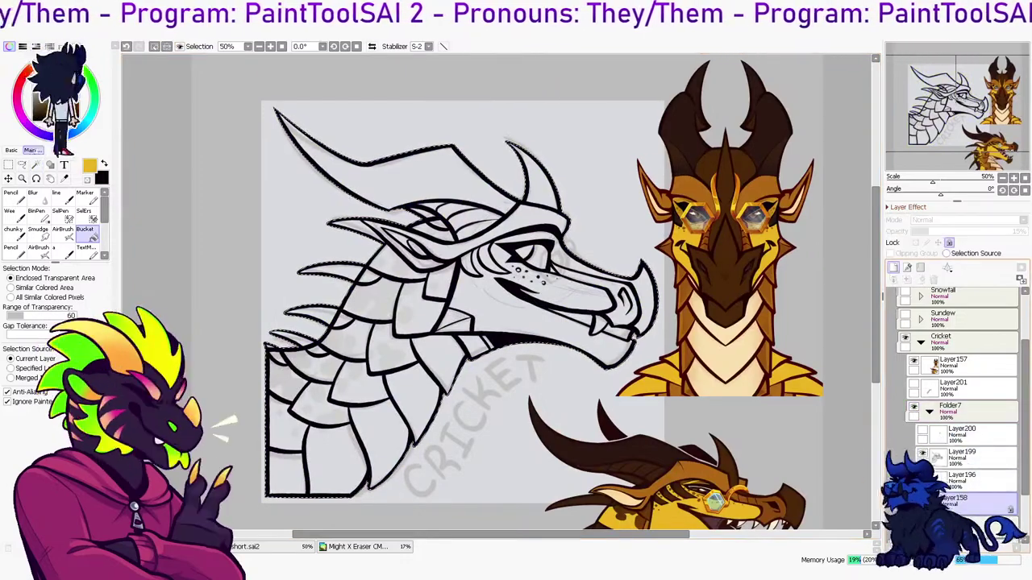
pyautogui.click(894, 268)
pyautogui.click(516, 311)
pyautogui.press('l')
pyautogui.hotkey('ctrl', 'd')
pyautogui.scroll(1, 364, 355)
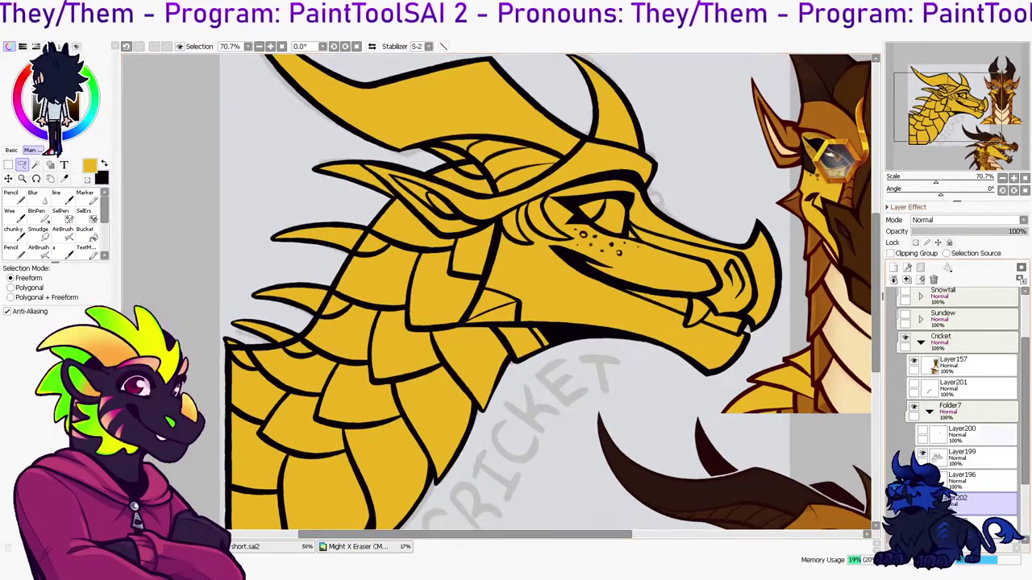
# Hide the yellow base, add a new layer above it and sample dark brown from the reference dragon for the spots
pyautogui.click(922, 499)
pyautogui.click(893, 267)
pyautogui.press('n')
pyautogui.moveTo(621, 484); pyautogui.dragTo(524, 306)
pyautogui.rightClick(600, 449)
pyautogui.moveTo(601, 449); pyautogui.dragTo(647, 549)
pyautogui.press('x')
pyautogui.rightClick(819, 169)
pyautogui.moveTo(819, 169); pyautogui.dragTo(809, 268)
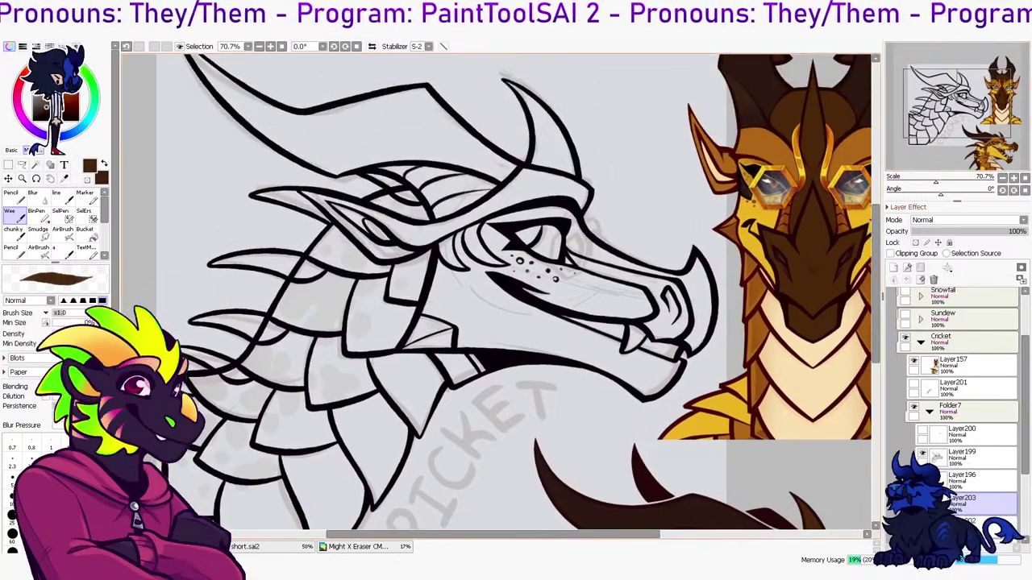
# Outline and fill brown spots on the two large upper neck scales behind the jaw
pyautogui.moveTo(292, 318)
pyautogui.mouseDown()
pyautogui.moveTo(309, 307)
pyautogui.moveTo(316, 320)
pyautogui.moveTo(360, 295)
pyautogui.moveTo(352, 273)
pyautogui.mouseUp()
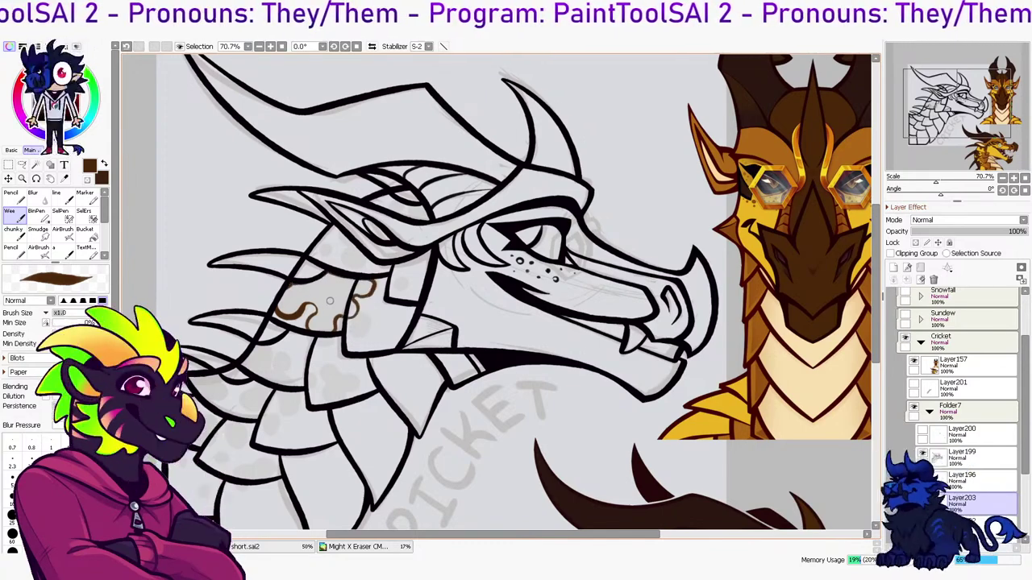
pyautogui.press('g')
pyautogui.click(323, 299)
pyautogui.click(359, 298)
pyautogui.press('n')
pyautogui.moveTo(369, 328)
pyautogui.mouseDown()
pyautogui.moveTo(363, 342)
pyautogui.moveTo(357, 327)
pyautogui.moveTo(373, 322)
pyautogui.moveTo(375, 340)
pyautogui.moveTo(359, 332)
pyautogui.mouseUp()
pyautogui.hotkey('ctrl', 'z')
pyautogui.press('g')
pyautogui.click(367, 330)
# Outline and fill brown spots on the small cheek plate, the scale beneath the ear and the area above the ear
pyautogui.press('n')
pyautogui.moveTo(401, 288); pyautogui.dragTo(400, 281)
pyautogui.press('g')
pyautogui.click(405, 284)
pyautogui.press('n')
pyautogui.moveTo(339, 234)
pyautogui.mouseDown()
pyautogui.moveTo(340, 254)
pyautogui.moveTo(377, 265)
pyautogui.moveTo(340, 233)
pyautogui.mouseUp()
pyautogui.press('g')
pyautogui.click(353, 255)
pyautogui.press('n')
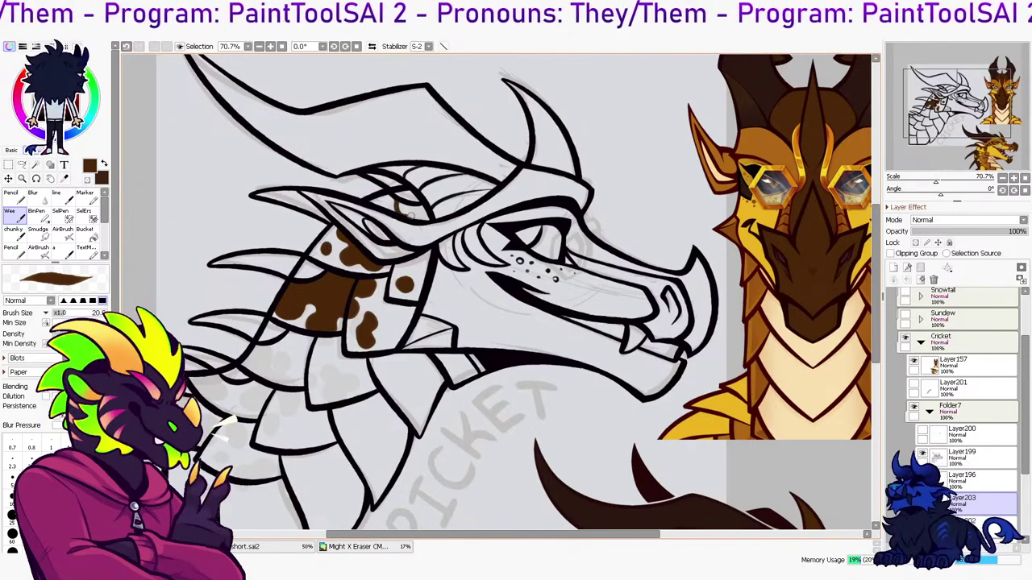
pyautogui.moveTo(409, 209)
pyautogui.mouseDown()
pyautogui.moveTo(425, 216)
pyautogui.moveTo(503, 136)
pyautogui.mouseUp()
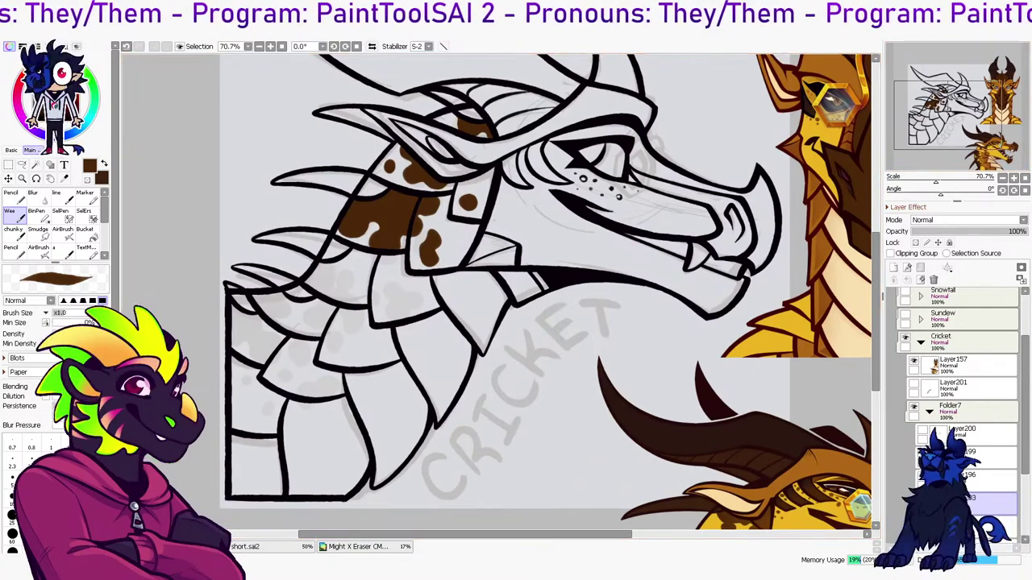
# Flip the canvas view horizontally and paint brown spots across the middle neck scales
pyautogui.press('h')
pyautogui.moveTo(647, 270)
pyautogui.mouseDown()
pyautogui.moveTo(635, 296)
pyautogui.moveTo(617, 298)
pyautogui.moveTo(644, 331)
pyautogui.moveTo(661, 311)
pyautogui.moveTo(684, 315)
pyautogui.moveTo(675, 308)
pyautogui.moveTo(696, 306)
pyautogui.moveTo(706, 289)
pyautogui.moveTo(676, 265)
pyautogui.mouseUp()
pyautogui.press('g')
pyautogui.click(667, 288)
pyautogui.press('b')
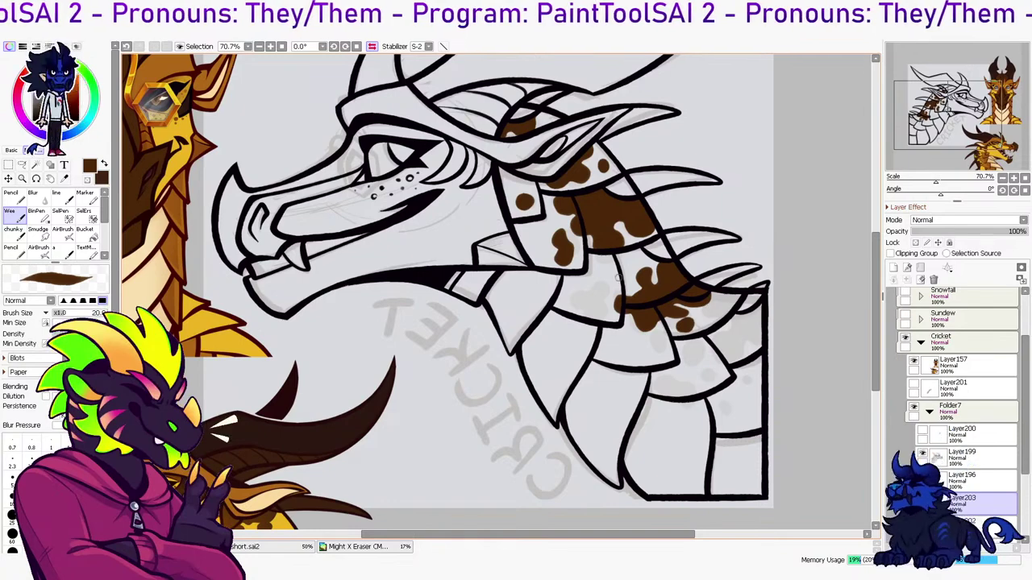
pyautogui.moveTo(585, 295)
pyautogui.mouseDown()
pyautogui.moveTo(609, 316)
pyautogui.moveTo(597, 315)
pyautogui.moveTo(586, 291)
pyautogui.moveTo(603, 283)
pyautogui.moveTo(587, 304)
pyautogui.mouseUp()
pyautogui.hotkey('ctrl', 'z')
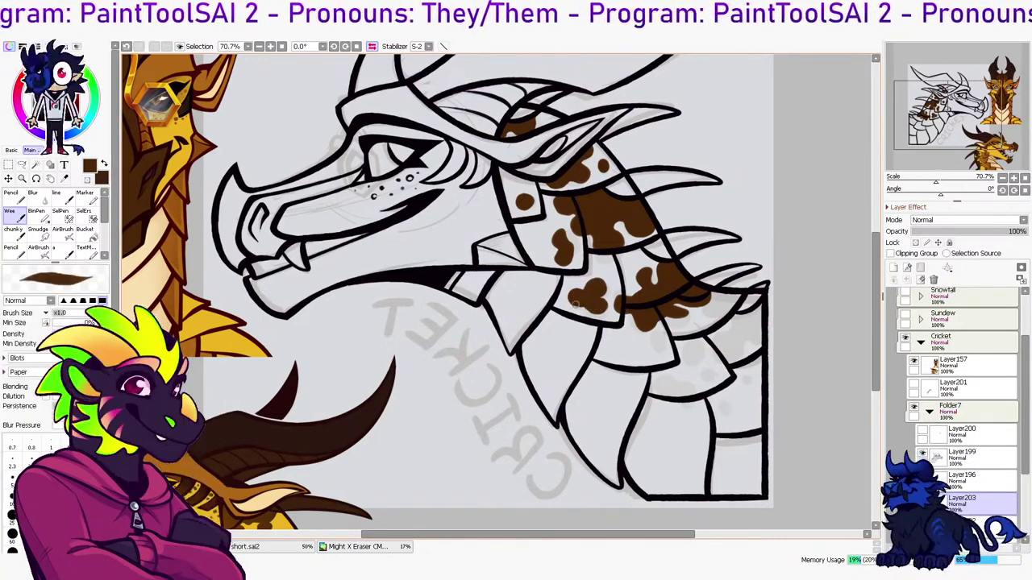
pyautogui.moveTo(605, 285); pyautogui.dragTo(625, 266)
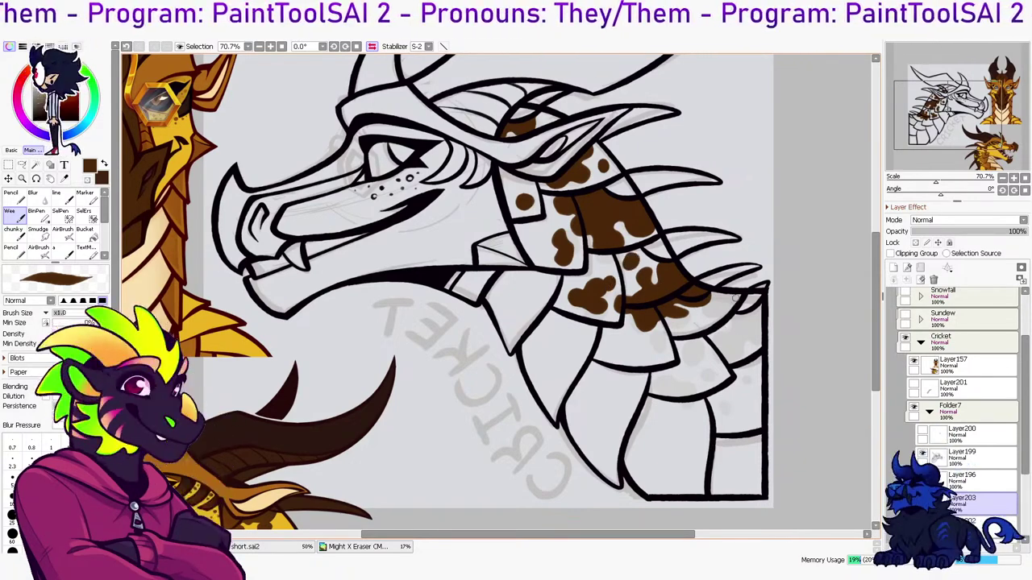
# Outline and fill brown spots on the lower neck scales along the back edge of the bust
pyautogui.moveTo(713, 312)
pyautogui.mouseDown()
pyautogui.moveTo(736, 328)
pyautogui.moveTo(736, 343)
pyautogui.moveTo(714, 374)
pyautogui.moveTo(748, 385)
pyautogui.moveTo(764, 354)
pyautogui.moveTo(694, 356)
pyautogui.mouseUp()
pyautogui.press('g')
pyautogui.click(744, 327)
pyautogui.press('n')
pyautogui.hotkey('ctrl', 'z')
pyautogui.moveTo(729, 399)
pyautogui.mouseDown()
pyautogui.moveTo(755, 405)
pyautogui.moveTo(730, 410)
pyautogui.moveTo(759, 400)
pyautogui.moveTo(739, 393)
pyautogui.mouseUp()
pyautogui.press('g')
pyautogui.click(743, 405)
pyautogui.press('b')
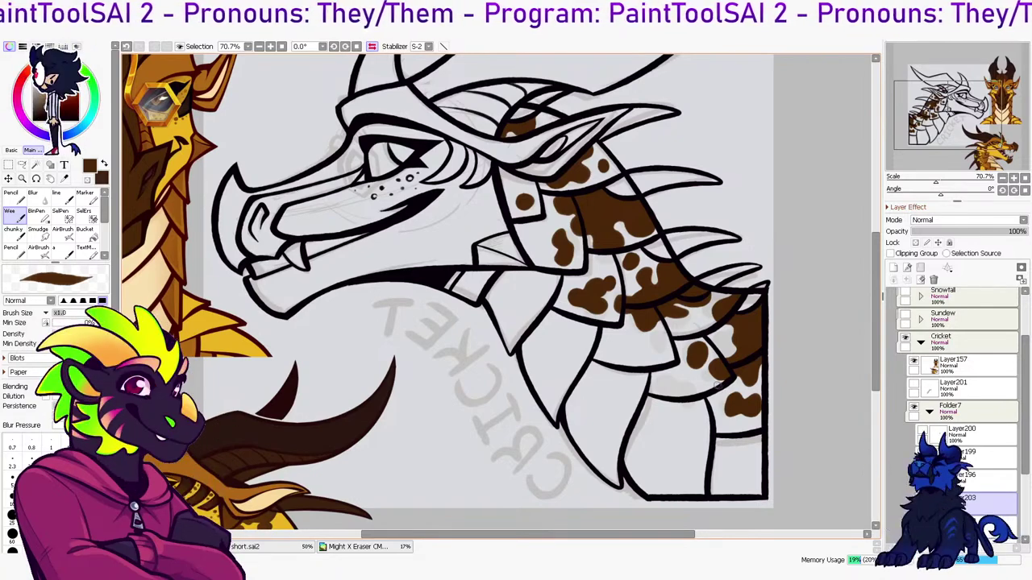
# Outline and fill the remaining brown spots on the lower neck scales in front of the back edge
pyautogui.moveTo(705, 378)
pyautogui.mouseDown()
pyautogui.moveTo(711, 401)
pyautogui.moveTo(660, 377)
pyautogui.moveTo(693, 390)
pyautogui.mouseUp()
pyautogui.press('g')
pyautogui.click(666, 385)
pyautogui.press('n')
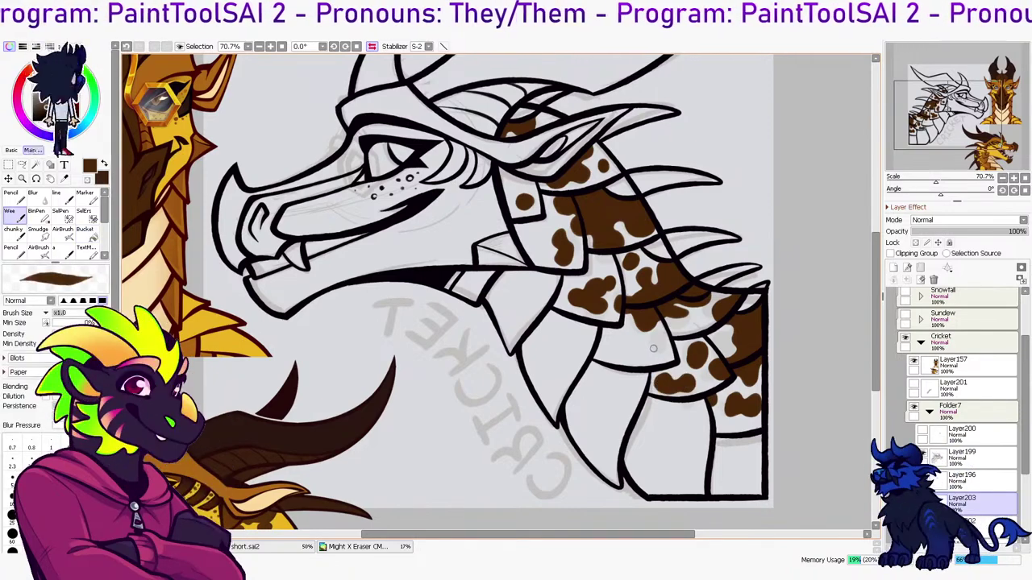
pyautogui.click(85, 230)
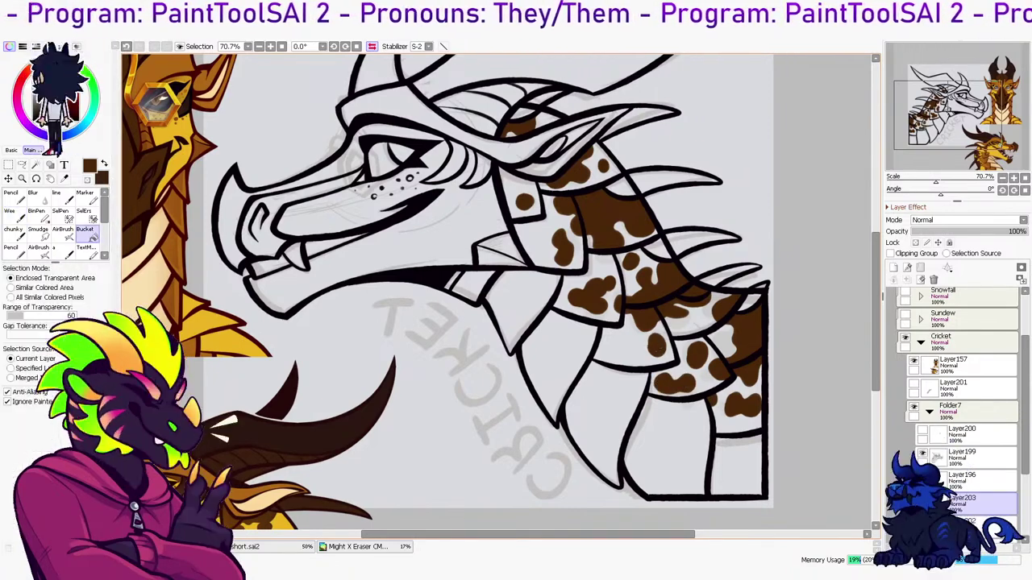
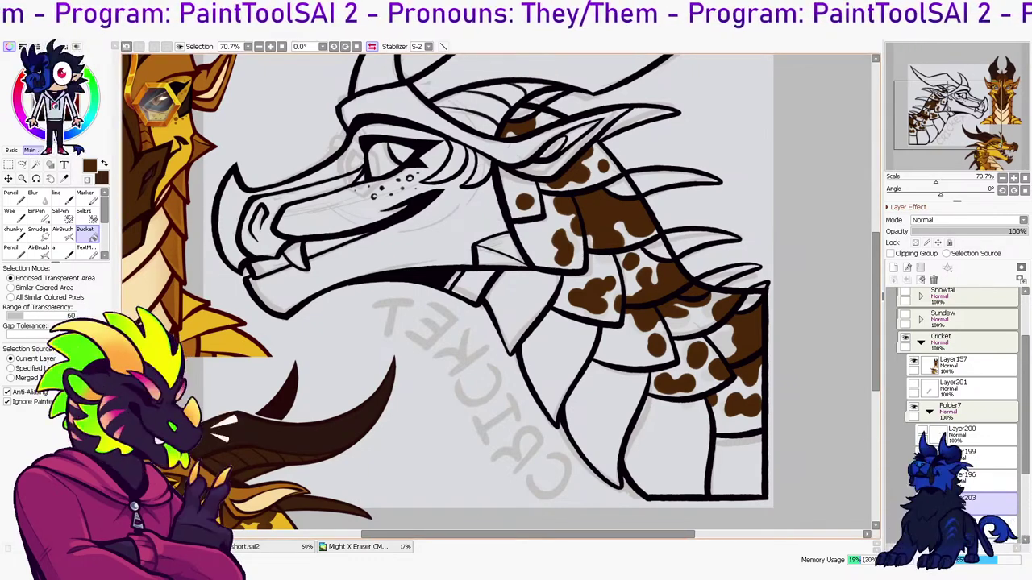
# Flip the view back to normal and compare the drawing with the spot layer and the layer above it switched off and on
pyautogui.press('h')
pyautogui.press('b')
pyautogui.moveTo(491, 170)
pyautogui.mouseDown()
pyautogui.moveTo(491, 186)
pyautogui.moveTo(531, 190)
pyautogui.moveTo(442, 228)
pyautogui.mouseUp()
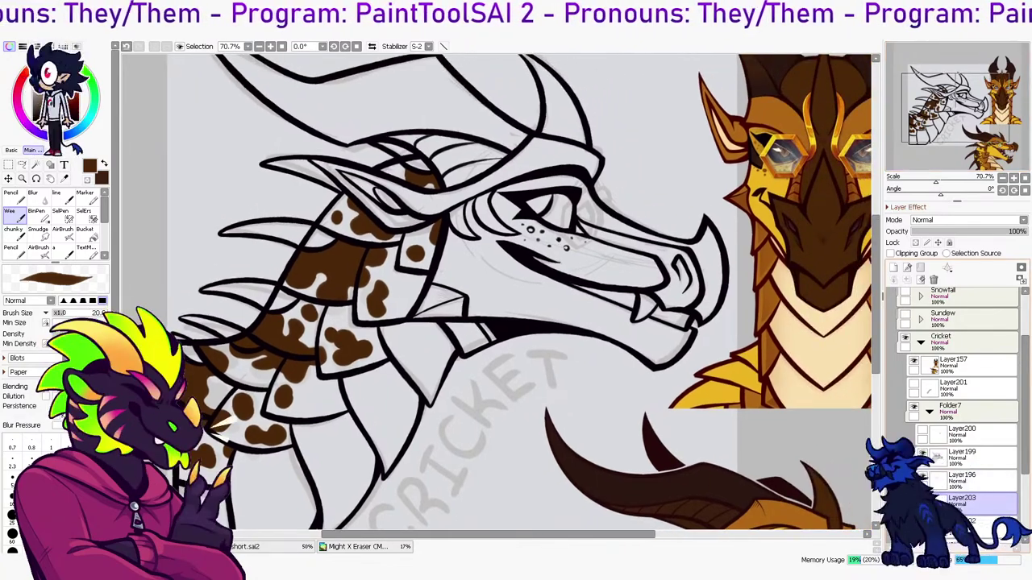
pyautogui.click(922, 500)
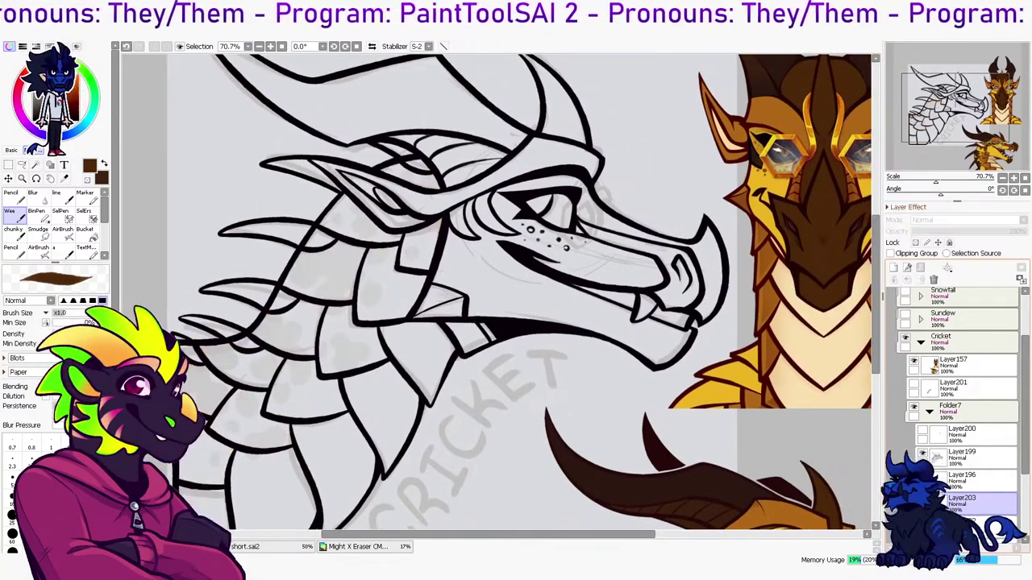
pyautogui.click(922, 500)
pyautogui.click(975, 480)
pyautogui.click(922, 476)
pyautogui.click(922, 477)
pyautogui.click(975, 503)
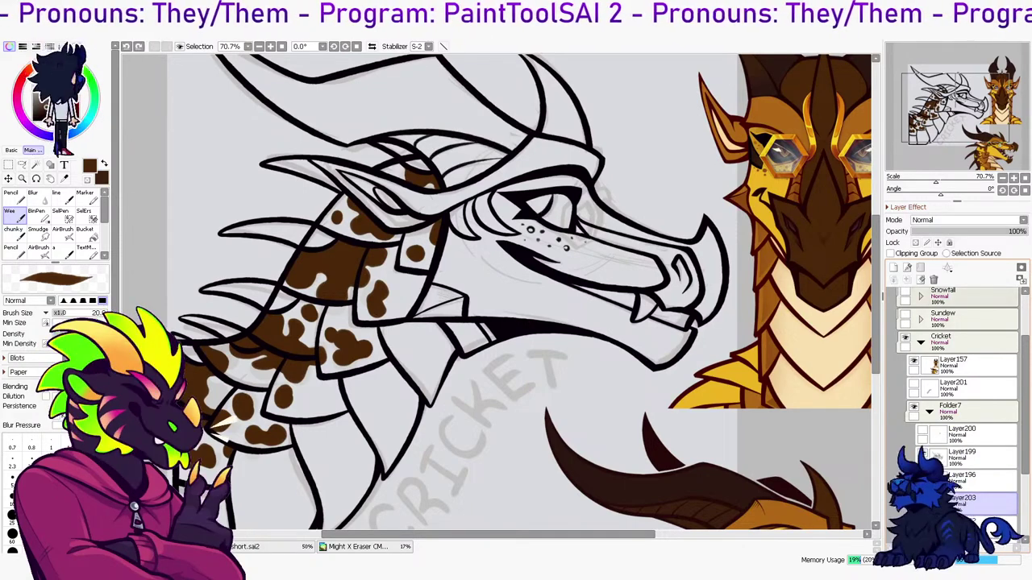
# Select the small uncoloured patches beside the spines along the back of the neck and fill them with dark brown
pyautogui.click(975, 457)
pyautogui.press('w')
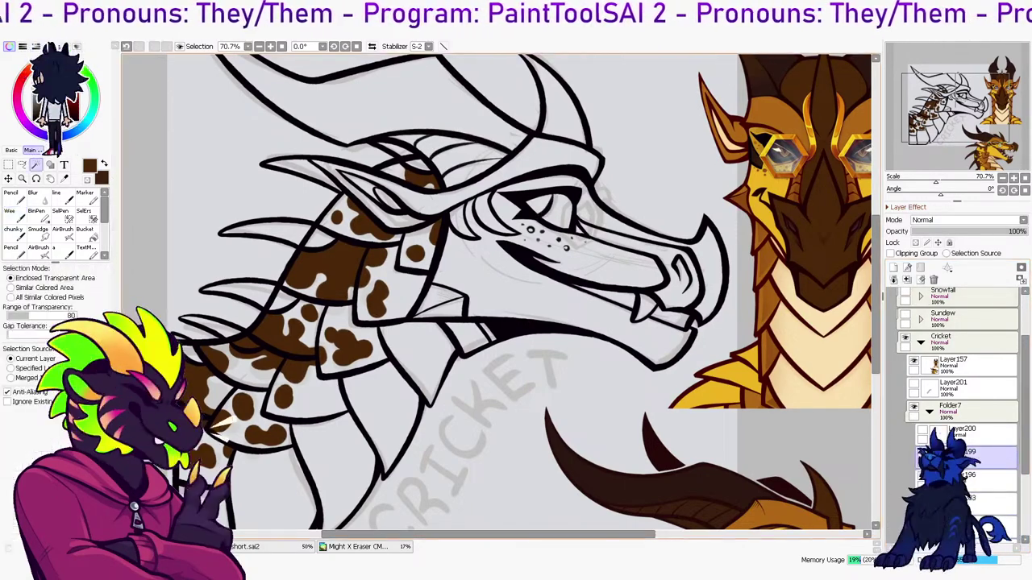
pyautogui.click(193, 355)
pyautogui.click(320, 240)
pyautogui.click(418, 166)
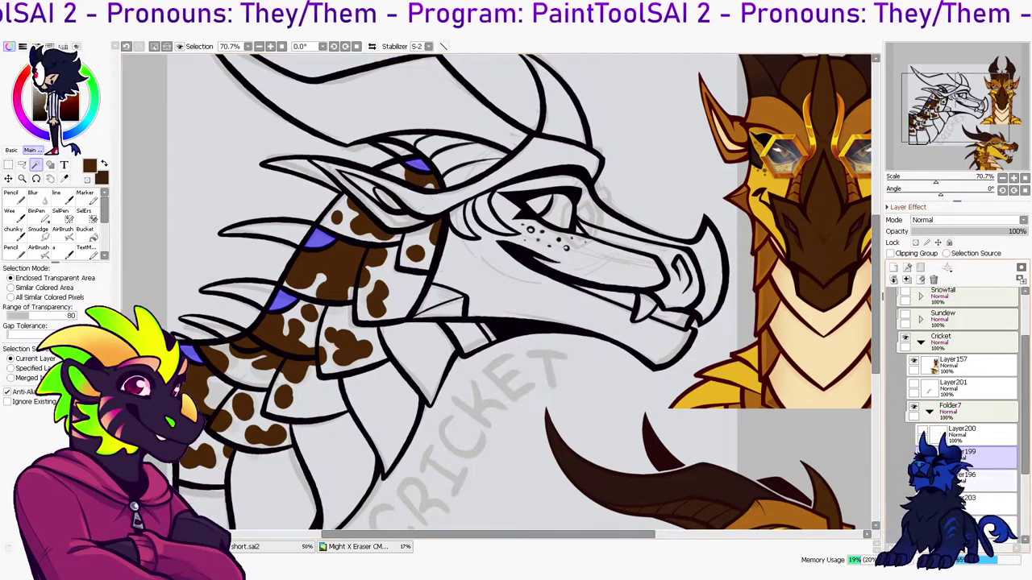
pyautogui.click(86, 232)
pyautogui.hotkey('ctrl', 'd')
# Recolour the neck spots a darker brown using a clipped layer above them and merge it into the spot layer
pyautogui.scroll(-1, 498, 367)
pyautogui.press('l')
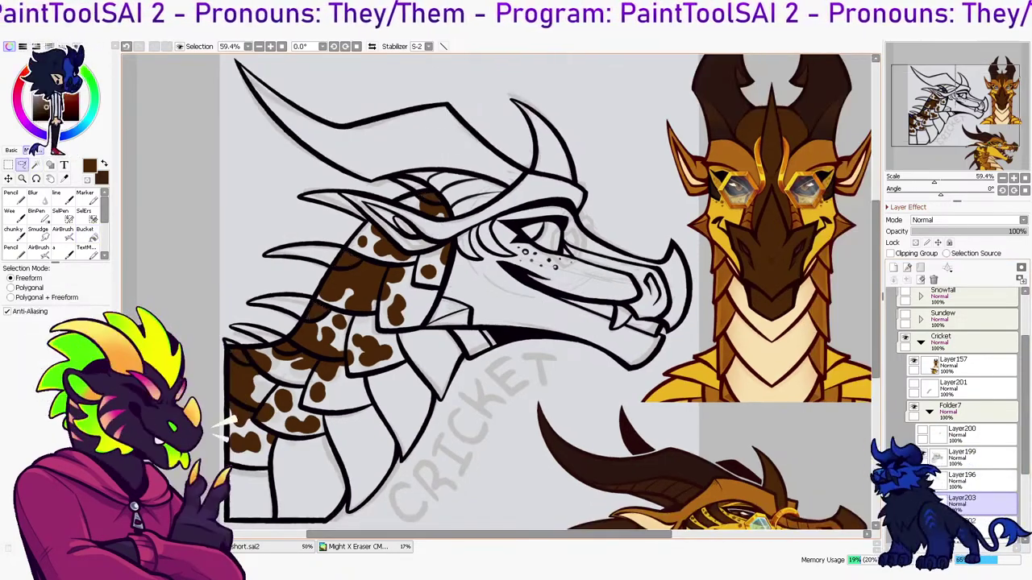
pyautogui.press('n')
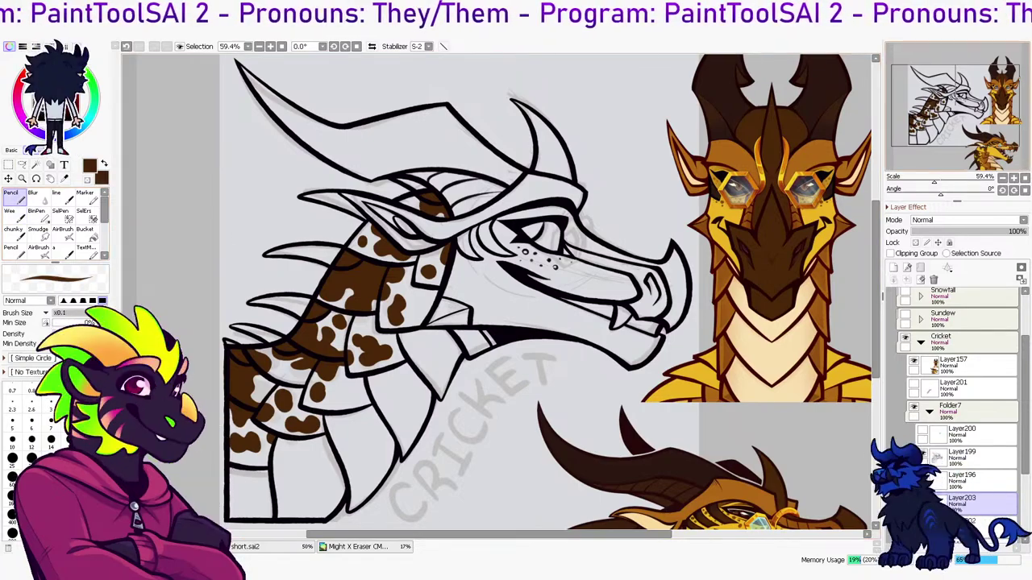
pyautogui.moveTo(516, 403); pyautogui.dragTo(482, 177)
pyautogui.press('g')
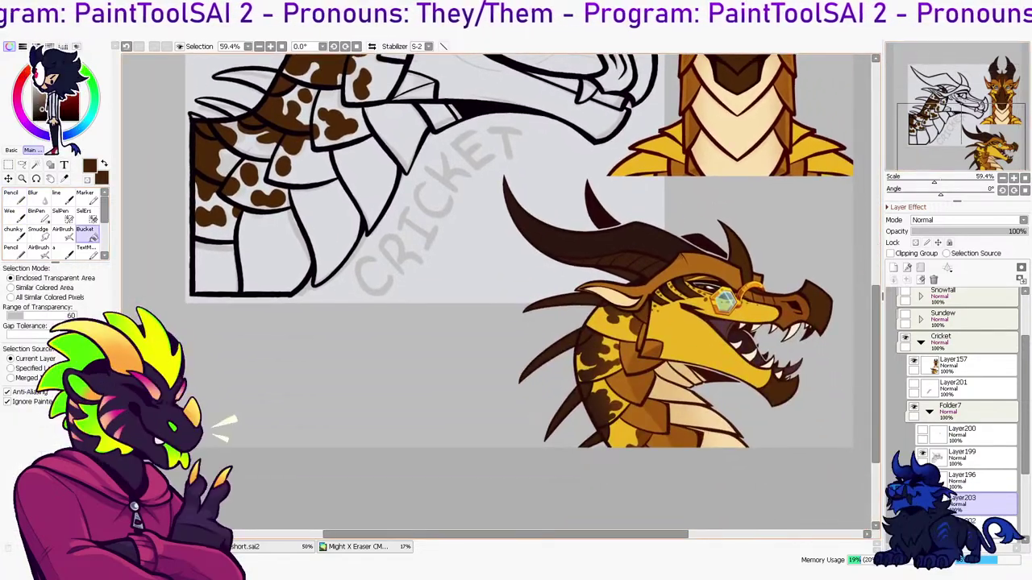
pyautogui.scroll(5, 496, 295)
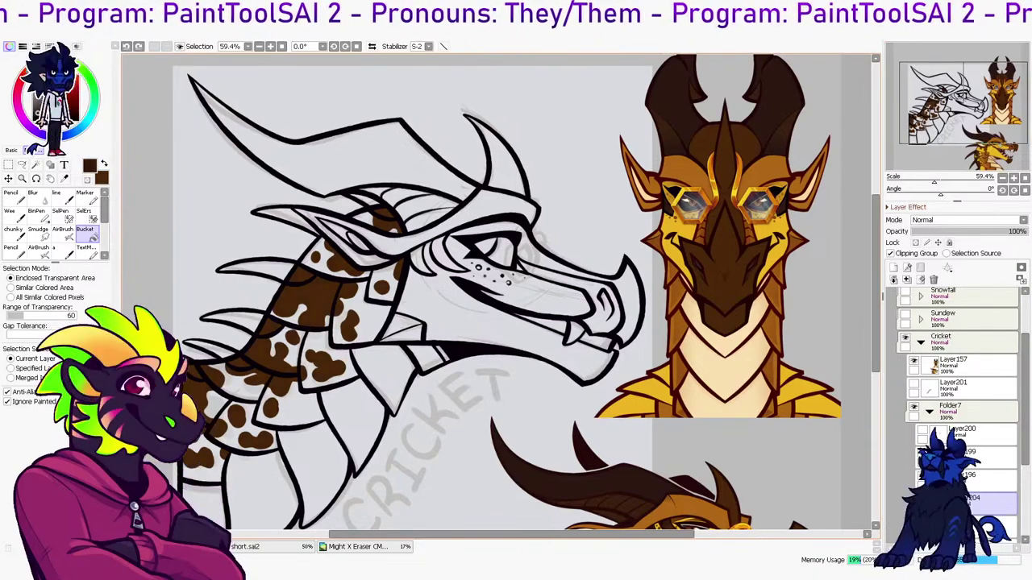
pyautogui.moveTo(1019, 231); pyautogui.dragTo(1011, 231)
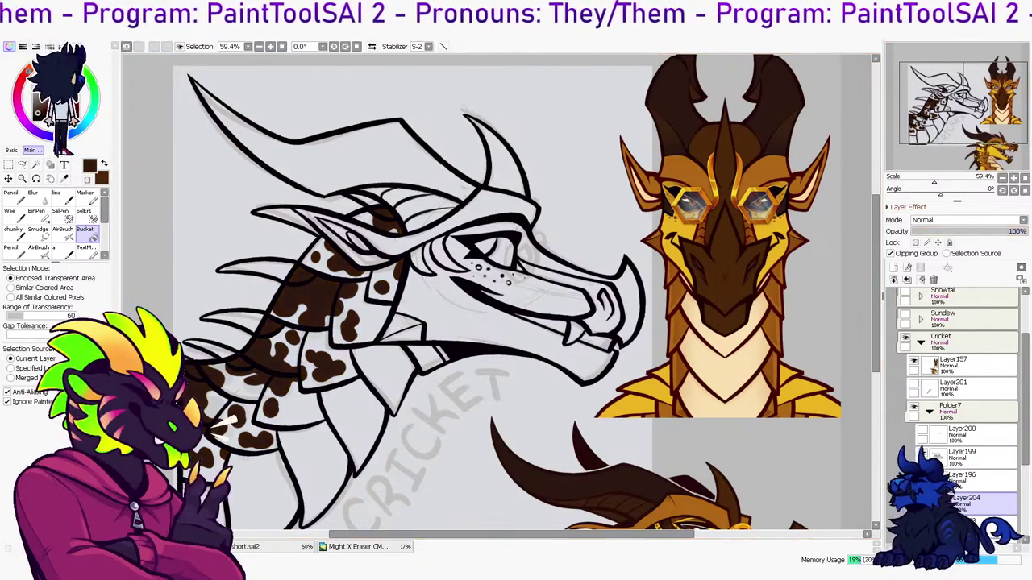
pyautogui.click(907, 280)
# Show the yellow base layer, add a new layer above it, and sample cream from the front-view reference's throat
pyautogui.click(922, 524)
pyautogui.click(983, 523)
pyautogui.click(893, 268)
pyautogui.moveTo(718, 371); pyautogui.dragTo(746, 280)
pyautogui.rightClick(752, 278)
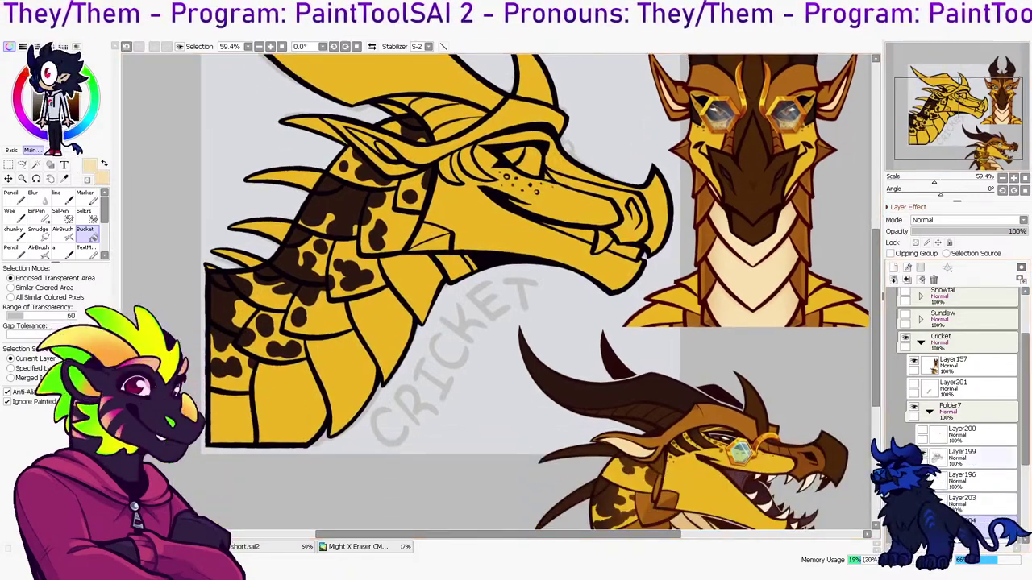
# Select the throat scales from the line art, fill them with cream on the new layer, and deselect
pyautogui.click(971, 457)
pyautogui.press('w')
pyautogui.click(229, 421)
pyautogui.click(287, 405)
pyautogui.click(345, 371)
pyautogui.click(380, 326)
pyautogui.click(414, 283)
pyautogui.click(455, 266)
pyautogui.click(469, 262)
pyautogui.click(984, 522)
pyautogui.press('g')
pyautogui.click(345, 374)
pyautogui.press('l')
pyautogui.hotkey('ctrl', 'd')
# Airbrush soft tan shading onto the cream throat scales on a clipped Multiply layer, lower its opacity, and merge it down
pyautogui.click(893, 268)
pyautogui.click(891, 253)
pyautogui.press('v')
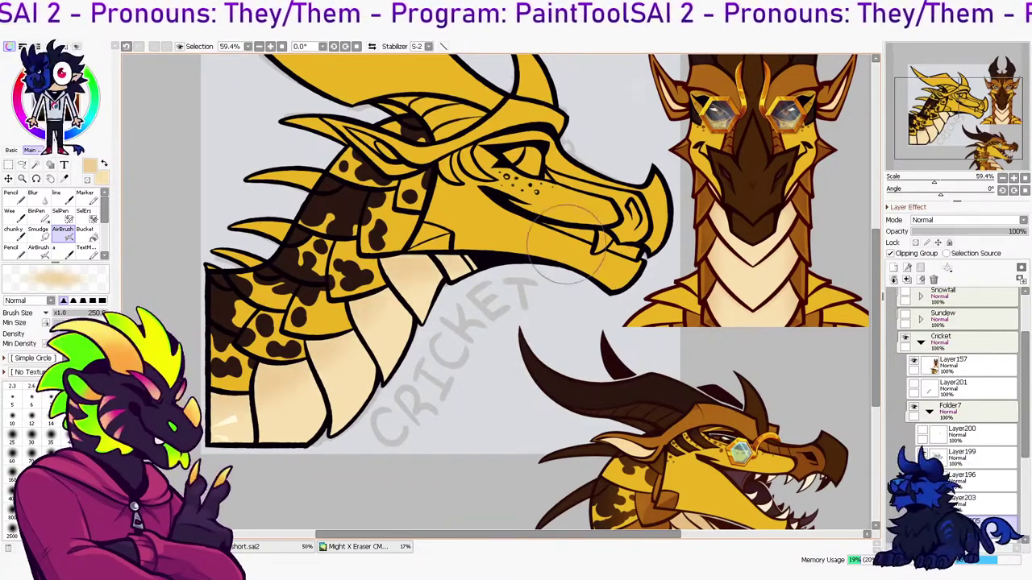
pyautogui.click(893, 267)
pyautogui.click(891, 253)
pyautogui.click(966, 220)
pyautogui.click(935, 241)
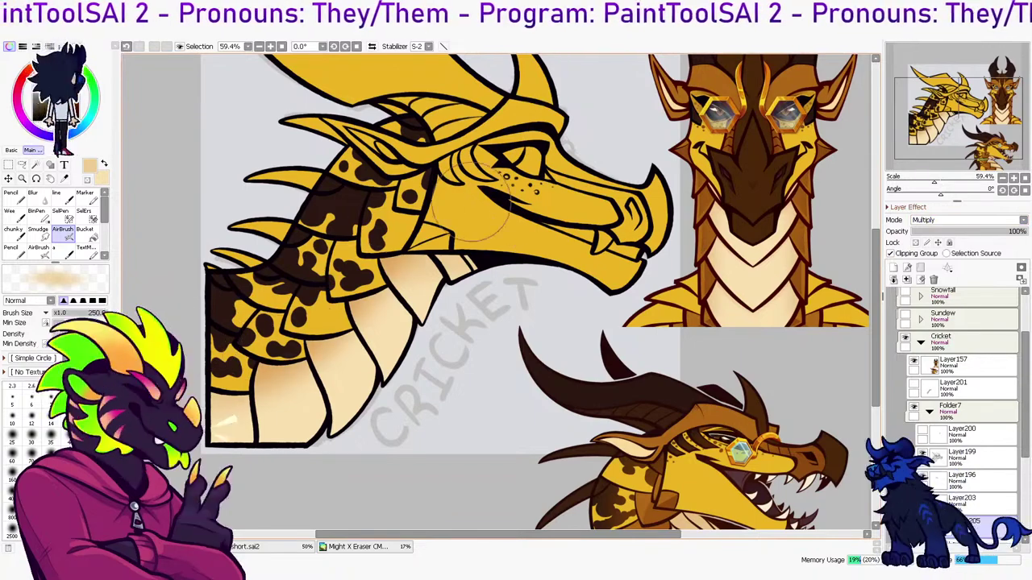
pyautogui.click(988, 231)
pyautogui.click(907, 280)
# Select the six side scales bordering the throat, fill them with orange-brown sampled from the reference's neck, and deselect
pyautogui.press('w')
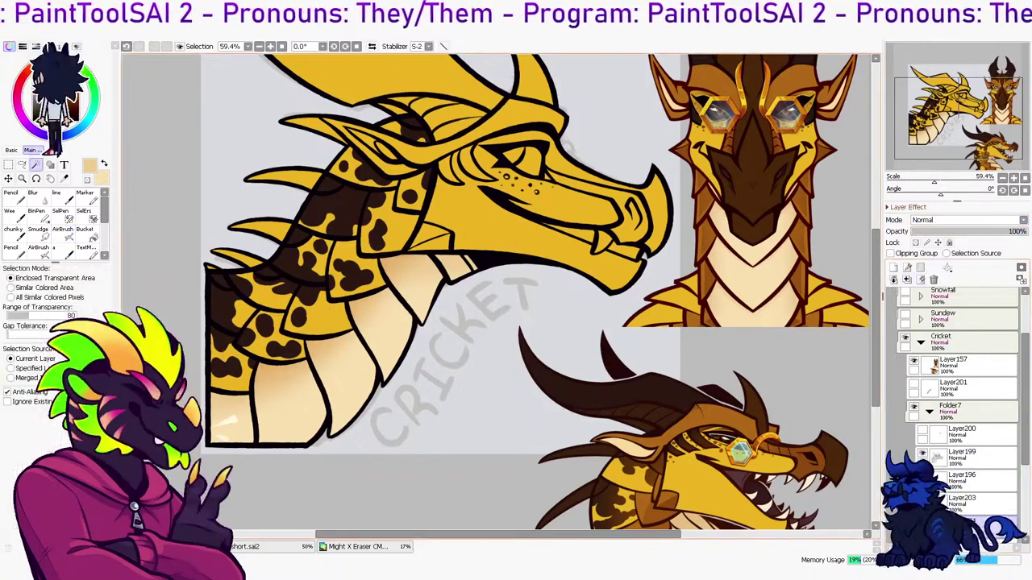
pyautogui.rightClick(706, 252)
pyautogui.click(971, 458)
pyautogui.click(231, 363)
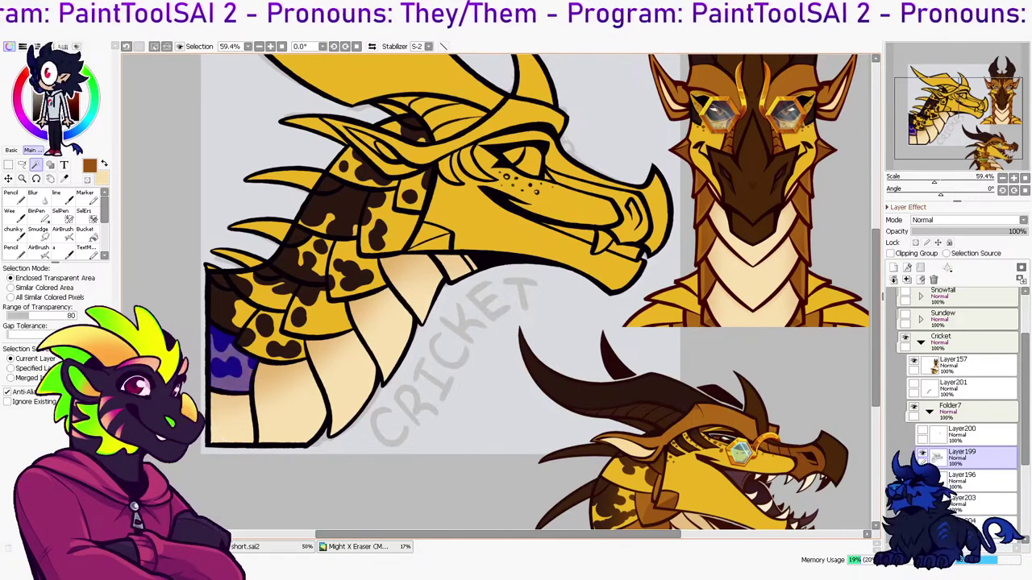
pyautogui.click(274, 336)
pyautogui.click(355, 271)
pyautogui.click(320, 313)
pyautogui.click(388, 222)
pyautogui.click(411, 192)
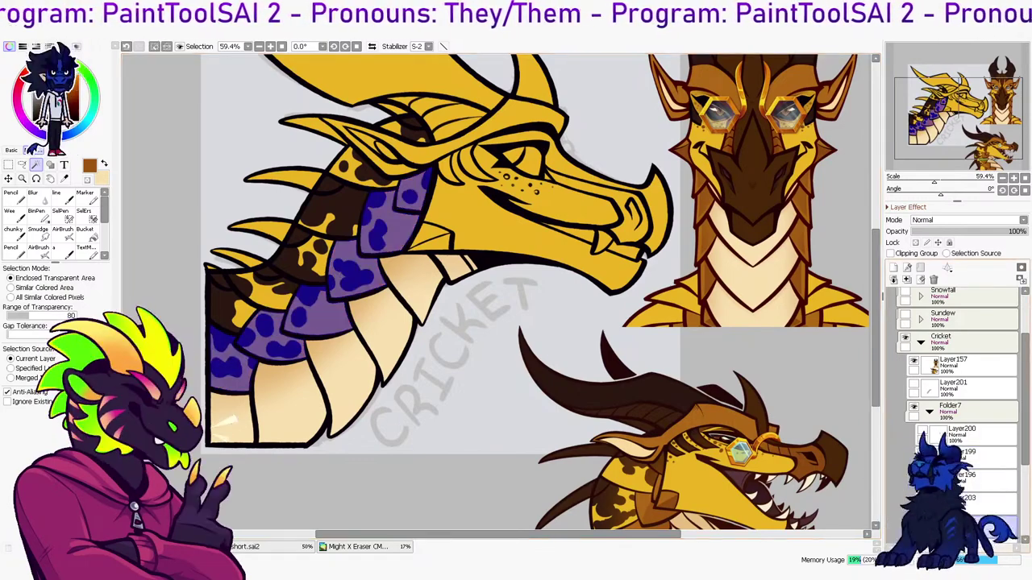
pyautogui.scroll(-2, 959, 387)
pyautogui.click(87, 234)
pyautogui.click(274, 337)
pyautogui.click(388, 223)
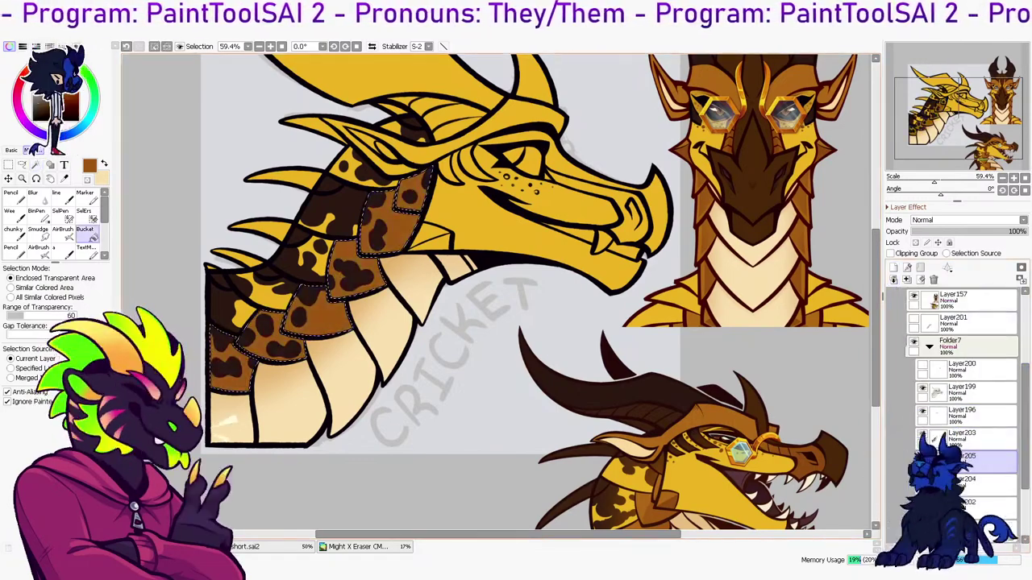
pyautogui.hotkey('ctrl', 'd')
# Add a clipped layer above the orange-brown scales, hide the spot layer, and set the Pencil to the face's yellow
pyautogui.click(893, 267)
pyautogui.click(22, 164)
pyautogui.click(893, 267)
pyautogui.click(890, 254)
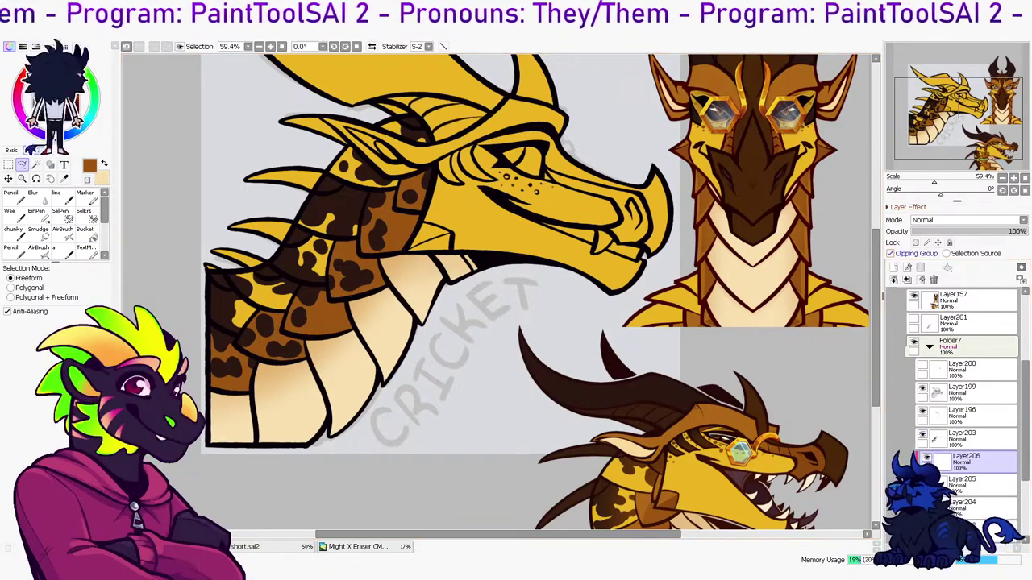
pyautogui.click(14, 197)
pyautogui.press('x')
pyautogui.click(35, 120)
pyautogui.click(89, 458)
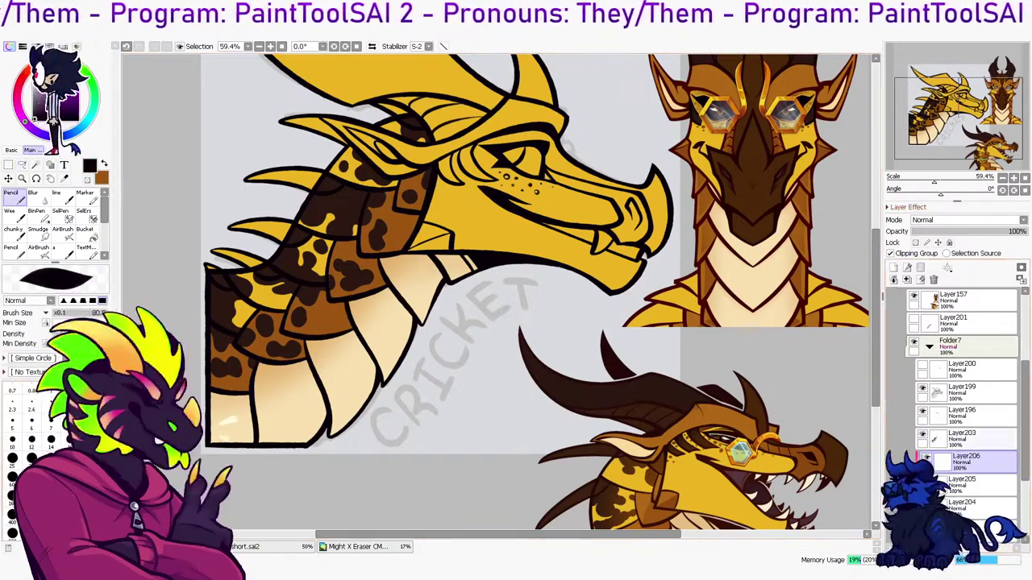
pyautogui.click(922, 435)
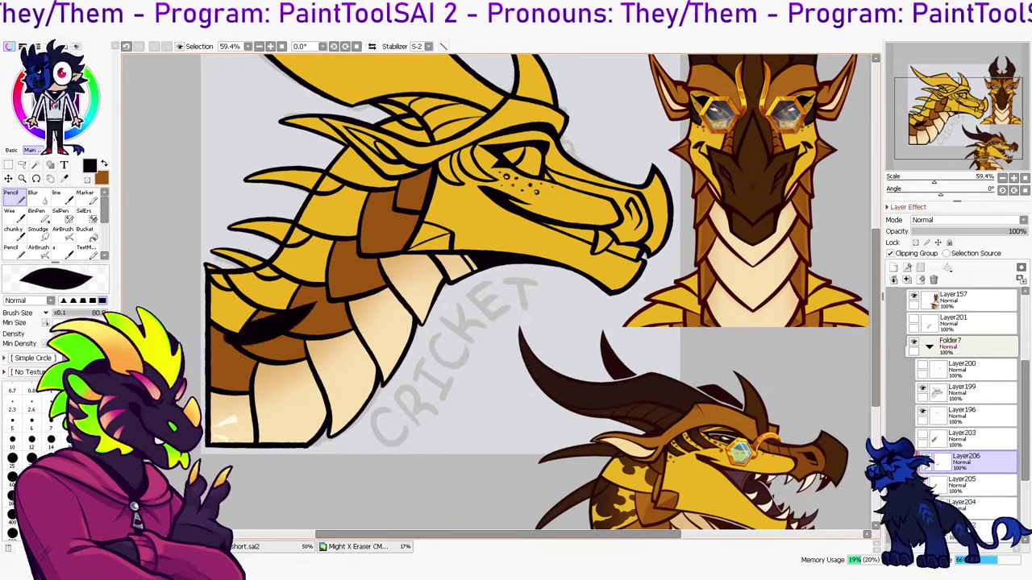
pyautogui.keyDown('alt'); pyautogui.click(448, 236); pyautogui.keyUp('alt')
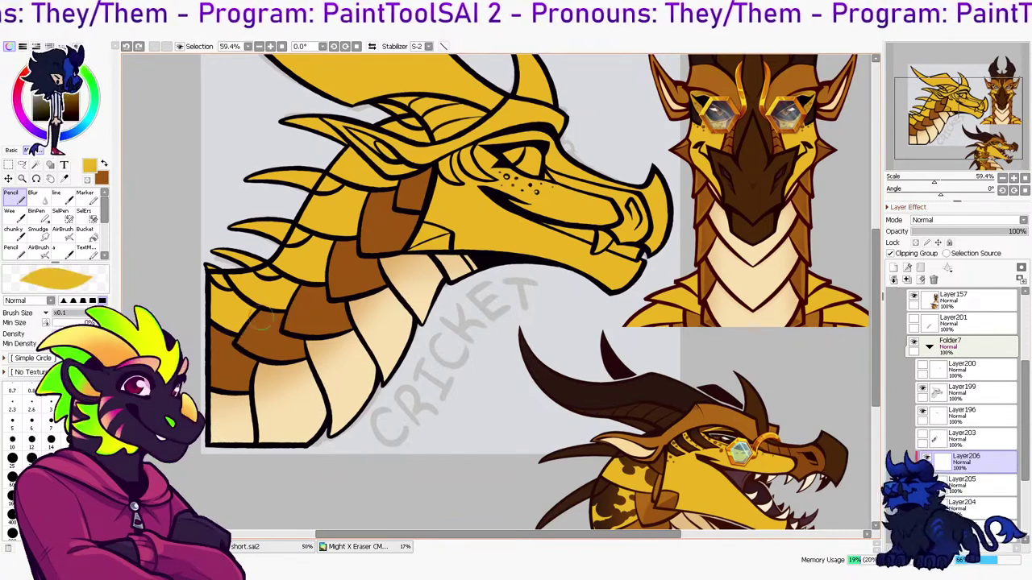
# Paint yellow facets over the upper back halves of the orange-brown side scales
pyautogui.moveTo(228, 338); pyautogui.dragTo(282, 323)
pyautogui.moveTo(258, 328); pyautogui.dragTo(243, 333)
pyautogui.moveTo(330, 288)
pyautogui.mouseDown()
pyautogui.moveTo(243, 333)
pyautogui.moveTo(322, 295)
pyautogui.moveTo(298, 317)
pyautogui.mouseUp()
pyautogui.moveTo(353, 250)
pyautogui.mouseDown()
pyautogui.moveTo(315, 309)
pyautogui.moveTo(334, 283)
pyautogui.mouseUp()
pyautogui.hotkey('ctrl', 'z')
pyautogui.hotkey('ctrl', 'z')
pyautogui.moveTo(369, 233)
pyautogui.mouseDown()
pyautogui.moveTo(329, 288)
pyautogui.moveTo(398, 199)
pyautogui.moveTo(360, 239)
pyautogui.mouseUp()
pyautogui.moveTo(396, 203)
pyautogui.mouseDown()
pyautogui.moveTo(431, 177)
pyautogui.moveTo(415, 182)
pyautogui.mouseUp()
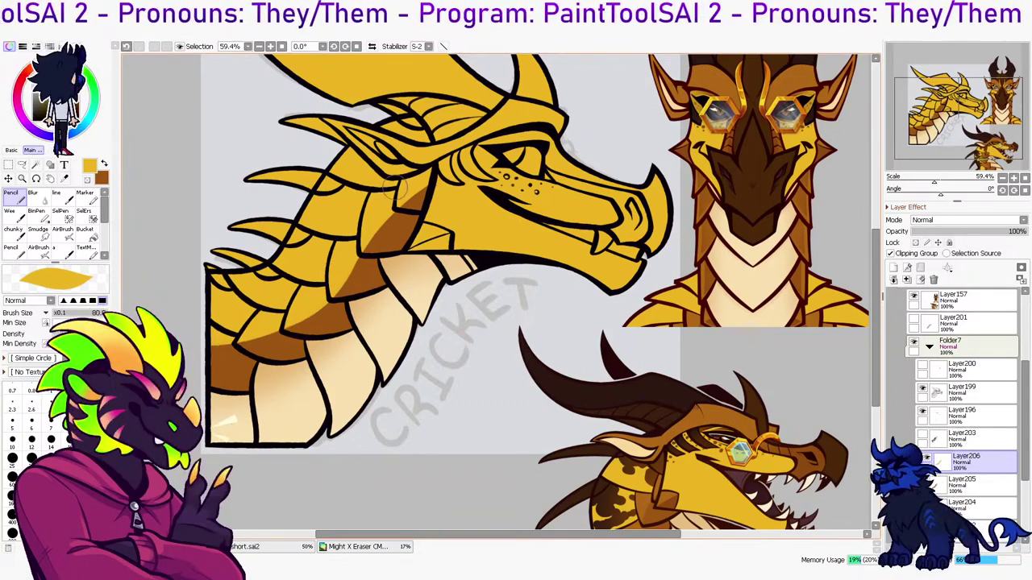
# Try the facet layer at 18% and 59% opacity, refine the facet edges with a smaller pencil, and restore 100% opacity
pyautogui.click(933, 231)
pyautogui.moveTo(933, 232); pyautogui.dragTo(932, 231)
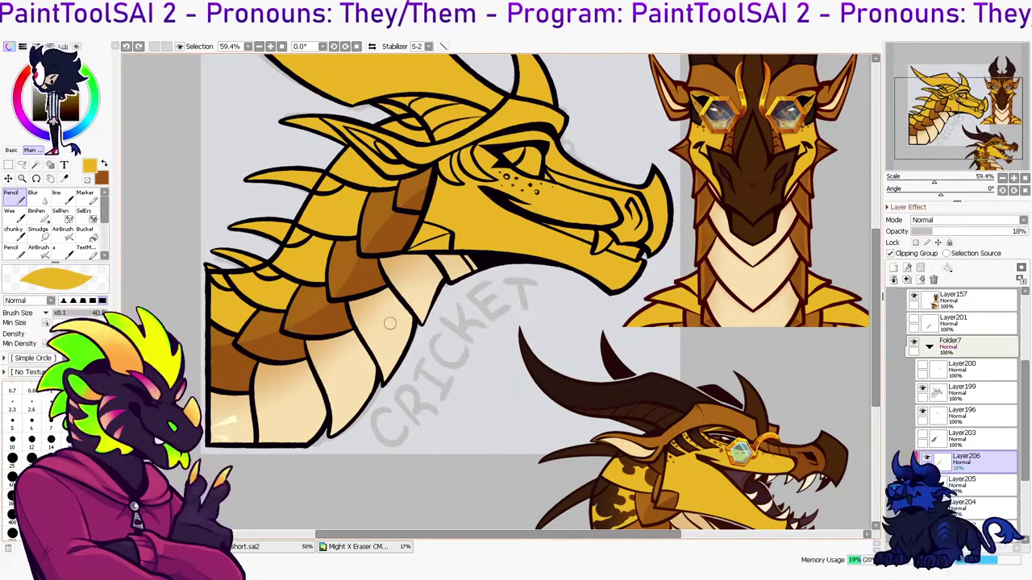
pyautogui.press('[')
pyautogui.click(979, 231)
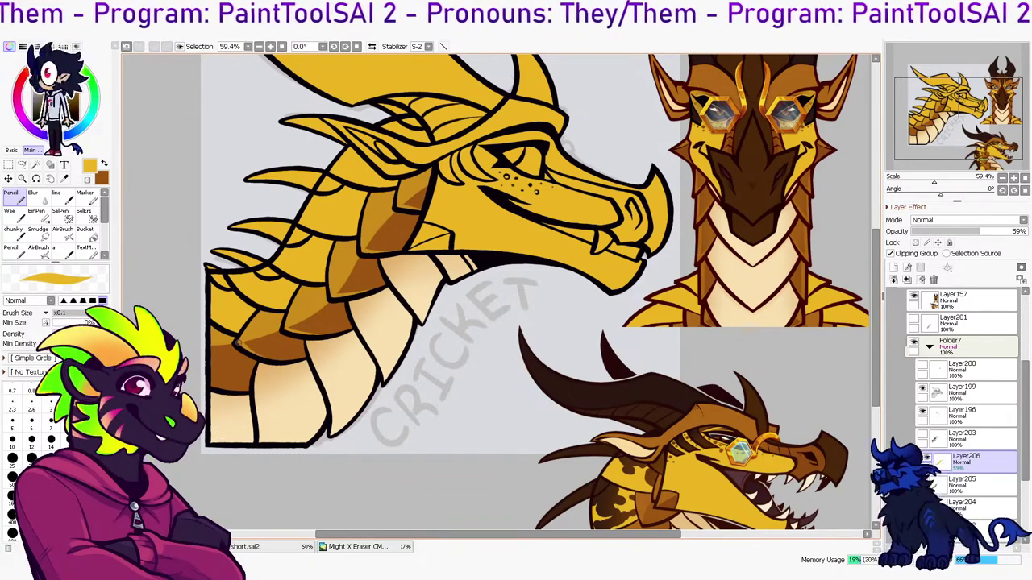
pyautogui.moveTo(978, 231)
pyautogui.mouseDown()
pyautogui.moveTo(947, 231)
pyautogui.moveTo(1027, 231)
pyautogui.mouseUp()
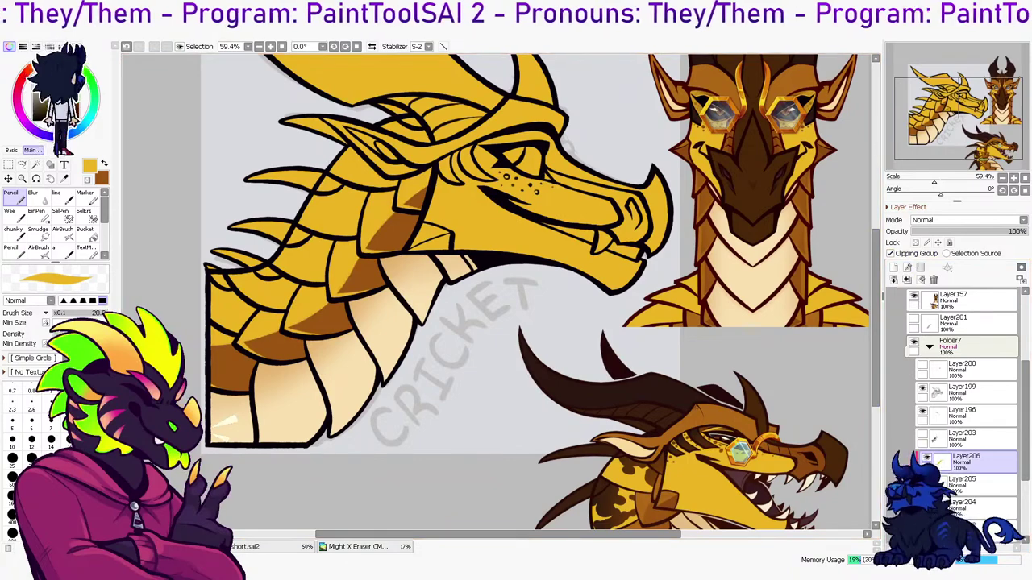
# Fade the yellow facets with the transparent AirBrush, undoing the size 120 pass and enlarging the brush to 200
pyautogui.click(63, 233)
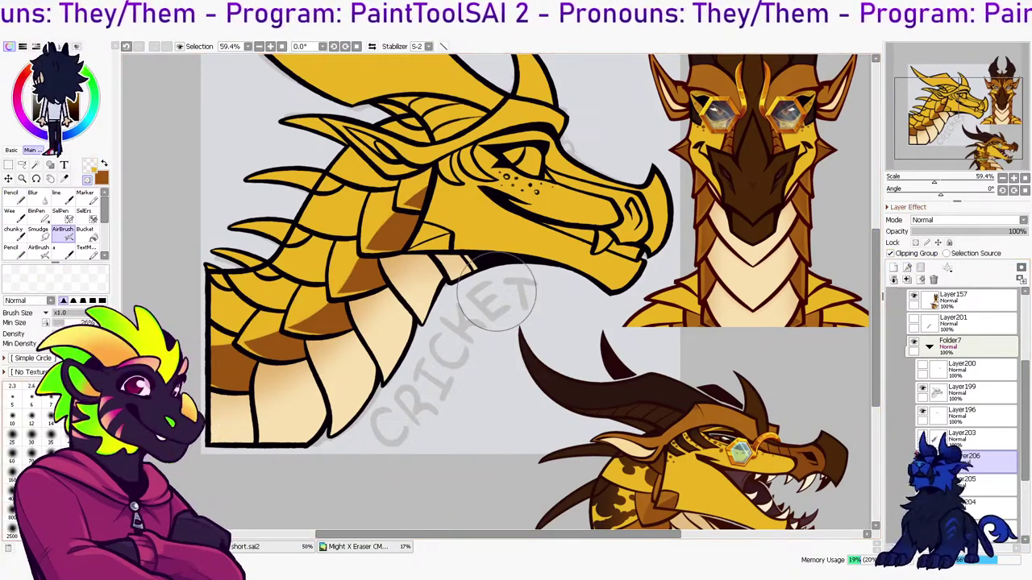
pyautogui.click(89, 458)
pyautogui.moveTo(307, 287); pyautogui.dragTo(266, 313)
pyautogui.moveTo(343, 278); pyautogui.dragTo(347, 256)
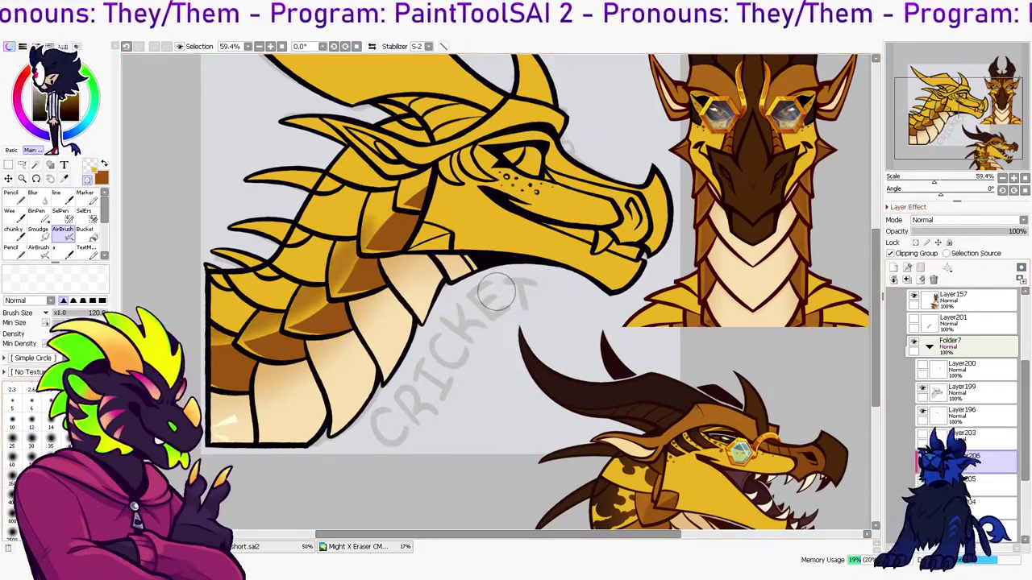
pyautogui.hotkey('ctrl', 'z')
pyautogui.press(']')
pyautogui.press(']')
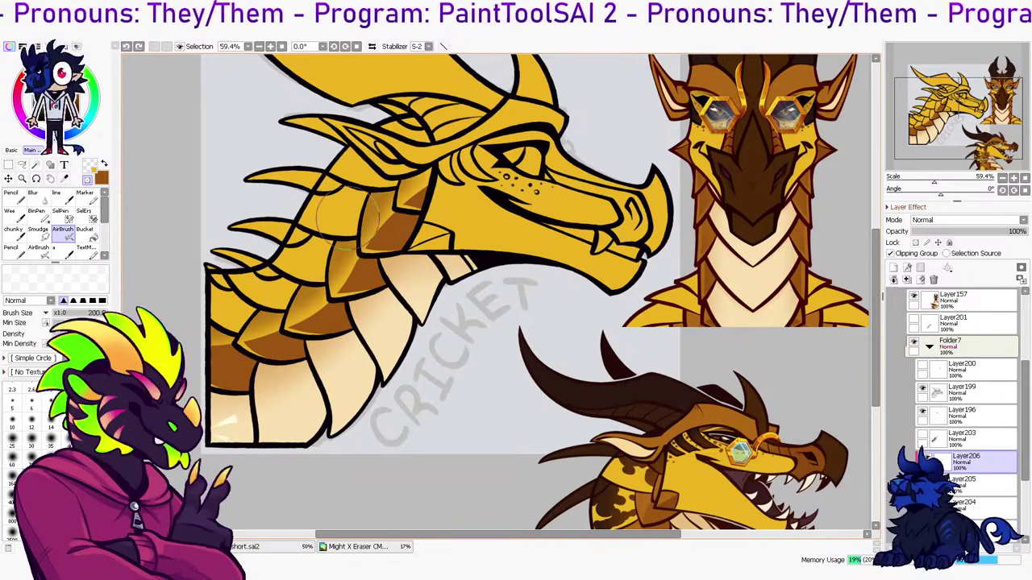
# Set the yellow facet layer to Shine mode at 22% opacity
pyautogui.click(937, 232)
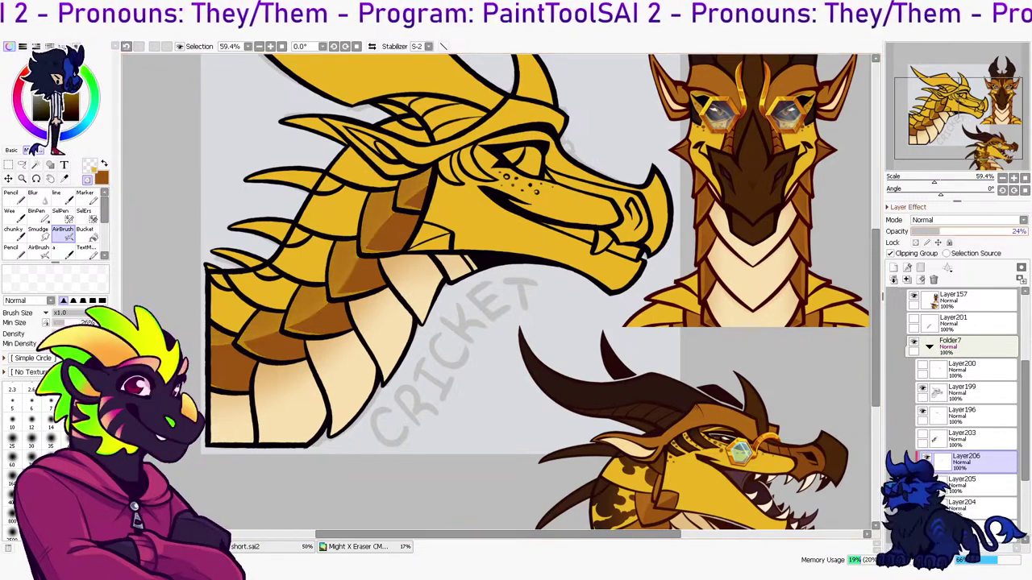
pyautogui.click(967, 220)
pyautogui.click(959, 310)
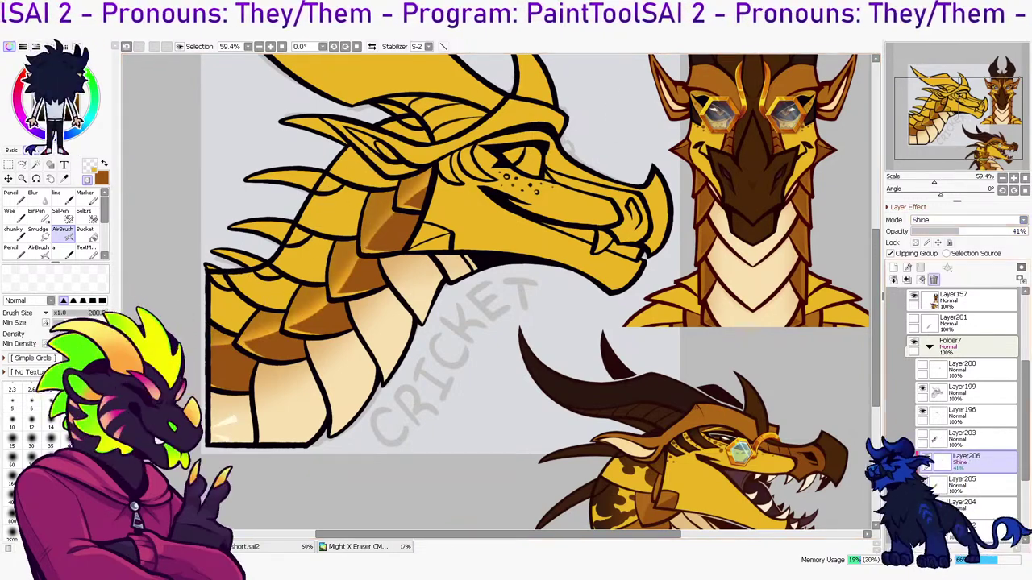
pyautogui.click(937, 231)
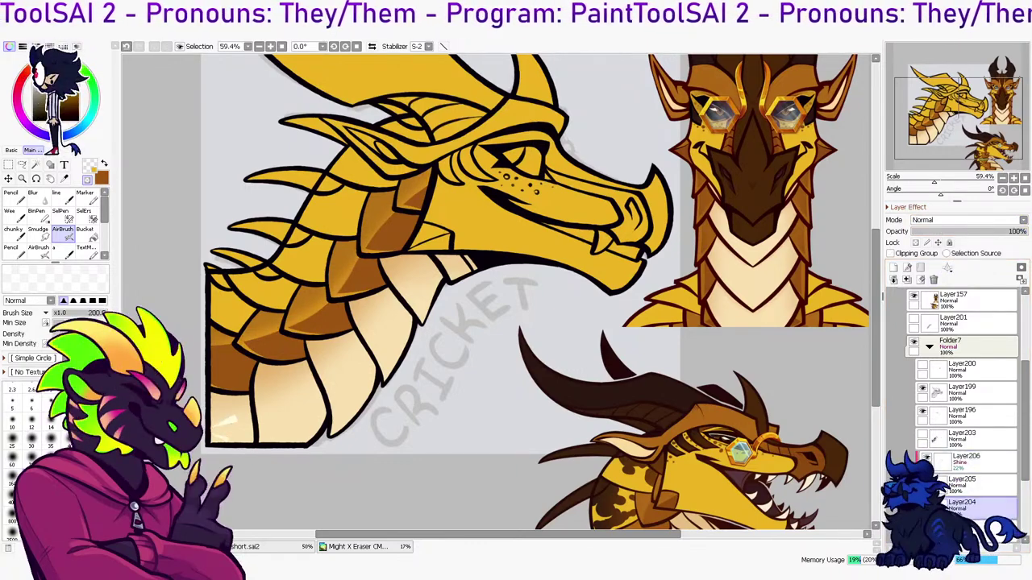
# Fill a new layer over the side scales with brown, adjust its opacity, and merge it down
pyautogui.click(893, 267)
pyautogui.press('x')
pyautogui.click(84, 234)
pyautogui.click(363, 258)
pyautogui.click(988, 232)
pyautogui.moveTo(976, 231); pyautogui.dragTo(998, 231)
pyautogui.click(907, 280)
# Airbrush darker brown shading onto the orange-brown side scales on a new layer and merge it down
pyautogui.click(893, 267)
pyautogui.press('b')
pyautogui.press('x')
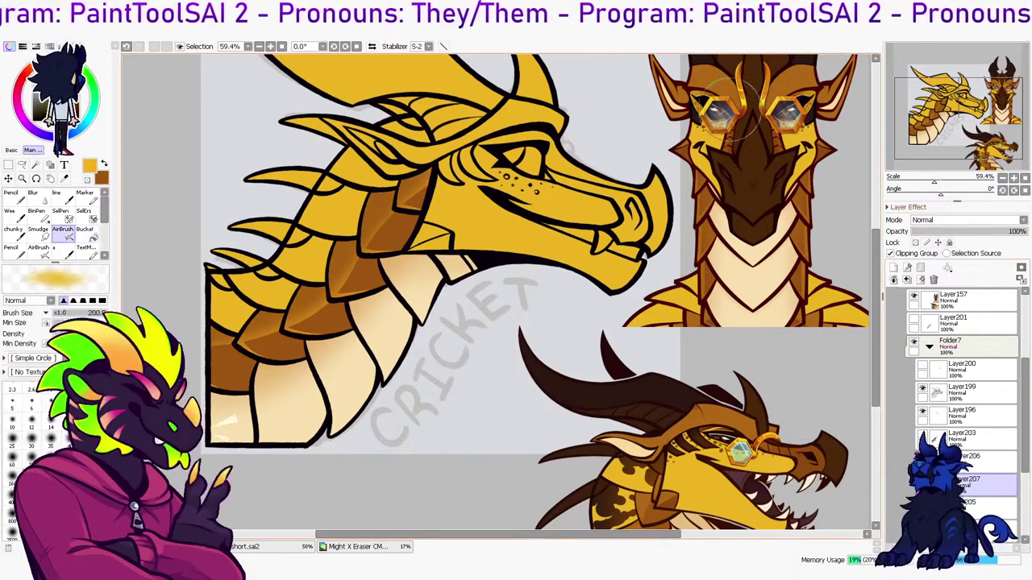
pyautogui.press('x')
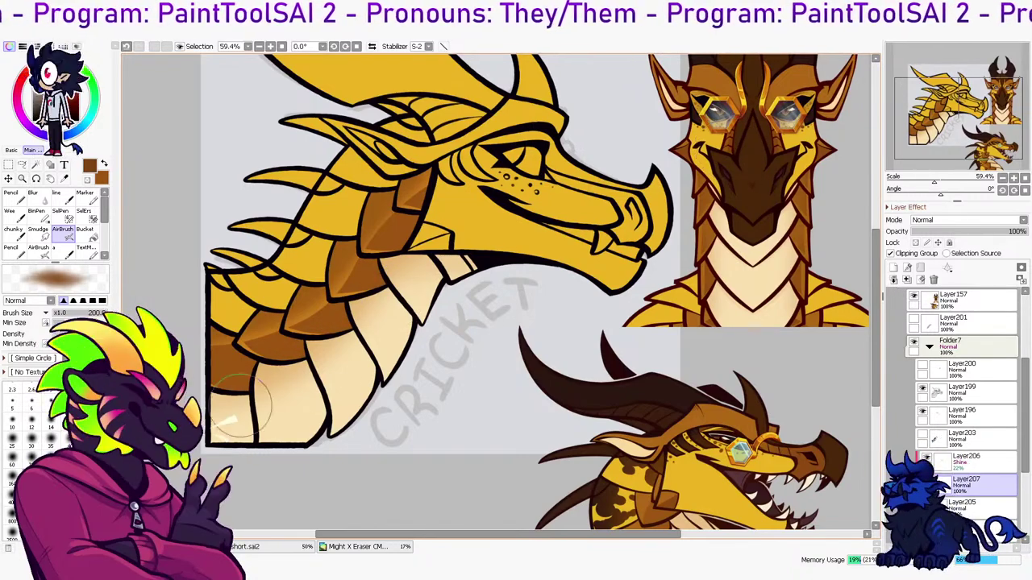
pyautogui.click(906, 280)
# Lower the Shine facet layer to 13% opacity, flip the view horizontally, and merge the facet and side-scale layers into the cream layer
pyautogui.click(977, 461)
pyautogui.moveTo(936, 231); pyautogui.dragTo(929, 231)
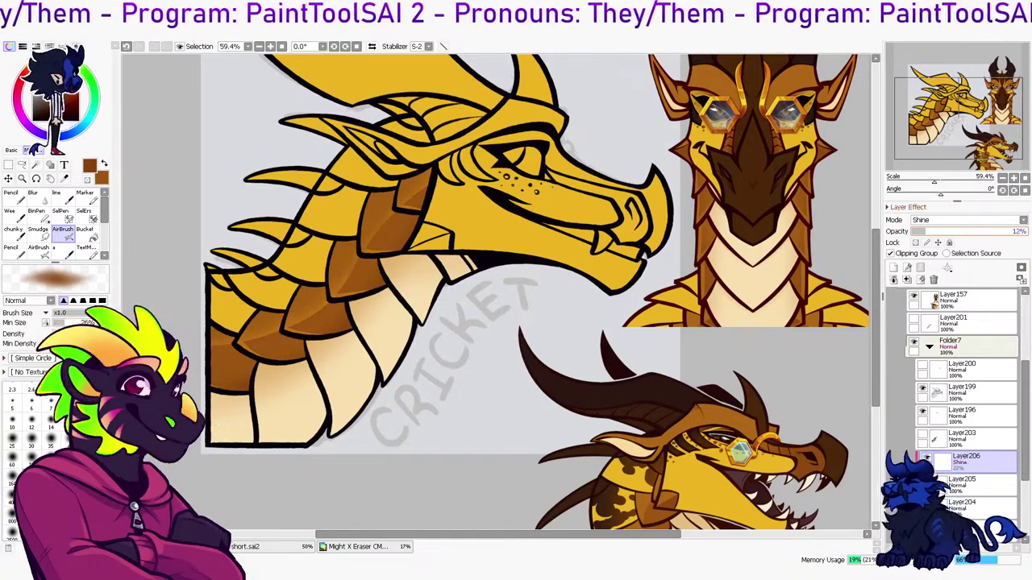
pyautogui.press('h')
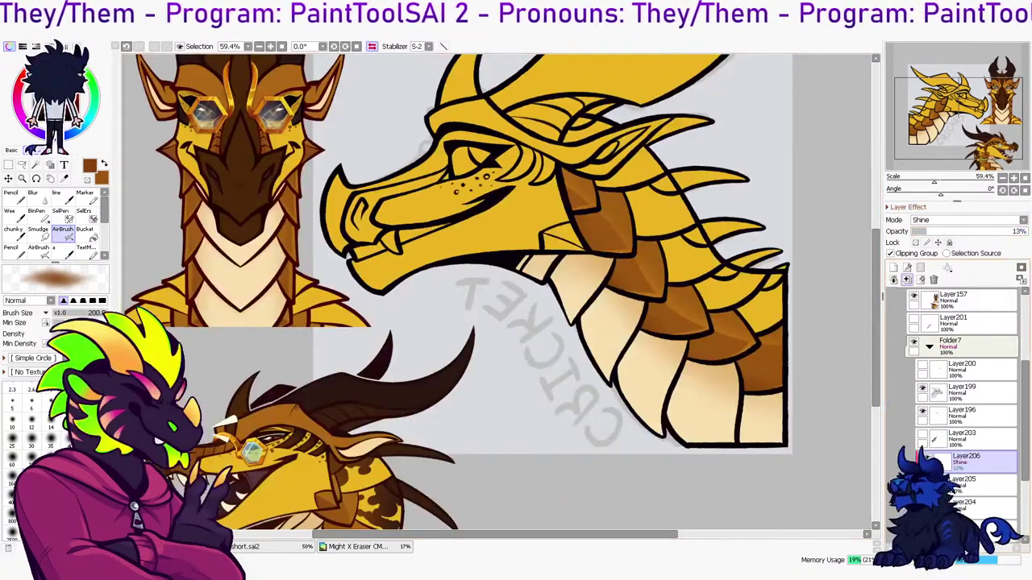
pyautogui.click(907, 280)
pyautogui.click(975, 485)
pyautogui.click(907, 280)
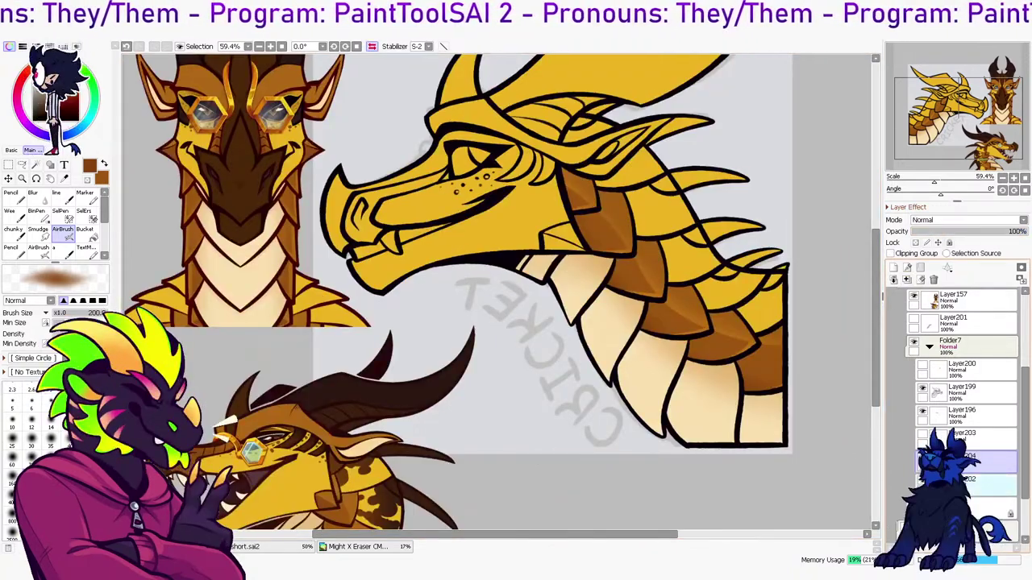
# Add a clipped layer above the yellow base and airbrush orange-brown shading down the neck beside the side scales
pyautogui.click(975, 484)
pyautogui.click(893, 267)
pyautogui.click(891, 253)
pyautogui.moveTo(596, 201)
pyautogui.mouseDown()
pyautogui.moveTo(713, 357)
pyautogui.moveTo(829, 330)
pyautogui.mouseUp()
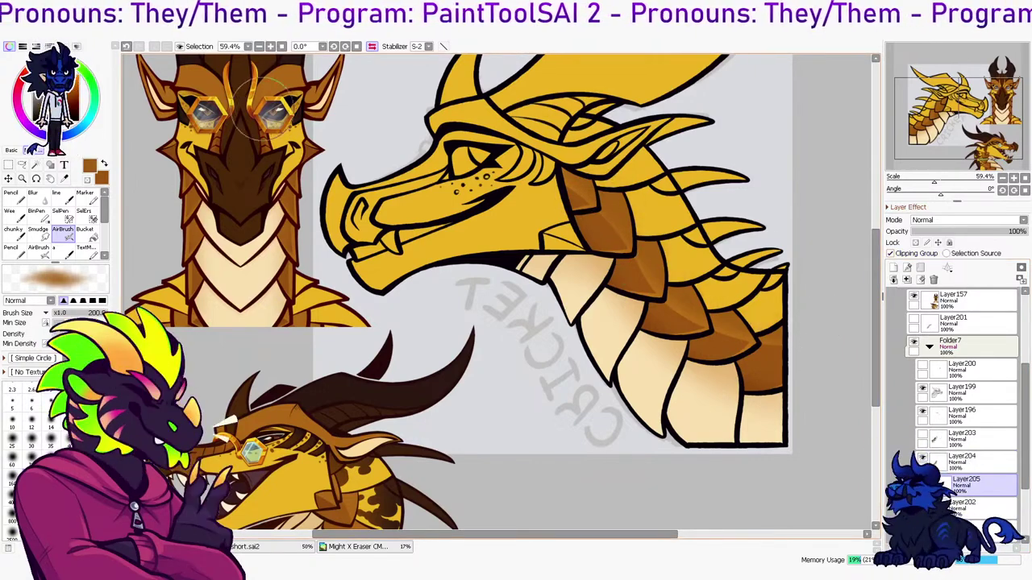
pyautogui.moveTo(564, 172)
pyautogui.mouseDown()
pyautogui.moveTo(703, 308)
pyautogui.moveTo(846, 337)
pyautogui.mouseUp()
pyautogui.moveTo(557, 158)
pyautogui.mouseDown()
pyautogui.moveTo(578, 156)
pyautogui.moveTo(665, 237)
pyautogui.mouseUp()
# Select the face areas from the line art, clear the neck shading that overlaps them, and deselect
pyautogui.click(979, 392)
pyautogui.press('w')
pyautogui.click(492, 121)
pyautogui.click(516, 225)
pyautogui.click(979, 483)
pyautogui.hotkey('ctrl', 'd')
pyautogui.press('l')
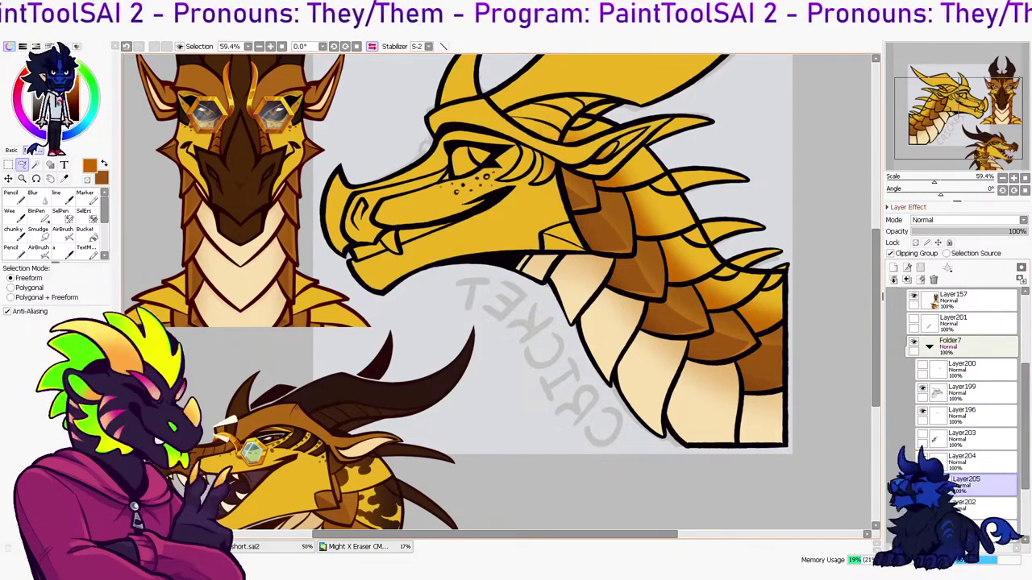
# Lower the opacity of the neck shading layer and transfer the shading down into the yellow base layer
pyautogui.click(38, 198)
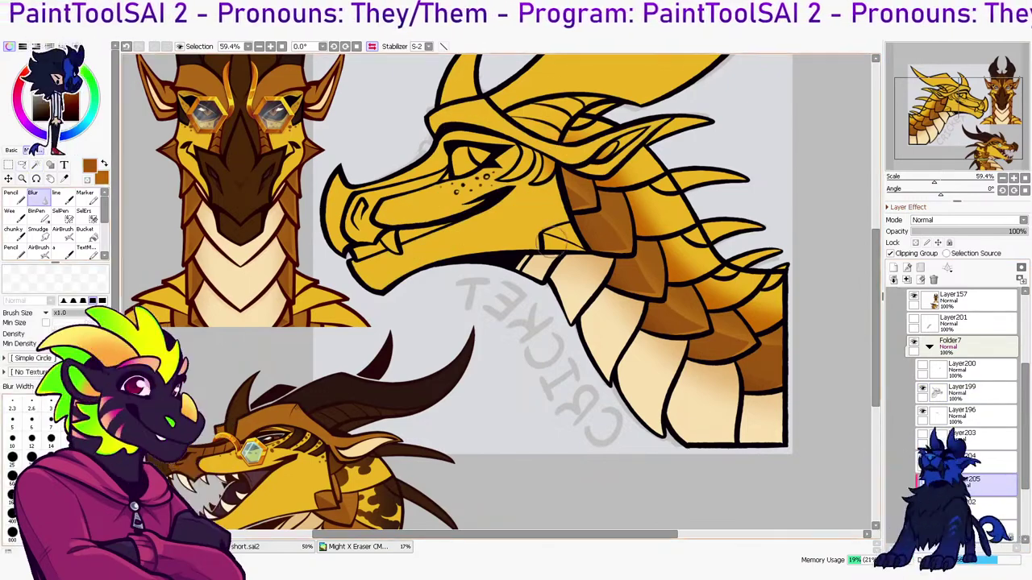
pyautogui.moveTo(988, 231); pyautogui.dragTo(968, 231)
pyautogui.click(978, 232)
pyautogui.click(63, 232)
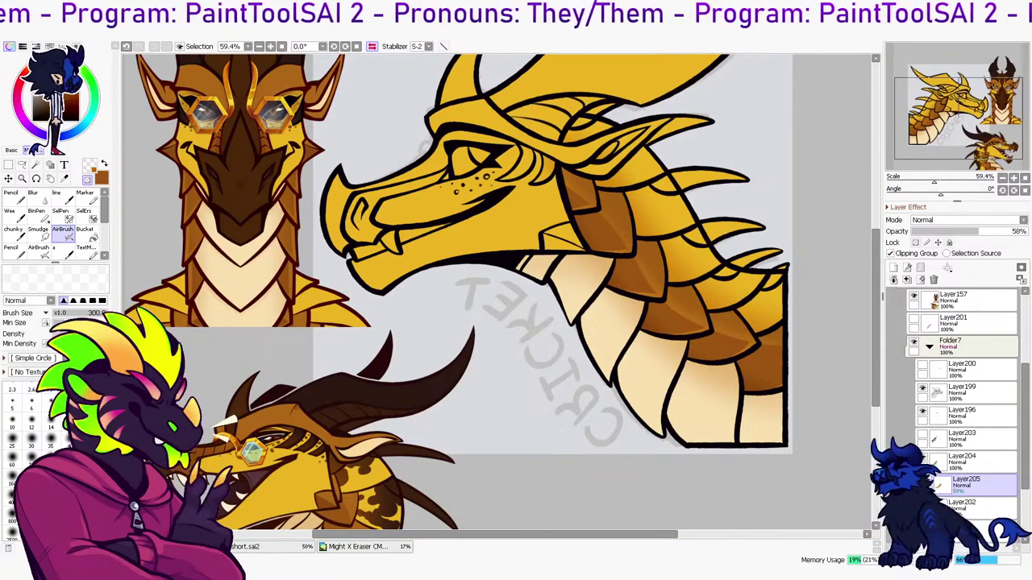
pyautogui.moveTo(978, 232); pyautogui.dragTo(984, 232)
pyautogui.click(894, 280)
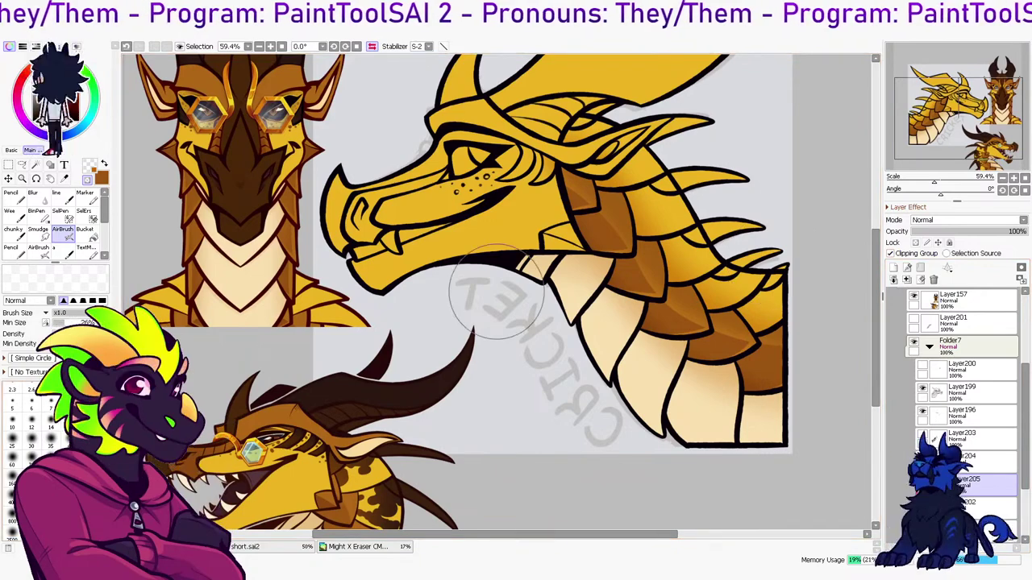
# Airbrush orange-brown shading over the snout and jaw tip with a 600 px brush and merge it into the yellow base
pyautogui.press(']')
pyautogui.press(']')
pyautogui.press(']')
pyautogui.press(']')
pyautogui.press(']')
pyautogui.press(']')
pyautogui.click(87, 179)
pyautogui.moveTo(330, 260)
pyautogui.mouseDown()
pyautogui.moveTo(335, 235)
pyautogui.moveTo(336, 259)
pyautogui.mouseUp()
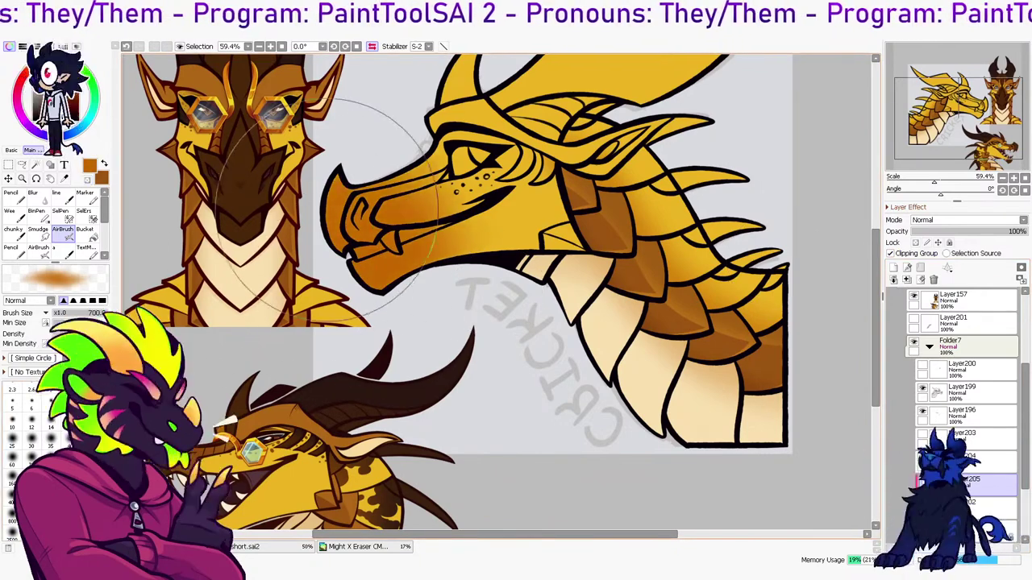
pyautogui.hotkey('ctrl', 'z')
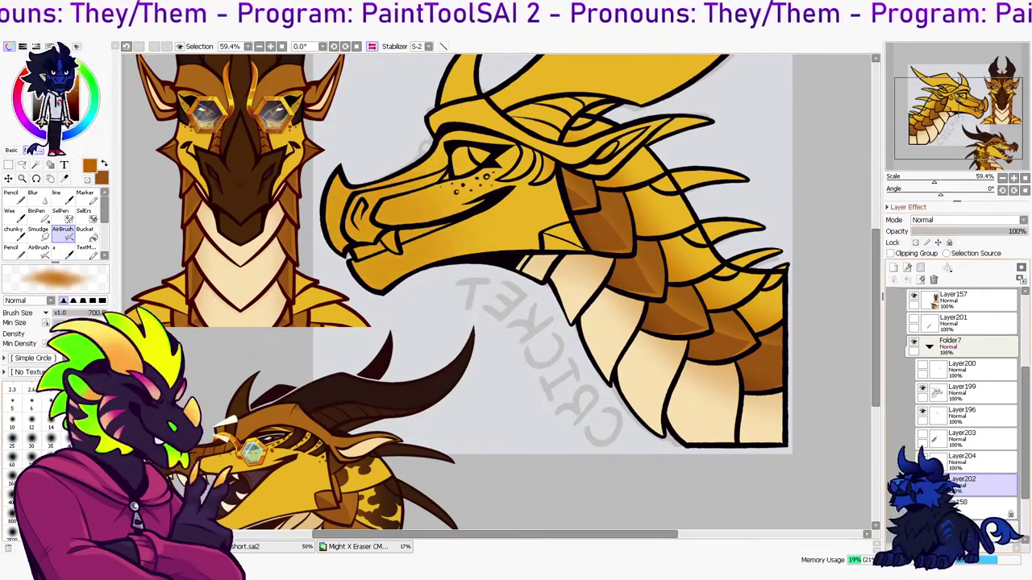
pyautogui.moveTo(331, 239); pyautogui.dragTo(335, 284)
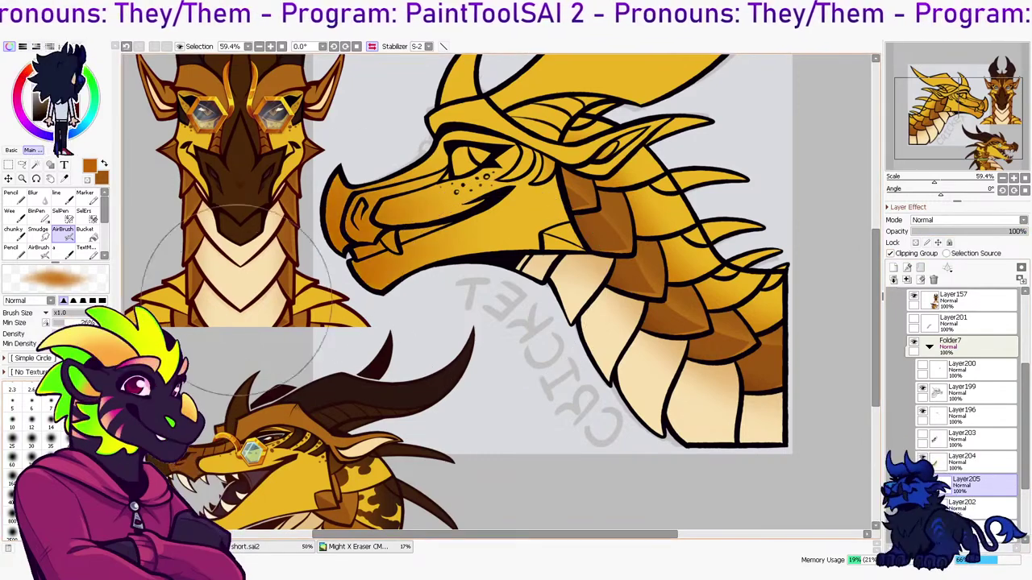
pyautogui.moveTo(347, 226); pyautogui.dragTo(340, 309)
pyautogui.moveTo(419, 315); pyautogui.dragTo(452, 303)
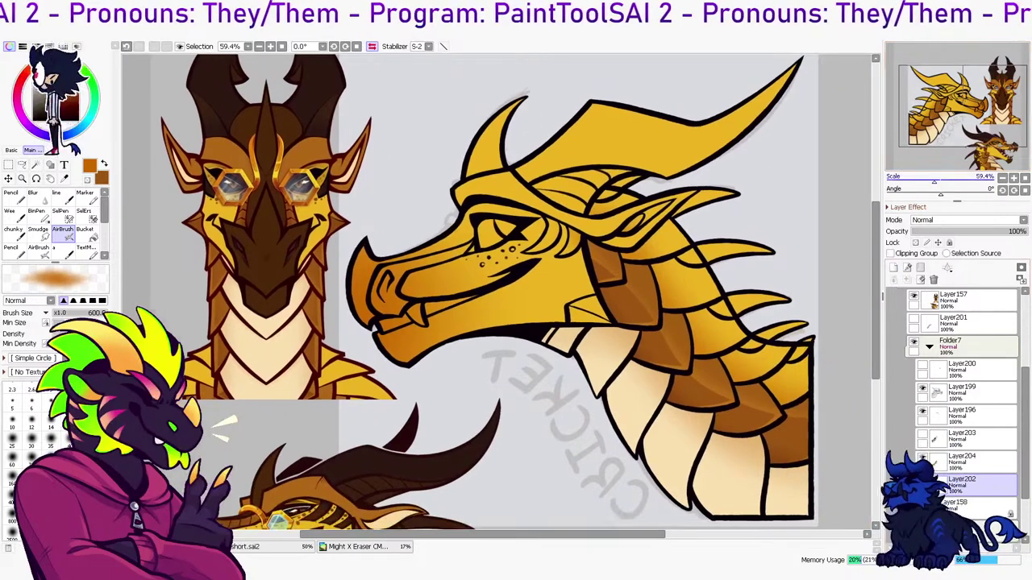
# Show the neck spots layer, add a clipped layer above it and fill that layer with the dark brown sampled from the spots
pyautogui.click(922, 434)
pyautogui.click(971, 439)
pyautogui.click(893, 267)
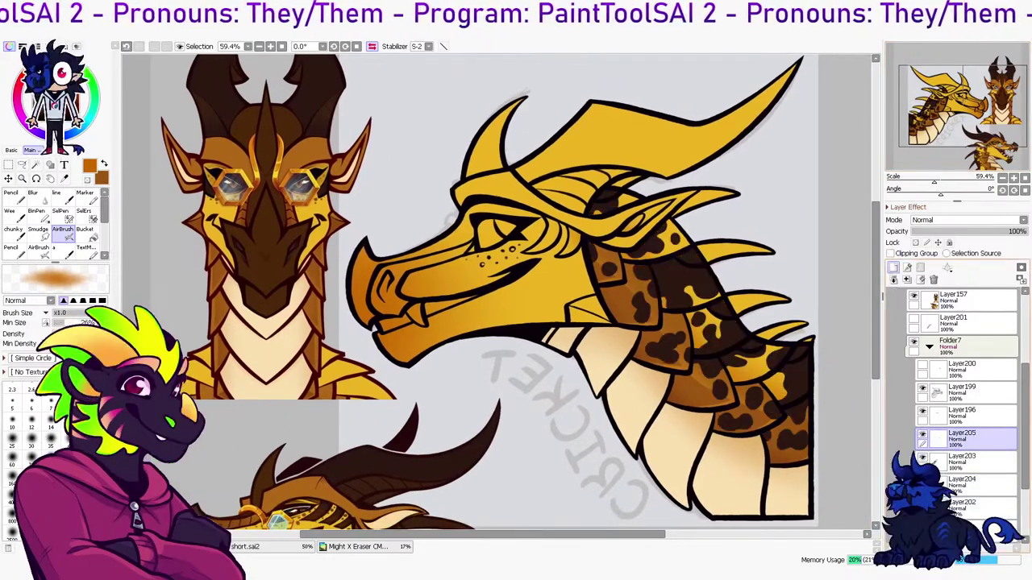
pyautogui.click(891, 253)
pyautogui.click(86, 234)
pyautogui.click(676, 283)
pyautogui.hotkey('ctrl', 'z')
pyautogui.rightClick(695, 279)
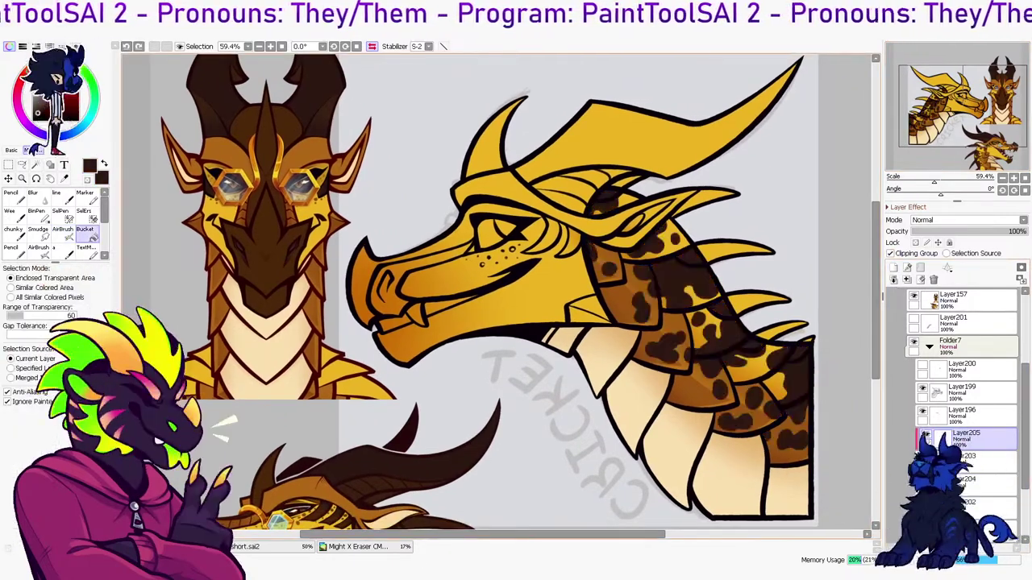
pyautogui.click(695, 279)
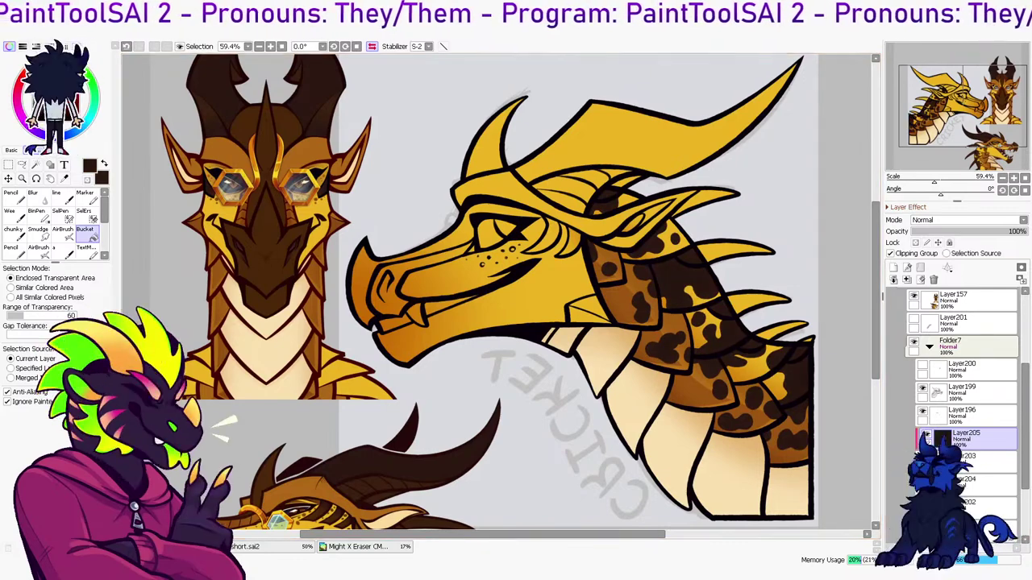
# Set the dark brown fill layer to 32% opacity, merge it into the neck spots and flip the view horizontally
pyautogui.moveTo(959, 231); pyautogui.dragTo(941, 231)
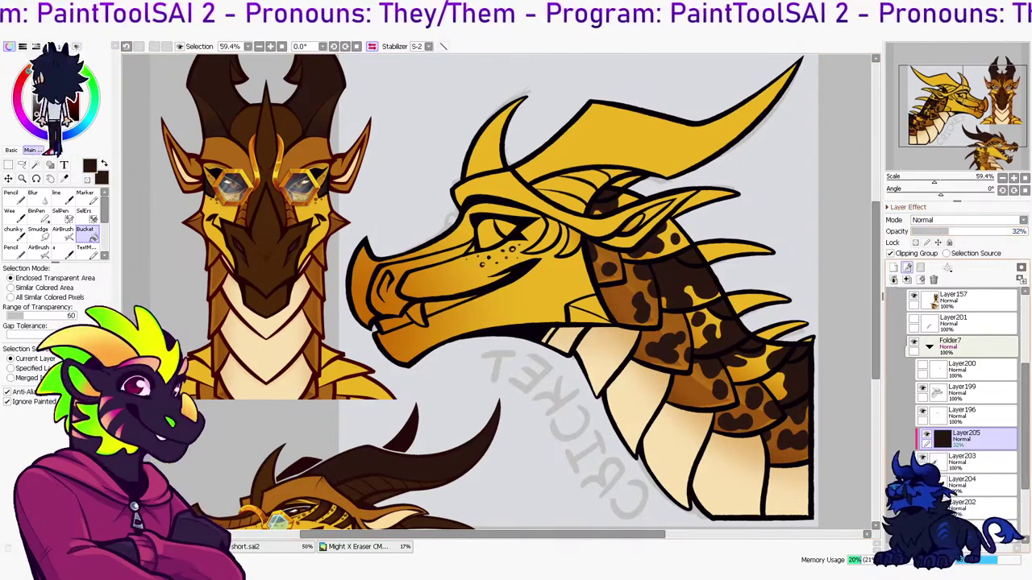
pyautogui.click(907, 280)
pyautogui.press('h')
# Airbrush sampled brown over the lower neck spots on a new clipped layer, reduce its opacity and merge it down
pyautogui.click(893, 268)
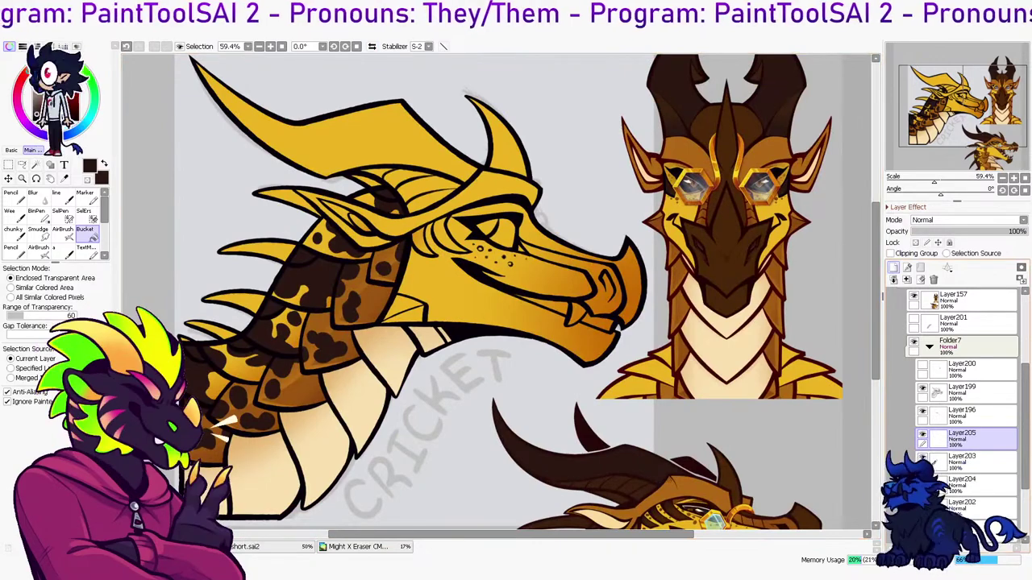
pyautogui.click(891, 253)
pyautogui.press('b')
pyautogui.rightClick(723, 266)
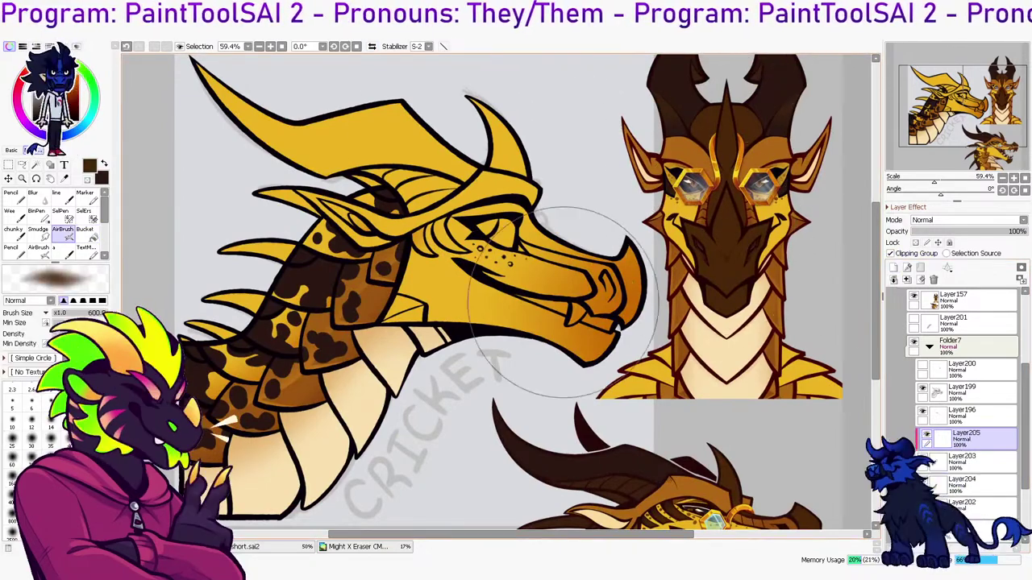
pyautogui.moveTo(302, 426); pyautogui.dragTo(426, 324)
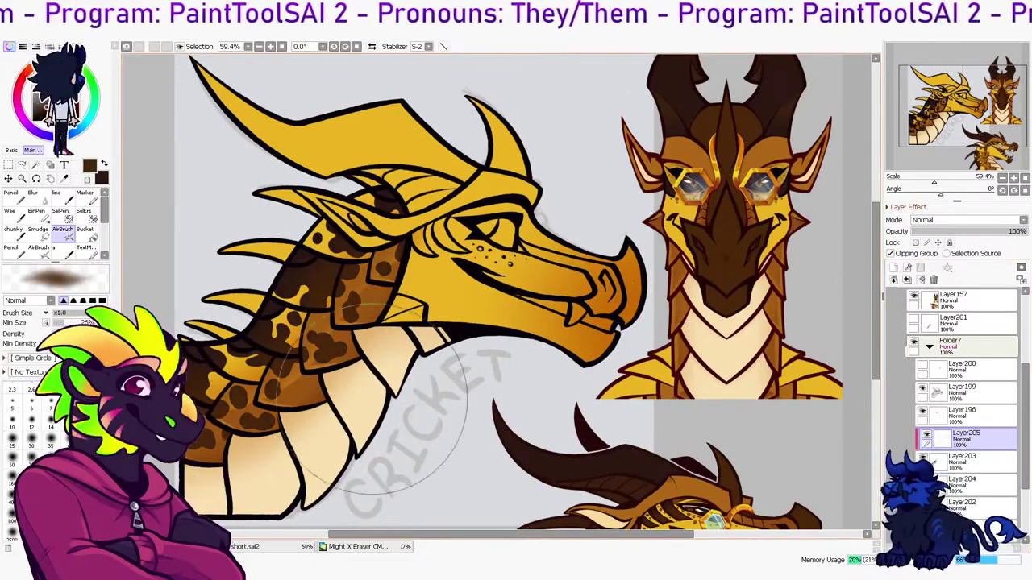
pyautogui.click(933, 231)
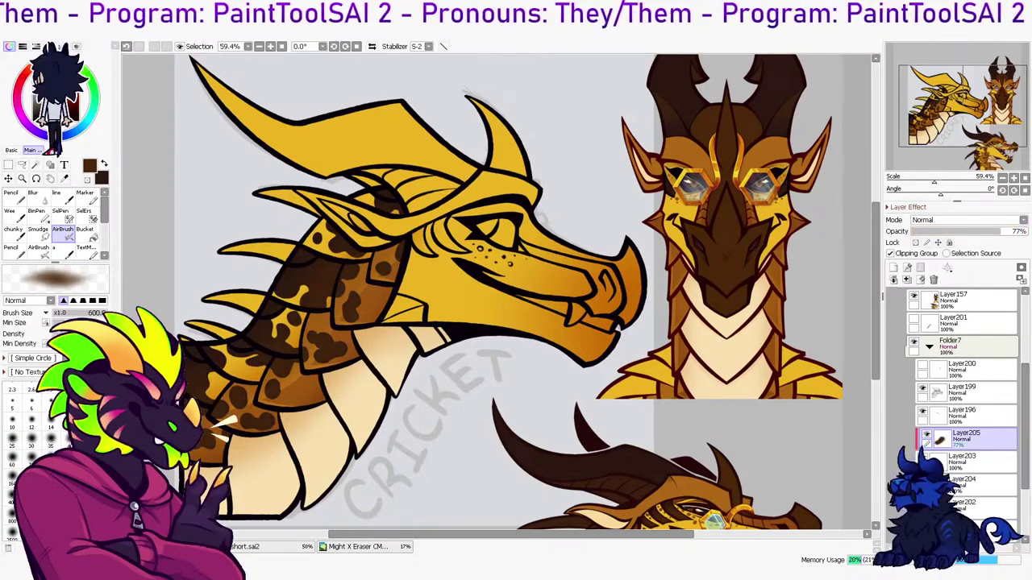
# Add a clipped layer above the neck spots and pencil orange-brown marks over them with a 20 px brush, adjusting the layer opacity
pyautogui.click(961, 109)
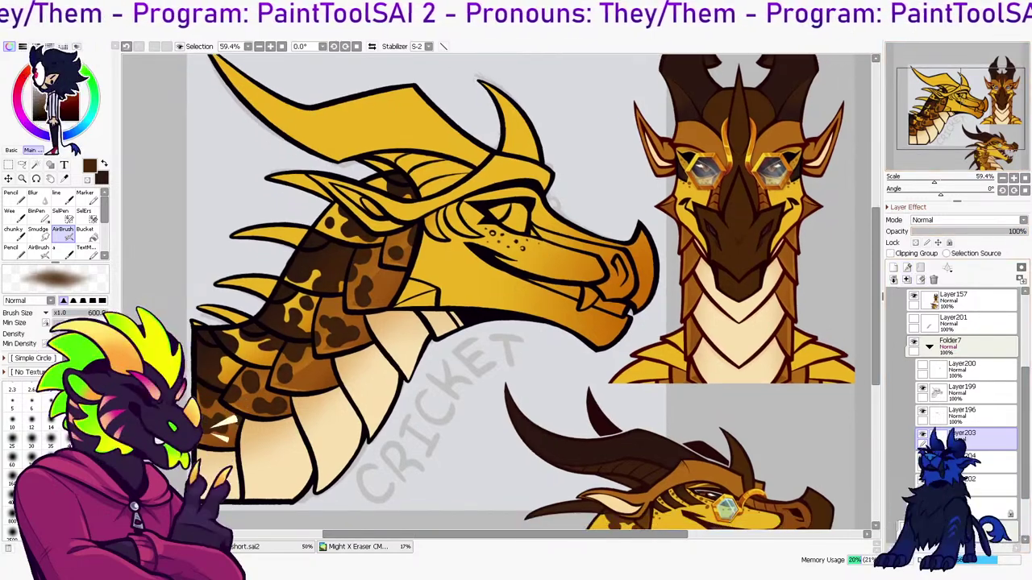
pyautogui.moveTo(961, 108); pyautogui.dragTo(959, 102)
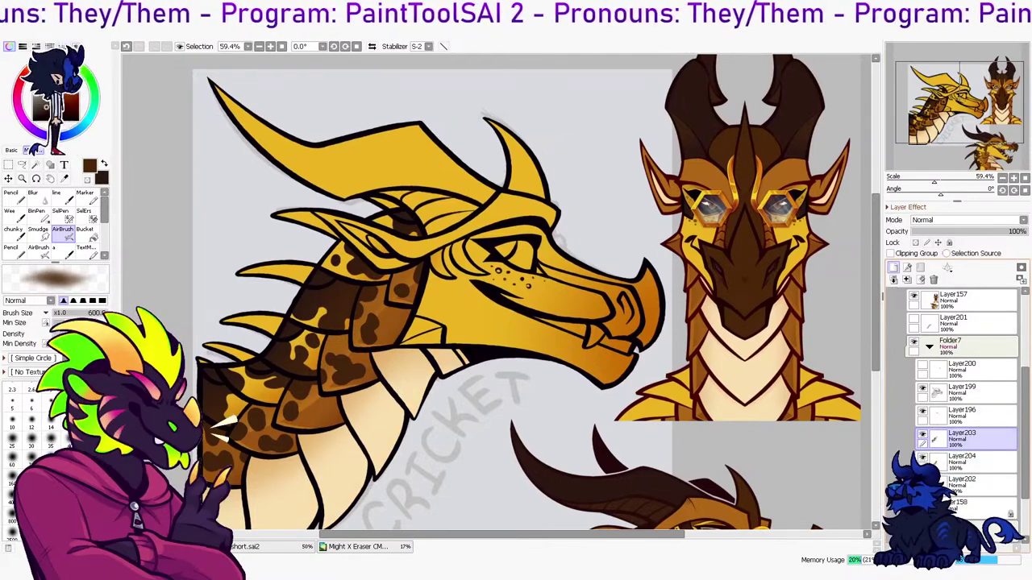
pyautogui.click(893, 268)
pyautogui.click(891, 253)
pyautogui.click(13, 198)
pyautogui.rightClick(244, 368)
pyautogui.rightClick(298, 406)
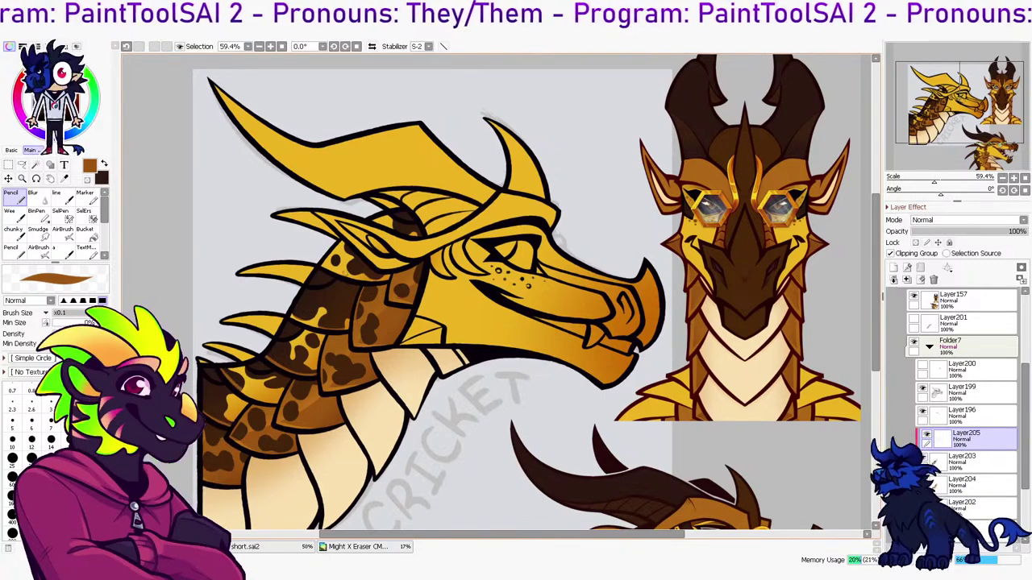
pyautogui.moveTo(959, 232); pyautogui.dragTo(934, 232)
pyautogui.press('0')
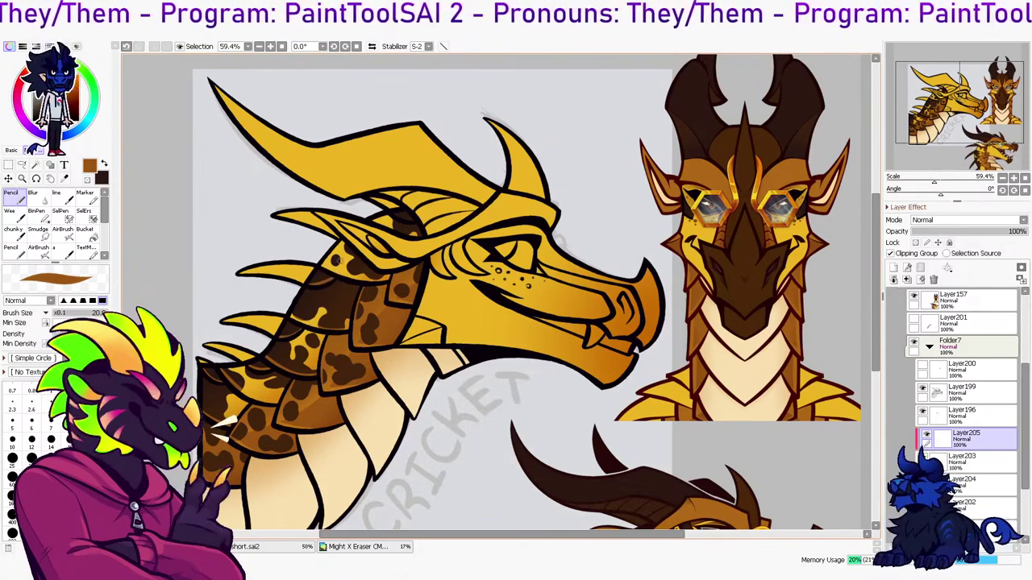
pyautogui.moveTo(392, 212); pyautogui.dragTo(411, 220)
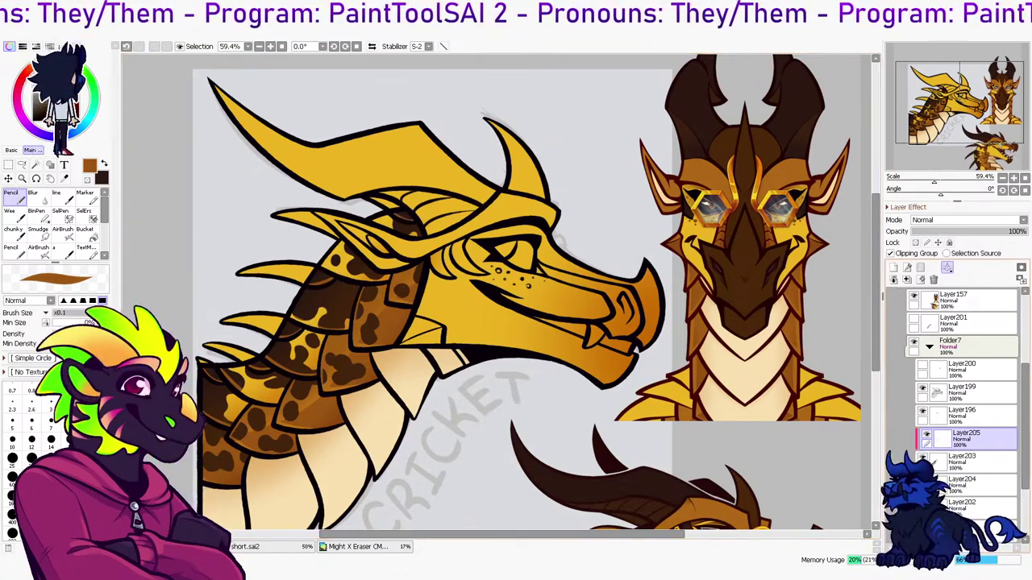
pyautogui.click(939, 231)
pyautogui.moveTo(939, 231); pyautogui.dragTo(1027, 232)
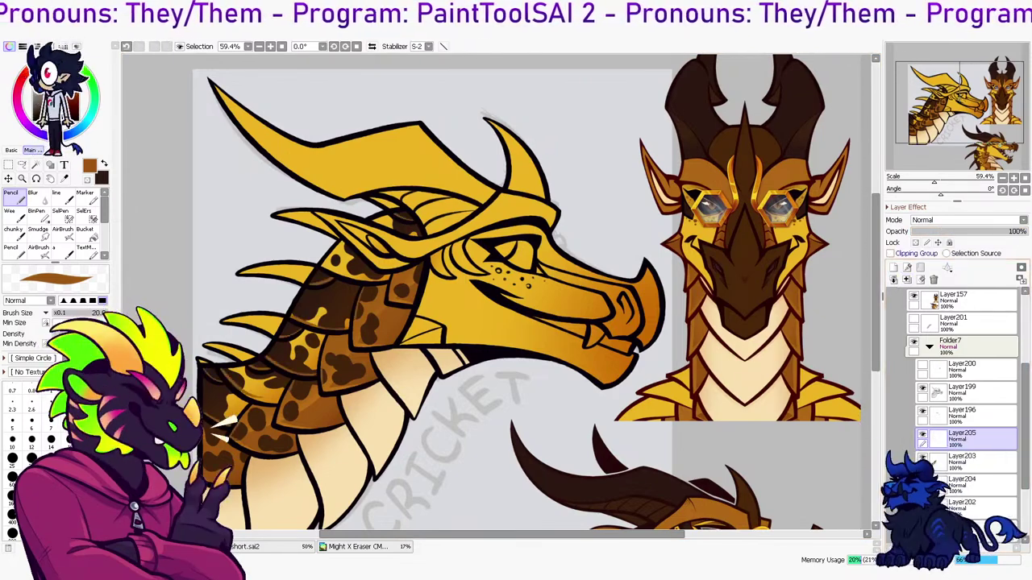
# Deselect and rework the clipped layer over the neck spots with a 250 px airbrush, using transparent colour to erase
pyautogui.hotkey('ctrl', 'd')
pyautogui.click(63, 235)
pyautogui.click(87, 180)
pyautogui.moveTo(211, 364); pyautogui.dragTo(198, 348)
pyautogui.hotkey('ctrl', 'z')
pyautogui.click(51, 478)
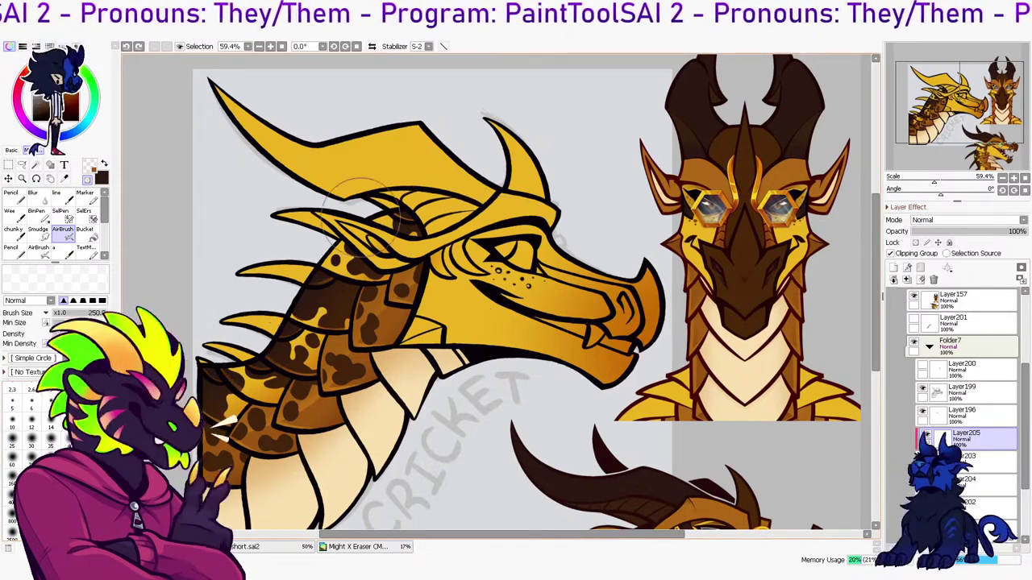
# Set the clipped layer to 23% opacity and merge it together with the neck spots into the side-scale layer
pyautogui.moveTo(1008, 231); pyautogui.dragTo(938, 231)
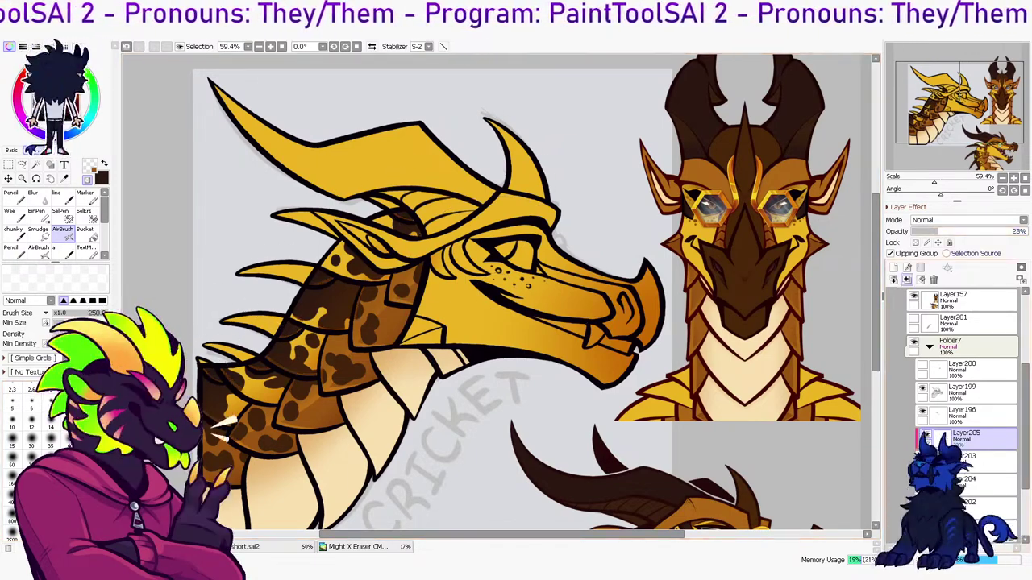
pyautogui.click(907, 279)
pyautogui.click(907, 279)
pyautogui.click(923, 434)
pyautogui.click(923, 434)
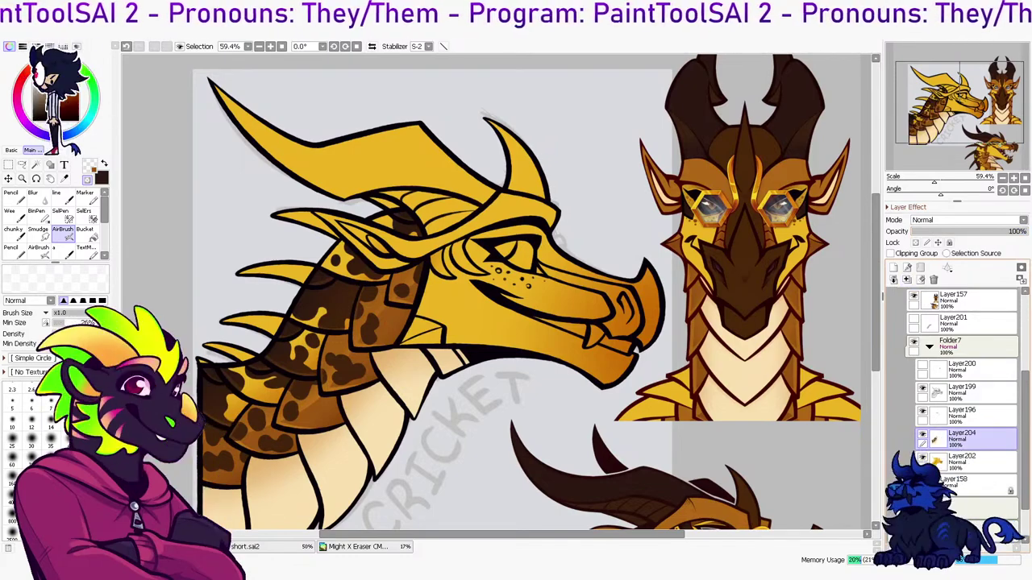
pyautogui.press('n')
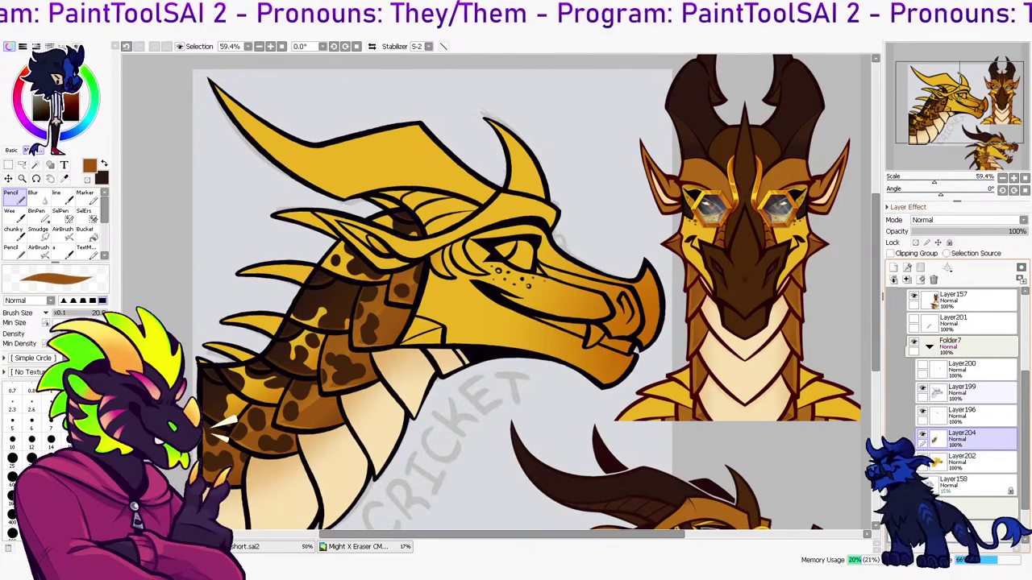
pyautogui.click(982, 416)
pyautogui.click(923, 411)
pyautogui.click(922, 411)
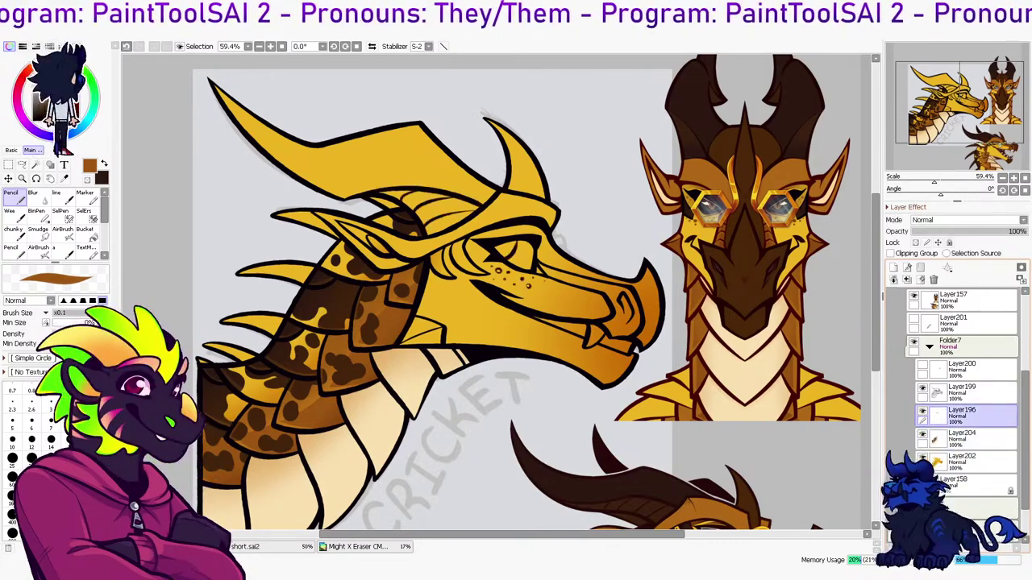
# Select a facet of the small jaw-corner scale from the line art and fill it orange-brown on the side-scale layer
pyautogui.click(982, 392)
pyautogui.moveTo(483, 323)
pyautogui.mouseDown()
pyautogui.moveTo(521, 275)
pyautogui.moveTo(453, 337)
pyautogui.mouseUp()
pyautogui.press('w')
pyautogui.press('x')
pyautogui.click(415, 327)
pyautogui.click(418, 337)
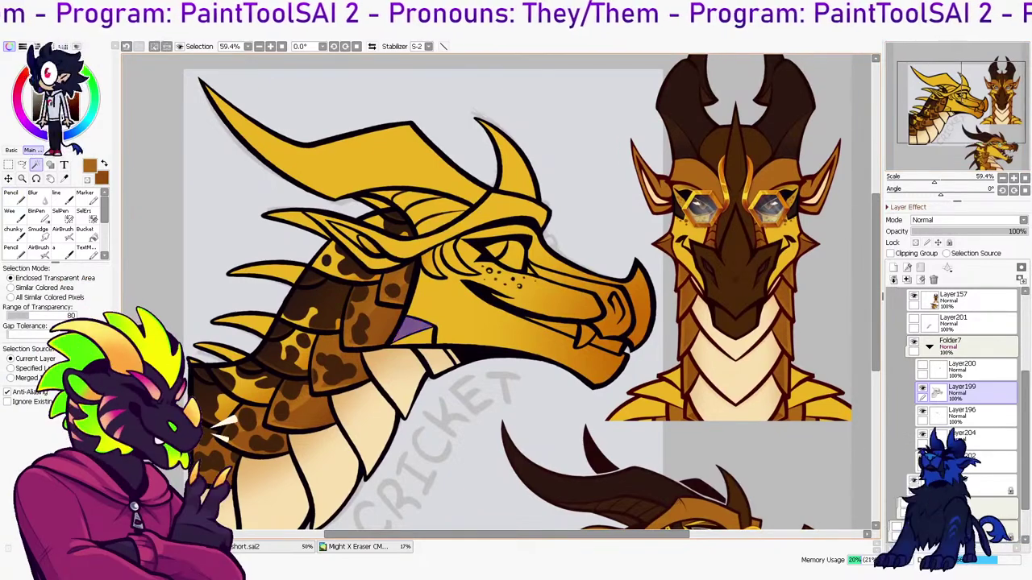
pyautogui.hotkey('ctrl', 'z')
pyautogui.hotkey('ctrl', 'z')
pyautogui.click(419, 337)
pyautogui.click(982, 439)
pyautogui.press('g')
pyautogui.click(419, 337)
pyautogui.hotkey('ctrl', 'd')
pyautogui.press('l')
# Select the remaining facet of the jaw-corner scale from the line art and fill it with brown on the side-scale layer
pyautogui.click(964, 390)
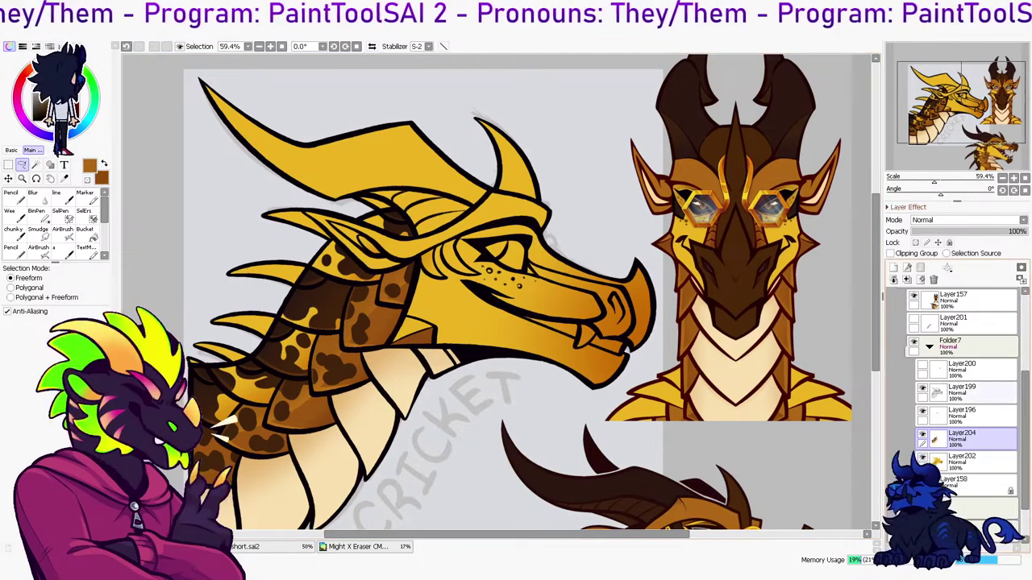
pyautogui.press('w')
pyautogui.click(411, 331)
pyautogui.click(982, 438)
pyautogui.press('g')
pyautogui.click(415, 328)
pyautogui.press('l')
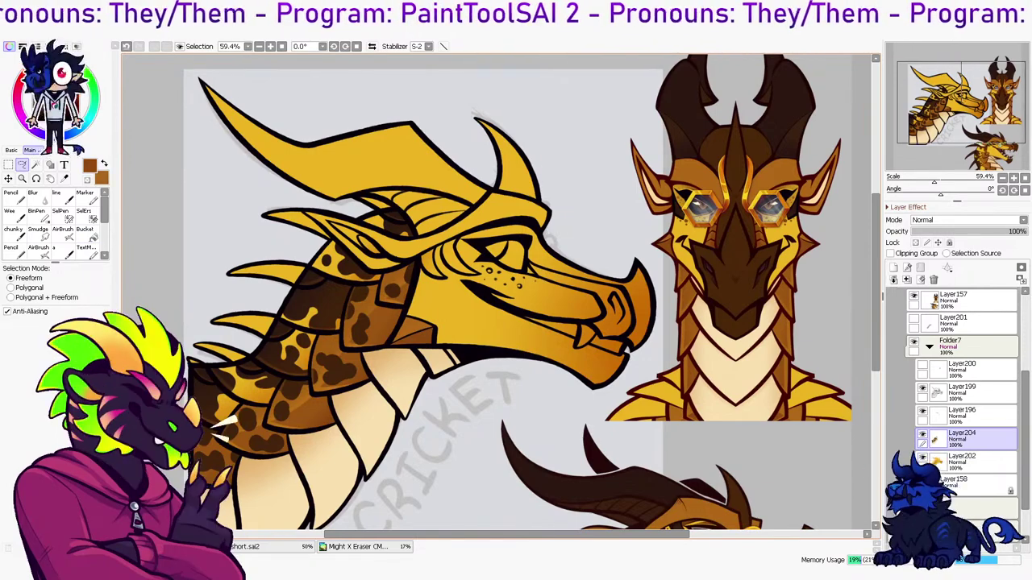
# Select the large horn and its base from the line art, fill them on a new layer with the reference's dark horn brown, and deselect
pyautogui.rightClick(564, 483)
pyautogui.moveTo(564, 387); pyautogui.dragTo(586, 466)
pyautogui.click(985, 393)
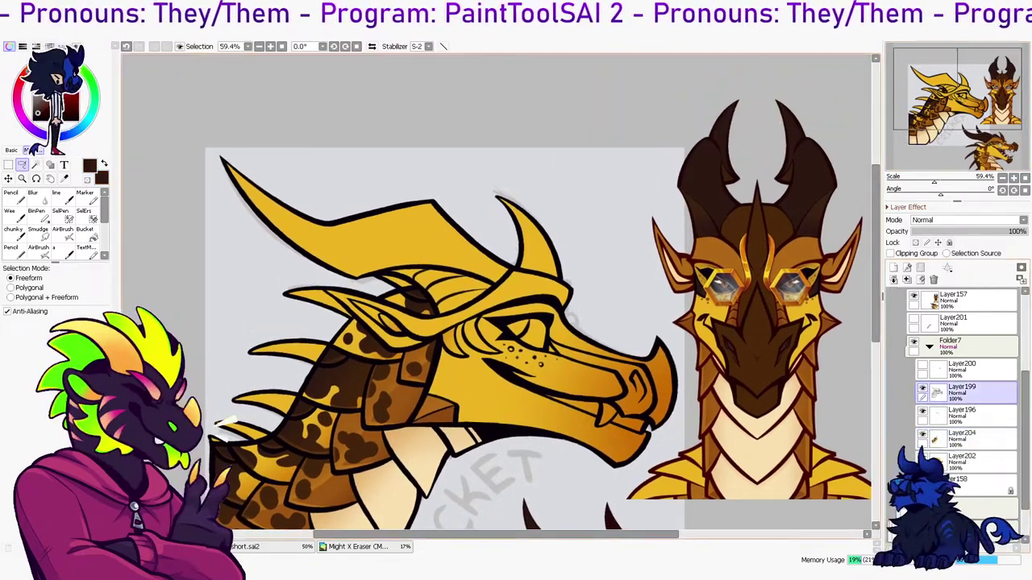
pyautogui.press('w')
pyautogui.click(403, 242)
pyautogui.click(988, 462)
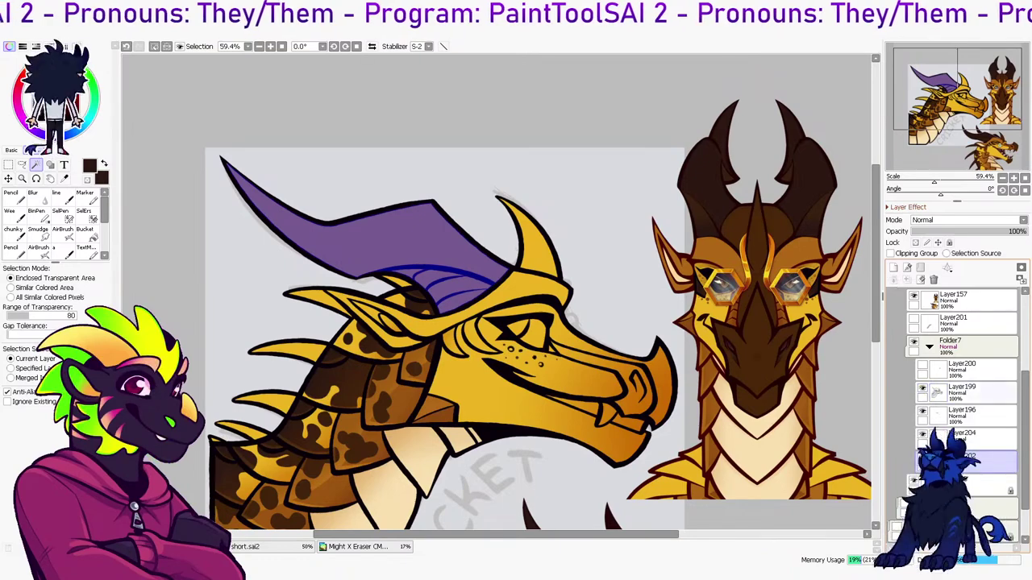
pyautogui.hotkey('ctrl', 'f')
pyautogui.press('l')
pyautogui.hotkey('ctrl', 'd')
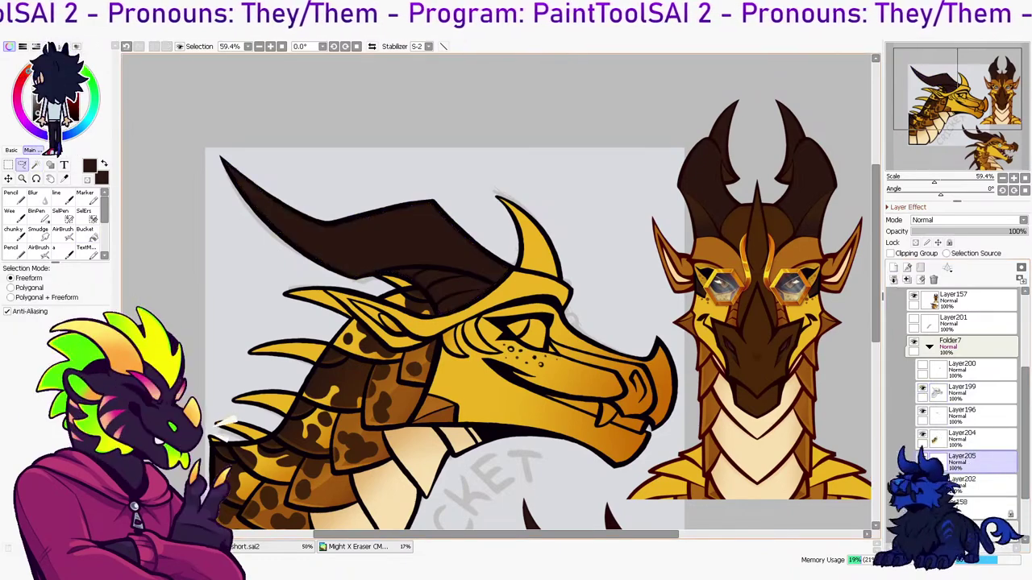
# Paint the base of the large horn a lighter dark brown on a new clipped layer and merge it into the horn layer
pyautogui.press('n')
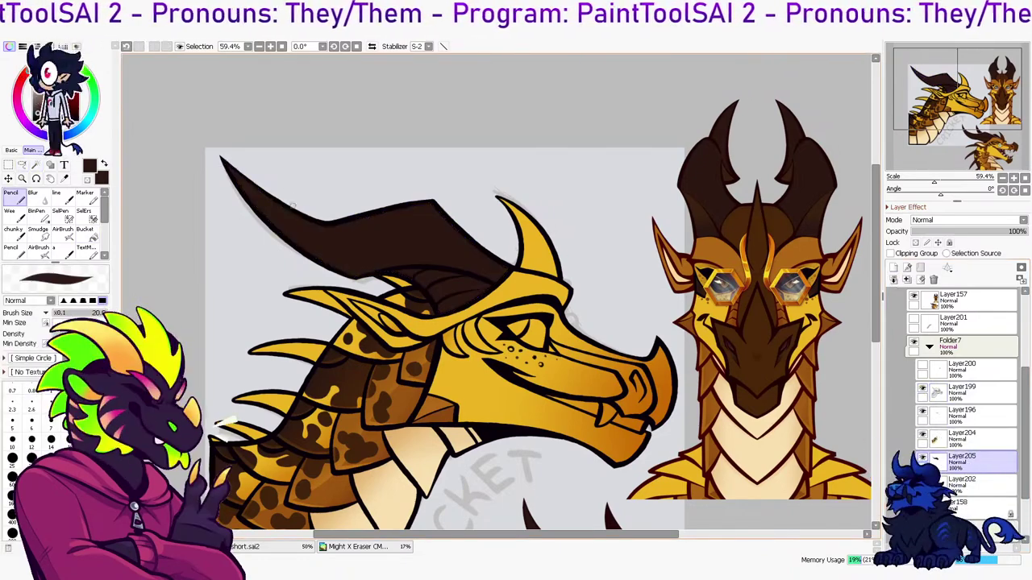
pyautogui.click(890, 253)
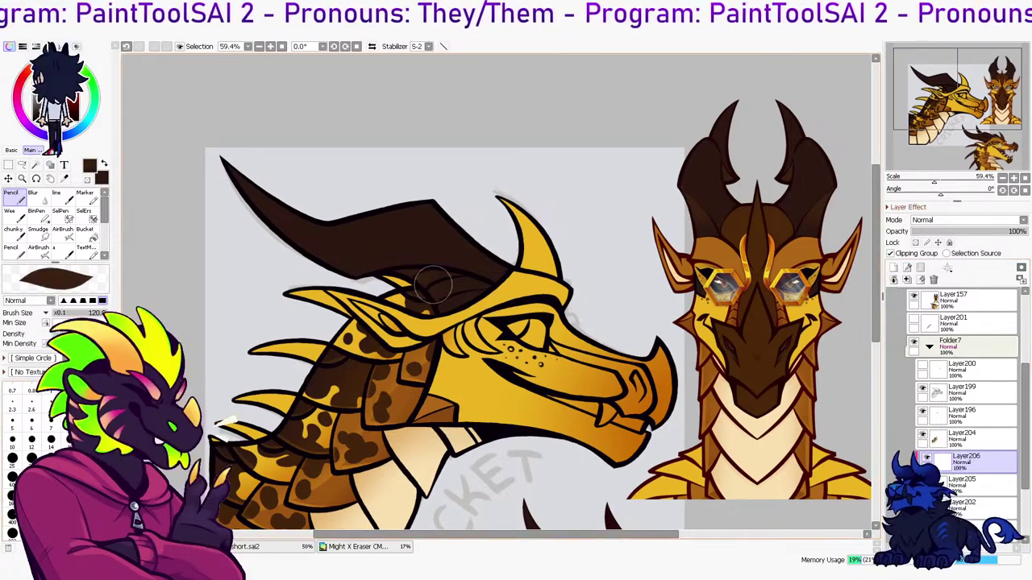
pyautogui.press('e')
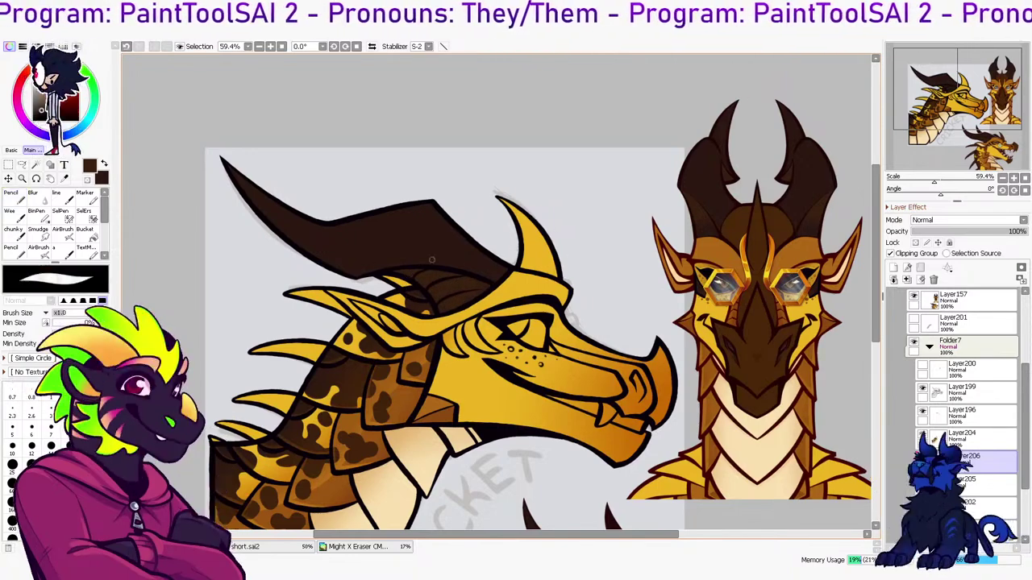
pyautogui.click(907, 279)
# Recolour the fine detail lines by filling a layer clipped to them with the dark horn brown and merge it down
pyautogui.click(967, 438)
pyautogui.click(980, 416)
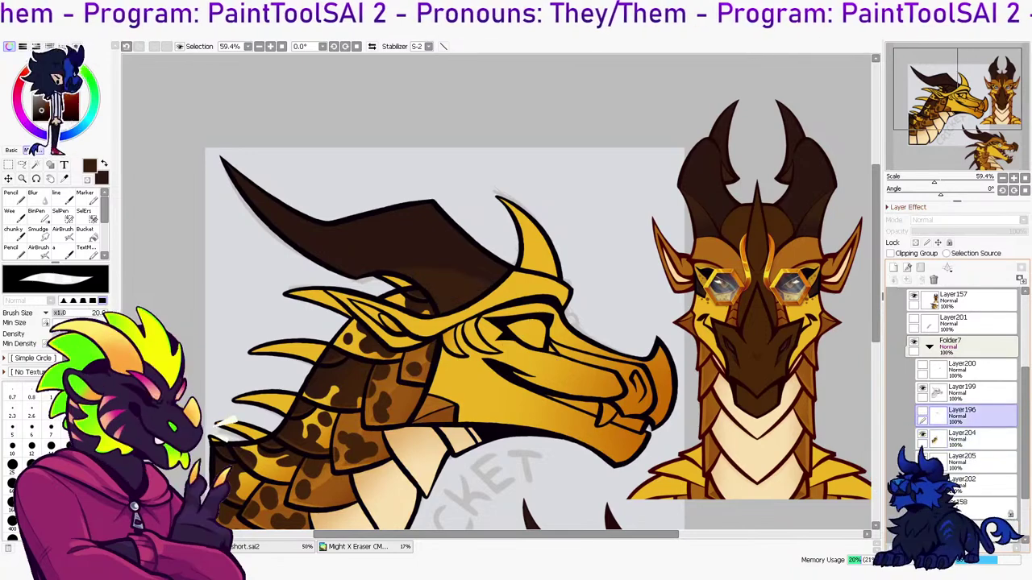
pyautogui.press('b')
pyautogui.press('g')
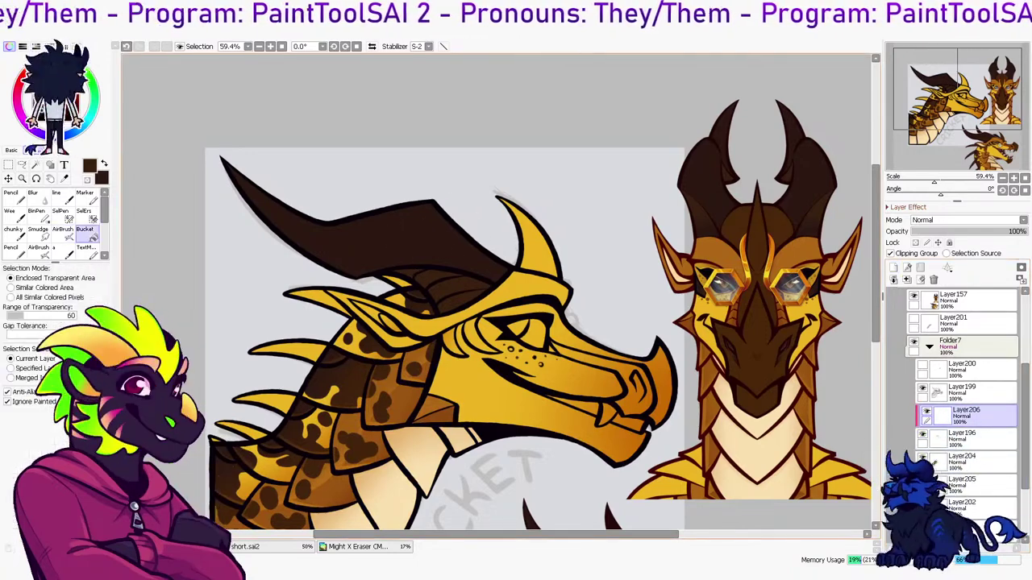
pyautogui.press('n')
pyautogui.moveTo(411, 285)
pyautogui.mouseDown()
pyautogui.moveTo(494, 263)
pyautogui.moveTo(452, 276)
pyautogui.mouseUp()
pyautogui.click(931, 232)
pyautogui.moveTo(931, 231); pyautogui.dragTo(1026, 231)
pyautogui.click(87, 231)
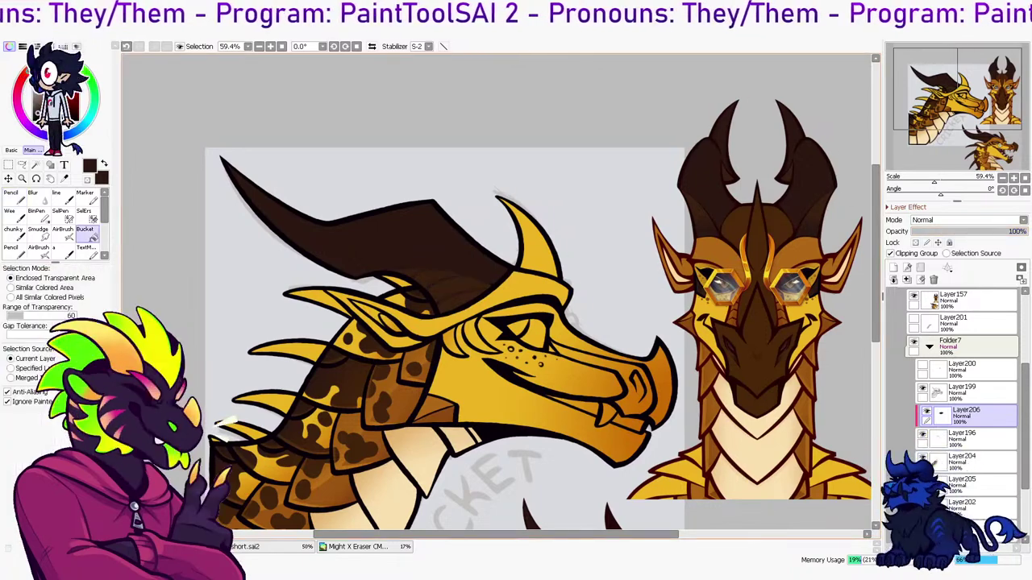
pyautogui.rightClick(387, 242)
pyautogui.click(387, 241)
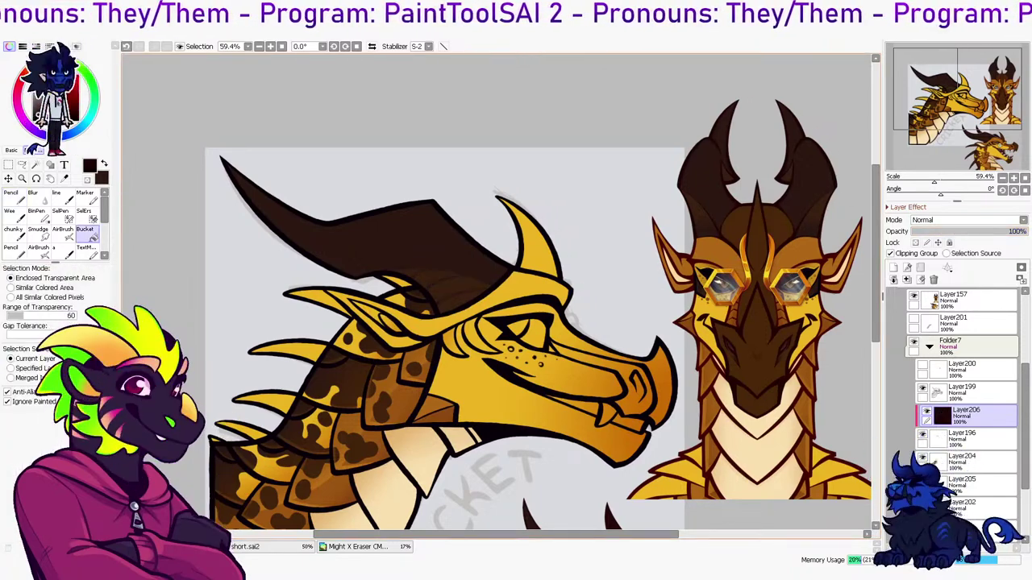
pyautogui.click(907, 280)
# Airbrush dark brown over the horn-base detail lines on a new clipped layer, adjust its opacity, and merge it down
pyautogui.click(894, 267)
pyautogui.click(890, 253)
pyautogui.click(63, 233)
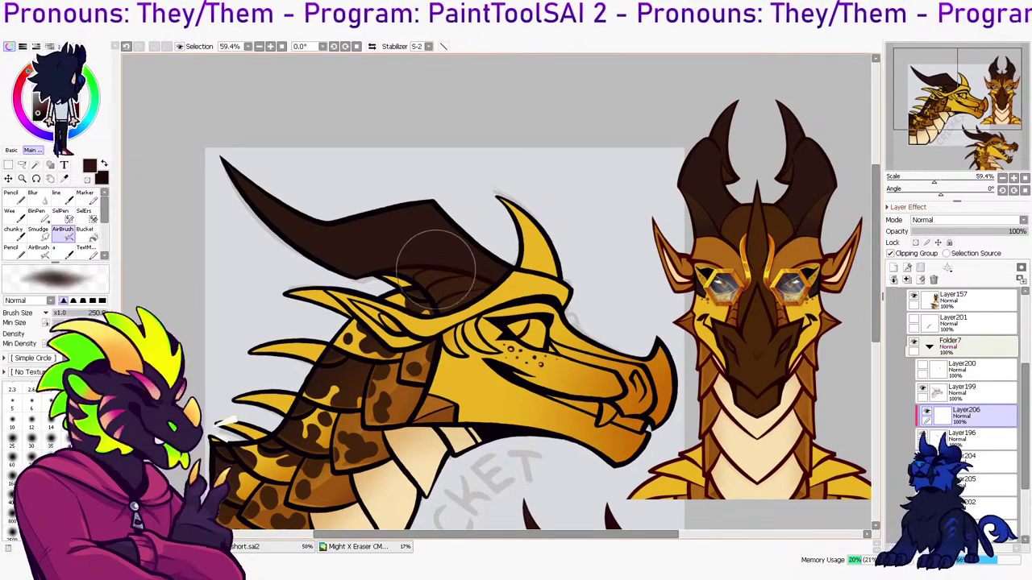
pyautogui.moveTo(399, 313); pyautogui.dragTo(412, 319)
pyautogui.click(924, 232)
pyautogui.click(907, 280)
# Fill a new clipped layer over the horn base with dark brown at 13% opacity and merge it down into the horn layer
pyautogui.press('l')
pyautogui.moveTo(476, 221)
pyautogui.mouseDown()
pyautogui.moveTo(421, 324)
pyautogui.moveTo(471, 222)
pyautogui.mouseUp()
pyautogui.press('Delete')
pyautogui.hotkey('ctrl', 'd')
pyautogui.hotkey('ctrl', 'z')
pyautogui.click(893, 267)
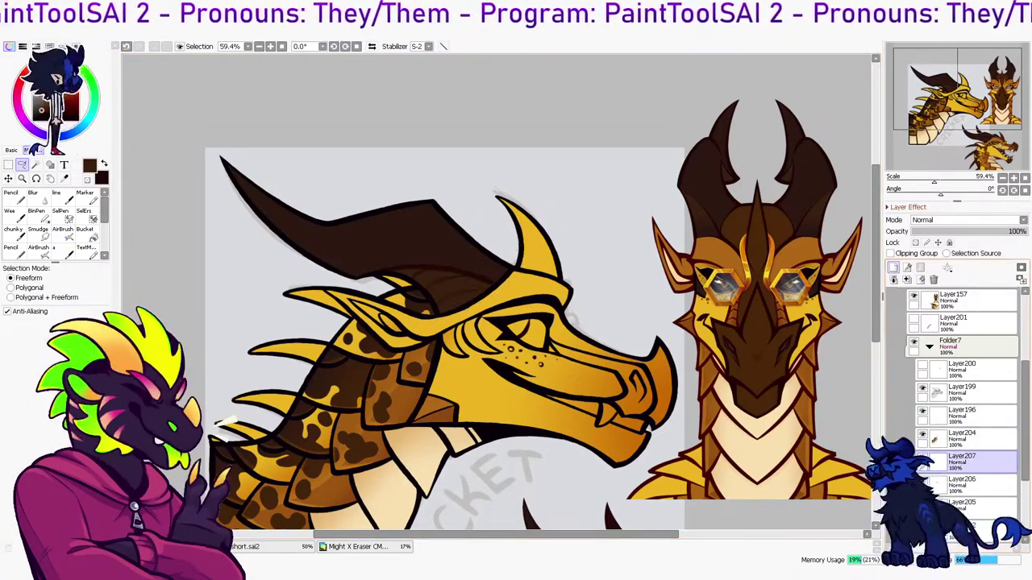
pyautogui.click(891, 253)
pyautogui.press('g')
pyautogui.click(451, 306)
pyautogui.click(926, 231)
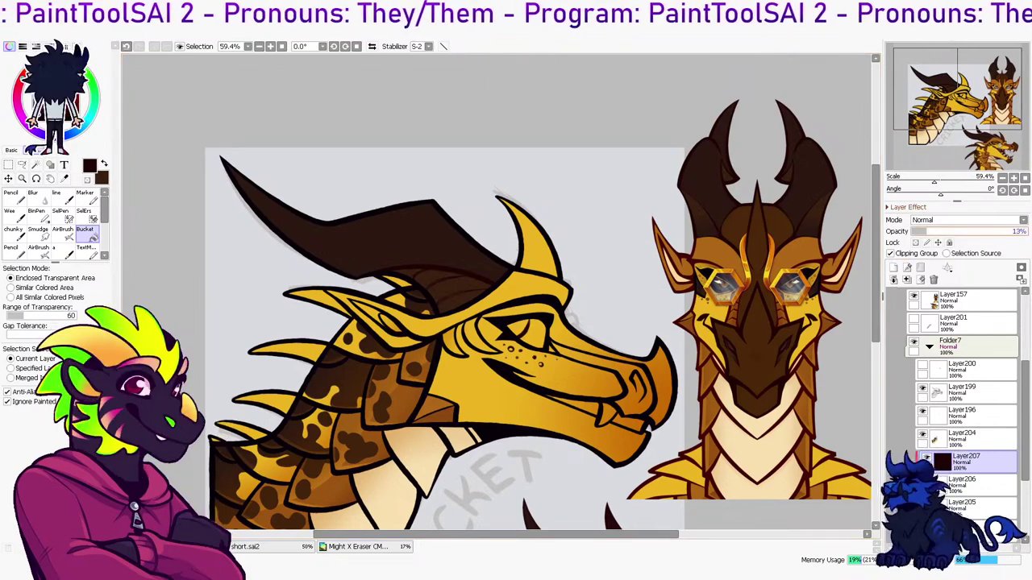
pyautogui.click(907, 280)
pyautogui.click(907, 280)
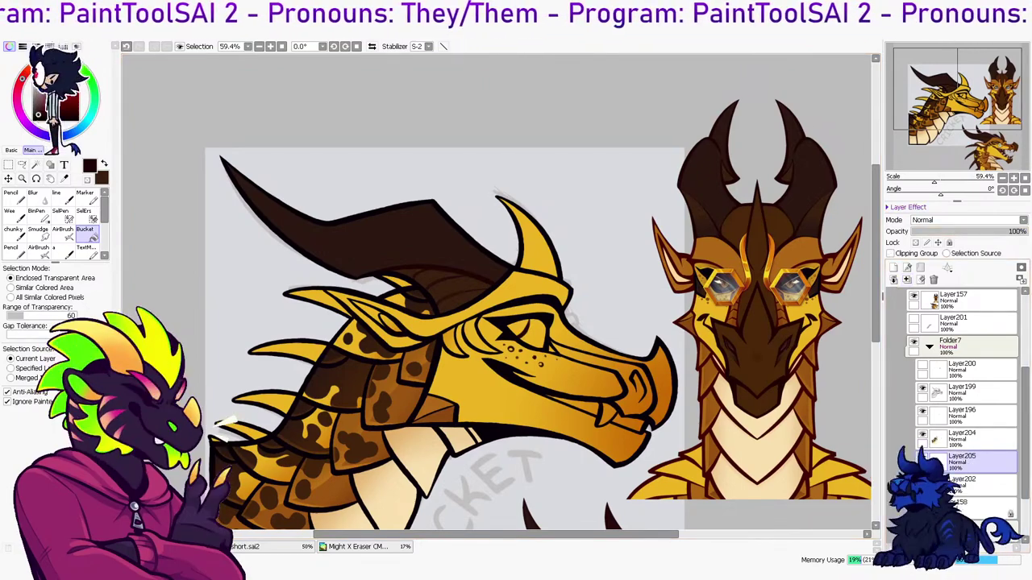
# Merge the side-scale layer into the horn layer and fill a new layer clipped to the line art with dark brown
pyautogui.moveTo(516, 322); pyautogui.dragTo(482, 233)
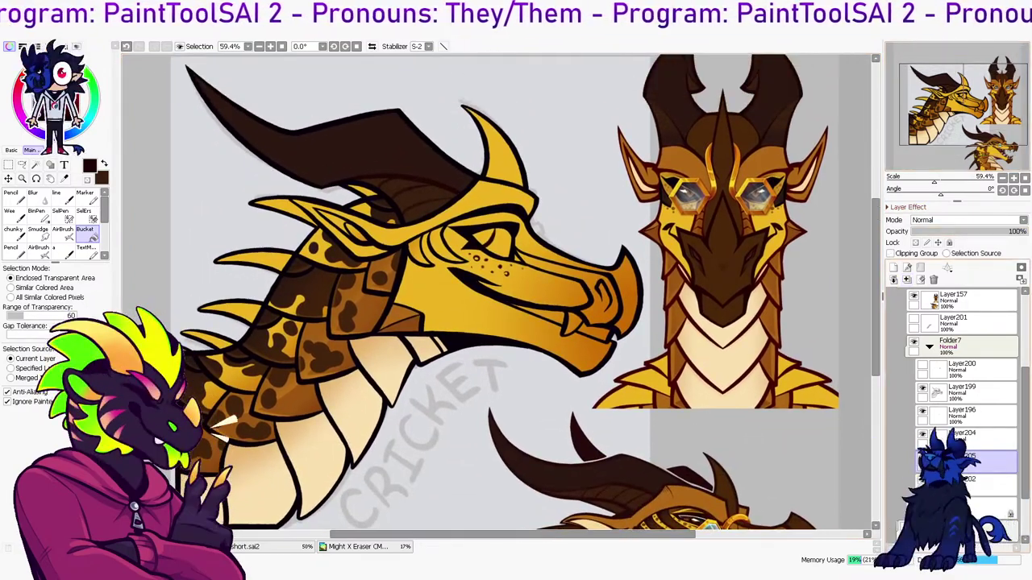
pyautogui.click(979, 439)
pyautogui.click(907, 280)
pyautogui.click(980, 393)
pyautogui.click(893, 267)
pyautogui.click(891, 253)
pyautogui.click(822, 274)
# Select the brow horn and snout bridge from the line art, fill them on a new layer with the reference's nose-horn brown, and deselect
pyautogui.moveTo(516, 290); pyautogui.dragTo(509, 354)
pyautogui.rightClick(716, 212)
pyautogui.press('w')
pyautogui.click(495, 215)
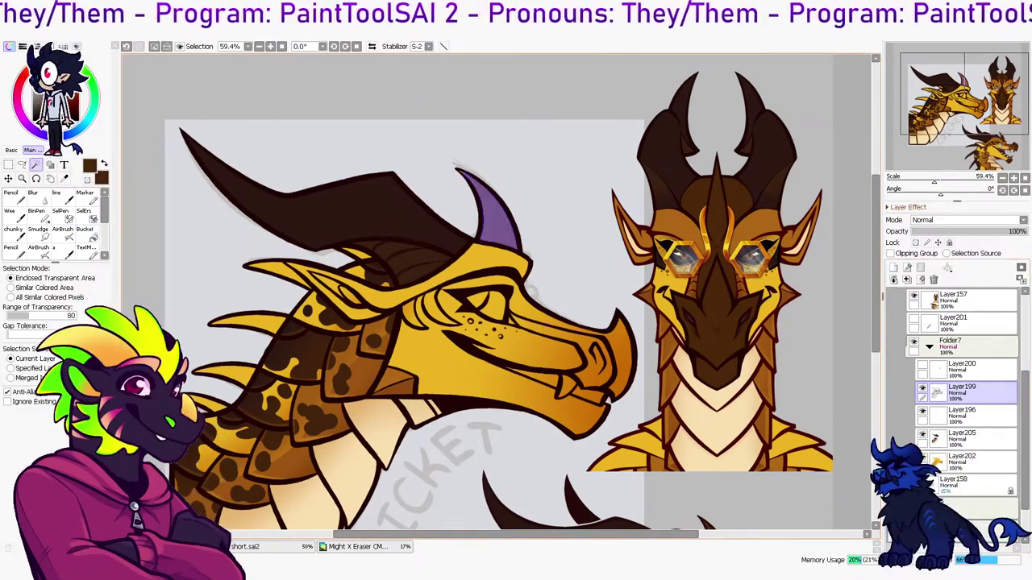
pyautogui.click(534, 309)
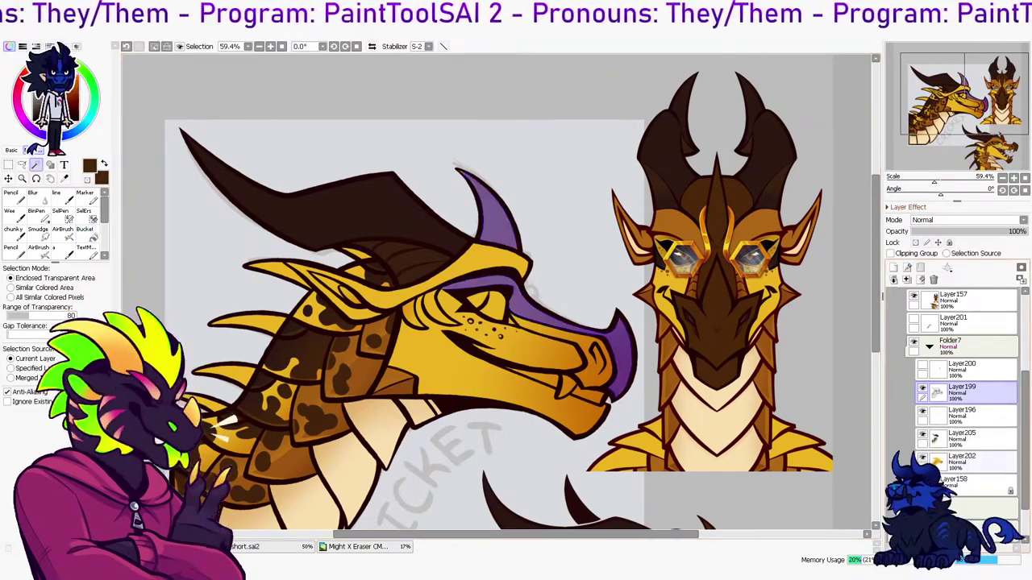
pyautogui.click(977, 461)
pyautogui.click(893, 267)
pyautogui.press('g')
pyautogui.click(536, 310)
pyautogui.hotkey('ctrl', 'd')
pyautogui.press('l')
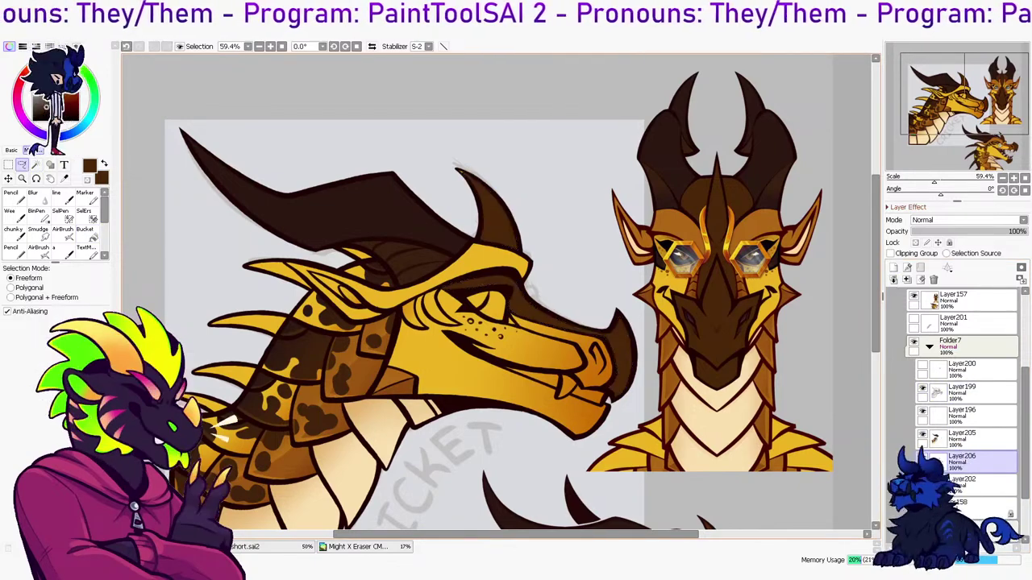
# Fill in the brow horn's tip with brown, clear the overspill outside the line art, and deselect
pyautogui.press('n')
pyautogui.moveTo(451, 161)
pyautogui.mouseDown()
pyautogui.moveTo(502, 173)
pyautogui.moveTo(463, 163)
pyautogui.mouseUp()
pyautogui.click(977, 392)
pyautogui.press('w')
pyautogui.click(577, 194)
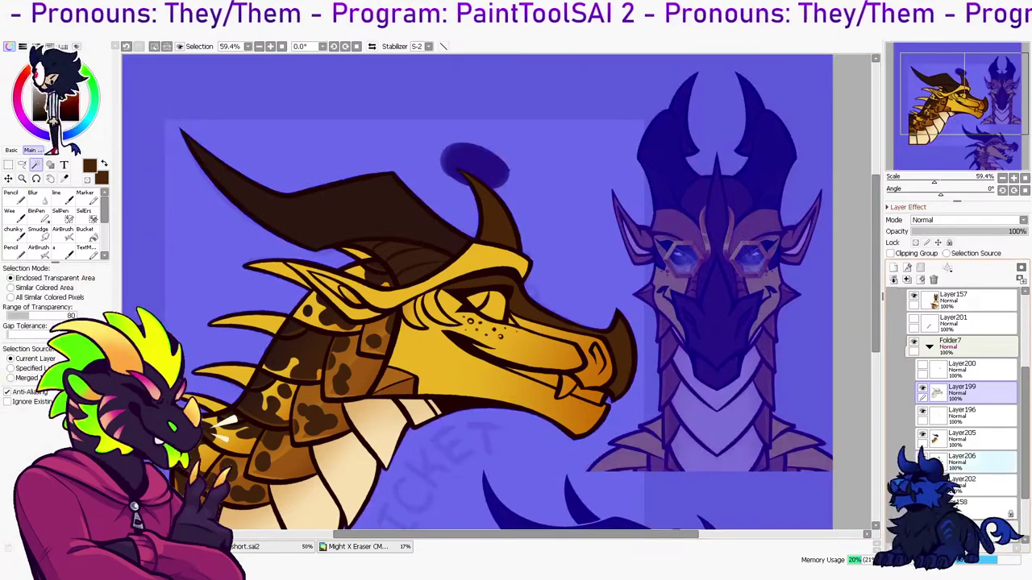
pyautogui.click(977, 461)
pyautogui.press('Delete')
pyautogui.hotkey('ctrl', 'd')
# Airbrush the area above the eye with the jaw's orange and the cheek's yellow on a new layer clipped to the snout brown
pyautogui.click(893, 268)
pyautogui.click(891, 253)
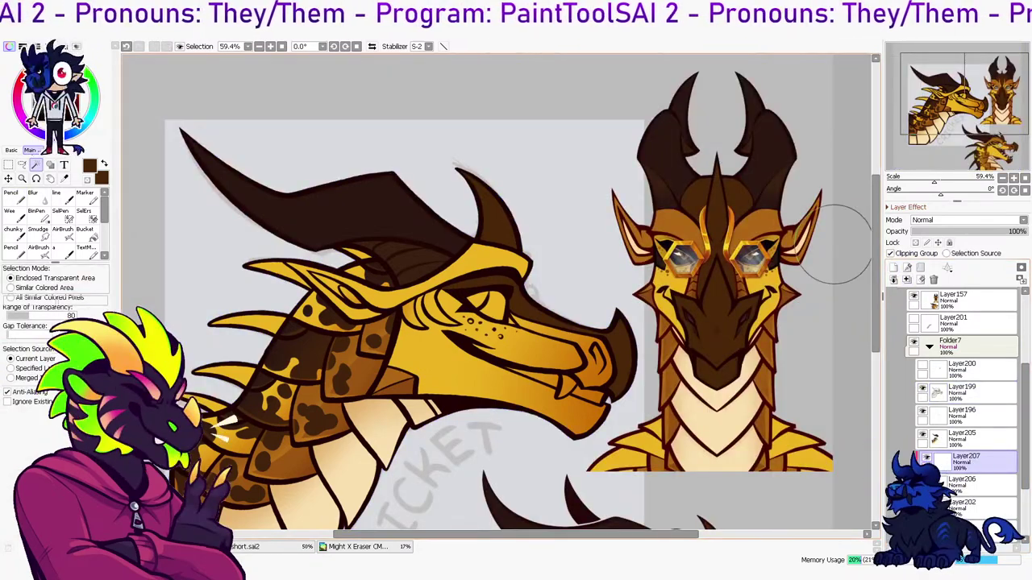
pyautogui.press('b')
pyautogui.rightClick(586, 417)
pyautogui.moveTo(412, 305)
pyautogui.mouseDown()
pyautogui.moveTo(439, 324)
pyautogui.moveTo(443, 361)
pyautogui.moveTo(412, 353)
pyautogui.moveTo(436, 305)
pyautogui.mouseUp()
pyautogui.press('x')
pyautogui.rightClick(412, 352)
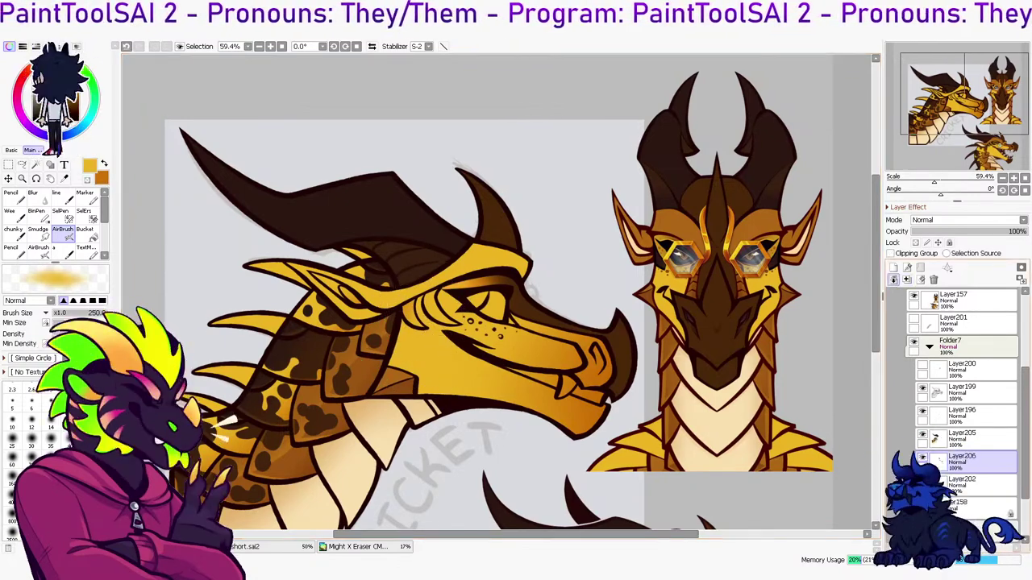
# Refine the upper eyelid with orange pencil strokes on a clipped layer and merge it into the snout-brown layer
pyautogui.press('n')
pyautogui.moveTo(496, 292); pyautogui.dragTo(462, 287)
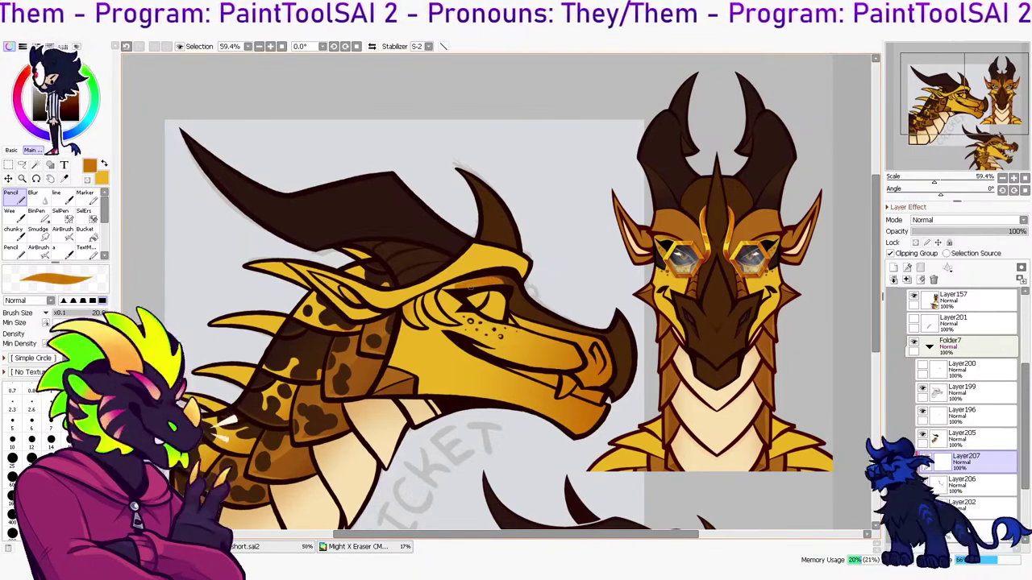
pyautogui.press('x')
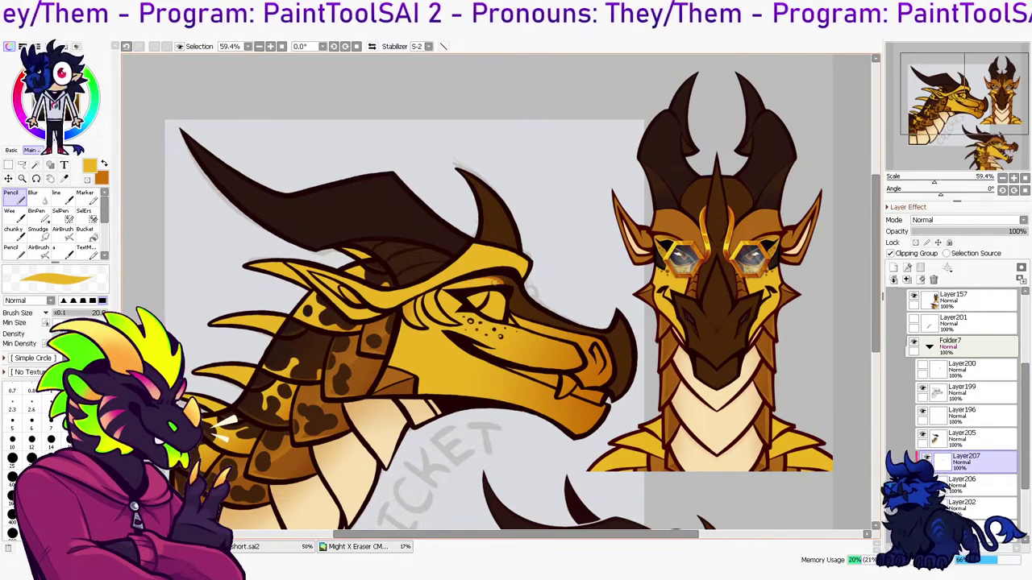
pyautogui.click(949, 243)
pyautogui.click(949, 242)
pyautogui.click(949, 242)
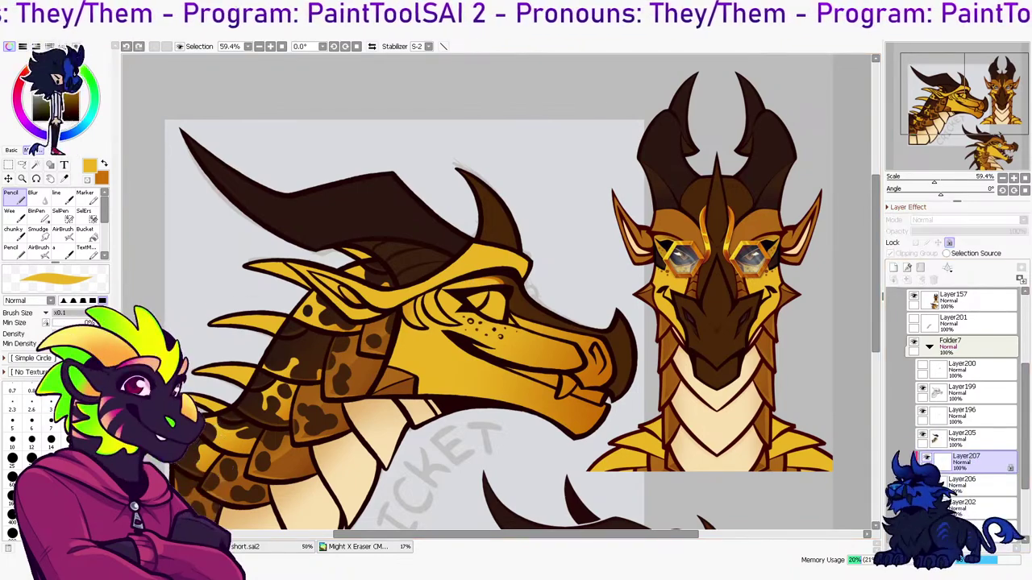
pyautogui.click(948, 243)
pyautogui.click(907, 280)
# Touch up the upper eyelid in orange and yellow on a new layer, with the canvas flipped horizontally
pyautogui.click(63, 234)
pyautogui.press('-')
pyautogui.click(893, 268)
pyautogui.press('n')
pyautogui.press('x')
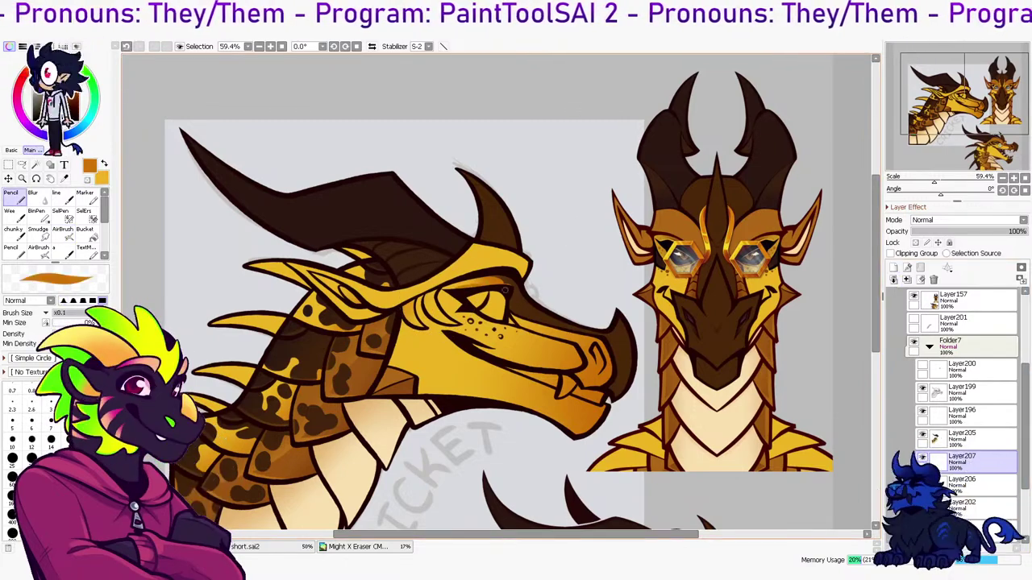
pyautogui.press('x')
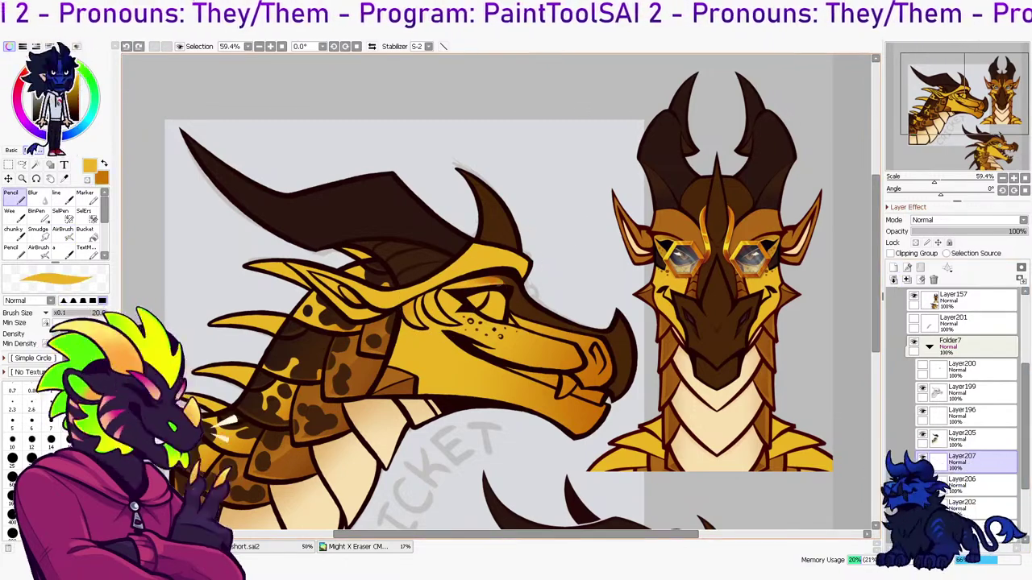
pyautogui.press('h')
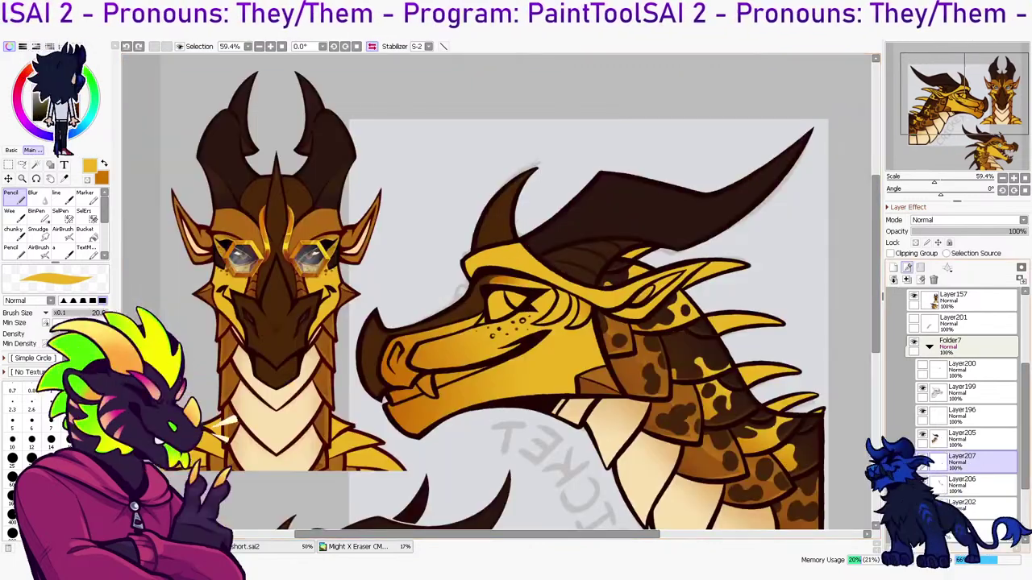
pyautogui.press('x')
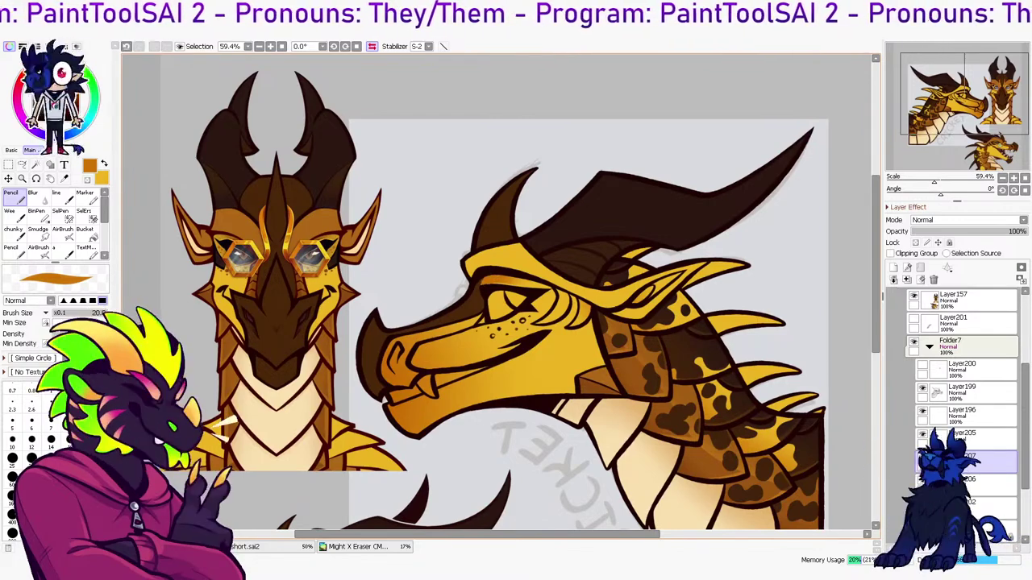
# Compare the eyelid layer's opacity, restore it to 100%, and merge the scale-and-horn layer into the snout-brown layer
pyautogui.moveTo(1004, 232); pyautogui.dragTo(976, 232)
pyautogui.moveTo(516, 322); pyautogui.dragTo(581, 257)
pyautogui.moveTo(977, 232); pyautogui.dragTo(1009, 232)
pyautogui.moveTo(516, 290); pyautogui.dragTo(469, 312)
pyautogui.click(923, 435)
pyautogui.click(923, 435)
pyautogui.click(965, 439)
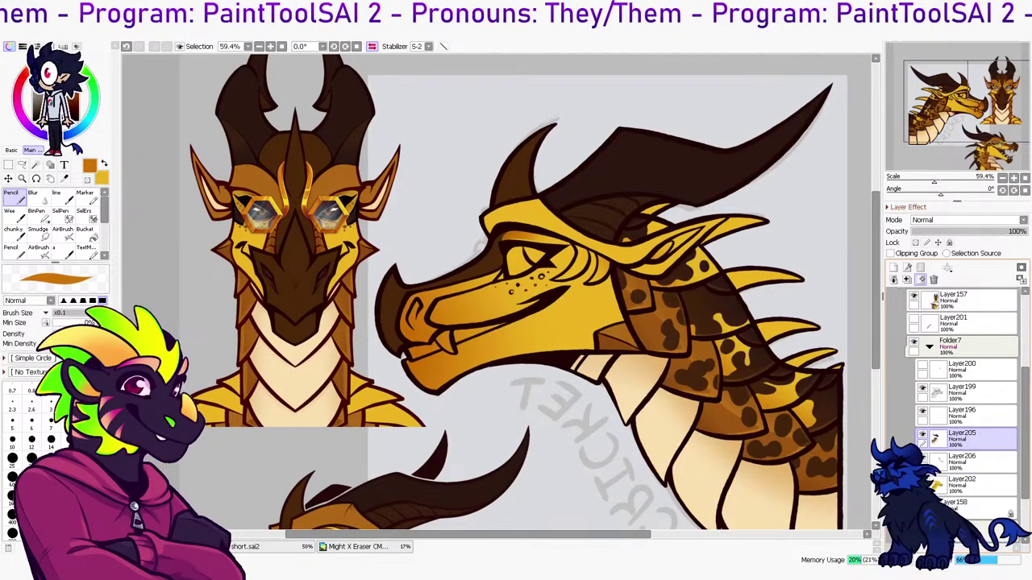
pyautogui.click(923, 366)
pyautogui.click(923, 365)
# Select the nostril strip, brow ridge and ear frame from the line art, fill them orange-brown on a new layer, and deselect
pyautogui.click(967, 392)
pyautogui.press('w')
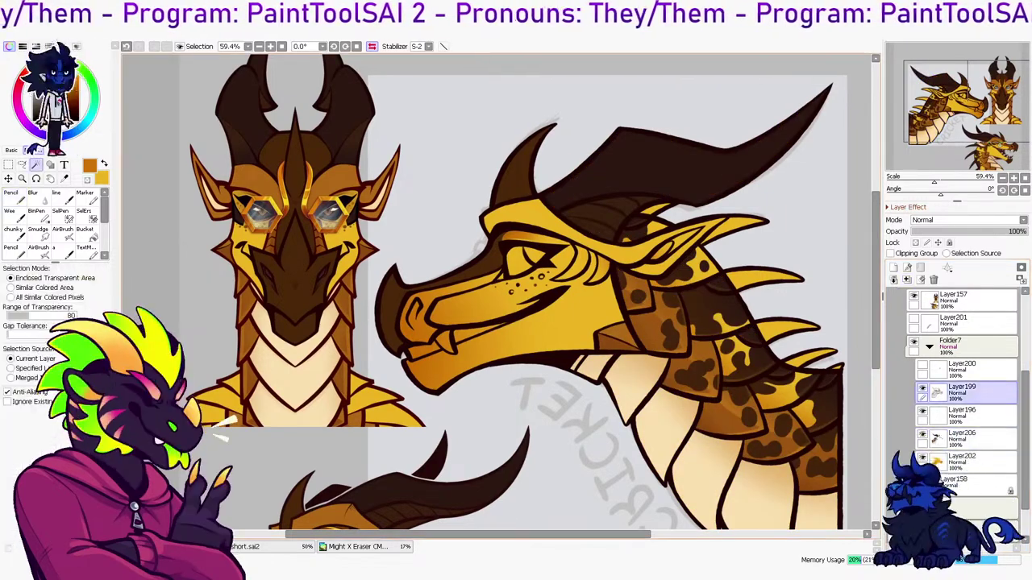
pyautogui.click(445, 297)
pyautogui.click(528, 218)
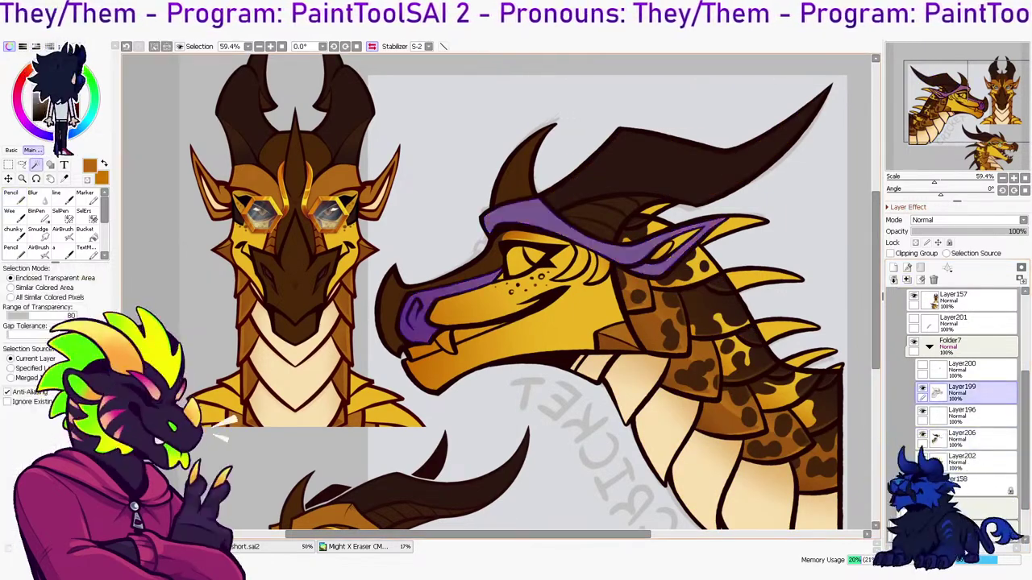
pyautogui.click(967, 462)
pyautogui.click(893, 268)
pyautogui.click(85, 233)
pyautogui.click(528, 218)
pyautogui.press('l')
pyautogui.hotkey('ctrl', 'd')
# Airbrush brown shading over the nostril strip and brow ridge on a clipped layer and merge it together with the scale-and-horn layer
pyautogui.click(893, 268)
pyautogui.click(891, 253)
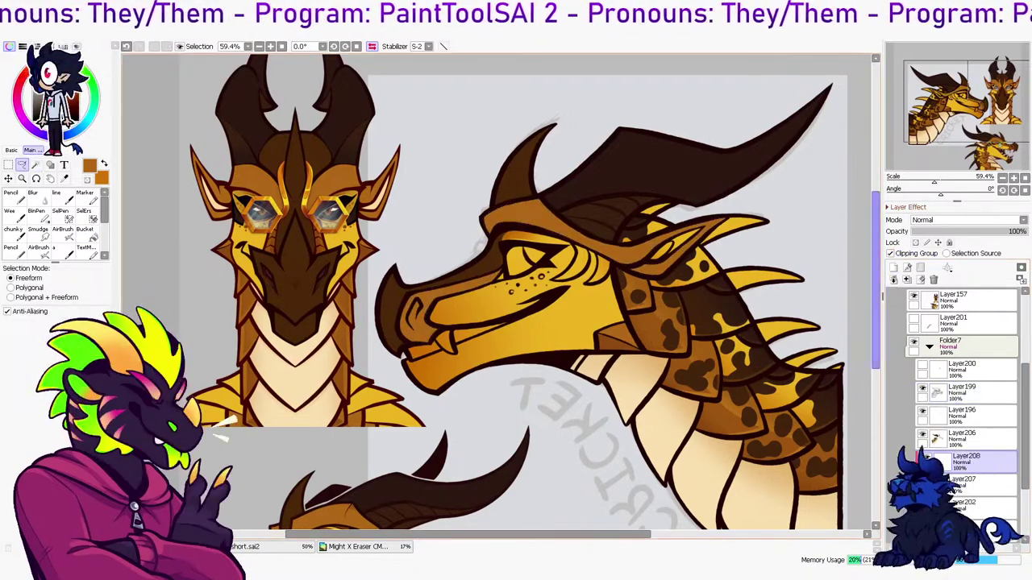
pyautogui.press('b')
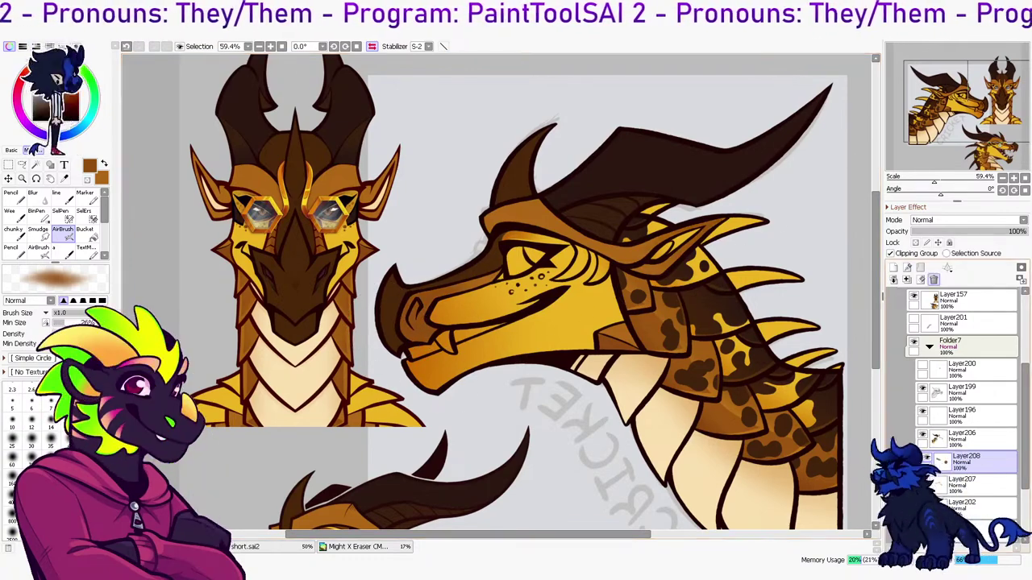
pyautogui.click(977, 438)
pyautogui.click(907, 280)
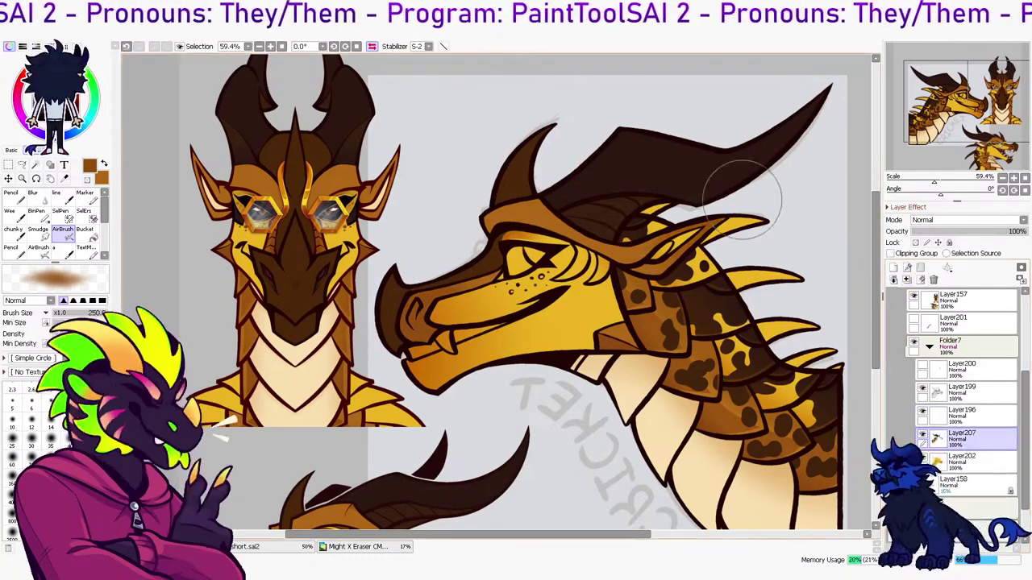
# Select the curved stripes behind the eye from the line art and fill them on a new layer with the dark horn brown
pyautogui.press('n')
pyautogui.press('w')
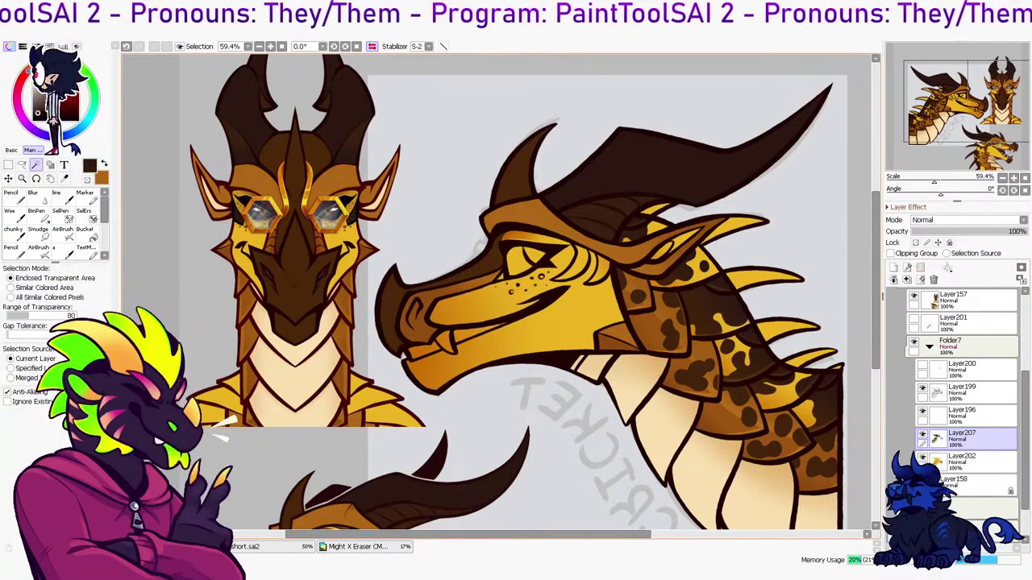
pyautogui.click(484, 323)
pyautogui.hotkey('ctrl', 'z')
pyautogui.click(968, 415)
pyautogui.click(967, 393)
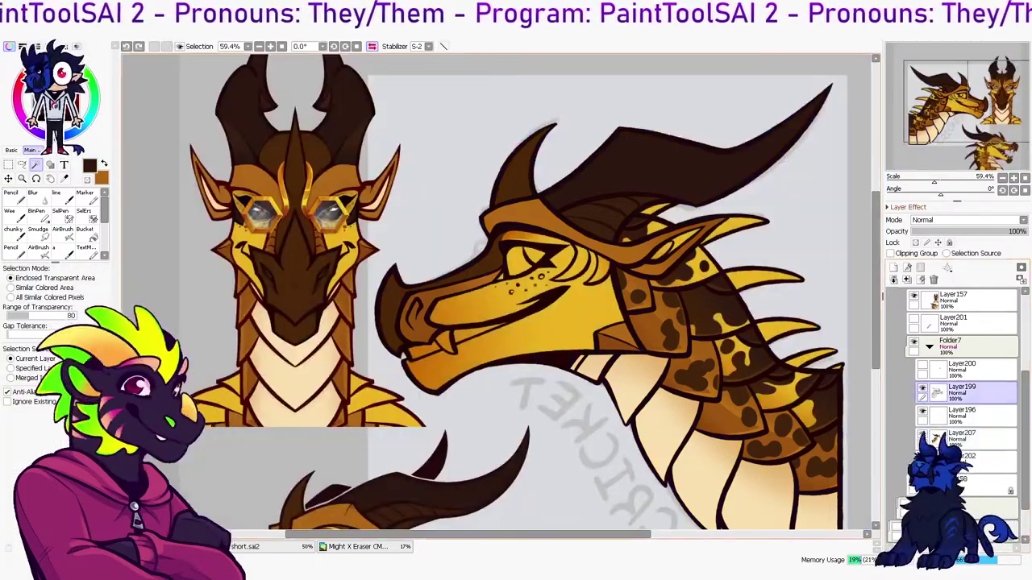
pyautogui.click(600, 271)
pyautogui.click(972, 462)
pyautogui.click(893, 268)
pyautogui.click(85, 234)
pyautogui.click(576, 266)
pyautogui.click(599, 270)
pyautogui.press('l')
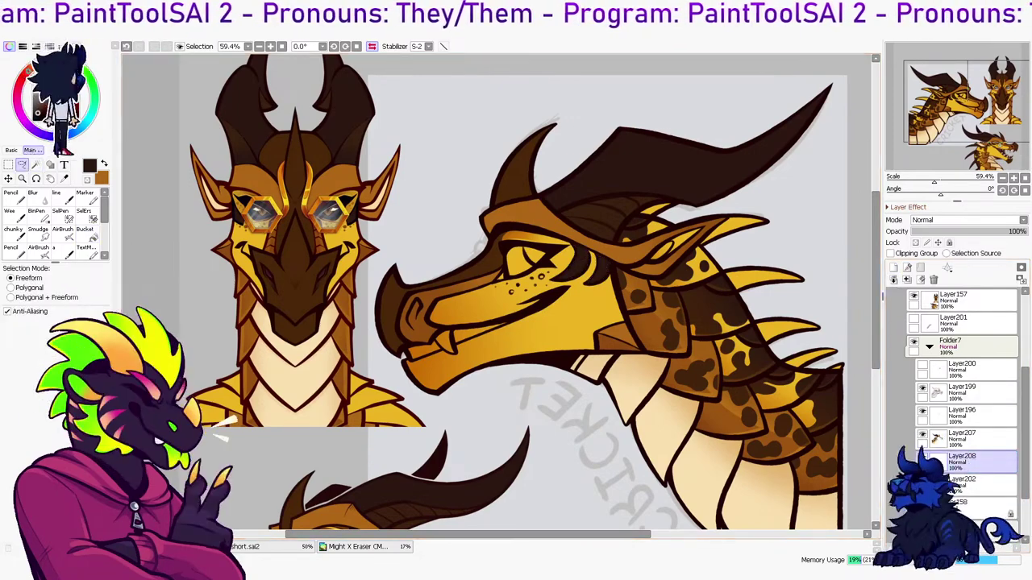
# Fill a new clipped layer over the stripes behind the eye and merge the stripes with the scale-and-horn layer
pyautogui.press('n')
pyautogui.click(893, 268)
pyautogui.click(891, 253)
pyautogui.click(86, 234)
pyautogui.click(592, 270)
pyautogui.hotkey('ctrl', 'e')
pyautogui.click(967, 438)
pyautogui.click(985, 393)
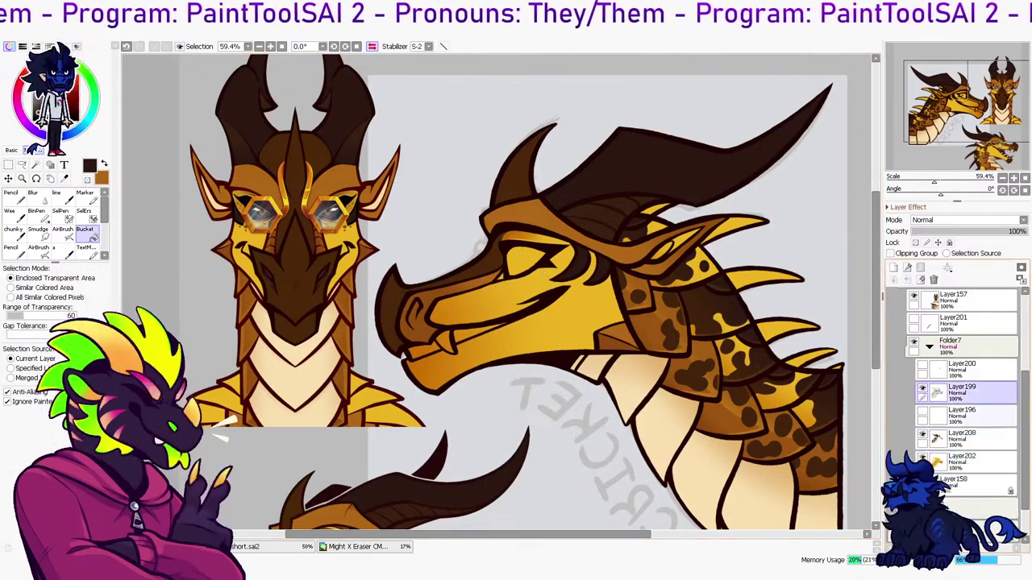
# Show the freckle layer and add a new layer clipped to the scale-and-horn layer
pyautogui.click(982, 416)
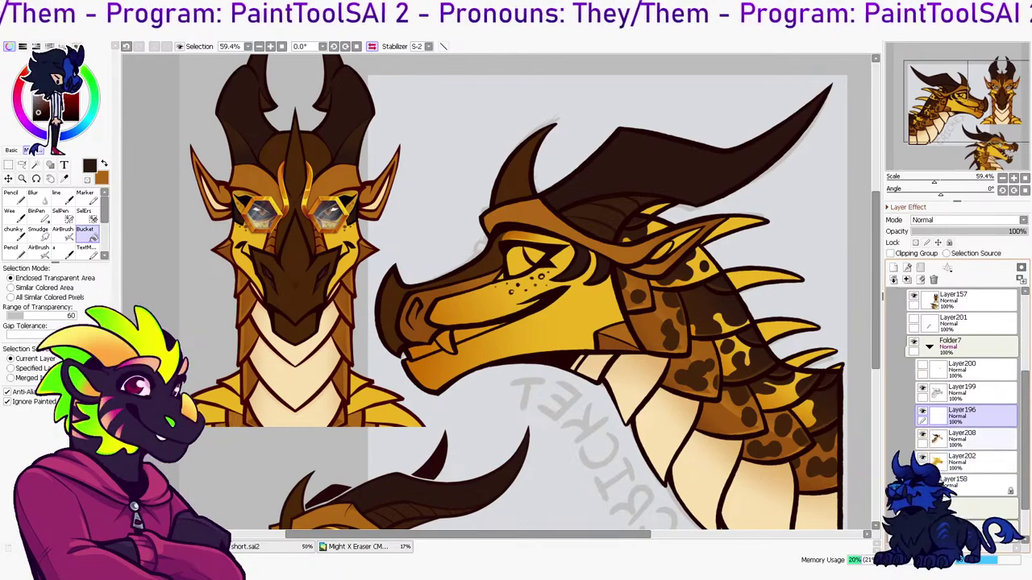
pyautogui.click(982, 438)
pyautogui.press('h')
pyautogui.press('Left')
pyautogui.press('Left')
pyautogui.click(894, 267)
pyautogui.press('Down')
pyautogui.press('Down')
pyautogui.press('n')
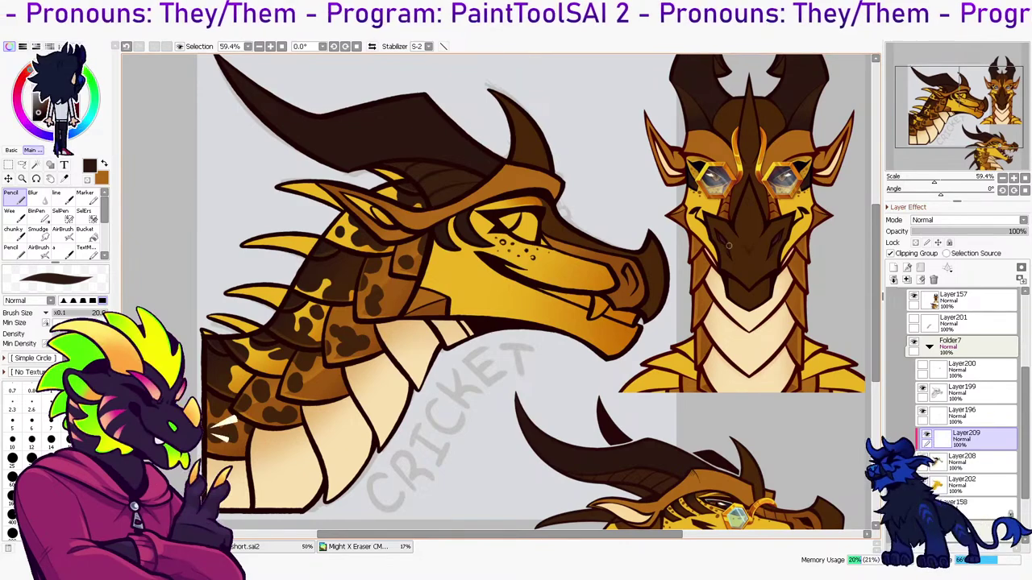
# Paint the side-view nostril opening with the dark purplish brown sampled from the front-view reference's nostril, and merge it into the scale-and-horn layer
pyautogui.scroll(9, 728, 248)
pyautogui.press('x')
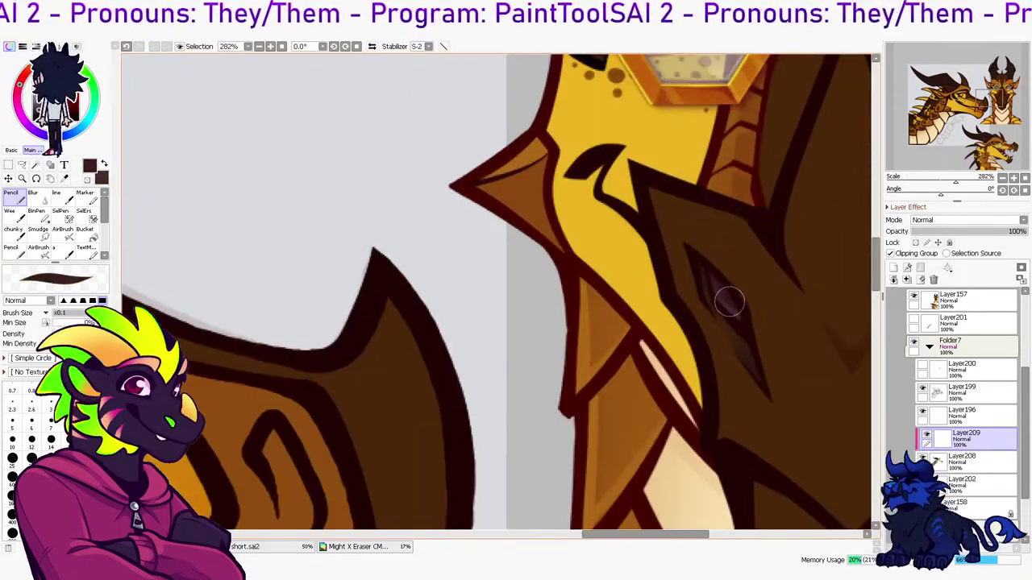
pyautogui.scroll(-3, 721, 307)
pyautogui.moveTo(502, 373); pyautogui.dragTo(512, 421)
pyautogui.moveTo(500, 384); pyautogui.dragTo(502, 374)
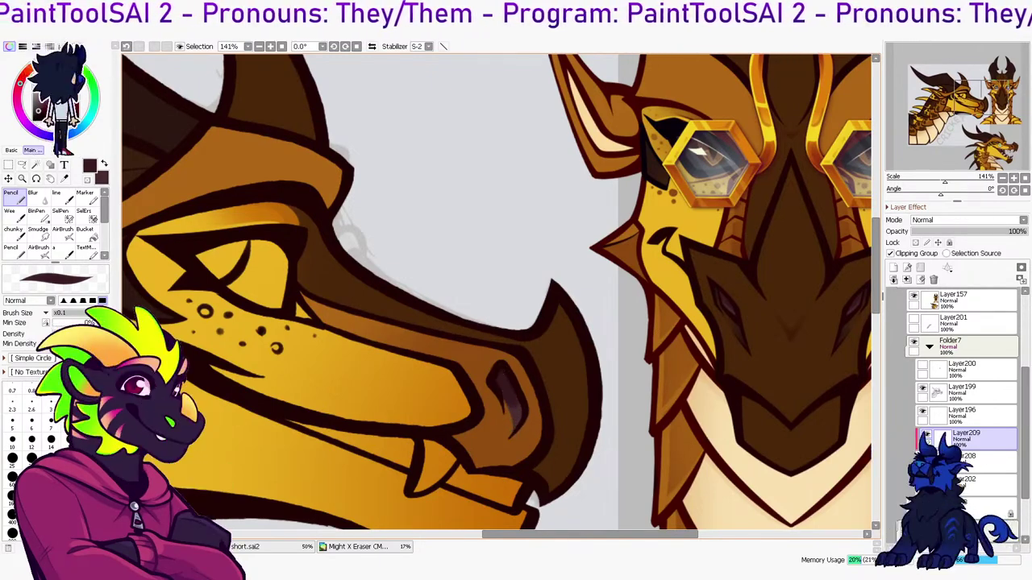
pyautogui.scroll(-3, 526, 367)
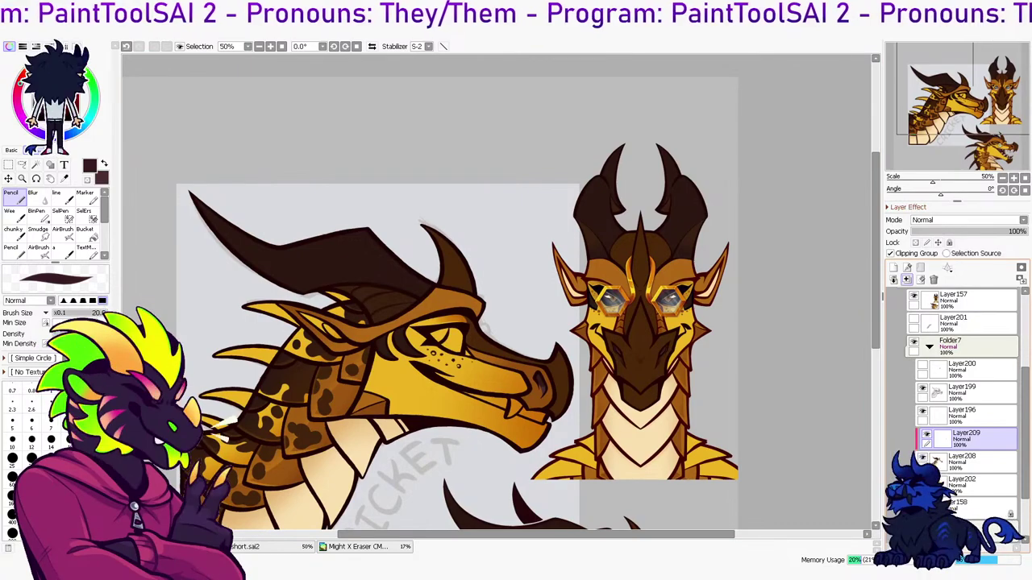
pyautogui.click(968, 416)
pyautogui.moveTo(548, 362); pyautogui.dragTo(624, 222)
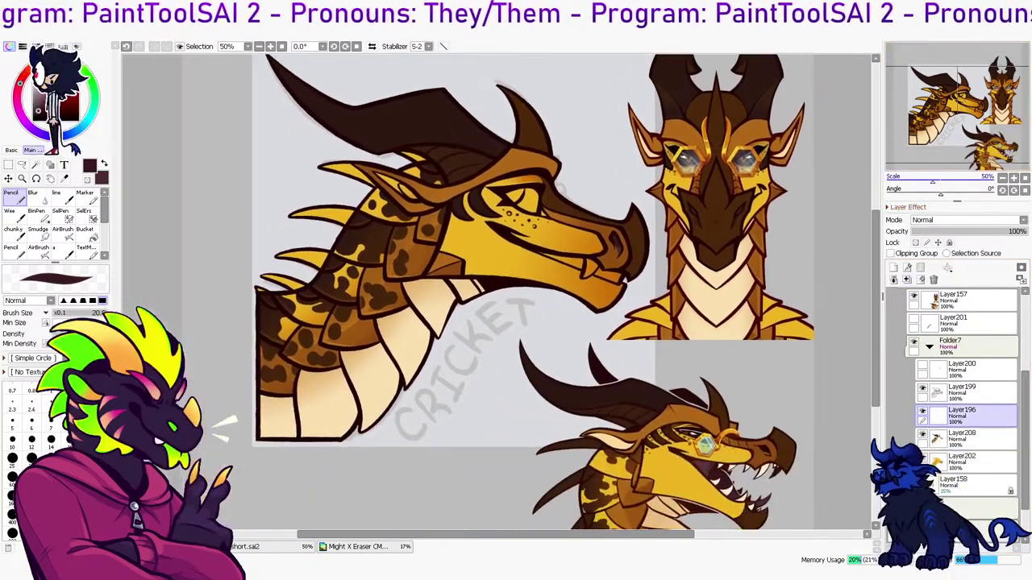
# Paint the teeth along the mouth line in pale cream on a new layer above the yellow base
pyautogui.click(971, 461)
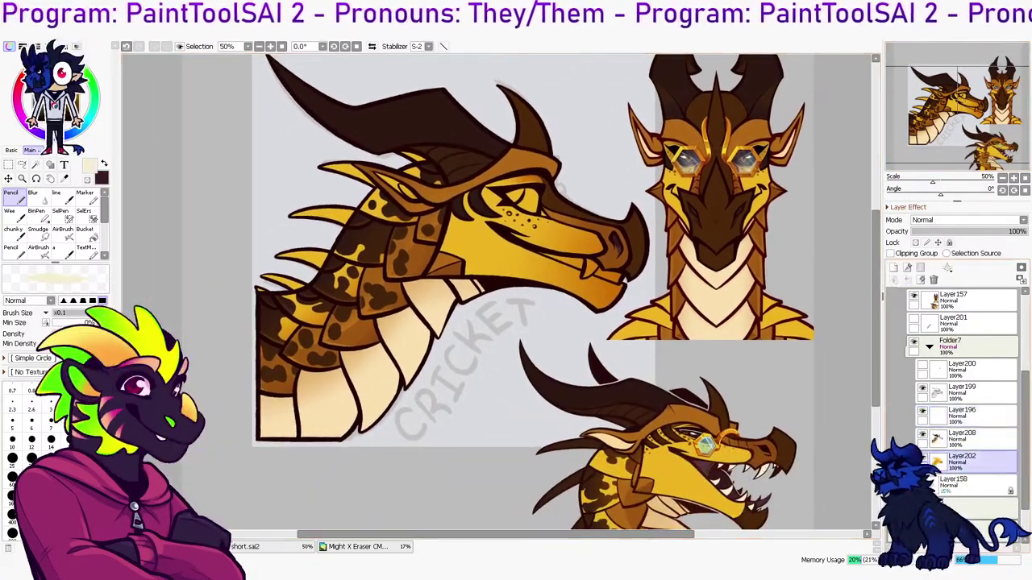
pyautogui.click(893, 268)
pyautogui.moveTo(520, 246)
pyautogui.mouseDown()
pyautogui.moveTo(545, 256)
pyautogui.moveTo(572, 280)
pyautogui.moveTo(609, 282)
pyautogui.moveTo(638, 275)
pyautogui.mouseUp()
# Select the areas around the teeth from the line art, delete the excess cream there, and merge the teeth into the yellow base layer
pyautogui.click(968, 393)
pyautogui.press('w')
pyautogui.click(564, 323)
pyautogui.hotkey('ctrl', 'd')
pyautogui.click(508, 258)
pyautogui.click(972, 438)
pyautogui.click(972, 462)
pyautogui.press('Delete')
pyautogui.hotkey('ctrl', 'd')
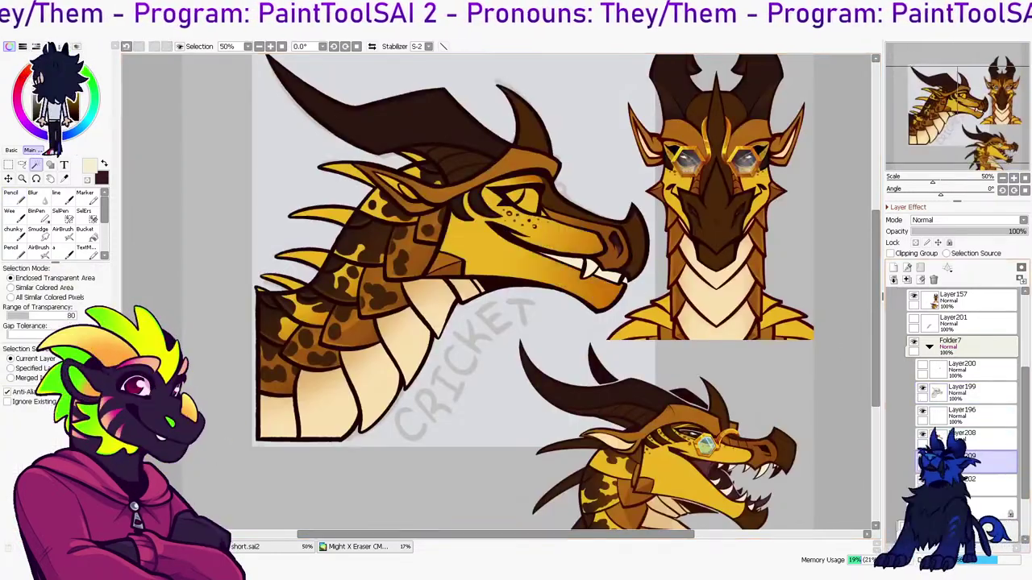
pyautogui.click(894, 280)
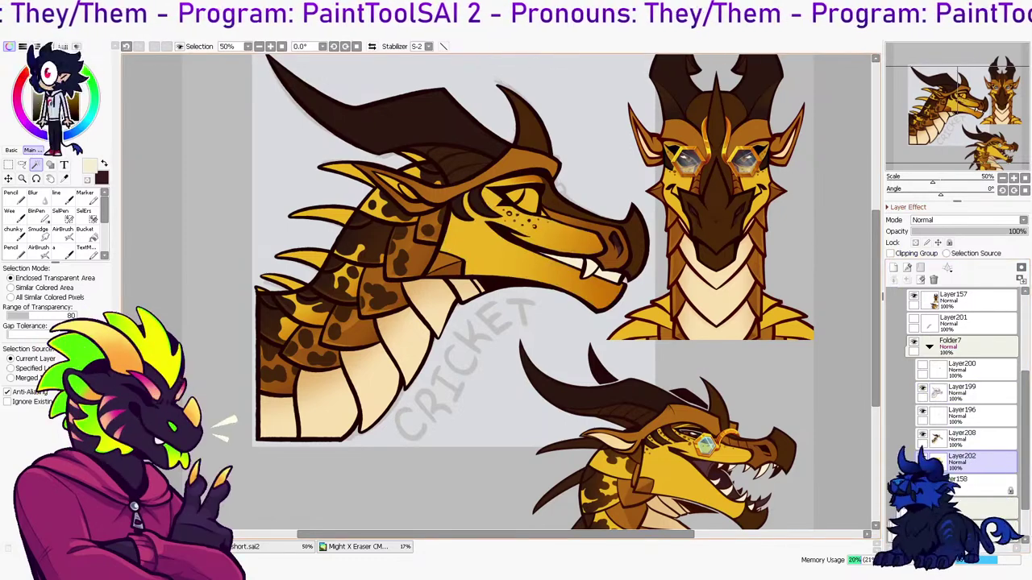
# Touch up the nostril in its sampled dark colour on a new layer clipped to Layer202, and merge it down
pyautogui.scroll(1, 559, 200)
pyautogui.press('n')
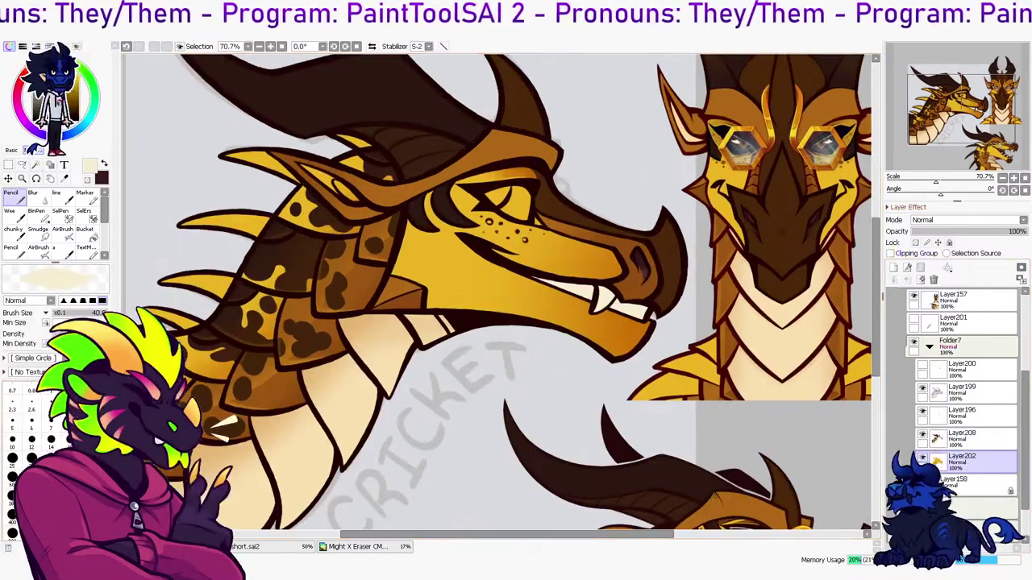
pyautogui.click(893, 268)
pyautogui.click(891, 253)
pyautogui.rightClick(643, 269)
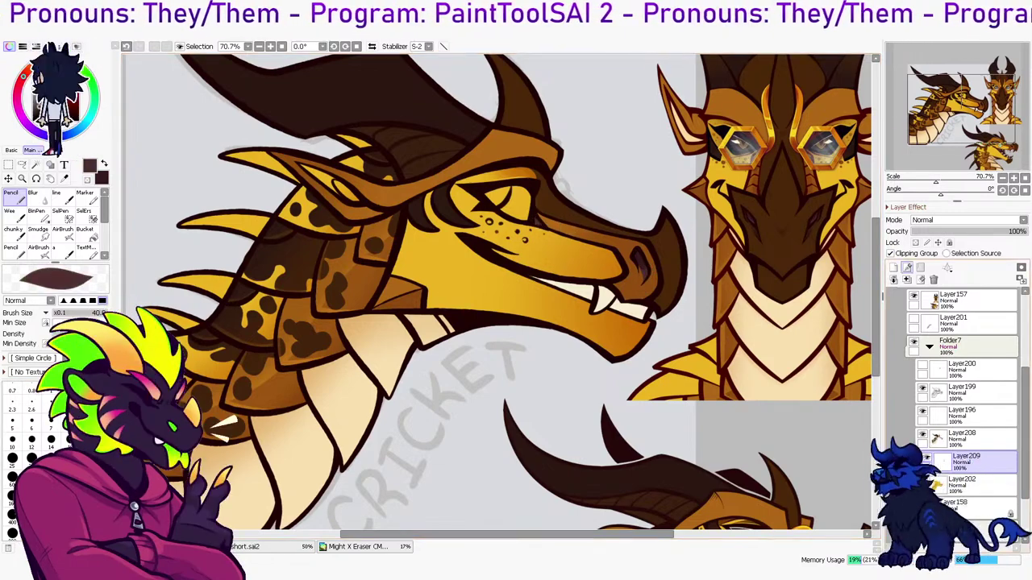
pyautogui.click(906, 280)
# Try to erase part of the lineart along the snout on Layer199
pyautogui.click(971, 416)
pyautogui.click(971, 393)
pyautogui.press('e')
pyautogui.moveTo(550, 233); pyautogui.dragTo(576, 241)
pyautogui.hotkey('ctrl', 'z')
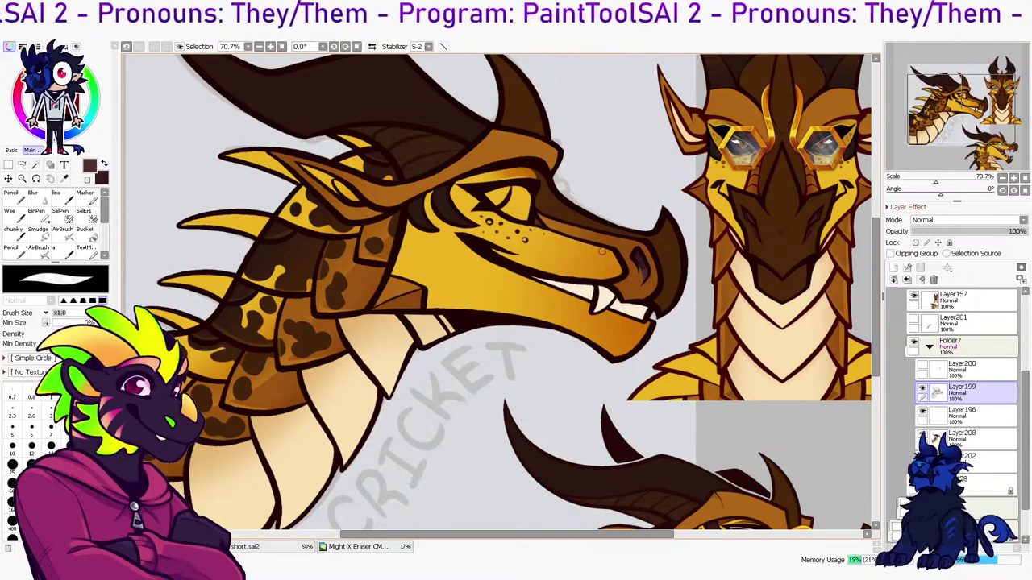
# Draw dark brown scale ridges along the profile dragon's snout on a new layer and place that layer beneath Layer196
pyautogui.moveTo(625, 215); pyautogui.dragTo(605, 289)
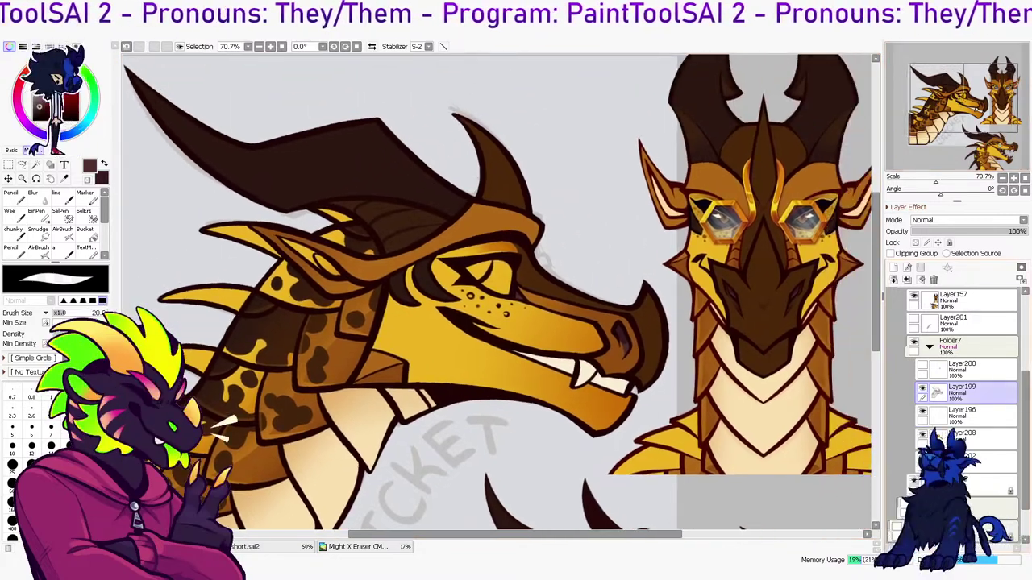
pyautogui.click(893, 268)
pyautogui.press('b')
pyautogui.rightClick(534, 280)
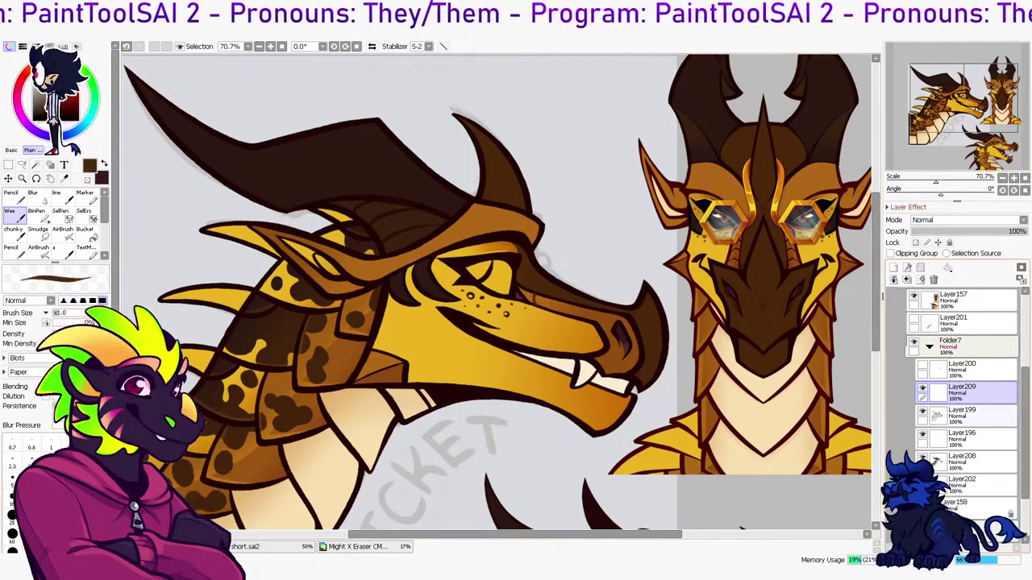
pyautogui.moveTo(967, 470); pyautogui.dragTo(967, 450)
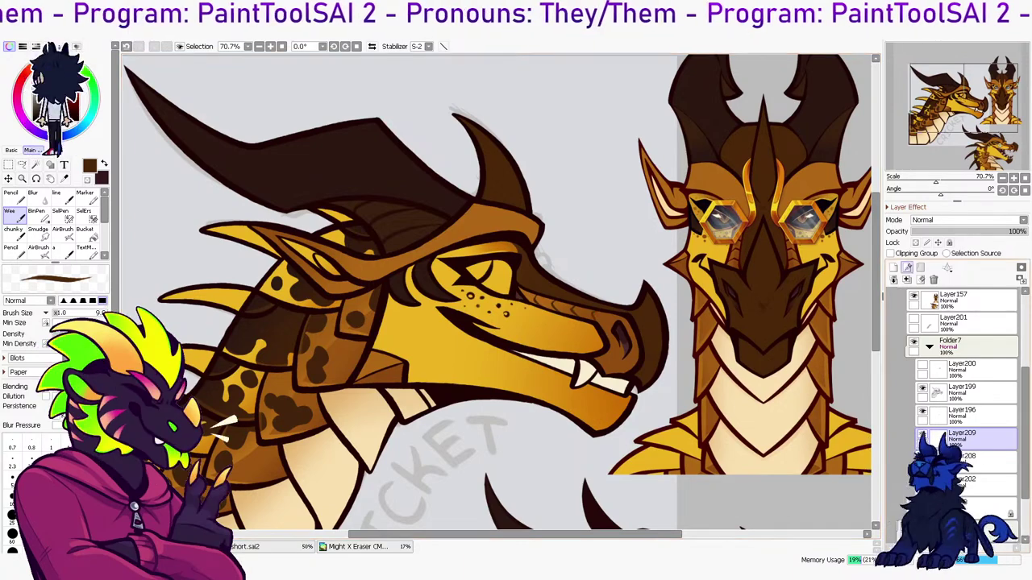
# Fill a new layer clipped to the snout ridges with a lighter brown sampled from the canvas
pyautogui.click(893, 268)
pyautogui.click(890, 254)
pyautogui.click(86, 234)
pyautogui.rightClick(555, 306)
pyautogui.click(555, 305)
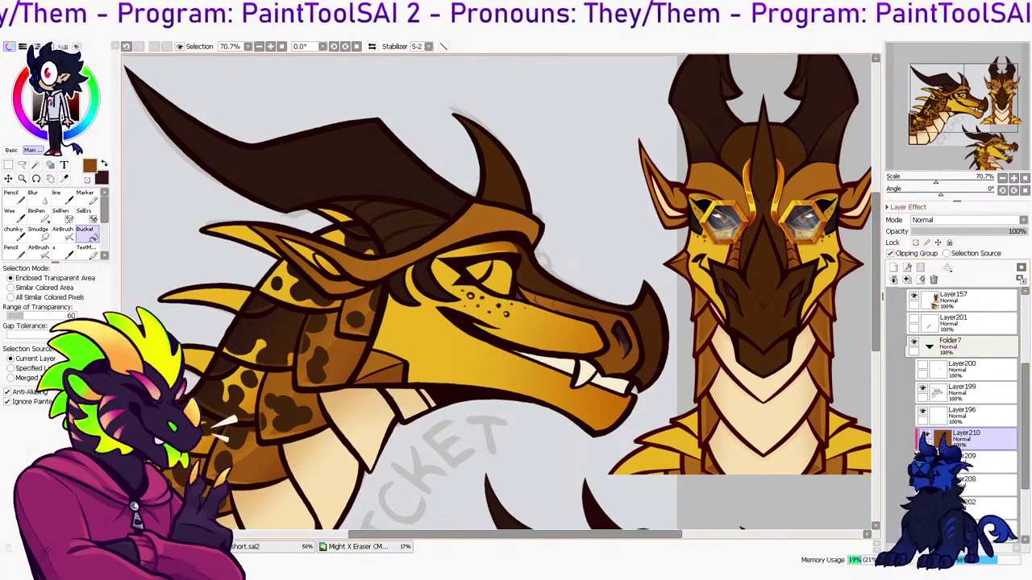
# Airbrush reddish-brown shading over the snout ridges and merge their layers down into Layer208
pyautogui.press('b')
pyautogui.moveTo(635, 332)
pyautogui.mouseDown()
pyautogui.moveTo(614, 310)
pyautogui.moveTo(646, 323)
pyautogui.mouseUp()
pyautogui.moveTo(593, 302); pyautogui.dragTo(493, 291)
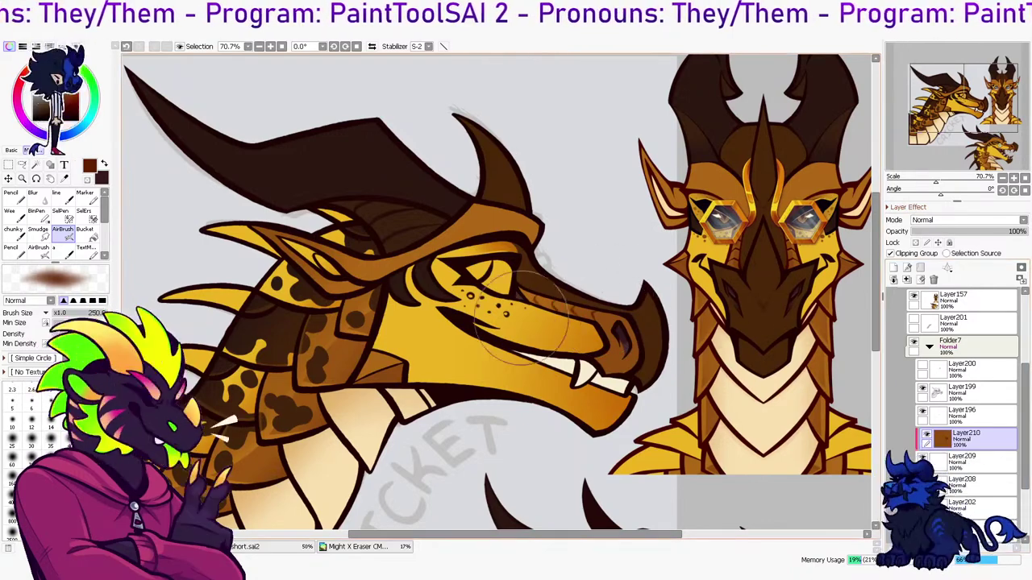
pyautogui.click(976, 232)
pyautogui.click(907, 280)
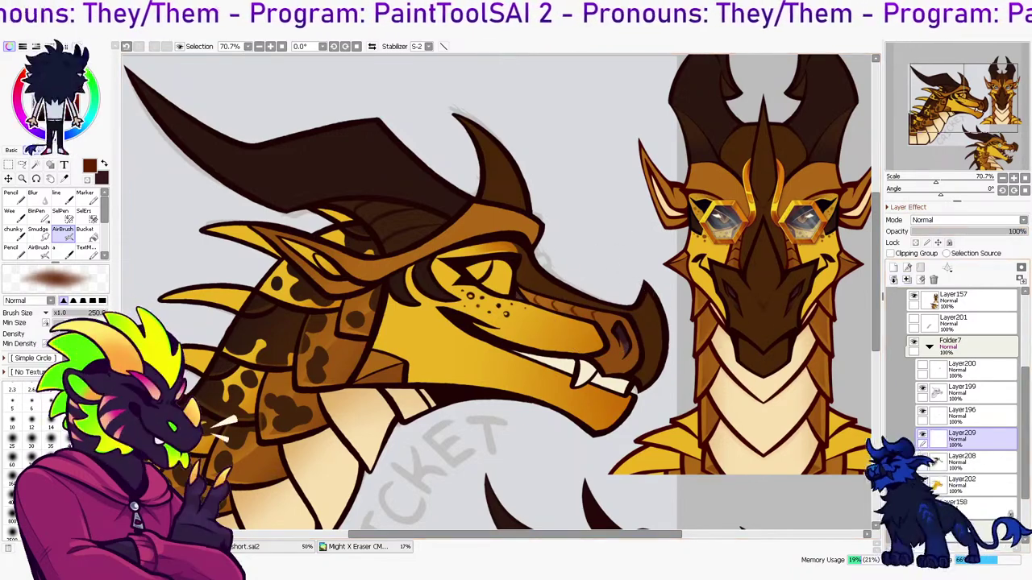
pyautogui.click(907, 280)
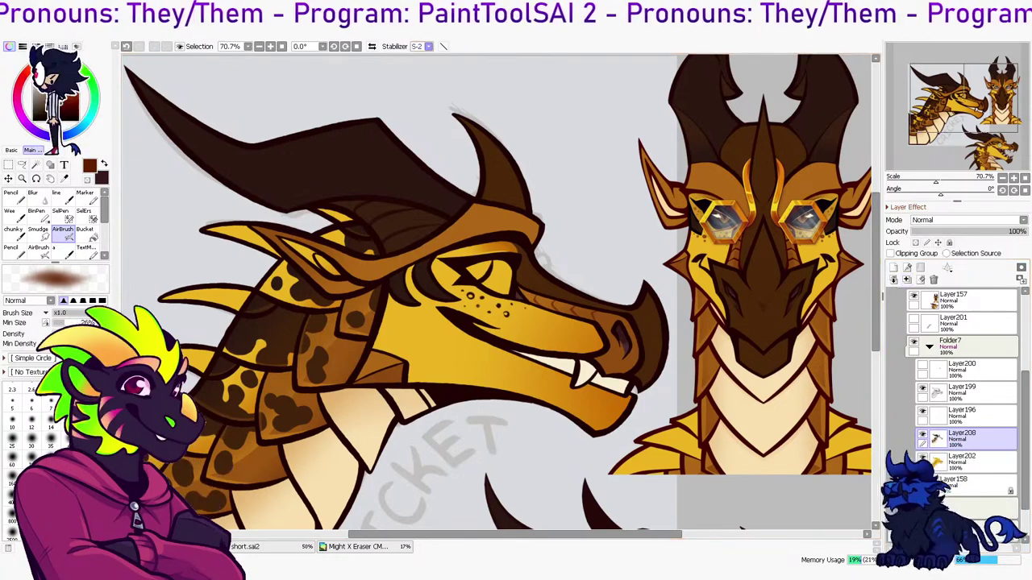
# Mirror the canvas view and cut the lassoed cheek freckles out of Layer196
pyautogui.press('h')
pyautogui.moveTo(500, 298); pyautogui.dragTo(530, 295)
pyautogui.click(963, 415)
pyautogui.click(922, 411)
pyautogui.hotkey('ctrl', 't')
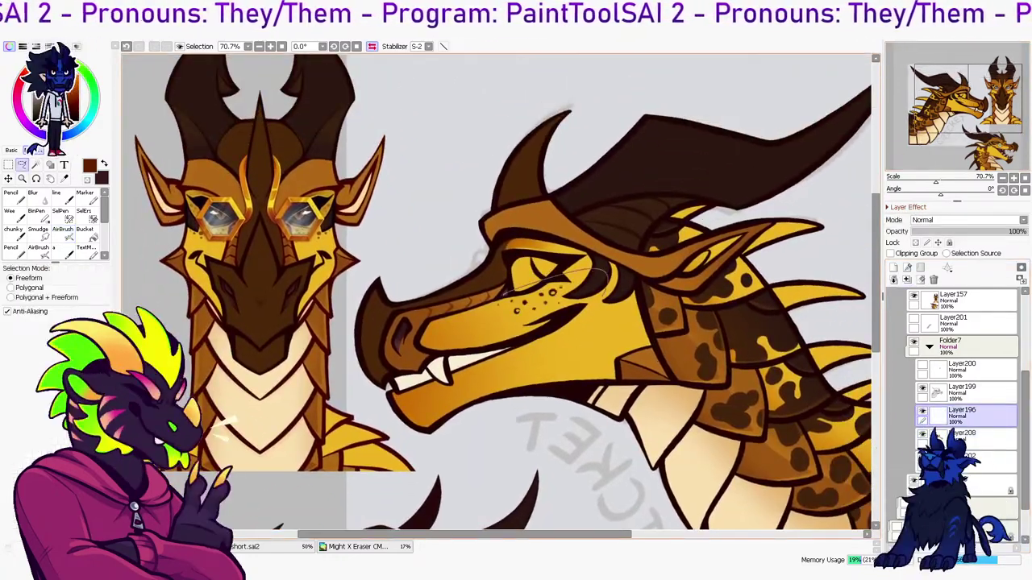
pyautogui.press('Return')
pyautogui.click(967, 439)
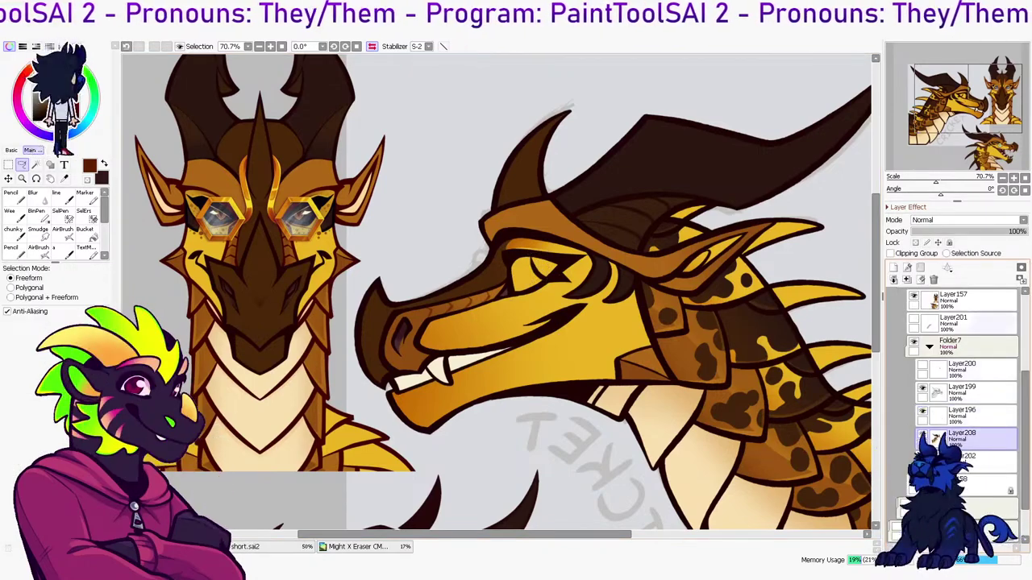
# Put the freckles on their own layer above Layer208 and recolour them dark brown with a merged clipped fill
pyautogui.click(891, 253)
pyautogui.press('g')
pyautogui.press('x')
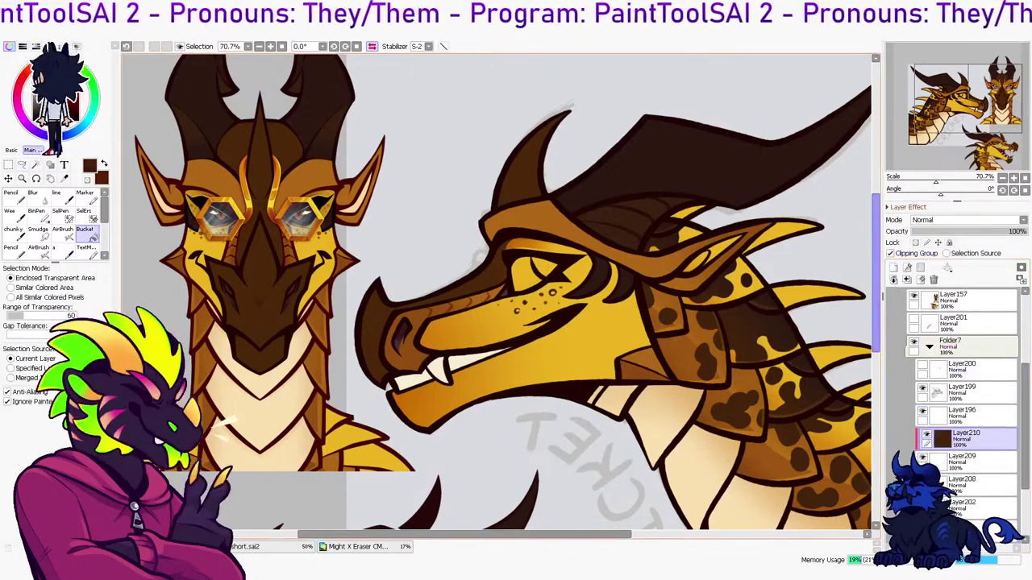
pyautogui.click(907, 279)
# Add lighter brown detail to the freckles with the Wee brush and set the detail layer's opacity to 20%
pyautogui.hotkey('ctrl', 'shift', 'n')
pyautogui.click(893, 267)
pyautogui.click(890, 253)
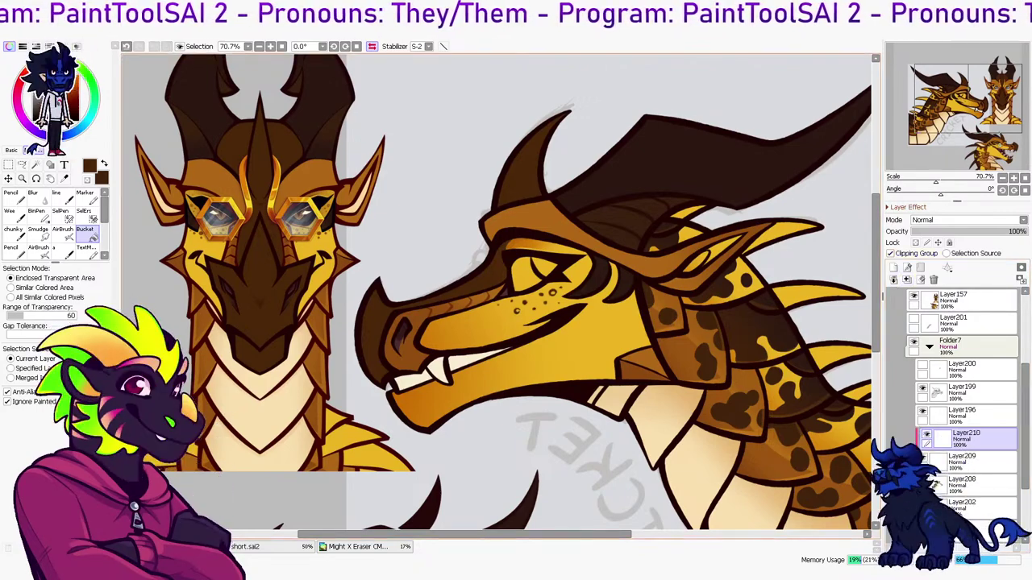
pyautogui.click(893, 267)
pyautogui.click(14, 215)
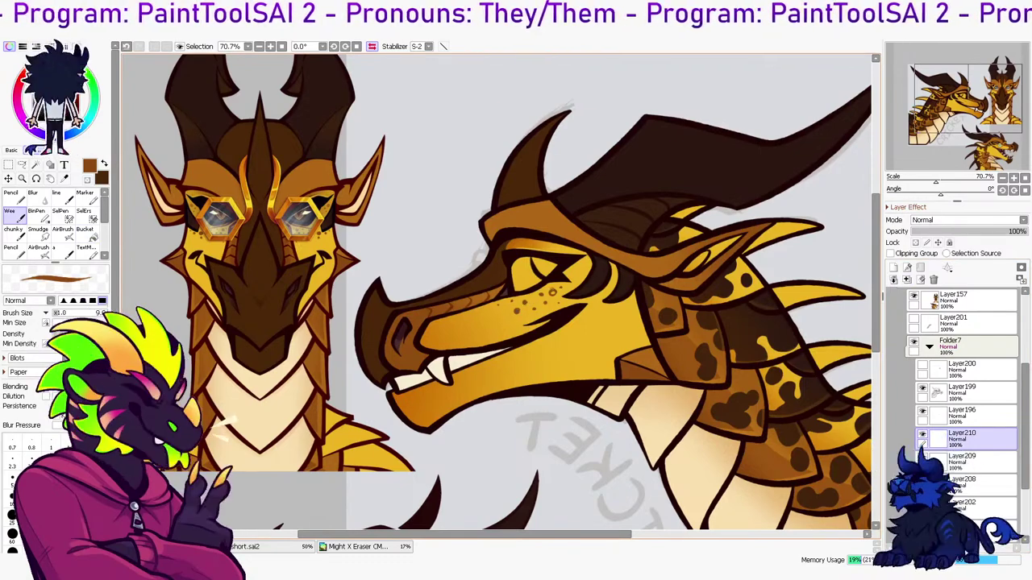
pyautogui.click(930, 231)
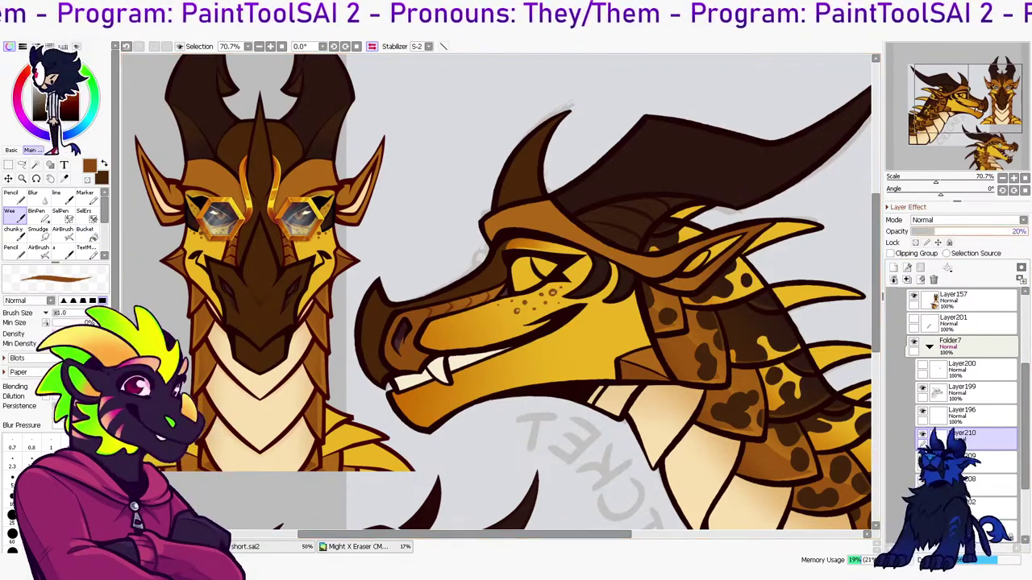
pyautogui.click(907, 279)
# Dot extra small orange freckles around the cheek and eye, placing their layer beneath the main freckles at 54% opacity
pyautogui.click(893, 267)
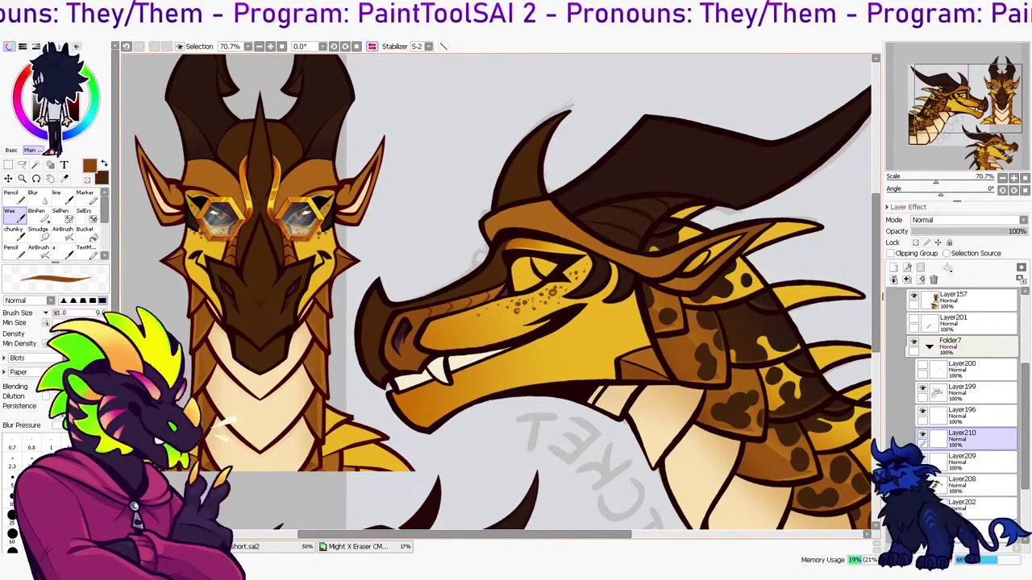
pyautogui.click(892, 267)
pyautogui.click(85, 230)
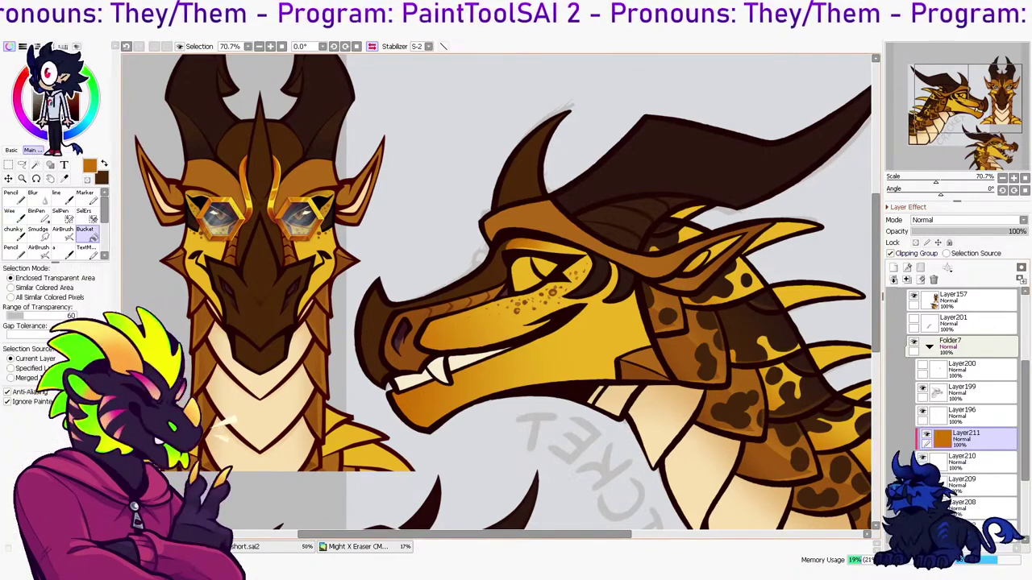
pyautogui.moveTo(971, 439); pyautogui.dragTo(971, 468)
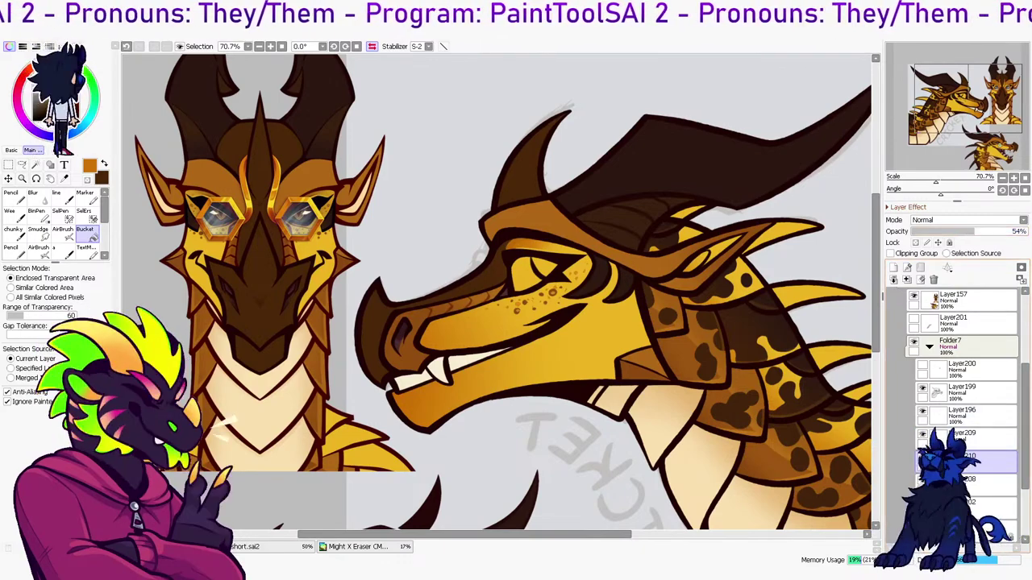
# Airbrush orange over the main freckles on a clipped layer, adjusting its opacity with the canvas view unmirrored
pyautogui.click(980, 439)
pyautogui.press('v')
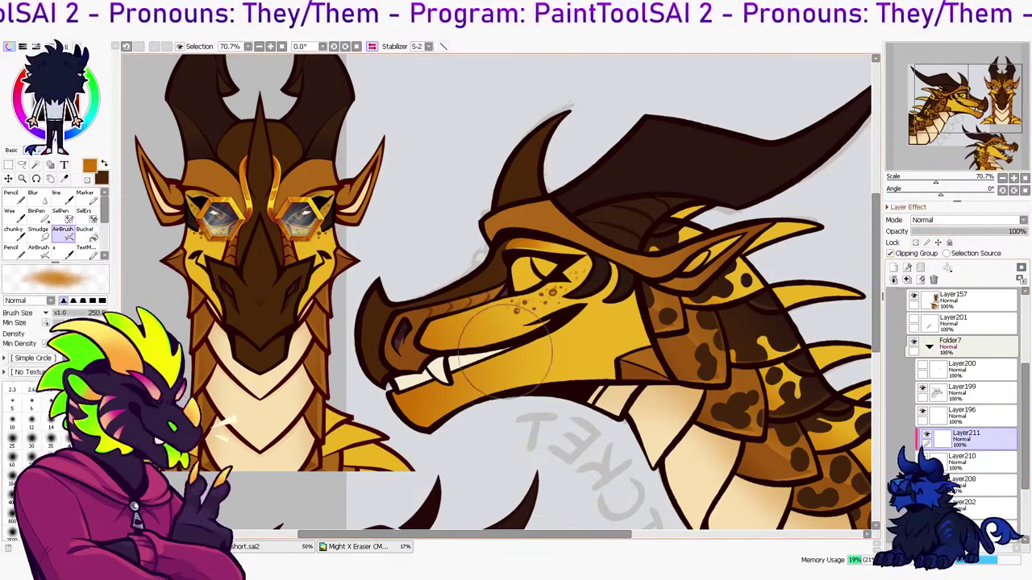
pyautogui.press('h')
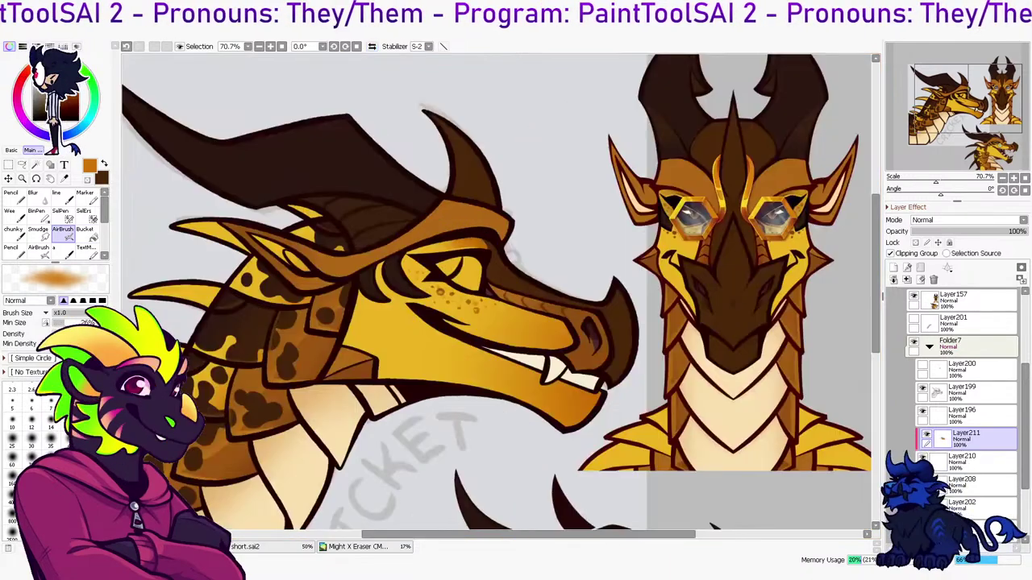
pyautogui.moveTo(949, 231); pyautogui.dragTo(965, 231)
# Paint the head and neck spines dark brown with the Pencil on a new layer clipped to Layer202
pyautogui.moveTo(516, 323); pyautogui.dragTo(596, 296)
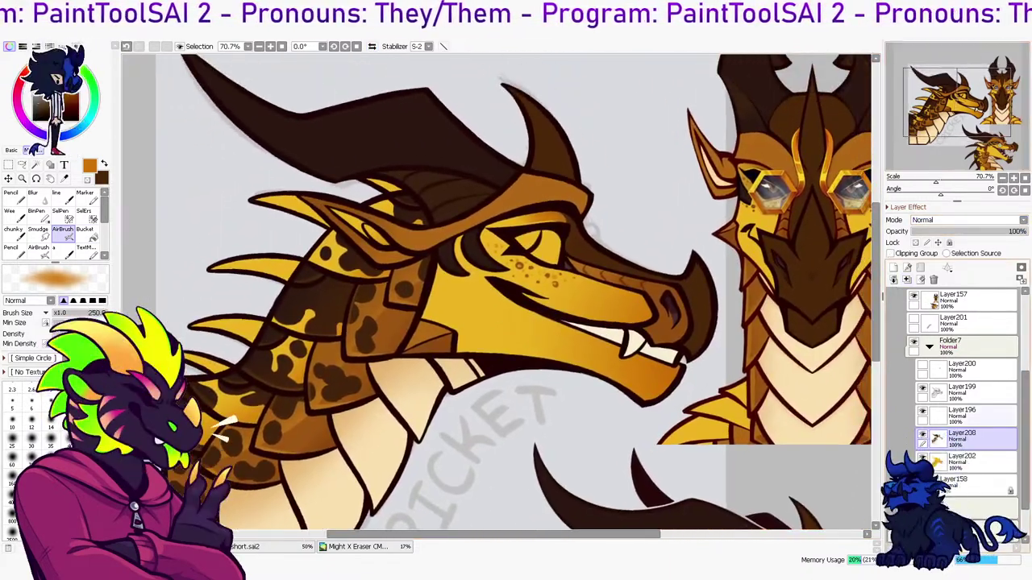
pyautogui.moveTo(516, 322); pyautogui.dragTo(561, 318)
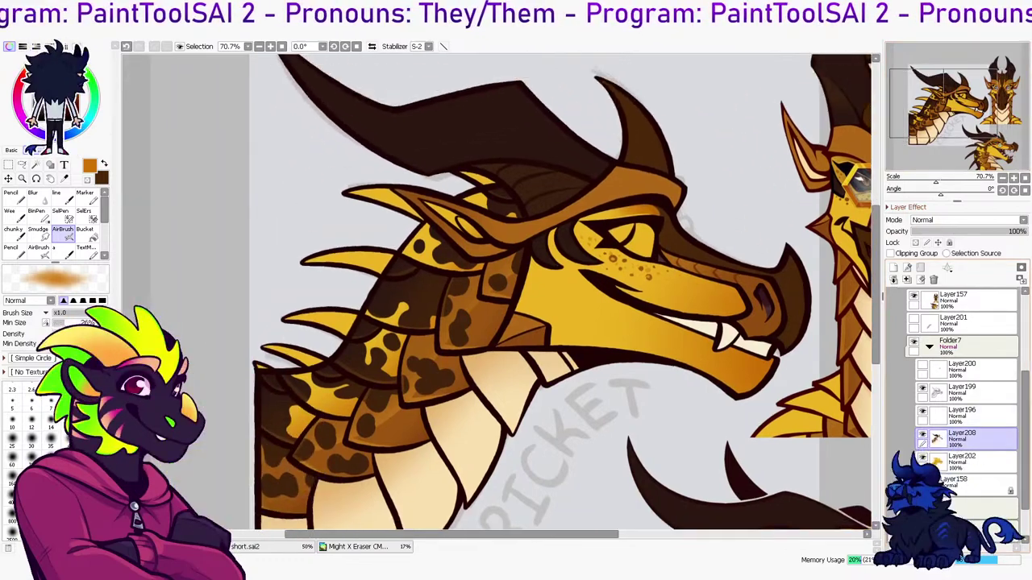
pyautogui.click(893, 267)
pyautogui.click(891, 254)
pyautogui.press('n')
pyautogui.press('x')
pyautogui.rightClick(448, 145)
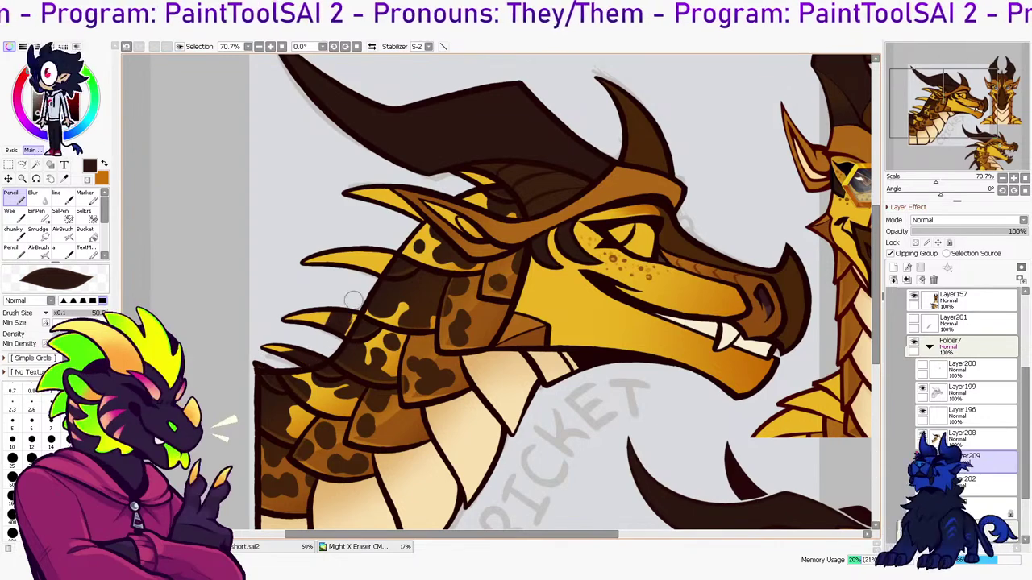
pyautogui.moveTo(326, 319)
pyautogui.mouseDown()
pyautogui.moveTo(338, 266)
pyautogui.moveTo(325, 234)
pyautogui.mouseUp()
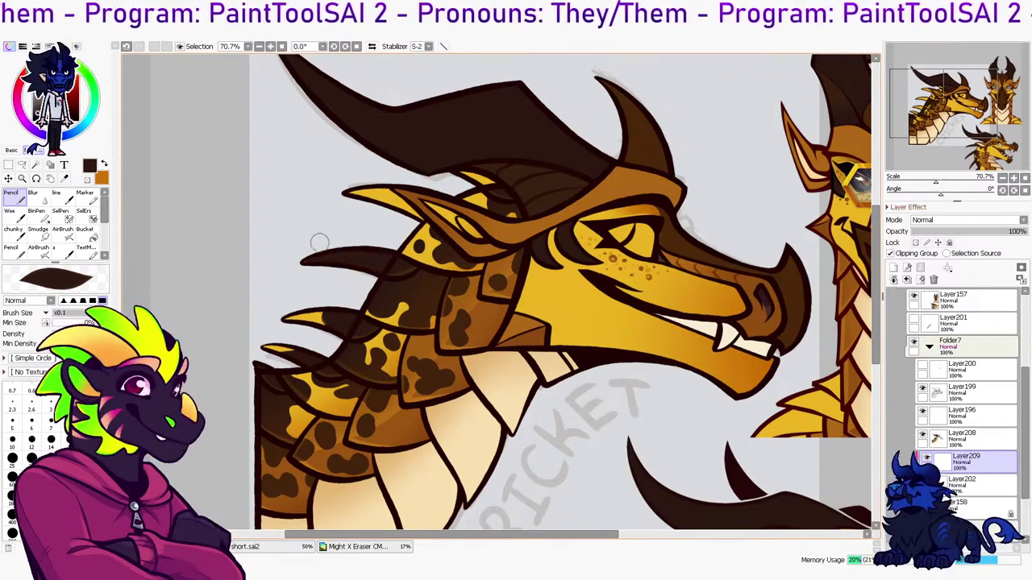
pyautogui.moveTo(327, 310); pyautogui.dragTo(311, 330)
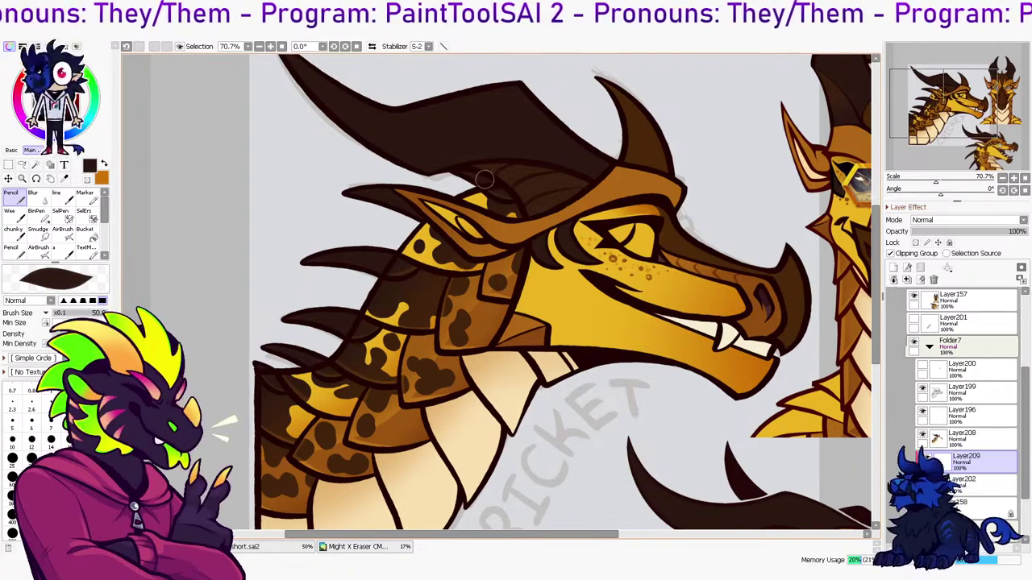
# Merge the spine colouring and Layer208 down into Layer202
pyautogui.click(907, 280)
pyautogui.moveTo(943, 104); pyautogui.dragTo(963, 120)
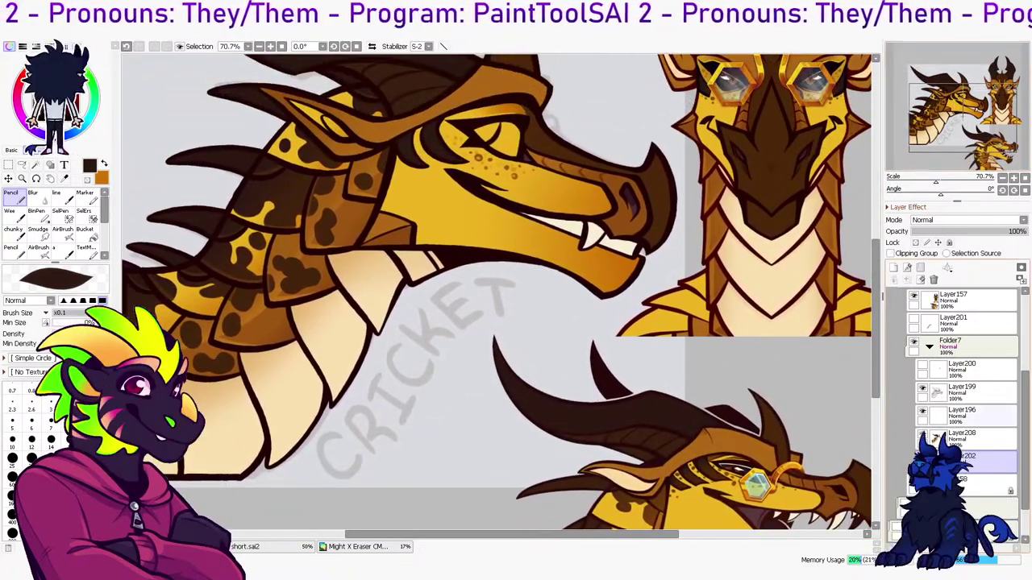
pyautogui.click(907, 279)
pyautogui.moveTo(959, 113); pyautogui.dragTo(956, 103)
# Recolour the lineart inside the jaw plate brown on a new layer clipped to Layer199, adjusting the layer's opacity
pyautogui.click(996, 416)
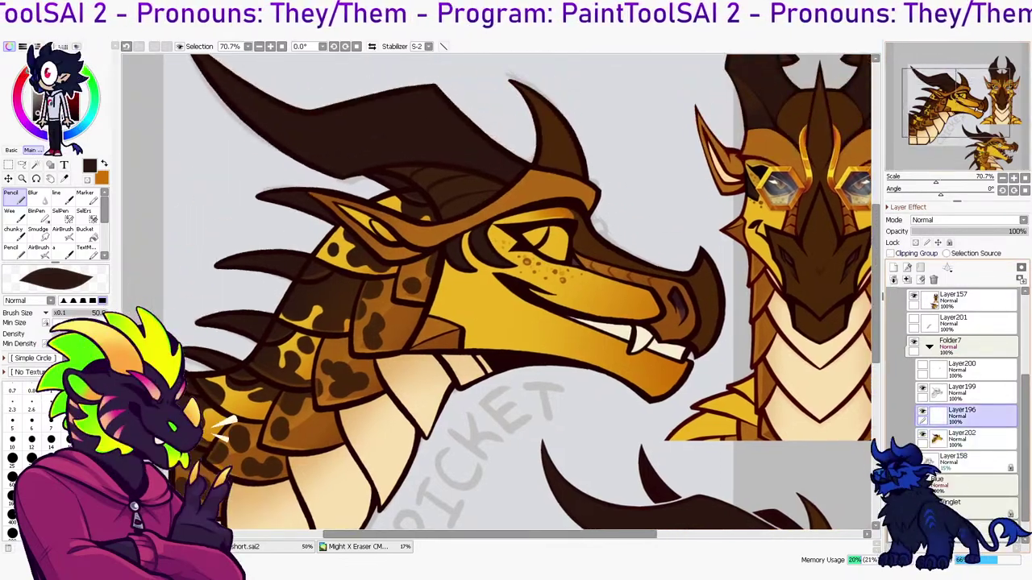
pyautogui.click(991, 393)
pyautogui.click(893, 268)
pyautogui.click(891, 254)
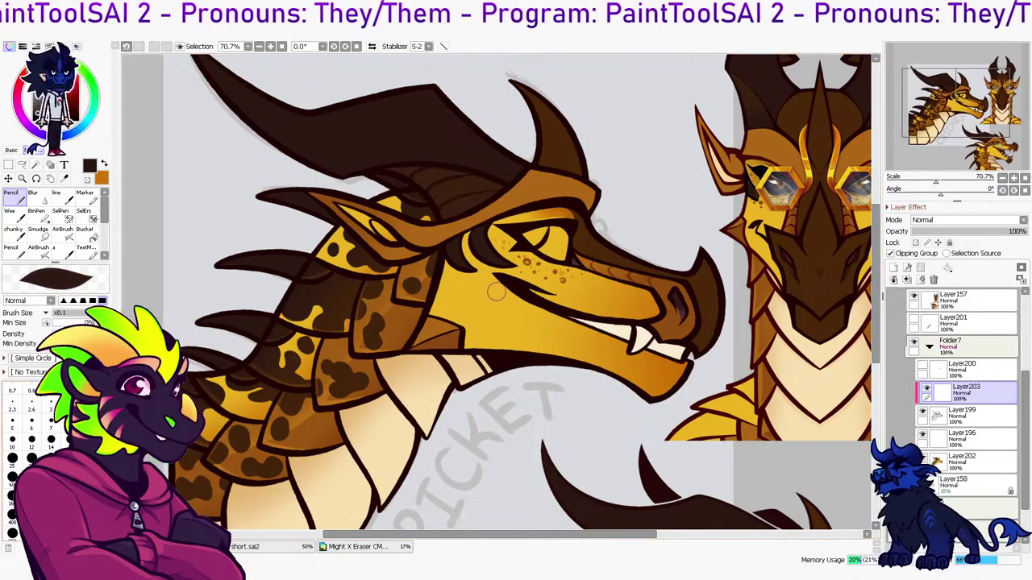
pyautogui.rightClick(453, 337)
pyautogui.click(55, 103)
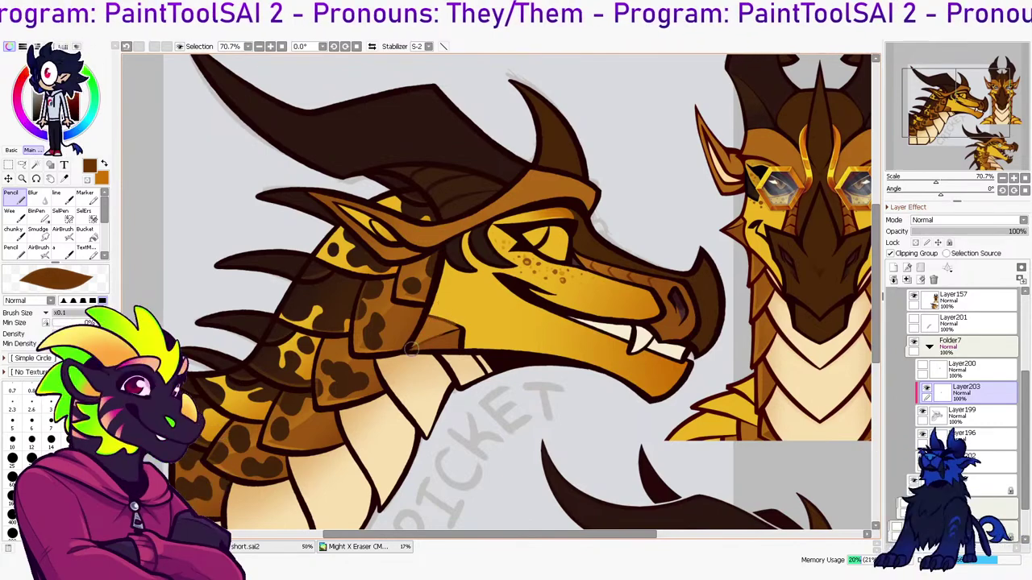
pyautogui.moveTo(412, 347)
pyautogui.mouseDown()
pyautogui.moveTo(451, 325)
pyautogui.moveTo(408, 351)
pyautogui.moveTo(447, 332)
pyautogui.moveTo(429, 341)
pyautogui.moveTo(436, 334)
pyautogui.moveTo(465, 342)
pyautogui.mouseUp()
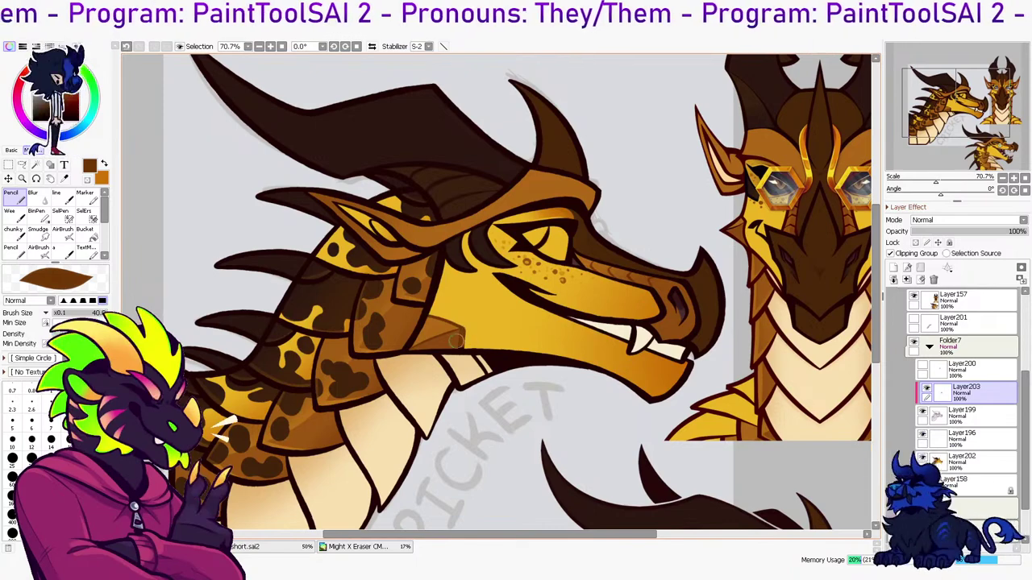
pyautogui.click(977, 231)
pyautogui.moveTo(977, 231); pyautogui.dragTo(1002, 232)
pyautogui.moveTo(483, 282); pyautogui.dragTo(507, 365)
pyautogui.hotkey('ctrl', 'z')
# Paint the inside of the profile dragon's ear cream on a new layer directly above Layer202
pyautogui.click(971, 438)
pyautogui.click(893, 268)
pyautogui.moveTo(491, 413); pyautogui.dragTo(450, 420)
pyautogui.press('x')
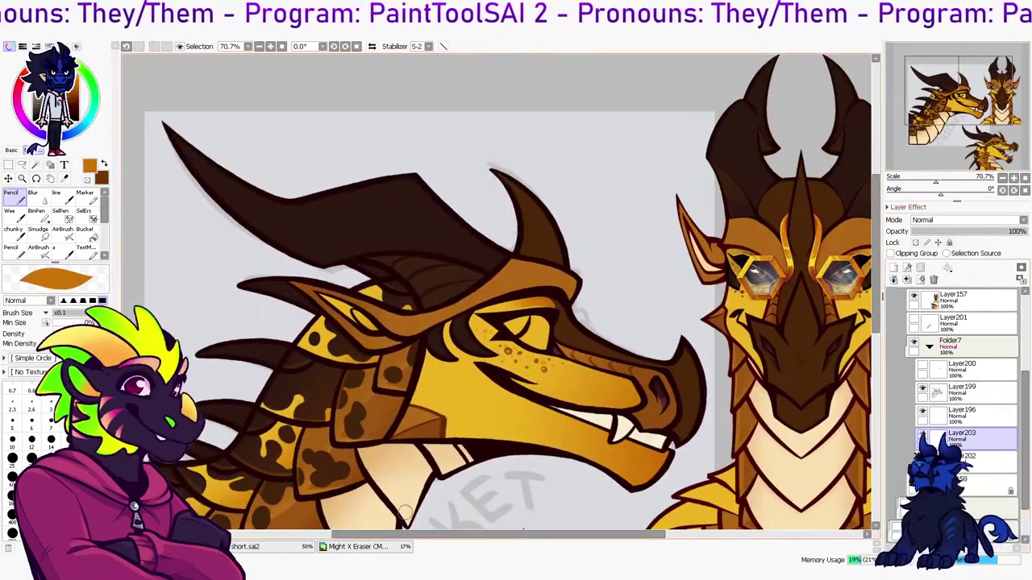
pyautogui.moveTo(334, 301); pyautogui.dragTo(326, 296)
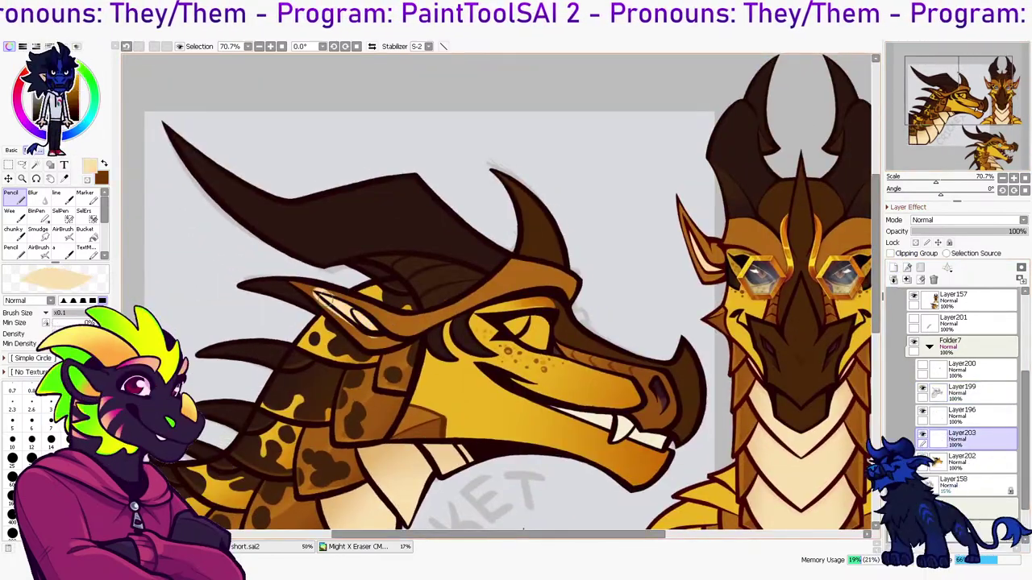
pyautogui.keyDown('alt'); pyautogui.click(378, 334); pyautogui.keyUp('alt')
pyautogui.hotkey('ctrl', 'z')
# Clear the cream spilling past the inner ear on Layer203, using a Magic Wand selection of the Layer199 lineart
pyautogui.click(982, 393)
pyautogui.press('w')
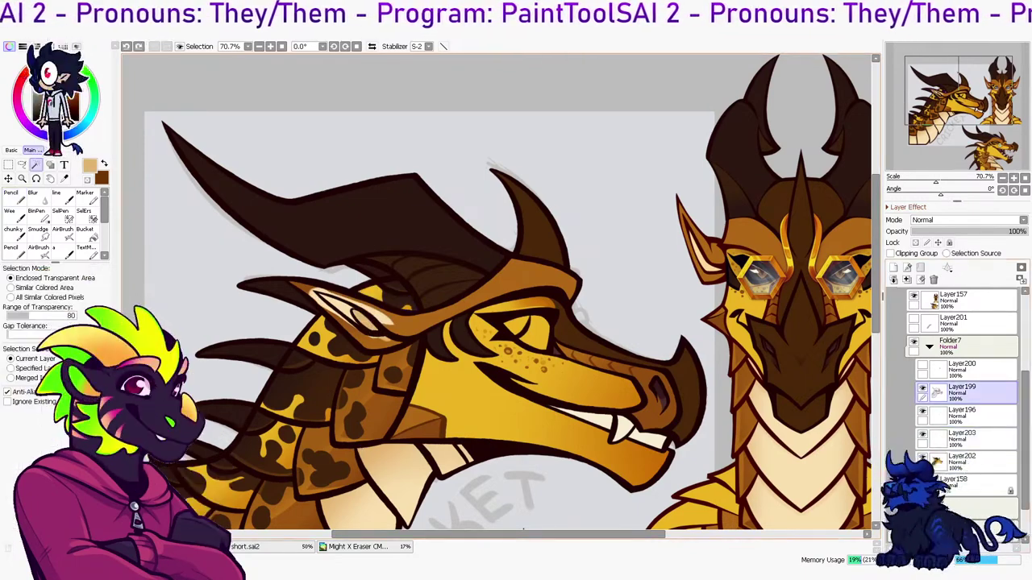
pyautogui.click(403, 329)
pyautogui.click(982, 438)
pyautogui.press('Delete')
pyautogui.hotkey('ctrl', 'd')
pyautogui.press('e')
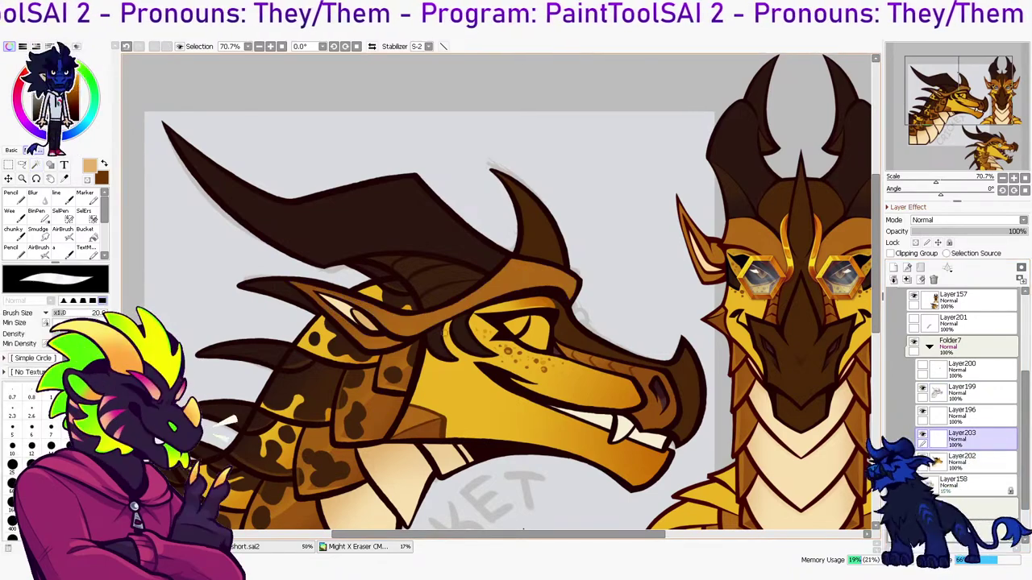
# Merge the inner ear colouring on Layer203 down into Layer202
pyautogui.scroll(-1, 659, 96)
pyautogui.moveTo(875, 242); pyautogui.dragTo(875, 261)
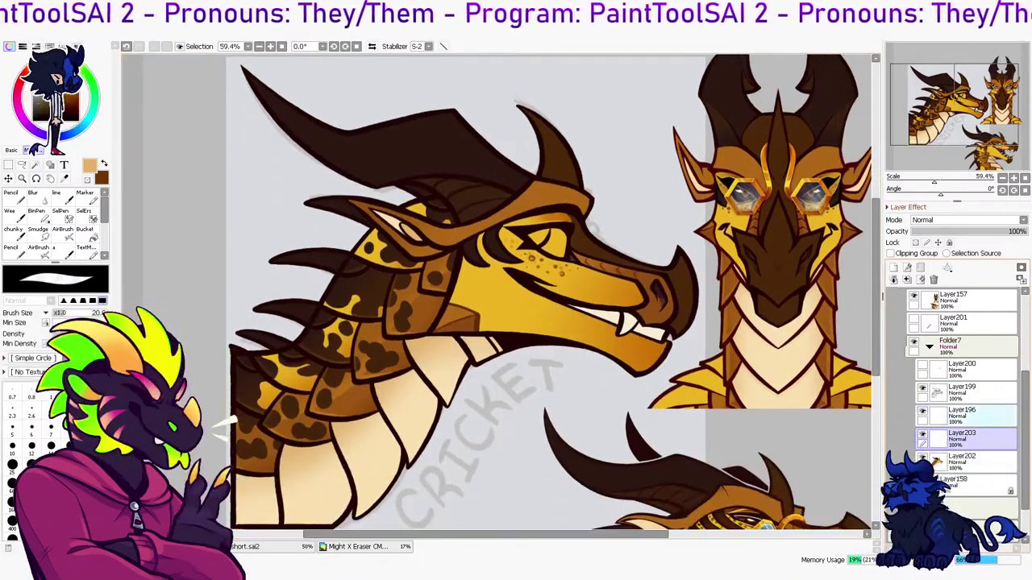
pyautogui.scroll(-2, 661, 289)
pyautogui.scroll(-1, 661, 288)
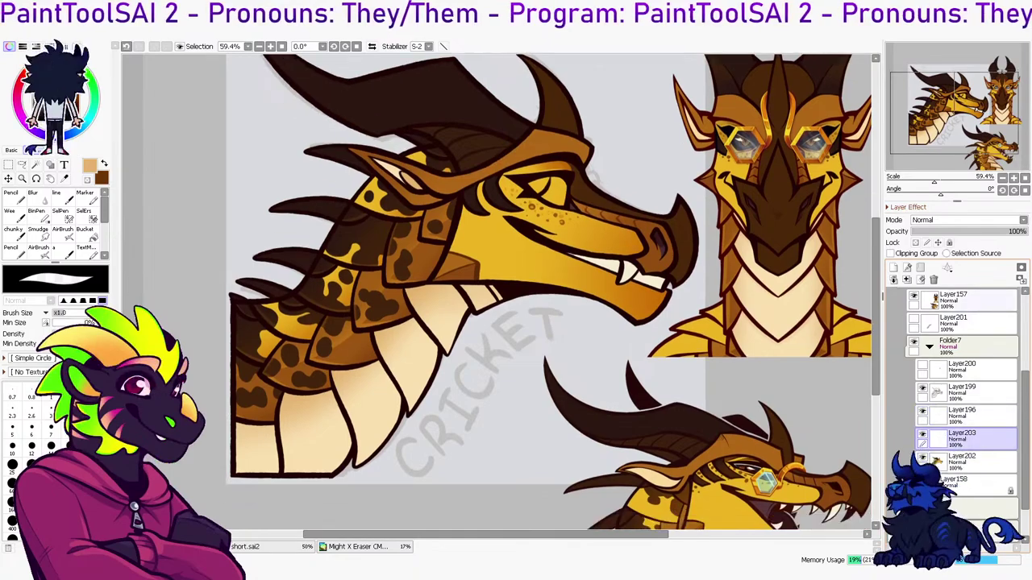
pyautogui.scroll(-1, 661, 288)
pyautogui.hotkey('ctrl', 'e')
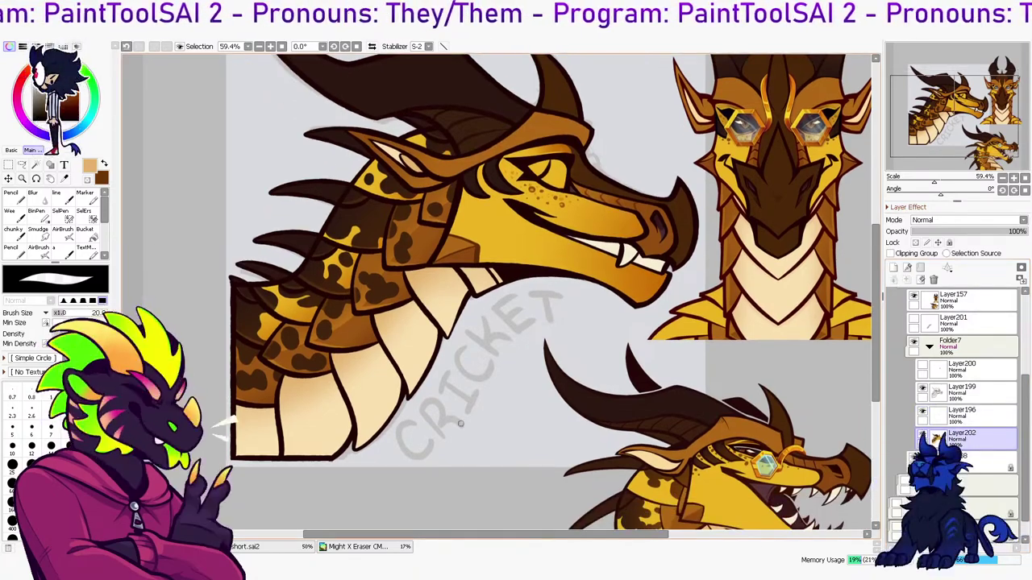
# Sample the eye colours of the open-mouthed bust and paint the profile dragon's iris dark reddish brown on a new layer above Layer202
pyautogui.scroll(-3, 630, 342)
pyautogui.scroll(2, 686, 377)
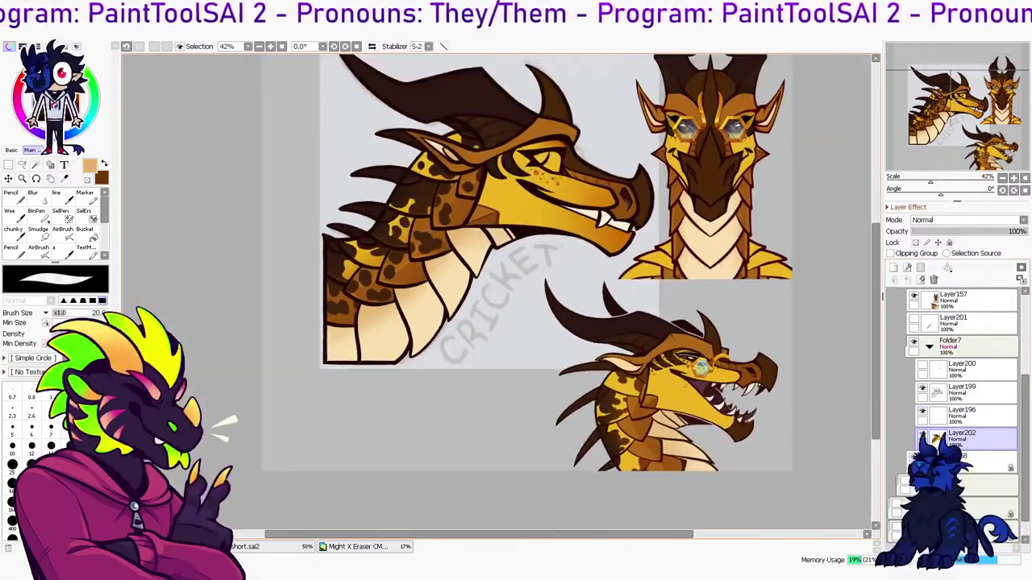
pyautogui.scroll(10, 686, 377)
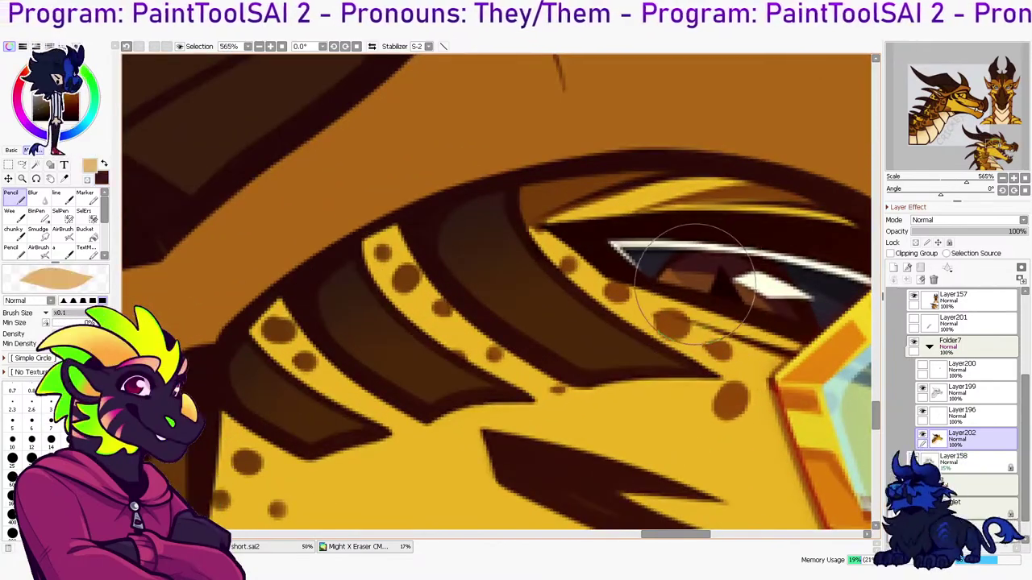
pyautogui.keyDown('alt'); pyautogui.click(693, 286); pyautogui.keyUp('alt')
pyautogui.scroll(-7, 694, 287)
pyautogui.scroll(5, 409, 270)
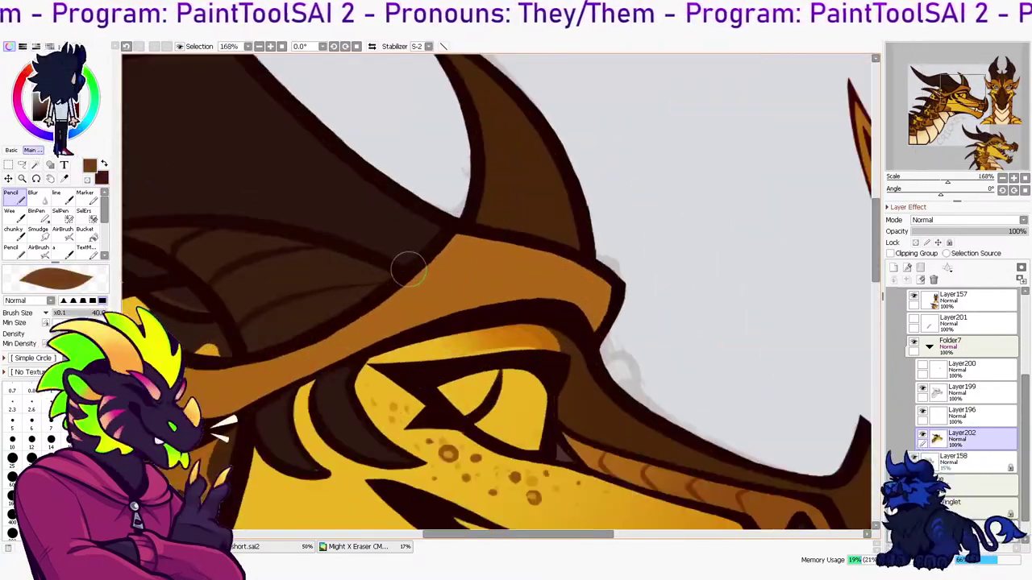
pyautogui.click(894, 267)
pyautogui.press('x')
pyautogui.moveTo(451, 387); pyautogui.dragTo(466, 390)
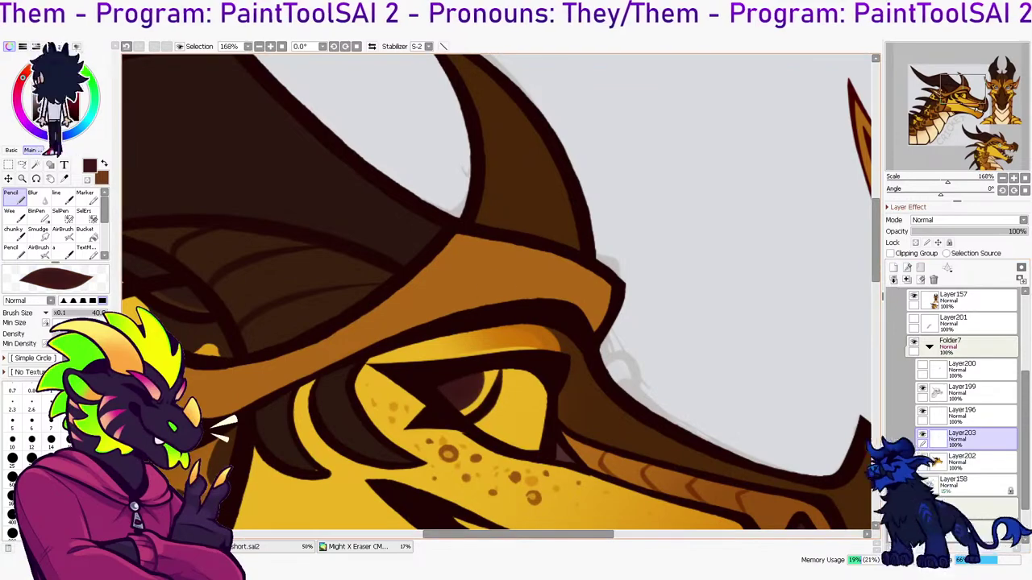
pyautogui.click(70, 441)
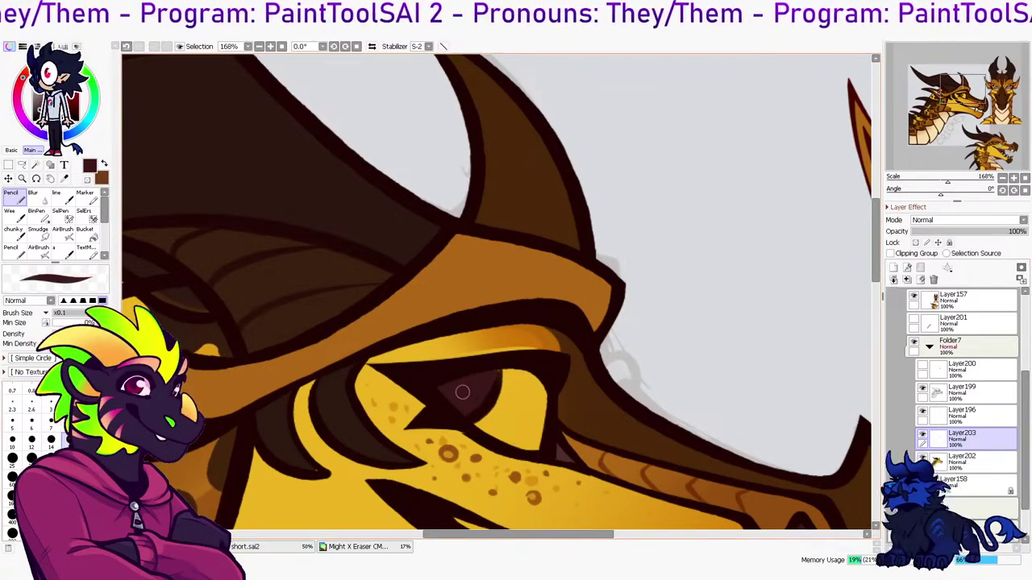
# Paint a lighter brown-orange ring inside the iris on a new layer, using the open-mouthed bust's eye as reference
pyautogui.click(893, 268)
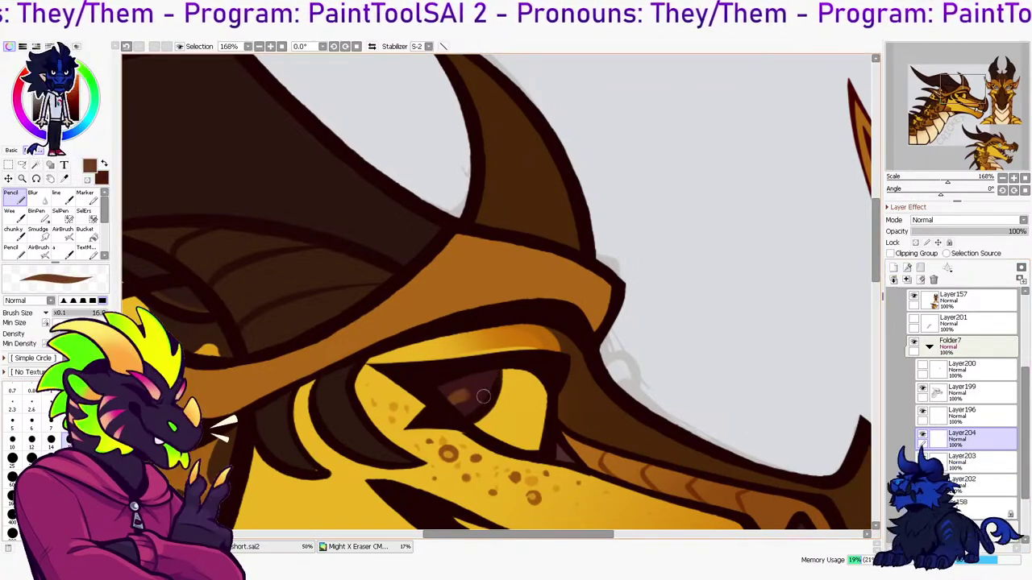
pyautogui.moveTo(456, 396); pyautogui.dragTo(474, 396)
pyautogui.moveTo(963, 90); pyautogui.dragTo(990, 146)
pyautogui.press('x')
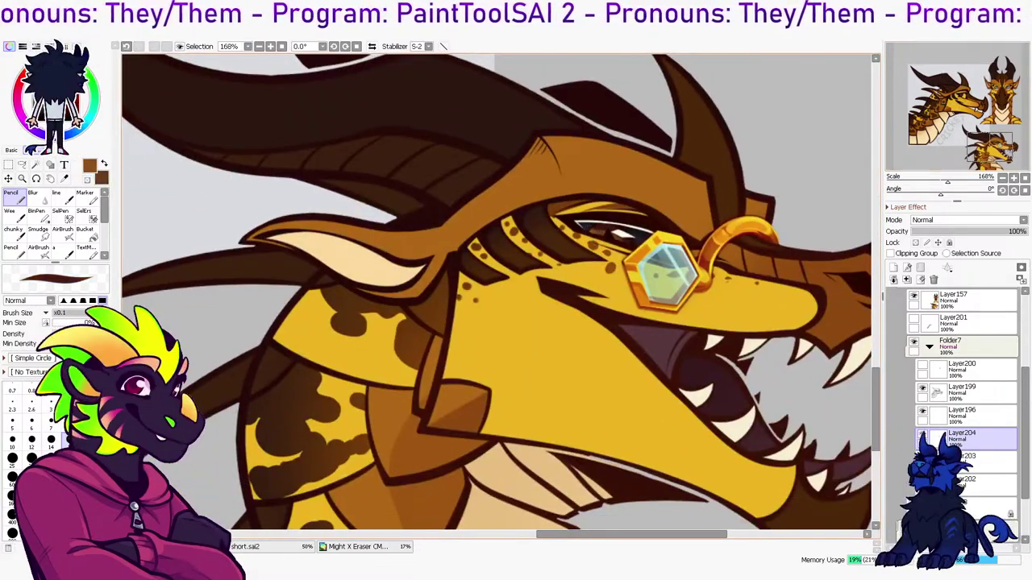
pyautogui.moveTo(990, 146); pyautogui.dragTo(972, 102)
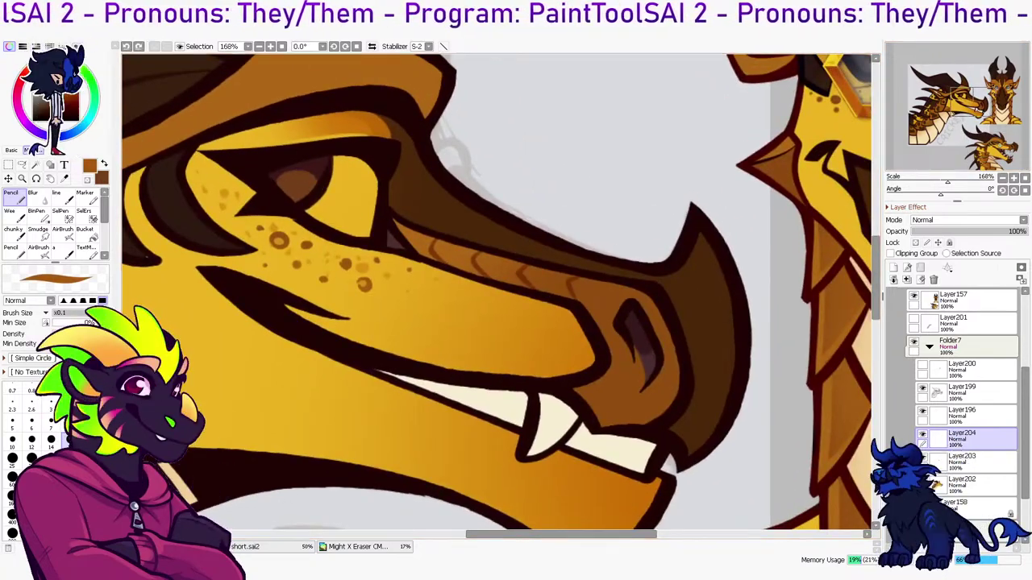
pyautogui.press('h')
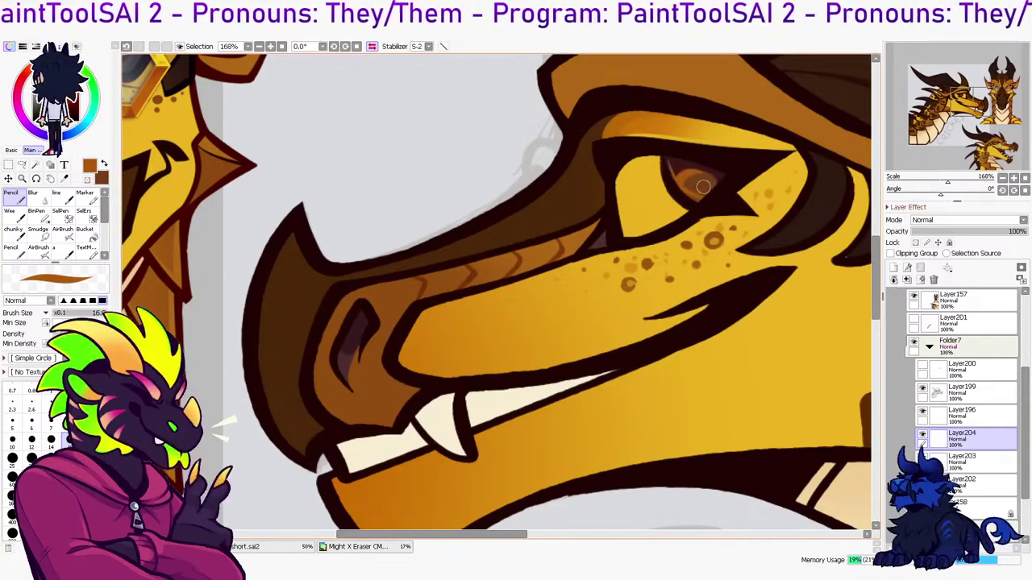
pyautogui.moveTo(683, 184); pyautogui.dragTo(693, 194)
# Paint a near-black pupil in the iris on a new layer above Layer204
pyautogui.moveTo(996, 140); pyautogui.dragTo(992, 145)
pyautogui.press('x')
pyautogui.rightClick(420, 269)
pyautogui.moveTo(987, 102)
pyautogui.mouseDown()
pyautogui.moveTo(1011, 87)
pyautogui.moveTo(974, 93)
pyautogui.mouseUp()
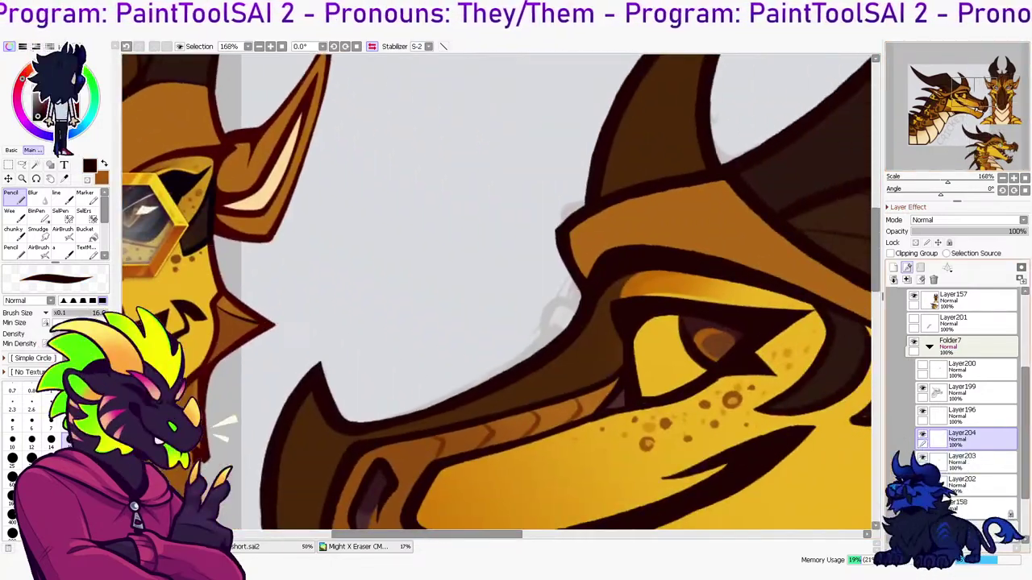
pyautogui.click(894, 268)
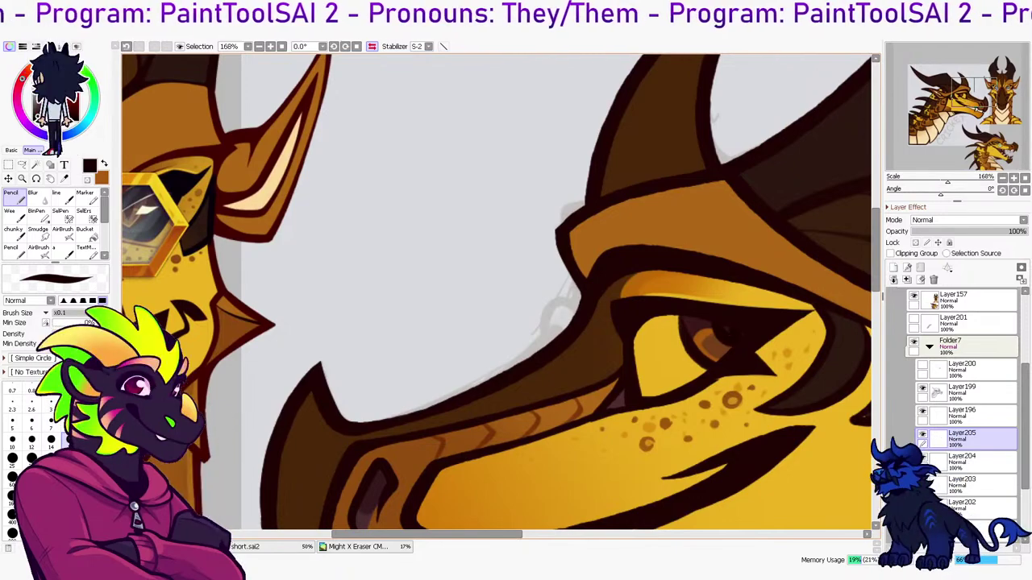
pyautogui.moveTo(722, 339)
pyautogui.mouseDown()
pyautogui.moveTo(712, 315)
pyautogui.moveTo(722, 325)
pyautogui.mouseUp()
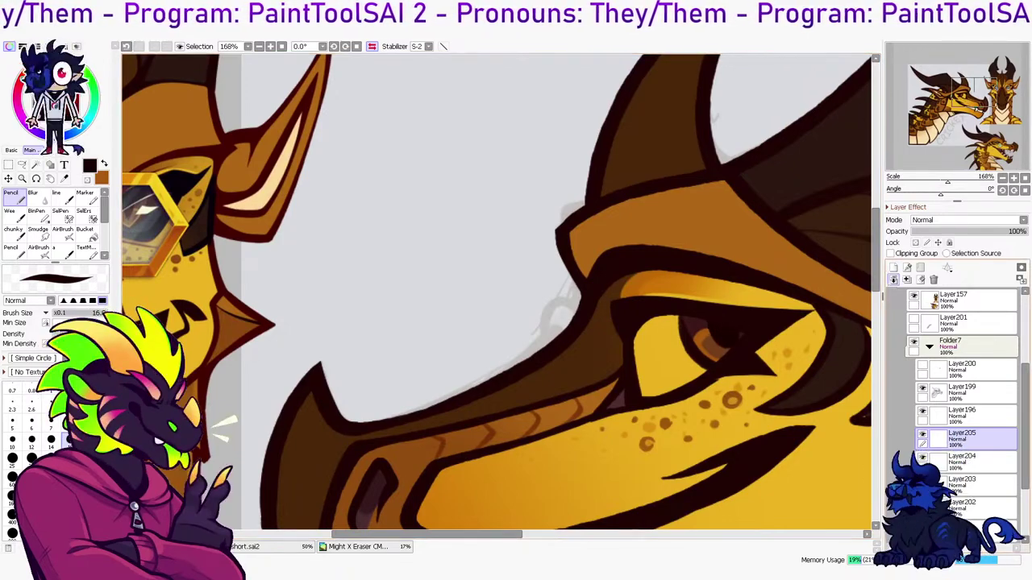
# Add a dark purple highlight inside the pupil on Layer205
pyautogui.press('x')
pyautogui.rightClick(714, 333)
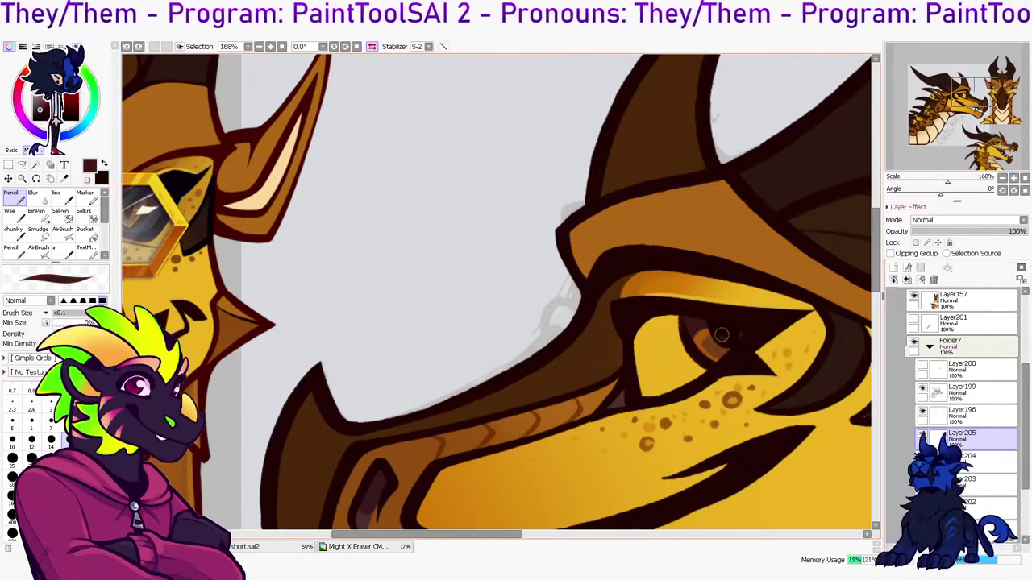
pyautogui.click(22, 118)
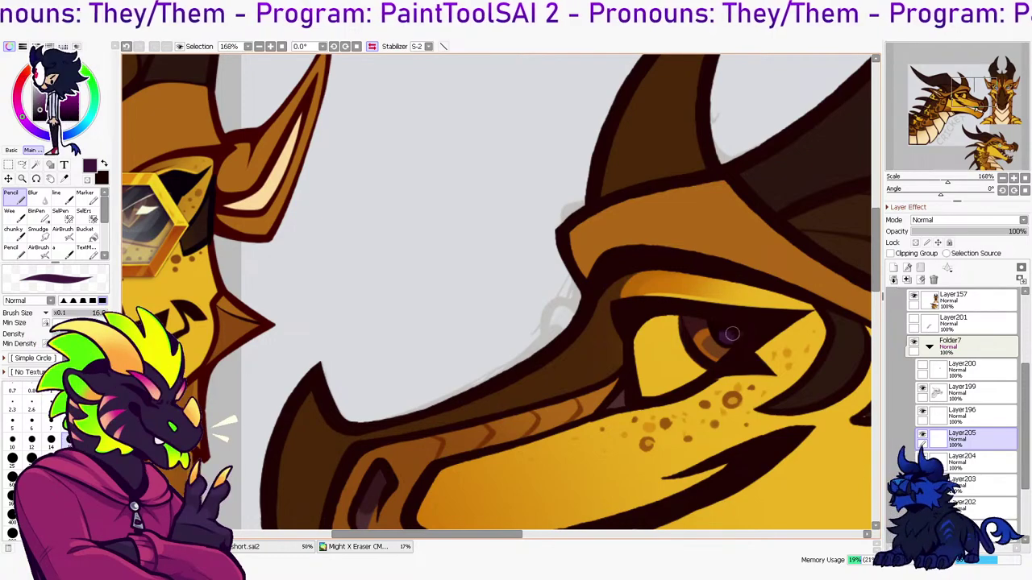
pyautogui.moveTo(725, 340); pyautogui.dragTo(729, 337)
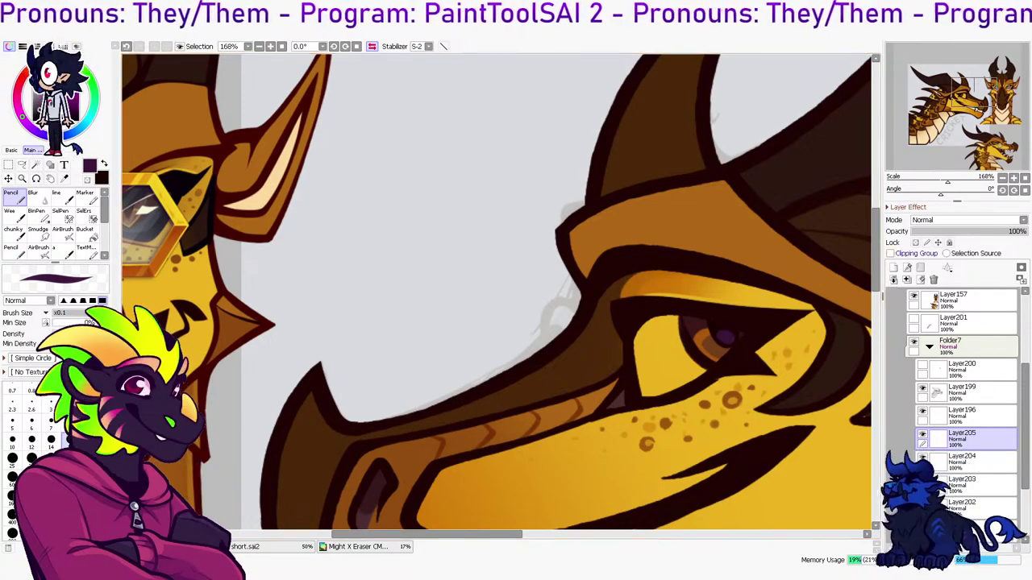
# Adjust the pupil layer's opacity and combine the iris and pupil layers into Layer203
pyautogui.moveTo(967, 231)
pyautogui.mouseDown()
pyautogui.moveTo(952, 231)
pyautogui.moveTo(982, 231)
pyautogui.mouseUp()
pyautogui.click(907, 279)
pyautogui.click(968, 416)
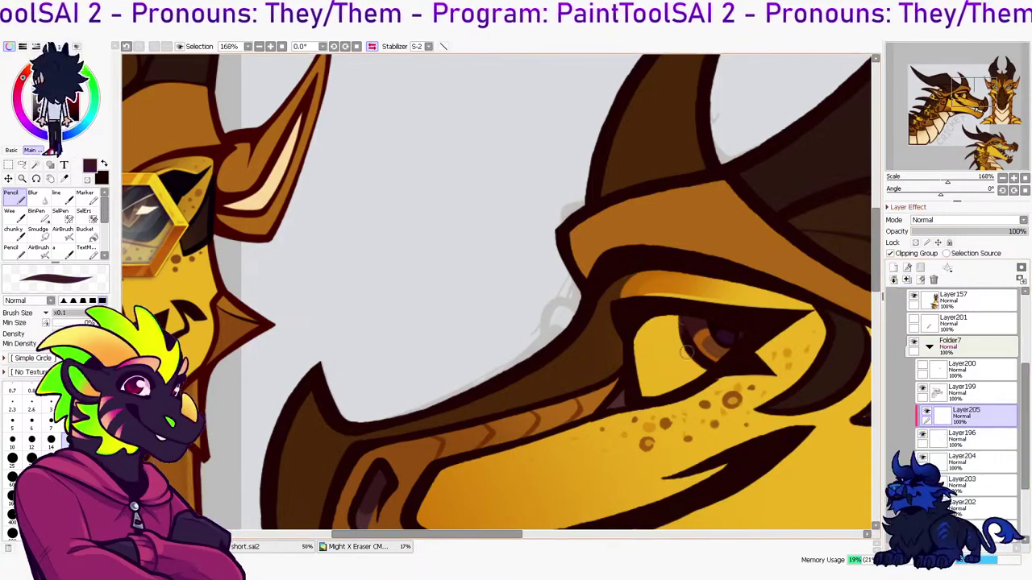
pyautogui.click(893, 268)
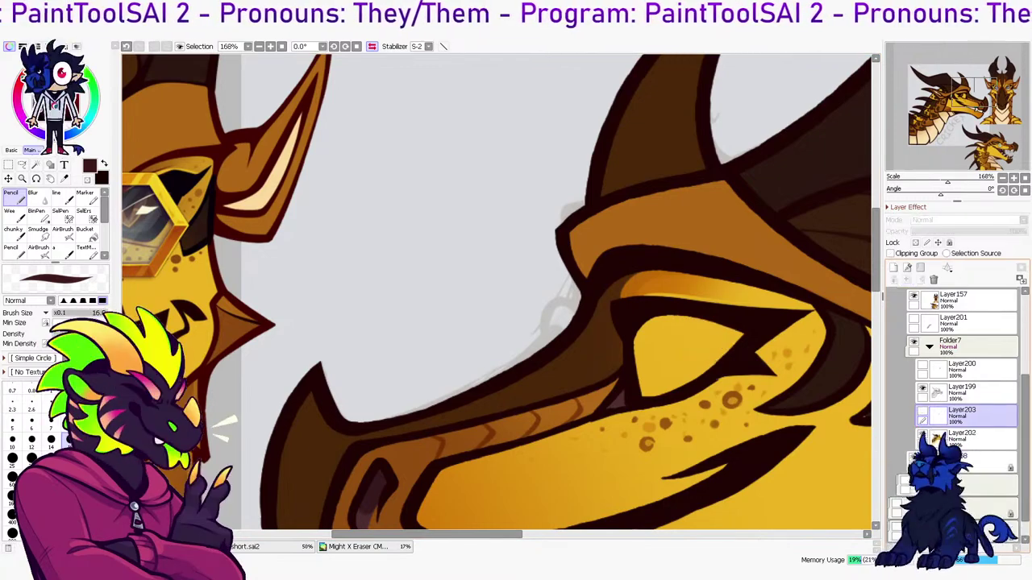
pyautogui.moveTo(866, 417); pyautogui.dragTo(742, 310)
# Fill the rest of the eye with the dark blue-grey sampled from the front-facing bust, on a new layer between Layer203 and Layer202
pyautogui.click(967, 439)
pyautogui.click(894, 268)
pyautogui.moveTo(968, 100)
pyautogui.mouseDown()
pyautogui.moveTo(995, 142)
pyautogui.moveTo(1008, 119)
pyautogui.moveTo(976, 91)
pyautogui.mouseUp()
pyautogui.rightClick(435, 308)
pyautogui.moveTo(680, 374); pyautogui.dragTo(617, 365)
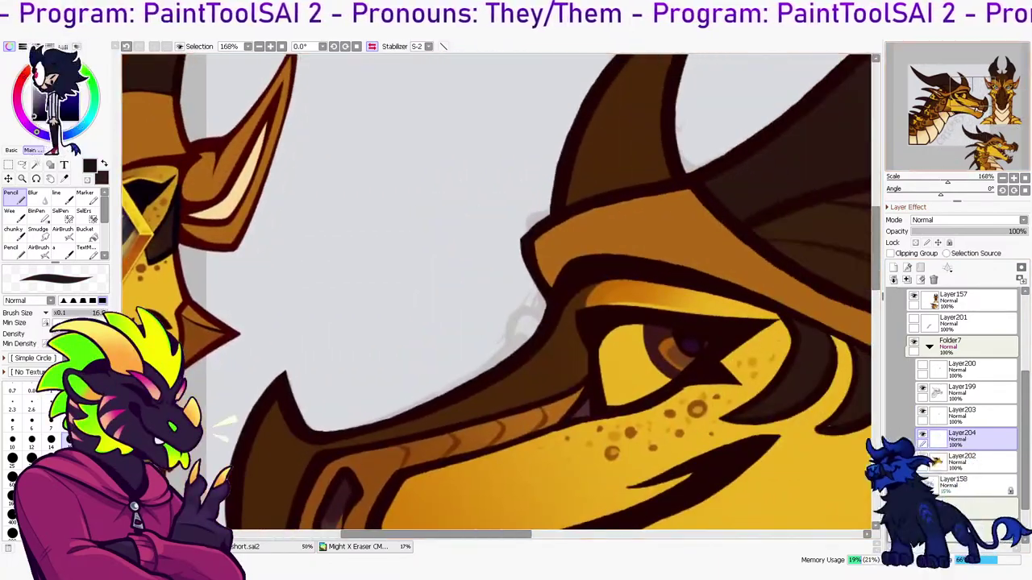
pyautogui.moveTo(614, 327)
pyautogui.mouseDown()
pyautogui.moveTo(698, 336)
pyautogui.moveTo(663, 385)
pyautogui.moveTo(610, 406)
pyautogui.mouseUp()
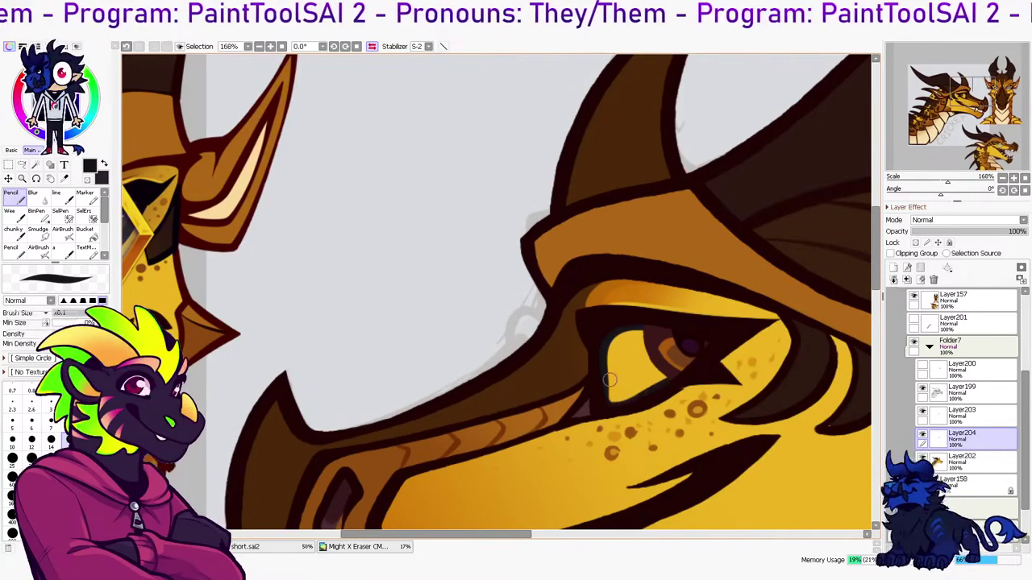
pyautogui.press('g')
pyautogui.click(632, 369)
# Recolour the lineart around the eye black on a new layer clipped to Layer199, and merge it down
pyautogui.click(967, 393)
pyautogui.click(894, 267)
pyautogui.click(891, 253)
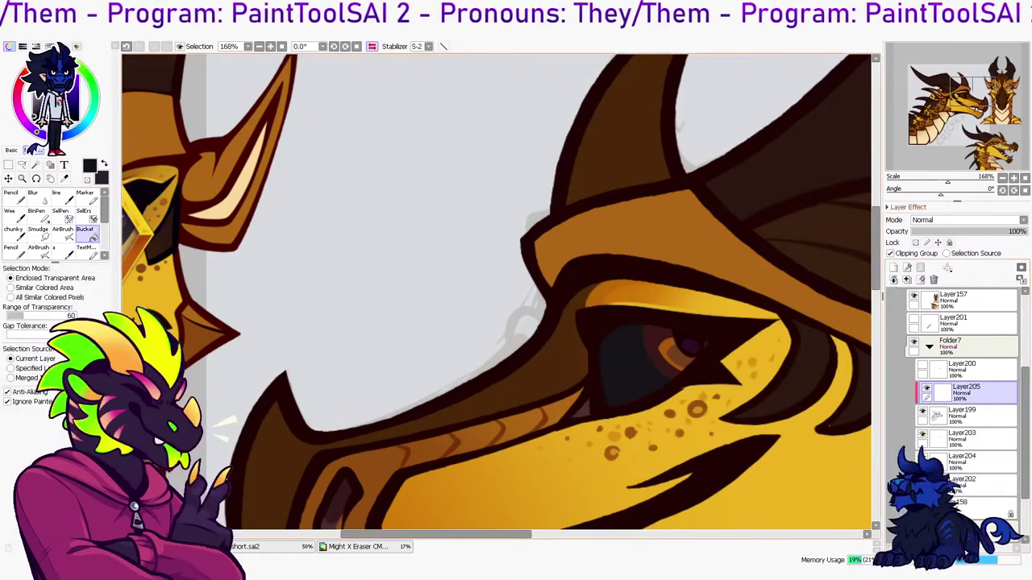
pyautogui.click(34, 120)
pyautogui.press('n')
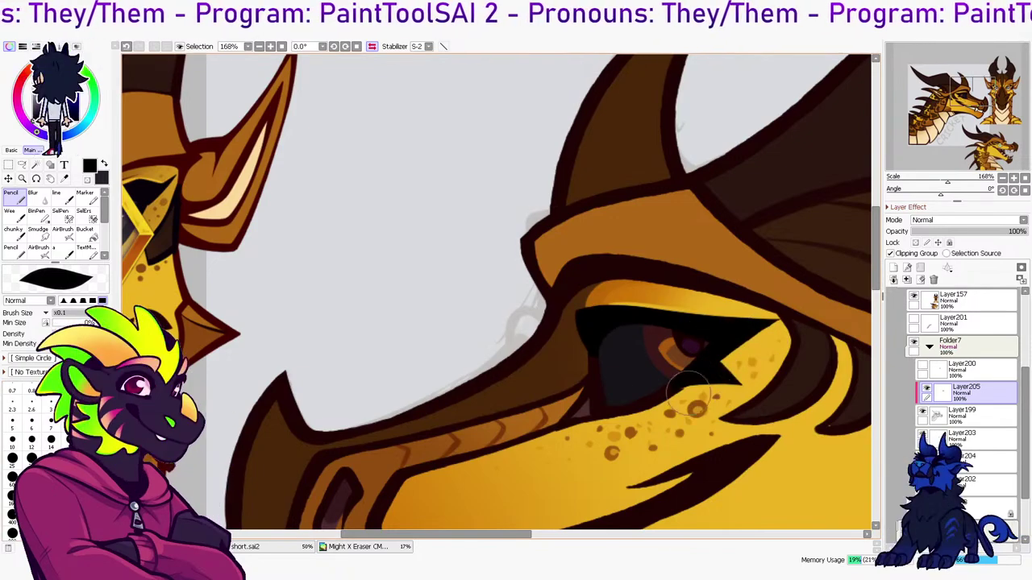
pyautogui.moveTo(603, 403); pyautogui.dragTo(600, 341)
pyautogui.moveTo(611, 407)
pyautogui.mouseDown()
pyautogui.moveTo(675, 390)
pyautogui.moveTo(586, 327)
pyautogui.mouseUp()
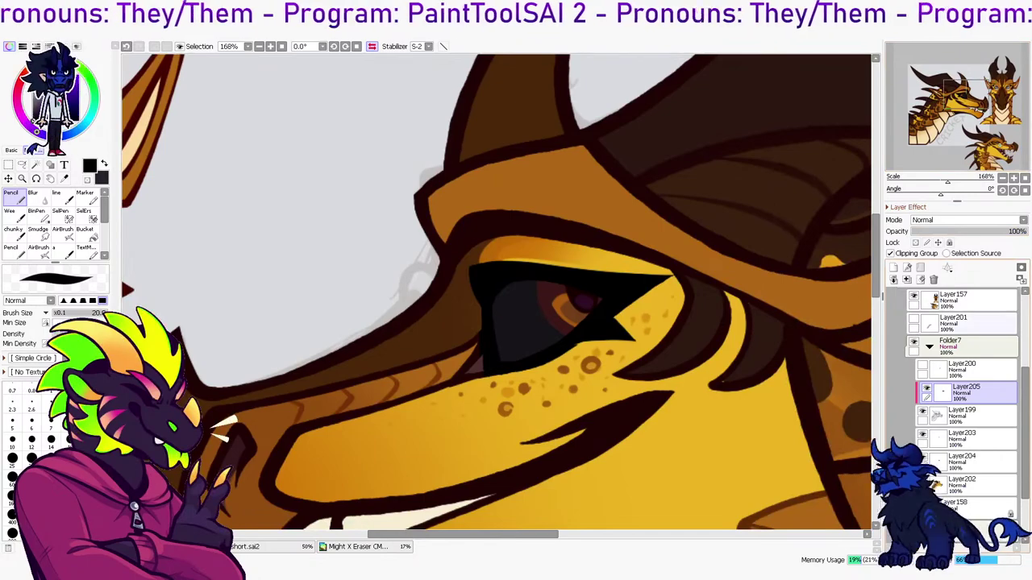
pyautogui.click(907, 280)
# Airbrush dark purple shading over the dark eyeball on a new layer clipped to Layer204
pyautogui.click(971, 462)
pyautogui.rightClick(761, 367)
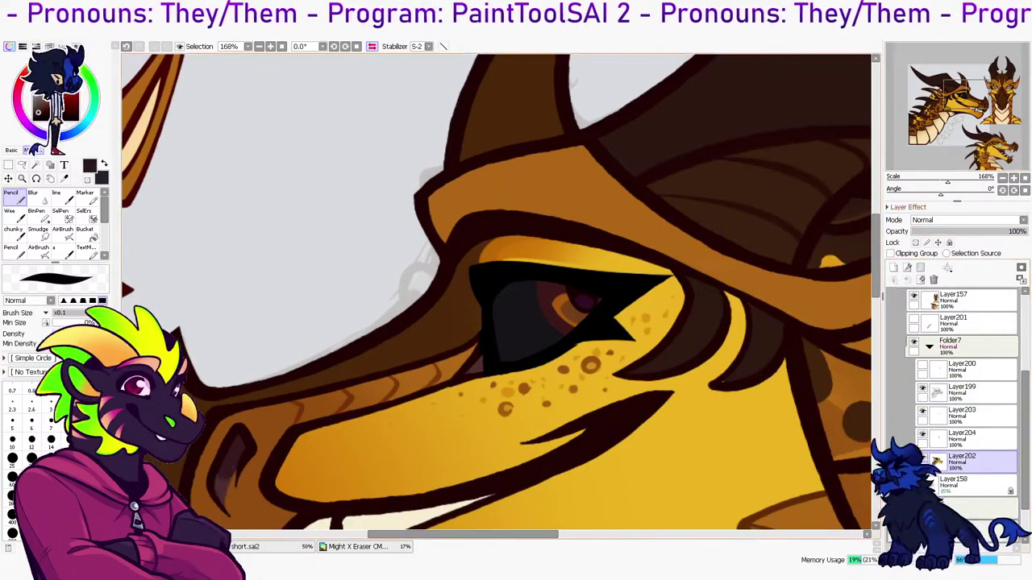
pyautogui.click(973, 438)
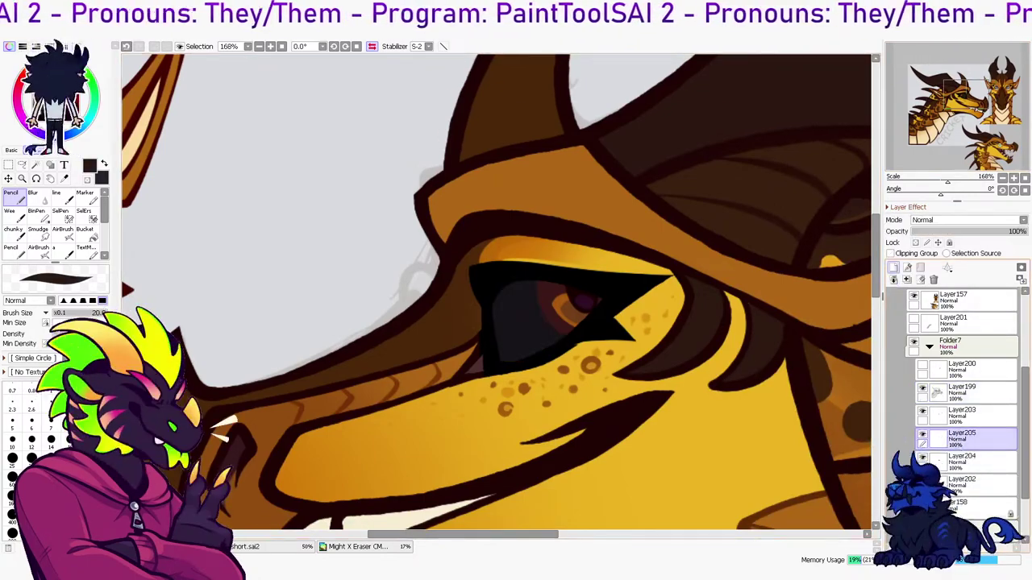
pyautogui.click(890, 253)
pyautogui.click(63, 233)
pyautogui.press('x')
pyautogui.click(31, 459)
pyautogui.moveTo(559, 339)
pyautogui.mouseDown()
pyautogui.moveTo(540, 357)
pyautogui.moveTo(572, 350)
pyautogui.mouseUp()
pyautogui.hotkey('ctrl', 'z')
pyautogui.click(68, 112)
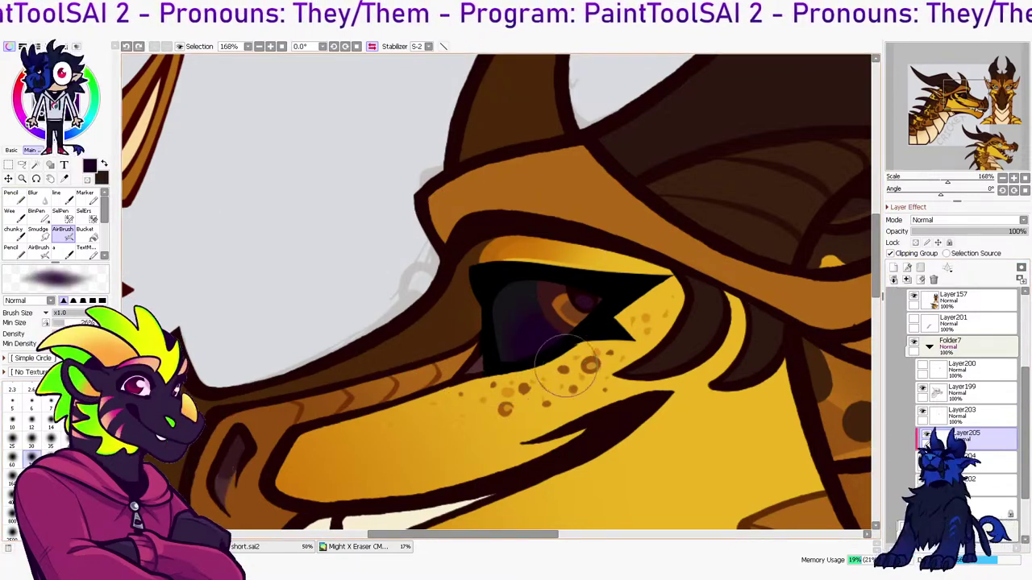
pyautogui.moveTo(561, 310)
pyautogui.mouseDown()
pyautogui.moveTo(526, 353)
pyautogui.moveTo(522, 321)
pyautogui.mouseUp()
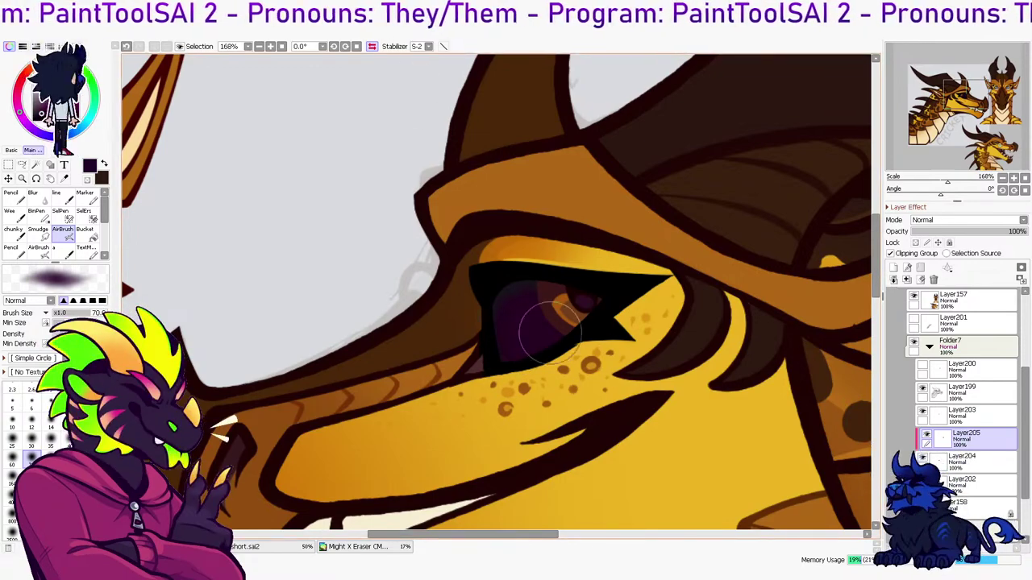
# Flip the canvas view back and fill the clipped Layer205 with dark purple
pyautogui.press('h')
pyautogui.press('n')
pyautogui.press('d')
pyautogui.press('x')
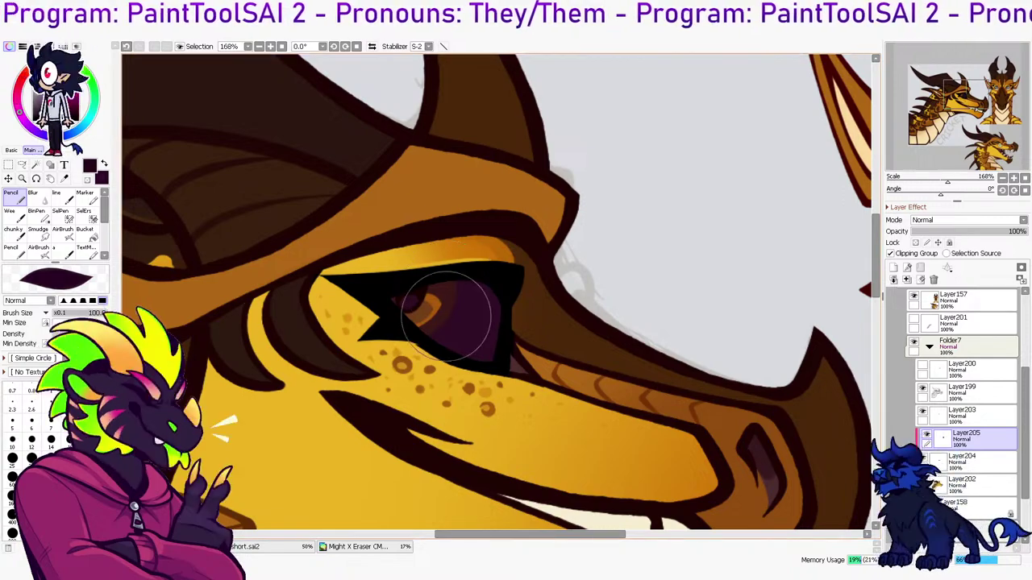
pyautogui.press('g')
pyautogui.click(353, 226)
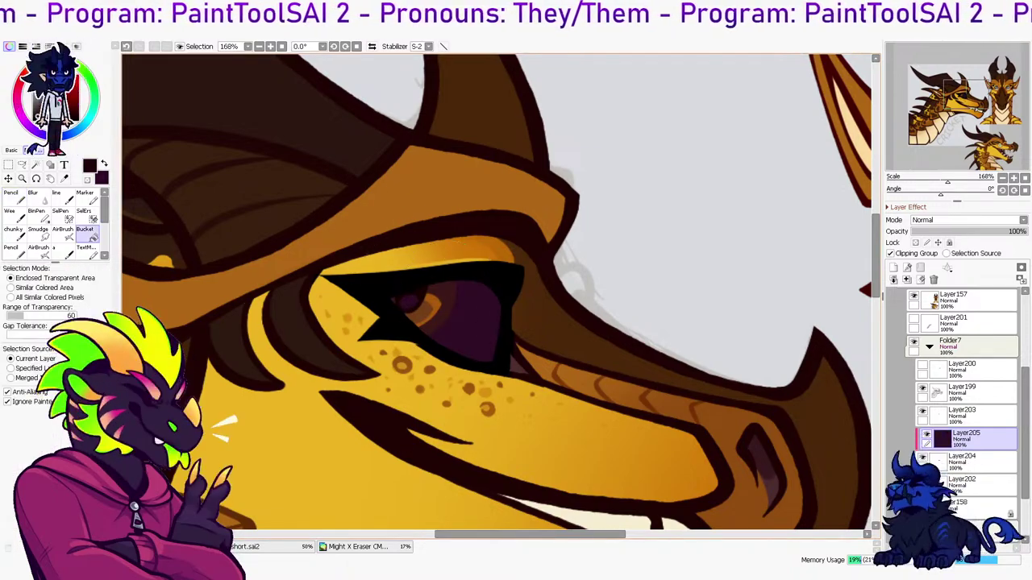
# Airbrush a darker tone over the eyeball on Layer205, adjust the layer's opacity, and merge it into Layer204
pyautogui.press('n')
pyautogui.press('b')
pyautogui.moveTo(495, 292); pyautogui.dragTo(476, 323)
pyautogui.press('x')
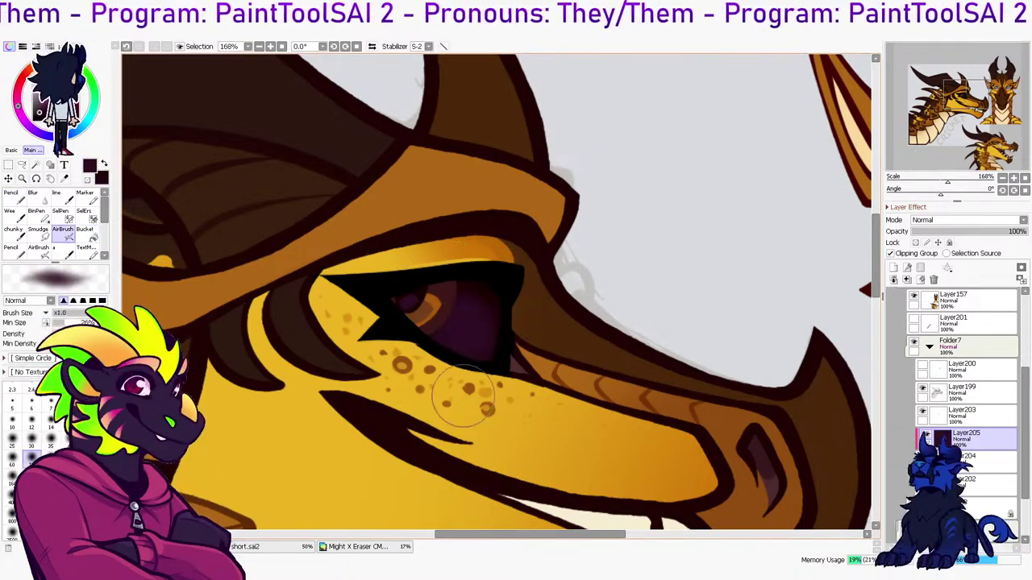
pyautogui.moveTo(939, 231); pyautogui.dragTo(973, 231)
# Draw thin pale yellow rim lines along the upper and lower edges of the eye on a new layer above Layer203
pyautogui.click(893, 268)
pyautogui.press('n')
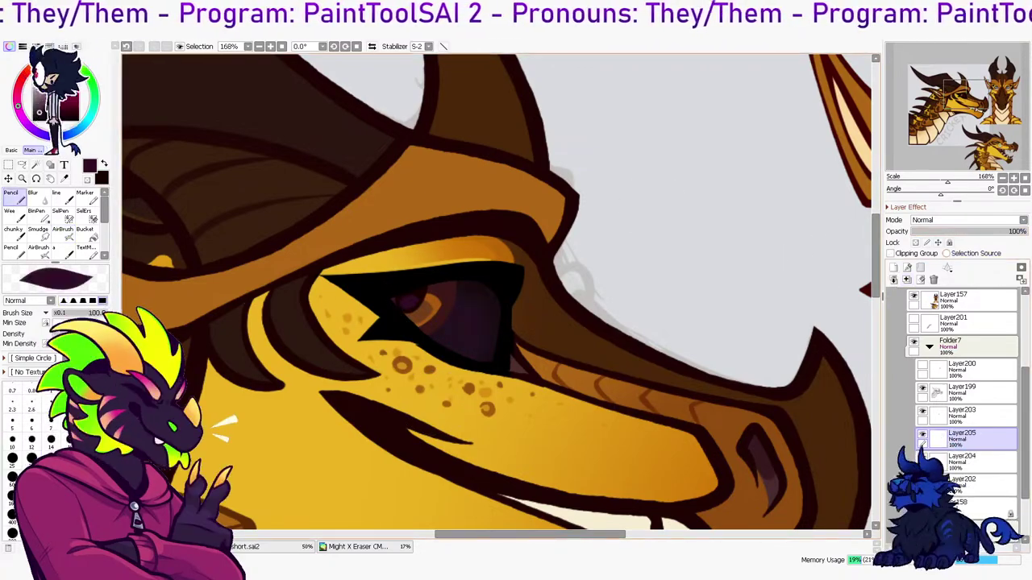
pyautogui.moveTo(44, 92); pyautogui.dragTo(46, 77)
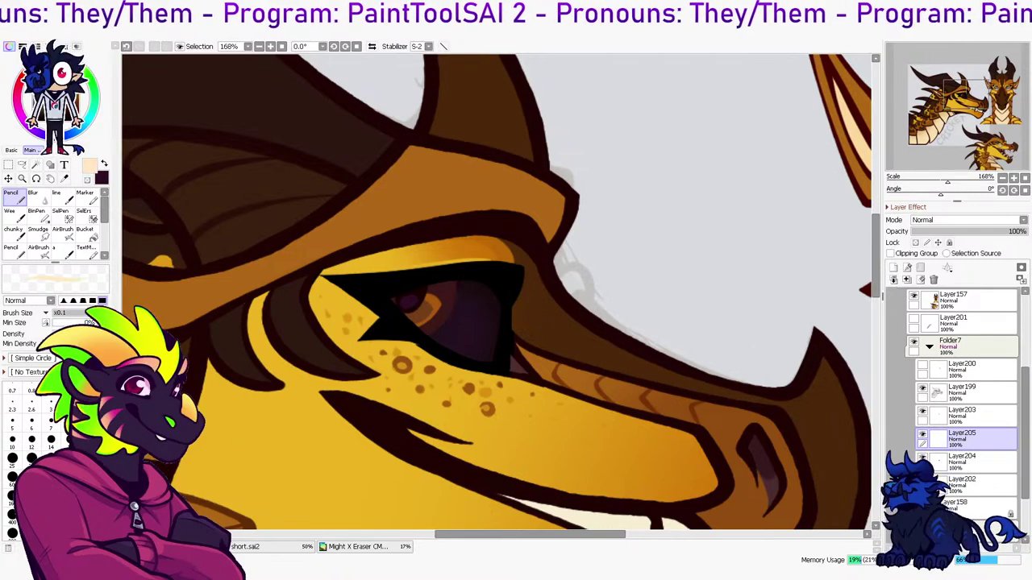
pyautogui.press('x')
pyautogui.keyDown('alt'); pyautogui.click(416, 303); pyautogui.keyUp('alt')
pyautogui.click(35, 65)
pyautogui.moveTo(971, 439); pyautogui.dragTo(971, 407)
pyautogui.moveTo(390, 298); pyautogui.dragTo(482, 366)
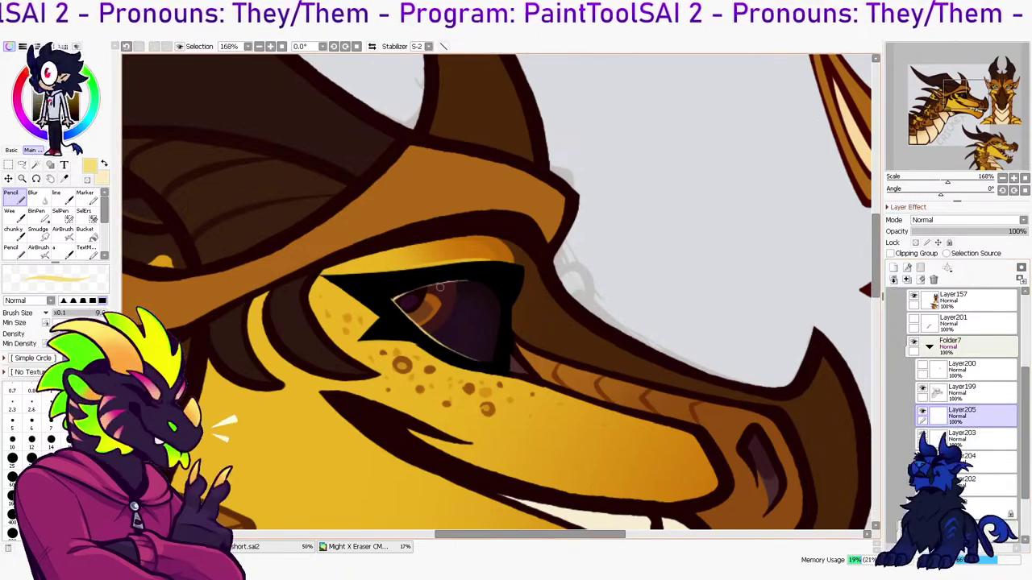
# Paint a pale yellow highlight on the upper iris on Layer205 and erase it into a sharper, pointed shape
pyautogui.moveTo(391, 300)
pyautogui.mouseDown()
pyautogui.moveTo(477, 278)
pyautogui.moveTo(431, 301)
pyautogui.mouseUp()
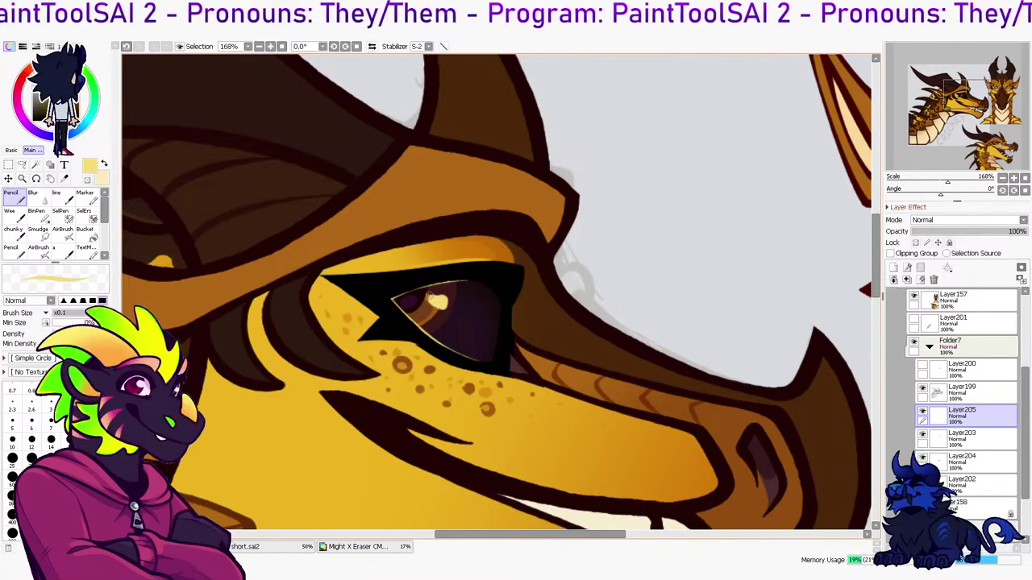
pyautogui.press('e')
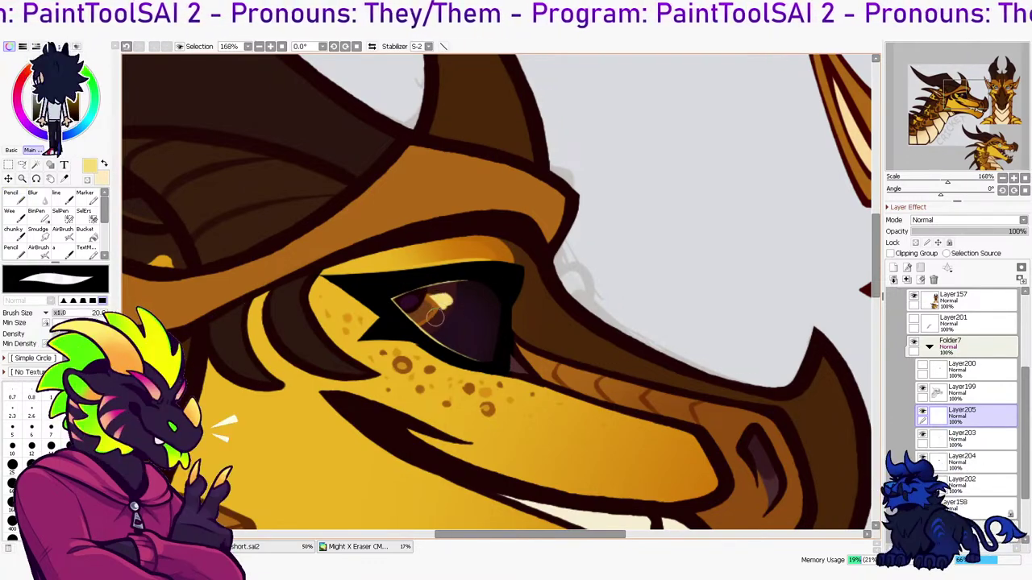
pyautogui.press('n')
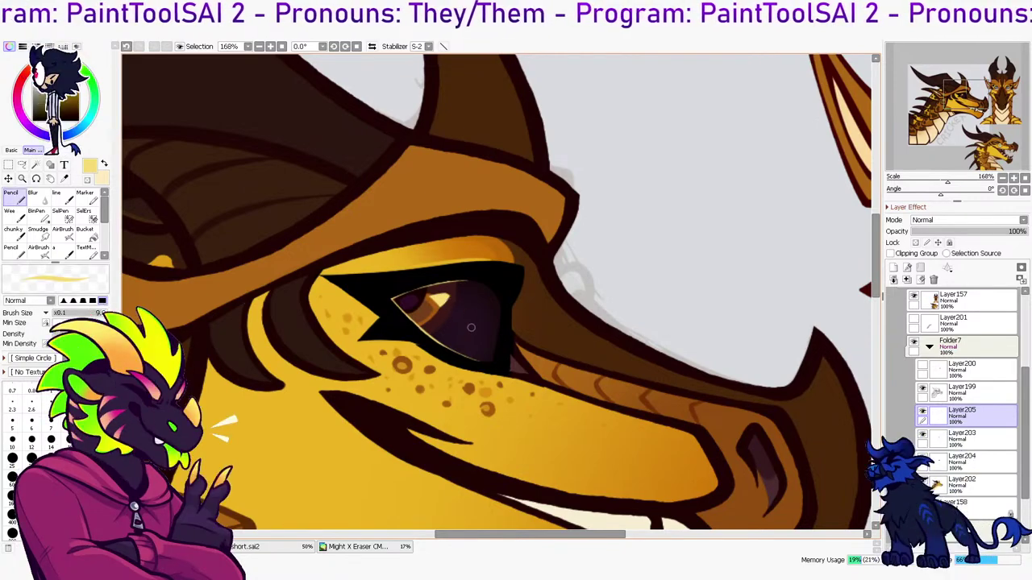
# Paint muted purple reflected light on the eyeball above Layer204, using Screen blending at reduced opacity, and merge the shading into Layer204
pyautogui.click(964, 461)
pyautogui.click(893, 267)
pyautogui.press('x')
pyautogui.rightClick(477, 346)
pyautogui.click(935, 244)
pyautogui.moveTo(456, 307)
pyautogui.mouseDown()
pyautogui.moveTo(480, 368)
pyautogui.moveTo(468, 314)
pyautogui.moveTo(452, 302)
pyautogui.moveTo(480, 310)
pyautogui.moveTo(478, 332)
pyautogui.moveTo(477, 308)
pyautogui.moveTo(460, 326)
pyautogui.moveTo(485, 329)
pyautogui.moveTo(487, 354)
pyautogui.moveTo(449, 348)
pyautogui.moveTo(462, 327)
pyautogui.mouseUp()
pyautogui.click(63, 233)
pyautogui.click(87, 180)
pyautogui.click(89, 439)
pyautogui.press('n')
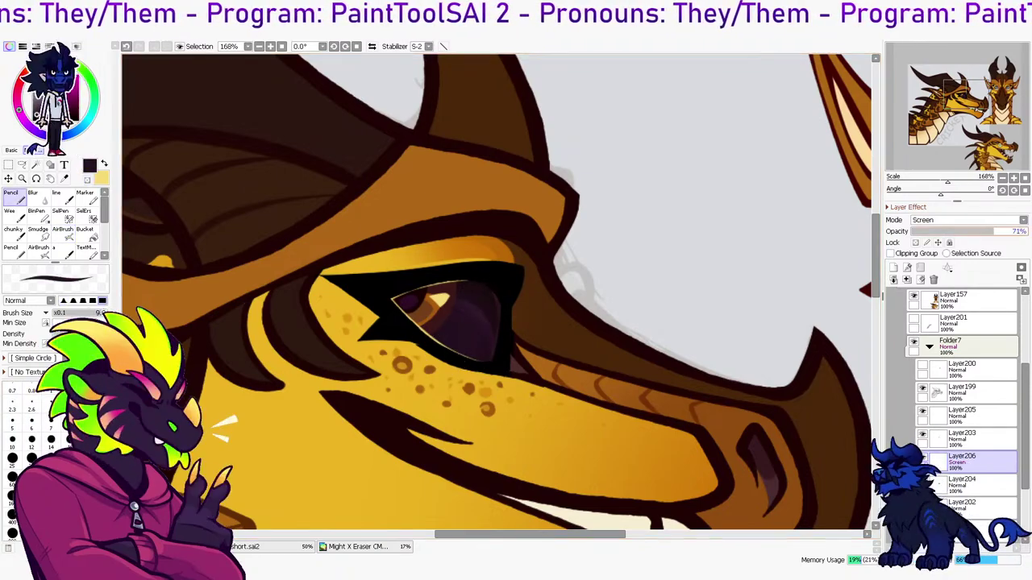
pyautogui.press('x')
pyautogui.press('x')
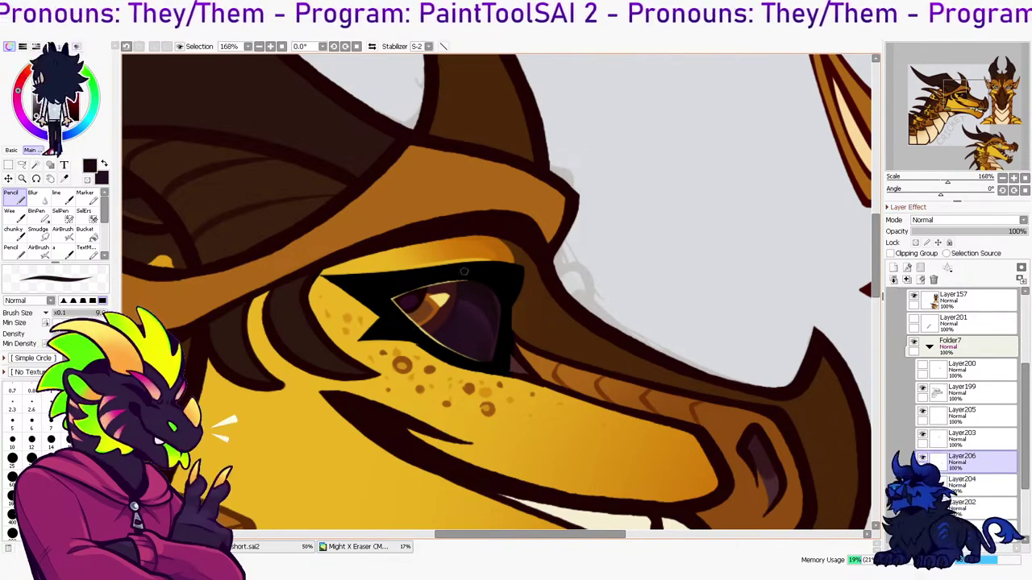
pyautogui.click(907, 280)
# Merge Layer203 with the iris into Layer204
pyautogui.scroll(-5, 663, 248)
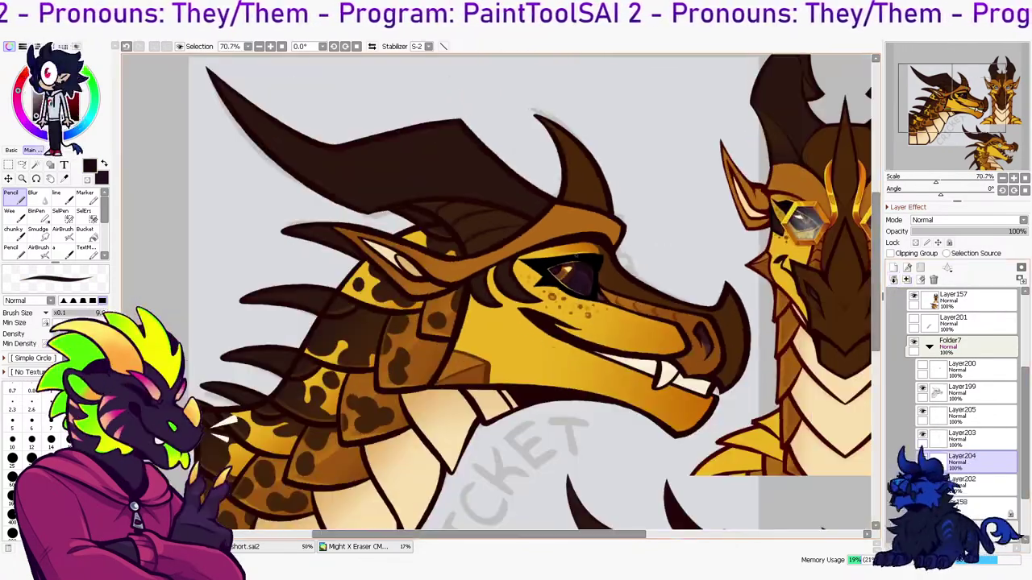
pyautogui.click(980, 437)
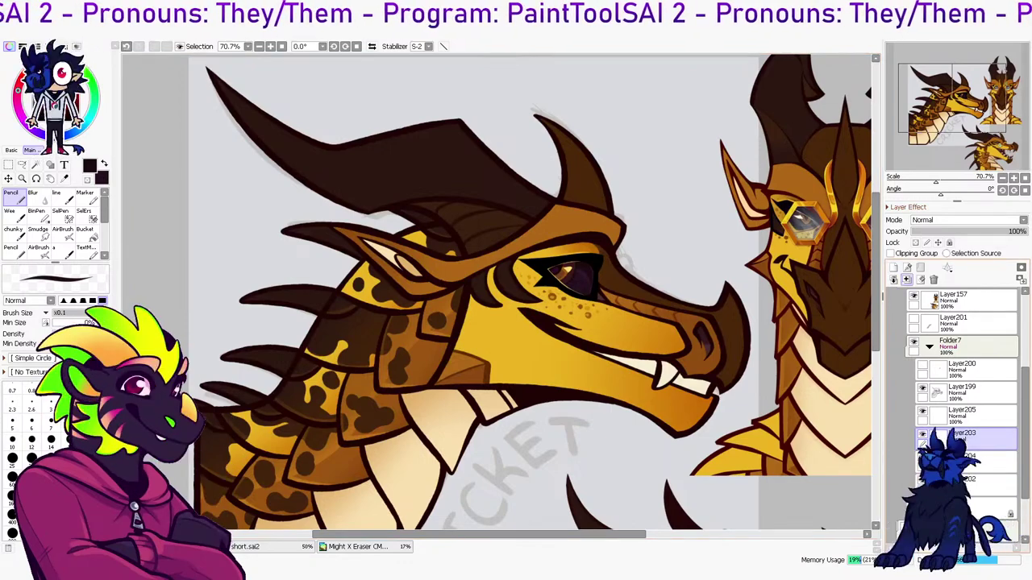
pyautogui.click(907, 280)
# Fill a new layer clipped to Layer205 with white, adjust its opacity to tune the eye rim and highlight, and merge it down
pyautogui.click(979, 415)
pyautogui.click(893, 267)
pyautogui.click(891, 253)
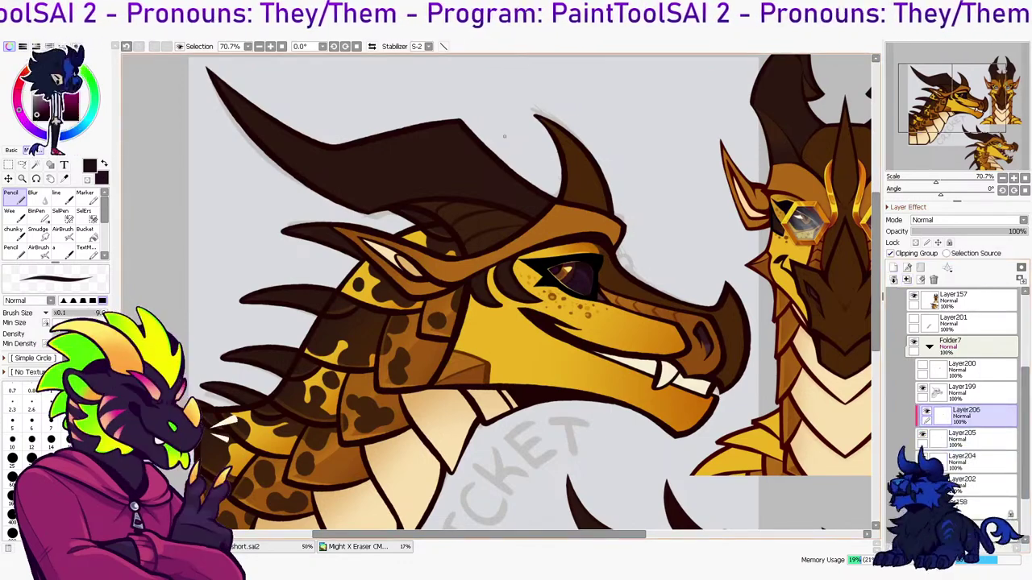
pyautogui.click(86, 233)
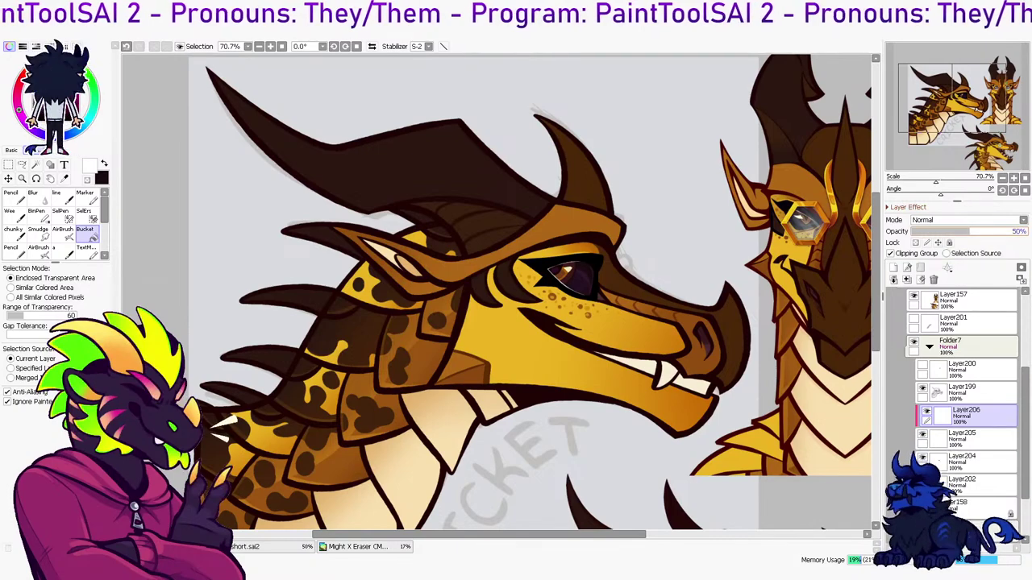
pyautogui.press('n')
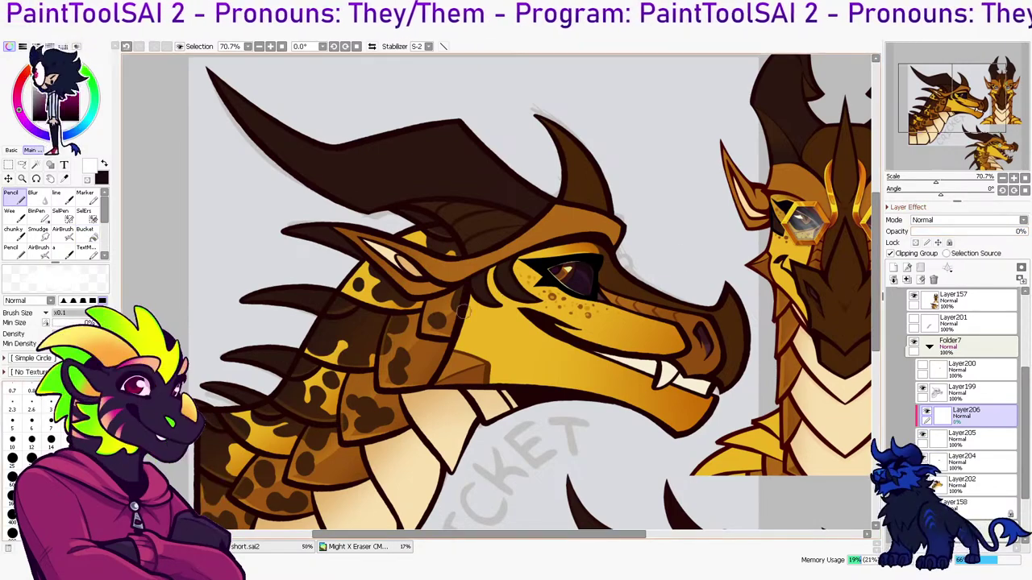
pyautogui.moveTo(912, 232); pyautogui.dragTo(1027, 231)
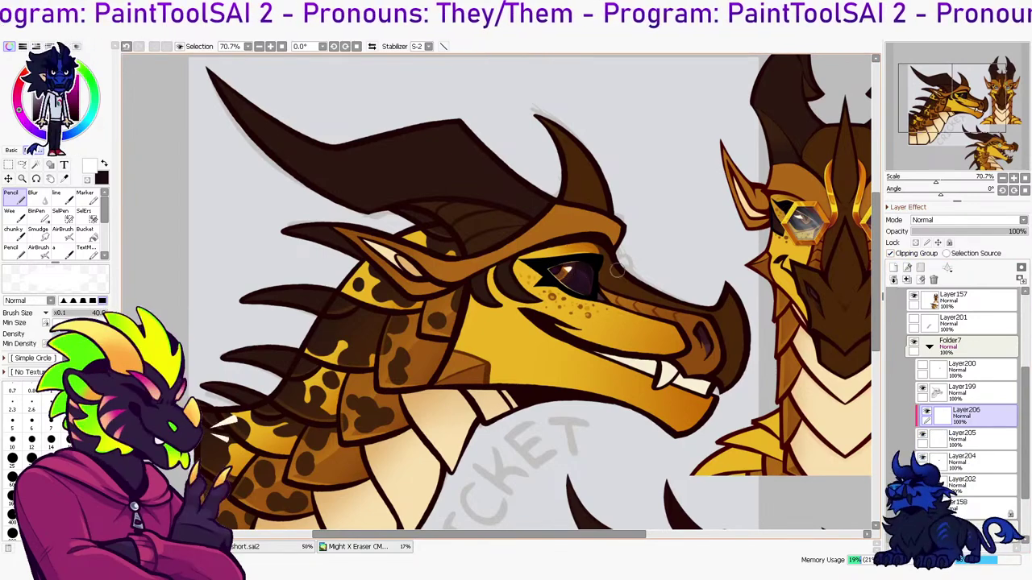
pyautogui.click(907, 279)
# Mark the eye with the selection pen, make a faint white glaze over it on a new layer, and merge that layer into Layer205
pyautogui.click(62, 215)
pyautogui.press('x')
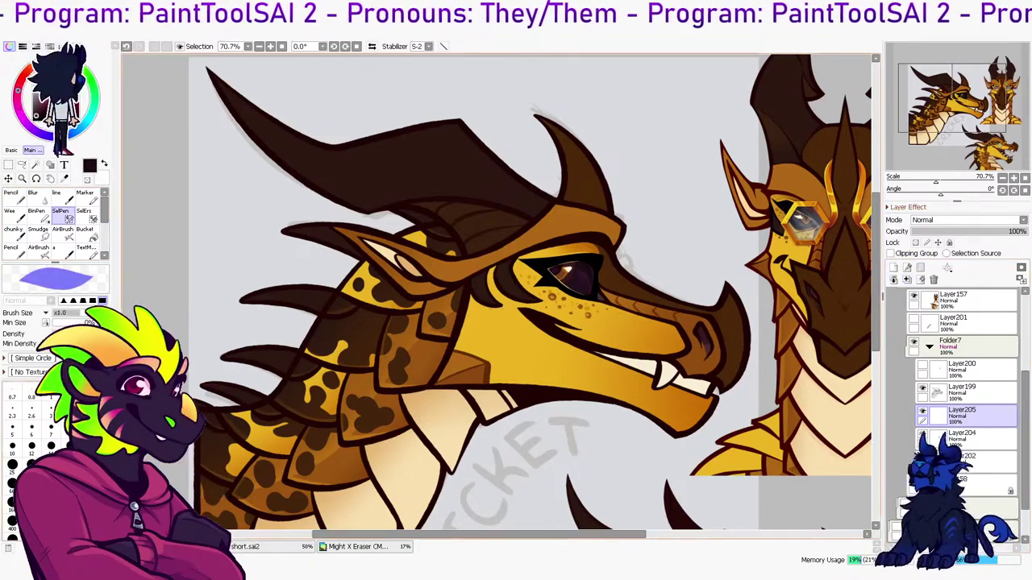
pyautogui.moveTo(541, 268)
pyautogui.mouseDown()
pyautogui.moveTo(587, 304)
pyautogui.moveTo(547, 272)
pyautogui.moveTo(596, 252)
pyautogui.moveTo(545, 270)
pyautogui.moveTo(611, 310)
pyautogui.mouseUp()
pyautogui.hotkey('ctrl', 'z')
pyautogui.hotkey('ctrl', 'd')
pyautogui.click(893, 268)
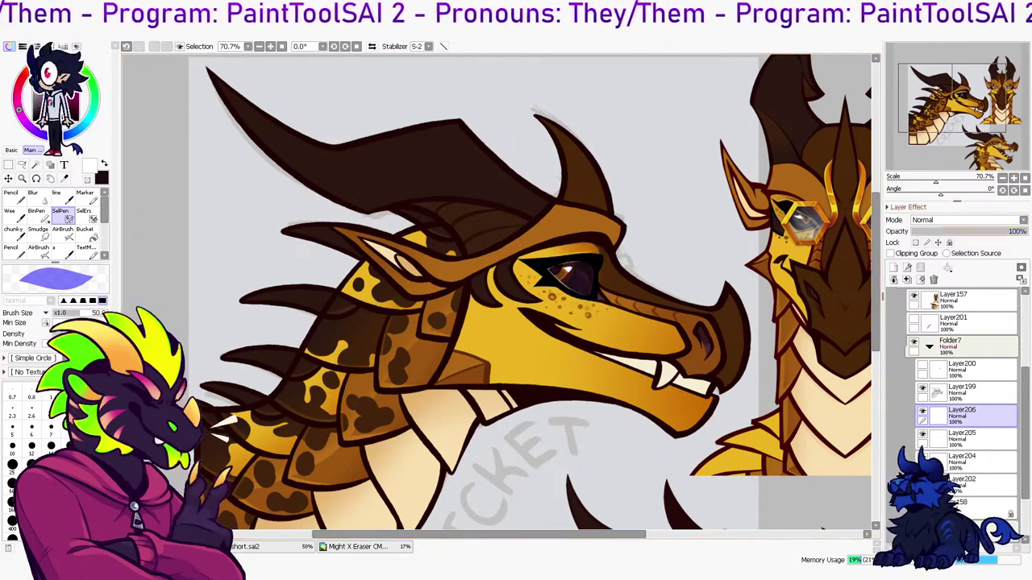
pyautogui.moveTo(942, 231); pyautogui.dragTo(952, 231)
pyautogui.click(907, 280)
# Merge the remaining eye layers, Layer205 and Layer204, down into the base colour Layer202
pyautogui.click(907, 280)
pyautogui.moveTo(612, 322); pyautogui.dragTo(464, 267)
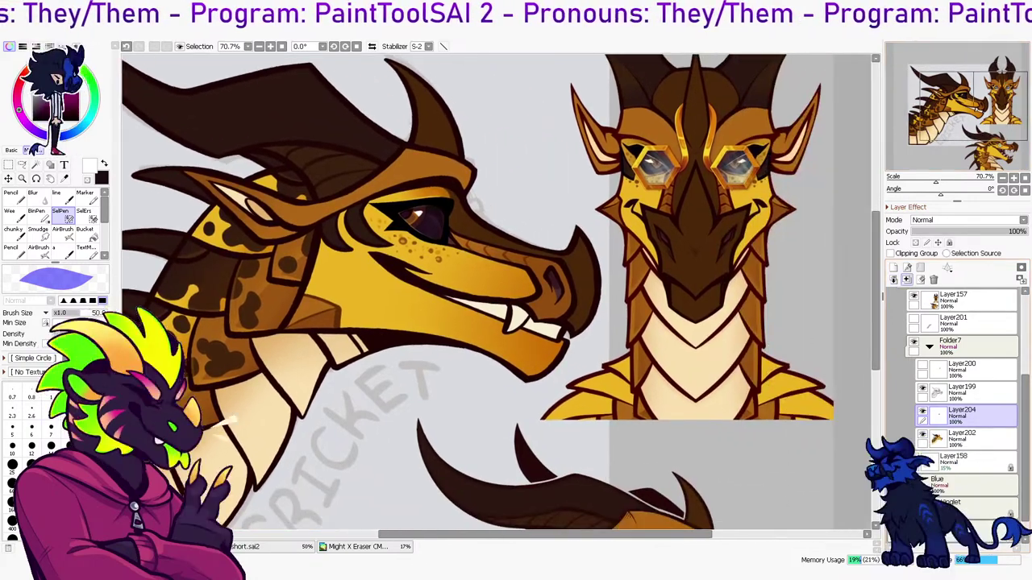
pyautogui.click(907, 280)
# Show the glasses lineart on Layer200 and bucket-fill a new layer above Layer199 with reddish brown
pyautogui.click(975, 369)
pyautogui.click(923, 366)
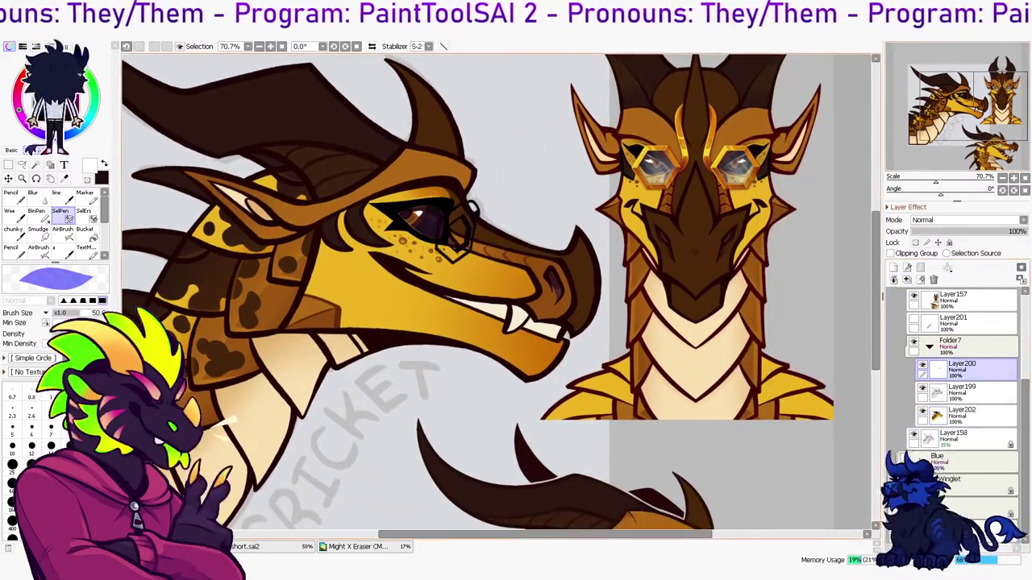
pyautogui.scroll(1, 476, 155)
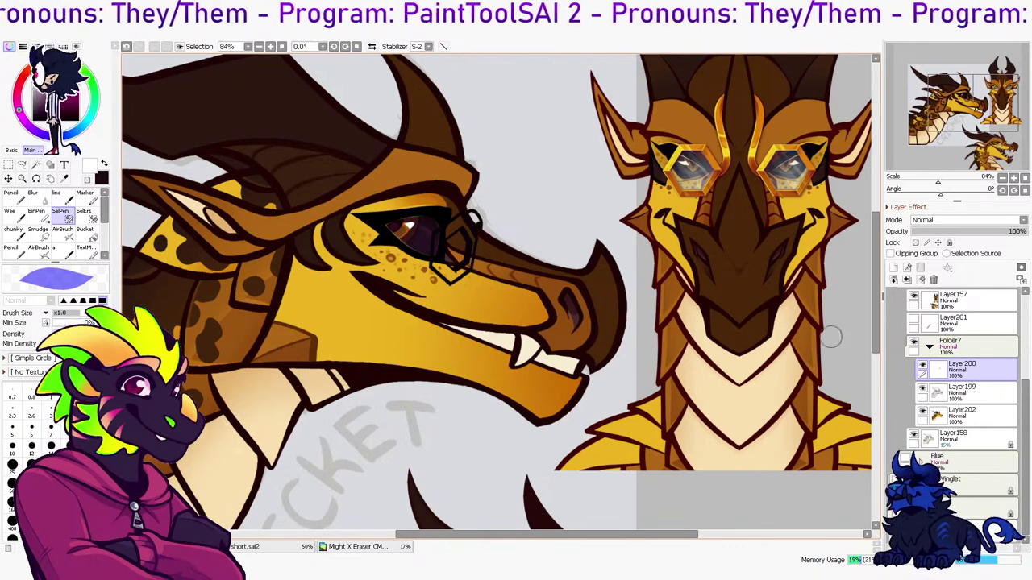
pyautogui.click(980, 415)
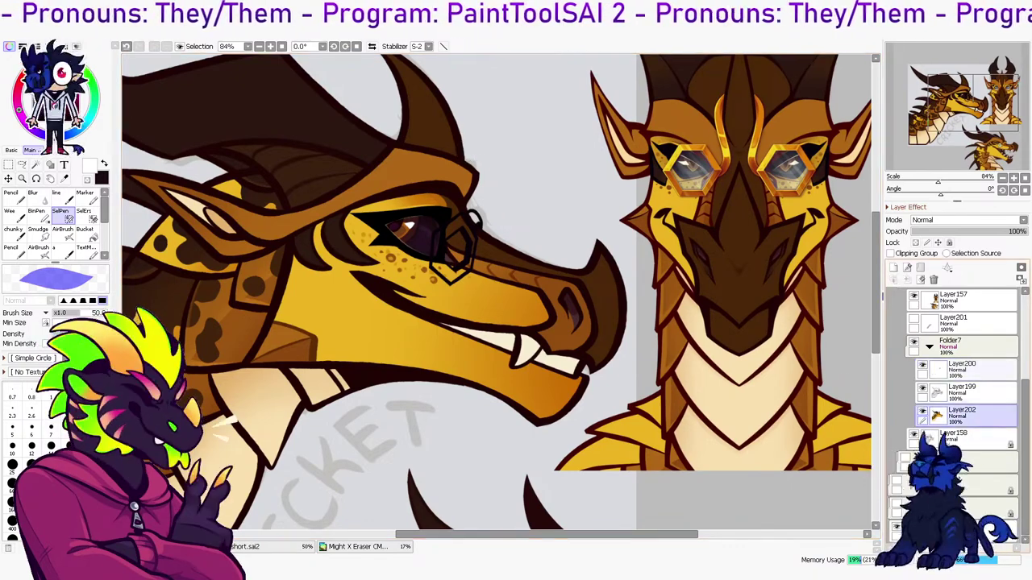
pyautogui.click(979, 392)
pyautogui.click(893, 267)
pyautogui.press('g')
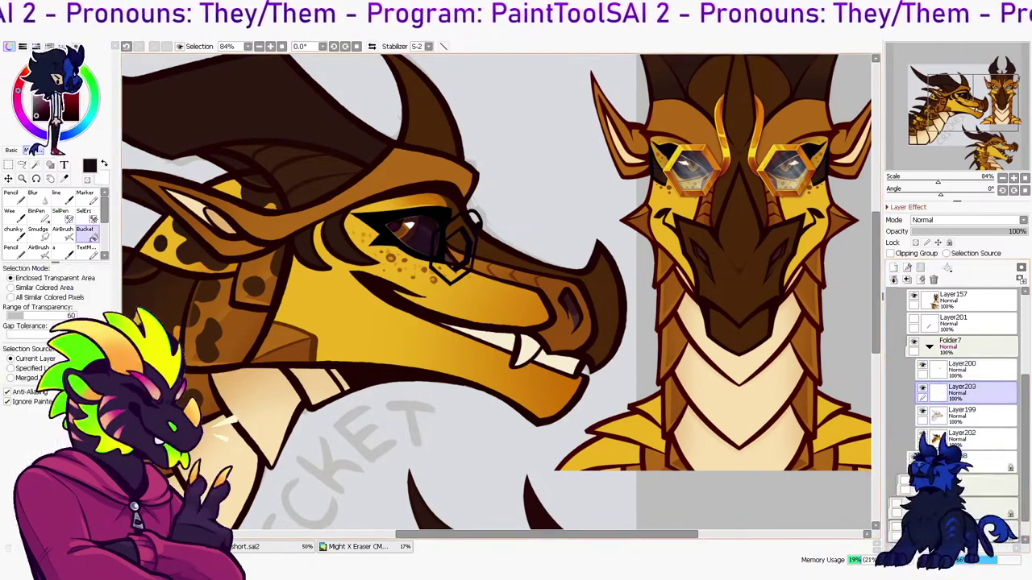
pyautogui.moveTo(468, 274); pyautogui.dragTo(490, 311)
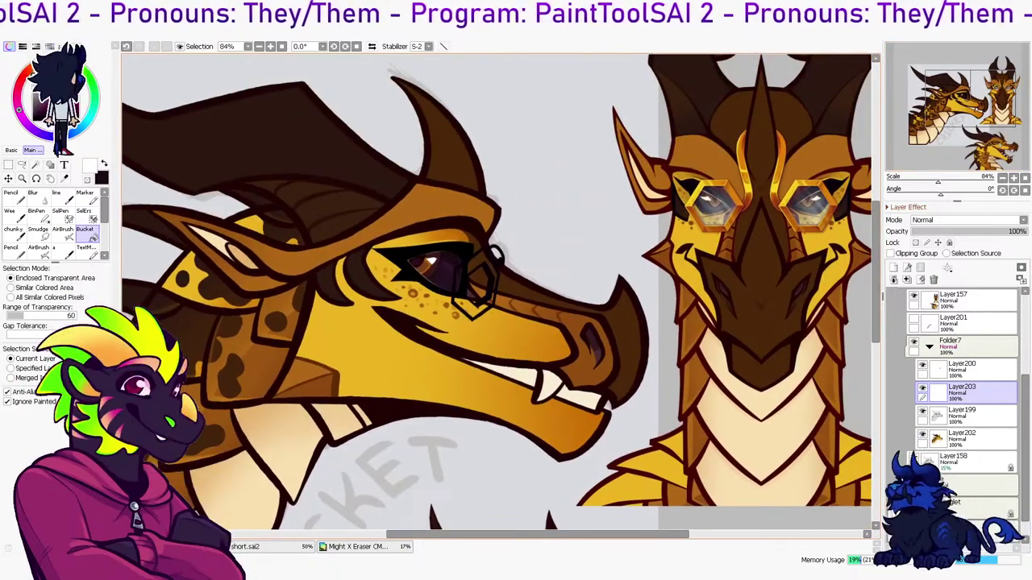
pyautogui.click(478, 286)
# Select the area outside the glasses and inside the lens from the Layer200 lineart, and clear it from the reddish-brown Layer203
pyautogui.click(967, 369)
pyautogui.press('w')
pyautogui.click(524, 311)
pyautogui.click(477, 285)
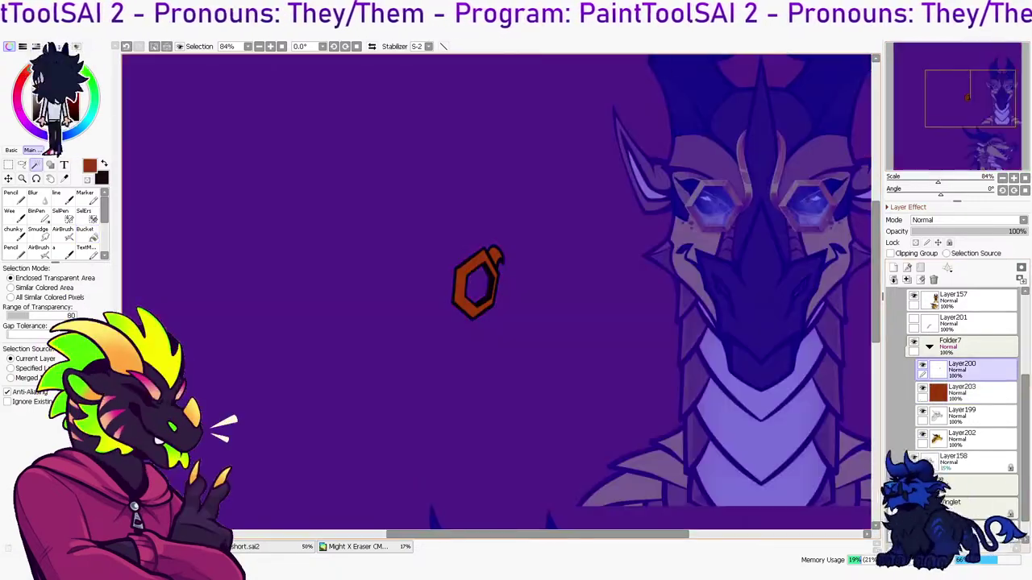
pyautogui.click(967, 393)
pyautogui.press('Delete')
pyautogui.hotkey('ctrl', 'd')
# Paint orange and golden-yellow facets on the hexagonal glasses frame on a new layer clipped to Layer203, sampling the front-view glasses colours
pyautogui.click(893, 268)
pyautogui.click(891, 254)
pyautogui.press('n')
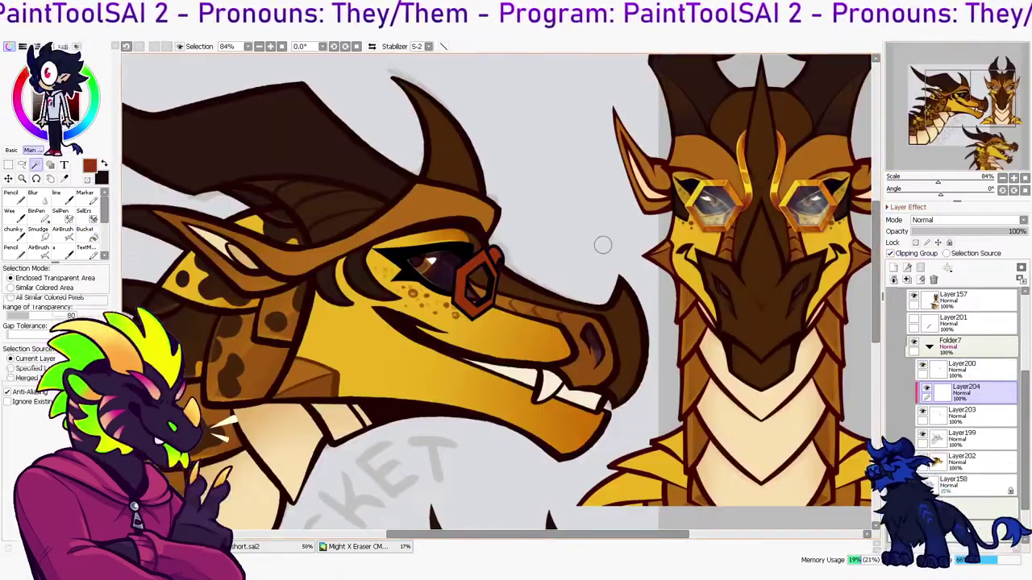
pyautogui.press('[')
pyautogui.press('[')
pyautogui.press('[')
pyautogui.press('x')
pyautogui.rightClick(698, 224)
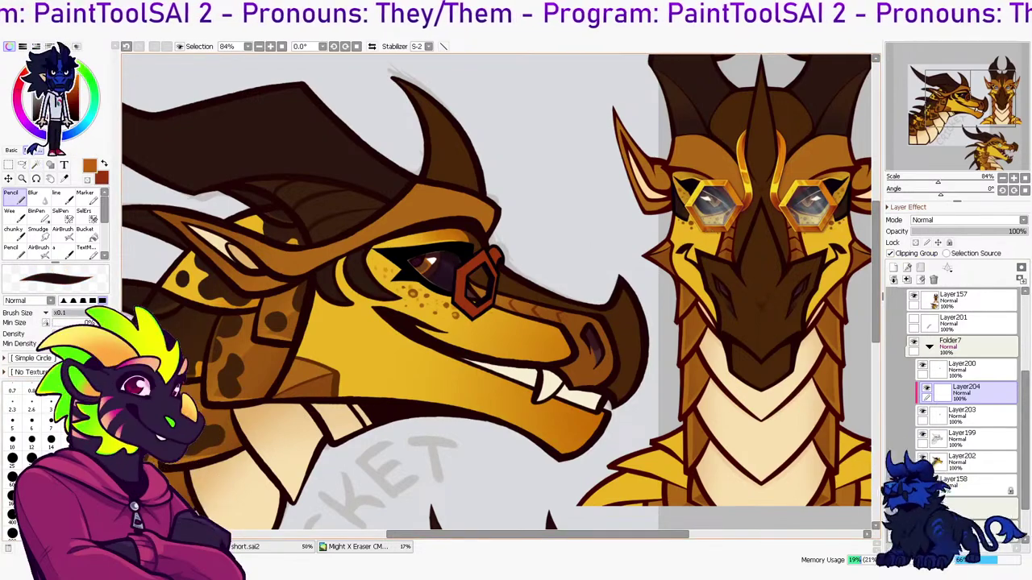
pyautogui.press('x')
pyautogui.rightClick(716, 184)
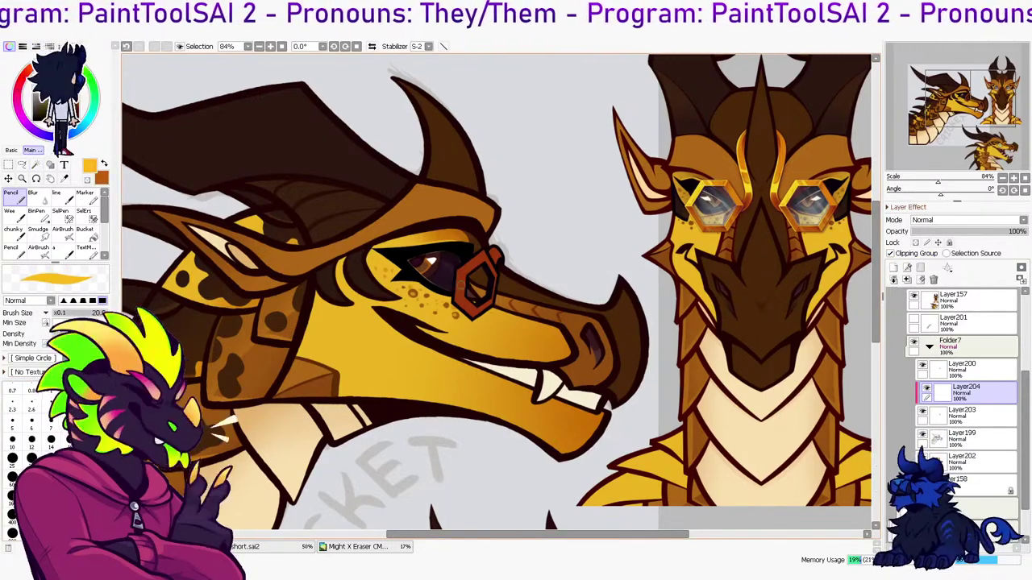
pyautogui.keyDown('alt'); pyautogui.click(481, 269); pyautogui.keyUp('alt')
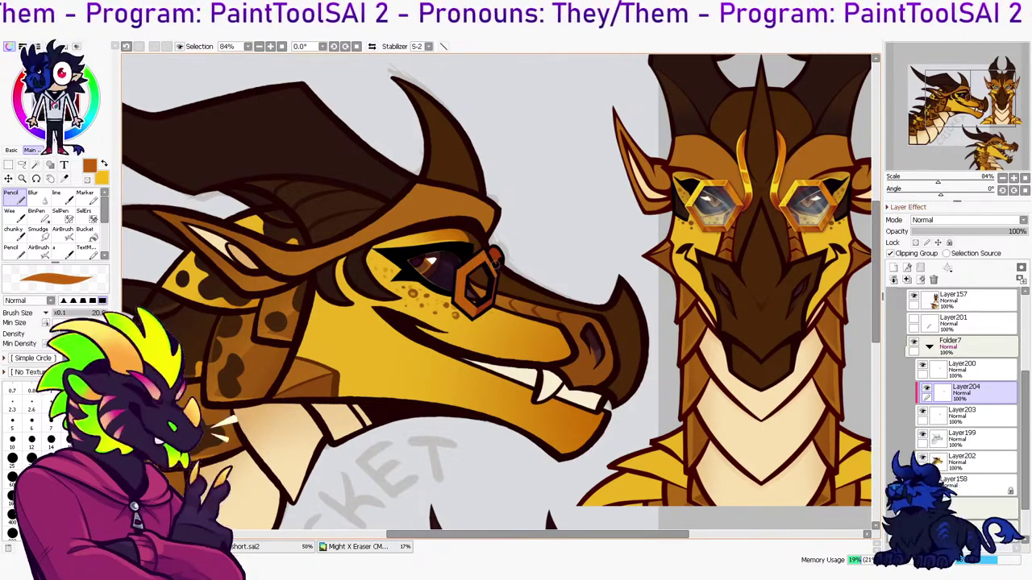
pyautogui.press('x')
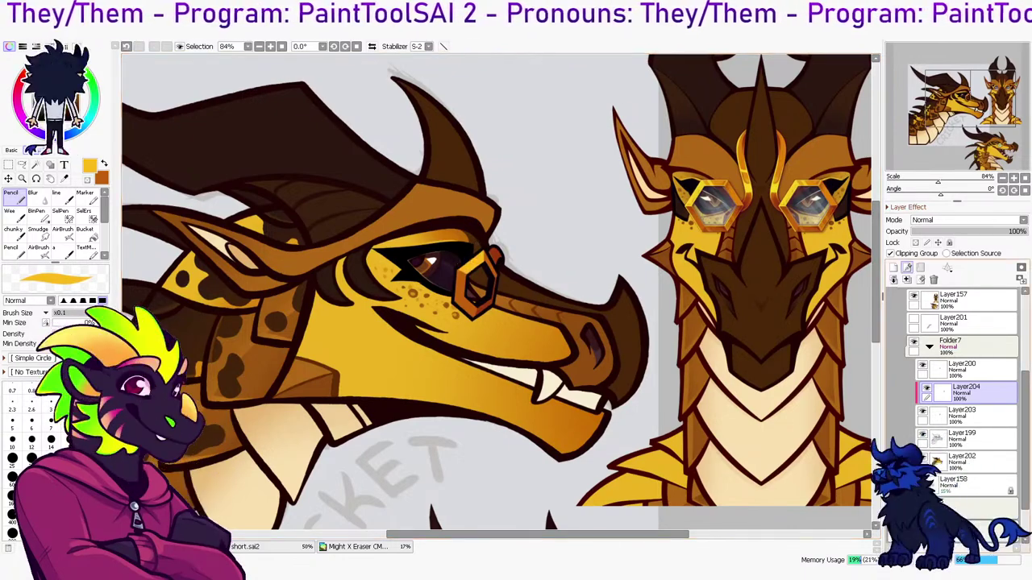
# Colour the nose bridge of the glasses with orange and golden yellow on a fresh layer clipped to Layer203
pyautogui.click(894, 268)
pyautogui.click(891, 254)
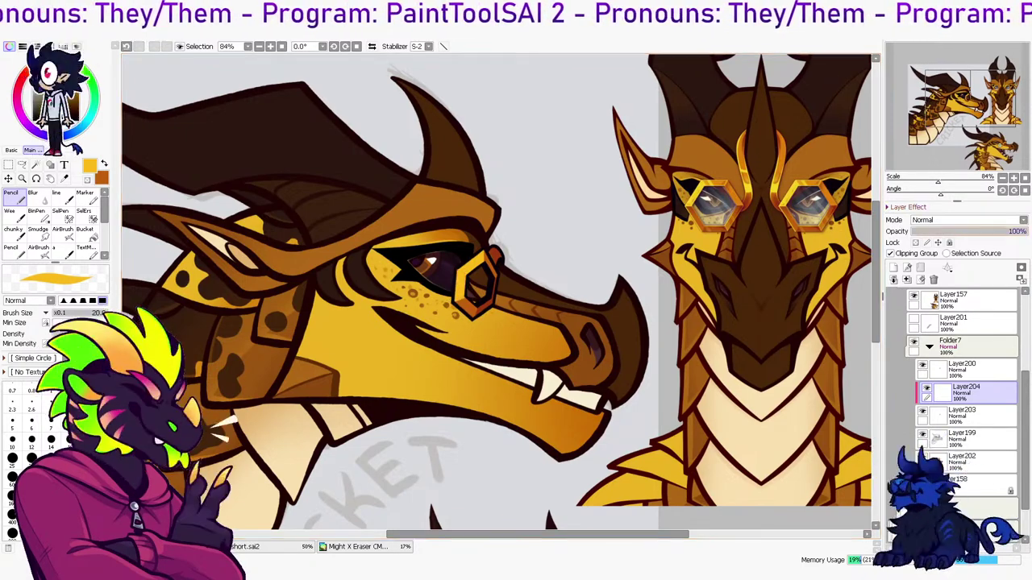
pyautogui.press('x')
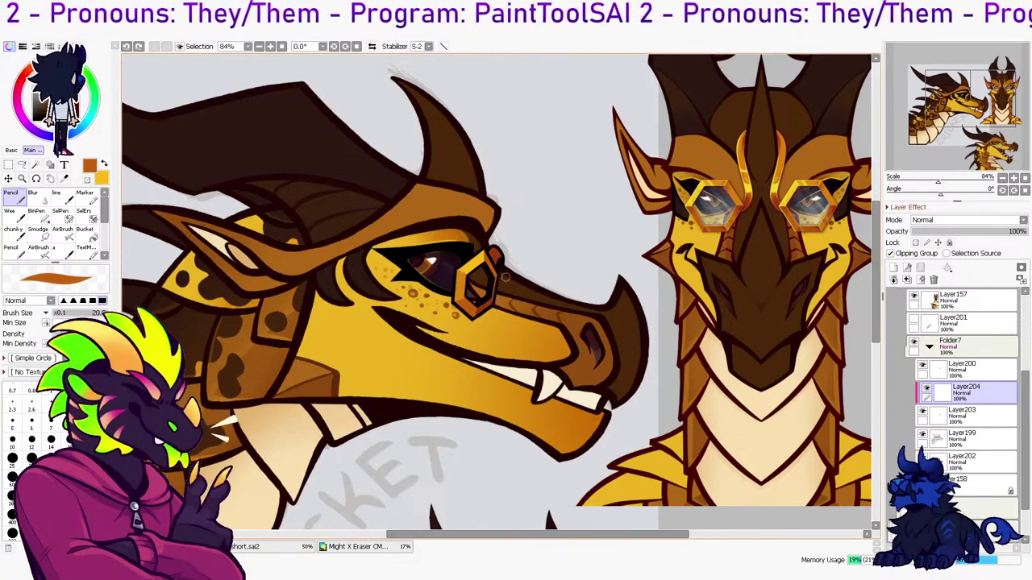
pyautogui.click(890, 253)
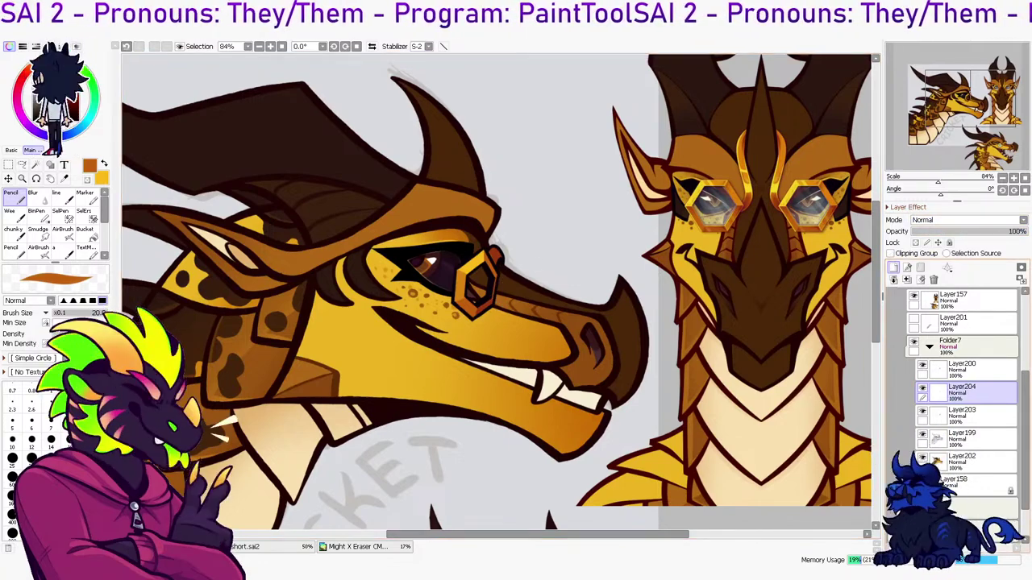
pyautogui.click(890, 254)
pyautogui.press('x')
pyautogui.press('x')
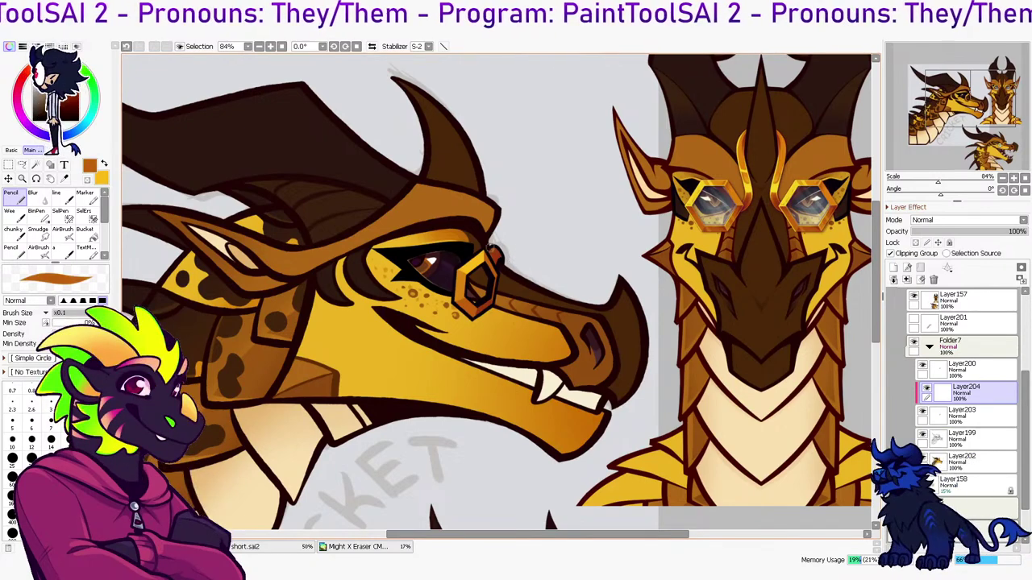
pyautogui.press('x')
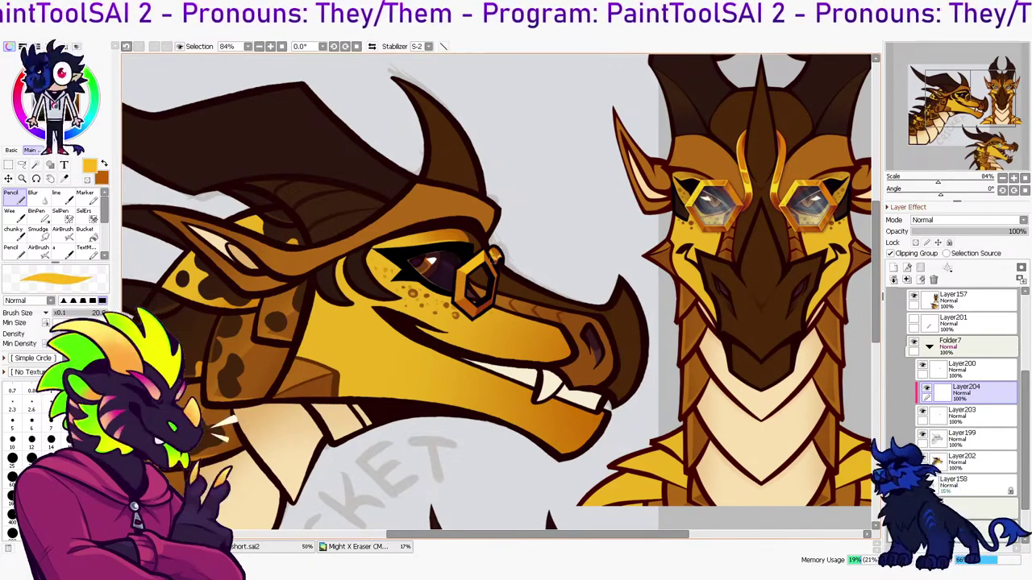
# Merge the bridge colours down and airbrush soft yellow and orange shading over the glasses on a new layer clipped to Layer203
pyautogui.click(907, 280)
pyautogui.click(894, 268)
pyautogui.click(891, 254)
pyautogui.click(63, 234)
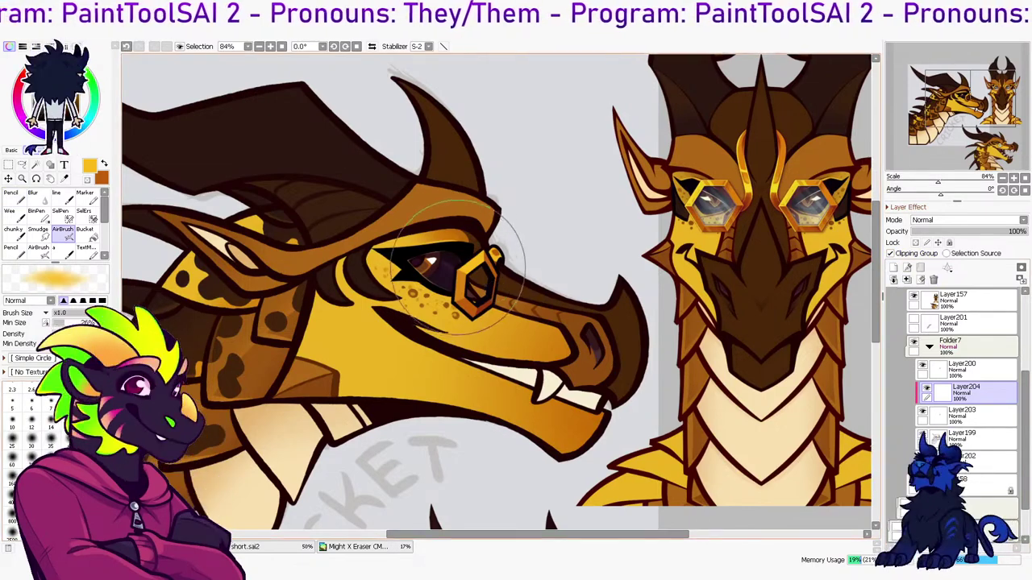
pyautogui.press('x')
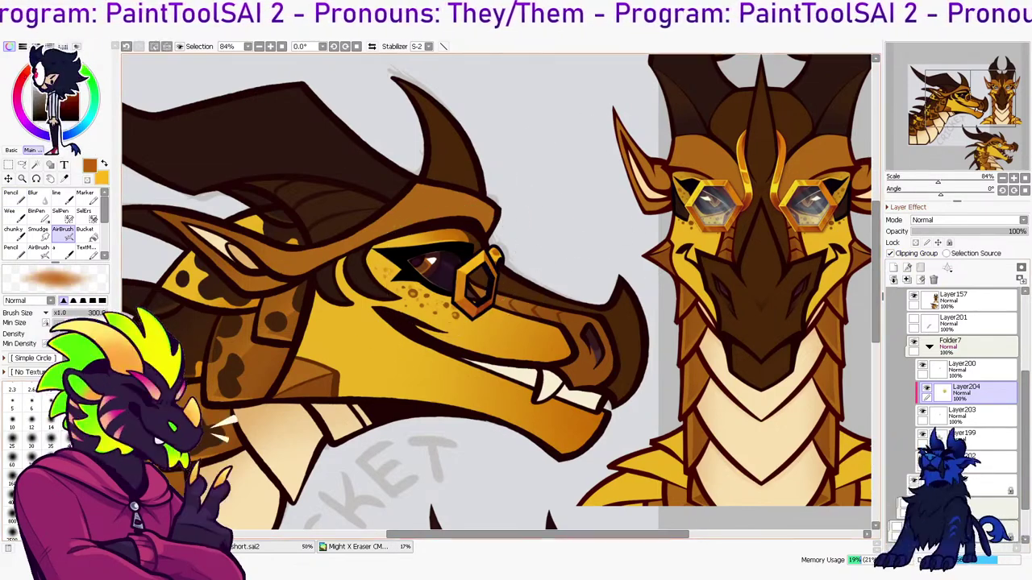
# Pencil crisp yellow highlights and orange edges on the profile glasses frame on the clipped layer and merge it into Layer203
pyautogui.press('n')
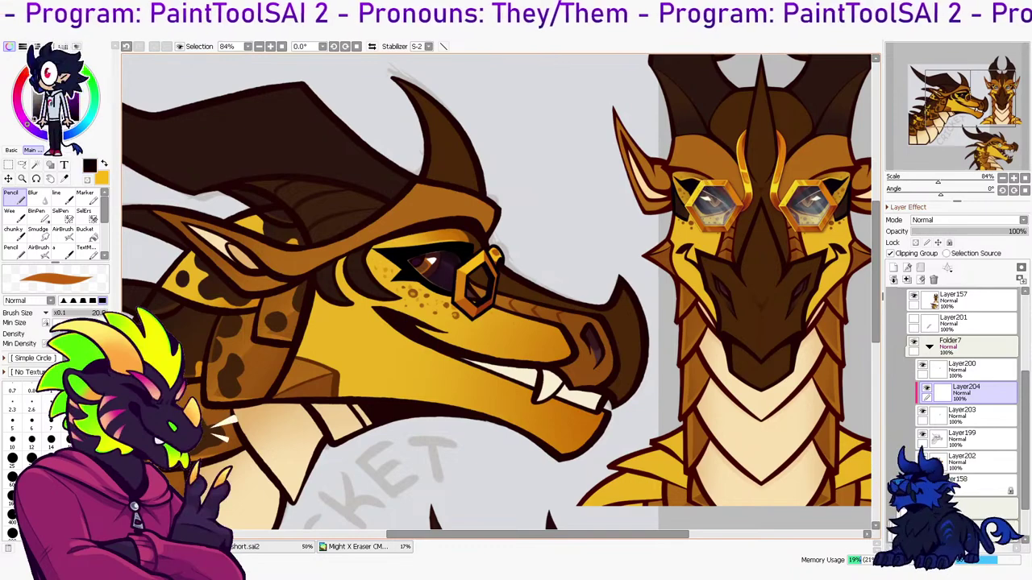
pyautogui.press('x')
pyautogui.press('[')
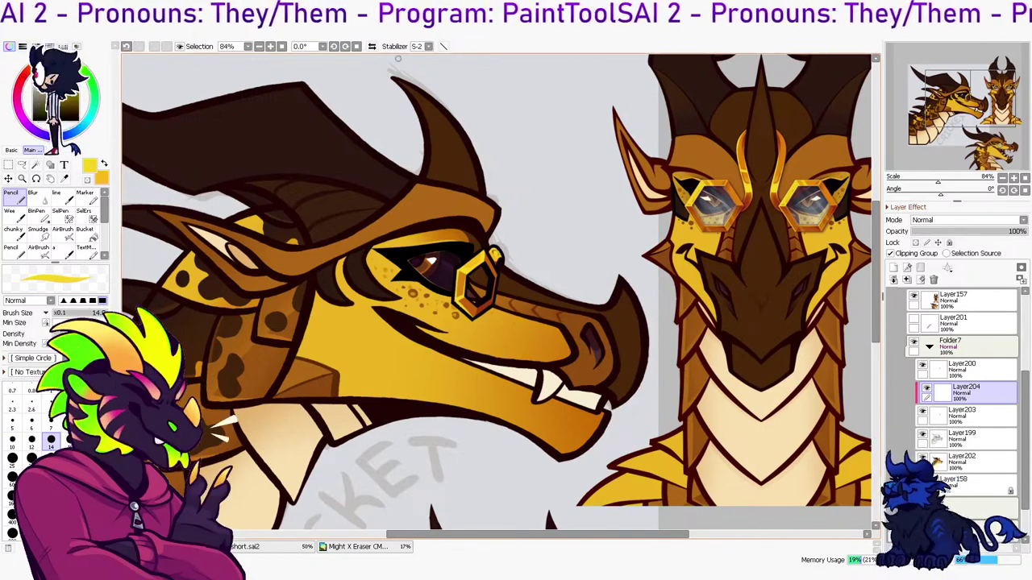
pyautogui.press('h')
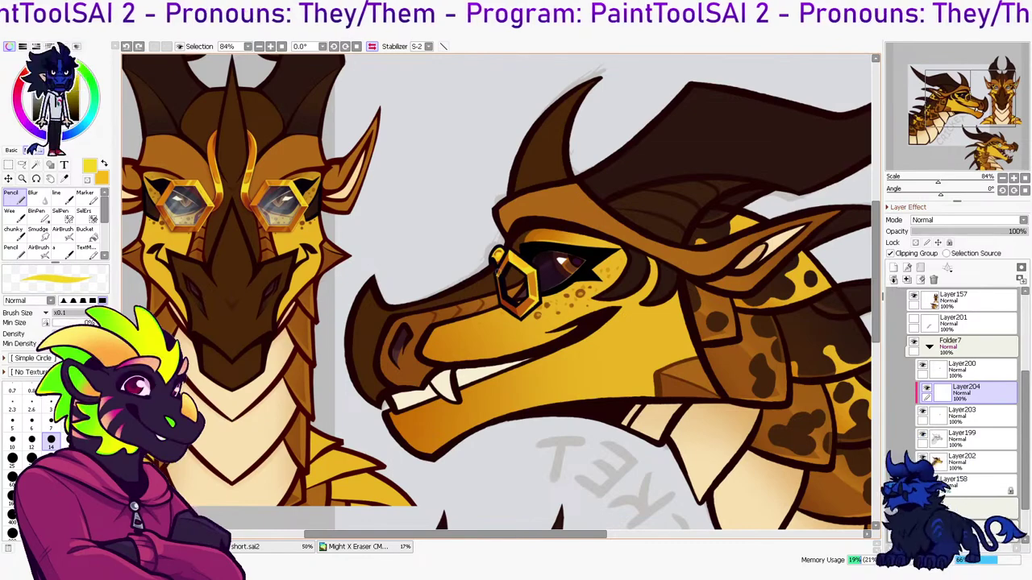
pyautogui.rightClick(533, 290)
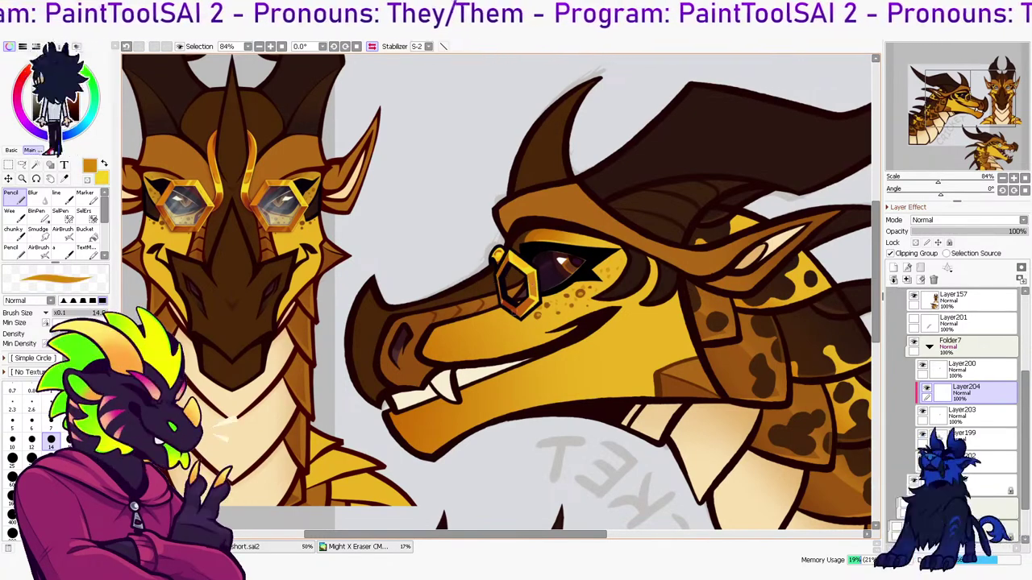
pyautogui.click(907, 280)
# Recolour the glasses lineart by filling a new layer clipped to Layer200 with dark reddish brown and merging it down
pyautogui.click(967, 370)
pyautogui.click(893, 268)
pyautogui.click(891, 254)
pyautogui.press('x')
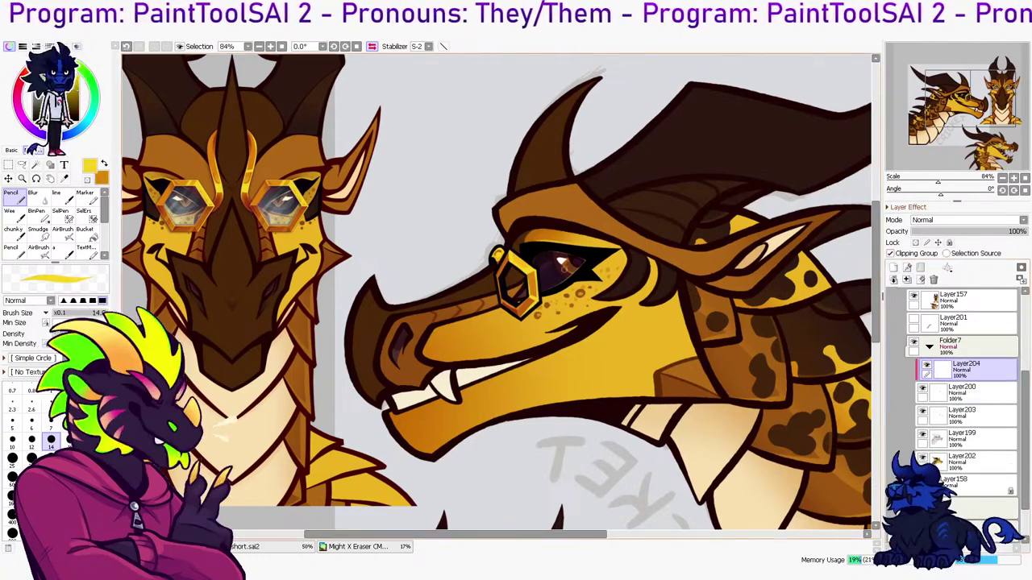
pyautogui.press('g')
pyautogui.rightClick(307, 207)
pyautogui.click(518, 283)
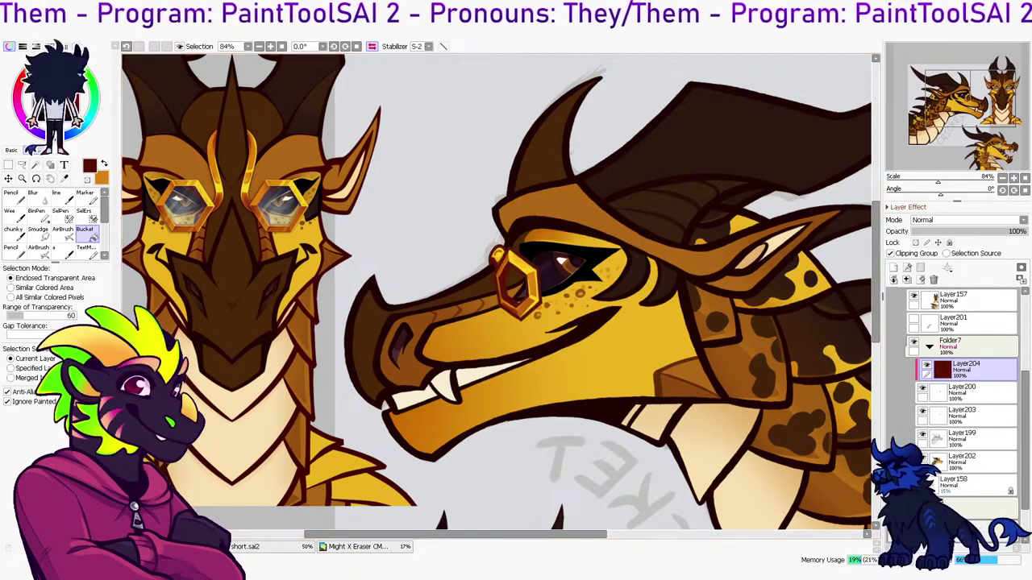
pyautogui.click(74, 111)
pyautogui.click(517, 284)
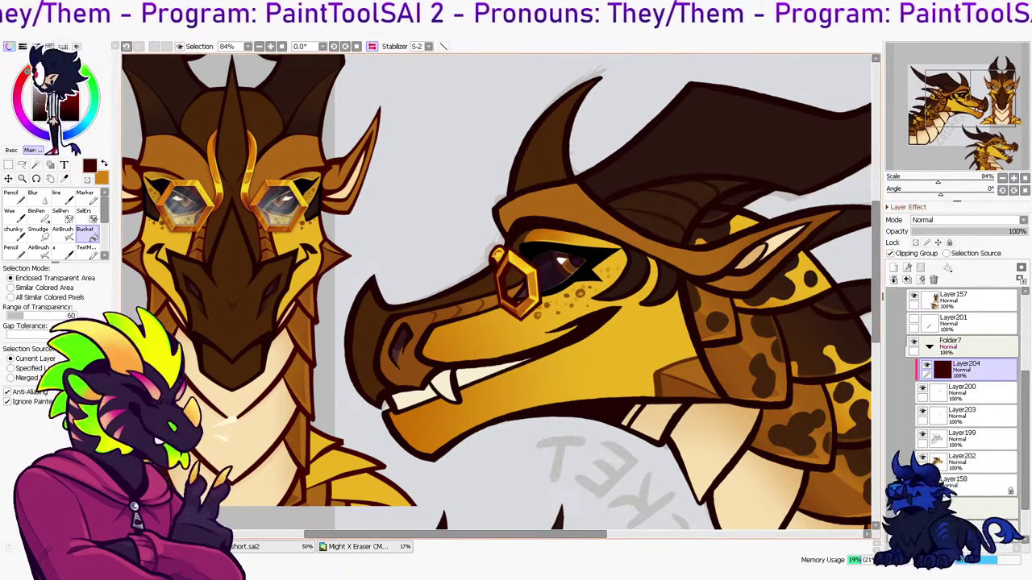
pyautogui.hotkey('ctrl', 'e')
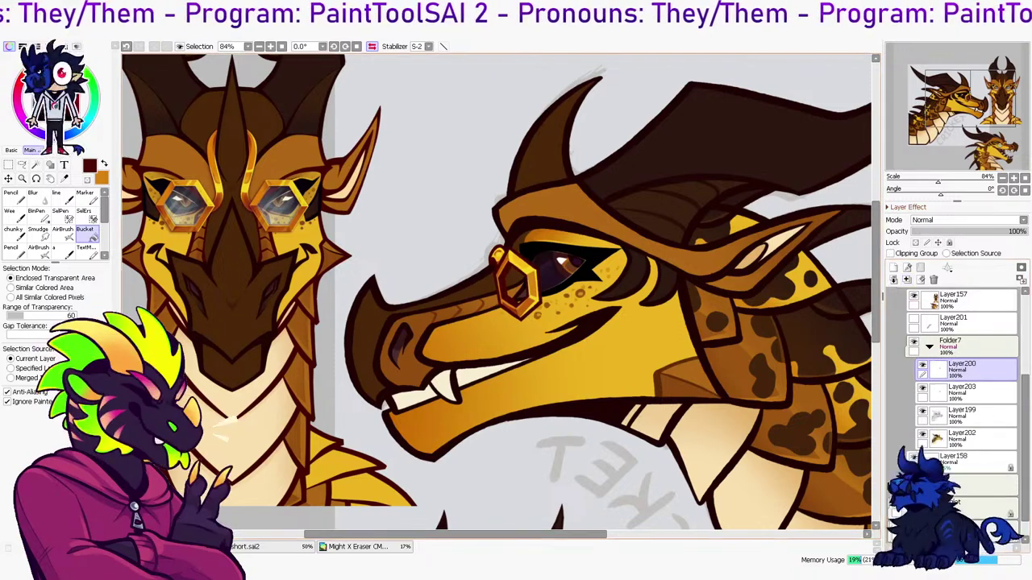
# Paint dark blue and navy facets along the inner rim of the hexagonal glasses on a new layer clipped to Layer200
pyautogui.scroll(5, 621, 258)
pyautogui.click(894, 268)
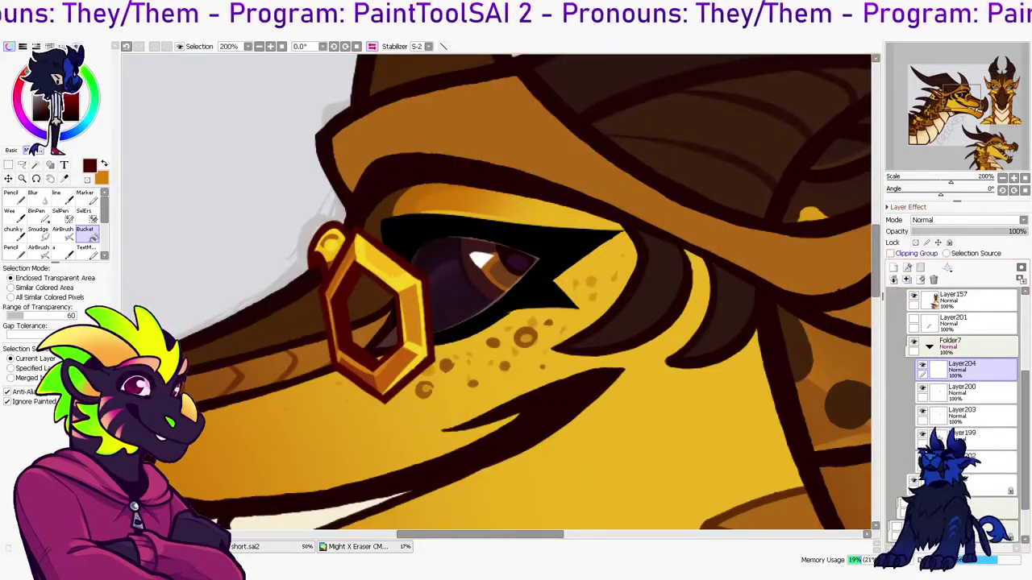
pyautogui.click(891, 253)
pyautogui.press('n')
pyautogui.click(71, 133)
pyautogui.moveTo(340, 329)
pyautogui.mouseDown()
pyautogui.moveTo(345, 268)
pyautogui.moveTo(346, 347)
pyautogui.mouseUp()
pyautogui.hotkey('ctrl', 'z')
pyautogui.hotkey('ctrl', 'z')
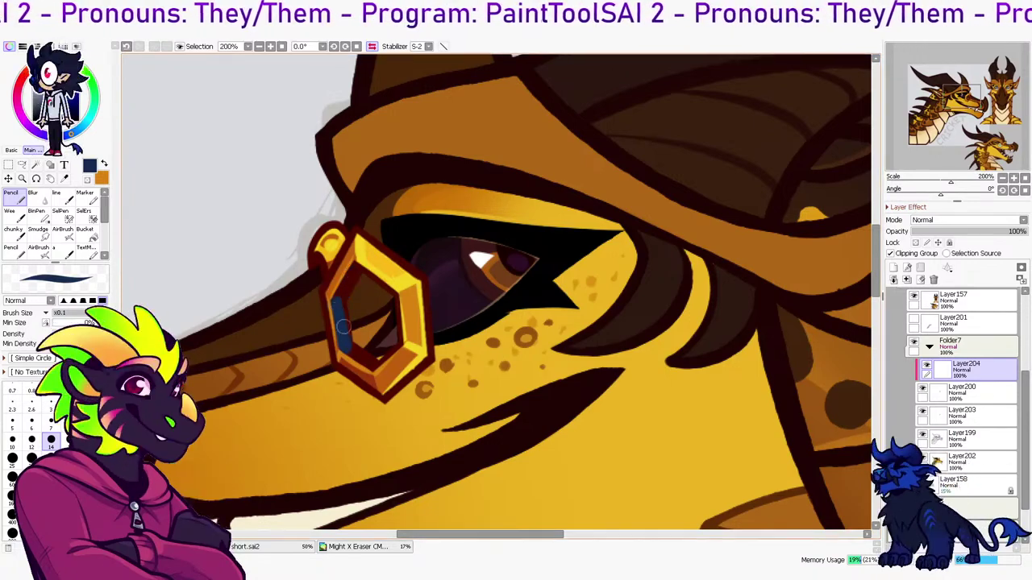
pyautogui.moveTo(346, 288); pyautogui.dragTo(353, 271)
pyautogui.moveTo(360, 356); pyautogui.dragTo(368, 365)
pyautogui.click(70, 111)
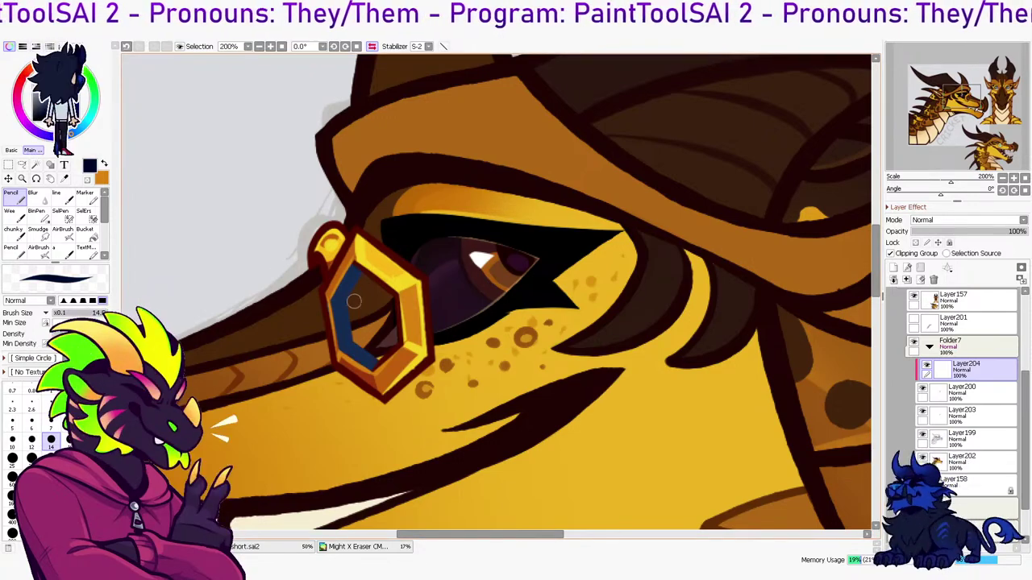
pyautogui.moveTo(395, 286); pyautogui.dragTo(399, 340)
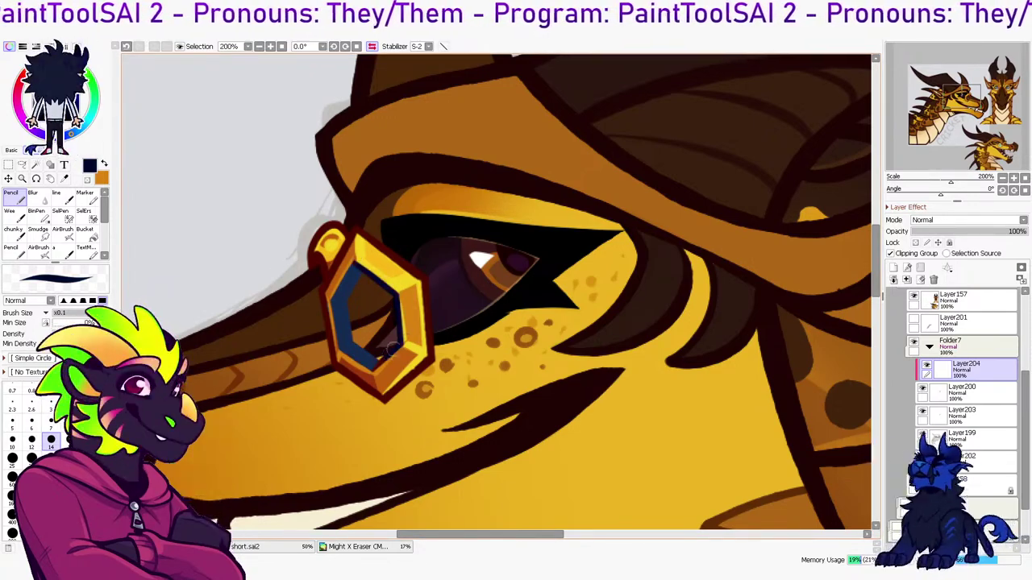
# Darken facets of the inner blue rim with navy on a new clipped layer and merge it down into Layer204
pyautogui.click(891, 254)
pyautogui.click(893, 268)
pyautogui.click(891, 254)
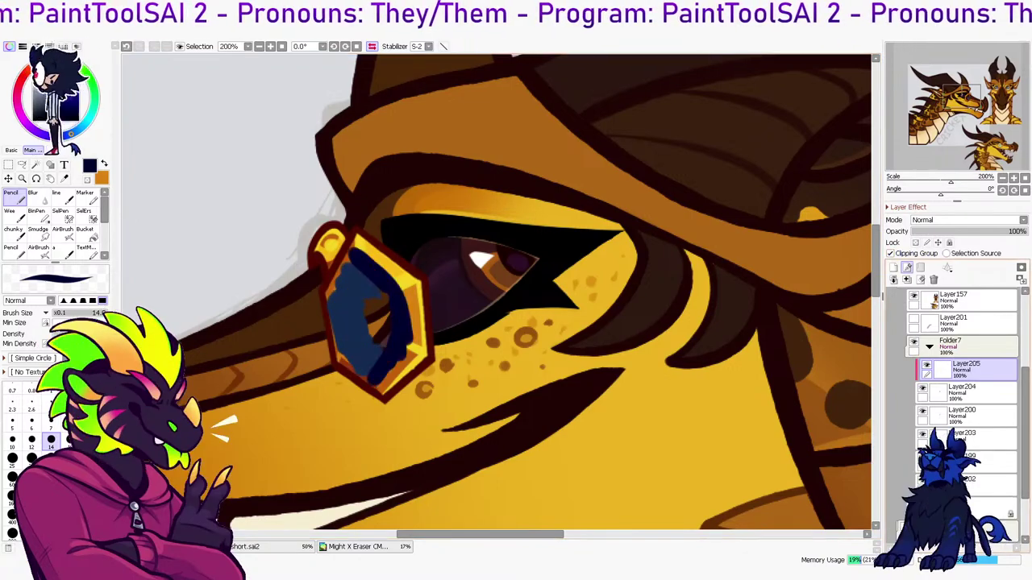
pyautogui.hotkey('ctrl', 'z')
pyautogui.hotkey('ctrl', 'z')
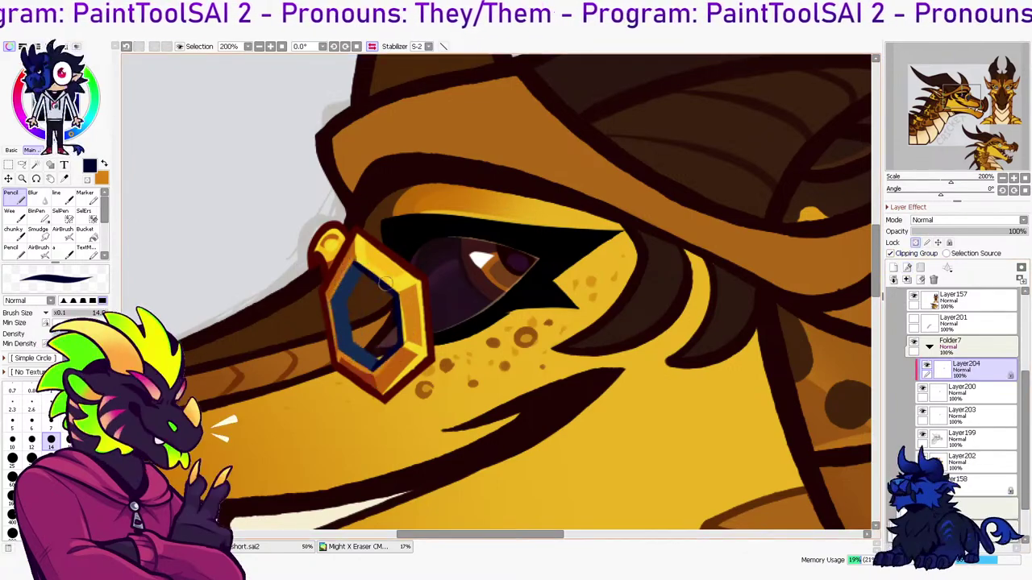
pyautogui.hotkey('ctrl', 'y')
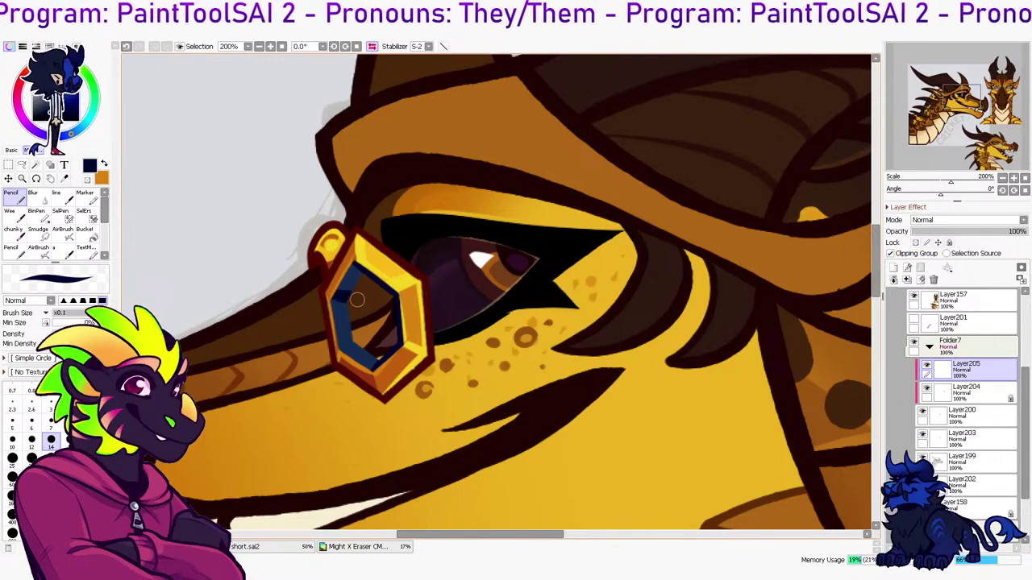
pyautogui.moveTo(333, 307); pyautogui.dragTo(340, 344)
pyautogui.moveTo(950, 231); pyautogui.dragTo(1025, 231)
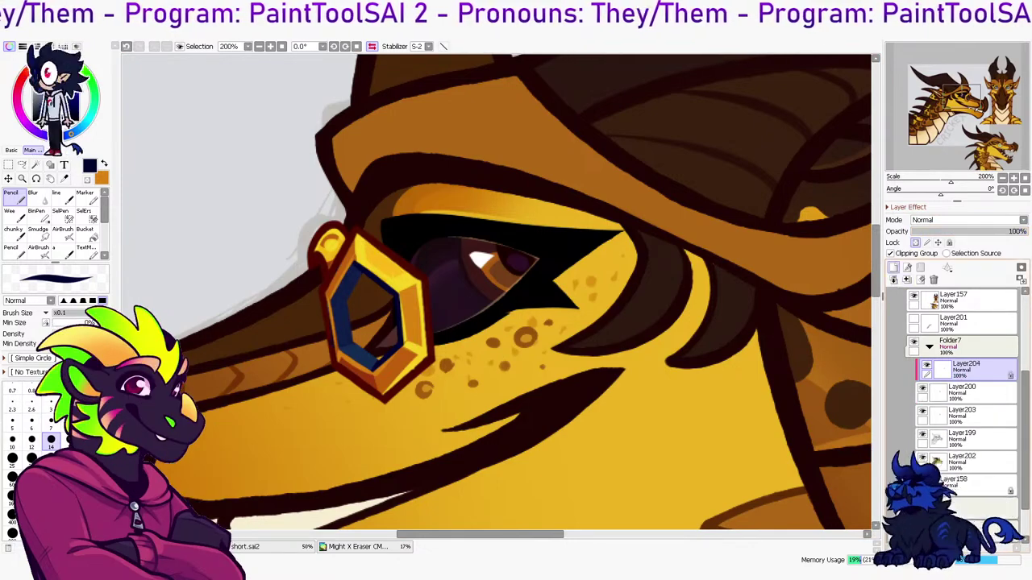
pyautogui.moveTo(331, 297); pyautogui.dragTo(334, 286)
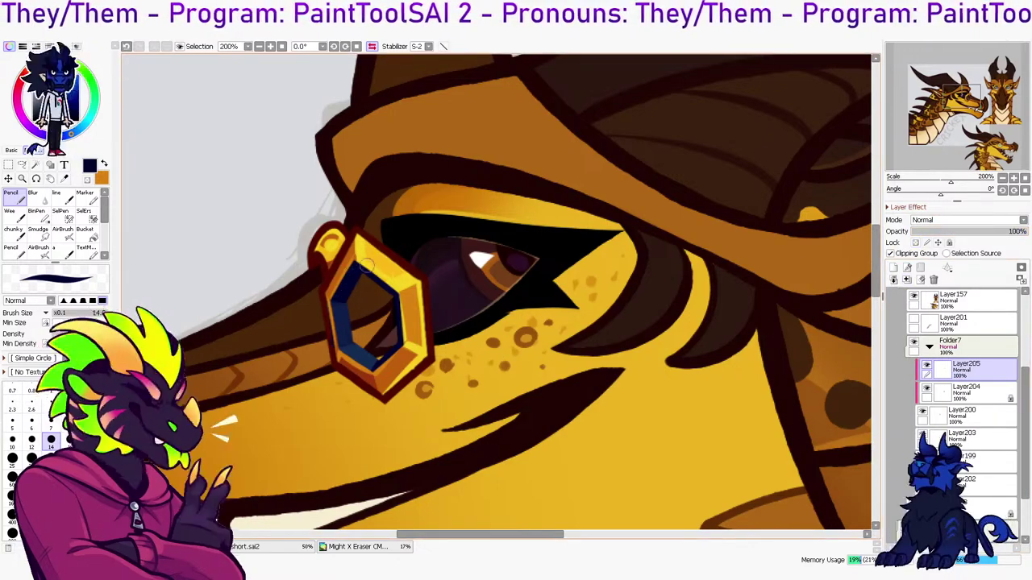
pyautogui.press('h')
pyautogui.click(907, 279)
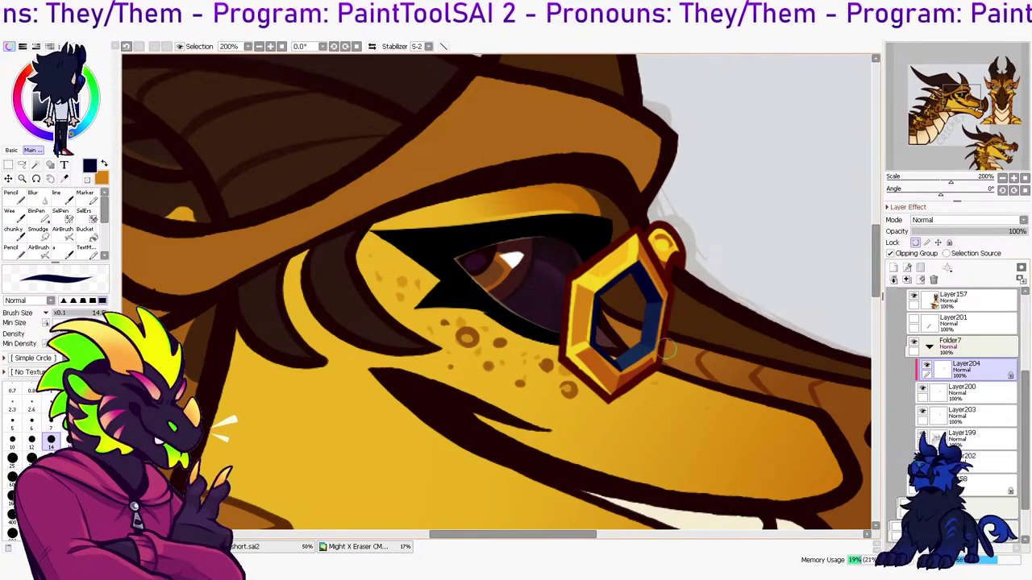
pyautogui.press('e')
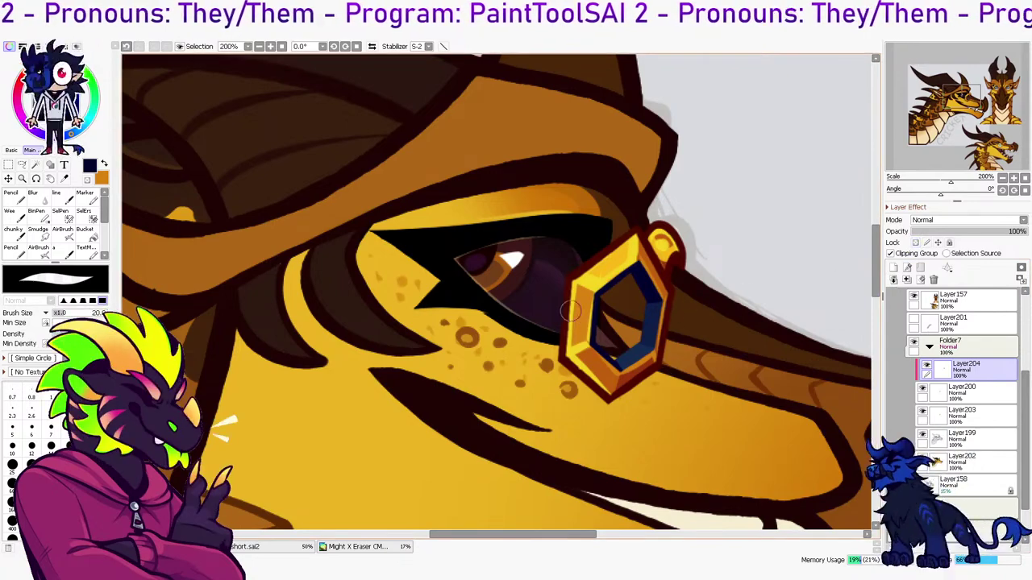
# Select the lens interior from Layer200 and fill it with pale blue on a new layer above Layer203 at 40% opacity
pyautogui.click(967, 391)
pyautogui.press('w')
pyautogui.click(620, 313)
pyautogui.click(967, 415)
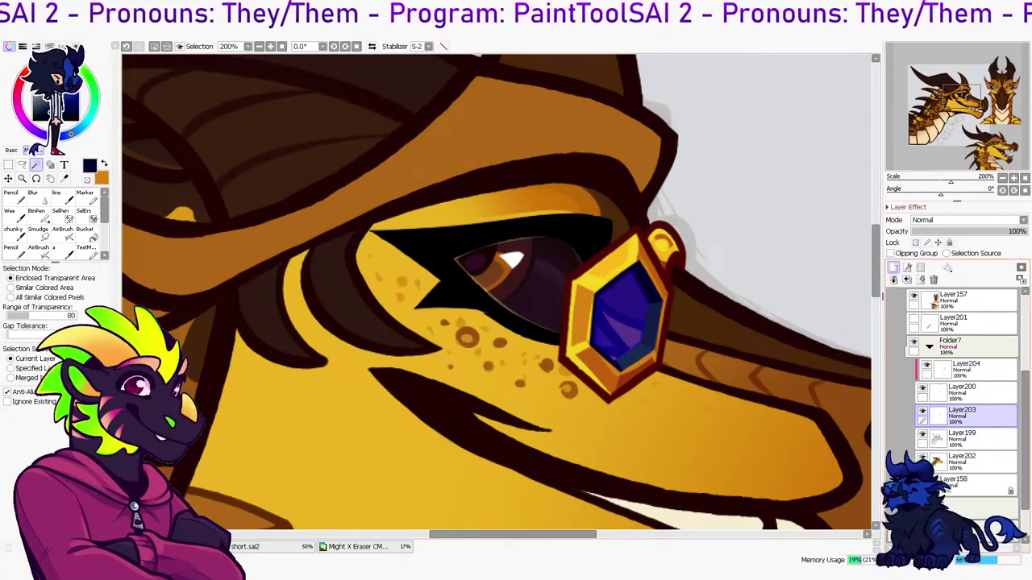
pyautogui.click(893, 268)
pyautogui.press('g')
pyautogui.moveTo(972, 92)
pyautogui.mouseDown()
pyautogui.moveTo(983, 87)
pyautogui.moveTo(974, 91)
pyautogui.mouseUp()
pyautogui.click(83, 125)
pyautogui.moveTo(61, 89); pyautogui.dragTo(43, 82)
pyautogui.click(354, 423)
pyautogui.press('l')
pyautogui.hotkey('ctrl', 'd')
pyautogui.moveTo(976, 93); pyautogui.dragTo(971, 100)
pyautogui.moveTo(946, 232); pyautogui.dragTo(958, 232)
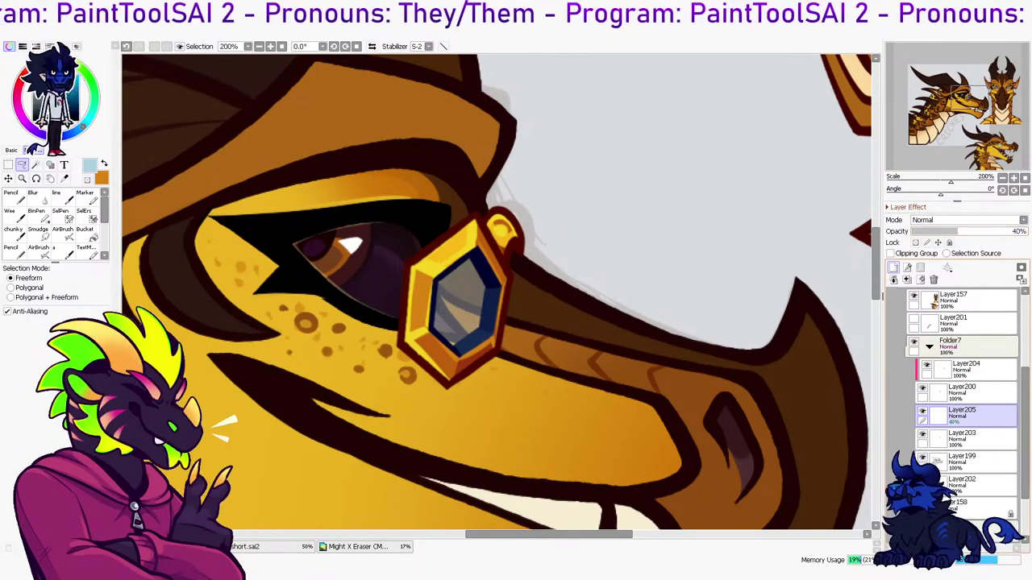
# Try diagonal white glare strokes across the lens on a new layer above the pale blue lens fill
pyautogui.click(893, 280)
pyautogui.press('n')
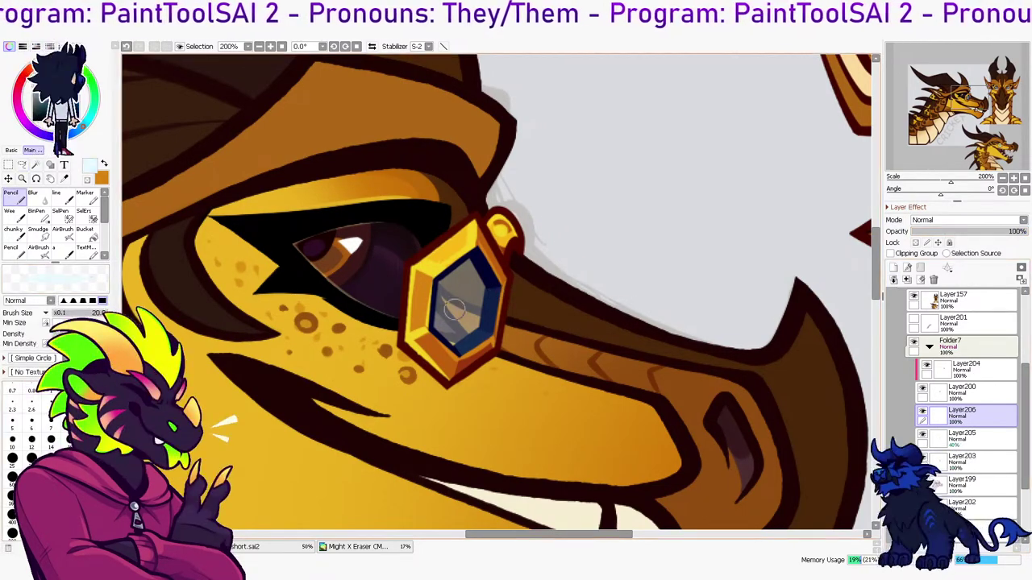
pyautogui.moveTo(454, 282); pyautogui.dragTo(469, 324)
pyautogui.hotkey('ctrl', 'z')
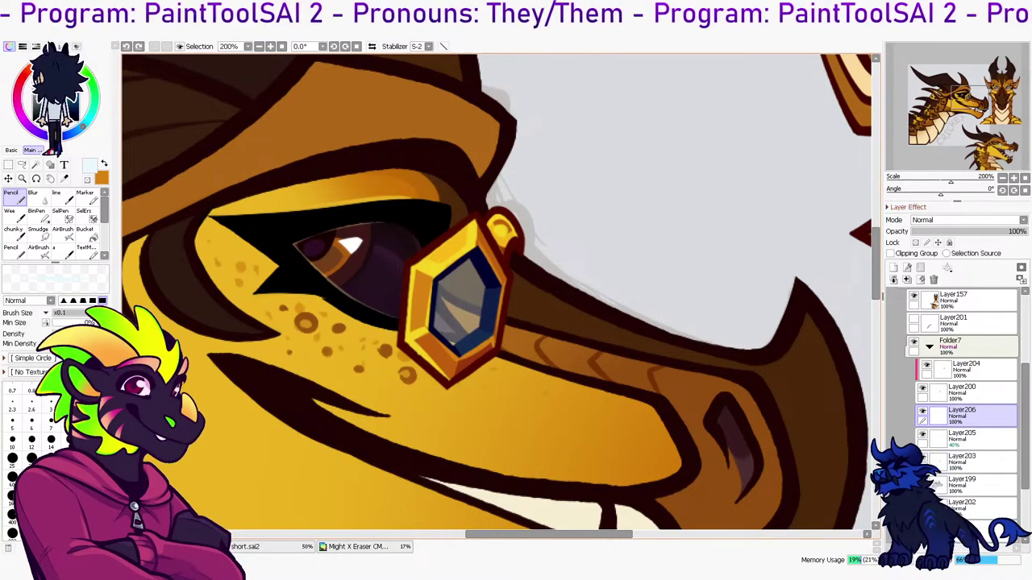
pyautogui.moveTo(435, 264); pyautogui.dragTo(465, 334)
pyautogui.moveTo(458, 270)
pyautogui.mouseDown()
pyautogui.moveTo(476, 299)
pyautogui.moveTo(429, 291)
pyautogui.moveTo(481, 250)
pyautogui.moveTo(468, 267)
pyautogui.moveTo(475, 253)
pyautogui.moveTo(493, 295)
pyautogui.moveTo(472, 264)
pyautogui.moveTo(481, 282)
pyautogui.moveTo(462, 268)
pyautogui.moveTo(486, 258)
pyautogui.moveTo(485, 322)
pyautogui.mouseUp()
pyautogui.hotkey('ctrl', 'z')
pyautogui.hotkey('ctrl', 'z')
pyautogui.hotkey('ctrl', 'z')
pyautogui.hotkey('ctrl', 'z')
pyautogui.moveTo(433, 263)
pyautogui.mouseDown()
pyautogui.moveTo(469, 334)
pyautogui.moveTo(476, 327)
pyautogui.mouseUp()
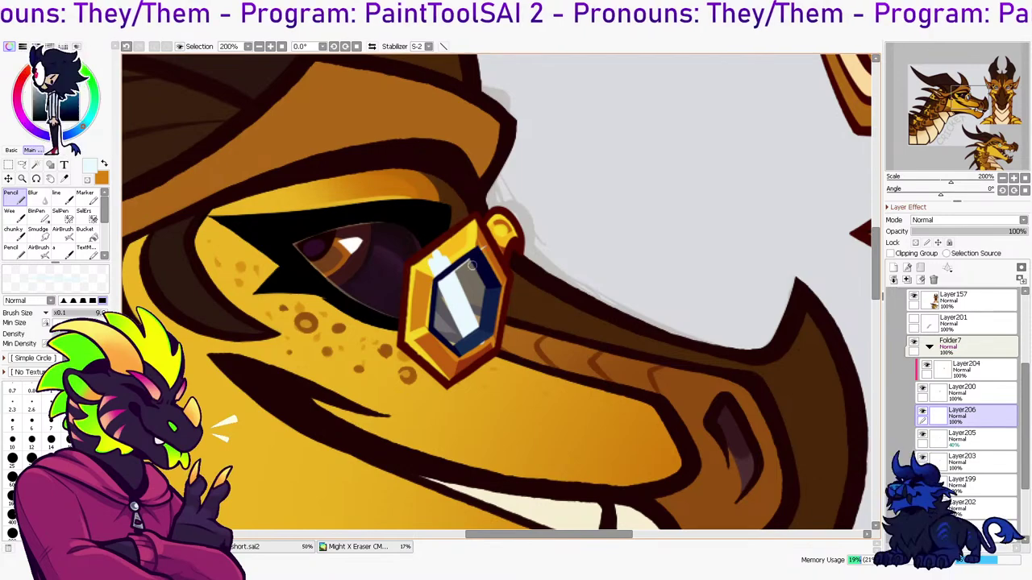
pyautogui.hotkey('ctrl', 'z')
pyautogui.hotkey('ctrl', 'z')
pyautogui.hotkey('ctrl', 'z')
pyautogui.click(933, 280)
pyautogui.click(923, 411)
pyautogui.click(922, 412)
pyautogui.click(967, 393)
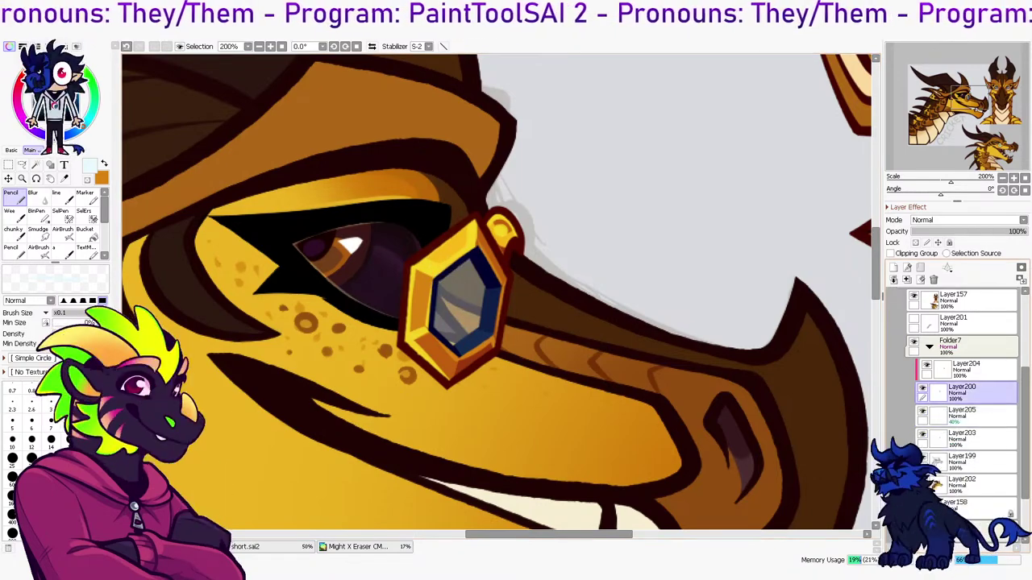
pyautogui.click(967, 415)
pyautogui.click(967, 392)
pyautogui.click(967, 369)
pyautogui.click(926, 365)
pyautogui.hotkey('ctrl', 'z')
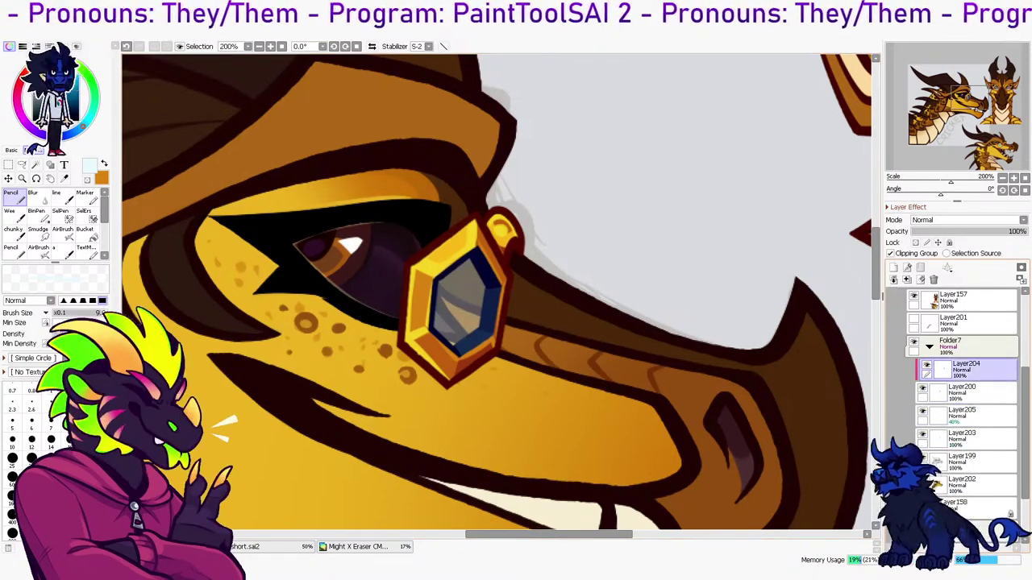
# Brighten parts of the inner blue rim on a new Screen layer clipped to Layer200 and merge it down
pyautogui.click(934, 280)
pyautogui.click(894, 268)
pyautogui.moveTo(465, 278); pyautogui.dragTo(459, 326)
pyautogui.click(891, 253)
pyautogui.click(967, 220)
pyautogui.click(935, 251)
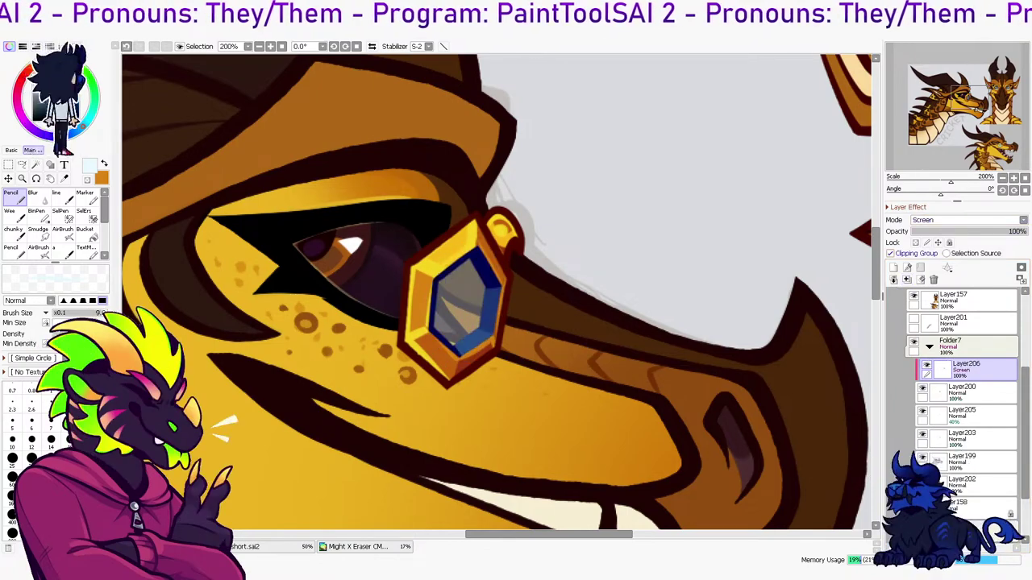
pyautogui.press('e')
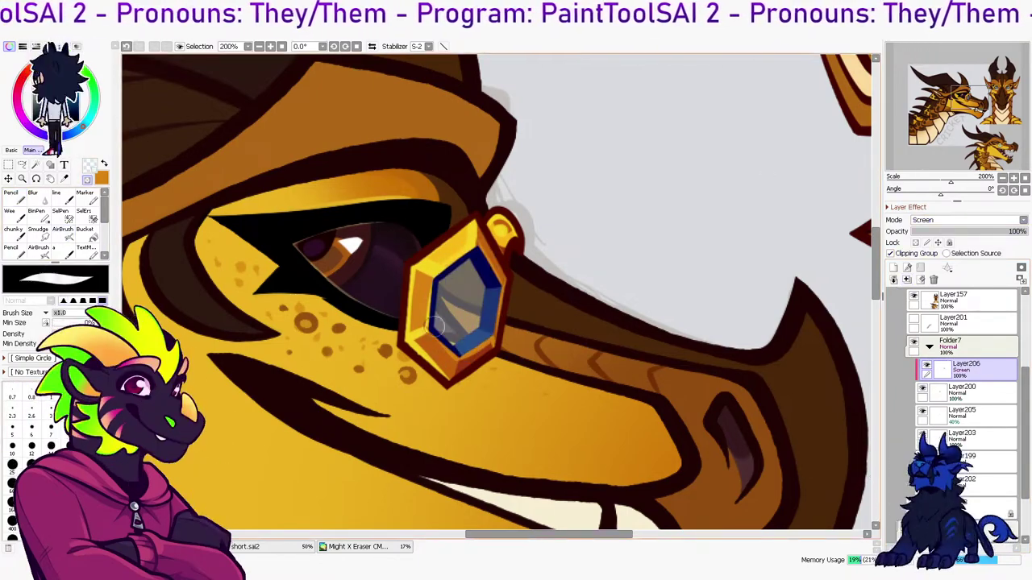
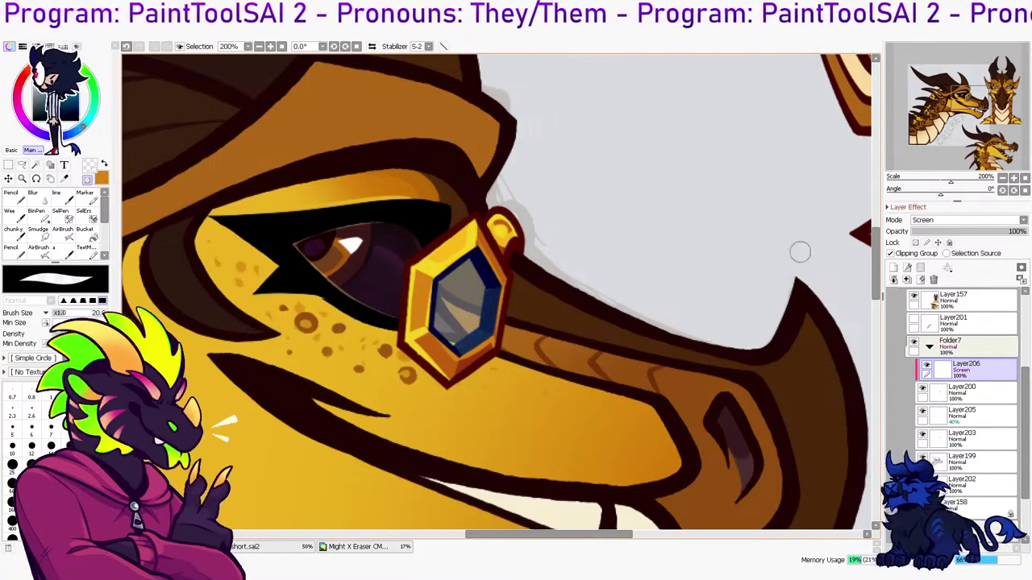
pyautogui.hotkey('ctrl', 'e')
# Draw thin whitish highlight lines along the inner blue rim of the glasses on a new layer above Layer200
pyautogui.press('h')
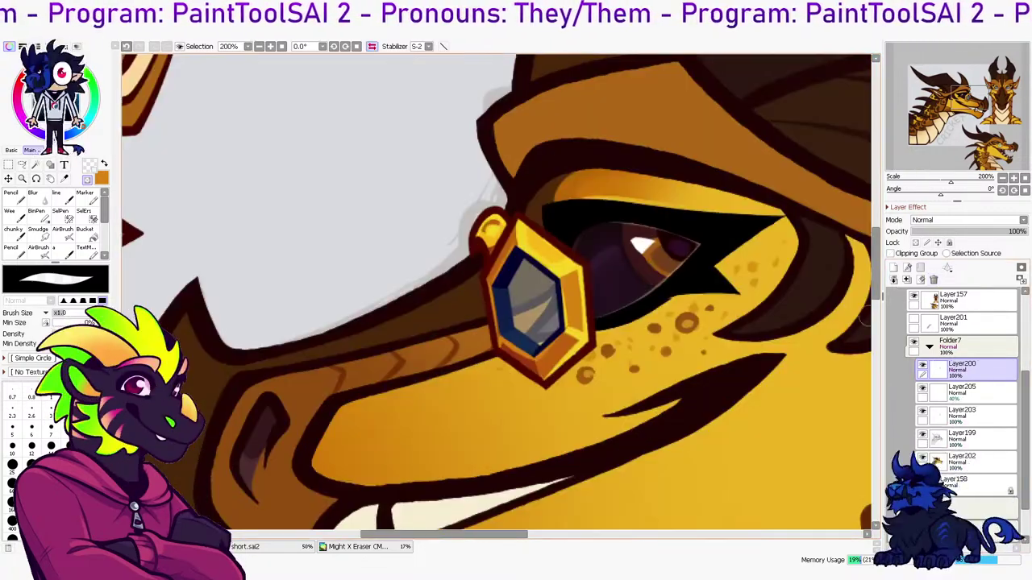
pyautogui.click(974, 416)
pyautogui.click(974, 392)
pyautogui.click(974, 416)
pyautogui.click(922, 411)
pyautogui.click(922, 412)
pyautogui.click(974, 392)
pyautogui.click(970, 347)
pyautogui.click(14, 197)
pyautogui.click(893, 268)
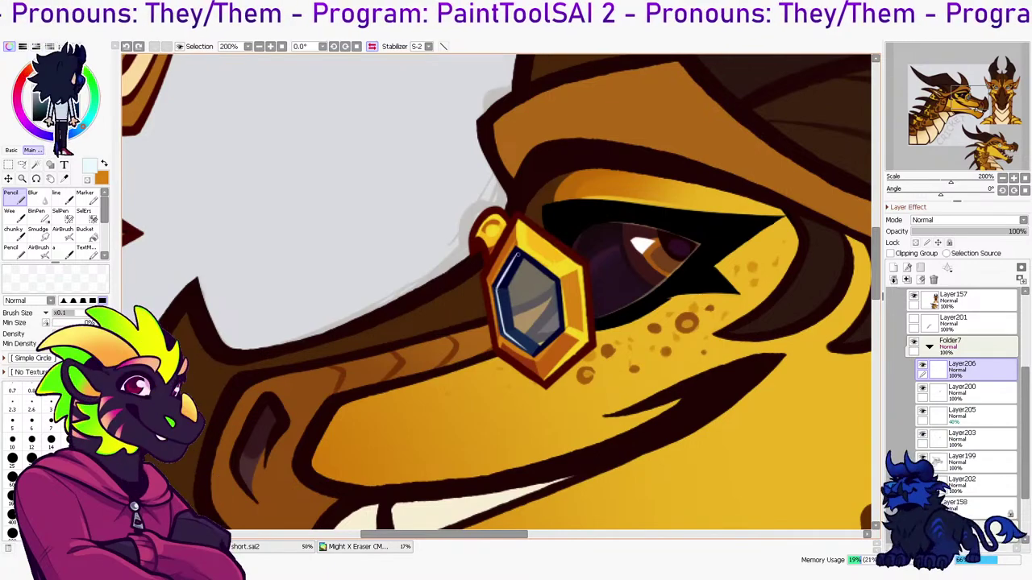
pyautogui.moveTo(541, 274)
pyautogui.mouseDown()
pyautogui.moveTo(560, 315)
pyautogui.moveTo(527, 349)
pyautogui.moveTo(518, 342)
pyautogui.moveTo(529, 349)
pyautogui.moveTo(557, 330)
pyautogui.moveTo(554, 282)
pyautogui.moveTo(563, 326)
pyautogui.moveTo(538, 268)
pyautogui.mouseUp()
pyautogui.hotkey('ctrl', 'z')
pyautogui.hotkey('ctrl', 'z')
pyautogui.hotkey('ctrl', 'z')
pyautogui.press('h')
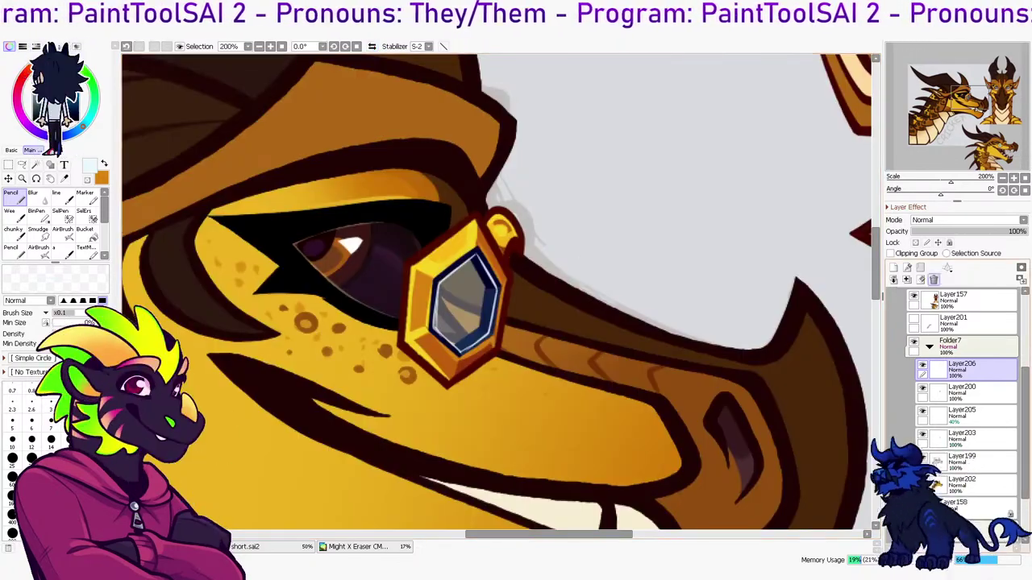
# Paint diagonal white glare strokes over the lens on a new layer, trim them to the lens, and reduce the layer's opacity
pyautogui.click(51, 439)
pyautogui.moveTo(437, 258); pyautogui.dragTo(494, 369)
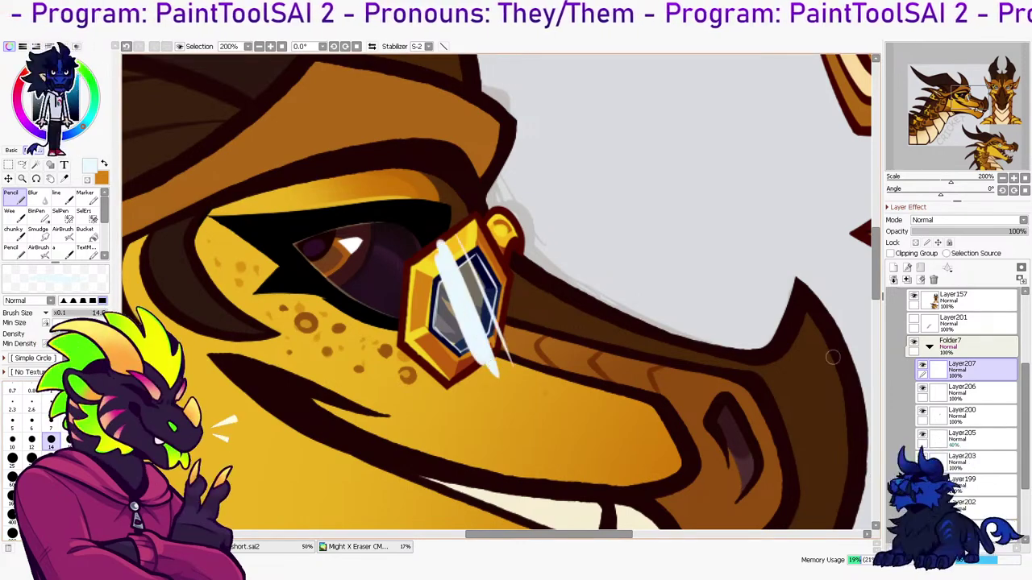
pyautogui.click(990, 391)
pyautogui.press('w')
pyautogui.click(806, 346)
pyautogui.click(997, 371)
pyautogui.press('Delete')
pyautogui.hotkey('ctrl', 'd')
pyautogui.moveTo(984, 231); pyautogui.dragTo(1004, 232)
# Airbrush a pale glow over the lower lens on a new layer, trim it to the lens, and set its opacity to 51%
pyautogui.click(893, 267)
pyautogui.press('b')
pyautogui.press('x')
pyautogui.press('x')
pyautogui.moveTo(408, 435)
pyautogui.mouseDown()
pyautogui.moveTo(465, 440)
pyautogui.moveTo(546, 411)
pyautogui.moveTo(550, 399)
pyautogui.mouseUp()
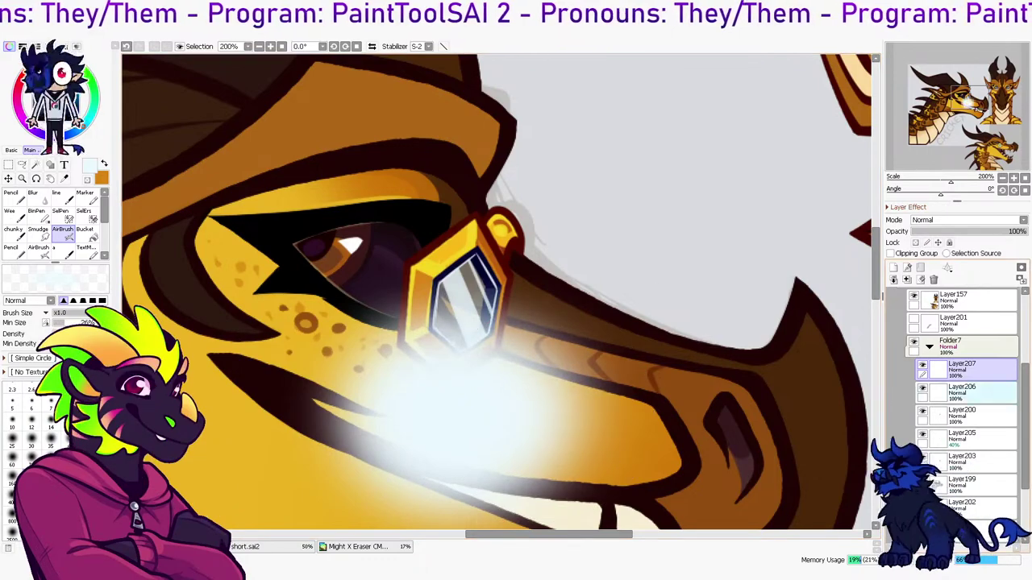
pyautogui.click(980, 392)
pyautogui.press('w')
pyautogui.click(806, 242)
pyautogui.click(980, 369)
pyautogui.press('Delete')
pyautogui.hotkey('ctrl', 'd')
pyautogui.moveTo(947, 231)
pyautogui.mouseDown()
pyautogui.moveTo(935, 231)
pyautogui.moveTo(970, 232)
pyautogui.mouseUp()
pyautogui.hotkey('ctrl', 'z')
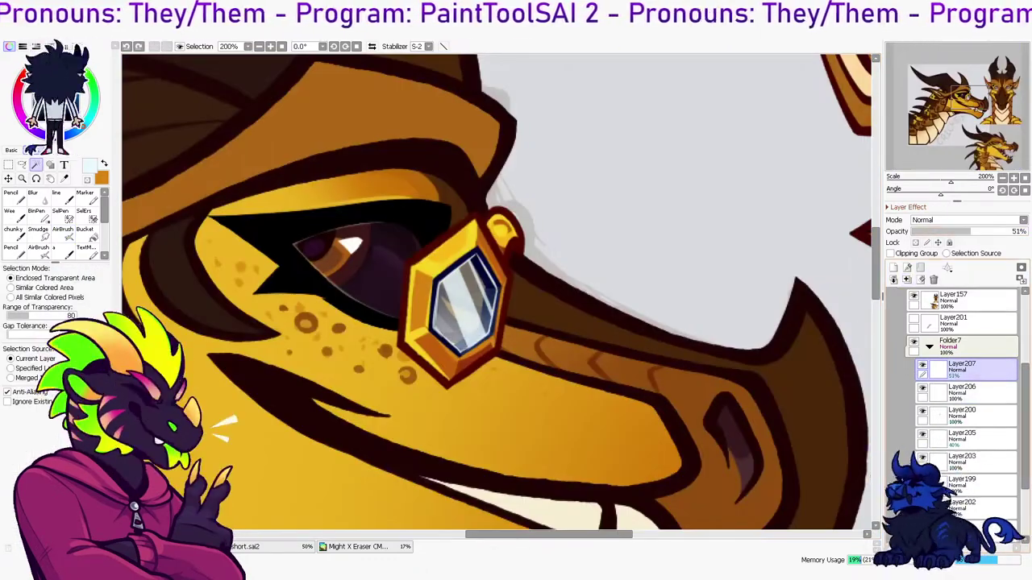
# Trim the white glare strokes on Layer206 to the lens shape by clearing everything outside it, and deselect
pyautogui.click(980, 415)
pyautogui.click(806, 242)
pyautogui.hotkey('ctrl', 'z')
pyautogui.hotkey('ctrl', 'y')
pyautogui.click(988, 393)
pyautogui.press('Delete')
pyautogui.hotkey('ctrl', 'd')
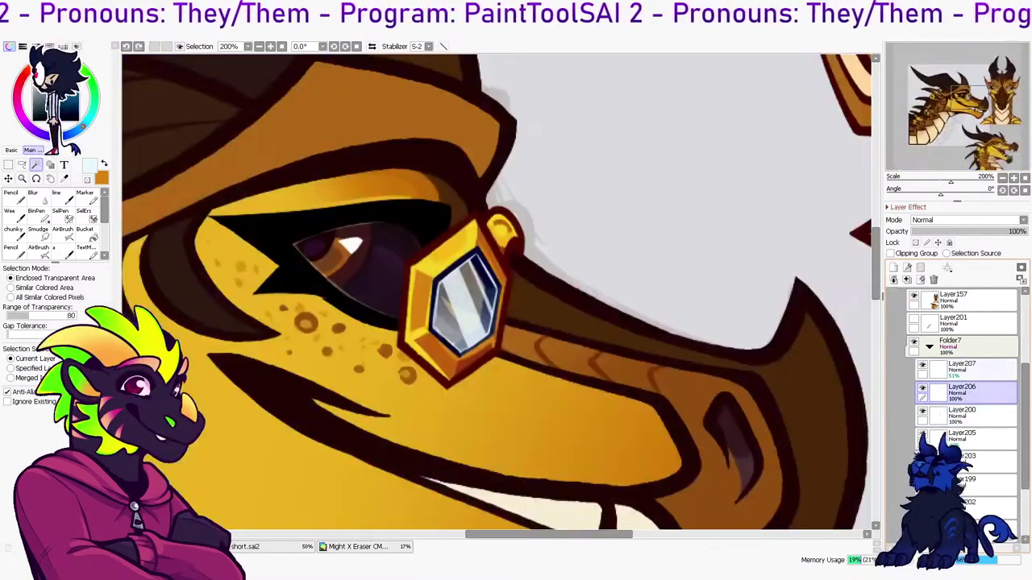
# Merge the lens glow on Layer207 into the glare strokes on Layer206 and set the merged layer's opacity to 66%
pyautogui.click(985, 369)
pyautogui.click(906, 280)
pyautogui.moveTo(997, 231); pyautogui.dragTo(988, 232)
# Airbrush a soft pale glow over the lens on a new layer, soft-erase part of it, and set the layer's opacity to 55%
pyautogui.click(894, 267)
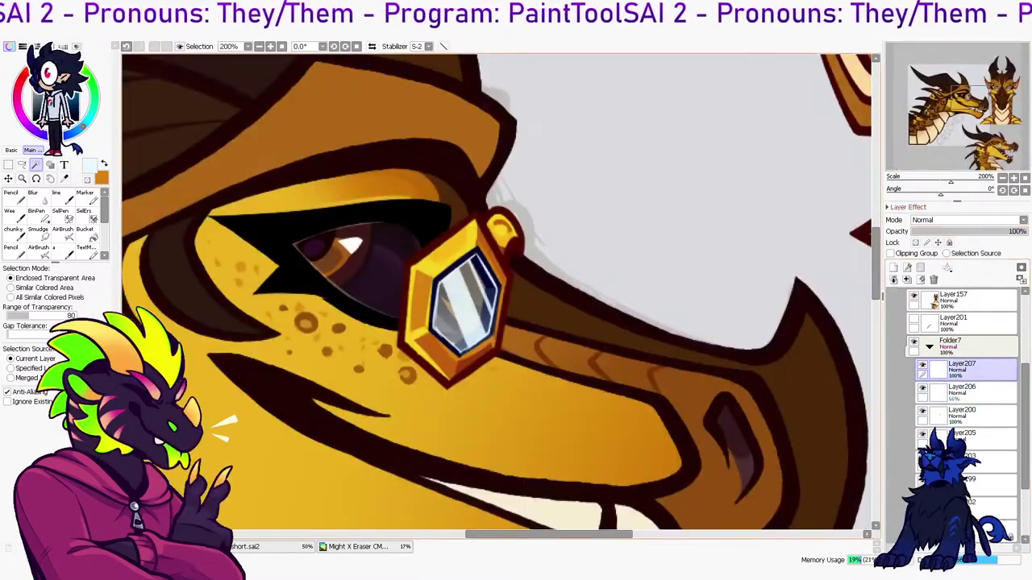
pyautogui.click(63, 234)
pyautogui.click(441, 191)
pyautogui.hotkey('ctrl', 'z')
pyautogui.click(496, 291)
pyautogui.press('-')
pyautogui.press('[')
pyautogui.press('[')
pyautogui.moveTo(403, 259)
pyautogui.mouseDown()
pyautogui.moveTo(460, 258)
pyautogui.moveTo(464, 276)
pyautogui.mouseUp()
pyautogui.click(944, 232)
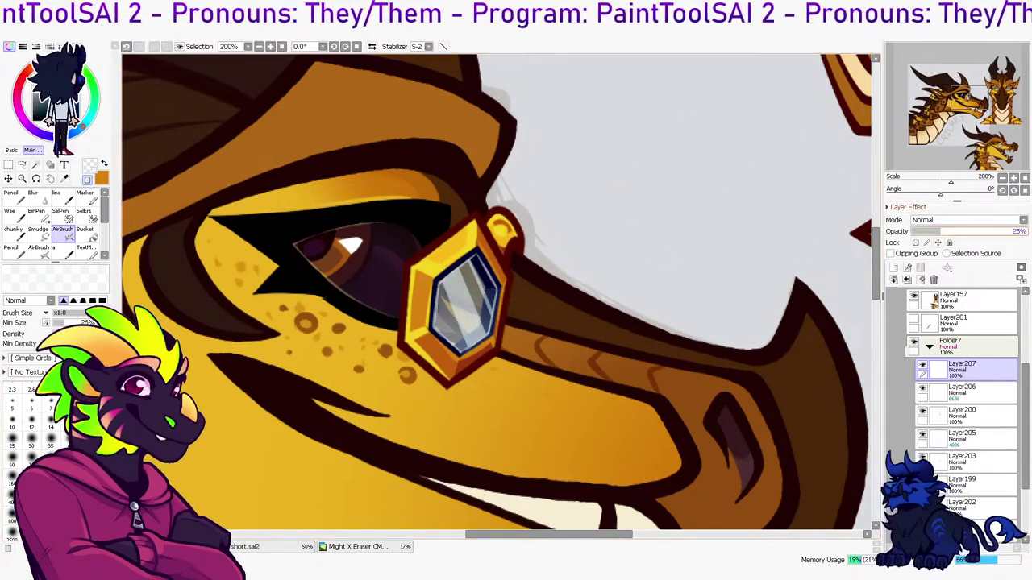
pyautogui.moveTo(975, 231); pyautogui.dragTo(983, 231)
pyautogui.scroll(-3, 798, 227)
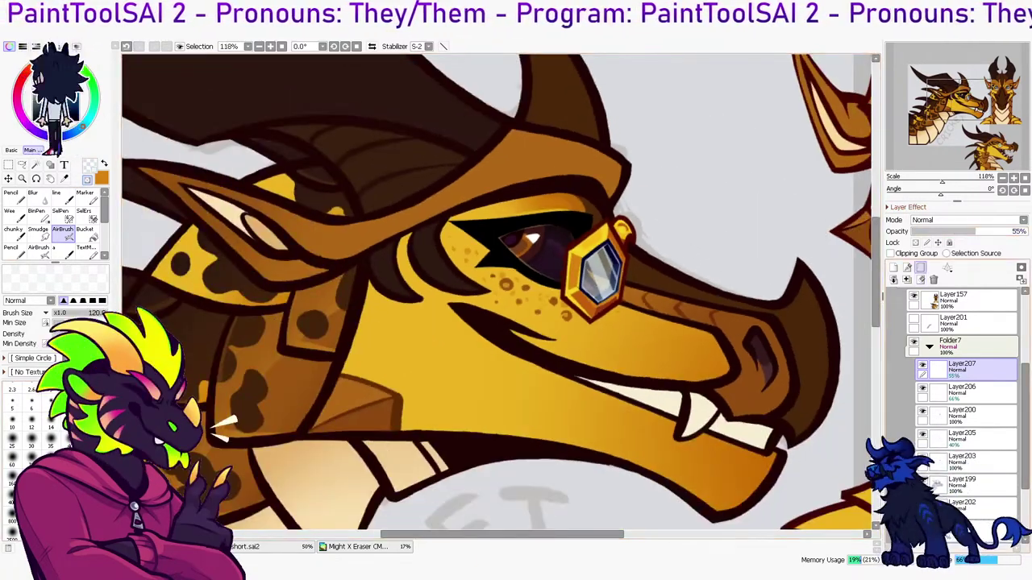
# Merge the lens glow and glare layers, Layer207 and Layer206, down into Layer200
pyautogui.click(906, 280)
pyautogui.press('h')
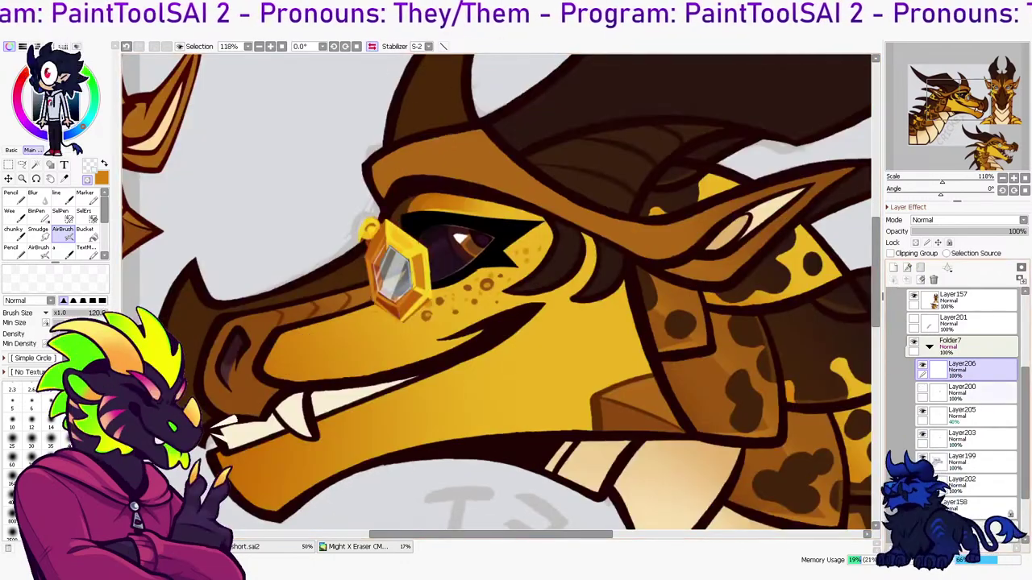
pyautogui.click(907, 280)
pyautogui.click(922, 366)
pyautogui.click(922, 366)
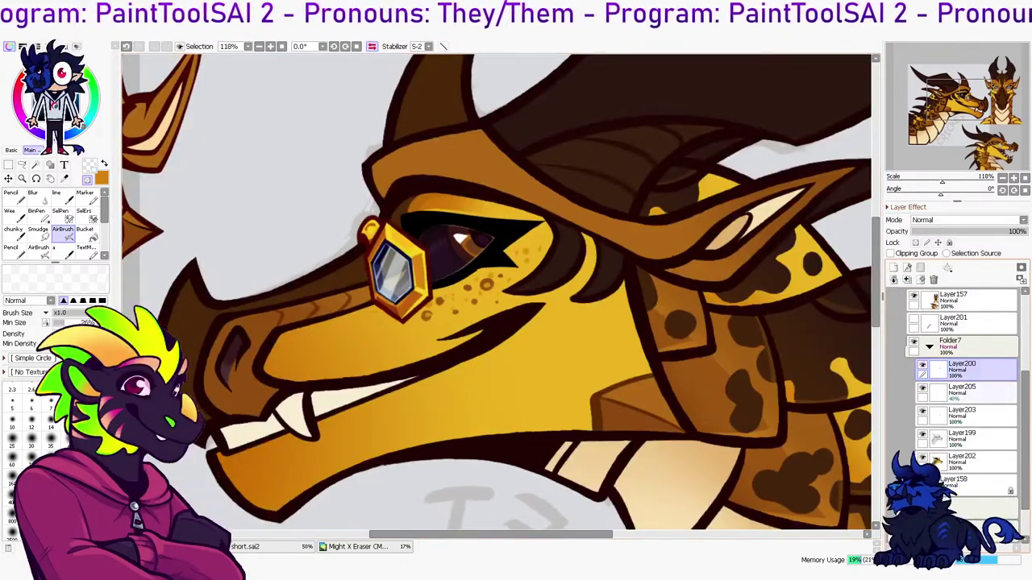
# Compare the glasses with individual layers hidden and shown, and merge Layer205 down into Layer203
pyautogui.click(963, 393)
pyautogui.click(922, 389)
pyautogui.click(922, 389)
pyautogui.click(963, 369)
pyautogui.click(964, 392)
pyautogui.click(922, 412)
pyautogui.click(922, 412)
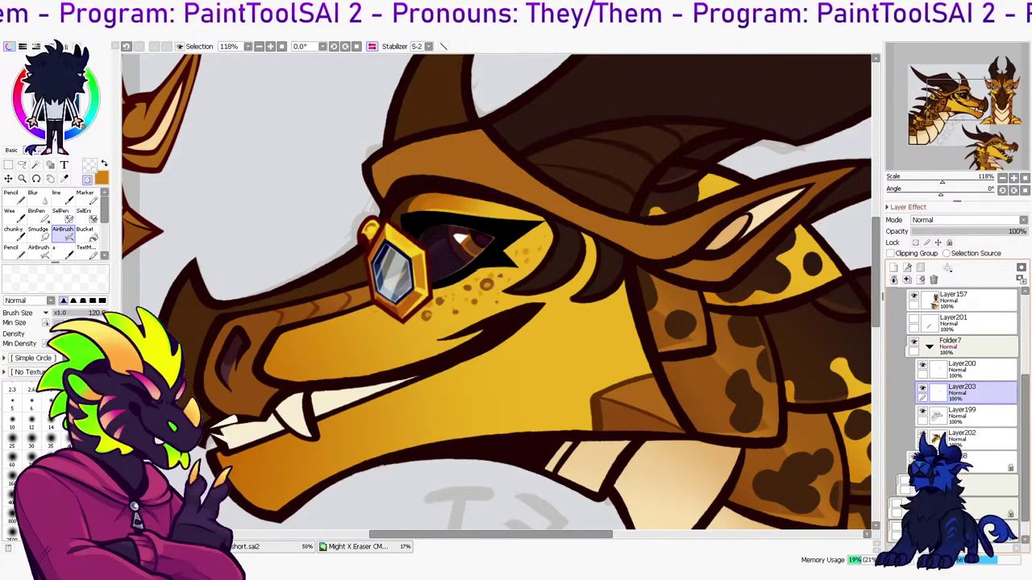
# Merge Layer200 into Layer203 and adjust the combined glasses with a Deform transformation
pyautogui.click(963, 369)
pyautogui.hotkey('ctrl', 't')
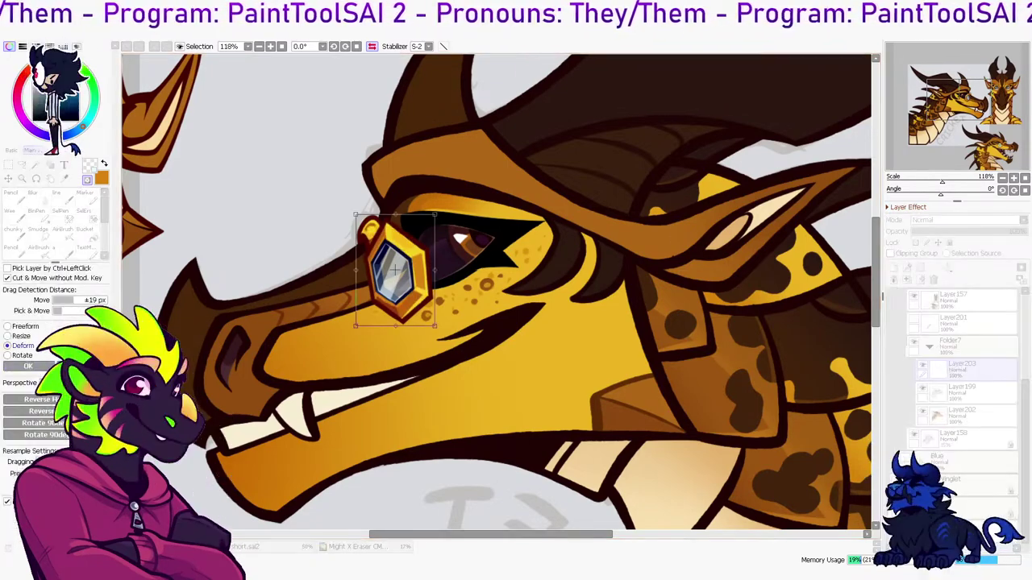
pyautogui.press('Return')
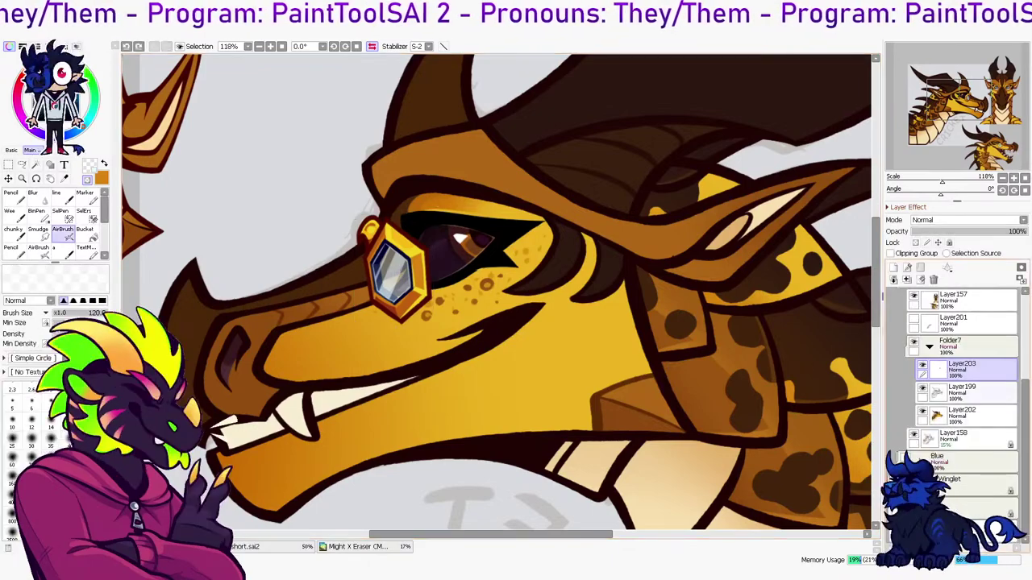
# Create a black silhouette of the glasses beneath Layer203 with a merged clipped fill, and blur it into a soft drop shadow
pyautogui.click(987, 393)
pyautogui.click(894, 268)
pyautogui.moveTo(388, 290); pyautogui.dragTo(403, 254)
pyautogui.click(894, 268)
pyautogui.click(890, 253)
pyautogui.click(86, 233)
pyautogui.press('x')
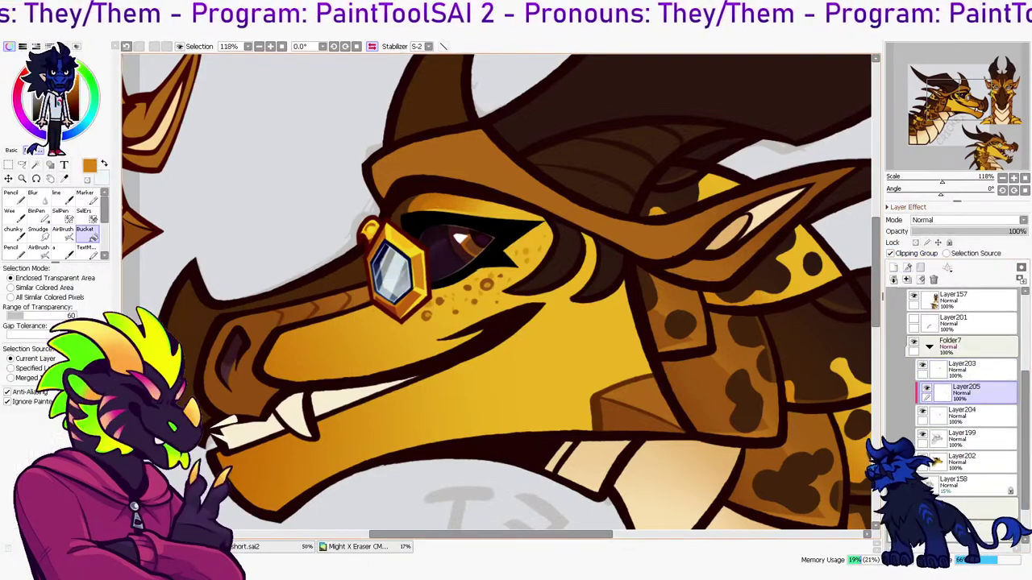
pyautogui.click(37, 120)
pyautogui.click(395, 273)
pyautogui.click(906, 280)
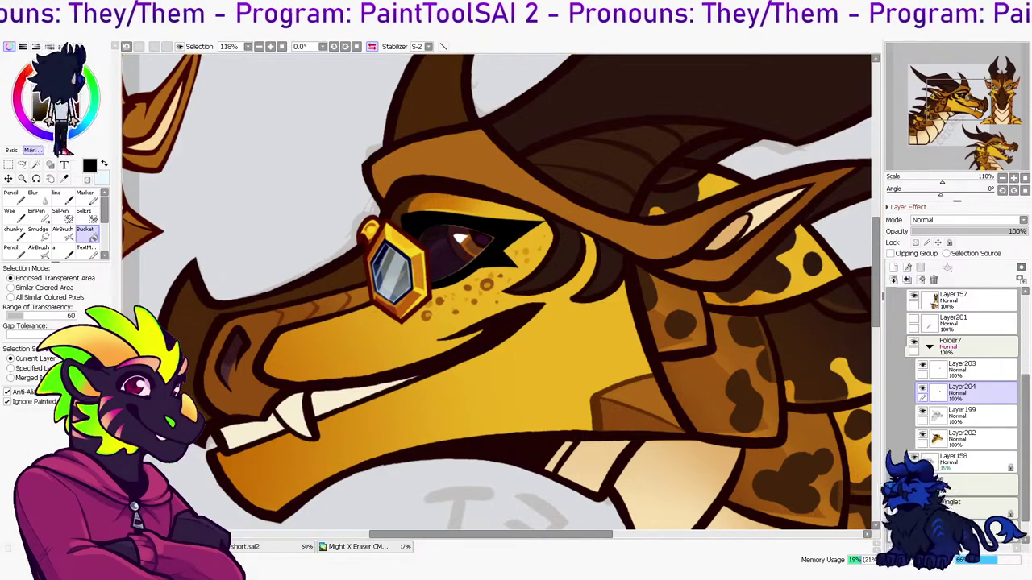
pyautogui.hotkey('ctrl', 'u')
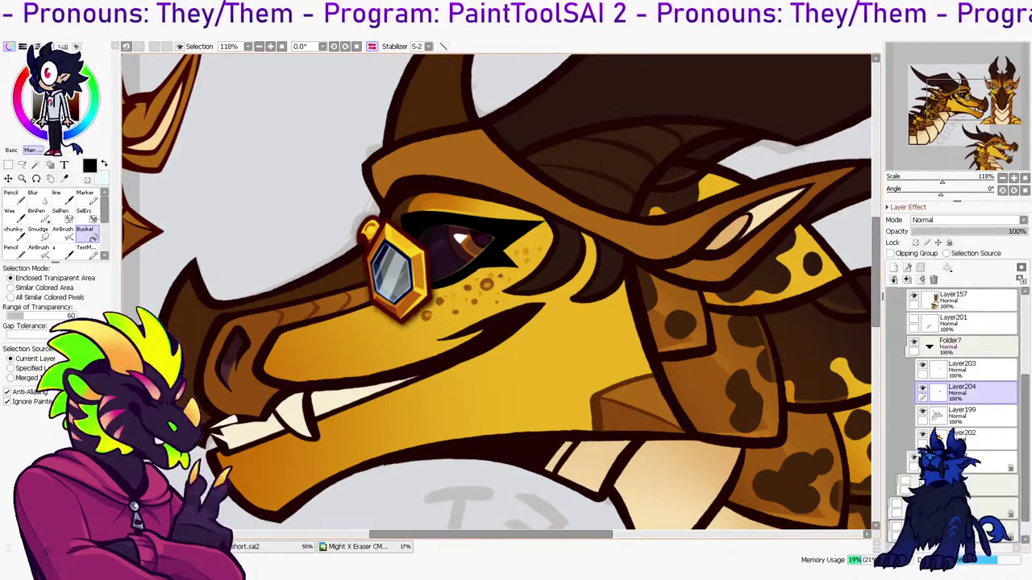
# Recolour the glasses' shadow dark reddish brown with a fill on a clipped layer and merge it down
pyautogui.click(893, 267)
pyautogui.click(891, 253)
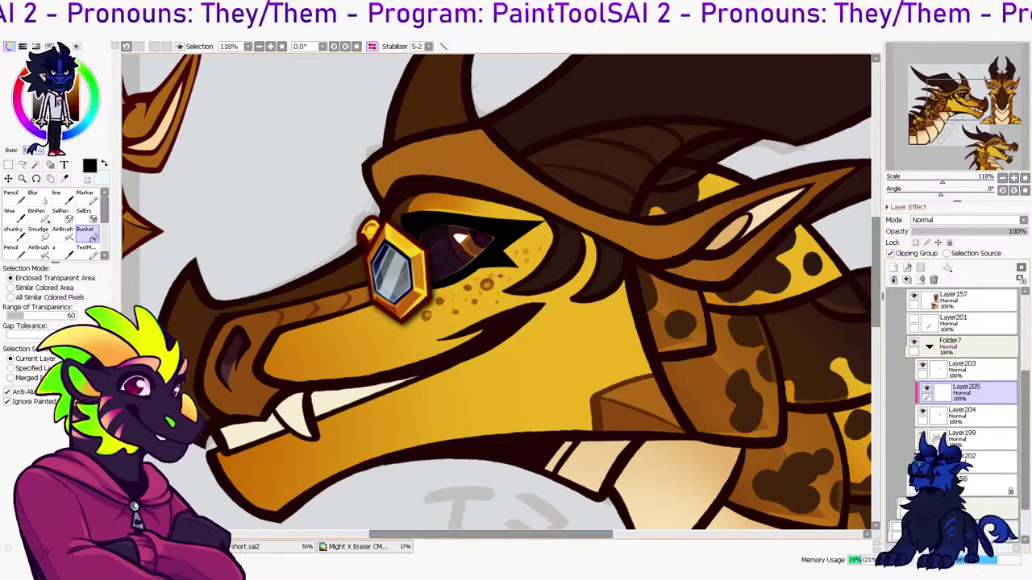
pyautogui.rightClick(711, 322)
pyautogui.click(711, 322)
pyautogui.click(907, 279)
# Soft-erase parts of the shadow around the glasses with the transparent airbrush and set its opacity to 37%
pyautogui.press('w')
pyautogui.click(971, 369)
pyautogui.hotkey('ctrl', 'z')
pyautogui.hotkey('ctrl', 'z')
pyautogui.hotkey('ctrl', 'z')
pyautogui.click(971, 416)
pyautogui.click(972, 392)
pyautogui.press('b')
pyautogui.press('-')
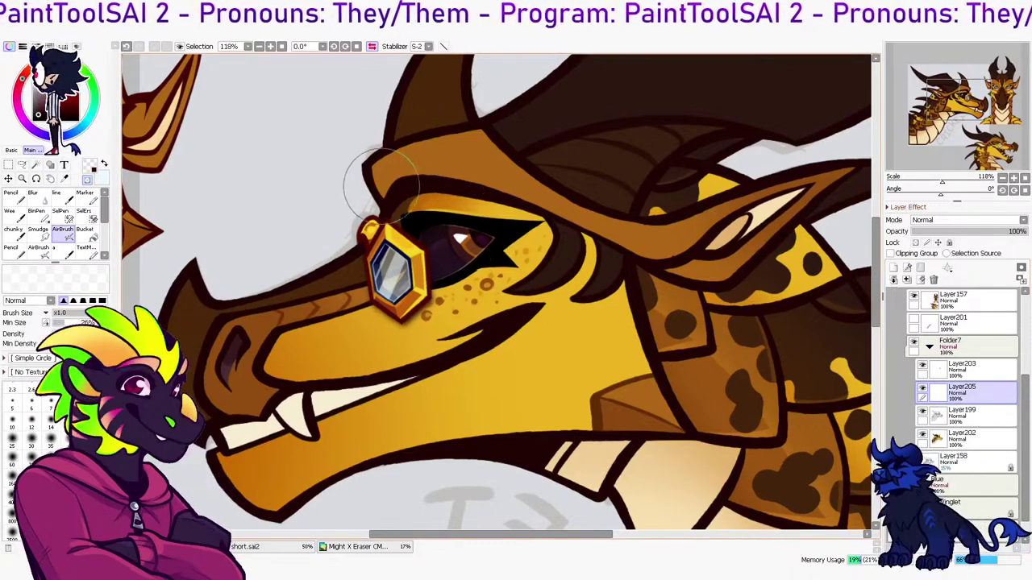
pyautogui.press('h')
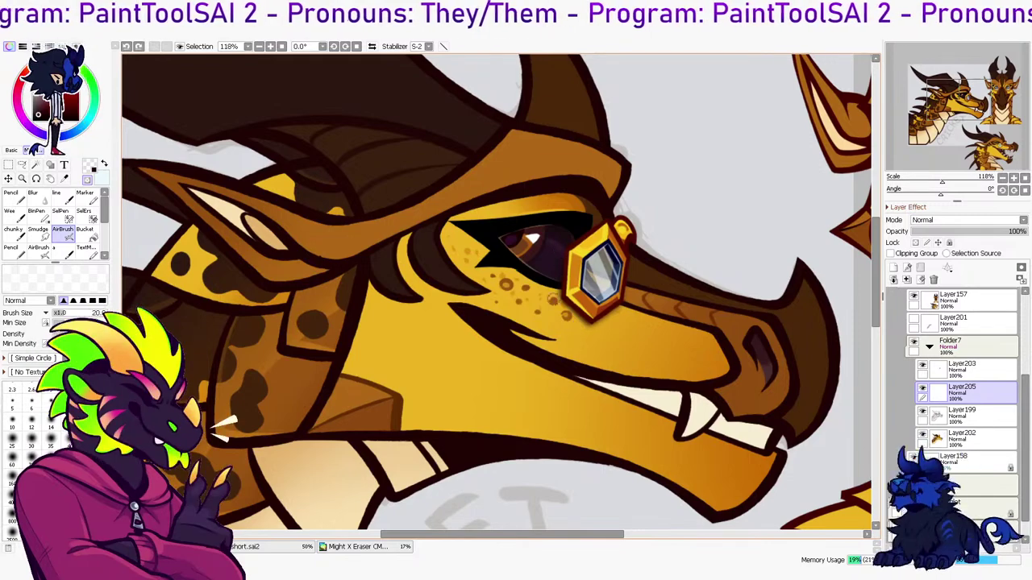
pyautogui.moveTo(975, 232); pyautogui.dragTo(954, 231)
# Create a pale peach silhouette of the glasses beneath Layer203 with a merged clipped fill, and blur it into an outer glow
pyautogui.click(992, 371)
pyautogui.click(997, 393)
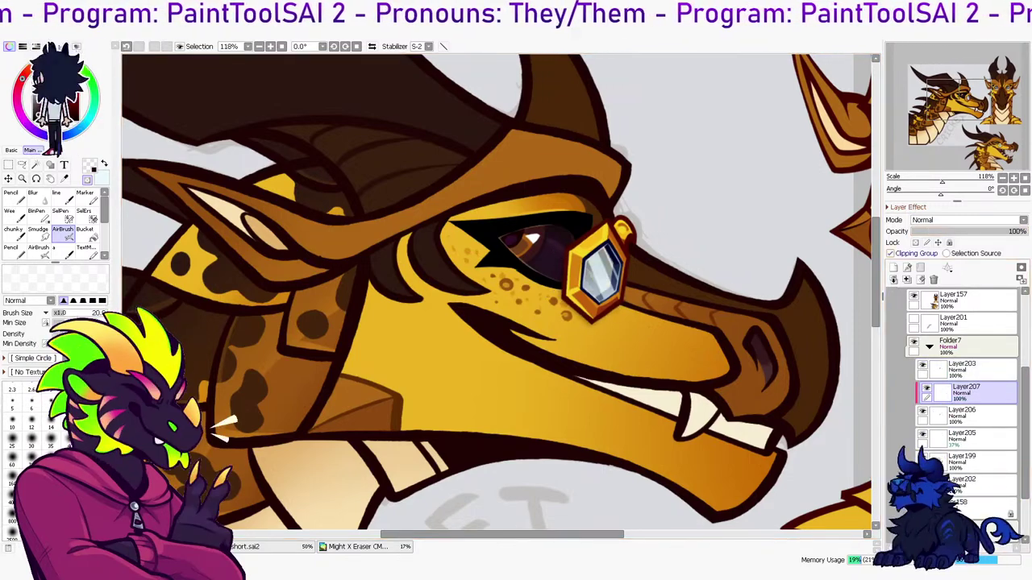
pyautogui.click(87, 233)
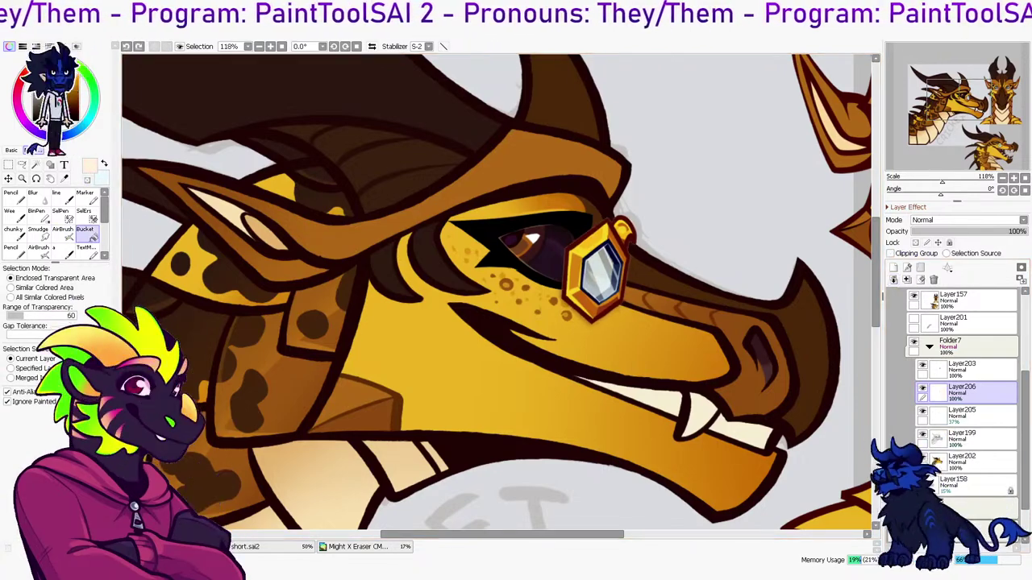
pyautogui.hotkey('ctrl', 'u')
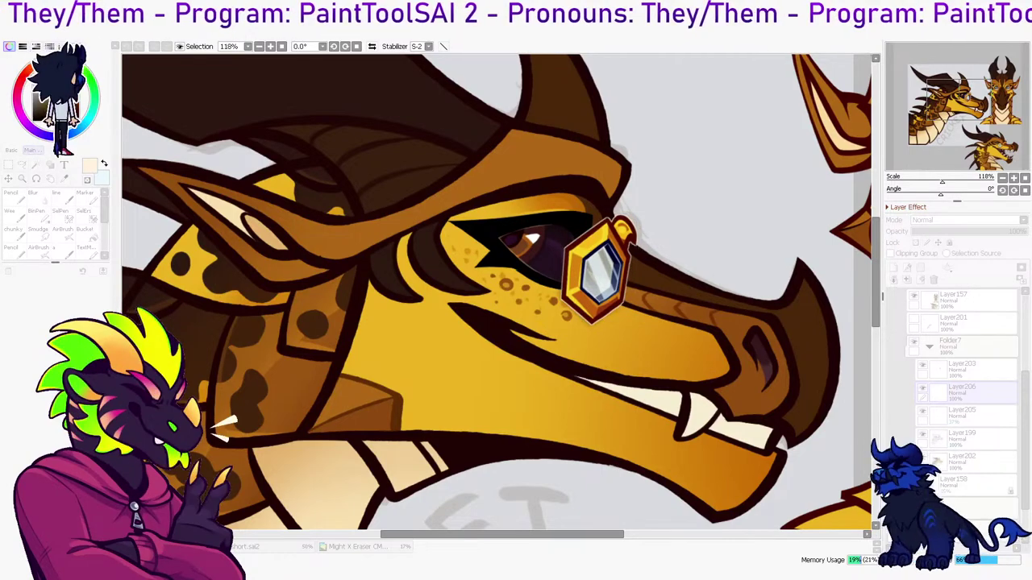
pyautogui.press('Return')
# Erase excess parts of the pale glow around the glasses and merge it into Layer205 at 55% opacity
pyautogui.click(63, 235)
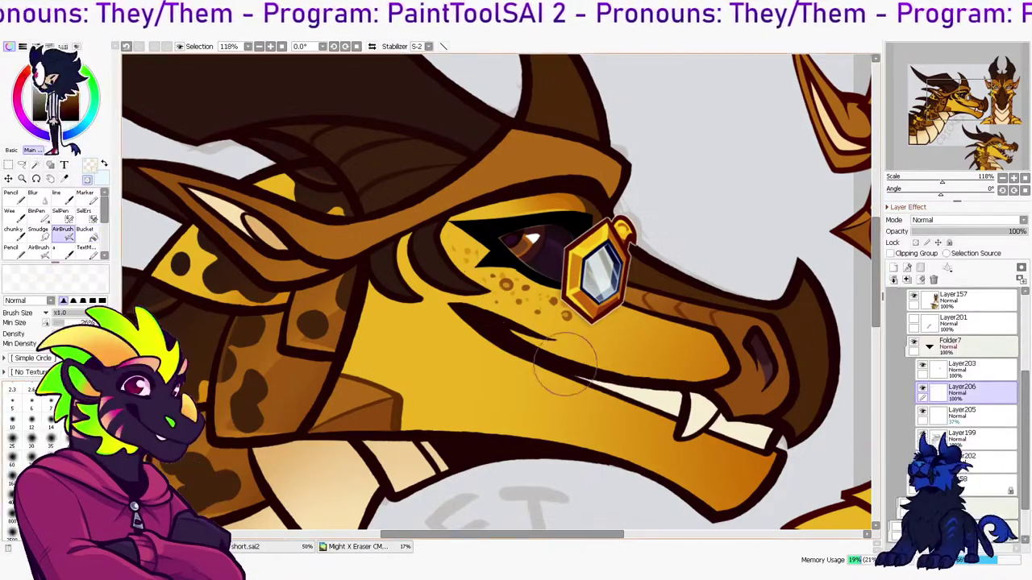
pyautogui.press('e')
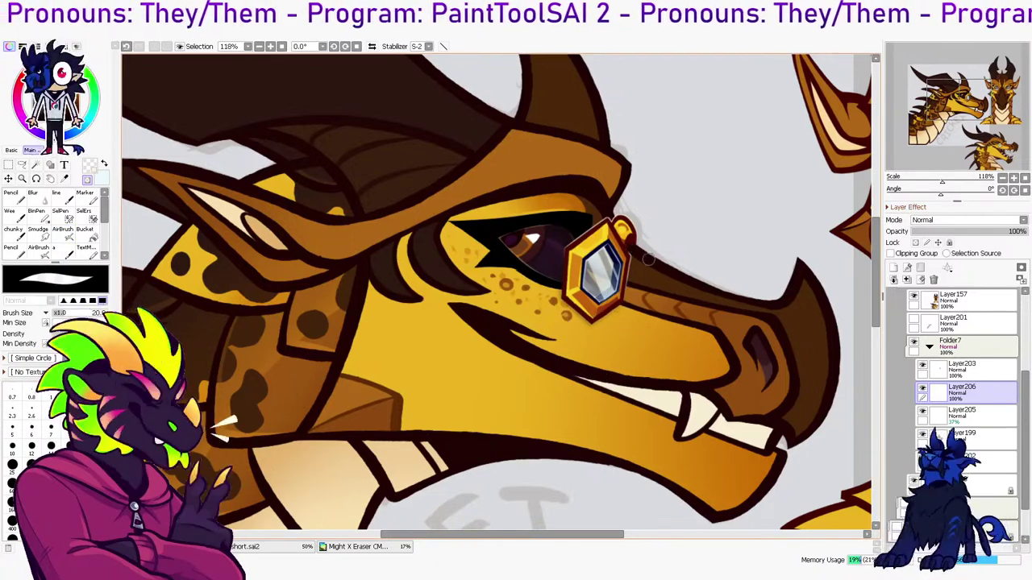
pyautogui.click(960, 231)
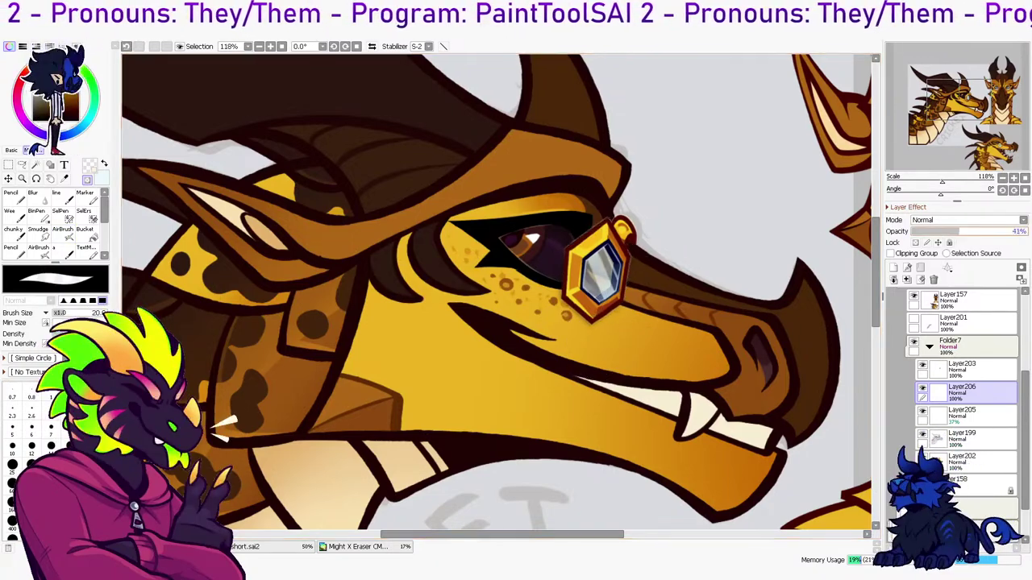
pyautogui.moveTo(967, 231); pyautogui.dragTo(974, 231)
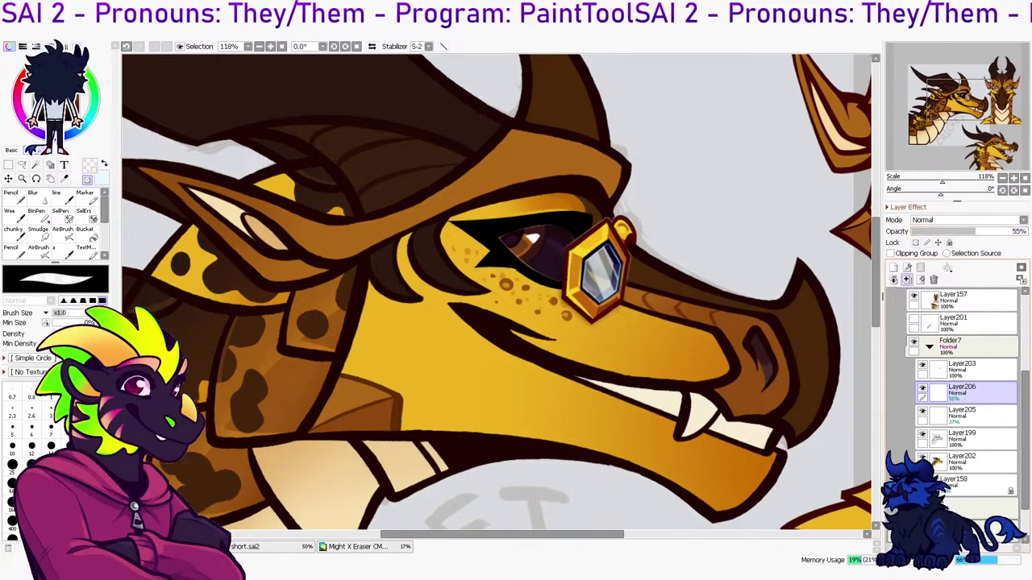
pyautogui.click(907, 279)
pyautogui.click(907, 279)
pyautogui.hotkey('ctrl', 'z')
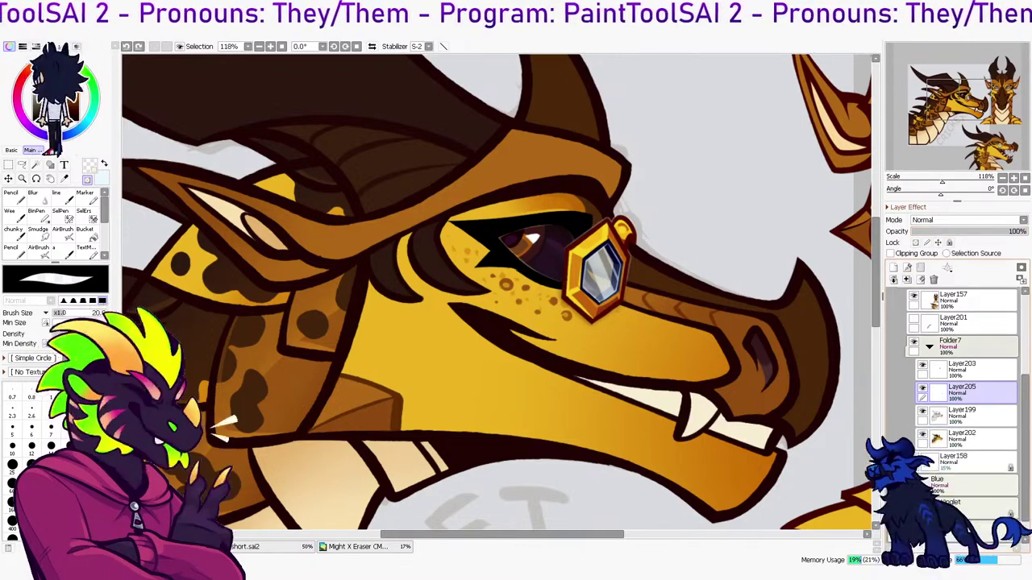
# Merge the finished glasses on Layer203 down into the shadow and glow layer, Layer205
pyautogui.scroll(-5, 816, 322)
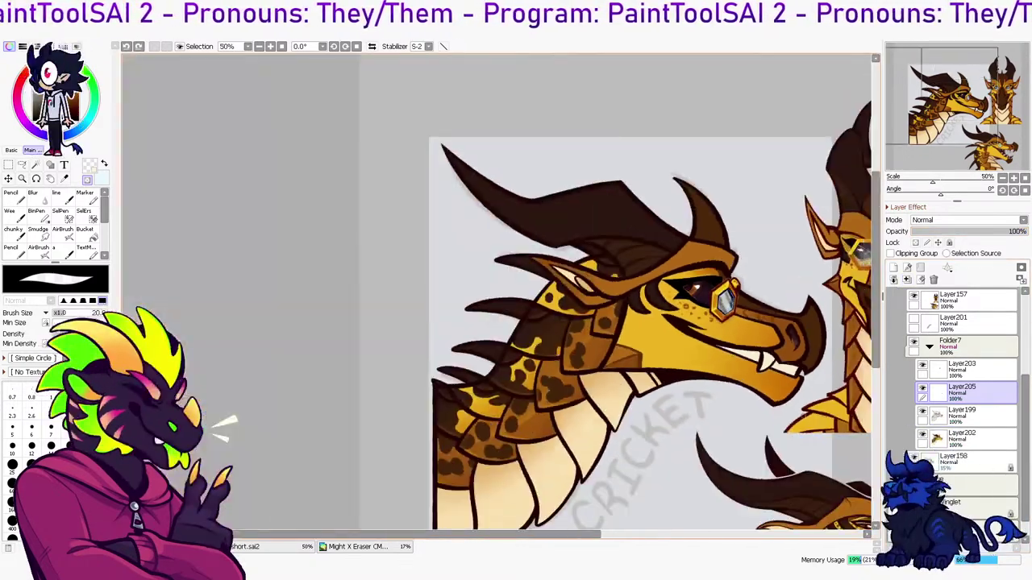
pyautogui.scroll(-2, 486, 325)
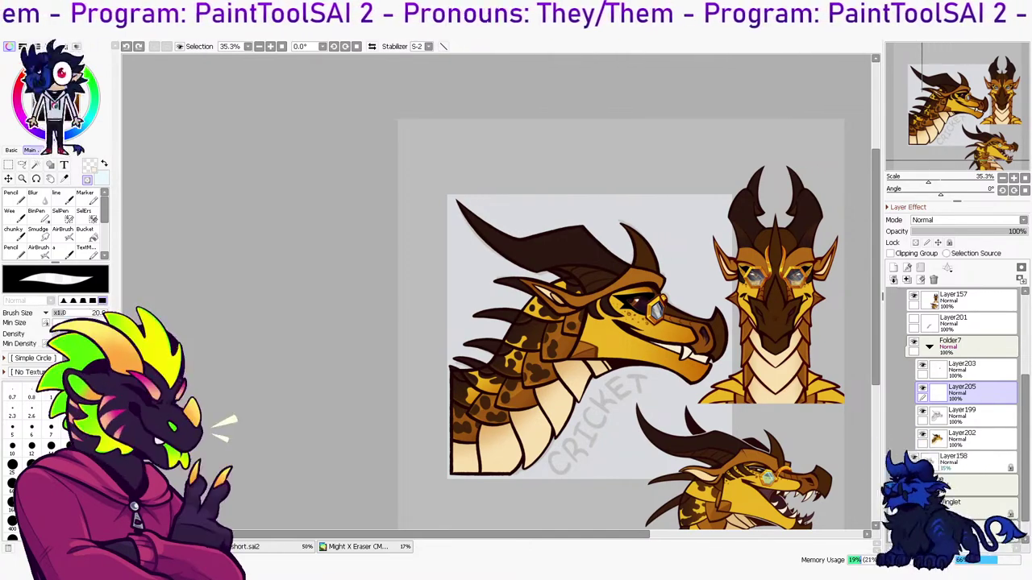
pyautogui.click(922, 388)
pyautogui.click(975, 369)
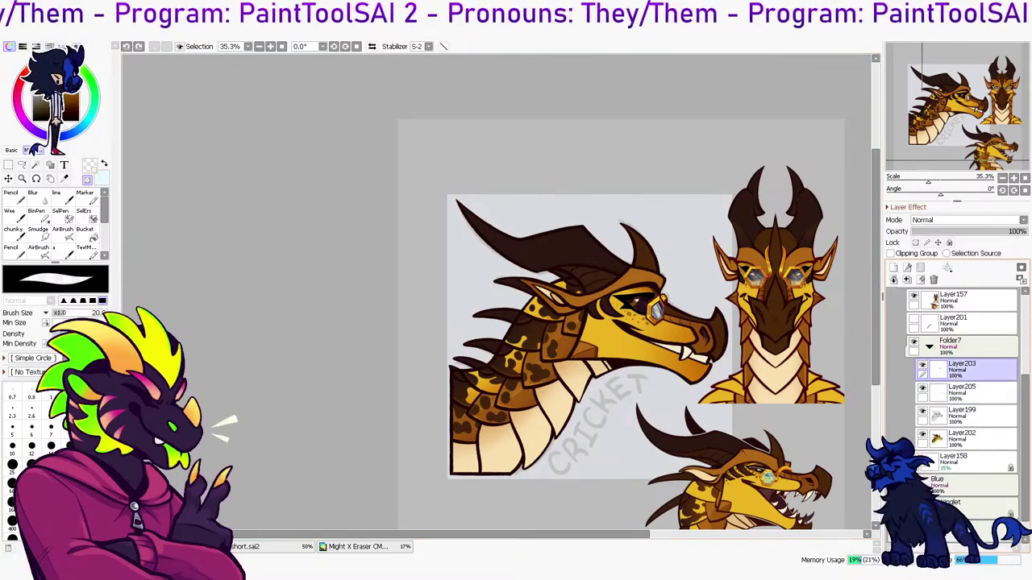
pyautogui.click(907, 279)
# Show the rough lettering on Layer201 and move that layer into Folder7
pyautogui.moveTo(581, 298); pyautogui.dragTo(517, 242)
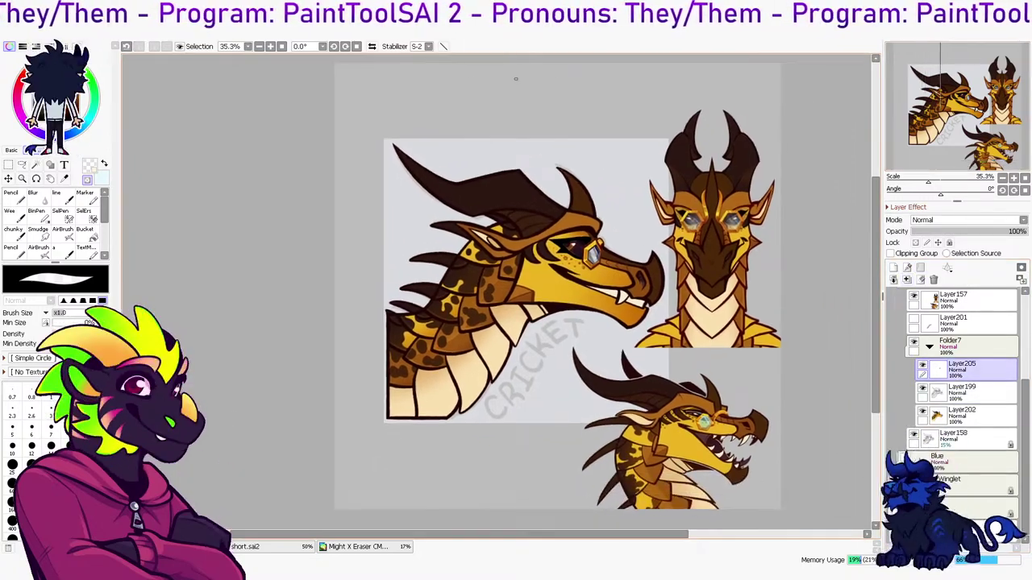
pyautogui.press('h')
pyautogui.click(976, 416)
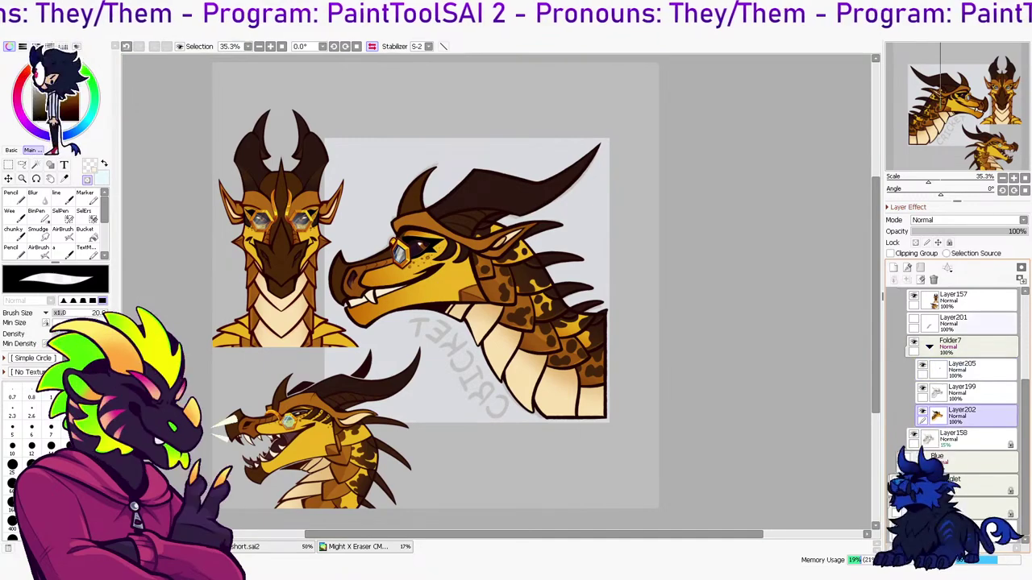
pyautogui.click(975, 324)
pyautogui.click(913, 319)
pyautogui.moveTo(975, 323); pyautogui.dragTo(974, 348)
pyautogui.click(975, 370)
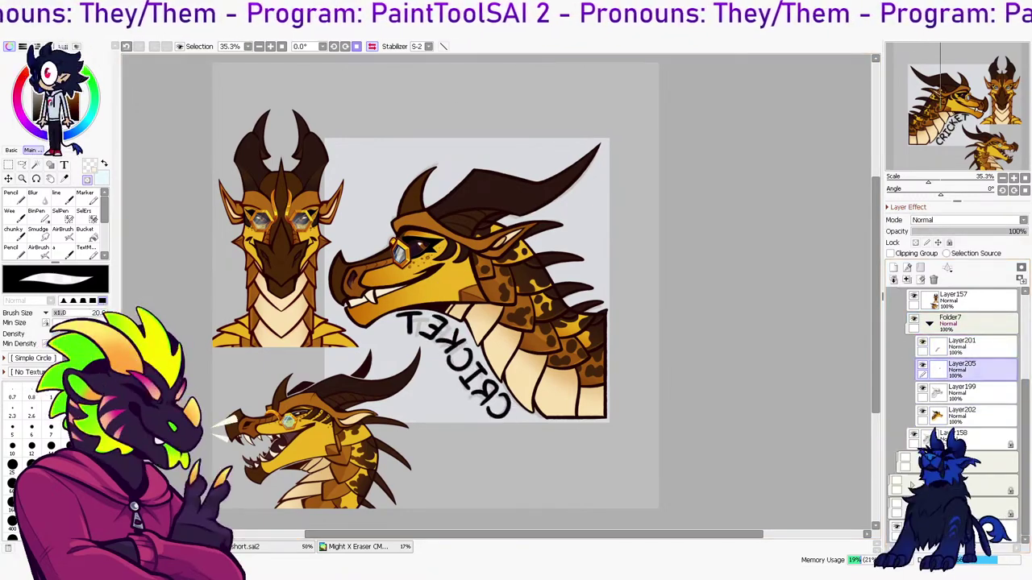
# Delete Layer157, which holds the reference busts beside the profile dragon
pyautogui.press('h')
pyautogui.click(975, 300)
pyautogui.click(933, 280)
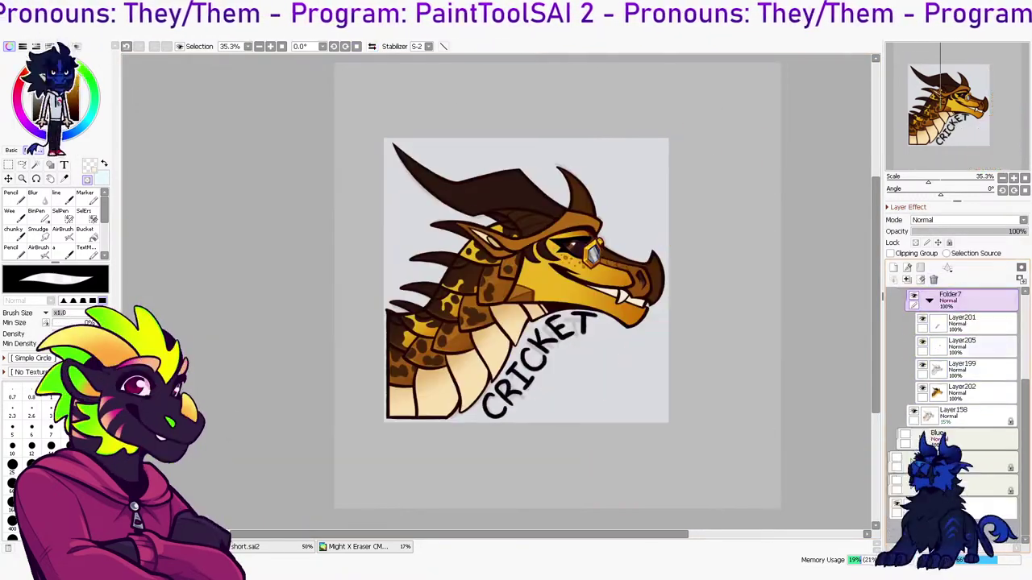
# Compare the drawing with and without the dark CRICKET lettering on Layer201, and leave that layer hidden
pyautogui.click(975, 347)
pyautogui.click(976, 323)
pyautogui.click(922, 319)
pyautogui.click(922, 319)
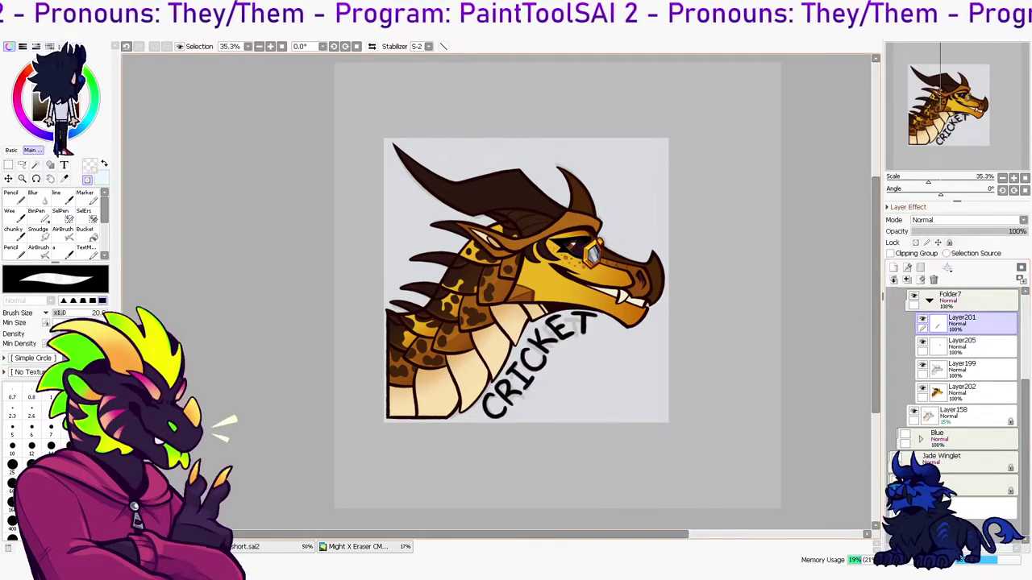
pyautogui.scroll(2, 569, 351)
pyautogui.click(923, 319)
pyautogui.click(923, 319)
pyautogui.moveTo(785, 184); pyautogui.dragTo(780, 128)
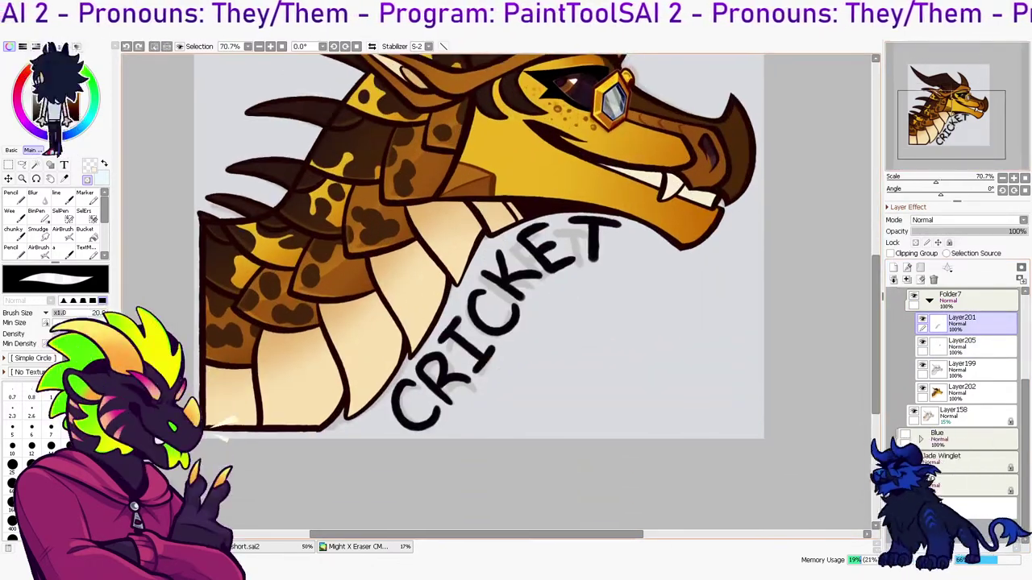
pyautogui.press('a')
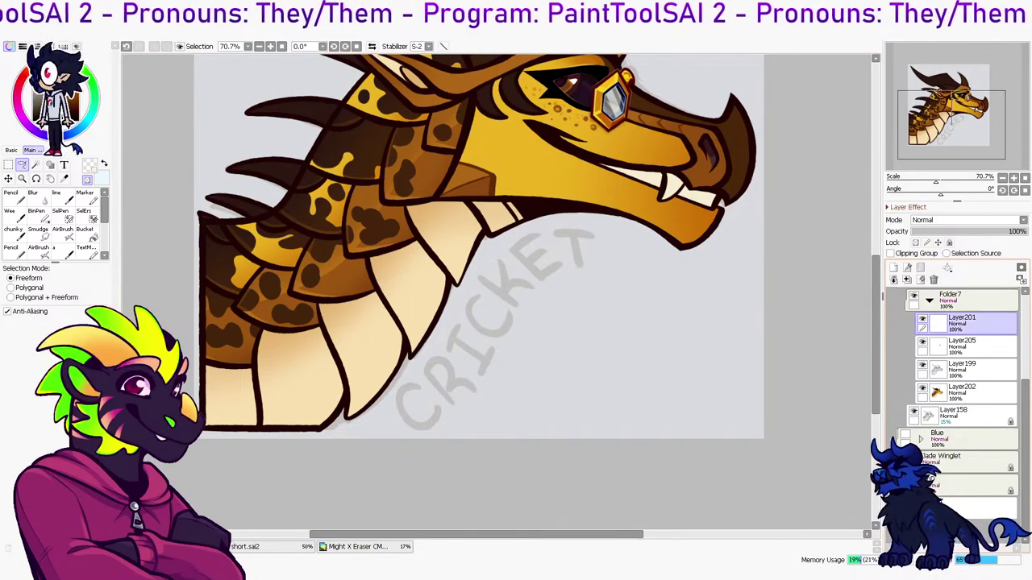
pyautogui.click(922, 319)
# Create a new layer above Layer201 and letter a black C over the faint CRICKET sketch with the Wee brush
pyautogui.click(893, 268)
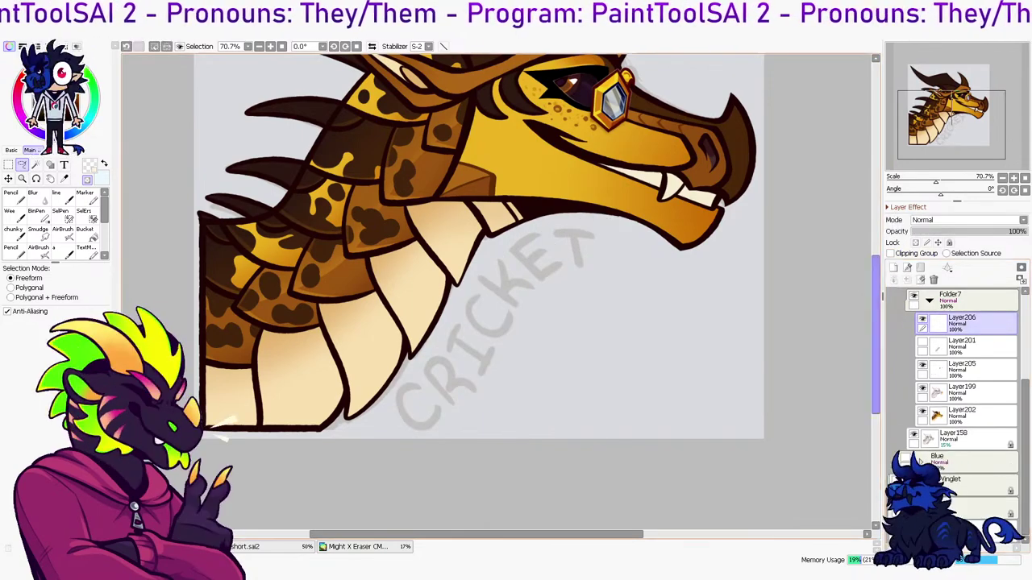
pyautogui.click(15, 216)
pyautogui.moveTo(427, 375); pyautogui.dragTo(413, 416)
pyautogui.moveTo(418, 369); pyautogui.dragTo(427, 428)
pyautogui.hotkey('ctrl', 'z')
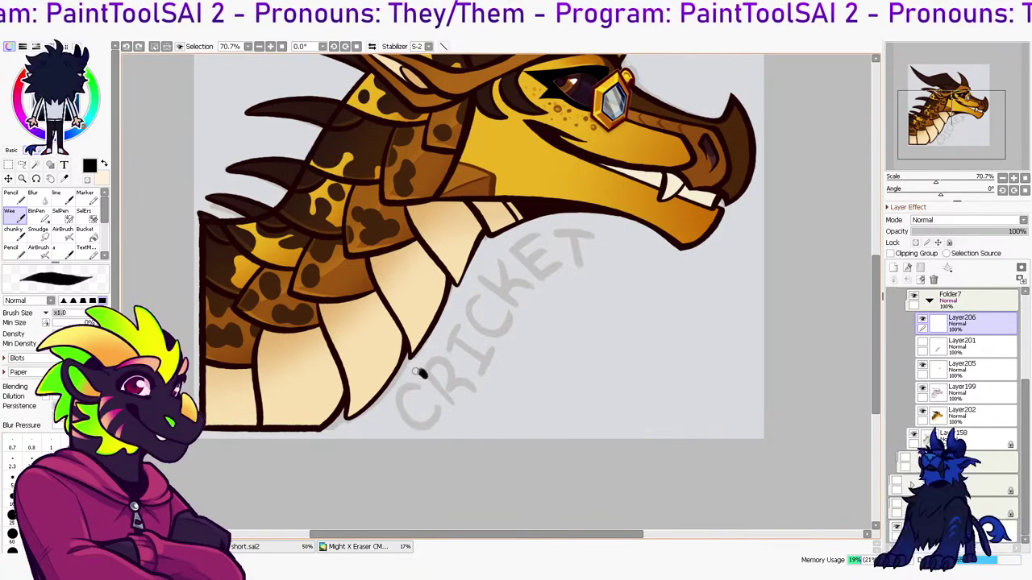
pyautogui.moveTo(443, 364); pyautogui.dragTo(438, 409)
pyautogui.moveTo(444, 349)
pyautogui.mouseDown()
pyautogui.moveTo(444, 379)
pyautogui.moveTo(462, 397)
pyautogui.moveTo(448, 346)
pyautogui.moveTo(451, 372)
pyautogui.moveTo(462, 367)
pyautogui.moveTo(477, 400)
pyautogui.mouseUp()
pyautogui.hotkey('ctrl', 'z')
pyautogui.hotkey('ctrl', 'z')
pyautogui.hotkey('ctrl', 'z')
pyautogui.hotkey('ctrl', 'z')
pyautogui.hotkey('ctrl', 'z')
pyautogui.hotkey('ctrl', 'z')
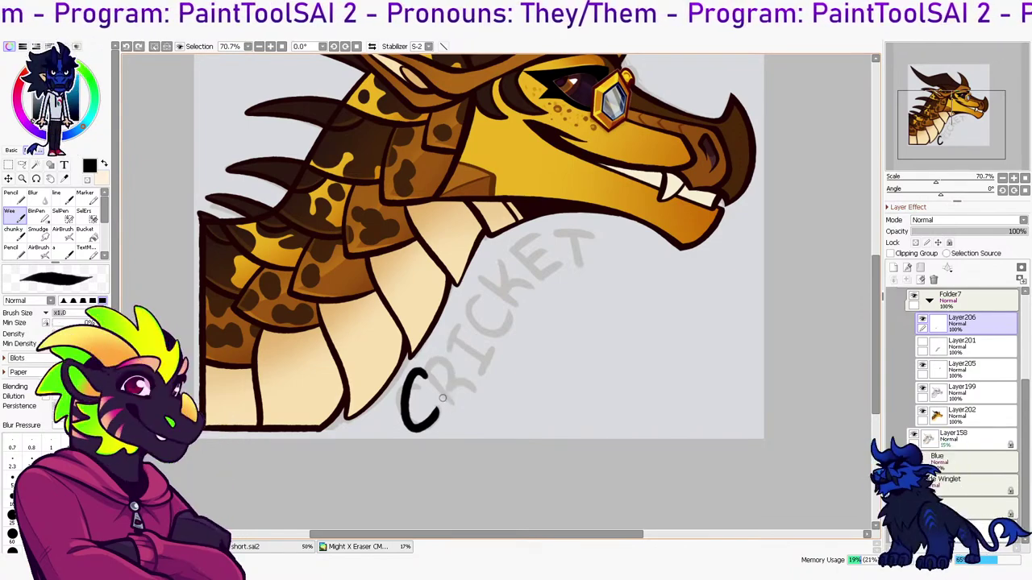
# Letter a black R beside the C, following the faint sketch along the neck
pyautogui.moveTo(440, 350)
pyautogui.mouseDown()
pyautogui.moveTo(466, 391)
pyautogui.moveTo(441, 377)
pyautogui.moveTo(456, 337)
pyautogui.moveTo(469, 382)
pyautogui.mouseUp()
pyautogui.hotkey('ctrl', 'z')
pyautogui.hotkey('ctrl', 'z')
pyautogui.hotkey('ctrl', 'z')
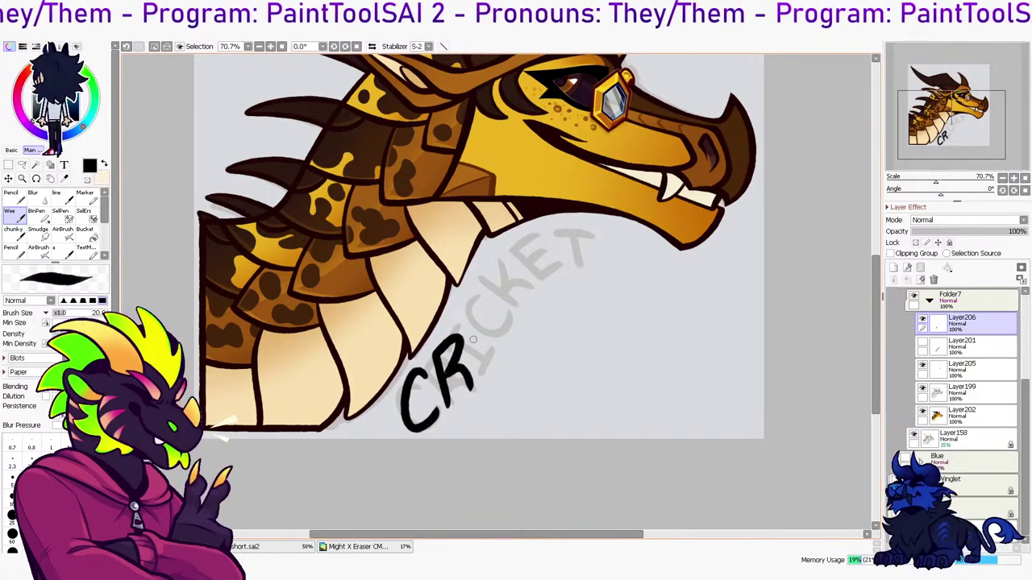
# Letter a black I with two serifs after the R, then clear the selection around it
pyautogui.hotkey('ctrl', 'z')
pyautogui.moveTo(466, 323); pyautogui.dragTo(489, 302)
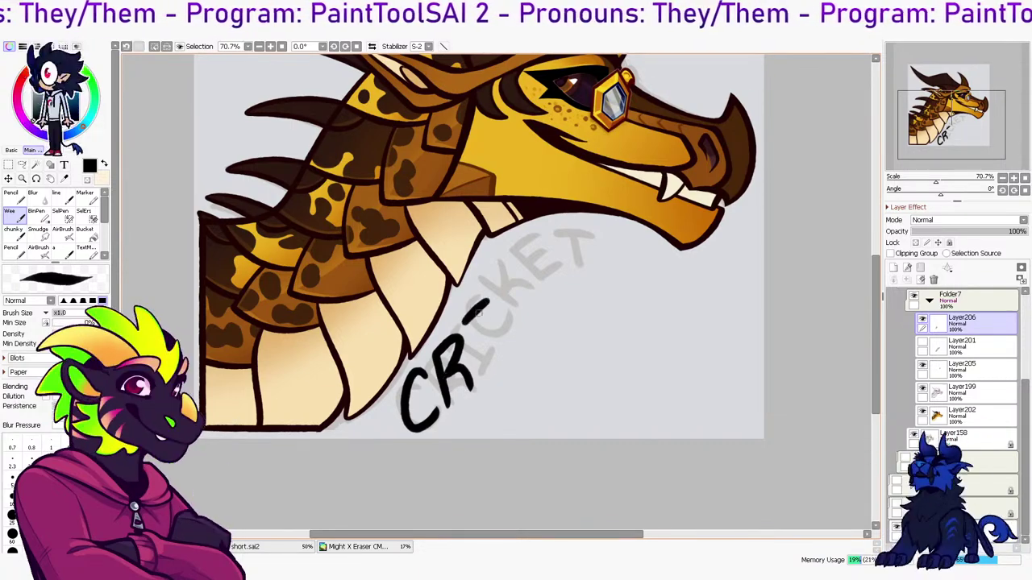
pyautogui.moveTo(476, 381); pyautogui.dragTo(498, 361)
pyautogui.press('l')
pyautogui.moveTo(508, 297); pyautogui.dragTo(501, 295)
pyautogui.moveTo(468, 354); pyautogui.dragTo(482, 430)
pyautogui.hotkey('ctrl', 'z')
pyautogui.hotkey('ctrl', 'd')
# Copy the first C onto its own layer and place the copy after the I to form CRIC
pyautogui.moveTo(580, 138)
pyautogui.mouseDown()
pyautogui.moveTo(583, 466)
pyautogui.moveTo(545, 470)
pyautogui.moveTo(197, 394)
pyautogui.moveTo(832, 115)
pyautogui.moveTo(721, 148)
pyautogui.moveTo(603, 158)
pyautogui.mouseUp()
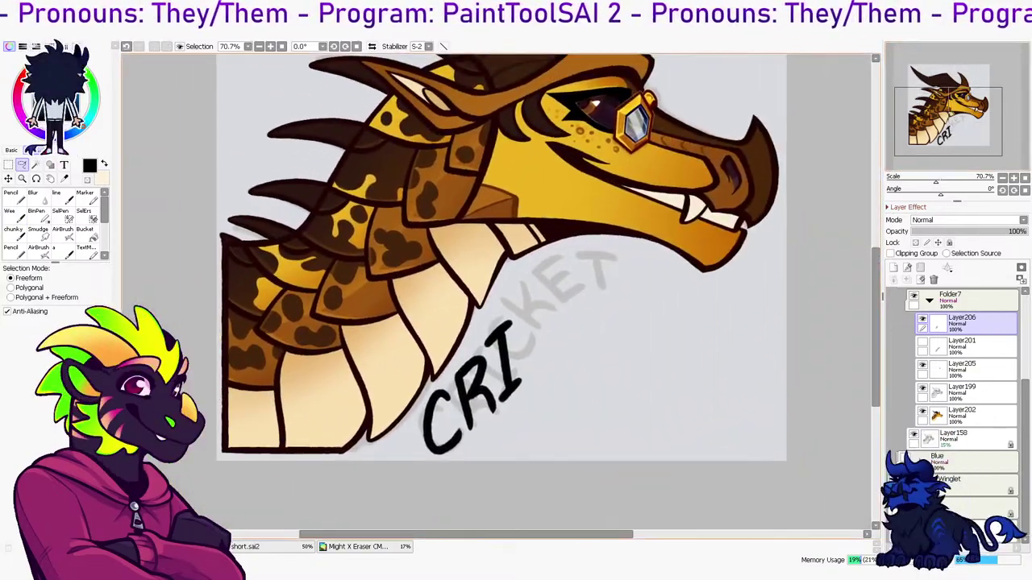
pyautogui.moveTo(445, 376); pyautogui.dragTo(411, 377)
pyautogui.hotkey('ctrl', 'c')
pyautogui.hotkey('ctrl', 'v')
pyautogui.moveTo(443, 424); pyautogui.dragTo(538, 340)
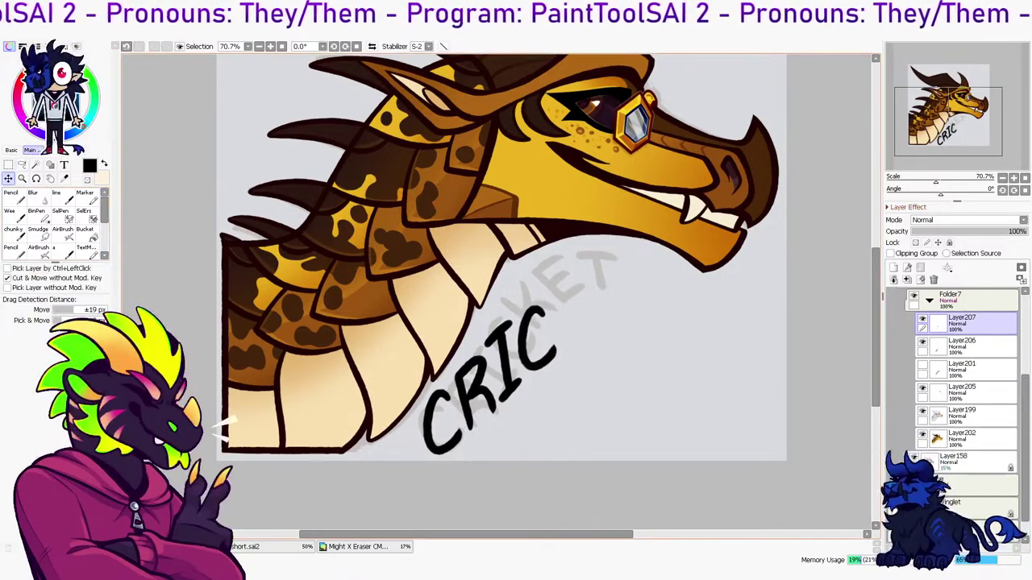
# Merge the copied C down into Layer206 and deform CRIC so its upper end leans closer to the neck
pyautogui.hotkey('ctrl', 'e')
pyautogui.hotkey('ctrl', 't')
pyautogui.moveTo(548, 459); pyautogui.dragTo(544, 461)
pyautogui.moveTo(544, 302); pyautogui.dragTo(533, 309)
pyautogui.moveTo(421, 301); pyautogui.dragTo(413, 308)
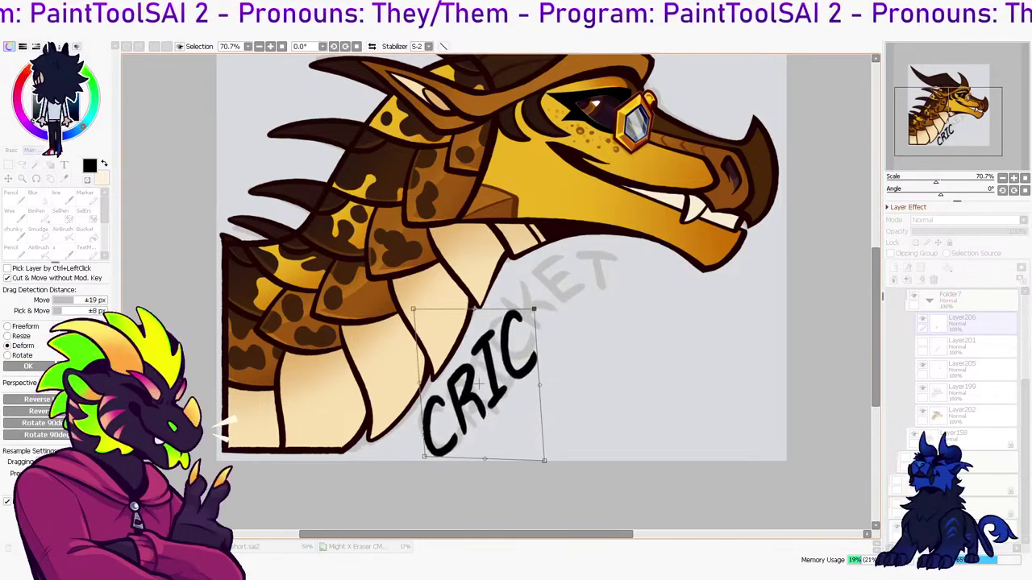
pyautogui.press('Return')
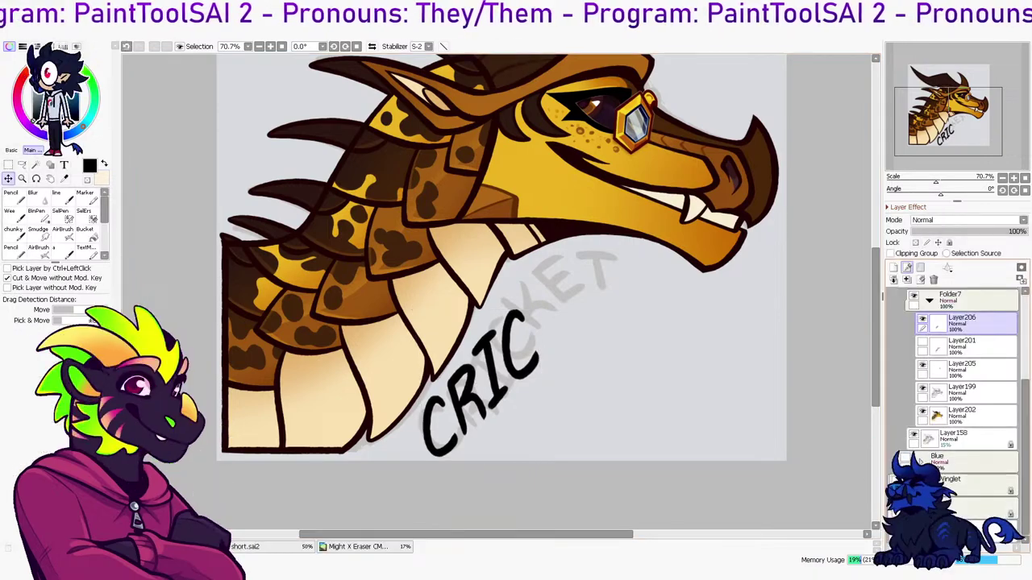
# Letter a black K after CRIC on a new layer and adjust its shape with a free transform
pyautogui.click(893, 268)
pyautogui.press('b')
pyautogui.moveTo(533, 304)
pyautogui.mouseDown()
pyautogui.moveTo(540, 351)
pyautogui.moveTo(549, 277)
pyautogui.moveTo(567, 338)
pyautogui.moveTo(548, 282)
pyautogui.moveTo(543, 318)
pyautogui.moveTo(569, 335)
pyautogui.mouseUp()
pyautogui.hotkey('ctrl', 'z')
pyautogui.hotkey('ctrl', 'z')
pyautogui.hotkey('ctrl', 'z')
pyautogui.hotkey('ctrl', 'z')
pyautogui.hotkey('ctrl', 'z')
pyautogui.hotkey('ctrl', 'z')
pyautogui.hotkey('ctrl', 'z')
pyautogui.hotkey('ctrl', 'z')
pyautogui.hotkey('ctrl', 'z')
pyautogui.hotkey('ctrl', 'z')
pyautogui.hotkey('ctrl', 'z')
pyautogui.hotkey('ctrl', 'z')
pyautogui.hotkey('ctrl', 'z')
pyautogui.hotkey('ctrl', 'z')
pyautogui.hotkey('ctrl', 'z')
pyautogui.hotkey('ctrl', 'z')
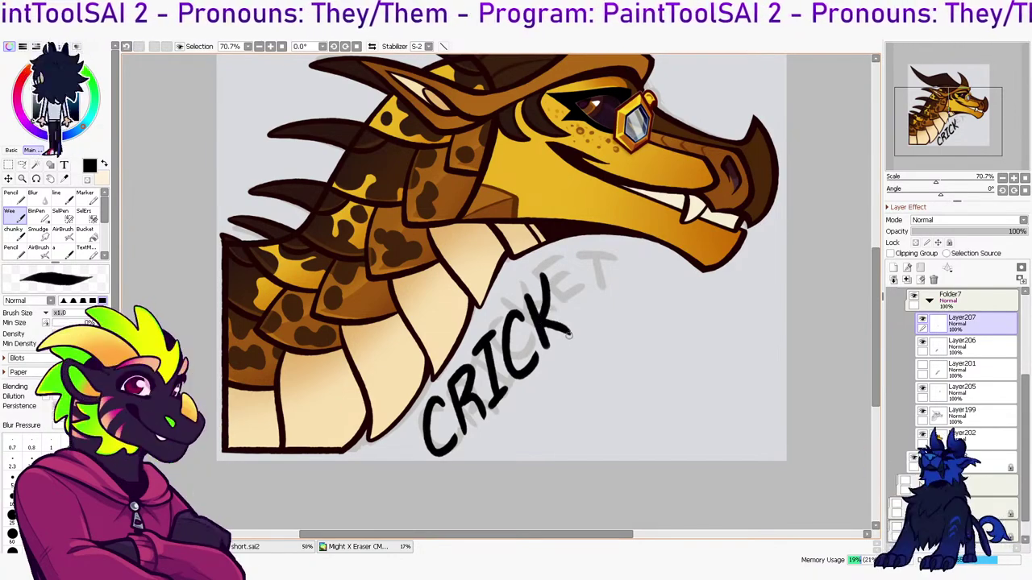
pyautogui.hotkey('ctrl', 't')
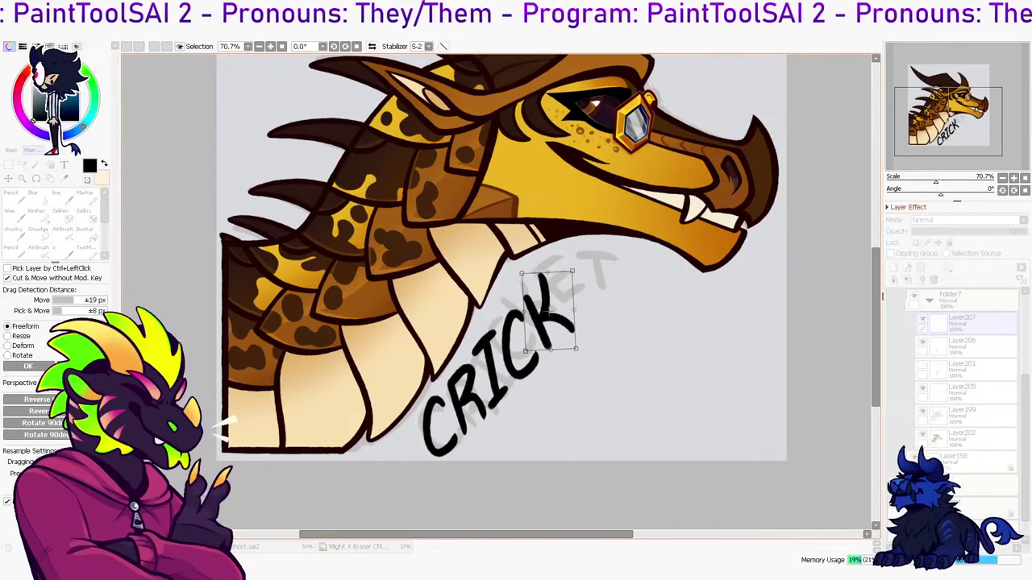
pyautogui.press('Return')
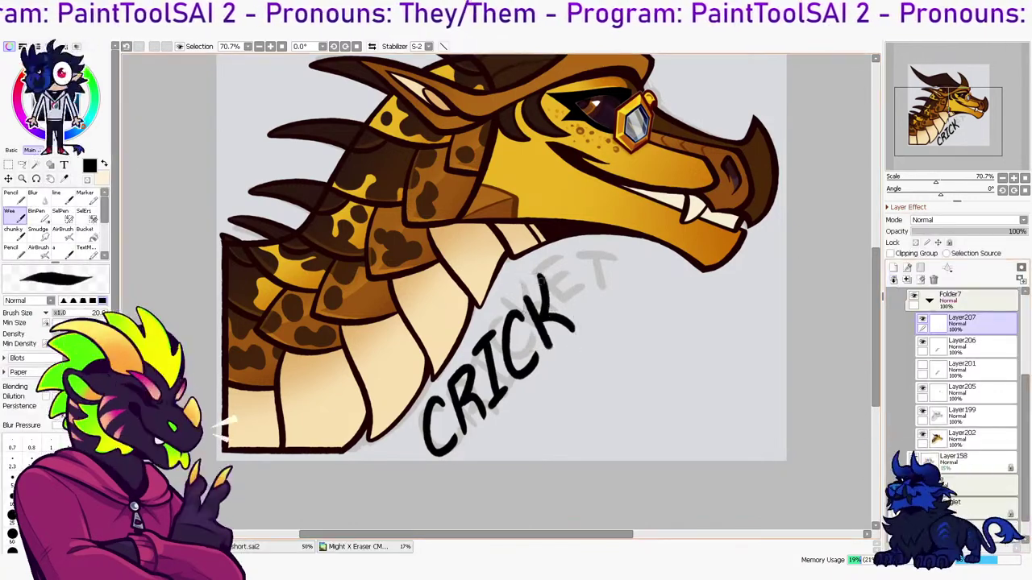
# Letter a black E after the K and trim its stroke ends with the eraser
pyautogui.moveTo(570, 253)
pyautogui.mouseDown()
pyautogui.moveTo(566, 292)
pyautogui.moveTo(591, 297)
pyautogui.moveTo(557, 263)
pyautogui.moveTo(577, 312)
pyautogui.moveTo(607, 296)
pyautogui.mouseUp()
pyautogui.hotkey('ctrl', 'z')
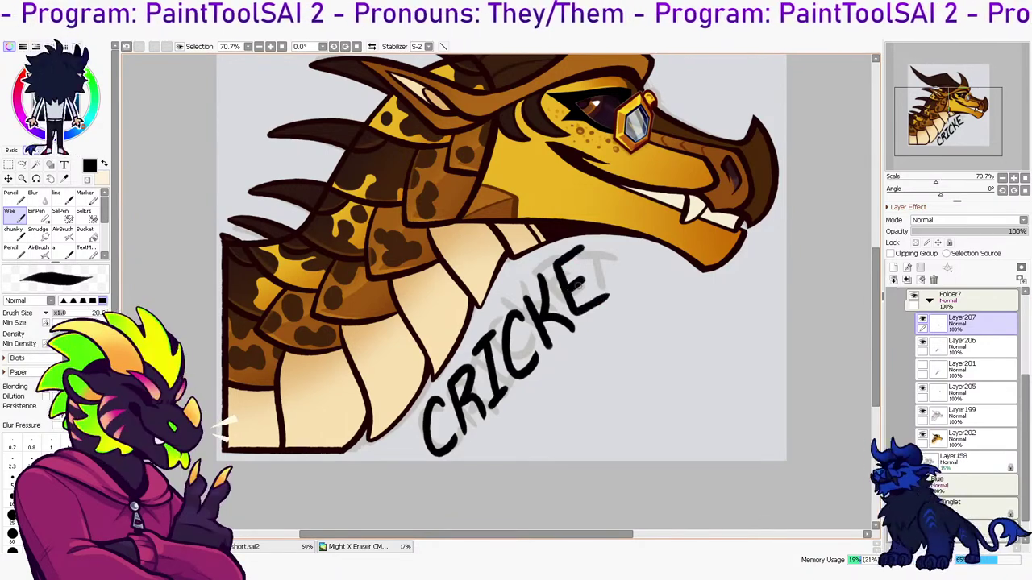
pyautogui.press('e')
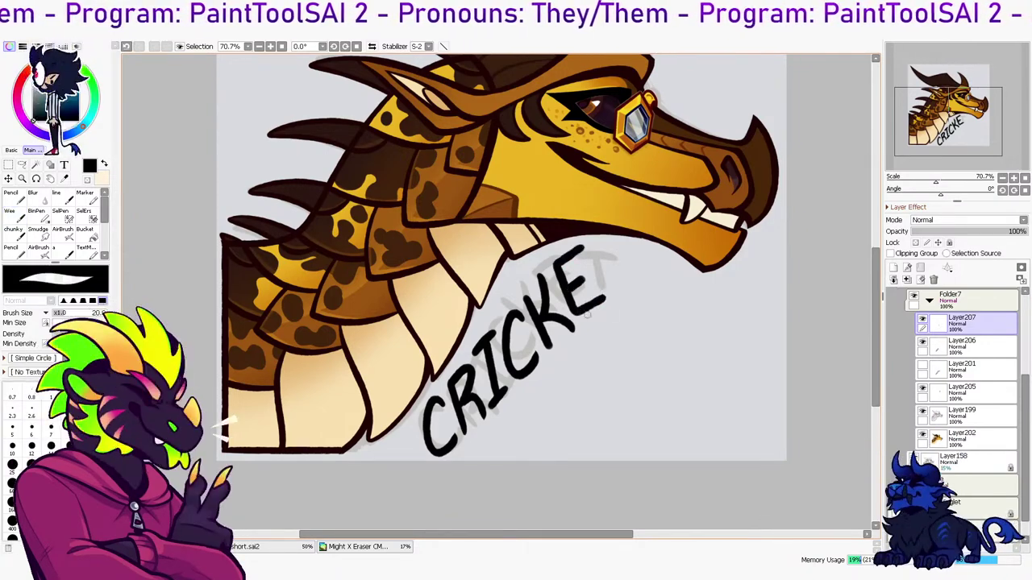
# Deform the E so it is narrower and tilts in line with the other letters
pyautogui.hotkey('ctrl', 't')
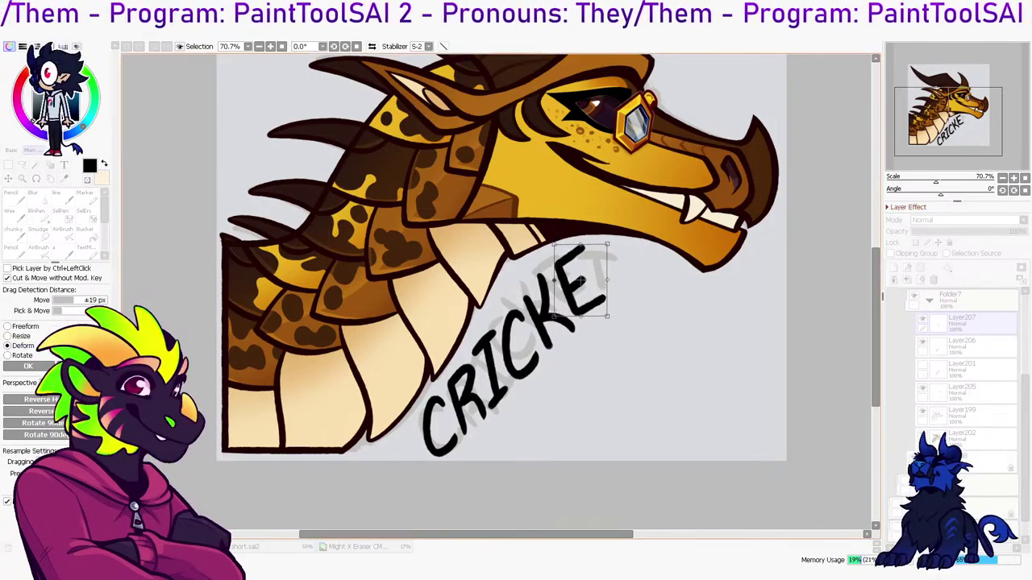
pyautogui.moveTo(576, 322); pyautogui.dragTo(582, 321)
pyautogui.moveTo(591, 247); pyautogui.dragTo(598, 249)
pyautogui.moveTo(606, 319); pyautogui.dragTo(603, 318)
pyautogui.moveTo(597, 250); pyautogui.dragTo(597, 241)
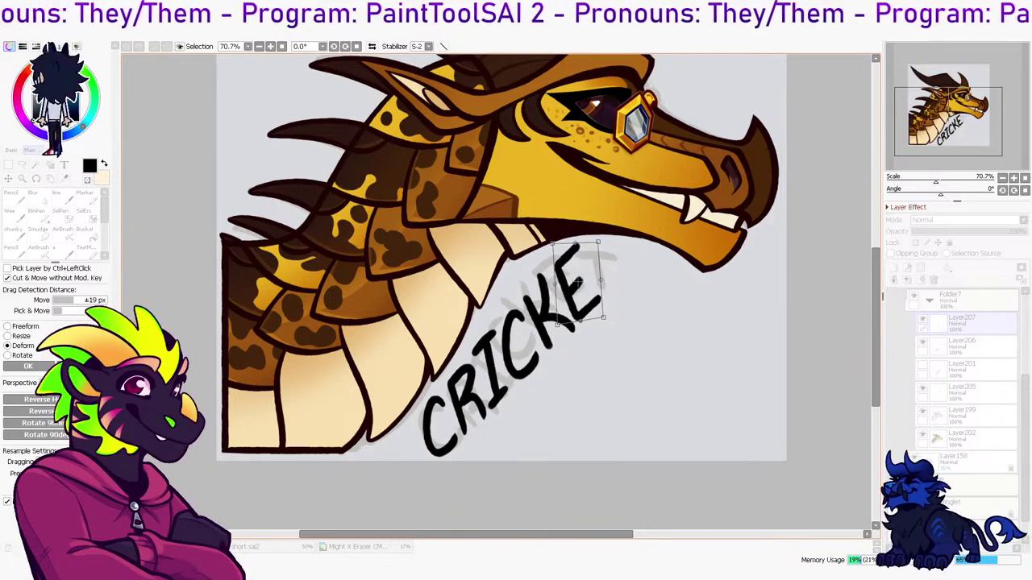
pyautogui.press('Return')
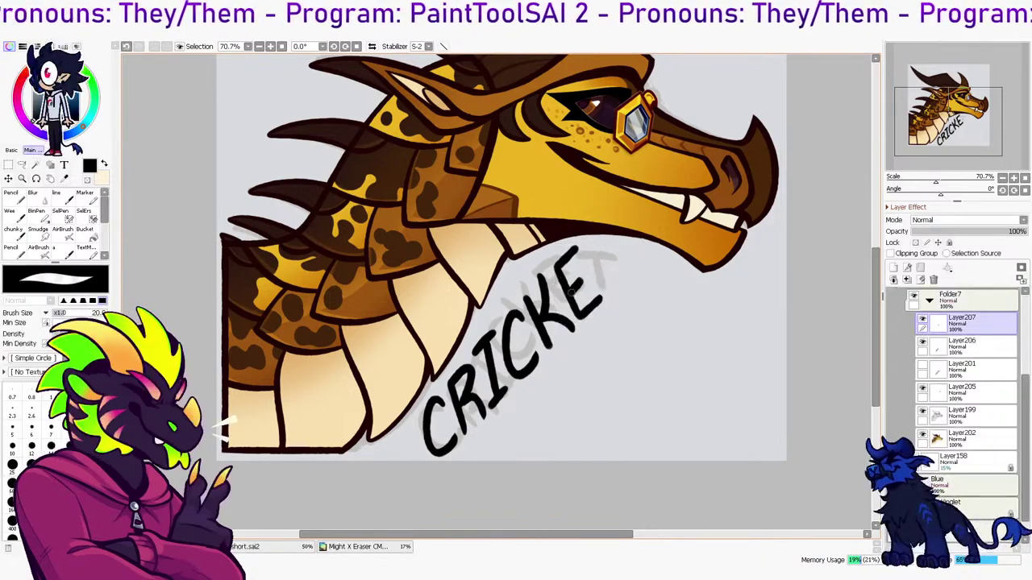
# Merge the E down into Layer206 and move the CRICKE lettering down, clear of the sketch and neck
pyautogui.click(14, 216)
pyautogui.click(907, 280)
pyautogui.hotkey('ctrl', 't')
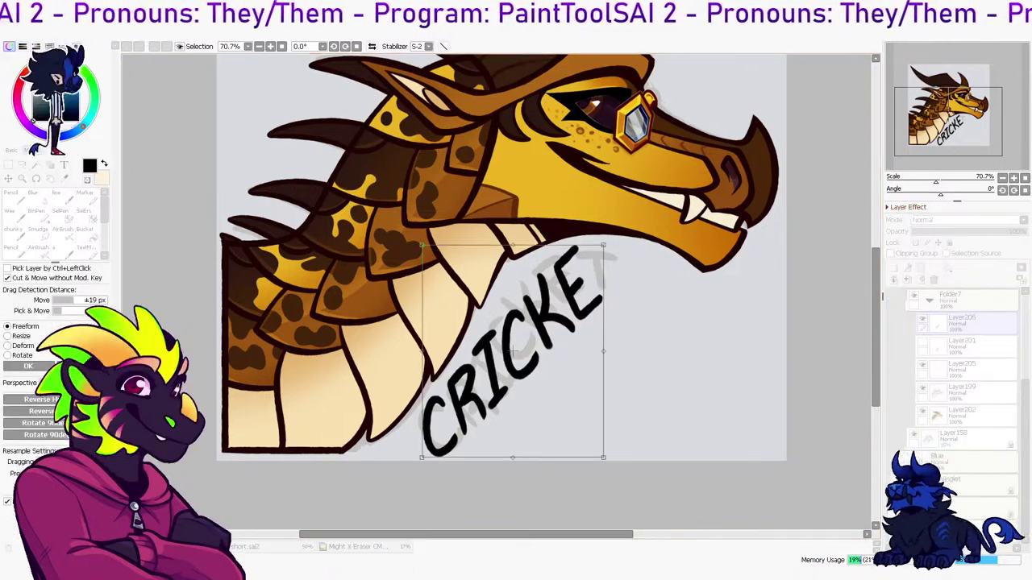
pyautogui.click(22, 346)
pyautogui.moveTo(603, 458); pyautogui.dragTo(641, 458)
pyautogui.moveTo(522, 349); pyautogui.dragTo(495, 419)
pyautogui.press('Return')
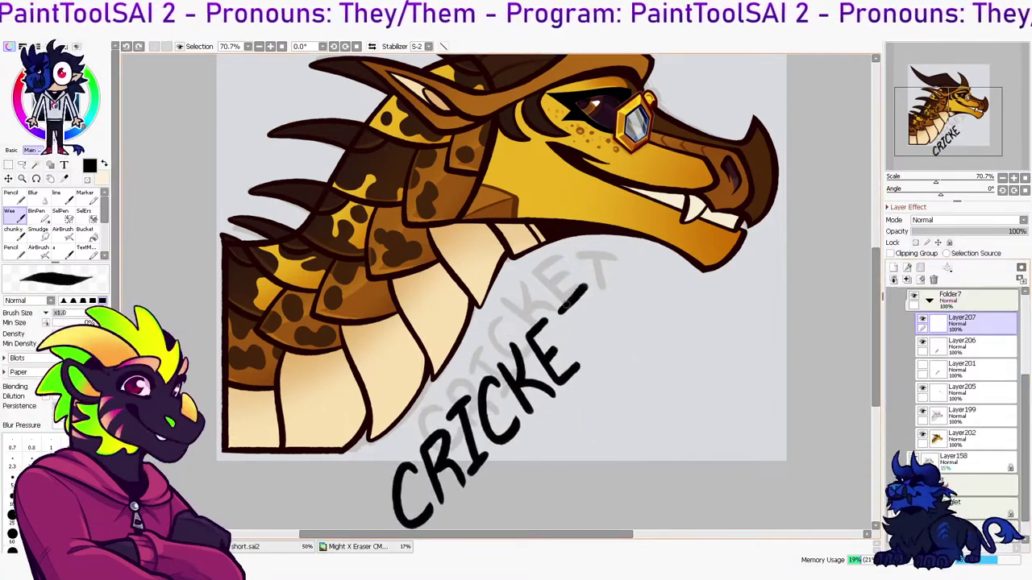
# Letter a black T after the E on the new layer to complete the word CRICKET
pyautogui.moveTo(574, 299); pyautogui.dragTo(595, 343)
pyautogui.moveTo(573, 300); pyautogui.dragTo(603, 345)
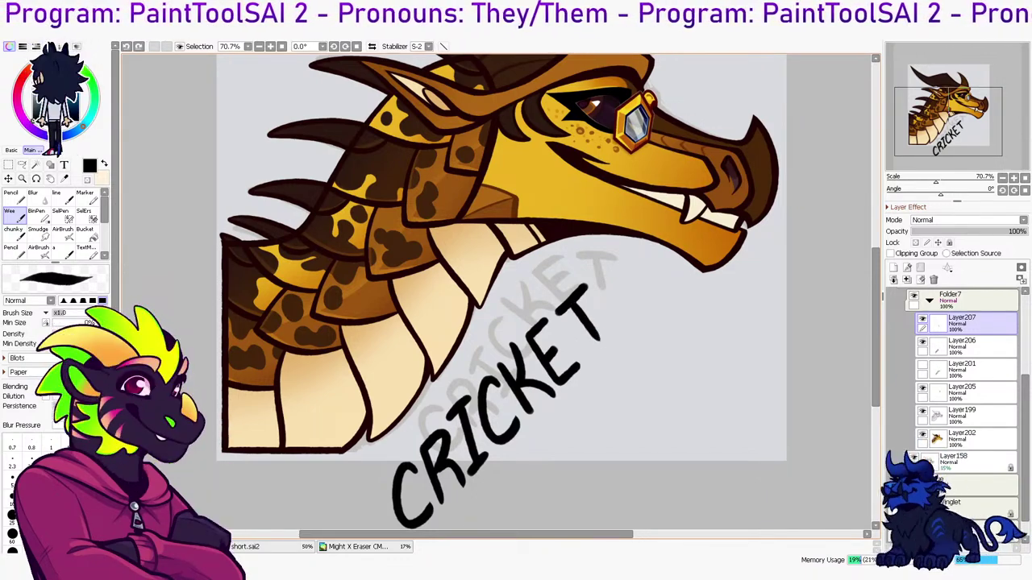
pyautogui.moveTo(572, 305); pyautogui.dragTo(603, 346)
pyautogui.hotkey('ctrl', 'z')
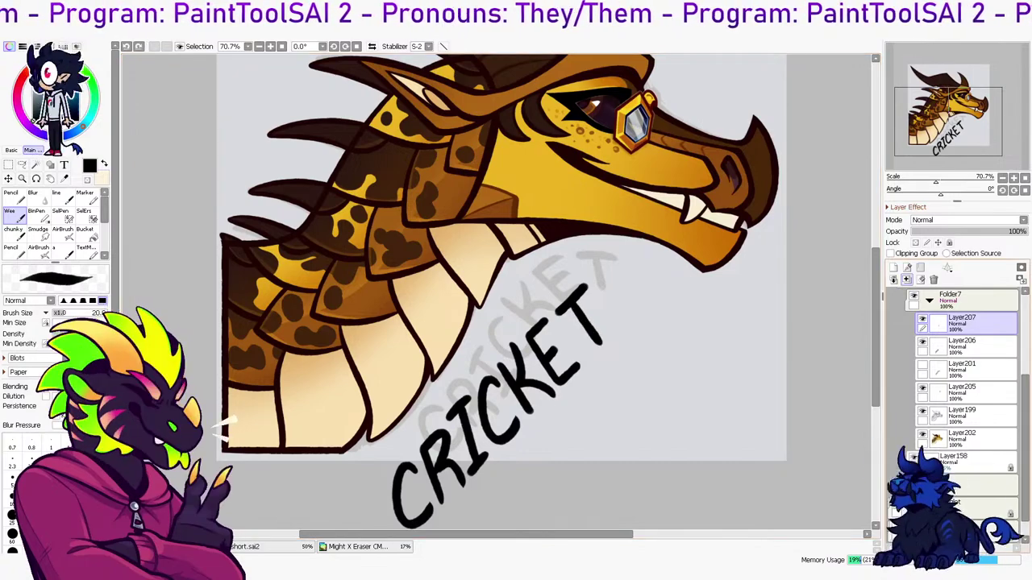
# Merge the T down into Layer206 and deform it slightly larger to match the other letters
pyautogui.click(907, 280)
pyautogui.press('a')
pyautogui.hotkey('ctrl', 't')
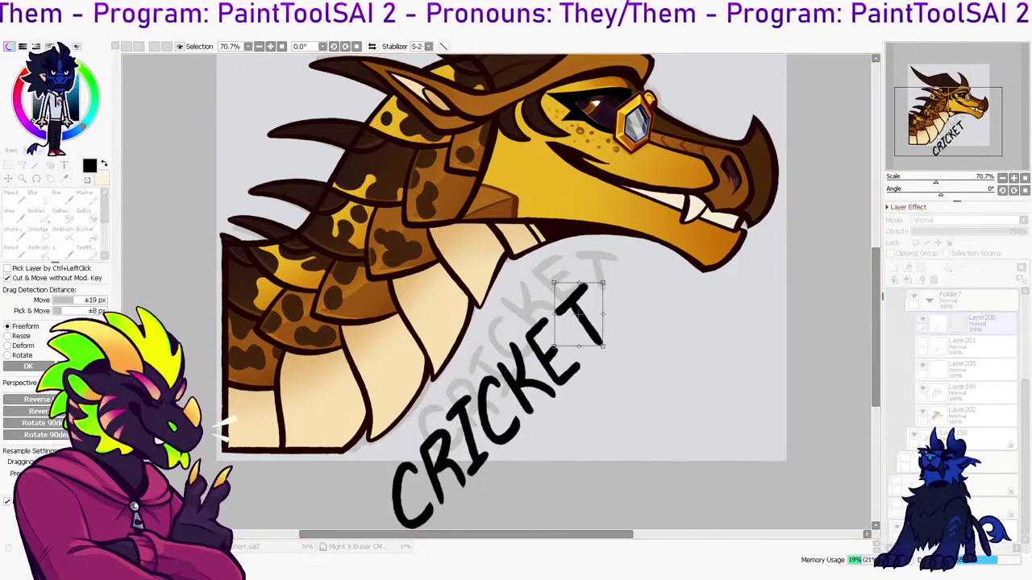
pyautogui.moveTo(603, 283); pyautogui.dragTo(608, 281)
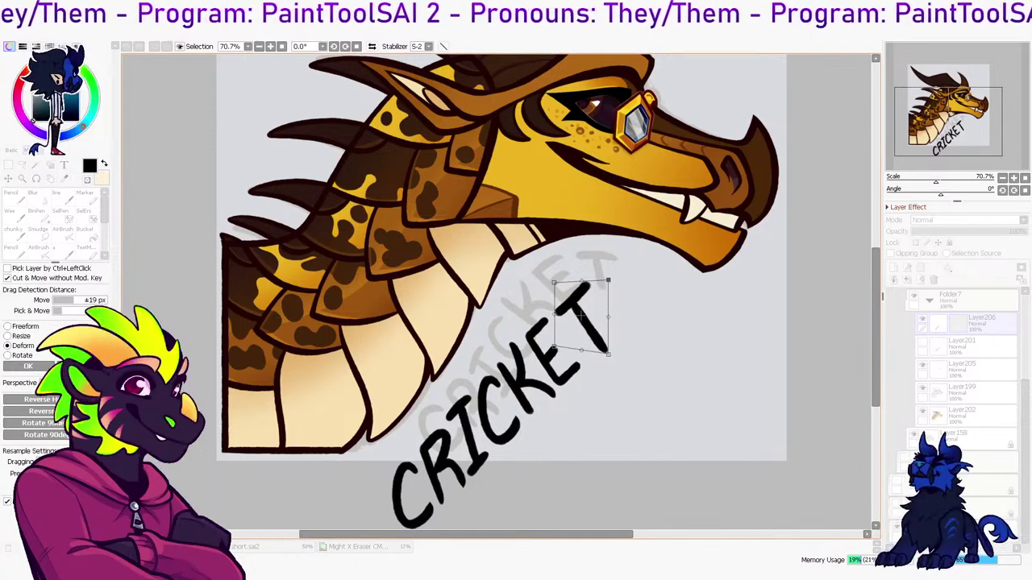
pyautogui.moveTo(609, 354); pyautogui.dragTo(606, 353)
pyautogui.press('Return')
pyautogui.hotkey('ctrl', 'd')
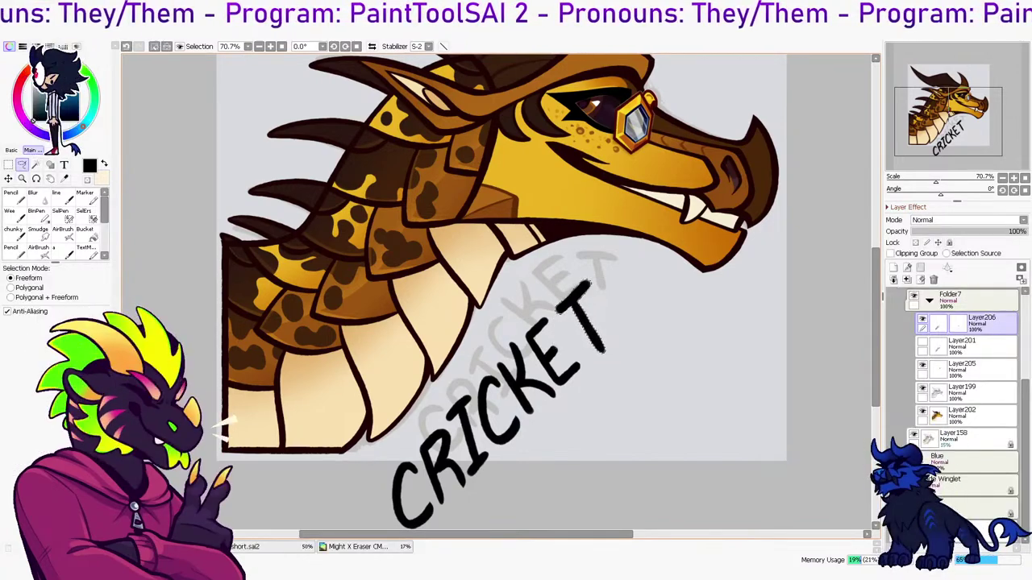
# Delete Layer201, which holds the old rough lettering, and make Layer206 the active layer again
pyautogui.click(982, 347)
pyautogui.click(934, 279)
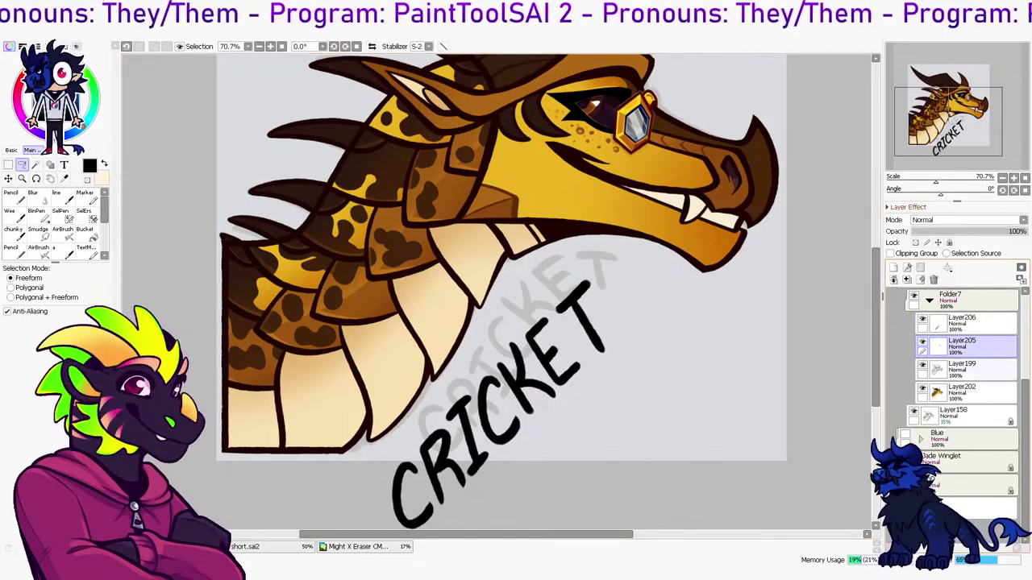
pyautogui.click(982, 323)
# Move the CRICKET lettering back up beside the neck and deform it to fit below the jaw, checking it in a mirrored view
pyautogui.hotkey('ctrl', 't')
pyautogui.moveTo(499, 405); pyautogui.dragTo(529, 333)
pyautogui.click(8, 346)
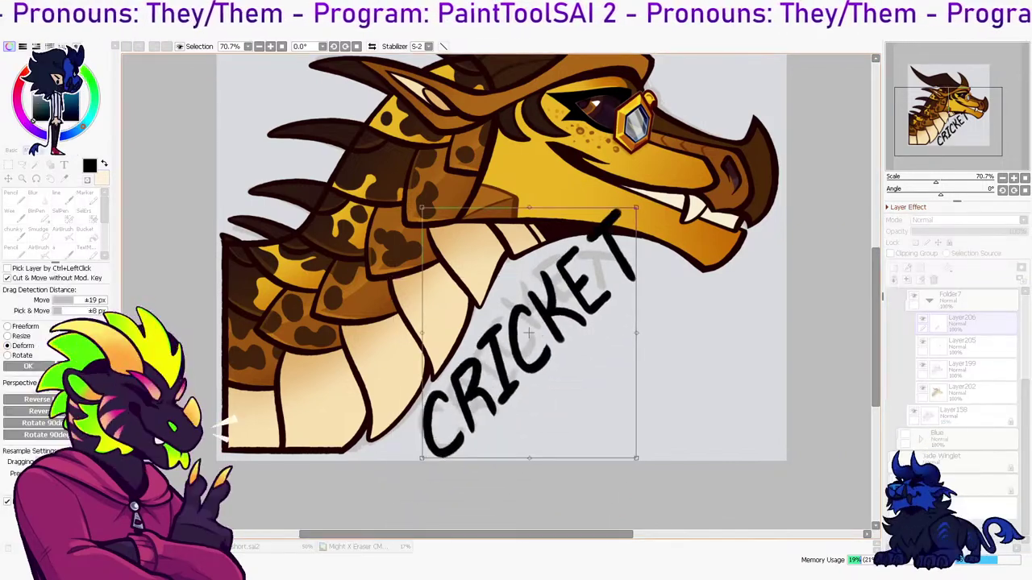
pyautogui.moveTo(636, 459); pyautogui.dragTo(655, 457)
pyautogui.moveTo(636, 207); pyautogui.dragTo(615, 237)
pyautogui.moveTo(421, 208)
pyautogui.mouseDown()
pyautogui.moveTo(419, 219)
pyautogui.moveTo(429, 210)
pyautogui.mouseUp()
pyautogui.press('h')
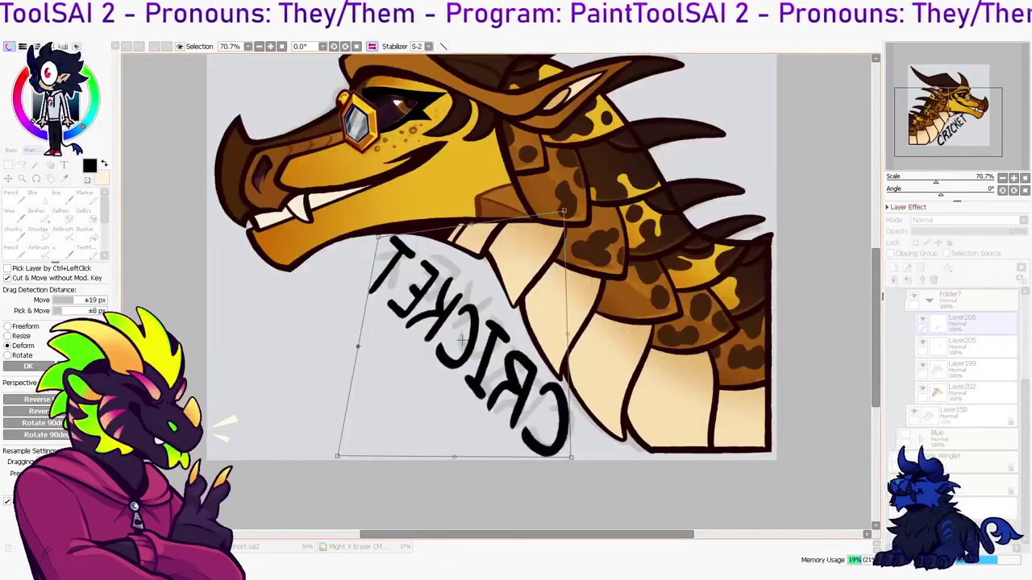
pyautogui.moveTo(337, 456); pyautogui.dragTo(343, 444)
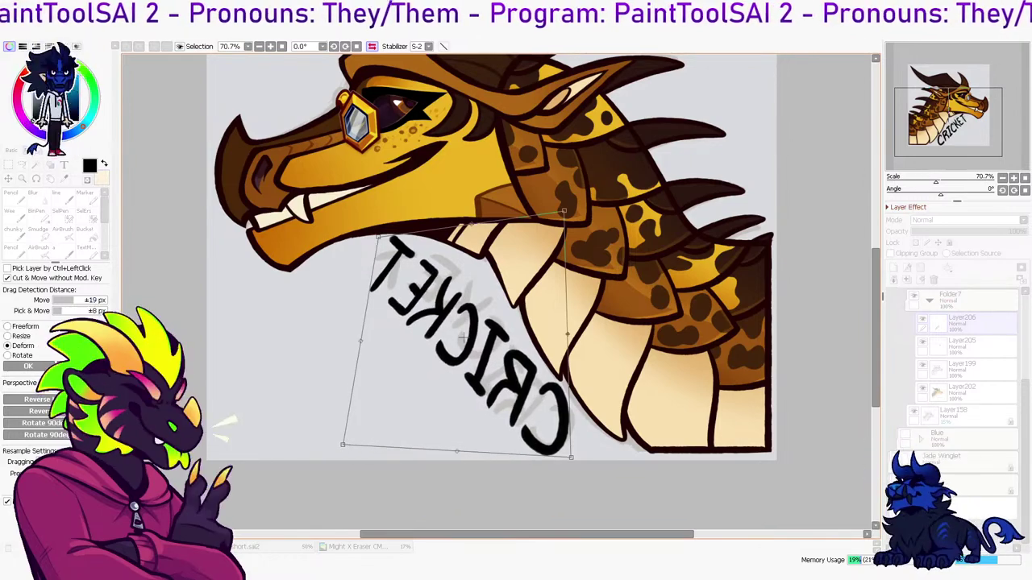
pyautogui.press('Return')
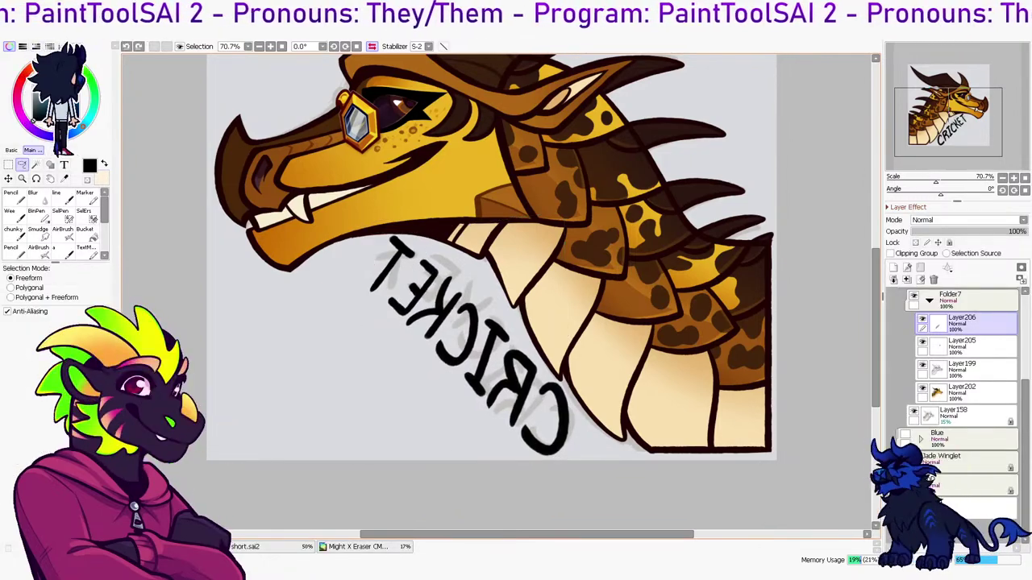
# Refine the end of the word by transforming the T alone and the E and T together, then deselect
pyautogui.hotkey('ctrl', 't')
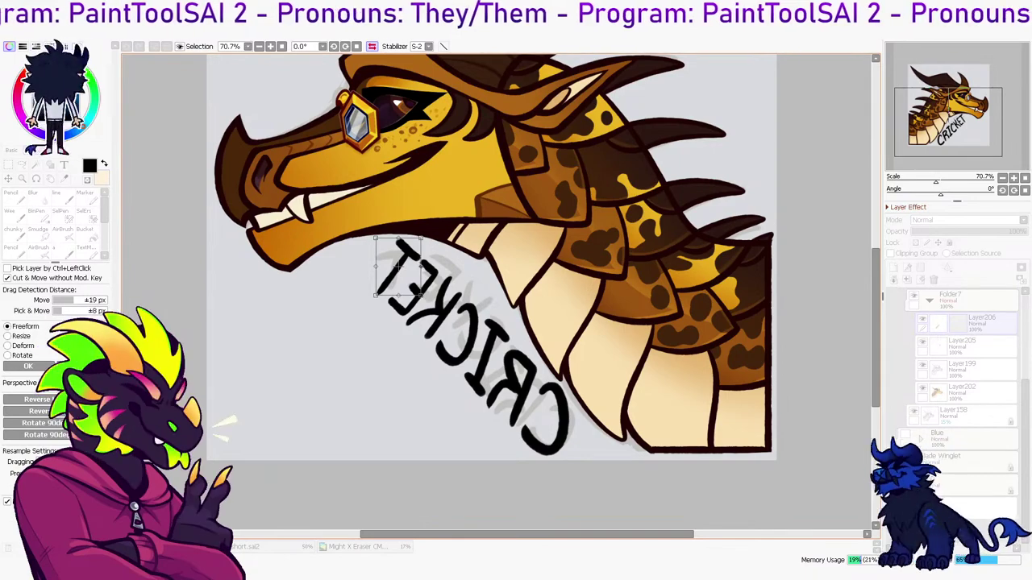
pyautogui.press('Return')
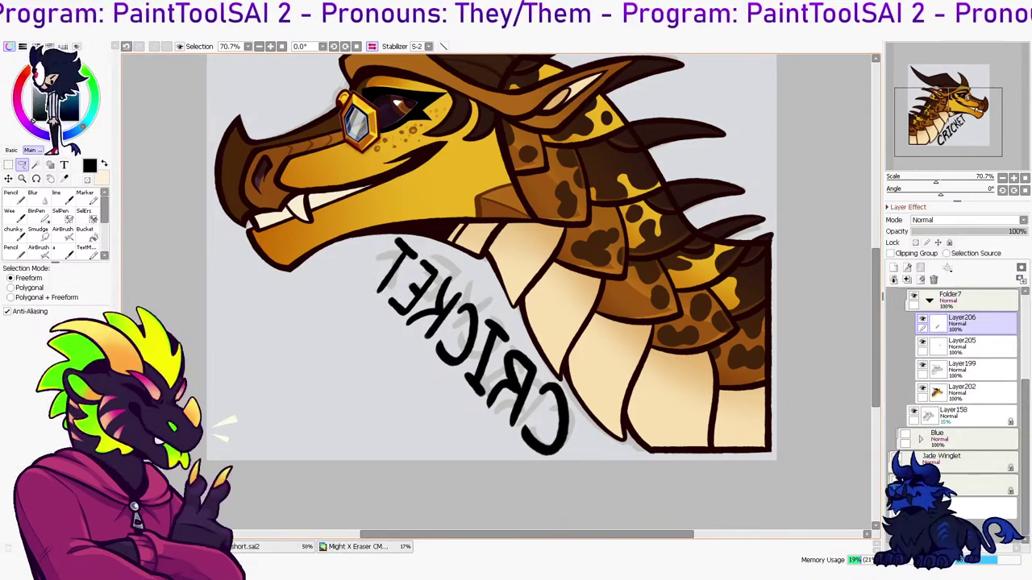
pyautogui.hotkey('ctrl', 't')
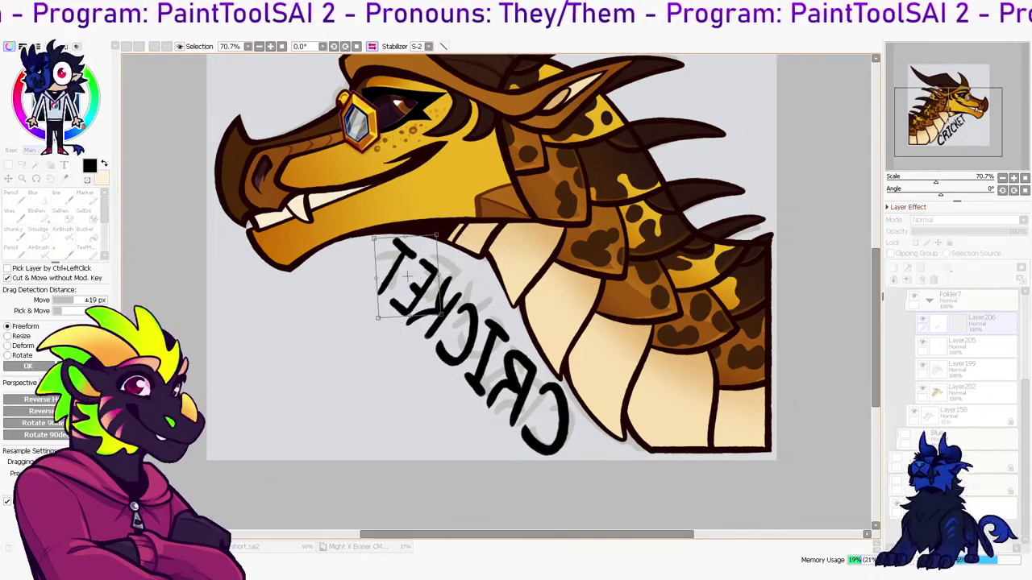
pyautogui.press('Return')
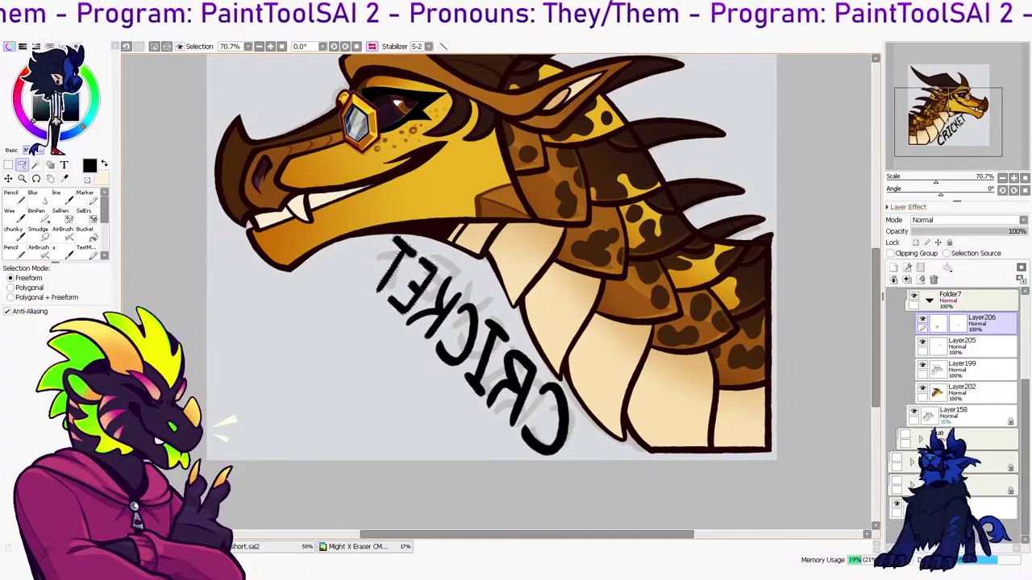
pyautogui.hotkey('ctrl', 'd')
# Touch up the stem of the T with black strokes of the Wee brush
pyautogui.press('n')
pyautogui.hotkey('ctrl', 'z')
pyautogui.moveTo(378, 289); pyautogui.dragTo(403, 245)
pyautogui.moveTo(376, 288); pyautogui.dragTo(403, 243)
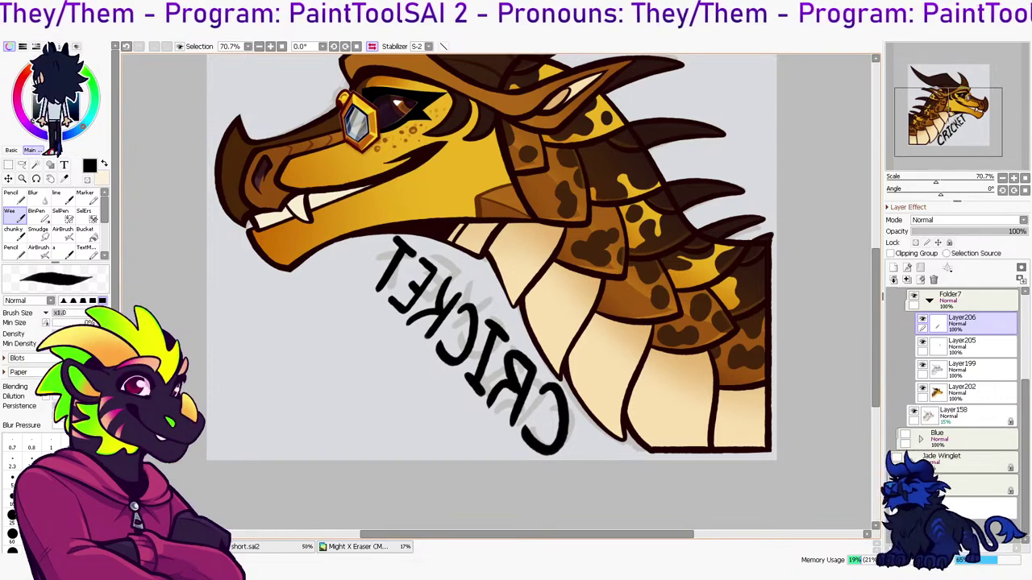
pyautogui.moveTo(377, 288); pyautogui.dragTo(403, 243)
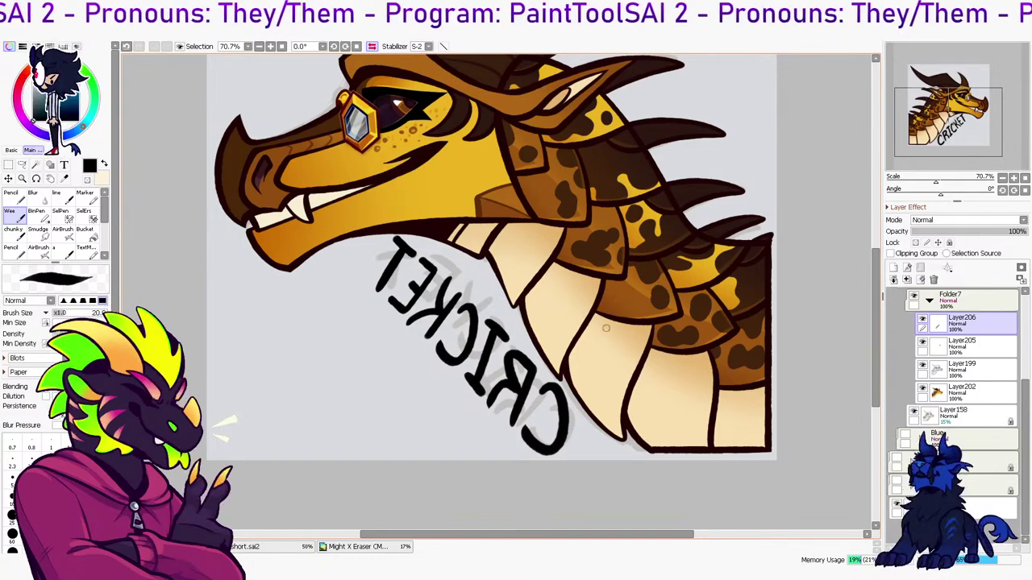
# Return to the unmirrored view and try deforming the whole CRICKET lettering to slant it differently beside the neck
pyautogui.press('e')
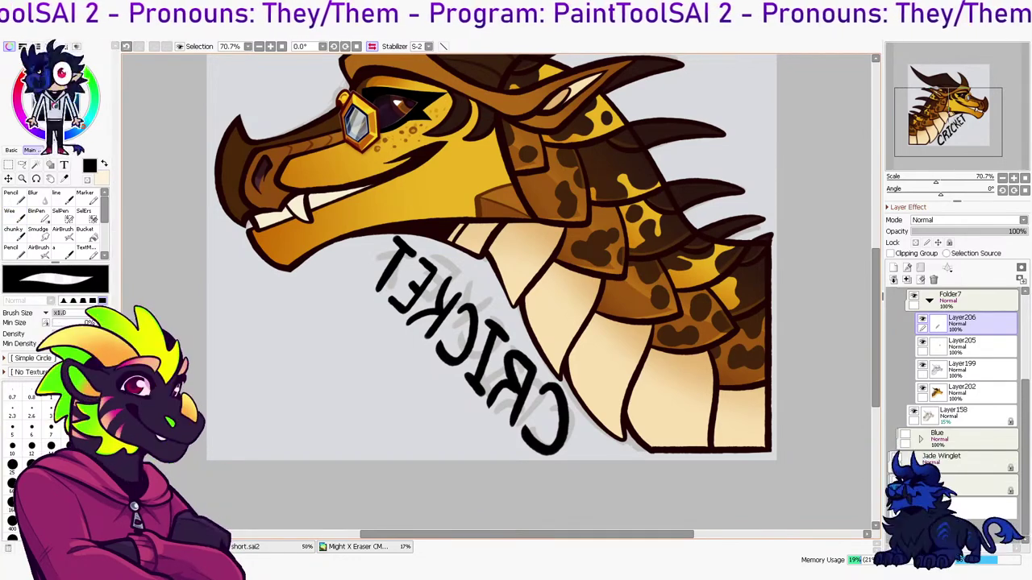
pyautogui.press('e')
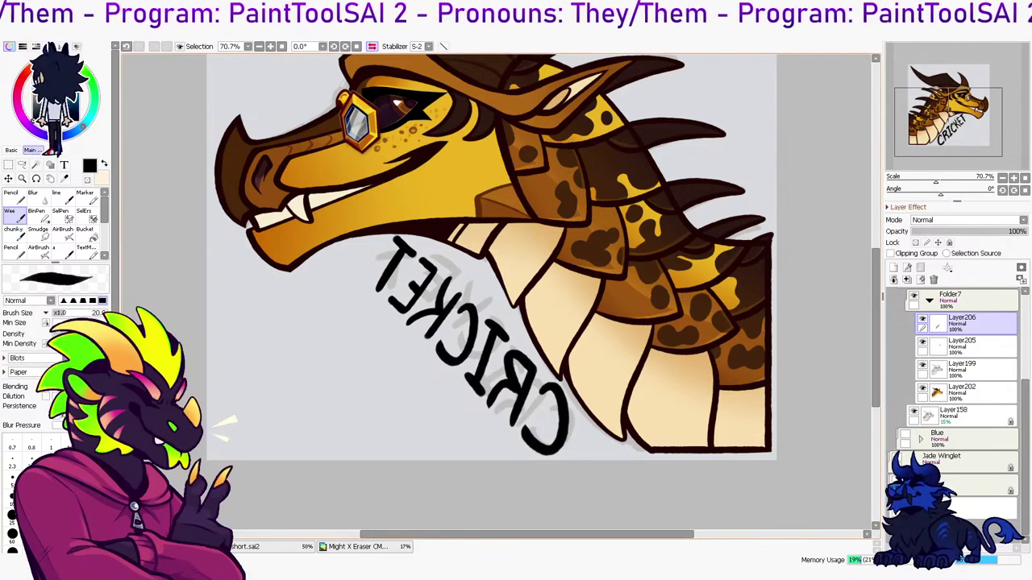
pyautogui.click(923, 320)
pyautogui.click(923, 319)
pyautogui.press('h')
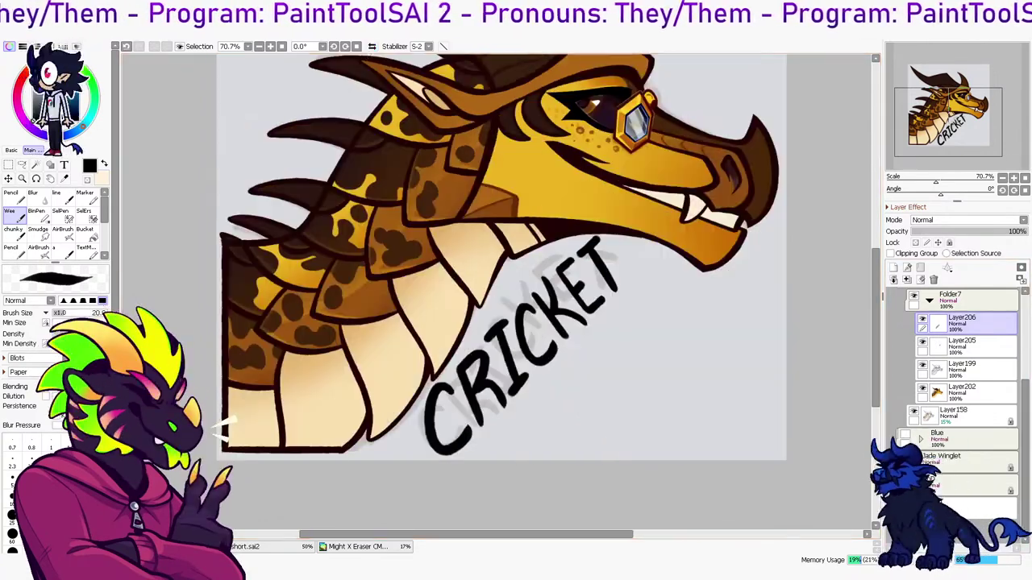
pyautogui.hotkey('ctrl', 't')
pyautogui.click(23, 346)
pyautogui.moveTo(517, 370); pyautogui.dragTo(528, 347)
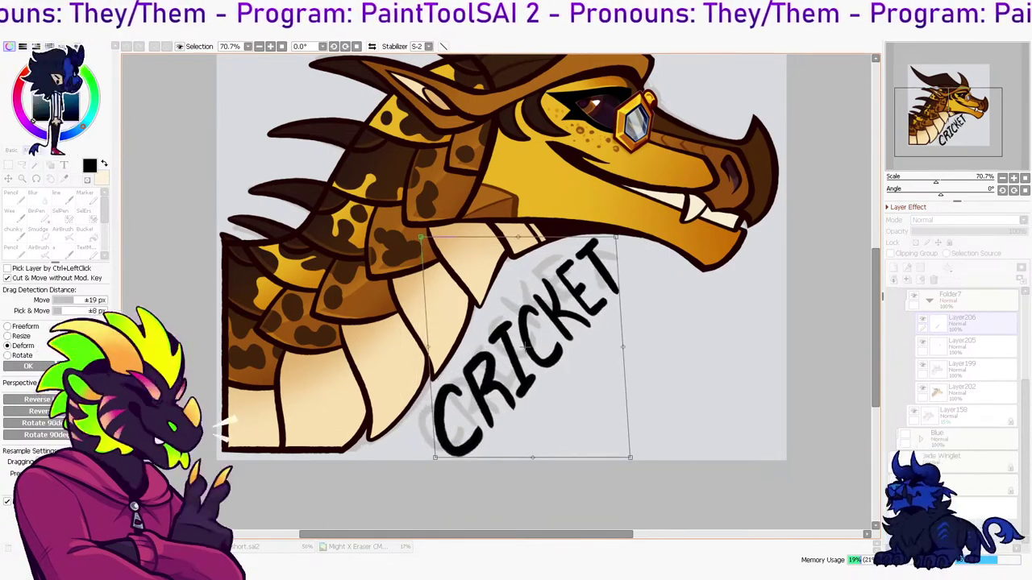
pyautogui.moveTo(435, 458); pyautogui.dragTo(422, 455)
pyautogui.press('Return')
# Unlock the sketch layer Layer158, restore its opacity to 100% and hide it
pyautogui.click(959, 415)
pyautogui.click(913, 411)
pyautogui.click(950, 243)
pyautogui.click(913, 411)
pyautogui.moveTo(988, 232); pyautogui.dragTo(1027, 232)
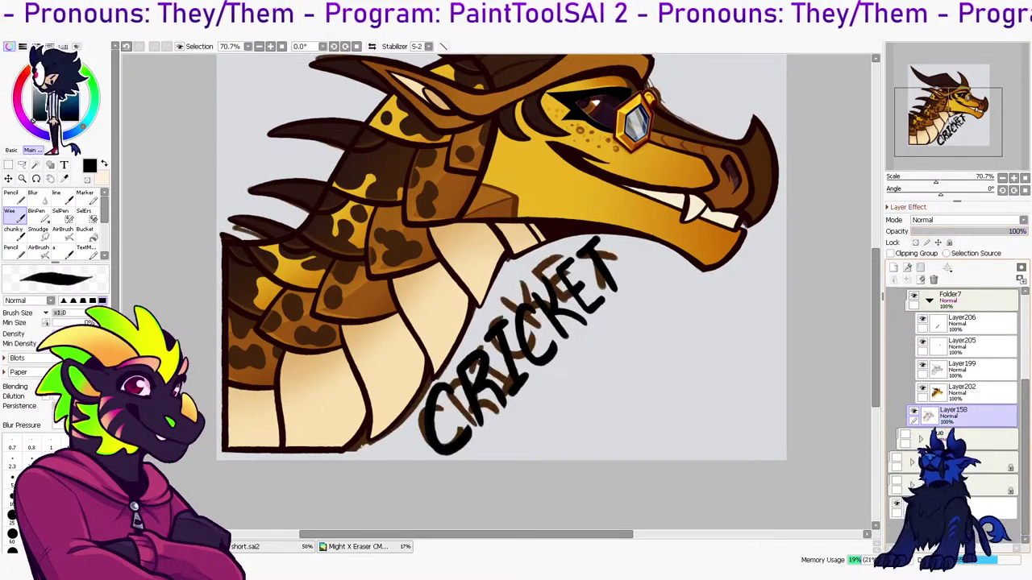
pyautogui.click(913, 411)
pyautogui.click(930, 301)
pyautogui.click(960, 301)
pyautogui.scroll(1, 960, 322)
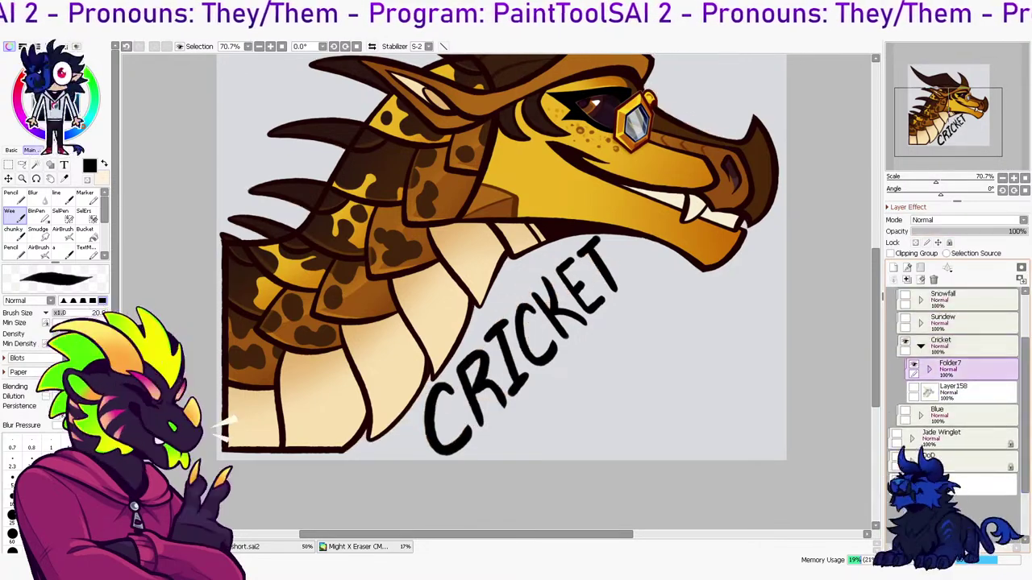
# Try deforming the CRICKET lettering on Layer206 by pulling its corners so the word tilts up toward the jaw
pyautogui.click(930, 369)
pyautogui.click(961, 392)
pyautogui.hotkey('ctrl', 't')
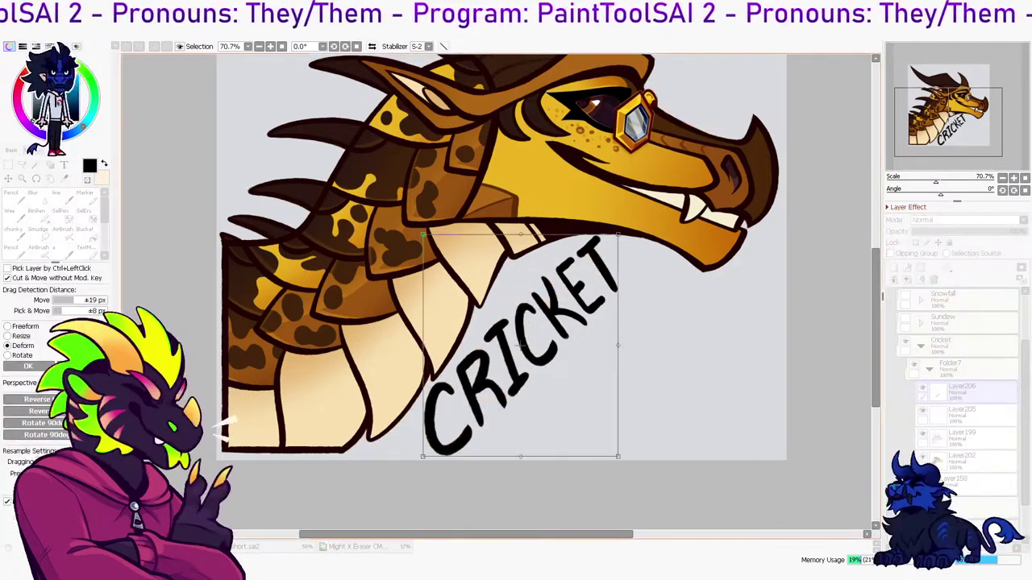
pyautogui.moveTo(422, 236); pyautogui.dragTo(437, 235)
pyautogui.moveTo(617, 456); pyautogui.dragTo(643, 441)
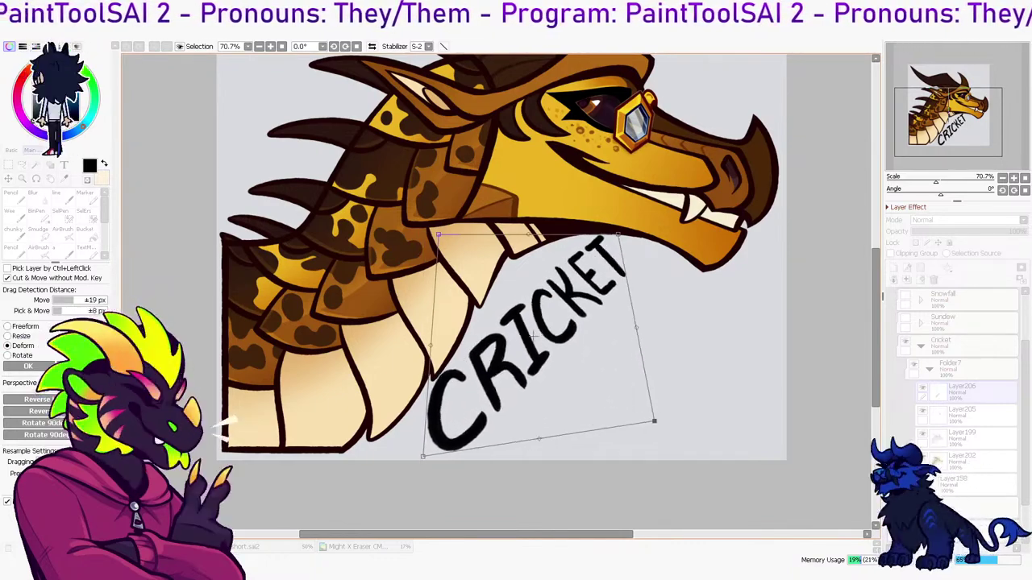
pyautogui.press('Return')
pyautogui.press('h')
pyautogui.press('h')
# Lasso the letters KET and transform them with a slight rotation
pyautogui.press('l')
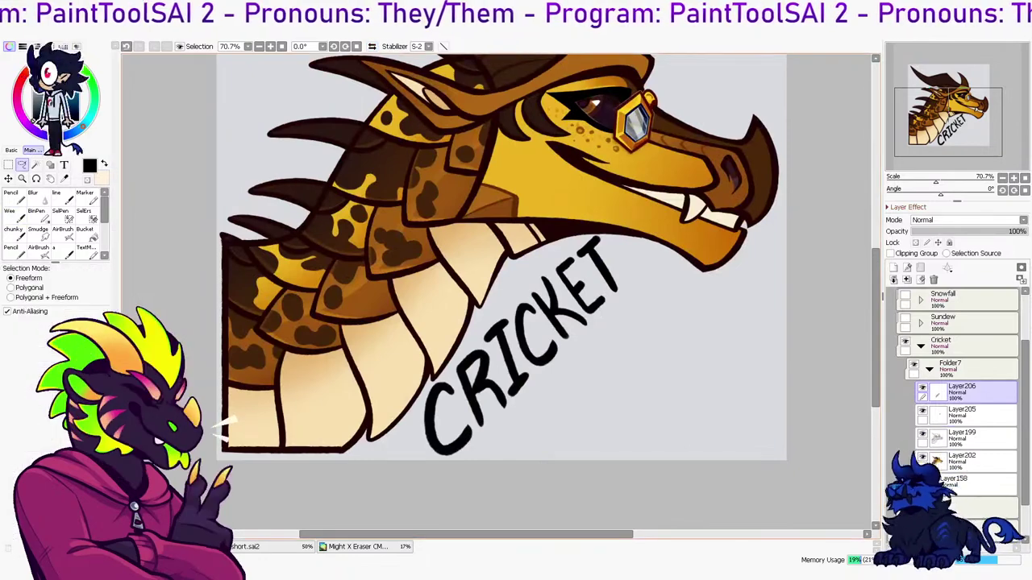
pyautogui.moveTo(528, 296)
pyautogui.mouseDown()
pyautogui.moveTo(653, 308)
pyautogui.moveTo(538, 266)
pyautogui.mouseUp()
pyautogui.hotkey('ctrl', 't')
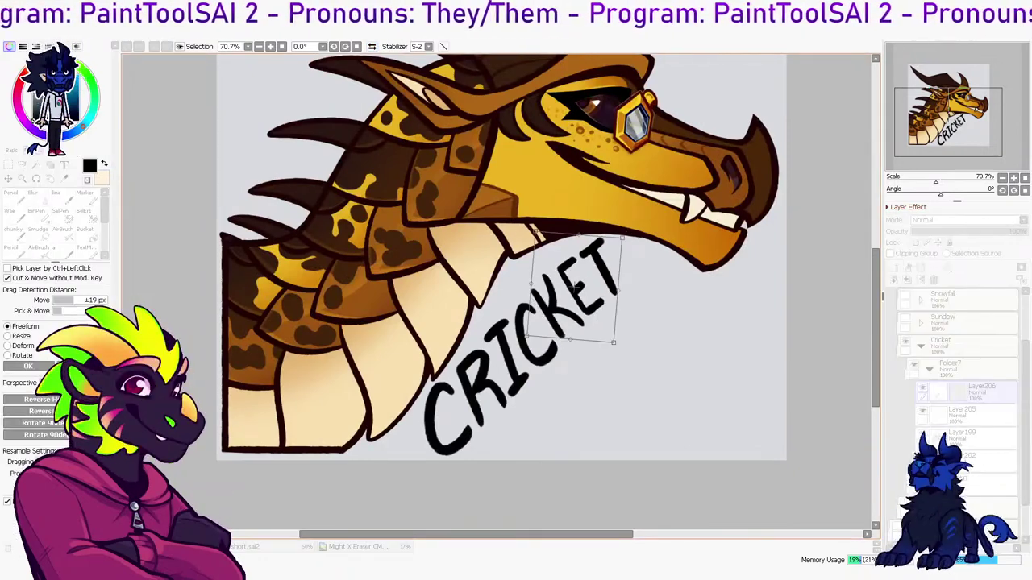
pyautogui.press('Return')
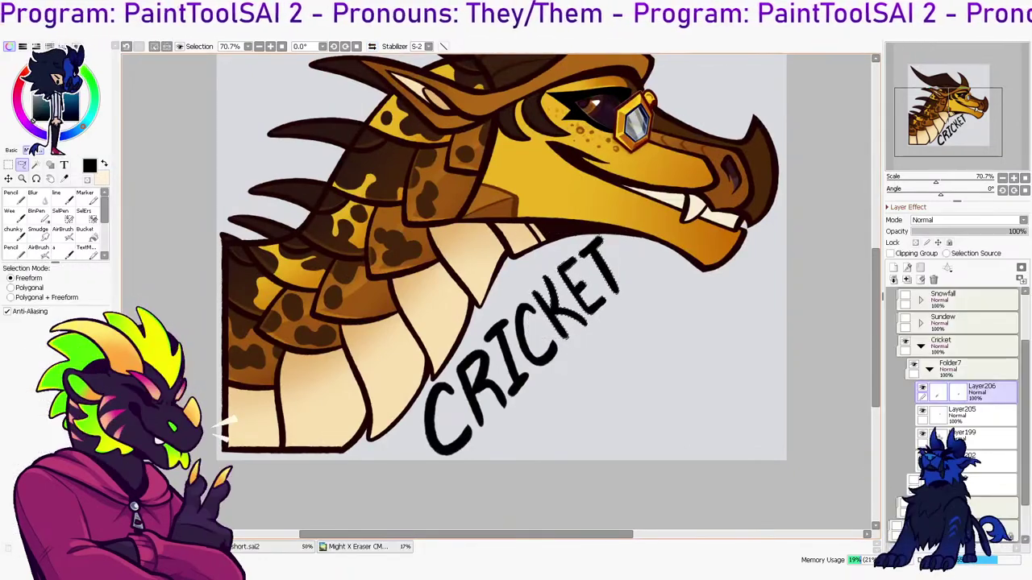
# Transform the letters ET and then the last letter to refine the end of the word, and deselect
pyautogui.hotkey('ctrl', 't')
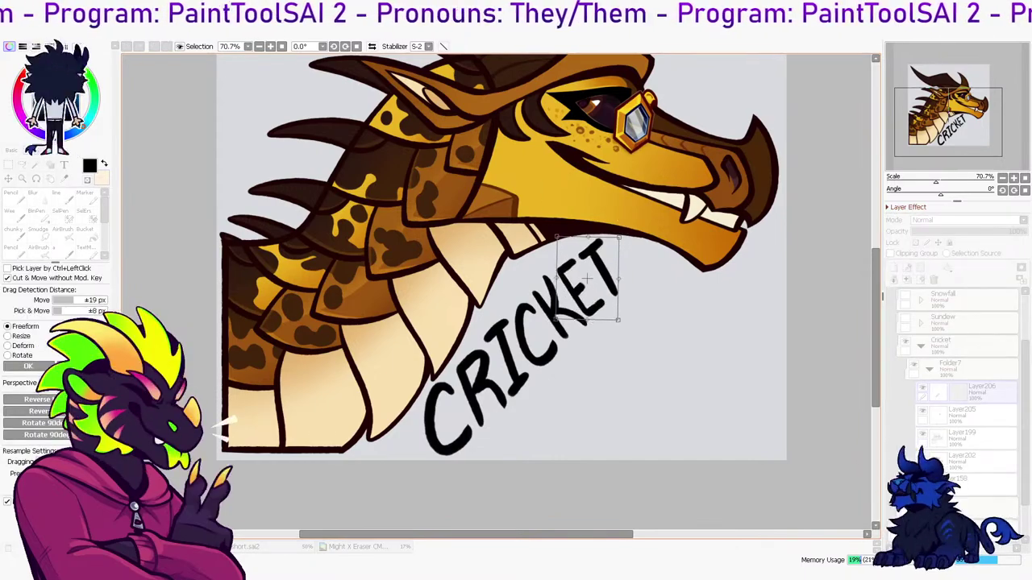
pyautogui.press('Return')
pyautogui.moveTo(578, 258)
pyautogui.mouseDown()
pyautogui.moveTo(619, 311)
pyautogui.moveTo(579, 256)
pyautogui.mouseUp()
pyautogui.hotkey('ctrl', 't')
pyautogui.moveTo(635, 300); pyautogui.dragTo(637, 294)
pyautogui.press('Return')
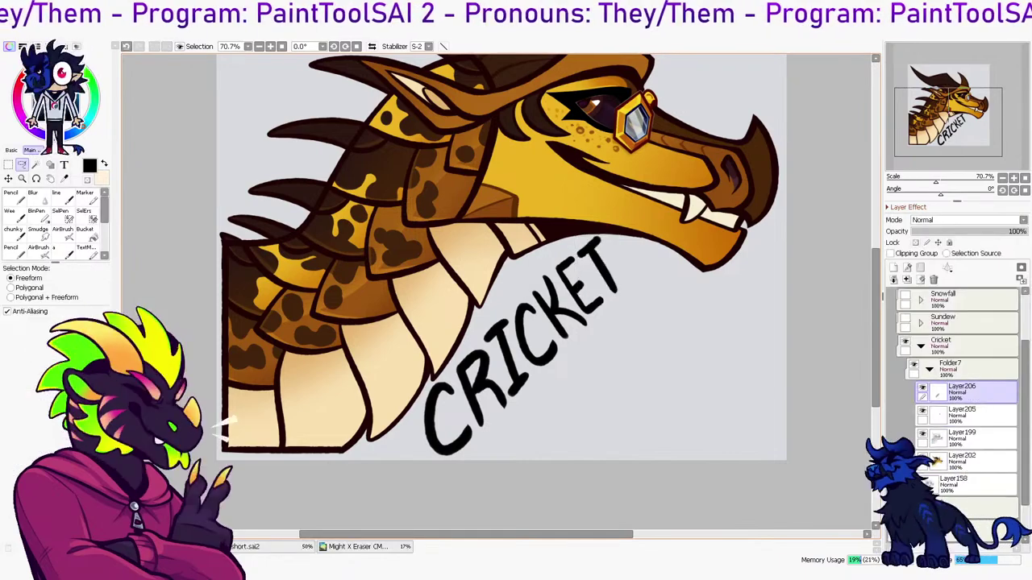
# Move the lettering layer Layer206 out of Folder7 to sit directly above it, and collapse Folder7
pyautogui.press('-')
pyautogui.press('-')
pyautogui.press('+')
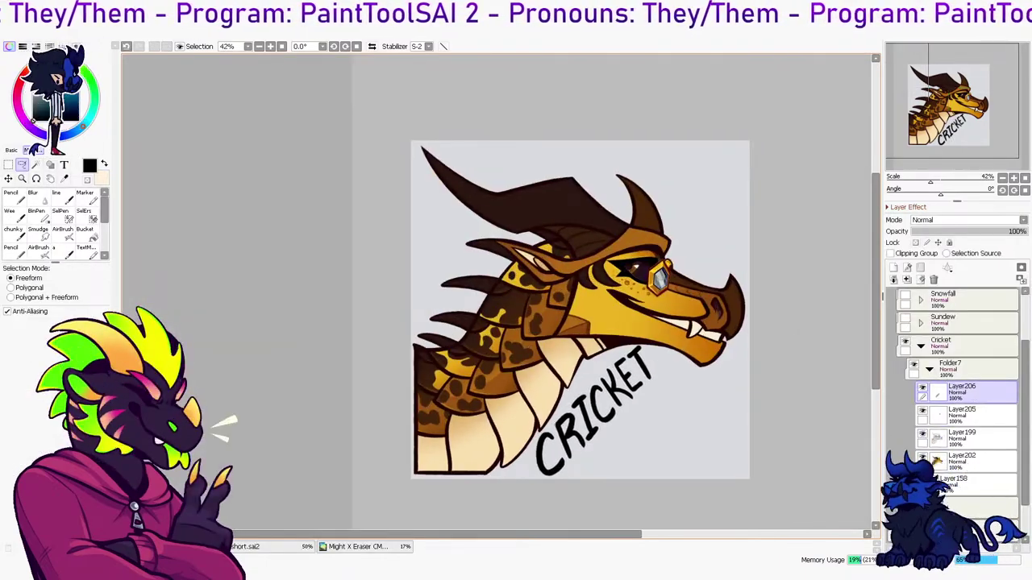
pyautogui.click(929, 369)
pyautogui.click(914, 364)
pyautogui.click(913, 365)
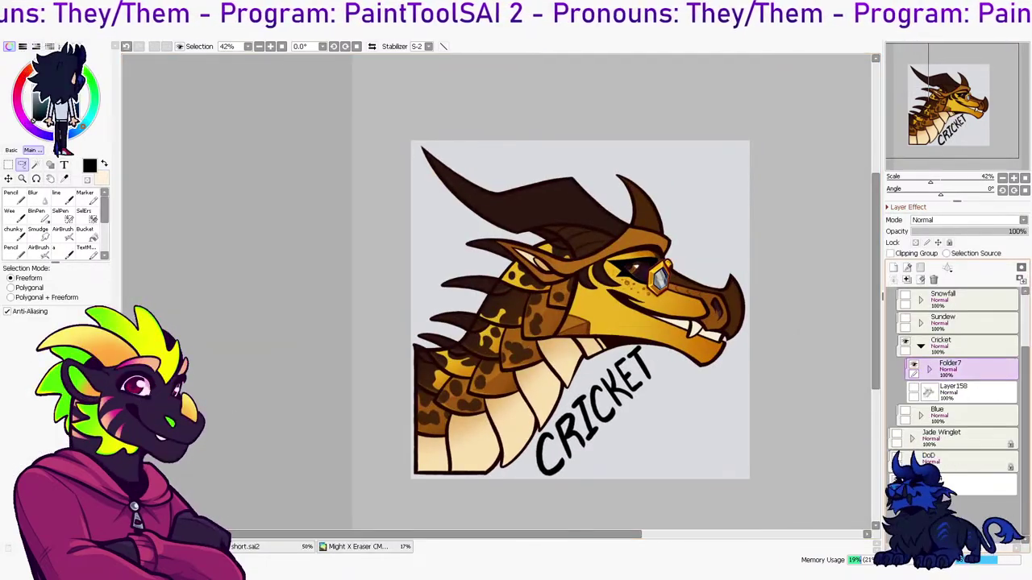
pyautogui.click(963, 392)
pyautogui.click(914, 388)
pyautogui.click(929, 369)
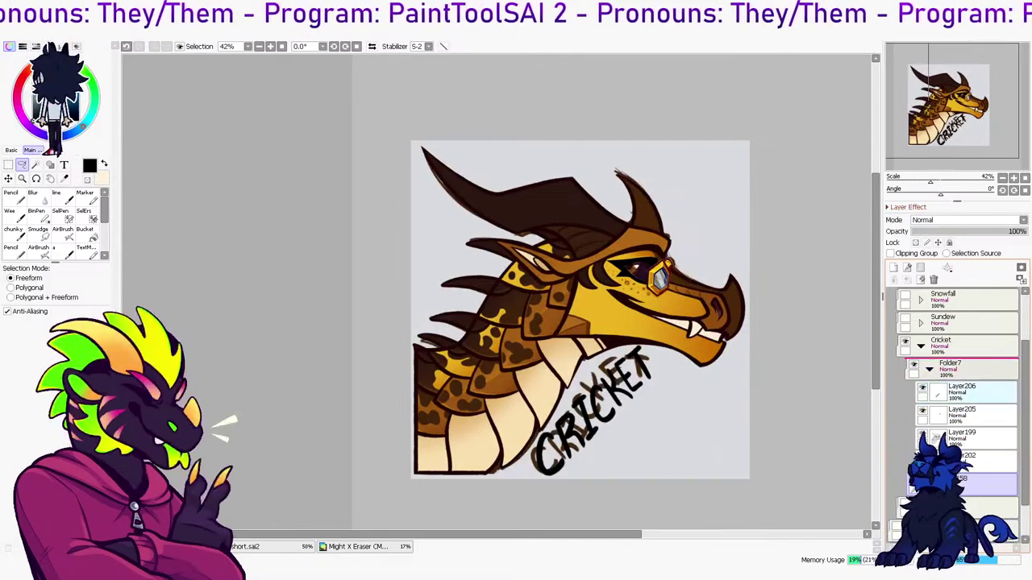
pyautogui.moveTo(964, 392); pyautogui.dragTo(963, 362)
pyautogui.click(930, 392)
# Hide the sketch layer Layer158 inside the Cricket folder and collapse that folder
pyautogui.click(921, 346)
pyautogui.click(963, 345)
pyautogui.click(920, 345)
pyautogui.click(921, 346)
pyautogui.click(921, 346)
pyautogui.click(914, 411)
pyautogui.click(920, 346)
# Hide the Cricket folder, show and expand the Sundew folder, and select its sketch layer Layer183
pyautogui.click(905, 319)
pyautogui.click(906, 341)
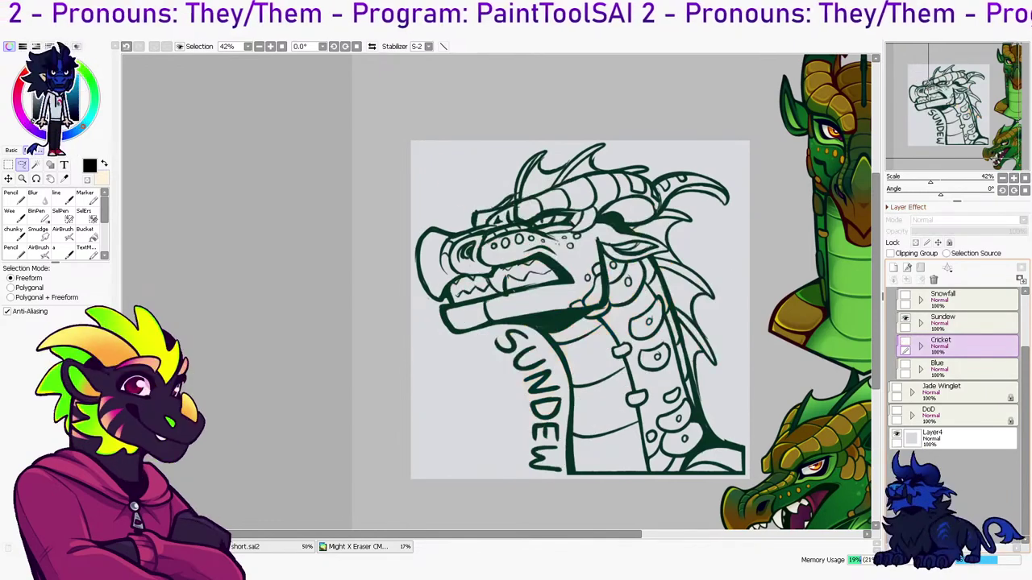
pyautogui.click(906, 341)
pyautogui.click(905, 318)
pyautogui.click(906, 341)
pyautogui.click(920, 323)
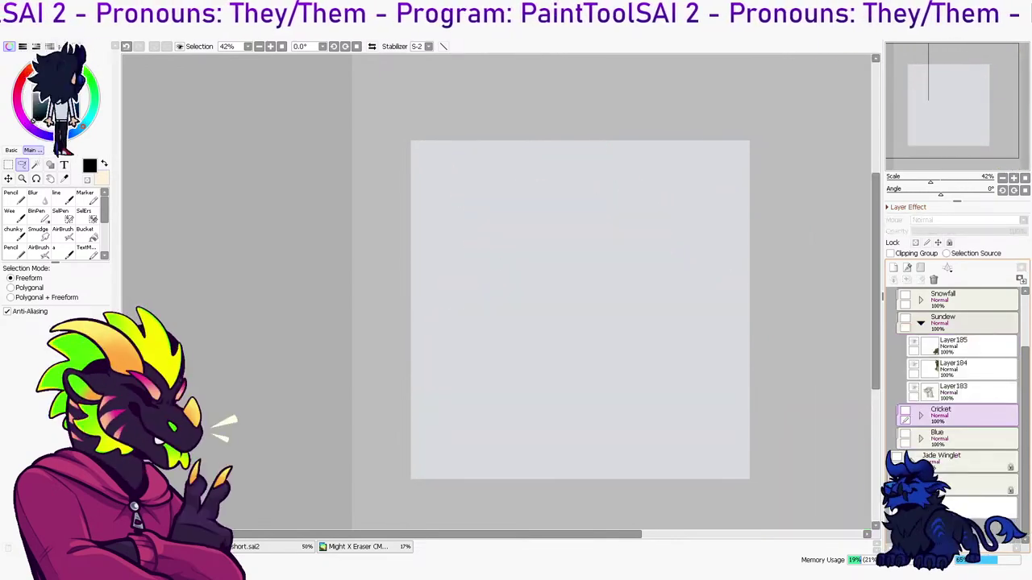
pyautogui.click(904, 319)
pyautogui.click(959, 391)
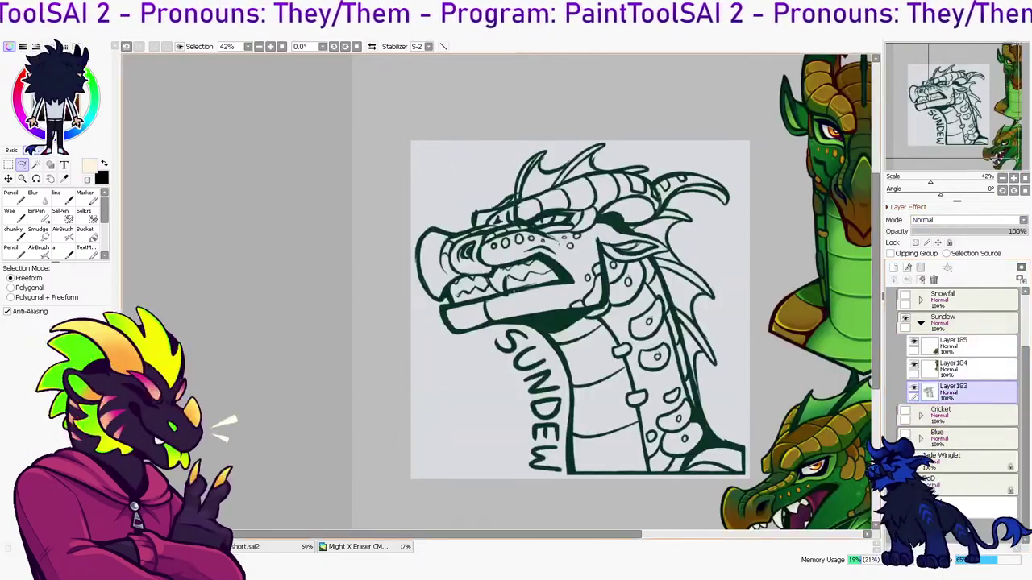
# Lower the Sundew sketch layer's opacity to 12%, lock it, and add a new layer above it for the line art
pyautogui.scroll(4, 599, 288)
pyautogui.press('x')
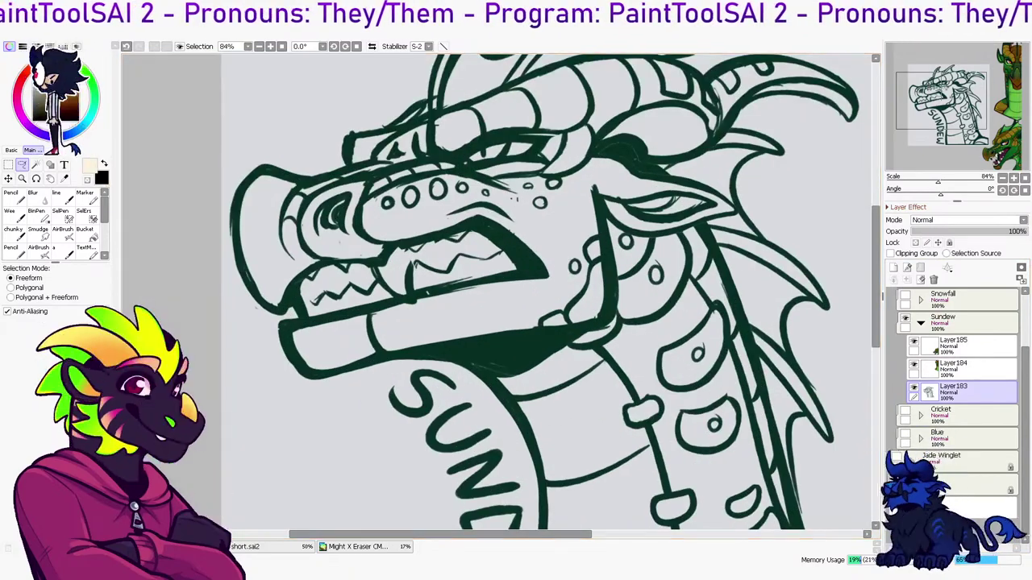
pyautogui.moveTo(934, 232); pyautogui.dragTo(925, 232)
pyautogui.click(949, 243)
pyautogui.click(893, 268)
# Ink the upper lip line from the snout tip to the mouth corner with black Wee brush strokes, cleaning up the join
pyautogui.moveTo(941, 101)
pyautogui.mouseDown()
pyautogui.moveTo(983, 139)
pyautogui.moveTo(982, 76)
pyautogui.moveTo(949, 82)
pyautogui.mouseUp()
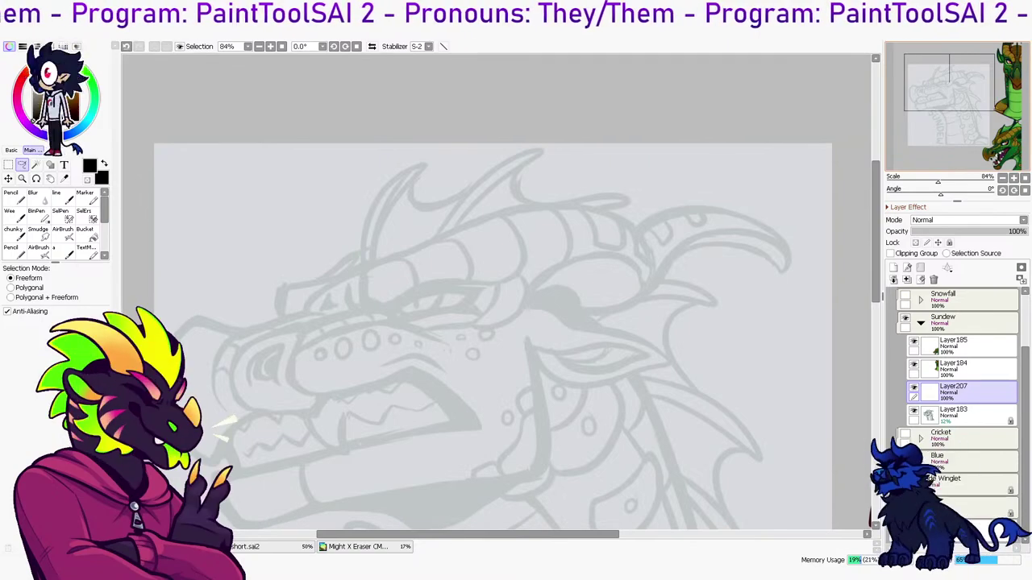
pyautogui.moveTo(949, 82); pyautogui.dragTo(944, 91)
pyautogui.press('n')
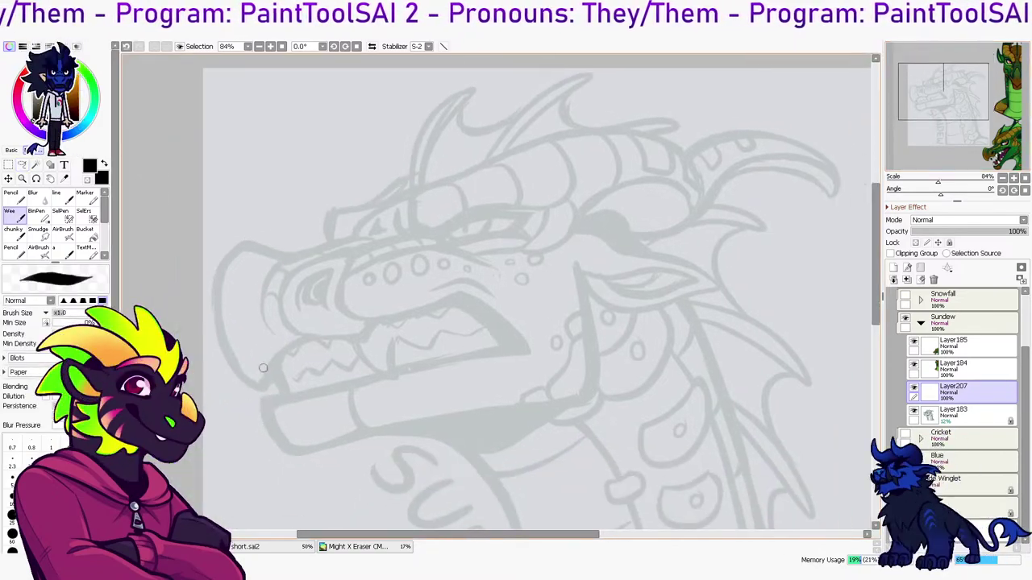
pyautogui.moveTo(263, 390); pyautogui.dragTo(359, 330)
pyautogui.hotkey('ctrl', 'z')
pyautogui.moveTo(261, 390); pyautogui.dragTo(491, 299)
pyautogui.hotkey('ctrl', 'z')
pyautogui.moveTo(350, 343); pyautogui.dragTo(485, 278)
pyautogui.hotkey('ctrl', 'z')
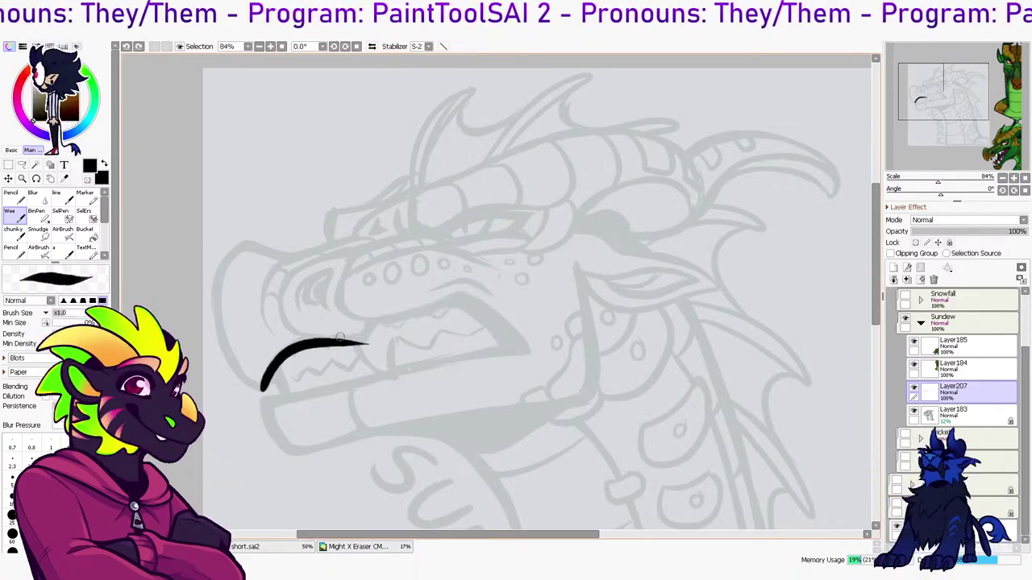
pyautogui.moveTo(356, 339); pyautogui.dragTo(492, 280)
pyautogui.press('e')
pyautogui.moveTo(360, 347); pyautogui.dragTo(362, 344)
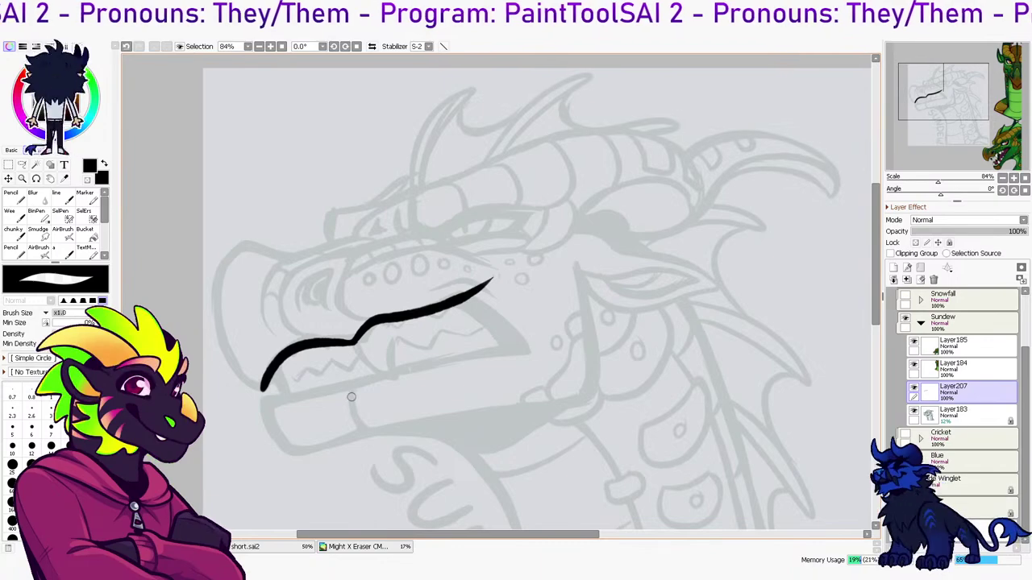
pyautogui.press('b')
pyautogui.hotkey('ctrl', 'z')
pyautogui.moveTo(286, 397); pyautogui.dragTo(529, 334)
pyautogui.hotkey('ctrl', 'z')
pyautogui.hotkey('ctrl', 'z')
# Ink the large upper fang and the row of smaller teeth behind it, tidying the lines with the eraser
pyautogui.moveTo(355, 340)
pyautogui.mouseDown()
pyautogui.moveTo(394, 378)
pyautogui.moveTo(399, 331)
pyautogui.mouseUp()
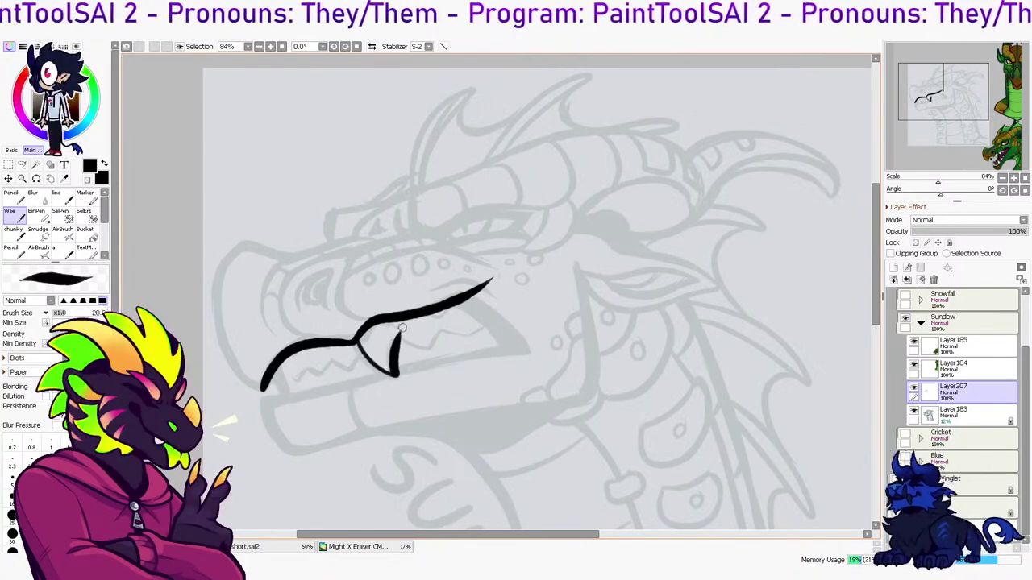
pyautogui.moveTo(395, 375)
pyautogui.mouseDown()
pyautogui.moveTo(401, 326)
pyautogui.moveTo(453, 334)
pyautogui.moveTo(487, 321)
pyautogui.mouseUp()
pyautogui.press('e')
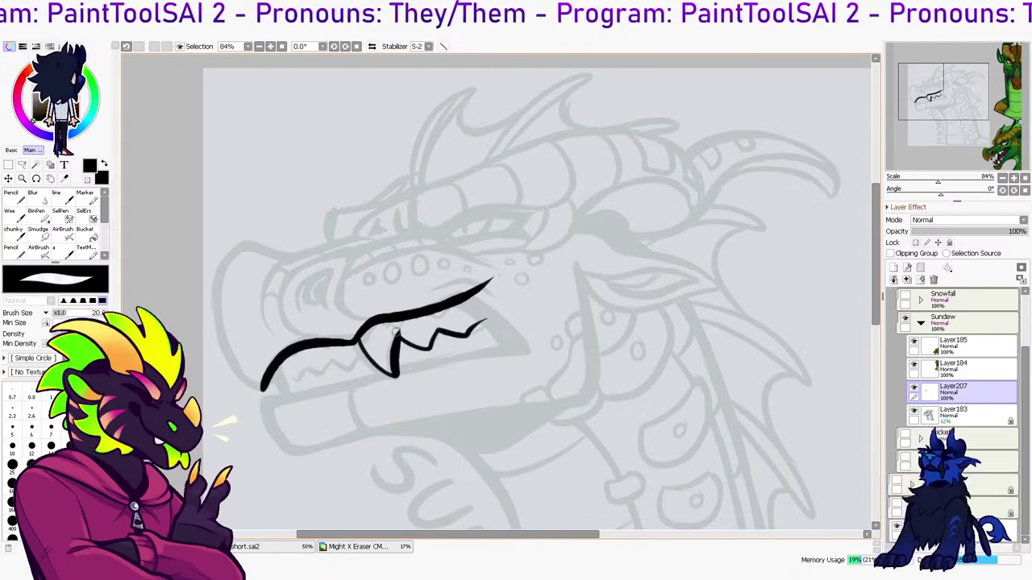
pyautogui.moveTo(463, 347); pyautogui.dragTo(495, 319)
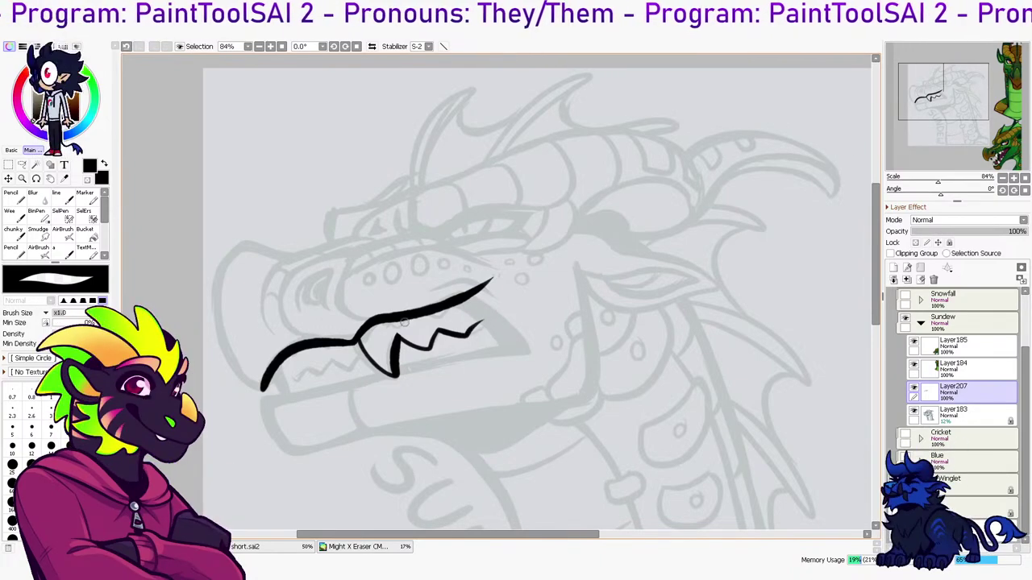
pyautogui.press('e')
pyautogui.moveTo(384, 321); pyautogui.dragTo(404, 321)
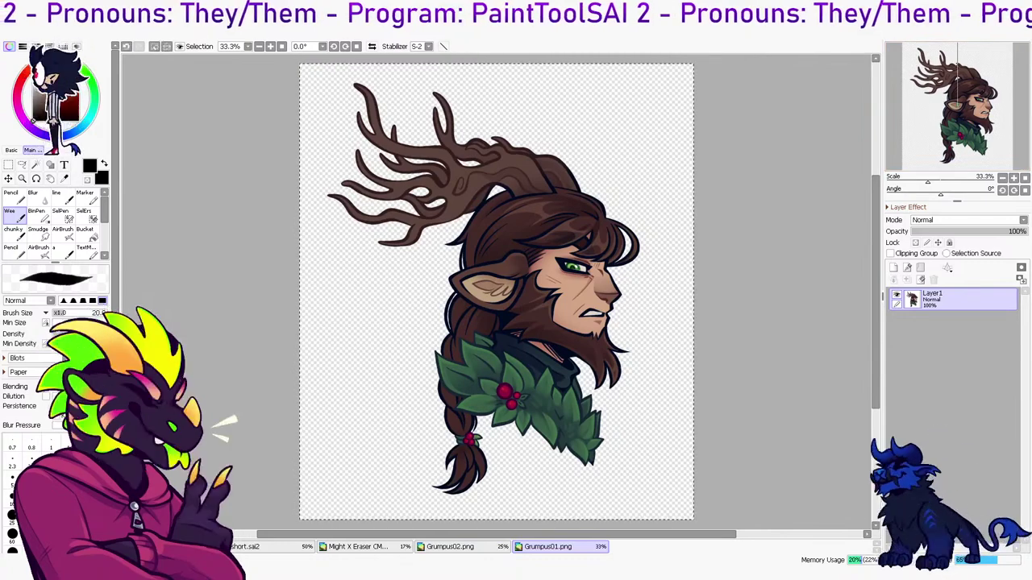
# Close the Grumpus01.png and Grumpus02.png images to return to the Sundew line art
pyautogui.hotkey('ctrl', 'w')
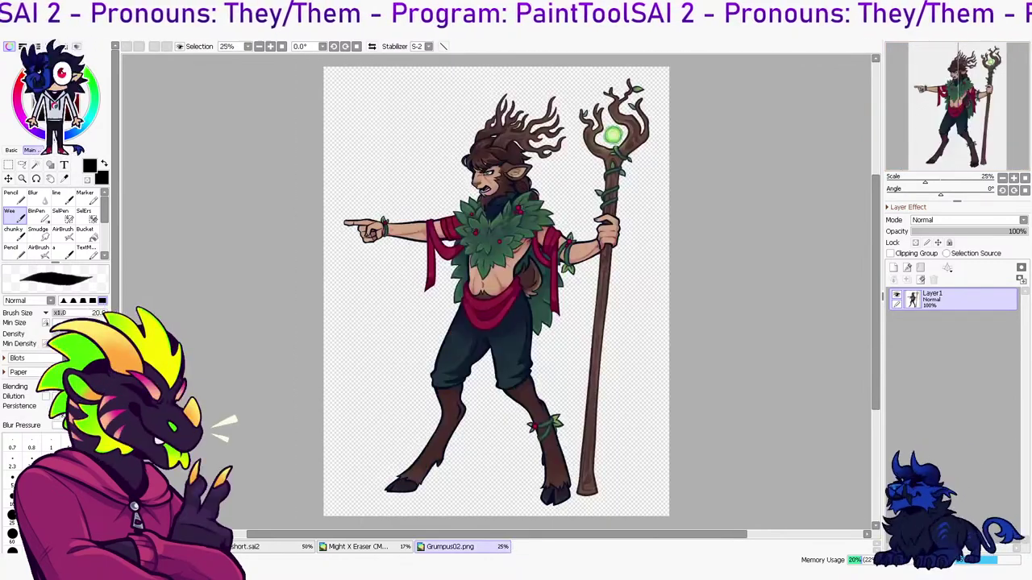
pyautogui.hotkey('ctrl', 'w')
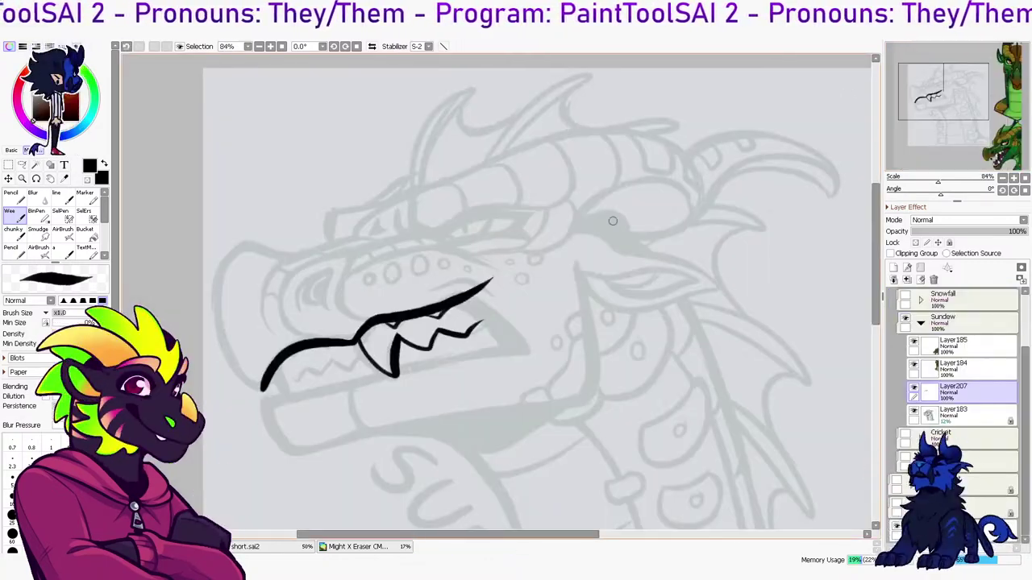
pyautogui.press('Left')
pyautogui.press('Left')
pyautogui.press('Down')
pyautogui.press('Down')
pyautogui.press('Down')
pyautogui.press('Down')
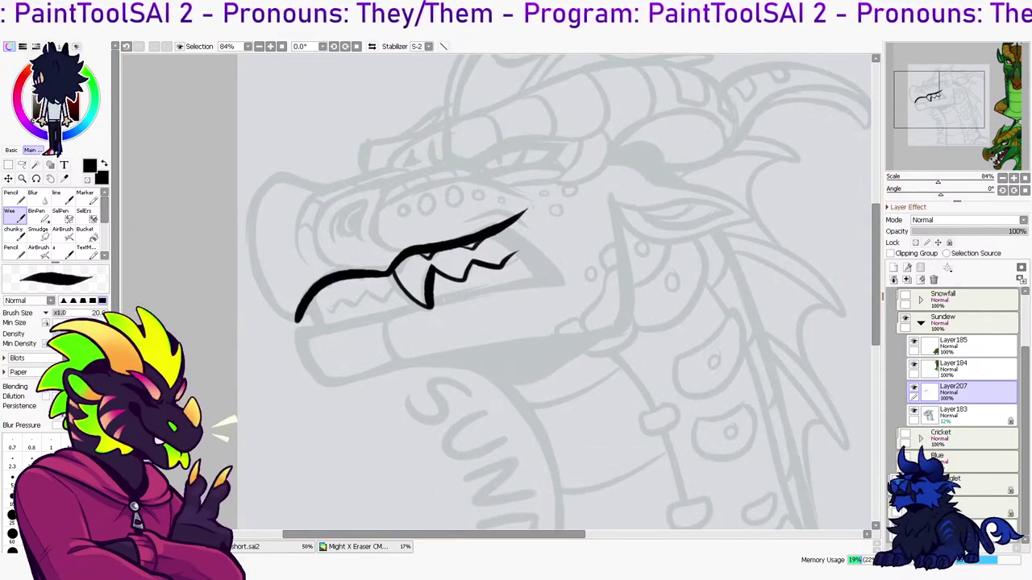
pyautogui.scroll(2, 517, 243)
pyautogui.scroll(-2, 558, 284)
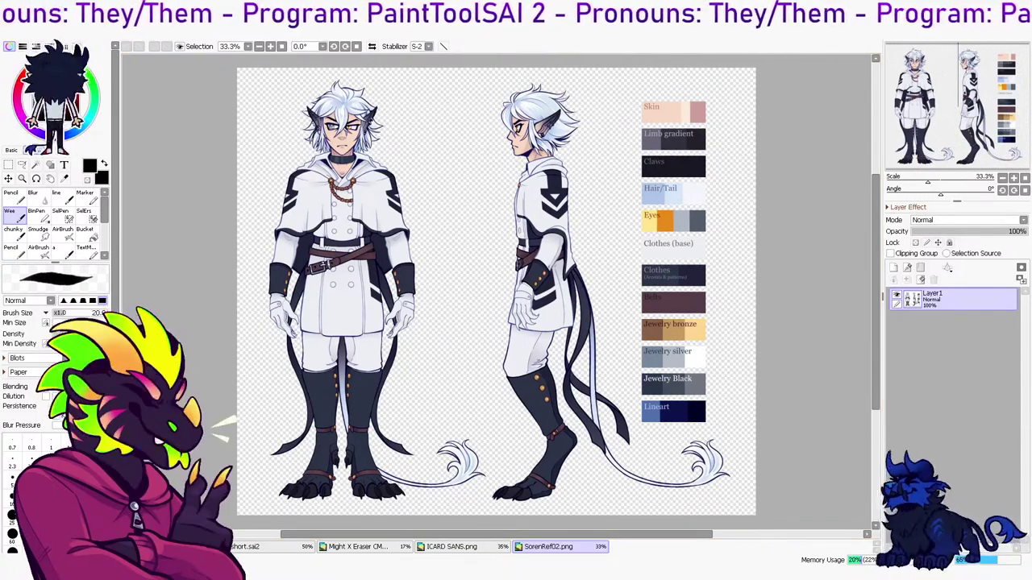
# Close the SorenRef02.png and ICARD SANS.png images
pyautogui.click(549, 547)
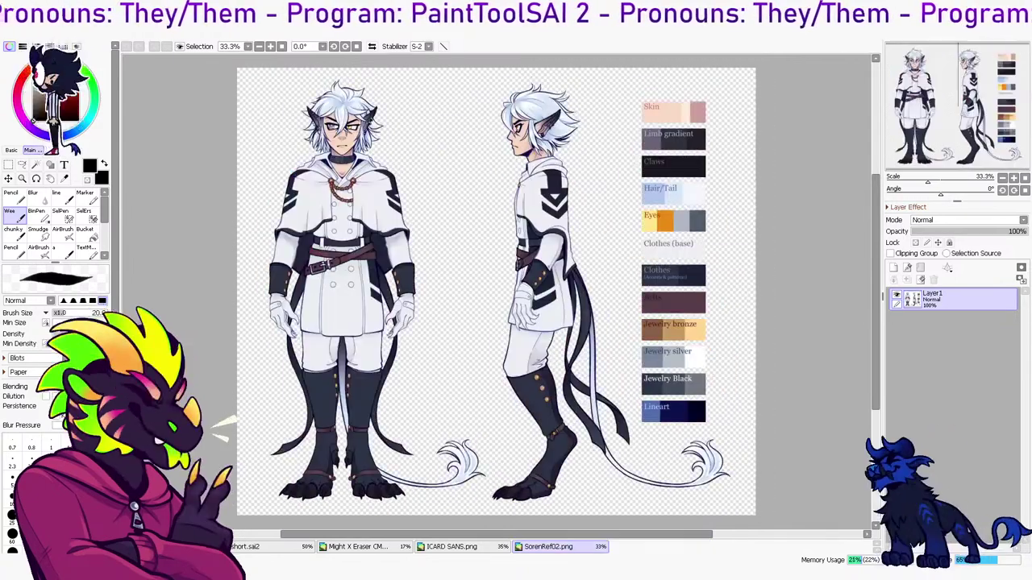
pyautogui.hotkey('ctrl', 'w')
pyautogui.hotkey('ctrl', 'w')
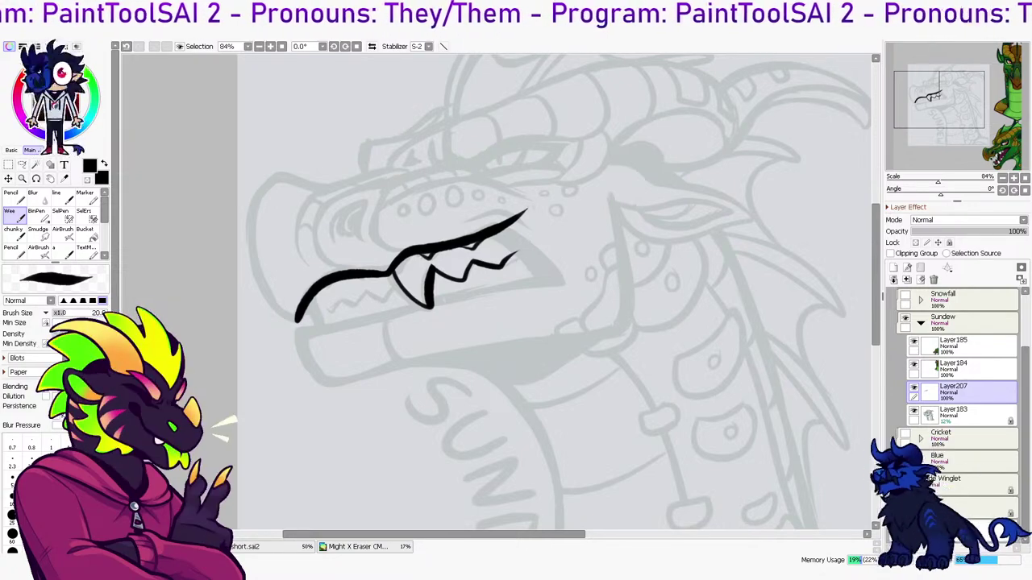
# On a new layer, ink the lower edge of the open mouth and close the mouth corner with thick black strokes
pyautogui.click(897, 267)
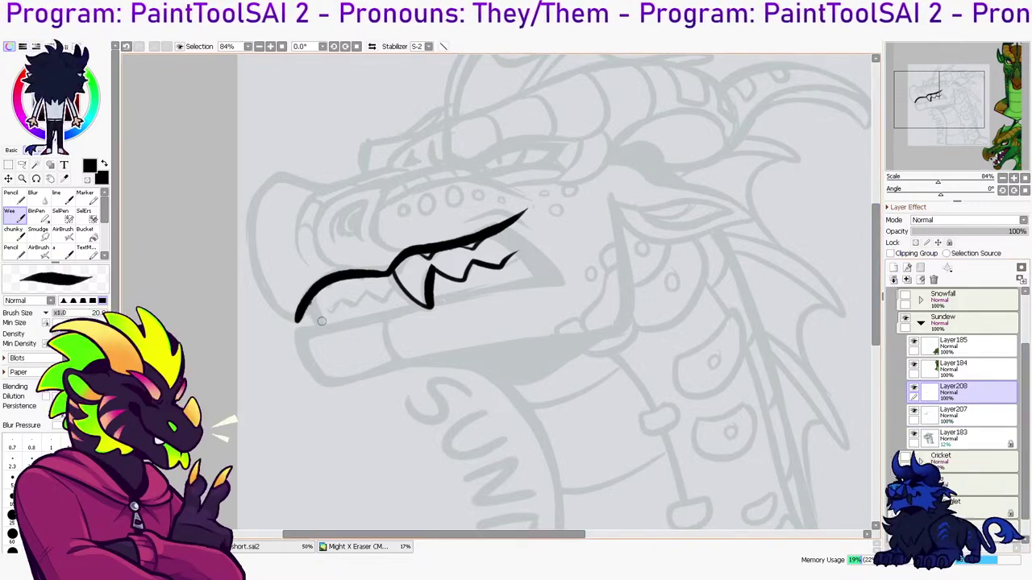
pyautogui.moveTo(302, 305)
pyautogui.mouseDown()
pyautogui.moveTo(323, 330)
pyautogui.moveTo(544, 282)
pyautogui.mouseUp()
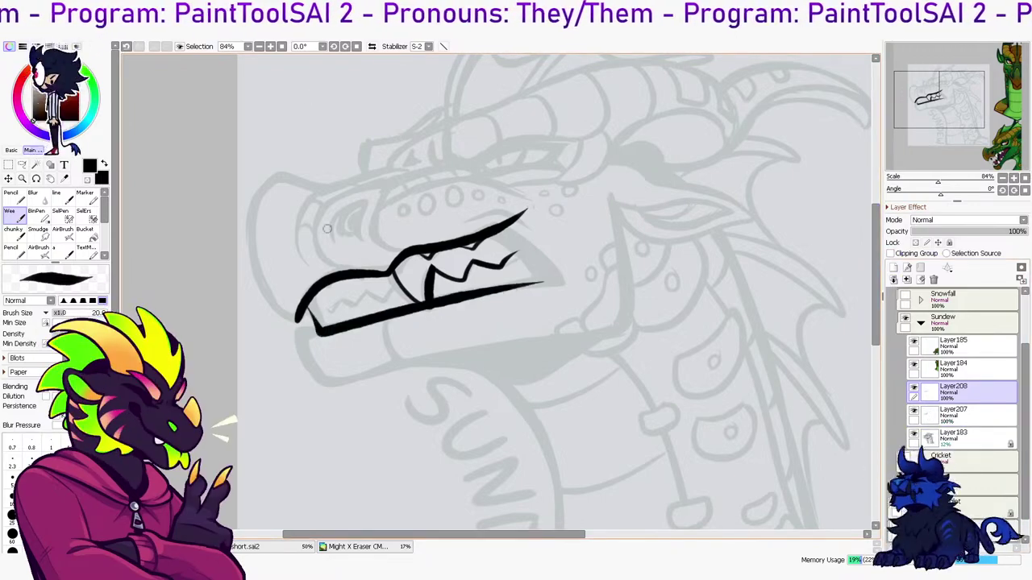
pyautogui.press('h')
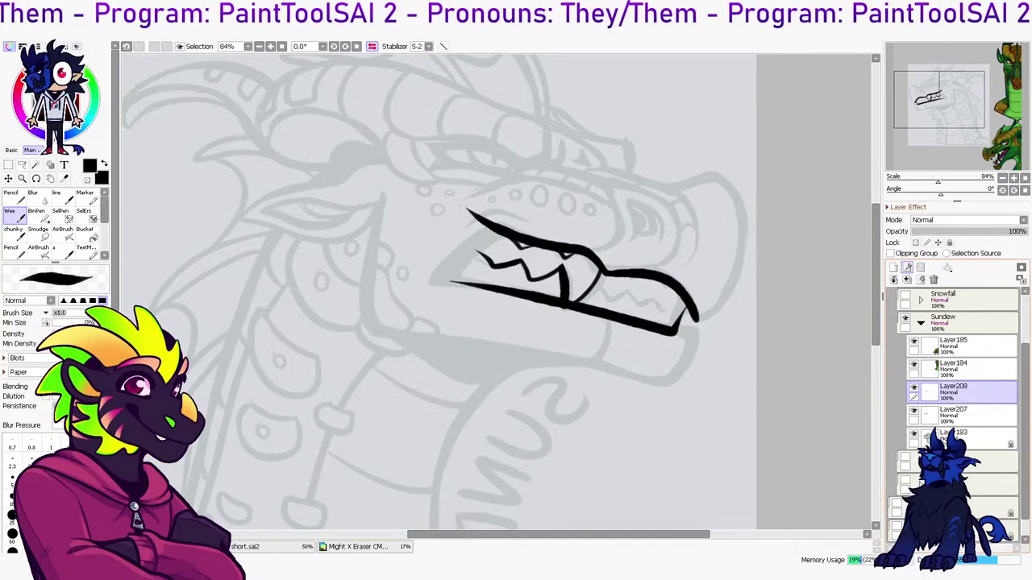
pyautogui.moveTo(431, 283)
pyautogui.mouseDown()
pyautogui.moveTo(464, 246)
pyautogui.moveTo(516, 223)
pyautogui.mouseUp()
pyautogui.moveTo(430, 283); pyautogui.dragTo(501, 288)
pyautogui.hotkey('ctrl', 'z')
pyautogui.moveTo(430, 283)
pyautogui.mouseDown()
pyautogui.moveTo(544, 297)
pyautogui.moveTo(458, 284)
pyautogui.moveTo(506, 236)
pyautogui.mouseUp()
pyautogui.hotkey('ctrl', 'z')
pyautogui.moveTo(458, 278); pyautogui.dragTo(501, 234)
pyautogui.moveTo(458, 275)
pyautogui.mouseDown()
pyautogui.moveTo(472, 240)
pyautogui.moveTo(443, 280)
pyautogui.moveTo(485, 235)
pyautogui.moveTo(463, 250)
pyautogui.moveTo(461, 208)
pyautogui.mouseUp()
# Erase the fang tip overlapping the lower mouth line on Layer207, and merge Layer208 down into it
pyautogui.click(995, 415)
pyautogui.press('e')
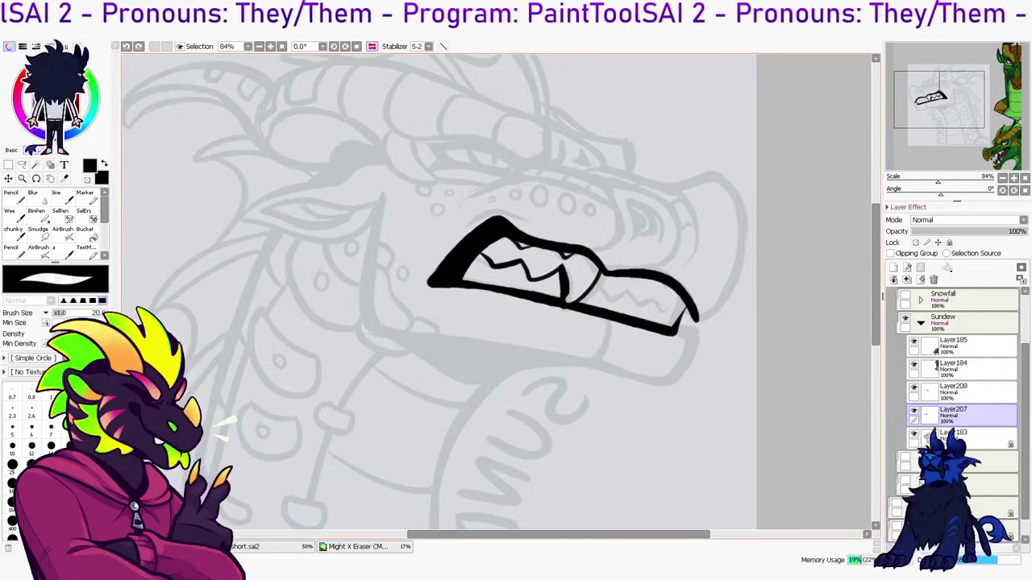
pyautogui.moveTo(571, 295); pyautogui.dragTo(571, 303)
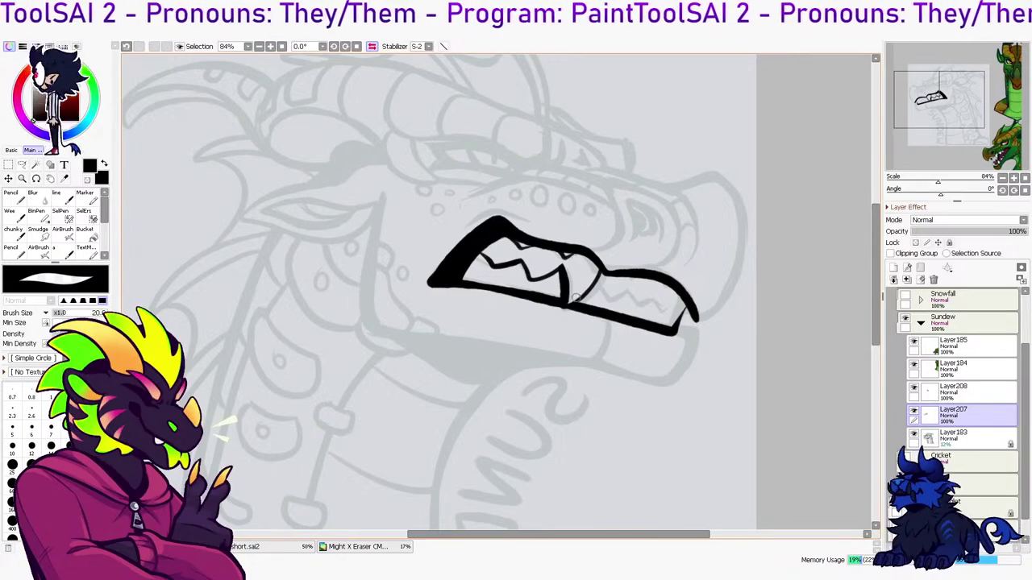
pyautogui.click(959, 392)
pyautogui.click(907, 280)
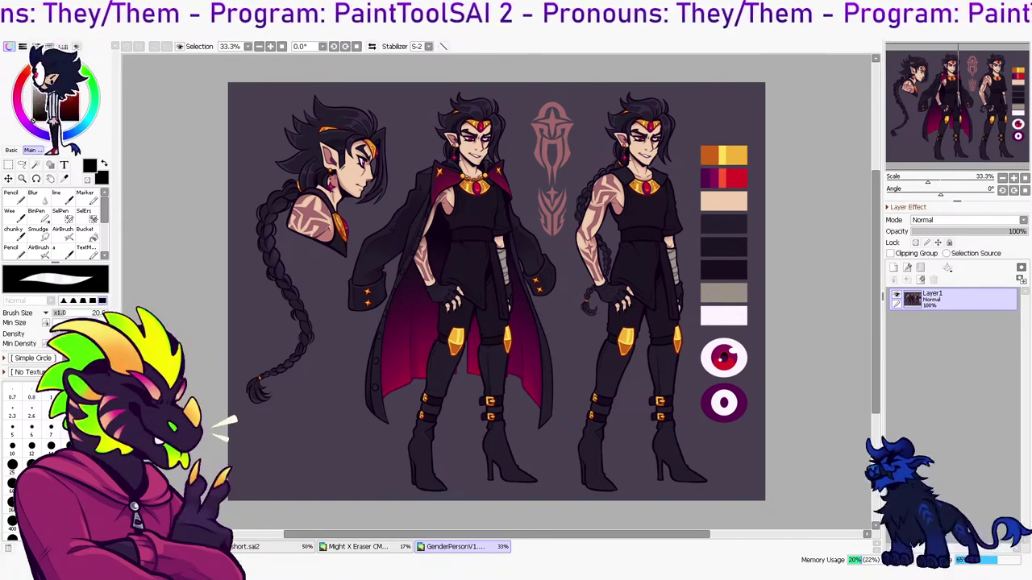
pyautogui.scroll(1, 591, 351)
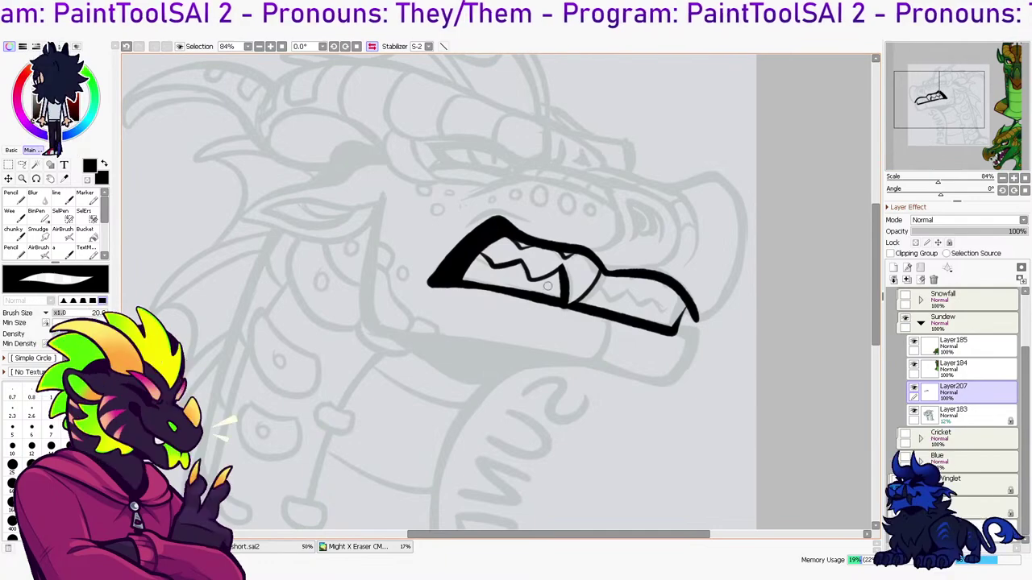
# Add a small black peak to the lower mouth line behind the large fang, cleaning it up with the eraser
pyautogui.press('b')
pyautogui.moveTo(482, 288); pyautogui.dragTo(541, 298)
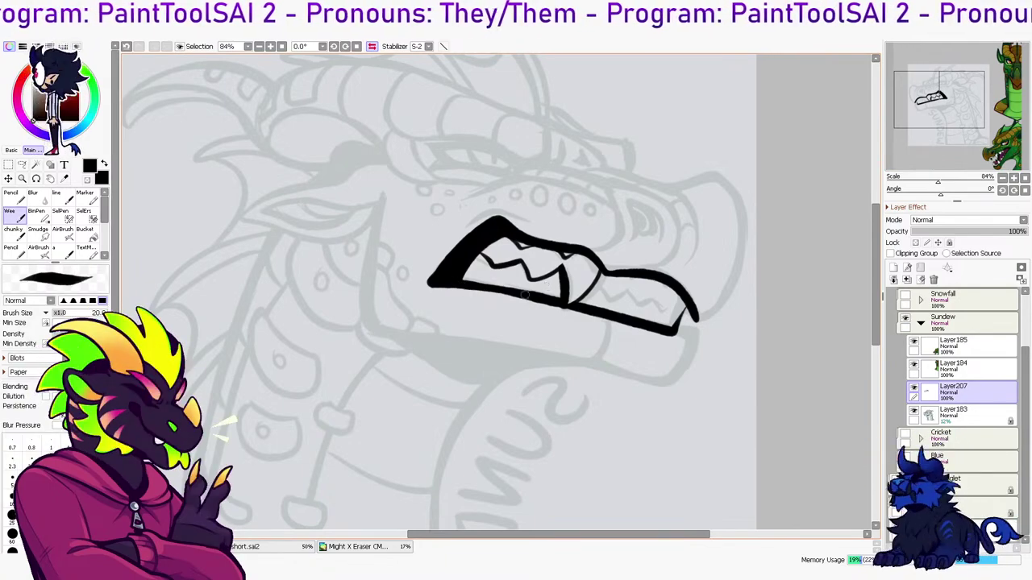
pyautogui.press('e')
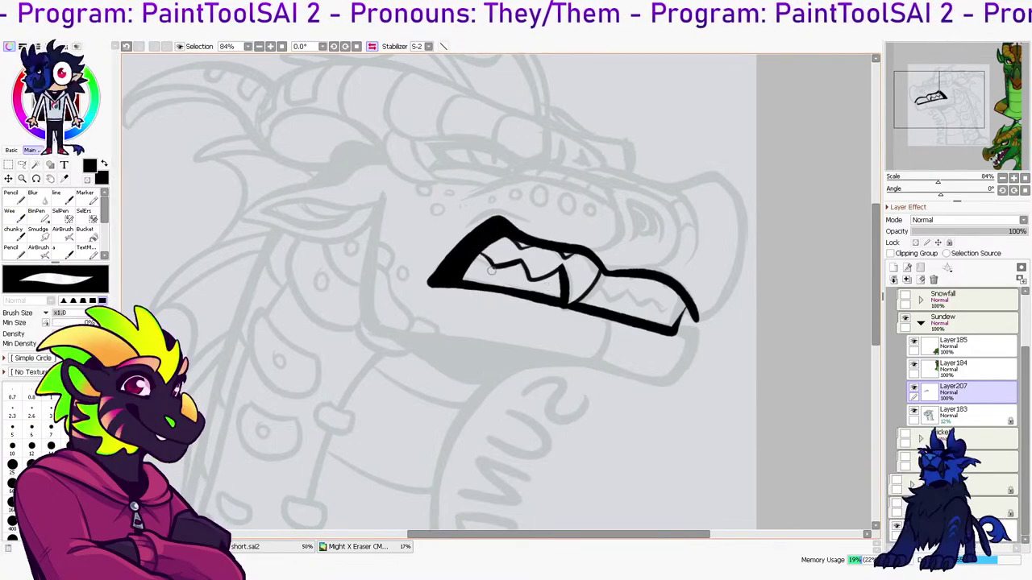
pyautogui.press('c')
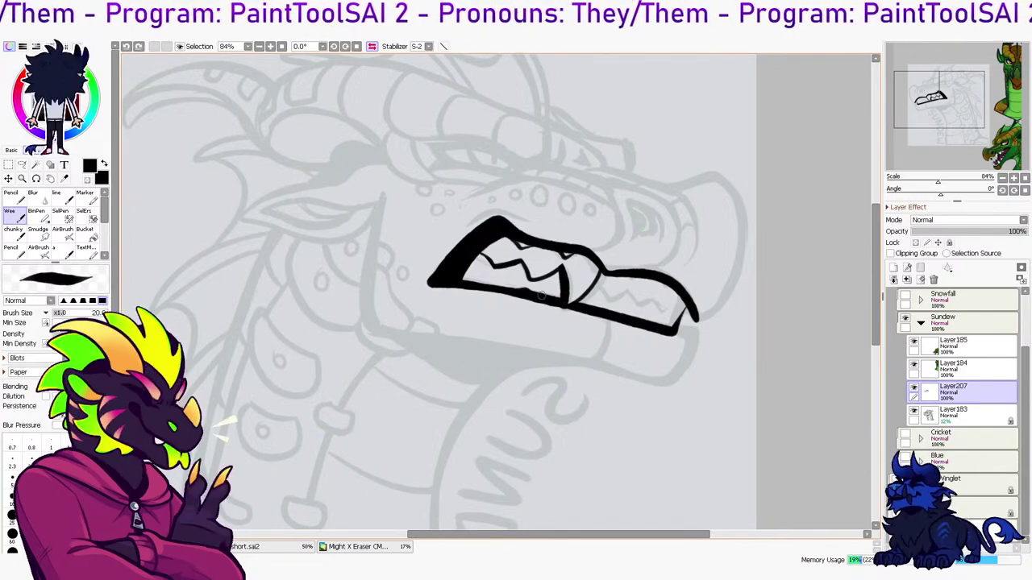
# Ink the zigzag row of small front teeth between the large fang and the snout tip
pyautogui.moveTo(598, 279)
pyautogui.mouseDown()
pyautogui.moveTo(639, 303)
pyautogui.moveTo(616, 298)
pyautogui.moveTo(660, 297)
pyautogui.mouseUp()
pyautogui.hotkey('ctrl', 'z')
pyautogui.hotkey('ctrl', 'z')
pyautogui.moveTo(593, 279)
pyautogui.mouseDown()
pyautogui.moveTo(608, 299)
pyautogui.moveTo(647, 303)
pyautogui.mouseUp()
pyautogui.hotkey('ctrl', 'z')
pyautogui.moveTo(595, 279)
pyautogui.mouseDown()
pyautogui.moveTo(624, 288)
pyautogui.moveTo(635, 303)
pyautogui.moveTo(663, 308)
pyautogui.mouseUp()
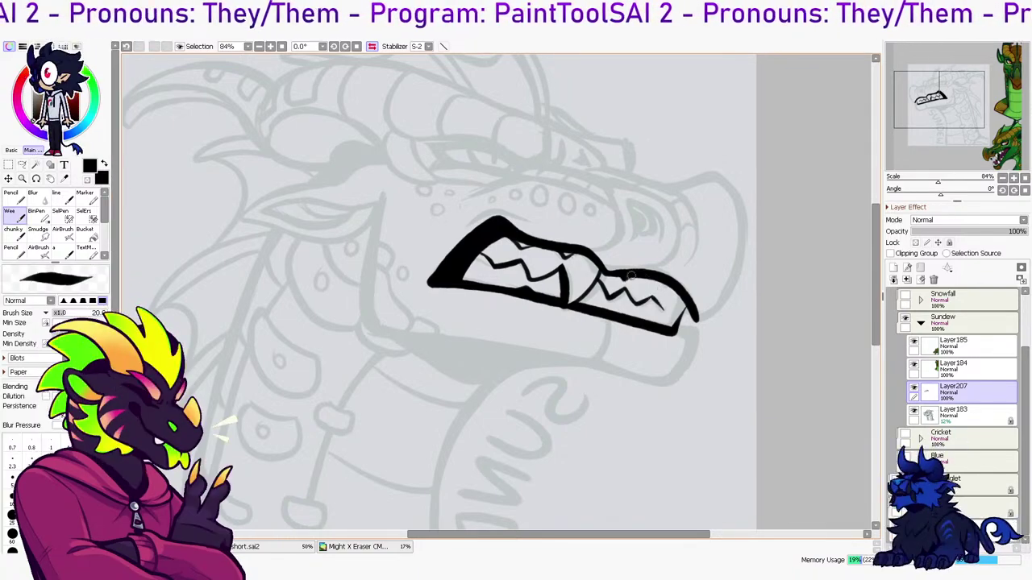
pyautogui.press('e')
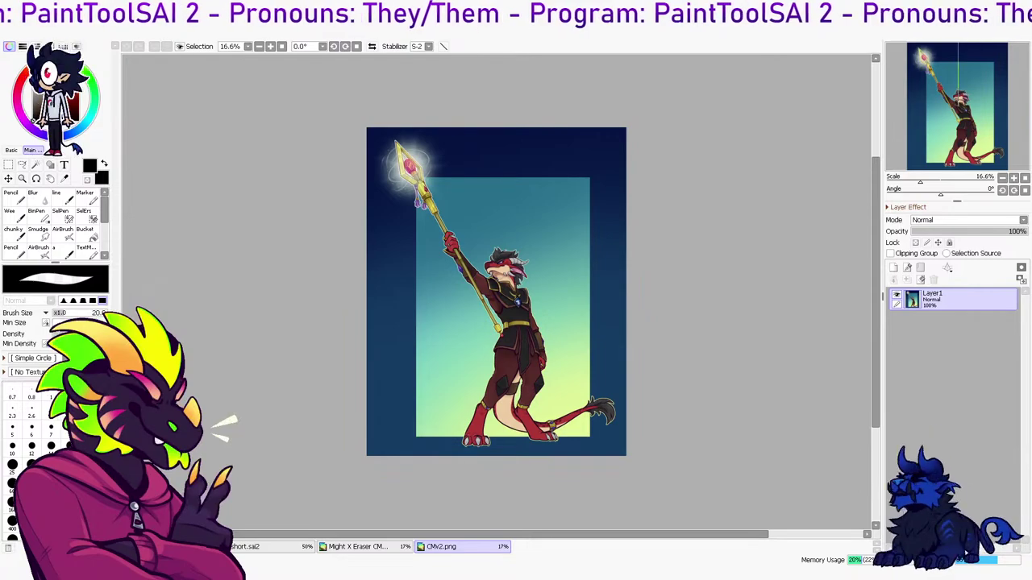
# Examine the character poses, legs and tails in the CMv2.png, RusaiCM01.png and EddieBeachCM01 images
pyautogui.scroll(1, 529, 443)
pyautogui.scroll(2, 529, 442)
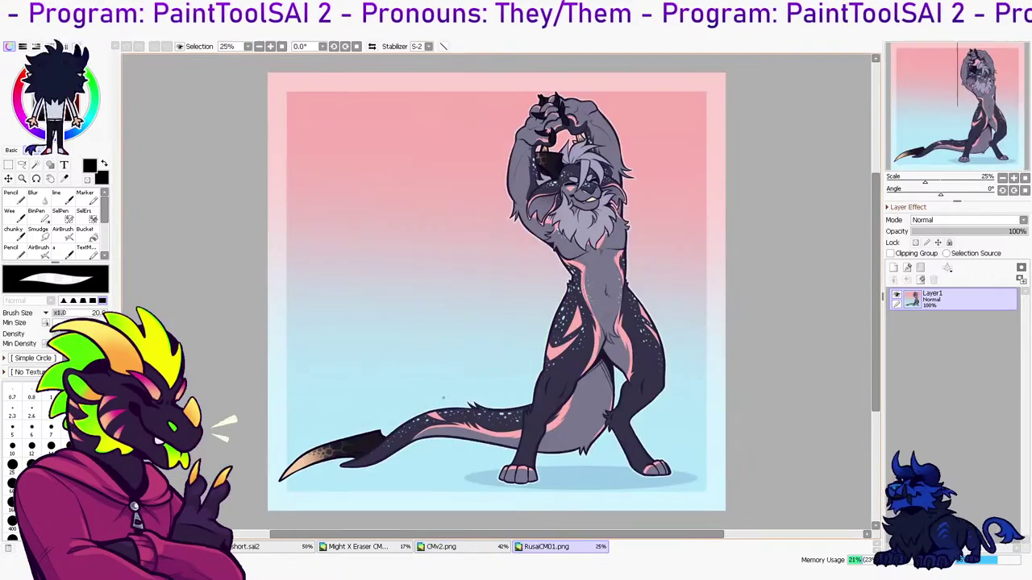
pyautogui.scroll(1, 444, 394)
pyautogui.scroll(1, 628, 427)
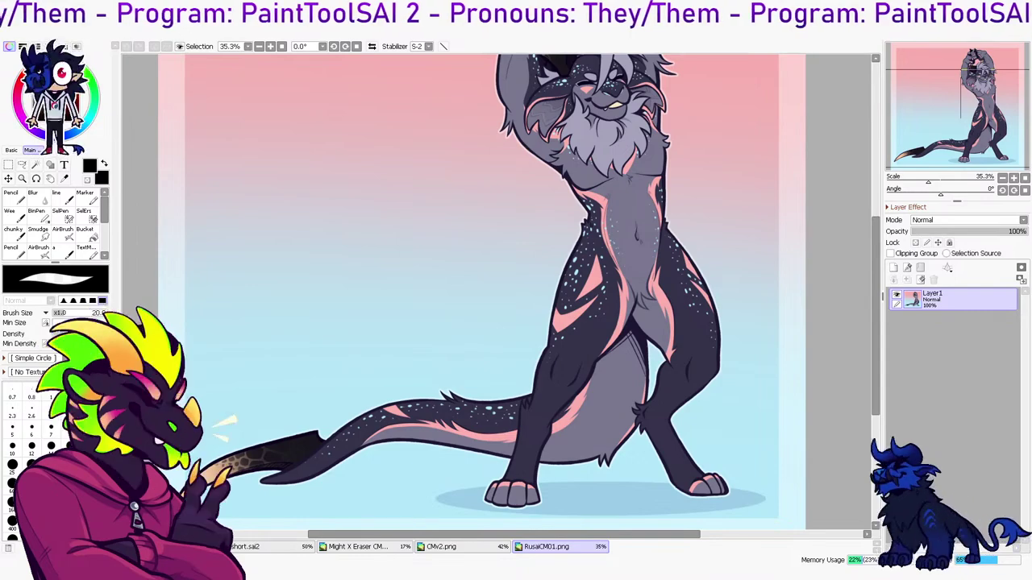
pyautogui.scroll(3, 418, 455)
pyautogui.moveTo(419, 455); pyautogui.dragTo(521, 435)
pyautogui.scroll(1, 520, 435)
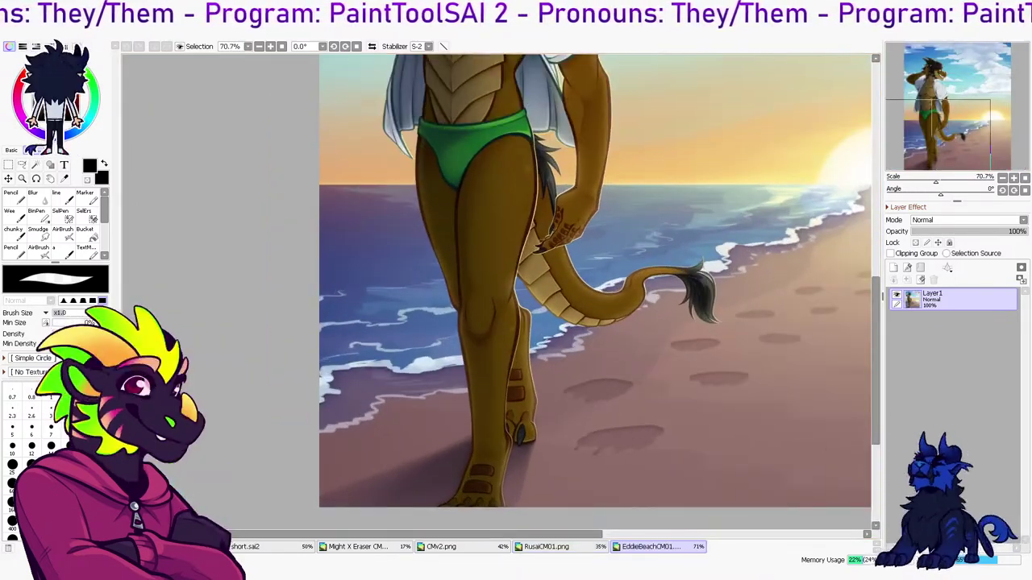
# Close the EddieBeachCM01, RusaiCM01.png and CMv2.png images to return to the Sundew line art
pyautogui.hotkey('ctrl', 'w')
pyautogui.hotkey('ctrl', 'w')
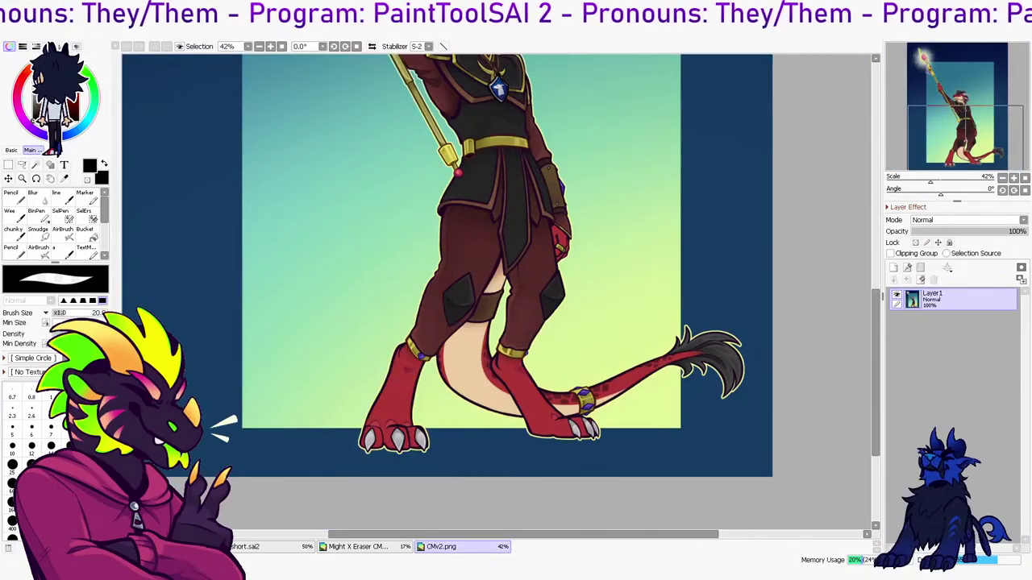
pyautogui.hotkey('ctrl', 'w')
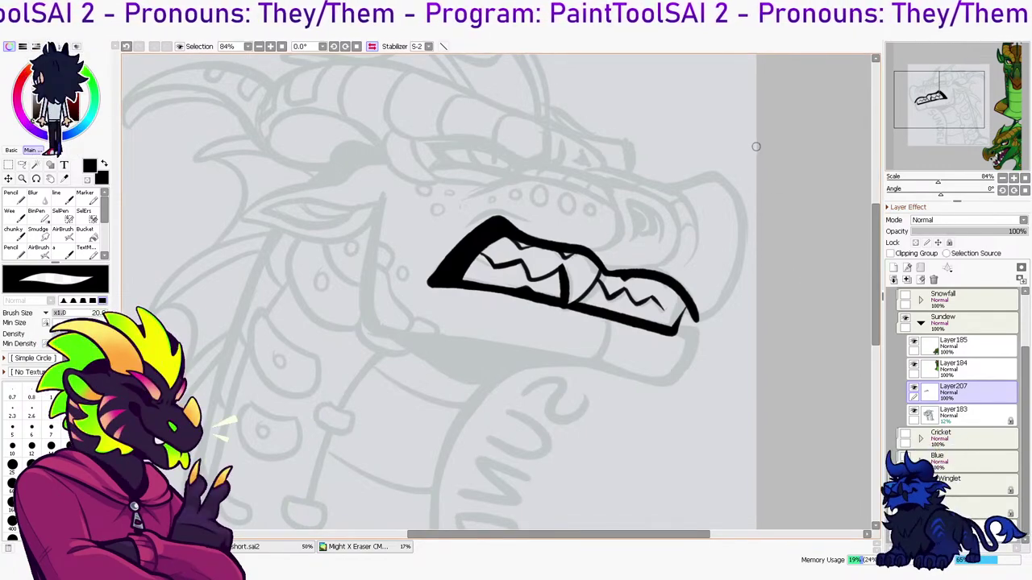
# Ink the short front edge of the mouth opening, joining the upper lip to the lower mouth line
pyautogui.press('b')
pyautogui.moveTo(672, 325); pyautogui.dragTo(685, 293)
pyautogui.hotkey('ctrl', 'z')
pyautogui.hotkey('ctrl', 'z')
pyautogui.hotkey('ctrl', 'z')
pyautogui.hotkey('ctrl', 'z')
pyautogui.moveTo(674, 330); pyautogui.dragTo(685, 292)
pyautogui.hotkey('ctrl', 'z')
pyautogui.moveTo(675, 327); pyautogui.dragTo(689, 299)
# On a new layer, ink the back of the jaw curving around the jaw corner into the underside of the lower jaw
pyautogui.click(894, 268)
pyautogui.moveTo(387, 189); pyautogui.dragTo(360, 320)
pyautogui.hotkey('ctrl', 'z')
pyautogui.hotkey('ctrl', 'z')
pyautogui.moveTo(387, 185); pyautogui.dragTo(369, 269)
pyautogui.moveTo(364, 323); pyautogui.dragTo(532, 347)
pyautogui.hotkey('ctrl', 'z')
pyautogui.moveTo(388, 185)
pyautogui.mouseDown()
pyautogui.moveTo(356, 287)
pyautogui.moveTo(532, 346)
pyautogui.mouseUp()
pyautogui.moveTo(385, 184)
pyautogui.mouseDown()
pyautogui.moveTo(365, 331)
pyautogui.moveTo(541, 357)
pyautogui.mouseUp()
pyautogui.hotkey('ctrl', 'z')
pyautogui.moveTo(386, 184)
pyautogui.mouseDown()
pyautogui.moveTo(368, 336)
pyautogui.moveTo(595, 364)
pyautogui.moveTo(676, 386)
pyautogui.mouseUp()
pyautogui.hotkey('ctrl', 'z')
# Ink the rounded chin and the front underside of the lower jaw, merge the layer down, and tidy the lip join
pyautogui.moveTo(494, 348); pyautogui.dragTo(675, 386)
pyautogui.hotkey('ctrl', 'z')
pyautogui.moveTo(501, 346); pyautogui.dragTo(684, 388)
pyautogui.hotkey('ctrl', 'z')
pyautogui.moveTo(487, 345); pyautogui.dragTo(677, 386)
pyautogui.hotkey('ctrl', 'z')
pyautogui.press('h')
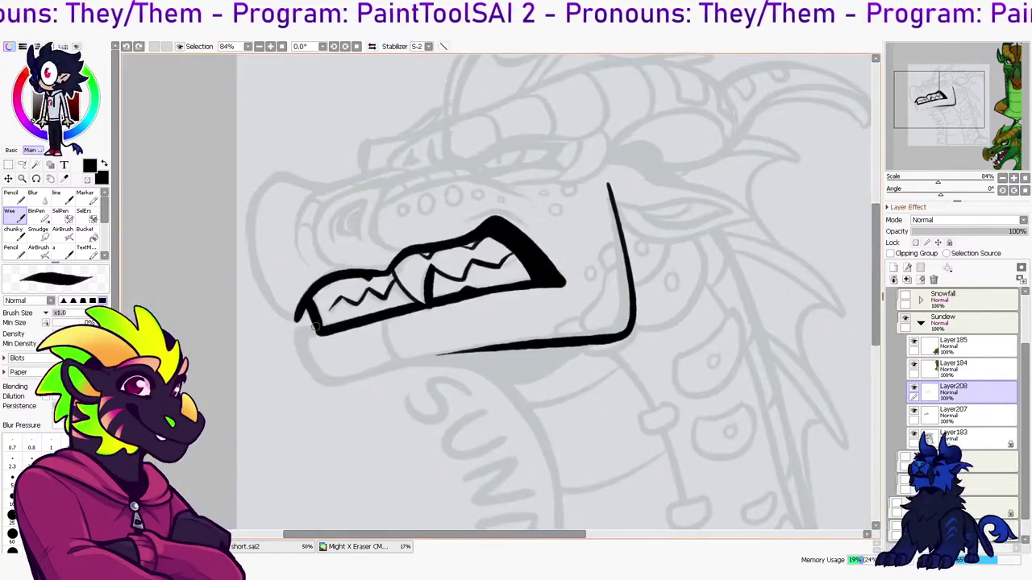
pyautogui.hotkey('ctrl', 'z')
pyautogui.moveTo(301, 333)
pyautogui.mouseDown()
pyautogui.moveTo(319, 363)
pyautogui.moveTo(482, 357)
pyautogui.mouseUp()
pyautogui.hotkey('ctrl', 'z')
pyautogui.moveTo(298, 340)
pyautogui.mouseDown()
pyautogui.moveTo(419, 372)
pyautogui.moveTo(494, 355)
pyautogui.mouseUp()
pyautogui.hotkey('ctrl', 'e')
pyautogui.press('e')
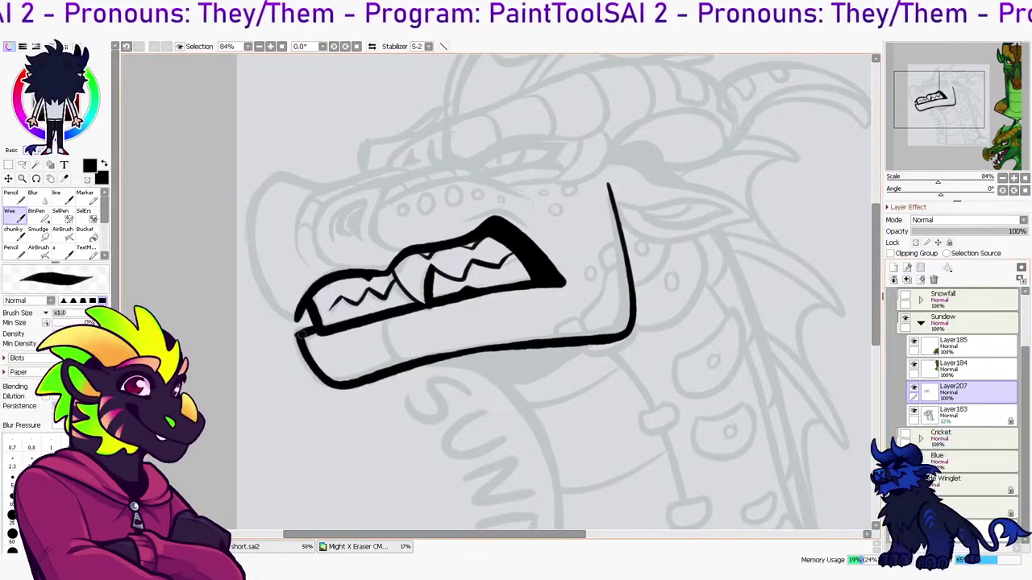
pyautogui.press('e')
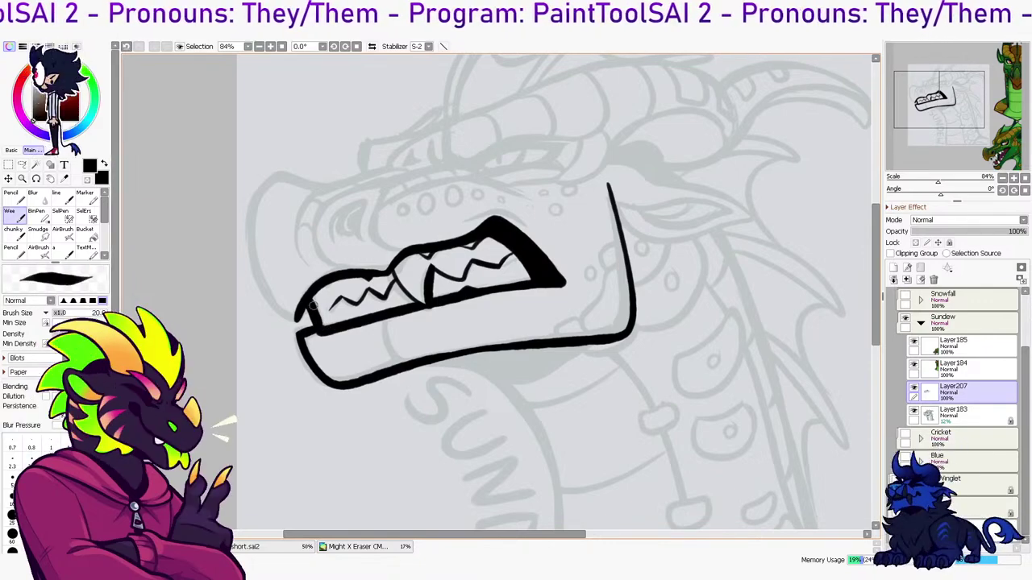
# Ink a small tapered crease above the mouth corner and trim the corner's tip with the eraser
pyautogui.press('e')
pyautogui.press('e')
pyautogui.moveTo(468, 217); pyautogui.dragTo(532, 224)
pyautogui.hotkey('ctrl', 'z')
pyautogui.moveTo(470, 216); pyautogui.dragTo(531, 224)
pyautogui.press('e')
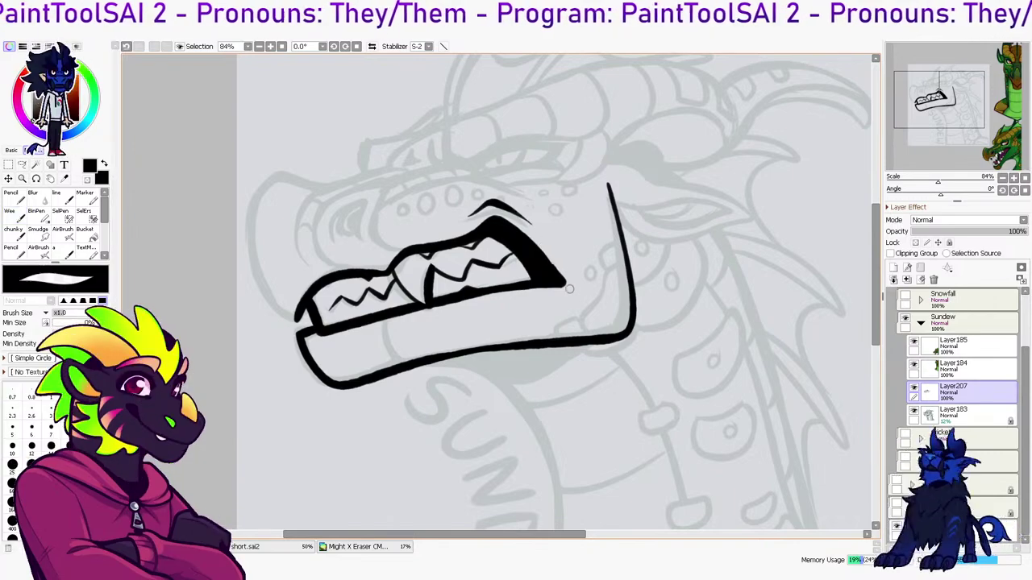
# Ink the curved dividing line across the lower jaw behind the chin and the rounded scales around the jaw corner
pyautogui.press('e')
pyautogui.moveTo(384, 313)
pyautogui.mouseDown()
pyautogui.moveTo(416, 359)
pyautogui.moveTo(386, 342)
pyautogui.moveTo(420, 363)
pyautogui.mouseUp()
pyautogui.hotkey('ctrl', 'z')
pyautogui.hotkey('ctrl', 'z')
pyautogui.moveTo(382, 319); pyautogui.dragTo(418, 362)
pyautogui.hotkey('ctrl', 'z')
pyautogui.moveTo(382, 321); pyautogui.dragTo(418, 362)
pyautogui.moveTo(603, 331)
pyautogui.mouseDown()
pyautogui.moveTo(610, 275)
pyautogui.moveTo(628, 264)
pyautogui.mouseUp()
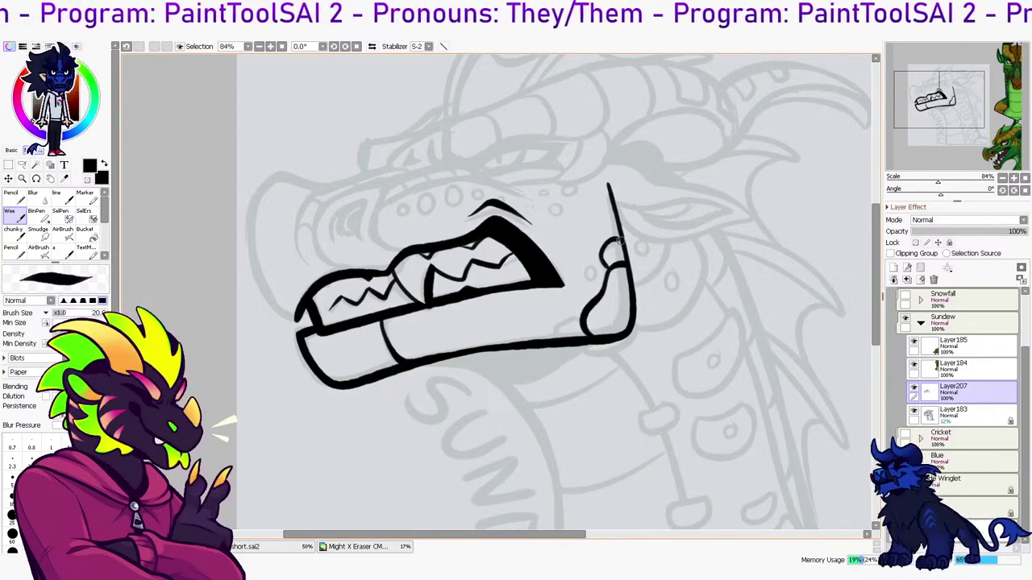
pyautogui.moveTo(587, 275); pyautogui.dragTo(693, 342)
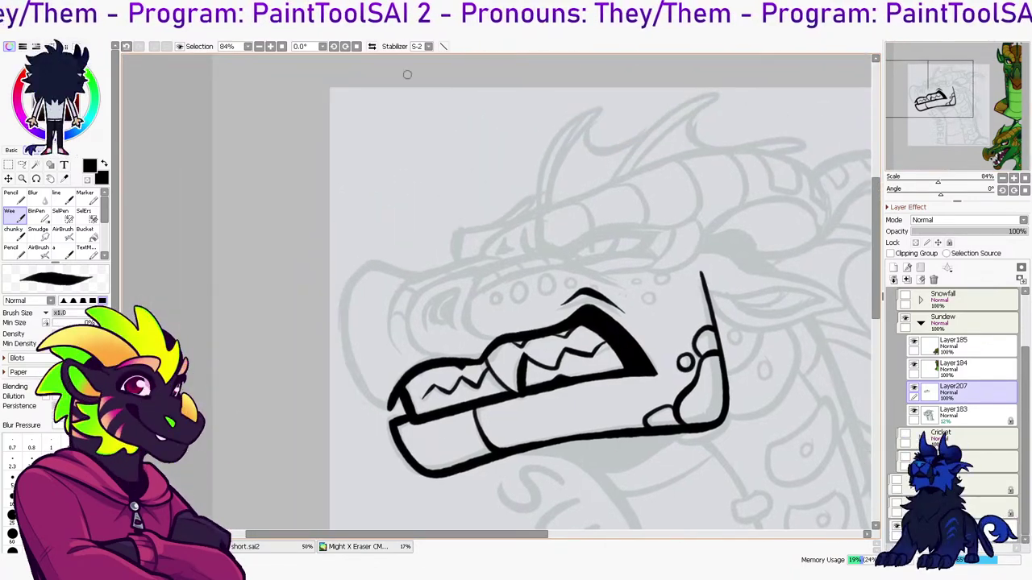
# On a new layer, ink the tapered, curved brow line over the eye
pyautogui.press('h')
pyautogui.click(894, 267)
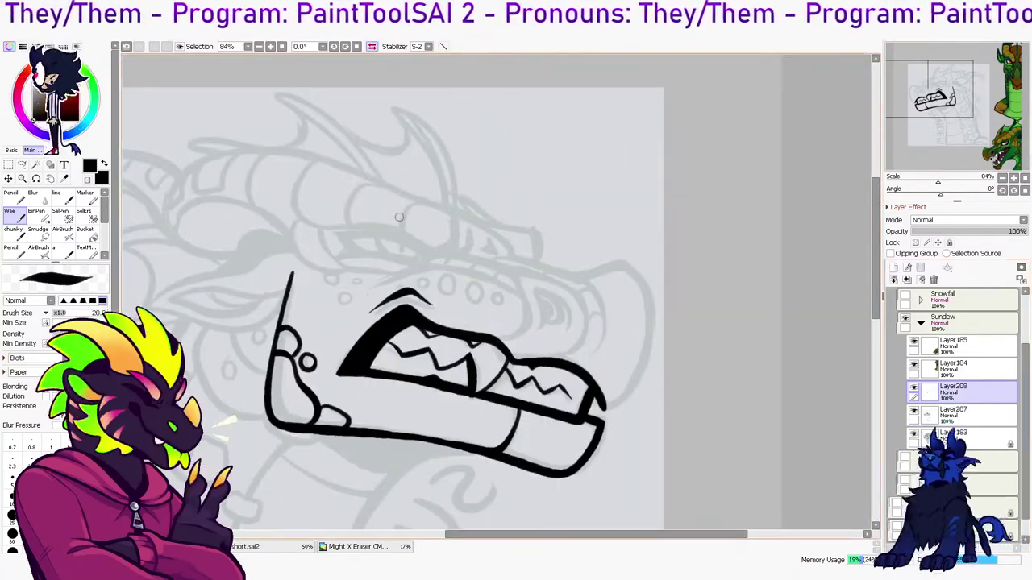
pyautogui.moveTo(313, 224); pyautogui.dragTo(449, 250)
pyautogui.hotkey('ctrl', 'z')
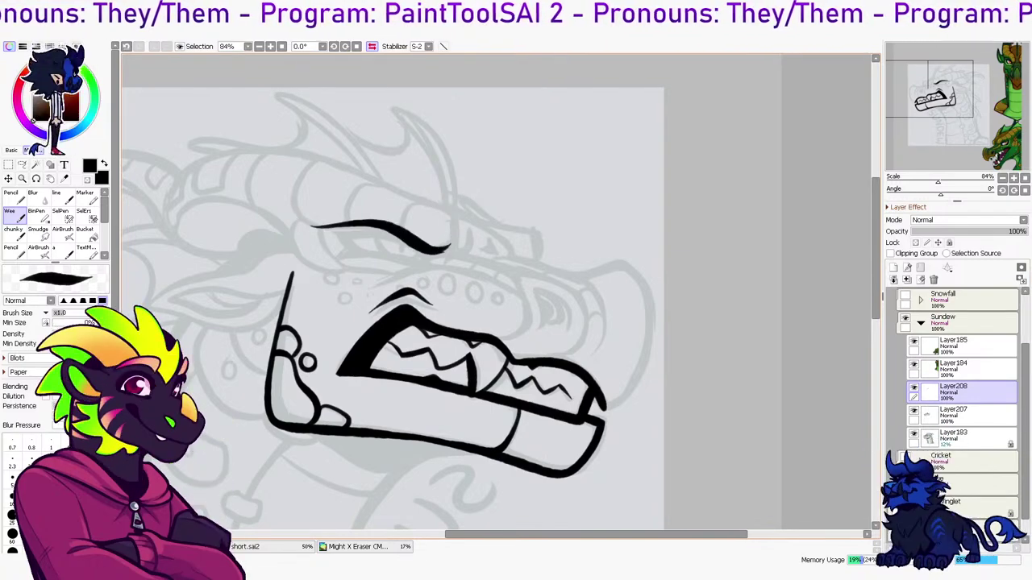
# Ink the thick upper eyelid just under the brow line with the Wee brush at size 14
pyautogui.moveTo(328, 233)
pyautogui.mouseDown()
pyautogui.moveTo(411, 241)
pyautogui.moveTo(336, 232)
pyautogui.moveTo(428, 250)
pyautogui.mouseUp()
pyautogui.hotkey('ctrl', 'z')
pyautogui.hotkey('ctrl', 'z')
pyautogui.moveTo(331, 232); pyautogui.dragTo(412, 241)
pyautogui.hotkey('ctrl', 'z')
pyautogui.moveTo(333, 232); pyautogui.dragTo(422, 246)
pyautogui.hotkey('ctrl', 'z')
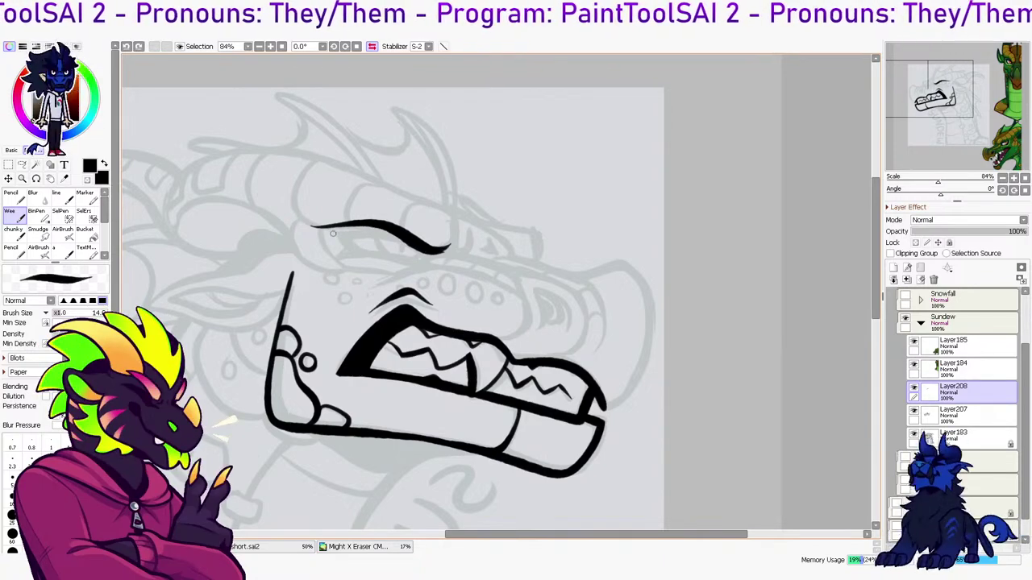
pyautogui.moveTo(399, 240); pyautogui.dragTo(411, 245)
pyautogui.moveTo(333, 234); pyautogui.dragTo(405, 243)
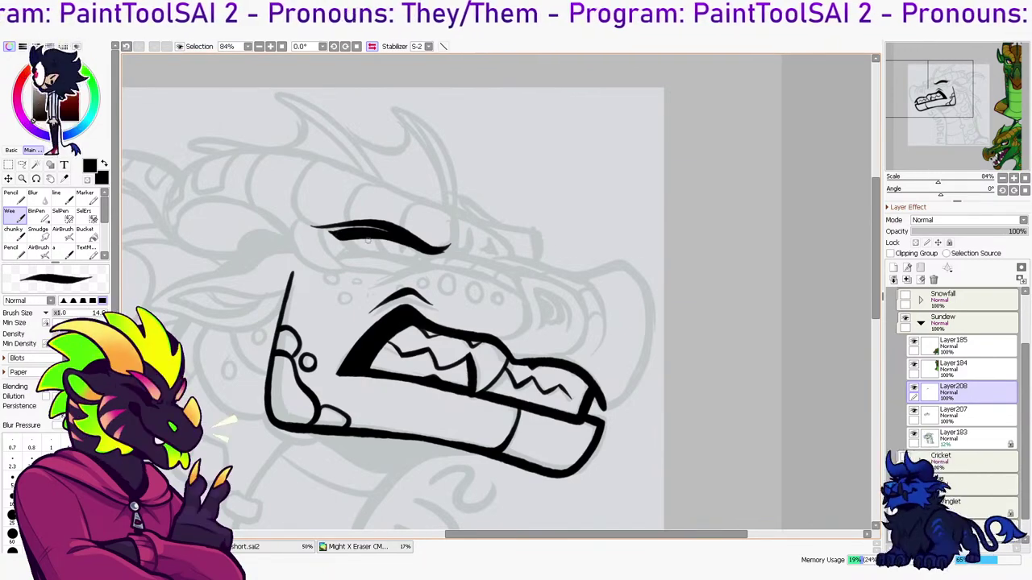
# Ink the lower eyelid line and fill the dark outer corner of the eye
pyautogui.moveTo(363, 250); pyautogui.dragTo(425, 258)
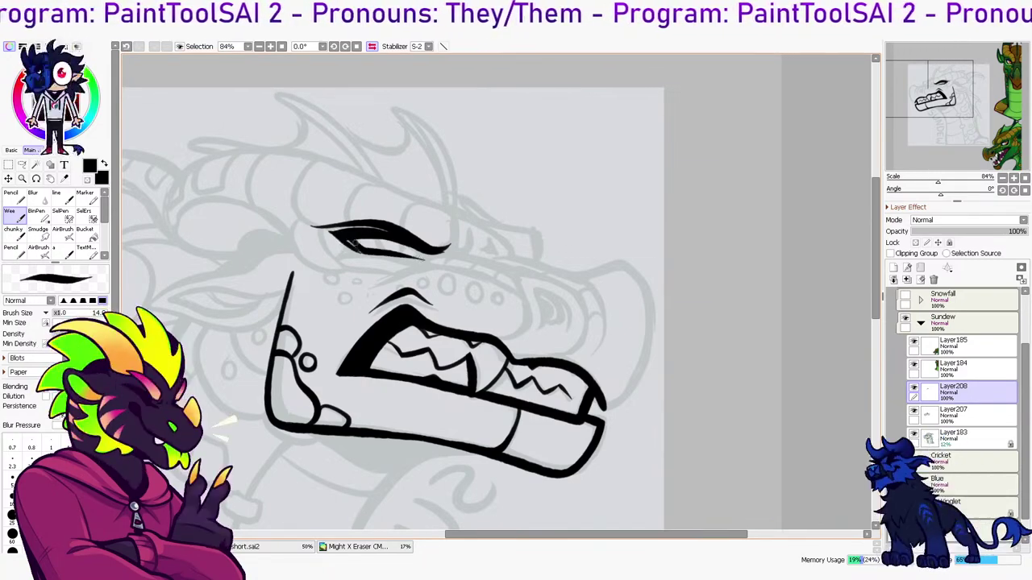
pyautogui.hotkey('ctrl', 'z')
pyautogui.hotkey('ctrl', 'z')
pyautogui.moveTo(346, 239); pyautogui.dragTo(428, 266)
pyautogui.moveTo(337, 235); pyautogui.dragTo(428, 268)
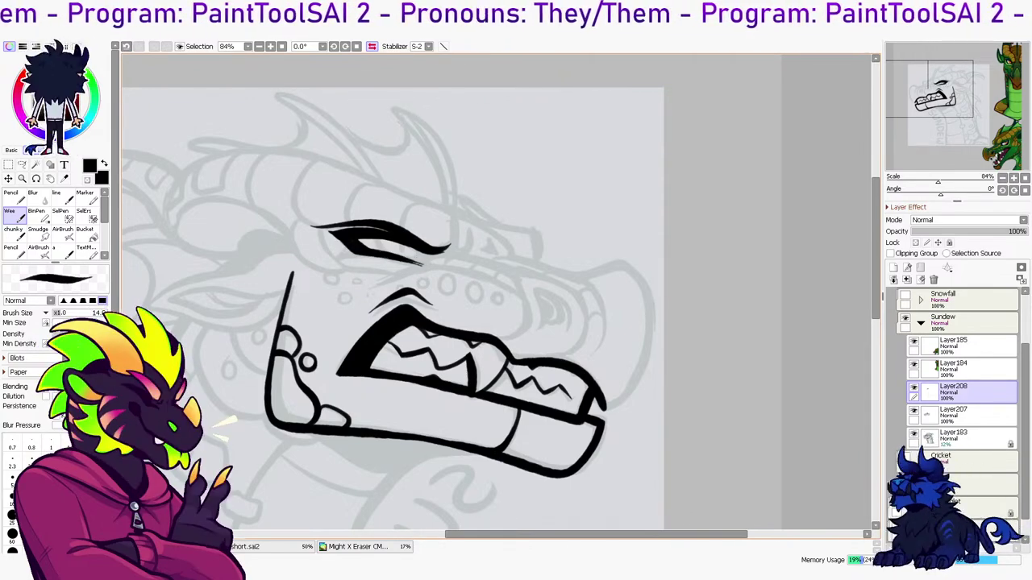
# Extend the outer eye corner into a pointed shape, refining its edges with the brush and eraser
pyautogui.press('h')
pyautogui.moveTo(624, 255); pyautogui.dragTo(660, 259)
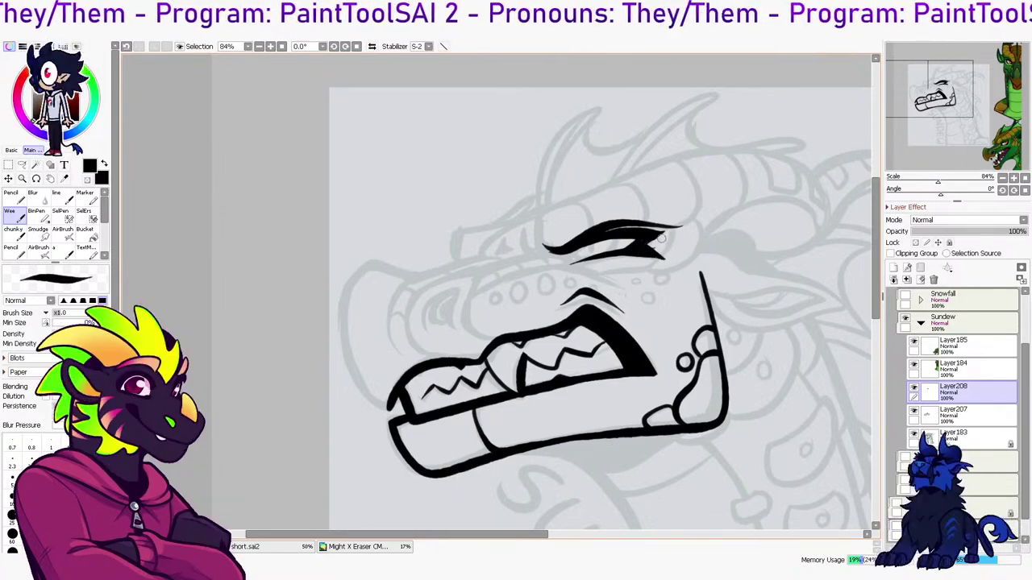
pyautogui.press('e')
pyautogui.moveTo(650, 246)
pyautogui.mouseDown()
pyautogui.moveTo(663, 236)
pyautogui.moveTo(632, 254)
pyautogui.moveTo(663, 253)
pyautogui.mouseUp()
pyautogui.press('b')
pyautogui.press('e')
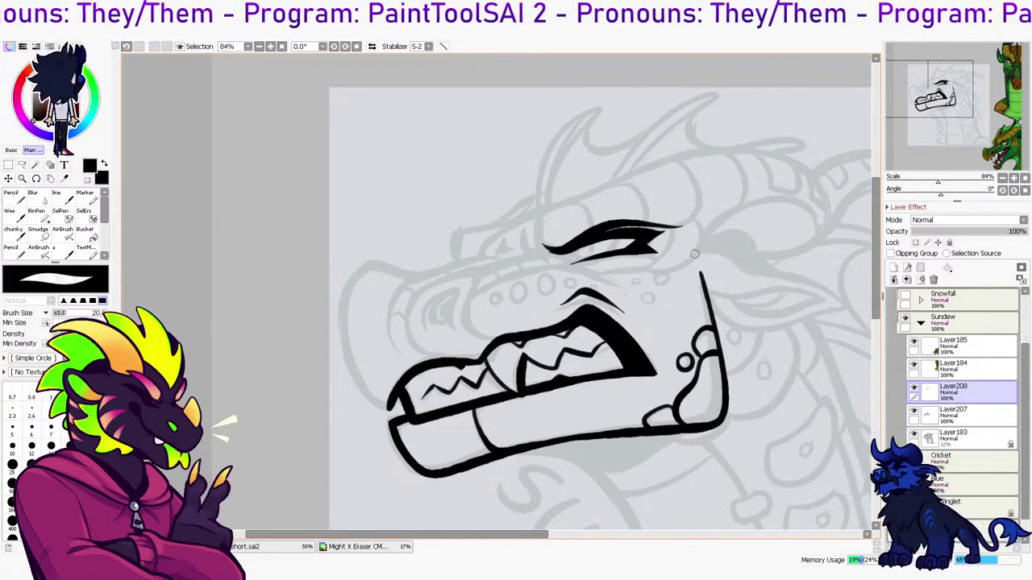
# Close the inner corner of the eye with the Wee brush and ink the iris and pupil inside it
pyautogui.press('h')
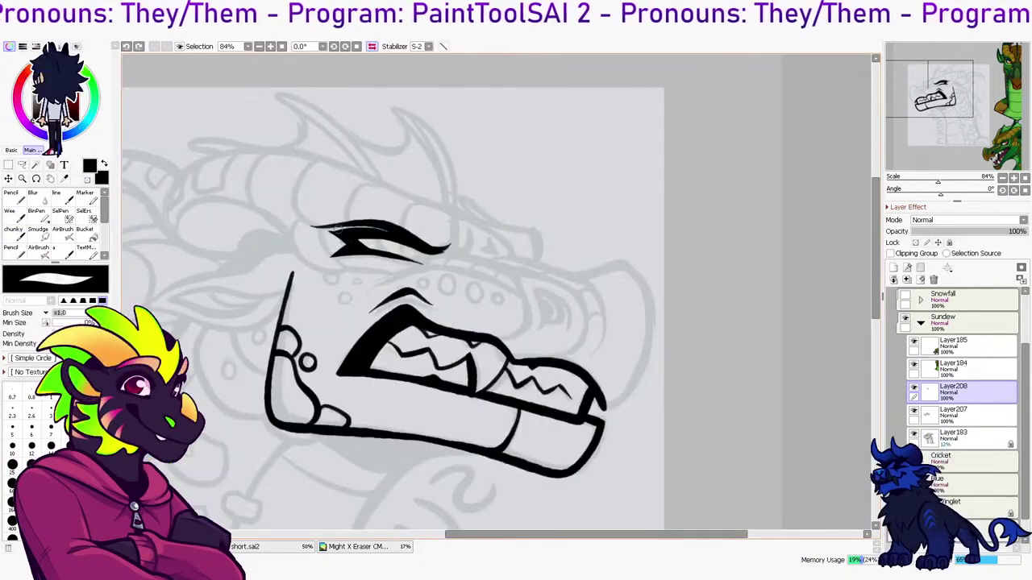
pyautogui.press('e')
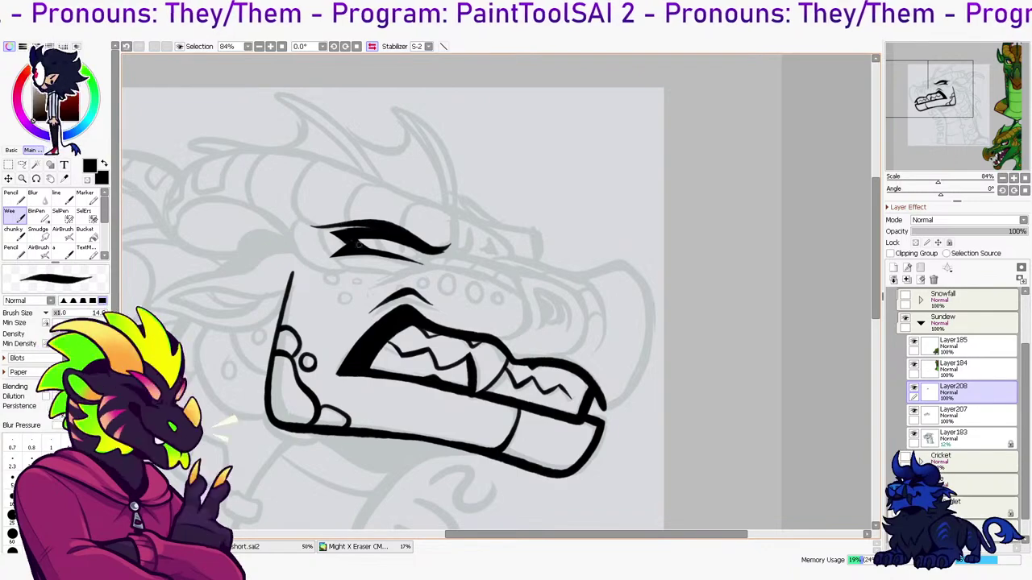
pyautogui.moveTo(409, 258)
pyautogui.mouseDown()
pyautogui.moveTo(423, 263)
pyautogui.moveTo(425, 245)
pyautogui.mouseUp()
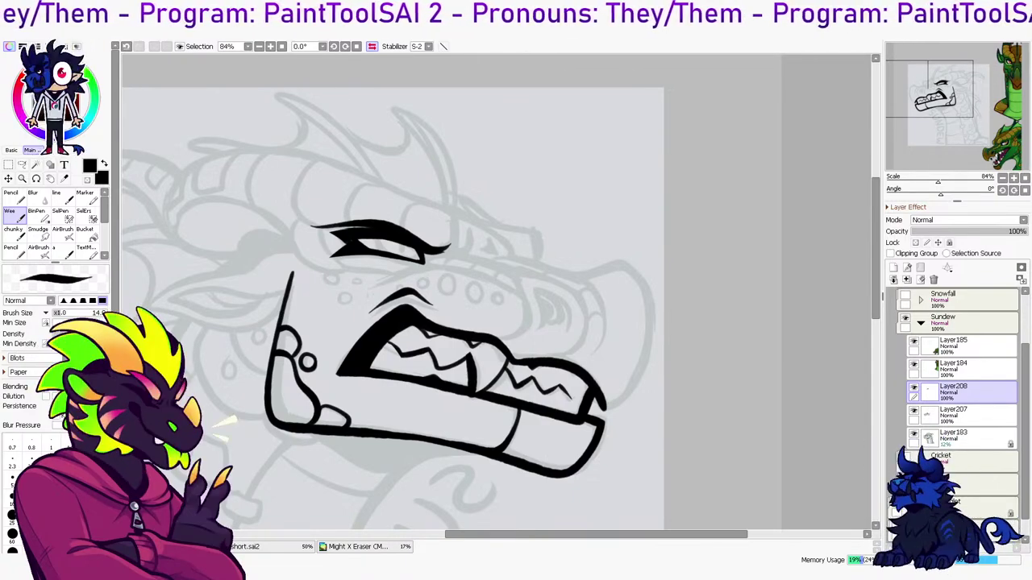
pyautogui.moveTo(516, 346); pyautogui.dragTo(567, 394)
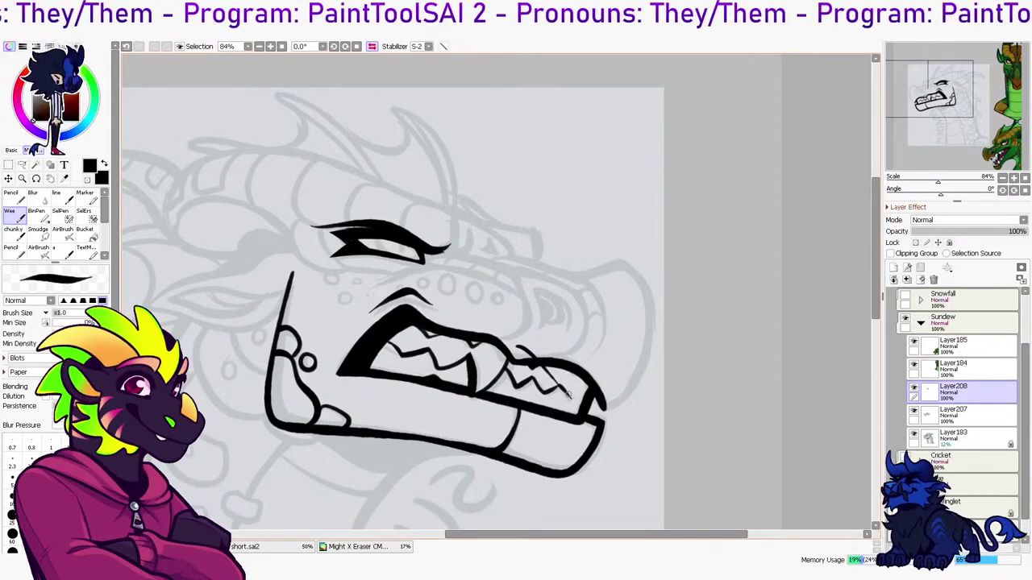
pyautogui.press('h')
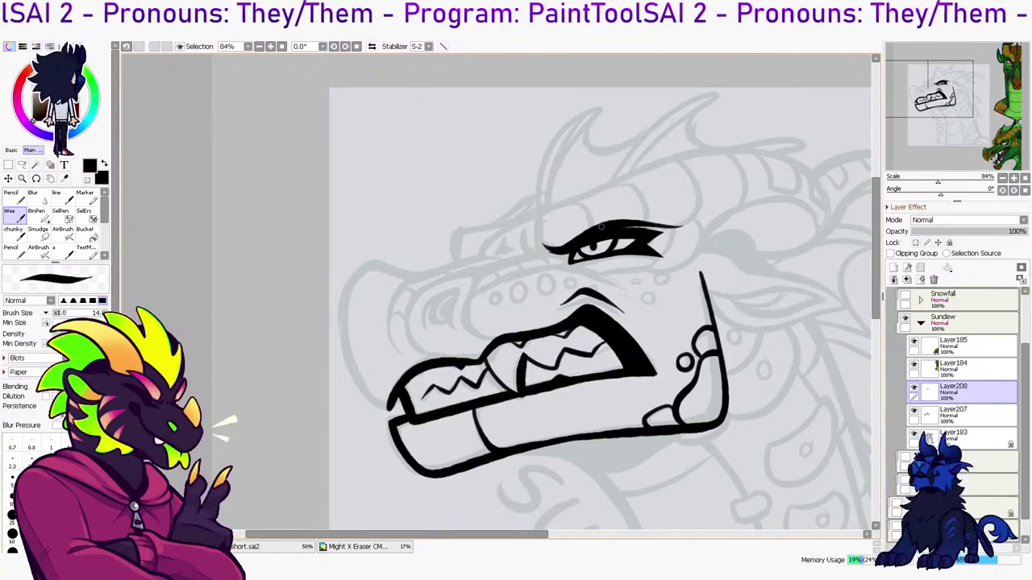
# Undo the latest iris strokes and re-ink the iris and pupil tucked under the upper eyelid
pyautogui.press('h')
pyautogui.hotkey('ctrl', 'z')
pyautogui.hotkey('ctrl', 'z')
pyautogui.hotkey('ctrl', 'z')
pyautogui.moveTo(403, 242)
pyautogui.mouseDown()
pyautogui.moveTo(356, 243)
pyautogui.moveTo(586, 249)
pyautogui.moveTo(550, 269)
pyautogui.mouseUp()
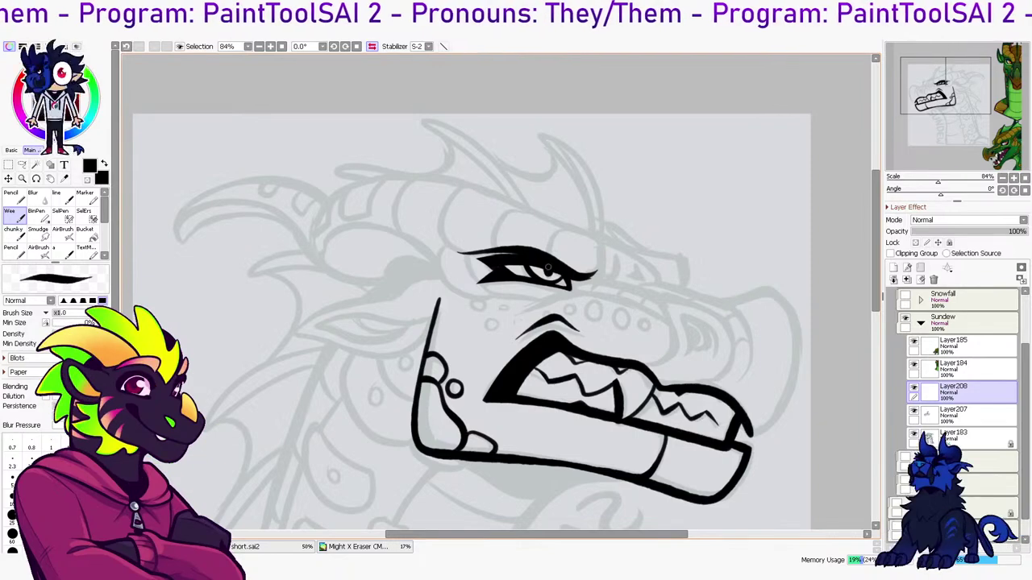
# Add a new layer above Layer207 and try the muzzle line from the inner eye corner to the nose
pyautogui.click(982, 414)
pyautogui.click(893, 268)
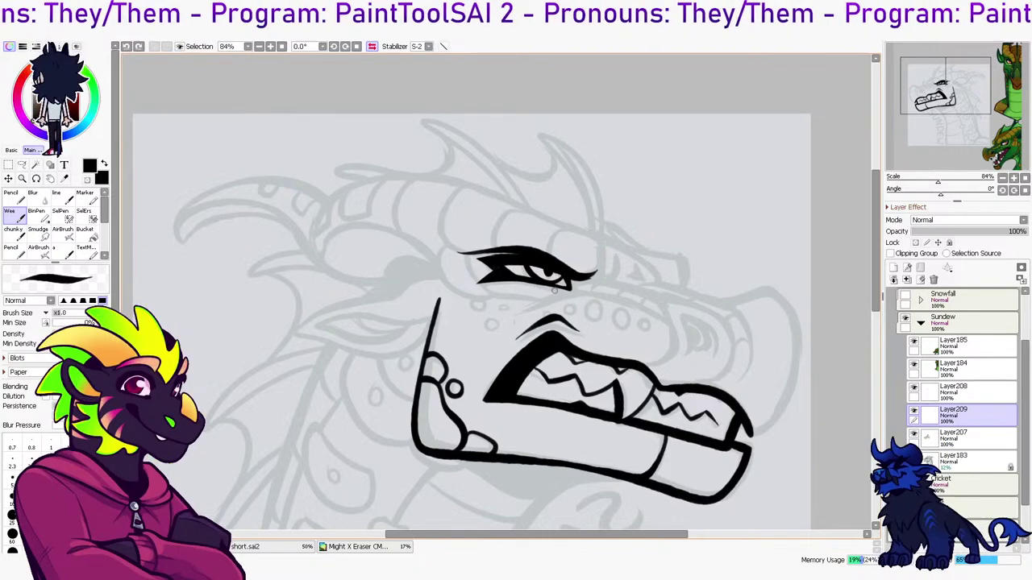
pyautogui.moveTo(553, 286); pyautogui.dragTo(669, 324)
pyautogui.hotkey('ctrl', 'z')
pyautogui.moveTo(648, 364)
pyautogui.mouseDown()
pyautogui.moveTo(659, 302)
pyautogui.moveTo(714, 309)
pyautogui.moveTo(735, 347)
pyautogui.mouseUp()
pyautogui.hotkey('ctrl', 'z')
pyautogui.hotkey('ctrl', 'z')
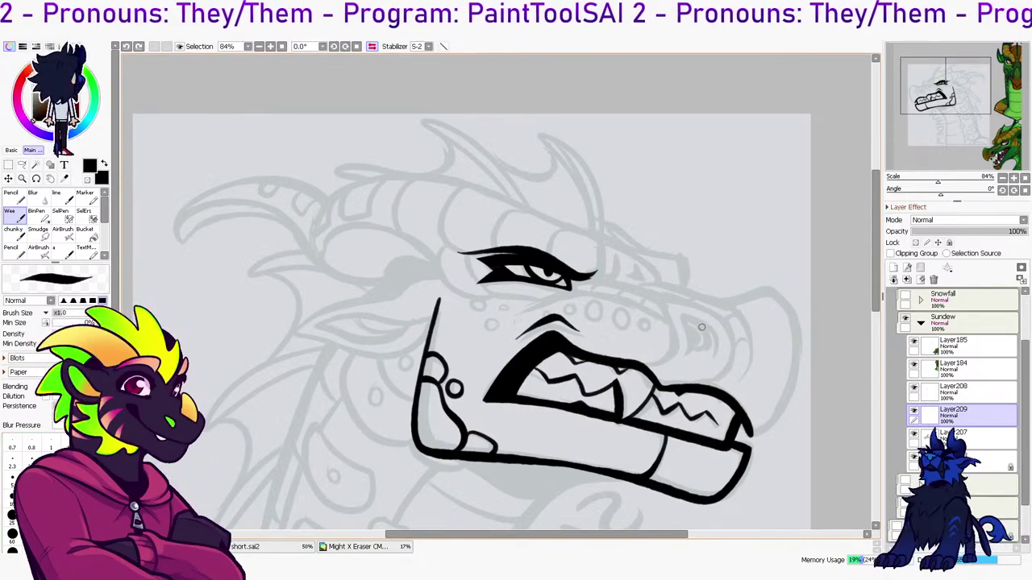
# Ink the muzzle's upper line, its rounded front curve down to the lip, and the nostril with its surrounding fold
pyautogui.moveTo(646, 366); pyautogui.dragTo(717, 307)
pyautogui.hotkey('ctrl', 'z')
pyautogui.moveTo(646, 368)
pyautogui.mouseDown()
pyautogui.moveTo(666, 327)
pyautogui.moveTo(695, 307)
pyautogui.moveTo(734, 368)
pyautogui.mouseUp()
pyautogui.hotkey('ctrl', 'z')
pyautogui.moveTo(677, 337); pyautogui.dragTo(731, 371)
pyautogui.hotkey('ctrl', 'z')
pyautogui.moveTo(645, 367)
pyautogui.mouseDown()
pyautogui.moveTo(696, 303)
pyautogui.moveTo(664, 309)
pyautogui.moveTo(723, 319)
pyautogui.moveTo(686, 331)
pyautogui.moveTo(708, 327)
pyautogui.moveTo(711, 357)
pyautogui.moveTo(688, 340)
pyautogui.moveTo(700, 350)
pyautogui.moveTo(688, 325)
pyautogui.mouseUp()
pyautogui.hotkey('ctrl', 'z')
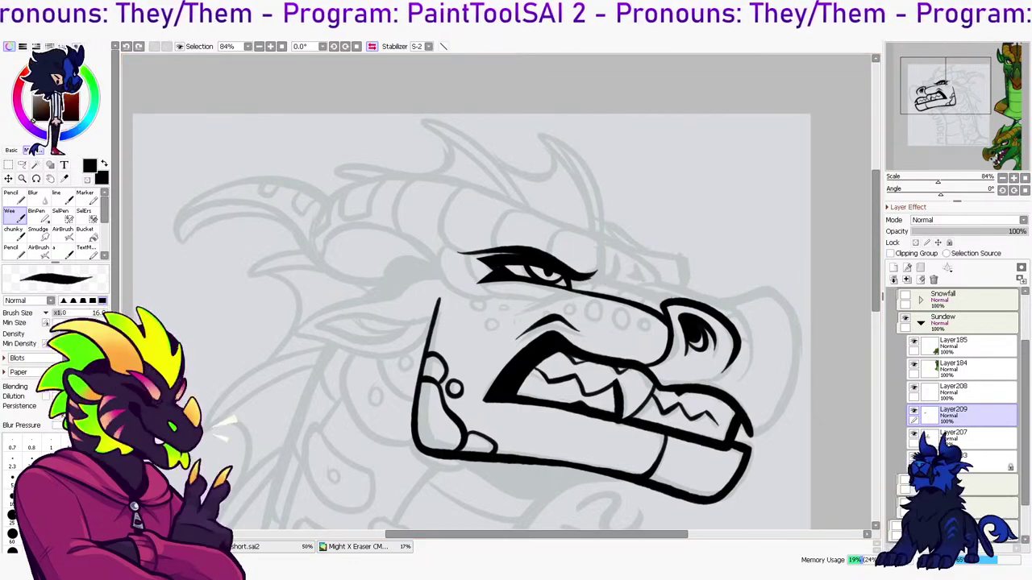
# Ink the crease below the eye and the bridge line along the muzzle from the nostril to the inner eye corner
pyautogui.press('h')
pyautogui.moveTo(419, 290); pyautogui.dragTo(472, 309)
pyautogui.hotkey('ctrl', 'z')
pyautogui.moveTo(325, 300); pyautogui.dragTo(415, 276)
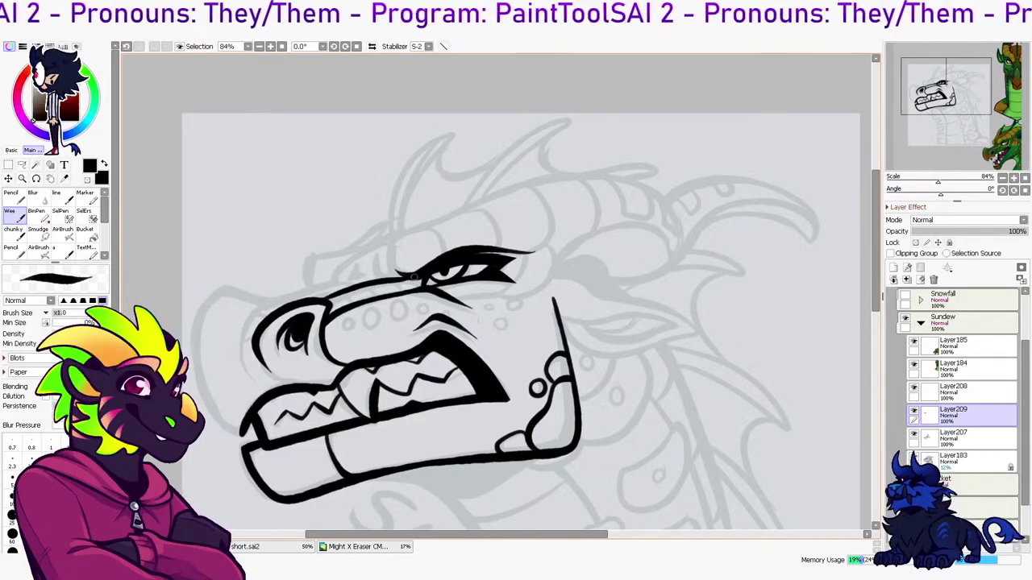
pyautogui.hotkey('ctrl', 'z')
pyautogui.moveTo(325, 302); pyautogui.dragTo(409, 278)
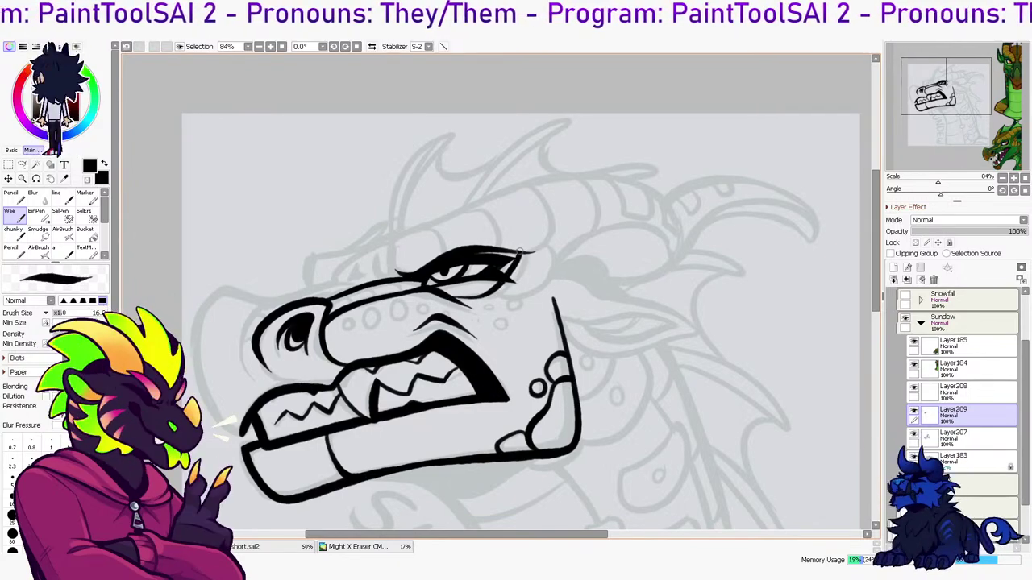
# Ink the brow ridge outline above the eye, sloping down from the forehead and rounding toward the muzzle bridge
pyautogui.click(371, 47)
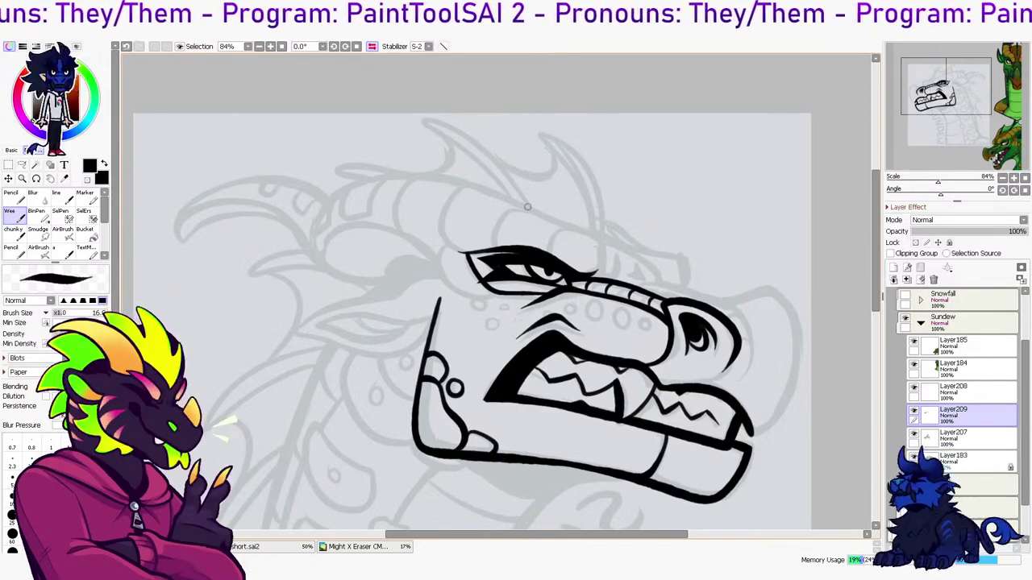
pyautogui.moveTo(460, 174); pyautogui.dragTo(609, 241)
pyautogui.hotkey('ctrl', 'z')
pyautogui.moveTo(462, 173); pyautogui.dragTo(600, 248)
pyautogui.hotkey('ctrl', 'z')
pyautogui.hotkey('ctrl', 'z')
pyautogui.moveTo(485, 178)
pyautogui.mouseDown()
pyautogui.moveTo(612, 238)
pyautogui.moveTo(578, 229)
pyautogui.moveTo(604, 239)
pyautogui.moveTo(609, 273)
pyautogui.mouseUp()
pyautogui.hotkey('ctrl', 'z')
pyautogui.hotkey('ctrl', 'z')
pyautogui.moveTo(468, 183); pyautogui.dragTo(603, 274)
pyautogui.hotkey('ctrl', 'z')
pyautogui.moveTo(468, 182)
pyautogui.mouseDown()
pyautogui.moveTo(608, 258)
pyautogui.moveTo(592, 232)
pyautogui.moveTo(604, 274)
pyautogui.mouseUp()
pyautogui.hotkey('ctrl', 'z')
pyautogui.hotkey('ctrl', 'z')
pyautogui.moveTo(477, 187)
pyautogui.mouseDown()
pyautogui.moveTo(598, 240)
pyautogui.moveTo(603, 273)
pyautogui.mouseUp()
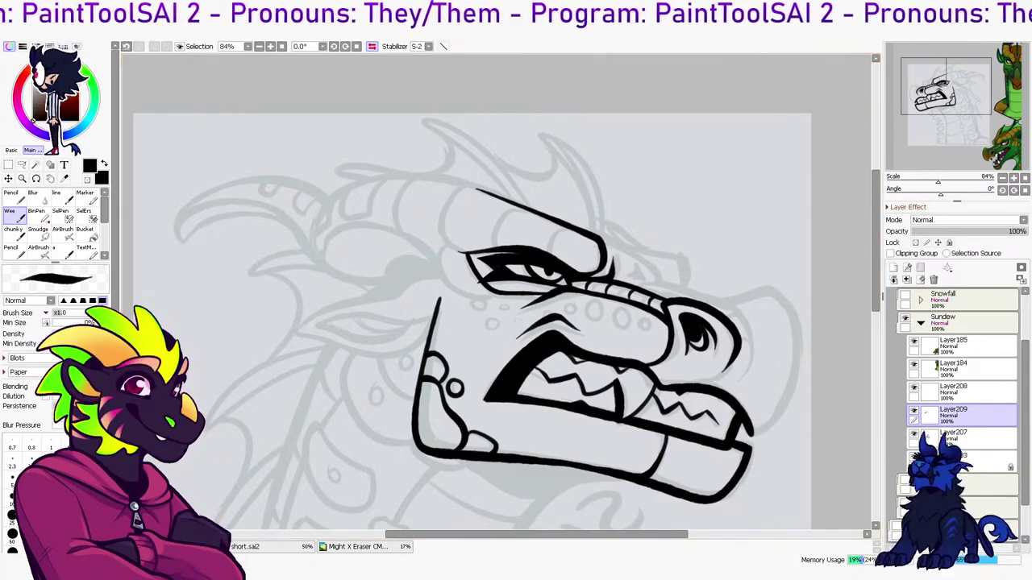
# Merge the finished brow and muzzle lines down into Layer207 and add a fresh layer above it
pyautogui.click(907, 280)
pyautogui.click(893, 268)
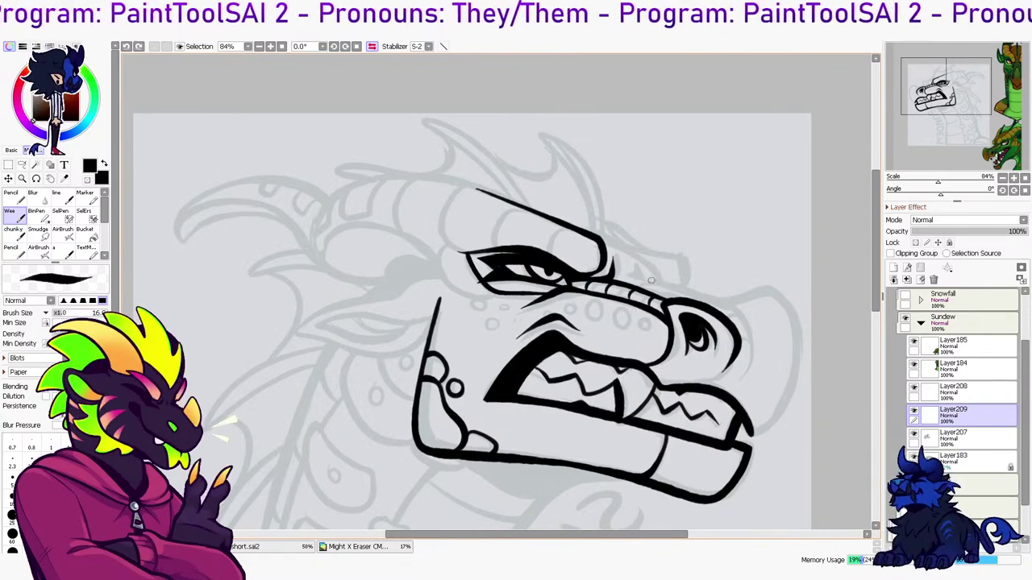
pyautogui.press('-')
pyautogui.moveTo(727, 310); pyautogui.dragTo(741, 346)
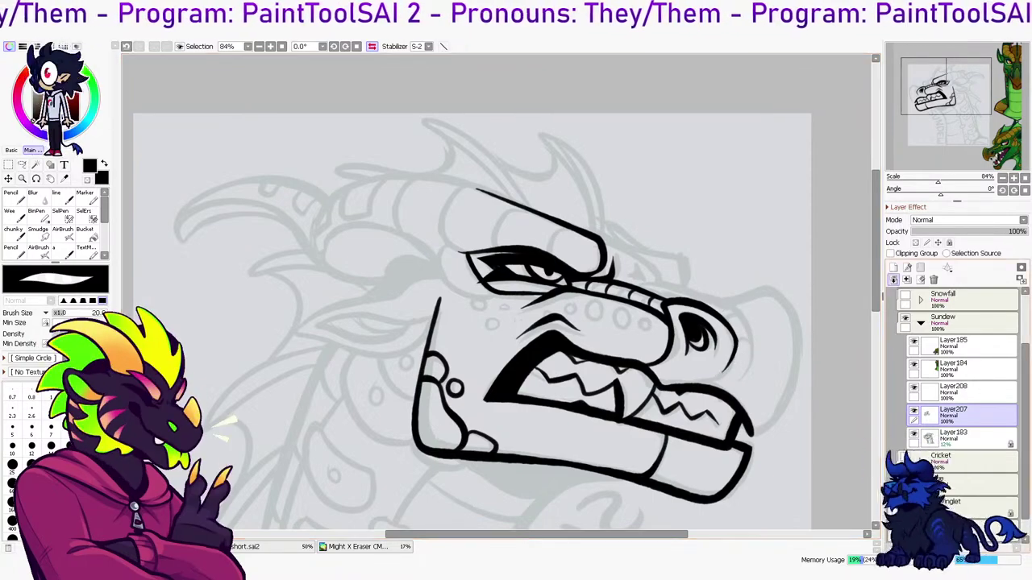
pyautogui.click(894, 268)
pyautogui.press('b')
pyautogui.hotkey('ctrl', 'z')
pyautogui.moveTo(579, 224)
pyautogui.mouseDown()
pyautogui.moveTo(648, 259)
pyautogui.moveTo(661, 283)
pyautogui.mouseUp()
pyautogui.hotkey('ctrl', 'z')
pyautogui.moveTo(601, 241)
pyautogui.mouseDown()
pyautogui.moveTo(708, 301)
pyautogui.moveTo(758, 288)
pyautogui.moveTo(658, 274)
pyautogui.moveTo(670, 286)
pyautogui.moveTo(766, 294)
pyautogui.mouseUp()
pyautogui.hotkey('ctrl', 'z')
pyautogui.moveTo(652, 279)
pyautogui.mouseDown()
pyautogui.moveTo(740, 302)
pyautogui.moveTo(788, 364)
pyautogui.mouseUp()
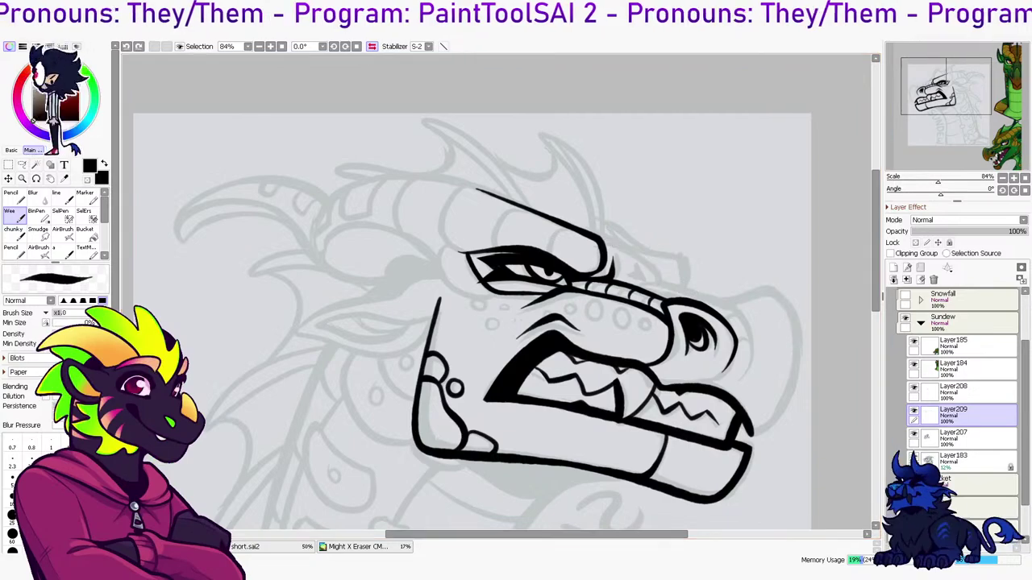
pyautogui.press('h')
pyautogui.hotkey('ctrl', 'z')
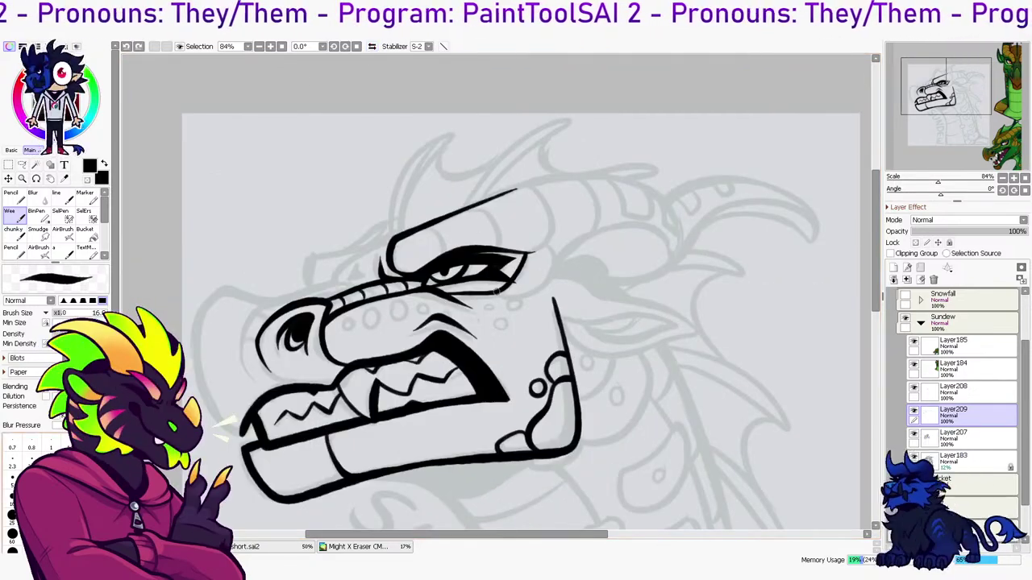
# Ink the curved front edge of the nose from its upper tip down to the lip, tidying its lower end
pyautogui.moveTo(229, 286)
pyautogui.mouseDown()
pyautogui.moveTo(227, 436)
pyautogui.moveTo(243, 445)
pyautogui.moveTo(250, 429)
pyautogui.mouseUp()
pyautogui.hotkey('ctrl', 'z')
pyautogui.hotkey('ctrl', 'z')
pyautogui.moveTo(228, 287)
pyautogui.mouseDown()
pyautogui.moveTo(194, 365)
pyautogui.moveTo(242, 434)
pyautogui.mouseUp()
pyautogui.hotkey('ctrl', 'z')
pyautogui.moveTo(229, 287)
pyautogui.mouseDown()
pyautogui.moveTo(200, 393)
pyautogui.moveTo(245, 427)
pyautogui.mouseUp()
pyautogui.hotkey('ctrl', 'z')
pyautogui.moveTo(233, 286)
pyautogui.mouseDown()
pyautogui.moveTo(202, 385)
pyautogui.moveTo(229, 426)
pyautogui.mouseUp()
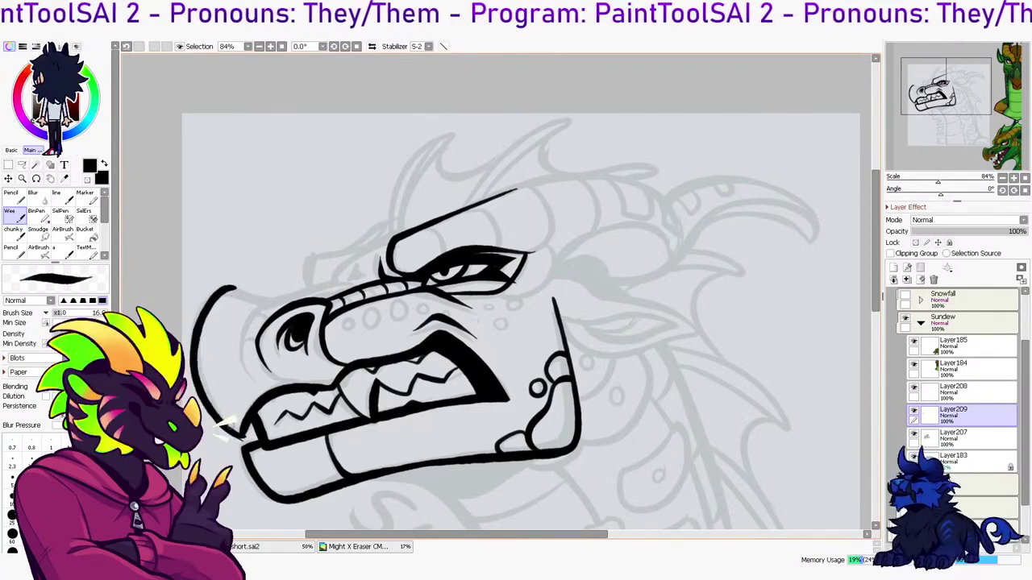
pyautogui.press('e')
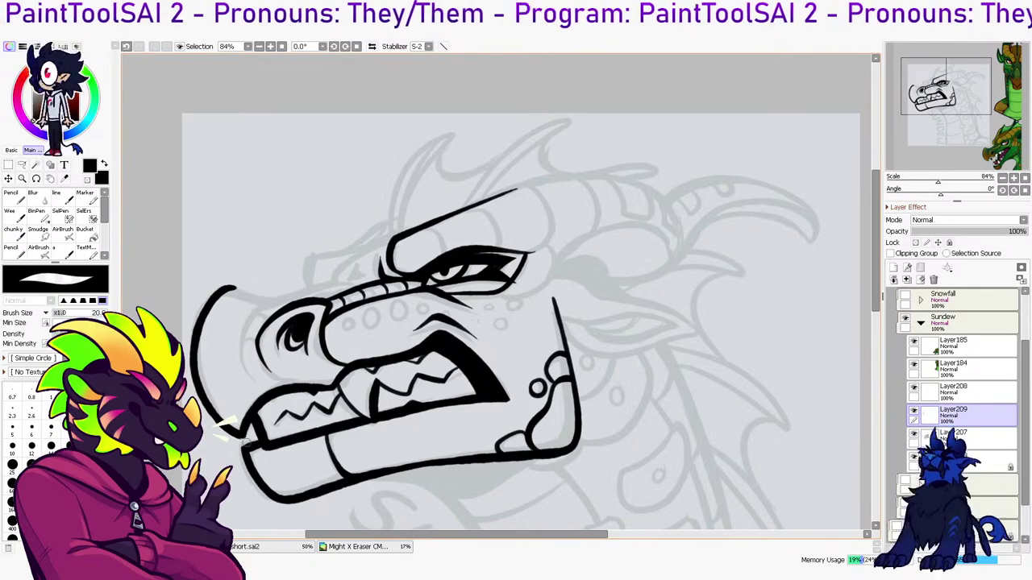
pyautogui.press('b')
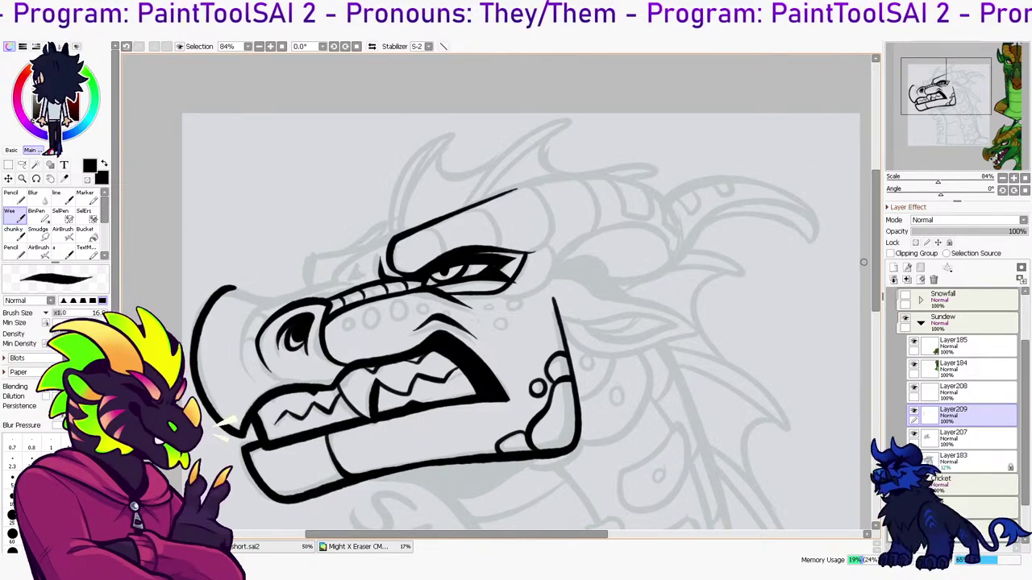
# Ink the snout's top outline from the nose tip back toward the brow and refine its underside with the eraser
pyautogui.click(907, 280)
pyautogui.hotkey('ctrl', 'z')
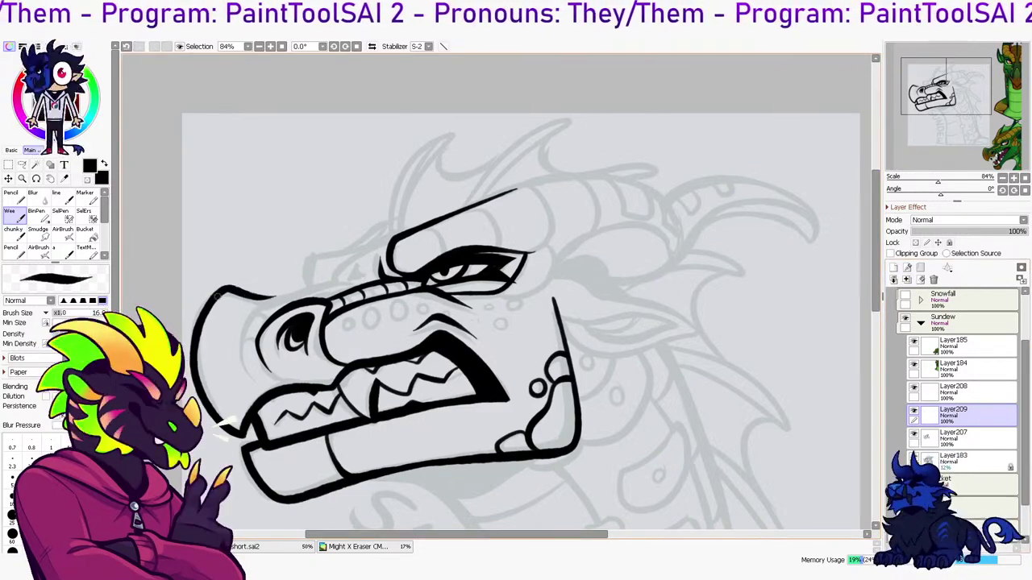
pyautogui.moveTo(260, 301); pyautogui.dragTo(359, 279)
pyautogui.hotkey('ctrl', 'z')
pyautogui.moveTo(259, 302); pyautogui.dragTo(351, 283)
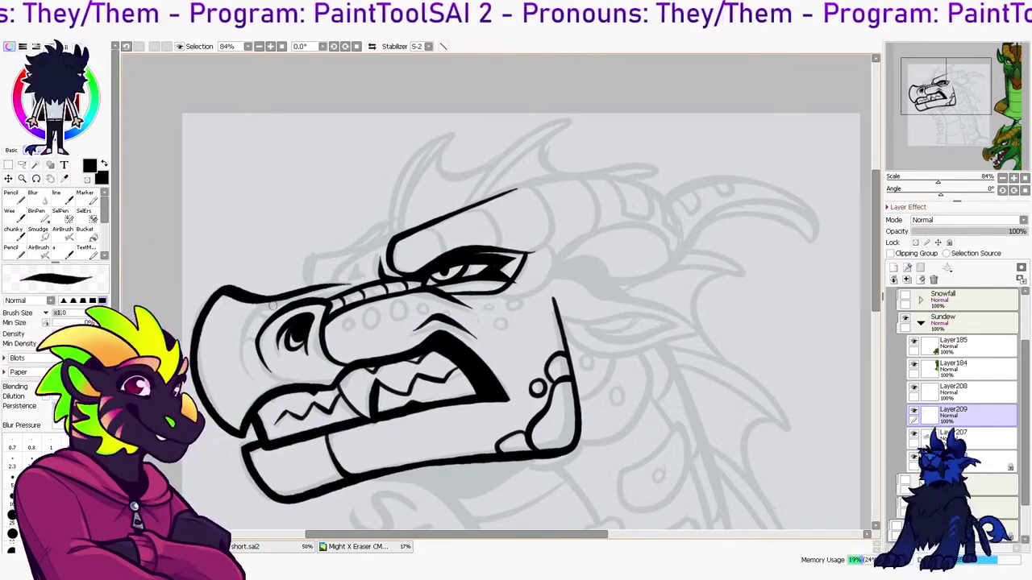
pyautogui.press('e')
pyautogui.moveTo(276, 303); pyautogui.dragTo(339, 291)
# Ink the curved band of segmented scales around the nostril, just behind the nose tip
pyautogui.click(371, 45)
pyautogui.press('b')
pyautogui.moveTo(711, 299)
pyautogui.mouseDown()
pyautogui.moveTo(742, 324)
pyautogui.moveTo(751, 357)
pyautogui.mouseUp()
pyautogui.hotkey('ctrl', 'z')
pyautogui.hotkey('ctrl', 'z')
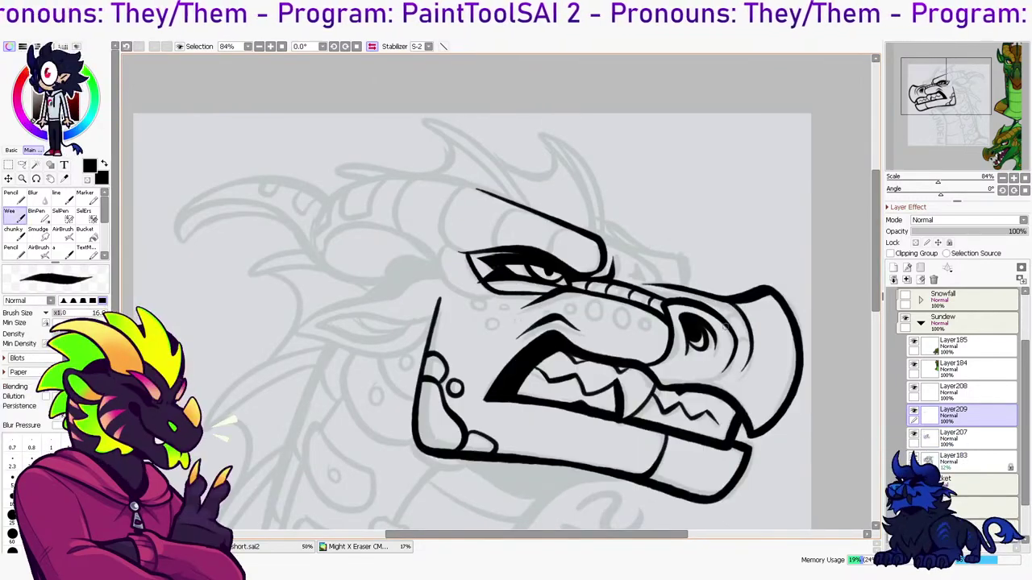
pyautogui.moveTo(716, 300); pyautogui.dragTo(744, 368)
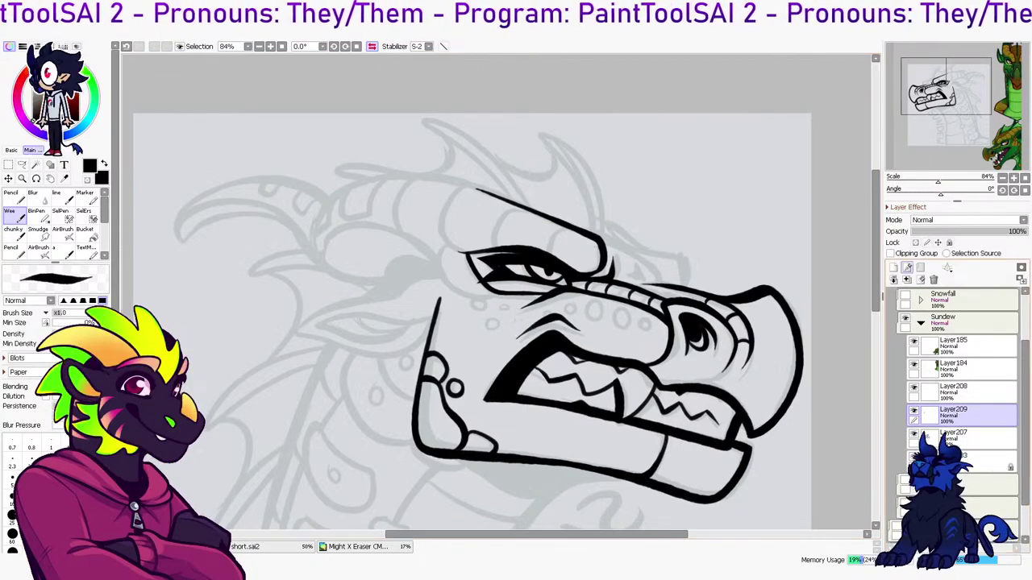
# Merge the snout layer down into Layer207 and ink the curve below the nostril running to the upper lip
pyautogui.moveTo(669, 388); pyautogui.dragTo(734, 357)
pyautogui.hotkey('ctrl', 'z')
pyautogui.hotkey('ctrl', 'e')
pyautogui.press('e')
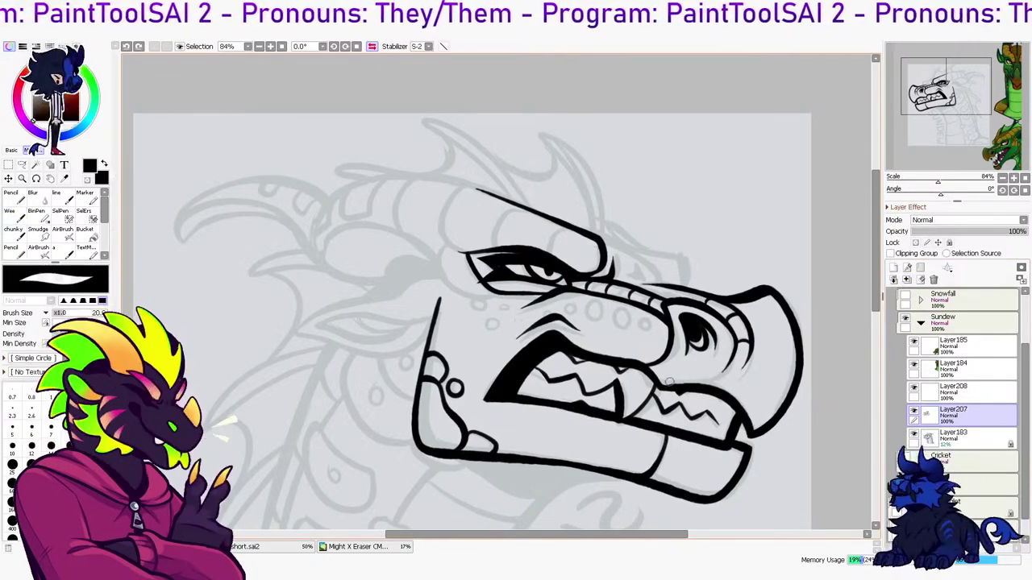
pyautogui.press('e')
pyautogui.moveTo(691, 383)
pyautogui.mouseDown()
pyautogui.moveTo(732, 357)
pyautogui.moveTo(716, 377)
pyautogui.moveTo(733, 350)
pyautogui.mouseUp()
pyautogui.hotkey('ctrl', 'z')
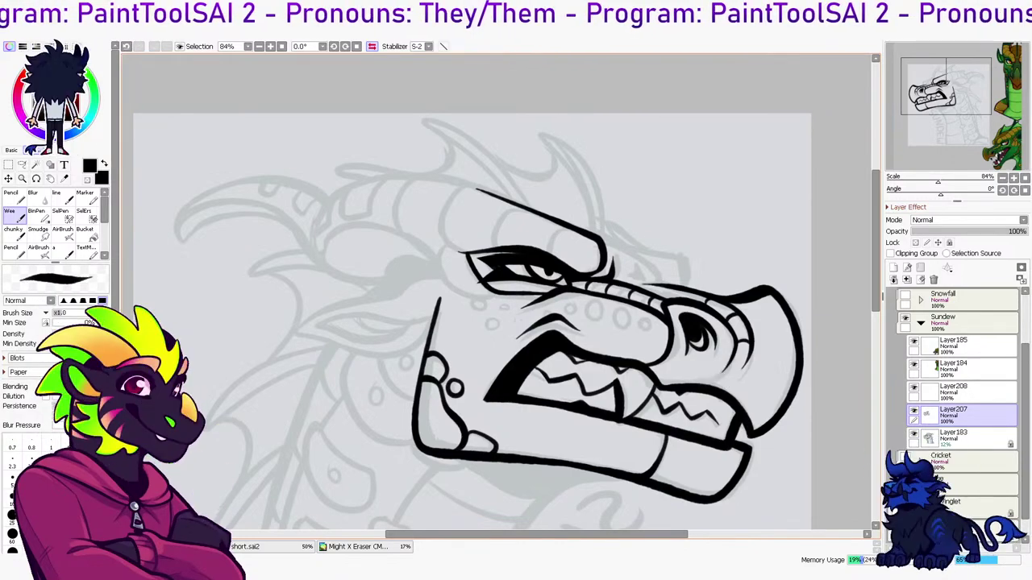
pyautogui.press('h')
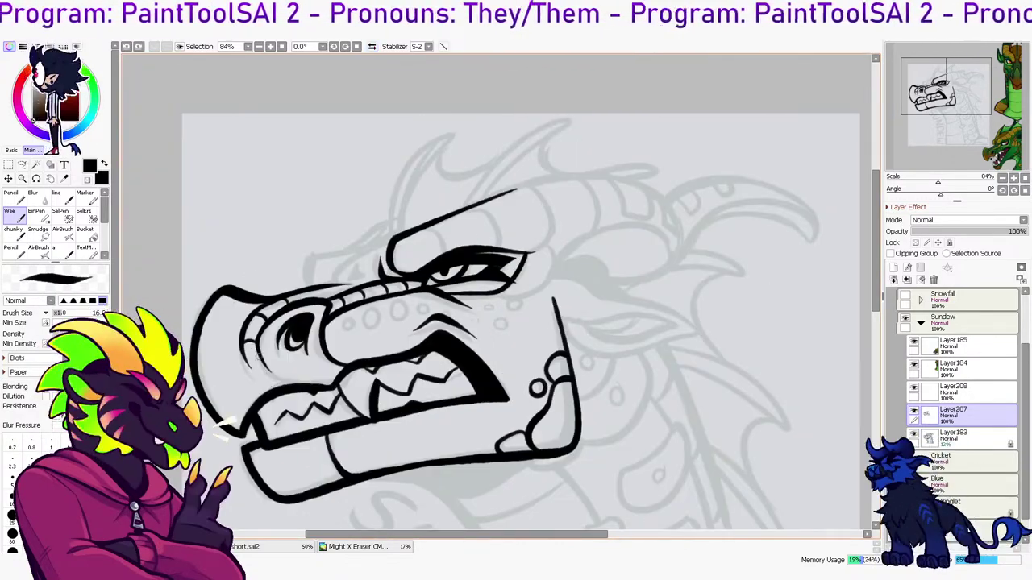
pyautogui.press('e')
pyautogui.press('e')
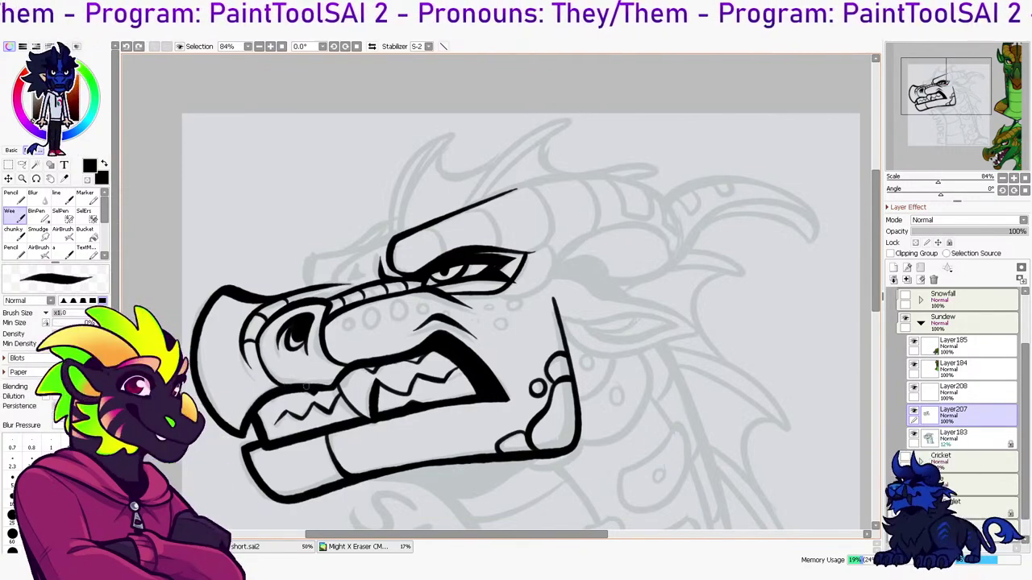
# Ink the row of small round scales along the side of the muzzle
pyautogui.moveTo(348, 318)
pyautogui.mouseDown()
pyautogui.moveTo(373, 316)
pyautogui.moveTo(372, 327)
pyautogui.moveTo(372, 311)
pyautogui.moveTo(399, 321)
pyautogui.moveTo(423, 306)
pyautogui.mouseUp()
pyautogui.hotkey('ctrl', 'z')
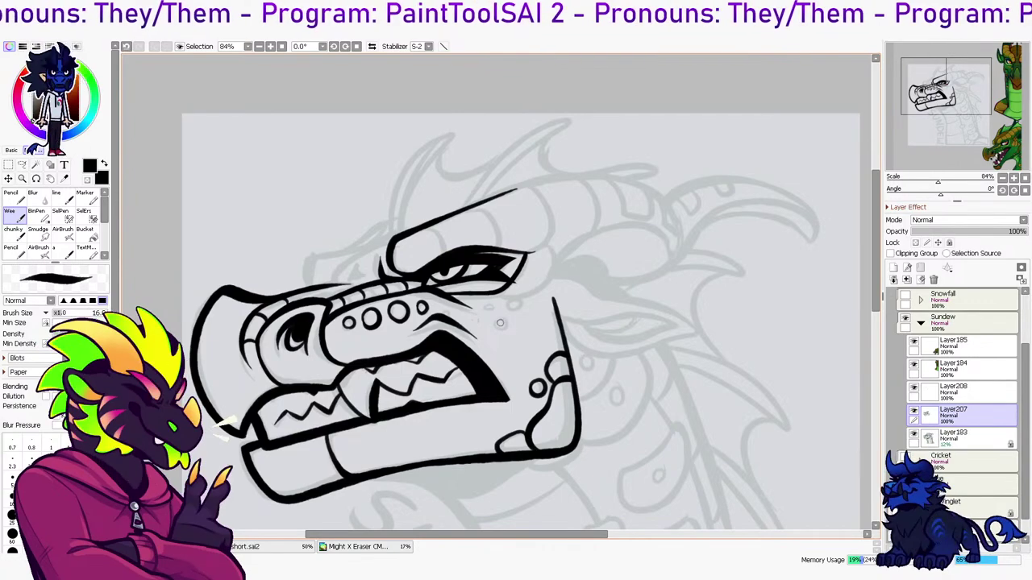
# Ink the rounded socket line curving from beneath the eye up behind its outer corner
pyautogui.moveTo(700, 86); pyautogui.dragTo(752, 166)
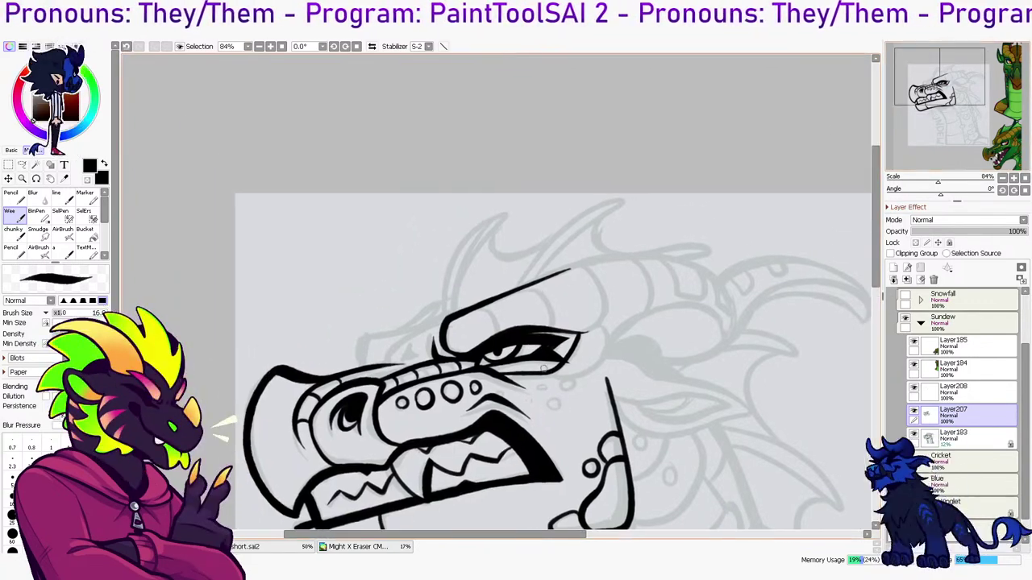
pyautogui.moveTo(548, 374)
pyautogui.mouseDown()
pyautogui.moveTo(600, 350)
pyautogui.moveTo(551, 375)
pyautogui.moveTo(582, 375)
pyautogui.moveTo(596, 331)
pyautogui.mouseUp()
pyautogui.hotkey('ctrl', 'z')
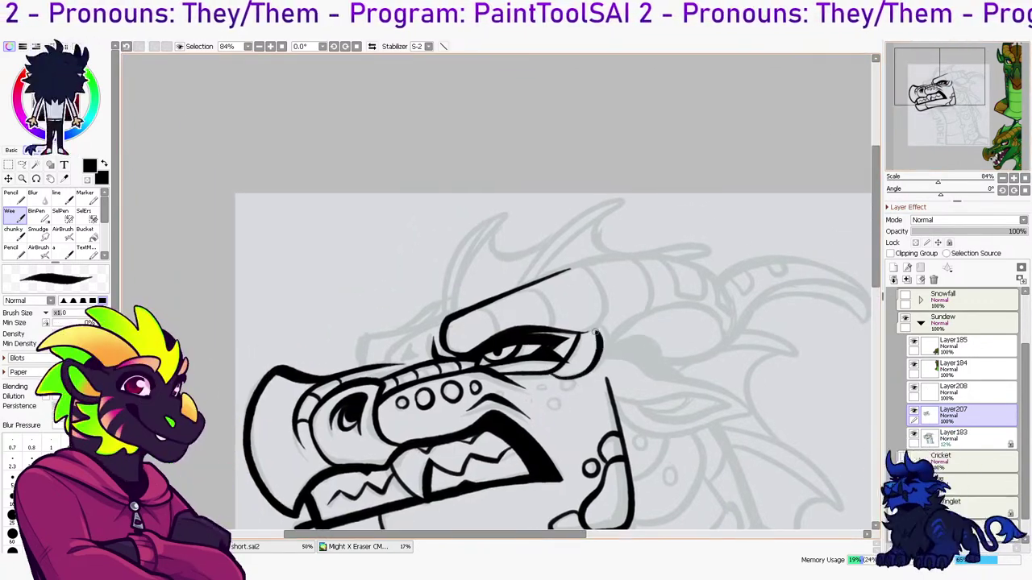
pyautogui.hotkey('ctrl', 'z')
pyautogui.moveTo(550, 374)
pyautogui.mouseDown()
pyautogui.moveTo(593, 368)
pyautogui.moveTo(597, 322)
pyautogui.mouseUp()
pyautogui.hotkey('ctrl', 'z')
pyautogui.moveTo(553, 374)
pyautogui.mouseDown()
pyautogui.moveTo(594, 370)
pyautogui.moveTo(599, 322)
pyautogui.mouseUp()
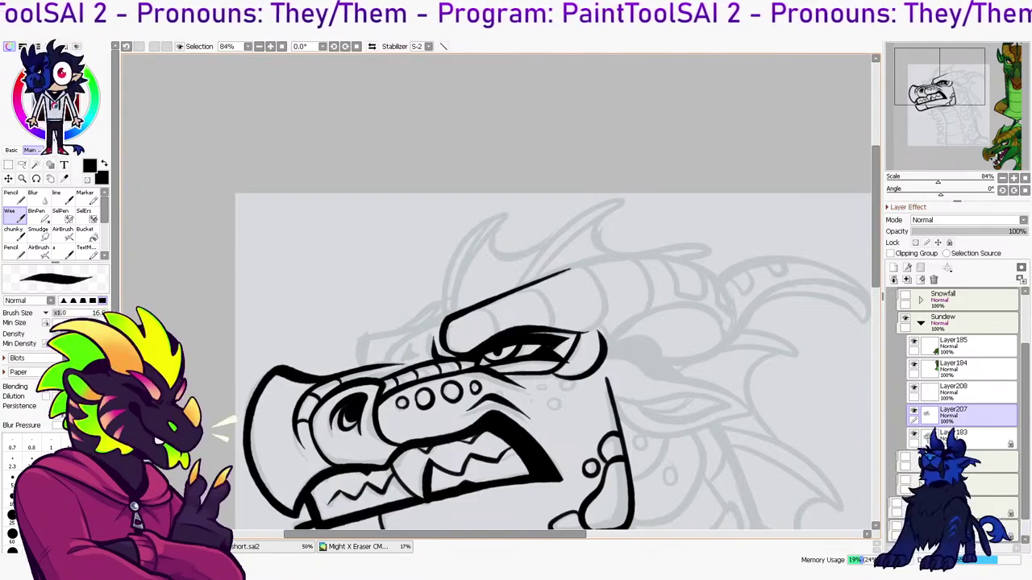
# On a new layer, extend the head's top outline back toward the horn and ink the curve closing the brow plate
pyautogui.click(894, 267)
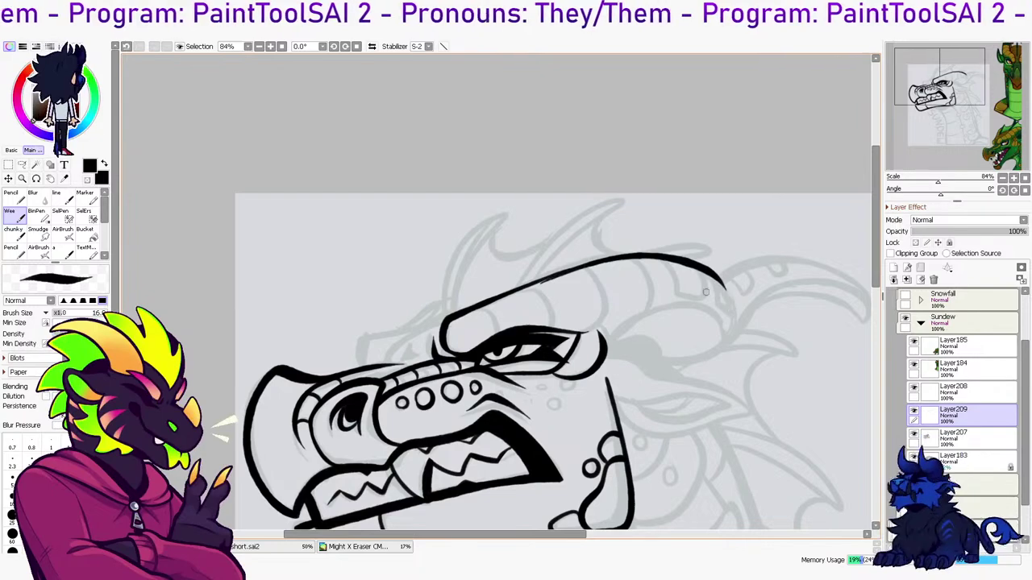
pyautogui.moveTo(539, 278)
pyautogui.mouseDown()
pyautogui.moveTo(715, 272)
pyautogui.moveTo(725, 287)
pyautogui.moveTo(651, 250)
pyautogui.moveTo(732, 288)
pyautogui.moveTo(552, 278)
pyautogui.moveTo(718, 297)
pyautogui.mouseUp()
pyautogui.hotkey('ctrl', 'z')
pyautogui.hotkey('ctrl', 'z')
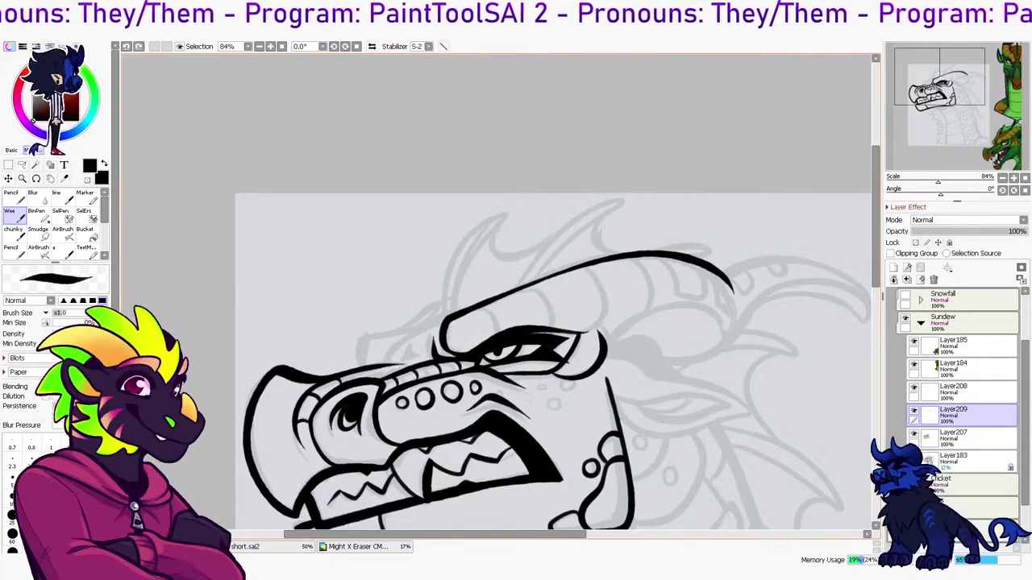
pyautogui.moveTo(582, 332); pyautogui.dragTo(586, 271)
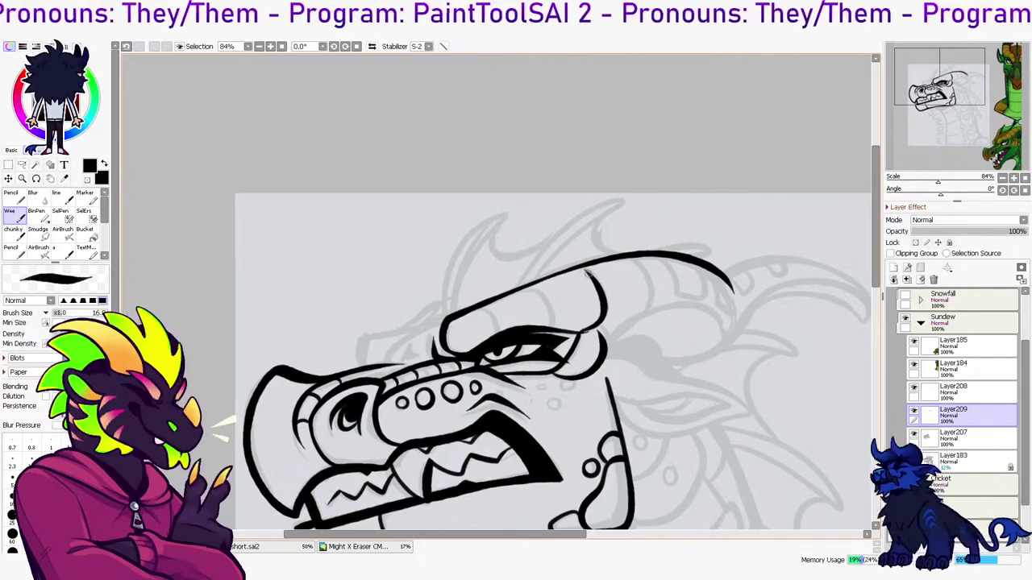
# Redraw the curve closing the back of the brow plate and ink the arched line sweeping back from behind the eye socket
pyautogui.hotkey('ctrl', 'z')
pyautogui.moveTo(582, 333)
pyautogui.mouseDown()
pyautogui.moveTo(605, 308)
pyautogui.moveTo(583, 268)
pyautogui.mouseUp()
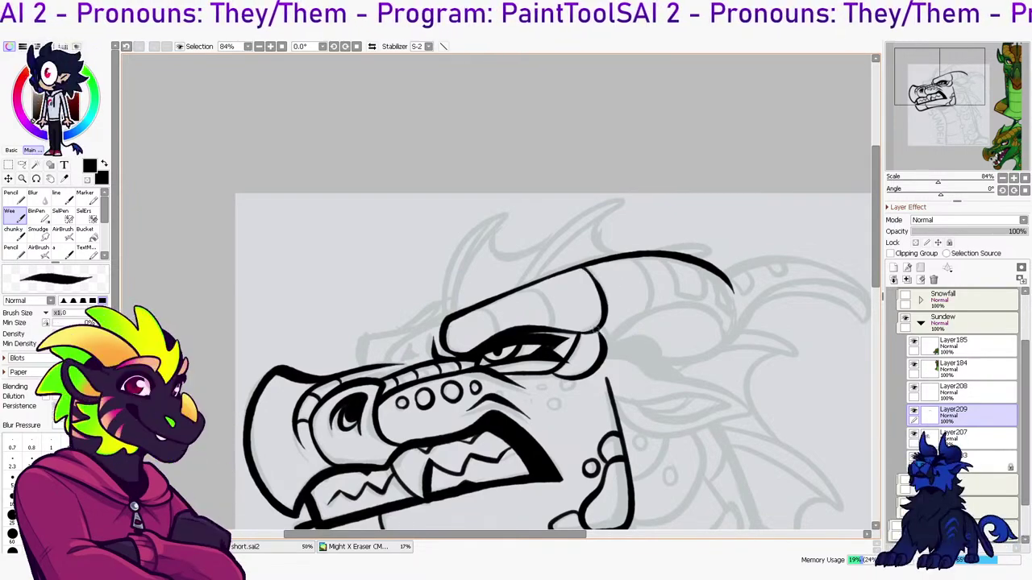
pyautogui.moveTo(611, 343); pyautogui.dragTo(711, 305)
pyautogui.hotkey('ctrl', 'z')
pyautogui.moveTo(607, 348); pyautogui.dragTo(729, 303)
pyautogui.hotkey('ctrl', 'z')
pyautogui.moveTo(606, 348); pyautogui.dragTo(722, 316)
# Ink the lower outline of the rounded lobe behind the eye, curving up toward the base of the horn
pyautogui.moveTo(607, 353)
pyautogui.mouseDown()
pyautogui.moveTo(636, 335)
pyautogui.moveTo(646, 362)
pyautogui.moveTo(654, 349)
pyautogui.moveTo(743, 335)
pyautogui.mouseUp()
pyautogui.hotkey('ctrl', 'z')
pyautogui.hotkey('ctrl', 'z')
pyautogui.moveTo(654, 350)
pyautogui.mouseDown()
pyautogui.moveTo(729, 338)
pyautogui.moveTo(744, 292)
pyautogui.mouseUp()
pyautogui.hotkey('ctrl', 'z')
pyautogui.moveTo(653, 350)
pyautogui.mouseDown()
pyautogui.moveTo(741, 335)
pyautogui.moveTo(753, 309)
pyautogui.mouseUp()
# Ink the horn's upper edge as one arc from the back of the head's top outline to the horn tip
pyautogui.moveTo(838, 125); pyautogui.dragTo(727, 112)
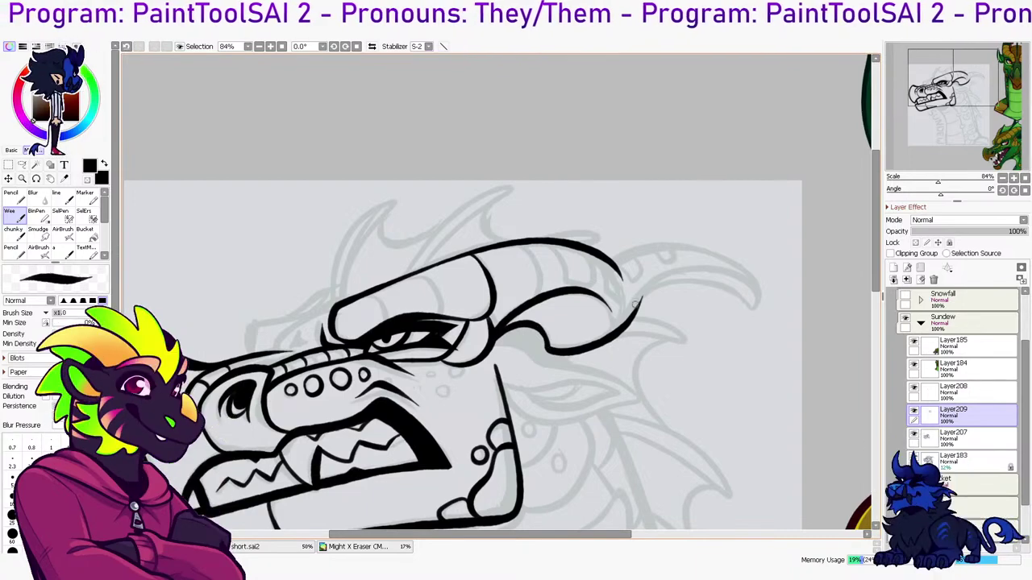
pyautogui.moveTo(634, 300); pyautogui.dragTo(758, 311)
pyautogui.hotkey('ctrl', 'z')
pyautogui.moveTo(615, 262); pyautogui.dragTo(761, 300)
pyautogui.hotkey('ctrl', 'z')
pyautogui.moveTo(613, 260)
pyautogui.mouseDown()
pyautogui.moveTo(724, 255)
pyautogui.moveTo(761, 300)
pyautogui.mouseUp()
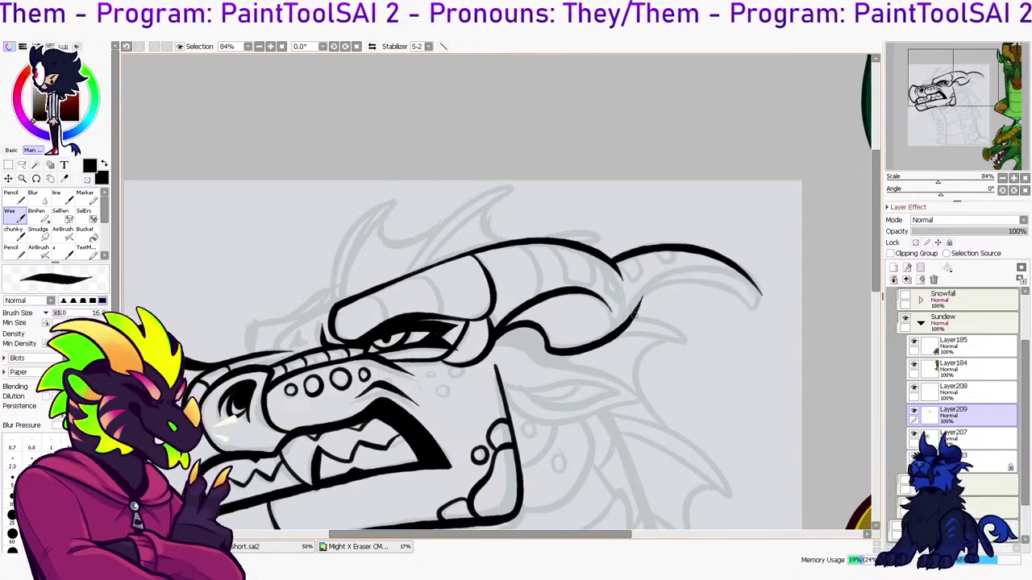
# Mirror the canvas view, round off the horn tip and ink the horn's lower edge down to the lobe at its base
pyautogui.moveTo(632, 312); pyautogui.dragTo(755, 306)
pyautogui.hotkey('ctrl', 'z')
pyautogui.moveTo(628, 314); pyautogui.dragTo(753, 308)
pyautogui.hotkey('ctrl', 'z')
pyautogui.press('h')
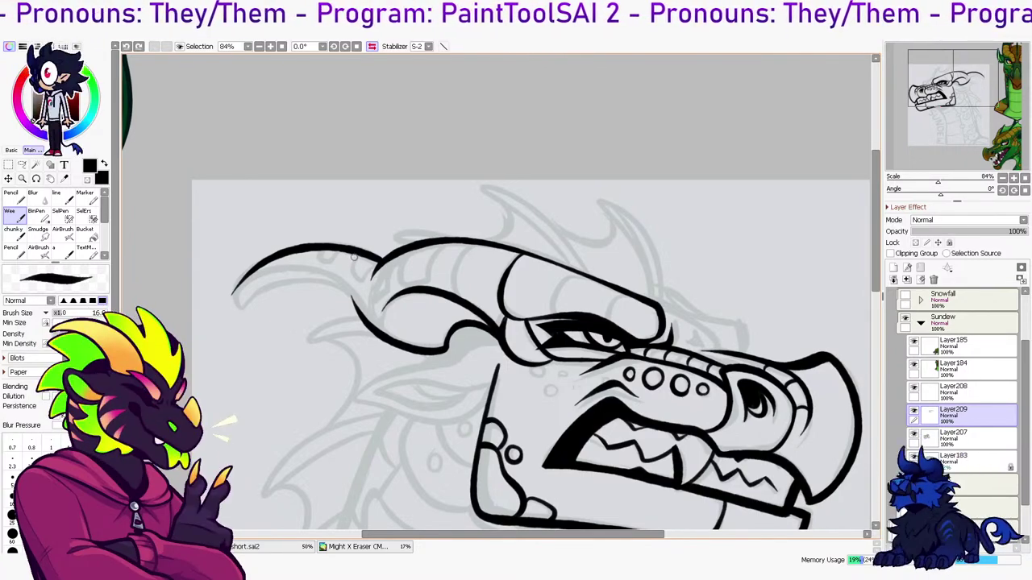
pyautogui.hotkey('ctrl', 'z')
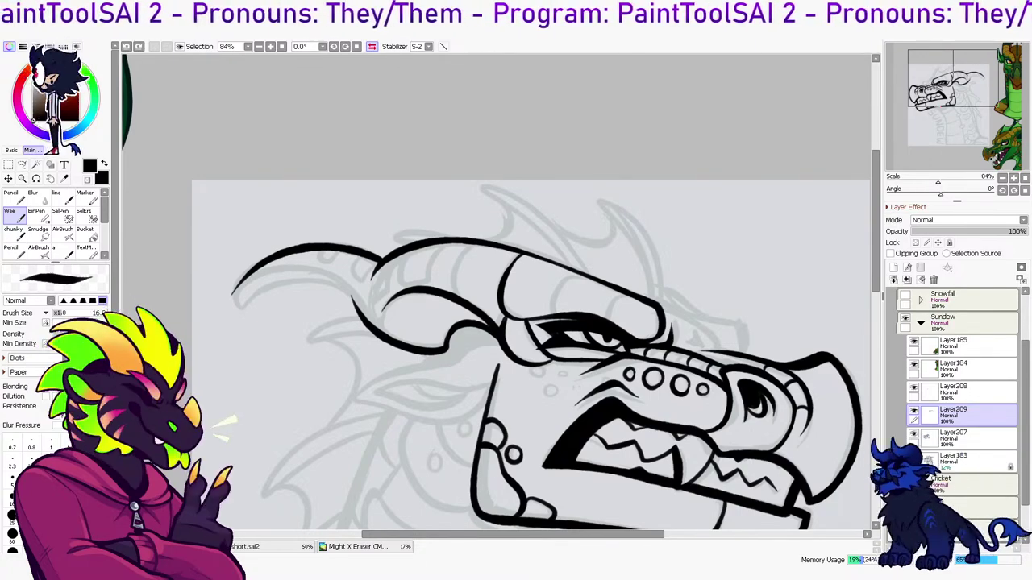
pyautogui.moveTo(236, 311)
pyautogui.mouseDown()
pyautogui.moveTo(275, 262)
pyautogui.moveTo(258, 257)
pyautogui.mouseUp()
pyautogui.press('e')
pyautogui.press('n')
pyautogui.moveTo(242, 307); pyautogui.dragTo(331, 284)
pyautogui.hotkey('ctrl', 'z')
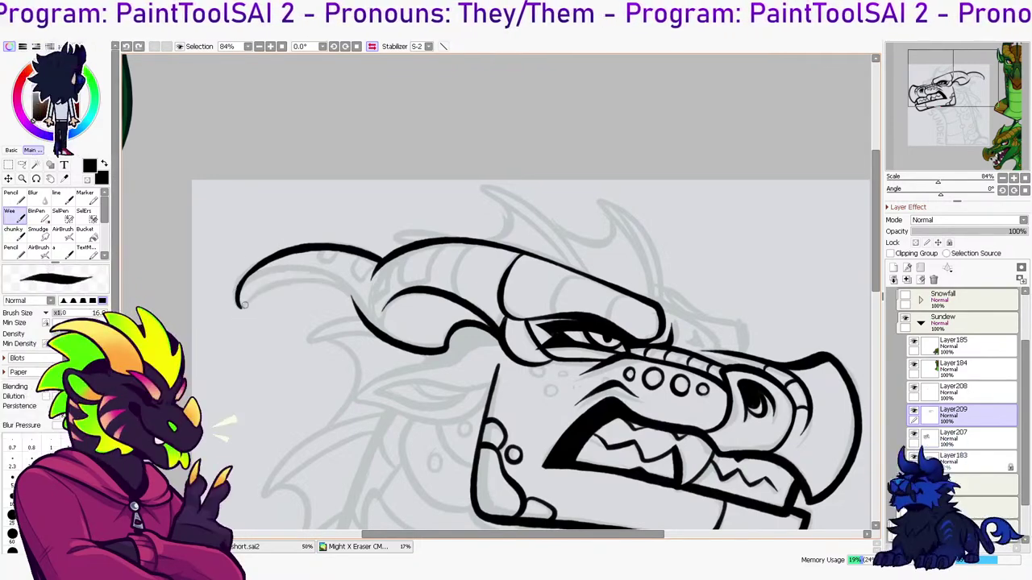
pyautogui.moveTo(242, 307); pyautogui.dragTo(345, 299)
pyautogui.hotkey('ctrl', 'z')
pyautogui.moveTo(245, 307); pyautogui.dragTo(365, 315)
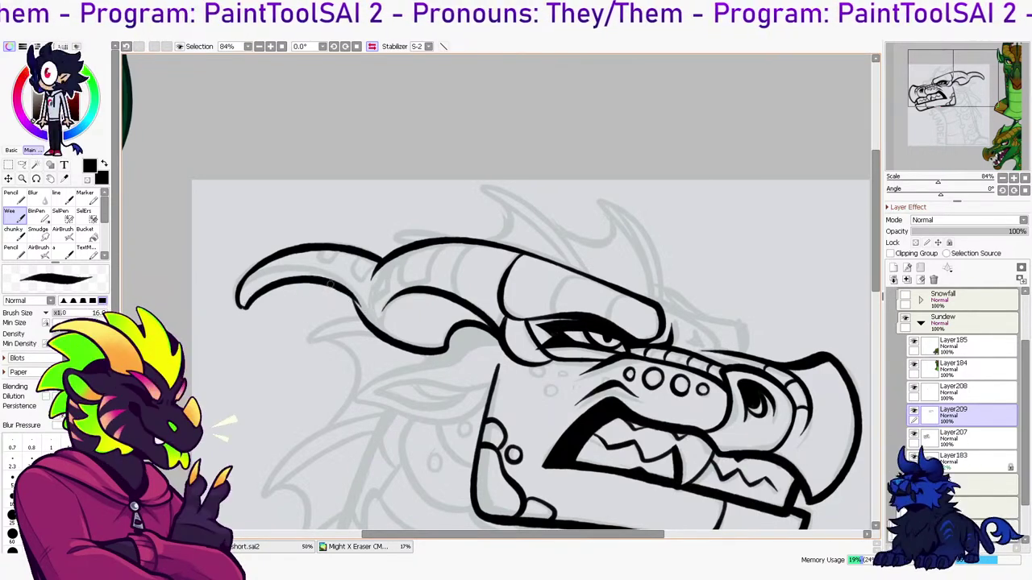
pyautogui.press('e')
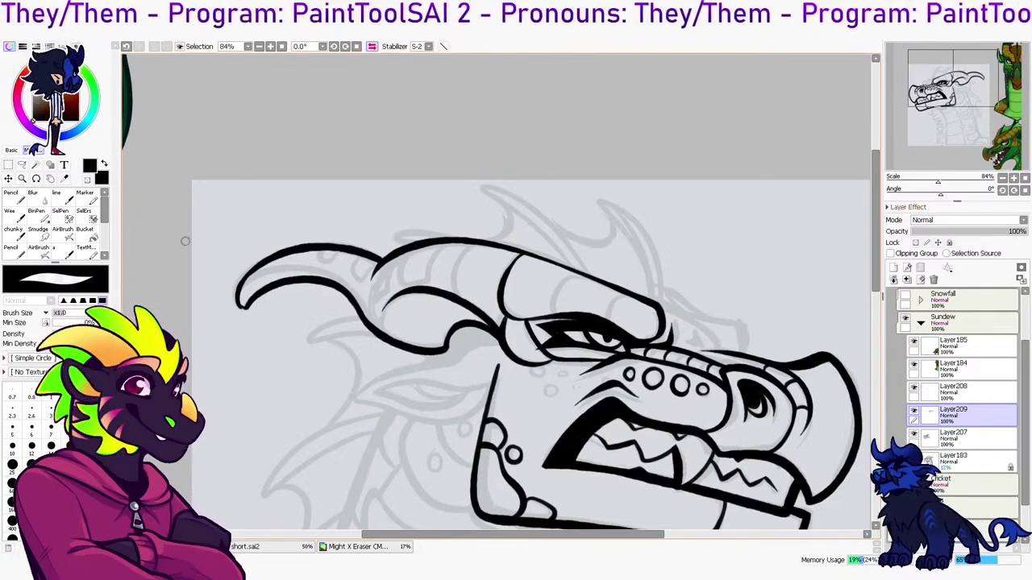
pyautogui.press('e')
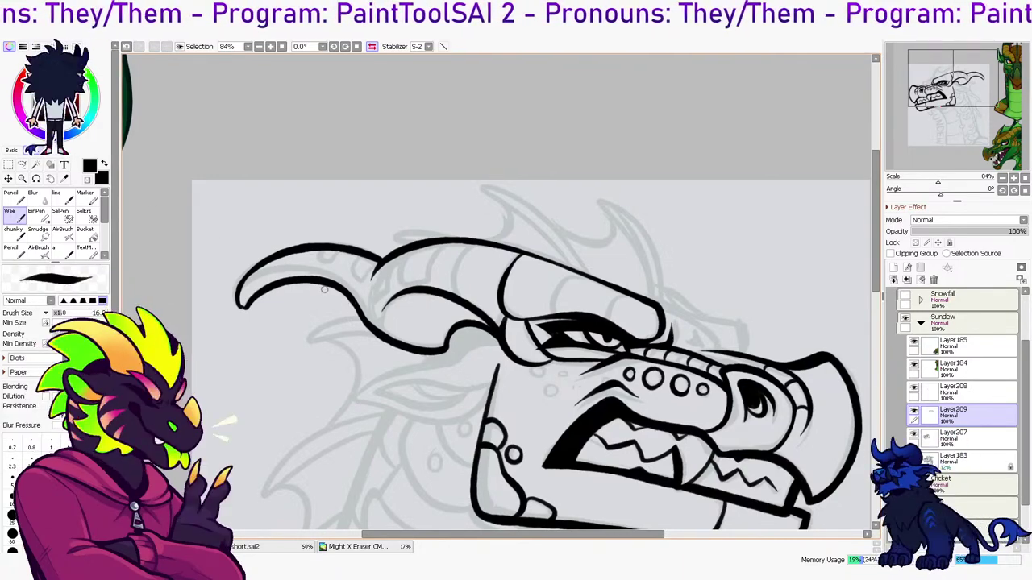
pyautogui.press('e')
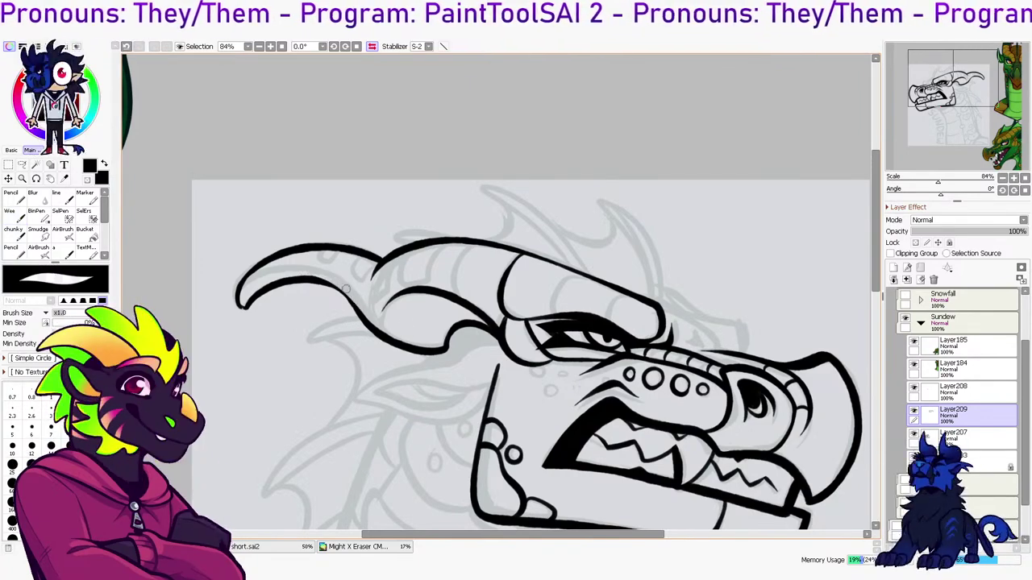
pyautogui.press('e')
pyautogui.hotkey('ctrl', 'z')
pyautogui.hotkey('ctrl', 'z')
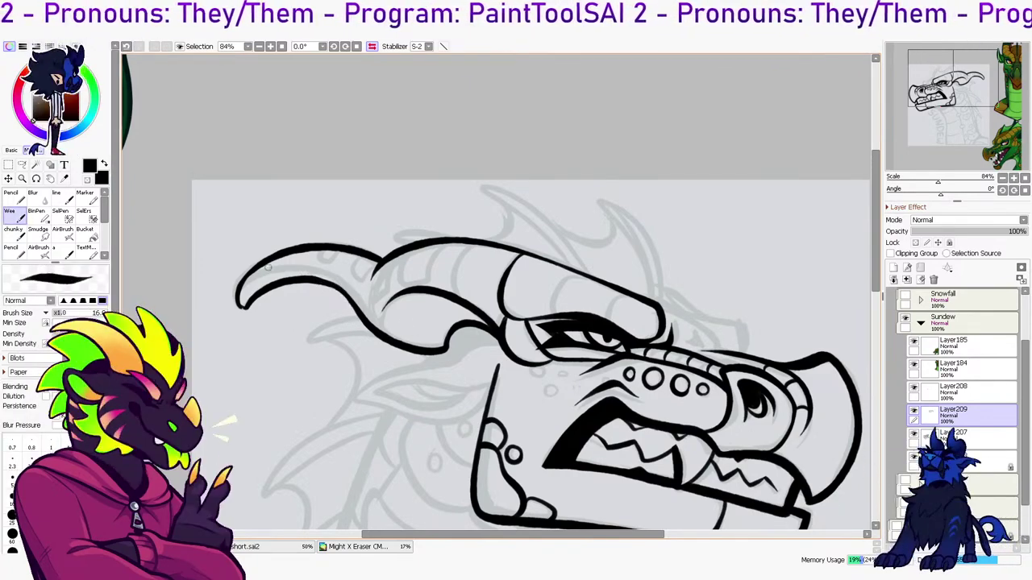
# Ink a thin inner contour line inside the horn, running from near the tip along the lower edge to the base
pyautogui.press('e')
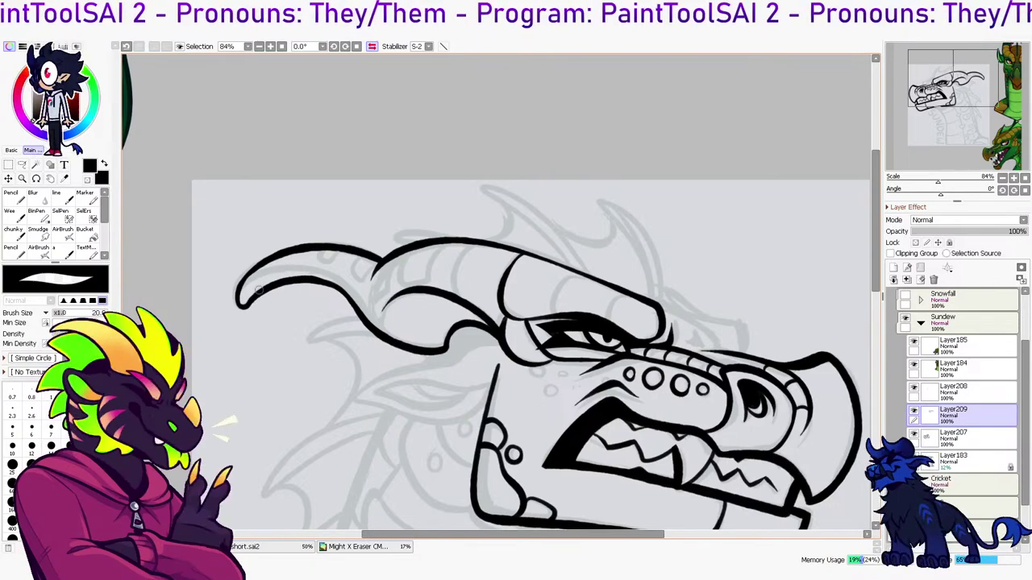
pyautogui.press('e')
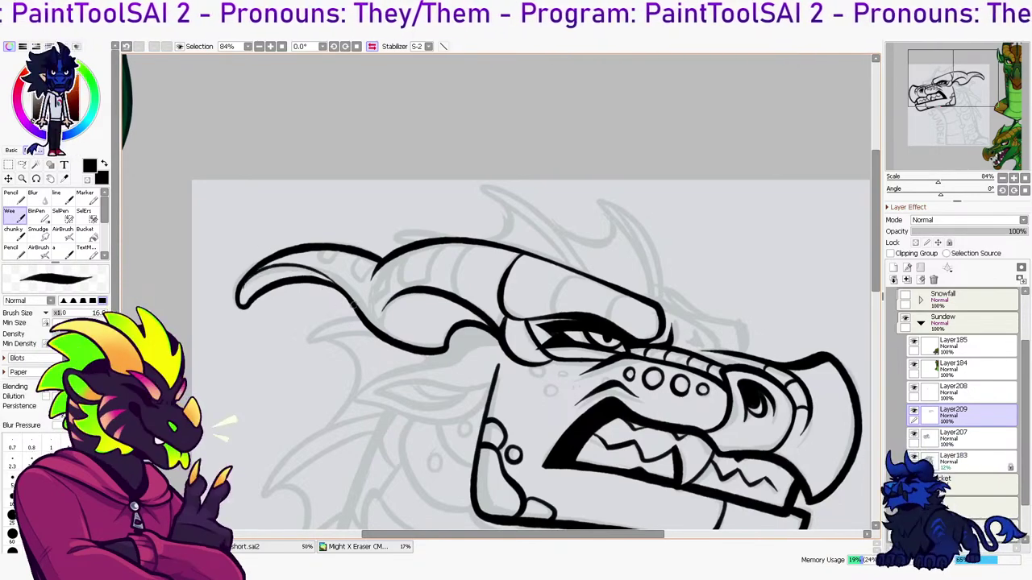
pyautogui.hotkey('ctrl', 'z')
pyautogui.moveTo(243, 289)
pyautogui.mouseDown()
pyautogui.moveTo(298, 266)
pyautogui.moveTo(350, 302)
pyautogui.moveTo(246, 287)
pyautogui.moveTo(285, 265)
pyautogui.moveTo(329, 298)
pyautogui.moveTo(241, 286)
pyautogui.moveTo(355, 299)
pyautogui.mouseUp()
pyautogui.hotkey('ctrl', 'z')
pyautogui.hotkey('ctrl', 'z')
pyautogui.hotkey('ctrl', 'z')
pyautogui.moveTo(244, 284); pyautogui.dragTo(351, 305)
pyautogui.hotkey('ctrl', 'z')
pyautogui.moveTo(245, 284)
pyautogui.mouseDown()
pyautogui.moveTo(312, 263)
pyautogui.moveTo(361, 310)
pyautogui.moveTo(283, 260)
pyautogui.moveTo(361, 306)
pyautogui.mouseUp()
pyautogui.hotkey('ctrl', 'z')
pyautogui.hotkey('ctrl', 'z')
pyautogui.moveTo(245, 284); pyautogui.dragTo(353, 304)
pyautogui.hotkey('ctrl', 'z')
pyautogui.moveTo(246, 283); pyautogui.dragTo(365, 311)
pyautogui.press('e')
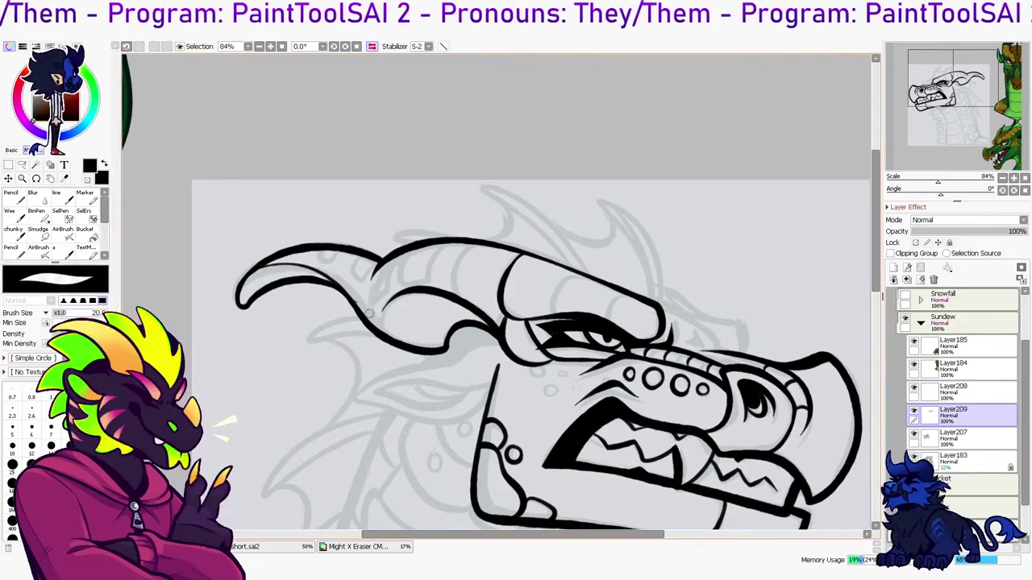
pyautogui.press('b')
pyautogui.moveTo(246, 280); pyautogui.dragTo(289, 265)
pyautogui.hotkey('ctrl', 'z')
# Unmirror the view, close the back of the rounded lobe and ink the curve joining the head's top outline to the horn base
pyautogui.press('Insert')
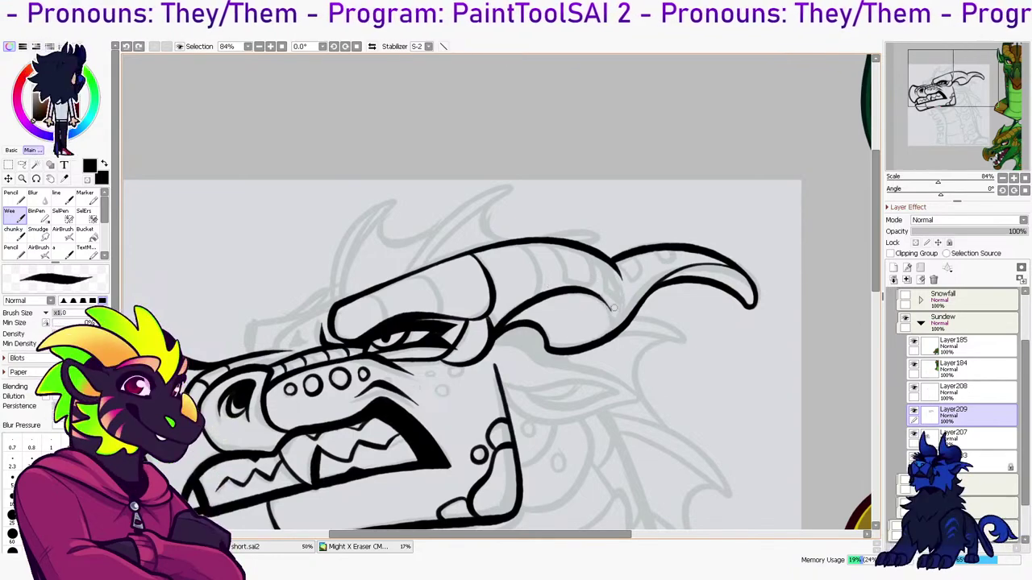
pyautogui.moveTo(589, 293); pyautogui.dragTo(615, 332)
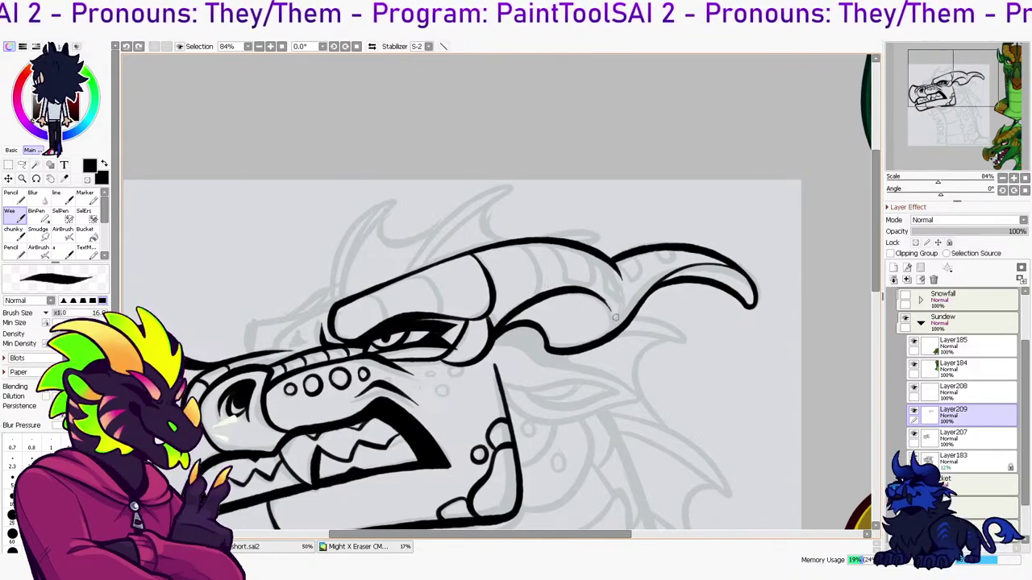
pyautogui.press('e')
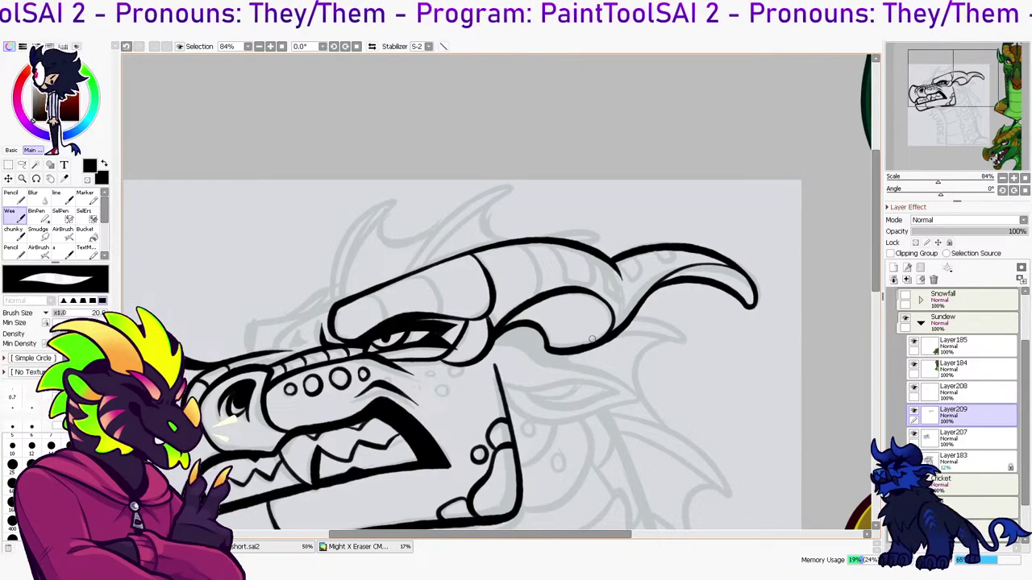
pyautogui.press('e')
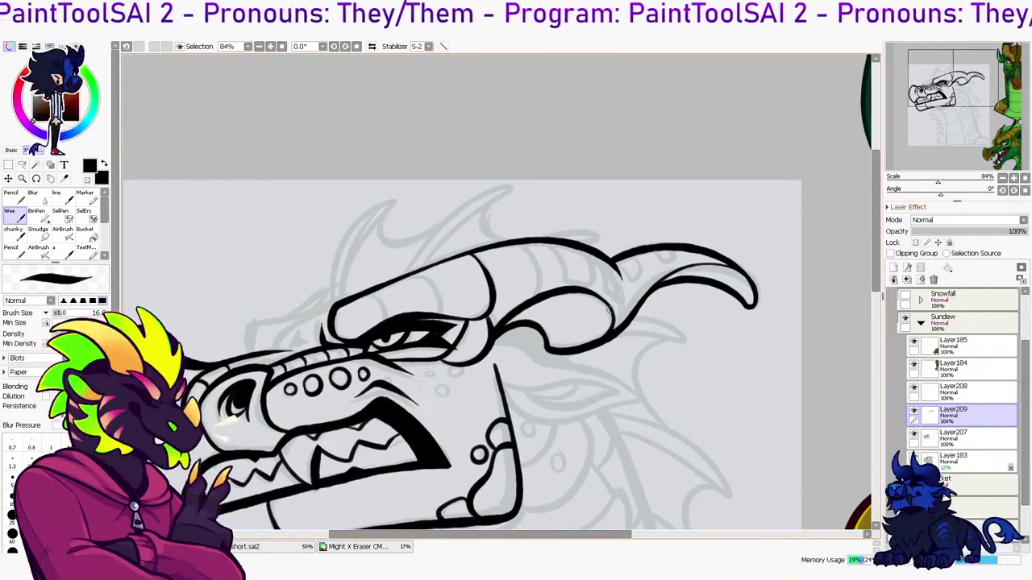
pyautogui.press('e')
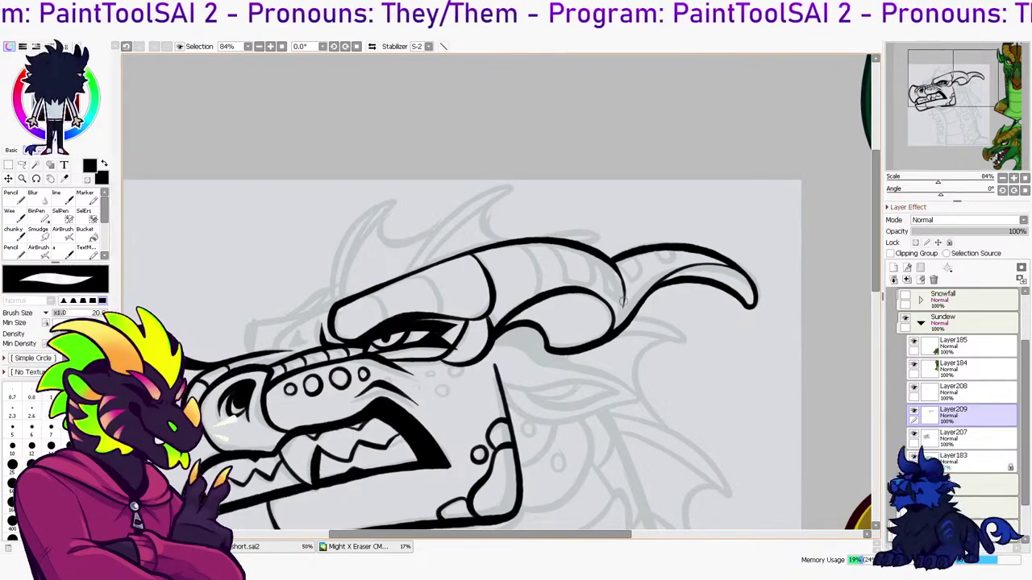
# Merge the horn line art down into Layer207, and on a new layer ink the curved segment bands across the brow ridge
pyautogui.click(907, 280)
pyautogui.click(893, 268)
pyautogui.press('n')
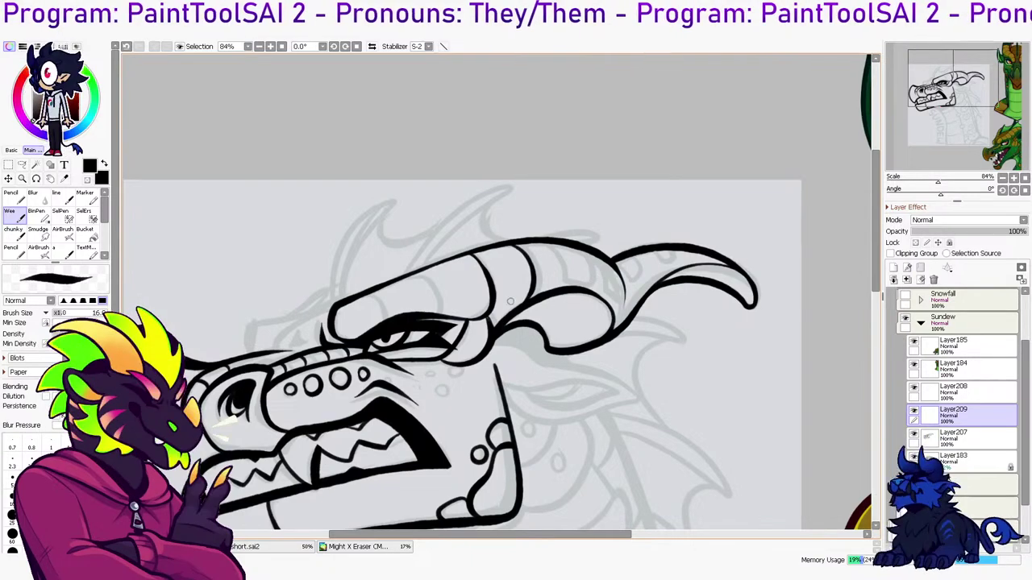
pyautogui.press('h')
pyautogui.moveTo(559, 312); pyautogui.dragTo(576, 272)
pyautogui.hotkey('ctrl', 'z')
pyautogui.moveTo(557, 311)
pyautogui.mouseDown()
pyautogui.moveTo(573, 273)
pyautogui.moveTo(561, 284)
pyautogui.moveTo(578, 276)
pyautogui.mouseUp()
pyautogui.hotkey('ctrl', 'z')
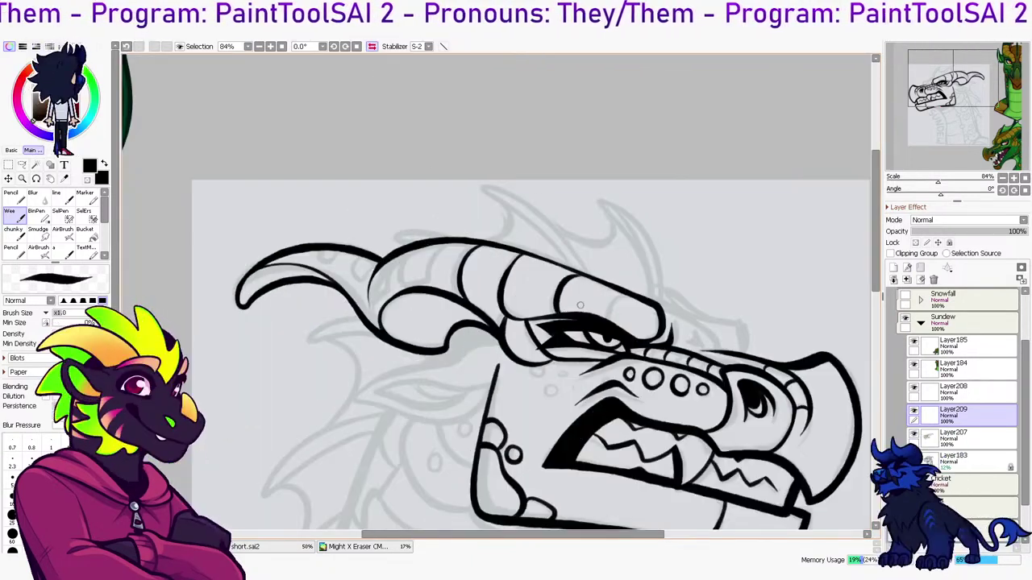
pyautogui.moveTo(611, 323); pyautogui.dragTo(622, 293)
pyautogui.scroll(-4, 616, 288)
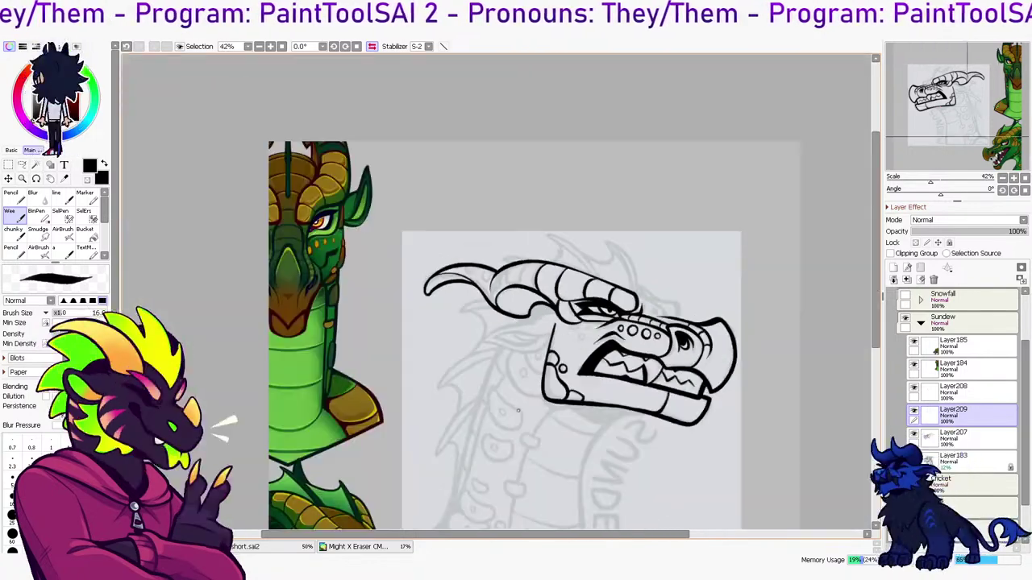
pyautogui.scroll(2, 529, 417)
pyautogui.click(907, 280)
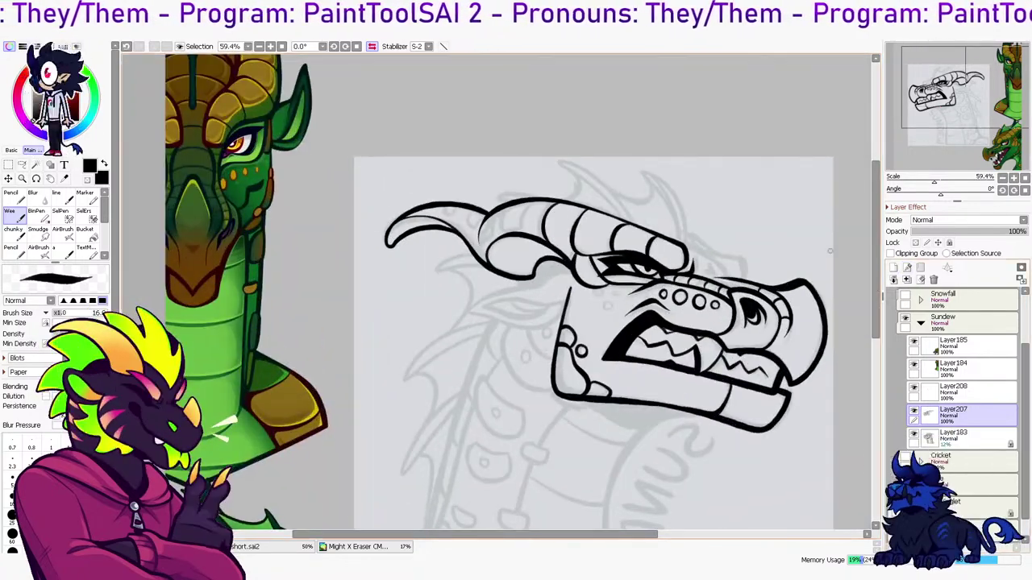
pyautogui.hotkey('ctrl', 'z')
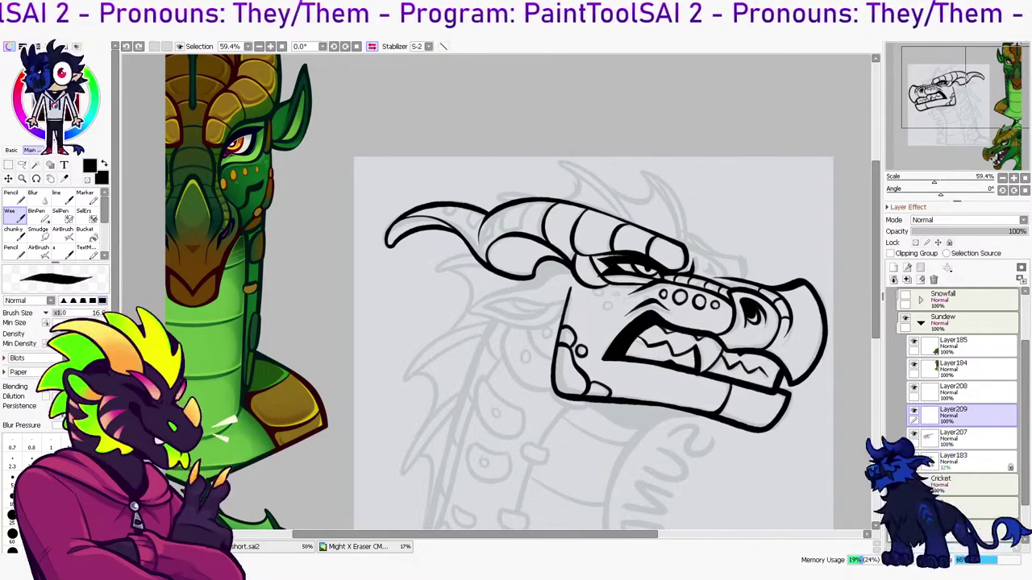
pyautogui.scroll(1, 678, 246)
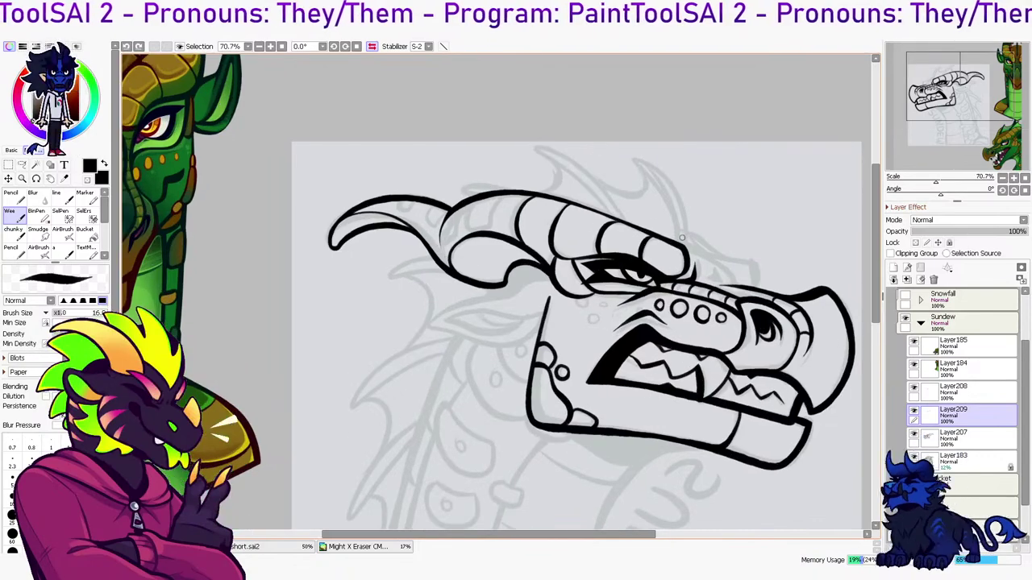
# Unmirror the view and ink the U-shaped markings along the back of the brow ridge and the upper edge of the horn
pyautogui.click(372, 47)
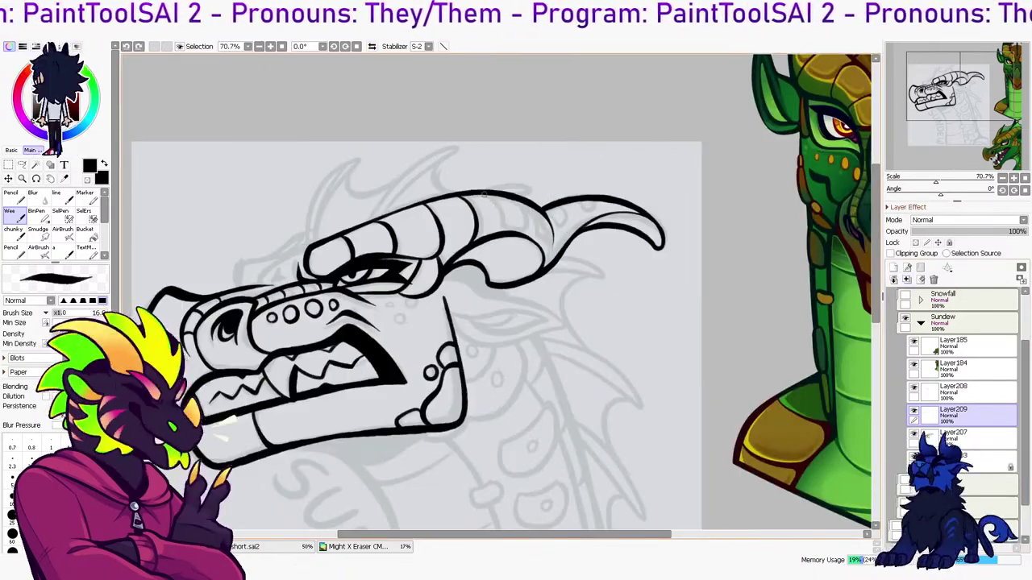
pyautogui.moveTo(476, 195)
pyautogui.mouseDown()
pyautogui.moveTo(497, 220)
pyautogui.moveTo(520, 220)
pyautogui.moveTo(495, 191)
pyautogui.moveTo(515, 226)
pyautogui.moveTo(513, 200)
pyautogui.mouseUp()
pyautogui.hotkey('ctrl', 'z')
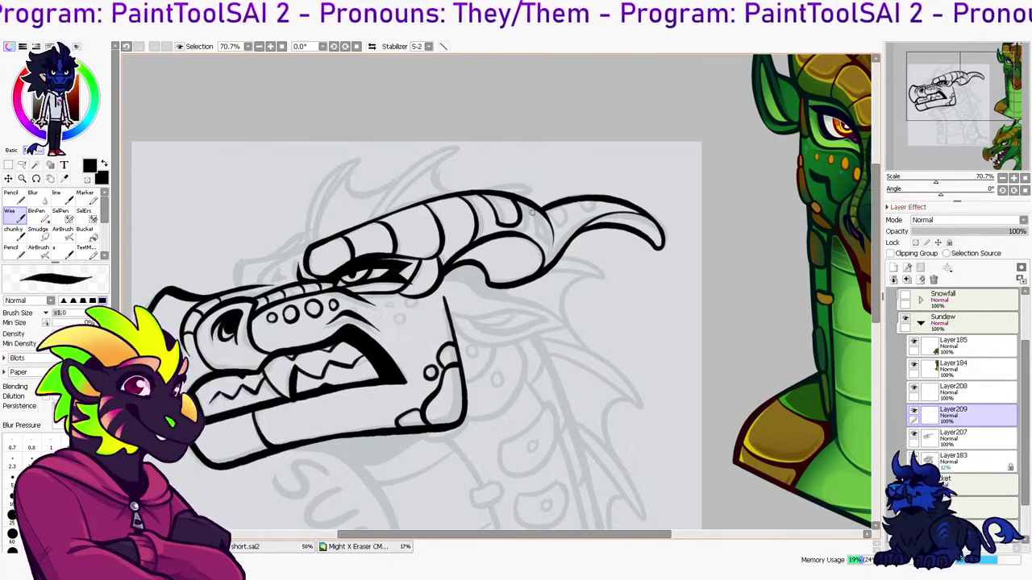
pyautogui.press('e')
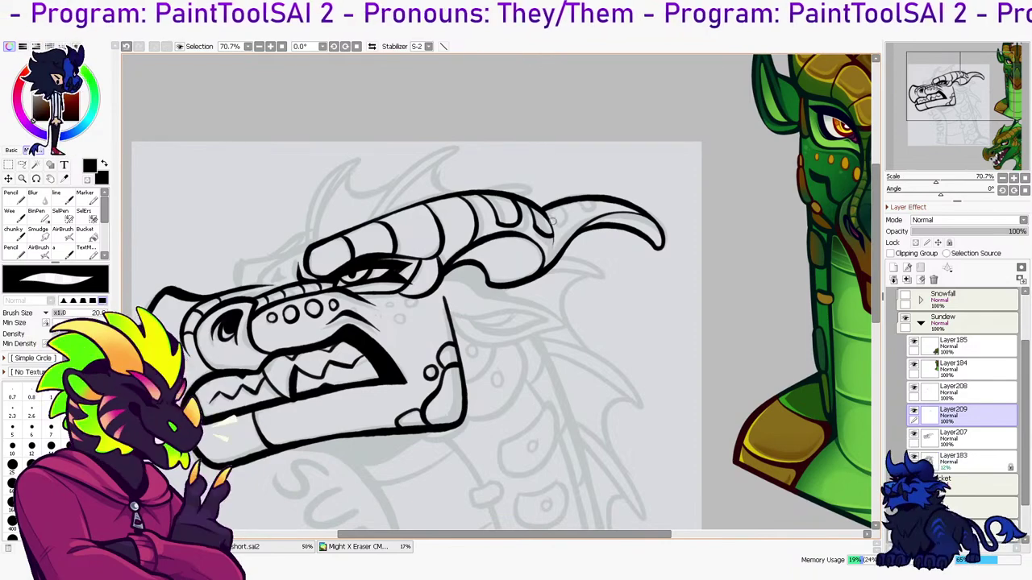
pyautogui.press('e')
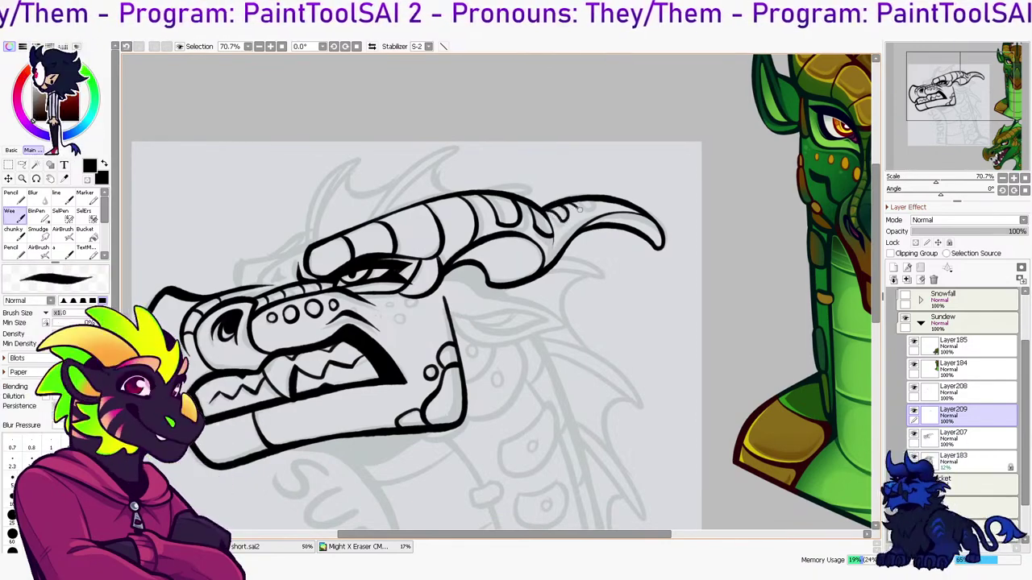
pyautogui.press('e')
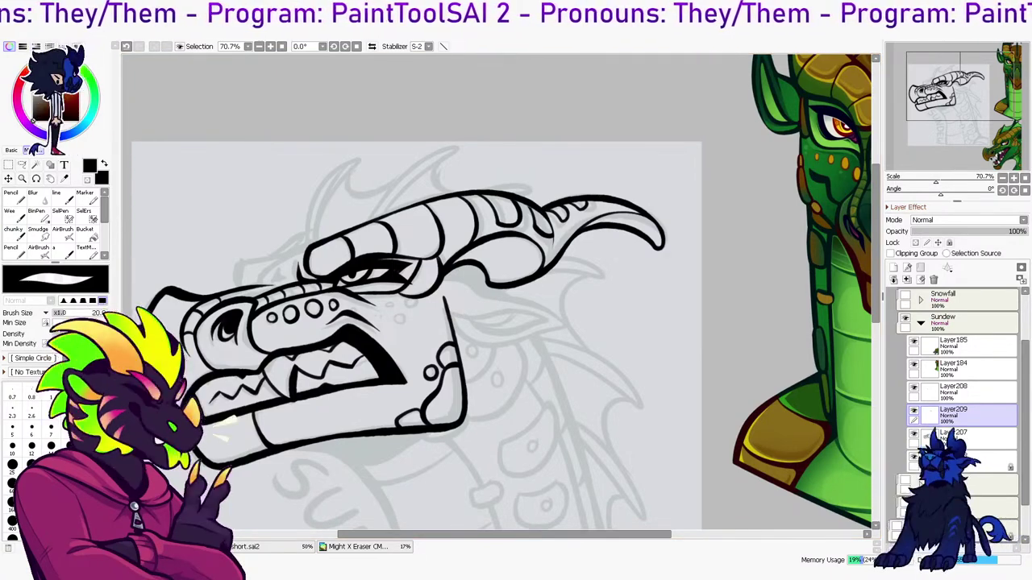
# Merge the markings down into Layer207, and on a new layer ink the far brow's short inner contour in front of the near brow
pyautogui.click(907, 280)
pyautogui.press('b')
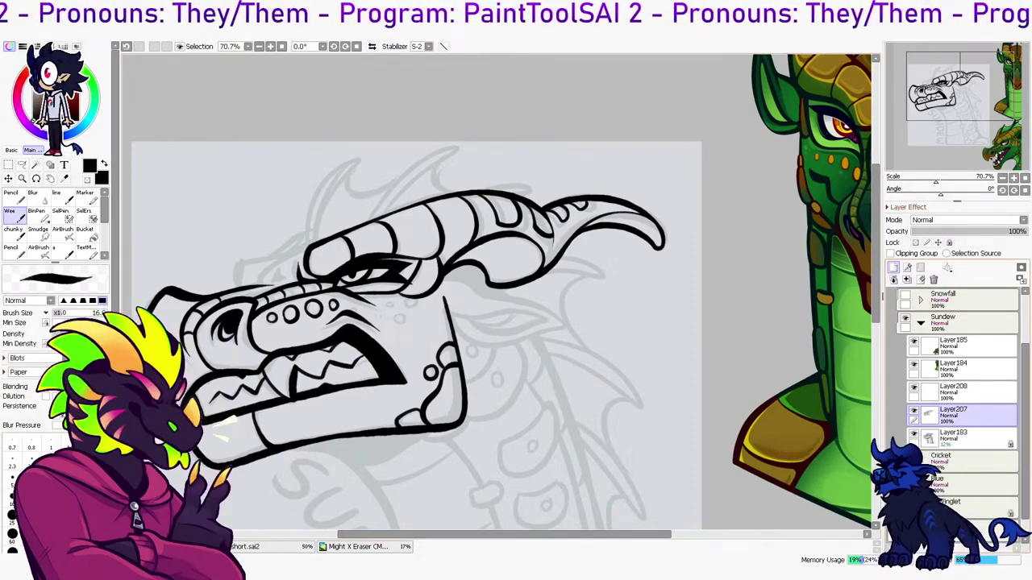
pyautogui.click(893, 267)
pyautogui.click(372, 47)
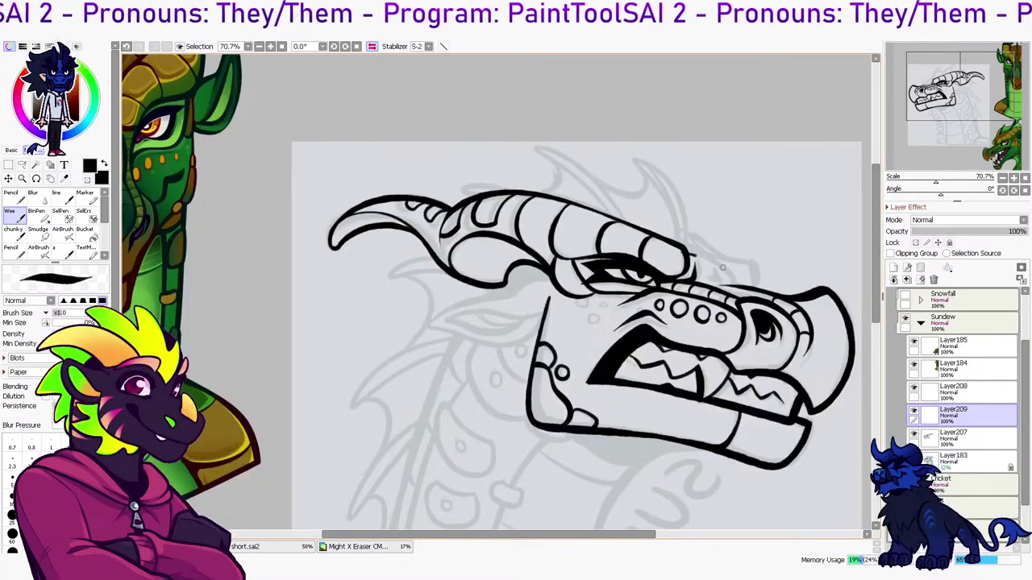
pyautogui.moveTo(684, 248)
pyautogui.mouseDown()
pyautogui.moveTo(734, 279)
pyautogui.moveTo(718, 264)
pyautogui.moveTo(736, 266)
pyautogui.moveTo(707, 255)
pyautogui.moveTo(748, 287)
pyautogui.moveTo(753, 264)
pyautogui.moveTo(684, 216)
pyautogui.moveTo(735, 256)
pyautogui.mouseUp()
pyautogui.hotkey('ctrl', 'z')
pyautogui.hotkey('ctrl', 'z')
pyautogui.moveTo(682, 227); pyautogui.dragTo(755, 287)
pyautogui.hotkey('ctrl', 'z')
pyautogui.hotkey('ctrl', 'z')
pyautogui.press('h')
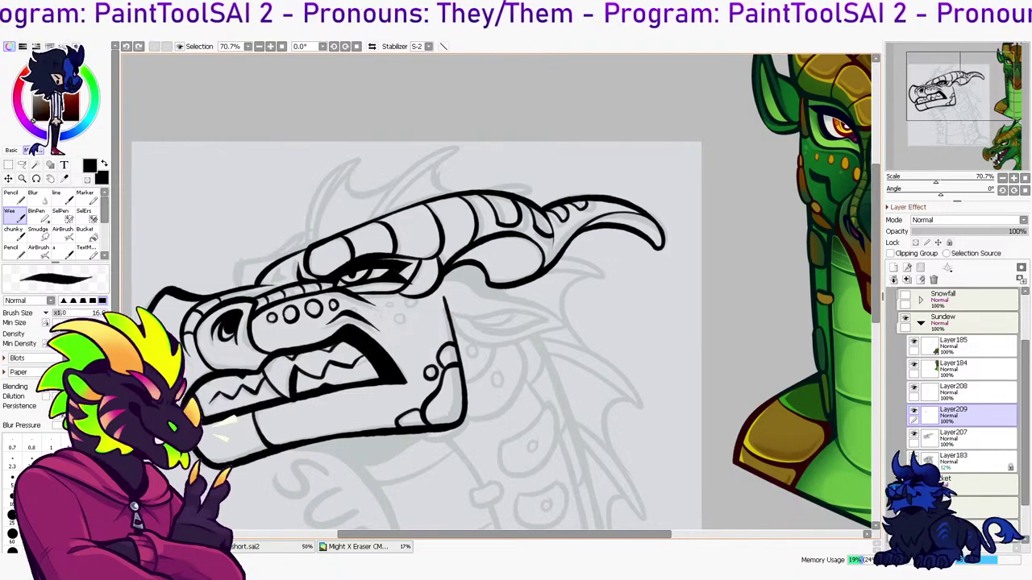
# Ink the far brow's outer outline from its rounded front above the muzzle back to the top of the near brow plate
pyautogui.moveTo(241, 285); pyautogui.dragTo(314, 230)
pyautogui.hotkey('ctrl', 'z')
pyautogui.moveTo(242, 289)
pyautogui.mouseDown()
pyautogui.moveTo(238, 264)
pyautogui.moveTo(331, 228)
pyautogui.mouseUp()
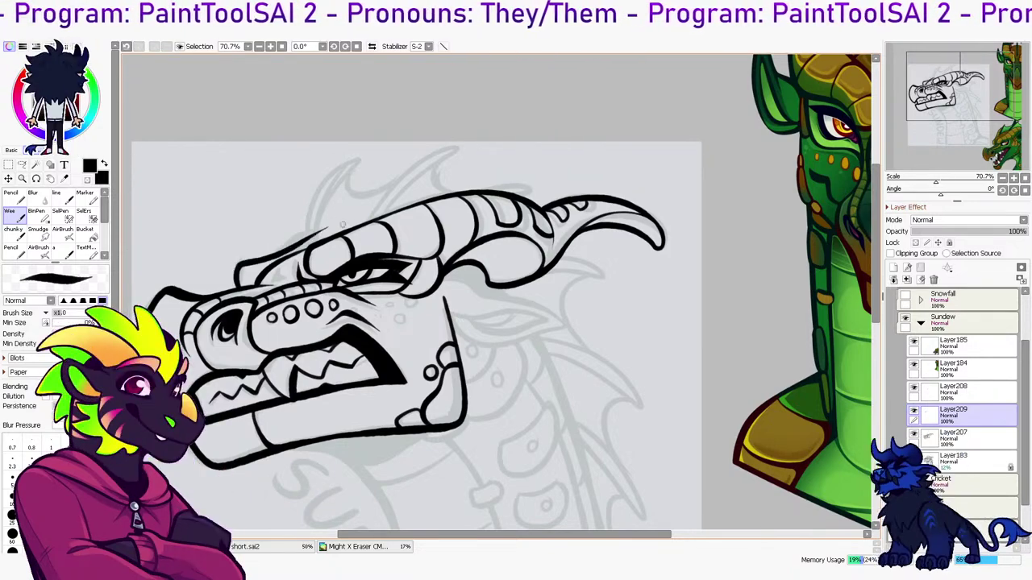
pyautogui.hotkey('ctrl', 'z')
pyautogui.moveTo(239, 287); pyautogui.dragTo(361, 219)
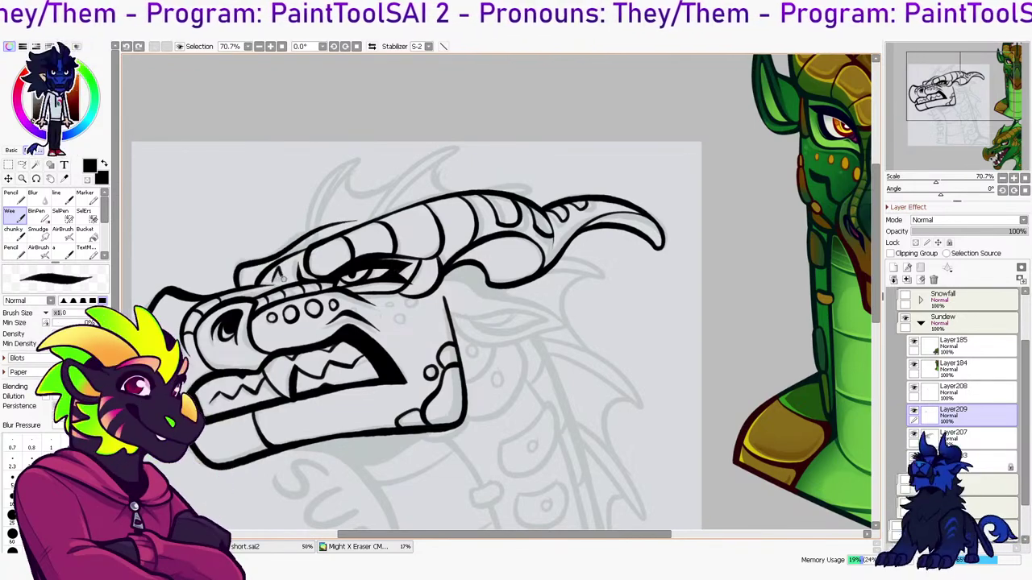
# Merge the far brow line art down into Layer207 and ink the short line along the brow's base above the muzzle
pyautogui.press('e')
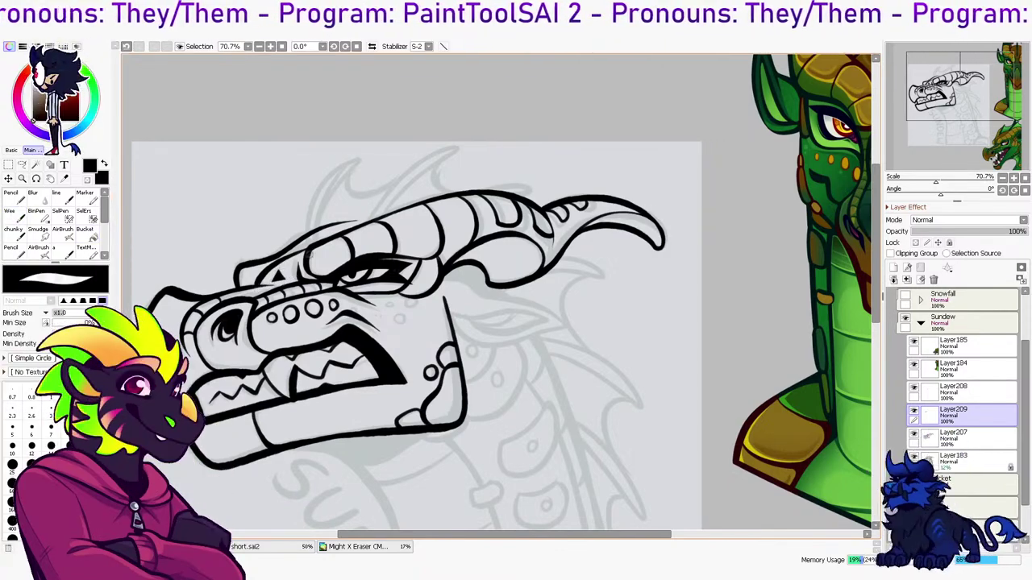
pyautogui.click(906, 280)
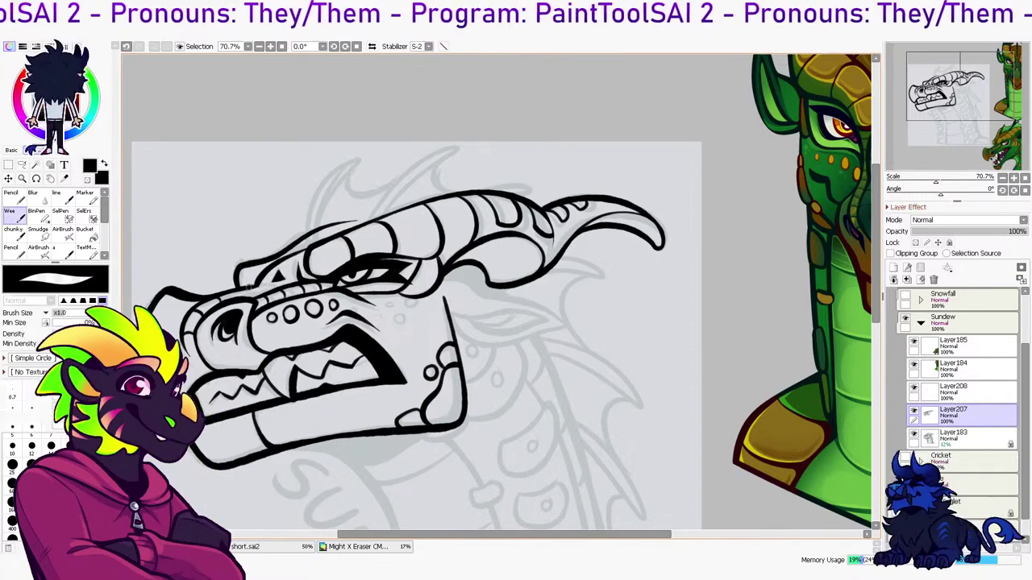
pyautogui.press('b')
pyautogui.moveTo(250, 290); pyautogui.dragTo(285, 287)
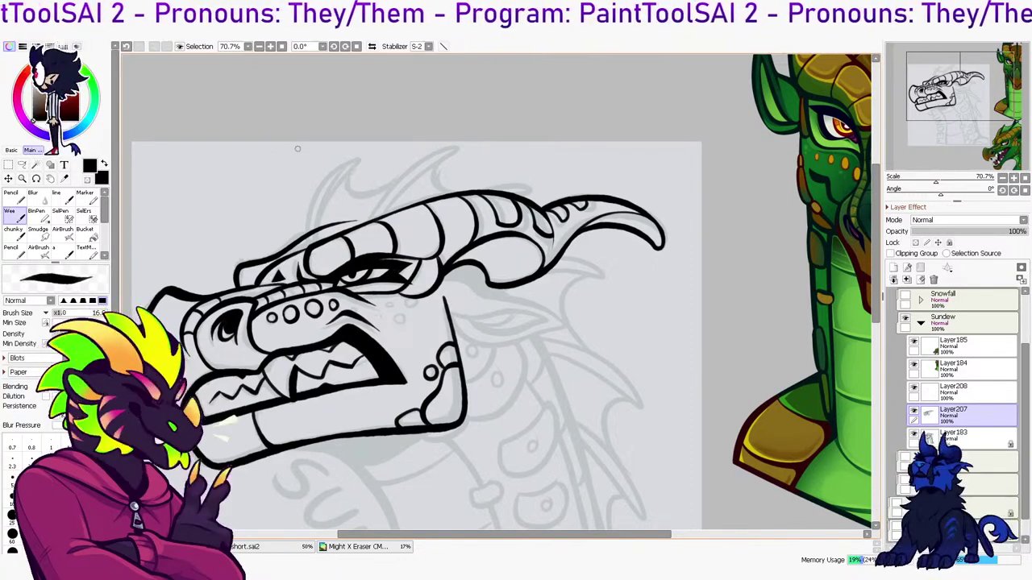
# On a new layer, ink the ear's upper edge from behind the eye out to its pointed tip
pyautogui.press('h')
pyautogui.moveTo(500, 307); pyautogui.dragTo(574, 291)
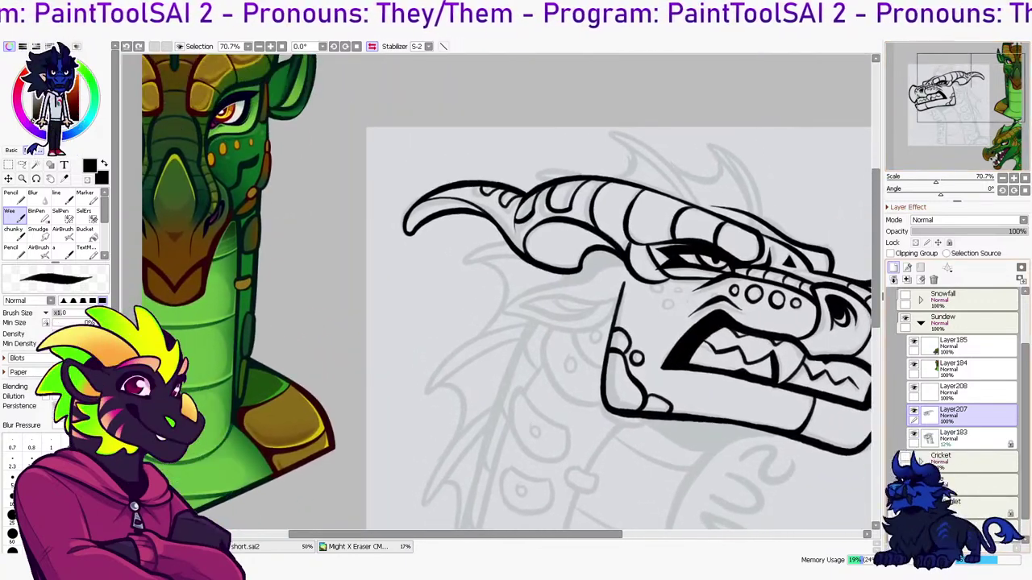
pyautogui.click(893, 268)
pyautogui.press('h')
pyautogui.moveTo(370, 263); pyautogui.dragTo(507, 311)
pyautogui.hotkey('ctrl', 'z')
pyautogui.hotkey('ctrl', 'z')
pyautogui.hotkey('ctrl', 'z')
# Ink the leaf-shaped inner ear contour below the upper edge, redoing the lower curve until it is smooth
pyautogui.moveTo(391, 303); pyautogui.dragTo(460, 301)
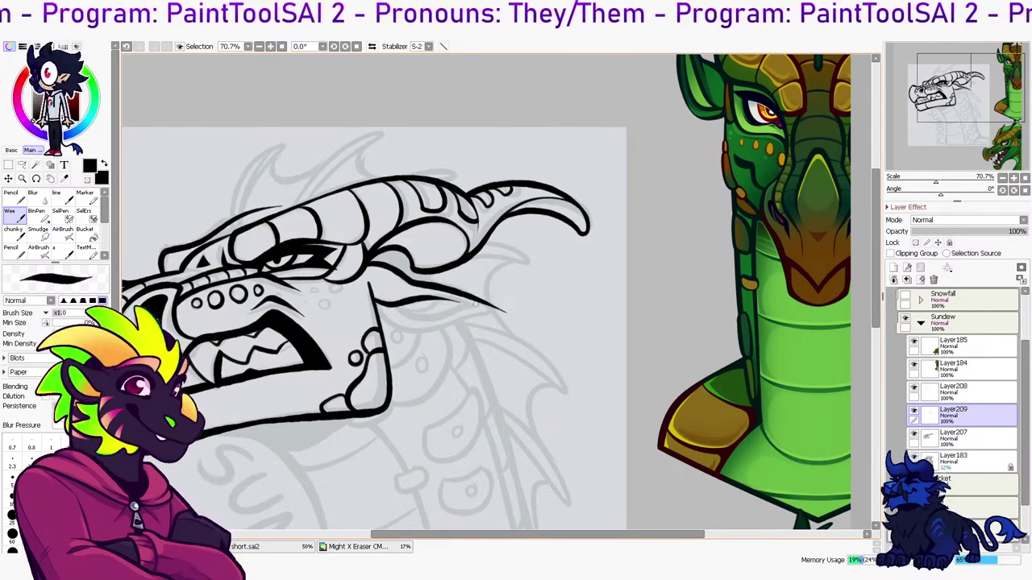
pyautogui.moveTo(392, 304); pyautogui.dragTo(476, 304)
pyautogui.hotkey('ctrl', 'z')
pyautogui.moveTo(392, 303)
pyautogui.mouseDown()
pyautogui.moveTo(448, 314)
pyautogui.moveTo(477, 305)
pyautogui.mouseUp()
pyautogui.hotkey('ctrl', 'z')
pyautogui.moveTo(394, 305)
pyautogui.mouseDown()
pyautogui.moveTo(458, 313)
pyautogui.moveTo(474, 304)
pyautogui.mouseUp()
pyautogui.hotkey('ctrl', 'z')
pyautogui.moveTo(394, 305); pyautogui.dragTo(471, 307)
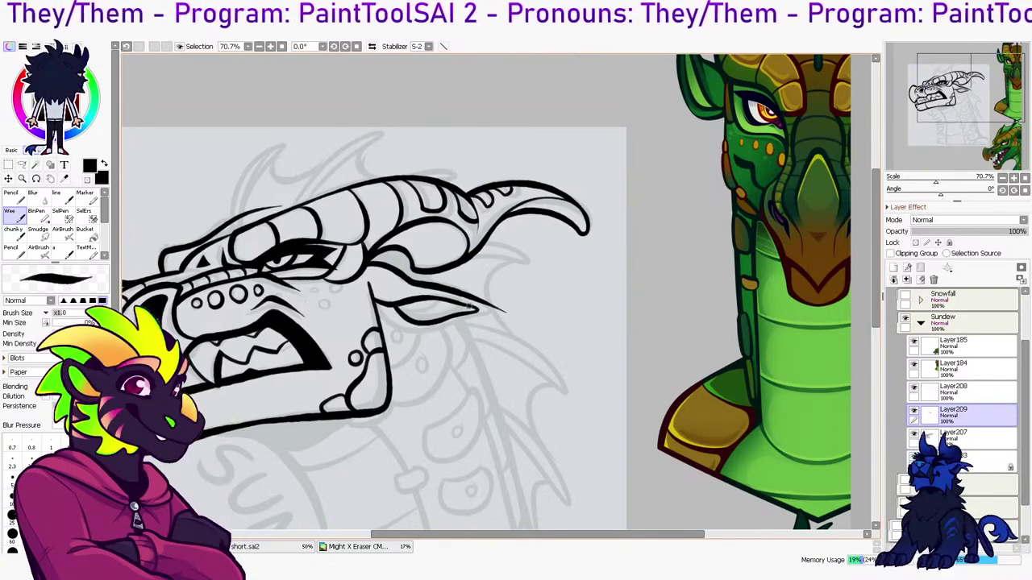
# Ink the ear's lower outer outline from the back of the jaw to the tip, and close the inner contour near the tip
pyautogui.hotkey('ctrl', 'z')
pyautogui.moveTo(380, 305)
pyautogui.mouseDown()
pyautogui.moveTo(437, 332)
pyautogui.moveTo(507, 312)
pyautogui.mouseUp()
pyautogui.hotkey('ctrl', 'z')
pyautogui.moveTo(379, 305); pyautogui.dragTo(507, 313)
pyautogui.moveTo(507, 312); pyautogui.dragTo(479, 300)
pyautogui.hotkey('ctrl', 'z')
pyautogui.moveTo(378, 304)
pyautogui.mouseDown()
pyautogui.moveTo(382, 314)
pyautogui.moveTo(508, 316)
pyautogui.moveTo(480, 300)
pyautogui.mouseUp()
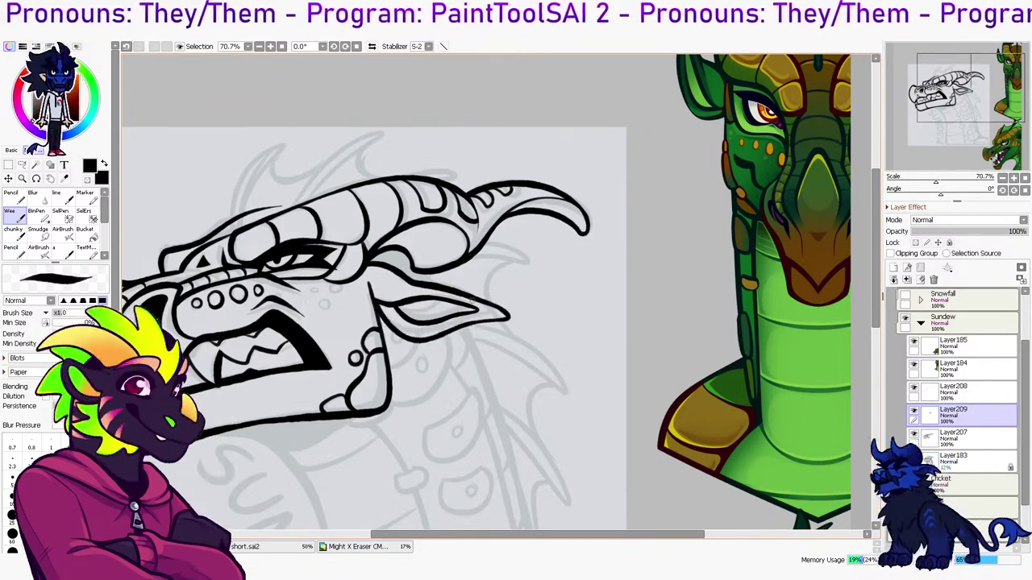
# Shorten the ear line art horizontally with a freeform transform and merge it down into Layer207
pyautogui.press('e')
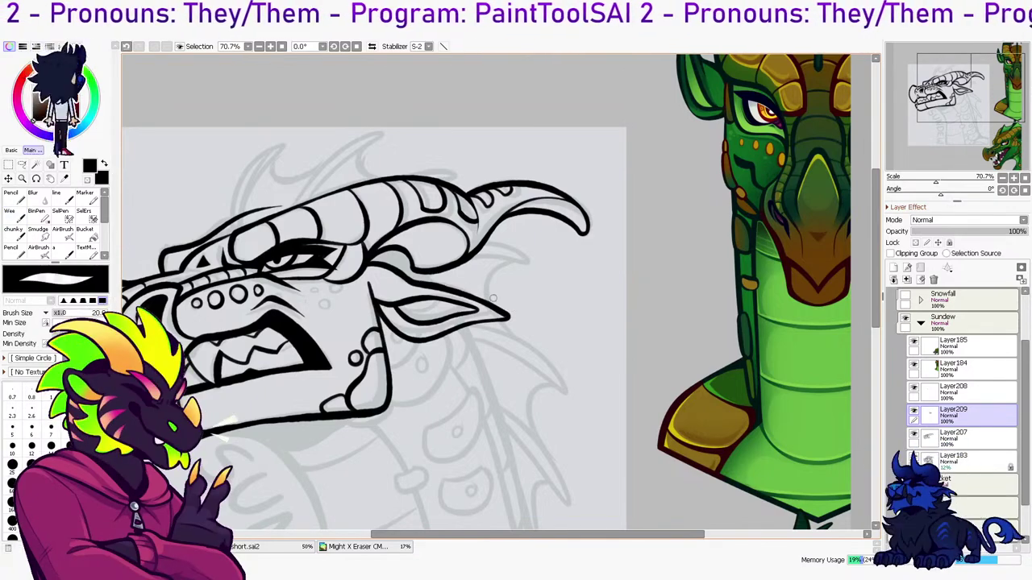
pyautogui.hotkey('ctrl', 't')
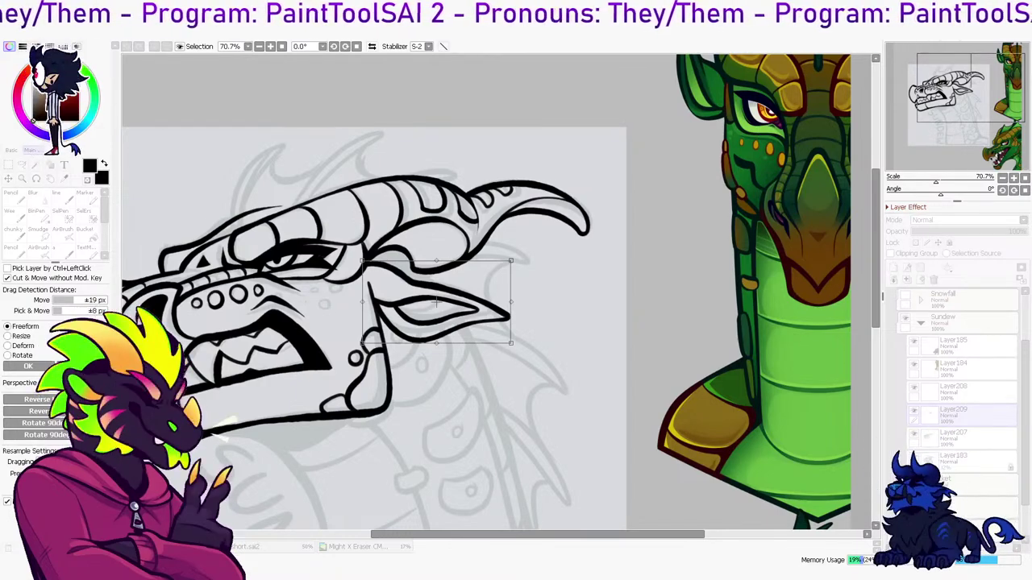
pyautogui.press('Return')
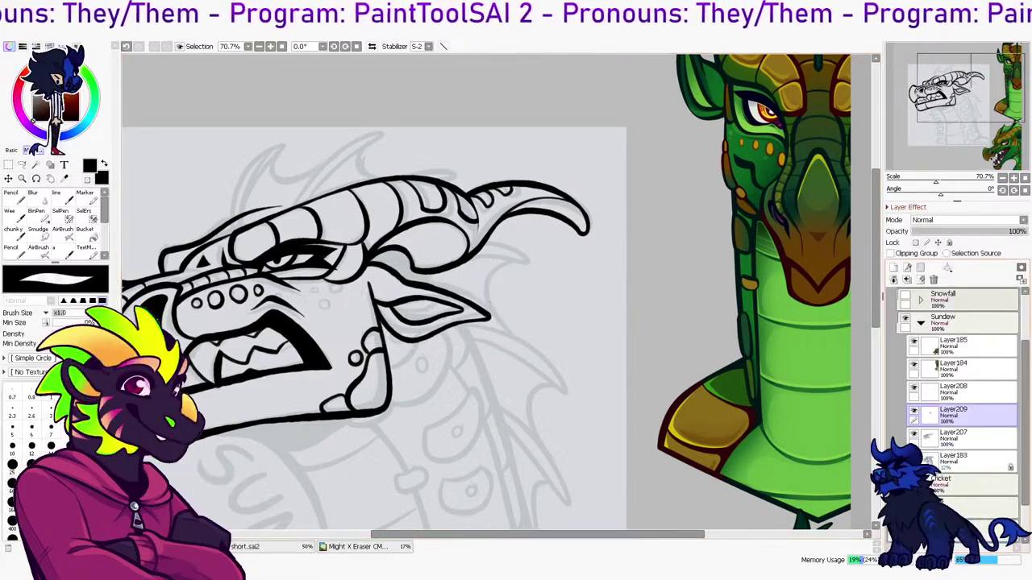
pyautogui.hotkey('ctrl', 'e')
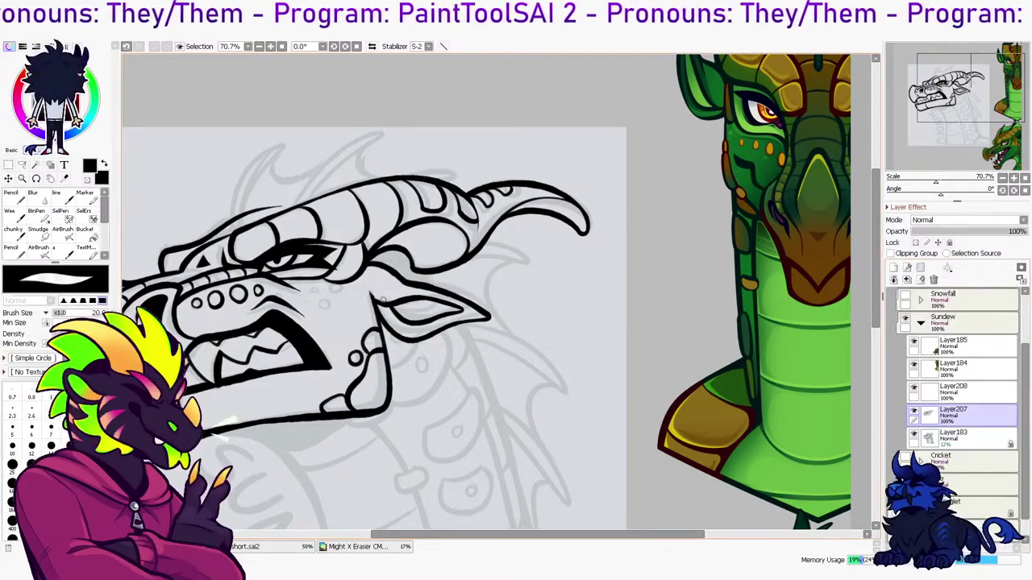
# Add a new layer above the head line art and ink the two long crest spines rising from the forehead
pyautogui.press('b')
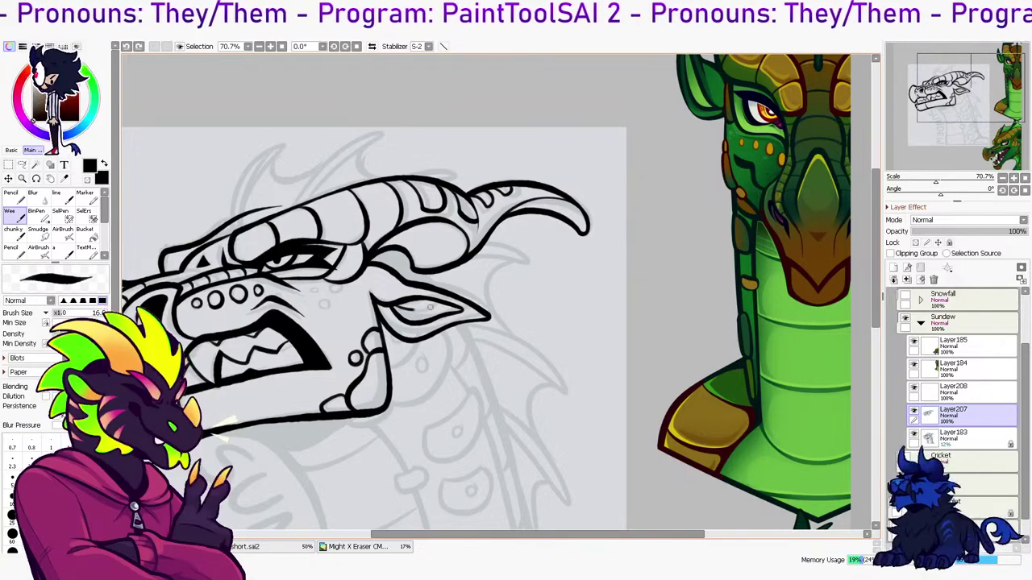
pyautogui.moveTo(516, 143); pyautogui.dragTo(736, 146)
pyautogui.click(894, 268)
pyautogui.moveTo(532, 242); pyautogui.dragTo(525, 330)
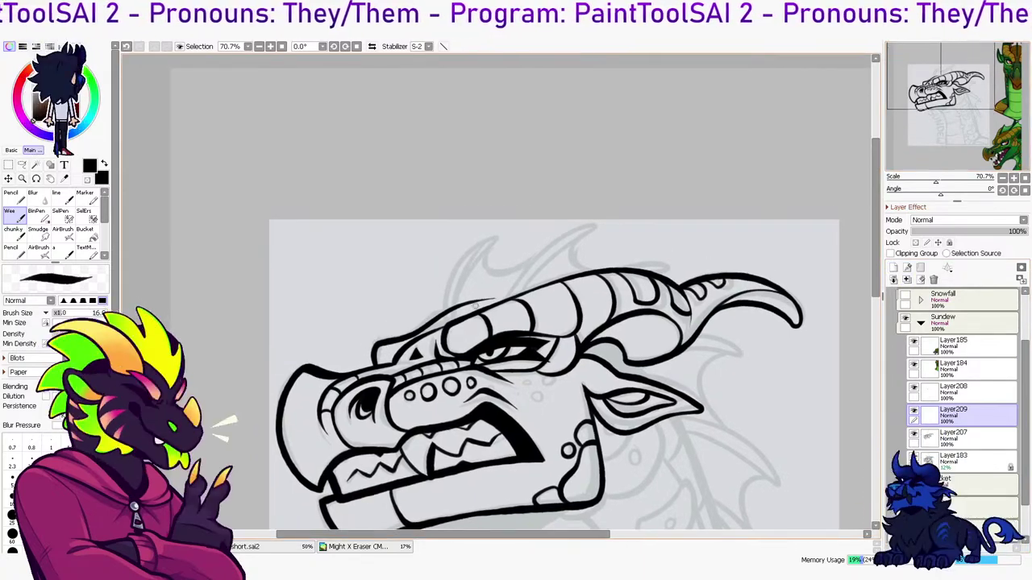
pyautogui.moveTo(443, 321)
pyautogui.mouseDown()
pyautogui.moveTo(448, 278)
pyautogui.moveTo(458, 302)
pyautogui.moveTo(586, 220)
pyautogui.moveTo(513, 303)
pyautogui.moveTo(597, 216)
pyautogui.moveTo(514, 309)
pyautogui.mouseUp()
pyautogui.hotkey('ctrl', 'z')
pyautogui.hotkey('ctrl', 'z')
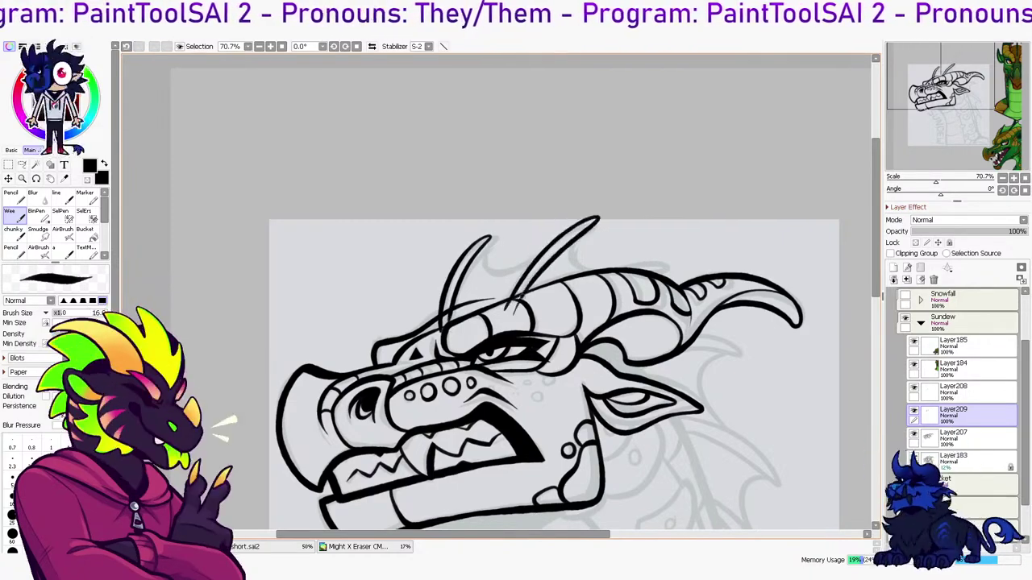
# Ink the curved membrane edge linking the tip of the front crest spine to the second spine, redoing the stroke until it fits
pyautogui.moveTo(479, 246)
pyautogui.mouseDown()
pyautogui.moveTo(536, 254)
pyautogui.moveTo(488, 271)
pyautogui.moveTo(541, 251)
pyautogui.moveTo(523, 265)
pyautogui.moveTo(557, 237)
pyautogui.moveTo(551, 248)
pyautogui.mouseUp()
pyautogui.hotkey('ctrl', 'z')
pyautogui.hotkey('ctrl', 'z')
pyautogui.hotkey('ctrl', 'z')
pyautogui.hotkey('ctrl', 'z')
pyautogui.moveTo(480, 244)
pyautogui.mouseDown()
pyautogui.moveTo(516, 271)
pyautogui.moveTo(549, 251)
pyautogui.mouseUp()
pyautogui.hotkey('ctrl', 'z')
pyautogui.moveTo(479, 245); pyautogui.dragTo(558, 241)
pyautogui.hotkey('ctrl', 'z')
pyautogui.moveTo(480, 247)
pyautogui.mouseDown()
pyautogui.moveTo(516, 268)
pyautogui.moveTo(553, 242)
pyautogui.mouseUp()
pyautogui.hotkey('ctrl', 'z')
pyautogui.moveTo(481, 245); pyautogui.dragTo(553, 243)
pyautogui.hotkey('ctrl', 'z')
pyautogui.moveTo(486, 268); pyautogui.dragTo(553, 244)
pyautogui.hotkey('ctrl', 'z')
pyautogui.moveTo(481, 244)
pyautogui.mouseDown()
pyautogui.moveTo(494, 265)
pyautogui.moveTo(566, 235)
pyautogui.mouseUp()
pyautogui.hotkey('ctrl', 'z')
pyautogui.hotkey('ctrl', 'z')
# Ink the membrane edge behind the second crest spine and the small third spine above the horn base
pyautogui.moveTo(482, 266)
pyautogui.mouseDown()
pyautogui.moveTo(566, 233)
pyautogui.moveTo(611, 268)
pyautogui.mouseUp()
pyautogui.hotkey('ctrl', 'z')
pyautogui.moveTo(586, 231); pyautogui.dragTo(613, 274)
pyautogui.hotkey('ctrl', 'z')
pyautogui.moveTo(586, 234)
pyautogui.mouseDown()
pyautogui.moveTo(586, 272)
pyautogui.moveTo(638, 253)
pyautogui.moveTo(608, 274)
pyautogui.moveTo(654, 264)
pyautogui.moveTo(596, 277)
pyautogui.moveTo(667, 273)
pyautogui.moveTo(624, 287)
pyautogui.moveTo(601, 274)
pyautogui.moveTo(678, 264)
pyautogui.moveTo(619, 290)
pyautogui.moveTo(599, 276)
pyautogui.moveTo(677, 263)
pyautogui.mouseUp()
pyautogui.hotkey('ctrl', 'z')
pyautogui.hotkey('ctrl', 'z')
pyautogui.hotkey('ctrl', 'z')
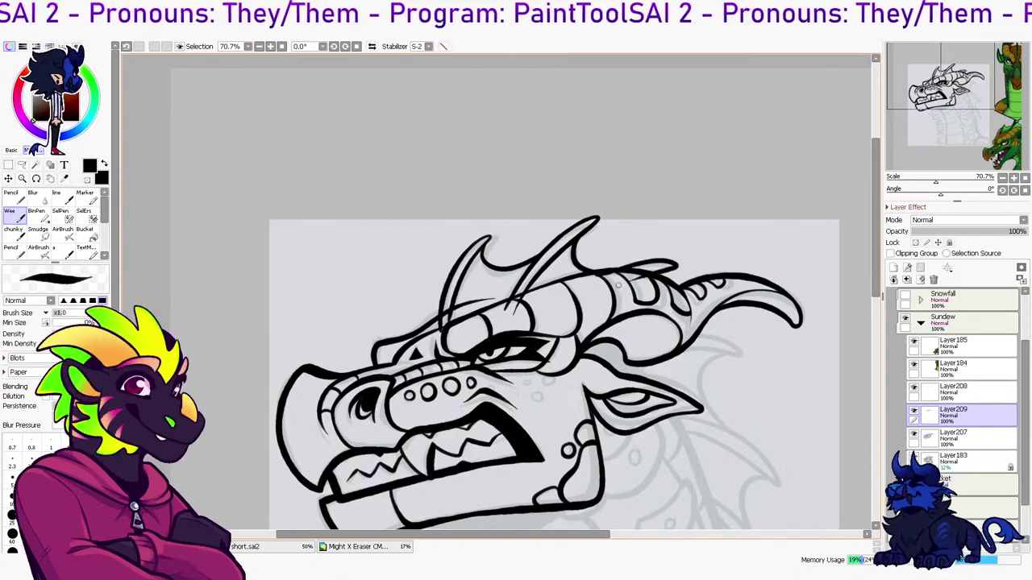
# Select the brow and horn plate regions on Layer207 and clear the crest strokes overlapping them from Layer209, then deselect
pyautogui.click(959, 438)
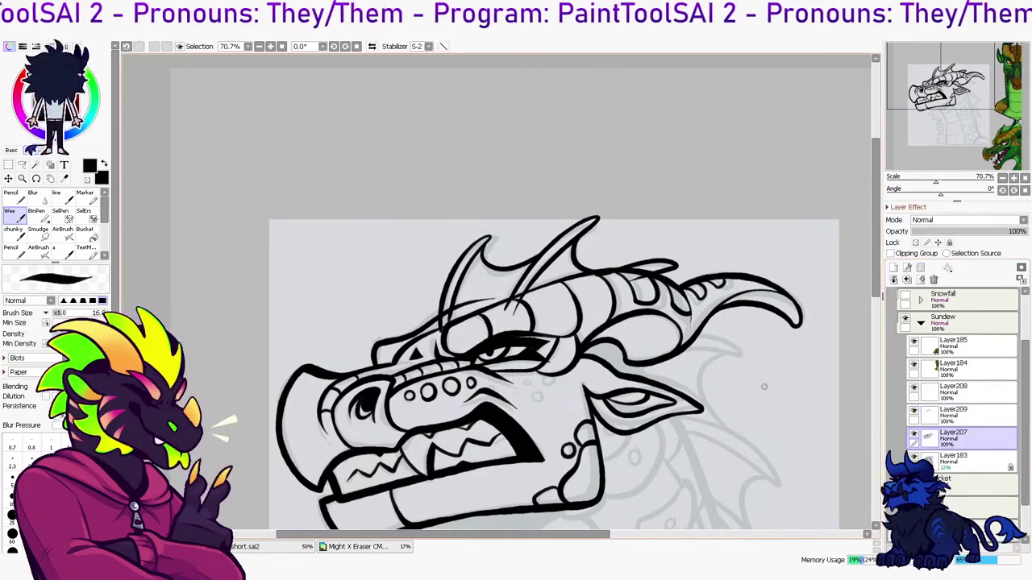
pyautogui.press('w')
pyautogui.click(468, 335)
pyautogui.click(511, 319)
pyautogui.click(553, 310)
pyautogui.click(644, 289)
pyautogui.click(590, 302)
pyautogui.click(645, 337)
pyautogui.click(730, 295)
pyautogui.click(959, 415)
pyautogui.press('d')
pyautogui.hotkey('ctrl', 'd')
# Erase the head outline where it crosses the front spine's base on Layer207, and merge the crest layer into it
pyautogui.click(959, 438)
pyautogui.press('e')
pyautogui.moveTo(492, 301); pyautogui.dragTo(453, 311)
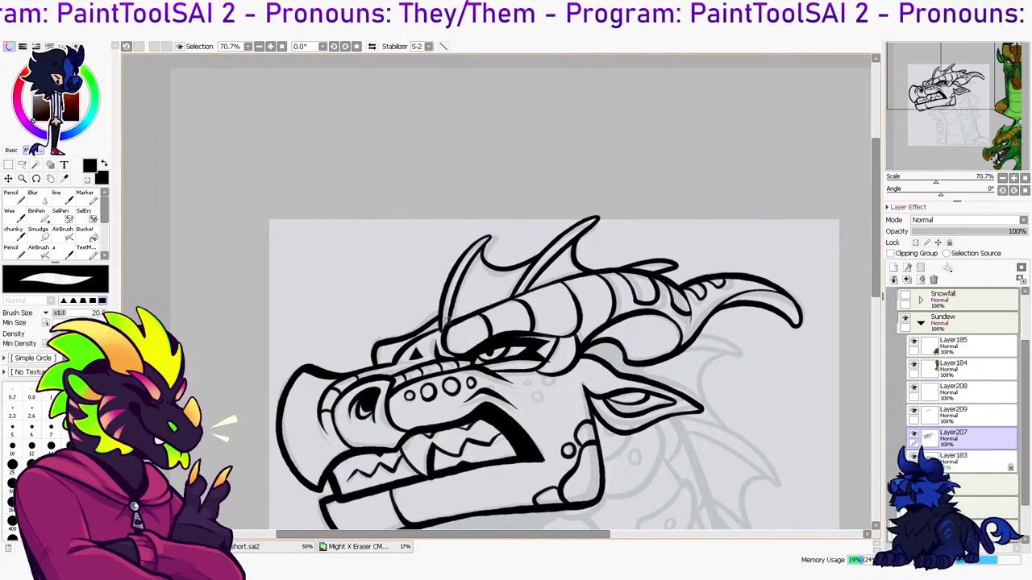
pyautogui.press('b')
pyautogui.click(961, 415)
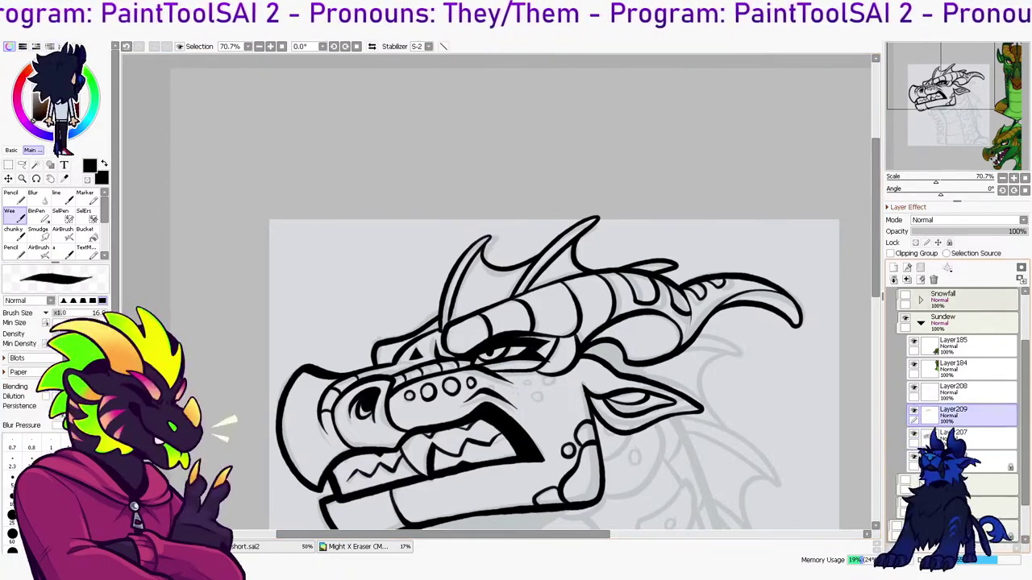
pyautogui.click(906, 280)
# Ink the cluster of small round scales on the cheek behind the eye, mirroring the view to check them
pyautogui.click(942, 89)
pyautogui.moveTo(942, 89); pyautogui.dragTo(952, 99)
pyautogui.moveTo(462, 215); pyautogui.dragTo(474, 212)
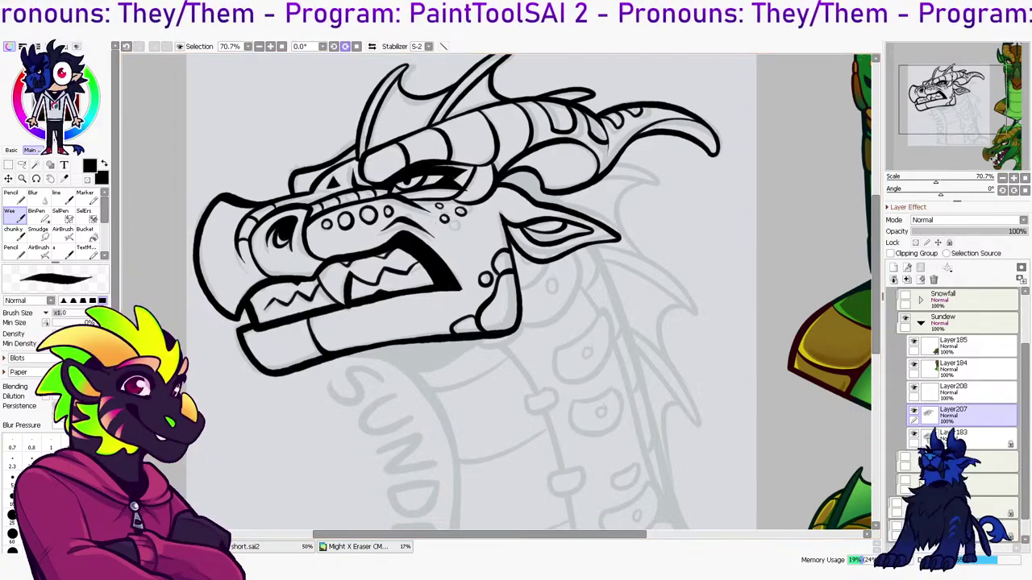
pyautogui.press('h')
pyautogui.moveTo(532, 207)
pyautogui.mouseDown()
pyautogui.moveTo(525, 216)
pyautogui.moveTo(549, 227)
pyautogui.mouseUp()
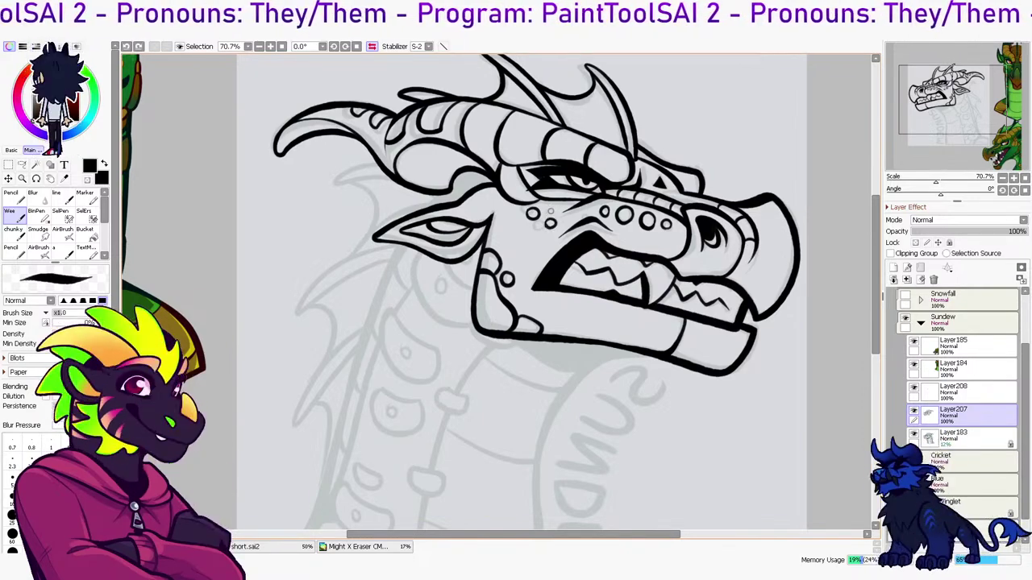
pyautogui.moveTo(514, 212); pyautogui.dragTo(511, 210)
pyautogui.moveTo(770, 193); pyautogui.dragTo(792, 148)
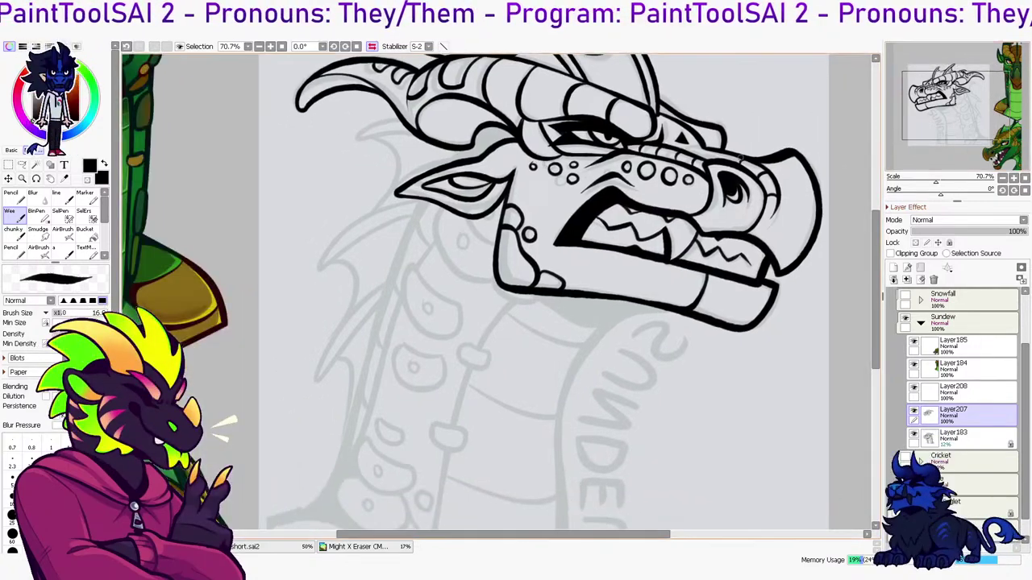
pyautogui.moveTo(674, 130)
pyautogui.mouseDown()
pyautogui.moveTo(720, 179)
pyautogui.moveTo(813, 180)
pyautogui.mouseUp()
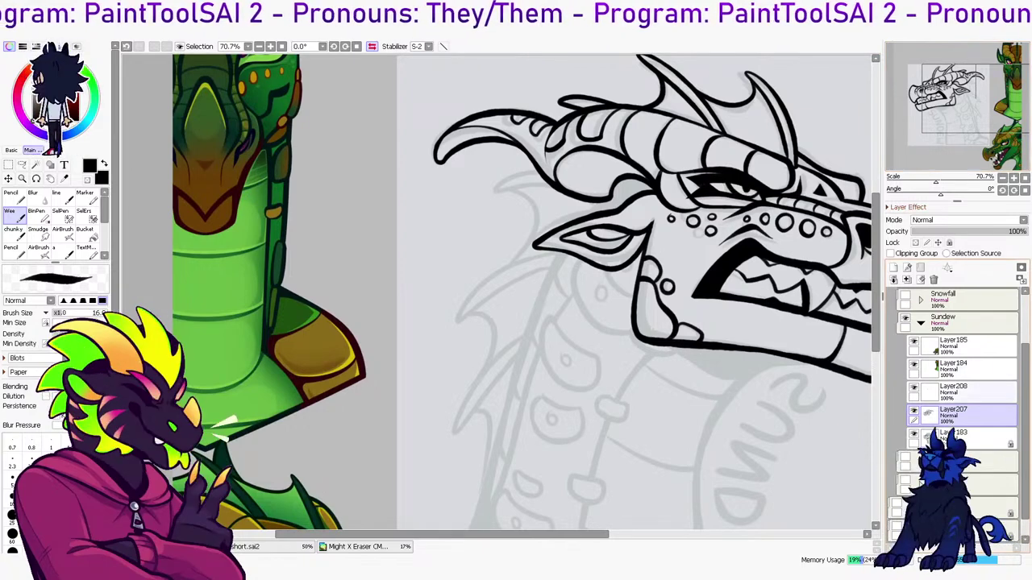
# Move Layer208 beneath the head line art on Layer207
pyautogui.moveTo(975, 98); pyautogui.dragTo(956, 95)
pyautogui.moveTo(963, 392); pyautogui.dragTo(964, 421)
pyautogui.moveTo(956, 95); pyautogui.dragTo(954, 87)
pyautogui.click(953, 390)
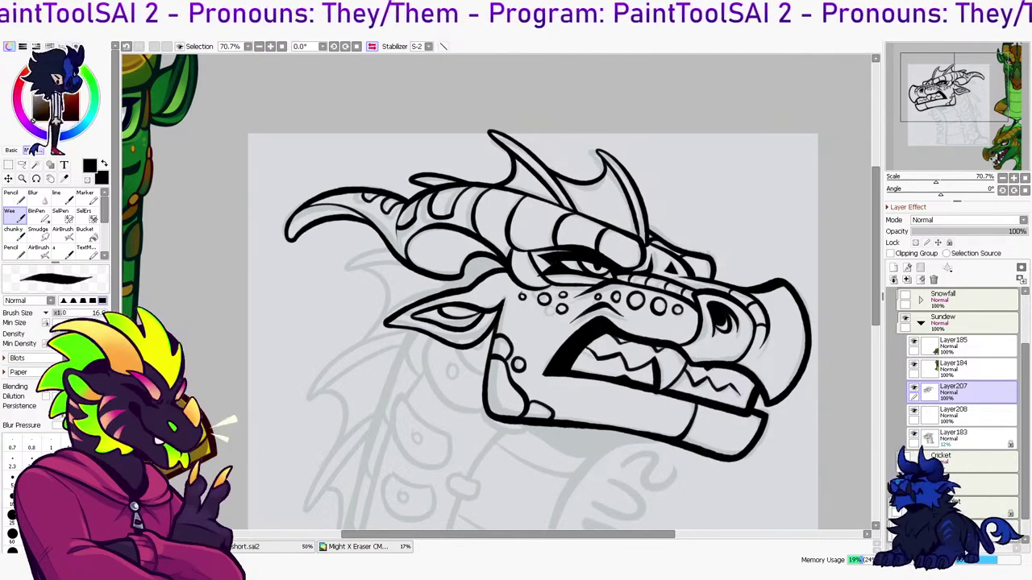
pyautogui.scroll(-3, 700, 452)
pyautogui.moveTo(700, 453); pyautogui.dragTo(712, 291)
pyautogui.scroll(1, 712, 291)
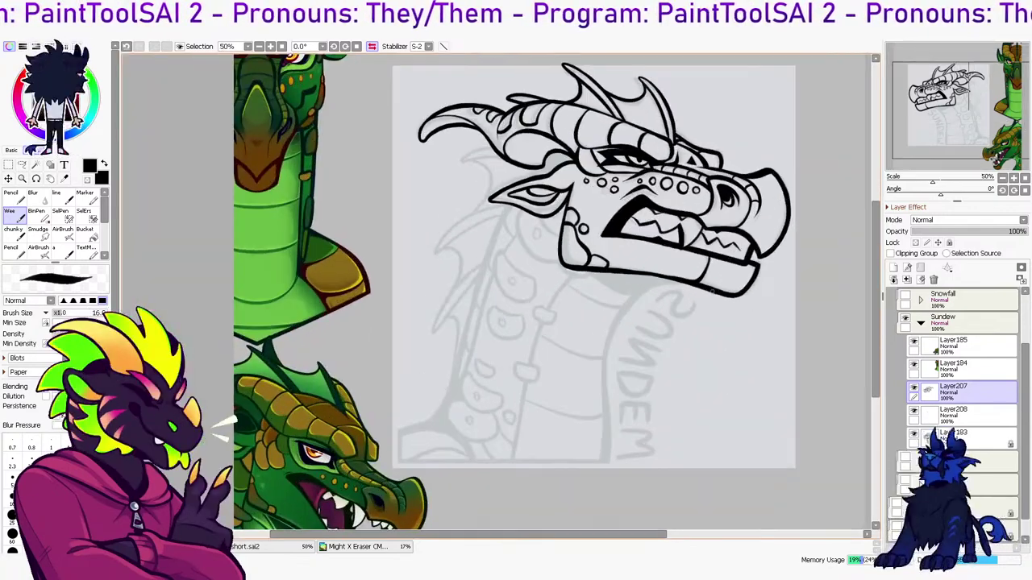
# Restore the unmirrored view and add a new layer between Layer208 and the head line art
pyautogui.press('h')
pyautogui.click(913, 388)
pyautogui.click(913, 388)
pyautogui.click(959, 415)
pyautogui.click(893, 268)
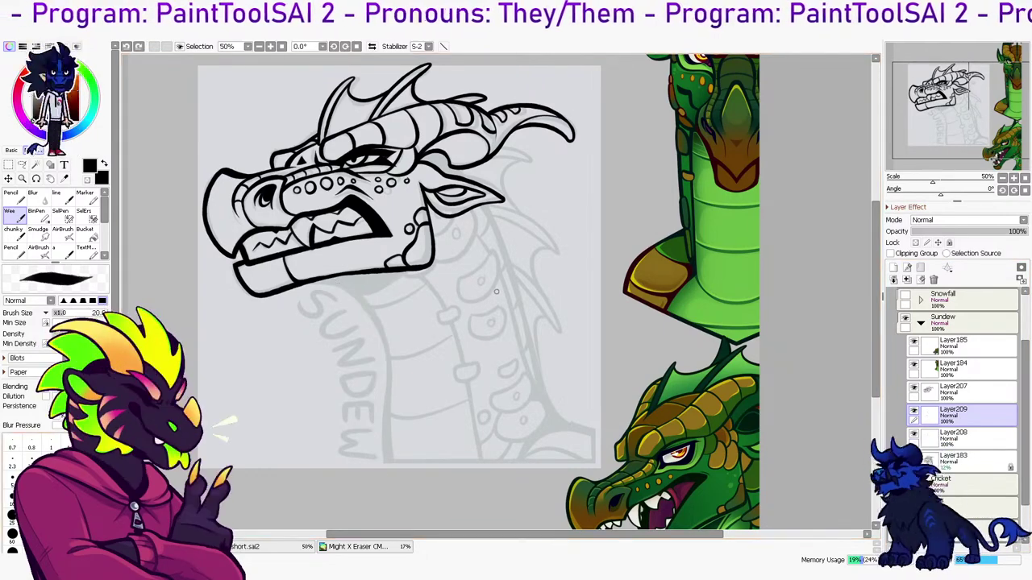
pyautogui.moveTo(287, 283)
pyautogui.mouseDown()
pyautogui.moveTo(378, 369)
pyautogui.moveTo(397, 496)
pyautogui.mouseUp()
pyautogui.hotkey('ctrl', 'z')
pyautogui.moveTo(299, 282)
pyautogui.mouseDown()
pyautogui.moveTo(373, 396)
pyautogui.moveTo(397, 494)
pyautogui.mouseUp()
pyautogui.hotkey('ctrl', 'z')
pyautogui.moveTo(296, 287)
pyautogui.mouseDown()
pyautogui.moveTo(381, 373)
pyautogui.moveTo(399, 496)
pyautogui.mouseUp()
pyautogui.hotkey('ctrl', 'z')
pyautogui.moveTo(316, 284)
pyautogui.mouseDown()
pyautogui.moveTo(383, 358)
pyautogui.moveTo(401, 496)
pyautogui.mouseUp()
pyautogui.hotkey('ctrl', 'z')
pyautogui.moveTo(293, 284)
pyautogui.mouseDown()
pyautogui.moveTo(381, 328)
pyautogui.moveTo(395, 498)
pyautogui.mouseUp()
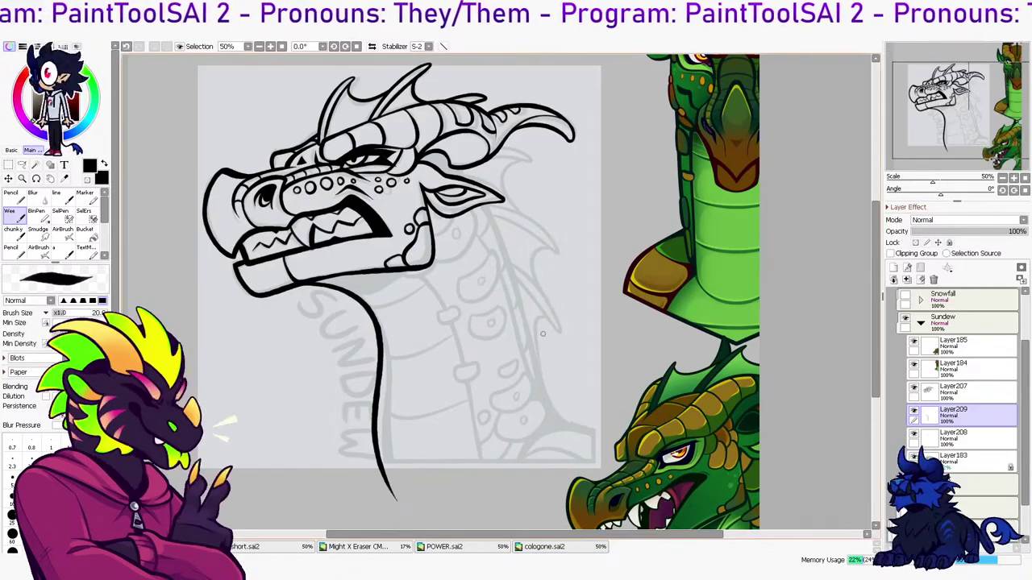
pyautogui.hotkey('ctrl', 'z')
pyautogui.moveTo(288, 288)
pyautogui.mouseDown()
pyautogui.moveTo(341, 293)
pyautogui.moveTo(371, 413)
pyautogui.mouseUp()
pyautogui.hotkey('ctrl', 'z')
pyautogui.moveTo(374, 365); pyautogui.dragTo(407, 495)
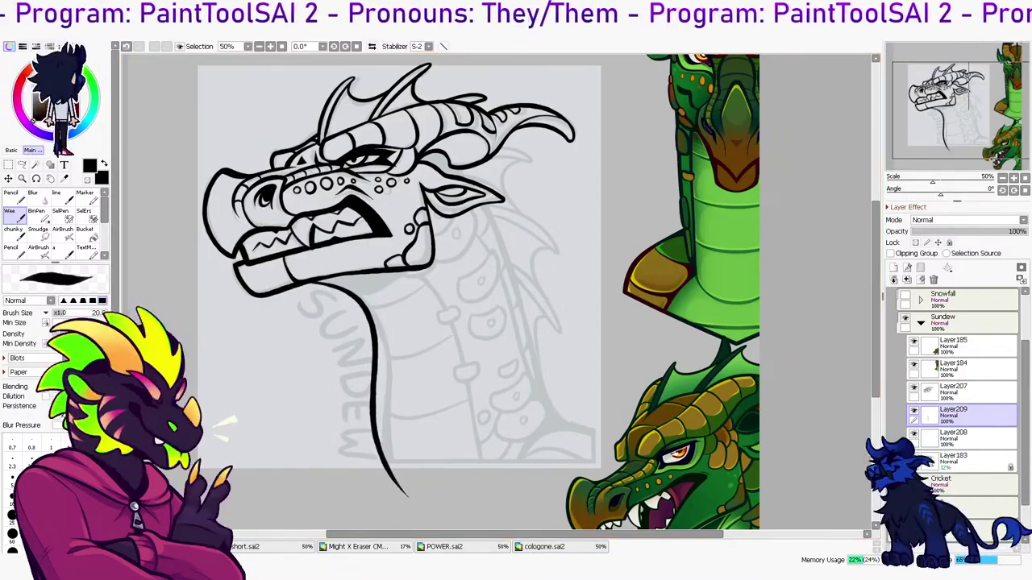
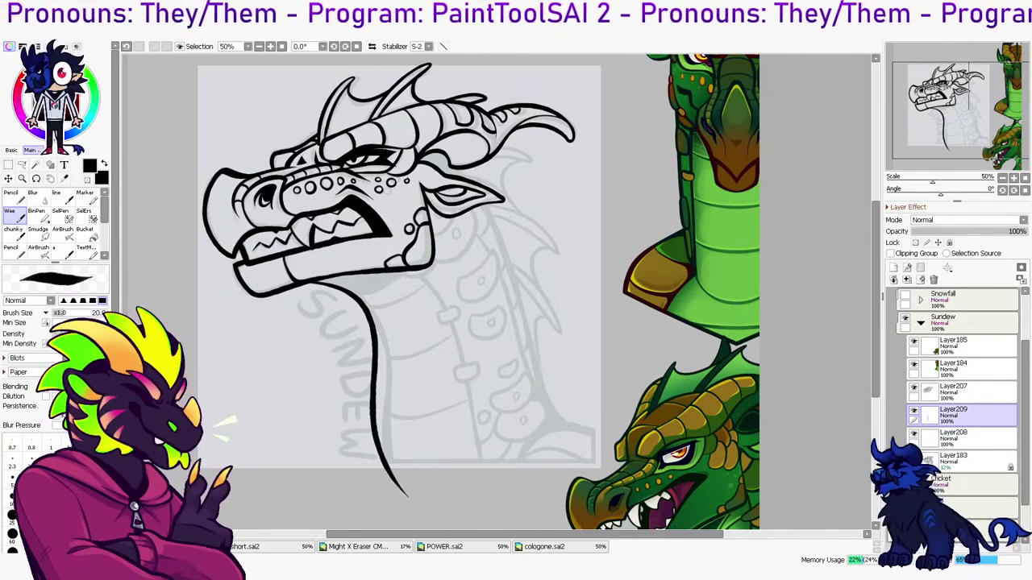
pyautogui.moveTo(190, 216)
pyautogui.mouseDown()
pyautogui.moveTo(253, 186)
pyautogui.moveTo(285, 208)
pyautogui.mouseUp()
pyautogui.hotkey('ctrl', 'z')
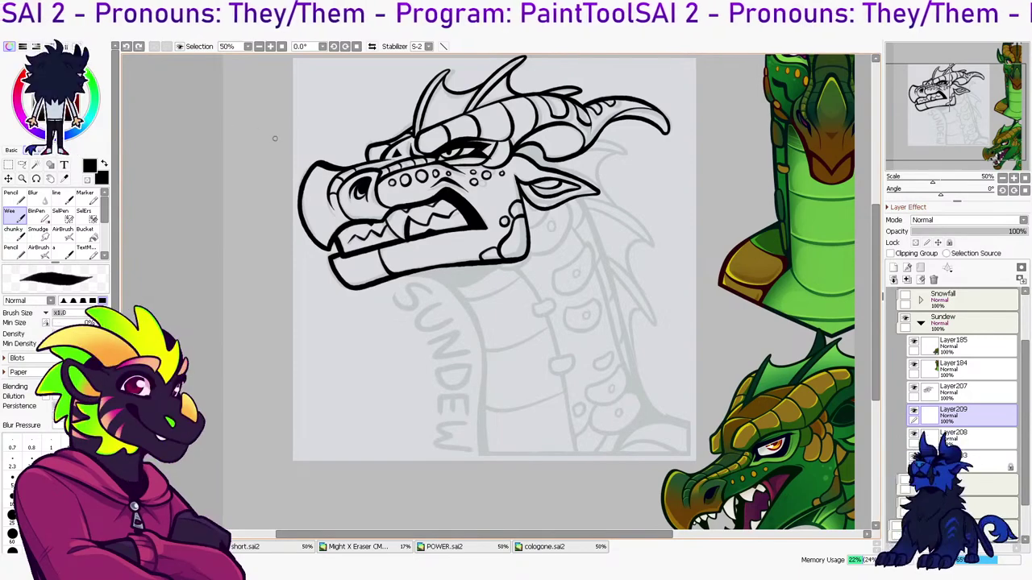
pyautogui.hotkey('ctrl', 'z')
# Ink the front contour of the neck in one curved stroke from under the jaw down past the canvas bottom
pyautogui.moveTo(375, 288)
pyautogui.mouseDown()
pyautogui.moveTo(451, 290)
pyautogui.moveTo(505, 482)
pyautogui.mouseUp()
pyautogui.hotkey('ctrl', 'z')
pyautogui.moveTo(388, 281)
pyautogui.mouseDown()
pyautogui.moveTo(495, 476)
pyautogui.moveTo(497, 499)
pyautogui.mouseUp()
pyautogui.hotkey('ctrl', 'z')
pyautogui.moveTo(387, 279); pyautogui.dragTo(495, 500)
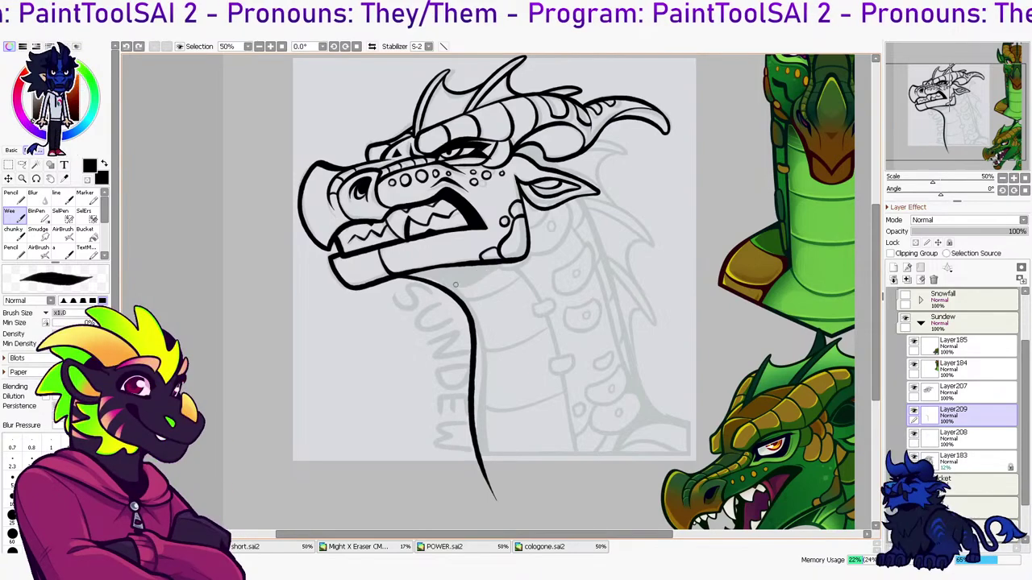
# Merge the neck contour layer and the head line art on Layer207 down into Layer208
pyautogui.click(906, 280)
pyautogui.click(85, 233)
pyautogui.click(528, 322)
pyautogui.hotkey('ctrl', 'z')
pyautogui.click(963, 392)
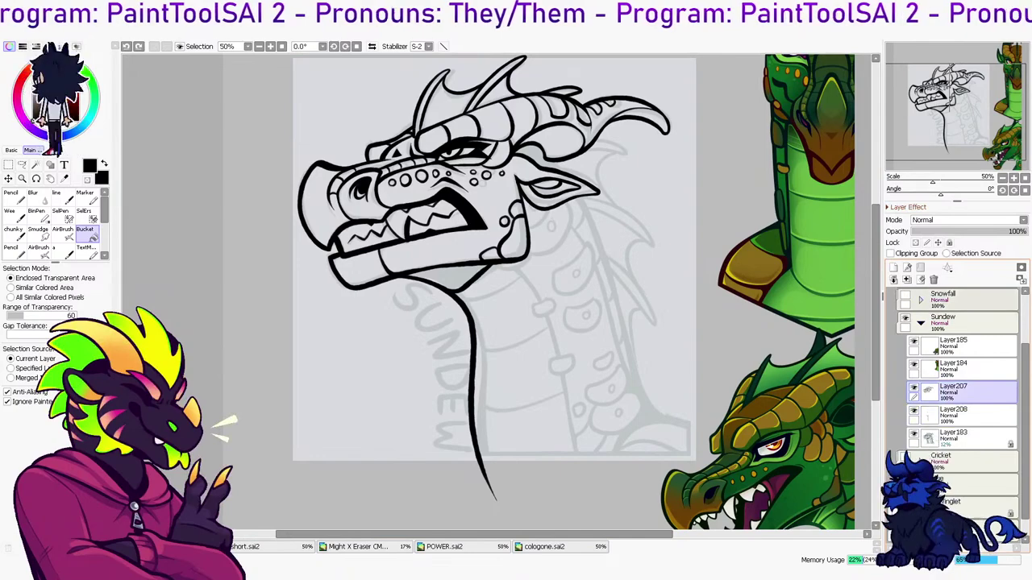
pyautogui.click(907, 280)
# Fill the enclosed shadow area between the lower jaw and the throat with black using the Bucket
pyautogui.click(15, 215)
pyautogui.press('g')
pyautogui.click(445, 276)
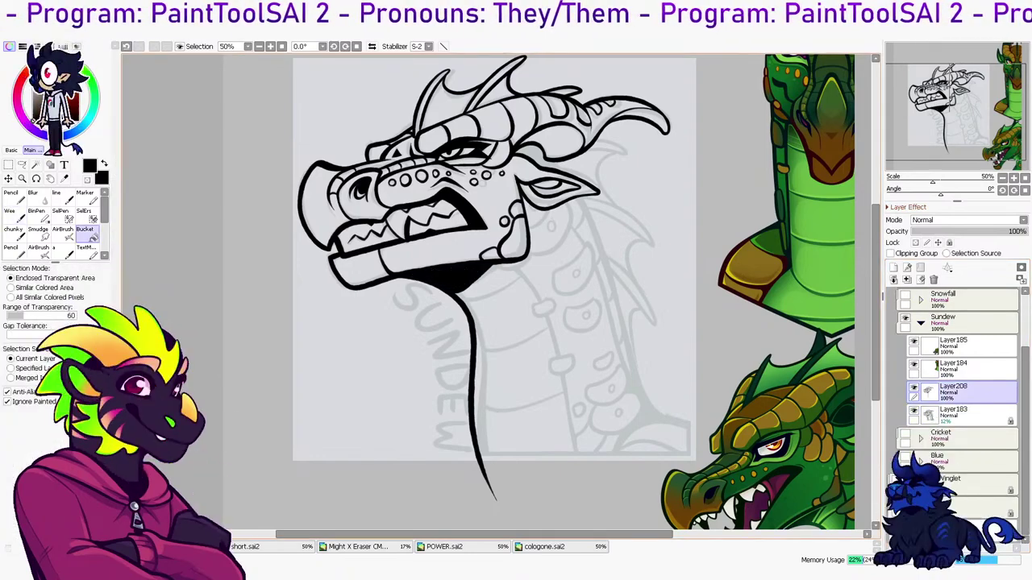
pyautogui.press('b')
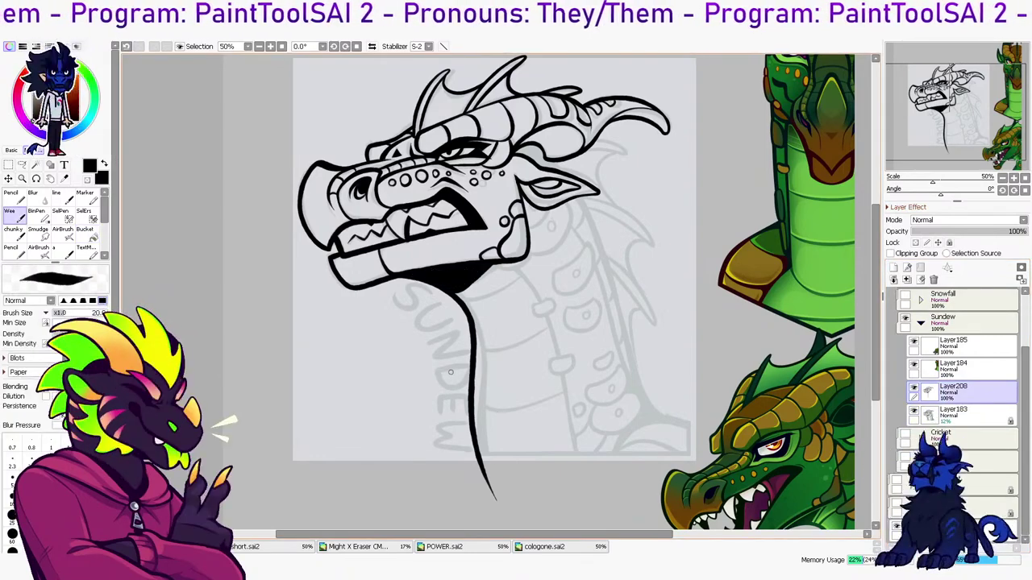
# Thicken the neck's front contour with extra brush strokes along its inner side
pyautogui.moveTo(445, 345); pyautogui.dragTo(457, 392)
pyautogui.hotkey('ctrl', 'z')
pyautogui.moveTo(455, 299)
pyautogui.mouseDown()
pyautogui.moveTo(487, 495)
pyautogui.moveTo(482, 445)
pyautogui.moveTo(503, 500)
pyautogui.mouseUp()
pyautogui.hotkey('ctrl', 'z')
pyautogui.hotkey('ctrl', 'z')
pyautogui.moveTo(472, 324)
pyautogui.mouseDown()
pyautogui.moveTo(489, 487)
pyautogui.moveTo(500, 505)
pyautogui.moveTo(467, 440)
pyautogui.moveTo(471, 458)
pyautogui.mouseUp()
pyautogui.hotkey('ctrl', 'z')
# Trim the outer edge of the neck's front contour with the eraser at size 40
pyautogui.press('e')
pyautogui.click(70, 465)
pyautogui.moveTo(458, 321)
pyautogui.mouseDown()
pyautogui.moveTo(487, 496)
pyautogui.moveTo(463, 311)
pyautogui.moveTo(478, 493)
pyautogui.mouseUp()
pyautogui.hotkey('ctrl', 'z')
pyautogui.hotkey('ctrl', 'z')
pyautogui.hotkey('ctrl', 'z')
pyautogui.moveTo(459, 315); pyautogui.dragTo(491, 499)
pyautogui.hotkey('ctrl', 'z')
pyautogui.moveTo(458, 322); pyautogui.dragTo(486, 501)
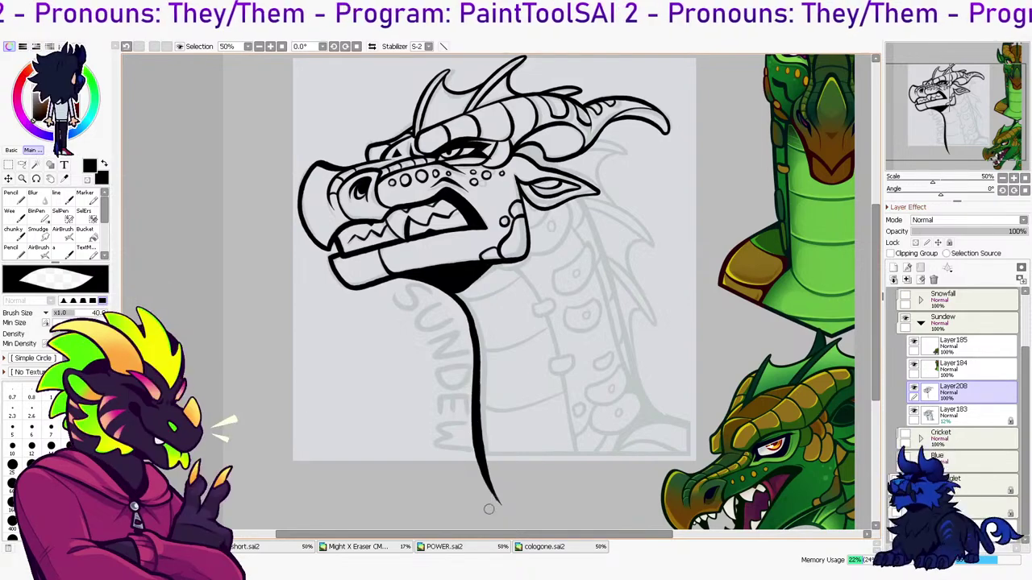
pyautogui.moveTo(463, 320)
pyautogui.mouseDown()
pyautogui.moveTo(470, 393)
pyautogui.moveTo(497, 484)
pyautogui.mouseUp()
pyautogui.hotkey('ctrl', 'z')
pyautogui.press('b')
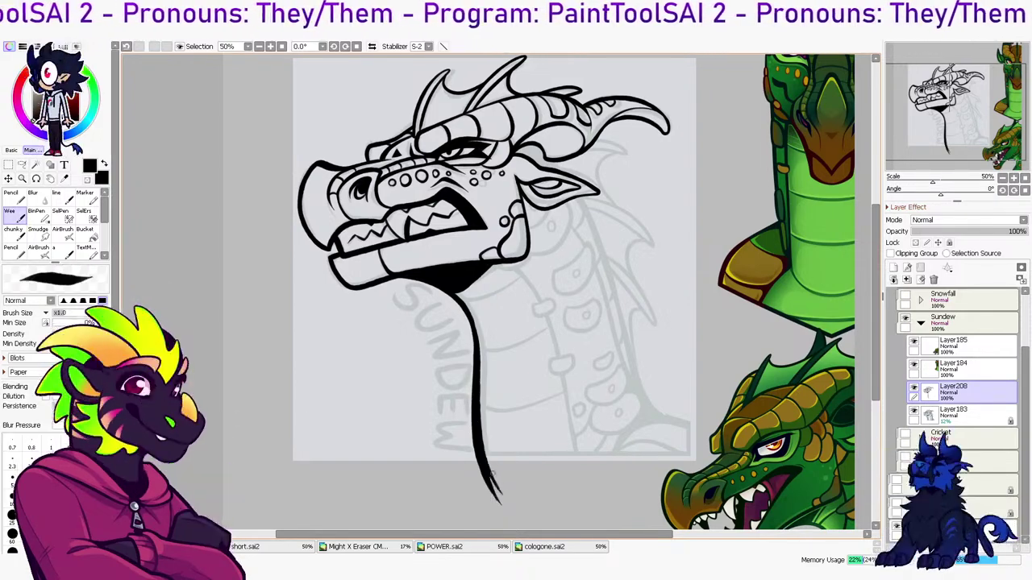
# Ink the rounded scale at the jaw corner and two small scales down the neck on a new layer, and merge it down
pyautogui.click(893, 267)
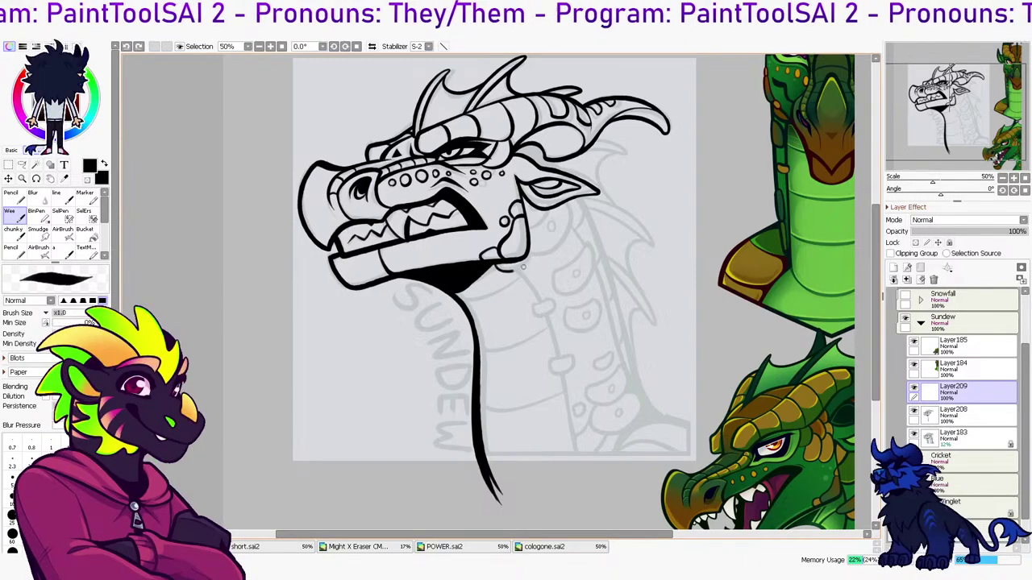
pyautogui.moveTo(511, 270); pyautogui.dragTo(528, 256)
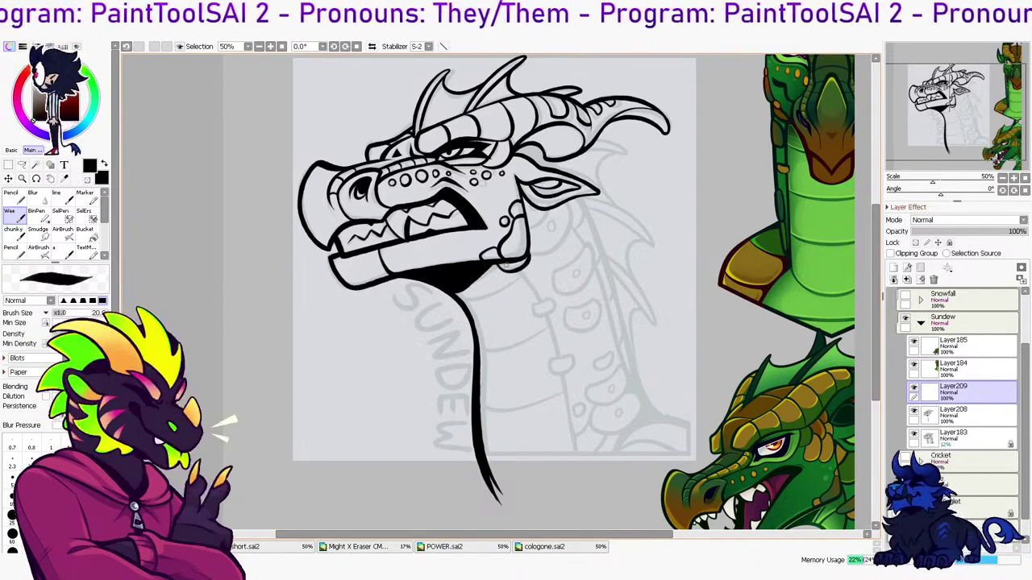
pyautogui.moveTo(534, 307)
pyautogui.mouseDown()
pyautogui.moveTo(548, 319)
pyautogui.moveTo(534, 312)
pyautogui.mouseUp()
pyautogui.moveTo(550, 362); pyautogui.dragTo(561, 375)
pyautogui.hotkey('ctrl', 'z')
pyautogui.hotkey('ctrl', 'z')
pyautogui.hotkey('ctrl', 'z')
pyautogui.press('e')
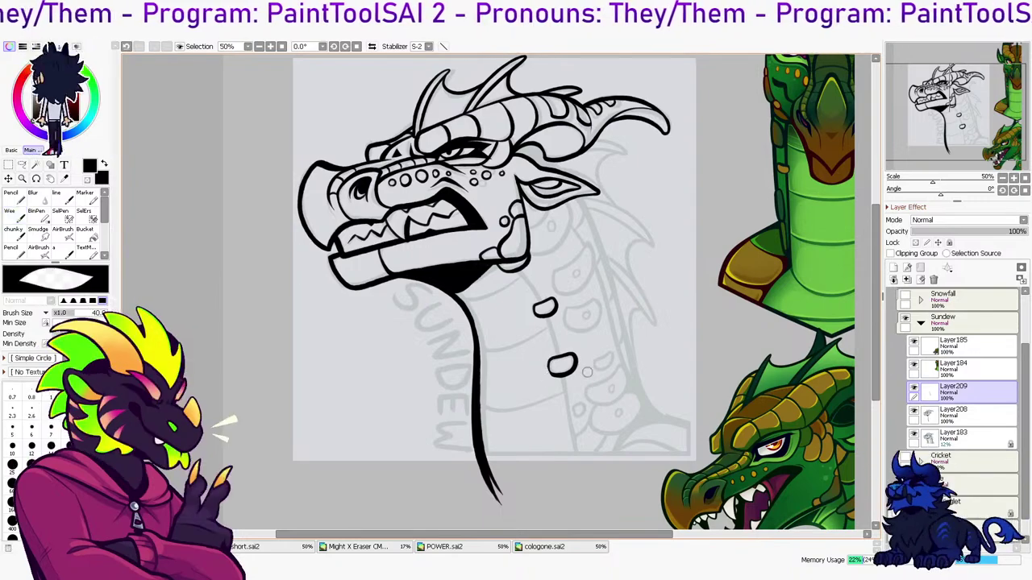
pyautogui.click(907, 280)
# Ink the back border line of the throat plates on a new layer, from the jaw corner through both small neck scales
pyautogui.click(894, 266)
pyautogui.press('n')
pyautogui.moveTo(517, 272); pyautogui.dragTo(609, 483)
pyautogui.hotkey('ctrl', 'z')
pyautogui.moveTo(509, 271); pyautogui.dragTo(597, 480)
pyautogui.hotkey('ctrl', 'z')
pyautogui.moveTo(515, 270); pyautogui.dragTo(596, 488)
# Erase the border line where it crosses the inside of the two neck scales, and merge the layer down
pyautogui.press('e')
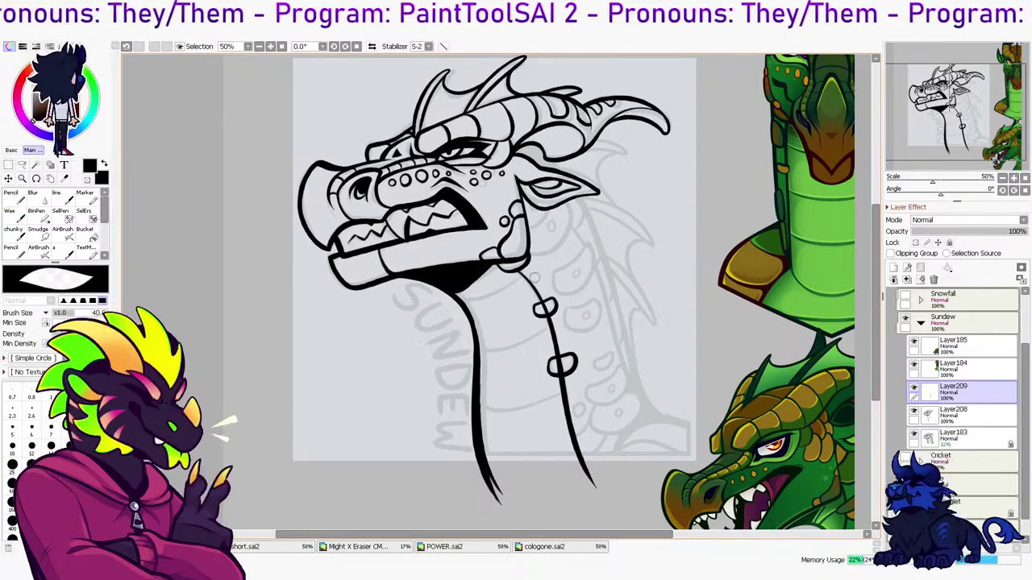
pyautogui.moveTo(559, 362); pyautogui.dragTo(566, 366)
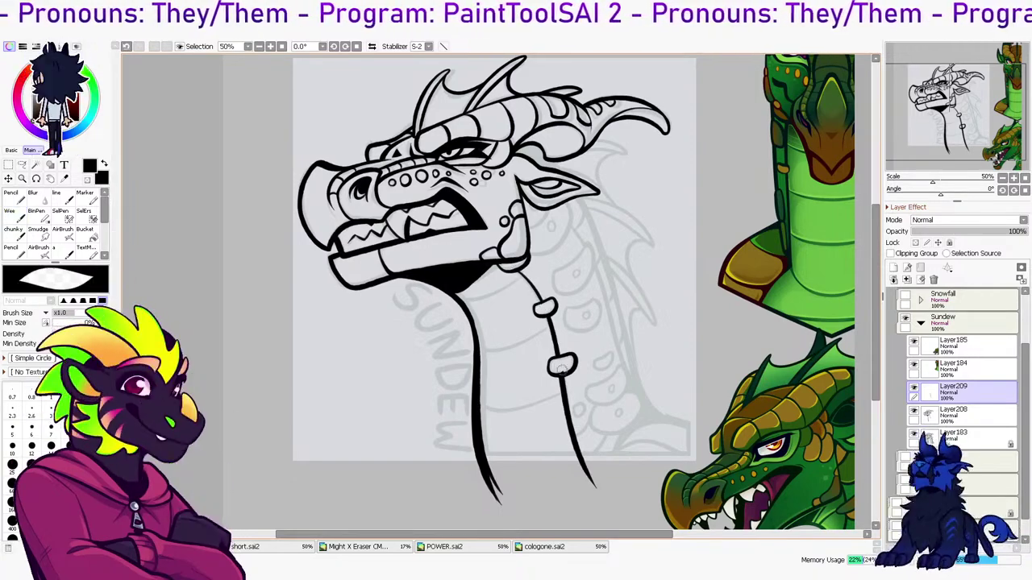
pyautogui.click(907, 279)
# Ink three curved throat-plate lines across the upper and middle neck on a new layer
pyautogui.click(893, 268)
pyautogui.press('b')
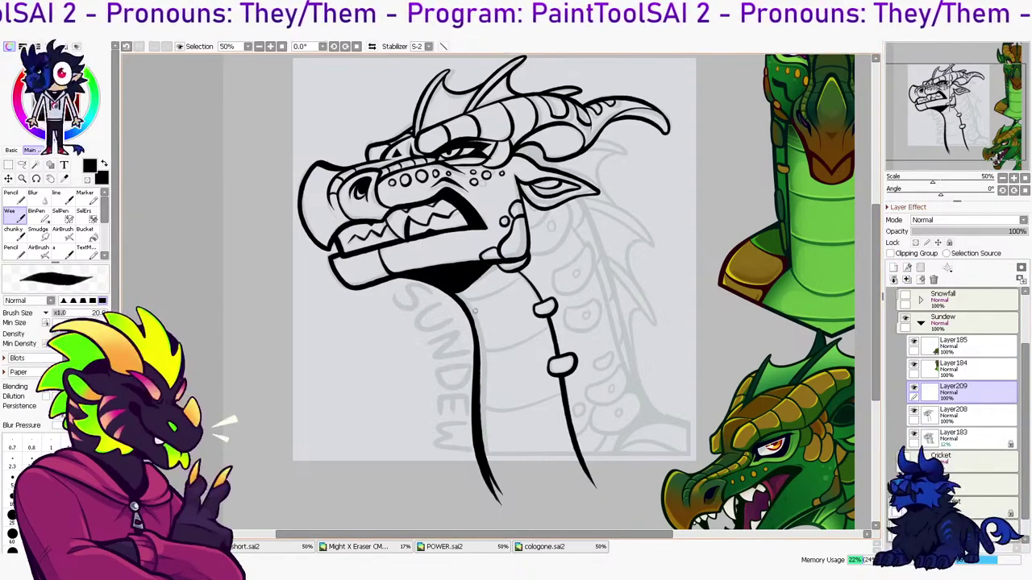
pyautogui.moveTo(457, 299); pyautogui.dragTo(532, 268)
pyautogui.moveTo(477, 348); pyautogui.dragTo(566, 319)
pyautogui.hotkey('ctrl', 'z')
pyautogui.moveTo(475, 410); pyautogui.dragTo(561, 388)
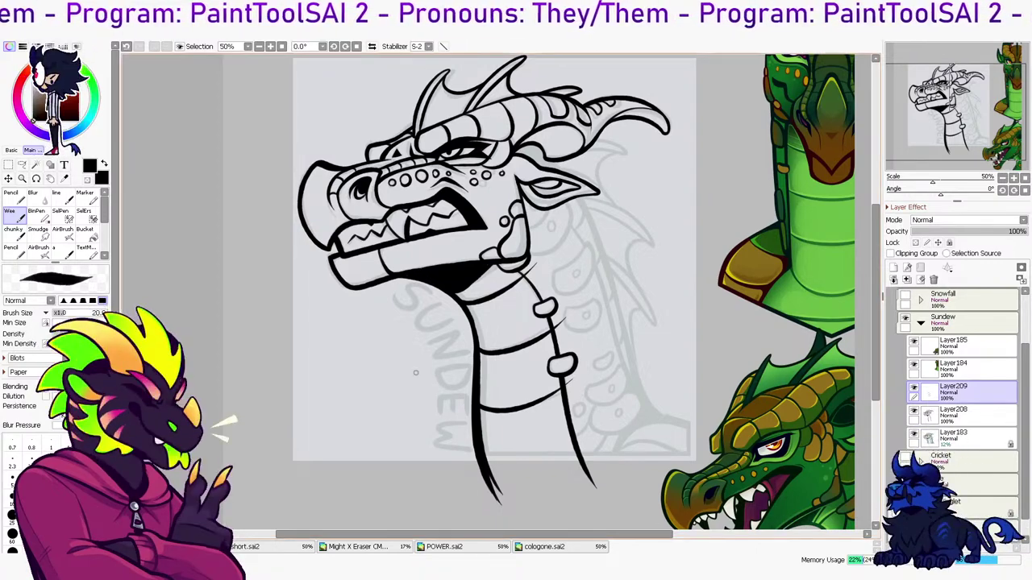
# Trim the overhanging ends of the plate lines, ink a fourth line across the neck base, and merge the layer into Layer208
pyautogui.press('e')
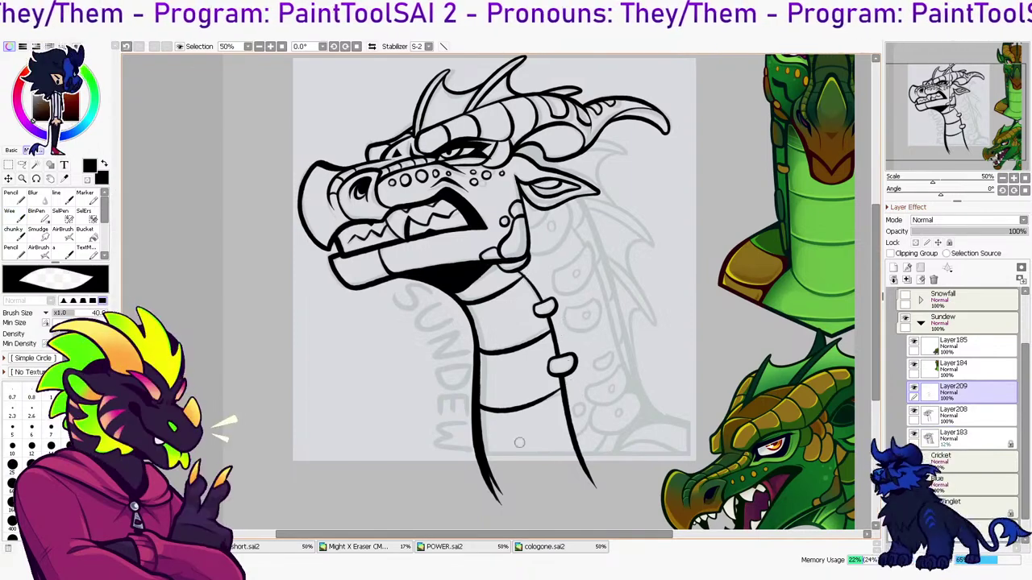
pyautogui.press('e')
pyautogui.moveTo(489, 467); pyautogui.dragTo(574, 442)
pyautogui.hotkey('ctrl', 'z')
pyautogui.moveTo(487, 460); pyautogui.dragTo(571, 441)
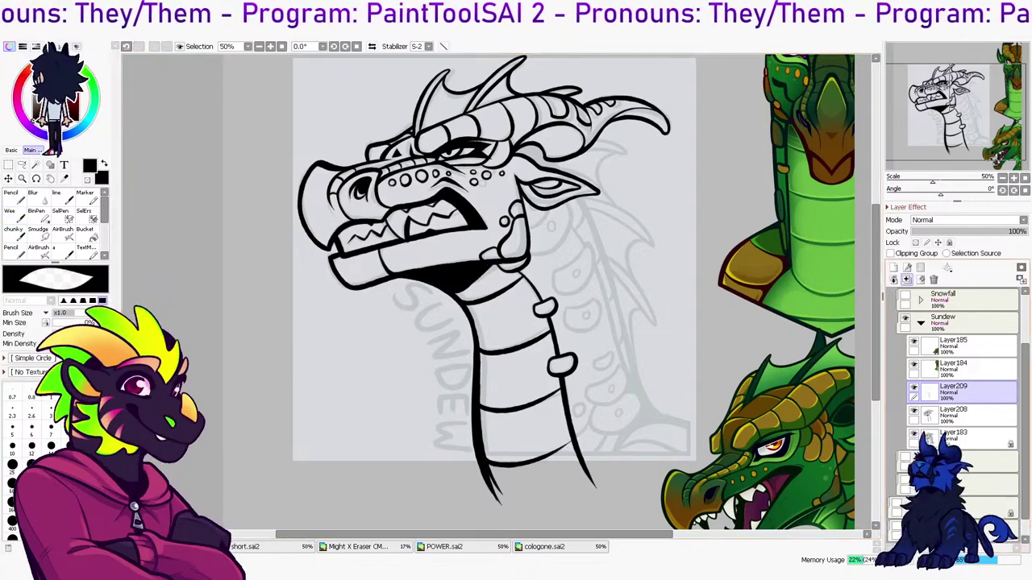
pyautogui.hotkey('ctrl', 'e')
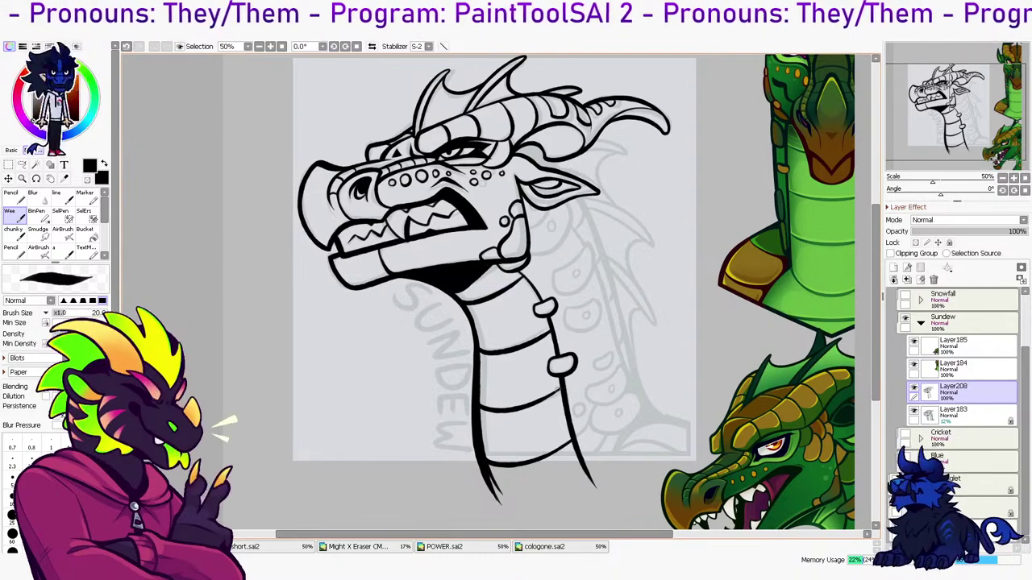
# Ink the back contour of the neck on a new layer, curving from behind the ear down to the shoulder
pyautogui.scroll(2, 562, 389)
pyautogui.hotkey('ctrl', 'shift', 'n')
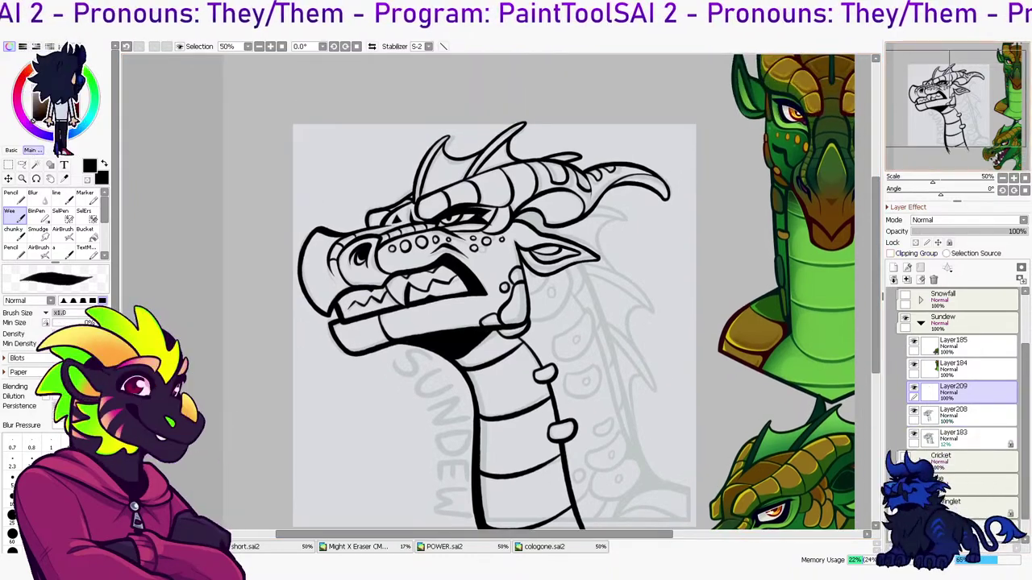
pyautogui.moveTo(562, 388); pyautogui.dragTo(542, 341)
pyautogui.moveTo(545, 196); pyautogui.dragTo(659, 477)
pyautogui.hotkey('ctrl', 'z')
pyautogui.moveTo(553, 209); pyautogui.dragTo(670, 466)
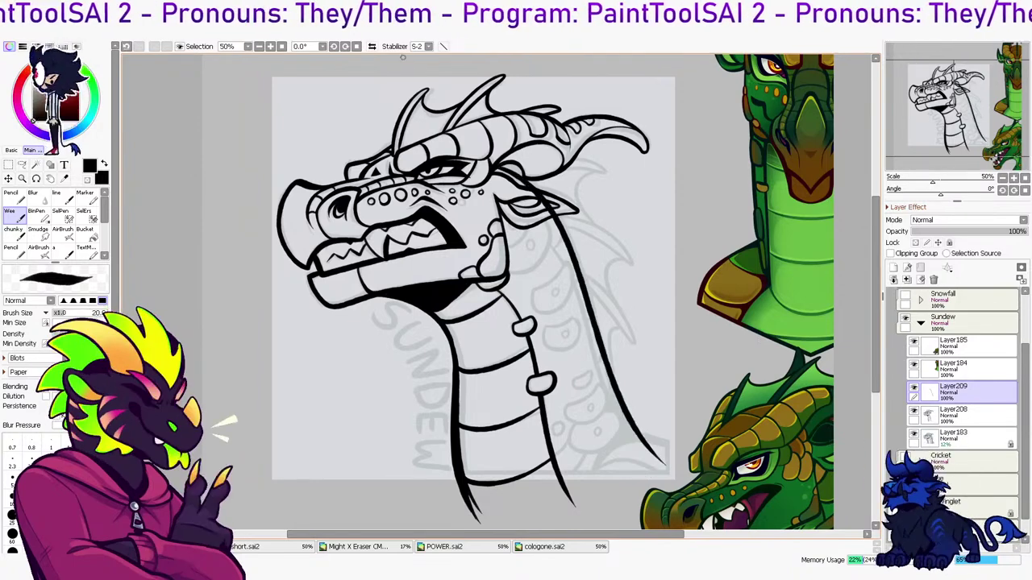
pyautogui.press('h')
pyautogui.hotkey('ctrl', 'z')
pyautogui.moveTo(347, 441)
pyautogui.mouseDown()
pyautogui.moveTo(422, 280)
pyautogui.moveTo(501, 172)
pyautogui.moveTo(393, 326)
pyautogui.moveTo(488, 171)
pyautogui.mouseUp()
pyautogui.hotkey('ctrl', 'z')
# Transform the back neck contour to fit the sketch, remove its overlap across the ear, and merge it into Layer208
pyautogui.hotkey('ctrl', 't')
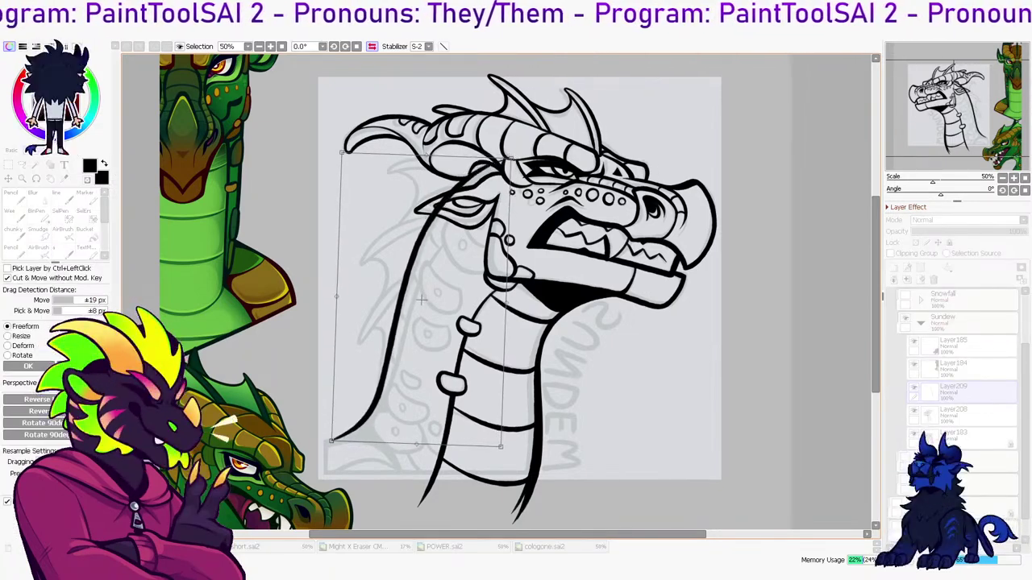
pyautogui.press('Return')
pyautogui.press('l')
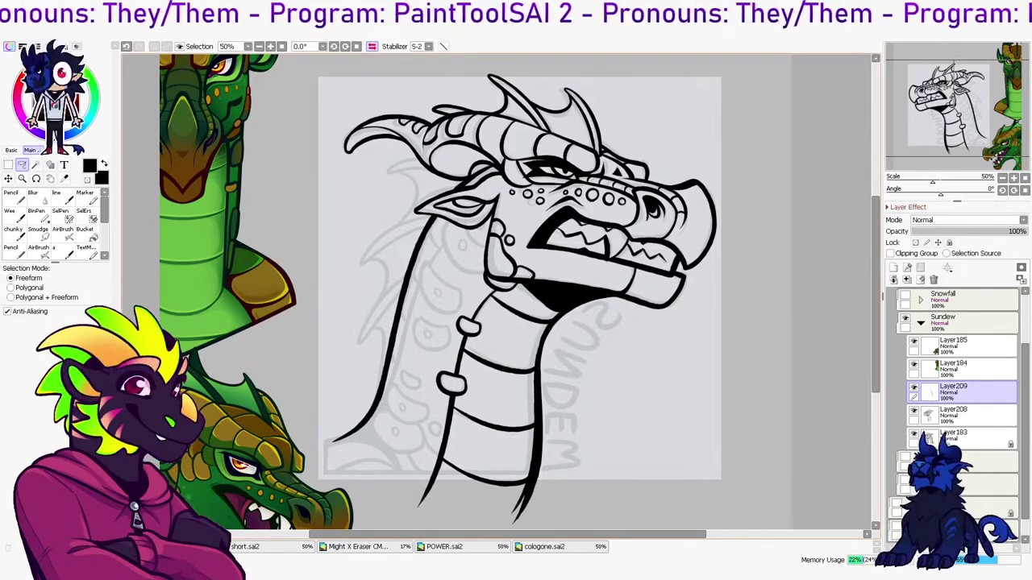
pyautogui.press('n')
pyautogui.click(893, 279)
# Ink the rounded scale beneath the ear and the large scale below it on a new layer
pyautogui.click(893, 268)
pyautogui.click(372, 47)
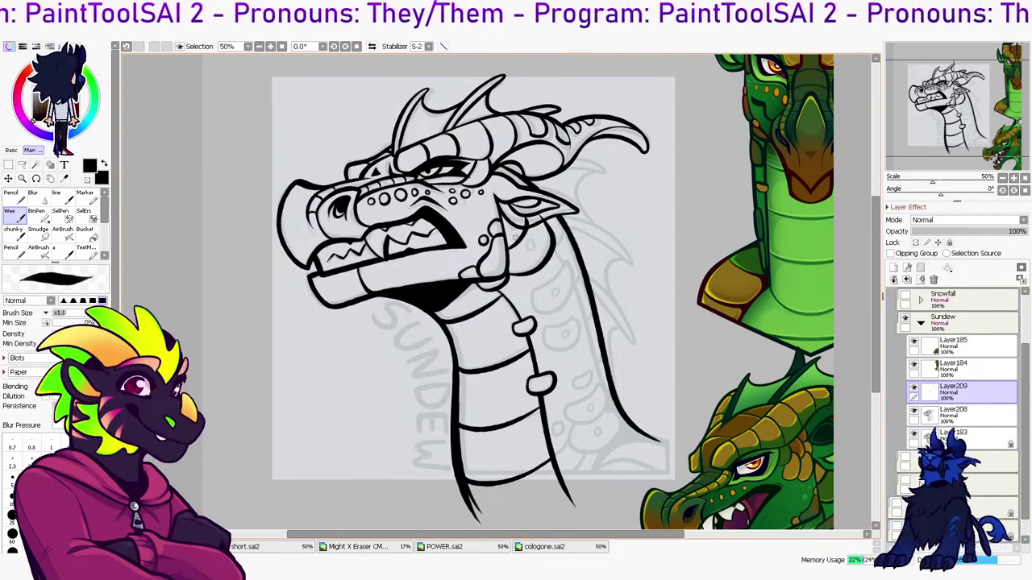
pyautogui.press('e')
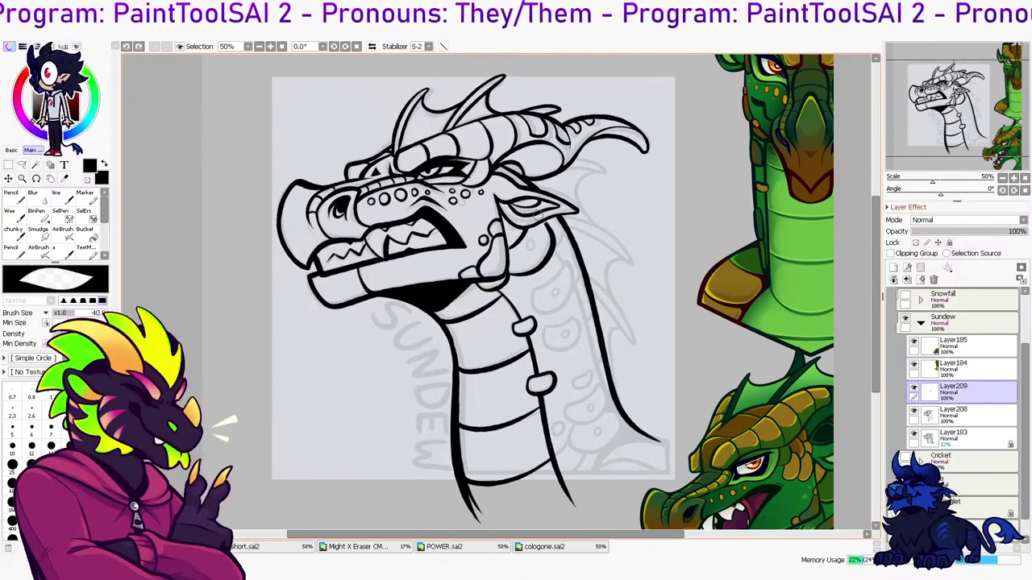
pyautogui.press('n')
pyautogui.moveTo(536, 303)
pyautogui.mouseDown()
pyautogui.moveTo(557, 269)
pyautogui.moveTo(573, 276)
pyautogui.moveTo(533, 302)
pyautogui.mouseUp()
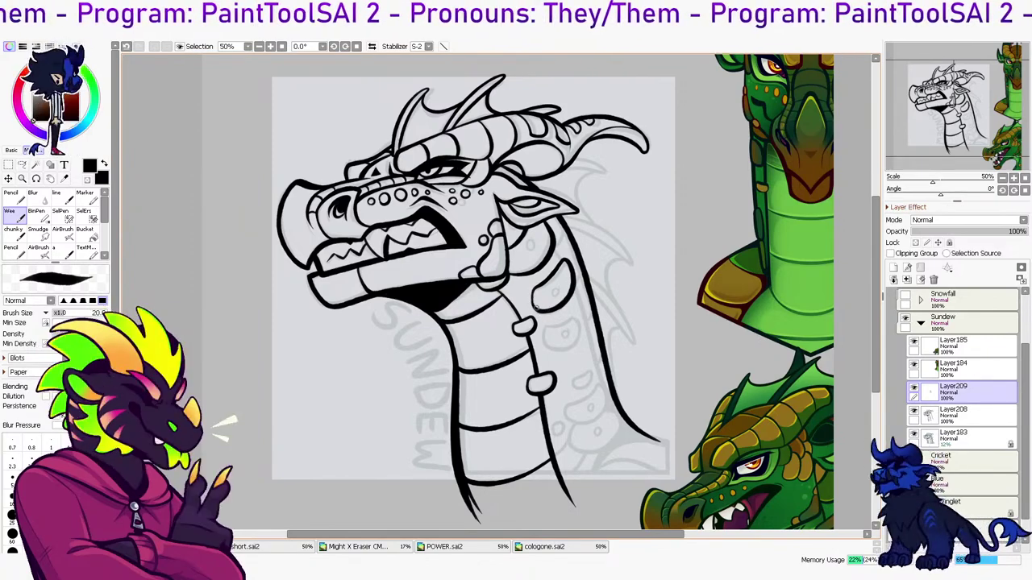
# Ink the D-shaped middle scale, the small scale under it, and the larger scale near the neck base
pyautogui.moveTo(548, 332)
pyautogui.mouseDown()
pyautogui.moveTo(579, 335)
pyautogui.moveTo(548, 348)
pyautogui.mouseUp()
pyautogui.moveTo(574, 385); pyautogui.dragTo(578, 369)
pyautogui.press('e')
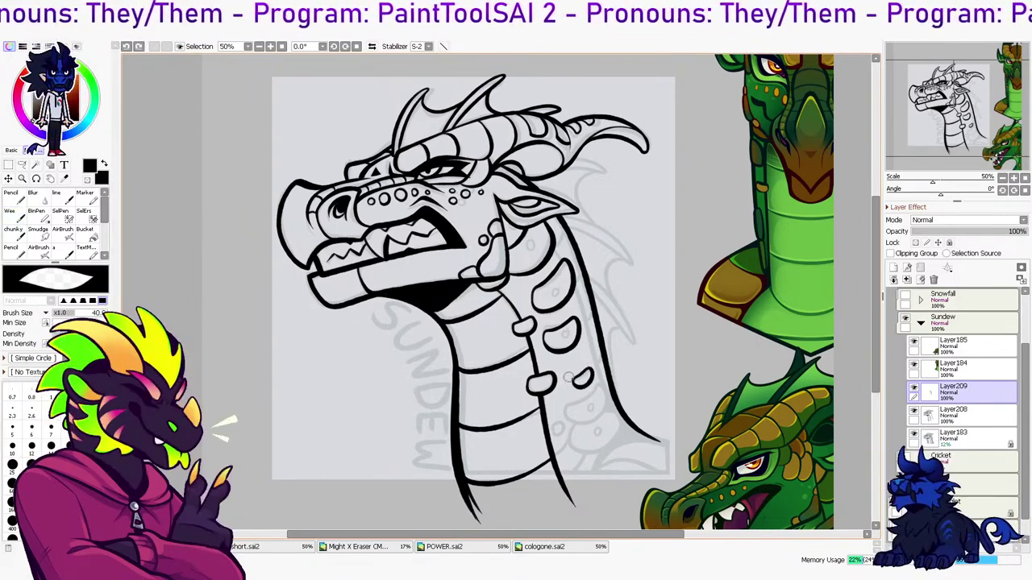
pyautogui.press('n')
pyautogui.moveTo(574, 418)
pyautogui.mouseDown()
pyautogui.moveTo(602, 388)
pyautogui.moveTo(573, 421)
pyautogui.moveTo(569, 407)
pyautogui.moveTo(606, 392)
pyautogui.moveTo(573, 420)
pyautogui.moveTo(587, 397)
pyautogui.moveTo(607, 407)
pyautogui.moveTo(569, 425)
pyautogui.mouseUp()
pyautogui.hotkey('ctrl', 'z')
pyautogui.hotkey('ctrl', 'z')
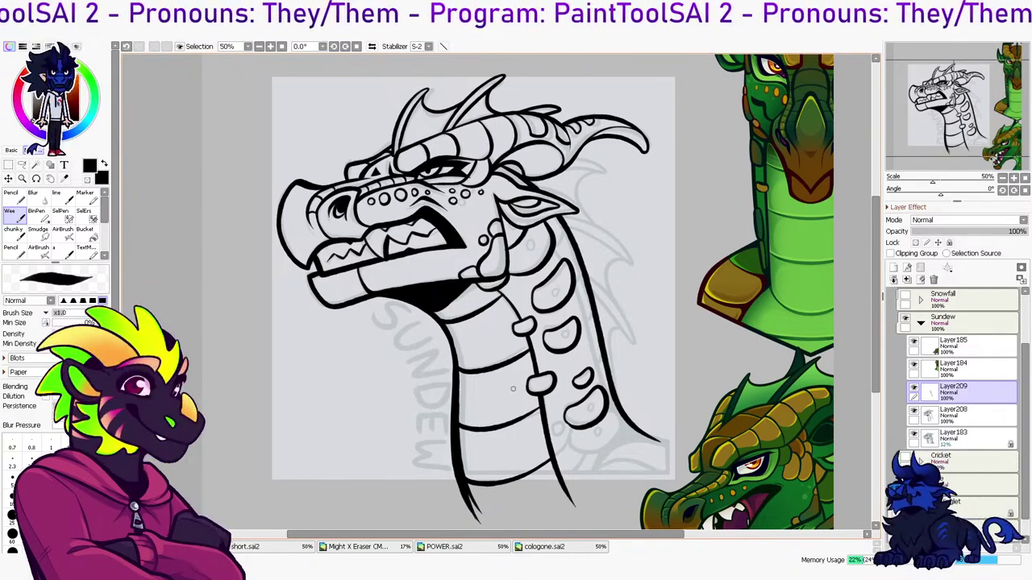
pyautogui.moveTo(566, 420); pyautogui.dragTo(578, 428)
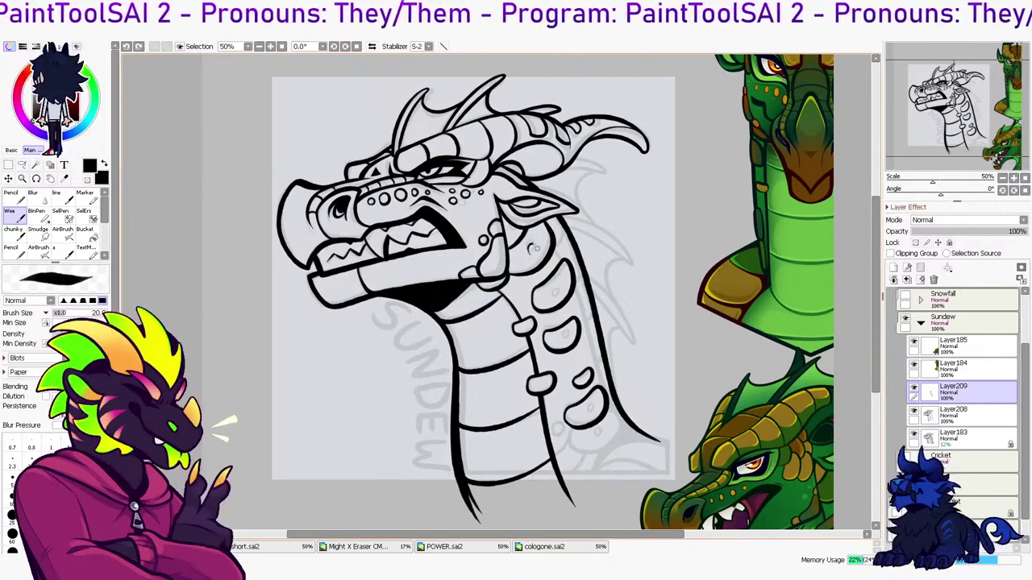
# Ink small circles inside the four large neck scales and merge the scale layer into Layer208
pyautogui.moveTo(554, 295)
pyautogui.mouseDown()
pyautogui.moveTo(569, 330)
pyautogui.moveTo(560, 285)
pyautogui.mouseUp()
pyautogui.hotkey('ctrl', 'z')
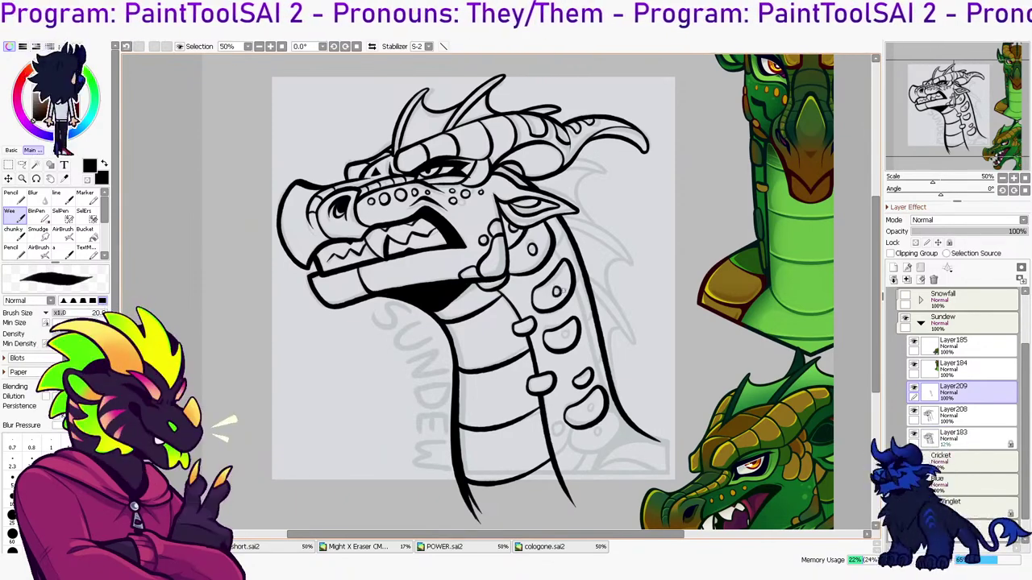
pyautogui.moveTo(566, 334); pyautogui.dragTo(568, 334)
pyautogui.hotkey('ctrl', 'z')
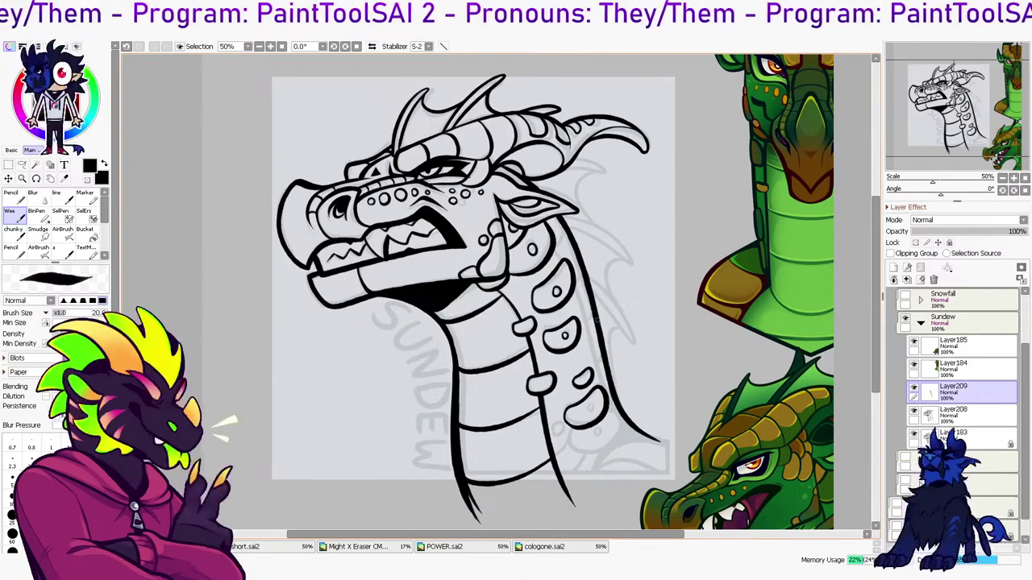
pyautogui.moveTo(593, 403); pyautogui.dragTo(590, 403)
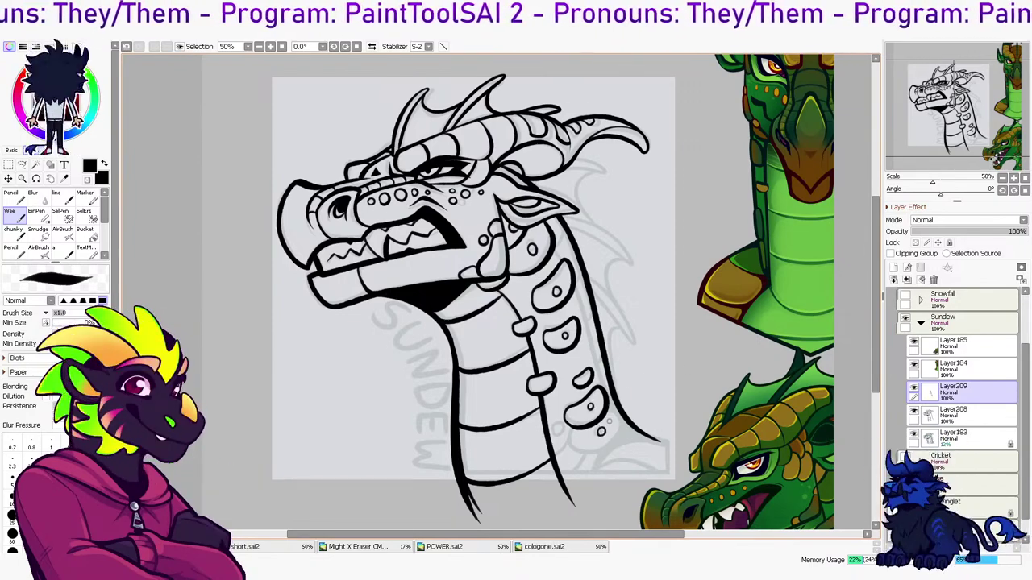
pyautogui.click(907, 280)
pyautogui.click(893, 268)
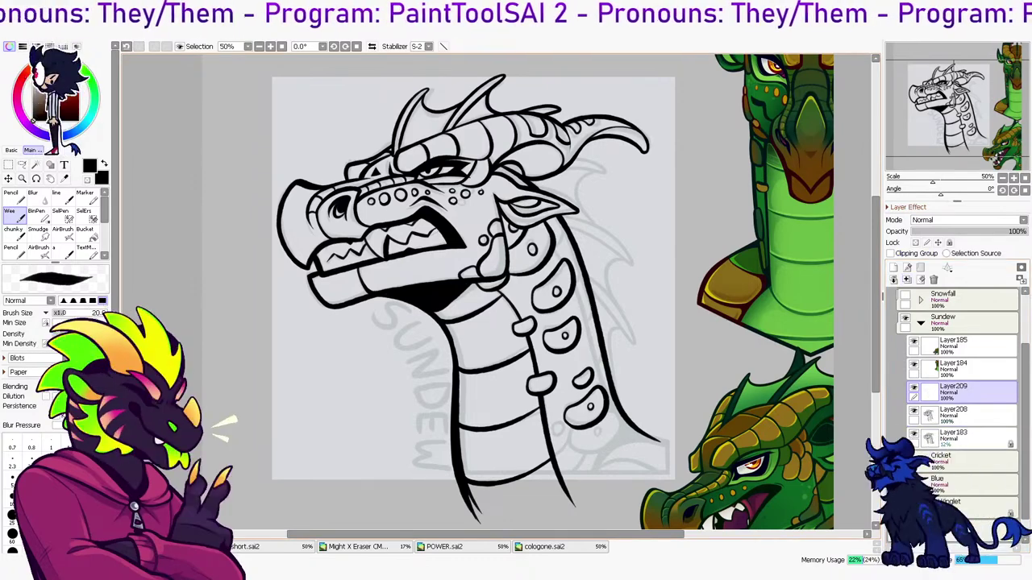
# Fill the gap between the ear and the horn base with black on Layer208
pyautogui.click(907, 280)
pyautogui.click(86, 234)
pyautogui.click(511, 170)
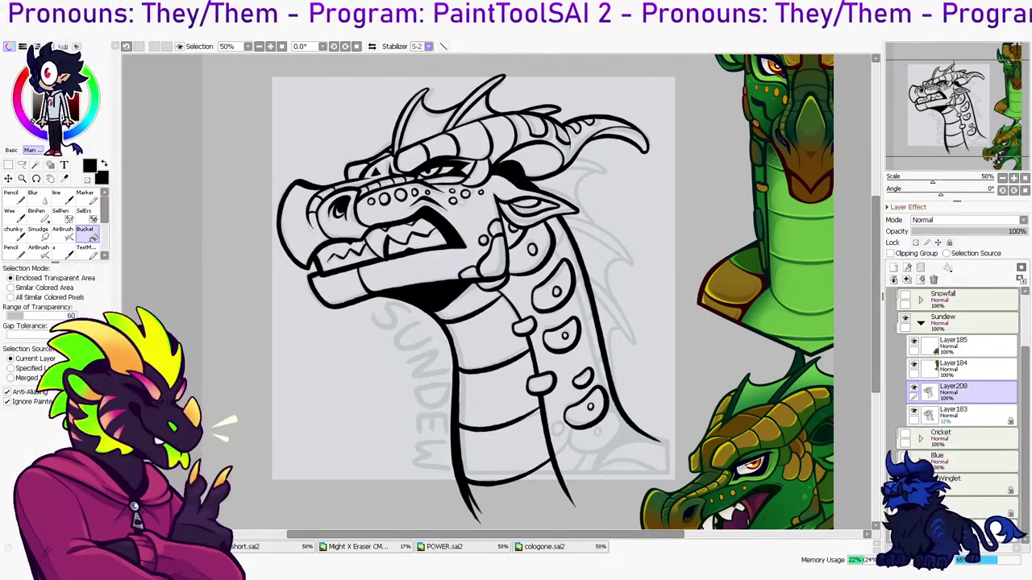
# Ink the overlapping rounded scales at the base of the neck on a new layer
pyautogui.click(894, 268)
pyautogui.moveTo(598, 438)
pyautogui.mouseDown()
pyautogui.moveTo(603, 393)
pyautogui.moveTo(627, 377)
pyautogui.moveTo(611, 366)
pyautogui.mouseUp()
pyautogui.press('n')
pyautogui.hotkey('ctrl', 'z')
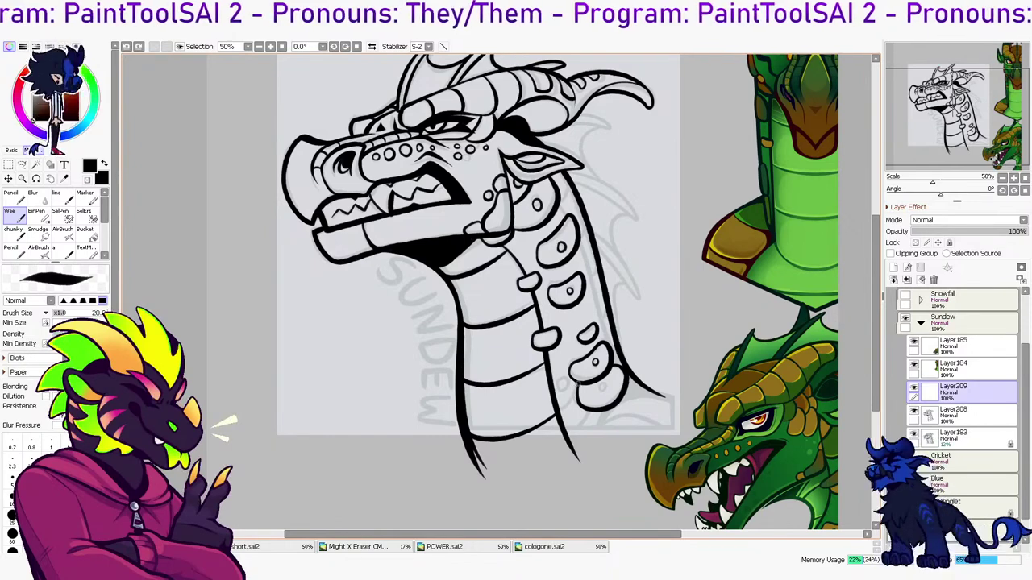
pyautogui.moveTo(562, 389)
pyautogui.mouseDown()
pyautogui.moveTo(580, 406)
pyautogui.moveTo(567, 418)
pyautogui.moveTo(580, 408)
pyautogui.moveTo(553, 398)
pyautogui.moveTo(579, 410)
pyautogui.mouseUp()
pyautogui.hotkey('ctrl', 'z')
pyautogui.hotkey('ctrl', 'z')
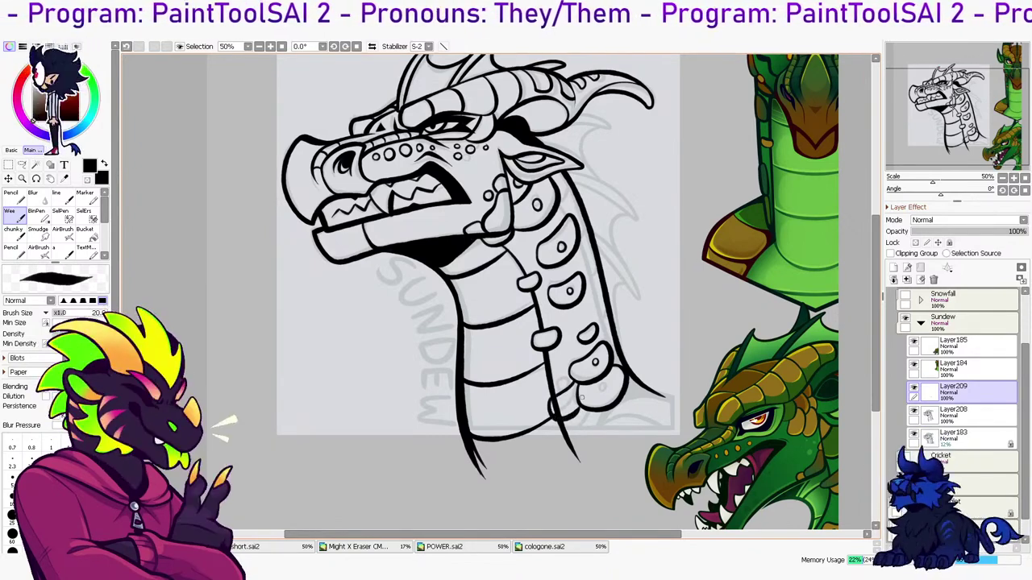
pyautogui.moveTo(556, 444)
pyautogui.mouseDown()
pyautogui.moveTo(597, 407)
pyautogui.moveTo(574, 418)
pyautogui.moveTo(591, 414)
pyautogui.moveTo(551, 403)
pyautogui.mouseUp()
# Delete the throat-plate border line on Layer208 where it runs beneath the new base scales
pyautogui.click(959, 415)
pyautogui.press('l')
pyautogui.press('Delete')
pyautogui.hotkey('ctrl', 'd')
pyautogui.click(963, 393)
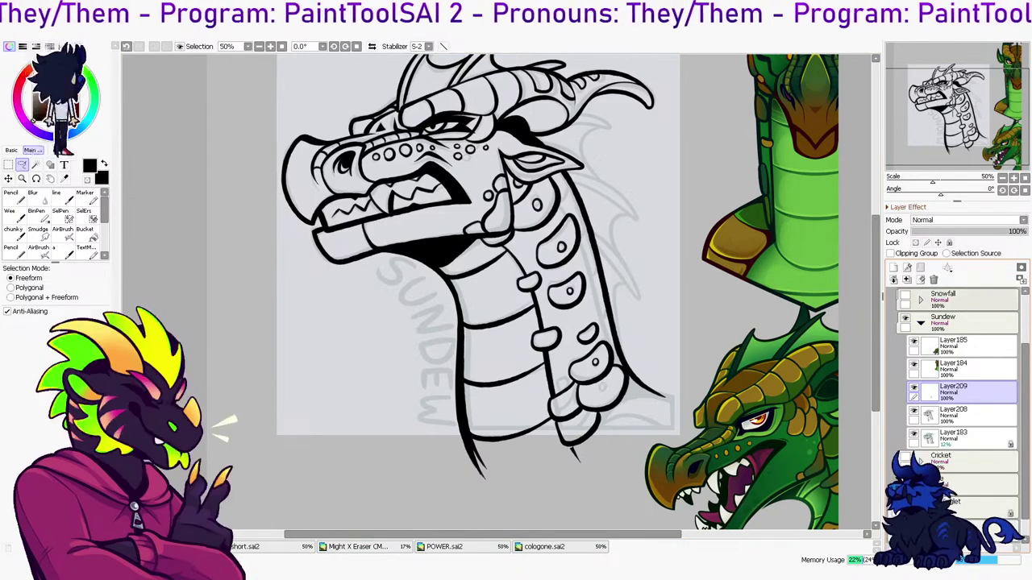
# Merge the base scales into Layer208 and ink small circles in the lowest back scale and beside the throat border
pyautogui.click(907, 279)
pyautogui.press('b')
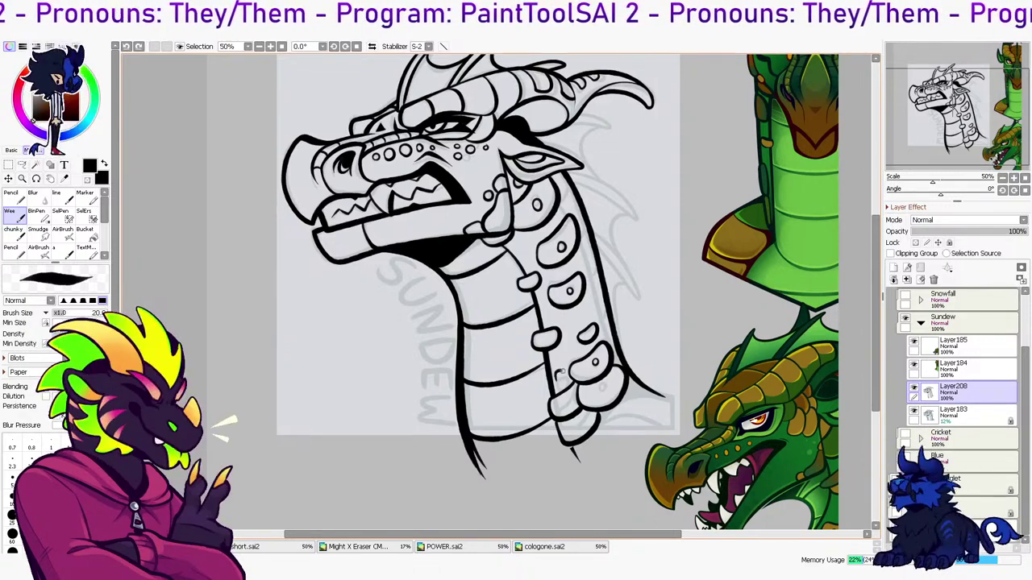
pyautogui.moveTo(609, 383)
pyautogui.mouseDown()
pyautogui.moveTo(606, 393)
pyautogui.moveTo(610, 382)
pyautogui.mouseUp()
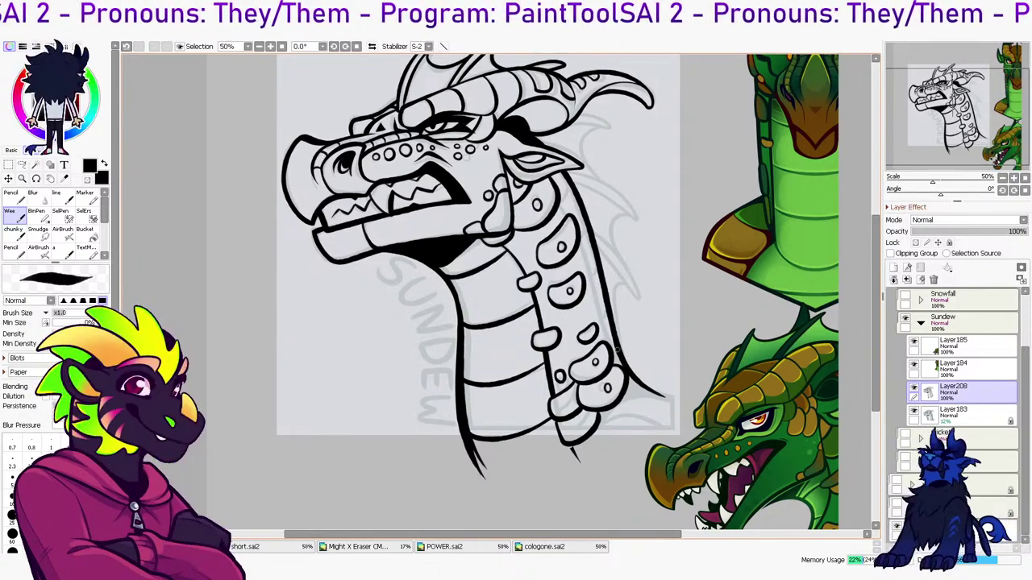
# Ink an inner line parallel to the back neck contour with short cross lines between them on a new layer
pyautogui.click(893, 268)
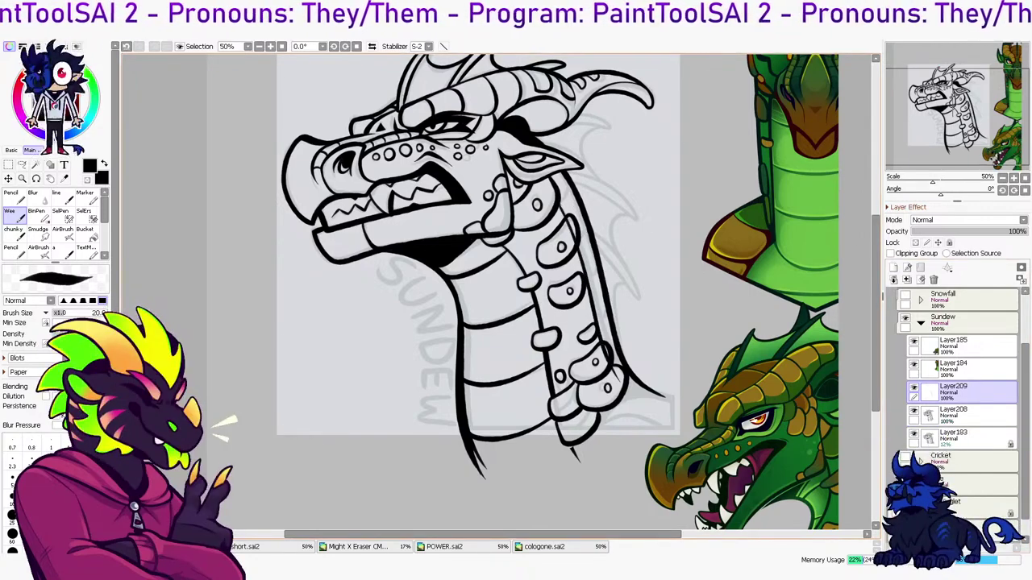
pyautogui.moveTo(561, 204); pyautogui.dragTo(613, 353)
pyautogui.hotkey('ctrl', 'z')
pyautogui.moveTo(560, 205); pyautogui.dragTo(610, 352)
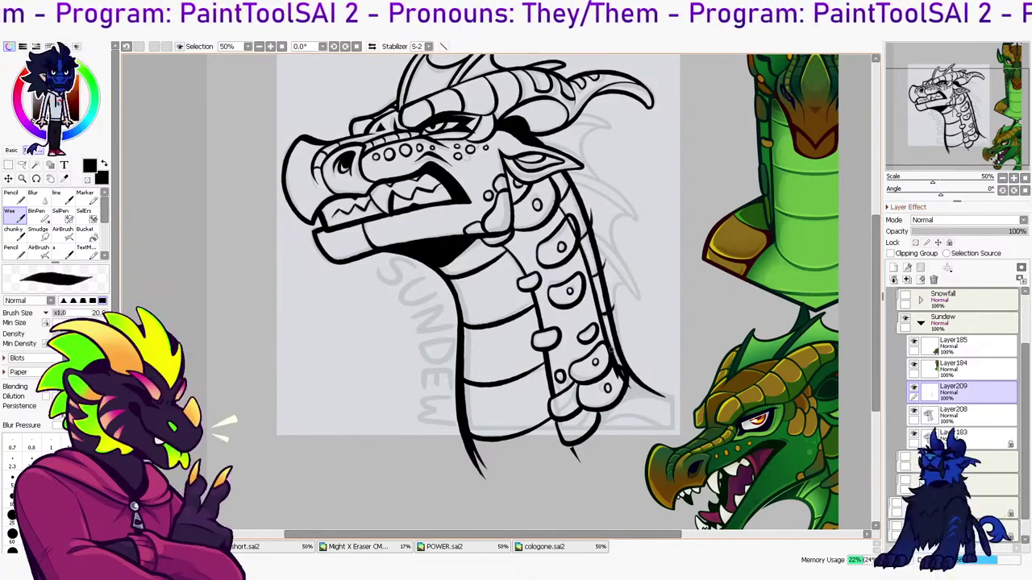
# Keep only the back-strip lines inside the neck area by copying them to a new layer, deleting Layer209, and merging the copy into Layer208
pyautogui.click(959, 415)
pyautogui.press('w')
pyautogui.click(573, 320)
pyautogui.click(959, 392)
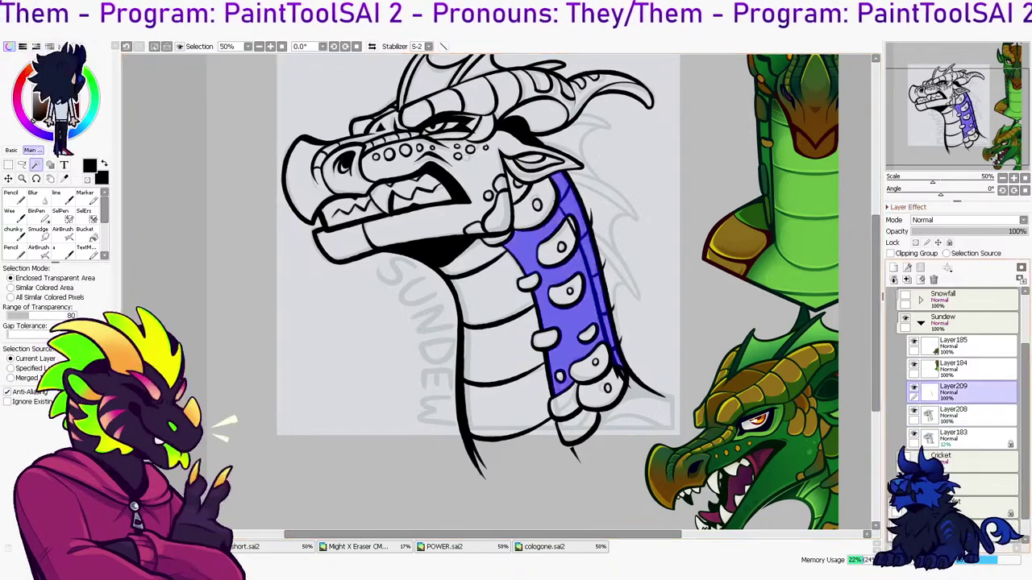
pyautogui.hotkey('ctrl', 'c')
pyautogui.hotkey('ctrl', 'v')
pyautogui.click(959, 415)
pyautogui.click(933, 280)
pyautogui.click(960, 391)
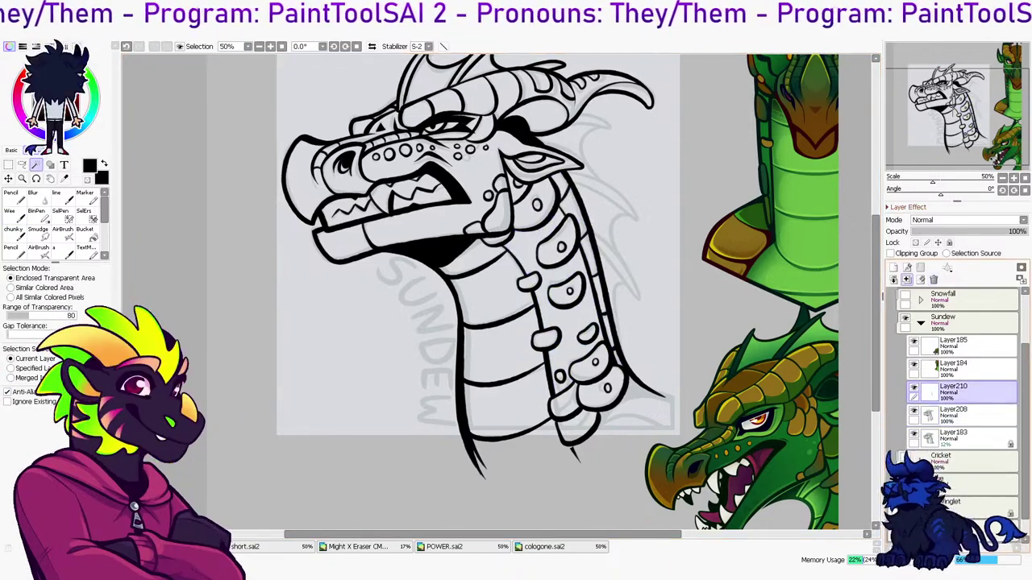
pyautogui.moveTo(564, 322); pyautogui.dragTo(496, 317)
pyautogui.click(907, 280)
# Lower Layer208's opacity to 43% and ink the curved shoulder plate beside the neck base on a new layer
pyautogui.click(961, 232)
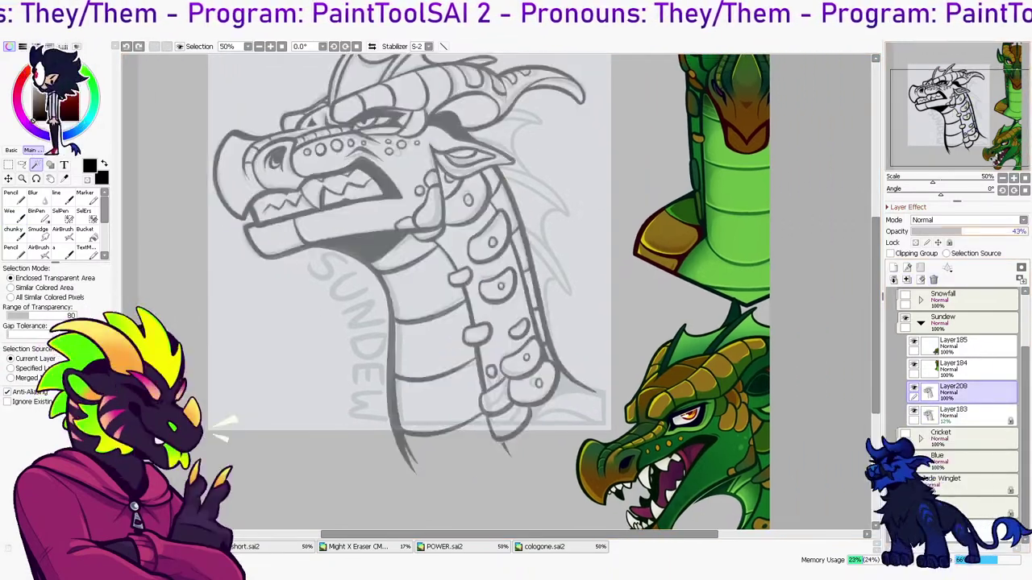
pyautogui.click(893, 268)
pyautogui.press('b')
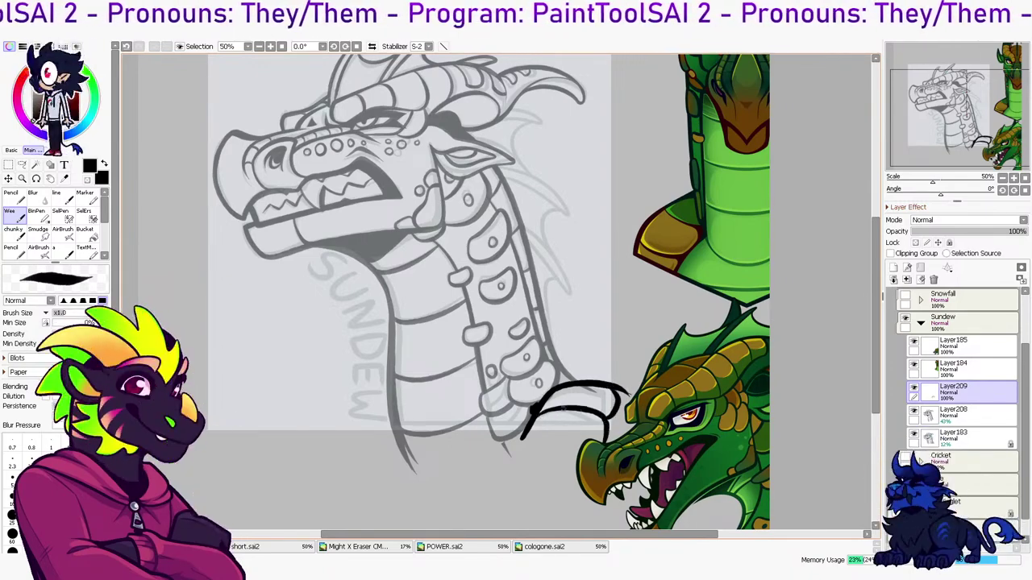
# Restore Layer208's opacity to 100% and merge the shoulder plate layer into it
pyautogui.click(971, 415)
pyautogui.press('l')
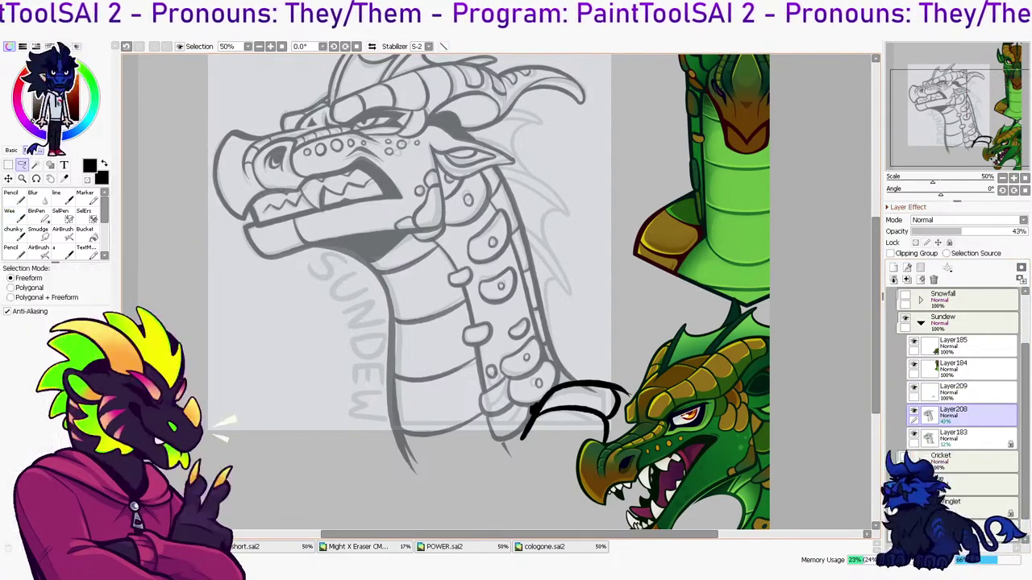
pyautogui.moveTo(964, 232); pyautogui.dragTo(1028, 232)
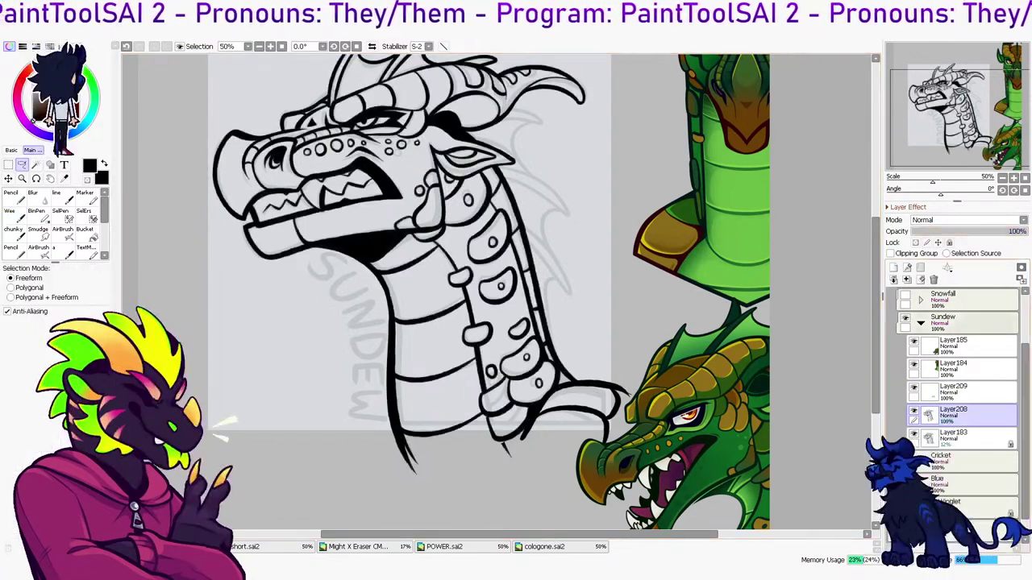
pyautogui.click(972, 393)
pyautogui.click(907, 280)
# Ink the long curved spine edge hanging behind the ear on a new layer, with the canvas mirrored and rotated about -32°
pyautogui.press('h')
pyautogui.press('g')
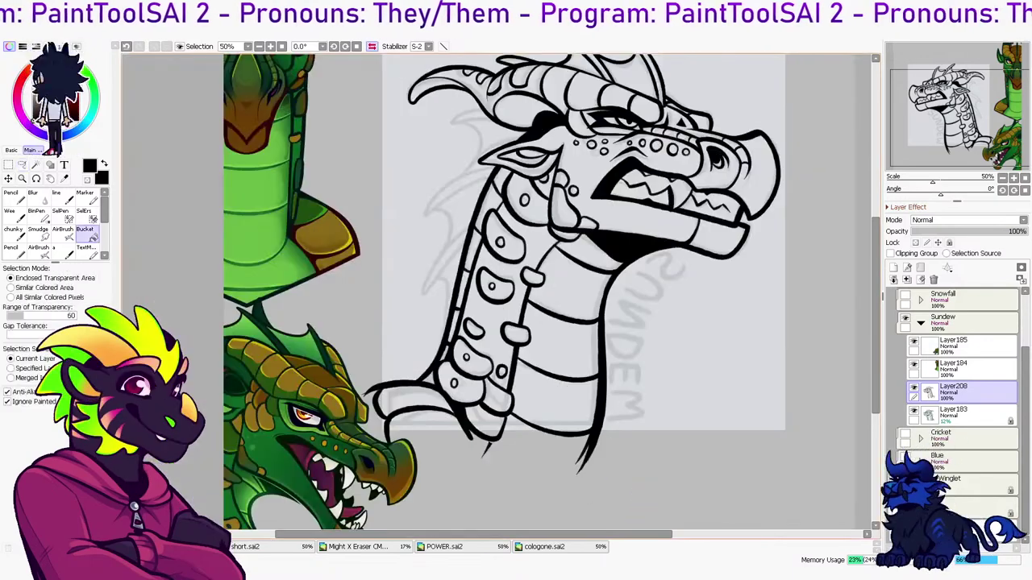
pyautogui.press('b')
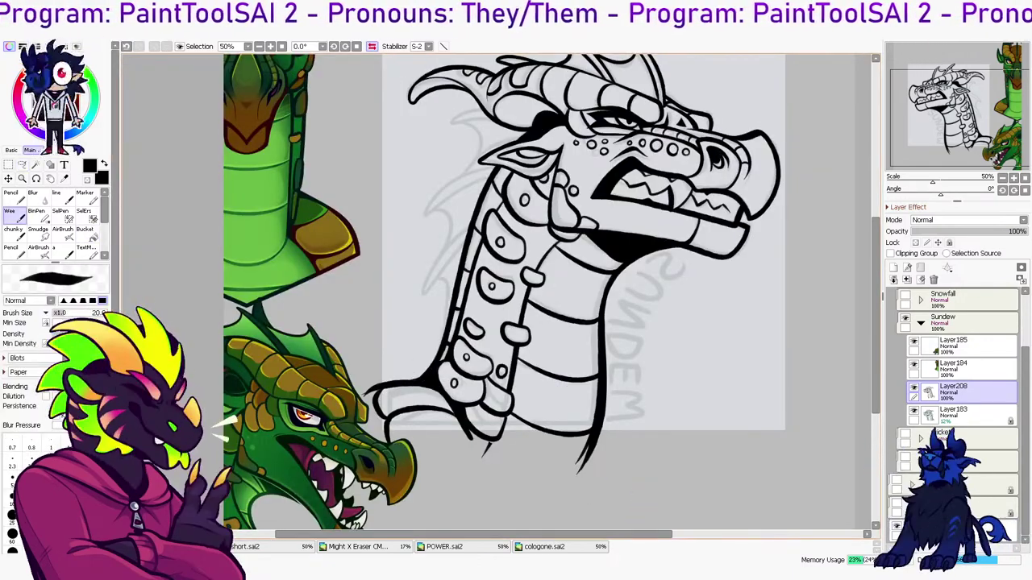
pyautogui.scroll(3, 434, 368)
pyautogui.press('r')
pyautogui.moveTo(433, 368); pyautogui.dragTo(483, 390)
pyautogui.hotkey('ctrl', 'shift', 'n')
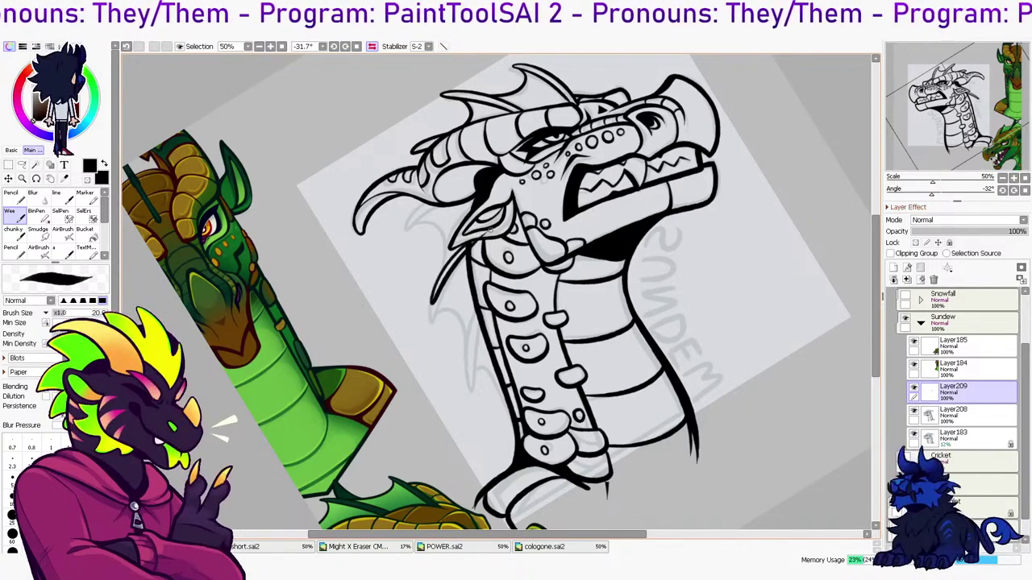
pyautogui.moveTo(430, 317); pyautogui.dragTo(467, 250)
pyautogui.hotkey('ctrl', 'z')
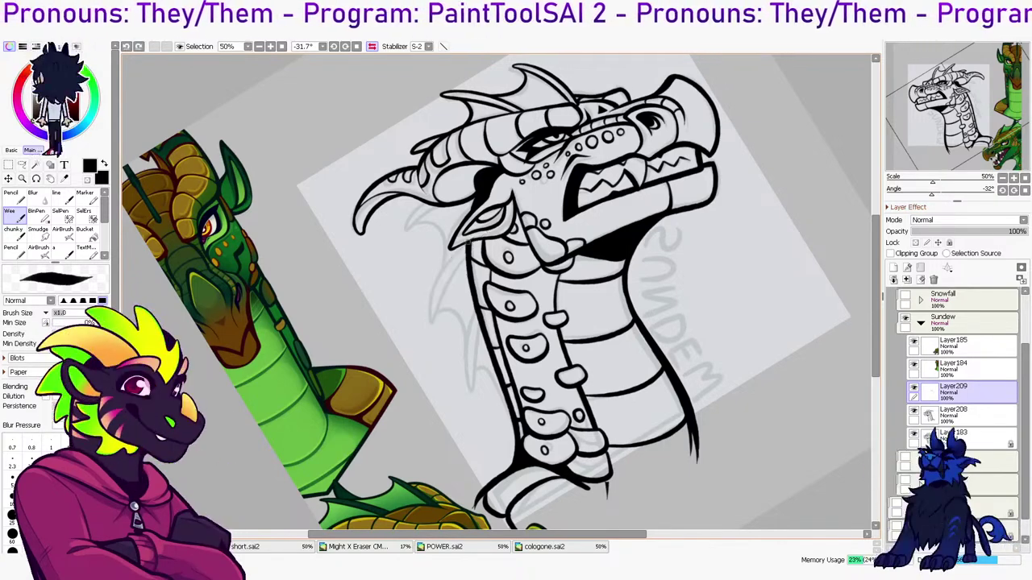
pyautogui.hotkey('ctrl', 'z')
pyautogui.hotkey('ctrl', 'z')
pyautogui.moveTo(431, 321); pyautogui.dragTo(468, 248)
# Ink the lower spine along the back of the neck and the upper spine beneath the horn
pyautogui.moveTo(466, 371)
pyautogui.mouseDown()
pyautogui.moveTo(482, 306)
pyautogui.moveTo(471, 287)
pyautogui.moveTo(467, 311)
pyautogui.mouseUp()
pyautogui.moveTo(480, 379); pyautogui.dragTo(474, 322)
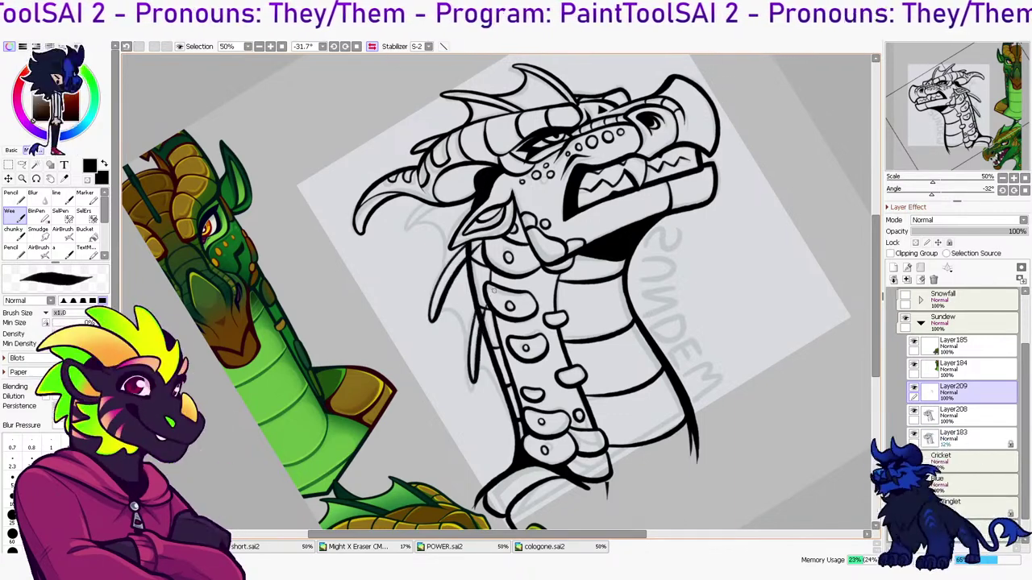
pyautogui.moveTo(445, 196)
pyautogui.mouseDown()
pyautogui.moveTo(411, 228)
pyautogui.moveTo(445, 208)
pyautogui.moveTo(439, 195)
pyautogui.moveTo(422, 216)
pyautogui.moveTo(472, 191)
pyautogui.moveTo(405, 231)
pyautogui.mouseUp()
pyautogui.hotkey('ctrl', 'z')
pyautogui.hotkey('ctrl', 'z')
pyautogui.moveTo(405, 232); pyautogui.dragTo(465, 199)
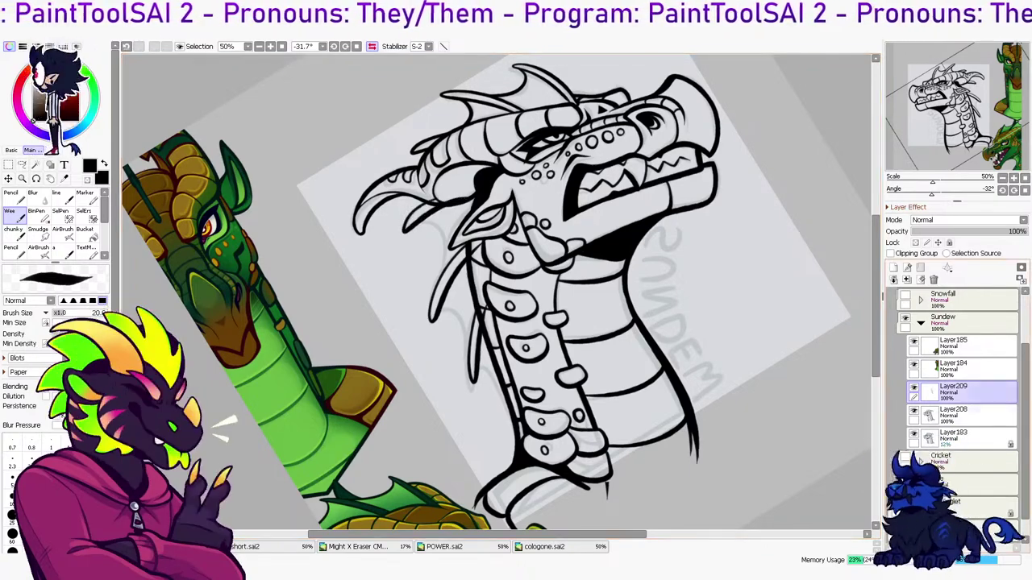
# Keep only the inked spine lines outside the Layer208 artwork, delete the overlapping remainder, and merge the kept lines into Layer208
pyautogui.click(979, 415)
pyautogui.press('w')
pyautogui.click(774, 322)
pyautogui.click(980, 393)
pyautogui.hotkey('ctrl', 'x')
pyautogui.hotkey('ctrl', 'v')
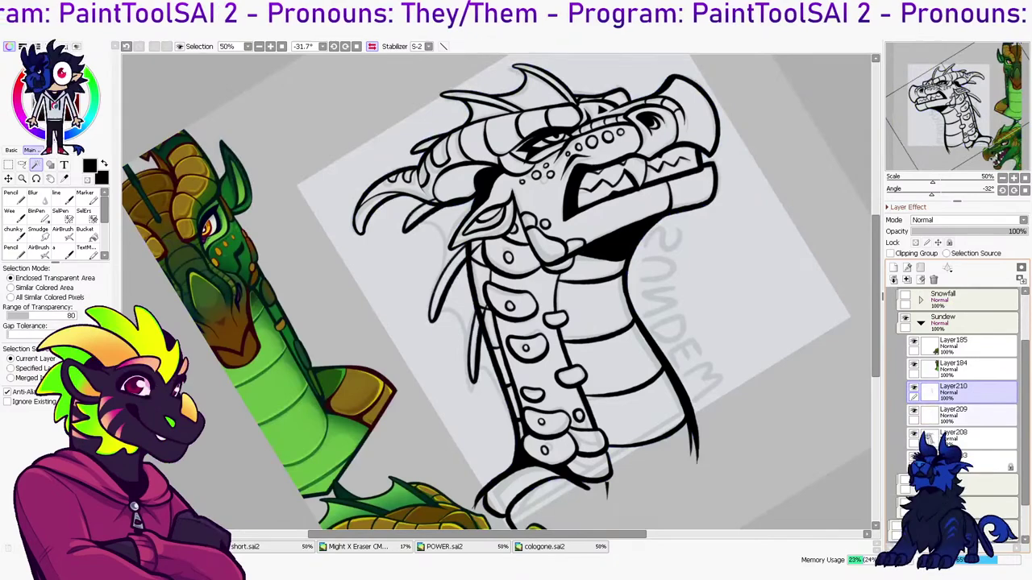
pyautogui.click(979, 415)
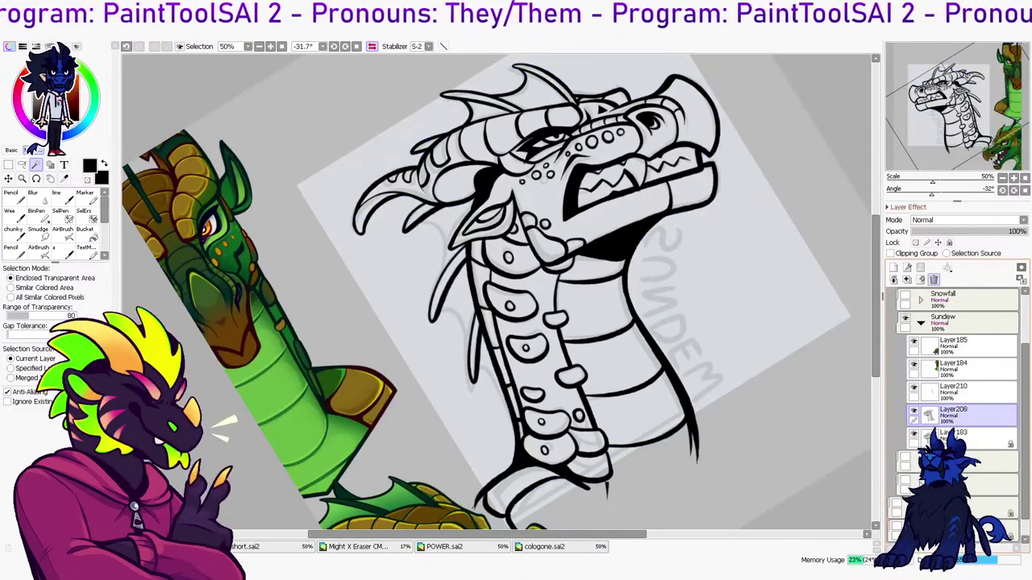
pyautogui.click(979, 393)
pyautogui.click(907, 280)
# Ink the curved webbing edges linking the spines along the back of the neck on a new layer
pyautogui.click(894, 267)
pyautogui.press('n')
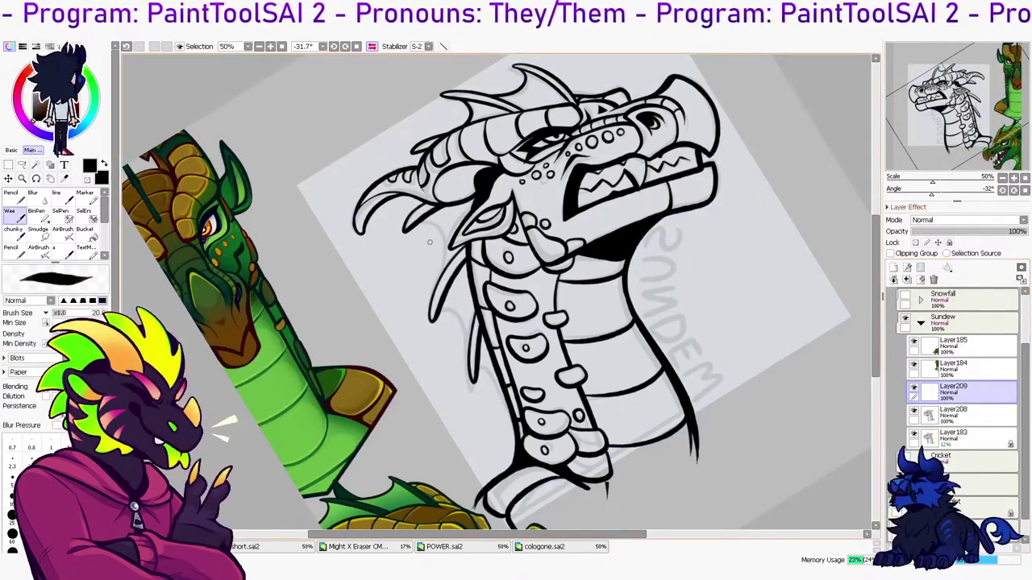
pyautogui.hotkey('ctrl', 'z')
pyautogui.moveTo(417, 223); pyautogui.dragTo(442, 280)
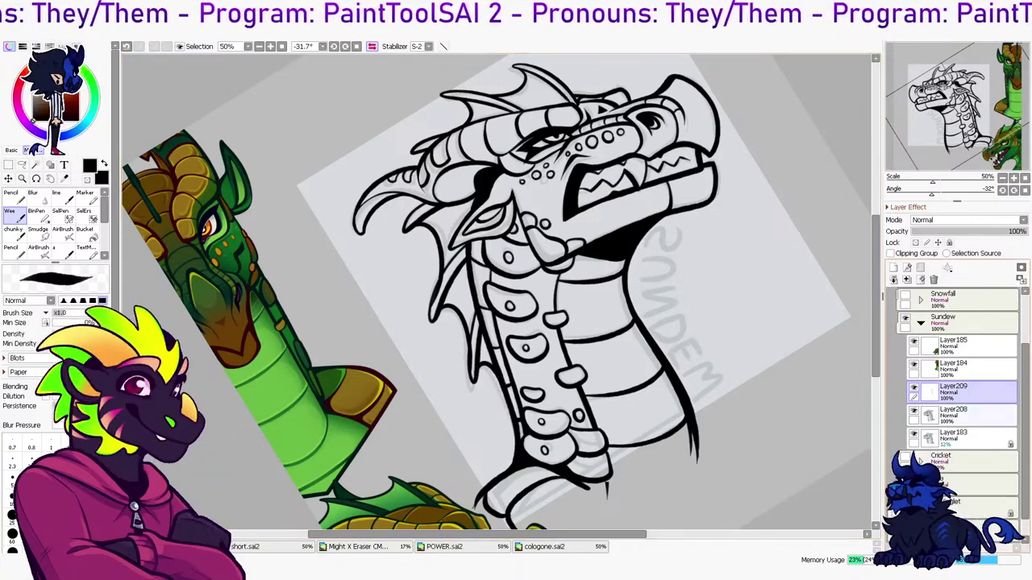
# Remove the webbing lines that overlap the Layer208 artwork and merge the remaining webbing into Layer208
pyautogui.click(960, 416)
pyautogui.press('w')
pyautogui.click(774, 323)
pyautogui.click(959, 392)
pyautogui.hotkey('ctrl', 'd')
pyautogui.click(934, 280)
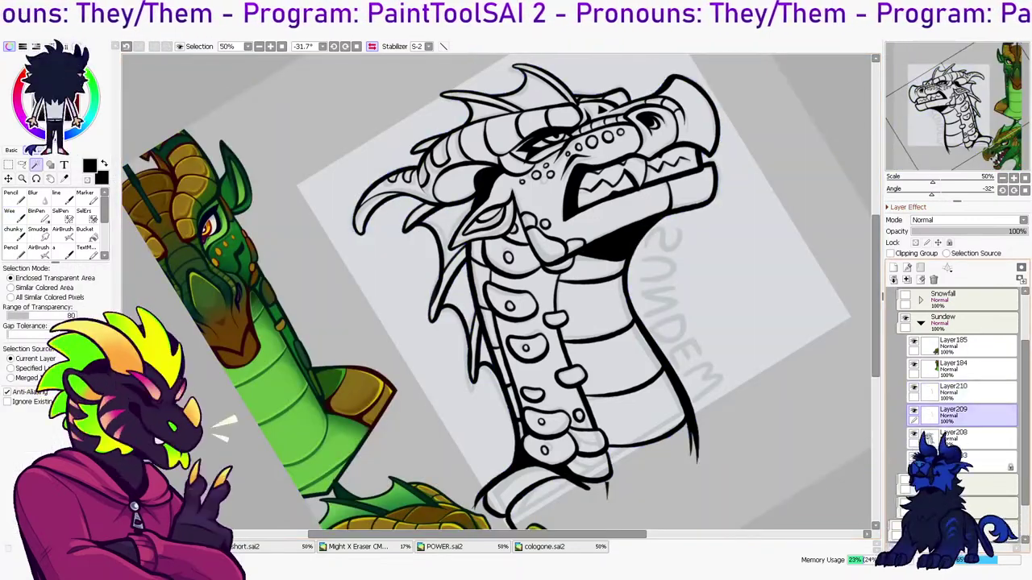
pyautogui.click(908, 268)
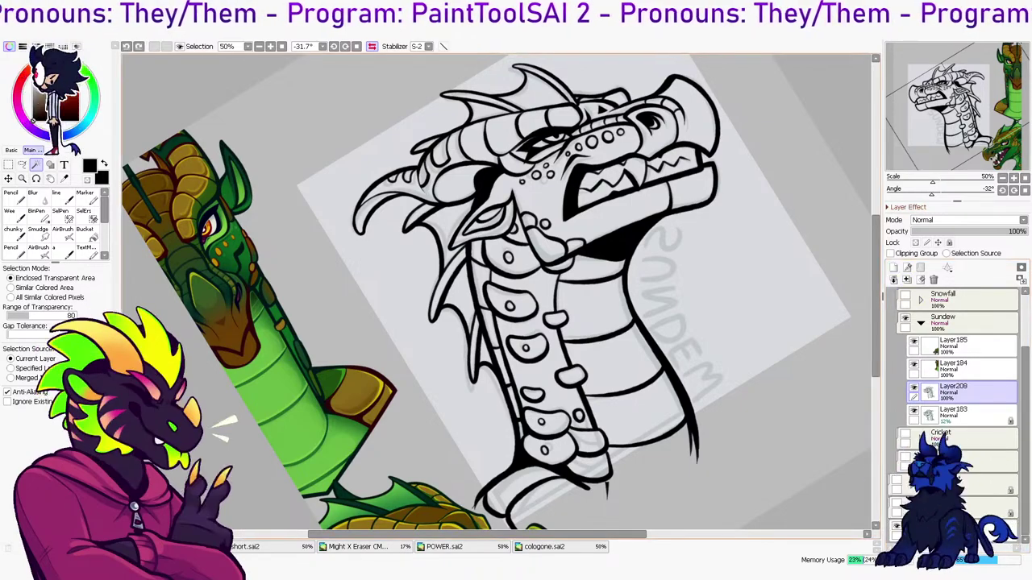
# Reset the canvas rotation to 0° and refine the tip of the tall head spine at the sketch area's upper edge with brush and eraser
pyautogui.press('Home')
pyautogui.moveTo(516, 323); pyautogui.dragTo(532, 288)
pyautogui.moveTo(968, 111); pyautogui.dragTo(955, 115)
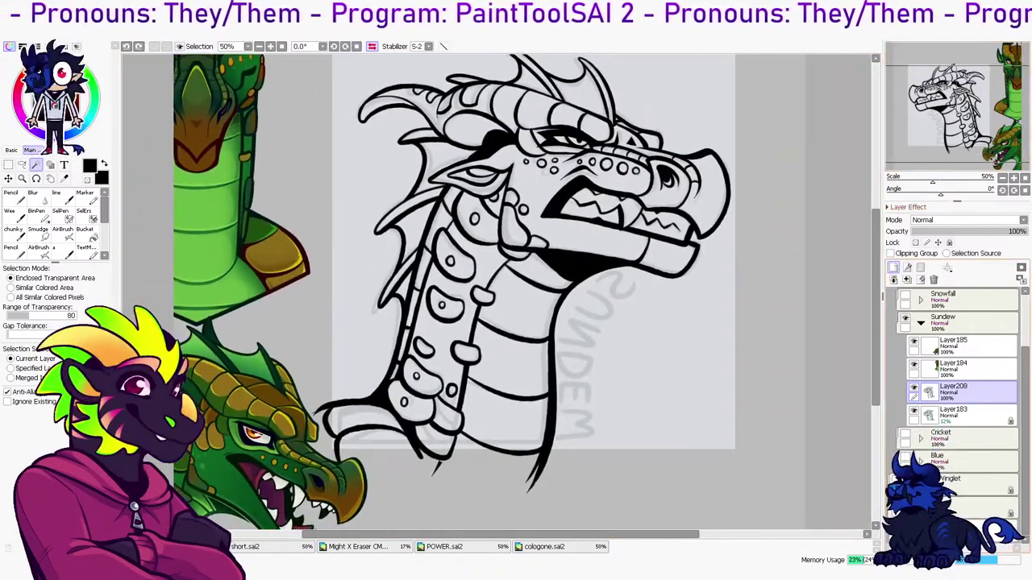
pyautogui.moveTo(516, 322); pyautogui.dragTo(516, 449)
pyautogui.hotkey('ctrl', 'z')
pyautogui.moveTo(490, 186); pyautogui.dragTo(488, 210)
pyautogui.press('n')
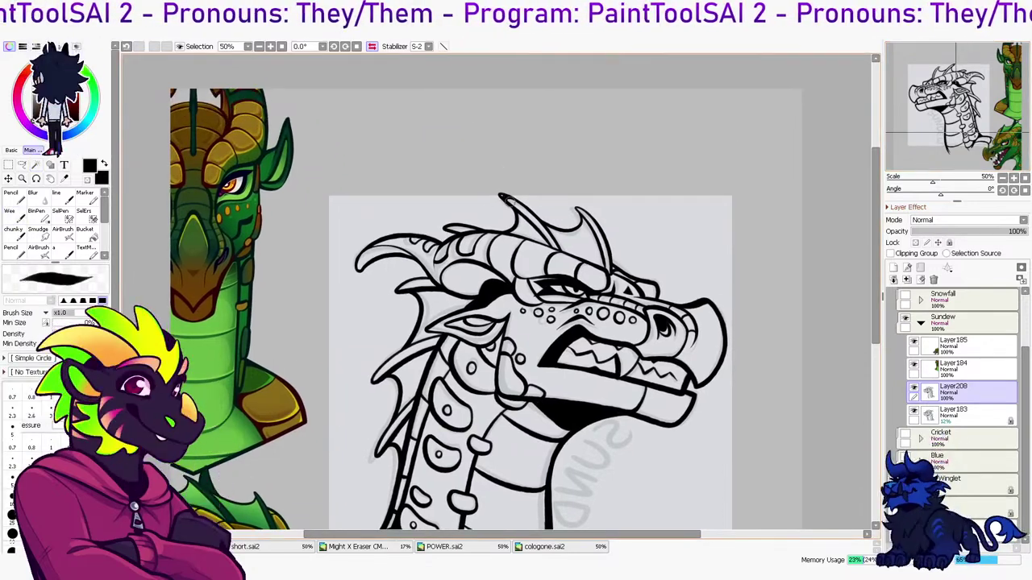
pyautogui.press('e')
pyautogui.press('b')
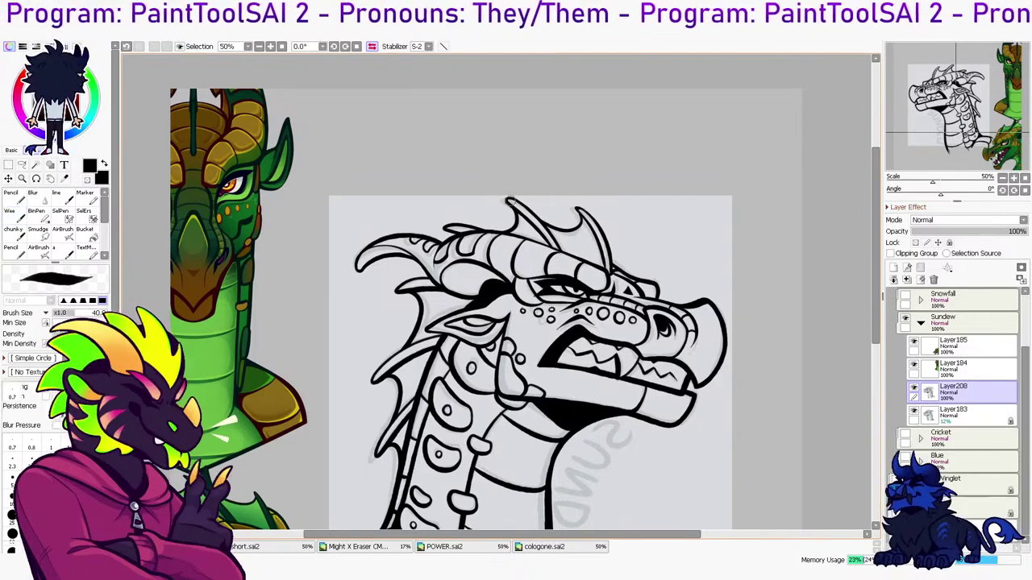
pyautogui.press('e')
pyautogui.press('e')
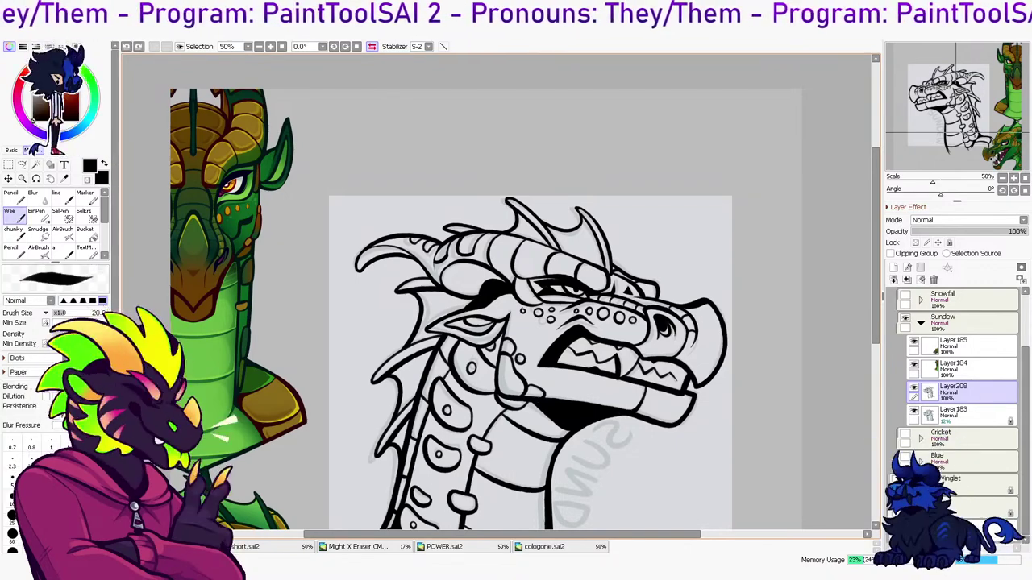
pyautogui.press('e')
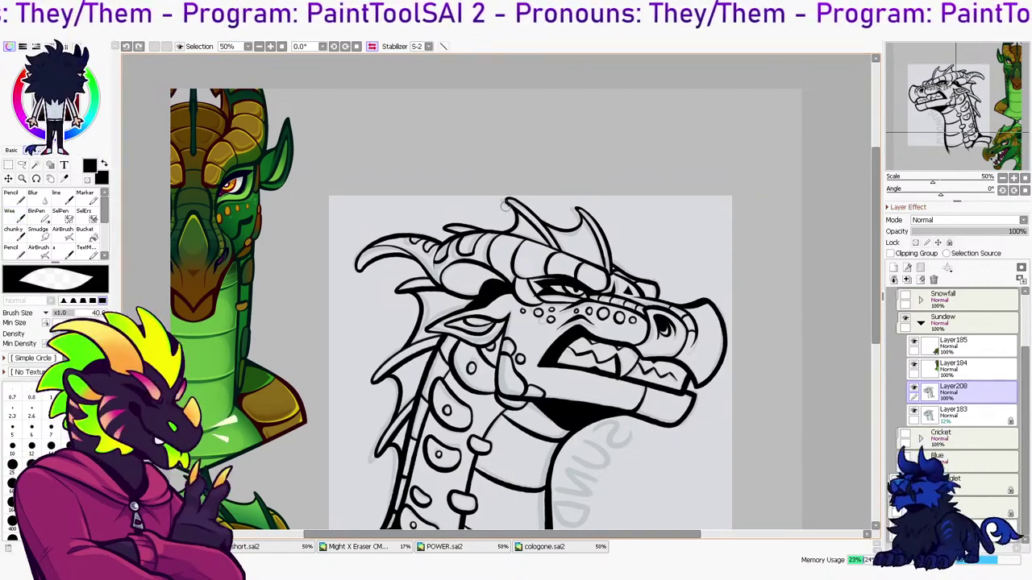
pyautogui.press('e')
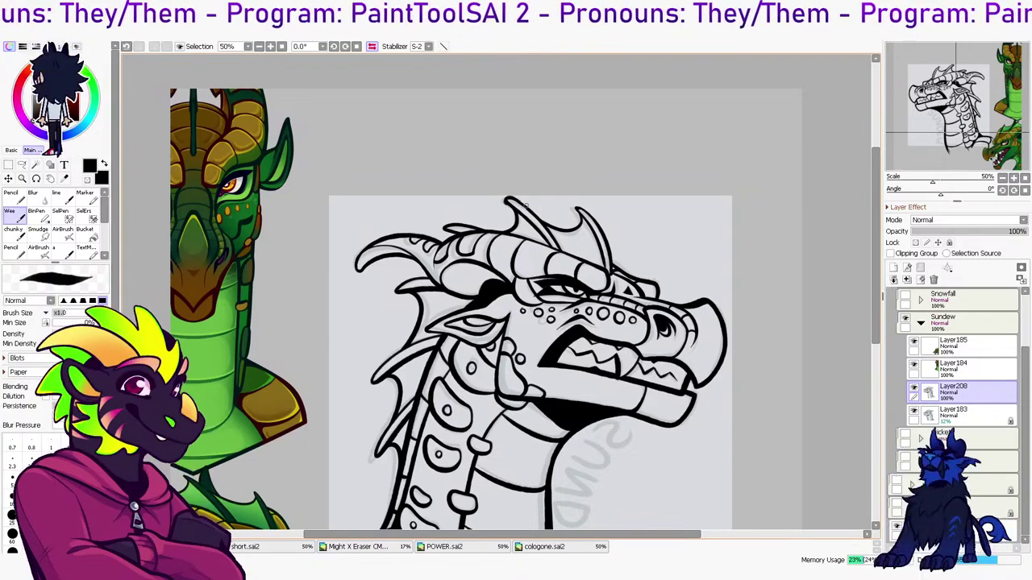
# Draw a straight horizontal baseline beneath the neck and shoulder on a new layer
pyautogui.moveTo(452, 290); pyautogui.dragTo(462, 124)
pyautogui.hotkey('ctrl', 'shift', 'n')
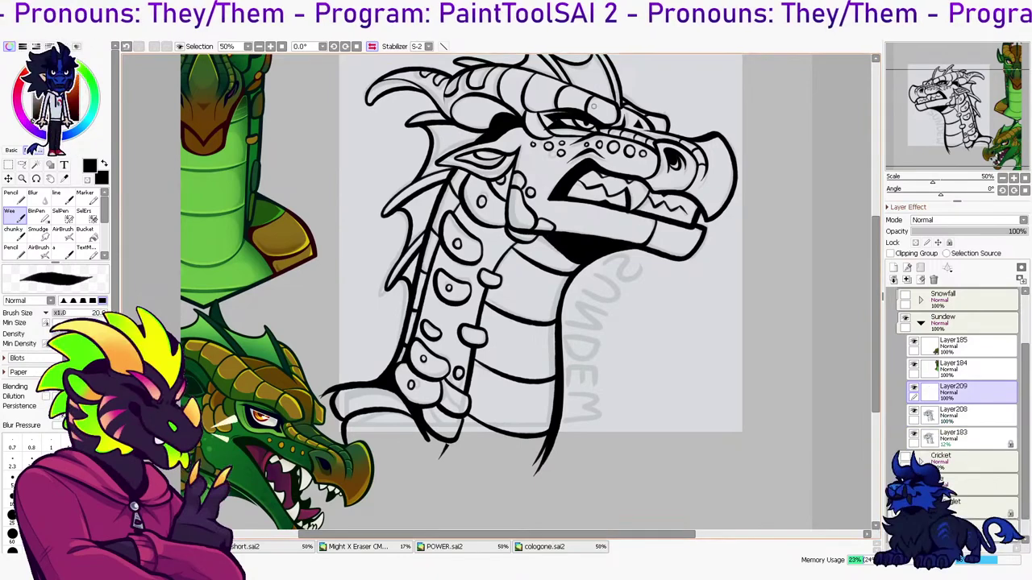
pyautogui.moveTo(327, 421); pyautogui.dragTo(671, 421)
pyautogui.hotkey('ctrl', 'z')
pyautogui.moveTo(323, 419); pyautogui.dragTo(657, 420)
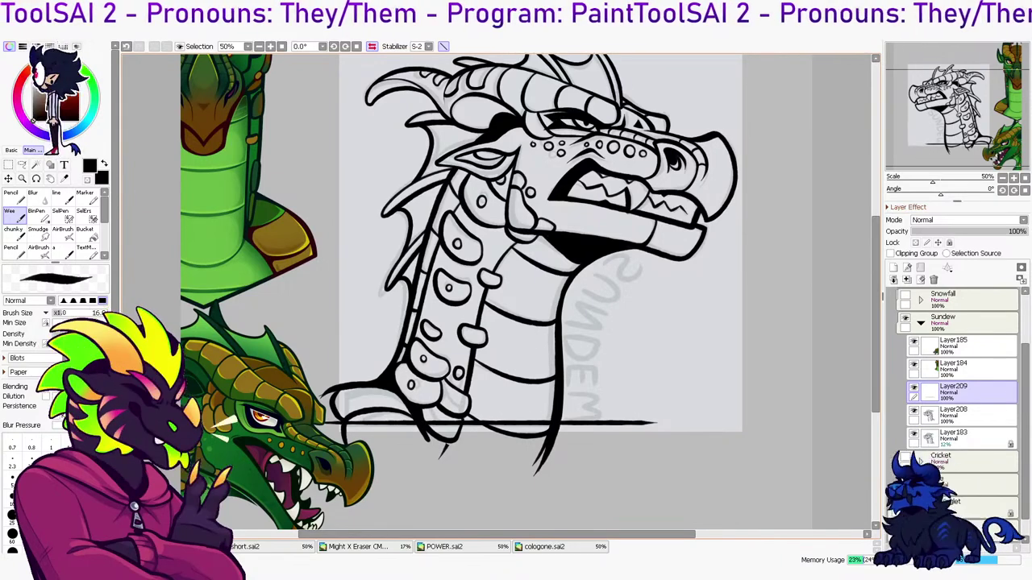
# Duplicate the baseline, rotate the copy 90°, and place it as a vertical border at the shoulder's outer edge
pyautogui.hotkey('ctrl', 't')
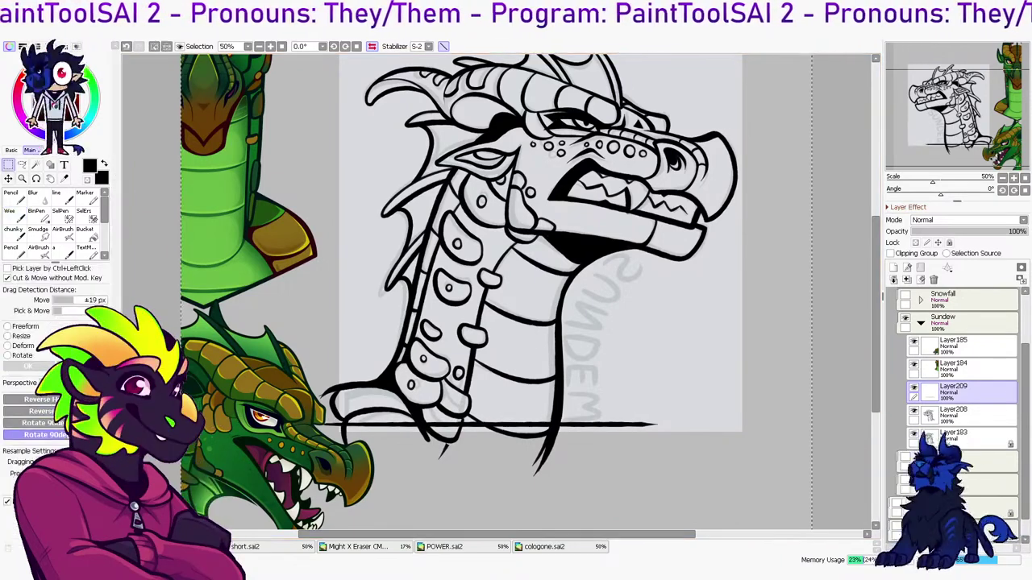
pyautogui.click(907, 280)
pyautogui.hotkey('ctrl', 'a')
pyautogui.hotkey('ctrl', 'v')
pyautogui.click(34, 423)
pyautogui.press('ctrl')
pyautogui.moveTo(490, 363); pyautogui.dragTo(346, 214)
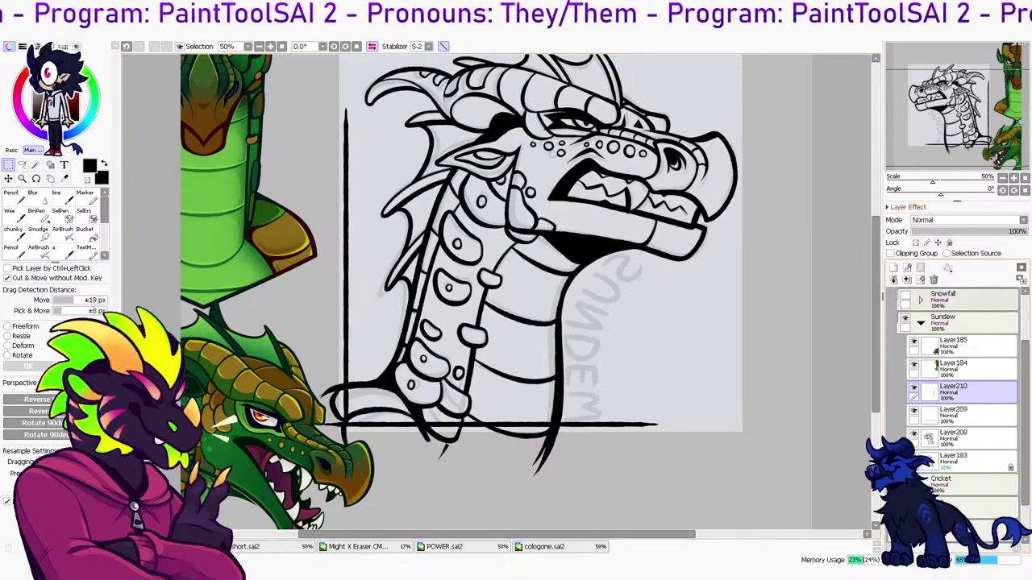
# Merge the two border lines and delete Layer208's line art below the baseline and outside the vertical border
pyautogui.click(906, 280)
pyautogui.moveTo(802, 514)
pyautogui.mouseDown()
pyautogui.moveTo(312, 438)
pyautogui.moveTo(285, 425)
pyautogui.mouseUp()
pyautogui.press('Delete')
pyautogui.hotkey('ctrl', 'd')
pyautogui.moveTo(269, 289); pyautogui.dragTo(346, 441)
pyautogui.press('Delete')
pyautogui.hotkey('ctrl', 'd')
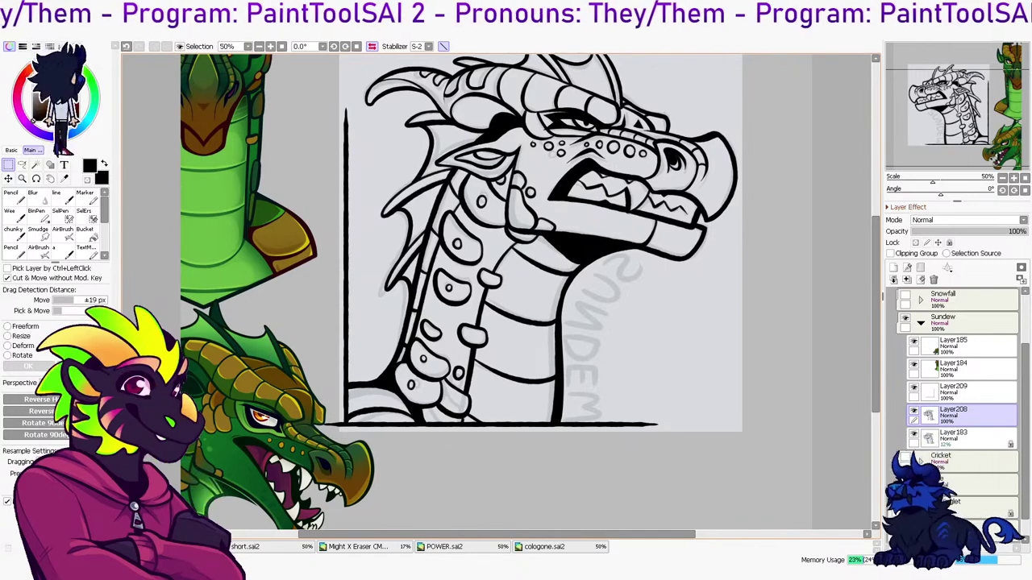
# Cut off the vertical border's long upper part above the shoulder and merge the border layer into Layer208
pyautogui.click(959, 392)
pyautogui.moveTo(321, 91); pyautogui.dragTo(412, 370)
pyautogui.press('Delete')
pyautogui.hotkey('ctrl', 'd')
pyautogui.click(907, 278)
# Trim the baseline's overhanging ends past the front of the neck and the shoulder corner
pyautogui.moveTo(717, 458); pyautogui.dragTo(569, 397)
pyautogui.press('Delete')
pyautogui.hotkey('ctrl', 'd')
pyautogui.moveTo(324, 436); pyautogui.dragTo(340, 449)
pyautogui.press('Delete')
pyautogui.hotkey('ctrl', 'd')
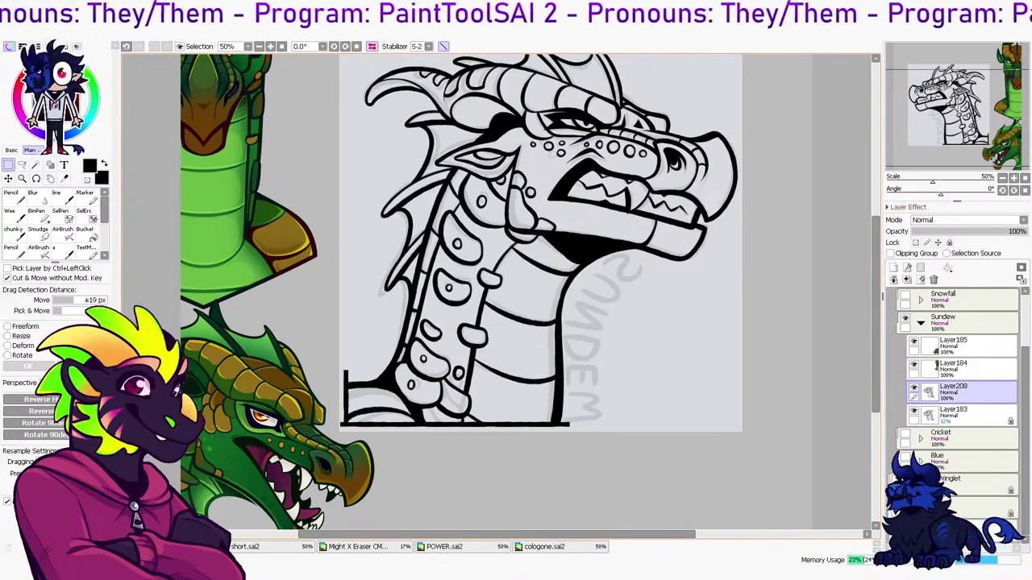
# Erase the leftover border stubs above the shoulder and beyond the neck's front lower corner
pyautogui.press('e')
pyautogui.press('a')
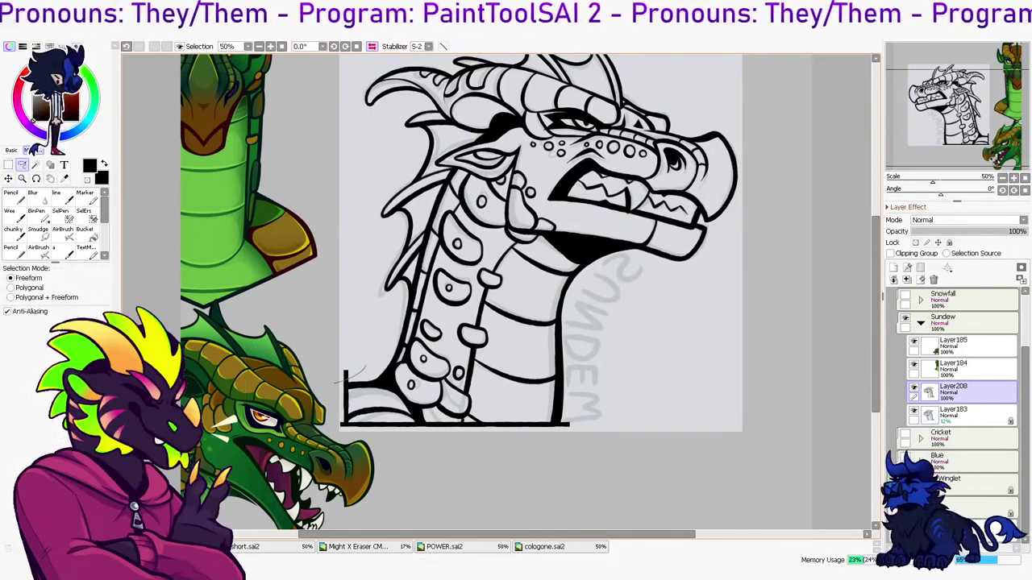
pyautogui.press('n')
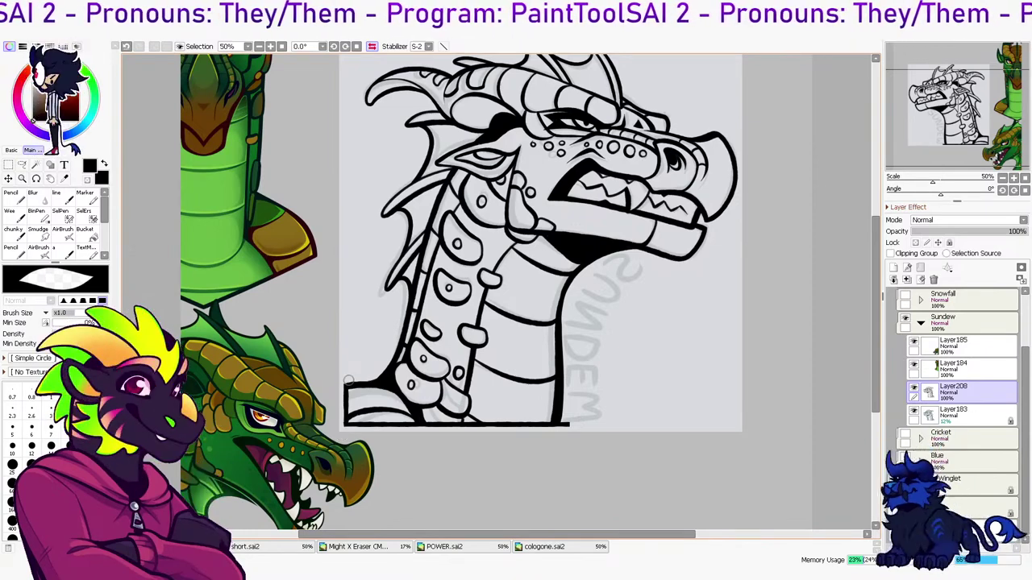
pyautogui.moveTo(569, 415); pyautogui.dragTo(567, 433)
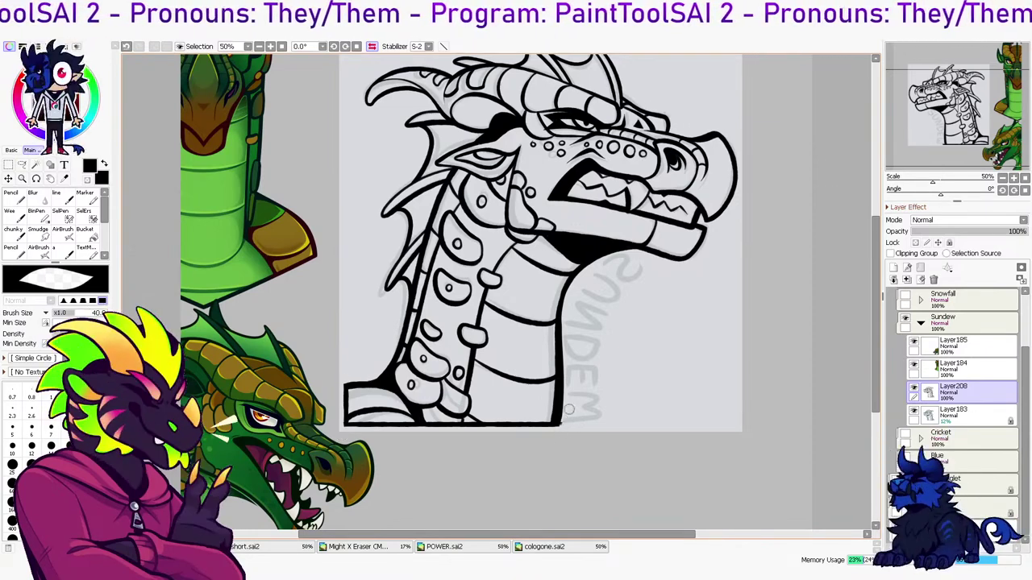
# Unmirror the canvas, collapse the Sundew folder, and view the Snowfall, Luna and Swordtail folders one at a time
pyautogui.scroll(-1, 562, 444)
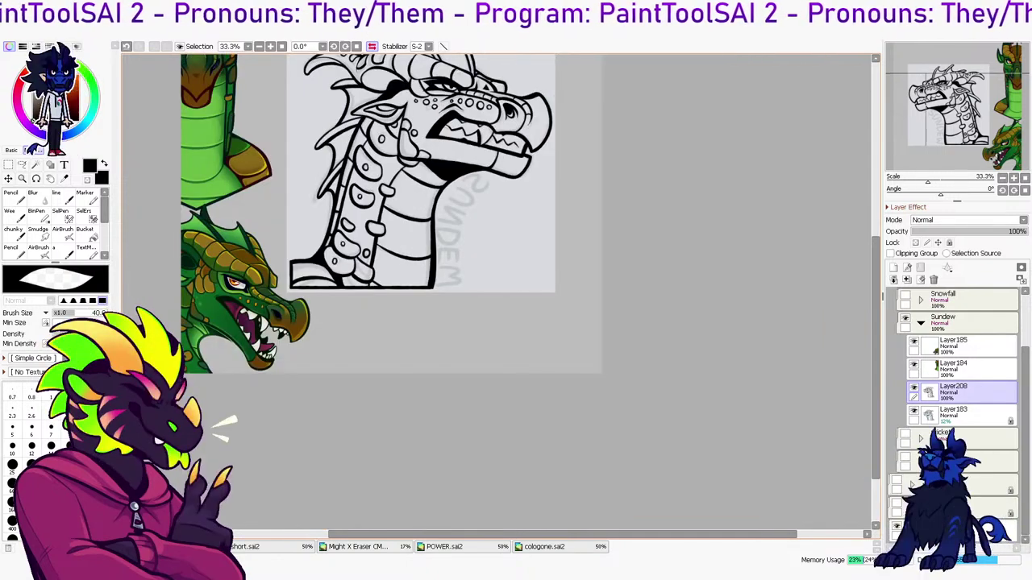
pyautogui.press('Home')
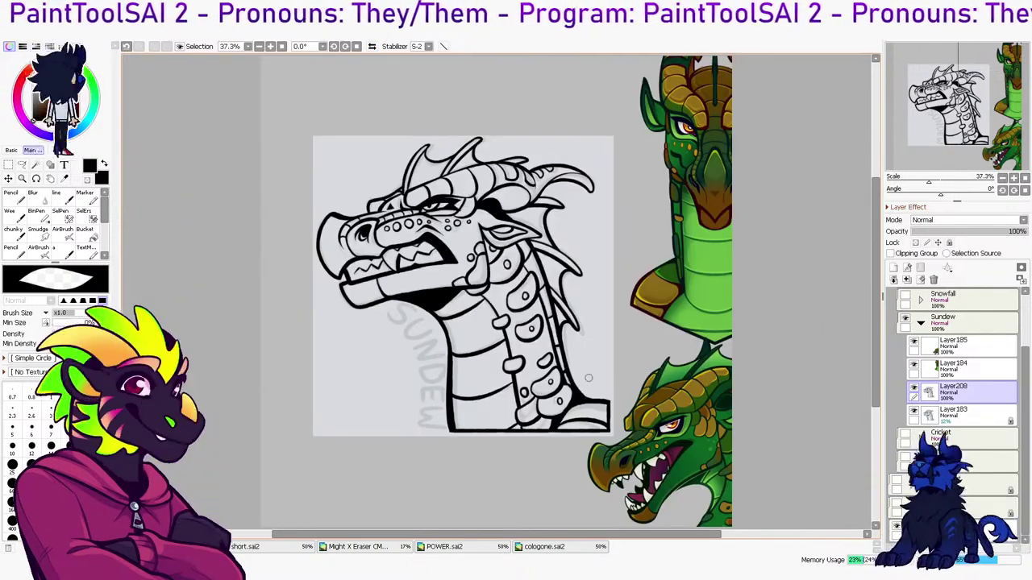
pyautogui.click(921, 323)
pyautogui.scroll(2, 921, 322)
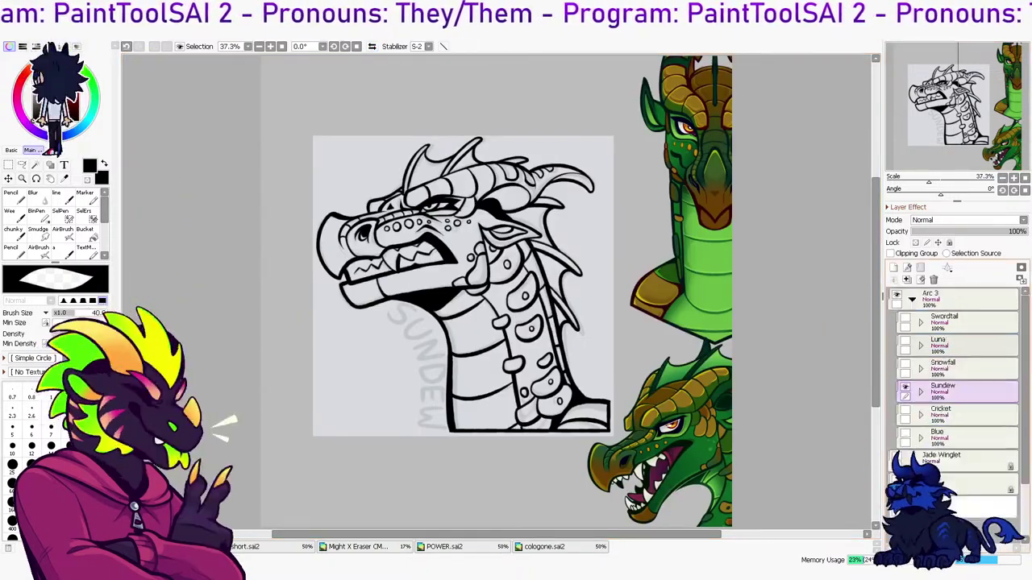
pyautogui.click(906, 363)
pyautogui.click(905, 389)
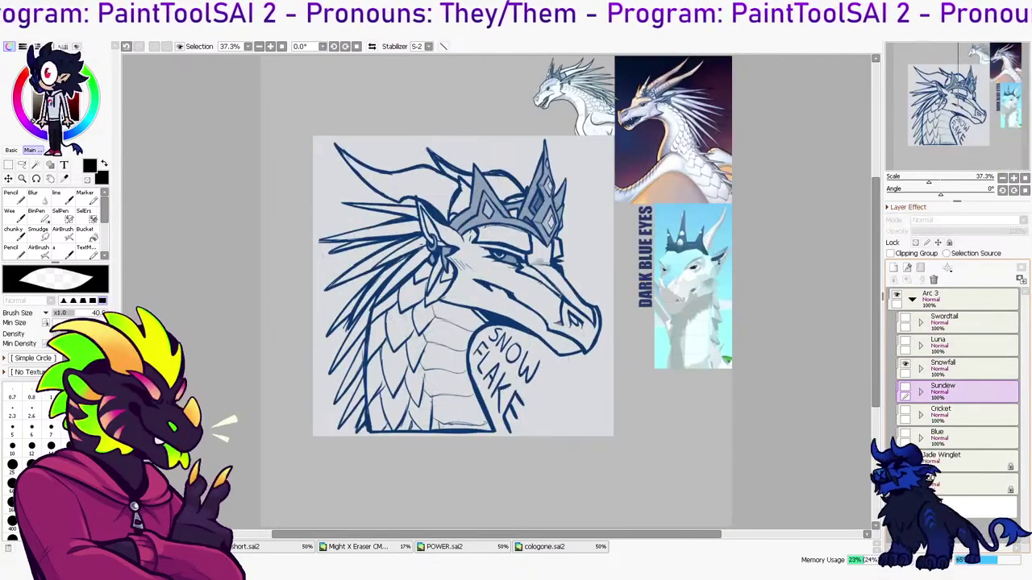
pyautogui.click(904, 342)
pyautogui.click(905, 366)
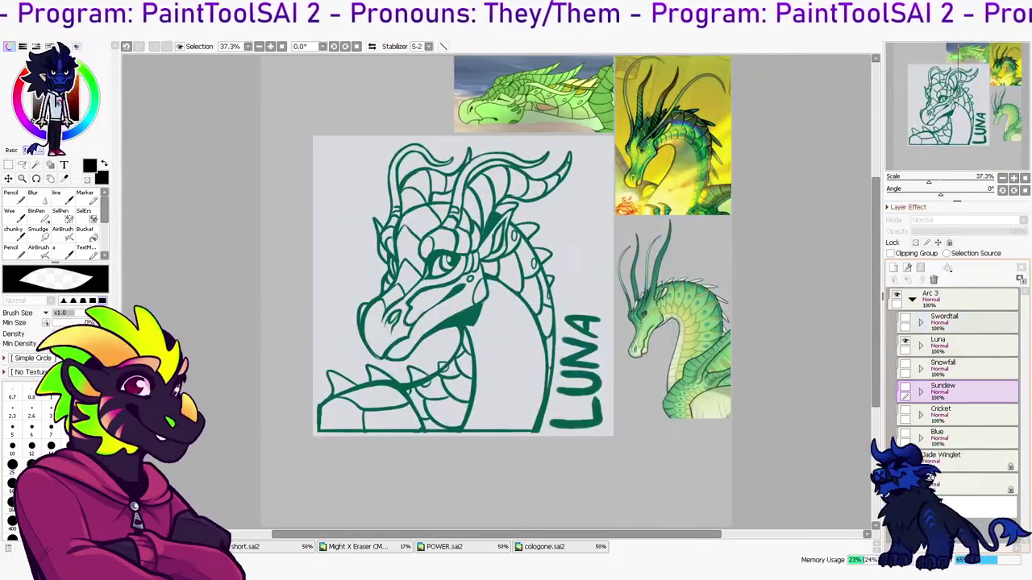
pyautogui.click(960, 322)
pyautogui.click(905, 341)
pyautogui.click(905, 318)
pyautogui.click(905, 318)
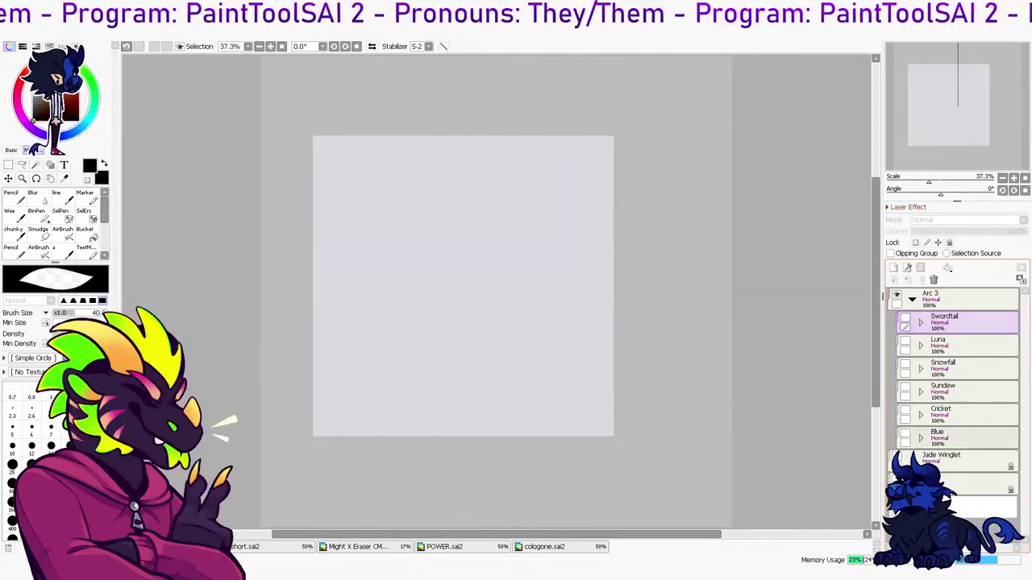
# View the Blue and Cricket artwork, and turn on visibility for the Arc 3 character folders together
pyautogui.click(904, 435)
pyautogui.click(939, 435)
pyautogui.click(905, 411)
pyautogui.click(904, 435)
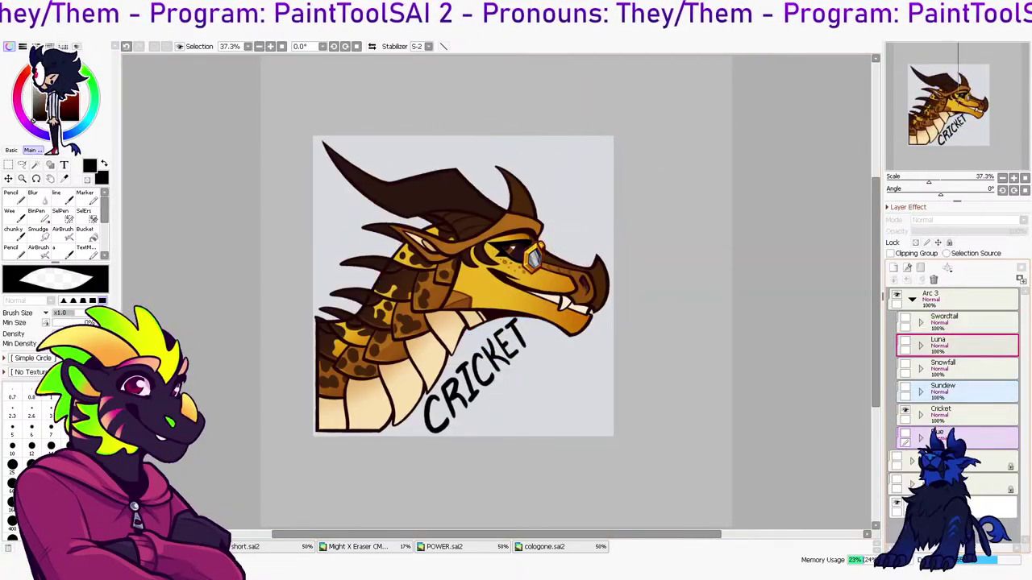
pyautogui.moveTo(904, 435); pyautogui.dragTo(904, 319)
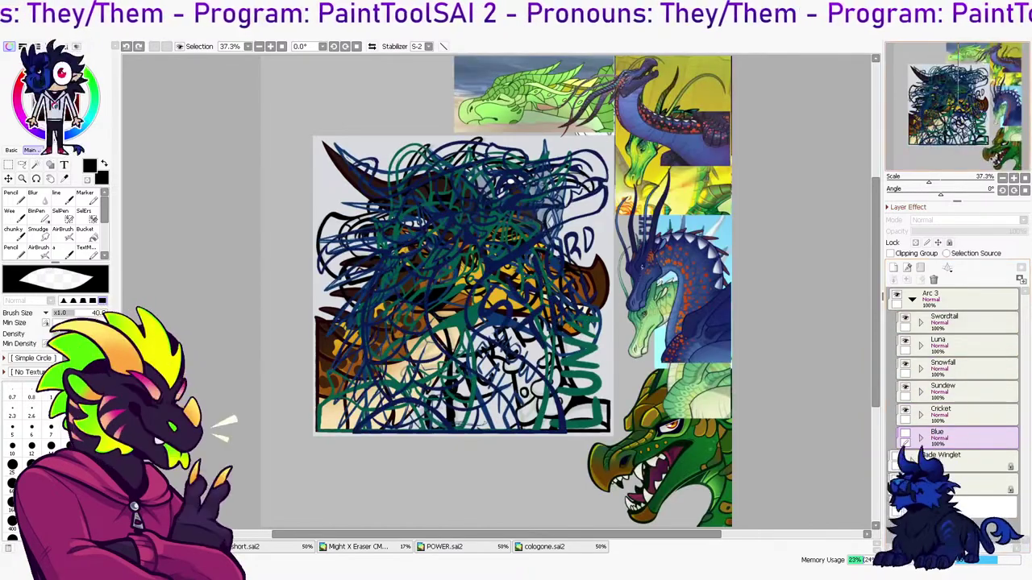
# Close the Arc 3 document, switch to the document with the faint two-creature sketch, and raise Folder10's opacity to 92%
pyautogui.hotkey('ctrl', 'w')
pyautogui.click(178, 534)
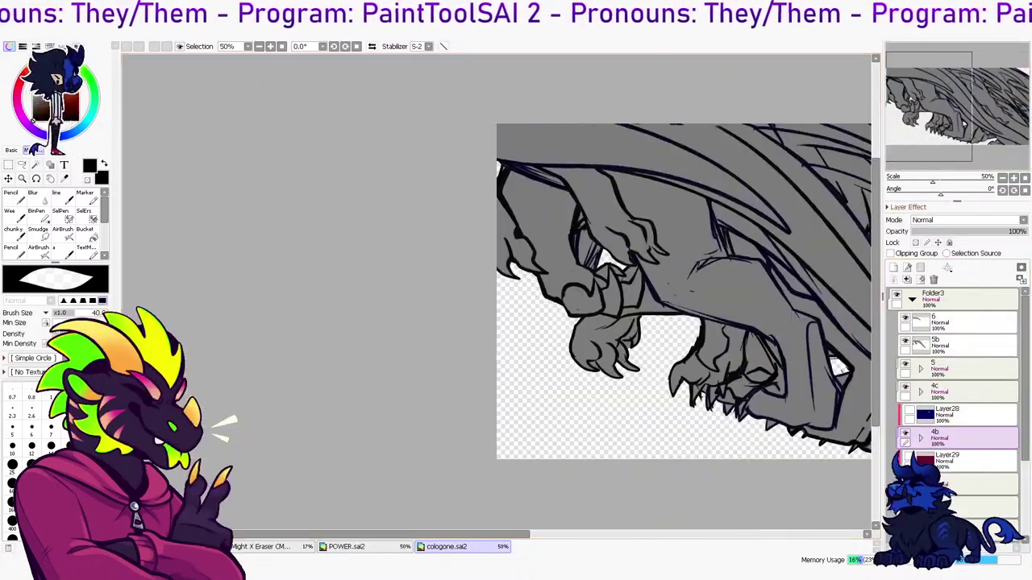
pyautogui.click(177, 546)
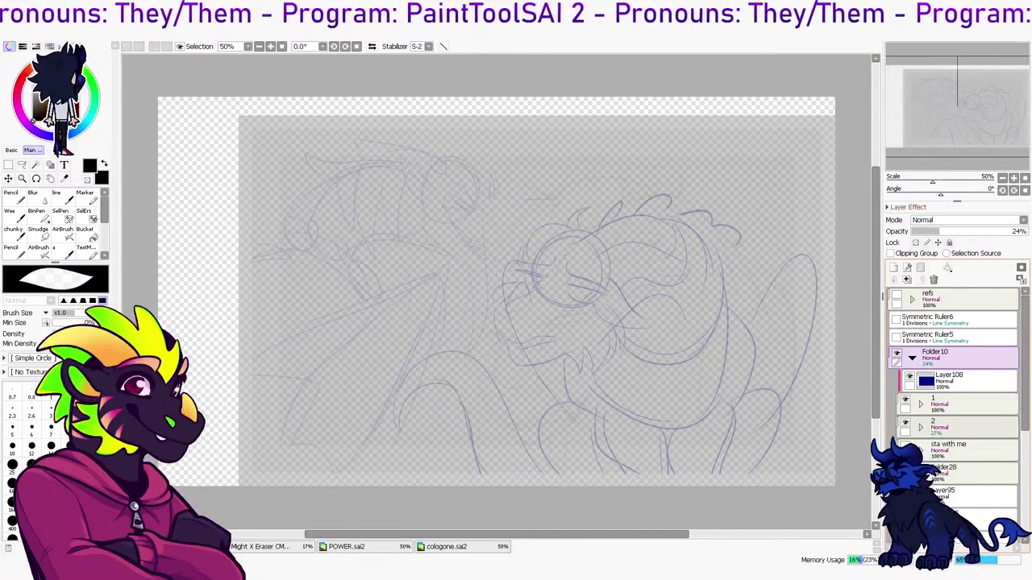
pyautogui.click(960, 405)
pyautogui.click(964, 381)
pyautogui.click(967, 358)
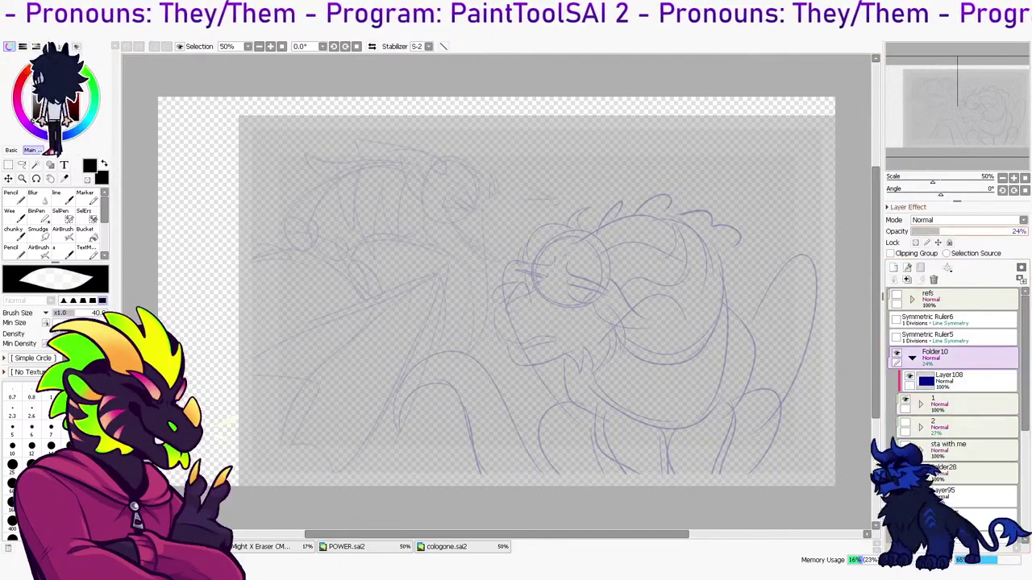
pyautogui.moveTo(955, 231); pyautogui.dragTo(1019, 232)
# Check the refs folder's images, hide them again, collapse Folder10, and toggle the Fin folder's visibility
pyautogui.click(896, 296)
pyautogui.click(959, 300)
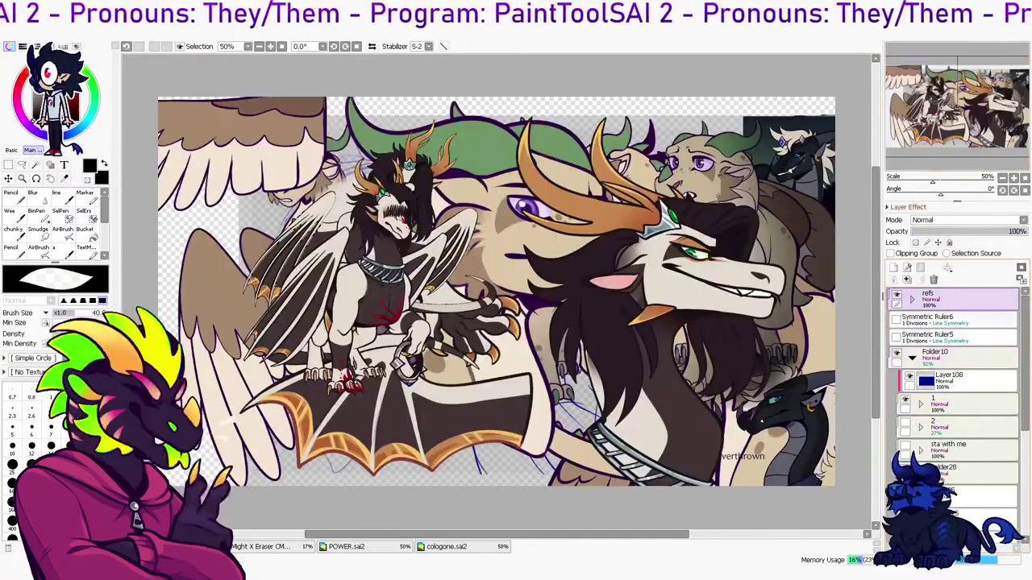
pyautogui.click(896, 296)
pyautogui.click(959, 358)
pyautogui.click(912, 357)
pyautogui.click(955, 381)
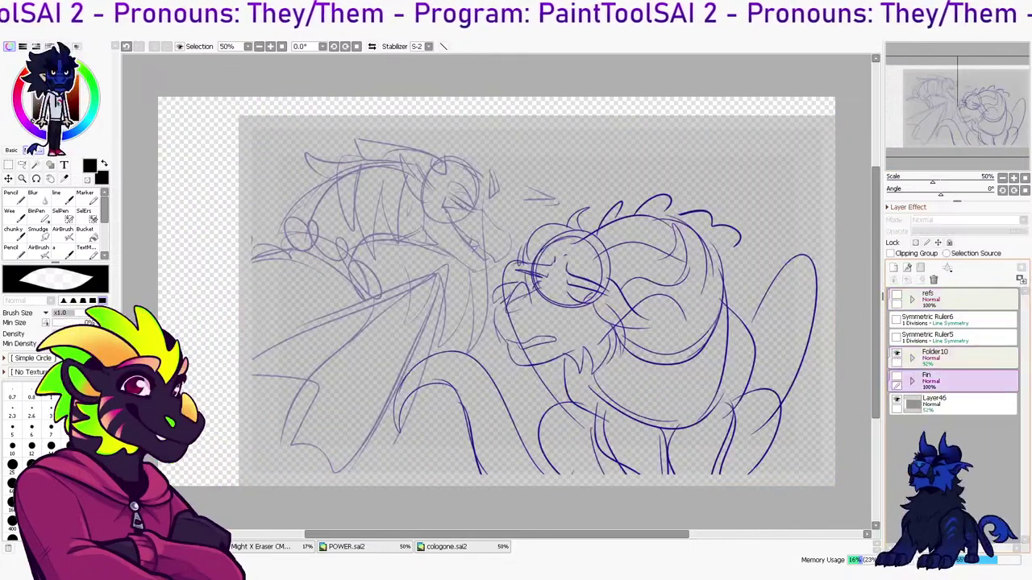
pyautogui.click(896, 377)
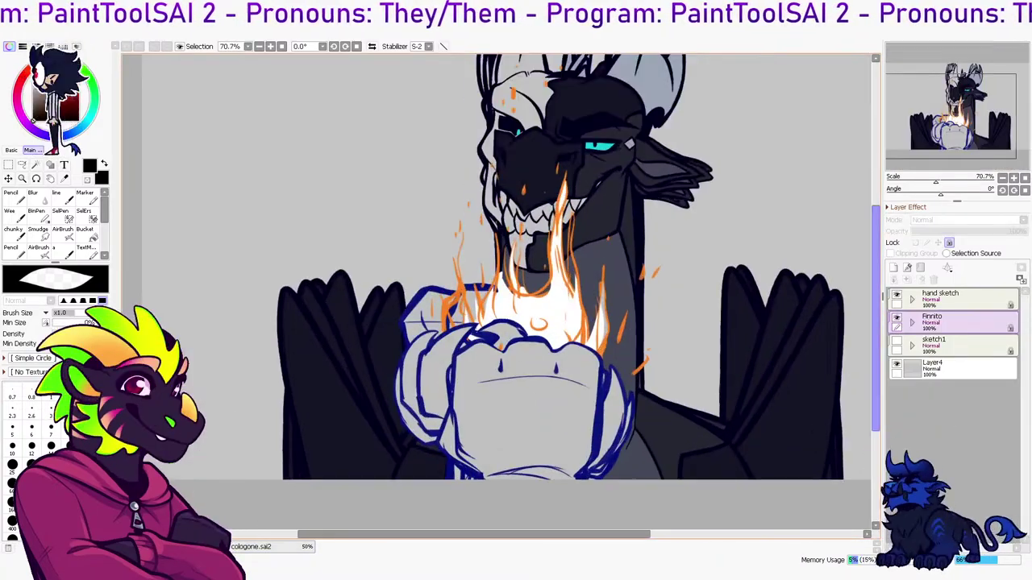
# Hide the hand sketch folder, expand the Finnito folder and hide its frame folders 4 through 1b so only frame 1 shows
pyautogui.click(897, 295)
pyautogui.click(913, 323)
pyautogui.scroll(-1, 645, 351)
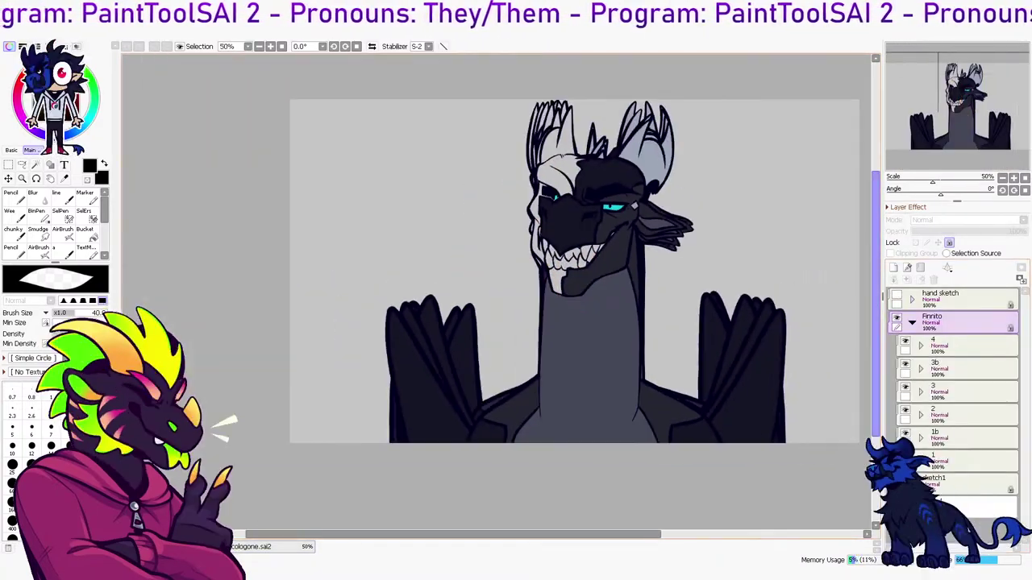
pyautogui.moveTo(905, 341); pyautogui.dragTo(906, 432)
pyautogui.click(905, 433)
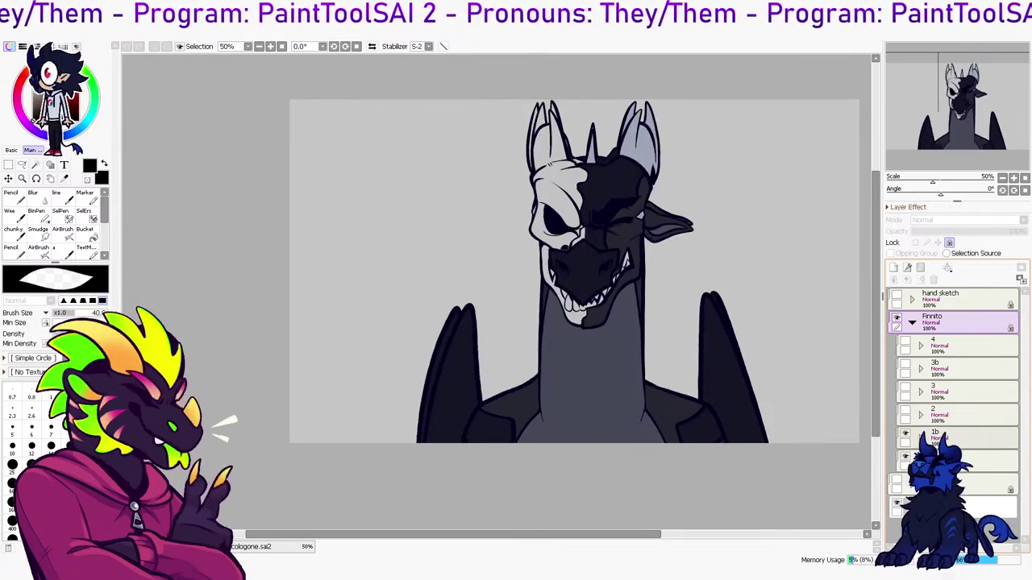
pyautogui.click(905, 434)
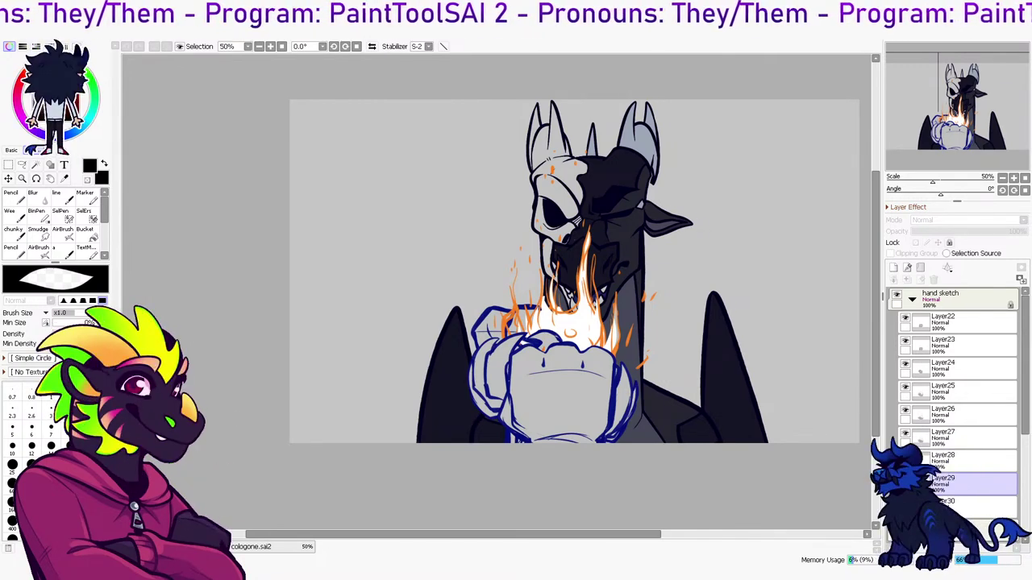
# Open the Decay Stalker 1.png reference image and examine the character design up close
pyautogui.doubleClick(583, 280)
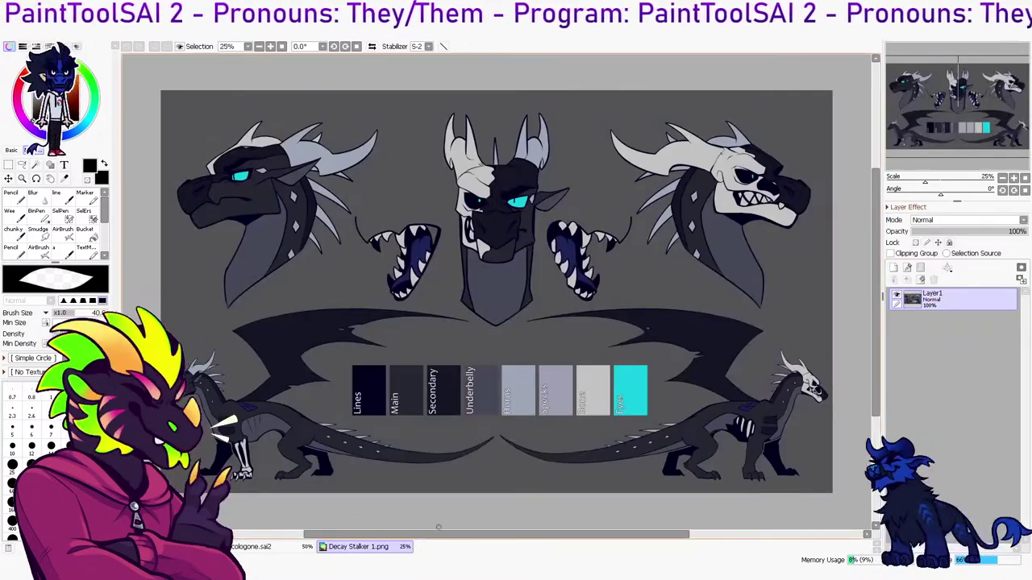
pyautogui.scroll(10, 769, 514)
pyautogui.scroll(-7, 716, 478)
pyautogui.scroll(3, 723, 470)
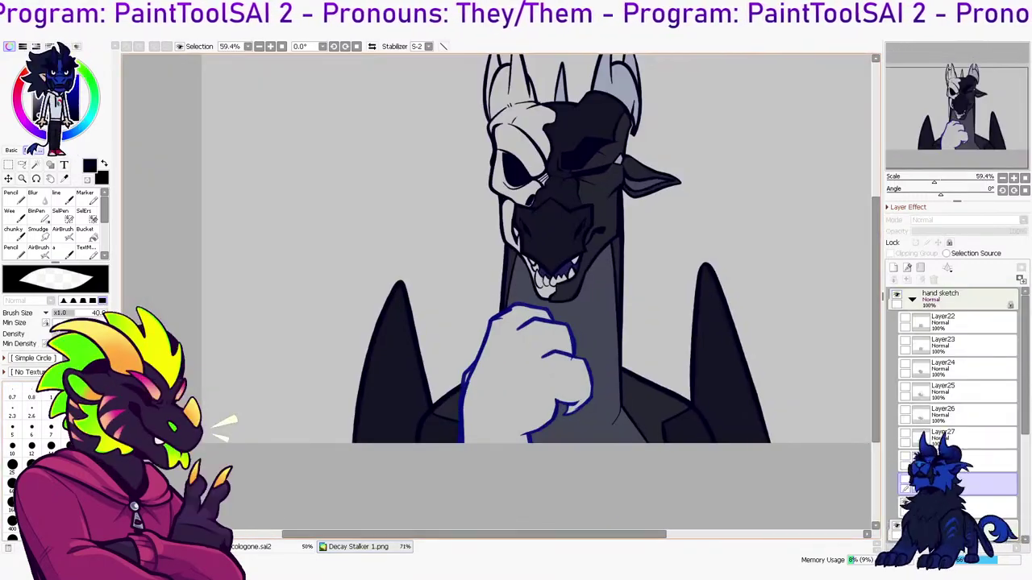
# Mirror the canvas and toggle frame folder 1b in Finnito to compare it with frame 1
pyautogui.scroll(1, 774, 440)
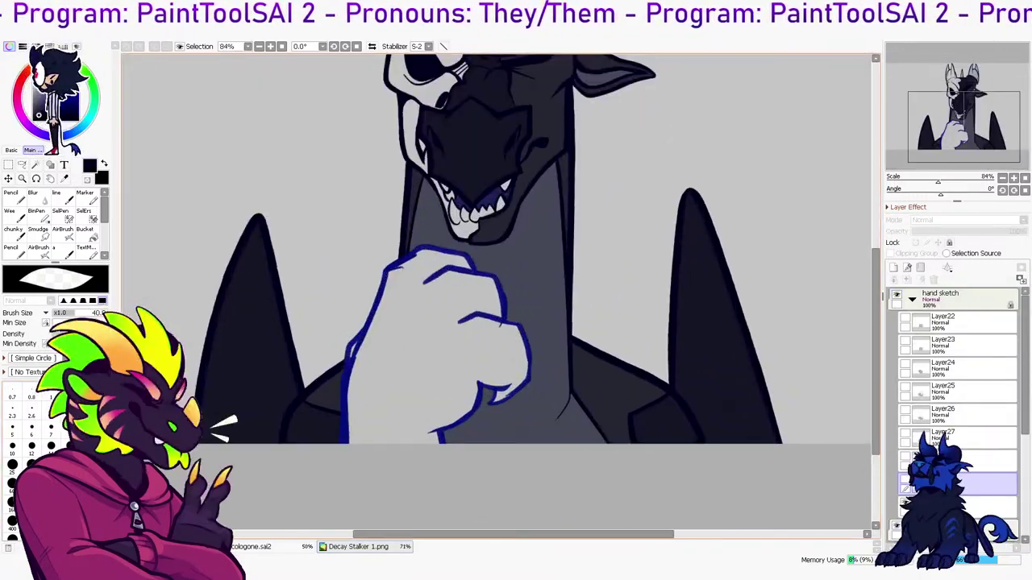
pyautogui.press('h')
pyautogui.moveTo(497, 290); pyautogui.dragTo(485, 384)
pyautogui.click(975, 530)
pyautogui.moveTo(1025, 403); pyautogui.dragTo(1026, 474)
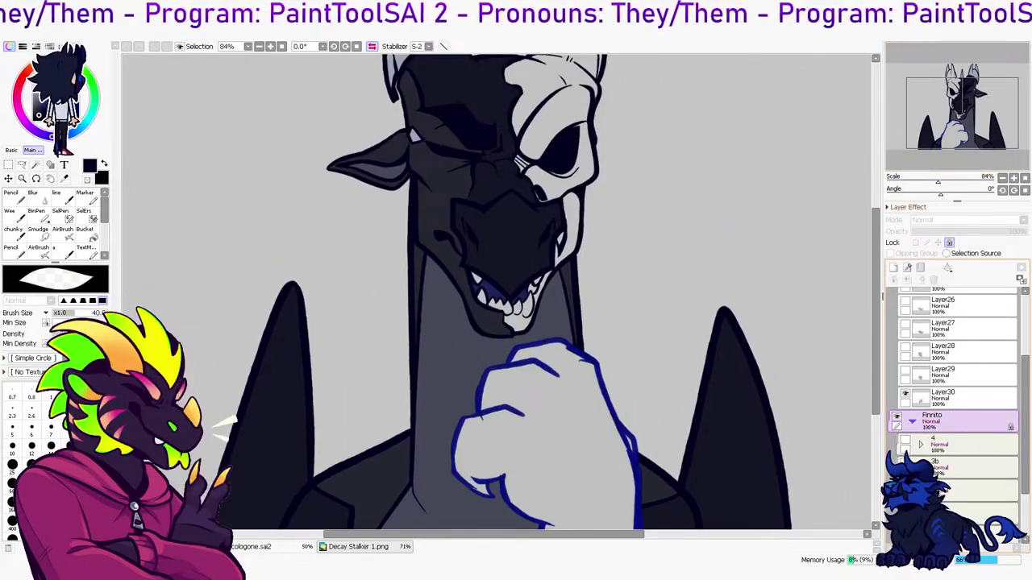
pyautogui.moveTo(1026, 427); pyautogui.dragTo(1025, 468)
pyautogui.click(904, 481)
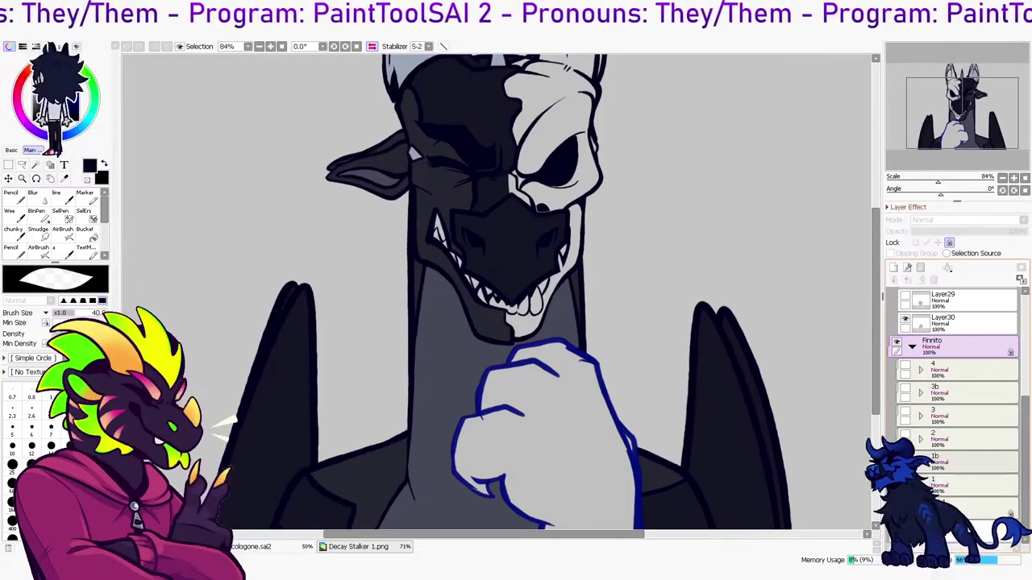
pyautogui.click(905, 457)
pyautogui.click(905, 457)
pyautogui.click(905, 457)
pyautogui.click(905, 457)
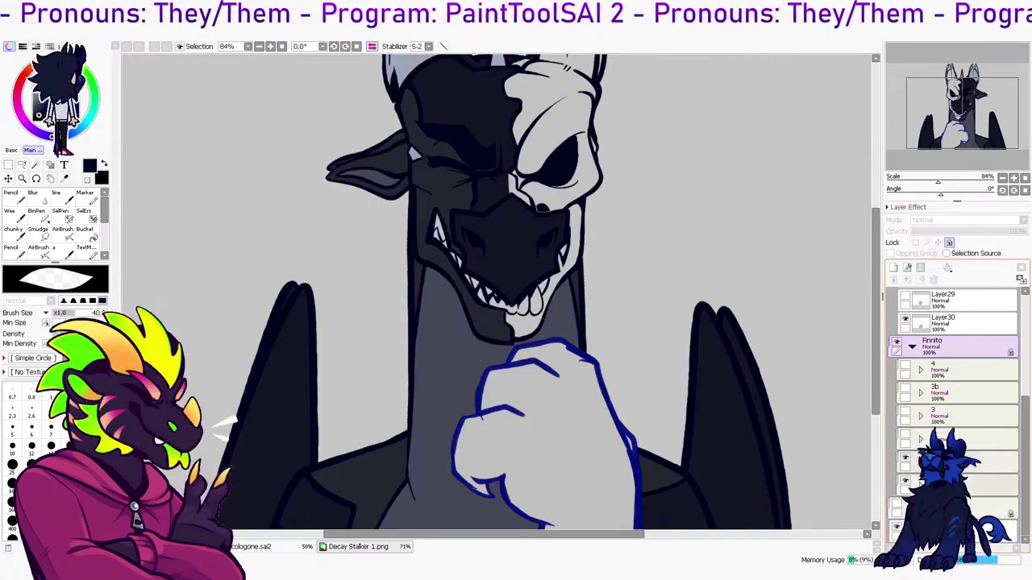
# Unlock the Finnito folder and select Layer37 inside its frame folder 1b
pyautogui.click(988, 507)
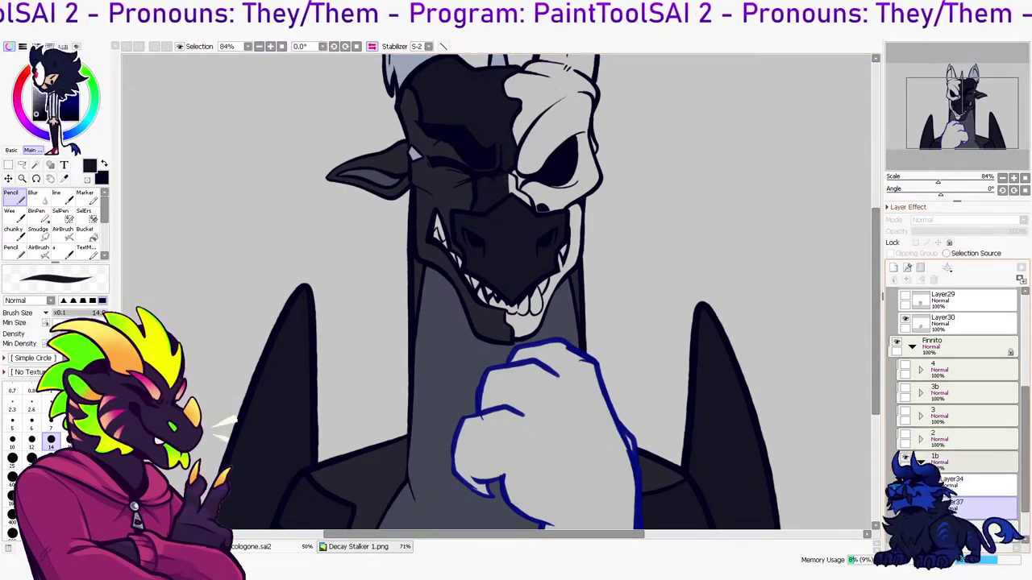
pyautogui.click(959, 347)
pyautogui.click(949, 242)
pyautogui.click(988, 507)
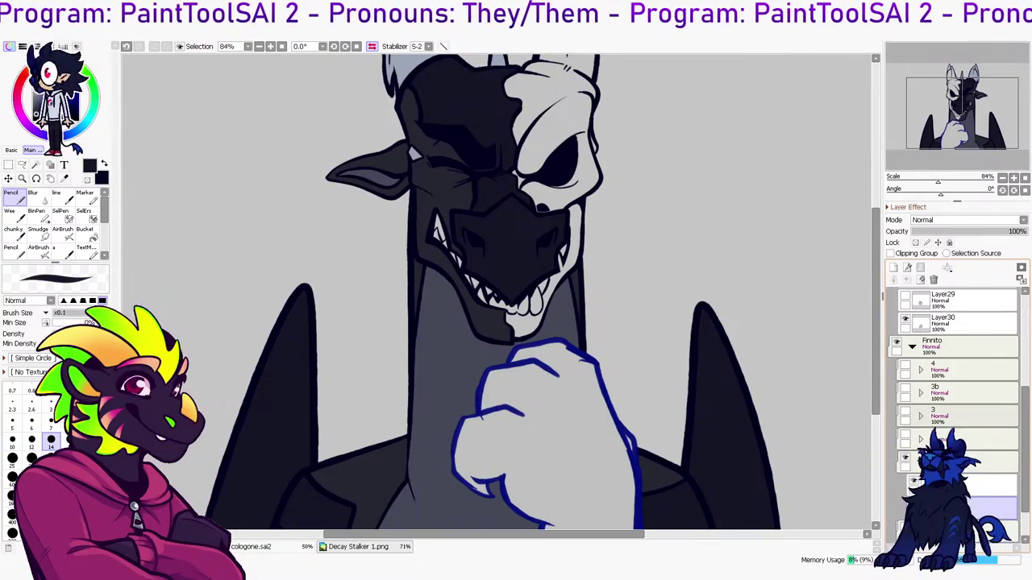
# Hide the hand sketch, check frame 1b without the Layer4 background, and switch back to frame 1 with the background shown
pyautogui.scroll(3, 956, 395)
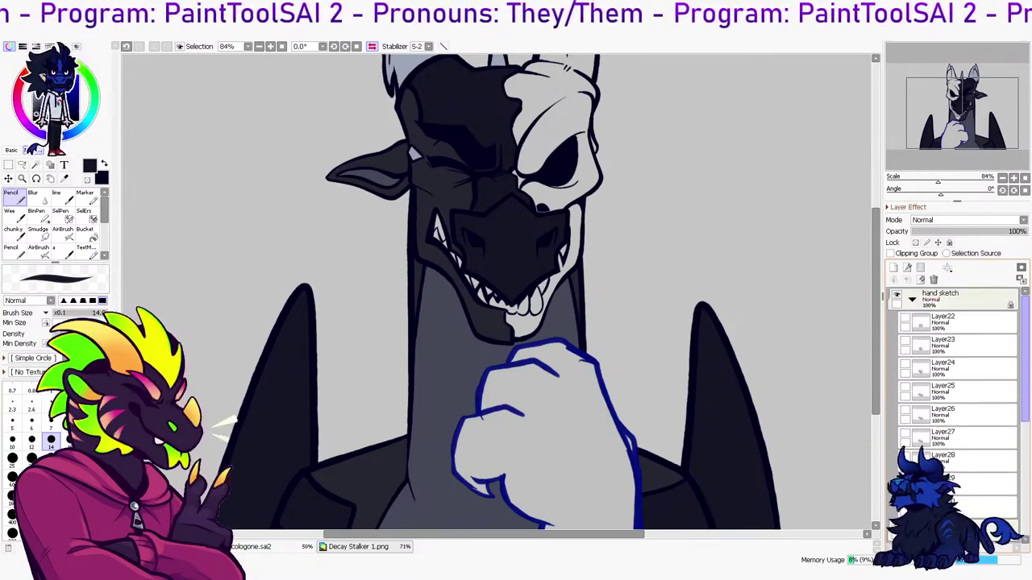
pyautogui.scroll(-4, 956, 395)
pyautogui.moveTo(1025, 472)
pyautogui.mouseDown()
pyautogui.moveTo(1025, 359)
pyautogui.moveTo(1025, 474)
pyautogui.mouseUp()
pyautogui.click(896, 296)
pyautogui.click(896, 503)
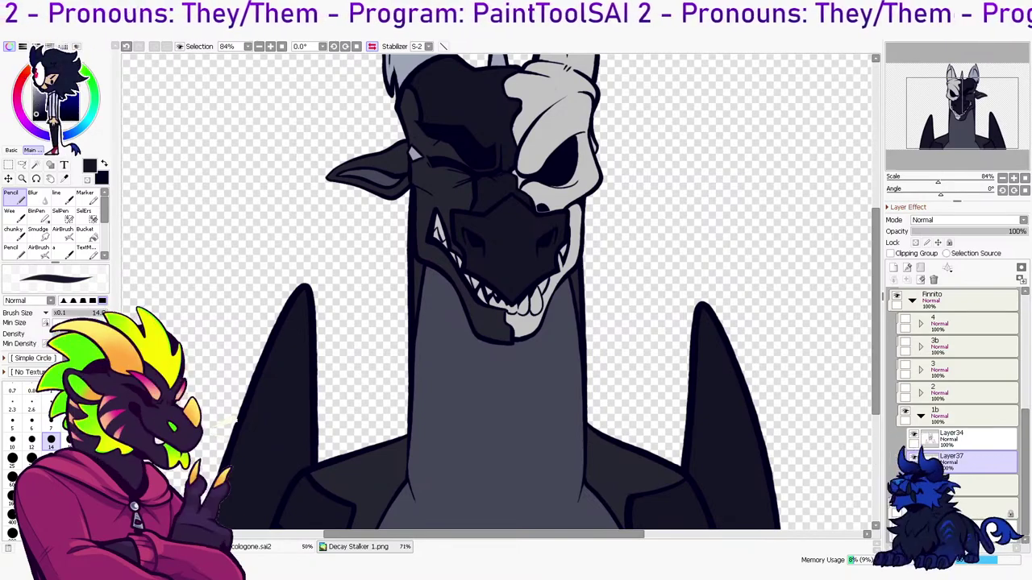
pyautogui.click(904, 411)
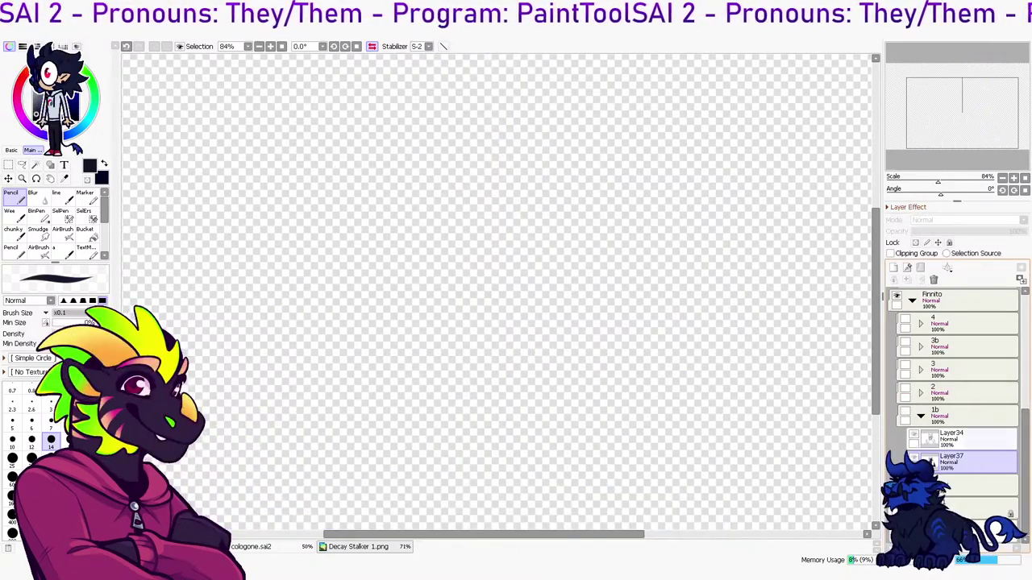
pyautogui.click(904, 481)
pyautogui.click(896, 526)
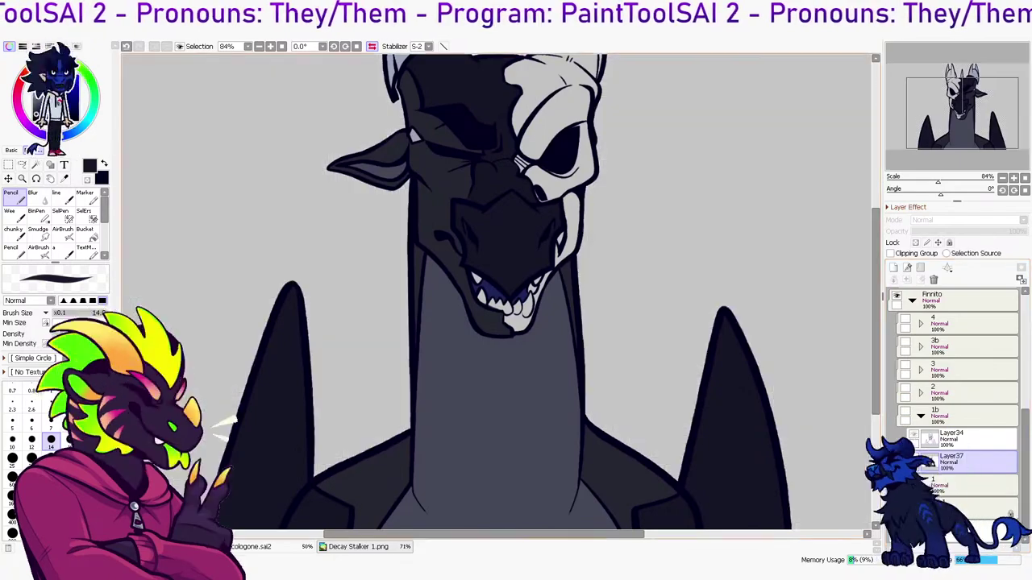
# Compare the sketch1 drawing with the Finnito frame 1 artwork by toggling both folders, and hide sketch1 again
pyautogui.click(897, 503)
pyautogui.click(897, 504)
pyautogui.click(896, 504)
pyautogui.moveTo(1026, 440); pyautogui.dragTo(1025, 347)
pyautogui.click(897, 484)
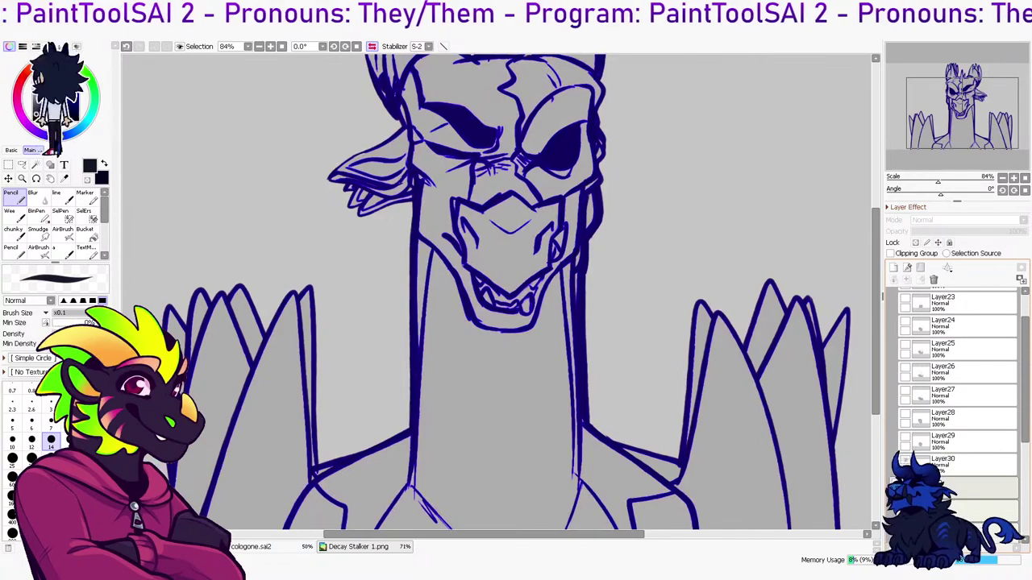
pyautogui.click(896, 481)
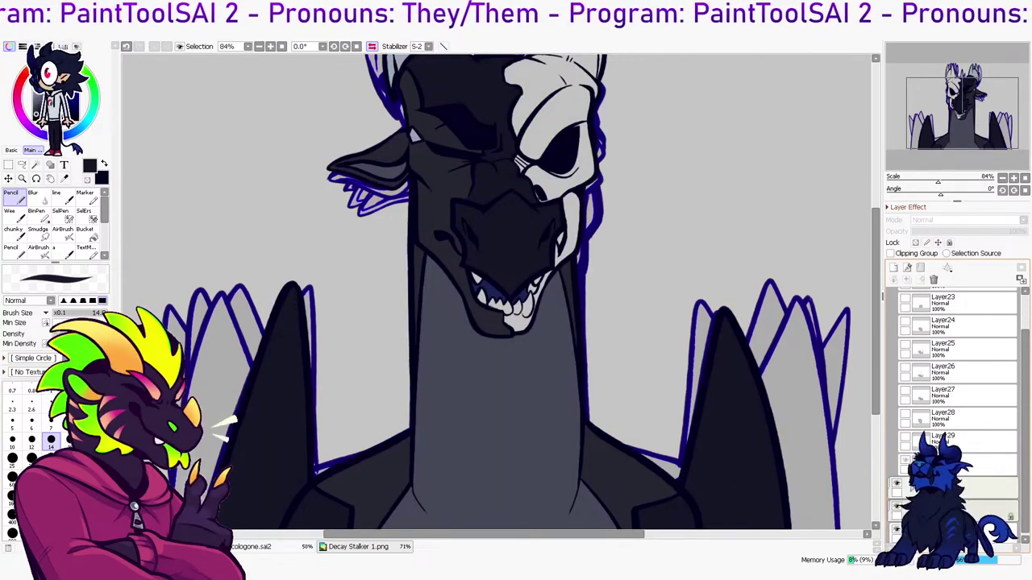
pyautogui.click(896, 506)
# Lower the Finnito folder's opacity to 19% and collapse the folder
pyautogui.click(913, 486)
pyautogui.click(967, 488)
pyautogui.moveTo(927, 232); pyautogui.dragTo(933, 231)
pyautogui.click(967, 464)
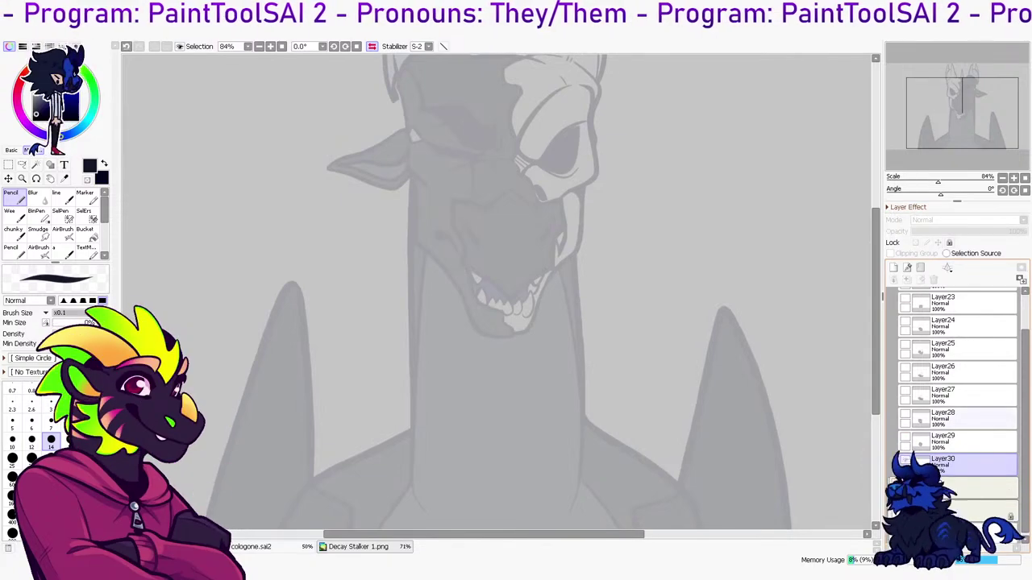
pyautogui.moveTo(1025, 419); pyautogui.dragTo(1024, 385)
pyautogui.click(912, 529)
# Show the hand sketch folder, unlock it and lower its opacity to 26%
pyautogui.click(896, 295)
pyautogui.click(963, 299)
pyautogui.moveTo(516, 323); pyautogui.dragTo(502, 305)
pyautogui.press('h')
pyautogui.click(949, 243)
pyautogui.click(942, 232)
# Add a layer above the hand sketch and ink the curled fingers, knuckles and upper back of the hand with the Wee brush
pyautogui.click(893, 268)
pyautogui.click(13, 216)
pyautogui.moveTo(401, 293); pyautogui.dragTo(370, 449)
pyautogui.hotkey('ctrl', 'z')
pyautogui.press('h')
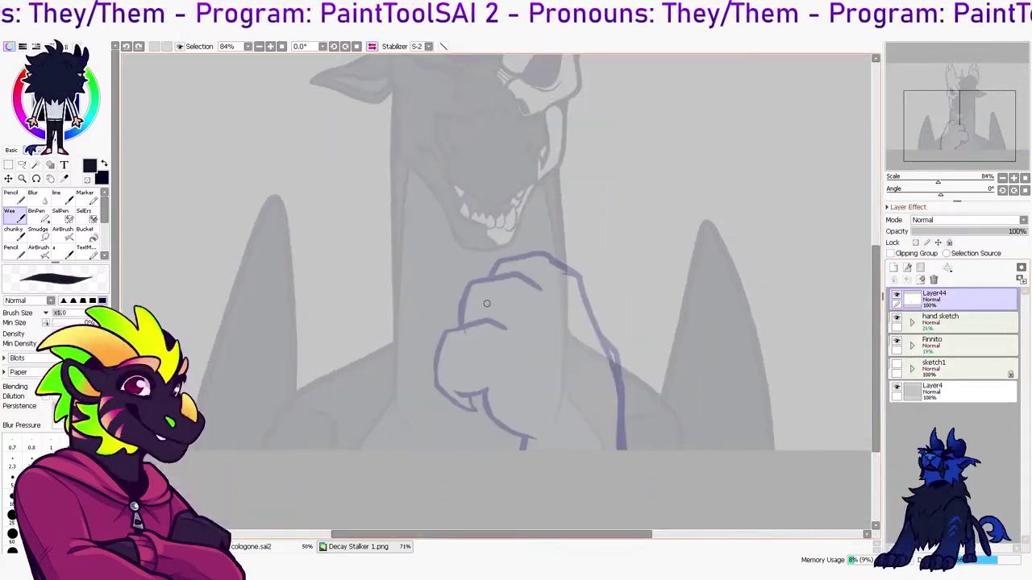
pyautogui.moveTo(433, 384)
pyautogui.mouseDown()
pyautogui.moveTo(439, 332)
pyautogui.moveTo(516, 331)
pyautogui.moveTo(488, 274)
pyautogui.moveTo(548, 291)
pyautogui.mouseUp()
pyautogui.hotkey('ctrl', 'z')
pyautogui.moveTo(459, 329)
pyautogui.mouseDown()
pyautogui.moveTo(523, 280)
pyautogui.moveTo(548, 292)
pyautogui.mouseUp()
pyautogui.hotkey('ctrl', 'z')
pyautogui.moveTo(470, 284)
pyautogui.mouseDown()
pyautogui.moveTo(541, 294)
pyautogui.moveTo(549, 254)
pyautogui.moveTo(576, 274)
pyautogui.moveTo(603, 345)
pyautogui.mouseUp()
pyautogui.hotkey('ctrl', 'z')
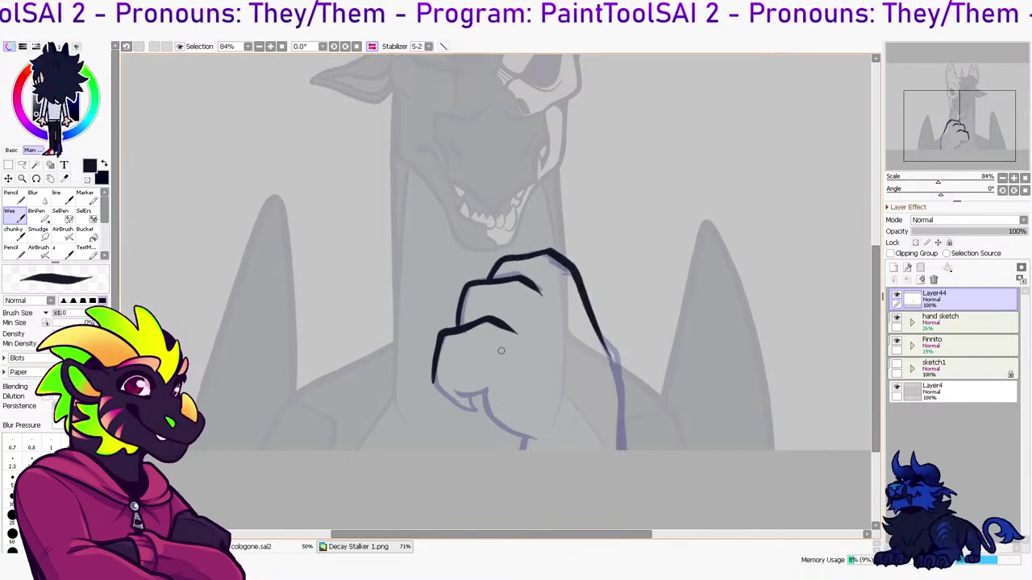
# Ink the hand's thumb, palm edge and wrist, extending both forearm lines down to the canvas edge
pyautogui.moveTo(452, 389)
pyautogui.mouseDown()
pyautogui.moveTo(482, 385)
pyautogui.moveTo(525, 431)
pyautogui.mouseUp()
pyautogui.moveTo(452, 387)
pyautogui.mouseDown()
pyautogui.moveTo(482, 389)
pyautogui.moveTo(489, 413)
pyautogui.moveTo(526, 445)
pyautogui.mouseUp()
pyautogui.moveTo(598, 326)
pyautogui.mouseDown()
pyautogui.moveTo(617, 376)
pyautogui.moveTo(621, 452)
pyautogui.mouseUp()
pyautogui.hotkey('ctrl', 'z')
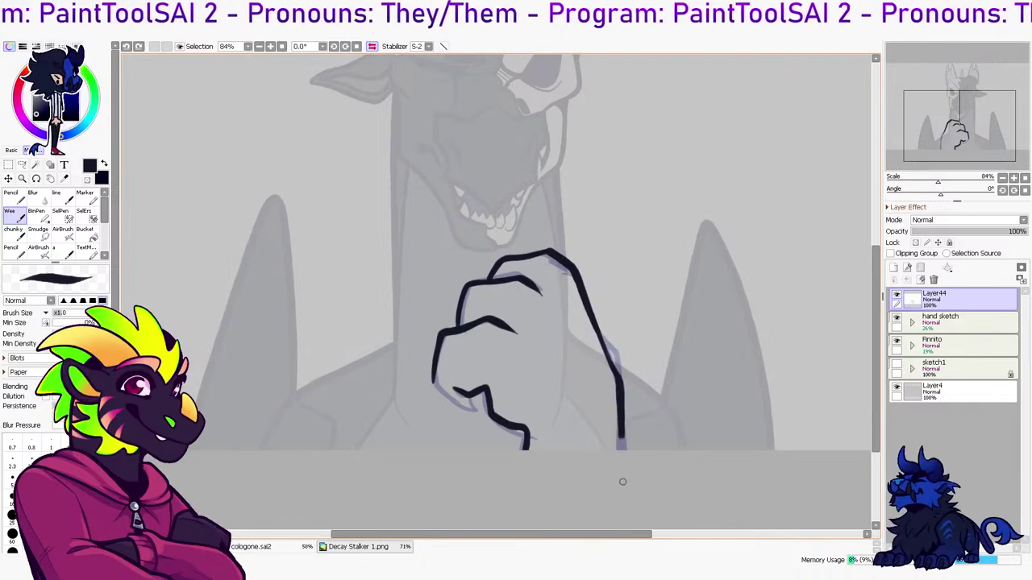
pyautogui.moveTo(597, 326); pyautogui.dragTo(622, 398)
pyautogui.moveTo(599, 327); pyautogui.dragTo(622, 395)
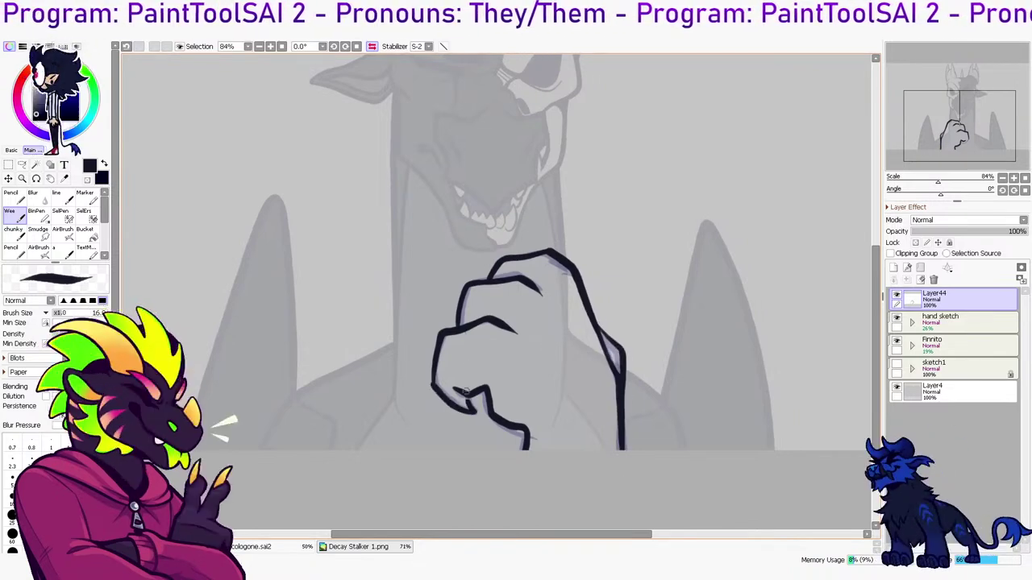
# Reduce the eraser to size 20 and clean up the overlapping lines at the thumb claw
pyautogui.press('e')
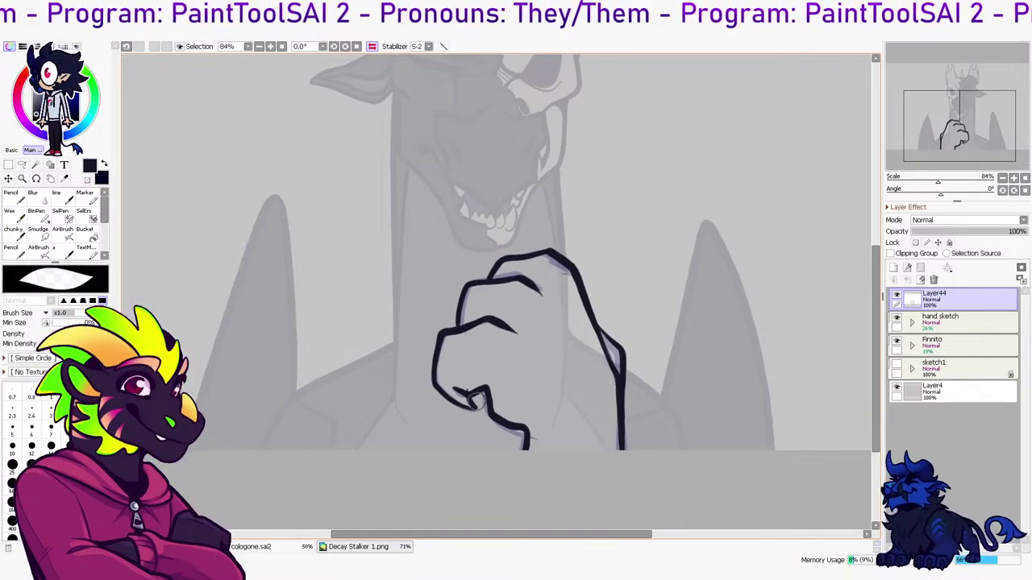
pyautogui.press('[')
pyautogui.press('[')
pyautogui.press('[')
pyautogui.press('[')
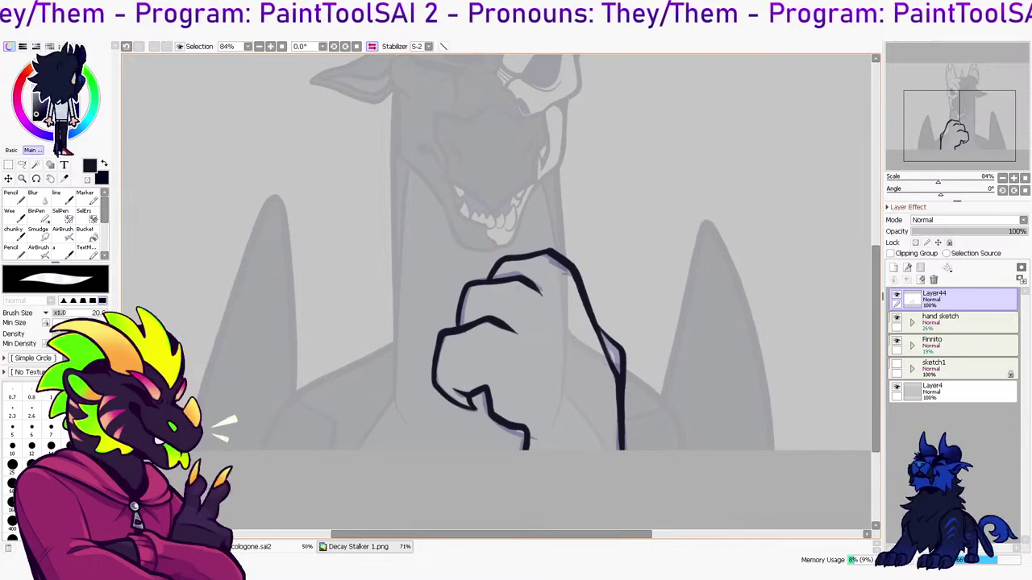
# Sample the dark body colour from the Decay Stalker 1.png reference and return to the cologone.sai2 drawing
pyautogui.click(893, 268)
pyautogui.hotkey('ctrl', 'z')
pyautogui.press('n')
pyautogui.click(358, 547)
pyautogui.moveTo(350, 61); pyautogui.dragTo(867, 105)
pyautogui.moveTo(843, 387)
pyautogui.mouseDown()
pyautogui.moveTo(565, 310)
pyautogui.moveTo(54, 269)
pyautogui.mouseUp()
pyautogui.click(262, 546)
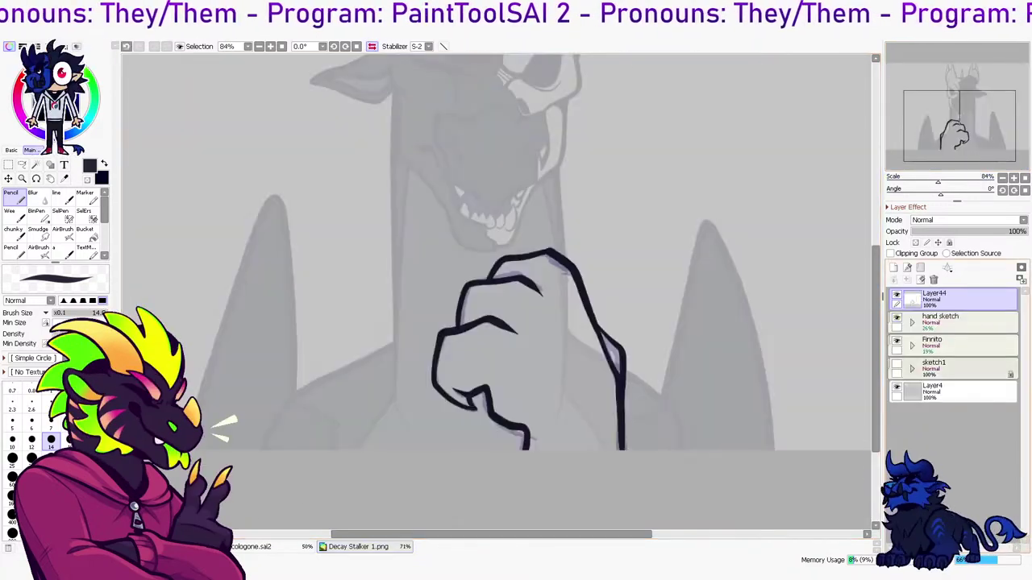
# Fill a new layer with the sampled dark colour and place it beneath the hand line art
pyautogui.click(893, 267)
pyautogui.press('g')
pyautogui.click(750, 290)
pyautogui.moveTo(952, 300); pyautogui.dragTo(952, 330)
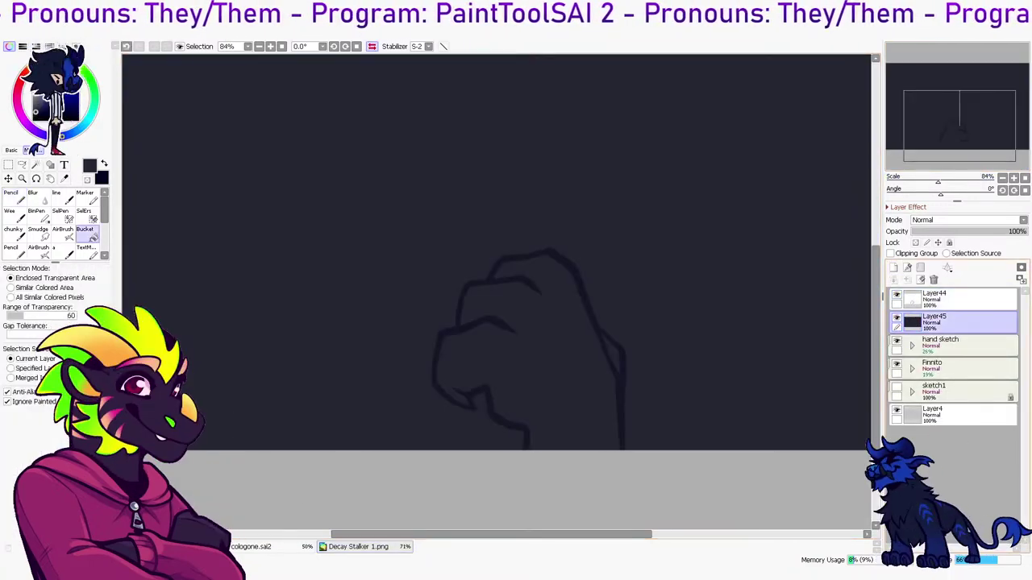
# Clear the dark fill outside the hand's outline and merge the line art down onto the fill layer
pyautogui.click(968, 300)
pyautogui.press('w')
pyautogui.click(750, 290)
pyautogui.click(967, 323)
pyautogui.press('Delete')
pyautogui.hotkey('ctrl', 'd')
pyautogui.click(967, 300)
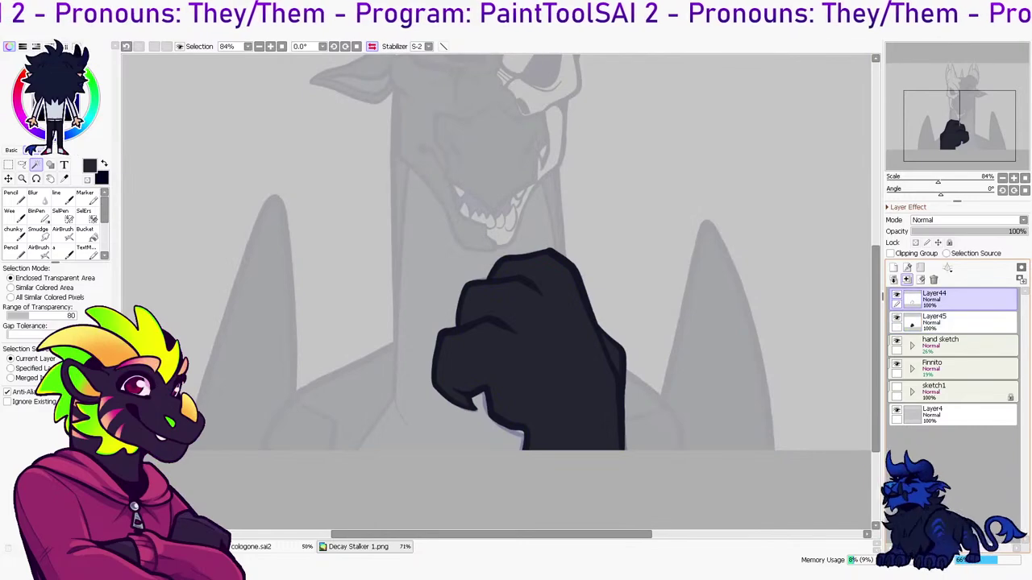
pyautogui.click(907, 280)
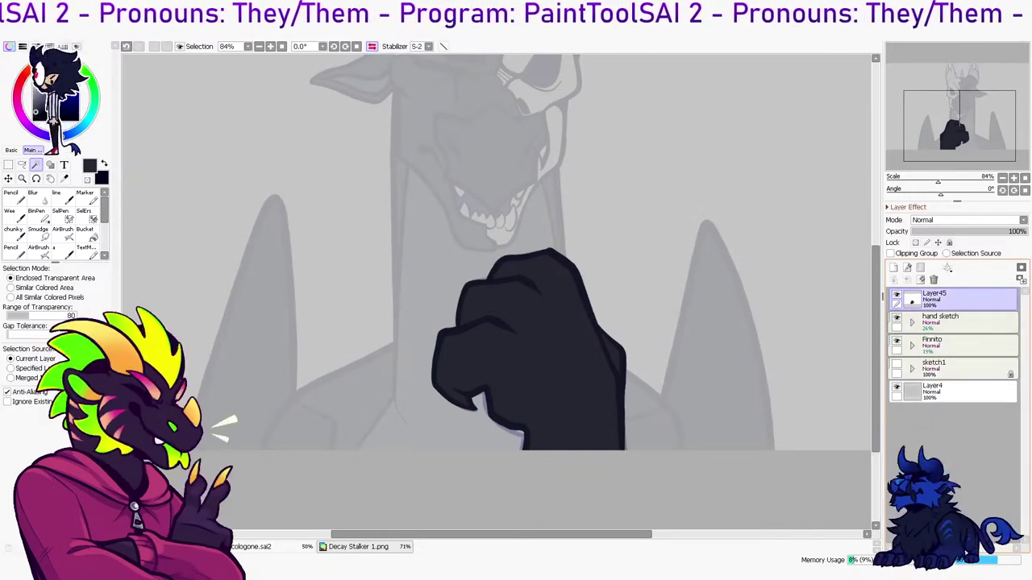
# Put the merged hand layer in a new folder and rename the layer 1
pyautogui.click(920, 267)
pyautogui.moveTo(951, 322); pyautogui.dragTo(951, 300)
pyautogui.doubleClick(951, 321)
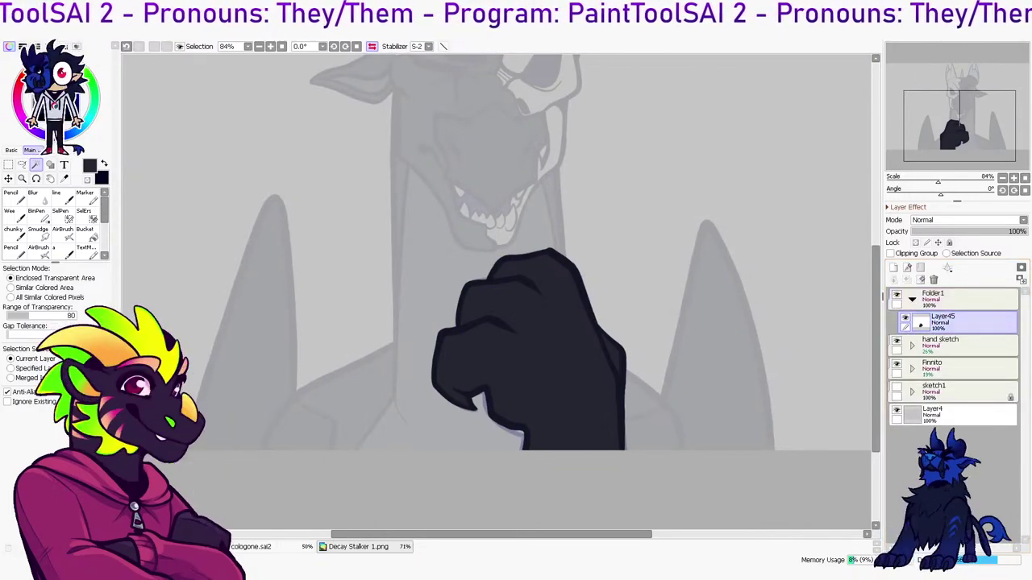
pyautogui.write('1')
pyautogui.press('Return')
# Hide hand layer 1 and switch the visible hand sketch from Layer30 to Layer29
pyautogui.click(913, 346)
pyautogui.scroll(-1, 496, 290)
pyautogui.click(905, 318)
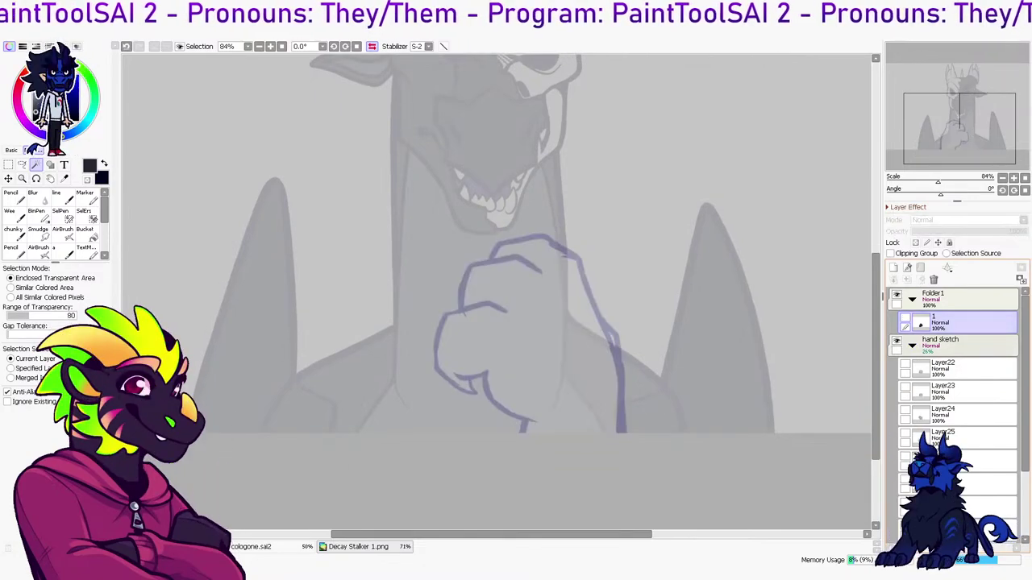
pyautogui.scroll(-3, 967, 346)
pyautogui.click(906, 433)
pyautogui.click(905, 457)
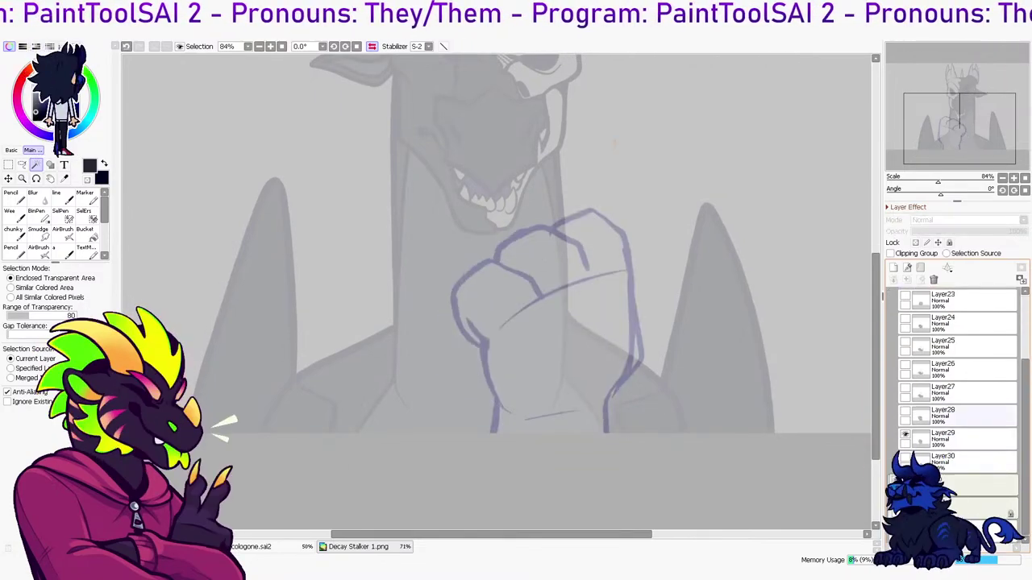
pyautogui.click(959, 415)
pyautogui.scroll(2, 956, 387)
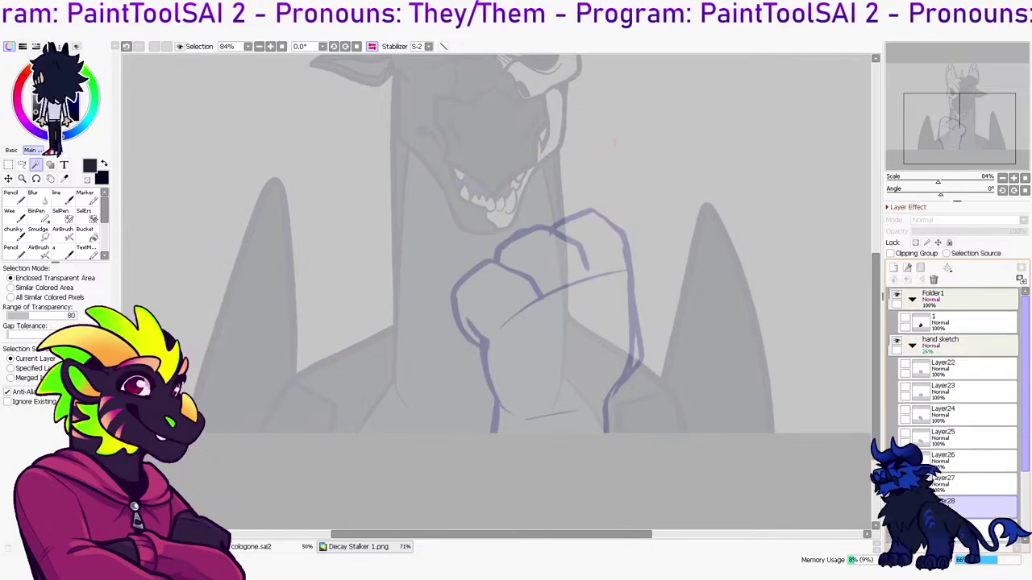
# Show hand layer 1 at 62% opacity, and add a new layer above it with the canvas unmirrored
pyautogui.click(905, 319)
pyautogui.click(960, 323)
pyautogui.moveTo(943, 231); pyautogui.dragTo(964, 231)
pyautogui.click(893, 268)
pyautogui.press('n')
pyautogui.press('h')
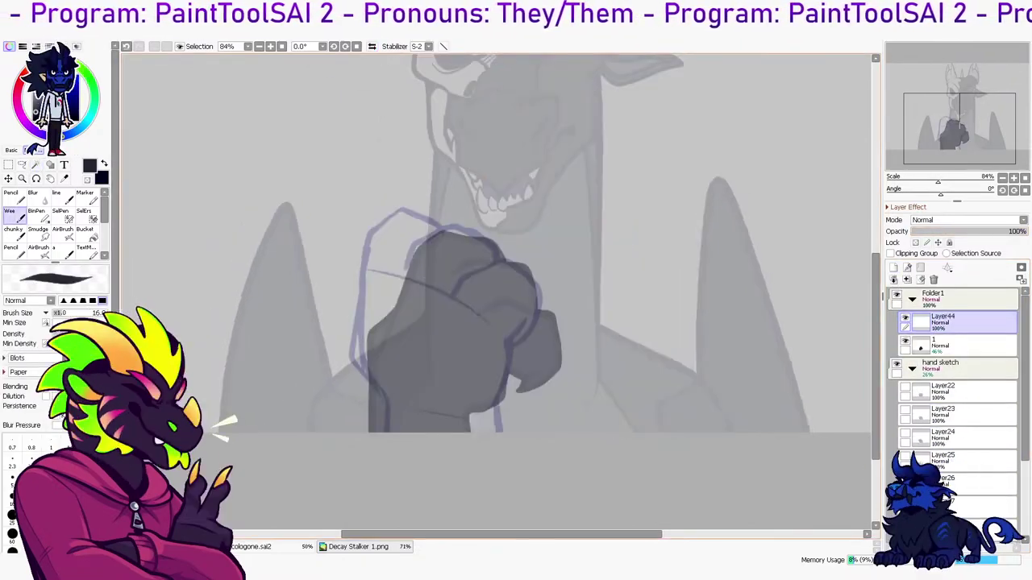
pyautogui.hotkey('ctrl', 'z')
pyautogui.moveTo(966, 232)
pyautogui.mouseDown()
pyautogui.moveTo(982, 231)
pyautogui.moveTo(943, 232)
pyautogui.moveTo(983, 232)
pyautogui.mouseUp()
pyautogui.click(893, 267)
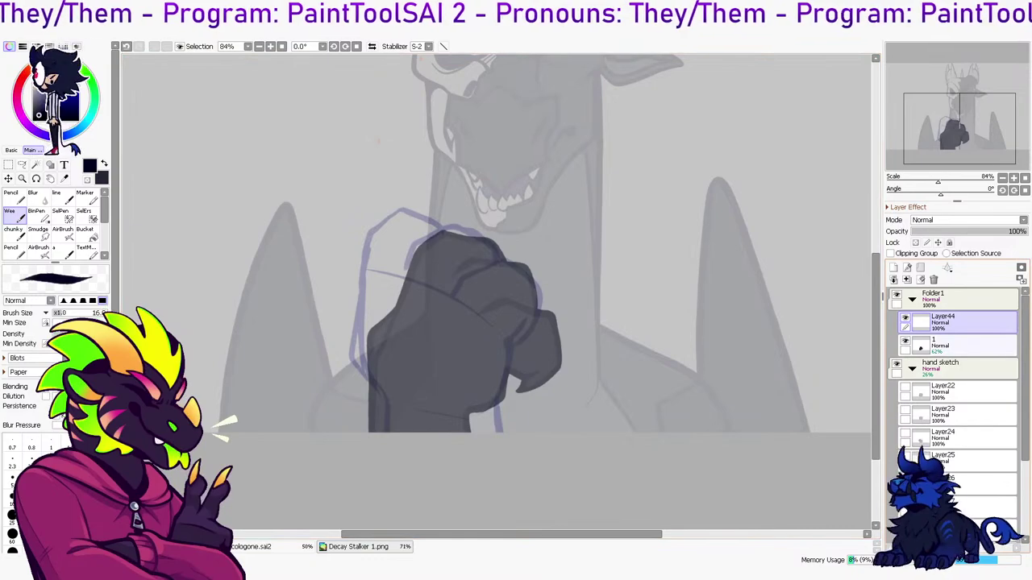
# Restore hand layer 1's opacity to 100% and toggle its visibility against the next hand sketch
pyautogui.click(966, 345)
pyautogui.click(905, 341)
pyautogui.click(905, 341)
pyautogui.moveTo(983, 232); pyautogui.dragTo(1028, 231)
pyautogui.click(906, 341)
# Duplicate the finished hand drawing and move the copy sideways, clear of the hand sketch, over the opposite wing
pyautogui.hotkey('ctrl', 'c')
pyautogui.hotkey('ctrl', 'v')
pyautogui.hotkey('ctrl', 't')
pyautogui.moveTo(465, 331); pyautogui.dragTo(645, 332)
pyautogui.press('Return')
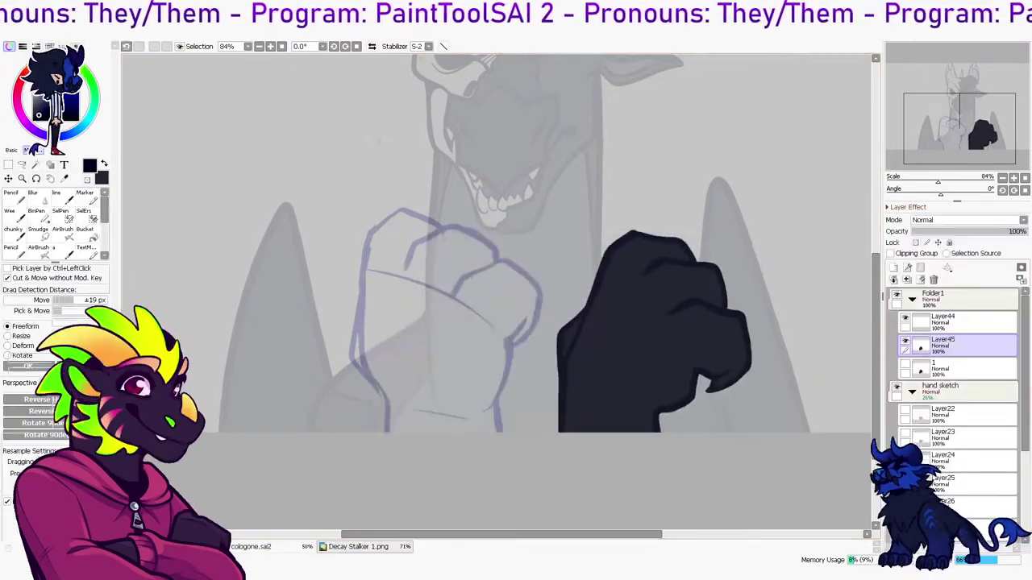
# Ink the knuckle arches and finger creases of the fist over the hand sketch on Layer44
pyautogui.click(959, 320)
pyautogui.moveTo(458, 303)
pyautogui.mouseDown()
pyautogui.moveTo(491, 265)
pyautogui.moveTo(528, 281)
pyautogui.mouseUp()
pyautogui.moveTo(409, 273)
pyautogui.mouseDown()
pyautogui.moveTo(473, 232)
pyautogui.moveTo(489, 256)
pyautogui.mouseUp()
pyautogui.hotkey('ctrl', 'z')
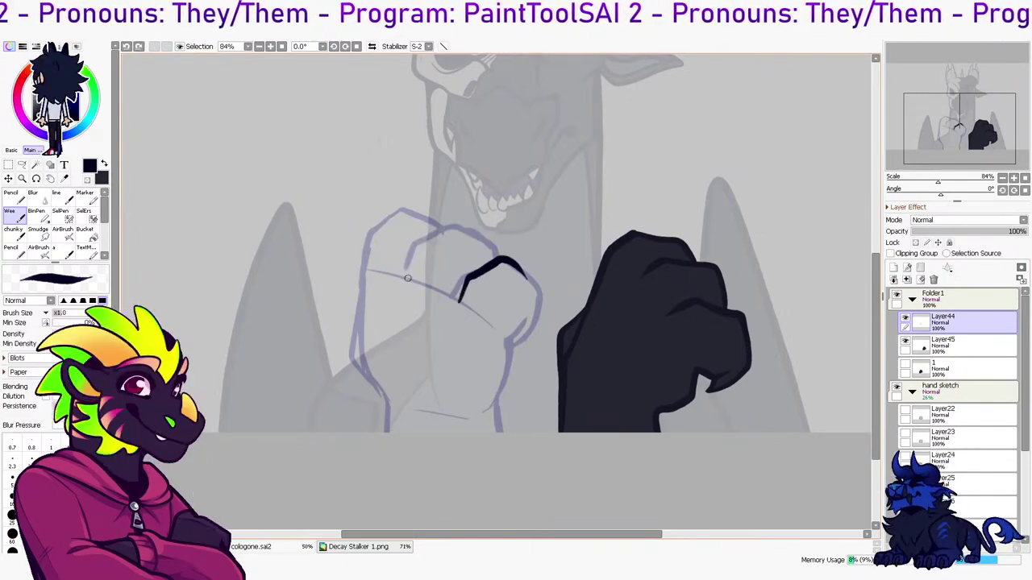
pyautogui.moveTo(446, 227); pyautogui.dragTo(500, 259)
pyautogui.moveTo(366, 247)
pyautogui.mouseDown()
pyautogui.moveTo(399, 209)
pyautogui.moveTo(443, 234)
pyautogui.mouseUp()
pyautogui.hotkey('ctrl', 'z')
# Ink the outer edge of the palm, the thumb-side edge and the rounded side of the nearest finger
pyautogui.moveTo(368, 251)
pyautogui.mouseDown()
pyautogui.moveTo(365, 349)
pyautogui.moveTo(381, 393)
pyautogui.mouseUp()
pyautogui.moveTo(495, 391)
pyautogui.mouseDown()
pyautogui.moveTo(502, 333)
pyautogui.moveTo(524, 309)
pyautogui.mouseUp()
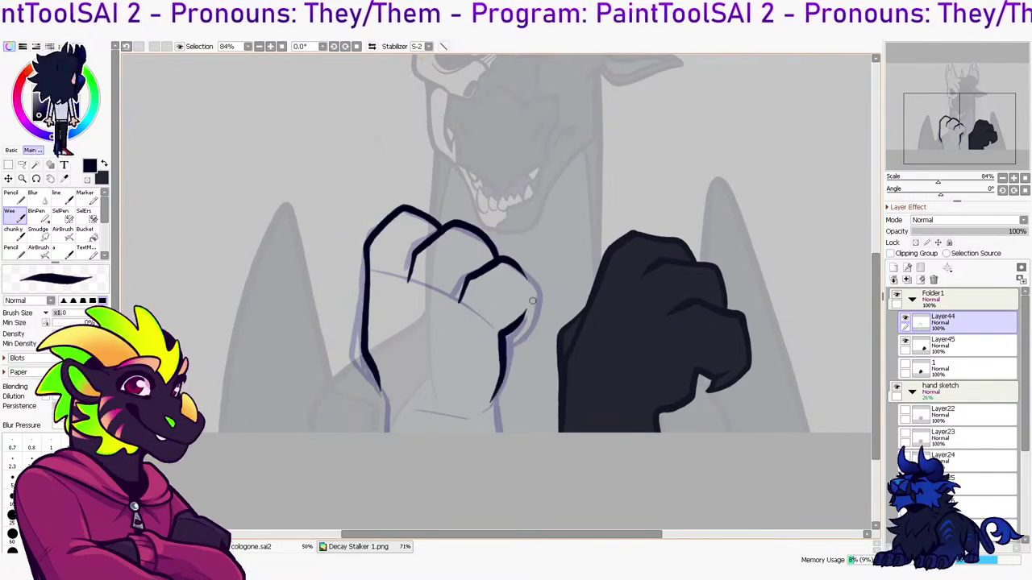
pyautogui.moveTo(513, 262)
pyautogui.mouseDown()
pyautogui.moveTo(531, 328)
pyautogui.moveTo(504, 346)
pyautogui.moveTo(537, 295)
pyautogui.mouseUp()
pyautogui.hotkey('ctrl', 'z')
pyautogui.moveTo(511, 345); pyautogui.dragTo(538, 294)
pyautogui.moveTo(402, 293); pyautogui.dragTo(403, 307)
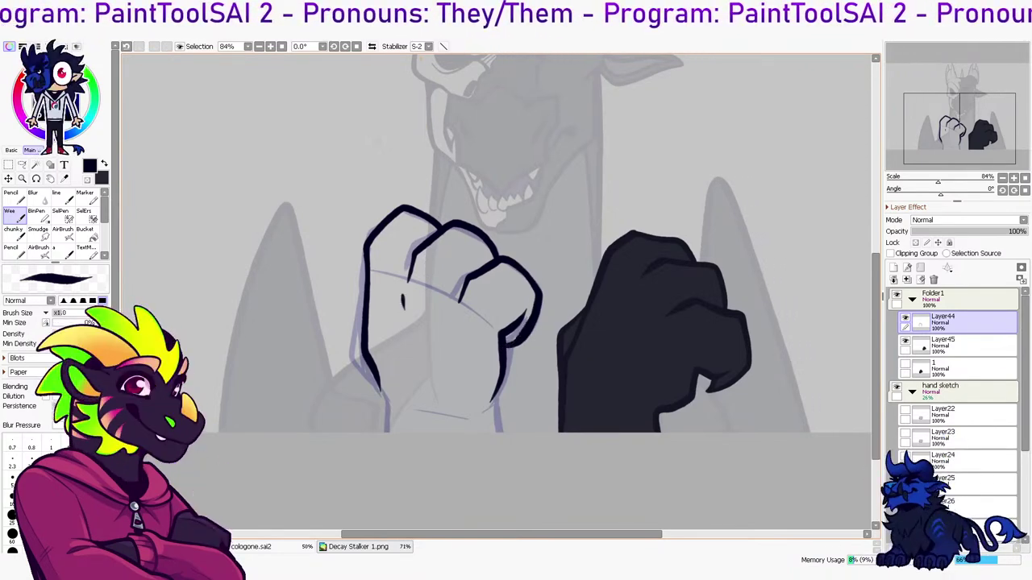
pyautogui.moveTo(367, 360); pyautogui.dragTo(394, 419)
pyautogui.hotkey('ctrl', 'z')
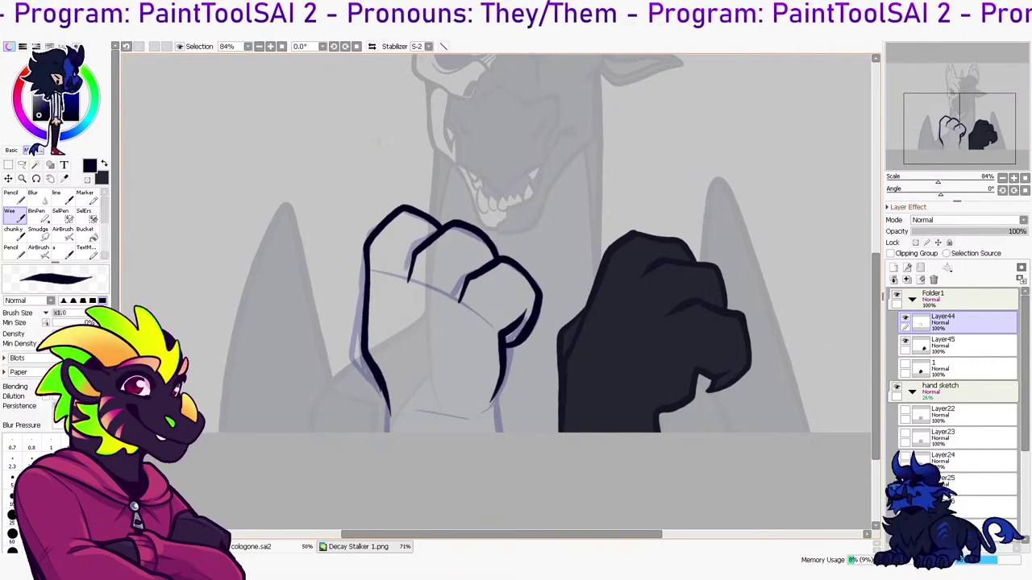
# Shift the inked fist slightly toward its outer edge, and ink the heel bulge and both wrist lines down to the canvas edge
pyautogui.hotkey('ctrl', 't')
pyautogui.moveTo(550, 307); pyautogui.dragTo(535, 306)
pyautogui.press('Return')
pyautogui.moveTo(364, 312); pyautogui.dragTo(372, 376)
pyautogui.moveTo(362, 303)
pyautogui.mouseDown()
pyautogui.moveTo(347, 349)
pyautogui.moveTo(385, 391)
pyautogui.moveTo(375, 362)
pyautogui.moveTo(395, 433)
pyautogui.mouseUp()
pyautogui.hotkey('ctrl', 'z')
pyautogui.moveTo(378, 384); pyautogui.dragTo(391, 468)
pyautogui.moveTo(497, 380); pyautogui.dragTo(487, 436)
pyautogui.moveTo(490, 396); pyautogui.dragTo(498, 484)
pyautogui.hotkey('ctrl', 'z')
pyautogui.moveTo(497, 379); pyautogui.dragTo(488, 434)
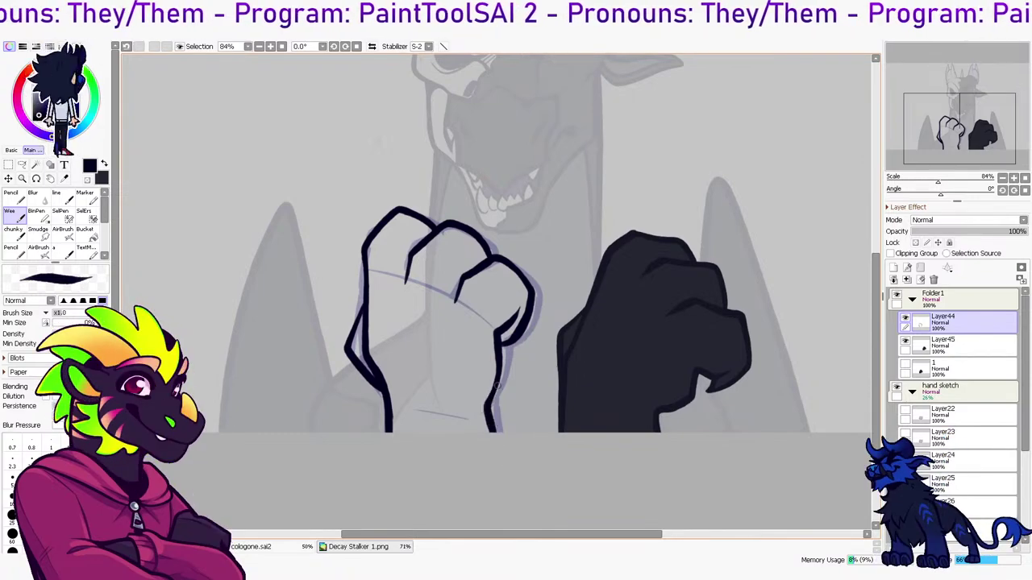
# Delete the duplicated hand copy, and toggle hand layer 1 to compare it with the new line art
pyautogui.click(943, 345)
pyautogui.click(934, 279)
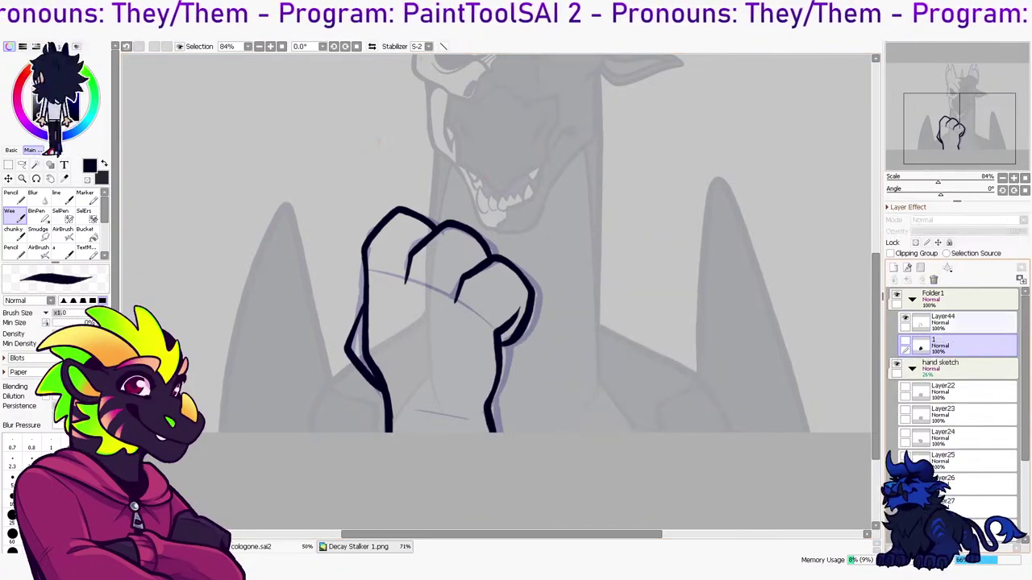
pyautogui.click(906, 341)
pyautogui.click(905, 341)
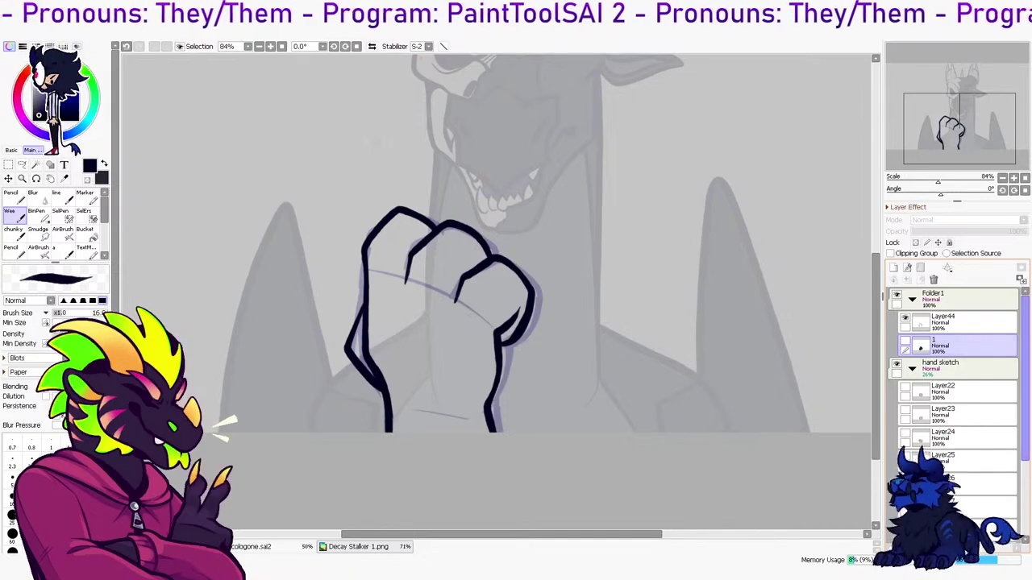
# Delete the traced hand sketch and show the Layer28 sketch in its place
pyautogui.moveTo(1025, 362); pyautogui.dragTo(1025, 429)
pyautogui.click(959, 452)
pyautogui.click(934, 279)
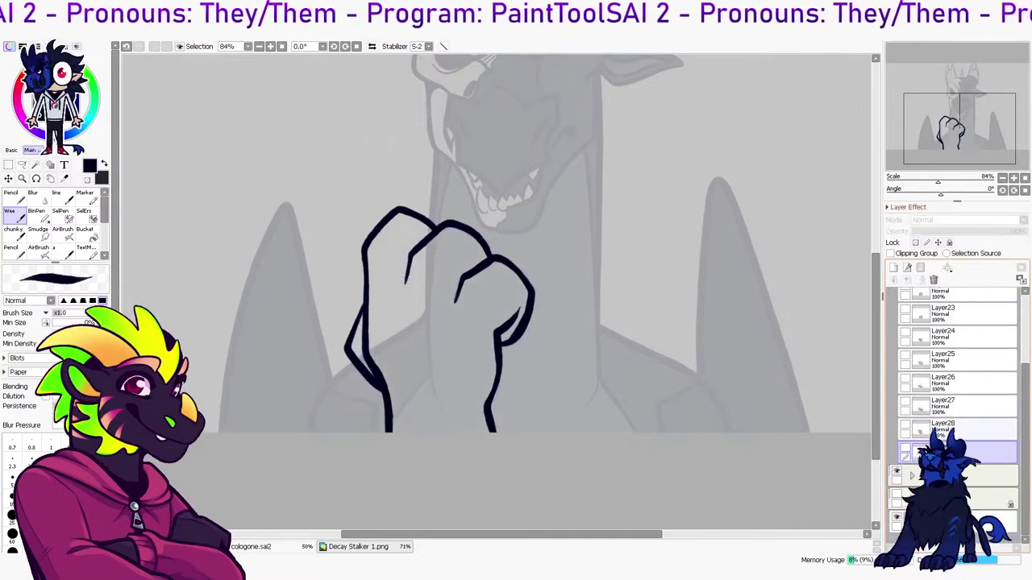
pyautogui.click(906, 425)
pyautogui.click(960, 429)
pyautogui.moveTo(1026, 427); pyautogui.dragTo(1025, 357)
pyautogui.click(906, 409)
pyautogui.click(905, 409)
# Lower the opacity of the inked fist on Layer44 to 39%
pyautogui.click(980, 323)
pyautogui.moveTo(925, 231); pyautogui.dragTo(956, 231)
pyautogui.click(893, 268)
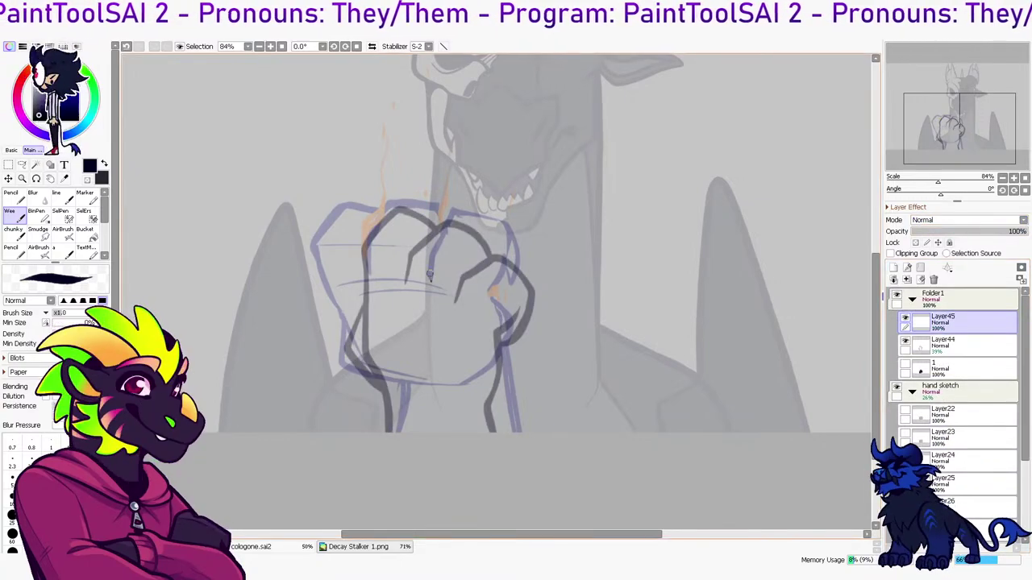
pyautogui.hotkey('ctrl', 'z')
# Add a clipped layer filled with red to tint the faded fist line art, and place it above Folder1
pyautogui.click(893, 268)
pyautogui.click(907, 253)
pyautogui.moveTo(48, 134); pyautogui.dragTo(17, 90)
pyautogui.click(419, 258)
pyautogui.click(967, 324)
pyautogui.moveTo(968, 323); pyautogui.dragTo(968, 292)
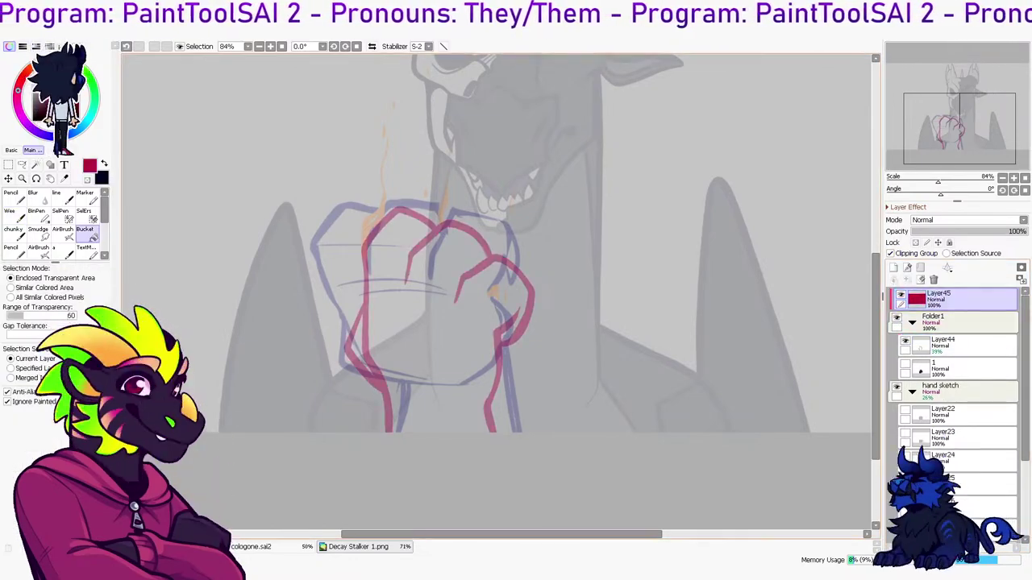
# Add a new layer for dark line art, move it above the red layer and turn its clipping off
pyautogui.click(76, 96)
pyautogui.click(971, 323)
pyautogui.moveTo(1000, 231); pyautogui.dragTo(1028, 231)
pyautogui.click(912, 322)
pyautogui.click(894, 268)
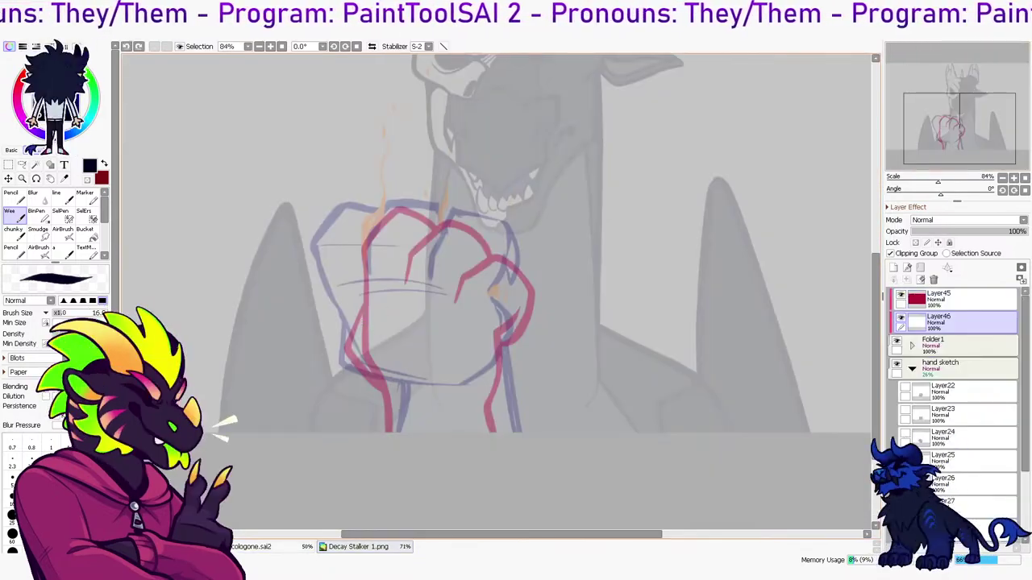
pyautogui.click(911, 346)
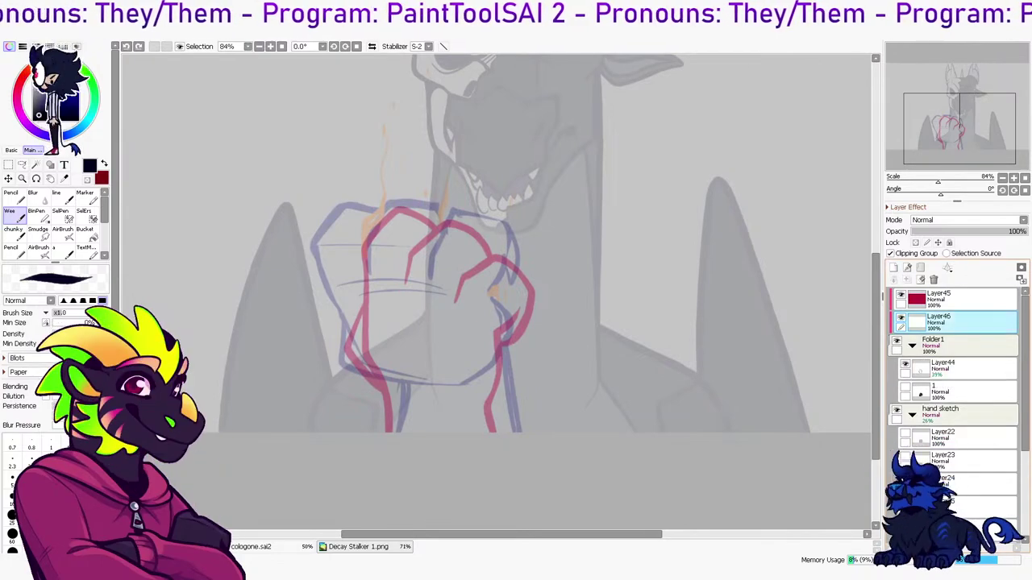
pyautogui.moveTo(960, 322); pyautogui.dragTo(959, 294)
pyautogui.click(891, 254)
# Ink the arch of the finger nearest the thumb and the palm edge below it over the Layer28 sketch
pyautogui.moveTo(442, 299); pyautogui.dragTo(440, 249)
pyautogui.hotkey('ctrl', 'z')
pyautogui.moveTo(432, 284)
pyautogui.mouseDown()
pyautogui.moveTo(444, 217)
pyautogui.moveTo(480, 206)
pyautogui.moveTo(508, 234)
pyautogui.moveTo(499, 303)
pyautogui.mouseUp()
pyautogui.hotkey('ctrl', 'z')
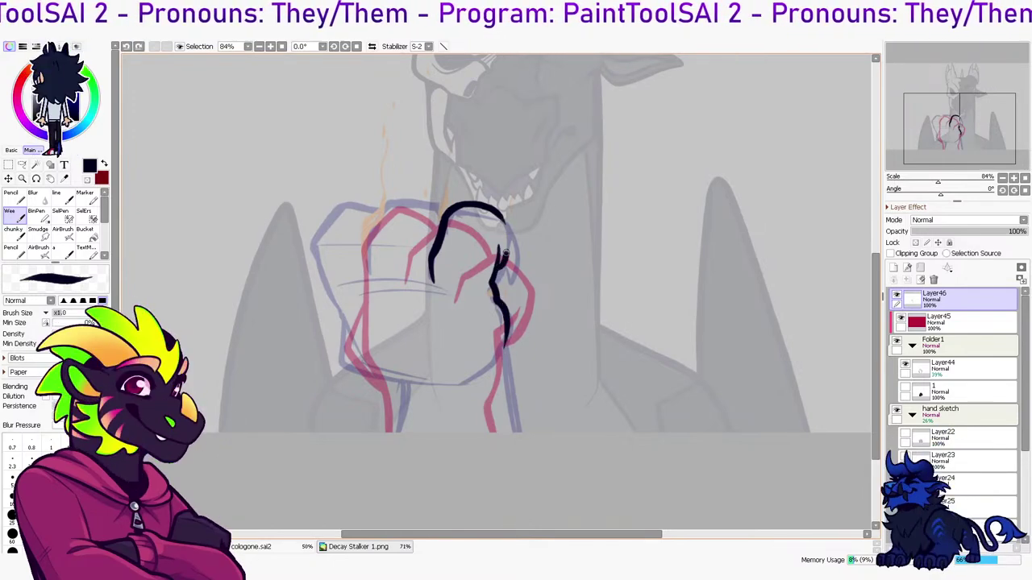
pyautogui.hotkey('ctrl', 'z')
pyautogui.moveTo(504, 264); pyautogui.dragTo(499, 208)
pyautogui.hotkey('ctrl', 'z')
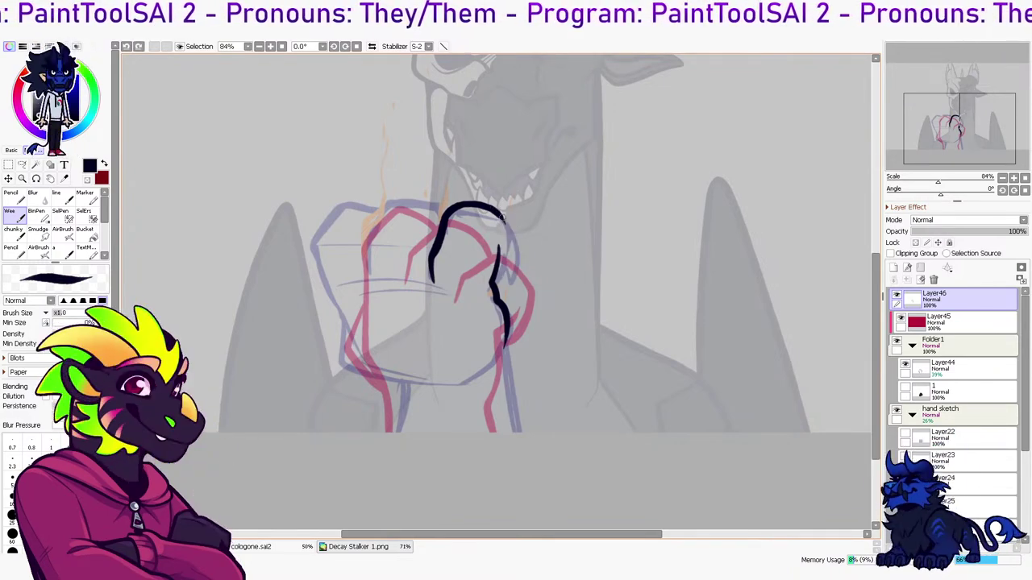
pyautogui.hotkey('ctrl', 'y')
# Try to extend the finger's outer edge down into a curled fingertip joining the palm line
pyautogui.press('e')
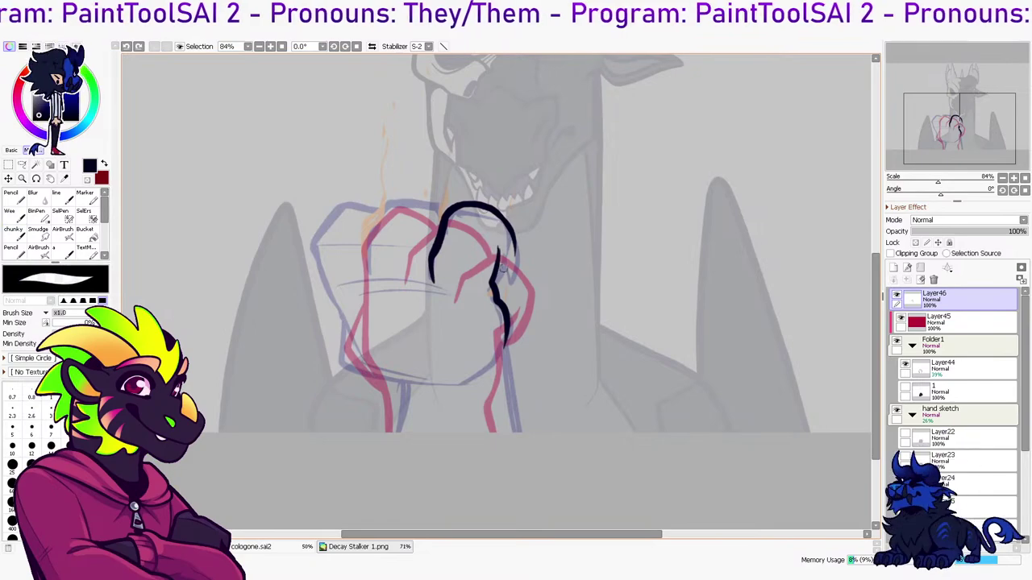
pyautogui.press('n')
pyautogui.moveTo(514, 233); pyautogui.dragTo(513, 282)
pyautogui.press('e')
pyautogui.press('b')
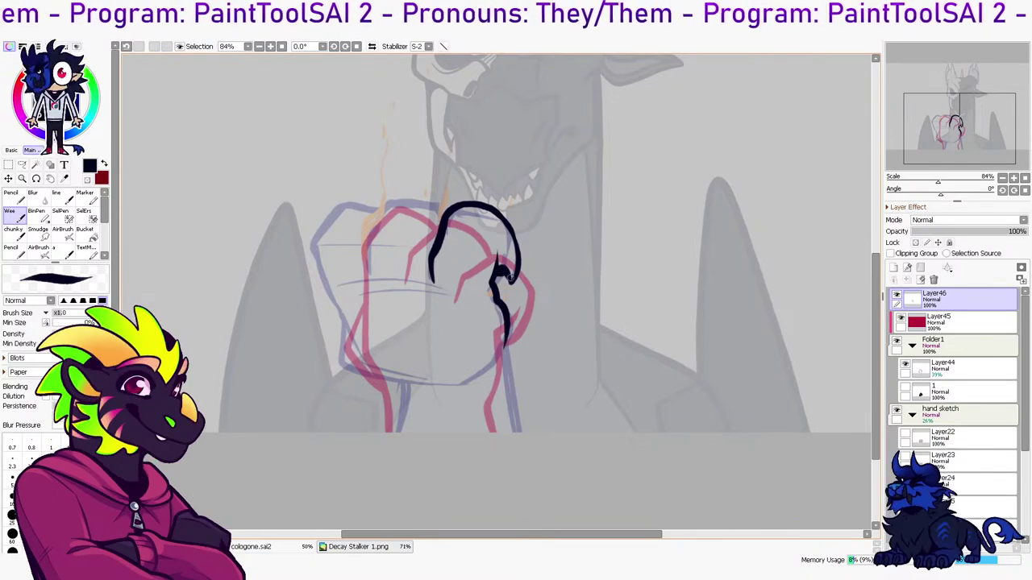
pyautogui.press('e')
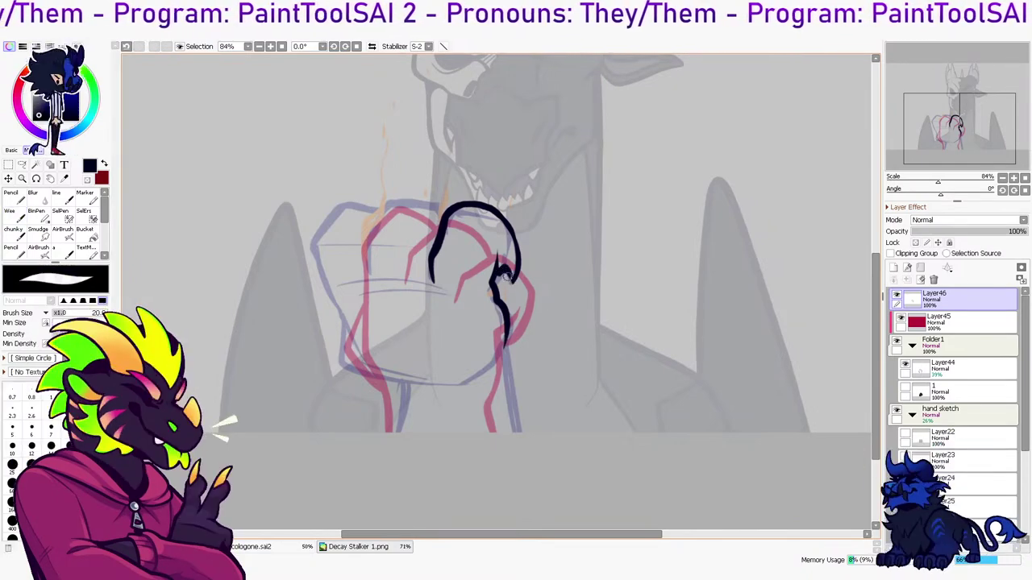
# Mirror the canvas, extend the finger's outer edge down, and redraw the fingertip where it meets the palm line
pyautogui.press('h')
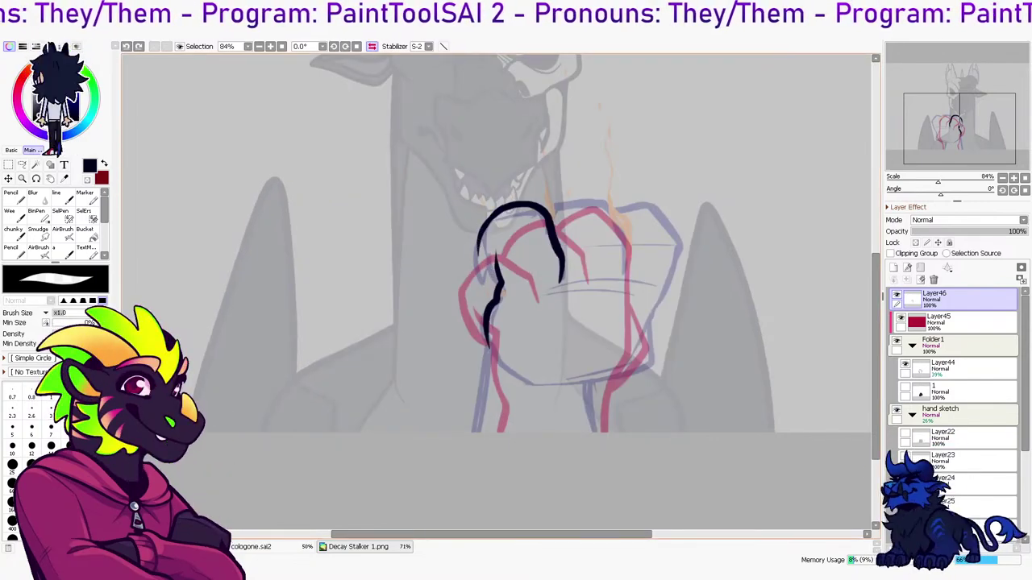
pyautogui.press('b')
pyautogui.moveTo(480, 240); pyautogui.dragTo(492, 263)
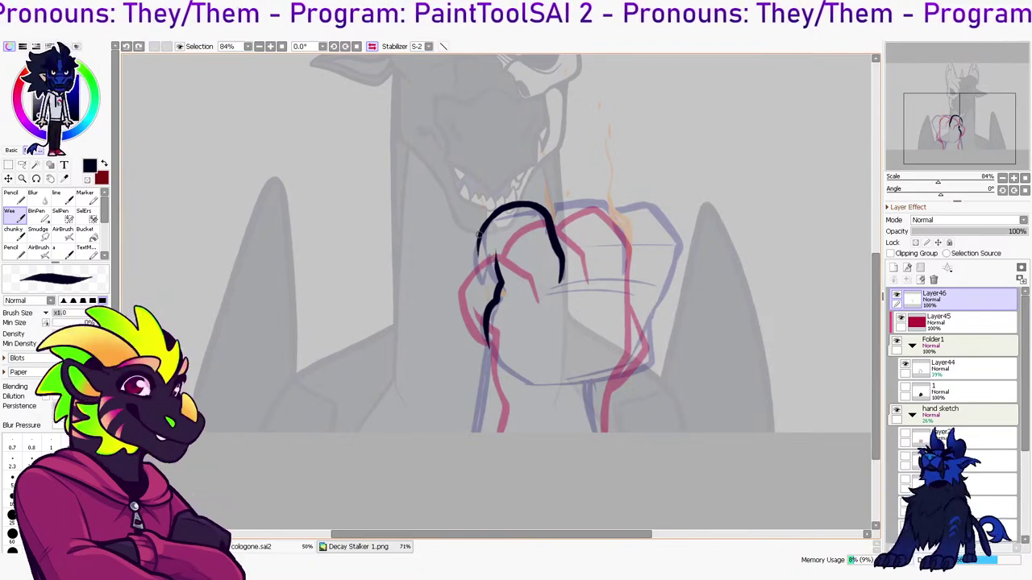
pyautogui.moveTo(481, 272)
pyautogui.mouseDown()
pyautogui.moveTo(489, 261)
pyautogui.moveTo(500, 279)
pyautogui.mouseUp()
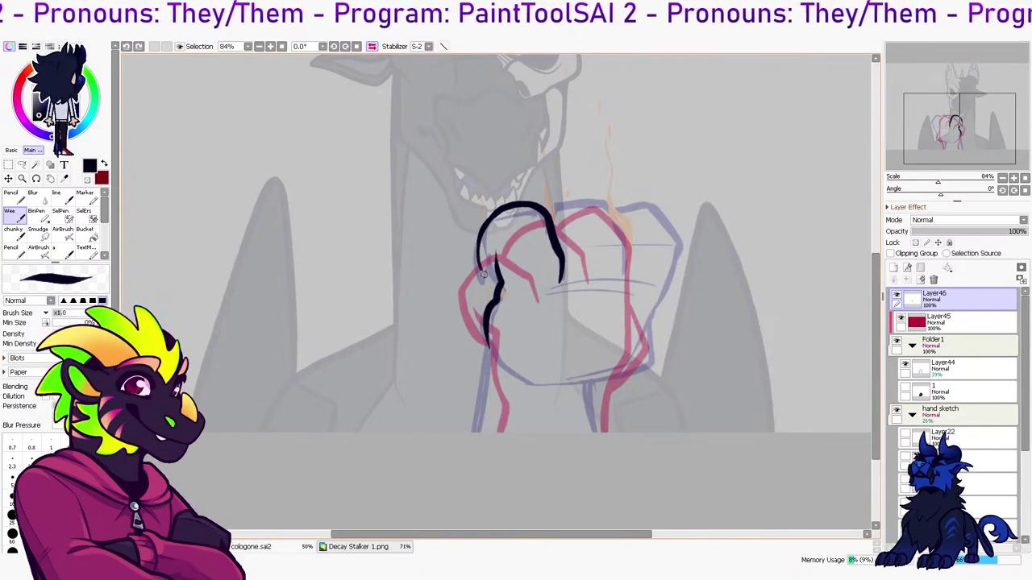
pyautogui.press('e')
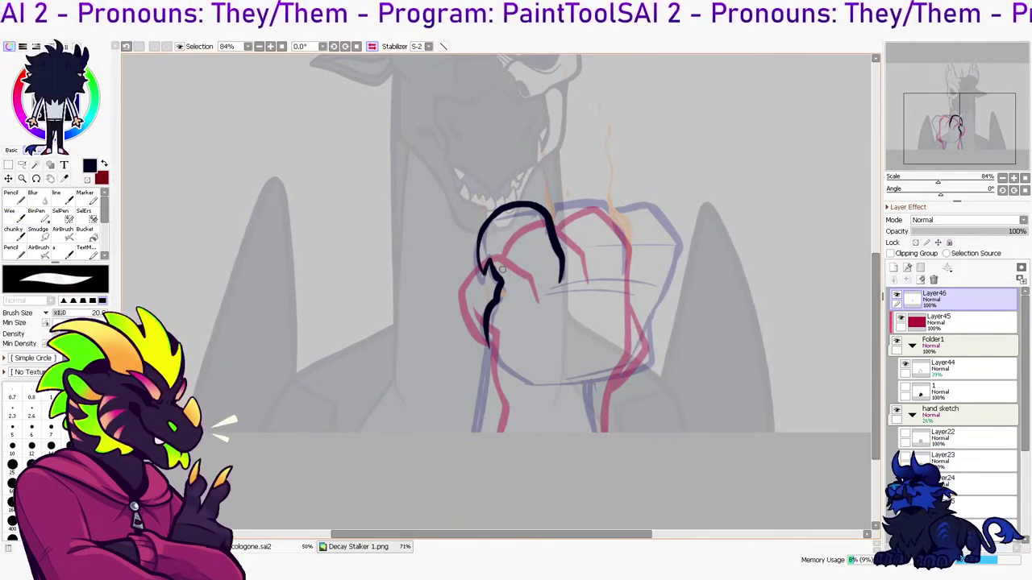
pyautogui.press('b')
pyautogui.moveTo(496, 274); pyautogui.dragTo(490, 240)
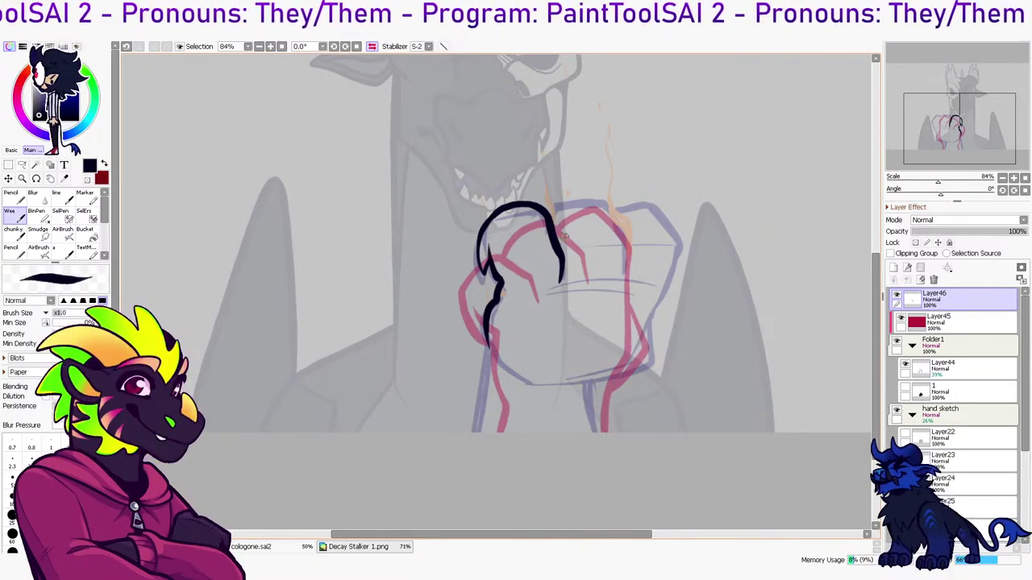
# Redraw the top of the finger's arch with a flatter, more angular curve and erase the excess line
pyautogui.moveTo(482, 238)
pyautogui.mouseDown()
pyautogui.moveTo(495, 218)
pyautogui.moveTo(540, 208)
pyautogui.mouseUp()
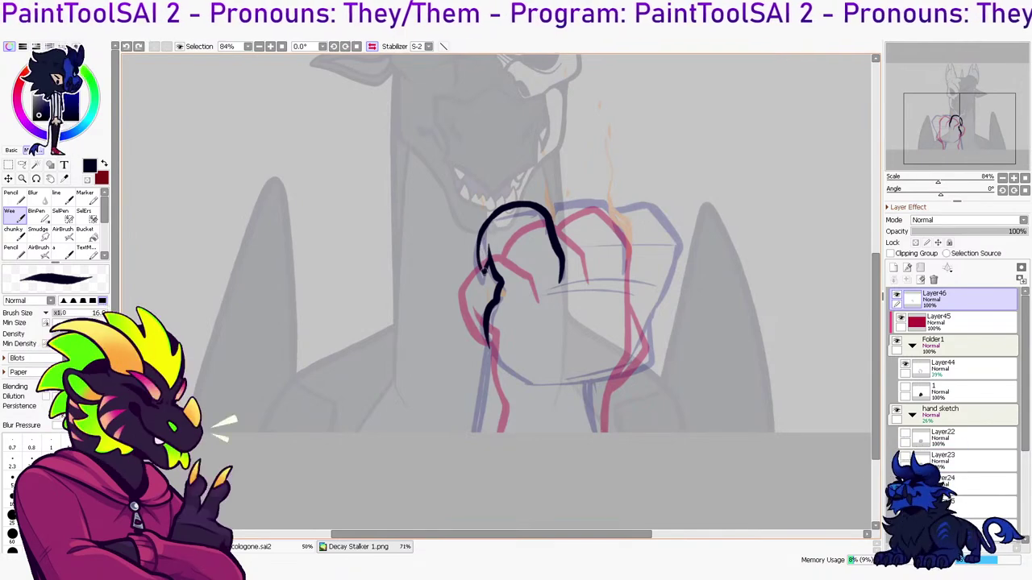
pyautogui.press('e')
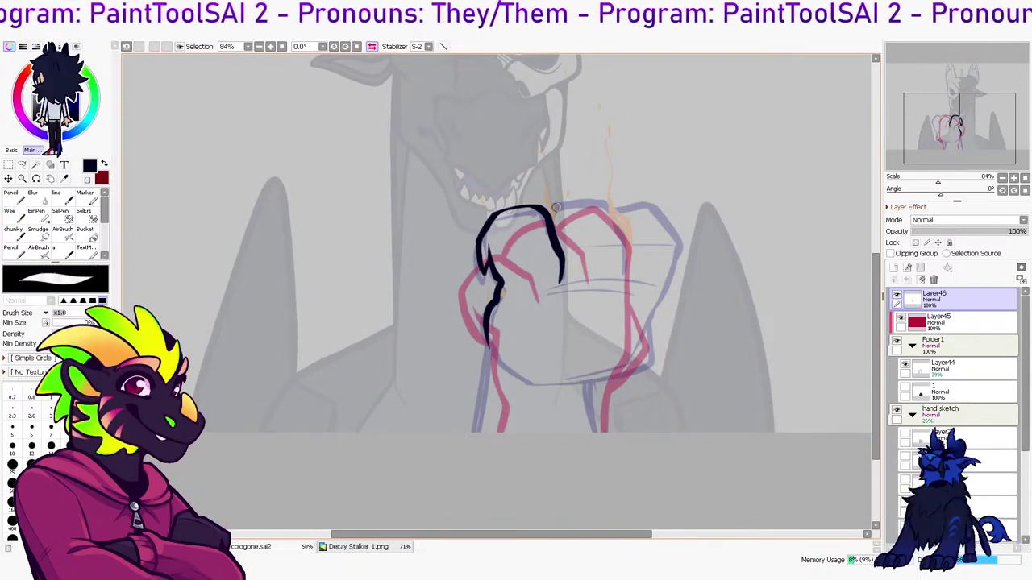
pyautogui.moveTo(500, 201)
pyautogui.mouseDown()
pyautogui.moveTo(529, 200)
pyautogui.moveTo(528, 209)
pyautogui.mouseUp()
pyautogui.press('n')
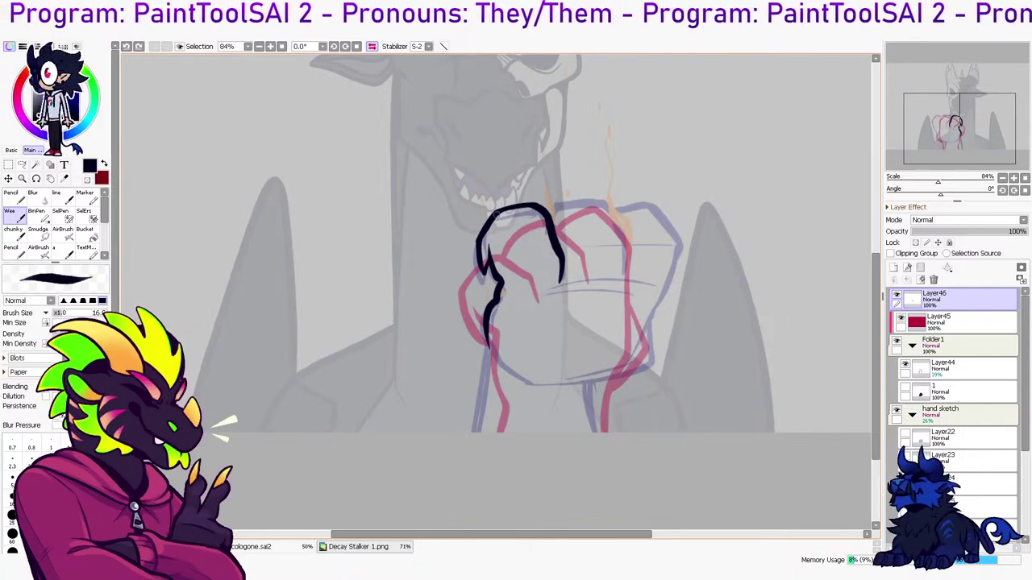
# Unmirror the canvas and ink the arches of the middle and outermost fingers over the sketch
pyautogui.press('h')
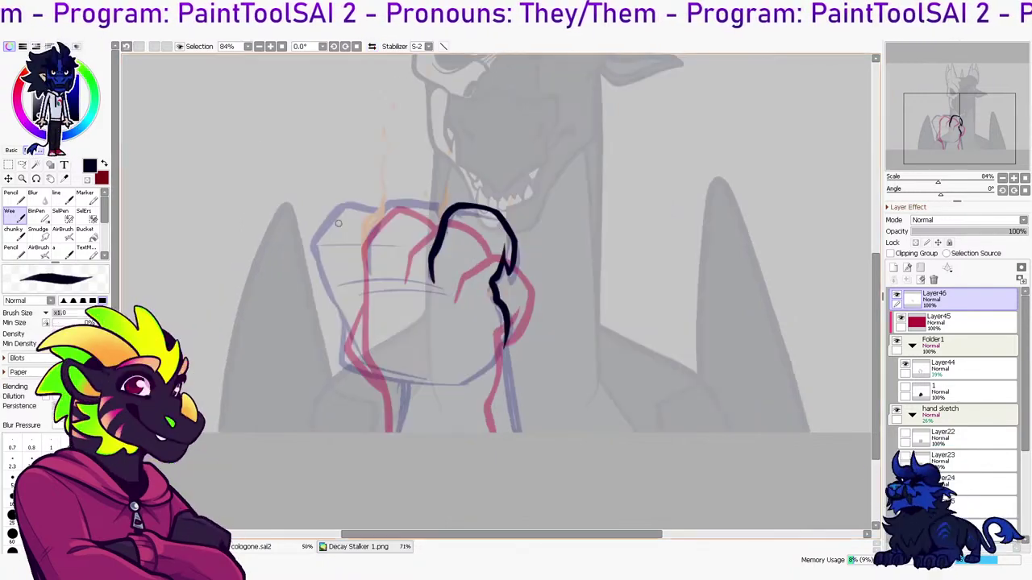
pyautogui.moveTo(371, 281)
pyautogui.mouseDown()
pyautogui.moveTo(366, 254)
pyautogui.moveTo(384, 208)
pyautogui.moveTo(440, 214)
pyautogui.mouseUp()
pyautogui.moveTo(337, 292)
pyautogui.mouseDown()
pyautogui.moveTo(335, 216)
pyautogui.moveTo(377, 208)
pyautogui.mouseUp()
pyautogui.hotkey('ctrl', 'z')
pyautogui.moveTo(335, 291)
pyautogui.mouseDown()
pyautogui.moveTo(323, 250)
pyautogui.moveTo(335, 208)
pyautogui.moveTo(374, 214)
pyautogui.moveTo(323, 235)
pyautogui.moveTo(349, 211)
pyautogui.moveTo(371, 216)
pyautogui.moveTo(316, 255)
pyautogui.moveTo(331, 209)
pyautogui.moveTo(374, 213)
pyautogui.mouseUp()
pyautogui.hotkey('ctrl', 'z')
pyautogui.hotkey('ctrl', 'z')
# Transform the inked fingers with a slight clockwise rotation and a small sideways shift
pyautogui.hotkey('ctrl', 't')
pyautogui.moveTo(534, 343); pyautogui.dragTo(529, 355)
pyautogui.moveTo(517, 276); pyautogui.dragTo(511, 279)
pyautogui.press('Return')
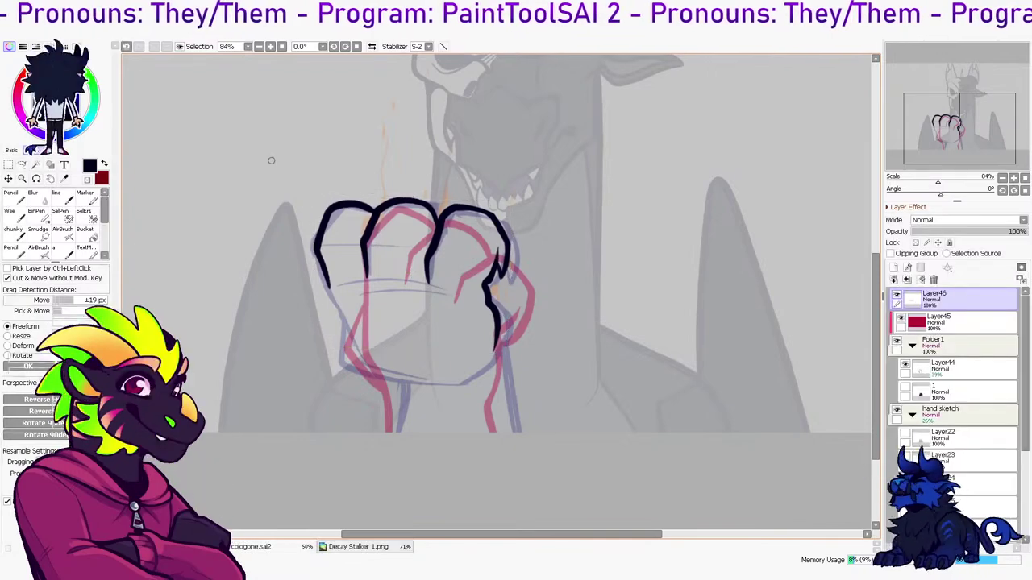
# Ink the outer side of the fist from the outermost finger down to the heel bulge
pyautogui.moveTo(328, 272)
pyautogui.mouseDown()
pyautogui.moveTo(333, 313)
pyautogui.moveTo(378, 378)
pyautogui.mouseUp()
pyautogui.hotkey('ctrl', 'z')
pyautogui.moveTo(340, 324)
pyautogui.mouseDown()
pyautogui.moveTo(376, 378)
pyautogui.moveTo(370, 369)
pyautogui.moveTo(396, 452)
pyautogui.mouseUp()
pyautogui.hotkey('ctrl', 'z')
pyautogui.moveTo(373, 369); pyautogui.dragTo(393, 434)
pyautogui.hotkey('ctrl', 'z')
pyautogui.moveTo(372, 366); pyautogui.dragTo(391, 433)
pyautogui.hotkey('ctrl', 'z')
# Rotate the inked fist slightly counterclockwise and ink the outer wrist line down to the canvas edge
pyautogui.hotkey('ctrl', 't')
pyautogui.moveTo(541, 266); pyautogui.dragTo(539, 247)
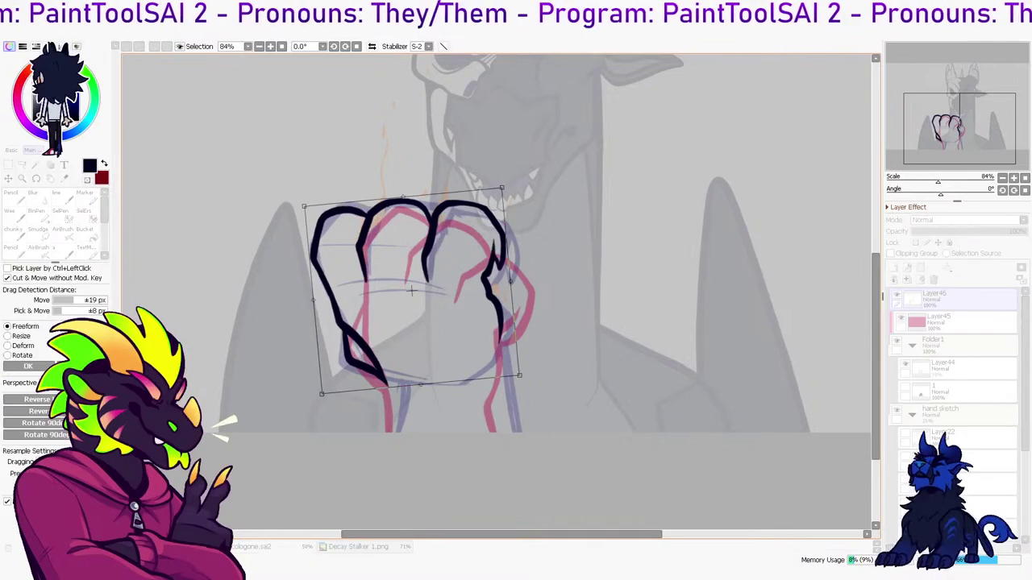
pyautogui.press('Return')
pyautogui.moveTo(377, 367)
pyautogui.mouseDown()
pyautogui.moveTo(401, 440)
pyautogui.moveTo(393, 461)
pyautogui.moveTo(390, 452)
pyautogui.mouseUp()
pyautogui.hotkey('ctrl', 'z')
pyautogui.hotkey('ctrl', 'z')
pyautogui.hotkey('ctrl', 'z')
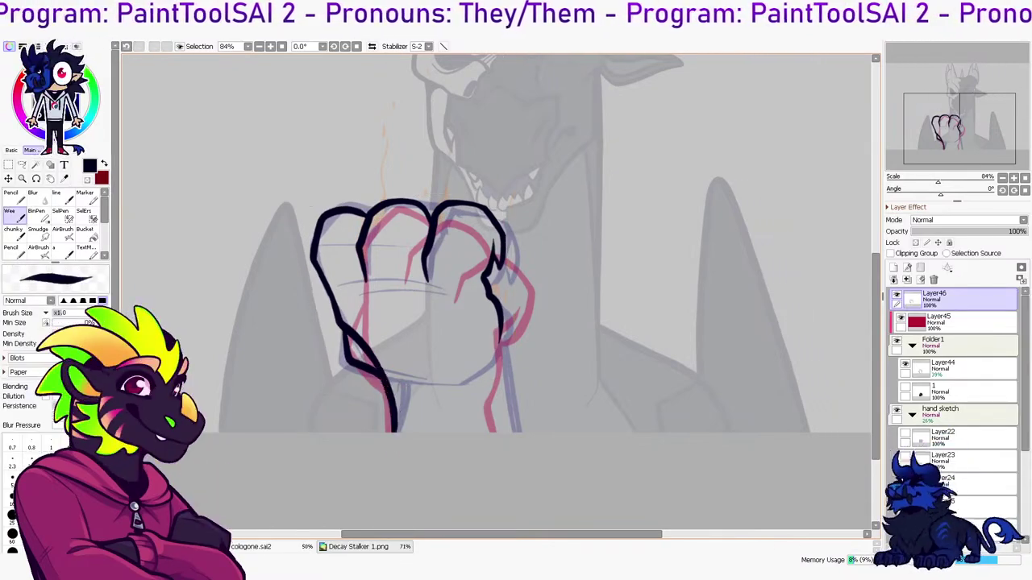
# Mirror the canvas, ink the thumb-side wrist line down to the canvas edge, and clean up its join with the palm
pyautogui.press('h')
pyautogui.moveTo(494, 315)
pyautogui.mouseDown()
pyautogui.moveTo(492, 374)
pyautogui.moveTo(508, 390)
pyautogui.moveTo(498, 378)
pyautogui.moveTo(498, 432)
pyautogui.mouseUp()
pyautogui.hotkey('ctrl', 'z')
pyautogui.hotkey('ctrl', 'z')
pyautogui.hotkey('ctrl', 'z')
pyautogui.moveTo(493, 313); pyautogui.dragTo(491, 458)
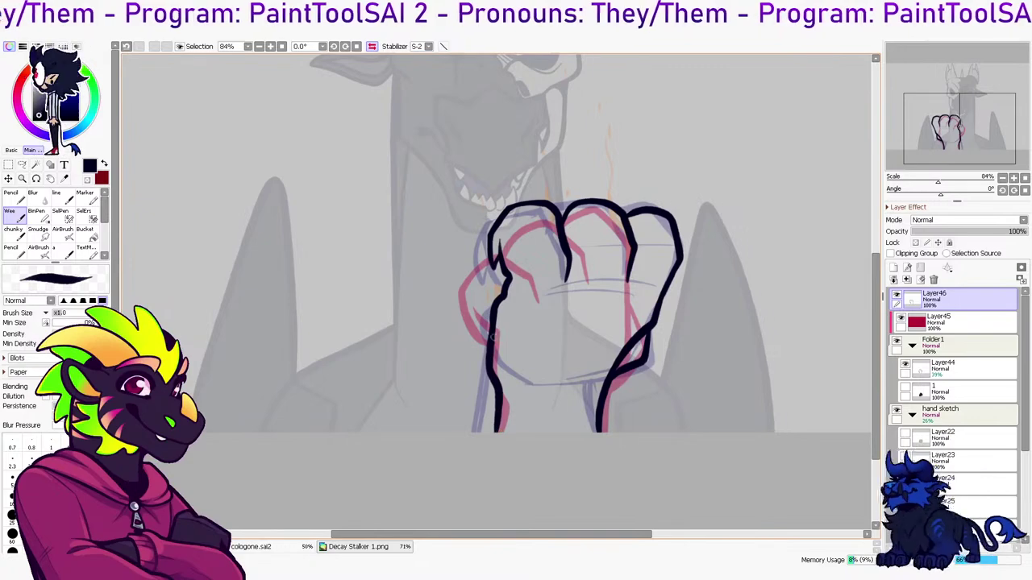
pyautogui.press('e')
pyautogui.press('b')
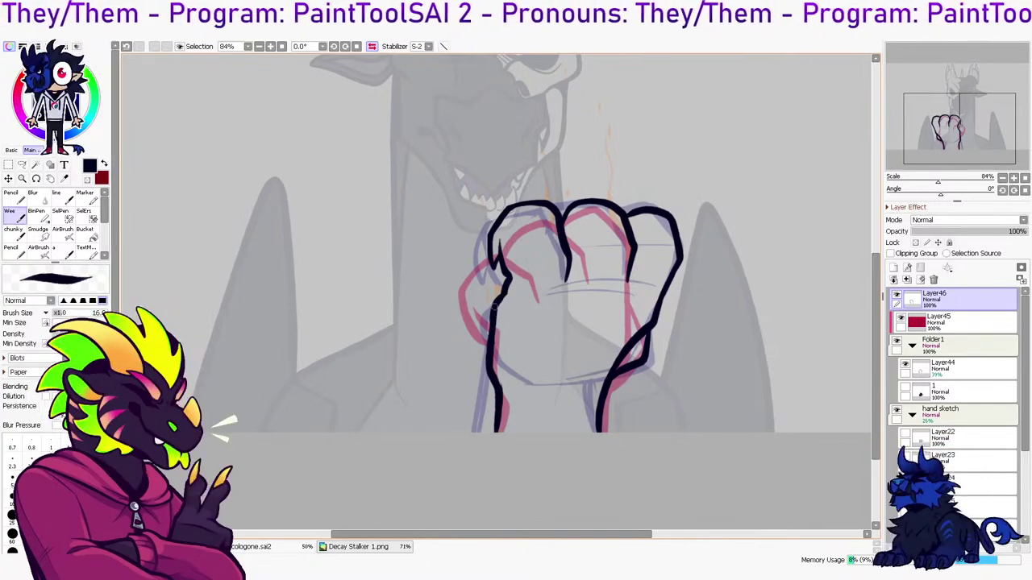
# Check the new fist line art without the sketch, and restore Layer44's opacity to 100%
pyautogui.scroll(-2, 495, 316)
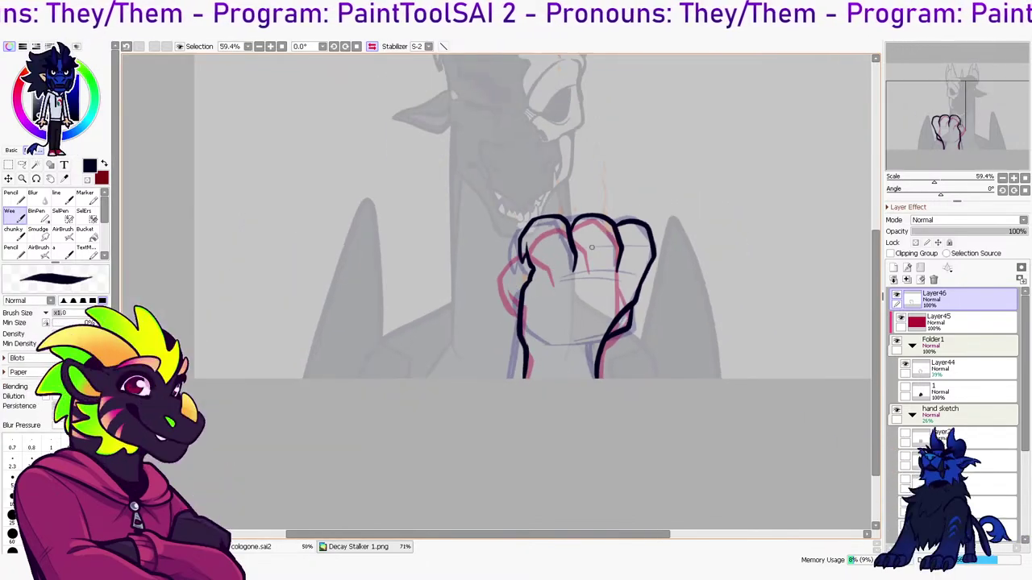
pyautogui.scroll(-3, 955, 387)
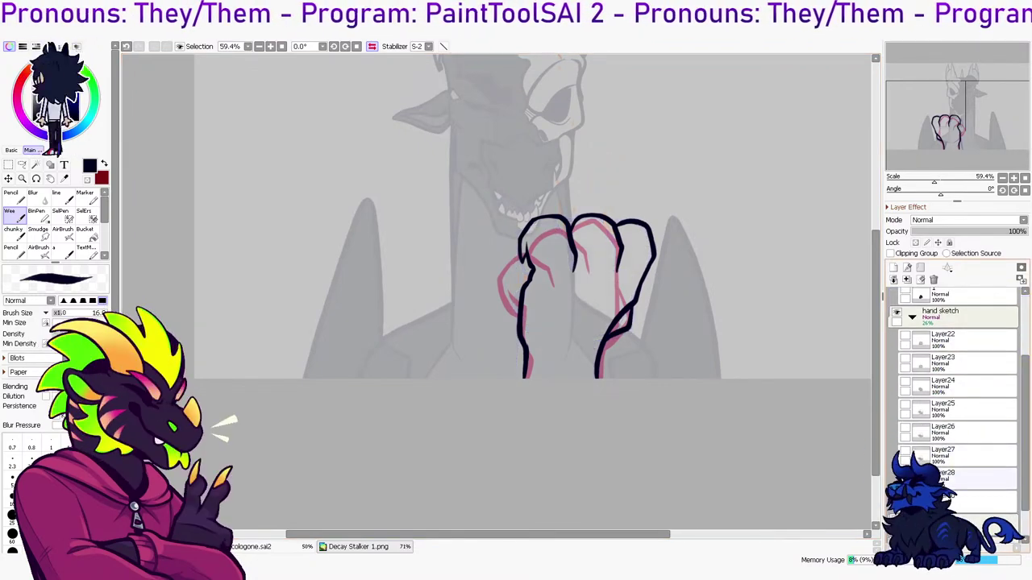
pyautogui.scroll(1, 959, 388)
pyautogui.scroll(4, 960, 388)
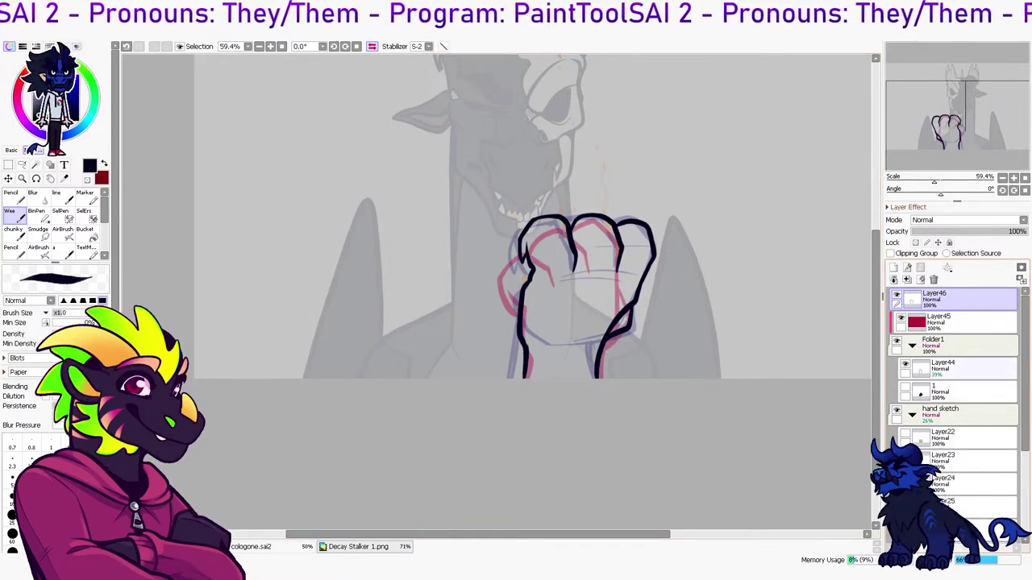
pyautogui.click(960, 366)
pyautogui.moveTo(992, 232); pyautogui.dragTo(1027, 232)
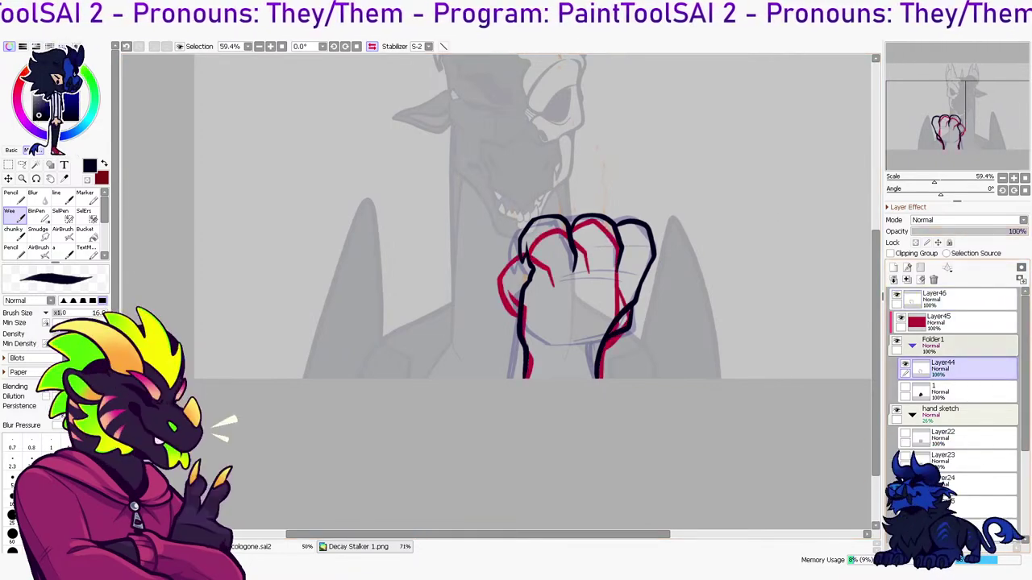
# Hide Layer44, place Layer46 with the inked fist in a new folder, and name the folder 3
pyautogui.click(904, 364)
pyautogui.click(968, 299)
pyautogui.click(920, 268)
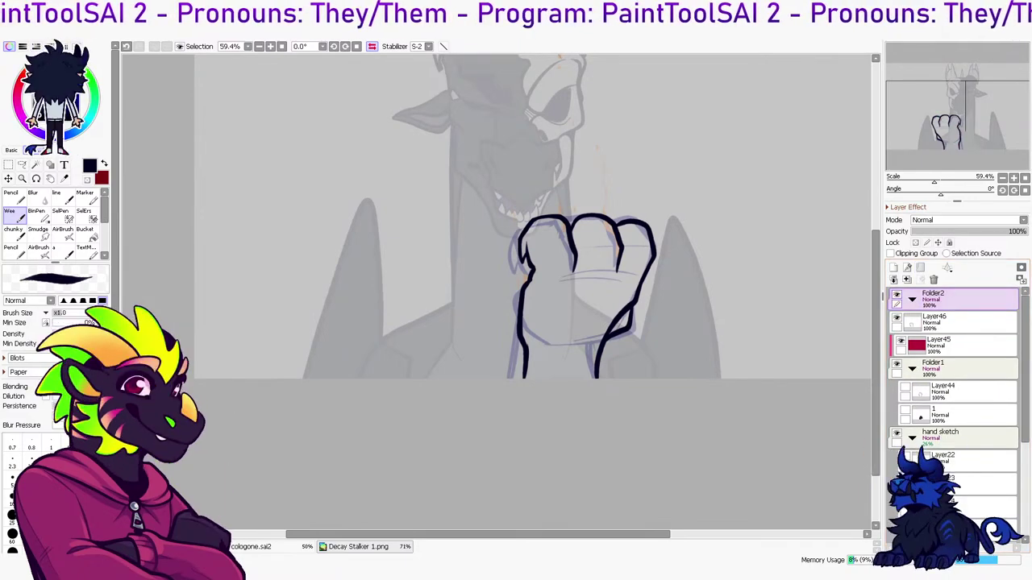
pyautogui.moveTo(959, 323); pyautogui.dragTo(959, 300)
pyautogui.doubleClick(960, 299)
pyautogui.write('3')
pyautogui.press('Return')
pyautogui.click(964, 323)
# Add a layer above Layer46 and paint the cyan splash with upward drips between the two fingers nearest the thumb
pyautogui.moveTo(564, 242); pyautogui.dragTo(547, 294)
pyautogui.click(894, 267)
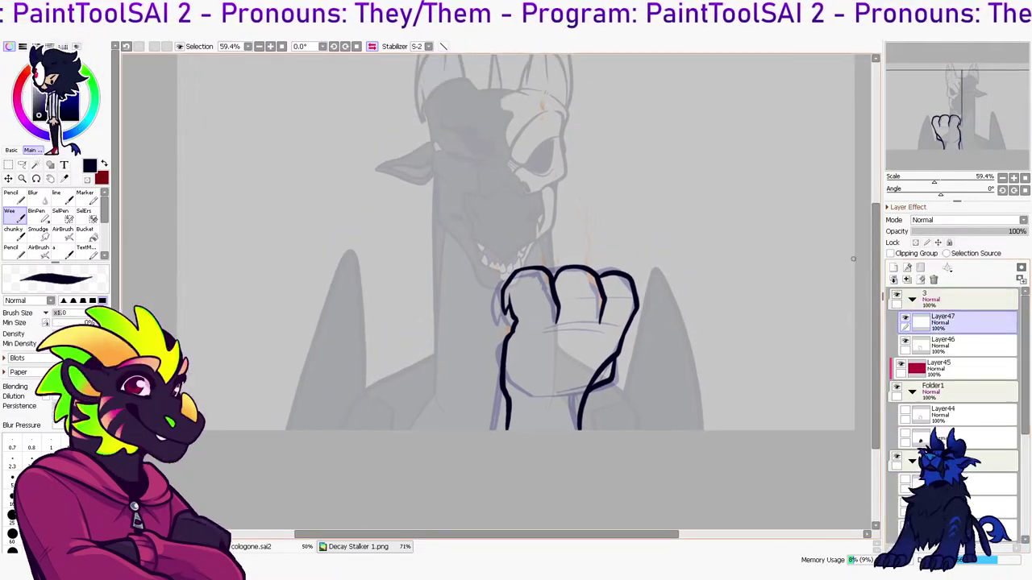
pyautogui.scroll(3, 627, 297)
pyautogui.press('x')
pyautogui.click(46, 60)
pyautogui.moveTo(503, 257)
pyautogui.mouseDown()
pyautogui.moveTo(486, 243)
pyautogui.moveTo(504, 282)
pyautogui.mouseUp()
pyautogui.hotkey('ctrl', 'z')
pyautogui.hotkey('ctrl', 'z')
pyautogui.click(89, 118)
pyautogui.moveTo(449, 232); pyautogui.dragTo(519, 288)
pyautogui.hotkey('ctrl', 'z')
pyautogui.hotkey('ctrl', 'z')
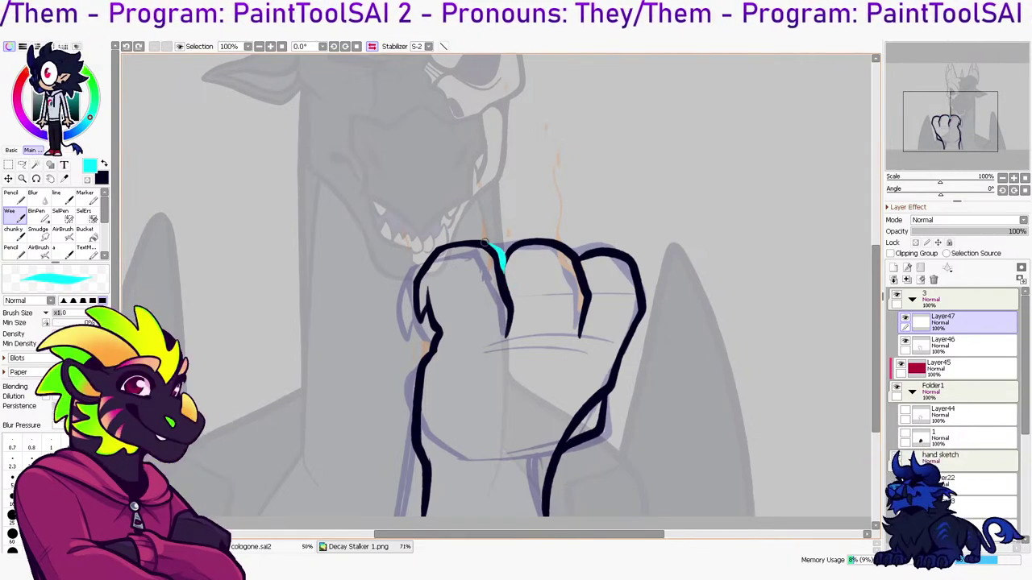
pyautogui.moveTo(486, 242)
pyautogui.mouseDown()
pyautogui.moveTo(492, 221)
pyautogui.moveTo(497, 242)
pyautogui.mouseUp()
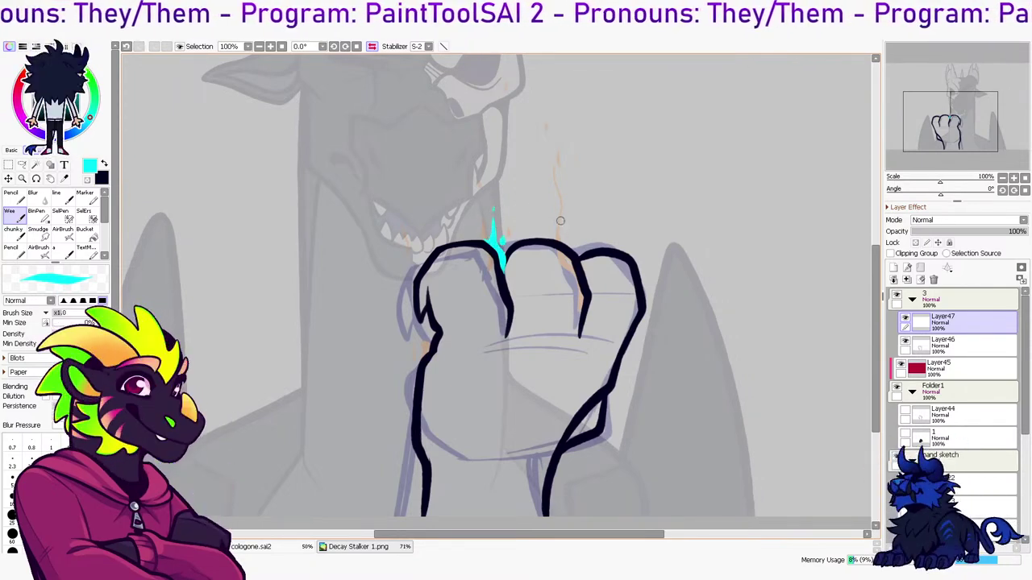
# Paint the cyan splash and thin rising streak at the other finger gap, plus a small cyan patch at the thumb-side notch
pyautogui.moveTo(562, 243); pyautogui.dragTo(589, 290)
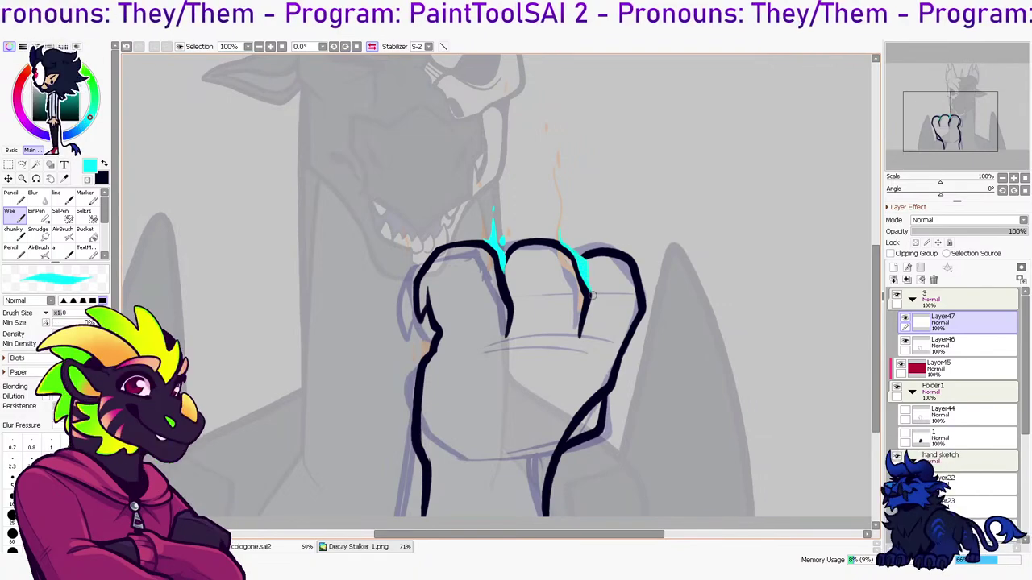
pyautogui.moveTo(559, 234); pyautogui.dragTo(562, 199)
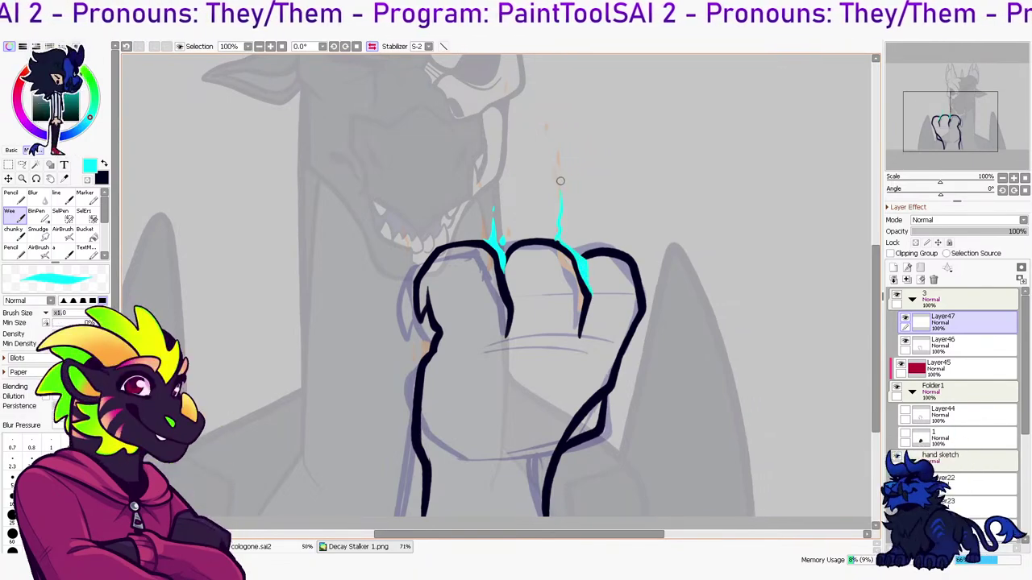
pyautogui.moveTo(424, 353)
pyautogui.mouseDown()
pyautogui.moveTo(429, 321)
pyautogui.moveTo(423, 359)
pyautogui.mouseUp()
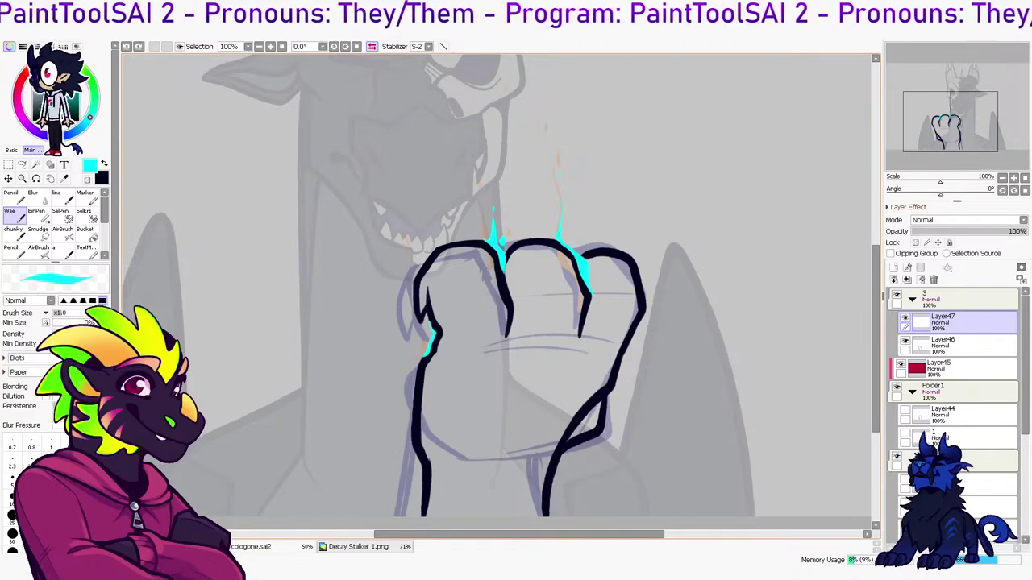
pyautogui.press('h')
pyautogui.press('e')
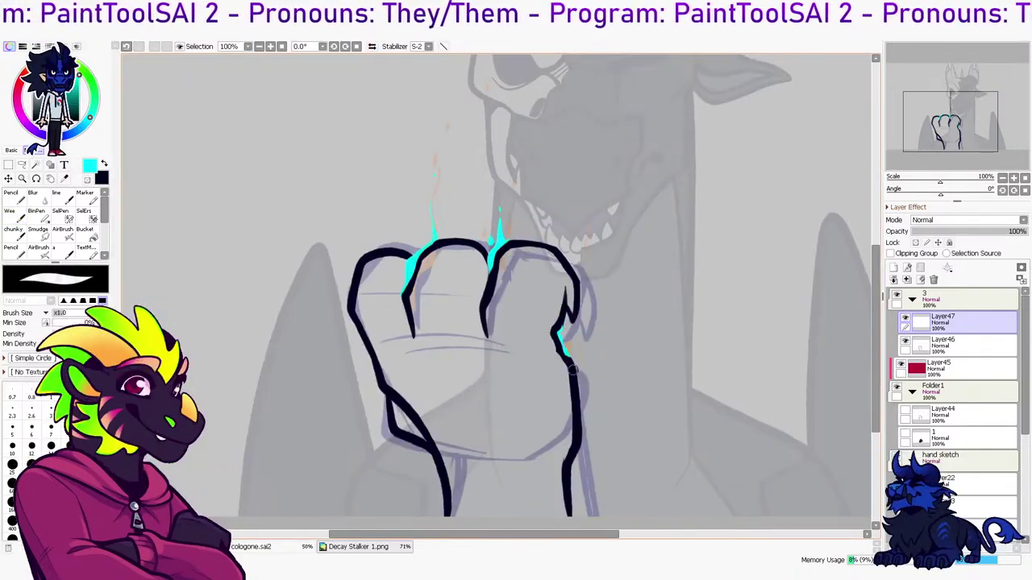
pyautogui.press('b')
pyautogui.scroll(-1, 567, 274)
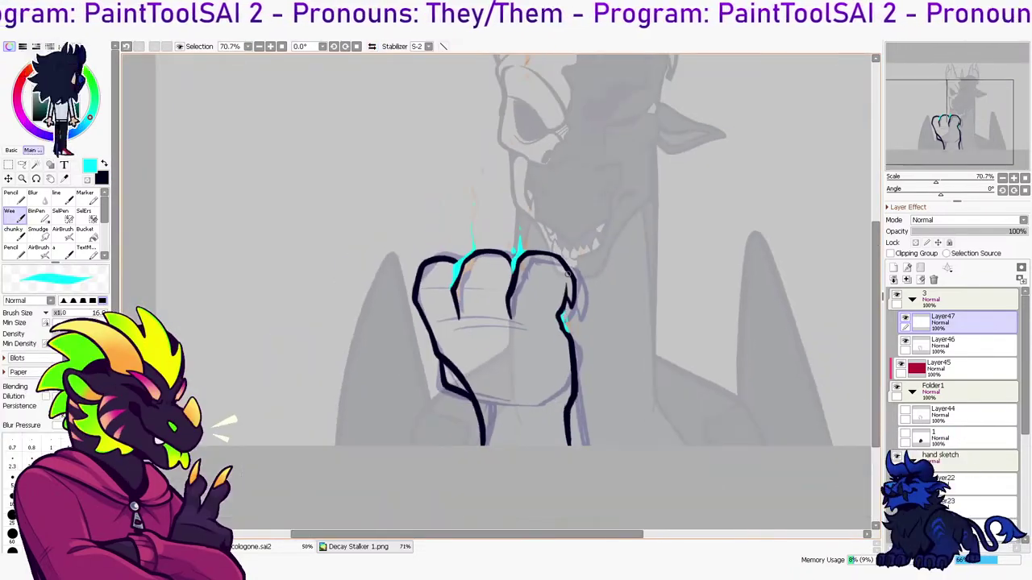
# Collapse folder 3 and move it into Folder1, beneath the red tint layer Layer45
pyautogui.moveTo(532, 164); pyautogui.dragTo(499, 260)
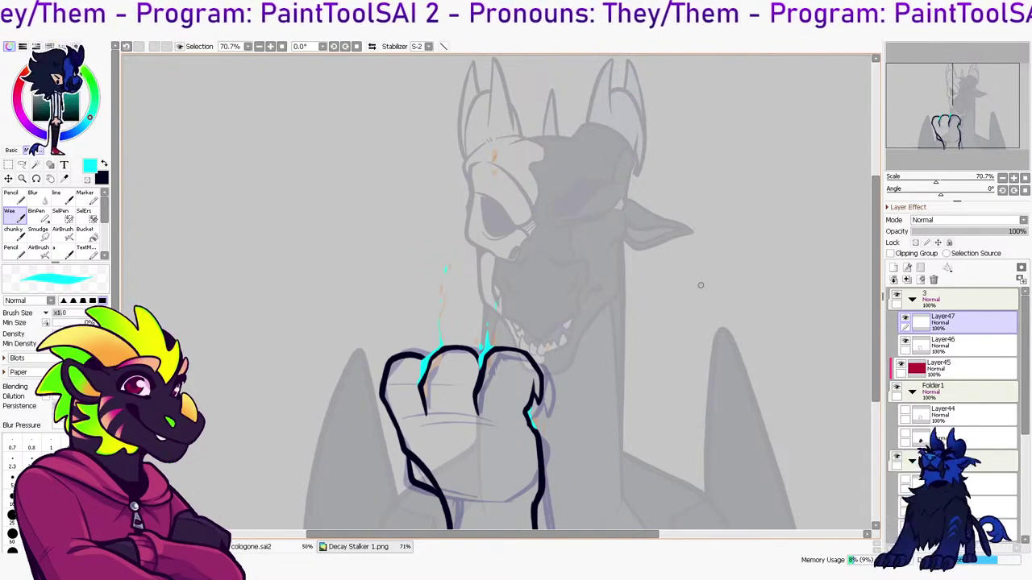
pyautogui.click(912, 299)
pyautogui.moveTo(959, 299); pyautogui.dragTo(959, 359)
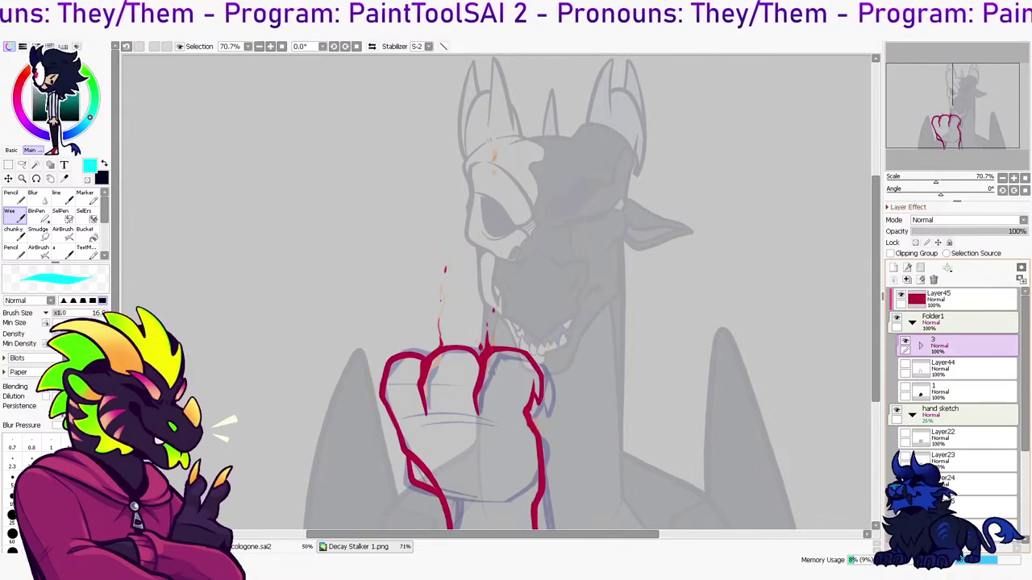
# Hide the Layer28 sketch and delete the sketch layer Layer30 from the hand sketch folder
pyautogui.scroll(-3, 956, 387)
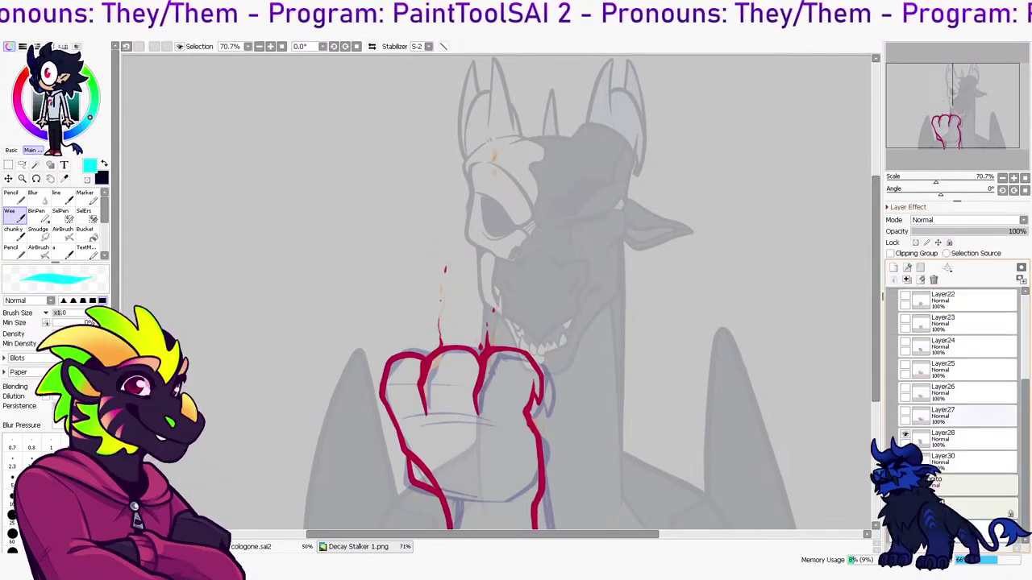
pyautogui.click(905, 436)
pyautogui.click(905, 458)
pyautogui.click(904, 458)
pyautogui.click(904, 458)
pyautogui.click(963, 460)
pyautogui.click(933, 280)
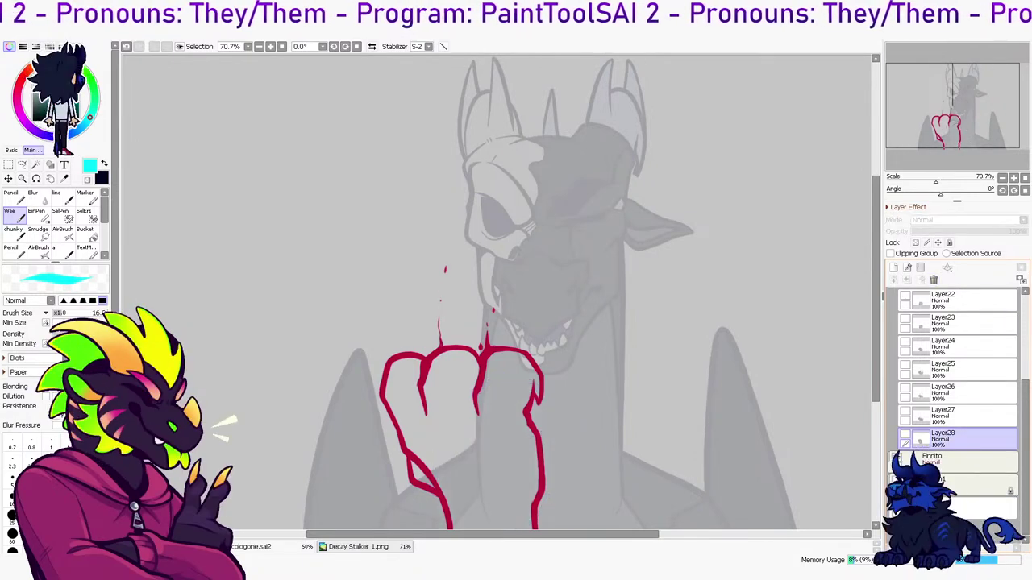
# Compare the hand sketches on Layer27 and Layer28 against the inked fist
pyautogui.click(904, 436)
pyautogui.click(963, 415)
pyautogui.click(904, 411)
pyautogui.click(904, 435)
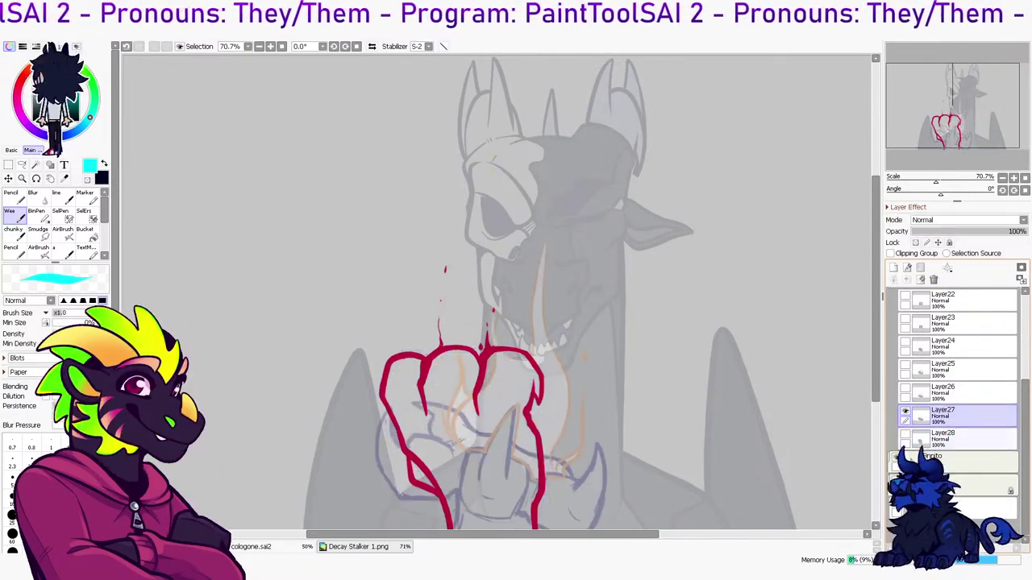
pyautogui.click(904, 435)
pyautogui.click(904, 411)
pyautogui.moveTo(1024, 395); pyautogui.dragTo(1024, 290)
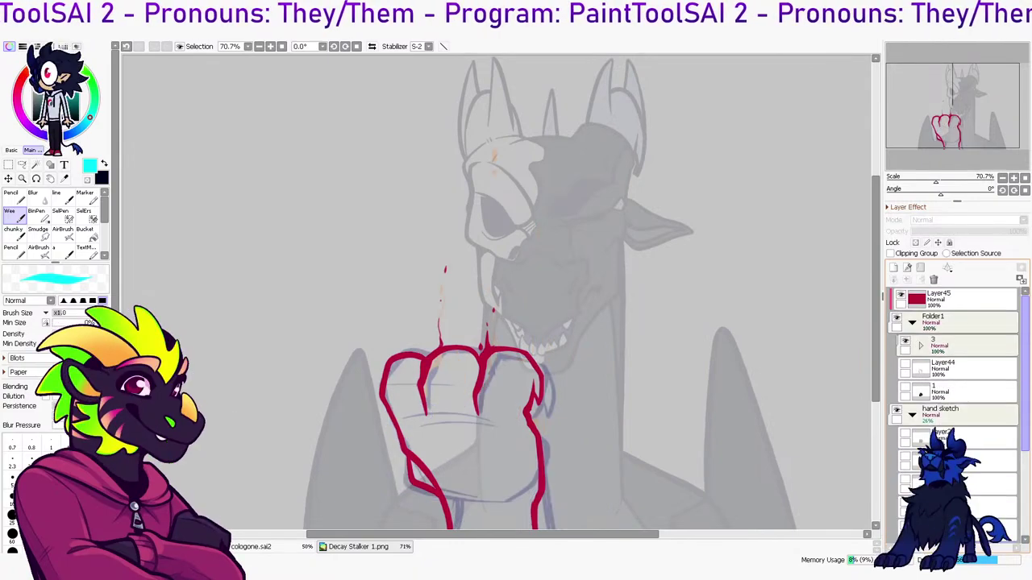
# Hide Layer47, mirror the canvas, and reshape the outermost finger's knuckle outline on Layer46 into a more angular contour
pyautogui.click(920, 346)
pyautogui.click(964, 391)
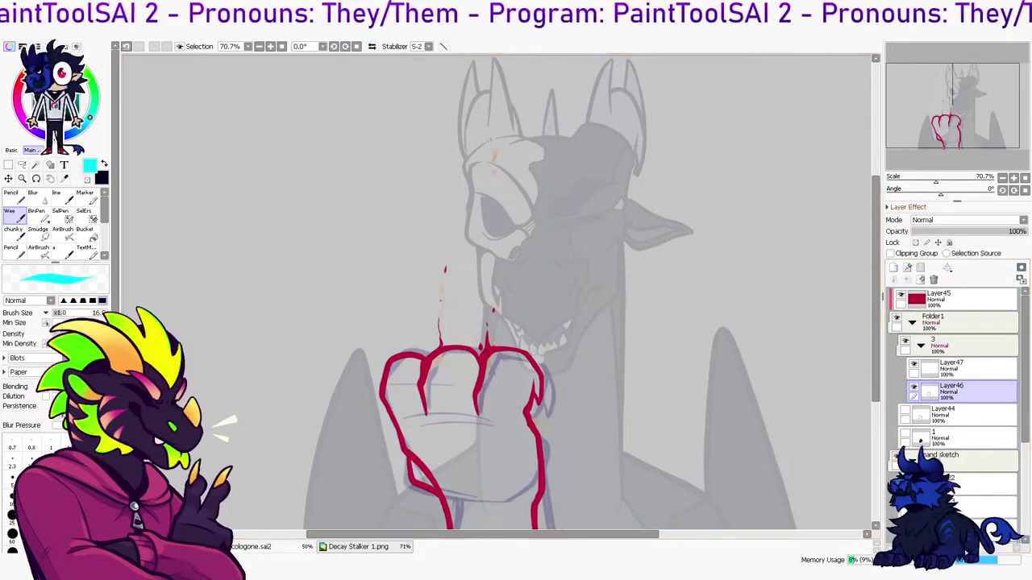
pyautogui.click(371, 46)
pyautogui.press('x')
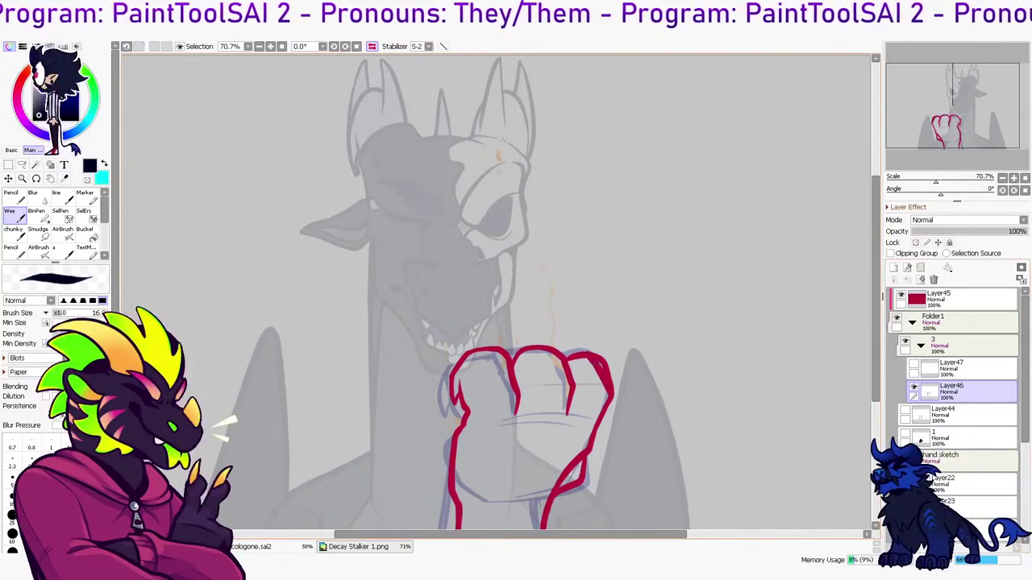
pyautogui.press('e')
pyautogui.moveTo(594, 354); pyautogui.dragTo(607, 376)
pyautogui.hotkey('ctrl', 'z')
pyautogui.press('e')
pyautogui.press('e')
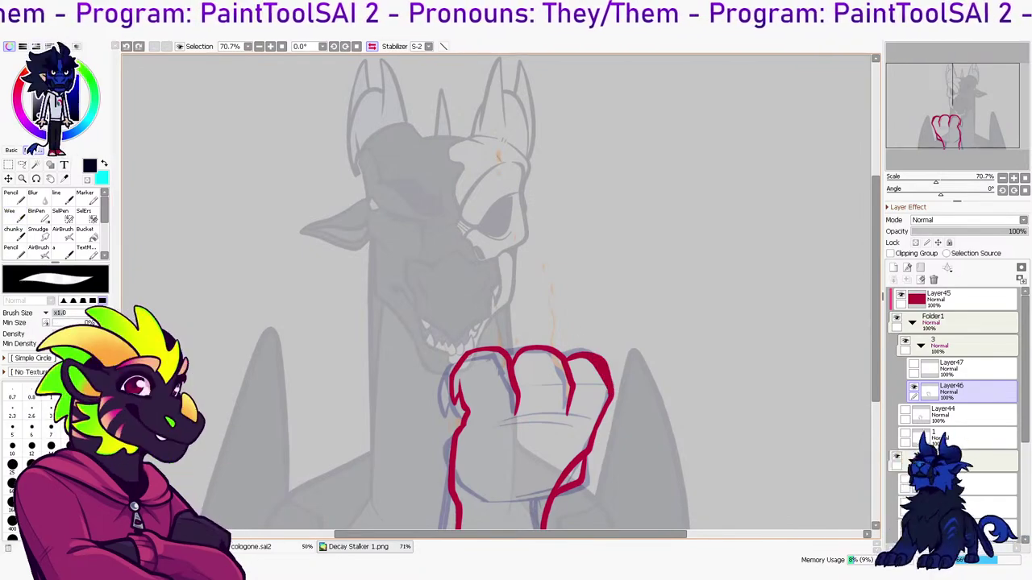
pyautogui.press('e')
pyautogui.press('e')
pyautogui.press('e')
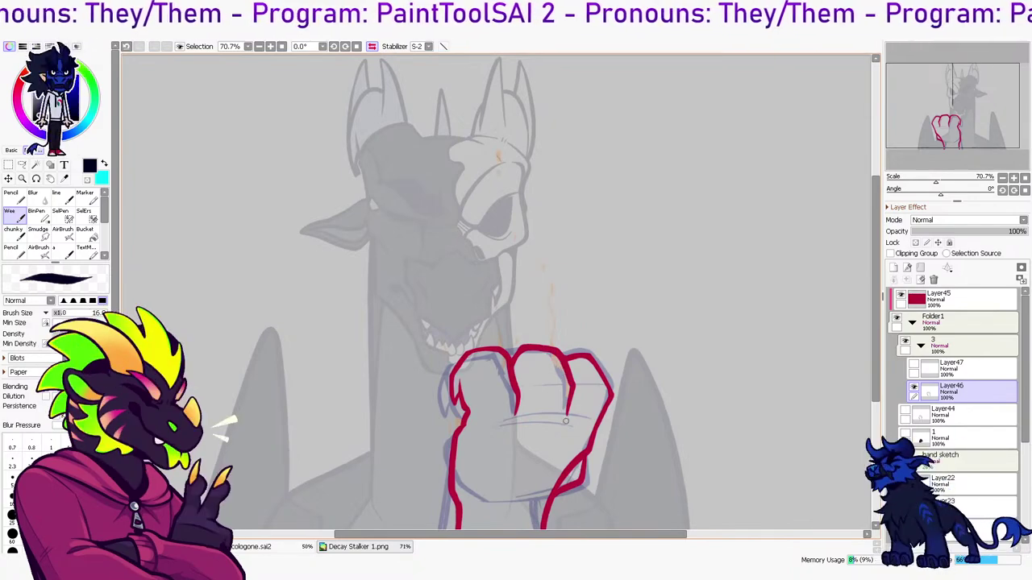
# Ink a short curved crease across the inner wrist below the palm on Layer46
pyautogui.moveTo(563, 426); pyautogui.dragTo(562, 437)
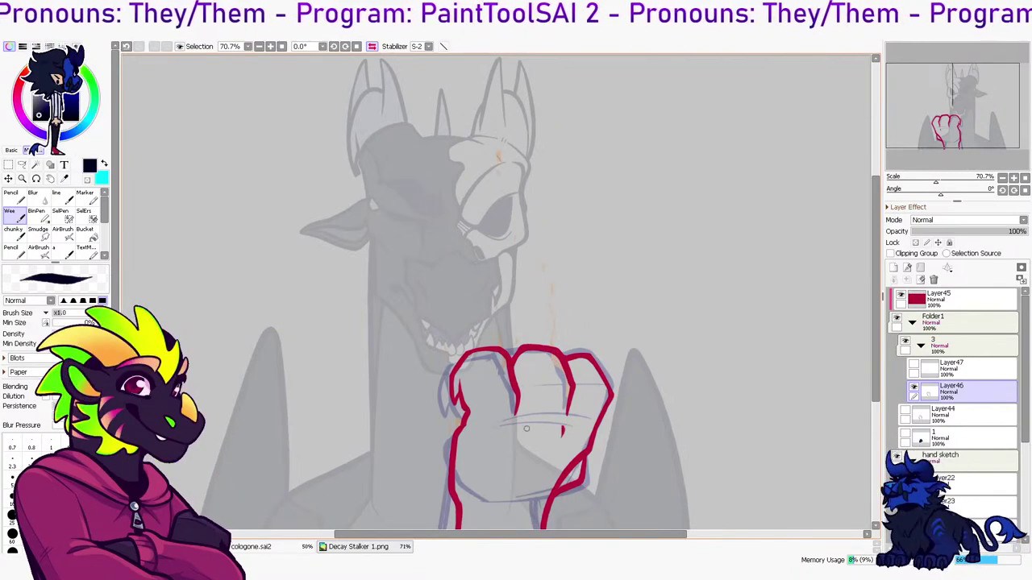
pyautogui.scroll(-3, 444, 58)
pyautogui.press('h')
pyautogui.scroll(-1, 401, 267)
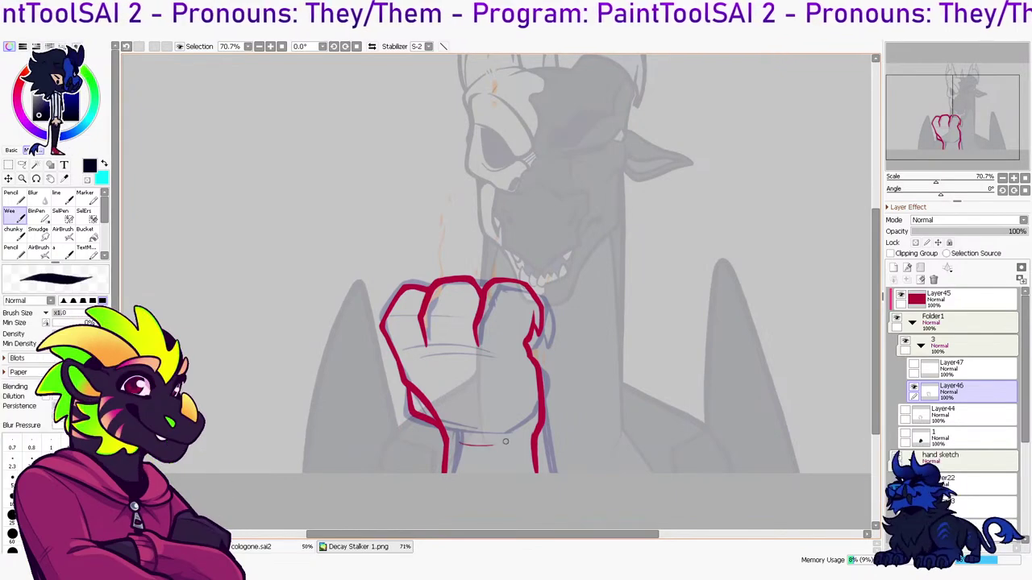
pyautogui.moveTo(463, 444); pyautogui.dragTo(502, 442)
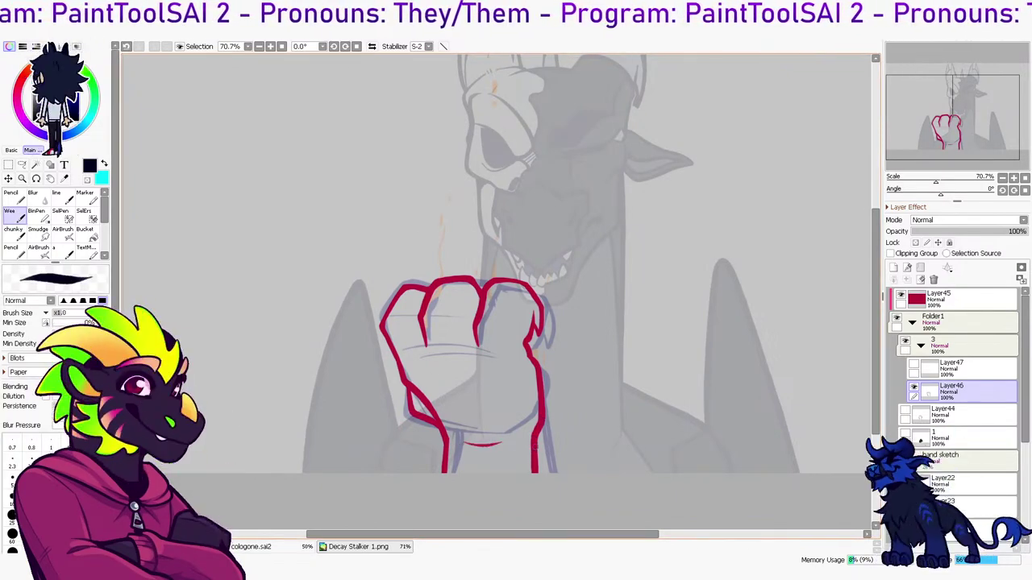
pyautogui.press('h')
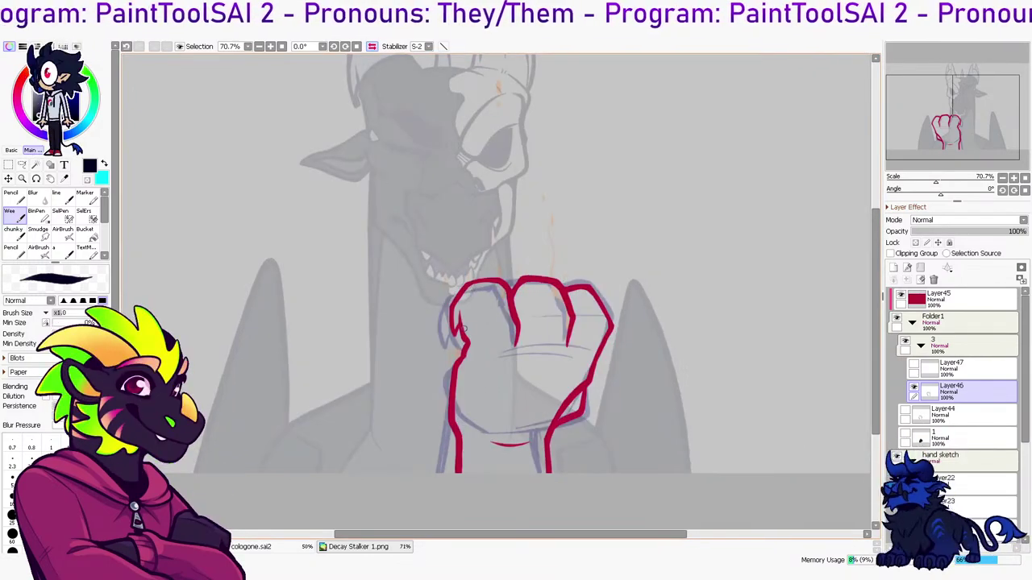
# Deform folder 3 so the fist's thumb side sits slightly lower and further out, and compare it with the undeformed version
pyautogui.hotkey('ctrl', 't')
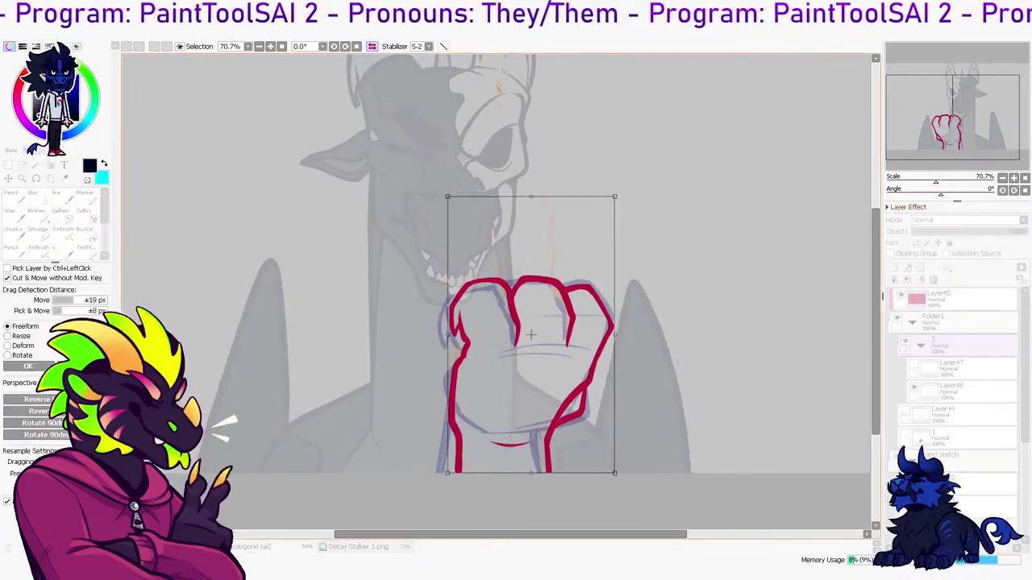
pyautogui.click(8, 346)
pyautogui.moveTo(448, 197); pyautogui.dragTo(447, 205)
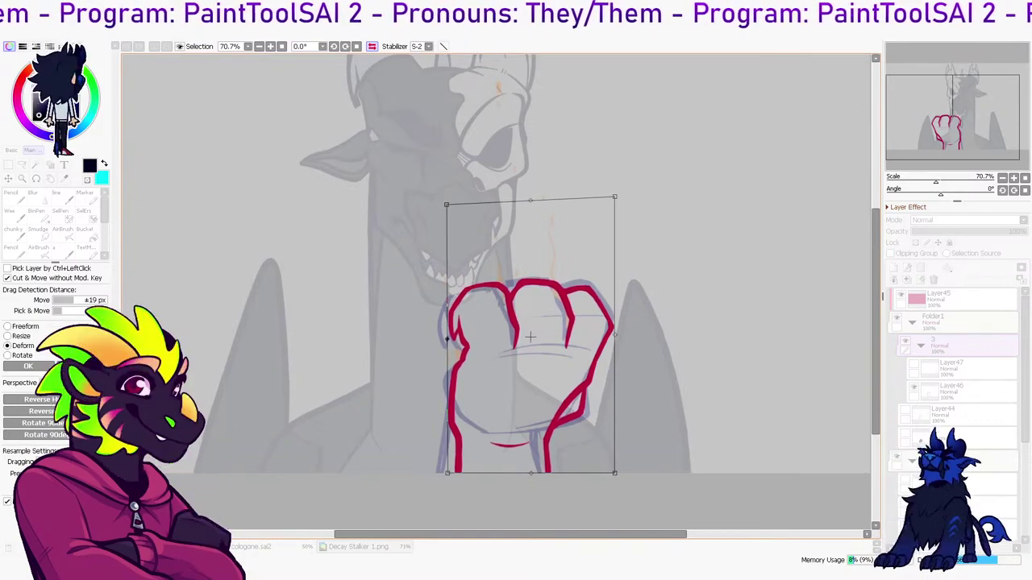
pyautogui.moveTo(616, 473); pyautogui.dragTo(615, 476)
pyautogui.moveTo(531, 200); pyautogui.dragTo(527, 205)
pyautogui.moveTo(612, 201); pyautogui.dragTo(611, 196)
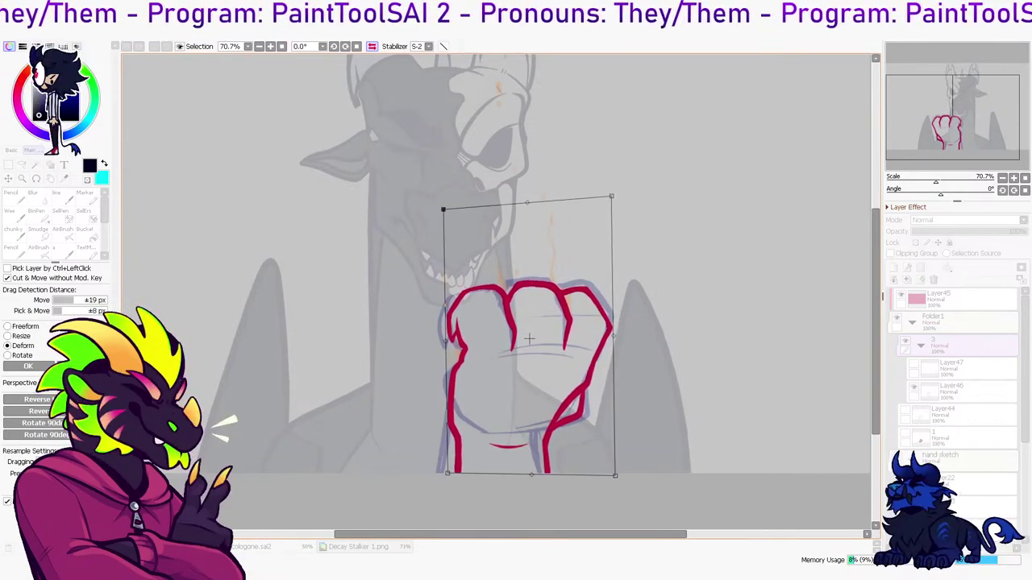
pyautogui.press('Return')
pyautogui.press('h')
pyautogui.hotkey('ctrl', 'y')
pyautogui.hotkey('ctrl', 'z')
pyautogui.hotkey('ctrl', 'z')
pyautogui.hotkey('ctrl', 'y')
pyautogui.hotkey('ctrl', 'y')
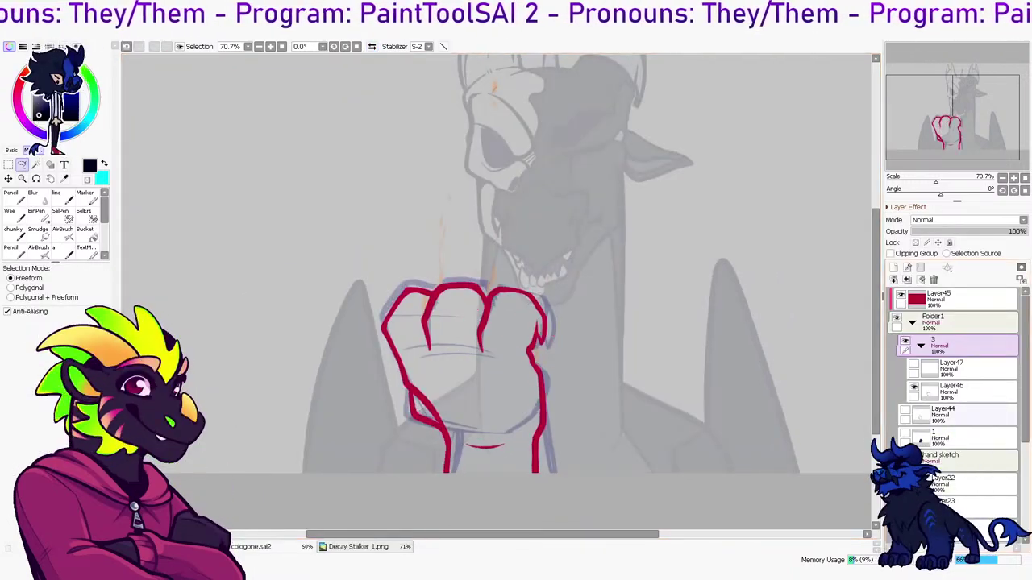
# Show Layer47 again, collapse folder 3, and switch the visible hand sketch from Layer28 to Layer27
pyautogui.click(914, 365)
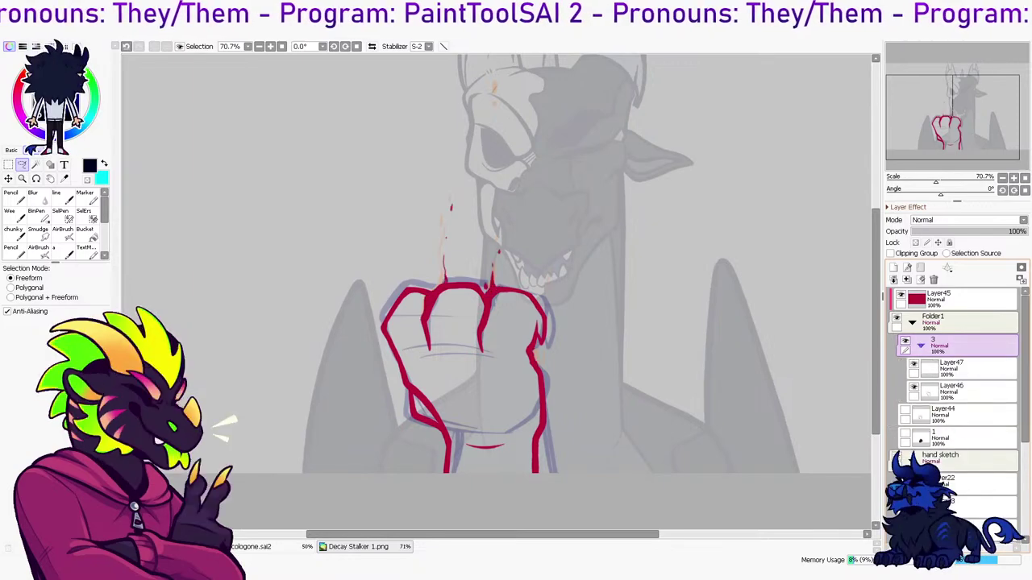
pyautogui.click(921, 346)
pyautogui.scroll(-3, 956, 387)
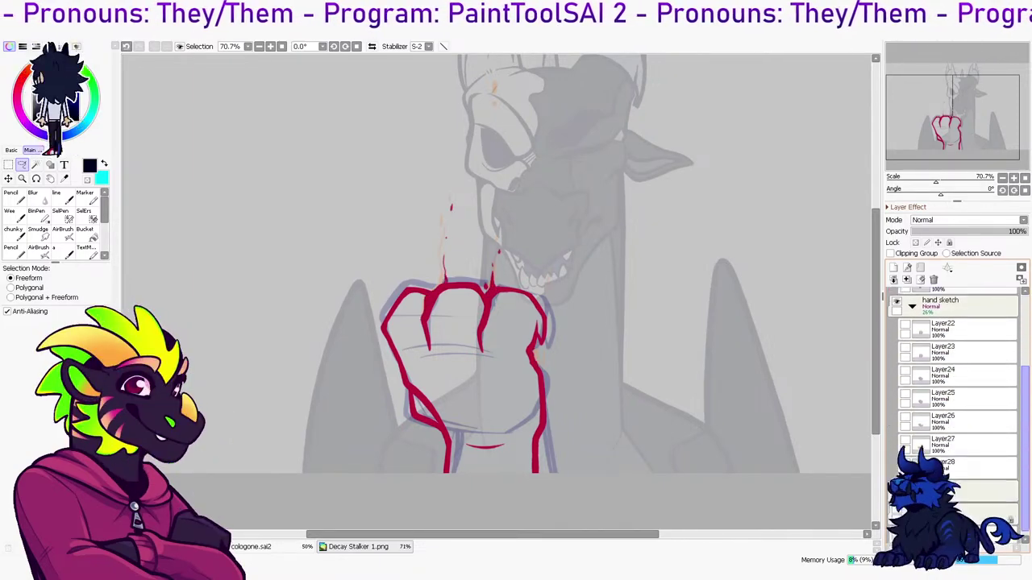
pyautogui.click(904, 458)
pyautogui.click(921, 438)
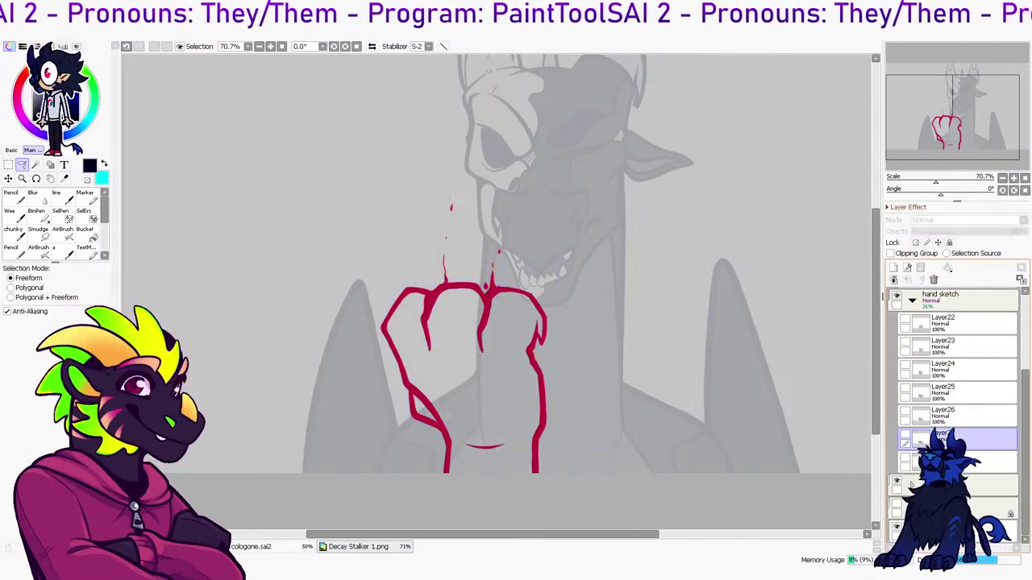
pyautogui.click(904, 434)
# Hide folder 3 and switch the visible dragon frame in the Finnito folder from 1 to 2
pyautogui.scroll(3, 955, 387)
pyautogui.click(959, 346)
pyautogui.click(904, 341)
pyautogui.click(904, 341)
pyautogui.click(905, 341)
pyautogui.scroll(-3, 945, 498)
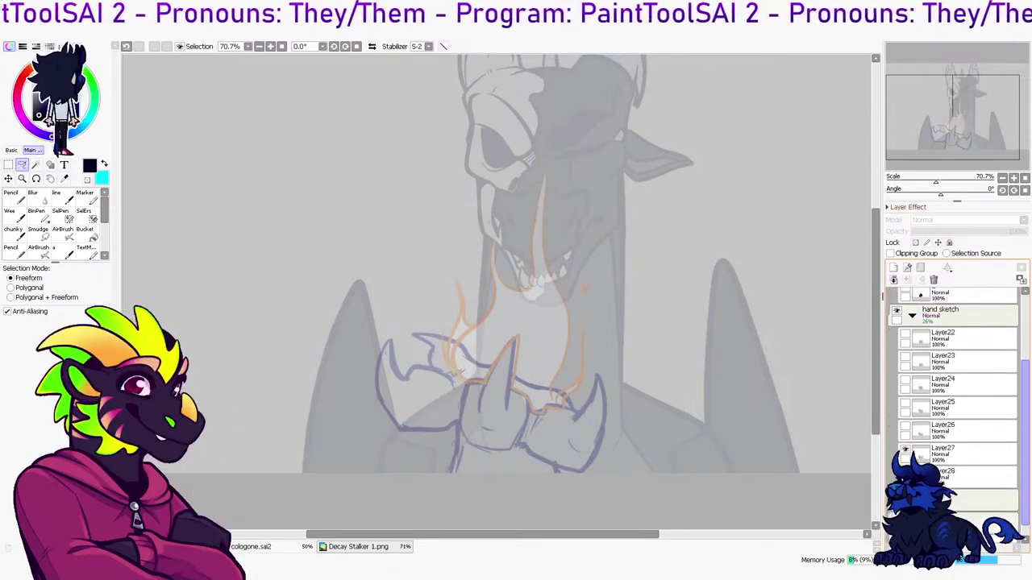
pyautogui.scroll(2, 943, 403)
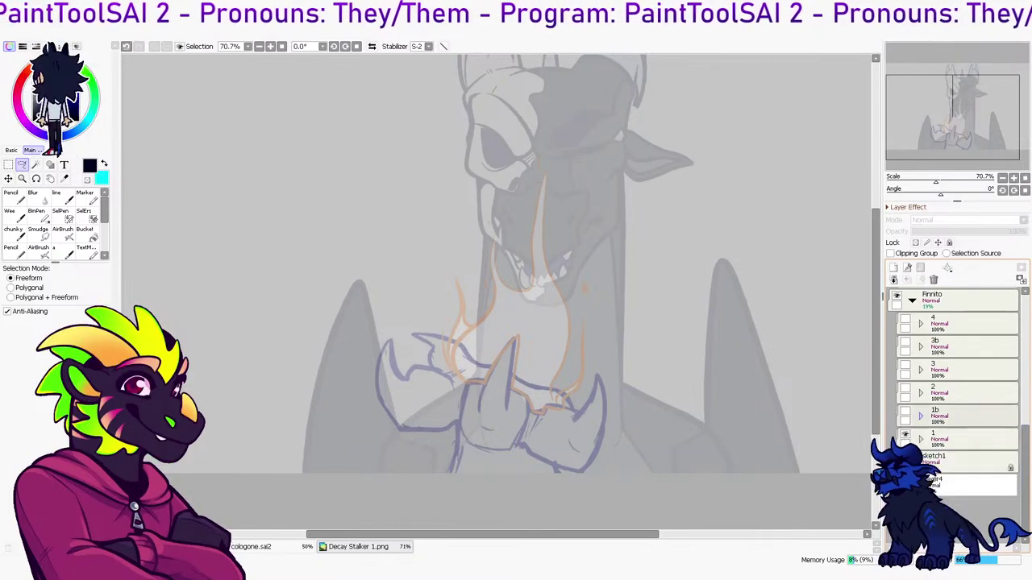
pyautogui.click(904, 411)
pyautogui.click(905, 433)
pyautogui.click(968, 393)
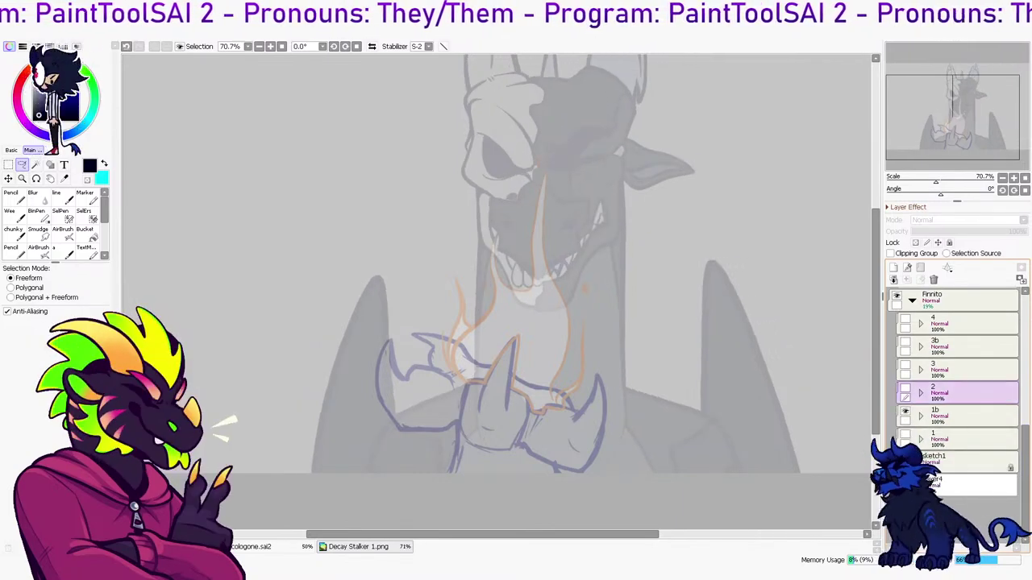
pyautogui.click(904, 390)
pyautogui.click(904, 412)
# Show folder 3 again, lower its opacity to roughly a quarter as a faint guide, and create a new layer above it
pyautogui.moveTo(1024, 462); pyautogui.dragTo(1025, 330)
pyautogui.click(905, 341)
pyautogui.click(960, 346)
pyautogui.moveTo(940, 231); pyautogui.dragTo(934, 231)
pyautogui.click(894, 268)
# Test ink strokes on the sketched hand, undo them, and move Layer48 out of Folder1 to above the red Layer45
pyautogui.moveTo(462, 429); pyautogui.dragTo(430, 375)
pyautogui.press('n')
pyautogui.press('x')
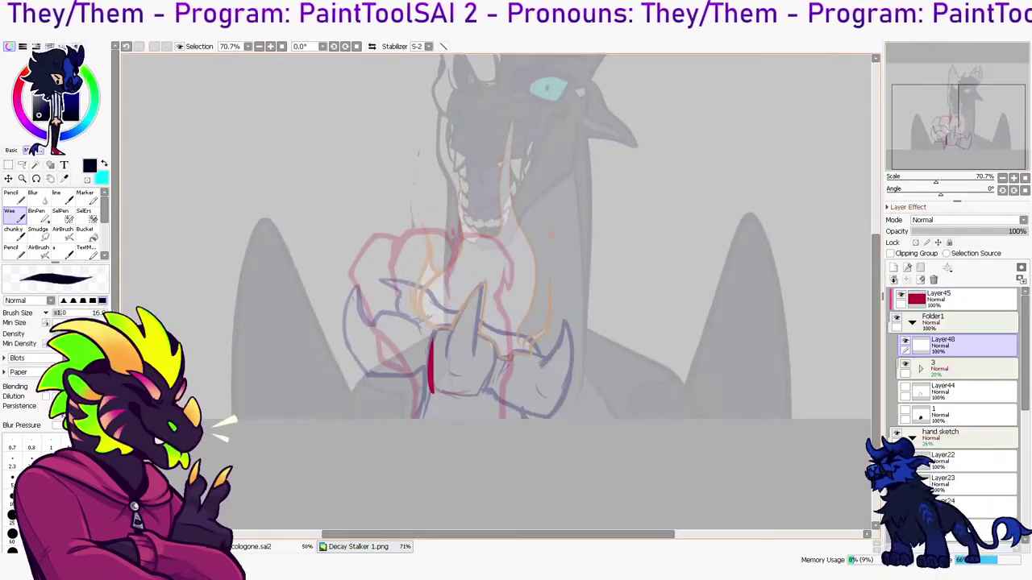
pyautogui.hotkey('ctrl', 'z')
pyautogui.moveTo(424, 390); pyautogui.dragTo(446, 331)
pyautogui.hotkey('ctrl', 'z')
pyautogui.moveTo(967, 346); pyautogui.dragTo(967, 293)
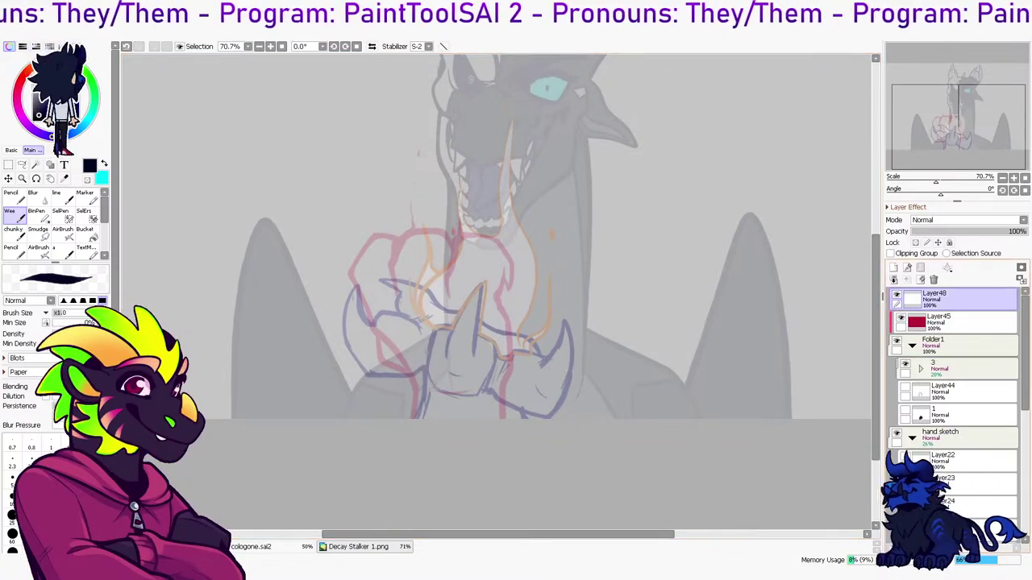
# Ink the middle finger's rounded tip and its pointed claw over the hand sketch on Layer48
pyautogui.moveTo(436, 387); pyautogui.dragTo(448, 330)
pyautogui.moveTo(422, 370)
pyautogui.mouseDown()
pyautogui.moveTo(483, 276)
pyautogui.moveTo(482, 325)
pyautogui.mouseUp()
pyautogui.hotkey('ctrl', 'z')
pyautogui.moveTo(431, 387)
pyautogui.mouseDown()
pyautogui.moveTo(426, 347)
pyautogui.moveTo(444, 327)
pyautogui.moveTo(421, 356)
pyautogui.mouseUp()
pyautogui.hotkey('ctrl', 'z')
pyautogui.moveTo(433, 390)
pyautogui.mouseDown()
pyautogui.moveTo(438, 330)
pyautogui.moveTo(476, 351)
pyautogui.moveTo(468, 359)
pyautogui.mouseUp()
pyautogui.moveTo(434, 392)
pyautogui.mouseDown()
pyautogui.moveTo(484, 393)
pyautogui.moveTo(474, 395)
pyautogui.moveTo(490, 380)
pyautogui.moveTo(481, 395)
pyautogui.moveTo(488, 379)
pyautogui.mouseUp()
pyautogui.hotkey('ctrl', 'z')
pyautogui.hotkey('ctrl', 'z')
pyautogui.hotkey('ctrl', 'z')
pyautogui.moveTo(427, 387); pyautogui.dragTo(488, 375)
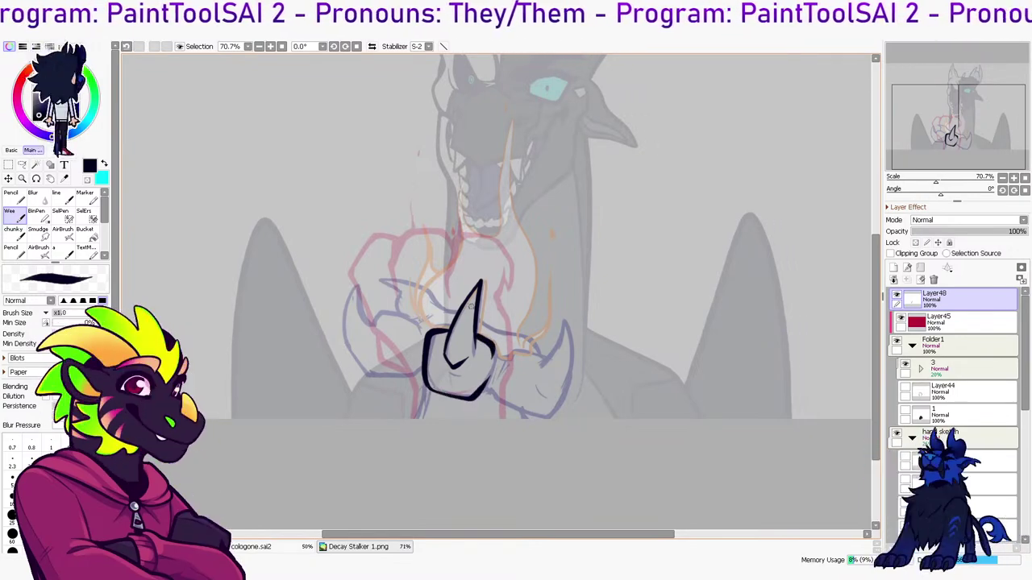
# Redraw the edge of the middle finger's claw and trim its point with the eraser
pyautogui.hotkey('ctrl', 'z')
pyautogui.moveTo(446, 337); pyautogui.dragTo(479, 282)
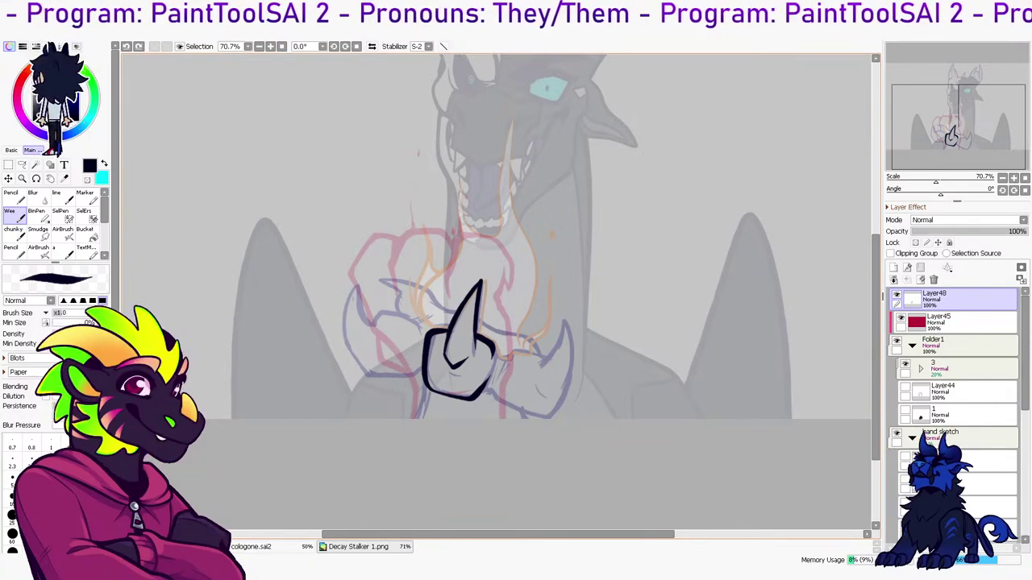
pyautogui.press('e')
pyautogui.moveTo(474, 284); pyautogui.dragTo(481, 278)
pyautogui.press('n')
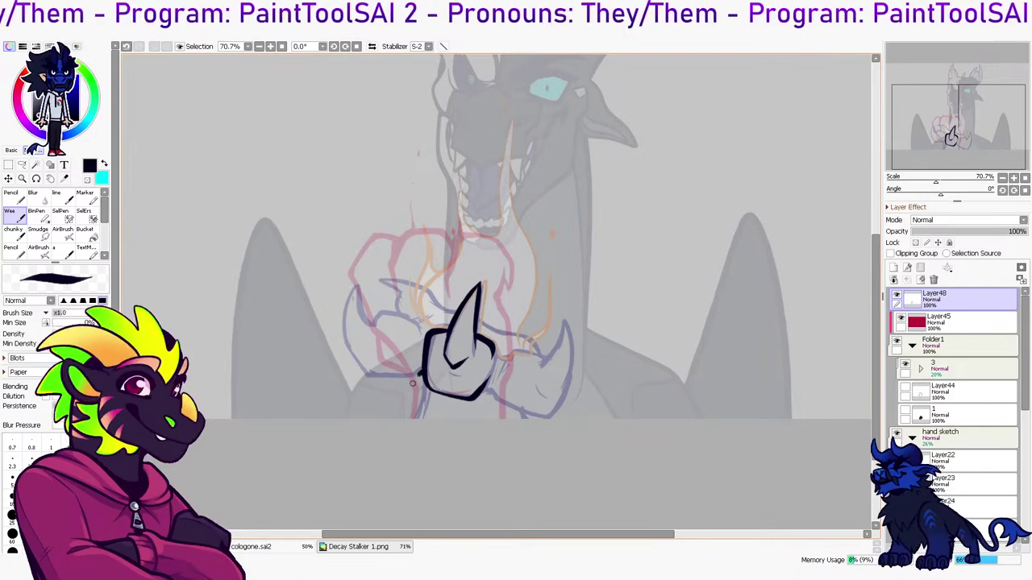
# Erase the V-shaped base of the middle claw and ink a small curved crease low on the fingertip
pyautogui.hotkey('ctrl', 'z')
pyautogui.press('e')
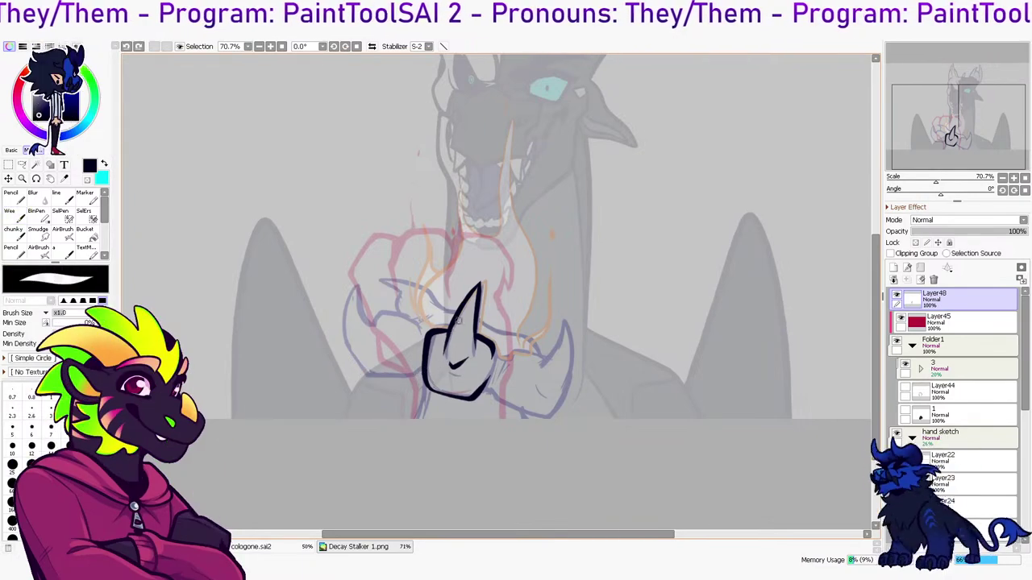
pyautogui.moveTo(460, 324); pyautogui.dragTo(444, 365)
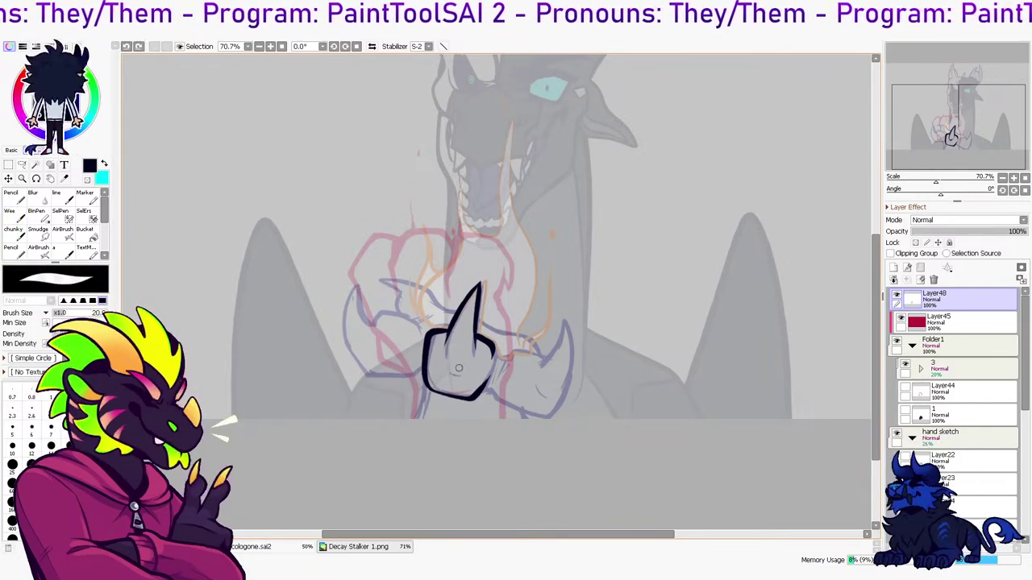
pyautogui.press('b')
pyautogui.moveTo(446, 374); pyautogui.dragTo(467, 376)
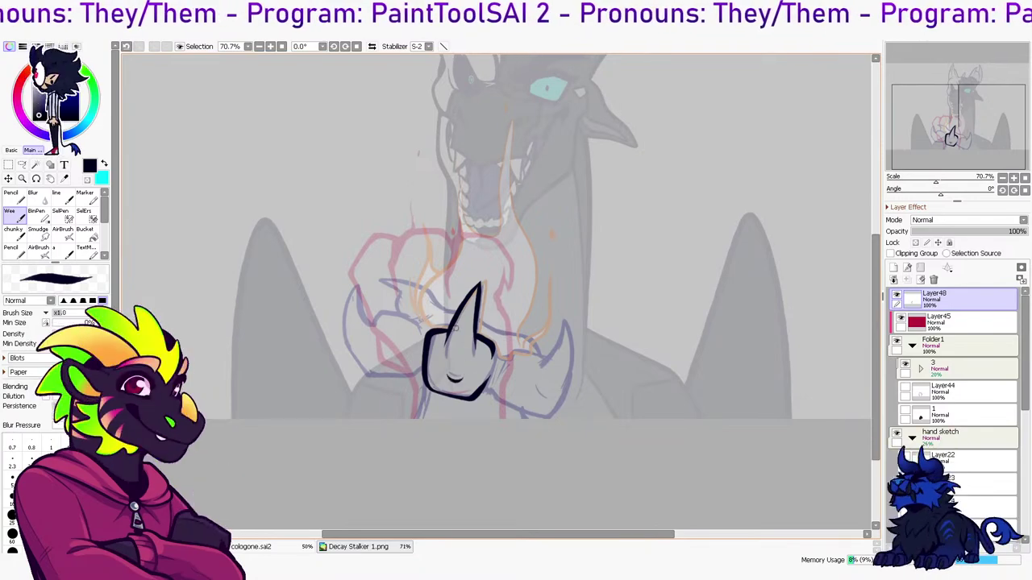
pyautogui.hotkey('ctrl', 'z')
# Ink the finger left of the middle one with its curved claw, working in a mirrored view, and restore the normal view
pyautogui.moveTo(368, 377); pyautogui.dragTo(338, 330)
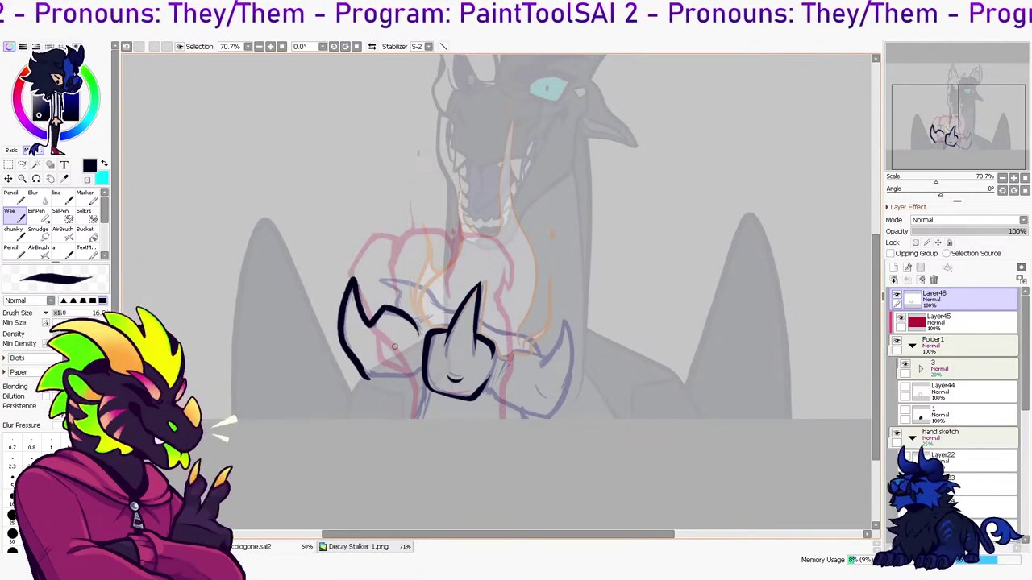
pyautogui.hotkey('ctrl', 'z')
pyautogui.press('h')
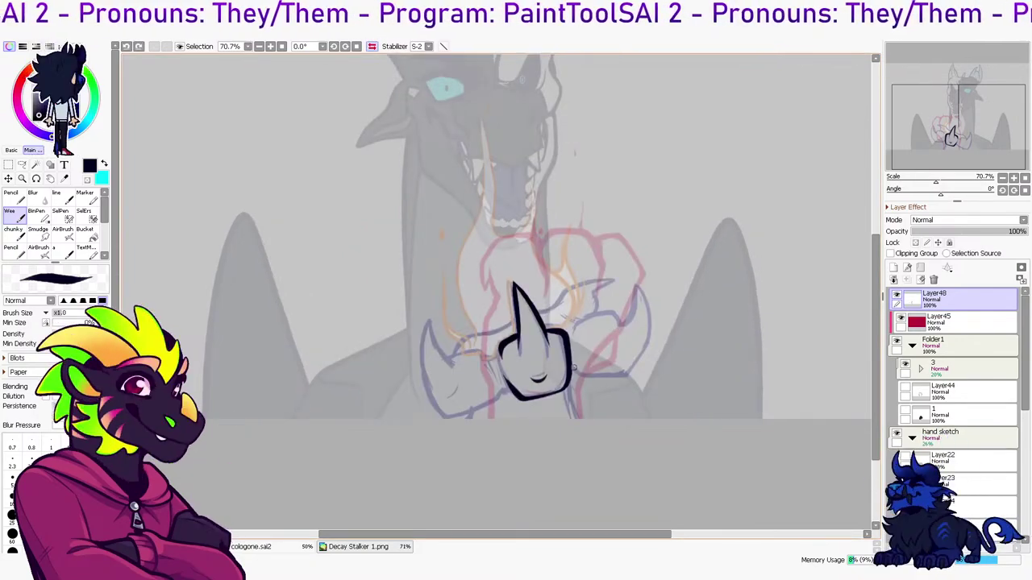
pyautogui.moveTo(573, 373)
pyautogui.mouseDown()
pyautogui.moveTo(620, 386)
pyautogui.moveTo(641, 363)
pyautogui.mouseUp()
pyautogui.moveTo(579, 321)
pyautogui.mouseDown()
pyautogui.moveTo(617, 315)
pyautogui.moveTo(622, 331)
pyautogui.moveTo(641, 300)
pyautogui.moveTo(649, 355)
pyautogui.mouseUp()
pyautogui.hotkey('ctrl', 'z')
pyautogui.hotkey('ctrl', 'z')
pyautogui.hotkey('ctrl', 'z')
pyautogui.hotkey('ctrl', 'z')
pyautogui.hotkey('ctrl', 'z')
pyautogui.moveTo(577, 377)
pyautogui.mouseDown()
pyautogui.moveTo(625, 374)
pyautogui.moveTo(646, 352)
pyautogui.mouseUp()
pyautogui.press('e')
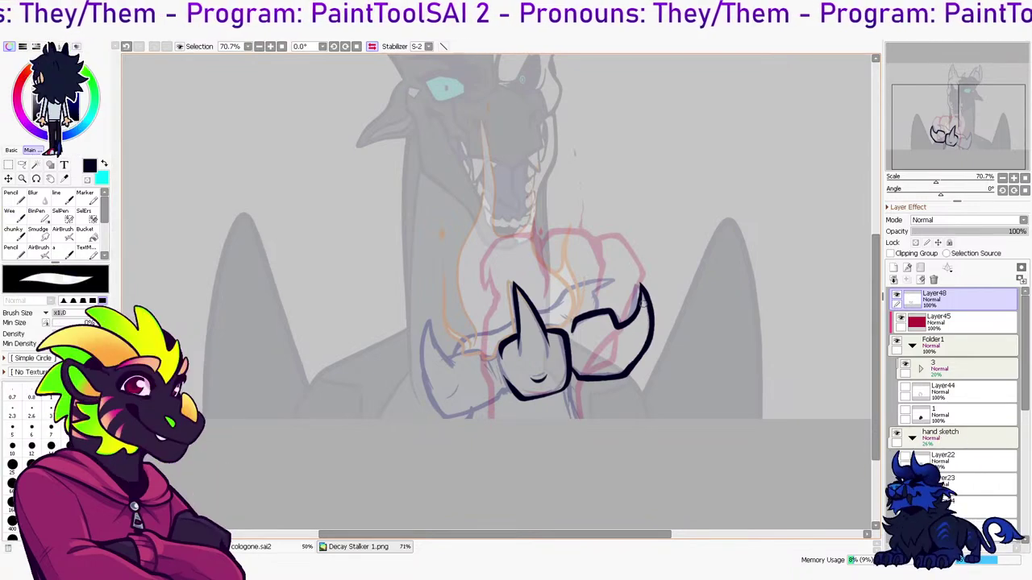
pyautogui.click(372, 47)
pyautogui.press('e')
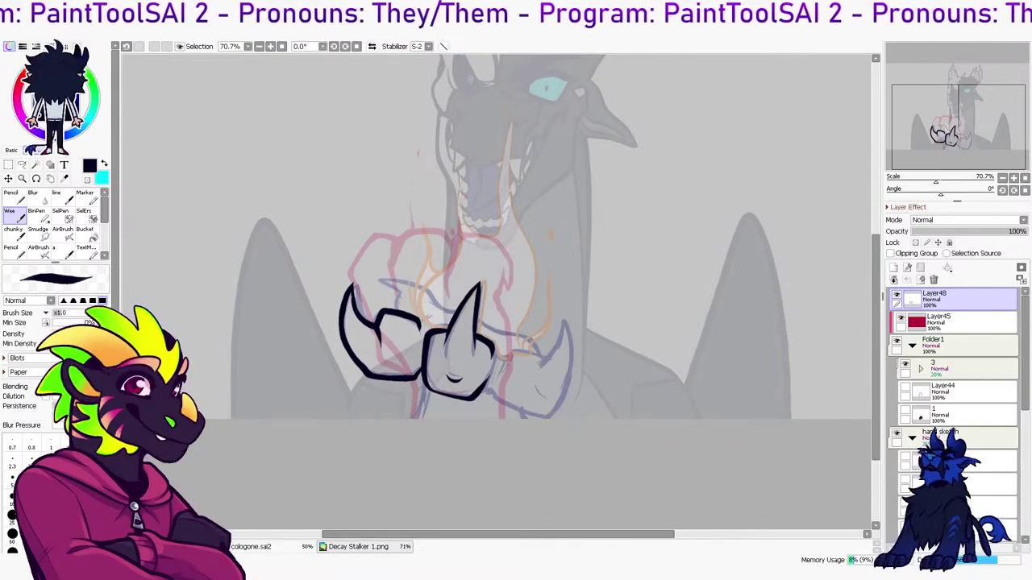
# Ink the knuckle and thick underside of the finger right of the middle one
pyautogui.moveTo(503, 360)
pyautogui.mouseDown()
pyautogui.moveTo(523, 348)
pyautogui.moveTo(544, 359)
pyautogui.mouseUp()
pyautogui.moveTo(485, 390)
pyautogui.mouseDown()
pyautogui.moveTo(539, 419)
pyautogui.moveTo(568, 374)
pyautogui.mouseUp()
pyautogui.moveTo(480, 385)
pyautogui.mouseDown()
pyautogui.moveTo(535, 418)
pyautogui.moveTo(564, 372)
pyautogui.mouseUp()
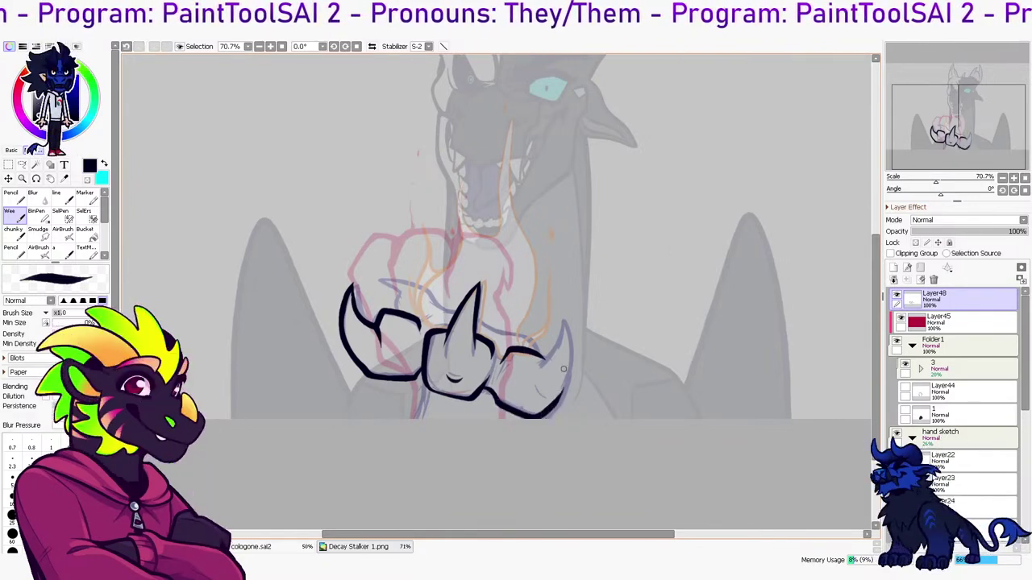
pyautogui.hotkey('ctrl', 'z')
pyautogui.moveTo(479, 385); pyautogui.dragTo(532, 415)
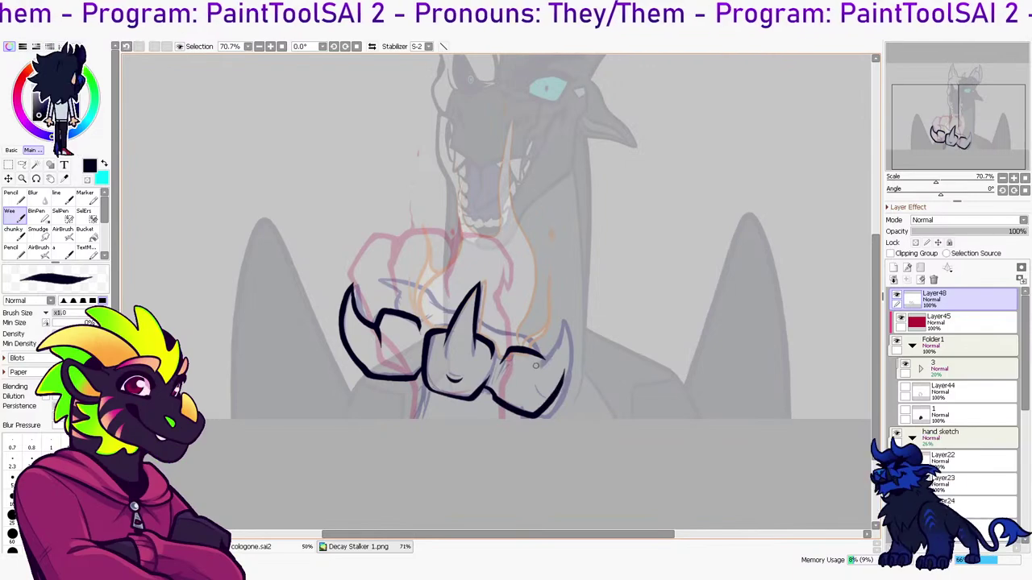
# Ink the right finger's curved claw with its inner creases and clean up the line ends
pyautogui.moveTo(526, 369); pyautogui.dragTo(569, 320)
pyautogui.moveTo(528, 370); pyautogui.dragTo(570, 319)
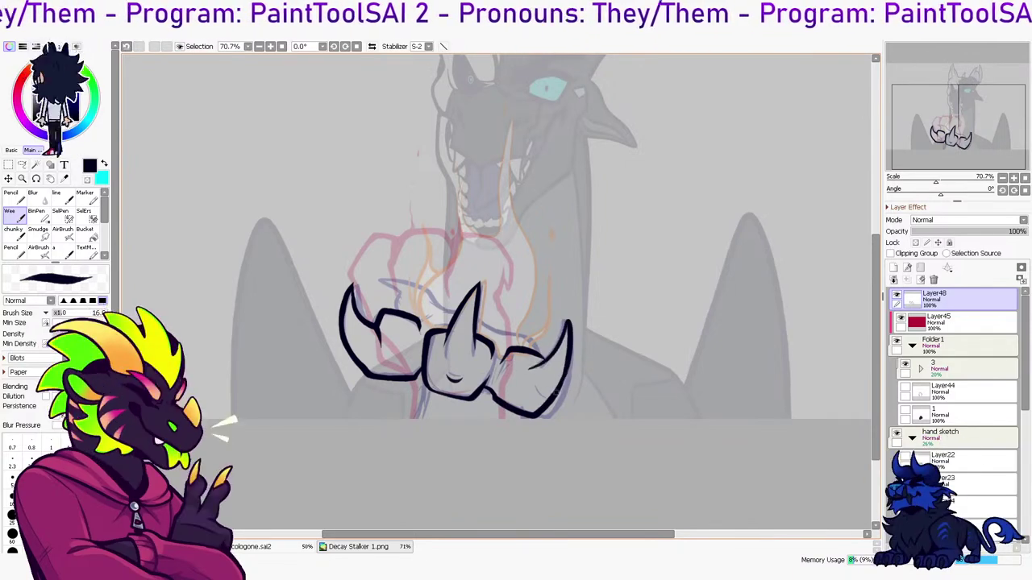
pyautogui.moveTo(570, 355)
pyautogui.mouseDown()
pyautogui.moveTo(561, 378)
pyautogui.moveTo(569, 318)
pyautogui.mouseUp()
pyautogui.hotkey('ctrl', 'z')
pyautogui.hotkey('ctrl', 'z')
pyautogui.moveTo(569, 319); pyautogui.dragTo(562, 379)
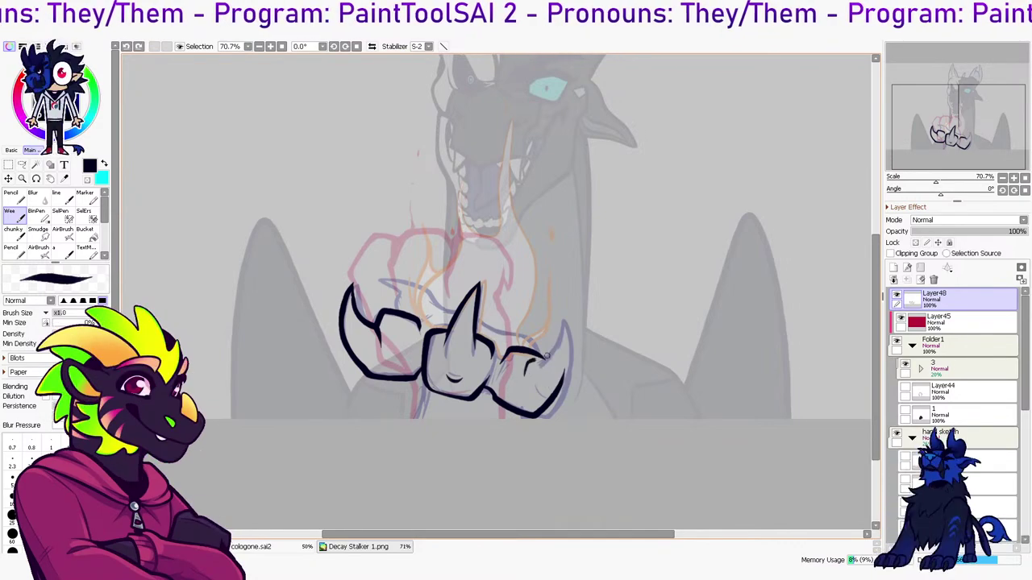
pyautogui.press('e')
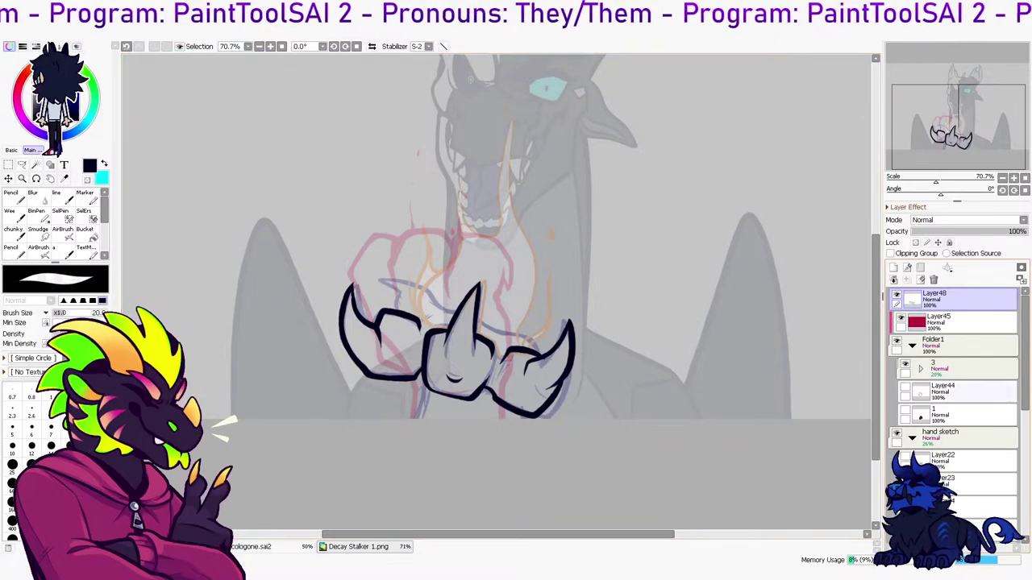
pyautogui.press('b')
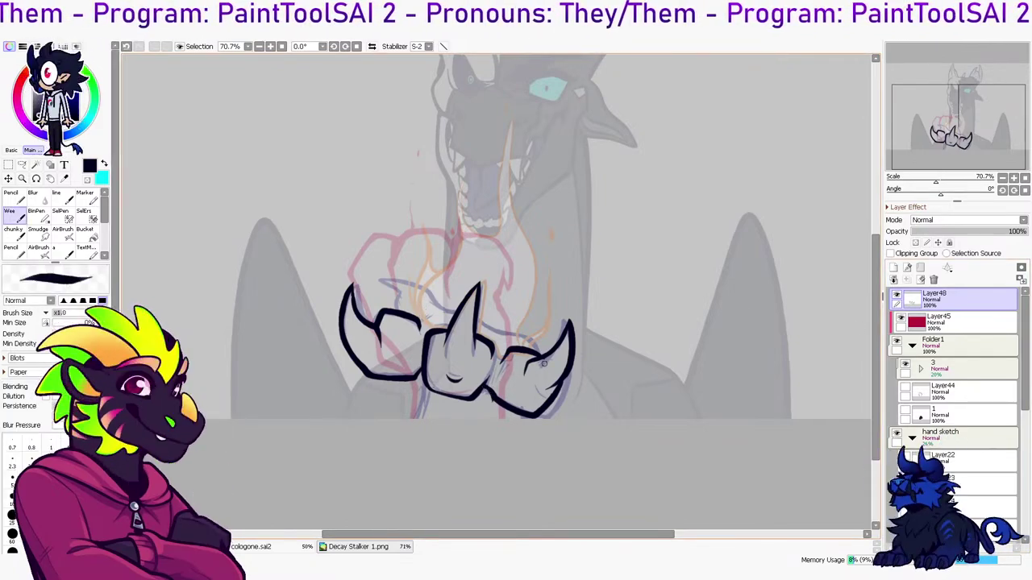
pyautogui.press('e')
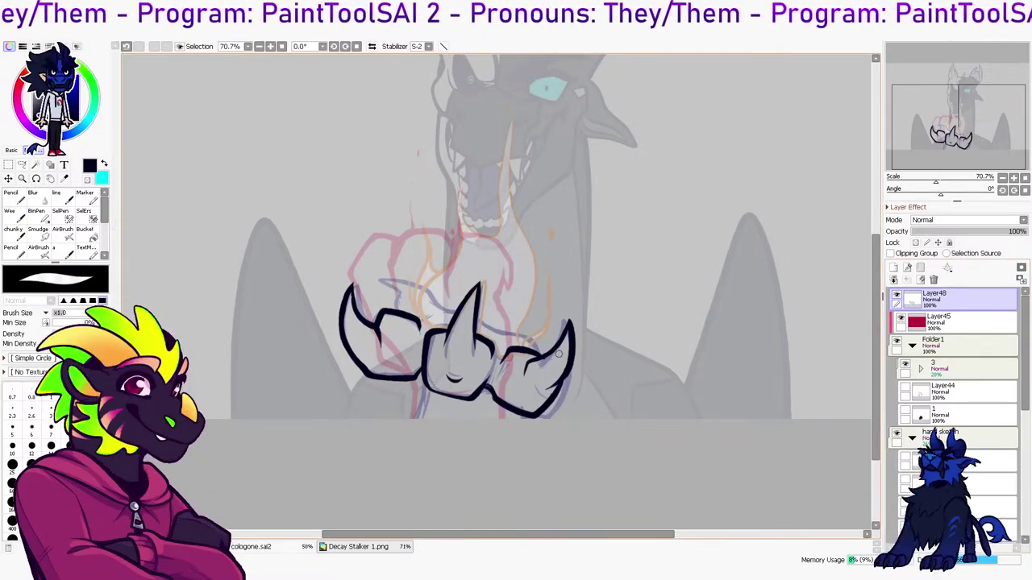
# Create a new layer above Layer48, ink the hand's upper edge behind the fingers, and erase it where it crosses the middle claw
pyautogui.hotkey('ctrl', 'shift', 'n')
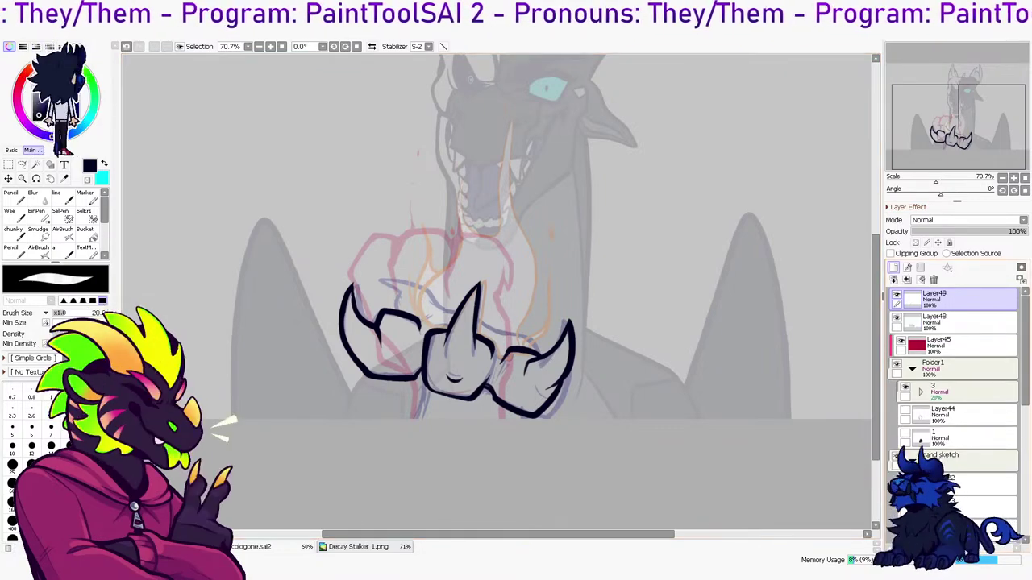
pyautogui.press('w')
pyautogui.moveTo(433, 310)
pyautogui.mouseDown()
pyautogui.moveTo(461, 311)
pyautogui.moveTo(518, 342)
pyautogui.mouseUp()
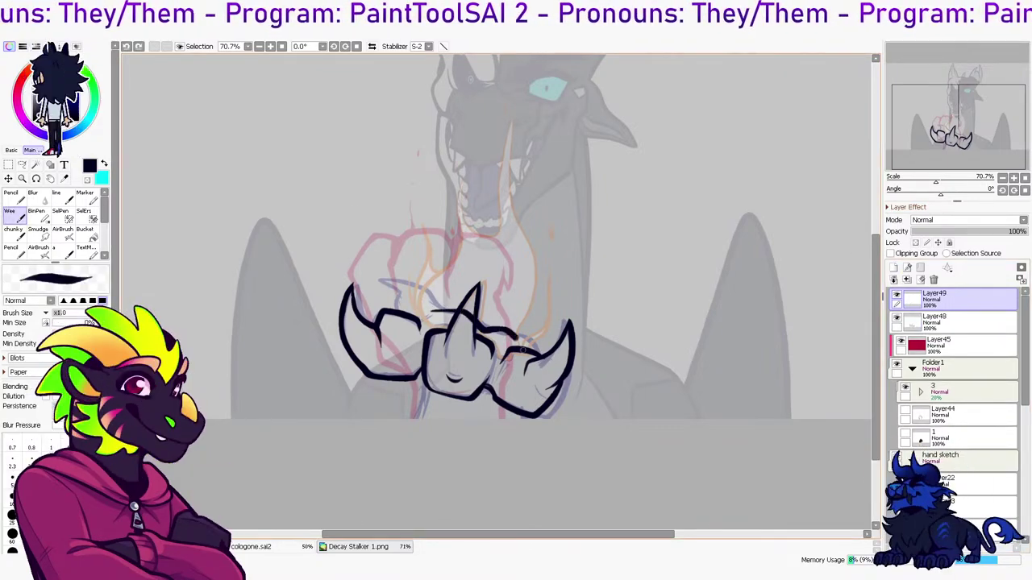
pyautogui.moveTo(433, 309); pyautogui.dragTo(519, 343)
pyautogui.hotkey('ctrl', 'z')
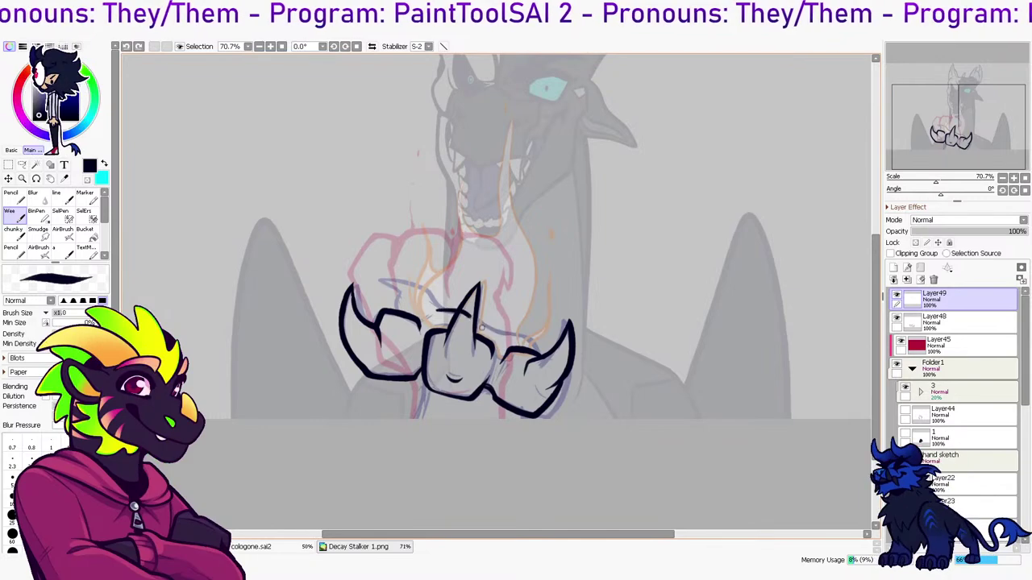
pyautogui.press('e')
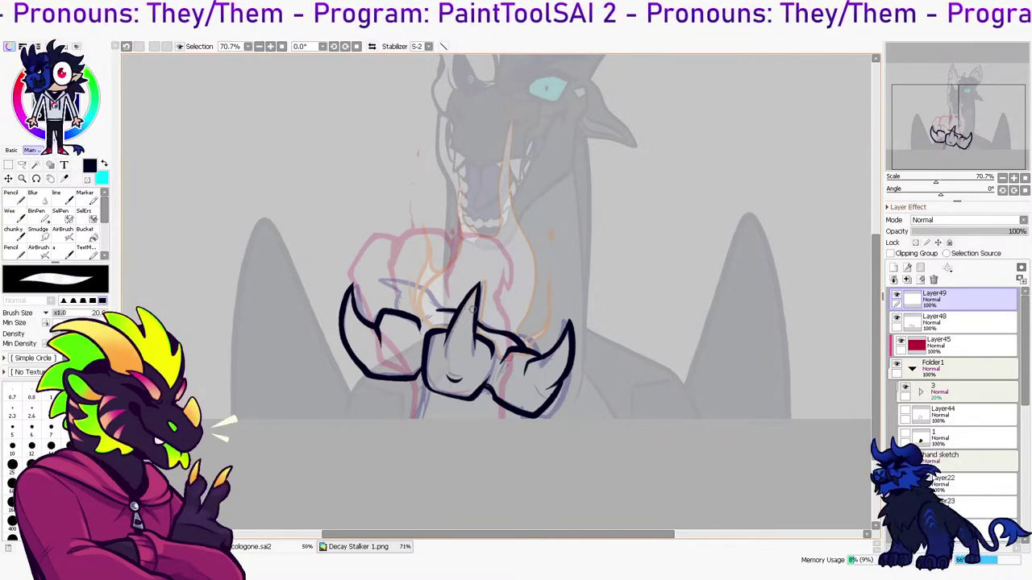
# Ink the thumb's outline and pointed tip behind the left finger in a mirrored view, then restore the normal view
pyautogui.press('h')
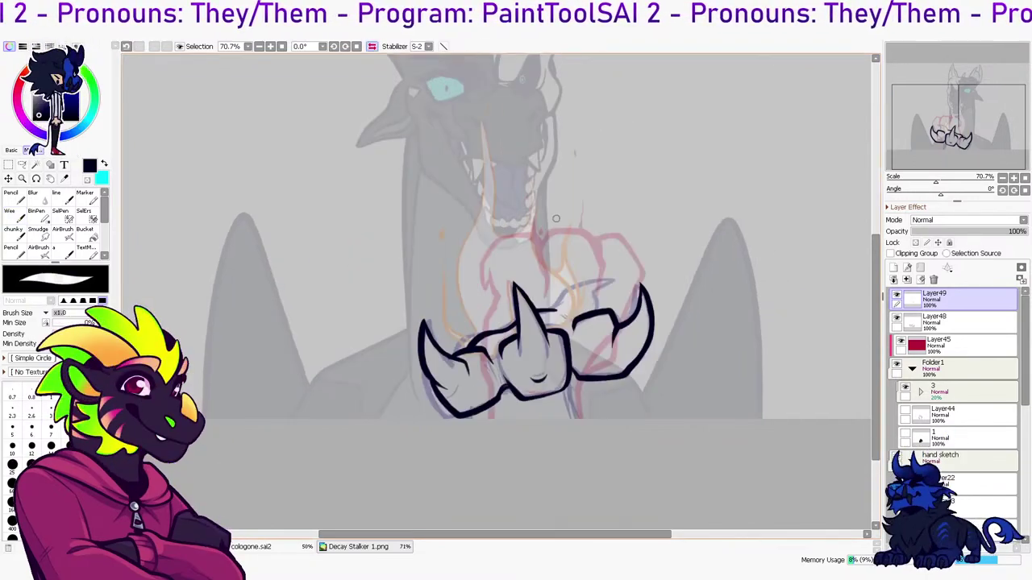
pyautogui.press('e')
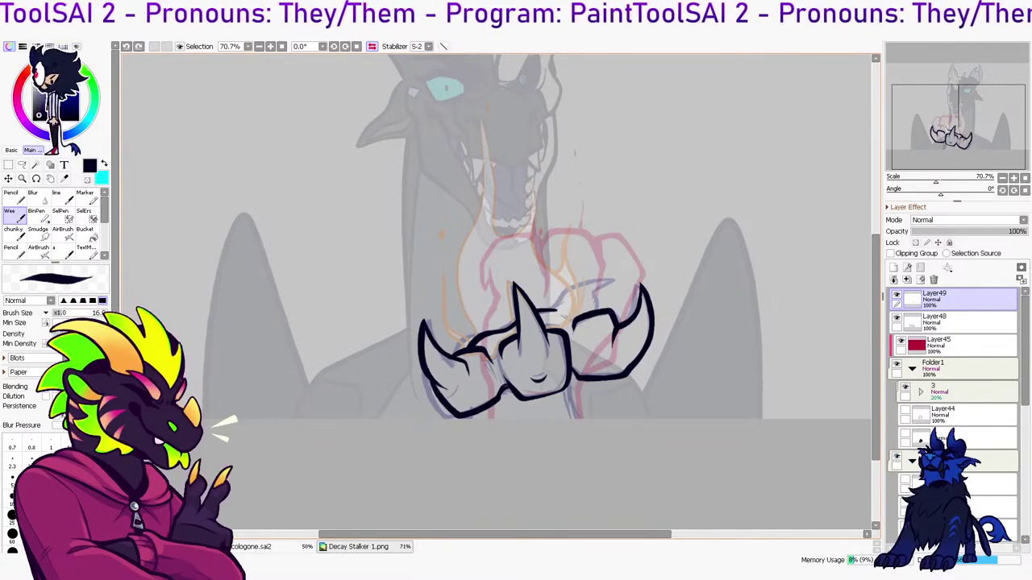
pyautogui.moveTo(552, 303); pyautogui.dragTo(610, 278)
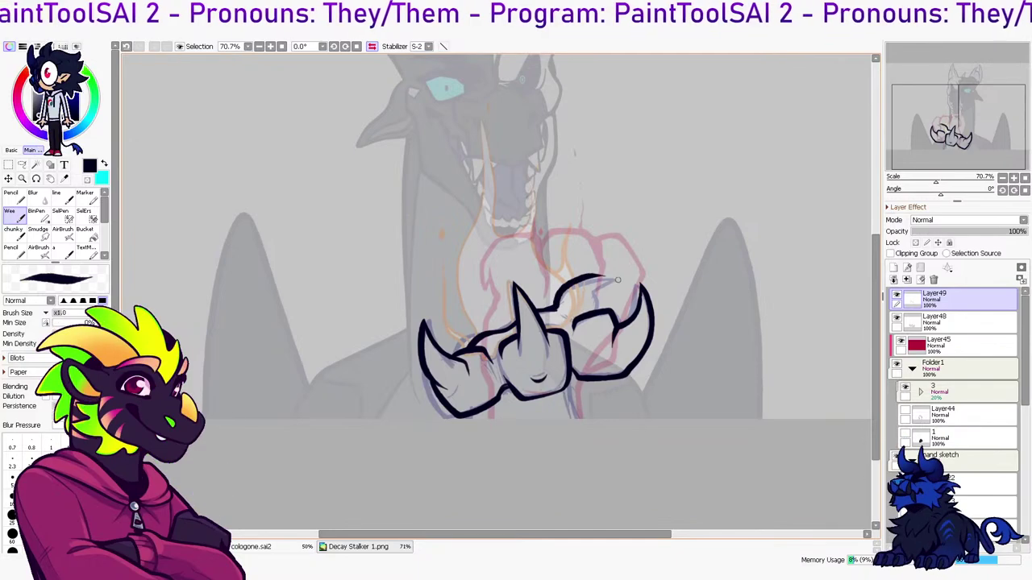
pyautogui.moveTo(556, 305); pyautogui.dragTo(575, 283)
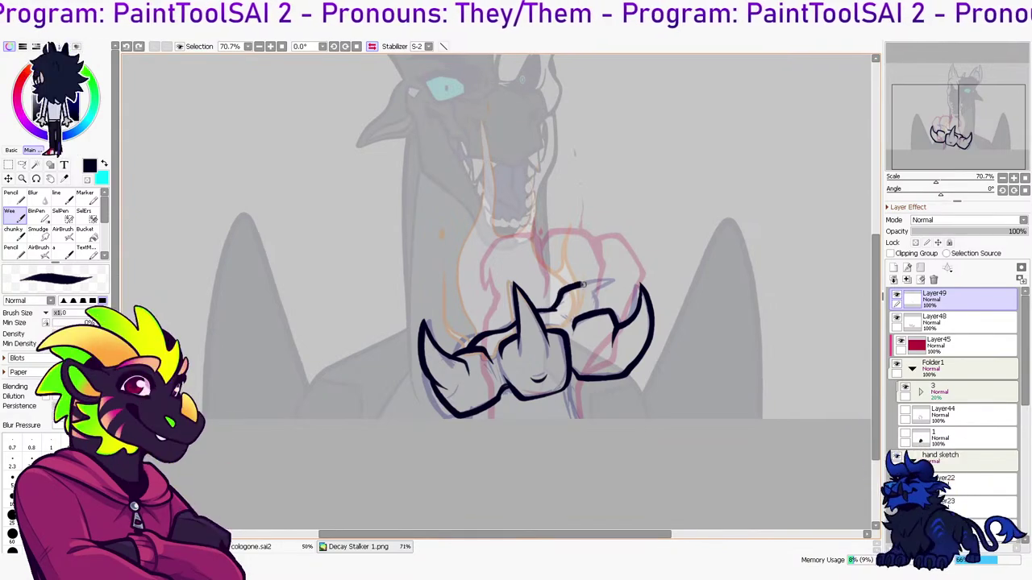
pyautogui.hotkey('ctrl', 'z')
pyautogui.moveTo(600, 277); pyautogui.dragTo(586, 315)
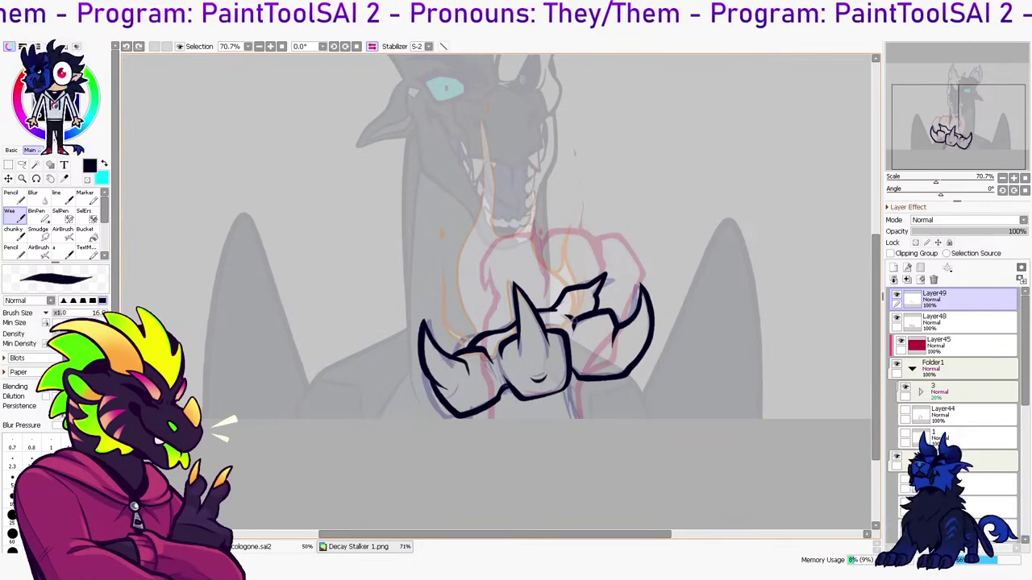
pyautogui.press('e')
pyautogui.press('h')
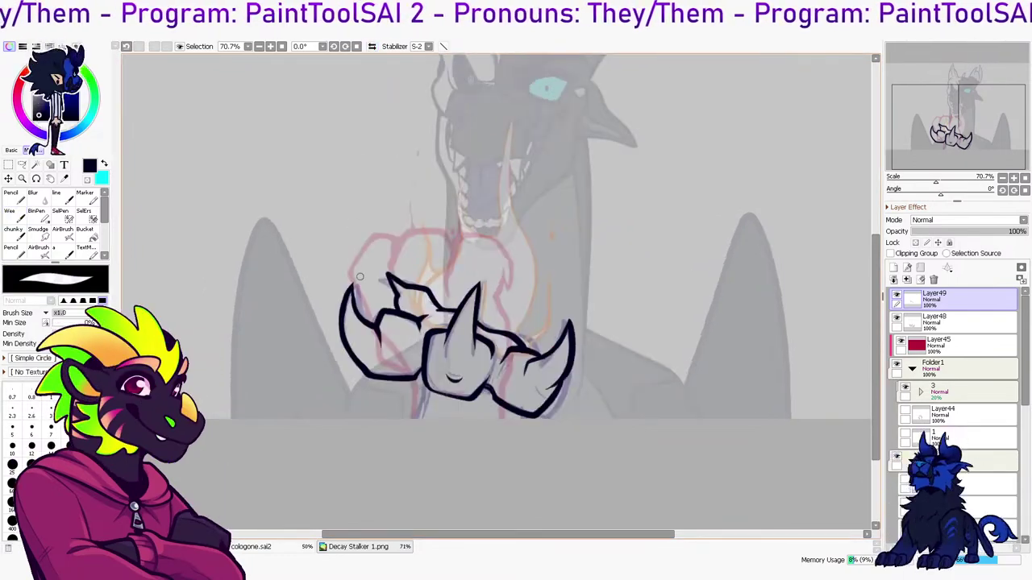
# Round off the thumb's end with an inked knuckle line and erase the old claw point
pyautogui.press('e')
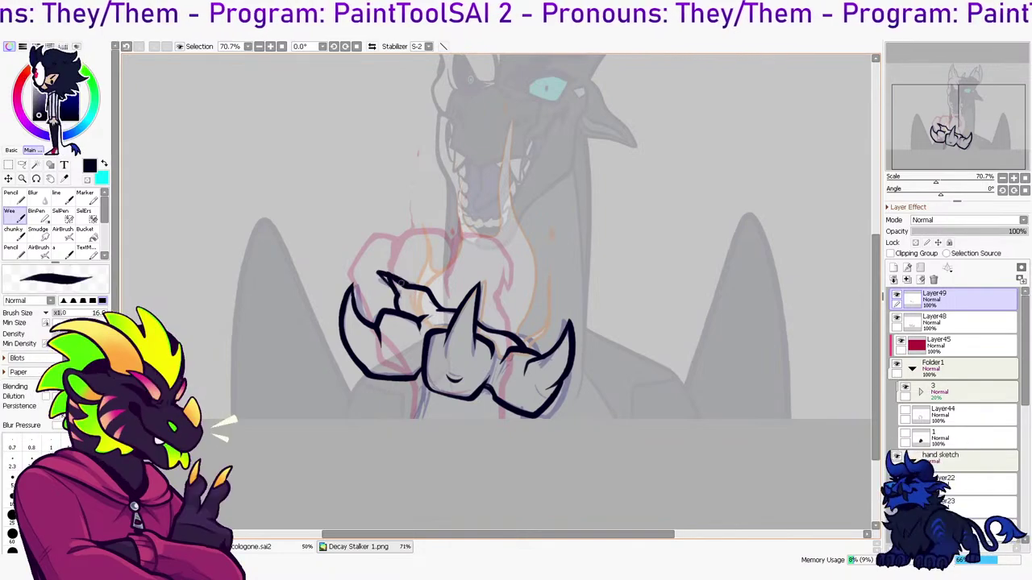
pyautogui.press('e')
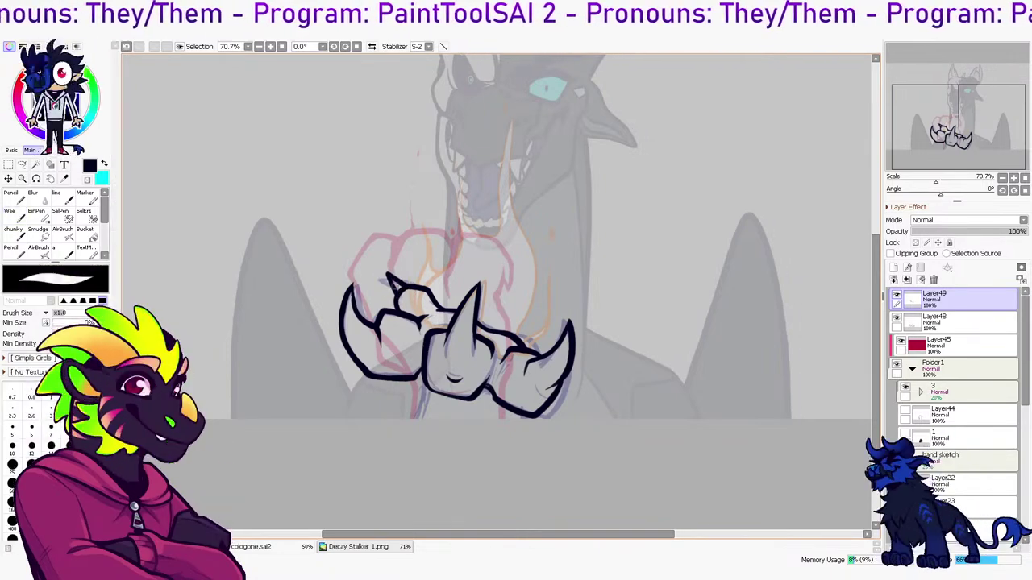
pyautogui.moveTo(396, 284)
pyautogui.mouseDown()
pyautogui.moveTo(411, 282)
pyautogui.moveTo(392, 288)
pyautogui.mouseUp()
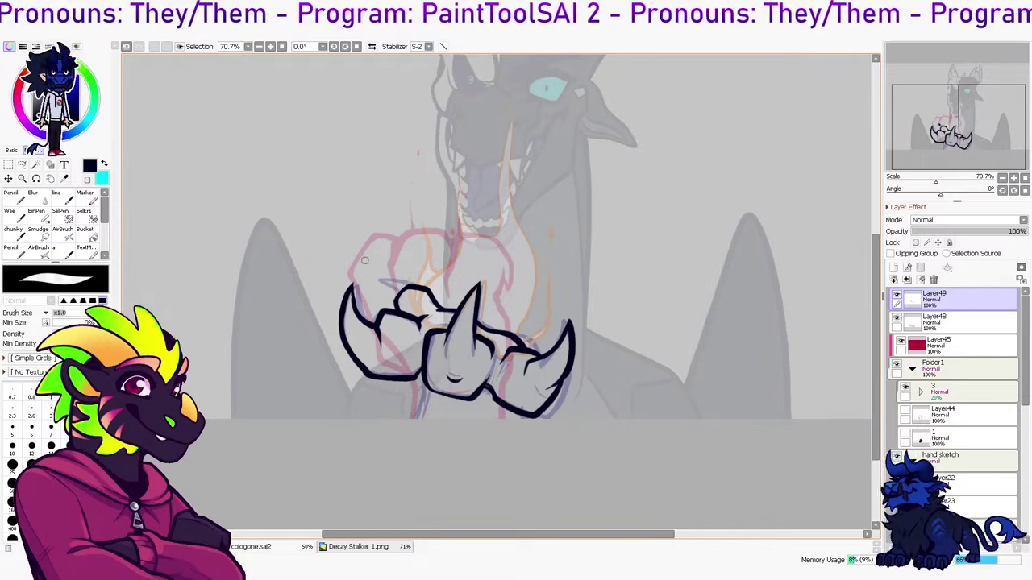
# Try inking a slim claw on the thumb and the outer wrist line below the left finger, then undo the strokes
pyautogui.press('e')
pyautogui.hotkey('ctrl', 'z')
pyautogui.moveTo(380, 281); pyautogui.dragTo(402, 288)
pyautogui.hotkey('ctrl', 'z')
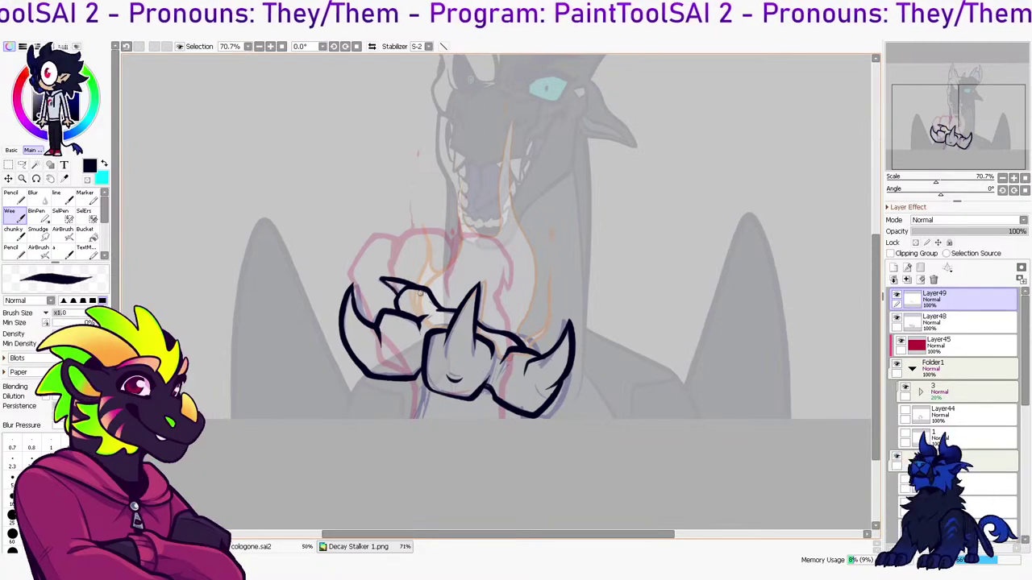
pyautogui.moveTo(416, 385); pyautogui.dragTo(413, 418)
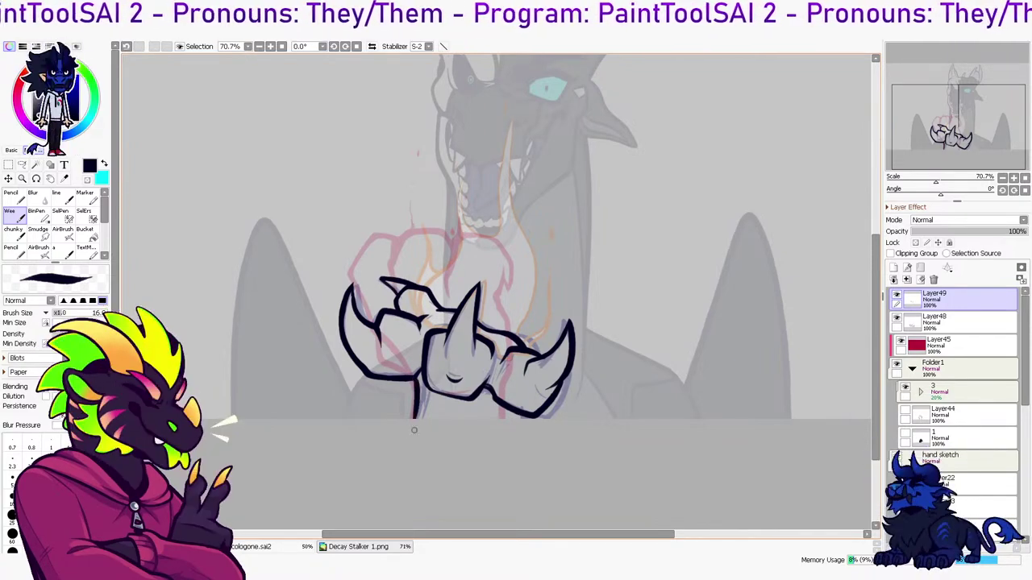
pyautogui.hotkey('ctrl', 't')
pyautogui.press('Escape')
pyautogui.moveTo(400, 291)
pyautogui.mouseDown()
pyautogui.moveTo(376, 281)
pyautogui.moveTo(418, 286)
pyautogui.mouseUp()
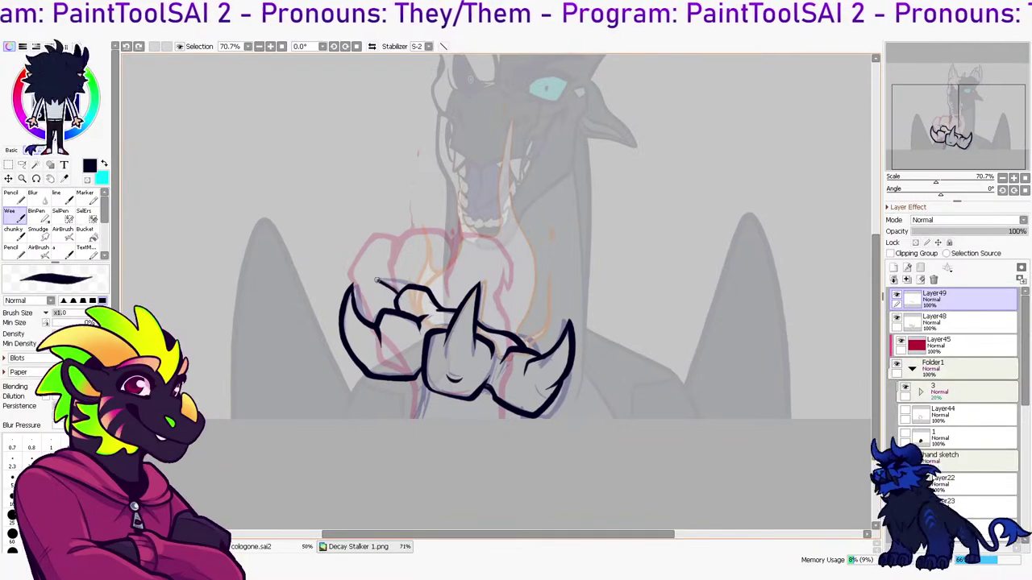
pyautogui.hotkey('ctrl', 'z')
pyautogui.hotkey('ctrl', 'z')
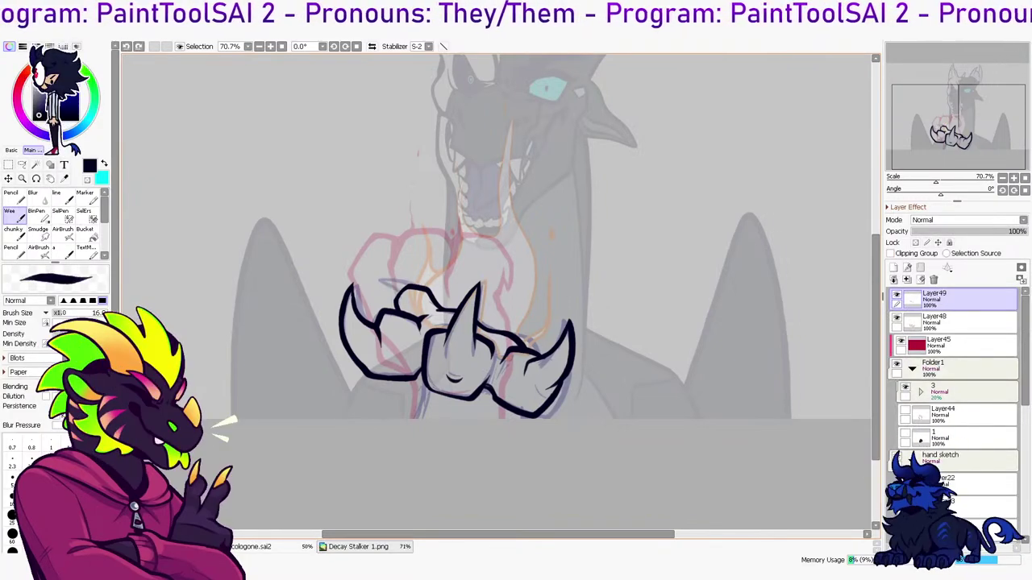
pyautogui.hotkey('ctrl', 'z')
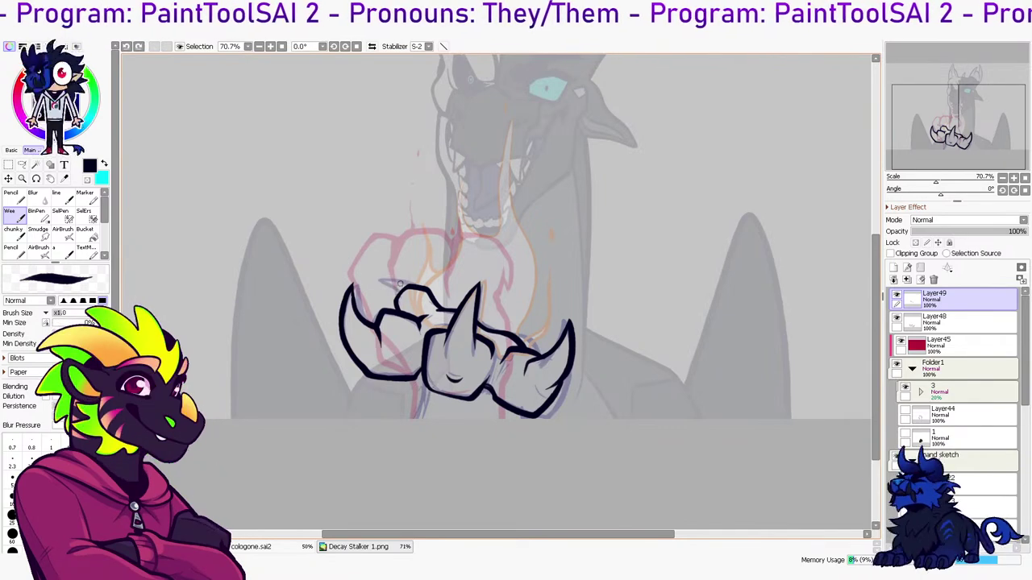
# Ink the slim pointed claw extending from the tip of the thumb
pyautogui.moveTo(380, 281); pyautogui.dragTo(420, 288)
pyautogui.hotkey('ctrl', 'z')
pyautogui.hotkey('ctrl', 'z')
pyautogui.press('e')
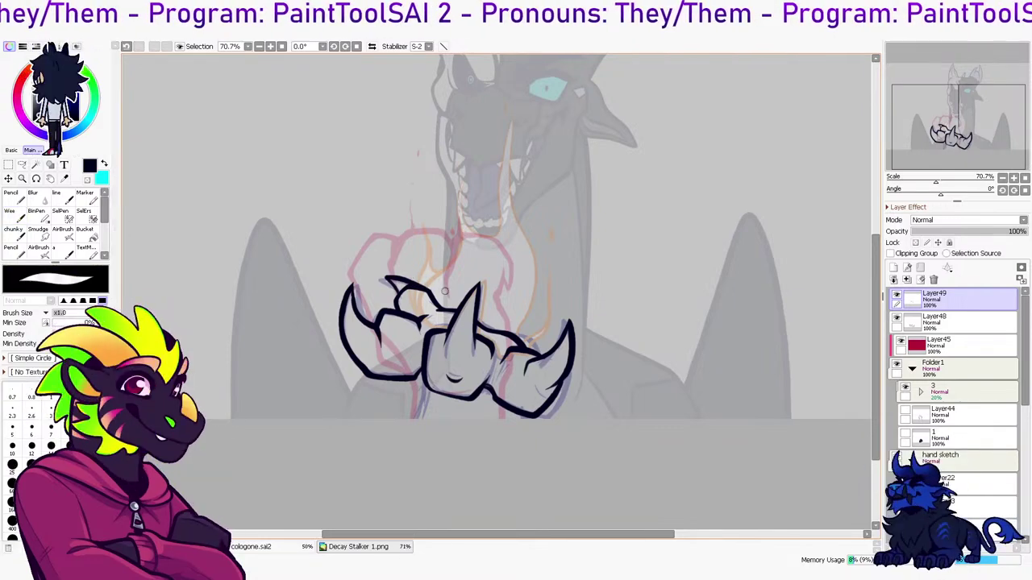
# Merge Layer49 into Layer48 and tilt the inked hand slightly with a freeform transform
pyautogui.hotkey('ctrl', 'e')
pyautogui.hotkey('ctrl', 't')
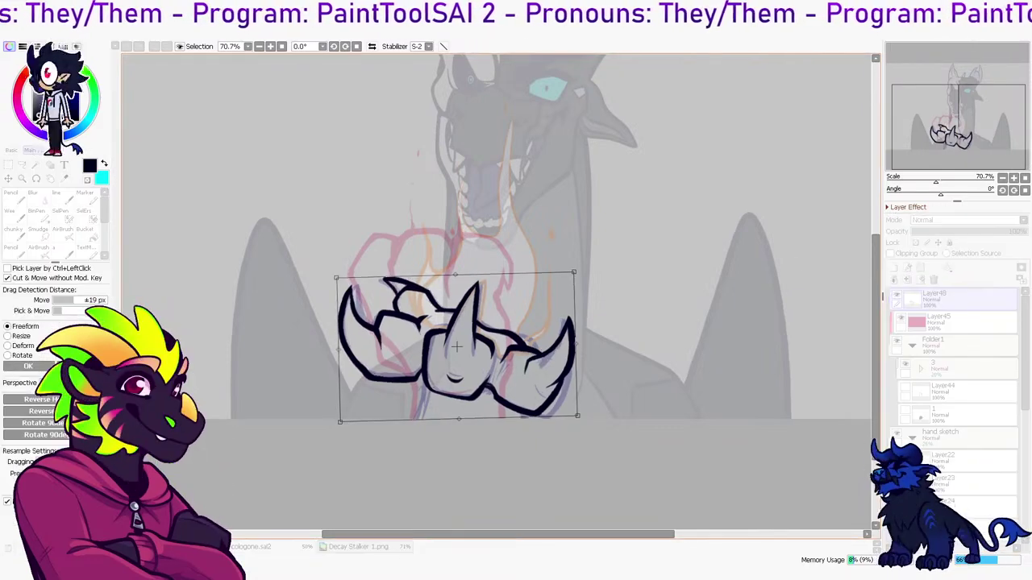
pyautogui.press('Return')
# Create a new layer above Layer48 and ink the two wrist lines beneath the fingers down to the ledge
pyautogui.click(893, 268)
pyautogui.press('n')
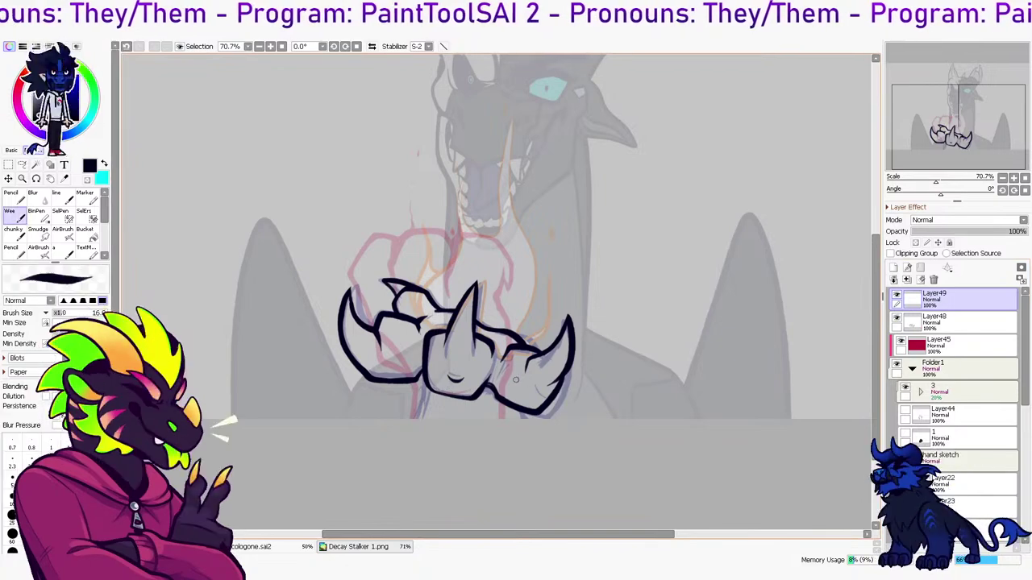
pyautogui.moveTo(416, 387); pyautogui.dragTo(419, 419)
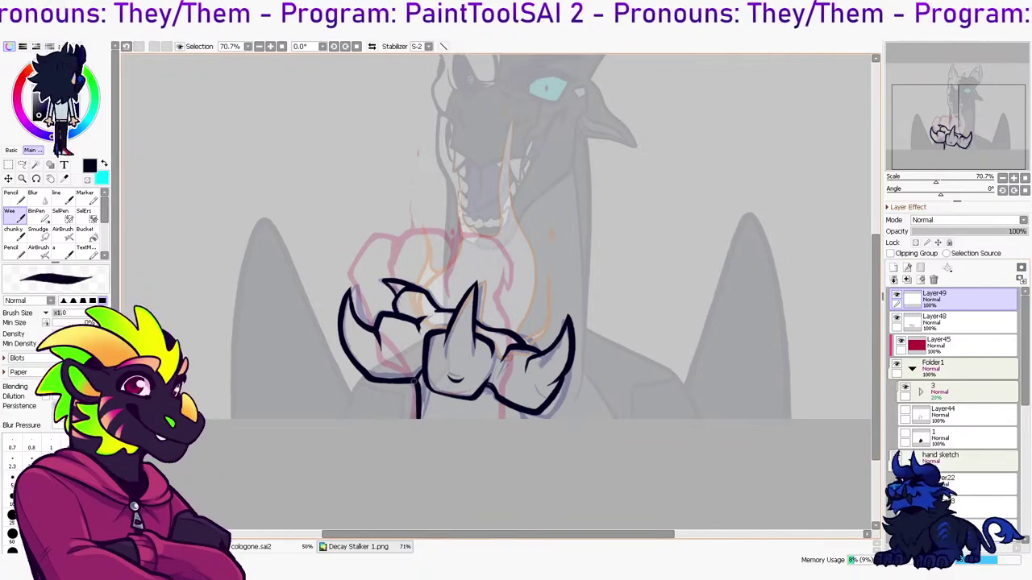
pyautogui.moveTo(506, 402); pyautogui.dragTo(509, 434)
pyautogui.hotkey('ctrl', 'z')
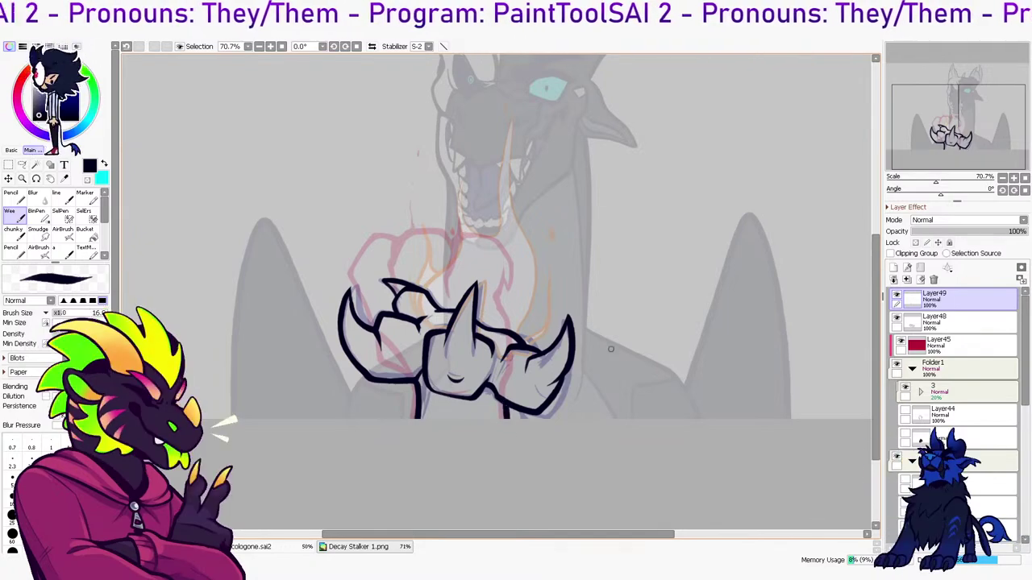
# Switch to cyan and outline the flame's left side from behind the thumb up to a tall tongue at the mouth
pyautogui.scroll(2, 518, 162)
pyautogui.press('x')
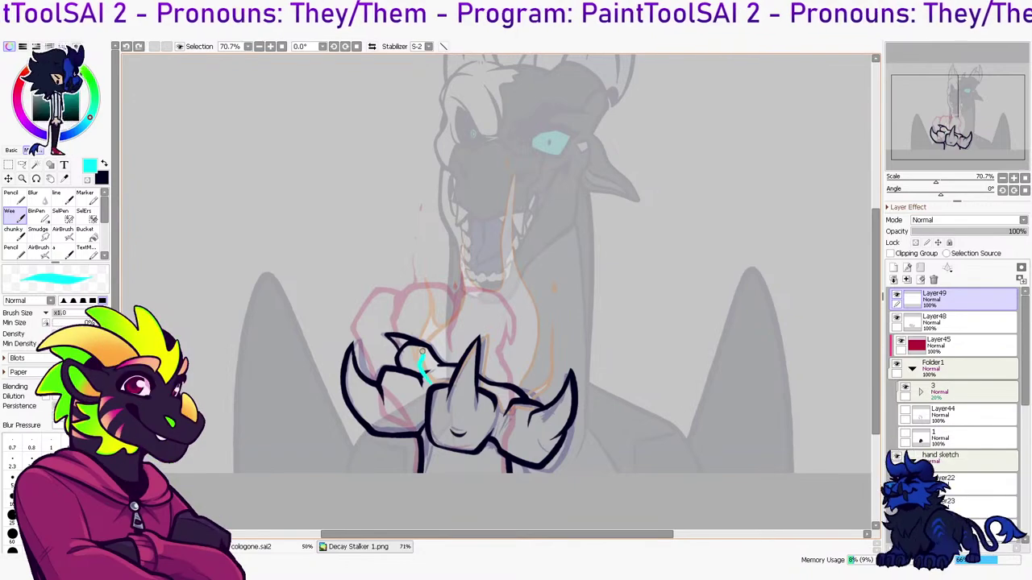
pyautogui.moveTo(420, 335)
pyautogui.mouseDown()
pyautogui.moveTo(422, 280)
pyautogui.moveTo(451, 328)
pyautogui.mouseUp()
pyautogui.hotkey('ctrl', 'z')
pyautogui.hotkey('ctrl', 'z')
pyautogui.moveTo(432, 385)
pyautogui.mouseDown()
pyautogui.moveTo(424, 329)
pyautogui.moveTo(457, 253)
pyautogui.moveTo(430, 344)
pyautogui.mouseUp()
pyautogui.hotkey('ctrl', 'z')
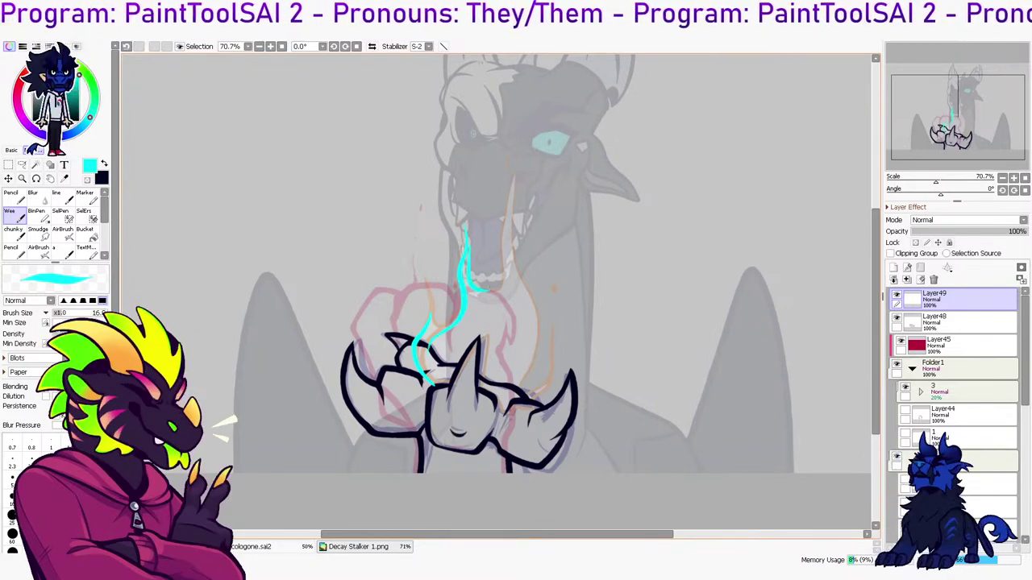
pyautogui.hotkey('ctrl', 'z')
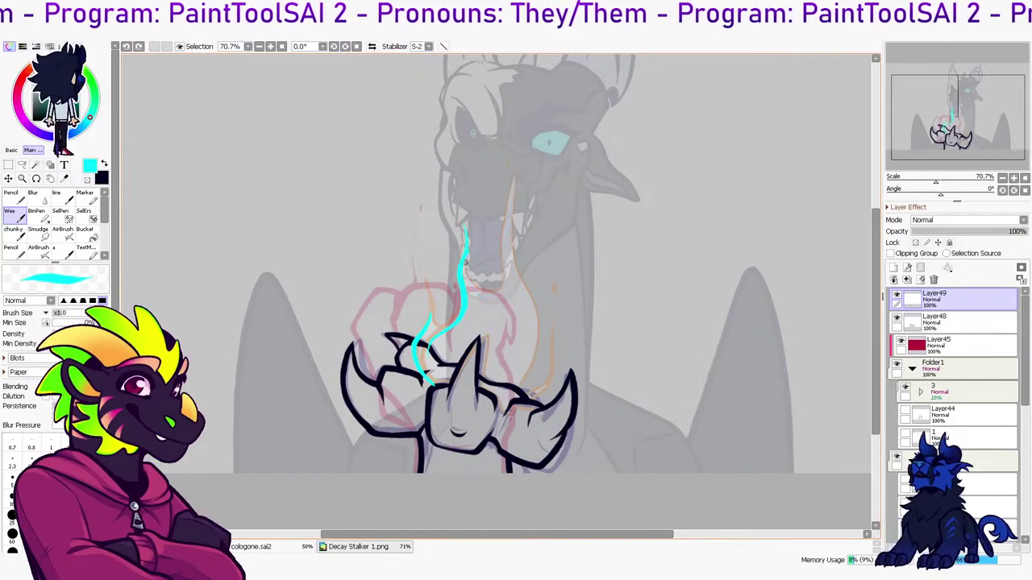
# Outline the flame's right side and its lower edge behind the middle and right claws in cyan
pyautogui.moveTo(529, 309); pyautogui.dragTo(522, 393)
pyautogui.hotkey('ctrl', 'z')
pyautogui.moveTo(434, 383)
pyautogui.mouseDown()
pyautogui.moveTo(466, 349)
pyautogui.moveTo(446, 380)
pyautogui.mouseUp()
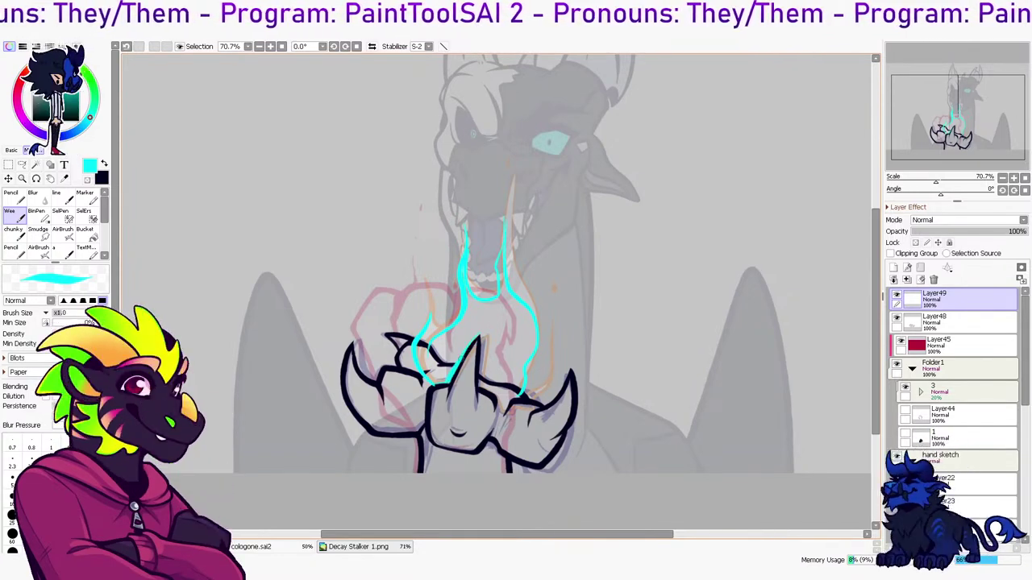
pyautogui.moveTo(481, 335)
pyautogui.mouseDown()
pyautogui.moveTo(497, 407)
pyautogui.moveTo(523, 393)
pyautogui.mouseUp()
pyautogui.press('g')
pyautogui.click(493, 335)
pyautogui.hotkey('ctrl', 'z')
# Add a small flame tongue behind the thumb in a mirrored view and fill the whole flame with cyan
pyautogui.press('n')
pyautogui.press('e')
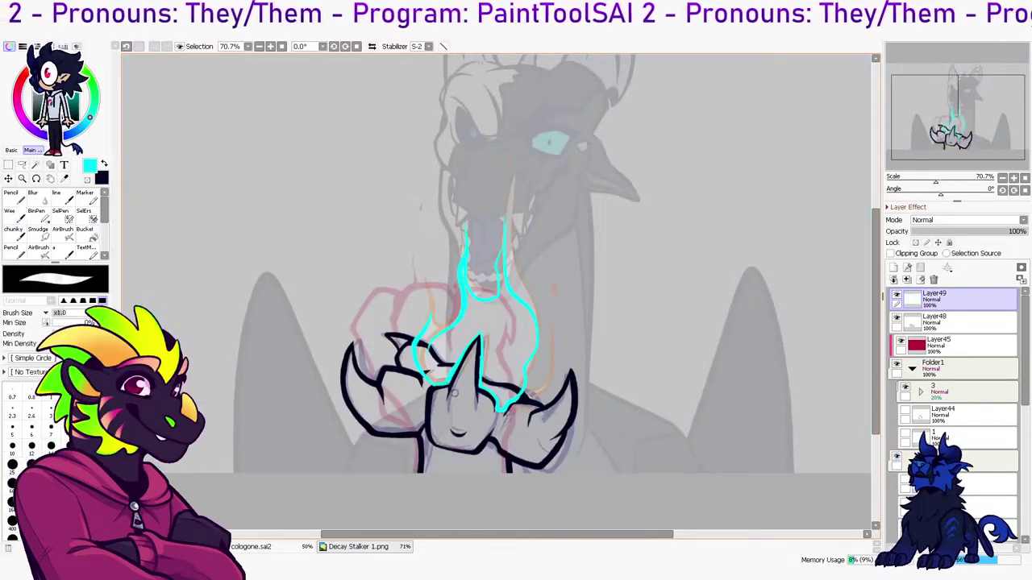
pyautogui.press('n')
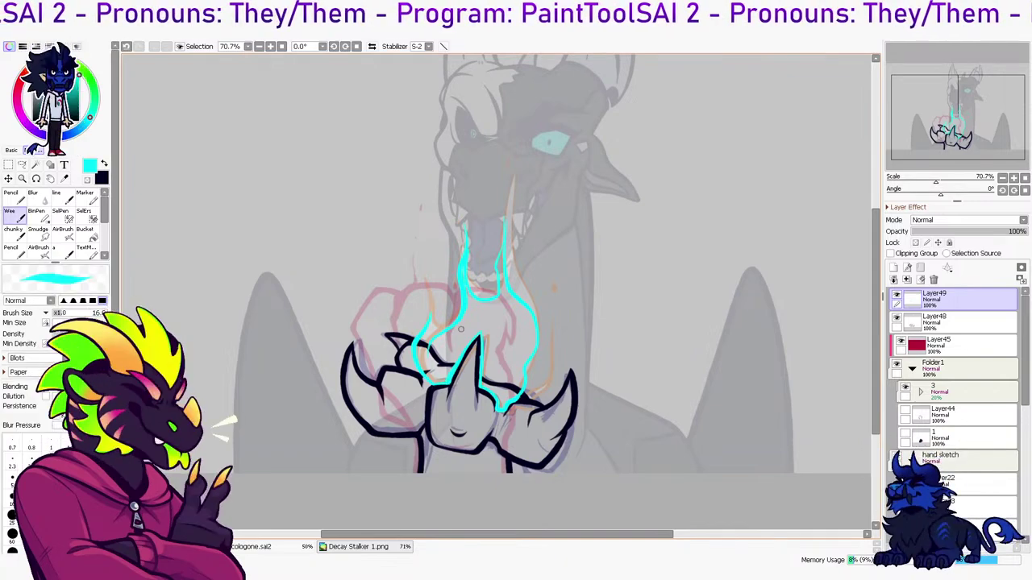
pyautogui.press('h')
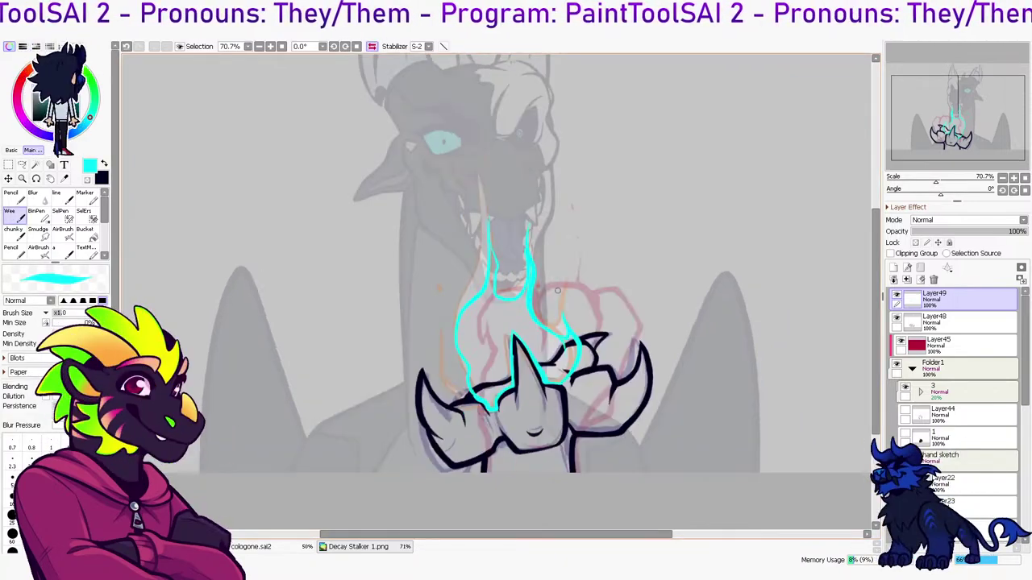
pyautogui.moveTo(552, 318); pyautogui.dragTo(556, 304)
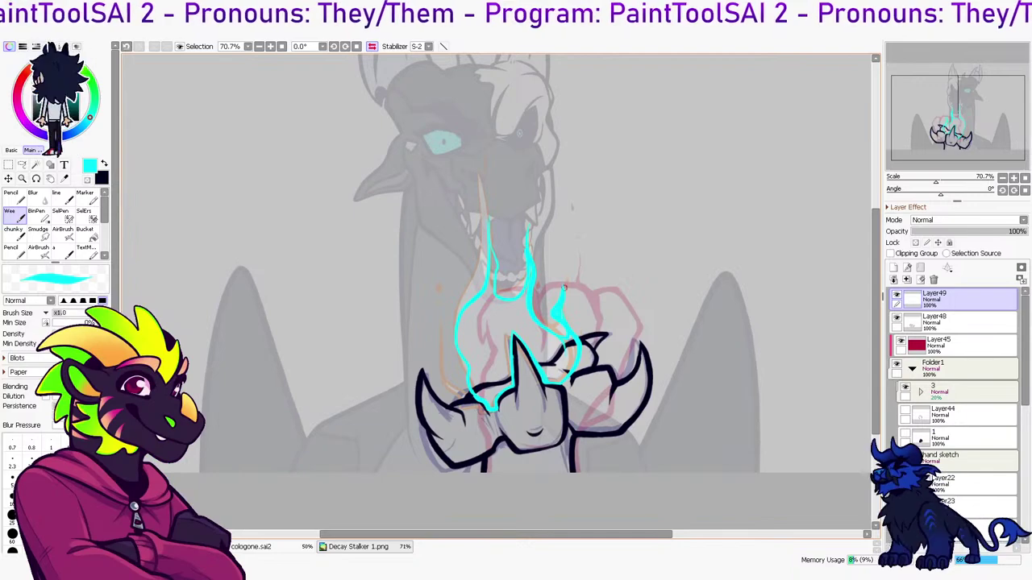
pyautogui.press('g')
pyautogui.click(500, 368)
pyautogui.press('e')
pyautogui.press('b')
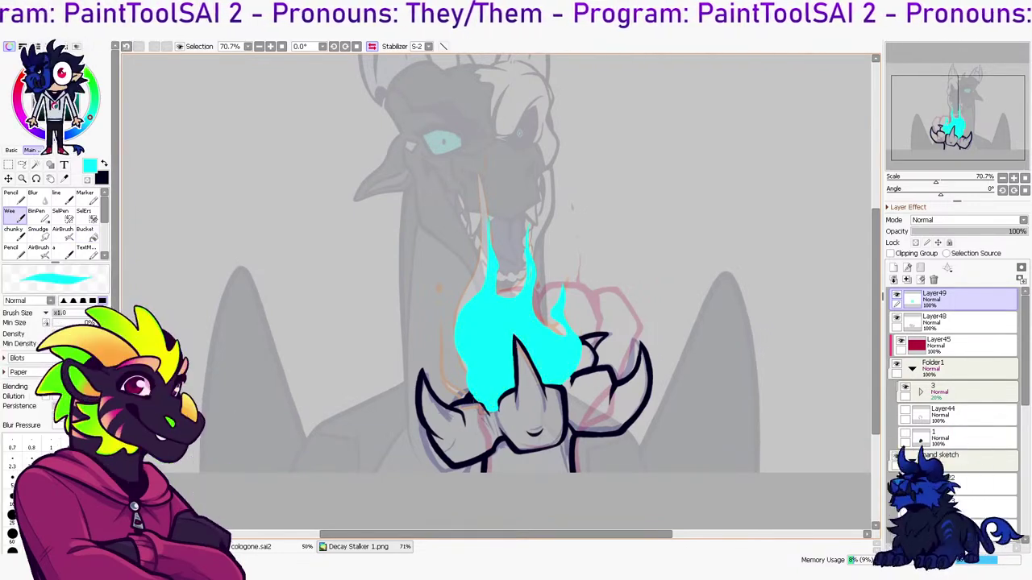
# Paint a thin cyan tongue rising from the flame's base beside the outer finger opposite the thumb
pyautogui.moveTo(444, 367); pyautogui.dragTo(440, 325)
pyautogui.hotkey('ctrl', 'z')
pyautogui.hotkey('ctrl', 'z')
pyautogui.moveTo(469, 392)
pyautogui.mouseDown()
pyautogui.moveTo(444, 322)
pyautogui.moveTo(445, 395)
pyautogui.moveTo(445, 385)
pyautogui.mouseUp()
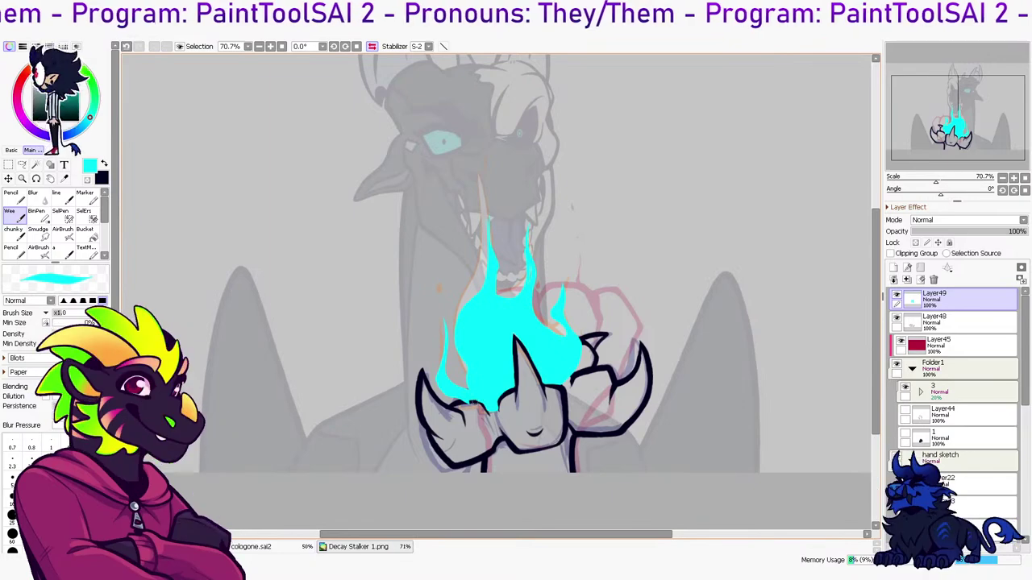
pyautogui.press('e')
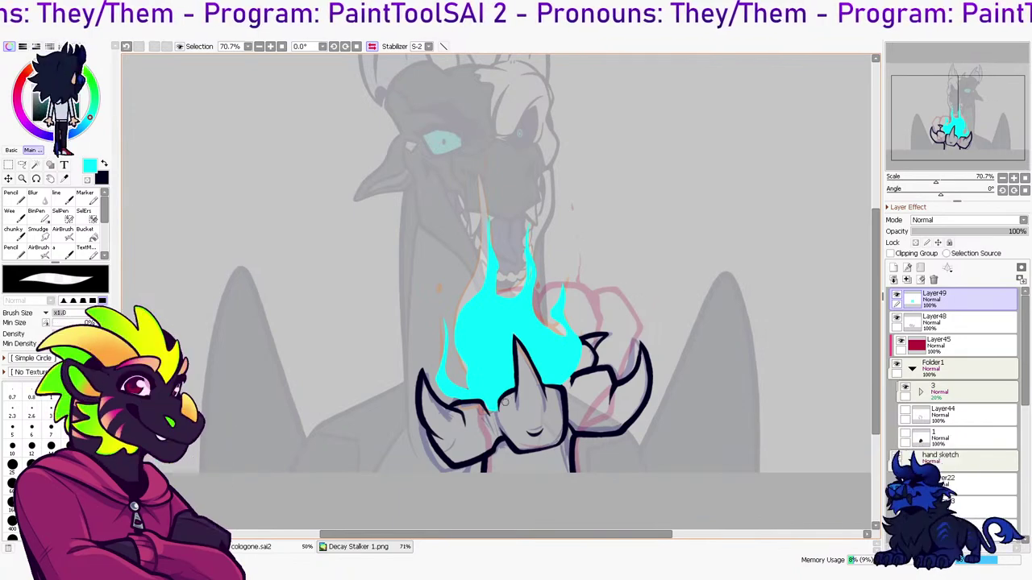
# Paint detached cyan sparks above the side tongues and extend the tallest flame tip up past the mouth
pyautogui.press('b')
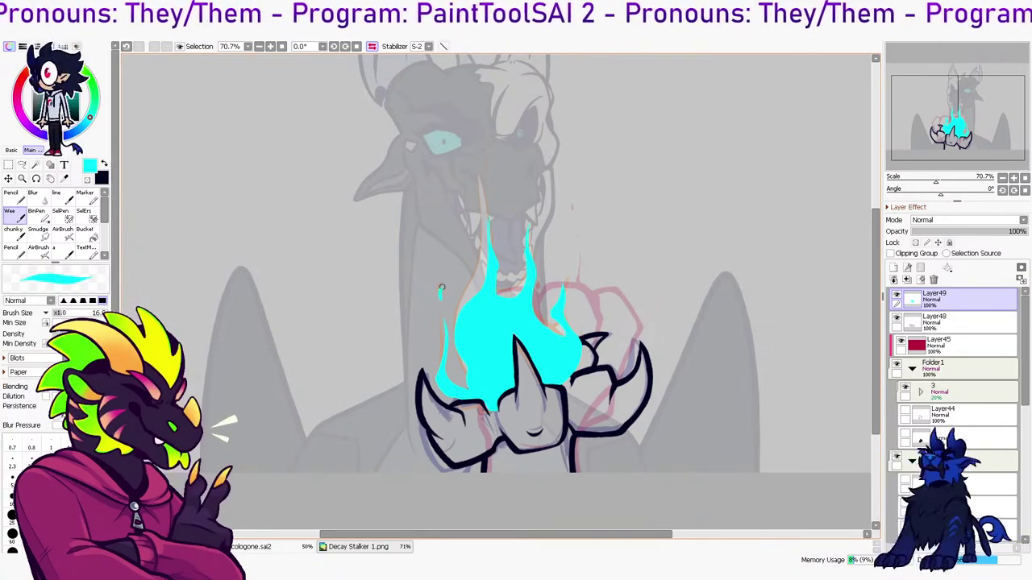
pyautogui.press('e')
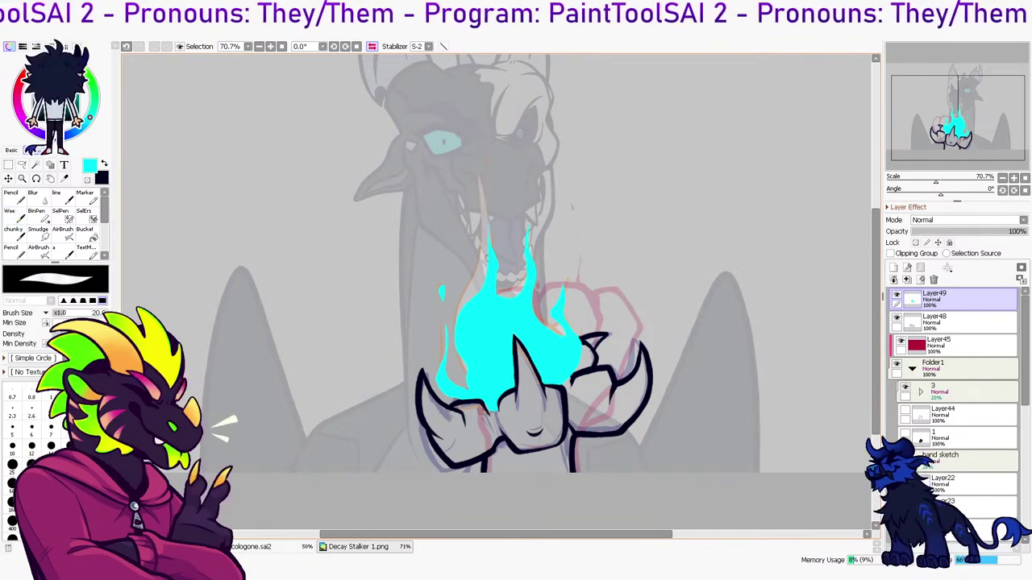
pyautogui.press('b')
pyautogui.hotkey('ctrl', 'z')
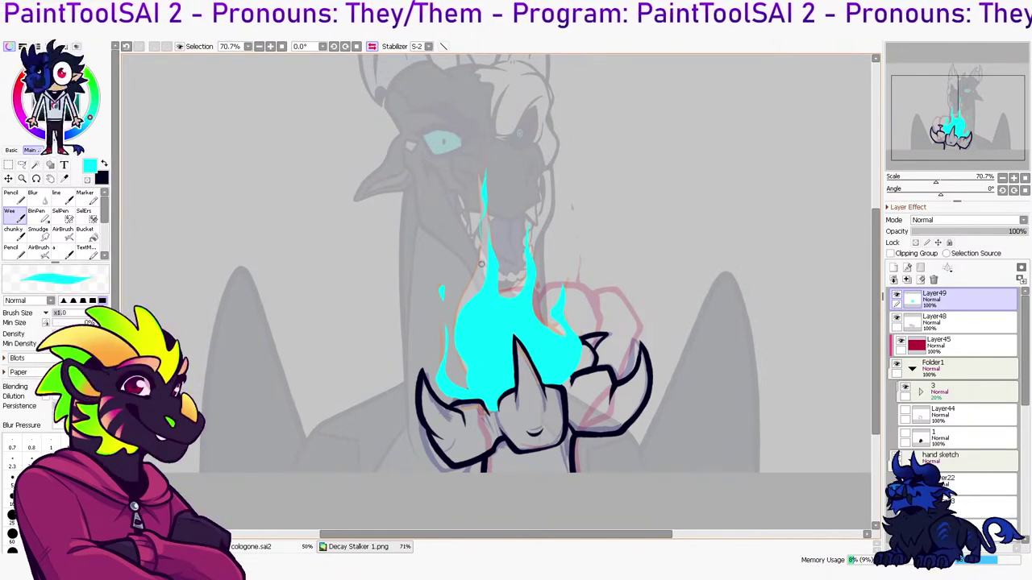
pyautogui.moveTo(570, 231); pyautogui.dragTo(567, 270)
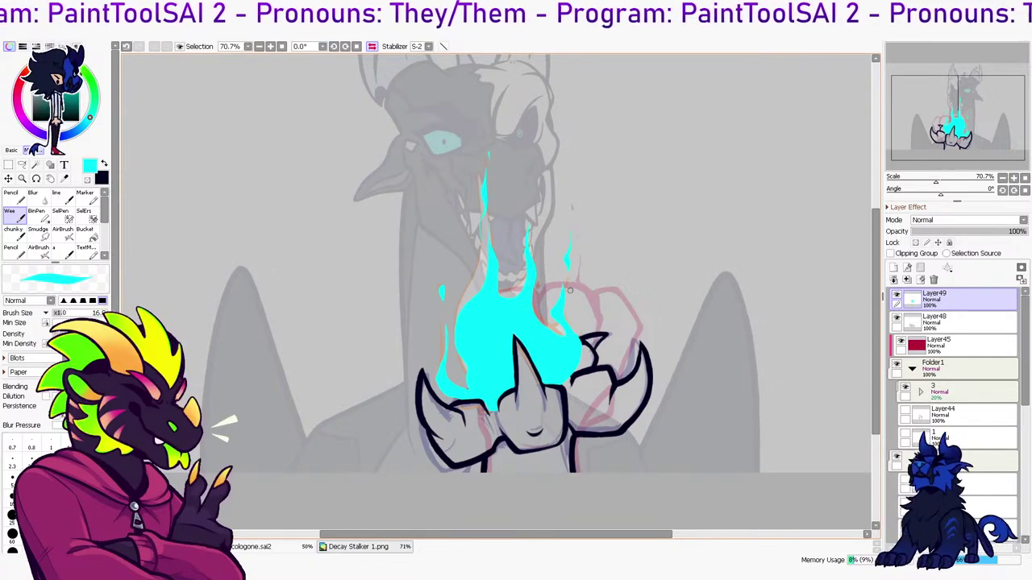
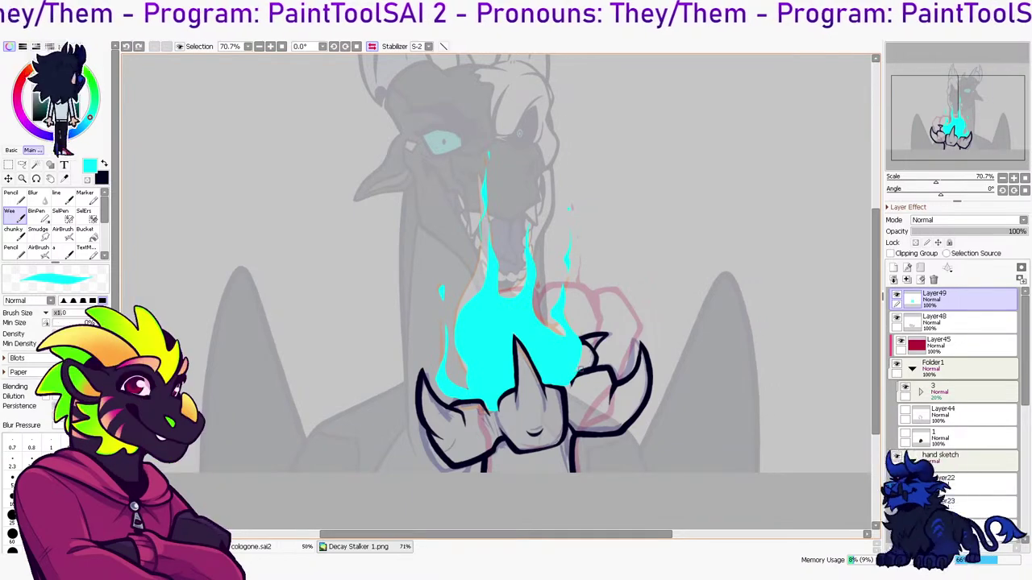
# Restore the normal view and group the flame on Layer49 and the hand on Layer48 in a new folder
pyautogui.scroll(-3, 955, 378)
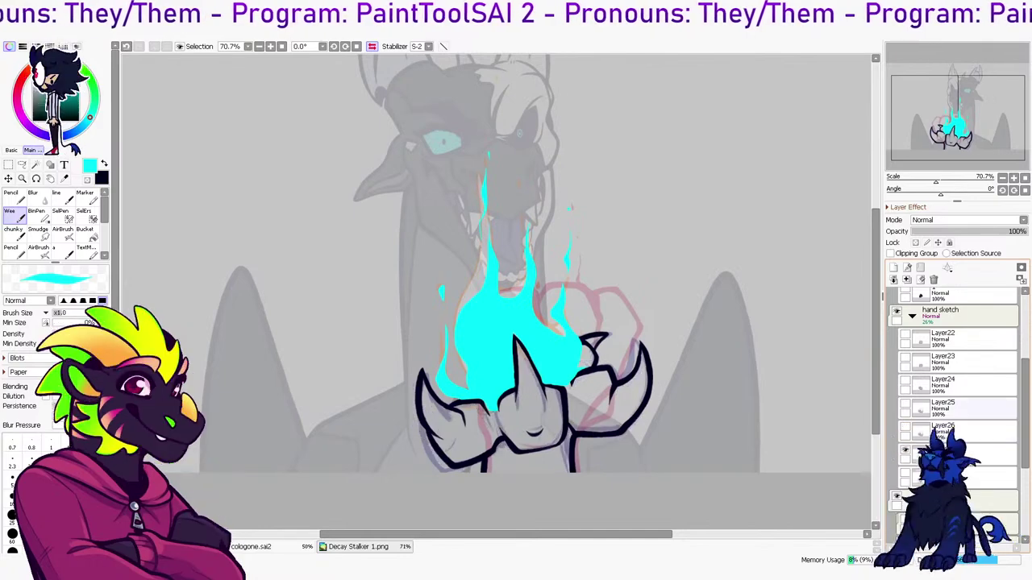
pyautogui.scroll(3, 959, 408)
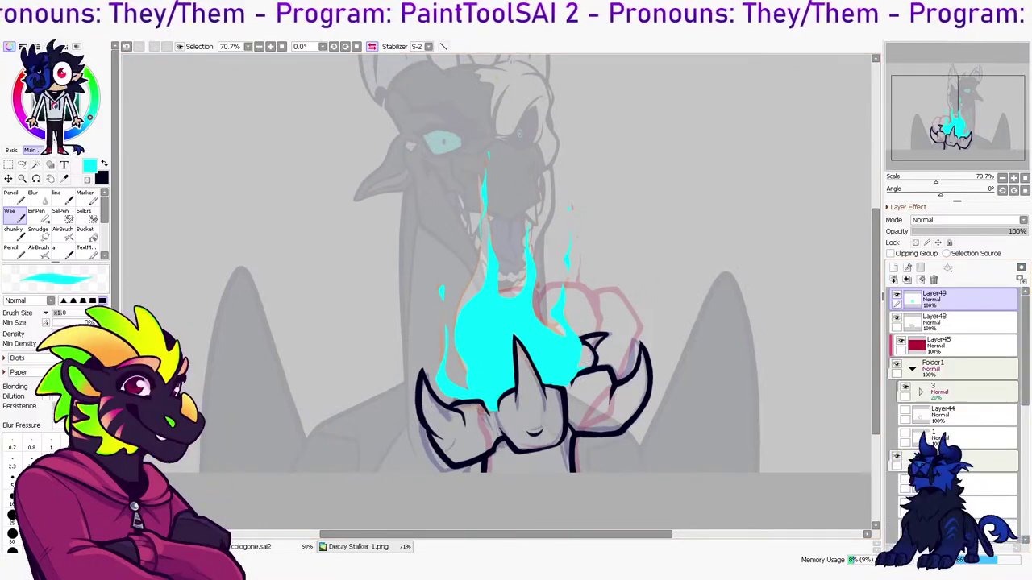
pyautogui.press('h')
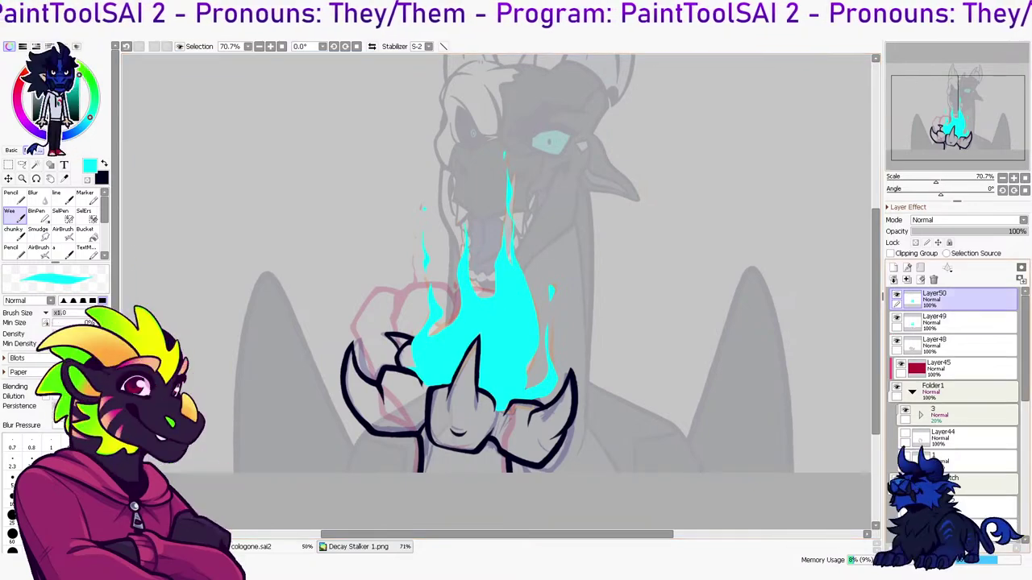
pyautogui.click(920, 268)
pyautogui.moveTo(964, 322); pyautogui.dragTo(959, 300)
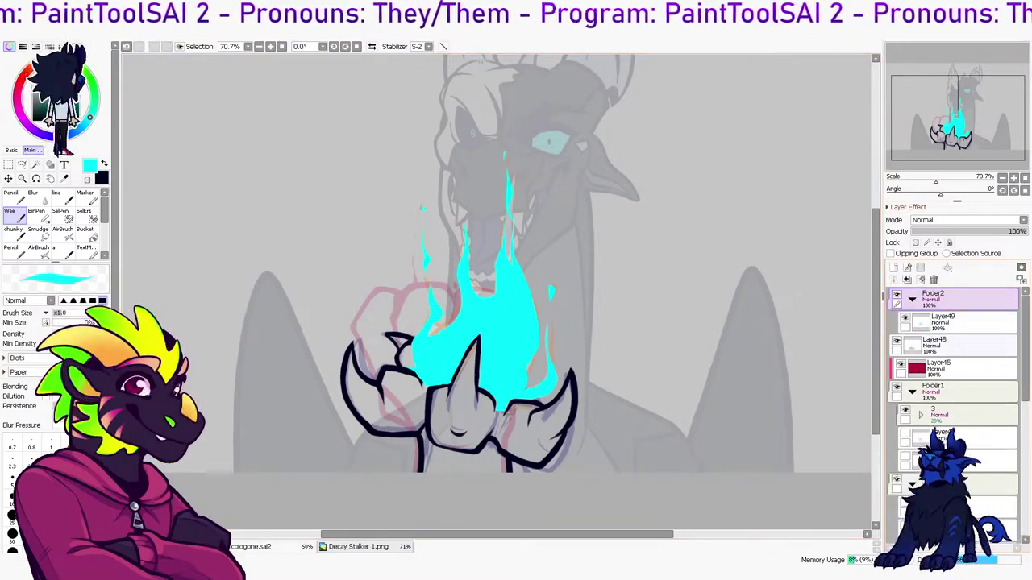
pyautogui.moveTo(963, 345); pyautogui.dragTo(959, 300)
pyautogui.click(963, 323)
pyautogui.click(963, 345)
# Collapse the new hand-and-flame folder and move it down the layer list, just above the hand sketch folder
pyautogui.doubleClick(963, 322)
pyautogui.write('4')
pyautogui.press('Return')
pyautogui.click(1004, 231)
pyautogui.click(912, 300)
pyautogui.moveTo(963, 299); pyautogui.dragTo(961, 369)
pyautogui.click(960, 345)
pyautogui.hotkey('ctrl', 'z')
pyautogui.moveTo(961, 299); pyautogui.dragTo(961, 355)
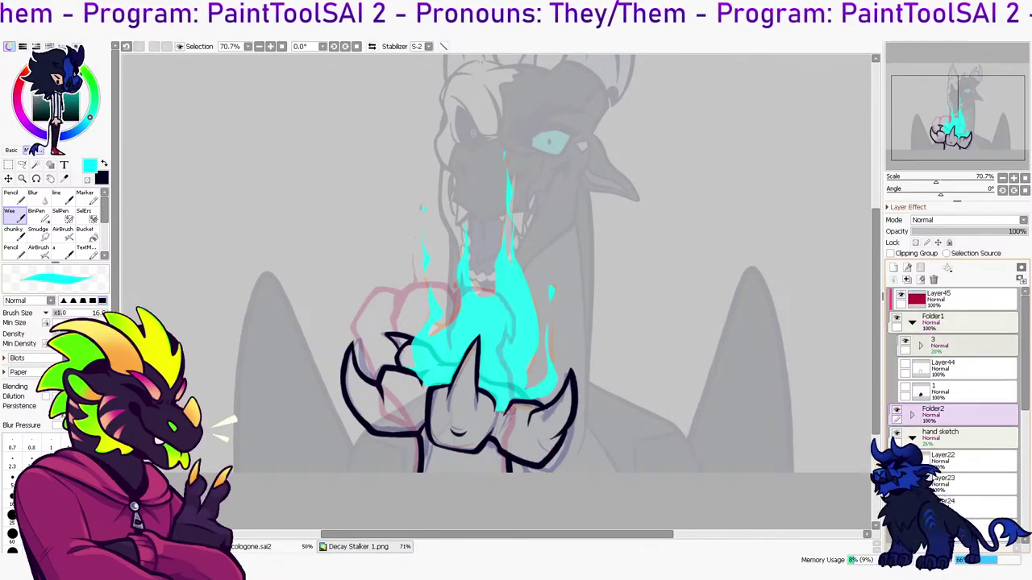
pyautogui.click(961, 368)
pyautogui.click(961, 415)
# Move the hand-and-flame folder into Folder1 above folder 3 and rename it as 4
pyautogui.moveTo(936, 413); pyautogui.dragTo(936, 343)
pyautogui.doubleClick(942, 340)
pyautogui.write('4')
pyautogui.press('Return')
# Set folder 3's opacity to 100% and hide it, leaving folder 4 selected
pyautogui.click(961, 368)
pyautogui.moveTo(967, 231); pyautogui.dragTo(1025, 231)
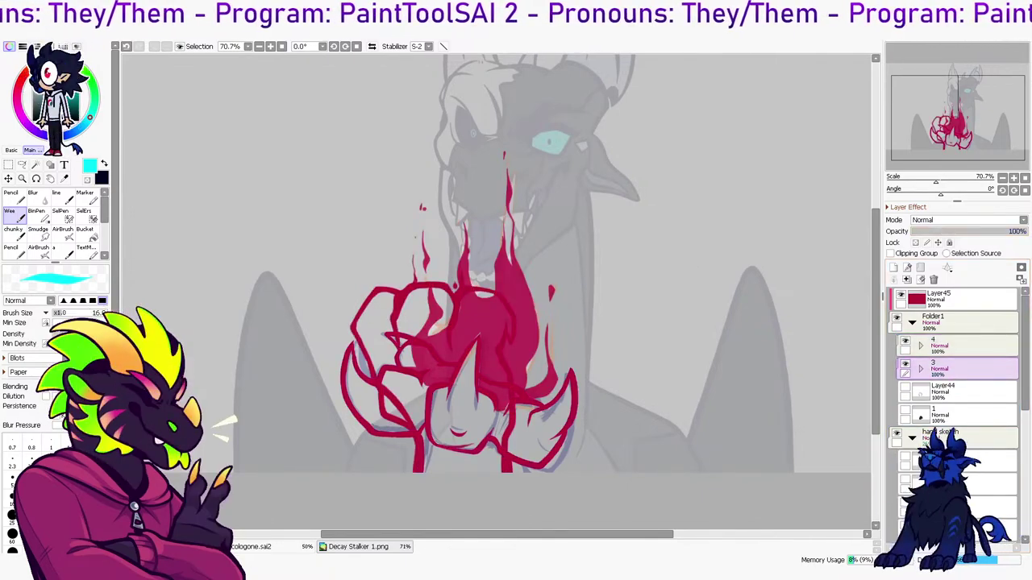
pyautogui.click(904, 365)
pyautogui.click(968, 346)
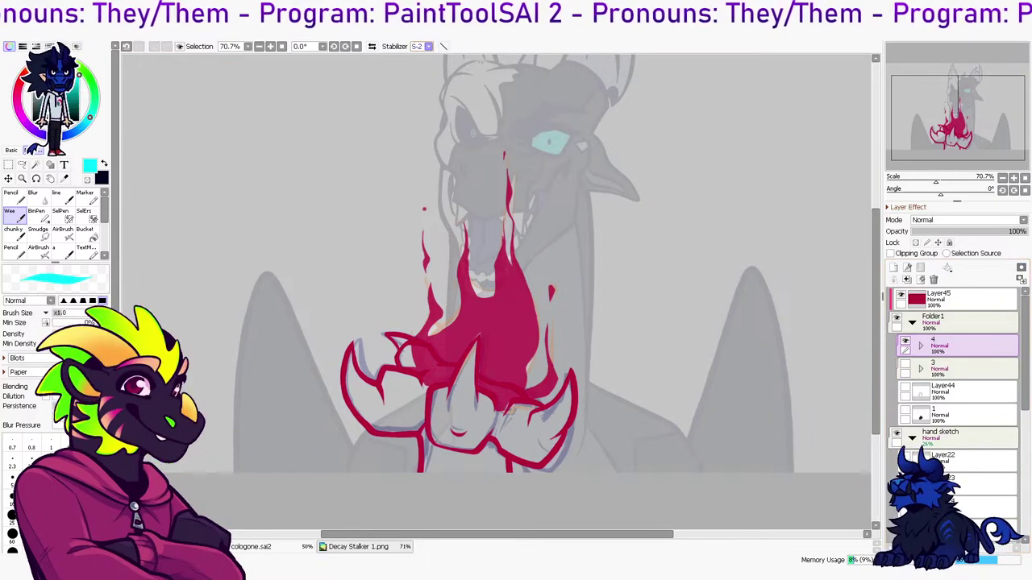
# Compare the Layer27 and Layer28 hand sketches in a mirrored view and rename Layer28 as 3
pyautogui.press('h')
pyautogui.scroll(-4, 951, 403)
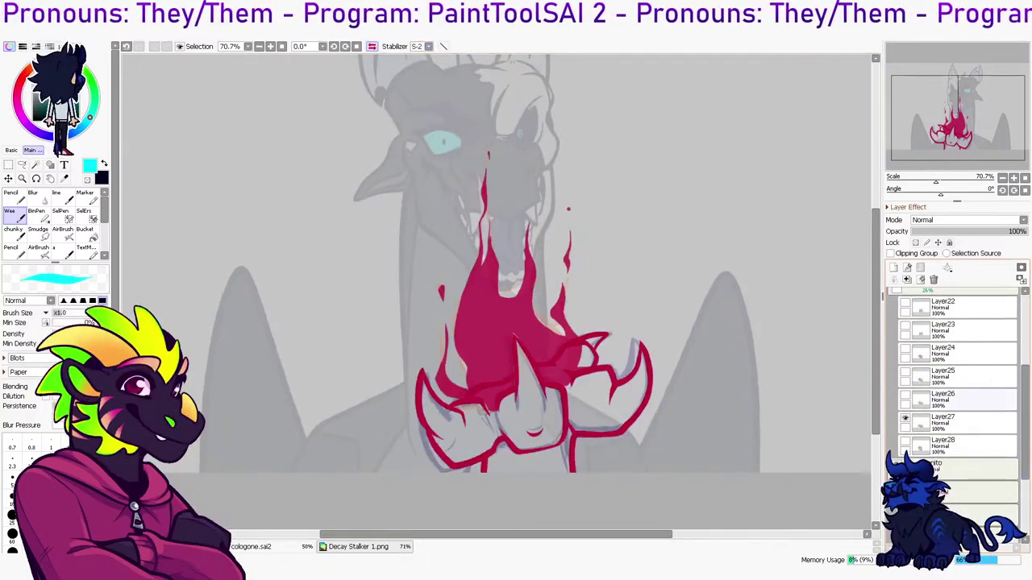
pyautogui.click(904, 418)
pyautogui.click(904, 418)
pyautogui.click(905, 417)
pyautogui.click(968, 445)
pyautogui.click(905, 441)
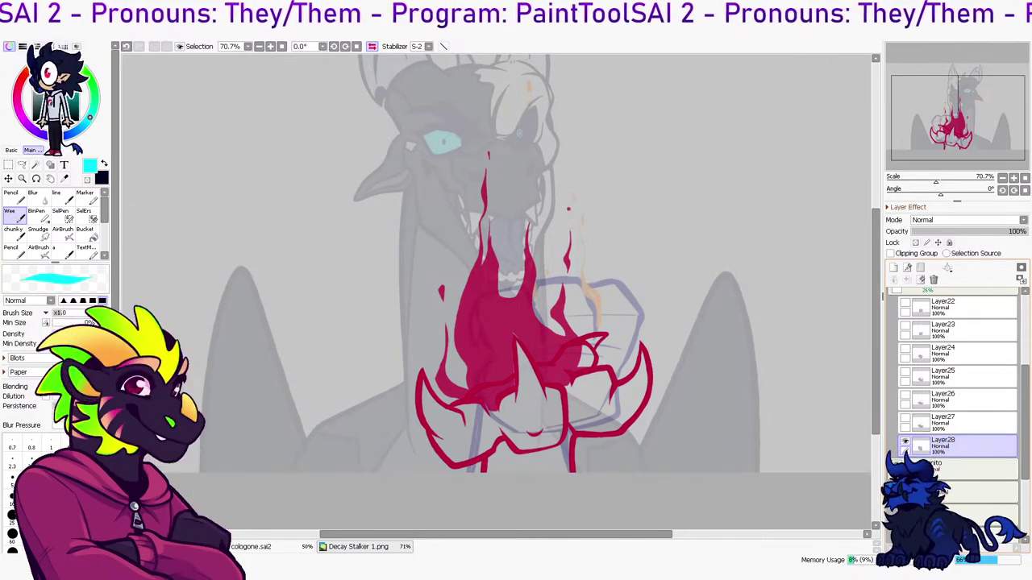
pyautogui.click(904, 442)
pyautogui.click(904, 441)
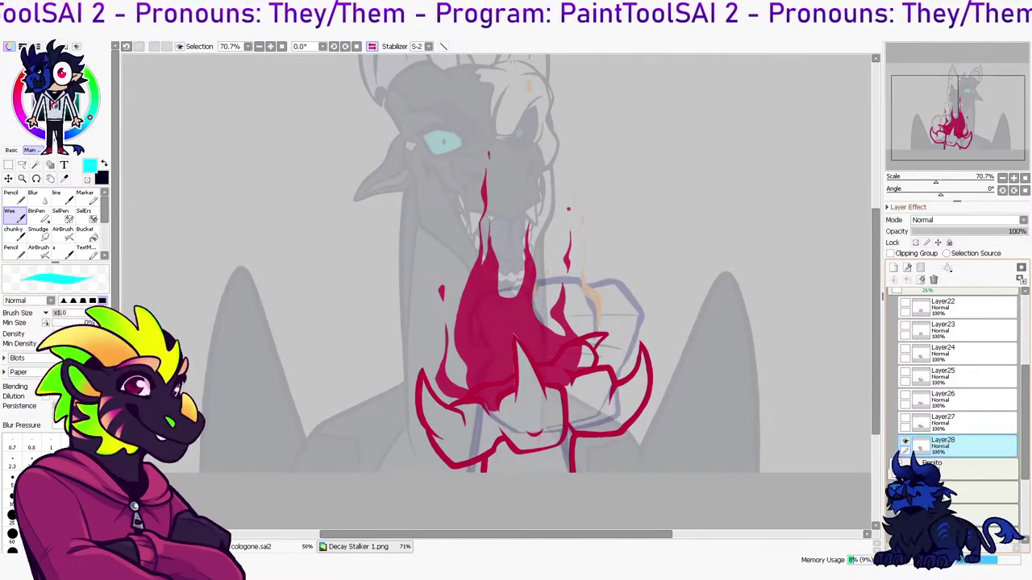
pyautogui.click(905, 441)
# Check the Layer27 hand sketch, rename it as 3, and hide it
pyautogui.click(968, 423)
pyautogui.click(904, 418)
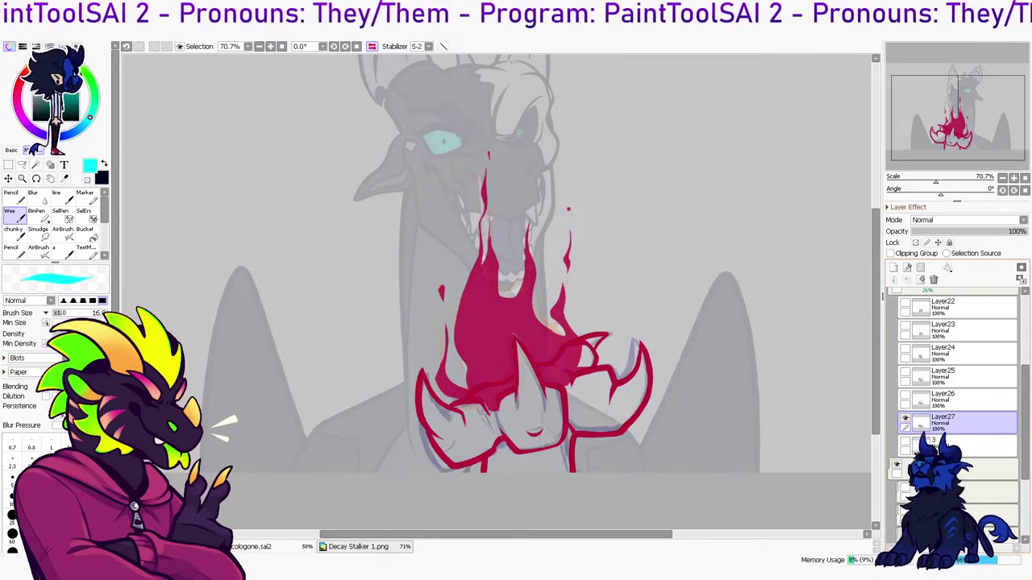
pyautogui.doubleClick(943, 418)
pyautogui.write('3')
pyautogui.press('Return')
pyautogui.click(904, 418)
# Check the Layer26 sketch against the inked hand, bring back the sketch below it, and hide Folder1
pyautogui.click(968, 399)
pyautogui.click(904, 395)
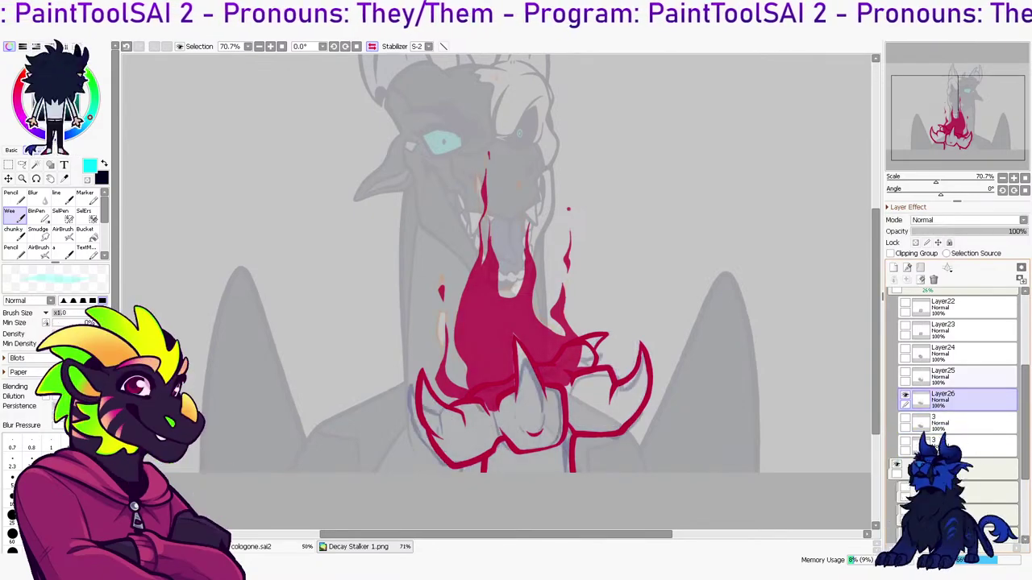
pyautogui.scroll(2, 951, 451)
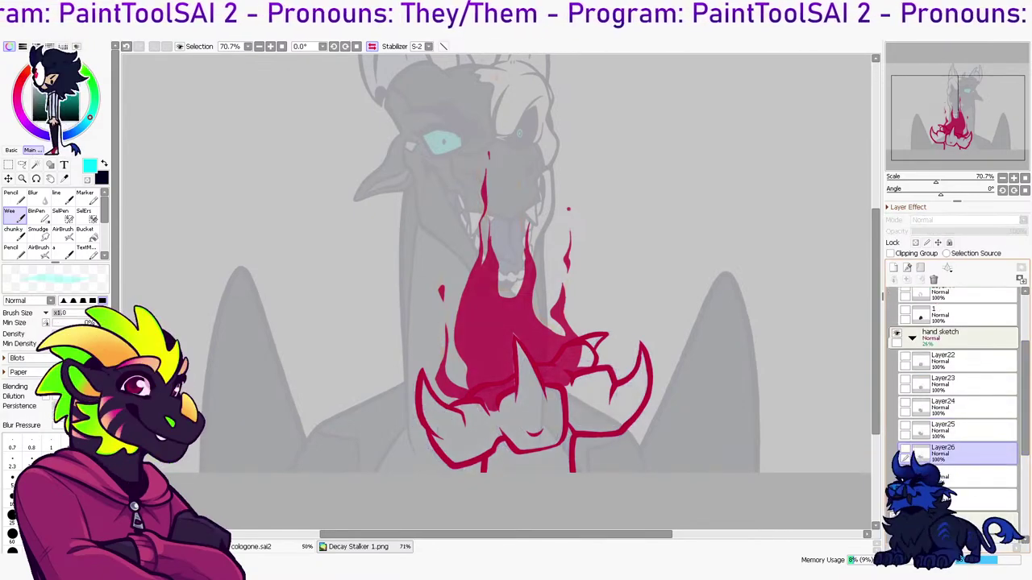
pyautogui.click(904, 447)
pyautogui.click(904, 447)
pyautogui.moveTo(1024, 395)
pyautogui.mouseDown()
pyautogui.moveTo(1024, 349)
pyautogui.moveTo(1024, 433)
pyautogui.mouseUp()
pyautogui.click(897, 318)
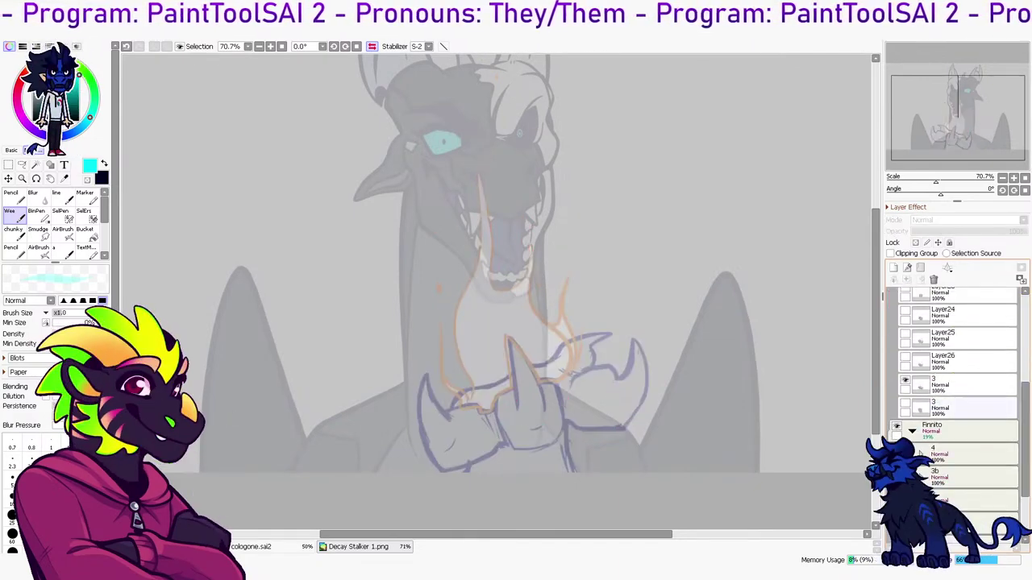
# Compare the hand sketch on the upper layer named 3 with Layer26 and Layer25 in the mirrored view
pyautogui.click(905, 357)
pyautogui.click(905, 356)
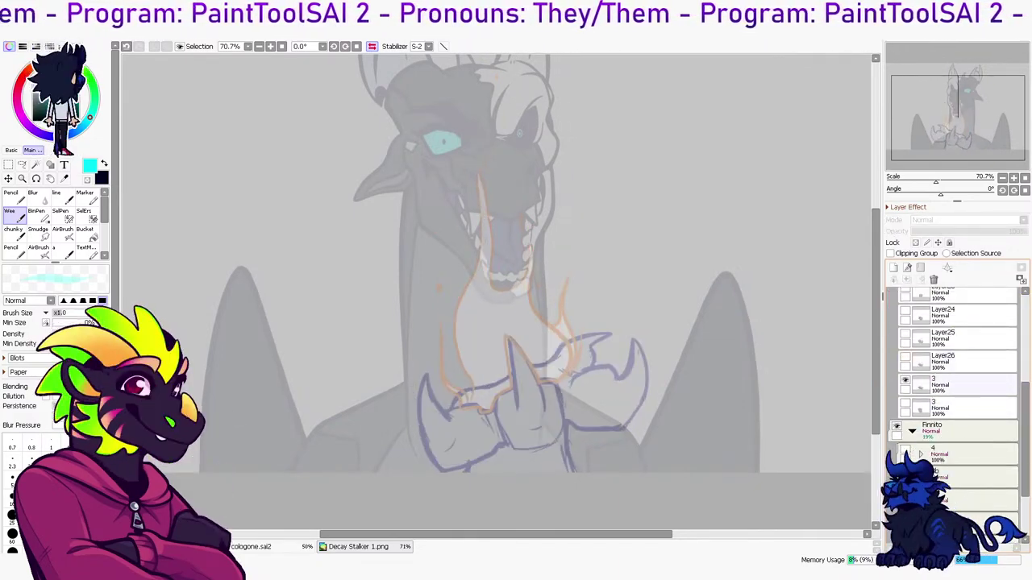
pyautogui.click(968, 386)
pyautogui.click(904, 379)
pyautogui.click(905, 380)
pyautogui.click(905, 356)
pyautogui.click(905, 380)
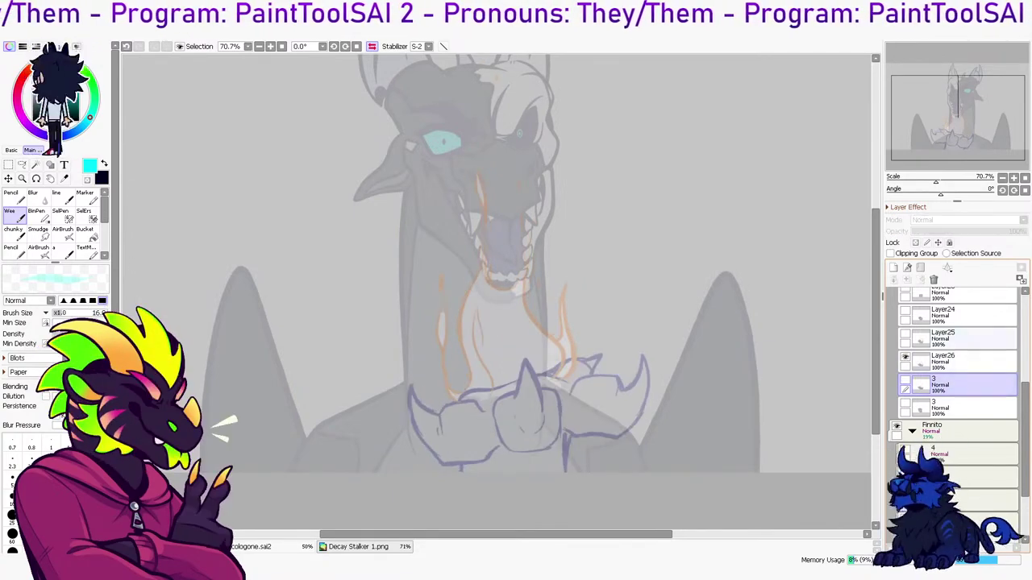
pyautogui.click(971, 339)
pyautogui.click(905, 334)
pyautogui.click(904, 356)
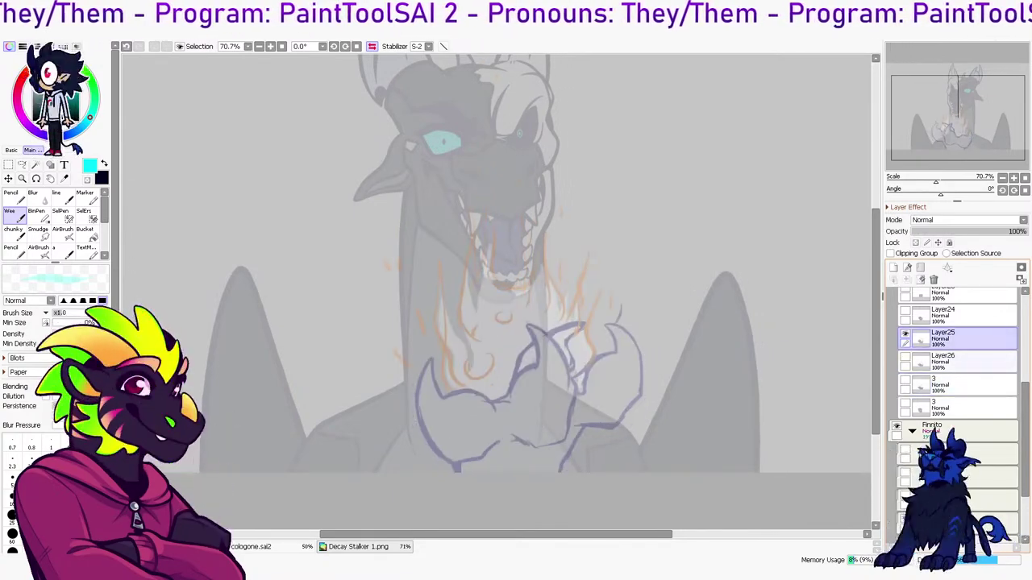
pyautogui.click(904, 334)
pyautogui.click(905, 357)
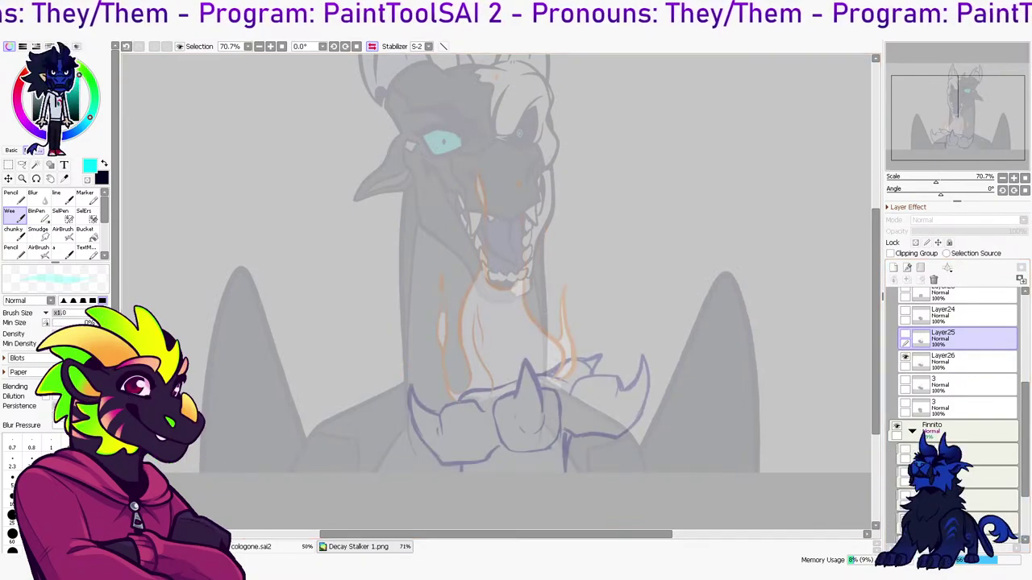
# Compare the Layer26 hand sketch with the two sketches named 3 in the unmirrored view
pyautogui.press('h')
pyautogui.click(904, 379)
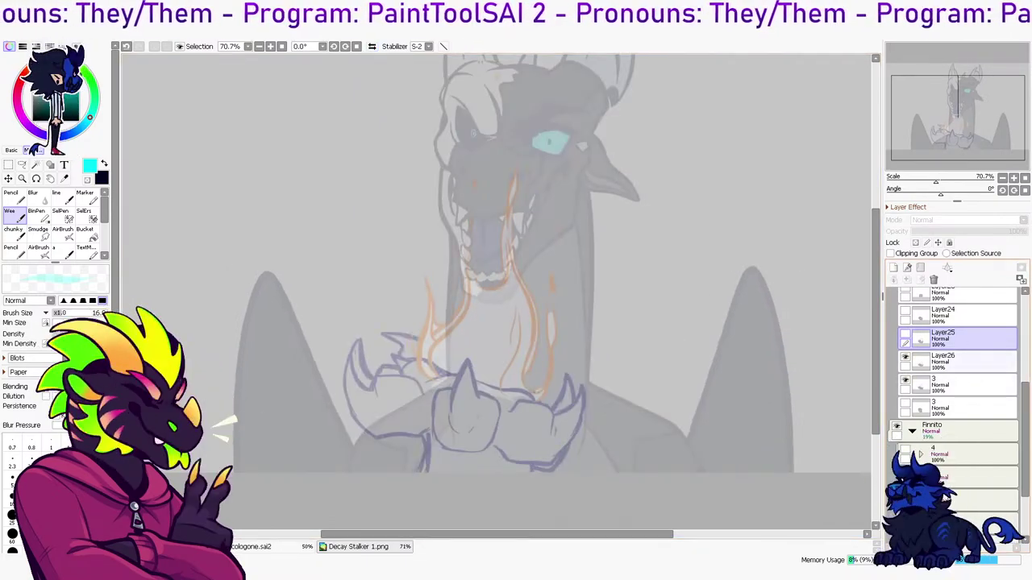
pyautogui.click(905, 357)
pyautogui.hotkey('ctrl', 'z')
pyautogui.hotkey('ctrl', 'z')
pyautogui.hotkey('ctrl', 'z')
pyautogui.hotkey('ctrl', 'z')
pyautogui.hotkey('ctrl', 'z')
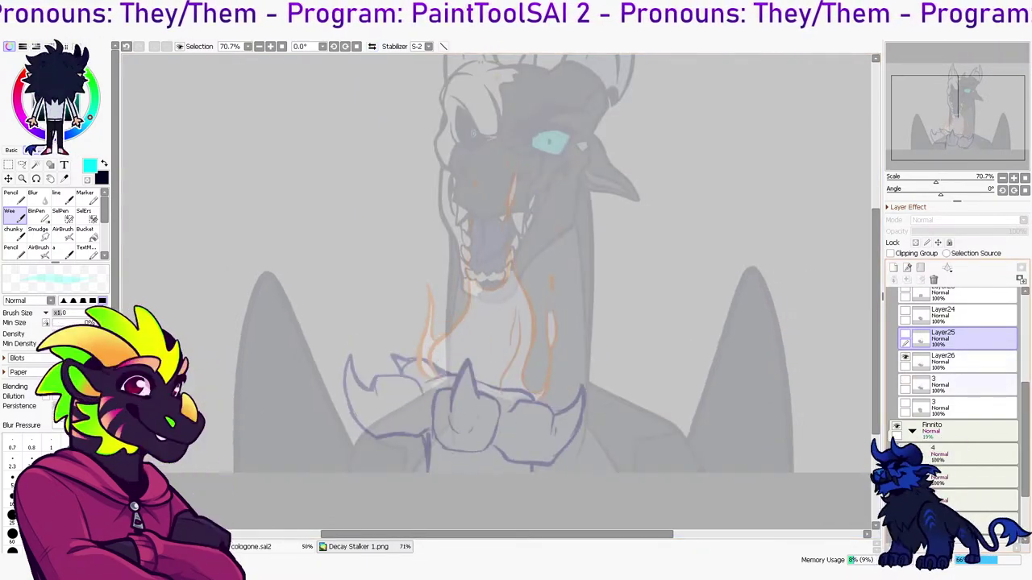
pyautogui.click(904, 403)
pyautogui.click(905, 379)
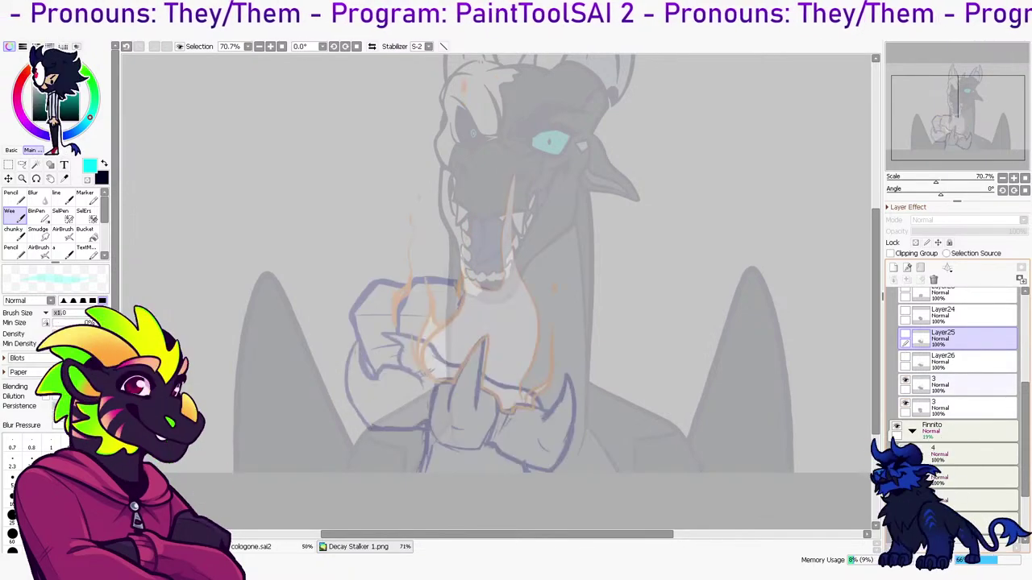
pyautogui.click(904, 403)
pyautogui.click(905, 356)
pyautogui.click(904, 380)
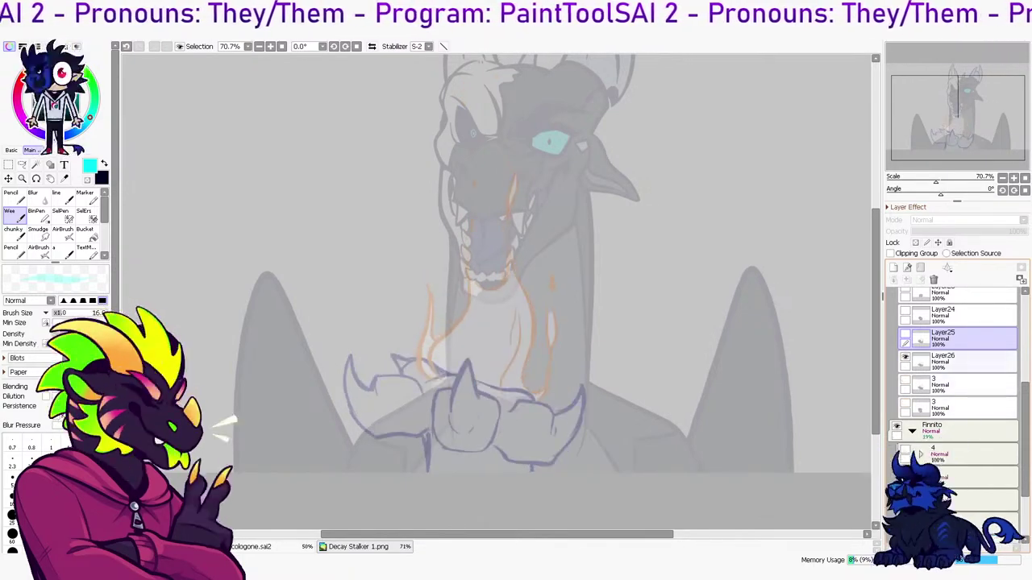
# Compare the Layer23, Layer24 and Layer25 hand sketches, leaving only Layer25 shown as the inking guide
pyautogui.click(905, 334)
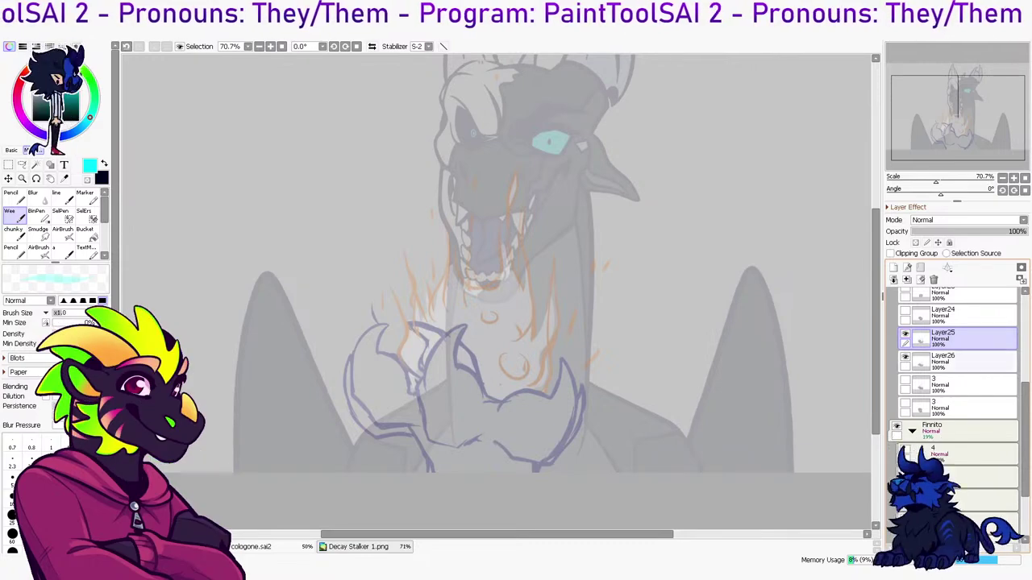
pyautogui.click(905, 310)
pyautogui.click(904, 357)
pyautogui.moveTo(1025, 405); pyautogui.dragTo(1024, 374)
pyautogui.click(904, 355)
pyautogui.click(905, 332)
pyautogui.click(904, 333)
pyautogui.click(905, 363)
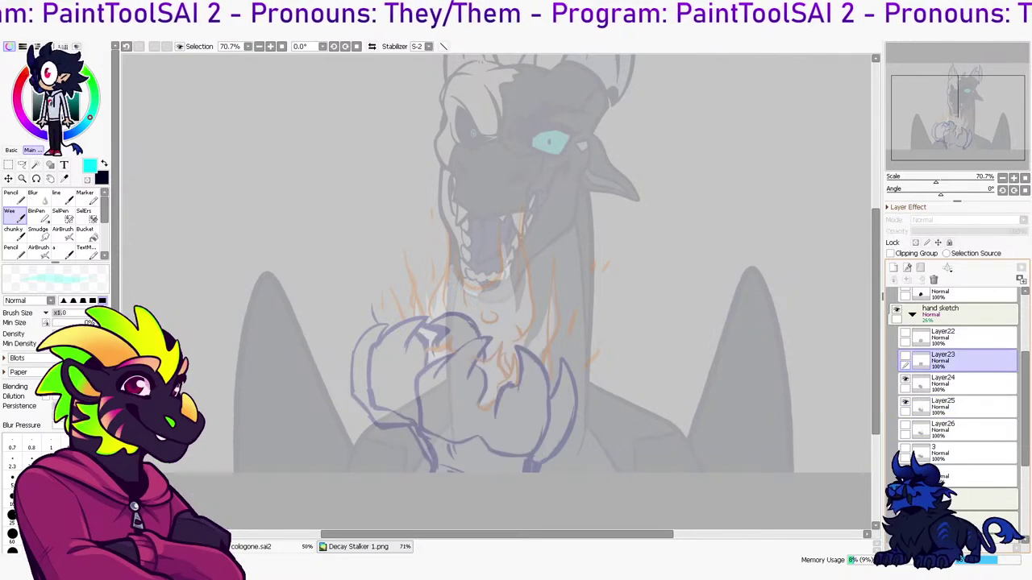
pyautogui.click(905, 378)
pyautogui.click(904, 402)
pyautogui.click(904, 402)
# Create a folder named 6 at the top of the layer stack and add a new layer inside it
pyautogui.moveTo(1025, 386); pyautogui.dragTo(1025, 329)
pyautogui.click(967, 346)
pyautogui.click(967, 323)
pyautogui.click(967, 299)
pyautogui.click(920, 268)
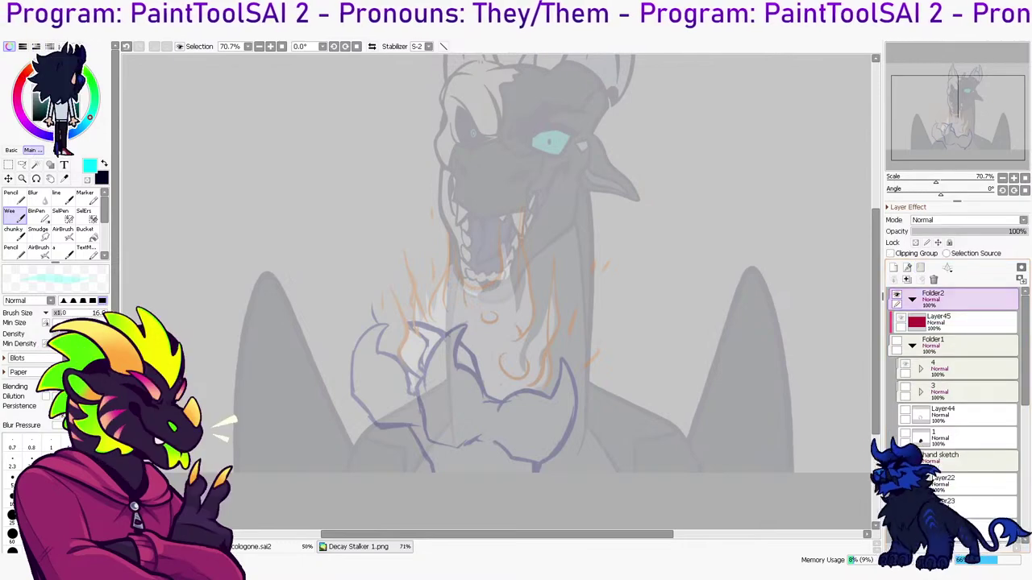
pyautogui.doubleClick(933, 294)
pyautogui.write('6')
pyautogui.press('Return')
pyautogui.click(893, 267)
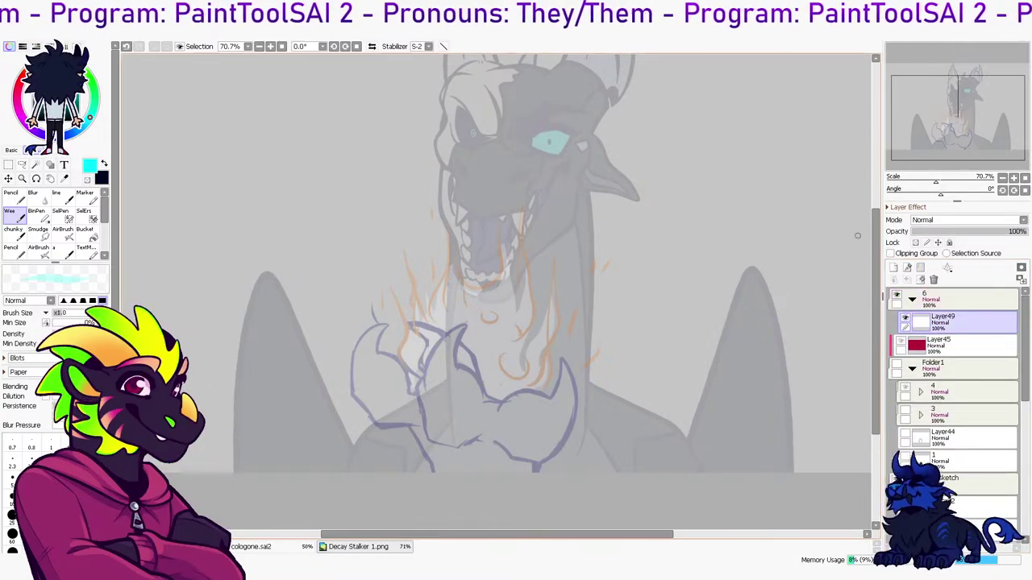
# Ink the hand's middle finger, its curved claw and the base of its knuckle in dark navy over the Layer25 sketch
pyautogui.moveTo(666, 198); pyautogui.dragTo(691, 145)
pyautogui.press('x')
pyautogui.press('x')
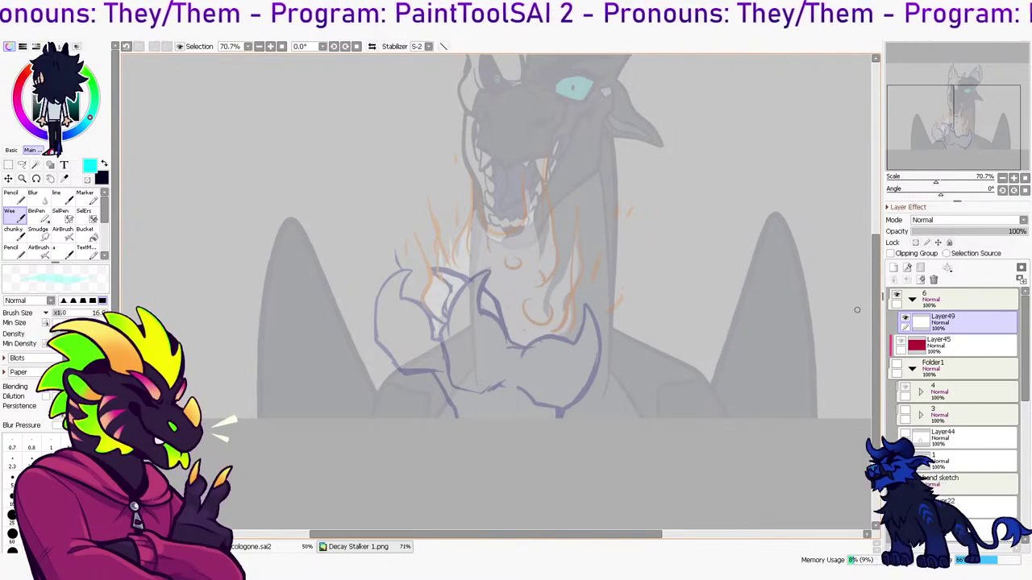
pyautogui.press('x')
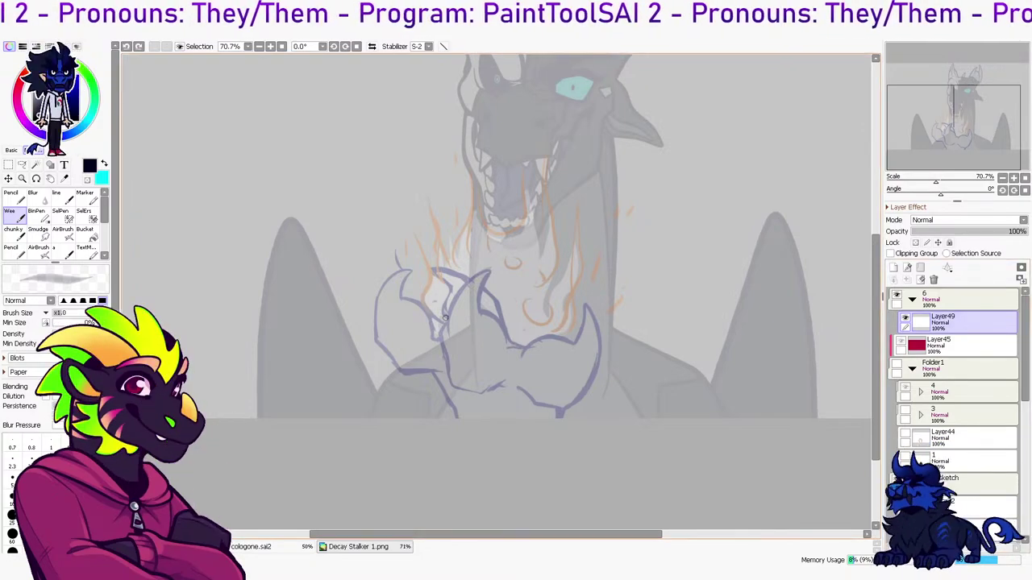
pyautogui.press('-')
pyautogui.hotkey('ctrl', 'z')
pyautogui.moveTo(457, 345); pyautogui.dragTo(452, 386)
pyautogui.hotkey('ctrl', 'z')
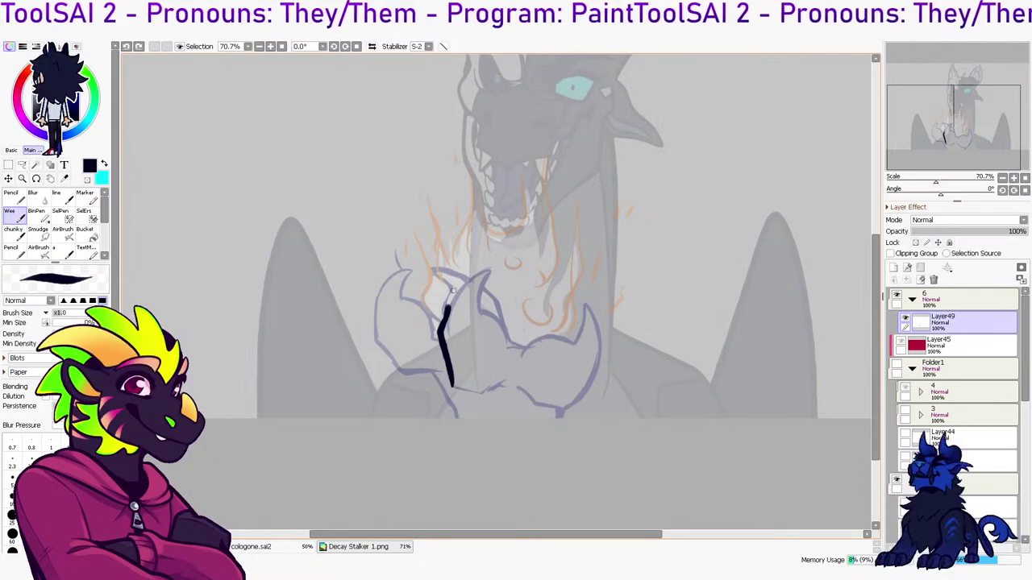
pyautogui.moveTo(442, 322)
pyautogui.mouseDown()
pyautogui.moveTo(478, 270)
pyautogui.moveTo(492, 282)
pyautogui.moveTo(510, 355)
pyautogui.mouseUp()
pyautogui.hotkey('ctrl', 'z')
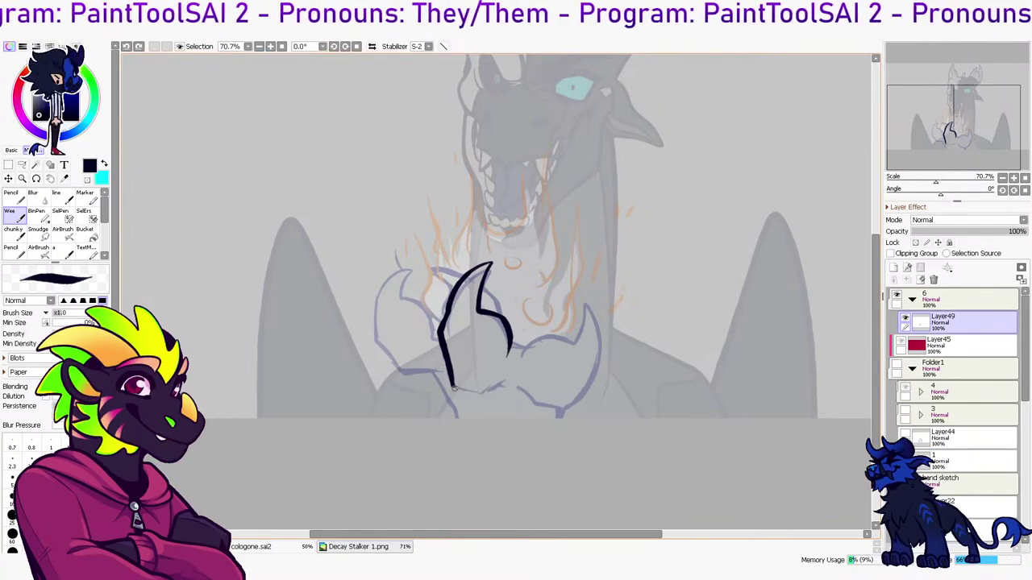
pyautogui.hotkey('ctrl', 'z')
pyautogui.moveTo(452, 382); pyautogui.dragTo(514, 388)
# Ink the outer finger beside it with its curved claw, continuing the outline down to the wrist
pyautogui.moveTo(402, 374)
pyautogui.mouseDown()
pyautogui.moveTo(374, 334)
pyautogui.moveTo(398, 281)
pyautogui.moveTo(423, 278)
pyautogui.moveTo(375, 337)
pyautogui.moveTo(383, 290)
pyautogui.moveTo(419, 267)
pyautogui.mouseUp()
pyautogui.hotkey('ctrl', 'z')
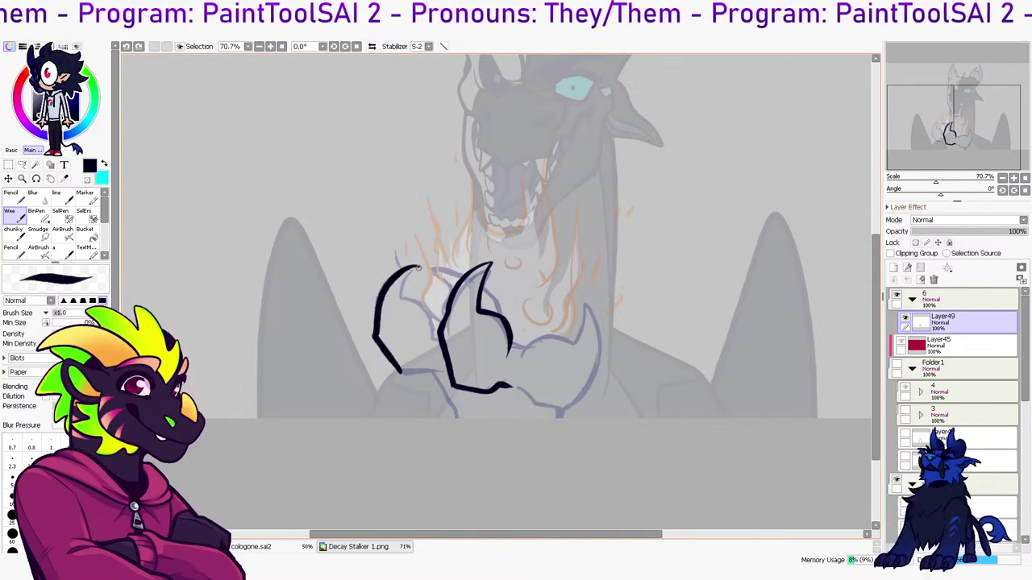
pyautogui.moveTo(380, 350)
pyautogui.mouseDown()
pyautogui.moveTo(455, 417)
pyautogui.moveTo(406, 384)
pyautogui.moveTo(459, 417)
pyautogui.mouseUp()
pyautogui.hotkey('ctrl', 'z')
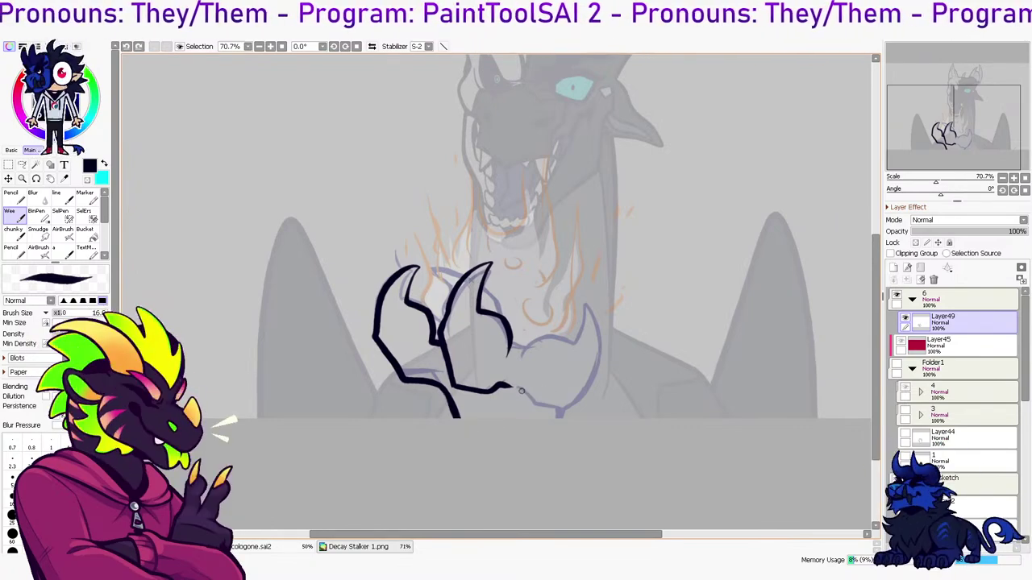
pyautogui.moveTo(519, 390)
pyautogui.mouseDown()
pyautogui.moveTo(546, 411)
pyautogui.moveTo(581, 394)
pyautogui.mouseUp()
pyautogui.hotkey('ctrl', 'z')
# Show Folder1 with folder 4 at 22% opacity as a guide, and return to Layer49
pyautogui.click(967, 392)
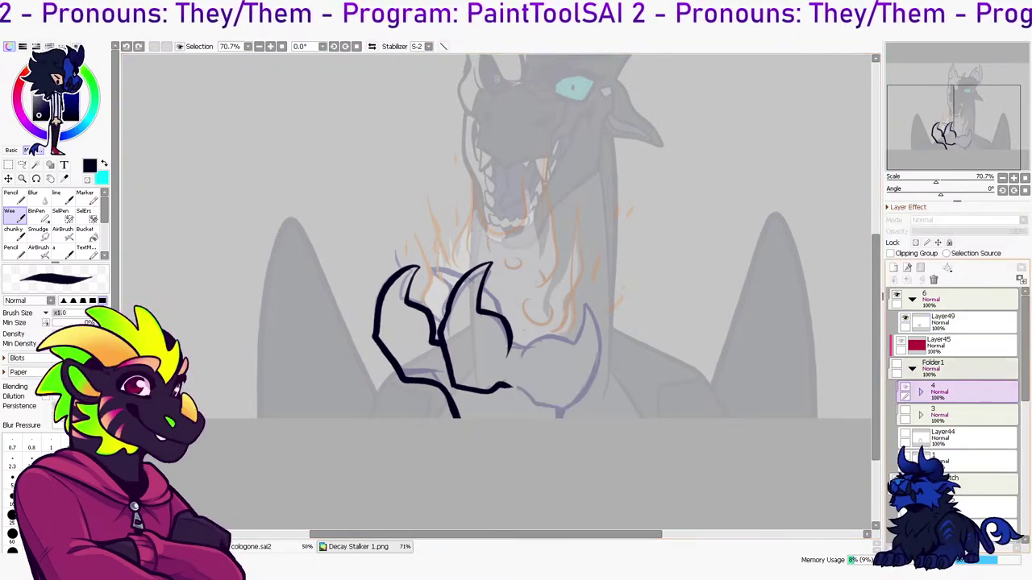
pyautogui.click(967, 369)
pyautogui.click(897, 365)
pyautogui.click(967, 392)
pyautogui.click(937, 231)
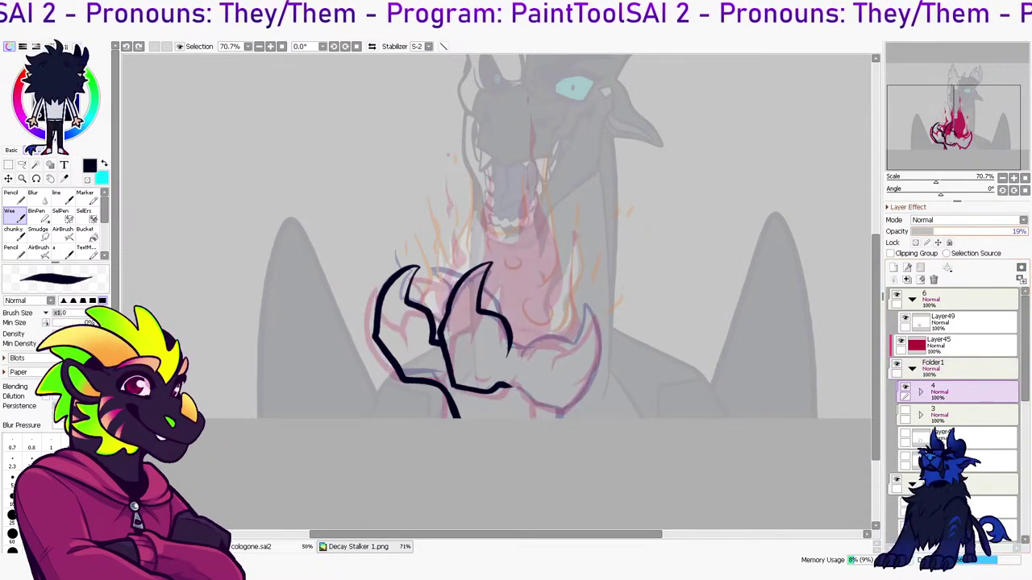
pyautogui.click(976, 323)
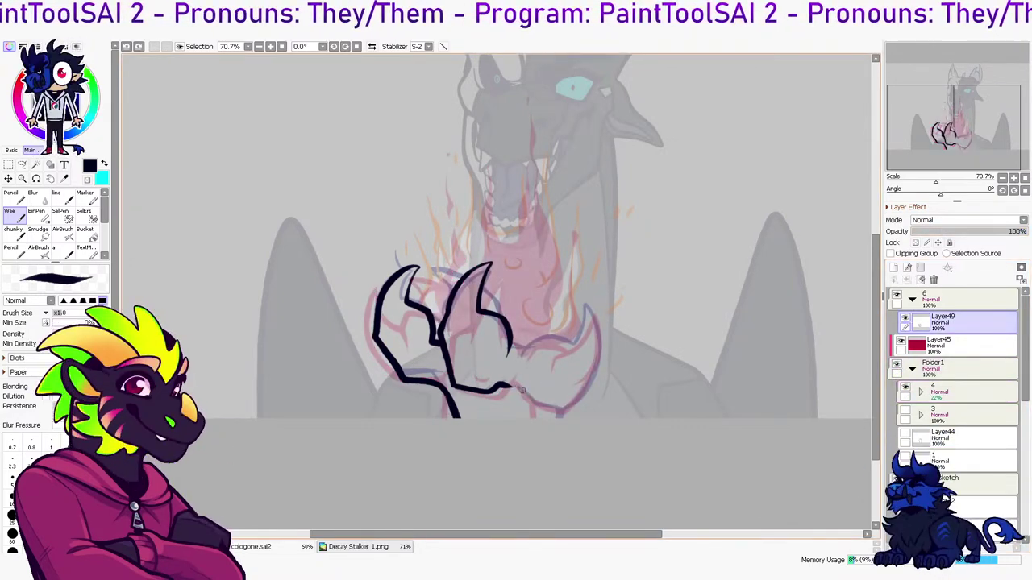
# Ink the remaining finger with its claw and inner crease, and join its outline to the middle finger and wrist
pyautogui.moveTo(522, 356)
pyautogui.mouseDown()
pyautogui.moveTo(561, 349)
pyautogui.moveTo(565, 310)
pyautogui.mouseUp()
pyautogui.hotkey('ctrl', 'z')
pyautogui.moveTo(524, 357)
pyautogui.mouseDown()
pyautogui.moveTo(559, 345)
pyautogui.moveTo(571, 303)
pyautogui.moveTo(583, 315)
pyautogui.moveTo(592, 352)
pyautogui.mouseUp()
pyautogui.hotkey('ctrl', 'z')
pyautogui.moveTo(524, 355)
pyautogui.mouseDown()
pyautogui.moveTo(569, 338)
pyautogui.moveTo(571, 289)
pyautogui.moveTo(593, 350)
pyautogui.moveTo(580, 385)
pyautogui.mouseUp()
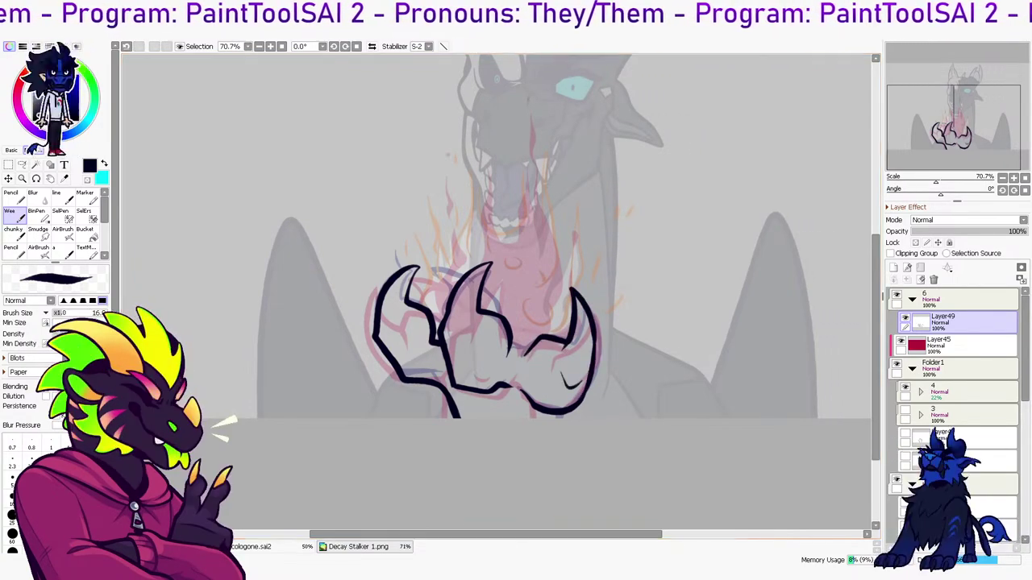
pyautogui.press('h')
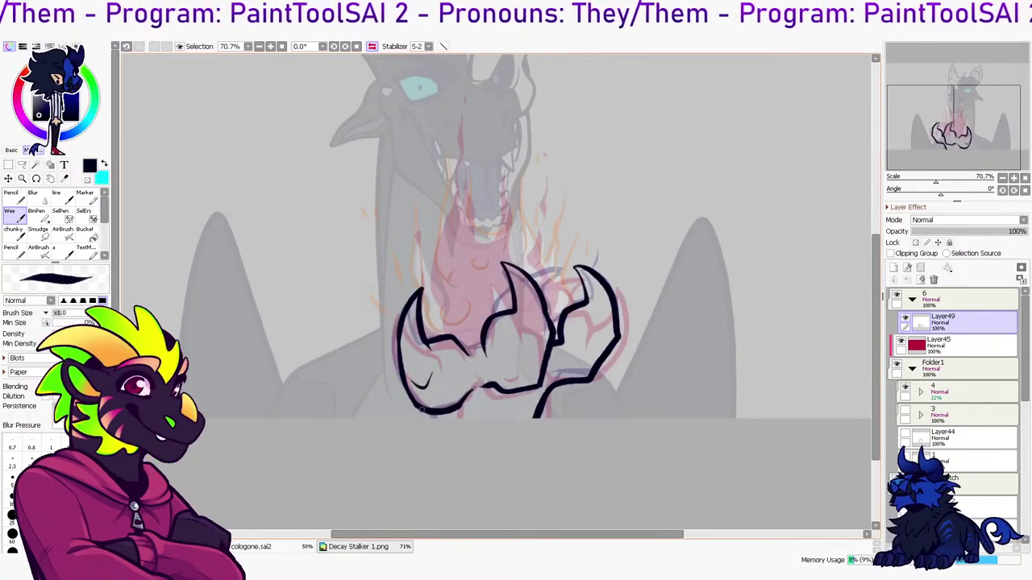
pyautogui.press('e')
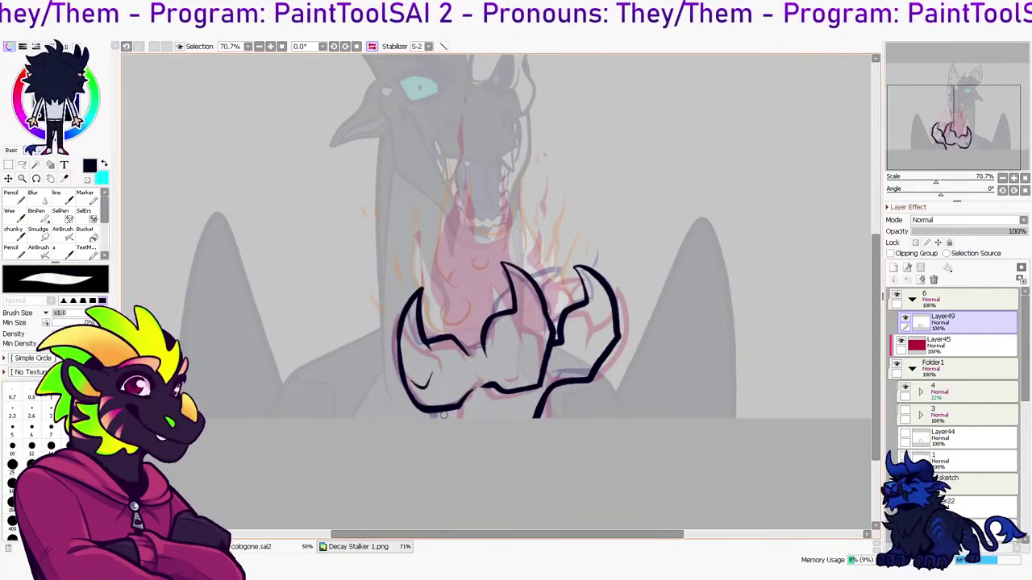
pyautogui.press('e')
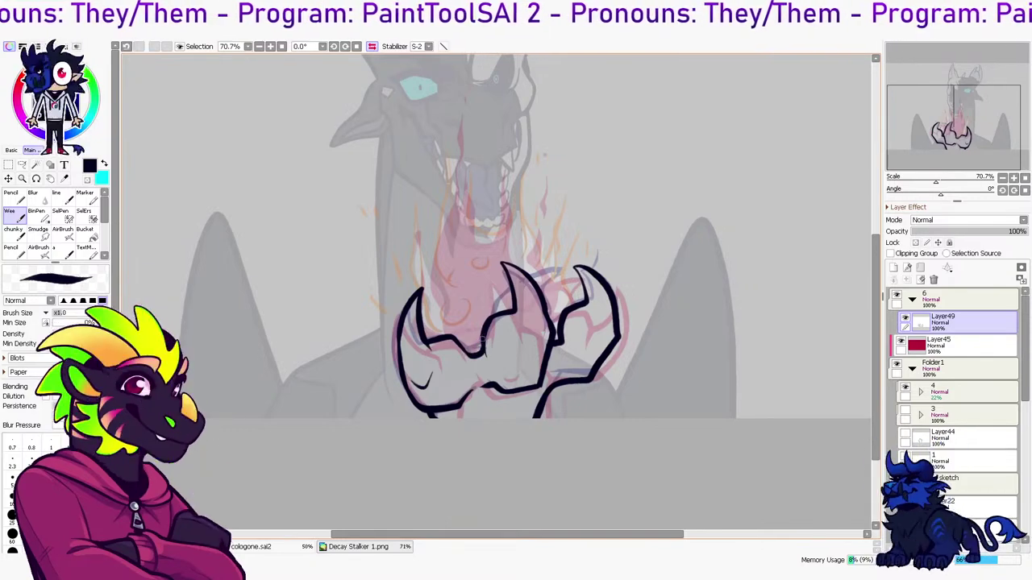
pyautogui.press('h')
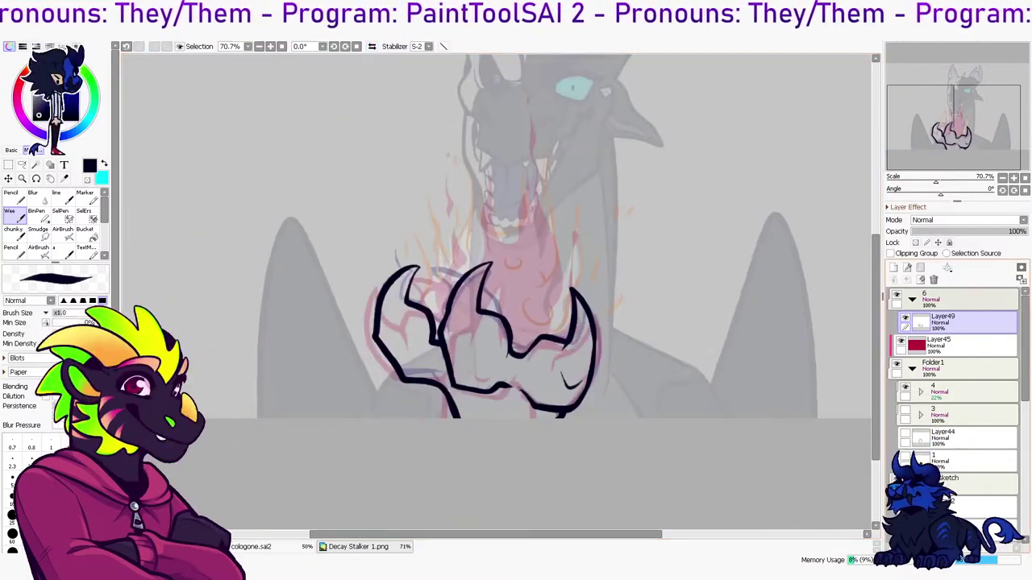
pyautogui.hotkey('ctrl', 'shift', 'n')
pyautogui.moveTo(452, 290); pyautogui.dragTo(440, 274)
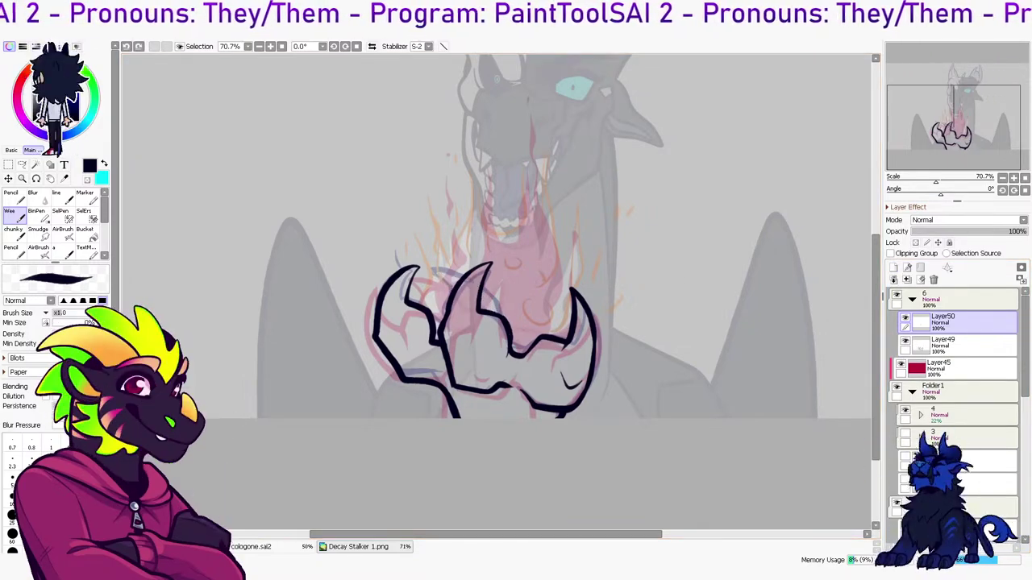
pyautogui.press('h')
pyautogui.click(933, 280)
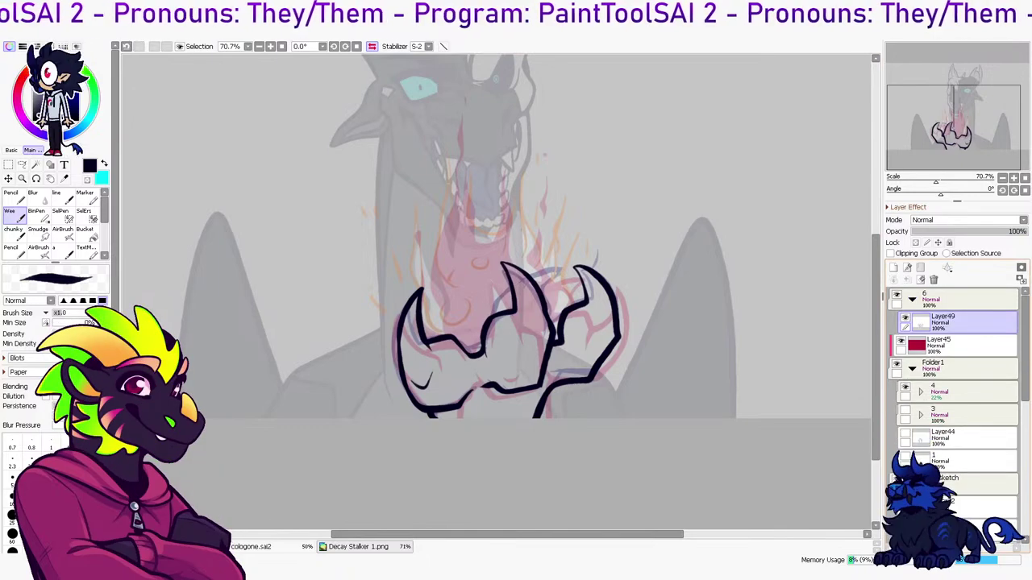
pyautogui.moveTo(499, 306); pyautogui.dragTo(482, 333)
pyautogui.click(893, 267)
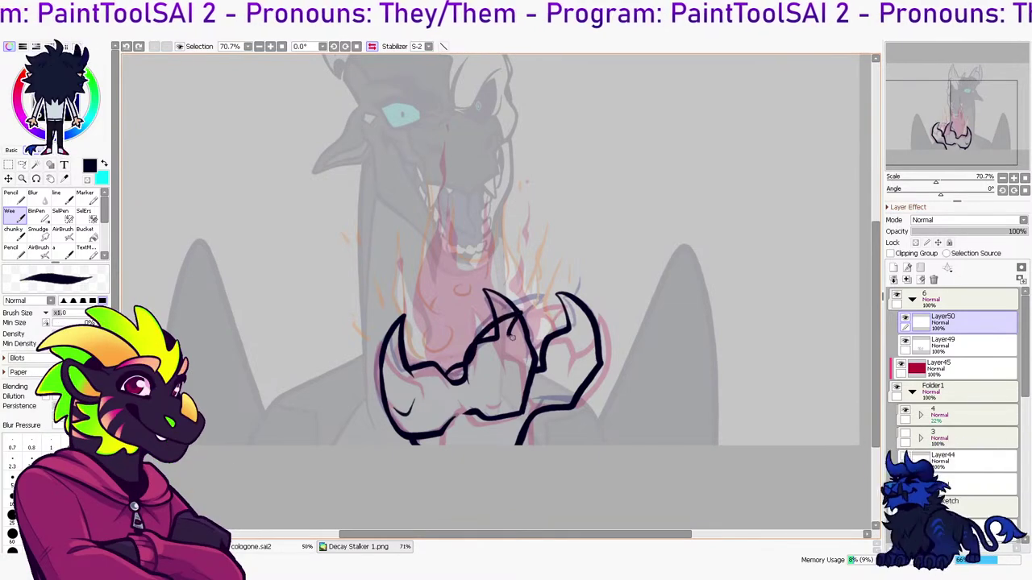
pyautogui.press('h')
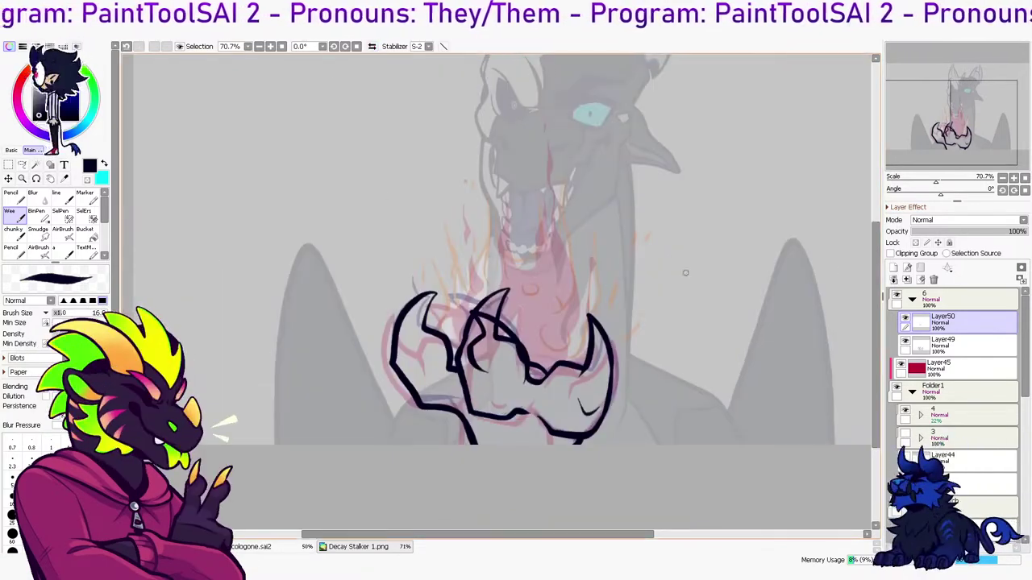
pyautogui.click(934, 280)
pyautogui.moveTo(951, 123); pyautogui.dragTo(948, 127)
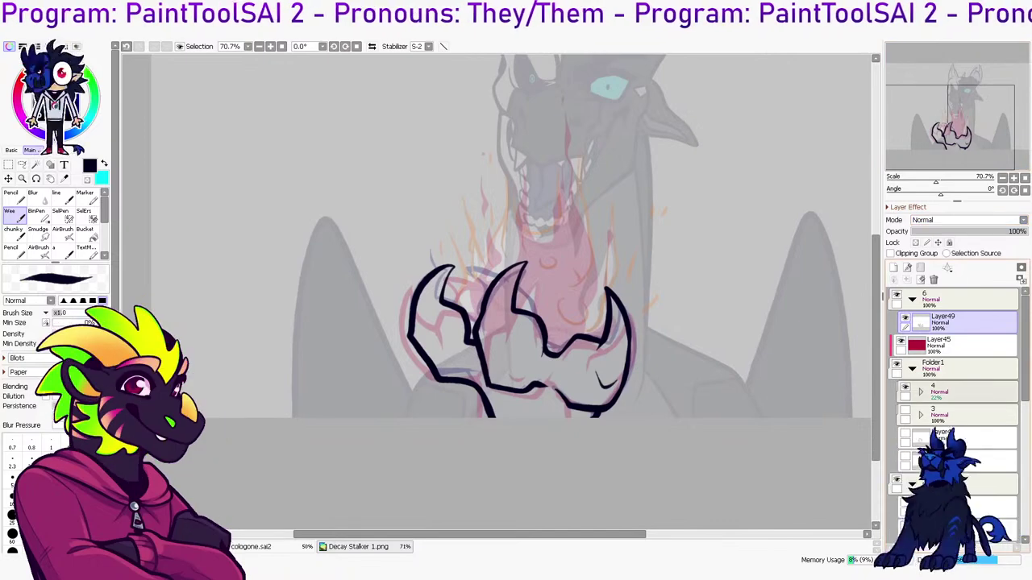
pyautogui.hotkey('ctrl', 'z')
# Compare the Layer26, Layer24, 3 and Layer25 sketches against the newly inked hand
pyautogui.moveTo(1025, 338); pyautogui.dragTo(1024, 415)
pyautogui.click(905, 388)
pyautogui.click(905, 411)
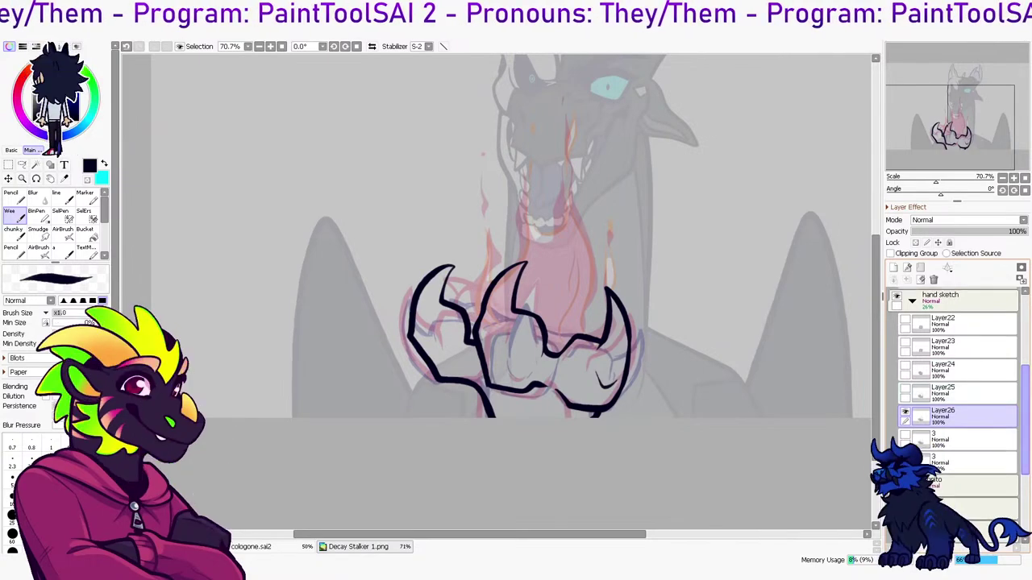
pyautogui.moveTo(1024, 400); pyautogui.dragTo(1024, 328)
pyautogui.scroll(-5, 956, 387)
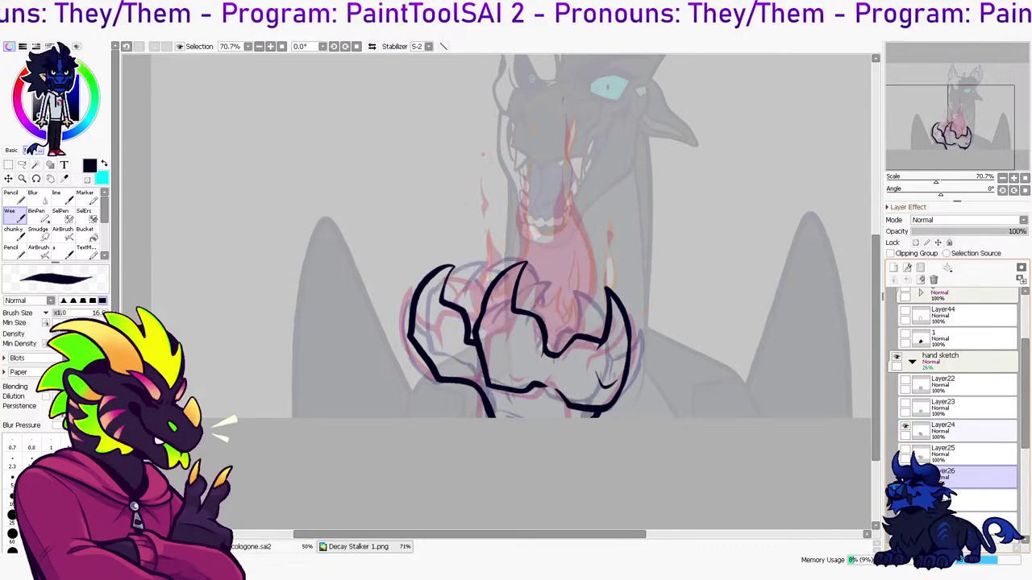
pyautogui.click(904, 425)
pyautogui.click(904, 425)
pyautogui.click(904, 473)
pyautogui.click(905, 496)
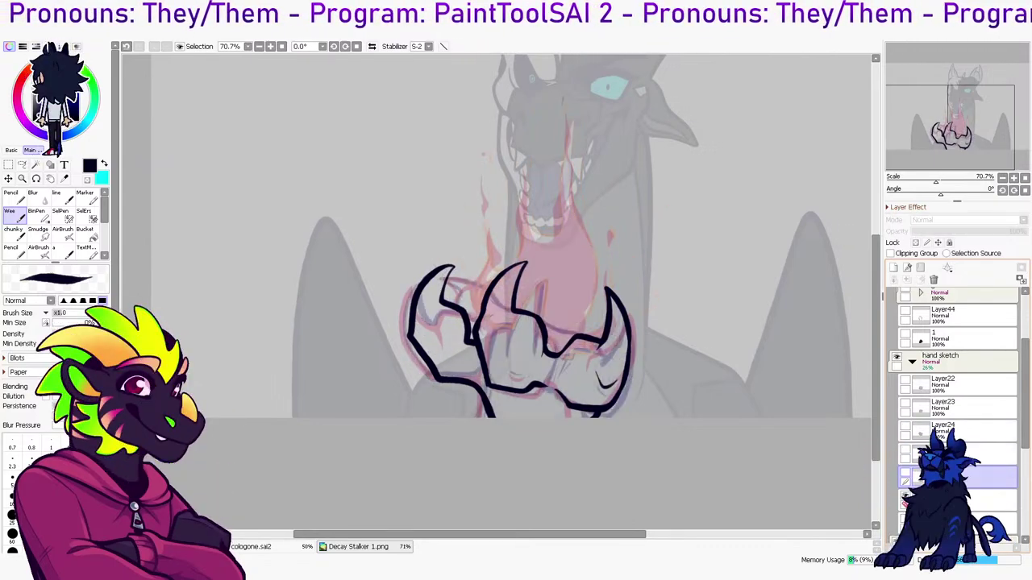
pyautogui.click(904, 472)
pyautogui.click(904, 496)
pyautogui.click(904, 449)
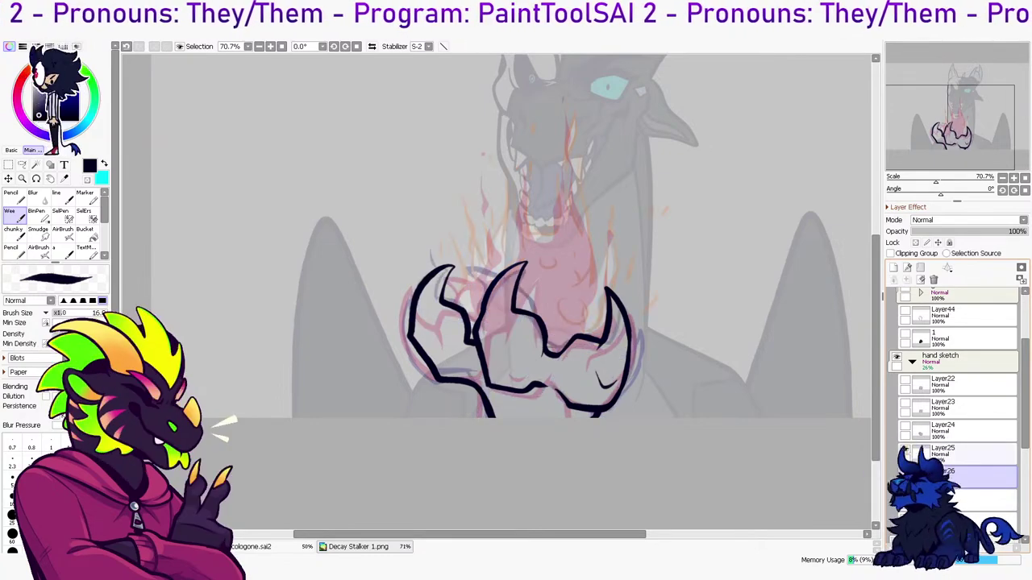
# Compare the Layer25 and Layer24 sketches with the inked hand again
pyautogui.click(904, 449)
pyautogui.click(905, 449)
pyautogui.click(904, 449)
pyautogui.click(904, 426)
pyautogui.click(904, 426)
pyautogui.moveTo(1025, 395); pyautogui.dragTo(1025, 348)
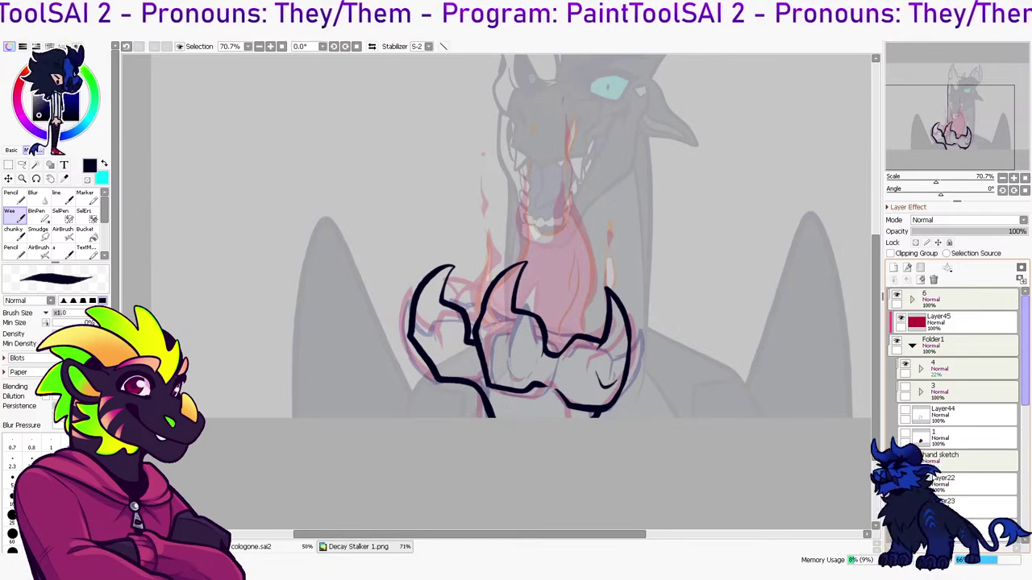
# Hide layer 4 inside folder 4 and set the folder's opacity to 20%
pyautogui.click(904, 364)
pyautogui.click(904, 365)
pyautogui.click(959, 368)
pyautogui.click(921, 369)
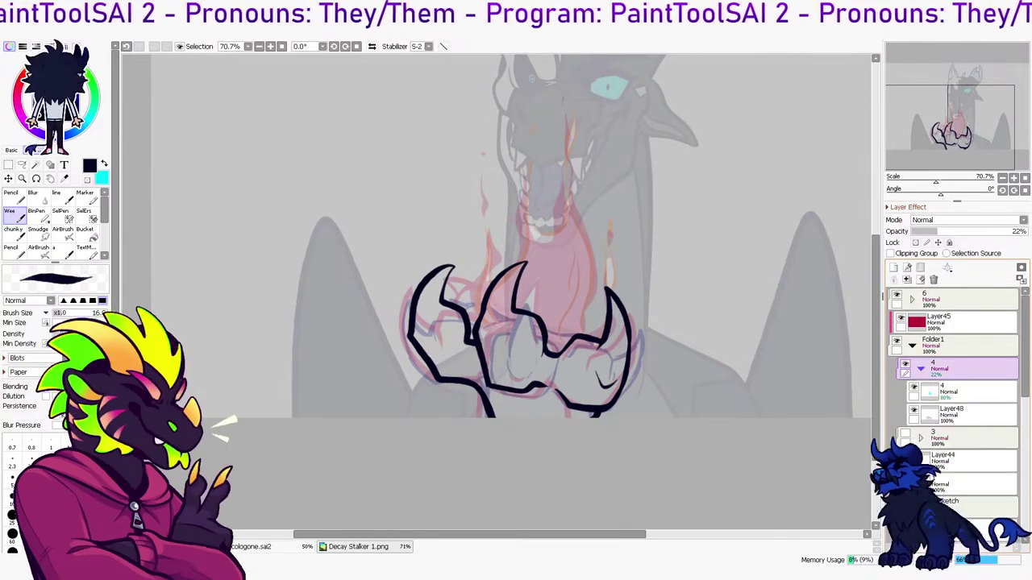
pyautogui.click(912, 388)
pyautogui.click(920, 369)
pyautogui.moveTo(936, 231); pyautogui.dragTo(936, 232)
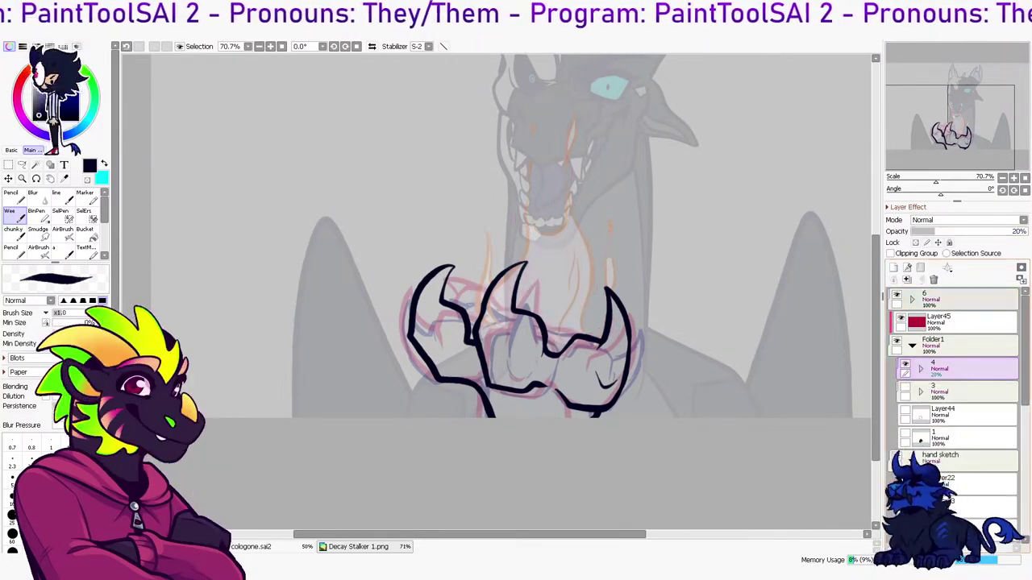
# Add a layer clipped to folder 6, fill it with dark blue, and set folder 6 to 31% opacity
pyautogui.click(967, 299)
pyautogui.click(894, 268)
pyautogui.click(891, 254)
pyautogui.press('x')
pyautogui.press('x')
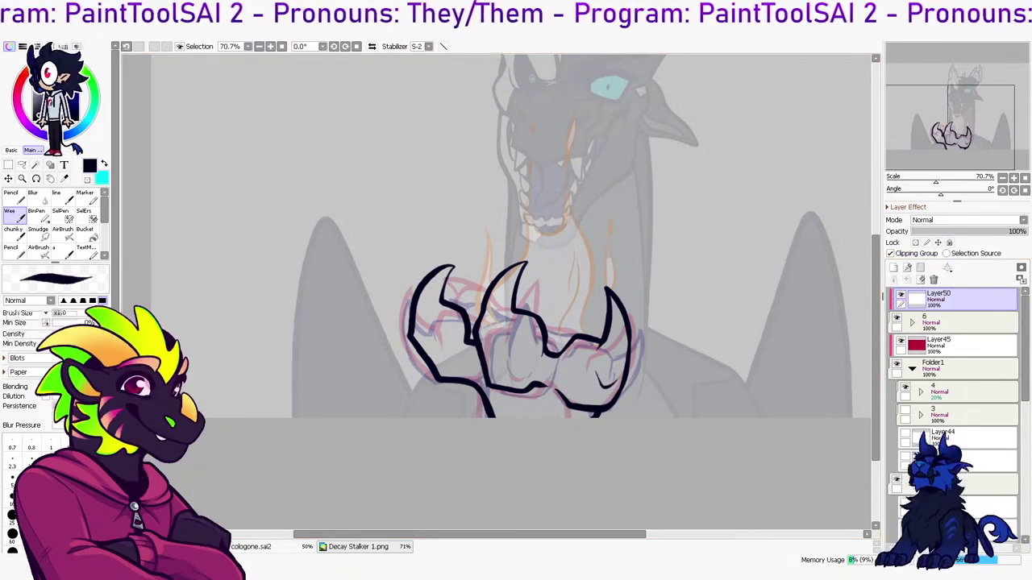
pyautogui.click(79, 96)
pyautogui.click(86, 234)
pyautogui.click(484, 322)
pyautogui.click(967, 322)
pyautogui.moveTo(951, 231)
pyautogui.mouseDown()
pyautogui.moveTo(916, 232)
pyautogui.moveTo(947, 231)
pyautogui.mouseUp()
# Hide the Finnito folder and set the hand sketch folder to 12% opacity
pyautogui.click(912, 368)
pyautogui.click(912, 392)
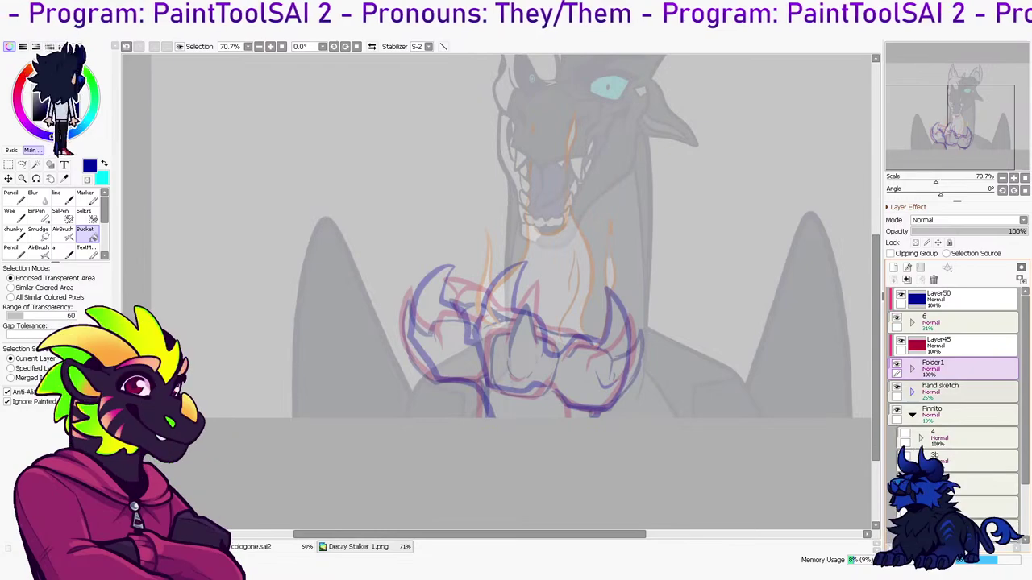
pyautogui.click(896, 411)
pyautogui.moveTo(931, 231)
pyautogui.mouseDown()
pyautogui.moveTo(913, 232)
pyautogui.moveTo(926, 231)
pyautogui.mouseUp()
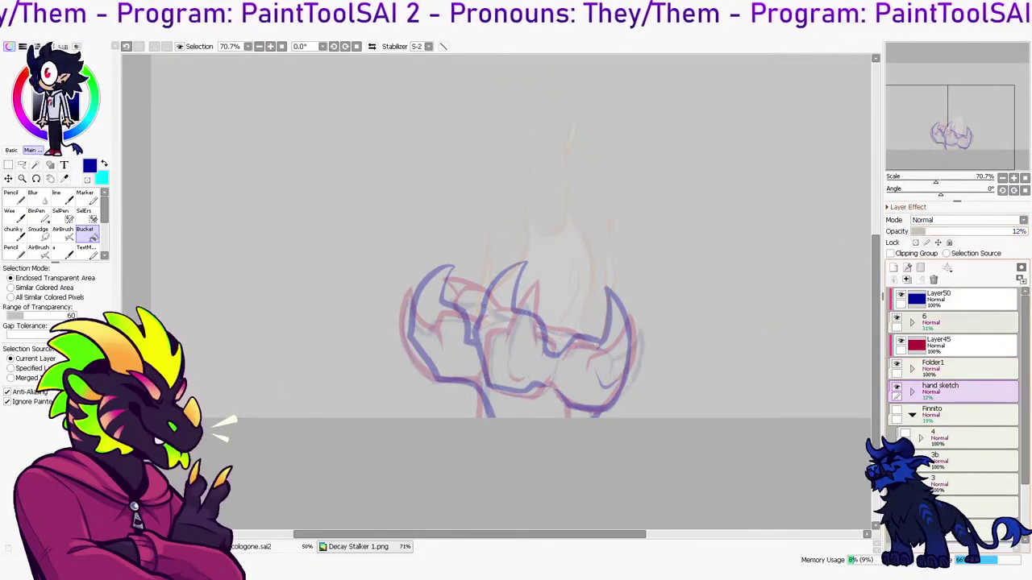
# Check the Layer25 and Layer26 sketches in the hand sketch folder, then hide that folder
pyautogui.click(967, 323)
pyautogui.click(911, 392)
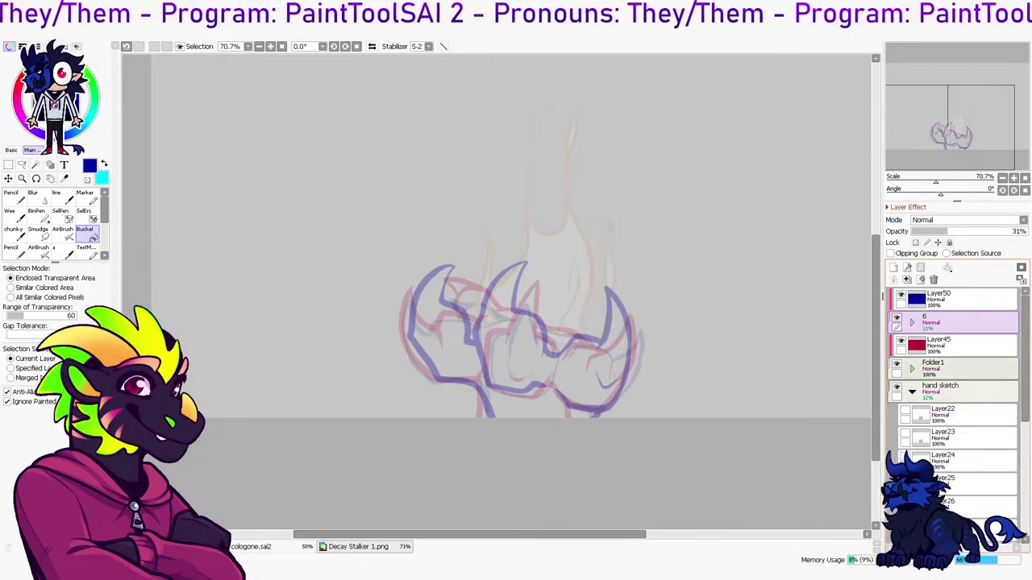
pyautogui.scroll(-2, 955, 387)
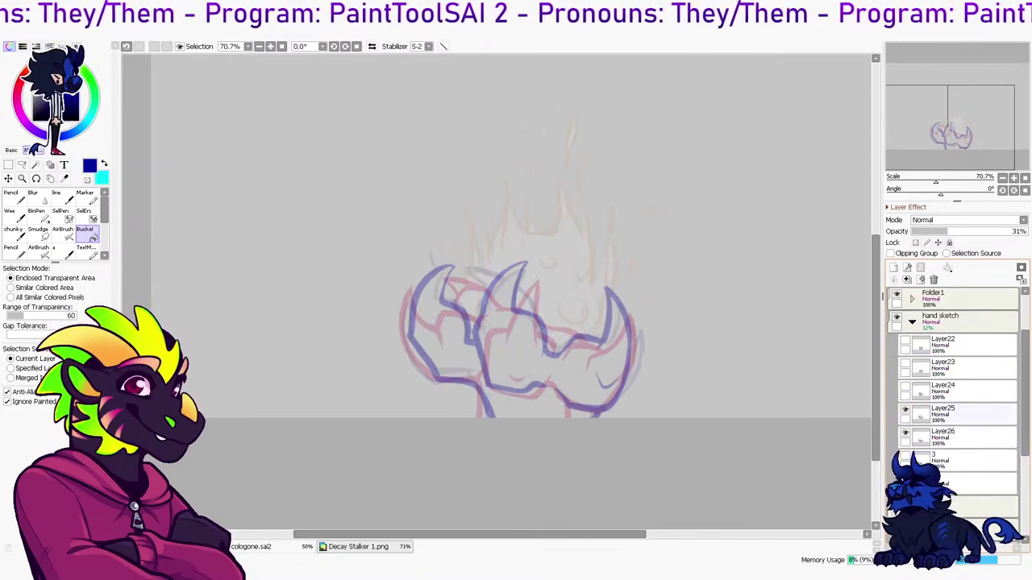
pyautogui.scroll(2, 955, 371)
pyautogui.click(912, 322)
pyautogui.click(912, 323)
pyautogui.click(896, 387)
pyautogui.click(912, 323)
pyautogui.click(911, 322)
# Create a new folder above the blue tint layer, glance at the Decay Stalker reference, and add an empty layer inside the folder
pyautogui.click(959, 299)
pyautogui.click(921, 268)
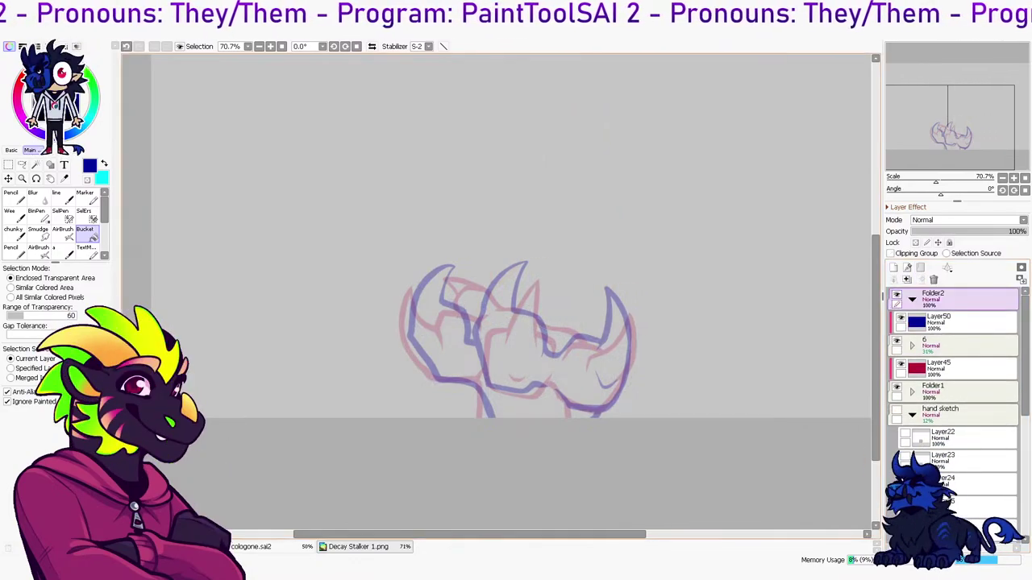
pyautogui.click(358, 546)
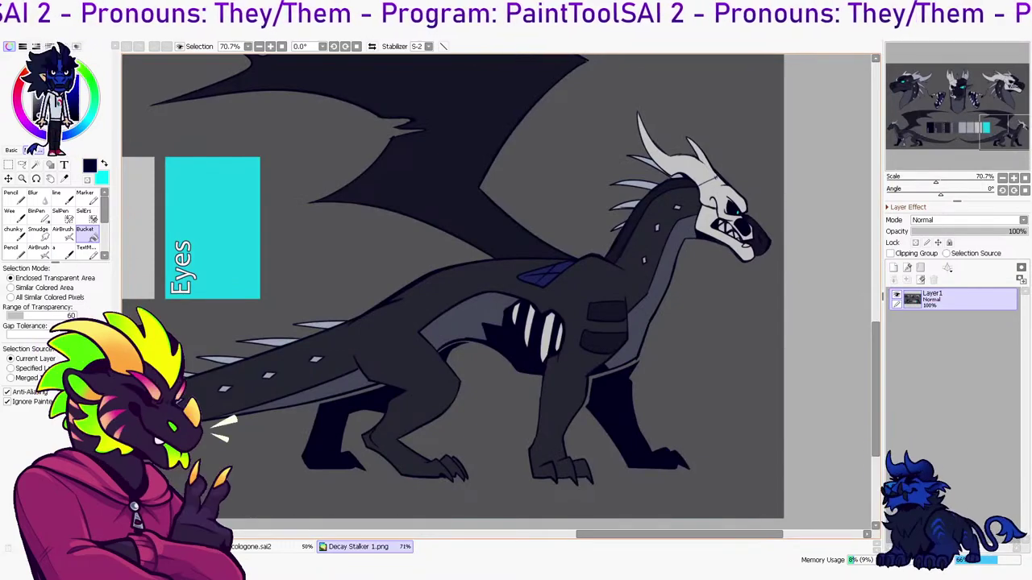
pyautogui.hotkey('ctrl', 'Tab')
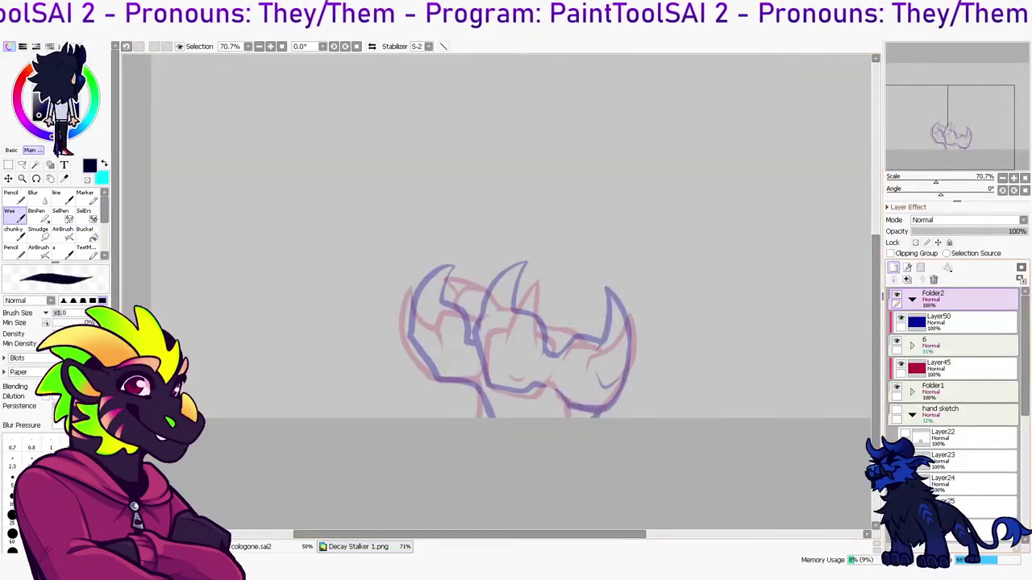
pyautogui.click(893, 267)
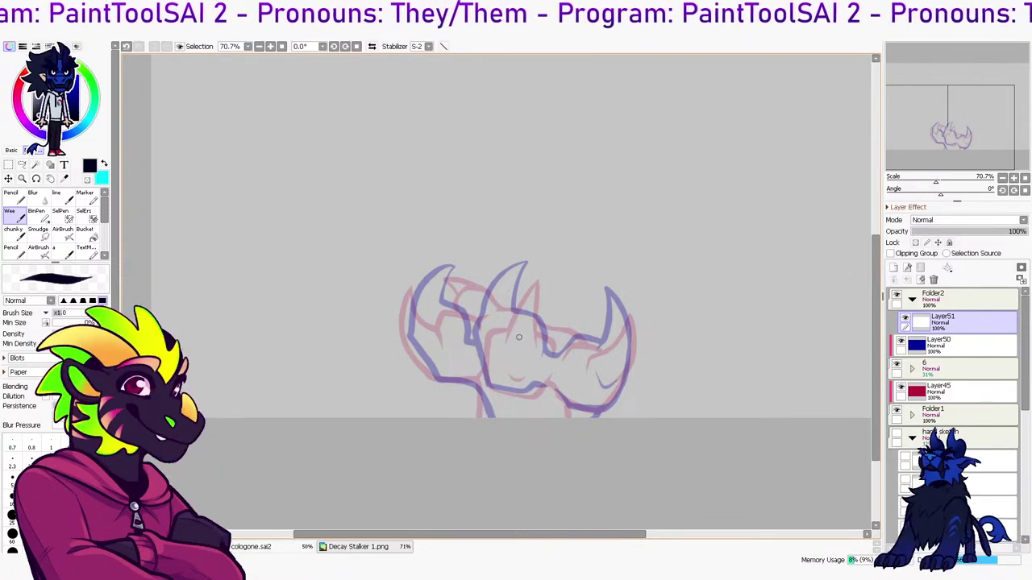
# Ink both edges of the middle finger's upright claw on Layer51, redrawing the strokes until they fit between the guides
pyautogui.moveTo(493, 387)
pyautogui.mouseDown()
pyautogui.moveTo(485, 326)
pyautogui.moveTo(503, 297)
pyautogui.moveTo(522, 324)
pyautogui.moveTo(530, 265)
pyautogui.mouseUp()
pyautogui.hotkey('ctrl', 'z')
pyautogui.hotkey('ctrl', 'z')
pyautogui.hotkey('ctrl', 'z')
pyautogui.moveTo(491, 331)
pyautogui.mouseDown()
pyautogui.moveTo(512, 280)
pyautogui.moveTo(531, 271)
pyautogui.moveTo(520, 333)
pyautogui.moveTo(527, 263)
pyautogui.moveTo(522, 334)
pyautogui.mouseUp()
pyautogui.hotkey('ctrl', 'z')
pyautogui.hotkey('ctrl', 'z')
pyautogui.hotkey('ctrl', 'z')
pyautogui.moveTo(529, 275)
pyautogui.mouseDown()
pyautogui.moveTo(520, 331)
pyautogui.moveTo(523, 281)
pyautogui.mouseUp()
pyautogui.hotkey('ctrl', 'z')
pyautogui.hotkey('ctrl', 'z')
pyautogui.hotkey('ctrl', 'z')
pyautogui.hotkey('ctrl', 'z')
pyautogui.moveTo(493, 339)
pyautogui.mouseDown()
pyautogui.moveTo(500, 310)
pyautogui.moveTo(531, 276)
pyautogui.mouseUp()
pyautogui.moveTo(530, 276)
pyautogui.mouseDown()
pyautogui.moveTo(520, 338)
pyautogui.moveTo(511, 294)
pyautogui.moveTo(531, 278)
pyautogui.mouseUp()
pyautogui.hotkey('ctrl', 'z')
pyautogui.hotkey('ctrl', 'z')
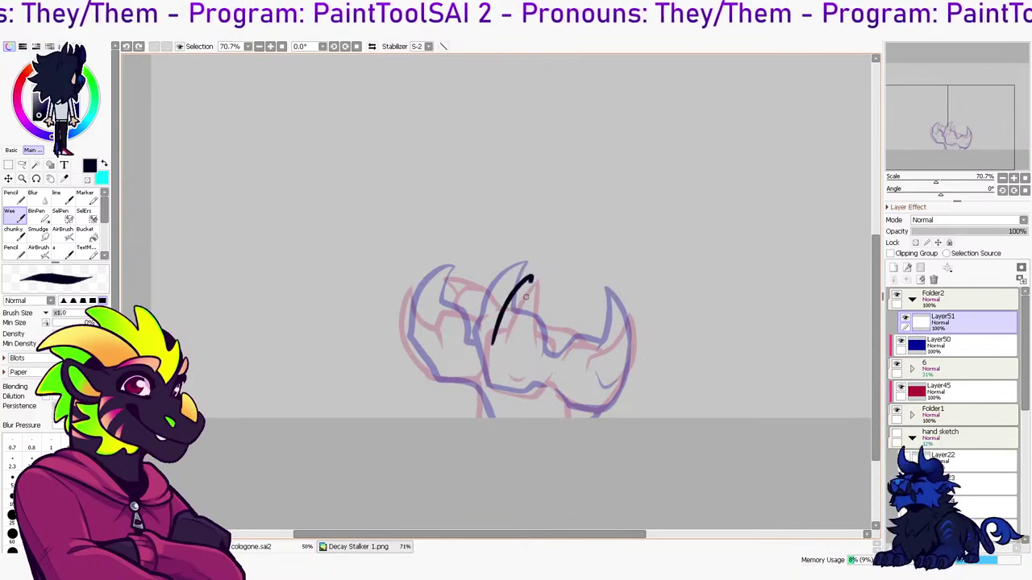
pyautogui.moveTo(493, 341)
pyautogui.mouseDown()
pyautogui.moveTo(530, 276)
pyautogui.moveTo(520, 338)
pyautogui.moveTo(496, 330)
pyautogui.moveTo(529, 279)
pyautogui.mouseUp()
pyautogui.hotkey('ctrl', 'z')
pyautogui.hotkey('ctrl', 'z')
pyautogui.moveTo(528, 278); pyautogui.dragTo(522, 342)
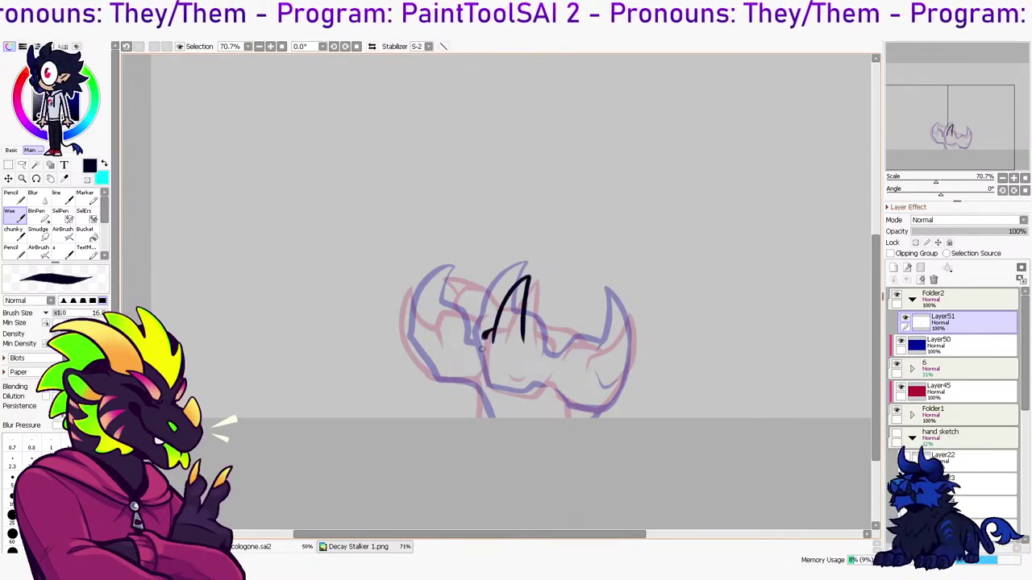
# Ink the middle finger's outline down its side and along its lower edge, with a small crease inside
pyautogui.hotkey('ctrl', 'z')
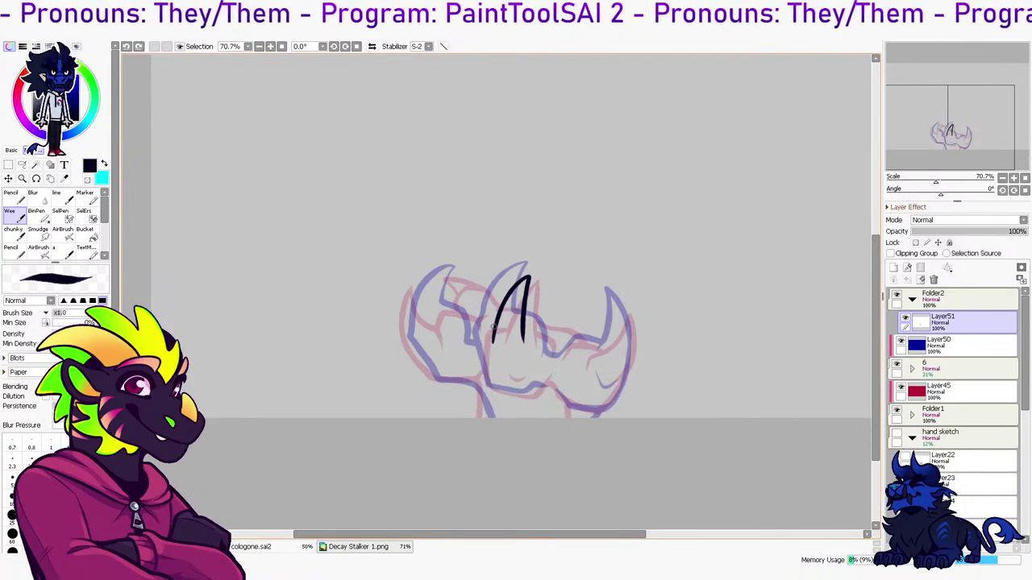
pyautogui.hotkey('ctrl', 'z')
pyautogui.hotkey('ctrl', 'z')
pyautogui.moveTo(480, 332)
pyautogui.mouseDown()
pyautogui.moveTo(484, 383)
pyautogui.moveTo(485, 328)
pyautogui.moveTo(480, 369)
pyautogui.moveTo(526, 393)
pyautogui.moveTo(478, 354)
pyautogui.moveTo(481, 337)
pyautogui.moveTo(484, 378)
pyautogui.moveTo(525, 394)
pyautogui.mouseUp()
pyautogui.hotkey('ctrl', 'z')
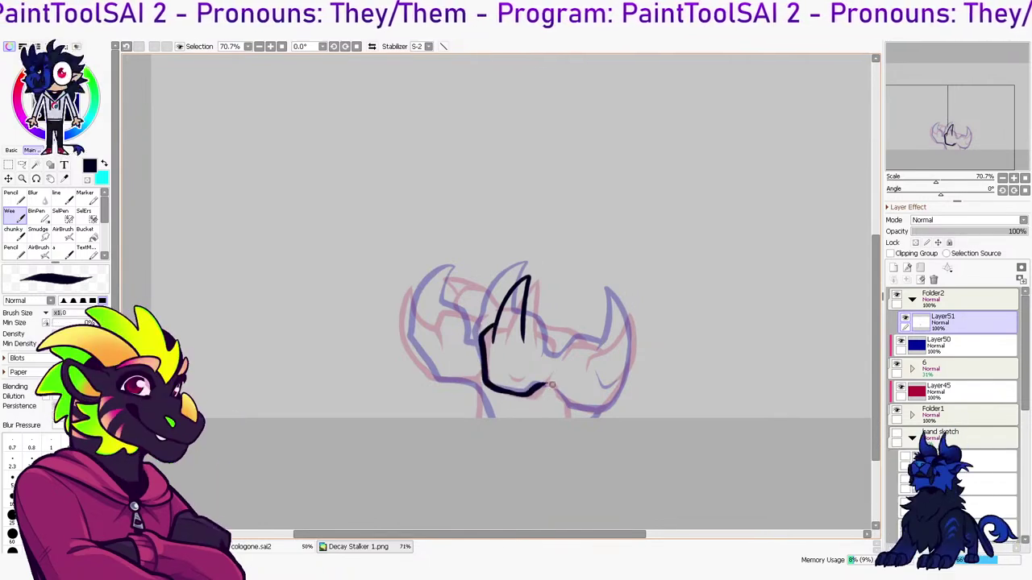
pyautogui.hotkey('ctrl', 'z')
pyautogui.hotkey('ctrl', 'z')
pyautogui.moveTo(546, 377); pyautogui.dragTo(513, 376)
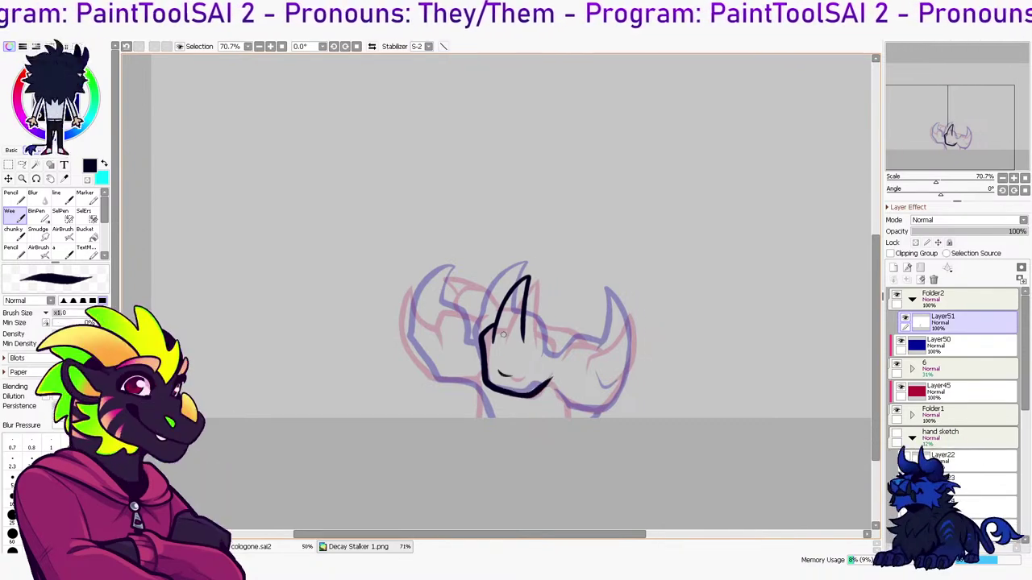
# Ink the curved knuckle line from the base of the middle claw down the finger's other side
pyautogui.press('e')
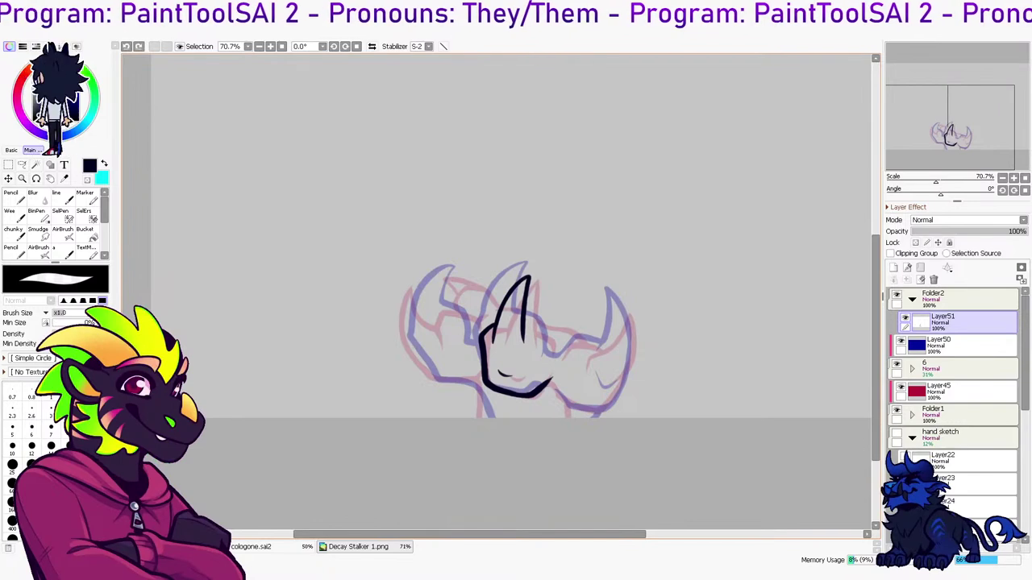
pyautogui.press('b')
pyautogui.hotkey('ctrl', 'z')
pyautogui.press('e')
pyautogui.press('b')
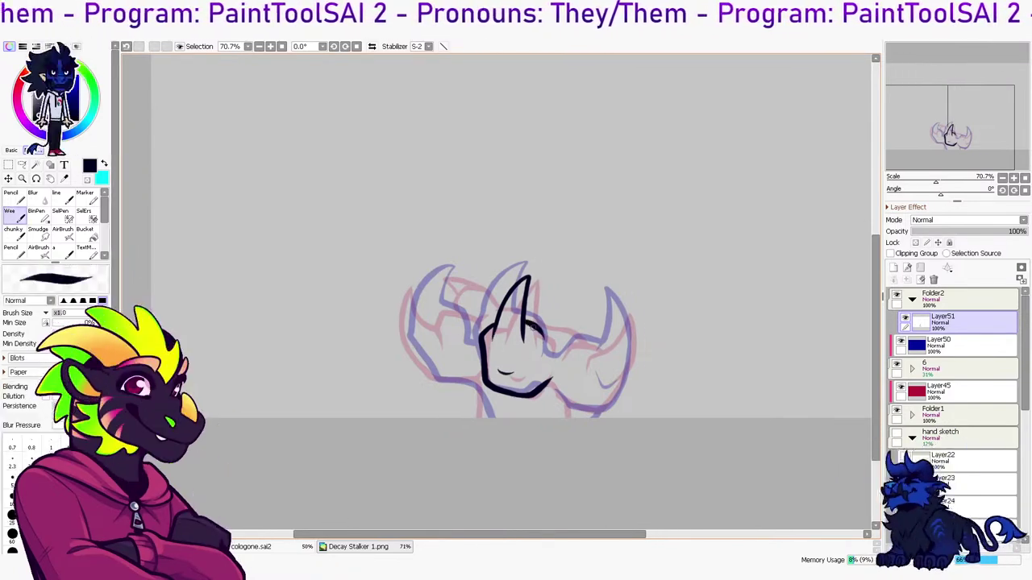
pyautogui.moveTo(544, 332); pyautogui.dragTo(548, 347)
pyautogui.hotkey('ctrl', 'z')
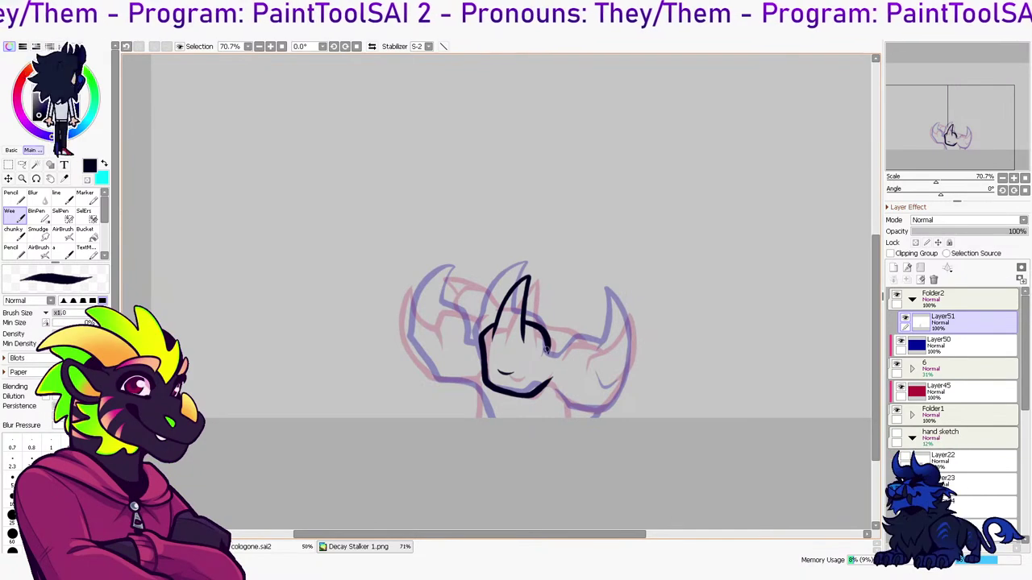
# Try to ink the curved claw of the leftmost finger and the knuckle line beneath it
pyautogui.moveTo(411, 347)
pyautogui.mouseDown()
pyautogui.moveTo(423, 277)
pyautogui.moveTo(424, 320)
pyautogui.moveTo(433, 278)
pyautogui.mouseUp()
pyautogui.hotkey('ctrl', 'z')
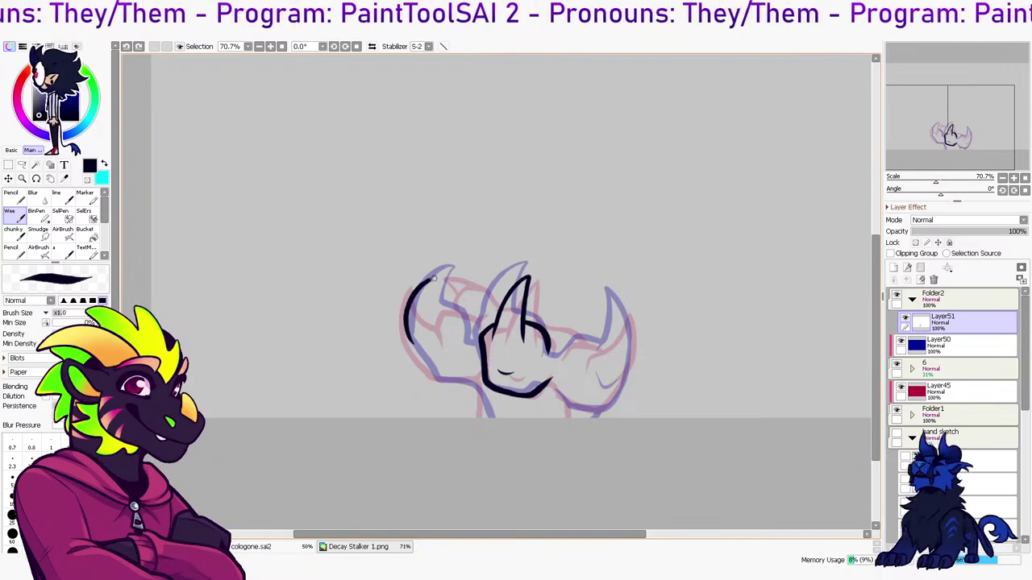
pyautogui.hotkey('ctrl', 'z')
pyautogui.moveTo(413, 345); pyautogui.dragTo(431, 277)
pyautogui.hotkey('ctrl', 'z')
pyautogui.moveTo(412, 351)
pyautogui.mouseDown()
pyautogui.moveTo(424, 285)
pyautogui.moveTo(435, 324)
pyautogui.moveTo(402, 318)
pyautogui.moveTo(436, 325)
pyautogui.moveTo(415, 294)
pyautogui.moveTo(431, 279)
pyautogui.mouseUp()
pyautogui.hotkey('ctrl', 'z')
pyautogui.hotkey('ctrl', 'z')
pyautogui.hotkey('ctrl', 'z')
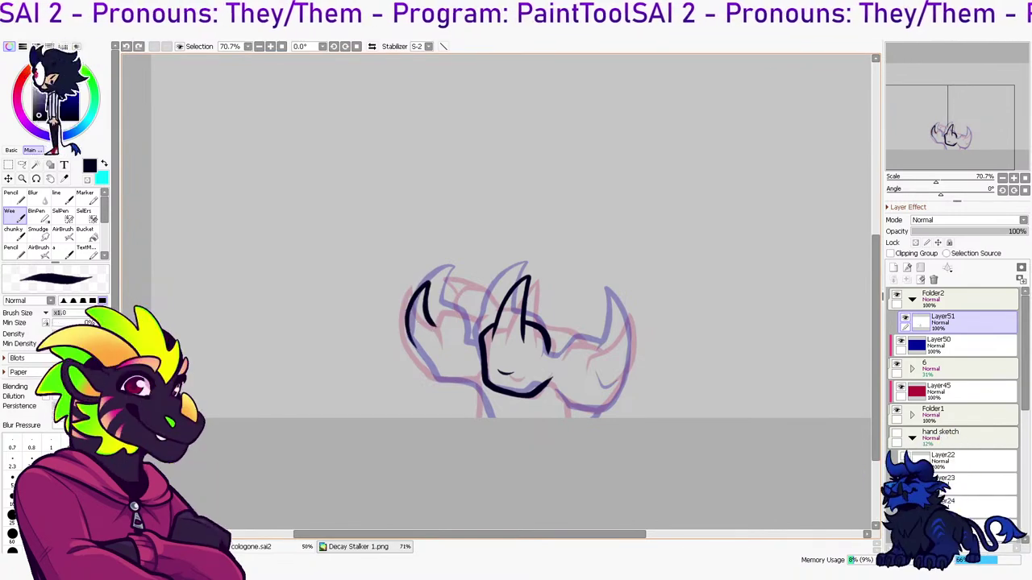
pyautogui.moveTo(421, 322); pyautogui.dragTo(480, 326)
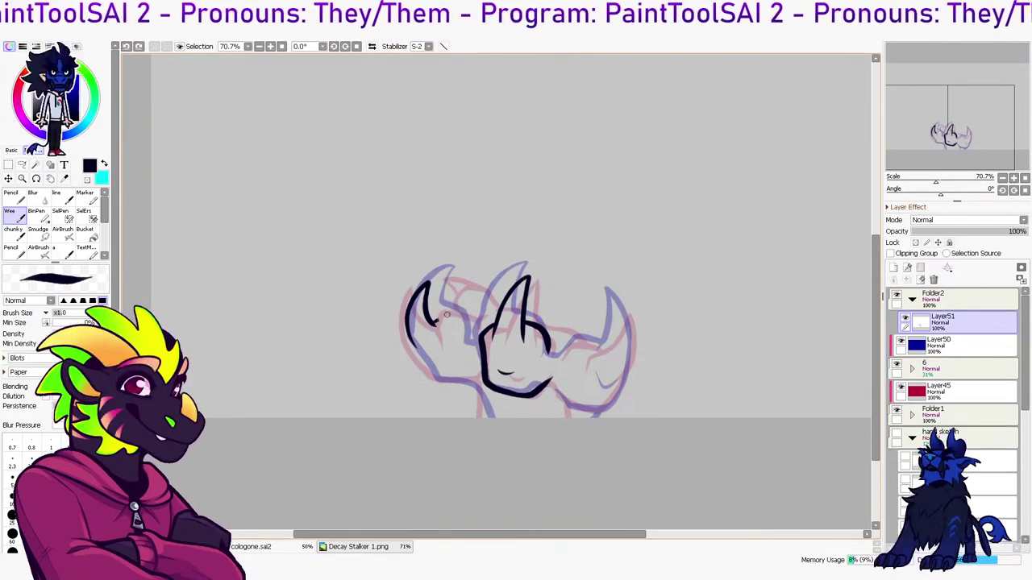
pyautogui.hotkey('ctrl', 'z')
pyautogui.hotkey('ctrl', 'z')
pyautogui.hotkey('ctrl', 'z')
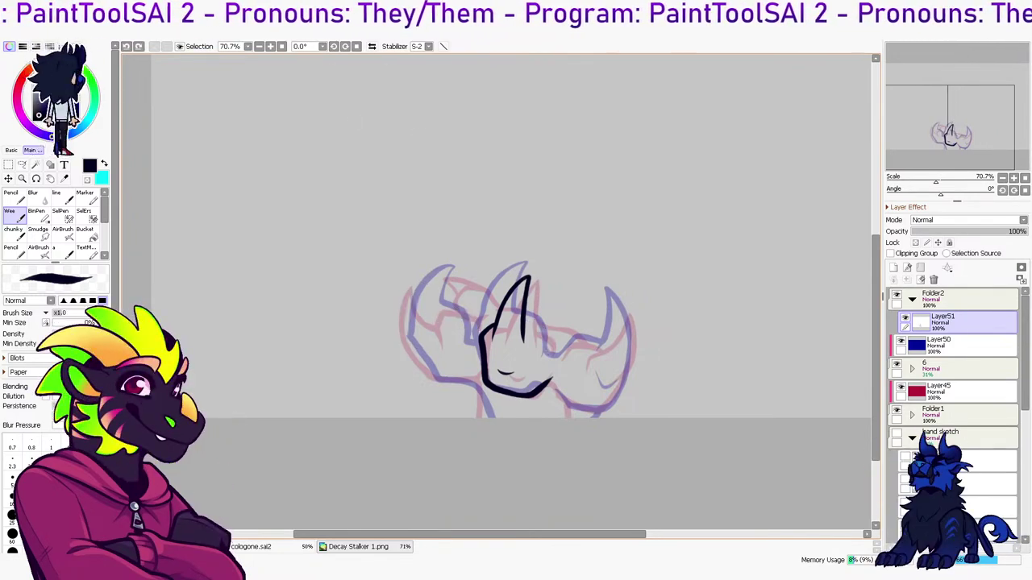
# Flip the canvas view horizontally and ink the curved claw and small crease of the outer finger beside the middle one
pyautogui.press('h')
pyautogui.moveTo(372, 378); pyautogui.dragTo(377, 314)
pyautogui.hotkey('ctrl', 'z')
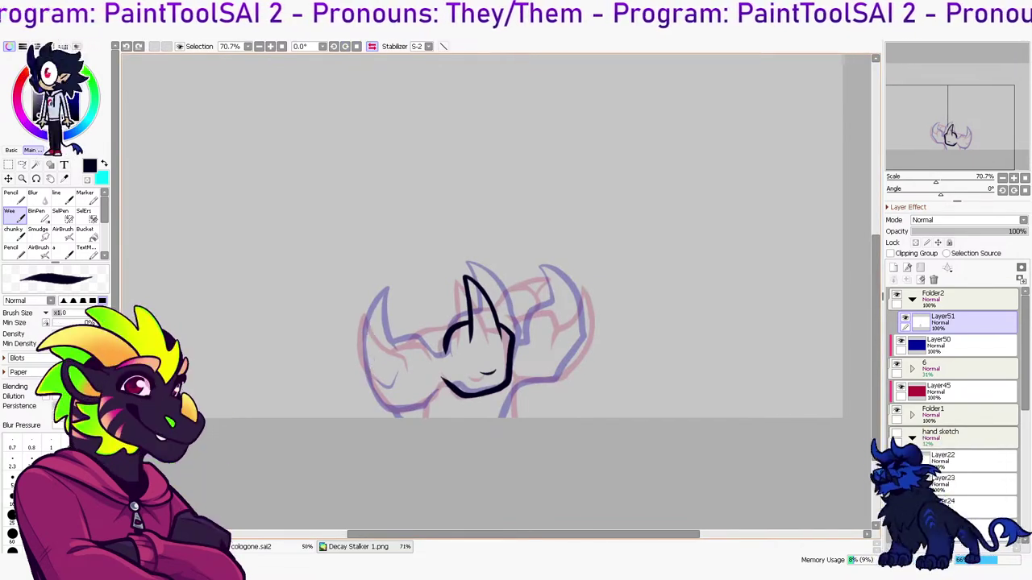
pyautogui.hotkey('ctrl', 'z')
pyautogui.moveTo(368, 367)
pyautogui.mouseDown()
pyautogui.moveTo(373, 314)
pyautogui.moveTo(390, 348)
pyautogui.moveTo(363, 352)
pyautogui.moveTo(391, 345)
pyautogui.mouseUp()
pyautogui.hotkey('ctrl', 'z')
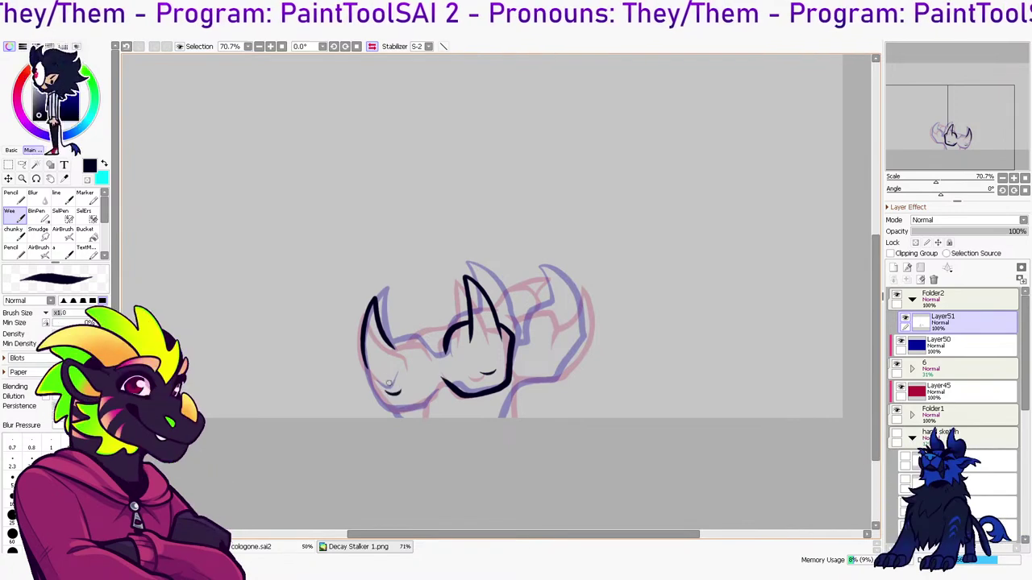
pyautogui.moveTo(365, 357); pyautogui.dragTo(388, 389)
pyautogui.hotkey('ctrl', 'z')
# Isolate frame 6 by hiding Folder2 and Folder1, and ink small creases on its other two fingers on Layer49
pyautogui.click(896, 295)
pyautogui.click(911, 368)
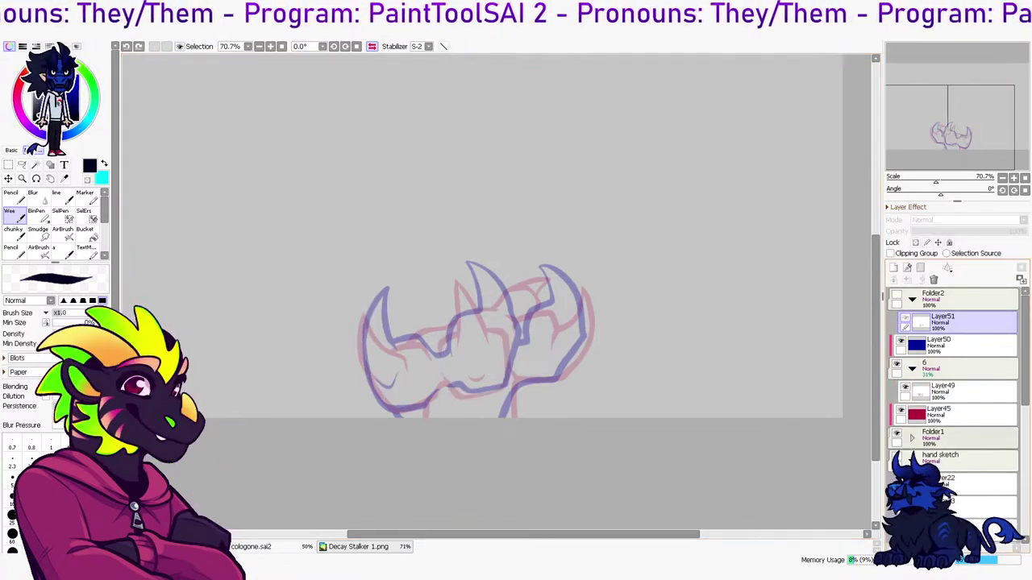
pyautogui.click(897, 434)
pyautogui.click(959, 392)
pyautogui.press('l')
pyautogui.moveTo(373, 375)
pyautogui.mouseDown()
pyautogui.moveTo(403, 374)
pyautogui.moveTo(384, 368)
pyautogui.mouseUp()
pyautogui.hotkey('ctrl', 'd')
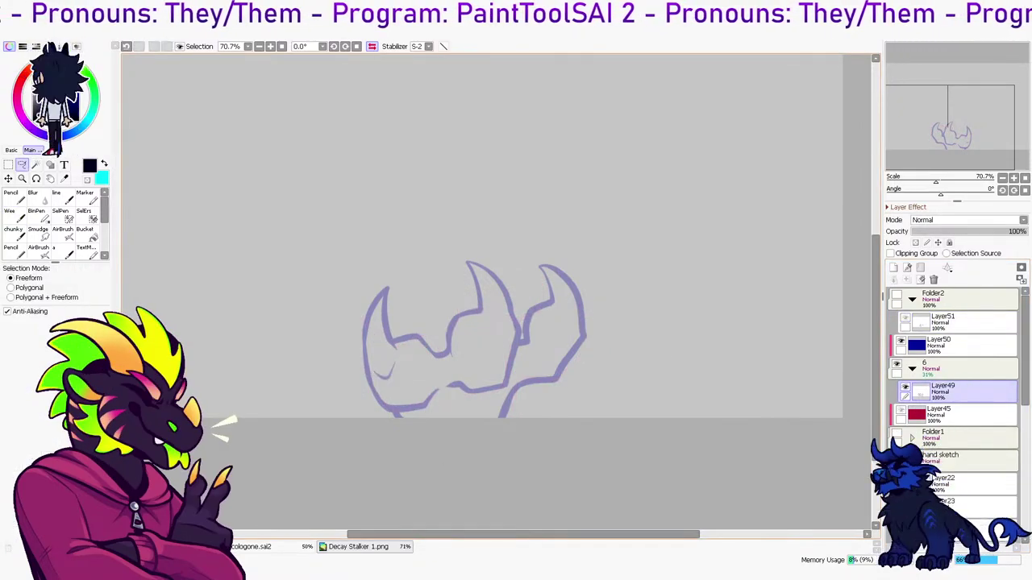
pyautogui.press('n')
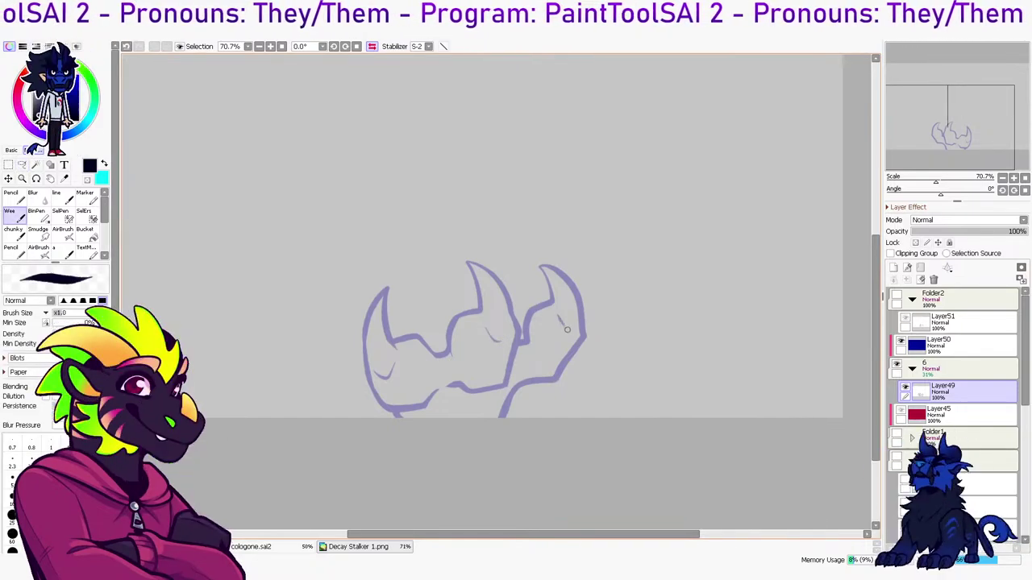
pyautogui.click(912, 369)
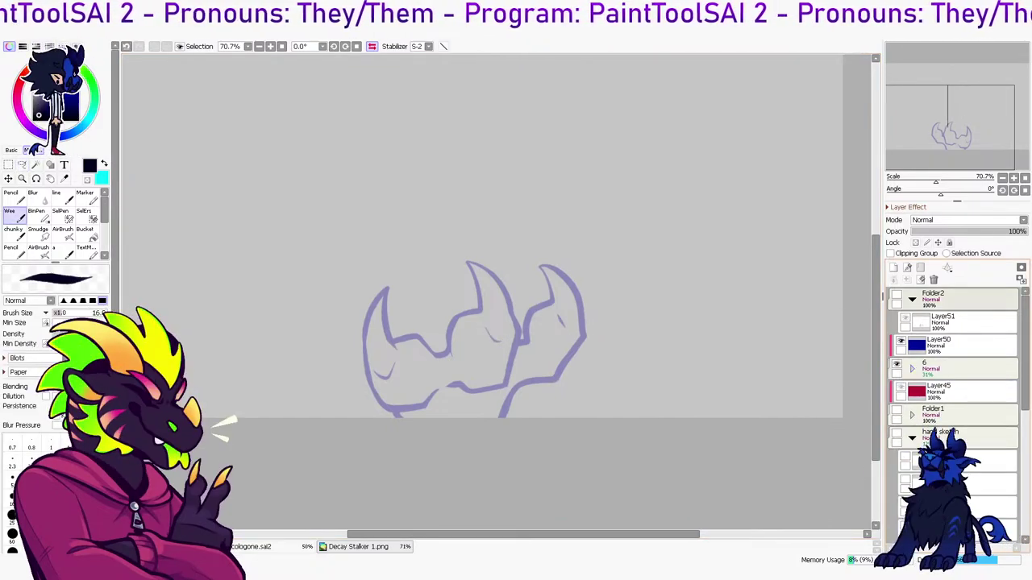
# Show Folder2 and Folder1 again, check the hand sketch guide and leave it hidden, and return to Layer51
pyautogui.click(896, 295)
pyautogui.click(963, 322)
pyautogui.click(896, 434)
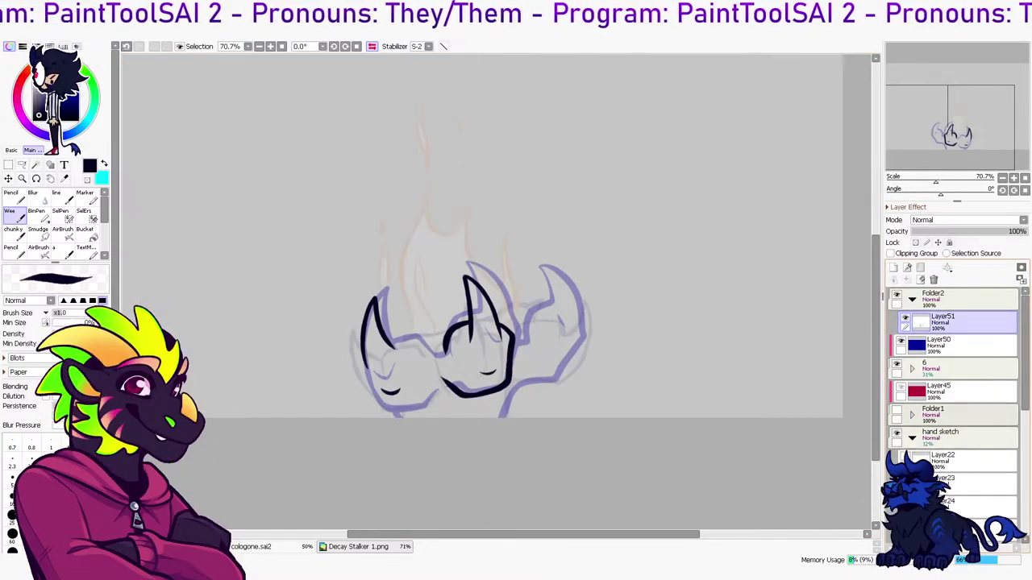
pyautogui.click(896, 364)
pyautogui.click(896, 365)
pyautogui.click(896, 411)
pyautogui.click(896, 434)
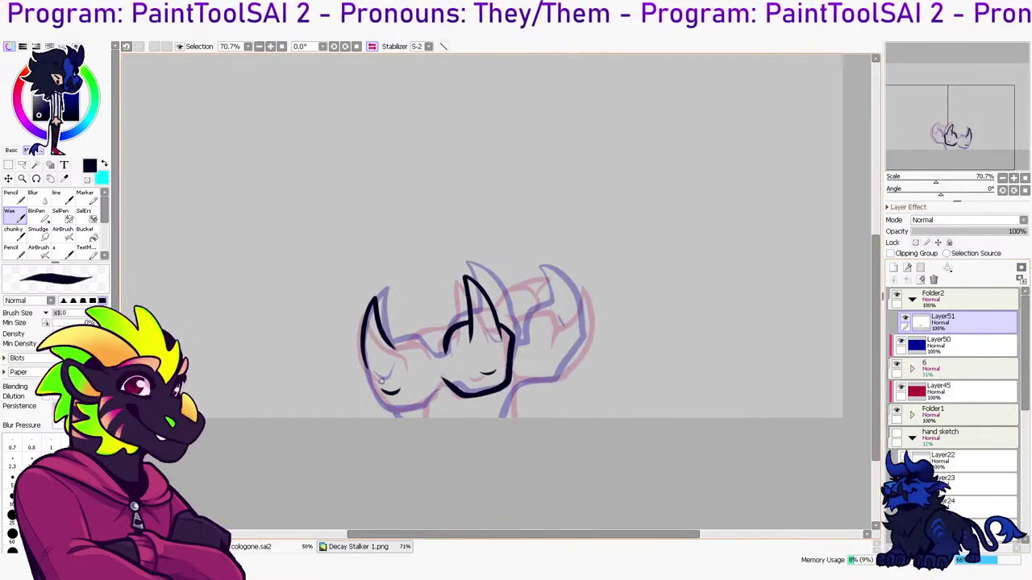
pyautogui.press('a')
pyautogui.press('n')
# Hide Folder2 and folder 6, and open folder 4 within Folder1 to select Layer48
pyautogui.click(896, 295)
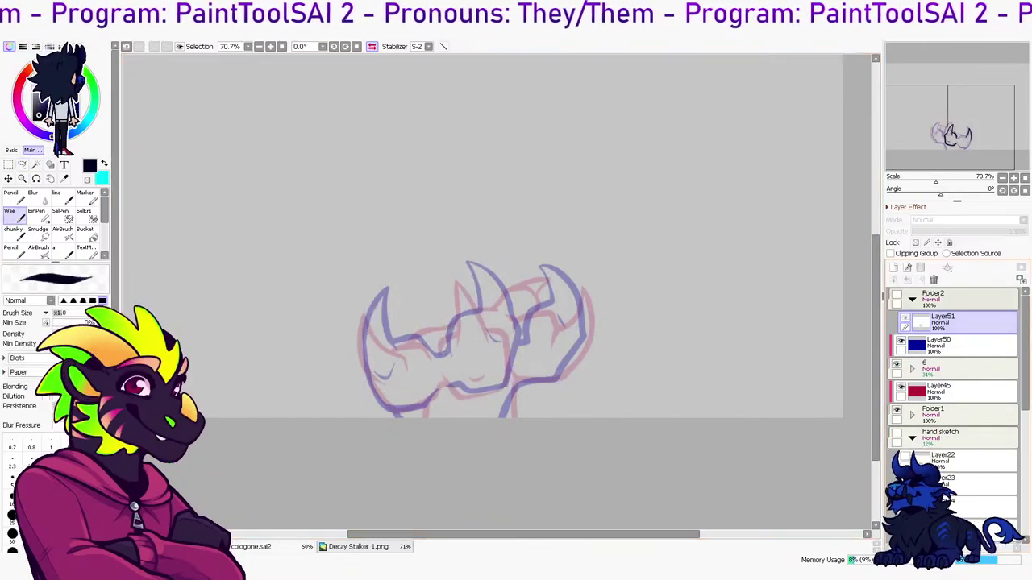
pyautogui.click(896, 365)
pyautogui.click(911, 414)
pyautogui.click(921, 438)
pyautogui.click(968, 484)
pyautogui.click(921, 437)
pyautogui.click(921, 437)
pyautogui.click(967, 483)
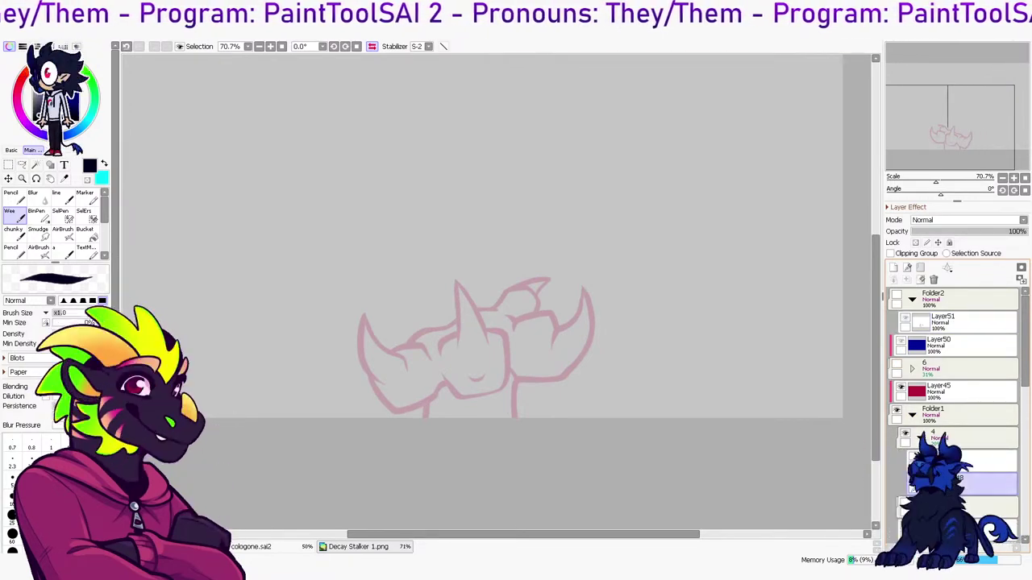
# Ink small curved creases on the outer and middle fingers of frame 4 on Layer48
pyautogui.press('e')
pyautogui.press('b')
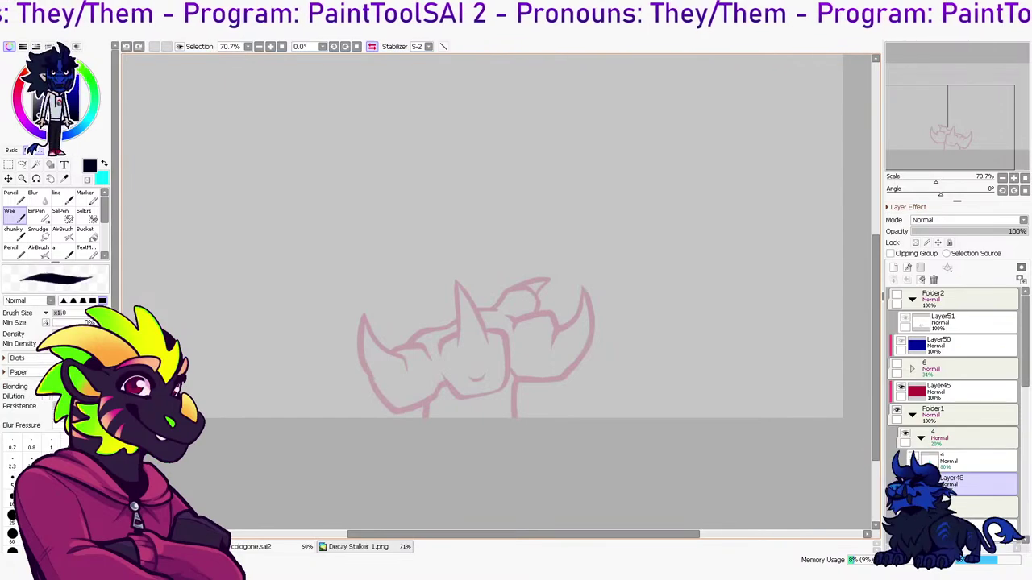
pyautogui.press('e')
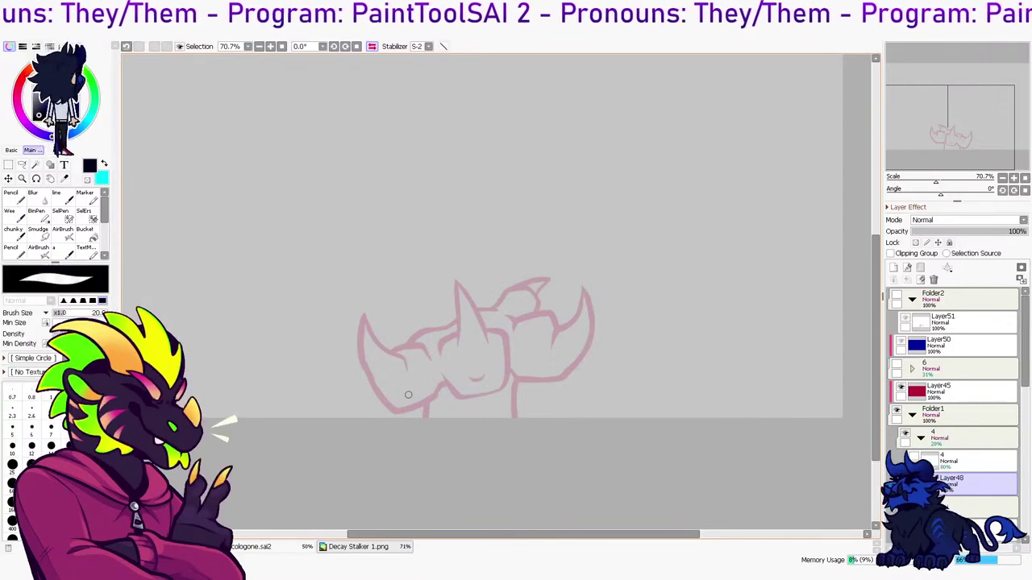
pyautogui.press('b')
pyautogui.moveTo(405, 392); pyautogui.dragTo(392, 395)
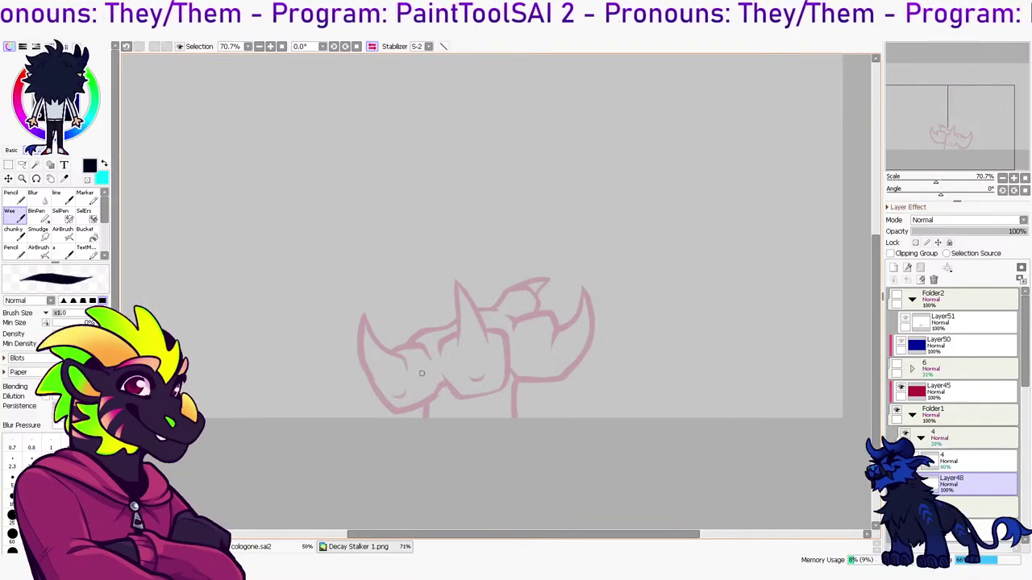
pyautogui.press('e')
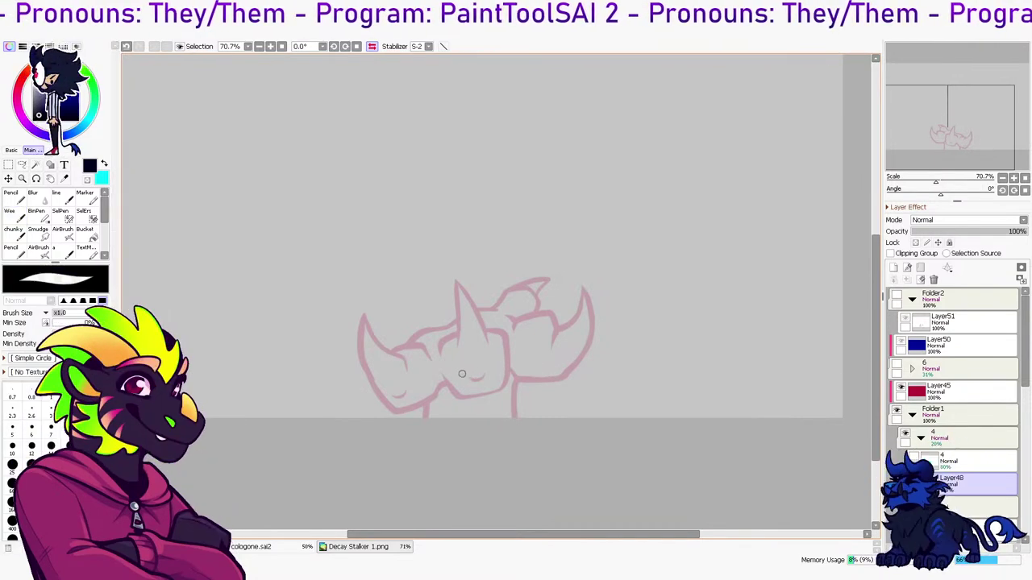
pyautogui.press('b')
pyautogui.moveTo(472, 379); pyautogui.dragTo(488, 378)
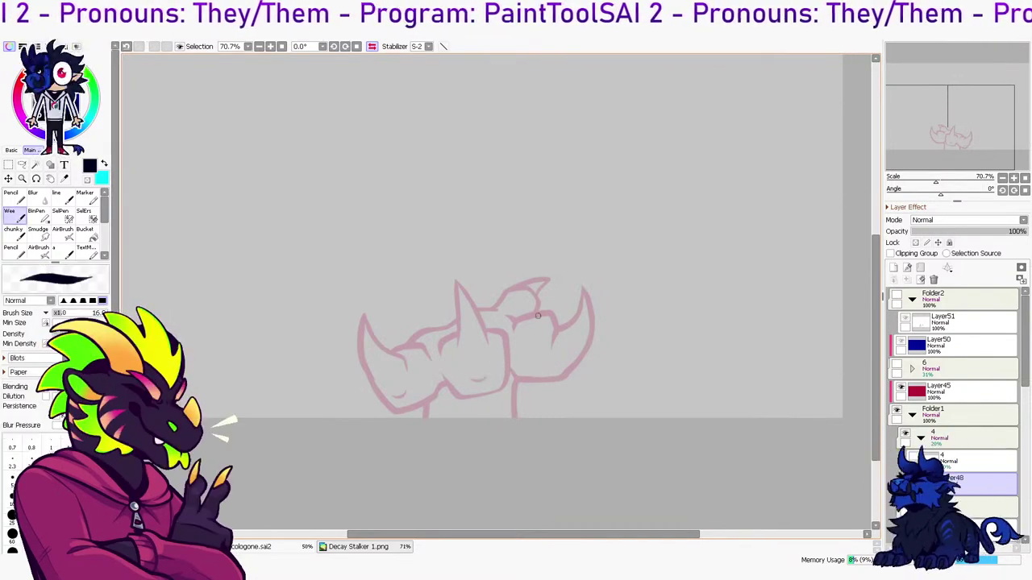
# Show Folder2, folder 6 and Layer50 as the blue overlay beside the red reference, and make Layer51 the active layer
pyautogui.click(920, 438)
pyautogui.click(896, 364)
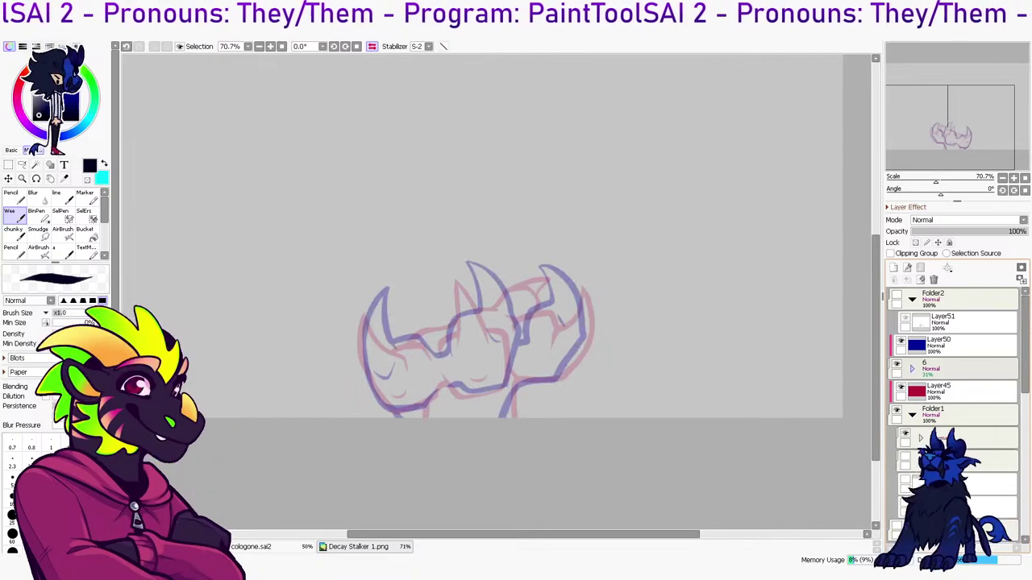
pyautogui.click(968, 369)
pyautogui.click(976, 323)
pyautogui.click(897, 296)
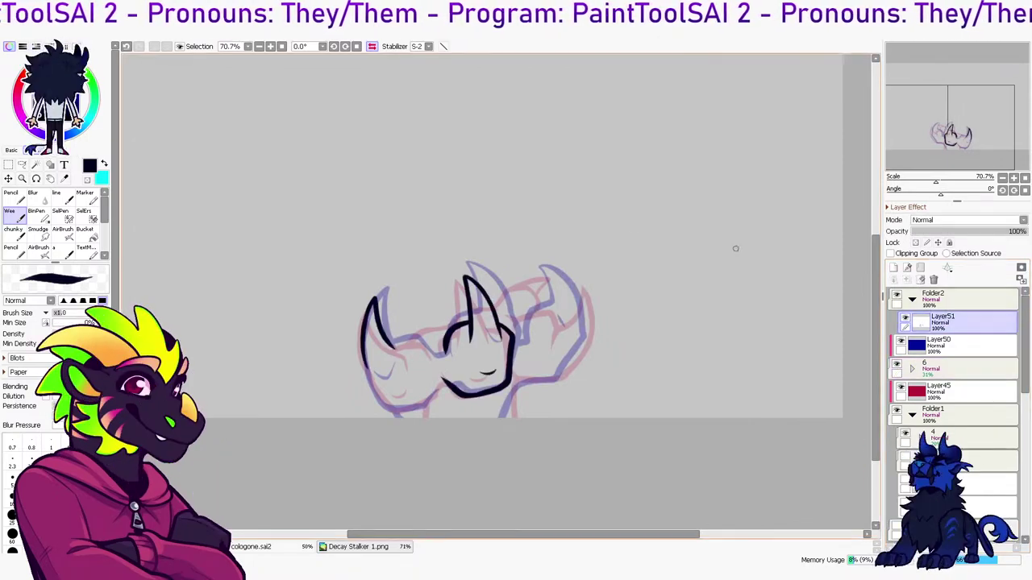
pyautogui.press('l')
pyautogui.moveTo(472, 373); pyautogui.dragTo(488, 370)
pyautogui.hotkey('ctrl', 'z')
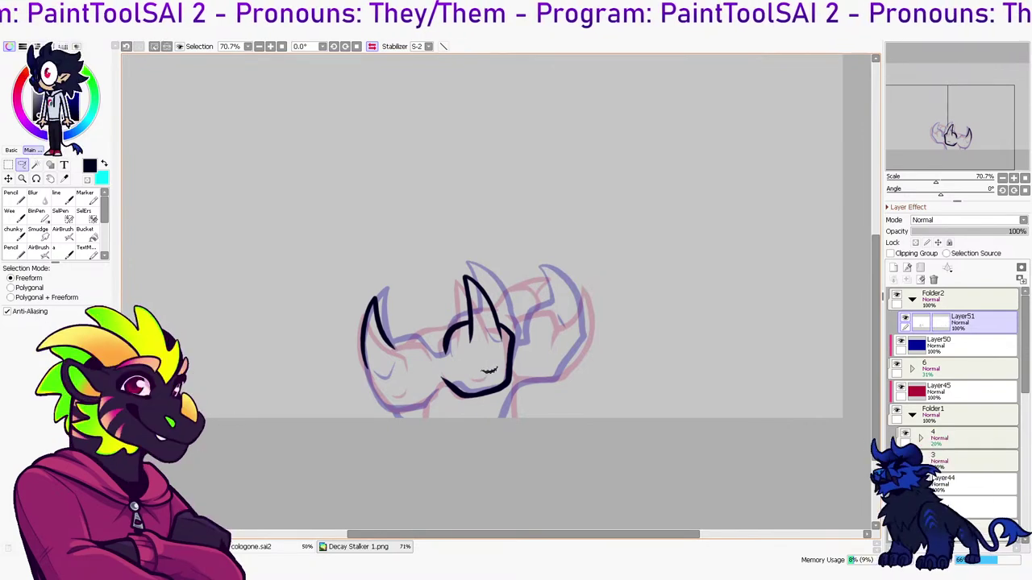
pyautogui.hotkey('ctrl', 'd')
# Ink the first finger's knuckle line, crease and underside on Layer51, and toggle the layer's visibility to check it
pyautogui.press('b')
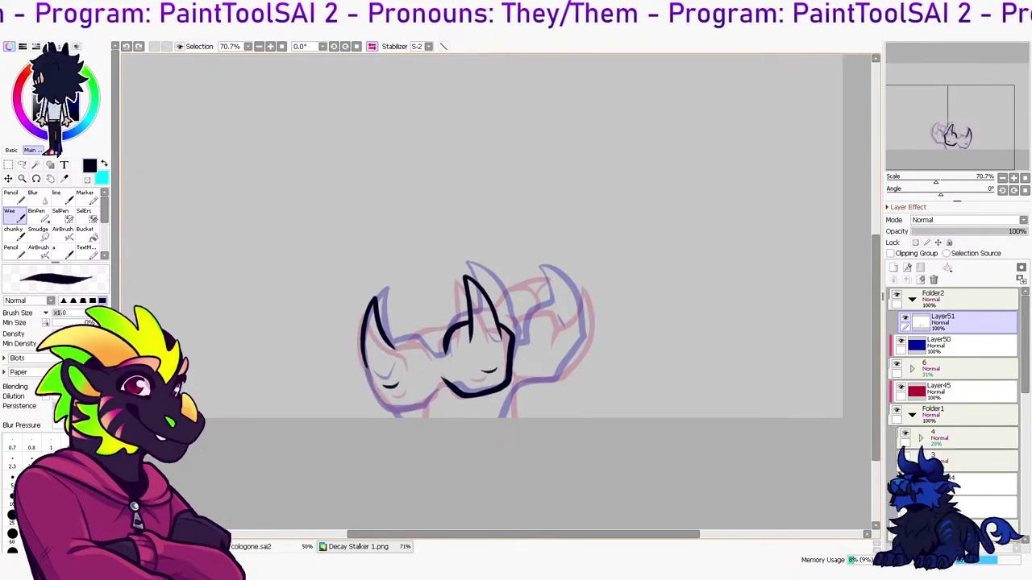
pyautogui.moveTo(375, 388); pyautogui.dragTo(432, 404)
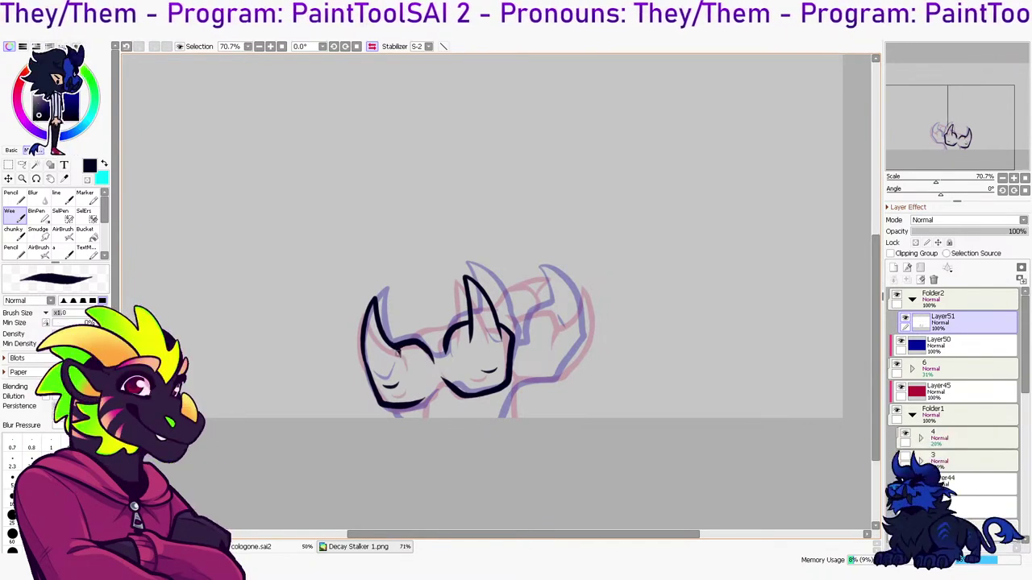
pyautogui.click(905, 318)
pyautogui.click(905, 318)
pyautogui.click(905, 319)
pyautogui.click(904, 318)
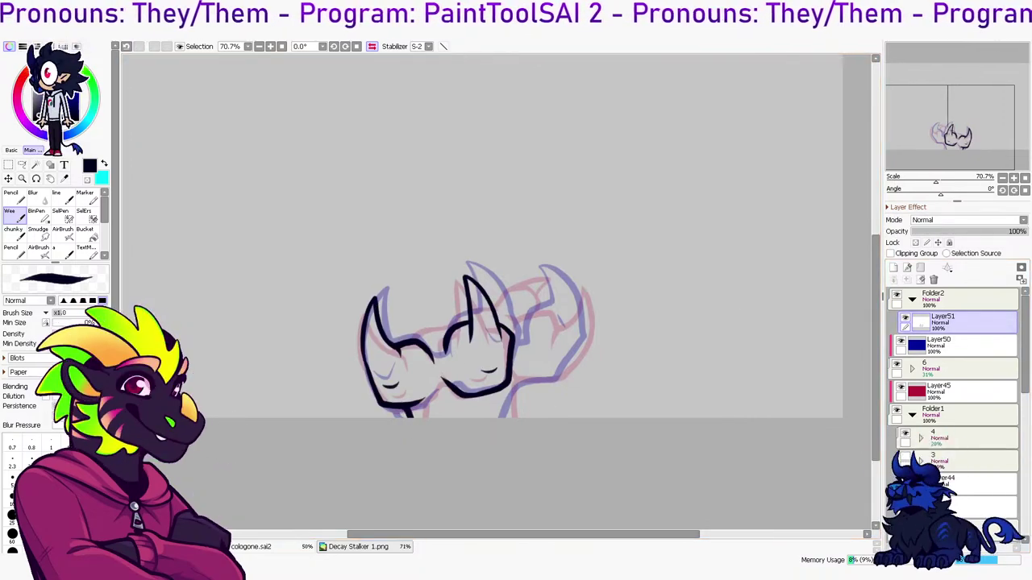
# Mirror the view and ink the third finger's knuckle line and curved claw beside the middle finger on a new layer
pyautogui.press('h')
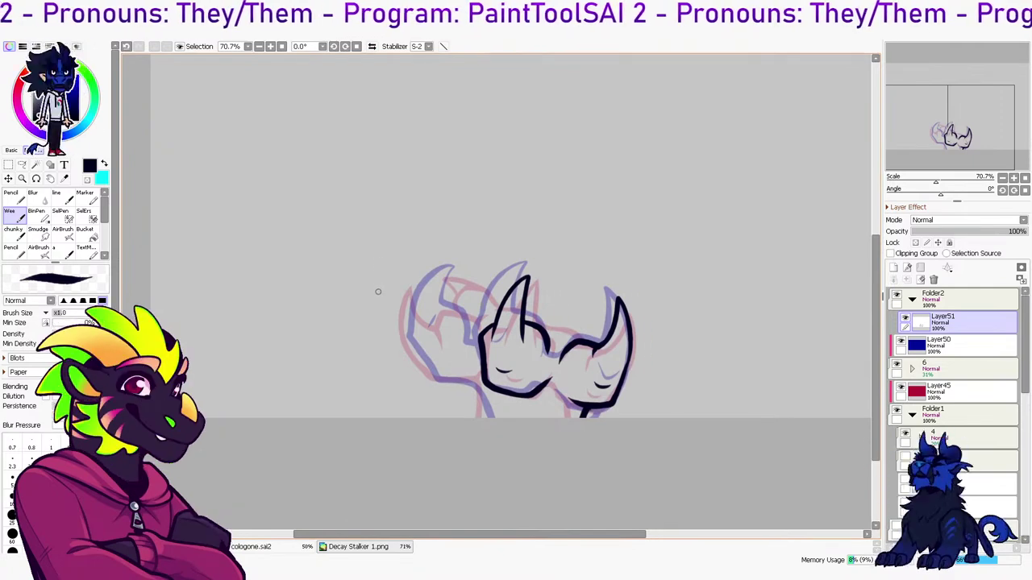
pyautogui.moveTo(416, 335); pyautogui.dragTo(426, 295)
pyautogui.hotkey('ctrl', 'z')
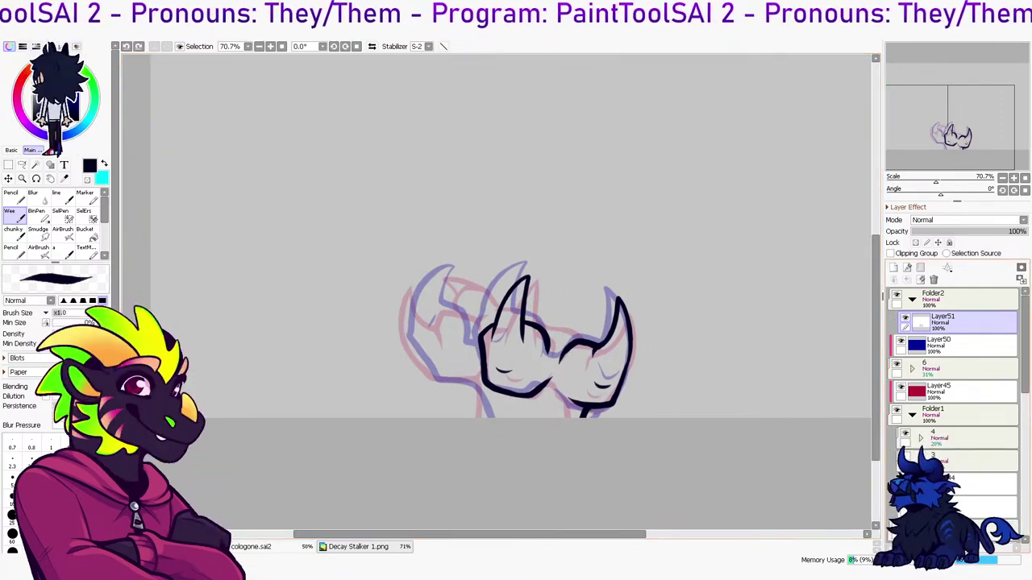
pyautogui.hotkey('ctrl', 'shift', 'n')
pyautogui.moveTo(433, 306)
pyautogui.mouseDown()
pyautogui.moveTo(465, 334)
pyautogui.moveTo(461, 313)
pyautogui.moveTo(467, 339)
pyautogui.moveTo(481, 336)
pyautogui.moveTo(443, 305)
pyautogui.moveTo(487, 329)
pyautogui.mouseUp()
pyautogui.hotkey('ctrl', 'z')
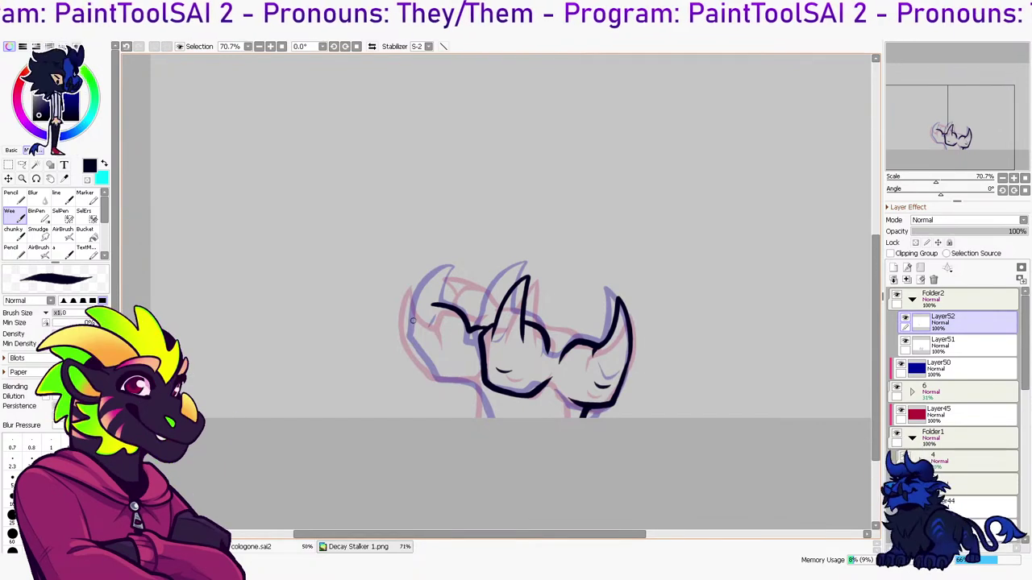
pyautogui.hotkey('ctrl', 'z')
pyautogui.moveTo(412, 344)
pyautogui.mouseDown()
pyautogui.moveTo(418, 277)
pyautogui.moveTo(404, 299)
pyautogui.moveTo(434, 281)
pyautogui.moveTo(432, 302)
pyautogui.moveTo(412, 293)
pyautogui.moveTo(439, 282)
pyautogui.mouseUp()
pyautogui.hotkey('ctrl', 'z')
# Restore the unmirrored view and ink a crease running down from the base of the third finger's claw
pyautogui.press('e')
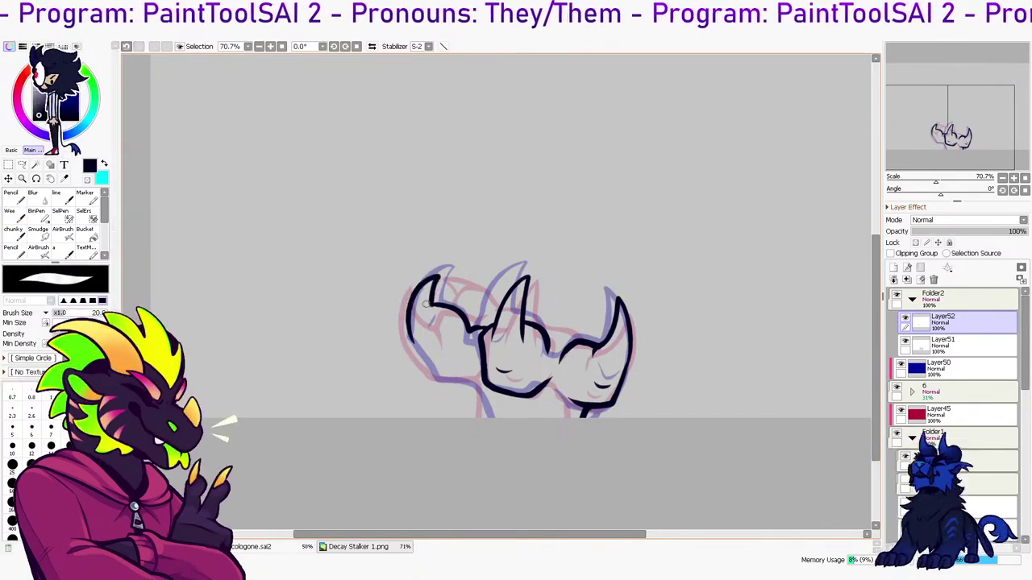
pyautogui.click(372, 46)
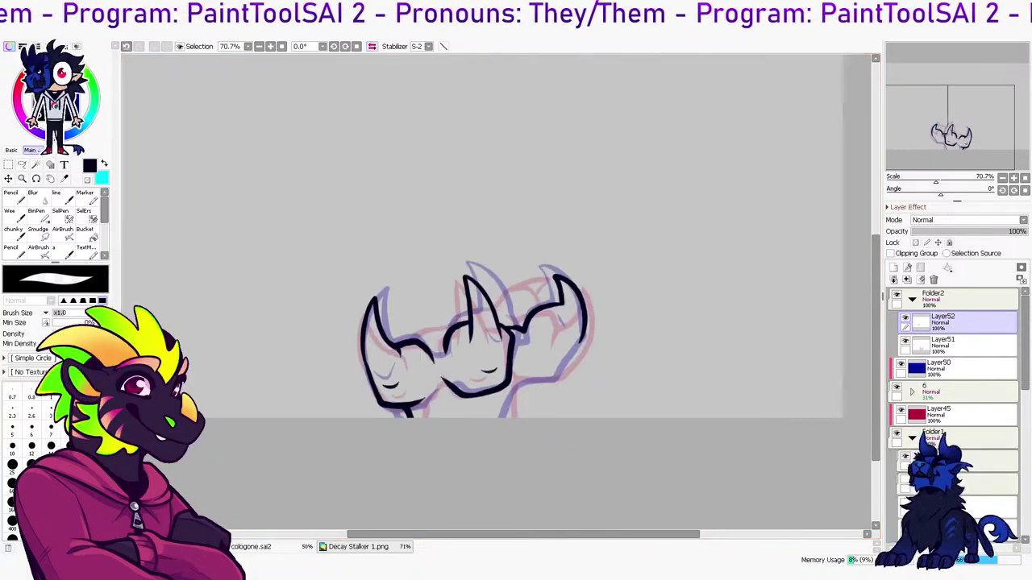
pyautogui.press('e')
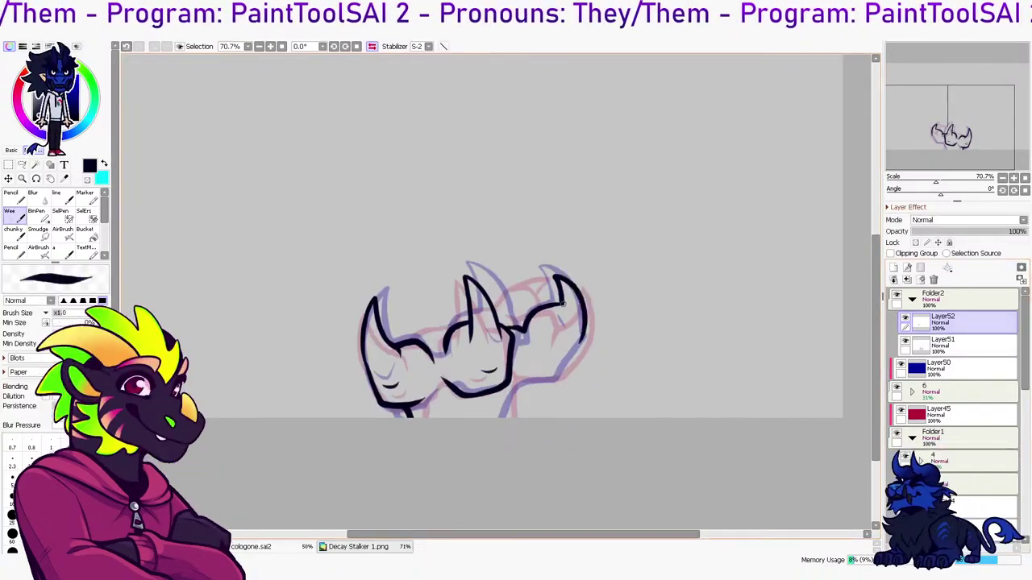
pyautogui.moveTo(561, 303); pyautogui.dragTo(554, 329)
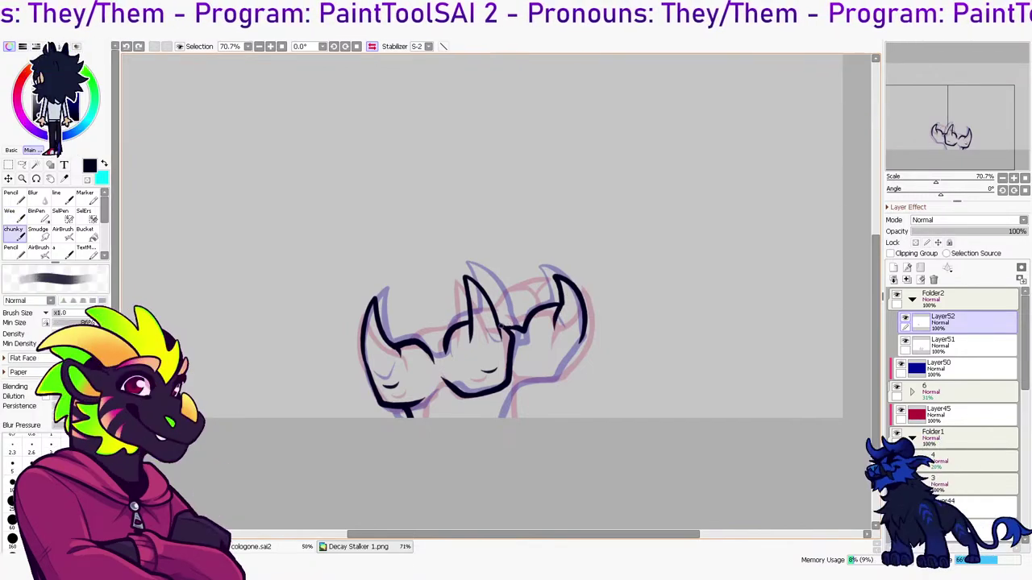
# Try to adjust the third finger's claw strokes with a lasso selection and free transform
pyautogui.hotkey('ctrl', 't')
pyautogui.press('Return')
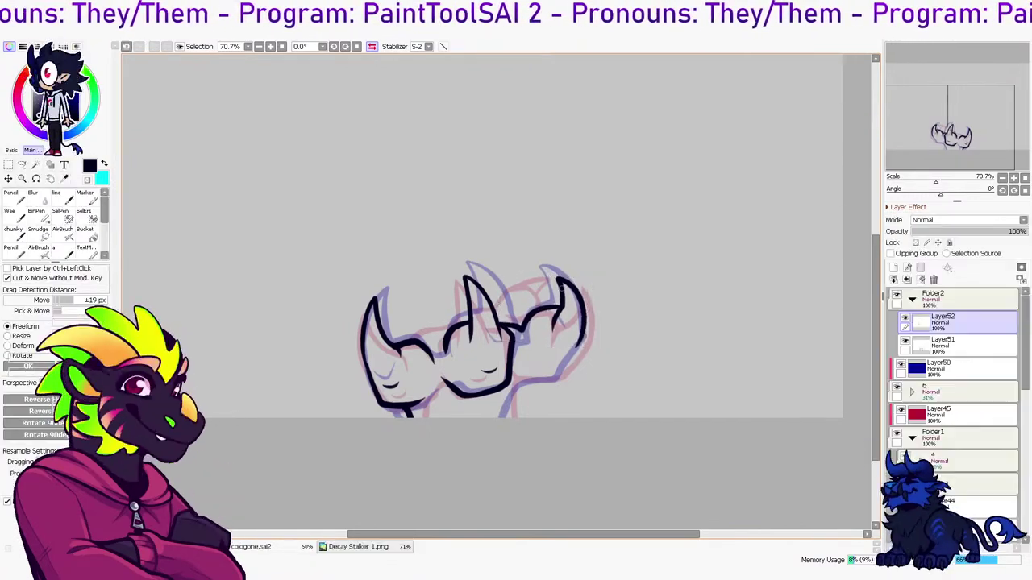
pyautogui.press('l')
pyautogui.moveTo(558, 301)
pyautogui.mouseDown()
pyautogui.moveTo(552, 316)
pyautogui.moveTo(562, 297)
pyautogui.mouseUp()
pyautogui.hotkey('ctrl', 't')
# Add a new layer and ink the wrist line and the underside of the third finger, redoing strokes as needed
pyautogui.click(893, 267)
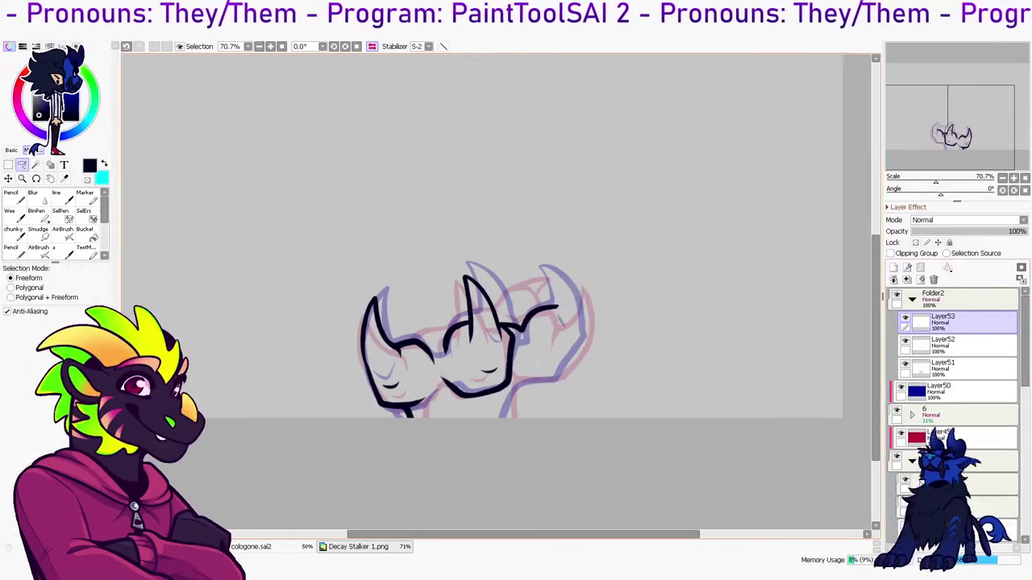
pyautogui.press('b')
pyautogui.moveTo(517, 387)
pyautogui.mouseDown()
pyautogui.moveTo(508, 425)
pyautogui.moveTo(520, 379)
pyautogui.mouseUp()
pyautogui.hotkey('ctrl', 'z')
pyautogui.hotkey('ctrl', 'z')
pyautogui.moveTo(507, 418)
pyautogui.mouseDown()
pyautogui.moveTo(531, 378)
pyautogui.moveTo(565, 373)
pyautogui.moveTo(528, 384)
pyautogui.moveTo(584, 349)
pyautogui.mouseUp()
pyautogui.hotkey('ctrl', 'z')
pyautogui.hotkey('ctrl', 'z')
# Ink the third finger's outer edge from its underside up towards the claw tip, redoing the curve until it is smooth
pyautogui.moveTo(535, 381)
pyautogui.mouseDown()
pyautogui.moveTo(566, 371)
pyautogui.moveTo(586, 345)
pyautogui.mouseUp()
pyautogui.hotkey('ctrl', 'z')
pyautogui.hotkey('ctrl', 'z')
pyautogui.hotkey('ctrl', 'z')
pyautogui.moveTo(540, 383); pyautogui.dragTo(593, 319)
pyautogui.hotkey('ctrl', 'z')
pyautogui.moveTo(541, 383)
pyautogui.mouseDown()
pyautogui.moveTo(567, 365)
pyautogui.moveTo(588, 292)
pyautogui.moveTo(565, 311)
pyautogui.moveTo(566, 297)
pyautogui.moveTo(561, 307)
pyautogui.moveTo(594, 317)
pyautogui.mouseUp()
pyautogui.hotkey('ctrl', 'z')
# Ink the inner edge of the third finger's claw down into the knuckle crease and erase stray overlaps
pyautogui.moveTo(575, 275)
pyautogui.mouseDown()
pyautogui.moveTo(590, 315)
pyautogui.moveTo(552, 337)
pyautogui.mouseUp()
pyautogui.hotkey('ctrl', 'z')
pyautogui.press('e')
pyautogui.press('e')
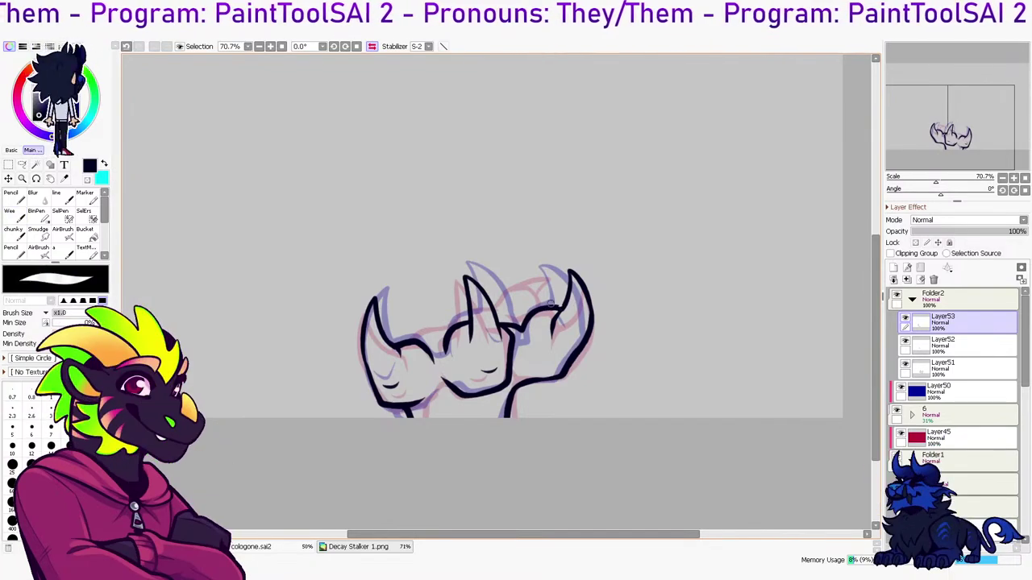
pyautogui.press('b')
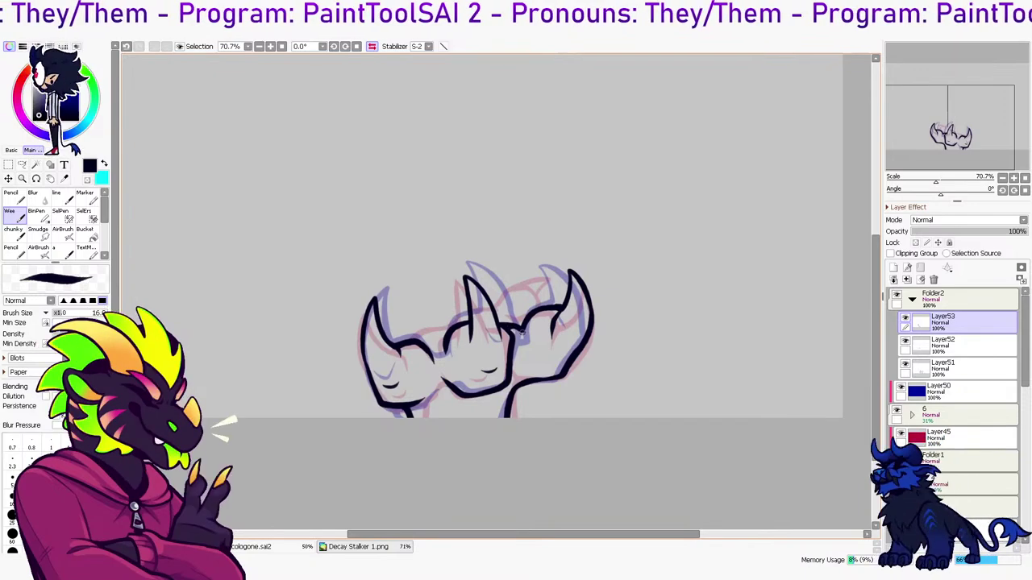
# Mirror the view, merge the finger line layers into Layer51, and add a new empty layer above it
pyautogui.press('h')
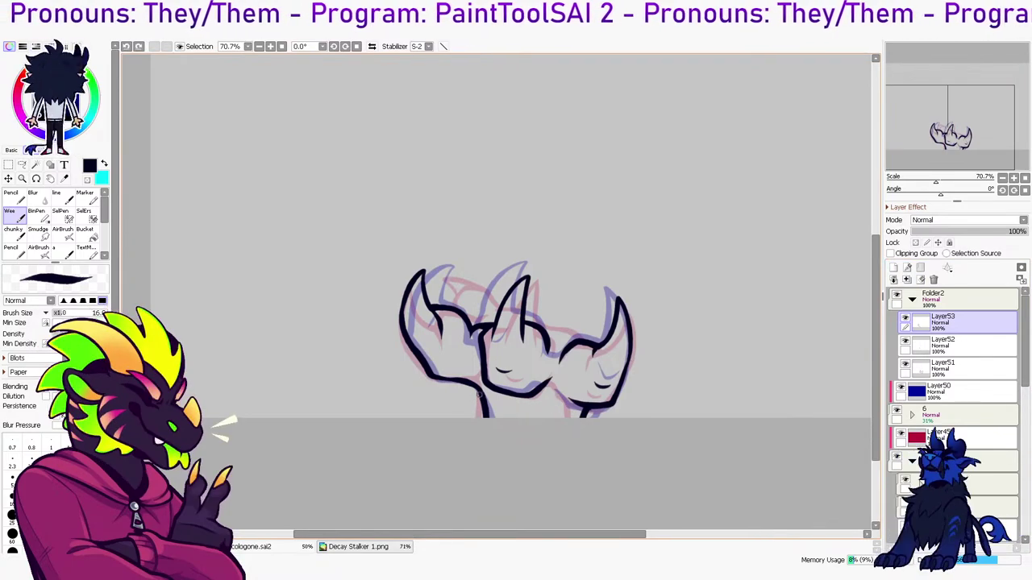
pyautogui.click(933, 280)
pyautogui.click(905, 318)
pyautogui.click(905, 318)
pyautogui.click(907, 279)
pyautogui.click(893, 268)
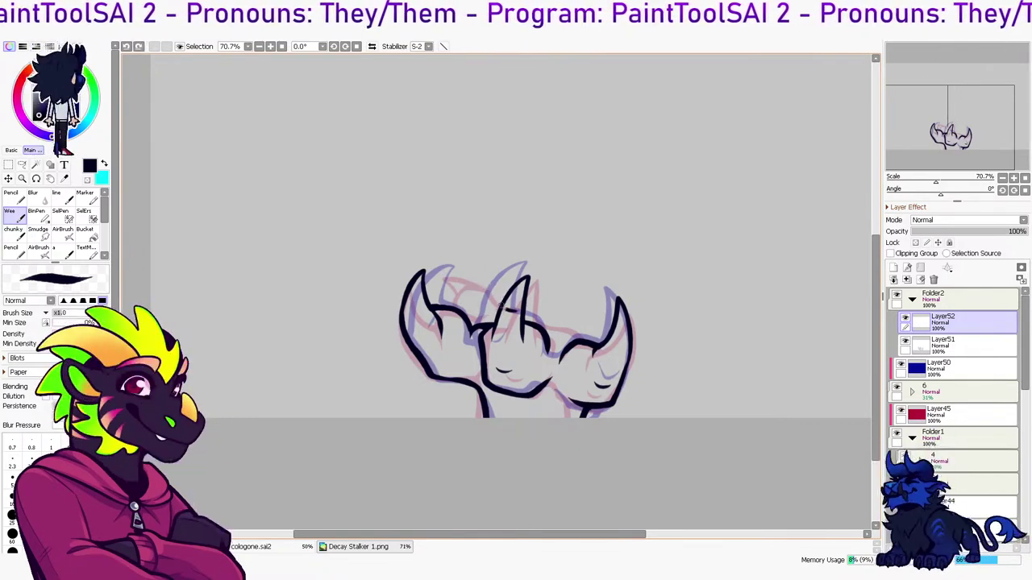
# Try to ink the rounded thumb between the middle and third fingers on the new layer
pyautogui.moveTo(464, 300)
pyautogui.mouseDown()
pyautogui.moveTo(481, 325)
pyautogui.moveTo(472, 318)
pyautogui.moveTo(531, 288)
pyautogui.mouseUp()
pyautogui.press('h')
pyautogui.hotkey('ctrl', 'z')
pyautogui.moveTo(482, 311); pyautogui.dragTo(520, 320)
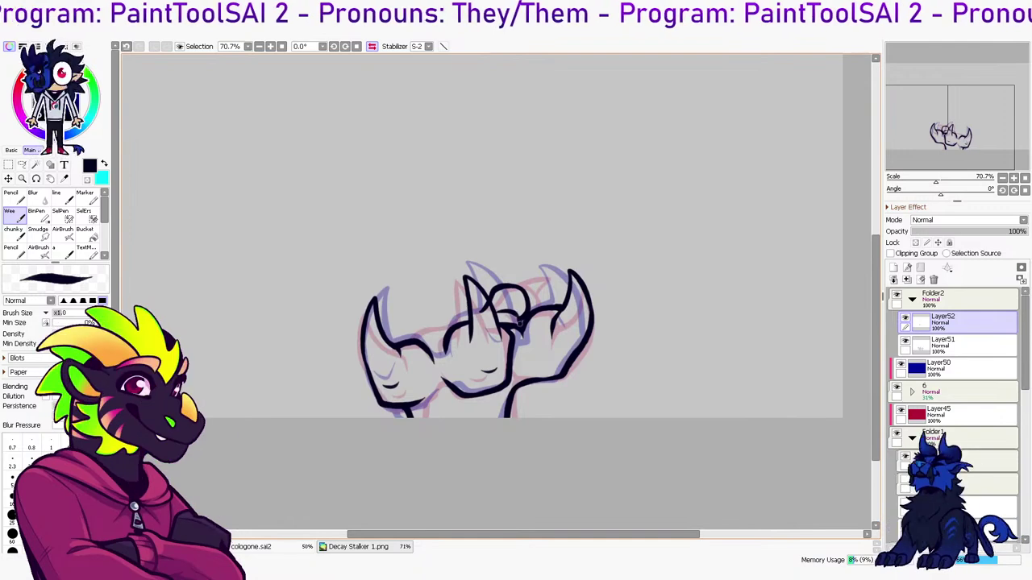
pyautogui.moveTo(516, 279)
pyautogui.mouseDown()
pyautogui.moveTo(530, 293)
pyautogui.moveTo(520, 293)
pyautogui.mouseUp()
pyautogui.hotkey('ctrl', 'z')
pyautogui.hotkey('ctrl', 'z')
pyautogui.hotkey('ctrl', 'z')
pyautogui.hotkey('ctrl', 'a')
# Mirror the view, clear the selection, and show the hand sketch folder with only its Layer25 visible as a reference
pyautogui.press('h')
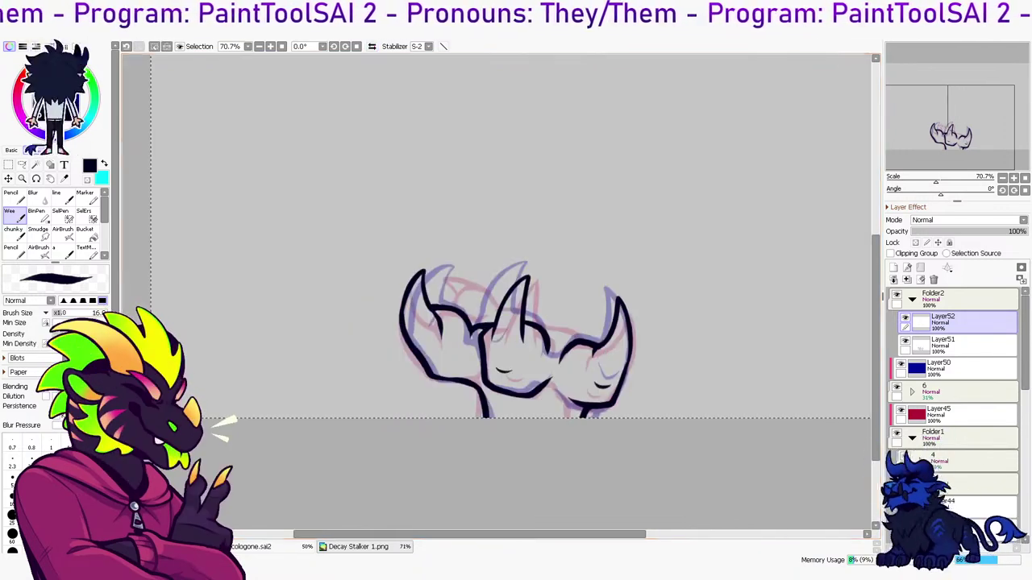
pyautogui.scroll(-3, 971, 378)
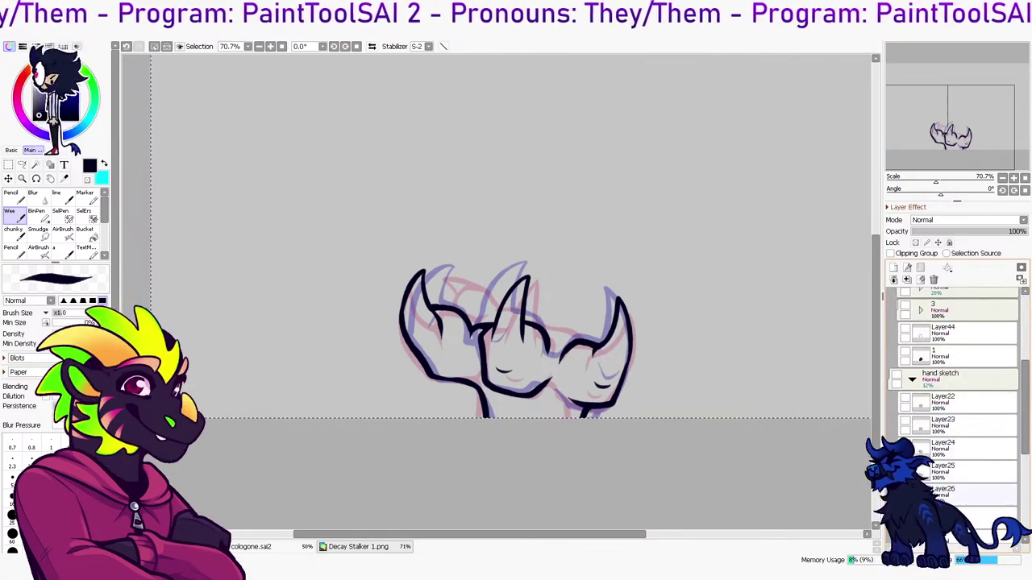
pyautogui.press('l')
pyautogui.hotkey('ctrl', 'd')
pyautogui.click(896, 375)
pyautogui.click(971, 516)
pyautogui.click(904, 512)
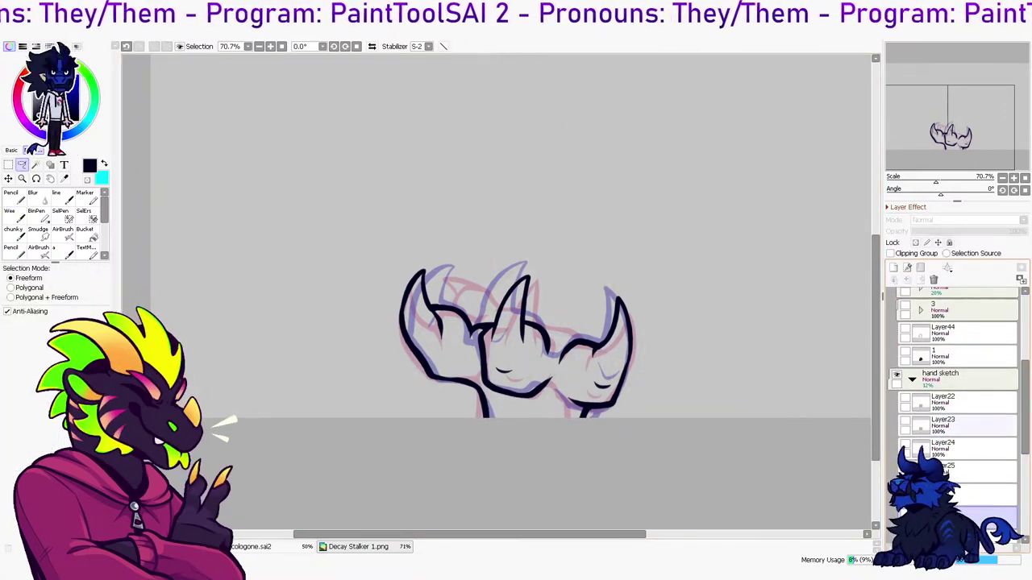
pyautogui.scroll(-3, 955, 387)
pyautogui.click(904, 402)
pyautogui.click(904, 379)
pyautogui.click(904, 402)
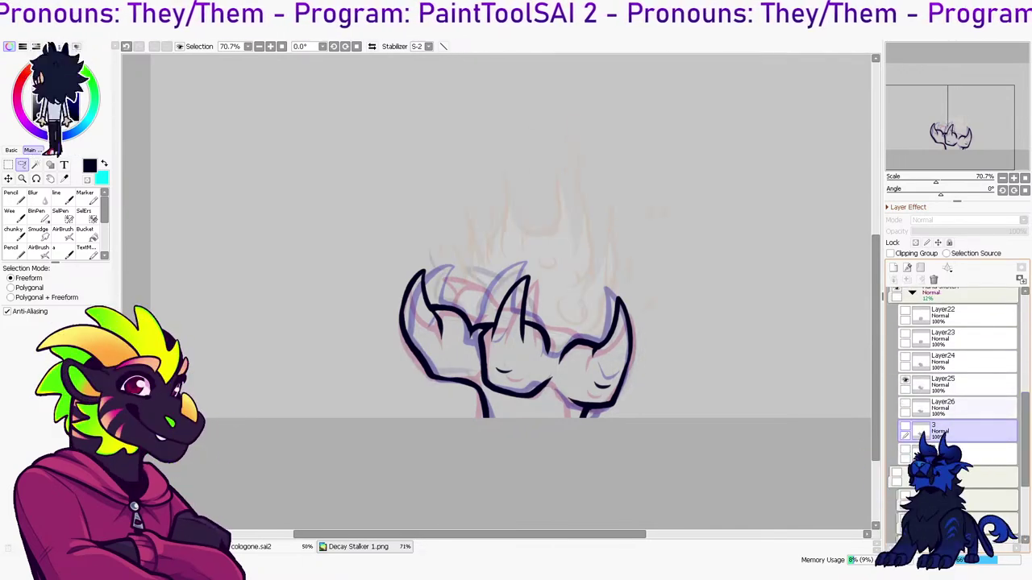
# Compare the Layer24 and Layer25 hand sketches by toggling their visibility
pyautogui.click(905, 356)
pyautogui.click(905, 356)
pyautogui.click(904, 379)
pyautogui.click(905, 380)
# Ink the thumb's rounded tip, back edge and curved claw behind the middle finger on Layer52, erasing rough edges
pyautogui.scroll(10, 955, 363)
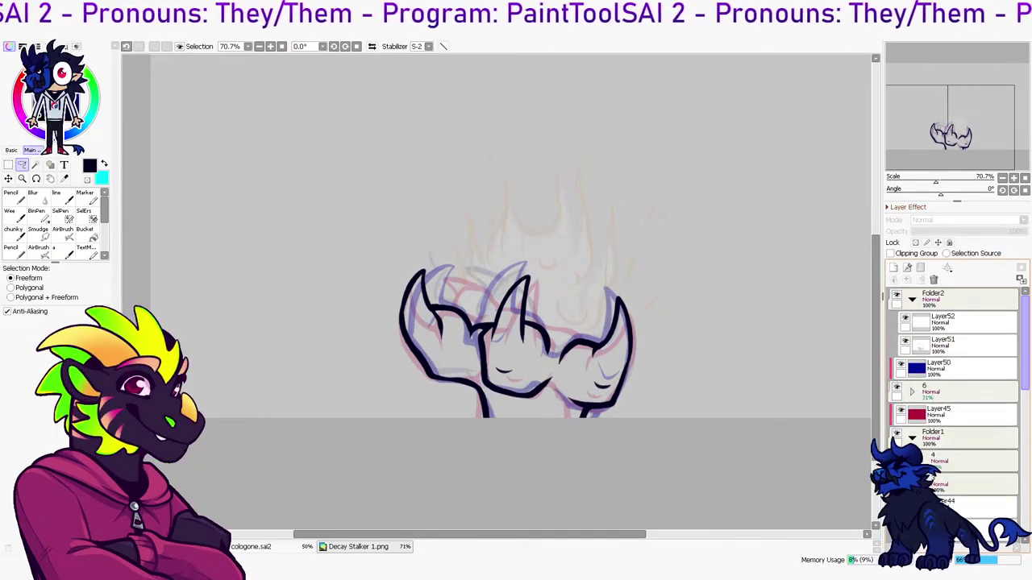
pyautogui.click(955, 322)
pyautogui.press('n')
pyautogui.moveTo(476, 291); pyautogui.dragTo(473, 317)
pyautogui.hotkey('ctrl', 'z')
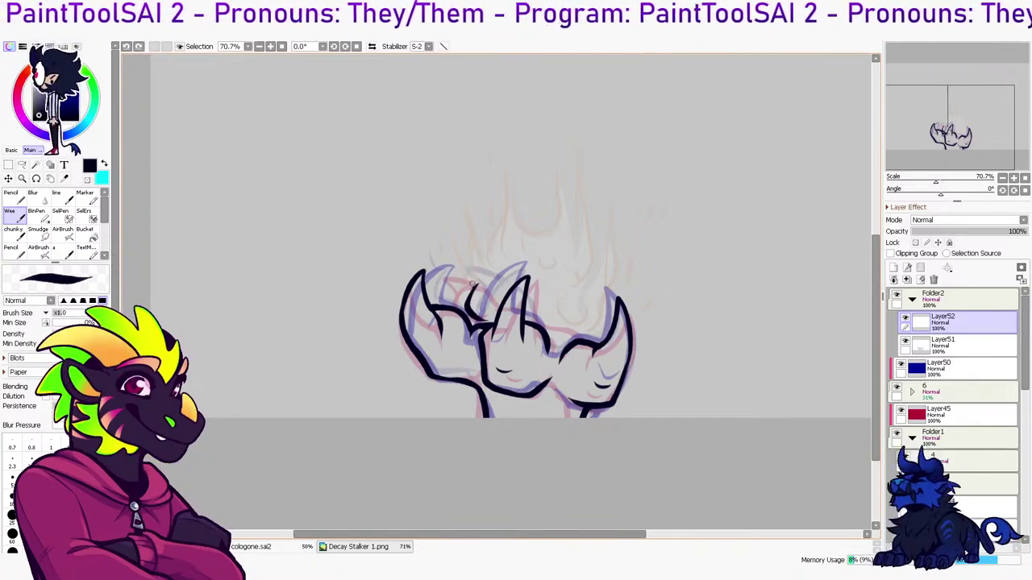
pyautogui.press('e')
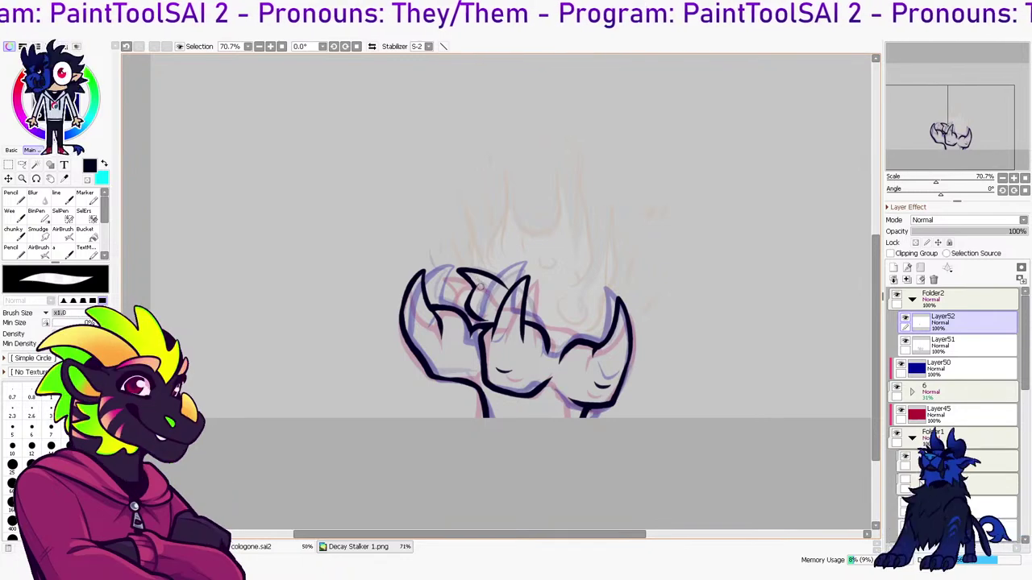
pyautogui.press('e')
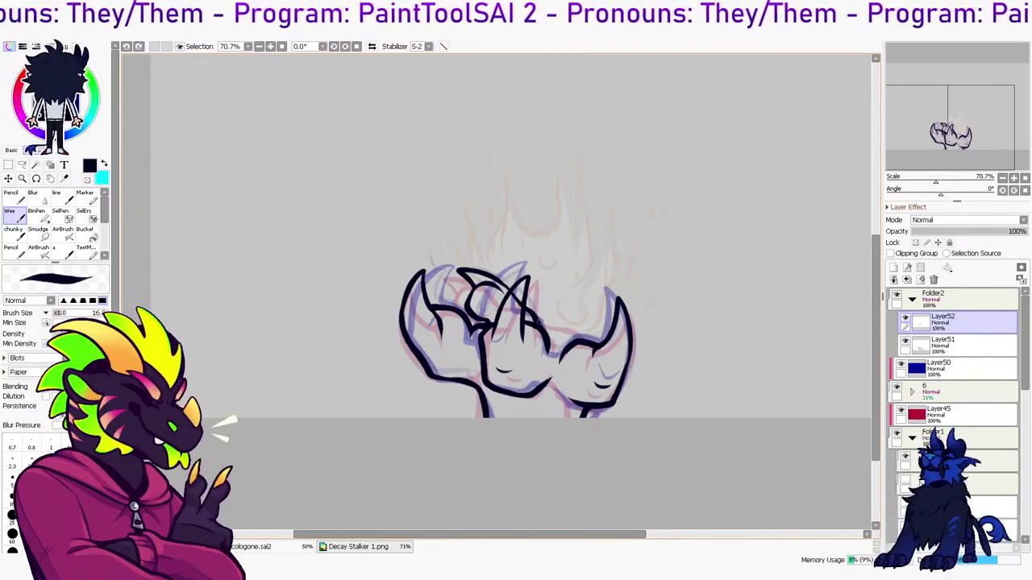
# Flip the view back, ink the short palm line between the first and middle fingers, and erase the thumb line crossing the middle claw
pyautogui.press('h')
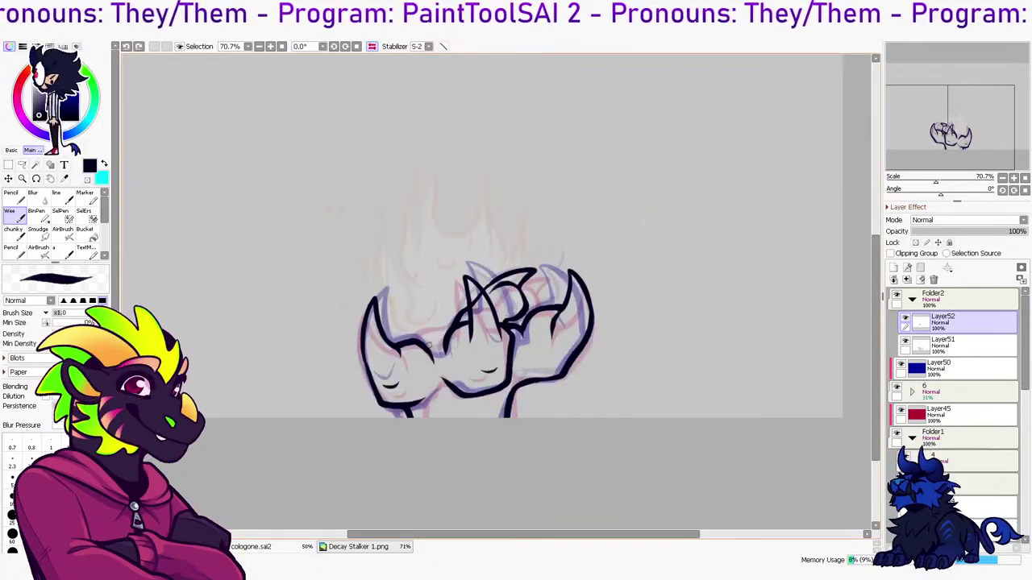
pyautogui.press('e')
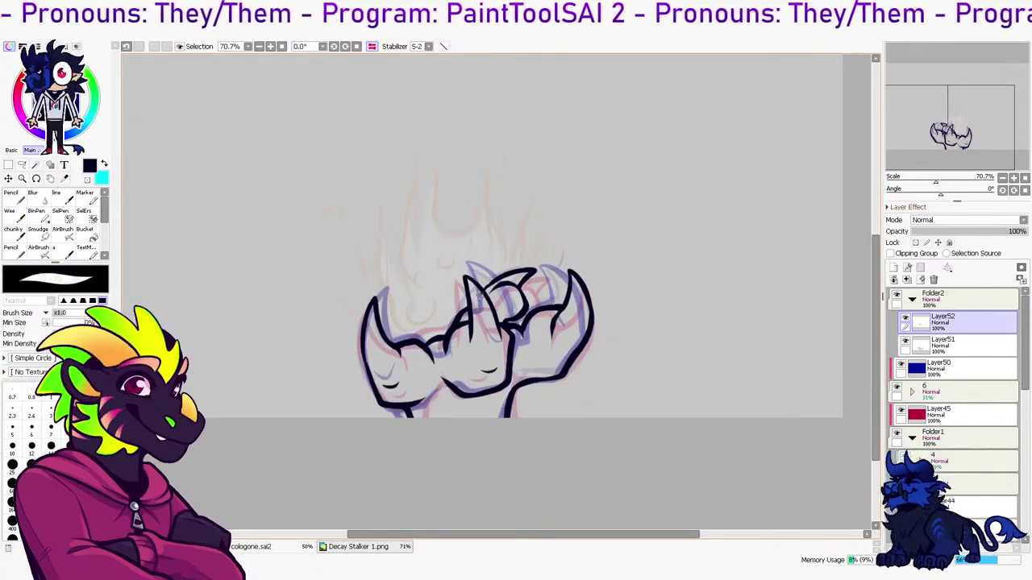
pyautogui.press('b')
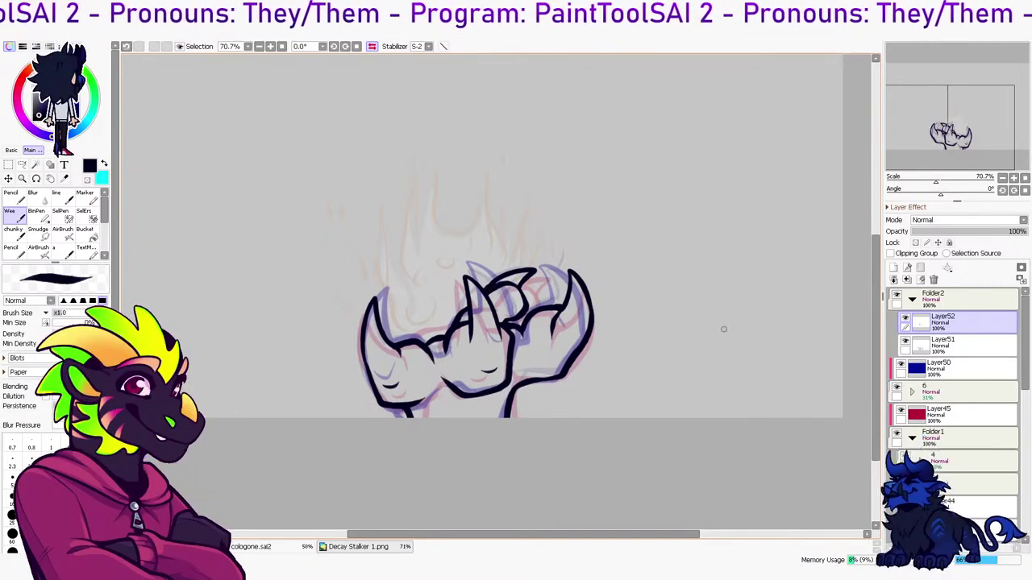
# Try to redraw the upper edge of the thumb's claw
pyautogui.moveTo(497, 282); pyautogui.dragTo(537, 272)
pyautogui.press('b')
pyautogui.hotkey('ctrl', 'z')
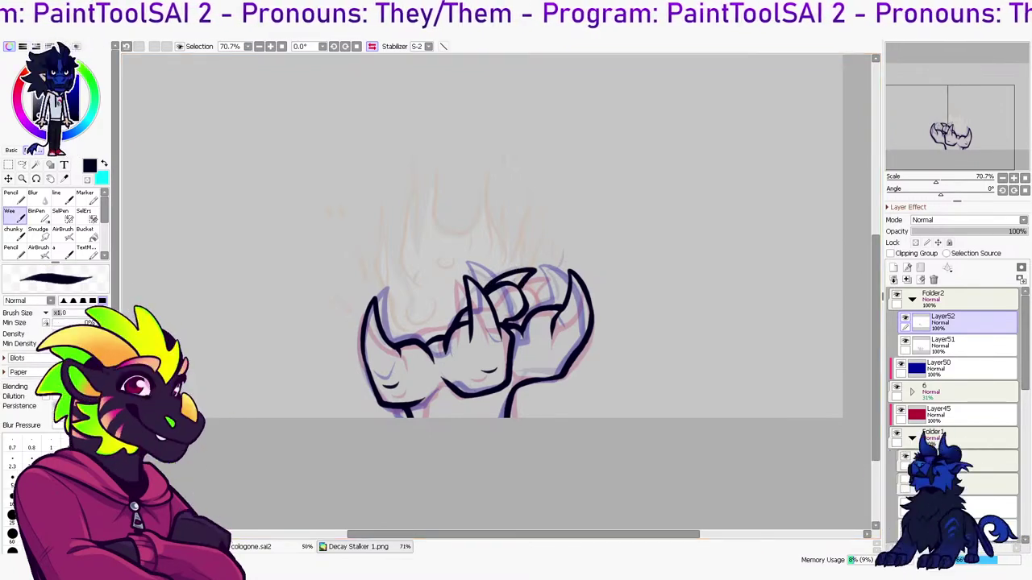
# Flip the view, erase the thumb claw's rough upper edge, and ink it again as a curve running to the claw tip
pyautogui.press('h')
pyautogui.press('e')
pyautogui.moveTo(476, 280); pyautogui.dragTo(494, 276)
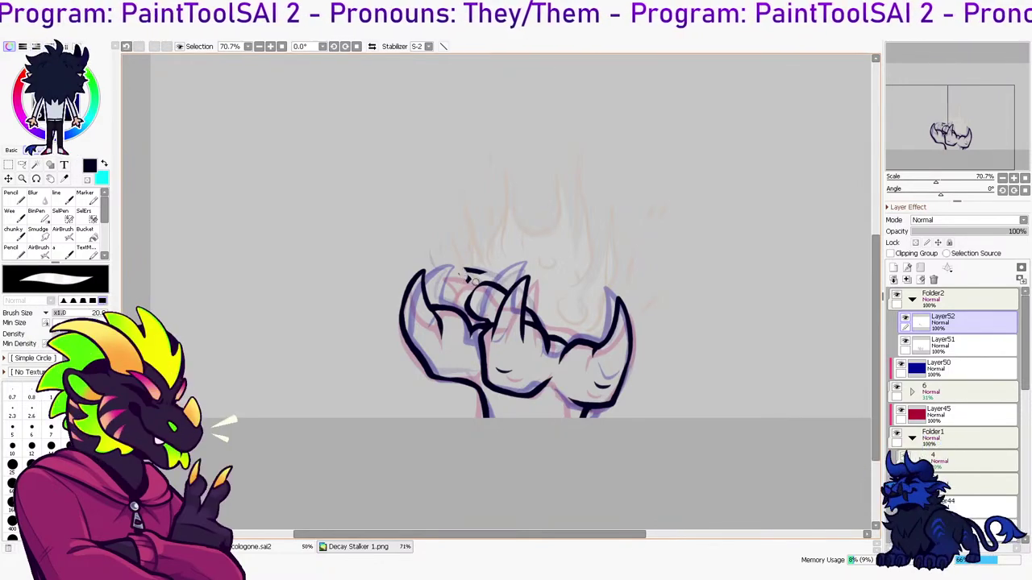
pyautogui.press('l')
pyautogui.press('e')
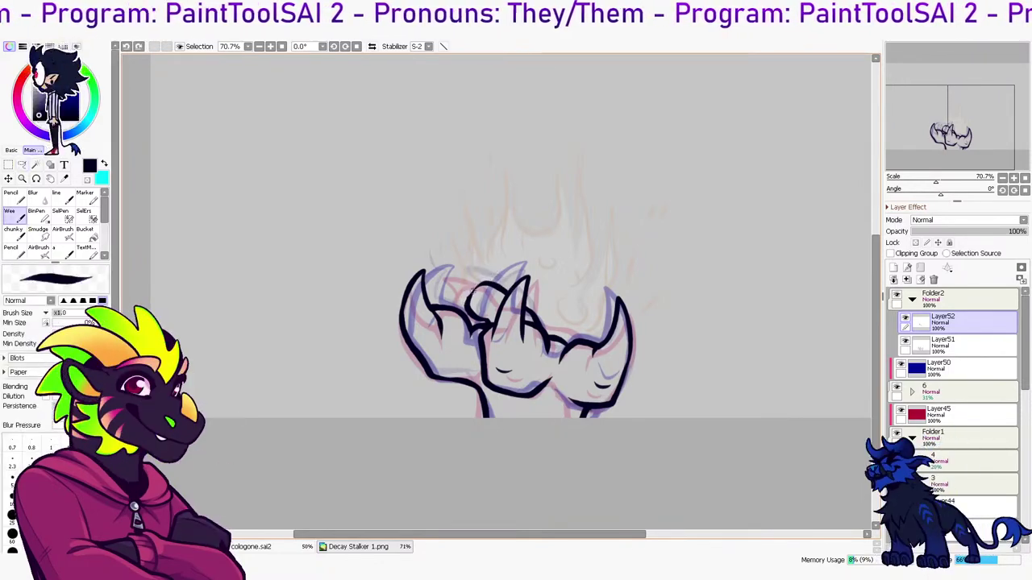
pyautogui.moveTo(506, 291); pyautogui.dragTo(486, 283)
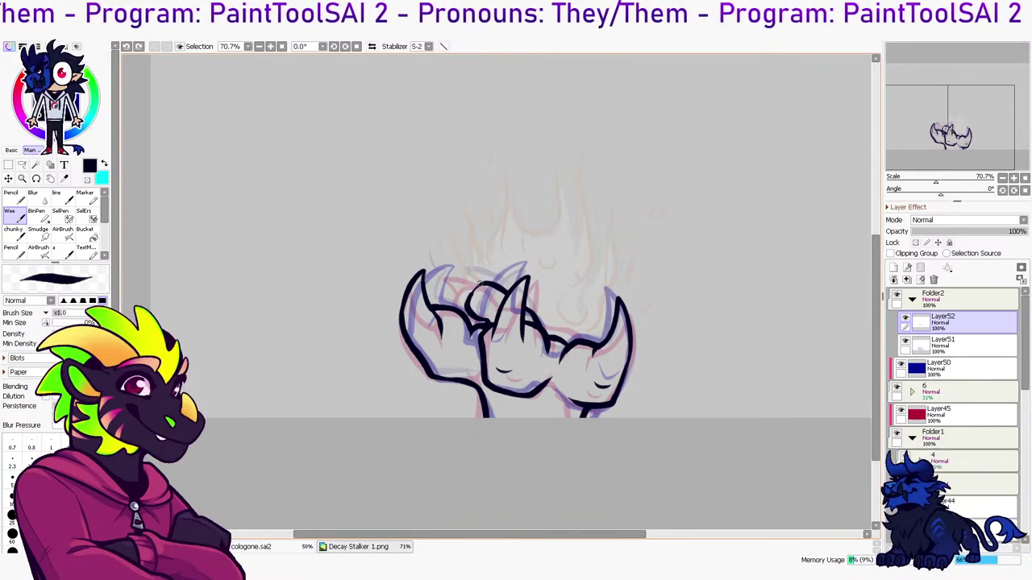
pyautogui.press('e')
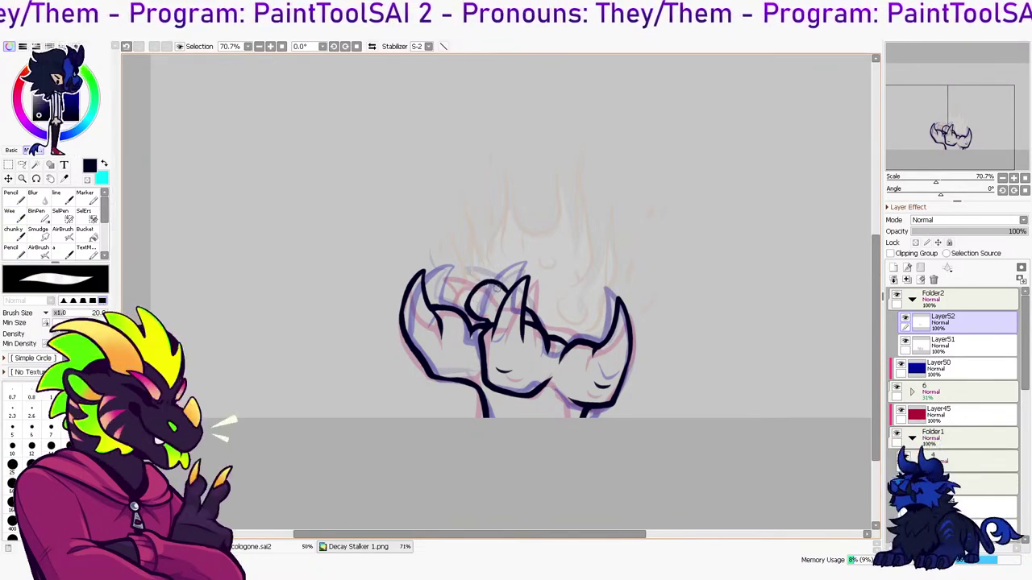
pyautogui.press('e')
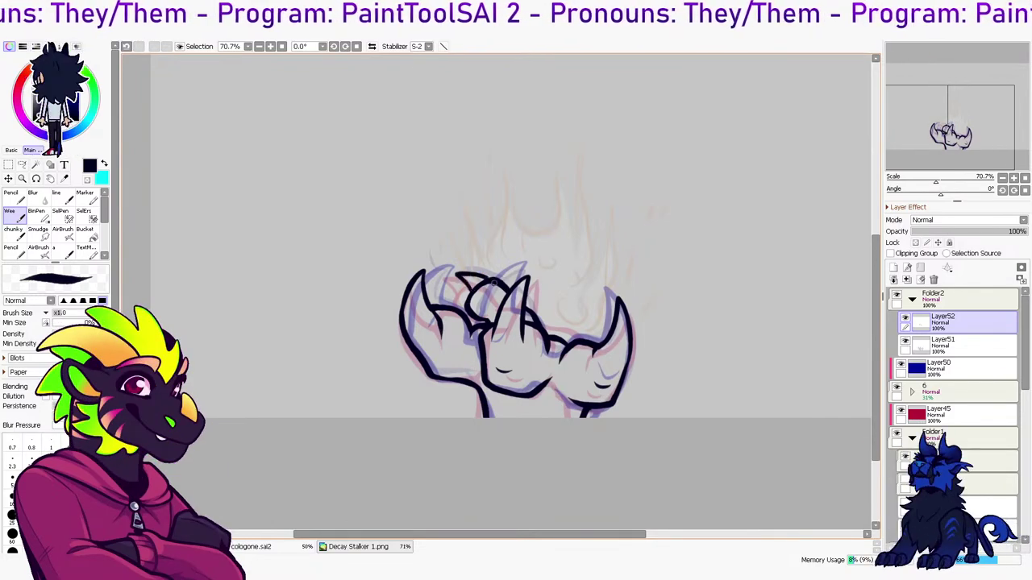
pyautogui.moveTo(456, 280)
pyautogui.mouseDown()
pyautogui.moveTo(492, 277)
pyautogui.moveTo(463, 271)
pyautogui.moveTo(498, 277)
pyautogui.moveTo(488, 284)
pyautogui.mouseUp()
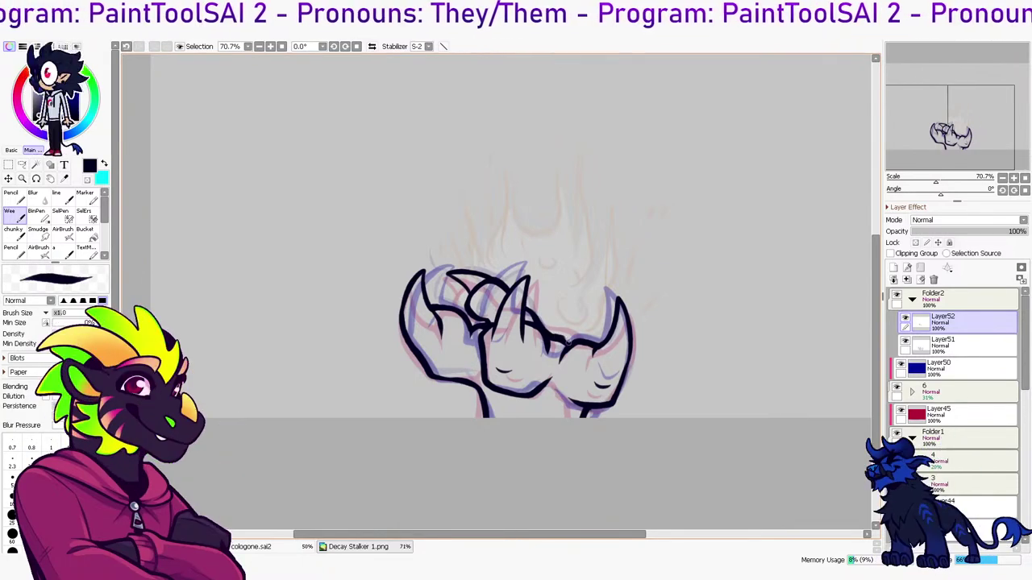
# Clean up the line join in the dip between the middle finger and the outer finger
pyautogui.press('e')
pyautogui.moveTo(557, 345); pyautogui.dragTo(569, 346)
pyautogui.press('n')
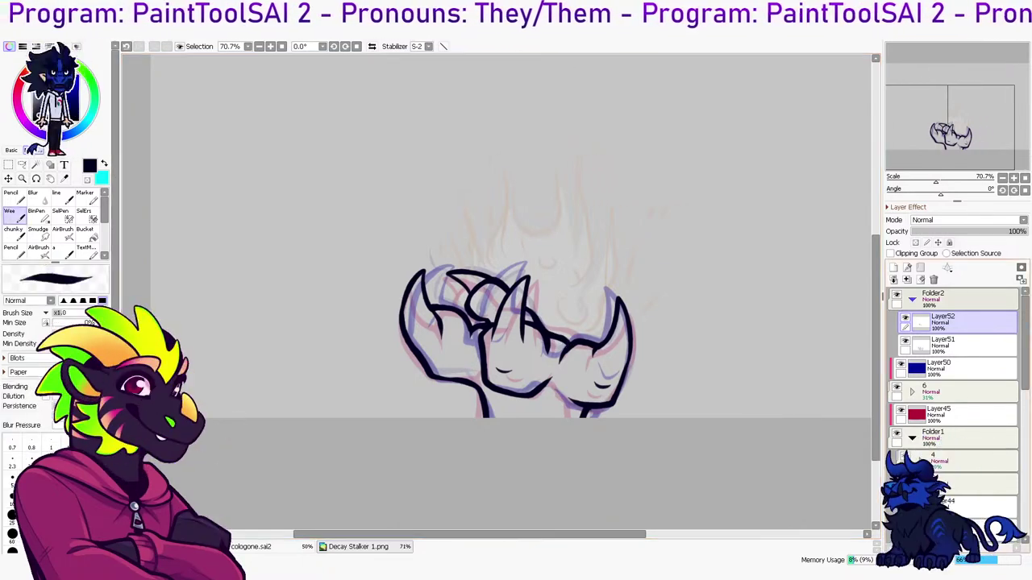
# Collapse the finished line-art Folder2, rename it 5, and hide it
pyautogui.click(912, 299)
pyautogui.click(897, 295)
pyautogui.click(896, 295)
pyautogui.click(896, 295)
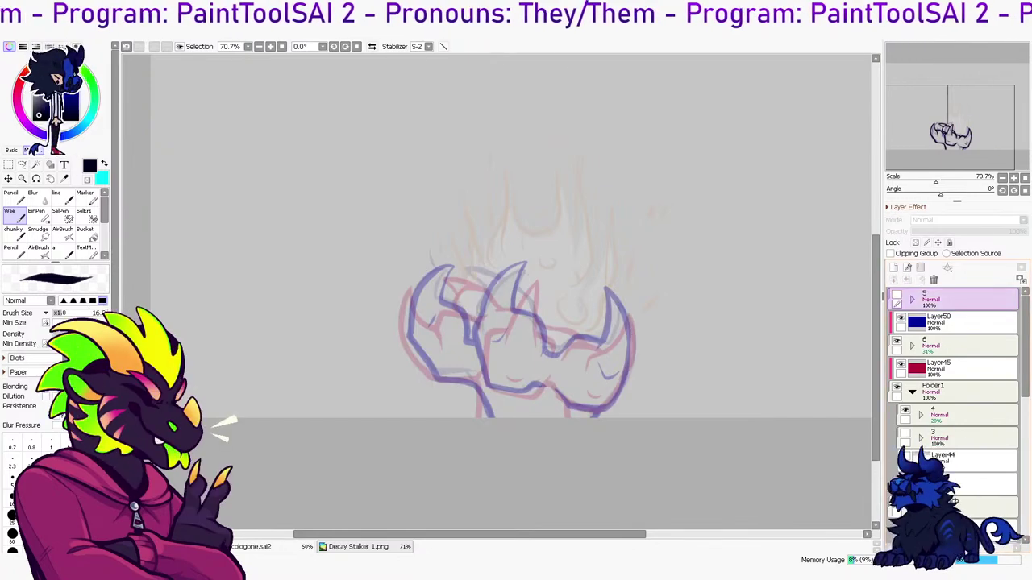
# Check the hand sketches by toggling their visibility and number the lowest three 2, 3 and 4
pyautogui.scroll(-3, 959, 387)
pyautogui.click(905, 384)
pyautogui.click(906, 407)
pyautogui.click(905, 407)
pyautogui.click(905, 407)
pyautogui.click(905, 407)
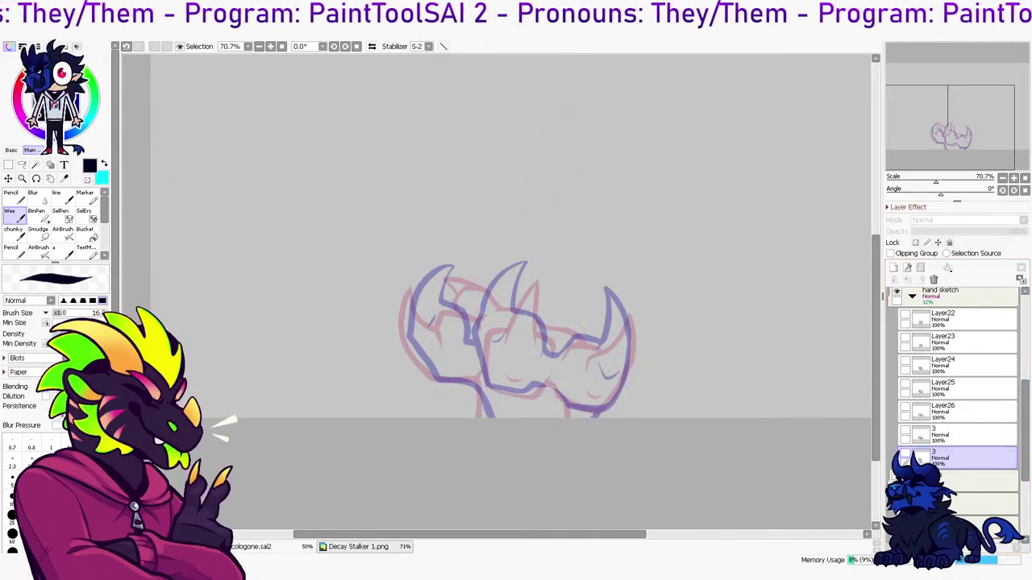
pyautogui.click(905, 407)
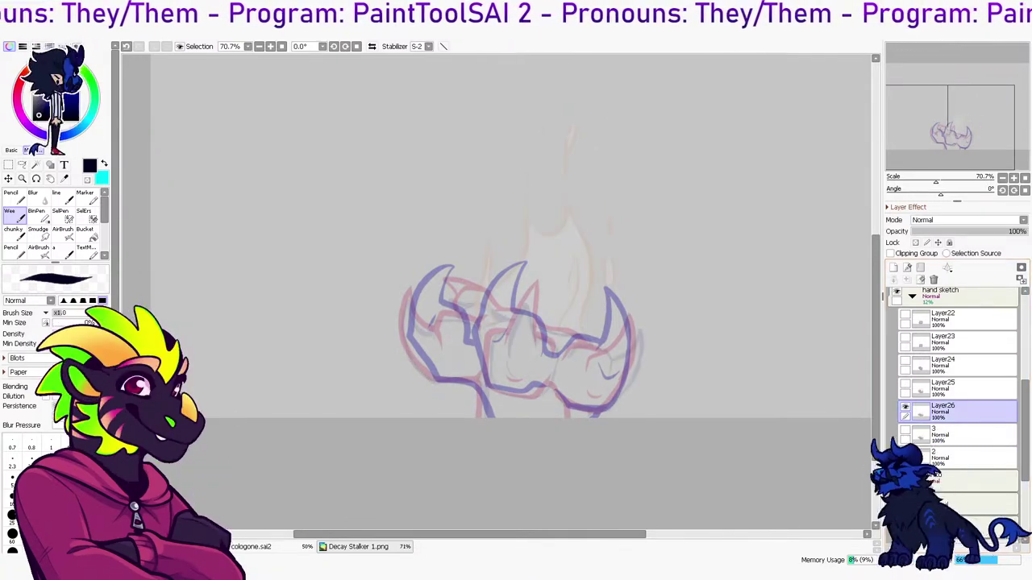
pyautogui.doubleClick(943, 406)
pyautogui.write('4')
pyautogui.press('Return')
# Show the Layer25 hand sketch in place of sketch 4
pyautogui.click(968, 388)
pyautogui.click(906, 384)
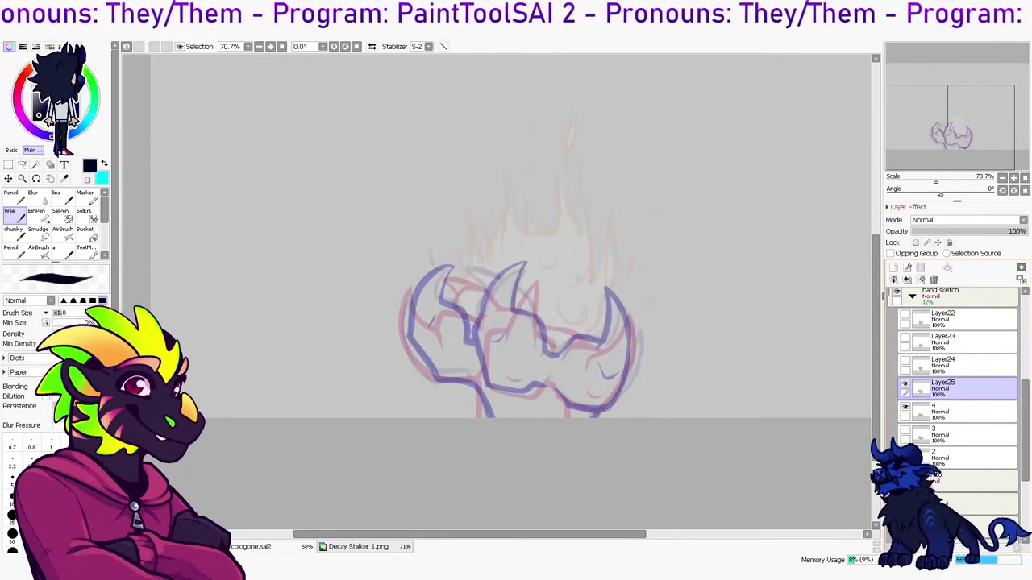
pyautogui.click(905, 407)
pyautogui.click(905, 384)
pyautogui.click(905, 384)
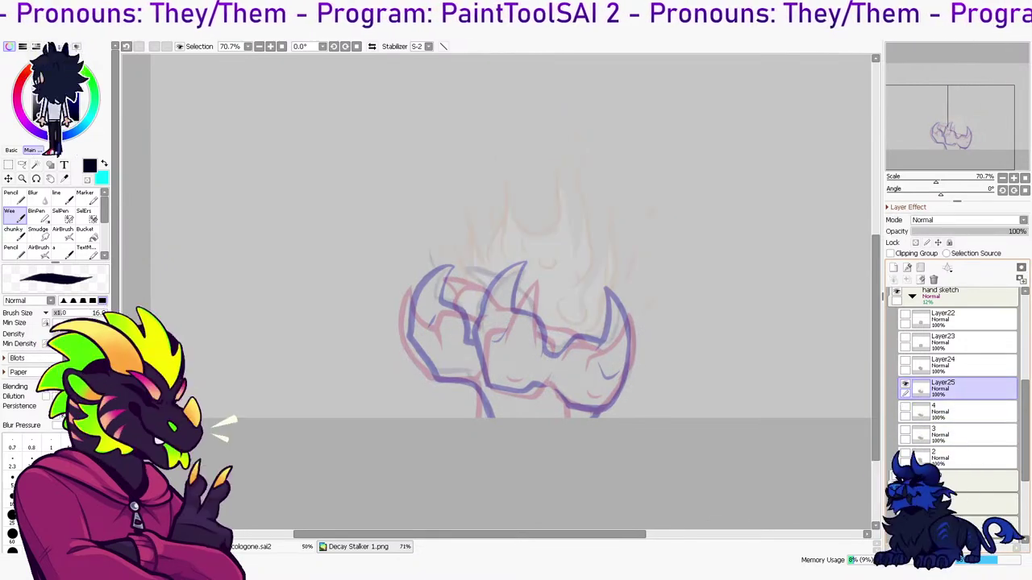
# Hide line-art groups 6 and 4 to view the Layer25 hand sketch on its own
pyautogui.moveTo(1025, 431); pyautogui.dragTo(1025, 345)
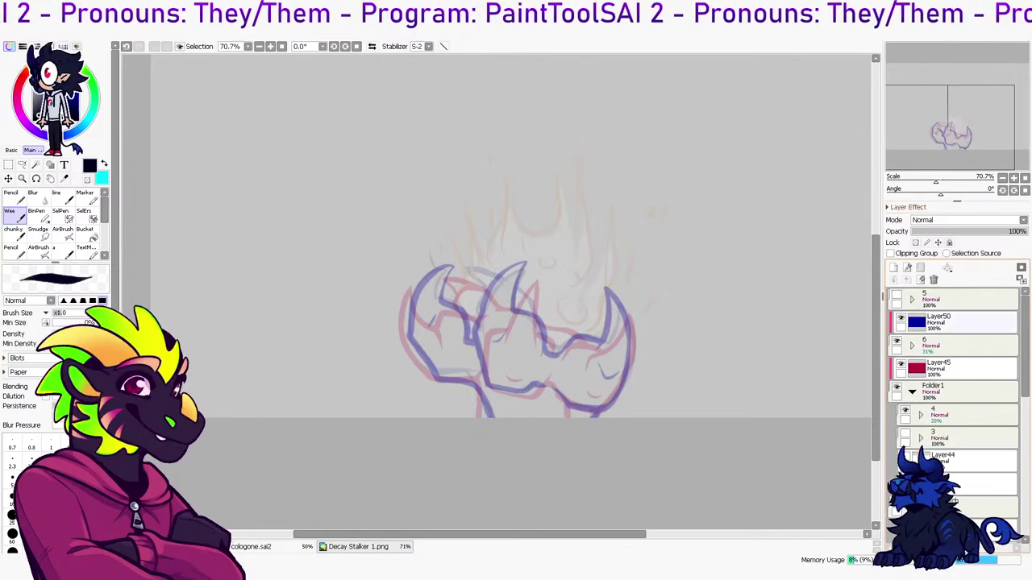
pyautogui.click(897, 341)
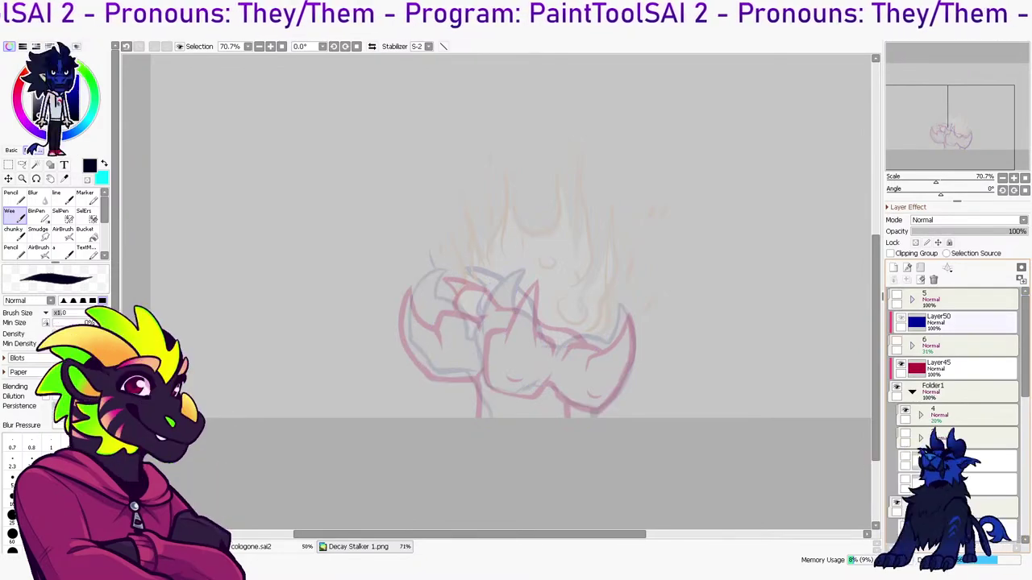
pyautogui.scroll(-5, 951, 378)
pyautogui.scroll(-2, 952, 387)
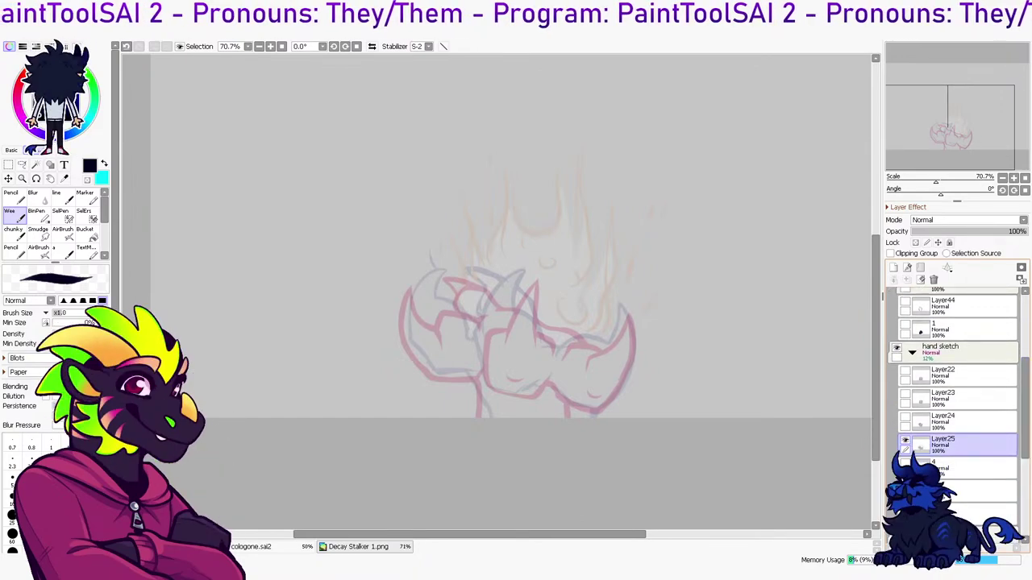
pyautogui.scroll(6, 951, 378)
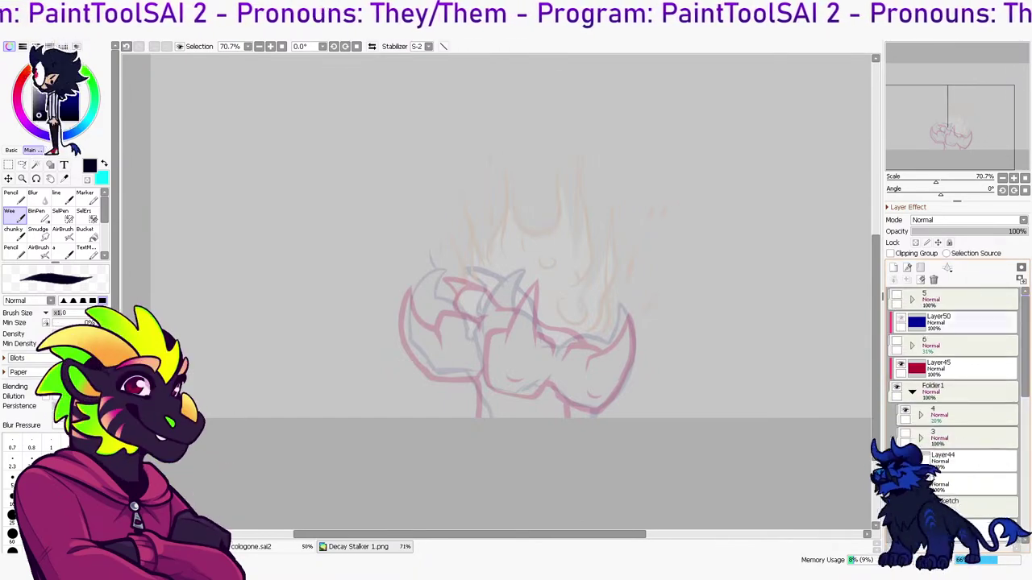
pyautogui.click(906, 411)
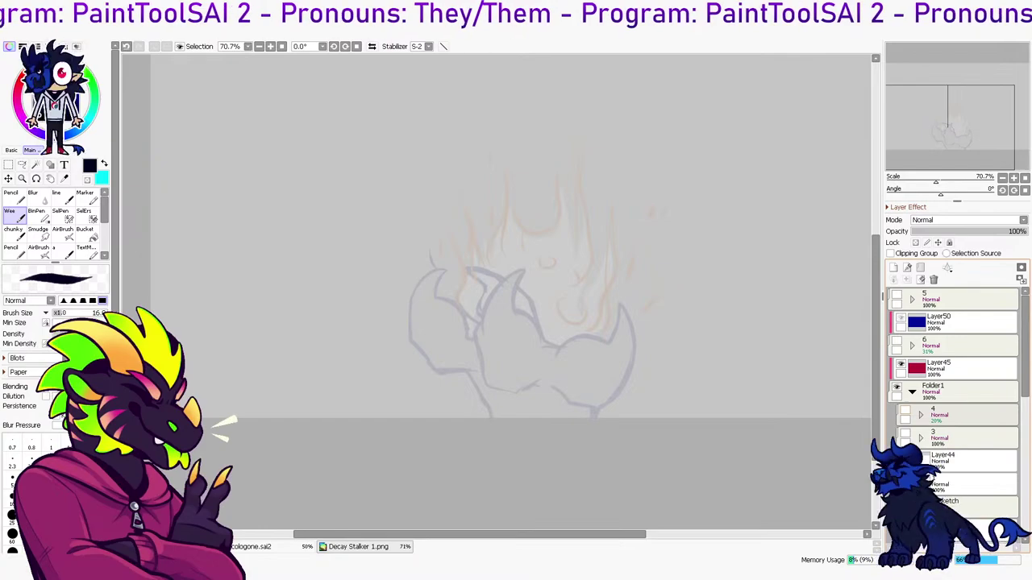
# Show group 6, move groups 5 and 6 into Folder1 above group 4, and set group 6 to 100% opacity
pyautogui.click(897, 342)
pyautogui.click(963, 346)
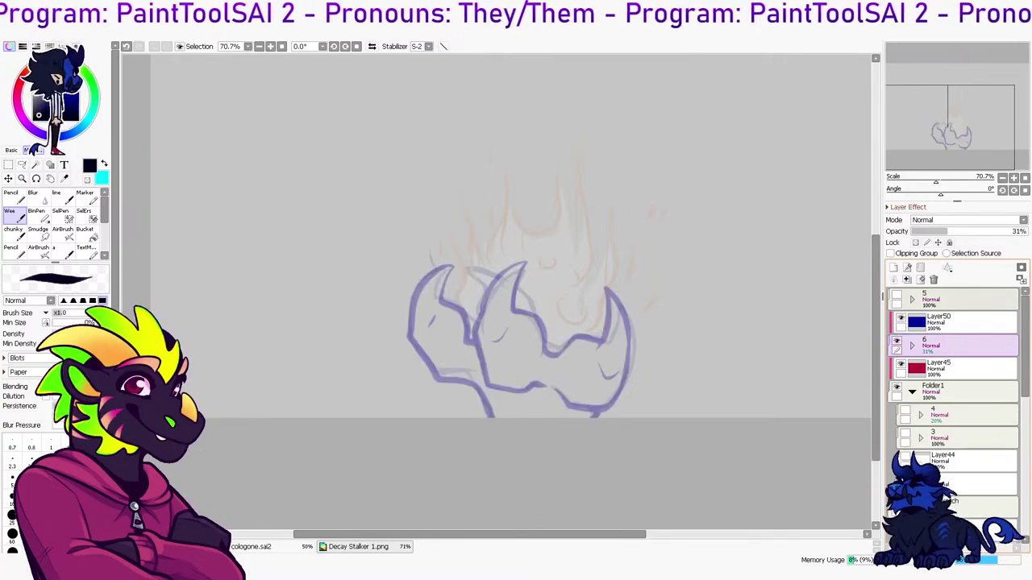
pyautogui.moveTo(963, 300); pyautogui.dragTo(963, 403)
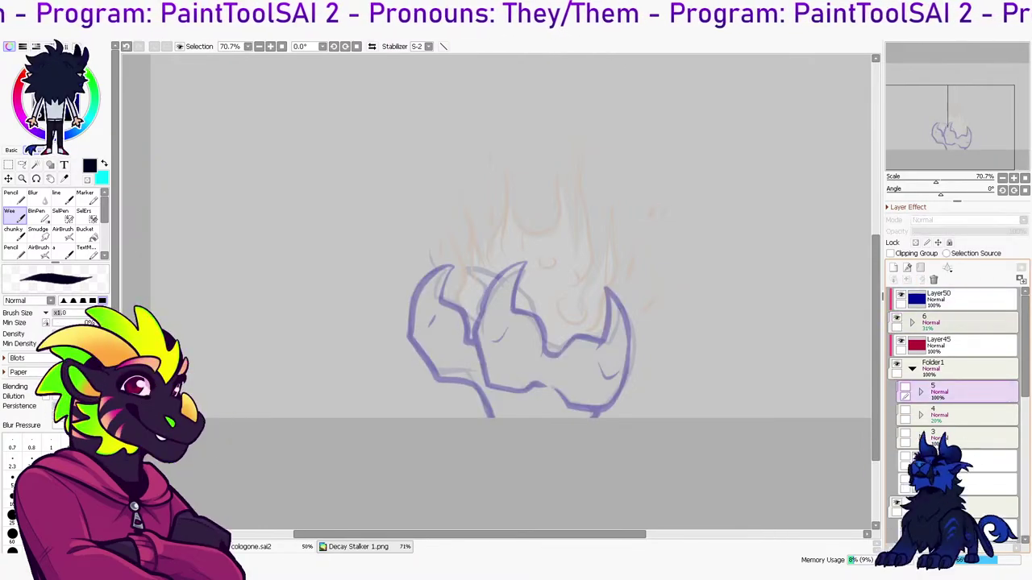
pyautogui.moveTo(963, 322); pyautogui.dragTo(964, 377)
pyautogui.click(963, 369)
pyautogui.moveTo(996, 232); pyautogui.dragTo(1027, 231)
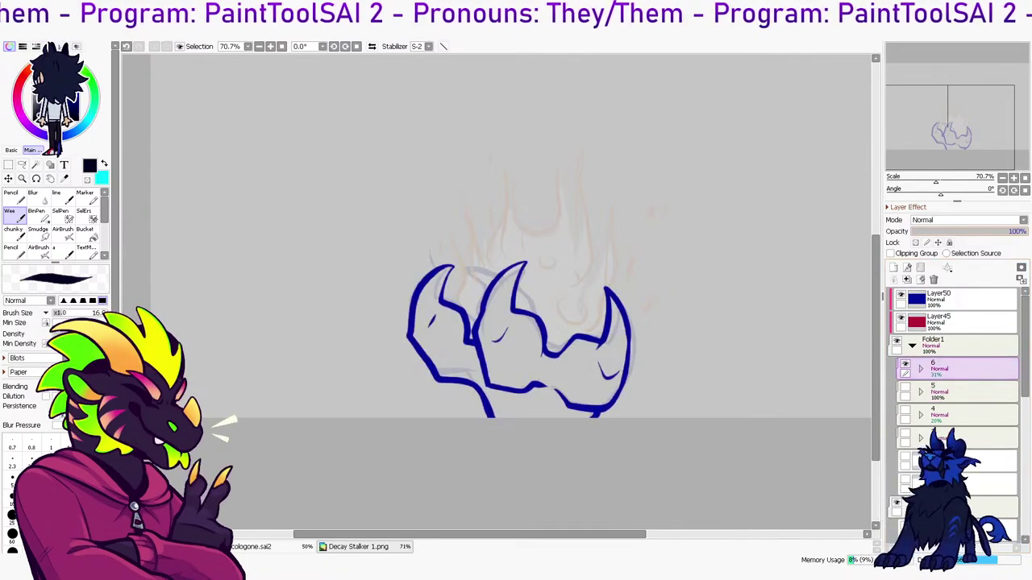
# Compare line-art groups 6 and 5 by showing each alone and both together
pyautogui.click(905, 364)
pyautogui.click(906, 388)
pyautogui.click(963, 391)
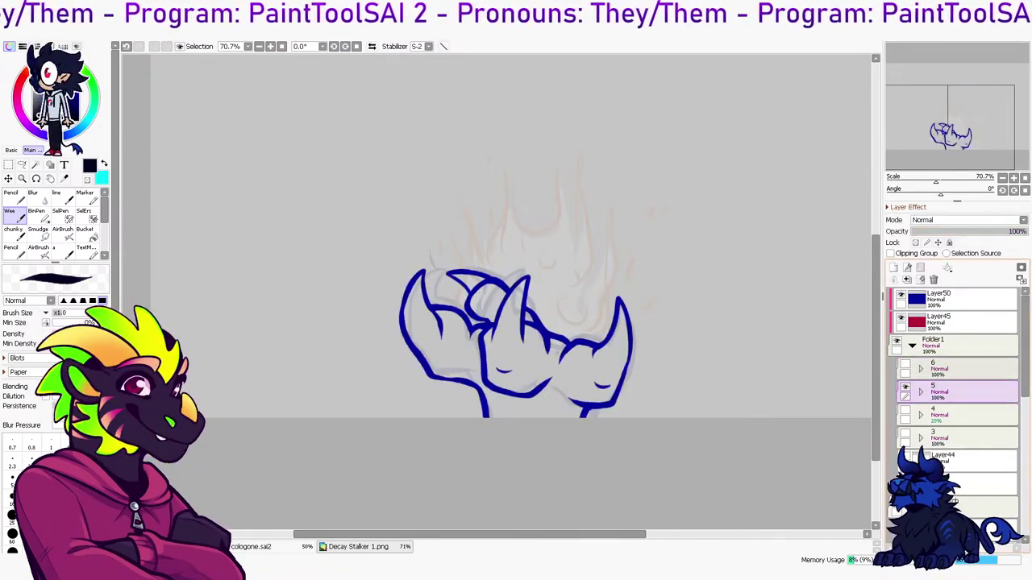
pyautogui.click(905, 364)
pyautogui.click(963, 369)
pyautogui.moveTo(953, 232); pyautogui.dragTo(1028, 231)
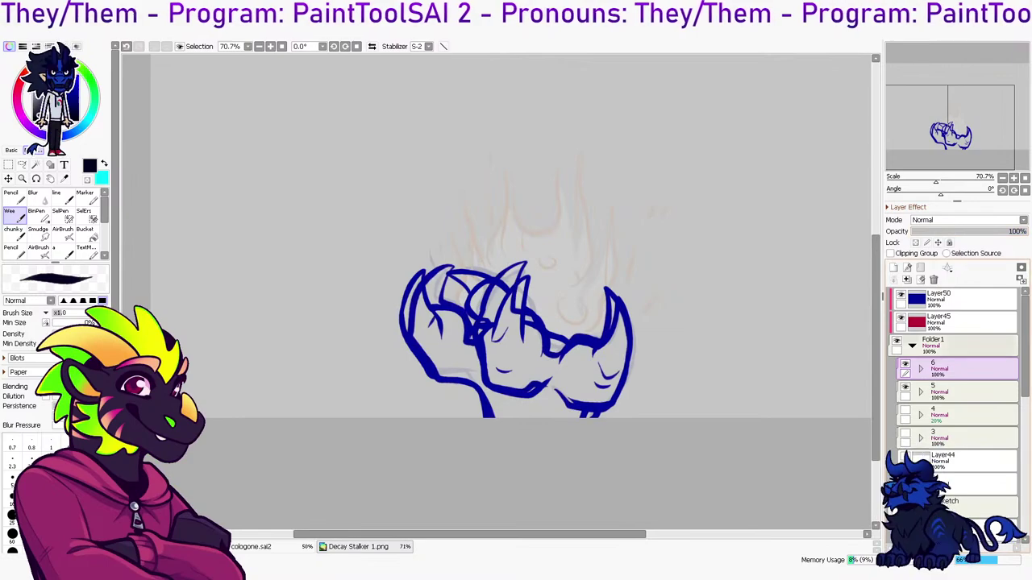
# Hide groups 6 and 5, show line-art group 4, and set its opacity to 100%
pyautogui.click(905, 365)
pyautogui.click(964, 392)
pyautogui.click(906, 388)
pyautogui.click(963, 415)
pyautogui.click(905, 411)
pyautogui.moveTo(965, 232); pyautogui.dragTo(1028, 232)
# Compare line-art groups 4, 5 and 6 in sequence by toggling their visibility
pyautogui.click(963, 392)
pyautogui.click(905, 387)
pyautogui.click(905, 388)
pyautogui.click(905, 368)
pyautogui.click(906, 366)
pyautogui.click(905, 366)
pyautogui.click(905, 388)
pyautogui.click(963, 415)
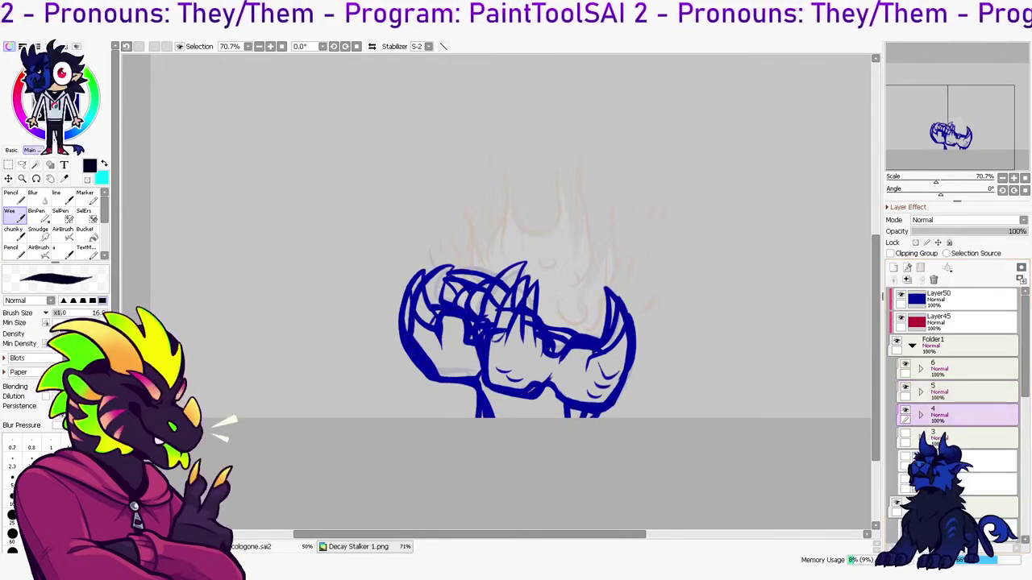
# Hide group 4 and set group 5's opacity to 39%
pyautogui.click(906, 411)
pyautogui.click(963, 392)
pyautogui.moveTo(978, 231); pyautogui.dragTo(941, 231)
pyautogui.click(956, 232)
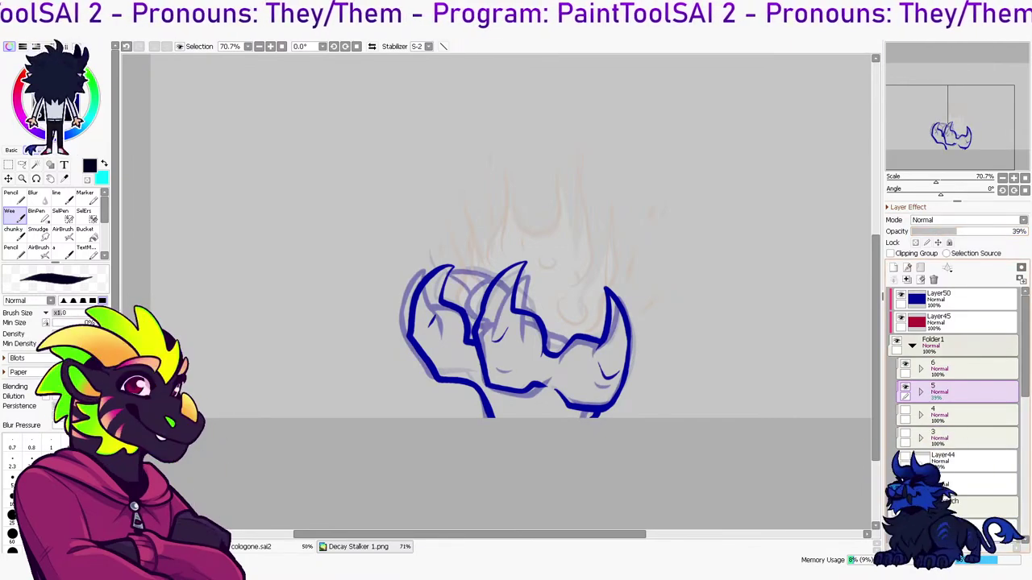
# Preview the Layer24 hand sketch and renumber hand sketches 5 and 4 as 6 and 5
pyautogui.scroll(-6, 963, 401)
pyautogui.click(905, 376)
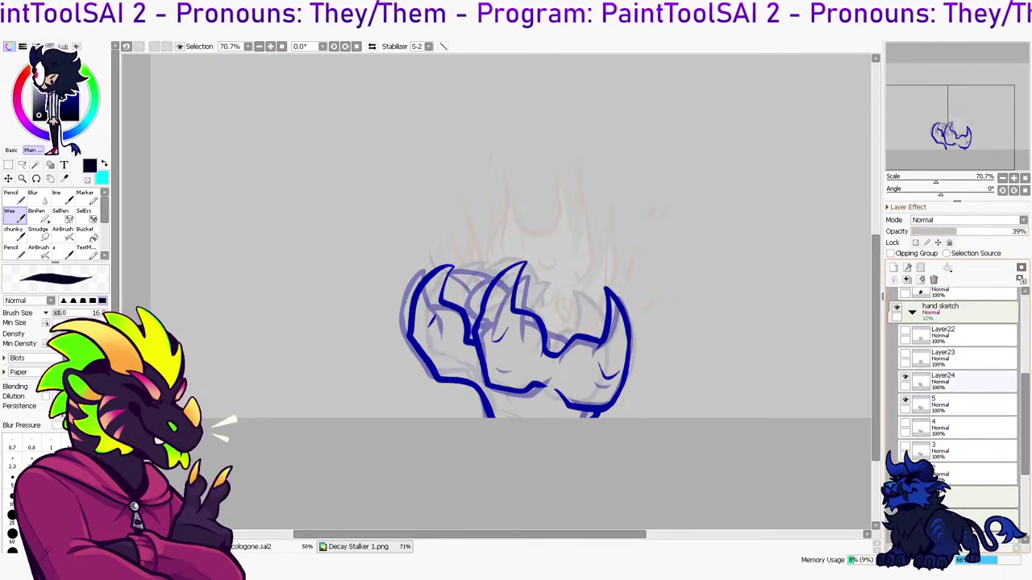
pyautogui.click(959, 403)
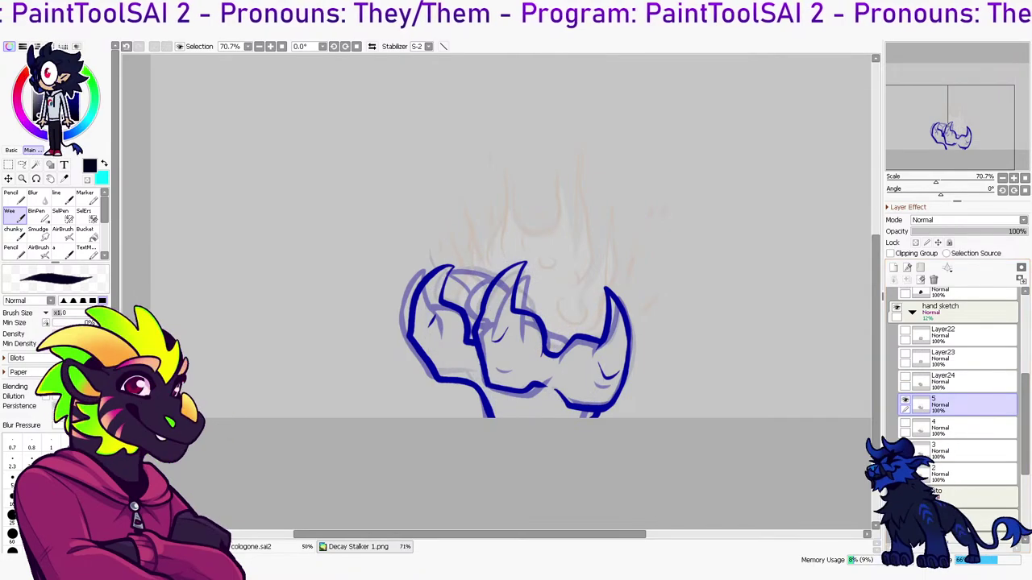
pyautogui.click(959, 427)
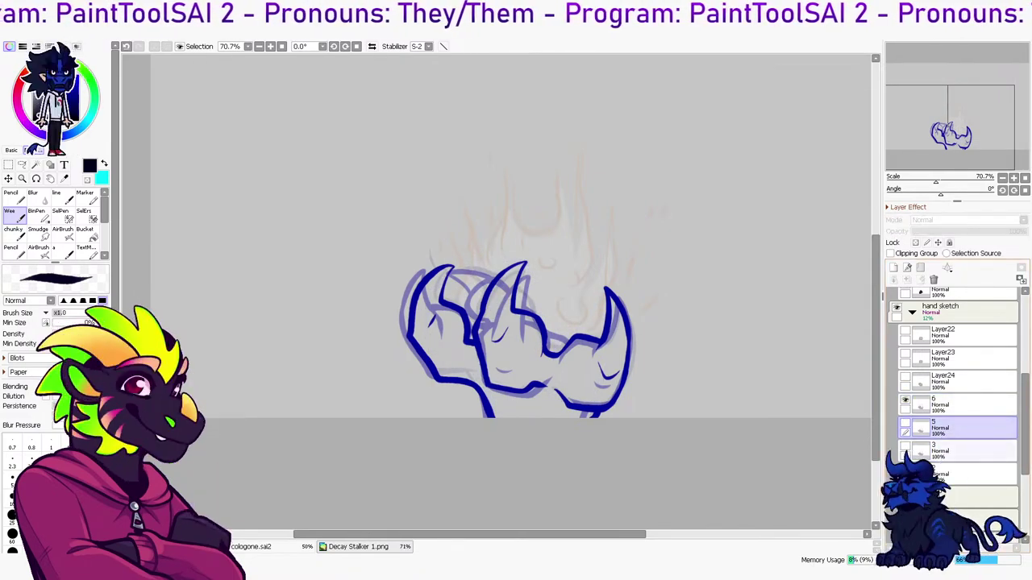
pyautogui.click(960, 451)
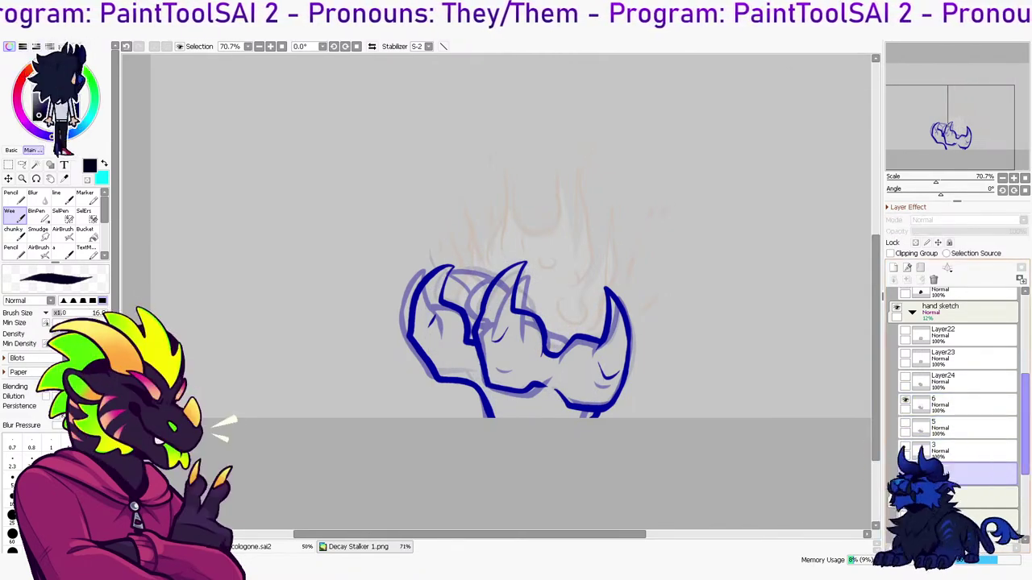
pyautogui.moveTo(971, 404); pyautogui.dragTo(971, 374)
# Check group 6 by toggling its visibility and add a new layer above it in Folder1
pyautogui.moveTo(1024, 423); pyautogui.dragTo(1024, 345)
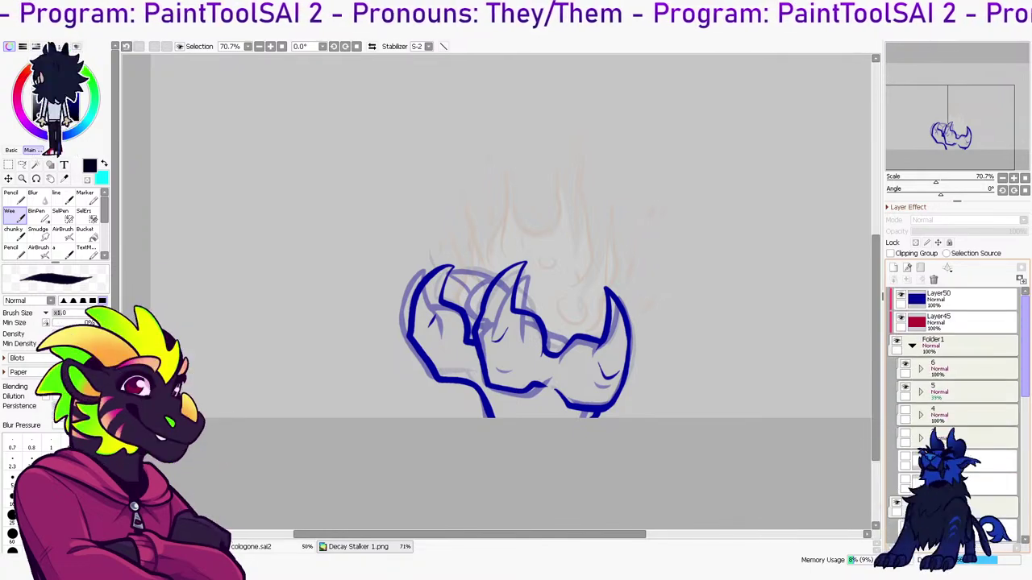
pyautogui.doubleClick(905, 365)
pyautogui.click(905, 364)
pyautogui.click(905, 364)
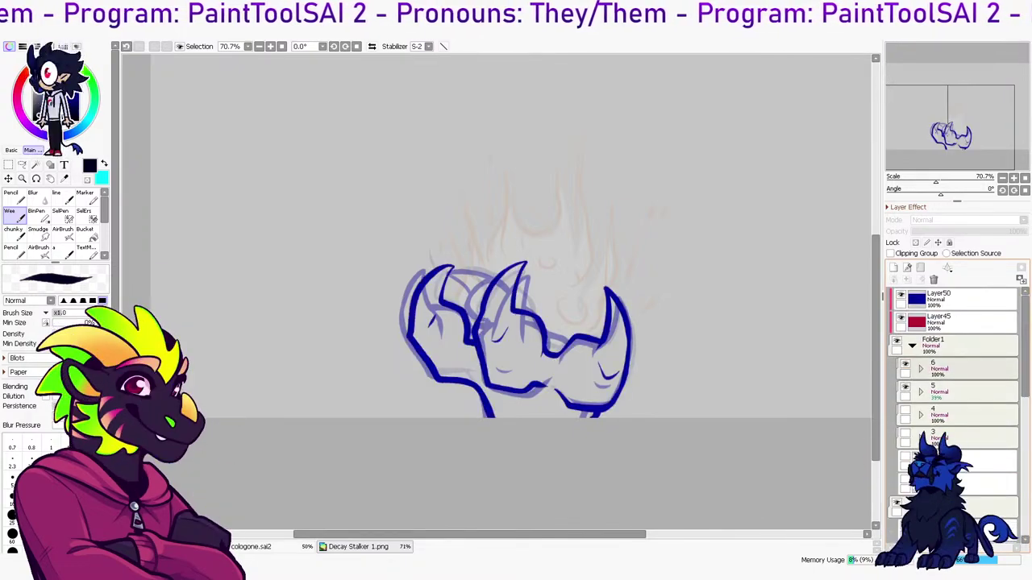
pyautogui.click(963, 369)
pyautogui.click(893, 268)
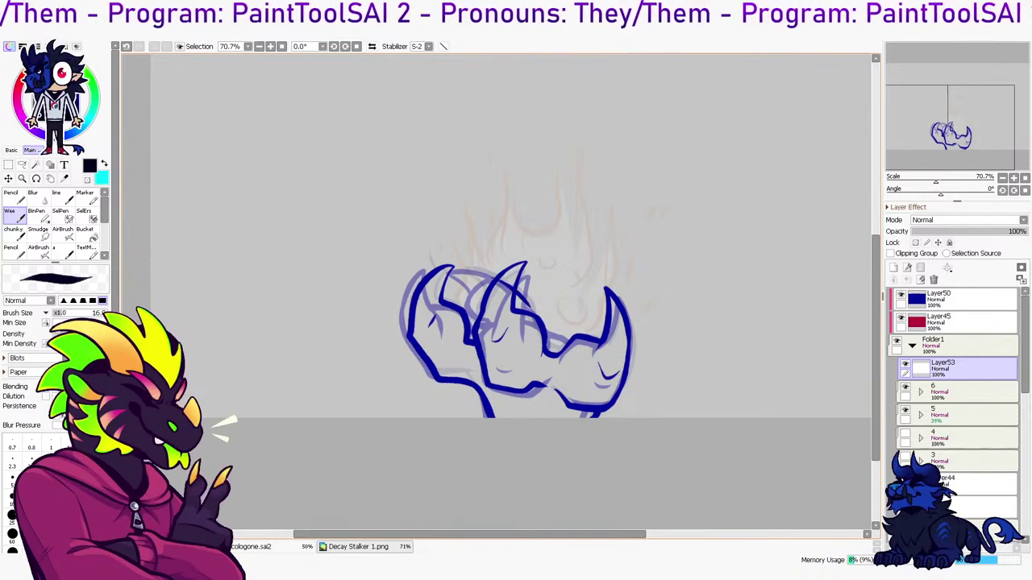
# Try to move the new layer above the colour overlays and ink the thumb's upper curve behind the middle claw
pyautogui.moveTo(964, 368); pyautogui.dragTo(959, 291)
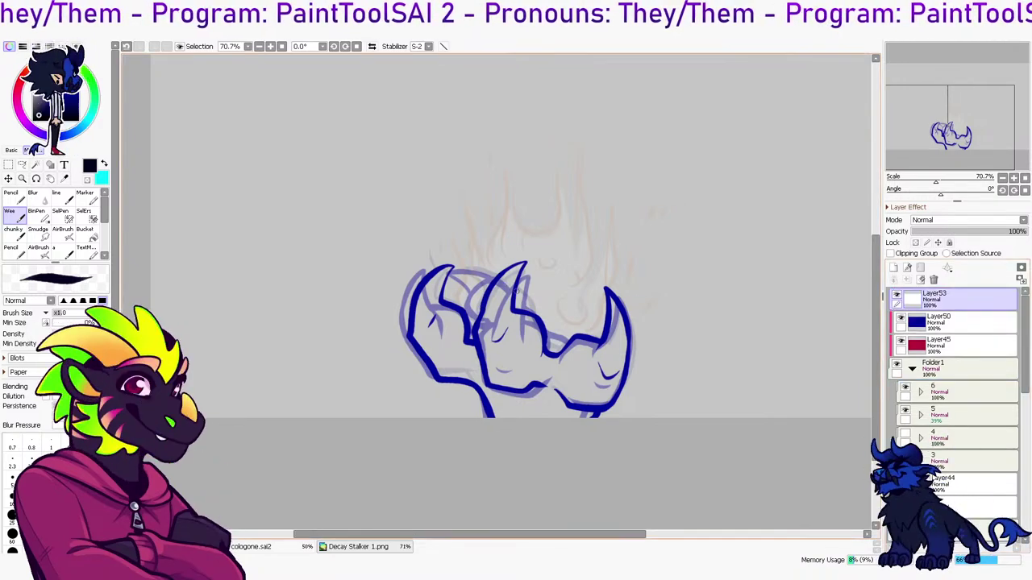
pyautogui.moveTo(478, 275); pyautogui.dragTo(465, 284)
pyautogui.hotkey('ctrl', 'z')
pyautogui.moveTo(524, 295); pyautogui.dragTo(492, 274)
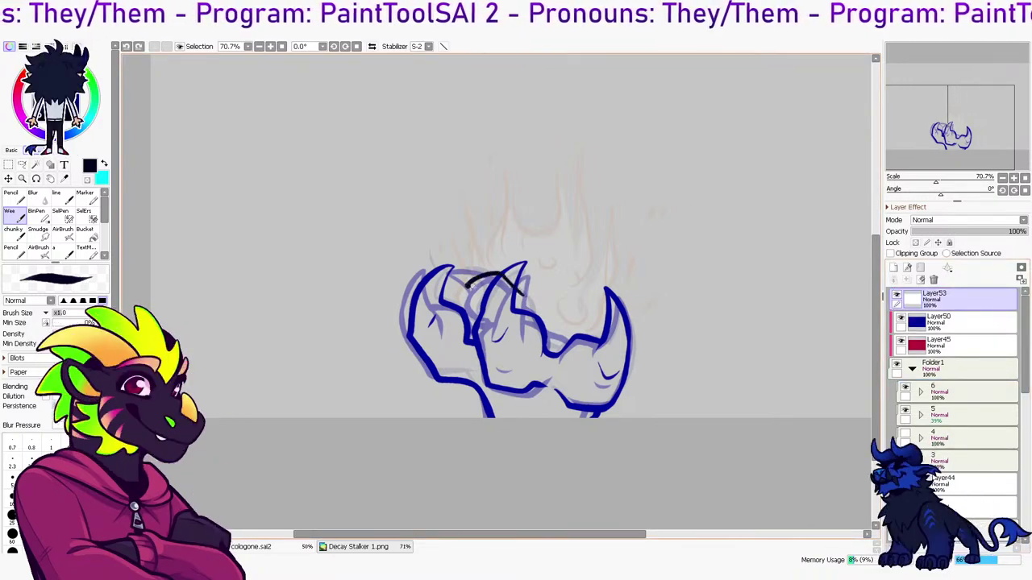
pyautogui.hotkey('ctrl', 'z')
pyautogui.moveTo(537, 325); pyautogui.dragTo(470, 282)
pyautogui.hotkey('ctrl', 'z')
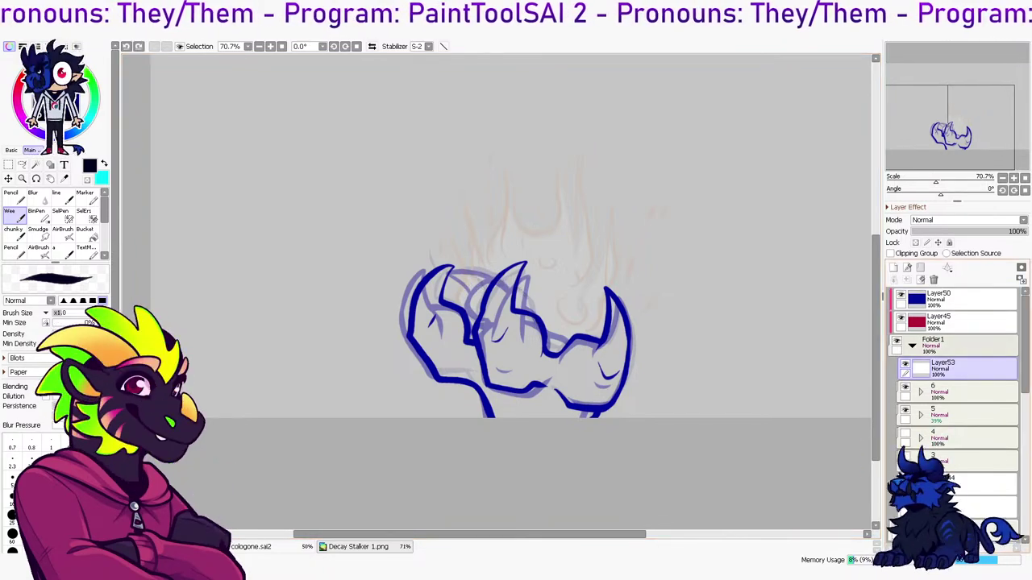
# Restore group 5 to full opacity and hide line-art groups 5 and 6
pyautogui.click(897, 341)
pyautogui.click(897, 341)
pyautogui.click(905, 410)
pyautogui.click(905, 410)
pyautogui.click(959, 416)
pyautogui.moveTo(973, 232); pyautogui.dragTo(1028, 231)
pyautogui.click(906, 411)
pyautogui.click(906, 387)
pyautogui.click(906, 387)
pyautogui.click(905, 387)
# Compare the Layer24, 6 and 5 hand sketches by toggling their visibility
pyautogui.moveTo(1026, 351); pyautogui.dragTo(1025, 410)
pyautogui.click(905, 443)
pyautogui.click(905, 419)
pyautogui.click(905, 420)
pyautogui.click(905, 443)
pyautogui.click(906, 442)
pyautogui.click(906, 465)
pyautogui.click(905, 465)
pyautogui.click(906, 465)
pyautogui.click(905, 465)
# Alternate between hand sketches 6 and 5, leaving sketch 5 shown and sketch 6 hidden
pyautogui.moveTo(1026, 411); pyautogui.dragTo(1026, 427)
pyautogui.moveTo(960, 430); pyautogui.dragTo(959, 402)
pyautogui.click(959, 430)
pyautogui.click(905, 425)
pyautogui.click(905, 424)
pyautogui.click(906, 424)
pyautogui.click(906, 448)
pyautogui.click(905, 448)
pyautogui.click(906, 425)
pyautogui.click(906, 448)
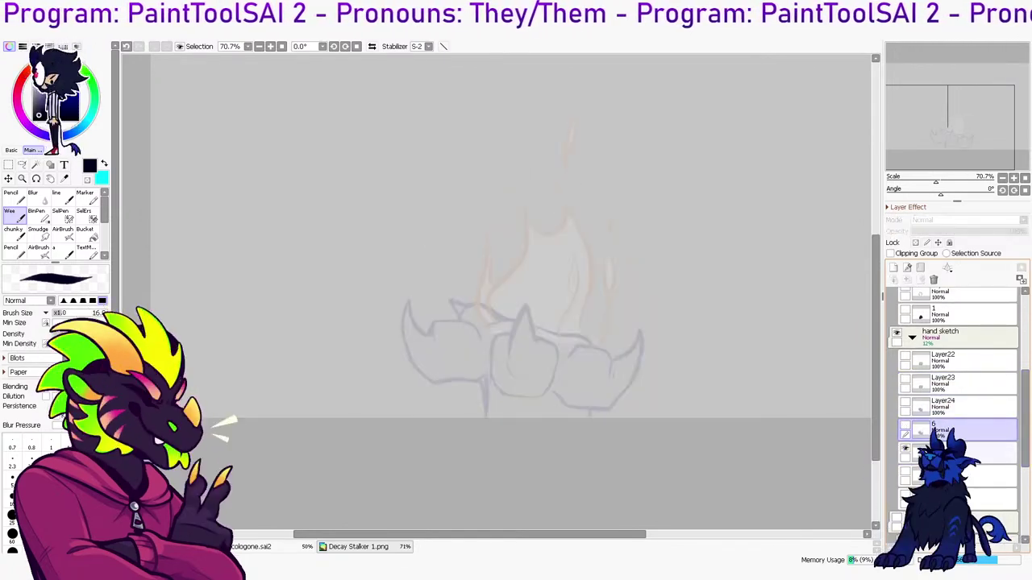
# Show the Layer24 hand sketch in place of hand sketches 5 and 6
pyautogui.click(905, 425)
pyautogui.click(906, 449)
pyautogui.click(967, 407)
pyautogui.click(906, 401)
pyautogui.click(905, 425)
pyautogui.moveTo(1025, 411); pyautogui.dragTo(1026, 335)
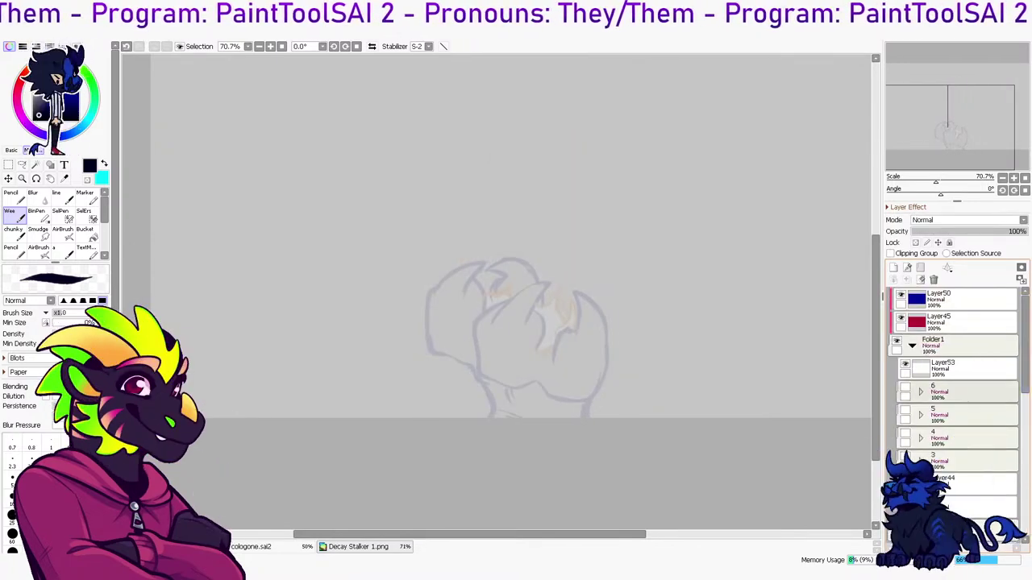
# Show line-art group 6 and lower its opacity to 27%
pyautogui.click(906, 387)
pyautogui.click(967, 392)
pyautogui.click(936, 232)
pyautogui.moveTo(936, 231); pyautogui.dragTo(941, 231)
# Hide the blue Layer50 overlay and add a new layer above it
pyautogui.click(901, 295)
pyautogui.click(967, 300)
pyautogui.click(893, 268)
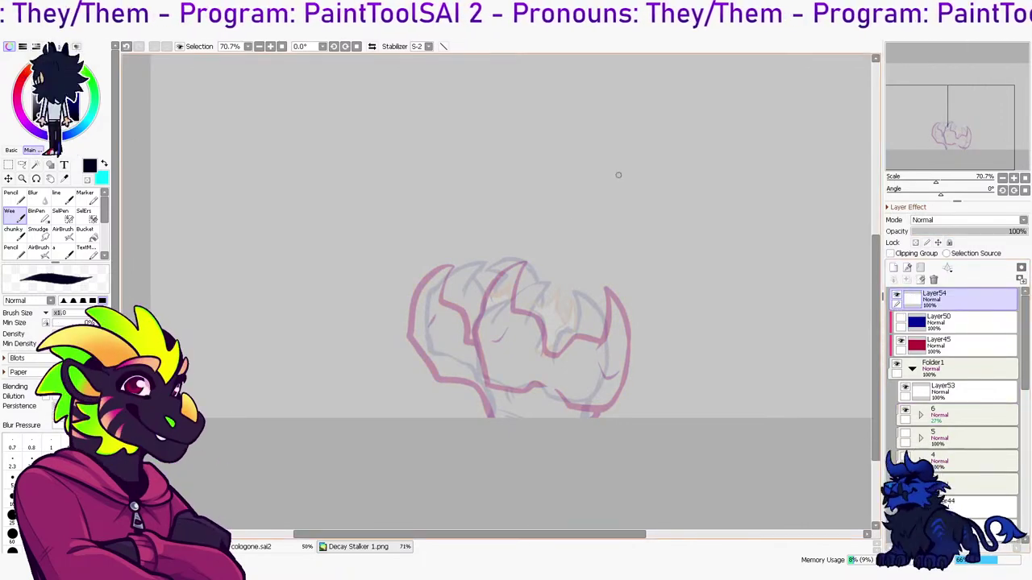
# Ink the middle claw's outer and inner curves over the fist sketch, redrawing strokes until they join at the tip
pyautogui.moveTo(494, 321); pyautogui.dragTo(524, 287)
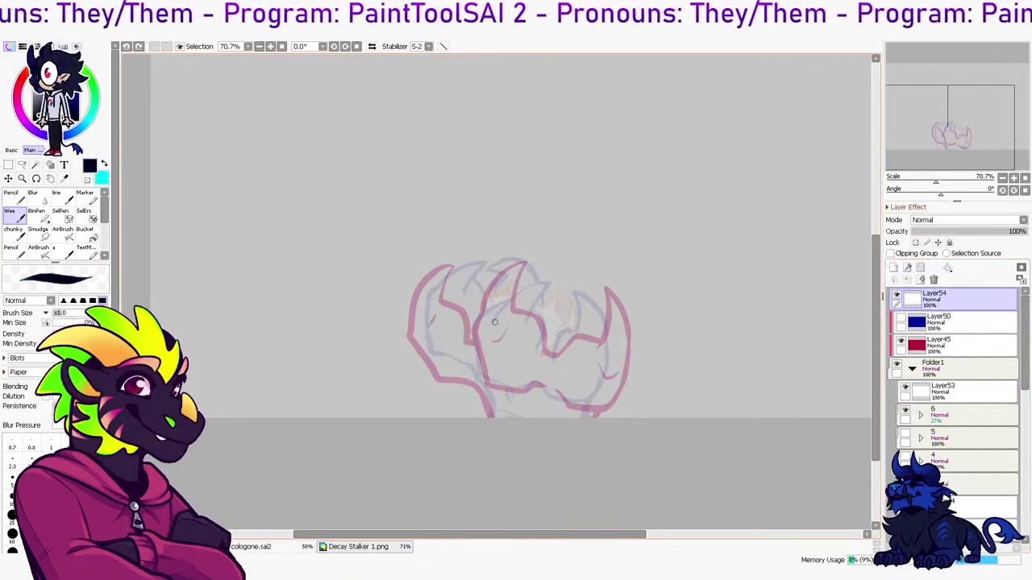
pyautogui.moveTo(494, 321); pyautogui.dragTo(555, 282)
pyautogui.moveTo(499, 323)
pyautogui.mouseDown()
pyautogui.moveTo(524, 281)
pyautogui.moveTo(532, 313)
pyautogui.moveTo(499, 314)
pyautogui.moveTo(554, 277)
pyautogui.mouseUp()
pyautogui.hotkey('ctrl', 'z')
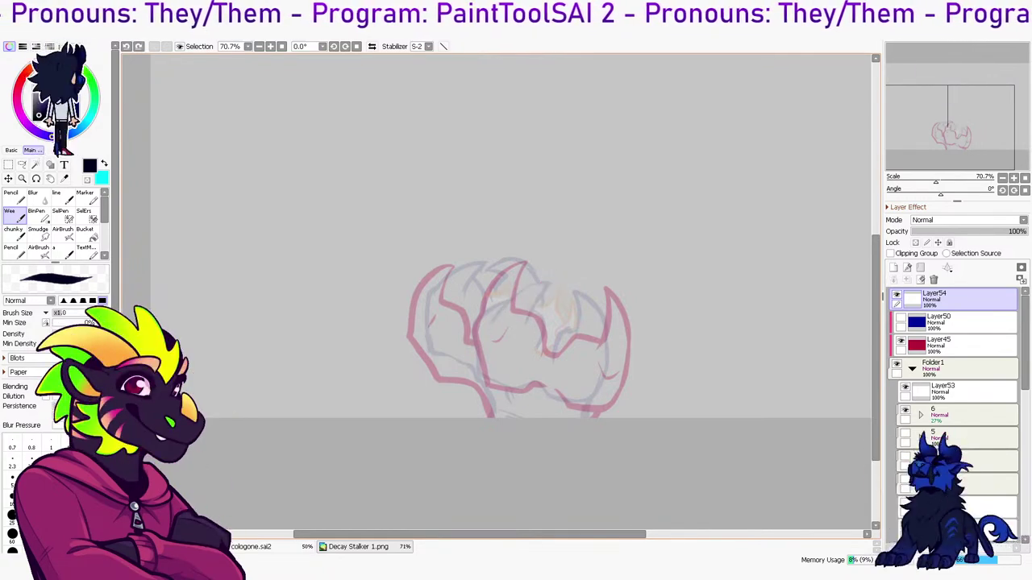
pyautogui.hotkey('ctrl', 'z')
pyautogui.moveTo(497, 320)
pyautogui.mouseDown()
pyautogui.moveTo(557, 284)
pyautogui.moveTo(535, 317)
pyautogui.moveTo(434, 280)
pyautogui.moveTo(463, 306)
pyautogui.moveTo(434, 283)
pyautogui.moveTo(490, 304)
pyautogui.moveTo(430, 288)
pyautogui.moveTo(463, 316)
pyautogui.moveTo(436, 283)
pyautogui.moveTo(495, 308)
pyautogui.moveTo(463, 275)
pyautogui.mouseUp()
pyautogui.hotkey('ctrl', 'z')
pyautogui.hscroll(2, 470, 297)
pyautogui.hotkey('ctrl', 'z')
pyautogui.hotkey('ctrl', 'z')
pyautogui.hotkey('ctrl', 'z')
pyautogui.hotkey('ctrl', 'z')
pyautogui.moveTo(469, 319); pyautogui.dragTo(436, 294)
pyautogui.press('e')
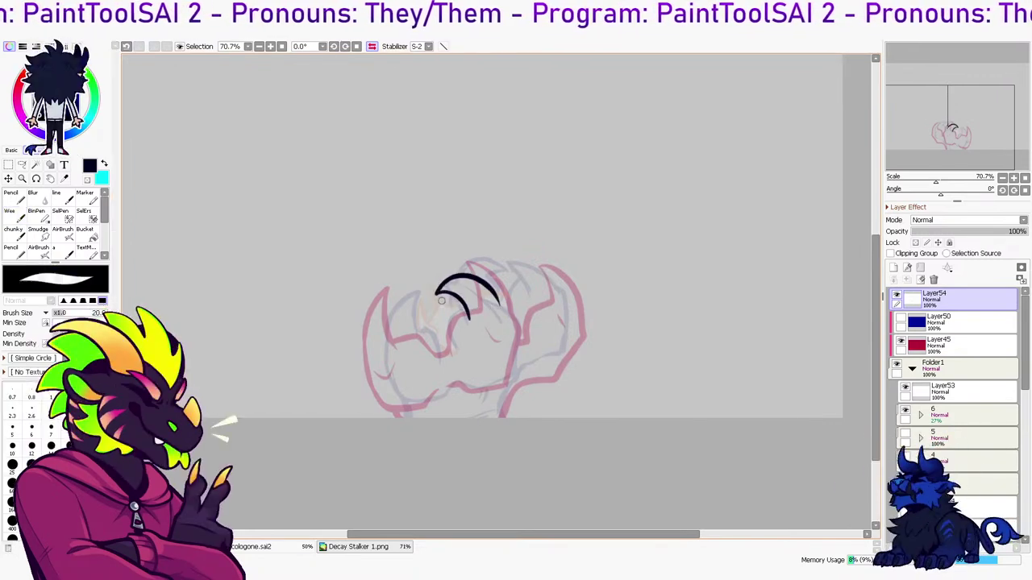
pyautogui.press('e')
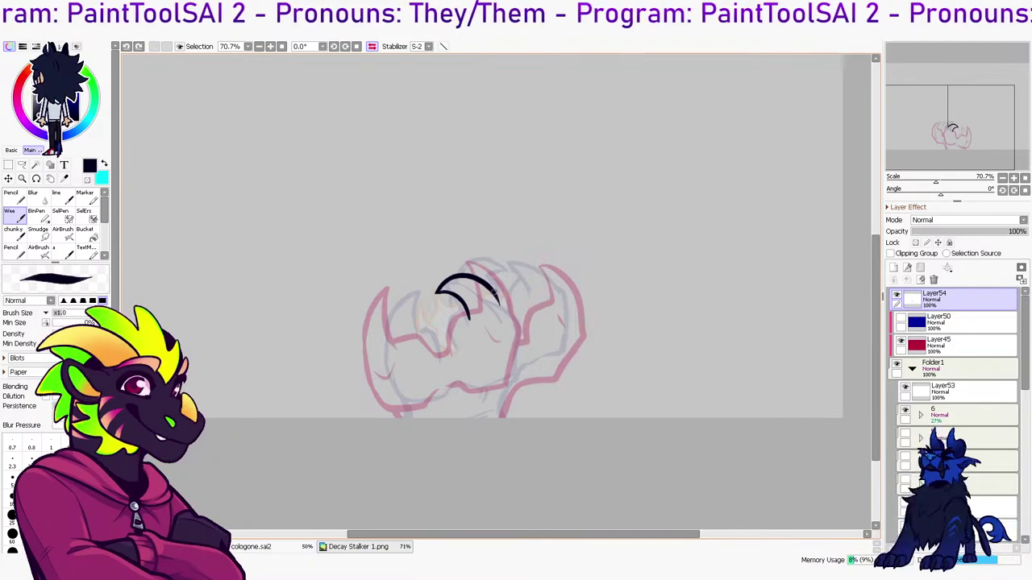
# Try to ink both sides of the middle finger below its claw
pyautogui.moveTo(508, 310); pyautogui.dragTo(519, 353)
pyautogui.moveTo(496, 292); pyautogui.dragTo(521, 348)
pyautogui.moveTo(465, 308)
pyautogui.mouseDown()
pyautogui.moveTo(449, 330)
pyautogui.moveTo(443, 355)
pyautogui.mouseUp()
pyautogui.hotkey('ctrl', 'z')
pyautogui.hotkey('ctrl', 'z')
# Restore the unmirrored view, lower Folder1 to 60% opacity and reselect Layer54 for inking
pyautogui.click(372, 45)
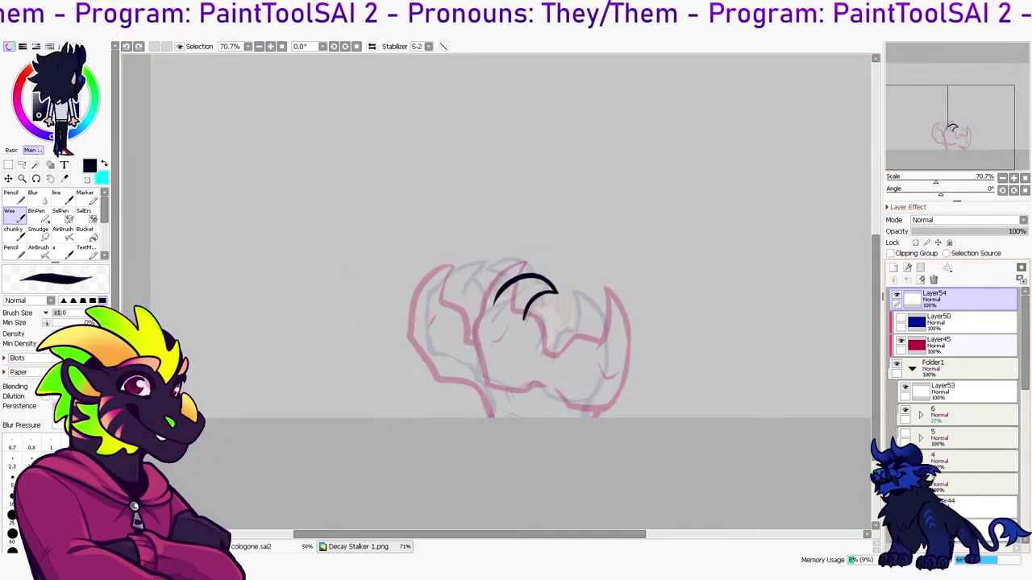
pyautogui.click(967, 368)
pyautogui.click(963, 231)
pyautogui.click(935, 298)
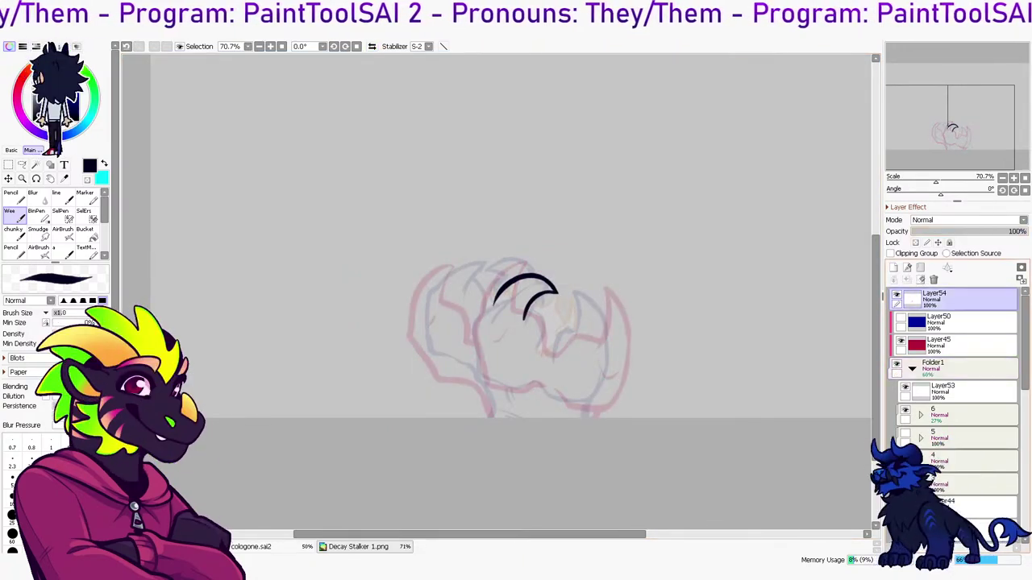
# Ink the middle finger's left contour, knuckle mark and right edge below the claw
pyautogui.moveTo(494, 314)
pyautogui.mouseDown()
pyautogui.moveTo(505, 316)
pyautogui.moveTo(476, 321)
pyautogui.moveTo(474, 361)
pyautogui.moveTo(513, 386)
pyautogui.mouseUp()
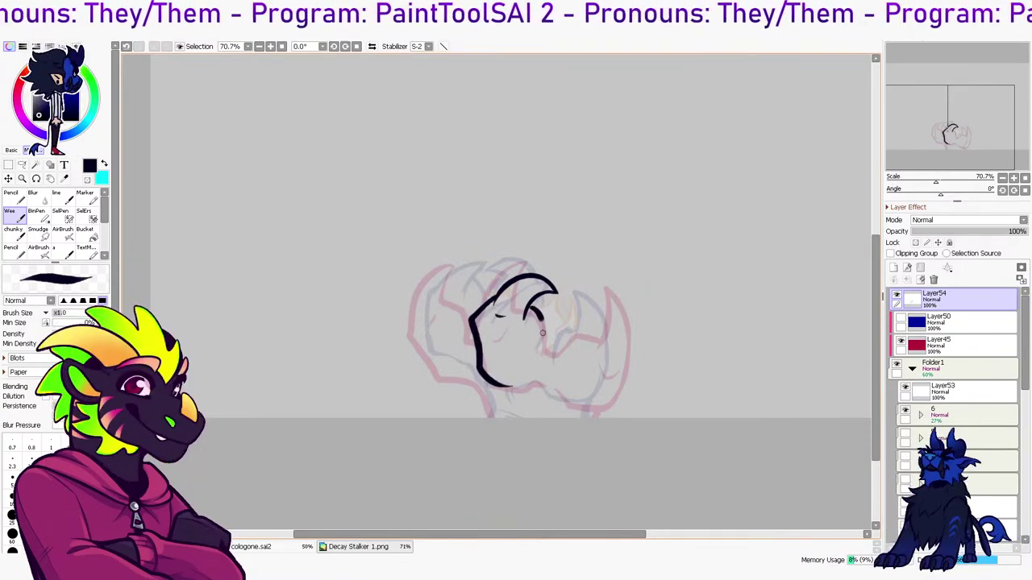
pyautogui.hotkey('ctrl', 'z')
pyautogui.press('e')
pyautogui.moveTo(523, 326)
pyautogui.mouseDown()
pyautogui.moveTo(535, 313)
pyautogui.moveTo(545, 322)
pyautogui.moveTo(538, 347)
pyautogui.mouseUp()
pyautogui.press('n')
pyautogui.hotkey('ctrl', 'z')
# Ink the left claw's outer and inner curves and the short line joining it to the middle finger
pyautogui.moveTo(442, 282); pyautogui.dragTo(494, 269)
pyautogui.hotkey('ctrl', 'z')
pyautogui.hotkey('ctrl', 'z')
pyautogui.moveTo(433, 285); pyautogui.dragTo(488, 277)
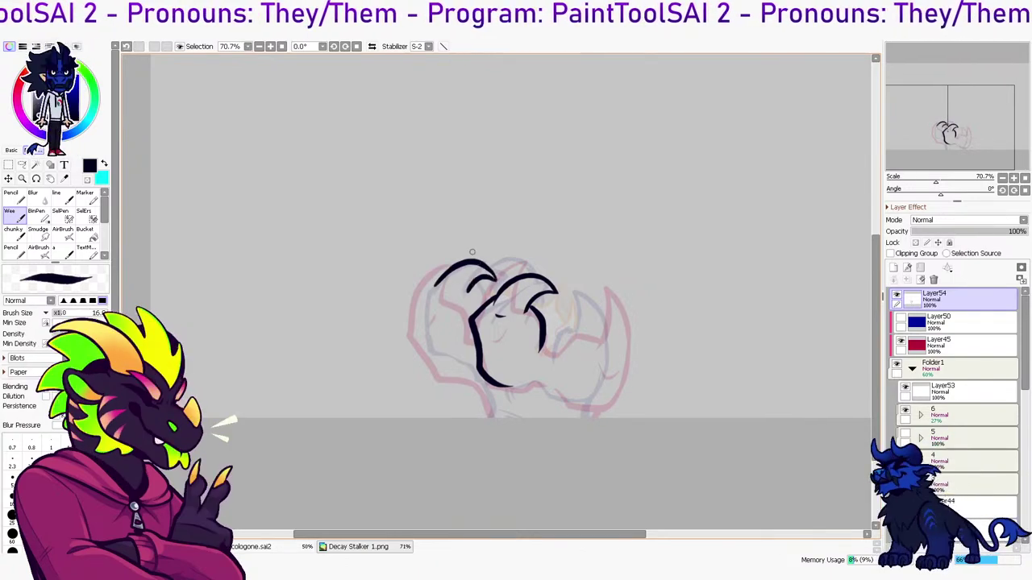
pyautogui.press('h')
pyautogui.moveTo(525, 287); pyautogui.dragTo(508, 303)
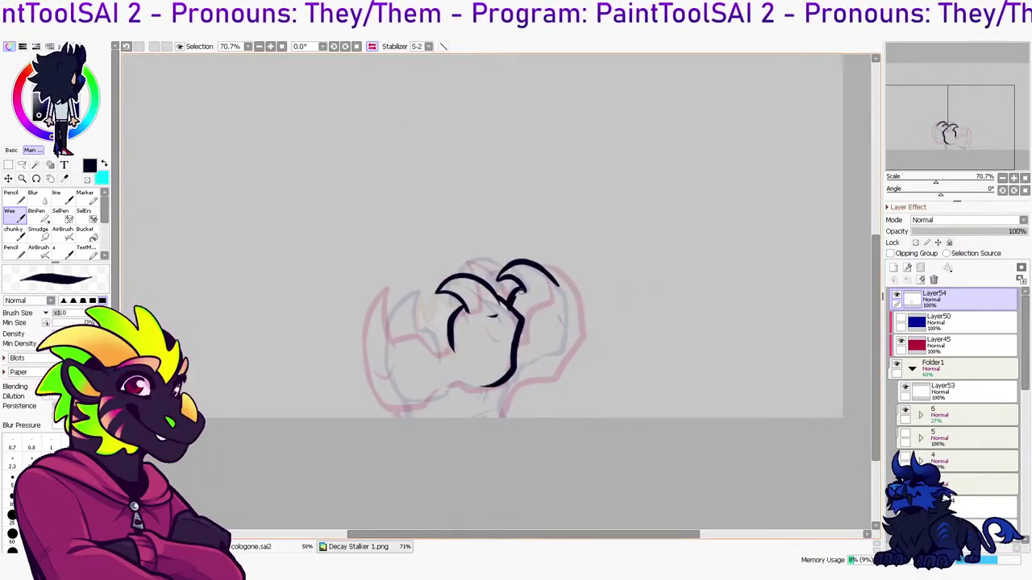
# Switch to the winged creature animation document and show the background layers in Folder2
pyautogui.click(274, 547)
pyautogui.moveTo(843, 373); pyautogui.dragTo(515, 355)
pyautogui.scroll(-3, 955, 403)
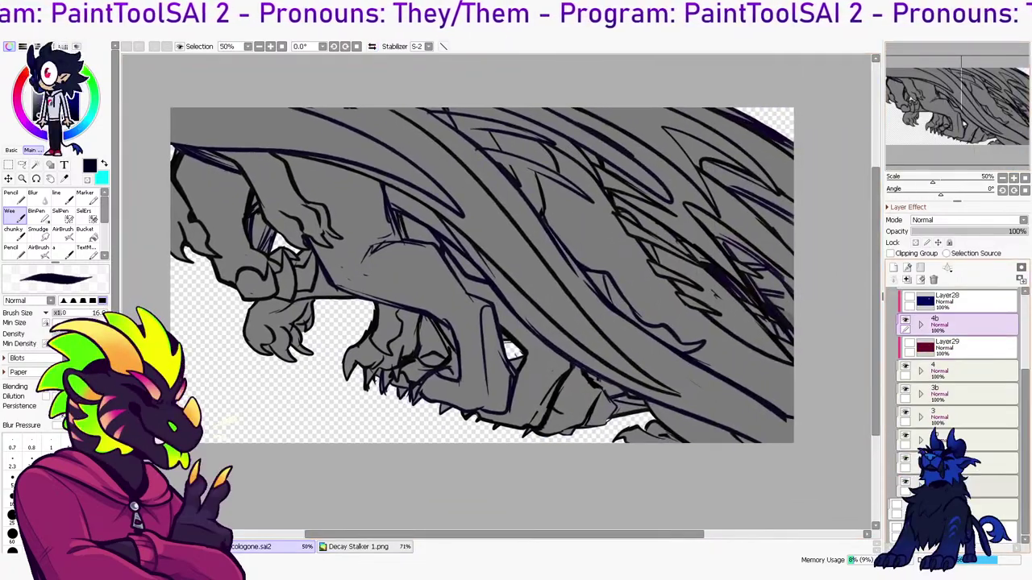
pyautogui.click(904, 503)
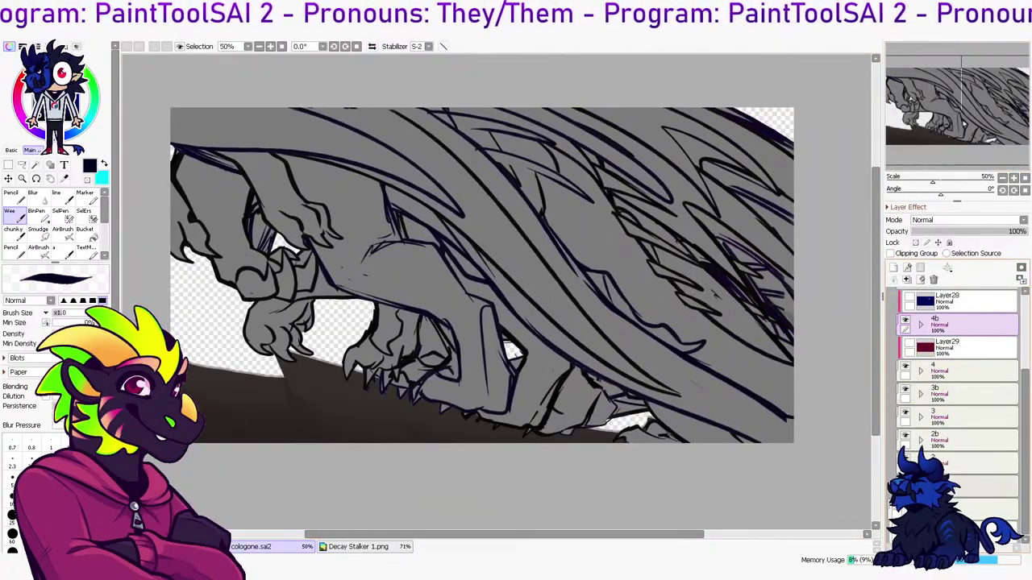
pyautogui.scroll(-2, 955, 452)
pyautogui.click(905, 504)
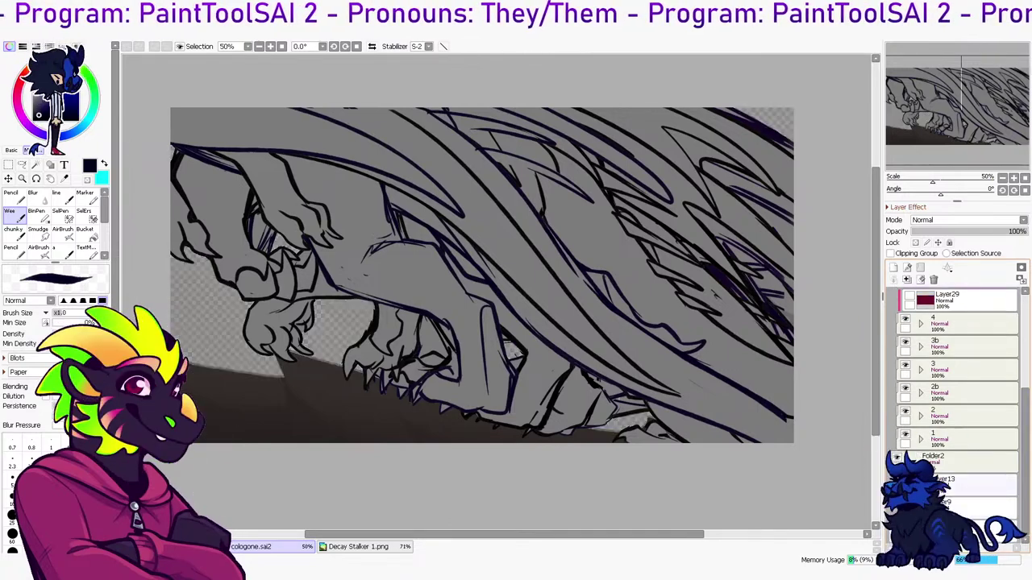
pyautogui.click(959, 508)
pyautogui.click(1025, 231)
pyautogui.click(913, 462)
pyautogui.scroll(5, 955, 363)
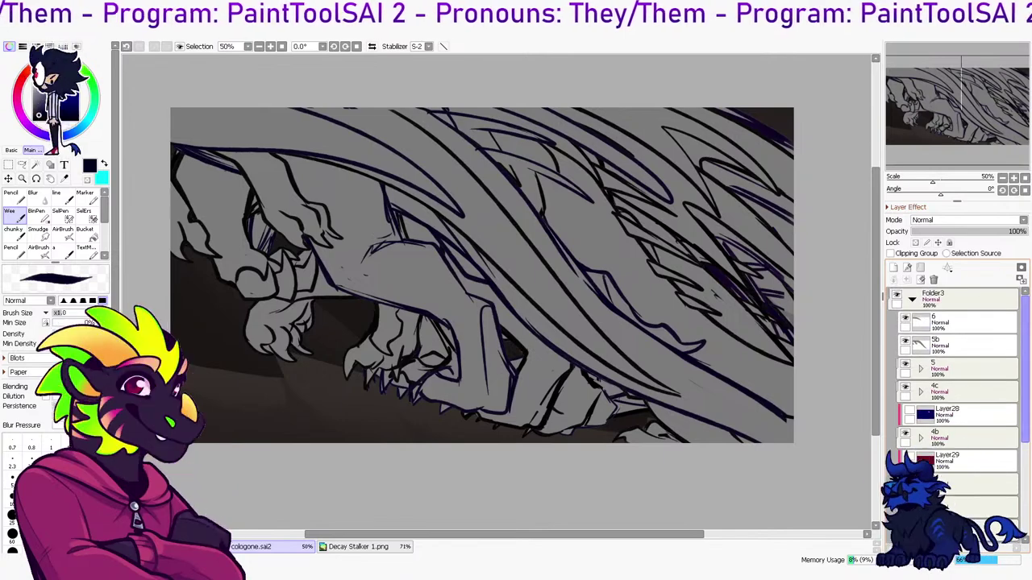
# Review the creature's animation frames by hiding them one after another from frame 6 down to 3, toggling 4b to compare poses
pyautogui.moveTo(905, 319); pyautogui.dragTo(905, 387)
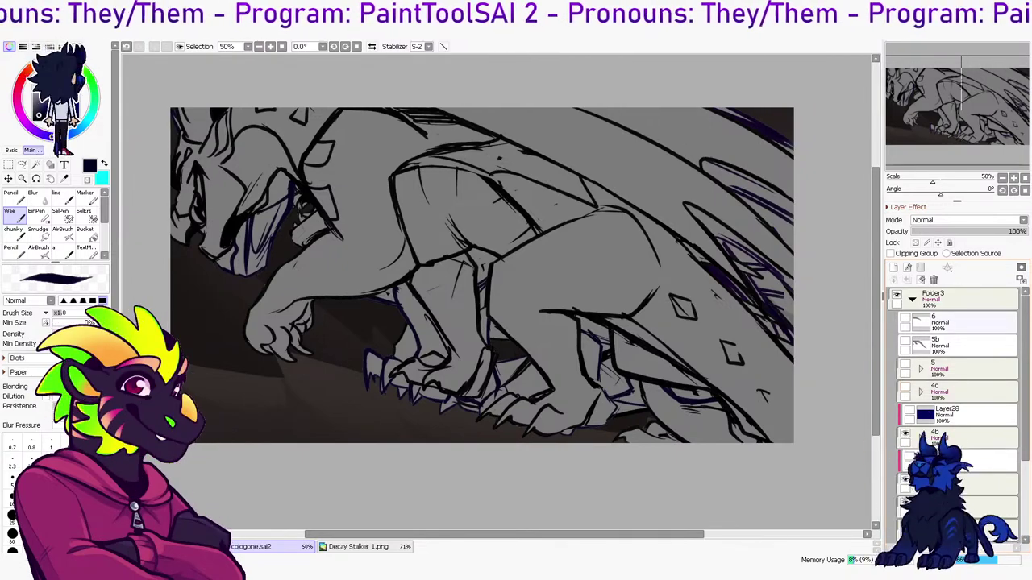
pyautogui.scroll(-2, 956, 362)
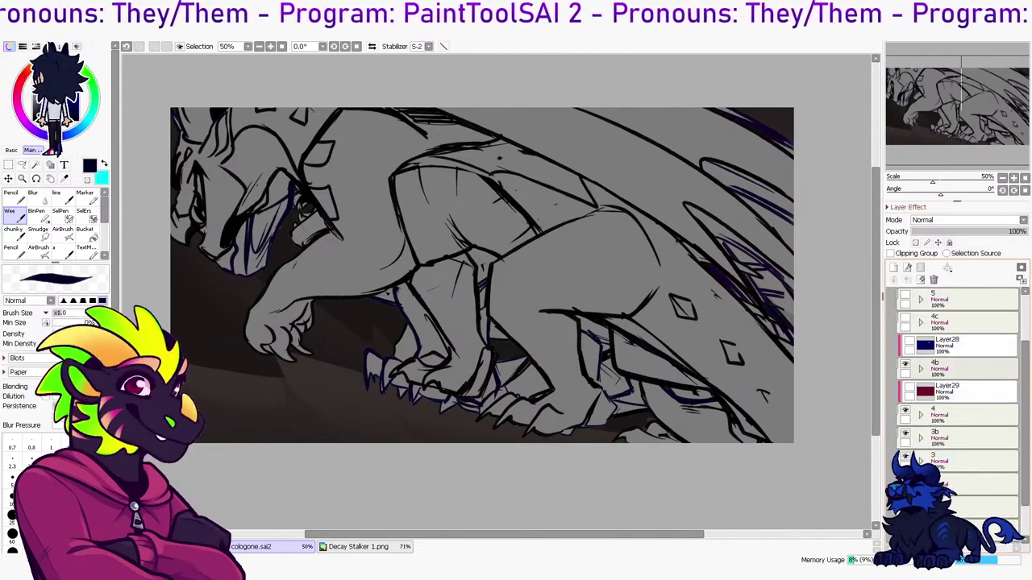
pyautogui.click(905, 364)
pyautogui.click(905, 364)
pyautogui.click(905, 364)
pyautogui.click(905, 364)
pyautogui.click(905, 364)
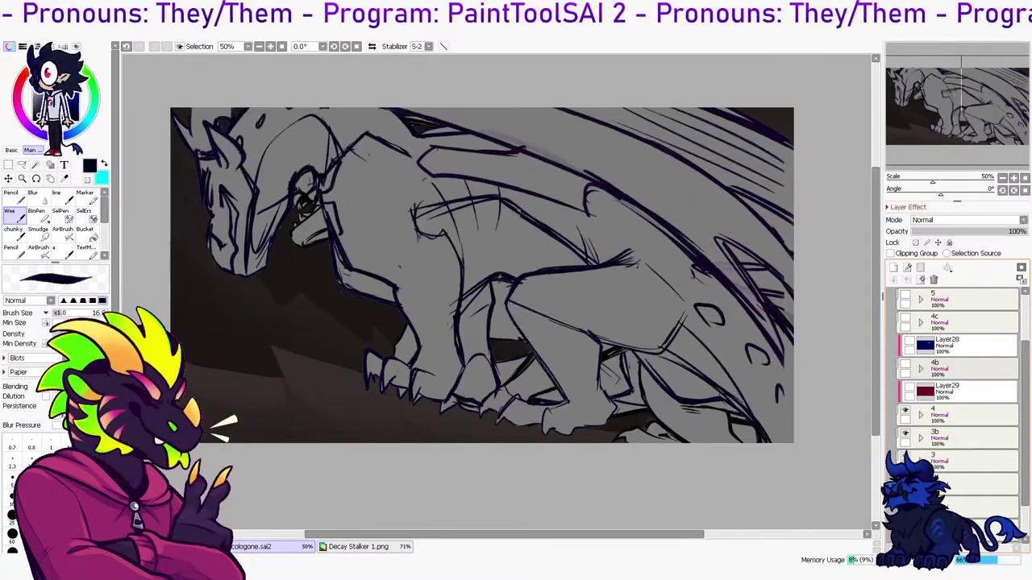
pyautogui.click(905, 411)
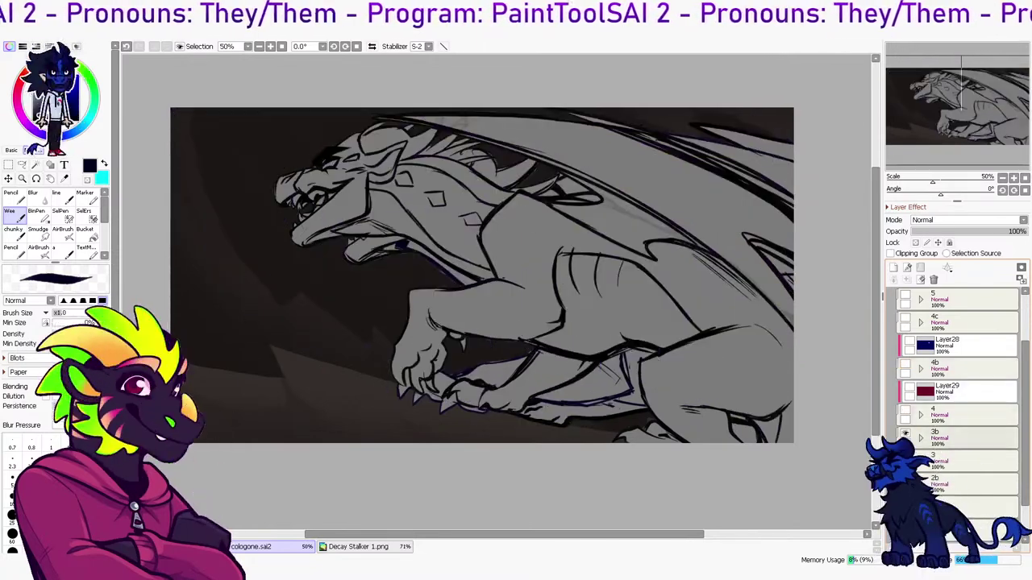
pyautogui.click(905, 434)
pyautogui.click(939, 462)
pyautogui.click(905, 457)
pyautogui.scroll(-1, 905, 457)
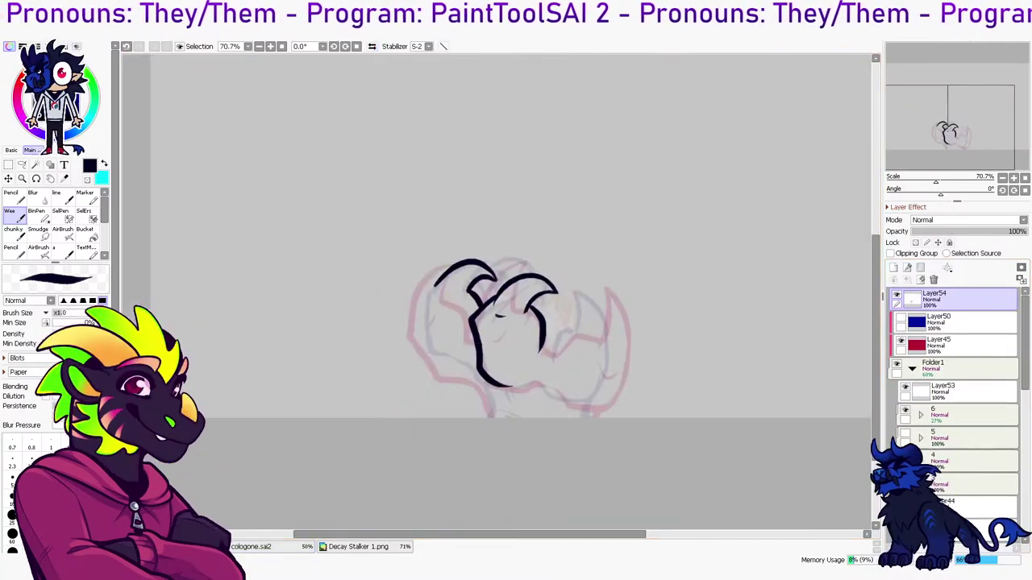
# Ink the left finger's outer contour on the hand drawing, from its claw around to the base of the middle finger
pyautogui.hotkey('ctrl', 'z')
pyautogui.moveTo(446, 277)
pyautogui.mouseDown()
pyautogui.moveTo(434, 290)
pyautogui.moveTo(442, 365)
pyautogui.mouseUp()
pyautogui.hotkey('ctrl', 'z')
pyautogui.moveTo(439, 281)
pyautogui.mouseDown()
pyautogui.moveTo(424, 339)
pyautogui.moveTo(475, 373)
pyautogui.mouseUp()
pyautogui.hotkey('ctrl', 'z')
pyautogui.moveTo(438, 279)
pyautogui.mouseDown()
pyautogui.moveTo(449, 364)
pyautogui.moveTo(479, 374)
pyautogui.moveTo(466, 367)
pyautogui.mouseUp()
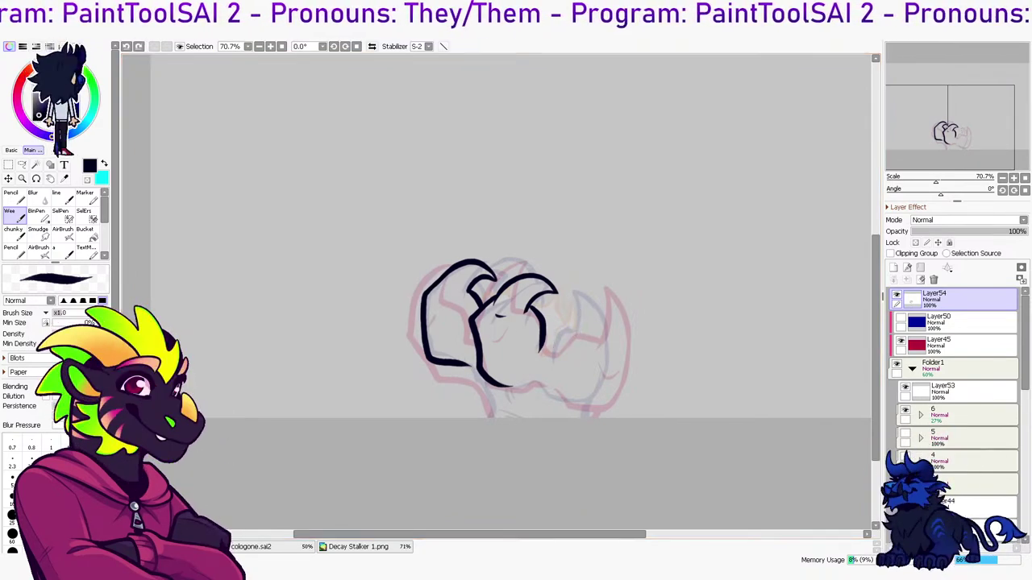
# Ink the right claw's outer and inner curves in the mirrored view, redrawing strokes until the shape is clean
pyautogui.press('h')
pyautogui.moveTo(385, 346); pyautogui.dragTo(419, 293)
pyautogui.moveTo(413, 336); pyautogui.dragTo(416, 308)
pyautogui.hotkey('ctrl', 'z')
pyautogui.hotkey('ctrl', 'z')
pyautogui.moveTo(385, 348)
pyautogui.mouseDown()
pyautogui.moveTo(387, 307)
pyautogui.moveTo(416, 310)
pyautogui.mouseUp()
pyautogui.hotkey('ctrl', 'z')
pyautogui.hotkey('ctrl', 'z')
pyautogui.hotkey('ctrl', 'z')
pyautogui.hotkey('ctrl', 'z')
pyautogui.moveTo(385, 344); pyautogui.dragTo(414, 300)
pyautogui.moveTo(414, 300); pyautogui.dragTo(412, 332)
pyautogui.hotkey('ctrl', 'z')
pyautogui.hotkey('ctrl', 'z')
pyautogui.hotkey('ctrl', 'z')
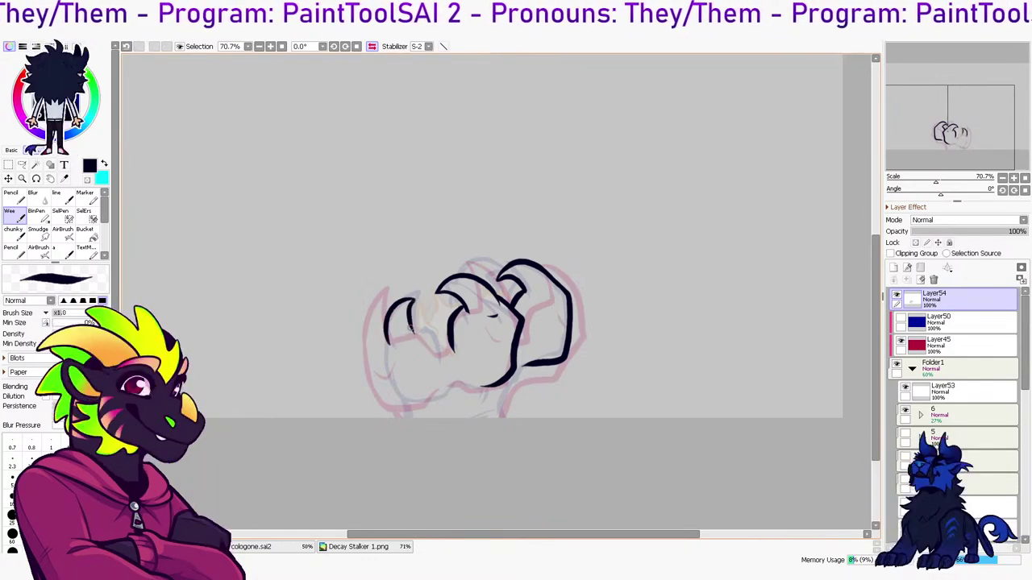
pyautogui.hotkey('ctrl', 'z')
pyautogui.hotkey('ctrl', 'z')
# Ink the right finger's knuckle mark and its upper edge from the claw to the middle finger
pyautogui.moveTo(396, 348); pyautogui.dragTo(441, 356)
pyautogui.hotkey('ctrl', 'z')
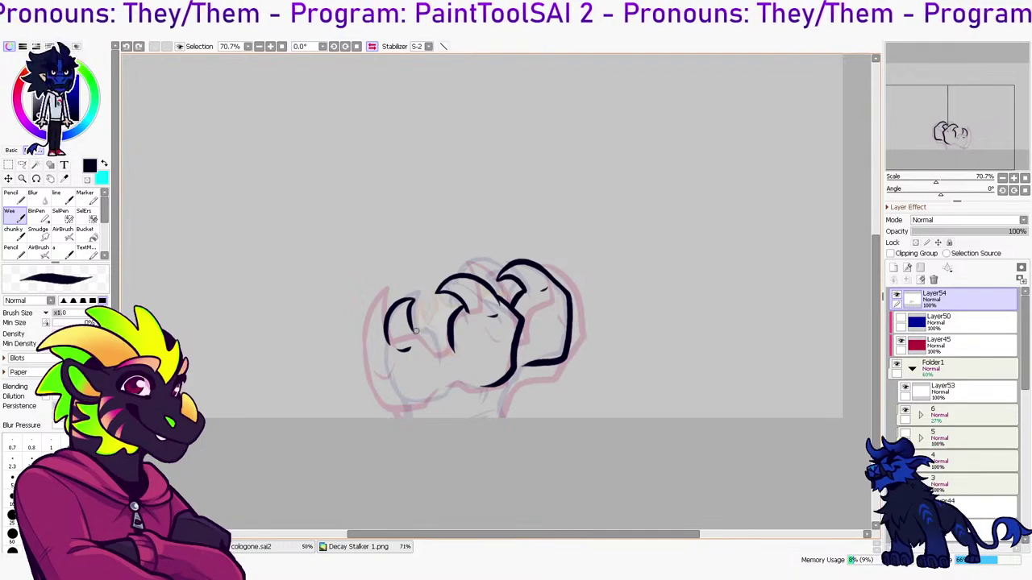
pyautogui.press('e')
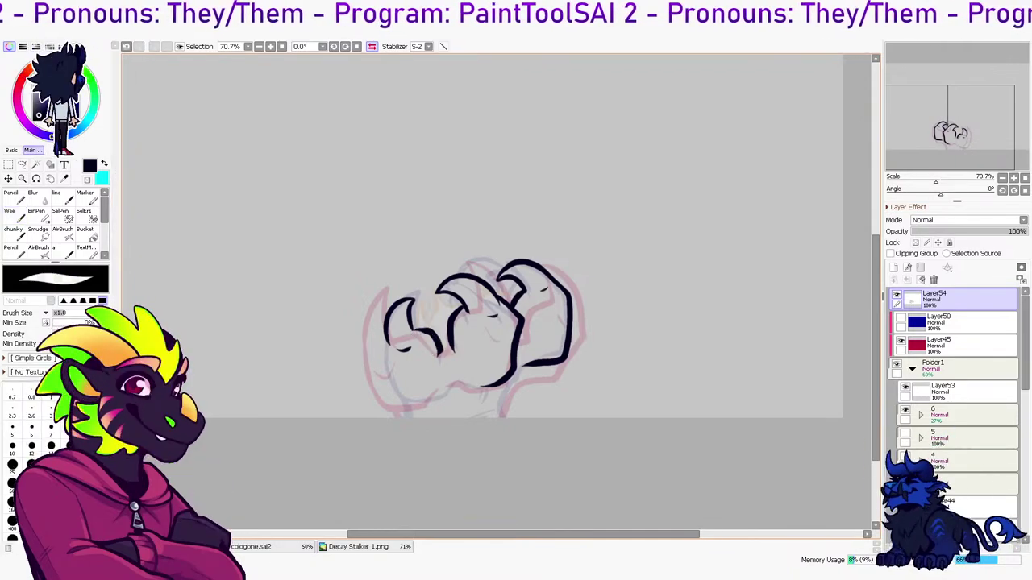
pyautogui.press('n')
pyautogui.moveTo(439, 349); pyautogui.dragTo(441, 361)
pyautogui.hotkey('ctrl', 'z')
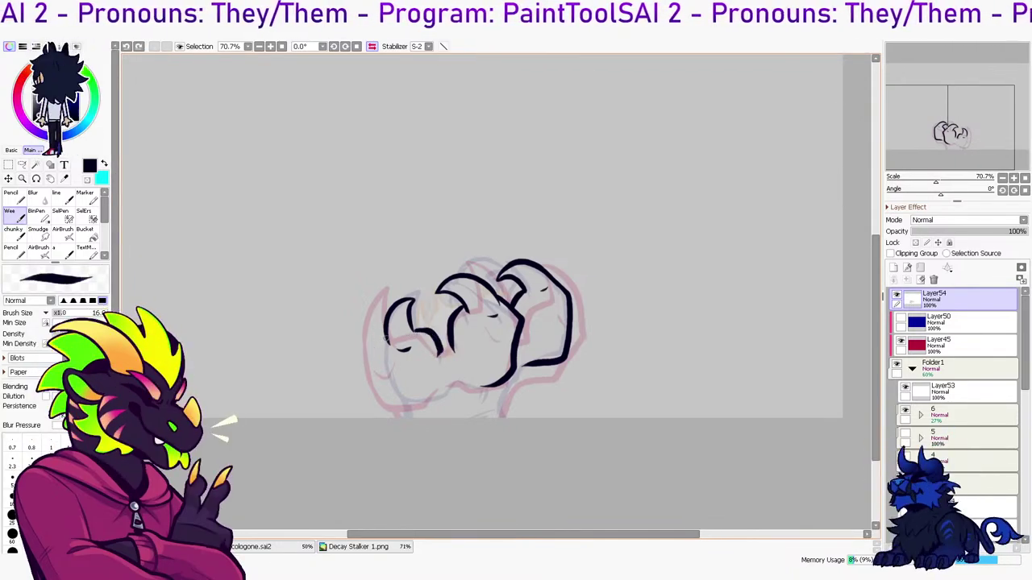
pyautogui.press('e')
pyautogui.press('e')
# Ink the right finger's outer contour and underside, and erase stray line where it meets the middle finger
pyautogui.moveTo(385, 328)
pyautogui.mouseDown()
pyautogui.moveTo(387, 383)
pyautogui.moveTo(433, 393)
pyautogui.moveTo(466, 382)
pyautogui.mouseUp()
pyautogui.hotkey('ctrl', 'z')
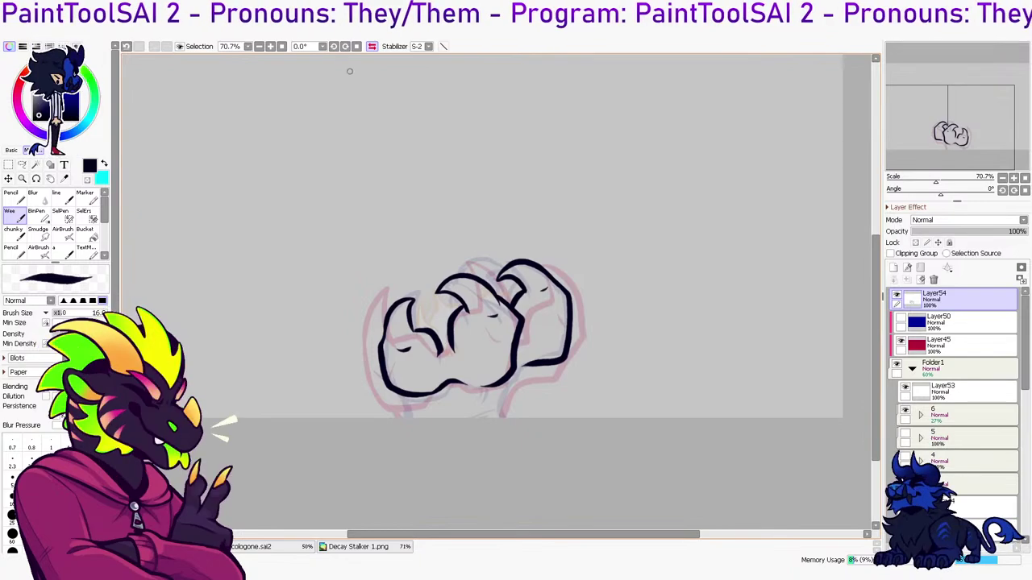
pyautogui.click(372, 46)
pyautogui.press('e')
pyautogui.moveTo(566, 338)
pyautogui.mouseDown()
pyautogui.moveTo(551, 353)
pyautogui.moveTo(553, 342)
pyautogui.mouseUp()
pyautogui.press('e')
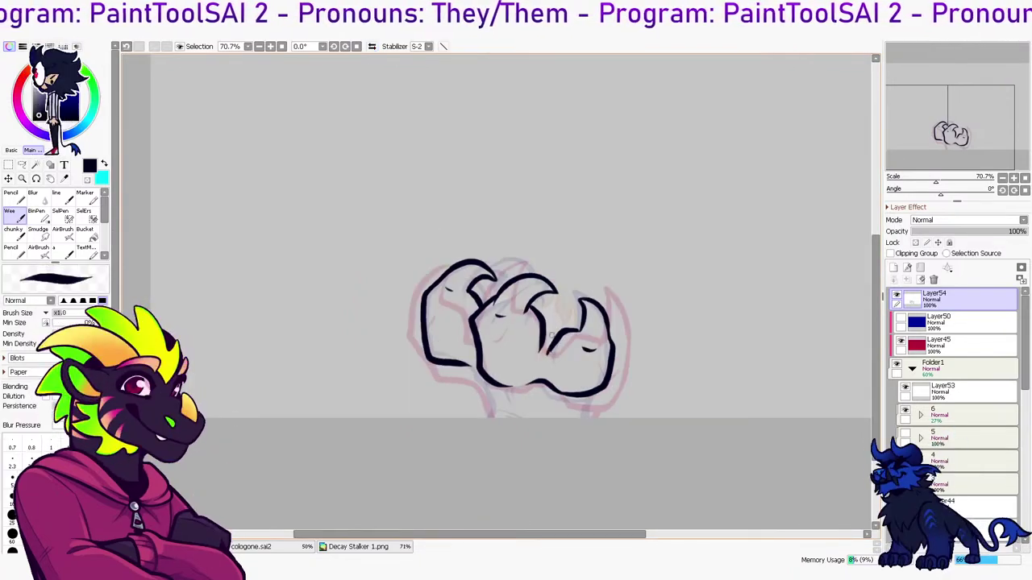
# Ink both sides of the wrist from the fingers down to the canvas's lower edge
pyautogui.moveTo(463, 364); pyautogui.dragTo(494, 418)
pyautogui.hotkey('ctrl', 'z')
pyautogui.moveTo(462, 364); pyautogui.dragTo(494, 418)
pyautogui.hotkey('ctrl', 'z')
pyautogui.moveTo(463, 365); pyautogui.dragTo(493, 418)
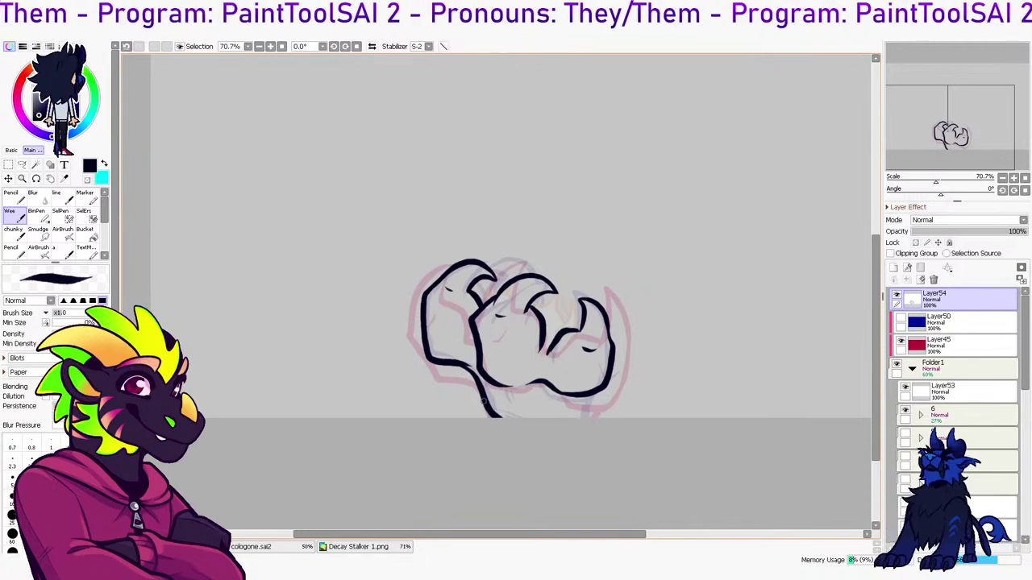
pyautogui.hotkey('ctrl', 'z')
pyautogui.moveTo(592, 395); pyautogui.dragTo(585, 426)
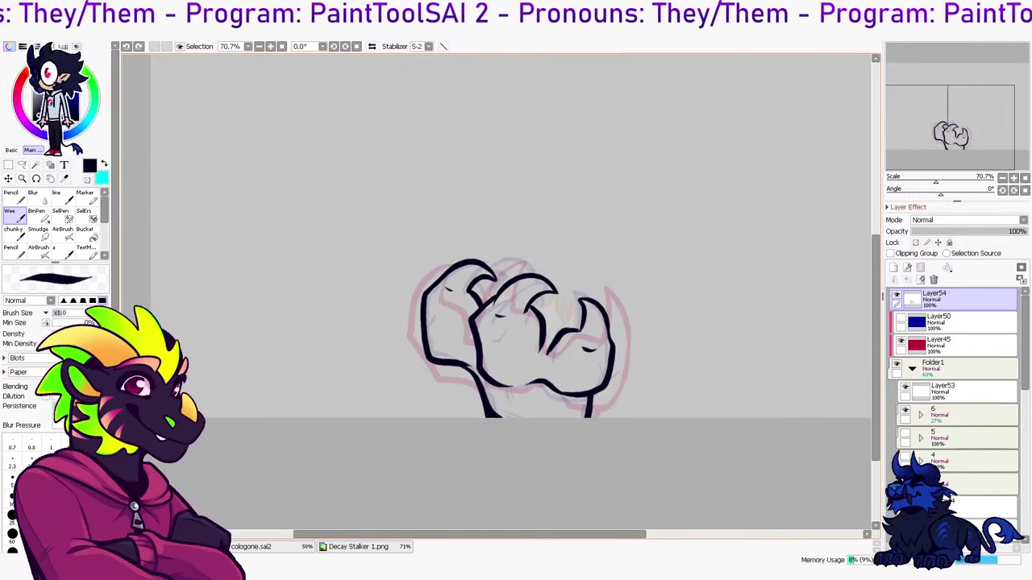
pyautogui.moveTo(500, 390)
pyautogui.mouseDown()
pyautogui.moveTo(529, 420)
pyautogui.moveTo(502, 401)
pyautogui.mouseUp()
pyautogui.hotkey('ctrl', 'z')
pyautogui.hotkey('ctrl', 'z')
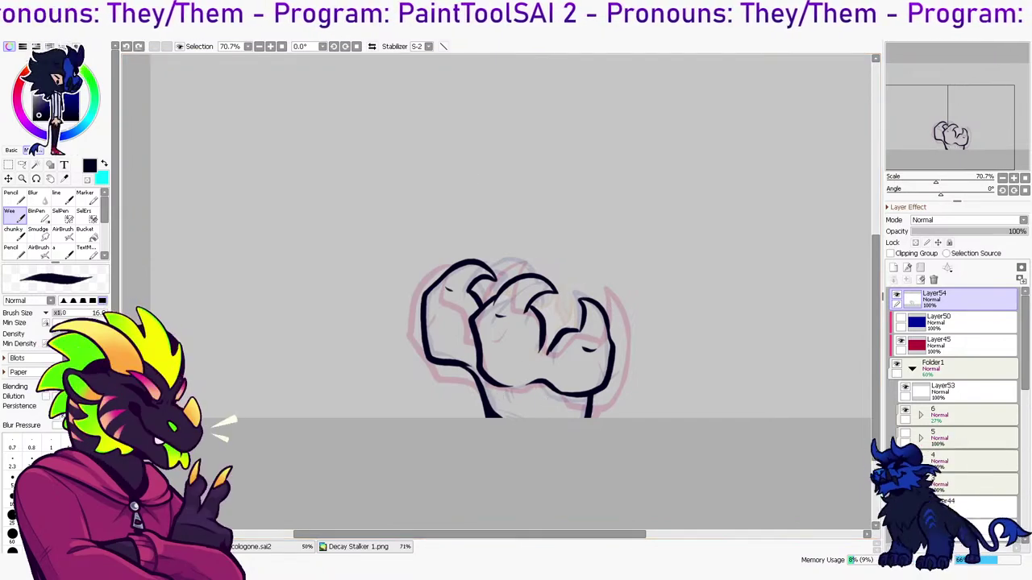
pyautogui.press('h')
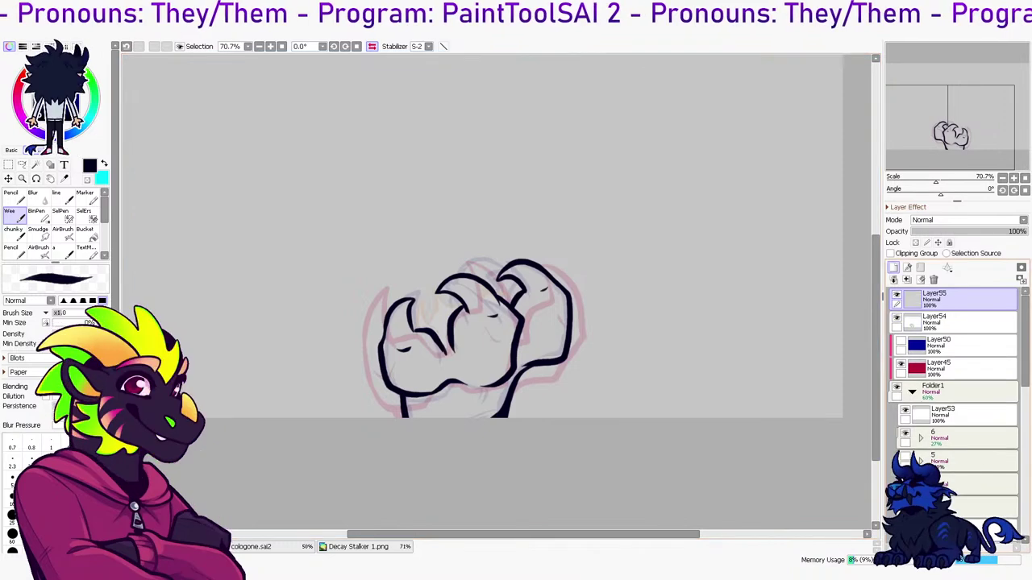
pyautogui.press('h')
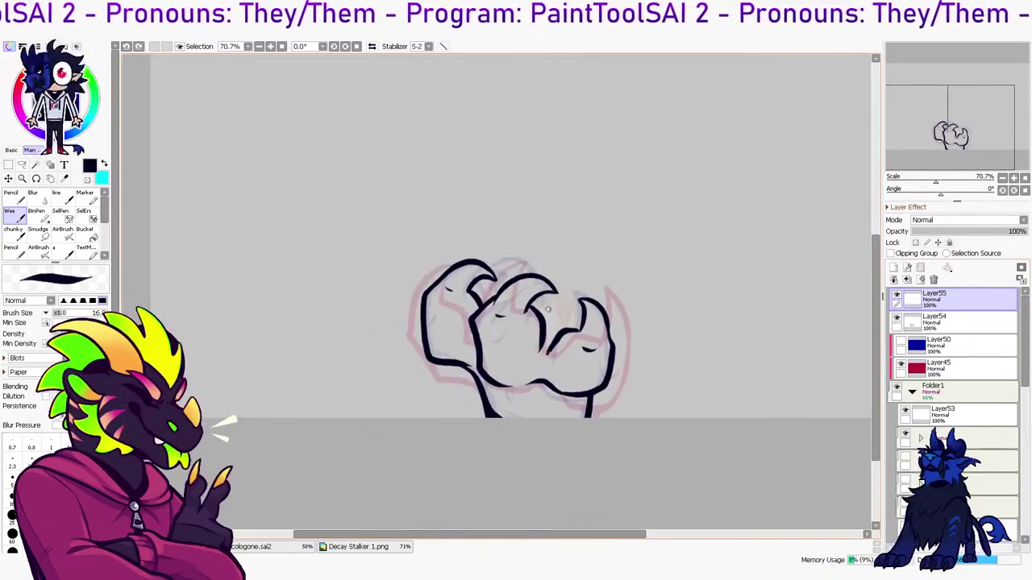
pyautogui.moveTo(506, 289); pyautogui.dragTo(530, 315)
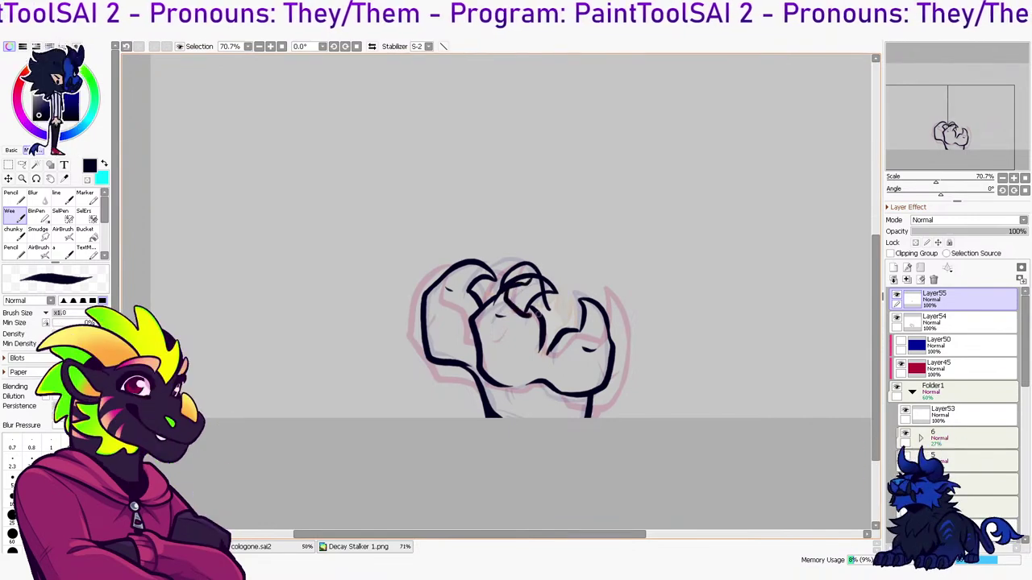
pyautogui.hotkey('ctrl', 'z')
pyautogui.hotkey('ctrl', 'z')
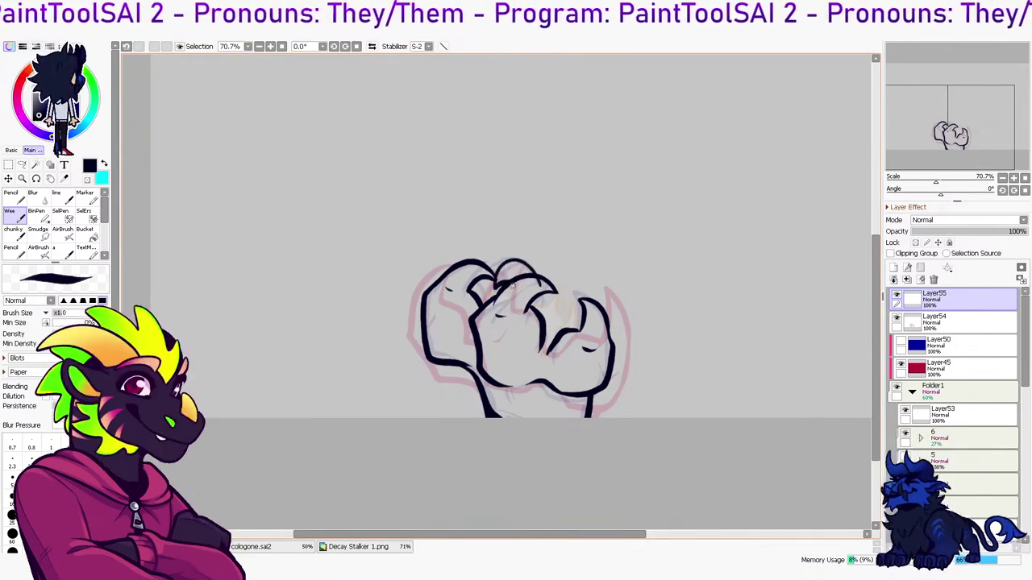
pyautogui.hotkey('ctrl', 'z')
pyautogui.hotkey('ctrl', 'z')
pyautogui.moveTo(540, 283)
pyautogui.mouseDown()
pyautogui.moveTo(497, 289)
pyautogui.moveTo(527, 312)
pyautogui.mouseUp()
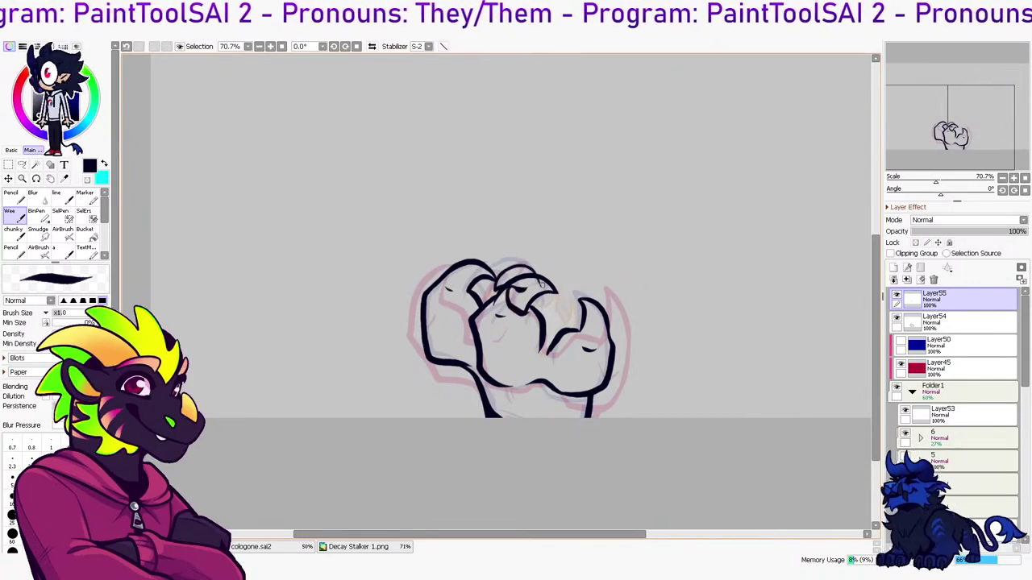
pyautogui.moveTo(536, 277)
pyautogui.mouseDown()
pyautogui.moveTo(567, 313)
pyautogui.moveTo(563, 329)
pyautogui.mouseUp()
pyautogui.hotkey('ctrl', 'z')
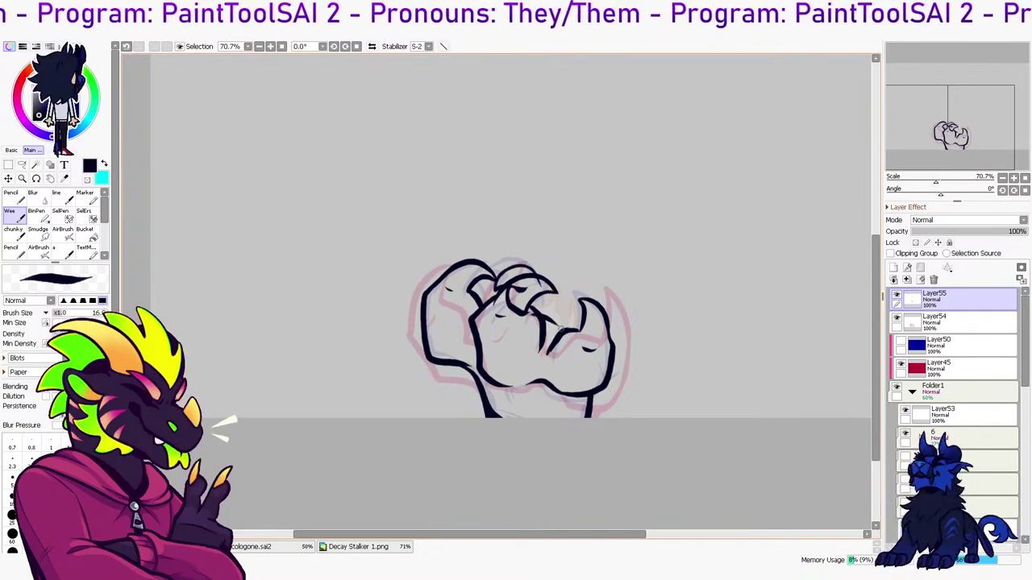
pyautogui.hotkey('ctrl', 'z')
pyautogui.moveTo(536, 278)
pyautogui.mouseDown()
pyautogui.moveTo(579, 336)
pyautogui.moveTo(565, 327)
pyautogui.moveTo(591, 340)
pyautogui.mouseUp()
pyautogui.press('h')
pyautogui.hotkey('ctrl', 'z')
pyautogui.hotkey('ctrl', 'z')
pyautogui.hotkey('ctrl', 'z')
pyautogui.hotkey('ctrl', 'z')
pyautogui.press('d')
pyautogui.moveTo(431, 307)
pyautogui.mouseDown()
pyautogui.moveTo(364, 292)
pyautogui.moveTo(532, 321)
pyautogui.mouseUp()
pyautogui.click(933, 280)
# Put the finished line art in a new group named 7 inside Folder1, and check it by toggling its visibility
pyautogui.click(896, 295)
pyautogui.click(896, 295)
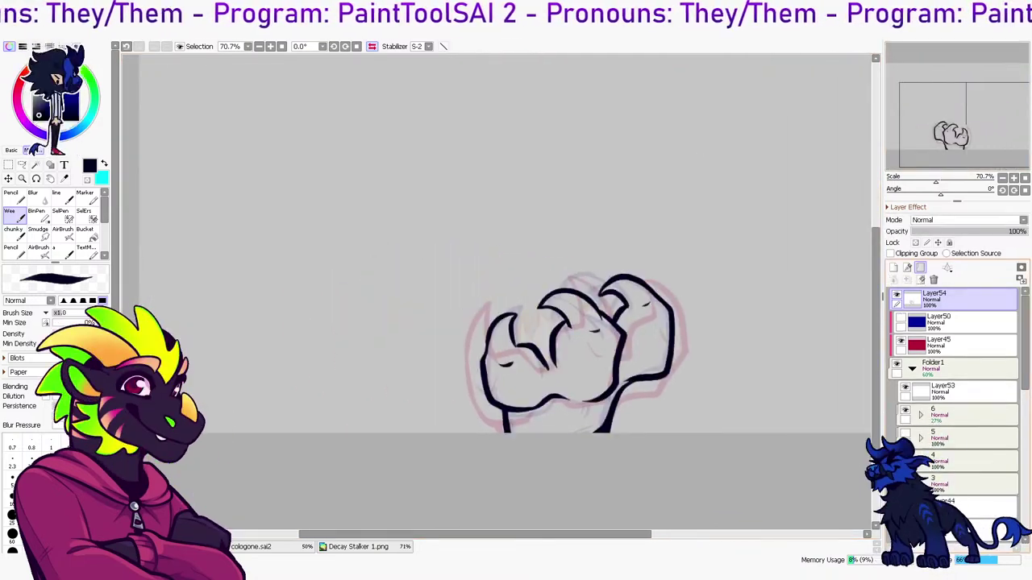
pyautogui.click(921, 267)
pyautogui.moveTo(959, 323); pyautogui.dragTo(959, 378)
pyautogui.doubleClick(959, 299)
pyautogui.write('7')
pyautogui.press('Return')
pyautogui.click(913, 299)
pyautogui.click(896, 295)
pyautogui.click(897, 295)
pyautogui.click(896, 295)
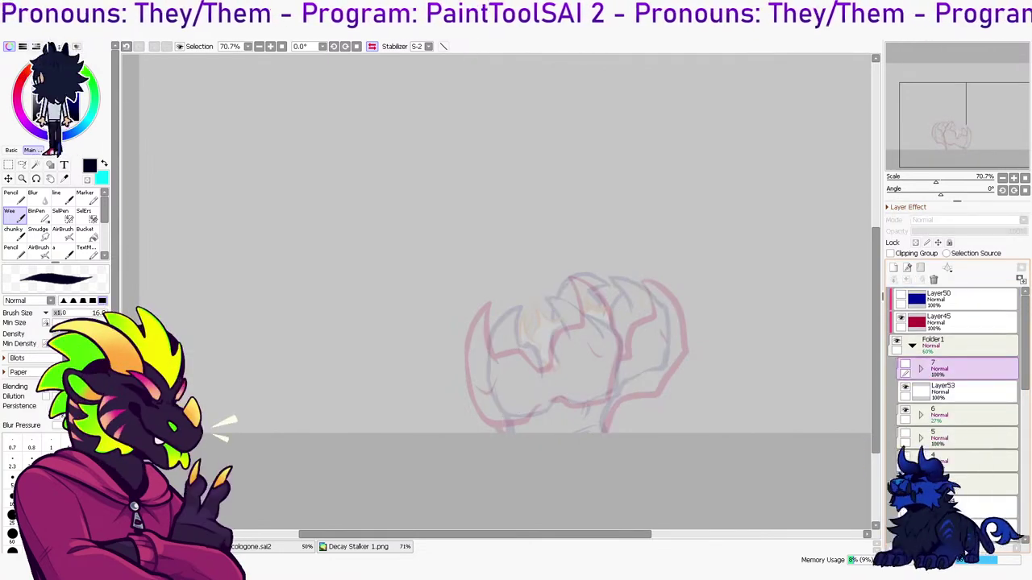
# Show line-art group 7, delete the empty Layer53, and restore group 6 to 100% opacity before hiding it
pyautogui.click(904, 364)
pyautogui.click(967, 392)
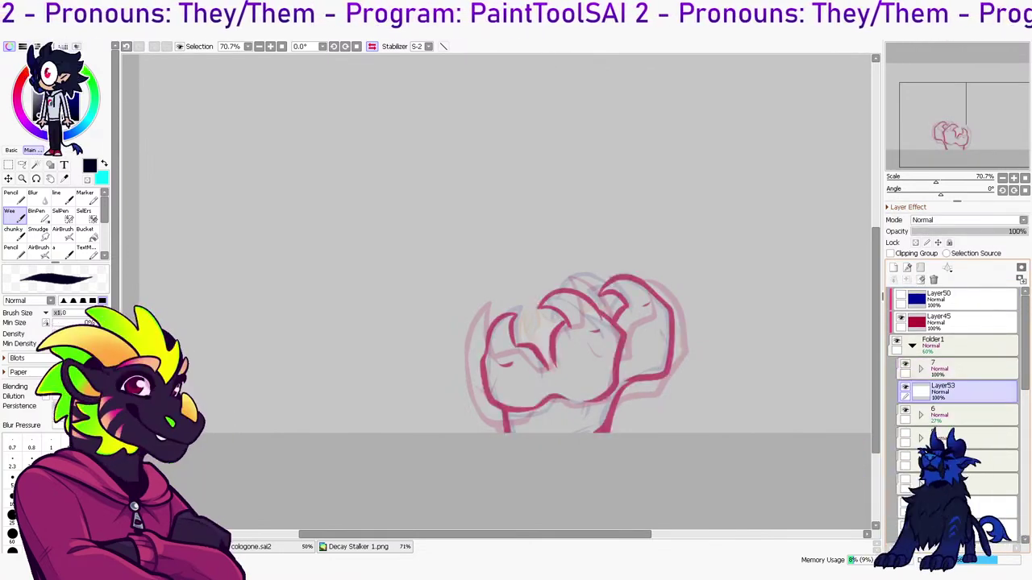
pyautogui.click(933, 280)
pyautogui.moveTo(951, 231); pyautogui.dragTo(1028, 231)
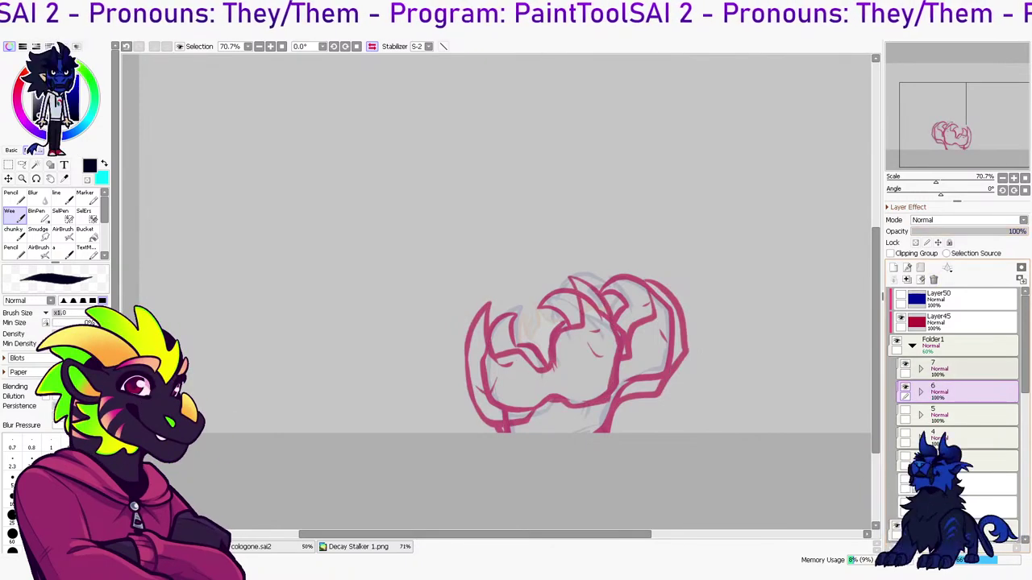
pyautogui.click(904, 387)
# Rename the visible hand sketch Layer24 as 7
pyautogui.scroll(-5, 975, 362)
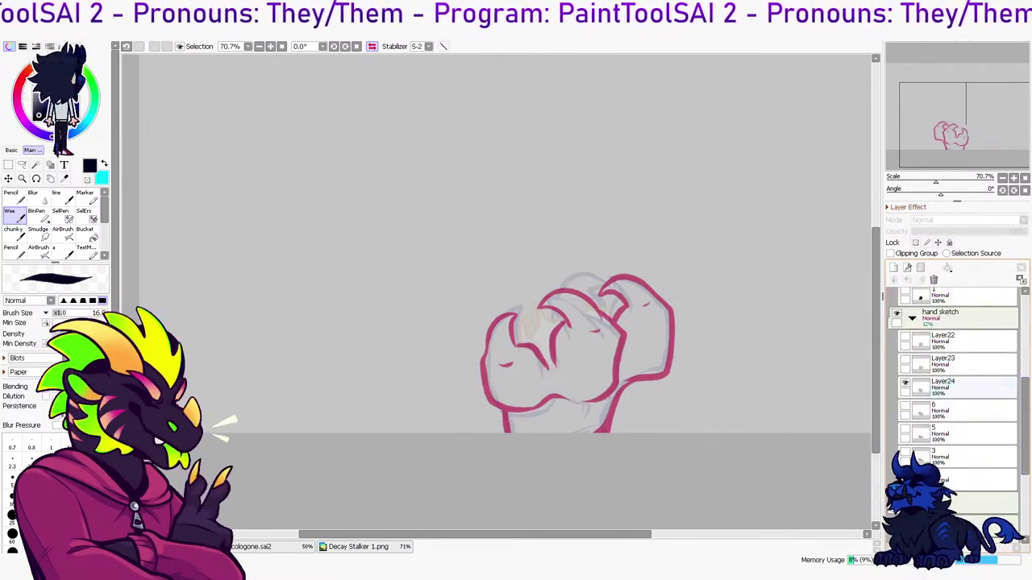
pyautogui.click(972, 388)
pyautogui.doubleClick(943, 382)
pyautogui.write('7')
pyautogui.press('Return')
# Compare hand sketches 7 and Layer23, hide both, and show sketch 3 behind the line art
pyautogui.click(904, 383)
pyautogui.click(904, 359)
pyautogui.click(971, 365)
pyautogui.click(905, 360)
pyautogui.click(905, 383)
pyautogui.click(905, 383)
pyautogui.click(904, 452)
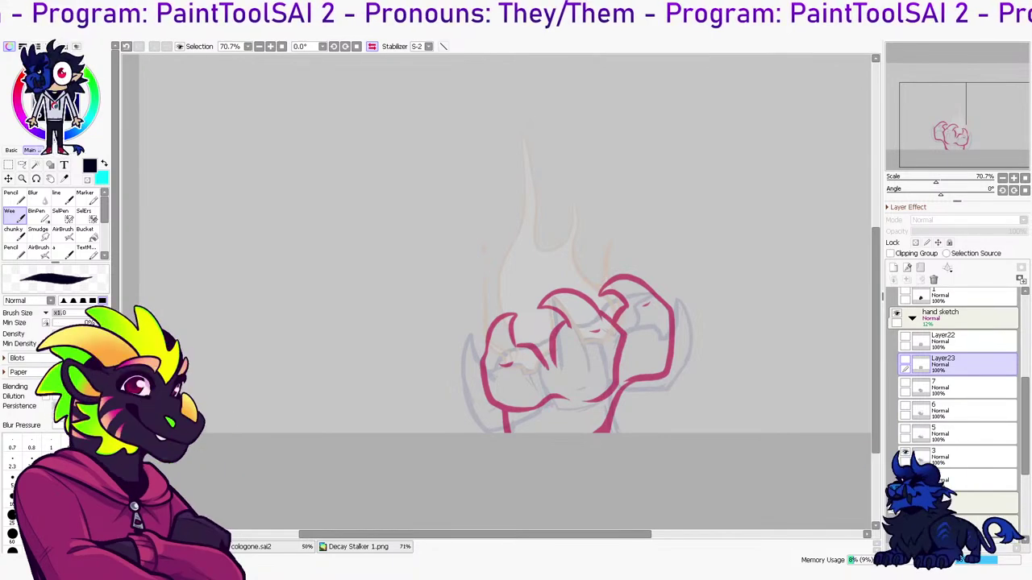
# Open the Hand PNG frames, look at Hand6.png for the frame order, and return to the animation canvas
pyautogui.press('Return')
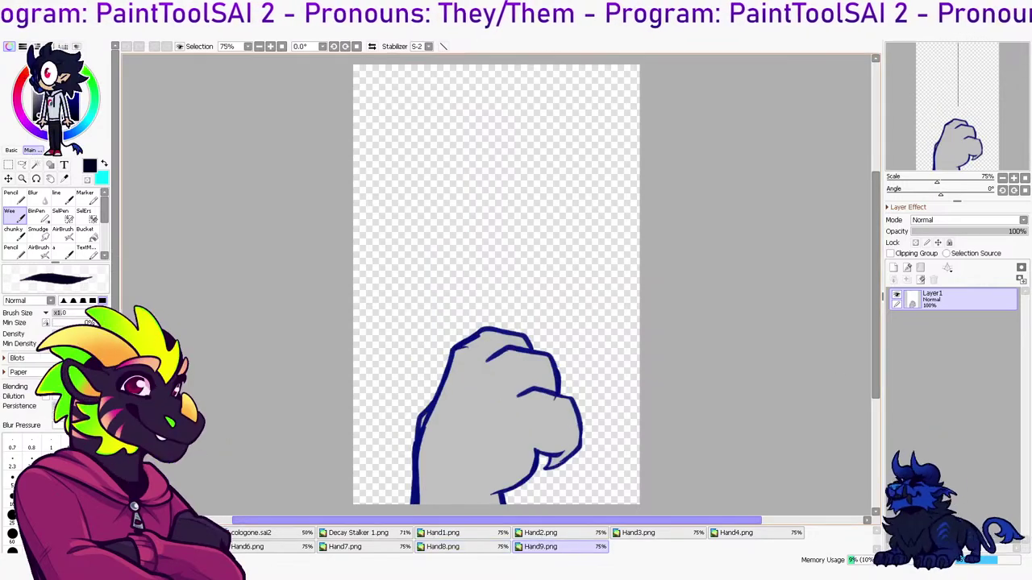
pyautogui.click(451, 532)
pyautogui.scroll(-1, 338, 452)
pyautogui.click(266, 546)
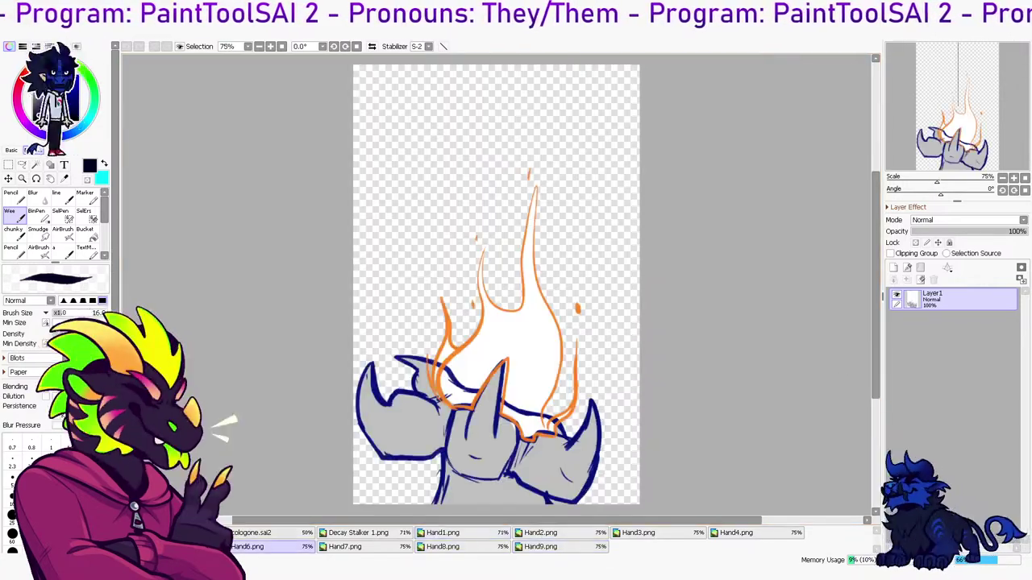
pyautogui.click(266, 533)
pyautogui.hotkey('ctrl', 'Tab')
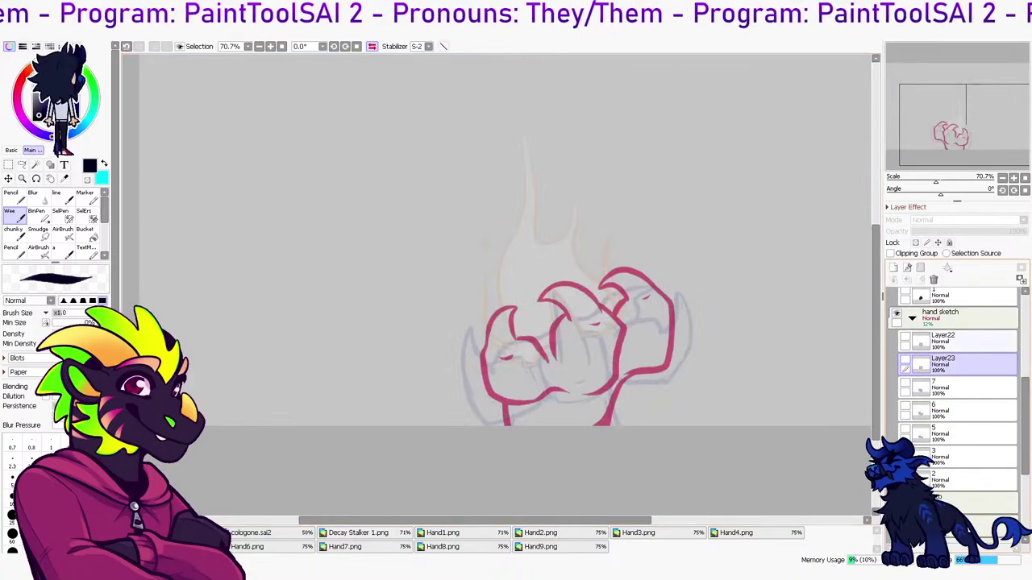
# Hide line-art group 7 and the red overlay, and rename Layer44 as 8 and the filled fist layer below it as 9
pyautogui.scroll(3, 959, 324)
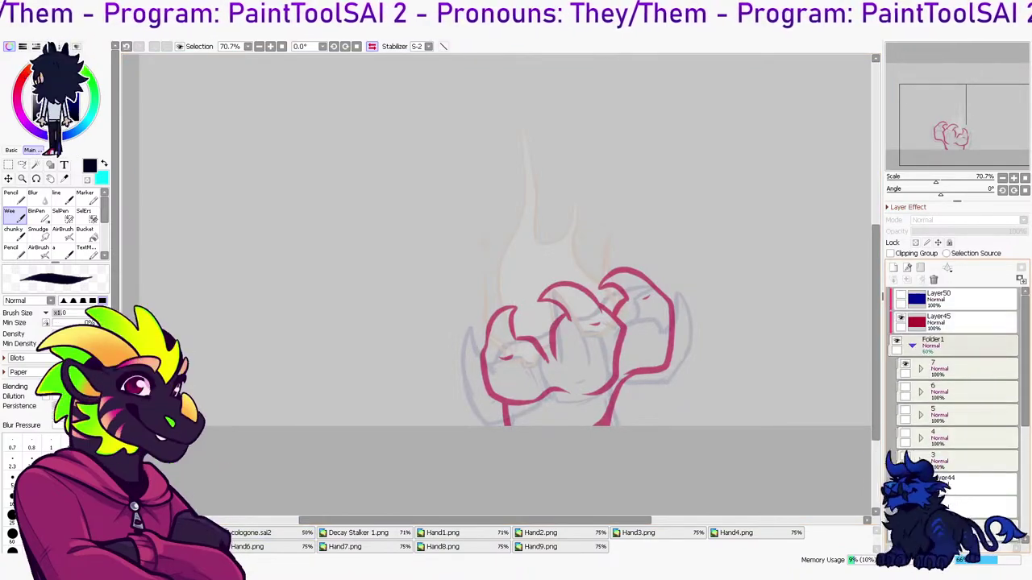
pyautogui.click(904, 364)
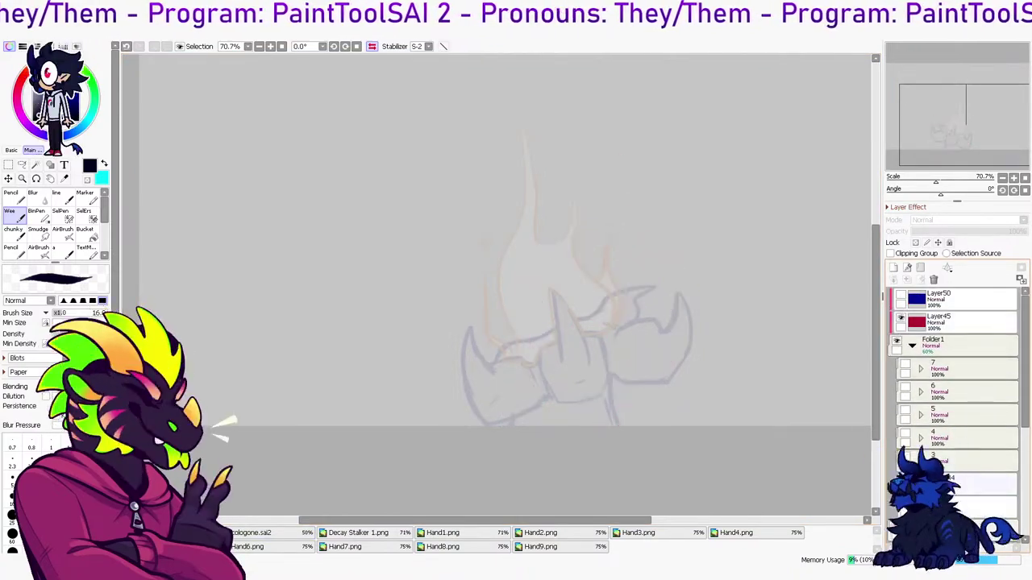
pyautogui.click(904, 457)
pyautogui.hotkey('ctrl', 'z')
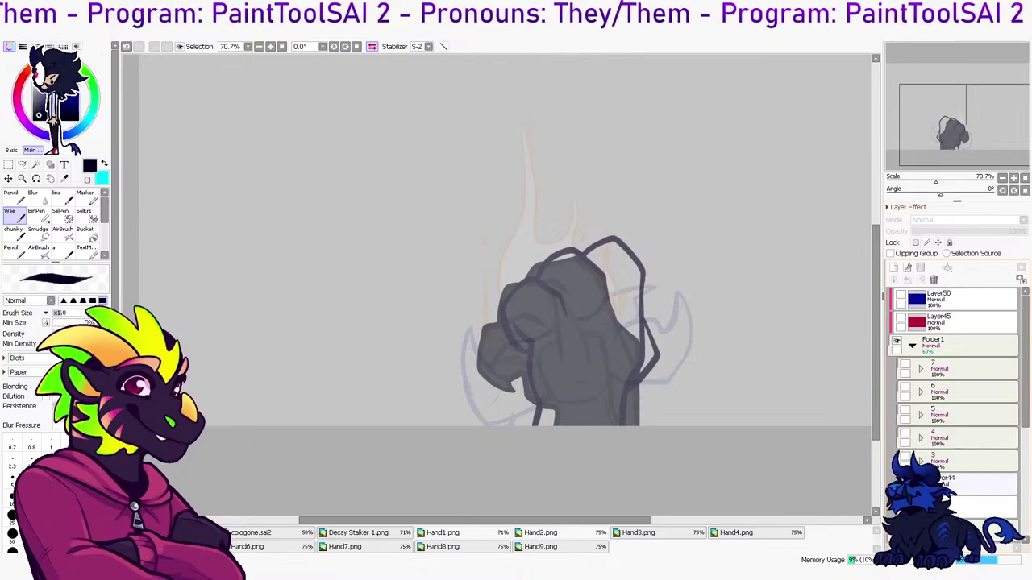
pyautogui.click(983, 507)
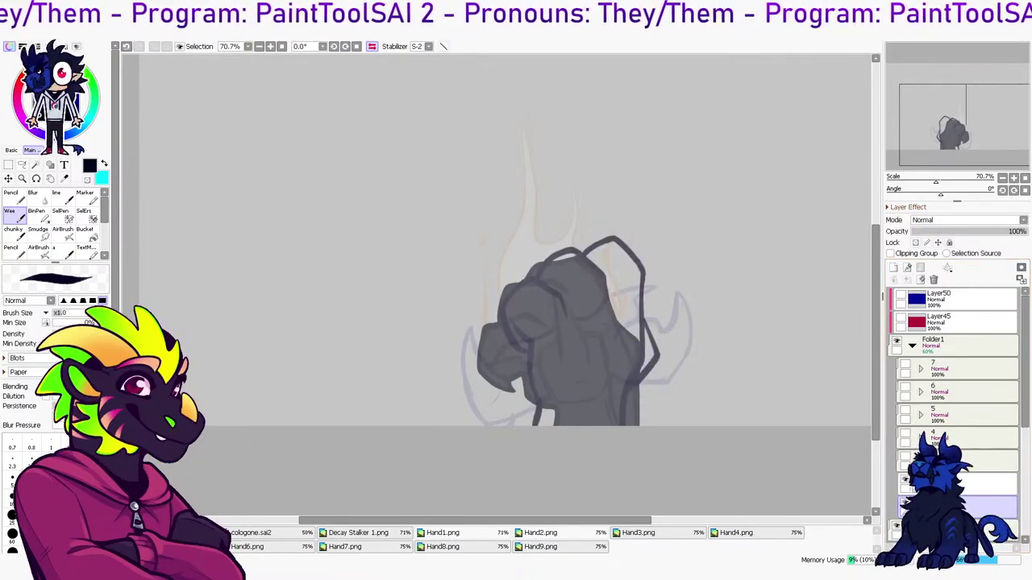
pyautogui.click(987, 484)
pyautogui.click(905, 480)
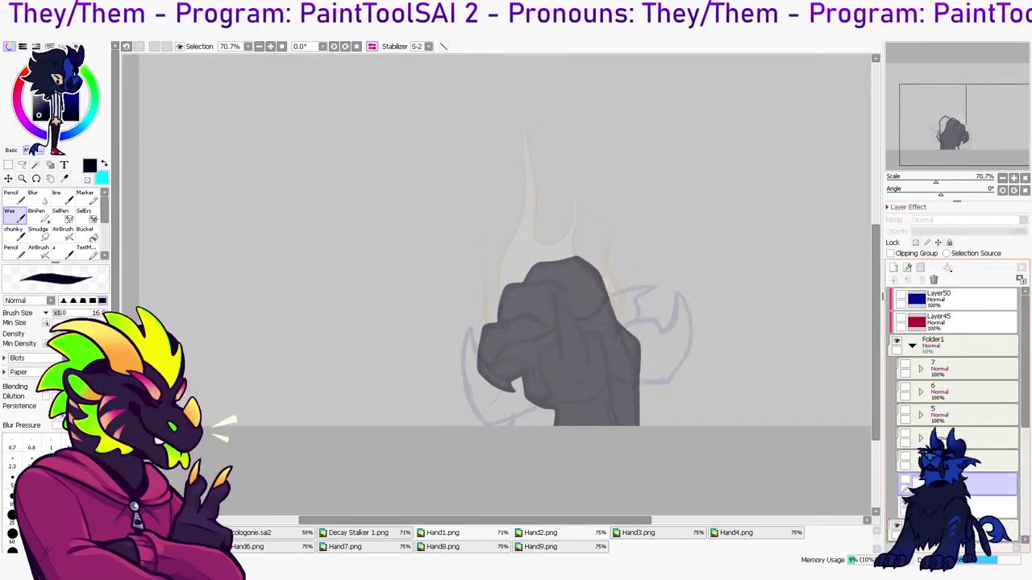
pyautogui.click(905, 503)
pyautogui.click(905, 480)
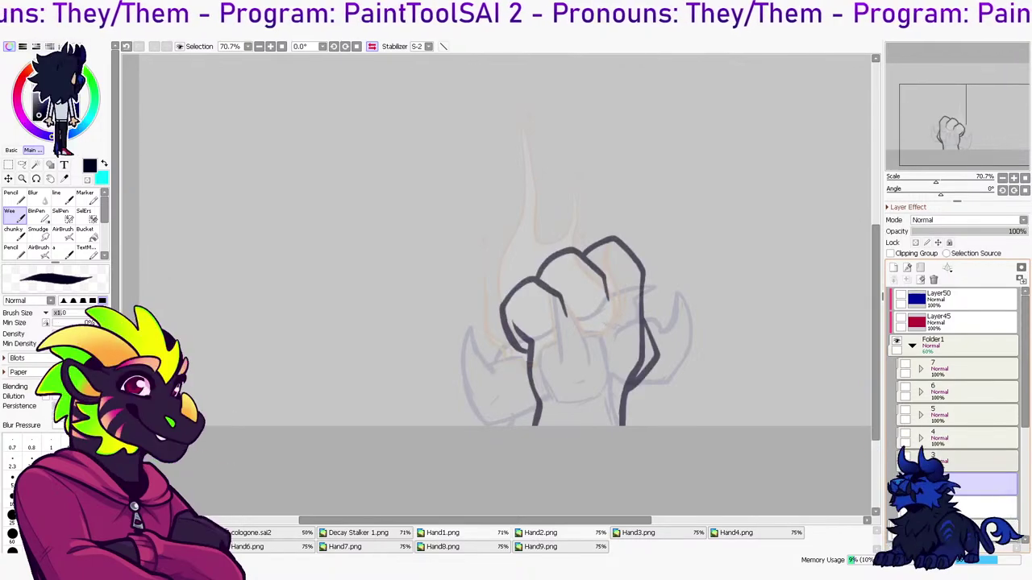
# Show line-art group 3, compare it with layer 8, and rename the group as 7
pyautogui.click(905, 456)
pyautogui.click(905, 480)
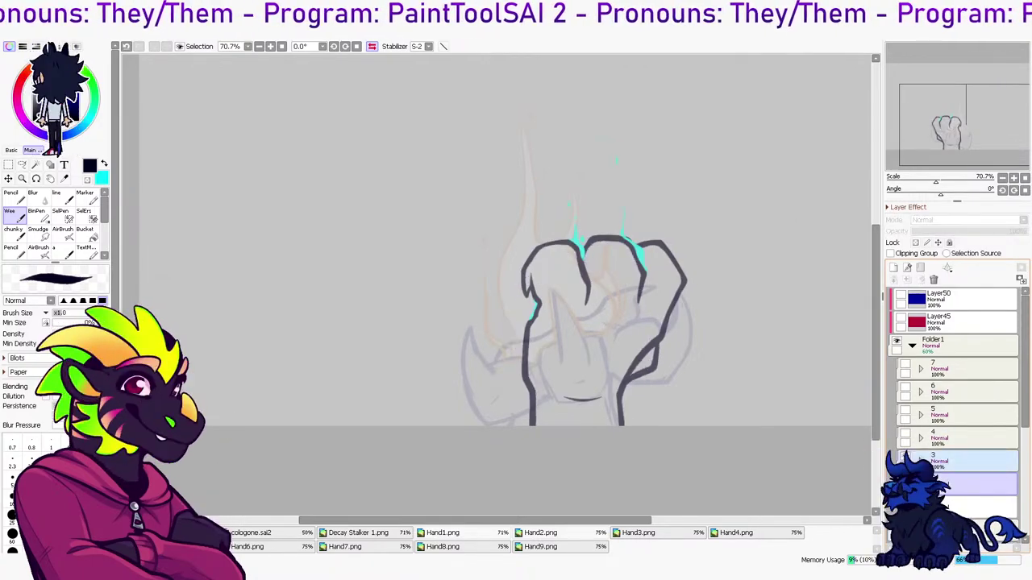
pyautogui.click(979, 461)
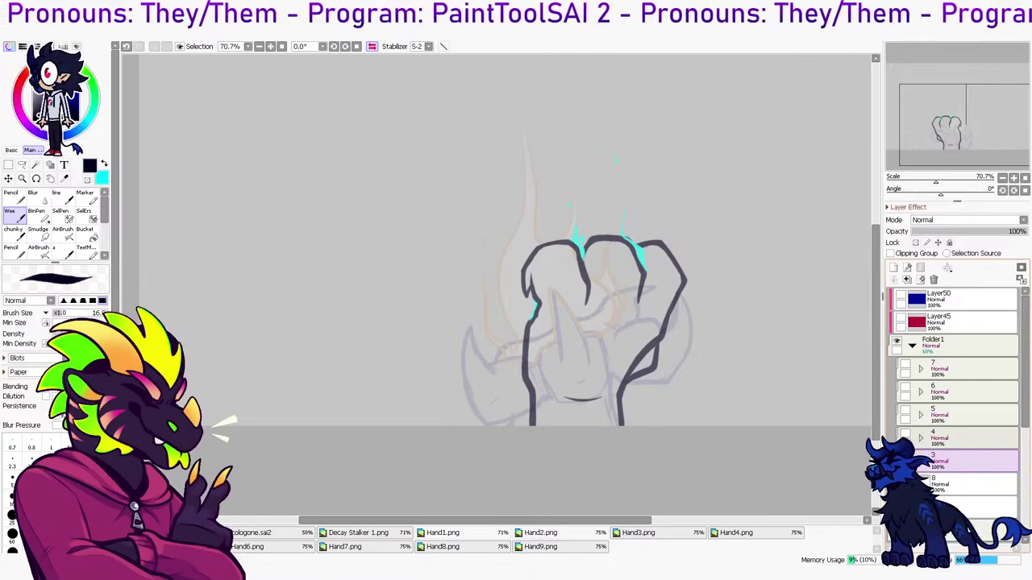
pyautogui.click(905, 433)
pyautogui.click(905, 433)
pyautogui.click(905, 433)
pyautogui.click(905, 434)
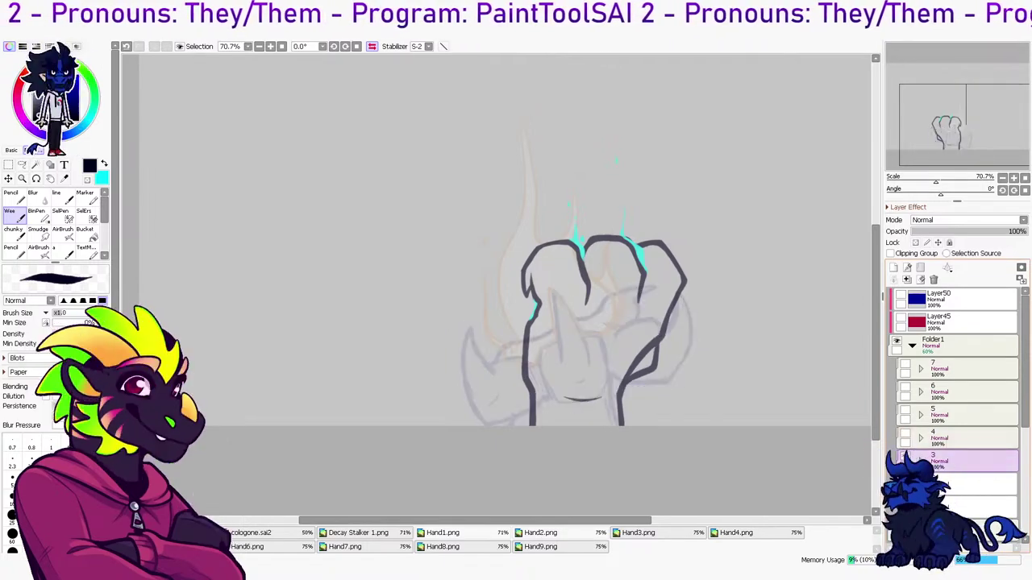
pyautogui.click(905, 479)
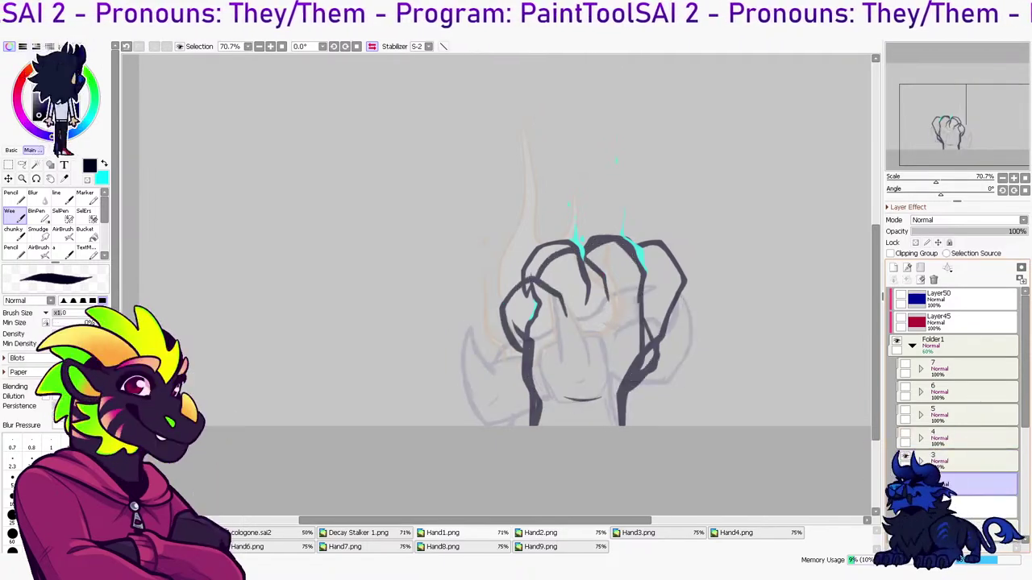
pyautogui.click(906, 480)
pyautogui.click(979, 461)
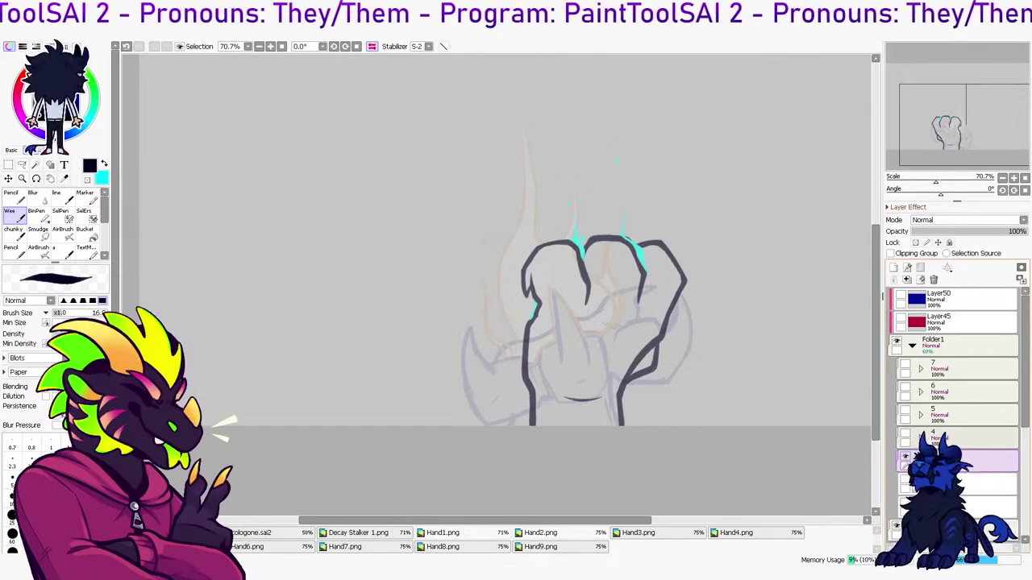
# Show only line-art group 4, rename it as 6, and switch the view to group 5
pyautogui.click(904, 438)
pyautogui.click(971, 438)
pyautogui.click(906, 457)
pyautogui.click(906, 434)
pyautogui.click(905, 434)
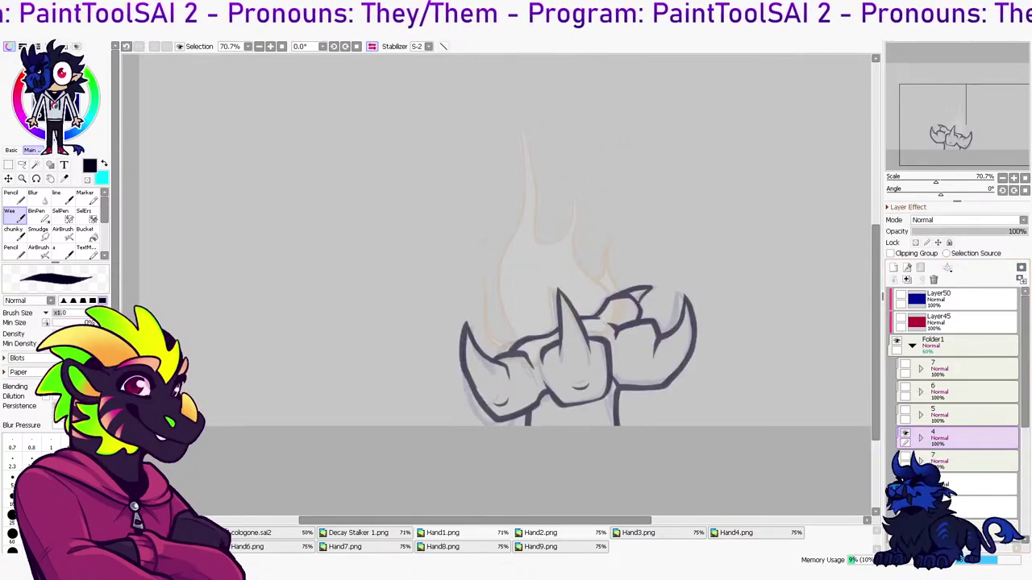
pyautogui.click(905, 414)
pyautogui.click(904, 438)
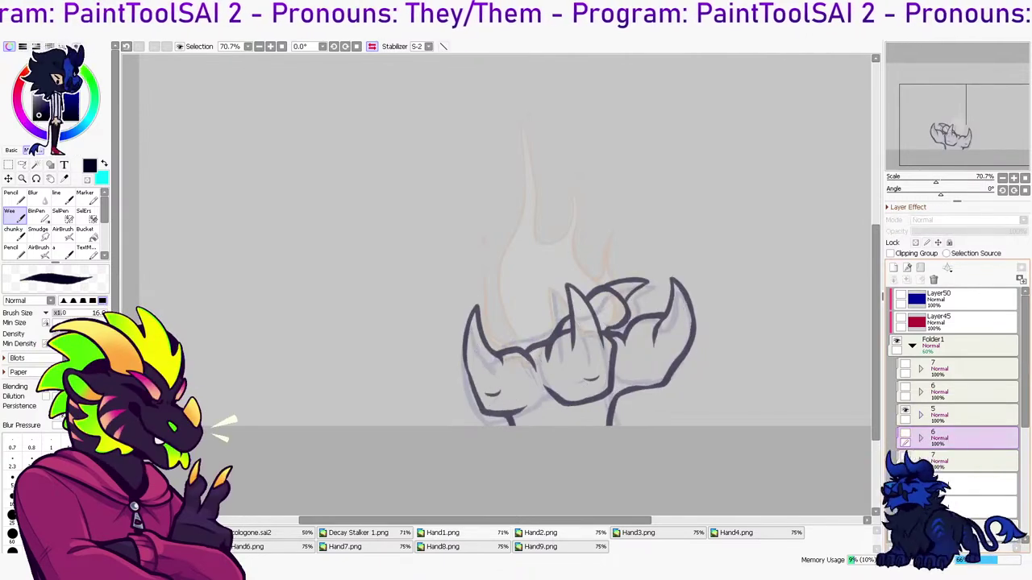
# Keep group 5's name, show the line-art group above it in its place, and rename that group as 4
pyautogui.click(976, 414)
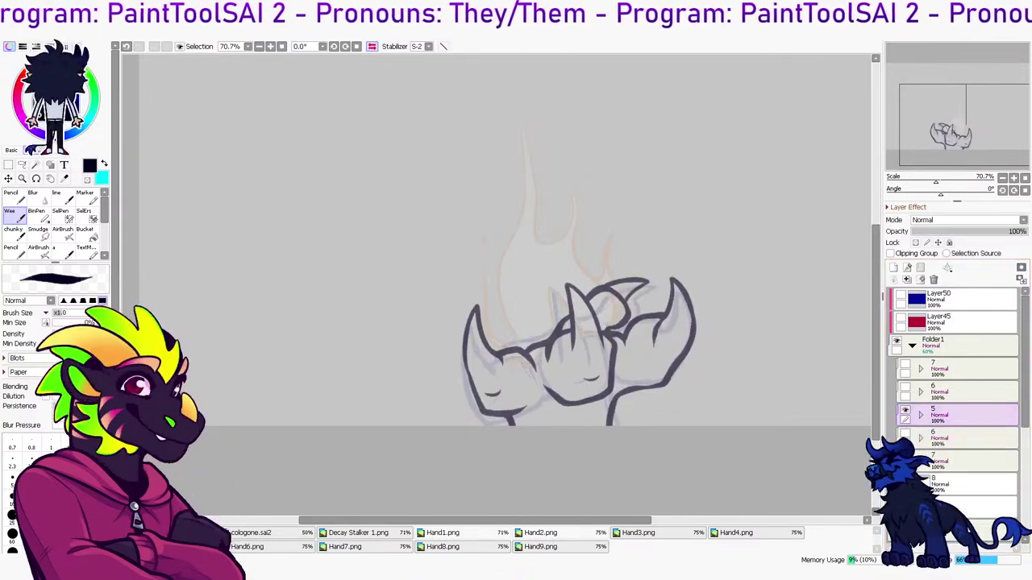
pyautogui.click(975, 392)
pyautogui.click(904, 388)
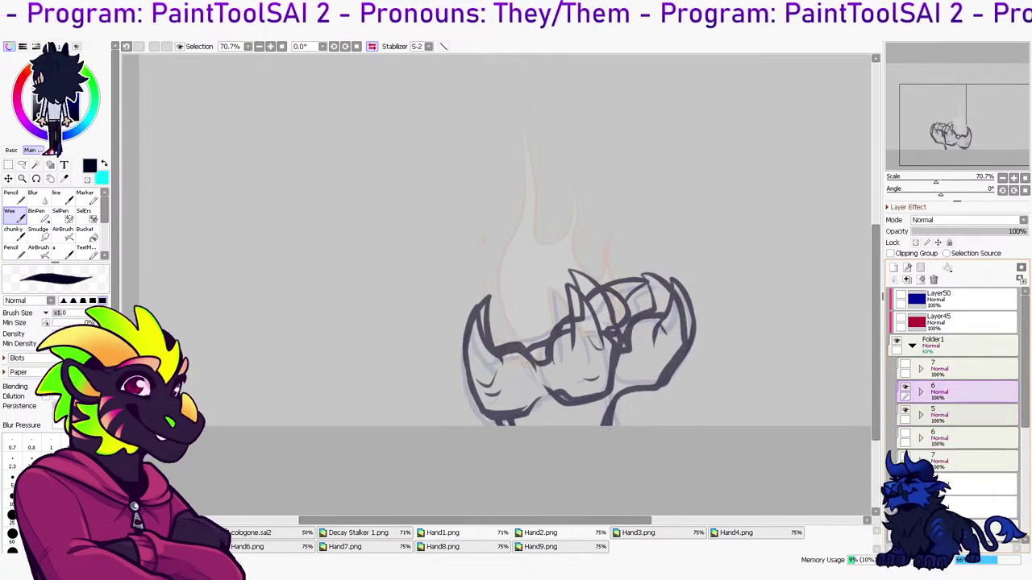
pyautogui.click(905, 411)
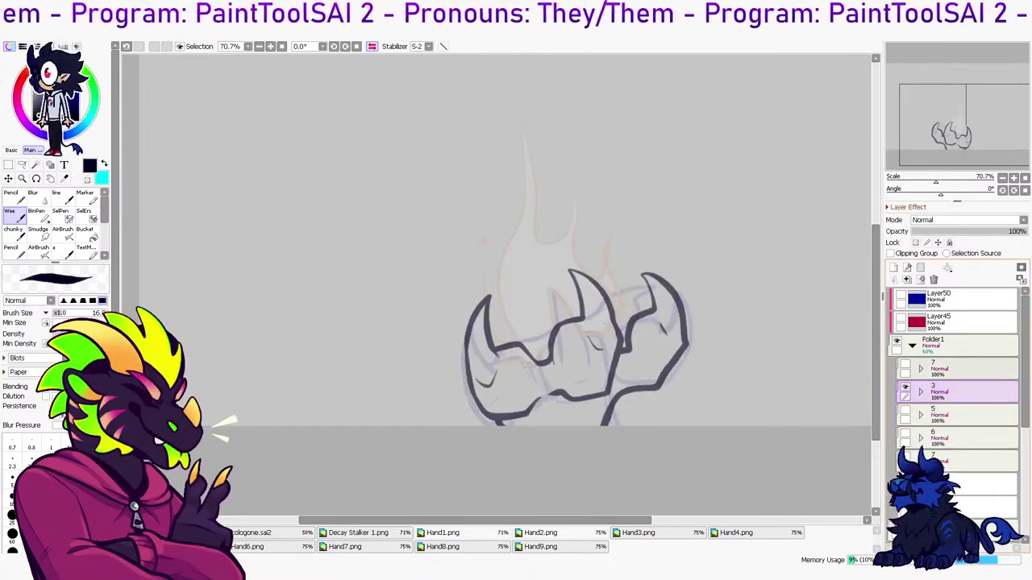
# Show the topmost line-art group instead of group 4 and rename it as 3
pyautogui.click(904, 364)
pyautogui.click(905, 387)
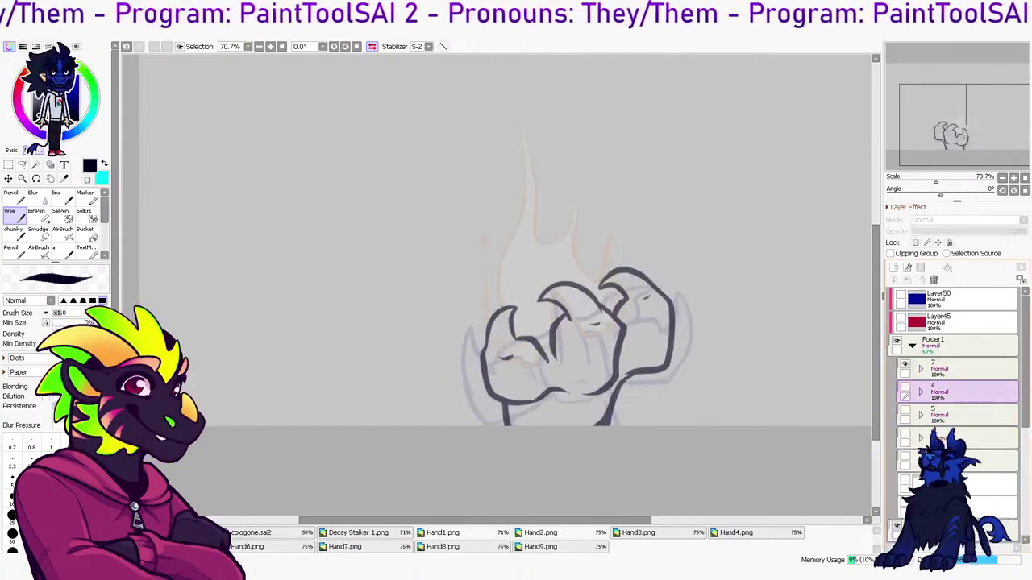
pyautogui.click(972, 369)
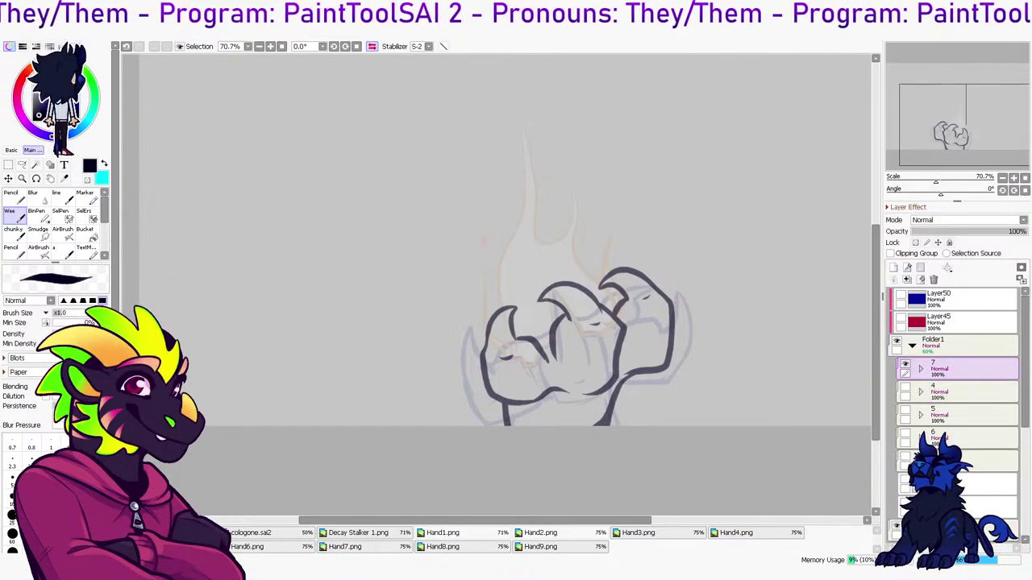
pyautogui.doubleClick(934, 364)
pyautogui.write('4')
# Turn on the Finnito folder's visibility beneath the hand layers
pyautogui.scroll(-5, 955, 379)
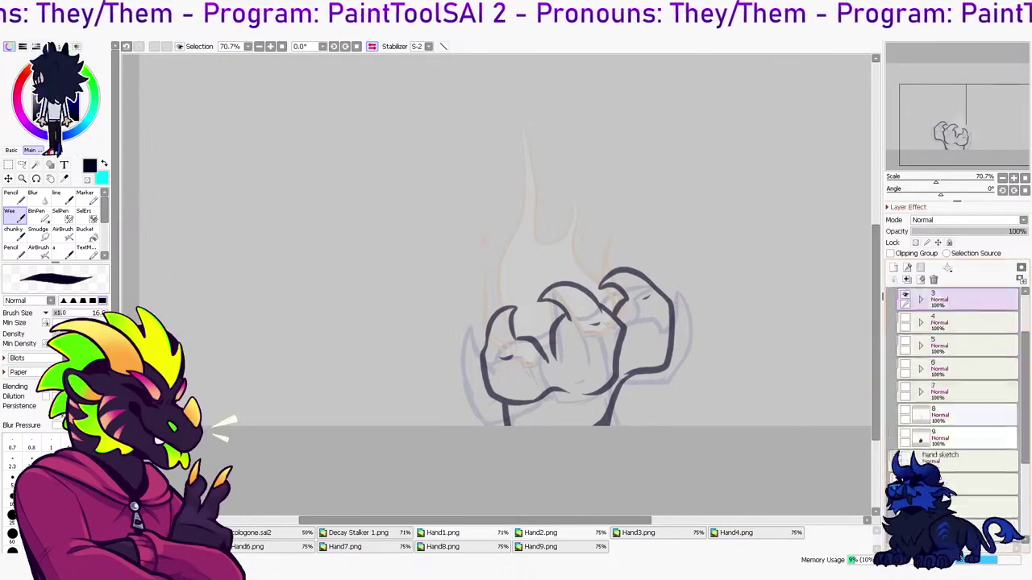
pyautogui.click(905, 434)
pyautogui.click(897, 342)
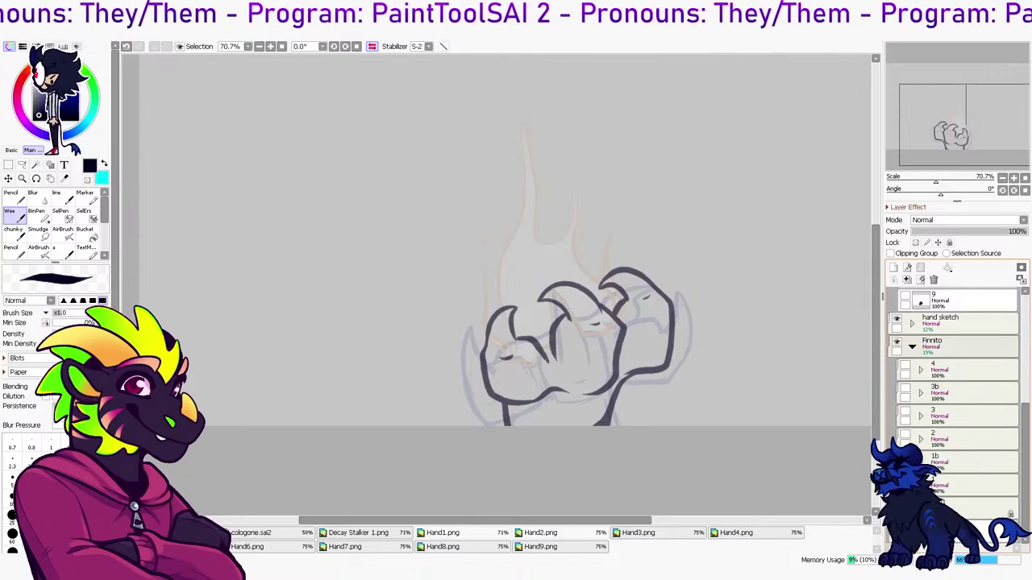
# Hide and collapse Folder1, and set the Finnito folder's opacity to 100%
pyautogui.scroll(3, 955, 371)
pyautogui.click(896, 296)
pyautogui.click(912, 301)
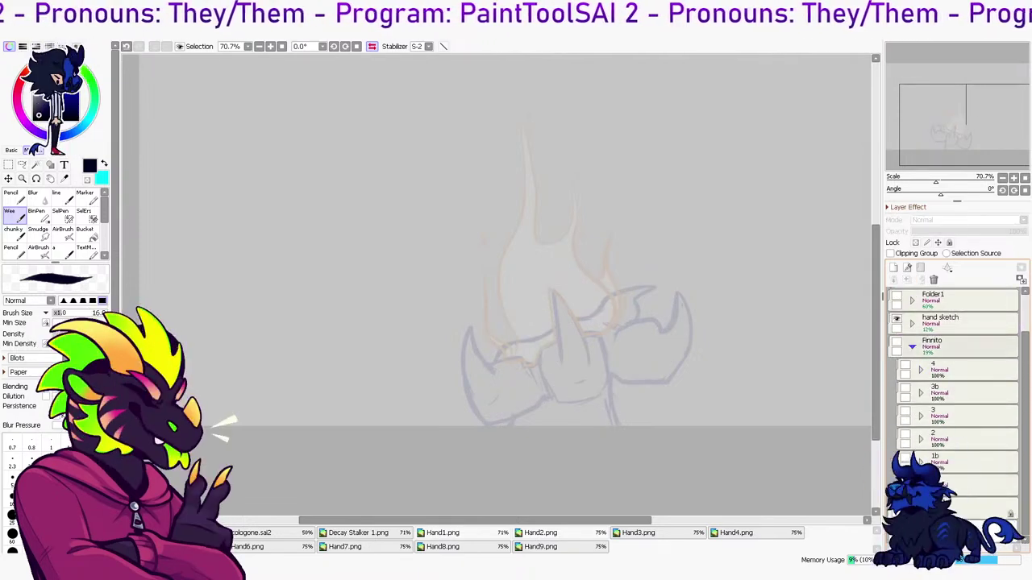
pyautogui.click(935, 347)
pyautogui.click(911, 347)
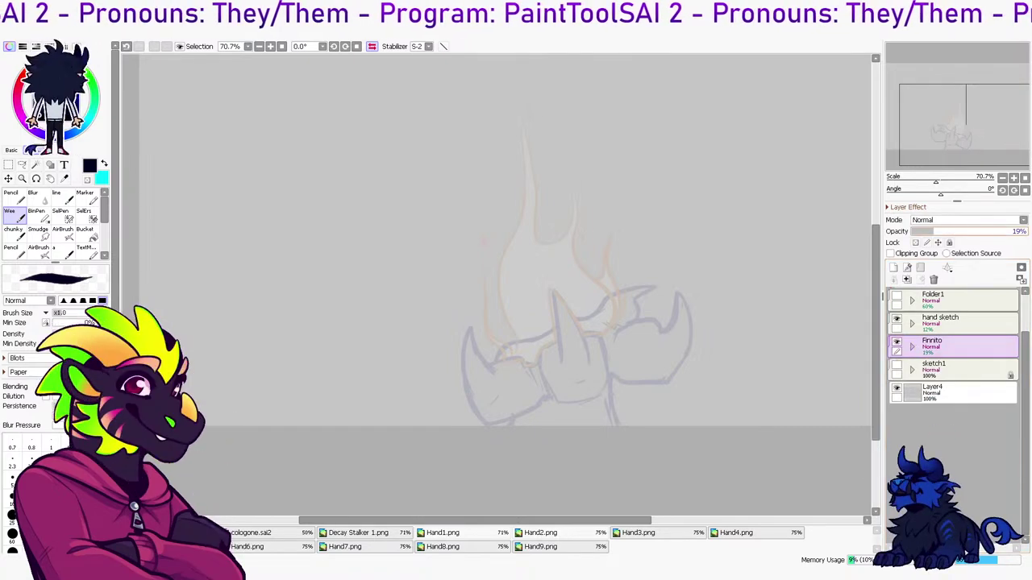
pyautogui.click(911, 346)
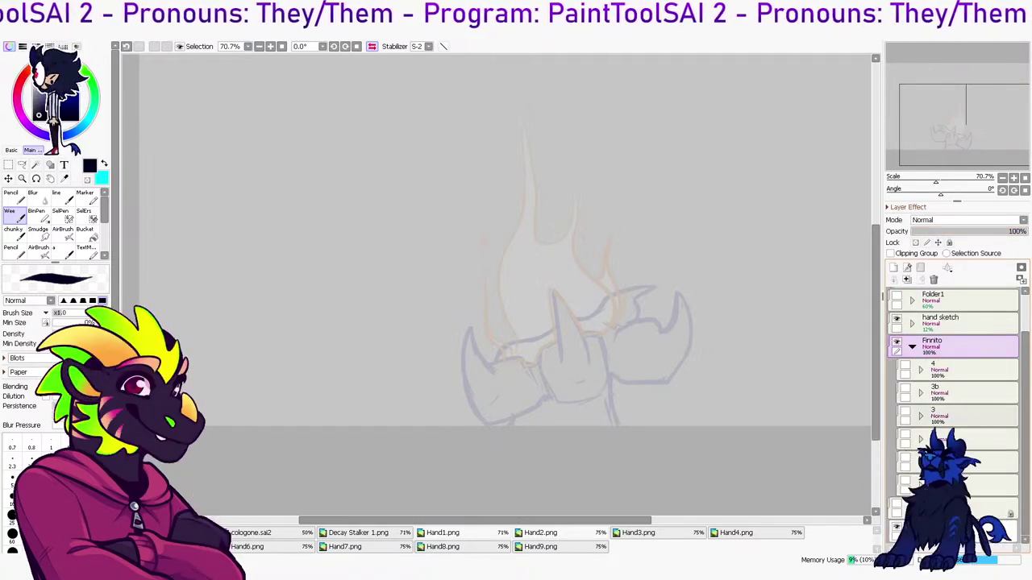
# Turn on group 3 inside the Finnito folder, and lock and hide the collapsed folder
pyautogui.click(905, 411)
pyautogui.click(912, 347)
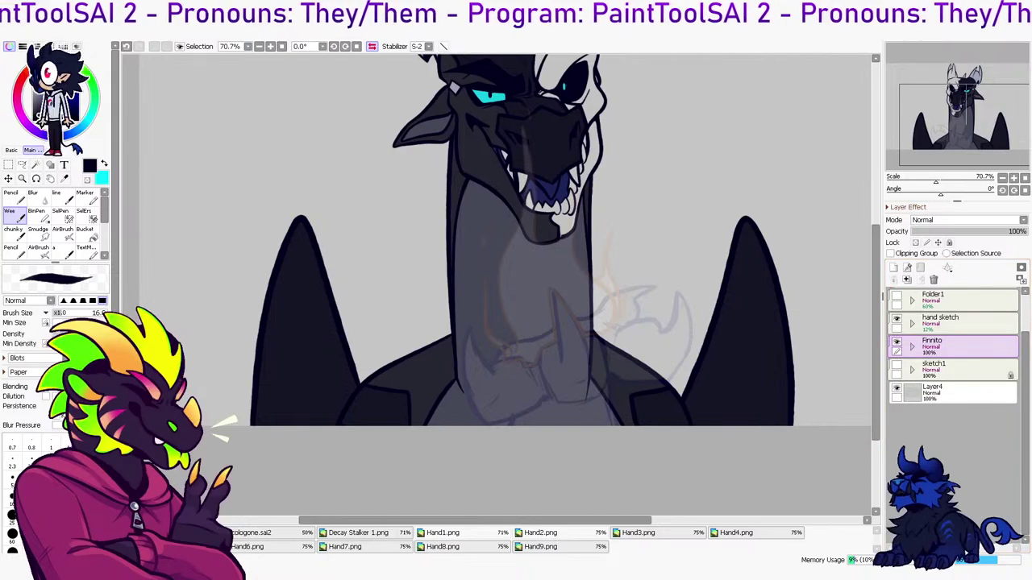
pyautogui.click(948, 242)
pyautogui.click(896, 342)
# Expand the hand sketch folder, show only Layer22 in it, and rename that layer as 1
pyautogui.click(911, 323)
pyautogui.click(896, 319)
pyautogui.click(897, 319)
pyautogui.scroll(-1, 956, 403)
pyautogui.click(904, 435)
pyautogui.click(904, 412)
pyautogui.click(905, 411)
pyautogui.click(904, 319)
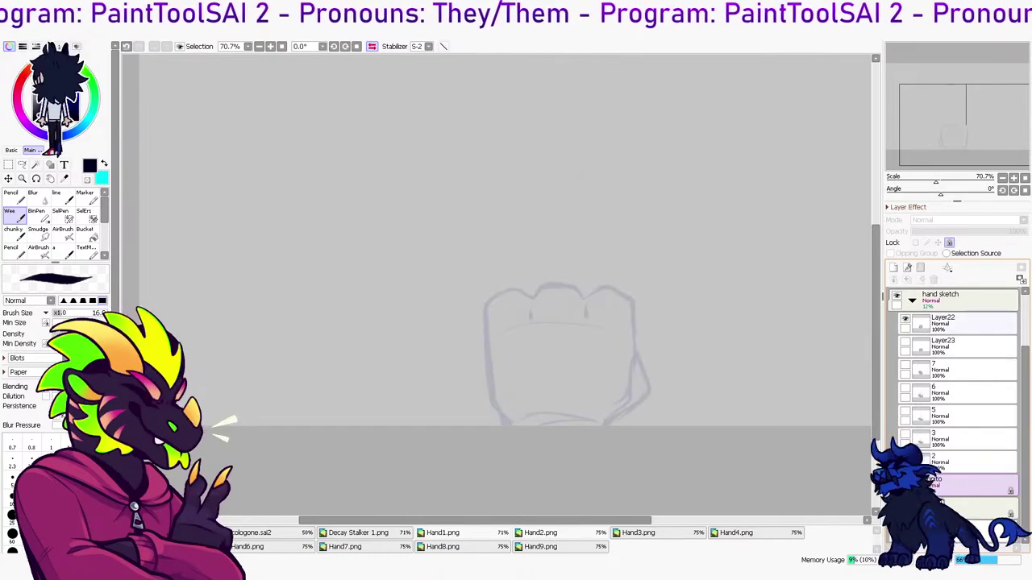
pyautogui.doubleClick(943, 318)
pyautogui.write('1')
pyautogui.press('Return')
# Show Layer23 instead of sketch 1 and rename it as 2
pyautogui.click(944, 341)
pyautogui.click(904, 319)
pyautogui.click(904, 342)
pyautogui.doubleClick(943, 341)
pyautogui.write('2')
pyautogui.press('Return')
# Show sketch layer 7 instead of sketch 2 and rename it as 3
pyautogui.click(955, 367)
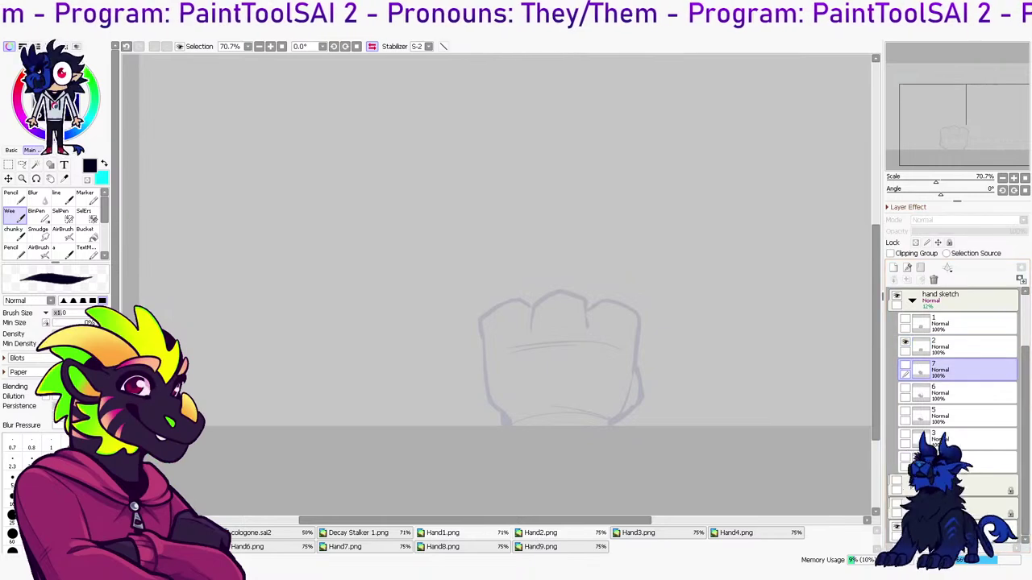
pyautogui.click(904, 365)
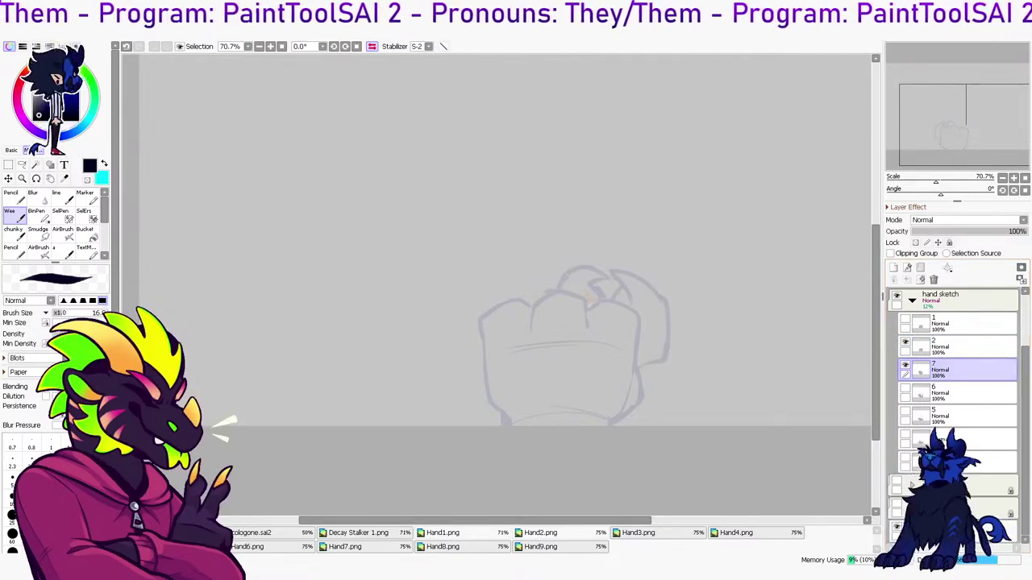
pyautogui.doubleClick(956, 365)
pyautogui.write('3')
pyautogui.press('Return')
pyautogui.click(905, 365)
pyautogui.click(905, 341)
pyautogui.click(905, 365)
# Show sketch layer 6 instead of the renamed sketch 3 and rename it as 4
pyautogui.click(967, 392)
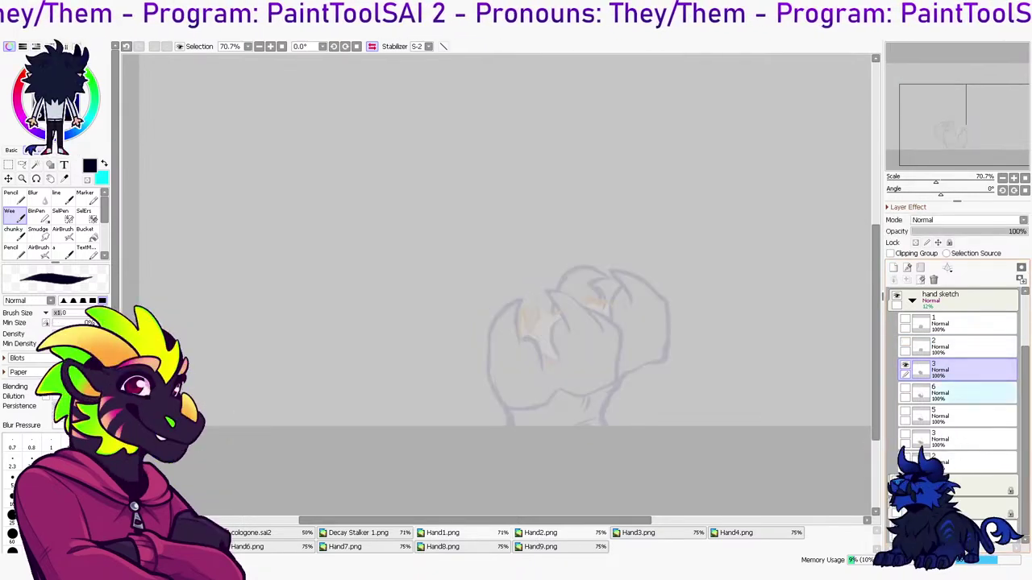
pyautogui.click(905, 389)
pyautogui.click(905, 365)
pyautogui.click(963, 370)
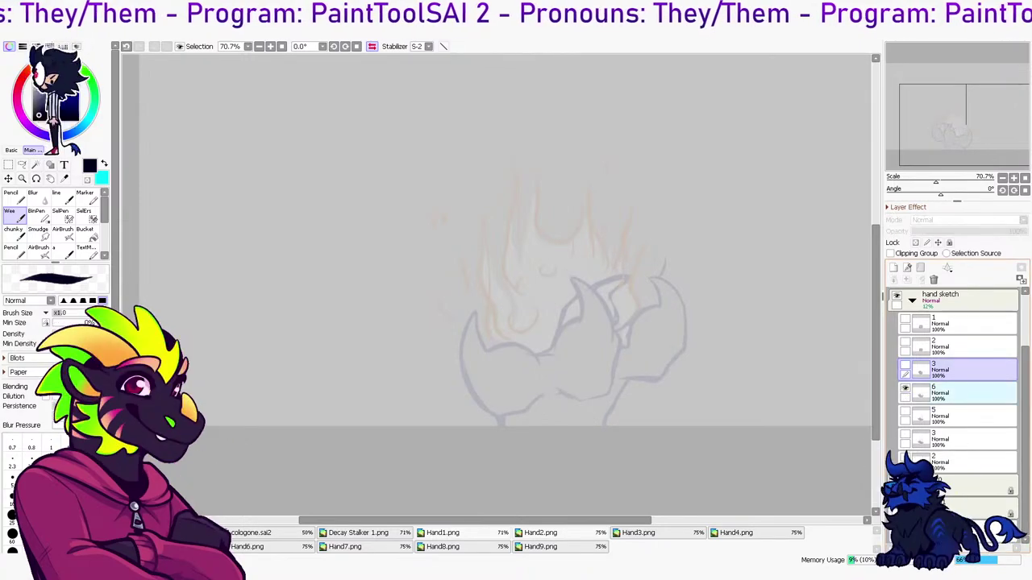
pyautogui.doubleClick(963, 392)
pyautogui.write('4')
pyautogui.press('Return')
# Keep sketch 5's name, show the sketch layer below it in its place, and rename that layer as 6
pyautogui.click(963, 416)
pyautogui.click(905, 389)
pyautogui.click(905, 412)
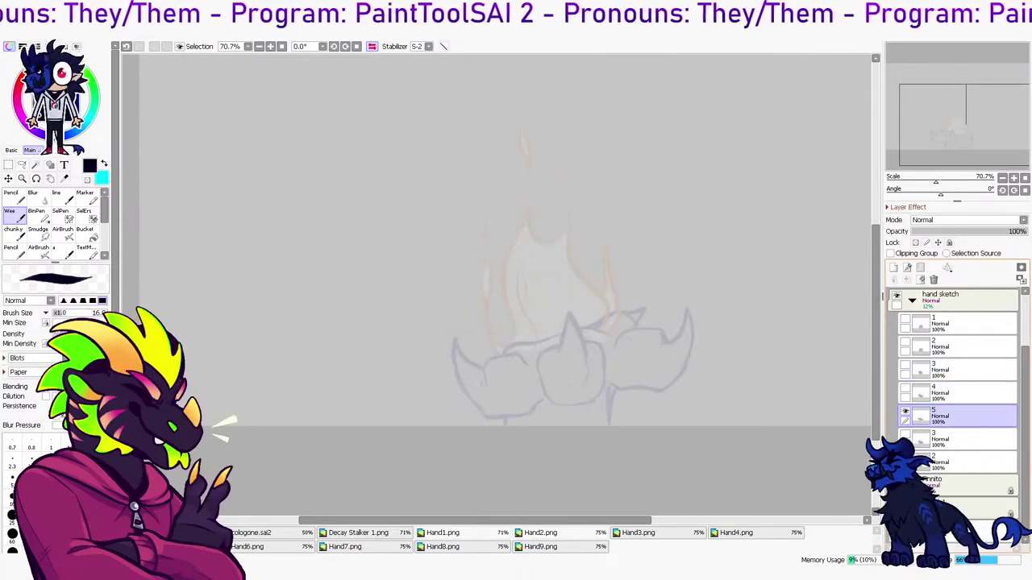
pyautogui.click(963, 439)
pyautogui.click(905, 435)
pyautogui.click(905, 435)
pyautogui.click(905, 435)
pyautogui.click(905, 412)
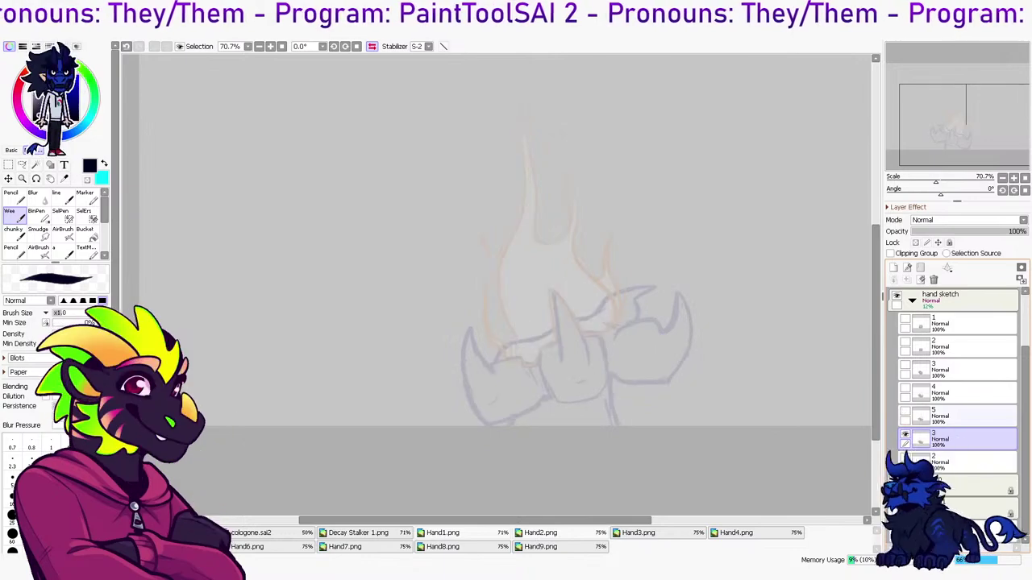
pyautogui.doubleClick(964, 439)
pyautogui.write('6')
pyautogui.press('Return')
# Show the bottommost hand sketch instead of sketch 6 and rename it as 7
pyautogui.click(905, 435)
pyautogui.click(904, 458)
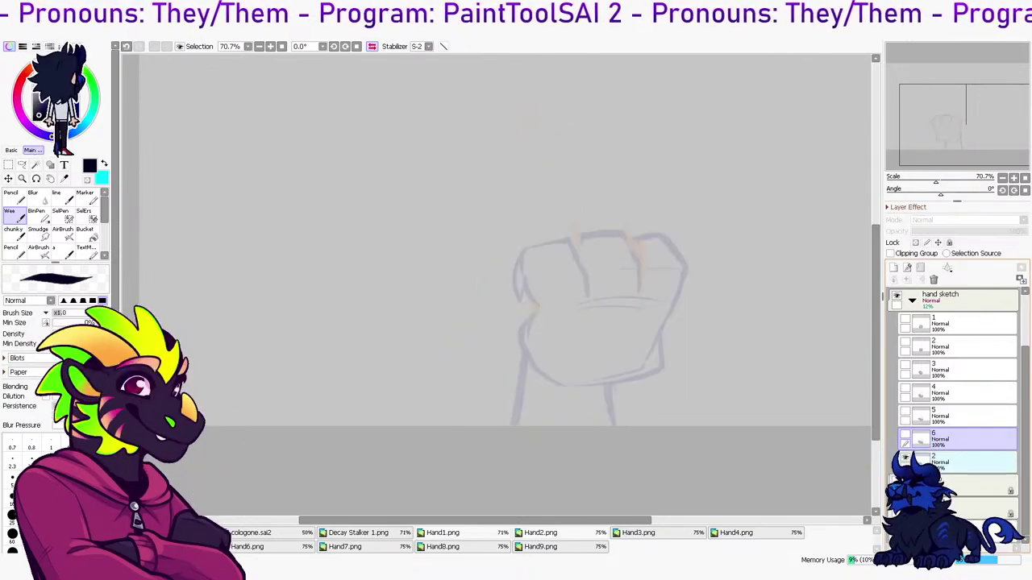
pyautogui.click(963, 462)
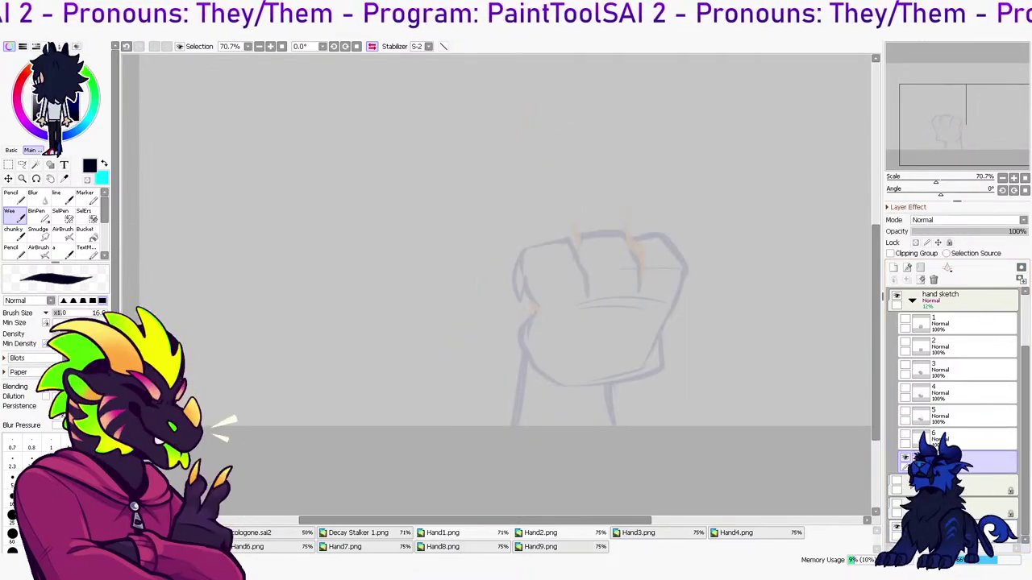
# Copy the sketch from Hand8.png into the animation file and move it over sketch 7, with its wrist at the canvas's bottom edge
pyautogui.click(443, 547)
pyautogui.click(260, 533)
pyautogui.hotkey('ctrl', 'v')
pyautogui.hotkey('ctrl', 't')
pyautogui.moveTo(806, 274); pyautogui.dragTo(544, 352)
pyautogui.moveTo(561, 240); pyautogui.dragTo(561, 238)
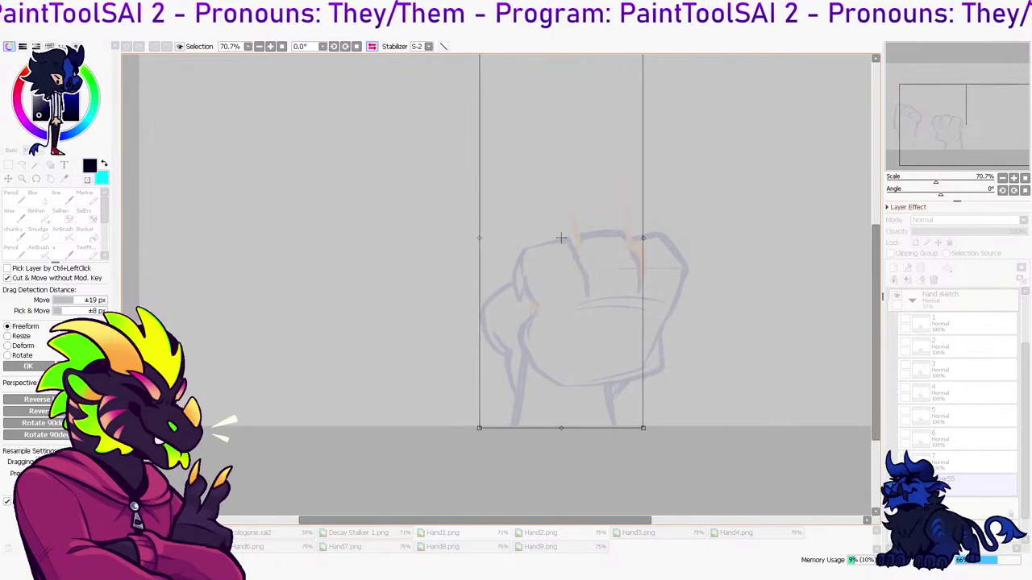
pyautogui.press('Return')
# Hide sketch 7 and paste the Hand9.png sketch as a new layer below the Hand8 sketch
pyautogui.click(541, 546)
pyautogui.click(260, 533)
pyautogui.click(905, 457)
pyautogui.click(905, 481)
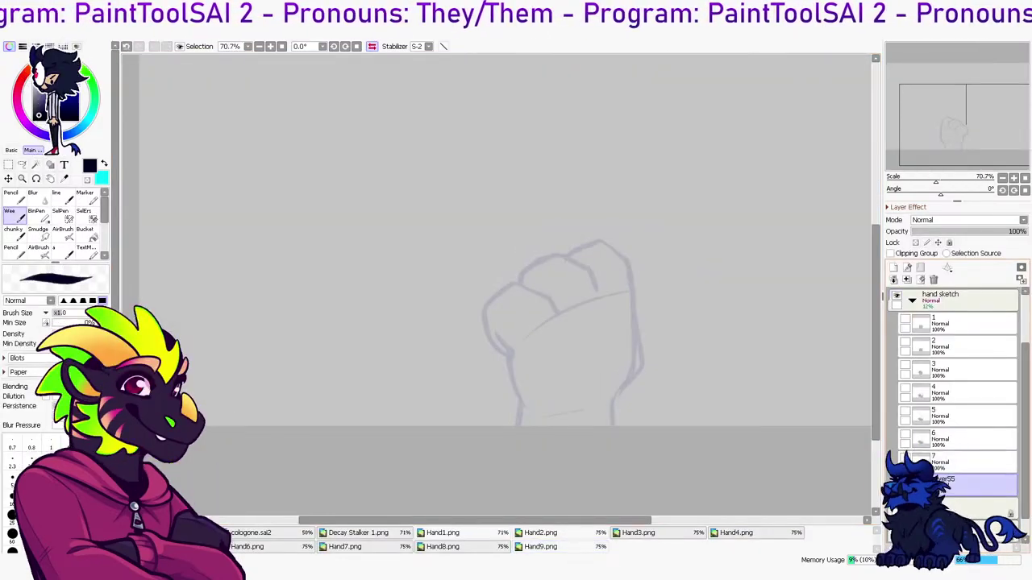
pyautogui.click(906, 480)
pyautogui.click(905, 481)
pyautogui.hotkey('ctrl', 'v')
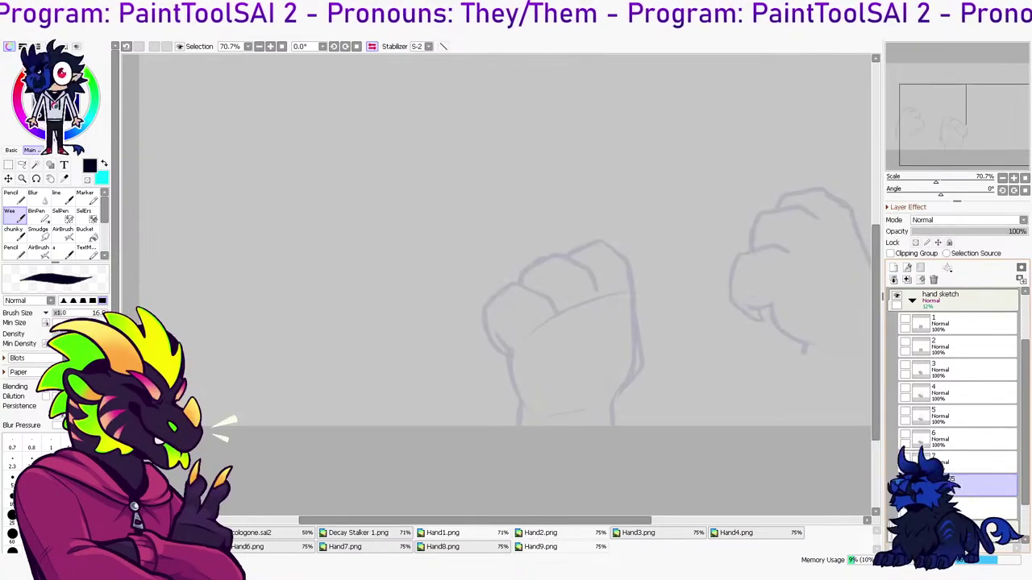
pyautogui.moveTo(968, 485); pyautogui.dragTo(967, 506)
# Move the pasted Hand9 sketch over the Hand8 sketch, with its wrist at the canvas's bottom edge
pyautogui.click(905, 480)
pyautogui.click(905, 481)
pyautogui.hotkey('ctrl', 't')
pyautogui.moveTo(806, 274)
pyautogui.mouseDown()
pyautogui.moveTo(707, 315)
pyautogui.moveTo(532, 345)
pyautogui.mouseUp()
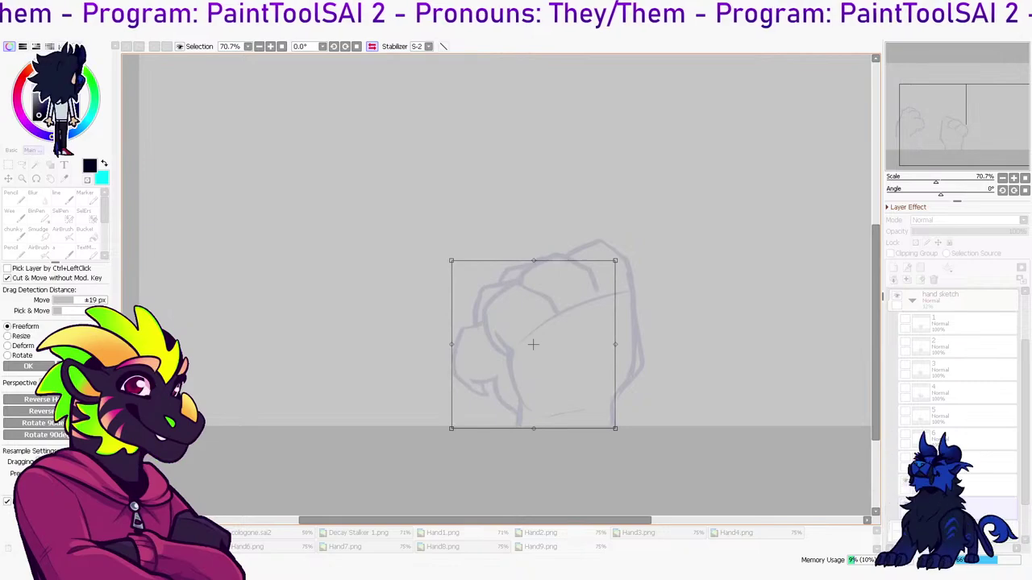
pyautogui.press('Return')
# Name the two pasted sketches 8 and 9, and hide both of them
pyautogui.click(976, 462)
pyautogui.click(905, 480)
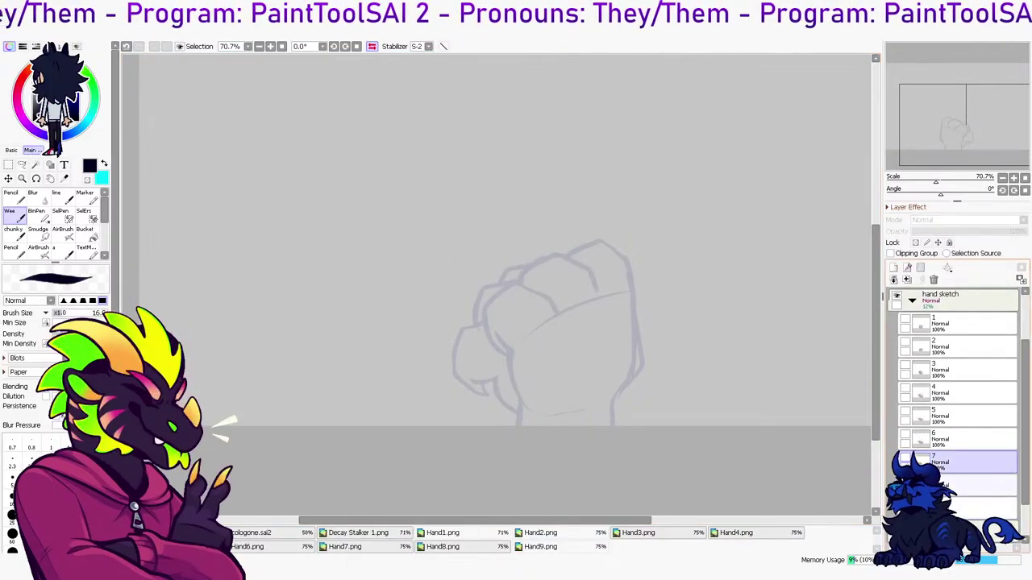
pyautogui.click(905, 503)
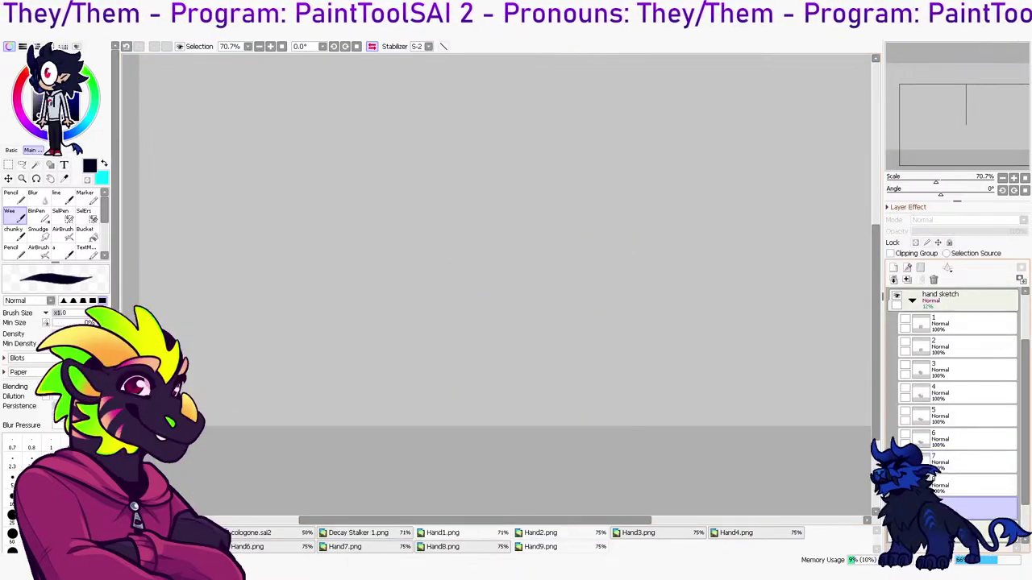
pyautogui.click(905, 458)
# Turn Folder1 back on and show line-art layer 9 instead of group 3 over sketch 9
pyautogui.scroll(3, 952, 387)
pyautogui.click(897, 340)
pyautogui.hotkey('ctrl', 'z')
pyautogui.hotkey('ctrl', 'z')
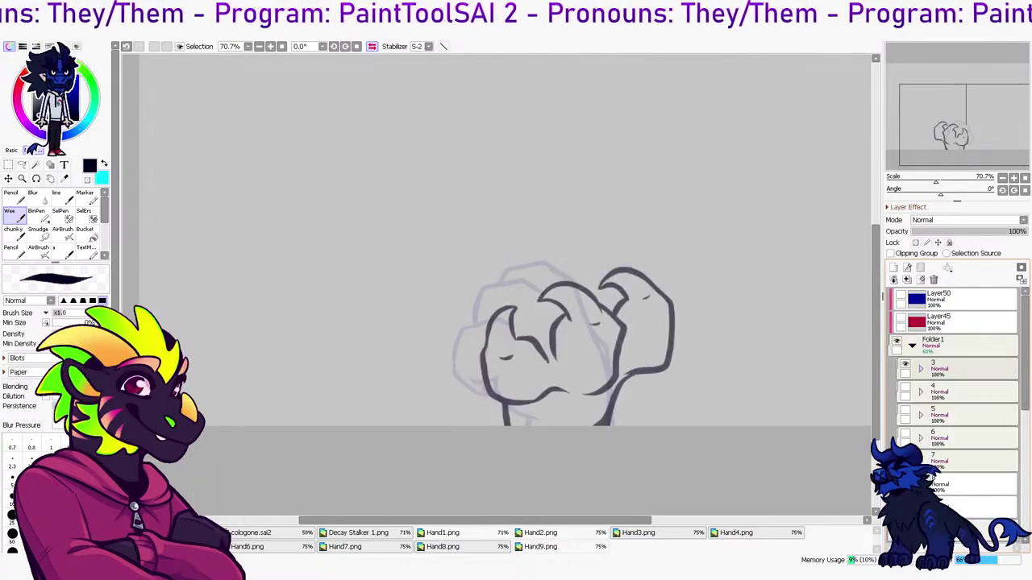
pyautogui.hotkey('ctrl', 'y')
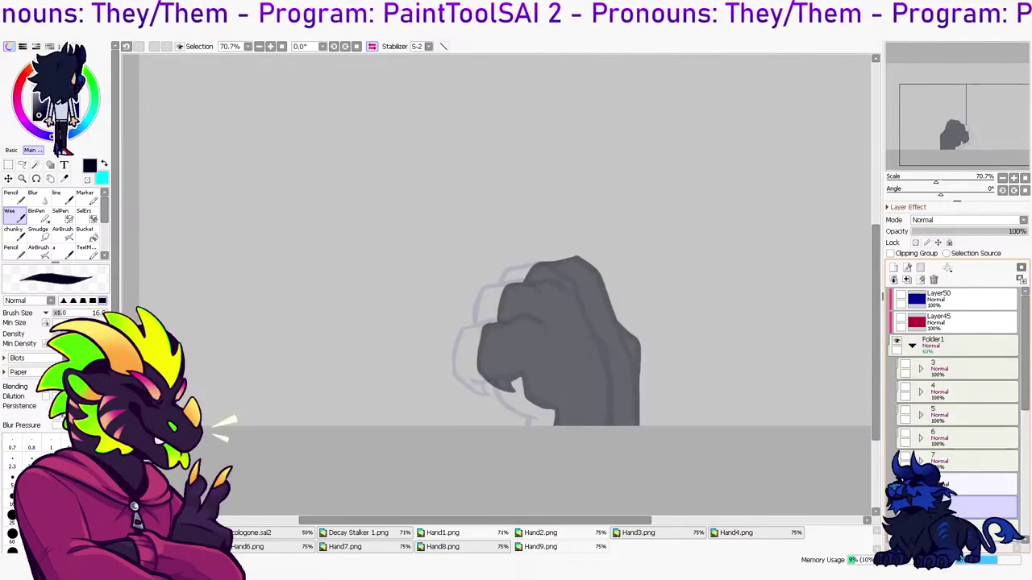
# Transform sketch 9 to fit the frame 9 line art, and show sketch 8 in its place
pyautogui.scroll(-3, 951, 451)
pyautogui.hscroll(2, 952, 451)
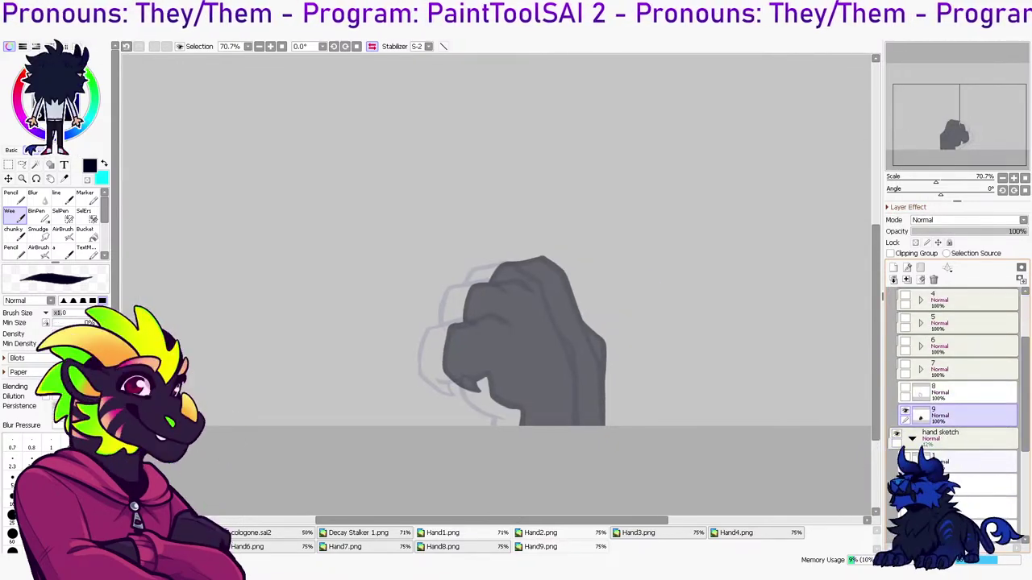
pyautogui.scroll(-3, 951, 451)
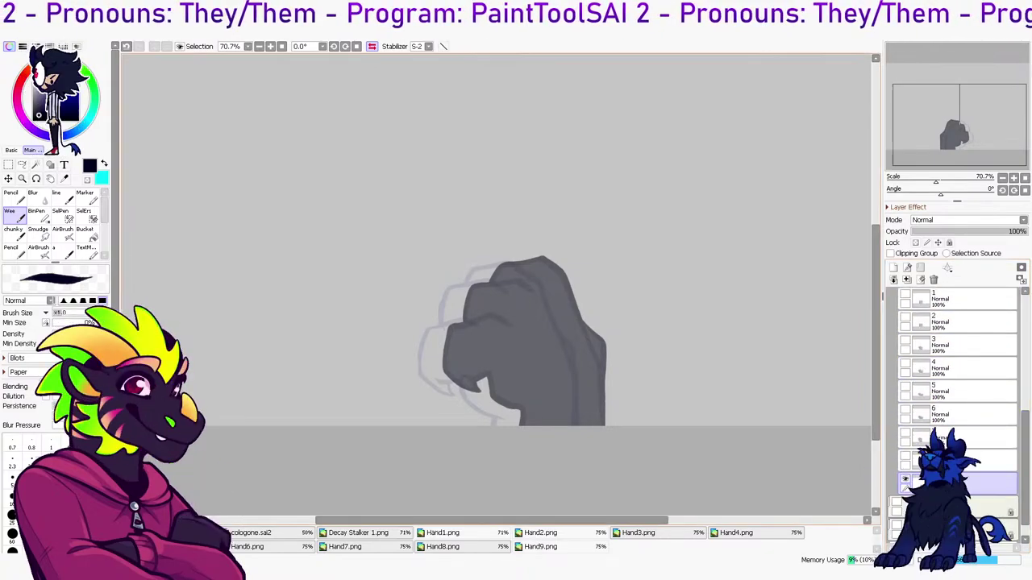
pyautogui.hotkey('ctrl', 't')
pyautogui.press('Return')
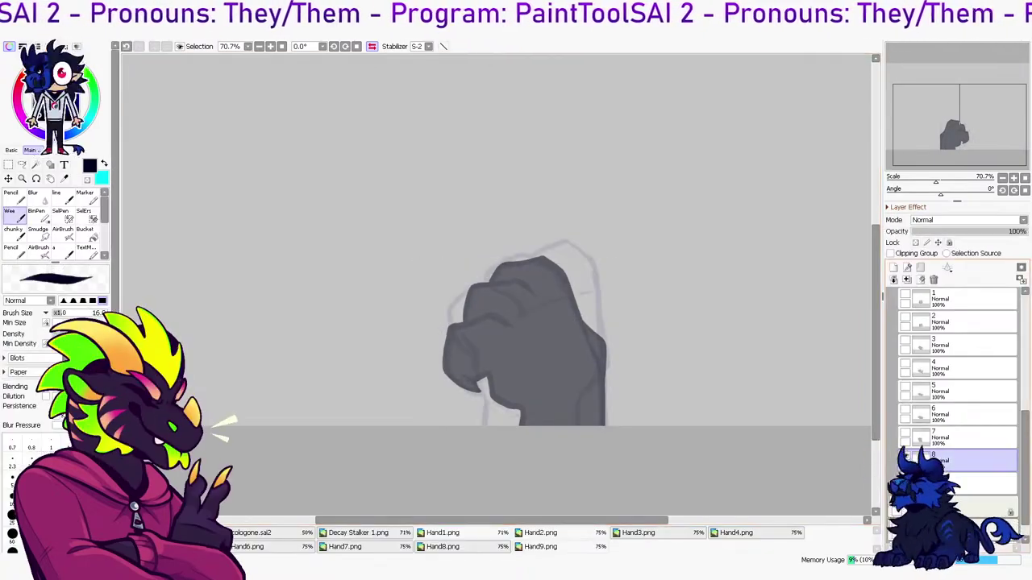
# Show line-art layer 8 together with line-art layer 9 over sketch 8
pyautogui.scroll(5, 959, 452)
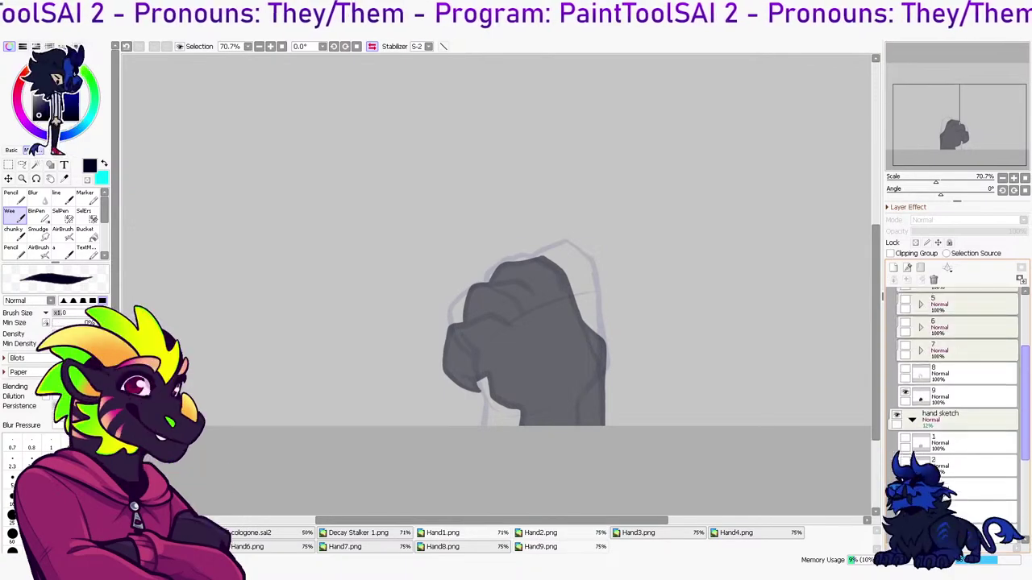
pyautogui.click(967, 474)
pyautogui.click(905, 445)
pyautogui.click(968, 450)
pyautogui.hotkey('ctrl', 't')
pyautogui.press('Escape')
pyautogui.scroll(-5, 960, 382)
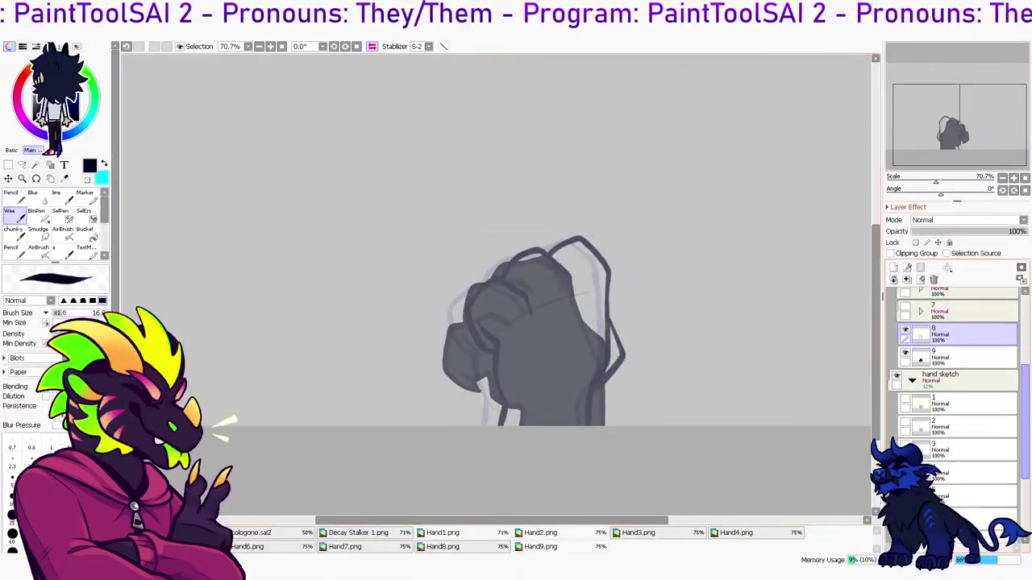
# Check the visibility of the neighbouring sketches and free-transform line-art layer 8 against sketch 8
pyautogui.click(904, 508)
pyautogui.click(904, 507)
pyautogui.click(904, 485)
pyautogui.click(905, 485)
pyautogui.click(904, 484)
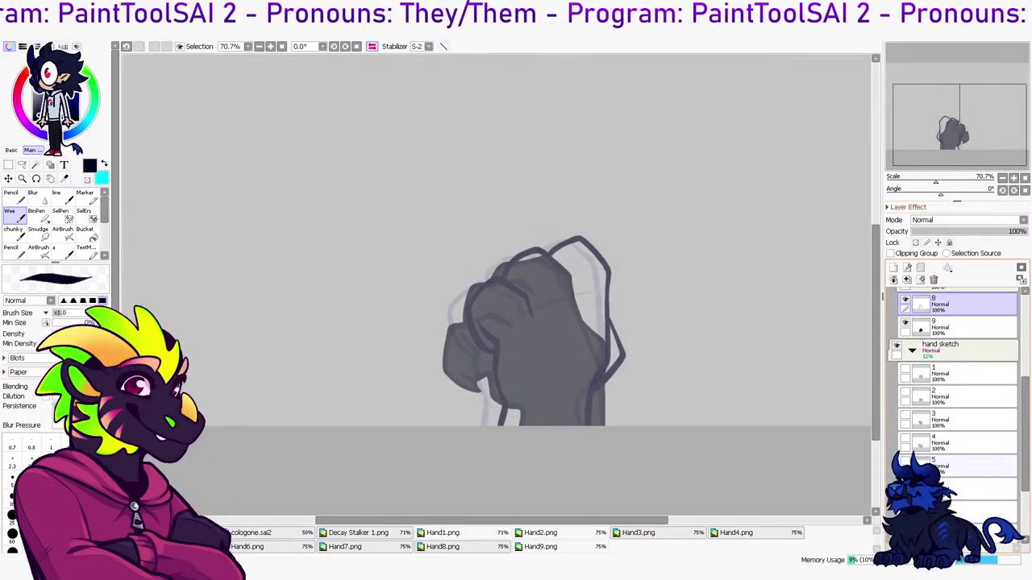
pyautogui.hotkey('ctrl', 't')
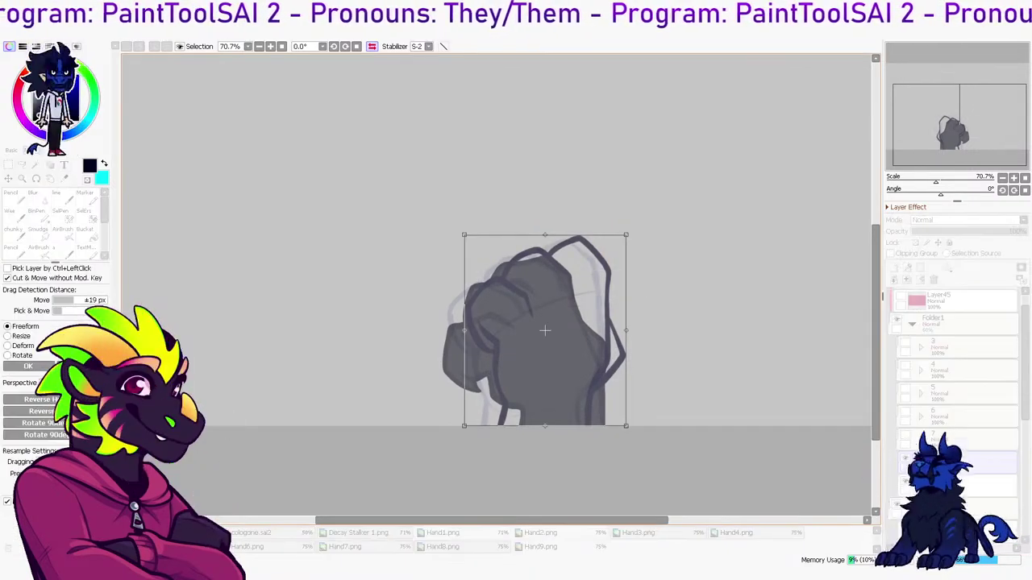
pyautogui.press('Return')
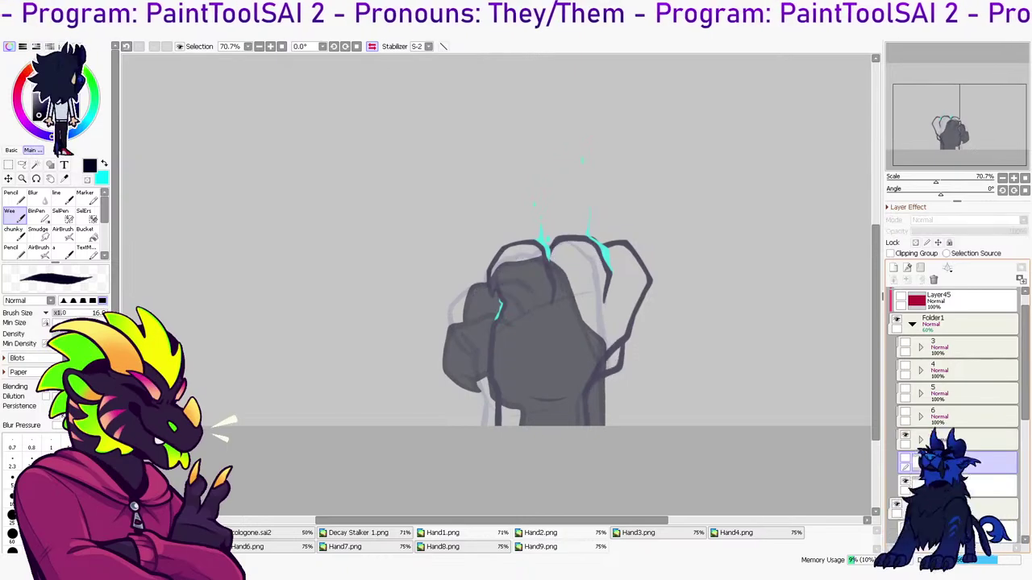
# Nudge line-art group 7 slightly left and show sketch 7 instead of sketch 8 beneath it
pyautogui.hotkey('ctrl', 't')
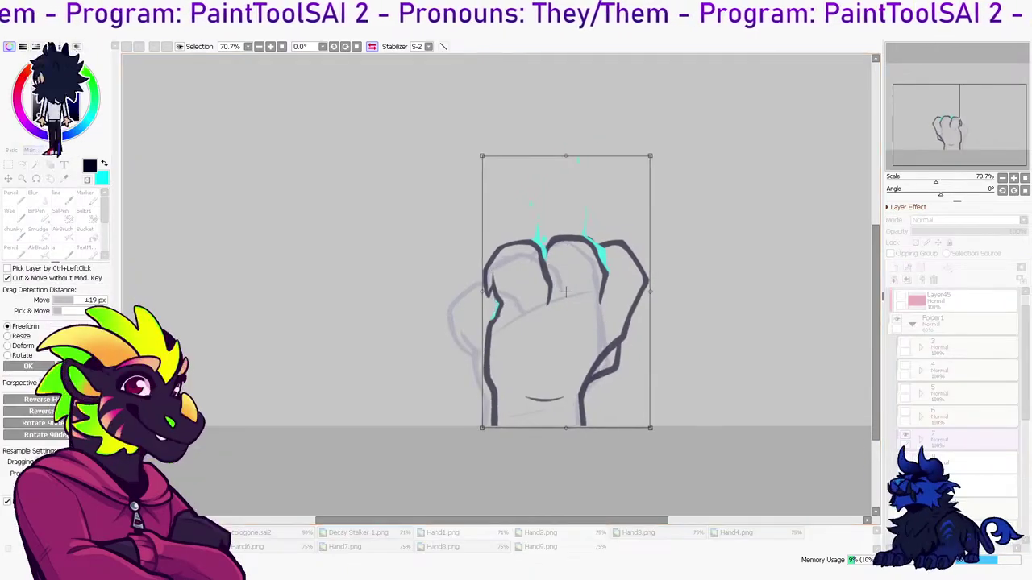
pyautogui.press('Return')
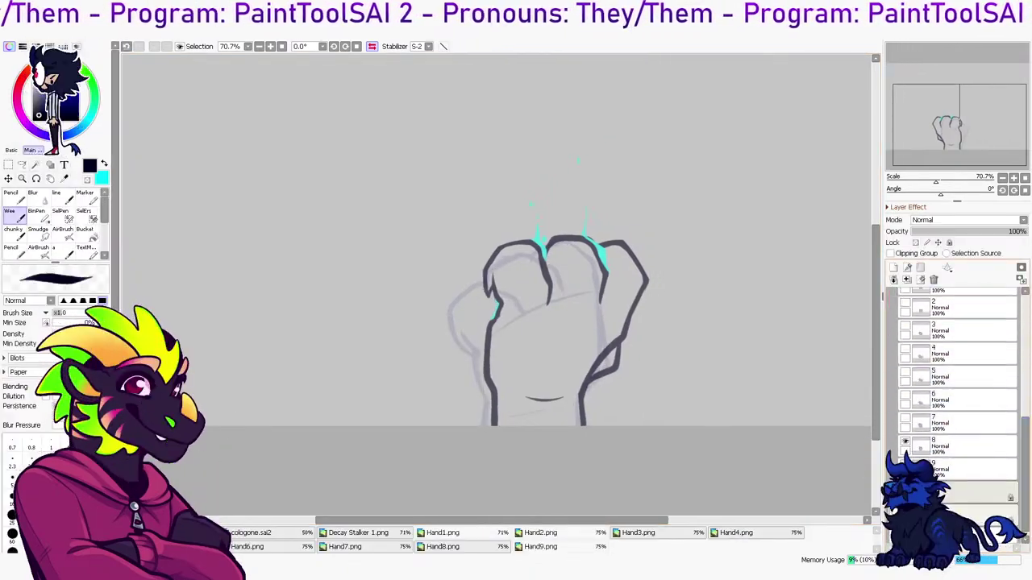
pyautogui.click(904, 420)
pyautogui.click(905, 443)
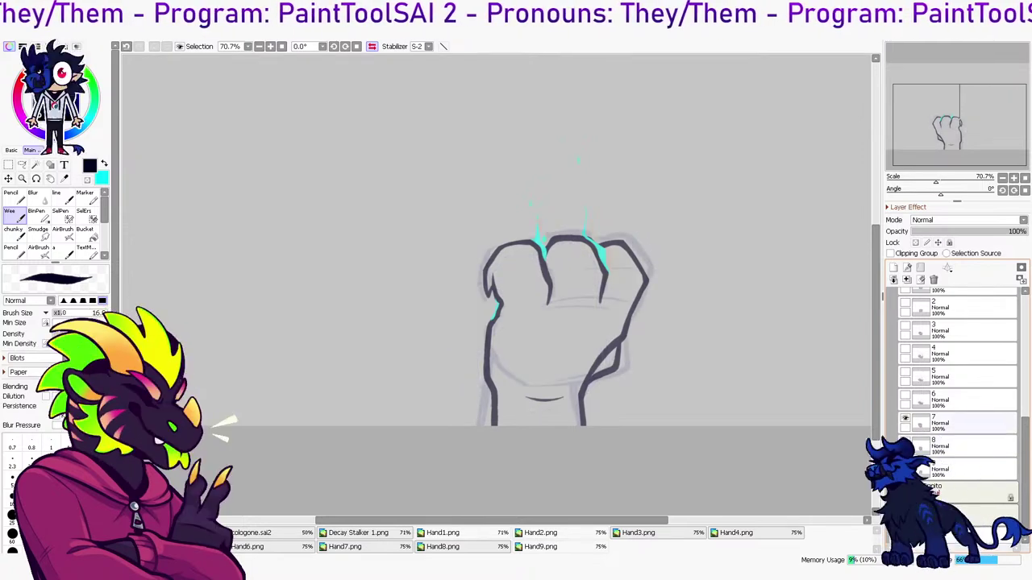
# Show sketch 6 instead of sketch 7, and compare it with the expanded line-art group 7 by switching the group off and on
pyautogui.click(904, 396)
pyautogui.click(952, 422)
pyautogui.click(904, 419)
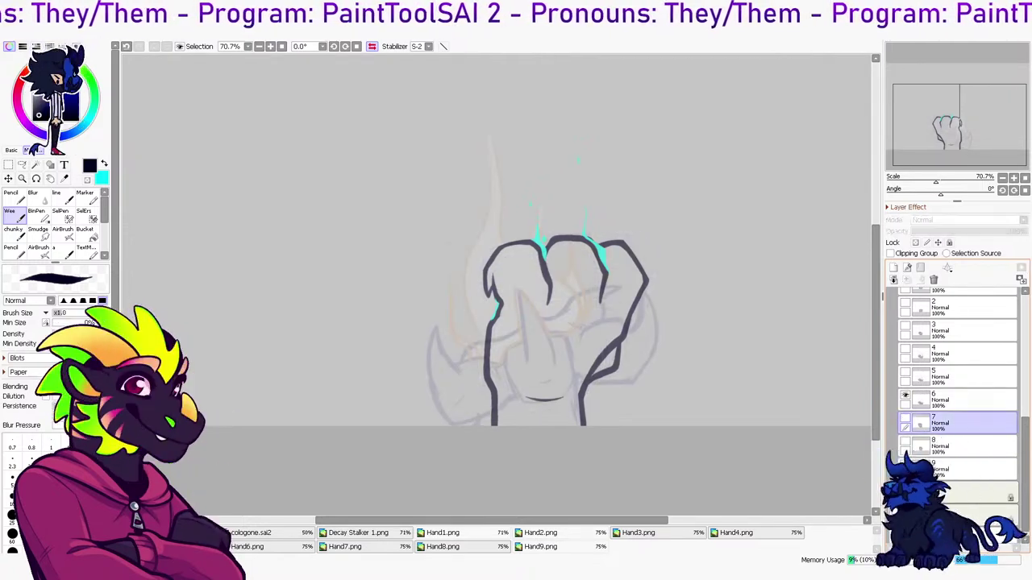
pyautogui.scroll(5, 951, 387)
pyautogui.click(904, 392)
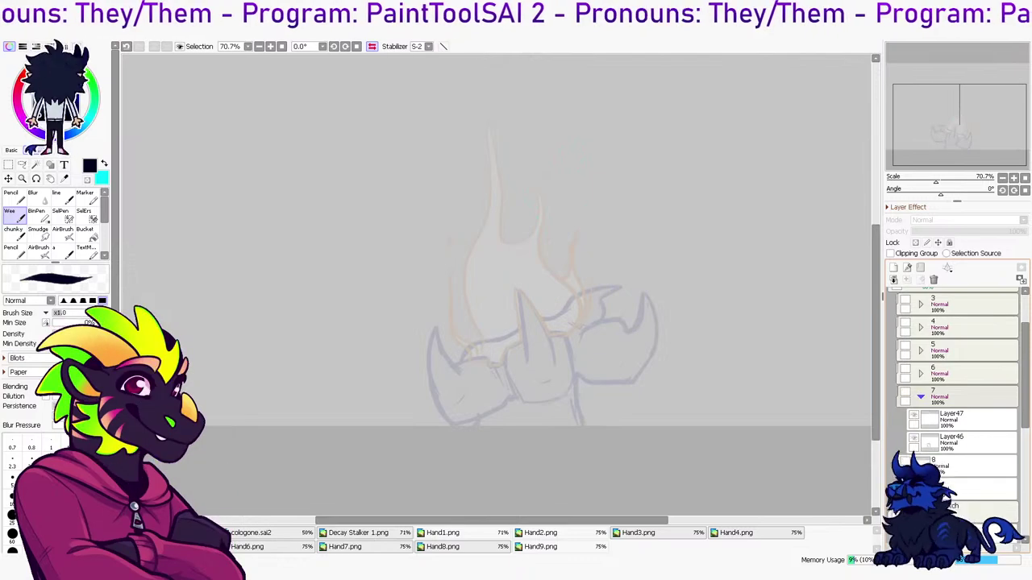
pyautogui.click(905, 393)
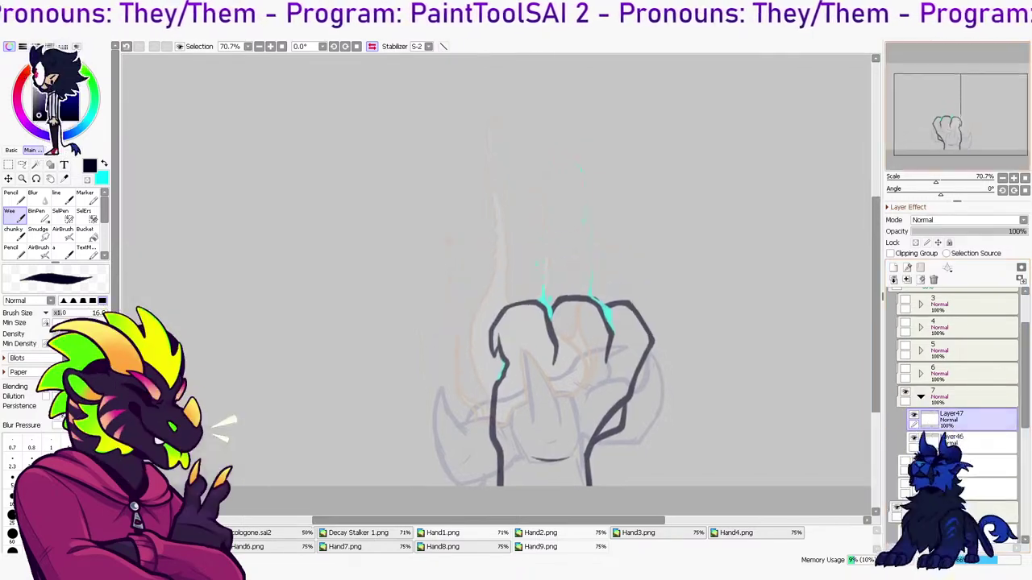
# Draw small cyan sparks above the fist on Layer47, then collapse line-art group 7
pyautogui.scroll(3, 555, 297)
pyautogui.moveTo(540, 241); pyautogui.dragTo(536, 282)
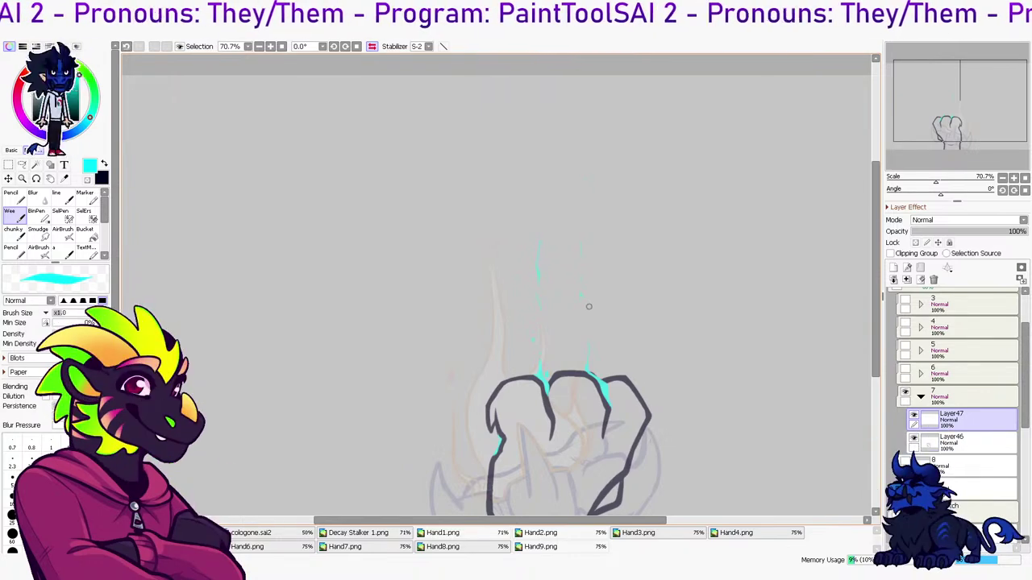
pyautogui.click(959, 442)
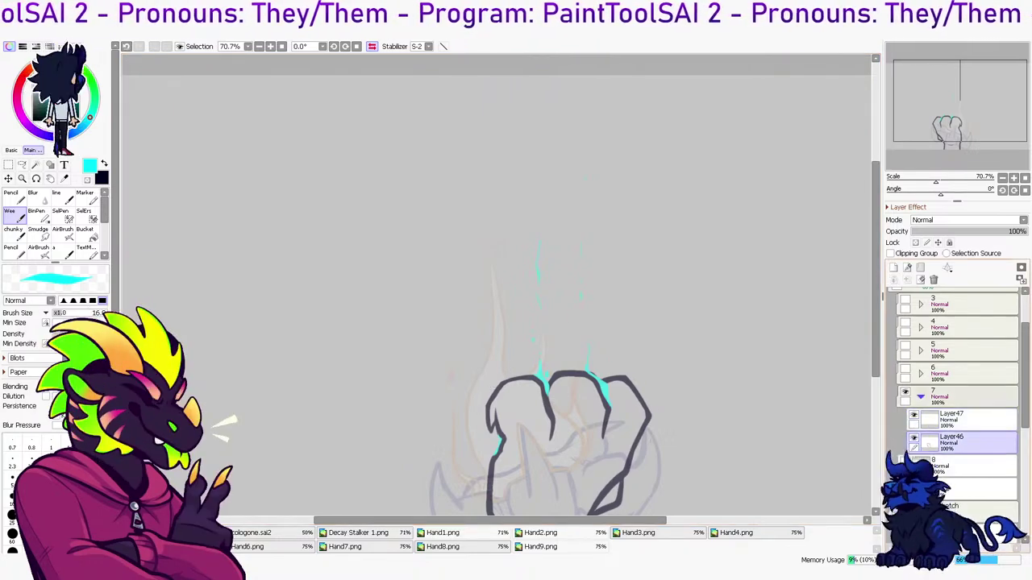
pyautogui.click(921, 397)
# Show line-art layer 8 together with group 7 and add a new layer directly above layer 8
pyautogui.click(904, 392)
pyautogui.click(959, 420)
pyautogui.click(904, 415)
pyautogui.click(894, 268)
pyautogui.click(960, 396)
pyautogui.click(905, 392)
pyautogui.click(960, 441)
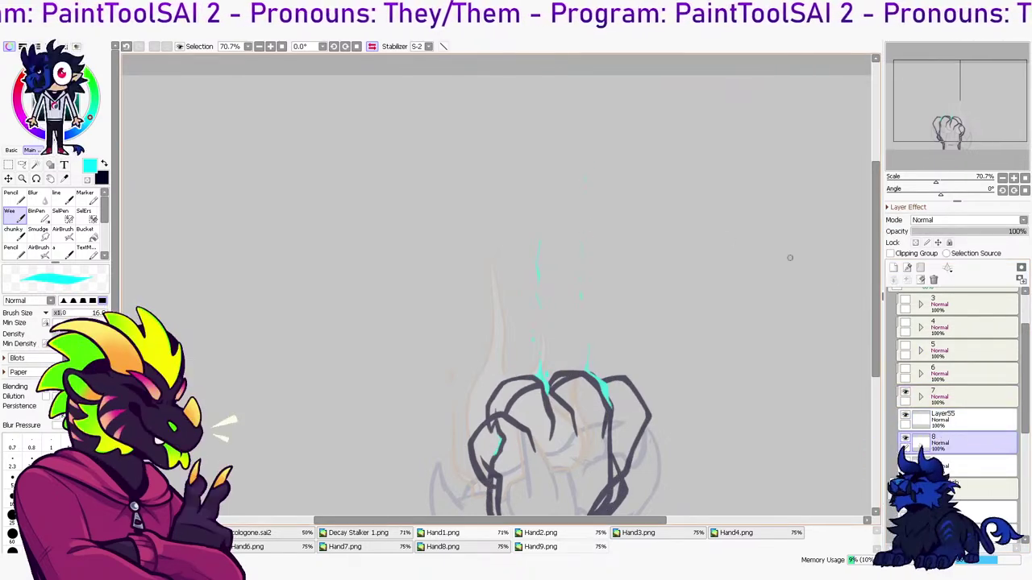
# Lower line-art group 7 to 50% opacity as a faint reference
pyautogui.click(959, 419)
pyautogui.click(959, 374)
pyautogui.click(960, 396)
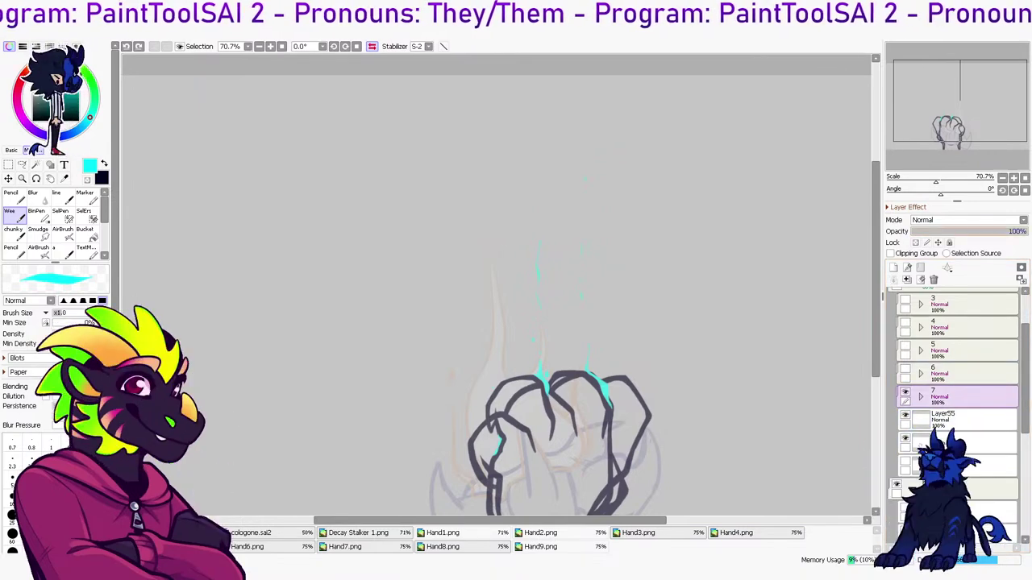
pyautogui.click(969, 231)
# Add cyan sparks above the fist on Layer55, clean them up with a lasso selection, and merge the layer down into layer 8
pyautogui.click(959, 419)
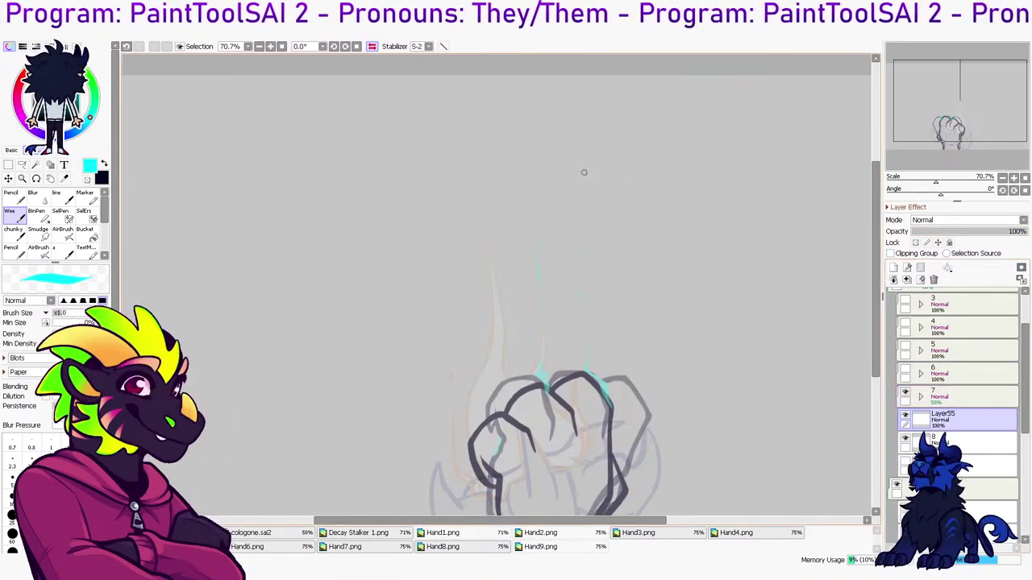
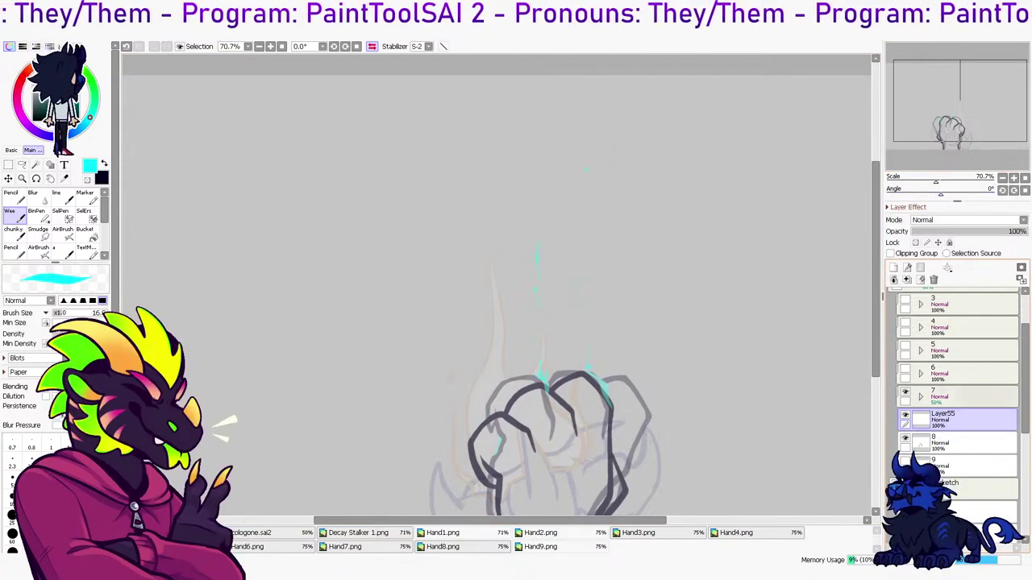
pyautogui.hotkey('ctrl', 'z')
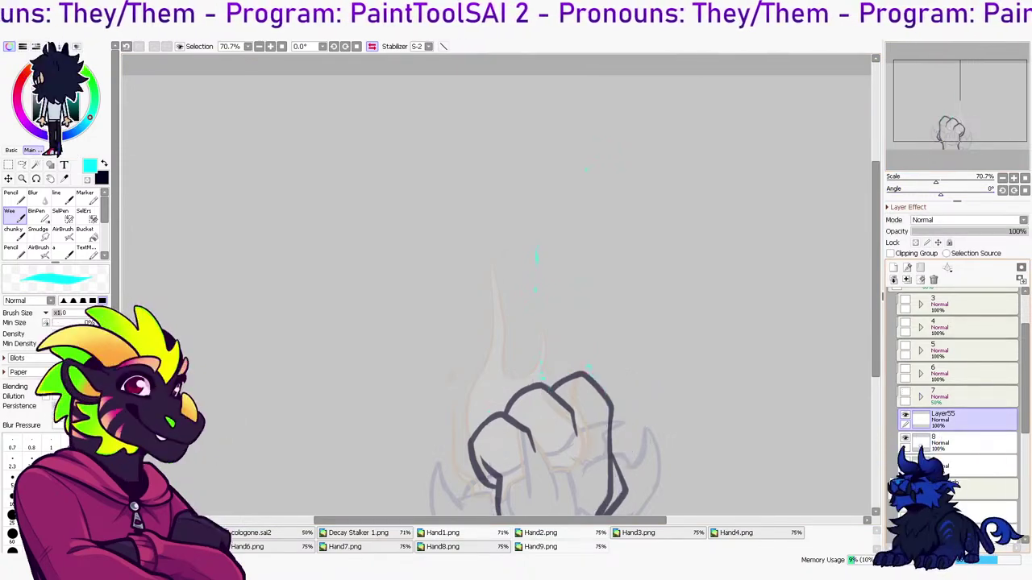
pyautogui.click(967, 420)
pyautogui.press('l')
pyautogui.moveTo(586, 134); pyautogui.dragTo(586, 207)
pyautogui.hotkey('ctrl', 'x')
pyautogui.click(907, 280)
pyautogui.moveTo(524, 322); pyautogui.dragTo(560, 239)
# Show line-art layer 9 instead of layer 8 and bring group 7 back for comparison
pyautogui.click(967, 442)
pyautogui.click(905, 438)
pyautogui.click(905, 415)
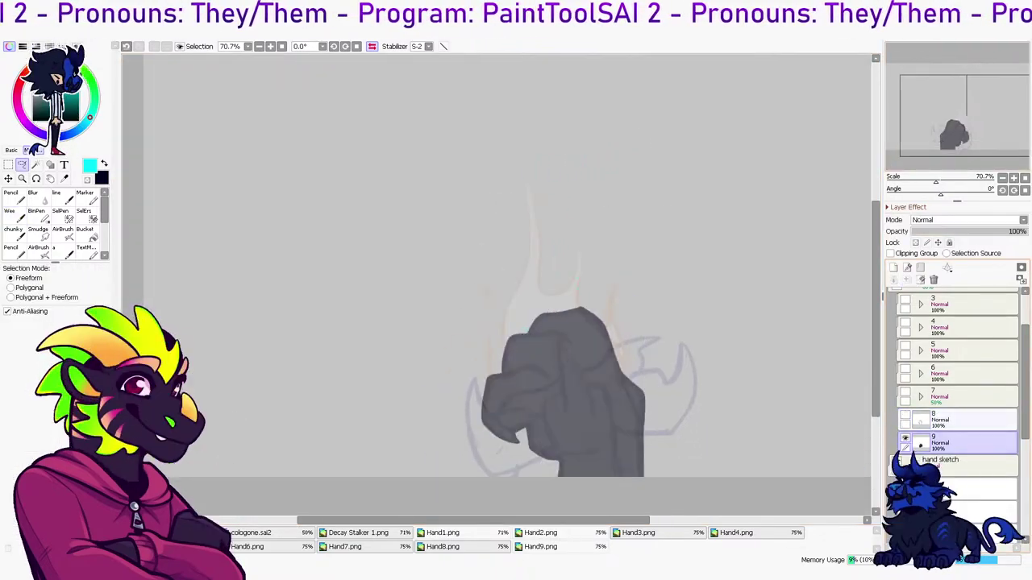
pyautogui.click(906, 414)
pyautogui.click(905, 392)
pyautogui.click(905, 415)
# Set line-art group 7 back to 100% opacity and show group 6 in its place
pyautogui.click(967, 396)
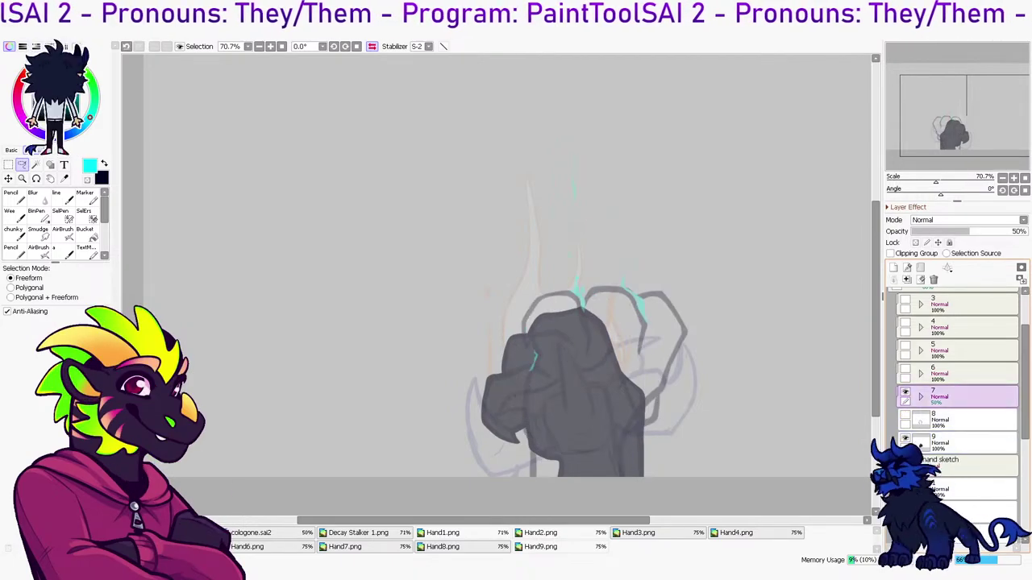
pyautogui.moveTo(972, 231); pyautogui.dragTo(1028, 231)
pyautogui.click(906, 369)
pyautogui.click(905, 392)
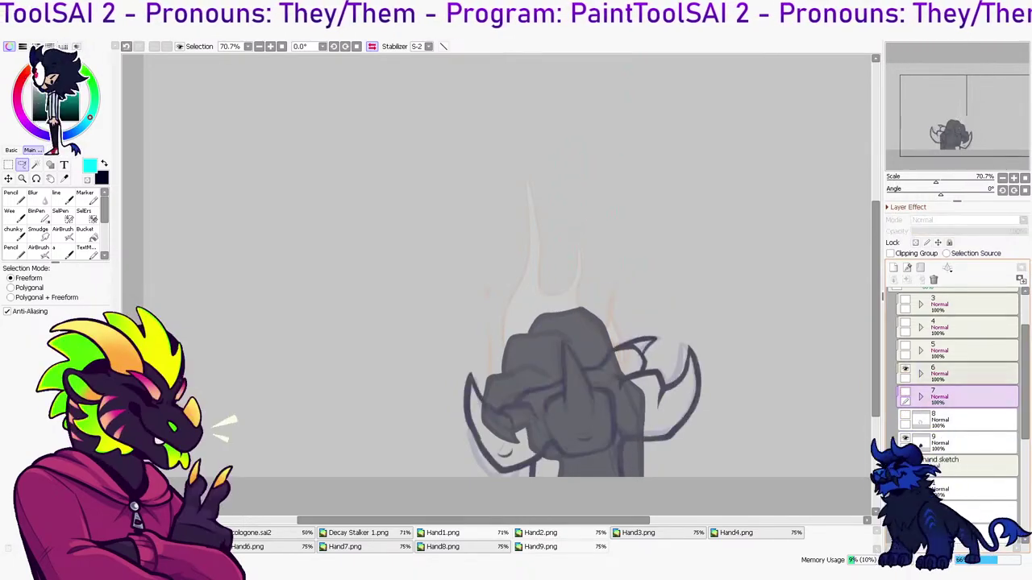
# Expand line-art group 6 and show its cyan flame layer 4
pyautogui.click(967, 373)
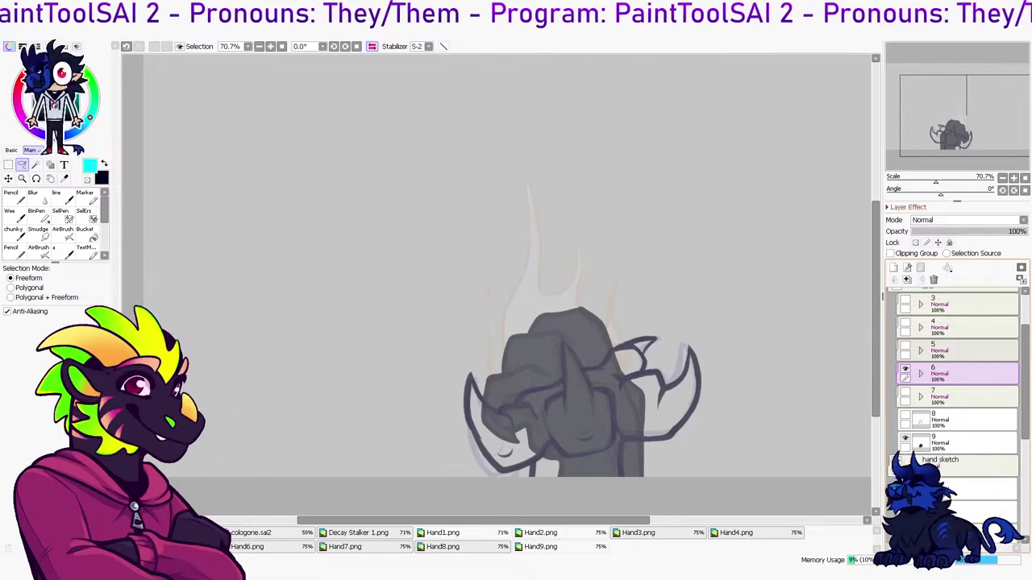
pyautogui.click(920, 373)
pyautogui.click(967, 396)
pyautogui.click(913, 392)
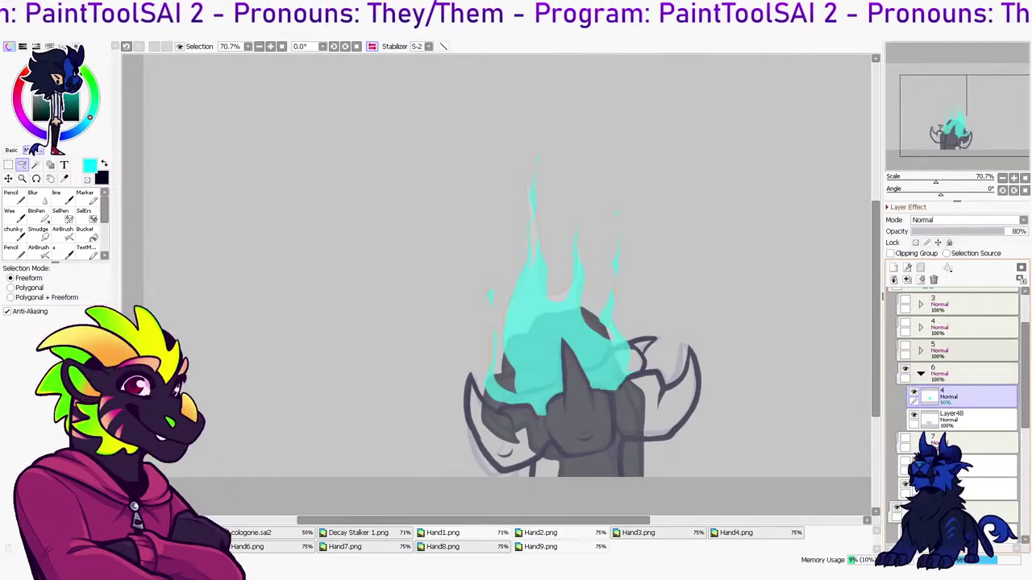
# Compare line-art groups 4, 5 and 6 over layer 9 by switching their visibility, then hide them all
pyautogui.click(905, 369)
pyautogui.click(905, 322)
pyautogui.click(905, 322)
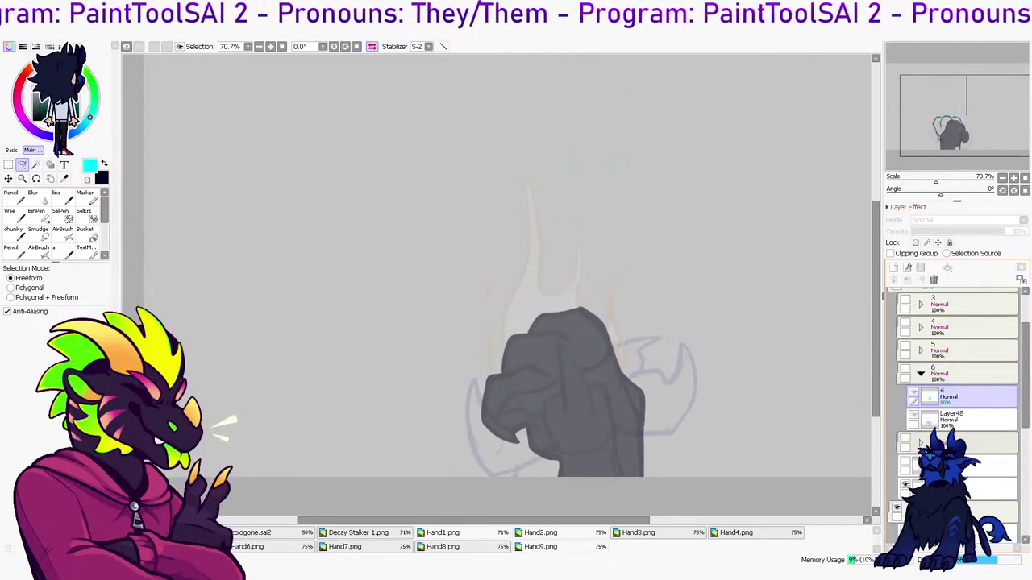
pyautogui.click(905, 369)
pyautogui.click(905, 346)
pyautogui.click(960, 373)
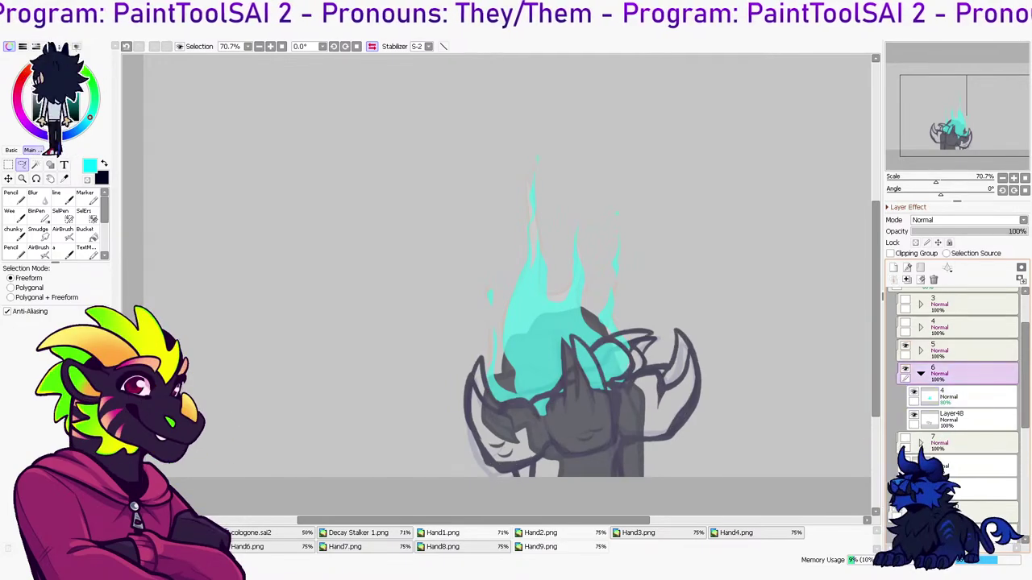
pyautogui.click(904, 369)
pyautogui.click(921, 351)
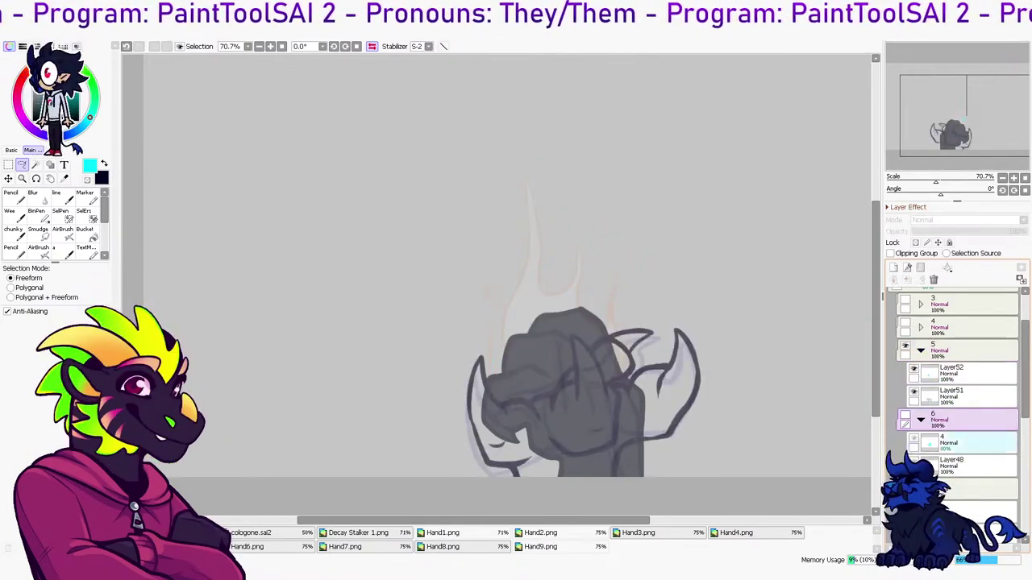
pyautogui.click(967, 442)
pyautogui.click(905, 415)
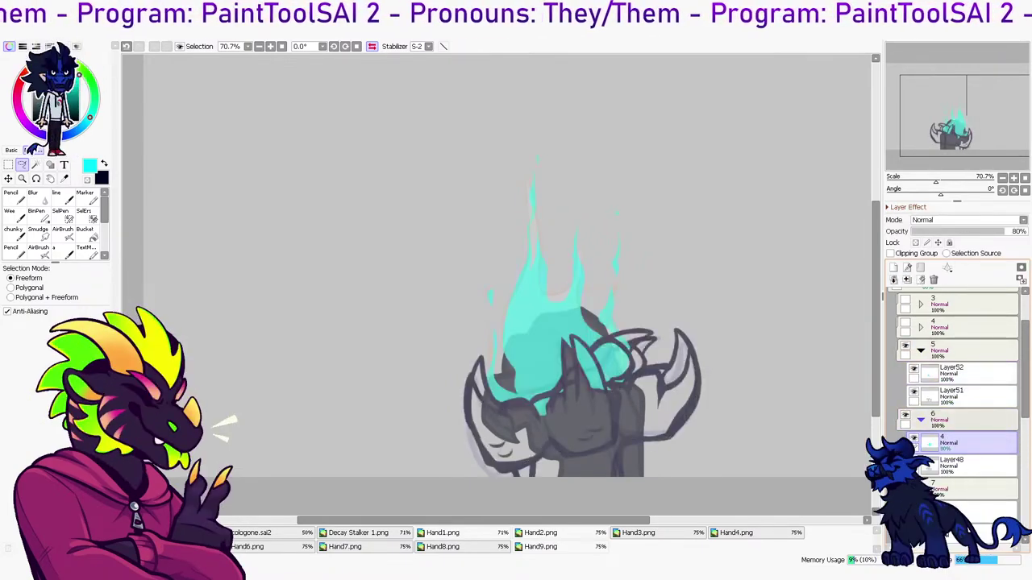
pyautogui.click(921, 420)
pyautogui.click(905, 415)
pyautogui.click(906, 346)
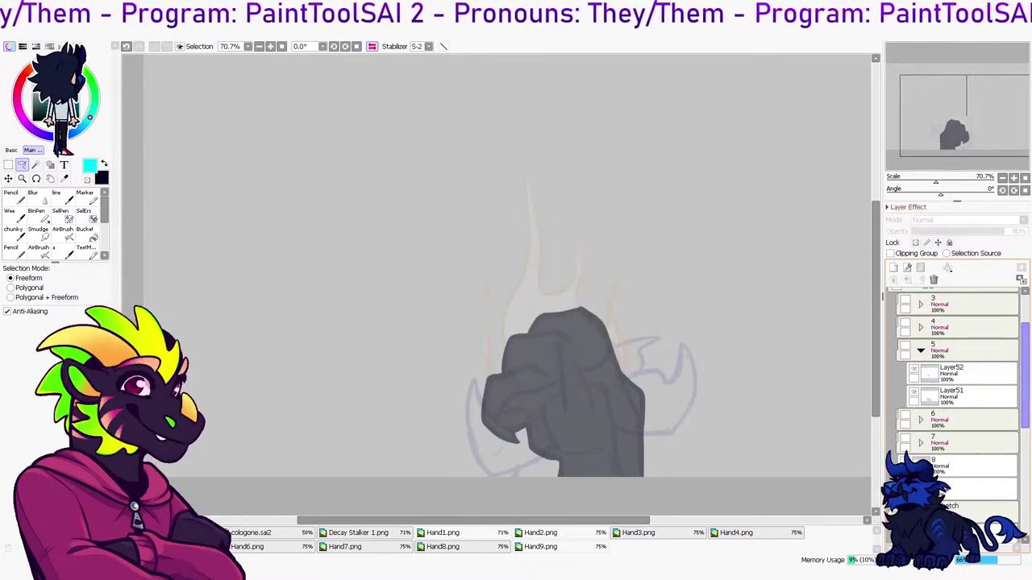
# Compare sketches 6, 5 and 4 in turn beneath line-art layer 9
pyautogui.moveTo(1026, 378); pyautogui.dragTo(1025, 486)
pyautogui.click(905, 388)
pyautogui.click(967, 392)
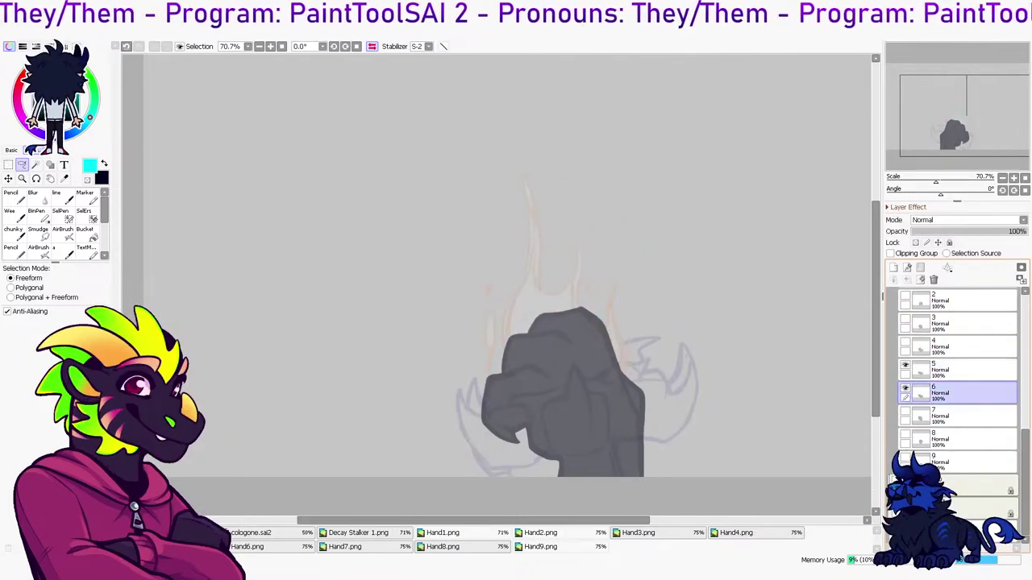
pyautogui.click(905, 388)
pyautogui.click(968, 369)
pyautogui.click(906, 342)
pyautogui.click(905, 366)
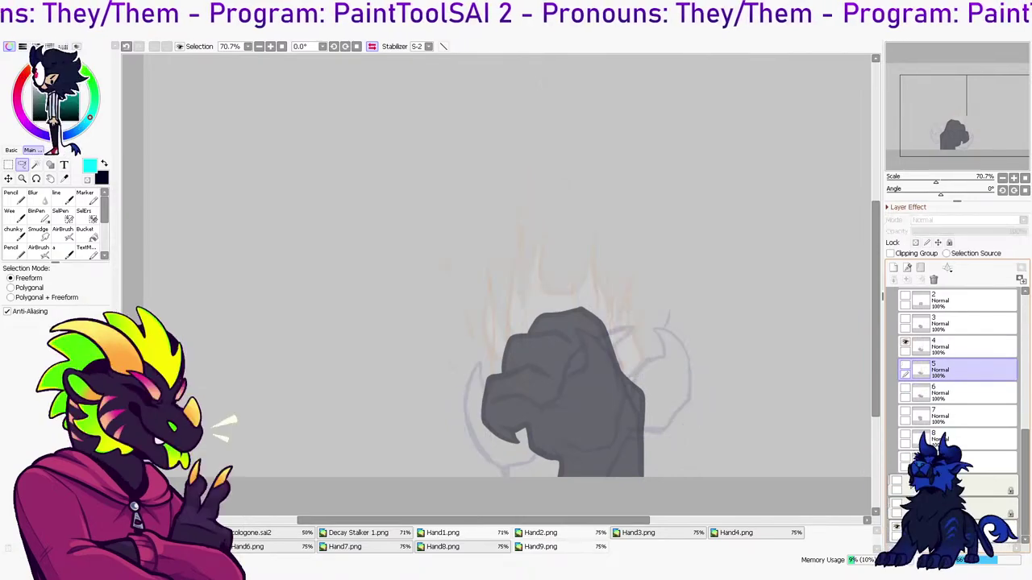
# Flip through the remaining hand sketches, including 3, 2, 1 and 7, to check the motion beneath layer 9
pyautogui.scroll(2, 911, 484)
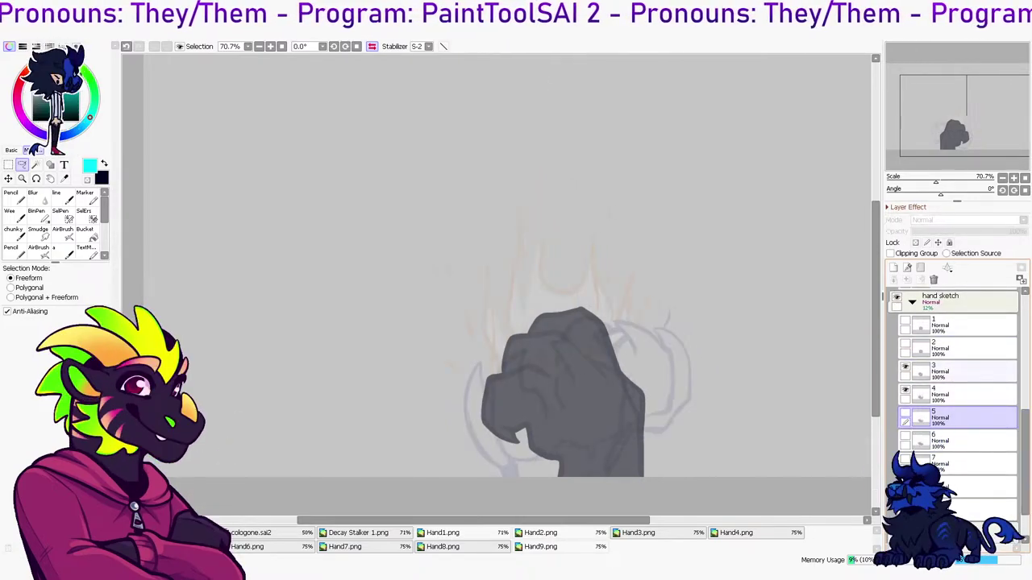
pyautogui.click(905, 367)
pyautogui.click(905, 367)
pyautogui.click(905, 344)
pyautogui.click(905, 344)
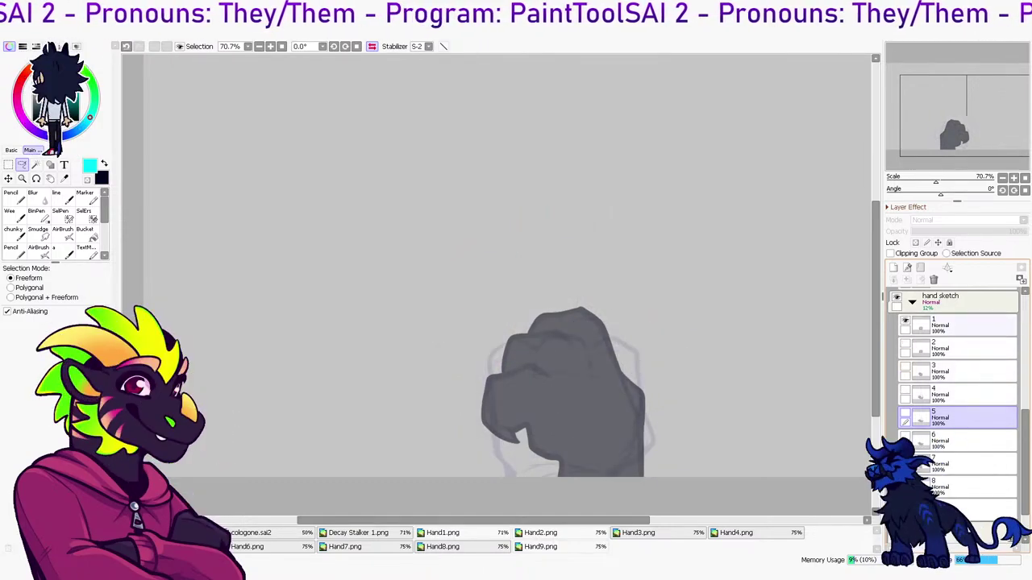
pyautogui.click(906, 458)
pyautogui.click(905, 459)
pyautogui.click(906, 436)
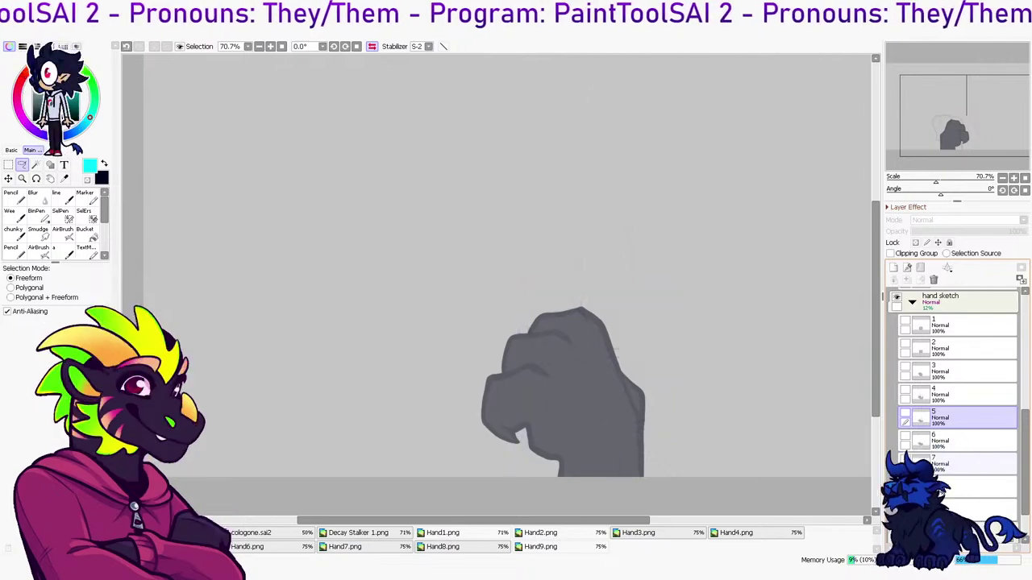
pyautogui.moveTo(1024, 455); pyautogui.dragTo(1025, 341)
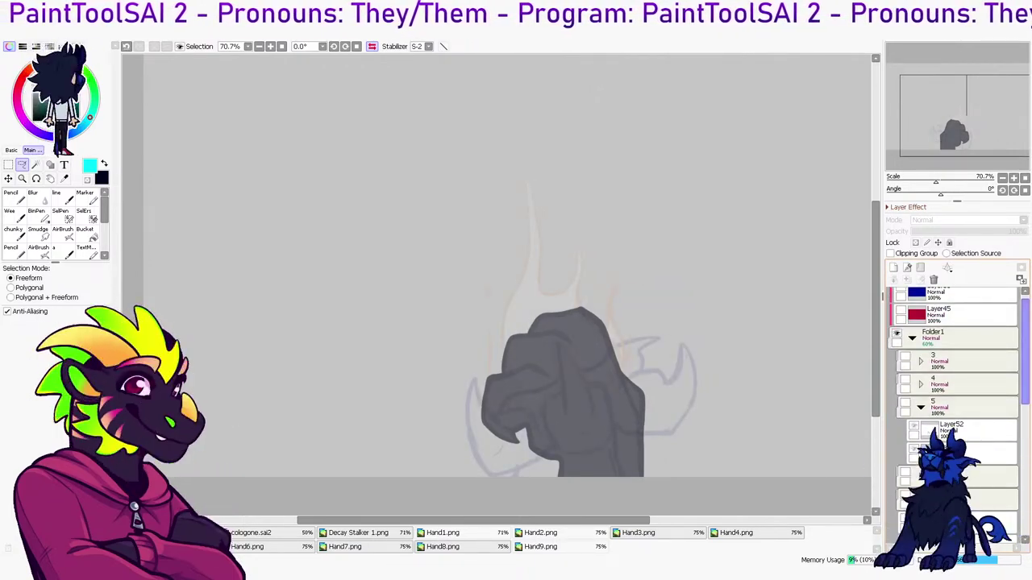
# Check and collapse line-art group 5, then show group 6 instead and select its flame layer 4
pyautogui.scroll(-3, 956, 387)
pyautogui.click(905, 331)
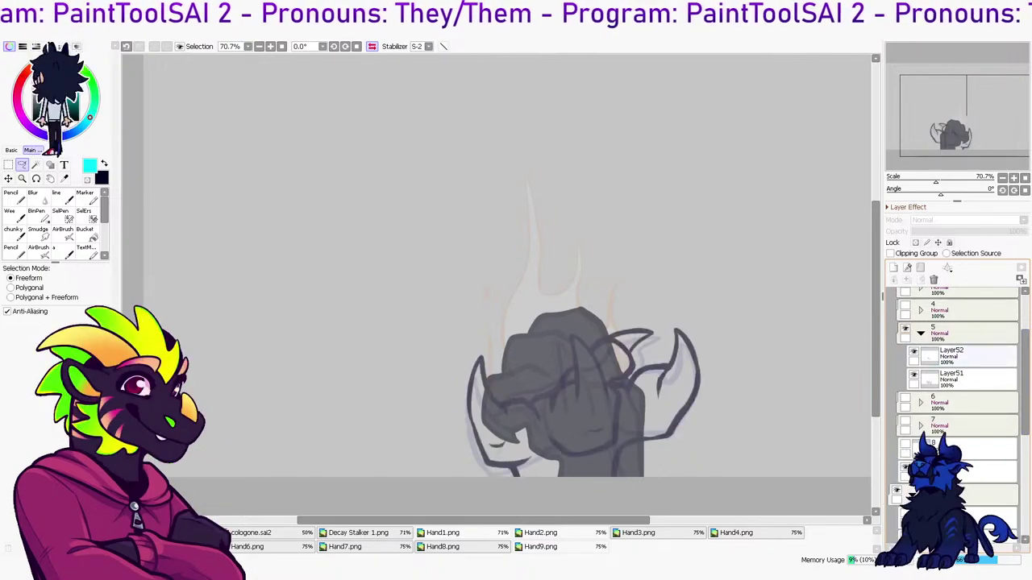
pyautogui.click(963, 356)
pyautogui.click(921, 333)
pyautogui.click(904, 329)
pyautogui.click(904, 352)
pyautogui.click(921, 356)
pyautogui.click(975, 380)
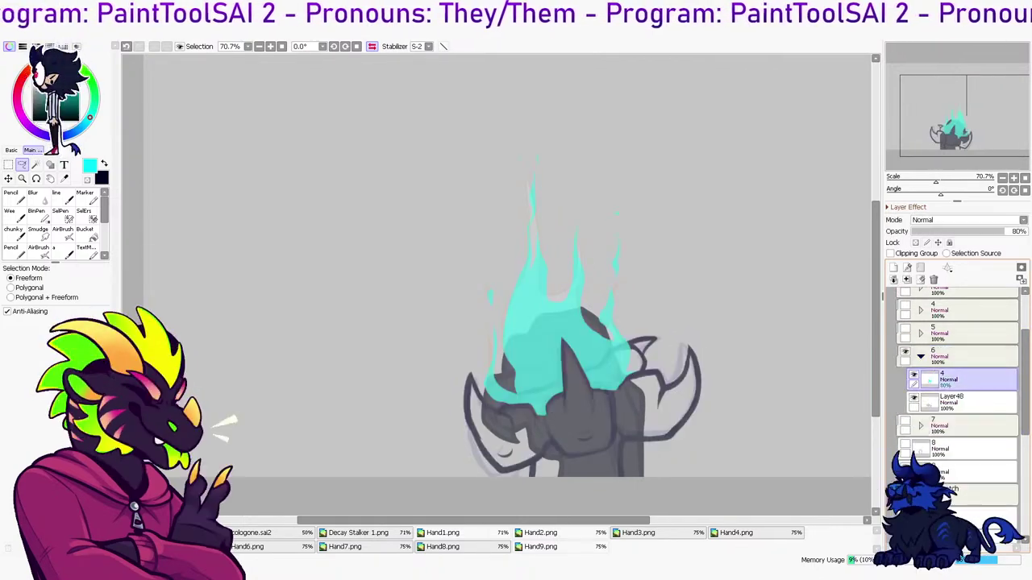
# Check the flame in line-art group 6 by switching the group and its flame layer off and on
pyautogui.click(921, 356)
pyautogui.click(904, 352)
pyautogui.click(905, 352)
pyautogui.click(921, 356)
pyautogui.click(913, 375)
pyautogui.click(913, 375)
# Erase small gaps at the left edge and upper middle of group 6's flame, reducing the eraser size to 35
pyautogui.press('n')
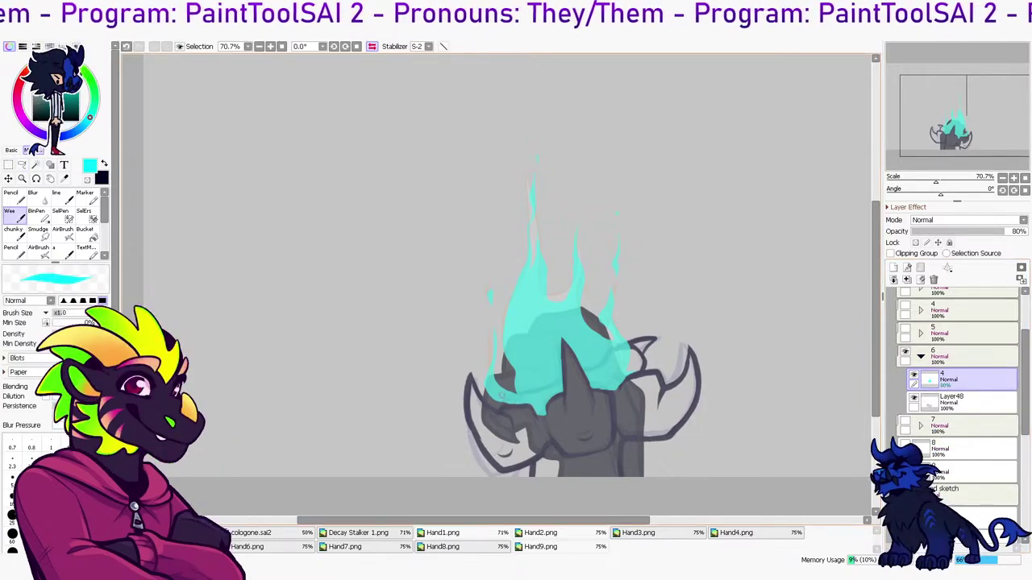
pyautogui.press('e')
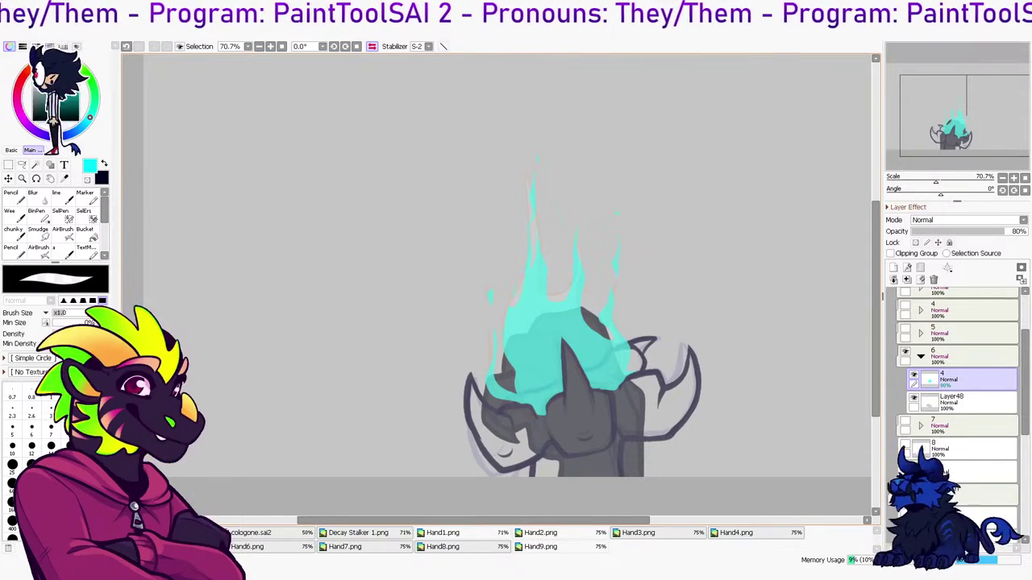
pyautogui.click(90, 465)
pyautogui.moveTo(501, 346); pyautogui.dragTo(510, 373)
pyautogui.moveTo(546, 321); pyautogui.dragTo(547, 329)
pyautogui.hotkey('ctrl', 'z')
pyautogui.press('[')
pyautogui.press('[')
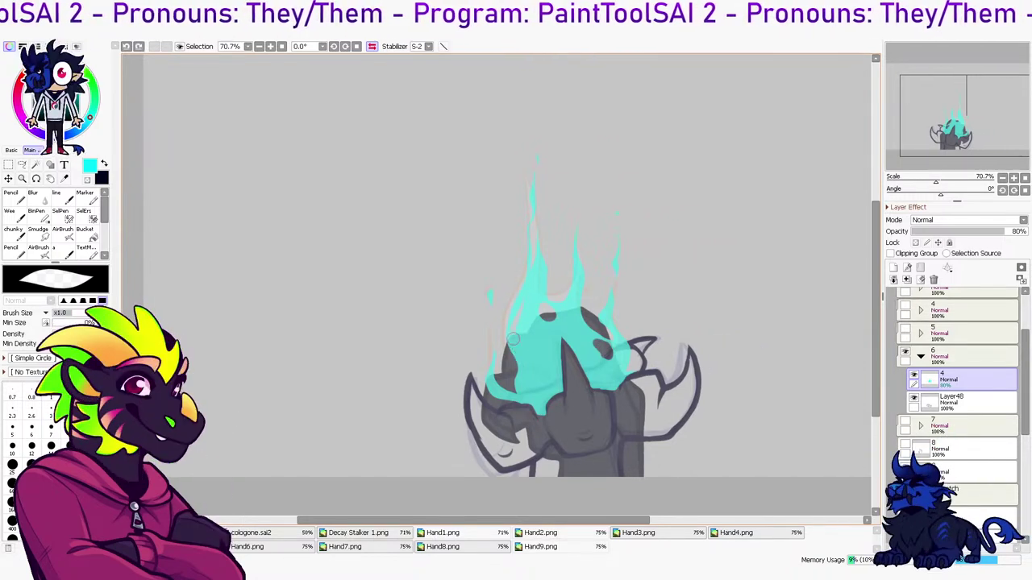
pyautogui.moveTo(517, 338); pyautogui.dragTo(524, 353)
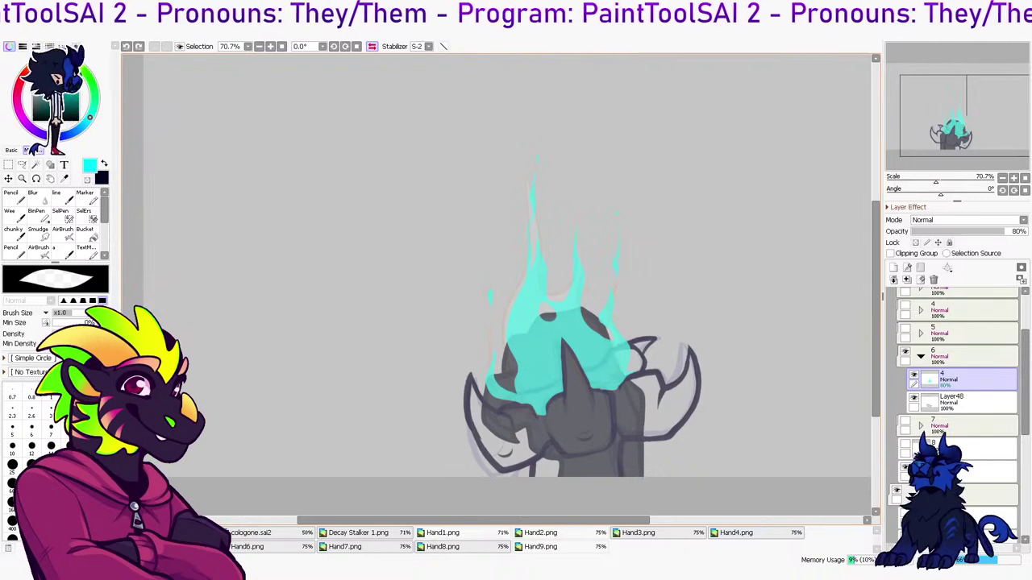
pyautogui.moveTo(581, 324); pyautogui.dragTo(602, 353)
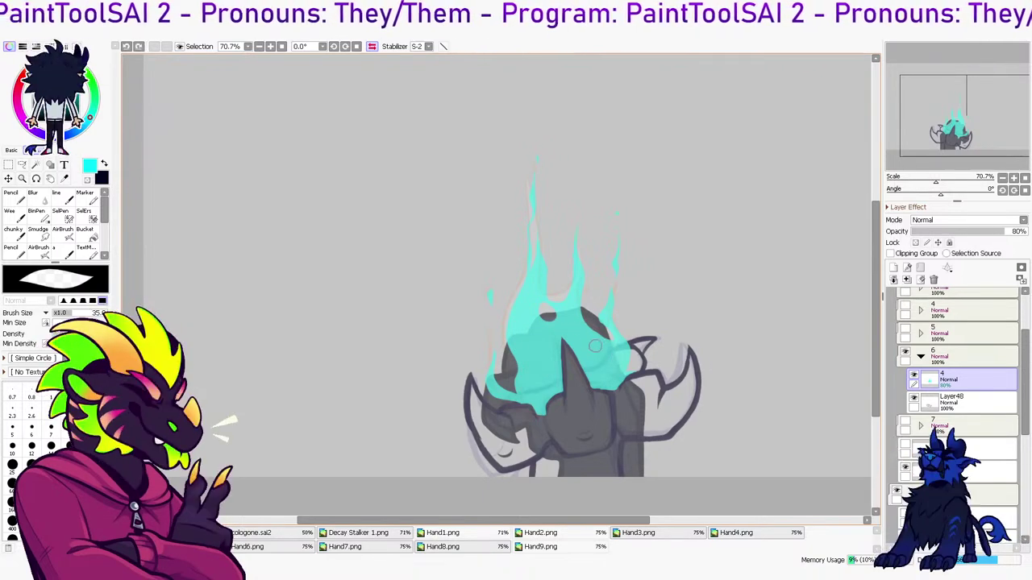
# Review the trimmed flame by switching the collapsed line-art group 6 off and on
pyautogui.click(920, 356)
pyautogui.click(904, 352)
pyautogui.click(904, 351)
pyautogui.click(921, 356)
pyautogui.click(959, 401)
pyautogui.click(920, 356)
pyautogui.click(905, 352)
pyautogui.click(905, 351)
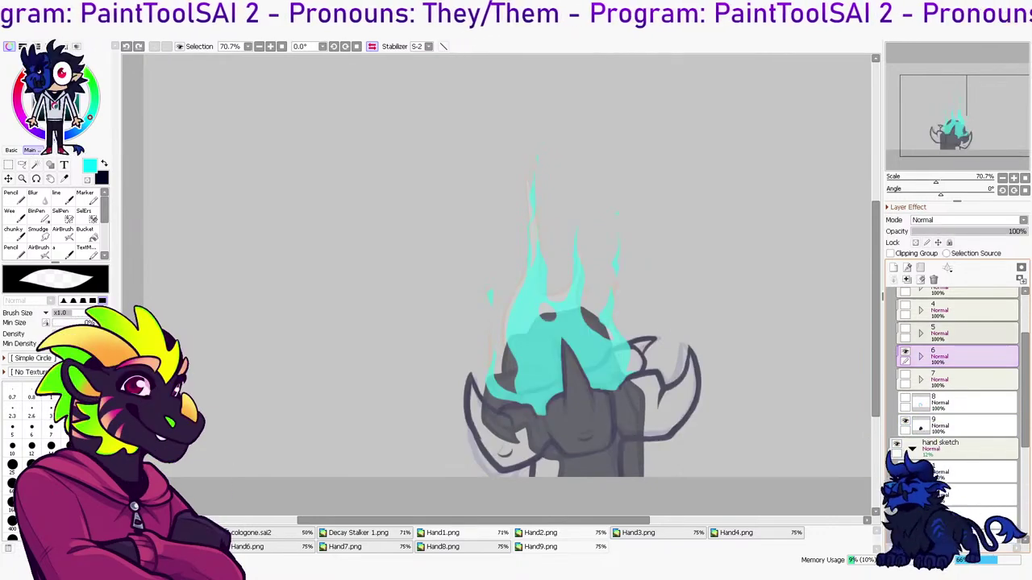
# Show line-art group 5 instead of group 6, and sketch 4 instead of sketch 5 beneath it
pyautogui.click(904, 329)
pyautogui.click(904, 351)
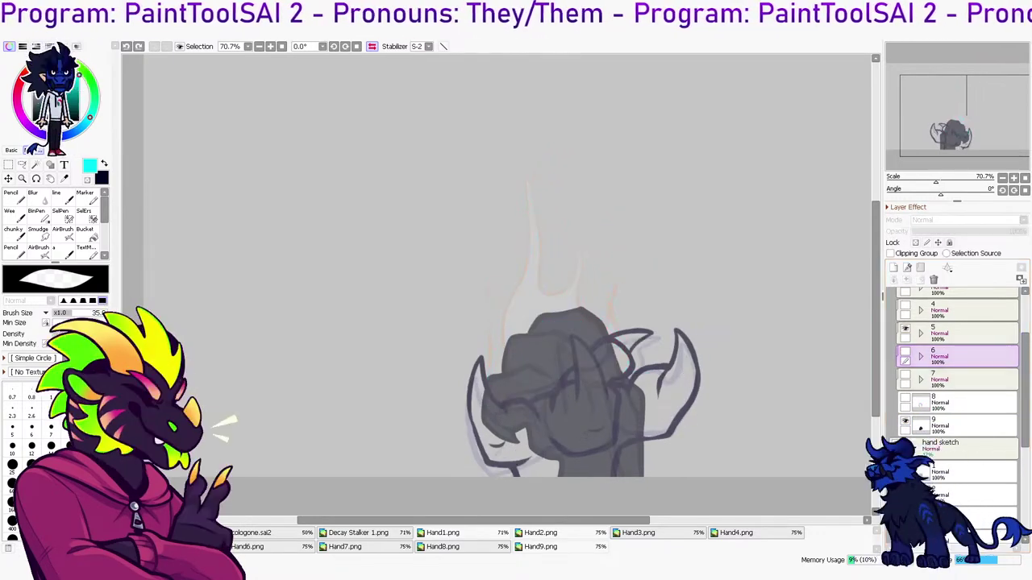
pyautogui.scroll(-3, 955, 387)
pyautogui.click(904, 370)
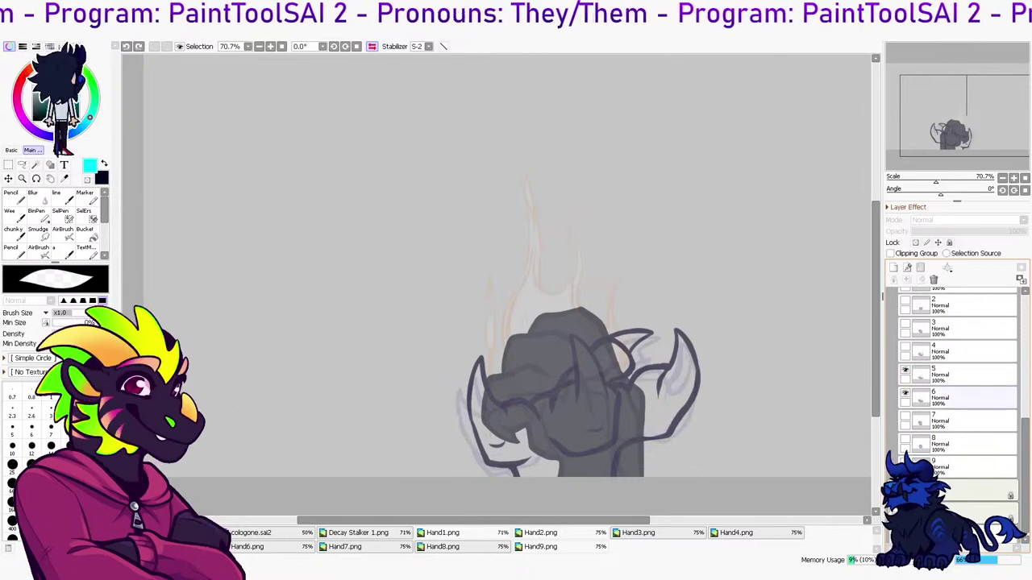
pyautogui.click(905, 355)
pyautogui.click(904, 347)
pyautogui.click(905, 370)
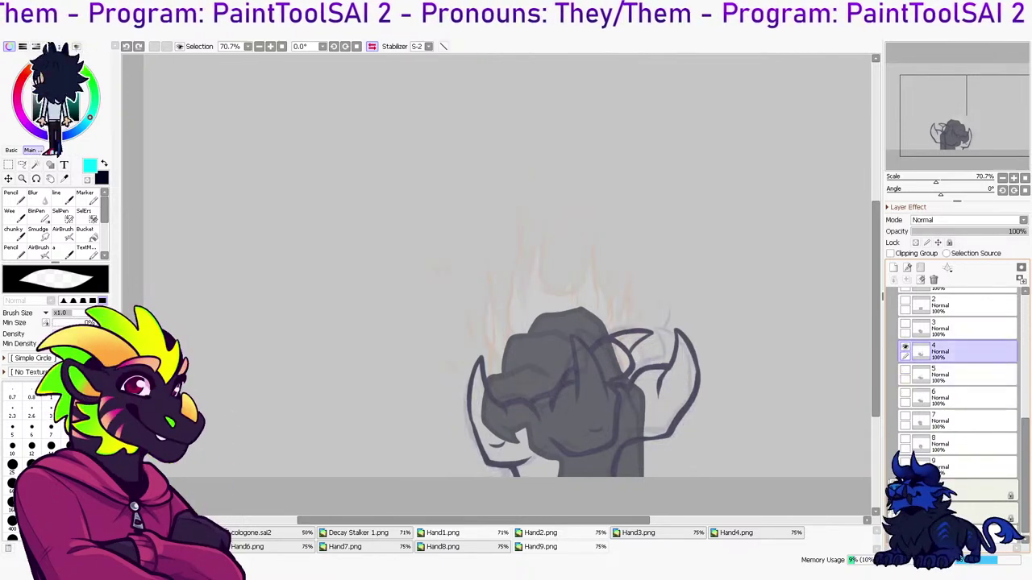
# Hide sketch 4, then show line-art group 4 together with group 5 under the red Layer45 overlay
pyautogui.click(905, 347)
pyautogui.moveTo(1025, 455); pyautogui.dragTo(1025, 336)
pyautogui.click(904, 379)
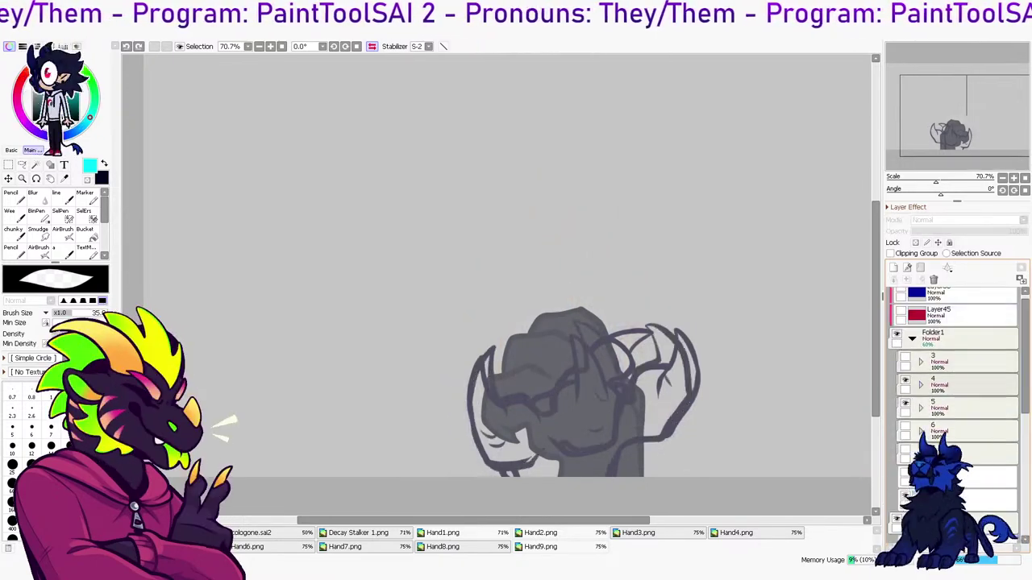
pyautogui.click(959, 315)
pyautogui.click(901, 311)
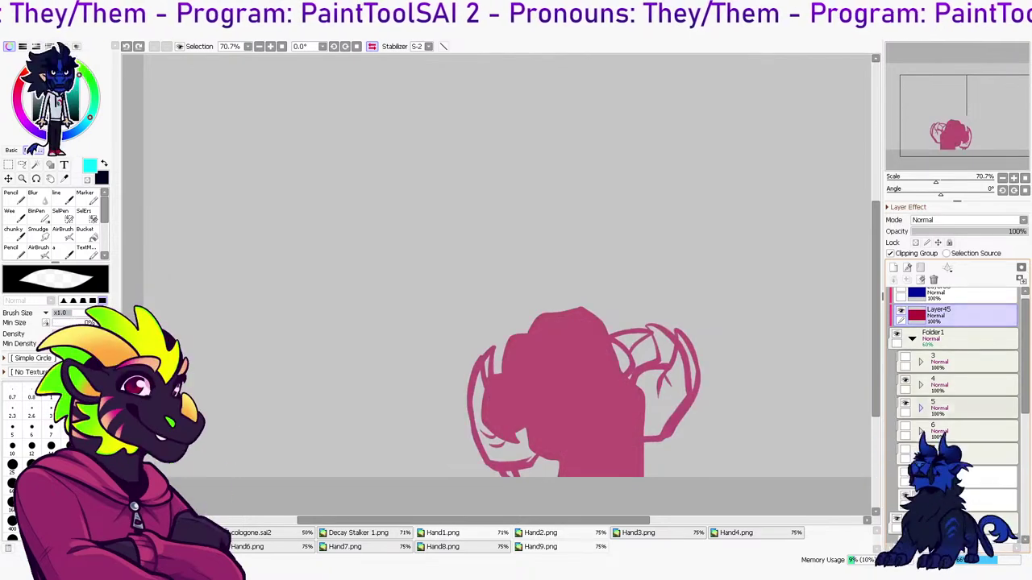
# Hide the dark hand fill and compare line-art groups 4 and 5 by switching them on and off, leaving only group 5 shown
pyautogui.click(904, 402)
pyautogui.click(905, 402)
pyautogui.click(904, 402)
pyautogui.click(904, 472)
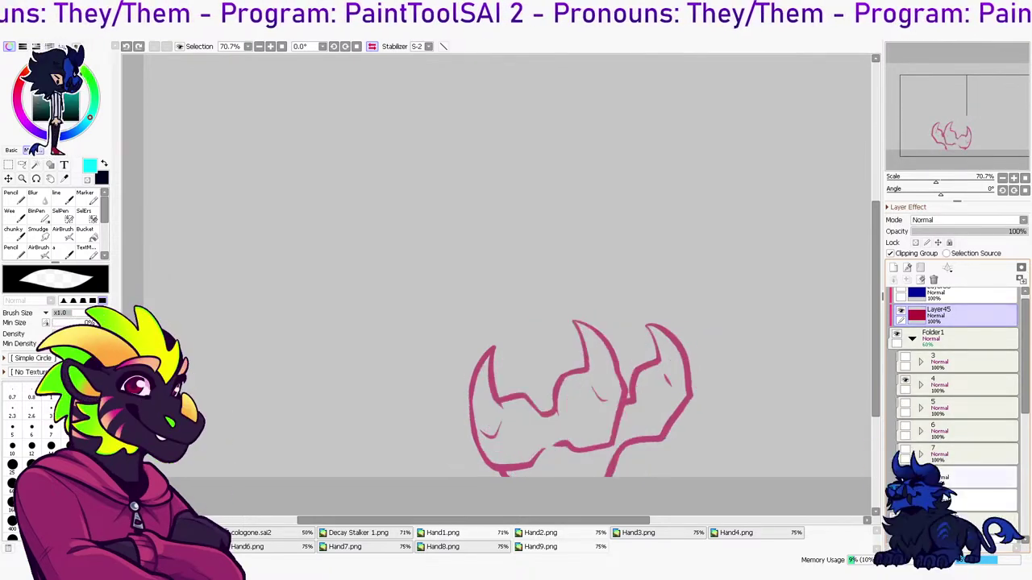
pyautogui.click(904, 379)
pyautogui.click(905, 379)
pyautogui.click(967, 408)
pyautogui.click(904, 403)
pyautogui.click(904, 379)
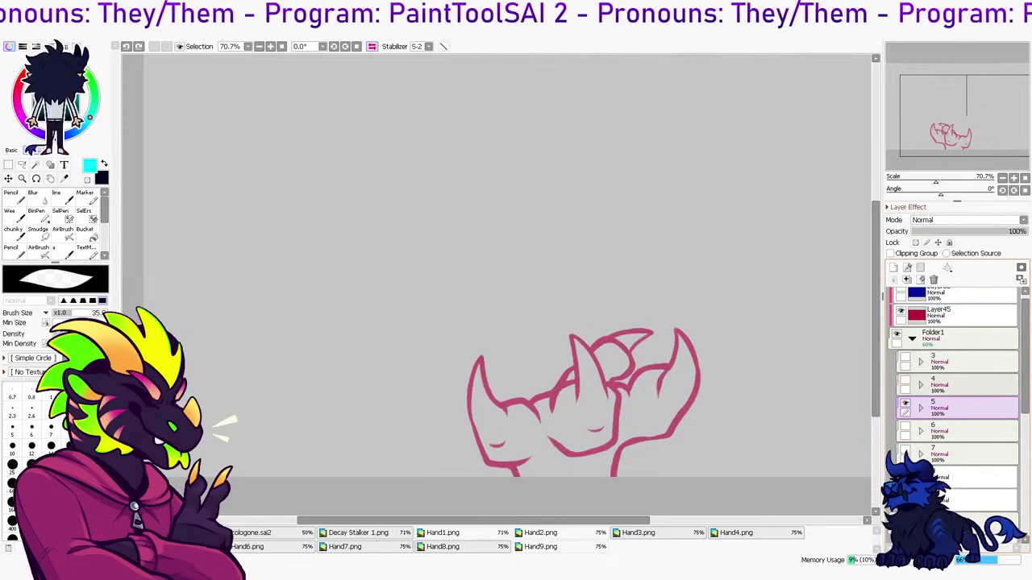
# Show line-art group 3 instead of group 5, with sketch 3 visible beneath it
pyautogui.click(904, 356)
pyautogui.click(905, 402)
pyautogui.moveTo(1026, 361); pyautogui.dragTo(1026, 454)
pyautogui.click(905, 334)
pyautogui.click(905, 334)
pyautogui.click(905, 380)
pyautogui.click(904, 381)
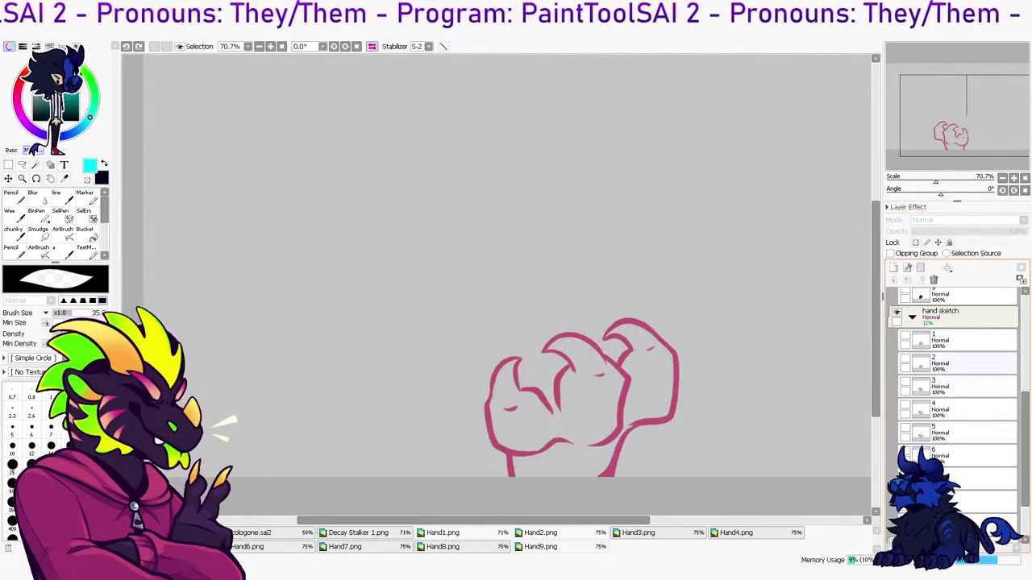
pyautogui.click(960, 363)
pyautogui.click(904, 358)
pyautogui.click(905, 358)
pyautogui.click(959, 386)
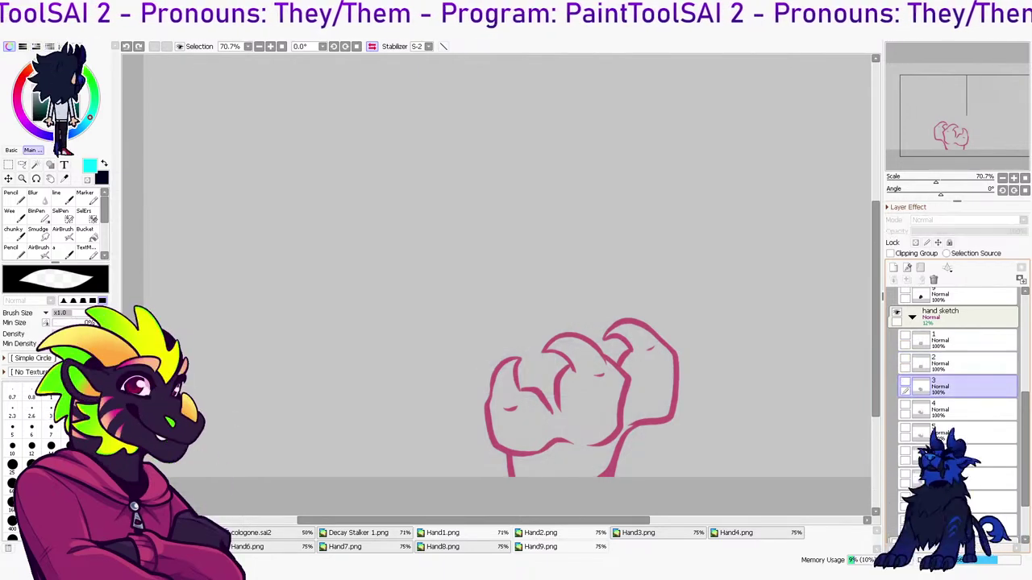
pyautogui.click(905, 381)
# Ink a short dark line in the gap between the left and middle fingers on group 3's line-art layer
pyautogui.moveTo(1026, 439); pyautogui.dragTo(1025, 343)
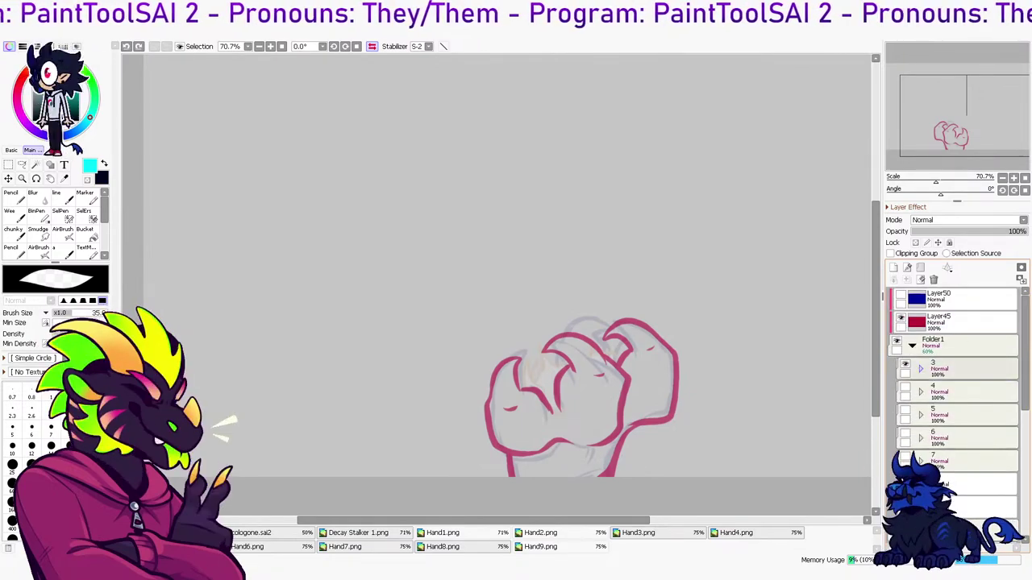
pyautogui.click(967, 370)
pyautogui.click(920, 369)
pyautogui.click(967, 391)
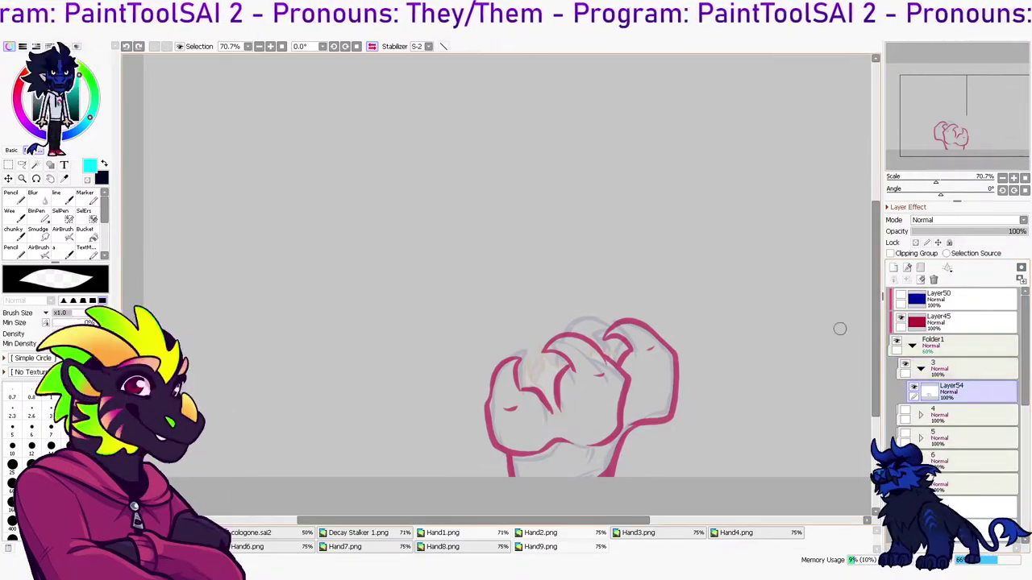
pyautogui.press('b')
pyautogui.press('x')
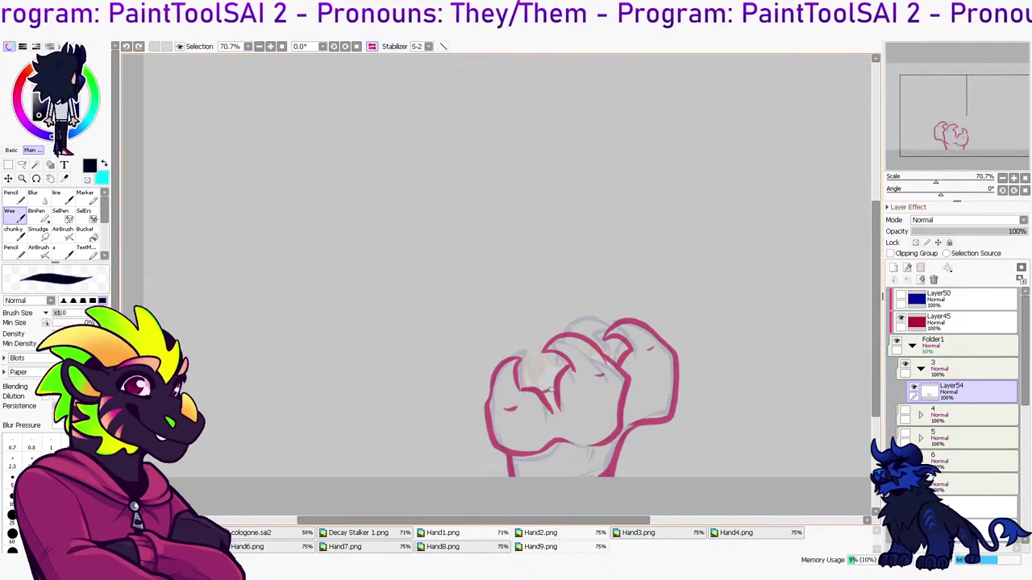
pyautogui.moveTo(545, 398); pyautogui.dragTo(555, 395)
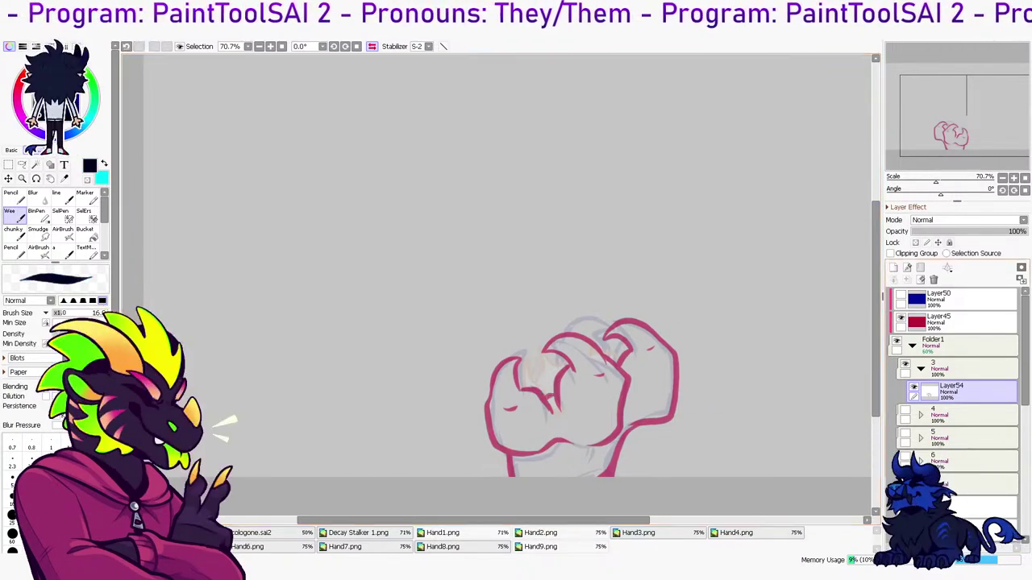
# Add a new layer above all groups and paint a small cyan flame between the left and middle fingers
pyautogui.click(921, 369)
pyautogui.click(913, 346)
pyautogui.click(967, 346)
pyautogui.click(960, 300)
pyautogui.click(893, 268)
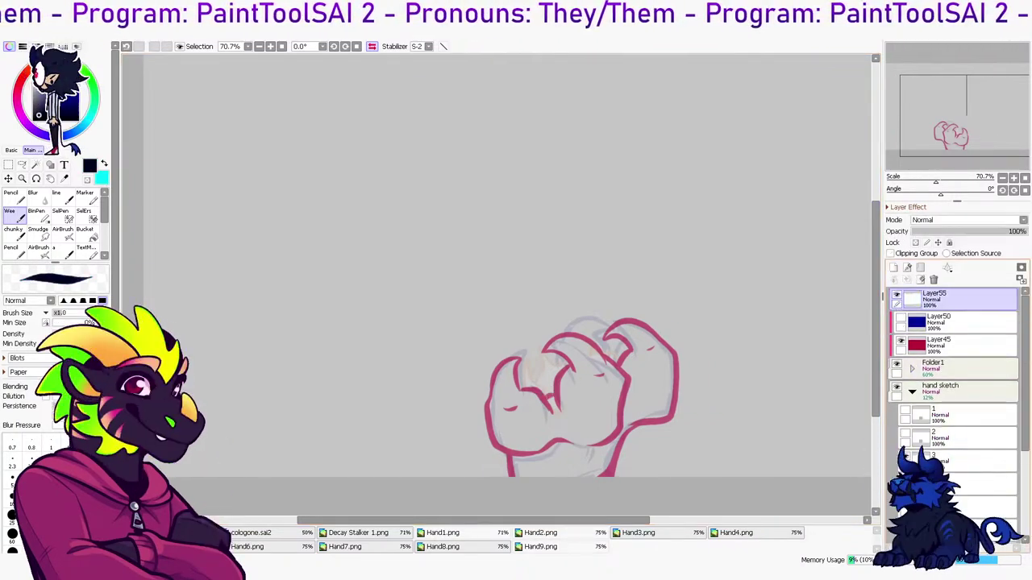
pyautogui.press('x')
pyautogui.moveTo(532, 372)
pyautogui.mouseDown()
pyautogui.moveTo(530, 388)
pyautogui.moveTo(538, 374)
pyautogui.moveTo(543, 393)
pyautogui.moveTo(552, 383)
pyautogui.moveTo(537, 387)
pyautogui.moveTo(552, 400)
pyautogui.mouseUp()
pyautogui.moveTo(563, 366)
pyautogui.mouseDown()
pyautogui.moveTo(551, 388)
pyautogui.moveTo(546, 355)
pyautogui.moveTo(531, 362)
pyautogui.moveTo(527, 385)
pyautogui.moveTo(546, 364)
pyautogui.moveTo(548, 372)
pyautogui.mouseUp()
pyautogui.hotkey('ctrl', 'z')
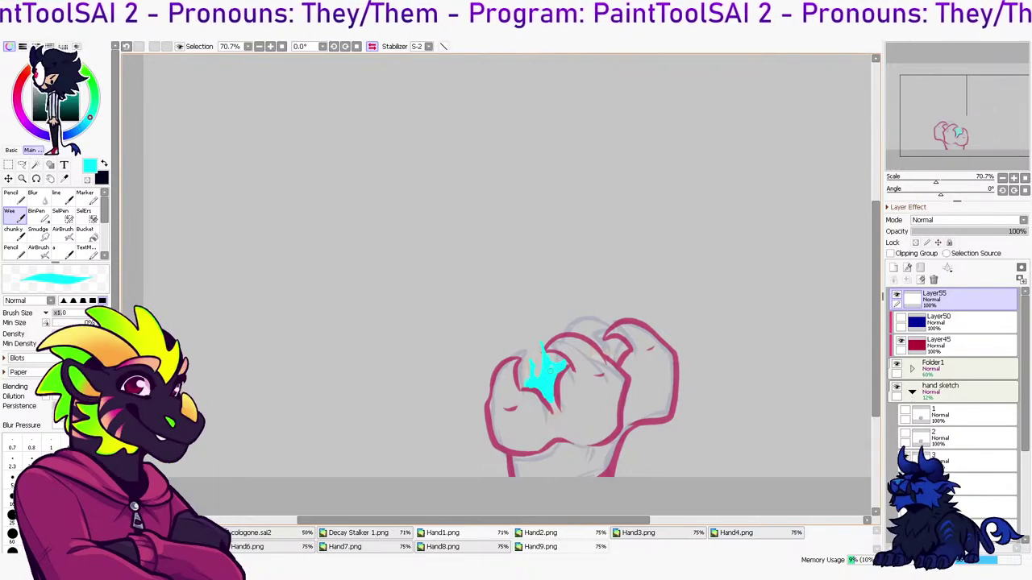
# Erase the tall tip of the cyan flame and trim its left edge
pyautogui.press('e')
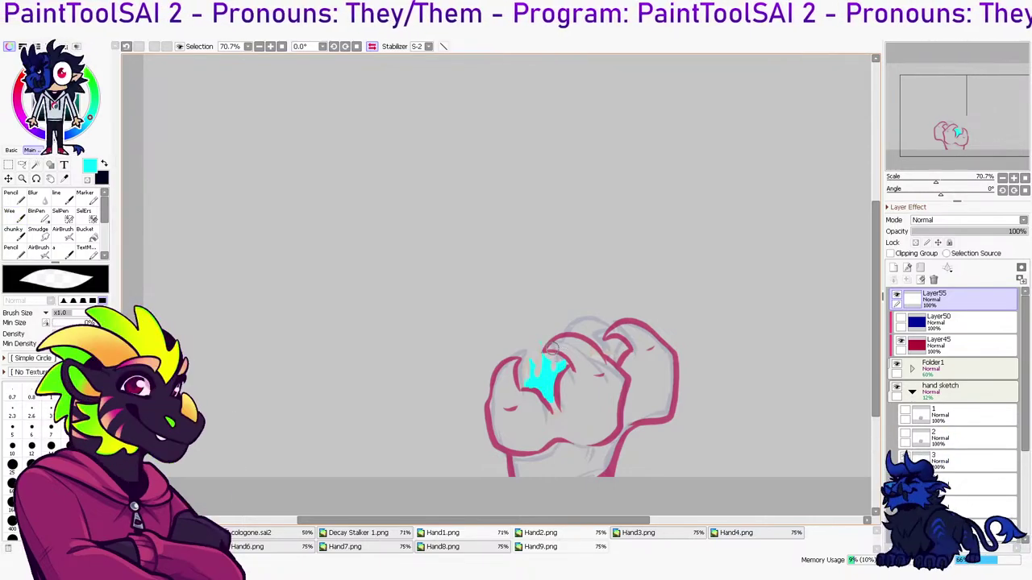
pyautogui.moveTo(532, 384); pyautogui.dragTo(525, 379)
pyautogui.press('e')
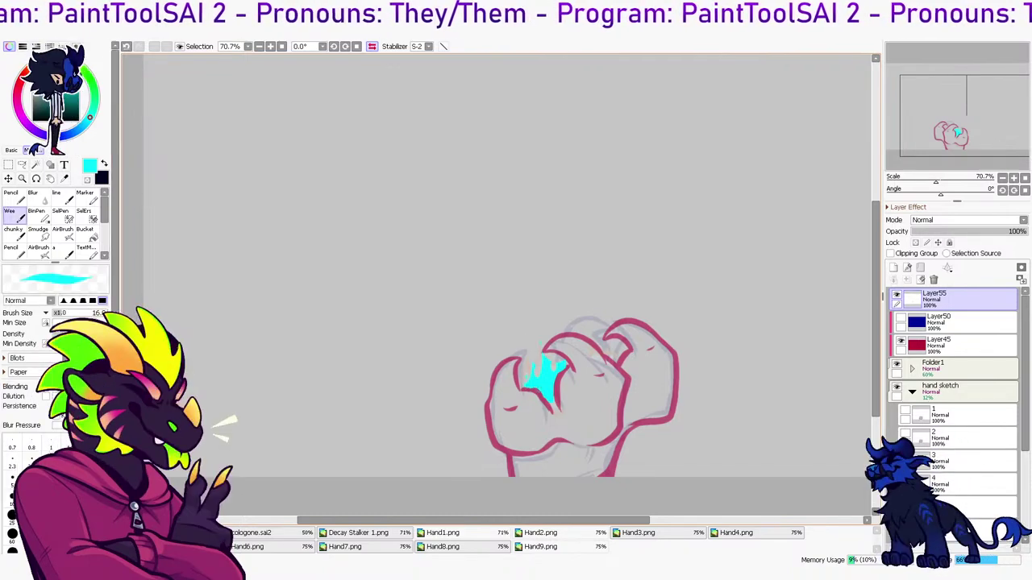
# Paint a second small cyan flame with thin upward tips between the middle and right fingers
pyautogui.moveTo(604, 353); pyautogui.dragTo(622, 366)
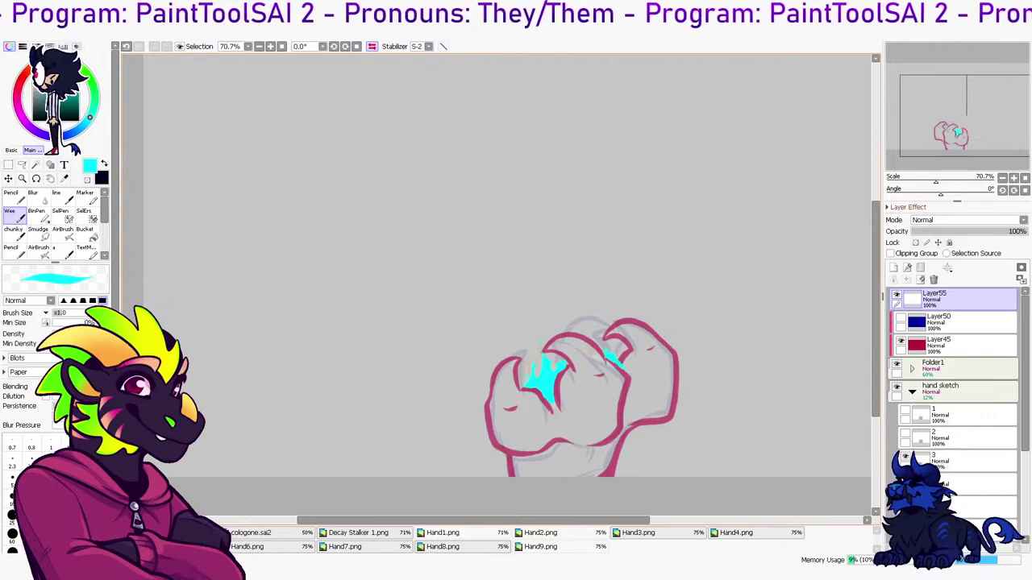
pyautogui.press('e')
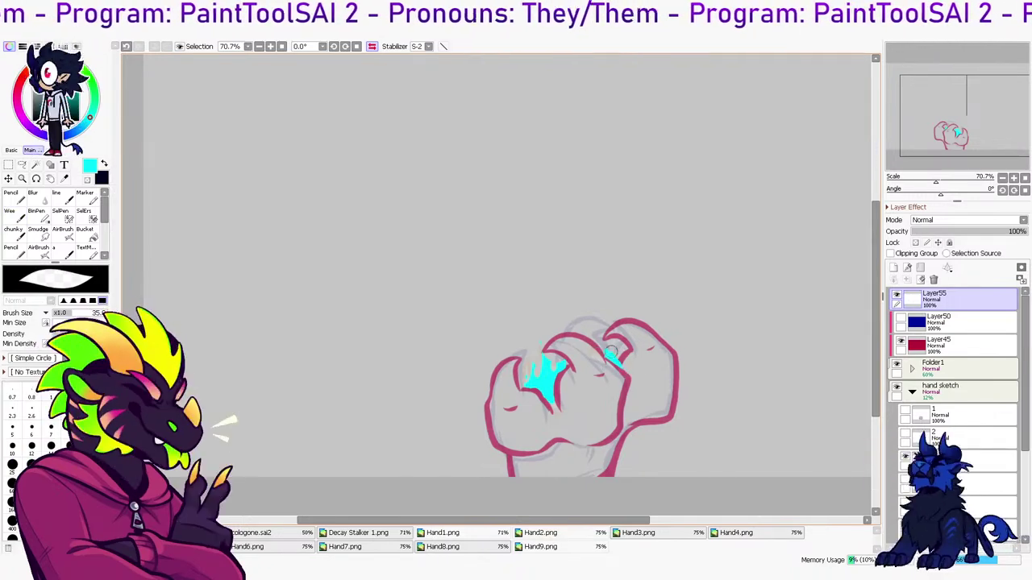
pyautogui.press('b')
pyautogui.moveTo(612, 356); pyautogui.dragTo(614, 341)
pyautogui.press('e')
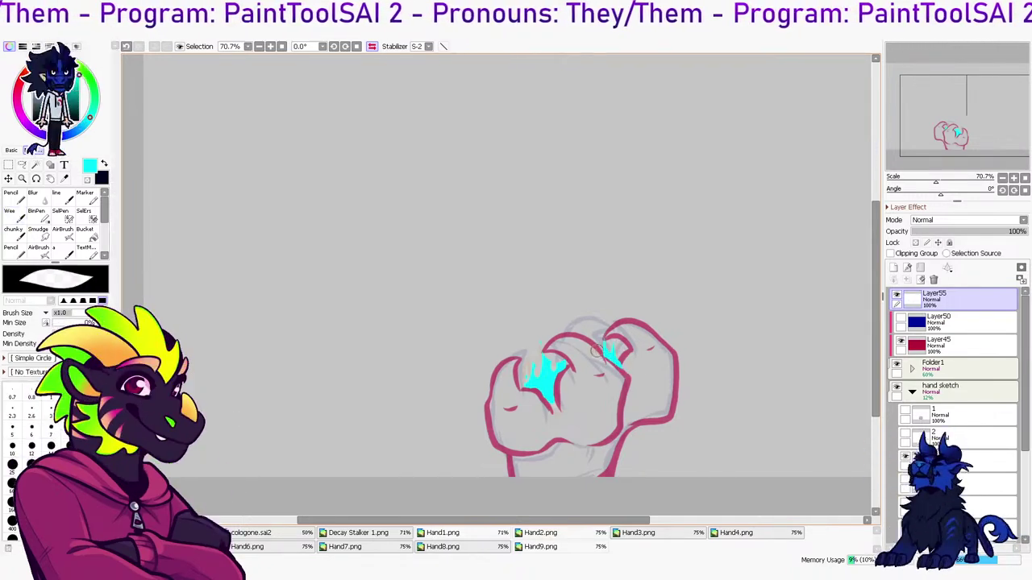
pyautogui.moveTo(636, 215); pyautogui.dragTo(607, 134)
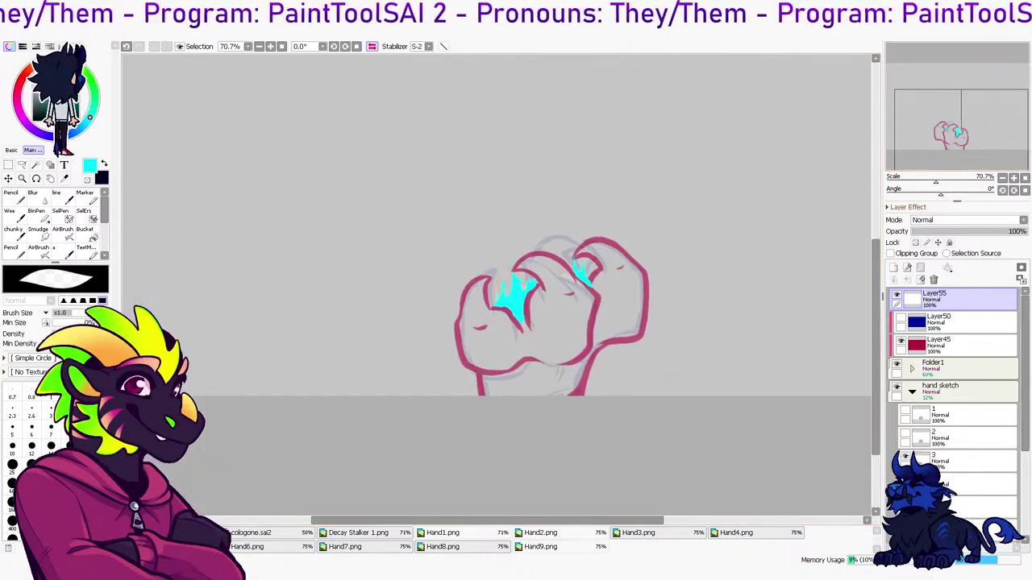
pyautogui.press('h')
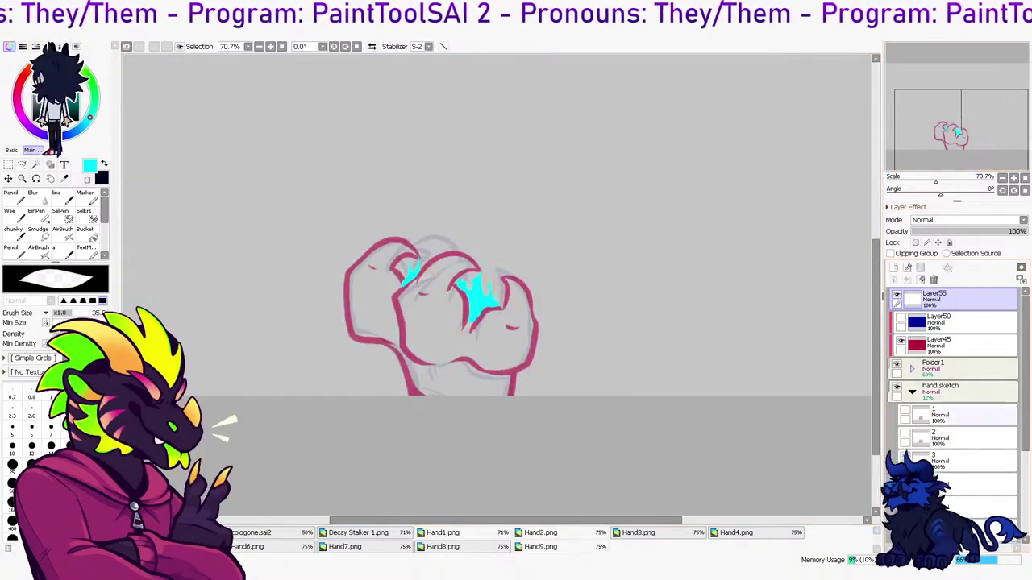
# Try to put the new flame layer with sketch 3 in a hand sketch subfolder named 3, and undo it
pyautogui.moveTo(971, 301)
pyautogui.mouseDown()
pyautogui.moveTo(971, 449)
pyautogui.moveTo(972, 439)
pyautogui.mouseUp()
pyautogui.doubleClick(959, 437)
pyautogui.write('3')
pyautogui.press('Return')
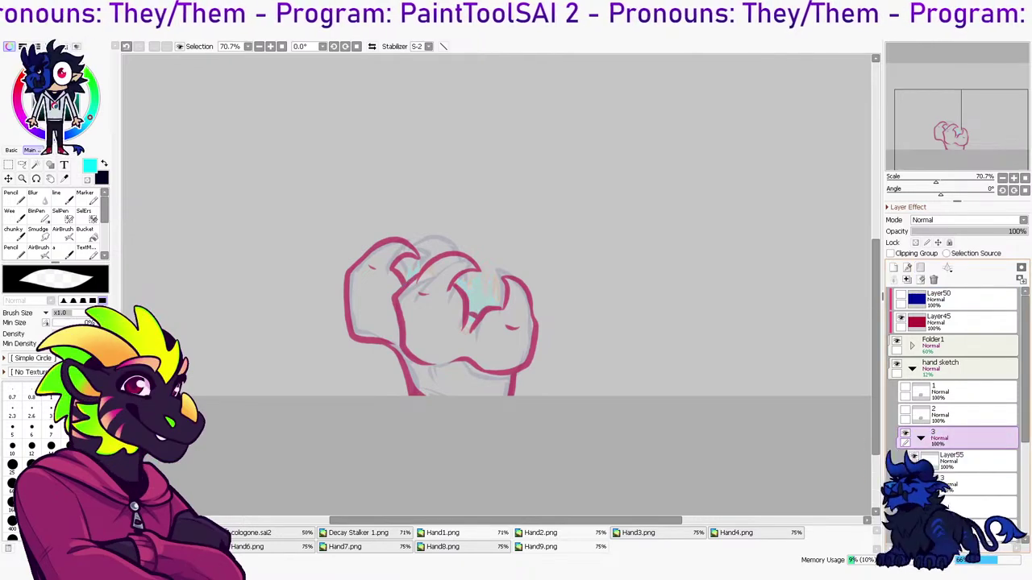
pyautogui.click(971, 461)
pyautogui.hotkey('ctrl', 'a')
pyautogui.hotkey('ctrl', 'z')
pyautogui.click(921, 437)
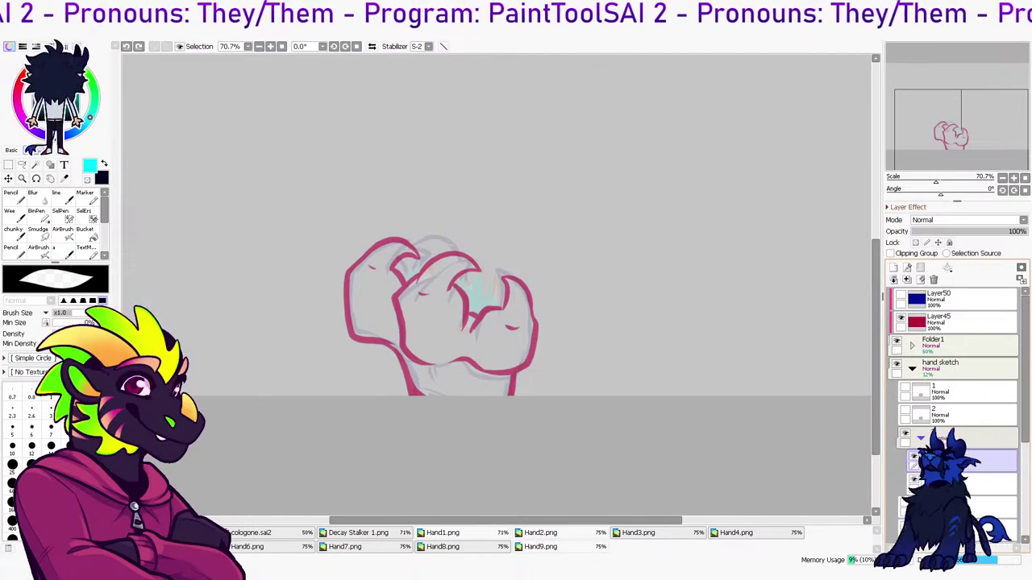
pyautogui.click(921, 438)
pyautogui.click(968, 437)
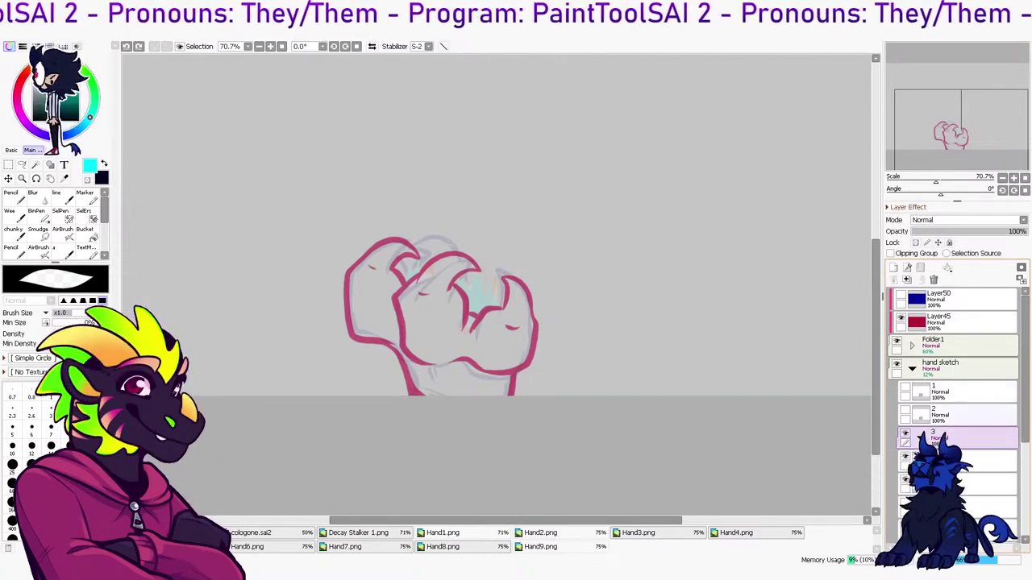
pyautogui.hotkey('ctrl', 'z')
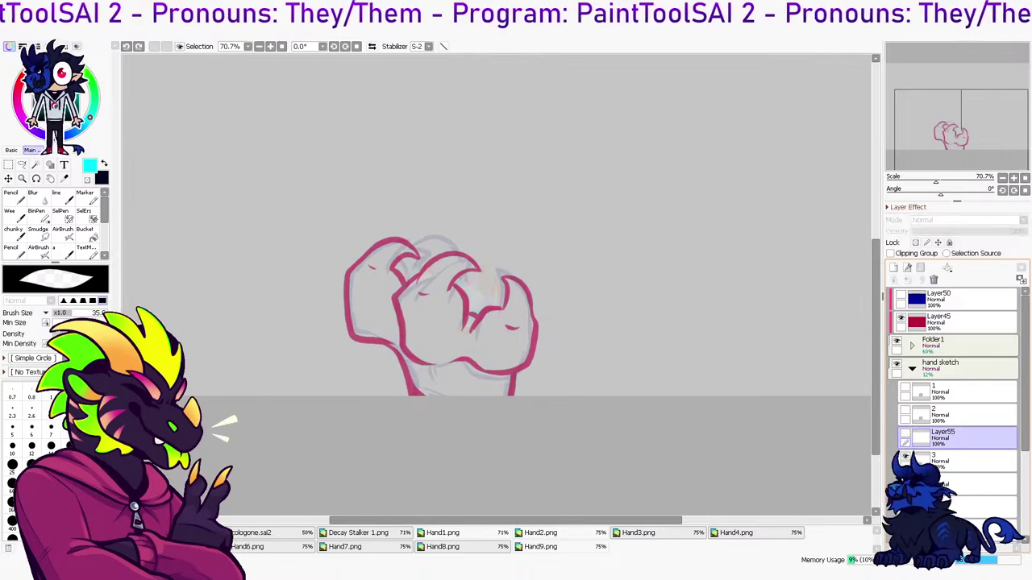
# Move the flame layer into line-art group 3 of Folder1, above its line layer, and collapse the group
pyautogui.moveTo(959, 438)
pyautogui.mouseDown()
pyautogui.moveTo(959, 290)
pyautogui.moveTo(960, 405)
pyautogui.mouseUp()
pyautogui.click(912, 368)
pyautogui.click(920, 392)
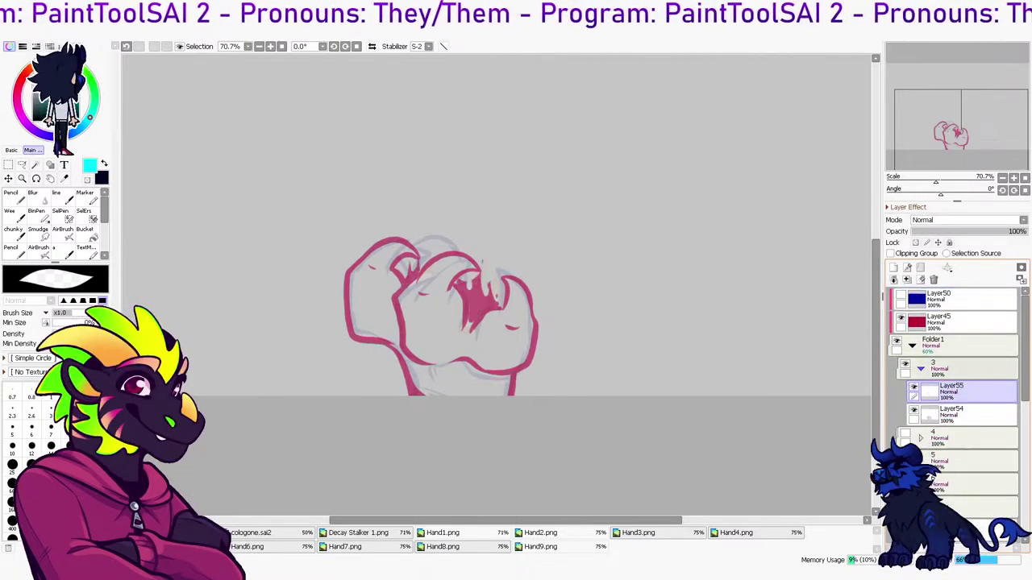
pyautogui.click(920, 368)
# Show line-art group 4 instead of group 3, and sketch 4 instead of sketch 3 beneath it
pyautogui.click(905, 386)
pyautogui.click(904, 364)
pyautogui.click(967, 392)
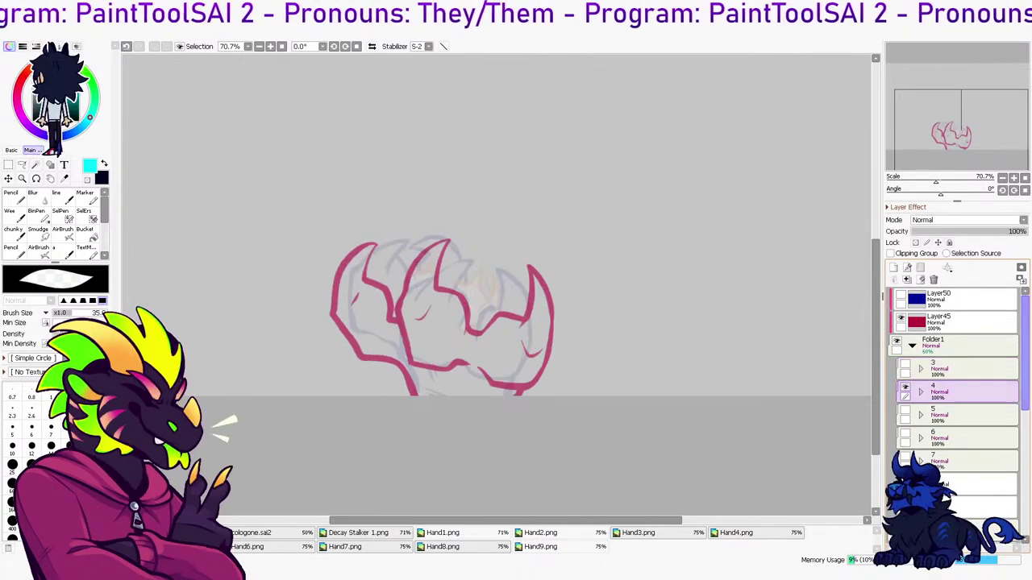
pyautogui.moveTo(1025, 386); pyautogui.dragTo(1025, 469)
pyautogui.click(905, 416)
pyautogui.click(905, 439)
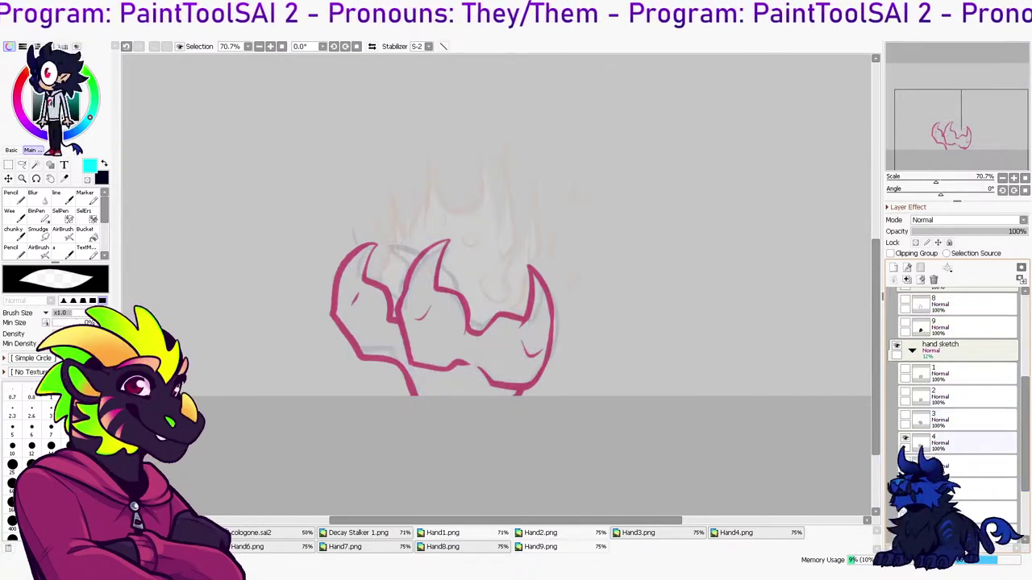
# Add a new layer on top and outline the first cyan flame curves over sketch 4, including the U-shaped dip between the central peaks
pyautogui.scroll(5, 927, 387)
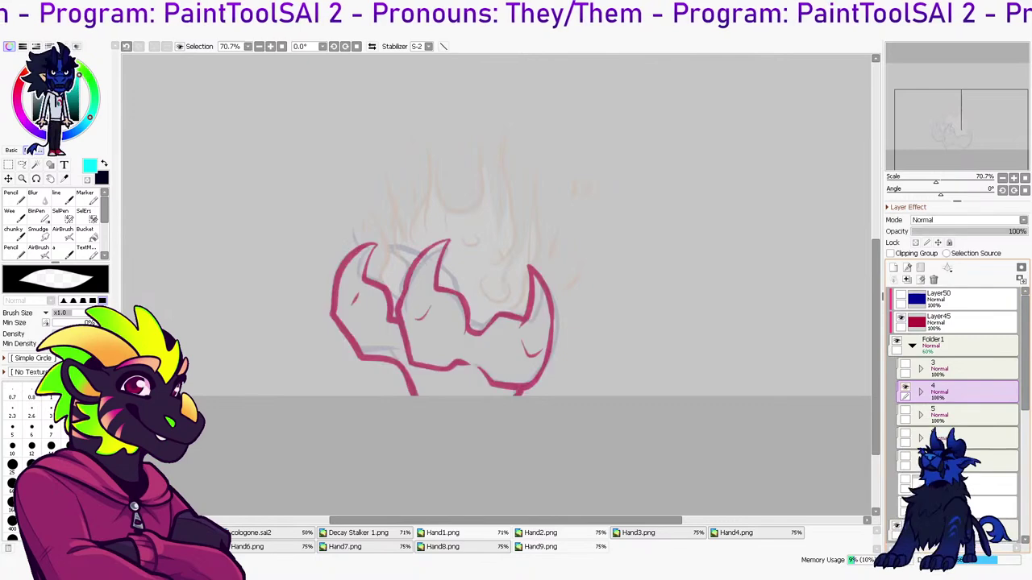
pyautogui.click(959, 299)
pyautogui.click(894, 268)
pyautogui.press('b')
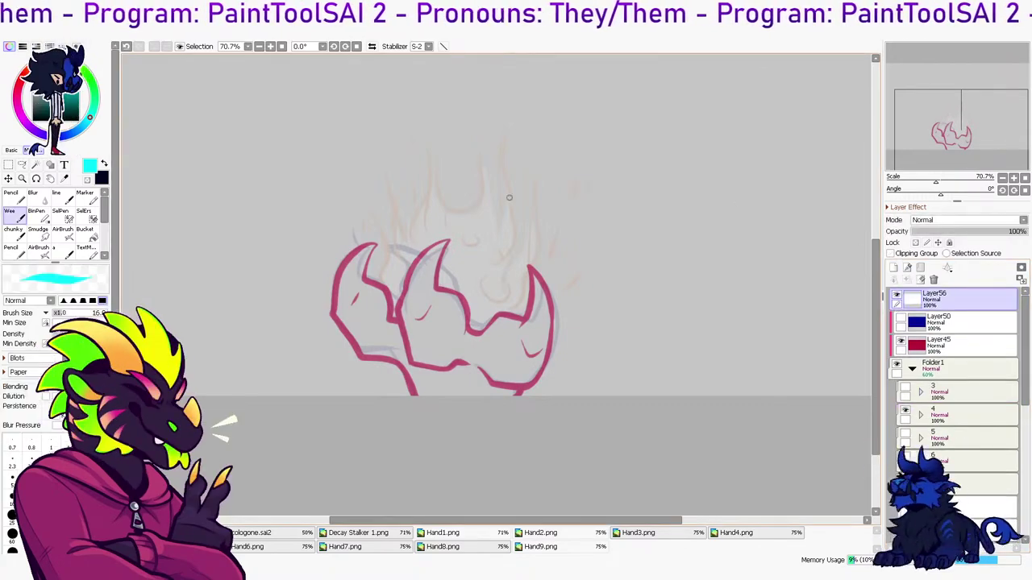
pyautogui.moveTo(359, 294); pyautogui.dragTo(397, 316)
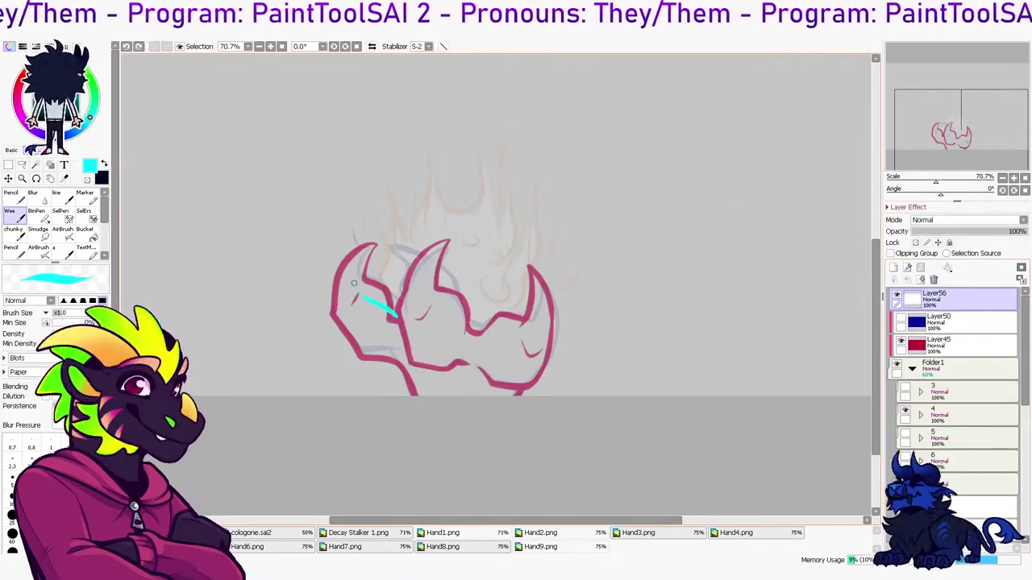
pyautogui.moveTo(354, 278)
pyautogui.mouseDown()
pyautogui.moveTo(379, 282)
pyautogui.moveTo(380, 193)
pyautogui.moveTo(406, 259)
pyautogui.moveTo(423, 201)
pyautogui.mouseUp()
pyautogui.moveTo(496, 282); pyautogui.dragTo(505, 193)
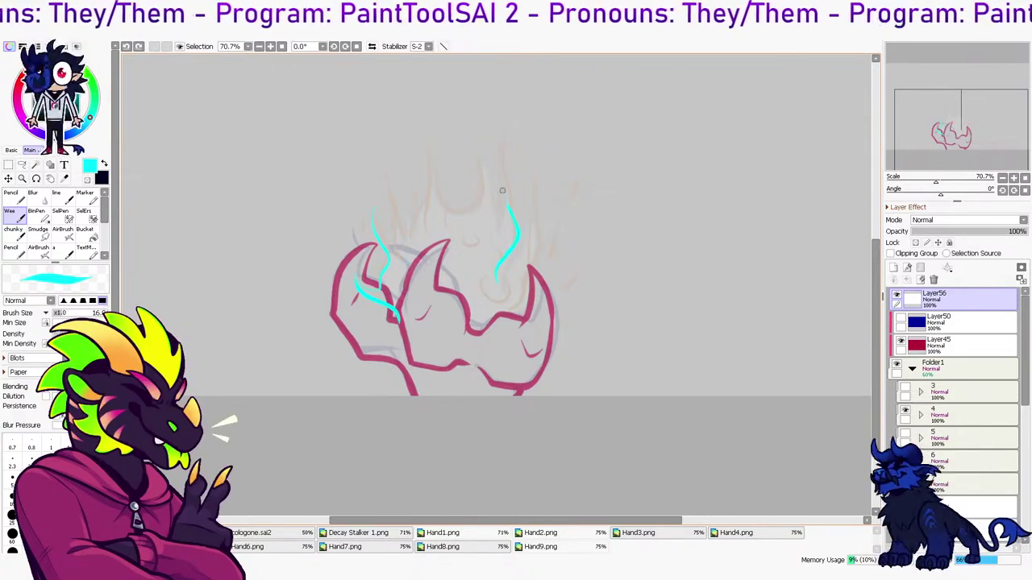
pyautogui.moveTo(456, 217)
pyautogui.mouseDown()
pyautogui.moveTo(476, 204)
pyautogui.moveTo(492, 151)
pyautogui.mouseUp()
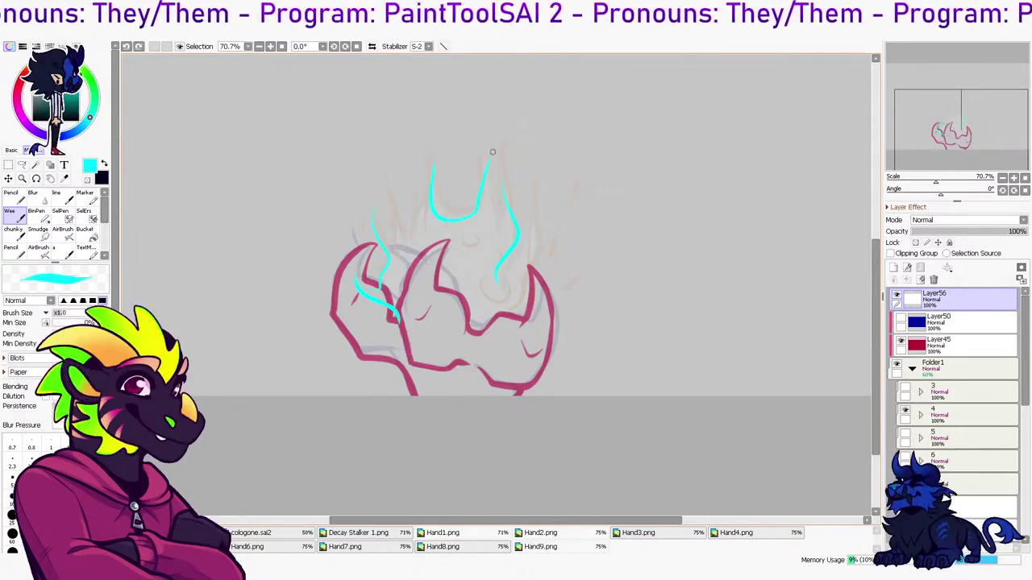
# Outline the remaining cyan flame tongues over sketch 4, from the central peak to the far claw and along the near claw's inner edge
pyautogui.press('h')
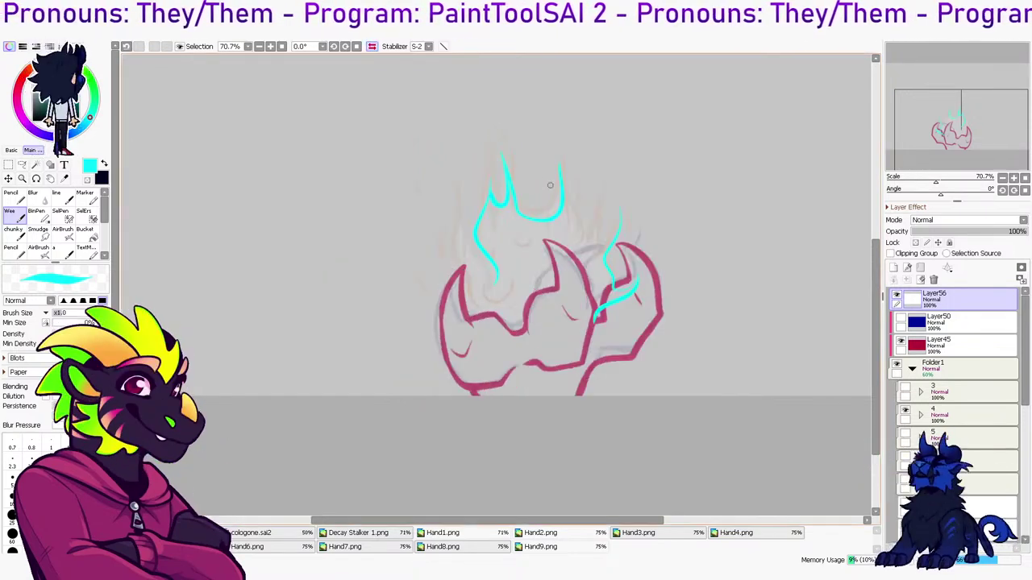
pyautogui.moveTo(562, 163); pyautogui.dragTo(584, 253)
pyautogui.moveTo(569, 203); pyautogui.dragTo(611, 242)
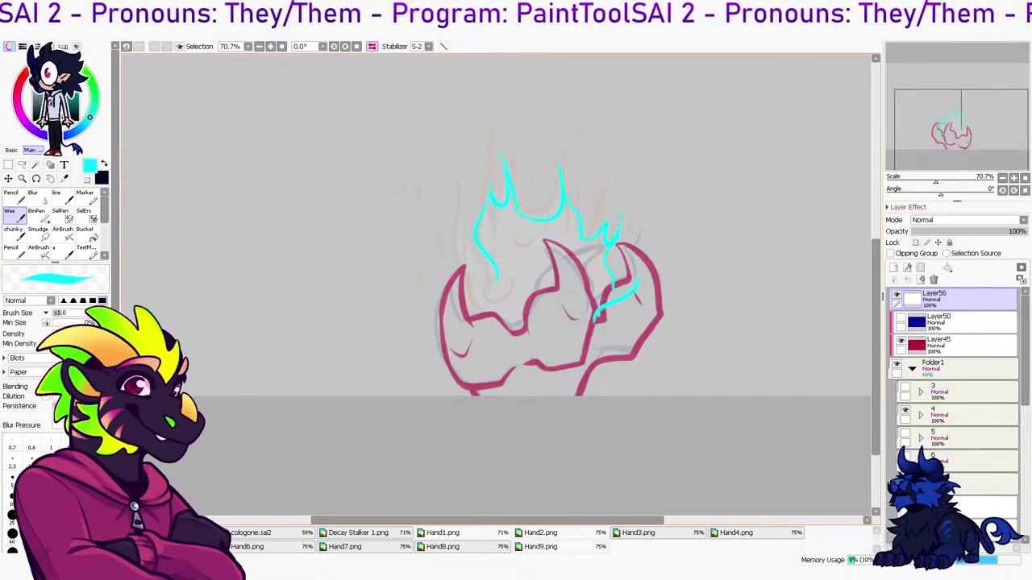
pyautogui.moveTo(495, 277)
pyautogui.mouseDown()
pyautogui.moveTo(481, 282)
pyautogui.moveTo(455, 241)
pyautogui.mouseUp()
pyautogui.moveTo(459, 296)
pyautogui.mouseDown()
pyautogui.moveTo(468, 319)
pyautogui.moveTo(525, 332)
pyautogui.mouseUp()
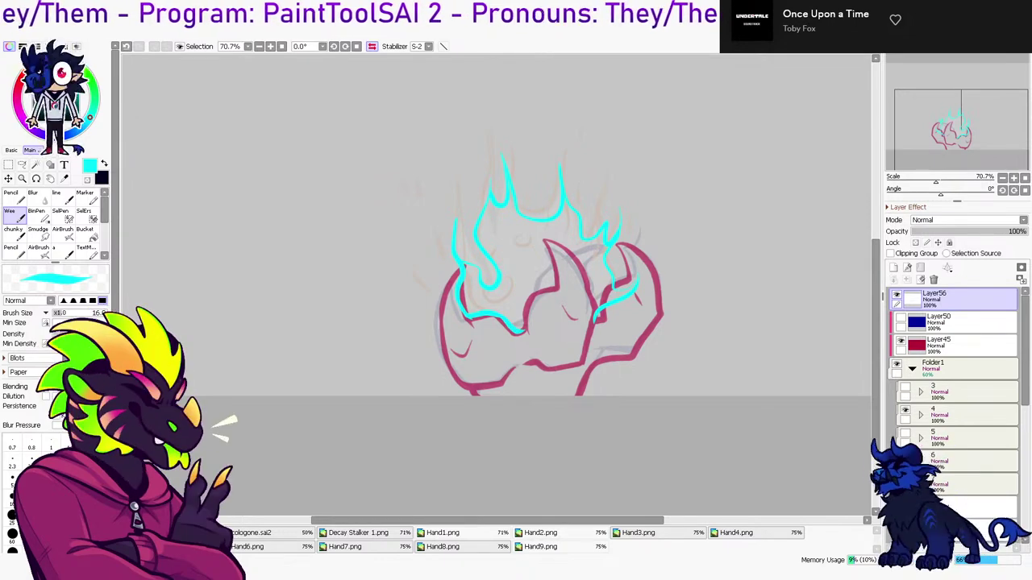
# Add detached wisps beyond the flame tips, outline a small central opening, and trace the flame's lower edge up the middle claw
pyautogui.press('e')
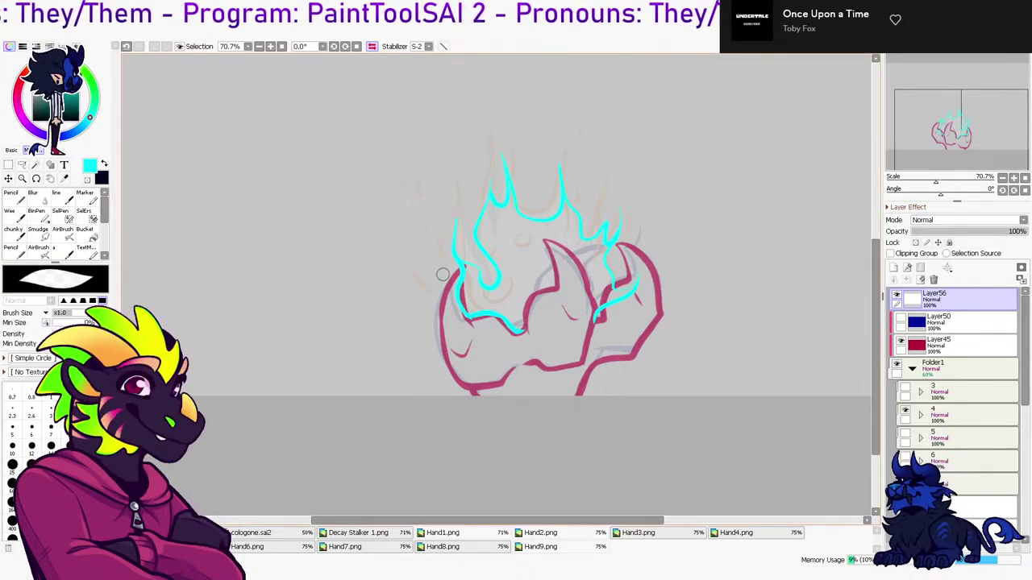
pyautogui.press('e')
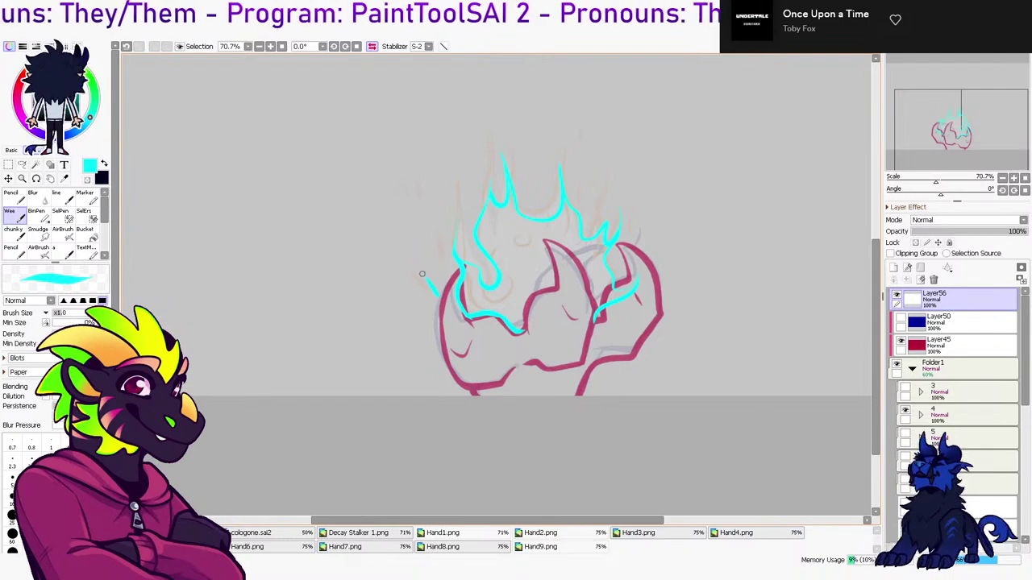
pyautogui.moveTo(631, 244); pyautogui.dragTo(654, 211)
pyautogui.moveTo(499, 143); pyautogui.dragTo(492, 114)
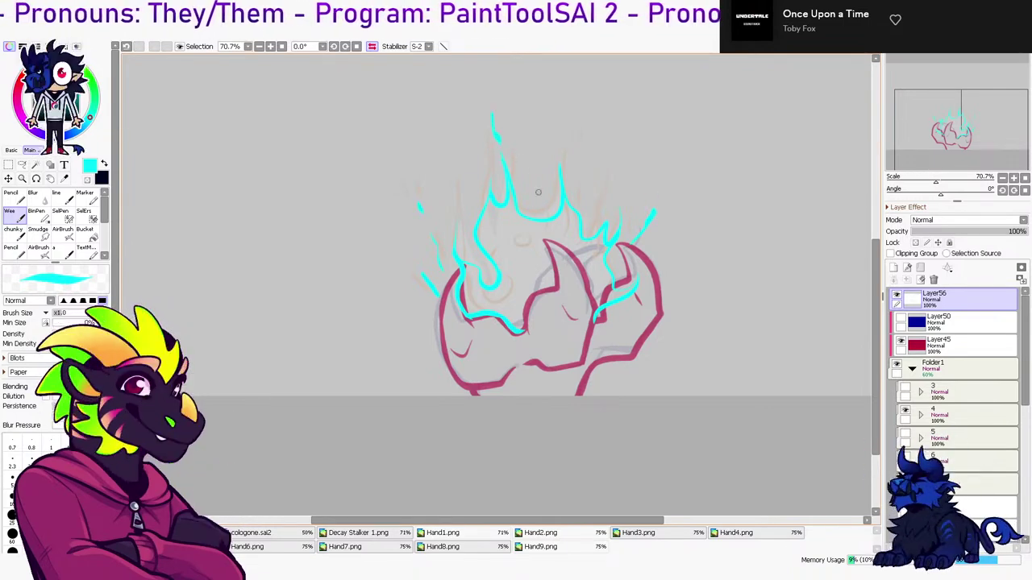
pyautogui.moveTo(529, 239); pyautogui.dragTo(531, 244)
pyautogui.moveTo(525, 332)
pyautogui.mouseDown()
pyautogui.moveTo(555, 269)
pyautogui.moveTo(542, 240)
pyautogui.mouseUp()
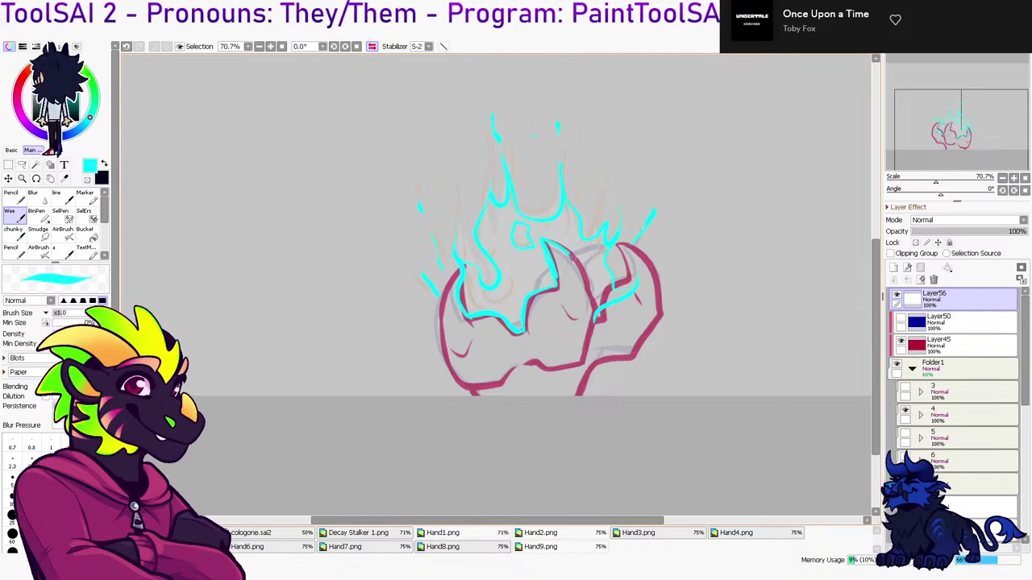
# Close the flame outline beside the far claw and bucket-fill the flame body with cyan, leaving the central opening empty
pyautogui.moveTo(595, 308)
pyautogui.mouseDown()
pyautogui.moveTo(595, 319)
pyautogui.moveTo(634, 281)
pyautogui.mouseUp()
pyautogui.press('g')
pyautogui.click(577, 251)
pyautogui.hotkey('ctrl', 'z')
pyautogui.press('n')
pyautogui.press('g')
pyautogui.click(577, 242)
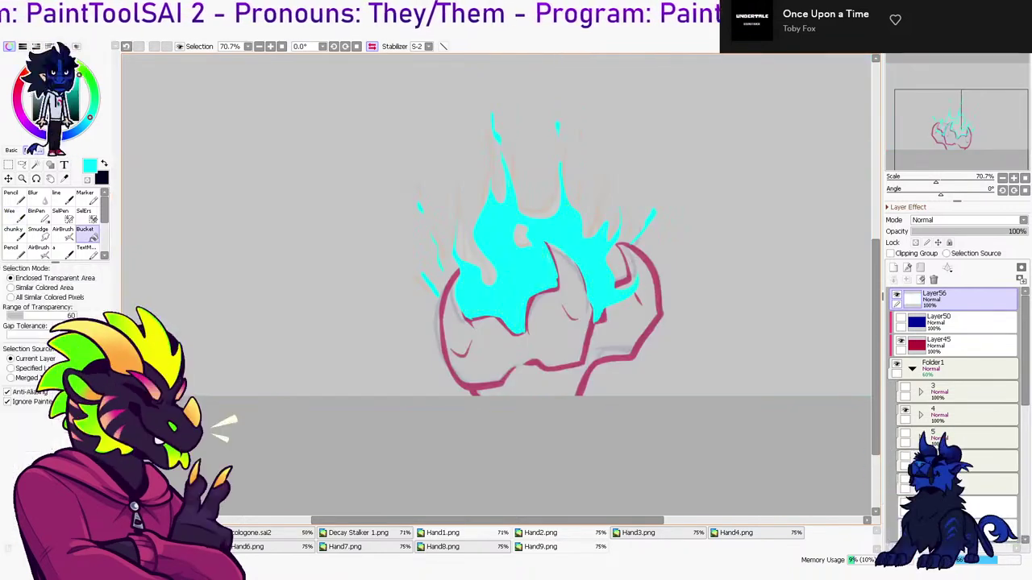
# Try erasing small holes in the filled flame, and undo the cuts near the outer claws
pyautogui.press('n')
pyautogui.press('e')
pyautogui.moveTo(484, 233); pyautogui.dragTo(484, 240)
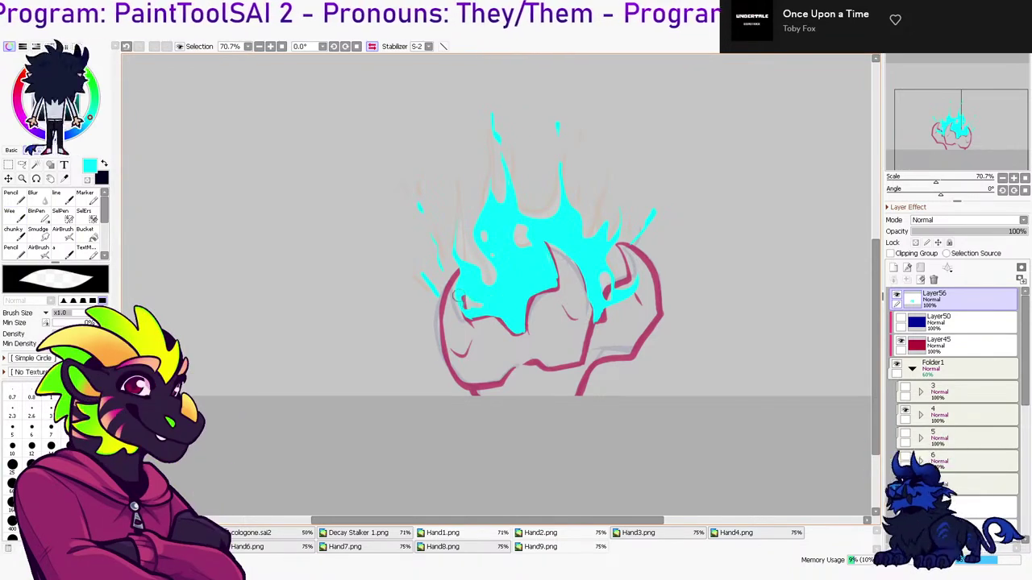
pyautogui.hotkey('ctrl', 'z')
pyautogui.hotkey('ctrl', 'z')
# Draw small cyan sparks around and between the flame peaks, and cut a curved opening beside the tall peak with the Freeform selection
pyautogui.press('n')
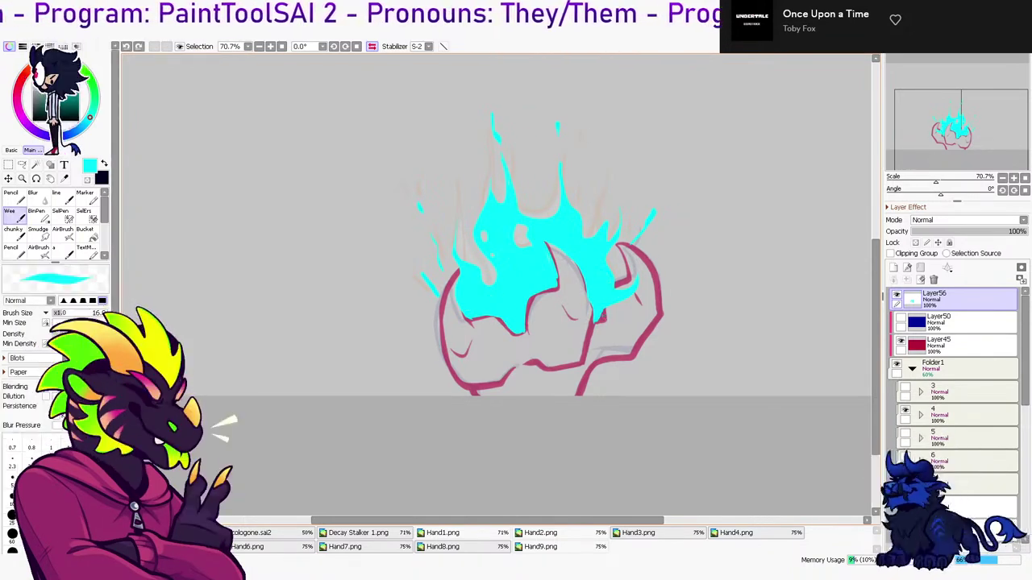
pyautogui.press('h')
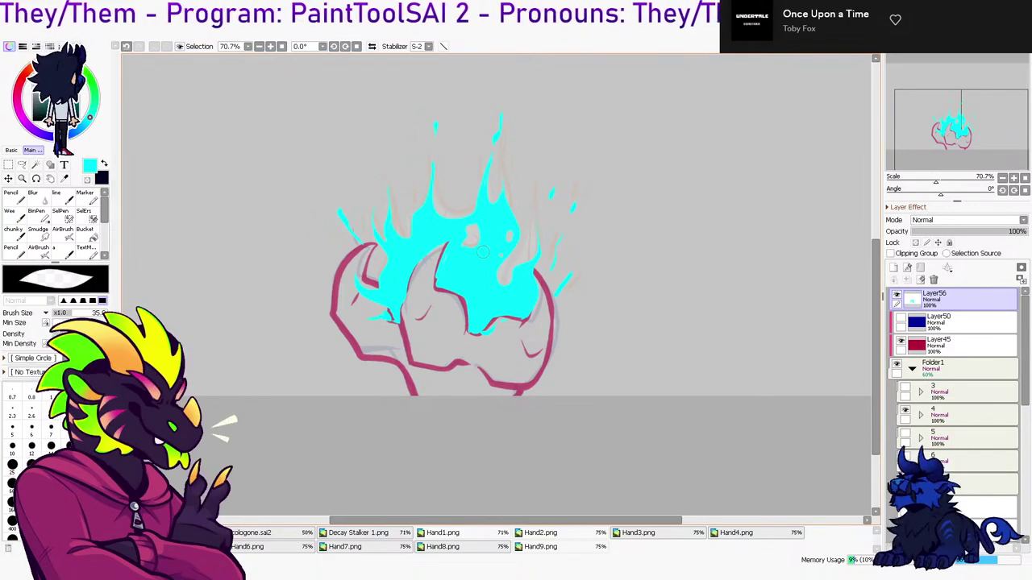
pyautogui.press('a')
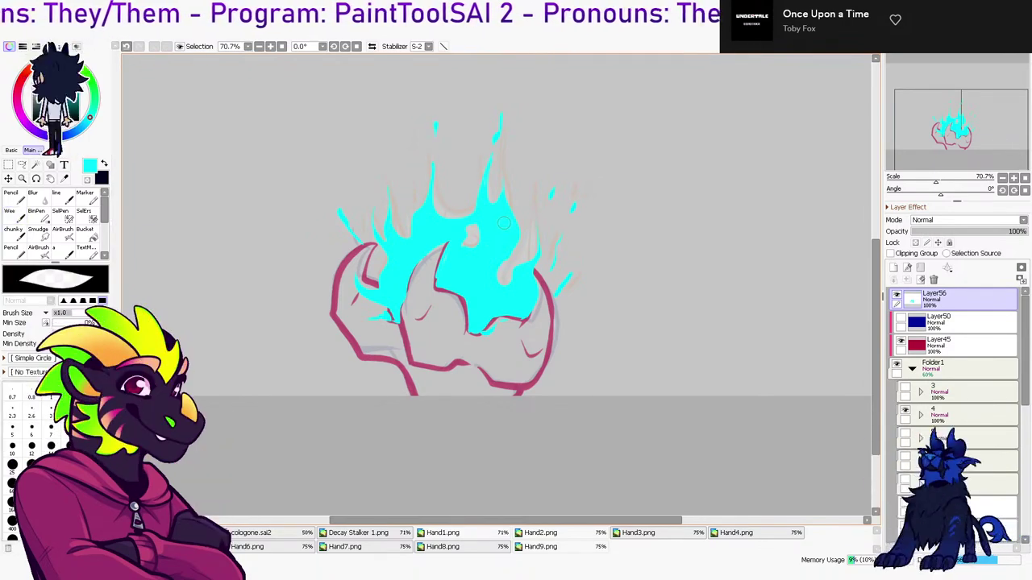
pyautogui.press('l')
pyautogui.moveTo(501, 218); pyautogui.dragTo(500, 241)
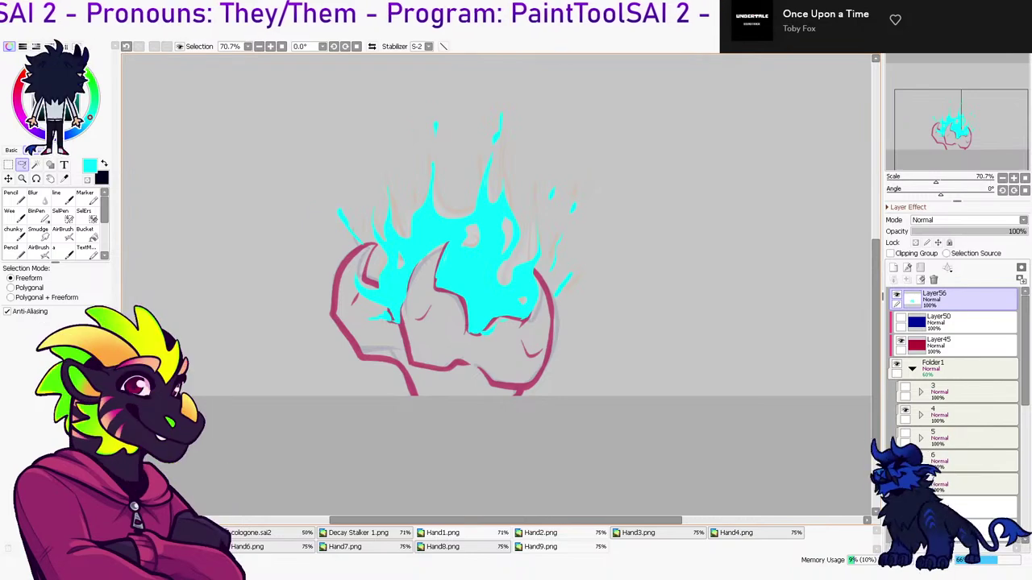
pyautogui.press('h')
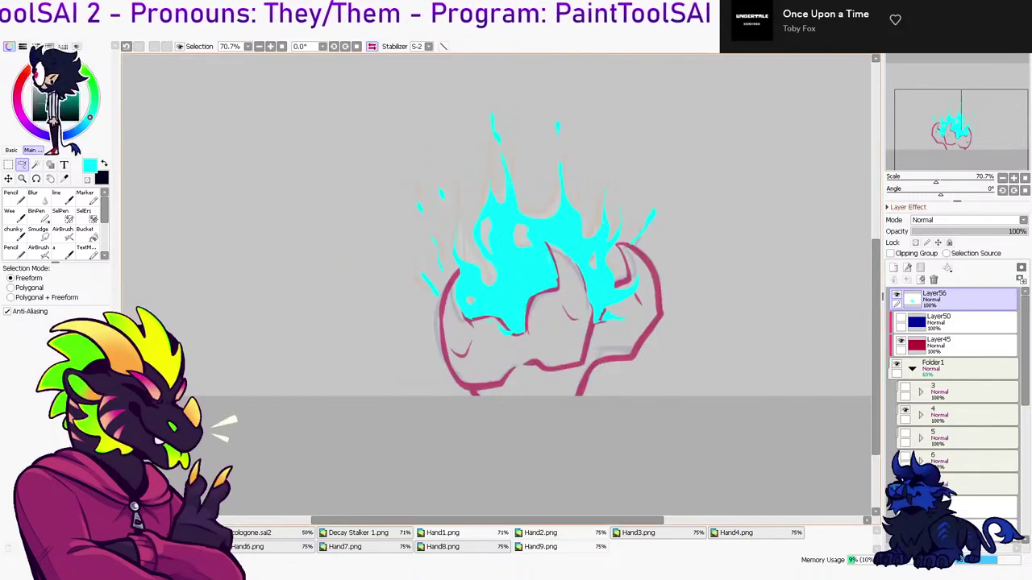
pyautogui.press('b')
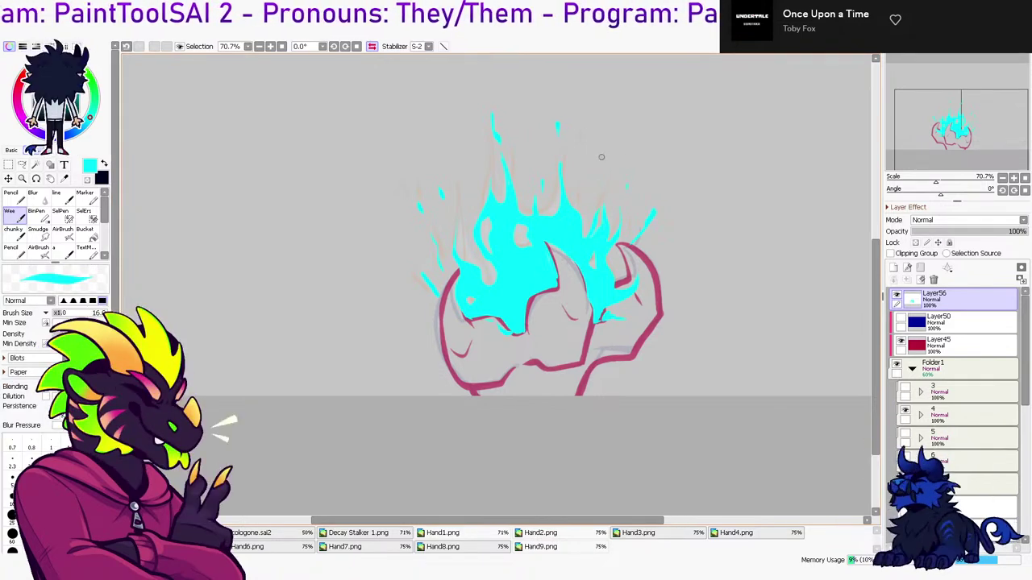
# Move the finished flame layer into line-art group 4 of Folder1, above its line layer, and collapse the group
pyautogui.scroll(-2, 609, 193)
pyautogui.scroll(1, 616, 209)
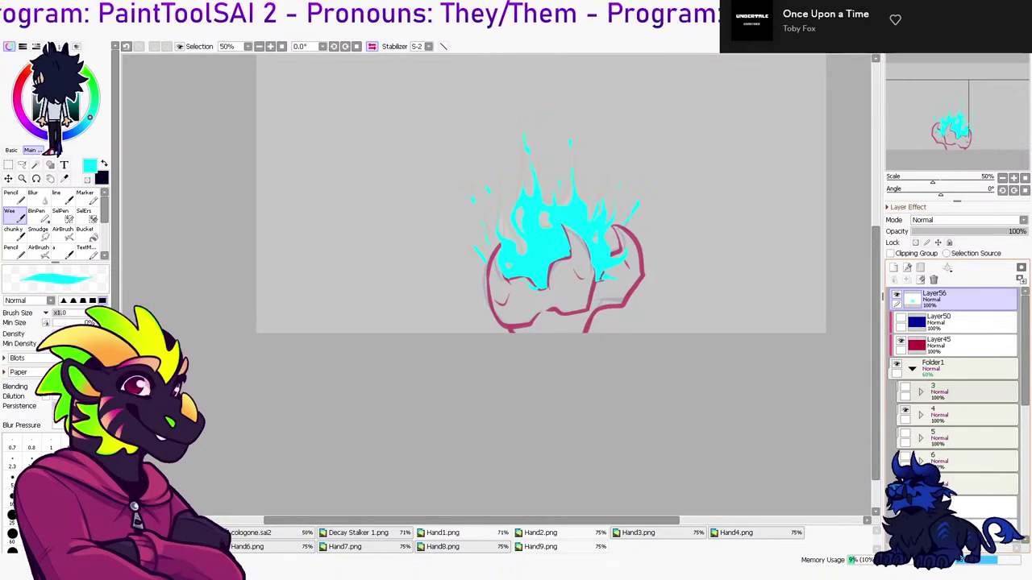
pyautogui.click(920, 415)
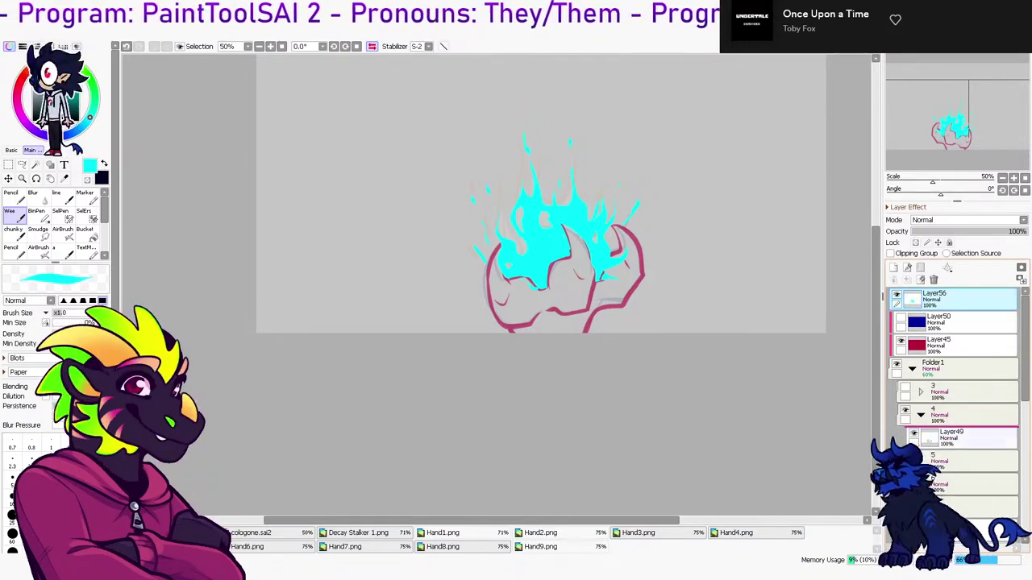
pyautogui.moveTo(959, 299); pyautogui.dragTo(959, 427)
pyautogui.click(921, 392)
pyautogui.click(959, 392)
# Hide line-art group 4 and show line-art group 5 in its place
pyautogui.click(905, 387)
pyautogui.click(906, 387)
pyautogui.click(905, 411)
pyautogui.click(905, 387)
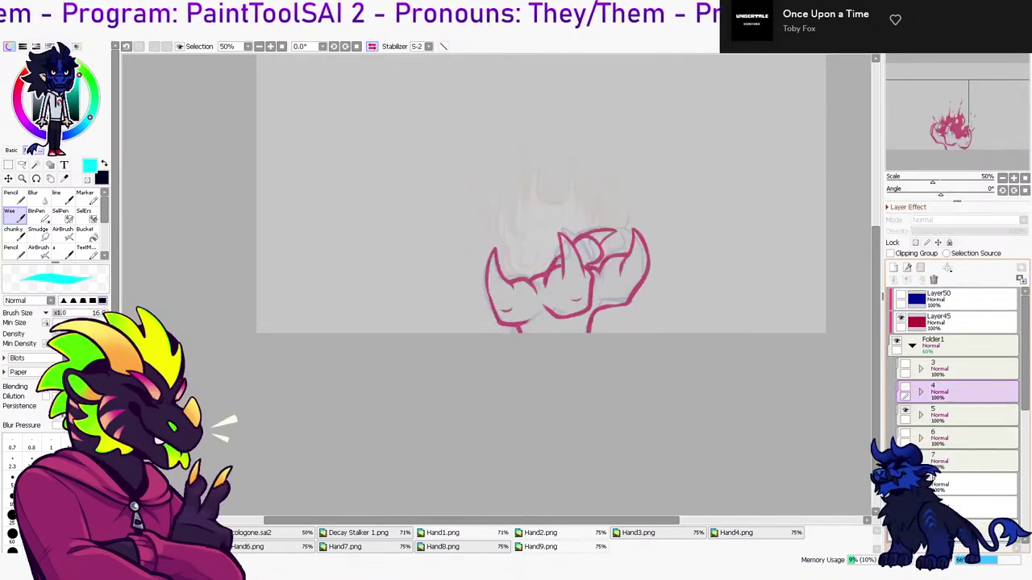
pyautogui.hotkey('ctrl', 'z')
pyautogui.hotkey('ctrl', 'y')
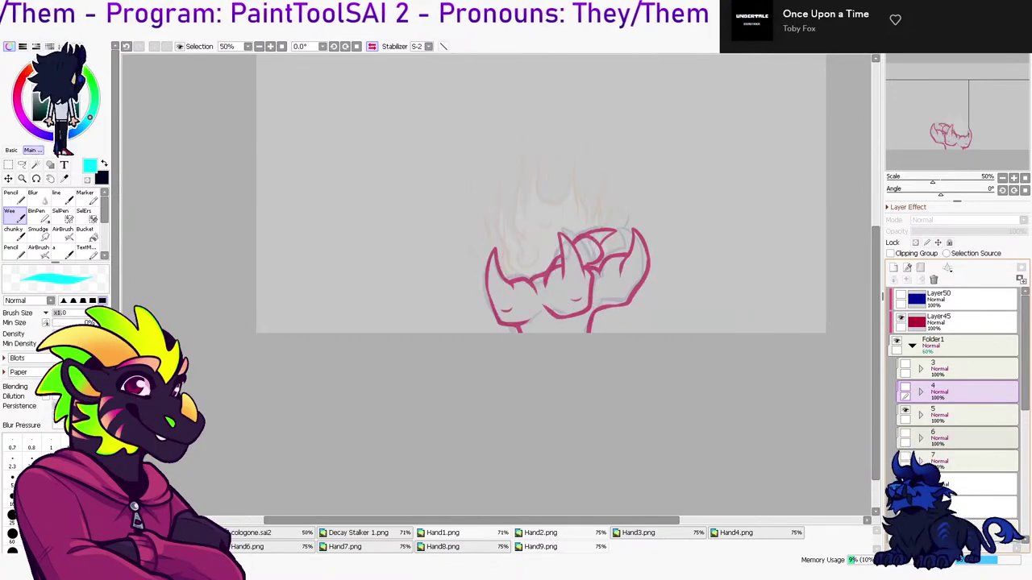
# Hide line-art group 5 and examine the hand sketches following sketch 4 one at a time
pyautogui.click(905, 411)
pyautogui.scroll(-5, 959, 467)
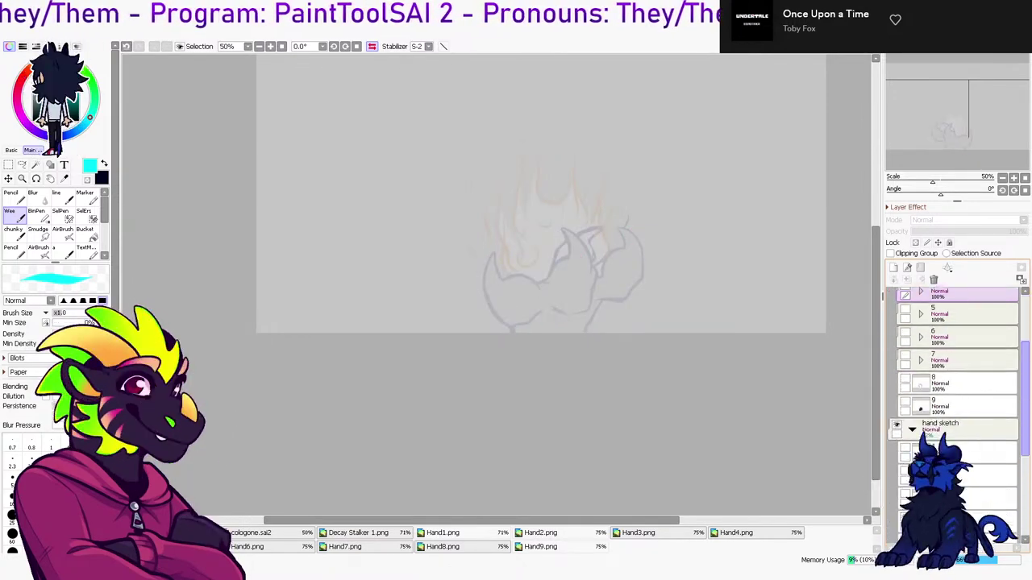
pyautogui.click(968, 448)
pyautogui.click(905, 443)
pyautogui.click(905, 421)
pyautogui.click(905, 466)
pyautogui.click(905, 443)
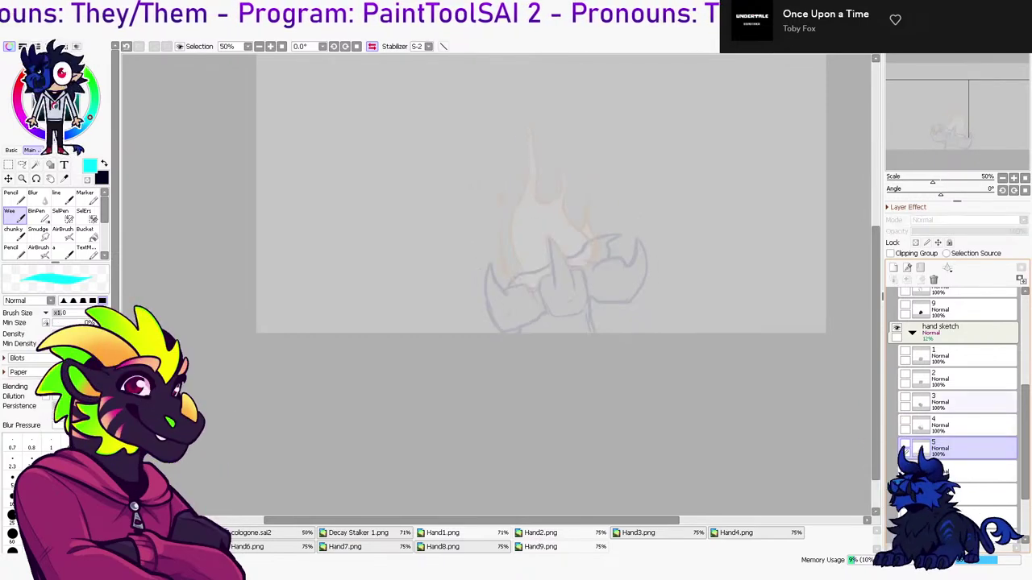
pyautogui.scroll(-2, 955, 387)
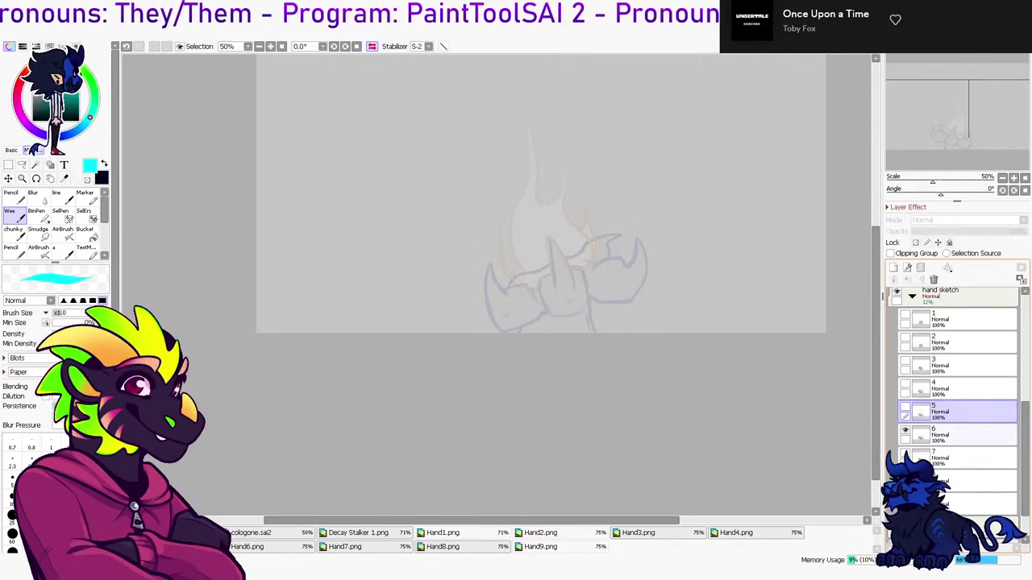
pyautogui.scroll(5, 905, 435)
pyautogui.scroll(-6, 905, 436)
pyautogui.click(905, 389)
pyautogui.scroll(4, 956, 386)
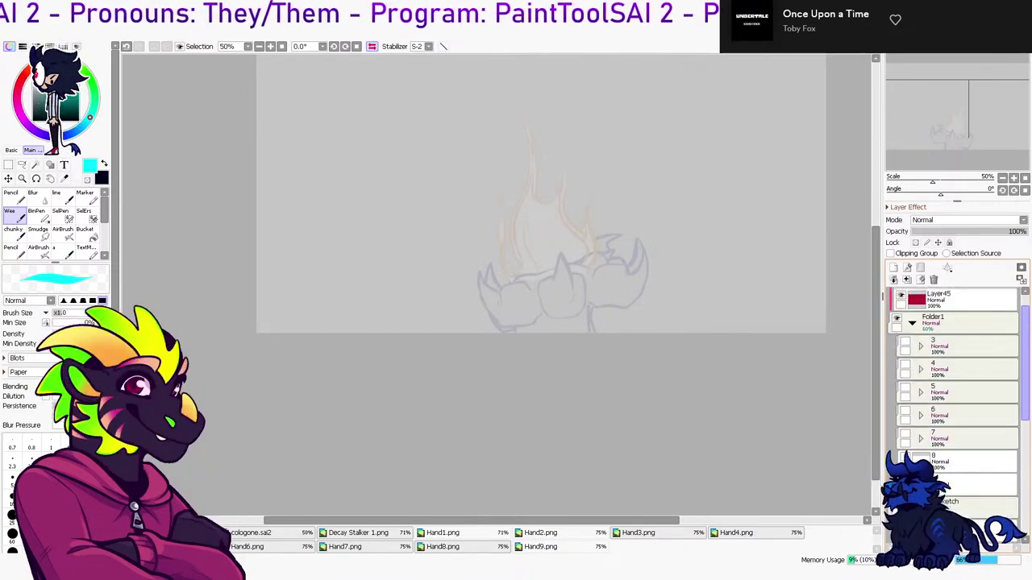
# Compare the hand poses of line-art groups 4 and 5 by alternating their visibility
pyautogui.click(905, 410)
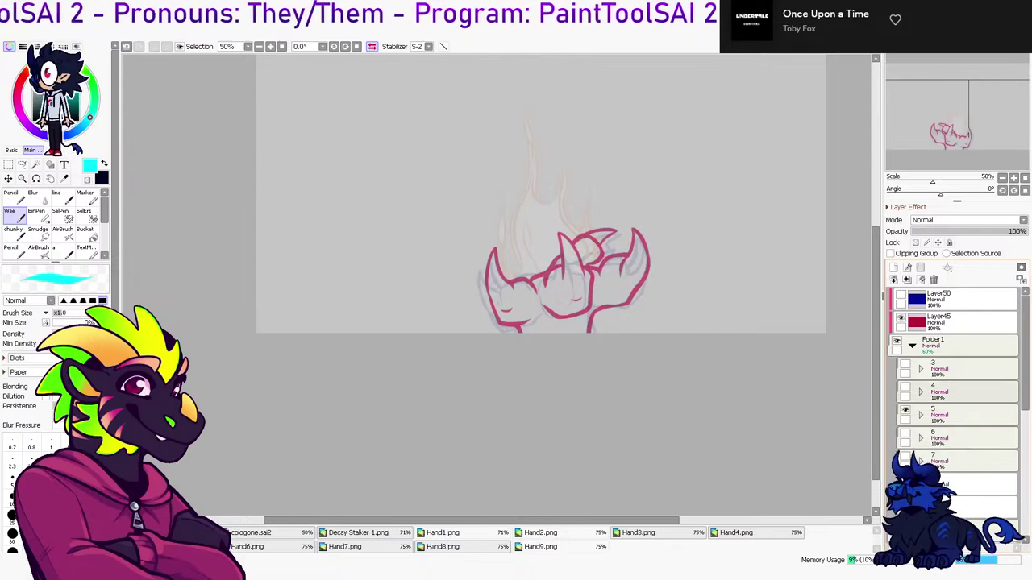
pyautogui.click(906, 387)
pyautogui.click(906, 411)
pyautogui.click(905, 387)
pyautogui.click(905, 410)
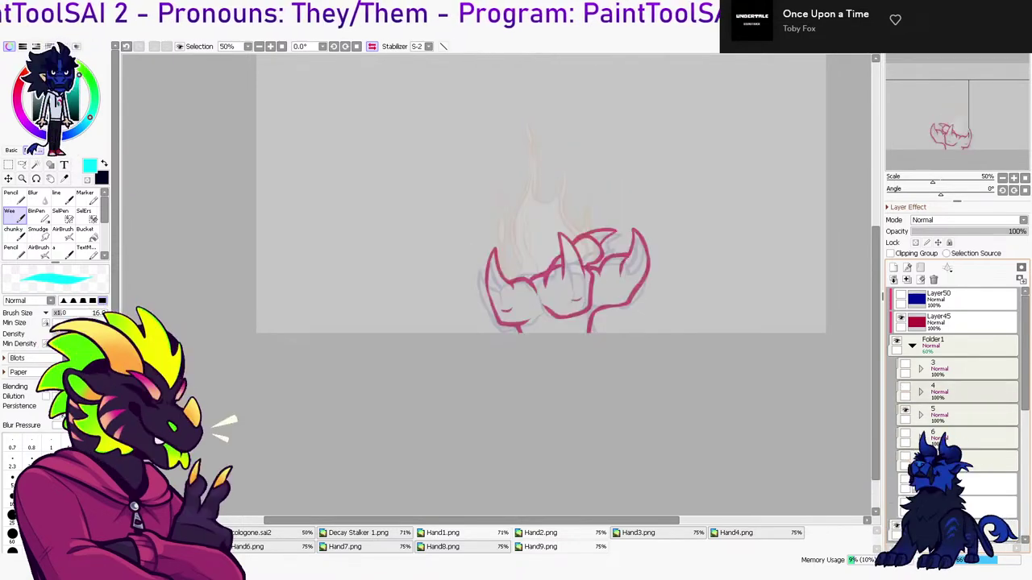
pyautogui.click(906, 387)
pyautogui.click(905, 410)
pyautogui.click(906, 410)
pyautogui.click(906, 387)
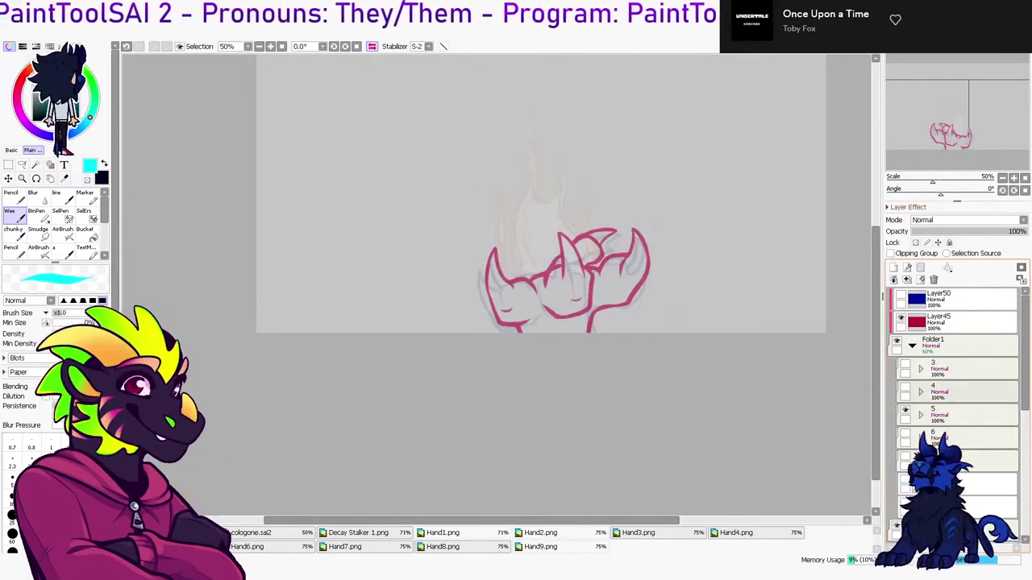
# Examine the transition across line-art groups 5, 6 and 7 by showing them in turn
pyautogui.click(905, 434)
pyautogui.click(905, 410)
pyautogui.click(905, 410)
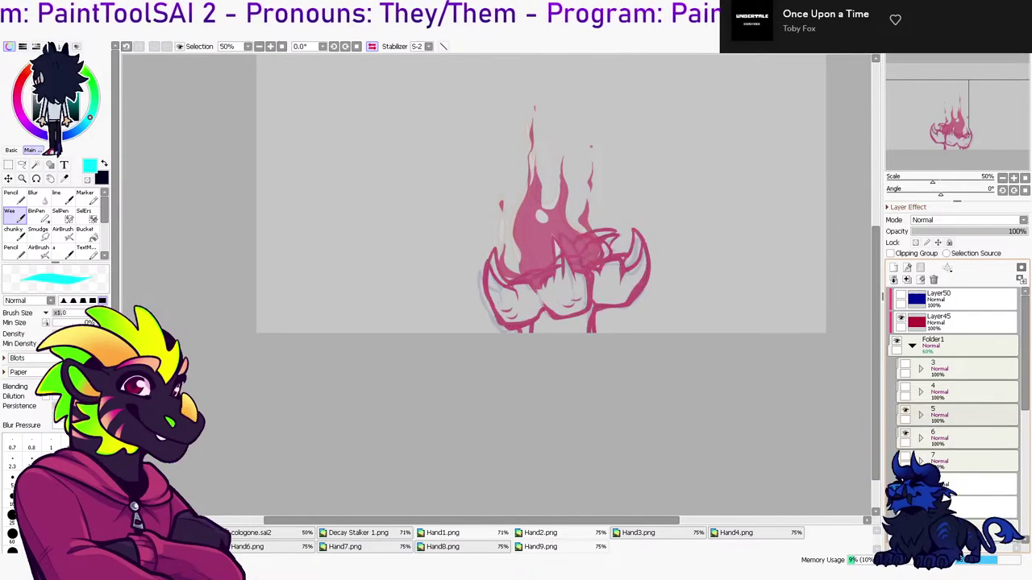
pyautogui.click(906, 411)
pyautogui.click(905, 456)
pyautogui.click(905, 434)
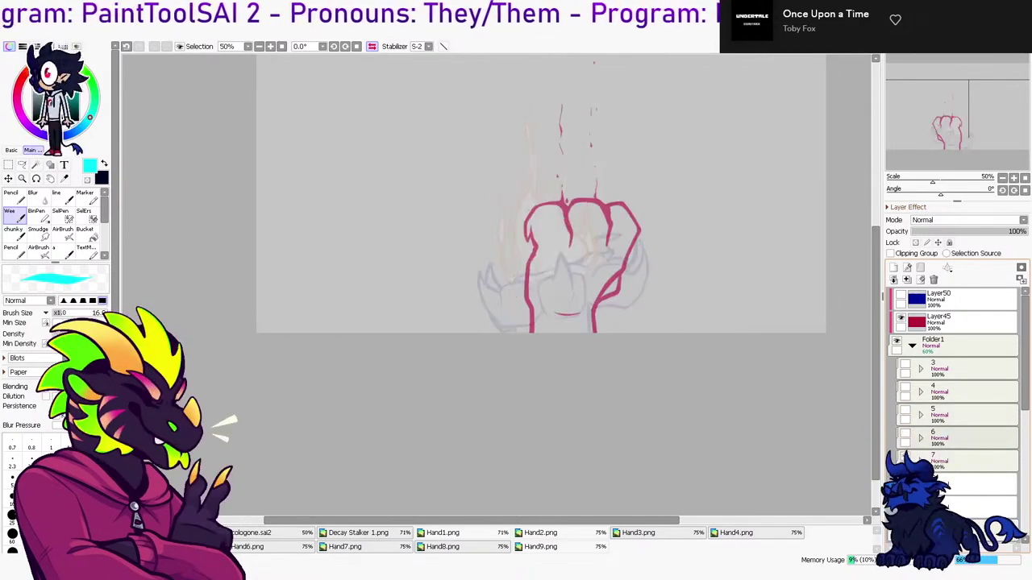
pyautogui.click(905, 456)
pyautogui.click(906, 434)
pyautogui.click(905, 456)
pyautogui.click(905, 434)
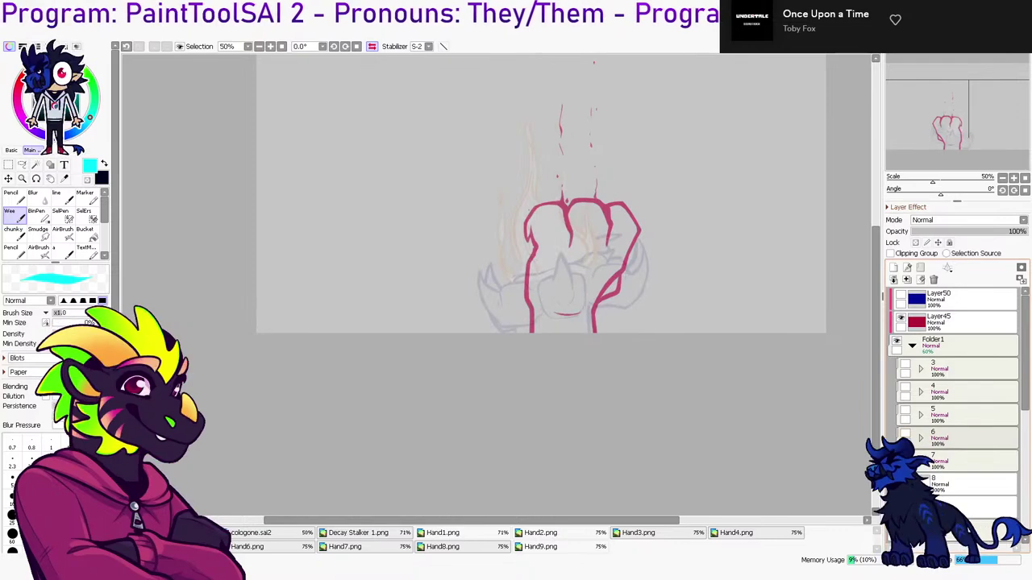
pyautogui.click(906, 456)
pyautogui.click(905, 434)
pyautogui.click(905, 434)
pyautogui.click(905, 410)
pyautogui.click(904, 437)
pyautogui.click(905, 410)
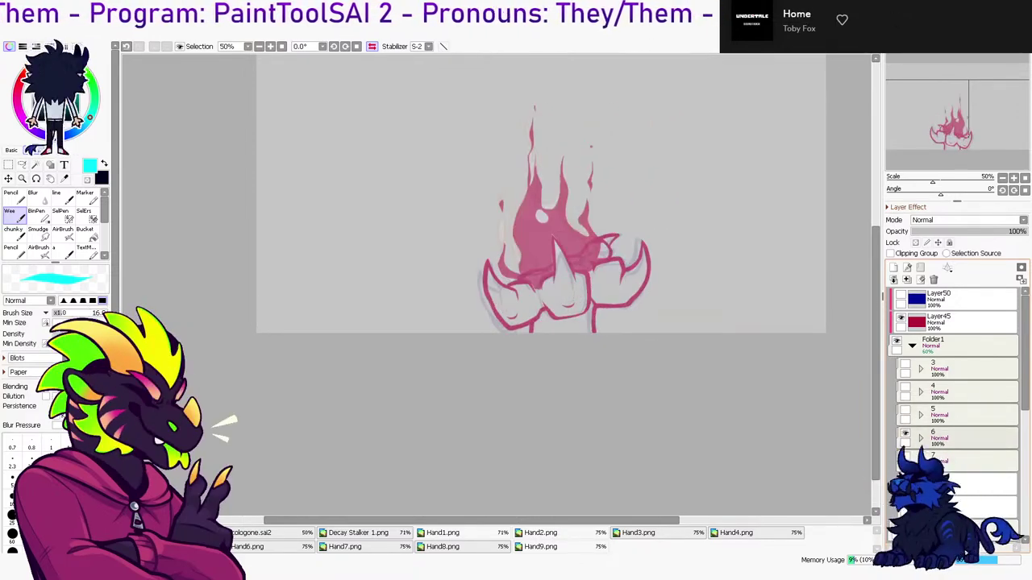
pyautogui.click(905, 456)
pyautogui.click(905, 434)
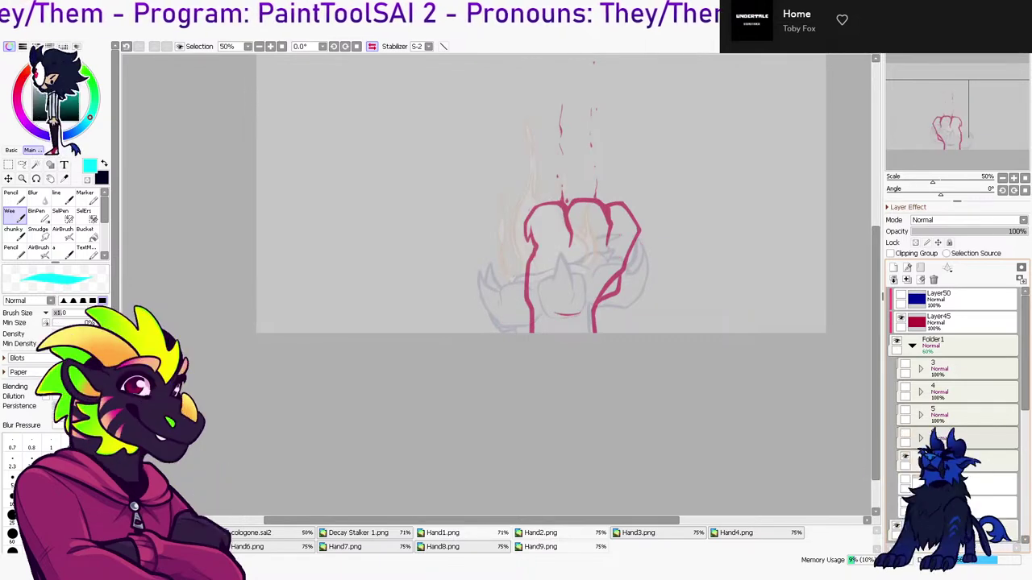
# Step back from line-art group 7 through the earlier groups to 4, checking the motion, and leave only group 5 shown
pyautogui.click(905, 433)
pyautogui.click(906, 434)
pyautogui.click(905, 434)
pyautogui.click(905, 434)
pyautogui.click(906, 457)
pyautogui.click(905, 434)
pyautogui.click(905, 434)
pyautogui.click(905, 434)
pyautogui.click(906, 433)
pyautogui.click(906, 410)
pyautogui.click(906, 387)
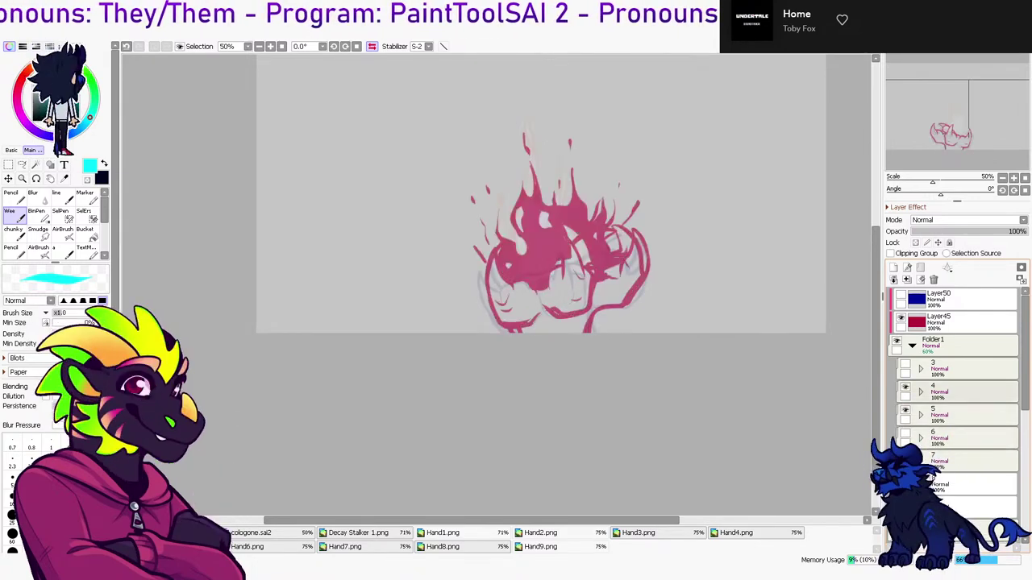
pyautogui.click(905, 433)
pyautogui.click(905, 387)
pyautogui.click(904, 437)
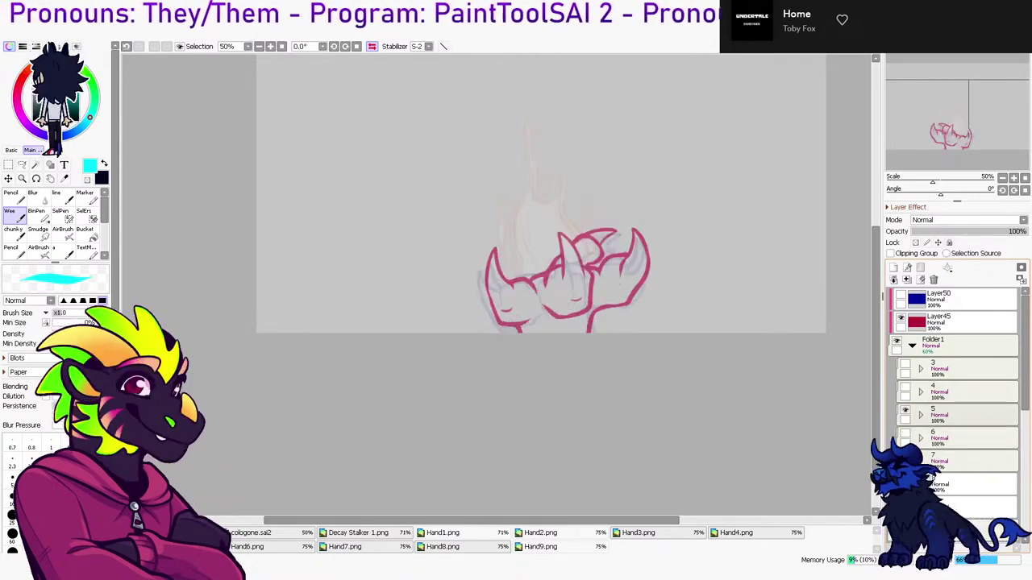
# Hide line-art group 5 and examine hand sketches 4, 5 and 6 one at a time, leaving them all hidden
pyautogui.click(905, 414)
pyautogui.moveTo(1024, 355); pyautogui.dragTo(1025, 460)
pyautogui.click(905, 476)
pyautogui.click(905, 453)
pyautogui.click(905, 448)
pyautogui.click(905, 449)
pyautogui.click(905, 470)
pyautogui.click(905, 495)
pyautogui.click(905, 471)
pyautogui.click(905, 494)
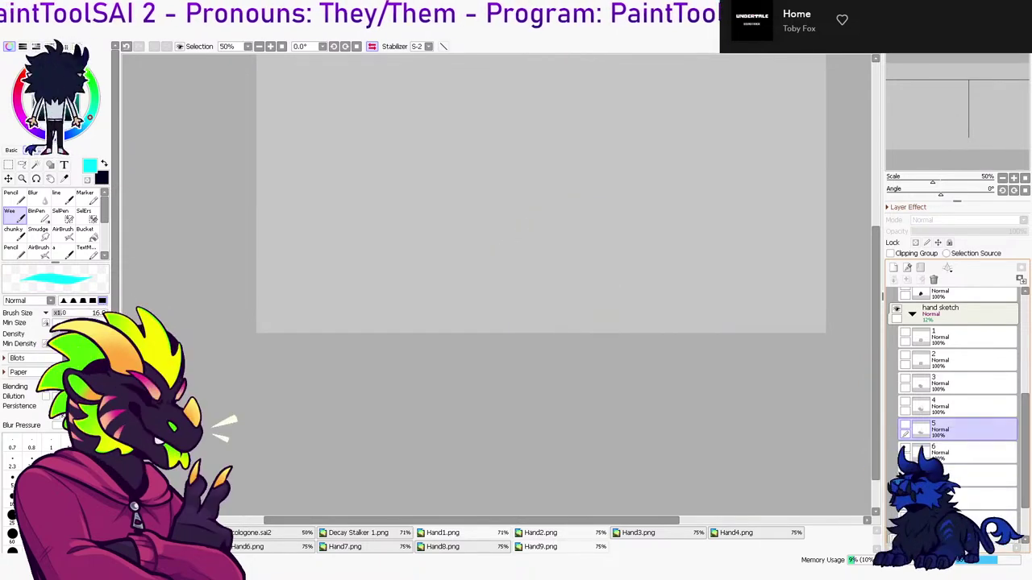
pyautogui.click(905, 378)
pyautogui.click(905, 379)
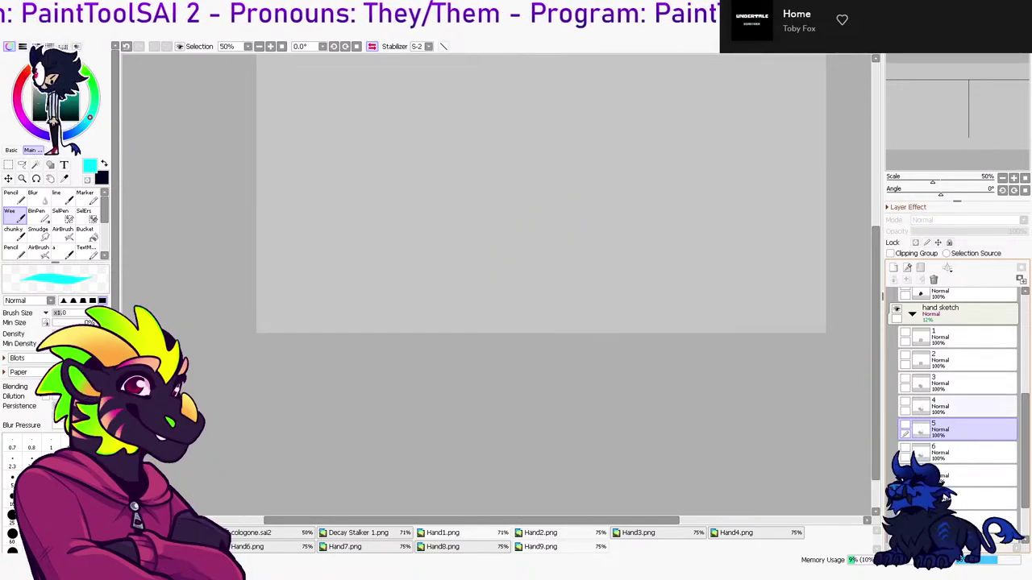
# Show line-art group 6 as the reference for the flames of frame 5
pyautogui.moveTo(1024, 435); pyautogui.dragTo(1025, 349)
pyautogui.click(976, 369)
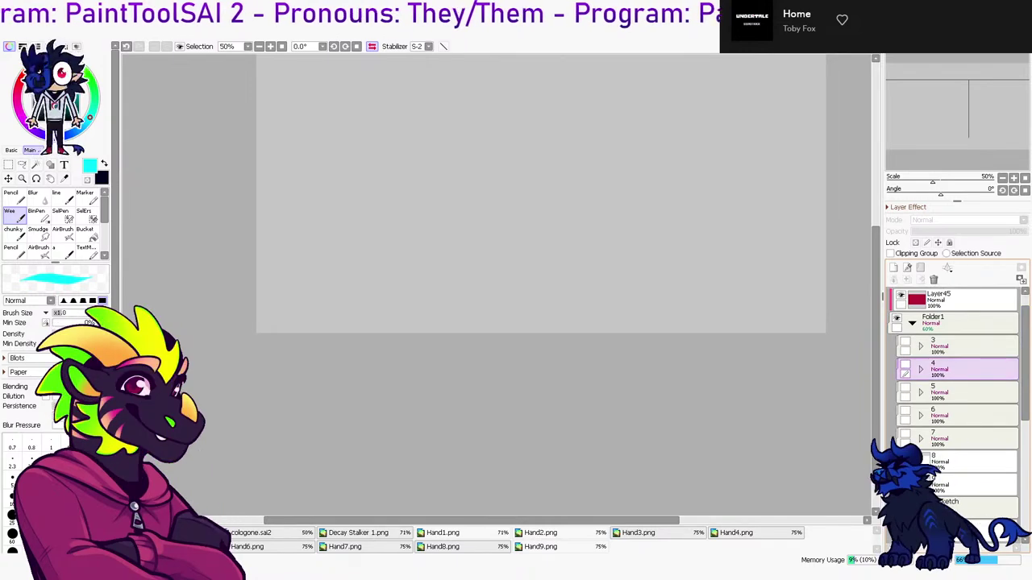
pyautogui.click(905, 411)
pyautogui.click(975, 415)
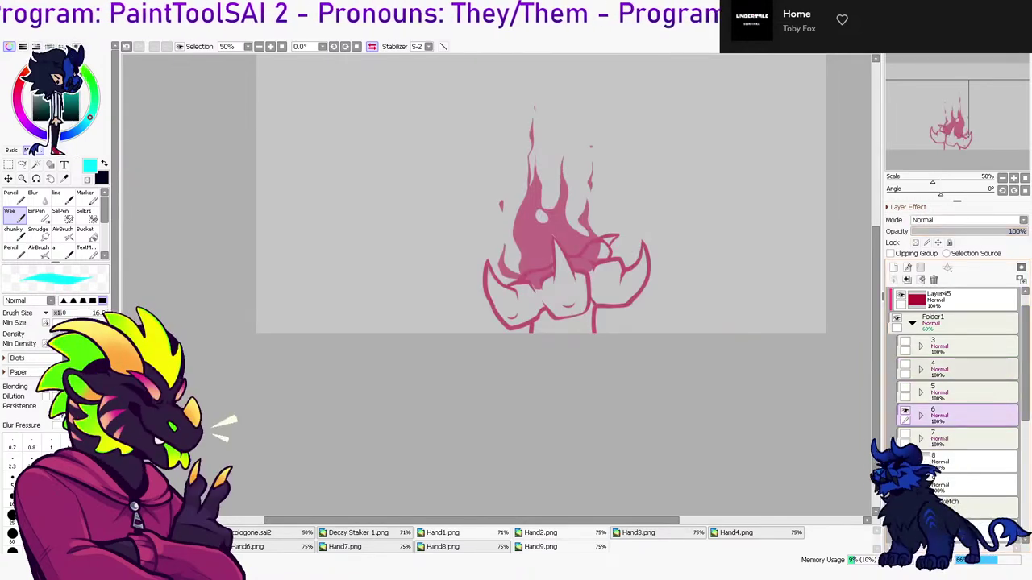
# Show the blue tint Layer50, try placing line-art group 5 beneath it, and undo the group move
pyautogui.moveTo(1024, 367); pyautogui.dragTo(1025, 353)
pyautogui.click(992, 416)
pyautogui.moveTo(988, 416); pyautogui.dragTo(980, 311)
pyautogui.click(896, 318)
pyautogui.click(901, 295)
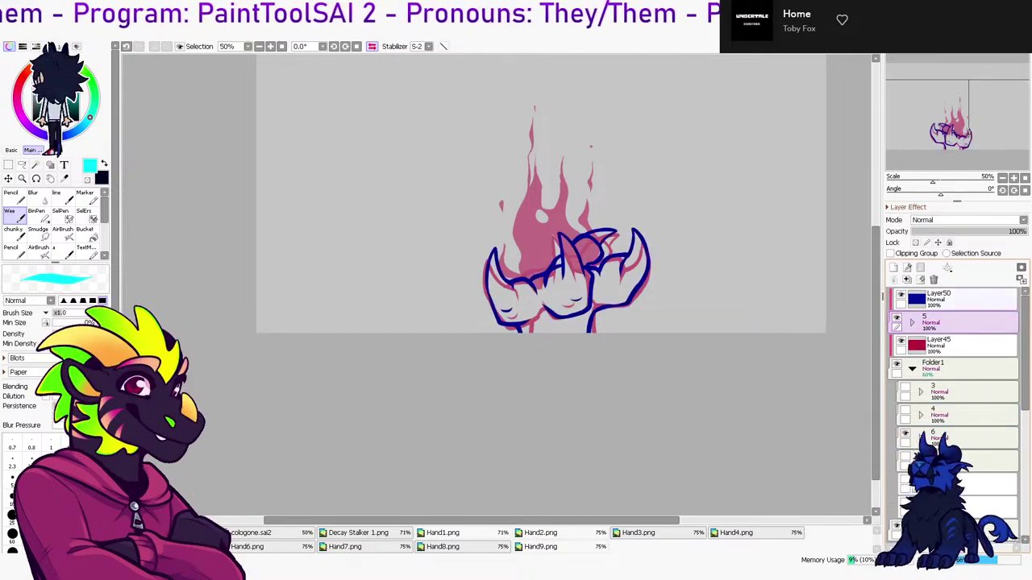
pyautogui.click(913, 323)
pyautogui.click(913, 323)
pyautogui.hotkey('ctrl', 'z')
# Move line-art groups 4 and 5 between tint layers Layer50 and Layer45 and set group 4's opacity to 15%
pyautogui.click(987, 438)
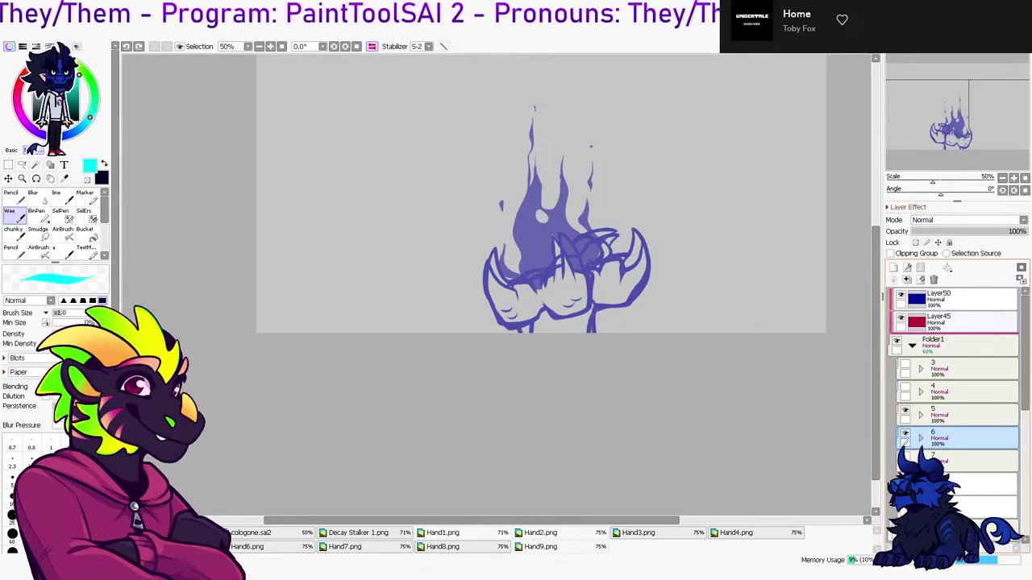
pyautogui.click(959, 415)
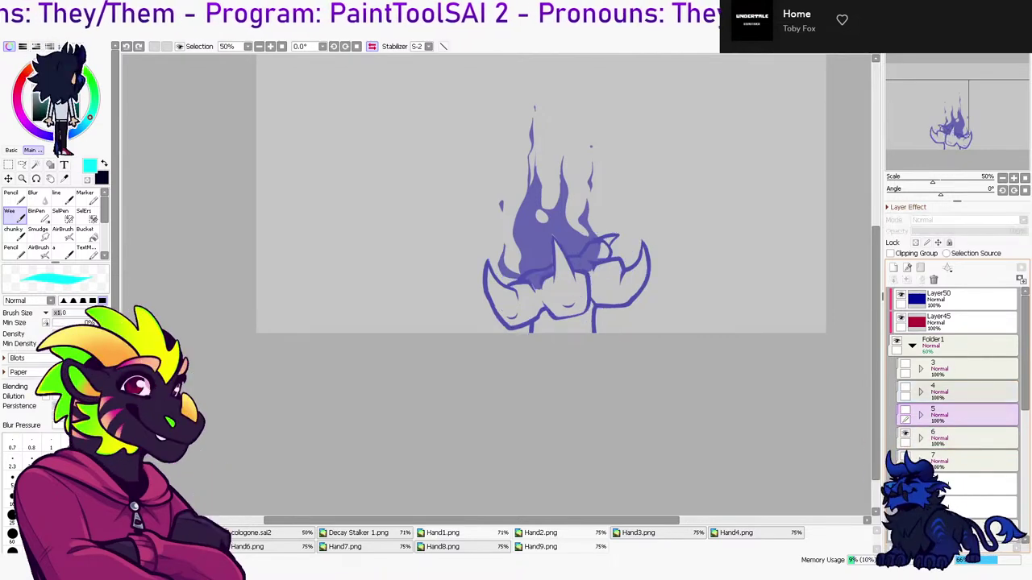
pyautogui.moveTo(959, 391); pyautogui.dragTo(959, 319)
pyautogui.click(971, 438)
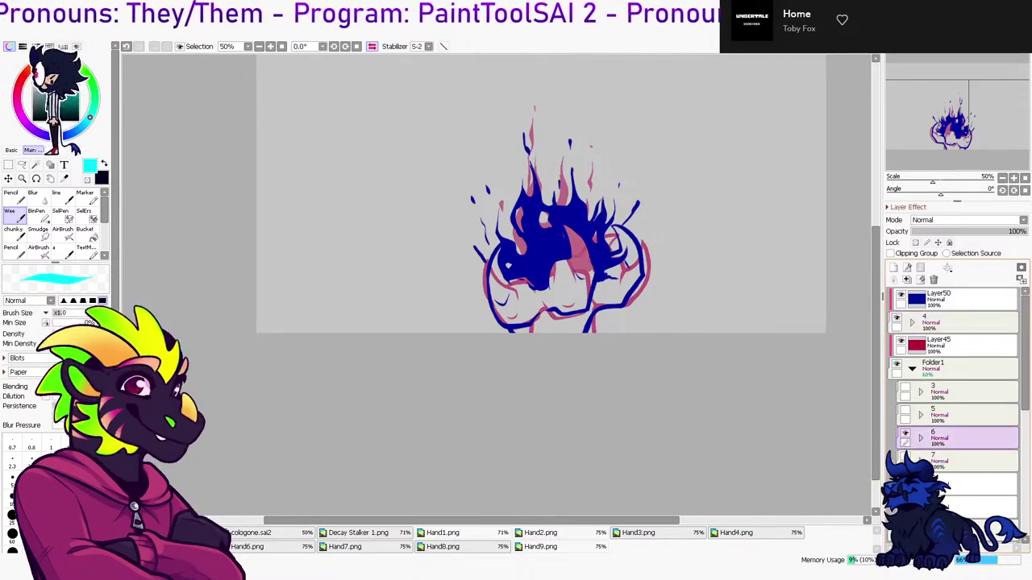
pyautogui.click(971, 414)
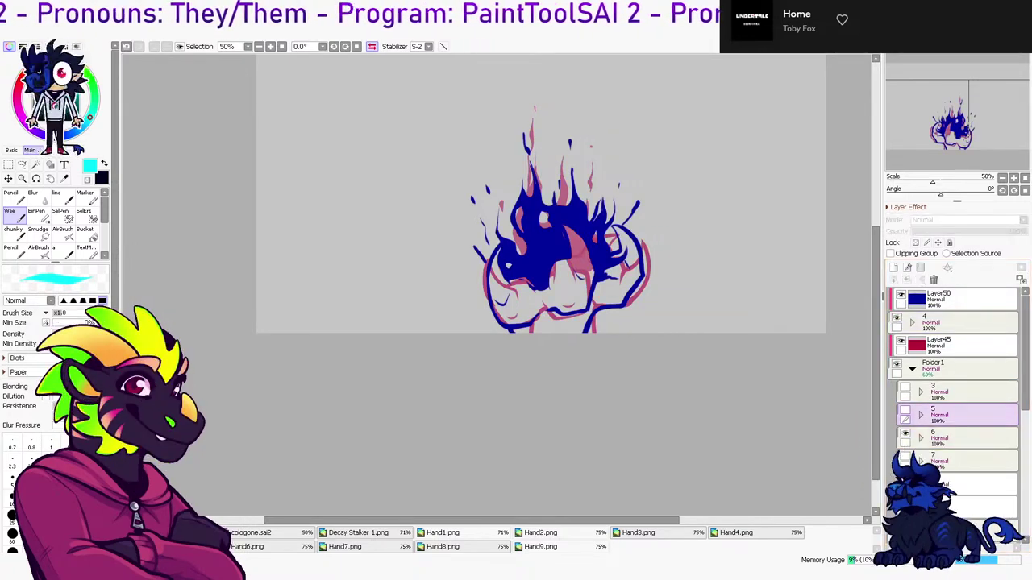
pyautogui.moveTo(971, 414); pyautogui.dragTo(971, 331)
pyautogui.click(971, 323)
pyautogui.moveTo(933, 231)
pyautogui.mouseDown()
pyautogui.moveTo(913, 231)
pyautogui.moveTo(929, 231)
pyautogui.mouseUp()
pyautogui.scroll(2, 645, 151)
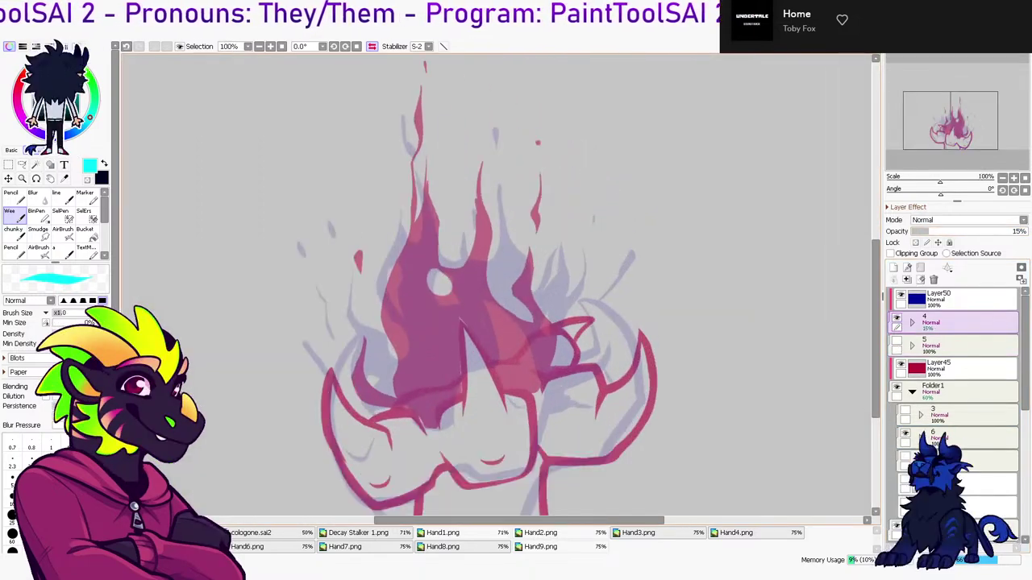
# Examine the layers inside group 4 and compare its faded overlay with frame 6 by toggling its visibility
pyautogui.press('Down')
pyautogui.click(896, 317)
pyautogui.click(911, 323)
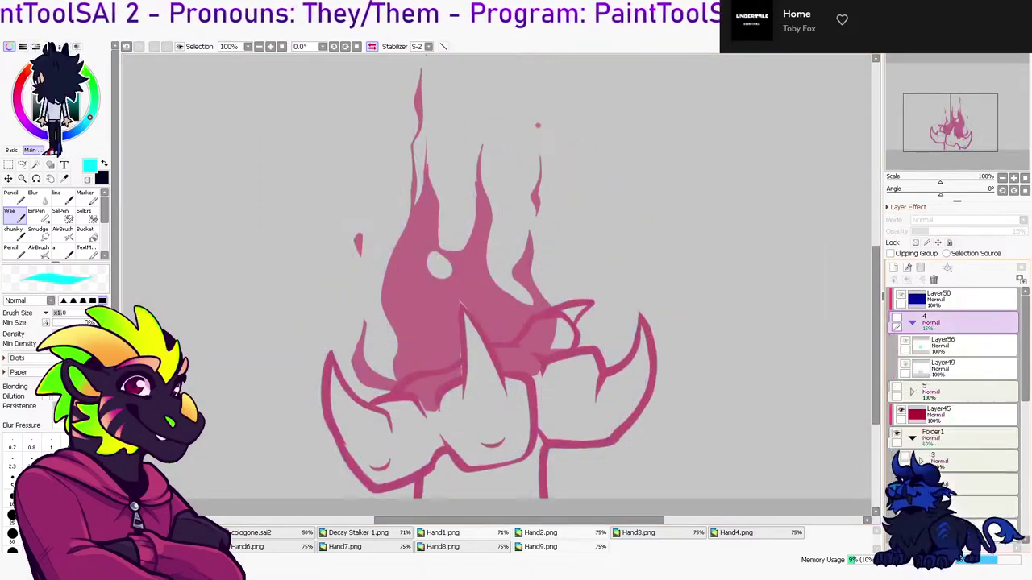
pyautogui.press('Left')
pyautogui.press('Left')
pyautogui.click(897, 320)
pyautogui.click(960, 392)
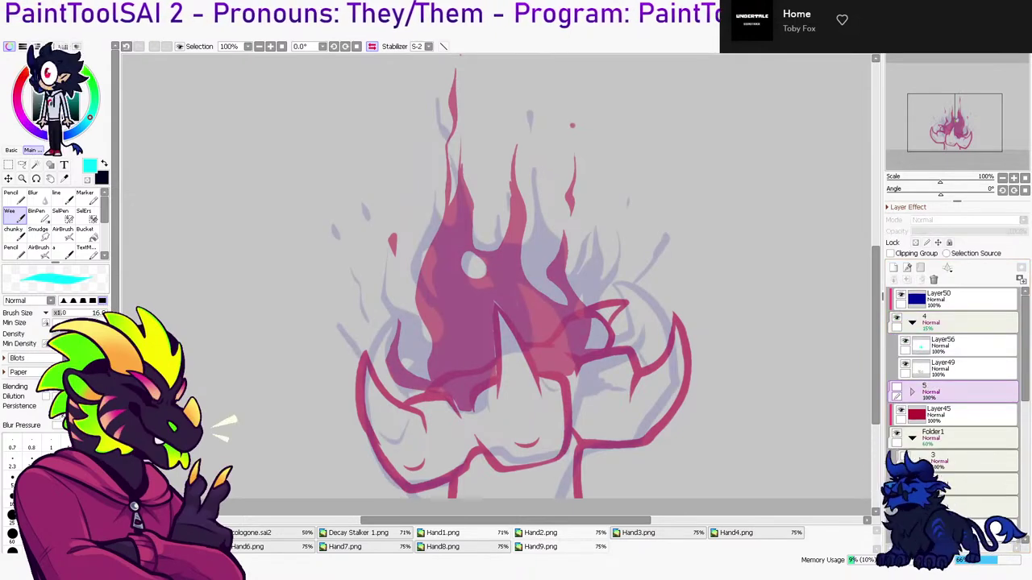
pyautogui.click(959, 346)
pyautogui.moveTo(970, 231); pyautogui.dragTo(1028, 232)
pyautogui.click(959, 368)
pyautogui.click(912, 323)
pyautogui.click(896, 319)
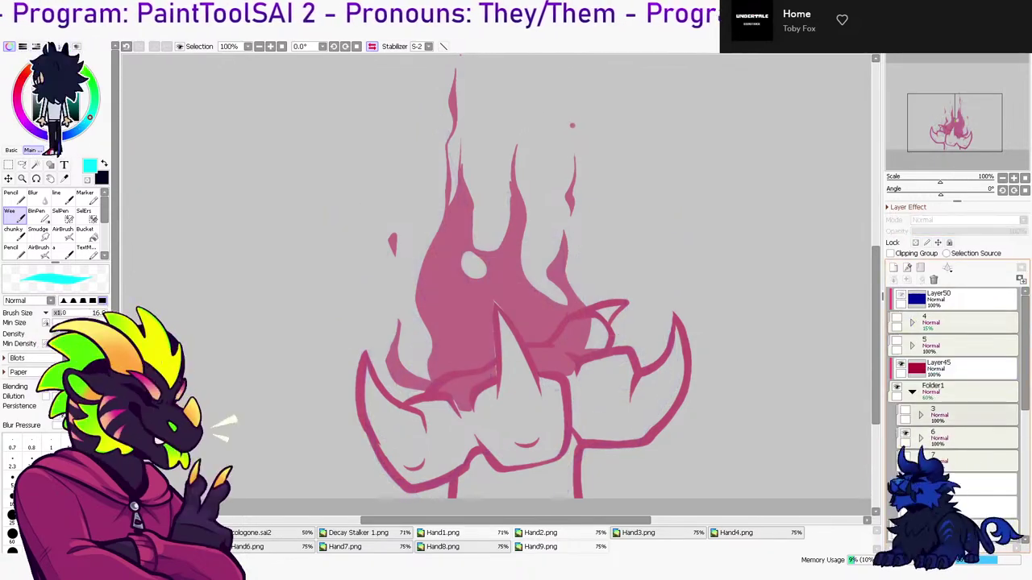
# Fade the flame layer in group 6 to 44%, collapse Folder1, and show group 4 at 14% opacity
pyautogui.click(980, 461)
pyautogui.moveTo(970, 232); pyautogui.dragTo(927, 231)
pyautogui.click(912, 392)
pyautogui.click(897, 318)
pyautogui.click(959, 322)
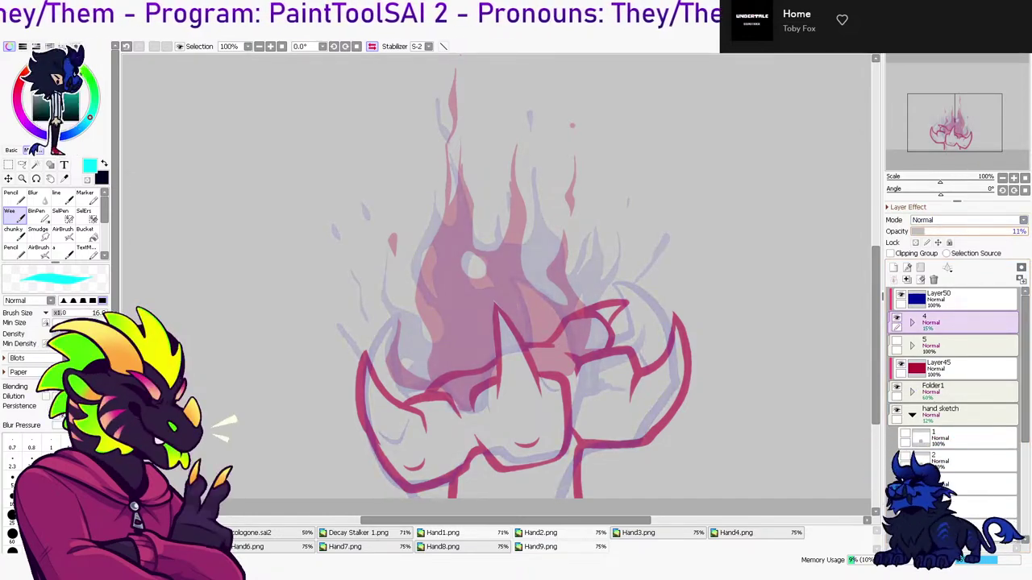
# Show line-art group 5 and add a new flame layer above Layer52 inside it
pyautogui.click(896, 342)
pyautogui.click(896, 342)
pyautogui.click(896, 342)
pyautogui.click(959, 345)
pyautogui.click(911, 346)
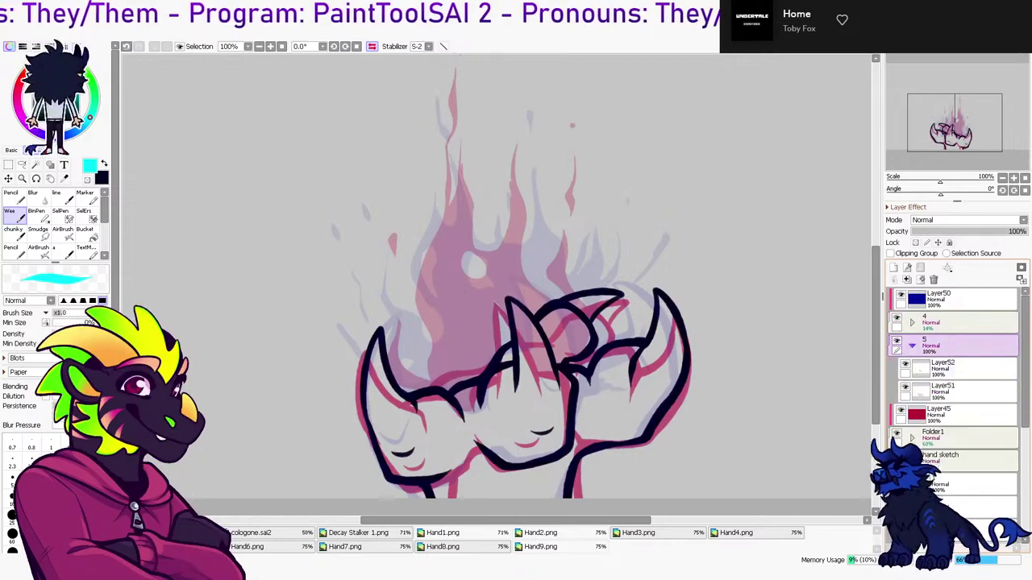
pyautogui.click(960, 369)
pyautogui.click(904, 365)
pyautogui.hotkey('ctrl', 'v')
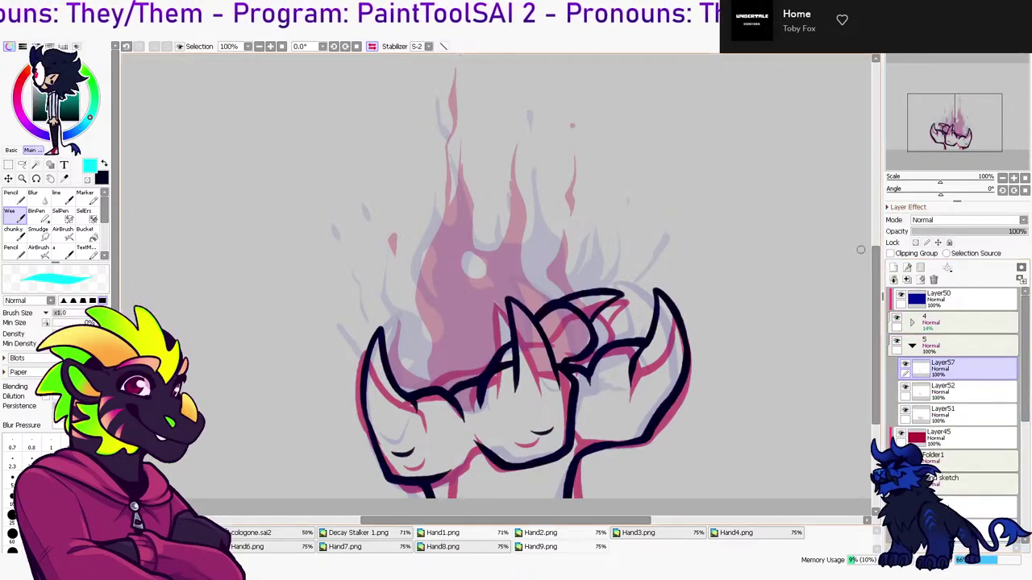
# Outline the left side of frame 5's flame in cyan, including its base, an inner hole and the tall tongue
pyautogui.moveTo(442, 340); pyautogui.dragTo(440, 317)
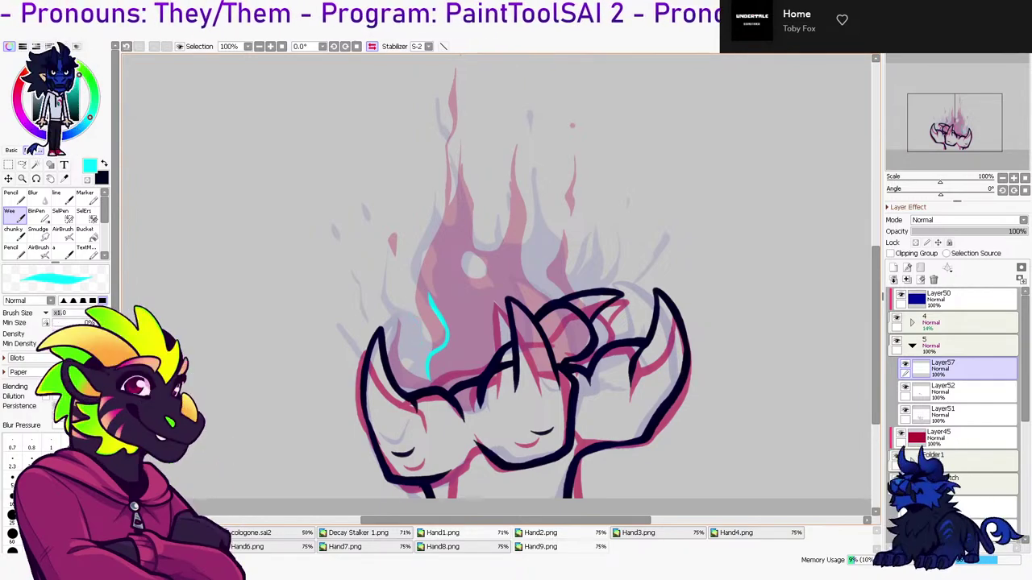
pyautogui.moveTo(412, 321)
pyautogui.mouseDown()
pyautogui.moveTo(401, 371)
pyautogui.moveTo(424, 379)
pyautogui.moveTo(413, 387)
pyautogui.moveTo(451, 395)
pyautogui.mouseUp()
pyautogui.moveTo(439, 318)
pyautogui.mouseDown()
pyautogui.moveTo(433, 272)
pyautogui.moveTo(442, 249)
pyautogui.moveTo(455, 289)
pyautogui.moveTo(487, 288)
pyautogui.mouseUp()
pyautogui.hotkey('ctrl', 'z')
pyautogui.moveTo(459, 258)
pyautogui.mouseDown()
pyautogui.moveTo(488, 288)
pyautogui.moveTo(474, 293)
pyautogui.mouseUp()
pyautogui.moveTo(431, 257)
pyautogui.mouseDown()
pyautogui.moveTo(440, 208)
pyautogui.moveTo(453, 228)
pyautogui.moveTo(439, 207)
pyautogui.moveTo(441, 143)
pyautogui.moveTo(466, 218)
pyautogui.mouseUp()
pyautogui.hotkey('ctrl', 'z')
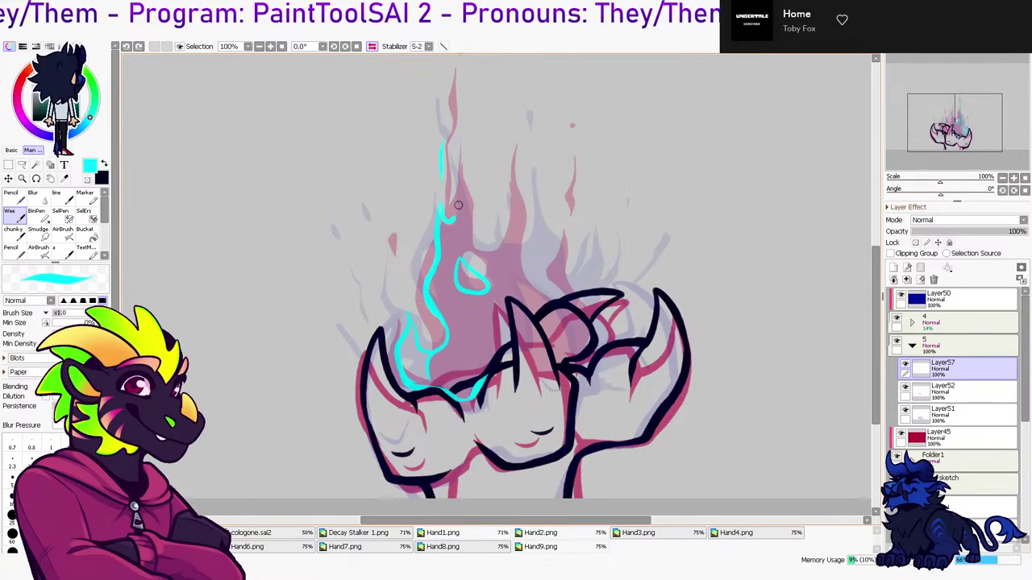
pyautogui.moveTo(461, 131); pyautogui.dragTo(481, 248)
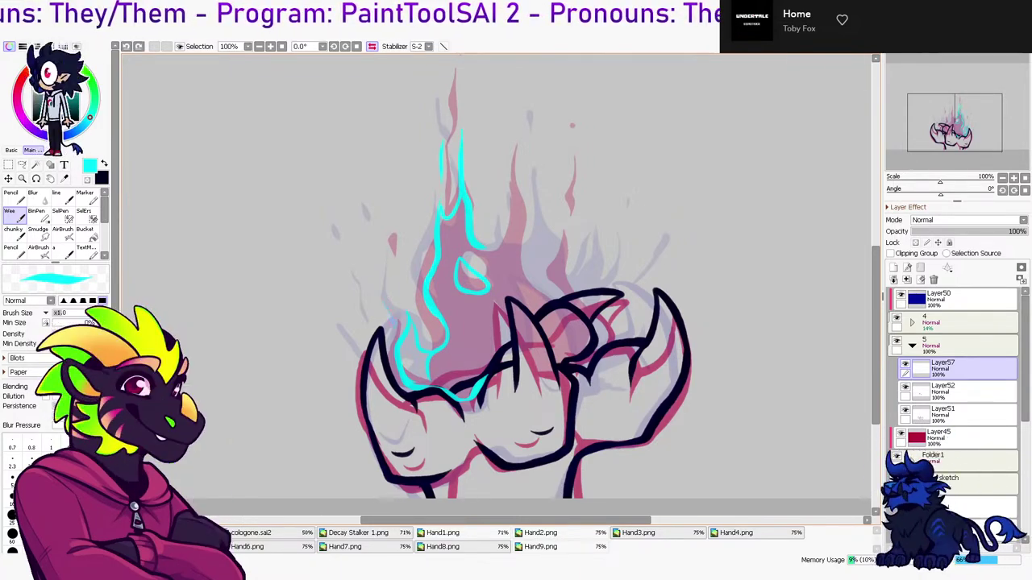
# Draw the flame's middle and right tongues in cyan and add small sparks around them
pyautogui.moveTo(357, 261); pyautogui.dragTo(361, 270)
pyautogui.moveTo(380, 227); pyautogui.dragTo(388, 242)
pyautogui.moveTo(404, 291); pyautogui.dragTo(403, 299)
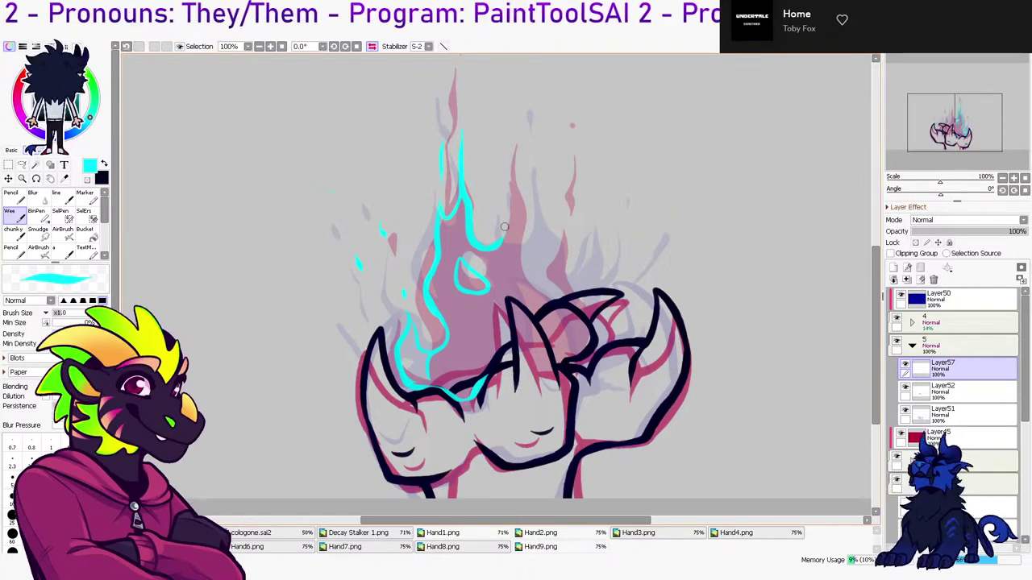
pyautogui.moveTo(524, 194)
pyautogui.mouseDown()
pyautogui.moveTo(548, 293)
pyautogui.moveTo(573, 247)
pyautogui.mouseUp()
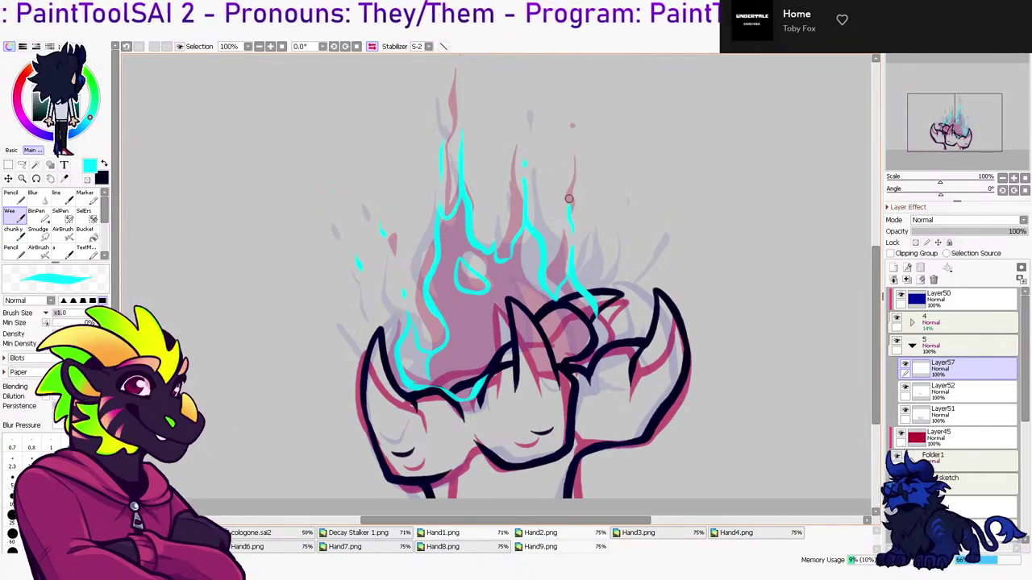
pyautogui.moveTo(523, 99); pyautogui.dragTo(524, 113)
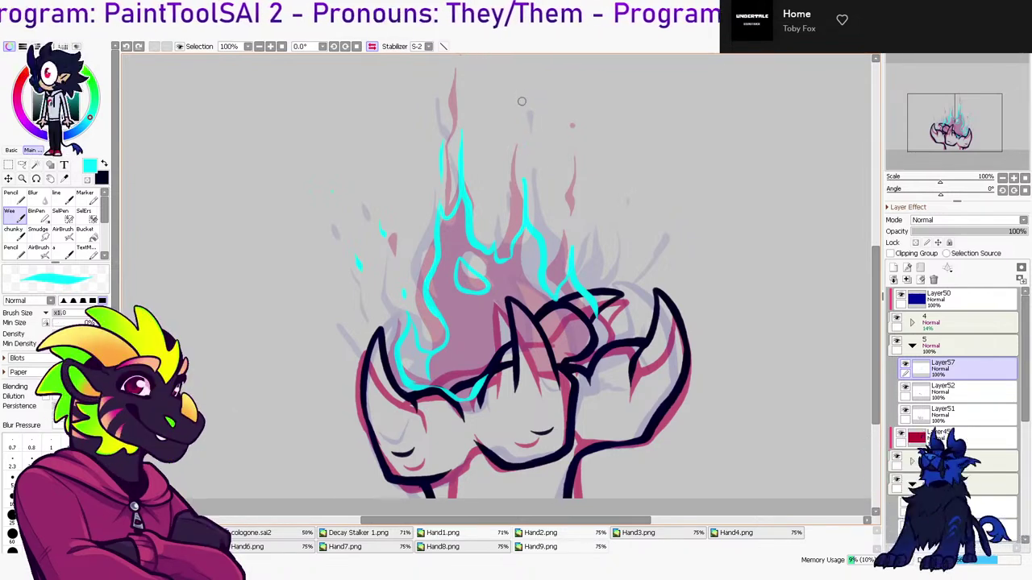
pyautogui.moveTo(573, 159)
pyautogui.mouseDown()
pyautogui.moveTo(573, 173)
pyautogui.moveTo(575, 161)
pyautogui.mouseUp()
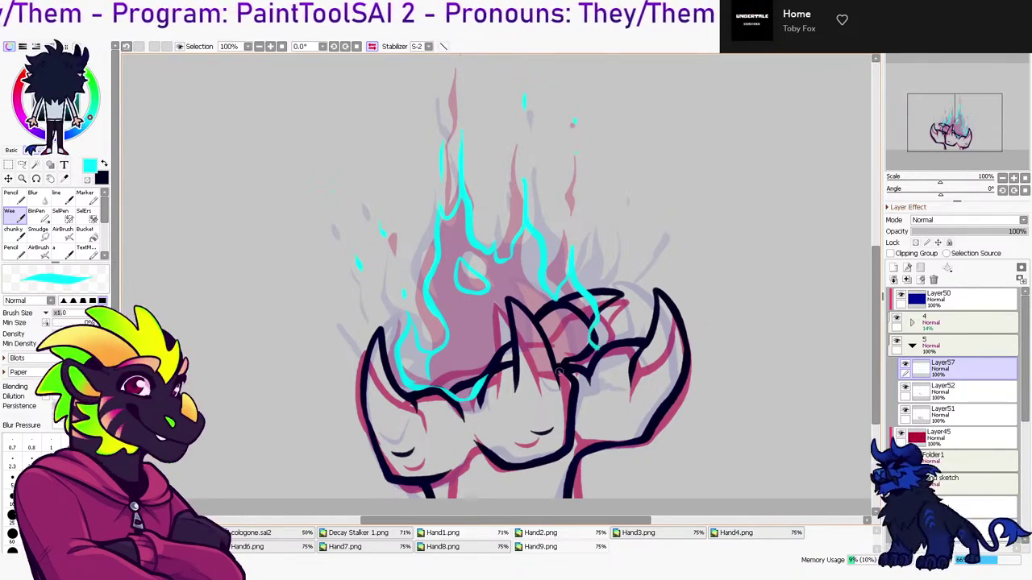
# Close the flame outline around the middle claw and thumb and fill the enclosed area with solid cyan
pyautogui.moveTo(553, 355)
pyautogui.mouseDown()
pyautogui.moveTo(588, 384)
pyautogui.moveTo(597, 355)
pyautogui.mouseUp()
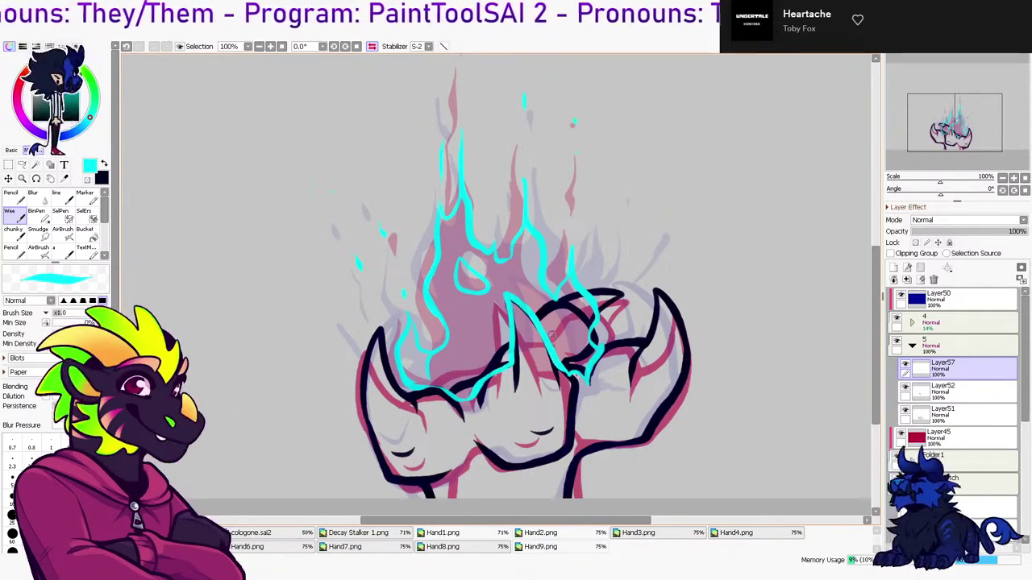
pyautogui.press('f')
pyautogui.click(532, 247)
pyautogui.press('n')
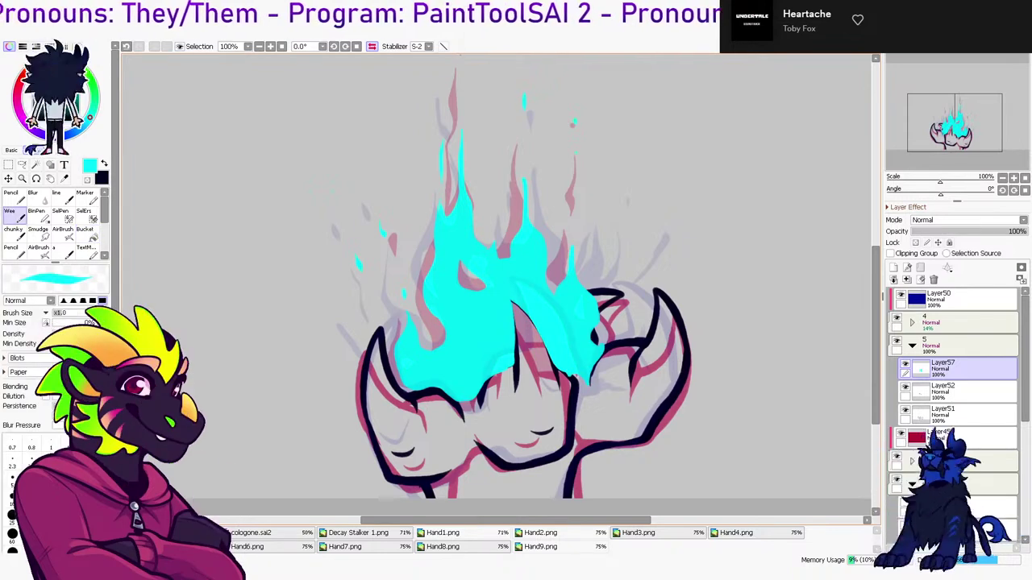
pyautogui.scroll(-2, 600, 265)
pyautogui.press('e')
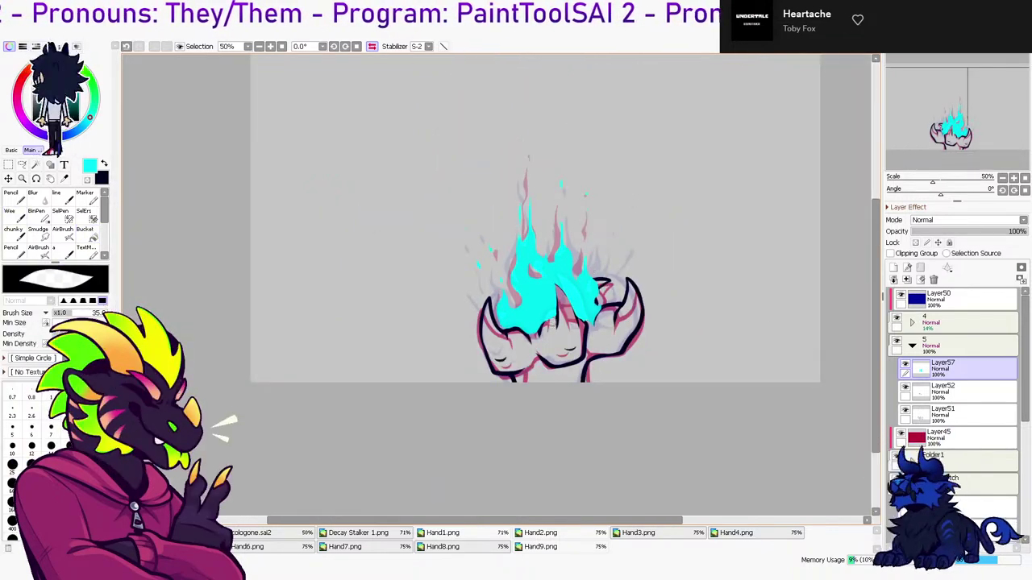
pyautogui.press('b')
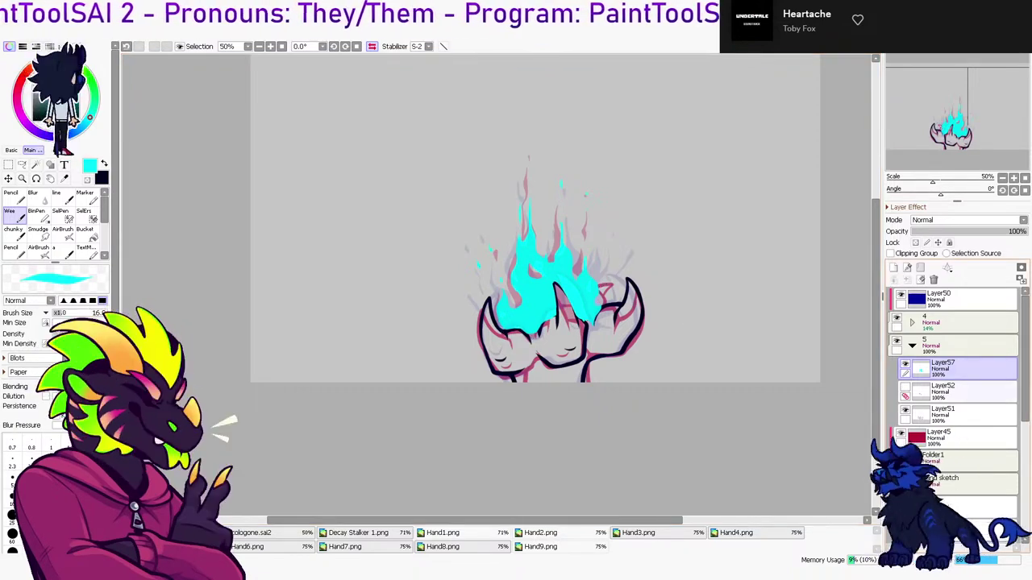
# Show Layer52, collapse group 5, and restore group 4 to 100% opacity while comparing the two frames
pyautogui.click(905, 386)
pyautogui.click(912, 345)
pyautogui.click(959, 345)
pyautogui.click(897, 341)
pyautogui.click(897, 341)
pyautogui.click(960, 322)
pyautogui.moveTo(971, 231); pyautogui.dragTo(1028, 232)
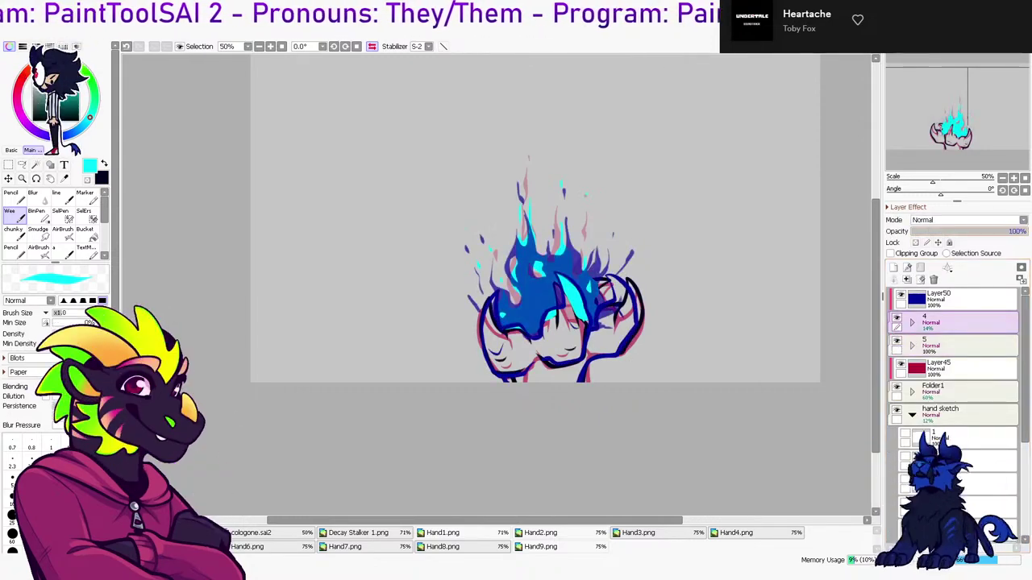
pyautogui.click(896, 318)
pyautogui.click(896, 323)
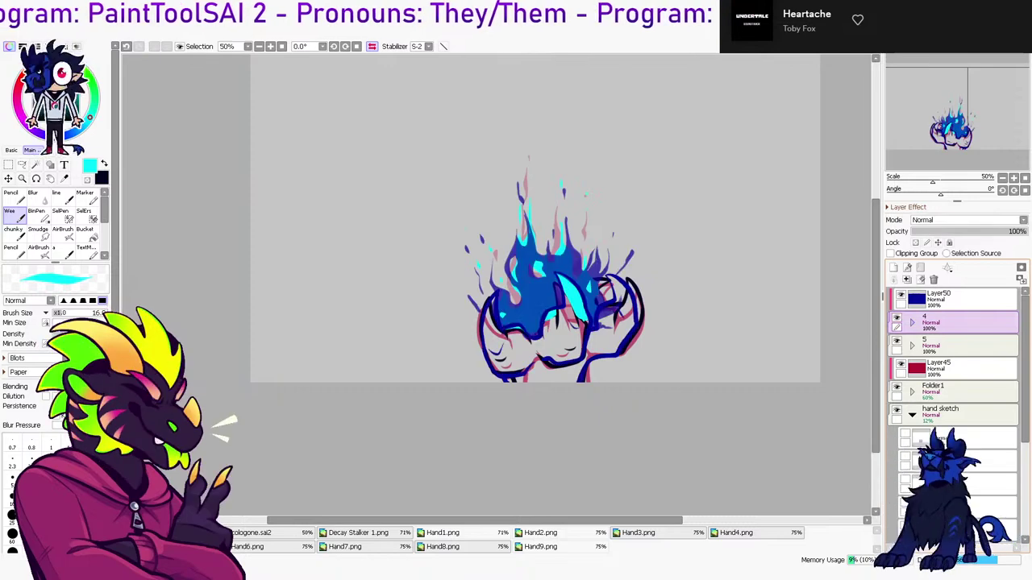
# Return line-art groups 4 and 5 to Folder1 and hide tint layers Layer50 and Layer45
pyautogui.click(967, 299)
pyautogui.click(968, 346)
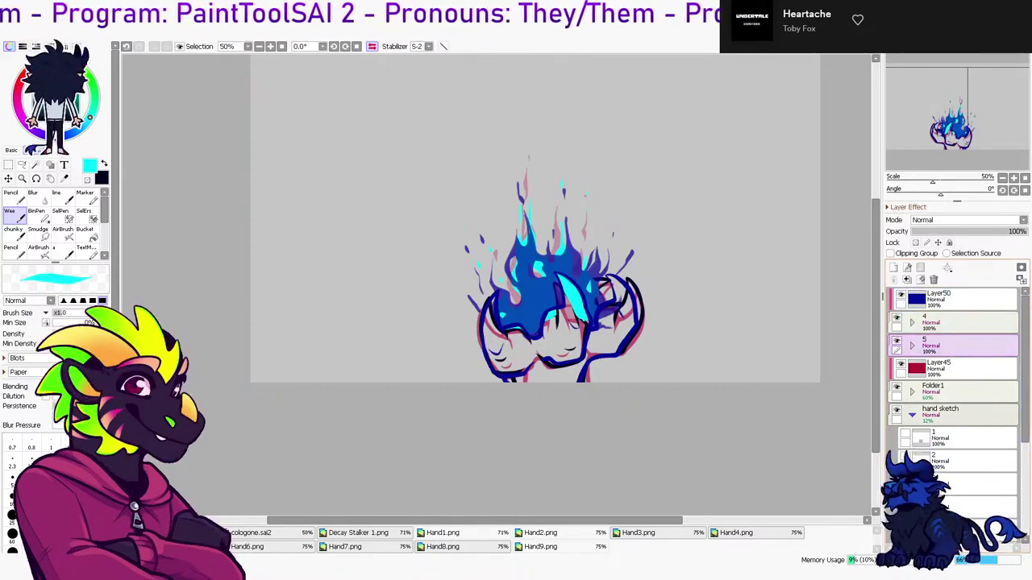
pyautogui.click(912, 392)
pyautogui.moveTo(968, 322); pyautogui.dragTo(968, 403)
pyautogui.moveTo(967, 323); pyautogui.dragTo(967, 426)
pyautogui.click(901, 318)
pyautogui.click(900, 295)
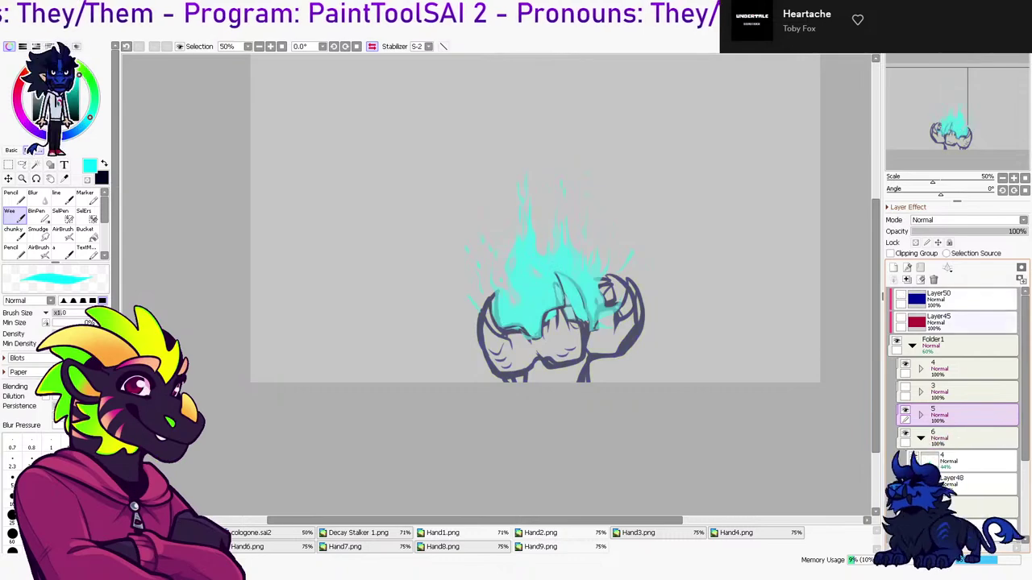
# Restore the flame layer in group 6 and Folder1 to 100% opacity, and collapse group 6
pyautogui.click(904, 364)
pyautogui.click(968, 437)
pyautogui.click(968, 461)
pyautogui.moveTo(992, 232); pyautogui.dragTo(1028, 231)
pyautogui.click(968, 438)
pyautogui.click(921, 437)
pyautogui.click(967, 345)
# Hide groups 5 and 6, show group 4, and set its flame layer to full opacity
pyautogui.click(905, 433)
pyautogui.click(904, 411)
pyautogui.click(904, 364)
pyautogui.click(967, 369)
pyautogui.click(920, 369)
pyautogui.click(967, 392)
pyautogui.moveTo(999, 231); pyautogui.dragTo(1028, 232)
pyautogui.click(921, 369)
# Compare line-art groups 3 and 4 and move group 4 below group 3 in Folder1
pyautogui.click(904, 364)
pyautogui.click(905, 364)
pyautogui.click(905, 388)
pyautogui.click(905, 364)
pyautogui.moveTo(967, 368); pyautogui.dragTo(967, 401)
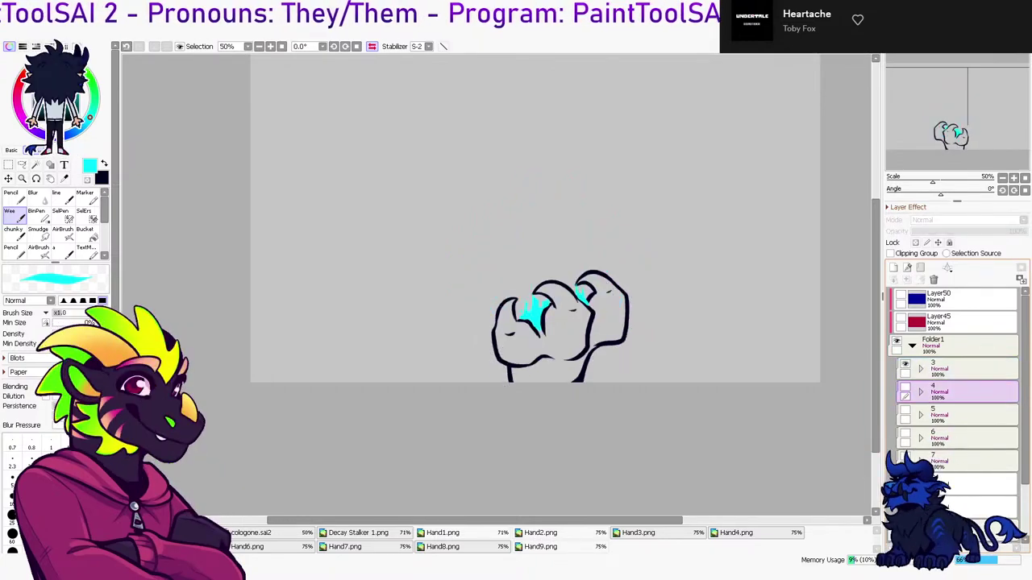
# Check the flame motion by showing line-art groups 3, 4 and 5 in turn, leaving only group 5 shown
pyautogui.click(905, 364)
pyautogui.click(905, 364)
pyautogui.click(905, 388)
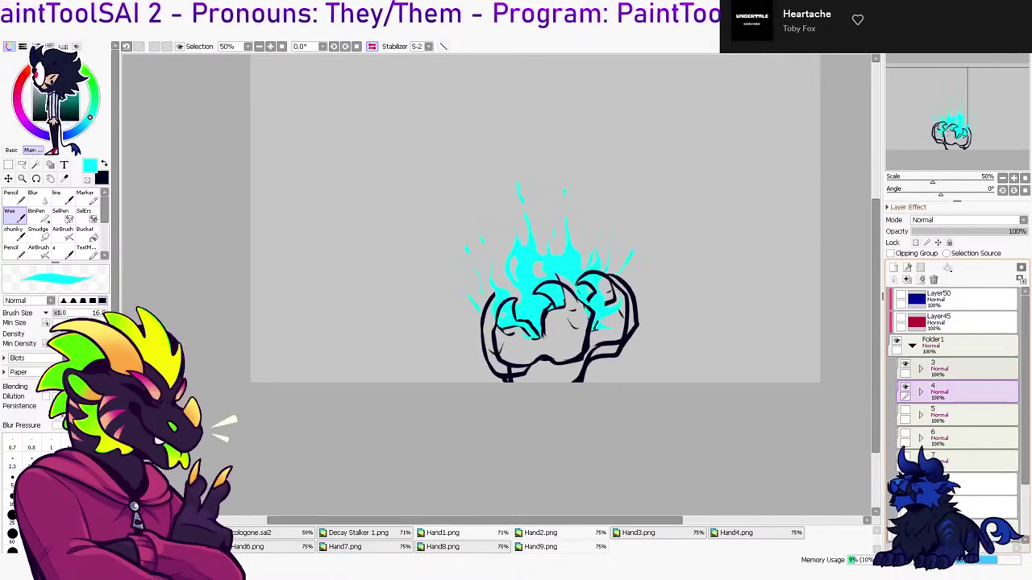
pyautogui.click(904, 364)
pyautogui.click(904, 410)
pyautogui.click(905, 388)
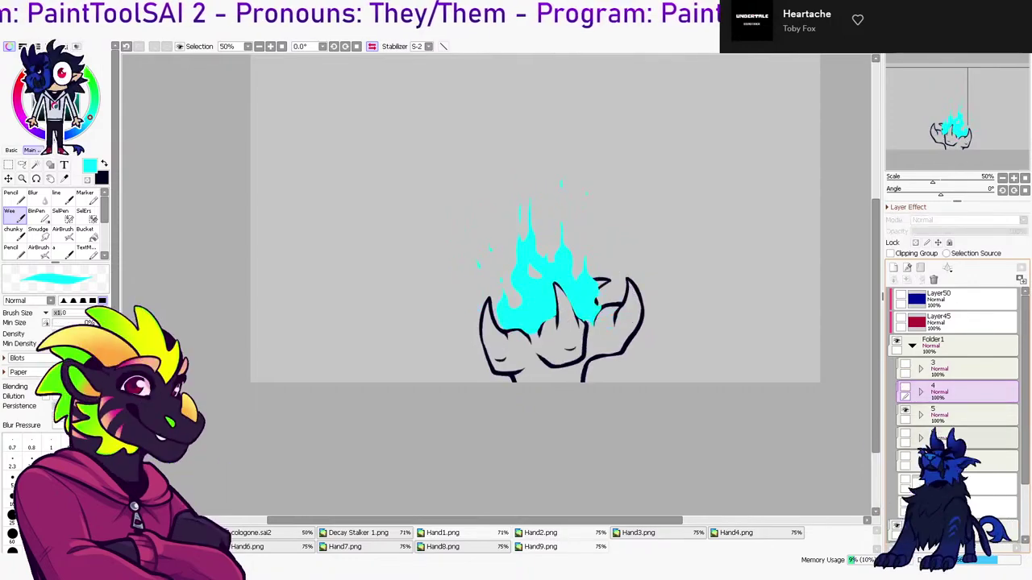
pyautogui.click(905, 387)
pyautogui.click(905, 388)
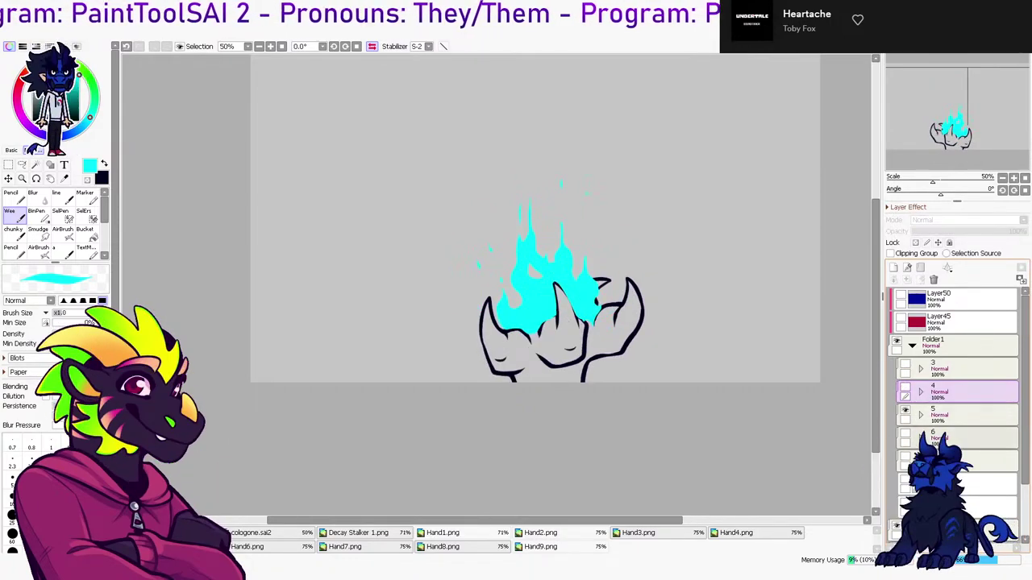
# Compare the hand and flame frames in groups 5, 6 and 7, leaving only group 6 shown
pyautogui.click(904, 434)
pyautogui.click(905, 411)
pyautogui.click(904, 456)
pyautogui.click(904, 434)
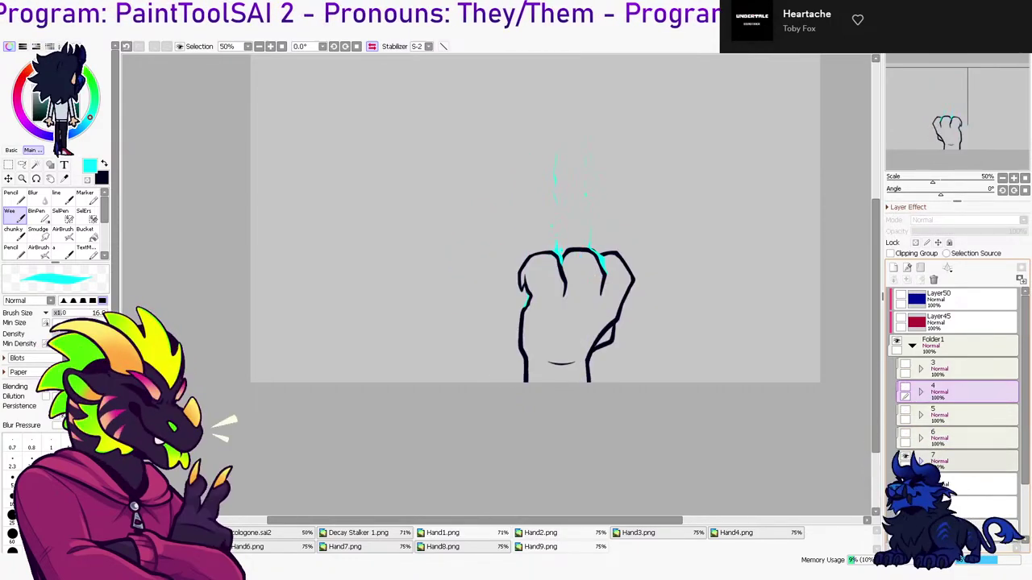
pyautogui.click(905, 433)
pyautogui.click(905, 456)
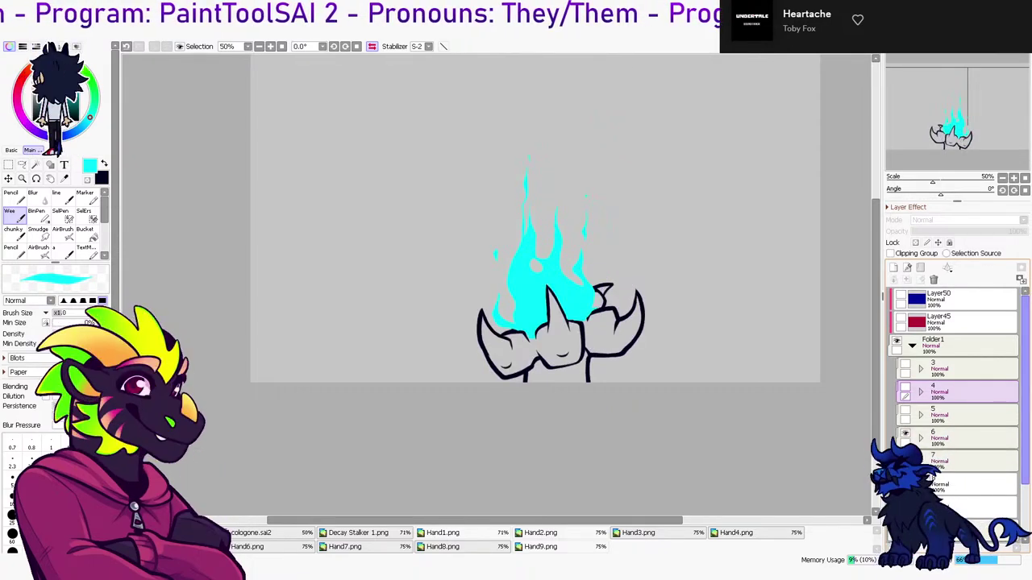
# Show group 7 together with group 6 and lower group 6's opacity so it serves as a faint reference
pyautogui.moveTo(1025, 403); pyautogui.dragTo(1025, 459)
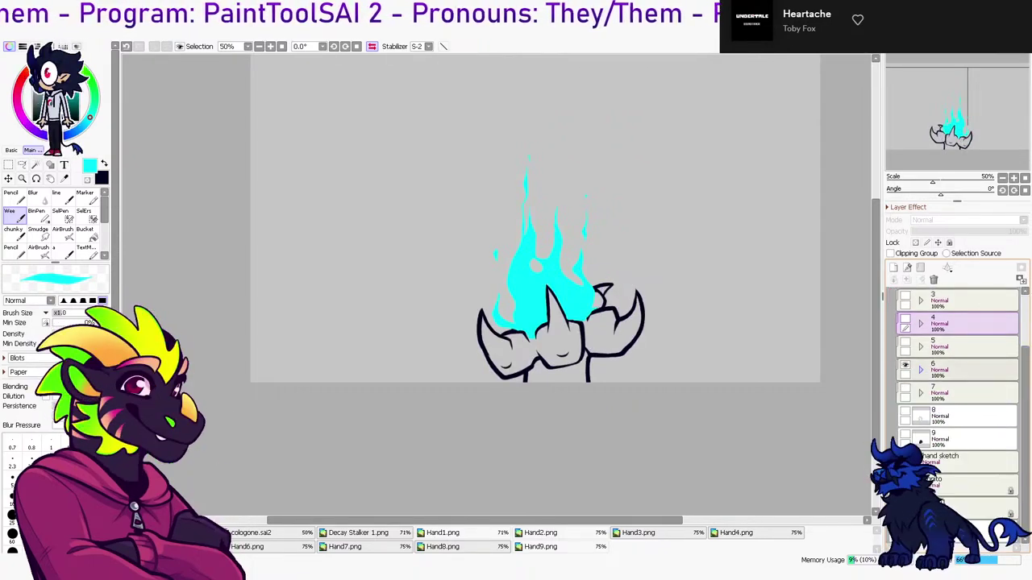
pyautogui.click(905, 389)
pyautogui.click(920, 370)
pyautogui.click(905, 365)
pyautogui.click(904, 365)
pyautogui.click(921, 370)
pyautogui.click(960, 370)
pyautogui.moveTo(1012, 232); pyautogui.dragTo(968, 231)
# Add a new layer above group 6, fade group 7 to 27% opacity, and ready the dark ink color on the new layer
pyautogui.click(894, 267)
pyautogui.scroll(3, 590, 305)
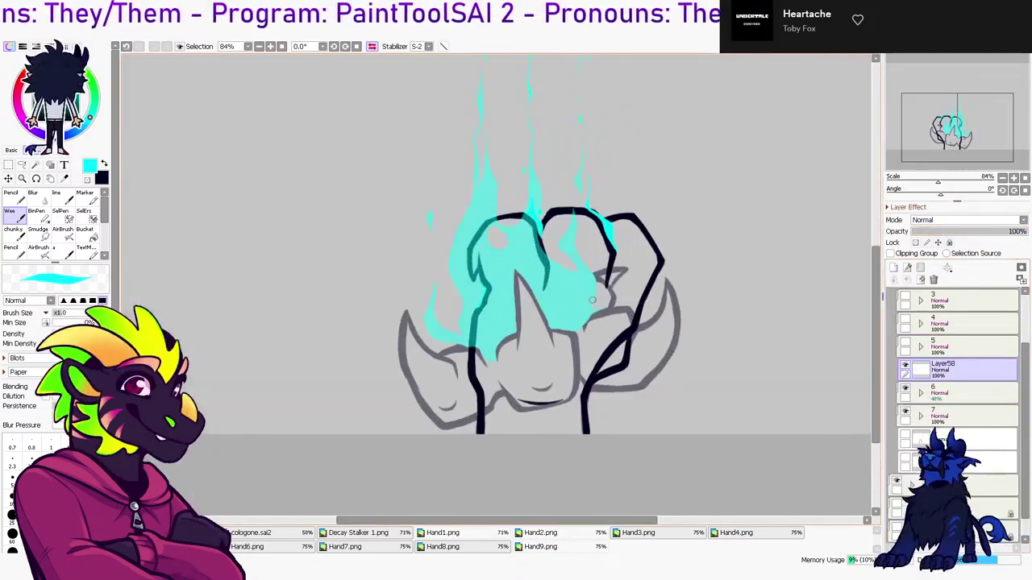
pyautogui.click(960, 416)
pyautogui.moveTo(1018, 232); pyautogui.dragTo(940, 232)
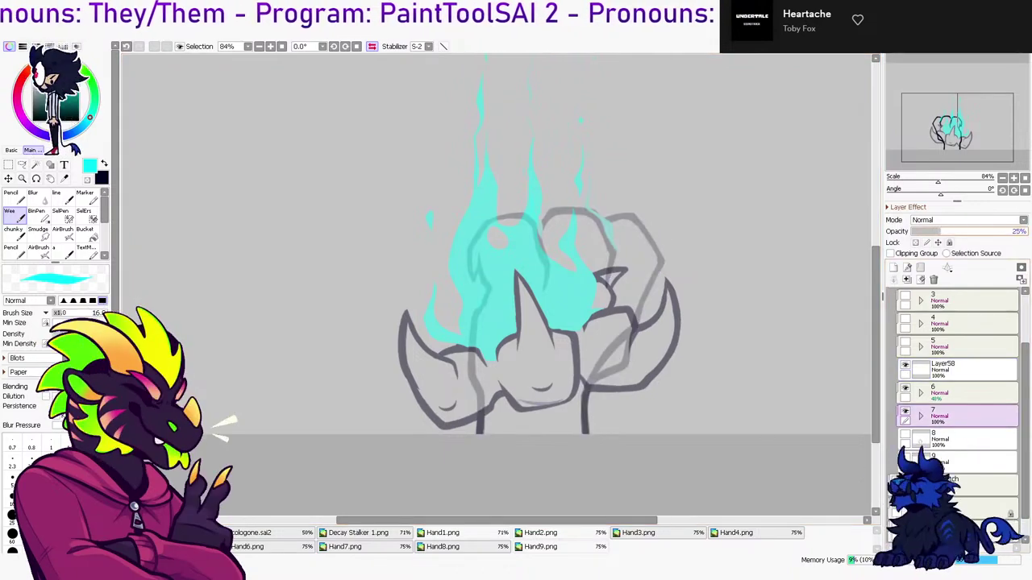
pyautogui.click(959, 369)
pyautogui.press('x')
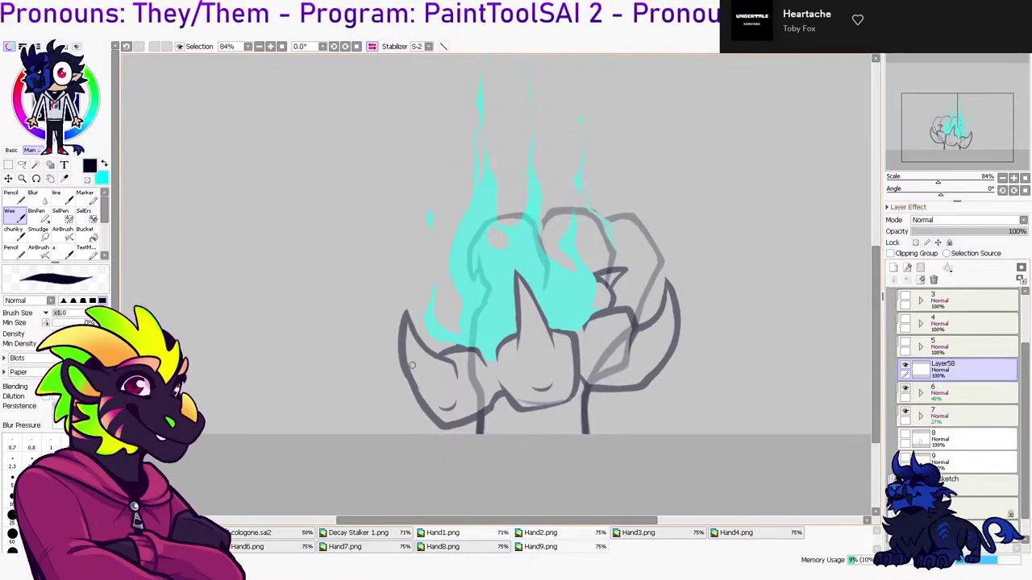
# Ink the left finger with its curved claw and lower outline, placed between the two reference poses
pyautogui.moveTo(432, 341)
pyautogui.mouseDown()
pyautogui.moveTo(438, 355)
pyautogui.moveTo(413, 319)
pyautogui.mouseUp()
pyautogui.hotkey('ctrl', 'z')
pyautogui.moveTo(447, 349); pyautogui.dragTo(483, 360)
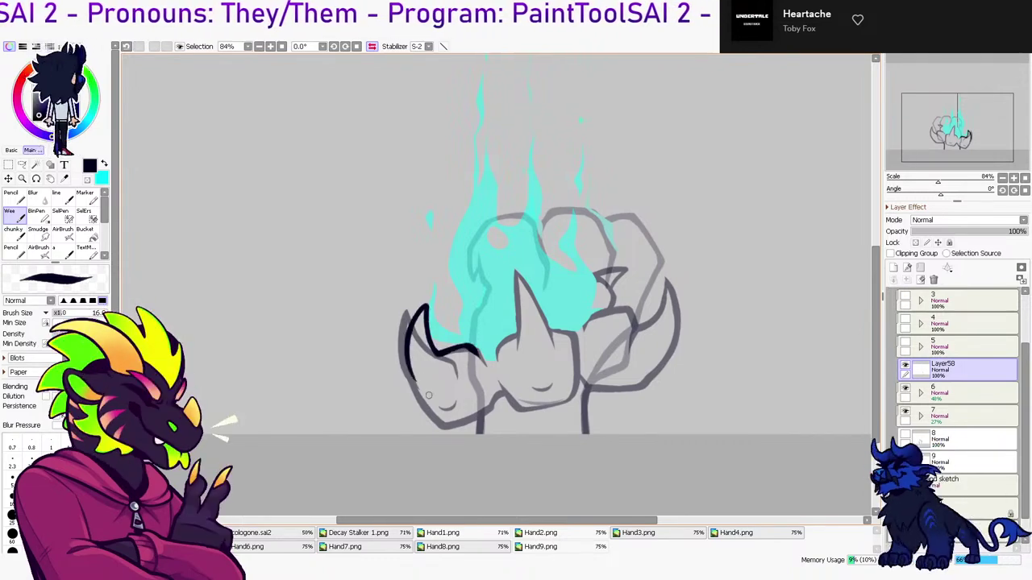
pyautogui.moveTo(408, 363)
pyautogui.mouseDown()
pyautogui.moveTo(466, 402)
pyautogui.moveTo(436, 422)
pyautogui.moveTo(400, 337)
pyautogui.moveTo(415, 311)
pyautogui.mouseUp()
pyautogui.hotkey('ctrl', 'z')
pyautogui.hotkey('ctrl', 'z')
pyautogui.hotkey('ctrl', 'z')
pyautogui.hotkey('ctrl', 'z')
pyautogui.hotkey('ctrl', 'z')
pyautogui.moveTo(440, 426)
pyautogui.mouseDown()
pyautogui.moveTo(418, 309)
pyautogui.moveTo(447, 362)
pyautogui.mouseUp()
pyautogui.moveTo(427, 417)
pyautogui.mouseDown()
pyautogui.moveTo(453, 427)
pyautogui.moveTo(496, 401)
pyautogui.mouseUp()
# Lower the reference opacities to 13% for group 7 and 35% for group 6, and return to the ink layer
pyautogui.click(959, 415)
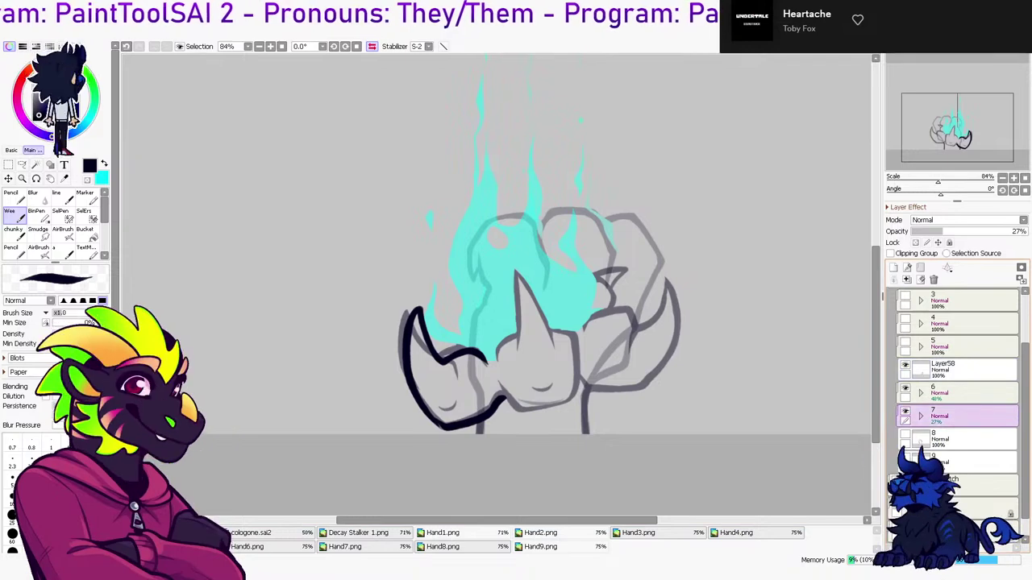
pyautogui.click(927, 231)
pyautogui.click(982, 392)
pyautogui.click(952, 231)
pyautogui.click(959, 369)
# Ink the crease at the left finger's claw base, and transform the finger so it sits slightly higher and tilted
pyautogui.moveTo(440, 358); pyautogui.dragTo(448, 395)
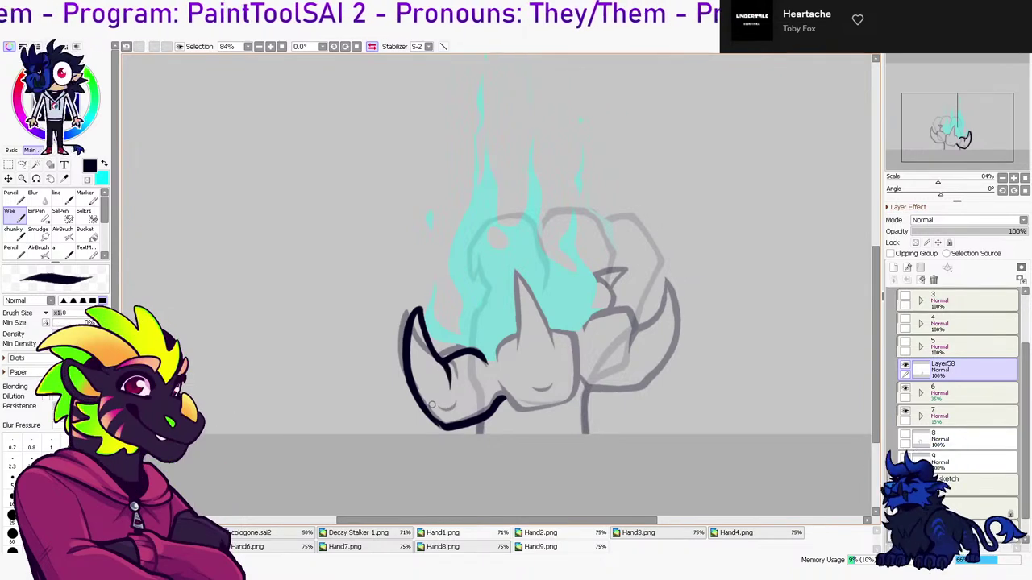
pyautogui.hotkey('ctrl', 'z')
pyautogui.moveTo(440, 359); pyautogui.dragTo(449, 400)
pyautogui.hotkey('ctrl', 't')
pyautogui.moveTo(529, 355); pyautogui.dragTo(528, 368)
pyautogui.moveTo(463, 379)
pyautogui.mouseDown()
pyautogui.moveTo(452, 354)
pyautogui.moveTo(502, 339)
pyautogui.moveTo(520, 274)
pyautogui.mouseUp()
pyautogui.press('Return')
# Ink the middle finger with its pointed claw and rounded lower edge on a new layer
pyautogui.click(893, 268)
pyautogui.hotkey('ctrl', 'z')
pyautogui.moveTo(517, 348)
pyautogui.mouseDown()
pyautogui.moveTo(519, 274)
pyautogui.moveTo(551, 342)
pyautogui.mouseUp()
pyautogui.moveTo(503, 392)
pyautogui.mouseDown()
pyautogui.moveTo(542, 407)
pyautogui.moveTo(514, 405)
pyautogui.moveTo(570, 396)
pyautogui.moveTo(574, 342)
pyautogui.mouseUp()
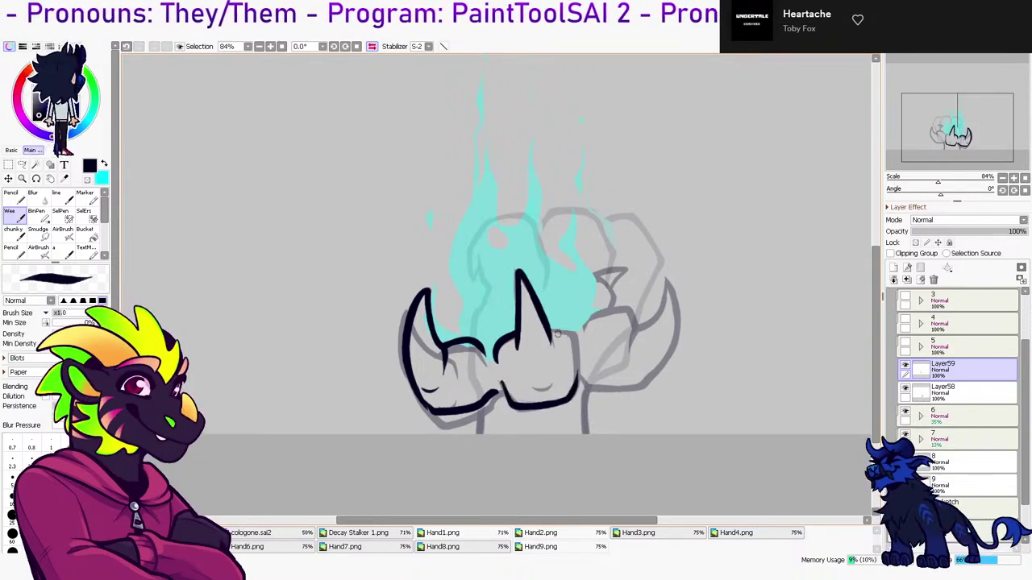
pyautogui.hotkey('ctrl', 'z')
pyautogui.moveTo(503, 383)
pyautogui.mouseDown()
pyautogui.moveTo(547, 405)
pyautogui.moveTo(574, 382)
pyautogui.mouseUp()
pyautogui.hotkey('ctrl', 'z')
pyautogui.moveTo(502, 380)
pyautogui.mouseDown()
pyautogui.moveTo(516, 409)
pyautogui.moveTo(573, 382)
pyautogui.mouseUp()
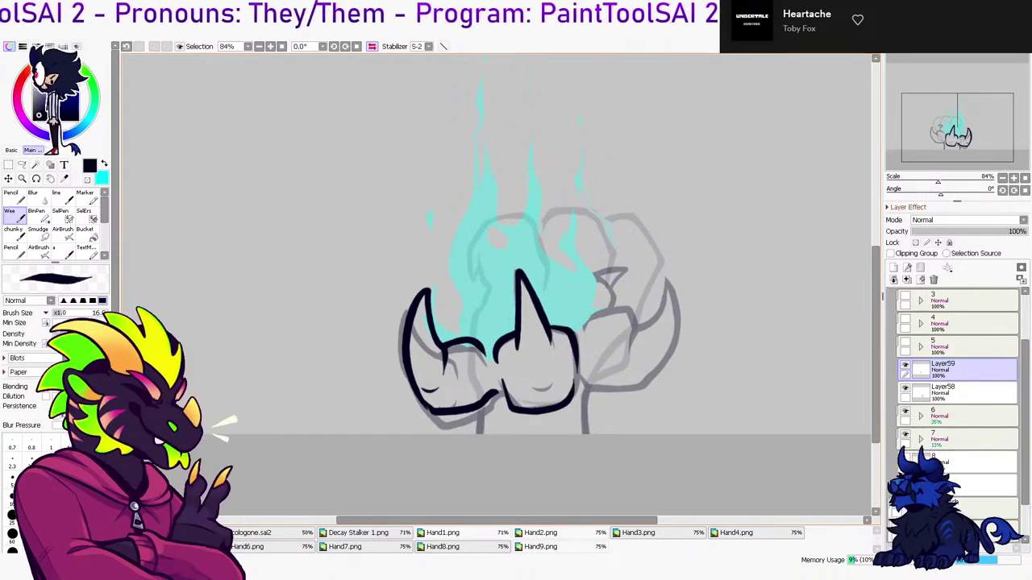
# Rotate and shift the middle finger slightly up, and ink its small curved knuckle mark
pyautogui.hotkey('ctrl', 't')
pyautogui.moveTo(596, 266); pyautogui.dragTo(606, 275)
pyautogui.moveTo(545, 347); pyautogui.dragTo(549, 341)
pyautogui.press('Return')
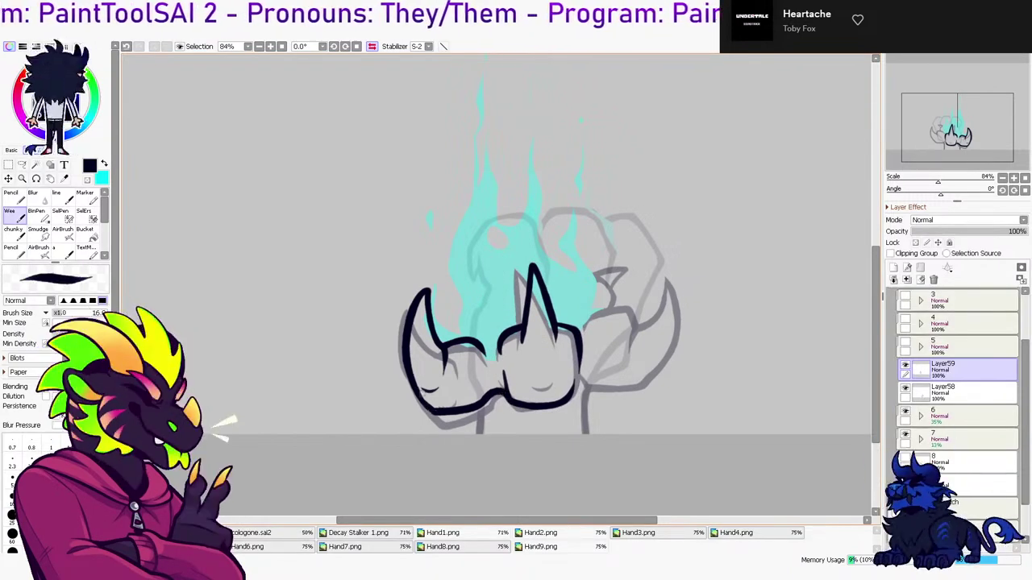
pyautogui.moveTo(531, 363); pyautogui.dragTo(555, 364)
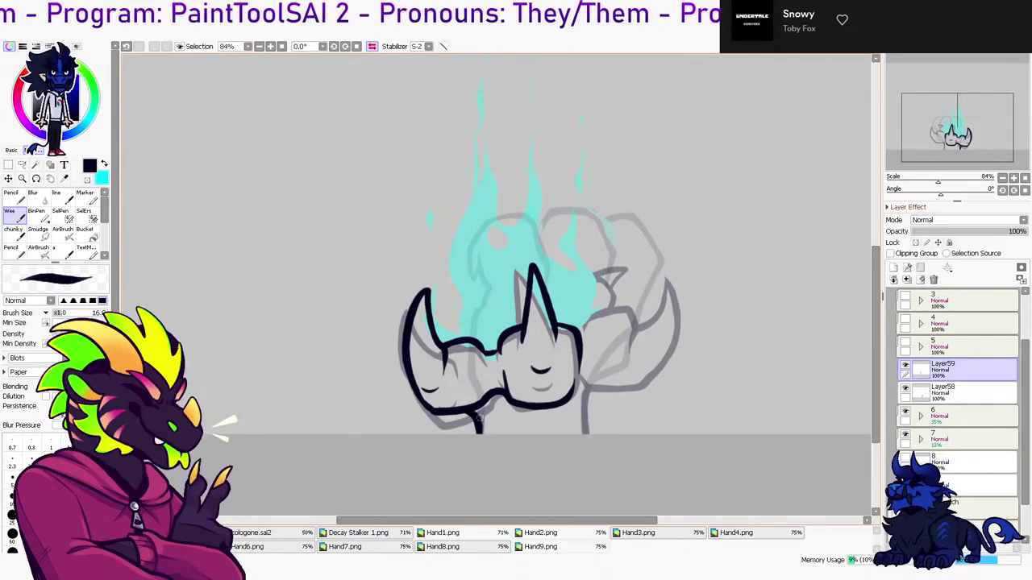
# Ink the right finger with its curved claw on a new layer
pyautogui.click(893, 268)
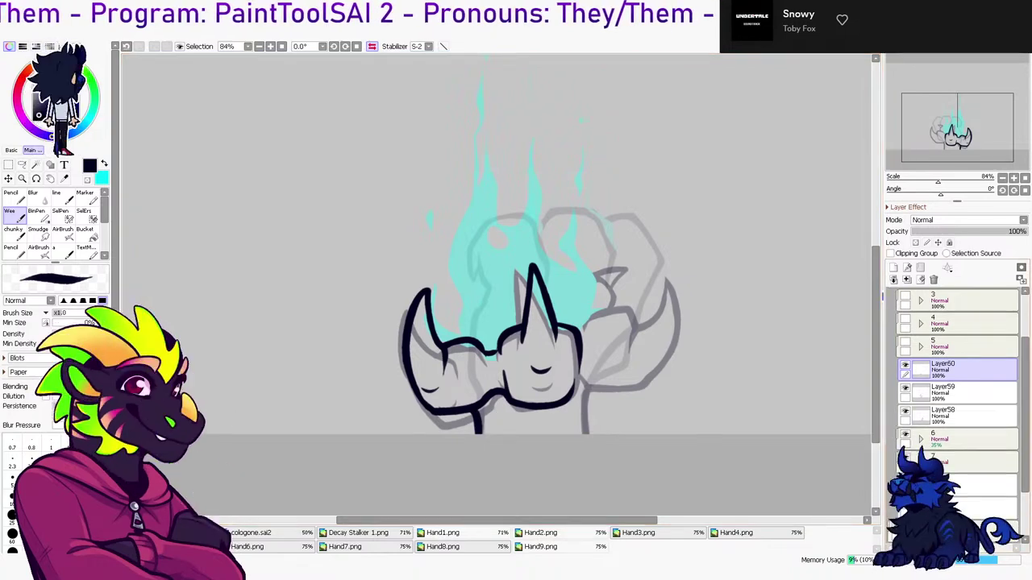
pyautogui.moveTo(589, 390); pyautogui.dragTo(655, 377)
pyautogui.moveTo(587, 326)
pyautogui.mouseDown()
pyautogui.moveTo(649, 324)
pyautogui.moveTo(671, 343)
pyautogui.moveTo(653, 367)
pyautogui.moveTo(656, 304)
pyautogui.moveTo(663, 361)
pyautogui.moveTo(628, 352)
pyautogui.mouseUp()
pyautogui.hotkey('ctrl', 'z')
pyautogui.hotkey('ctrl', 'z')
pyautogui.hotkey('ctrl', 'z')
pyautogui.press('-')
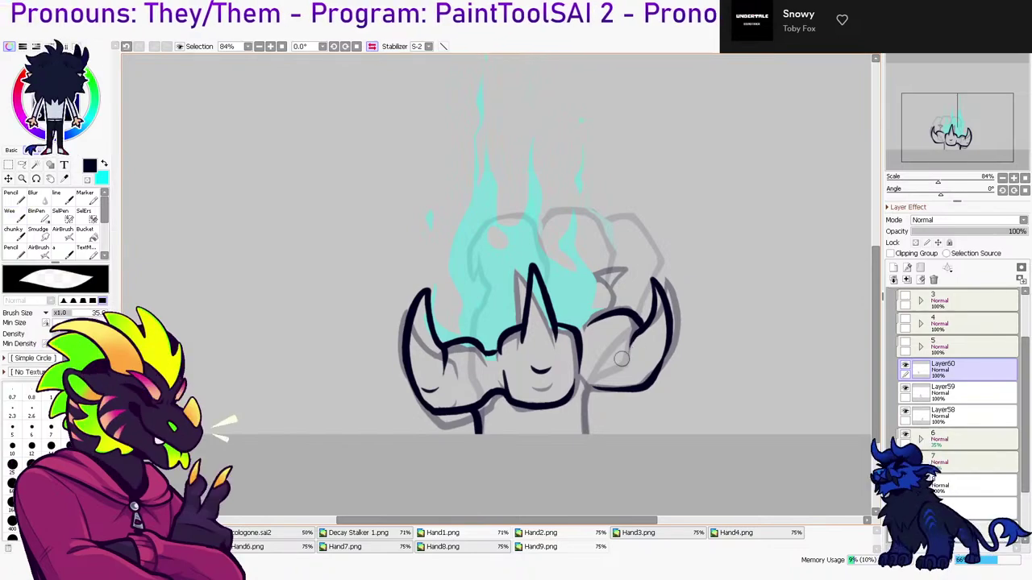
# Rotate and raise the right finger to meet the middle finger, and ink the right wrist line
pyautogui.hotkey('ctrl', 't')
pyautogui.moveTo(691, 316); pyautogui.dragTo(690, 305)
pyautogui.moveTo(631, 333); pyautogui.dragTo(635, 325)
pyautogui.press('Return')
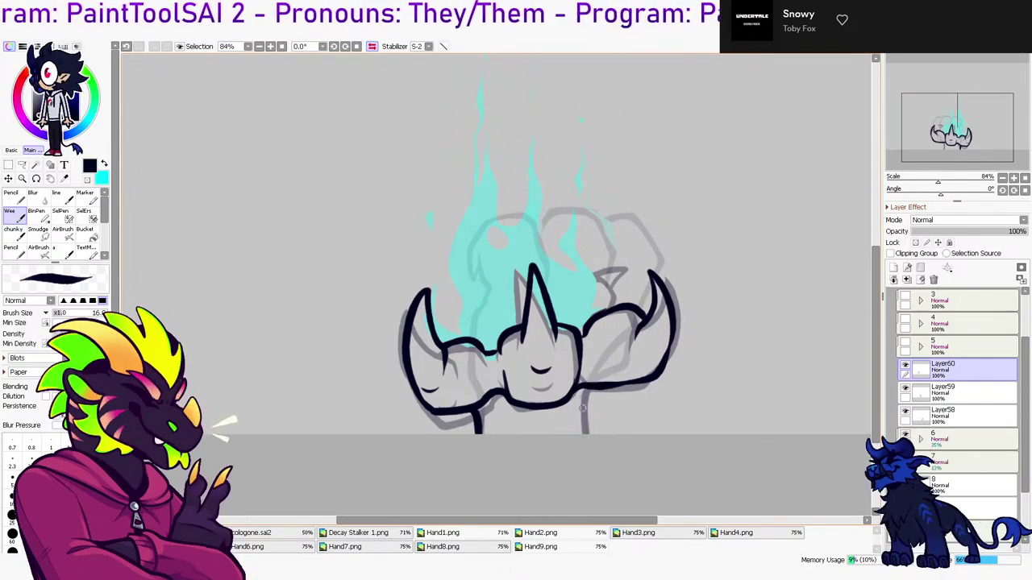
pyautogui.hotkey('ctrl', 'z')
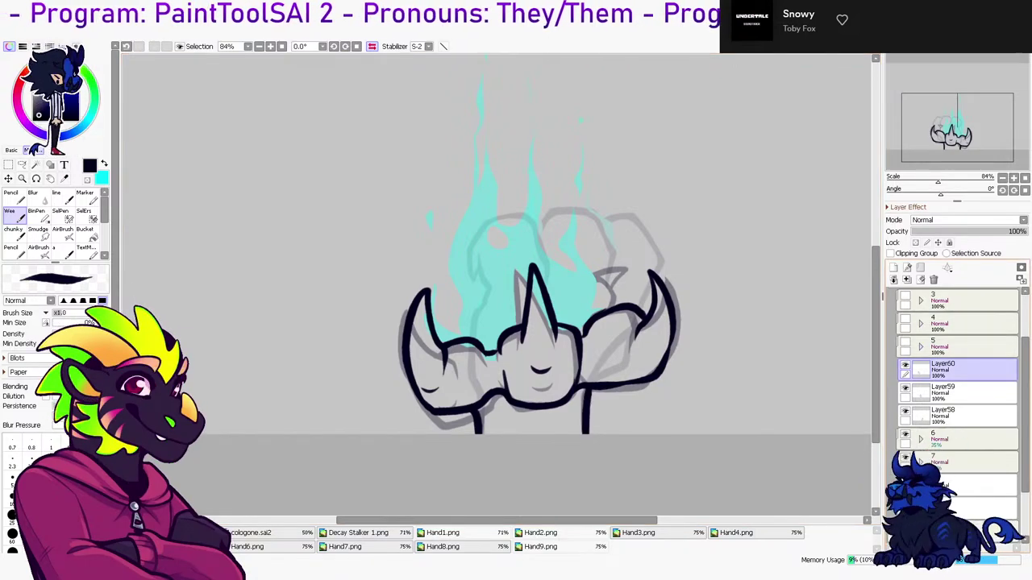
# Merge the three finger layers into Layer58 and add a new layer above it
pyautogui.click(967, 392)
pyautogui.click(967, 370)
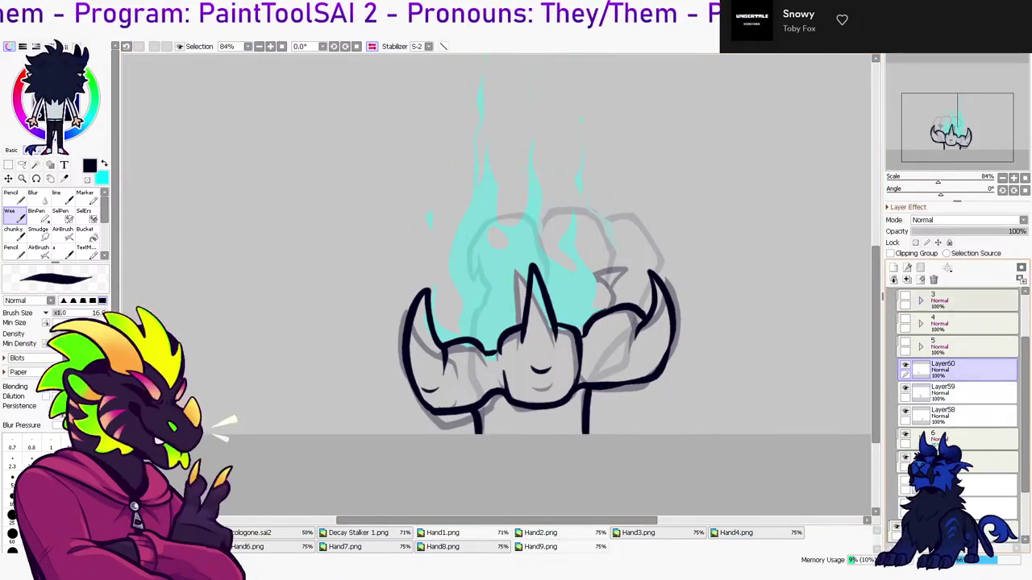
pyautogui.click(907, 280)
pyautogui.click(907, 280)
pyautogui.click(893, 267)
# Try to ink the curled thumb behind the middle and right fingers
pyautogui.moveTo(533, 269)
pyautogui.mouseDown()
pyautogui.moveTo(544, 316)
pyautogui.moveTo(597, 342)
pyautogui.moveTo(594, 354)
pyautogui.moveTo(596, 343)
pyautogui.mouseUp()
pyautogui.hotkey('ctrl', 'z')
pyautogui.hotkey('ctrl', 'z')
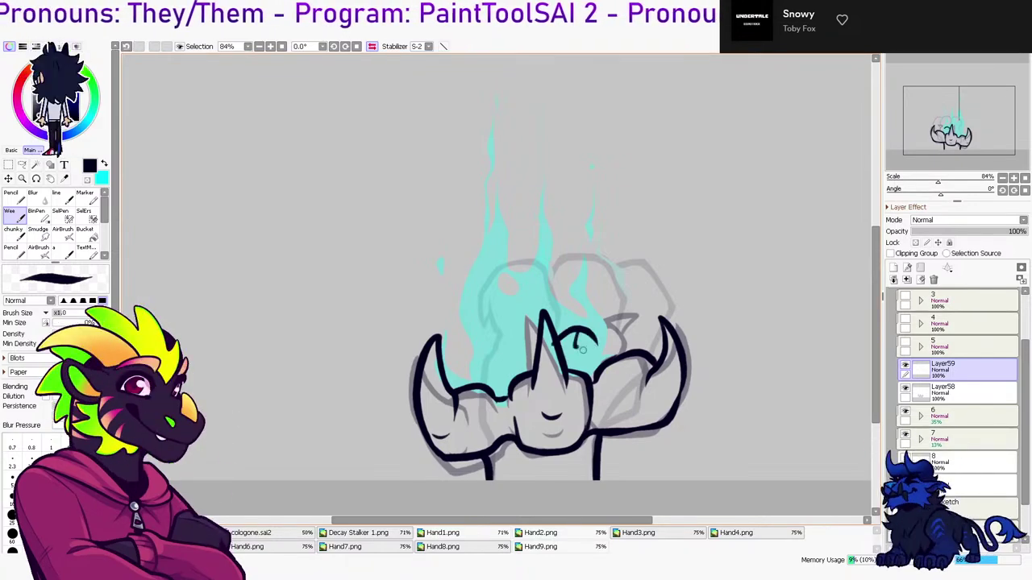
pyautogui.hotkey('ctrl', 'z')
pyautogui.moveTo(586, 332)
pyautogui.mouseDown()
pyautogui.moveTo(585, 360)
pyautogui.moveTo(592, 327)
pyautogui.moveTo(581, 331)
pyautogui.moveTo(593, 333)
pyautogui.moveTo(582, 328)
pyautogui.moveTo(613, 339)
pyautogui.moveTo(577, 329)
pyautogui.moveTo(591, 353)
pyautogui.mouseUp()
pyautogui.hotkey('ctrl', 'z')
pyautogui.hotkey('ctrl', 'z')
pyautogui.moveTo(590, 352); pyautogui.dragTo(609, 329)
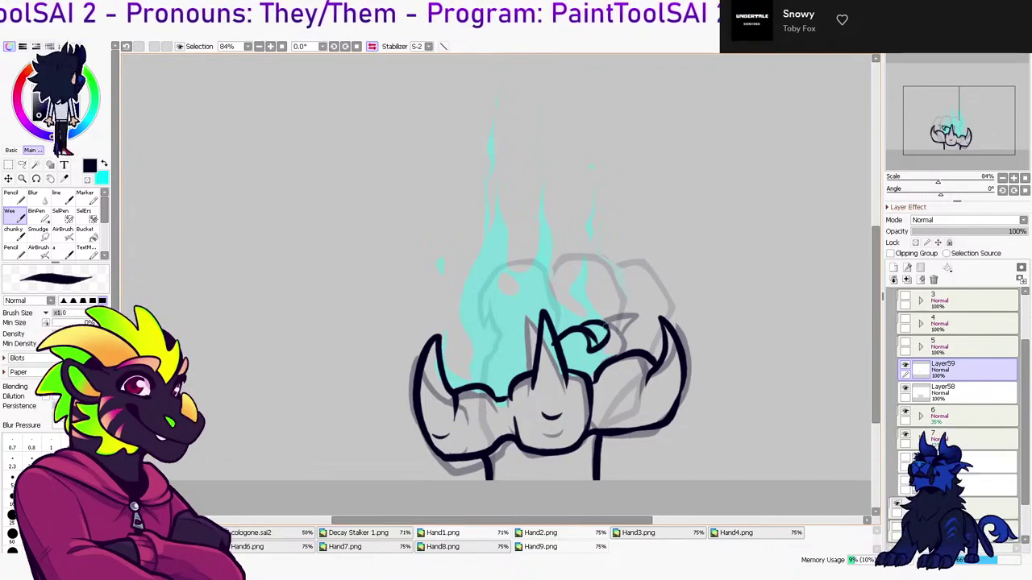
pyautogui.press('e')
pyautogui.press('h')
pyautogui.press('d')
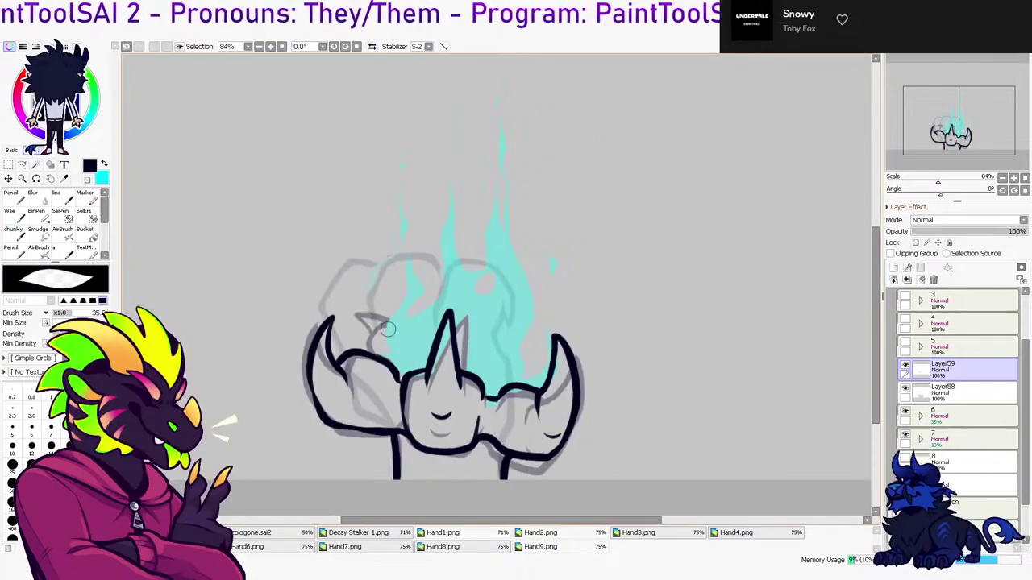
# Ink the palm edge and thumb behind the fingers, checking in mirrored view, and erase the lines crossing the middle finger
pyautogui.press('n')
pyautogui.moveTo(442, 340); pyautogui.dragTo(392, 342)
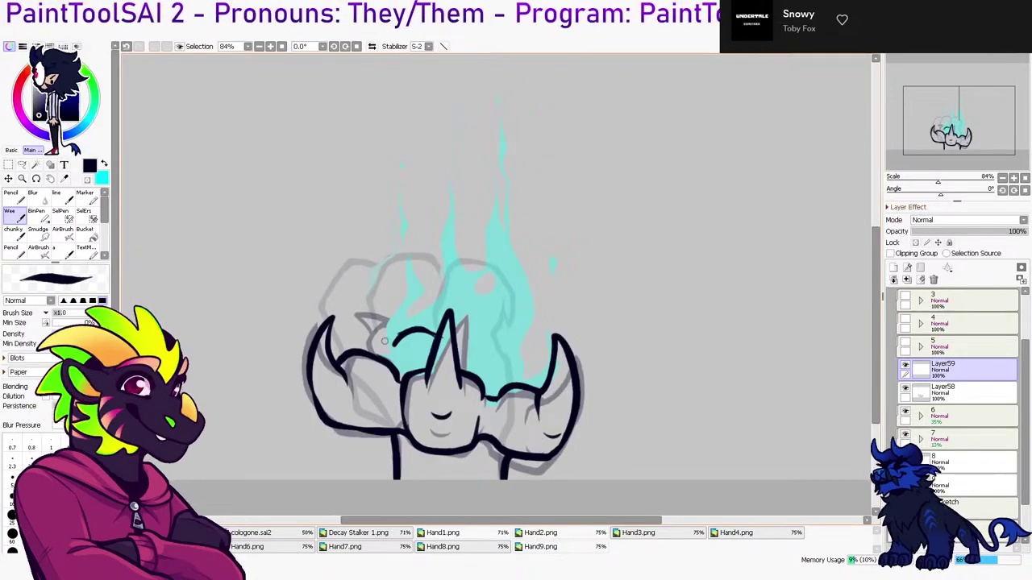
pyautogui.hotkey('ctrl', 'z')
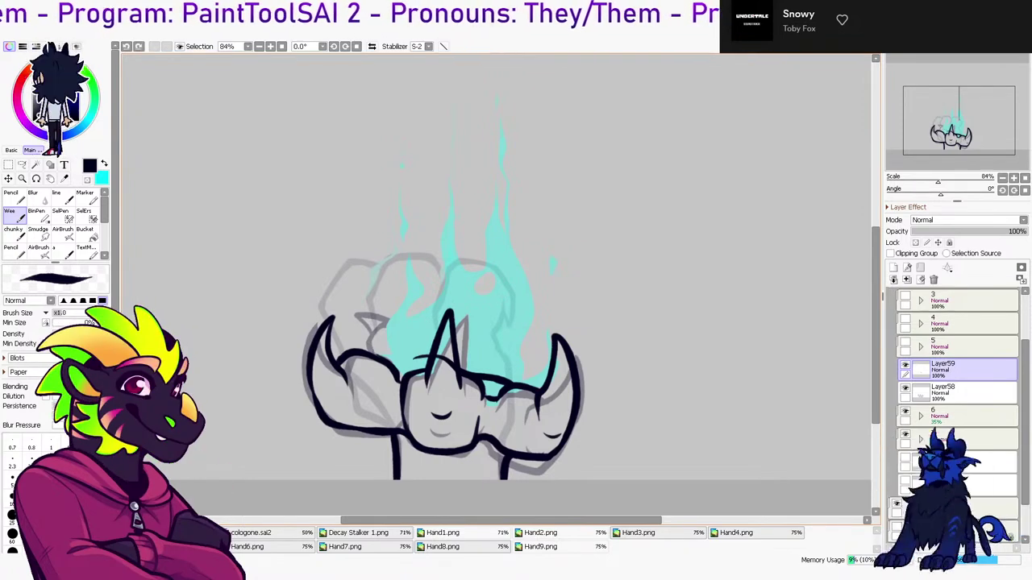
pyautogui.press('h')
pyautogui.press('e')
pyautogui.moveTo(586, 363)
pyautogui.mouseDown()
pyautogui.moveTo(574, 351)
pyautogui.moveTo(582, 336)
pyautogui.moveTo(634, 347)
pyautogui.mouseUp()
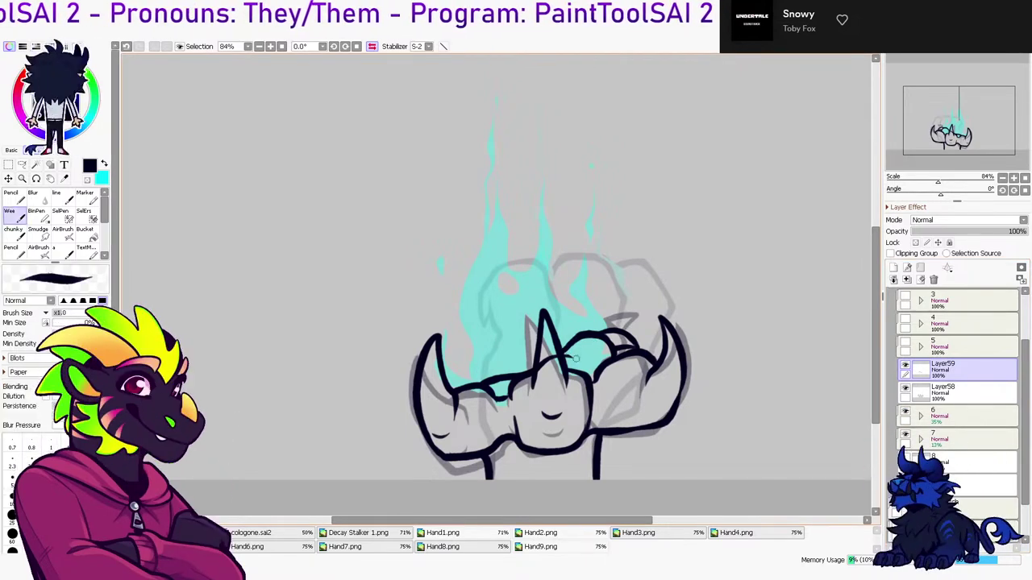
pyautogui.press('e')
pyautogui.moveTo(537, 374); pyautogui.dragTo(550, 359)
# Group Layer58 and Layer59 in a new folder above group 6, with Layer58 on top
pyautogui.click(905, 387)
pyautogui.click(905, 387)
pyautogui.moveTo(967, 370)
pyautogui.mouseDown()
pyautogui.moveTo(967, 399)
pyautogui.moveTo(967, 371)
pyautogui.mouseUp()
pyautogui.click(967, 370)
pyautogui.click(920, 268)
pyautogui.moveTo(967, 416); pyautogui.dragTo(967, 401)
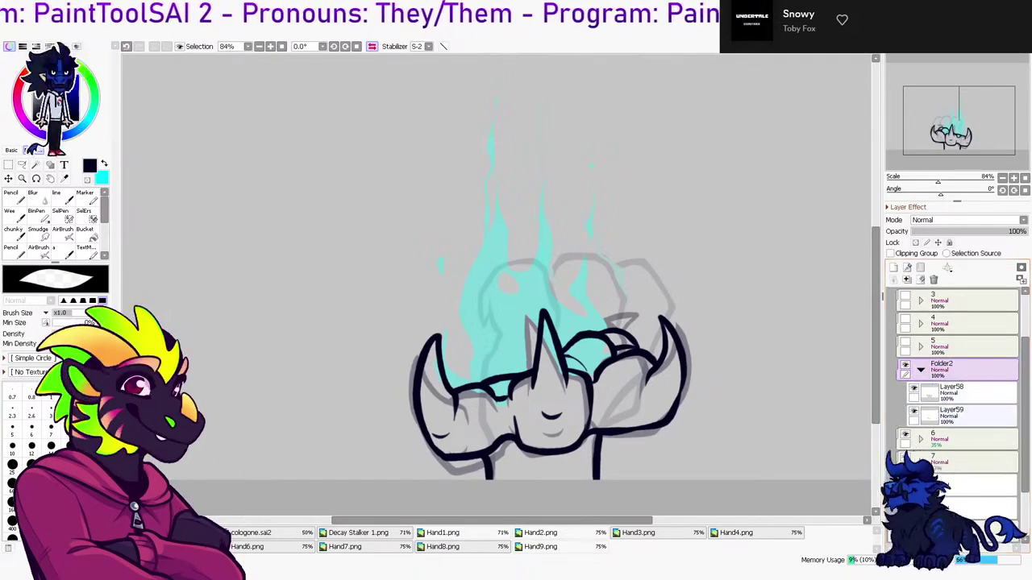
# Add a flame layer between Layer58 and Layer59, start a cyan stroke beside the left claw, and fade group 6 to 24% opacity
pyautogui.click(967, 416)
pyautogui.click(893, 268)
pyautogui.press('b')
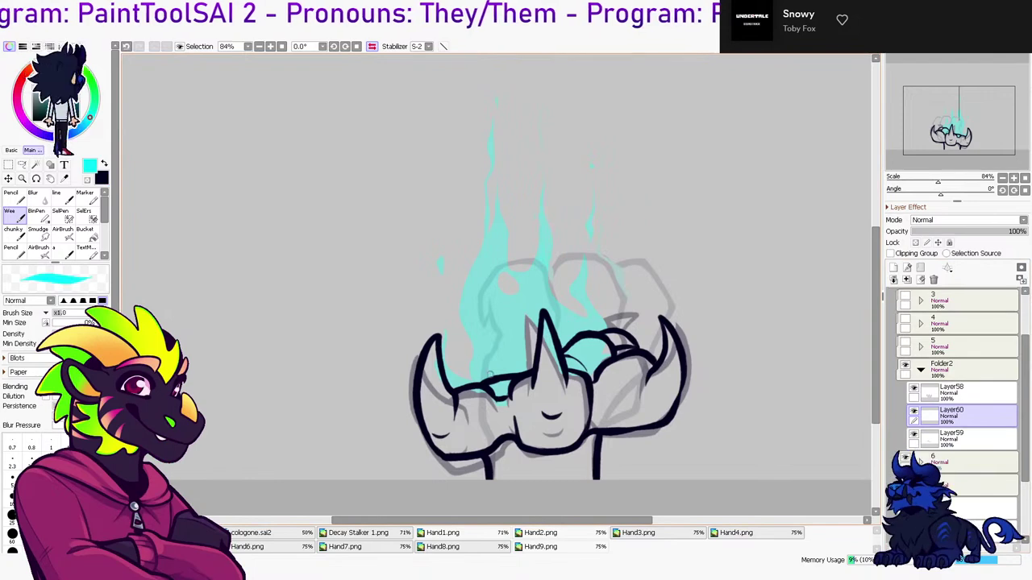
pyautogui.press('x')
pyautogui.moveTo(453, 385)
pyautogui.mouseDown()
pyautogui.moveTo(460, 337)
pyautogui.moveTo(468, 379)
pyautogui.mouseUp()
pyautogui.hotkey('ctrl', 'z')
pyautogui.click(967, 462)
pyautogui.moveTo(952, 232); pyautogui.dragTo(938, 231)
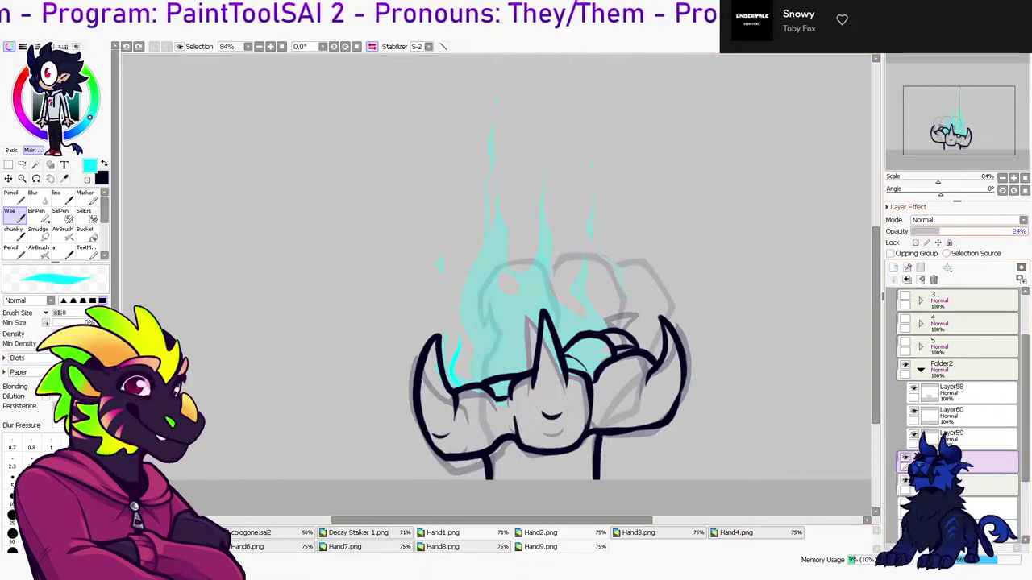
# Outline the tall cyan flame tongues above the left finger and add a small spark beside them
pyautogui.click(967, 416)
pyautogui.moveTo(462, 340)
pyautogui.mouseDown()
pyautogui.moveTo(474, 373)
pyautogui.moveTo(480, 271)
pyautogui.moveTo(486, 318)
pyautogui.moveTo(503, 335)
pyautogui.moveTo(486, 173)
pyautogui.mouseUp()
pyautogui.hotkey('ctrl', 'z')
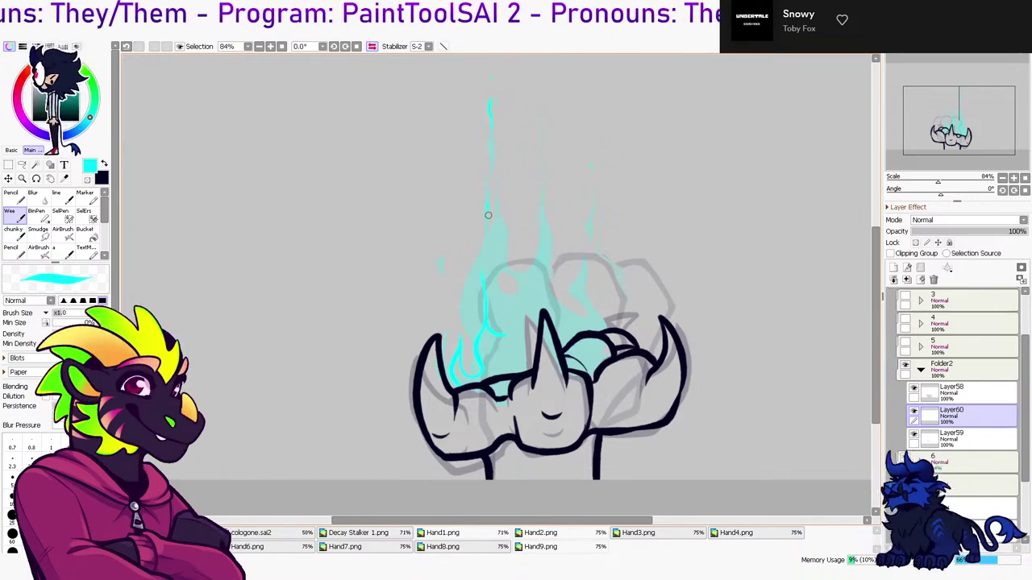
pyautogui.click(455, 240)
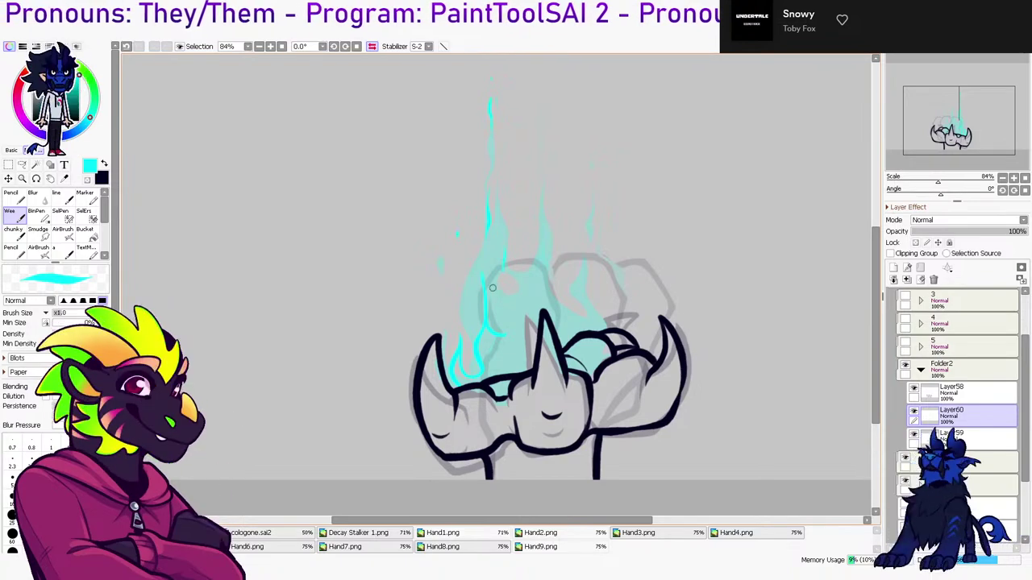
# Outline the cyan flames around the middle claw and over the thumb, with a spark above the central tongue
pyautogui.moveTo(494, 333)
pyautogui.mouseDown()
pyautogui.moveTo(502, 289)
pyautogui.moveTo(527, 308)
pyautogui.mouseUp()
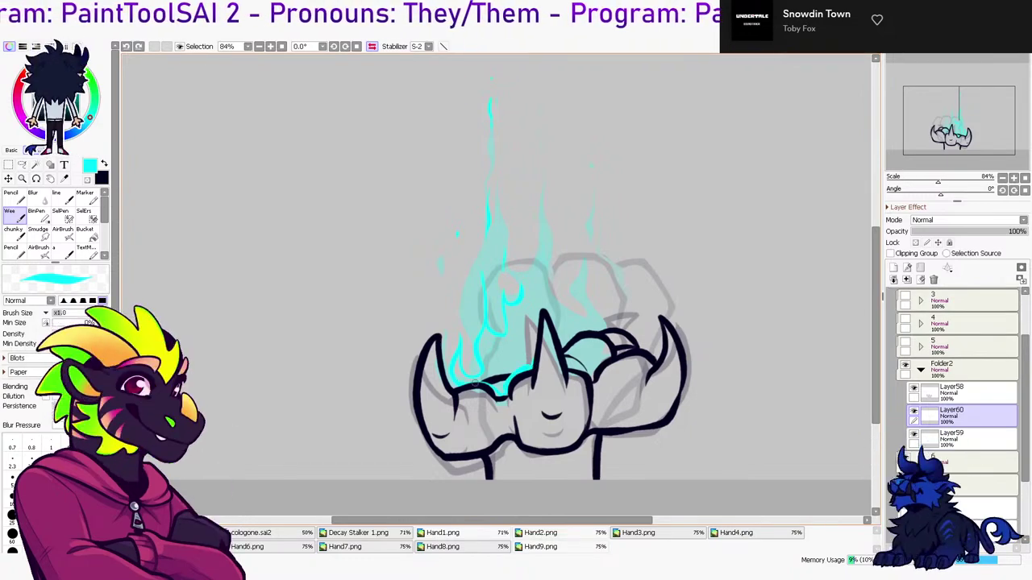
pyautogui.moveTo(524, 300)
pyautogui.mouseDown()
pyautogui.moveTo(542, 278)
pyautogui.moveTo(548, 312)
pyautogui.mouseUp()
pyautogui.hotkey('ctrl', 'z')
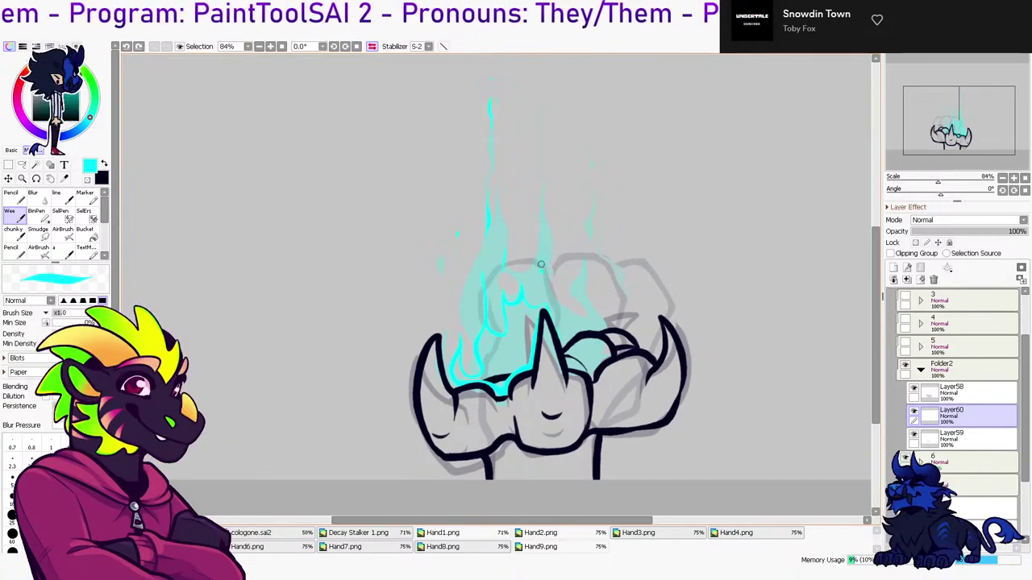
pyautogui.click(540, 179)
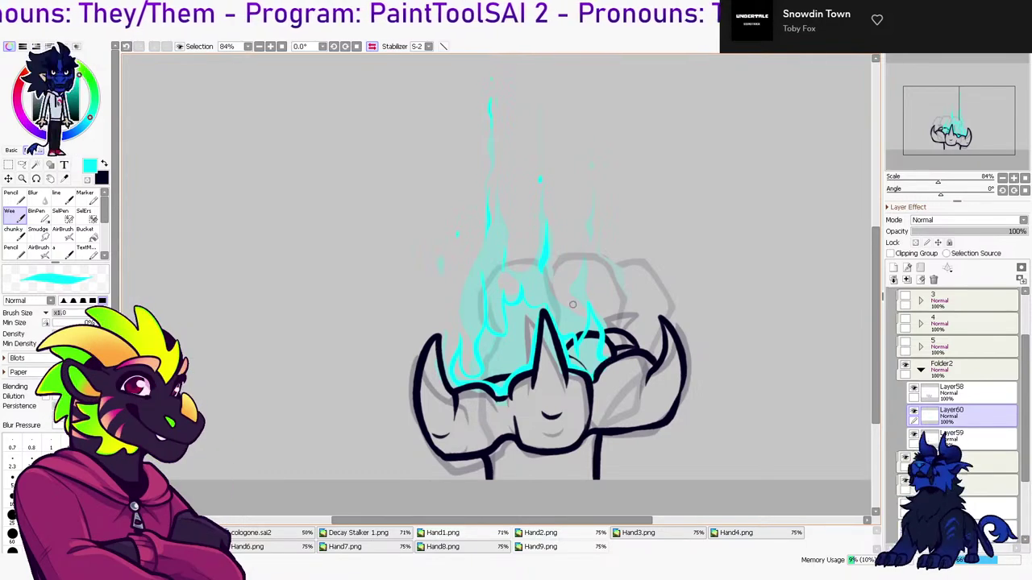
# Fill the outlined flame shapes with cyan and add small detached flames and a spark above the thumb
pyautogui.press('g')
pyautogui.click(583, 341)
pyautogui.hotkey('ctrl', 'z')
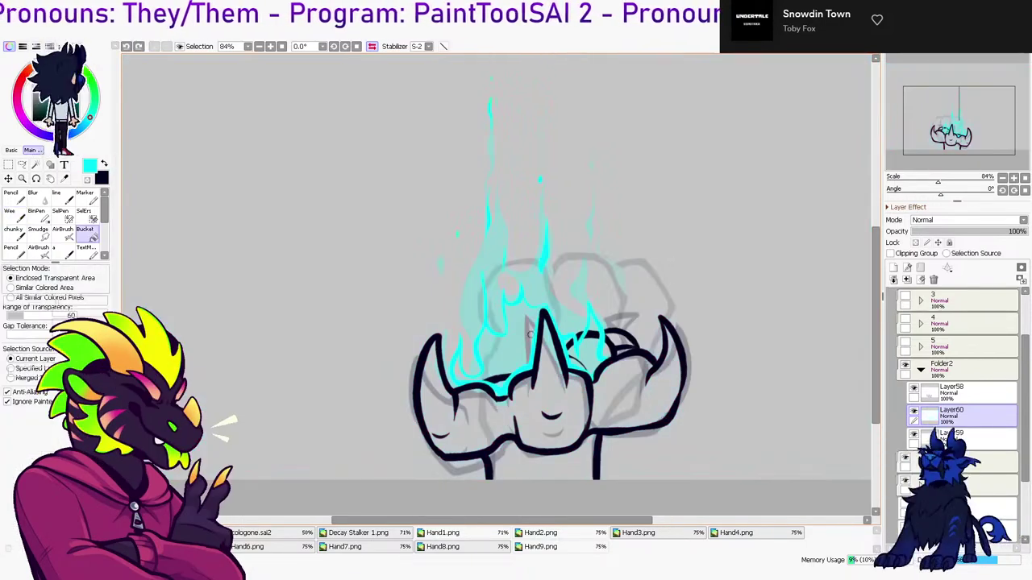
pyautogui.press('b')
pyautogui.press('g')
pyautogui.click(488, 387)
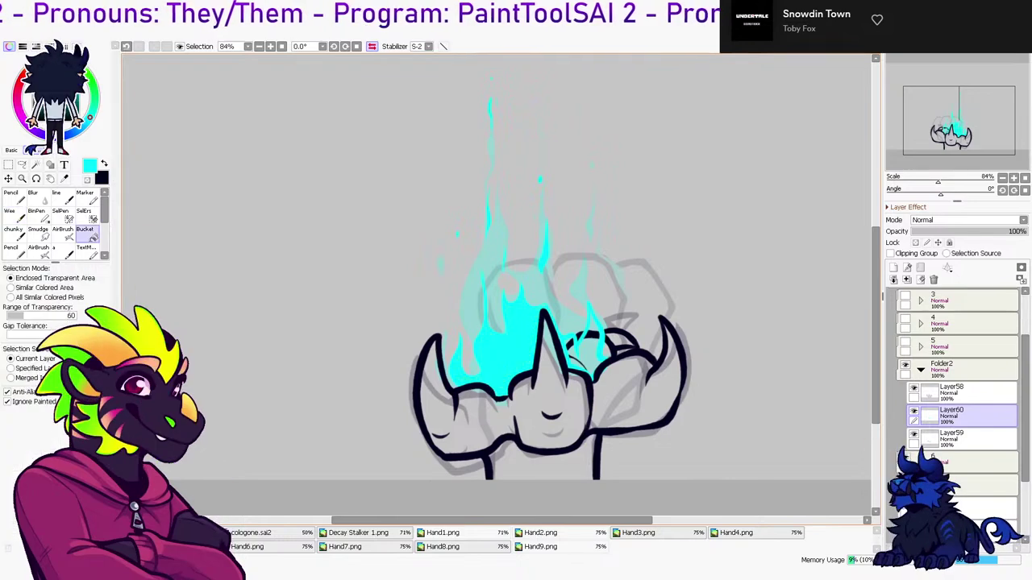
pyautogui.press('b')
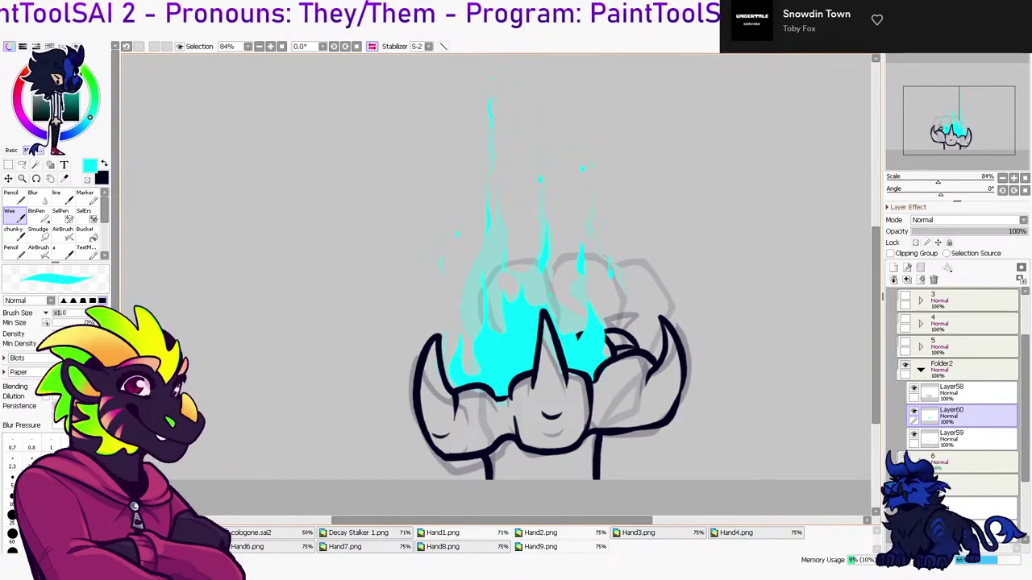
# Collapse Folder2 with the new in-between frame and rename it 5.5
pyautogui.scroll(-2, 550, 294)
pyautogui.click(921, 370)
pyautogui.click(967, 370)
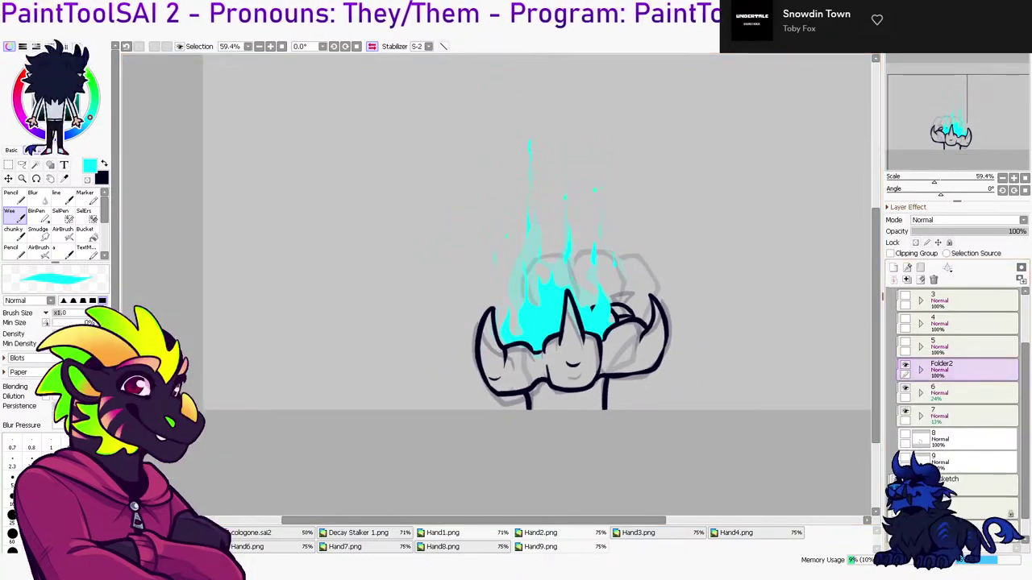
pyautogui.doubleClick(942, 364)
pyautogui.write('5.5')
pyautogui.press('Return')
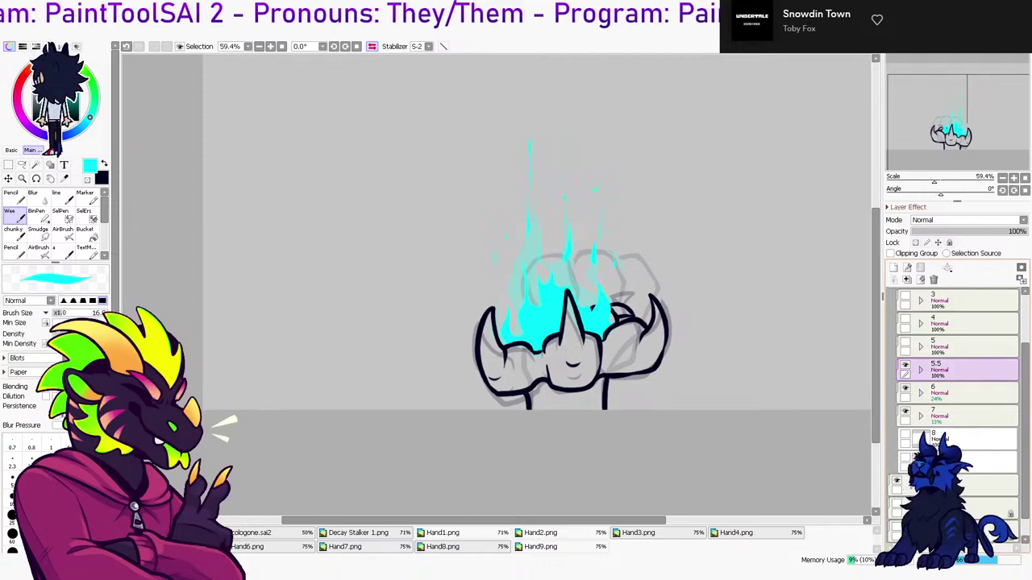
# Restore group 6 to 100% opacity and hide both groups 5.5 and 6
pyautogui.click(905, 365)
pyautogui.click(967, 393)
pyautogui.moveTo(975, 231); pyautogui.dragTo(1029, 232)
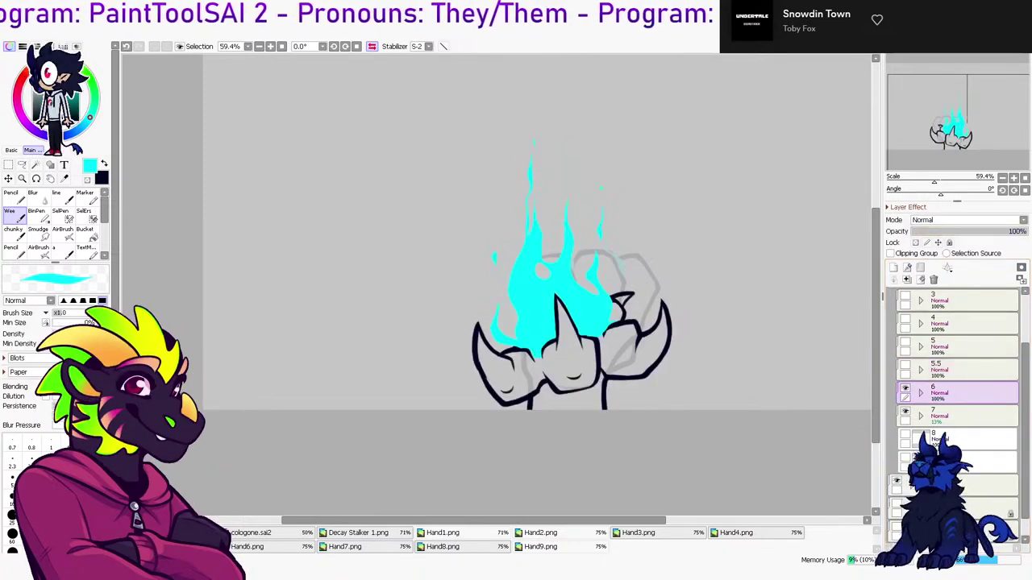
pyautogui.click(905, 388)
# Set group 7 back to 100% opacity
pyautogui.click(967, 416)
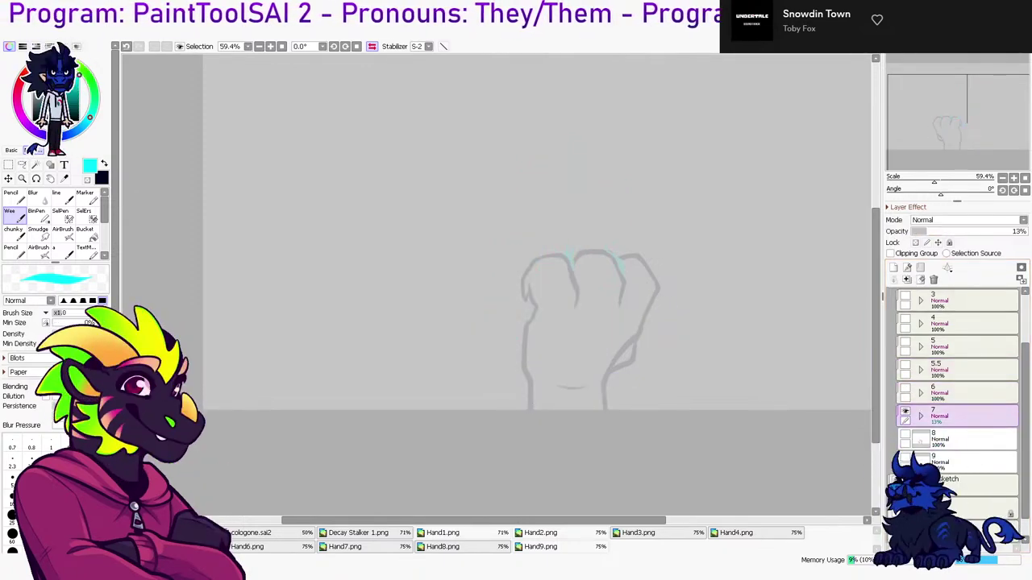
pyautogui.click(920, 416)
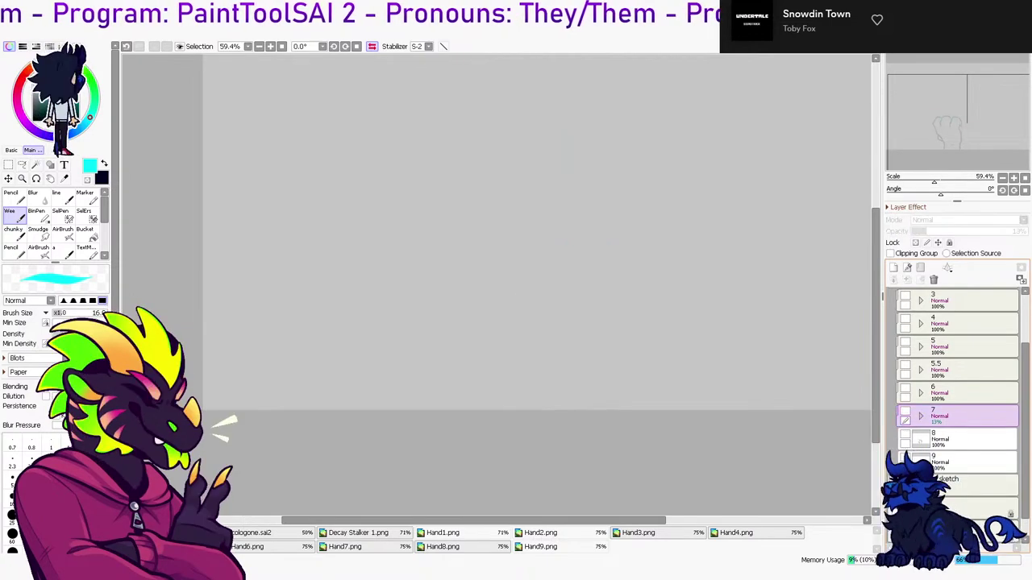
pyautogui.scroll(3, 955, 362)
pyautogui.click(959, 346)
pyautogui.click(967, 483)
pyautogui.moveTo(980, 232); pyautogui.dragTo(1027, 231)
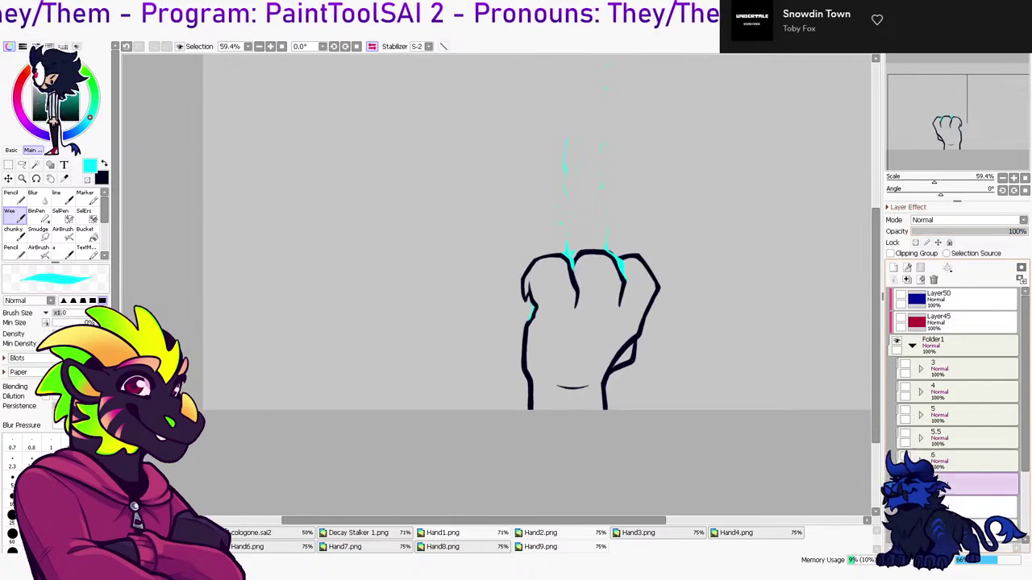
# Hide group 7 and show frame layers 8 and 9 together, keeping layer 9 active
pyautogui.click(968, 530)
pyautogui.click(904, 479)
pyautogui.click(904, 526)
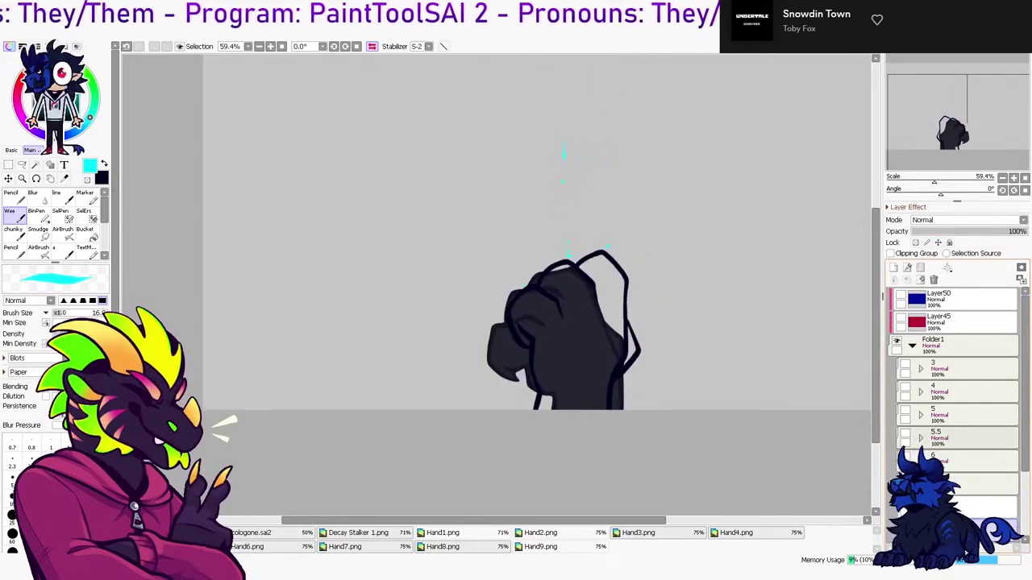
pyautogui.scroll(-2, 955, 387)
pyautogui.click(904, 478)
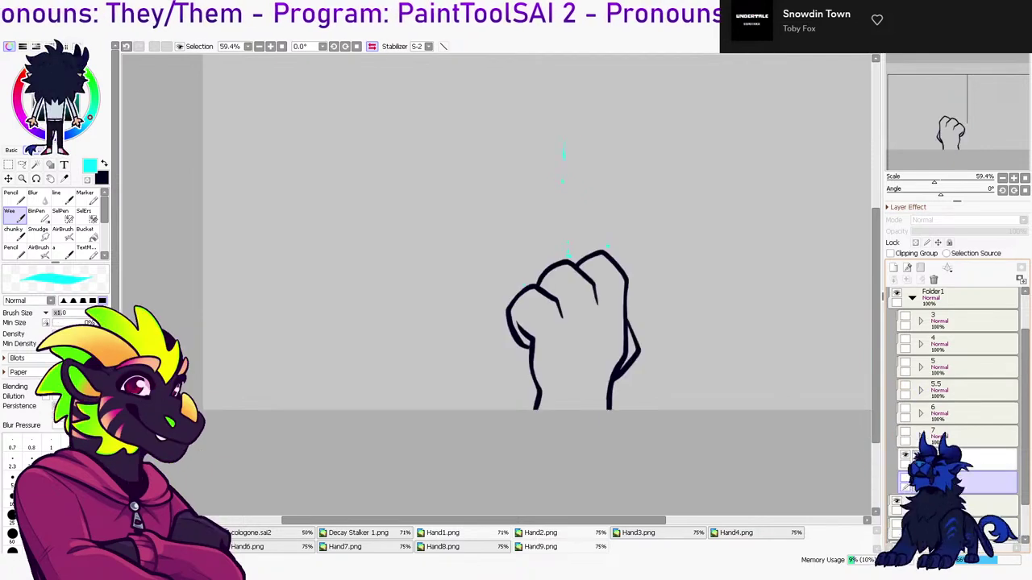
pyautogui.click(904, 479)
# Replace the cyan drawing colour with the dark colour sampled from the hand on layer 9
pyautogui.press('x')
pyautogui.press('x')
pyautogui.rightClick(576, 362)
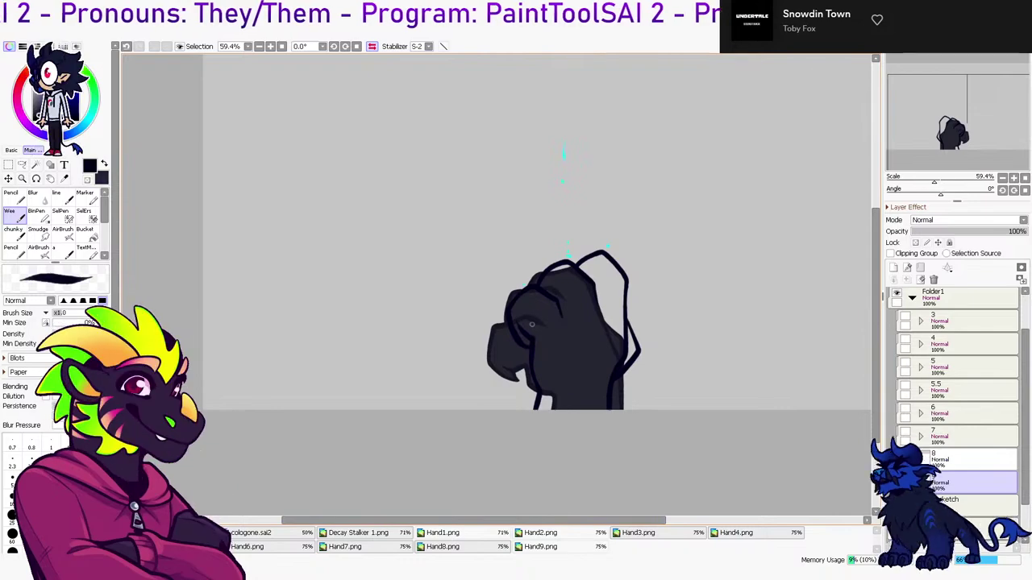
pyautogui.scroll(4, 528, 322)
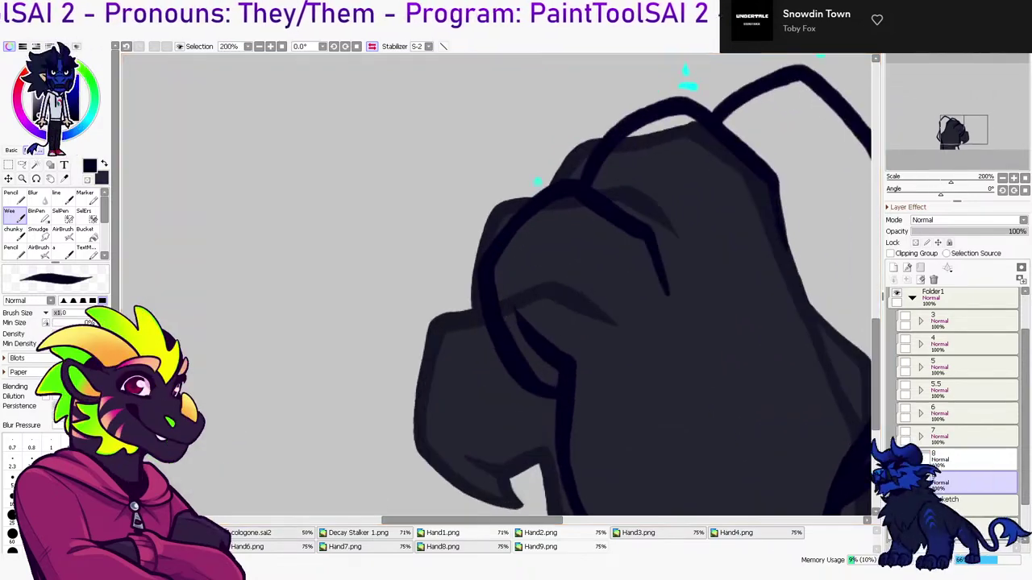
# Inspect the labelled colour palette in Decay Stalker 1.png and return to the hand animation
pyautogui.click(260, 533)
pyautogui.click(357, 533)
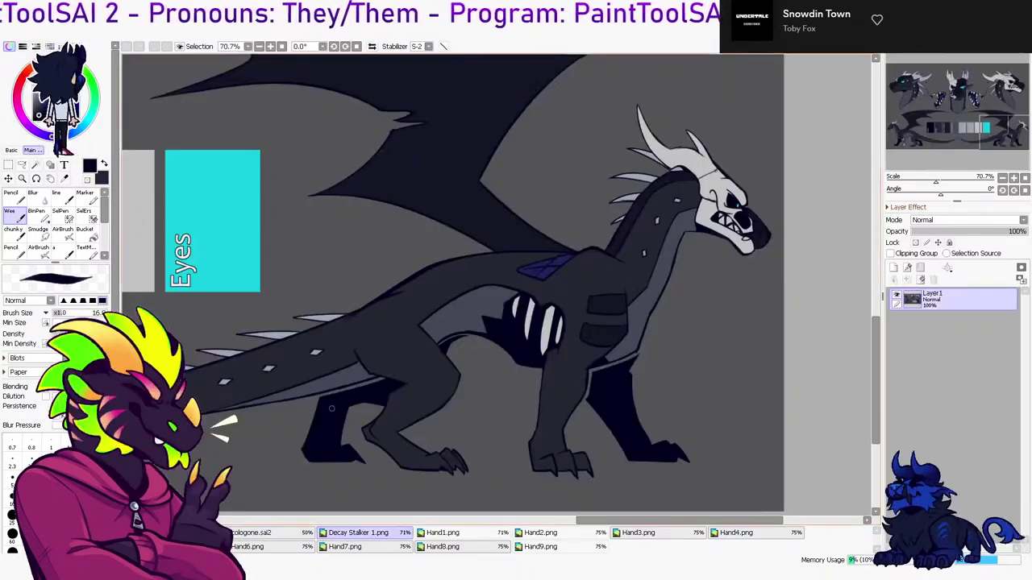
pyautogui.scroll(-5, 596, 431)
pyautogui.scroll(3, 216, 329)
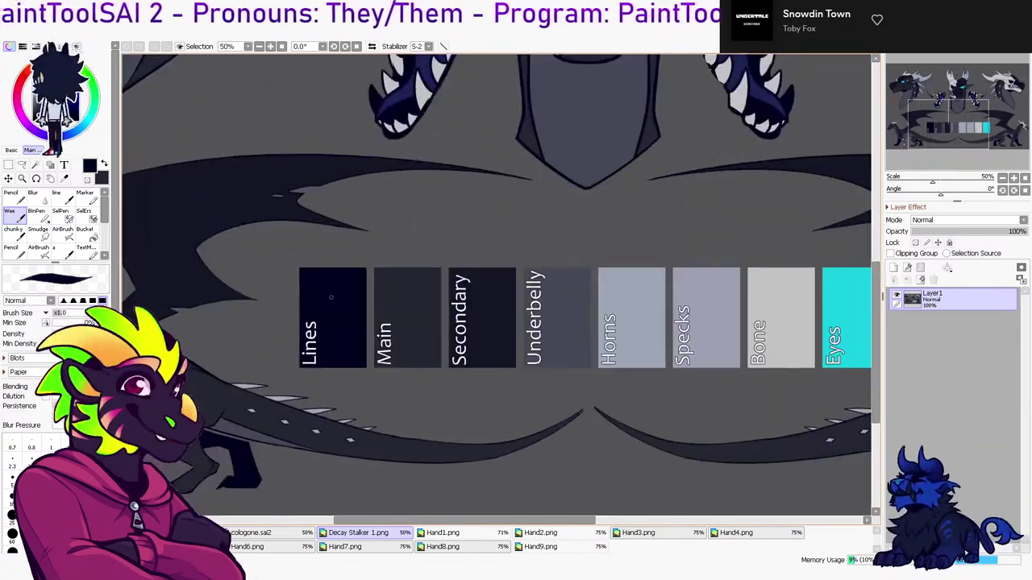
pyautogui.click(193, 533)
# Hide layer 8 to isolate the hand on layer 9, and recheck its colours against the Decay Stalker 1.png palette
pyautogui.scroll(-5, 587, 344)
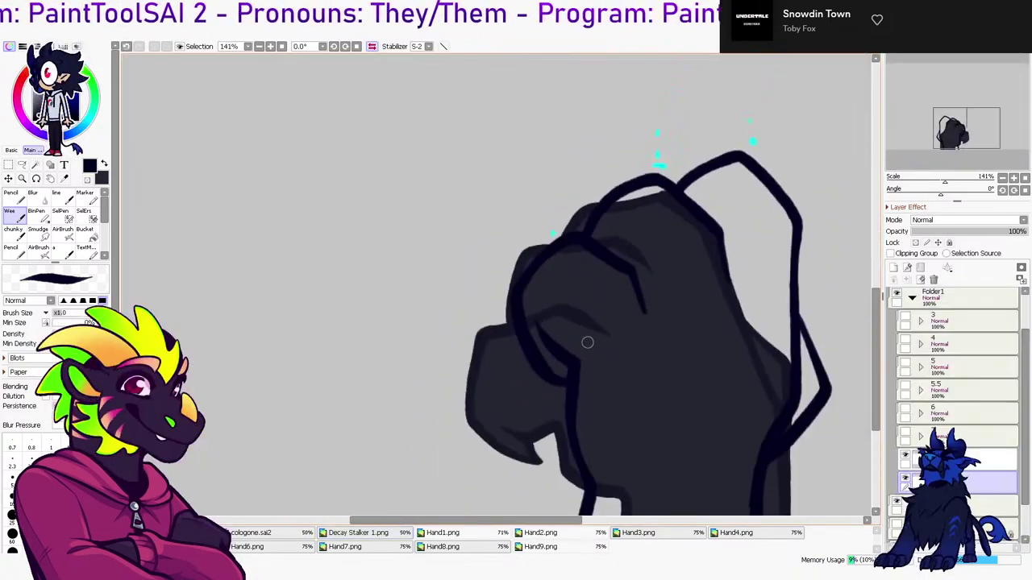
pyautogui.scroll(1, 780, 352)
pyautogui.click(905, 454)
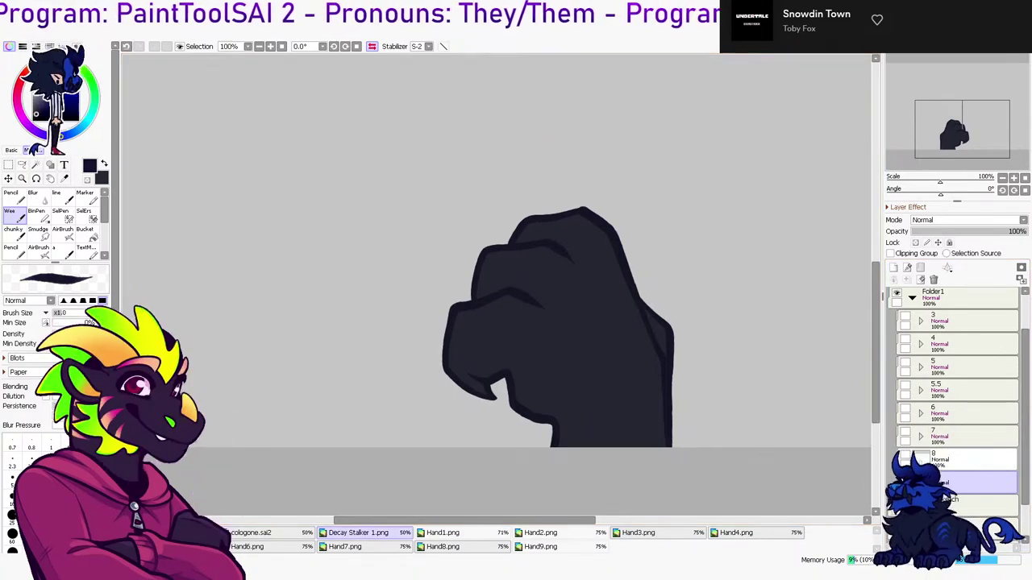
pyautogui.click(358, 532)
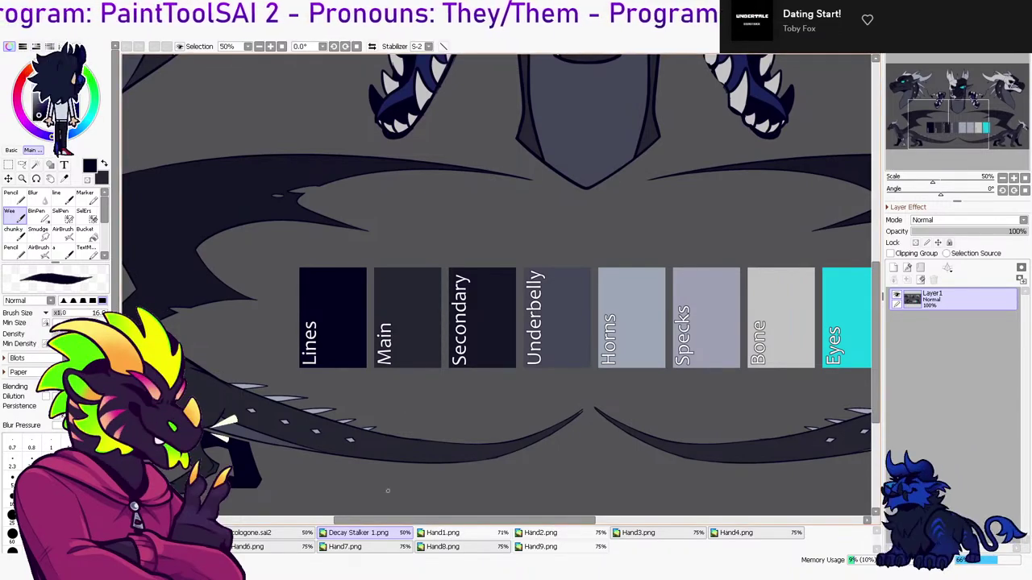
pyautogui.click(169, 532)
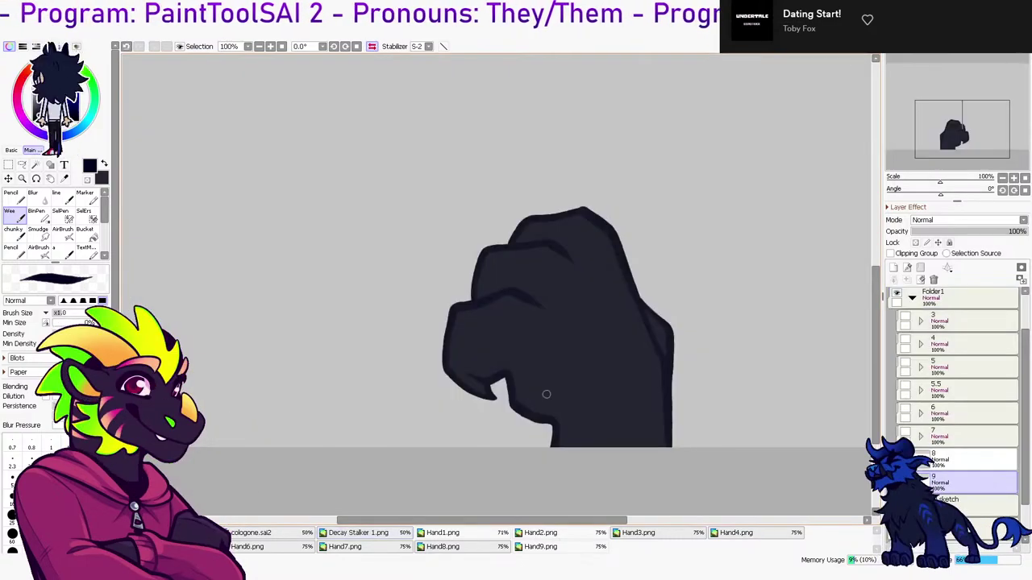
# Select the dark outlines of the hand on layer 9 with the Magic Wand, using Similar Colored Area and a ±12 colour range
pyautogui.click(35, 165)
pyautogui.click(48, 298)
pyautogui.click(565, 331)
pyautogui.hotkey('ctrl', 'z')
pyautogui.click(564, 330)
pyautogui.hotkey('ctrl', 'z')
pyautogui.click(15, 316)
pyautogui.click(564, 330)
pyautogui.hotkey('ctrl', 'z')
pyautogui.click(48, 288)
pyautogui.click(565, 331)
pyautogui.hotkey('ctrl', 'z')
pyautogui.click(11, 316)
pyautogui.click(556, 338)
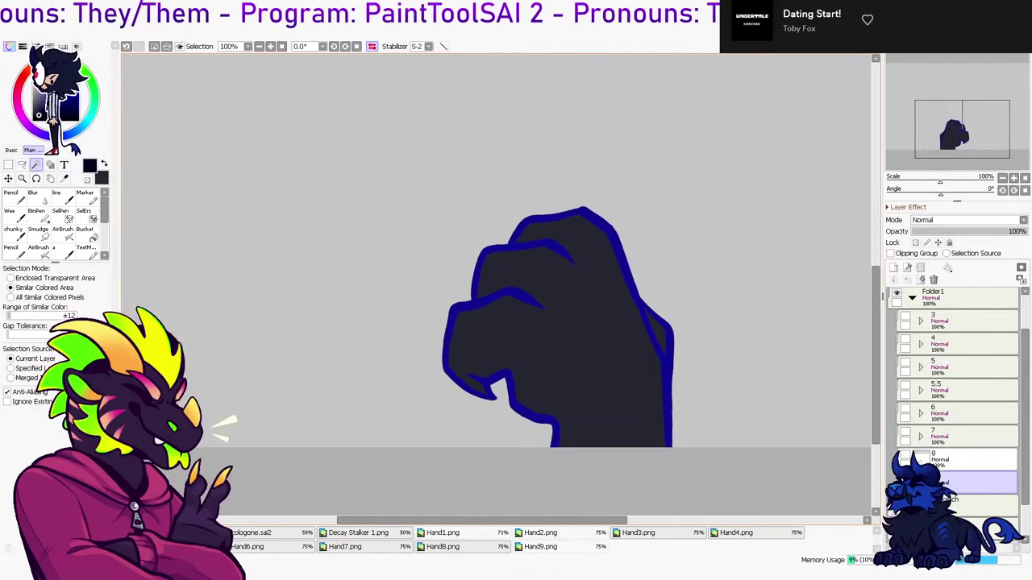
# Fill the selected fist outline with dark navy, clear the selection, and turn on clipping for the layer
pyautogui.press('g')
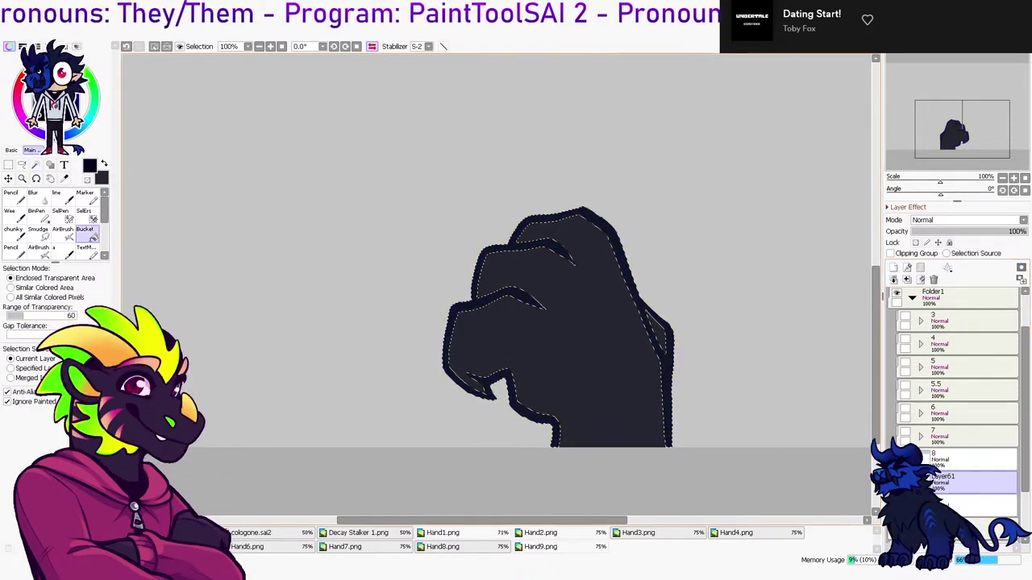
pyautogui.click(667, 379)
pyautogui.hotkey('ctrl', 'd')
pyautogui.press('l')
pyautogui.click(890, 253)
pyautogui.press('n')
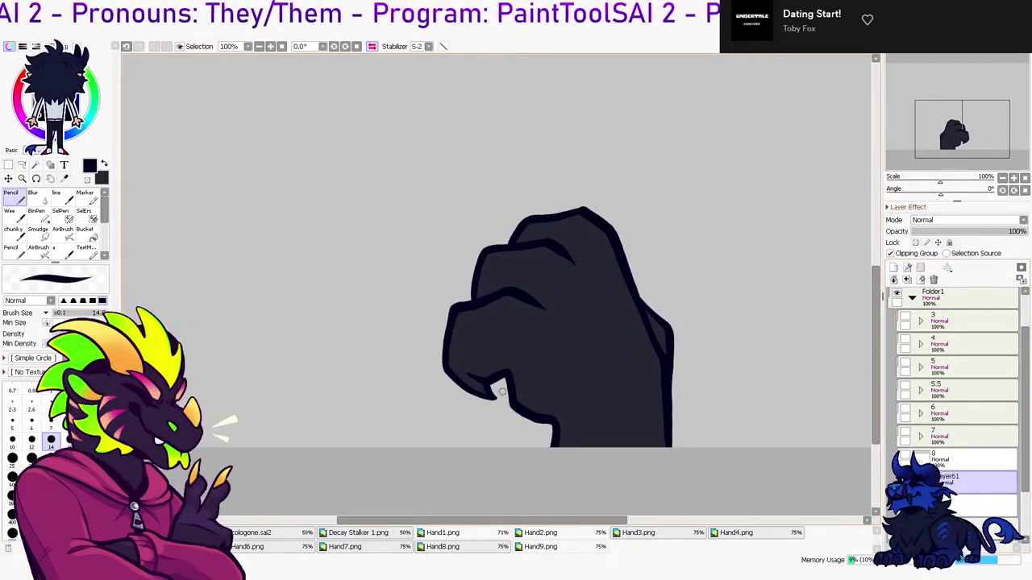
pyautogui.hotkey('ctrl', 'e')
pyautogui.press('w')
pyautogui.click(792, 323)
pyautogui.click(893, 268)
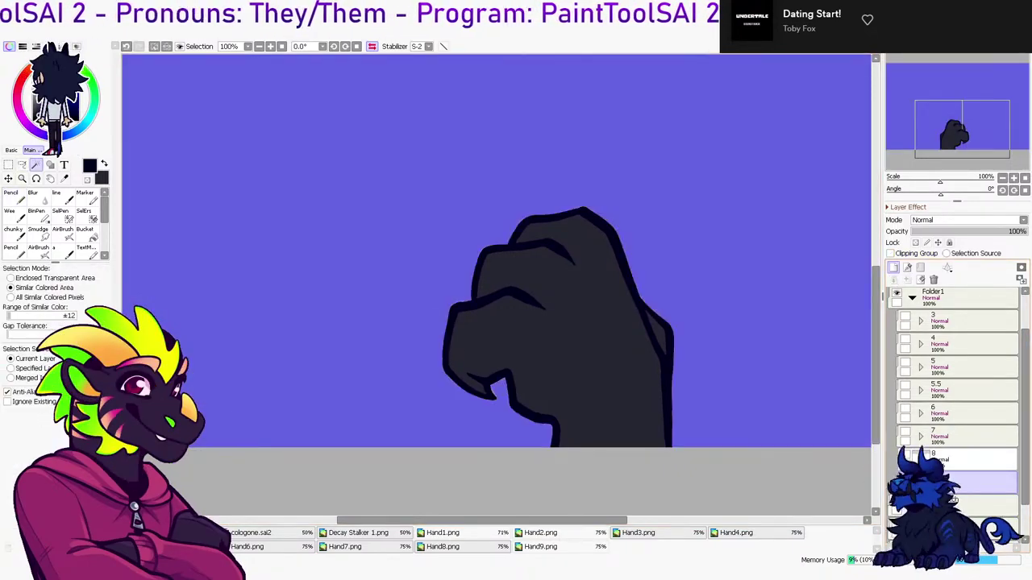
pyautogui.press('g')
pyautogui.click(793, 323)
pyautogui.hotkey('ctrl', 'd')
pyautogui.press('l')
pyautogui.hotkey('ctrl', 'z')
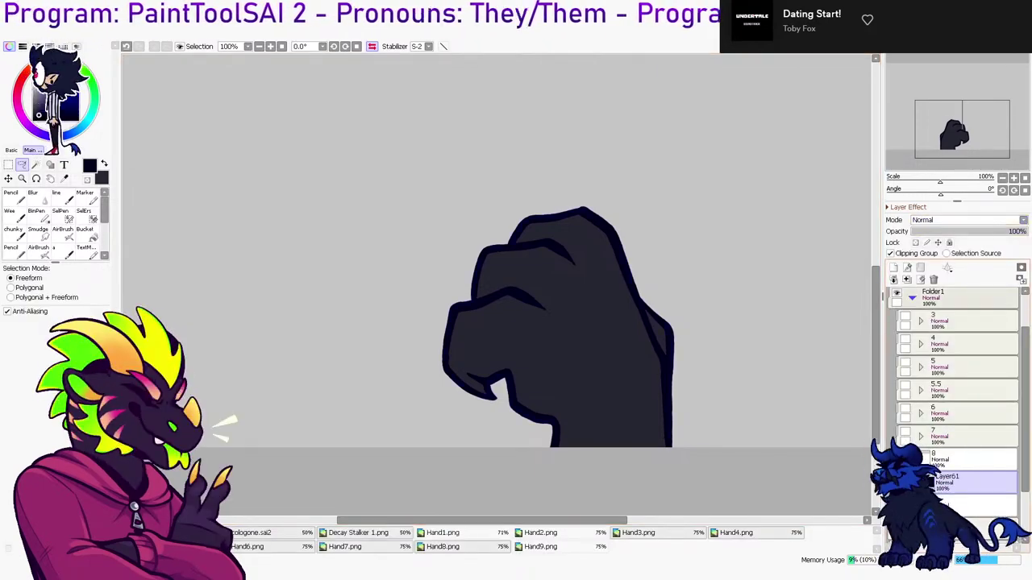
# Merge the clipped layer down into the fist drawing, hide that fist and show frame 8's lineart
pyautogui.click(907, 279)
pyautogui.click(905, 454)
pyautogui.click(904, 478)
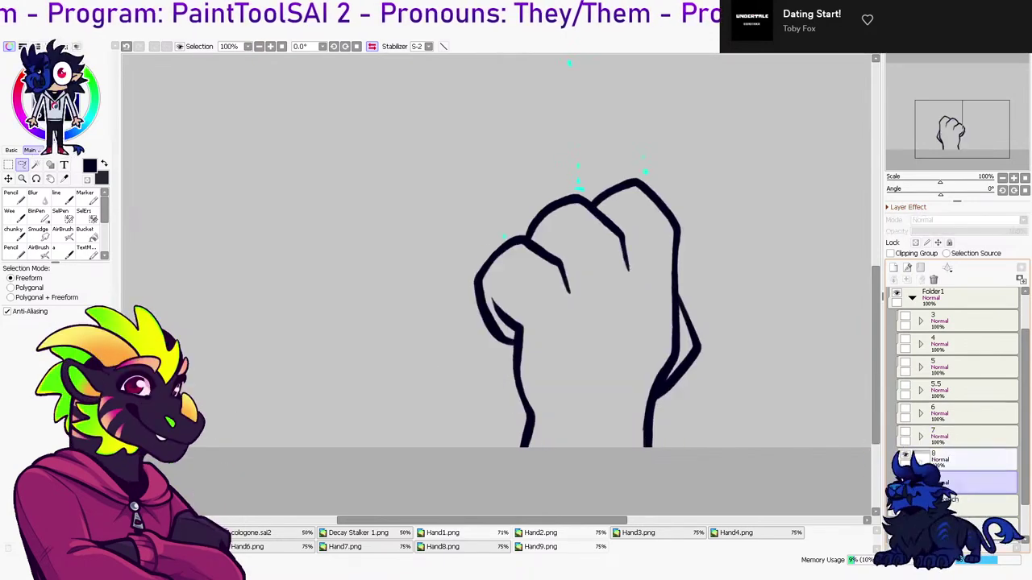
pyautogui.click(968, 460)
pyautogui.click(893, 268)
pyautogui.click(891, 253)
pyautogui.press('g')
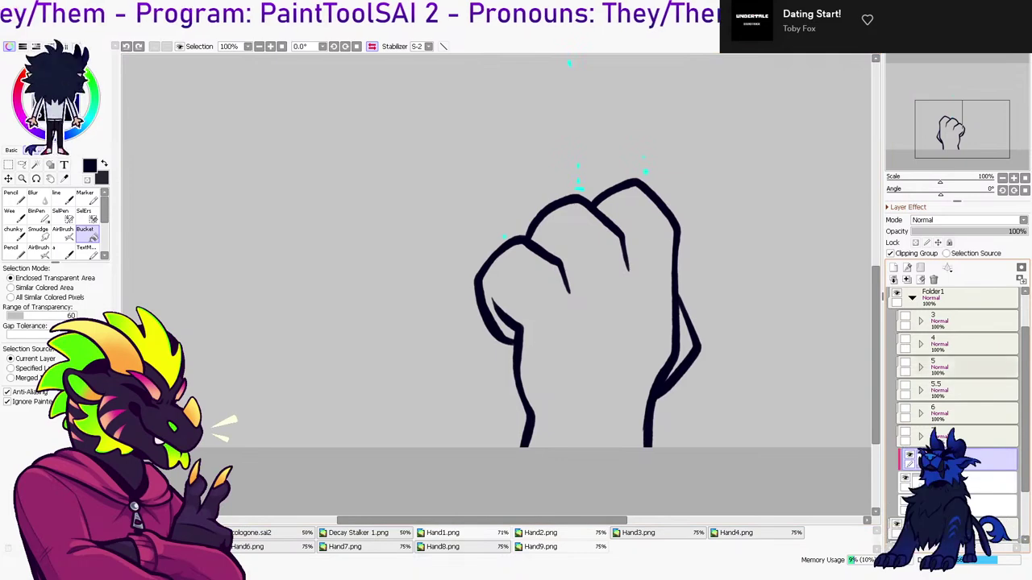
pyautogui.click(934, 280)
# Show the filled fist together with frame 8's lineart and bring up Decay Stalker 1.png
pyautogui.click(976, 483)
pyautogui.click(905, 477)
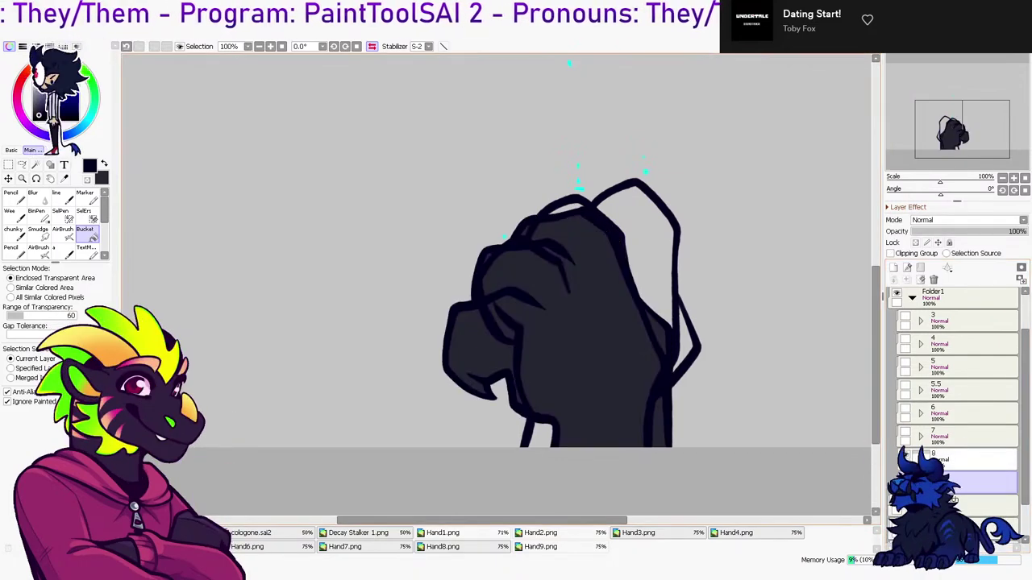
pyautogui.click(358, 533)
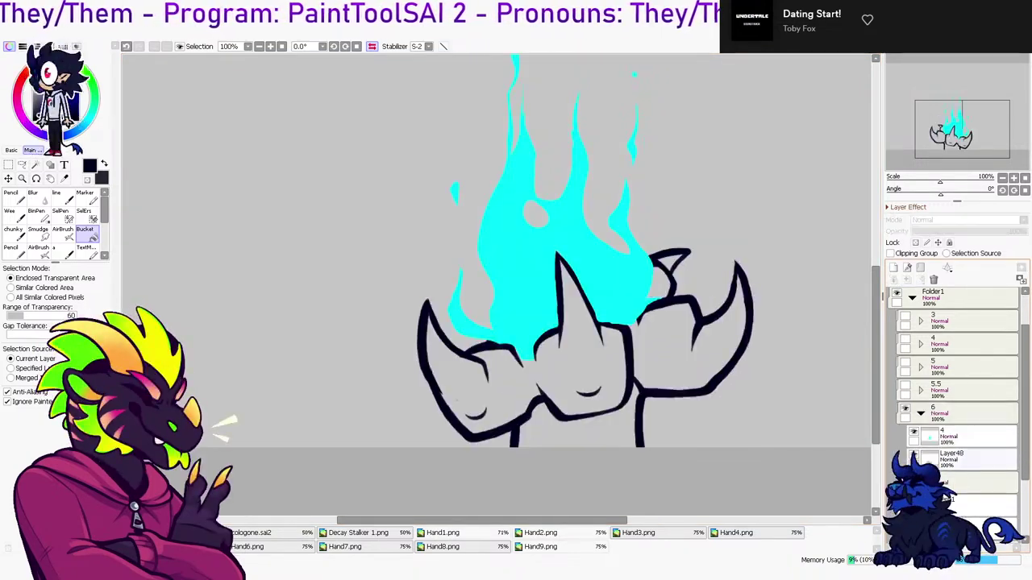
# In folder 6, place a layer beneath the hand's lineart and flood it with dark grey
pyautogui.click(971, 459)
pyautogui.moveTo(971, 459); pyautogui.dragTo(971, 490)
pyautogui.click(757, 322)
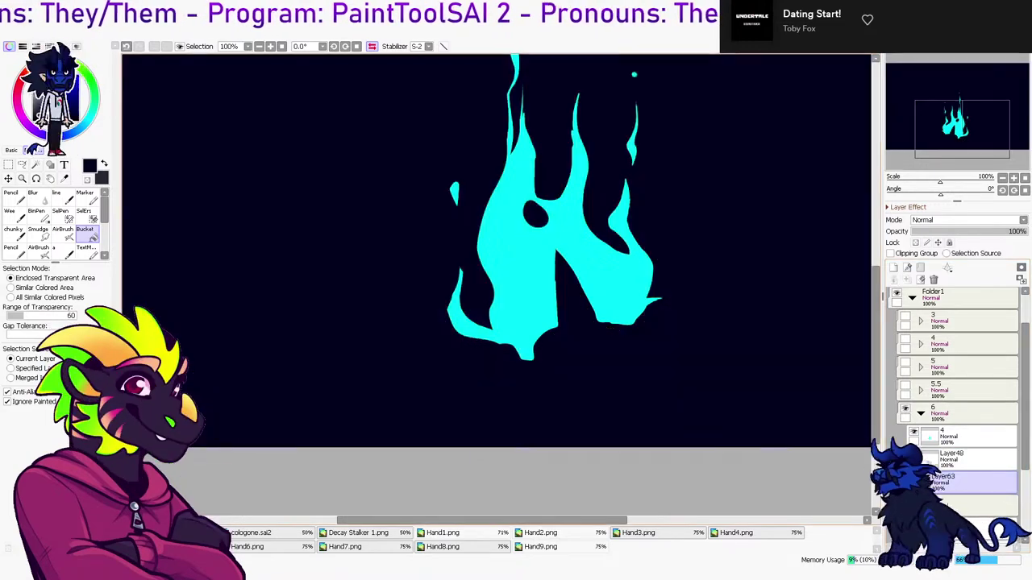
pyautogui.hotkey('ctrl', 'z')
pyautogui.press('x')
pyautogui.click(758, 322)
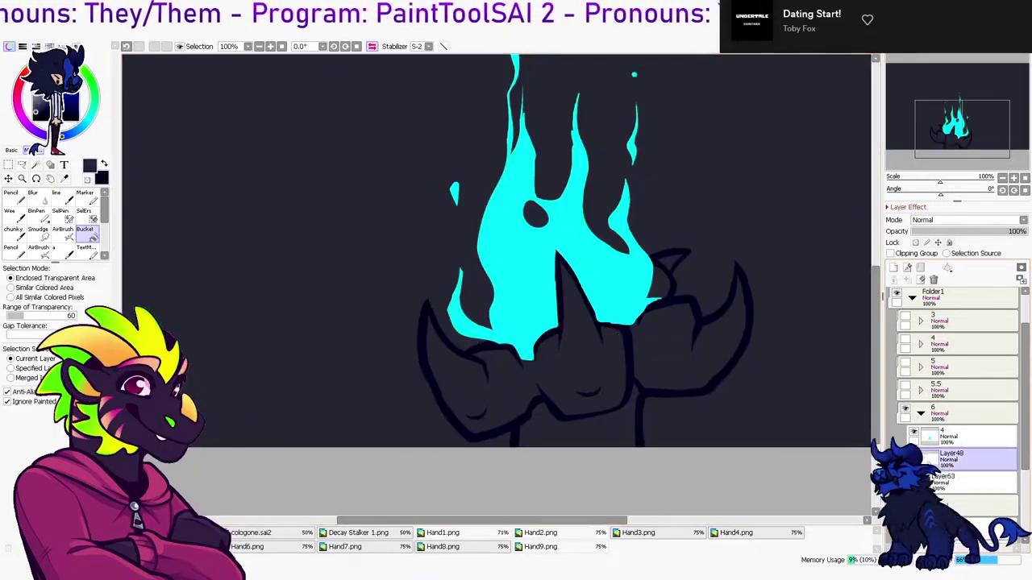
# Merge a clipped layer into folder 6's lineart, then clear the dark grey fill outside the hand's outline
pyautogui.click(893, 268)
pyautogui.click(890, 253)
pyautogui.press('x')
pyautogui.hotkey('ctrl', 'e')
pyautogui.press('w')
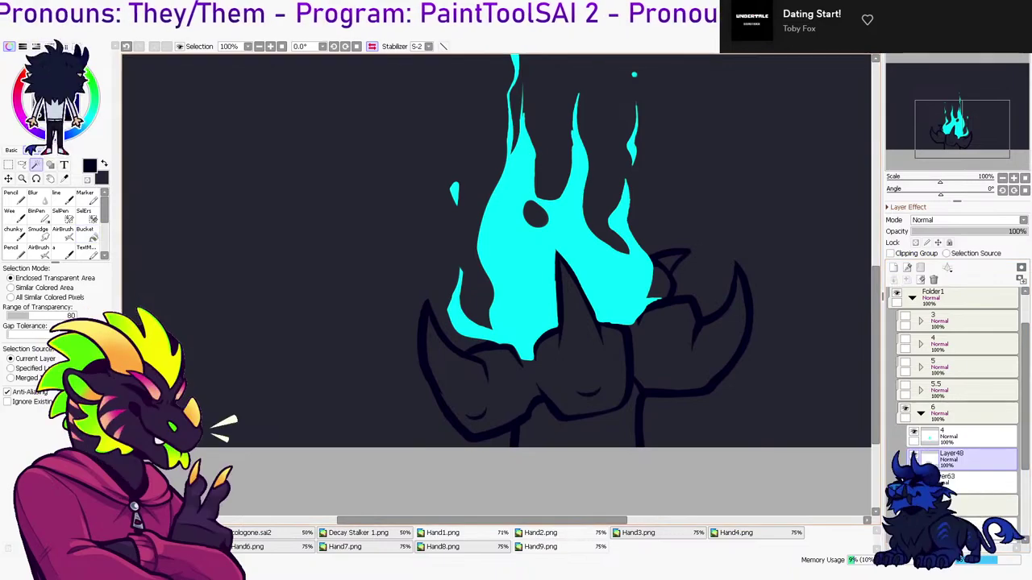
pyautogui.click(758, 323)
pyautogui.hotkey('ctrl', 'd')
pyautogui.moveTo(984, 483); pyautogui.dragTo(983, 471)
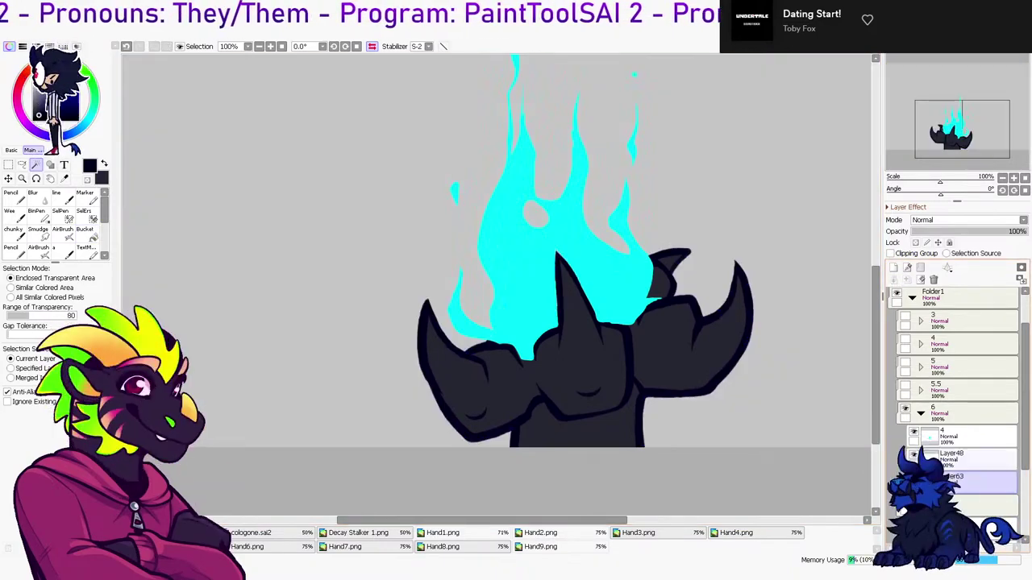
# Collapse and hide folder 6, and show and expand folder 5.5
pyautogui.click(949, 413)
pyautogui.click(920, 414)
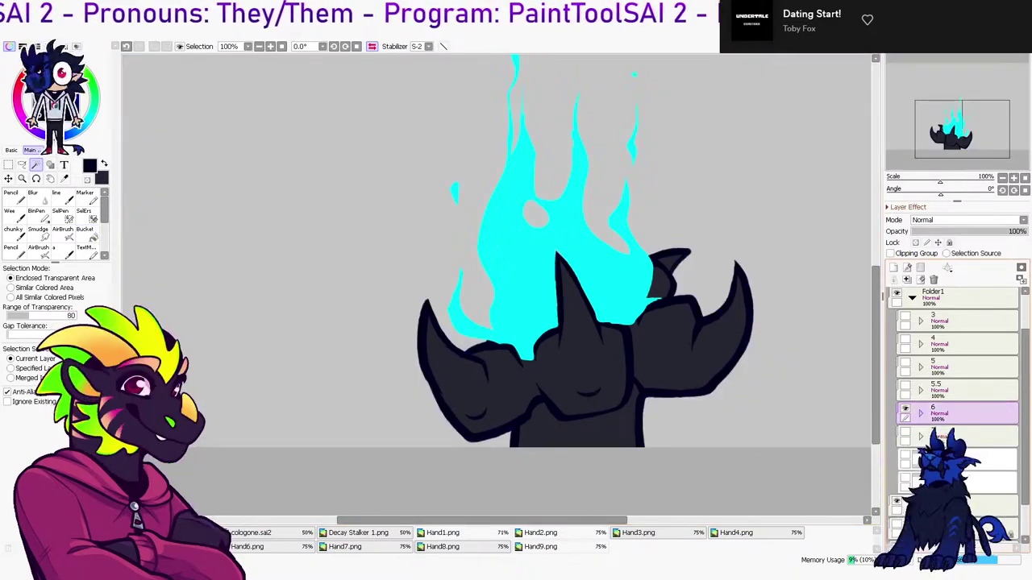
pyautogui.click(906, 408)
pyautogui.click(906, 409)
pyautogui.click(905, 409)
pyautogui.click(905, 386)
pyautogui.click(921, 390)
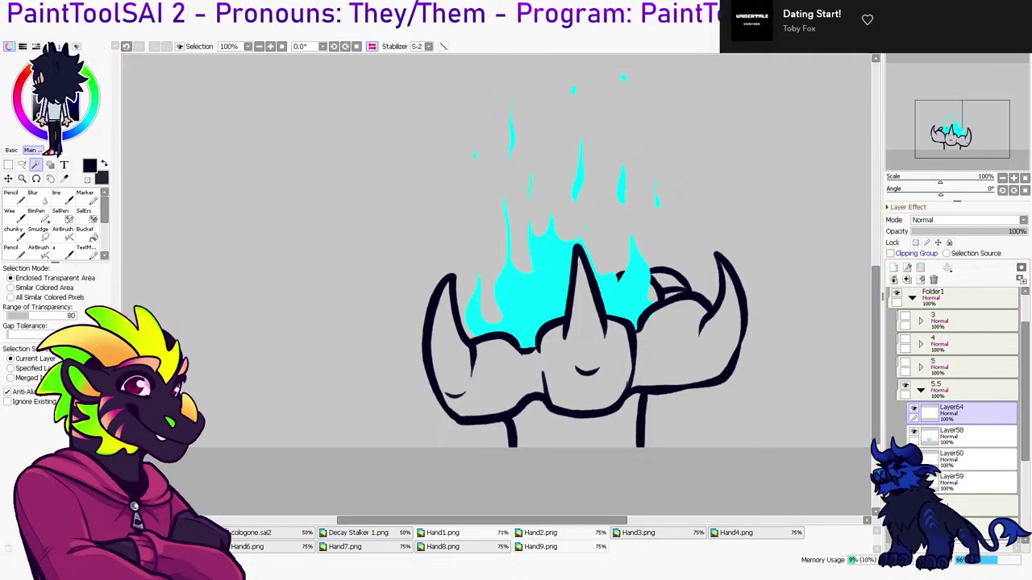
# Merge the top layer into the front fingers' lineart in folder 5.5 and flood a new layer beneath it with dark grey
pyautogui.click(84, 234)
pyautogui.click(907, 280)
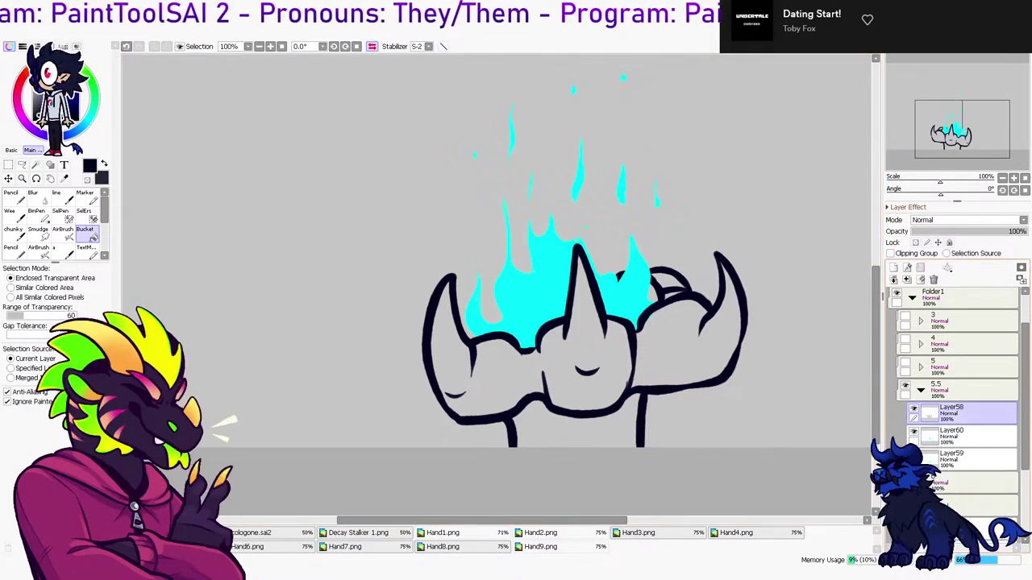
pyautogui.click(967, 436)
pyautogui.click(893, 267)
pyautogui.press('x')
pyautogui.click(685, 210)
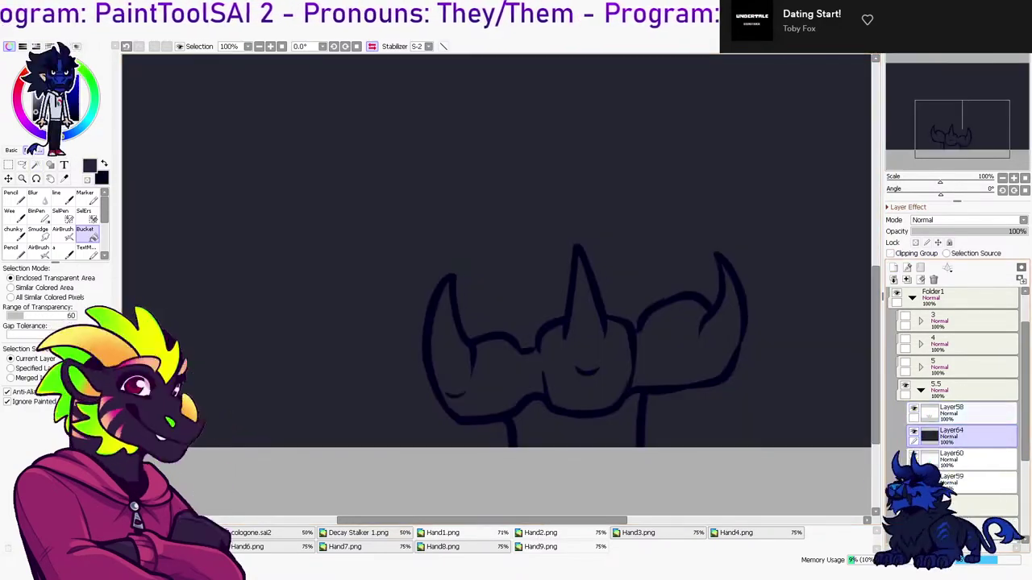
# Clear the dark grey fill outside the front fingers' outline and merge their lineart into the fill layer
pyautogui.click(967, 413)
pyautogui.press('w')
pyautogui.click(685, 209)
pyautogui.click(967, 436)
pyautogui.press('Delete')
pyautogui.hotkey('ctrl', 'd')
pyautogui.click(967, 413)
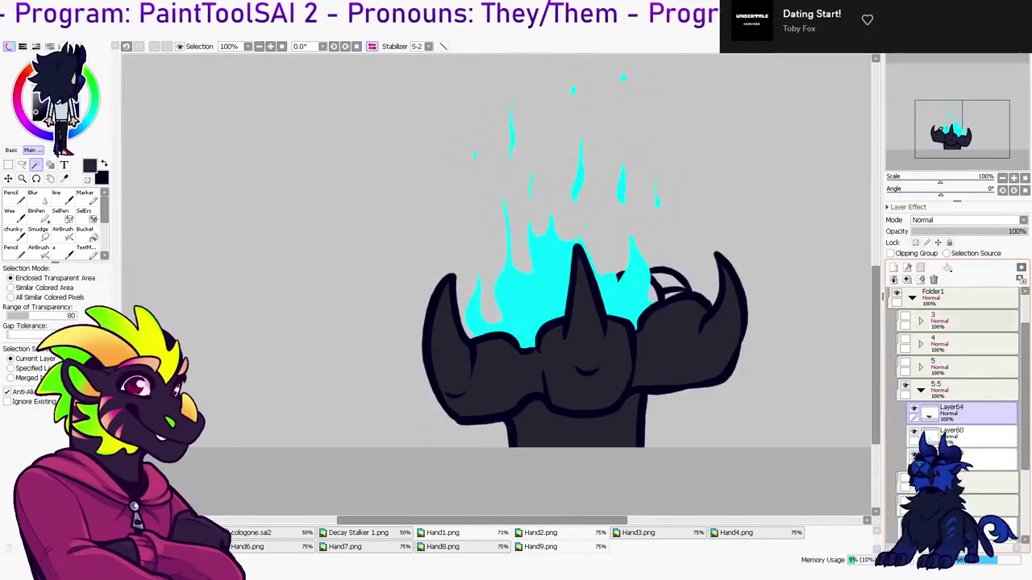
# Hide folder 5.5's flame layer and place a new layer beneath the back fingers' lineart
pyautogui.click(979, 436)
pyautogui.click(980, 460)
pyautogui.click(893, 267)
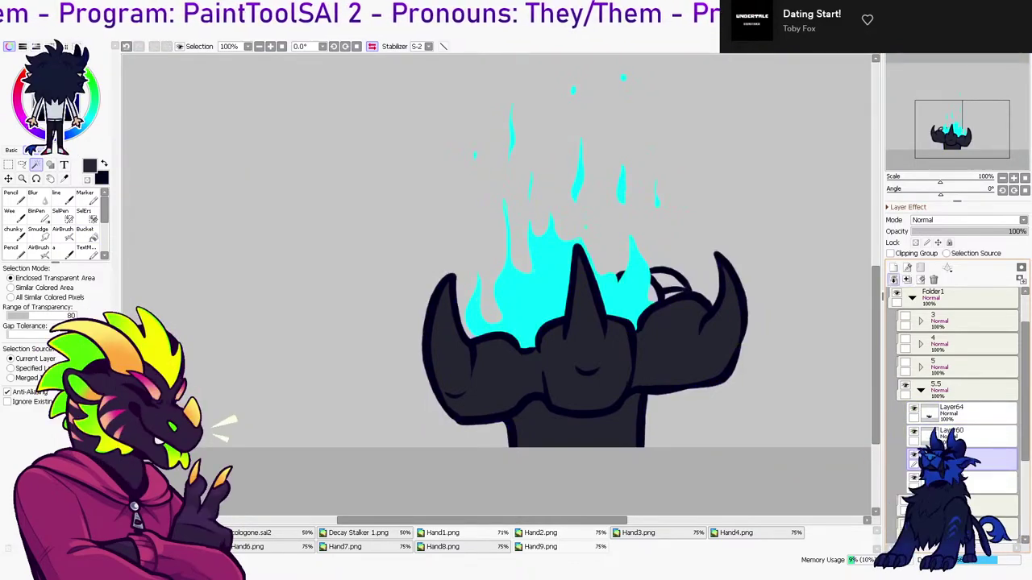
pyautogui.click(914, 441)
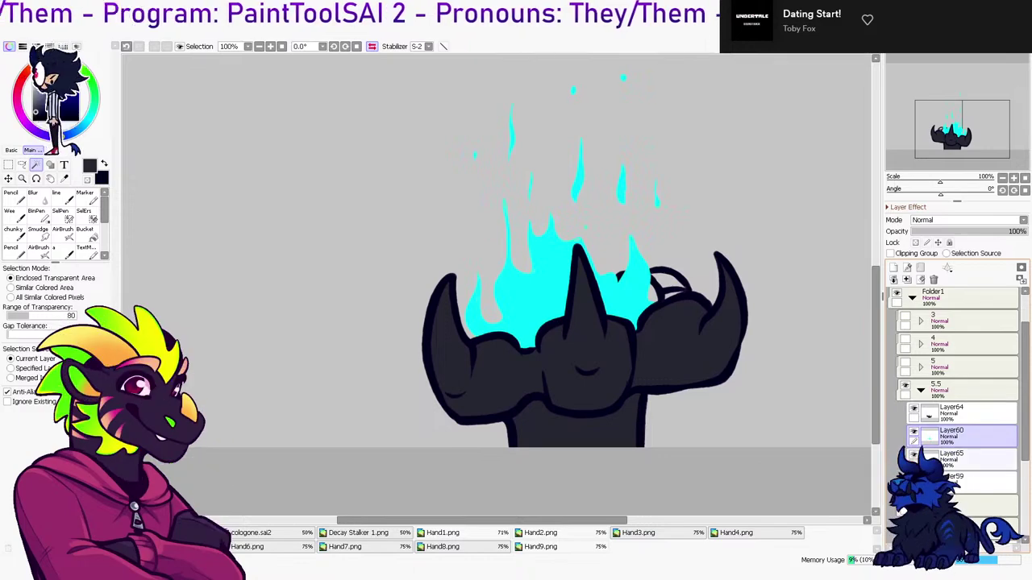
pyautogui.click(914, 432)
pyautogui.click(913, 455)
pyautogui.click(913, 455)
pyautogui.click(914, 455)
pyautogui.click(913, 455)
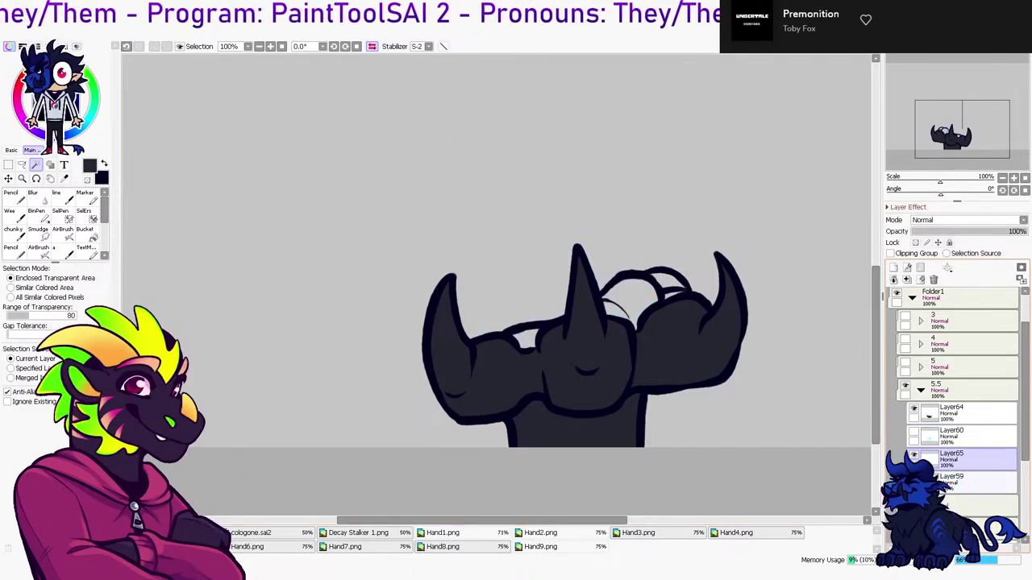
pyautogui.moveTo(979, 459); pyautogui.dragTo(980, 487)
# Paint the interior of folder 5.5's back fingers dark grey with the Pencil on the new layer
pyautogui.press('n')
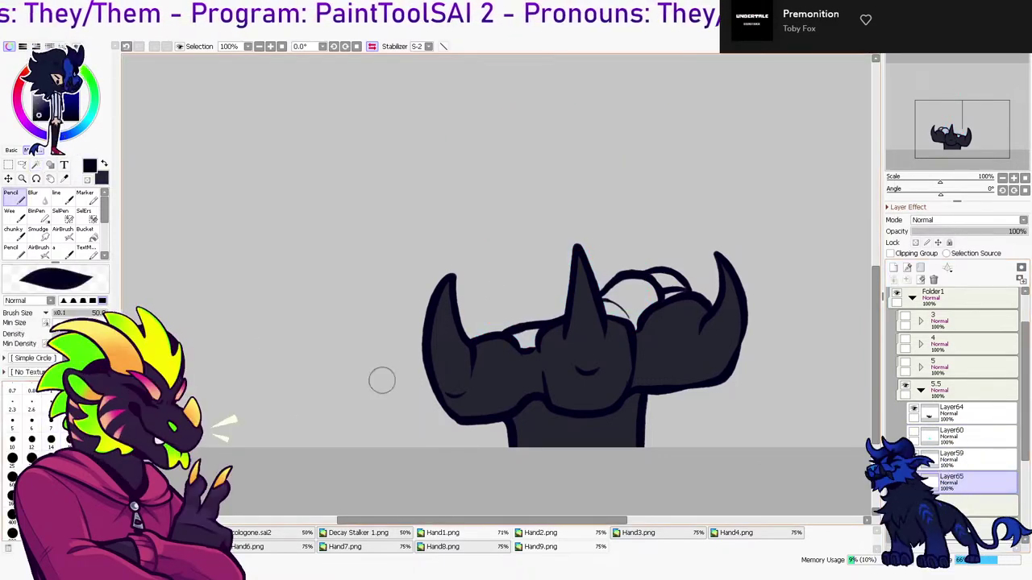
pyautogui.moveTo(526, 348)
pyautogui.mouseDown()
pyautogui.moveTo(593, 329)
pyautogui.moveTo(638, 288)
pyautogui.moveTo(627, 310)
pyautogui.moveTo(640, 316)
pyautogui.moveTo(664, 272)
pyautogui.moveTo(656, 290)
pyautogui.moveTo(681, 287)
pyautogui.mouseUp()
pyautogui.hotkey('ctrl', 'd')
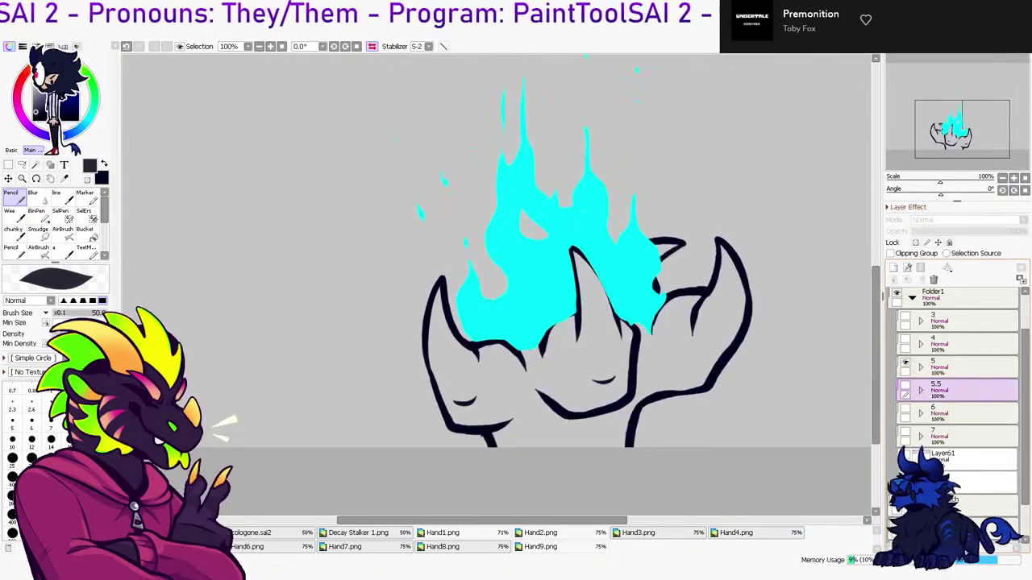
# Expand folder 5, make its front hand lineart active, and hide its flame layer
pyautogui.click(921, 368)
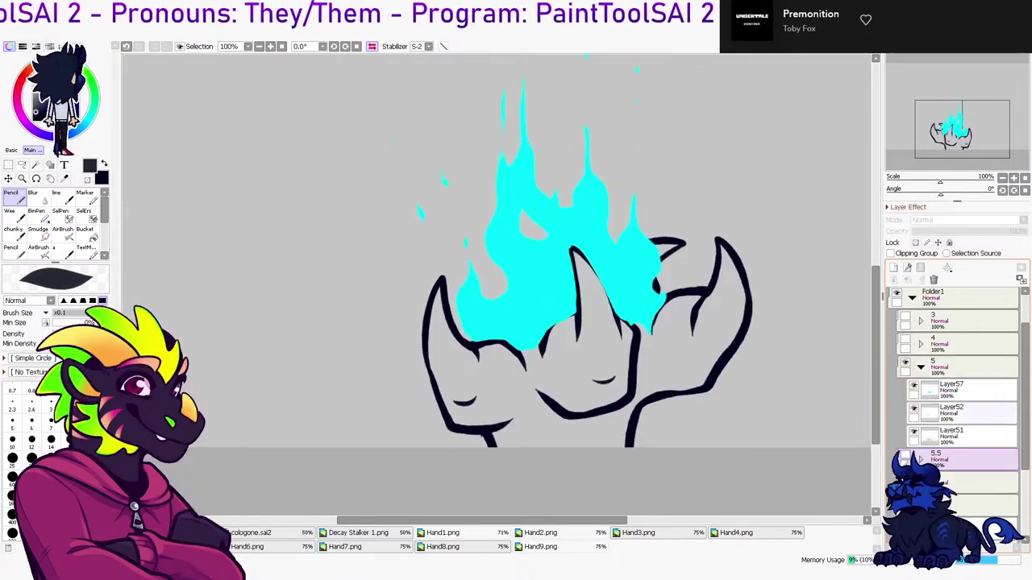
pyautogui.click(959, 436)
pyautogui.click(914, 386)
pyautogui.press('w')
pyautogui.click(774, 217)
pyautogui.hotkey('ctrl', 'z')
pyautogui.click(564, 362)
pyautogui.hotkey('ctrl', 'z')
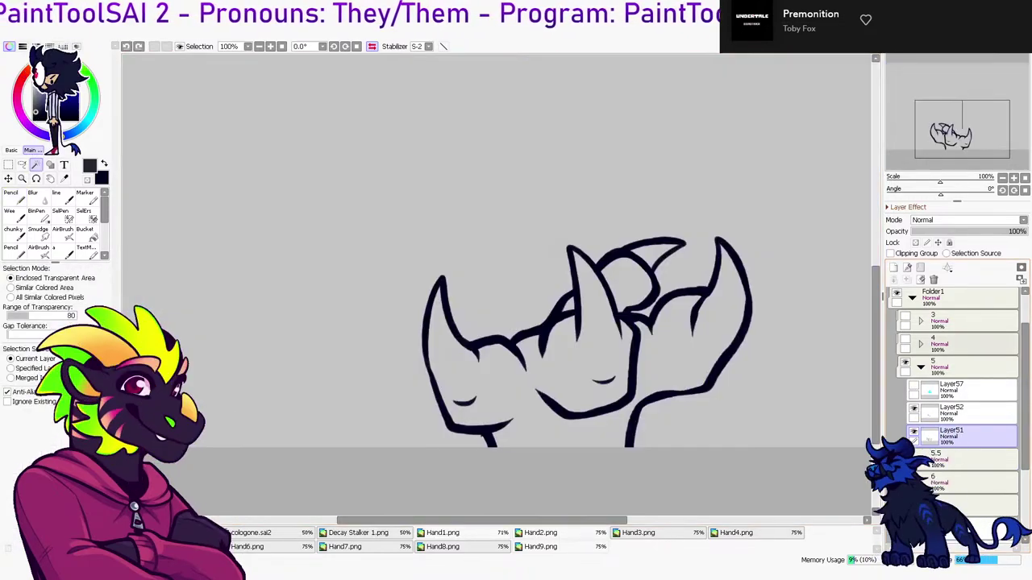
pyautogui.click(913, 408)
pyautogui.click(914, 409)
pyautogui.click(959, 413)
pyautogui.press('l')
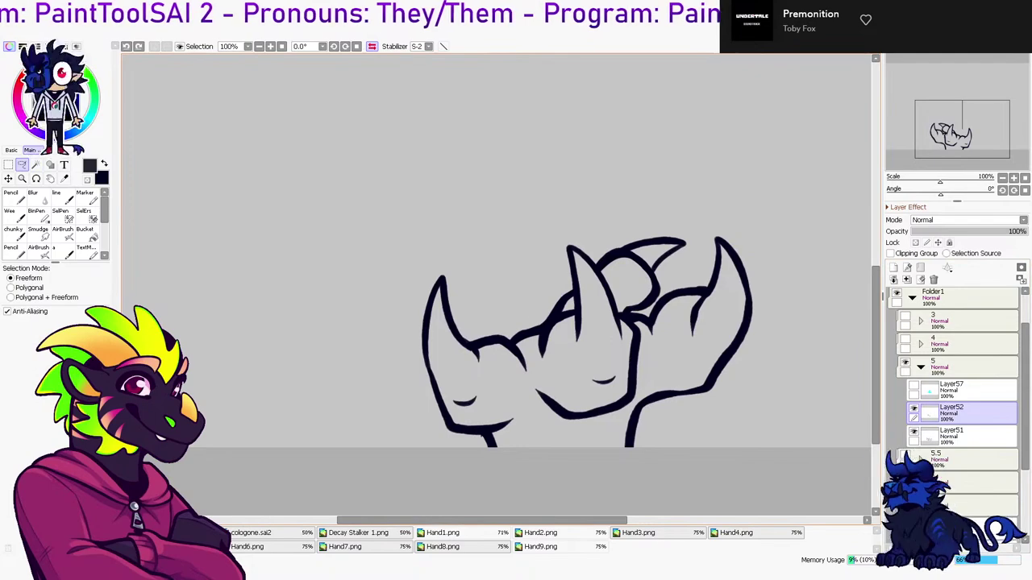
pyautogui.moveTo(479, 348); pyautogui.dragTo(483, 356)
pyautogui.hotkey('ctrl', 'z')
# Check the front lineart in folder 5 and move the back finger's lineart layer beneath it
pyautogui.click(913, 432)
pyautogui.click(913, 432)
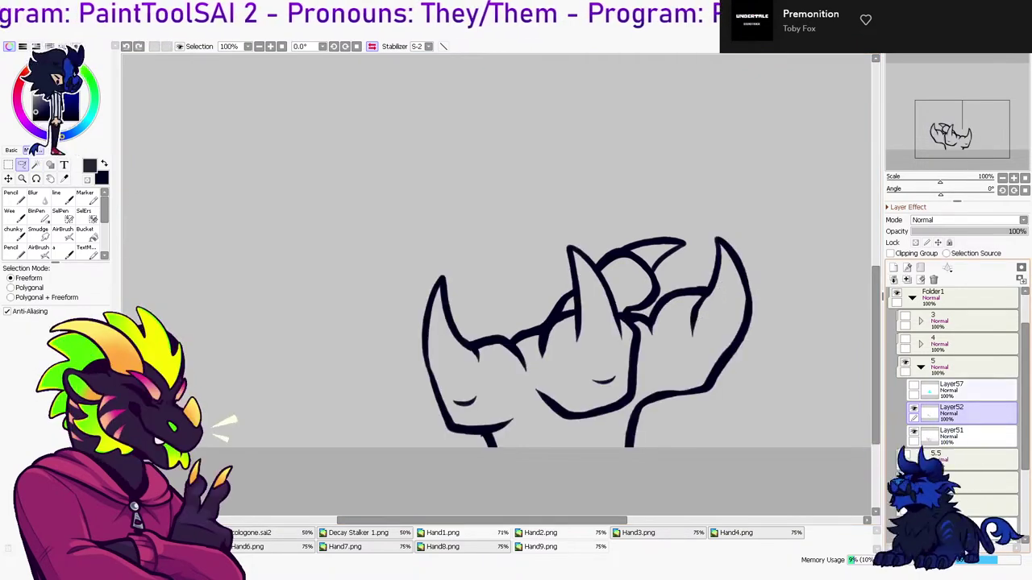
pyautogui.moveTo(959, 414); pyautogui.dragTo(960, 442)
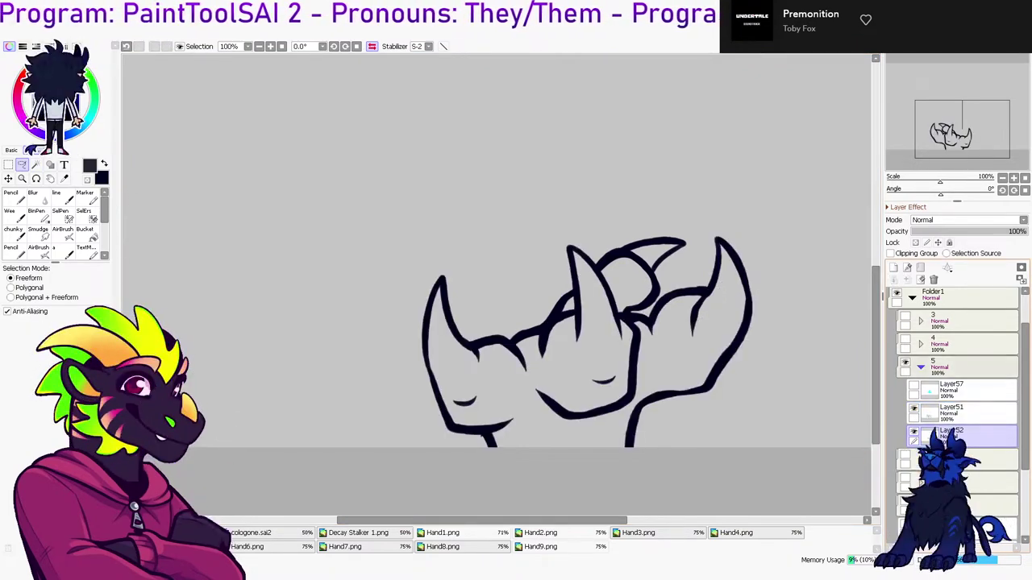
# Bridge the lineart gap between the first two front fingers with a thin selection pen stroke
pyautogui.click(62, 215)
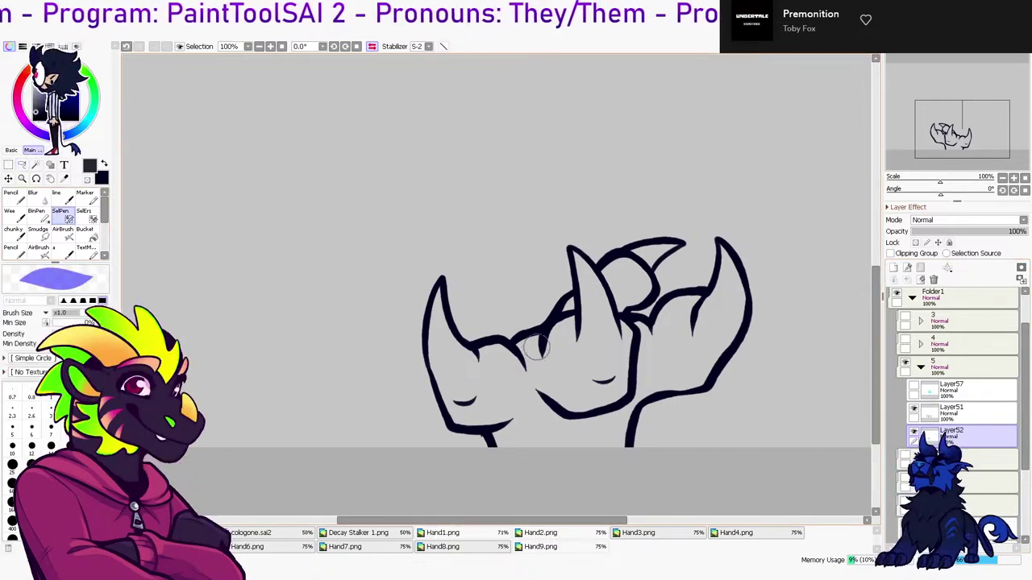
pyautogui.press('[')
pyautogui.press('[')
pyautogui.press('[')
pyautogui.press('[')
pyautogui.press('[')
pyautogui.press('[')
pyautogui.press('[')
pyautogui.press('[')
pyautogui.press('[')
pyautogui.moveTo(526, 368); pyautogui.dragTo(542, 354)
# Select the area outside the front hand's lineart in folder 5 and invert the selection
pyautogui.press('w')
pyautogui.click(543, 276)
pyautogui.hotkey('ctrl', 'z')
pyautogui.click(960, 413)
pyautogui.click(538, 276)
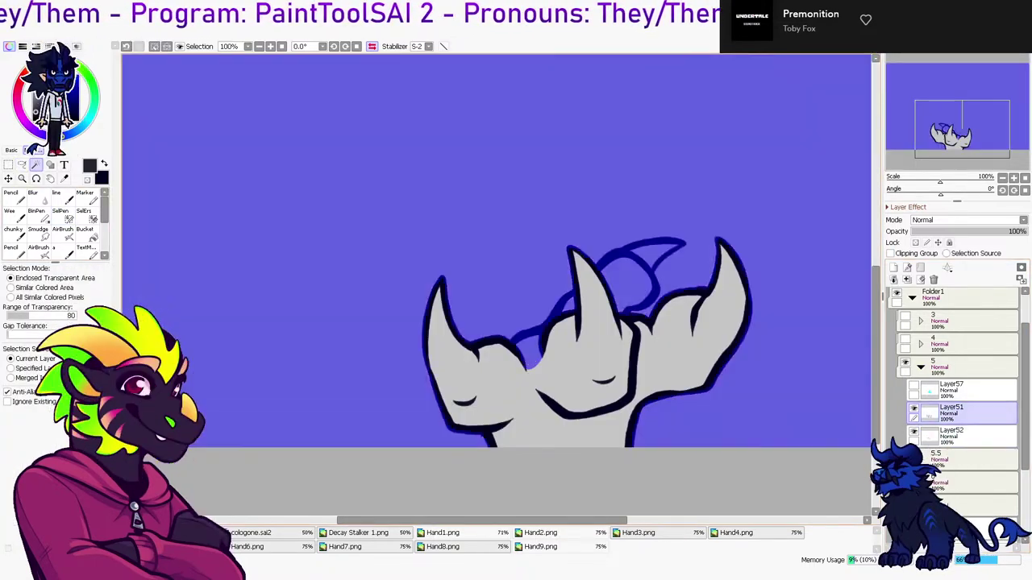
pyautogui.hotkey('ctrl', 'i')
# Fill the selected front hand with dark grey on a layer beneath its lineart
pyautogui.click(951, 434)
pyautogui.press('g')
pyautogui.click(596, 362)
pyautogui.press('l')
# Fill a clipped layer above the front hand's lineart with dark navy and merge both down into the grey fill
pyautogui.click(990, 412)
pyautogui.click(894, 267)
pyautogui.click(894, 268)
pyautogui.click(890, 253)
pyautogui.press('x')
pyautogui.press('g')
pyautogui.click(645, 323)
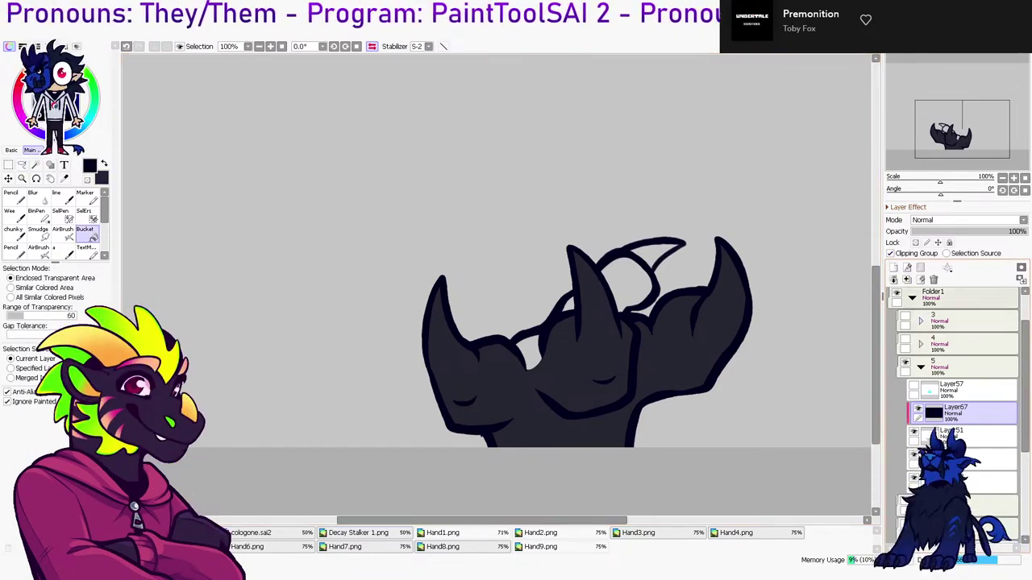
pyautogui.click(907, 279)
pyautogui.click(907, 280)
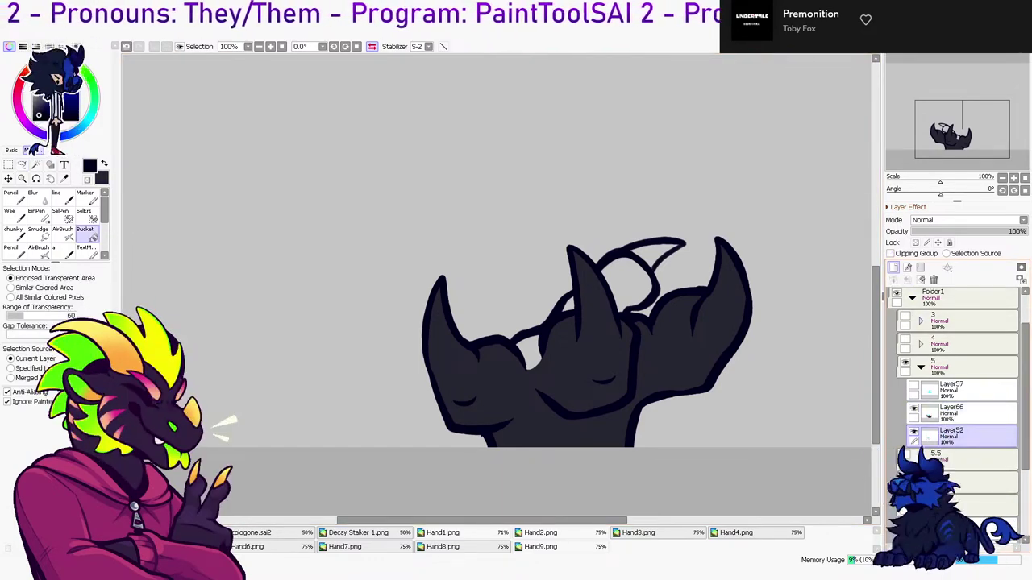
# Add a layer above the back finger's lineart and paint the finger's interior dark grey with the Pencil
pyautogui.click(894, 268)
pyautogui.press('n')
pyautogui.moveTo(562, 355)
pyautogui.mouseDown()
pyautogui.moveTo(553, 342)
pyautogui.moveTo(618, 278)
pyautogui.moveTo(649, 274)
pyautogui.moveTo(663, 244)
pyautogui.moveTo(640, 269)
pyautogui.moveTo(662, 250)
pyautogui.mouseUp()
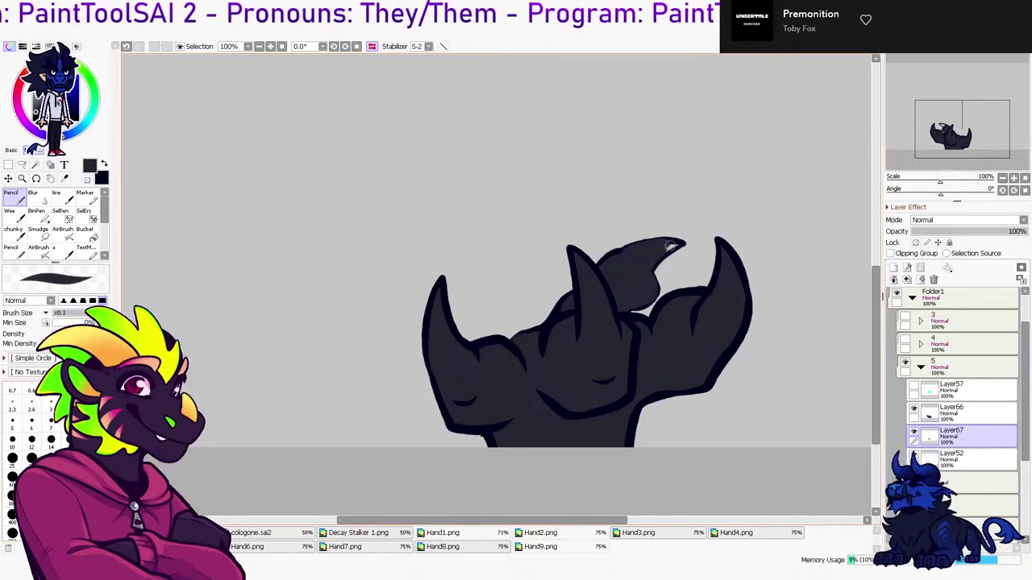
# Colour the back finger's lineart dark navy with the Bucket
pyautogui.click(977, 436)
pyautogui.press('x')
pyautogui.press('g')
pyautogui.click(778, 314)
# Move folder 5's flame layer beneath the front hand, show it, and collapse the folder
pyautogui.moveTo(977, 391); pyautogui.dragTo(977, 423)
pyautogui.click(913, 409)
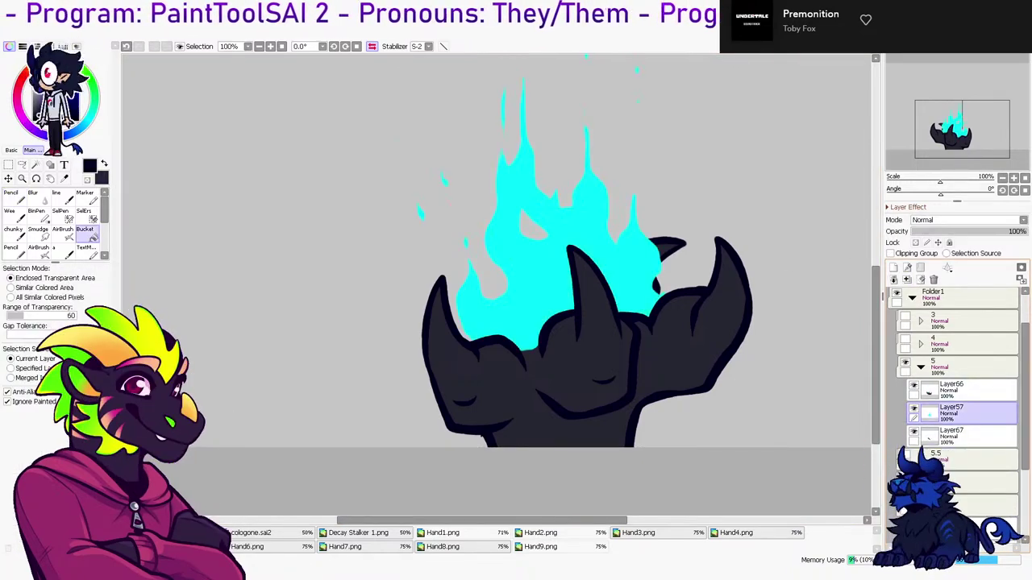
pyautogui.click(920, 367)
# Compare folders 5 and 5.5 by switching their visibility, and show folder 4 as well
pyautogui.click(905, 363)
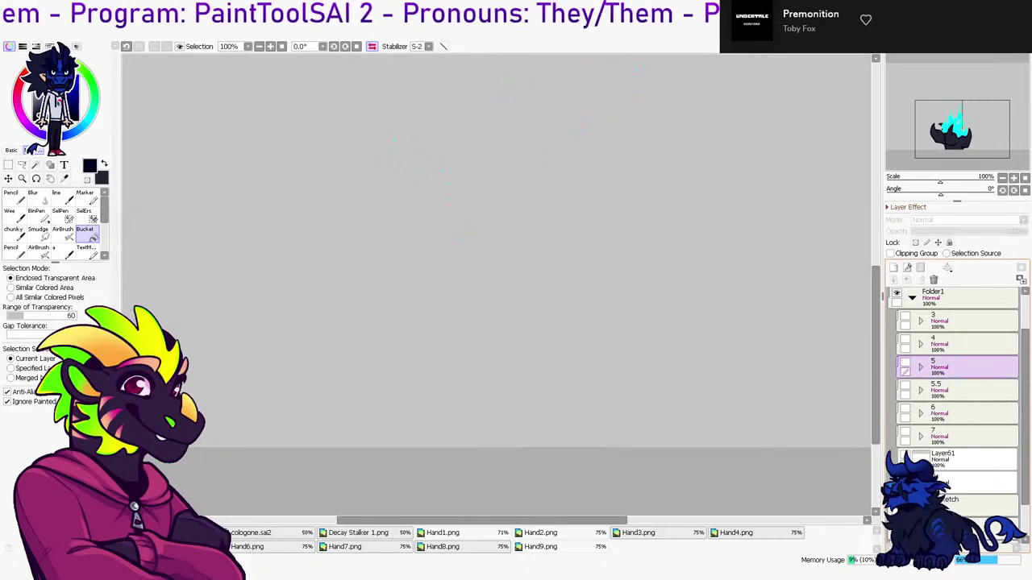
pyautogui.click(905, 386)
pyautogui.click(906, 363)
pyautogui.click(906, 386)
pyautogui.click(905, 339)
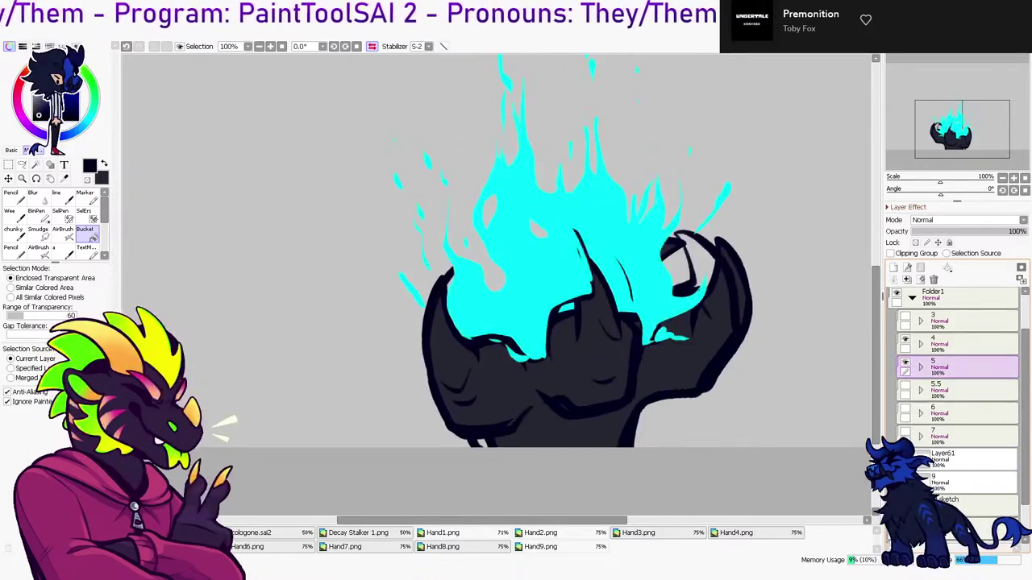
# Hide folder 5, expand folder 4, and move its flame layer beneath the hand's lineart
pyautogui.click(905, 362)
pyautogui.click(920, 345)
pyautogui.click(971, 367)
pyautogui.hotkey('ctrl', 'a')
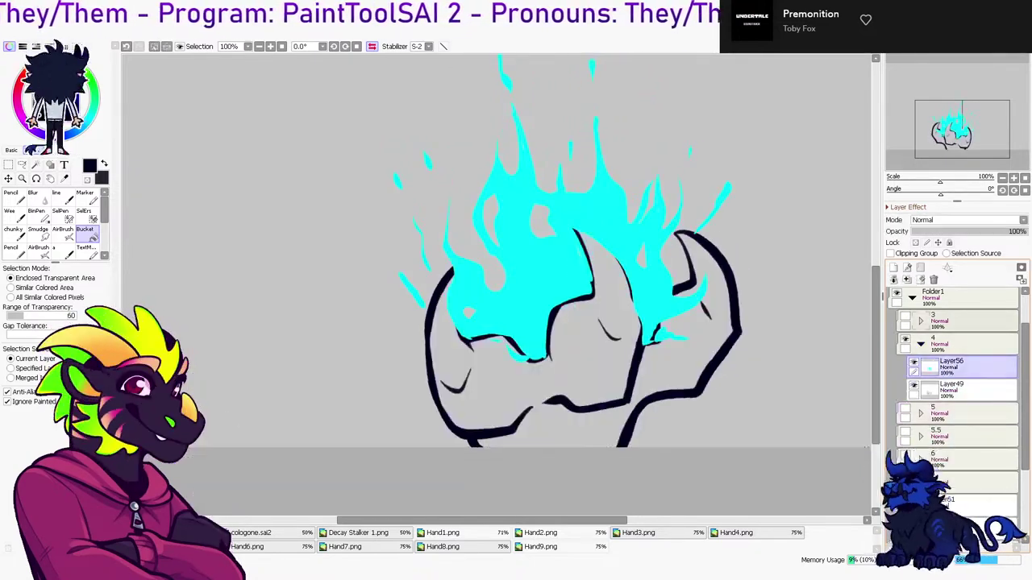
pyautogui.click(907, 280)
pyautogui.press('n')
pyautogui.hotkey('ctrl', 'z')
pyautogui.moveTo(971, 390); pyautogui.dragTo(970, 399)
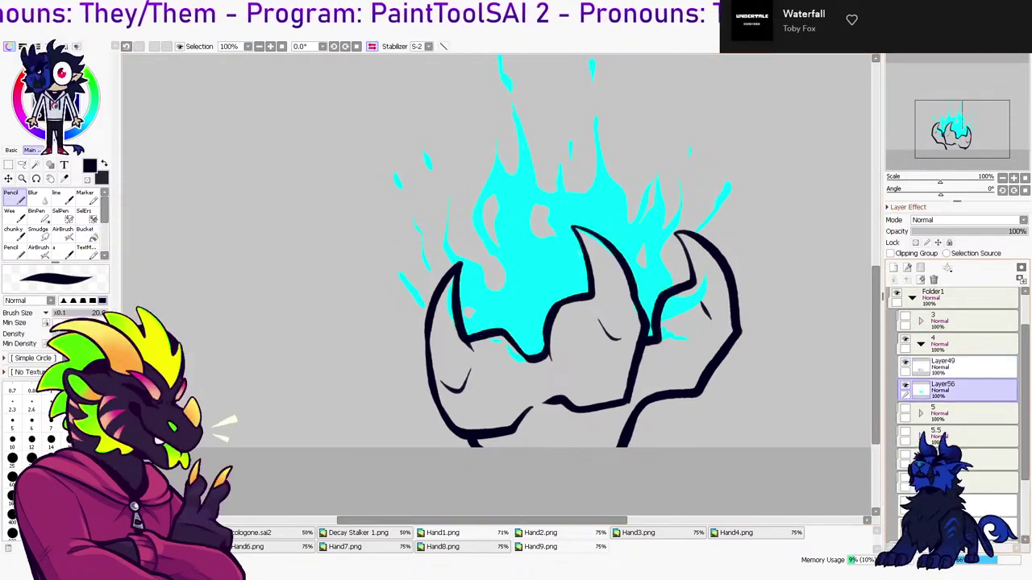
# Fill the hand's interior dark grey on a new layer between folder 4's lineart and flame layers
pyautogui.press('x')
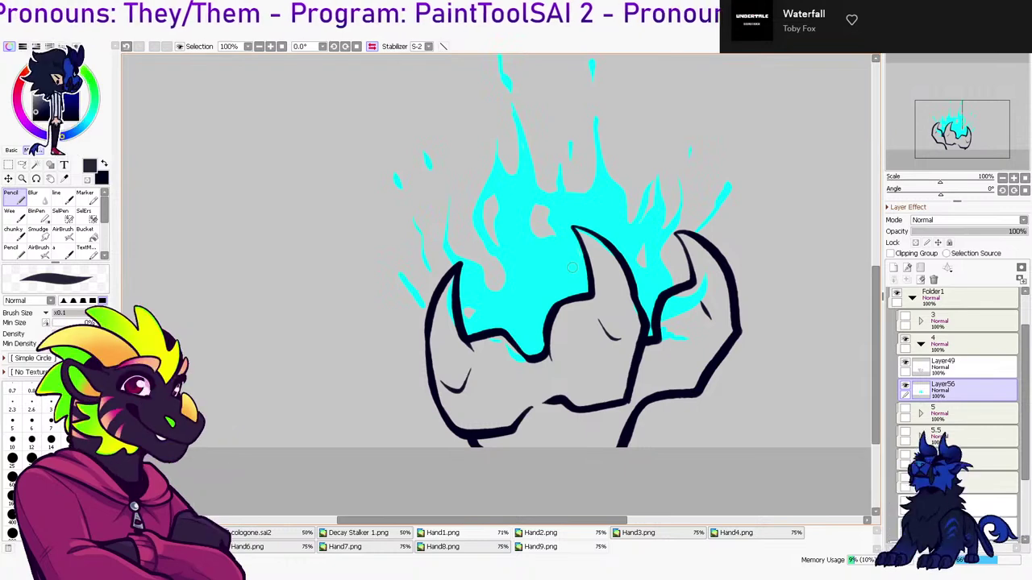
pyautogui.click(893, 267)
pyautogui.press('g')
pyautogui.click(794, 282)
pyautogui.click(967, 367)
pyautogui.press('w')
pyautogui.click(794, 282)
pyautogui.click(968, 390)
pyautogui.press('Delete')
pyautogui.hotkey('ctrl', 'd')
pyautogui.press('n')
pyautogui.press('-')
pyautogui.click(652, 334)
# Colour the lineart dark navy with a Bucket-filled clipping layer, merge the hand's layers into one, and select the flame layer
pyautogui.click(967, 367)
pyautogui.click(893, 267)
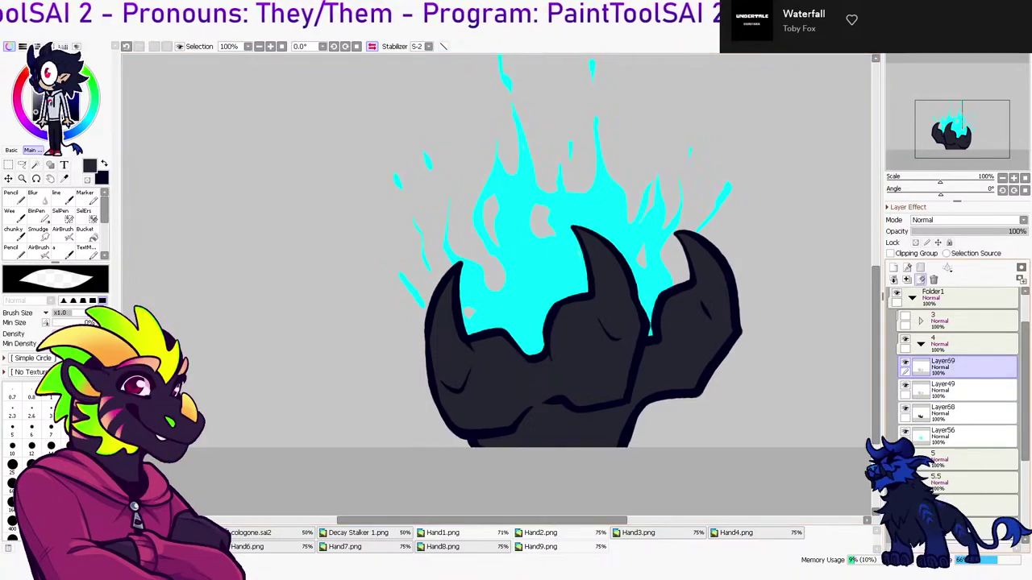
pyautogui.click(891, 254)
pyautogui.press('x')
pyautogui.press('g')
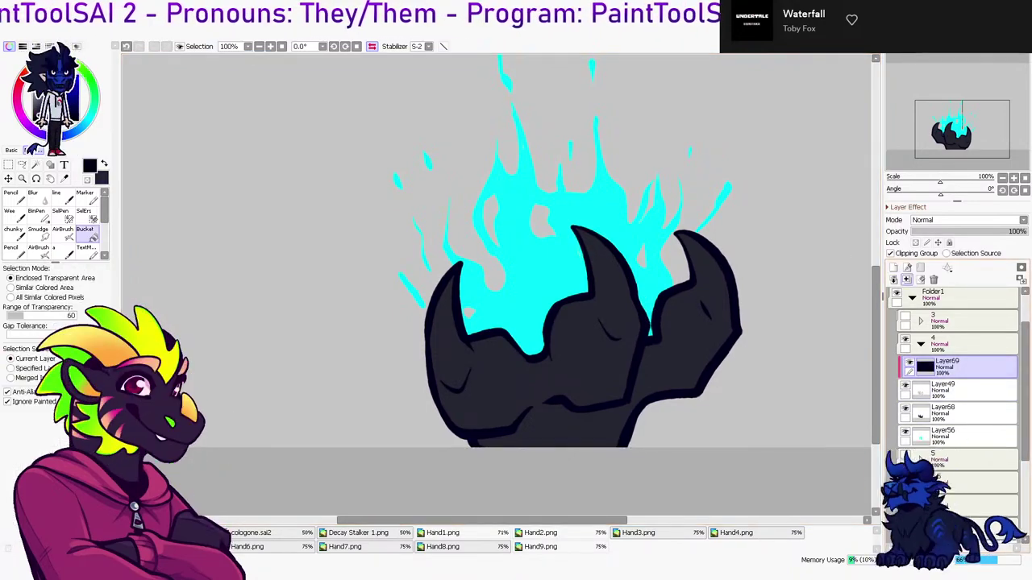
pyautogui.click(906, 279)
pyautogui.click(907, 280)
pyautogui.click(967, 390)
pyautogui.press('n')
pyautogui.press('x')
pyautogui.rightClick(569, 253)
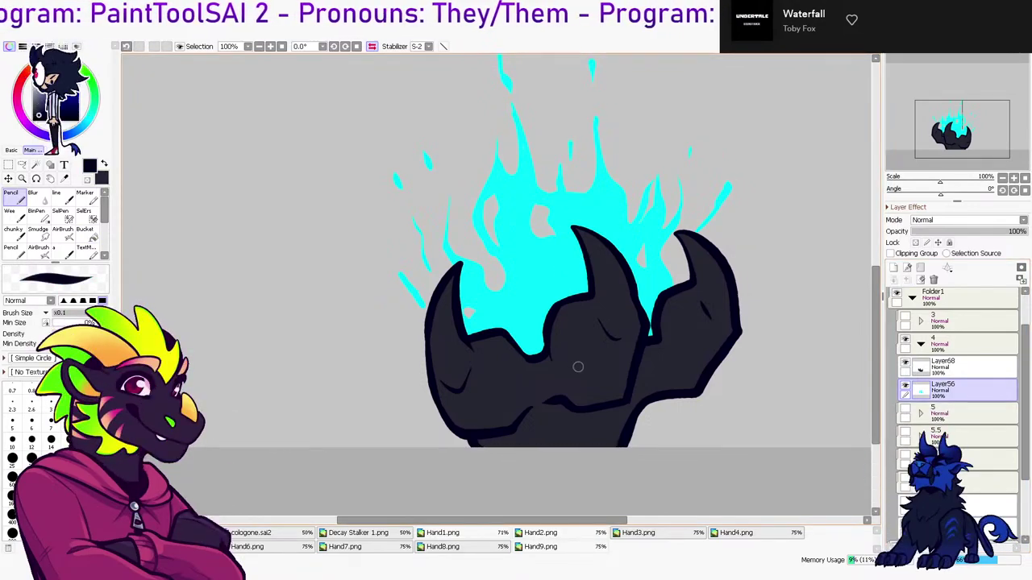
# Check the colour swatches in Decay Stalker 1.png and return to the hand drawing
pyautogui.click(253, 532)
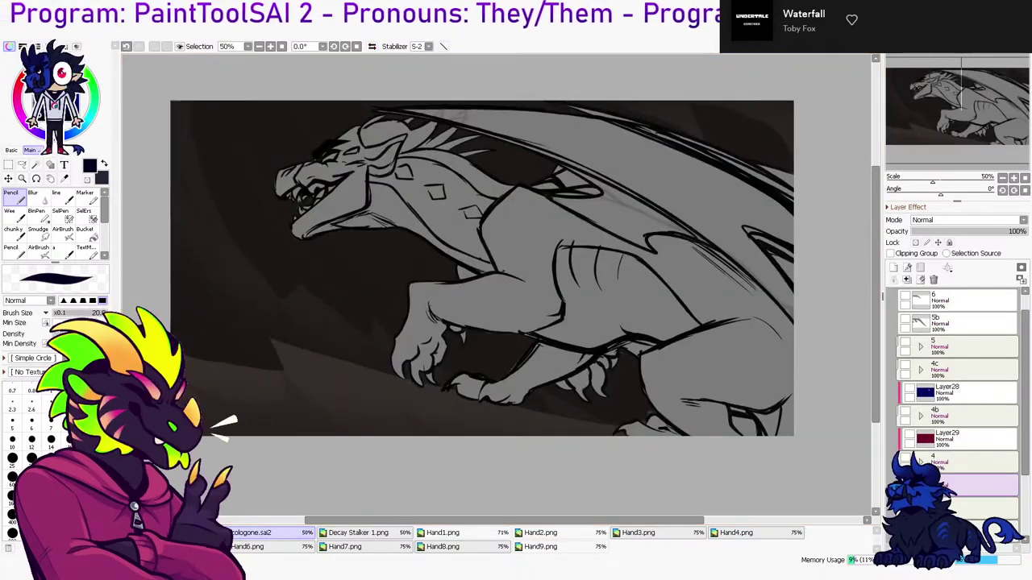
pyautogui.click(358, 533)
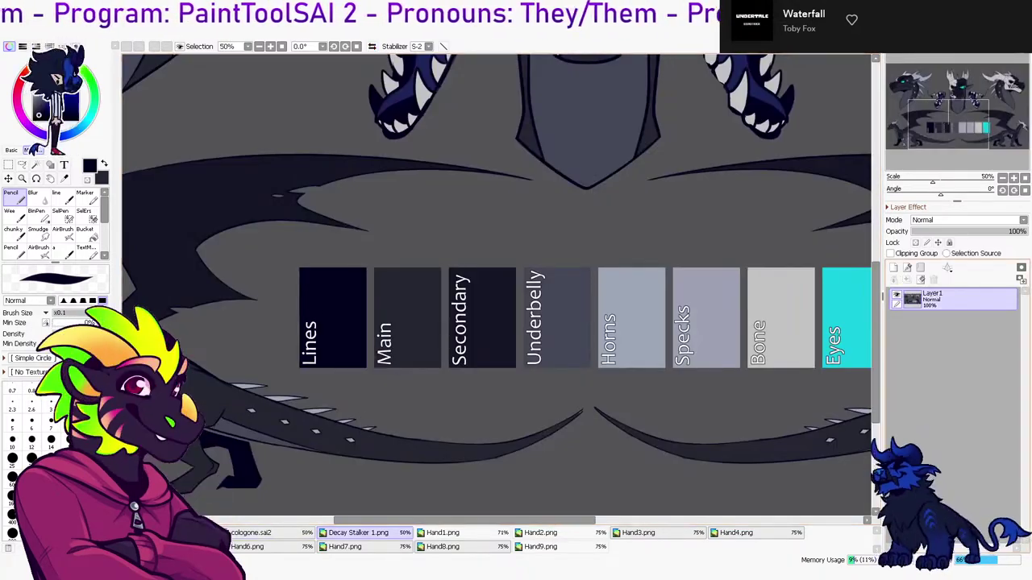
pyautogui.click(173, 533)
pyautogui.click(359, 533)
pyautogui.click(174, 533)
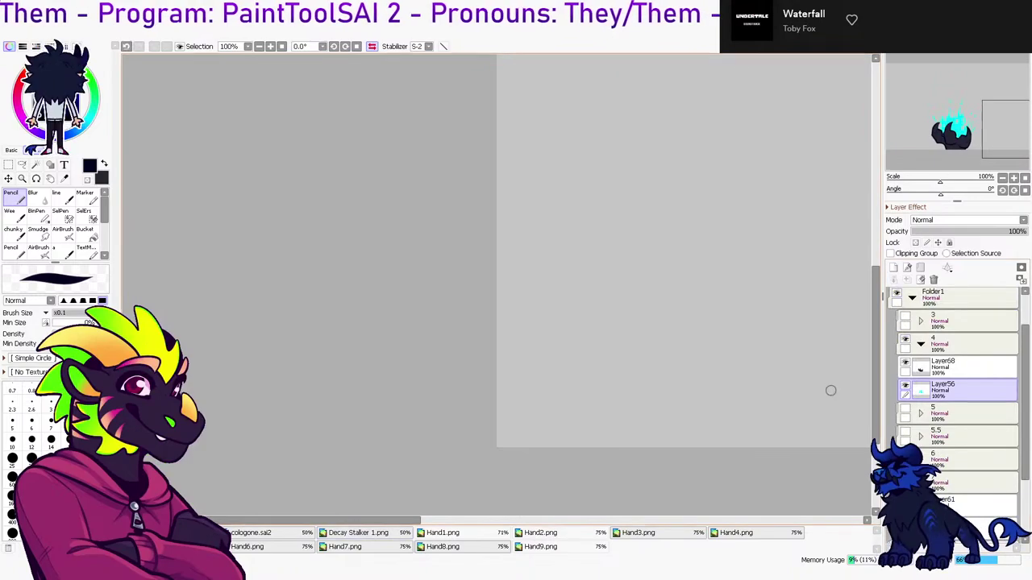
# Move the coloured hand layer and then the flame layer into folder 4, and collapse the folder
pyautogui.moveTo(275, 521); pyautogui.dragTo(514, 520)
pyautogui.click(920, 344)
pyautogui.click(959, 367)
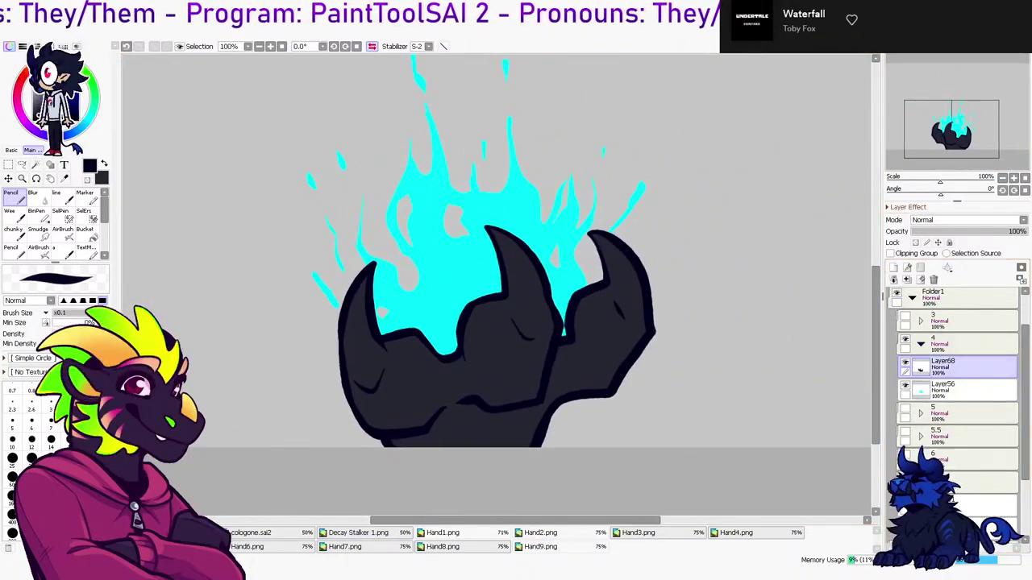
pyautogui.moveTo(959, 368); pyautogui.dragTo(960, 344)
pyautogui.click(960, 367)
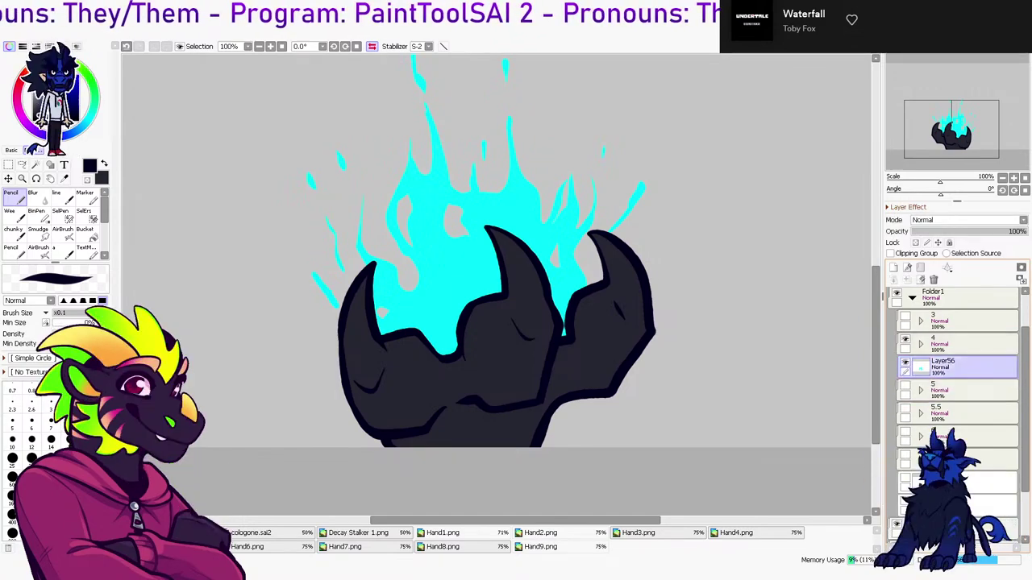
pyautogui.click(921, 344)
pyautogui.moveTo(959, 390); pyautogui.dragTo(959, 376)
pyautogui.click(920, 344)
# Show folder 3 in place of folder 4 and expand it to reach its flame and lineart layers
pyautogui.click(905, 316)
pyautogui.click(904, 339)
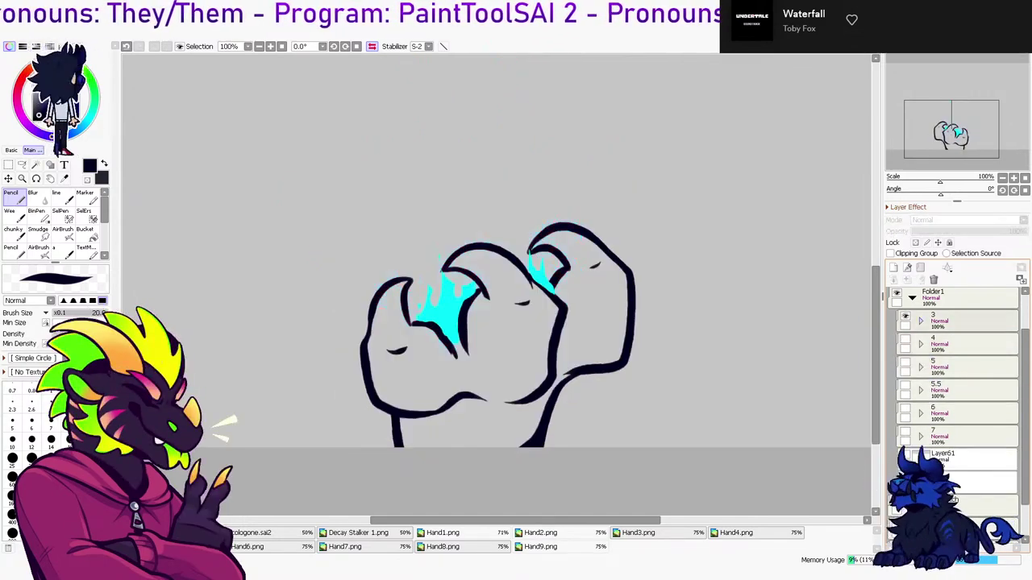
pyautogui.click(959, 321)
pyautogui.click(920, 321)
pyautogui.click(960, 343)
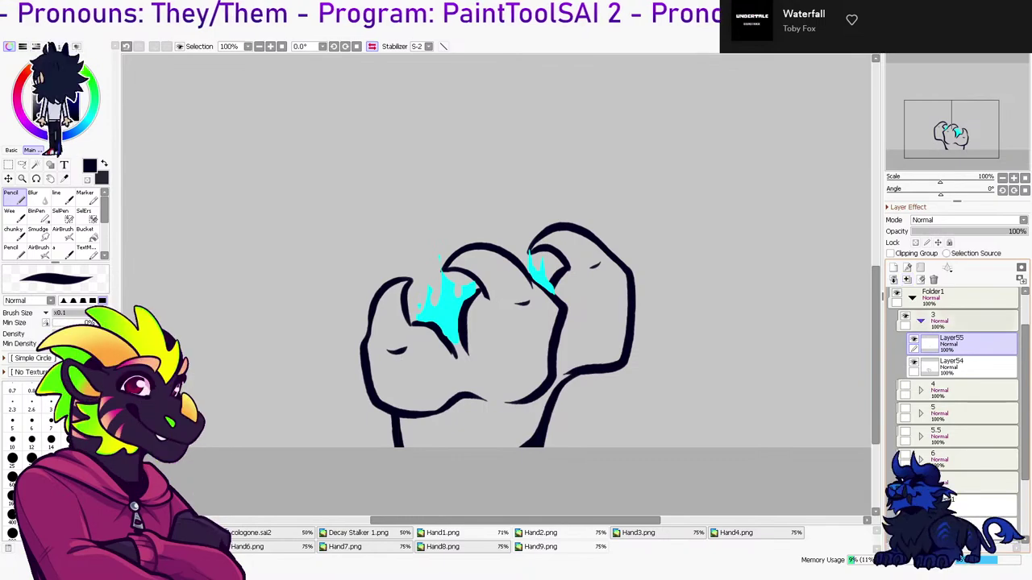
# Fill the hand's silhouette dark grey on a new layer placed beneath folder 3's lineart
pyautogui.click(959, 367)
pyautogui.press('w')
pyautogui.click(709, 250)
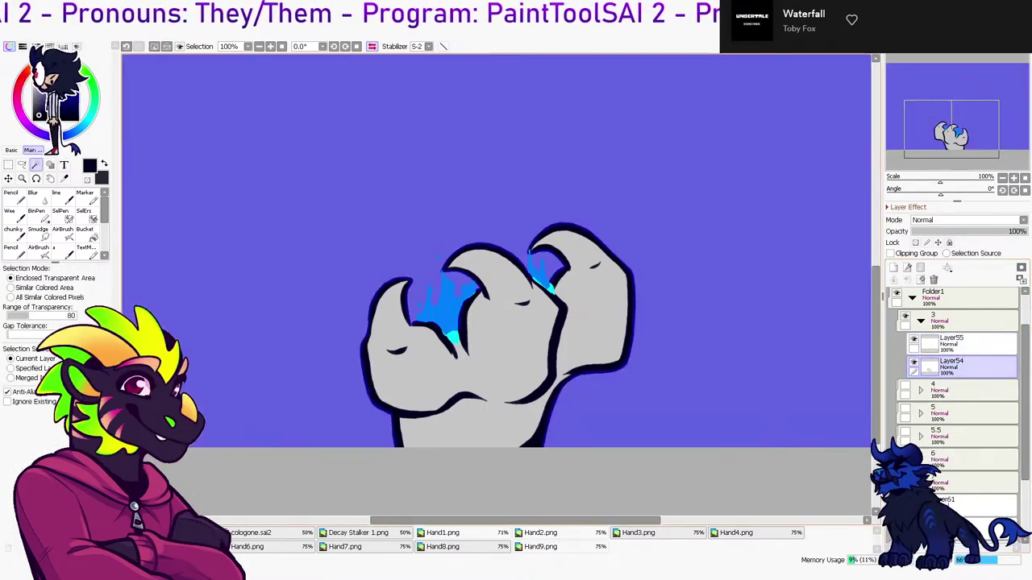
pyautogui.hotkey('ctrl', 'shift', 'i')
pyautogui.click(893, 267)
pyautogui.press('x')
pyautogui.press('g')
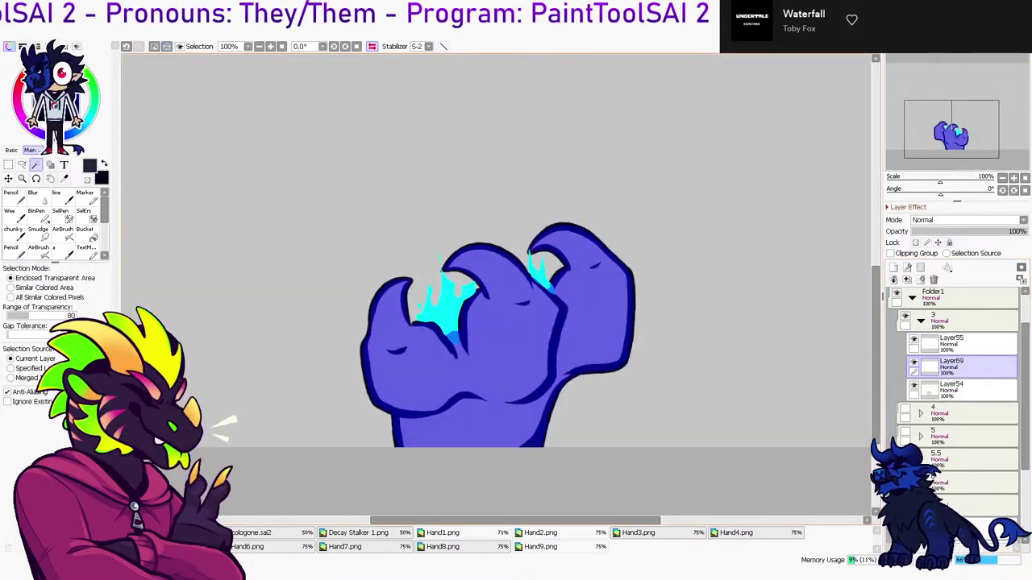
pyautogui.click(515, 346)
pyautogui.hotkey('ctrl', 'd')
pyautogui.press('l')
pyautogui.moveTo(967, 366); pyautogui.dragTo(968, 400)
pyautogui.click(967, 367)
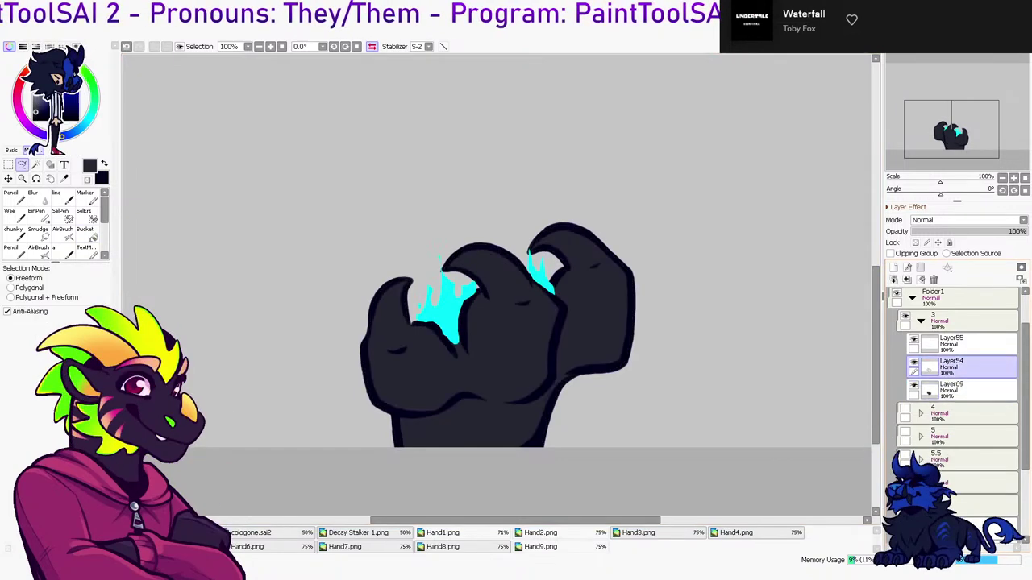
pyautogui.click(893, 267)
pyautogui.click(907, 279)
pyautogui.click(907, 280)
pyautogui.hotkey('ctrl', 'z')
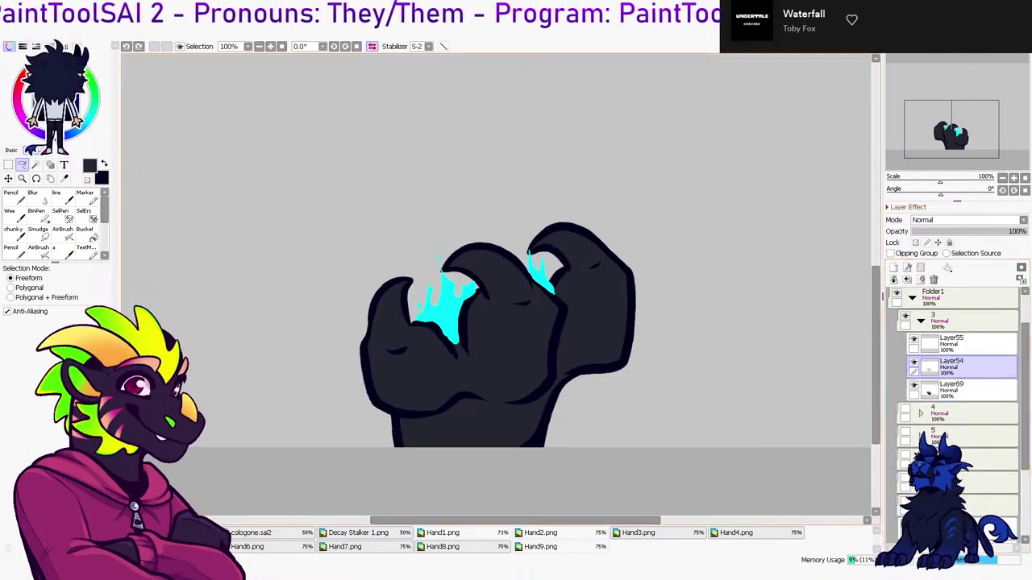
# Select the fingers' lineart by similar colour, and remove the parts that should stay behind the flames with the selection eraser
pyautogui.press('w')
pyautogui.click(43, 288)
pyautogui.click(558, 343)
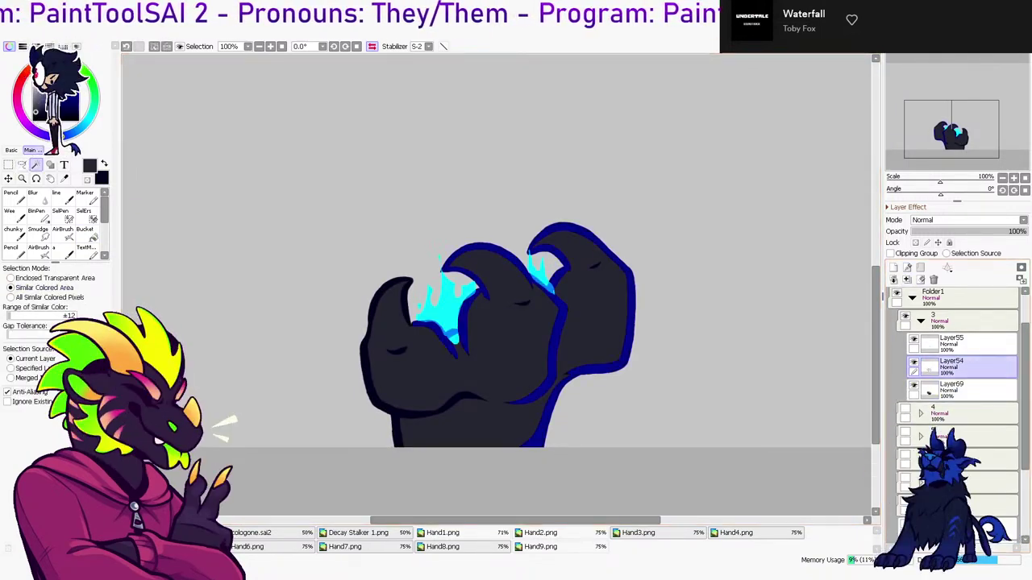
pyautogui.click(967, 344)
pyautogui.click(86, 215)
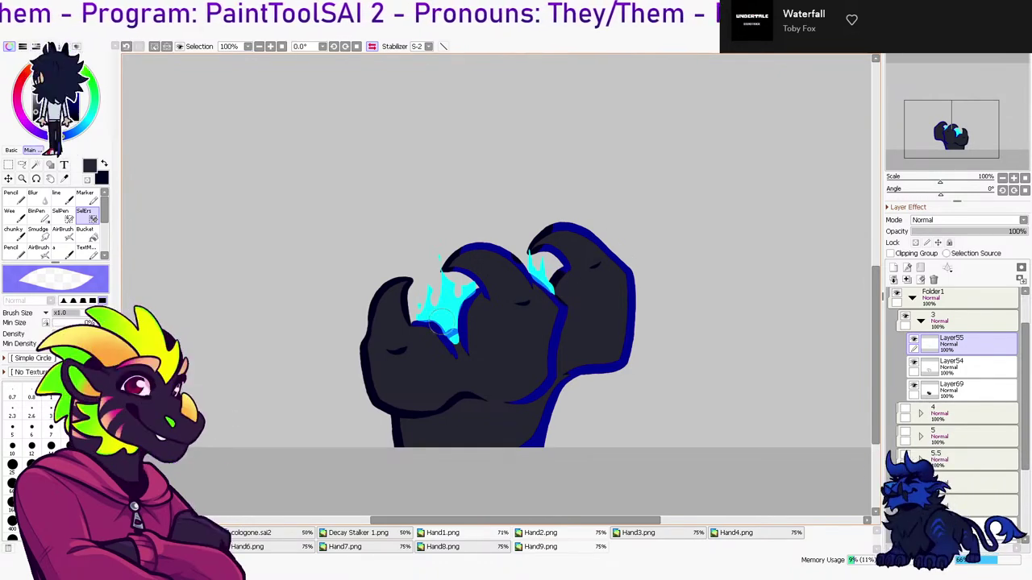
# Erase folder 3's flames where they overlap the selected lineart, and clear the selection
pyautogui.press('e')
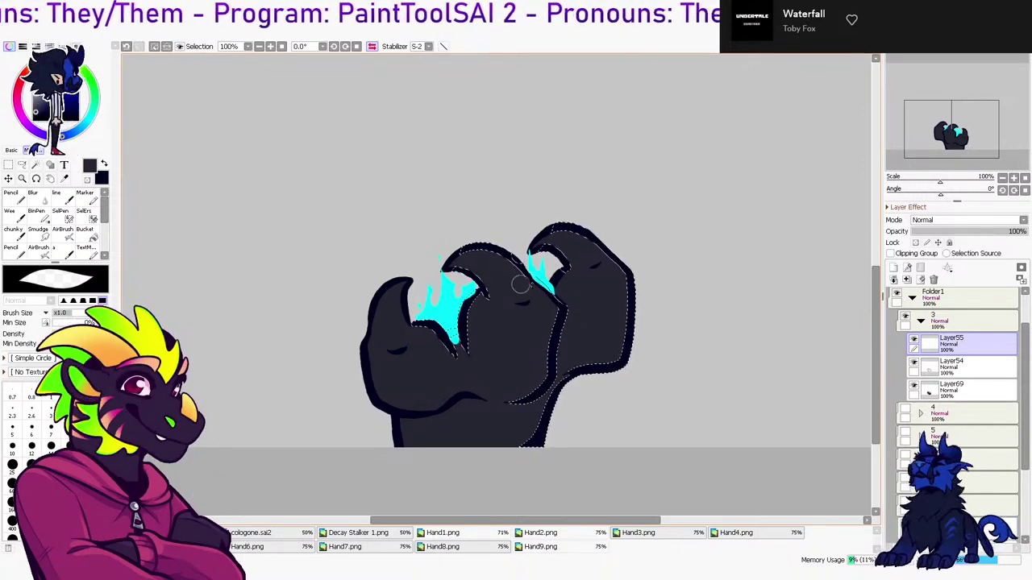
pyautogui.click(21, 164)
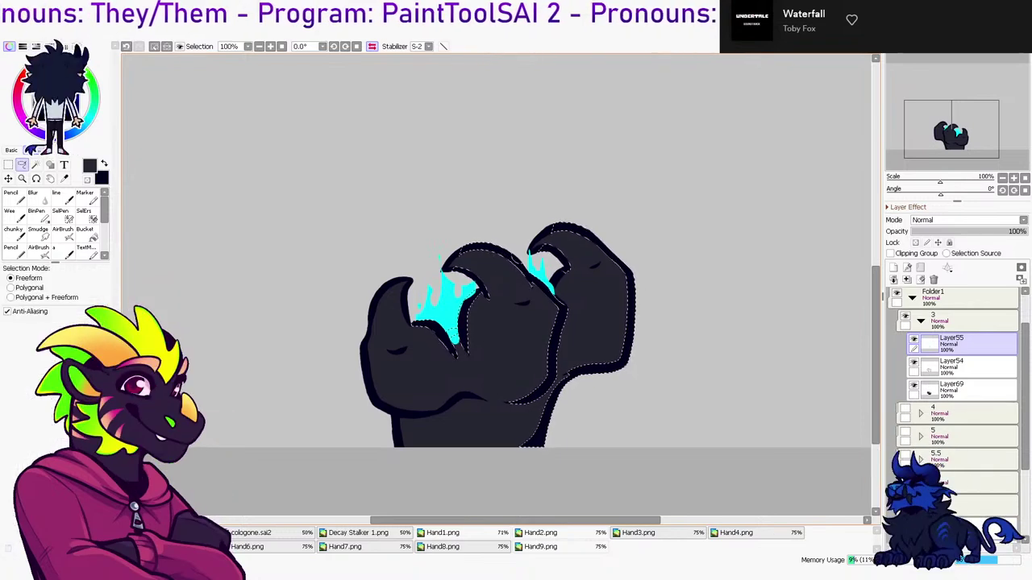
pyautogui.hotkey('ctrl', 'd')
pyautogui.scroll(-1, 532, 259)
pyautogui.press('e')
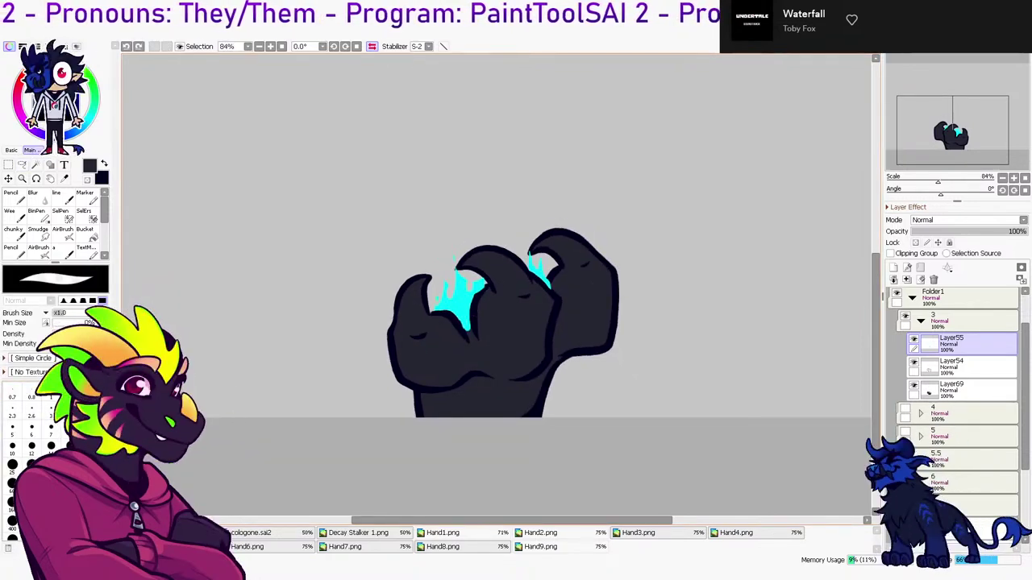
# Collapse folder 3 and check the coloured frames in sequence by switching visibility through folders 3 to 7
pyautogui.click(920, 321)
pyautogui.click(905, 316)
pyautogui.click(905, 316)
pyautogui.click(905, 340)
pyautogui.click(905, 316)
pyautogui.click(906, 362)
pyautogui.click(906, 340)
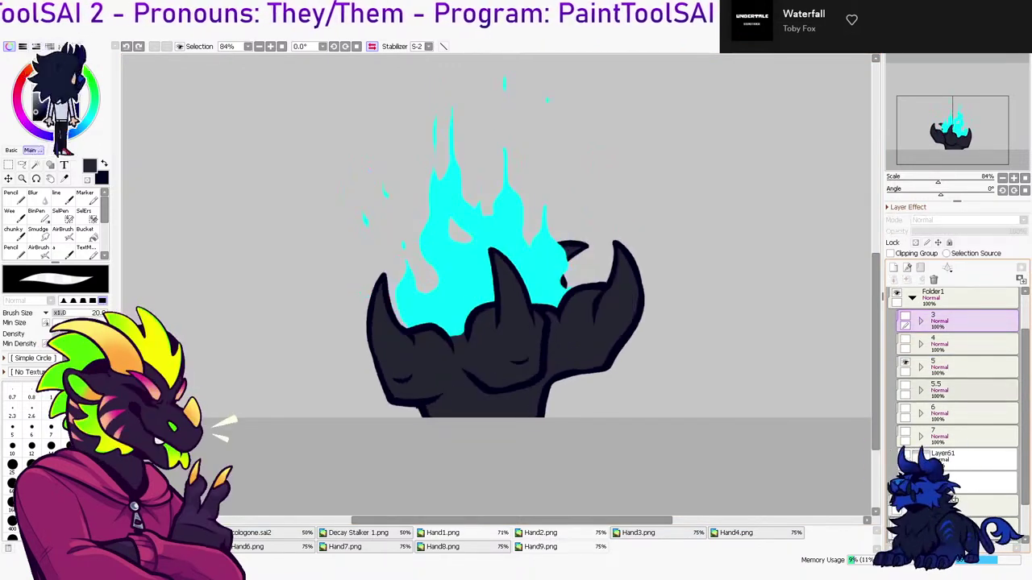
pyautogui.click(906, 385)
pyautogui.click(905, 362)
pyautogui.click(904, 410)
pyautogui.click(905, 390)
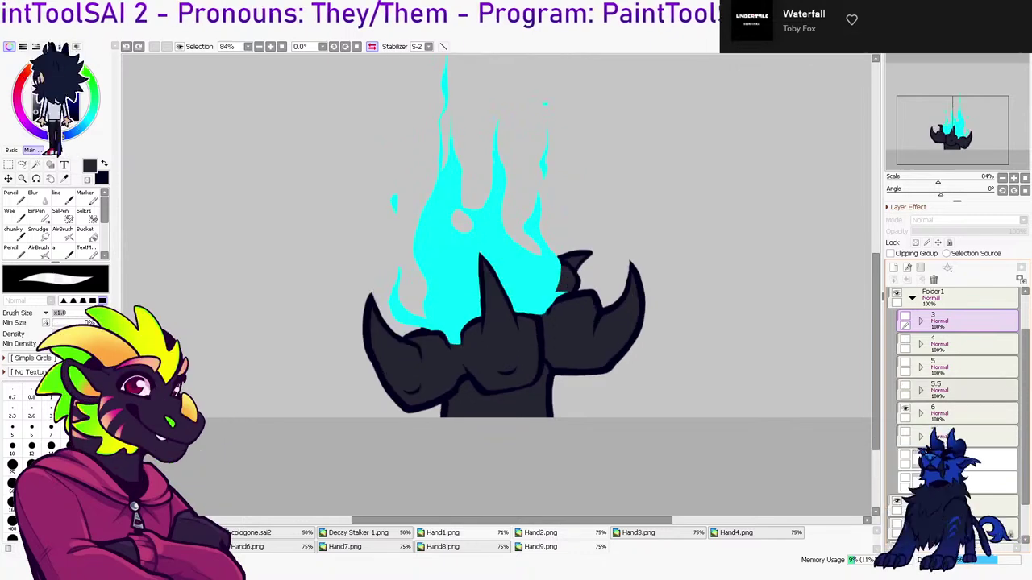
pyautogui.click(905, 433)
pyautogui.click(904, 410)
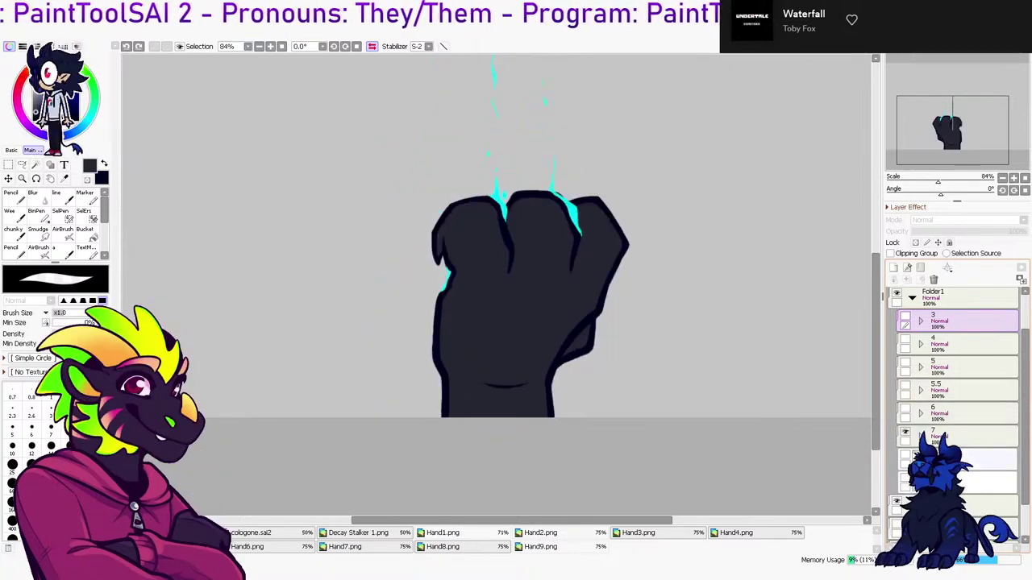
pyautogui.click(905, 410)
pyautogui.click(905, 387)
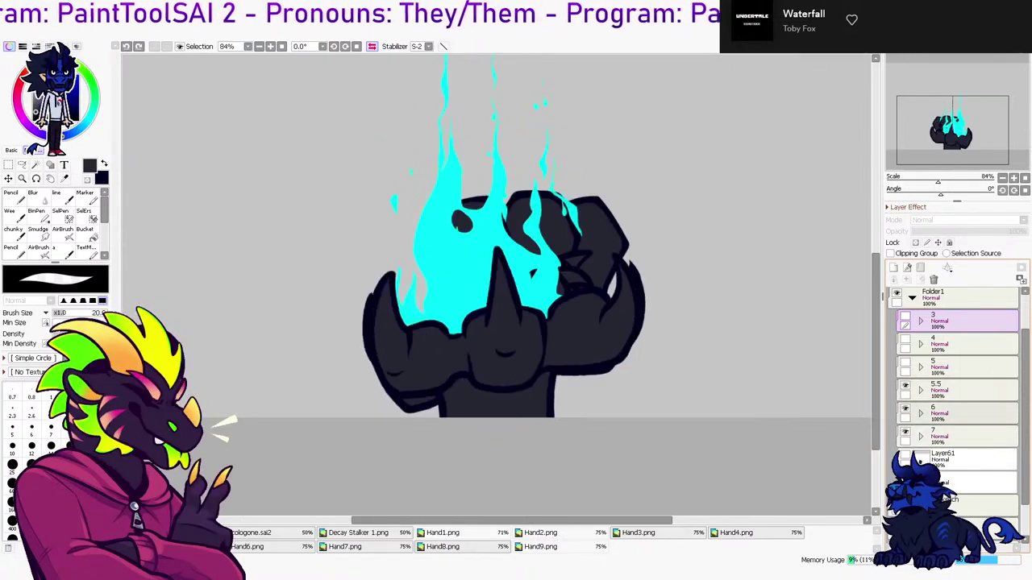
pyautogui.moveTo(904, 386); pyautogui.dragTo(904, 433)
pyautogui.click(904, 317)
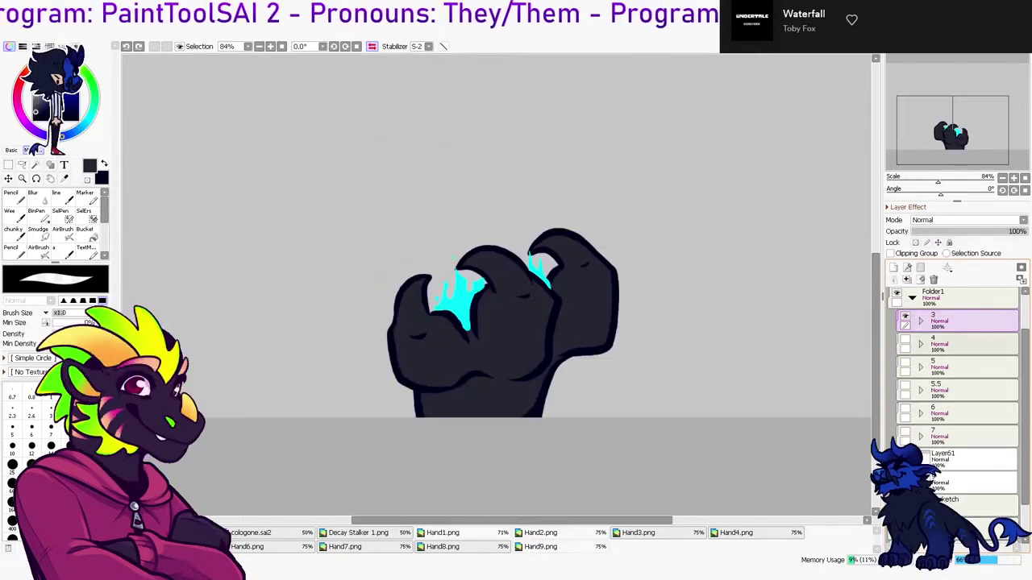
# Flip through folders 3 to 6 and back again to check the motion, ending on folder 5 selected over 5.5
pyautogui.click(905, 340)
pyautogui.click(905, 317)
pyautogui.click(904, 363)
pyautogui.click(904, 339)
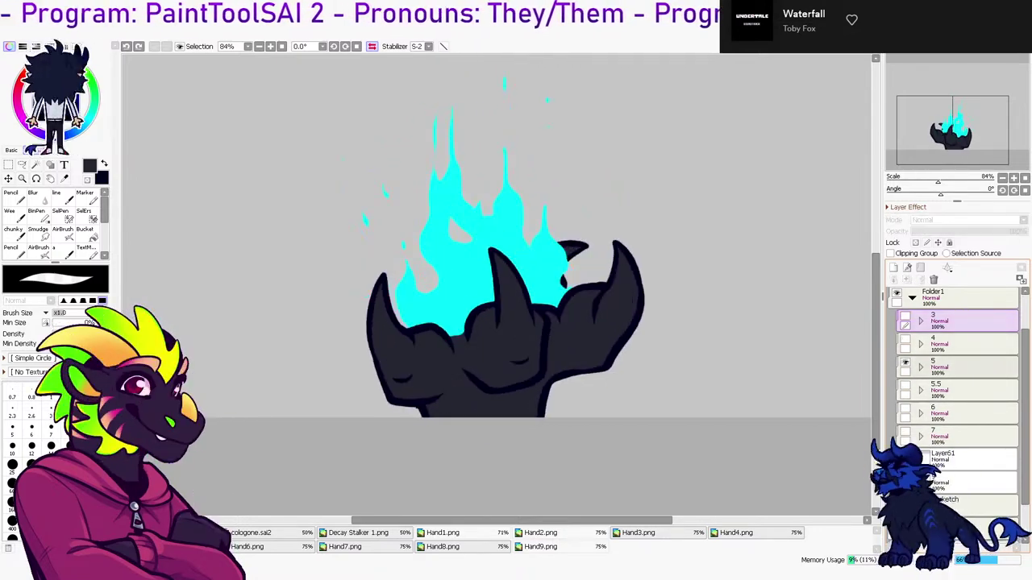
pyautogui.click(905, 386)
pyautogui.click(904, 363)
pyautogui.click(904, 409)
pyautogui.click(904, 387)
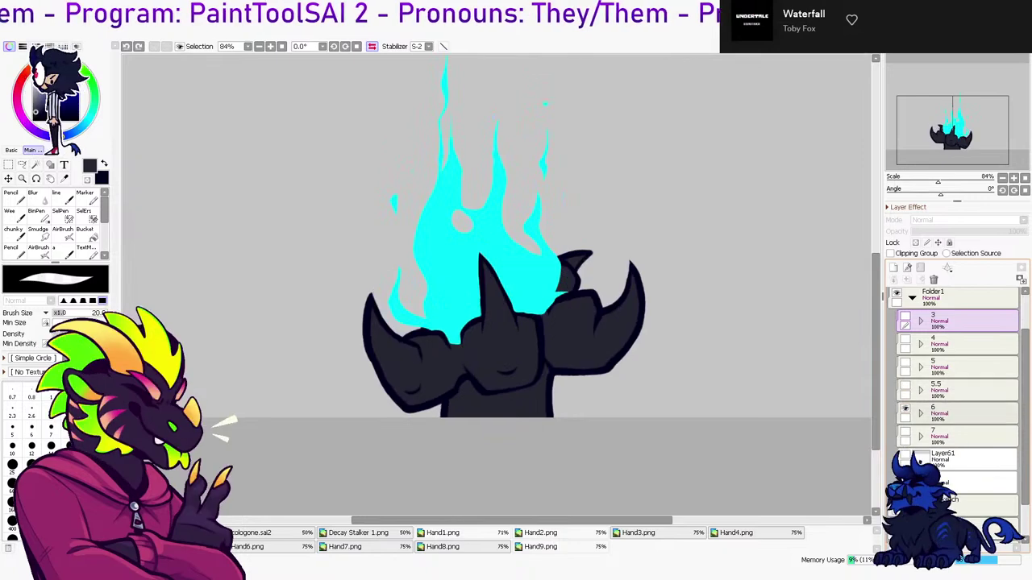
pyautogui.click(904, 387)
pyautogui.click(905, 409)
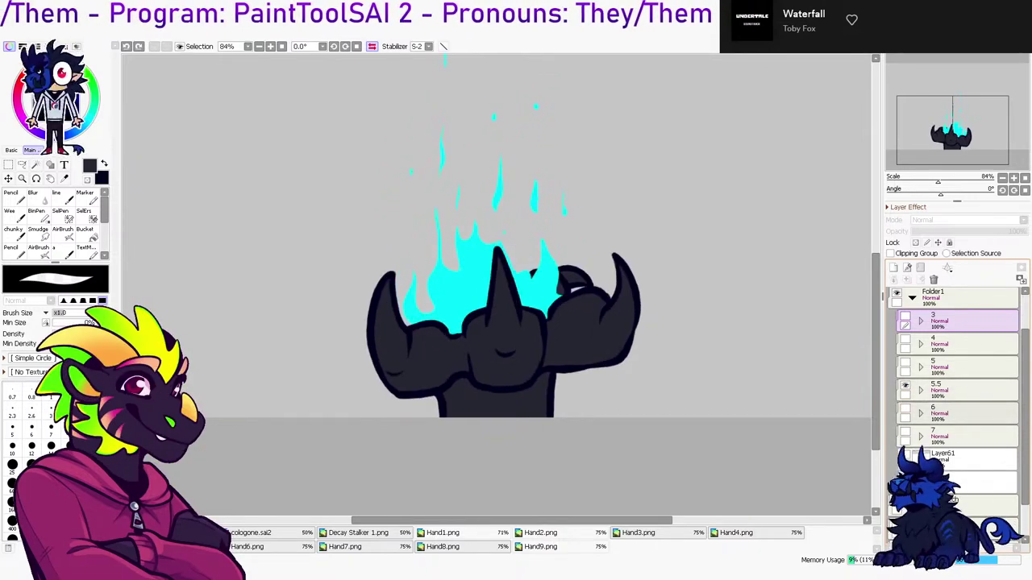
pyautogui.click(904, 367)
pyautogui.click(904, 390)
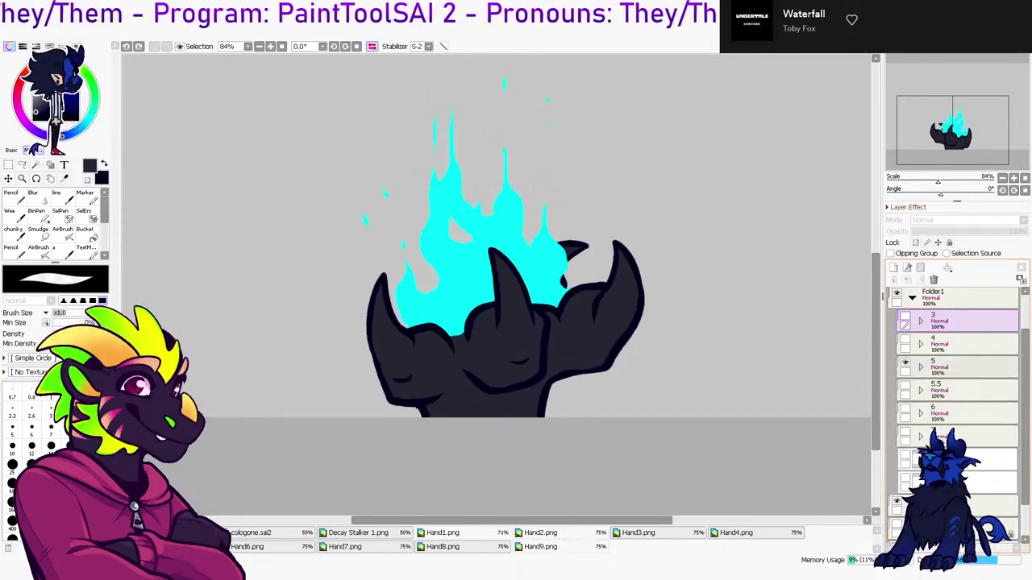
pyautogui.click(904, 362)
pyautogui.click(904, 340)
pyautogui.click(905, 362)
pyautogui.click(904, 340)
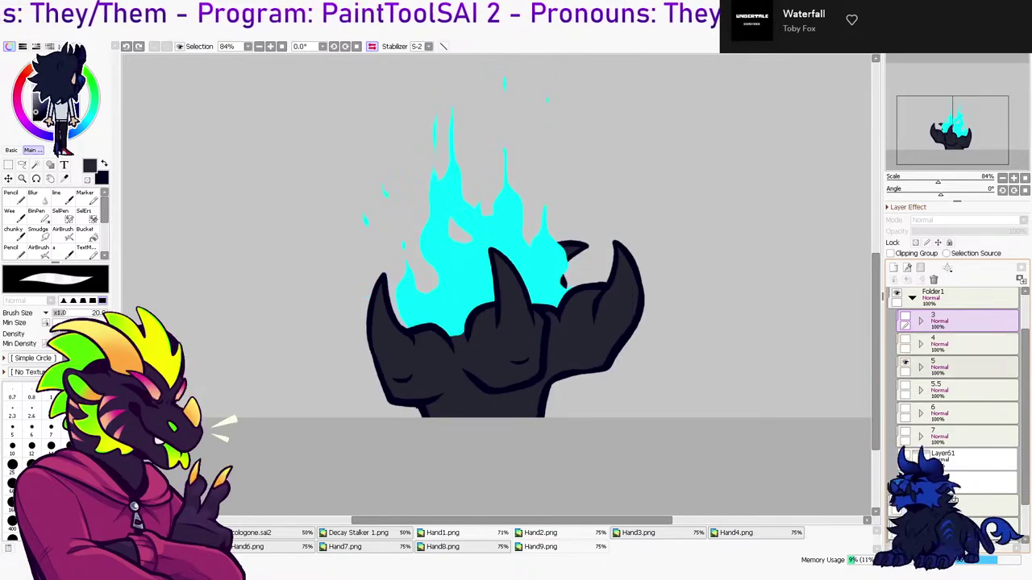
pyautogui.click(960, 367)
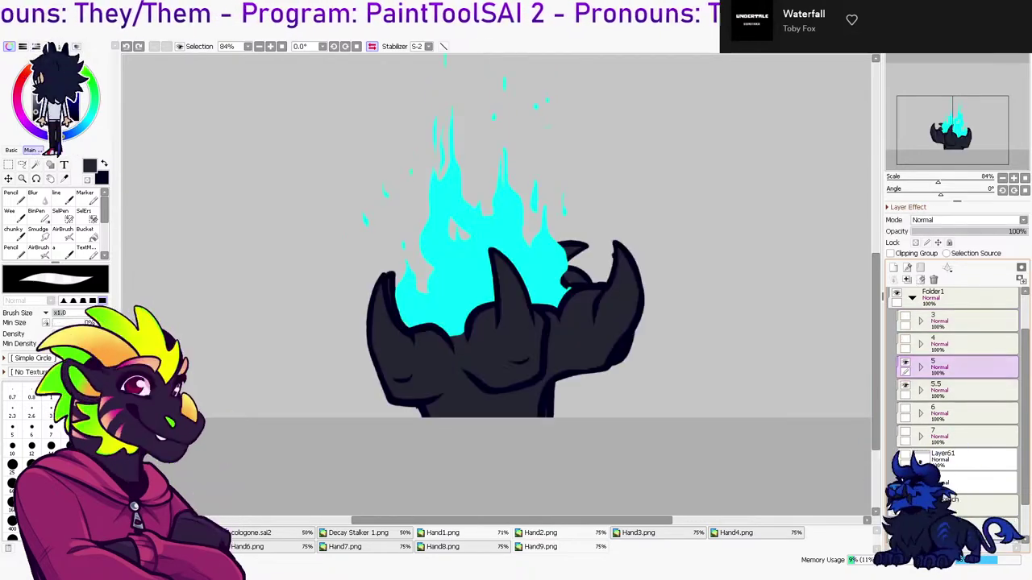
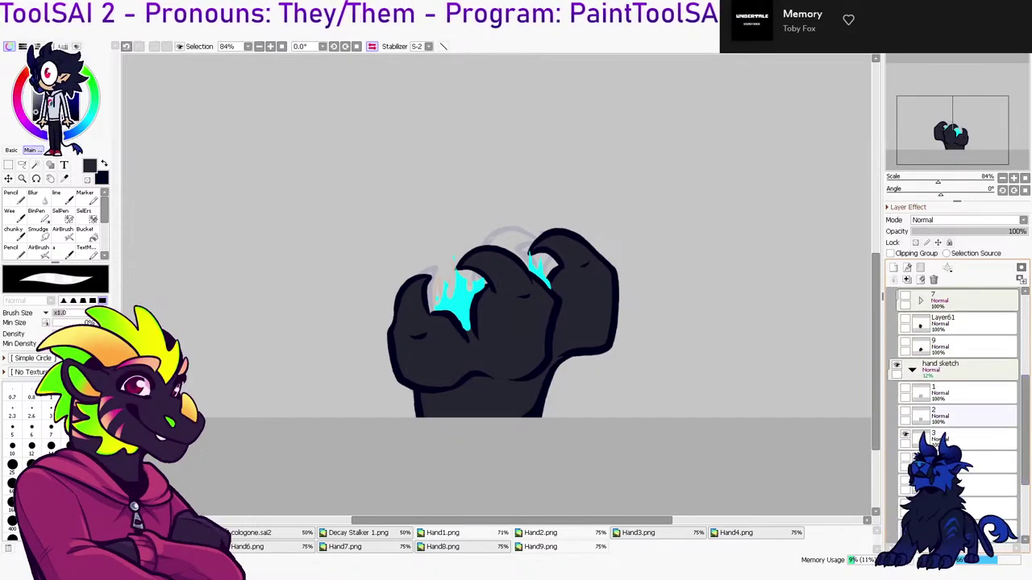
# Switch the hand sketch shown for reference and lower the coloured hand's opacity to 31%
pyautogui.click(905, 364)
pyautogui.moveTo(931, 231); pyautogui.dragTo(947, 231)
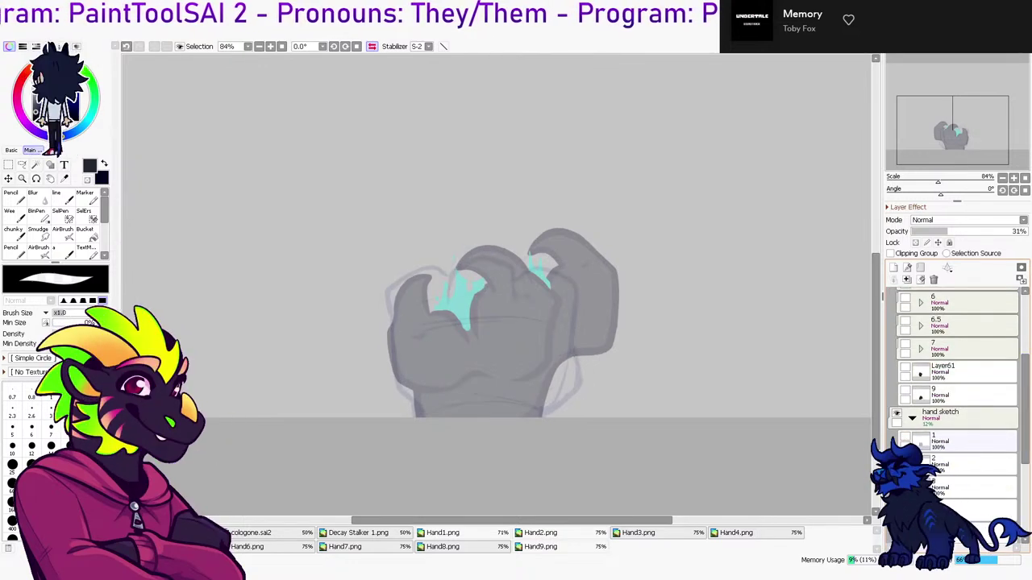
# Leave only hand sketch 1 visible, hide the coloured hand, and select folder 3 at the top of the frames
pyautogui.click(959, 463)
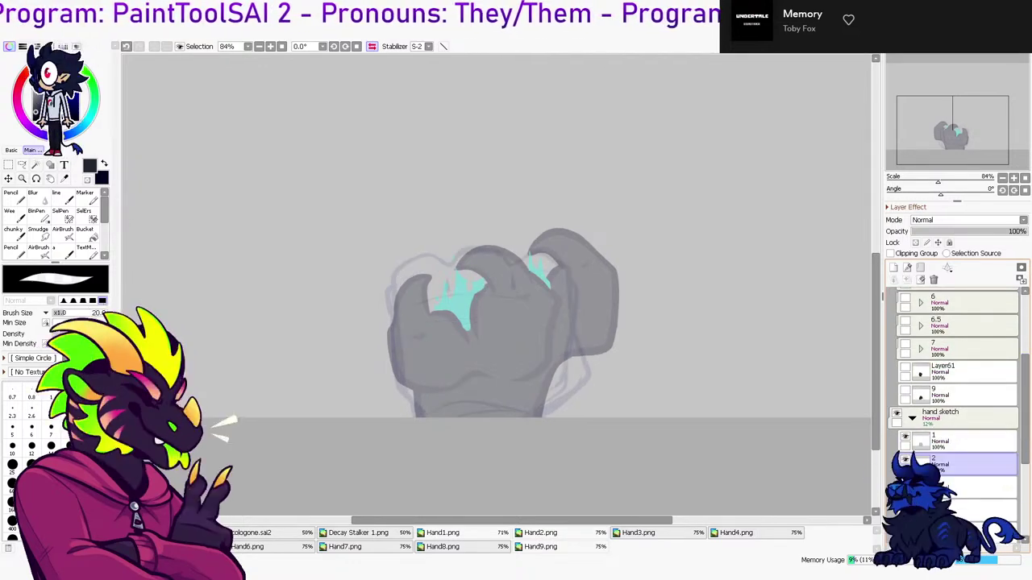
pyautogui.click(904, 460)
pyautogui.moveTo(1025, 407); pyautogui.dragTo(1024, 347)
pyautogui.click(959, 392)
pyautogui.click(959, 369)
pyautogui.moveTo(999, 232); pyautogui.dragTo(1029, 231)
pyautogui.click(905, 364)
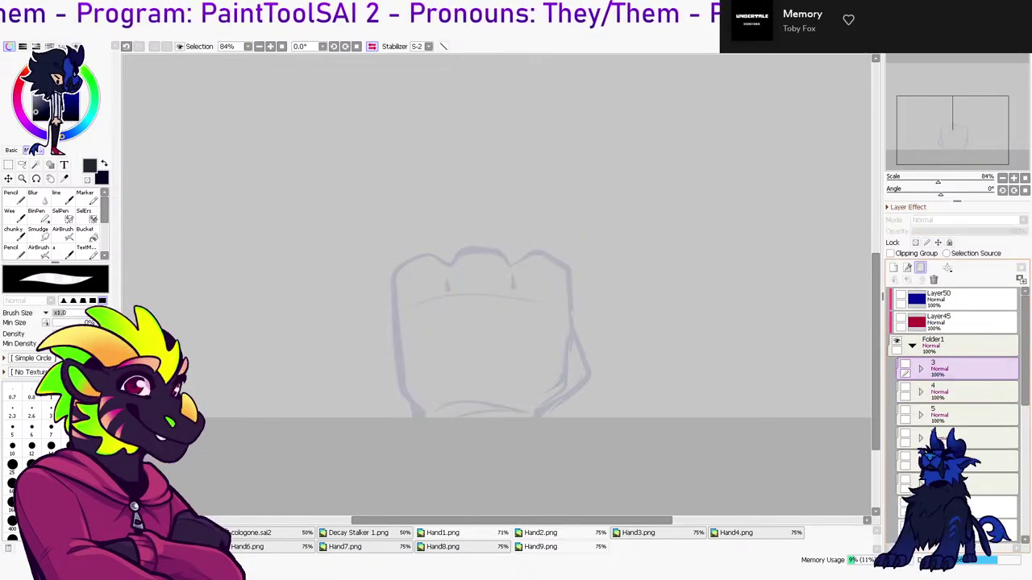
# Create a new folder above folder 3 with an empty layer inside, and set the Wee brush to dark navy, checking the Decay Stalker palette
pyautogui.click(921, 268)
pyautogui.press('n')
pyautogui.press('x')
pyautogui.click(358, 532)
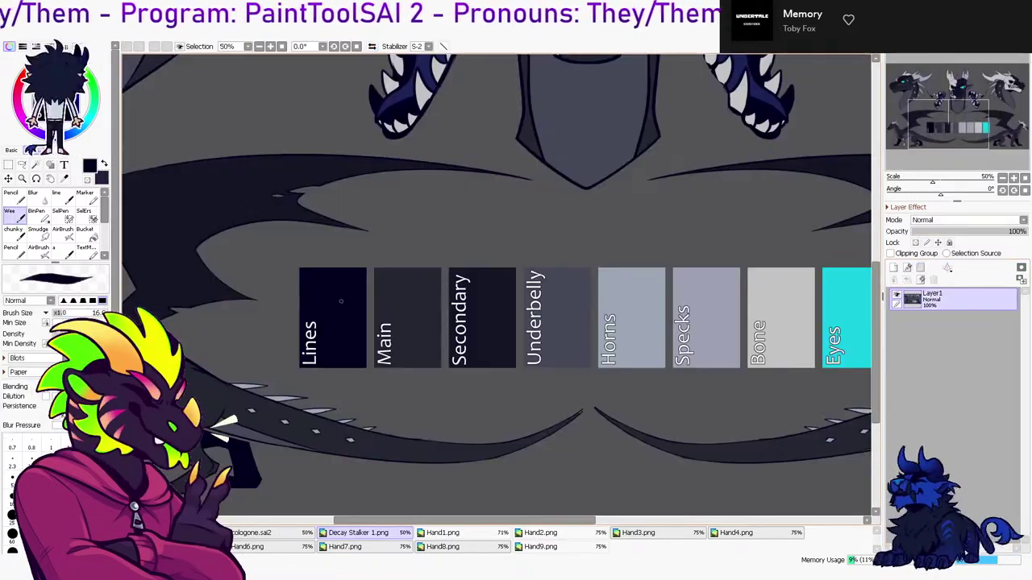
pyautogui.click(171, 533)
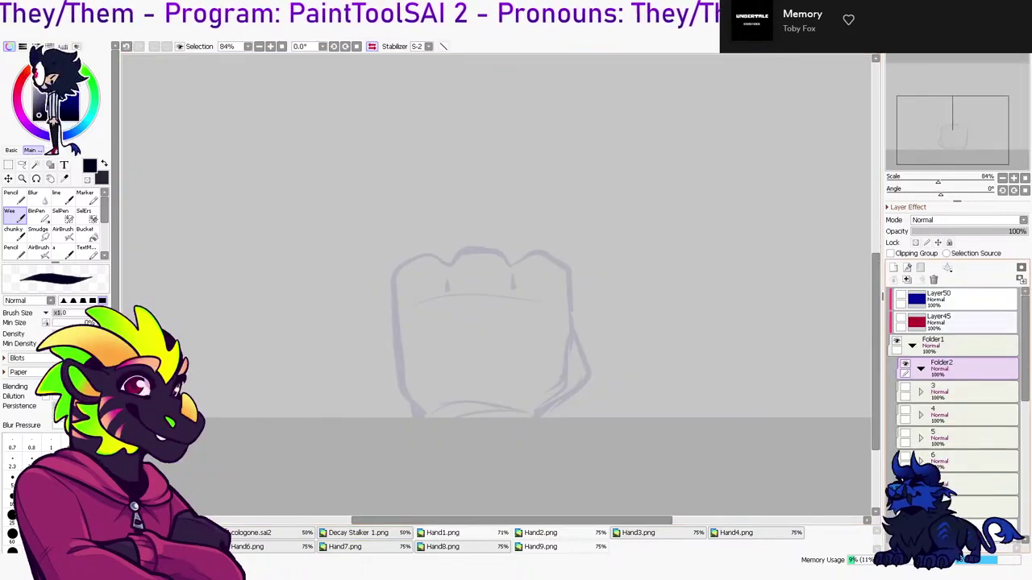
pyautogui.click(893, 268)
# Ink the first knuckle and the upper side opposite the thumb over the sketch, redoing unsatisfactory strokes
pyautogui.moveTo(419, 282); pyautogui.dragTo(418, 288)
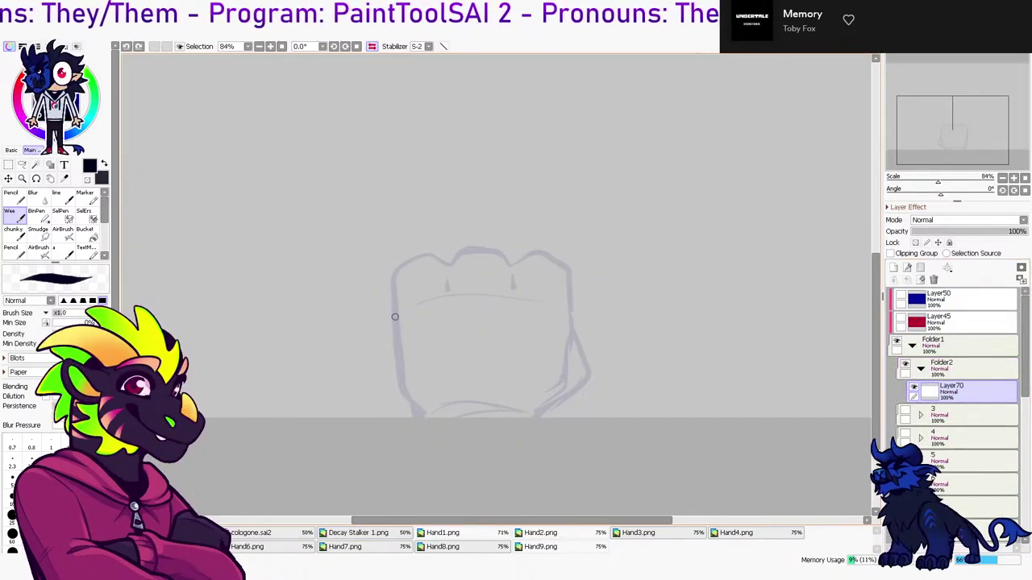
pyautogui.moveTo(392, 327)
pyautogui.mouseDown()
pyautogui.moveTo(392, 268)
pyautogui.moveTo(430, 251)
pyautogui.moveTo(450, 264)
pyautogui.moveTo(463, 250)
pyautogui.moveTo(502, 253)
pyautogui.mouseUp()
pyautogui.hotkey('ctrl', 'z')
pyautogui.moveTo(395, 327)
pyautogui.mouseDown()
pyautogui.moveTo(418, 253)
pyautogui.moveTo(451, 259)
pyautogui.moveTo(465, 237)
pyautogui.moveTo(504, 234)
pyautogui.moveTo(514, 265)
pyautogui.mouseUp()
pyautogui.hotkey('ctrl', 'z')
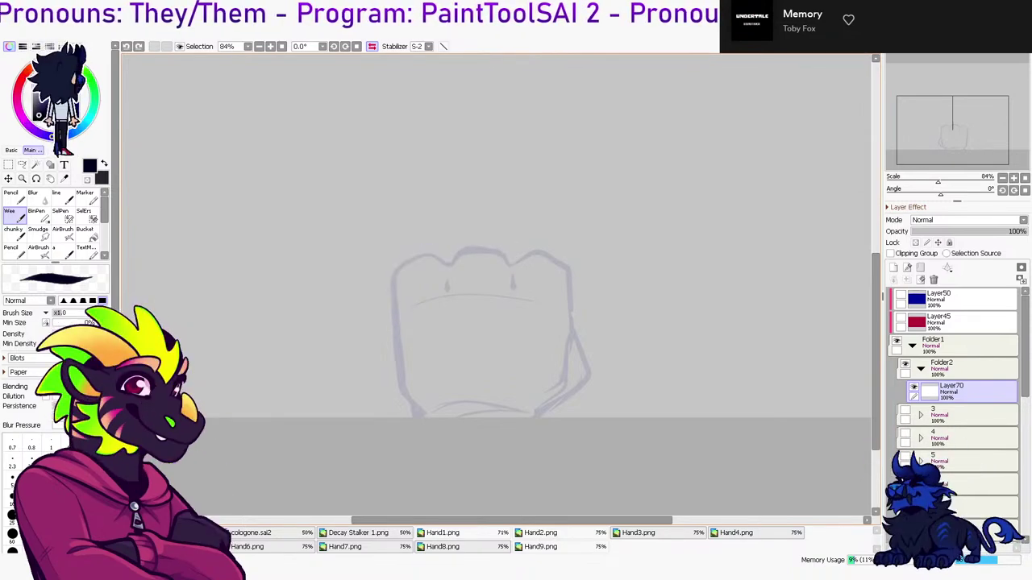
pyautogui.moveTo(395, 331)
pyautogui.mouseDown()
pyautogui.moveTo(417, 253)
pyautogui.moveTo(448, 259)
pyautogui.moveTo(463, 242)
pyautogui.moveTo(495, 234)
pyautogui.mouseUp()
pyautogui.hotkey('ctrl', 'z')
pyautogui.moveTo(395, 331)
pyautogui.mouseDown()
pyautogui.moveTo(391, 300)
pyautogui.moveTo(420, 251)
pyautogui.moveTo(442, 256)
pyautogui.moveTo(462, 244)
pyautogui.moveTo(514, 260)
pyautogui.mouseUp()
pyautogui.hotkey('ctrl', 'z')
pyautogui.moveTo(422, 255)
pyautogui.mouseDown()
pyautogui.moveTo(454, 266)
pyautogui.moveTo(448, 299)
pyautogui.mouseUp()
pyautogui.hotkey('ctrl', 'z')
# Ink the middle and thumb-side knuckles and the short creases between the fingers, redoing strokes as needed
pyautogui.moveTo(445, 263)
pyautogui.mouseDown()
pyautogui.moveTo(483, 242)
pyautogui.moveTo(511, 265)
pyautogui.moveTo(451, 262)
pyautogui.moveTo(482, 241)
pyautogui.moveTo(458, 243)
pyautogui.moveTo(497, 245)
pyautogui.moveTo(442, 264)
pyautogui.moveTo(479, 242)
pyautogui.moveTo(507, 262)
pyautogui.mouseUp()
pyautogui.hotkey('ctrl', 'z')
pyautogui.hotkey('ctrl', 'z')
pyautogui.hotkey('ctrl', 'z')
pyautogui.moveTo(443, 266)
pyautogui.mouseDown()
pyautogui.moveTo(457, 247)
pyautogui.moveTo(512, 265)
pyautogui.moveTo(510, 300)
pyautogui.mouseUp()
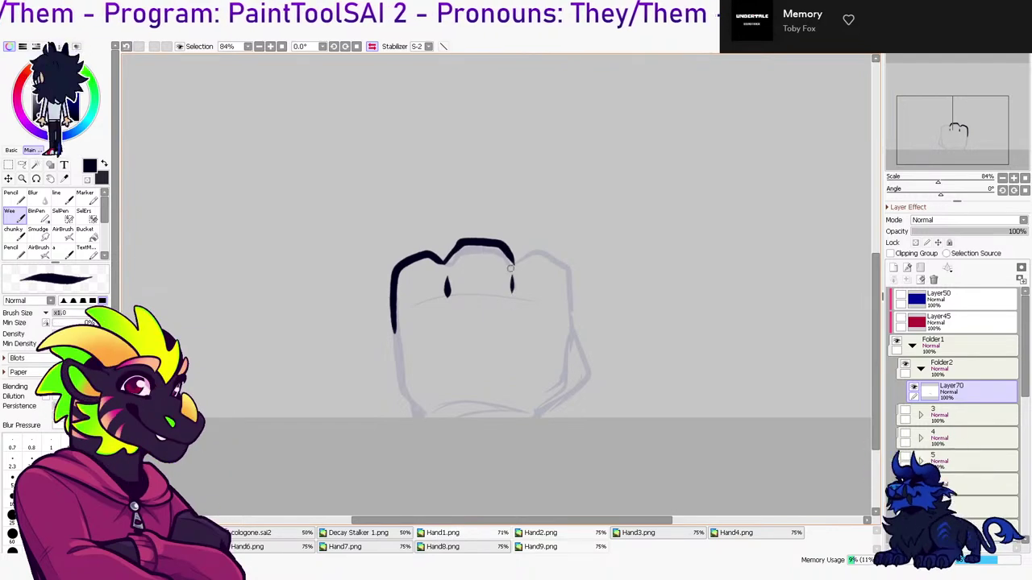
pyautogui.hotkey('ctrl', 'z')
pyautogui.moveTo(515, 263)
pyautogui.mouseDown()
pyautogui.moveTo(576, 286)
pyautogui.moveTo(573, 322)
pyautogui.moveTo(543, 248)
pyautogui.moveTo(573, 315)
pyautogui.mouseUp()
pyautogui.hotkey('ctrl', 'z')
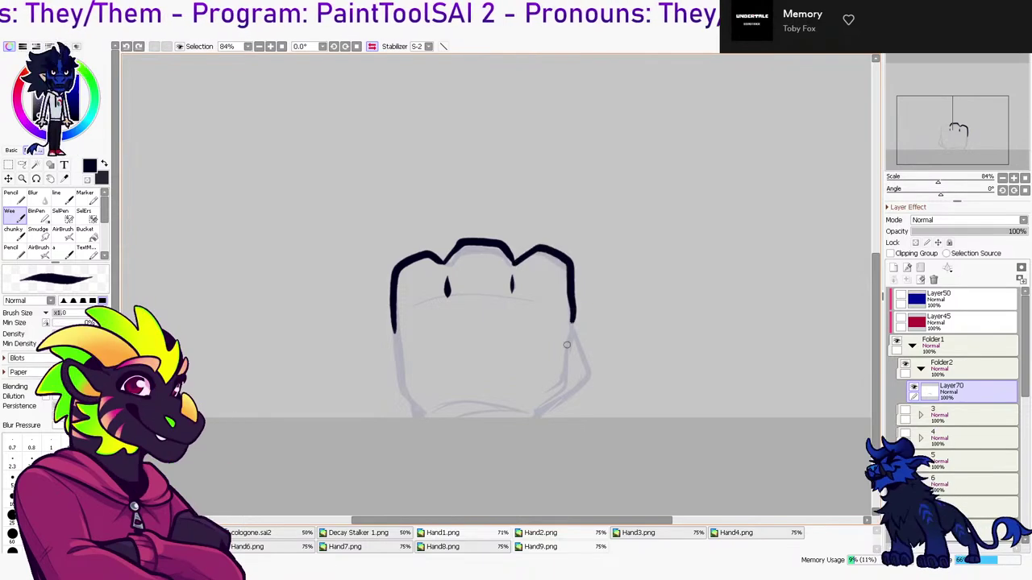
# Try to ink both lower sides of the fist down to the wrist
pyautogui.moveTo(394, 321); pyautogui.dragTo(403, 381)
pyautogui.hotkey('ctrl', 'z')
pyautogui.hotkey('ctrl', 'z')
pyautogui.moveTo(395, 303); pyautogui.dragTo(415, 411)
pyautogui.hotkey('ctrl', 'z')
pyautogui.moveTo(393, 326); pyautogui.dragTo(410, 408)
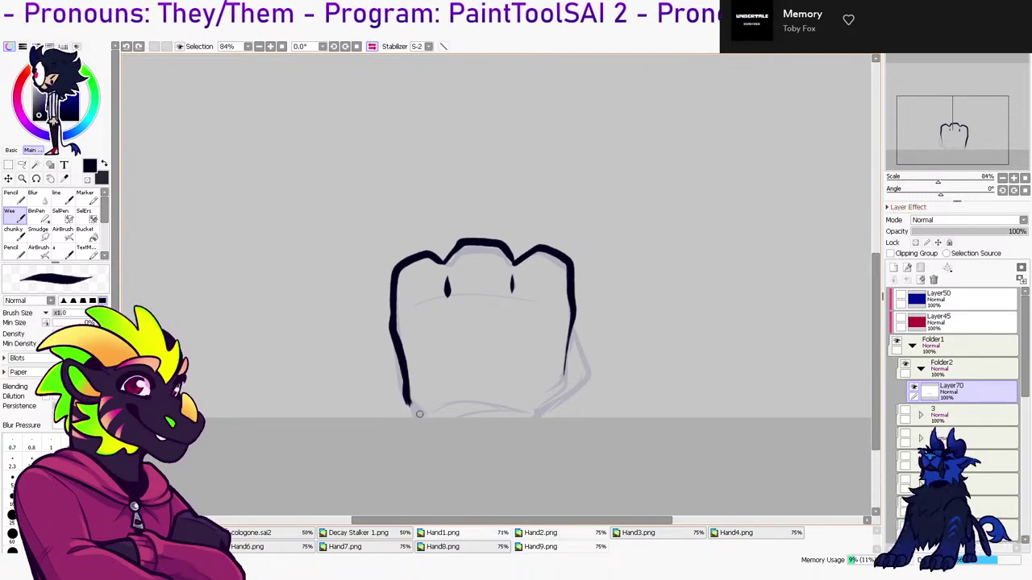
pyautogui.moveTo(401, 362)
pyautogui.mouseDown()
pyautogui.moveTo(405, 388)
pyautogui.moveTo(445, 428)
pyautogui.mouseUp()
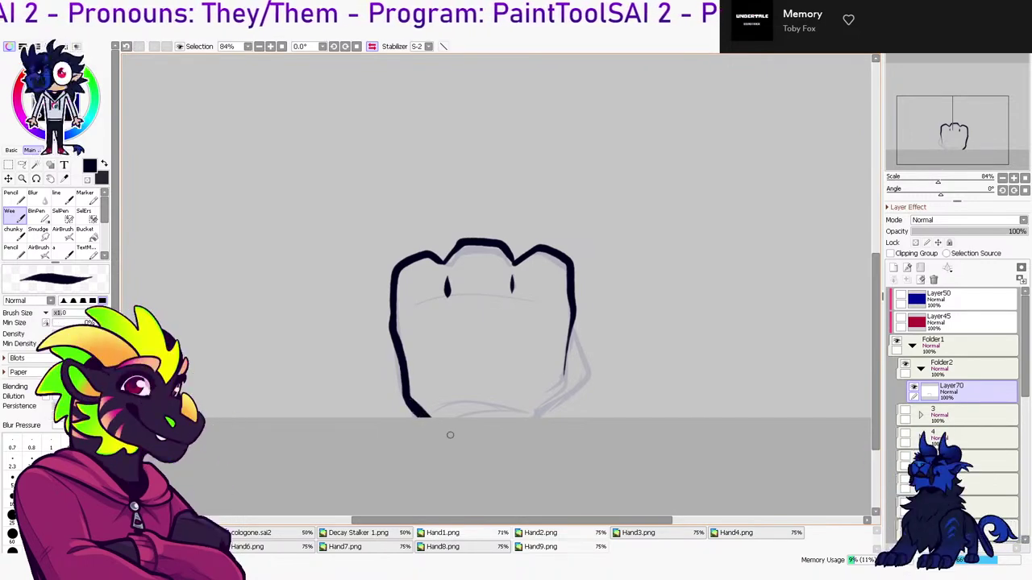
pyautogui.hotkey('ctrl', 'z')
pyautogui.moveTo(535, 417); pyautogui.dragTo(583, 373)
pyautogui.hotkey('ctrl', 'z')
pyautogui.hotkey('ctrl', 'z')
pyautogui.moveTo(573, 325); pyautogui.dragTo(550, 407)
pyautogui.hotkey('ctrl', 'z')
# Try to ink the thumb outline and wrist in a mirrored view, and rework the opposite side
pyautogui.press('h')
pyautogui.moveTo(425, 358); pyautogui.dragTo(455, 416)
pyautogui.moveTo(422, 351)
pyautogui.mouseDown()
pyautogui.moveTo(422, 398)
pyautogui.moveTo(456, 438)
pyautogui.mouseUp()
pyautogui.hotkey('ctrl', 'z')
pyautogui.moveTo(416, 395); pyautogui.dragTo(453, 415)
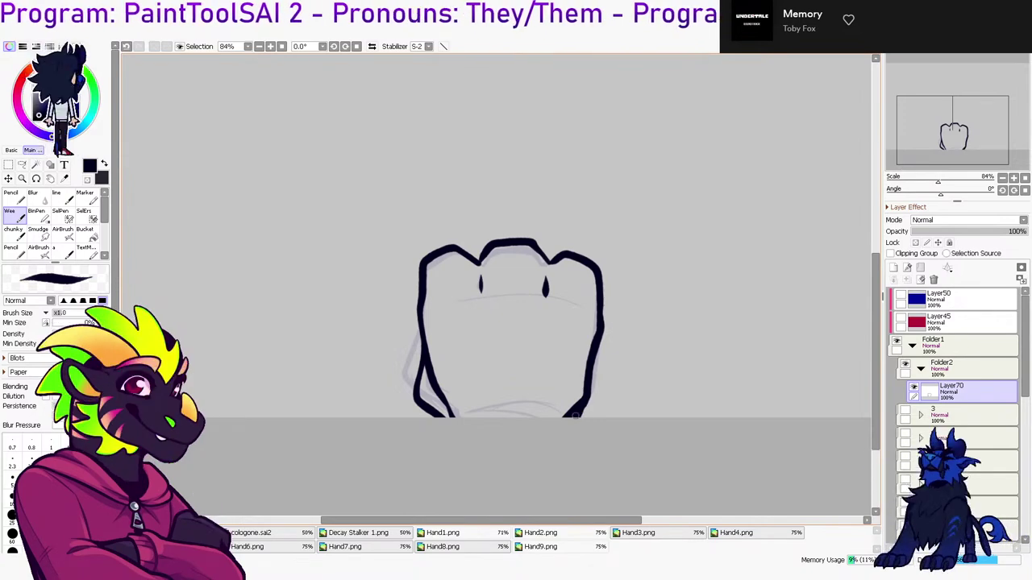
pyautogui.click(372, 46)
pyautogui.moveTo(393, 330); pyautogui.dragTo(404, 392)
pyautogui.press('e')
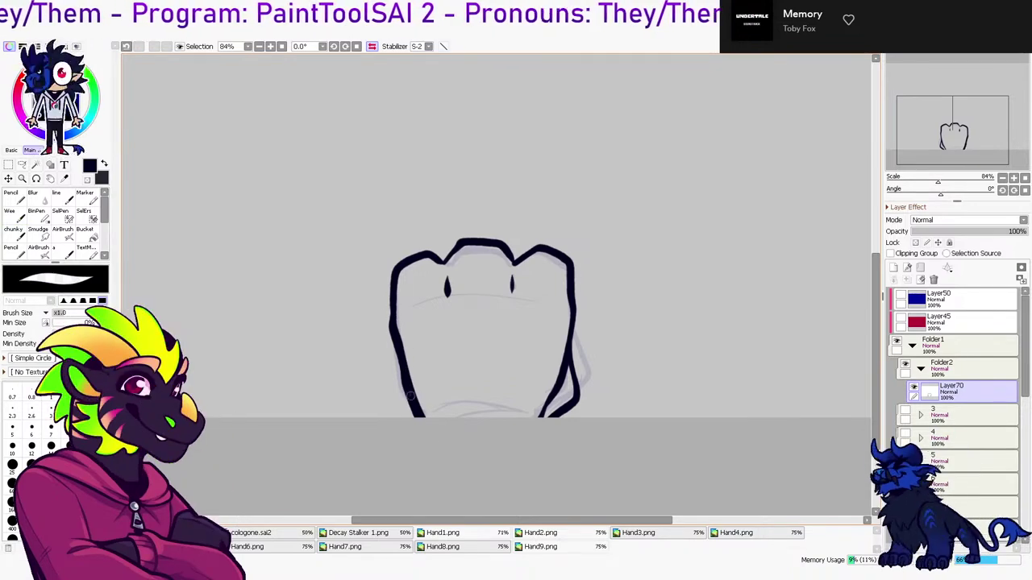
# Try to thin the side opposite the thumb, then delete the lower fist outlines and clear the selection
pyautogui.press('e')
pyautogui.press('e')
pyautogui.press('e')
pyautogui.press('e')
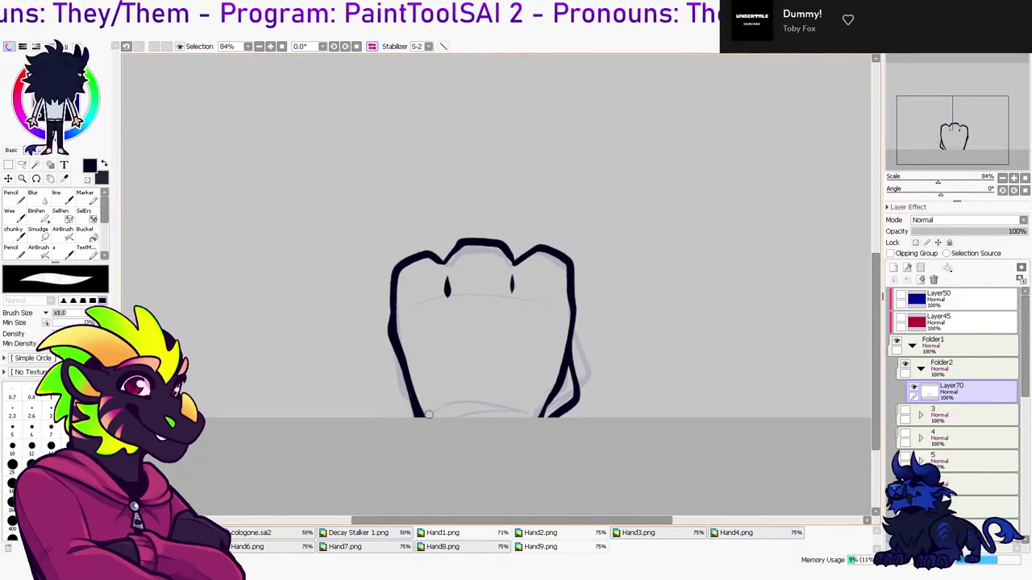
pyautogui.moveTo(401, 309)
pyautogui.mouseDown()
pyautogui.moveTo(420, 398)
pyautogui.moveTo(389, 298)
pyautogui.moveTo(391, 354)
pyautogui.mouseUp()
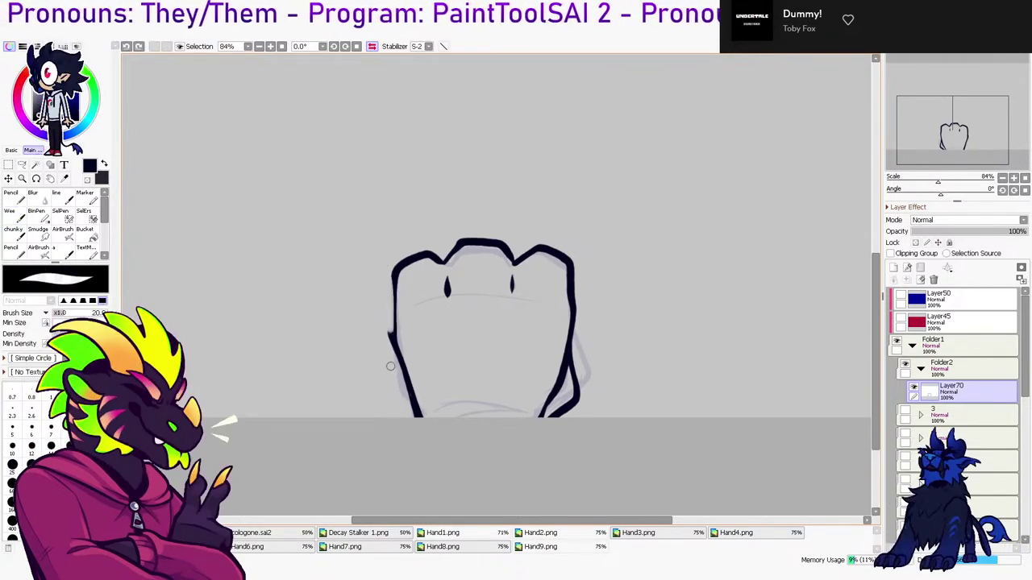
pyautogui.press('e')
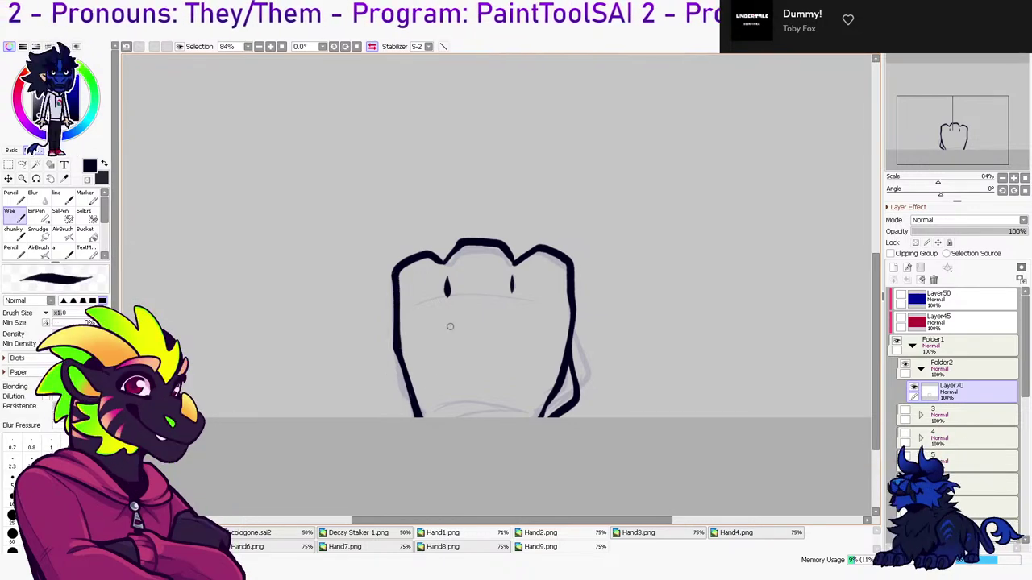
pyautogui.hotkey('ctrl', 'z')
pyautogui.moveTo(395, 276)
pyautogui.mouseDown()
pyautogui.moveTo(392, 345)
pyautogui.moveTo(640, 380)
pyautogui.moveTo(377, 435)
pyautogui.mouseUp()
pyautogui.press('l')
pyautogui.press('Delete')
pyautogui.hotkey('ctrl', 'd')
pyautogui.press('b')
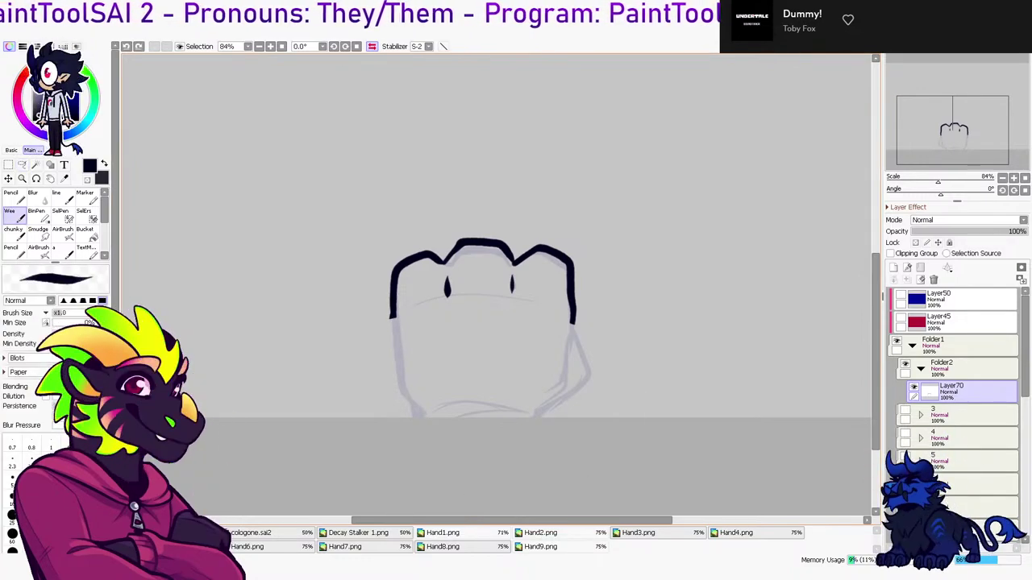
# Re-ink the fist's lower sides and add a thin curved crease below the knuckles
pyautogui.moveTo(393, 316)
pyautogui.mouseDown()
pyautogui.moveTo(406, 395)
pyautogui.moveTo(424, 413)
pyautogui.mouseUp()
pyautogui.hotkey('ctrl', 'z')
pyautogui.moveTo(394, 296); pyautogui.dragTo(428, 408)
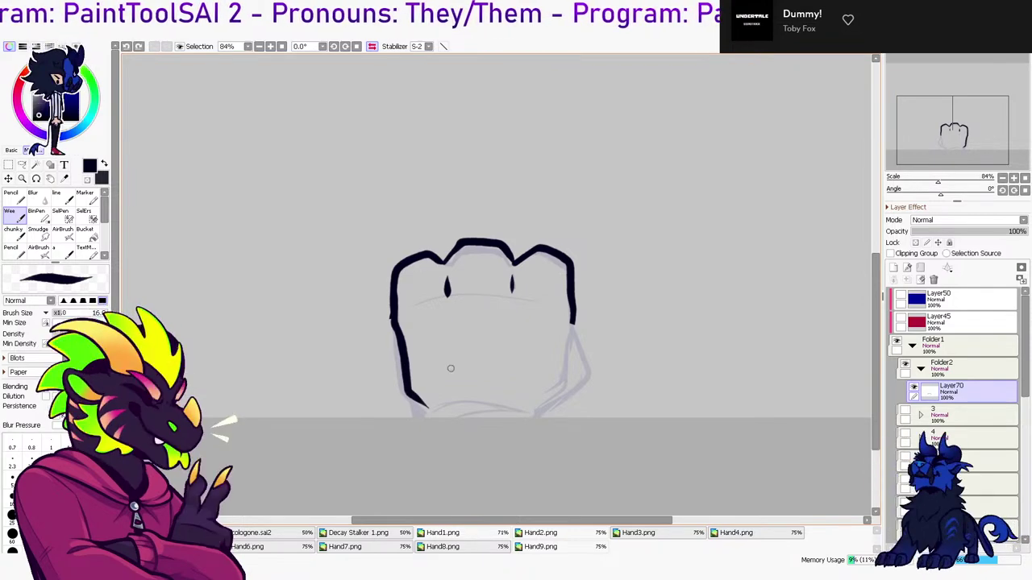
pyautogui.moveTo(537, 407); pyautogui.dragTo(528, 416)
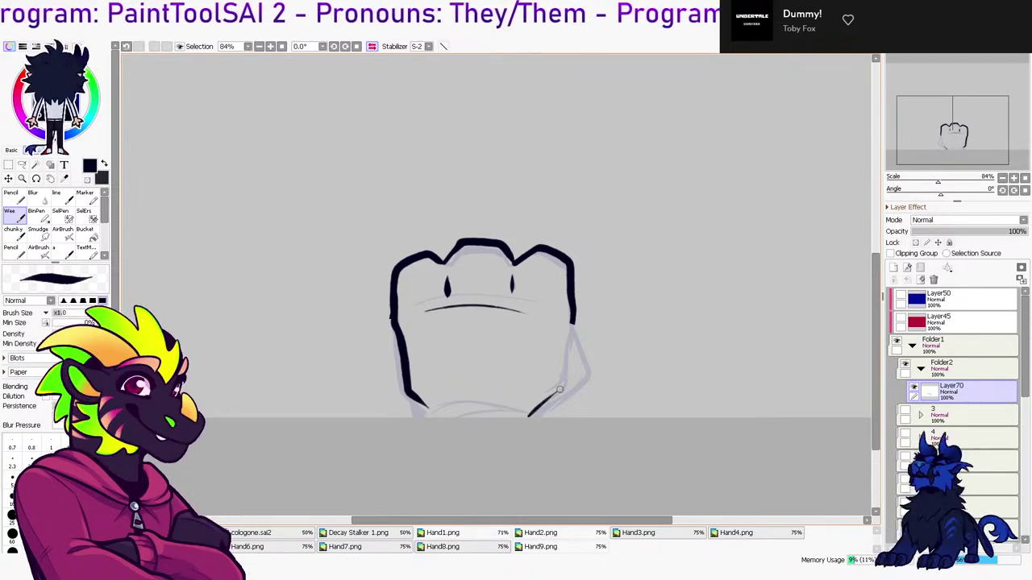
pyautogui.moveTo(566, 357); pyautogui.dragTo(570, 331)
# Mirror the view, clean up the side opposite the thumb, and ink the thumb outline and curved wrist crease
pyautogui.press('h')
pyautogui.press('e')
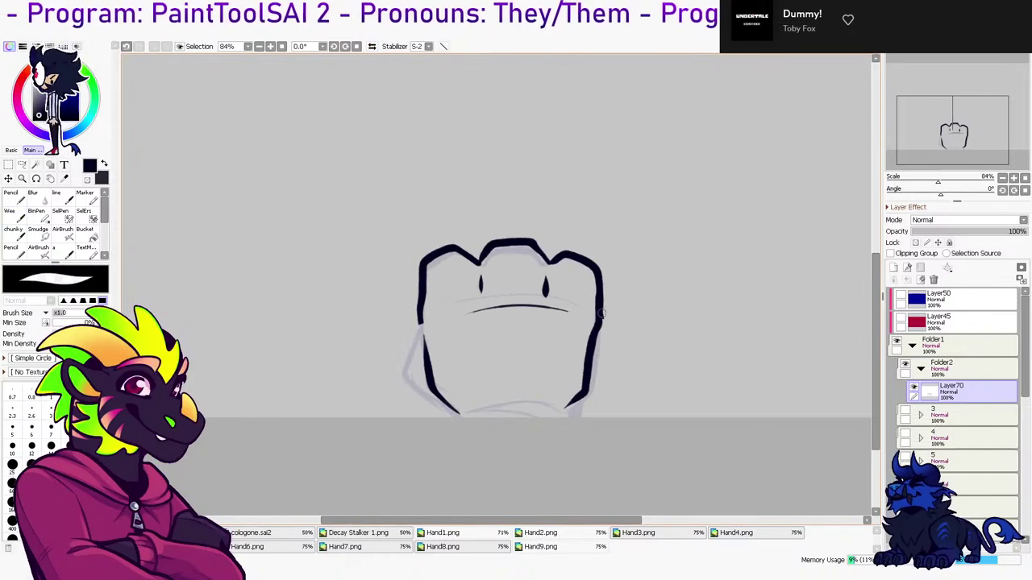
pyautogui.press('e')
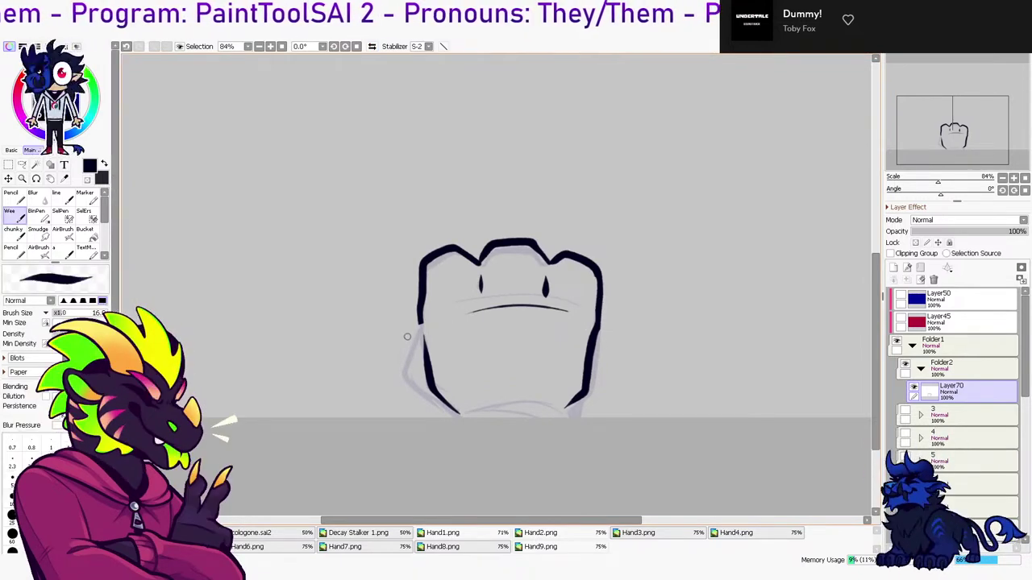
pyautogui.moveTo(421, 330)
pyautogui.mouseDown()
pyautogui.moveTo(439, 393)
pyautogui.moveTo(561, 428)
pyautogui.mouseUp()
pyautogui.moveTo(490, 410)
pyautogui.mouseDown()
pyautogui.moveTo(554, 423)
pyautogui.moveTo(561, 413)
pyautogui.moveTo(548, 408)
pyautogui.moveTo(564, 405)
pyautogui.moveTo(566, 419)
pyautogui.moveTo(588, 374)
pyautogui.mouseUp()
pyautogui.hotkey('ctrl', 'z')
pyautogui.hotkey('ctrl', 'z')
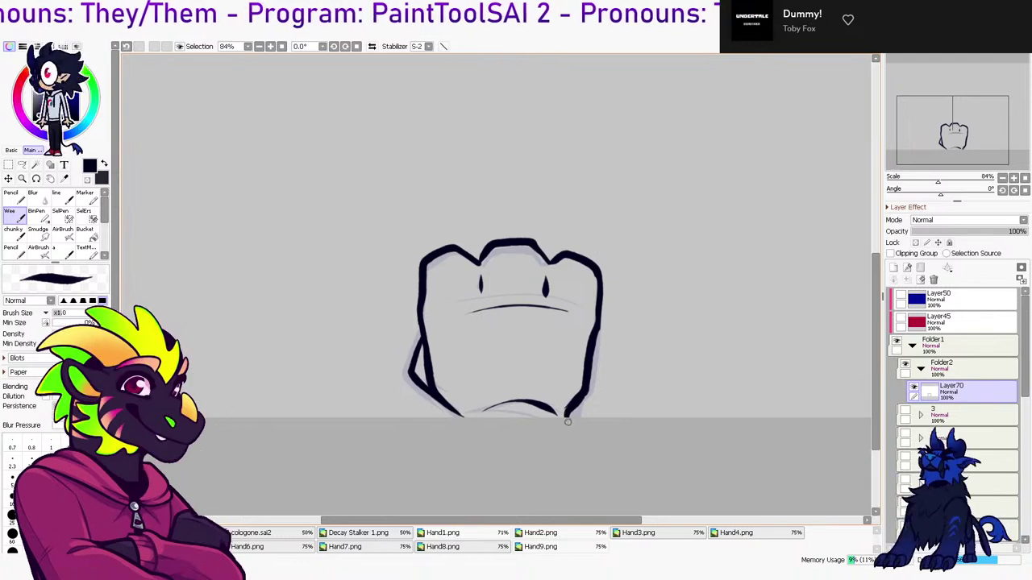
# Thicken the outline ends at the wrist and trim their edges above the ground line
pyautogui.moveTo(445, 403); pyautogui.dragTo(458, 414)
pyautogui.hotkey('ctrl', 'z')
pyautogui.hotkey('ctrl', 'z')
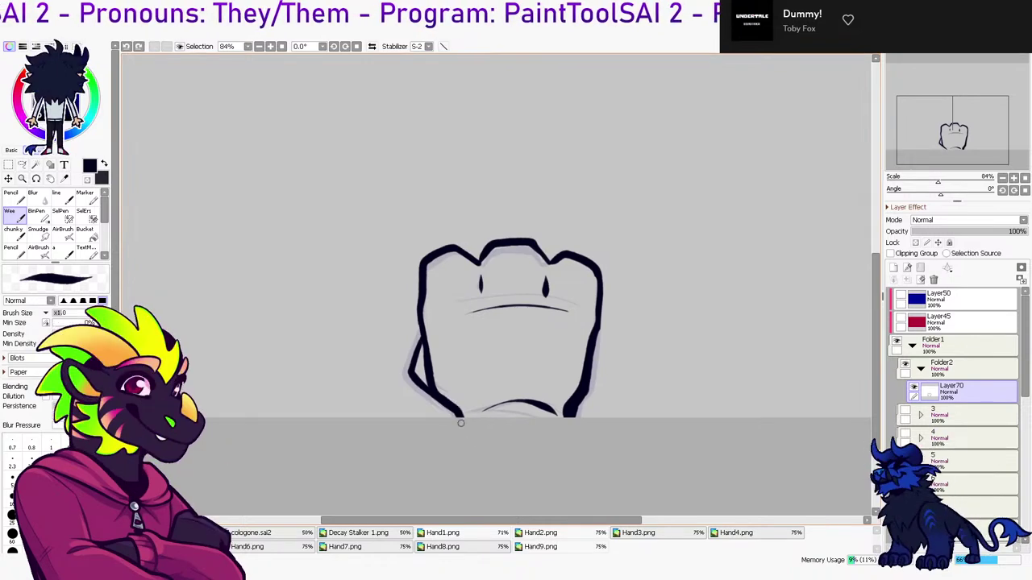
pyautogui.moveTo(576, 406); pyautogui.dragTo(568, 419)
pyautogui.press('e')
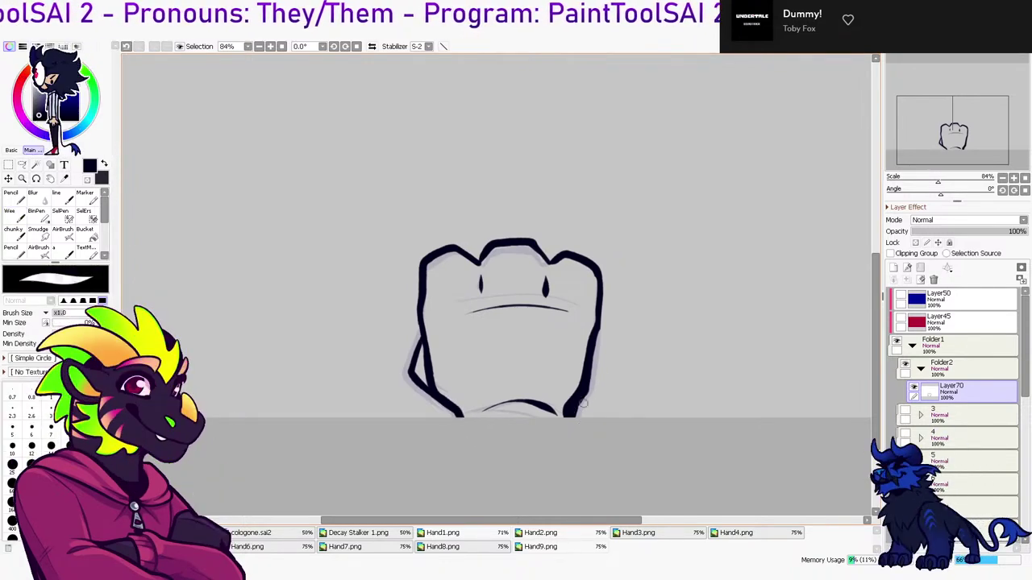
pyautogui.press('b')
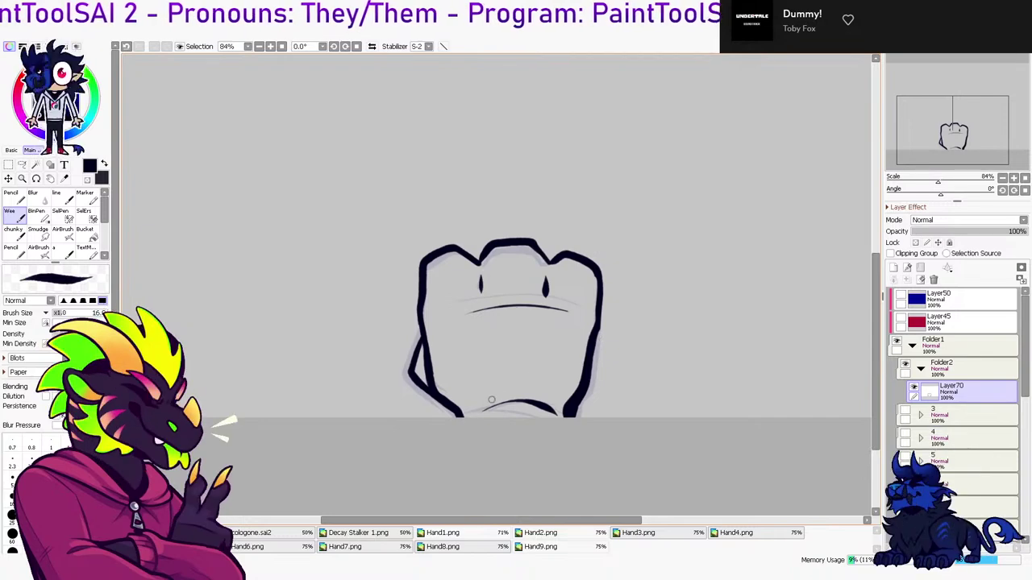
pyautogui.moveTo(448, 407); pyautogui.dragTo(457, 417)
pyautogui.press('e')
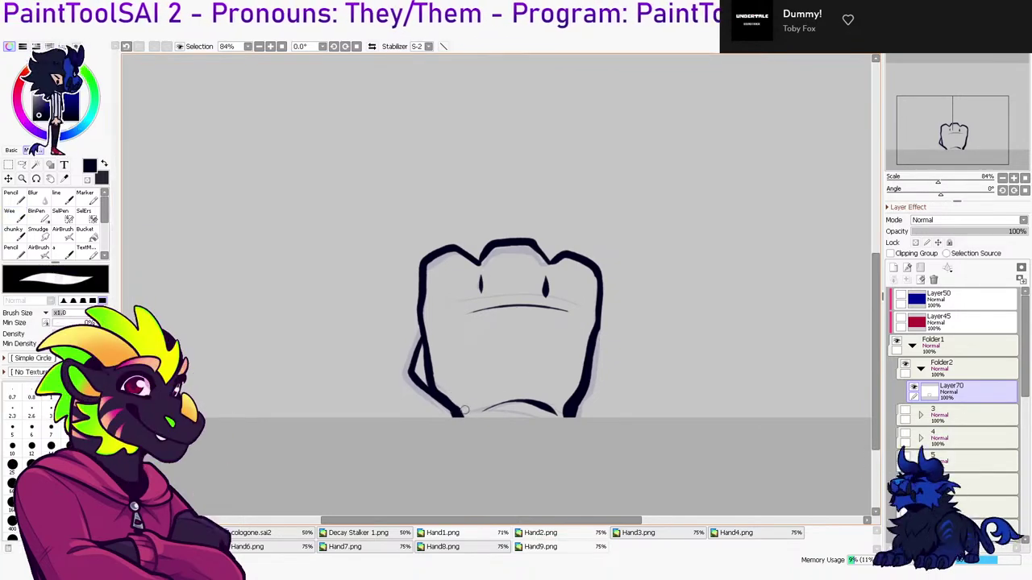
pyautogui.press('n')
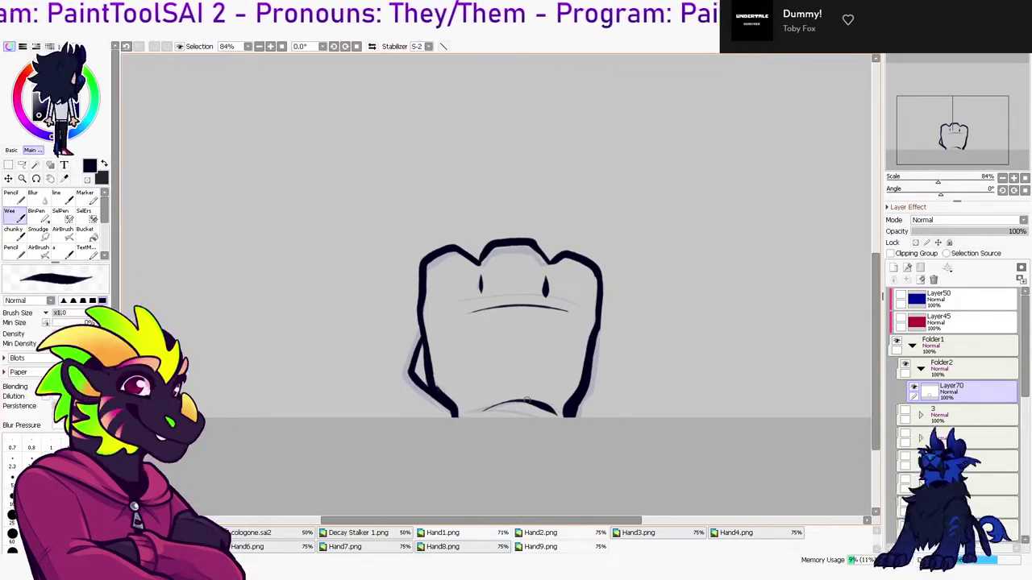
# Replace the heavy wrist crease with a thinner curve and refine the wrist outline below the thumb
pyautogui.press('l')
pyautogui.moveTo(557, 401)
pyautogui.mouseDown()
pyautogui.moveTo(467, 407)
pyautogui.moveTo(532, 398)
pyautogui.moveTo(543, 412)
pyautogui.mouseUp()
pyautogui.press('Delete')
pyautogui.hotkey('ctrl', 'd')
pyautogui.press('n')
pyautogui.hotkey('ctrl', 'z')
pyautogui.press('e')
pyautogui.moveTo(438, 388); pyautogui.dragTo(457, 416)
pyautogui.press('n')
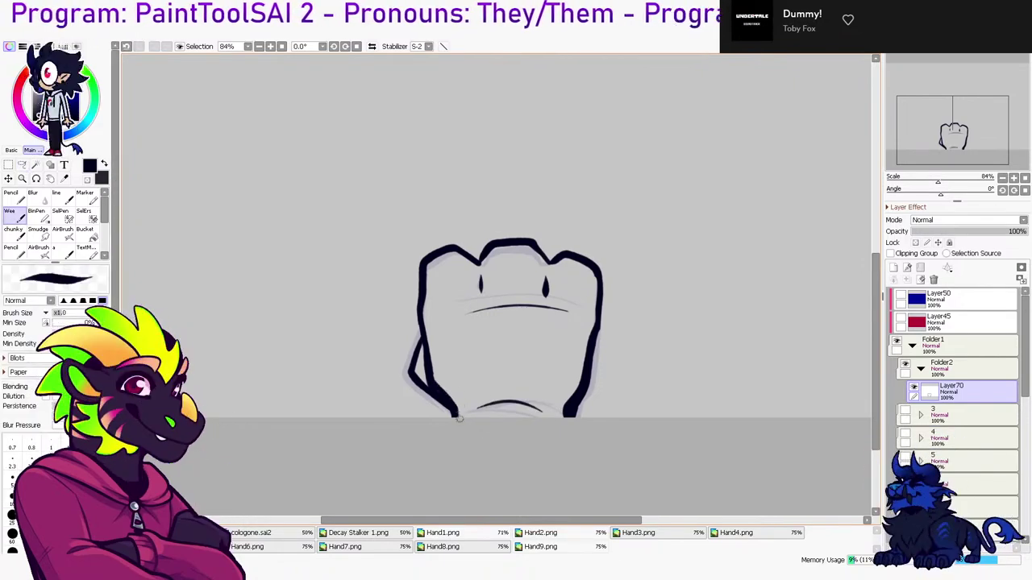
# Round and thicken the middle and outer knuckle outlines, and merge a pasted copy of the lineart into its layer
pyautogui.moveTo(482, 257)
pyautogui.mouseDown()
pyautogui.moveTo(495, 244)
pyautogui.moveTo(534, 242)
pyautogui.mouseUp()
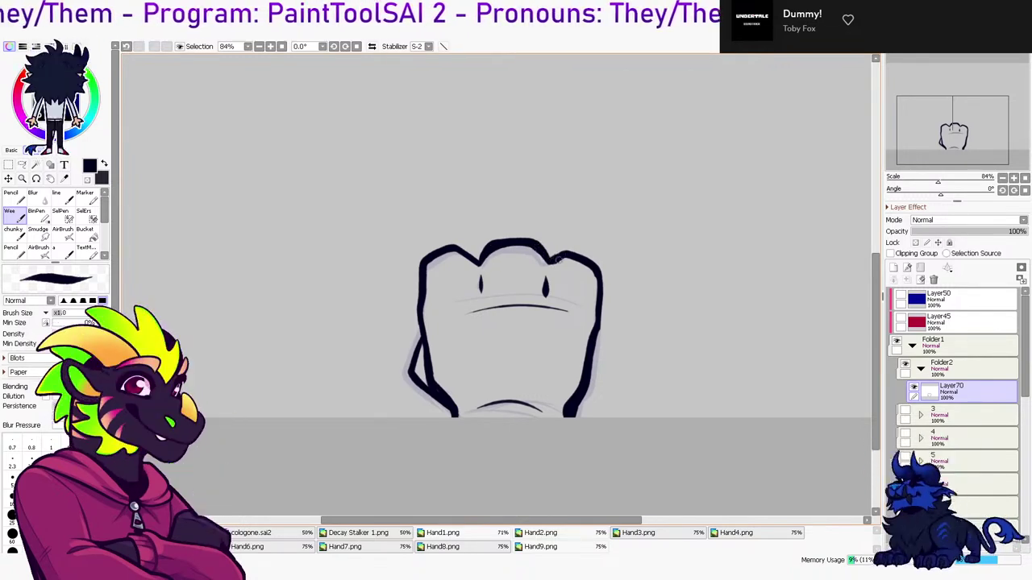
pyautogui.press('e')
pyautogui.press('e')
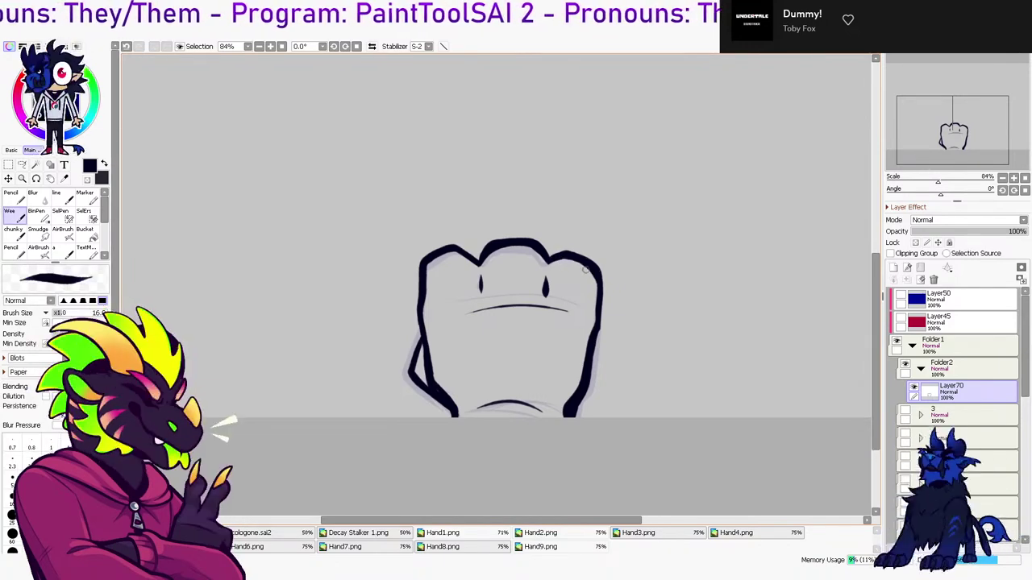
pyautogui.hotkey('ctrl', 'c')
pyautogui.hotkey('ctrl', 'v')
pyautogui.click(907, 279)
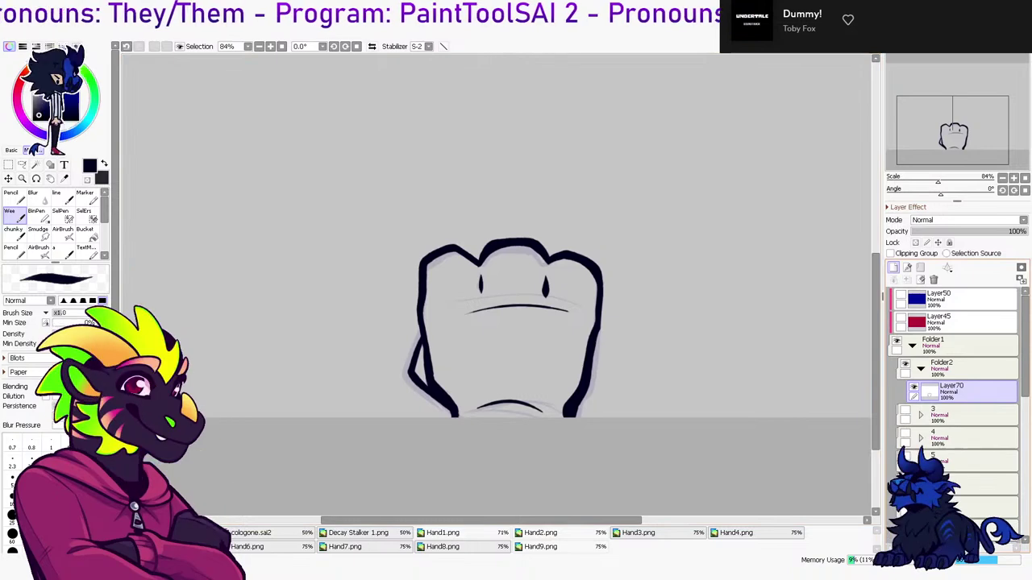
# Fill a new layer above the fist's lineart with dark grey
pyautogui.click(893, 267)
pyautogui.press('g')
pyautogui.press('x')
pyautogui.click(511, 346)
# Erase the grey fill outside the fist's outline, clear the selection, and place the fill layer beneath the lineart
pyautogui.click(959, 414)
pyautogui.press('w')
pyautogui.click(645, 266)
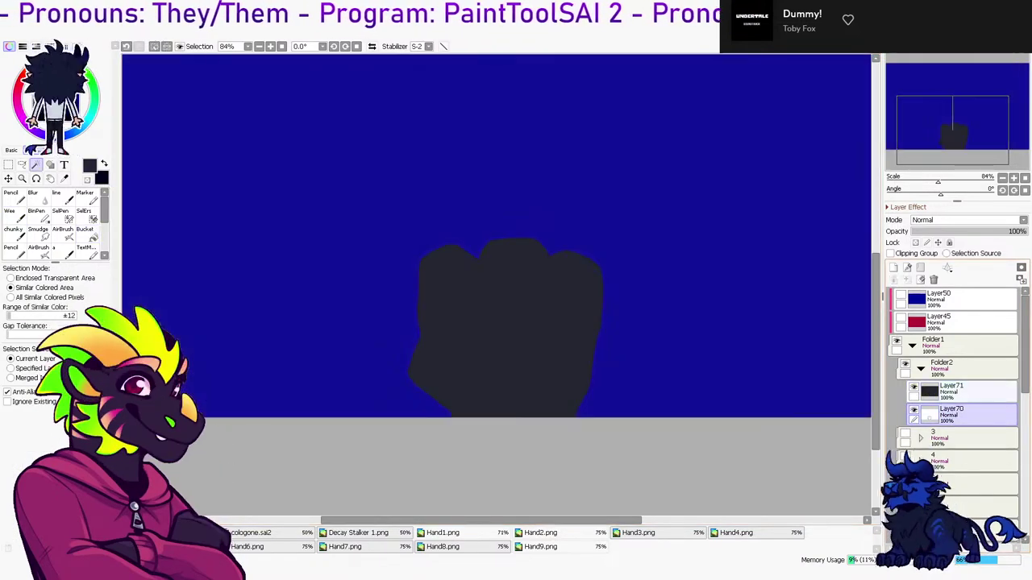
pyautogui.click(959, 392)
pyautogui.press('Delete')
pyautogui.hotkey('ctrl', 'd')
pyautogui.moveTo(959, 392); pyautogui.dragTo(959, 421)
# Merge the fist's lineart and fill, rename their folder 1, and flatten it into a single layer
pyautogui.click(967, 392)
pyautogui.click(907, 280)
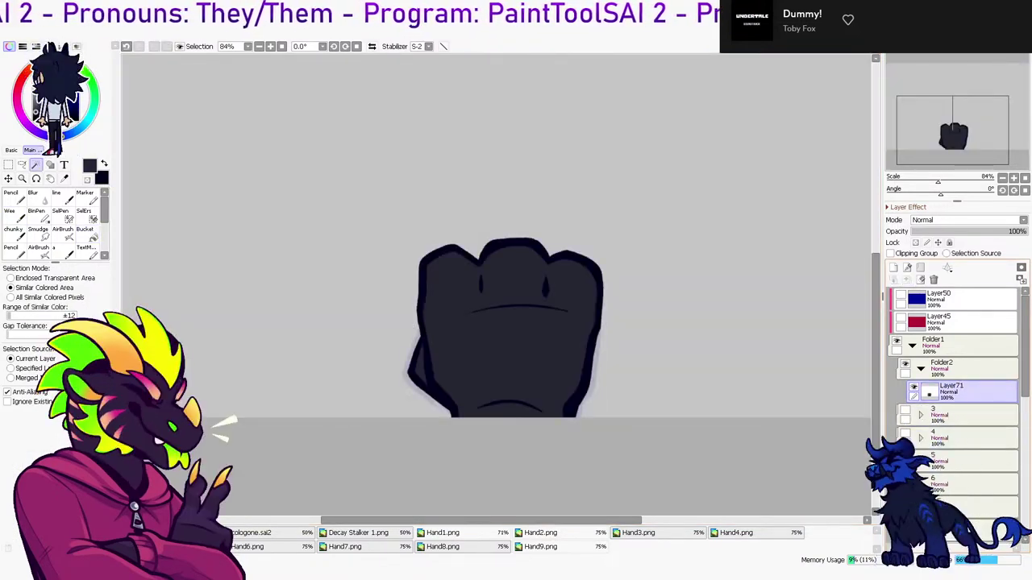
pyautogui.click(921, 368)
pyautogui.click(964, 368)
pyautogui.click(907, 279)
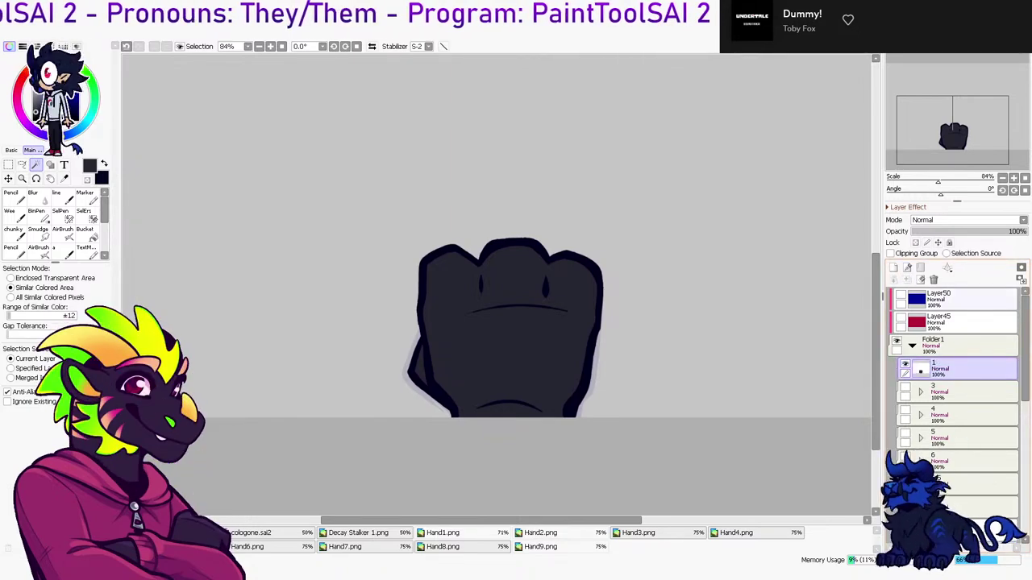
# Undo the merging of the fist's layers and folder, and add a pasted layer between that folder and folder 3
pyautogui.click(967, 391)
pyautogui.click(968, 368)
pyautogui.hotkey('ctrl', 'v')
pyautogui.hotkey('ctrl', 'z')
pyautogui.hotkey('ctrl', 'v')
pyautogui.hotkey('ctrl', 'z')
pyautogui.hotkey('ctrl', 'z')
pyautogui.hotkey('ctrl', 'z')
pyautogui.hotkey('ctrl', 'z')
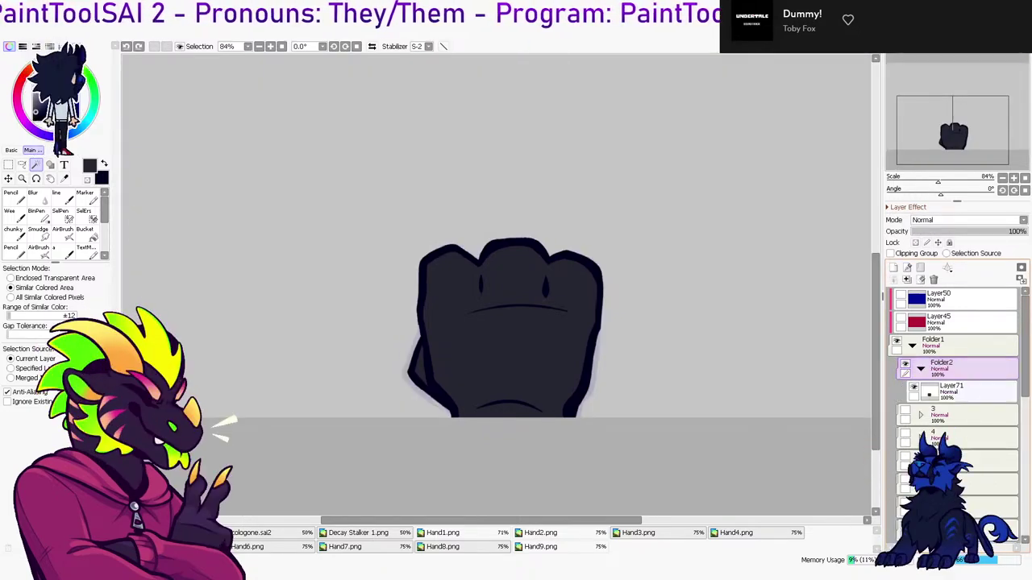
pyautogui.click(972, 438)
pyautogui.hotkey('ctrl', 'v')
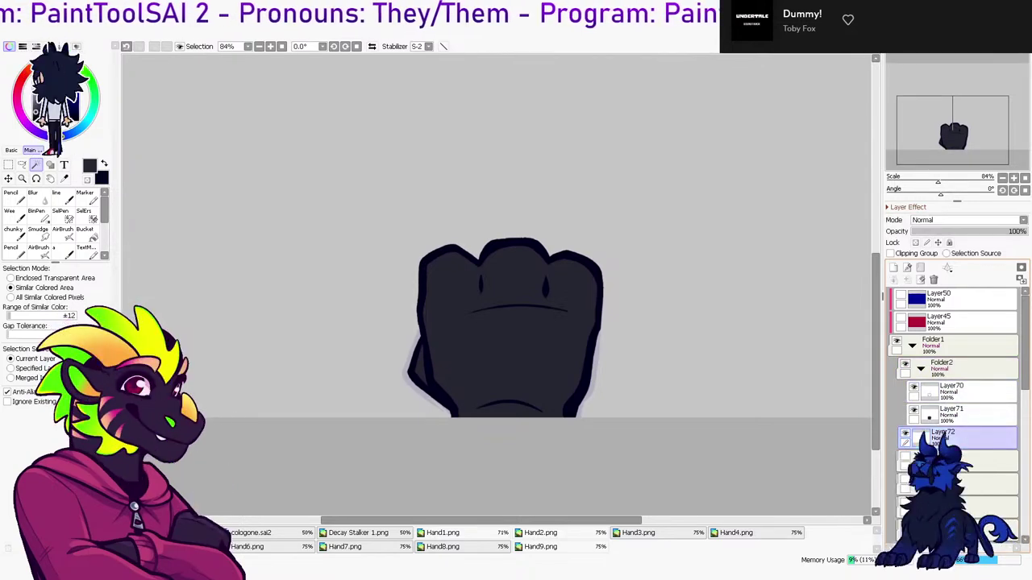
# Flatten the fist's folder, lineart and fill into a single layer named 1, and hide that layer
pyautogui.click(971, 392)
pyautogui.click(933, 280)
pyautogui.click(934, 279)
pyautogui.click(934, 279)
pyautogui.click(905, 364)
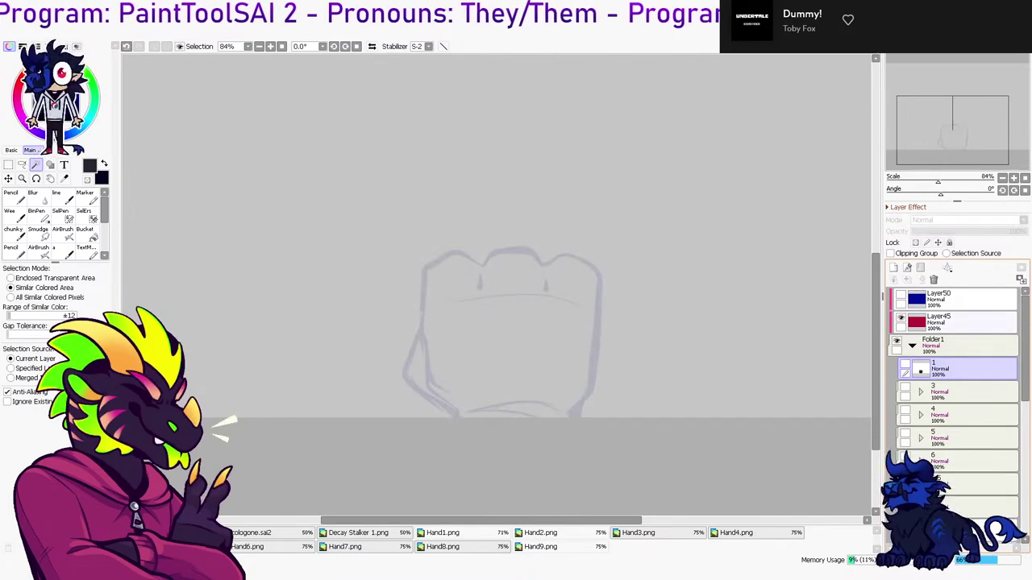
# Paste the fist's lineart as a layer directly above Folder1 and clip the visible red layer to it
pyautogui.hotkey('ctrl', 'v')
pyautogui.click(971, 415)
pyautogui.moveTo(971, 368); pyautogui.dragTo(971, 337)
pyautogui.click(971, 323)
pyautogui.click(901, 317)
pyautogui.hotkey('ctrl', 'y')
pyautogui.hotkey('ctrl', 'y')
pyautogui.hotkey('ctrl', 'y')
pyautogui.hotkey('ctrl', 'y')
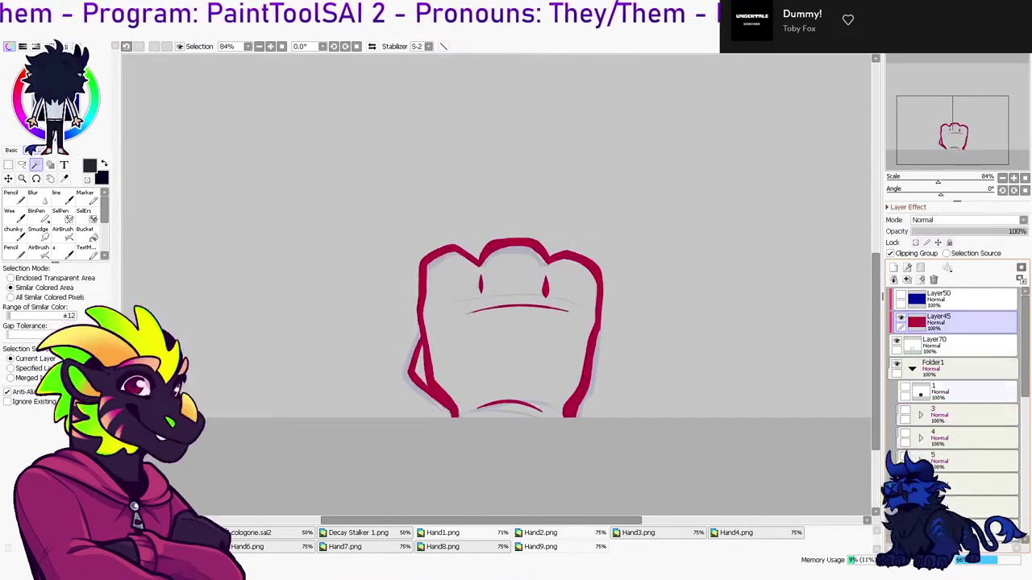
# Copy the lineart from folder 3, hide that folder, and paste the lines into a new layer above the red one
pyautogui.hotkey('ctrl', 'y')
pyautogui.hotkey('ctrl', 'y')
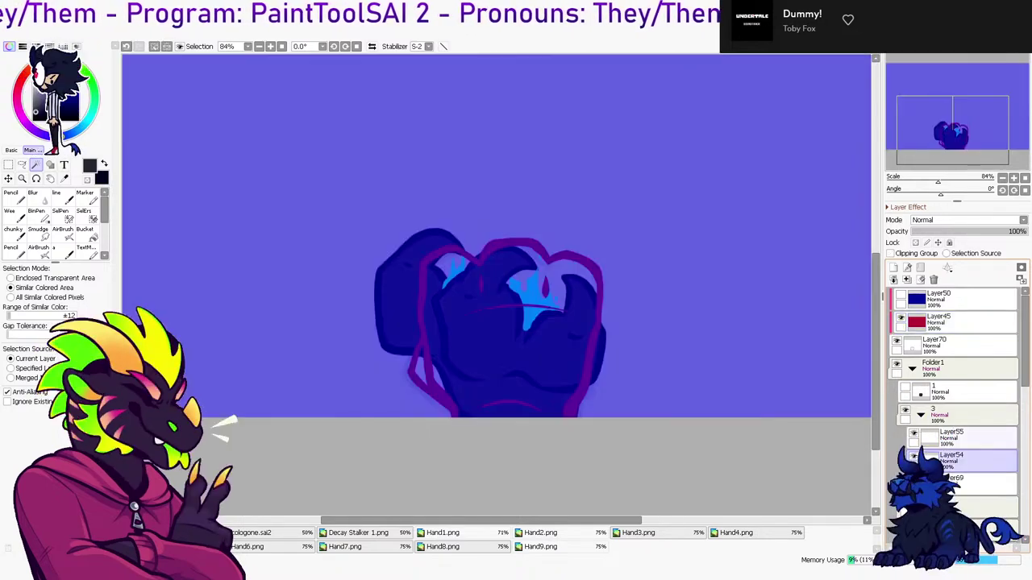
pyautogui.click(904, 410)
pyautogui.click(963, 322)
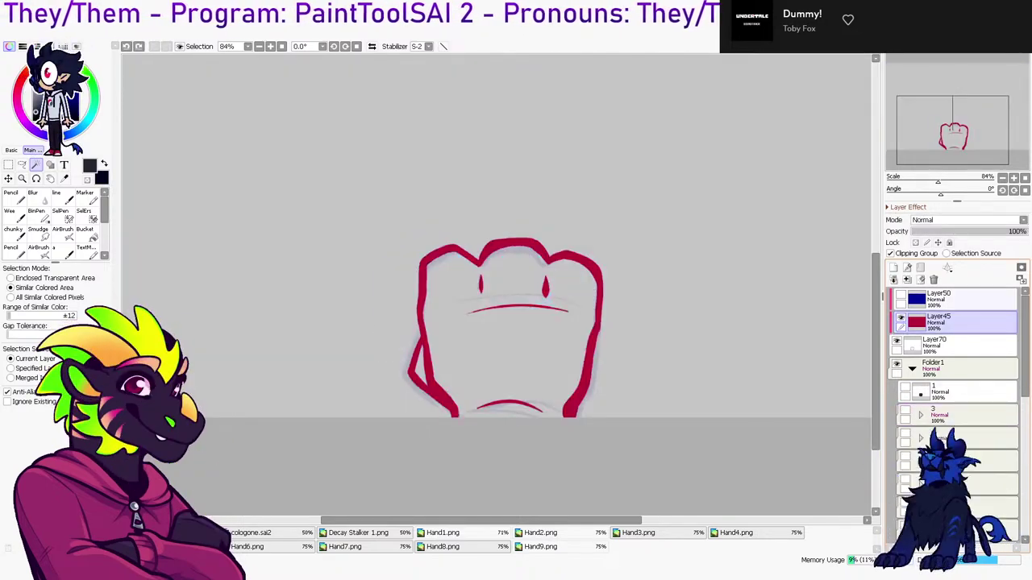
pyautogui.click(893, 268)
pyautogui.moveTo(587, 376); pyautogui.dragTo(570, 416)
# Show the blue layer, take the frame 3 lineart out of the red clipping group, and clip the blue layer to it
pyautogui.click(900, 295)
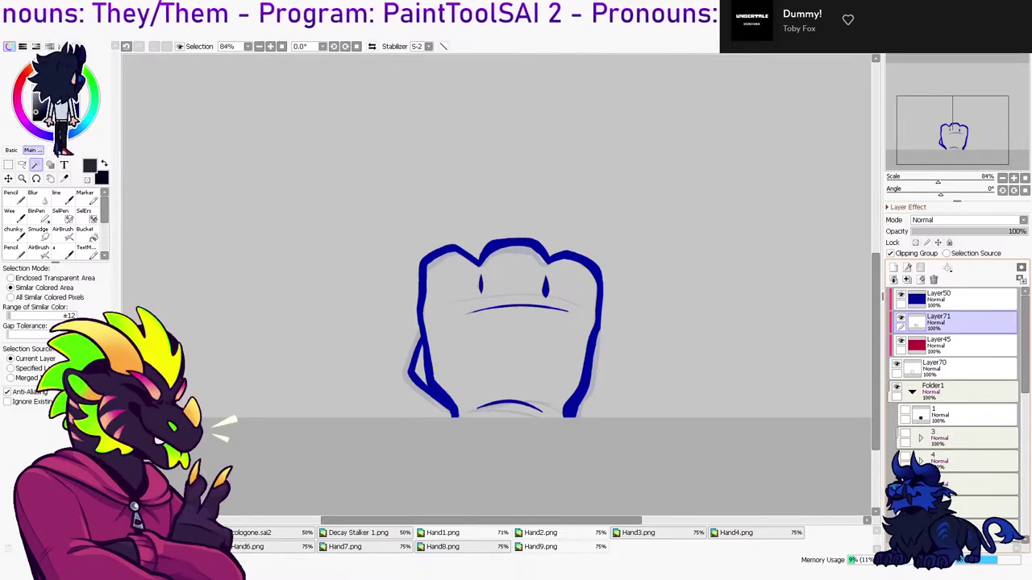
pyautogui.moveTo(967, 323); pyautogui.dragTo(967, 292)
pyautogui.hotkey('ctrl', 'z')
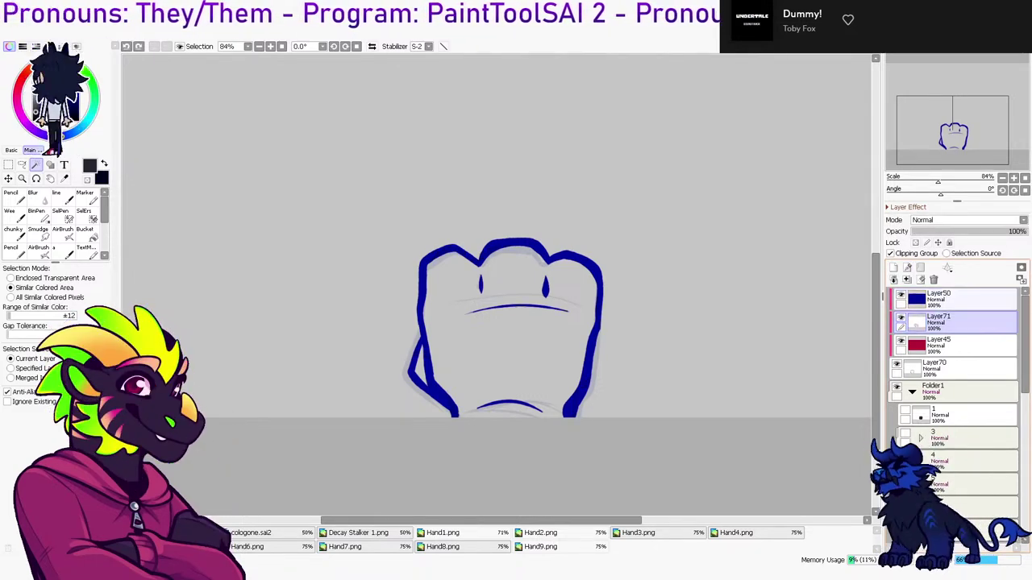
pyautogui.click(891, 253)
pyautogui.click(967, 299)
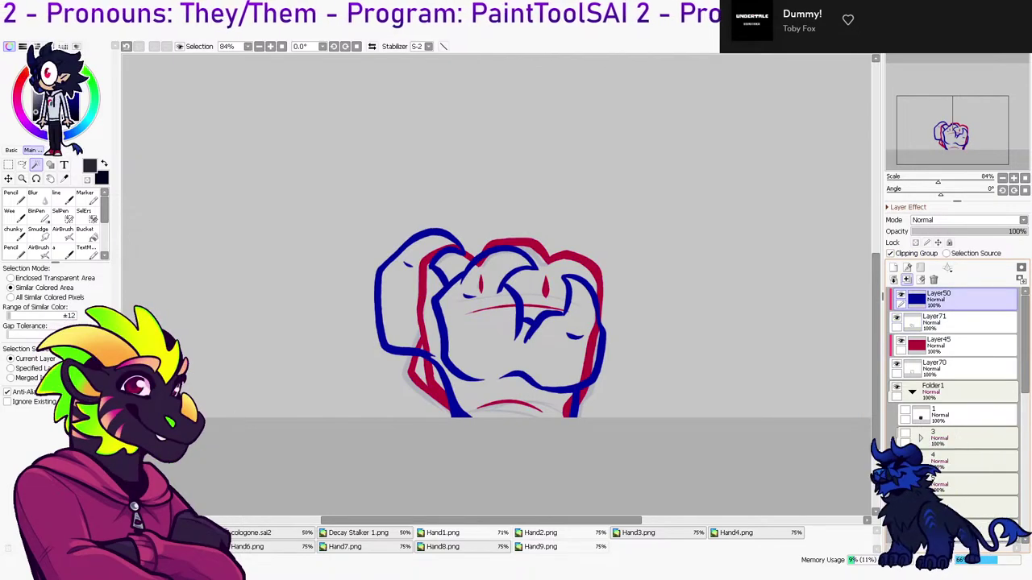
# Merge the blue and red layers into their linearts, and lower the red fist's opacity to 17%
pyautogui.click(907, 279)
pyautogui.click(967, 322)
pyautogui.click(907, 280)
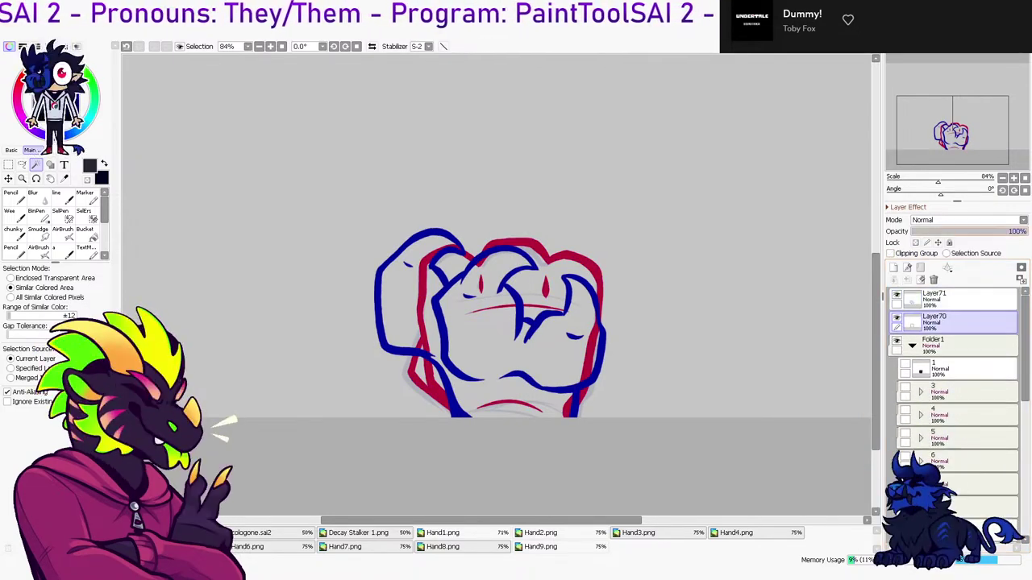
pyautogui.moveTo(979, 231); pyautogui.dragTo(931, 232)
# Set the hand sketch folder to 100% opacity, expand it, and switch the visibility of its numbered sketches
pyautogui.moveTo(1025, 331); pyautogui.dragTo(1026, 439)
pyautogui.scroll(1, 956, 387)
pyautogui.scroll(1, 955, 387)
pyautogui.click(905, 407)
pyautogui.click(905, 383)
pyautogui.click(912, 364)
pyautogui.click(959, 364)
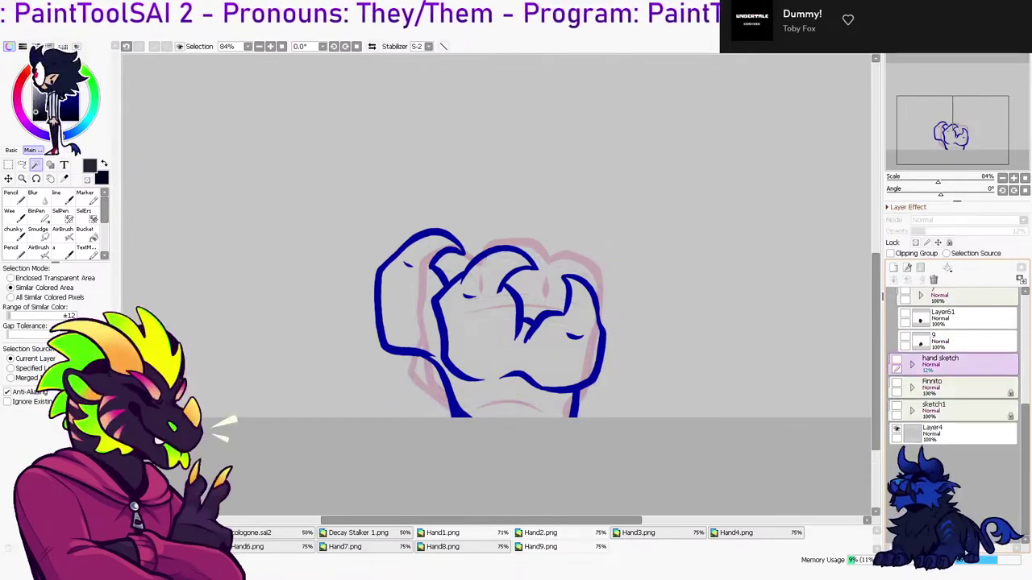
pyautogui.moveTo(975, 231); pyautogui.dragTo(1027, 231)
pyautogui.click(912, 364)
pyautogui.click(906, 383)
pyautogui.scroll(-2, 728, 303)
pyautogui.scroll(-3, 955, 367)
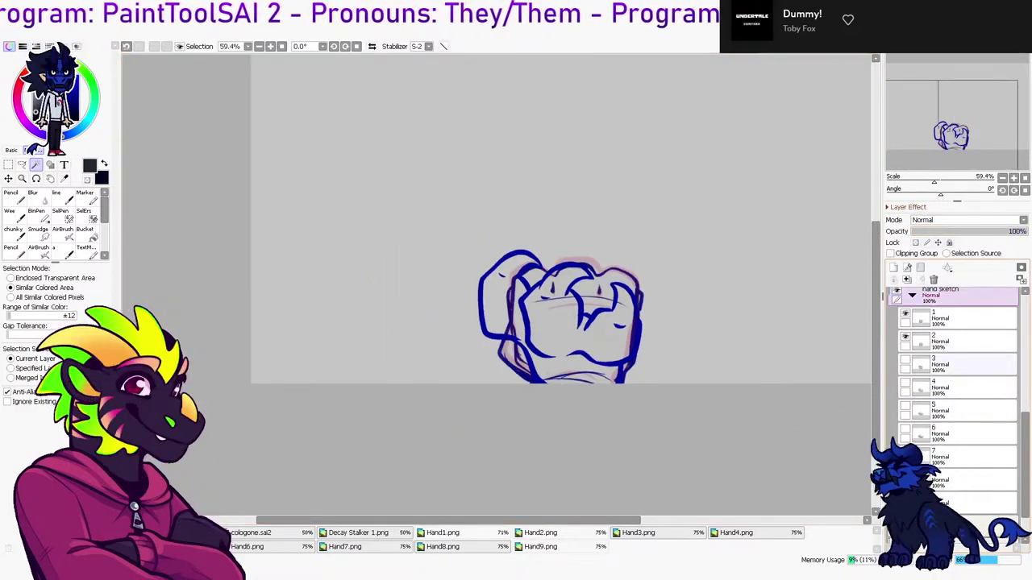
pyautogui.moveTo(905, 359); pyautogui.dragTo(905, 497)
# Collapse and hide the hand sketch folder, and move it beneath the sketch1 folder
pyautogui.scroll(4, 927, 435)
pyautogui.click(912, 386)
pyautogui.click(896, 383)
pyautogui.moveTo(968, 387); pyautogui.dragTo(967, 444)
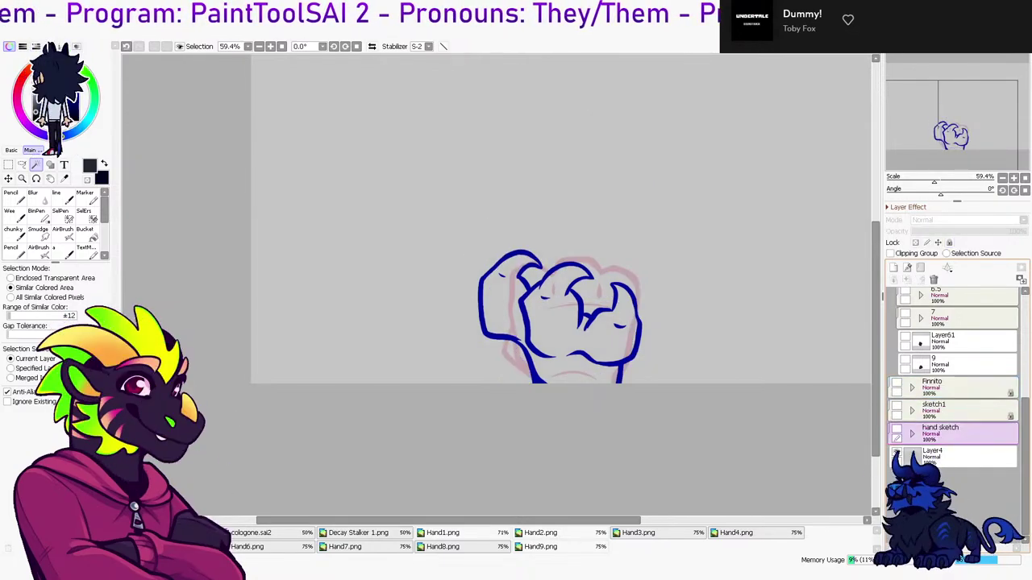
# Set the red fist lineart to 19% opacity and the blue frame 3 lineart to 30%, and add a new layer above both
pyautogui.scroll(3, 956, 387)
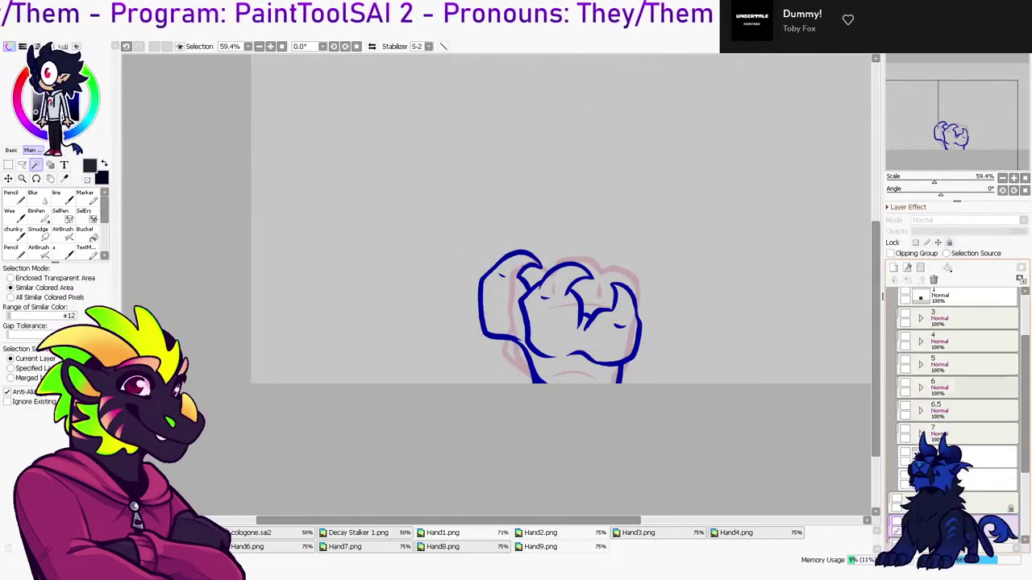
pyautogui.scroll(2, 957, 363)
pyautogui.scroll(4, 859, 264)
pyautogui.scroll(-4, 850, 259)
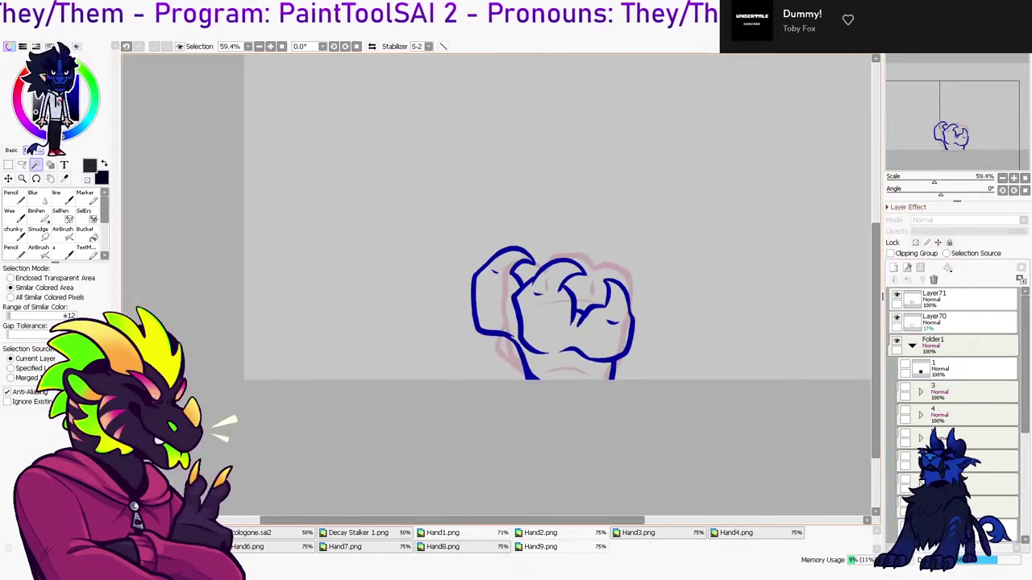
pyautogui.scroll(2, 705, 213)
pyautogui.moveTo(706, 214); pyautogui.dragTo(725, 200)
pyautogui.click(957, 322)
pyautogui.moveTo(931, 231); pyautogui.dragTo(946, 231)
pyautogui.click(960, 299)
pyautogui.click(893, 268)
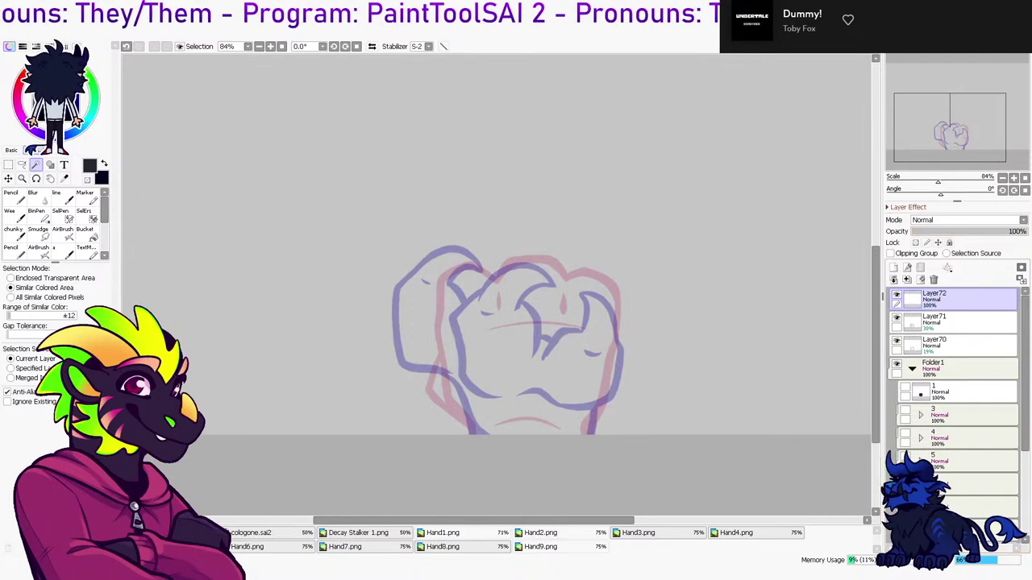
# Ink both sides of the middle finger in navy on the new layer, positioned between the red and blue guides
pyautogui.press('n')
pyautogui.press('h')
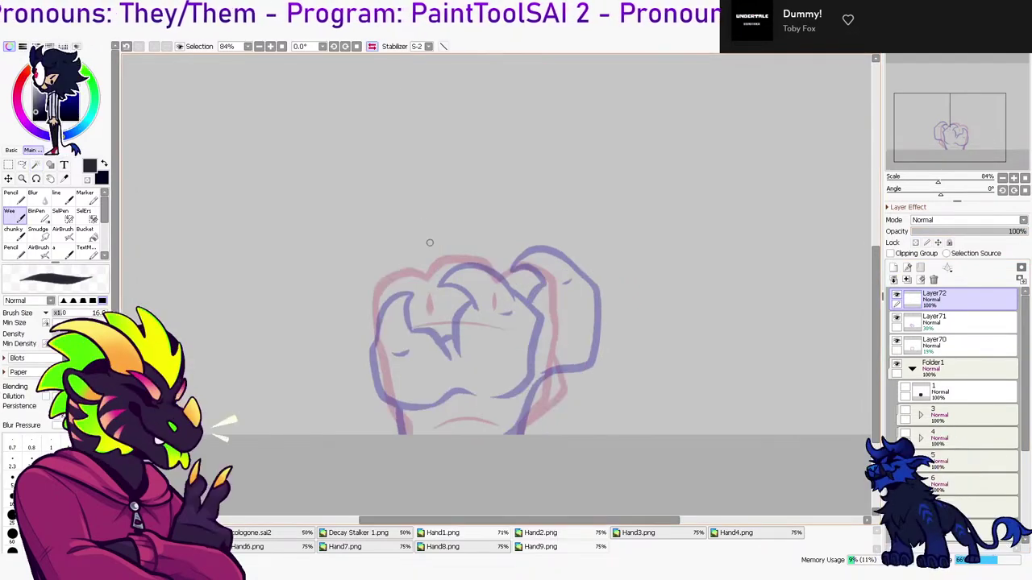
pyautogui.moveTo(521, 300)
pyautogui.mouseDown()
pyautogui.moveTo(478, 260)
pyautogui.moveTo(526, 300)
pyautogui.mouseUp()
pyautogui.hotkey('ctrl', 'z')
pyautogui.hotkey('ctrl', 'z')
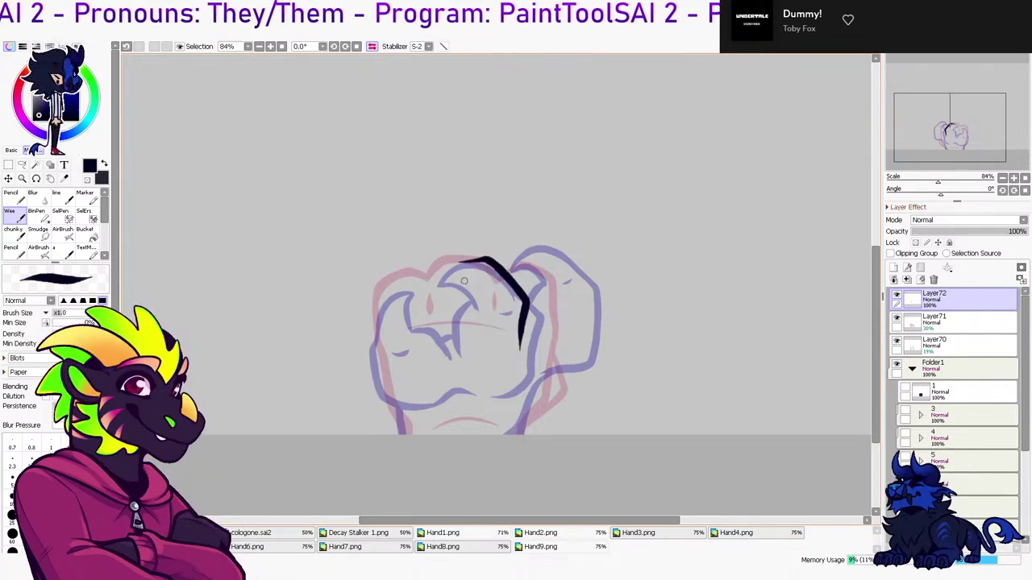
pyautogui.hotkey('ctrl', 'z')
pyautogui.moveTo(455, 264)
pyautogui.mouseDown()
pyautogui.moveTo(442, 319)
pyautogui.moveTo(461, 329)
pyautogui.mouseUp()
pyautogui.moveTo(452, 270); pyautogui.dragTo(452, 337)
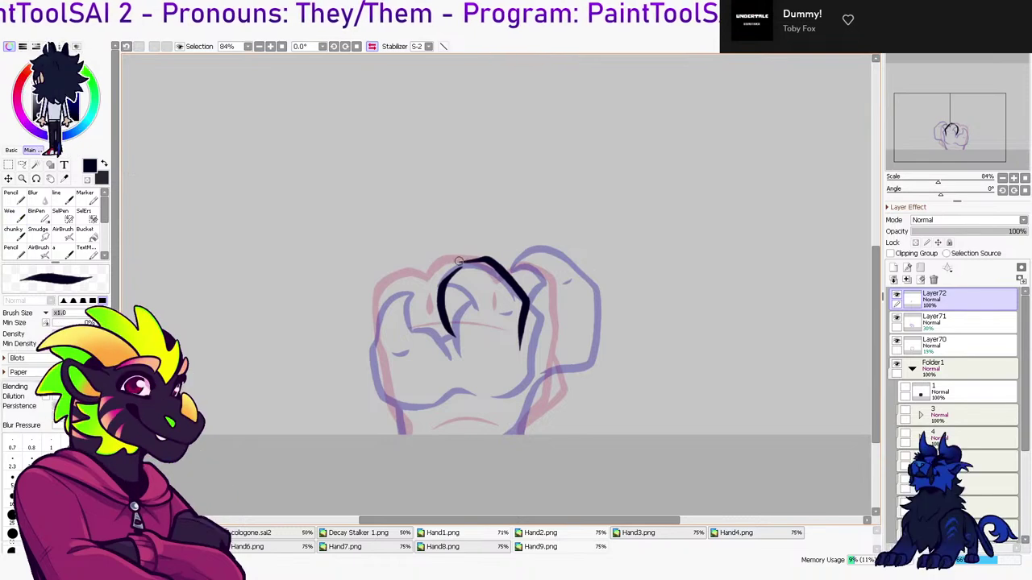
# Ink the middle finger's top line in navy, extending it into a pointed tip over the neighbouring finger
pyautogui.press('e')
pyautogui.press('n')
pyautogui.hotkey('ctrl', 'z')
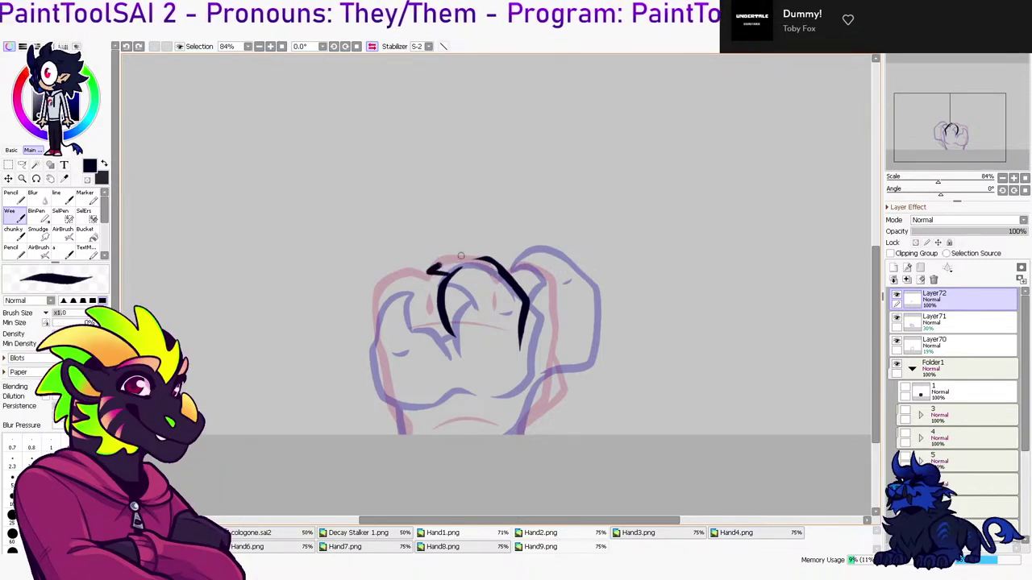
pyautogui.moveTo(429, 271); pyautogui.dragTo(501, 260)
pyautogui.press('e')
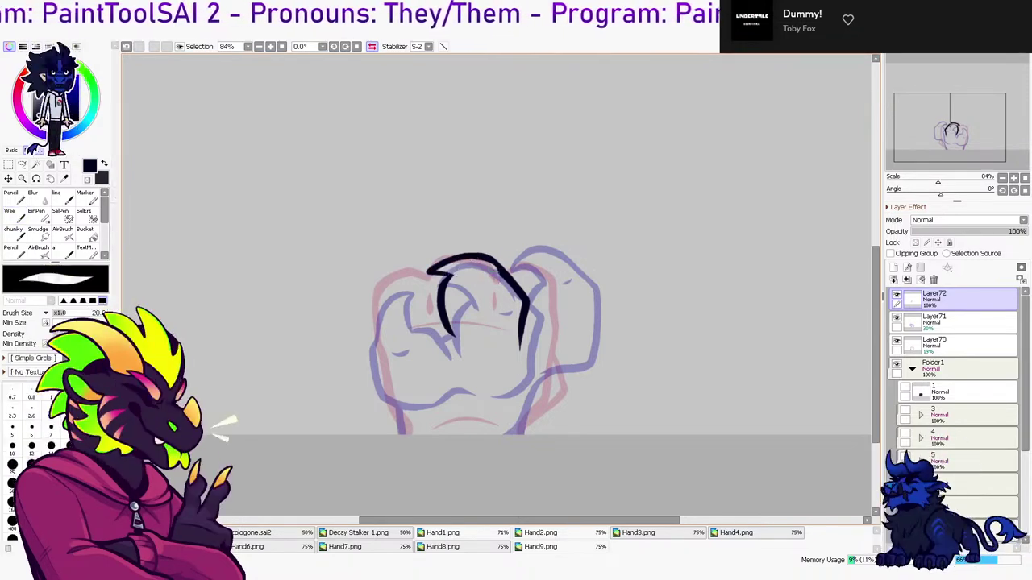
pyautogui.press('e')
pyautogui.press('e')
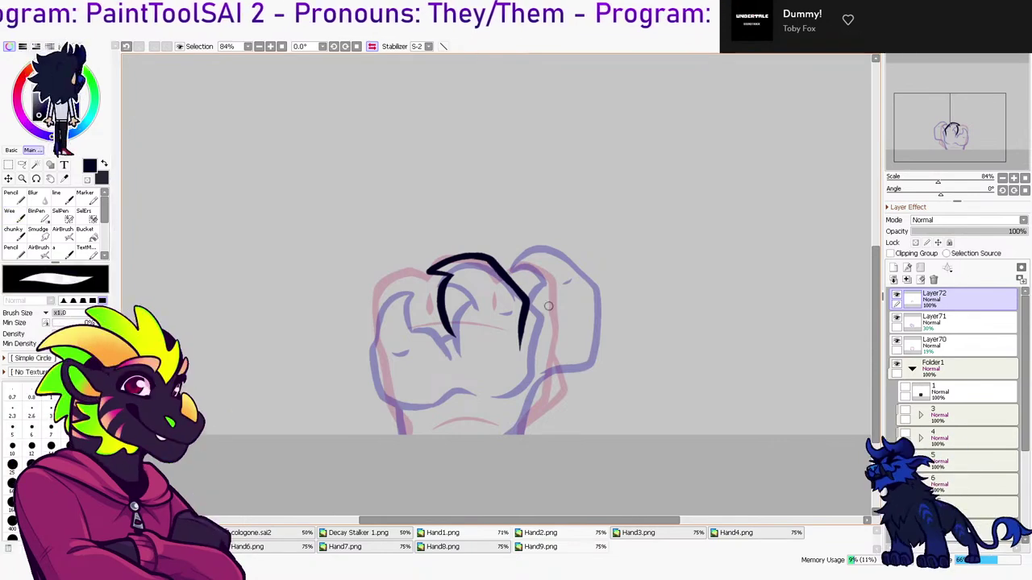
pyautogui.press('e')
# Ink the angular outline of the finger nearest the thumb, from the middle finger's edge down to its base
pyautogui.moveTo(550, 367)
pyautogui.mouseDown()
pyautogui.moveTo(574, 300)
pyautogui.moveTo(519, 260)
pyautogui.moveTo(553, 278)
pyautogui.moveTo(531, 267)
pyautogui.moveTo(549, 357)
pyautogui.mouseUp()
pyautogui.hotkey('ctrl', 'z')
pyautogui.hotkey('ctrl', 'z')
pyautogui.moveTo(501, 269)
pyautogui.mouseDown()
pyautogui.moveTo(571, 312)
pyautogui.moveTo(552, 362)
pyautogui.mouseUp()
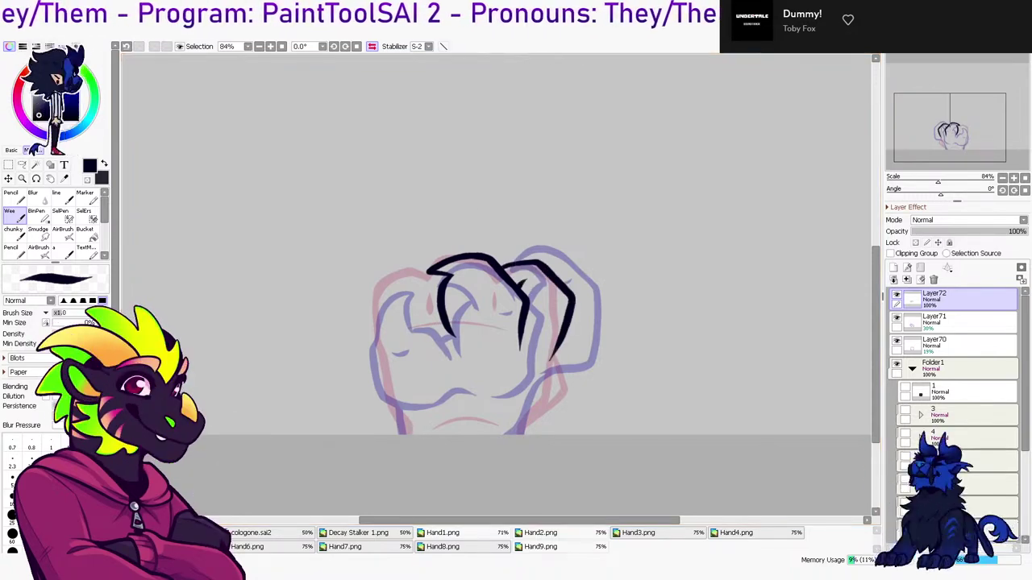
pyautogui.press('h')
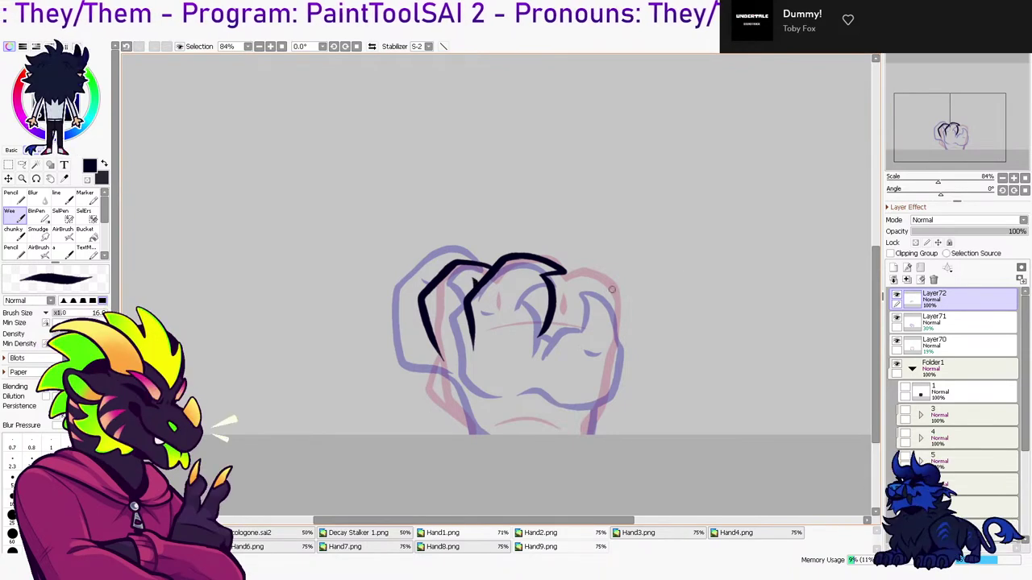
# Add a new layer and try inking the finger farthest from the thumb with an arched outline
pyautogui.click(893, 268)
pyautogui.moveTo(547, 300)
pyautogui.mouseDown()
pyautogui.moveTo(539, 349)
pyautogui.moveTo(579, 278)
pyautogui.moveTo(595, 277)
pyautogui.moveTo(614, 298)
pyautogui.mouseUp()
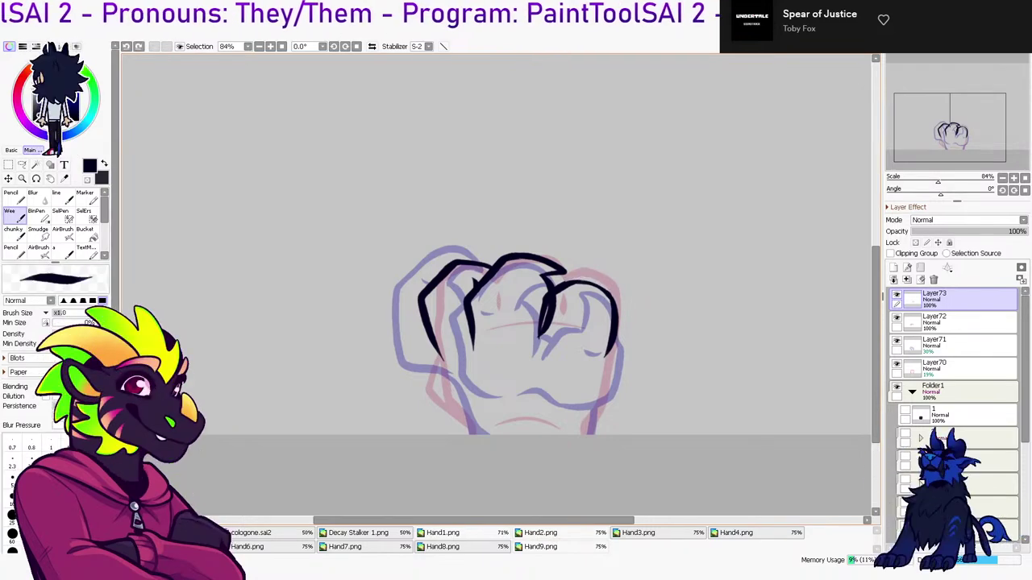
pyautogui.press('e')
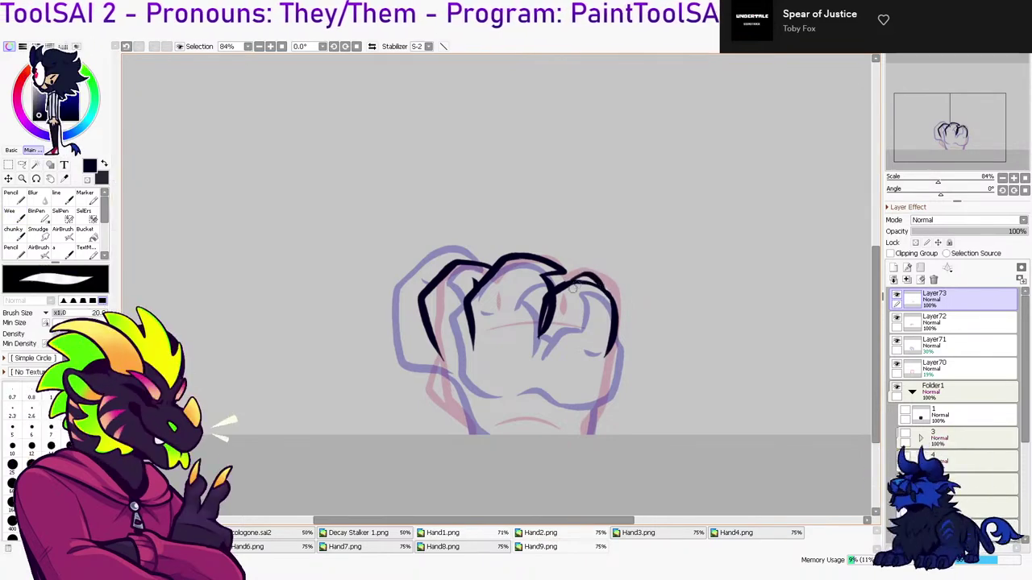
pyautogui.press('b')
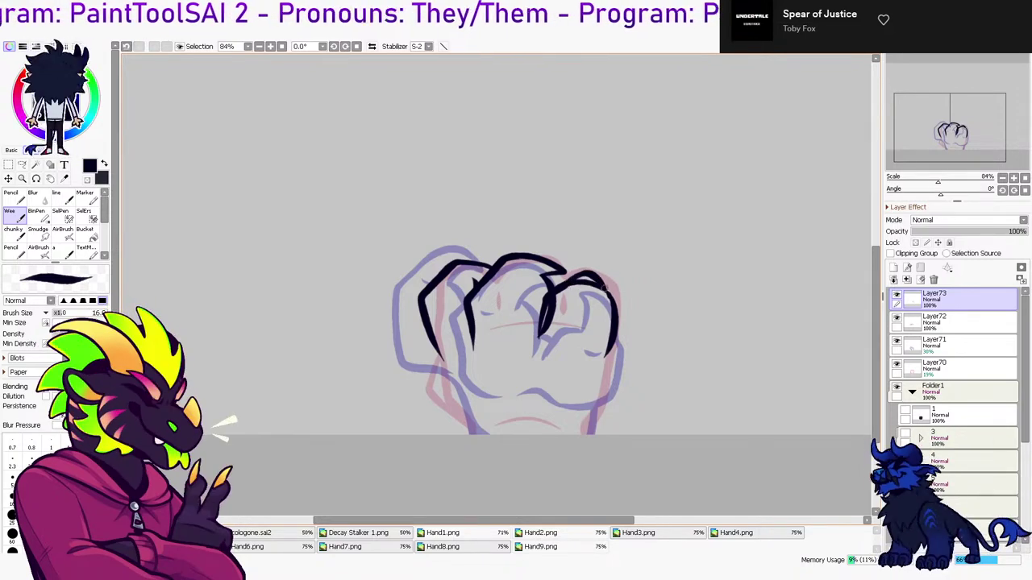
pyautogui.press('e')
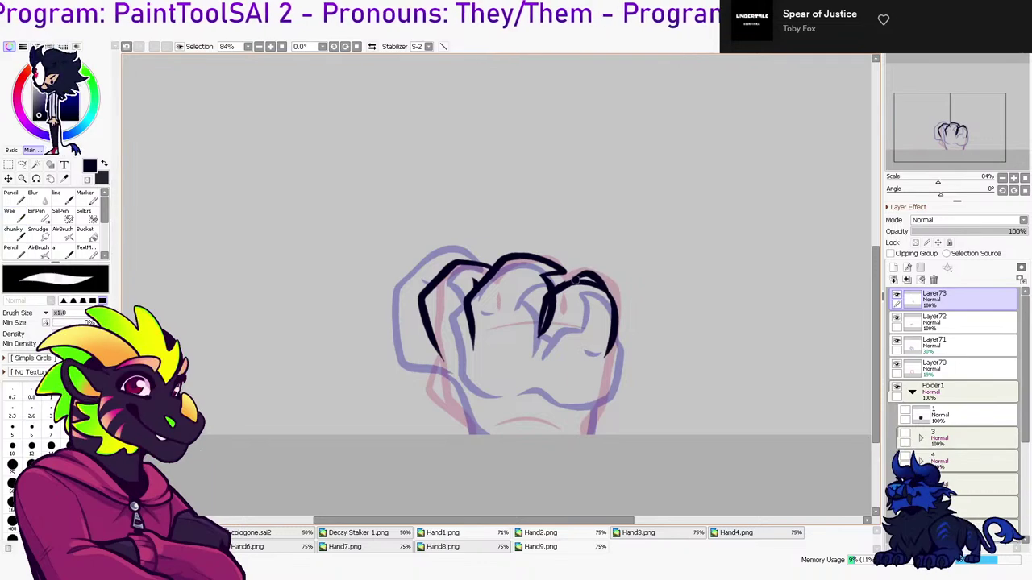
pyautogui.hotkey('ctrl', 'z')
# Hide the blue frame 3 guide and undo the trial lines of the finger farthest from the thumb
pyautogui.click(896, 340)
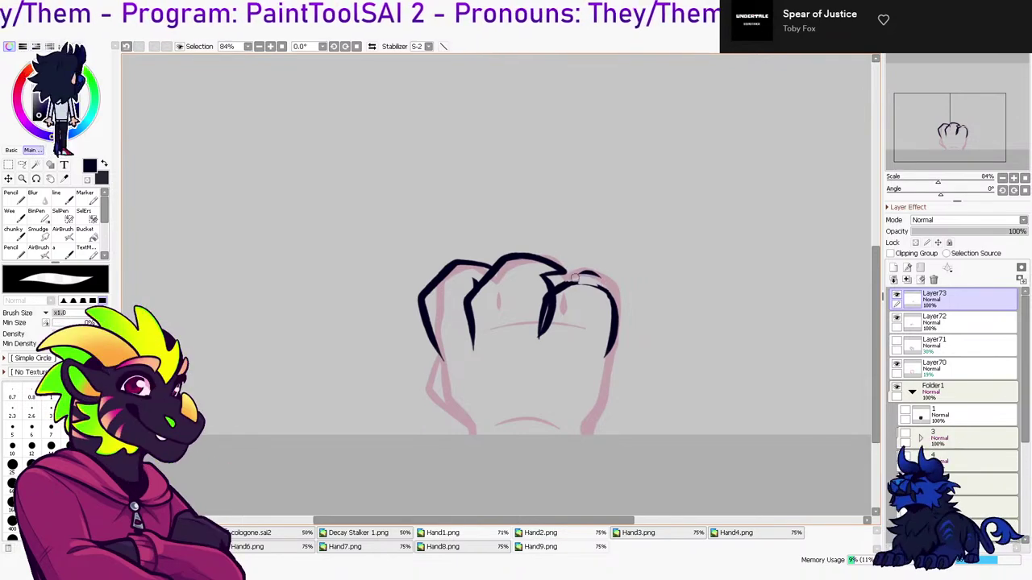
pyautogui.moveTo(566, 288); pyautogui.dragTo(597, 291)
pyautogui.hotkey('ctrl', 'z')
pyautogui.hotkey('ctrl', 'z')
pyautogui.hotkey('ctrl', 'z')
pyautogui.press('b')
pyautogui.hotkey('ctrl', 'z')
pyautogui.moveTo(539, 335)
pyautogui.mouseDown()
pyautogui.moveTo(563, 280)
pyautogui.moveTo(613, 305)
pyautogui.mouseUp()
pyautogui.hotkey('ctrl', 'z')
# Ink the outer finger's arched top with a pointed tip and its side down toward the wrist, and thin the top
pyautogui.moveTo(546, 283); pyautogui.dragTo(603, 289)
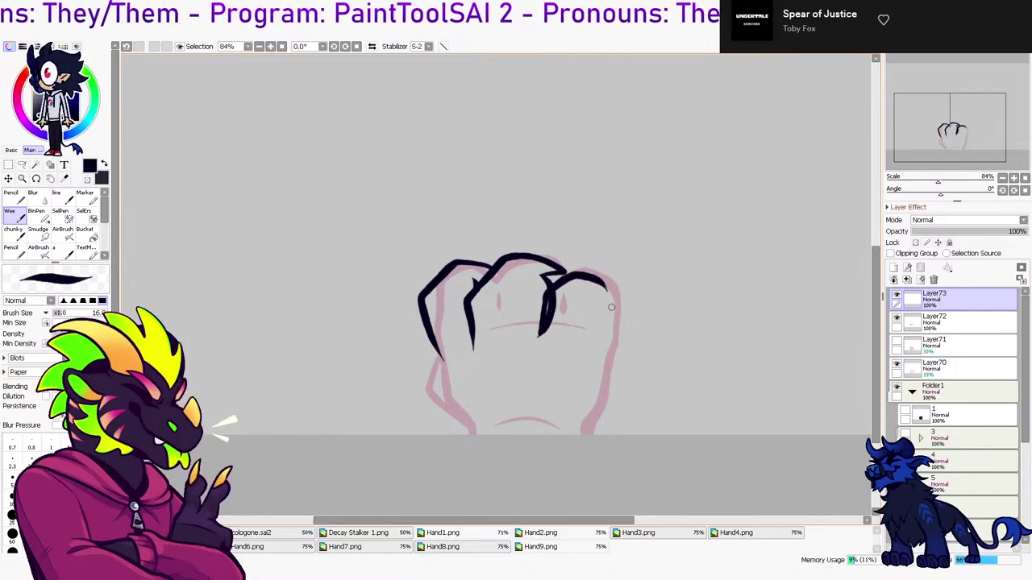
pyautogui.press('h')
pyautogui.moveTo(391, 288); pyautogui.dragTo(387, 332)
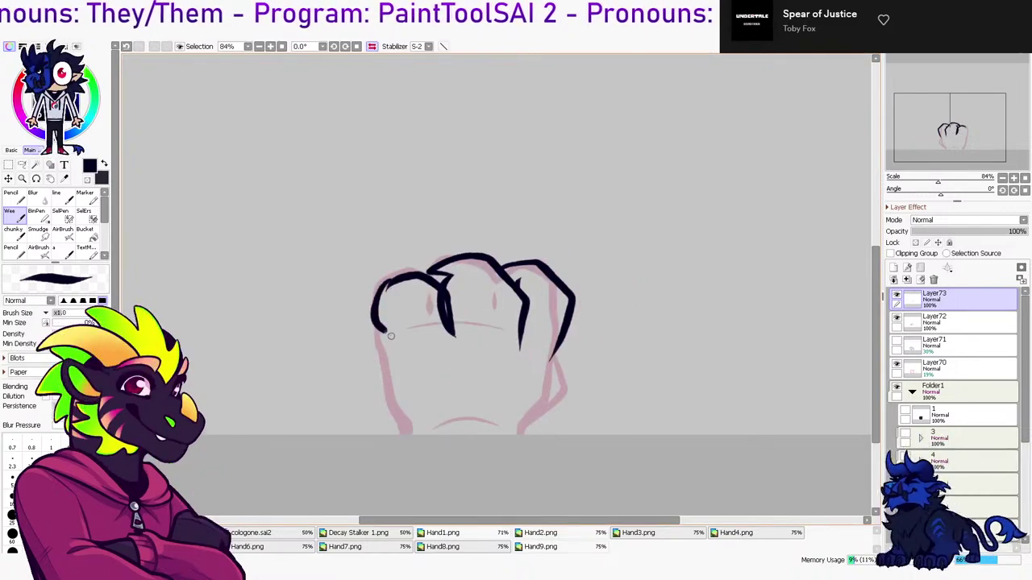
pyautogui.moveTo(390, 282)
pyautogui.mouseDown()
pyautogui.moveTo(378, 330)
pyautogui.moveTo(389, 392)
pyautogui.mouseUp()
pyautogui.moveTo(378, 300); pyautogui.dragTo(408, 275)
pyautogui.hotkey('ctrl', 'z')
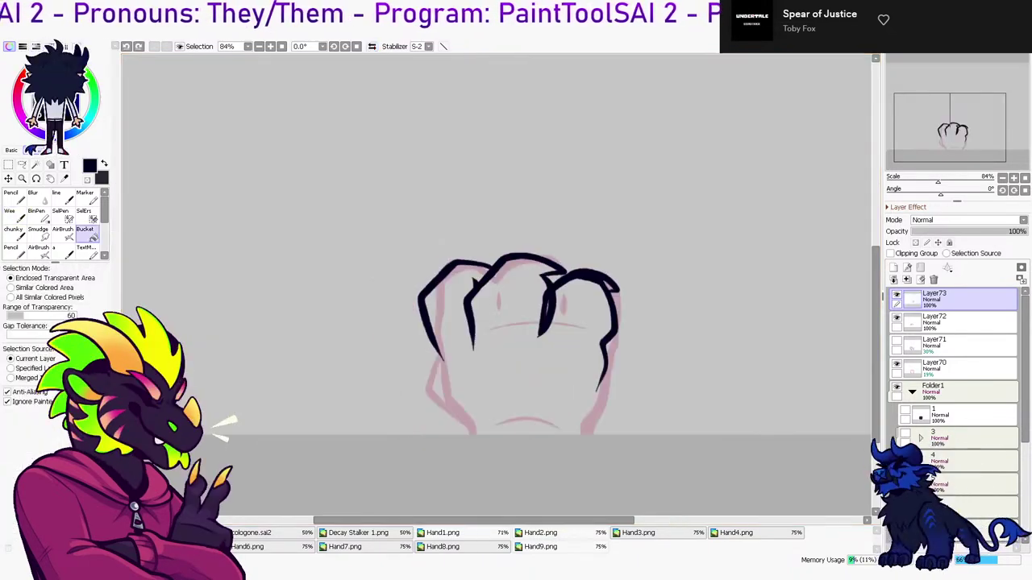
pyautogui.press('b')
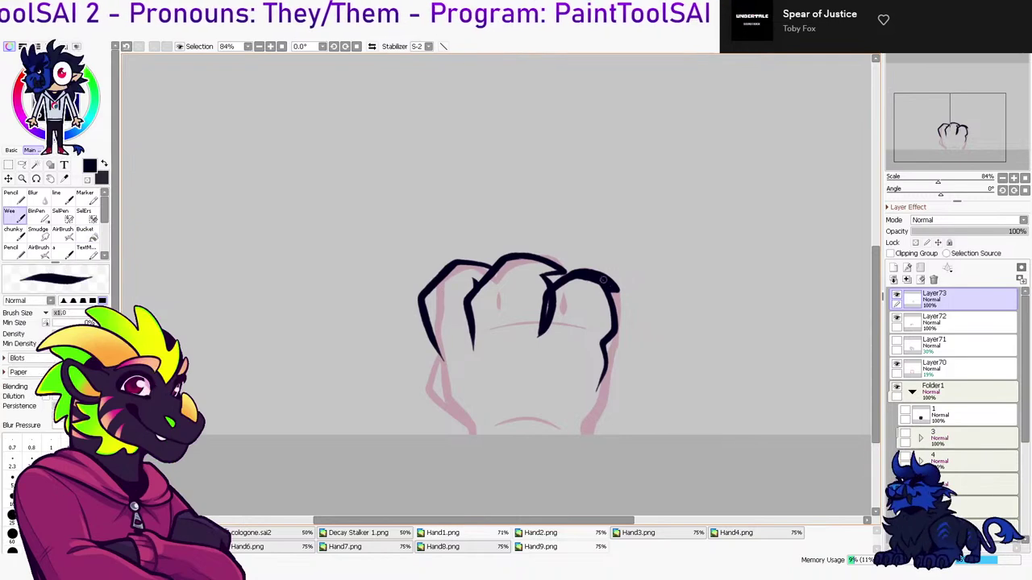
pyautogui.press('e')
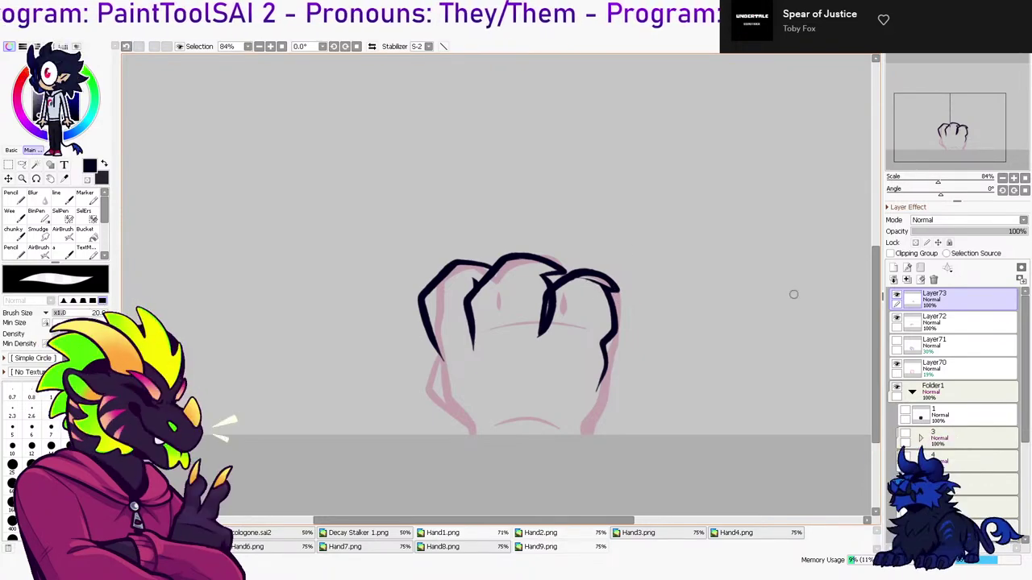
# Delete the middle finger's line overlapping the outer finger using a lasso selection, and merge the outer finger's layer down
pyautogui.click(959, 322)
pyautogui.press('l')
pyautogui.moveTo(556, 292); pyautogui.dragTo(545, 335)
pyautogui.press('Delete')
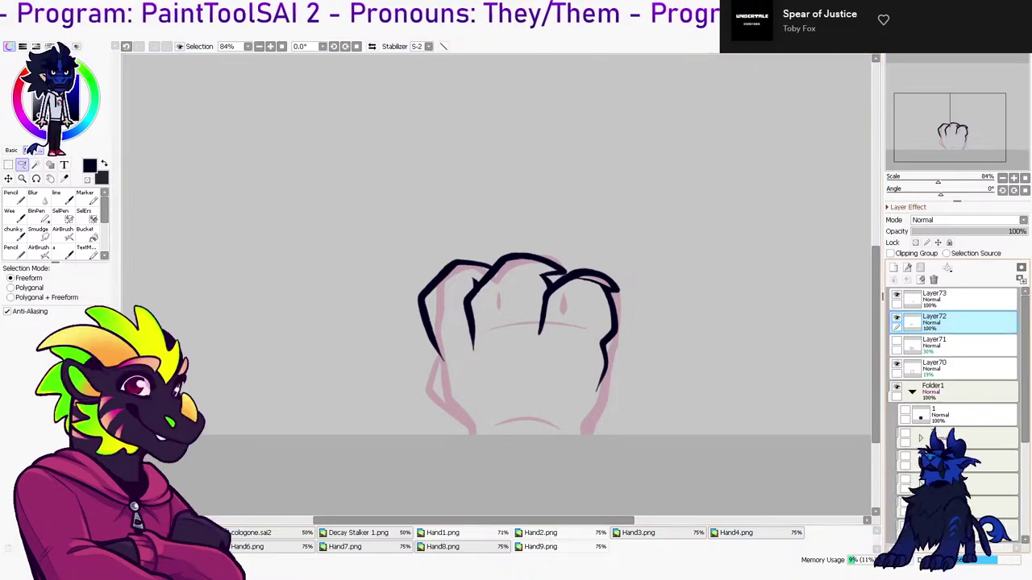
pyautogui.click(959, 299)
pyautogui.click(907, 279)
# Trim the lower ends of the finger lines and ink a thin crease across the hand below the middle finger
pyautogui.press('b')
pyautogui.press('e')
pyautogui.moveTo(462, 321); pyautogui.dragTo(486, 385)
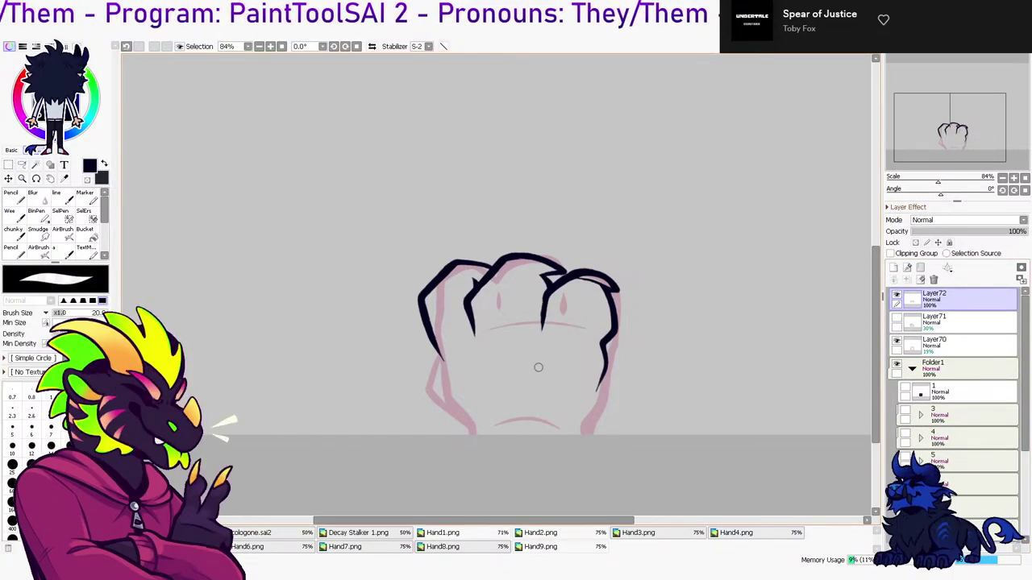
pyautogui.press('b')
pyautogui.moveTo(542, 347)
pyautogui.mouseDown()
pyautogui.moveTo(471, 348)
pyautogui.moveTo(447, 385)
pyautogui.mouseUp()
pyautogui.hotkey('ctrl', 'z')
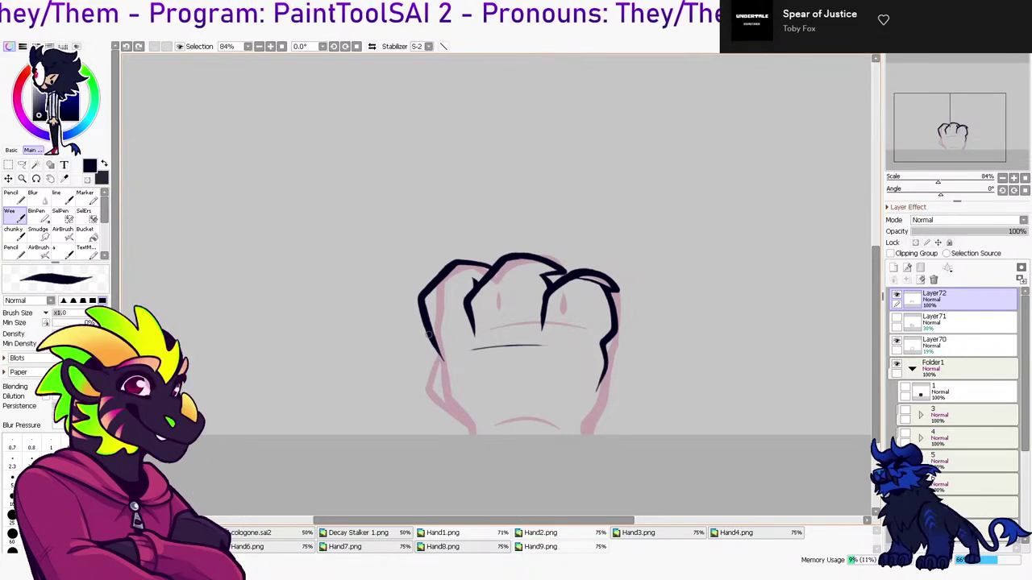
# Show the blue frame 3 guide again and ink both sides of the wrist down to the canvas's lower edge
pyautogui.hotkey('ctrl', 'z')
pyautogui.click(897, 322)
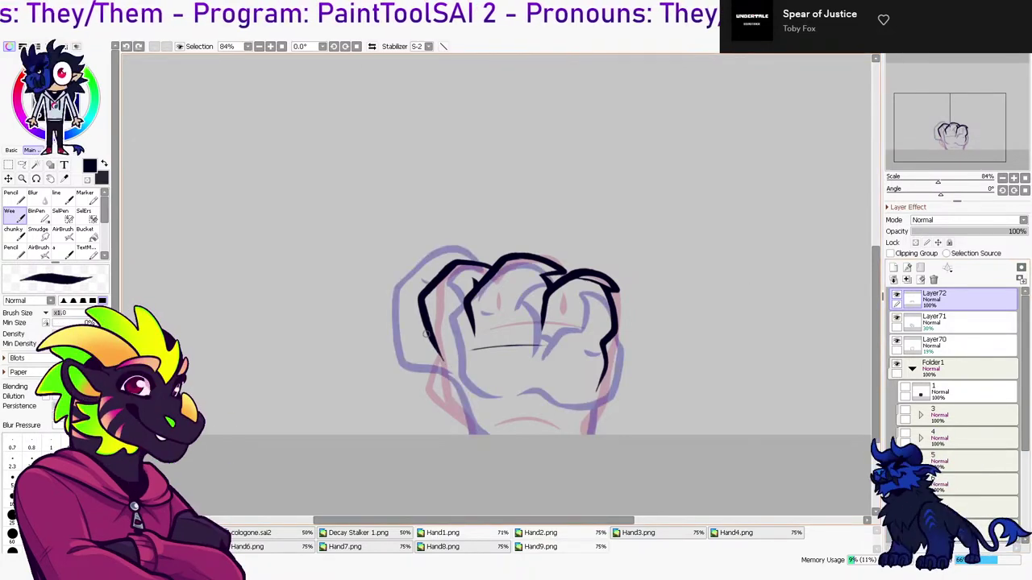
pyautogui.moveTo(471, 429)
pyautogui.mouseDown()
pyautogui.moveTo(443, 355)
pyautogui.moveTo(463, 420)
pyautogui.mouseUp()
pyautogui.moveTo(438, 360); pyautogui.dragTo(456, 403)
pyautogui.moveTo(432, 348); pyautogui.dragTo(468, 434)
pyautogui.hotkey('ctrl', 'z')
pyautogui.moveTo(453, 395); pyautogui.dragTo(465, 433)
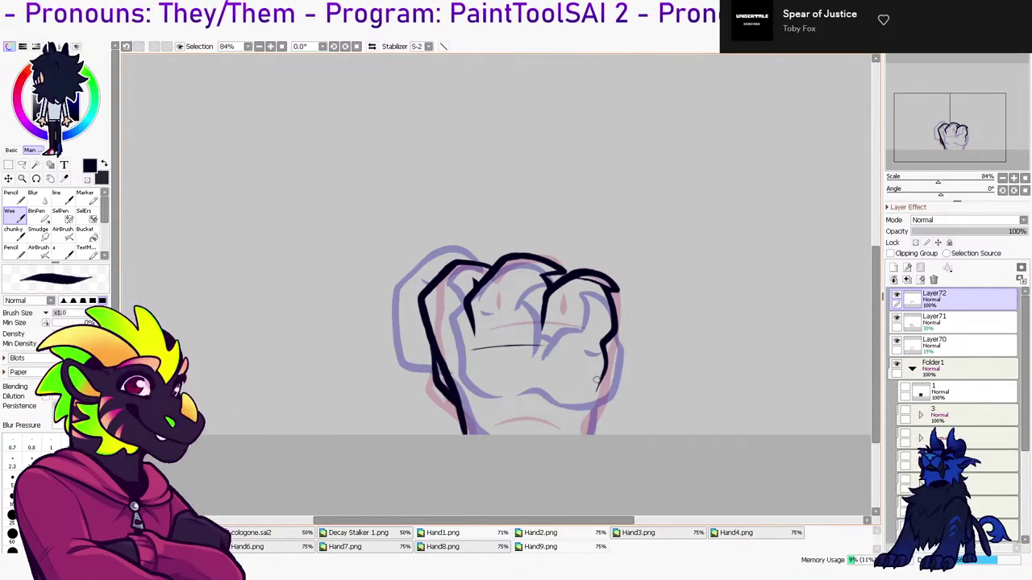
pyautogui.moveTo(604, 353); pyautogui.dragTo(590, 452)
pyautogui.hotkey('ctrl', 'z')
# Try a thin wrist crease, remove the crease lines, and ink two short tapered marks below the middle finger's sides
pyautogui.moveTo(490, 429); pyautogui.dragTo(536, 429)
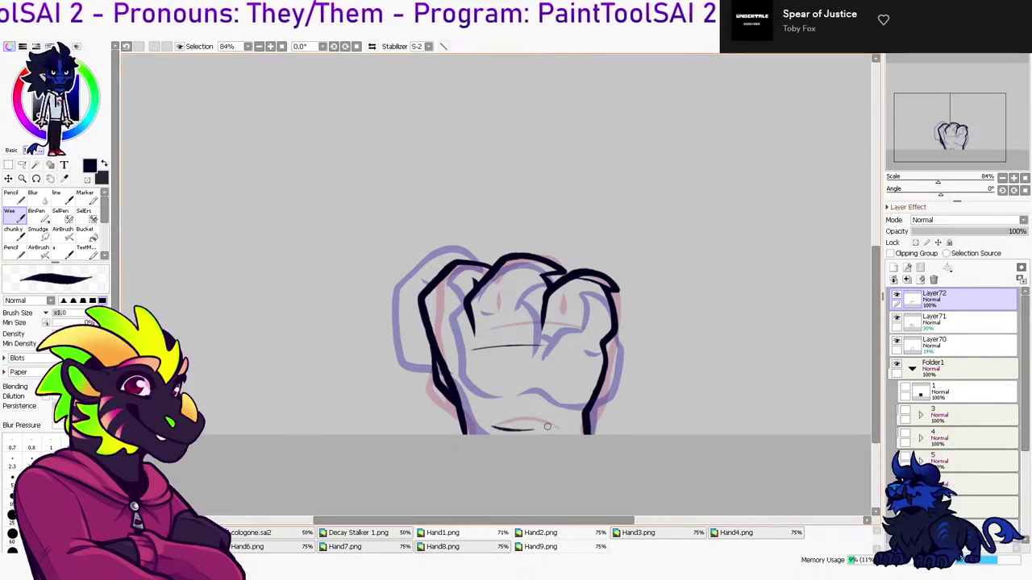
pyautogui.press('h')
pyautogui.press('l')
pyautogui.moveTo(442, 348); pyautogui.dragTo(450, 356)
pyautogui.hotkey('ctrl', 'd')
pyautogui.press('b')
pyautogui.moveTo(514, 362); pyautogui.dragTo(516, 374)
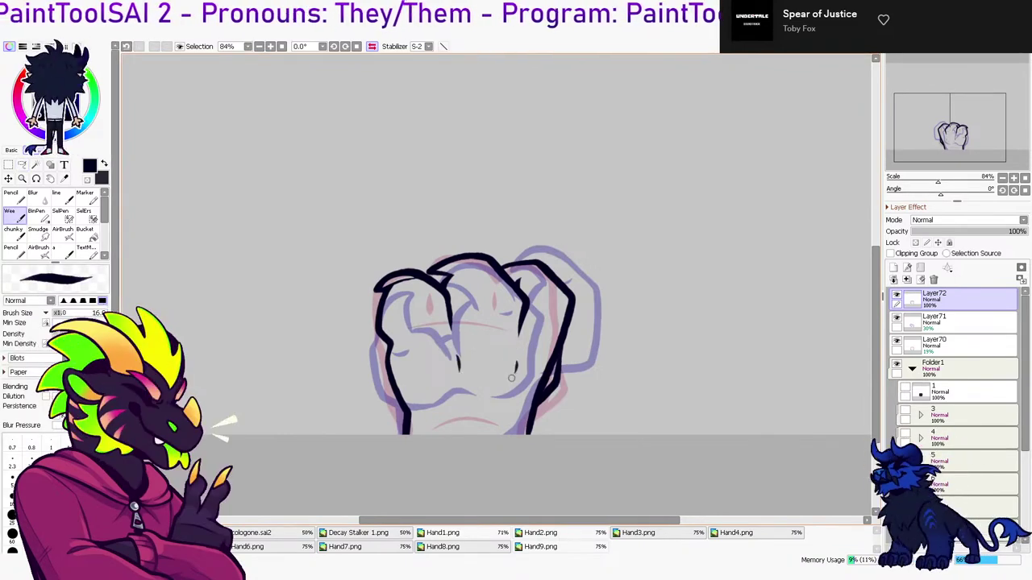
# Thicken the ink on both sides of the wrist and fill in the corner at the thumb side
pyautogui.moveTo(404, 408); pyautogui.dragTo(409, 438)
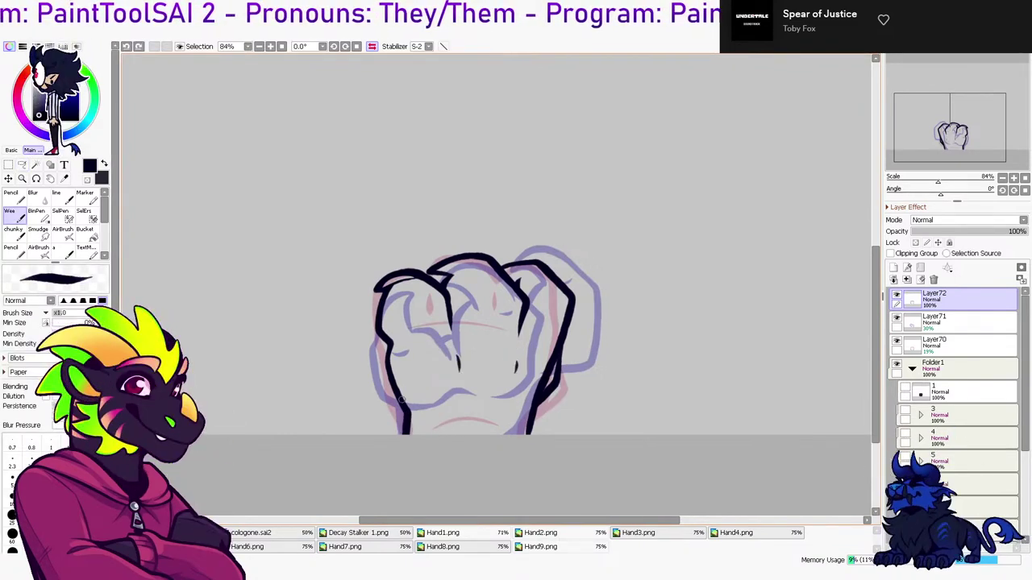
pyautogui.moveTo(542, 401); pyautogui.dragTo(521, 438)
pyautogui.moveTo(535, 396)
pyautogui.mouseDown()
pyautogui.moveTo(519, 438)
pyautogui.moveTo(557, 376)
pyautogui.mouseUp()
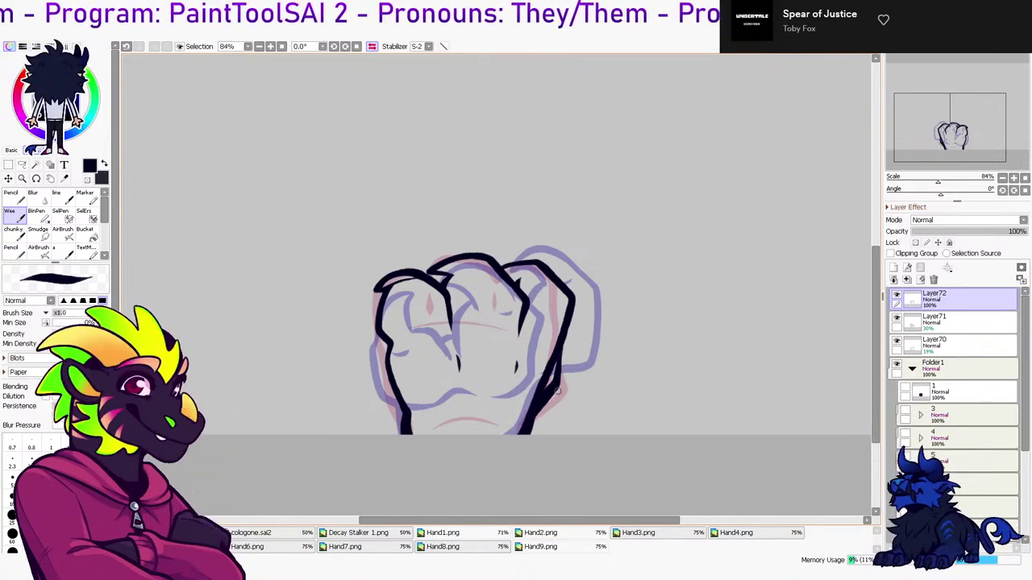
# Select the hand silhouette by inverting a selection of the area outside its lines, and fill it dark grey on a new layer
pyautogui.press('w')
pyautogui.click(593, 395)
pyautogui.hotkey('ctrl', 'z')
pyautogui.click(593, 395)
pyautogui.hotkey('ctrl', 'z')
pyautogui.click(50, 278)
pyautogui.click(596, 387)
pyautogui.click(491, 366)
pyautogui.hotkey('ctrl', 'z')
pyautogui.hotkey('ctrl', 'shift', 'i')
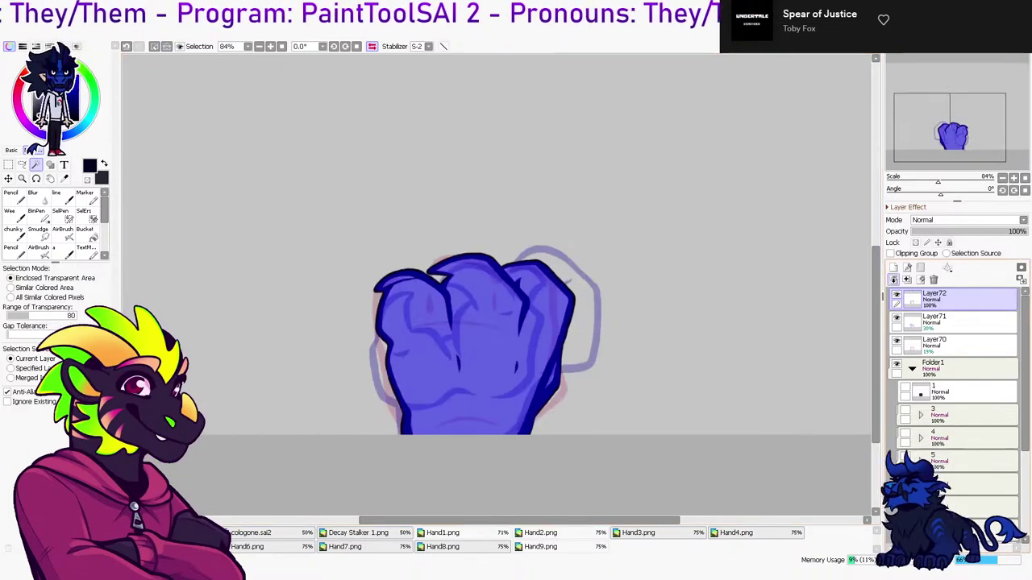
pyautogui.click(893, 267)
pyautogui.press('x')
pyautogui.press('g')
pyautogui.click(491, 355)
pyautogui.press('l')
pyautogui.hotkey('ctrl', 'd')
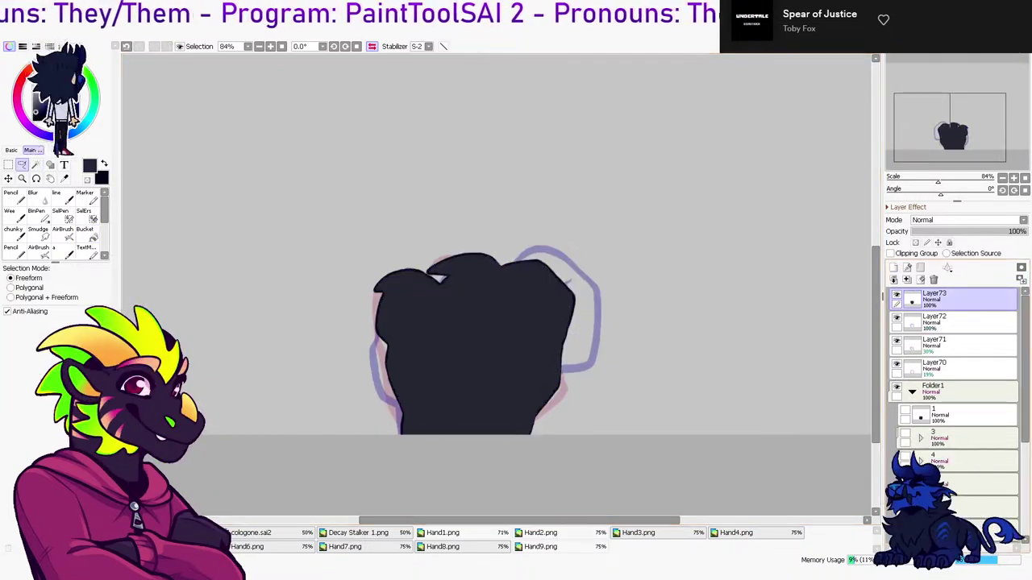
# Place the dark fill layer beneath the ink layer, hide it, and return to the ink layer with the inking brush
pyautogui.moveTo(959, 299); pyautogui.dragTo(959, 331)
pyautogui.click(896, 318)
pyautogui.click(959, 299)
pyautogui.press('b')
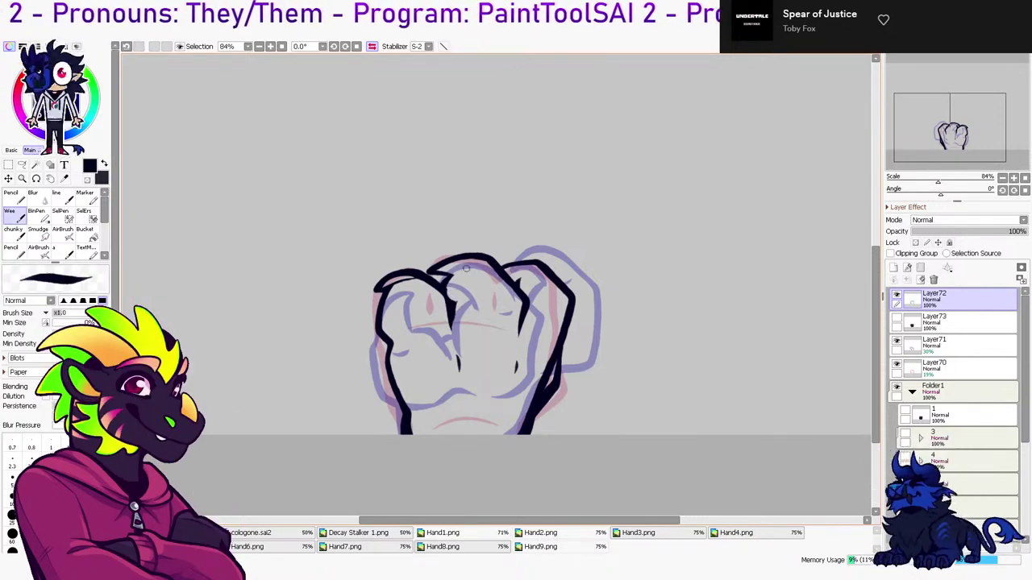
# Unflip the canvas, show the fill layer, and trim its colour using a selection of the area outside the inked hand
pyautogui.press('h')
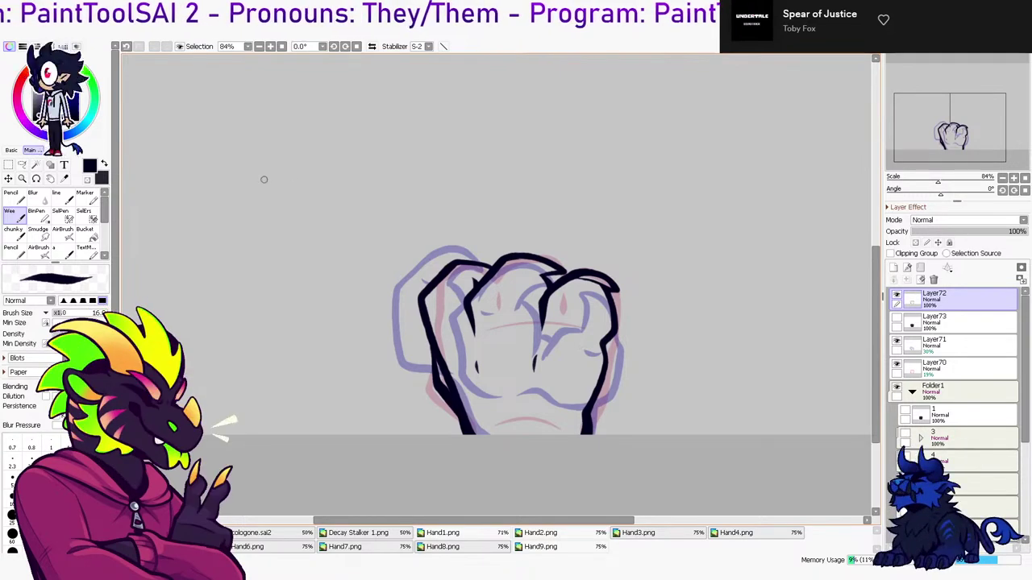
pyautogui.scroll(-2, 261, 192)
pyautogui.press('w')
pyautogui.click(767, 263)
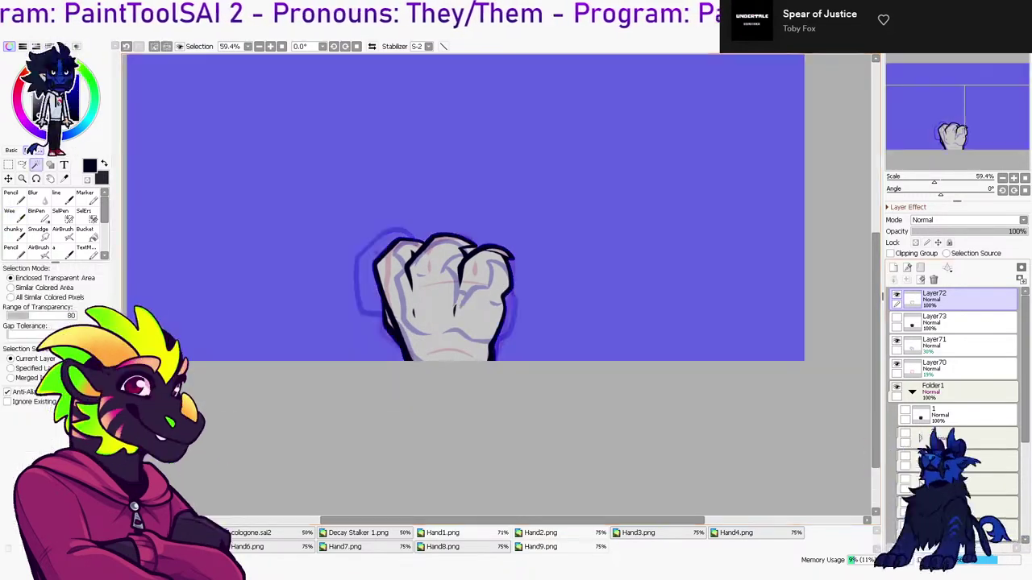
pyautogui.click(977, 323)
pyautogui.click(897, 319)
pyautogui.hotkey('ctrl', 'd')
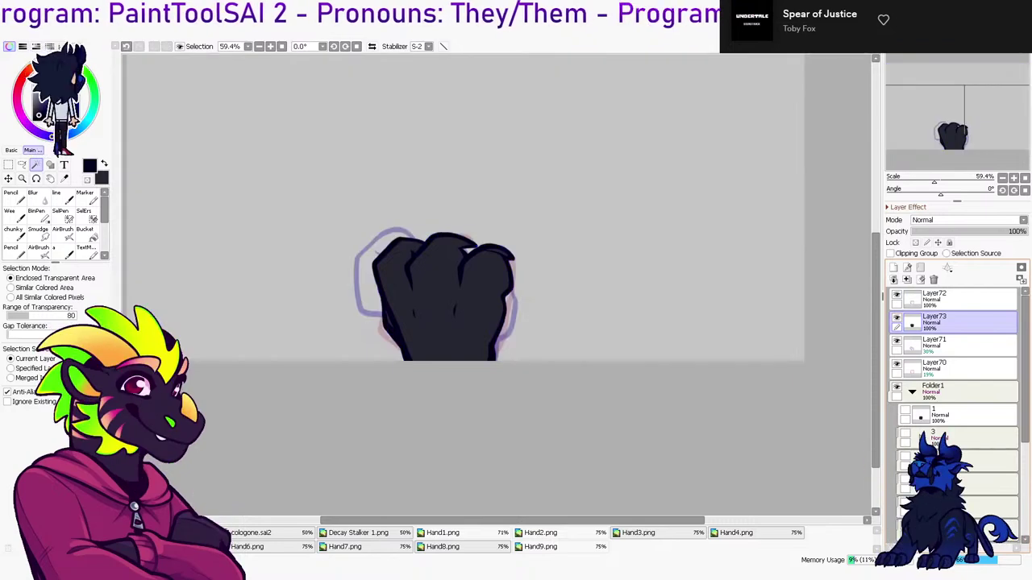
# Clear the dark fill from the small gap between the middle and outer fingers
pyautogui.click(977, 301)
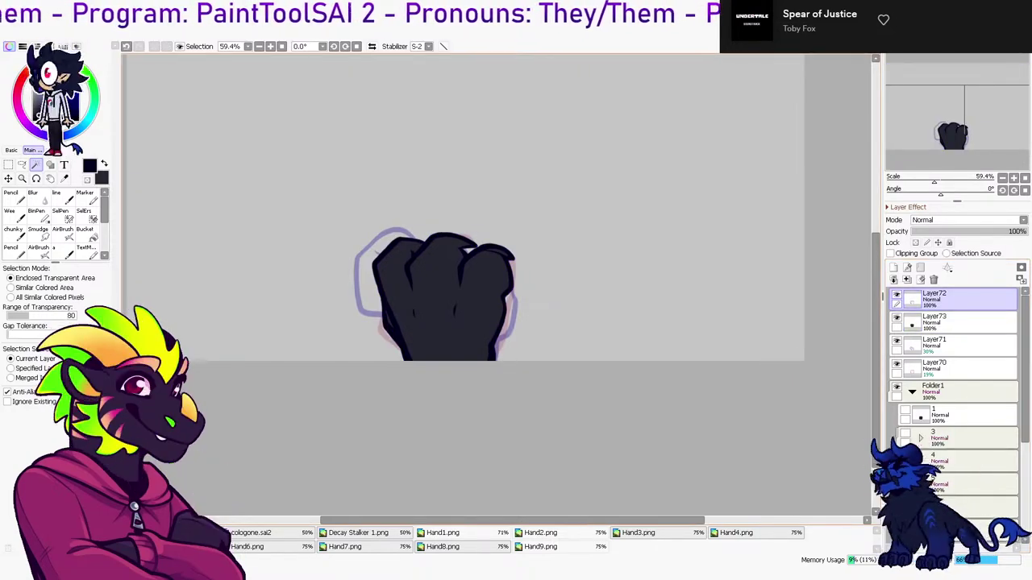
pyautogui.click(474, 245)
pyautogui.hotkey('ctrl', 'z')
pyautogui.click(469, 251)
pyautogui.click(968, 323)
pyautogui.hotkey('ctrl', 'd')
pyautogui.click(967, 299)
# Merge the ink layer down into the fill layer, and delete the blue and pink guide layers
pyautogui.click(906, 279)
pyautogui.moveTo(452, 290); pyautogui.dragTo(517, 333)
pyautogui.click(382, 223)
pyautogui.hotkey('ctrl', 'z')
pyautogui.hotkey('ctrl', 'z')
pyautogui.hotkey('ctrl', 'y')
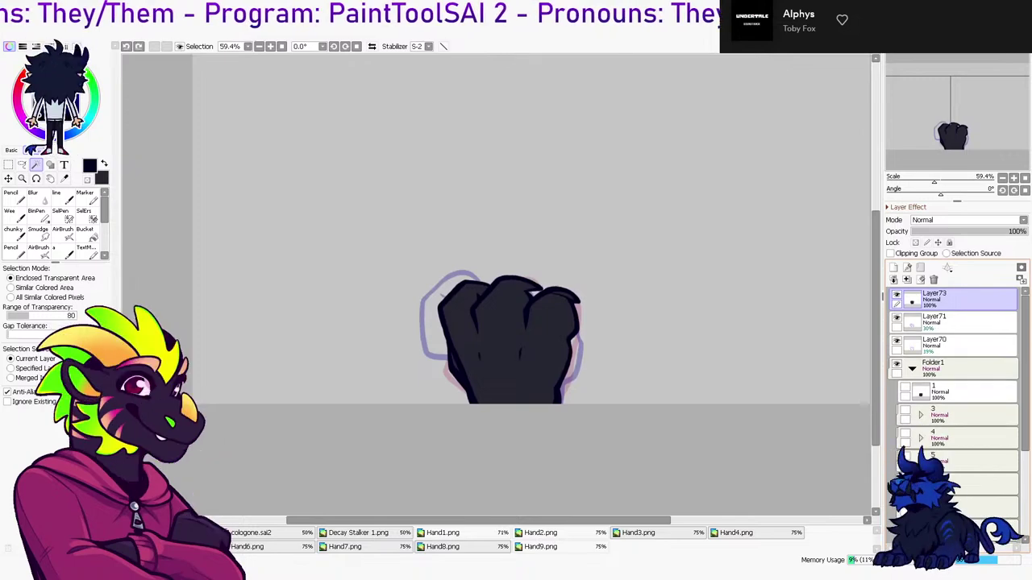
pyautogui.click(935, 321)
pyautogui.click(933, 279)
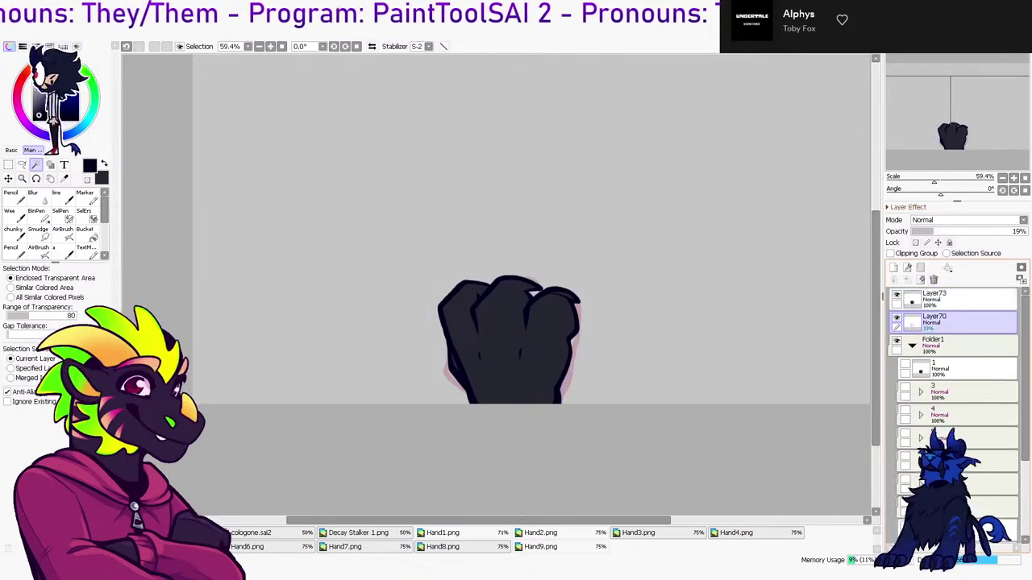
pyautogui.click(933, 279)
# Move the finished hand layer into Folder1 directly below frame 1 and rename it 2
pyautogui.moveTo(959, 299); pyautogui.dragTo(959, 357)
pyautogui.doubleClick(959, 345)
pyautogui.write('2')
pyautogui.press('Return')
# Step through the animation by showing one frame at a time, from frame 1 to the frame after 6.5
pyautogui.click(906, 341)
pyautogui.click(905, 319)
pyautogui.click(959, 323)
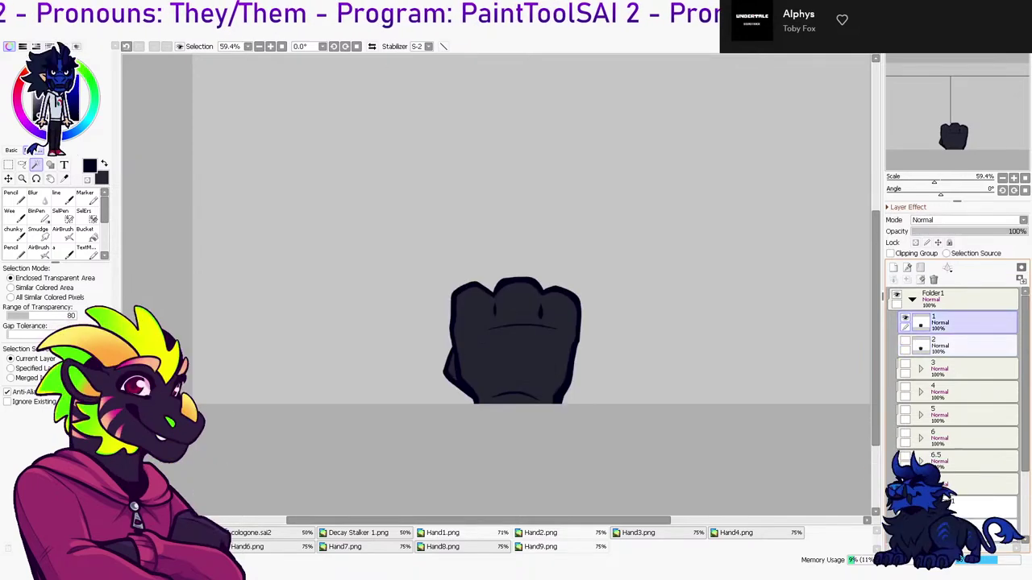
pyautogui.click(905, 341)
pyautogui.click(905, 319)
pyautogui.click(906, 364)
pyautogui.click(906, 341)
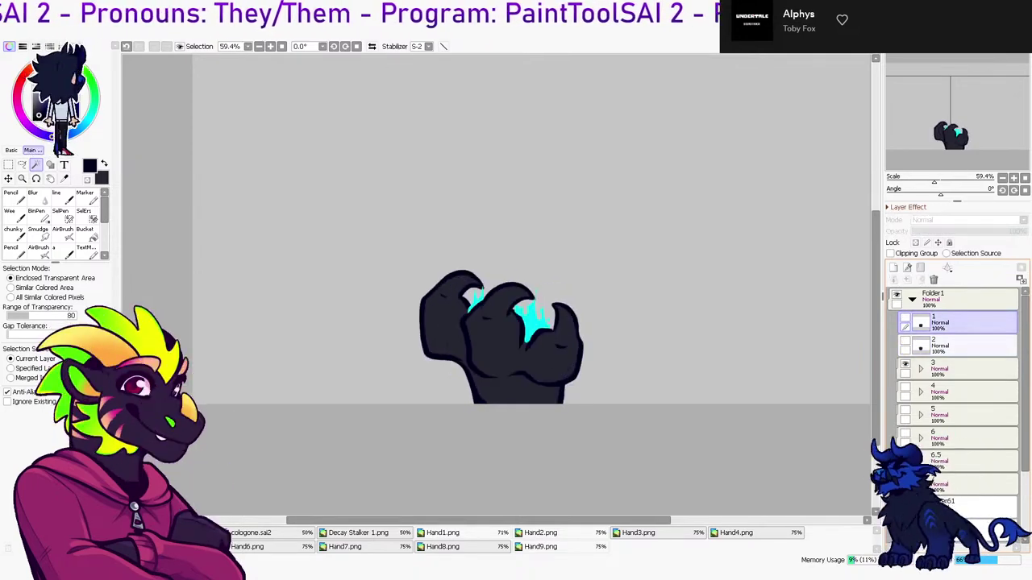
pyautogui.click(905, 387)
pyautogui.click(905, 364)
pyautogui.click(905, 411)
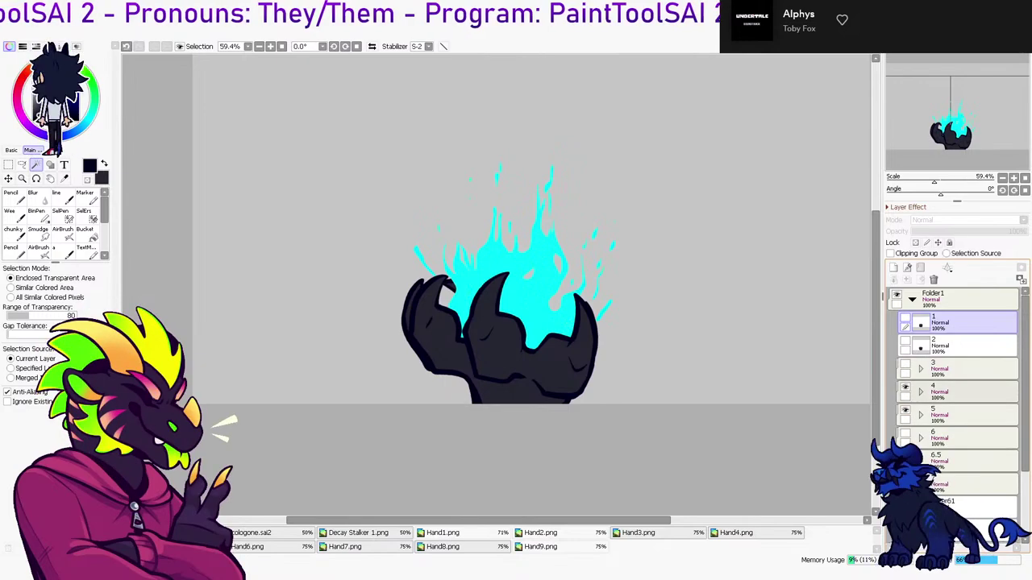
pyautogui.click(905, 387)
pyautogui.click(905, 433)
pyautogui.click(905, 410)
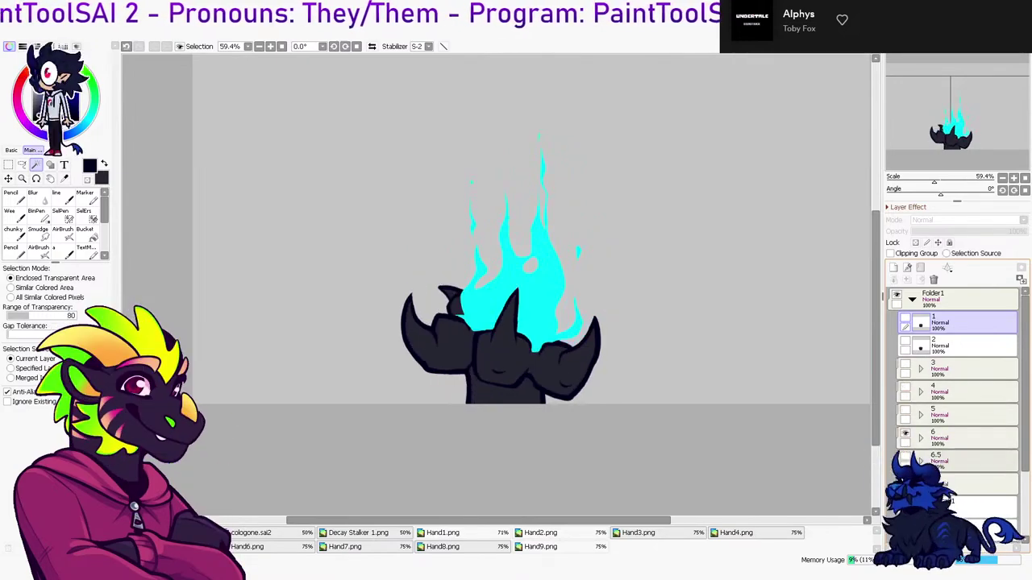
pyautogui.click(906, 456)
pyautogui.click(905, 434)
pyautogui.click(905, 479)
pyautogui.click(906, 456)
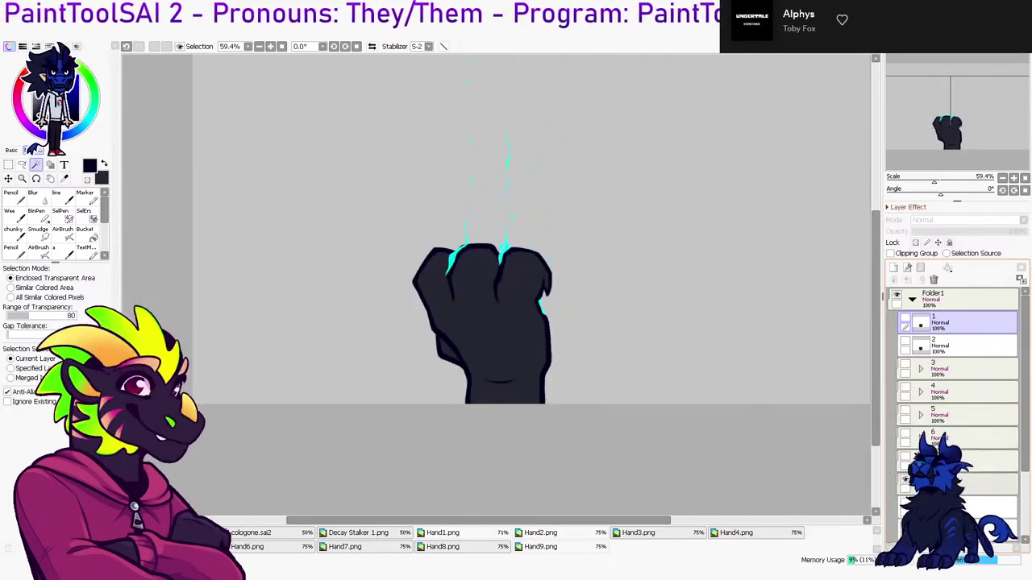
# Show frames 5 and 6.5 together, lower frame 5's opacity to 26%, and add a new layer above it
pyautogui.click(905, 480)
pyautogui.click(905, 457)
pyautogui.click(906, 410)
pyautogui.click(959, 414)
pyautogui.moveTo(953, 232); pyautogui.dragTo(941, 232)
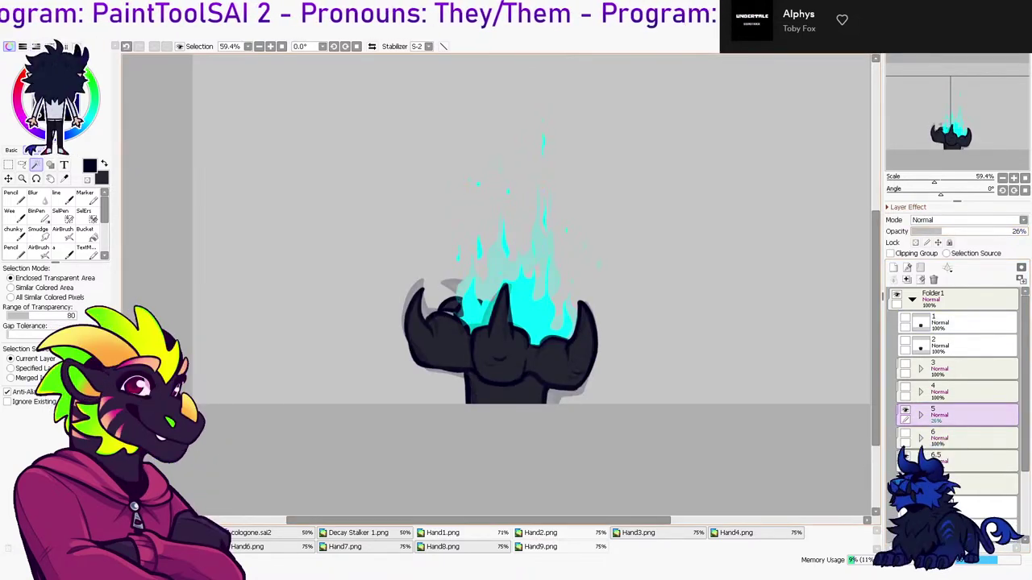
pyautogui.scroll(1, 491, 270)
pyautogui.click(893, 268)
# Sample the flame's cyan and outline the flame tongue nearest the thumb on the new layer
pyautogui.press('n')
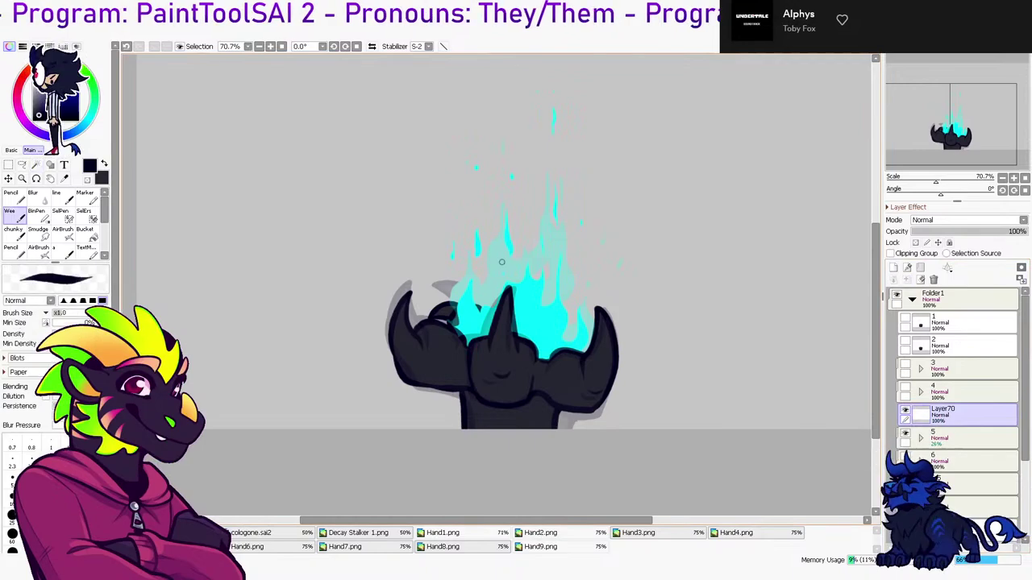
pyautogui.rightClick(533, 310)
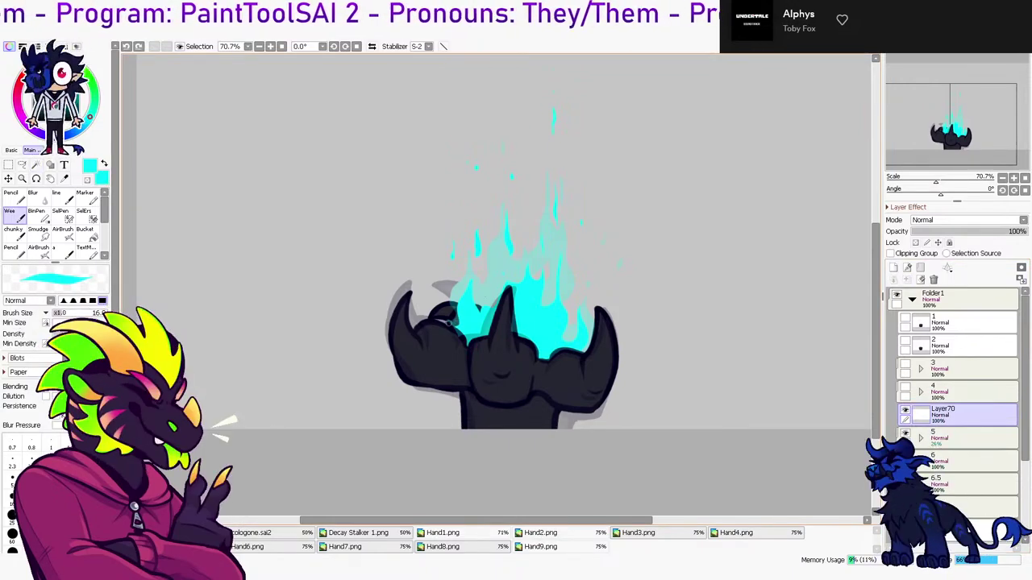
pyautogui.moveTo(454, 321); pyautogui.dragTo(465, 278)
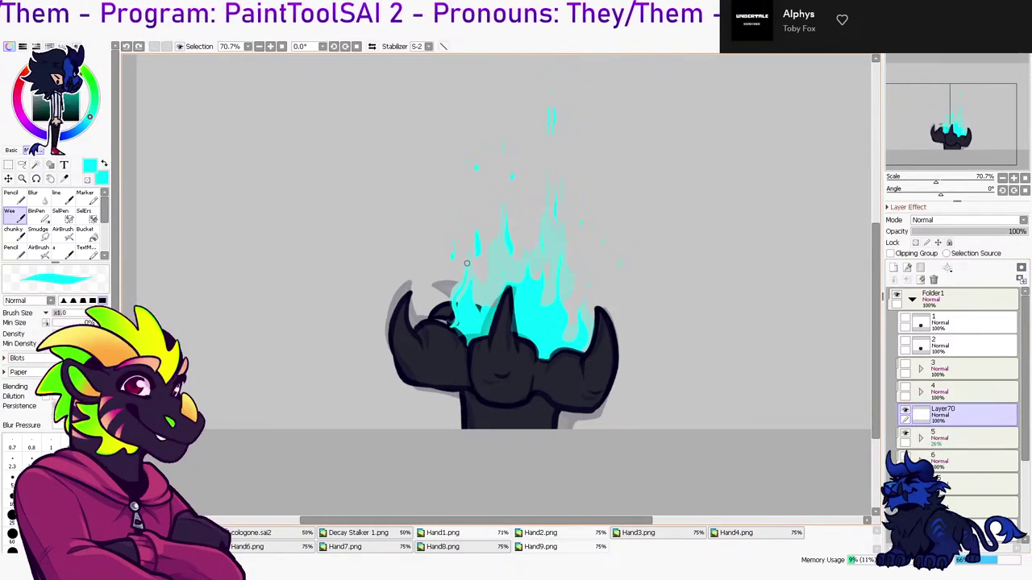
pyautogui.moveTo(455, 326); pyautogui.dragTo(470, 264)
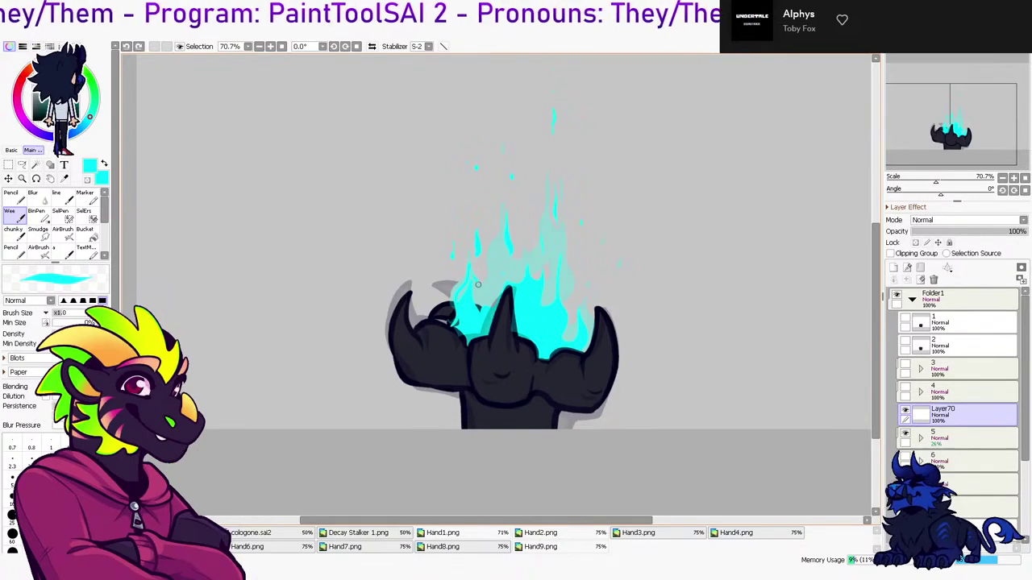
pyautogui.hotkey('ctrl', 'z')
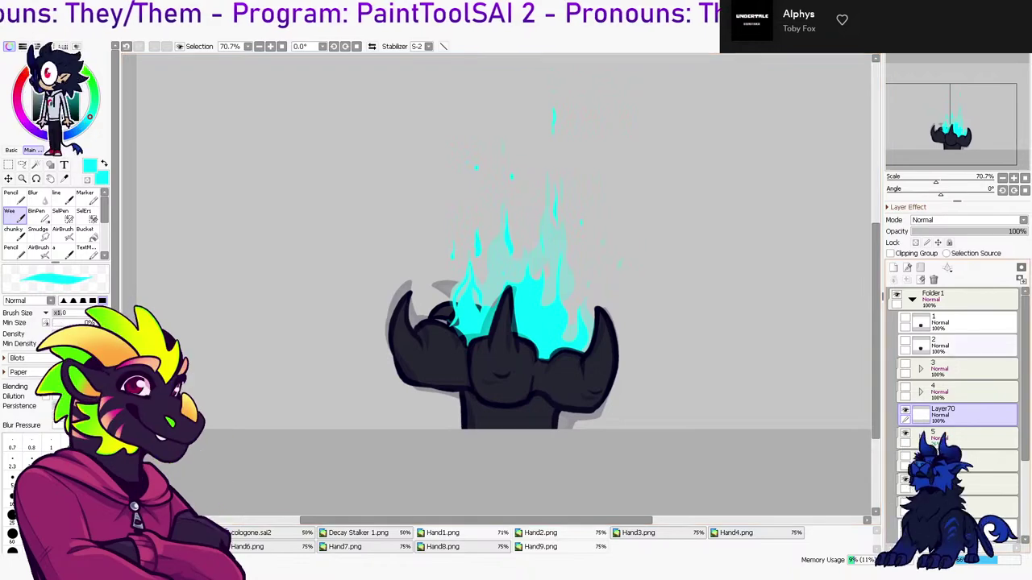
# Lower frame 5's opacity to 21%, fade frame 6.5 as a guide, and return to the new flame layer
pyautogui.click(967, 437)
pyautogui.moveTo(945, 231); pyautogui.dragTo(935, 232)
pyautogui.click(968, 460)
pyautogui.click(967, 484)
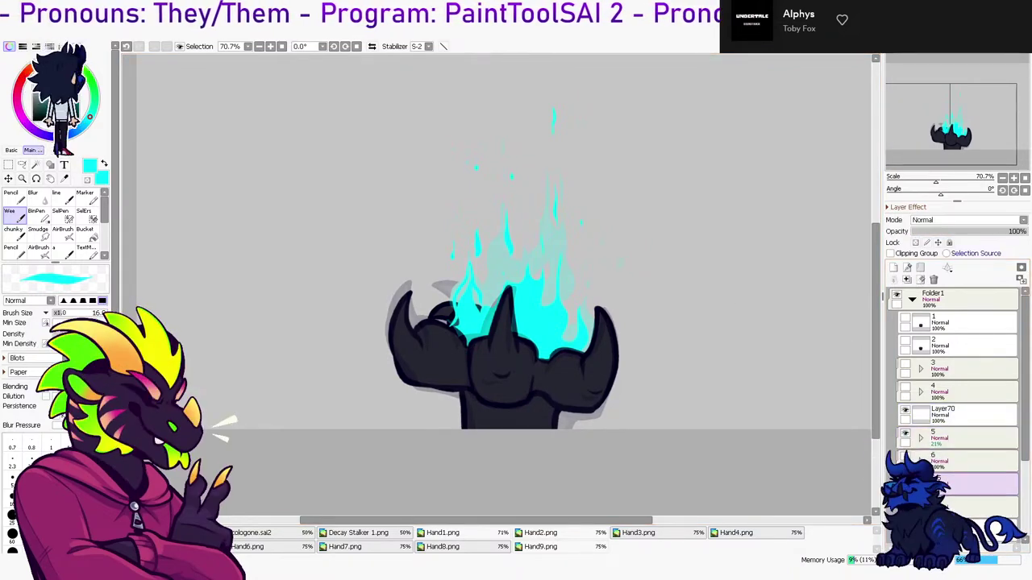
pyautogui.click(971, 232)
pyautogui.click(967, 414)
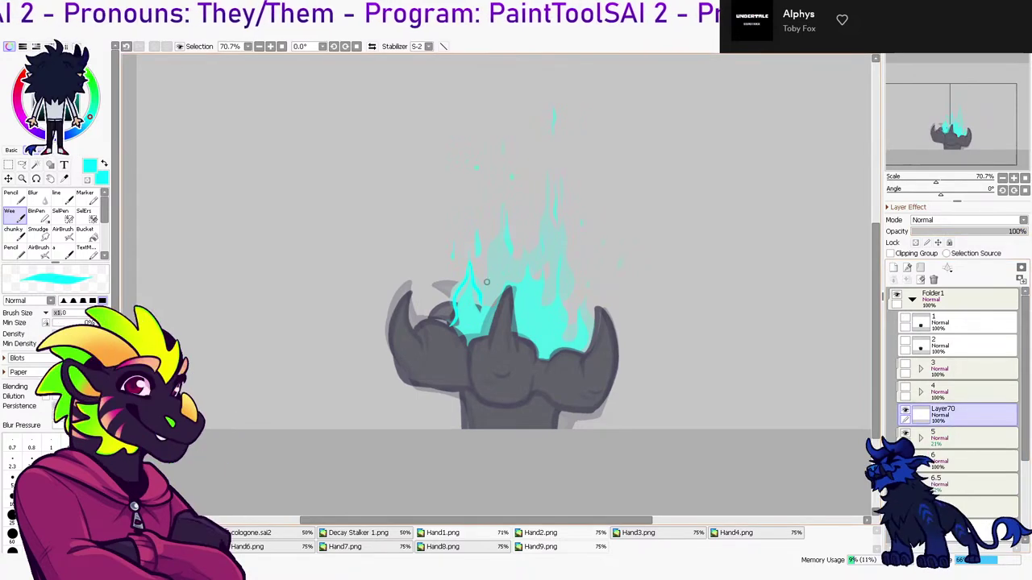
# Outline the remaining flame tongues and a rounded base, close the outline's gap, and fill the flame with cyan
pyautogui.moveTo(482, 307)
pyautogui.mouseDown()
pyautogui.moveTo(498, 283)
pyautogui.moveTo(502, 227)
pyautogui.moveTo(506, 263)
pyautogui.moveTo(538, 258)
pyautogui.moveTo(532, 283)
pyautogui.moveTo(544, 254)
pyautogui.moveTo(533, 284)
pyautogui.moveTo(546, 219)
pyautogui.mouseUp()
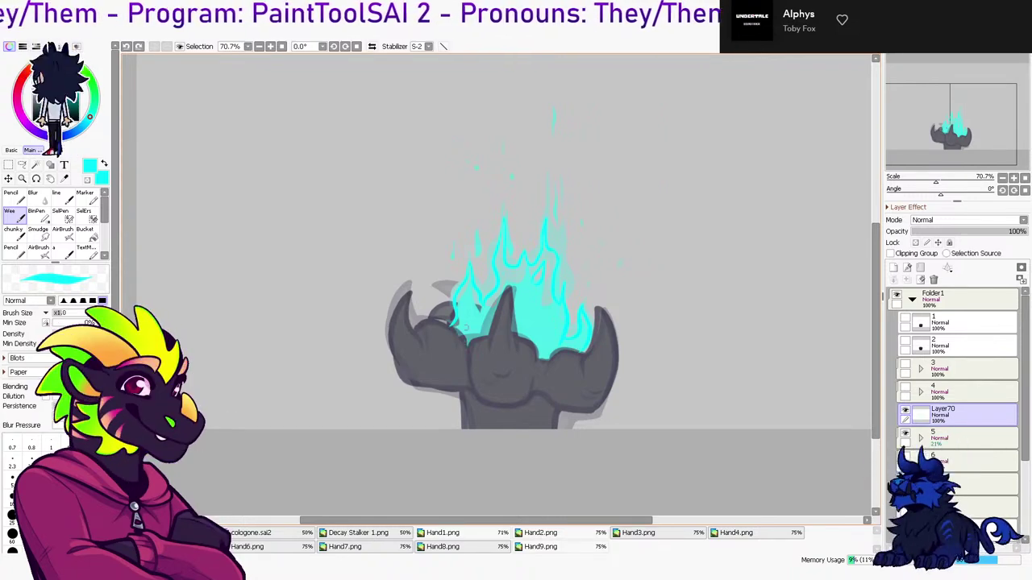
pyautogui.moveTo(449, 328)
pyautogui.mouseDown()
pyautogui.moveTo(510, 373)
pyautogui.moveTo(583, 350)
pyautogui.mouseUp()
pyautogui.press('g')
pyautogui.click(542, 342)
pyautogui.hotkey('ctrl', 'z')
pyautogui.press('n')
pyautogui.moveTo(477, 301); pyautogui.dragTo(483, 305)
pyautogui.press('g')
pyautogui.click(510, 334)
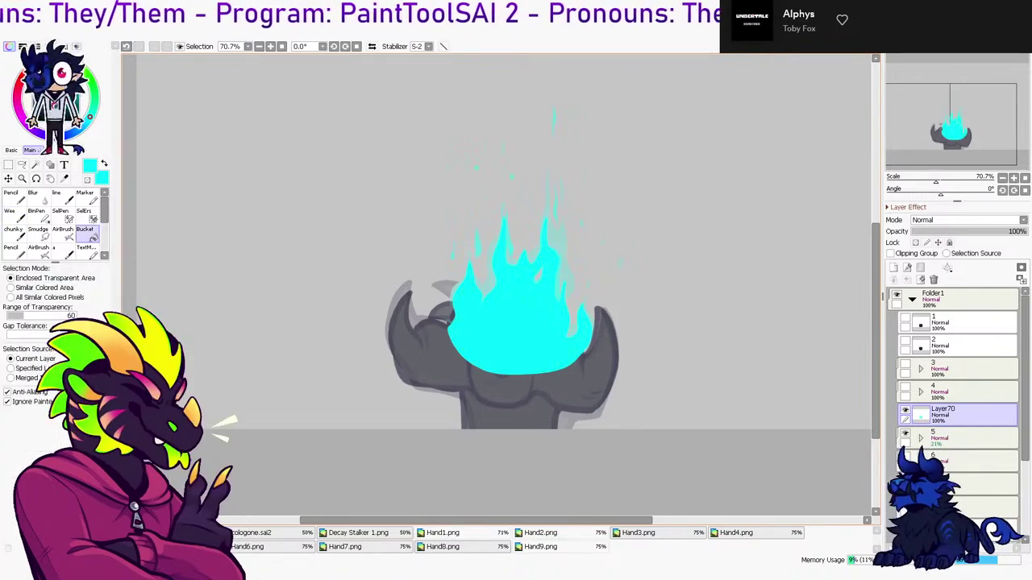
# Compare against frames 5 and 6.5 and paint thin cyan wisps and scattered sparks above and beside the new flame
pyautogui.press('e')
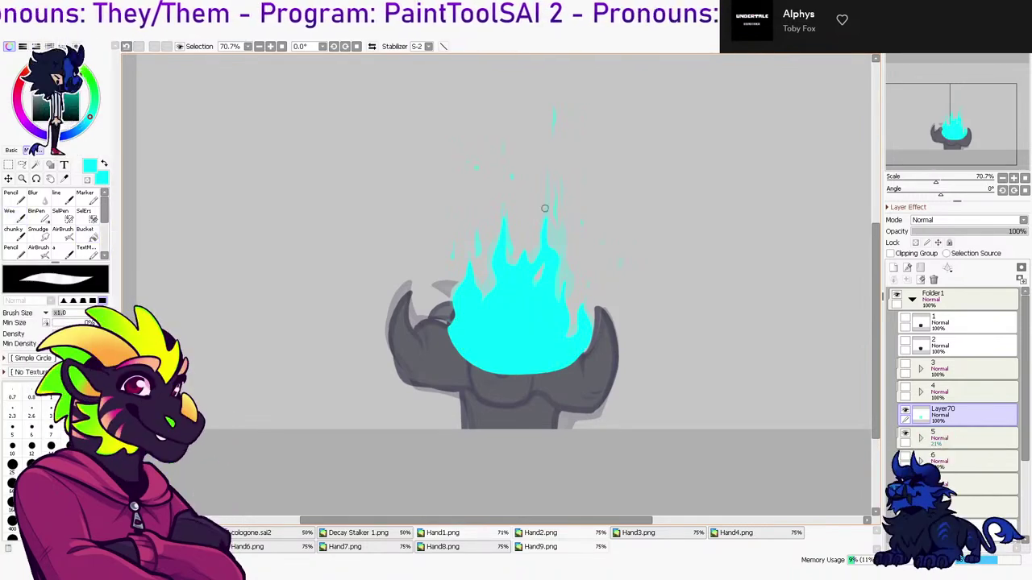
pyautogui.press('n')
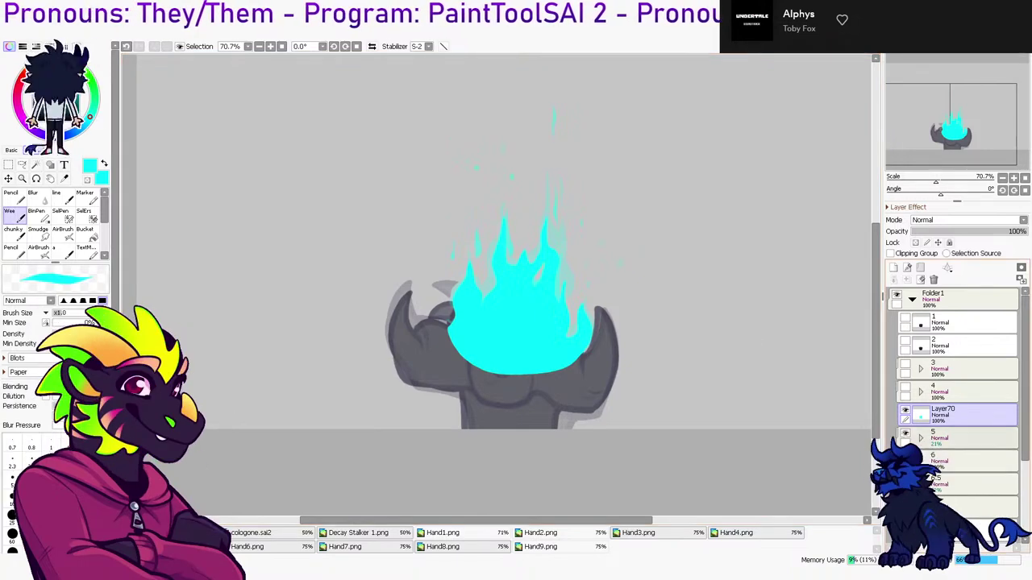
pyautogui.moveTo(905, 434); pyautogui.dragTo(904, 481)
pyautogui.click(905, 434)
pyautogui.click(904, 480)
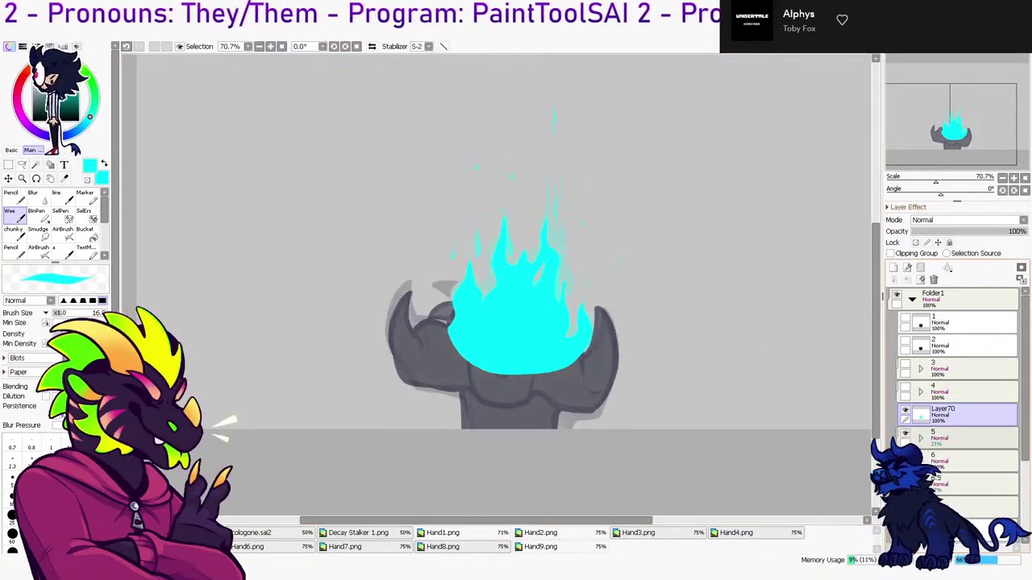
pyautogui.click(904, 480)
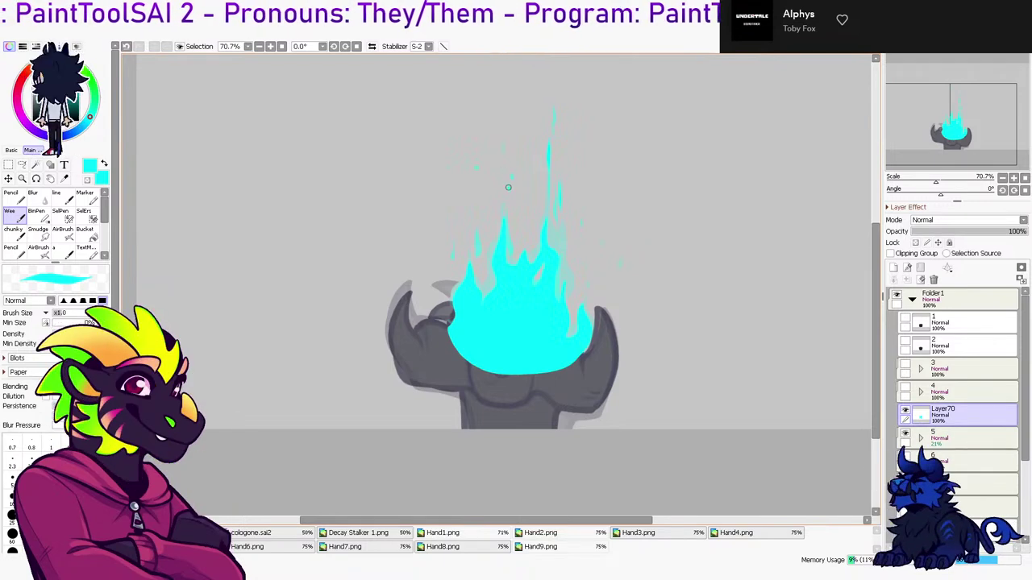
pyautogui.moveTo(475, 161); pyautogui.dragTo(471, 167)
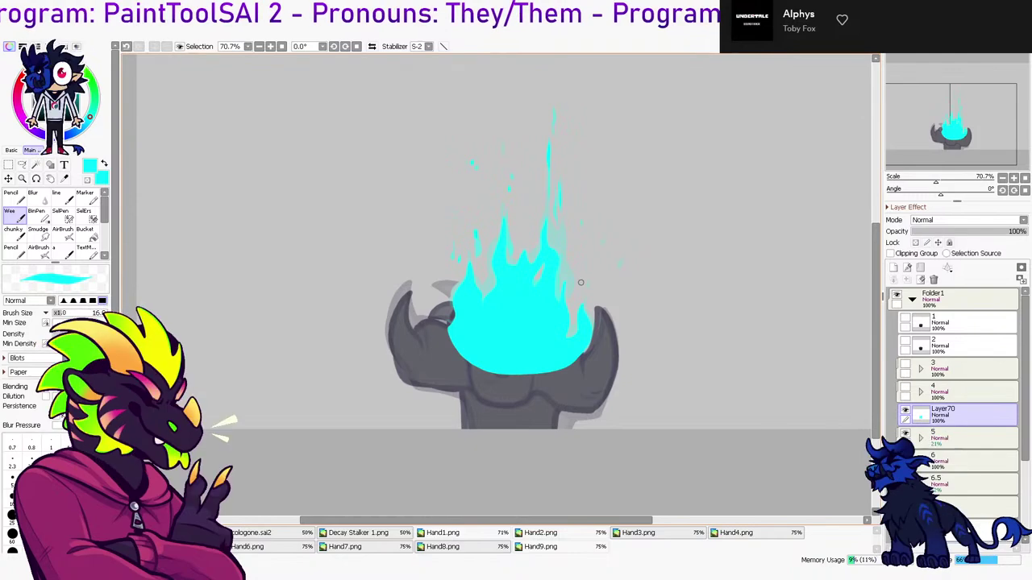
pyautogui.moveTo(595, 249); pyautogui.dragTo(593, 231)
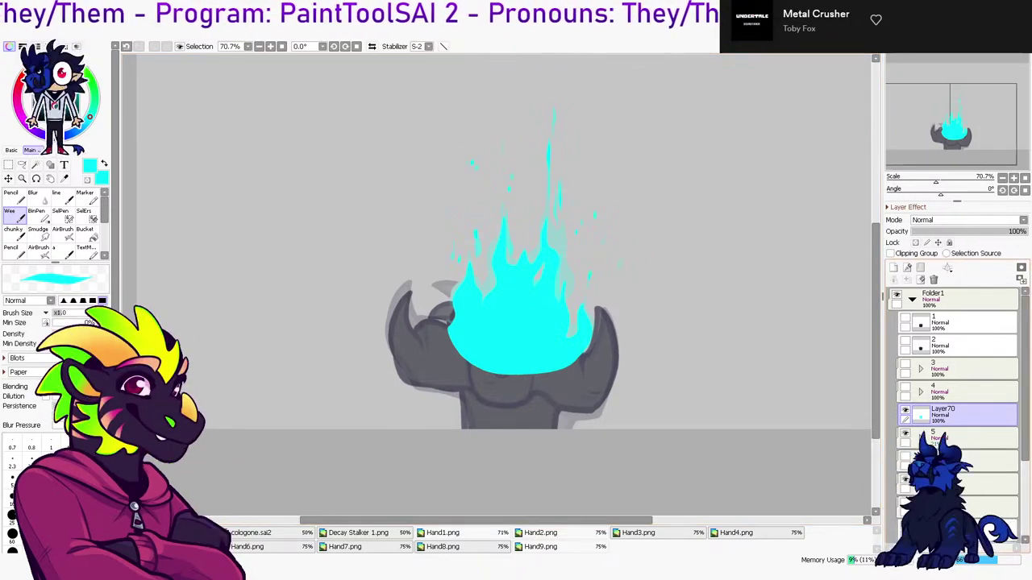
# Hide the new flame layer, restore frame 5's opacity to 100%, and hide frame 5
pyautogui.click(906, 410)
pyautogui.scroll(-4, 905, 410)
pyautogui.click(959, 379)
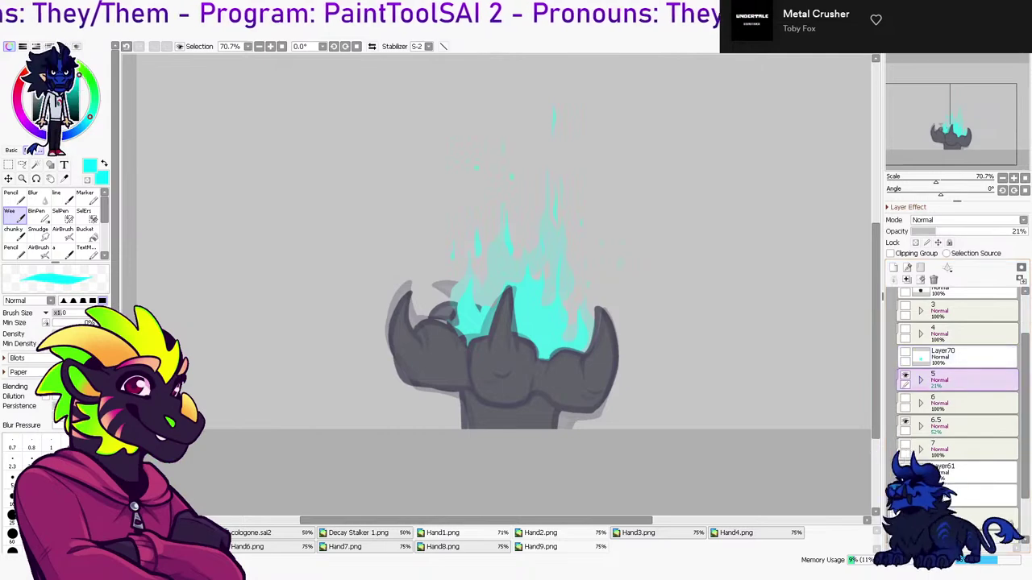
pyautogui.moveTo(959, 231); pyautogui.dragTo(1029, 231)
pyautogui.click(905, 375)
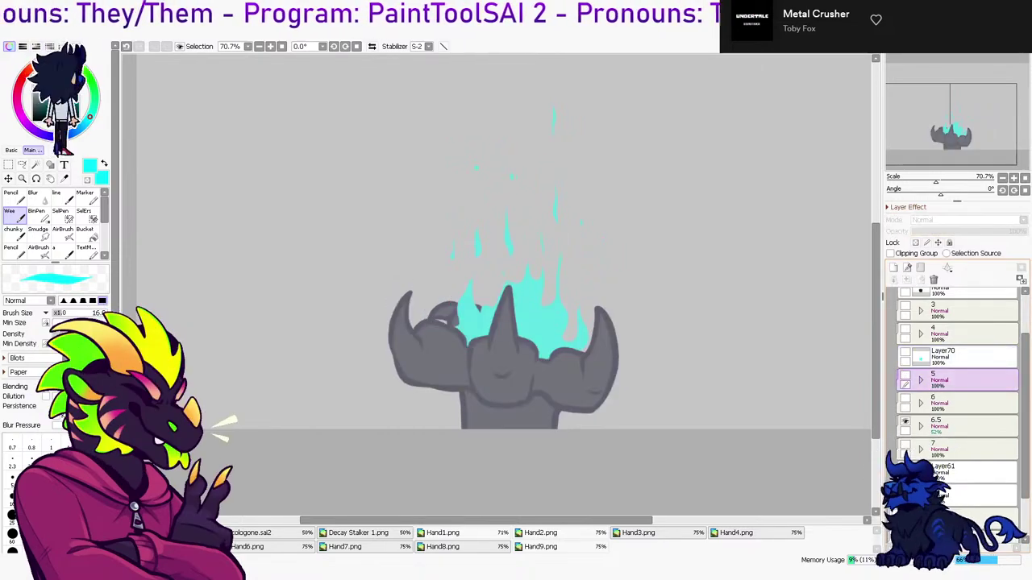
# Delete the old flame layer from frame 6 and move the new flame layer into that frame's folder, made visible
pyautogui.click(960, 403)
pyautogui.click(905, 399)
pyautogui.click(906, 398)
pyautogui.click(905, 398)
pyautogui.click(921, 402)
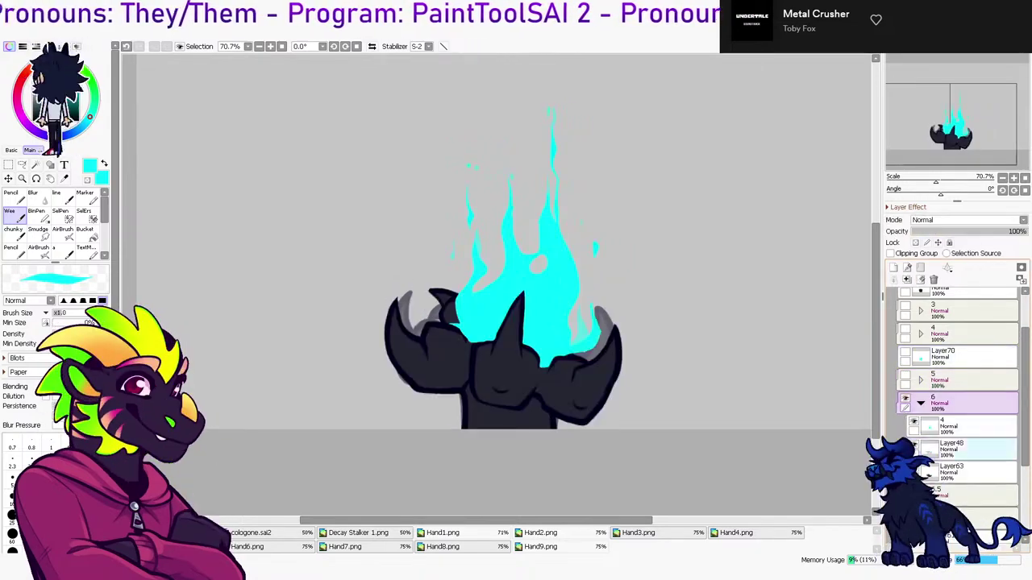
pyautogui.click(934, 280)
pyautogui.moveTo(967, 357); pyautogui.dragTo(967, 416)
pyautogui.click(913, 398)
pyautogui.scroll(1, 519, 345)
pyautogui.scroll(3, 519, 345)
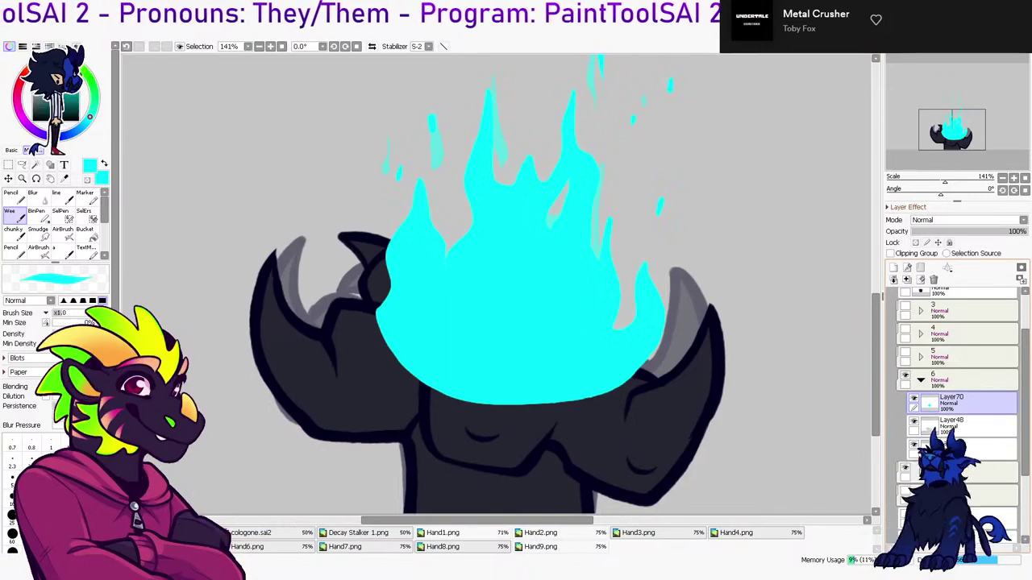
# Hide frame 6.5, lower the new flame layer's opacity to 51%, and cut away the flame covering the leftmost finger
pyautogui.click(905, 468)
pyautogui.click(904, 490)
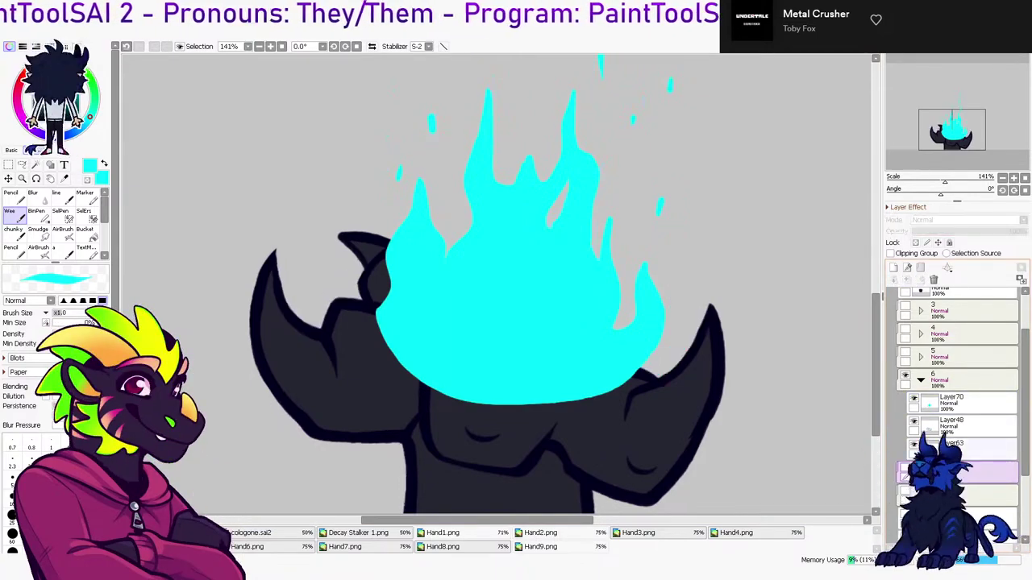
pyautogui.click(971, 231)
pyautogui.press('l')
pyautogui.moveTo(366, 302); pyautogui.dragTo(408, 322)
pyautogui.press('Delete')
# Cut away the flame overlapping the middle finger's knuckle and the rightmost finger
pyautogui.moveTo(423, 360)
pyautogui.mouseDown()
pyautogui.moveTo(366, 307)
pyautogui.moveTo(421, 369)
pyautogui.mouseUp()
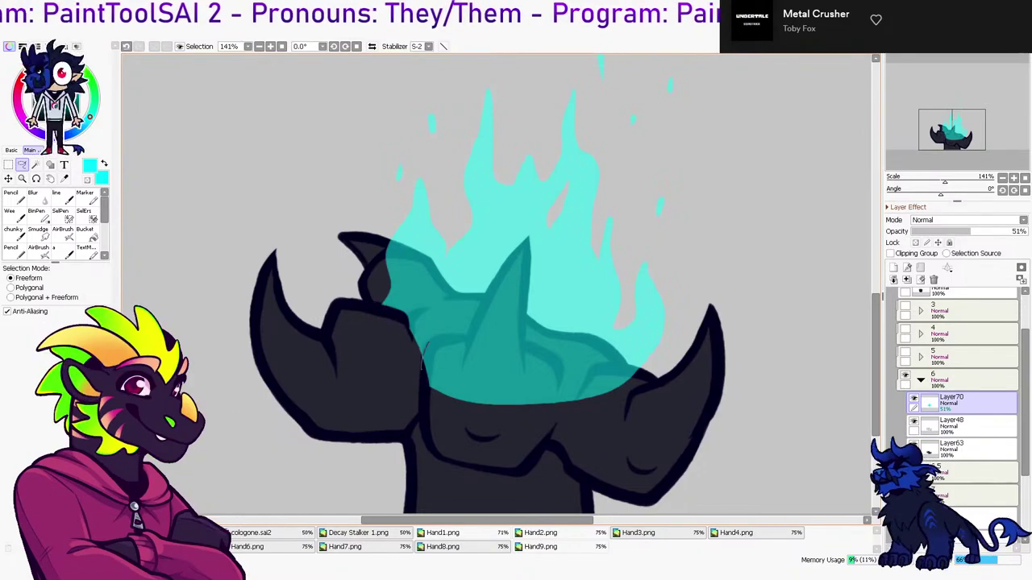
pyautogui.moveTo(481, 338)
pyautogui.mouseDown()
pyautogui.moveTo(535, 430)
pyautogui.moveTo(424, 379)
pyautogui.mouseUp()
pyautogui.press('Delete')
pyautogui.moveTo(572, 396)
pyautogui.mouseDown()
pyautogui.moveTo(683, 387)
pyautogui.moveTo(673, 406)
pyautogui.moveTo(564, 407)
pyautogui.mouseUp()
pyautogui.hotkey('ctrl', 'z')
pyautogui.press('Delete')
# Cut the flame away from the middle finger's claw and clean up the flame edge along the leftmost finger
pyautogui.moveTo(464, 343)
pyautogui.mouseDown()
pyautogui.moveTo(503, 263)
pyautogui.moveTo(528, 241)
pyautogui.mouseUp()
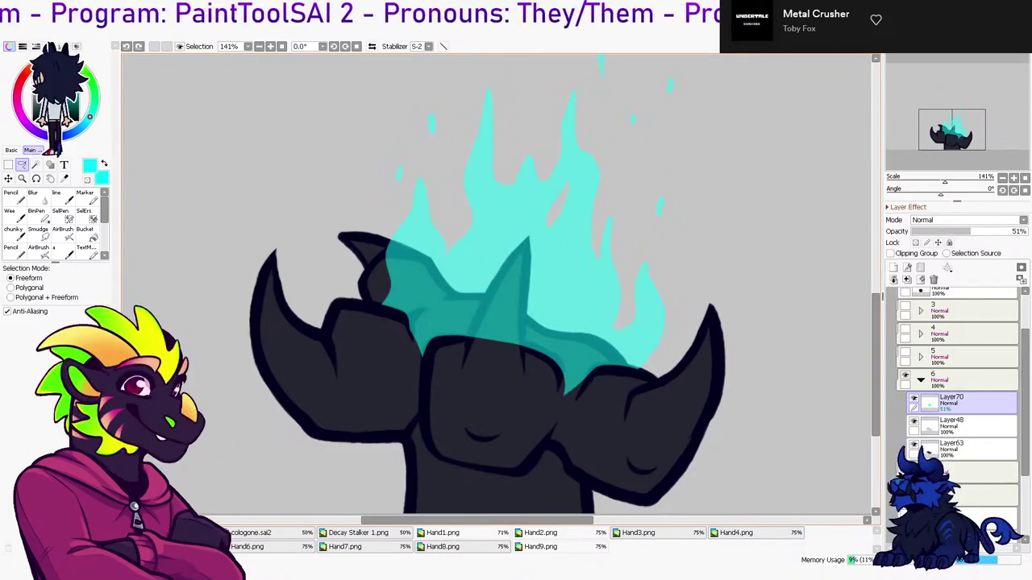
pyautogui.moveTo(492, 290)
pyautogui.mouseDown()
pyautogui.moveTo(518, 309)
pyautogui.moveTo(464, 355)
pyautogui.mouseUp()
pyautogui.hotkey('ctrl', 'x')
pyautogui.moveTo(528, 241); pyautogui.dragTo(523, 354)
pyautogui.hotkey('ctrl', 'x')
pyautogui.press('b')
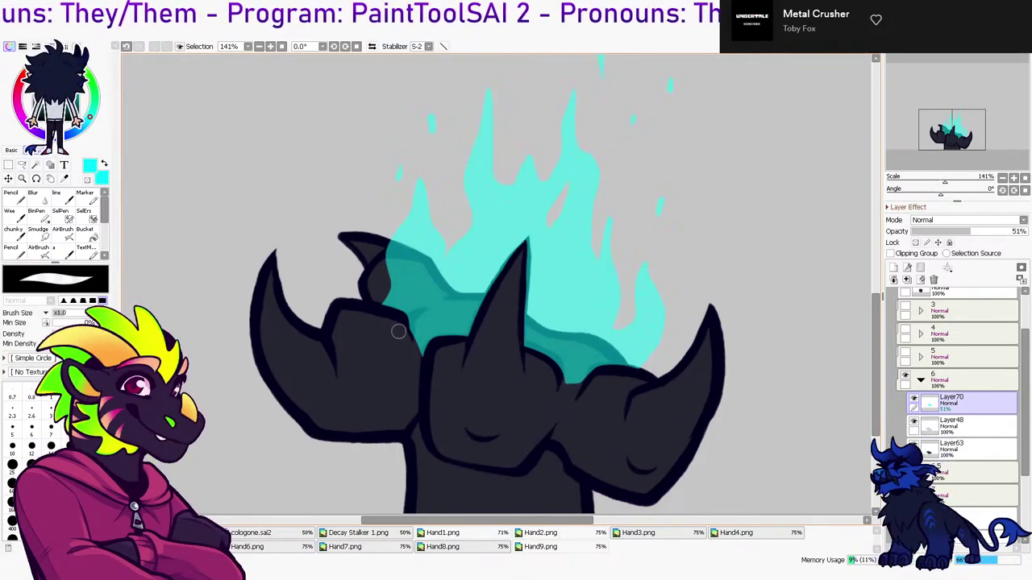
pyautogui.moveTo(373, 301)
pyautogui.mouseDown()
pyautogui.moveTo(417, 375)
pyautogui.moveTo(417, 286)
pyautogui.mouseUp()
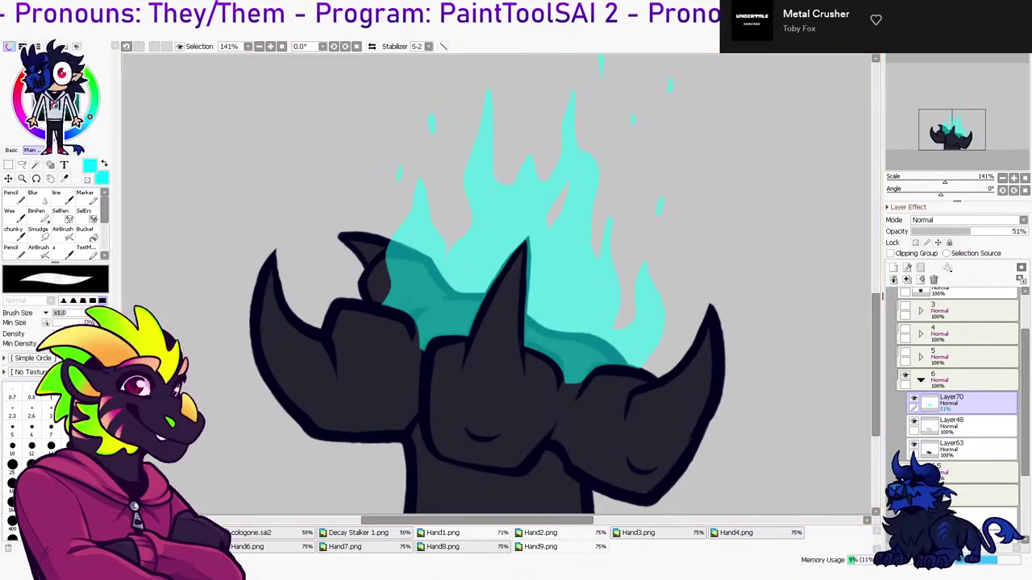
# Restore the new flame layer's opacity to 100% and collapse the frame 6 folder
pyautogui.scroll(-7, 383, 69)
pyautogui.moveTo(941, 140); pyautogui.dragTo(932, 121)
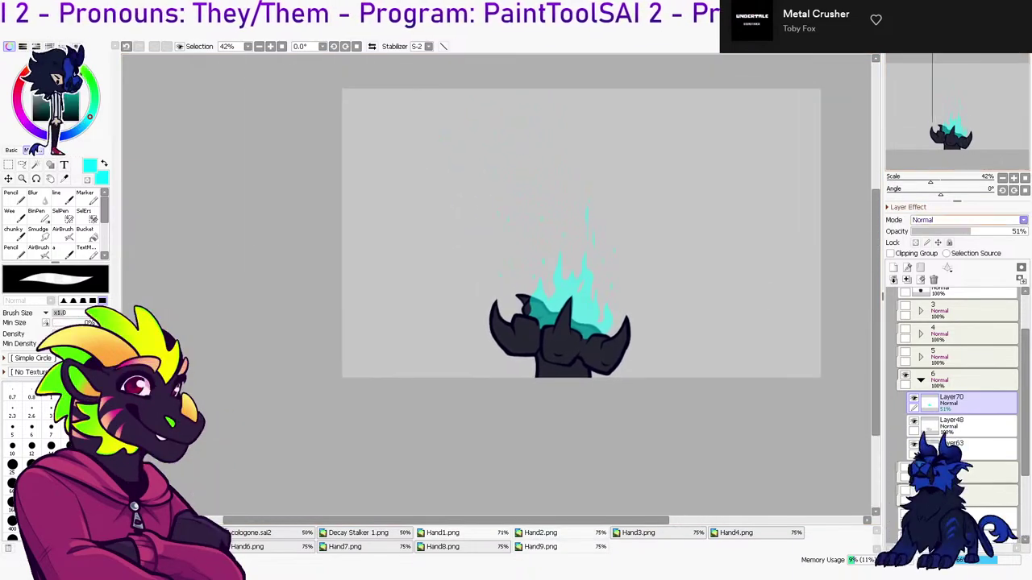
pyautogui.moveTo(996, 231); pyautogui.dragTo(1027, 231)
pyautogui.click(920, 380)
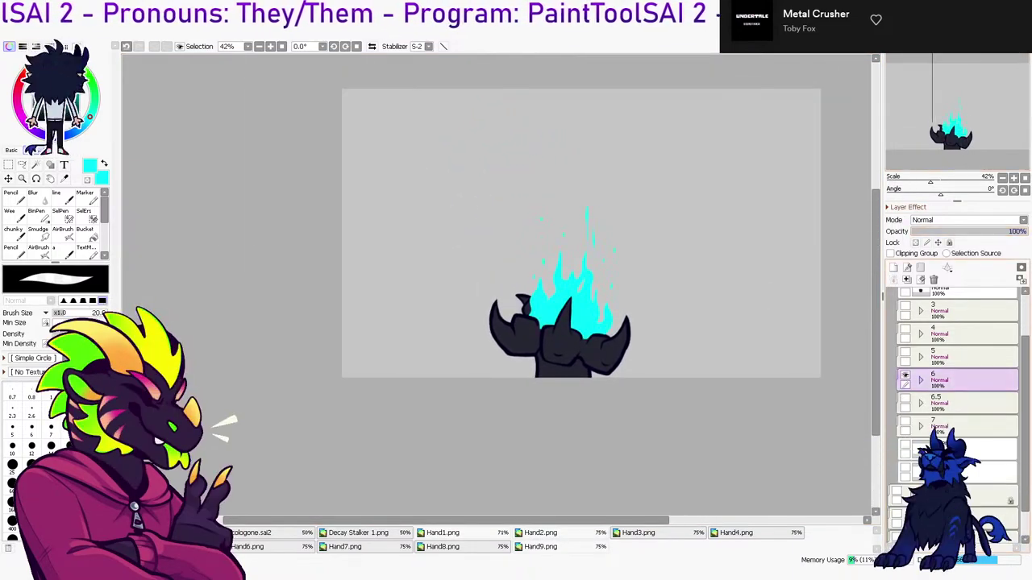
# Review the hand animation by switching individual frames on and off, comparing the flame across frames 3 to 6
pyautogui.click(906, 376)
pyautogui.moveTo(1025, 393)
pyautogui.mouseDown()
pyautogui.moveTo(1025, 359)
pyautogui.moveTo(1025, 381)
pyautogui.mouseUp()
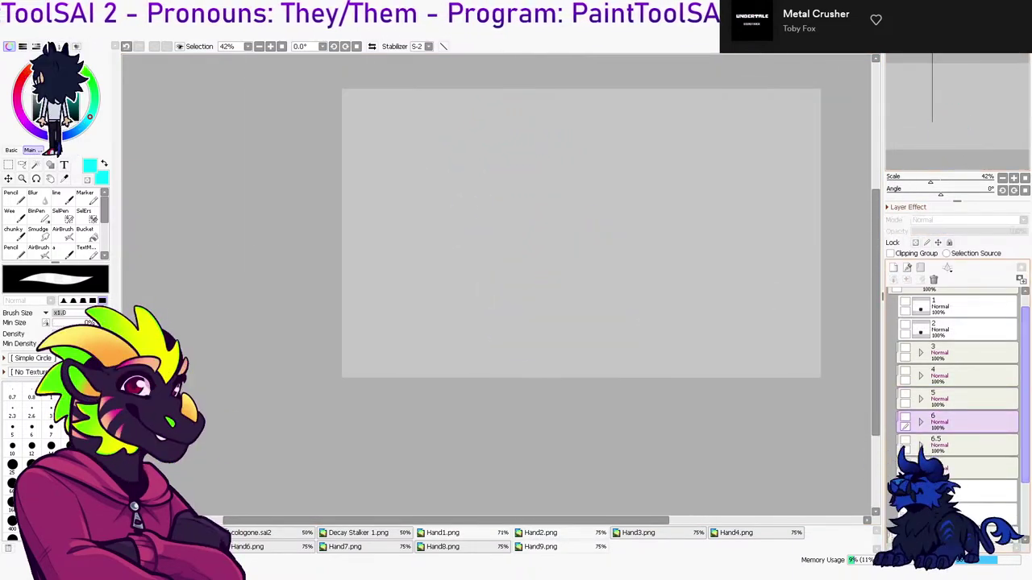
pyautogui.moveTo(905, 304); pyautogui.dragTo(905, 465)
pyautogui.moveTo(905, 304); pyautogui.dragTo(906, 465)
pyautogui.click(904, 395)
pyautogui.click(967, 377)
pyautogui.click(905, 372)
pyautogui.click(905, 396)
pyautogui.click(905, 349)
pyautogui.click(905, 350)
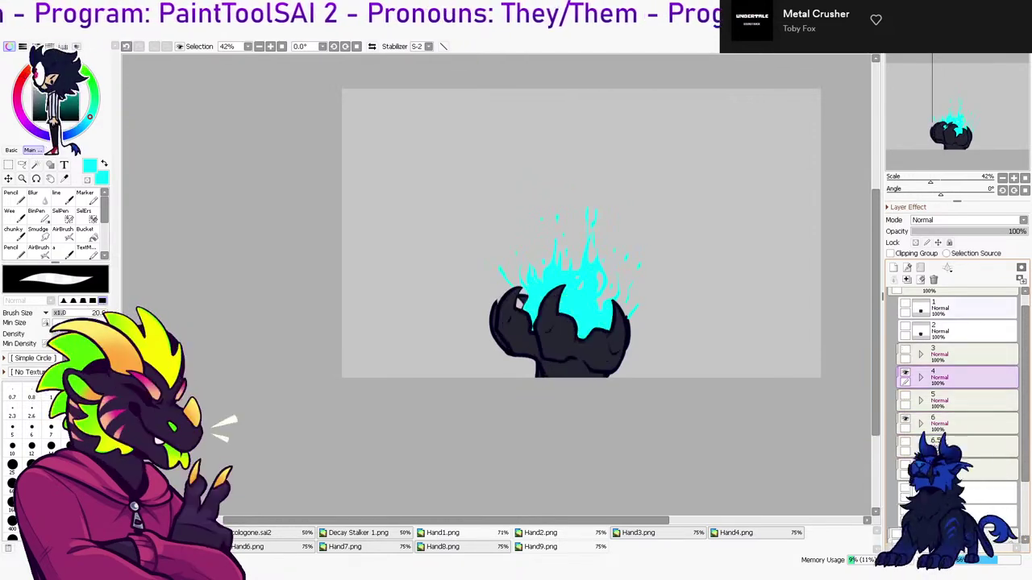
# Make all the hand frames in Folder1 visible
pyautogui.moveTo(906, 396); pyautogui.dragTo(906, 304)
pyautogui.scroll(3, 737, 146)
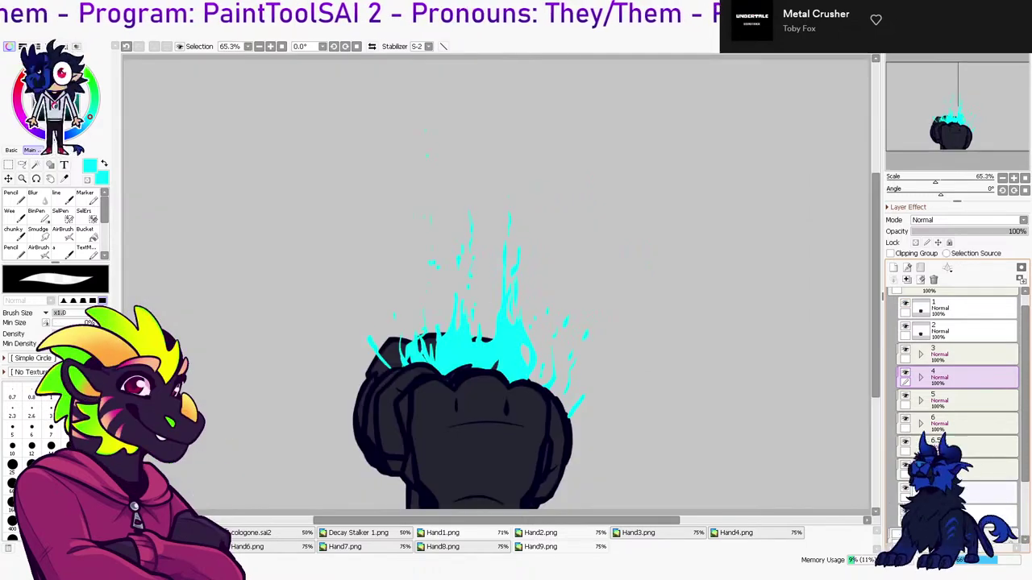
pyautogui.scroll(1, 943, 489)
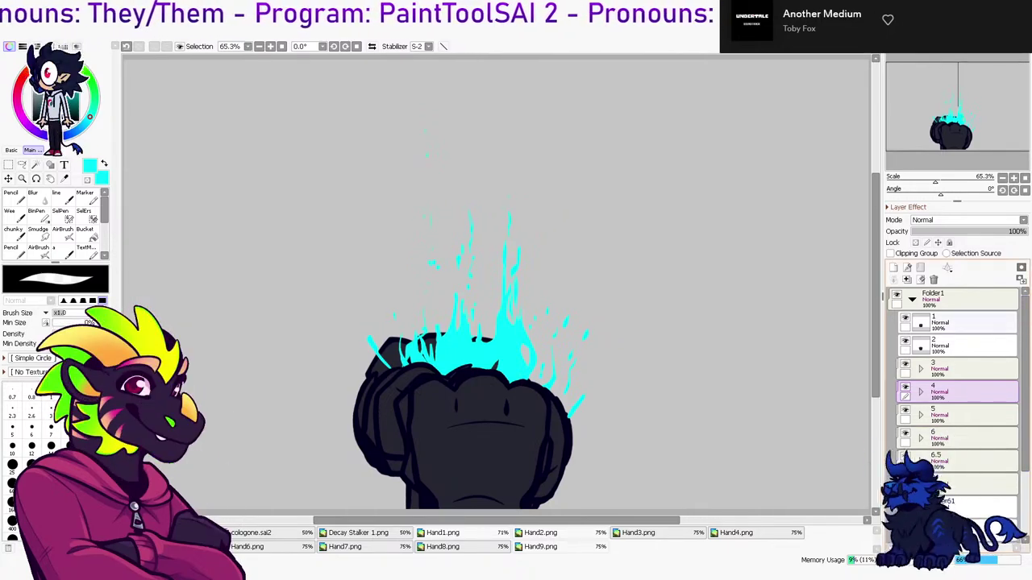
# Close all the hand reference images, Hand1.png through Hand9.png
pyautogui.click(556, 533)
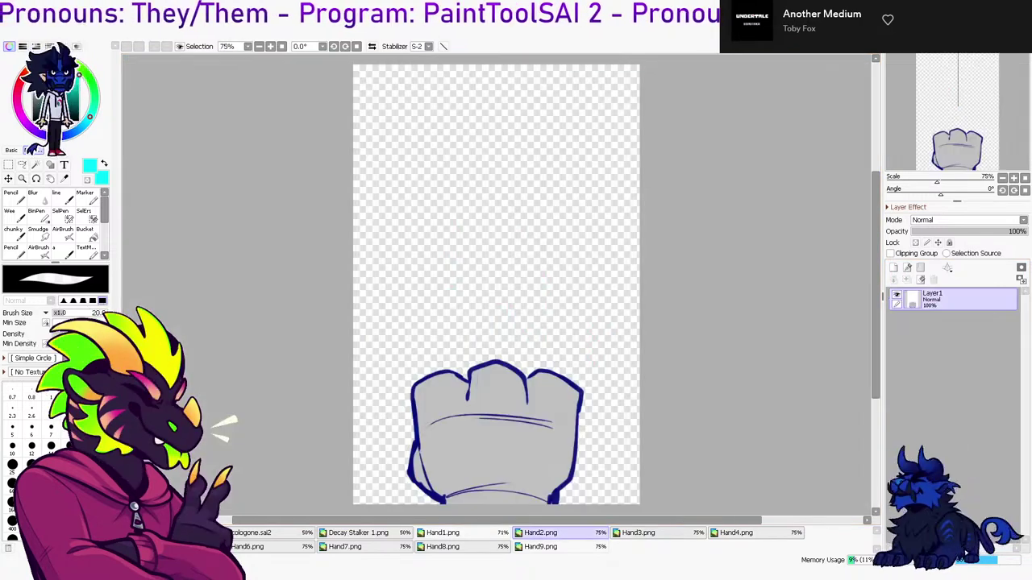
pyautogui.hotkey('ctrl', 'Tab')
pyautogui.hotkey('ctrl', 'Tab')
pyautogui.click(638, 533)
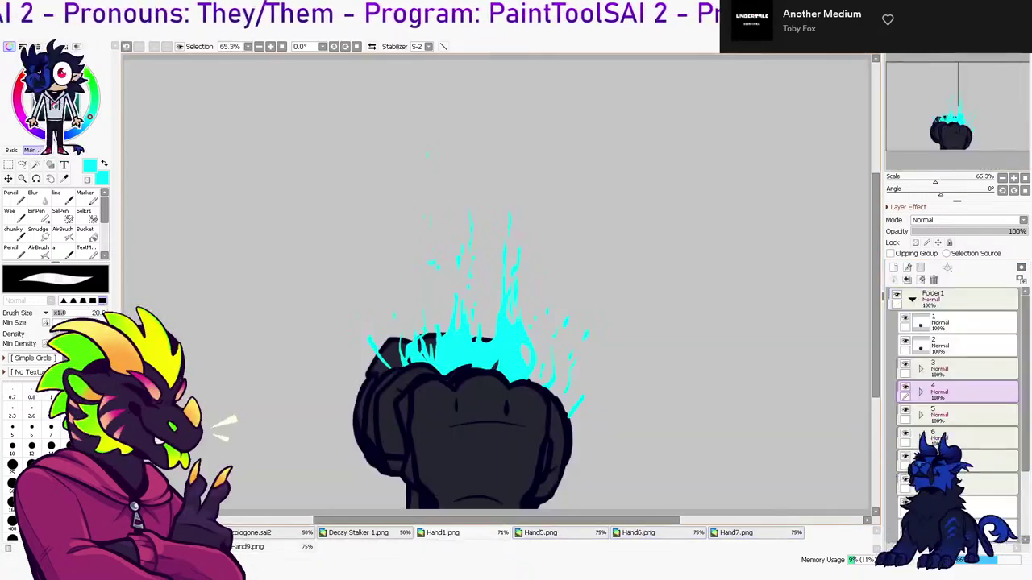
pyautogui.click(475, 533)
pyautogui.click(556, 533)
pyautogui.click(649, 533)
pyautogui.click(745, 533)
pyautogui.click(638, 533)
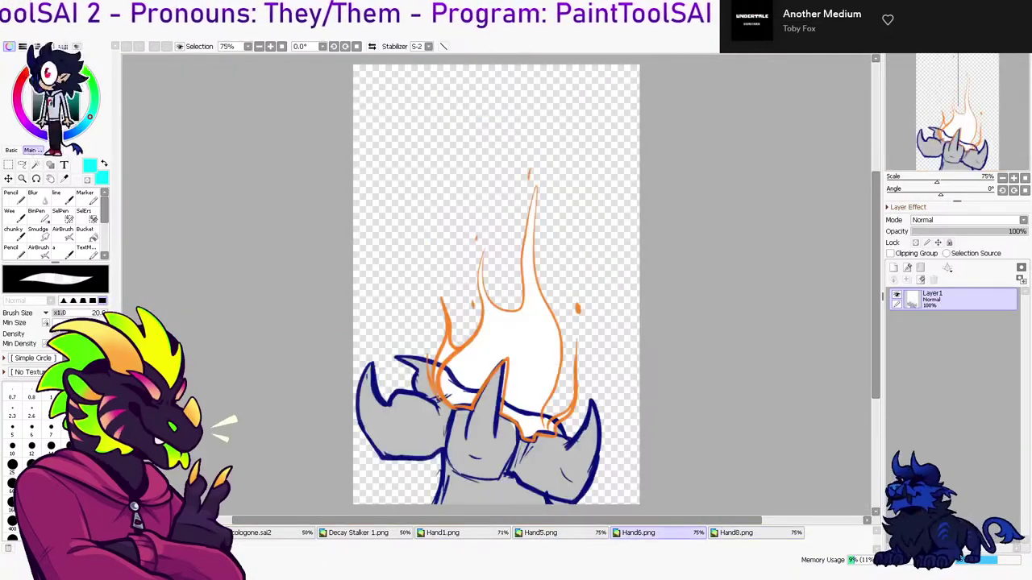
pyautogui.click(540, 533)
pyautogui.click(442, 533)
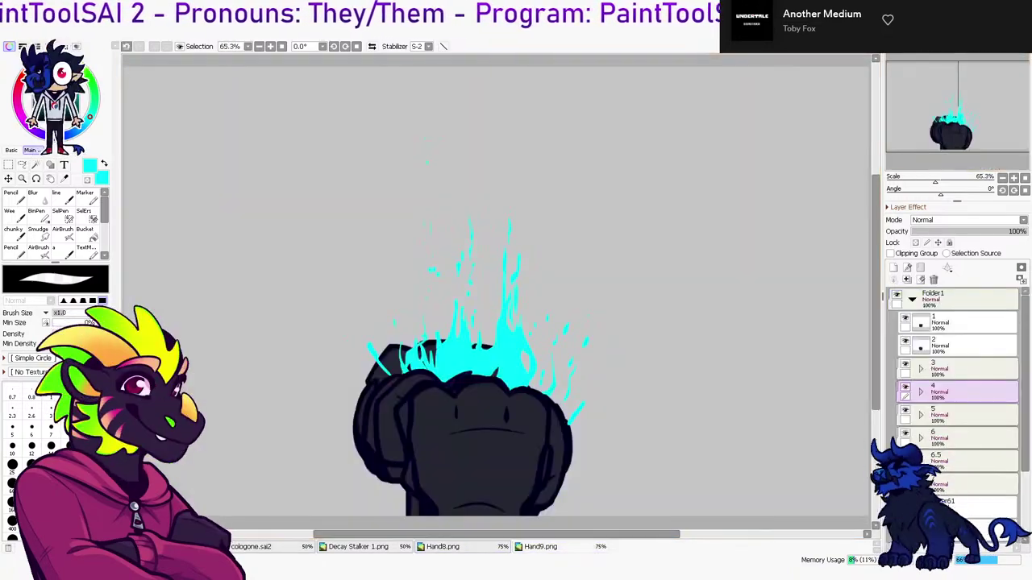
pyautogui.click(461, 547)
pyautogui.click(558, 546)
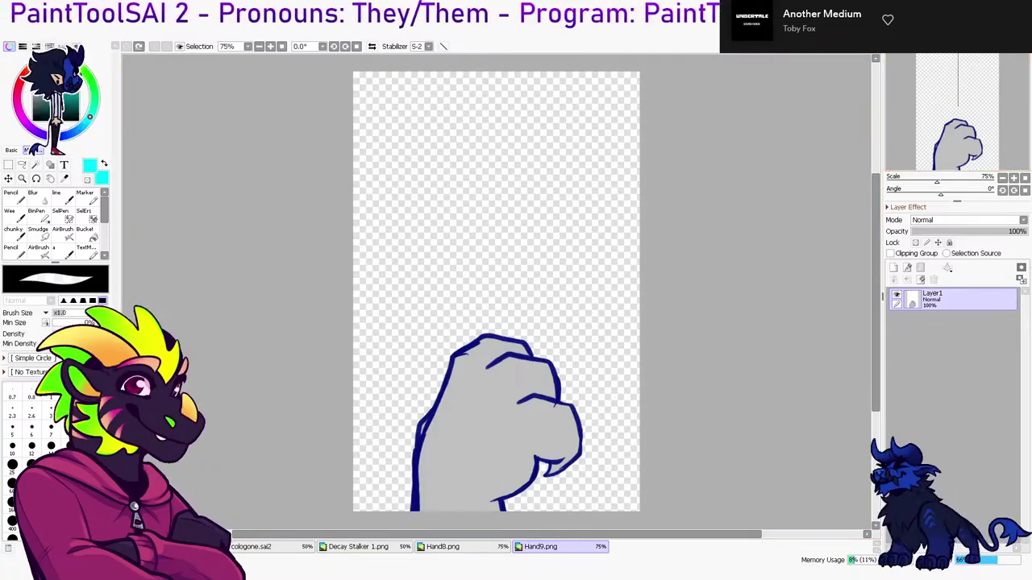
pyautogui.hotkey('ctrl', 'w')
pyautogui.hotkey('ctrl', 'w')
# Show the Finnito folder, then collapse and hide Folder1
pyautogui.scroll(-2, 675, 241)
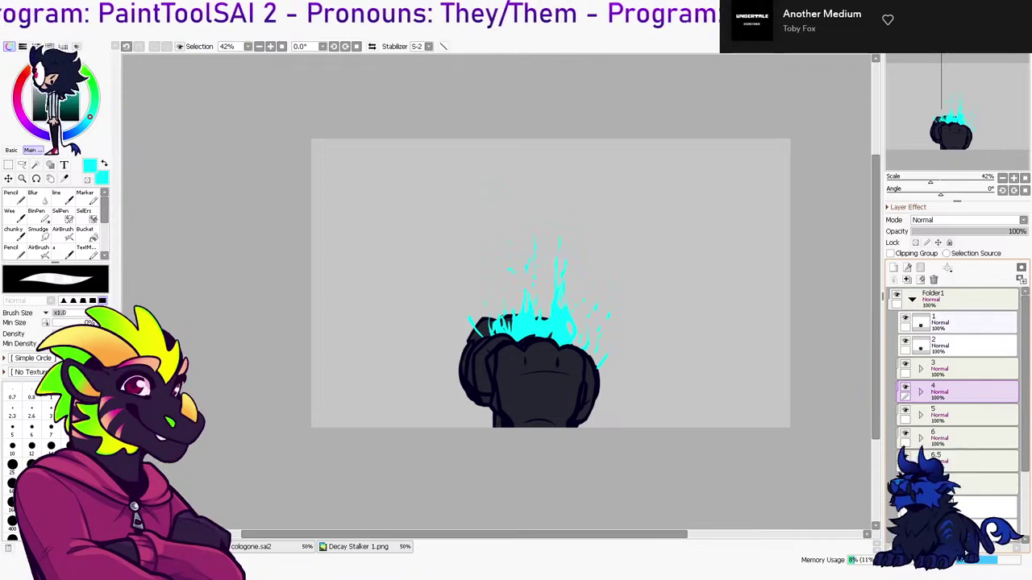
pyautogui.scroll(-2, 935, 427)
pyautogui.click(906, 457)
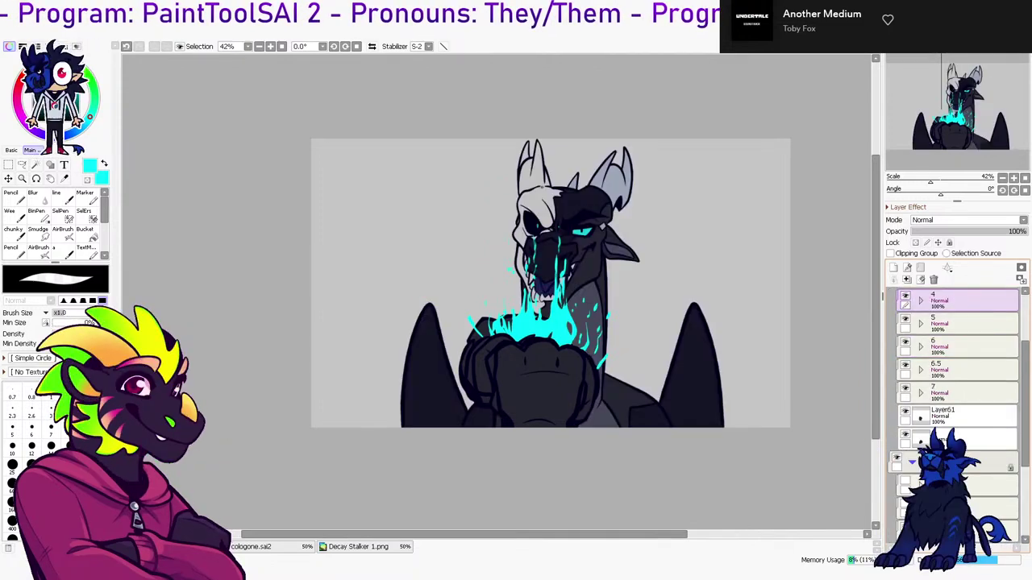
pyautogui.scroll(2, 955, 403)
pyautogui.click(911, 299)
pyautogui.click(896, 295)
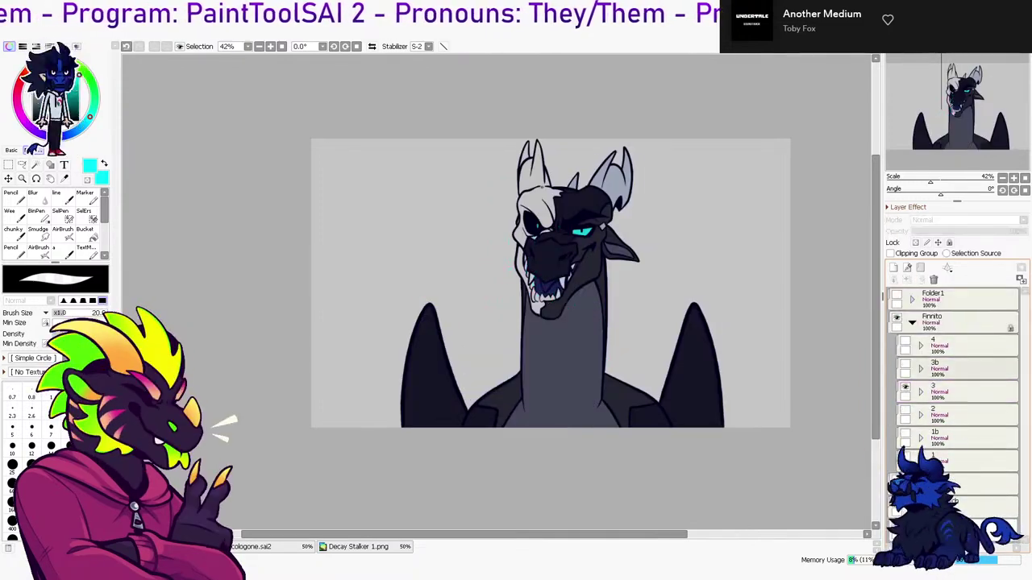
# Make all the frames inside the Finnito folder visible, then collapse and hide the folder
pyautogui.moveTo(905, 341); pyautogui.dragTo(905, 457)
pyautogui.click(906, 341)
pyautogui.moveTo(905, 364); pyautogui.dragTo(905, 341)
pyautogui.click(912, 322)
pyautogui.click(959, 323)
pyautogui.scroll(2, 607, 215)
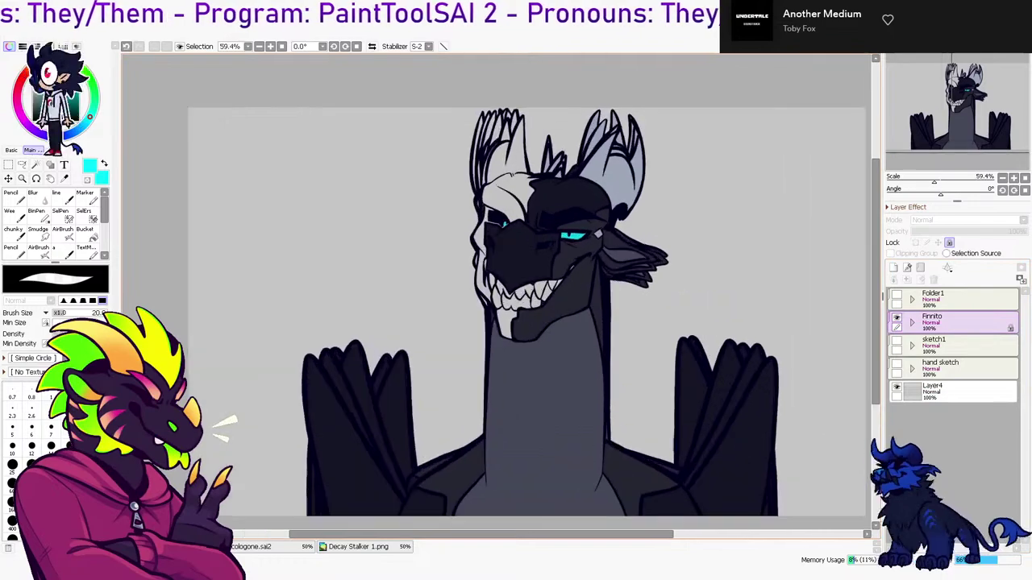
pyautogui.click(897, 318)
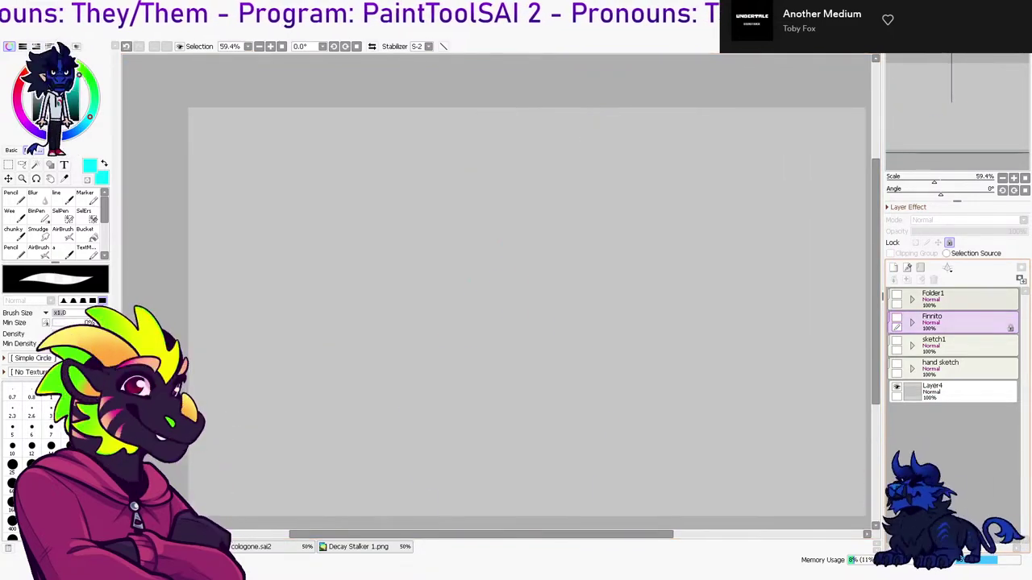
# Show and expand Folder1, hiding all its frames except frame 1
pyautogui.click(896, 295)
pyautogui.click(911, 299)
pyautogui.moveTo(906, 318); pyautogui.dragTo(905, 526)
pyautogui.scroll(-1, 951, 331)
pyautogui.scroll(1, 951, 331)
pyautogui.click(905, 318)
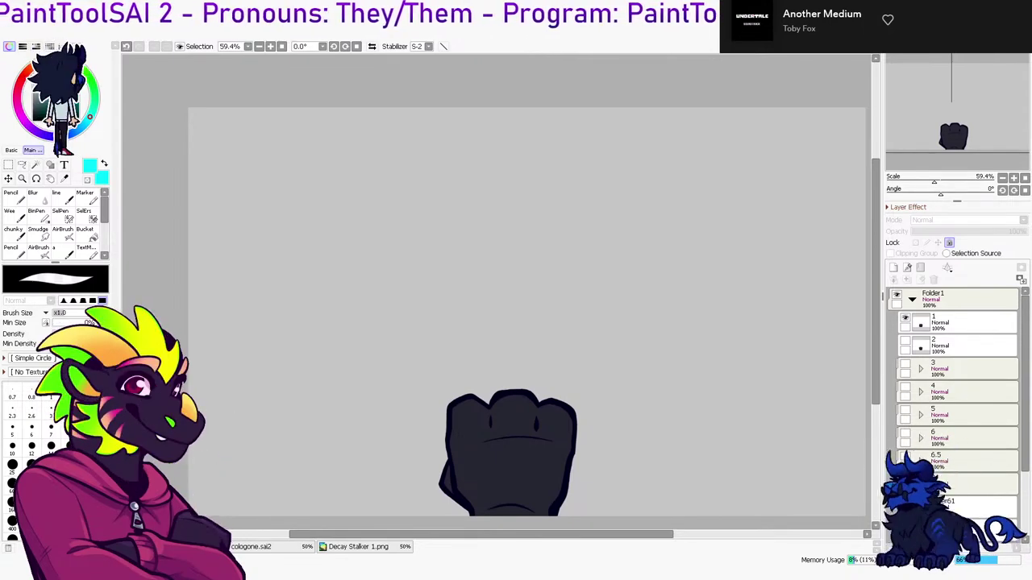
# Flatten frame 3's folder into a single layer and show the frames from 3 onward
pyautogui.click(972, 370)
pyautogui.moveTo(906, 349); pyautogui.dragTo(905, 511)
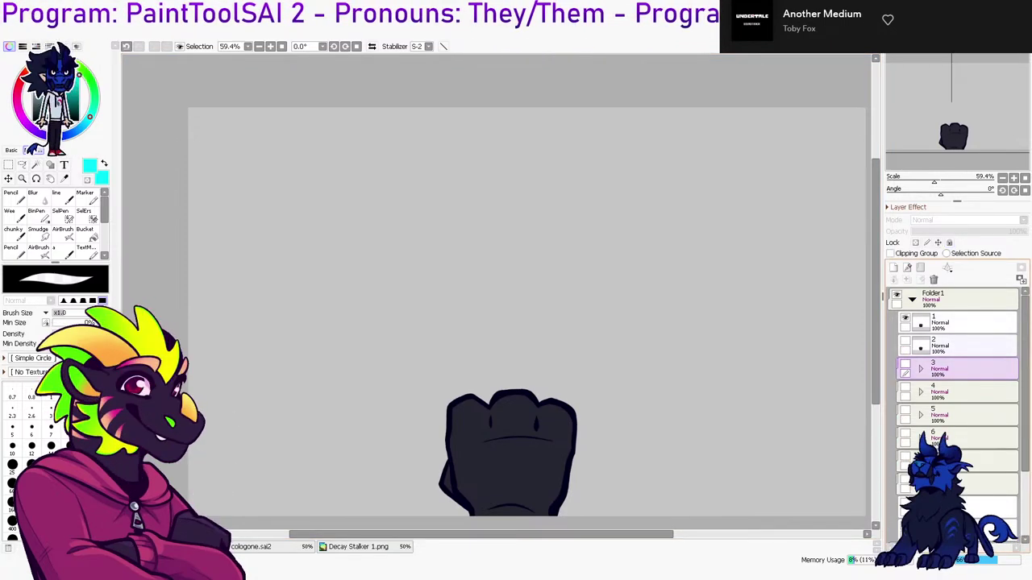
pyautogui.moveTo(906, 363); pyautogui.dragTo(906, 457)
# Try flattening the remaining frame folders from frame 4 onward into single layers
pyautogui.click(964, 392)
pyautogui.click(907, 280)
pyautogui.click(967, 415)
pyautogui.click(906, 279)
pyautogui.click(967, 393)
pyautogui.click(907, 280)
pyautogui.click(976, 416)
pyautogui.click(907, 280)
pyautogui.click(975, 438)
pyautogui.scroll(2, 963, 346)
# Undo the flattening of the frame folders from frame 4 onward
pyautogui.click(967, 299)
pyautogui.hotkey('ctrl', 'z')
pyautogui.hotkey('ctrl', 'z')
pyautogui.hotkey('ctrl', 'z')
pyautogui.hotkey('ctrl', 'z')
pyautogui.hotkey('ctrl', 'z')
pyautogui.hotkey('ctrl', 'z')
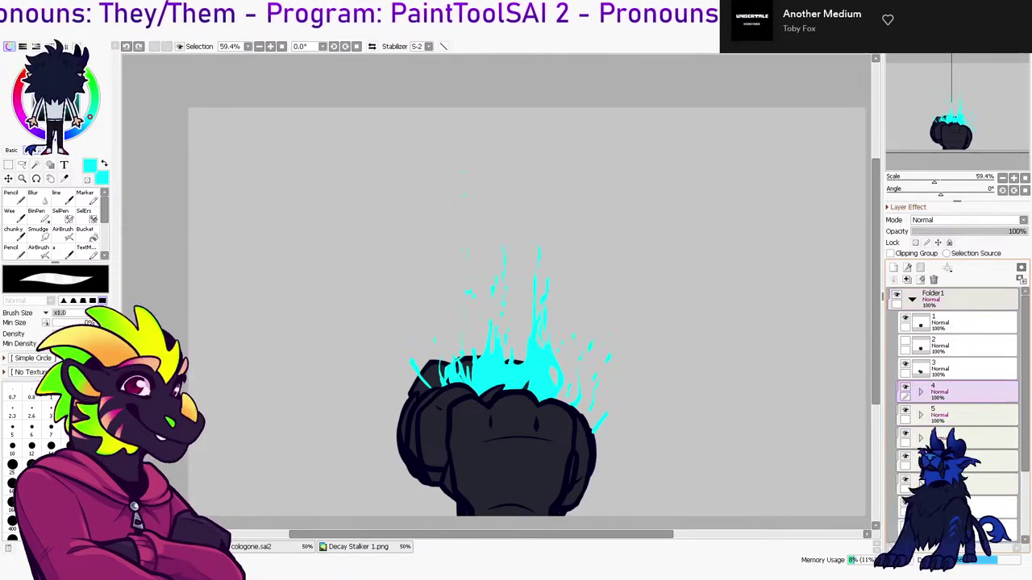
# Show frame 2, and collapse Folder1 with the folder selected
pyautogui.click(967, 299)
pyautogui.click(905, 341)
pyautogui.scroll(-1, 960, 354)
pyautogui.scroll(1, 959, 322)
pyautogui.click(913, 299)
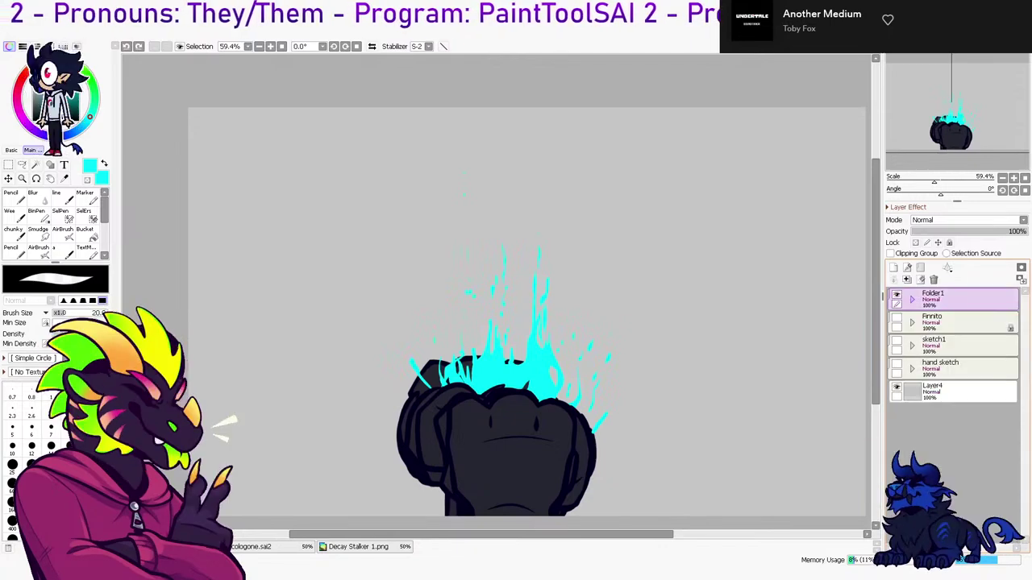
# Show the Finnito folder, and switch from the NewCanvas2 document to the cologone.sai2 dragon drawing
pyautogui.click(896, 318)
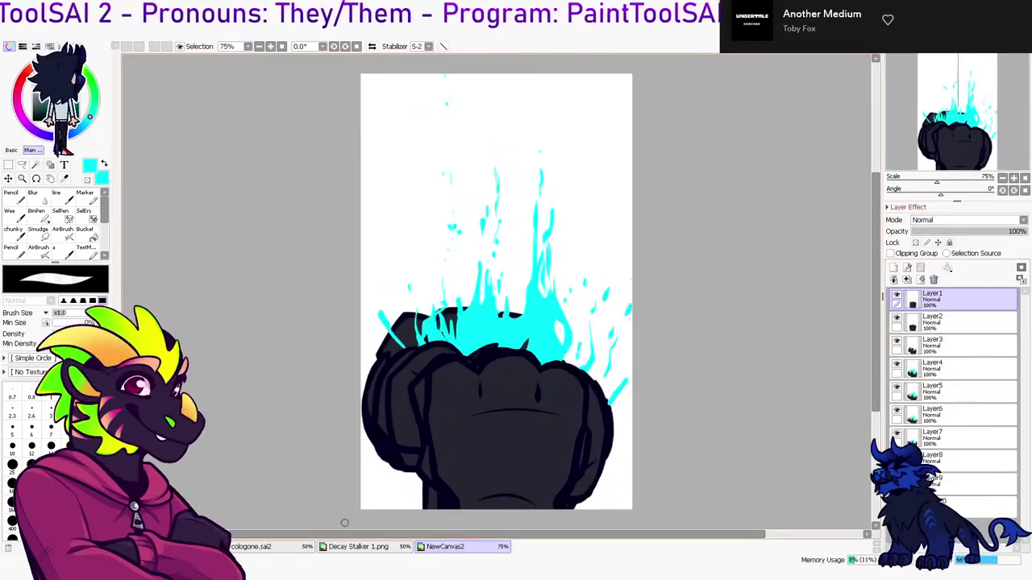
pyautogui.click(359, 546)
pyautogui.hotkey('ctrl', 'shift', 'Tab')
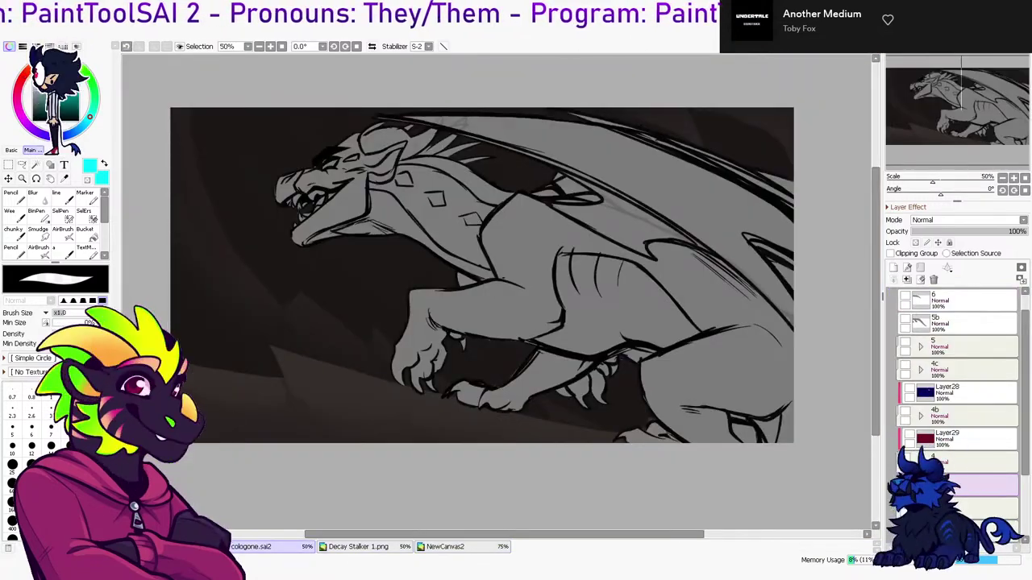
# Try to place the frame layers in Hand9.png as a folder and align them with its hand drawing
pyautogui.press('Return')
pyautogui.hotkey('ctrl', 'z')
pyautogui.hotkey('ctrl', 'z')
pyautogui.hotkey('ctrl', 'z')
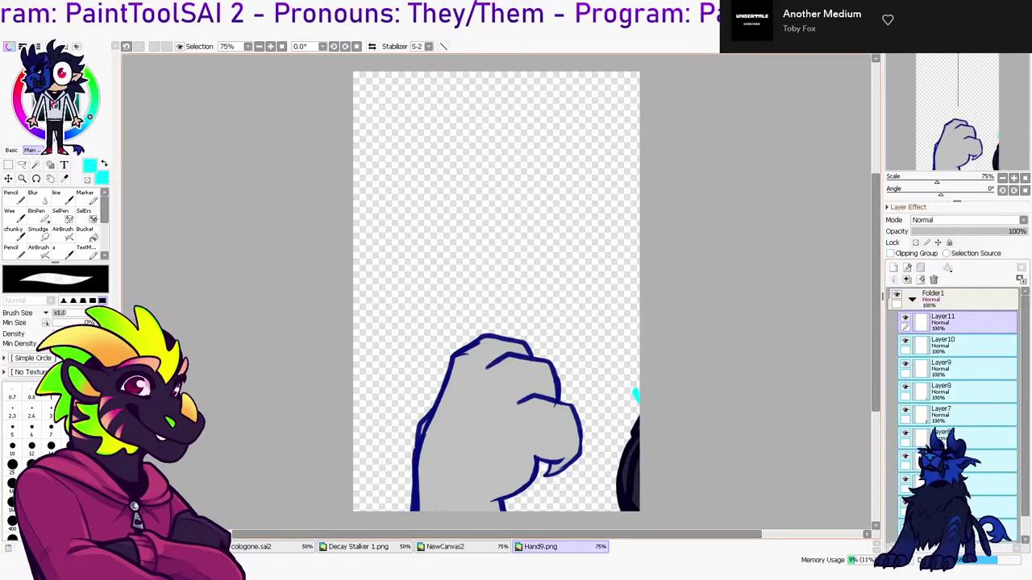
pyautogui.click(8, 179)
pyautogui.click(912, 299)
pyautogui.click(959, 299)
pyautogui.scroll(-1, 554, 248)
pyautogui.hotkey('ctrl', 't')
pyautogui.press('Escape')
pyautogui.moveTo(661, 355); pyautogui.dragTo(495, 303)
pyautogui.scroll(1, 492, 331)
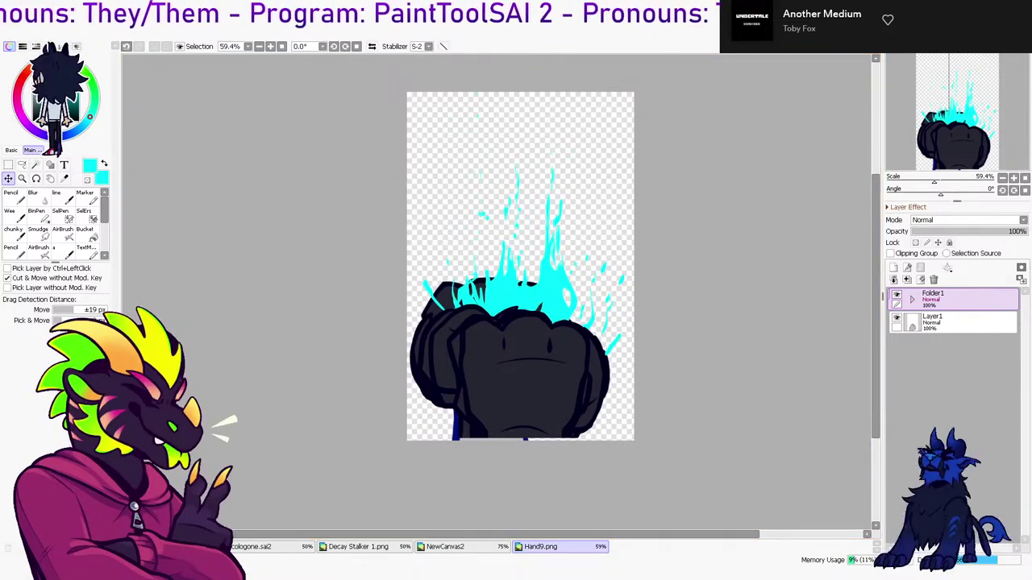
# Paste the frame layers into Hand1.png, collapse and select their folder, and close Hand9.png
pyautogui.hotkey('ctrl', 'v')
pyautogui.click(921, 268)
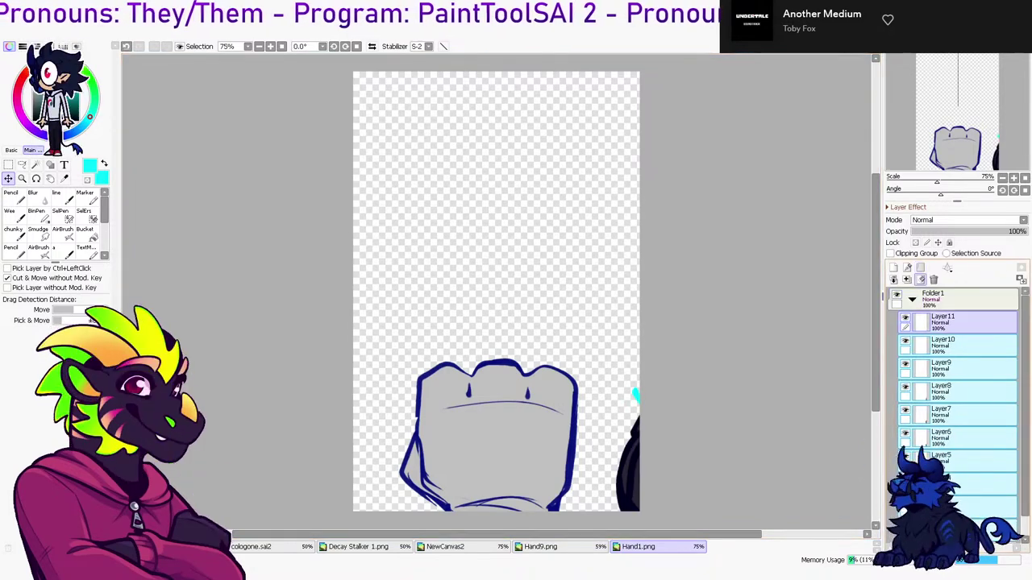
pyautogui.click(911, 299)
pyautogui.click(967, 299)
pyautogui.click(541, 547)
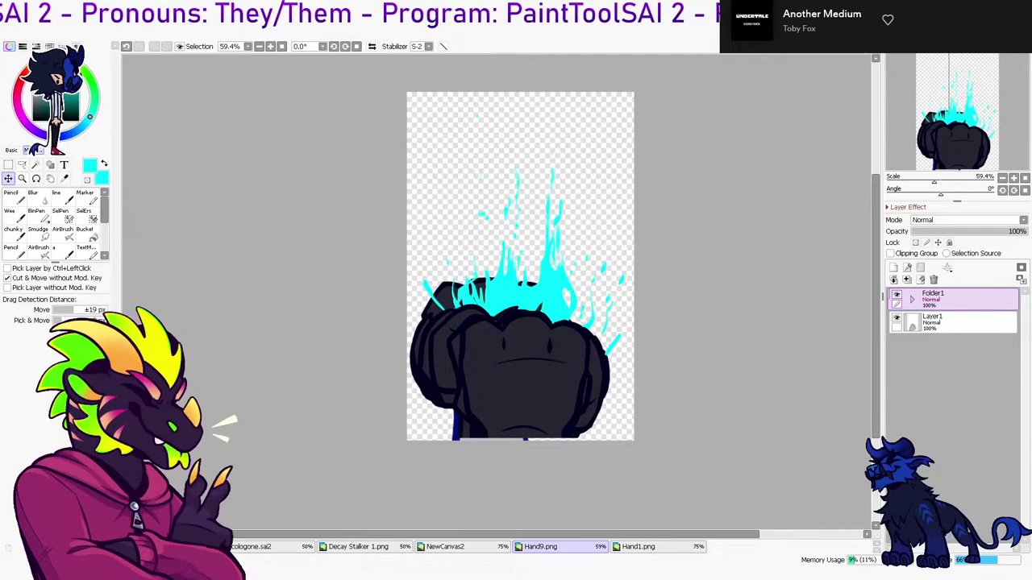
pyautogui.hotkey('ctrl', 'w')
# Move Folder1 in Hand1.png so the frames line up with the hand drawn on Layer1
pyautogui.moveTo(645, 435); pyautogui.dragTo(417, 316)
pyautogui.scroll(3, 484, 371)
pyautogui.moveTo(565, 258)
pyautogui.mouseDown()
pyautogui.moveTo(498, 271)
pyautogui.moveTo(509, 318)
pyautogui.mouseUp()
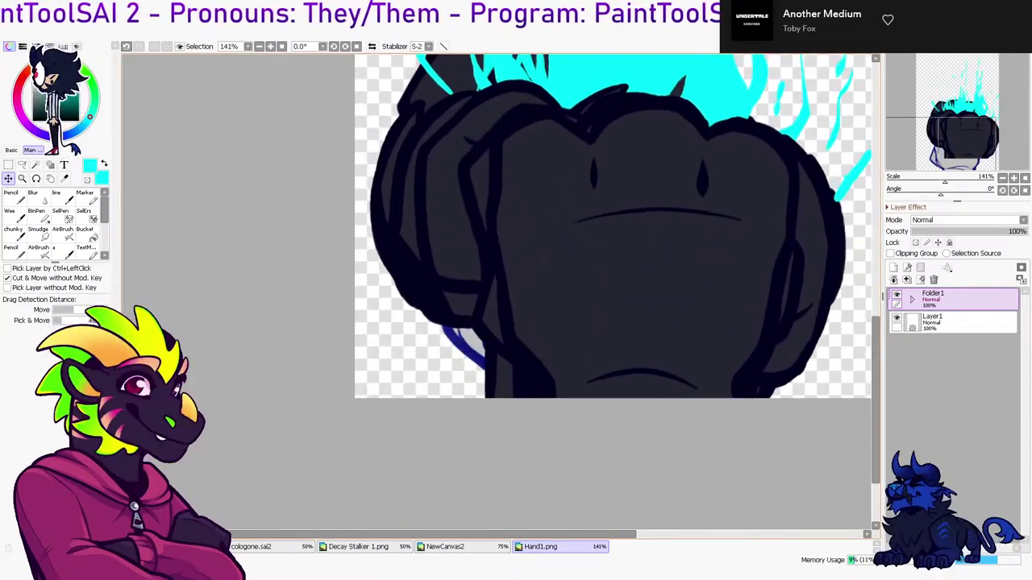
pyautogui.hotkey('ctrl', 't')
pyautogui.scroll(-2, 594, 159)
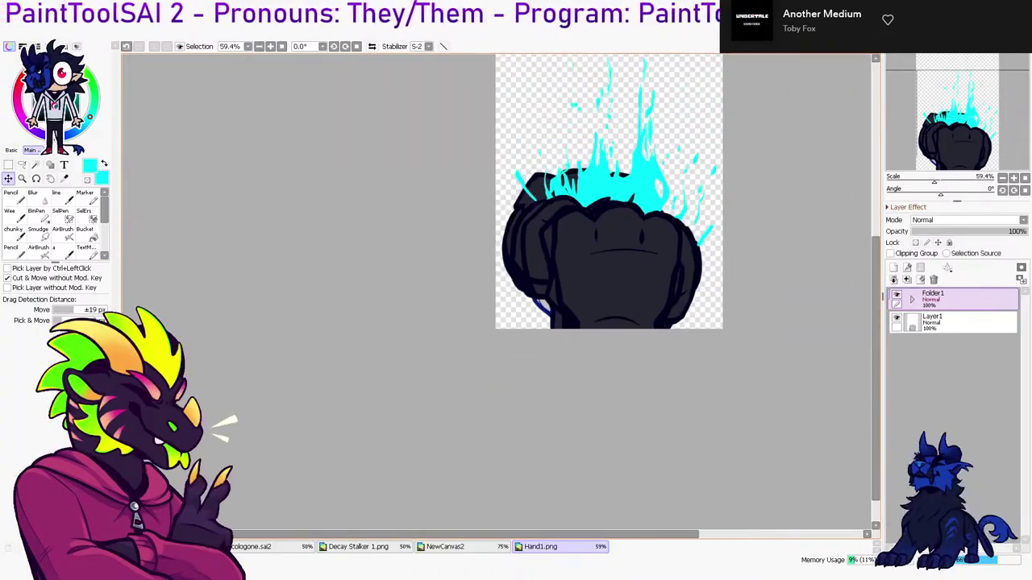
pyautogui.press('Return')
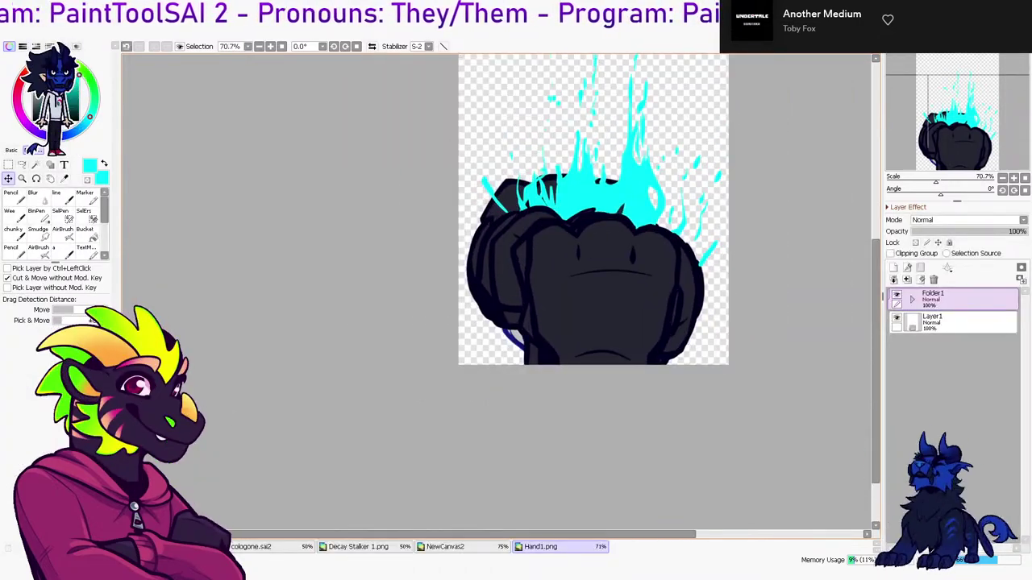
# Hide the original hand drawing on Layer1 and expand Folder1
pyautogui.click(897, 318)
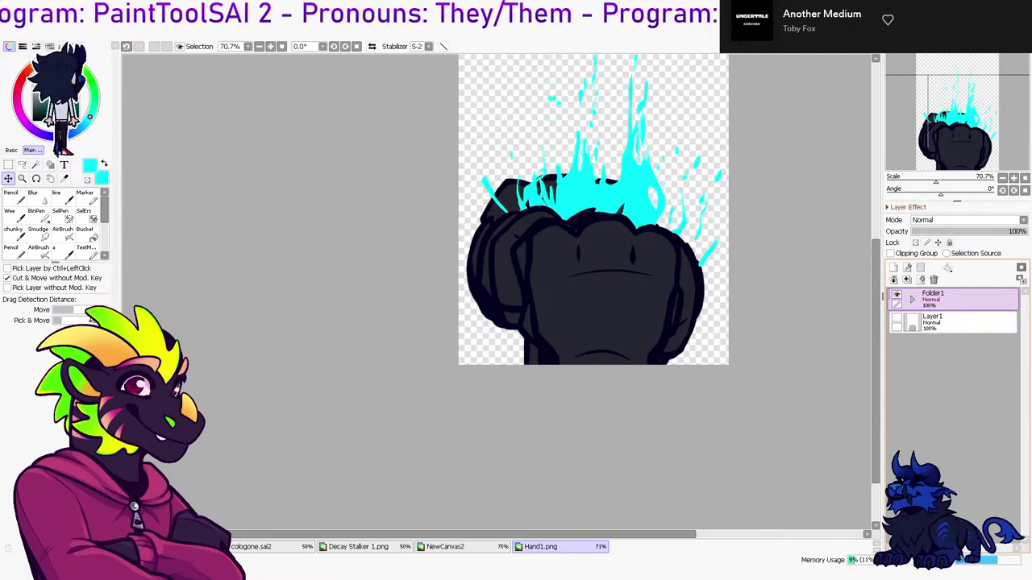
pyautogui.click(911, 299)
pyautogui.click(911, 299)
pyautogui.click(959, 322)
pyautogui.click(912, 299)
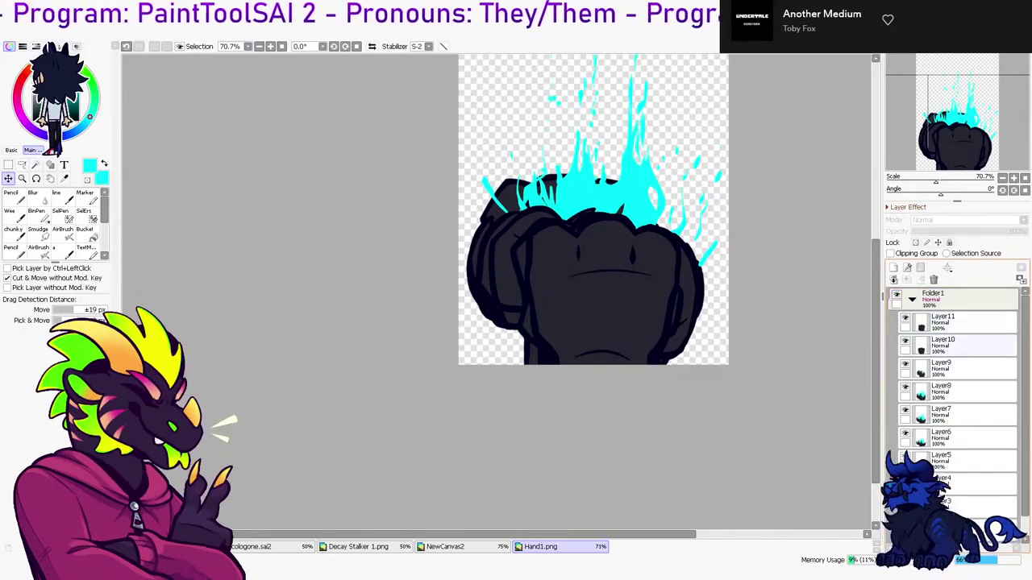
# Hide every frame in Folder1 except Layer11 and save the image as RealHand1.png
pyautogui.moveTo(904, 342); pyautogui.dragTo(904, 461)
pyautogui.scroll(-1, 904, 461)
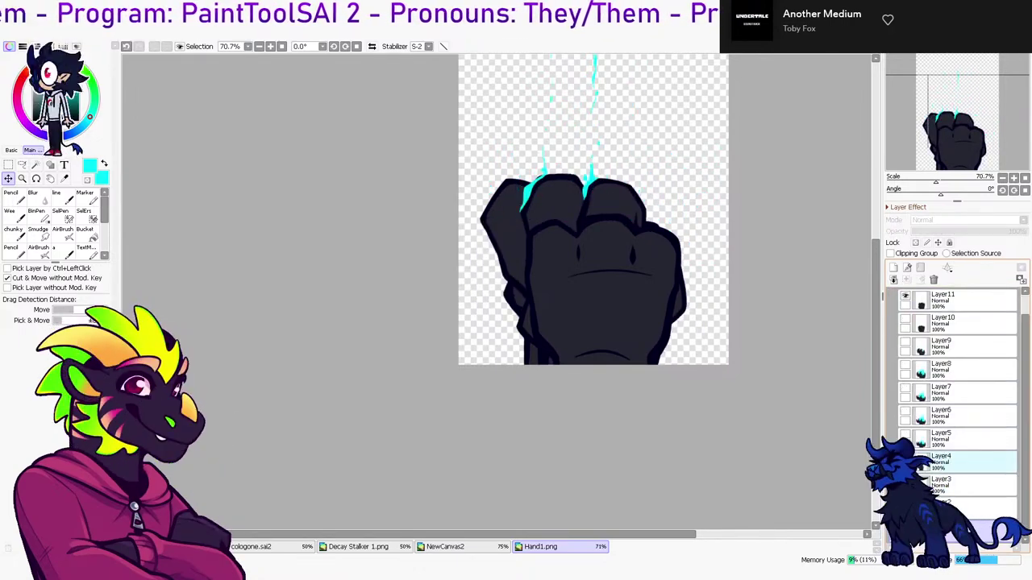
pyautogui.click(927, 462)
pyautogui.click(905, 458)
pyautogui.scroll(1, 904, 461)
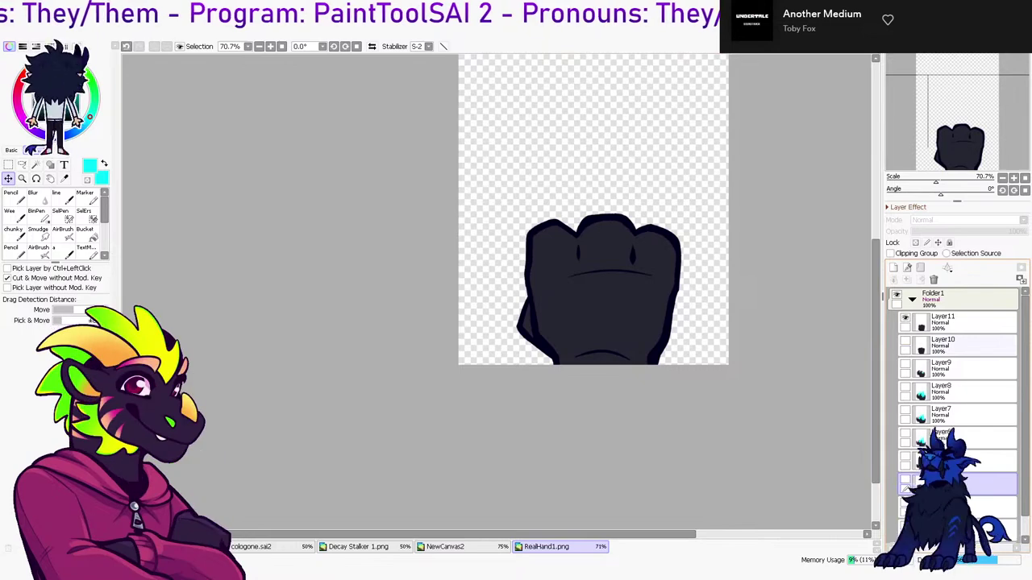
# Save the frame on Layer10 alone as RealHand2.png and the one on Layer9 alone as RealHand3.png
pyautogui.click(905, 341)
pyautogui.click(905, 319)
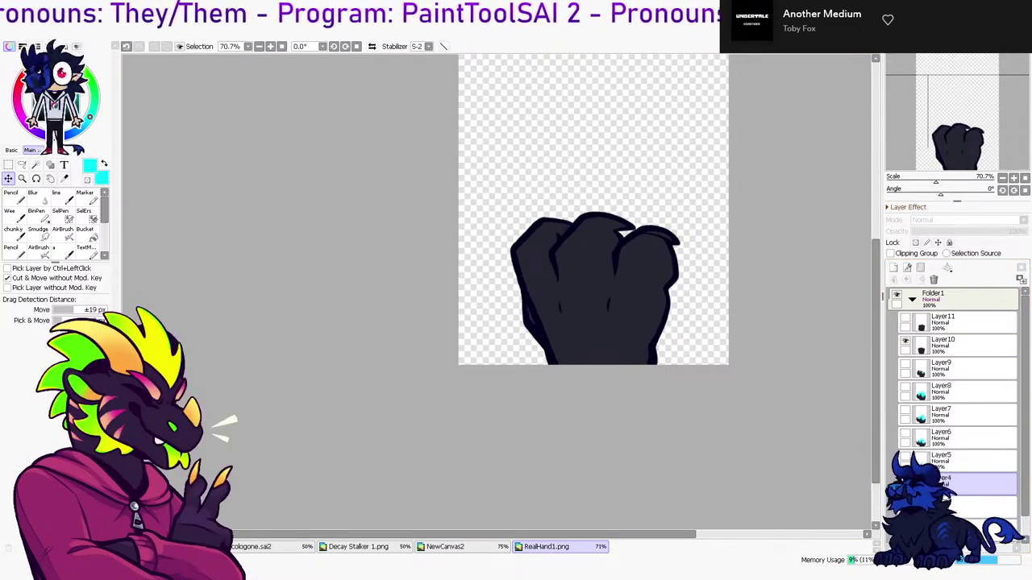
pyautogui.click(905, 364)
pyautogui.click(906, 341)
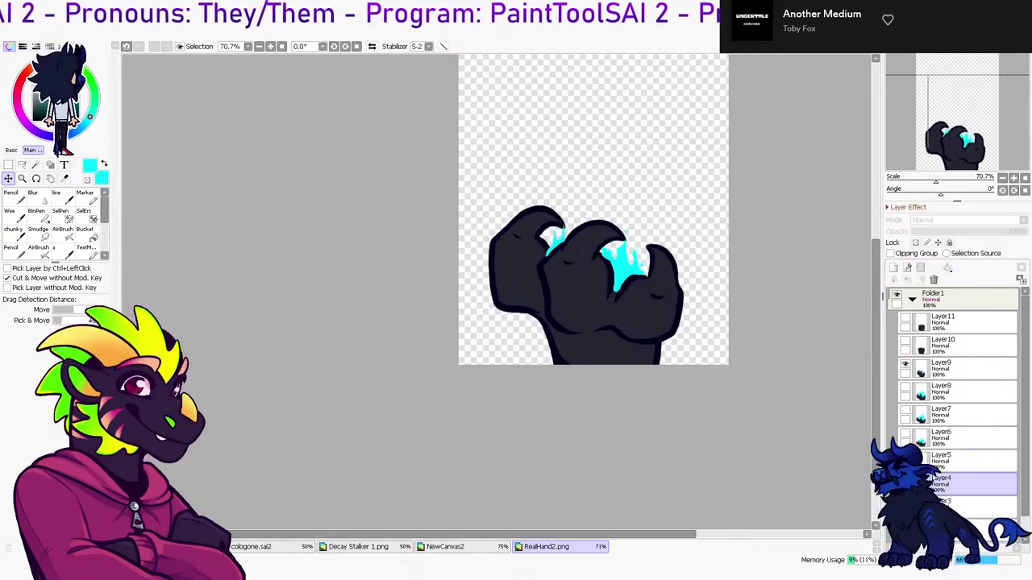
pyautogui.click(972, 392)
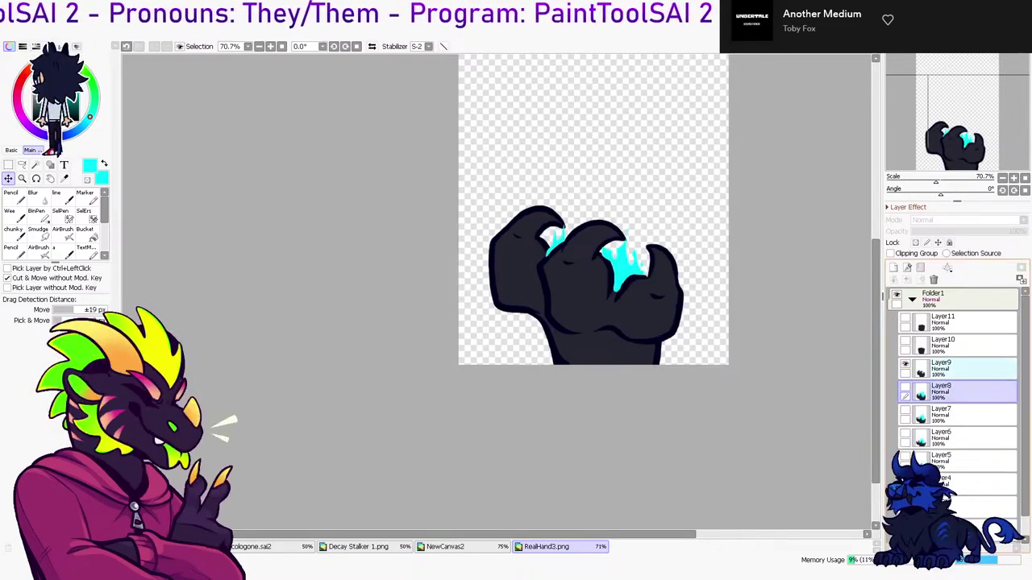
pyautogui.click(971, 370)
# Save the frame on Layer8 alone as RealHand4.png and the one on Layer7 alone as RealHand5.png
pyautogui.click(905, 387)
pyautogui.click(905, 364)
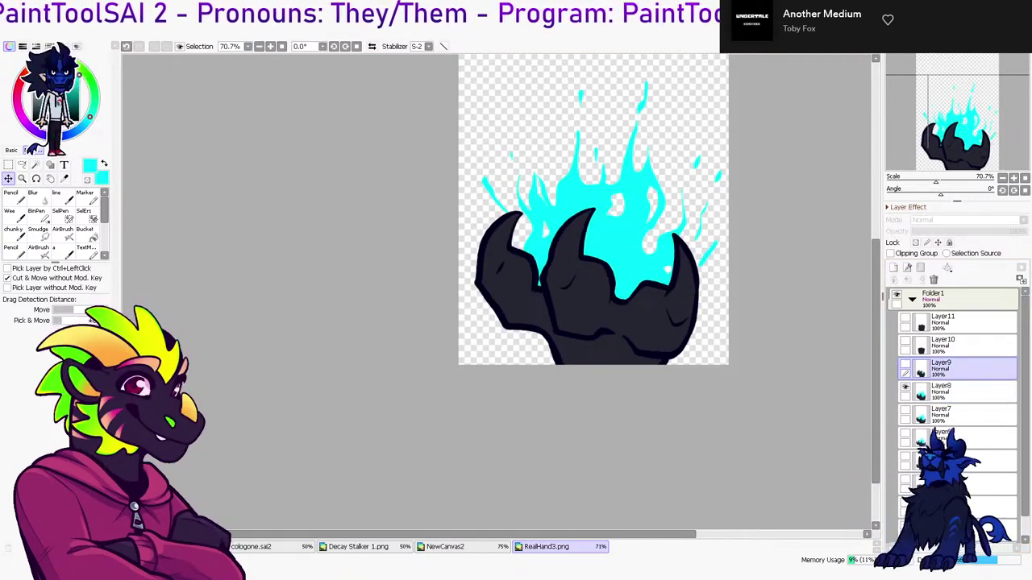
pyautogui.click(905, 411)
pyautogui.click(905, 387)
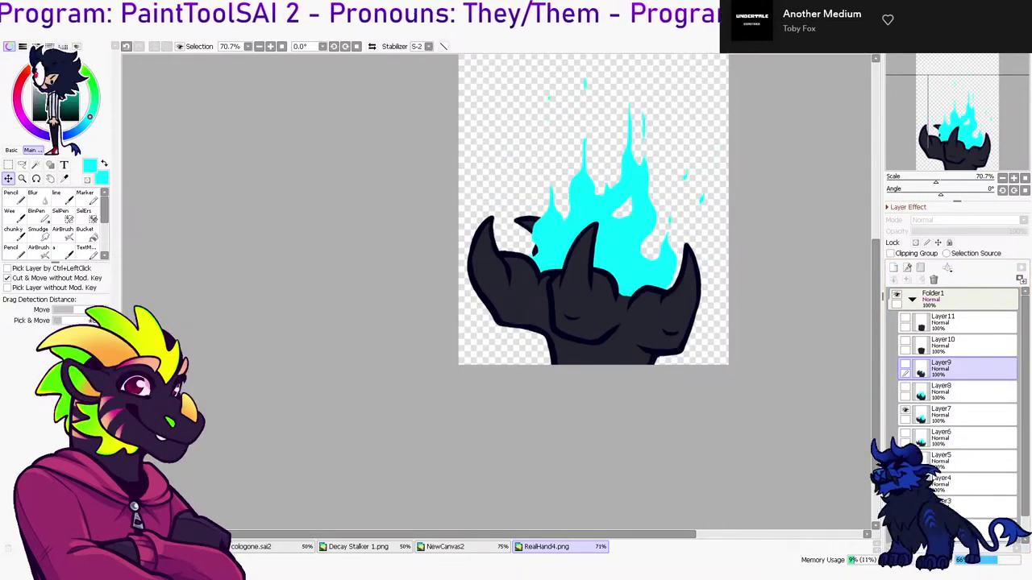
# Save the frame on Layer6 alone as RealHand6.png, and leave only Layer5 showing for the following frame
pyautogui.click(905, 433)
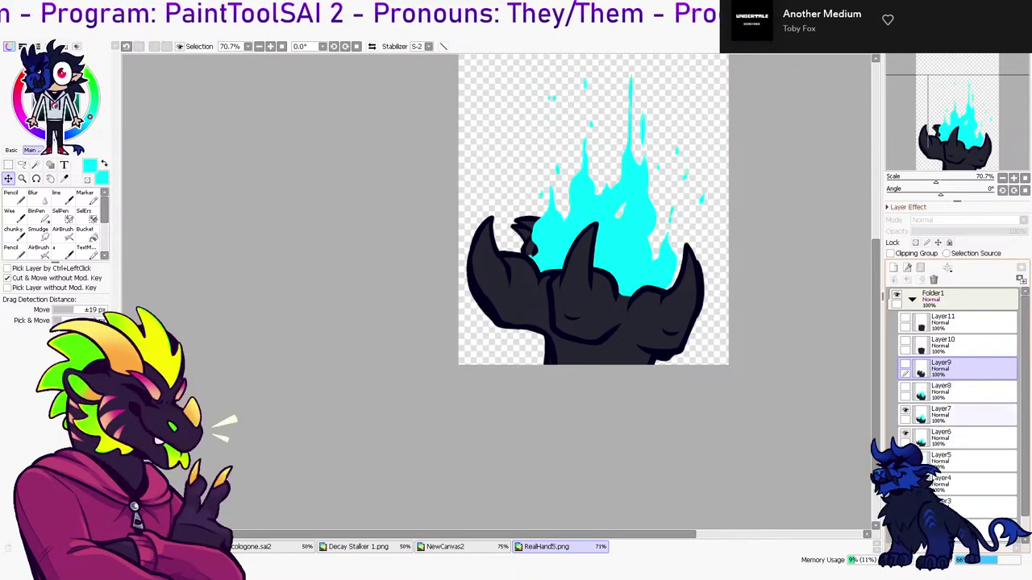
pyautogui.click(905, 410)
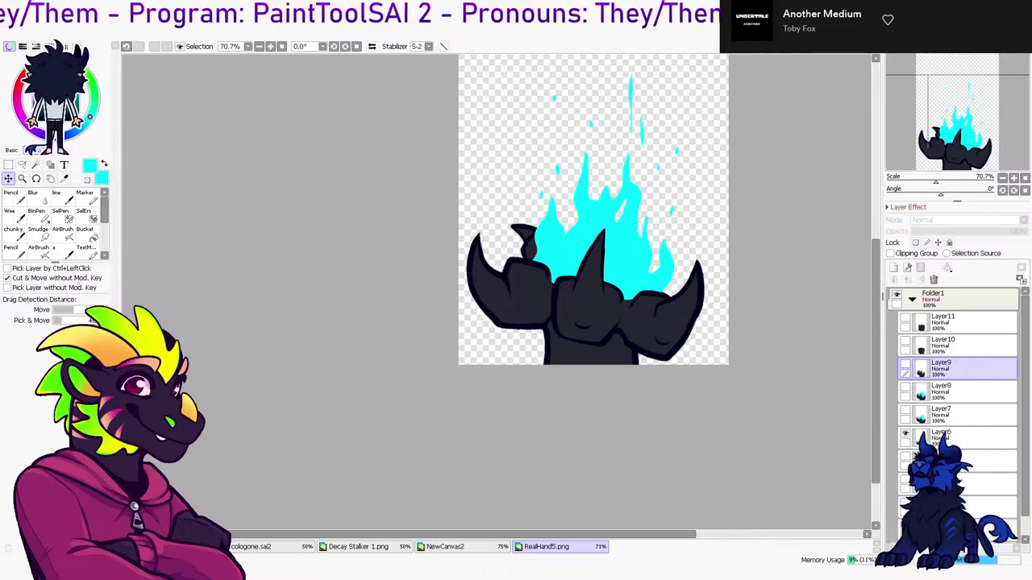
pyautogui.click(905, 456)
pyautogui.click(927, 438)
pyautogui.click(905, 434)
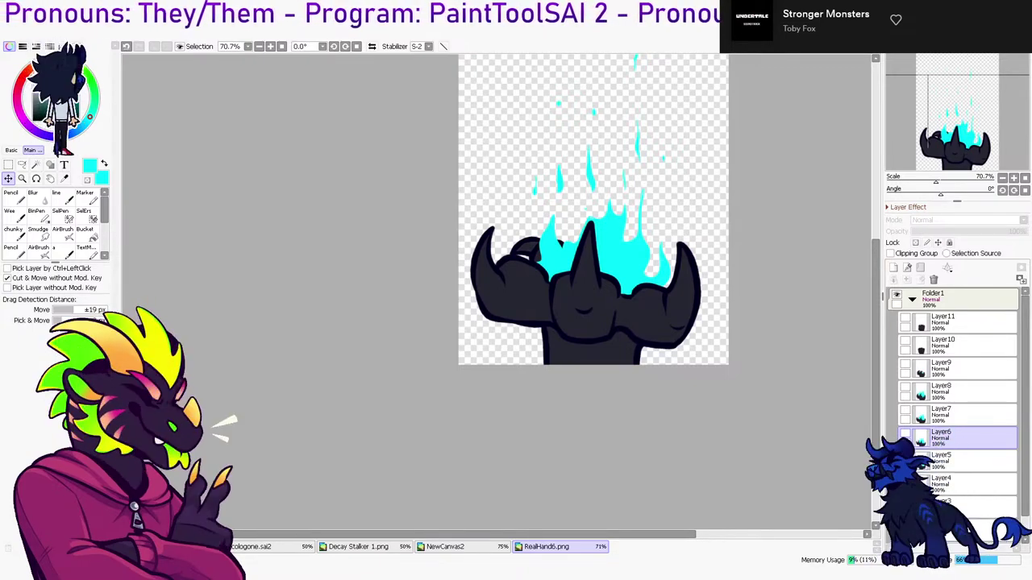
# Save the frame on Layer4 alone as RealHand8.png and the one on Layer3 alone as RealHand9.png
pyautogui.click(905, 480)
pyautogui.click(905, 456)
pyautogui.scroll(-1, 905, 456)
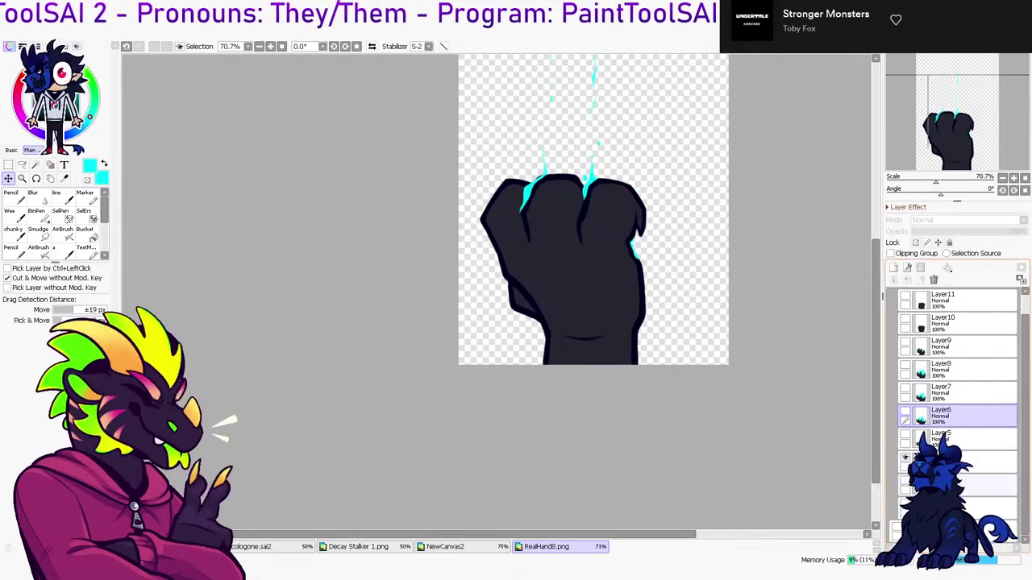
pyautogui.click(904, 481)
pyautogui.click(904, 457)
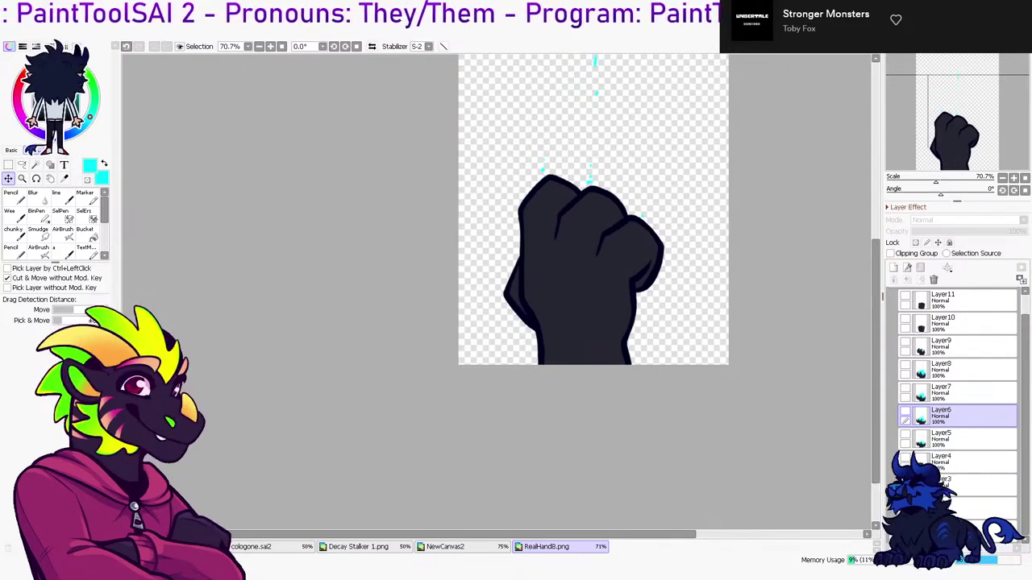
# Show only the frame on Layer2 and save it as RealHand10.png
pyautogui.click(905, 503)
pyautogui.click(905, 480)
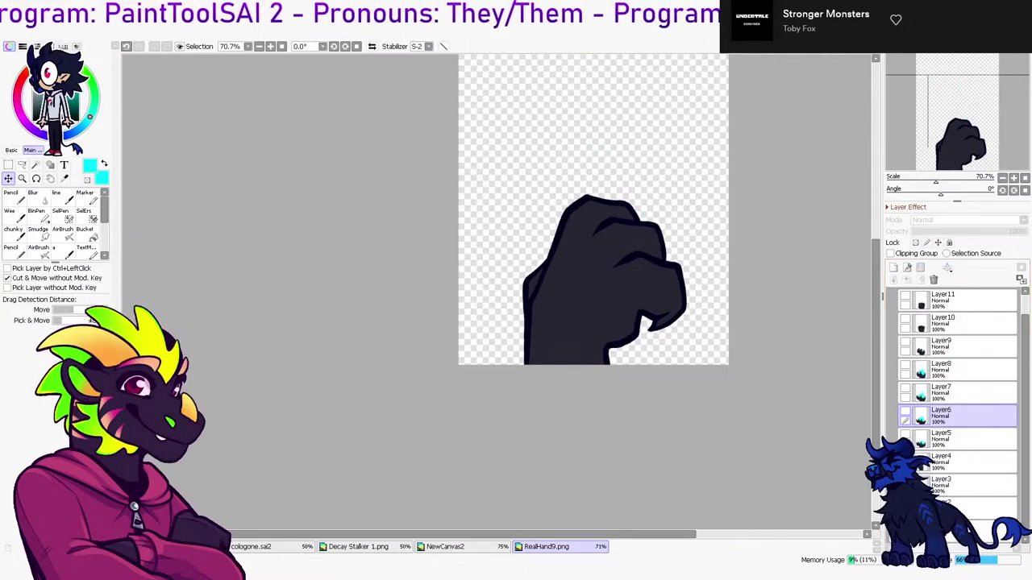
pyautogui.hotkey('ctrl', 'Tab')
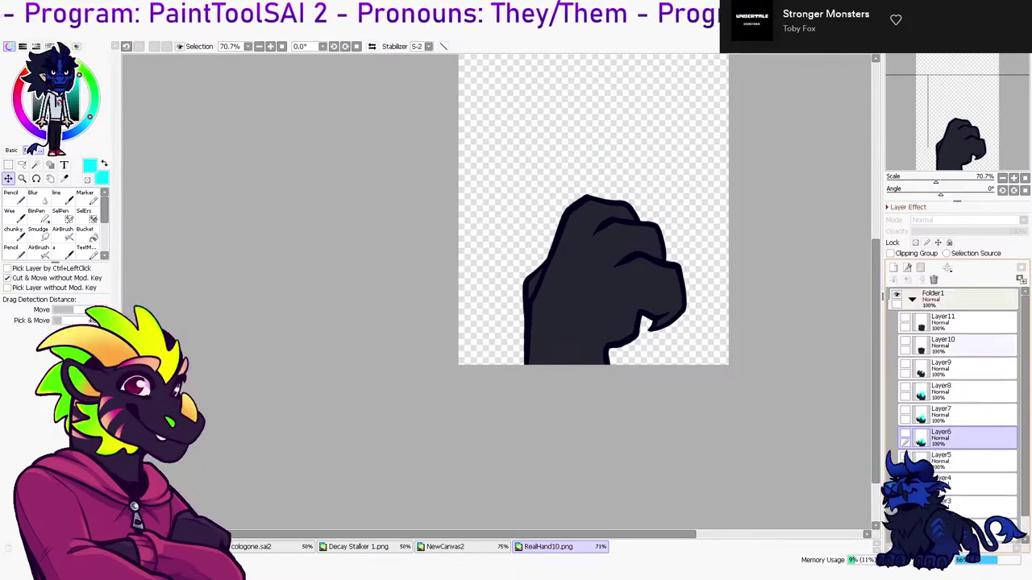
# Remove the frames' folder from RealHand10.png, and close that document and NewCanvas2
pyautogui.hotkey('ctrl', 'x')
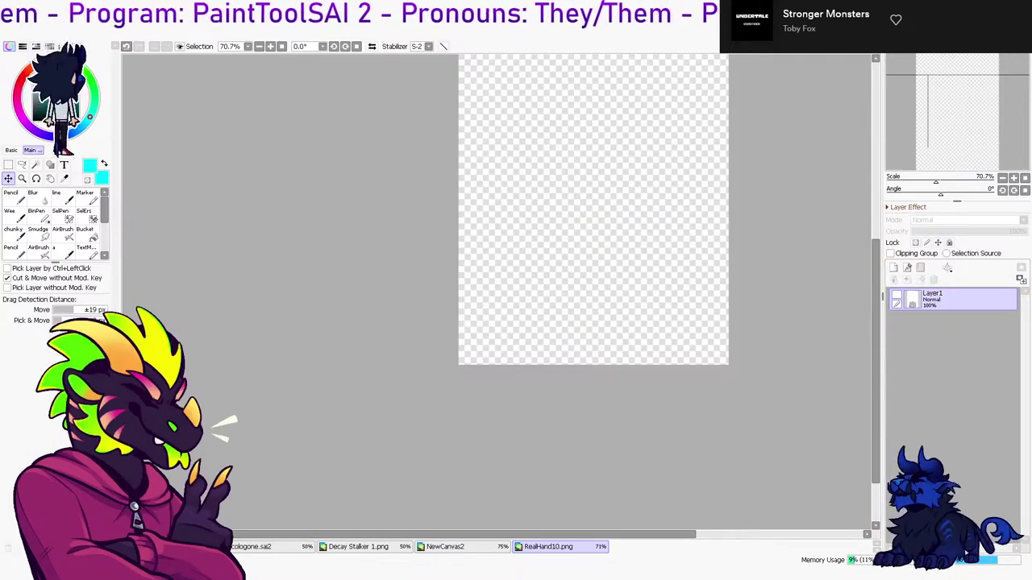
pyautogui.hotkey('ctrl', 'w')
pyautogui.click(446, 547)
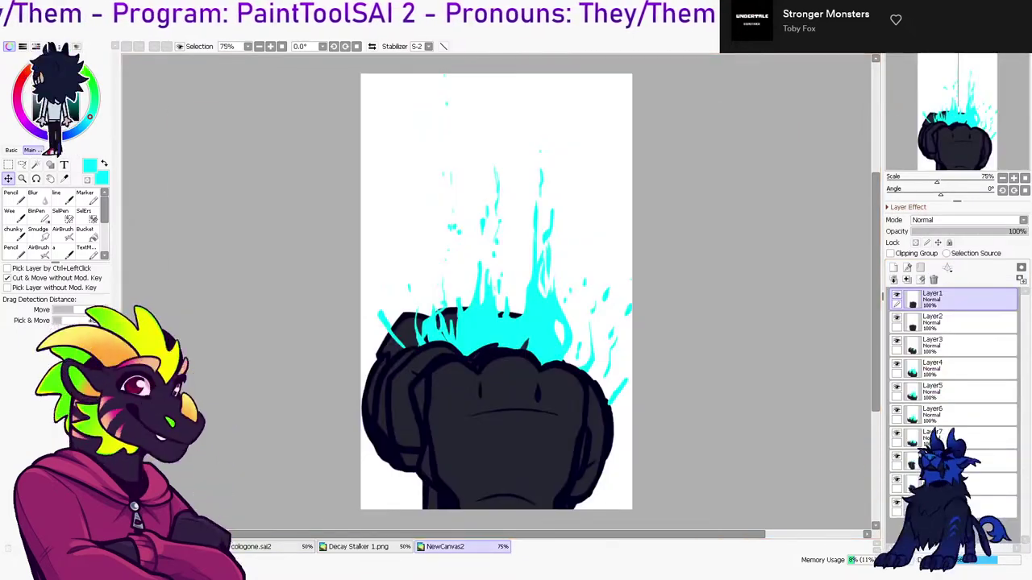
pyautogui.hotkey('ctrl', 'w')
pyautogui.hotkey('ctrl', 'Tab')
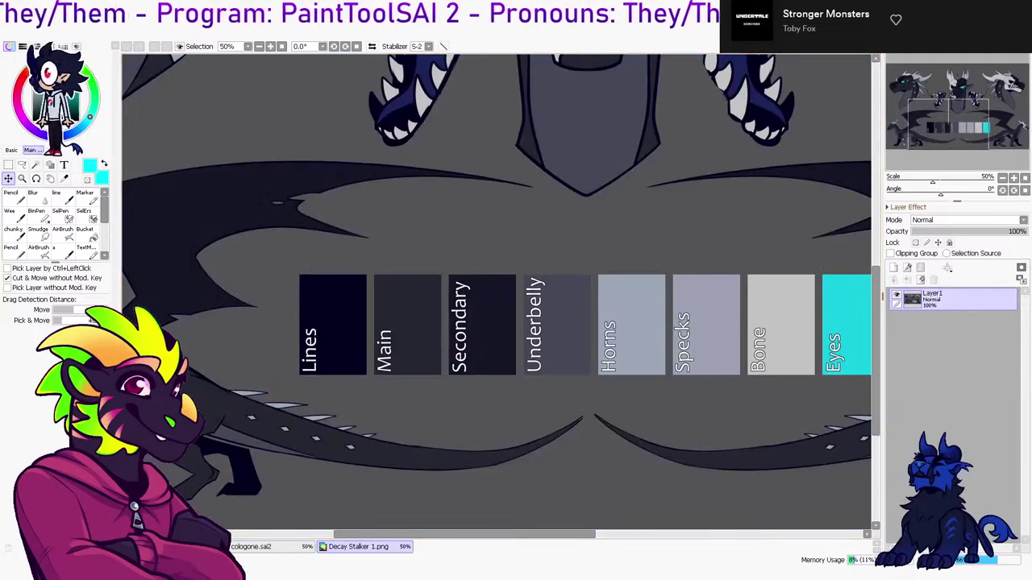
# Switch to the hand flame animation document with the full dragon and close it
pyautogui.hotkey('ctrl', 'Tab')
pyautogui.hotkey('ctrl', 'Tab')
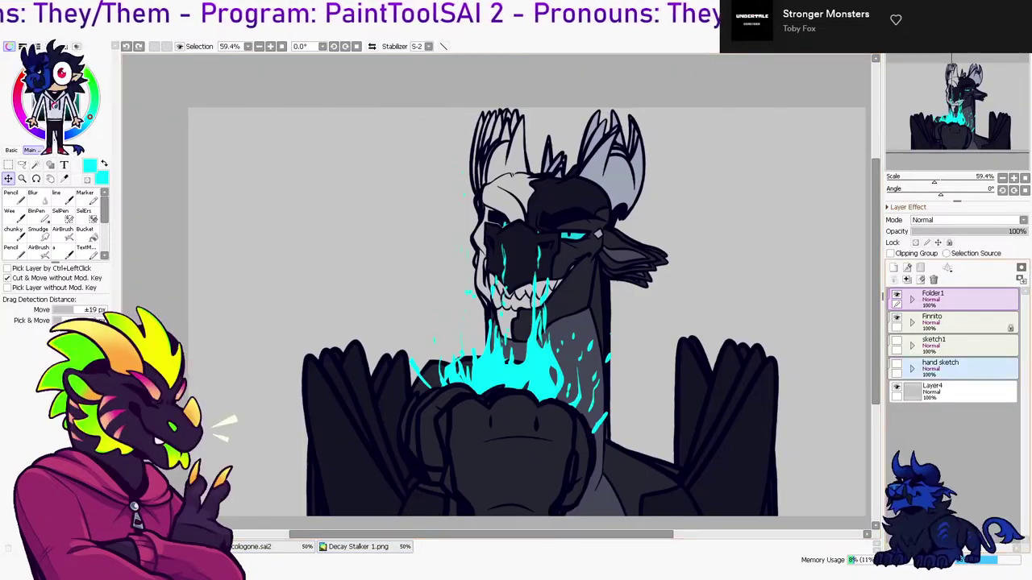
pyautogui.click(959, 369)
pyautogui.hotkey('ctrl', 'w')
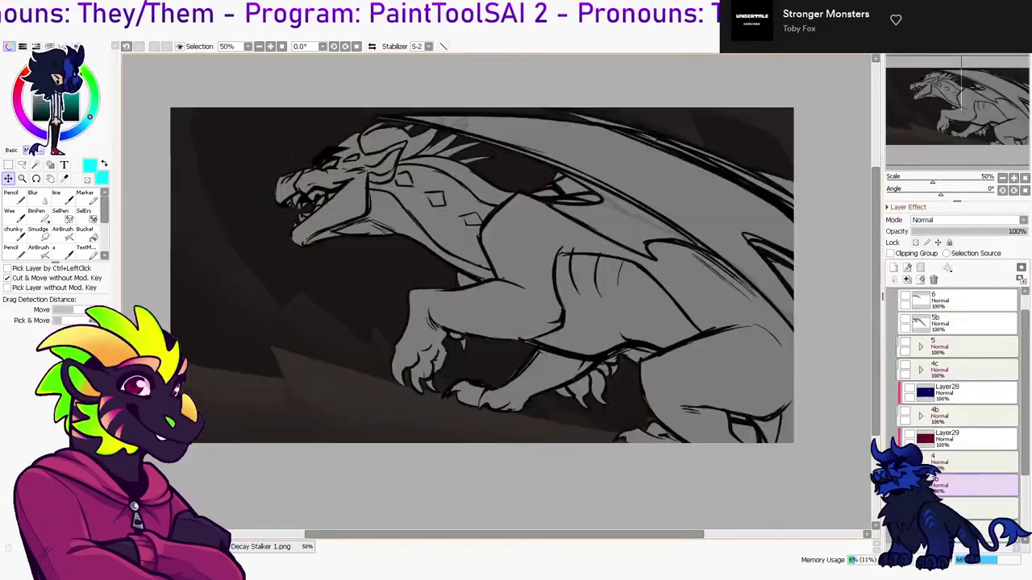
# Show folder 4b in the dragon drawing and select the clipped Layer28 above it
pyautogui.scroll(-1, 958, 387)
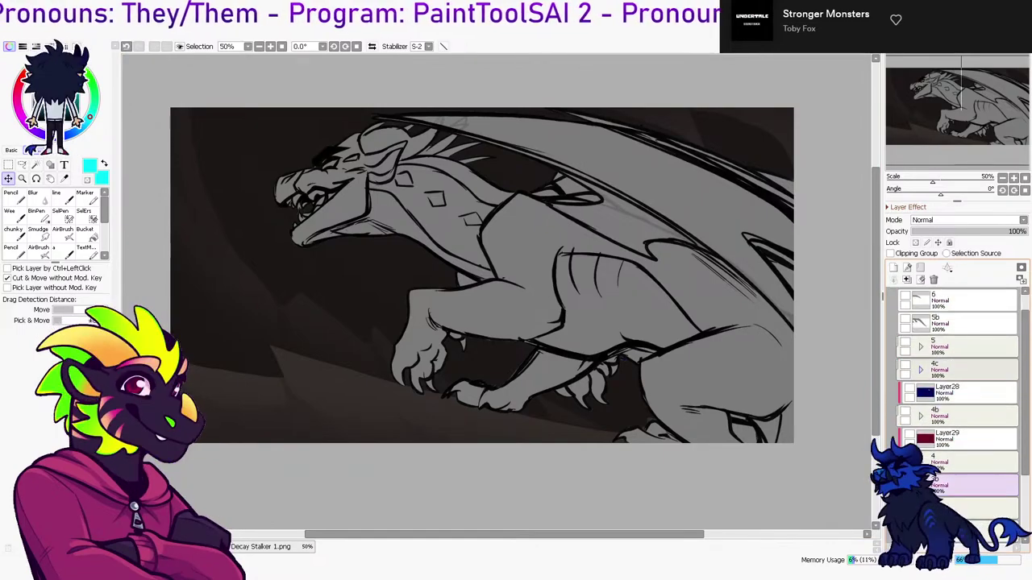
pyautogui.click(905, 411)
pyautogui.click(955, 393)
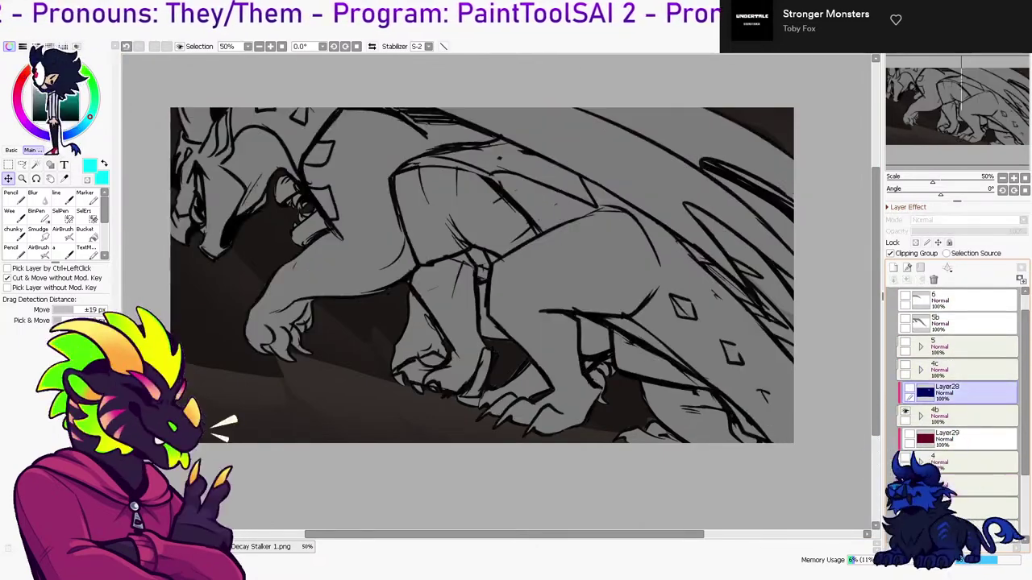
pyautogui.click(956, 416)
pyautogui.click(968, 393)
# Move the clipped colour layers Layer28 and Layer29 out of Folder3 to the top of the layer stack
pyautogui.scroll(1, 967, 392)
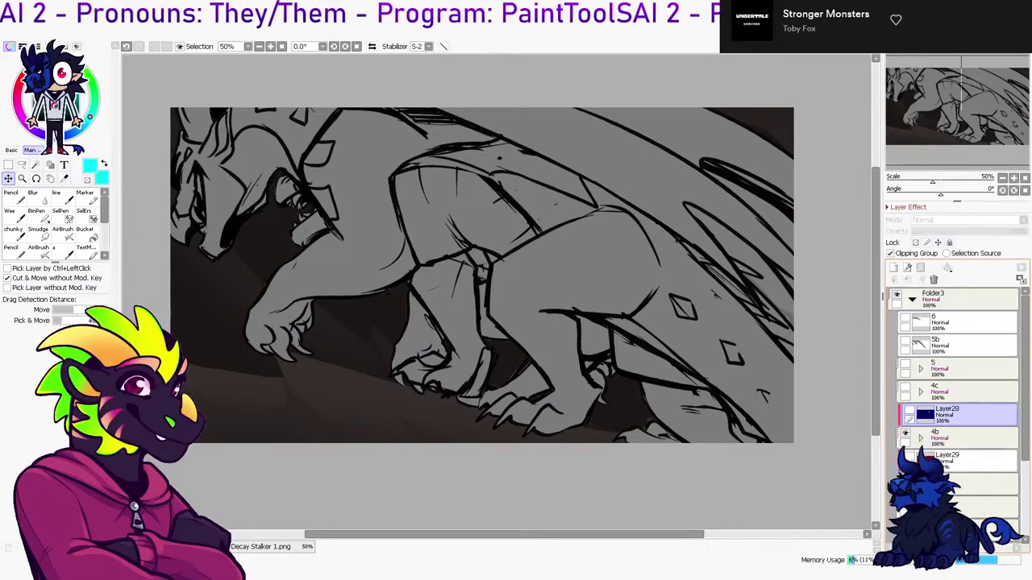
pyautogui.click(908, 413)
pyautogui.click(910, 411)
pyautogui.moveTo(968, 415); pyautogui.dragTo(967, 291)
pyautogui.click(967, 461)
pyautogui.moveTo(968, 461); pyautogui.dragTo(968, 338)
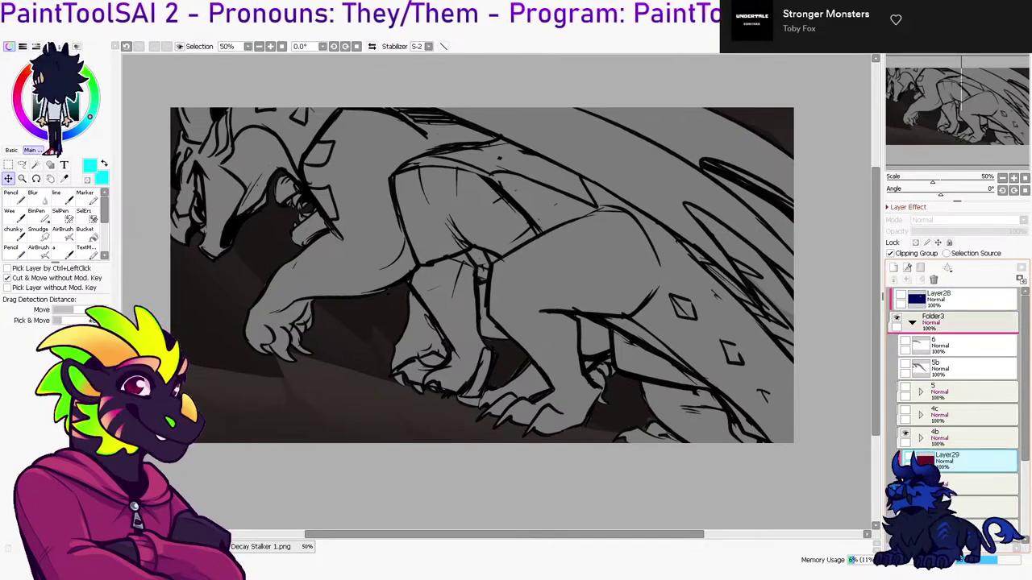
pyautogui.moveTo(967, 294); pyautogui.dragTo(967, 291)
# Show all the frame layers and folders inside Folder3, from frame 6 down through the list
pyautogui.scroll(-3, 968, 363)
pyautogui.scroll(2, 967, 363)
pyautogui.moveTo(905, 319); pyautogui.dragTo(904, 524)
pyautogui.scroll(-3, 967, 387)
pyautogui.scroll(4, 968, 387)
pyautogui.moveTo(904, 342); pyautogui.dragTo(904, 524)
pyautogui.scroll(-4, 967, 387)
pyautogui.moveTo(905, 436); pyautogui.dragTo(904, 296)
pyautogui.scroll(2, 967, 386)
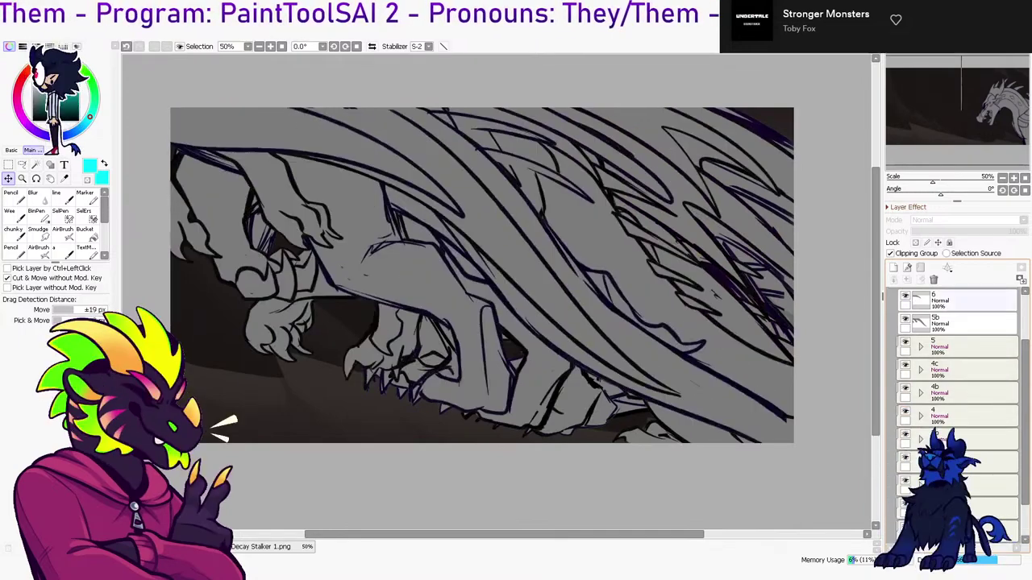
# Hide the upper frame folders and preview the dragon's frames 2, 2b, 3 and 3b in sequence
pyautogui.scroll(2, 951, 323)
pyautogui.hotkey('ctrl', 'z')
pyautogui.hotkey('ctrl', 'z')
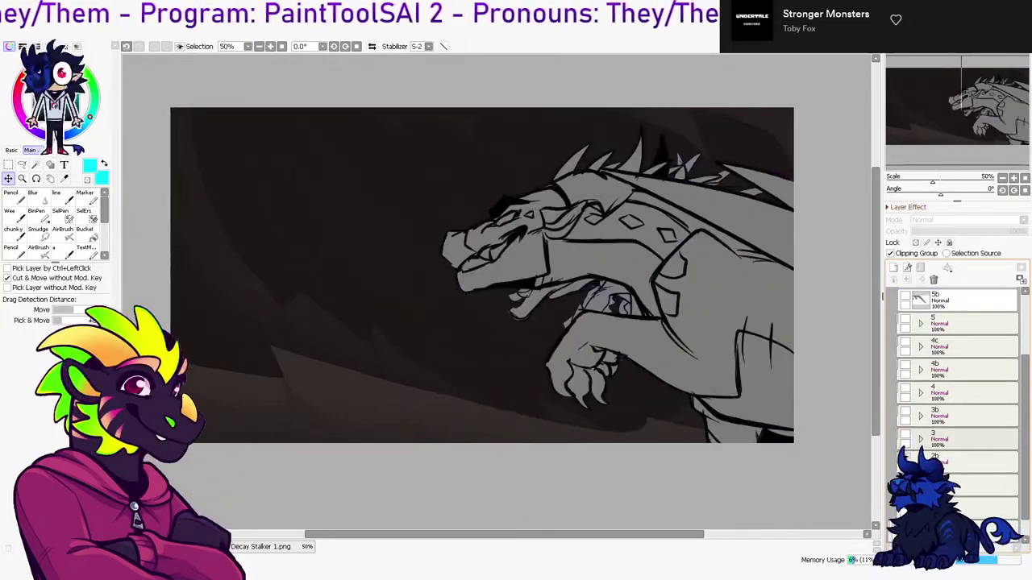
pyautogui.click(904, 480)
pyautogui.click(904, 458)
pyautogui.click(904, 434)
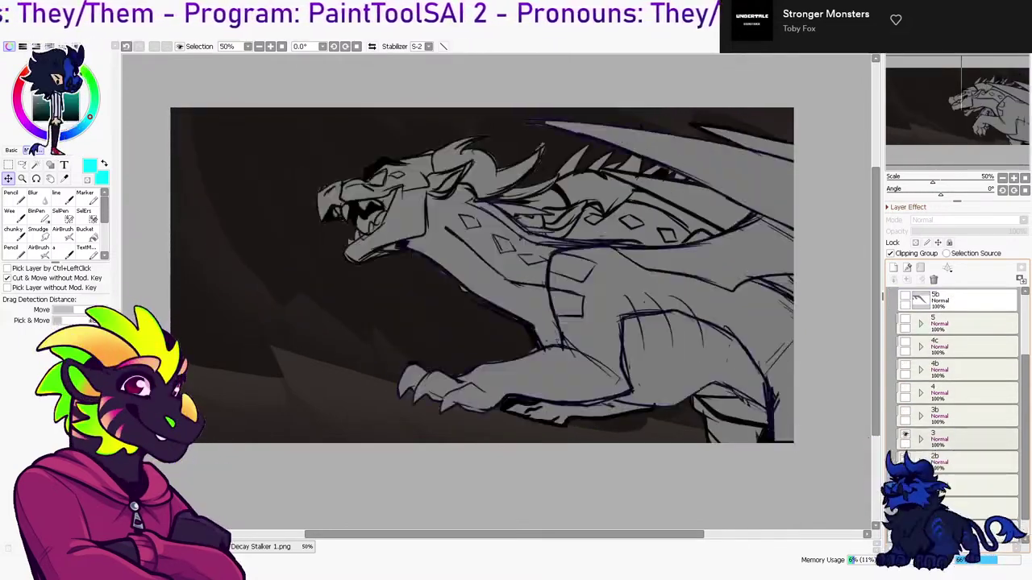
pyautogui.click(905, 412)
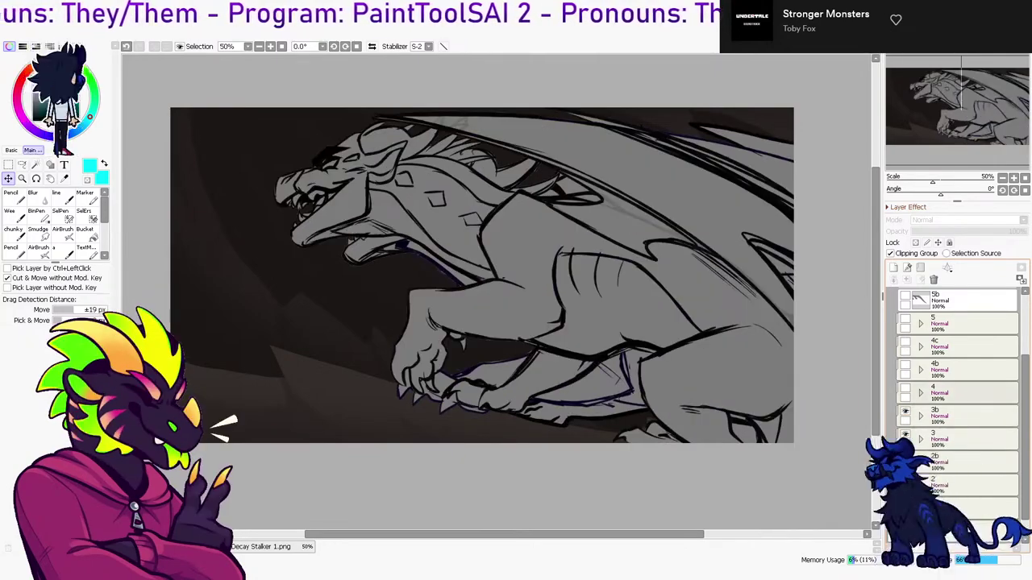
# Flip through frames 3b, 4 and 4b by toggling their visibility to check the dragon's movement
pyautogui.hotkey('ctrl', 'y')
pyautogui.click(904, 388)
pyautogui.click(905, 388)
pyautogui.click(904, 365)
pyautogui.click(905, 365)
pyautogui.hotkey('ctrl', 'z')
pyautogui.click(905, 412)
pyautogui.click(905, 412)
pyautogui.click(905, 389)
pyautogui.click(904, 365)
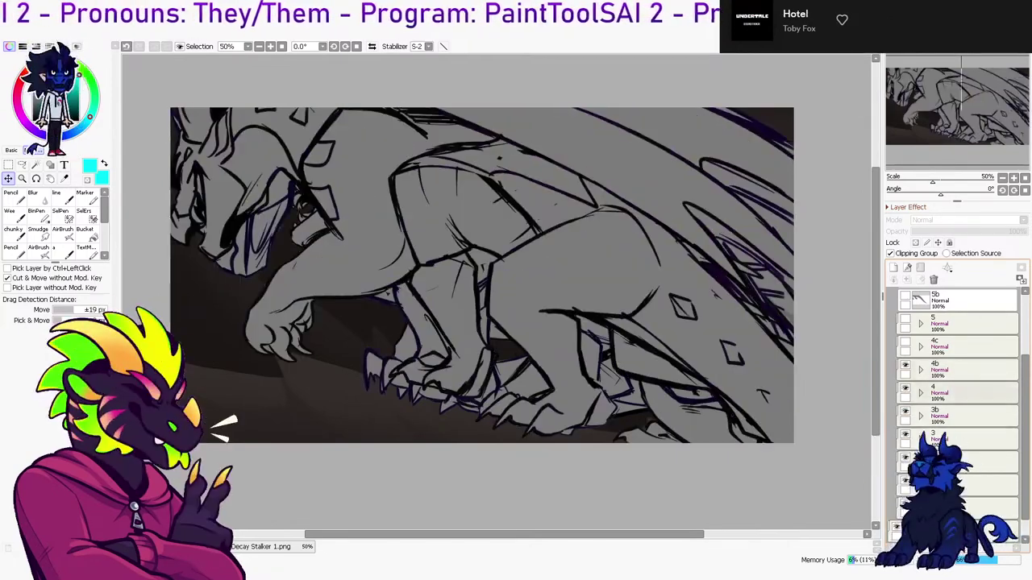
# Replay the motion from frame 3 through frames 4, 4b and 4c
pyautogui.hotkey('ctrl', 'z')
pyautogui.click(905, 412)
pyautogui.click(904, 366)
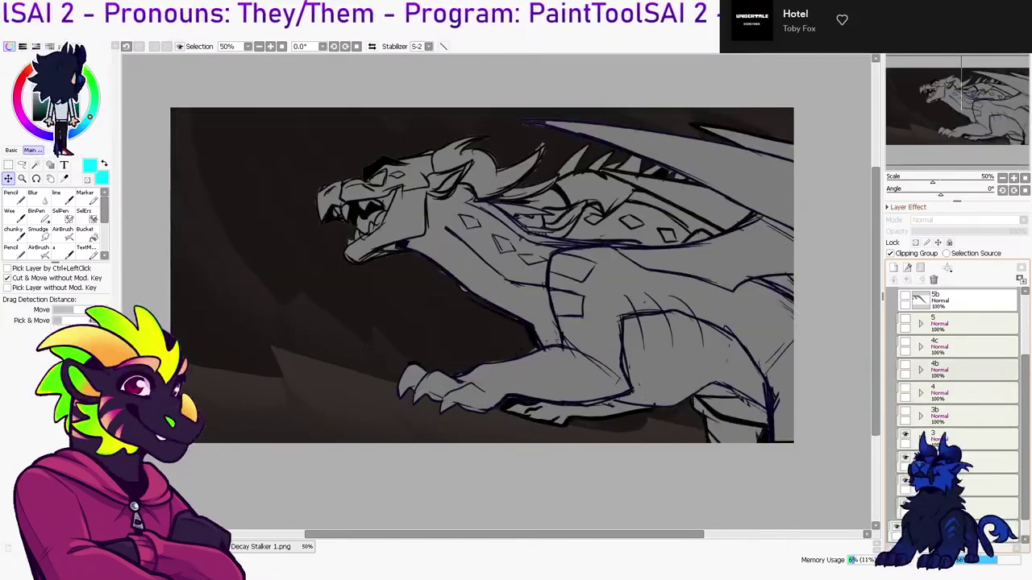
pyautogui.click(905, 388)
pyautogui.hotkey('ctrl', 'y')
pyautogui.click(904, 366)
pyautogui.click(905, 365)
pyautogui.click(904, 342)
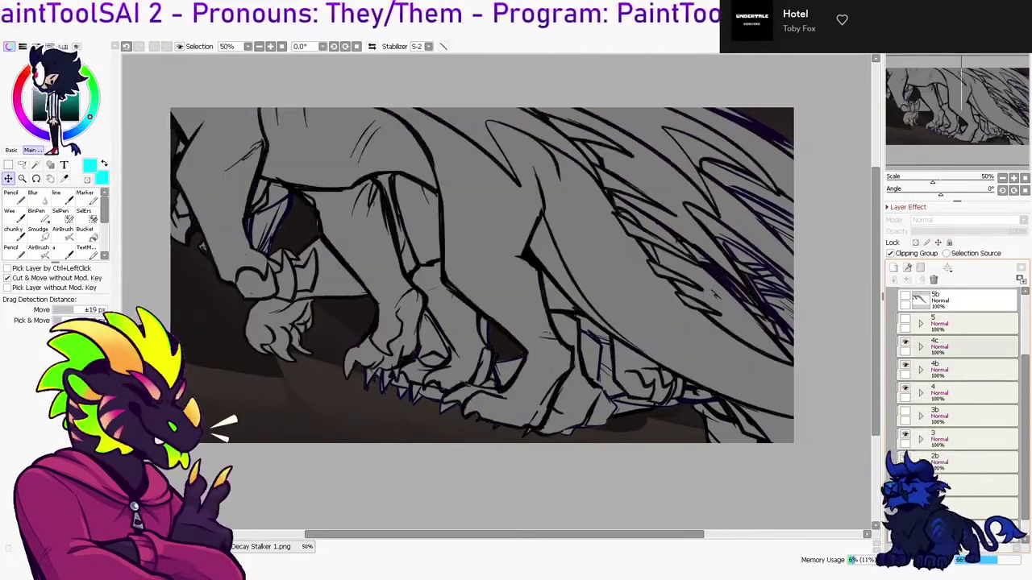
# Step back from frame 4c through 4b and 4 to frame 3b, selecting folder 4b along the way
pyautogui.hotkey('ctrl', 'y')
pyautogui.click(906, 351)
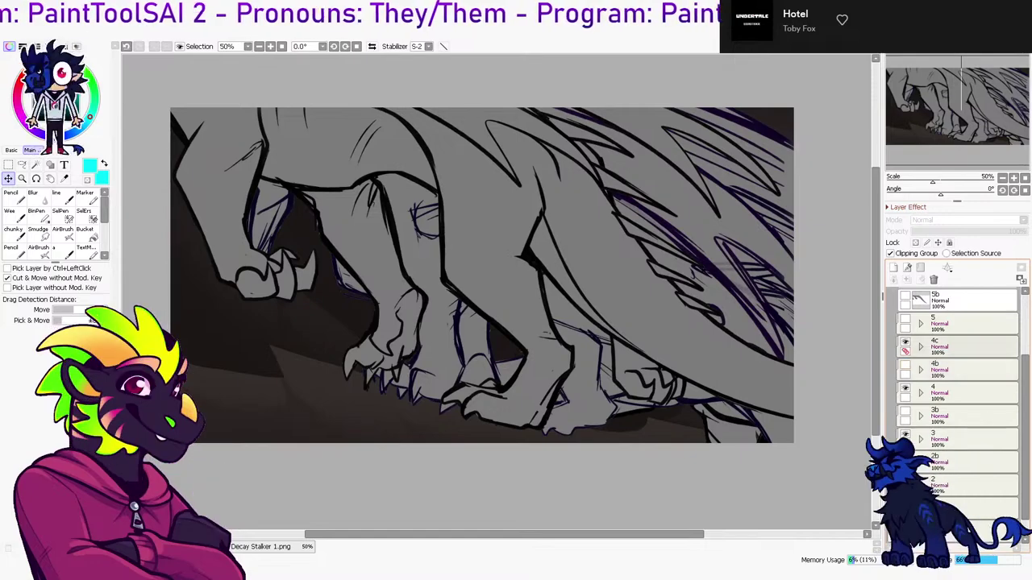
pyautogui.click(904, 343)
pyautogui.click(905, 388)
pyautogui.click(904, 389)
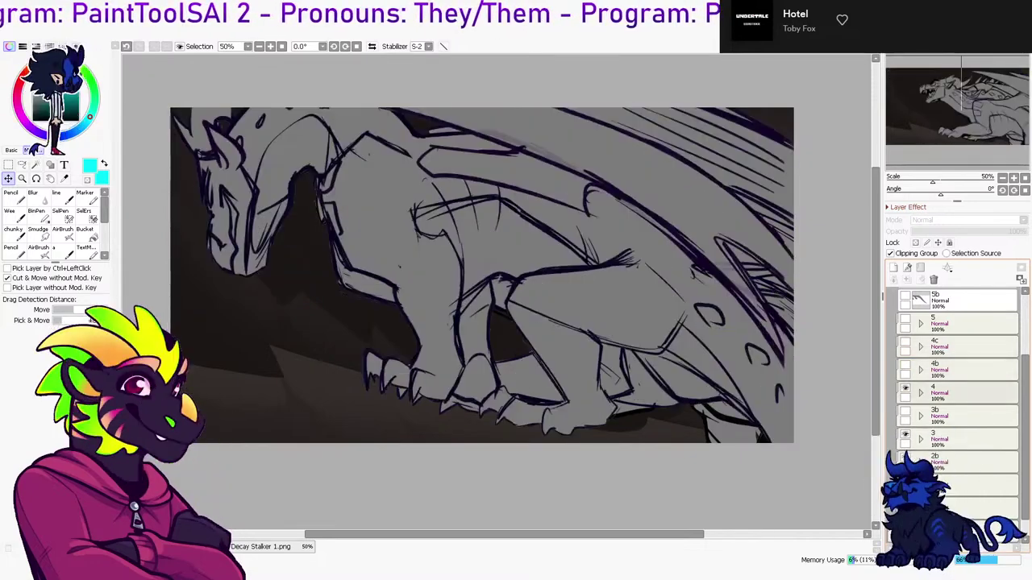
pyautogui.click(972, 370)
pyautogui.click(905, 365)
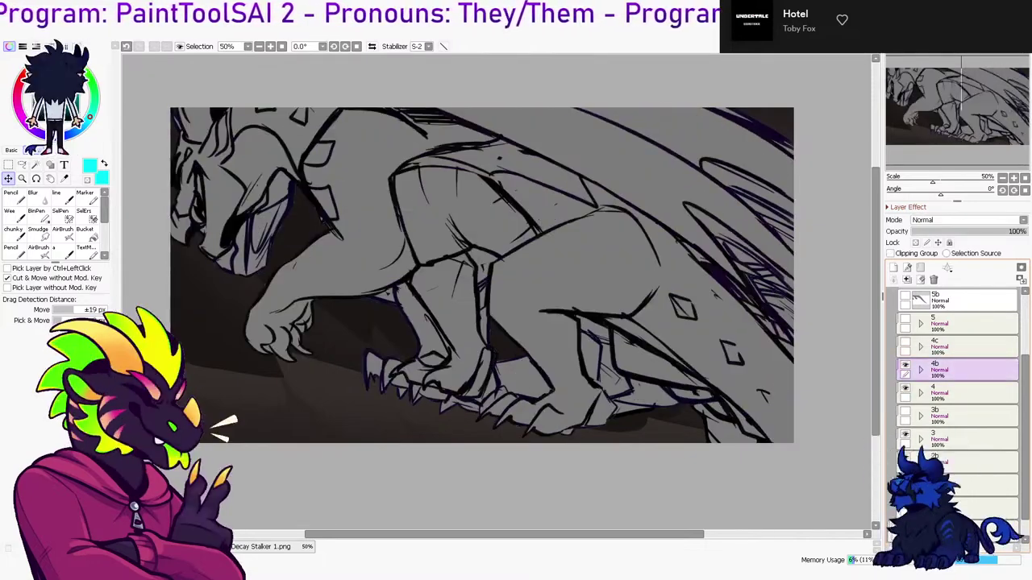
pyautogui.click(904, 365)
pyautogui.click(904, 389)
pyautogui.click(905, 411)
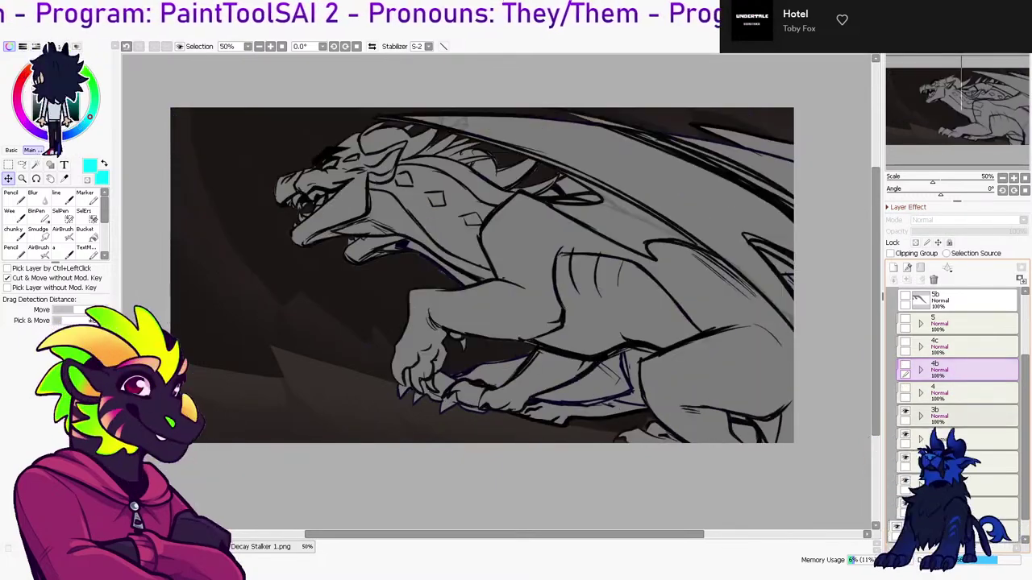
# Compare frames 3b, 4, 4b and 4c by repeatedly switching their visibility
pyautogui.hotkey('ctrl', 'y')
pyautogui.hotkey('ctrl', 'z')
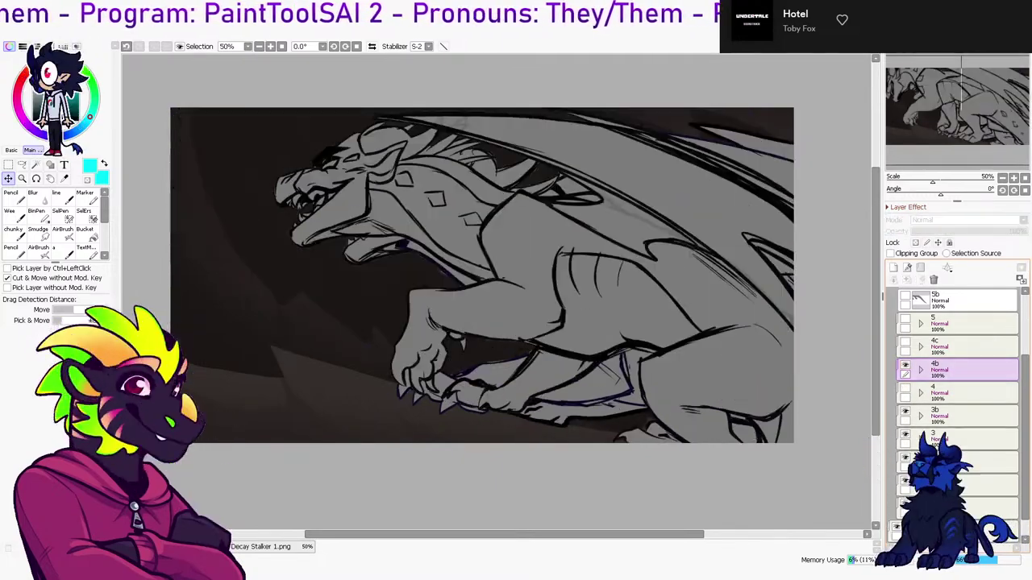
pyautogui.hotkey('ctrl', 'z')
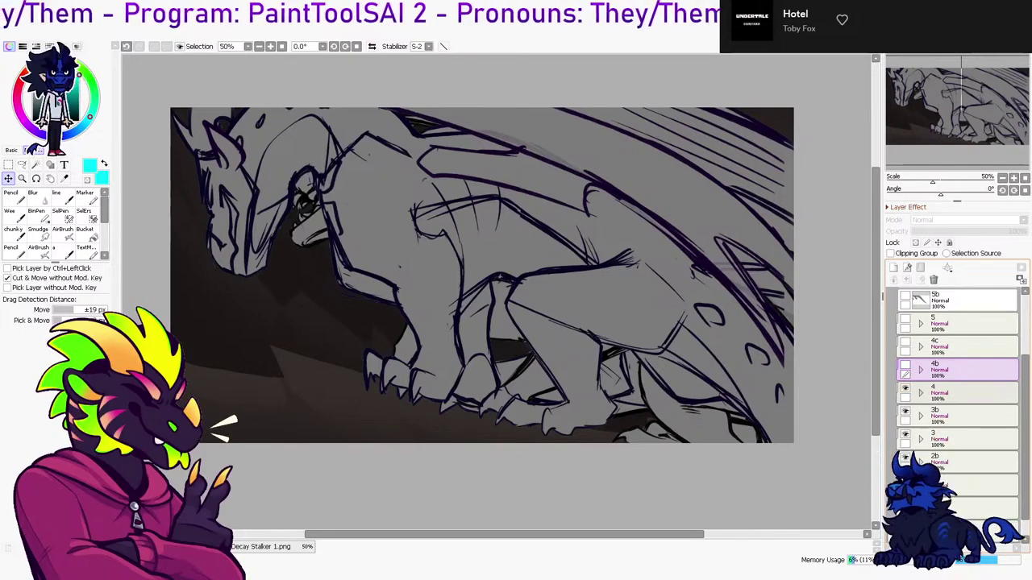
pyautogui.hotkey('ctrl', 'y')
pyautogui.hotkey('ctrl', 'y')
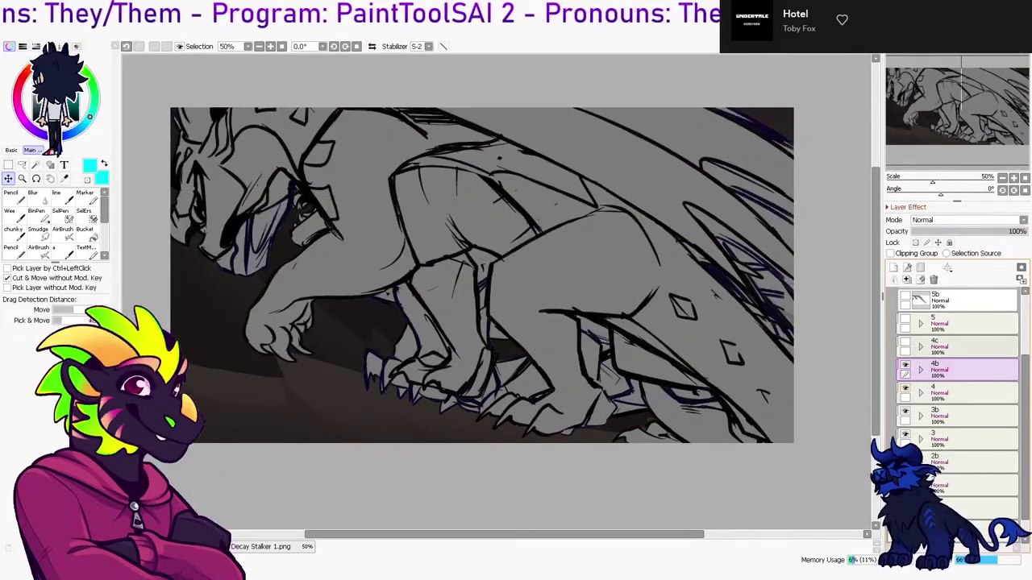
pyautogui.hotkey('ctrl', 'z')
pyautogui.hotkey('ctrl', 'z')
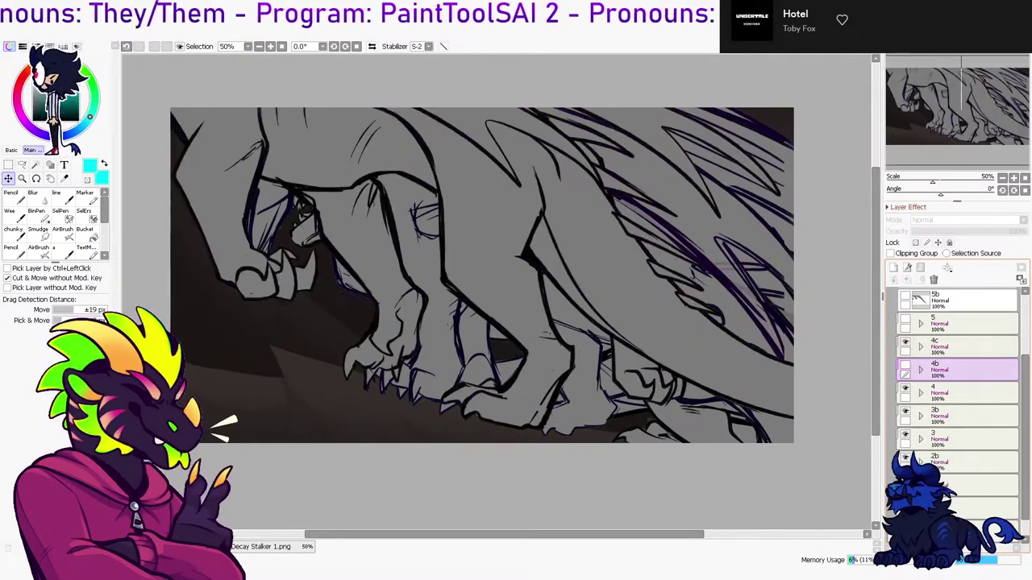
pyautogui.hotkey('ctrl', 'y')
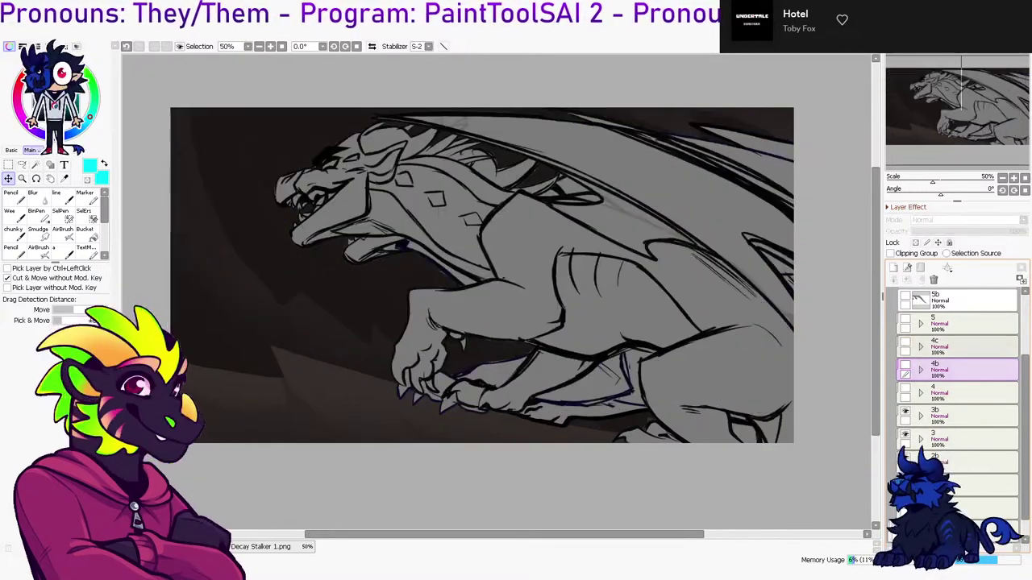
# Preview frame 5 against frames 4c, 4b and 4, and toggle the run of frames from 4c down to 3
pyautogui.click(905, 319)
pyautogui.click(905, 342)
pyautogui.click(905, 341)
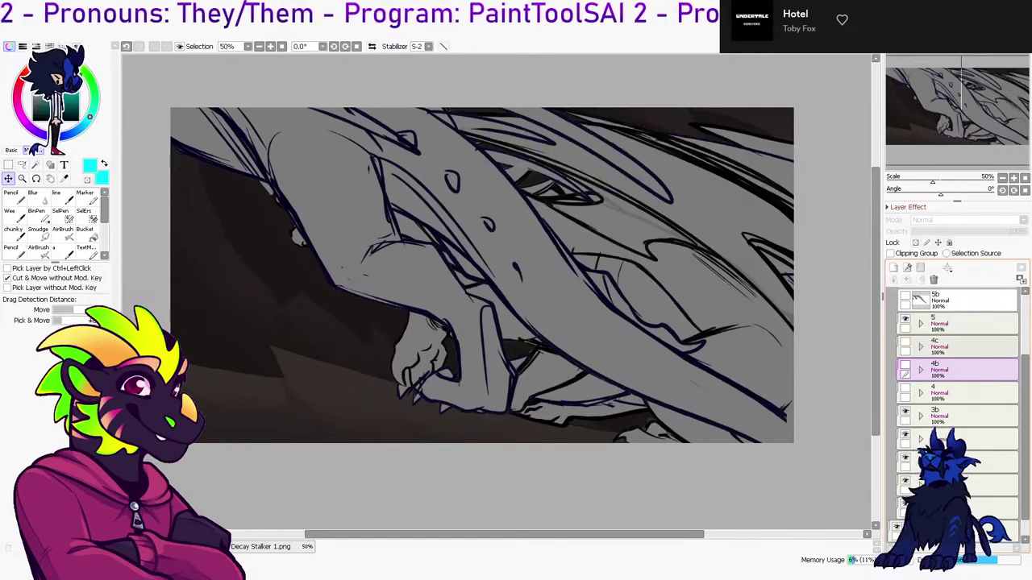
pyautogui.scroll(1, 906, 347)
pyautogui.click(905, 365)
pyautogui.click(905, 397)
pyautogui.click(905, 389)
pyautogui.click(906, 342)
pyautogui.click(905, 341)
pyautogui.moveTo(905, 342); pyautogui.dragTo(905, 411)
pyautogui.moveTo(906, 342); pyautogui.dragTo(906, 434)
# Flip repeatedly between the dragon poses in frames 2b and 3 to compare them
pyautogui.scroll(-2, 905, 411)
pyautogui.click(905, 458)
pyautogui.click(905, 458)
pyautogui.click(905, 458)
pyautogui.click(905, 458)
pyautogui.hotkey('ctrl', 'y')
pyautogui.hotkey('ctrl', 'z')
pyautogui.hotkey('ctrl', 'y')
pyautogui.hotkey('ctrl', 'z')
pyautogui.hotkey('ctrl', 'y')
pyautogui.hotkey('ctrl', 'z')
pyautogui.hotkey('ctrl', 'y')
pyautogui.hotkey('ctrl', 'z')
pyautogui.hotkey('ctrl', 'y')
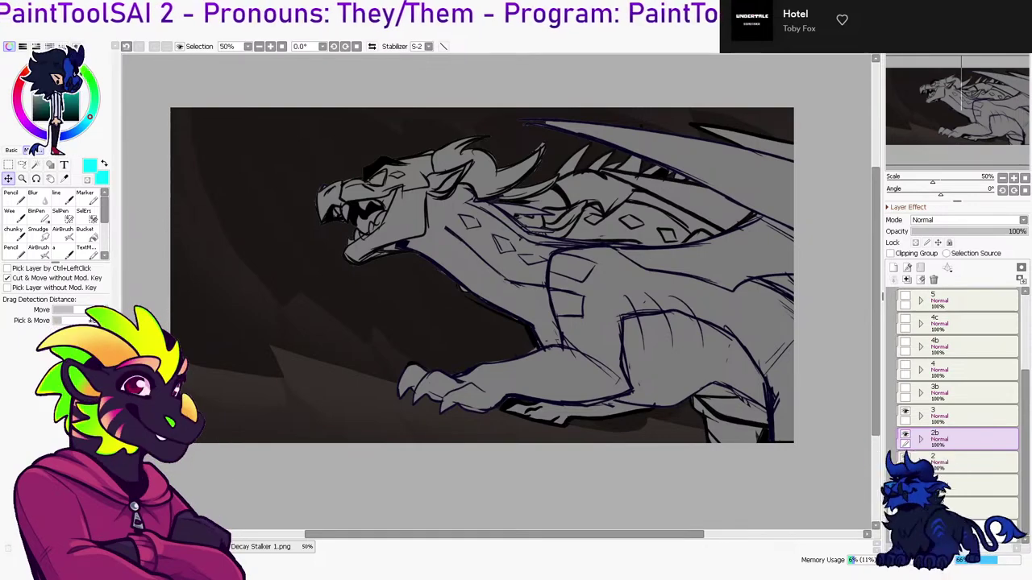
# Hide frames 3 and 2b, flip frame 2 over frame 1, and leave only frame 1 shown
pyautogui.click(905, 411)
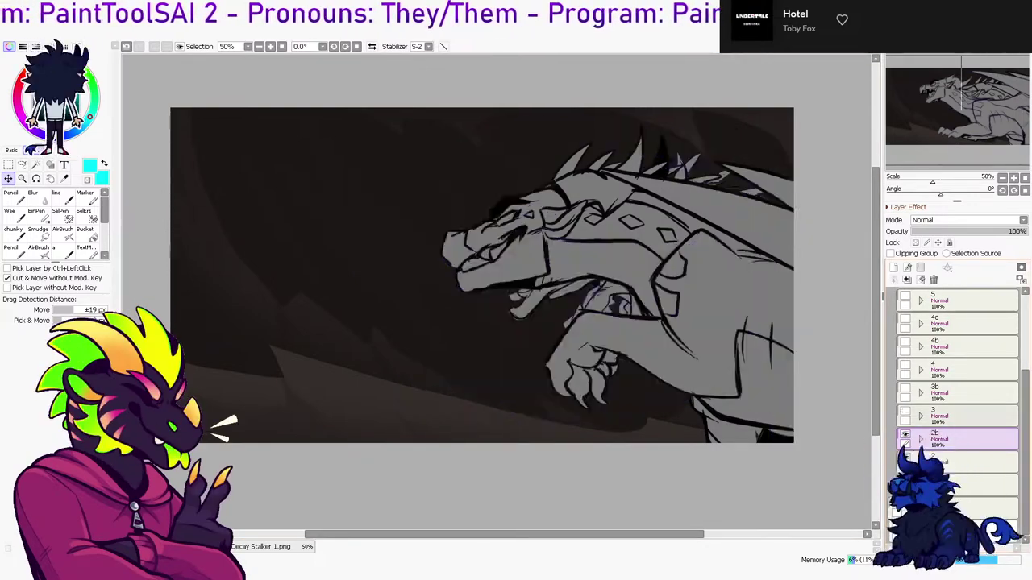
pyautogui.click(905, 435)
pyautogui.click(904, 480)
pyautogui.click(904, 457)
pyautogui.click(905, 457)
pyautogui.click(904, 457)
pyautogui.click(904, 458)
pyautogui.click(904, 481)
pyautogui.click(904, 457)
pyautogui.click(904, 457)
pyautogui.click(904, 457)
pyautogui.click(904, 457)
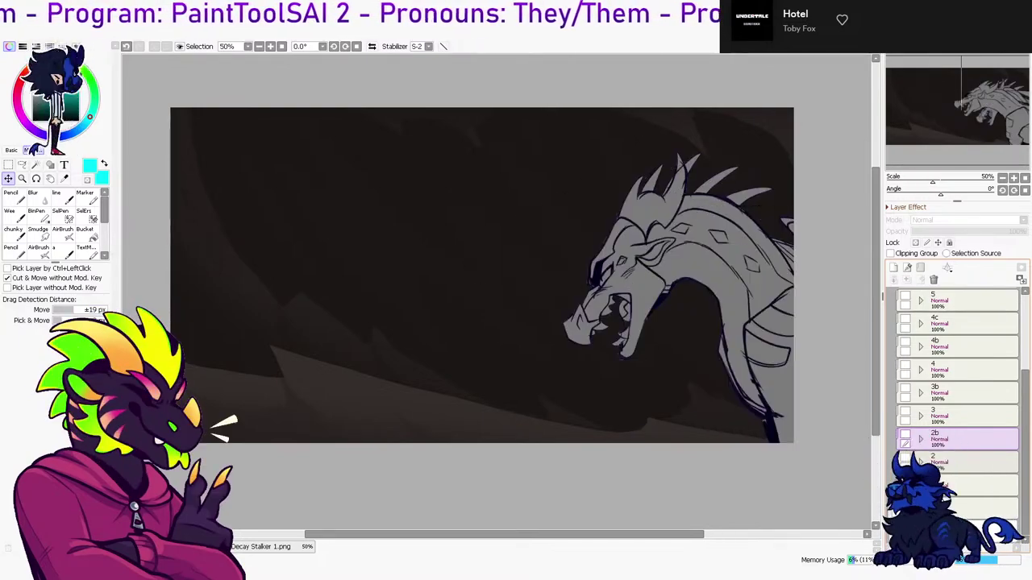
pyautogui.click(904, 457)
pyautogui.click(904, 457)
pyautogui.click(904, 457)
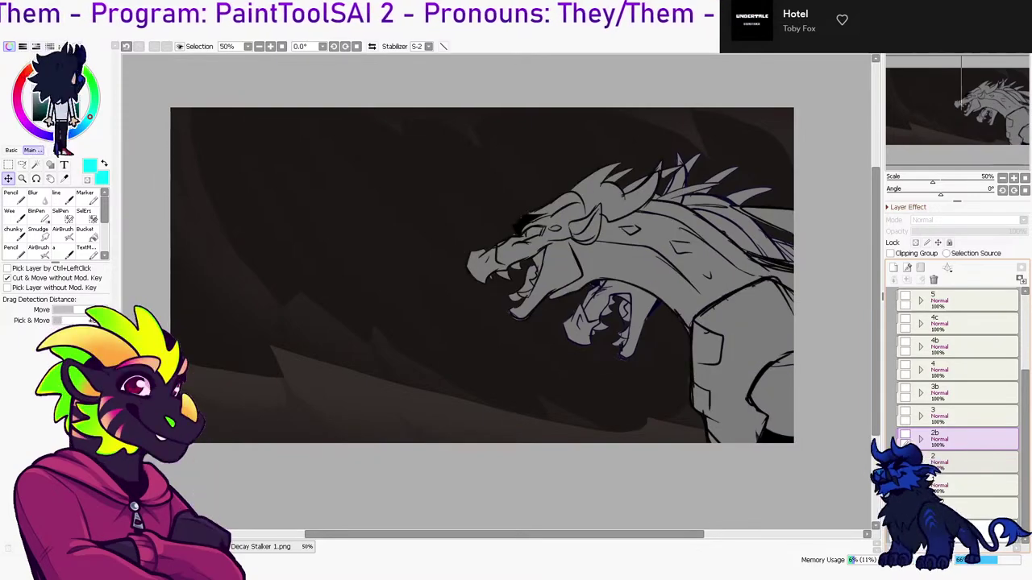
pyautogui.click(905, 458)
# Hide the dark backdrop layer inside Folder2 beneath the dragon frames
pyautogui.click(896, 526)
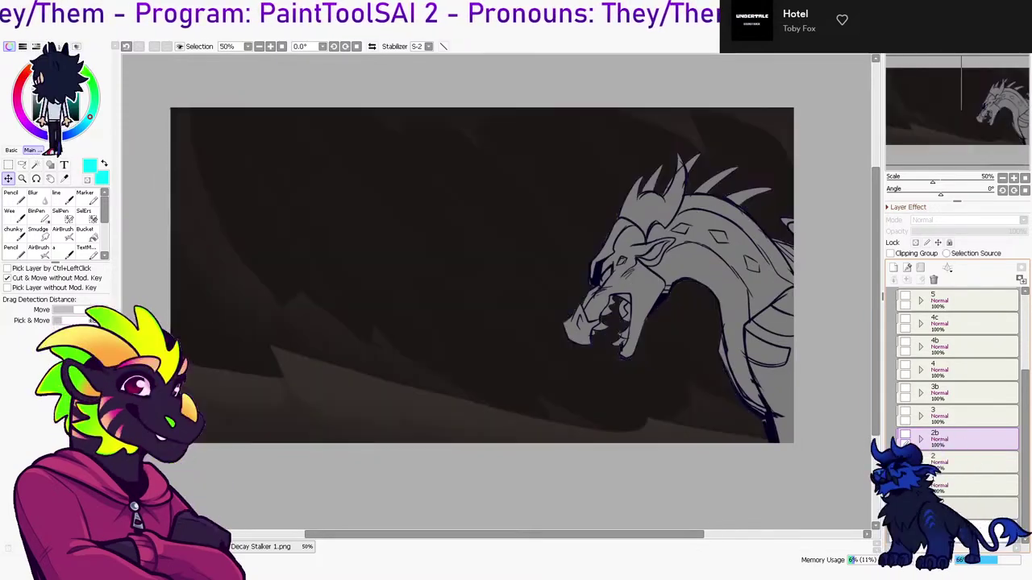
pyautogui.scroll(-2, 959, 484)
pyautogui.click(984, 508)
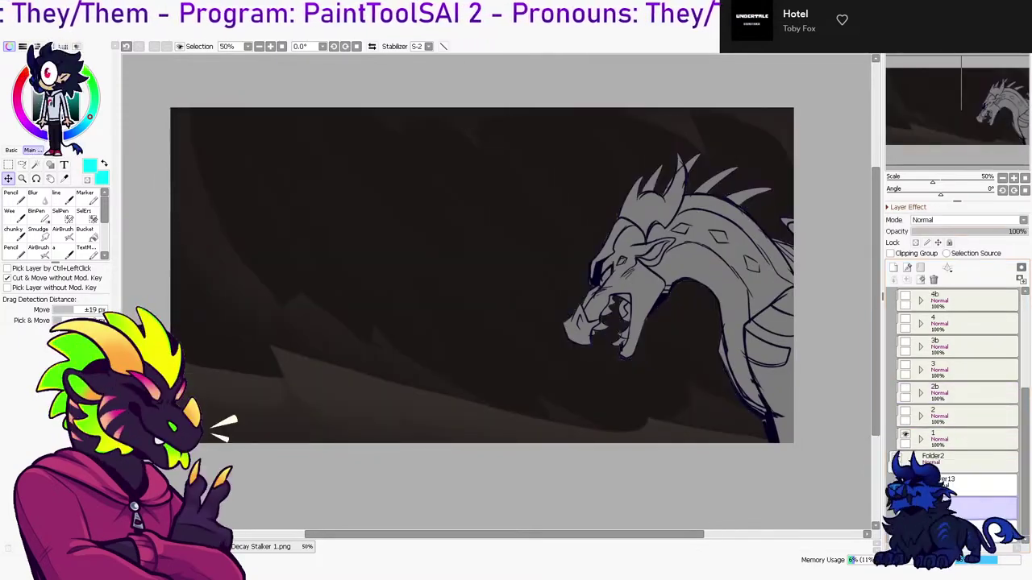
pyautogui.click(969, 231)
pyautogui.moveTo(969, 231); pyautogui.dragTo(1026, 232)
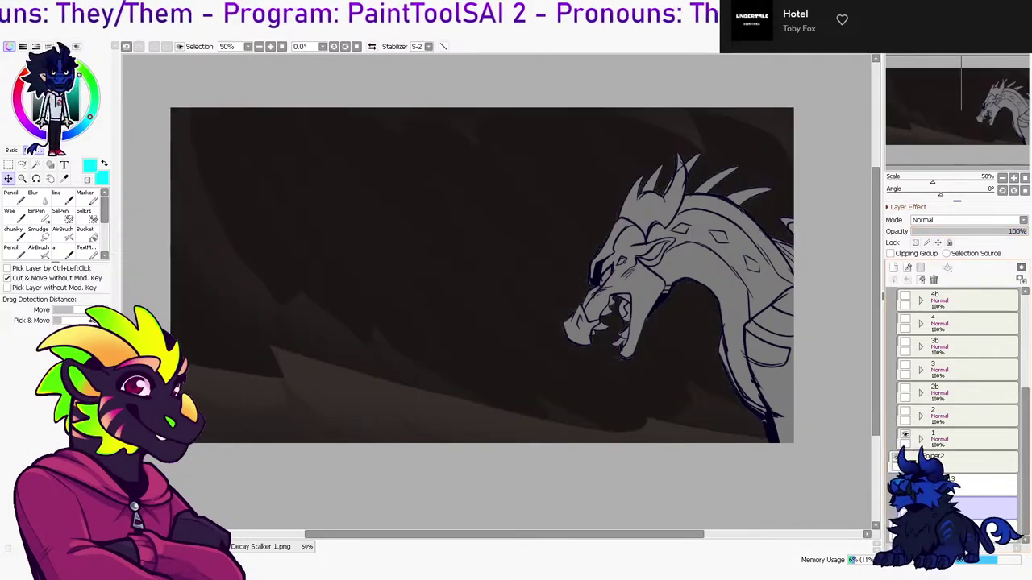
pyautogui.click(905, 503)
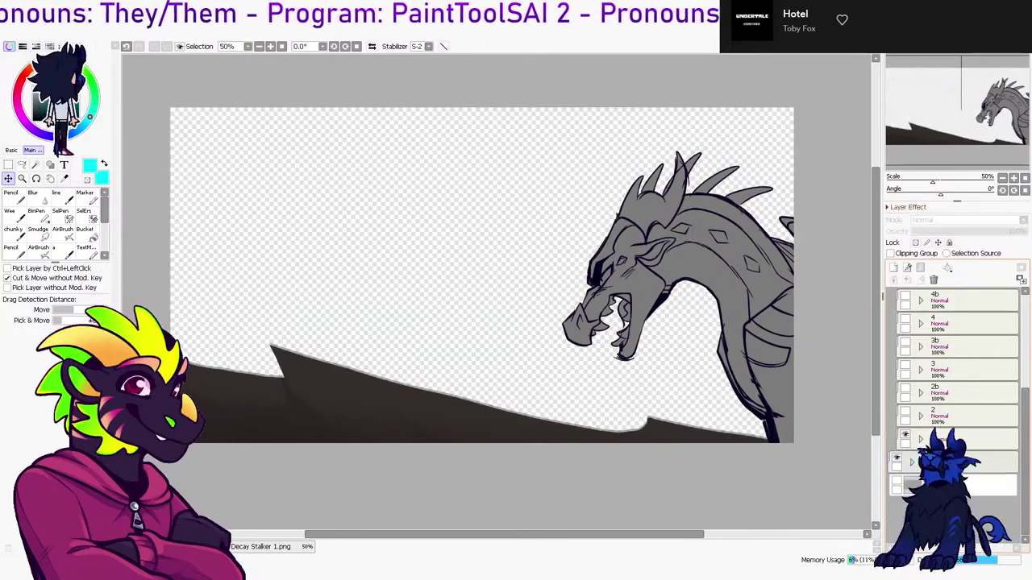
# Show the grey background Layer7 and lower Folder2's opacity to 31%
pyautogui.click(986, 462)
pyautogui.click(896, 481)
pyautogui.moveTo(926, 232); pyautogui.dragTo(948, 231)
pyautogui.scroll(1, 628, 430)
pyautogui.scroll(1, 623, 427)
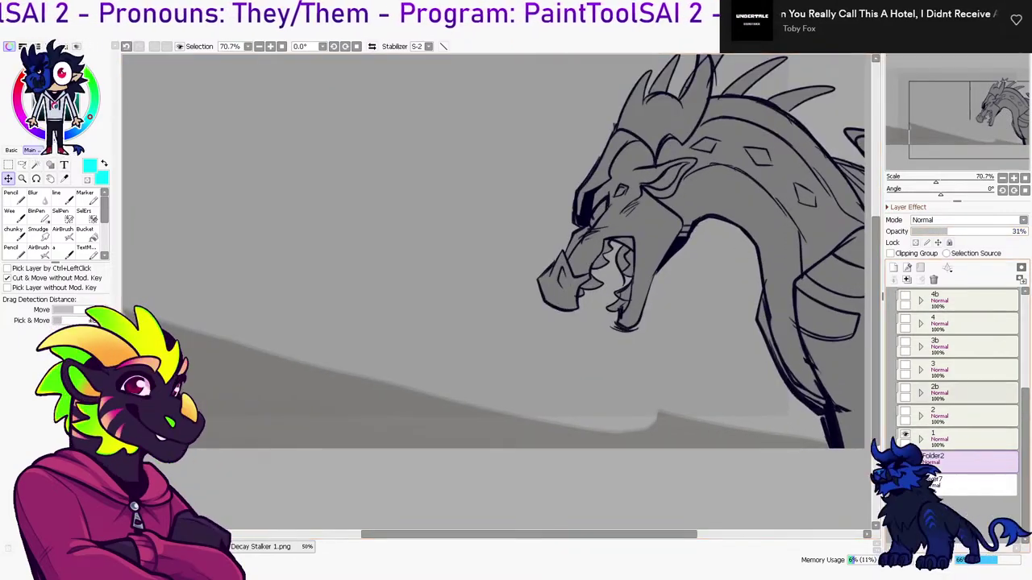
# Show frame 2 and sample the Lines swatch colour from the Decay Stalker 1.png reference
pyautogui.click(905, 412)
pyautogui.moveTo(623, 322); pyautogui.dragTo(502, 388)
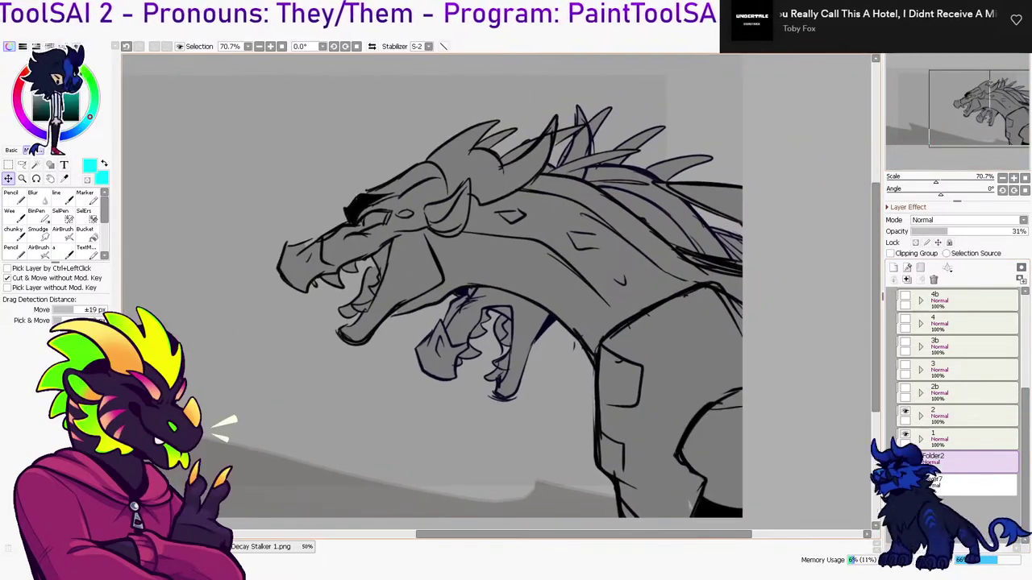
pyautogui.click(262, 547)
pyautogui.rightClick(333, 322)
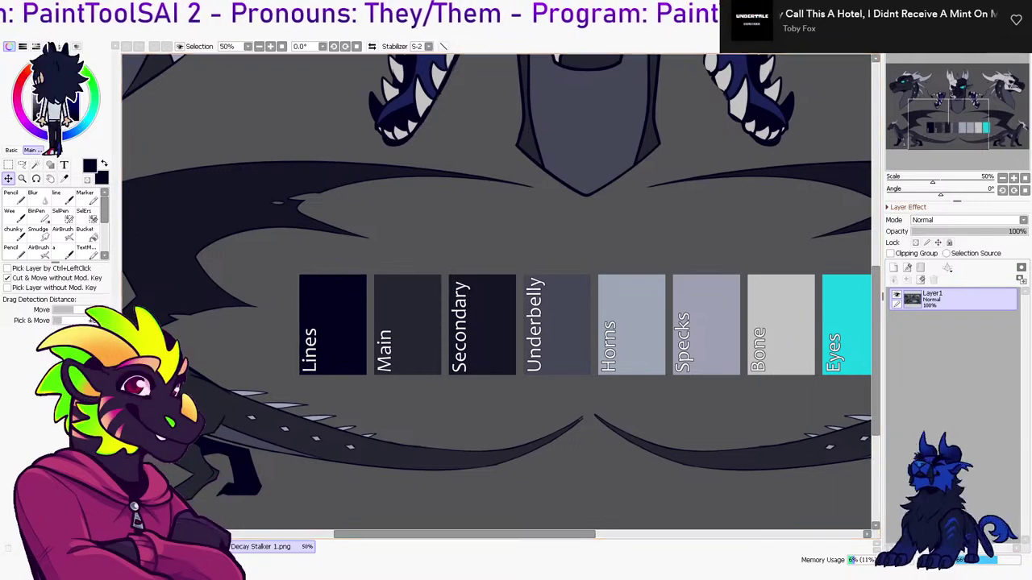
pyautogui.click(177, 547)
pyautogui.click(262, 546)
pyautogui.moveTo(524, 161)
pyautogui.mouseDown()
pyautogui.moveTo(559, 185)
pyautogui.moveTo(467, 502)
pyautogui.mouseUp()
pyautogui.moveTo(955, 90); pyautogui.dragTo(914, 133)
pyautogui.hotkey('ctrl', 'Tab')
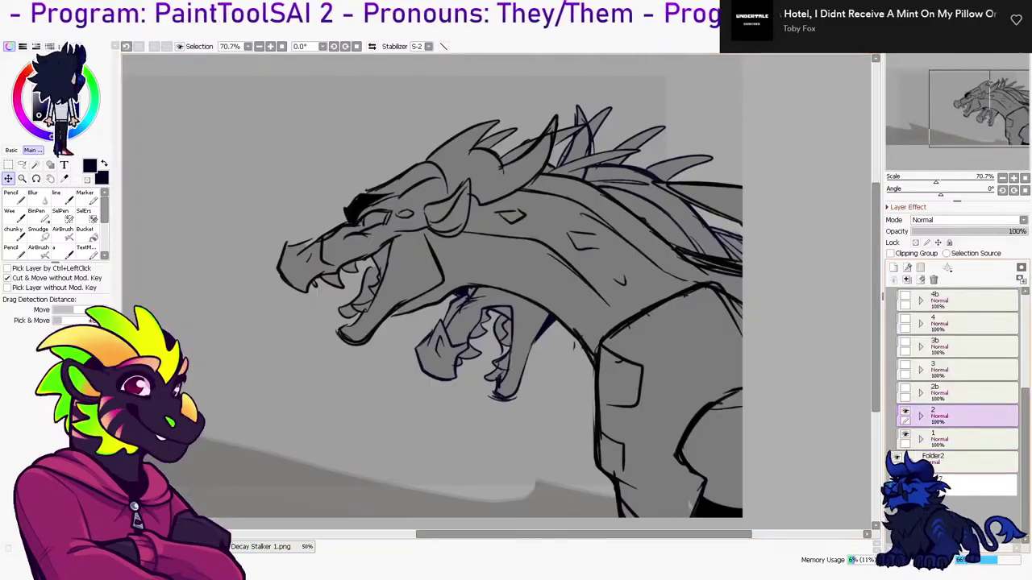
# Leave only frame 1 visible and lower its folder's opacity to 29%
pyautogui.click(959, 437)
pyautogui.moveTo(955, 232); pyautogui.dragTo(945, 231)
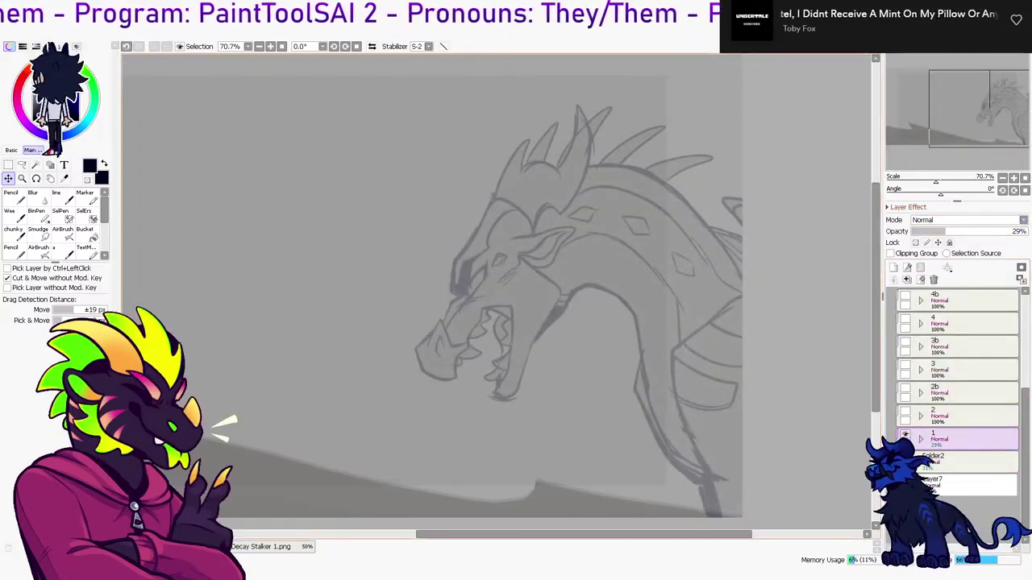
pyautogui.moveTo(1025, 463)
pyautogui.mouseDown()
pyautogui.moveTo(1025, 368)
pyautogui.moveTo(1024, 468)
pyautogui.mouseUp()
# Copy the standing dragon's head and neck from Decay Stalker 1.png and paste it beside the frame 1 sketch
pyautogui.hotkey('ctrl', 'Tab')
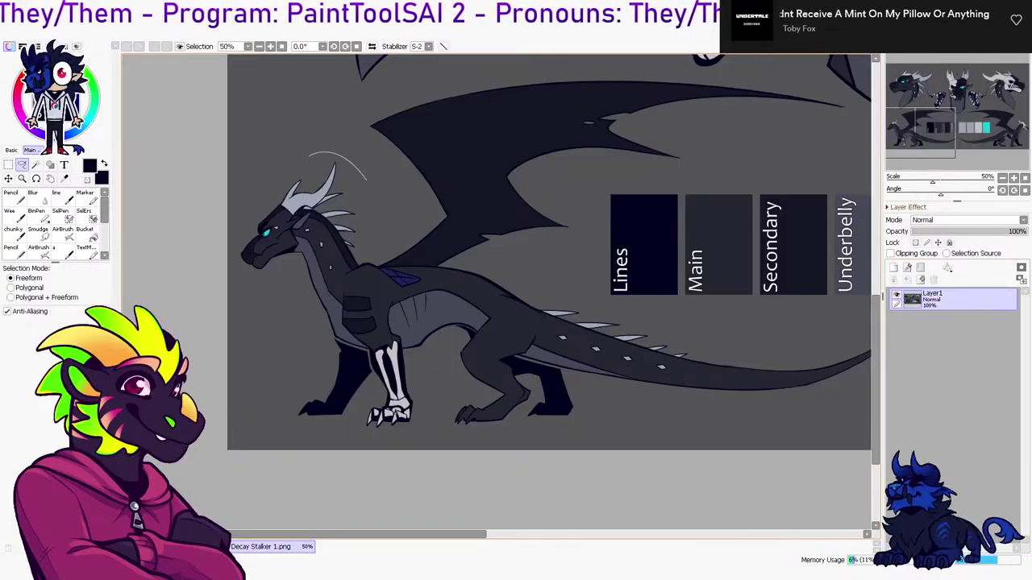
pyautogui.hotkey('ctrl', 'Tab')
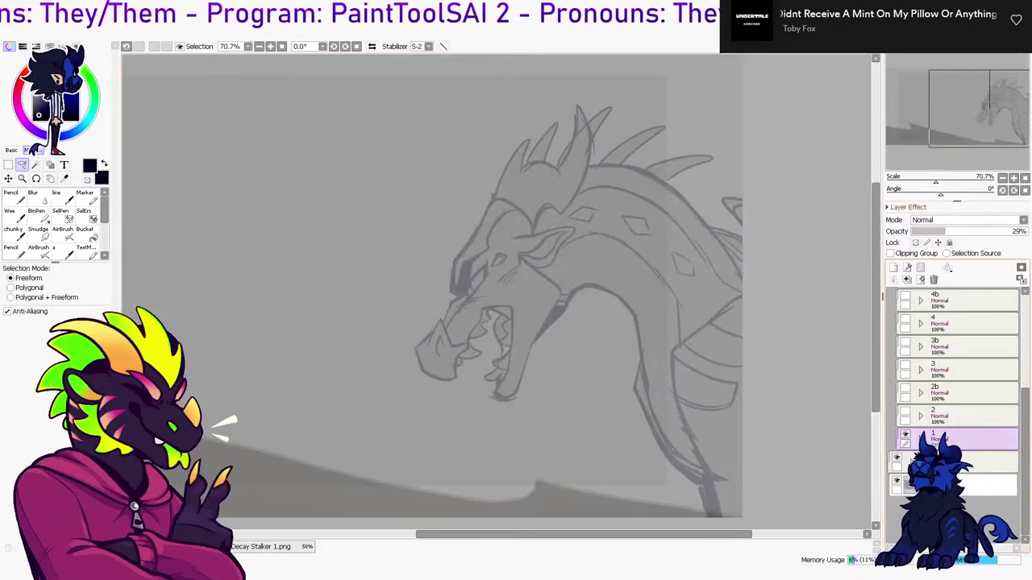
pyautogui.hotkey('ctrl', 'v')
pyautogui.hotkey('ctrl', 't')
pyautogui.moveTo(363, 266)
pyautogui.mouseDown()
pyautogui.moveTo(738, 334)
pyautogui.moveTo(494, 236)
pyautogui.mouseUp()
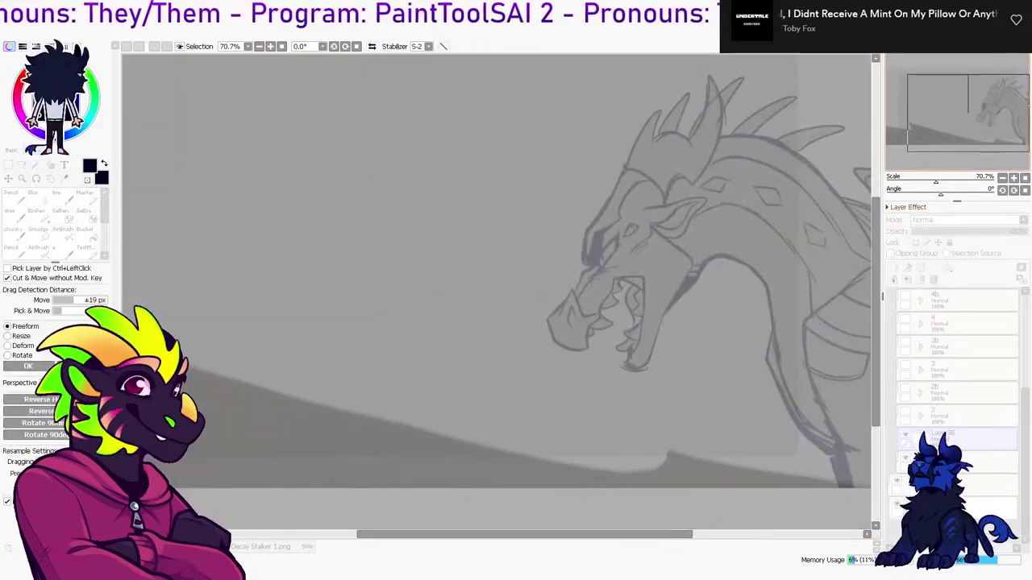
pyautogui.scroll(-10, 502, 261)
pyautogui.moveTo(455, 367); pyautogui.dragTo(502, 255)
pyautogui.scroll(3, 502, 255)
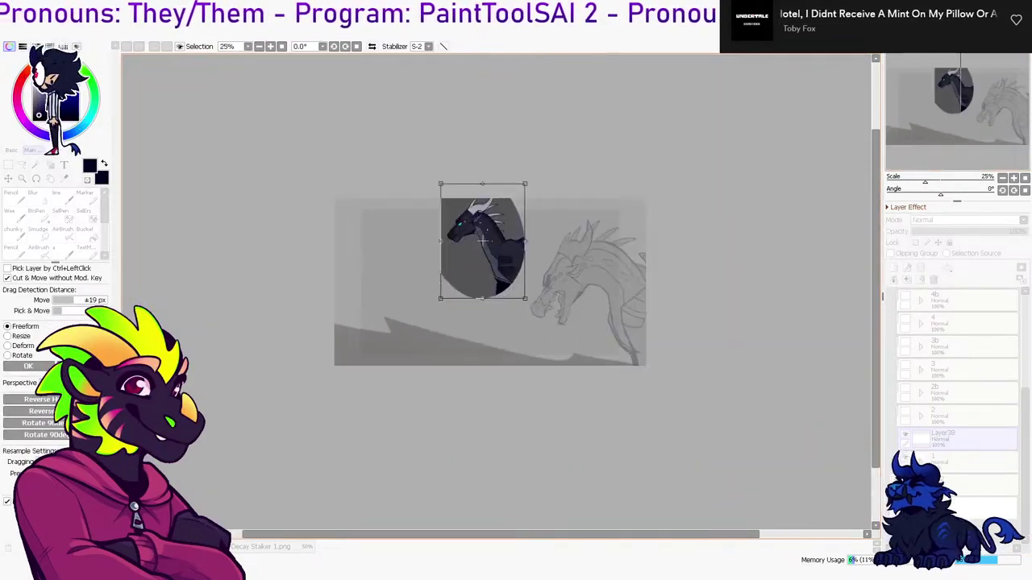
pyautogui.scroll(5, 487, 243)
pyautogui.press('Return')
# Delete the grey background around the pasted reference head and clear the selection
pyautogui.scroll(2, 487, 243)
pyautogui.click(11, 288)
pyautogui.click(234, 274)
pyautogui.press('Delete')
pyautogui.hotkey('ctrl', 'd')
# Shift the pasted reference head farther from the frame 1 sketch and move its layer below Folder3
pyautogui.hotkey('ctrl', 't')
pyautogui.moveTo(307, 225)
pyautogui.mouseDown()
pyautogui.moveTo(272, 281)
pyautogui.moveTo(219, 281)
pyautogui.mouseUp()
pyautogui.press('Return')
pyautogui.click(955, 462)
pyautogui.click(893, 268)
pyautogui.press('n')
pyautogui.moveTo(493, 228); pyautogui.dragTo(557, 251)
pyautogui.hotkey('ctrl', 'z')
pyautogui.hotkey('ctrl', 'z')
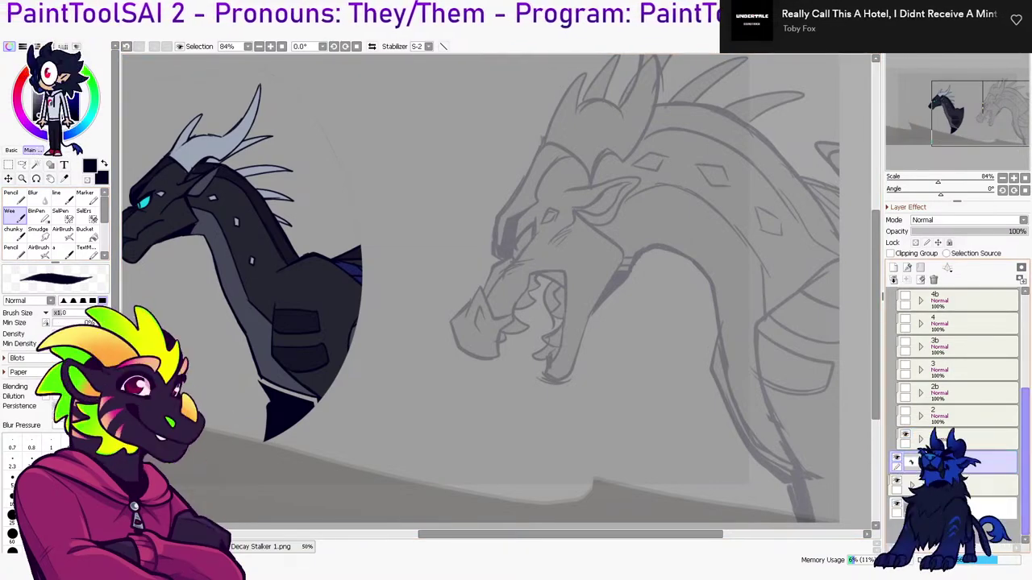
# Collapse the frame folder Folder3 and select it
pyautogui.scroll(5, 960, 387)
pyautogui.click(912, 345)
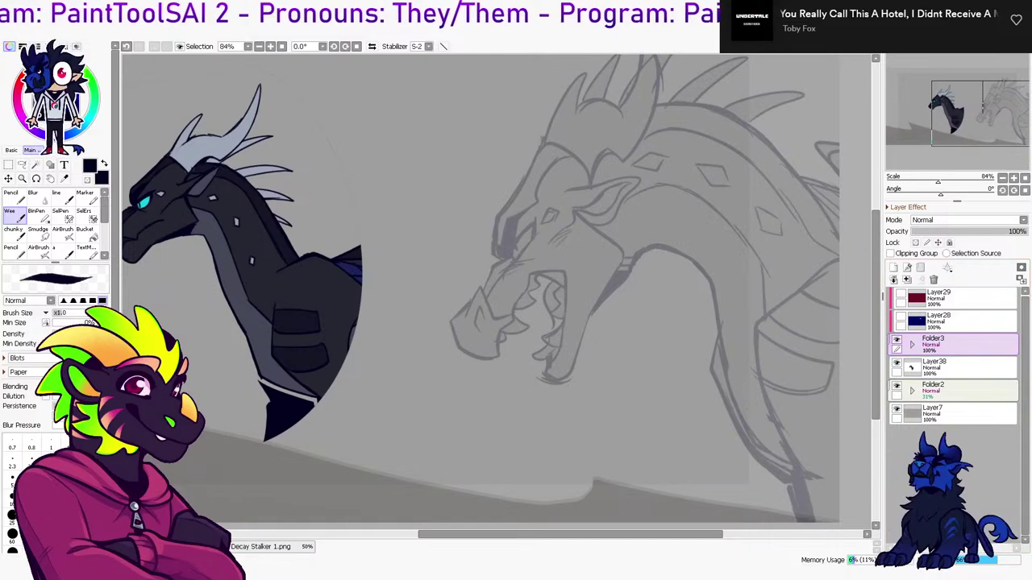
# Create a line art layer inside a folder named 1, nested in a parent folder renamed Fin
pyautogui.click(920, 267)
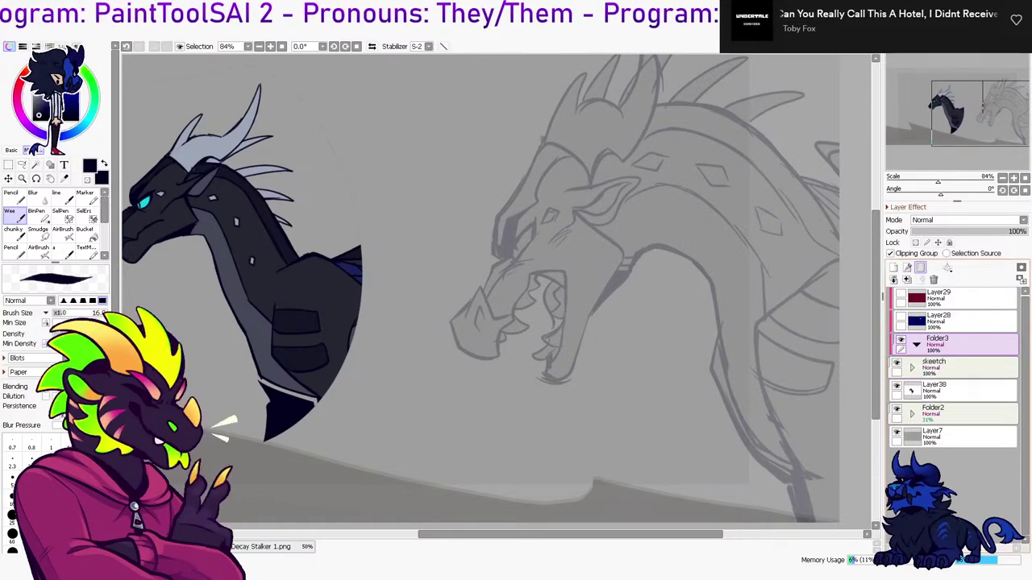
pyautogui.click(893, 268)
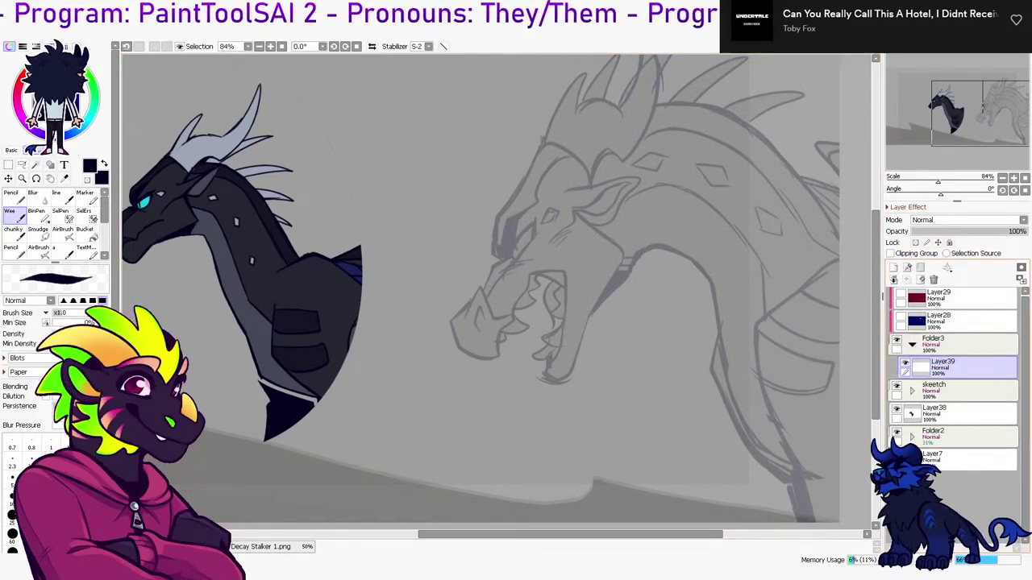
pyautogui.click(920, 268)
pyautogui.write('1')
pyautogui.press('Return')
pyautogui.click(985, 390)
pyautogui.click(972, 345)
pyautogui.write('Fin')
pyautogui.press('Return')
pyautogui.moveTo(975, 391); pyautogui.dragTo(974, 368)
pyautogui.click(975, 391)
# Try a snout line on the frame 1 head, compare with the frame 2b sketch and return to the line art layer
pyautogui.moveTo(392, 259); pyautogui.dragTo(571, 231)
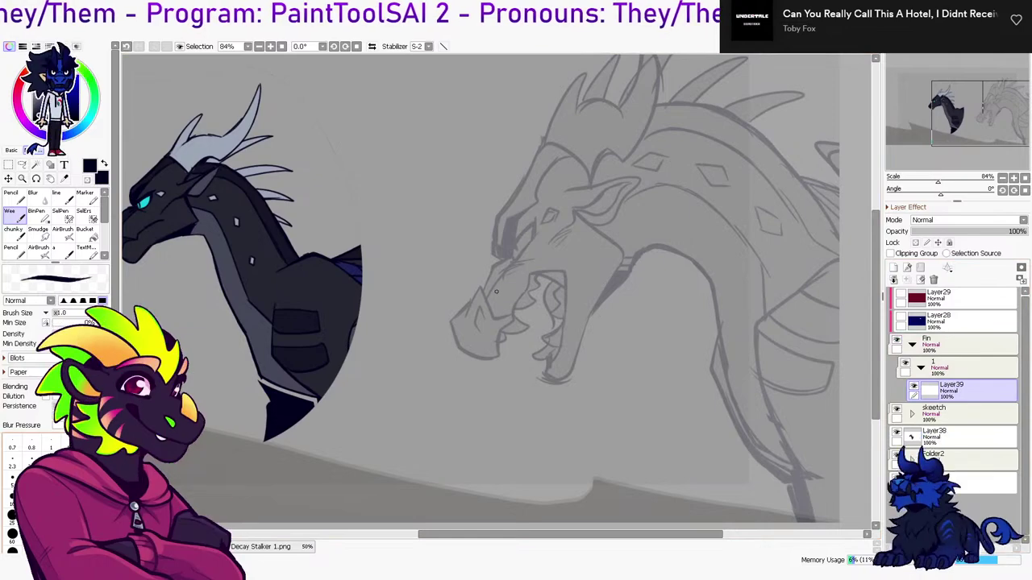
pyautogui.hotkey('ctrl', 'z')
pyautogui.press('r')
pyautogui.moveTo(239, 317); pyautogui.dragTo(239, 252)
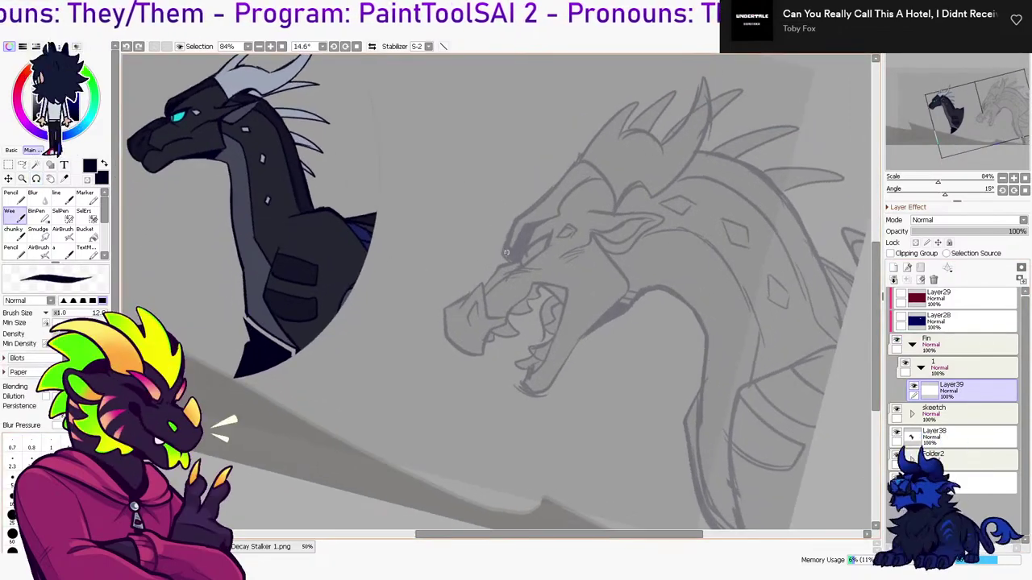
pyautogui.click(912, 414)
pyautogui.moveTo(1026, 363); pyautogui.dragTo(1026, 429)
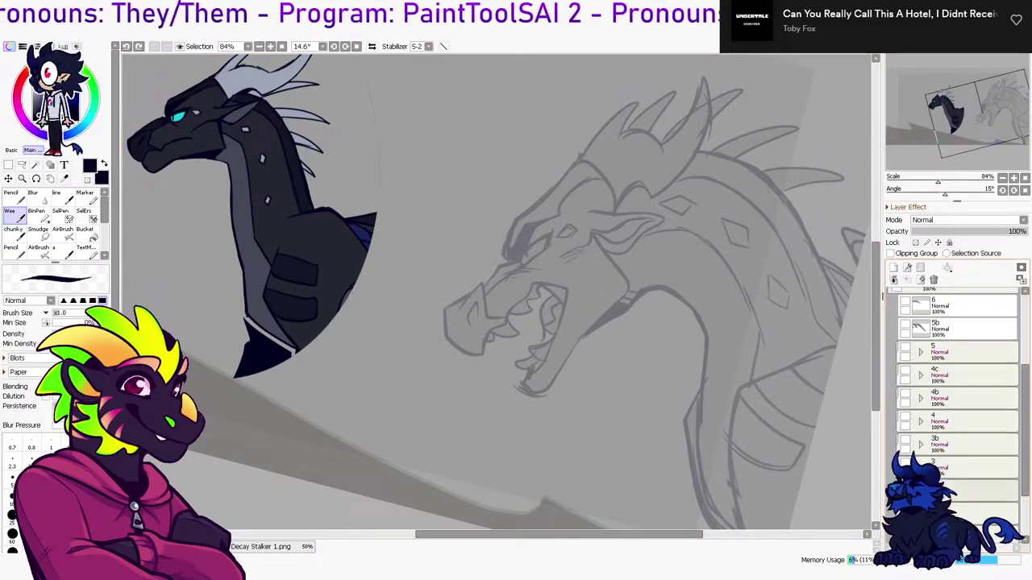
pyautogui.click(905, 486)
pyautogui.click(904, 486)
pyautogui.click(904, 485)
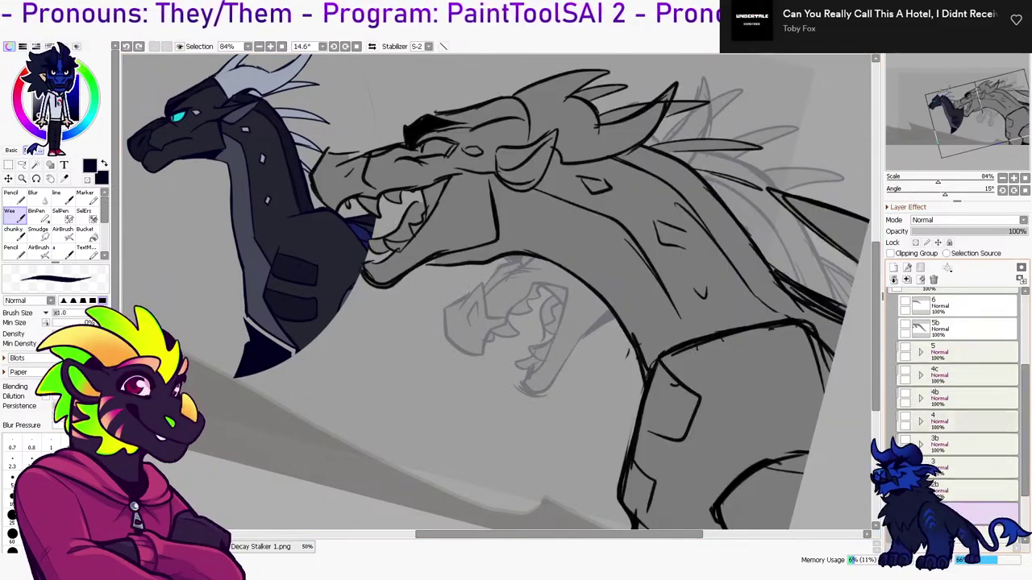
pyautogui.click(904, 485)
pyautogui.moveTo(1026, 428); pyautogui.dragTo(1025, 383)
pyautogui.click(963, 344)
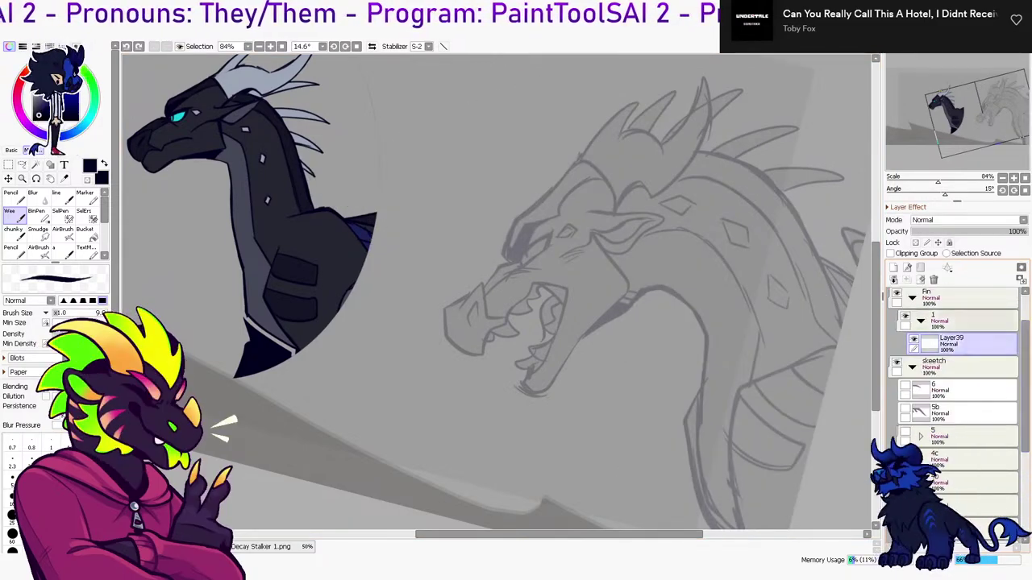
# Ink the front of the dragon's snout and the upper edge of its open mouth over the frame 1 sketch
pyautogui.hotkey('ctrl', 'z')
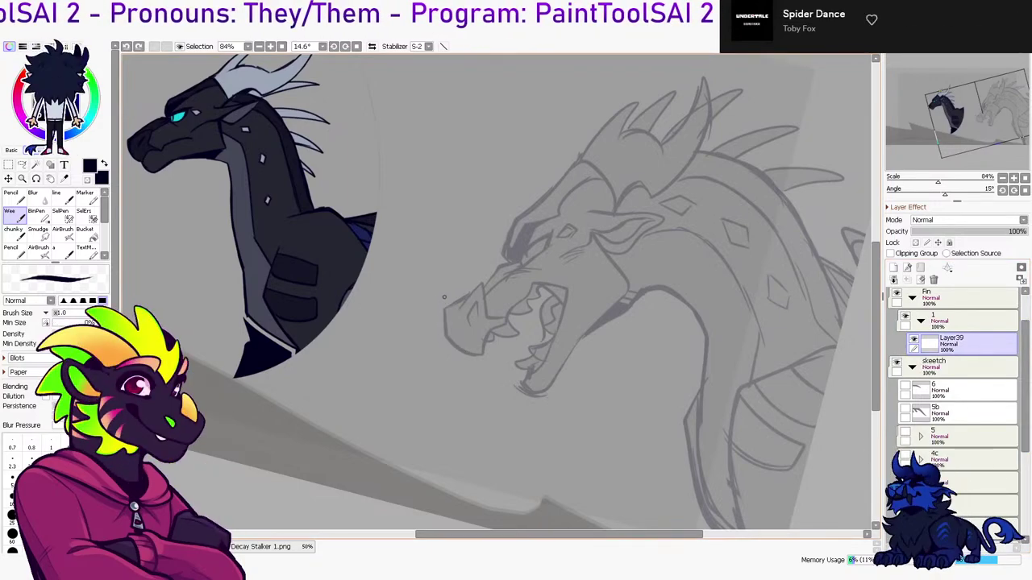
pyautogui.hotkey('ctrl', 'z')
pyautogui.moveTo(444, 298)
pyautogui.mouseDown()
pyautogui.moveTo(484, 354)
pyautogui.moveTo(495, 326)
pyautogui.moveTo(507, 325)
pyautogui.moveTo(476, 353)
pyautogui.moveTo(539, 283)
pyautogui.moveTo(568, 288)
pyautogui.moveTo(527, 290)
pyautogui.moveTo(552, 283)
pyautogui.moveTo(564, 310)
pyautogui.moveTo(528, 378)
pyautogui.moveTo(516, 306)
pyautogui.moveTo(532, 287)
pyautogui.moveTo(569, 295)
pyautogui.mouseUp()
pyautogui.hotkey('ctrl', 'z')
pyautogui.hotkey('ctrl', 'z')
pyautogui.hotkey('ctrl', 'z')
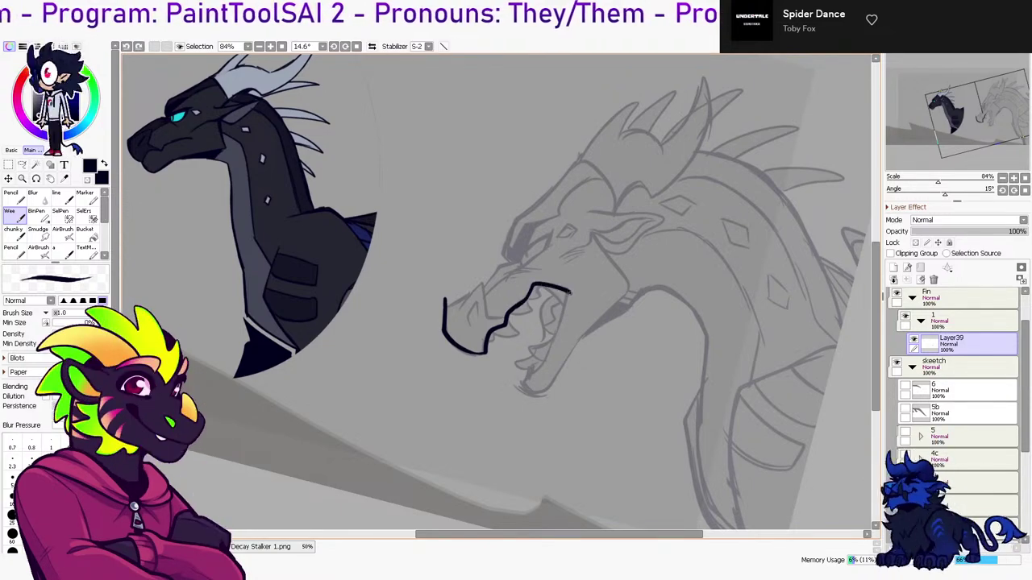
# Ink the inner edge of the lower jaw and the pointed teeth along both jaws
pyautogui.moveTo(530, 376)
pyautogui.mouseDown()
pyautogui.moveTo(572, 292)
pyautogui.moveTo(564, 320)
pyautogui.mouseUp()
pyautogui.hotkey('ctrl', 'z')
pyautogui.moveTo(488, 337)
pyautogui.mouseDown()
pyautogui.moveTo(519, 330)
pyautogui.moveTo(509, 333)
pyautogui.mouseUp()
pyautogui.moveTo(526, 296); pyautogui.dragTo(540, 296)
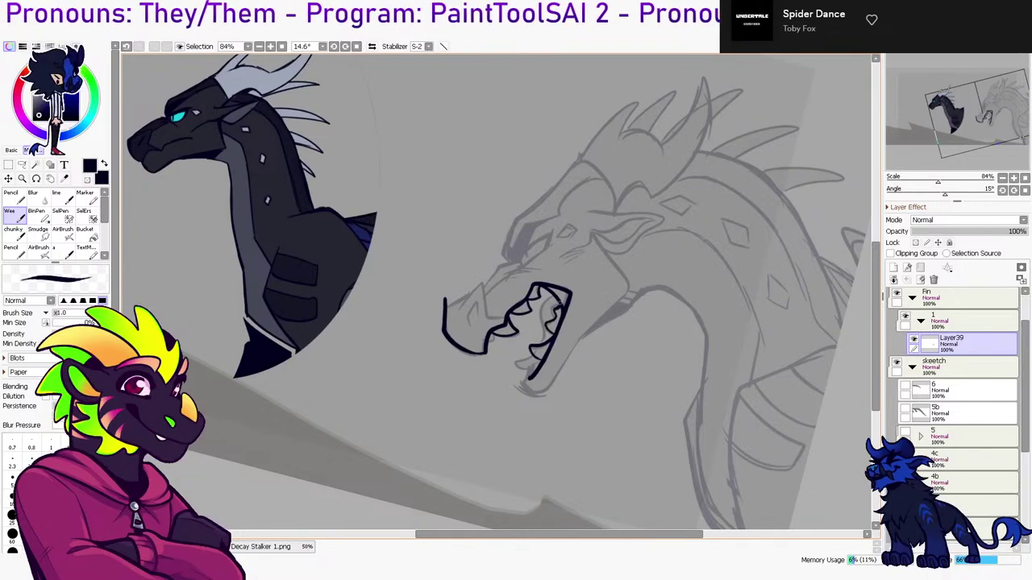
pyautogui.press('h')
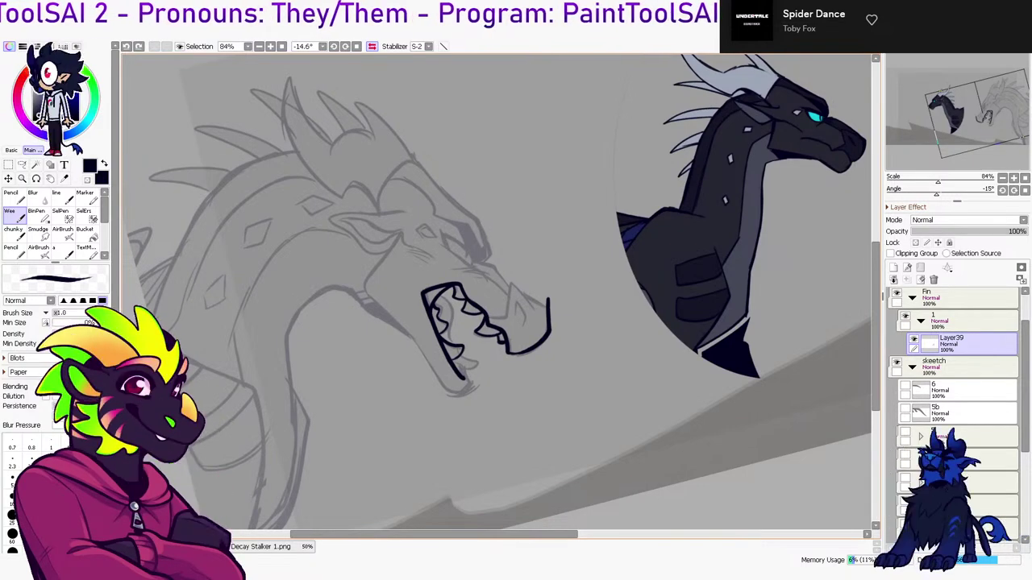
pyautogui.moveTo(507, 304)
pyautogui.mouseDown()
pyautogui.moveTo(512, 284)
pyautogui.moveTo(535, 310)
pyautogui.moveTo(508, 299)
pyautogui.moveTo(534, 306)
pyautogui.mouseUp()
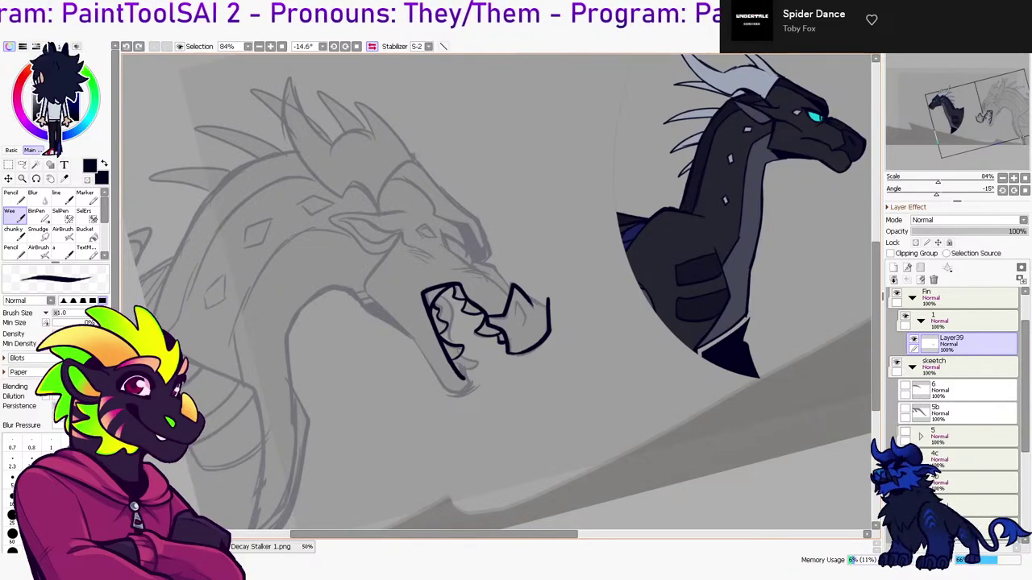
pyautogui.hotkey('ctrl', 'z')
pyautogui.hotkey('ctrl', 'z')
# Review sketch frames 2b, 3, 3b, 4 and 4b one at a time, examining how the dragon's head is drawn in each
pyautogui.moveTo(1025, 403); pyautogui.dragTo(1025, 449)
pyautogui.click(905, 483)
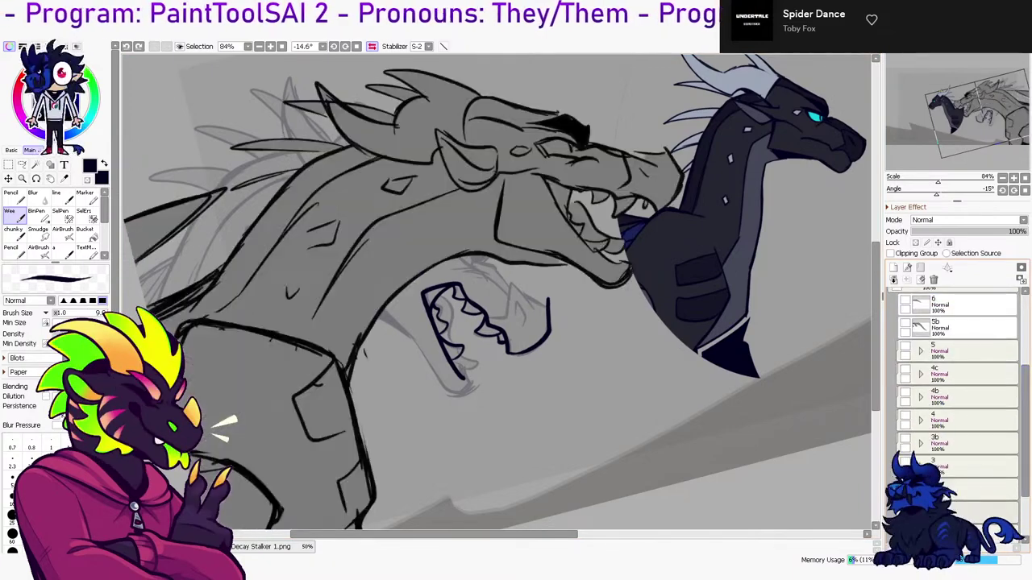
pyautogui.click(906, 484)
pyautogui.click(905, 461)
pyautogui.click(905, 461)
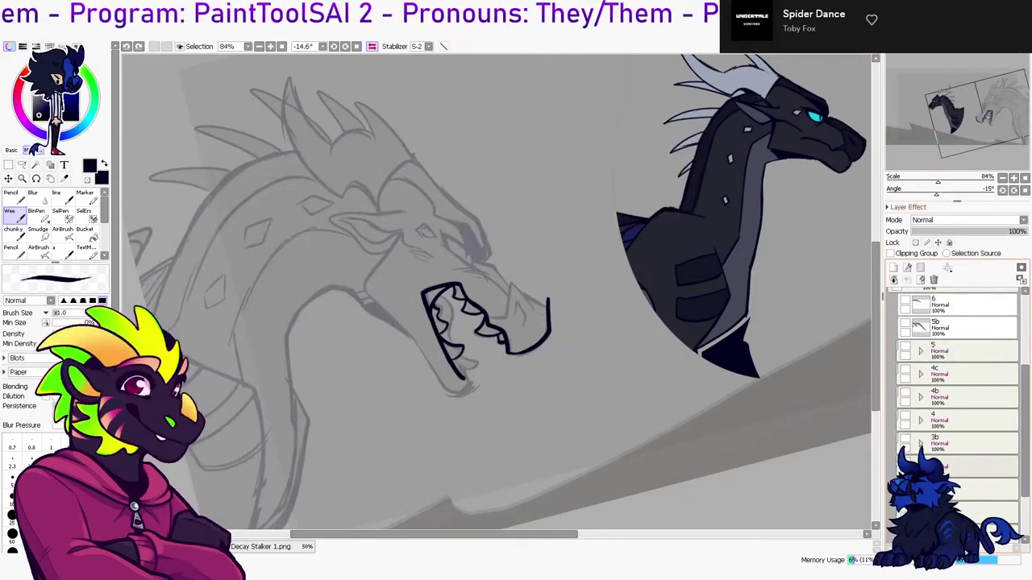
pyautogui.click(905, 462)
pyautogui.moveTo(516, 242)
pyautogui.mouseDown()
pyautogui.moveTo(500, 261)
pyautogui.moveTo(499, 346)
pyautogui.moveTo(482, 397)
pyautogui.moveTo(362, 397)
pyautogui.mouseUp()
pyautogui.click(906, 461)
pyautogui.click(905, 438)
pyautogui.click(905, 438)
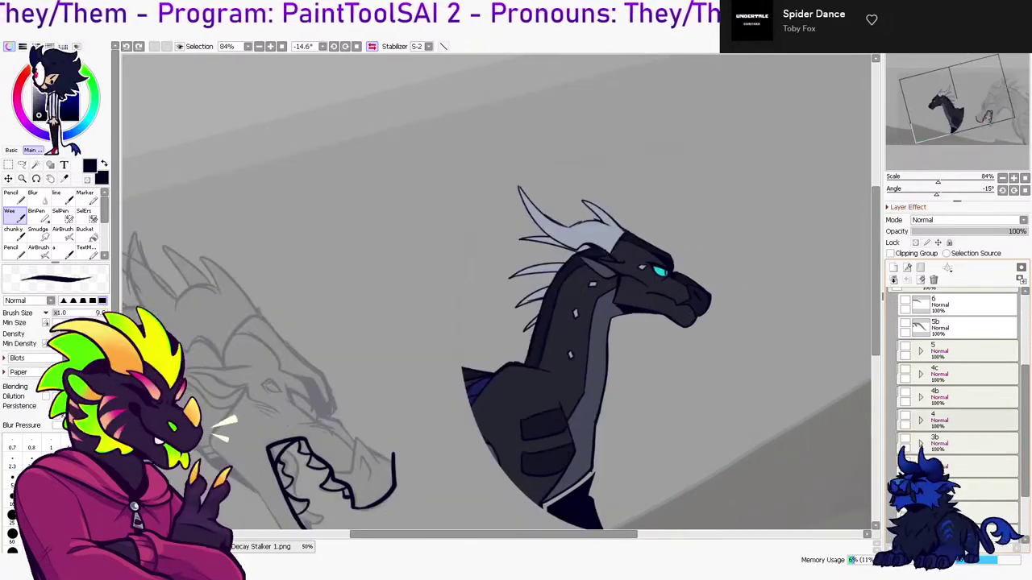
pyautogui.click(905, 415)
pyautogui.press('Up')
pyautogui.press('Right')
pyautogui.press('Right')
pyautogui.press('Right')
pyautogui.press('Right')
pyautogui.press('Right')
pyautogui.click(905, 416)
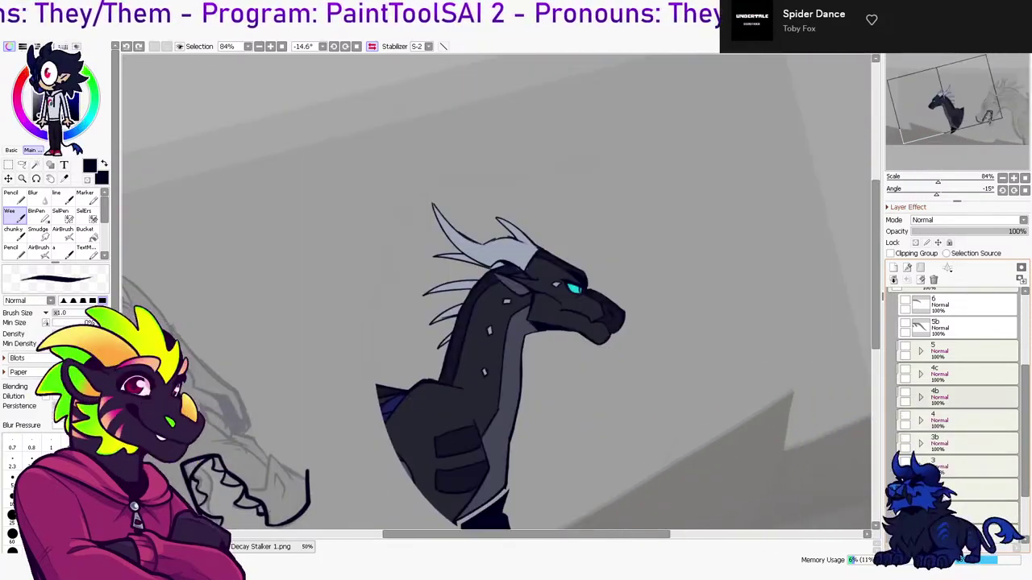
pyautogui.click(906, 393)
pyautogui.press('Right')
pyautogui.press('Right')
pyautogui.click(905, 393)
pyautogui.press('Left')
pyautogui.press('Left')
pyautogui.press('Left')
pyautogui.press('Left')
pyautogui.press('Left')
pyautogui.press('Left')
pyautogui.press('Left')
pyautogui.press('Left')
pyautogui.press('Left')
pyautogui.press('Left')
pyautogui.press('Right')
pyautogui.click(968, 466)
pyautogui.click(905, 462)
pyautogui.click(905, 462)
pyautogui.click(905, 484)
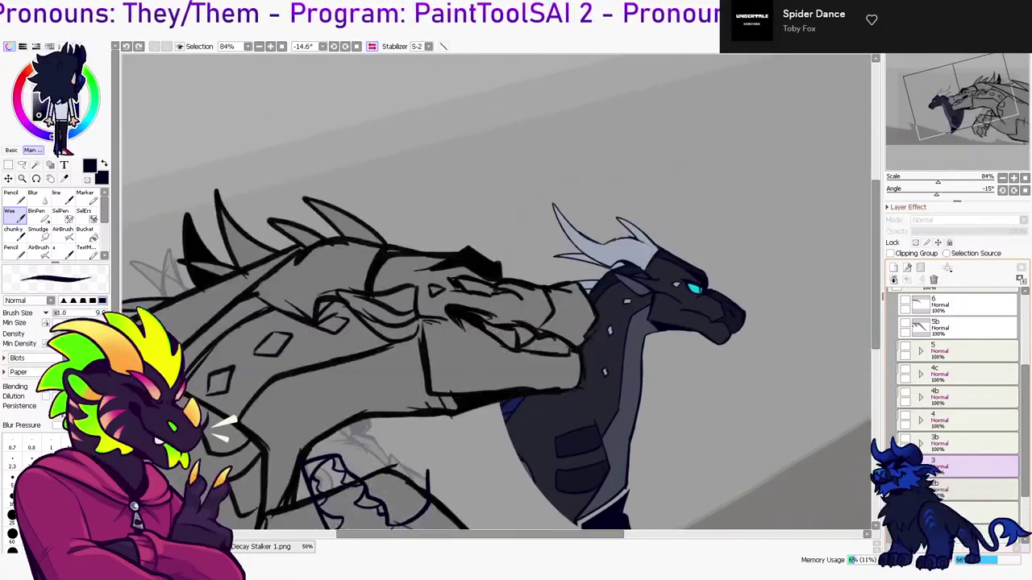
pyautogui.click(906, 485)
# Ink the top contour of the frame 1 snout from below the brow to the nose tip on the line art layer
pyautogui.press('Left')
pyautogui.press('Left')
pyautogui.press('Left')
pyautogui.press('Left')
pyautogui.press('Left')
pyautogui.press('Left')
pyautogui.press('Left')
pyautogui.press('Down')
pyautogui.press('Down')
pyautogui.press('Down')
pyautogui.press('Down')
pyautogui.press('Down')
pyautogui.press('Down')
pyautogui.scroll(3, 951, 403)
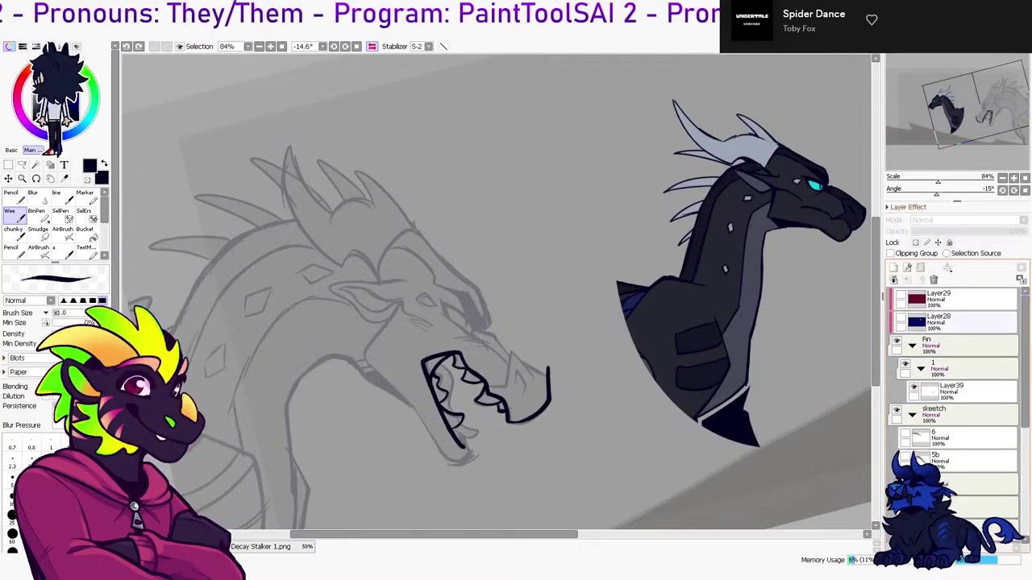
pyautogui.click(963, 392)
pyautogui.press('Left')
pyautogui.press('Left')
pyautogui.press('Left')
pyautogui.press('Left')
pyautogui.press('Down')
pyautogui.moveTo(545, 314)
pyautogui.mouseDown()
pyautogui.moveTo(569, 317)
pyautogui.moveTo(617, 364)
pyautogui.mouseUp()
pyautogui.hotkey('ctrl', 'z')
pyautogui.hotkey('ctrl', 'z')
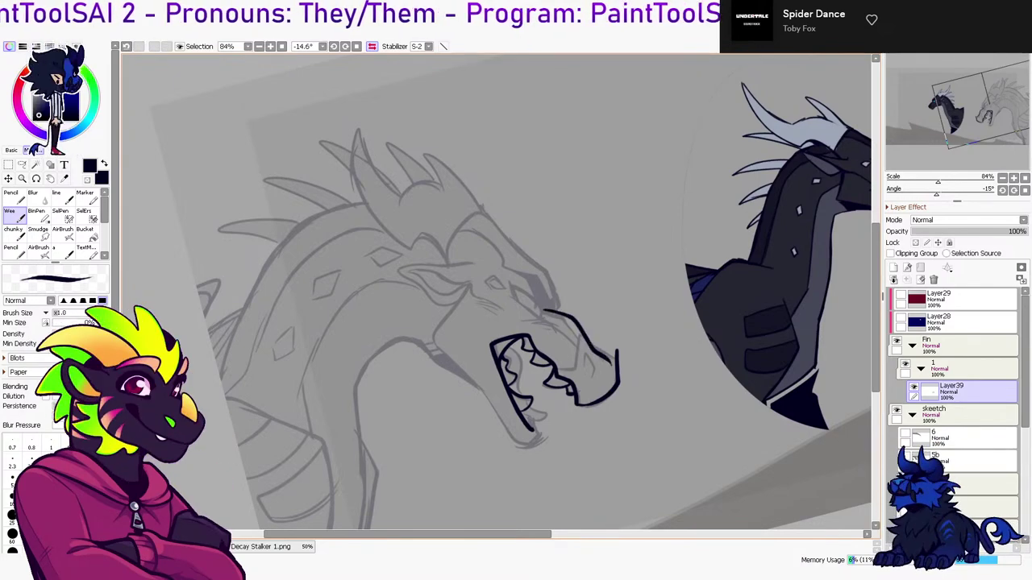
pyautogui.moveTo(565, 313); pyautogui.dragTo(617, 364)
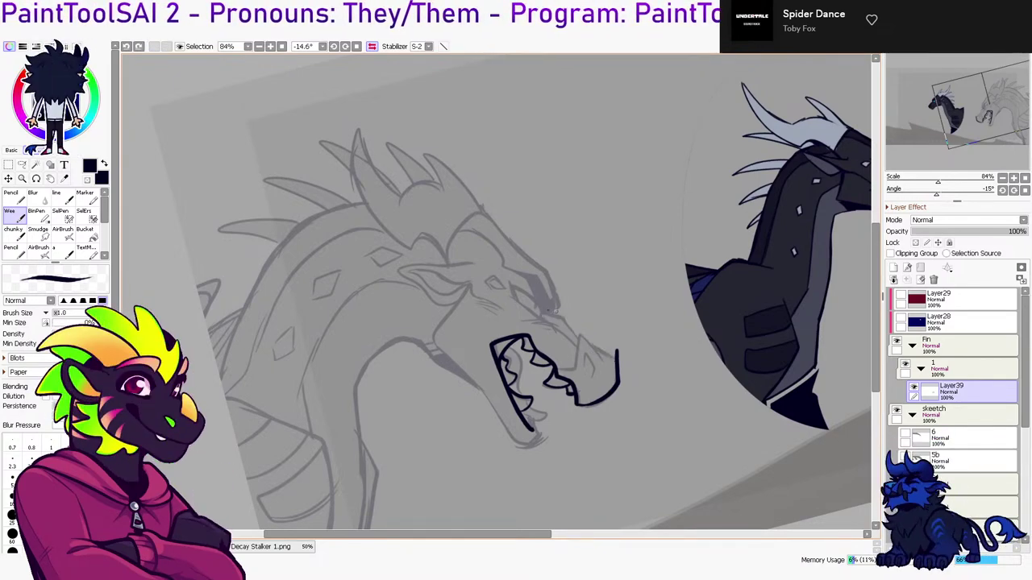
pyautogui.moveTo(542, 313)
pyautogui.mouseDown()
pyautogui.moveTo(598, 357)
pyautogui.moveTo(616, 359)
pyautogui.moveTo(591, 340)
pyautogui.moveTo(628, 364)
pyautogui.mouseUp()
pyautogui.hotkey('ctrl', 'z')
# Add a layer above the jaw line art and ink the nose ridge and nostril on it
pyautogui.press('e')
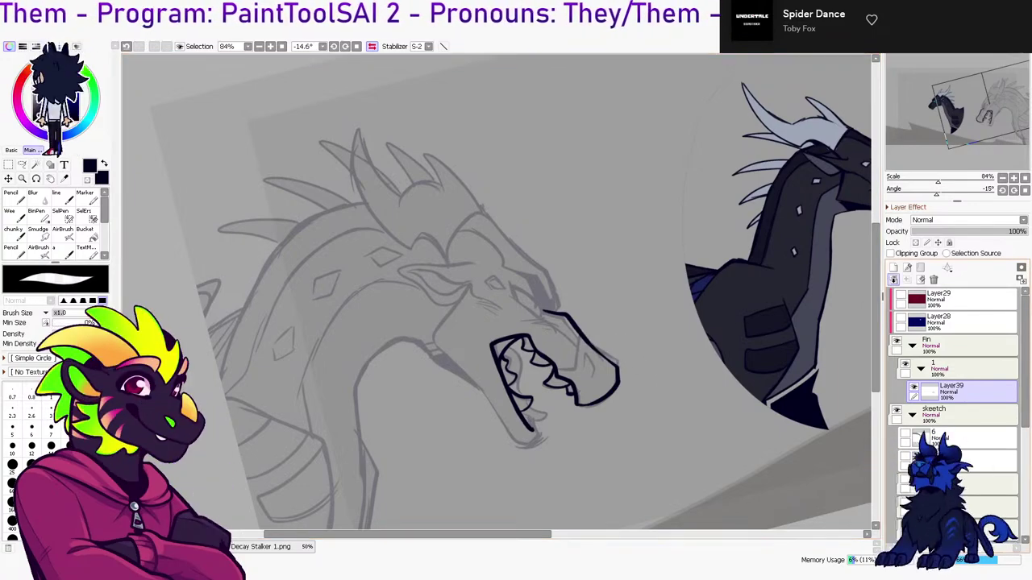
pyautogui.click(894, 267)
pyautogui.press('n')
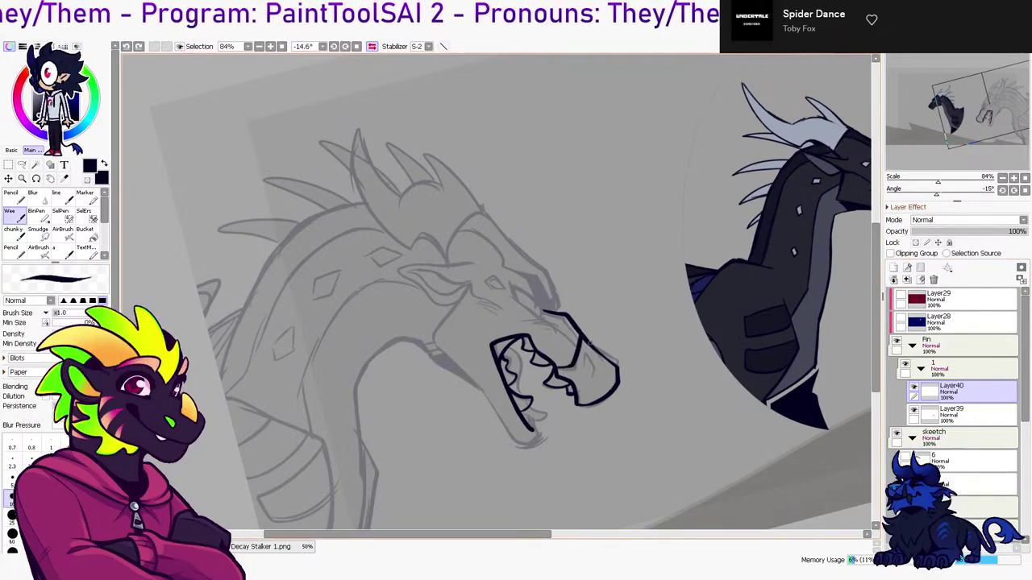
pyautogui.moveTo(582, 336)
pyautogui.mouseDown()
pyautogui.moveTo(574, 371)
pyautogui.moveTo(605, 365)
pyautogui.moveTo(584, 372)
pyautogui.mouseUp()
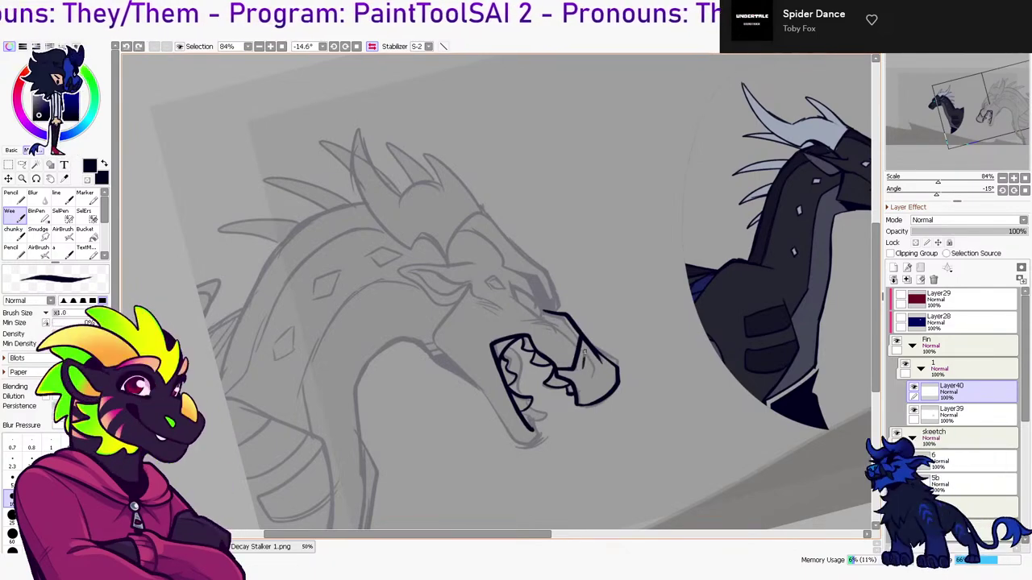
pyautogui.moveTo(600, 352); pyautogui.dragTo(617, 384)
pyautogui.hotkey('ctrl', 'z')
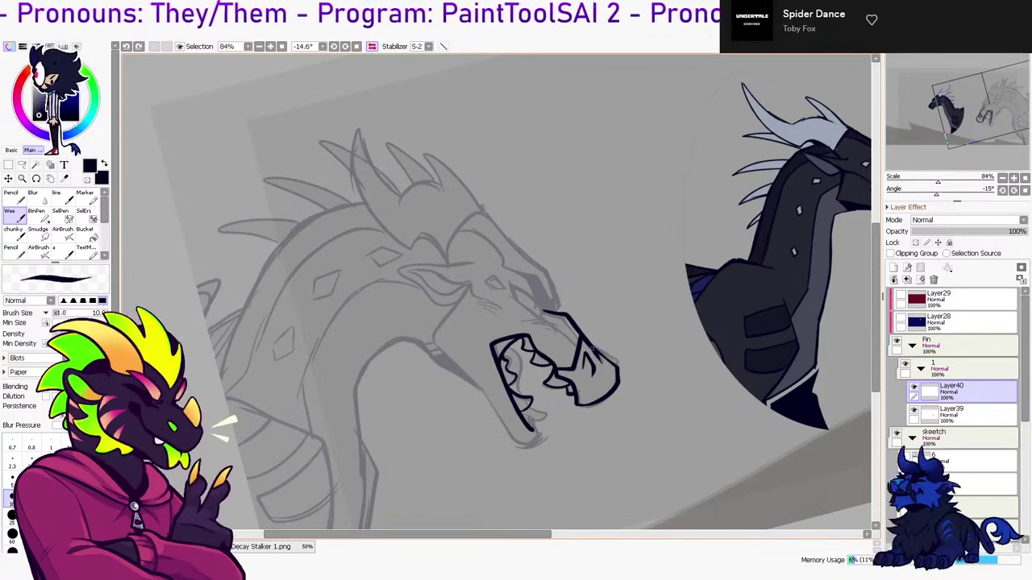
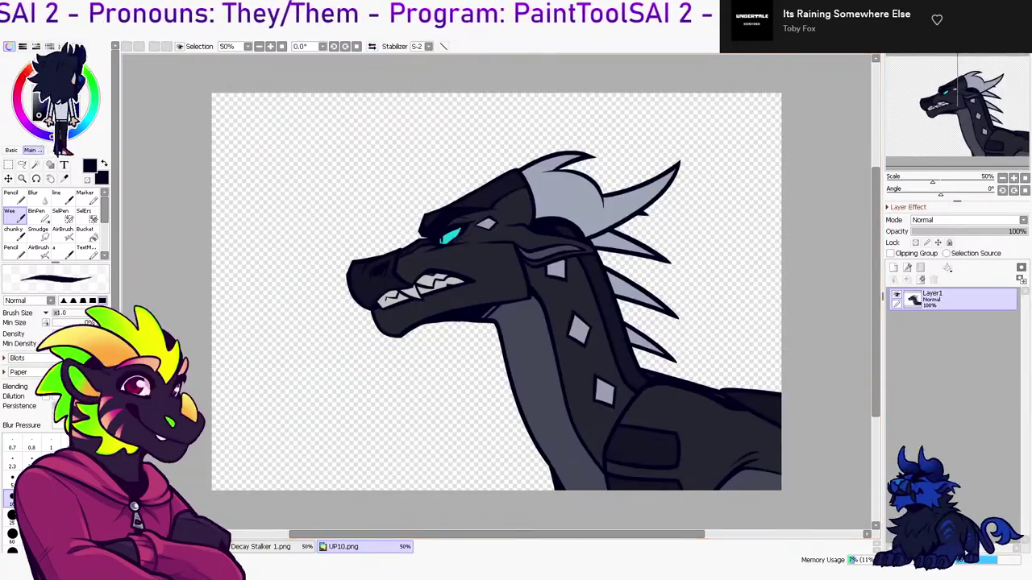
# Look over the Decay Stalker 1.png and UP10.png references, returning to the line art with the canvas unmirrored
pyautogui.click(261, 547)
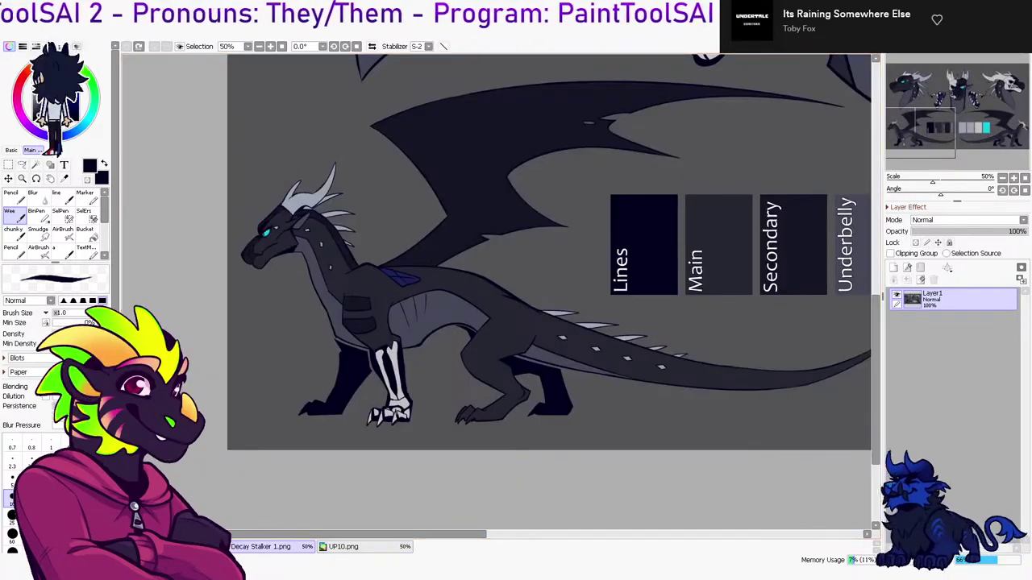
pyautogui.click(355, 547)
pyautogui.hotkey('ctrl', 'Tab')
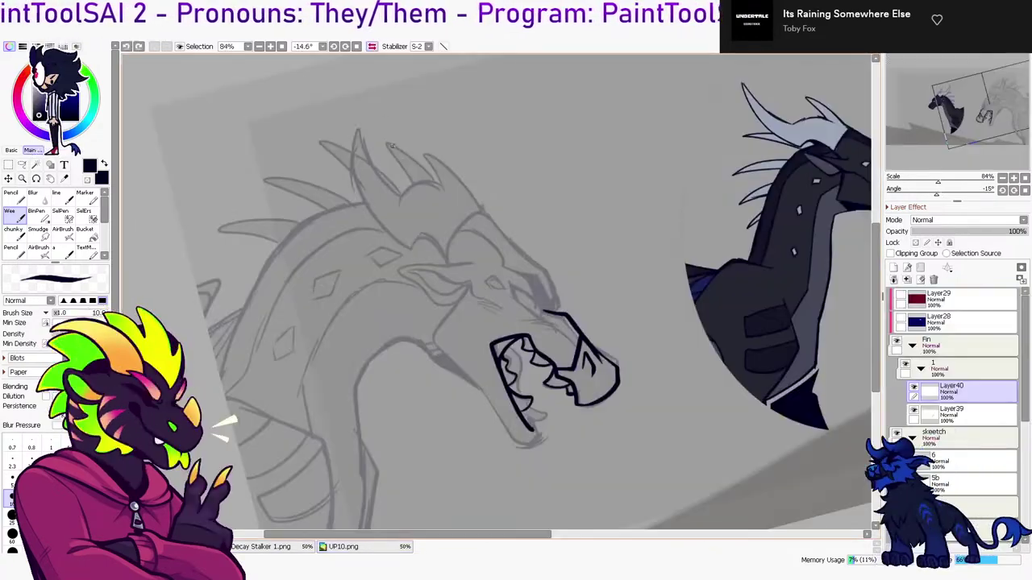
pyautogui.press('h')
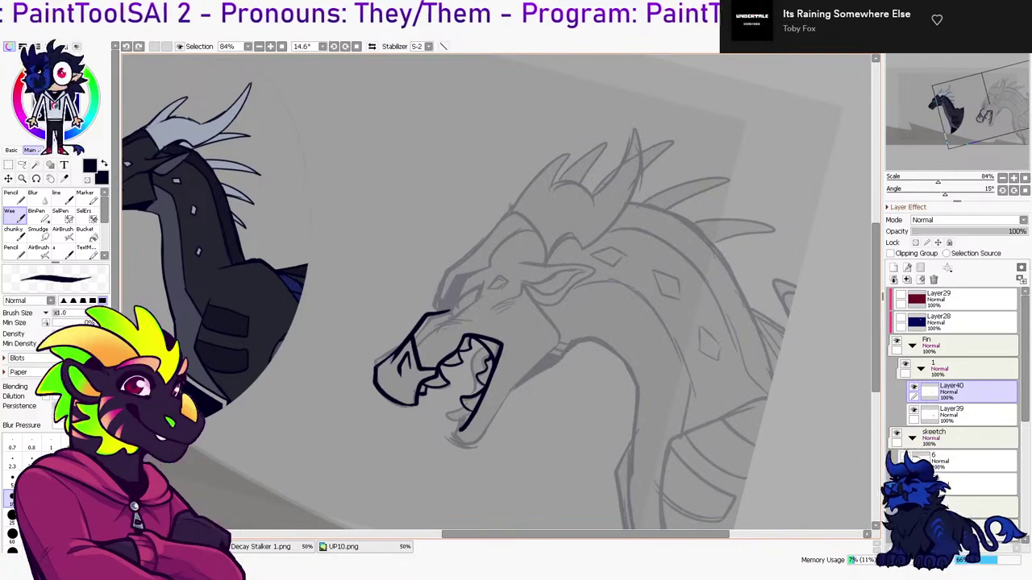
pyautogui.moveTo(441, 291)
pyautogui.mouseDown()
pyautogui.moveTo(438, 309)
pyautogui.moveTo(474, 272)
pyautogui.moveTo(490, 270)
pyautogui.mouseUp()
pyautogui.hotkey('ctrl', 'z')
pyautogui.hotkey('ctrl', 'z')
pyautogui.hotkey('ctrl', 'z')
pyautogui.hotkey('ctrl', 'z')
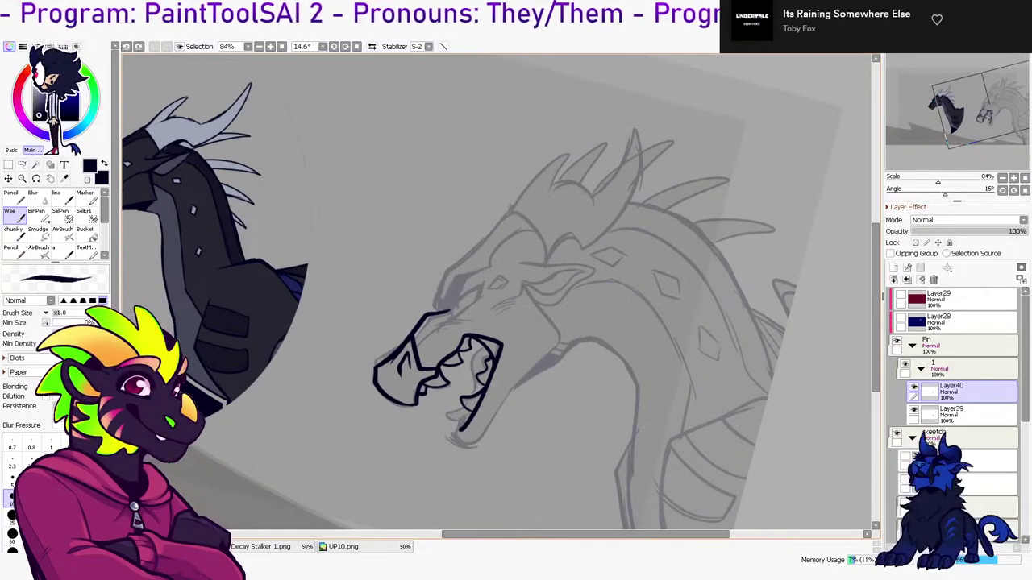
# Brighten the UP10.png reference with a copy of the image layered above it in Shine mode, and return to the animation
pyautogui.click(344, 547)
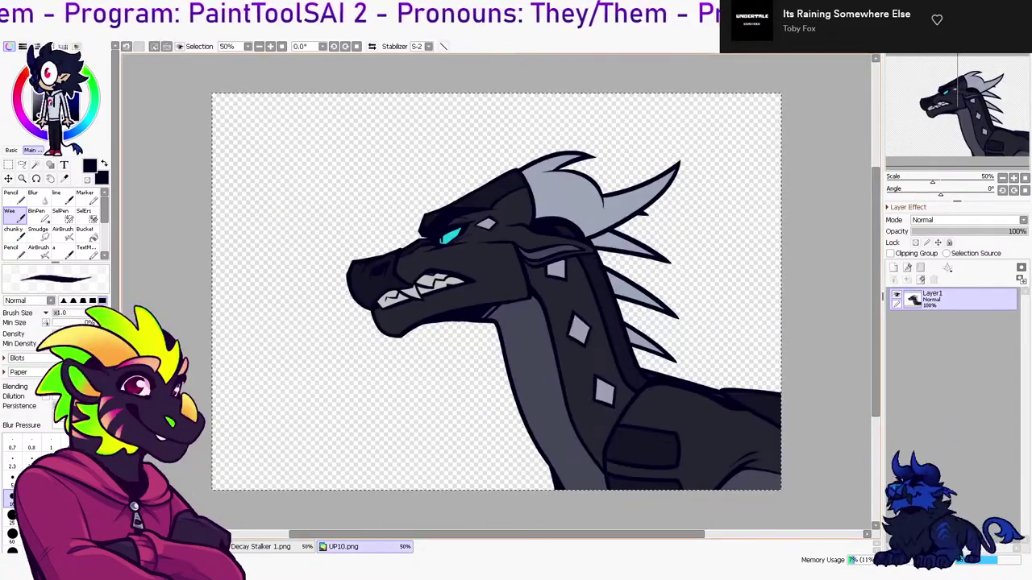
pyautogui.hotkey('ctrl', 'v')
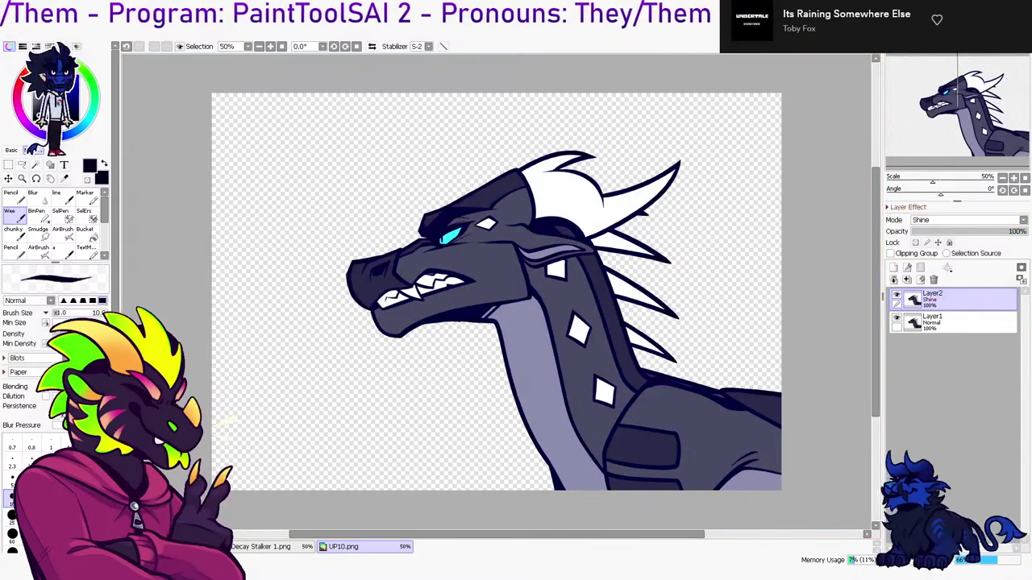
pyautogui.click(182, 547)
# Ink the heavy angular brow above the dragon's eye and fill it with the dark line colour
pyautogui.moveTo(441, 288)
pyautogui.mouseDown()
pyautogui.moveTo(433, 307)
pyautogui.moveTo(456, 274)
pyautogui.moveTo(489, 266)
pyautogui.mouseUp()
pyautogui.press('g')
pyautogui.click(462, 286)
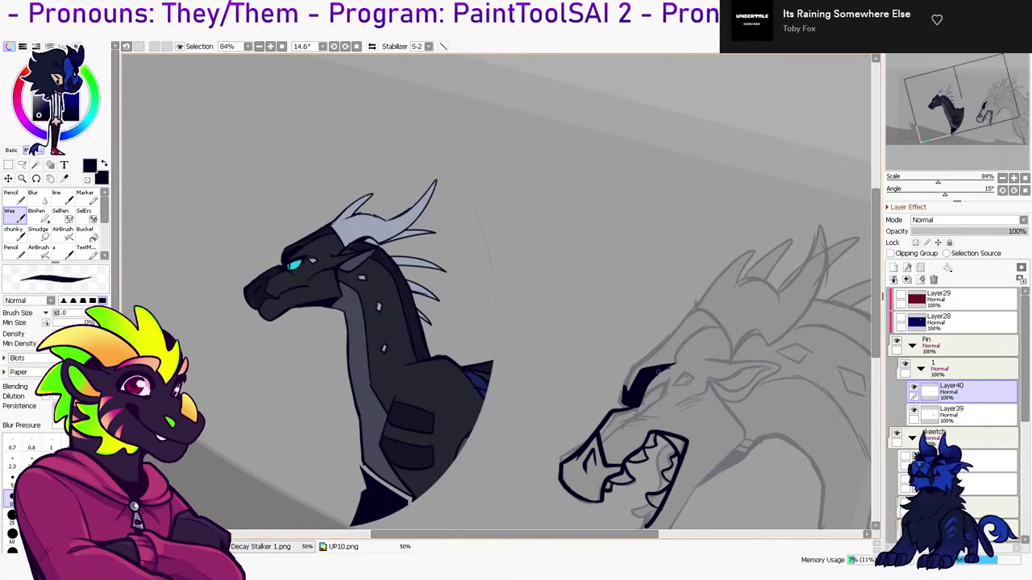
pyautogui.press('e')
pyautogui.moveTo(647, 397)
pyautogui.mouseDown()
pyautogui.moveTo(596, 323)
pyautogui.moveTo(550, 284)
pyautogui.moveTo(551, 314)
pyautogui.mouseUp()
pyautogui.press('r')
pyautogui.press('b')
pyautogui.press('e')
# Ink the narrow angular eye beneath the dragon's brow and the crease line running from it towards the cheek, checking the UP10.png reference
pyautogui.scroll(-8, 956, 387)
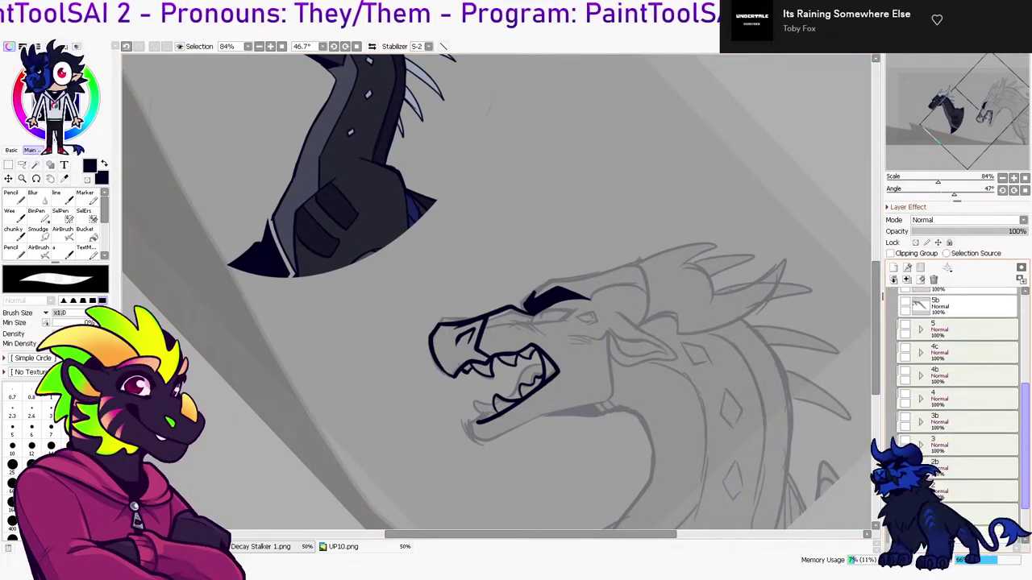
pyautogui.scroll(6, 955, 387)
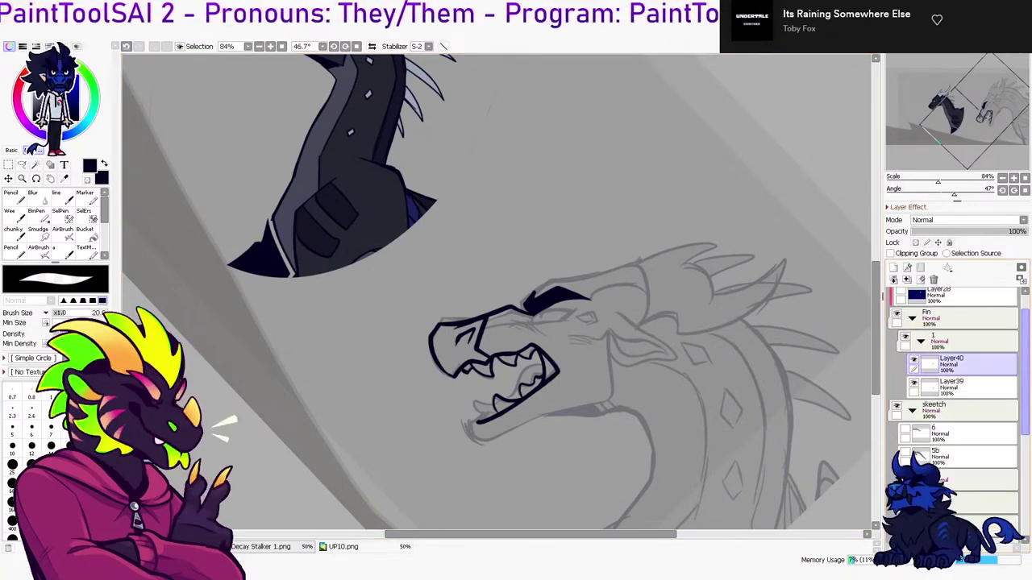
pyautogui.moveTo(540, 289)
pyautogui.mouseDown()
pyautogui.moveTo(533, 300)
pyautogui.moveTo(575, 311)
pyautogui.moveTo(562, 320)
pyautogui.mouseUp()
pyautogui.press('b')
pyautogui.hotkey('ctrl', 'z')
pyautogui.hotkey('ctrl', 'z')
pyautogui.moveTo(714, 182)
pyautogui.mouseDown()
pyautogui.moveTo(608, 269)
pyautogui.moveTo(722, 263)
pyautogui.moveTo(707, 167)
pyautogui.mouseUp()
pyautogui.click(364, 546)
pyautogui.click(184, 547)
pyautogui.hotkey('ctrl', 'z')
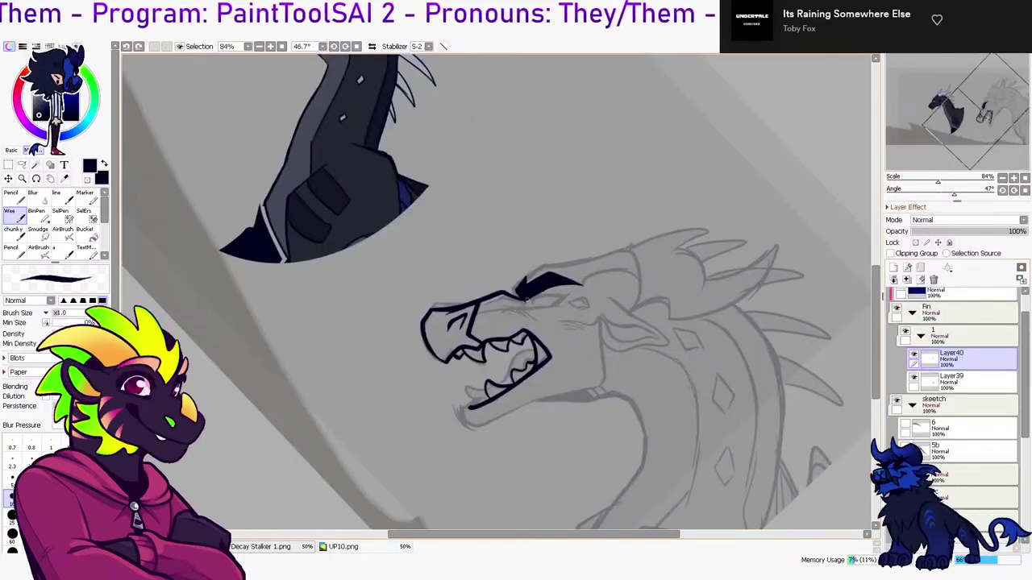
pyautogui.moveTo(524, 301)
pyautogui.mouseDown()
pyautogui.moveTo(562, 299)
pyautogui.moveTo(555, 304)
pyautogui.mouseUp()
pyautogui.hotkey('ctrl', 'z')
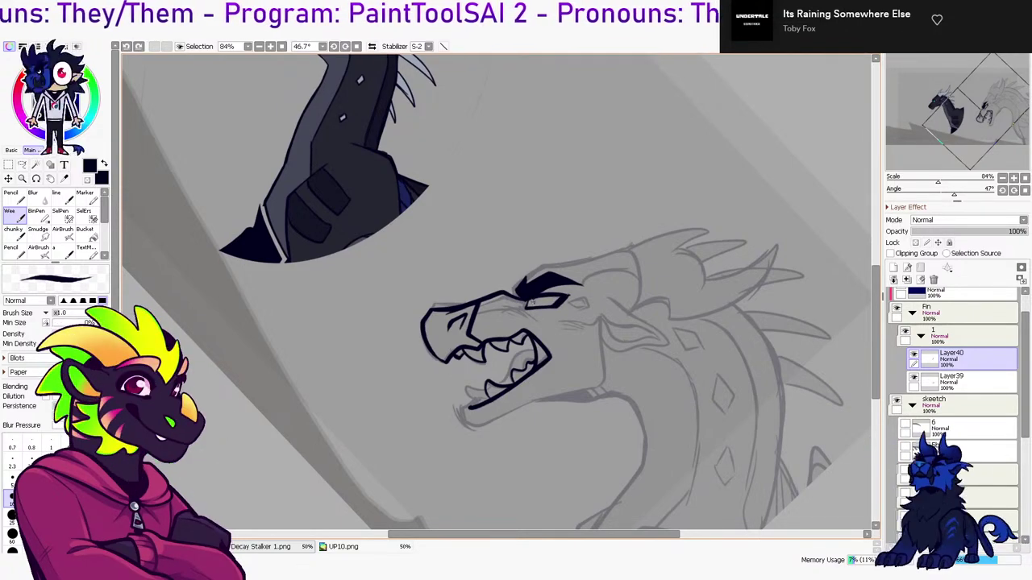
pyautogui.moveTo(528, 304); pyautogui.dragTo(543, 295)
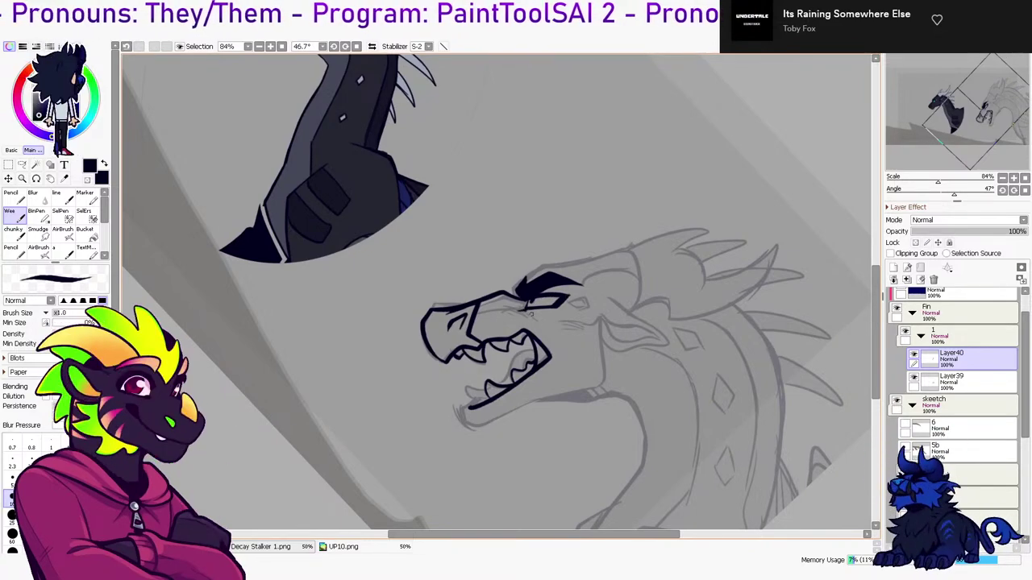
pyautogui.moveTo(522, 312)
pyautogui.mouseDown()
pyautogui.moveTo(548, 334)
pyautogui.moveTo(456, 419)
pyautogui.moveTo(565, 365)
pyautogui.mouseUp()
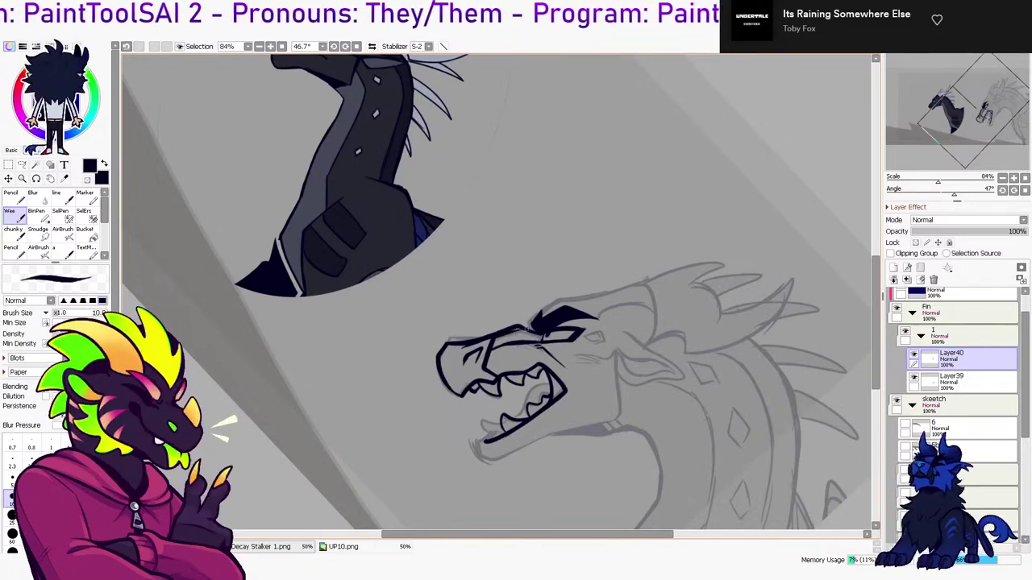
# Erase the overlapping line art on Layer39 where the muzzle ridge meets the brow, and mirror the canvas
pyautogui.press('e')
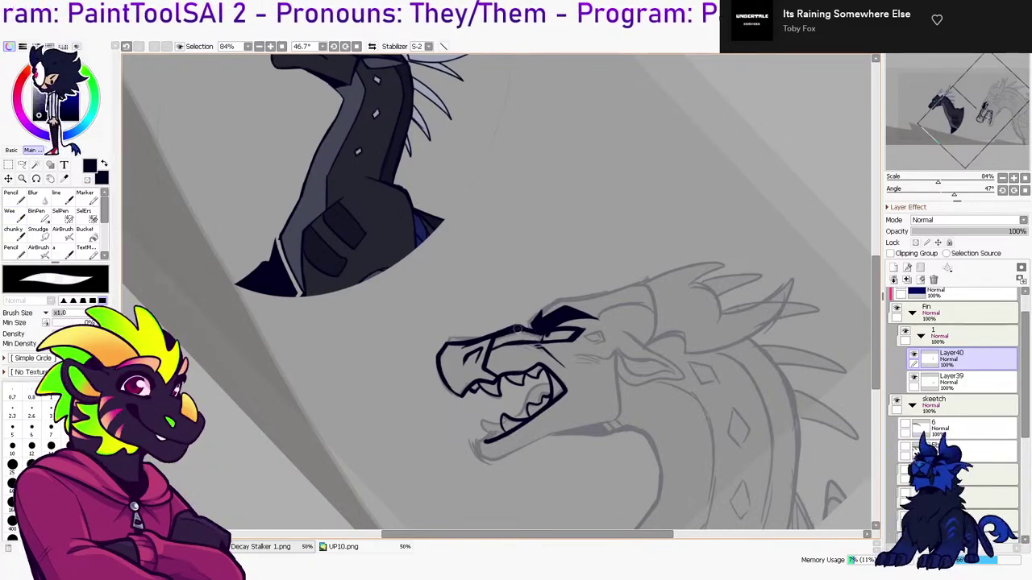
pyautogui.hotkey('ctrl', 'e')
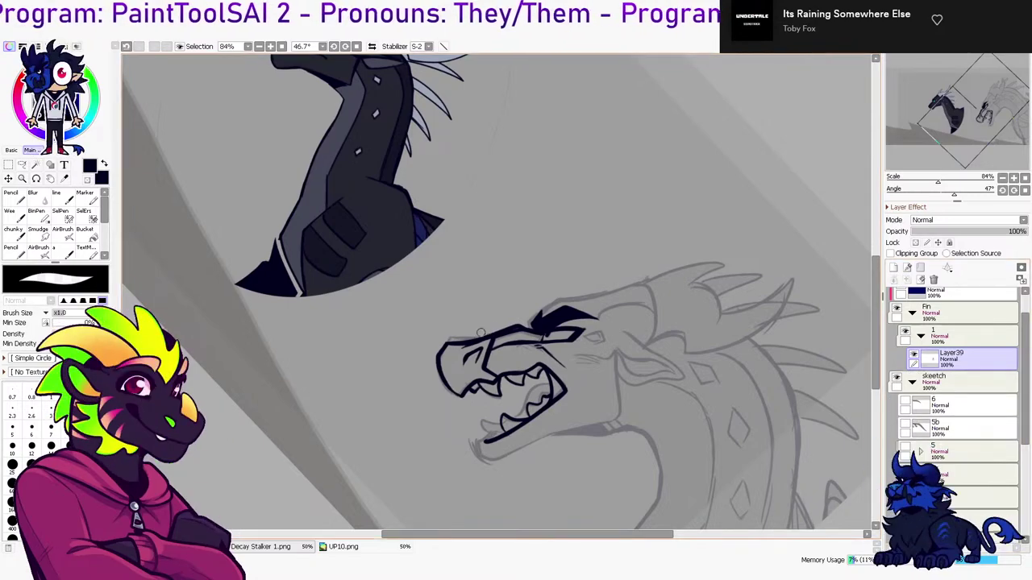
pyautogui.hotkey('ctrl', 'z')
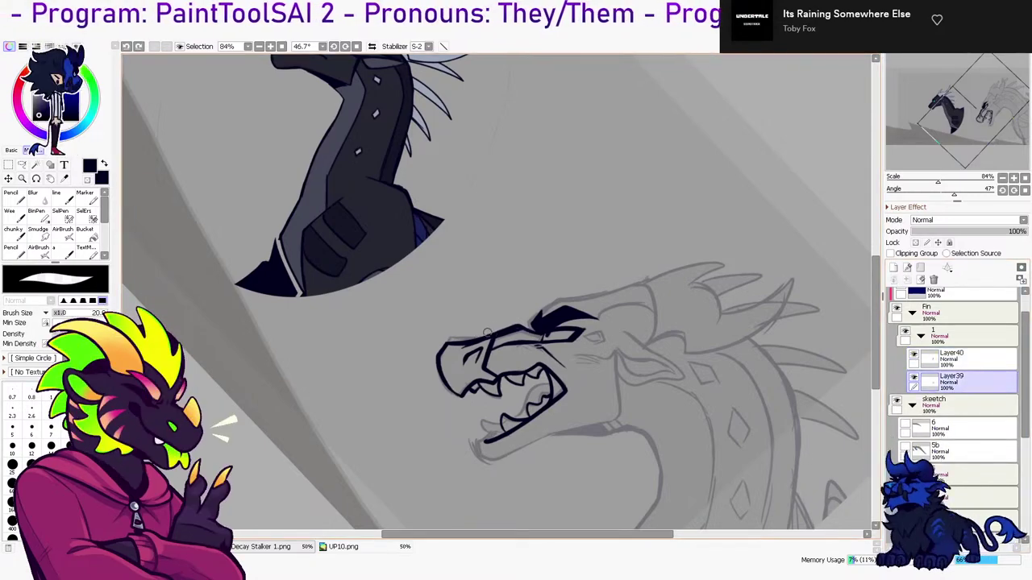
pyautogui.press('e')
pyautogui.press('e')
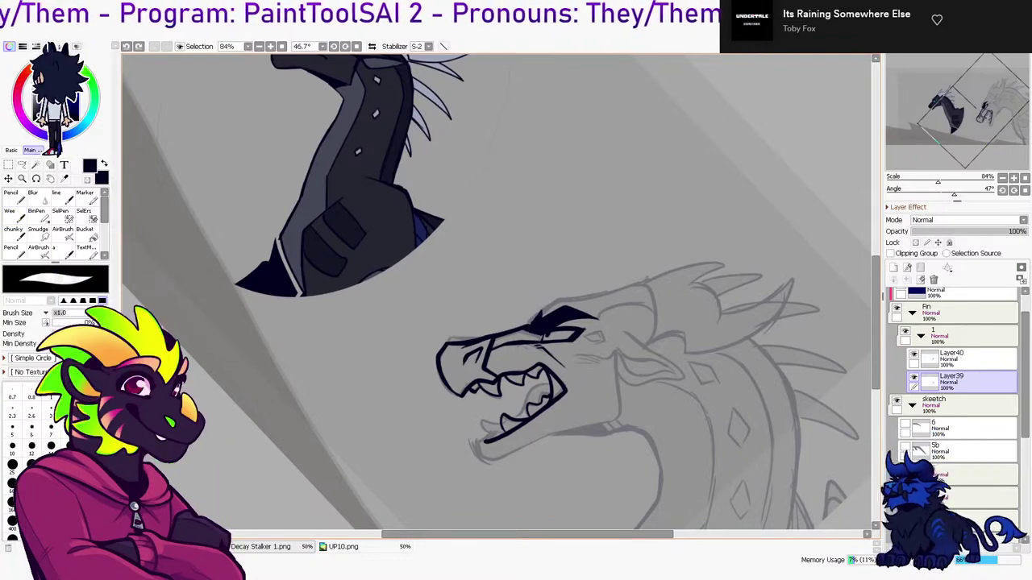
pyautogui.press('e')
pyautogui.moveTo(522, 327); pyautogui.dragTo(535, 331)
pyautogui.press('e')
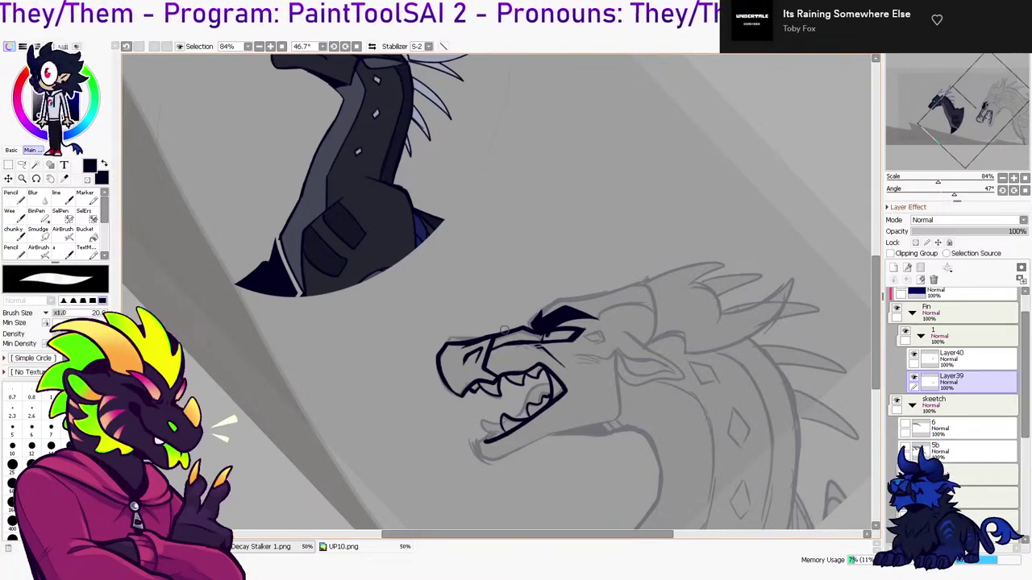
pyautogui.press('e')
pyautogui.press('h')
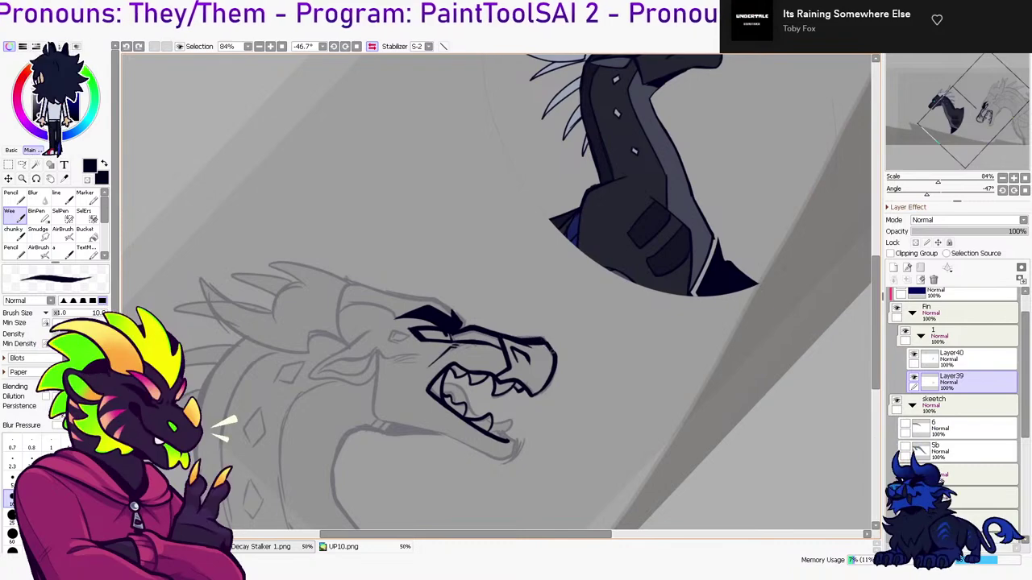
# Merge Layer40 into Layer39 and tidy the lines at the snout tip and the inner eye corner
pyautogui.click(963, 359)
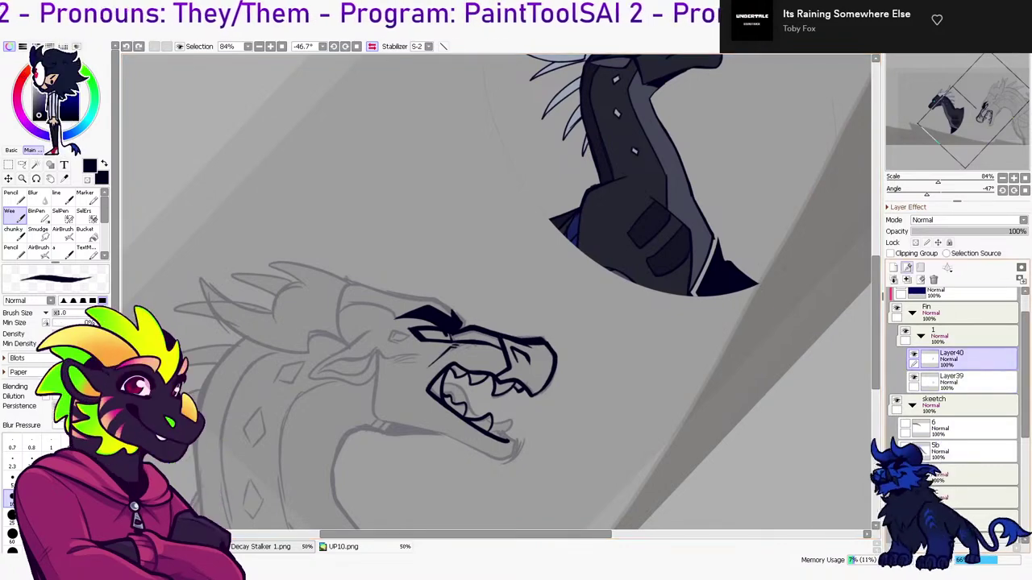
pyautogui.hotkey('ctrl', 'e')
pyautogui.press('e')
pyautogui.moveTo(545, 345); pyautogui.dragTo(557, 352)
pyautogui.press('b')
pyautogui.moveTo(452, 341); pyautogui.dragTo(478, 336)
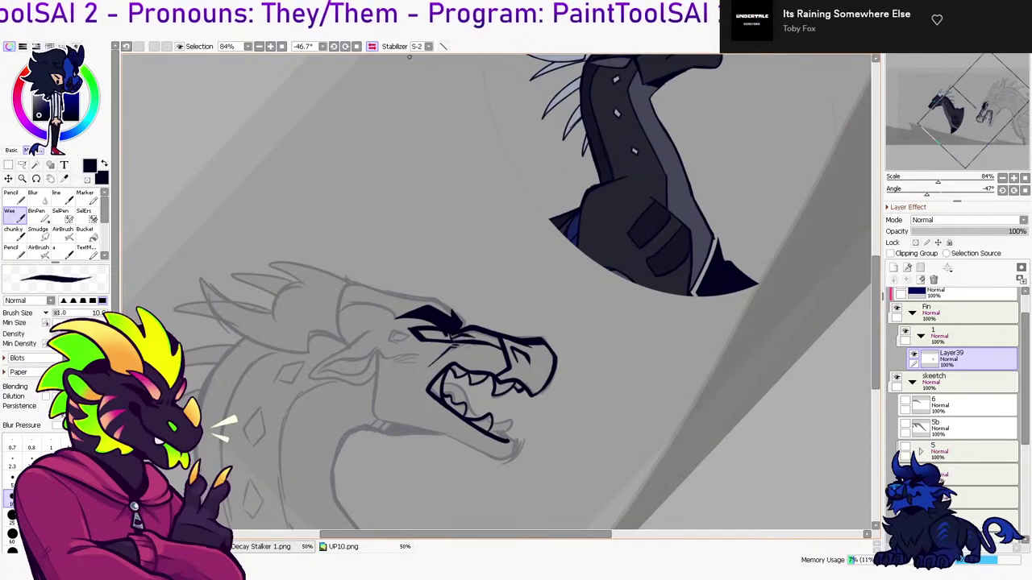
# Unmirror the canvas, check the UP10.png reference, and ink the small diamond marking behind the eye
pyautogui.press('h')
pyautogui.moveTo(569, 259); pyautogui.dragTo(571, 288)
pyautogui.click(378, 547)
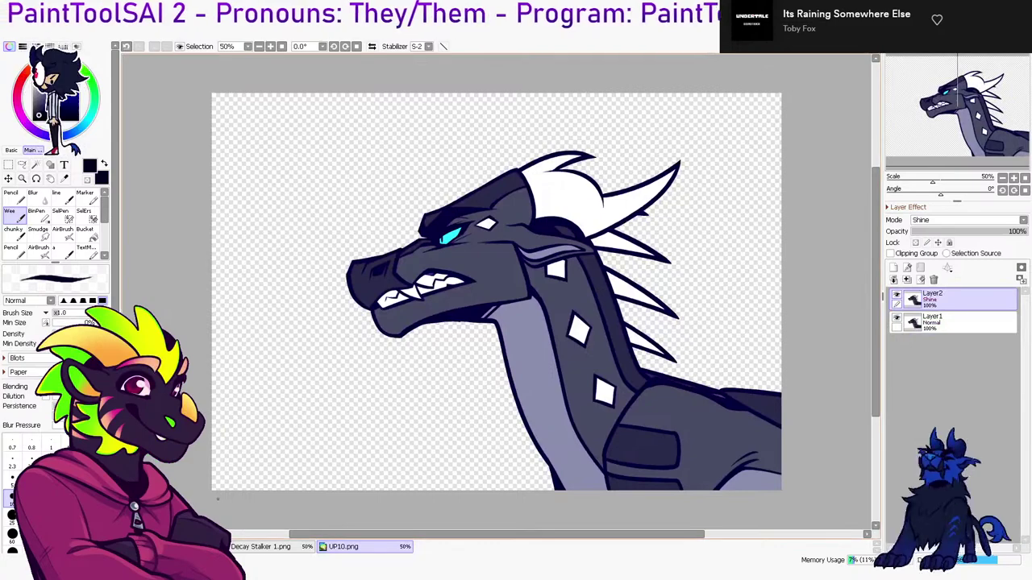
pyautogui.click(171, 547)
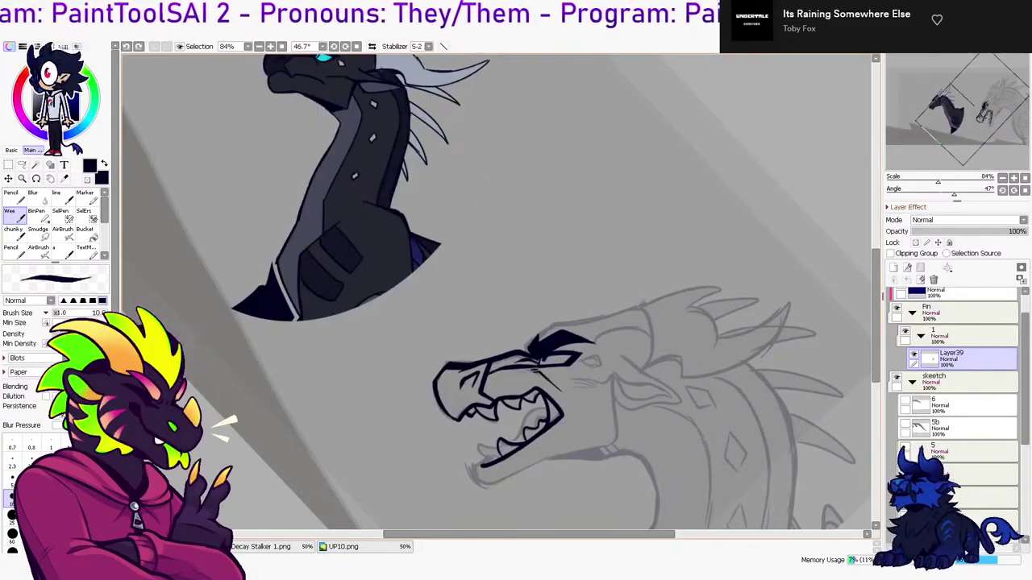
pyautogui.moveTo(583, 361)
pyautogui.mouseDown()
pyautogui.moveTo(595, 354)
pyautogui.moveTo(597, 369)
pyautogui.mouseUp()
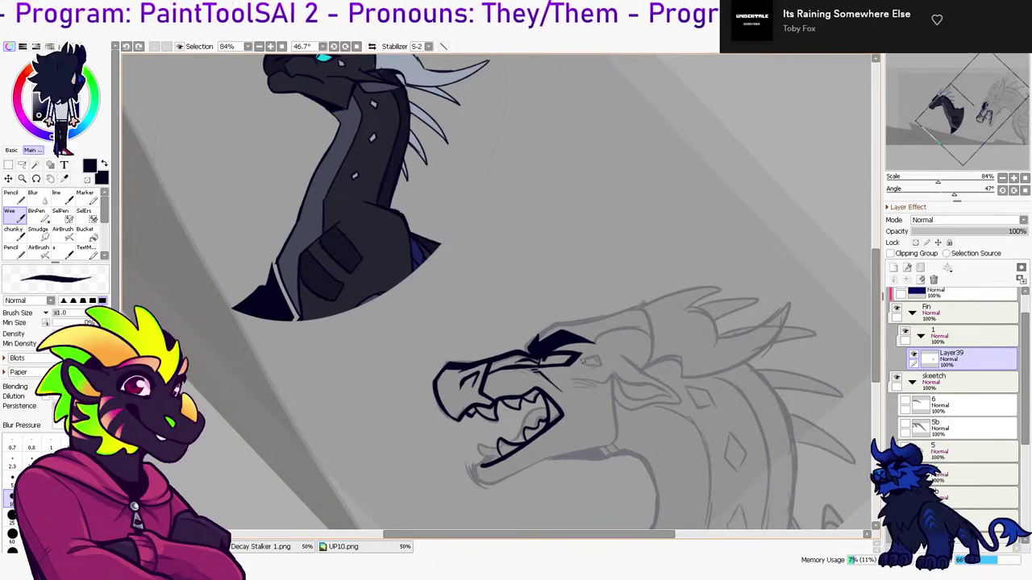
pyautogui.moveTo(582, 356); pyautogui.dragTo(603, 363)
pyautogui.hotkey('ctrl', 'z')
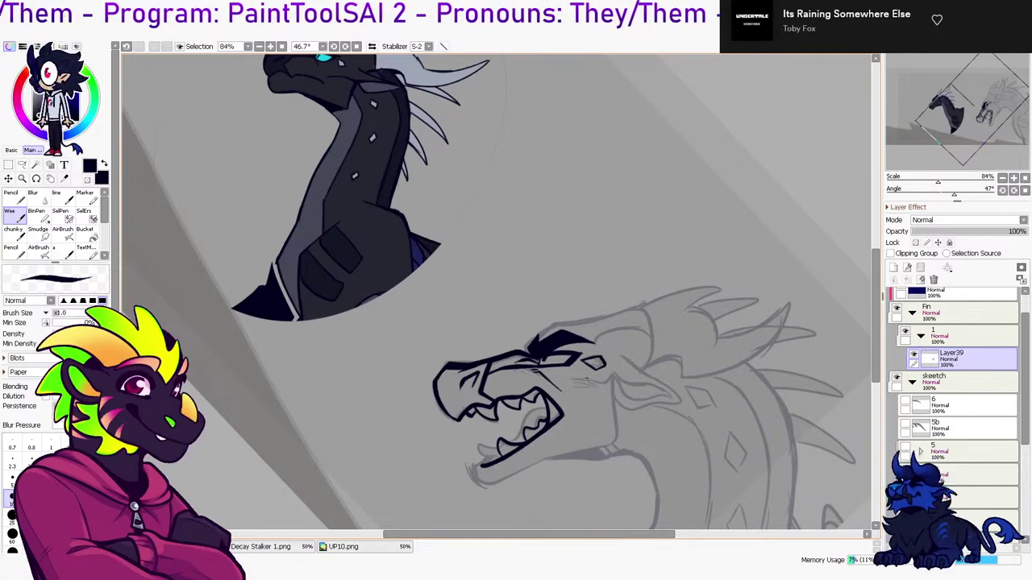
# Ink the upper edge of the dragon's ear, comparing its shape with the UP10.png reference
pyautogui.moveTo(571, 381)
pyautogui.mouseDown()
pyautogui.moveTo(605, 382)
pyautogui.moveTo(619, 372)
pyautogui.moveTo(597, 382)
pyautogui.moveTo(617, 376)
pyautogui.moveTo(609, 386)
pyautogui.moveTo(620, 363)
pyautogui.moveTo(582, 381)
pyautogui.moveTo(607, 387)
pyautogui.mouseUp()
pyautogui.hotkey('ctrl', 'z')
pyautogui.hotkey('ctrl', 'z')
pyautogui.hotkey('ctrl', 'z')
pyautogui.click(363, 546)
pyautogui.click(179, 546)
pyautogui.hotkey('ctrl', 'Tab')
pyautogui.hotkey('ctrl', 'Tab')
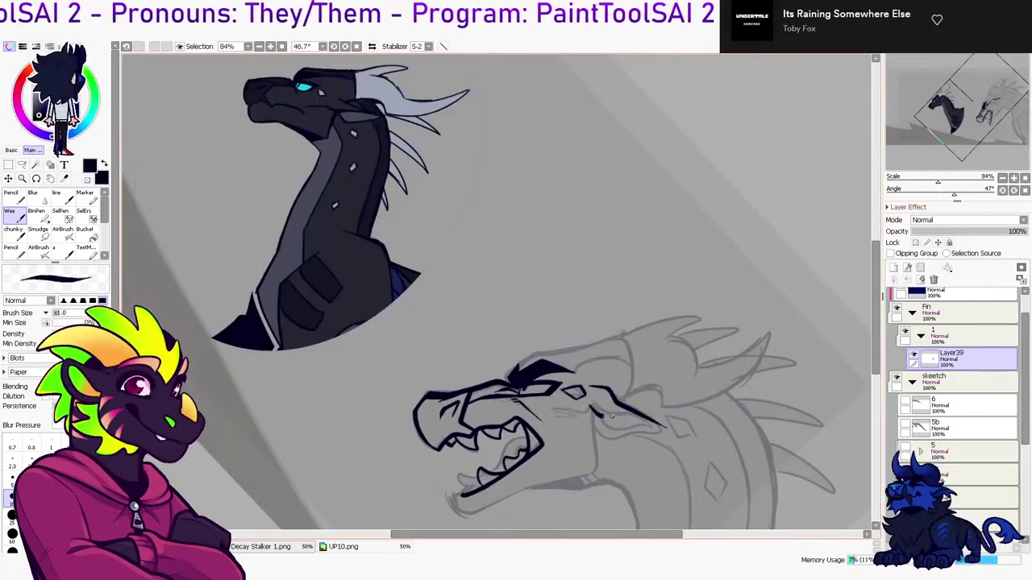
# Ink the ear's lower outline and inner fold, and trim the lines near its tip
pyautogui.moveTo(593, 413)
pyautogui.mouseDown()
pyautogui.moveTo(672, 438)
pyautogui.moveTo(600, 435)
pyautogui.moveTo(664, 434)
pyautogui.moveTo(618, 430)
pyautogui.moveTo(653, 429)
pyautogui.mouseUp()
pyautogui.hotkey('ctrl', 'z')
pyautogui.hotkey('ctrl', 'z')
pyautogui.hotkey('ctrl', 'z')
pyautogui.press('e')
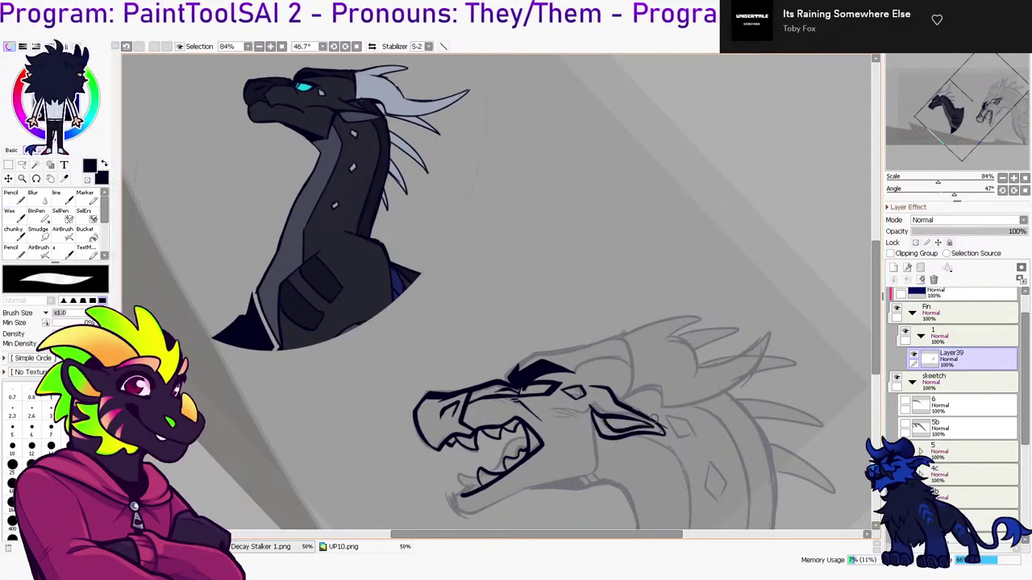
pyautogui.moveTo(654, 414); pyautogui.dragTo(673, 363)
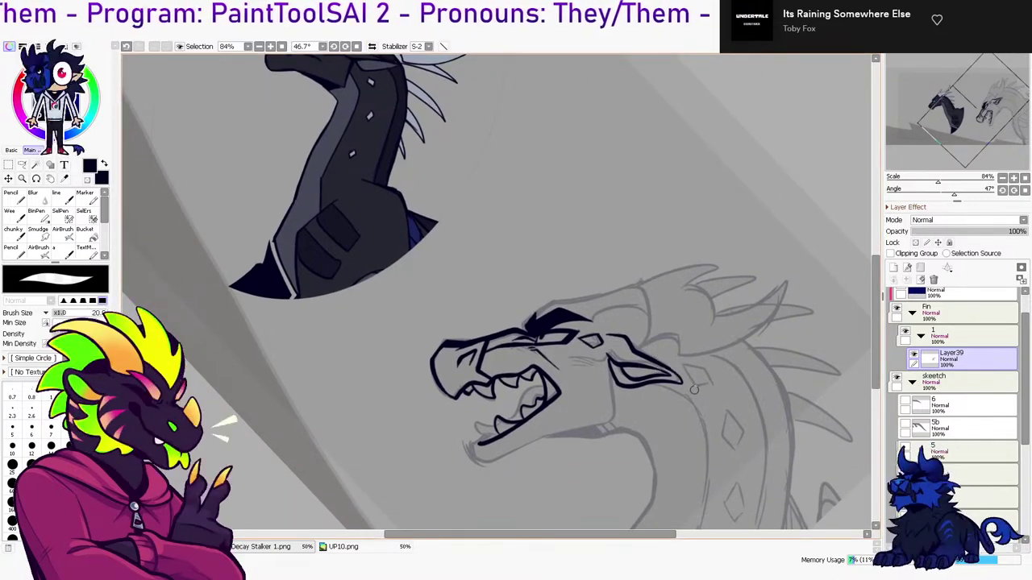
# Mirror the canvas, lasso the inked ear and adjust its fit to the sketch with a freeform transform
pyautogui.click(346, 547)
pyautogui.click(283, 546)
pyautogui.press('b')
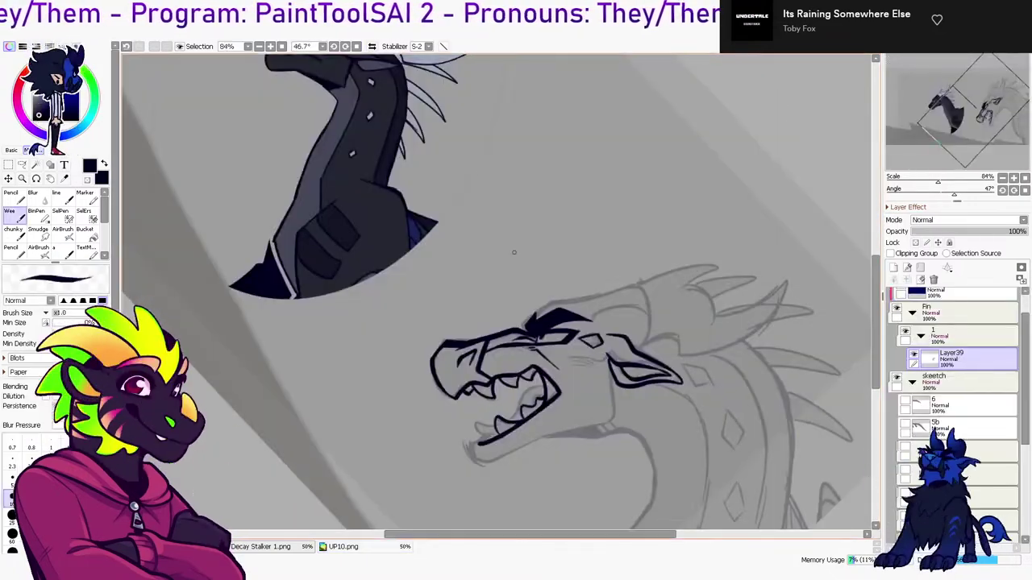
pyautogui.press('h')
pyautogui.press('l')
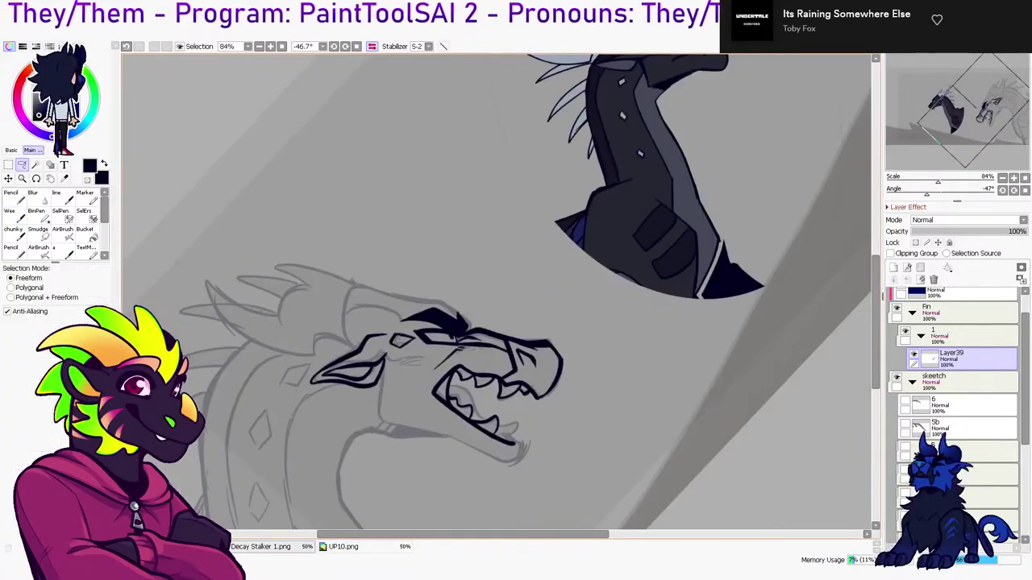
pyautogui.moveTo(388, 329)
pyautogui.mouseDown()
pyautogui.moveTo(357, 431)
pyautogui.moveTo(387, 332)
pyautogui.mouseUp()
pyautogui.hotkey('ctrl', 't')
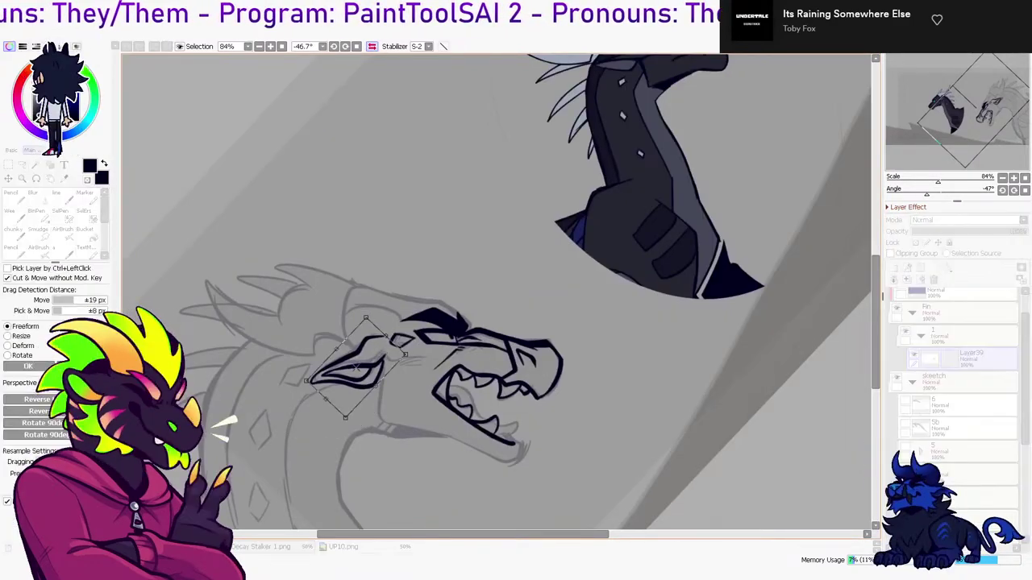
pyautogui.press('Return')
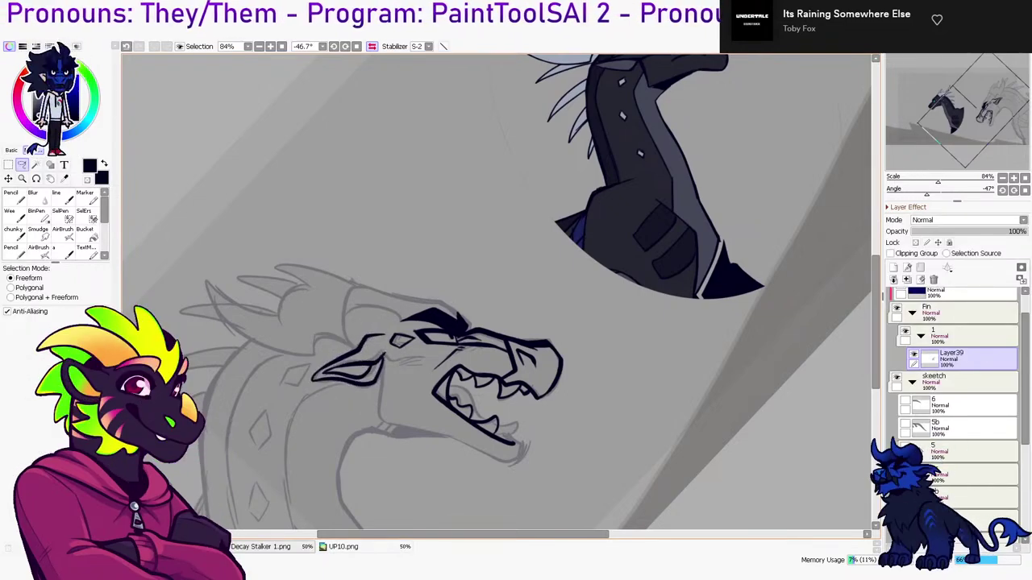
# Ink the cheek crease and the jaw outline from below the ear around the jaw corner and along the underside to the chin
pyautogui.press('n')
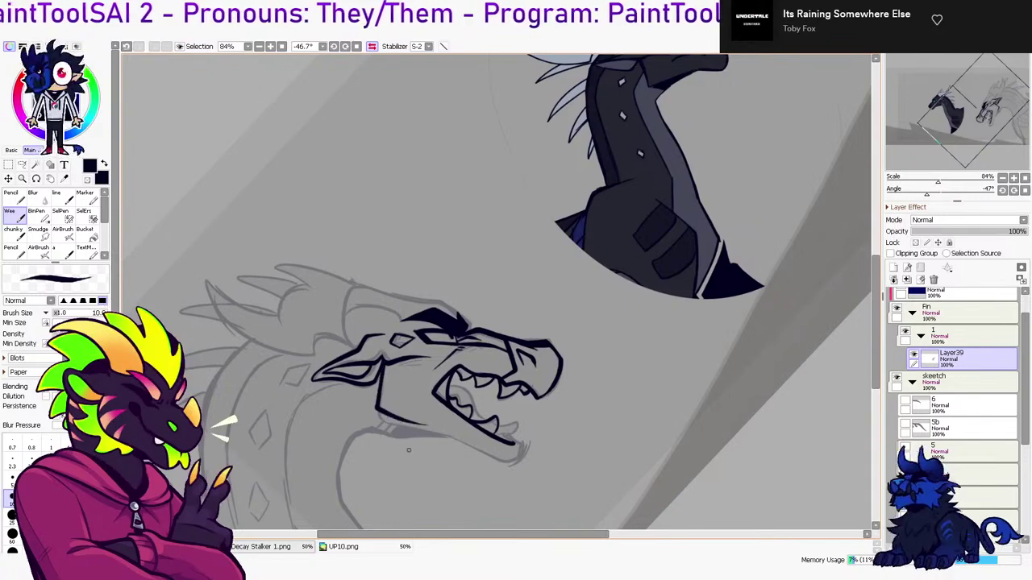
pyautogui.click(346, 547)
pyautogui.click(170, 546)
pyautogui.moveTo(384, 363); pyautogui.dragTo(424, 436)
pyautogui.hotkey('ctrl', 'z')
pyautogui.moveTo(383, 362); pyautogui.dragTo(459, 442)
pyautogui.hotkey('ctrl', 'z')
pyautogui.moveTo(384, 360)
pyautogui.mouseDown()
pyautogui.moveTo(378, 418)
pyautogui.moveTo(461, 444)
pyautogui.mouseUp()
pyautogui.hotkey('ctrl', 'z')
pyautogui.moveTo(384, 362)
pyautogui.mouseDown()
pyautogui.moveTo(381, 423)
pyautogui.moveTo(461, 441)
pyautogui.mouseUp()
pyautogui.hotkey('ctrl', 'z')
pyautogui.moveTo(383, 363)
pyautogui.mouseDown()
pyautogui.moveTo(389, 425)
pyautogui.moveTo(461, 440)
pyautogui.mouseUp()
pyautogui.hotkey('ctrl', 'z')
pyautogui.moveTo(384, 361)
pyautogui.mouseDown()
pyautogui.moveTo(376, 416)
pyautogui.moveTo(461, 442)
pyautogui.mouseUp()
pyautogui.hotkey('ctrl', 'z')
pyautogui.moveTo(384, 363)
pyautogui.mouseDown()
pyautogui.moveTo(381, 421)
pyautogui.moveTo(468, 443)
pyautogui.mouseUp()
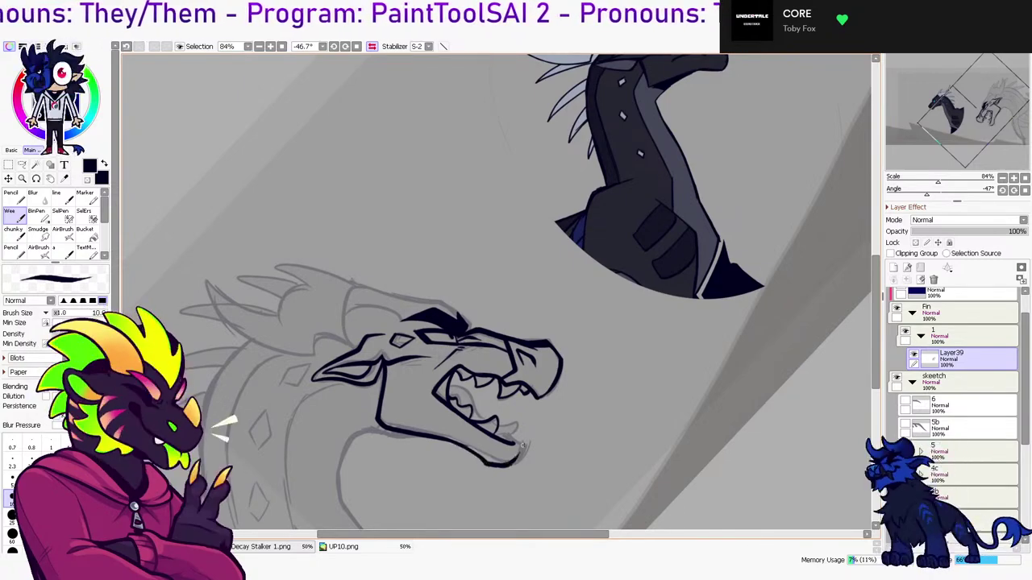
# Clean up the chin outline and ink the lower lip where it joins the front of the mouth
pyautogui.press('e')
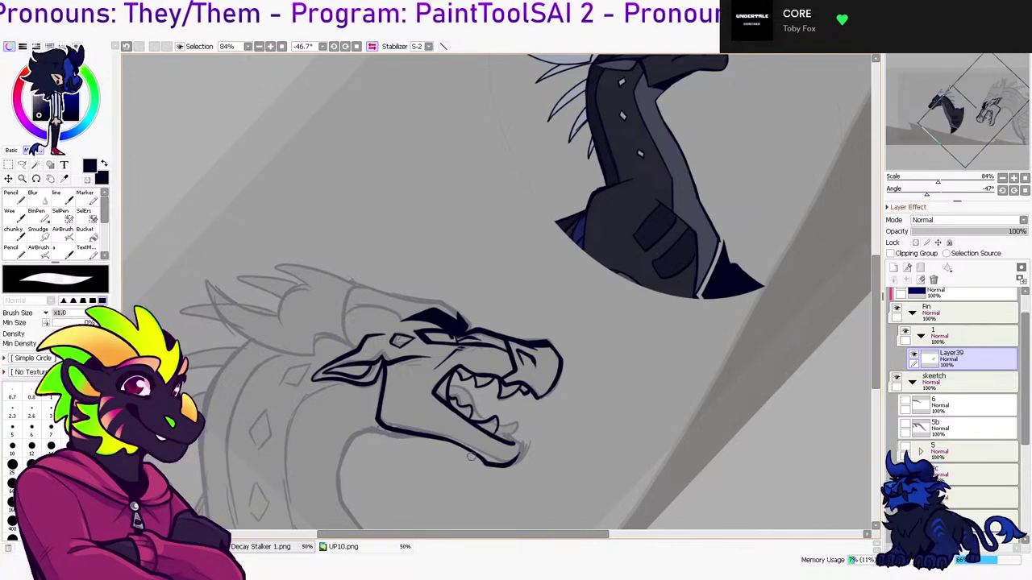
pyautogui.press('b')
pyautogui.moveTo(515, 443)
pyautogui.mouseDown()
pyautogui.moveTo(510, 465)
pyautogui.moveTo(506, 438)
pyautogui.mouseUp()
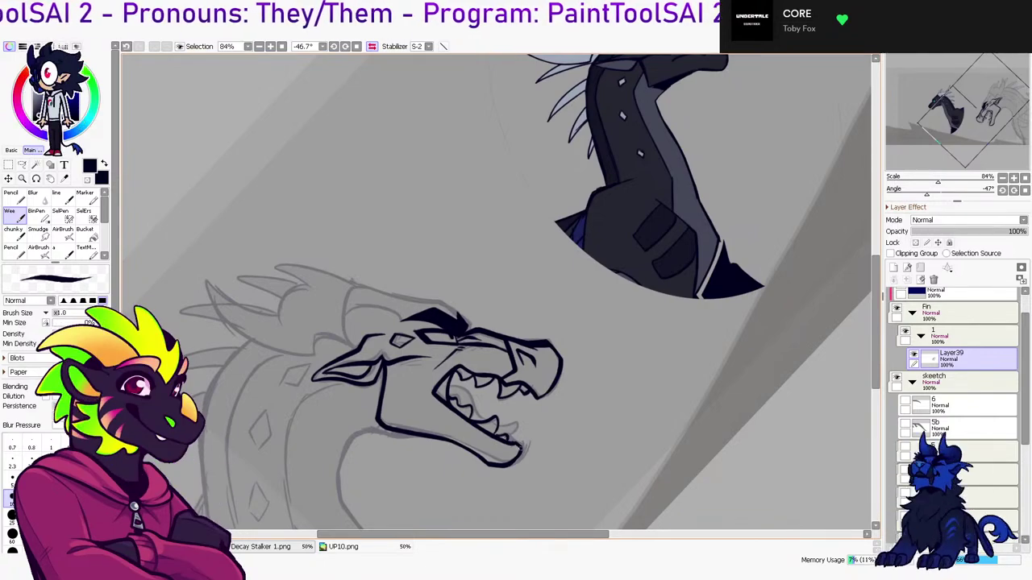
pyautogui.press('e')
# Ink the tongue inside the open mouth on a new layer with the canvas unmirrored, and merge it into Layer39
pyautogui.click(893, 268)
pyautogui.press('h')
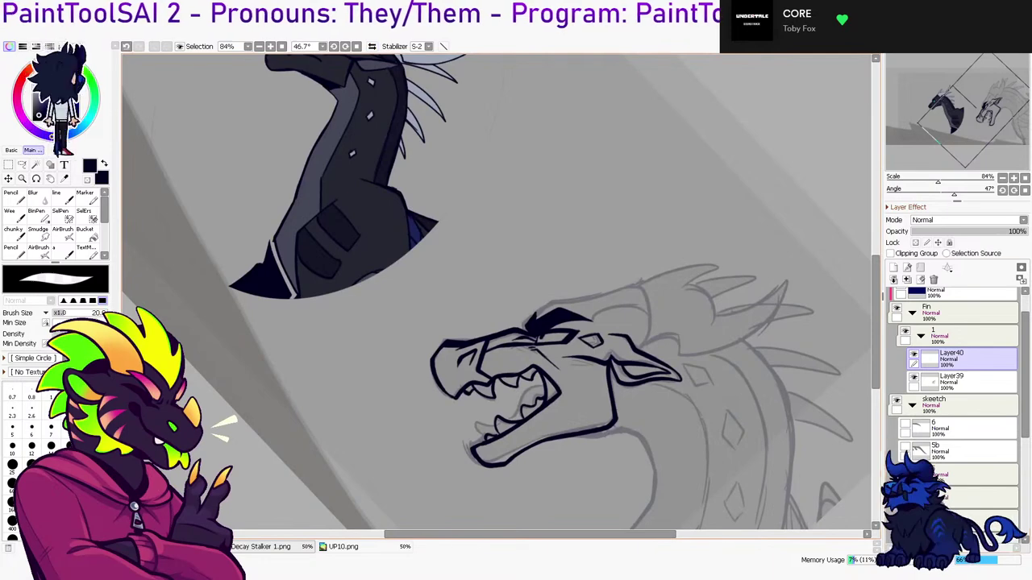
pyautogui.press('b')
pyautogui.moveTo(543, 387); pyautogui.dragTo(481, 436)
pyautogui.hotkey('ctrl', 'z')
pyautogui.moveTo(545, 389)
pyautogui.mouseDown()
pyautogui.moveTo(479, 432)
pyautogui.moveTo(509, 420)
pyautogui.mouseUp()
pyautogui.hotkey('ctrl', 'z')
pyautogui.hotkey('ctrl', 'z')
pyautogui.press('e')
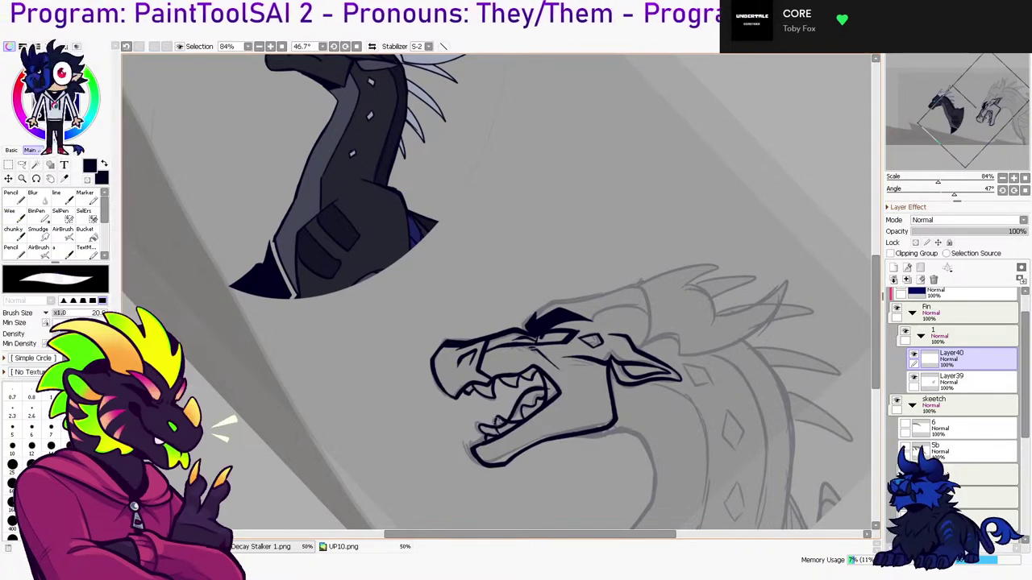
pyautogui.moveTo(553, 383); pyautogui.dragTo(548, 397)
pyautogui.press('b')
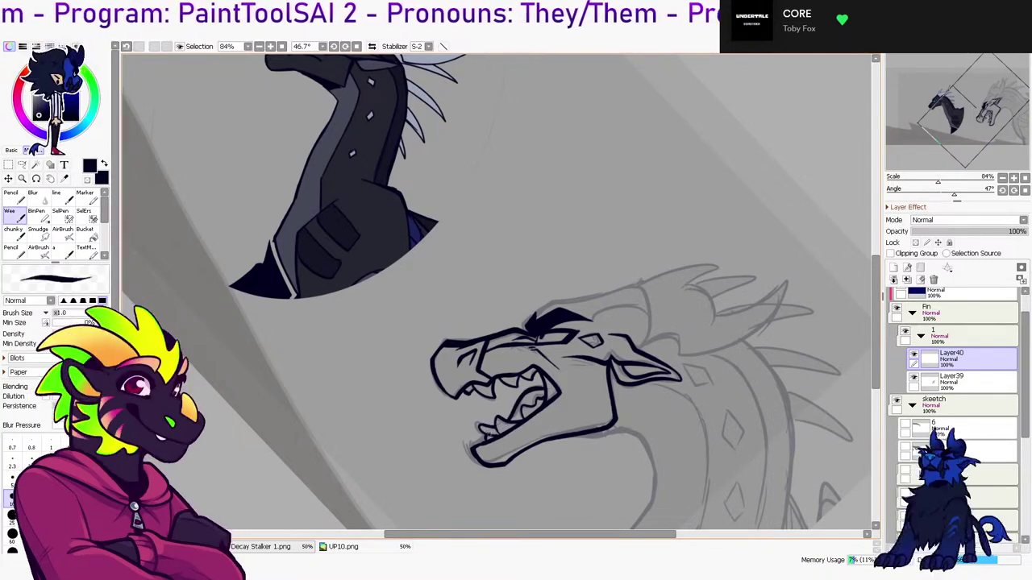
pyautogui.hotkey('ctrl', 'e')
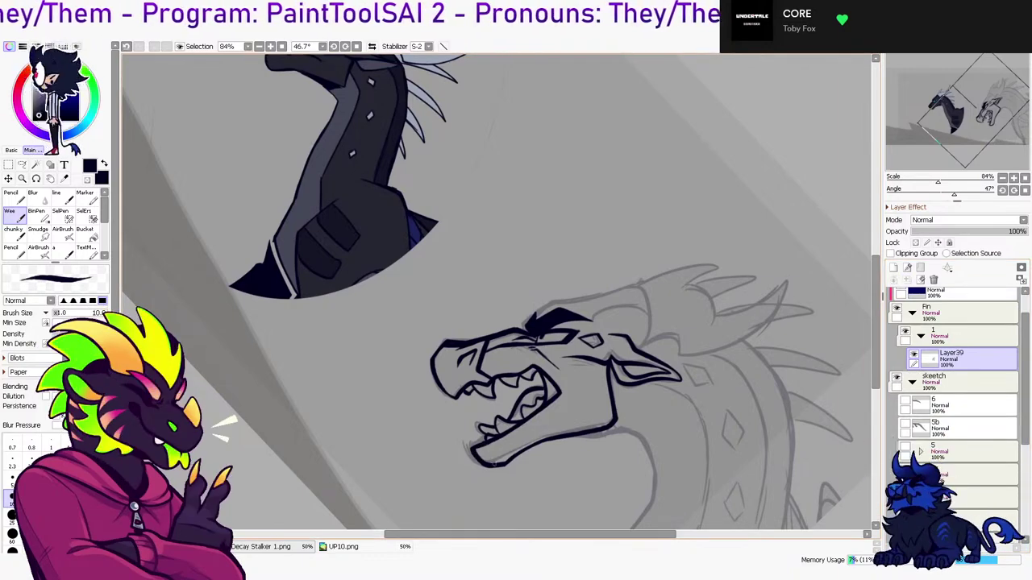
pyautogui.press('e')
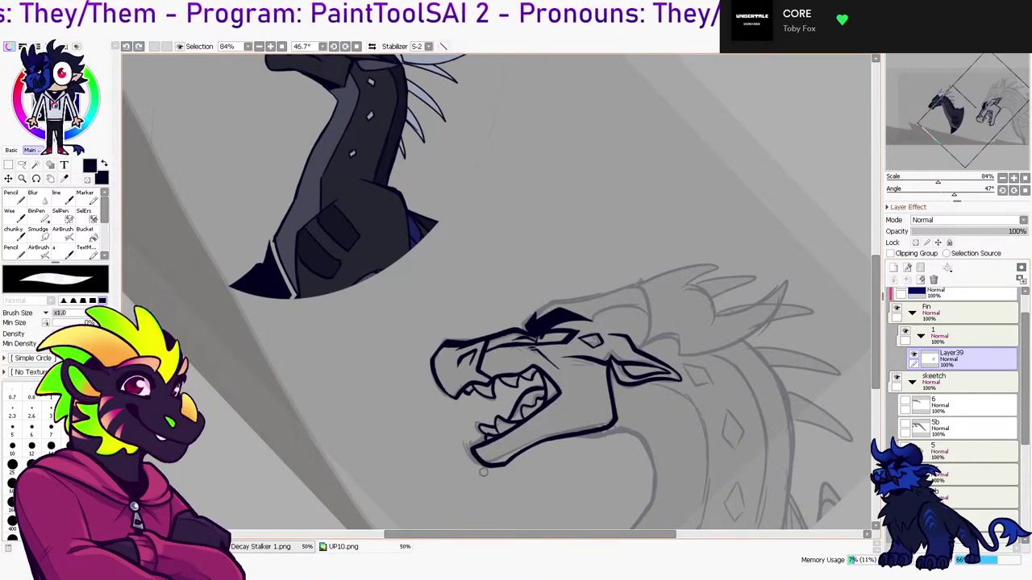
pyautogui.press('b')
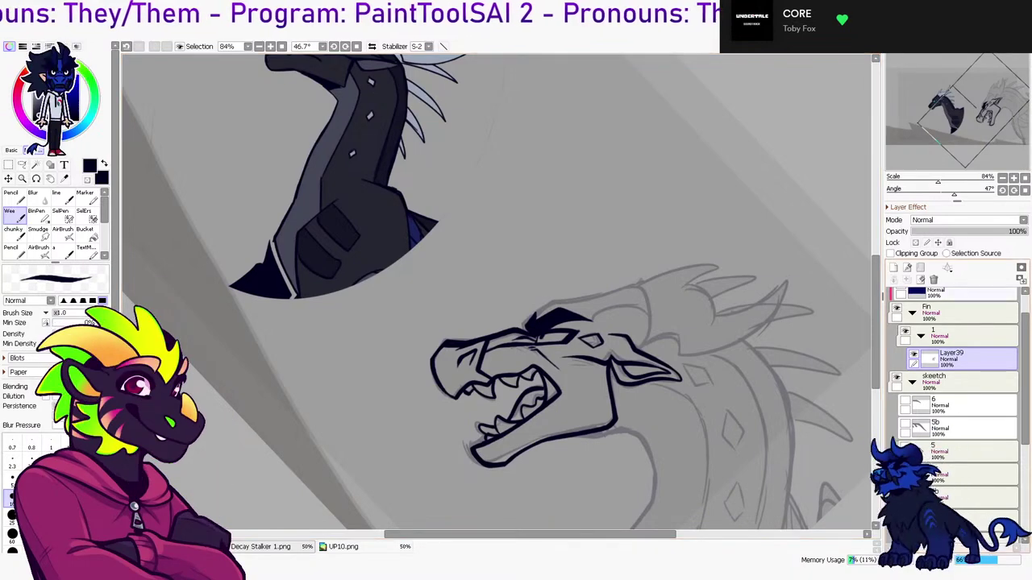
# Ink the top of the head on a new layer, from the brow back to the rear corner of the skull
pyautogui.click(893, 267)
pyautogui.moveTo(527, 332)
pyautogui.mouseDown()
pyautogui.moveTo(540, 308)
pyautogui.moveTo(617, 295)
pyautogui.mouseUp()
pyautogui.hotkey('ctrl', 'z')
pyautogui.hotkey('ctrl', 'z')
pyautogui.moveTo(656, 244); pyautogui.dragTo(585, 311)
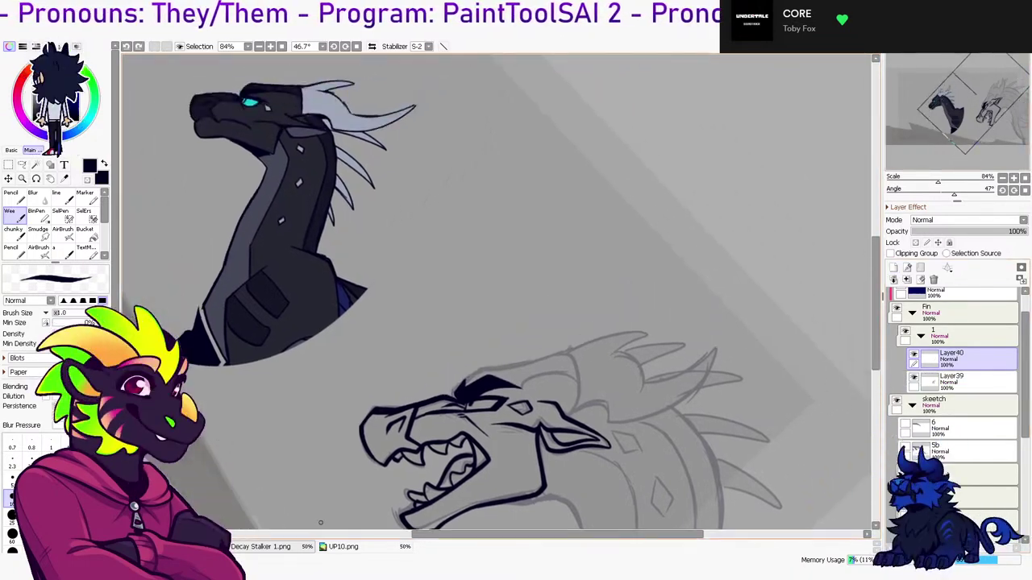
pyautogui.hotkey('ctrl', 'Tab')
pyautogui.hotkey('ctrl', 'Tab')
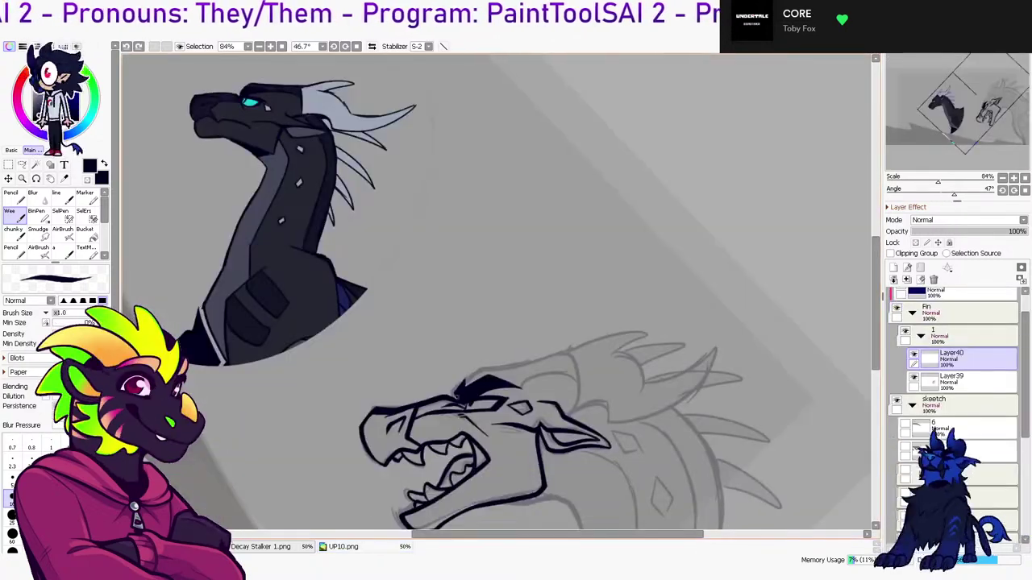
pyautogui.moveTo(456, 399); pyautogui.dragTo(569, 347)
pyautogui.hotkey('ctrl', 'z')
pyautogui.hotkey('ctrl', 'z')
pyautogui.moveTo(451, 398)
pyautogui.mouseDown()
pyautogui.moveTo(463, 376)
pyautogui.moveTo(577, 349)
pyautogui.moveTo(537, 361)
pyautogui.moveTo(573, 379)
pyautogui.moveTo(565, 412)
pyautogui.mouseUp()
pyautogui.hotkey('ctrl', 'z')
pyautogui.hotkey('ctrl', 'Tab')
pyautogui.hotkey('ctrl', 'Tab')
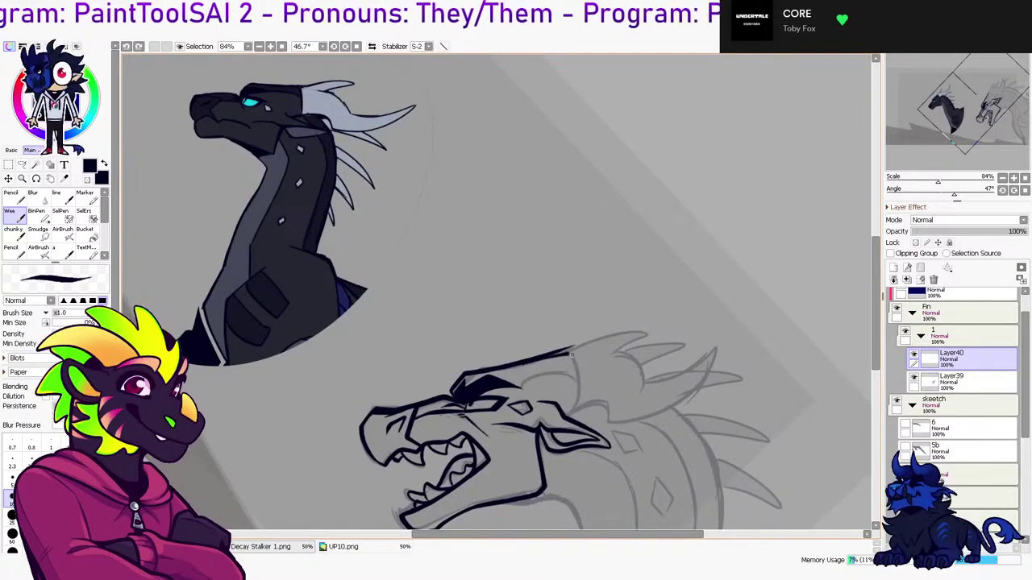
# Ink the back edge of the head from the skull's rear corner down to the ear base and clean up the corner
pyautogui.moveTo(570, 351); pyautogui.dragTo(566, 412)
pyautogui.press('e')
pyautogui.moveTo(577, 346); pyautogui.dragTo(582, 352)
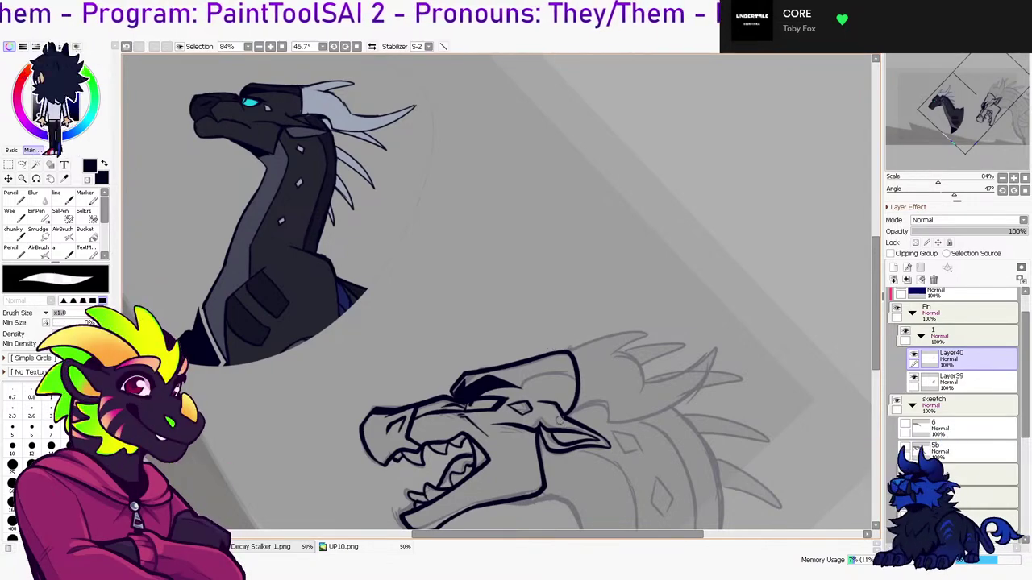
pyautogui.press('b')
pyautogui.hotkey('ctrl', 'Tab')
pyautogui.hotkey('ctrl', 'Tab')
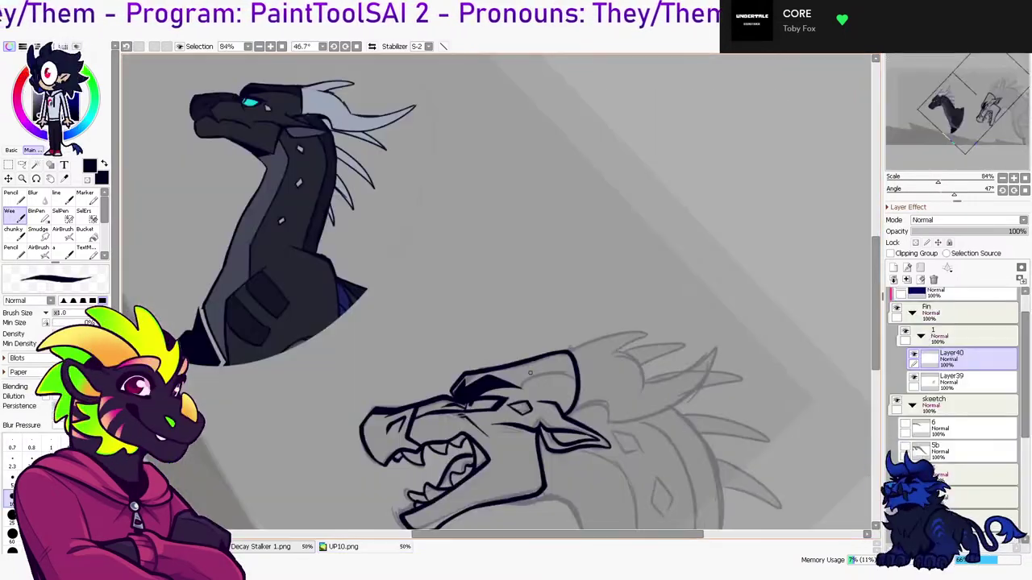
# Ink the inner crease line running from behind the brow to the back edge of the head
pyautogui.moveTo(520, 384); pyautogui.dragTo(574, 372)
pyautogui.hotkey('ctrl', 'z')
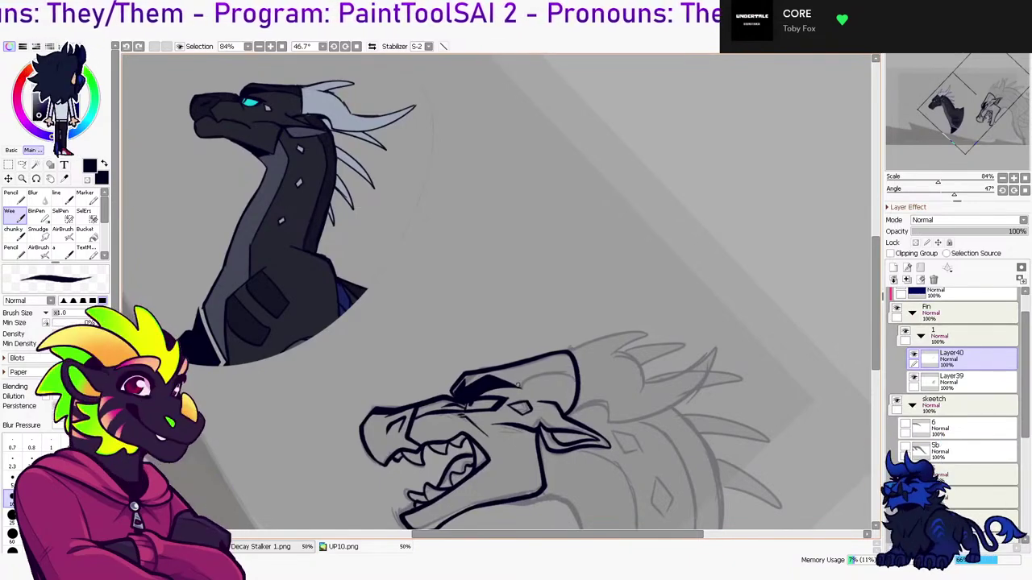
pyautogui.hotkey('ctrl', 'z')
pyautogui.moveTo(574, 372); pyautogui.dragTo(576, 373)
pyautogui.scroll(-5, 490, 219)
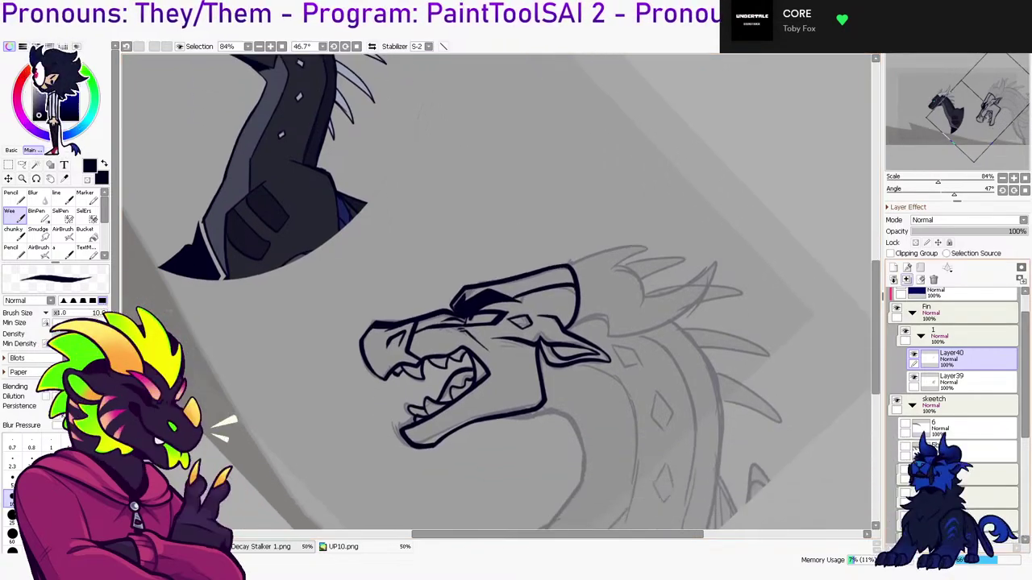
# Merge the new head lines into Layer39 and mirror the canvas to check the head, keeping the Wee brush ready
pyautogui.hotkey('ctrl', 'e')
pyautogui.press('h')
pyautogui.press('l')
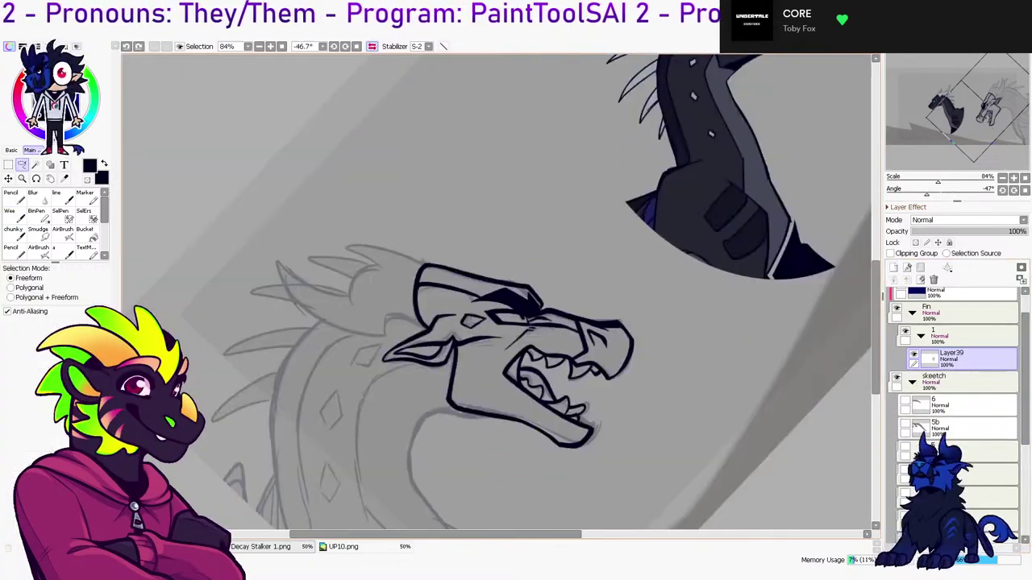
pyautogui.press('n')
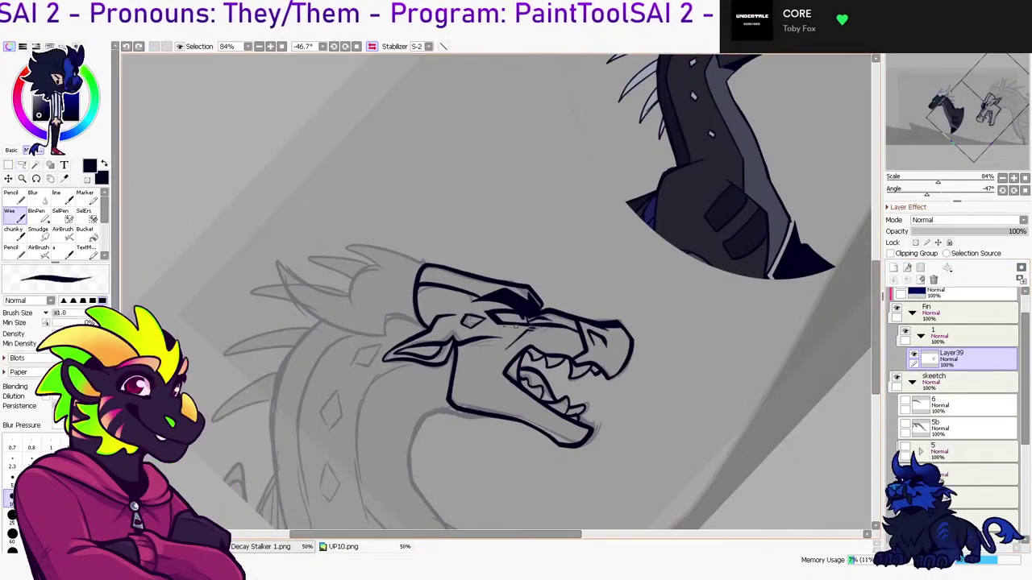
# Add a new lineart layer above the head layer and ink the short horn-base curve behind the ear
pyautogui.moveTo(483, 312)
pyautogui.mouseDown()
pyautogui.moveTo(509, 309)
pyautogui.moveTo(530, 267)
pyautogui.moveTo(444, 266)
pyautogui.moveTo(426, 281)
pyautogui.mouseUp()
pyautogui.press('h')
pyautogui.click(893, 268)
pyautogui.moveTo(516, 315)
pyautogui.mouseDown()
pyautogui.moveTo(439, 387)
pyautogui.moveTo(436, 362)
pyautogui.moveTo(435, 394)
pyautogui.mouseUp()
pyautogui.click(345, 547)
pyautogui.click(270, 547)
pyautogui.hotkey('ctrl', 'z')
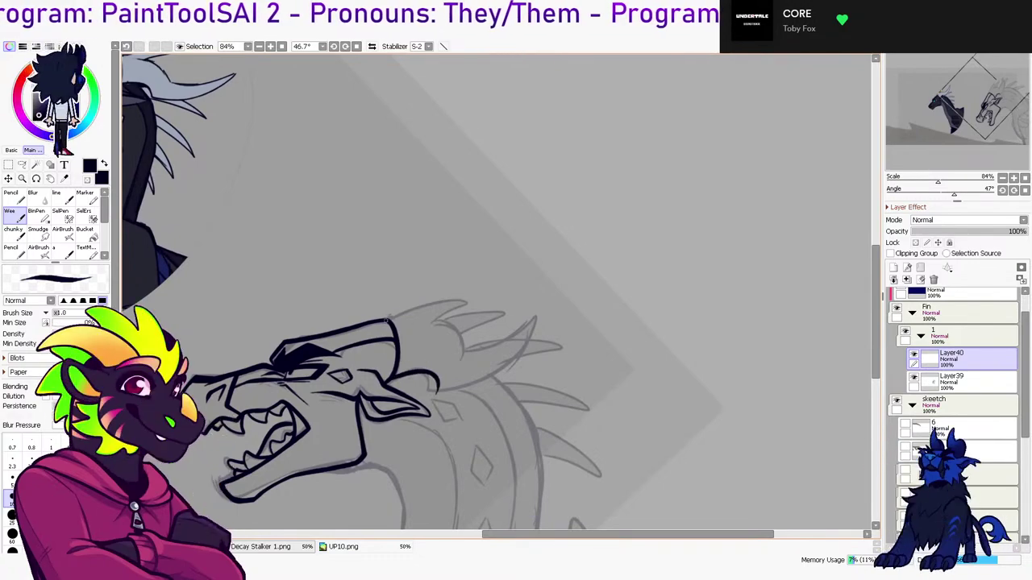
pyautogui.hotkey('ctrl', 'z')
# Ink the small front horn rising from the back of the dragon's forehead, following the sketch
pyautogui.moveTo(389, 321)
pyautogui.mouseDown()
pyautogui.moveTo(433, 328)
pyautogui.moveTo(461, 355)
pyautogui.mouseUp()
pyautogui.moveTo(435, 312)
pyautogui.mouseDown()
pyautogui.moveTo(452, 348)
pyautogui.moveTo(469, 347)
pyautogui.mouseUp()
pyautogui.hotkey('ctrl', 'Tab')
pyautogui.hotkey('ctrl', 'Tab')
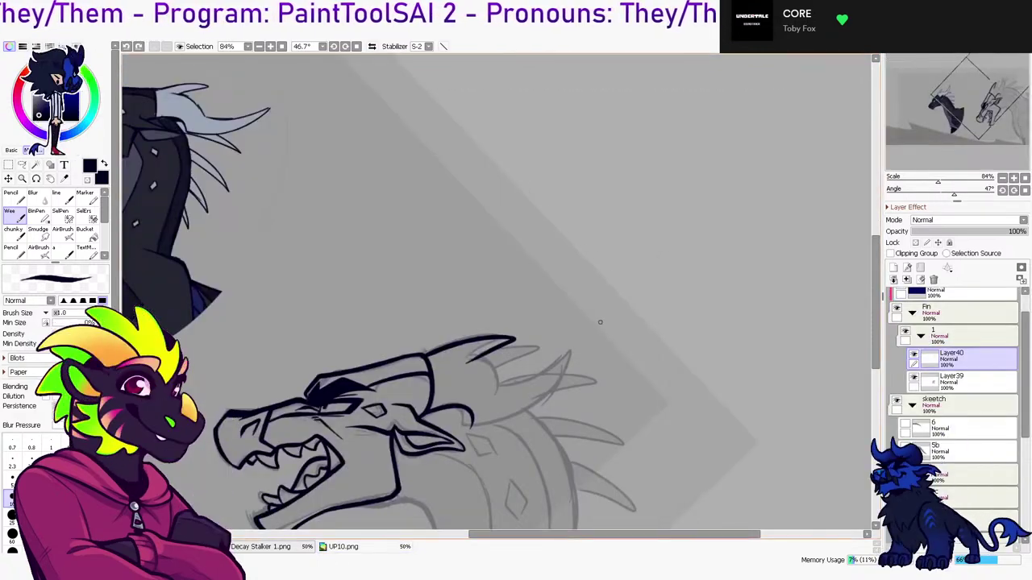
pyautogui.hotkey('ctrl', 'z')
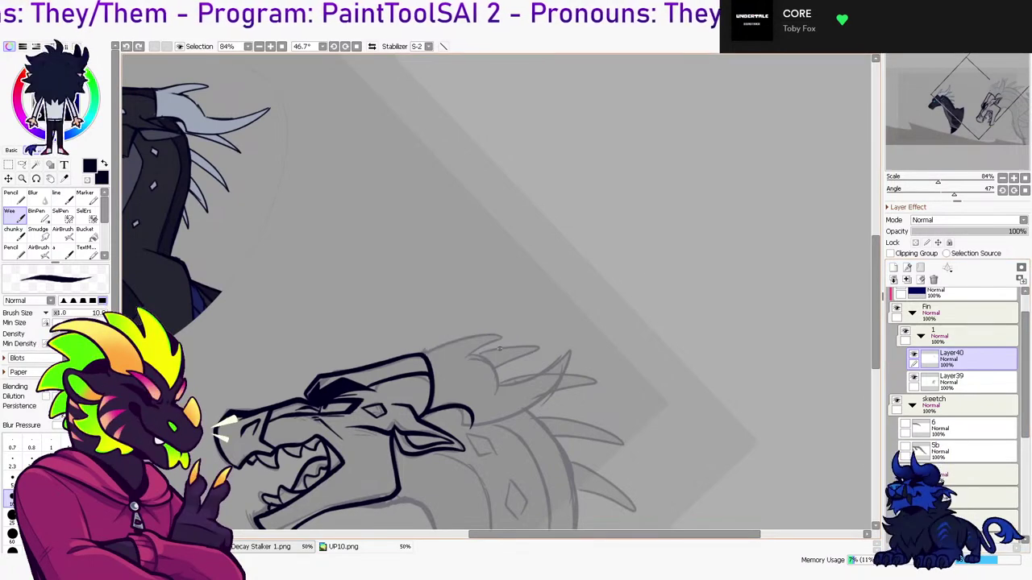
pyautogui.moveTo(487, 335); pyautogui.dragTo(456, 362)
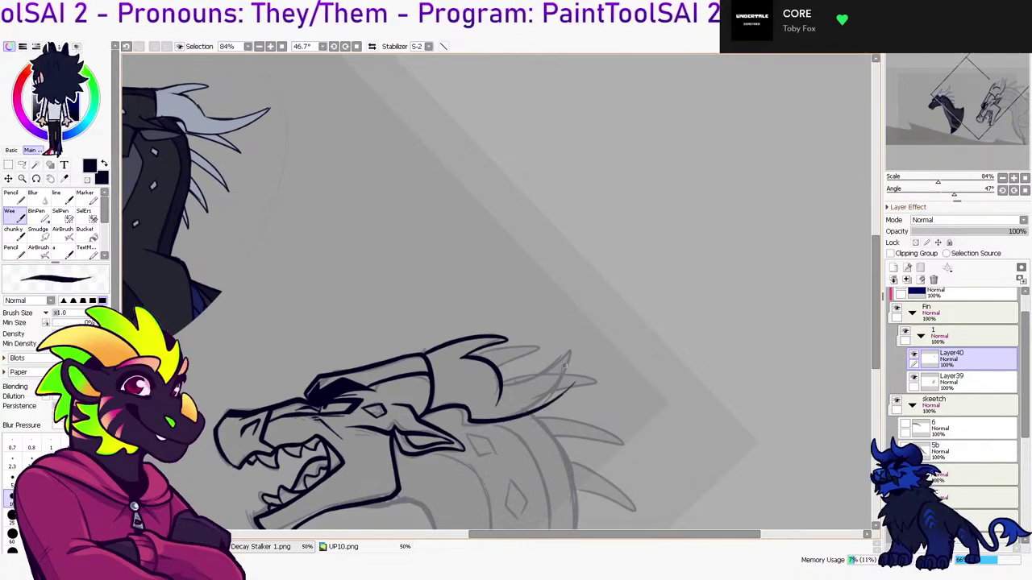
# Ink the long rear horn's inner and outer edges up to its pointed tip, checking them against the reference
pyautogui.moveTo(498, 388)
pyautogui.mouseDown()
pyautogui.moveTo(572, 368)
pyautogui.moveTo(562, 359)
pyautogui.moveTo(523, 382)
pyautogui.moveTo(579, 349)
pyautogui.mouseUp()
pyautogui.moveTo(580, 349); pyautogui.dragTo(538, 406)
pyautogui.hotkey('ctrl', 'Tab')
pyautogui.hotkey('ctrl', 'Tab')
pyautogui.press('e')
pyautogui.press('e')
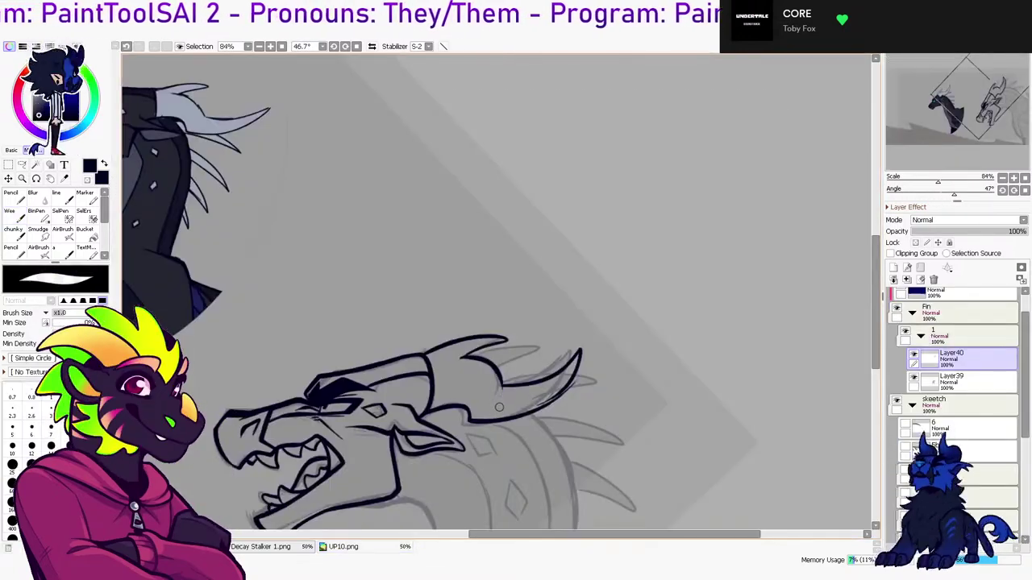
# Thicken the long rear horn's lower edge and clean up its outline with the eraser
pyautogui.press('b')
pyautogui.moveTo(521, 418); pyautogui.dragTo(565, 385)
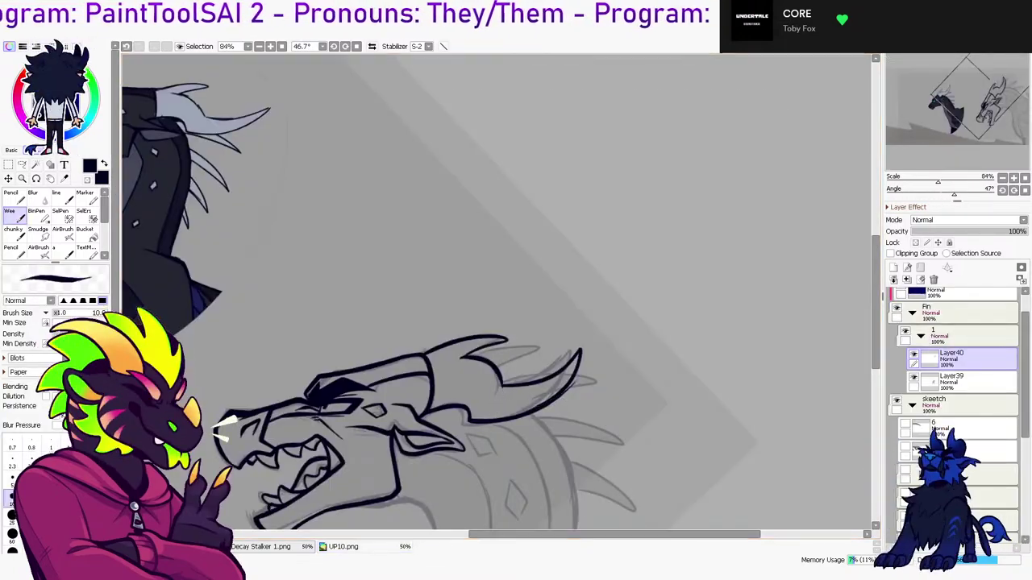
pyautogui.press('h')
pyautogui.press('e')
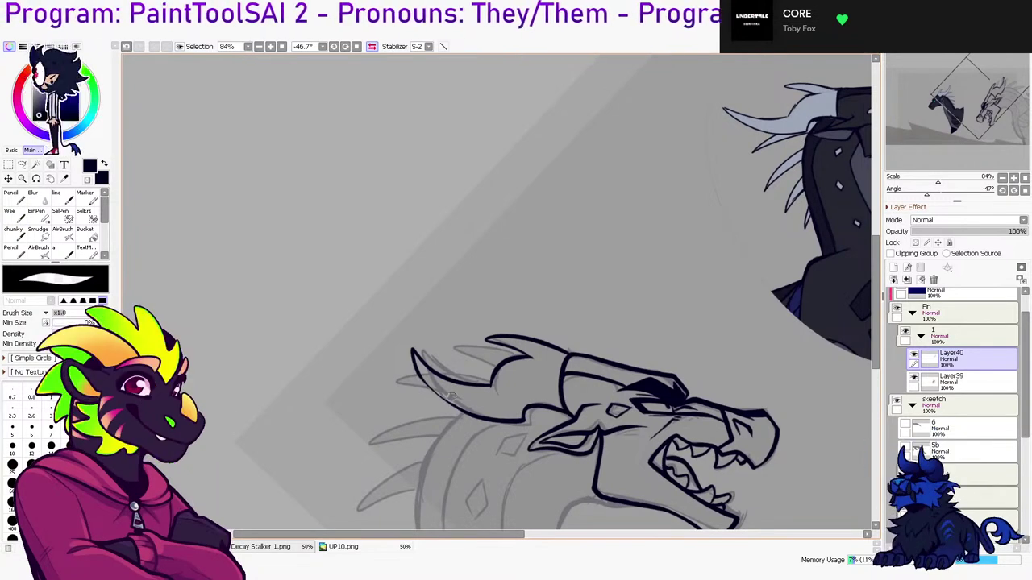
pyautogui.moveTo(421, 389); pyautogui.dragTo(503, 423)
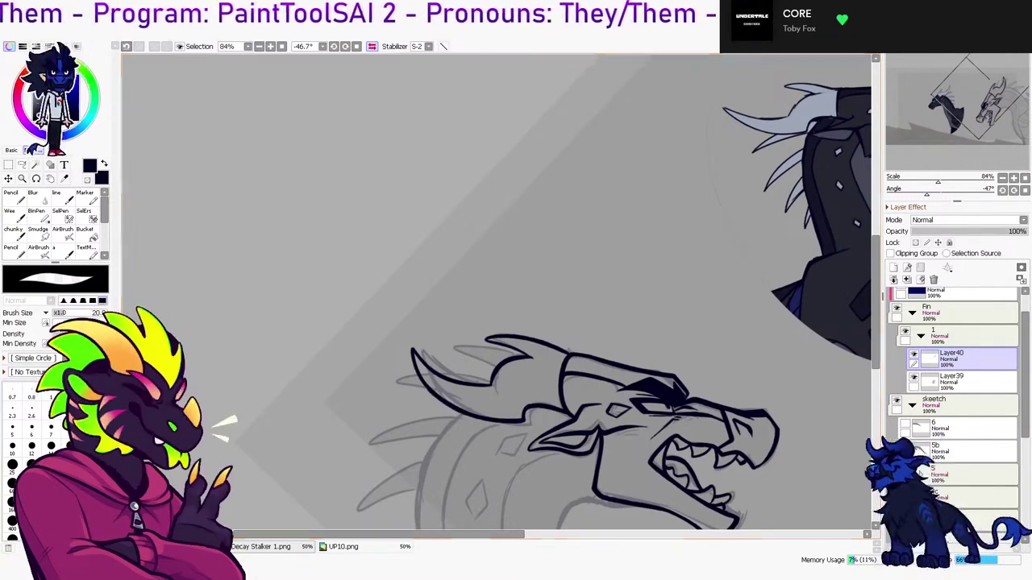
# Transform the horn lineart with Deform to stretch the long rear horn slightly outward
pyautogui.press('h')
pyautogui.moveTo(987, 85)
pyautogui.mouseDown()
pyautogui.moveTo(1009, 90)
pyautogui.moveTo(988, 89)
pyautogui.mouseUp()
pyautogui.hotkey('ctrl', 't')
pyautogui.moveTo(605, 279); pyautogui.dragTo(603, 281)
pyautogui.press('Return')
pyautogui.hotkey('ctrl', 't')
pyautogui.press('Return')
pyautogui.hotkey('ctrl', 't')
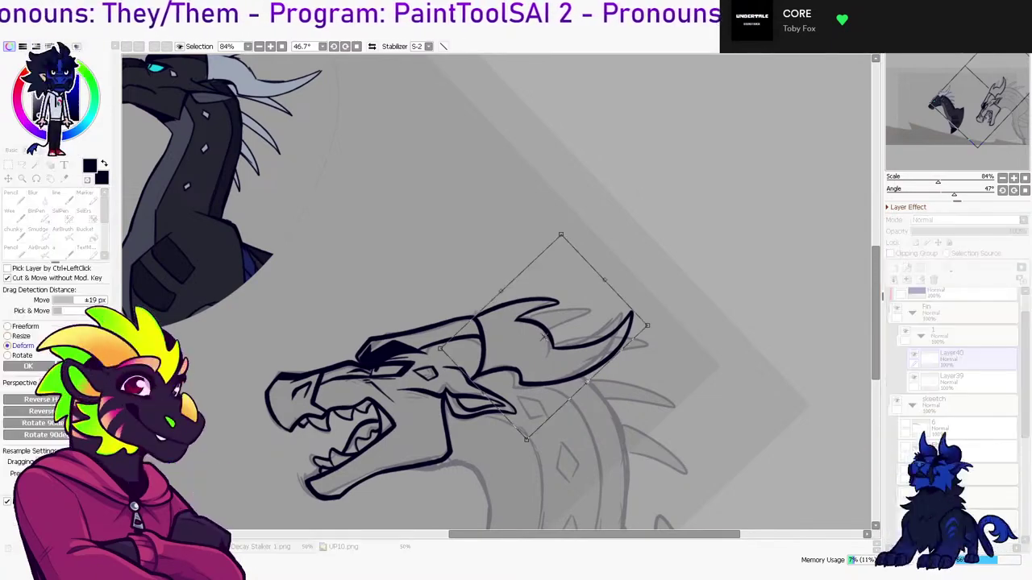
pyautogui.press('Return')
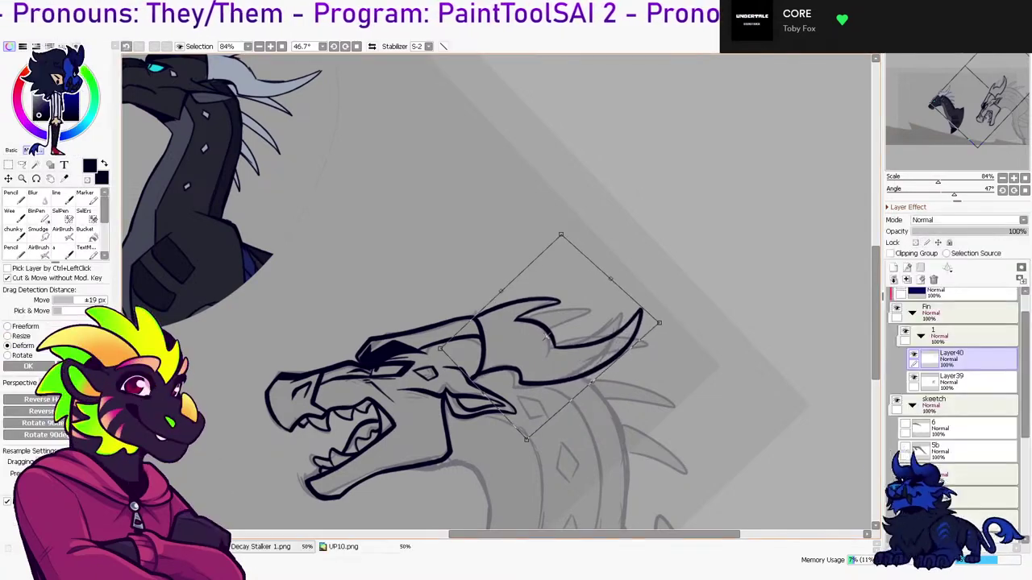
# Ink the throat line from beneath the jaw back to the start of the neck
pyautogui.moveTo(988, 87); pyautogui.dragTo(1002, 107)
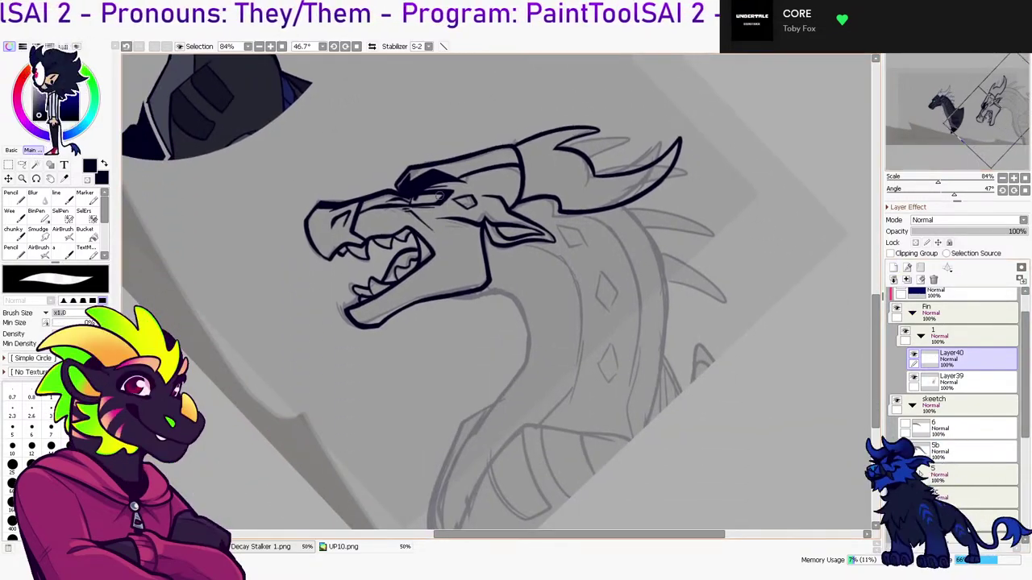
pyautogui.press('n')
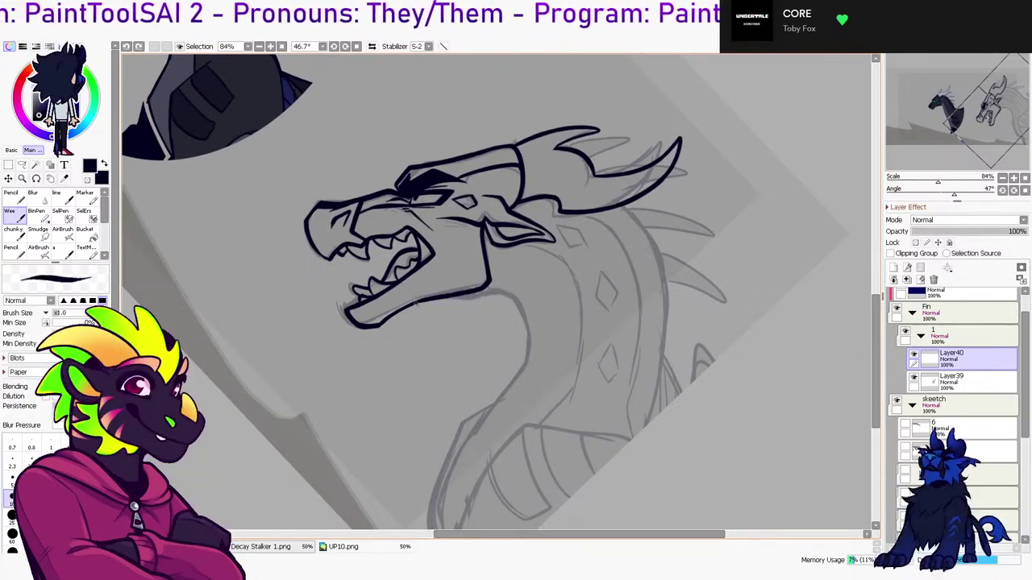
pyautogui.hotkey('ctrl', 'z')
pyautogui.moveTo(426, 302); pyautogui.dragTo(519, 315)
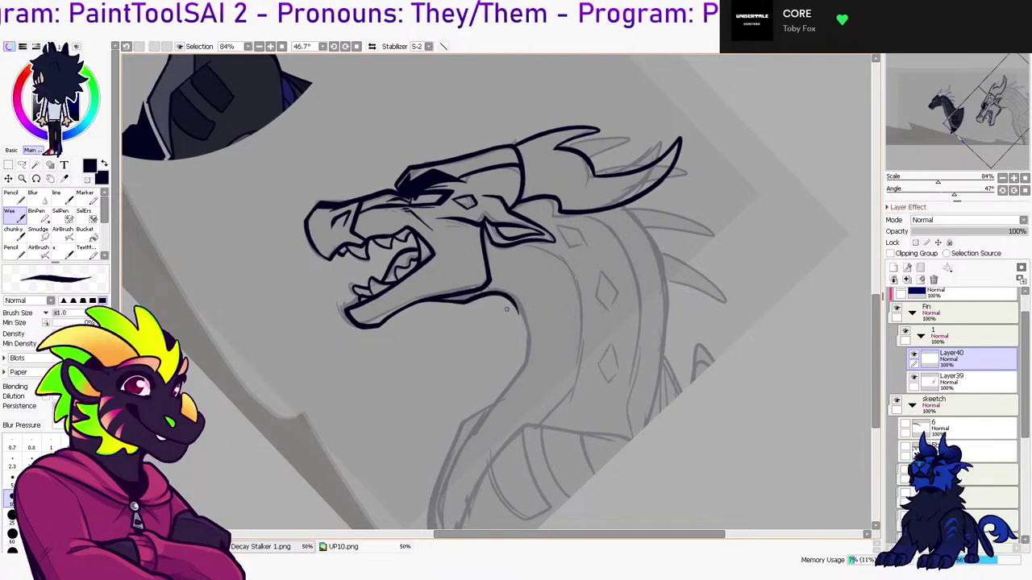
# Try to ink the front neck curve from the throat bend downward in the mirrored, rotated view
pyautogui.press('h')
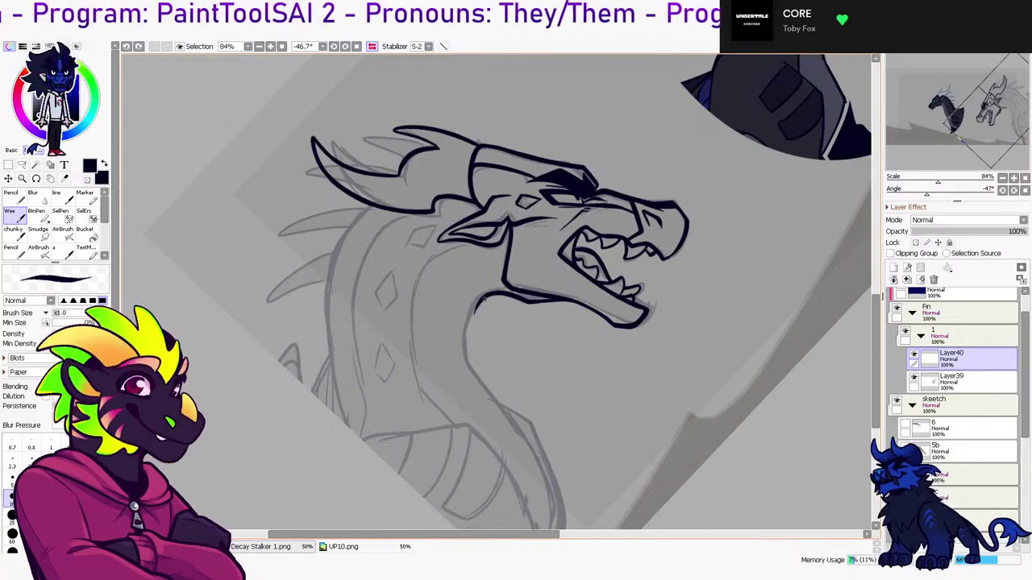
pyautogui.hotkey('ctrl', 'z')
pyautogui.moveTo(478, 298); pyautogui.dragTo(468, 361)
pyautogui.hotkey('ctrl', 'z')
pyautogui.moveTo(478, 300)
pyautogui.mouseDown()
pyautogui.moveTo(471, 366)
pyautogui.moveTo(516, 430)
pyautogui.mouseUp()
pyautogui.scroll(-2, 523, 444)
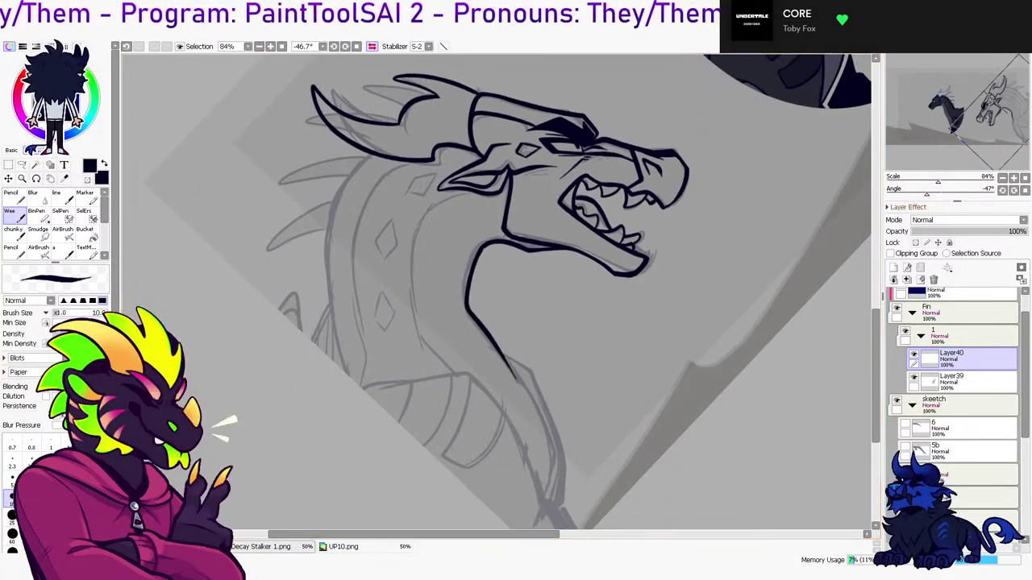
# Reset the canvas rotation and ink the front neck line from the throat around the bend toward the chest
pyautogui.press('Home')
pyautogui.press('h')
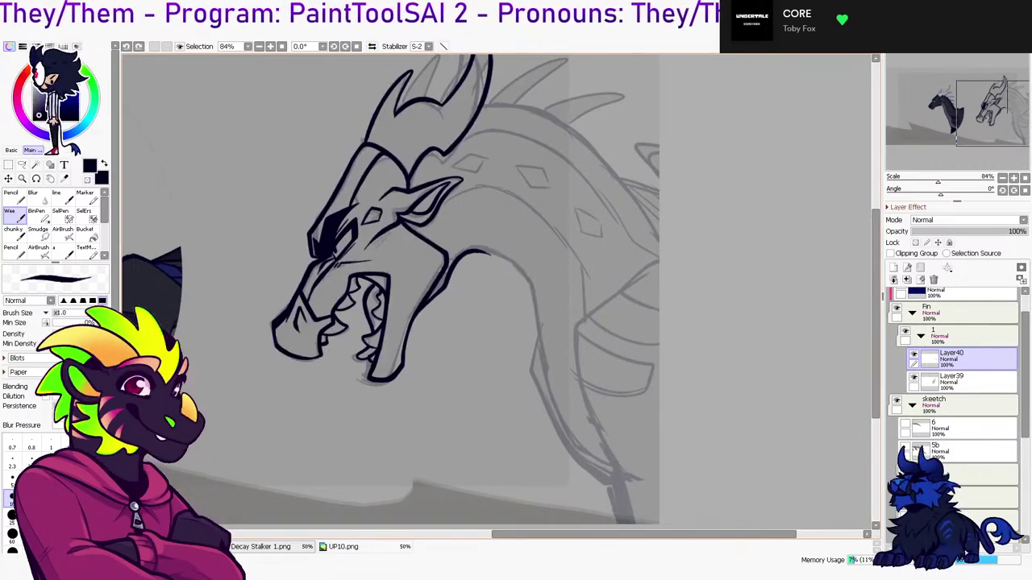
pyautogui.hotkey('ctrl', 'z')
pyautogui.moveTo(477, 252)
pyautogui.mouseDown()
pyautogui.moveTo(531, 285)
pyautogui.moveTo(549, 382)
pyautogui.mouseUp()
pyautogui.hotkey('ctrl', 'z')
pyautogui.moveTo(478, 250)
pyautogui.mouseDown()
pyautogui.moveTo(536, 300)
pyautogui.moveTo(554, 388)
pyautogui.moveTo(487, 256)
pyautogui.moveTo(566, 408)
pyautogui.mouseUp()
pyautogui.hotkey('ctrl', 'z')
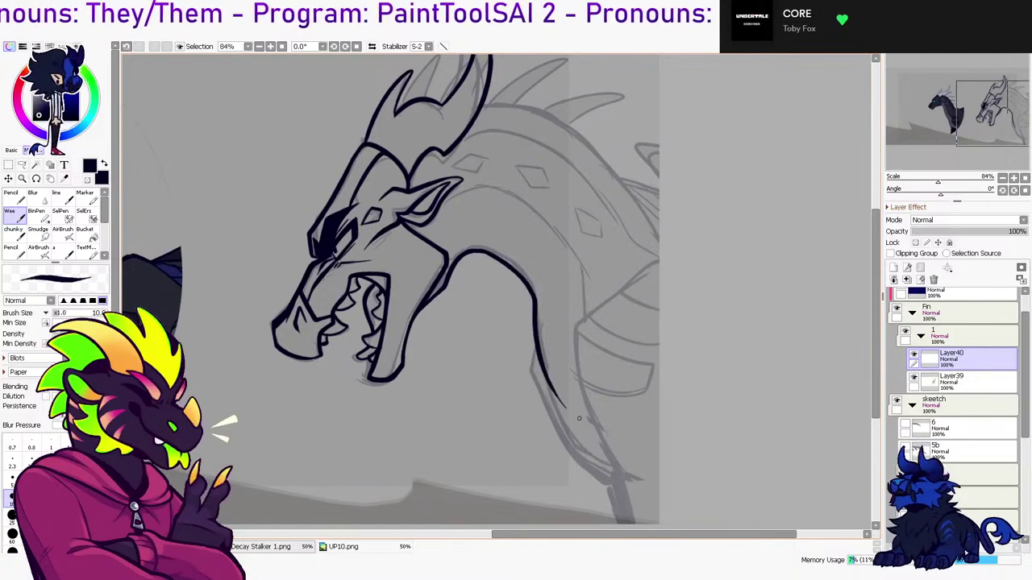
pyautogui.hotkey('ctrl', 'z')
pyautogui.moveTo(481, 250)
pyautogui.mouseDown()
pyautogui.moveTo(533, 308)
pyautogui.moveTo(560, 405)
pyautogui.mouseUp()
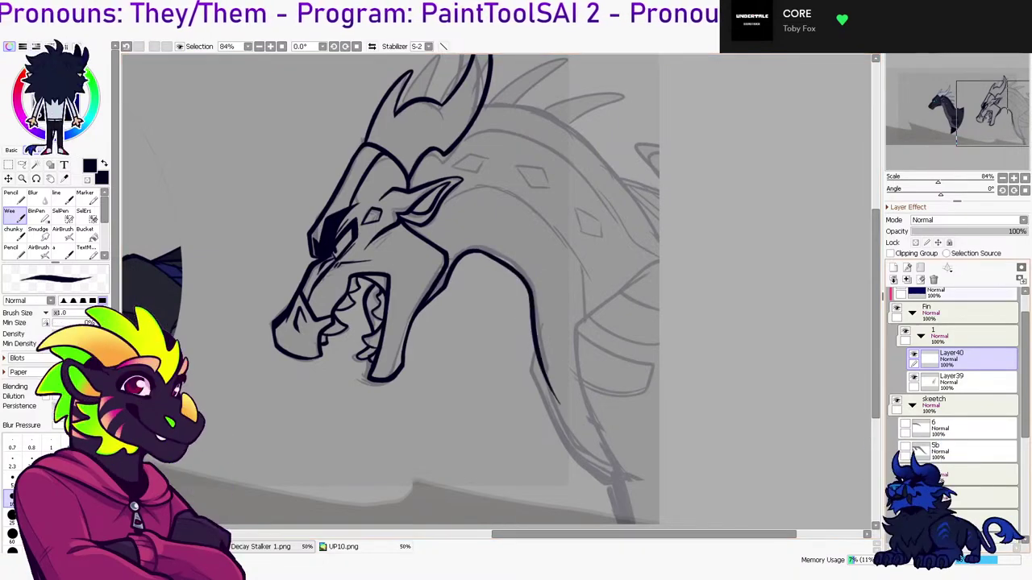
# Handwrite the note "brush size 10" beside the dragon head on a separate layer
pyautogui.scroll(-5, 957, 387)
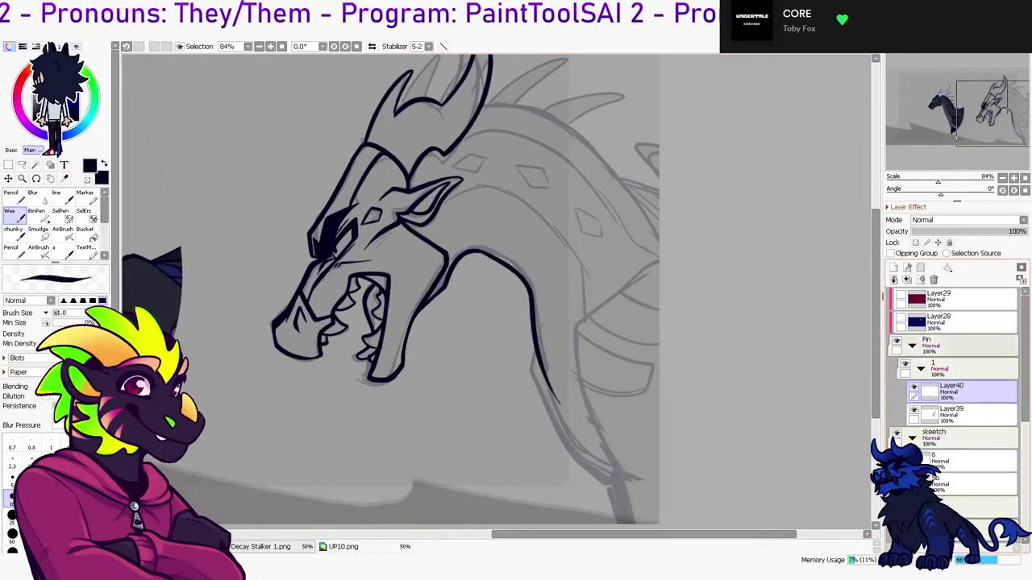
pyautogui.scroll(-2, 958, 386)
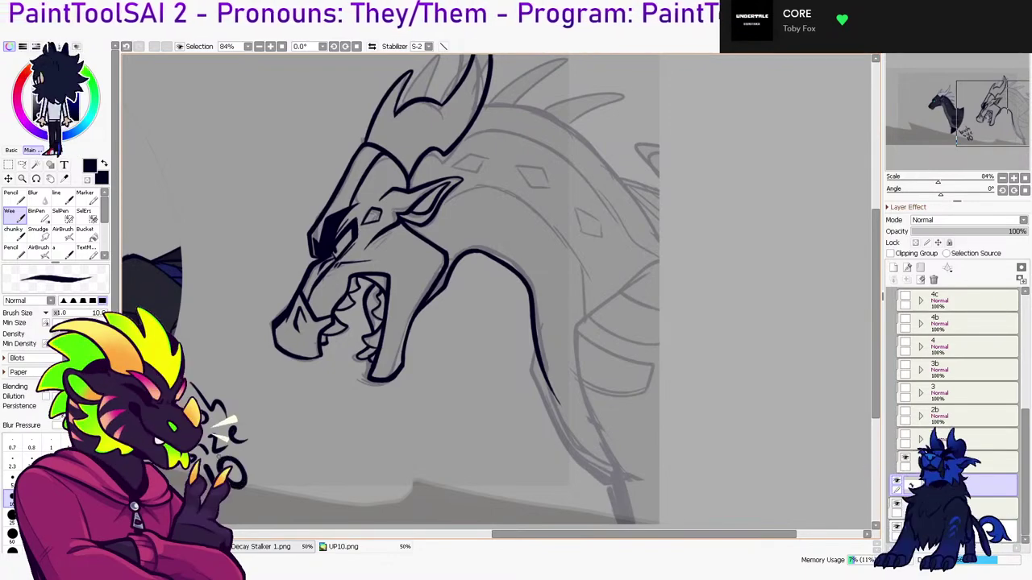
pyautogui.moveTo(1026, 468); pyautogui.dragTo(1026, 432)
pyautogui.scroll(5, 955, 387)
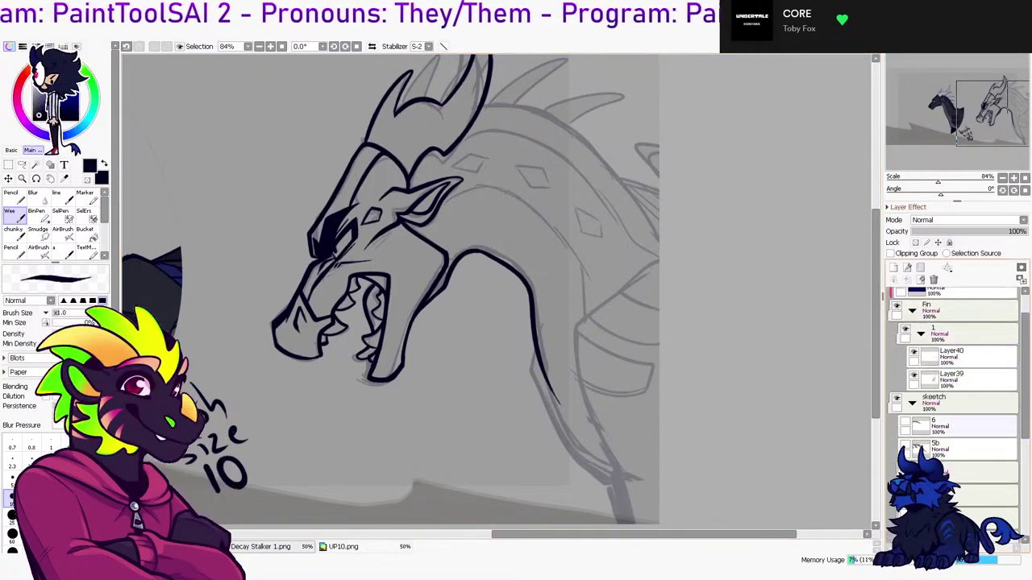
# Try to extend the front neck line down to the chest on the lineart layer
pyautogui.moveTo(541, 364)
pyautogui.mouseDown()
pyautogui.moveTo(597, 452)
pyautogui.moveTo(623, 471)
pyautogui.mouseUp()
pyautogui.hotkey('ctrl', 'z')
pyautogui.hotkey('ctrl', 'z')
pyautogui.moveTo(542, 371)
pyautogui.mouseDown()
pyautogui.moveTo(582, 450)
pyautogui.moveTo(616, 472)
pyautogui.mouseUp()
pyautogui.hotkey('ctrl', 'z')
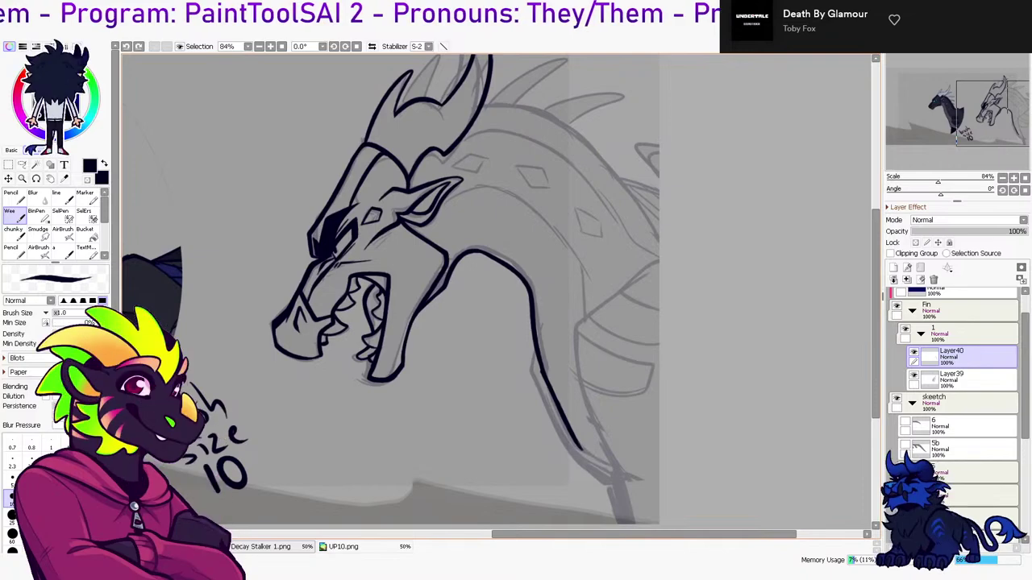
pyautogui.moveTo(564, 421)
pyautogui.mouseDown()
pyautogui.moveTo(583, 451)
pyautogui.moveTo(615, 471)
pyautogui.mouseUp()
pyautogui.hotkey('ctrl', 'z')
# Lasso the lower part of the front neck line and delete it
pyautogui.press('l')
pyautogui.moveTo(533, 279); pyautogui.dragTo(609, 413)
pyautogui.press('Delete')
pyautogui.hotkey('ctrl', 'd')
# Try to redraw the front neck line downward from the throat bend
pyautogui.press('b')
pyautogui.moveTo(528, 288); pyautogui.dragTo(533, 360)
pyautogui.hotkey('ctrl', 'z')
pyautogui.moveTo(530, 289)
pyautogui.mouseDown()
pyautogui.moveTo(556, 419)
pyautogui.moveTo(530, 291)
pyautogui.moveTo(572, 441)
pyautogui.mouseUp()
pyautogui.hotkey('ctrl', 'z')
pyautogui.hotkey('ctrl', 'z')
# Mirror the view and ink the front neck line between the chest and the throat bend
pyautogui.press('h')
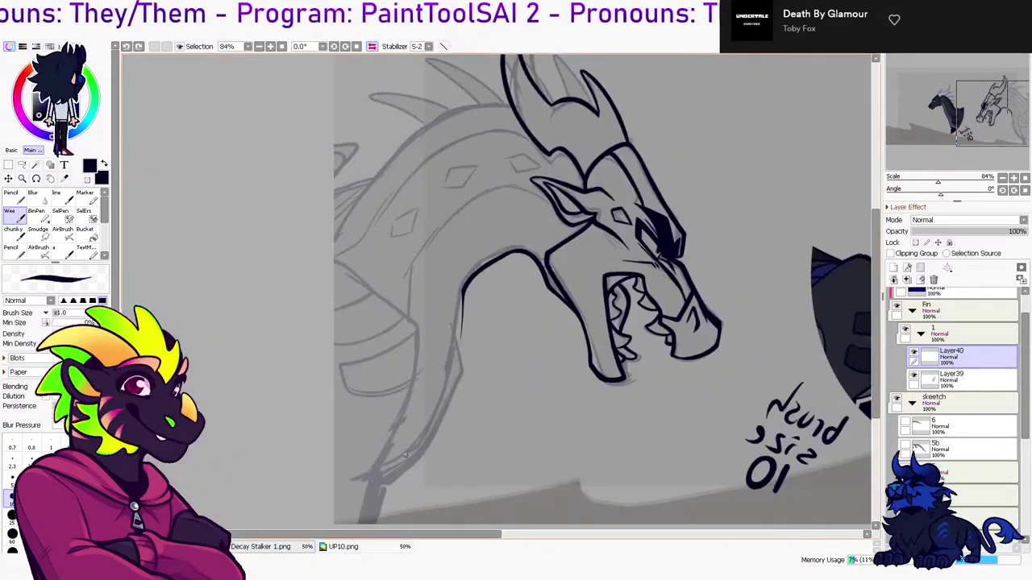
pyautogui.moveTo(362, 470); pyautogui.dragTo(454, 299)
pyautogui.hotkey('ctrl', 'z')
pyautogui.hotkey('ctrl', 'z')
pyautogui.moveTo(362, 480)
pyautogui.mouseDown()
pyautogui.moveTo(430, 455)
pyautogui.moveTo(457, 329)
pyautogui.mouseUp()
pyautogui.moveTo(457, 388)
pyautogui.mouseDown()
pyautogui.moveTo(463, 287)
pyautogui.moveTo(448, 411)
pyautogui.mouseUp()
pyautogui.hotkey('ctrl', 'z')
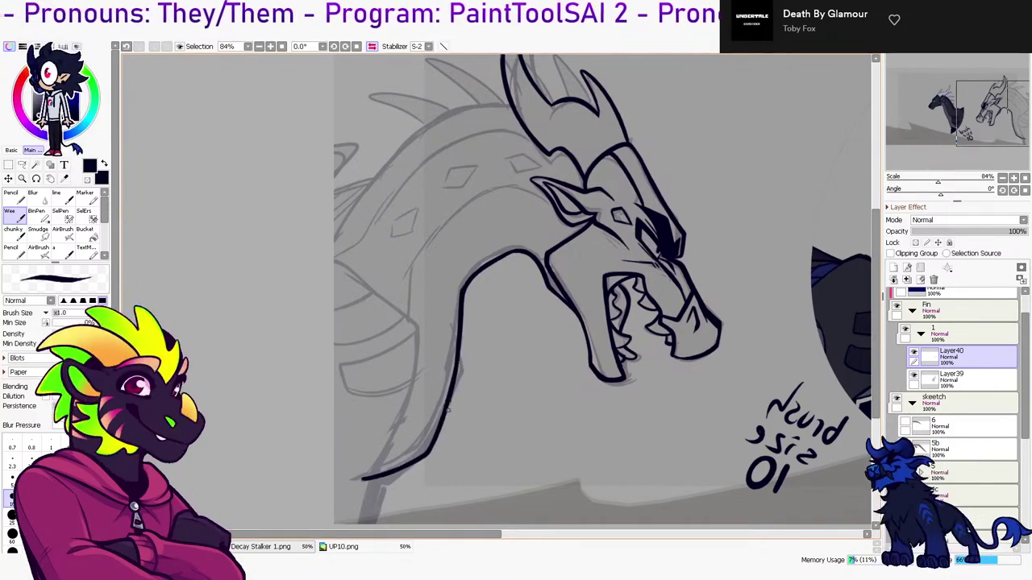
pyautogui.moveTo(464, 296); pyautogui.dragTo(448, 399)
pyautogui.hotkey('ctrl', 'z')
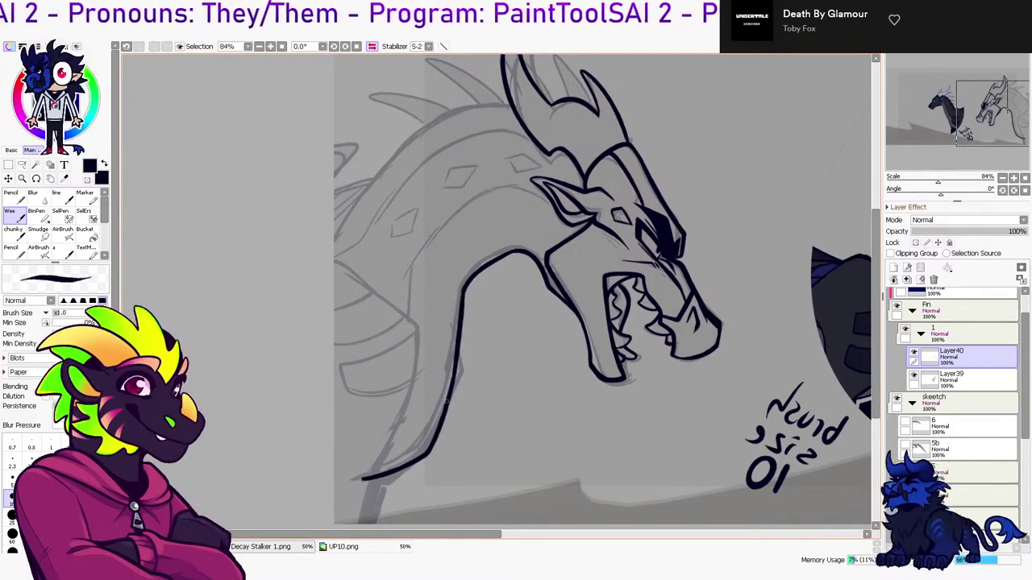
# Compare the neck lineart with the dragon references in UP10.png and Decay Stalker 1.png
pyautogui.click(355, 547)
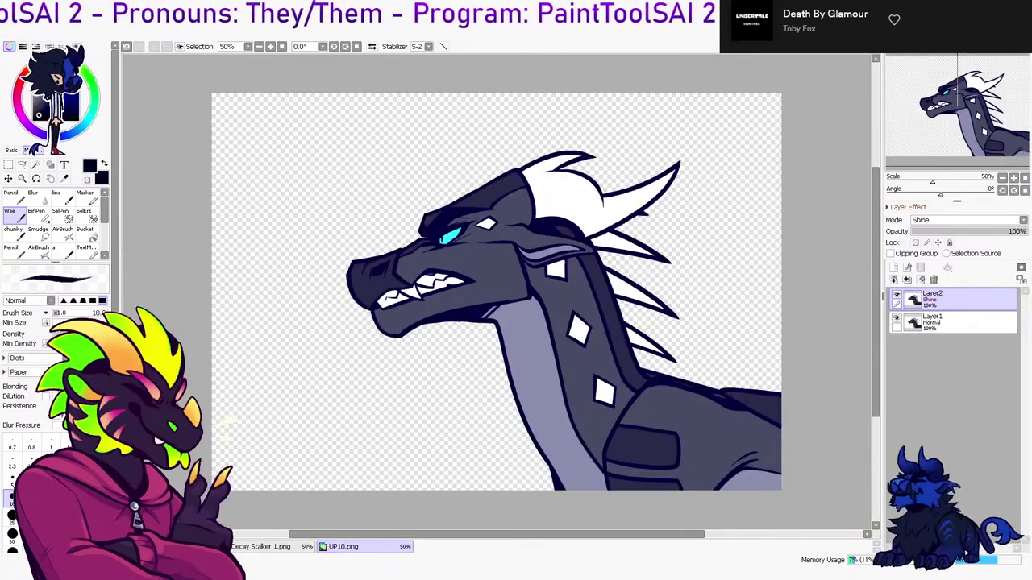
pyautogui.hotkey('ctrl', 'shift', 'Tab')
pyautogui.hotkey('ctrl', 'shift', 'Tab')
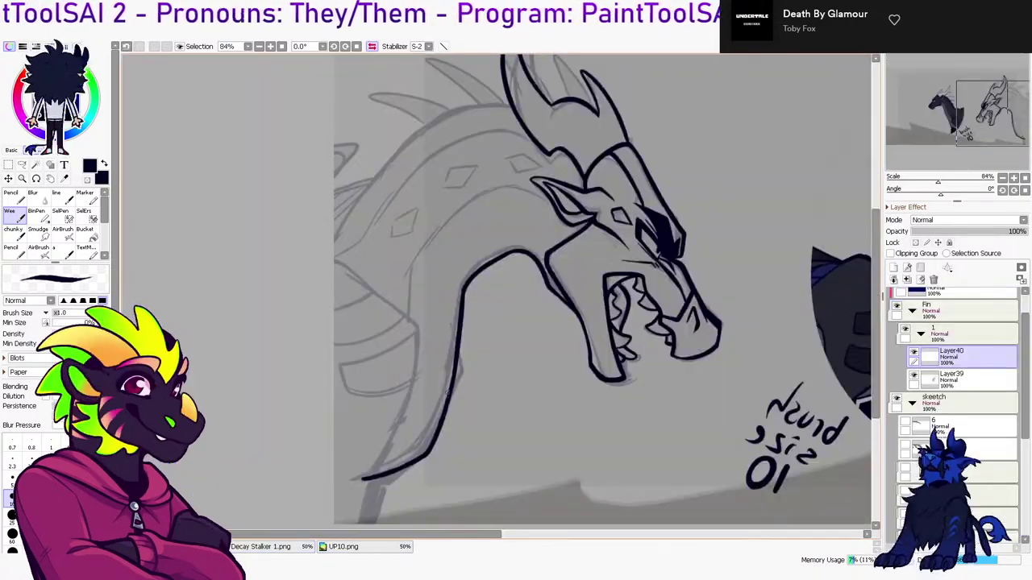
pyautogui.moveTo(462, 299); pyautogui.dragTo(453, 381)
pyautogui.hotkey('ctrl', 'z')
pyautogui.hotkey('ctrl', 'z')
pyautogui.moveTo(781, 150); pyautogui.dragTo(723, 181)
pyautogui.hotkey('ctrl', 'z')
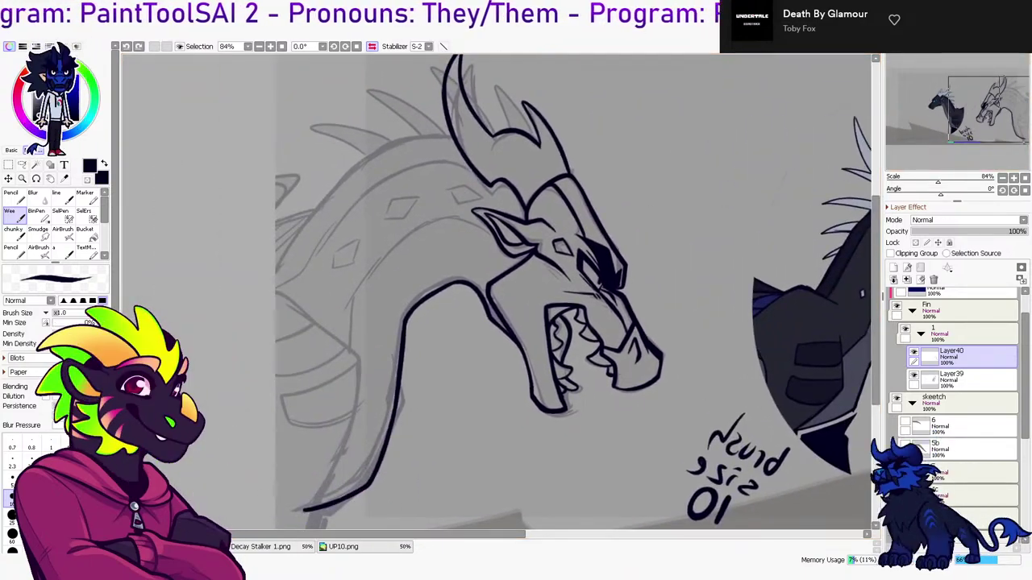
pyautogui.click(344, 547)
pyautogui.click(262, 546)
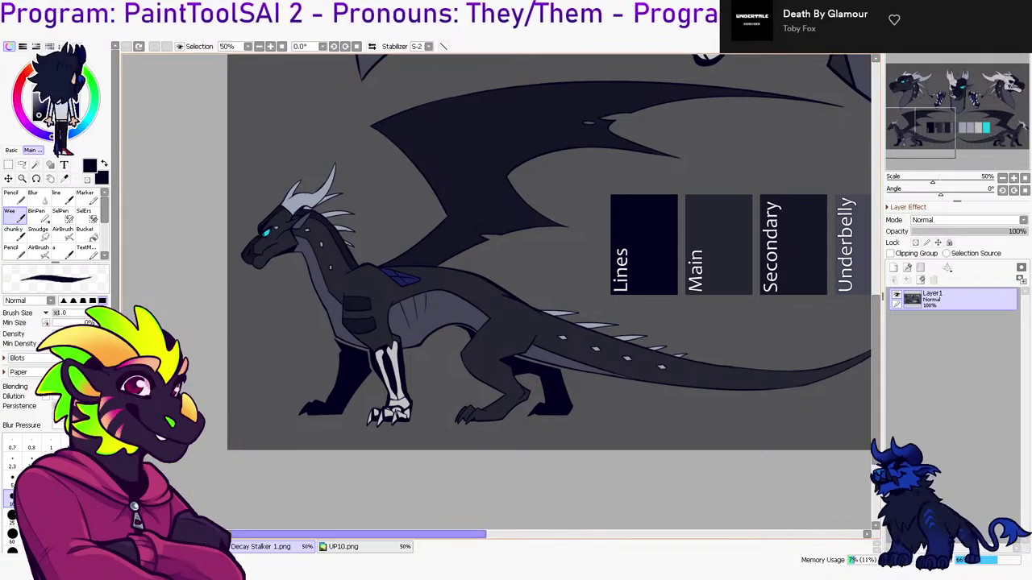
pyautogui.hotkey('ctrl', 'shift', 'Tab')
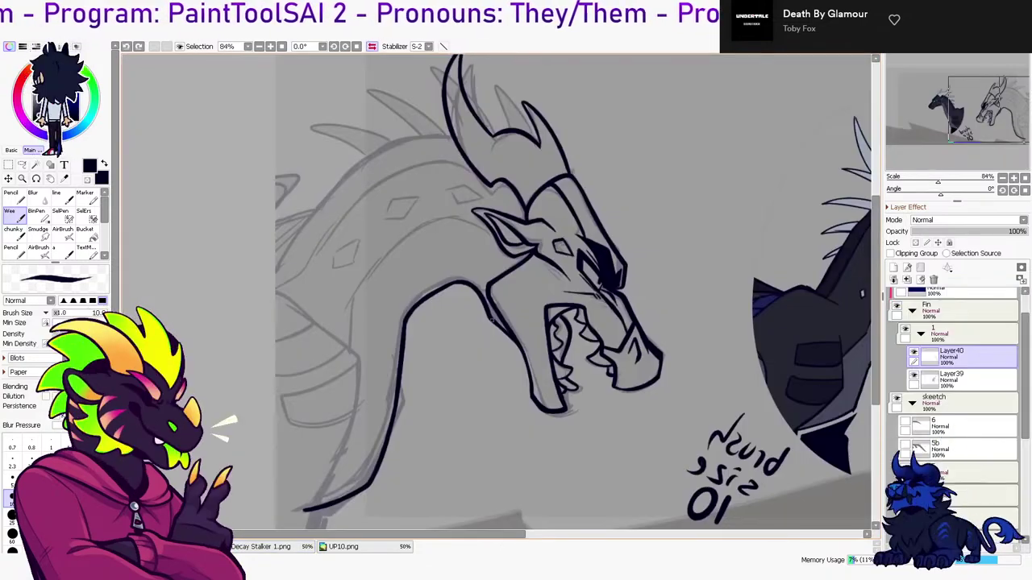
# Merge the horn and neck lineart into Layer39 and fill the small gap behind the jaw with the line colour
pyautogui.moveTo(492, 308); pyautogui.dragTo(495, 319)
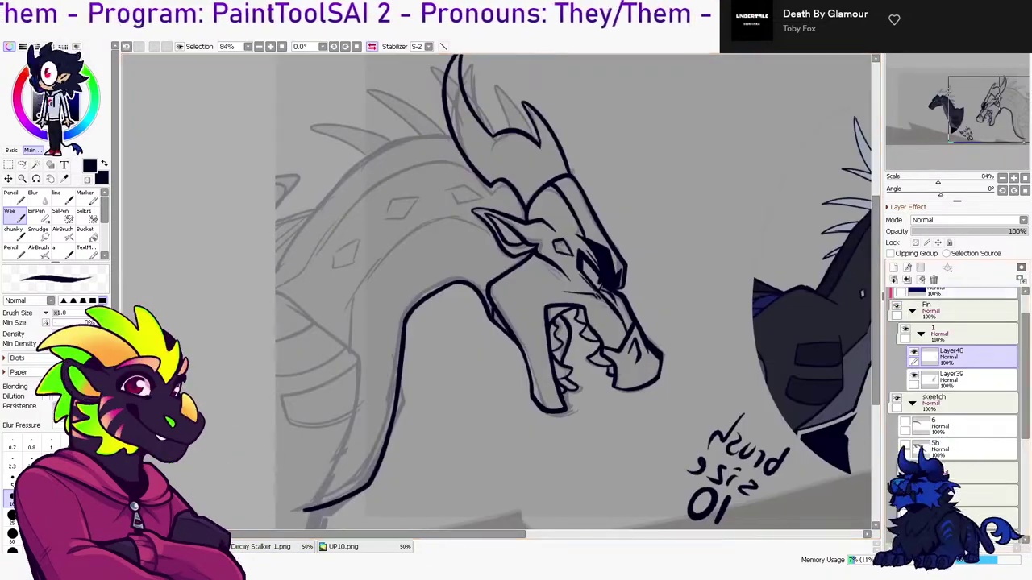
pyautogui.hotkey('ctrl', 'e')
pyautogui.press('g')
pyautogui.click(499, 321)
pyautogui.press('b')
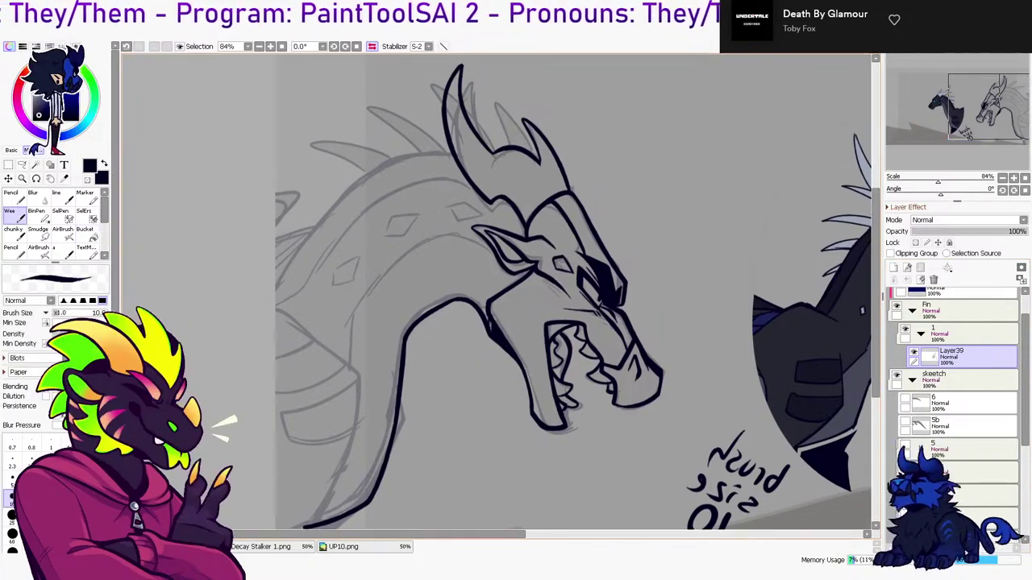
# Return the view to its normal orientation and add a new layer above Layer39 for the shoulder lineart
pyautogui.press('h')
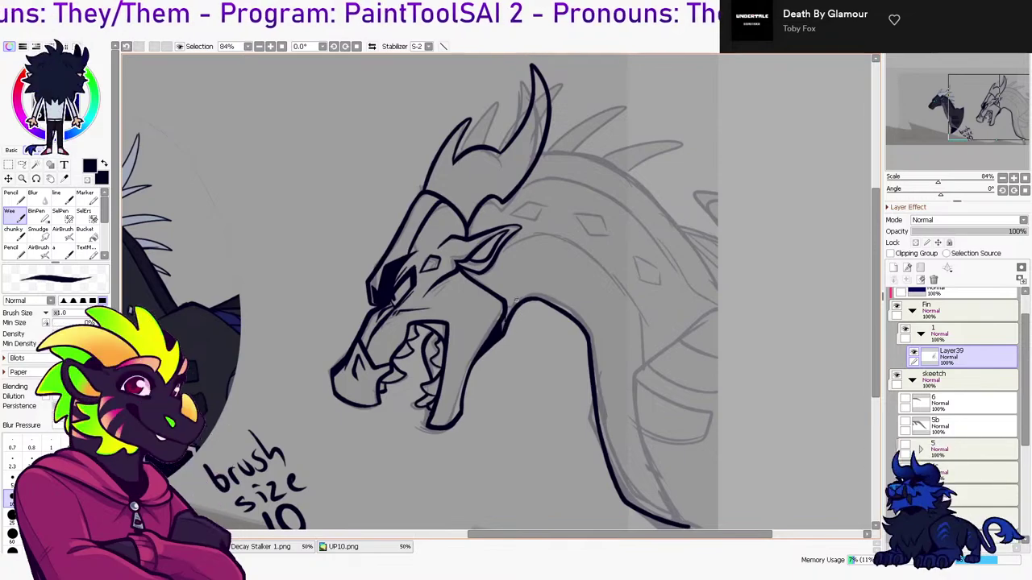
pyautogui.hotkey('ctrl', 'shift', 'n')
pyautogui.moveTo(506, 321); pyautogui.dragTo(482, 317)
pyautogui.moveTo(545, 291); pyautogui.dragTo(442, 228)
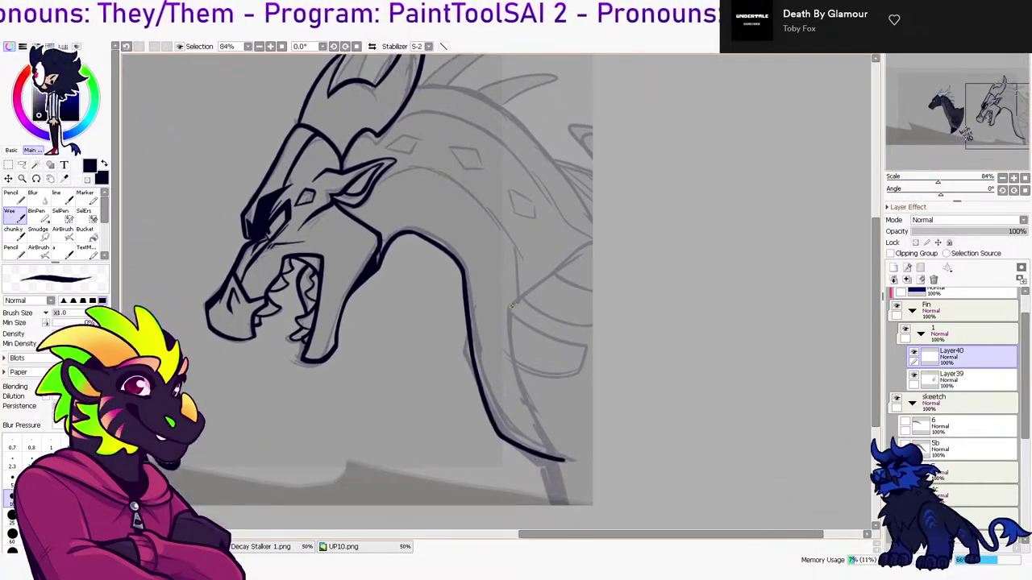
# Try to ink the shoulder's upper edge and its front curve down towards the chest
pyautogui.moveTo(509, 305); pyautogui.dragTo(593, 247)
pyautogui.hotkey('ctrl', 'z')
pyautogui.moveTo(511, 308); pyautogui.dragTo(547, 431)
pyautogui.hotkey('ctrl', 'z')
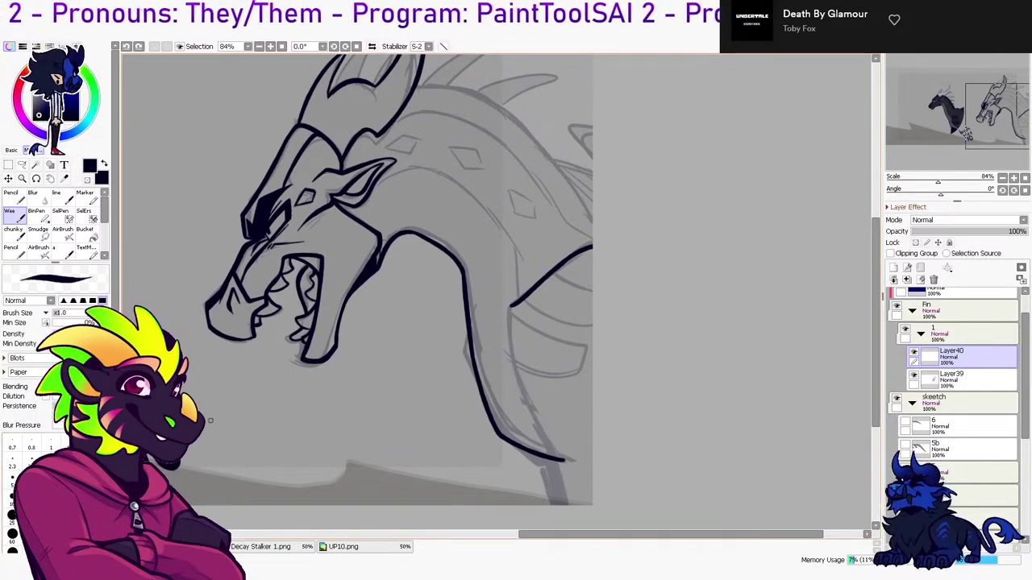
pyautogui.hotkey('ctrl', 'z')
pyautogui.moveTo(595, 238)
pyautogui.mouseDown()
pyautogui.moveTo(573, 256)
pyautogui.moveTo(518, 374)
pyautogui.moveTo(535, 421)
pyautogui.moveTo(569, 259)
pyautogui.moveTo(508, 342)
pyautogui.mouseUp()
pyautogui.hotkey('ctrl', 'z')
pyautogui.hotkey('ctrl', 'z')
# Mirror the view and ink the shoulder's upper edge and its front curve down towards the chest
pyautogui.press('h')
pyautogui.moveTo(392, 244); pyautogui.dragTo(442, 274)
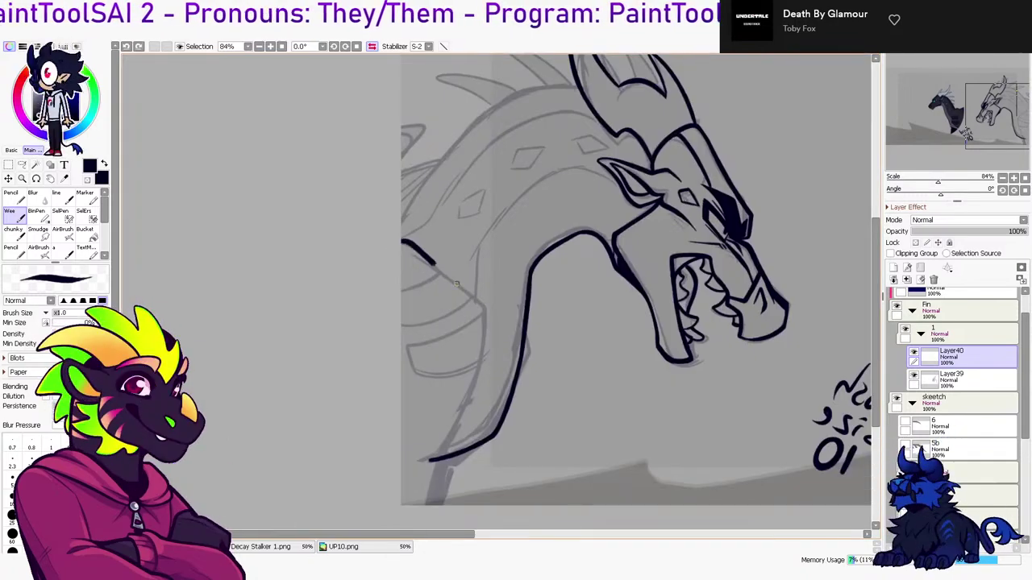
pyautogui.moveTo(437, 455); pyautogui.dragTo(476, 355)
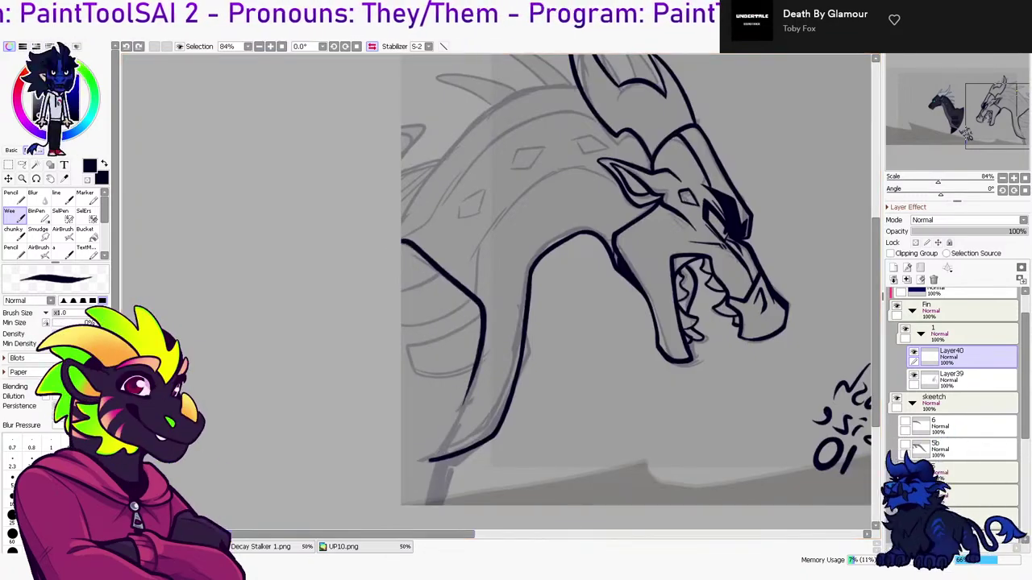
# Check the shoulder markings in Decay Stalker 1.png and ink the upper band across the shoulder
pyautogui.click(365, 546)
pyautogui.click(262, 547)
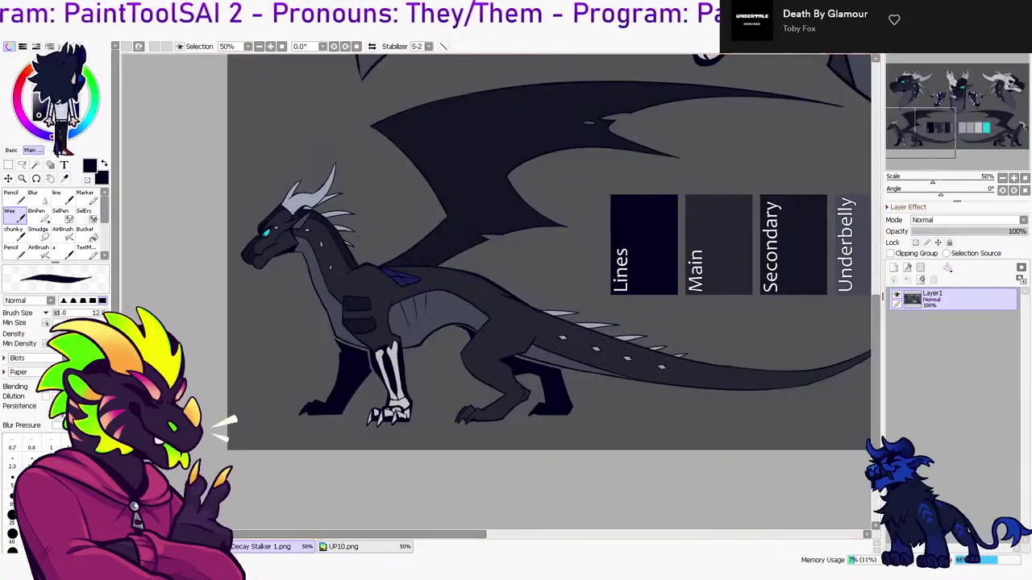
pyautogui.click(173, 547)
pyautogui.moveTo(441, 271); pyautogui.dragTo(398, 295)
pyautogui.moveTo(389, 326); pyautogui.dragTo(470, 301)
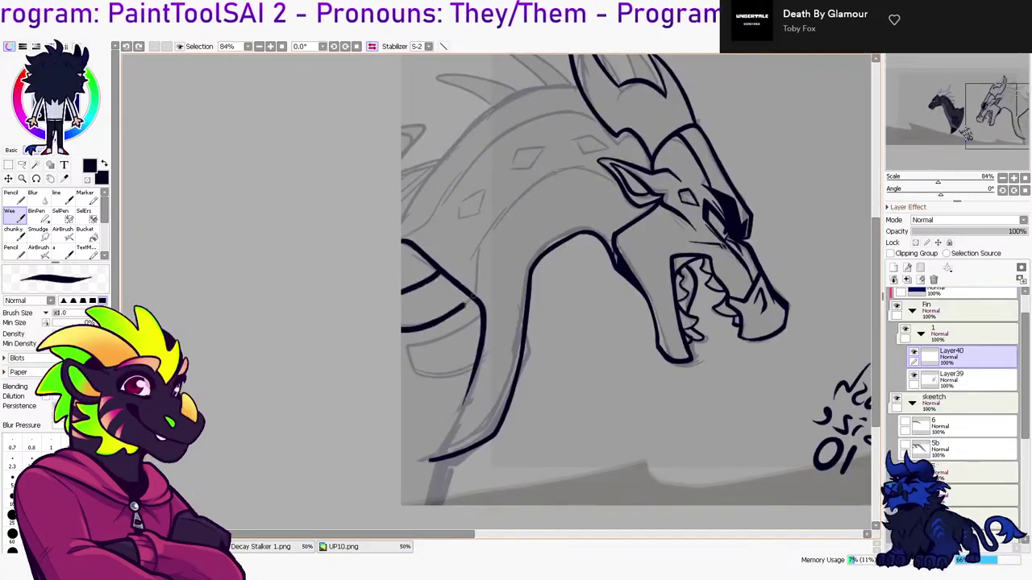
# Ink the lower rounded marking on the shoulder beneath the upper band
pyautogui.press('e')
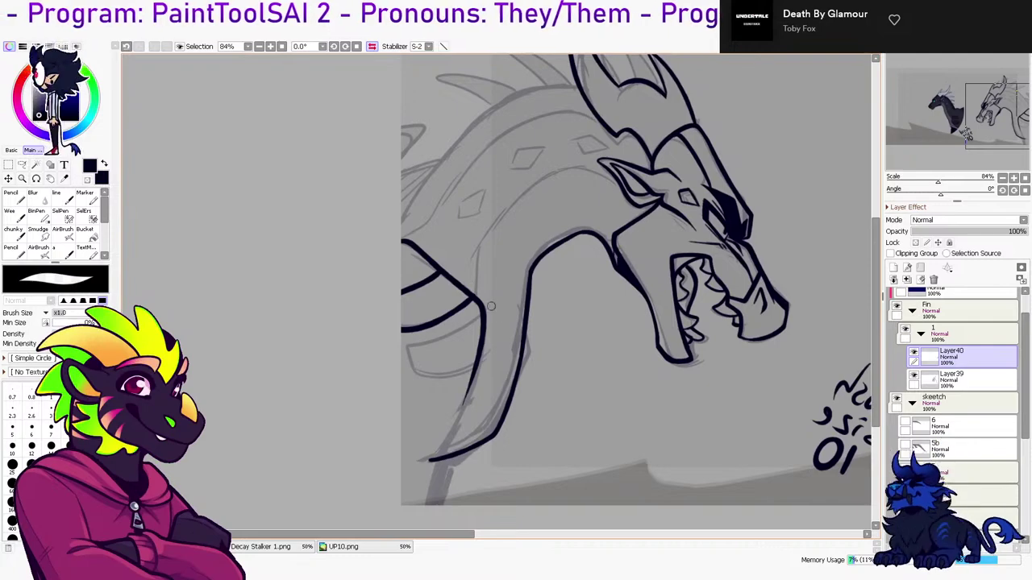
pyautogui.press('e')
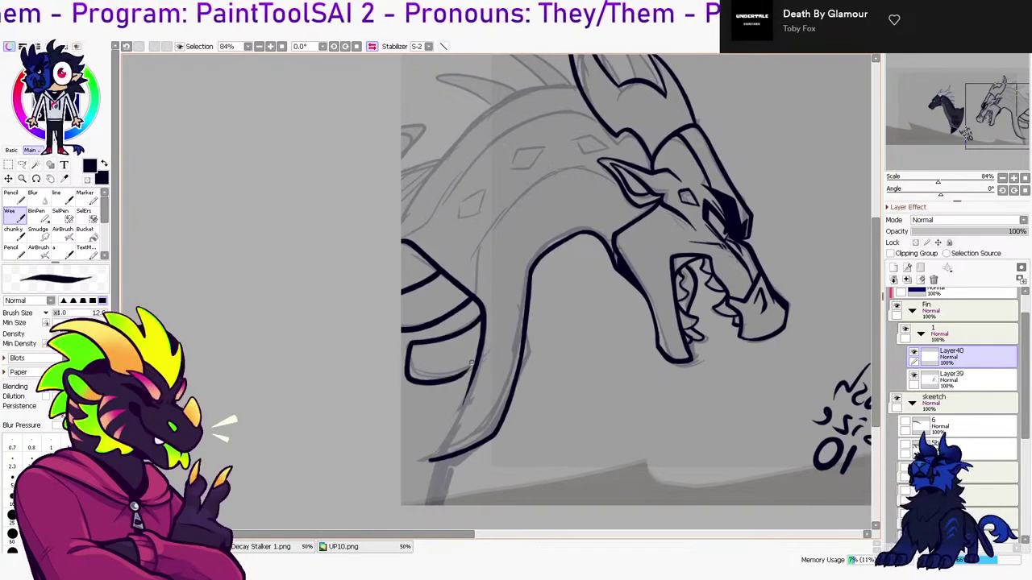
pyautogui.moveTo(406, 353)
pyautogui.mouseDown()
pyautogui.moveTo(462, 378)
pyautogui.moveTo(482, 358)
pyautogui.mouseUp()
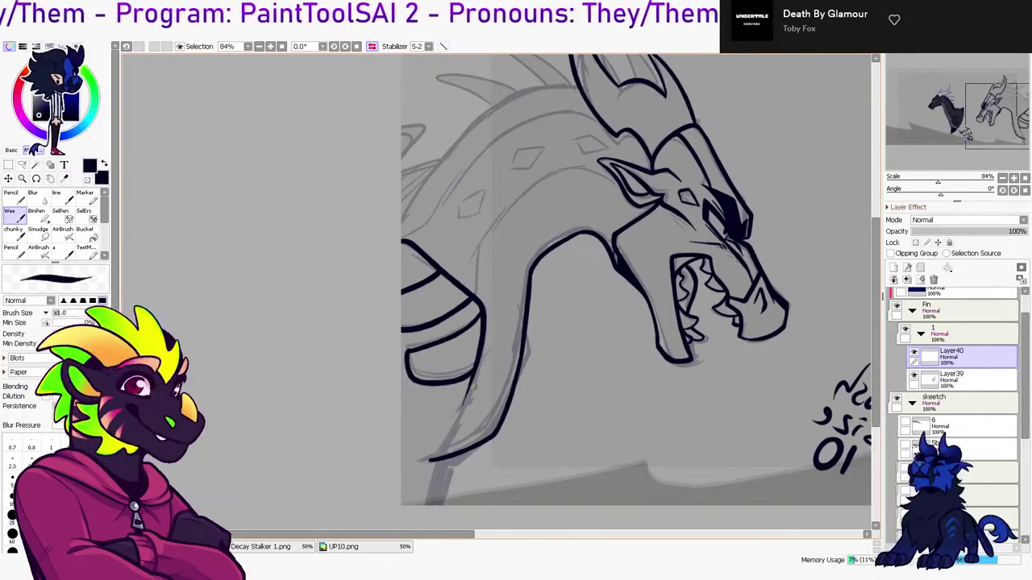
pyautogui.hotkey('ctrl', 'z')
# Reset the canvas view and compare the shoulder lineart with the dragon in Decay Stalker 1.png
pyautogui.hotkey('ctrl', 'Tab')
pyautogui.hotkey('ctrl', 'Tab')
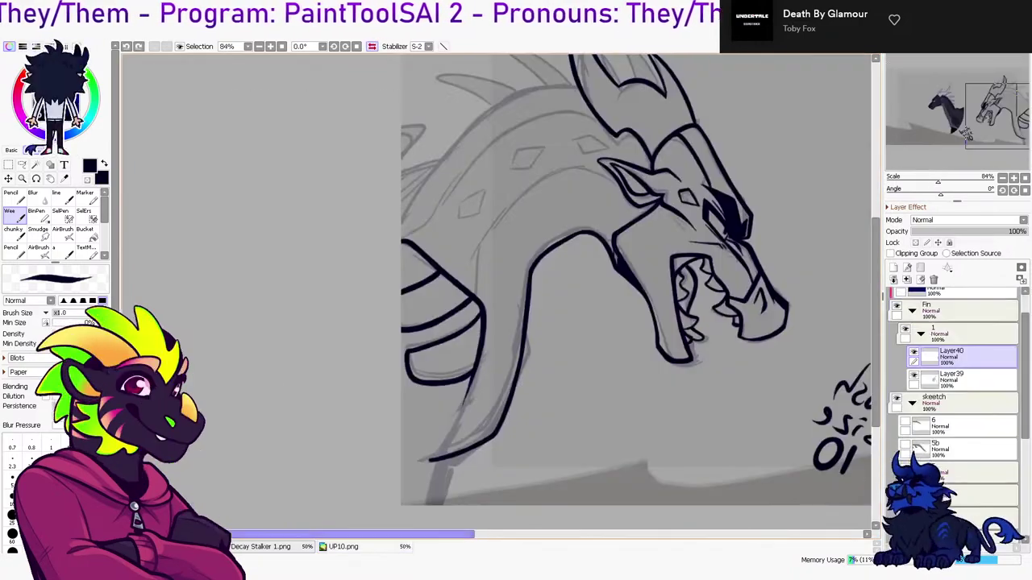
pyautogui.press('Home')
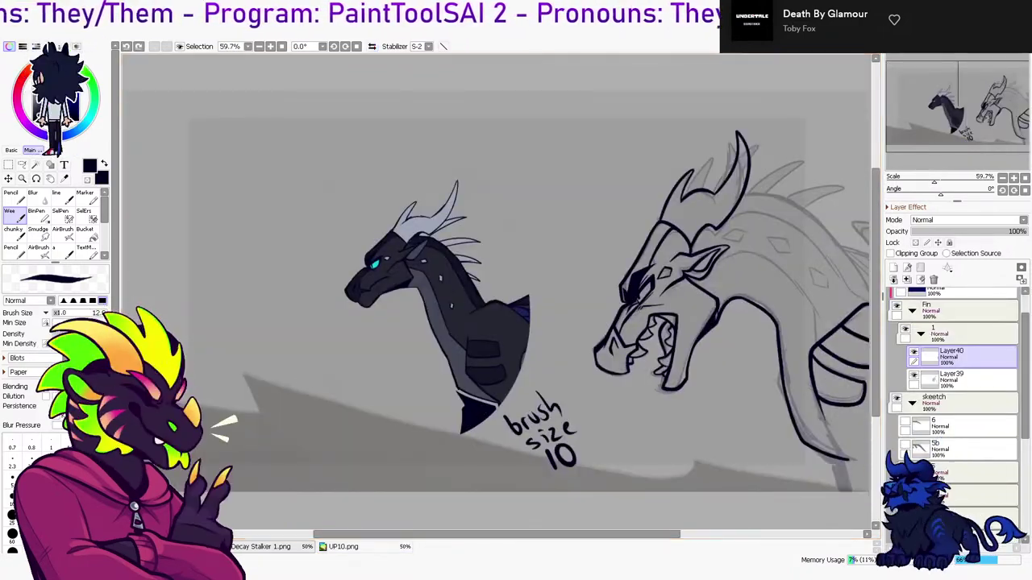
pyautogui.click(270, 547)
pyautogui.scroll(-2, 569, 363)
pyautogui.scroll(2, 569, 362)
pyautogui.hotkey('ctrl', 'Tab')
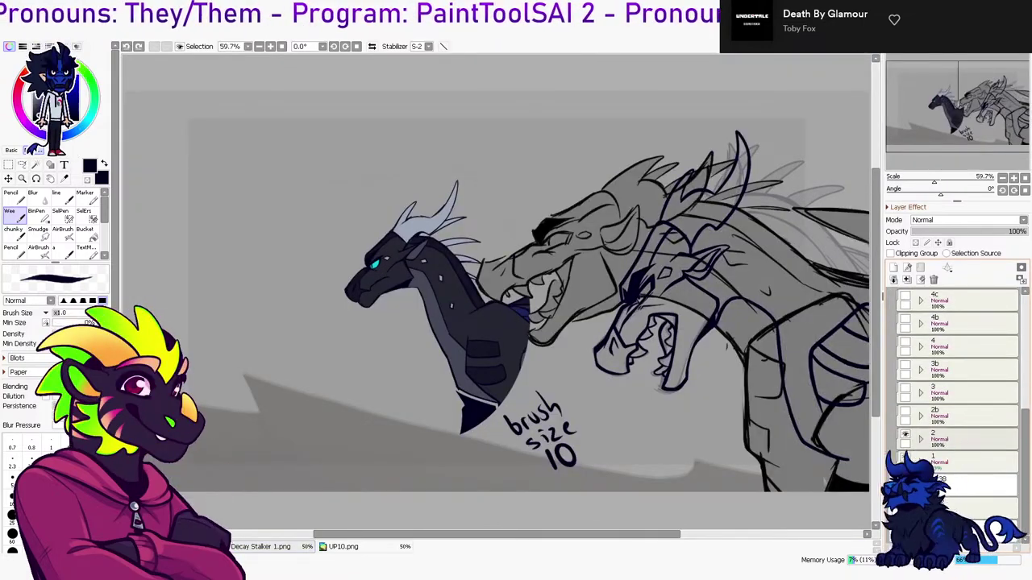
# Show and hide the sketch groups from 2 to 3b to examine how the other dragon poses are drawn
pyautogui.click(905, 434)
pyautogui.click(905, 411)
pyautogui.click(904, 411)
pyautogui.click(904, 387)
pyautogui.click(905, 388)
pyautogui.click(904, 388)
pyautogui.click(904, 388)
pyautogui.click(904, 365)
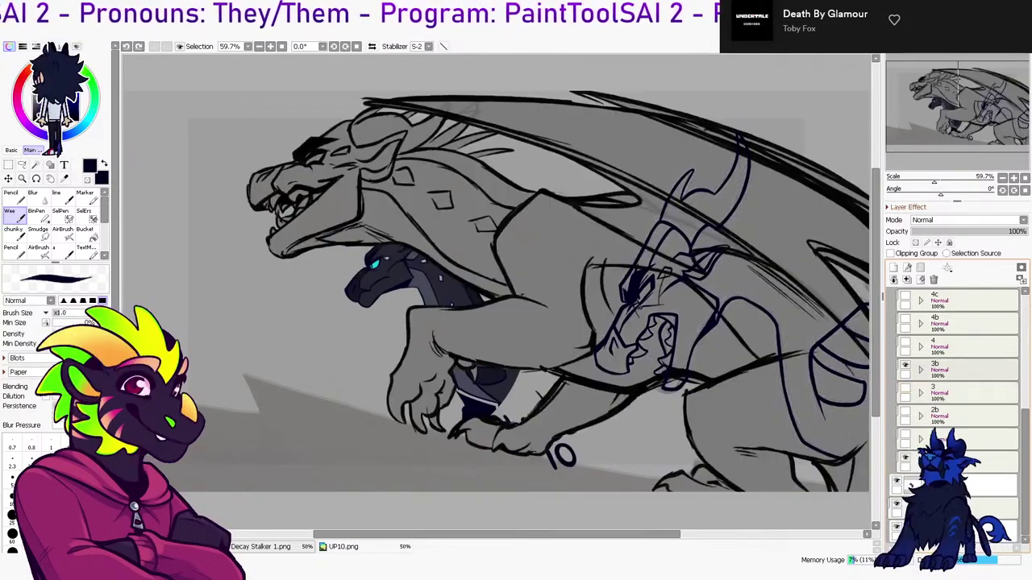
pyautogui.click(905, 365)
pyautogui.scroll(4, 919, 379)
pyautogui.scroll(2, 786, 340)
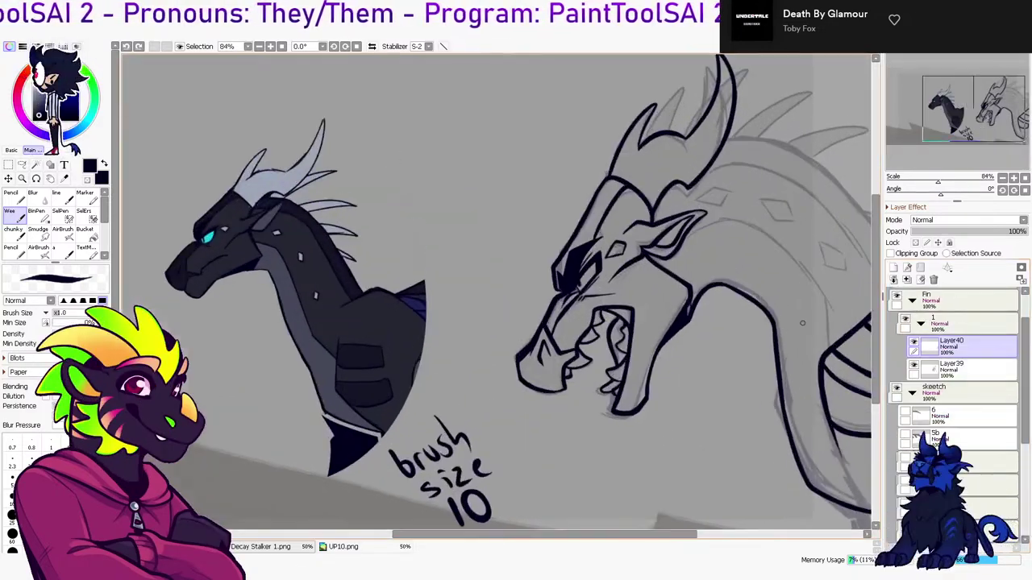
# Ink the chest line from the shoulder and the foreleg edge below it, merge into Layer39 and clean up the junction
pyautogui.moveTo(786, 339); pyautogui.dragTo(578, 266)
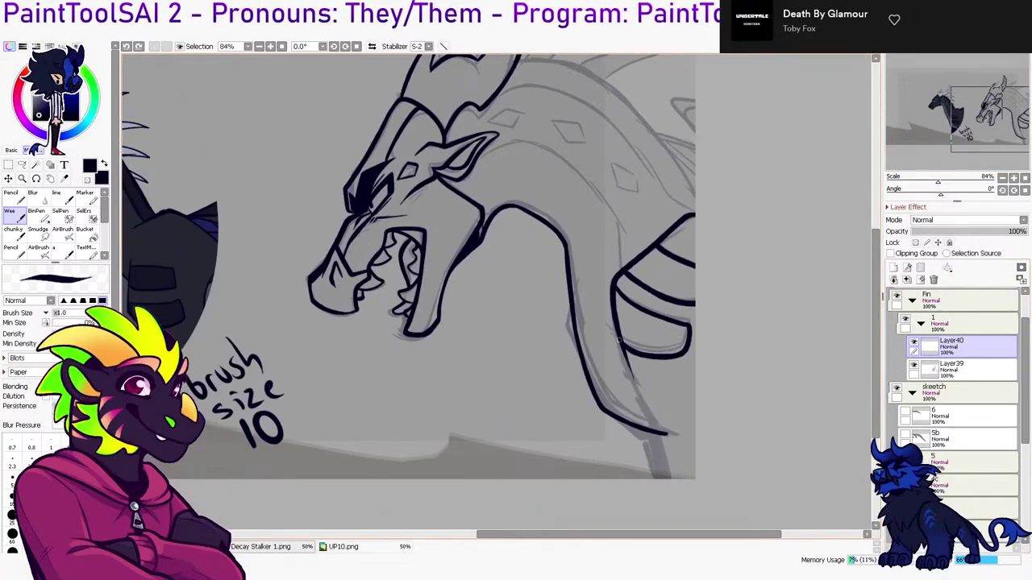
pyautogui.moveTo(621, 343)
pyautogui.mouseDown()
pyautogui.moveTo(635, 390)
pyautogui.moveTo(678, 434)
pyautogui.moveTo(674, 480)
pyautogui.mouseUp()
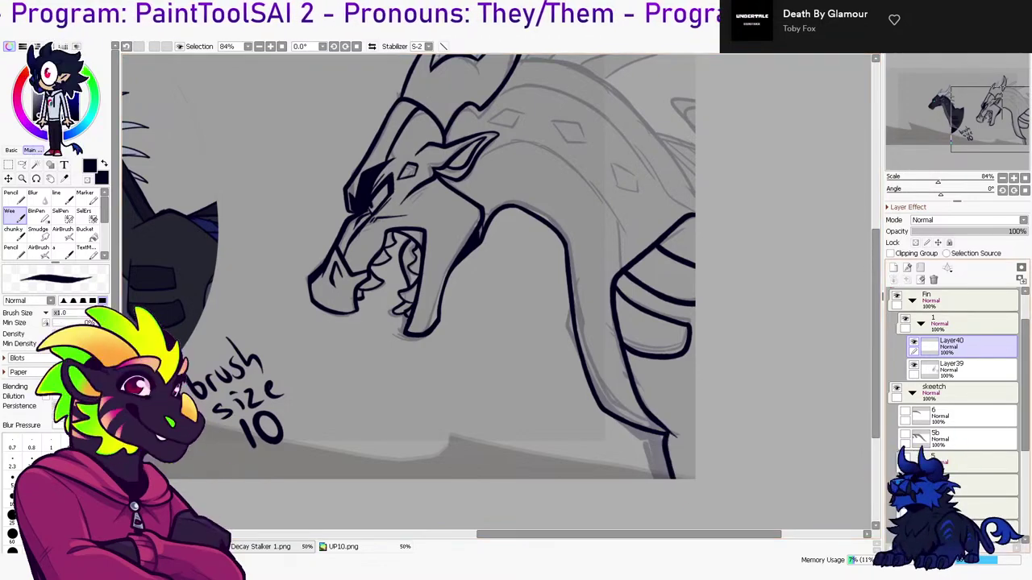
pyautogui.hotkey('ctrl', 'e')
pyautogui.press('e')
pyautogui.moveTo(682, 444); pyautogui.dragTo(671, 442)
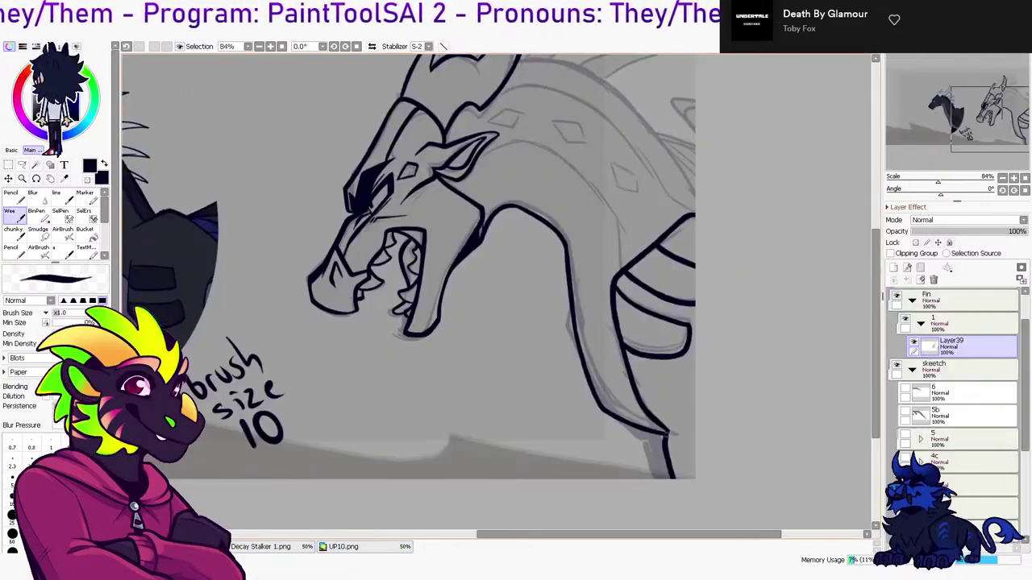
# Outline and fill the dark foreleg area with the line colour, and ink the angular bulge on the lower front neck
pyautogui.moveTo(673, 436)
pyautogui.mouseDown()
pyautogui.moveTo(689, 416)
pyautogui.moveTo(695, 434)
pyautogui.mouseUp()
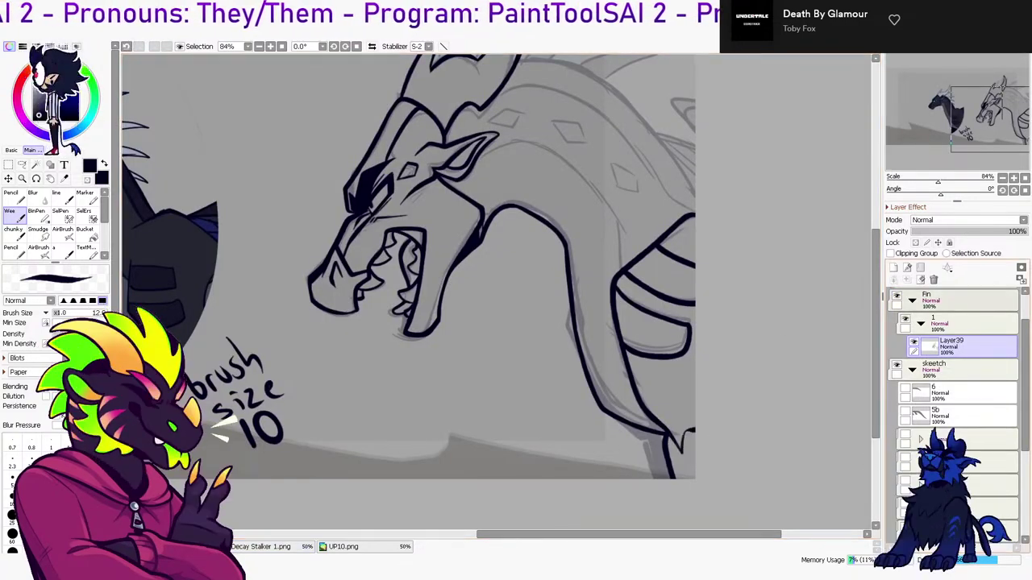
pyautogui.press('g')
pyautogui.press('b')
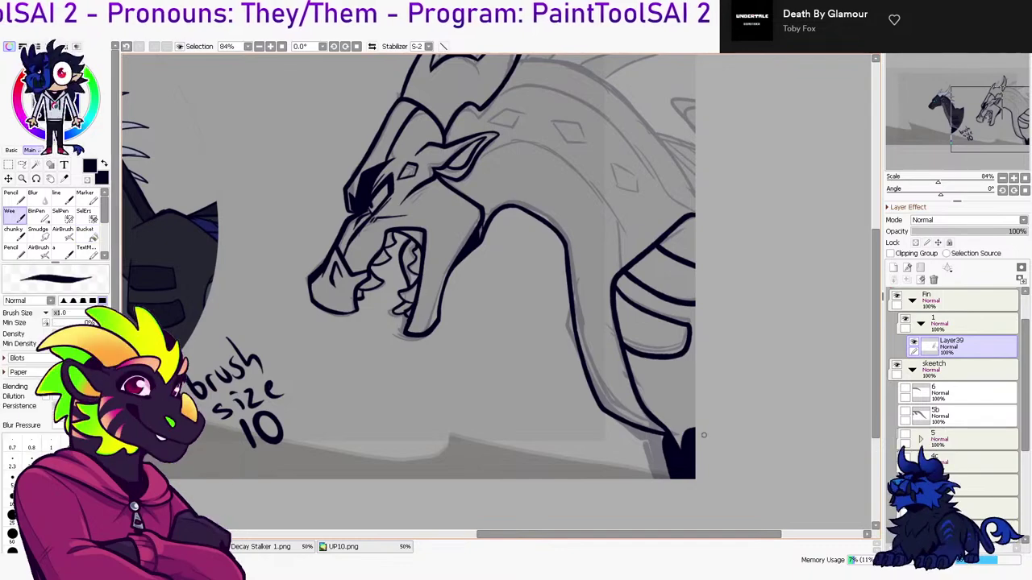
pyautogui.moveTo(563, 313); pyautogui.dragTo(597, 388)
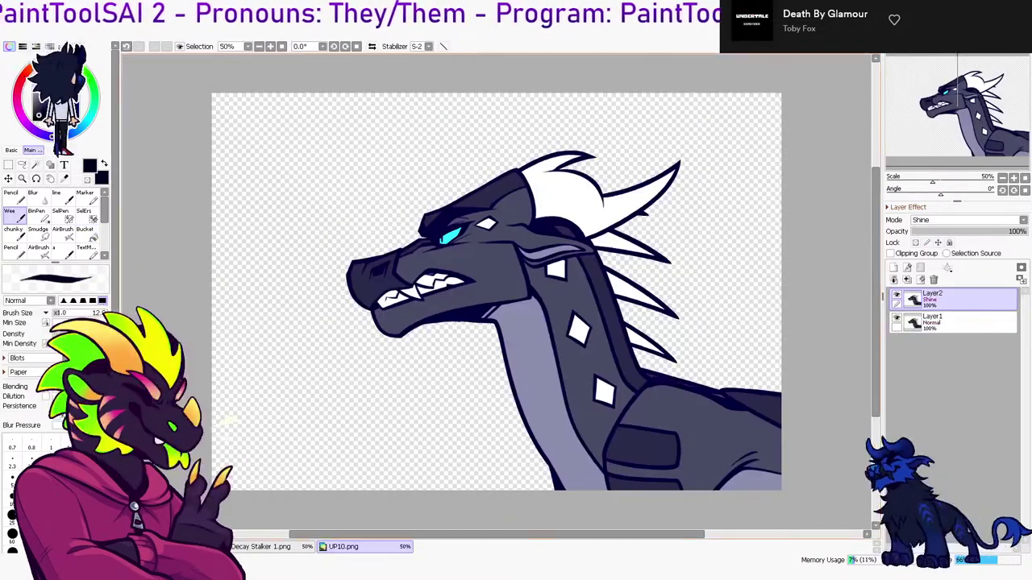
# Open UP4.png as another dragon reference
pyautogui.click(23, 47)
pyautogui.click(22, 46)
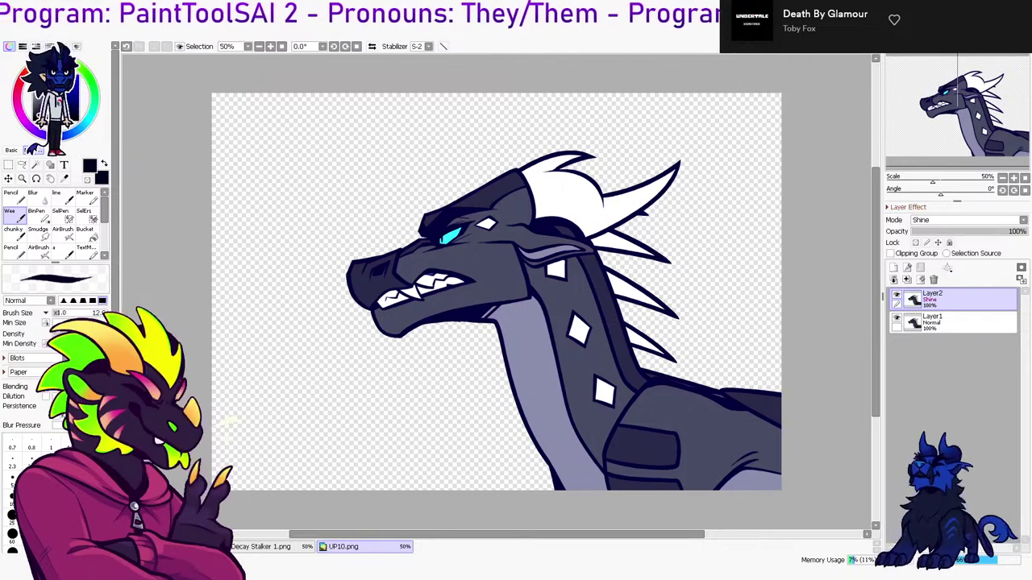
pyautogui.doubleClick(542, 493)
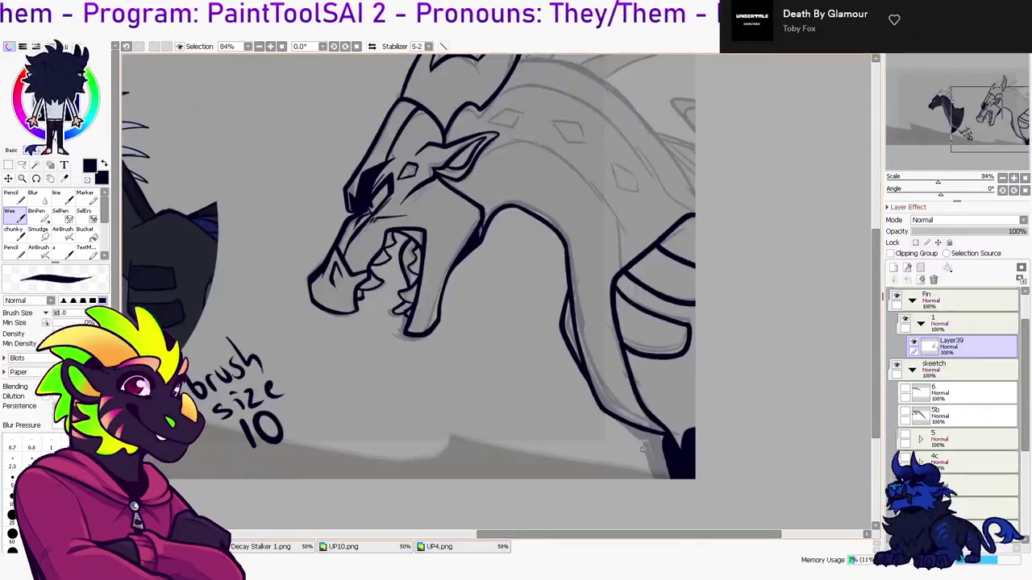
# Ink the far leg's edge from the base of the neck to the canvas edge, using a mirrored view
pyautogui.moveTo(619, 423); pyautogui.dragTo(664, 477)
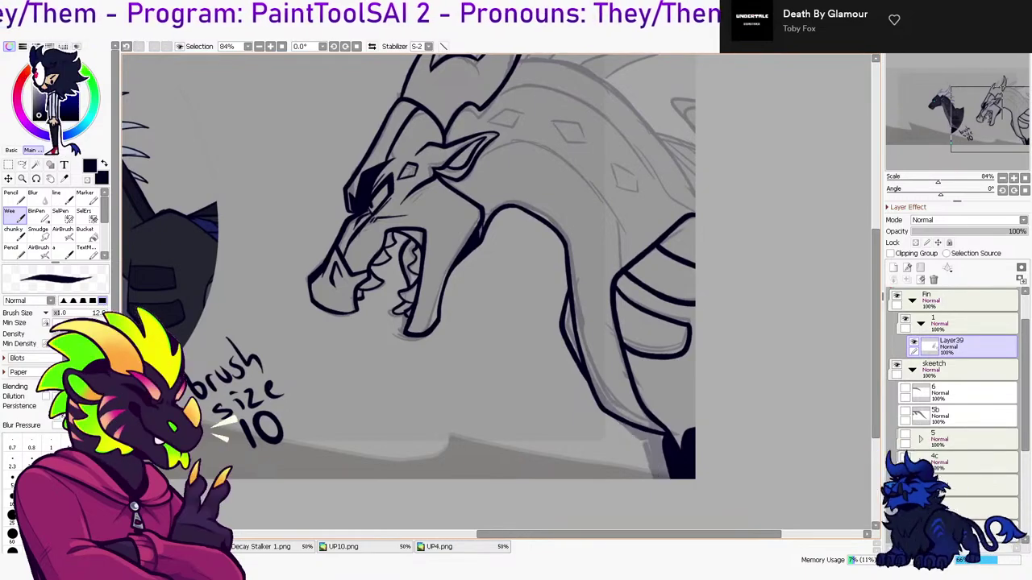
pyautogui.hotkey('ctrl', 'z')
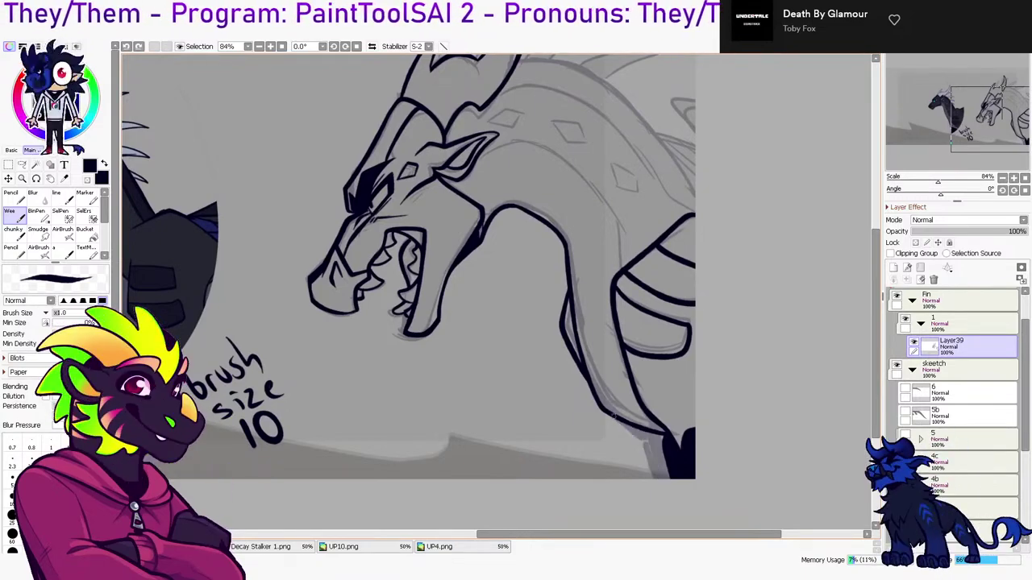
pyautogui.press('h')
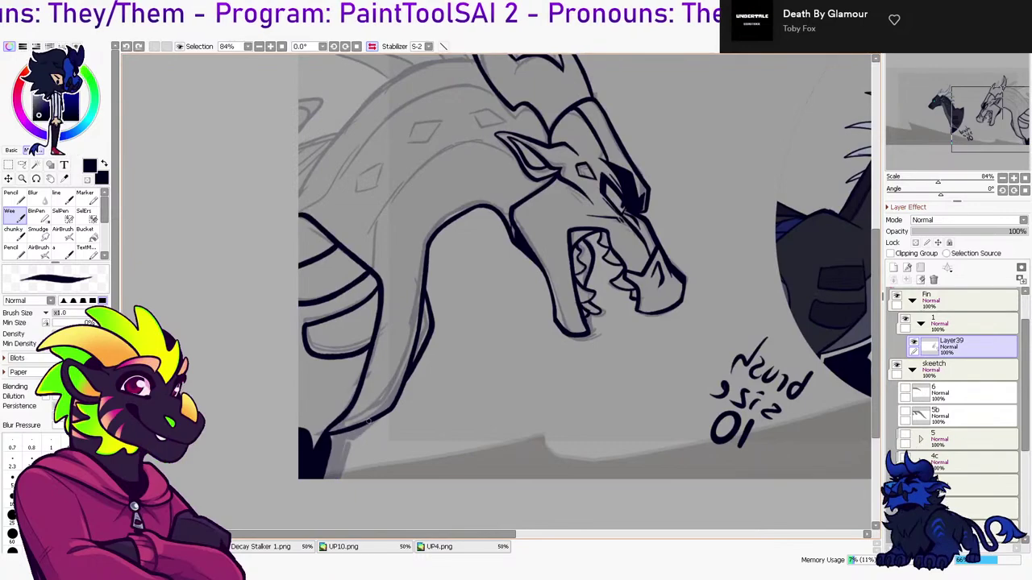
pyautogui.moveTo(352, 453); pyautogui.dragTo(342, 498)
# Return the view to its normal orientation and add a new layer above Layer39 for the neck's inner lines
pyautogui.moveTo(709, 211); pyautogui.dragTo(737, 364)
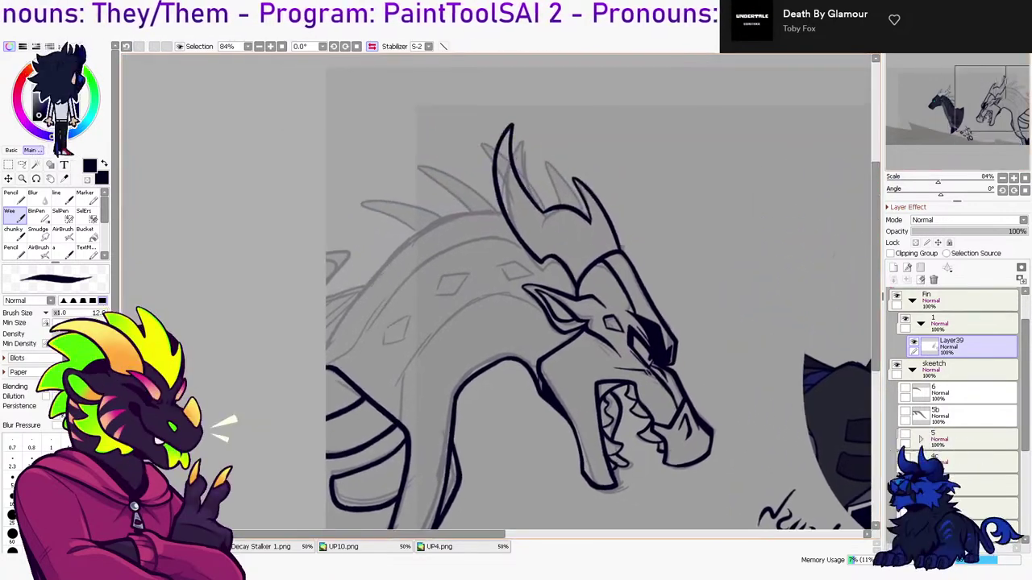
pyautogui.press('h')
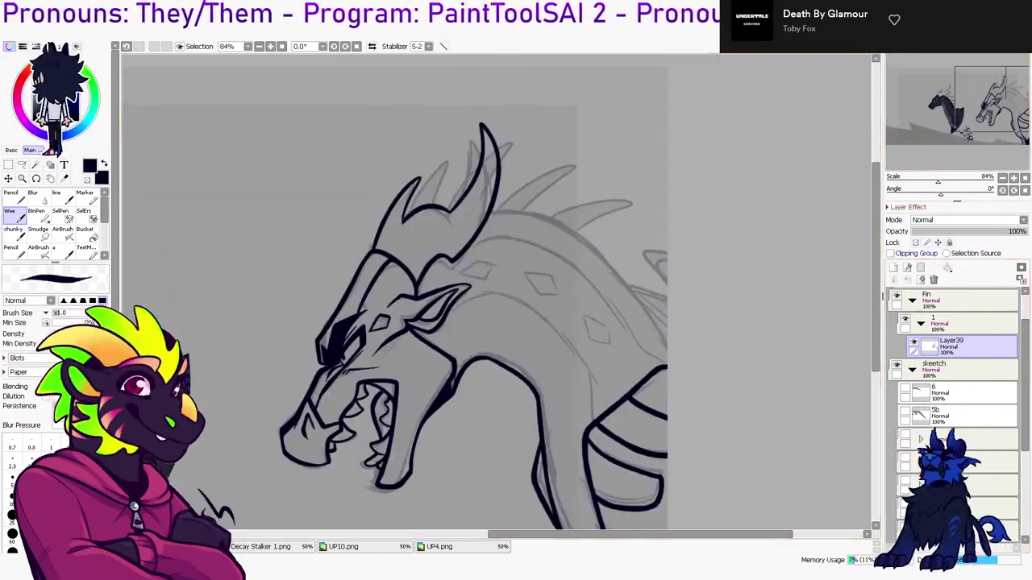
pyautogui.hotkey('ctrl', 'shift', 'n')
# Try to ink the underbelly dividing line along the neck from behind the ear to the shoulder
pyautogui.moveTo(440, 312)
pyautogui.mouseDown()
pyautogui.moveTo(502, 296)
pyautogui.moveTo(565, 346)
pyautogui.moveTo(589, 431)
pyautogui.mouseUp()
pyautogui.hotkey('ctrl', 'z')
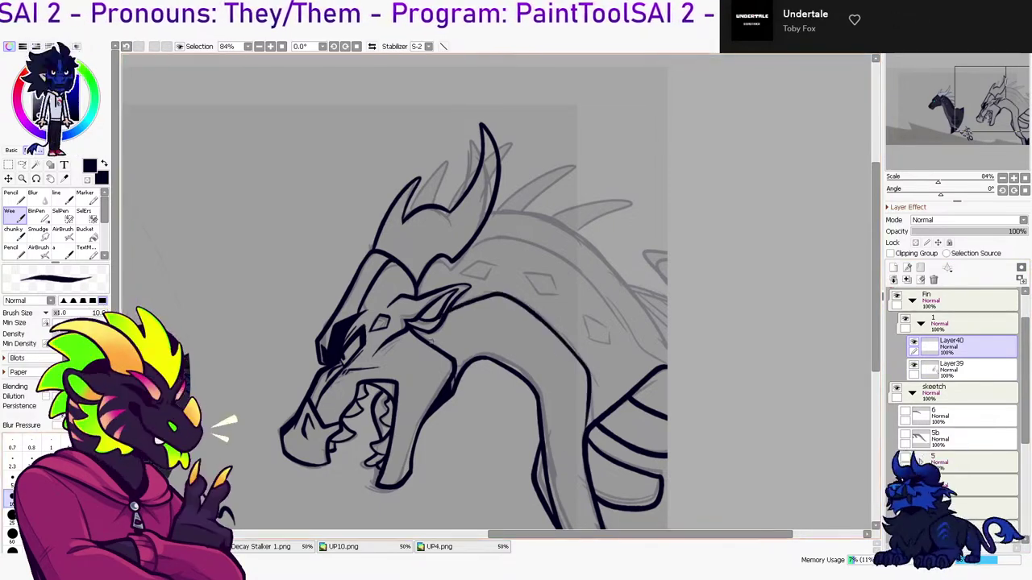
pyautogui.hotkey('ctrl', 'z')
pyautogui.moveTo(453, 309)
pyautogui.mouseDown()
pyautogui.moveTo(540, 315)
pyautogui.moveTo(582, 450)
pyautogui.mouseUp()
pyautogui.hotkey('ctrl', 'z')
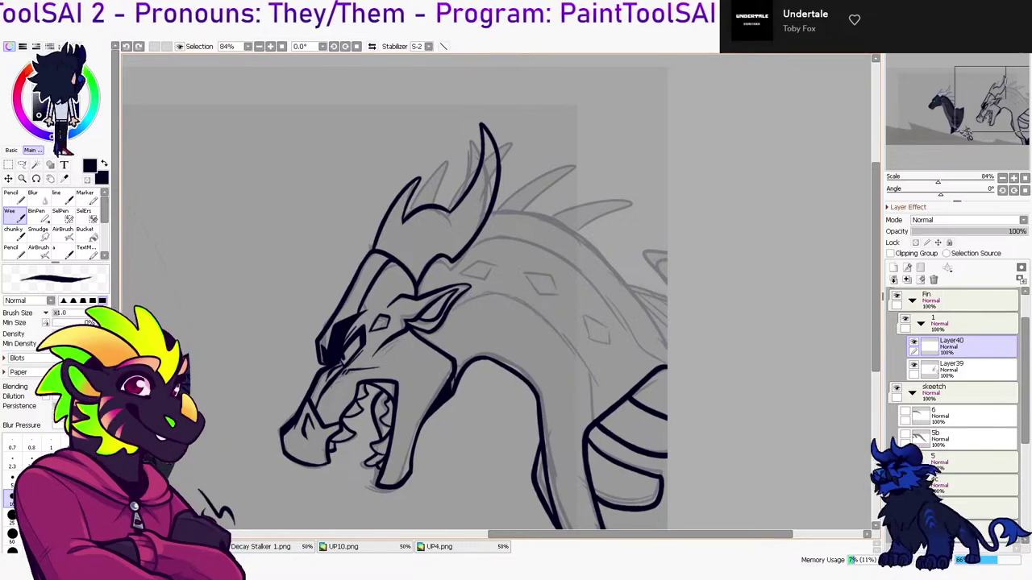
pyautogui.moveTo(448, 297)
pyautogui.mouseDown()
pyautogui.moveTo(527, 304)
pyautogui.moveTo(578, 438)
pyautogui.mouseUp()
pyautogui.hotkey('ctrl', 'z')
pyautogui.moveTo(480, 295)
pyautogui.mouseDown()
pyautogui.moveTo(564, 336)
pyautogui.moveTo(592, 441)
pyautogui.mouseUp()
pyautogui.hotkey('ctrl', 'z')
pyautogui.moveTo(451, 298)
pyautogui.mouseDown()
pyautogui.moveTo(588, 392)
pyautogui.moveTo(581, 454)
pyautogui.mouseUp()
pyautogui.hotkey('ctrl', 'z')
# Ink the underbelly dividing line along the neck from behind the ear to the shoulder
pyautogui.moveTo(491, 294)
pyautogui.mouseDown()
pyautogui.moveTo(566, 343)
pyautogui.moveTo(590, 461)
pyautogui.moveTo(591, 434)
pyautogui.mouseUp()
pyautogui.press('e')
pyautogui.press('e')
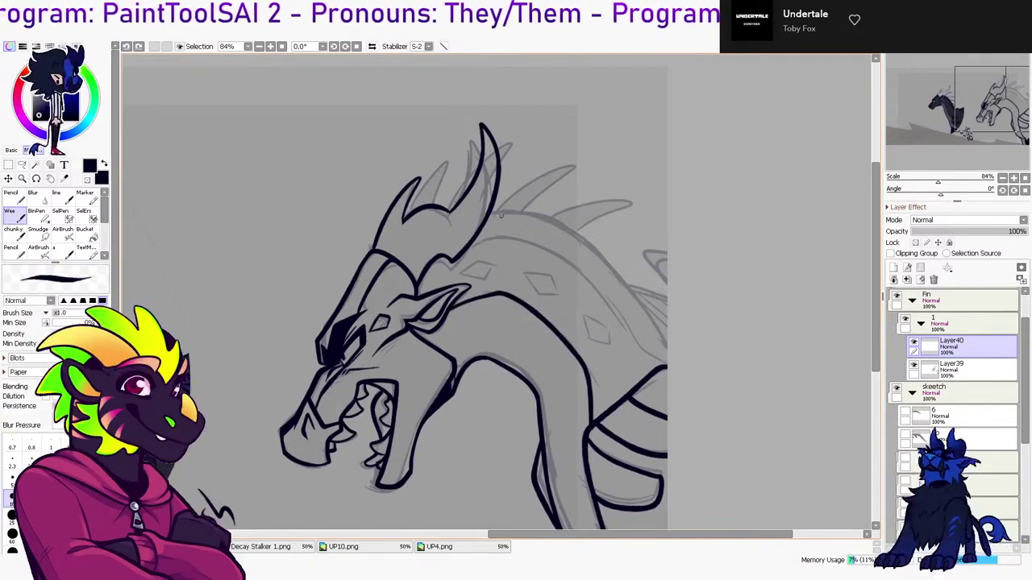
# Ink the back of the neck as one long curve from the large horn to the canvas edge
pyautogui.hotkey('ctrl', 'z')
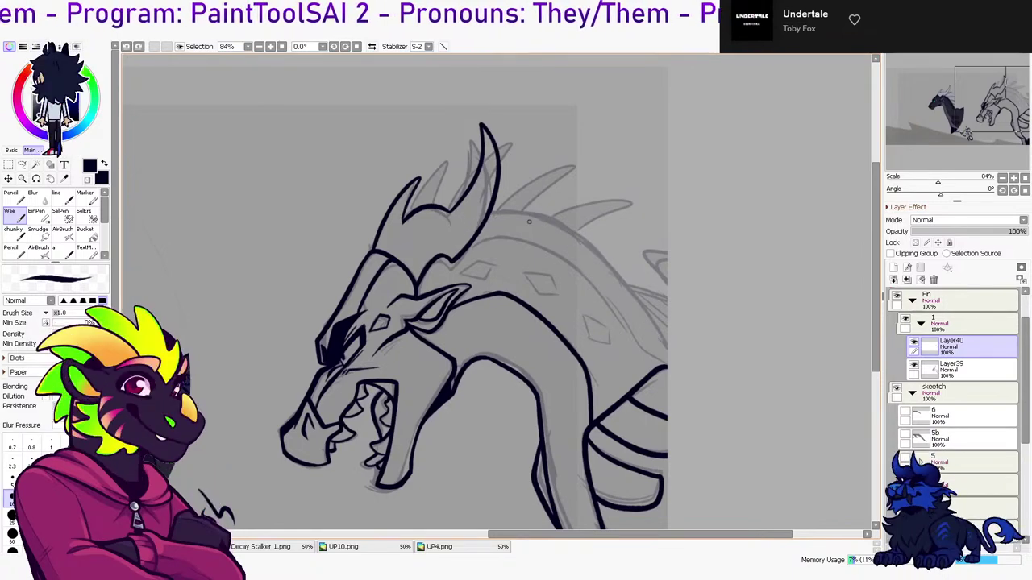
pyautogui.hotkey('ctrl', 'z')
pyautogui.moveTo(472, 218); pyautogui.dragTo(539, 214)
pyautogui.hotkey('ctrl', 'z')
pyautogui.moveTo(469, 220)
pyautogui.mouseDown()
pyautogui.moveTo(518, 211)
pyautogui.moveTo(654, 325)
pyautogui.moveTo(670, 347)
pyautogui.mouseUp()
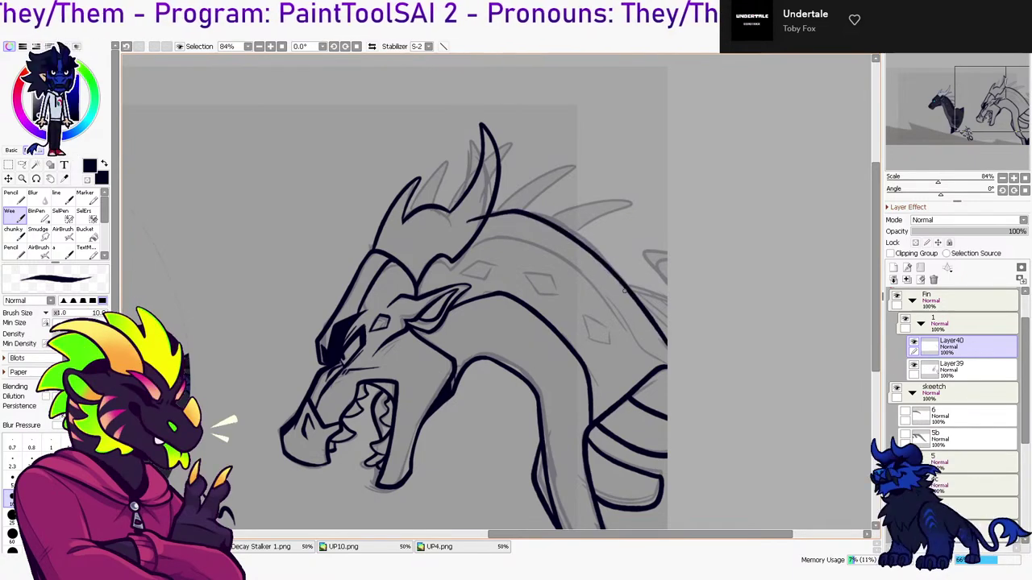
# Check the Decay Stalker 1.png reference and ink the inner neck line running parallel to the back, from behind the horn to the shoulder
pyautogui.moveTo(516, 338)
pyautogui.mouseDown()
pyautogui.moveTo(574, 174)
pyautogui.moveTo(574, 359)
pyautogui.mouseUp()
pyautogui.press('e')
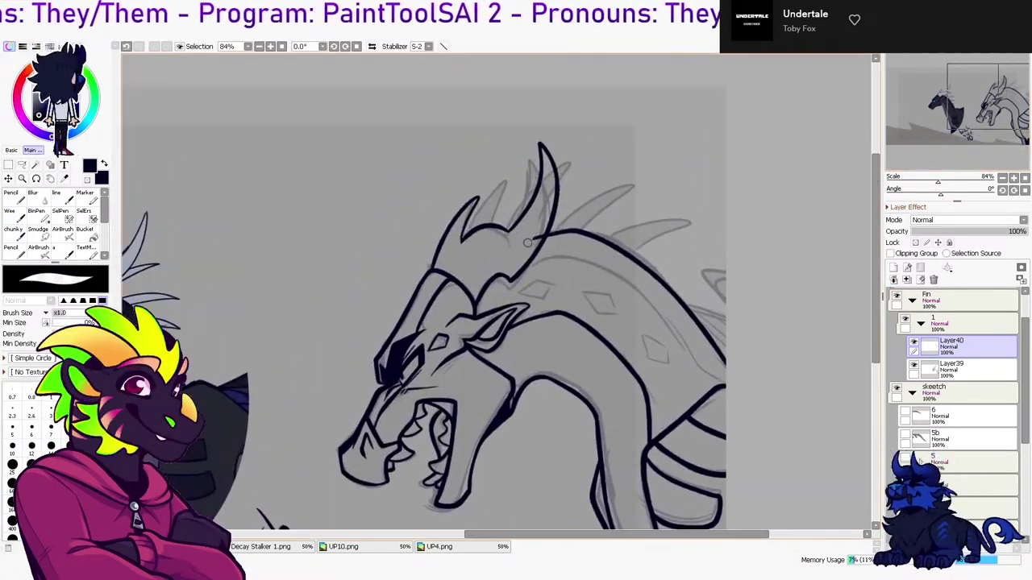
pyautogui.click(278, 546)
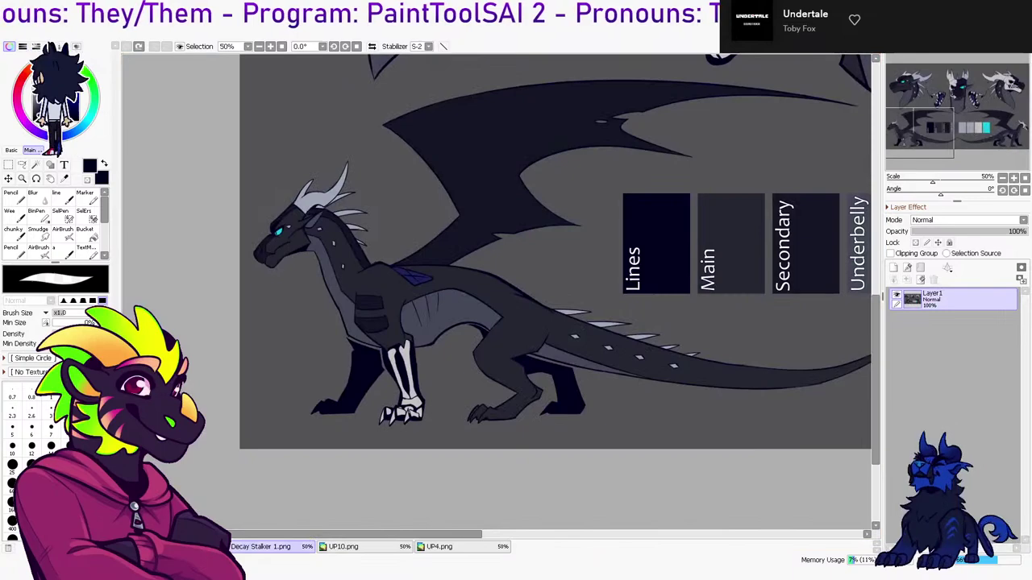
pyautogui.hotkey('ctrl', 'Tab')
pyautogui.press('n')
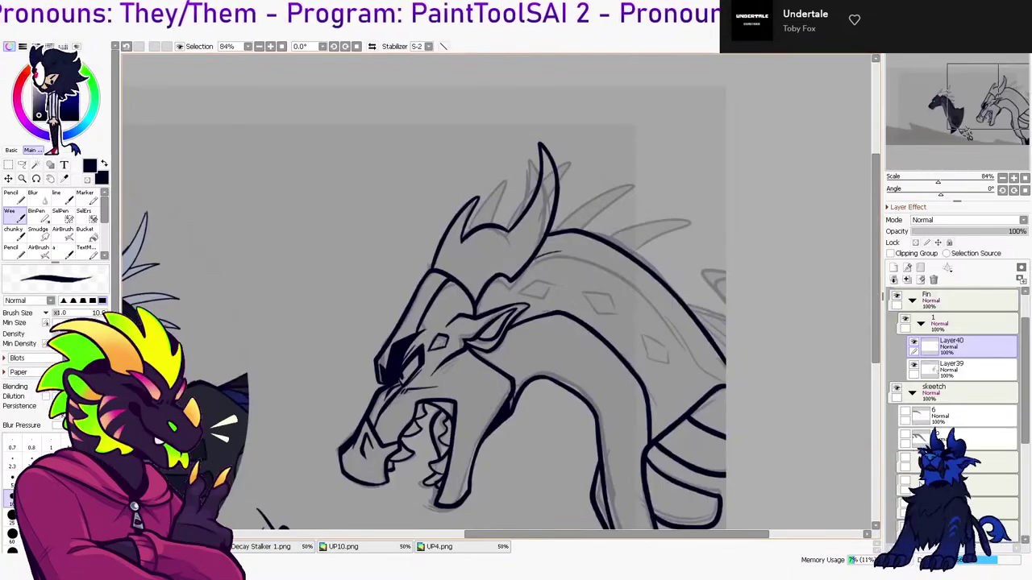
pyautogui.moveTo(523, 258)
pyautogui.mouseDown()
pyautogui.moveTo(573, 257)
pyautogui.moveTo(657, 316)
pyautogui.mouseUp()
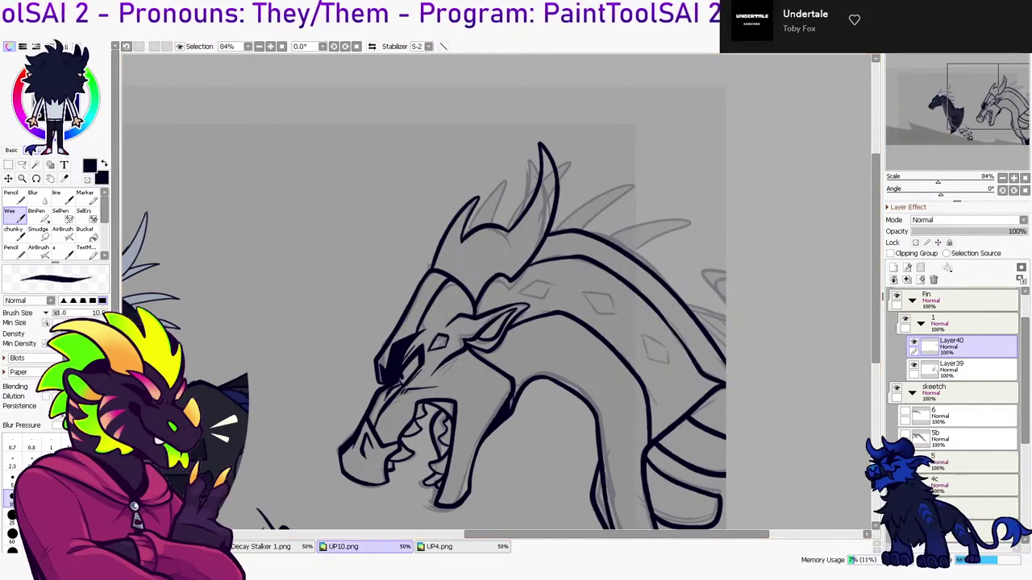
# Check the UP10.png reference, merge the neck lines into Layer39, and ink the first diamond marking behind the ear on a new layer
pyautogui.click(360, 546)
pyautogui.click(169, 547)
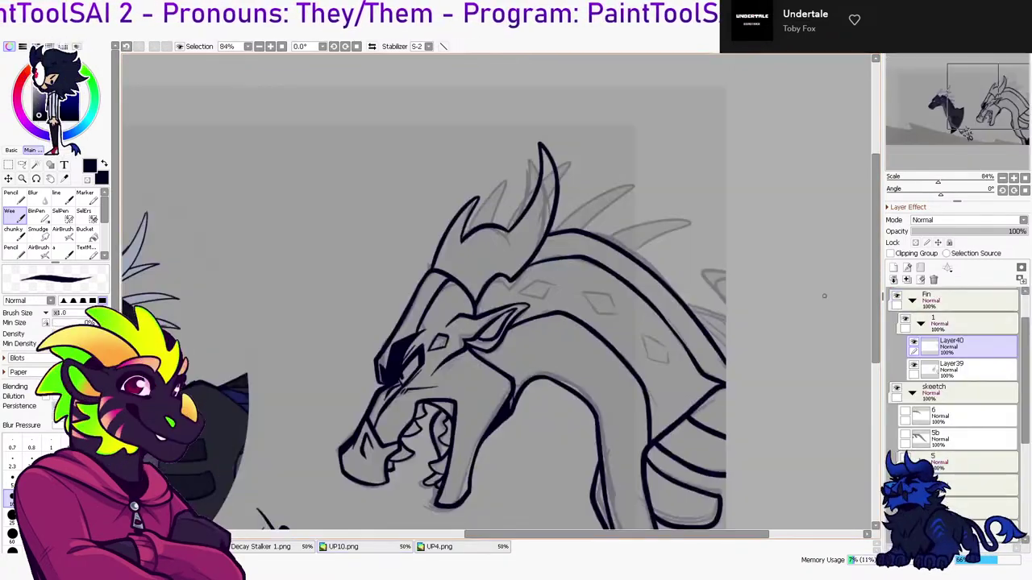
pyautogui.click(907, 280)
pyautogui.click(893, 267)
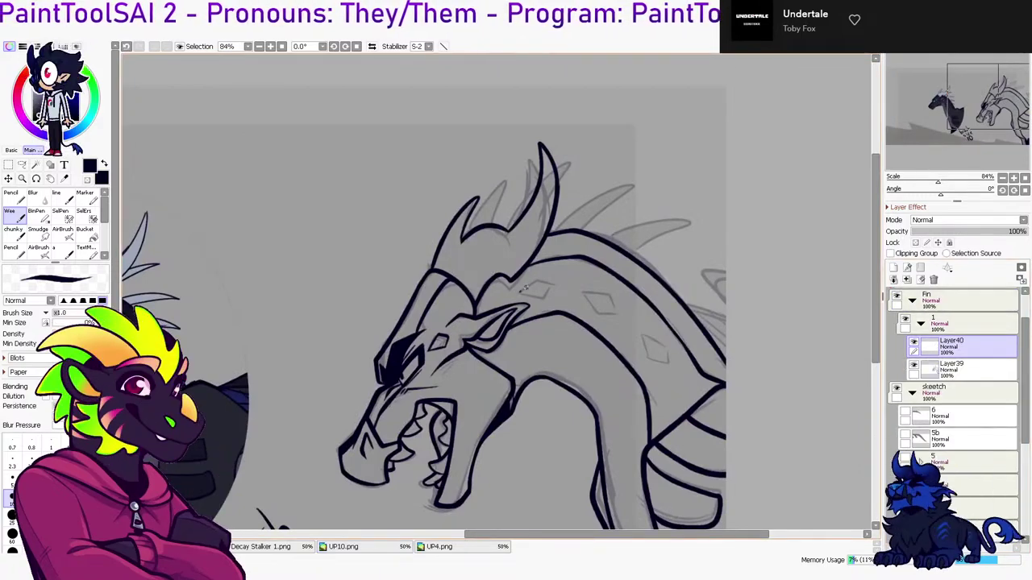
pyautogui.moveTo(524, 296)
pyautogui.mouseDown()
pyautogui.moveTo(553, 295)
pyautogui.moveTo(545, 282)
pyautogui.moveTo(553, 284)
pyautogui.mouseUp()
pyautogui.hotkey('ctrl', 'z')
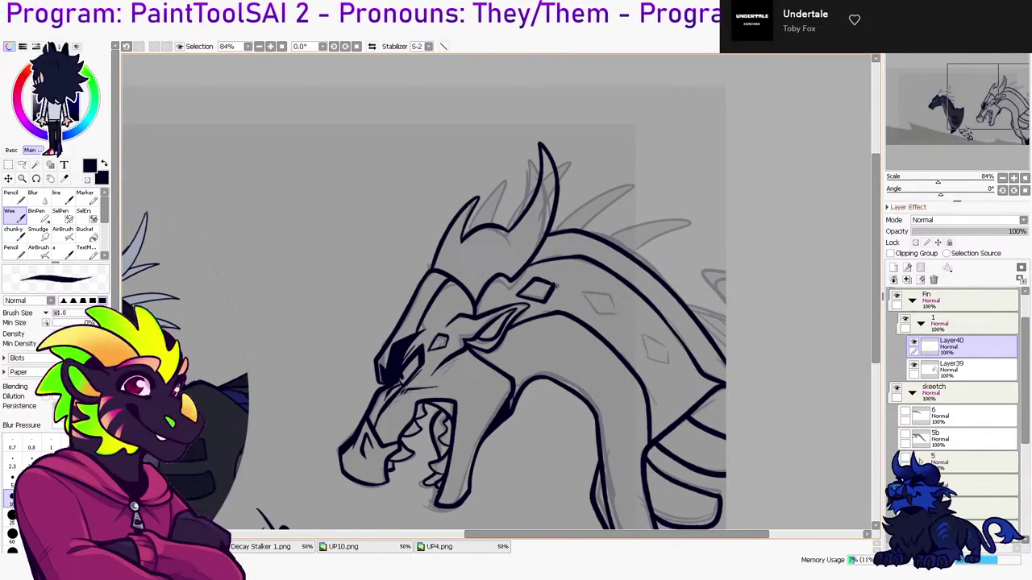
# Duplicate the first diamond marking and move and rotate the copy onto the second sketched diamond on the neck
pyautogui.press('e')
pyautogui.hotkey('ctrl', 'a')
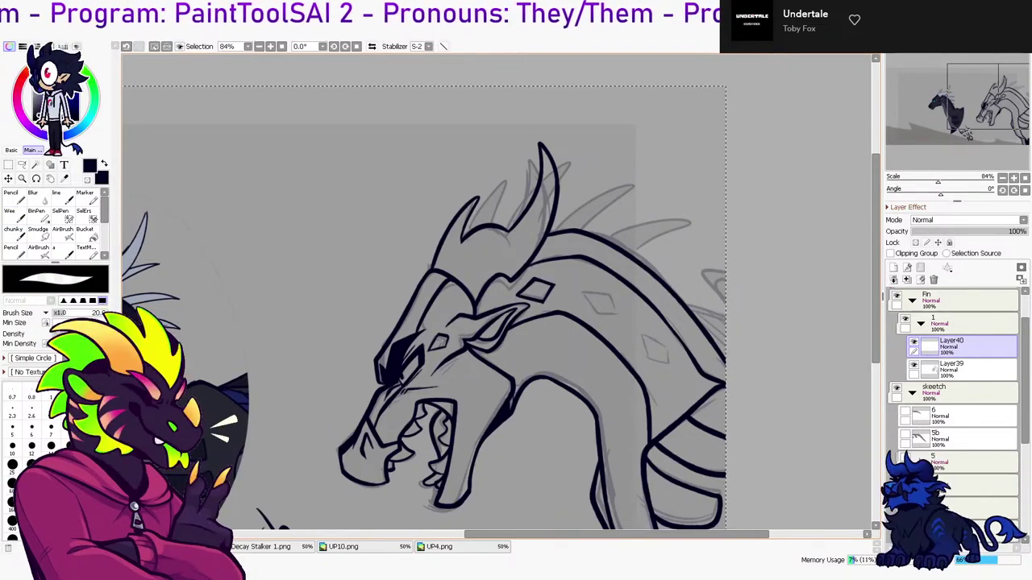
pyautogui.hotkey('ctrl', 'c')
pyautogui.hotkey('ctrl', 'v')
pyautogui.hotkey('ctrl', 't')
pyautogui.moveTo(536, 291); pyautogui.dragTo(591, 300)
pyautogui.moveTo(619, 280)
pyautogui.mouseDown()
pyautogui.moveTo(622, 312)
pyautogui.moveTo(604, 302)
pyautogui.mouseUp()
pyautogui.press('Return')
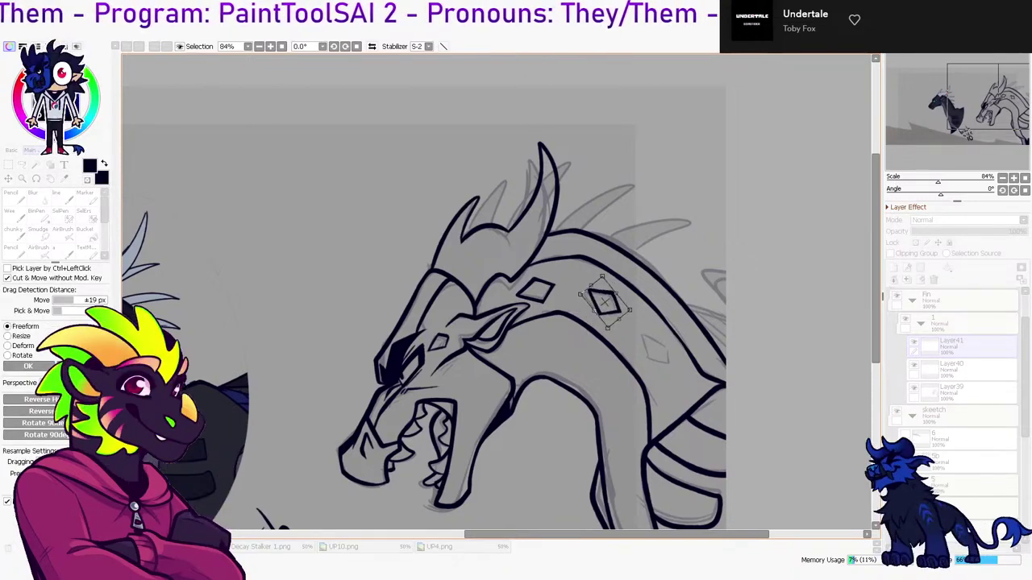
# Duplicate the second diamond marking and place the copy over the third sketched diamond near the shoulder
pyautogui.hotkey('ctrl', 'a')
pyautogui.hotkey('ctrl', 'c')
pyautogui.hotkey('ctrl', 'v')
pyautogui.hotkey('ctrl', 't')
pyautogui.moveTo(615, 303); pyautogui.dragTo(655, 351)
pyautogui.press('Return')
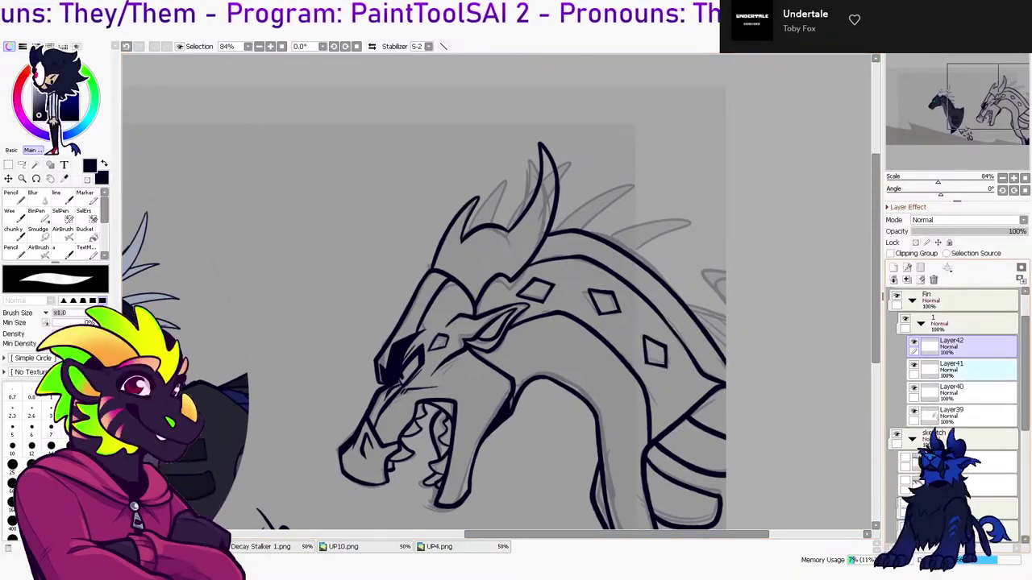
# Merge the diamond marking layers down into the main lineart and add a fresh layer above Layer39 for the spikes
pyautogui.click(959, 369)
pyautogui.hotkey('ctrl', 't')
pyautogui.press('Return')
pyautogui.click(960, 347)
pyautogui.hotkey('ctrl', 'e')
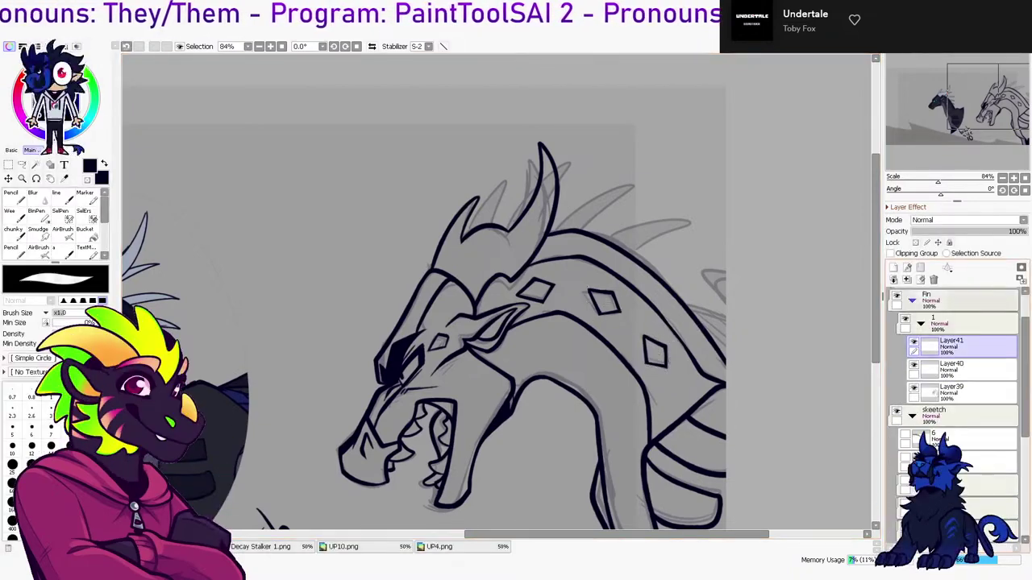
pyautogui.click(959, 369)
pyautogui.hotkey('ctrl', 't')
pyautogui.press('Return')
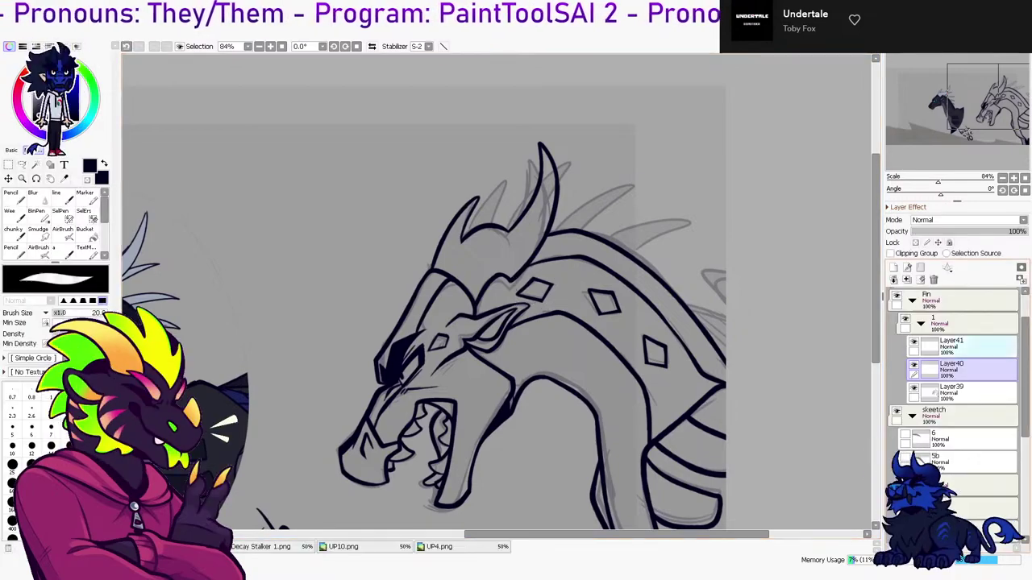
pyautogui.press('n')
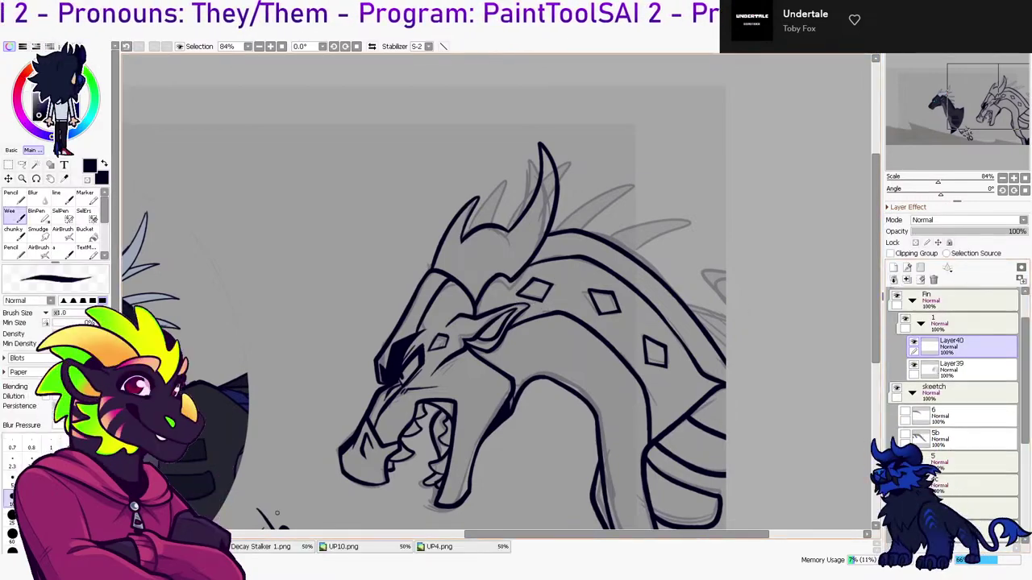
# Check the horn spikes in the reference images and ink the small spikes between the two horns
pyautogui.click(263, 547)
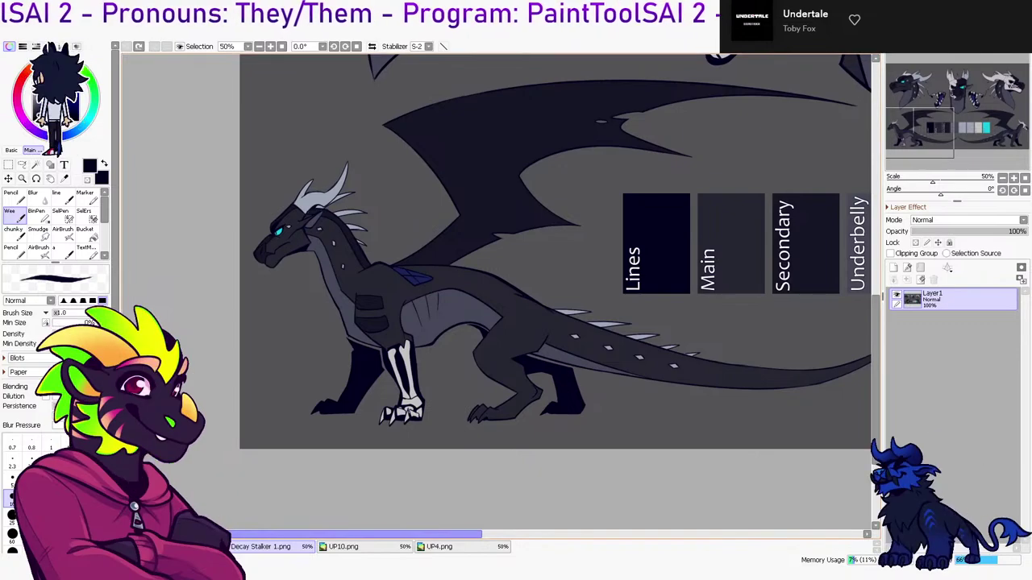
pyautogui.click(343, 546)
pyautogui.click(440, 547)
pyautogui.click(343, 547)
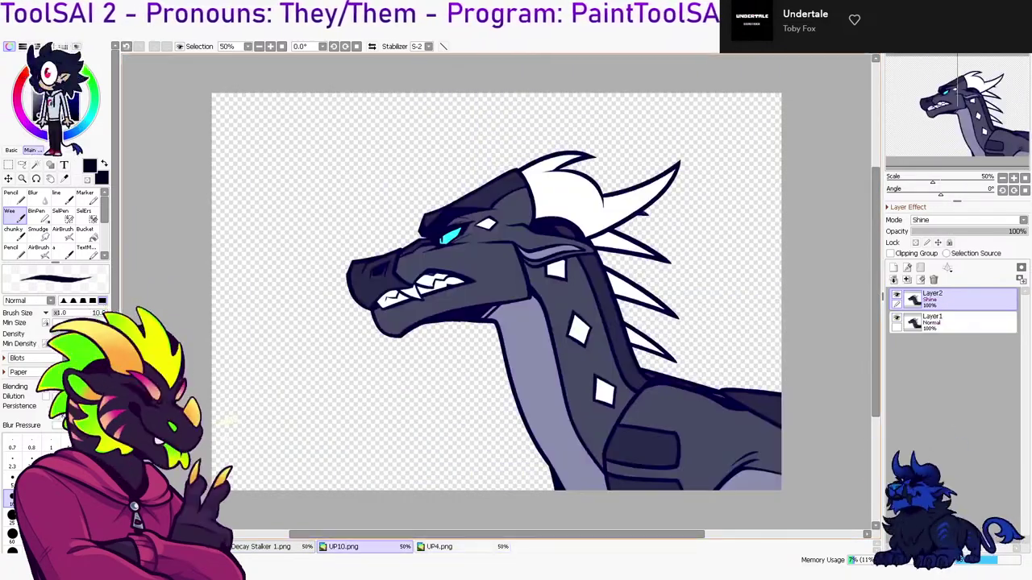
pyautogui.click(172, 546)
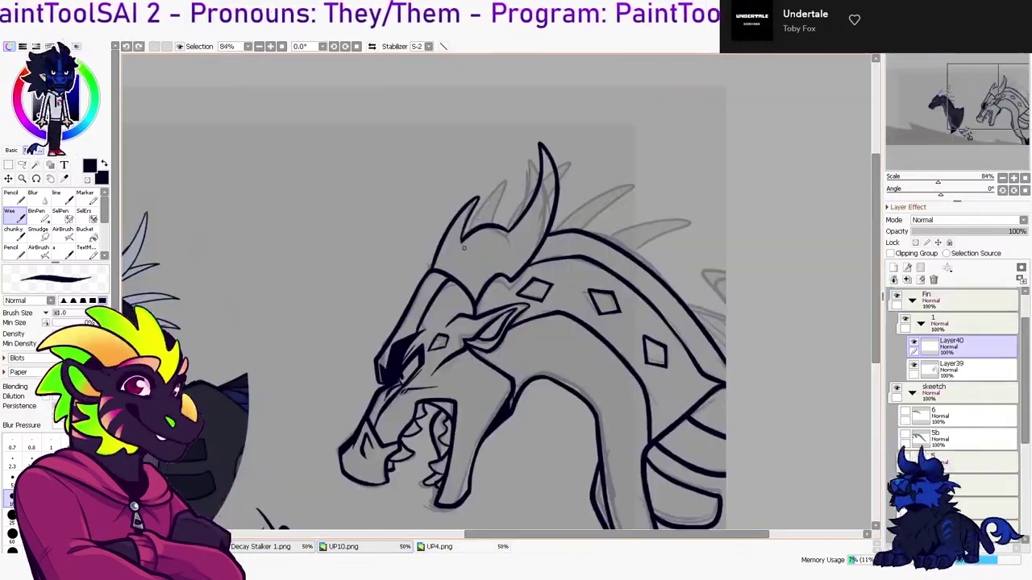
pyautogui.hotkey('ctrl', 'z')
pyautogui.moveTo(474, 230); pyautogui.dragTo(488, 264)
pyautogui.moveTo(507, 187); pyautogui.dragTo(466, 234)
pyautogui.moveTo(519, 180); pyautogui.dragTo(487, 252)
# Ink the spike behind the large horn and the two long spikes along the back of the neck
pyautogui.moveTo(571, 164); pyautogui.dragTo(524, 253)
pyautogui.hotkey('ctrl', 'z')
pyautogui.hotkey('ctrl', 'z')
pyautogui.hotkey('ctrl', 'z')
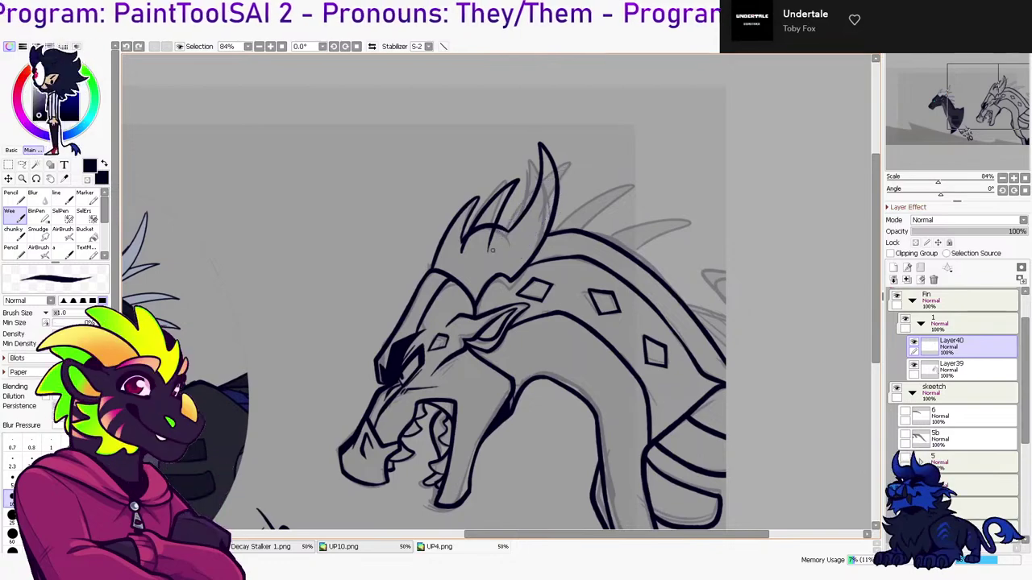
pyautogui.moveTo(554, 199)
pyautogui.mouseDown()
pyautogui.moveTo(523, 252)
pyautogui.moveTo(609, 187)
pyautogui.moveTo(577, 241)
pyautogui.mouseUp()
pyautogui.hotkey('ctrl', 'z')
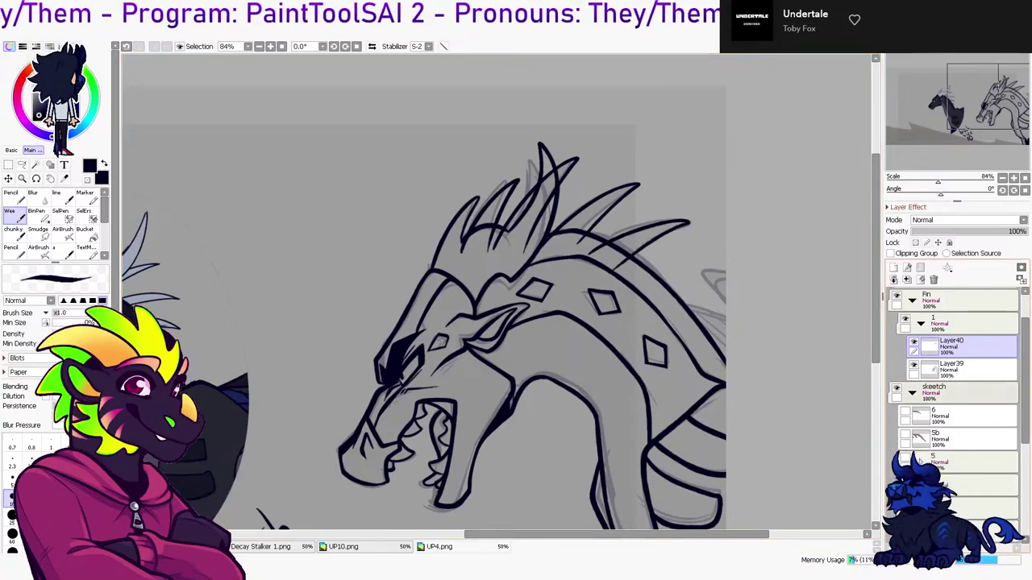
# Trim the spikes to the area outside the body by moving that part to a new layer and deleting the overlapping remainder on Layer40
pyautogui.click(963, 369)
pyautogui.press('w')
pyautogui.click(677, 153)
pyautogui.click(963, 347)
pyautogui.hotkey('ctrl', 'x')
pyautogui.hotkey('ctrl', 'v')
pyautogui.click(963, 369)
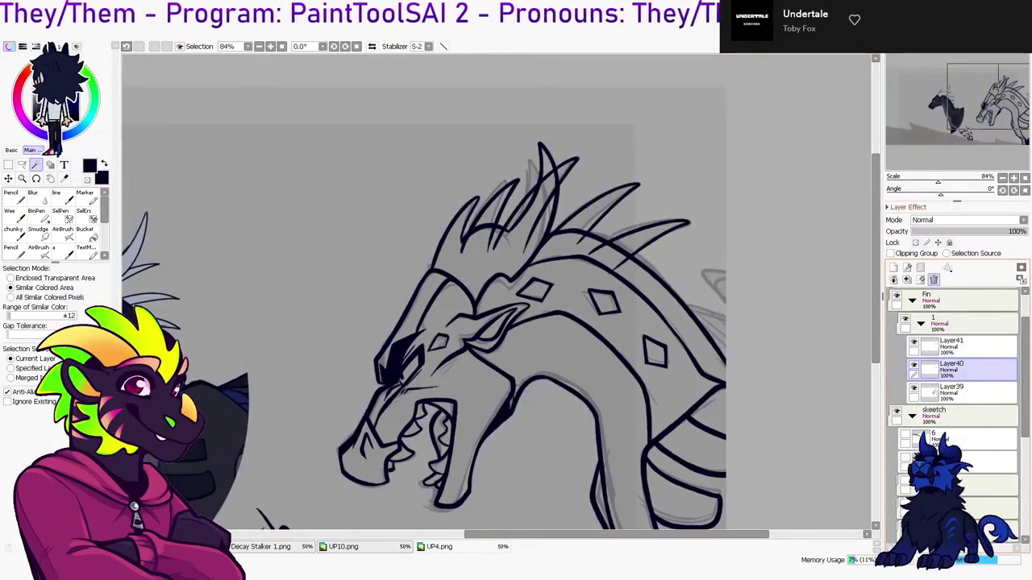
pyautogui.click(934, 279)
pyautogui.click(963, 346)
# Merge the spike layer into Layer39 and check the dragon lineart in a mirrored view
pyautogui.moveTo(733, 338); pyautogui.dragTo(709, 240)
pyautogui.press('n')
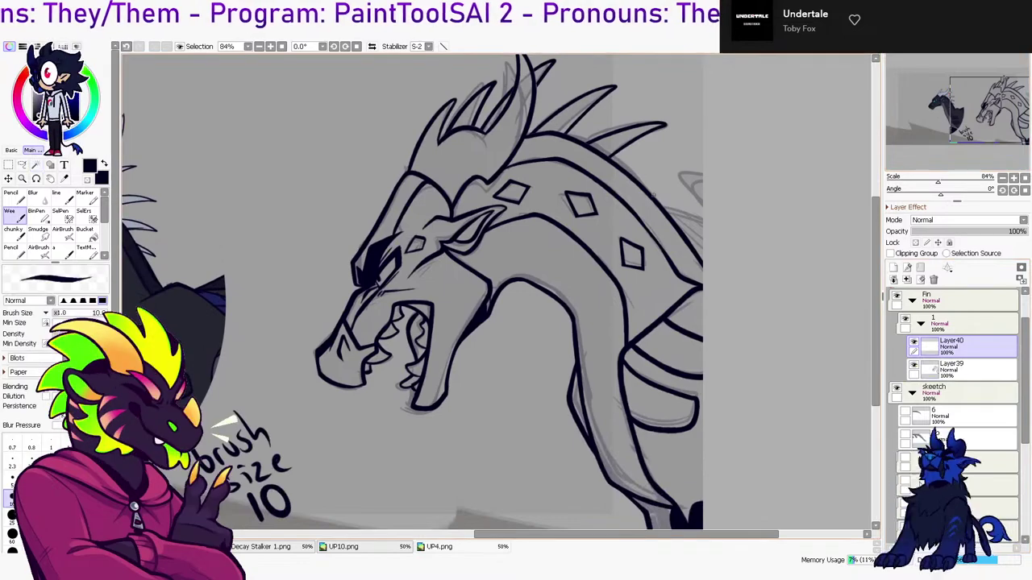
pyautogui.scroll(-2, 703, 195)
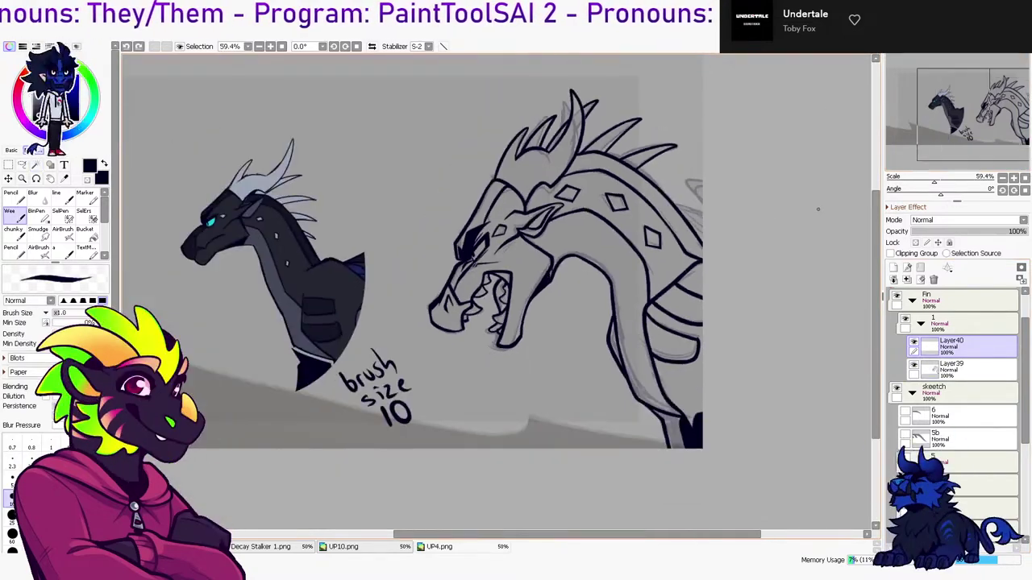
pyautogui.hotkey('ctrl', 'e')
pyautogui.click(372, 47)
pyautogui.moveTo(483, 202); pyautogui.dragTo(454, 234)
pyautogui.press('h')
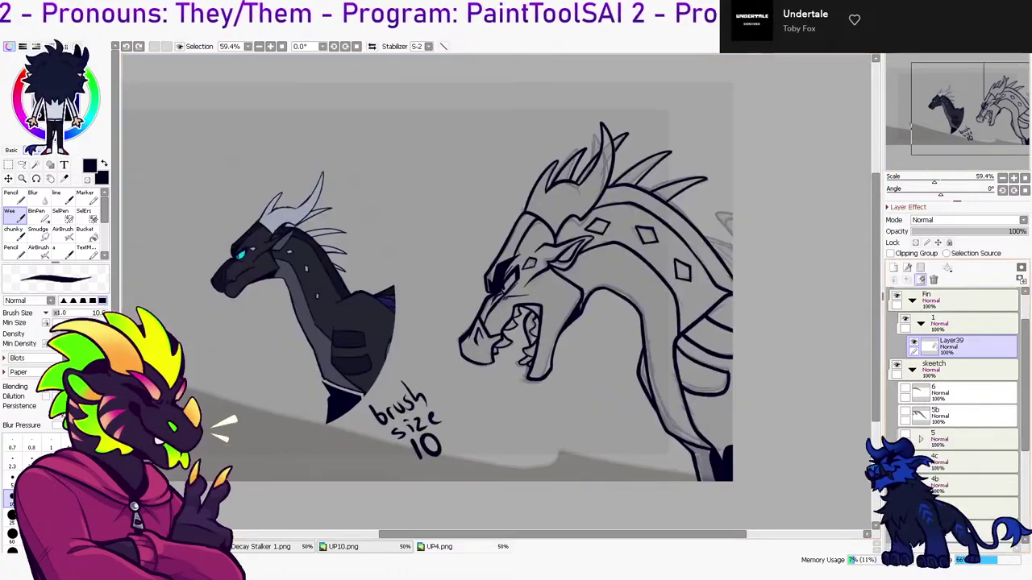
# Select the coloured reference dragon's layer and move it further left, away from the lineart
pyautogui.click(959, 394)
pyautogui.scroll(-5, 959, 393)
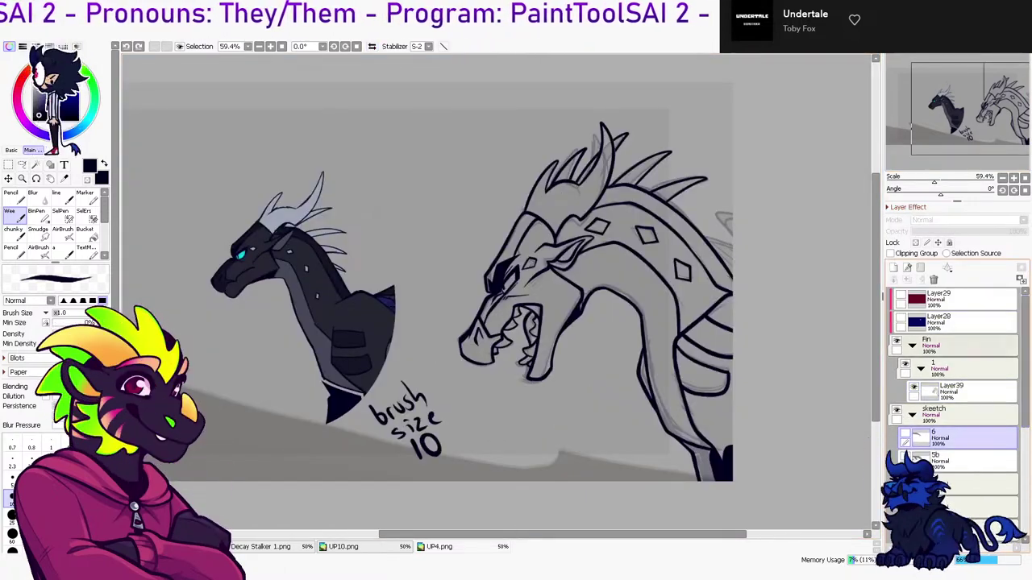
pyautogui.click(979, 485)
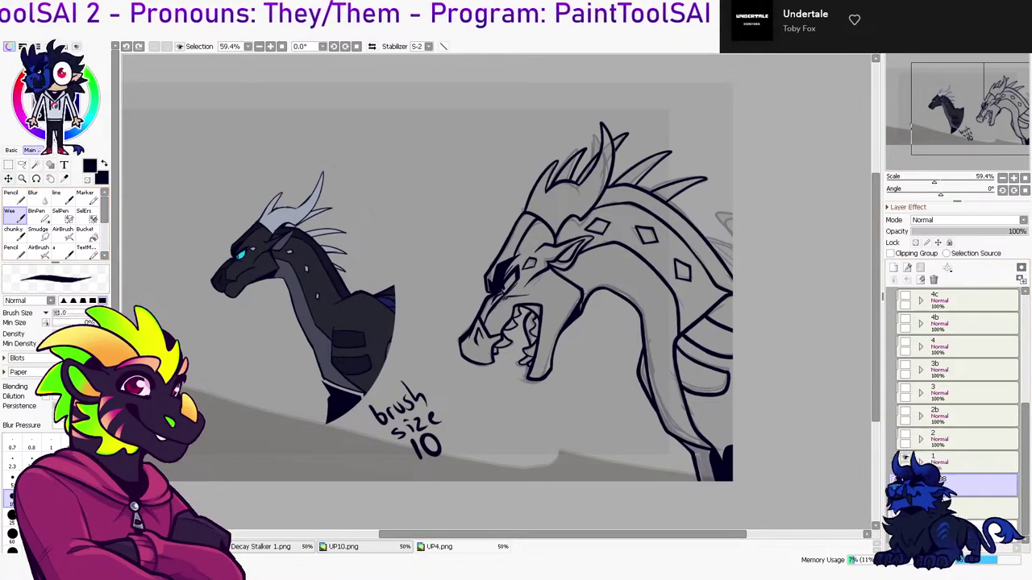
pyautogui.click(8, 179)
pyautogui.moveTo(323, 278)
pyautogui.mouseDown()
pyautogui.moveTo(235, 266)
pyautogui.moveTo(217, 254)
pyautogui.mouseUp()
pyautogui.scroll(8, 967, 368)
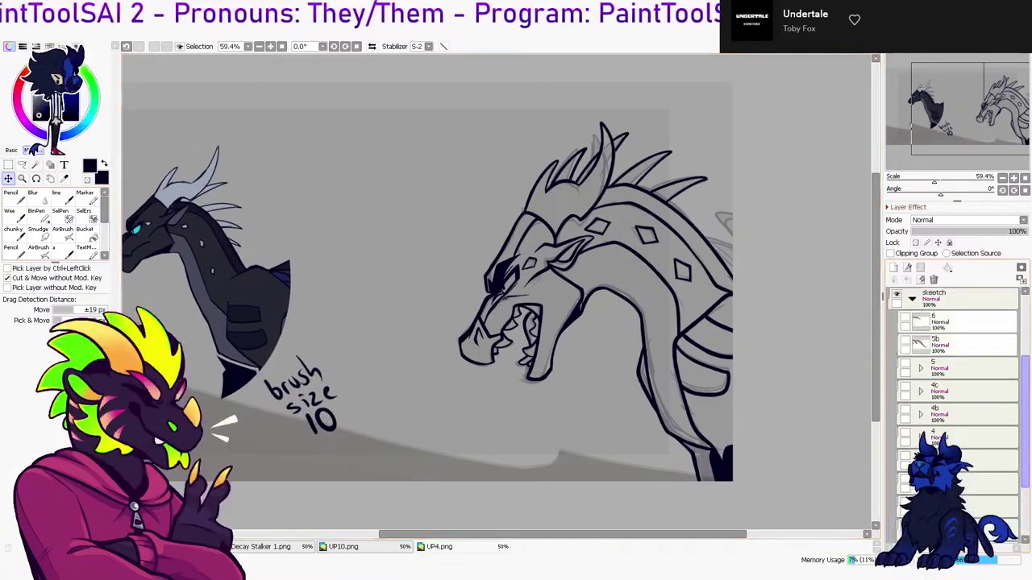
# Move the red Layer29 into the Fin folder above folder 1 and show it to tint the finished lineart red
pyautogui.click(971, 368)
pyautogui.click(920, 369)
pyautogui.click(963, 322)
pyautogui.moveTo(967, 300); pyautogui.dragTo(968, 357)
pyautogui.click(909, 340)
pyautogui.click(968, 346)
# Hide sketch folder 1, show sketch folder 2 faintly, and lower the finished lineart folder 1 to 28% opacity
pyautogui.scroll(-5, 959, 387)
pyautogui.moveTo(944, 231); pyautogui.dragTo(1027, 231)
pyautogui.click(904, 457)
pyautogui.click(964, 439)
pyautogui.click(905, 435)
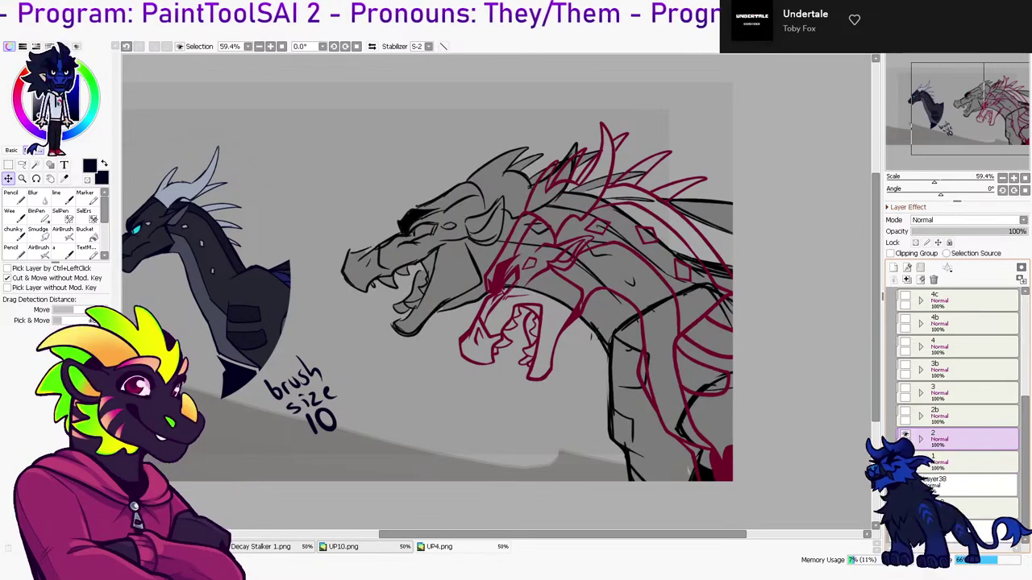
pyautogui.moveTo(948, 232)
pyautogui.mouseDown()
pyautogui.moveTo(931, 231)
pyautogui.moveTo(1019, 232)
pyautogui.moveTo(944, 232)
pyautogui.mouseUp()
pyautogui.scroll(5, 975, 370)
pyautogui.click(975, 369)
# Create a folder named 2 above Layer29 in the Fin folder, with a new layer inside for the second pose's lineart
pyautogui.click(973, 345)
pyautogui.click(920, 268)
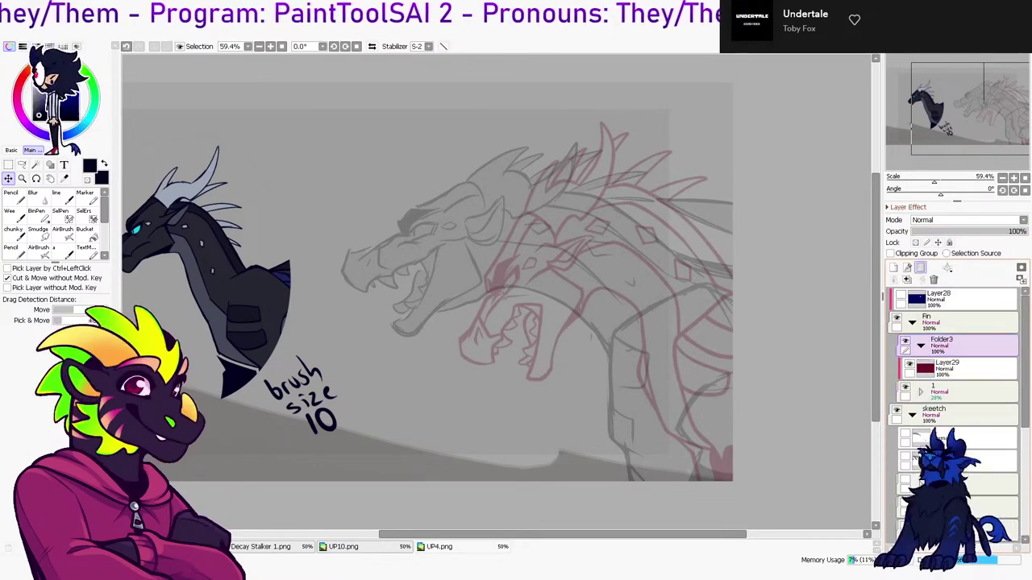
pyautogui.click(894, 268)
pyautogui.scroll(2, 478, 221)
pyautogui.click(15, 215)
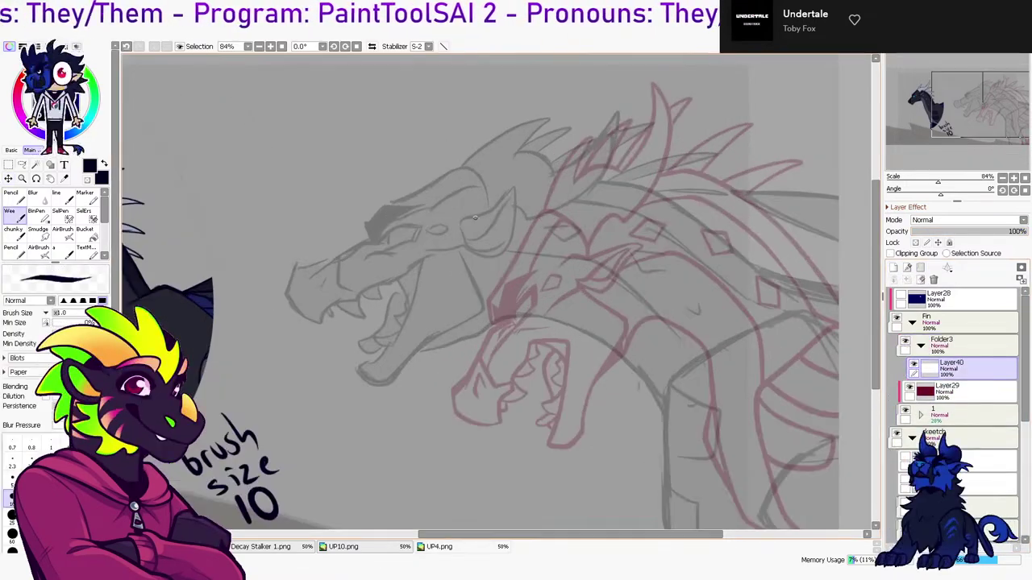
pyautogui.click(974, 346)
pyautogui.write('2')
pyautogui.press('Return')
pyautogui.click(968, 369)
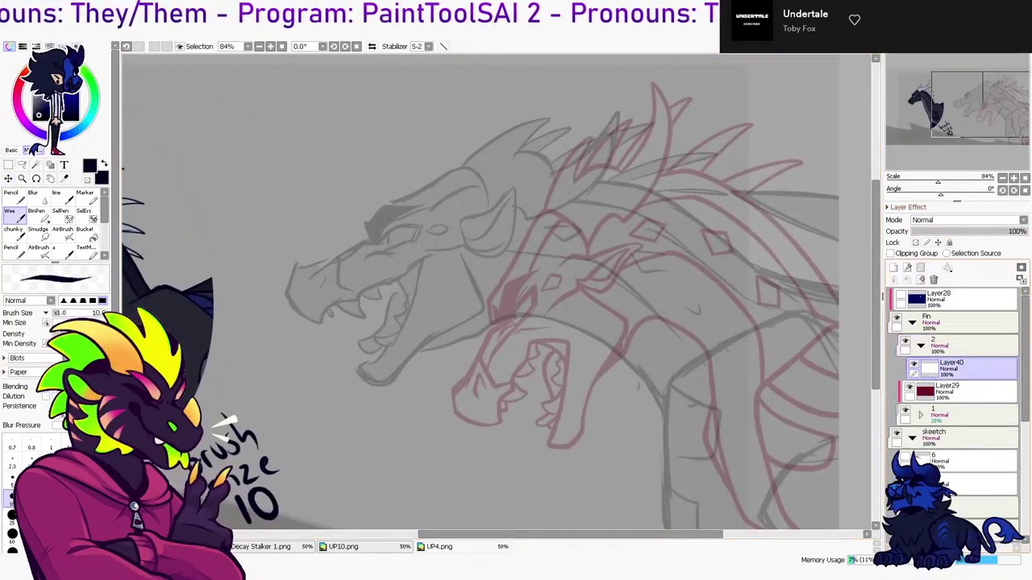
# Ink the second pose's snout tip and the upper lip line back to the mouth corner
pyautogui.moveTo(302, 259)
pyautogui.mouseDown()
pyautogui.moveTo(293, 310)
pyautogui.moveTo(294, 280)
pyautogui.moveTo(303, 317)
pyautogui.moveTo(343, 295)
pyautogui.mouseUp()
pyautogui.hotkey('ctrl', 'z')
pyautogui.moveTo(299, 265)
pyautogui.mouseDown()
pyautogui.moveTo(327, 309)
pyautogui.moveTo(432, 257)
pyautogui.mouseUp()
pyautogui.hotkey('ctrl', 'z')
pyautogui.hotkey('ctrl', 'z')
# Ink and clean up the row of pointed upper teeth along the mouth line
pyautogui.press('e')
pyautogui.moveTo(367, 298)
pyautogui.mouseDown()
pyautogui.moveTo(345, 307)
pyautogui.moveTo(369, 318)
pyautogui.moveTo(360, 294)
pyautogui.moveTo(382, 286)
pyautogui.moveTo(409, 300)
pyautogui.mouseUp()
pyautogui.press('b')
pyautogui.hotkey('ctrl', 'z')
pyautogui.hotkey('ctrl', 'z')
pyautogui.hotkey('ctrl', 'z')
pyautogui.hotkey('ctrl', 'z')
pyautogui.hotkey('ctrl', 'z')
pyautogui.hotkey('ctrl', 'z')
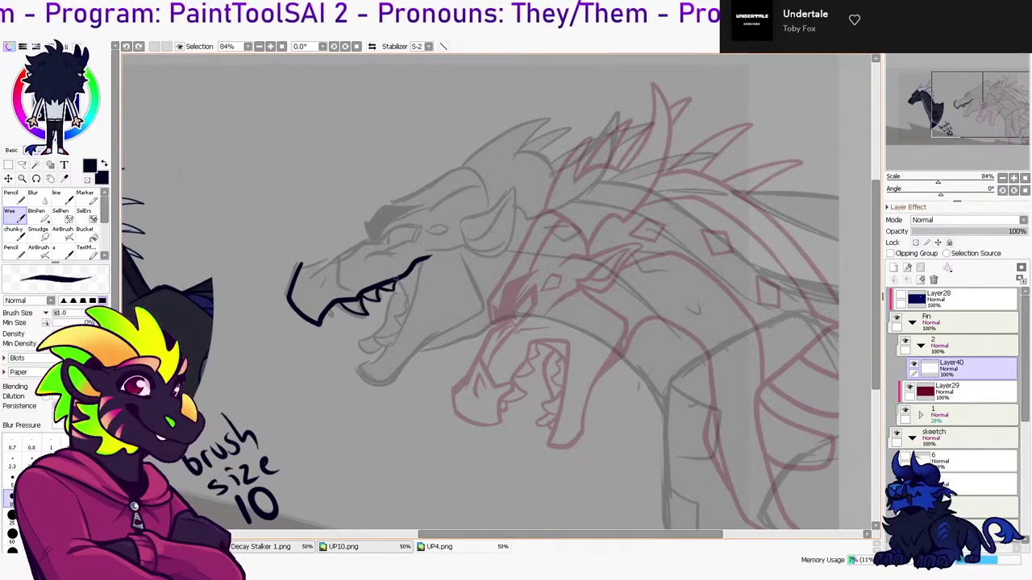
# Mirror the view and ink the inner edge of the lower jaw from the mouth corner down toward the chin
pyautogui.press('h')
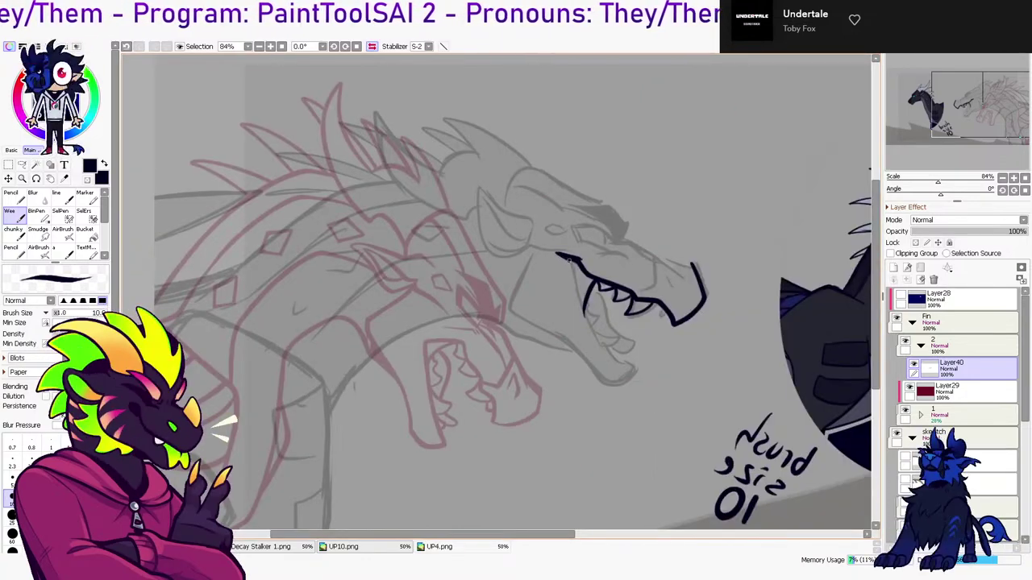
pyautogui.moveTo(557, 256); pyautogui.dragTo(588, 333)
pyautogui.hotkey('ctrl', 'z')
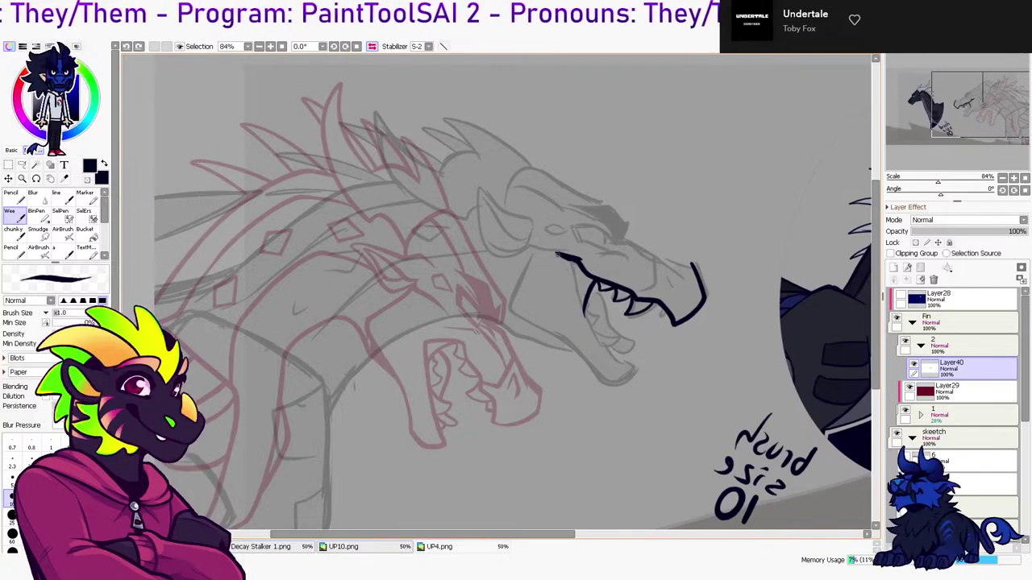
pyautogui.hotkey('ctrl', 'z')
pyautogui.moveTo(582, 310); pyautogui.dragTo(611, 361)
pyautogui.hotkey('ctrl', 'z')
pyautogui.moveTo(586, 313); pyautogui.dragTo(619, 361)
pyautogui.moveTo(589, 322); pyautogui.dragTo(625, 367)
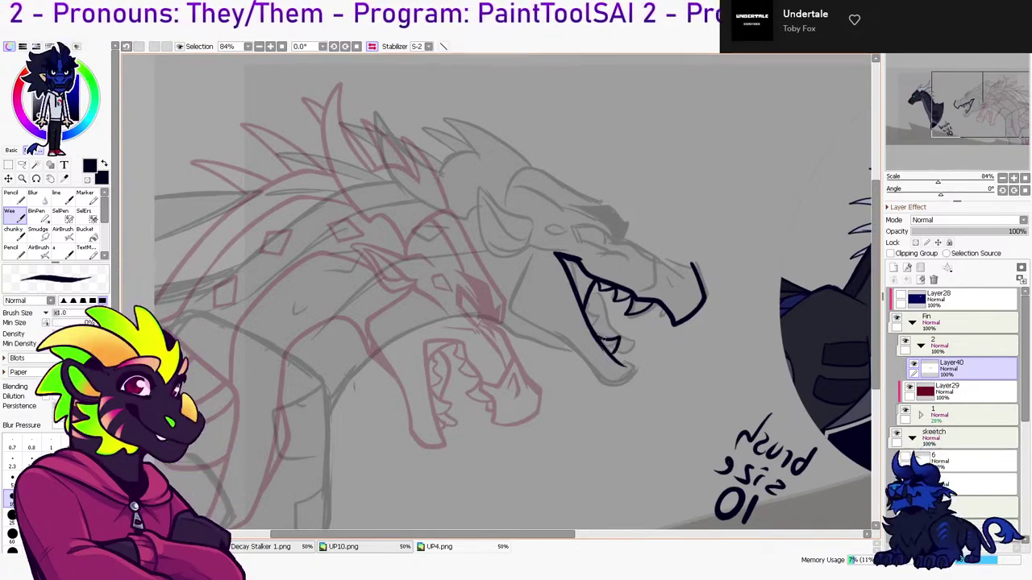
# Ink the front lower teeth near the chin, touch up the upper tooth line, and restore the unmirrored view
pyautogui.moveTo(599, 345)
pyautogui.mouseDown()
pyautogui.moveTo(619, 339)
pyautogui.moveTo(610, 354)
pyautogui.mouseUp()
pyautogui.moveTo(657, 305)
pyautogui.mouseDown()
pyautogui.moveTo(665, 314)
pyautogui.moveTo(669, 303)
pyautogui.mouseUp()
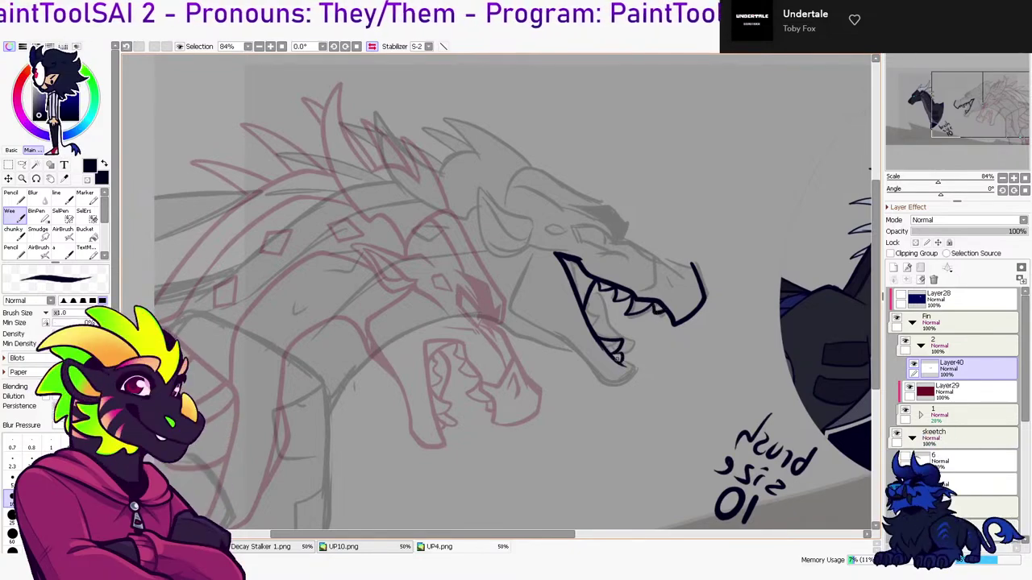
pyautogui.press('e')
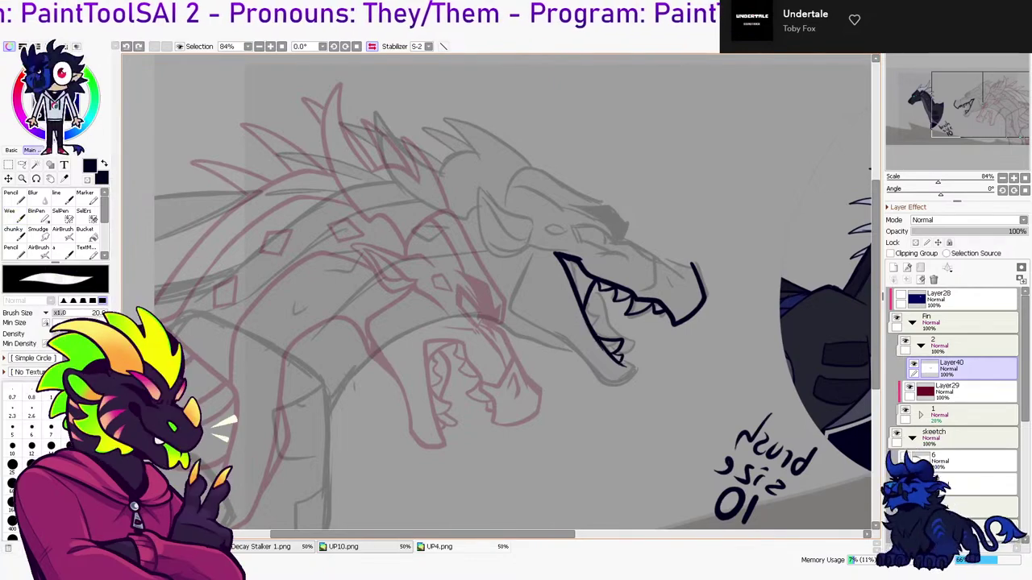
pyautogui.click(372, 46)
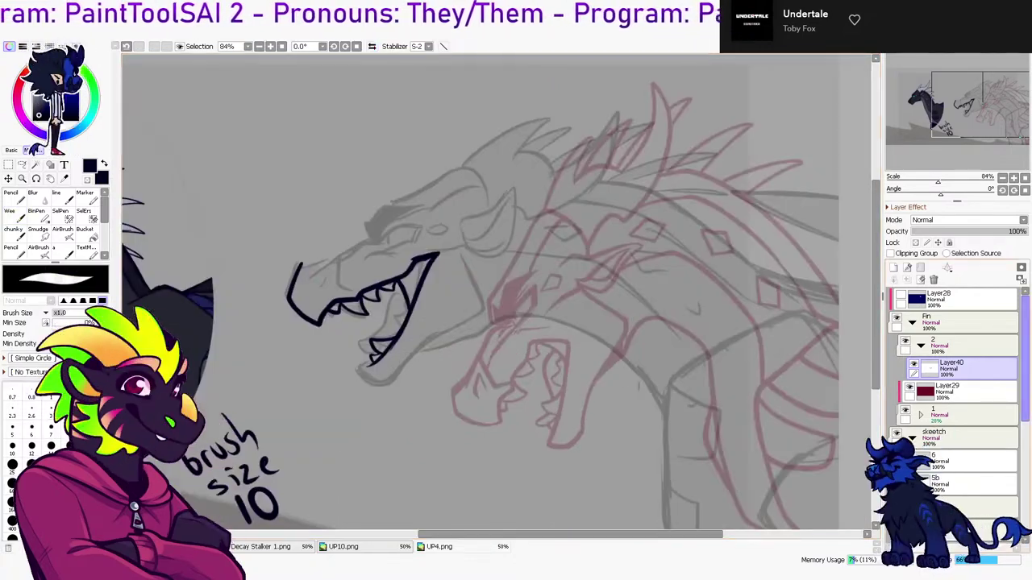
# Examine other poses' sketches by toggling their visibility to compare the head against the new mouth lineart
pyautogui.moveTo(1025, 359); pyautogui.dragTo(1024, 451)
pyautogui.click(905, 305)
pyautogui.click(905, 305)
pyautogui.click(905, 305)
pyautogui.click(905, 305)
pyautogui.click(904, 329)
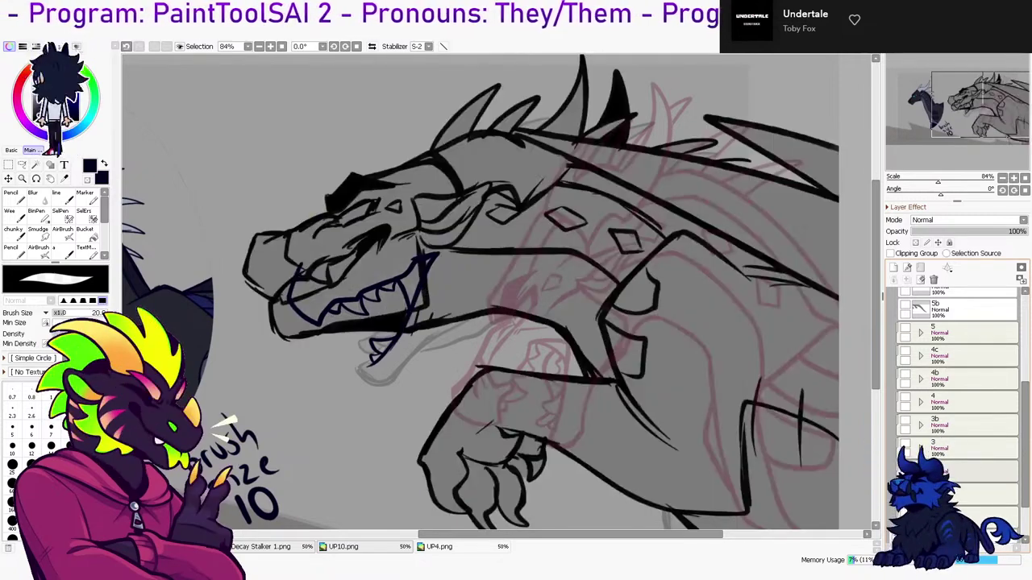
pyautogui.click(904, 328)
pyautogui.scroll(1, 951, 355)
pyautogui.scroll(1, 951, 355)
pyautogui.scroll(-3, 951, 355)
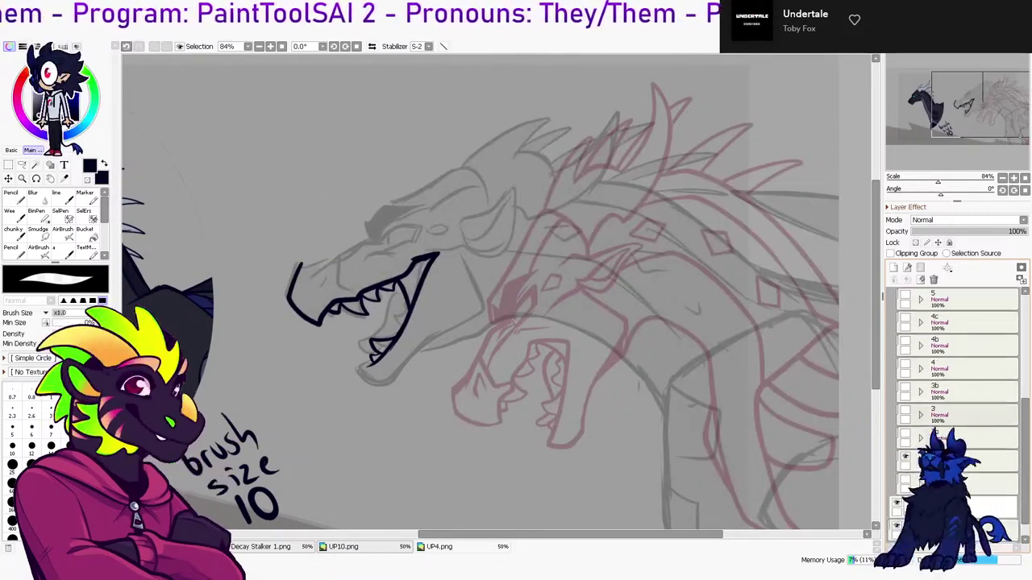
pyautogui.click(904, 410)
pyautogui.click(905, 410)
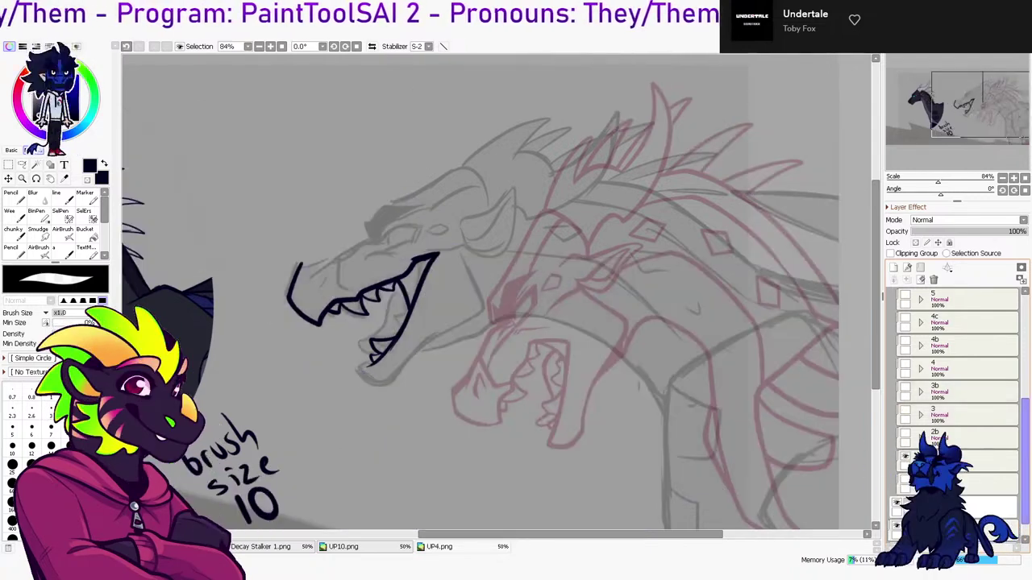
pyautogui.scroll(5, 958, 387)
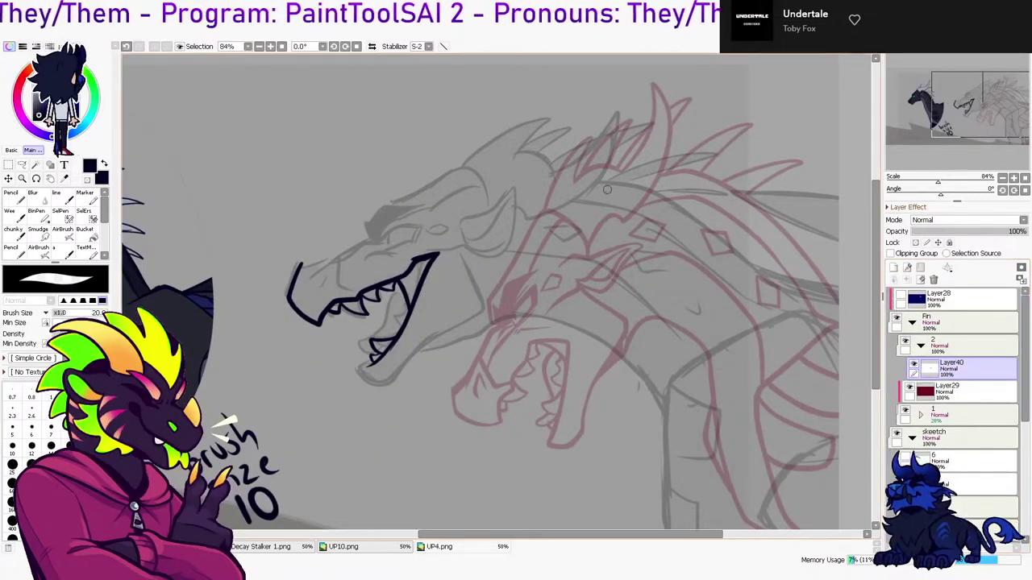
# Transform the mouth lineart slightly, nudging three of its corners so the open mouth becomes a little narrower
pyautogui.hotkey('ctrl', 't')
pyautogui.moveTo(440, 369); pyautogui.dragTo(433, 370)
pyautogui.moveTo(286, 252); pyautogui.dragTo(288, 250)
pyautogui.moveTo(440, 252); pyautogui.dragTo(436, 251)
pyautogui.moveTo(433, 369); pyautogui.dragTo(429, 371)
pyautogui.press('Return')
pyautogui.press('Return')
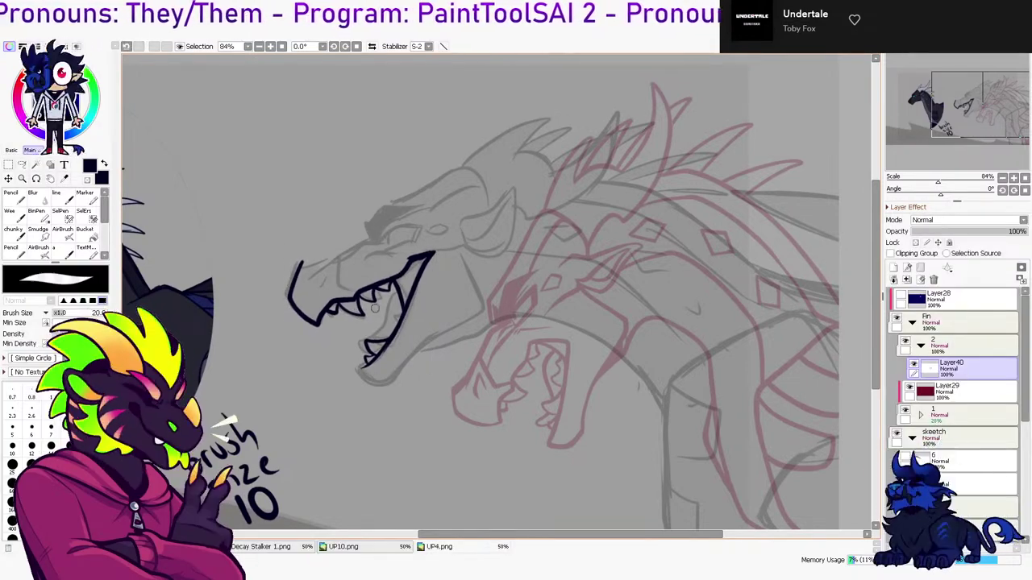
# Check the mouth in mirrored view, ink another lower tooth midway along the jaw, and add a new layer above Layer40
pyautogui.press('h')
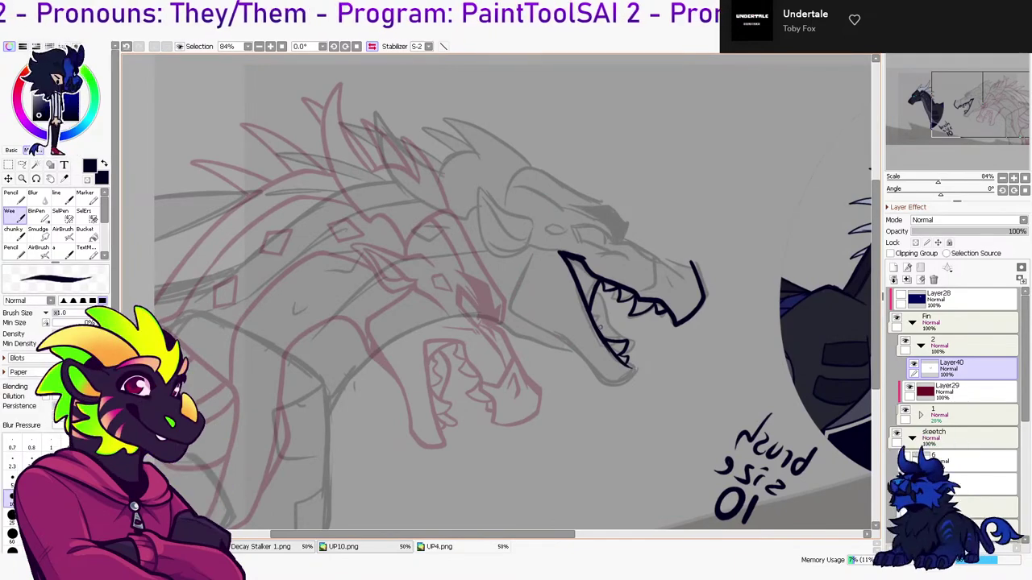
pyautogui.press('h')
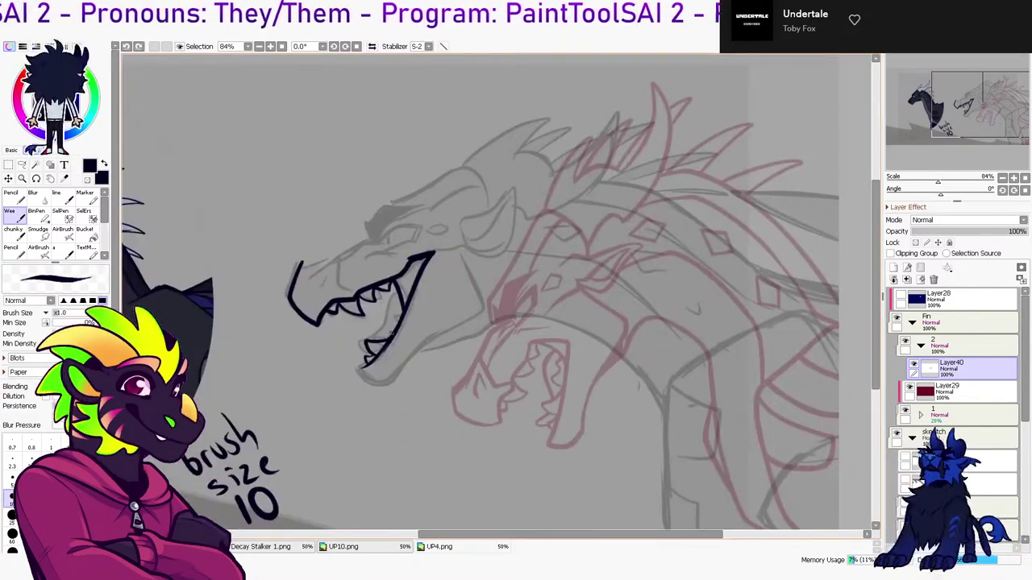
pyautogui.moveTo(392, 320); pyautogui.dragTo(385, 335)
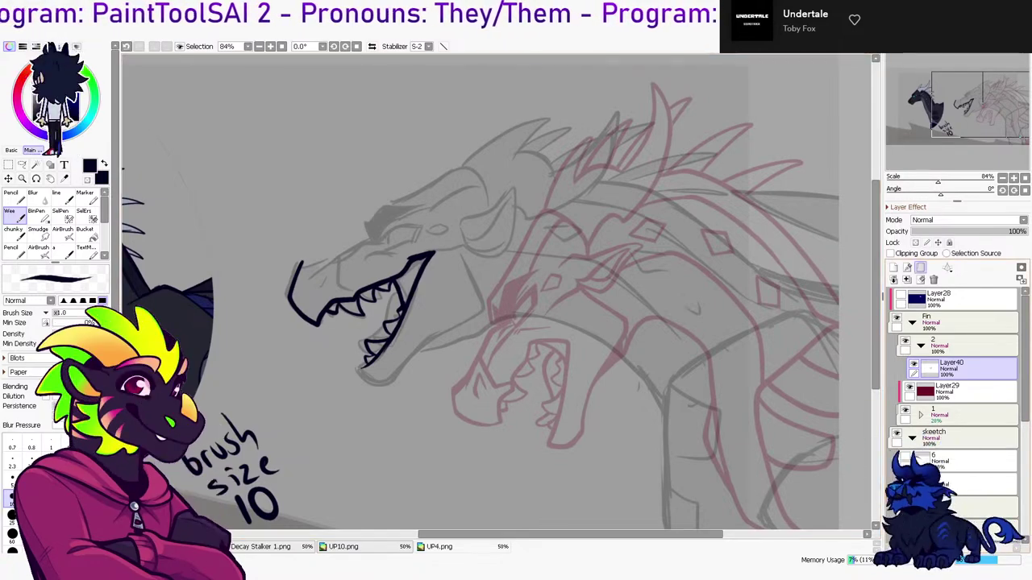
pyautogui.click(893, 267)
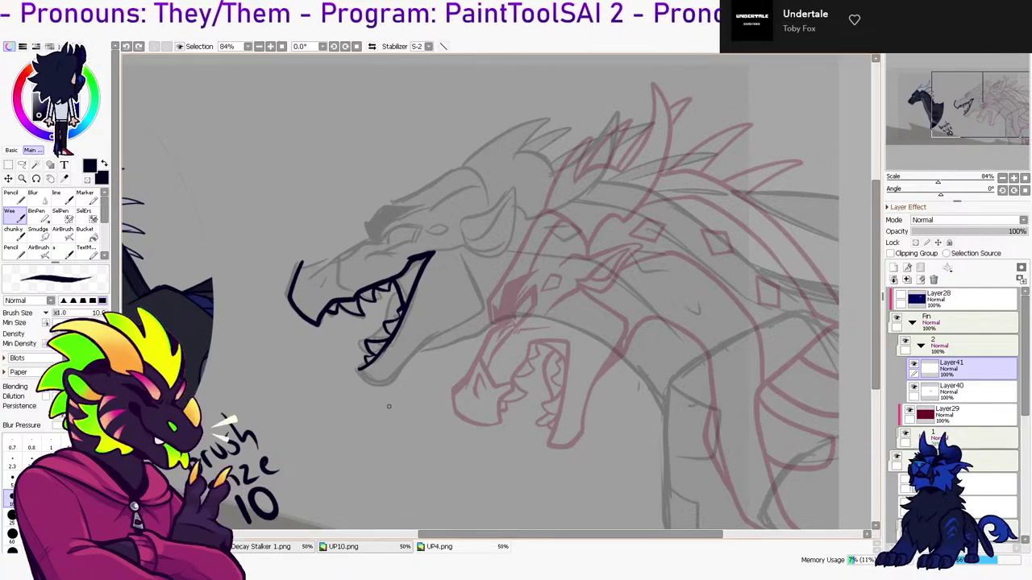
pyautogui.press('e')
pyautogui.press('e')
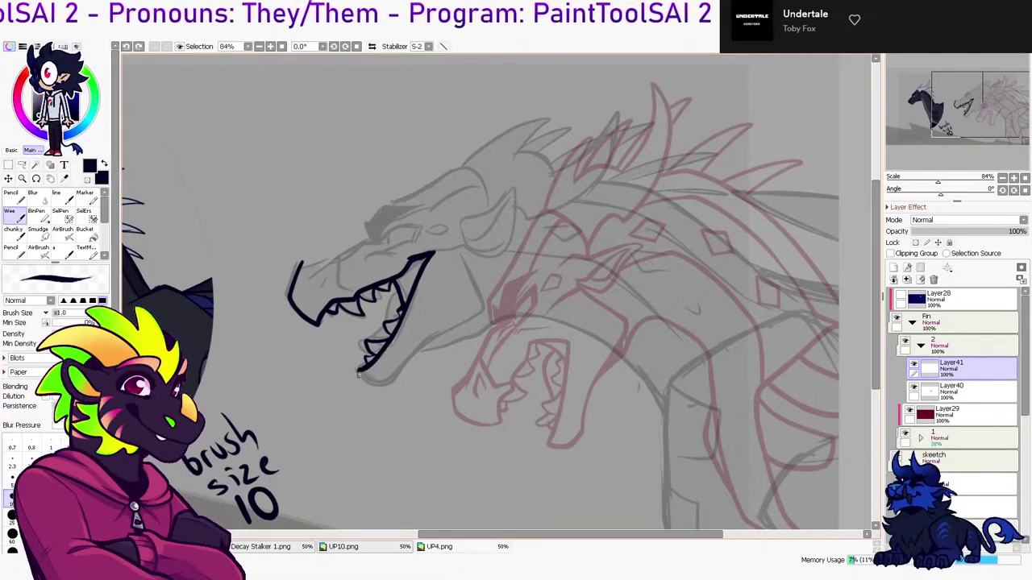
pyautogui.moveTo(360, 368); pyautogui.dragTo(435, 342)
pyautogui.hotkey('ctrl', 'z')
pyautogui.moveTo(360, 369)
pyautogui.mouseDown()
pyautogui.moveTo(411, 367)
pyautogui.moveTo(441, 343)
pyautogui.mouseUp()
pyautogui.hotkey('ctrl', 'z')
# Mirror the view and ink the jaw's outer contour from the cheek down to the jaw corner and along to the rounded chin
pyautogui.click(371, 47)
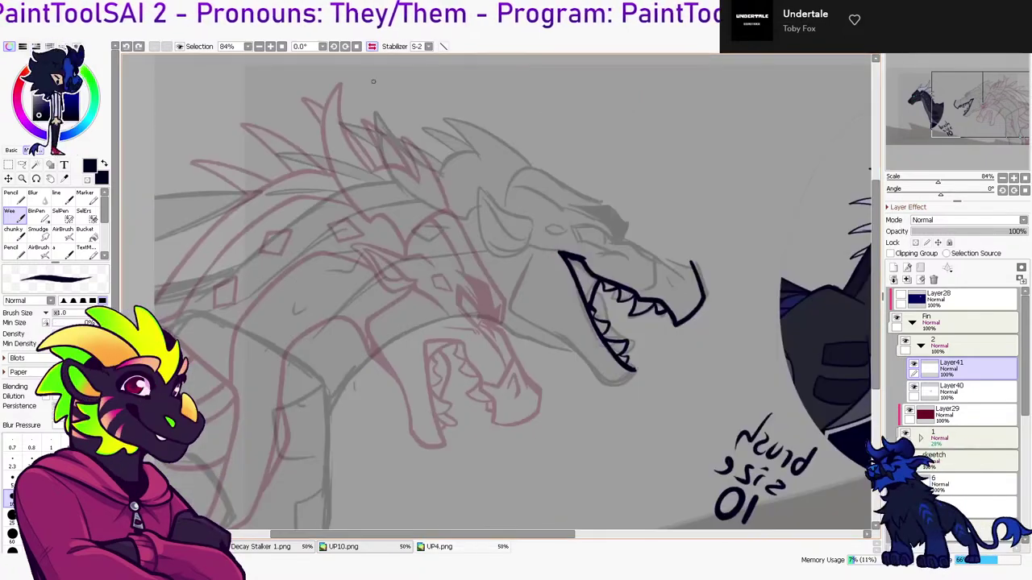
pyautogui.moveTo(529, 242); pyautogui.dragTo(505, 318)
pyautogui.hotkey('ctrl', 'z')
pyautogui.moveTo(529, 241)
pyautogui.mouseDown()
pyautogui.moveTo(505, 304)
pyautogui.moveTo(592, 364)
pyautogui.mouseUp()
pyautogui.hotkey('ctrl', 'z')
pyautogui.moveTo(553, 334)
pyautogui.mouseDown()
pyautogui.moveTo(600, 374)
pyautogui.moveTo(627, 380)
pyautogui.moveTo(602, 383)
pyautogui.moveTo(631, 386)
pyautogui.mouseUp()
pyautogui.hotkey('ctrl', 'z')
pyautogui.hotkey('ctrl', 'z')
pyautogui.hotkey('ctrl', 'z')
pyautogui.moveTo(546, 330)
pyautogui.mouseDown()
pyautogui.moveTo(595, 375)
pyautogui.moveTo(630, 387)
pyautogui.mouseUp()
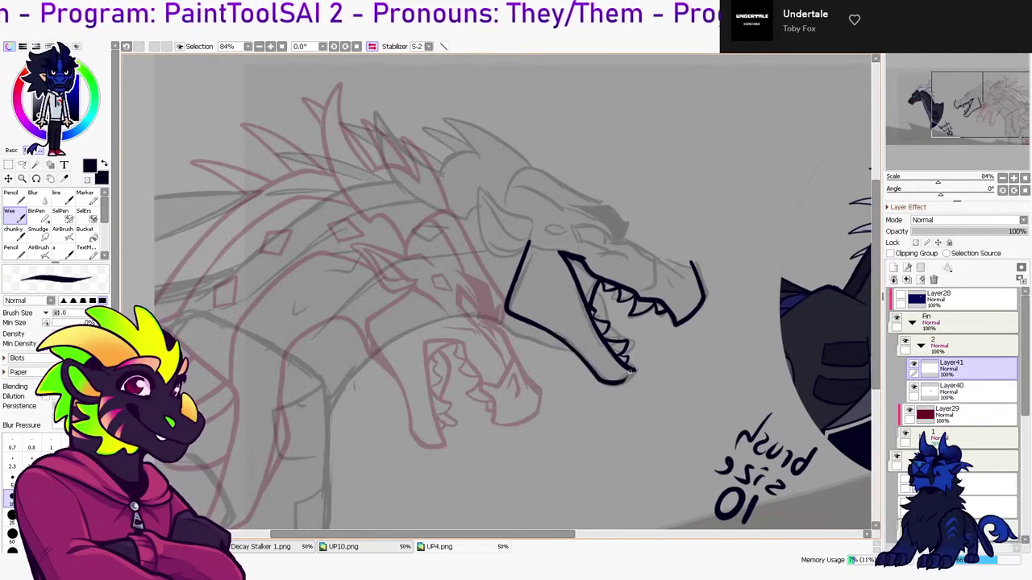
pyautogui.hotkey('ctrl', 'z')
pyautogui.moveTo(547, 330)
pyautogui.mouseDown()
pyautogui.moveTo(630, 386)
pyautogui.moveTo(635, 370)
pyautogui.mouseUp()
pyautogui.press('e')
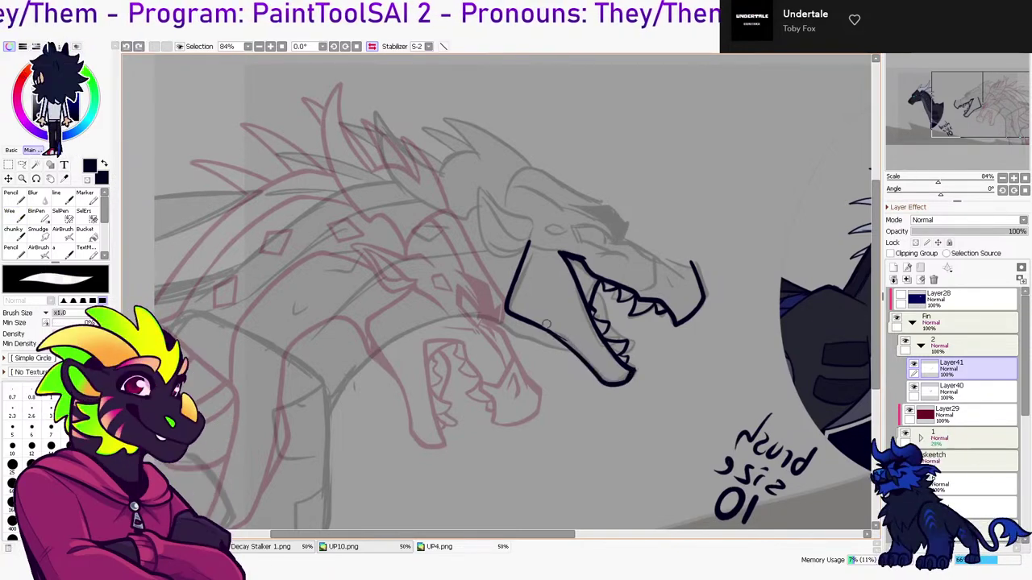
# Ink the far-side lower teeth at the front of the jaw on a new layer, then merge that layer down
pyautogui.press('h')
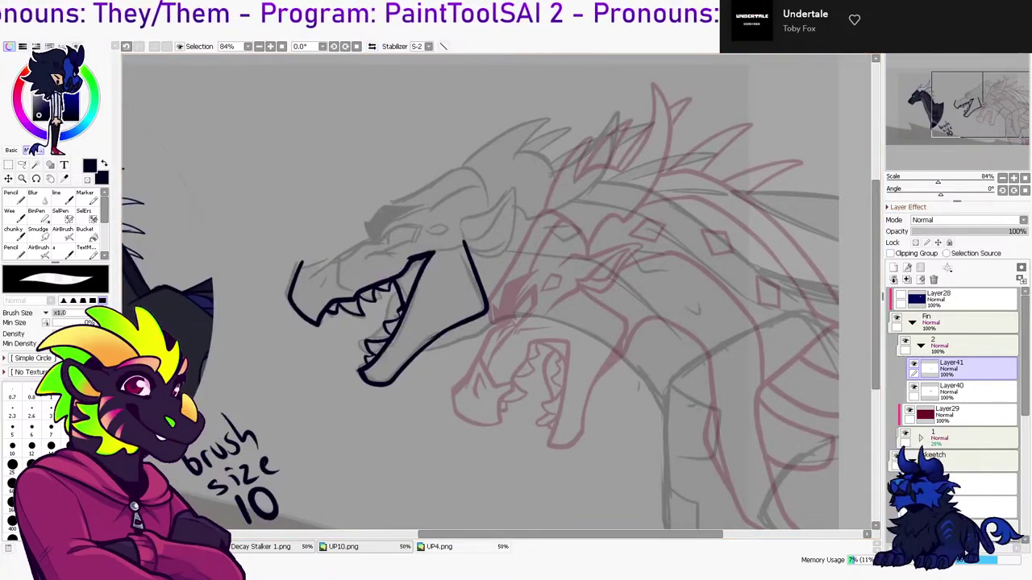
pyautogui.click(9, 212)
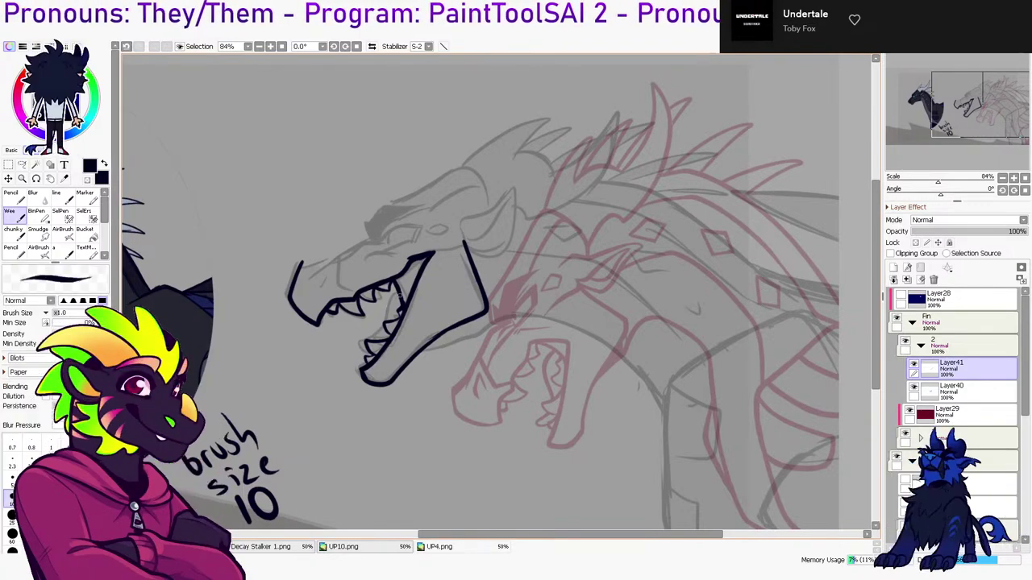
pyautogui.click(893, 268)
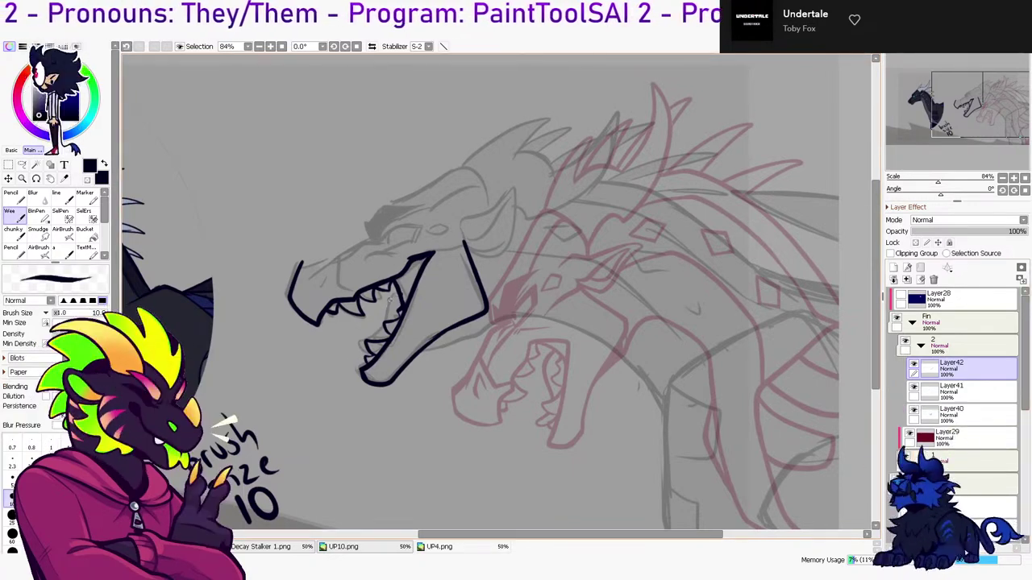
pyautogui.moveTo(392, 290)
pyautogui.mouseDown()
pyautogui.moveTo(357, 352)
pyautogui.moveTo(403, 300)
pyautogui.moveTo(372, 346)
pyautogui.mouseUp()
pyautogui.press('e')
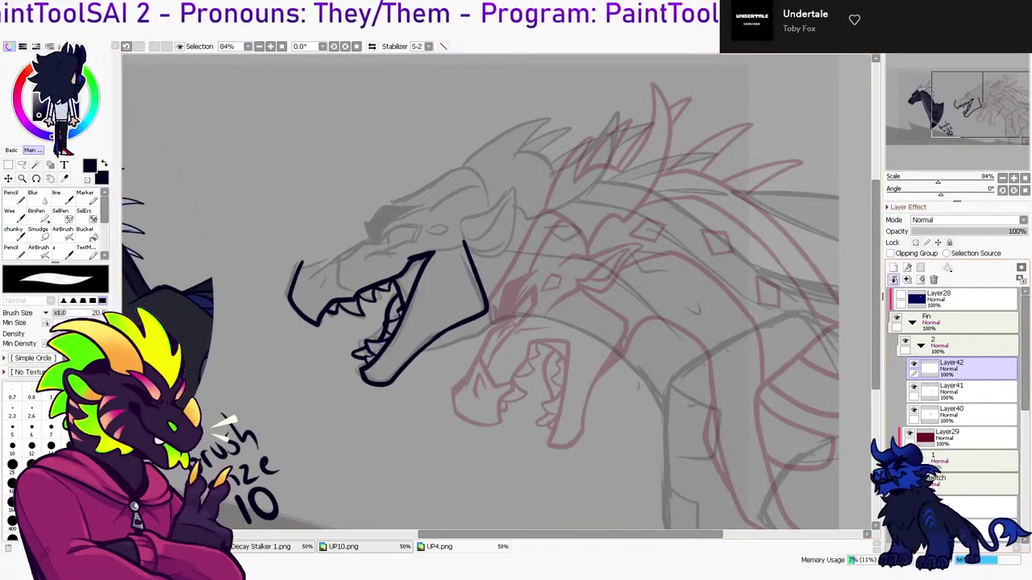
pyautogui.click(907, 279)
# Examine the 3 and 3b pose sketches against the mouth lineart, then hide them again
pyautogui.moveTo(1024, 363); pyautogui.dragTo(1024, 469)
pyautogui.click(905, 438)
pyautogui.click(905, 438)
pyautogui.click(905, 414)
pyautogui.moveTo(484, 290); pyautogui.dragTo(570, 365)
pyautogui.click(905, 391)
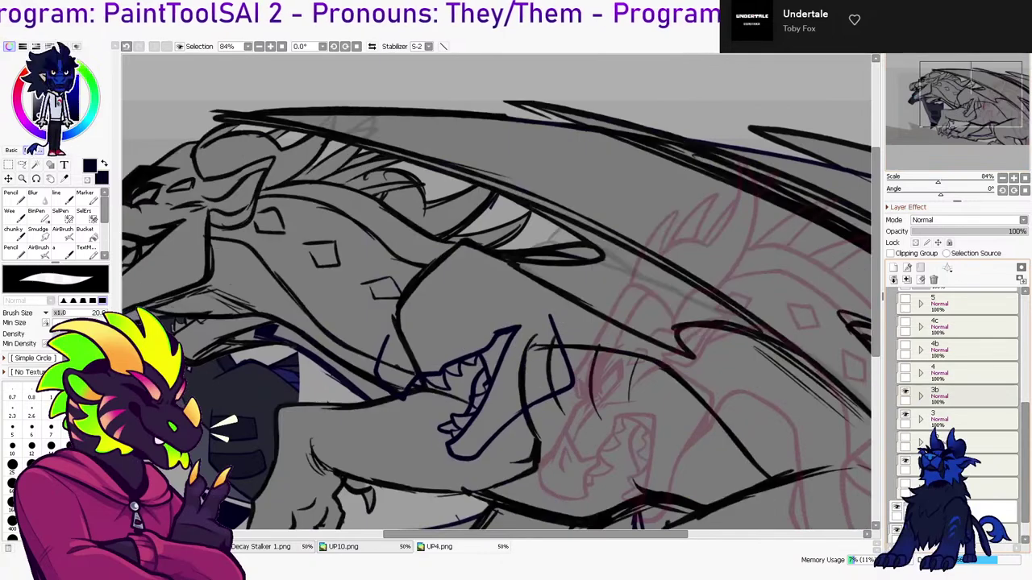
pyautogui.moveTo(483, 291)
pyautogui.mouseDown()
pyautogui.moveTo(612, 333)
pyautogui.moveTo(433, 361)
pyautogui.mouseUp()
pyautogui.click(905, 391)
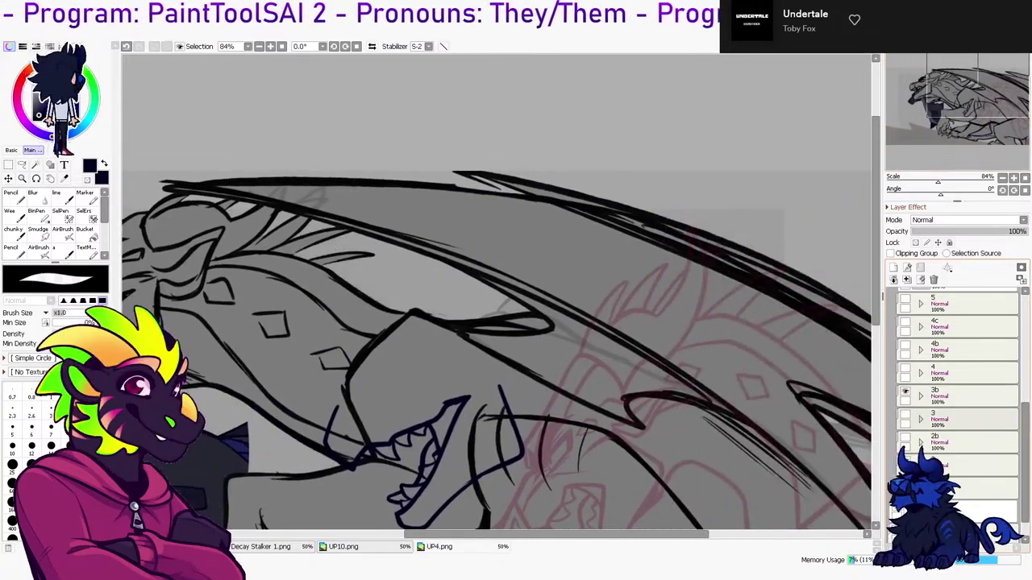
pyautogui.click(905, 414)
pyautogui.scroll(1, 960, 423)
pyautogui.moveTo(1024, 459); pyautogui.dragTo(1024, 370)
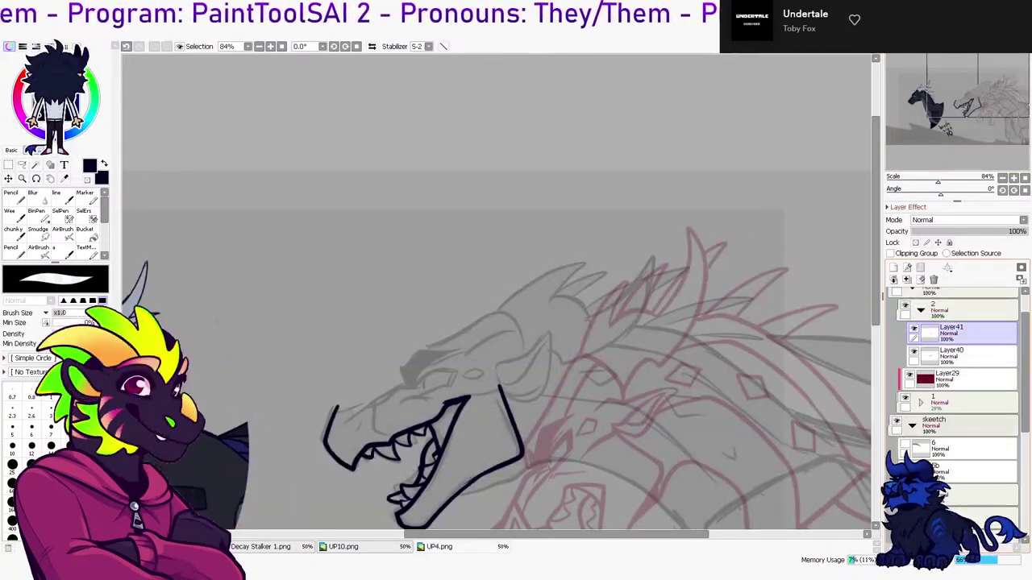
# Merge the jaw outline into the layer below and ink the far-side upper teeth on a new layer
pyautogui.moveTo(483, 290); pyautogui.dragTo(484, 263)
pyautogui.click(907, 279)
pyautogui.click(893, 268)
pyautogui.press('n')
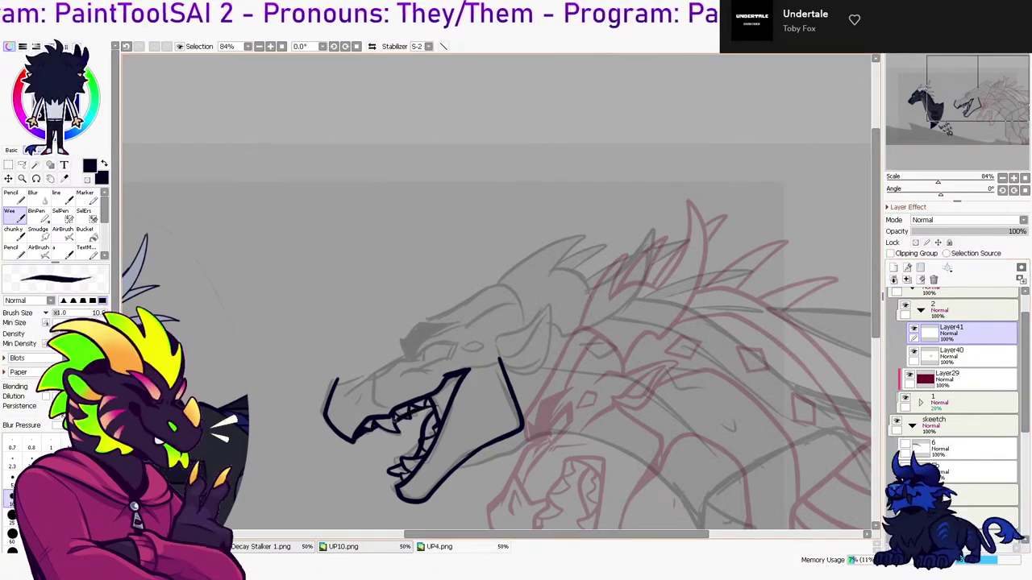
pyautogui.moveTo(394, 418)
pyautogui.mouseDown()
pyautogui.moveTo(436, 402)
pyautogui.moveTo(408, 411)
pyautogui.moveTo(417, 404)
pyautogui.mouseUp()
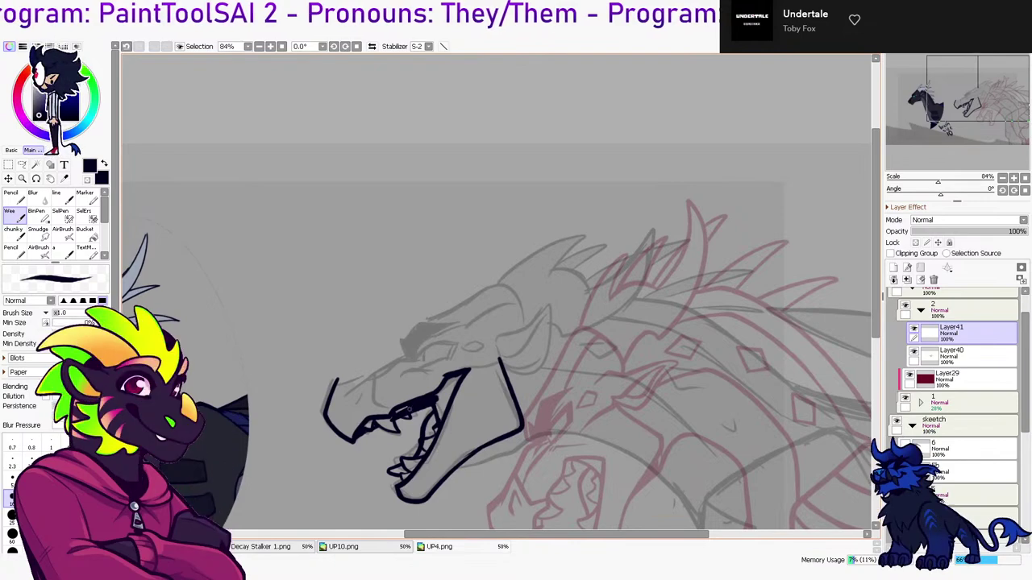
# Try to select the area around the mouth lineart on Layer40 with the Magic Wand set to Enclosed Transparent Area
pyautogui.click(959, 355)
pyautogui.press('w')
pyautogui.click(597, 323)
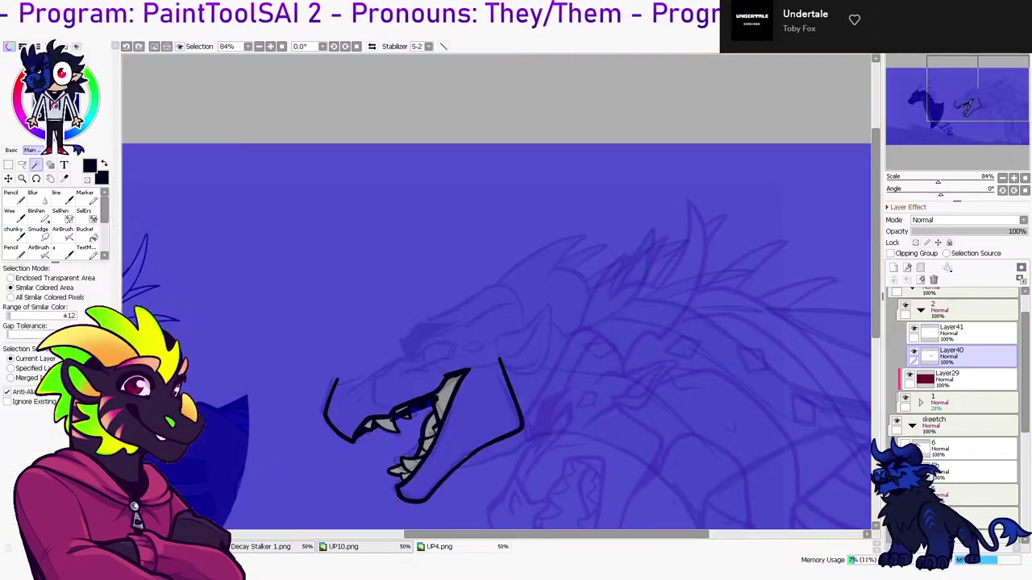
pyautogui.hotkey('ctrl', 'd')
pyautogui.click(11, 278)
pyautogui.click(379, 456)
pyautogui.click(388, 425)
pyautogui.click(403, 412)
pyautogui.click(419, 403)
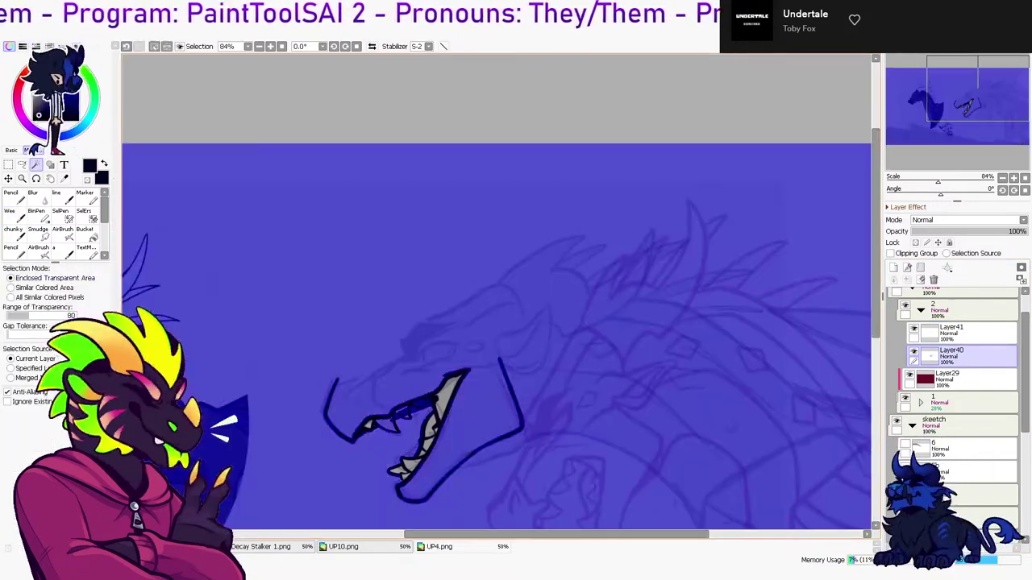
pyautogui.hotkey('ctrl', 'z')
pyautogui.hotkey('ctrl', 'z')
pyautogui.hotkey('ctrl', 'z')
pyautogui.hotkey('ctrl', 'z')
# Close the mouth opening with a Selection Pen line, select the mouth interior, add a layer above Layer41, and deselect
pyautogui.press('a')
pyautogui.moveTo(358, 434); pyautogui.dragTo(396, 484)
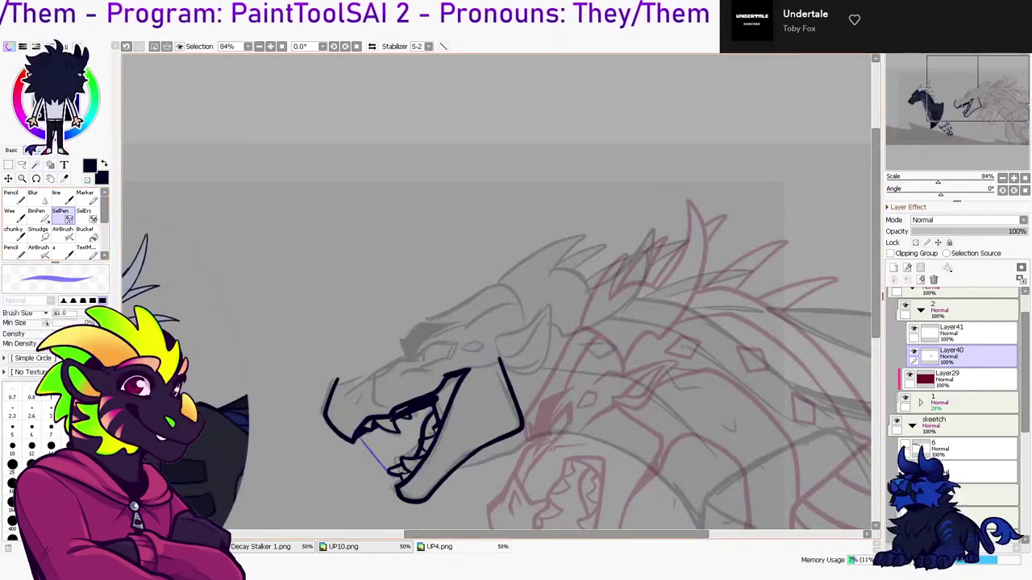
pyautogui.press('w')
pyautogui.click(392, 446)
pyautogui.click(959, 332)
pyautogui.click(893, 267)
pyautogui.hotkey('ctrl', 'd')
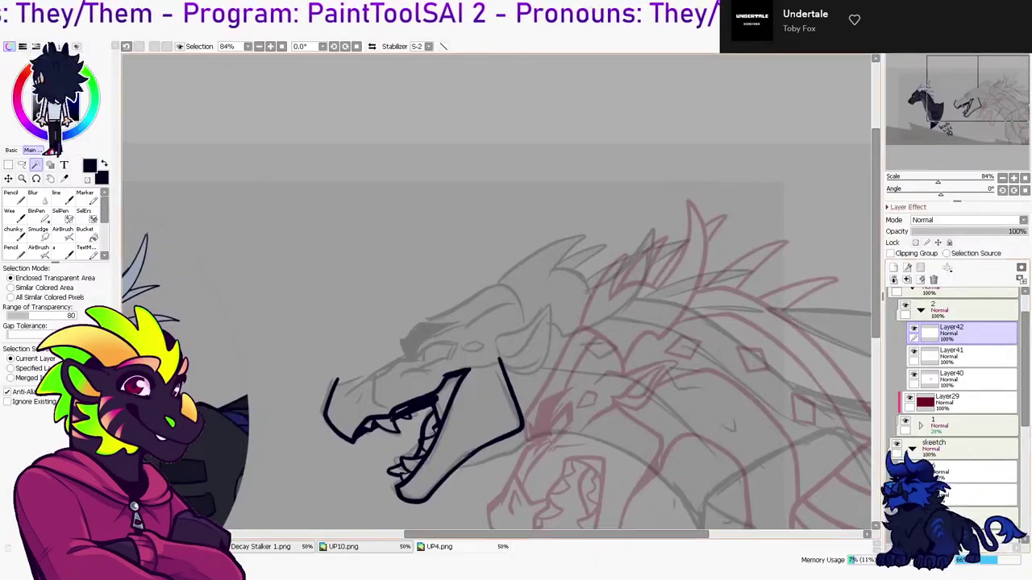
# Delete the two extra layers above Layer40
pyautogui.click(933, 280)
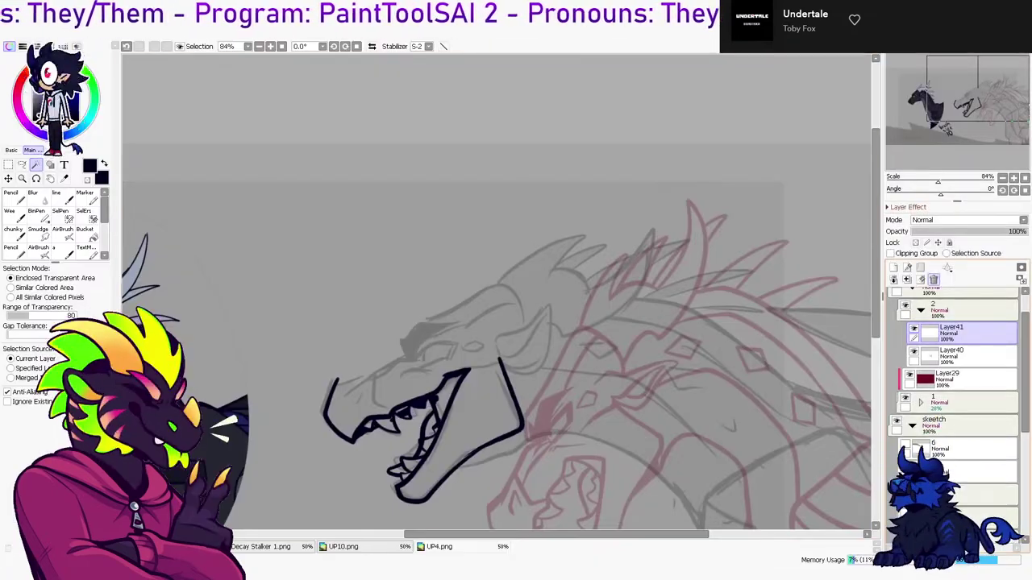
pyautogui.hotkey('ctrl', 'z')
pyautogui.click(960, 357)
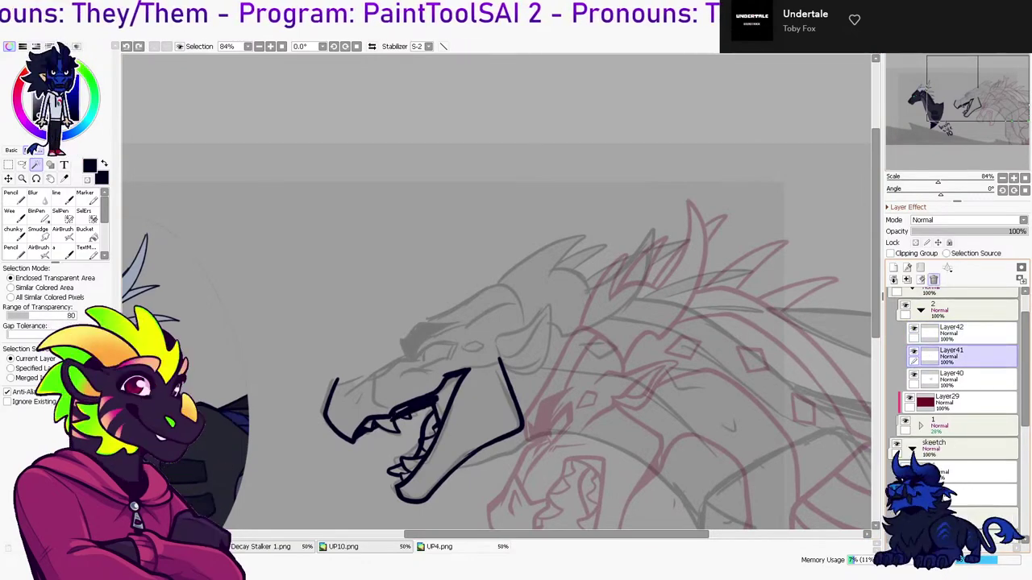
pyautogui.click(934, 280)
pyautogui.click(960, 332)
pyautogui.click(933, 279)
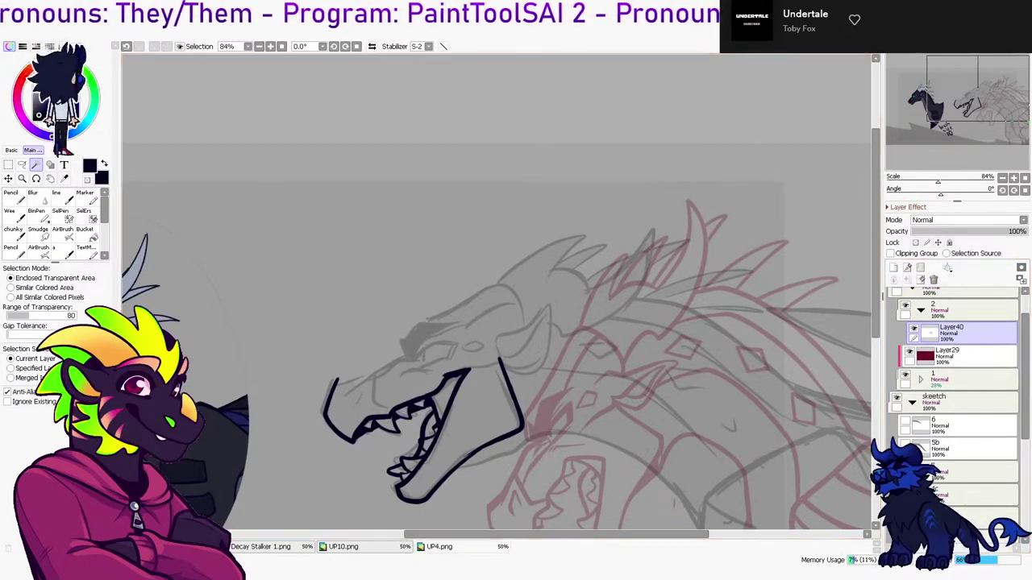
# Mirror the view and fill the gap behind the back upper teeth on Layer40 with the dark line color
pyautogui.press('h')
pyautogui.press('n')
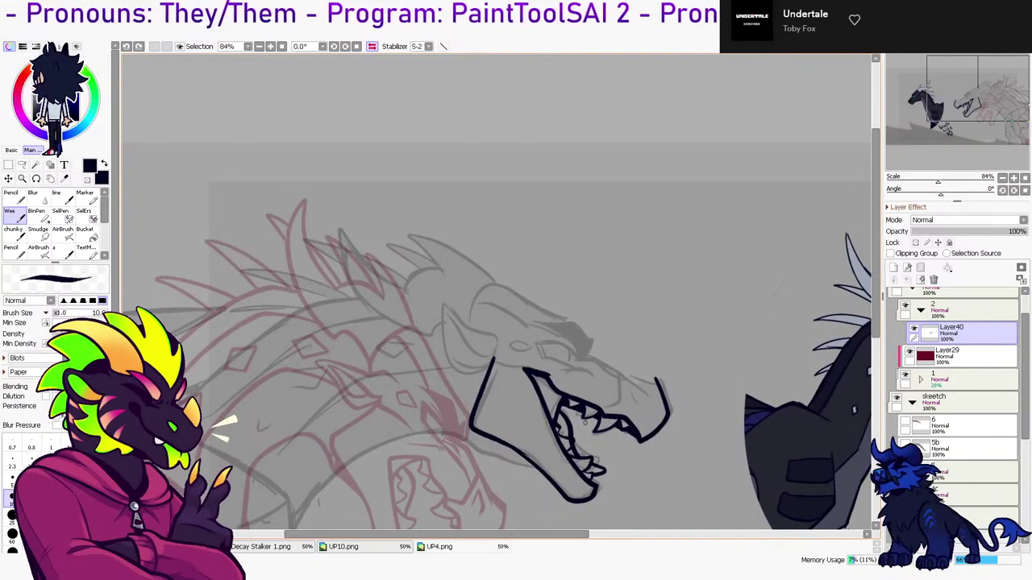
pyautogui.press('g')
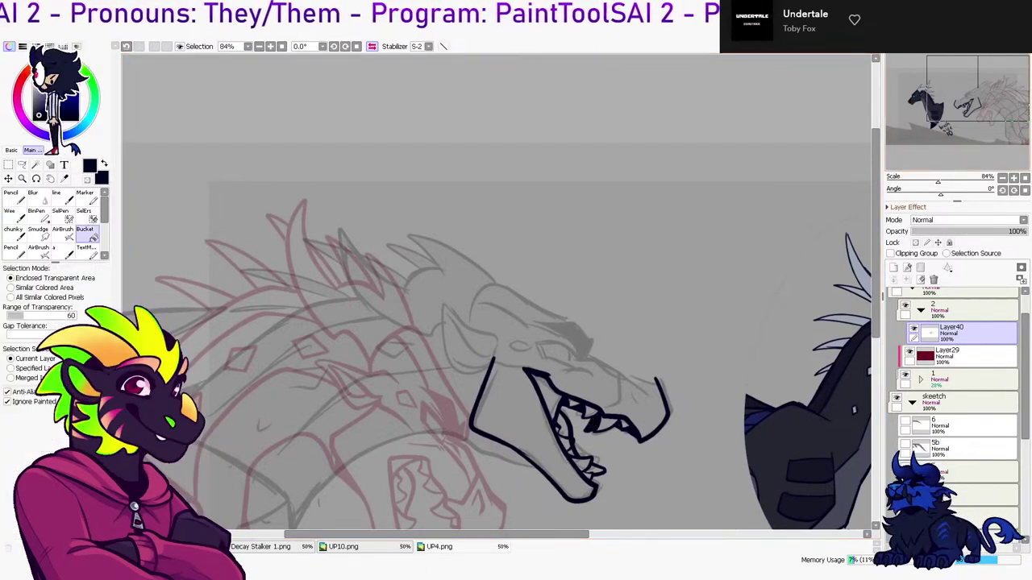
pyautogui.moveTo(594, 425); pyautogui.dragTo(699, 355)
pyautogui.press('n')
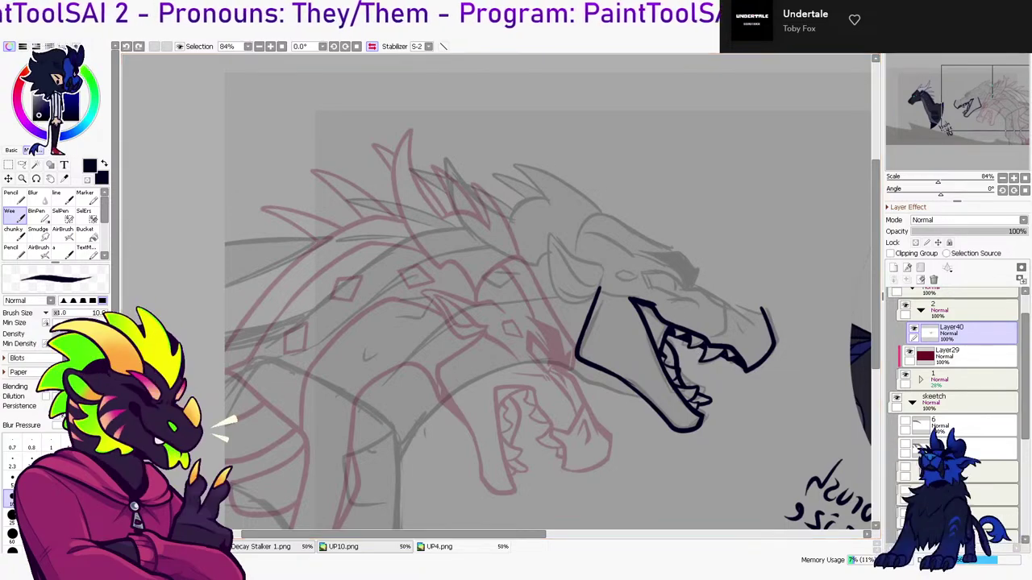
# Return to the unmirrored view and fill the remaining gaps between the front upper teeth on Layer40 with the dark line color
pyautogui.press('h')
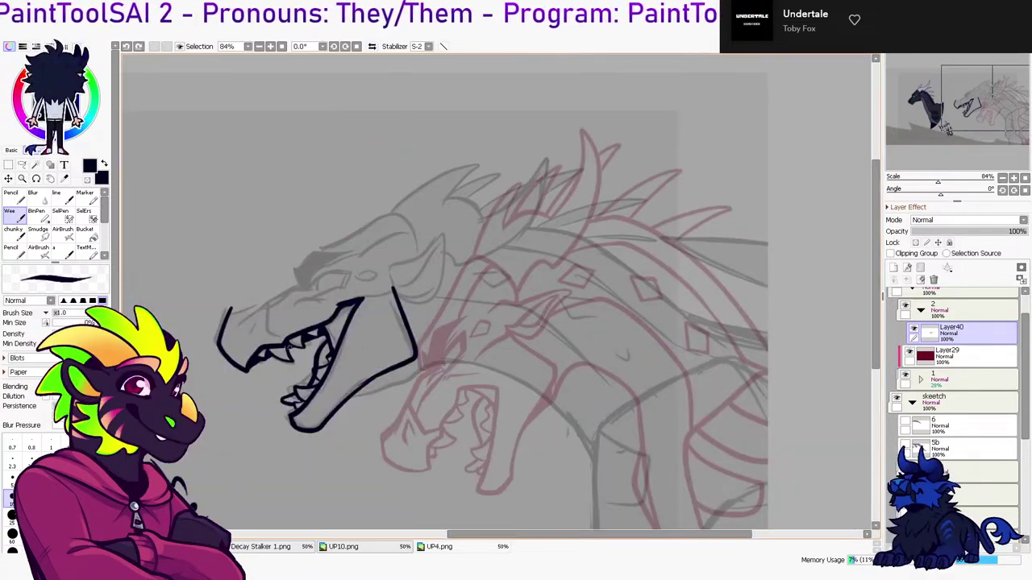
pyautogui.moveTo(303, 352); pyautogui.dragTo(296, 344)
pyautogui.press('g')
pyautogui.press('b')
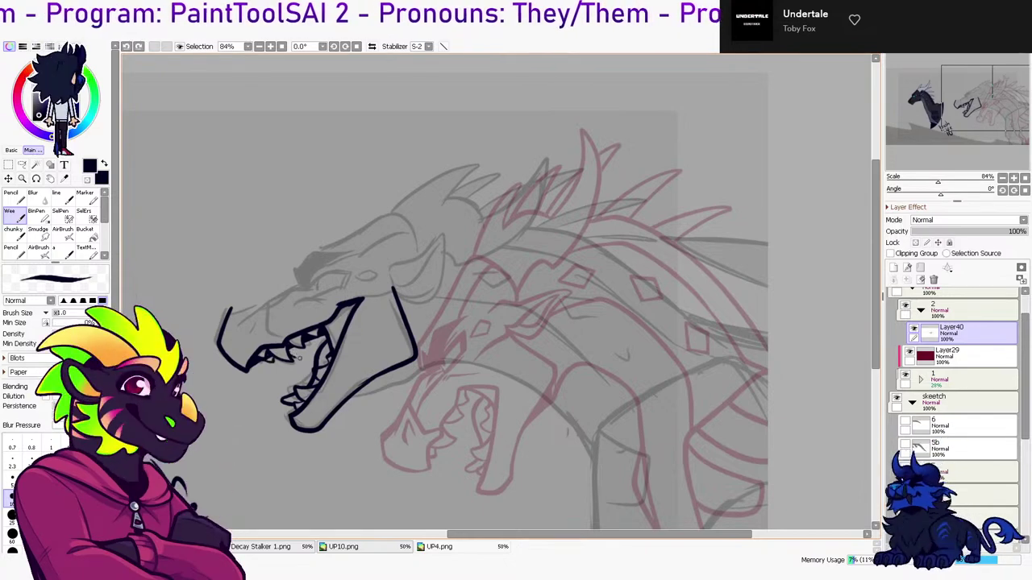
pyautogui.moveTo(303, 346); pyautogui.dragTo(319, 339)
pyautogui.click(87, 233)
pyautogui.click(270, 360)
pyautogui.click(290, 350)
pyautogui.click(310, 340)
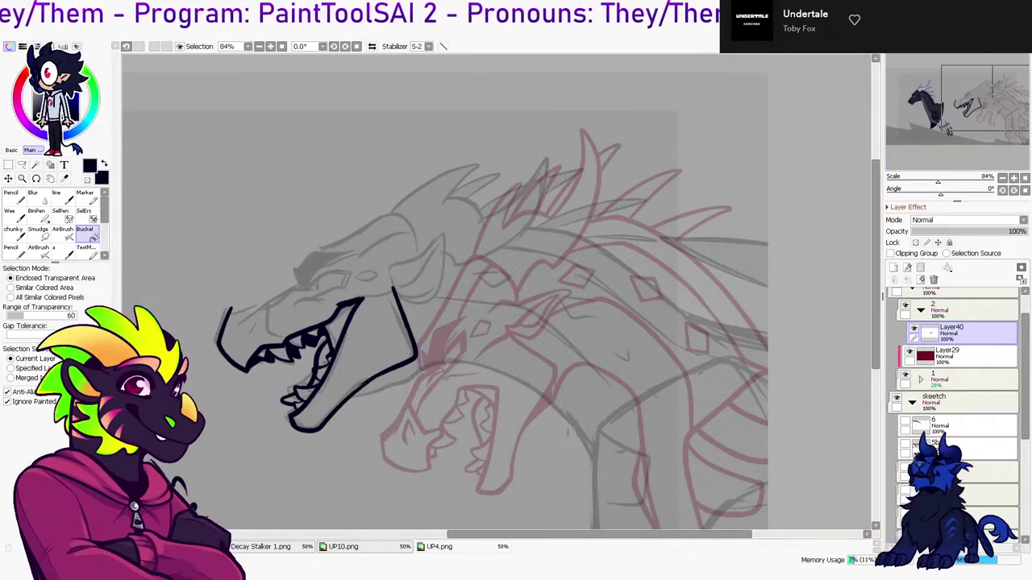
# Add a layer above Layer40 and ink the angular brow over the sketched eye, filling it with the dark line color
pyautogui.press('h')
pyautogui.click(14, 215)
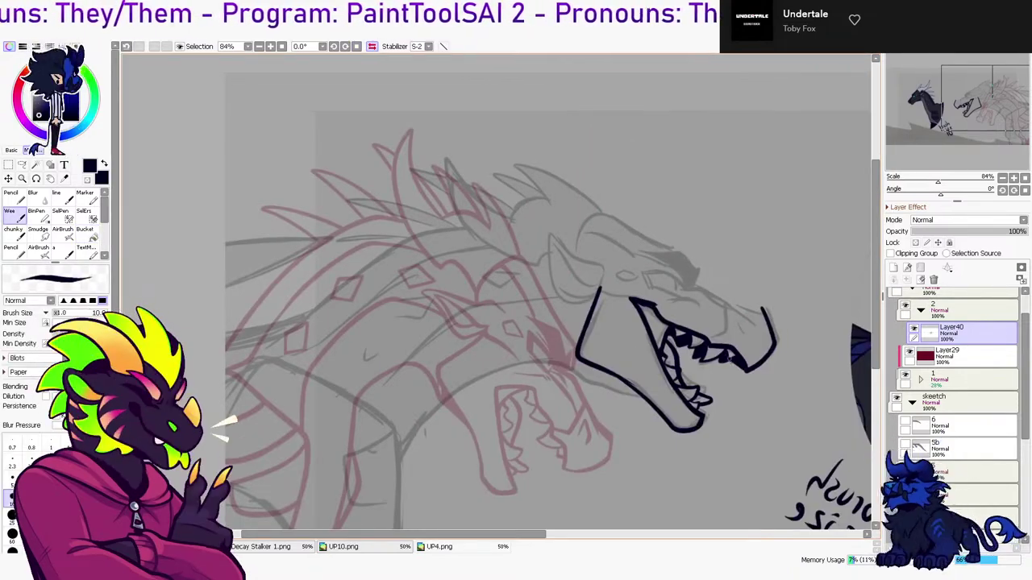
pyautogui.click(893, 268)
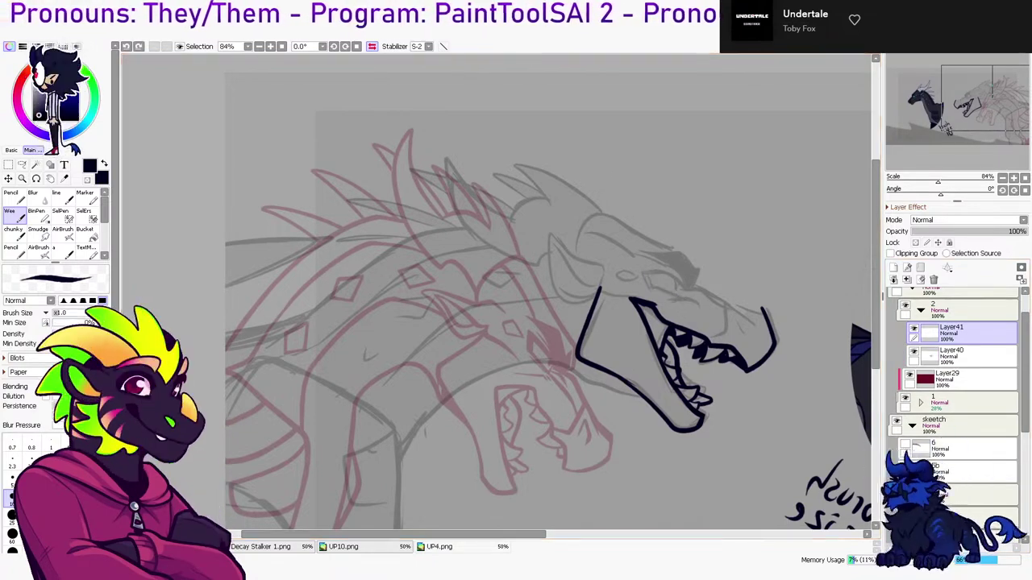
pyautogui.press('h')
pyautogui.moveTo(294, 266)
pyautogui.mouseDown()
pyautogui.moveTo(299, 286)
pyautogui.moveTo(340, 258)
pyautogui.moveTo(315, 251)
pyautogui.moveTo(354, 257)
pyautogui.mouseUp()
pyautogui.press('g')
pyautogui.click(316, 260)
pyautogui.press('n')
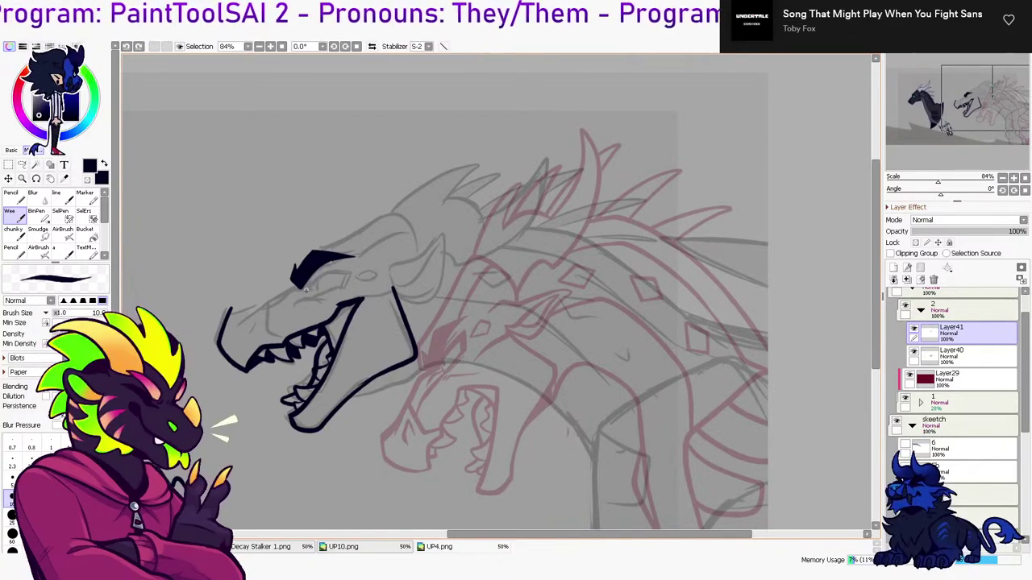
# Ink the narrow eye outline beneath the brow on Layer41 with the Wee brush, undoing the stray strokes
pyautogui.moveTo(311, 295); pyautogui.dragTo(351, 270)
pyautogui.hotkey('ctrl', 'z')
pyautogui.hotkey('ctrl', 'z')
pyautogui.hotkey('ctrl', 'z')
pyautogui.hotkey('ctrl', 'z')
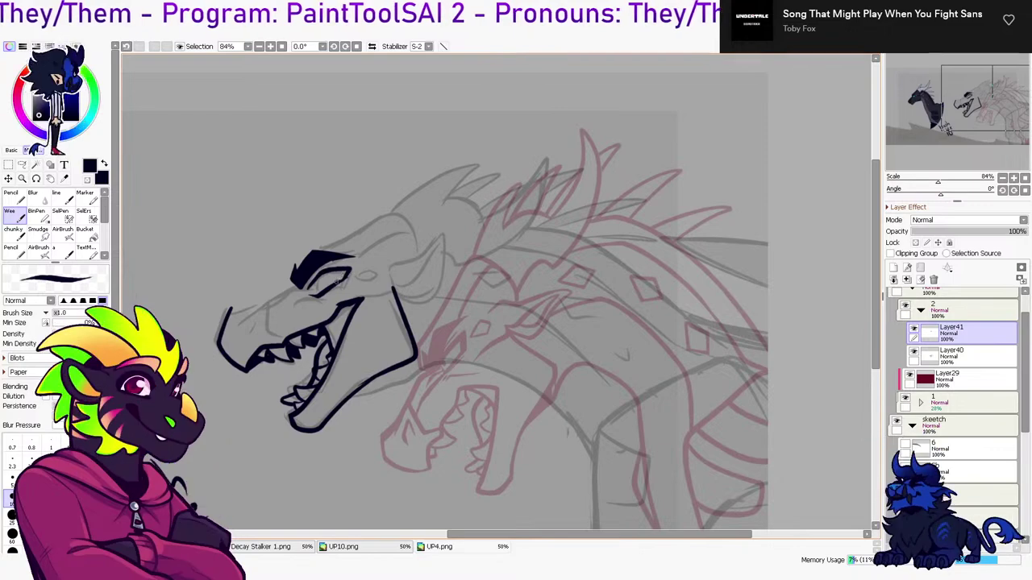
# Clean up the eye outline and ink the pupil inside it, checking the shape in the mirrored view
pyautogui.press('e')
pyautogui.press('h')
pyautogui.press('b')
pyautogui.moveTo(653, 271); pyautogui.dragTo(691, 294)
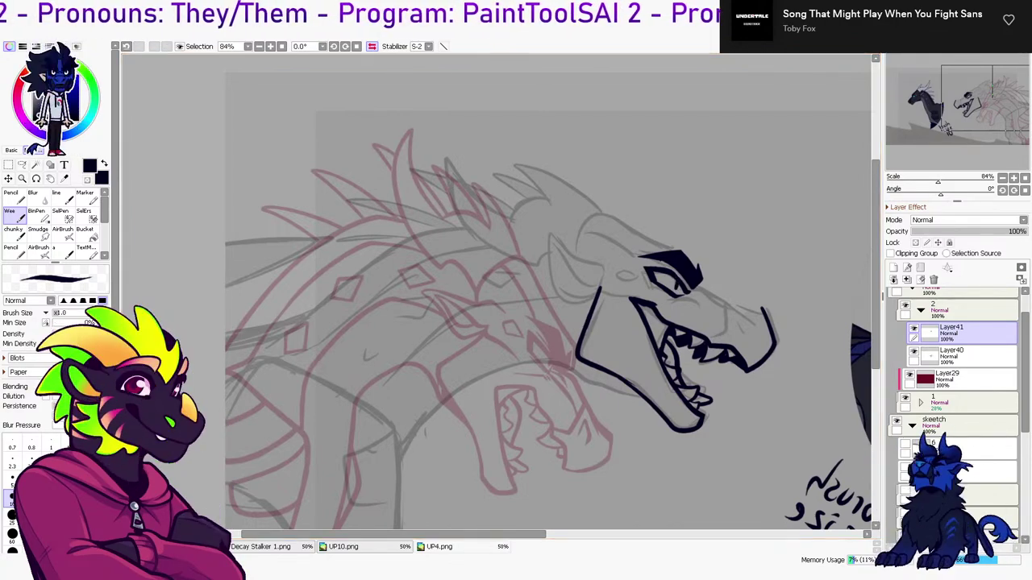
pyautogui.press('h')
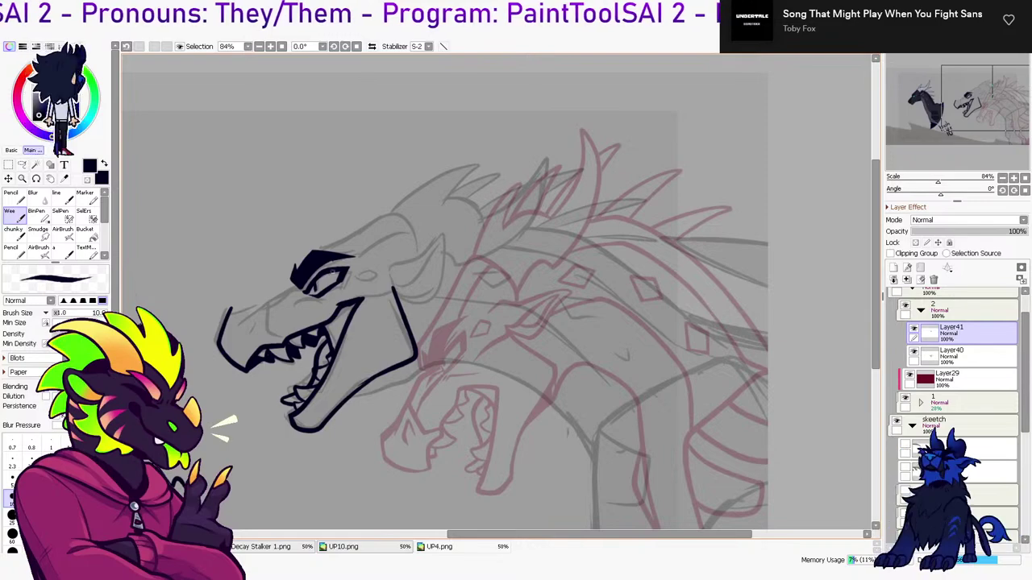
# Lasso the rear part of the eye and reshape it with a Deform transform
pyautogui.press('l')
pyautogui.moveTo(353, 287); pyautogui.dragTo(326, 272)
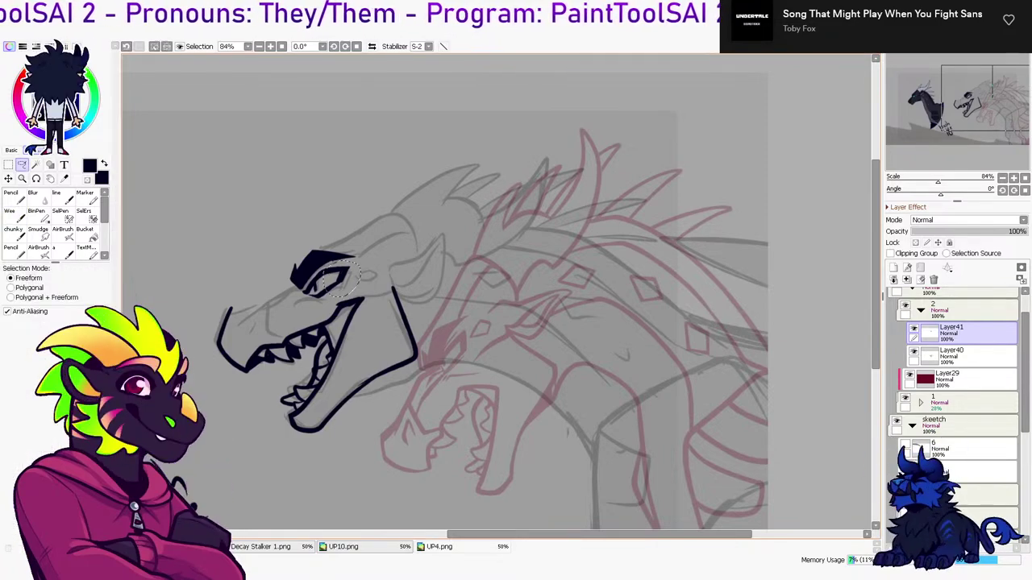
pyautogui.hotkey('ctrl', 't')
pyautogui.click(8, 345)
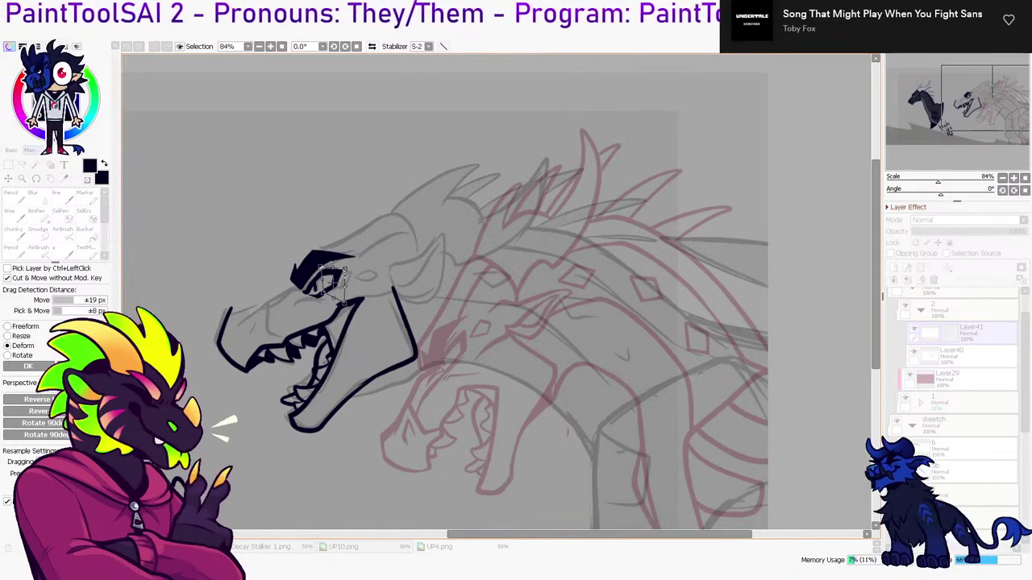
pyautogui.press('Return')
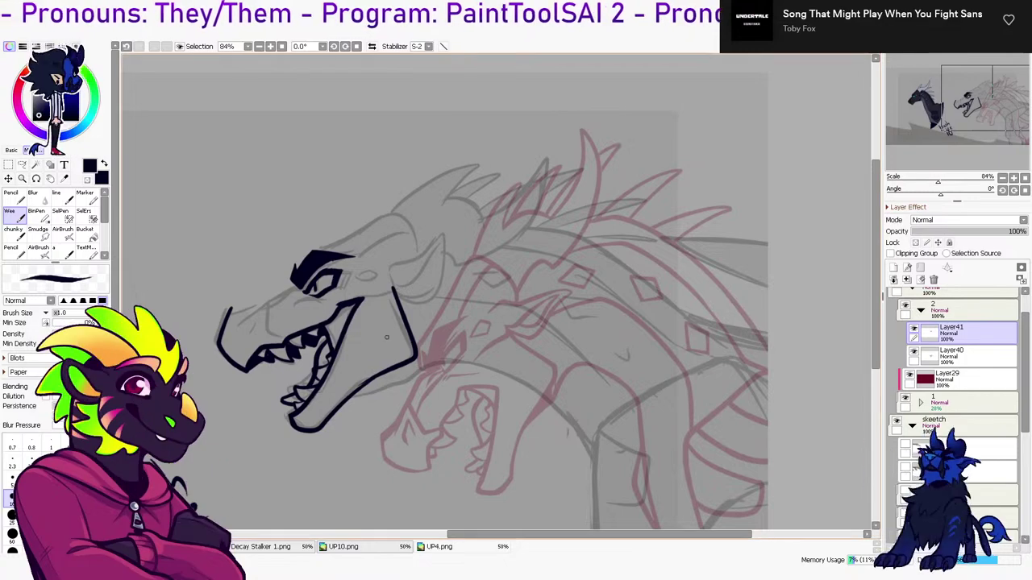
# Ink the nostril and the upper snout contour on Layer41 in the mirrored view, undoing the failed strokes
pyautogui.press('h')
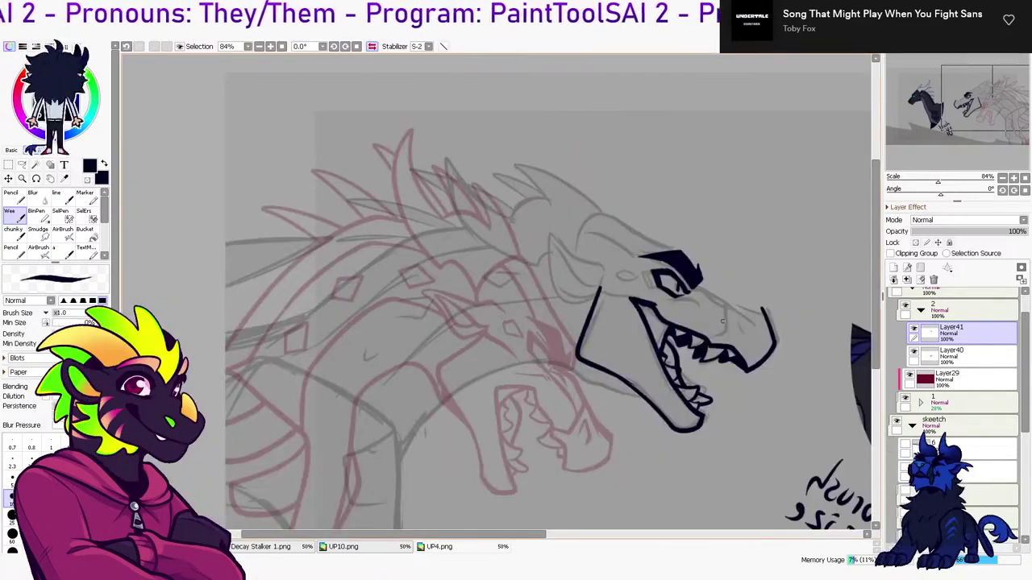
pyautogui.moveTo(723, 334)
pyautogui.mouseDown()
pyautogui.moveTo(743, 311)
pyautogui.moveTo(755, 330)
pyautogui.moveTo(729, 331)
pyautogui.moveTo(752, 326)
pyautogui.moveTo(739, 333)
pyautogui.mouseUp()
pyautogui.hotkey('ctrl', 'z')
pyautogui.hotkey('ctrl', 'z')
pyautogui.hotkey('ctrl', 'z')
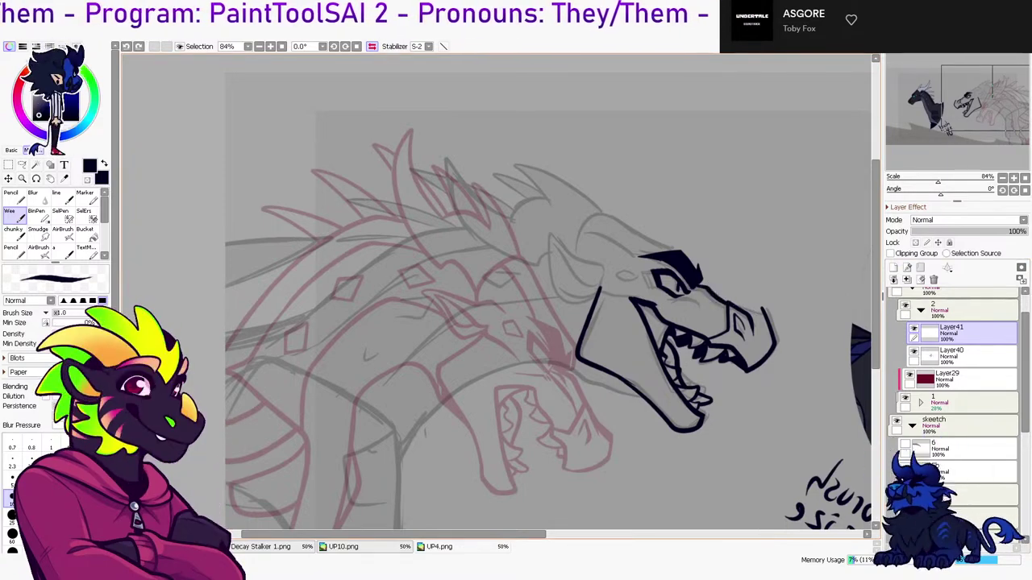
# Erase the overshooting line at the snout tip and merge Layer41 down into Layer40
pyautogui.press('e')
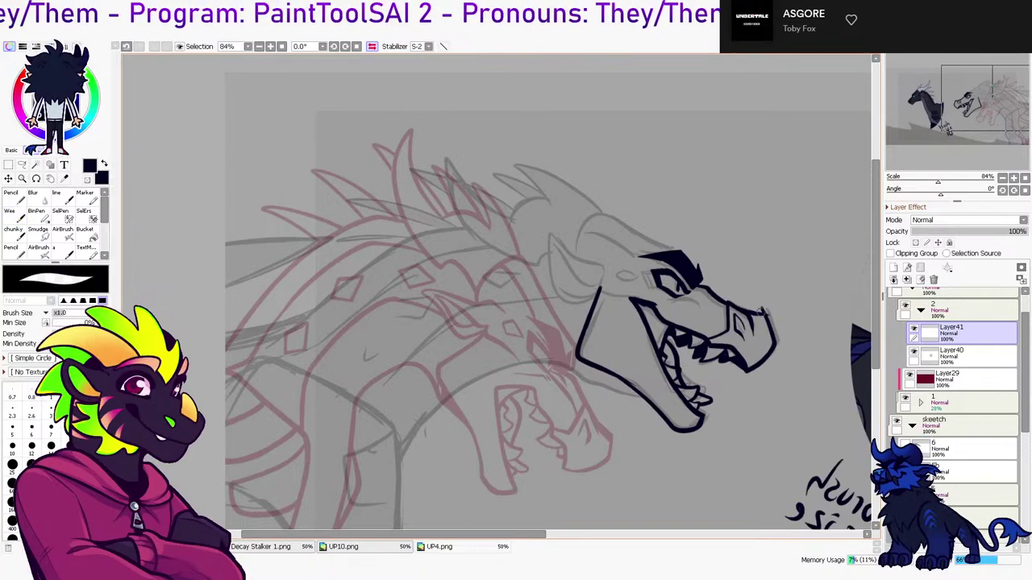
pyautogui.hotkey('ctrl', 'e')
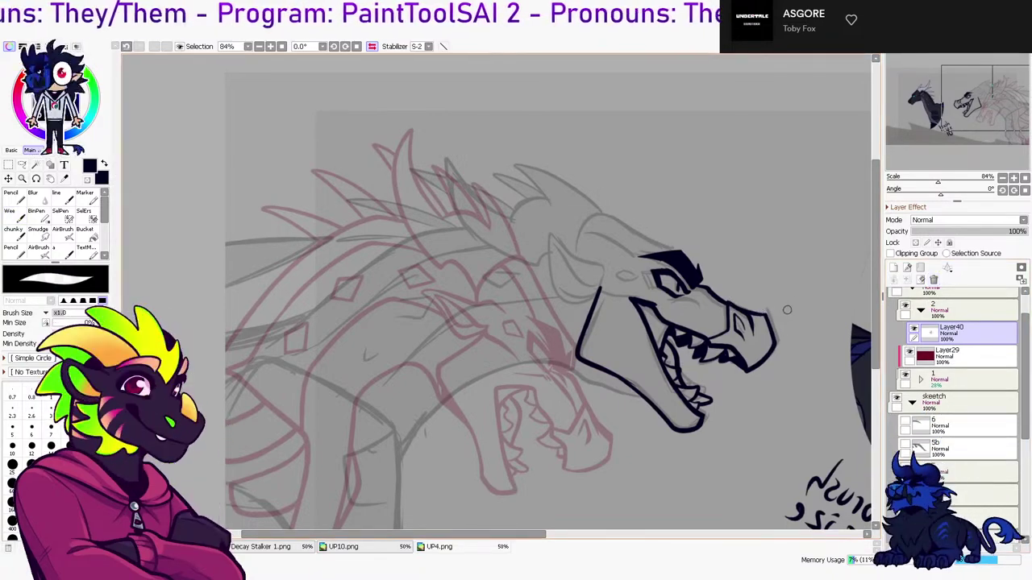
pyautogui.press('b')
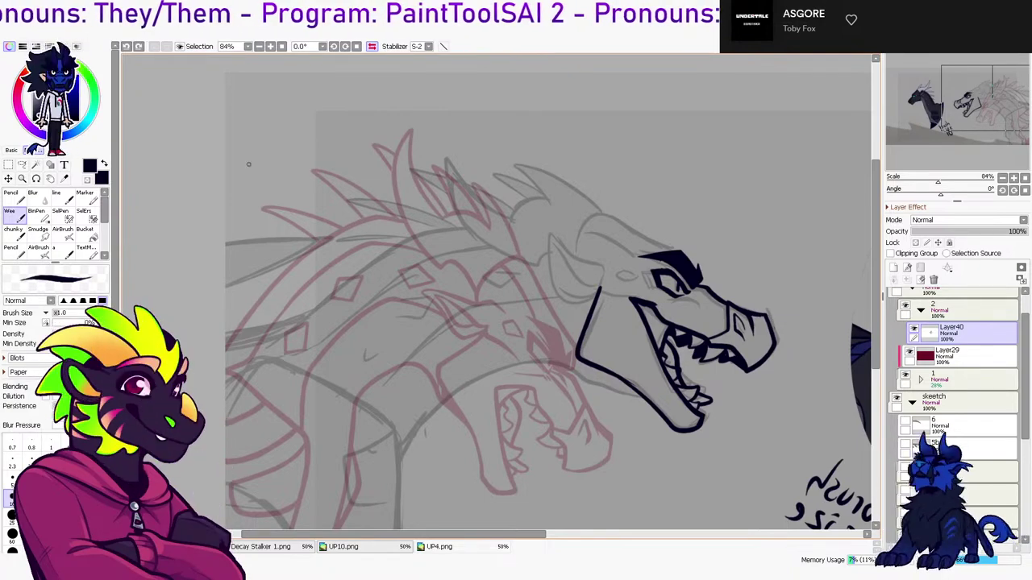
# Place text reading "Y WOH" behind the dragon's head, clear it, and unmirror the view
pyautogui.press('t')
pyautogui.click(244, 189)
pyautogui.write('Y WO')
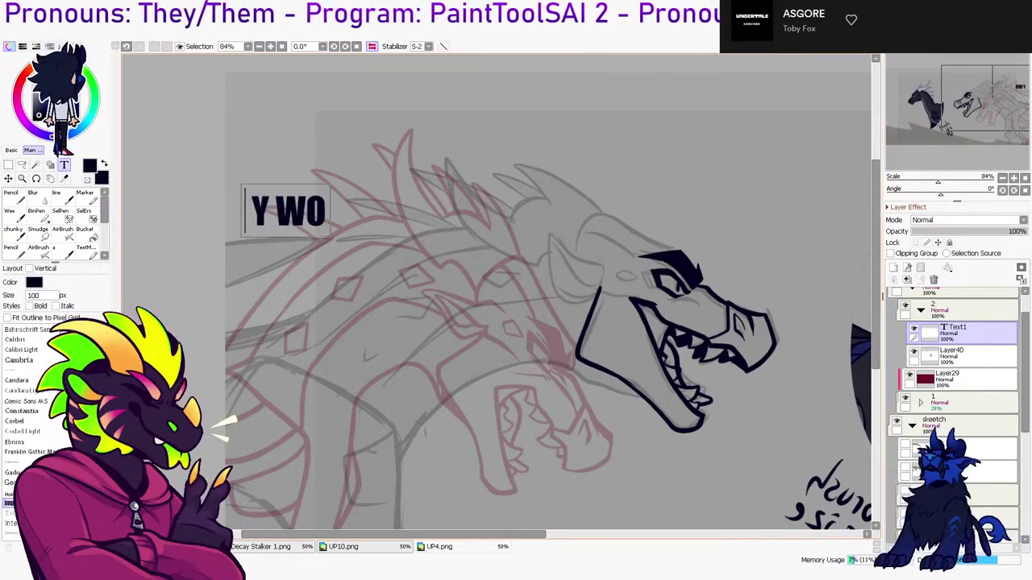
pyautogui.write('H')
pyautogui.hotkey('ctrl', 'a')
pyautogui.press('BackSpace')
pyautogui.press('h')
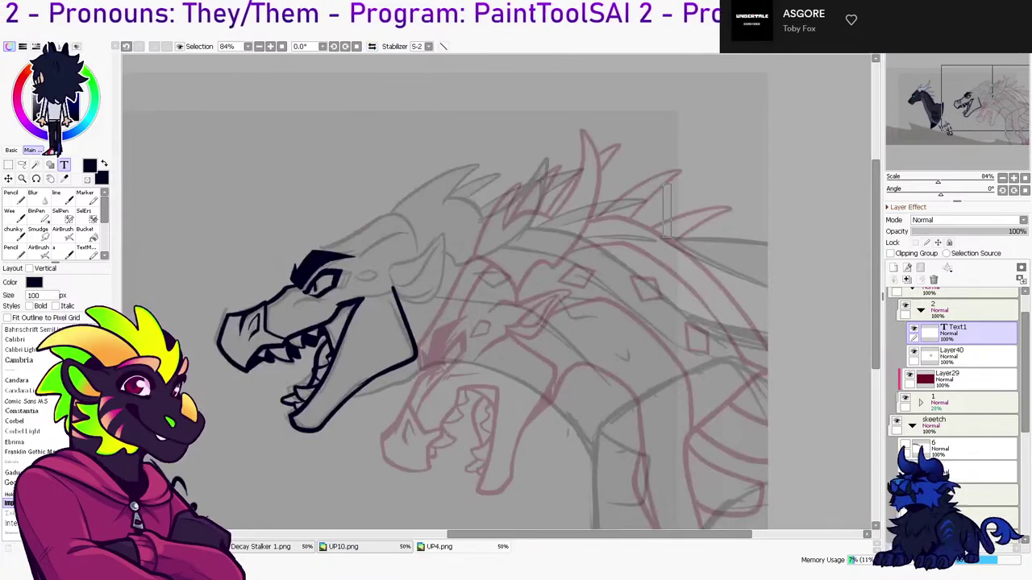
# Add a second text layer above the head with three lines beginning "MY HAND HERUt" and "OUW"
pyautogui.click(253, 162)
pyautogui.write('MY HAND HE')
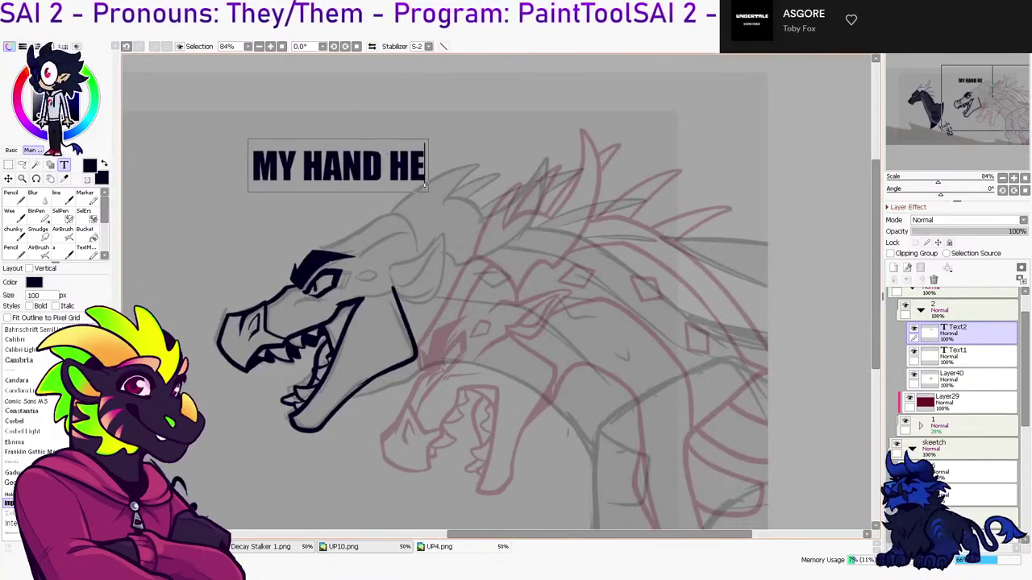
pyautogui.write('RUt')
pyautogui.press('Return')
pyautogui.write('OUT')
pyautogui.press('BackSpace')
pyautogui.write('W')
pyautogui.press('Return')
pyautogui.write('OWN')
pyautogui.press('Return')
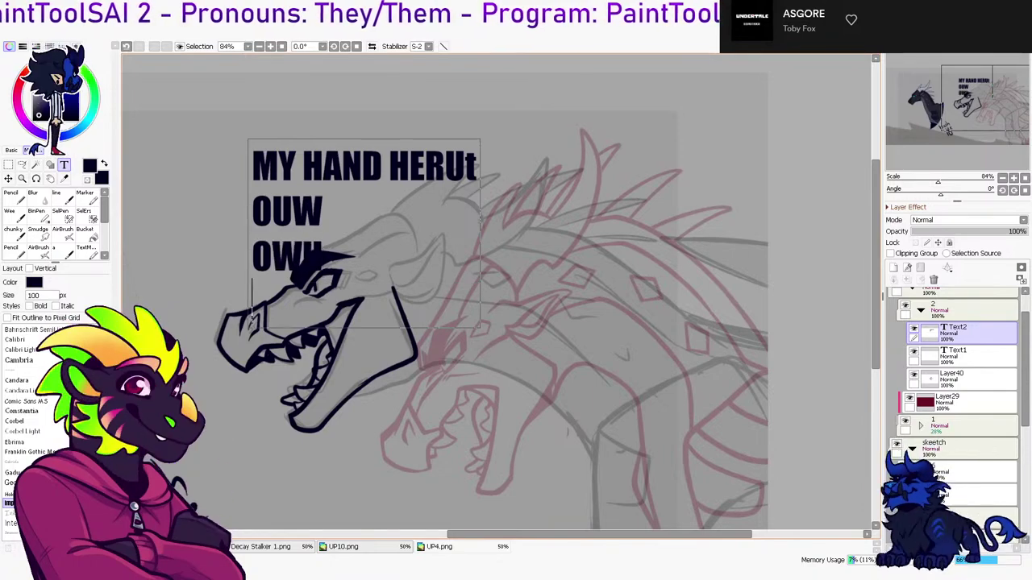
# Delete both text layers above Layer40 and return to the inking brush
pyautogui.click(934, 280)
pyautogui.click(933, 280)
pyautogui.press('n')
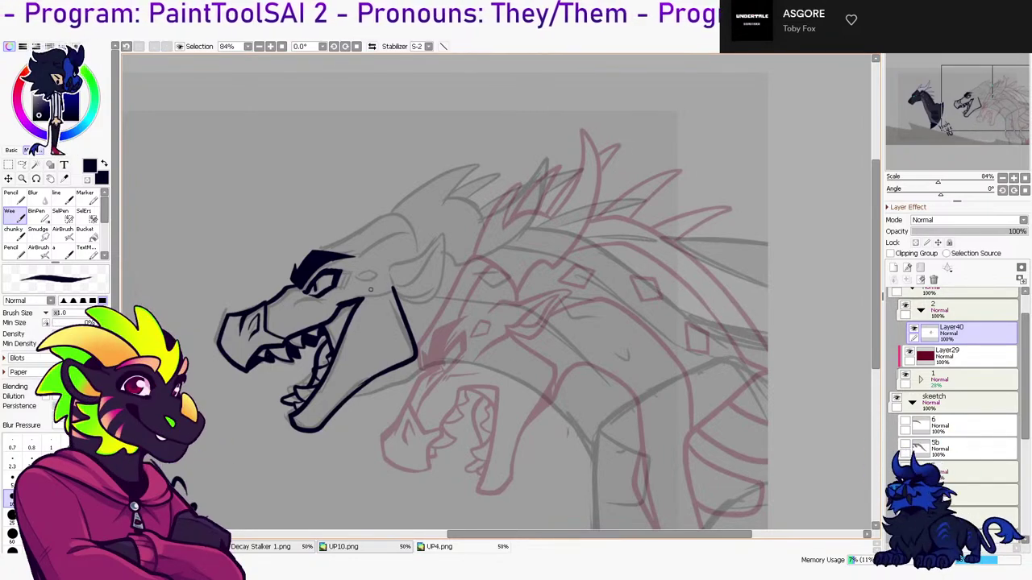
# Ink short crease lines beneath the eye on Layer40 and trim them with the eraser, checking both view orientations
pyautogui.moveTo(295, 300); pyautogui.dragTo(318, 293)
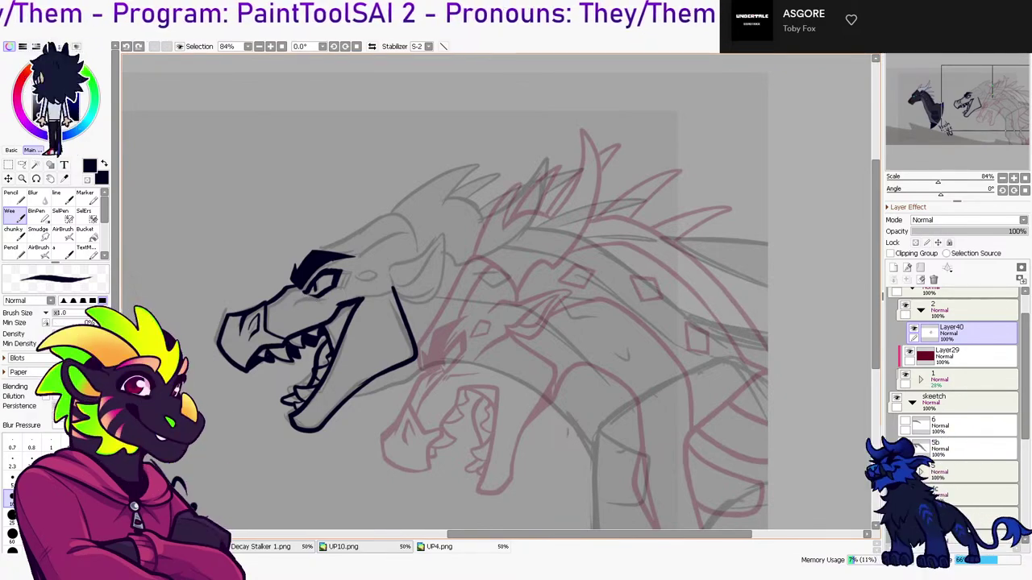
pyautogui.press('h')
pyautogui.press('e')
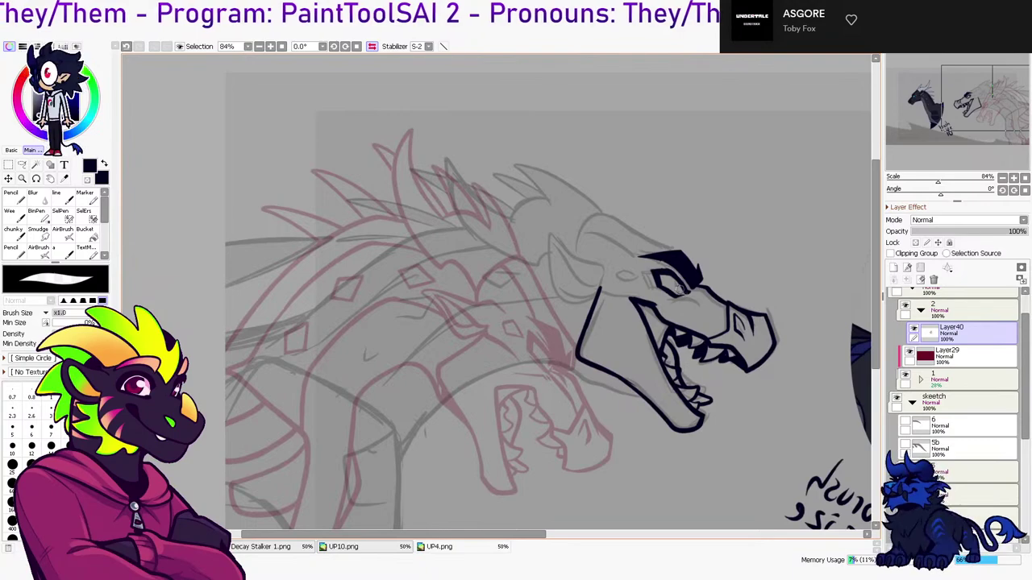
pyautogui.press('b')
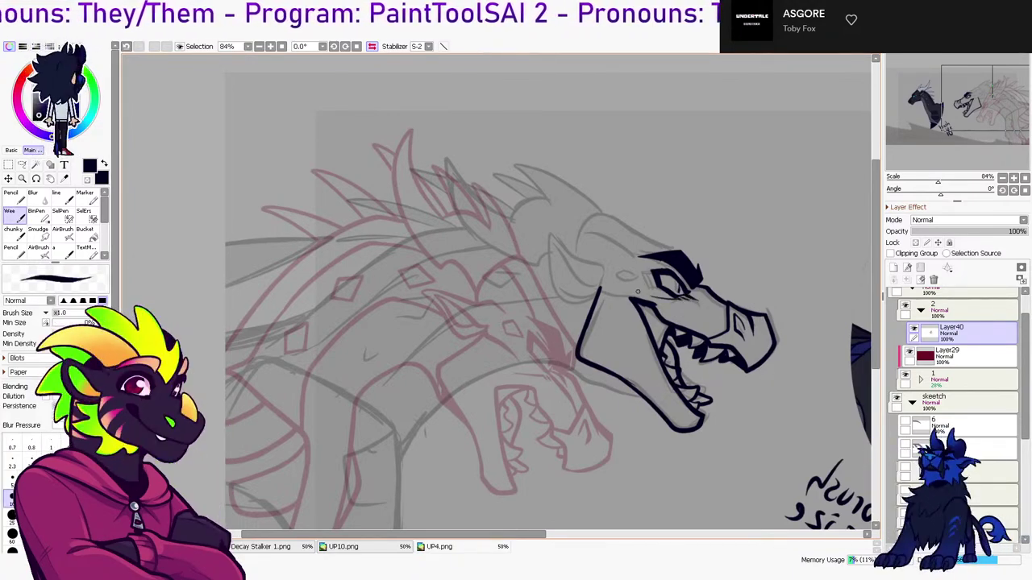
pyautogui.press('h')
pyautogui.press('e')
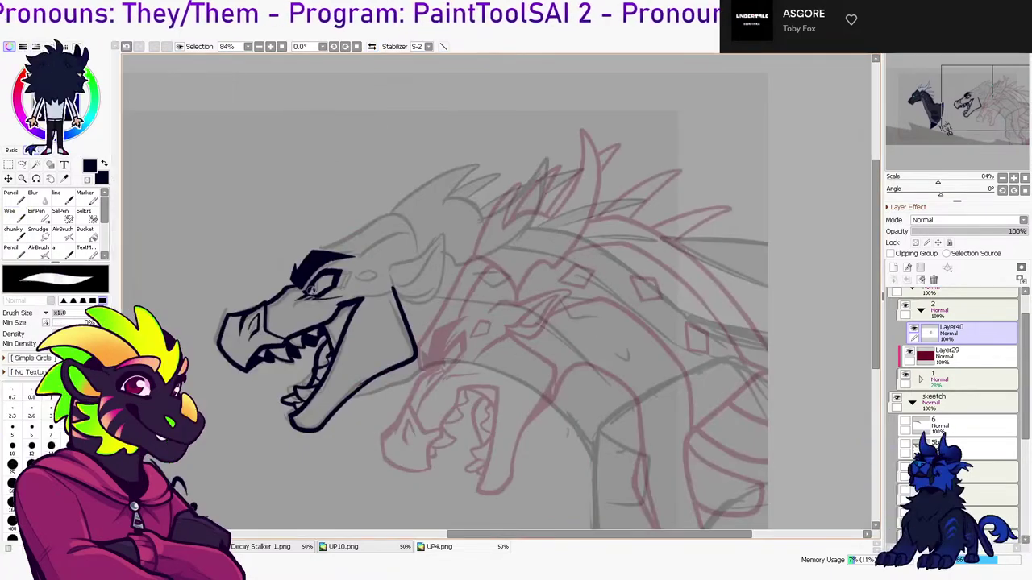
pyautogui.press('b')
pyautogui.moveTo(318, 280); pyautogui.dragTo(309, 295)
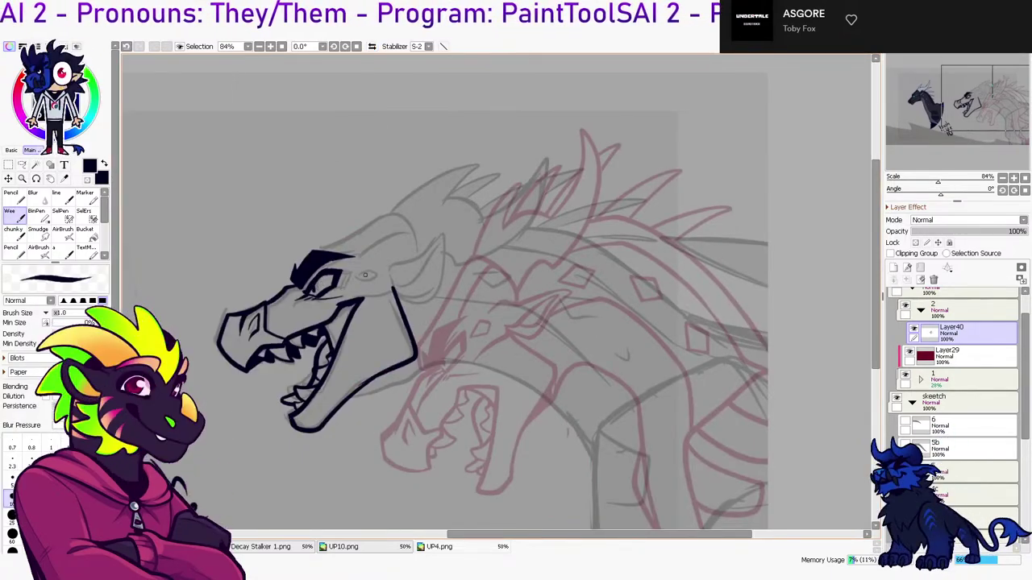
# Lasso the eye, cut and paste it onto its own layer, adjust it with a Freeform transform, and merge it into Layer40
pyautogui.press('l')
pyautogui.moveTo(333, 264)
pyautogui.mouseDown()
pyautogui.moveTo(360, 276)
pyautogui.moveTo(333, 298)
pyautogui.moveTo(323, 267)
pyautogui.moveTo(319, 282)
pyautogui.mouseUp()
pyautogui.hotkey('ctrl', 'x')
pyautogui.hotkey('ctrl', 'v')
pyautogui.hotkey('ctrl', 't')
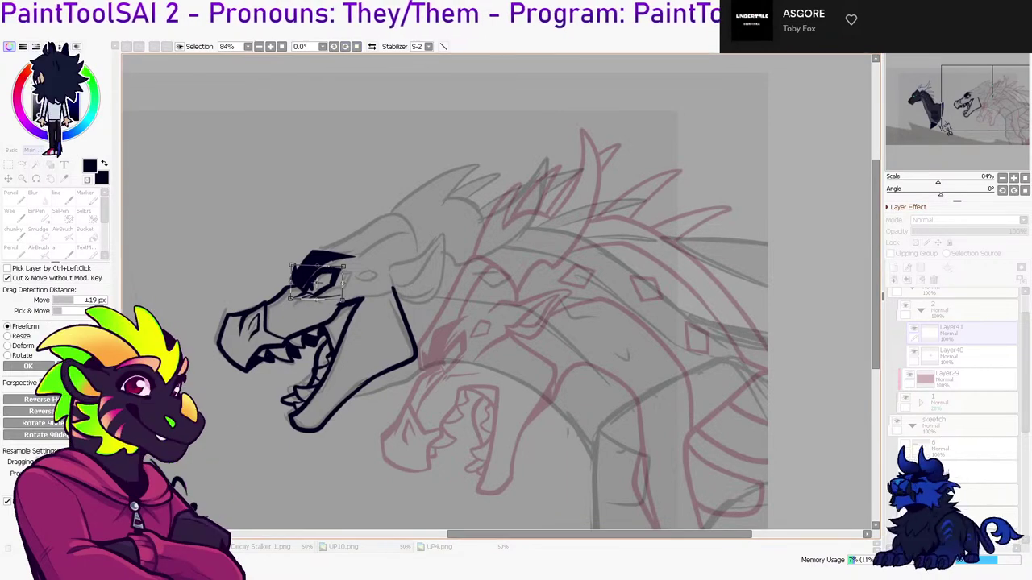
pyautogui.press('h')
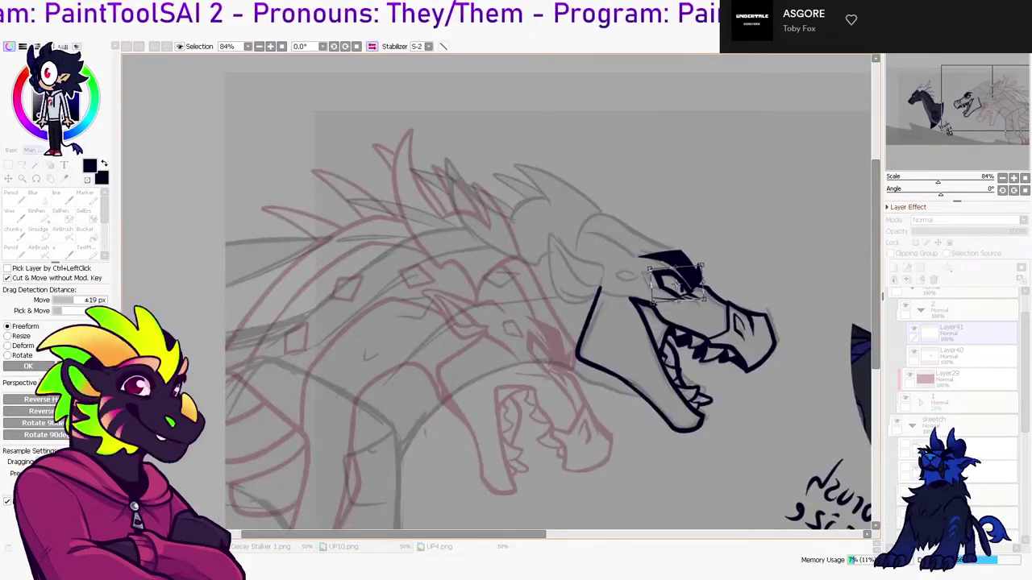
pyautogui.press('Return')
pyautogui.hotkey('ctrl', 'e')
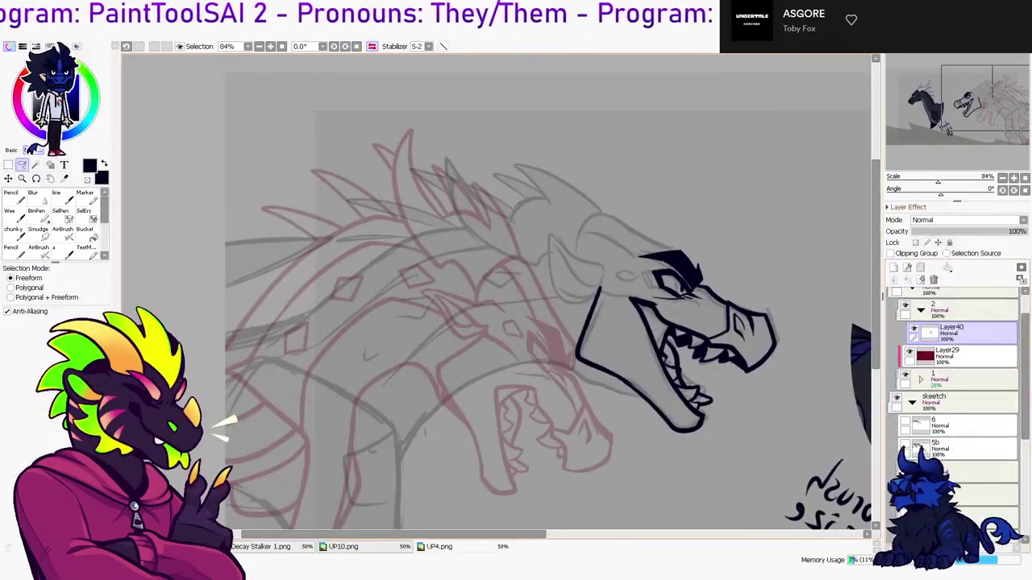
# Ink a small diamond marking behind the eye on Layer40, following the sketch
pyautogui.press('n')
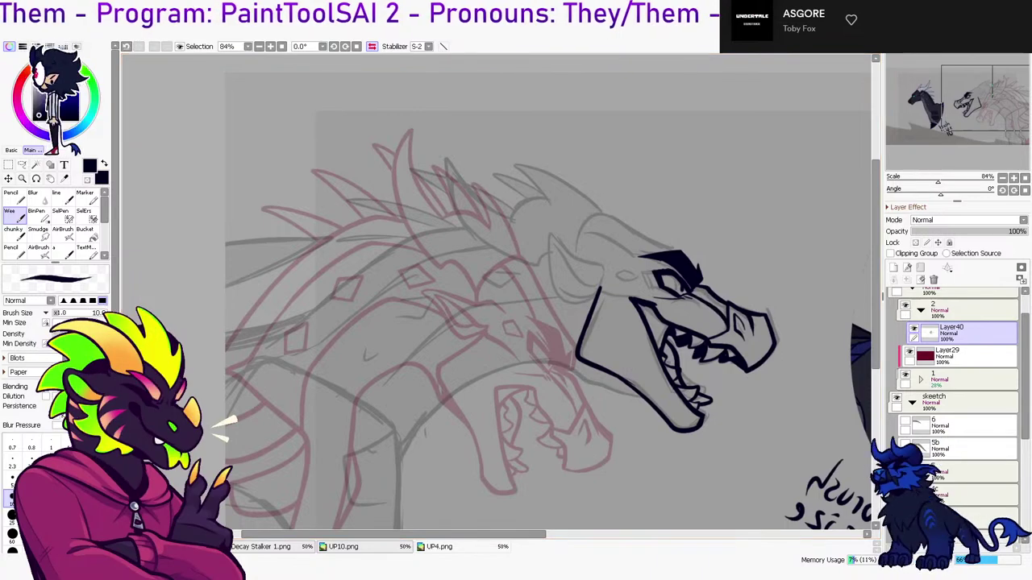
pyautogui.press('h')
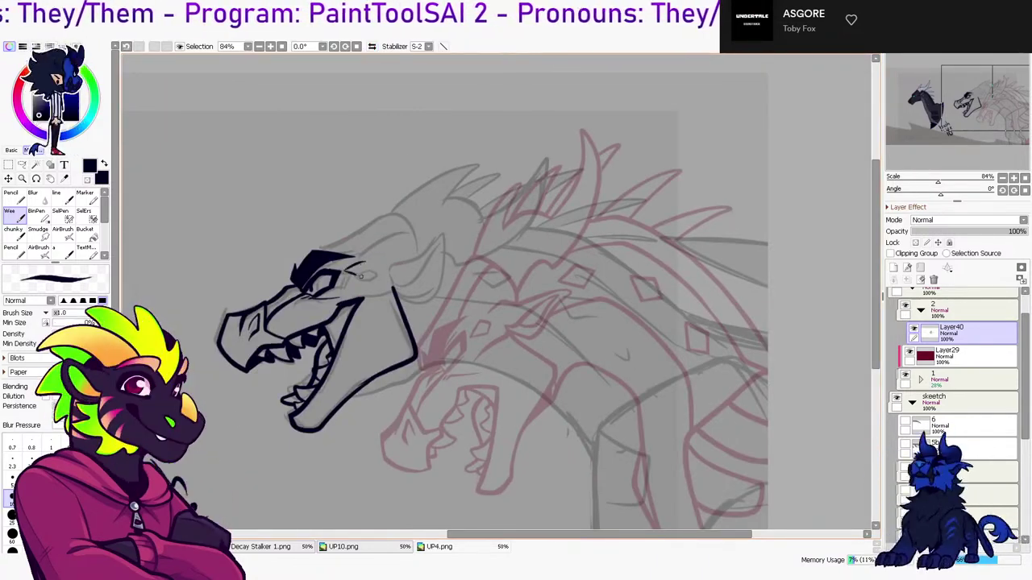
pyautogui.moveTo(346, 271); pyautogui.dragTo(372, 266)
pyautogui.hotkey('ctrl', 'z')
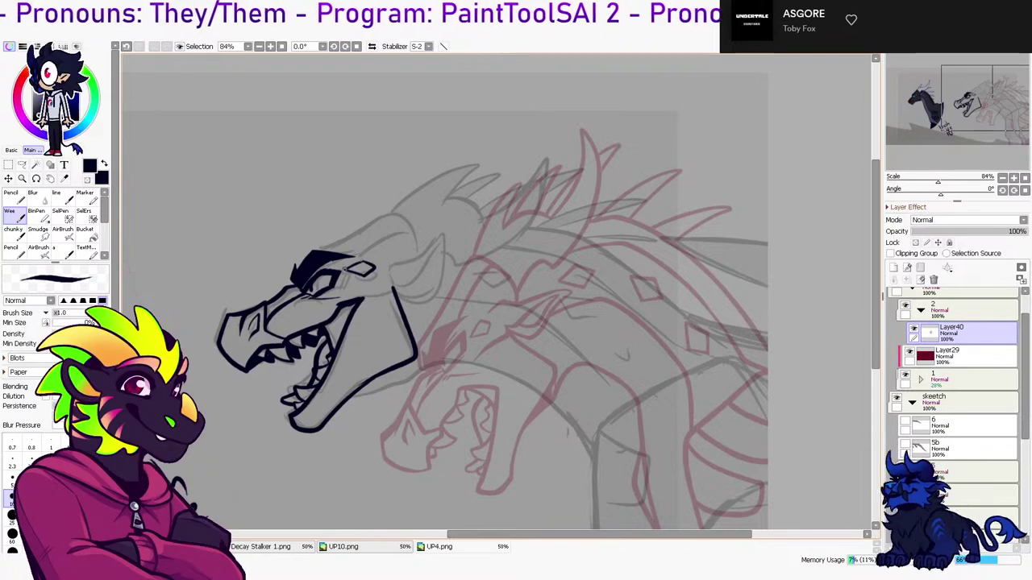
pyautogui.press('e')
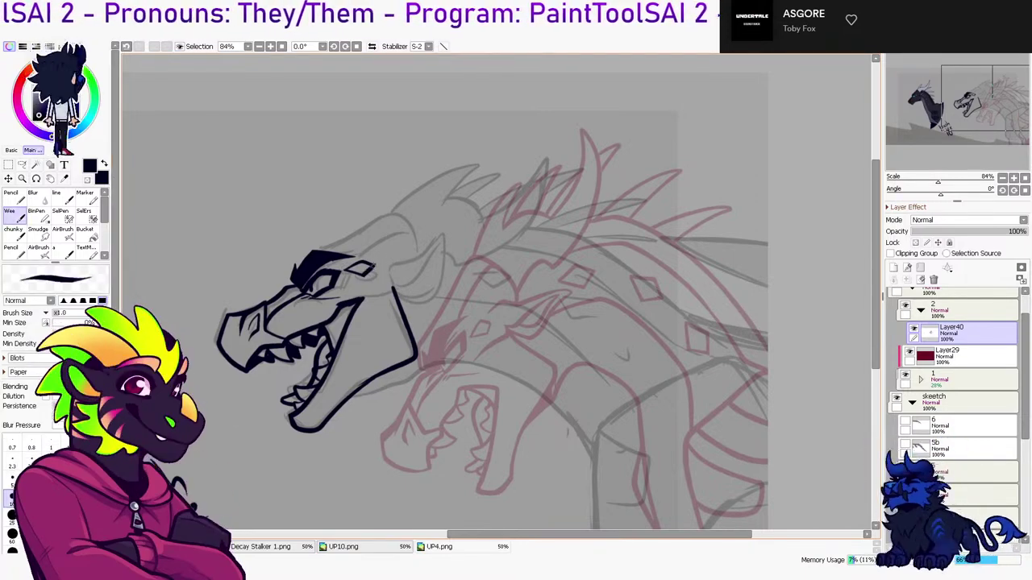
# Lasso the diamond marking behind the eye and reshape it with a Deform transform
pyautogui.click(22, 165)
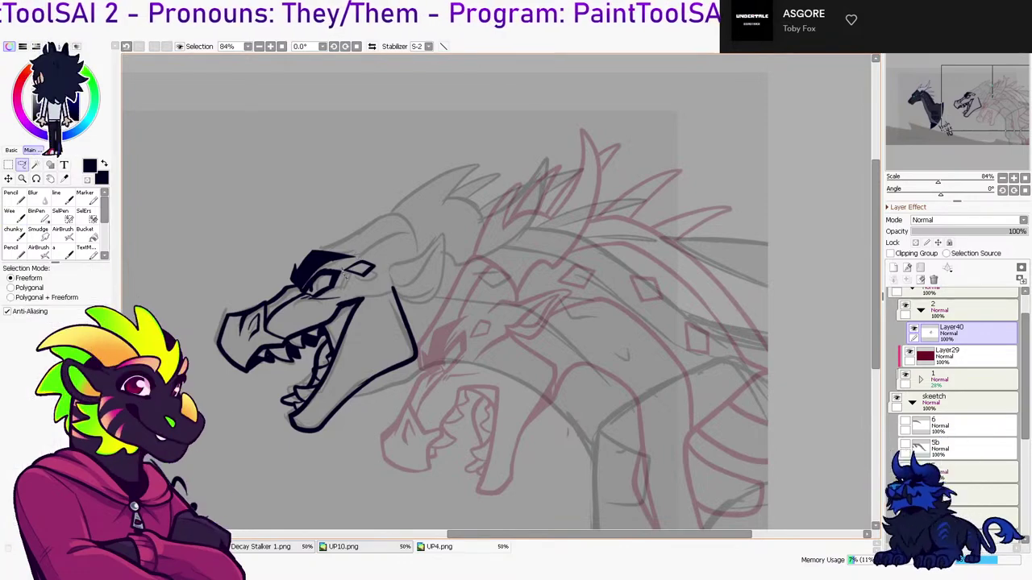
pyautogui.moveTo(349, 270); pyautogui.dragTo(350, 274)
pyautogui.hotkey('ctrl', 't')
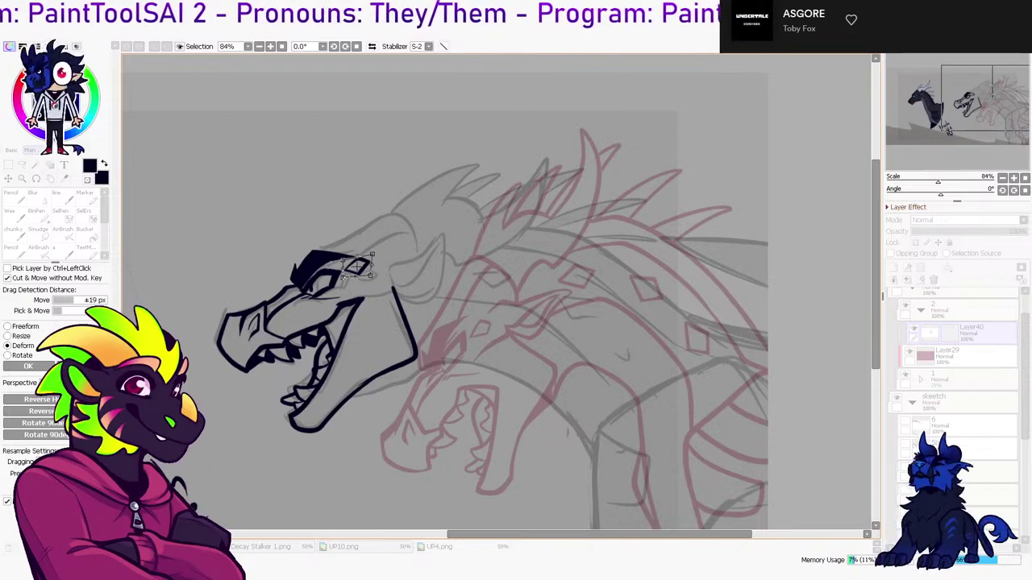
pyautogui.press('Return')
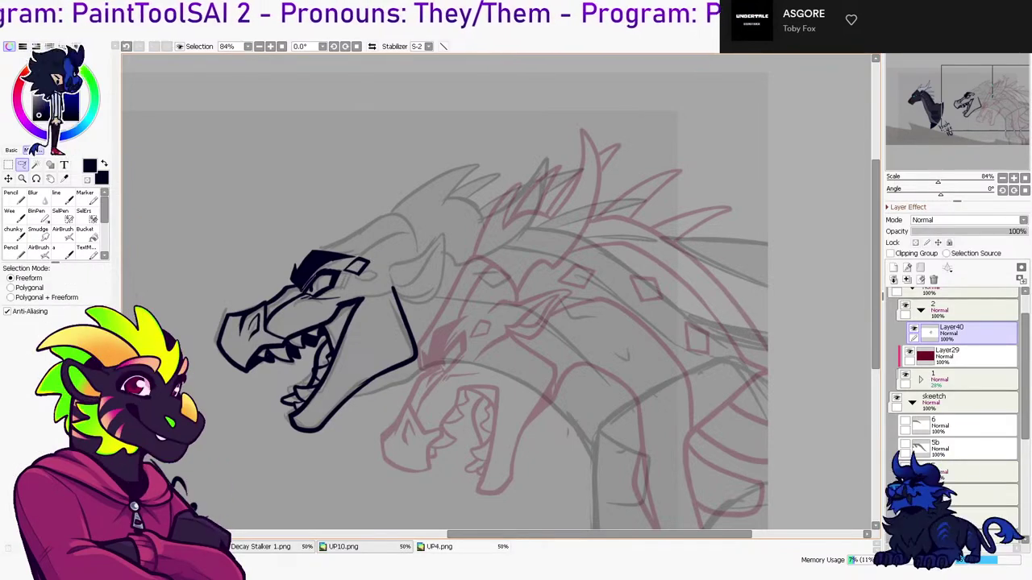
# Lasso the eye and brow, cut and paste them onto their own layer, and tilt them with a Deform transform
pyautogui.moveTo(310, 234)
pyautogui.mouseDown()
pyautogui.moveTo(279, 271)
pyautogui.moveTo(322, 297)
pyautogui.moveTo(311, 234)
pyautogui.moveTo(348, 235)
pyautogui.mouseUp()
pyautogui.hotkey('ctrl', 'x')
pyautogui.hotkey('ctrl', 'v')
pyautogui.hotkey('ctrl', 't')
pyautogui.click(7, 346)
pyautogui.moveTo(357, 292); pyautogui.dragTo(352, 284)
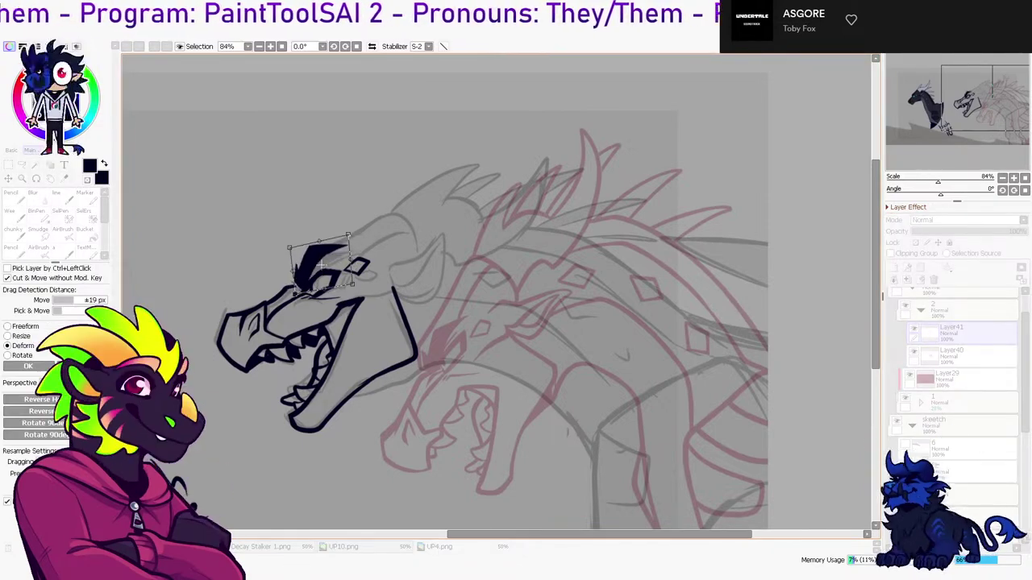
pyautogui.press('h')
pyautogui.press('Return')
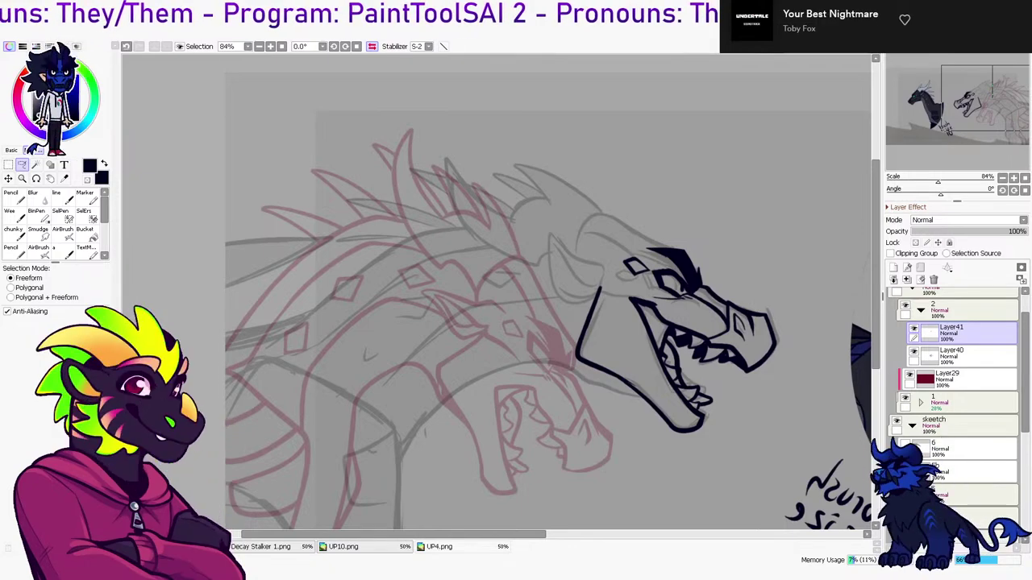
# Merge the eye and brow layer into Layer40 and reshape the whole head lineart with Deform, pulling the rear jaw corner slightly inward
pyautogui.press('n')
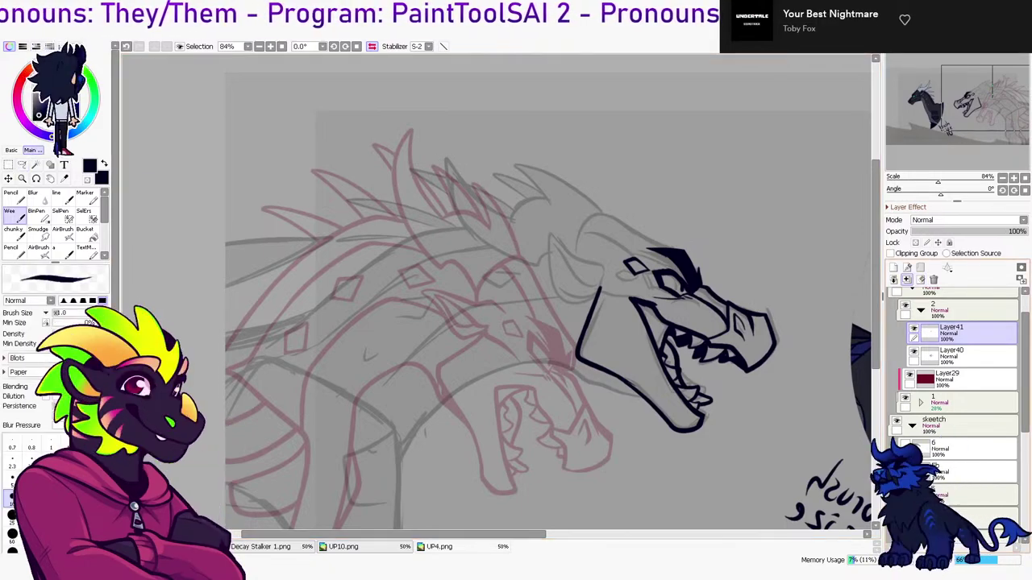
pyautogui.hotkey('ctrl', 't')
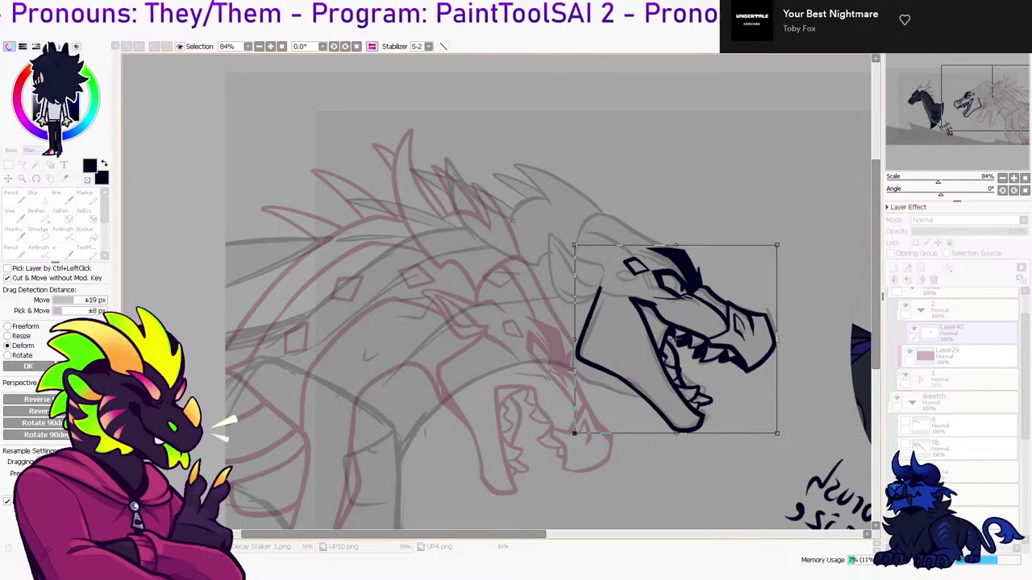
pyautogui.moveTo(574, 433); pyautogui.dragTo(580, 439)
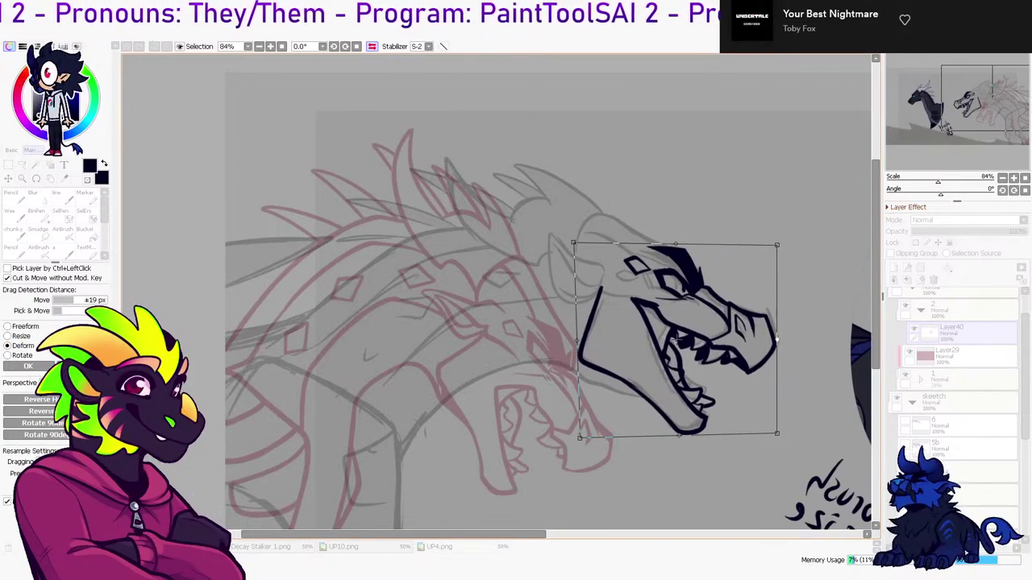
pyautogui.press('Return')
pyautogui.press('h')
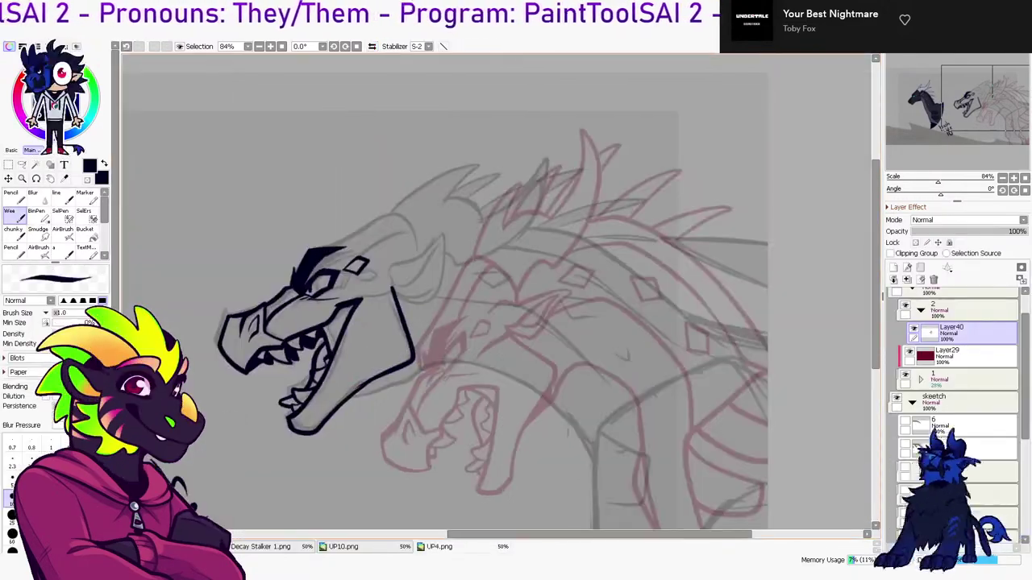
pyautogui.hotkey('ctrl', 't')
pyautogui.press('Return')
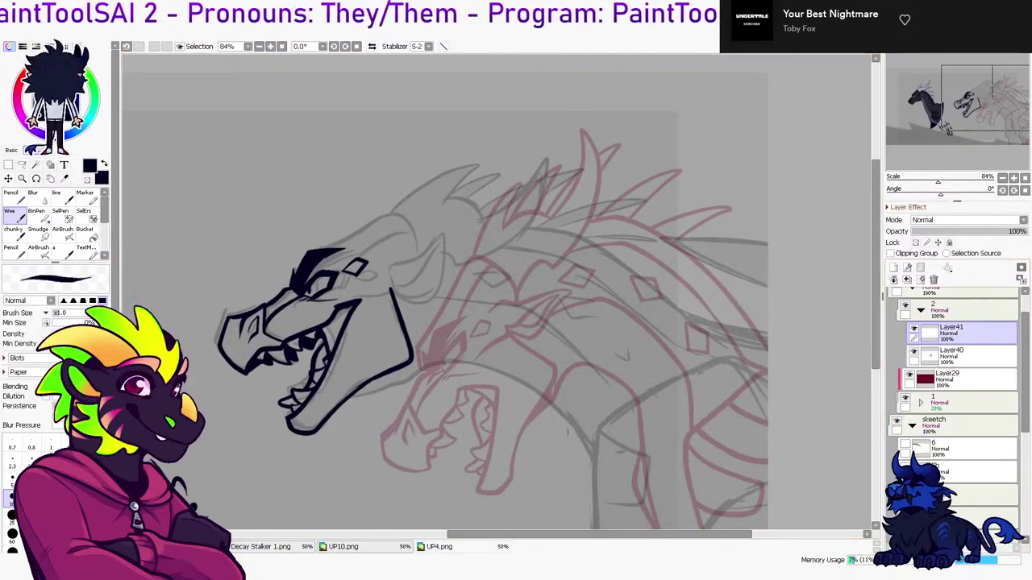
# Ink the cheek line from below the eye back to the jaw on Layer41 and adjust it with a Freeform transform
pyautogui.moveTo(343, 295); pyautogui.dragTo(390, 262)
pyautogui.hotkey('ctrl', 'z')
pyautogui.moveTo(347, 291); pyautogui.dragTo(387, 260)
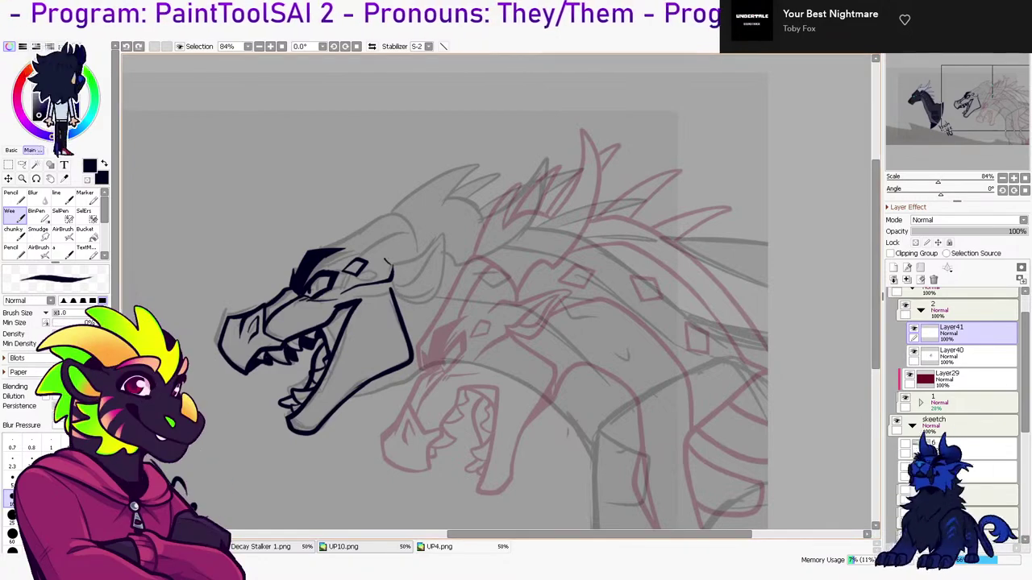
pyautogui.press('h')
pyautogui.hotkey('ctrl', 't')
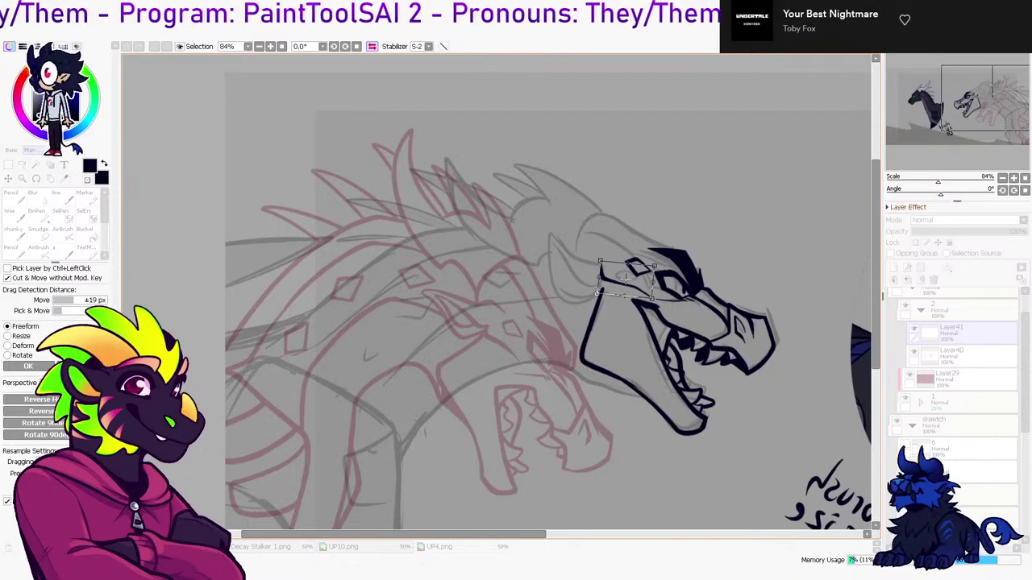
pyautogui.press('Return')
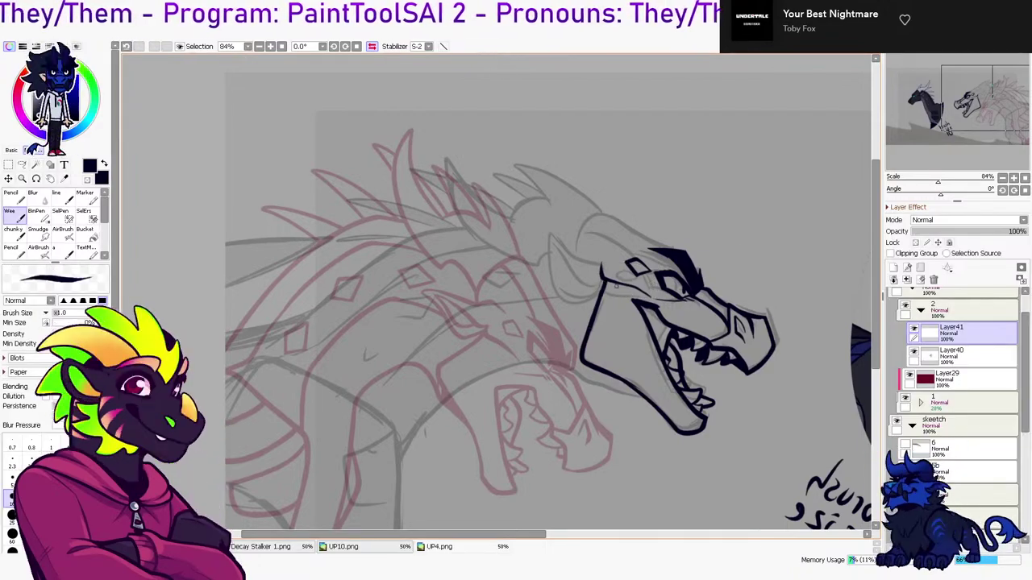
pyautogui.press('h')
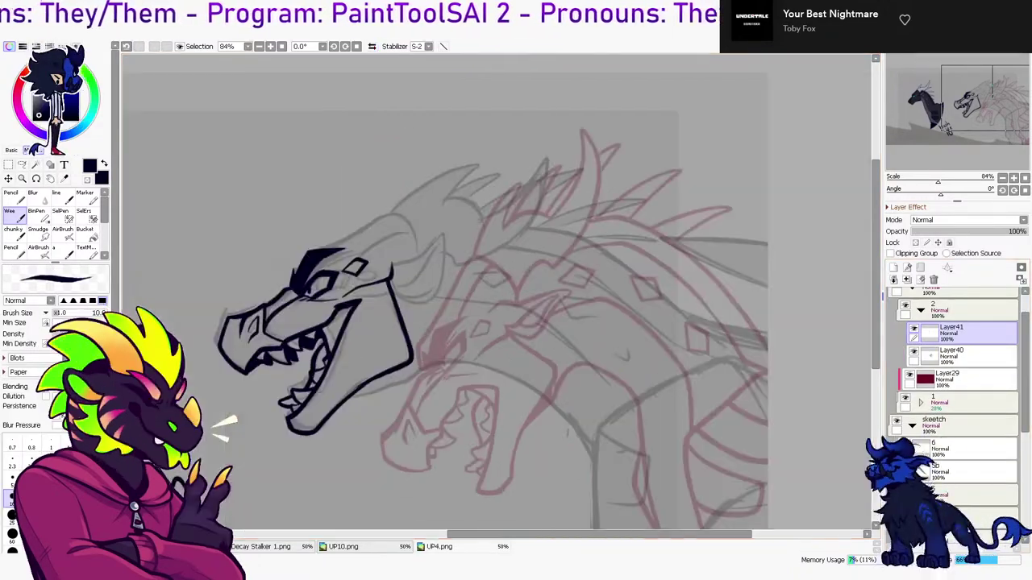
pyautogui.hotkey('ctrl', 'e')
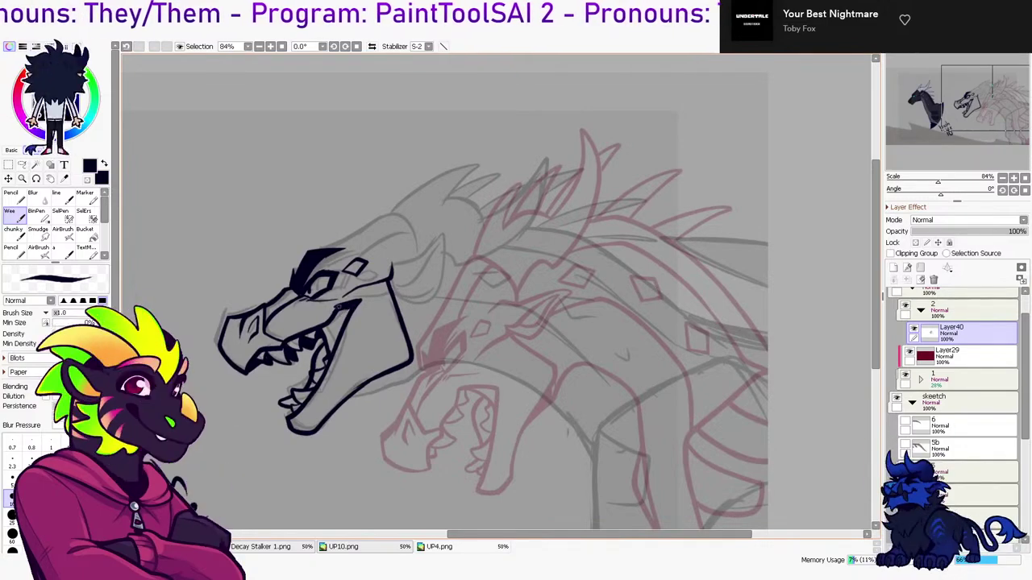
pyautogui.hotkey('ctrl', 'z')
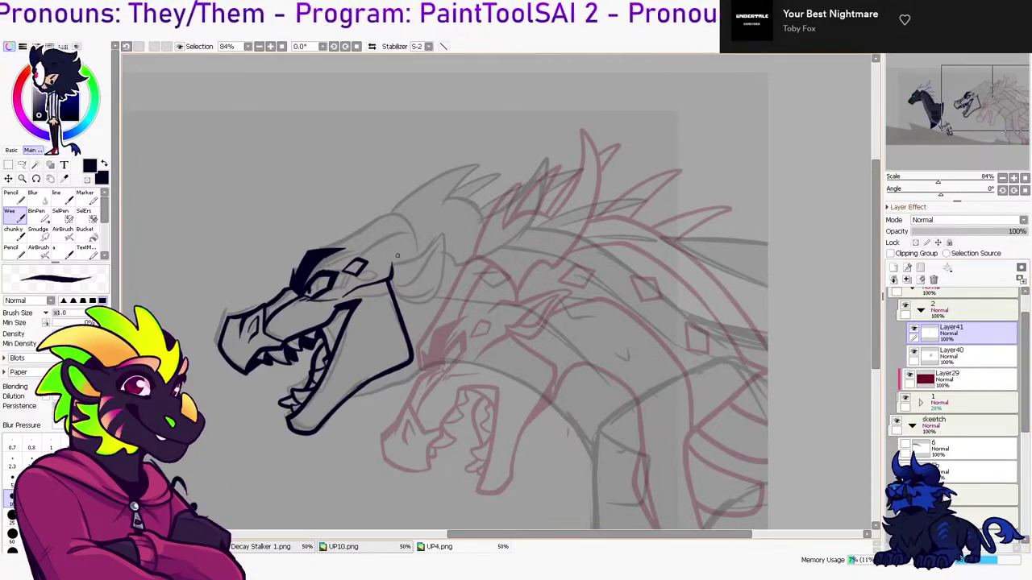
# Ink the skull outline on Layer41 from the brow over the crown and down behind the cheek
pyautogui.moveTo(330, 246)
pyautogui.mouseDown()
pyautogui.moveTo(403, 214)
pyautogui.moveTo(416, 265)
pyautogui.mouseUp()
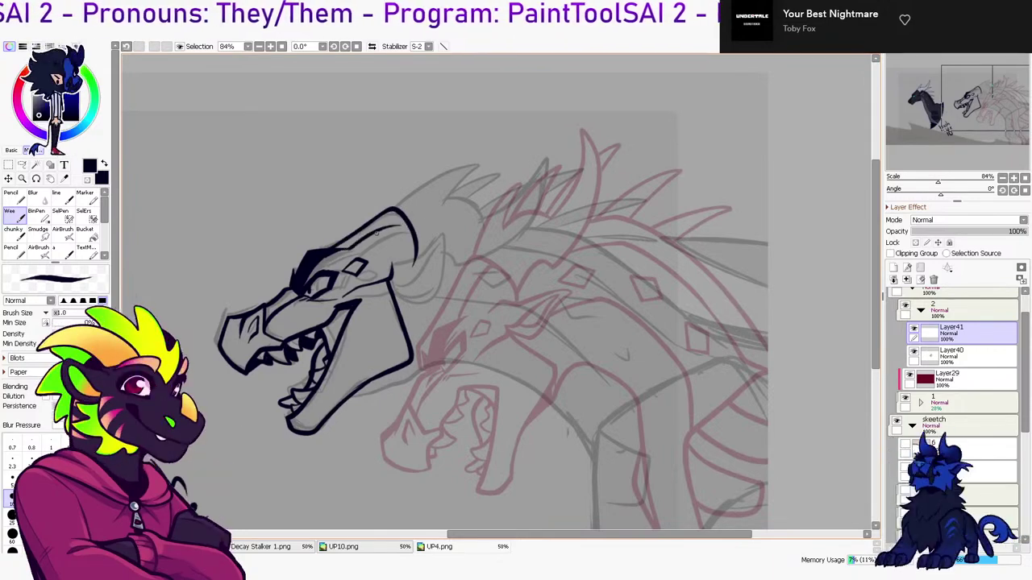
pyautogui.hotkey('ctrl', 'z')
pyautogui.moveTo(339, 248); pyautogui.dragTo(410, 223)
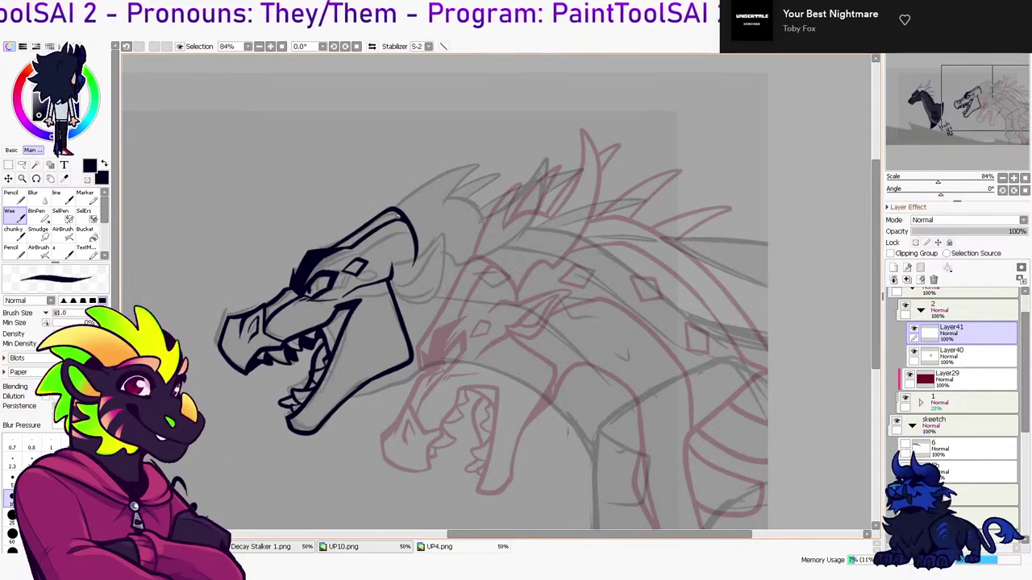
pyautogui.press('h')
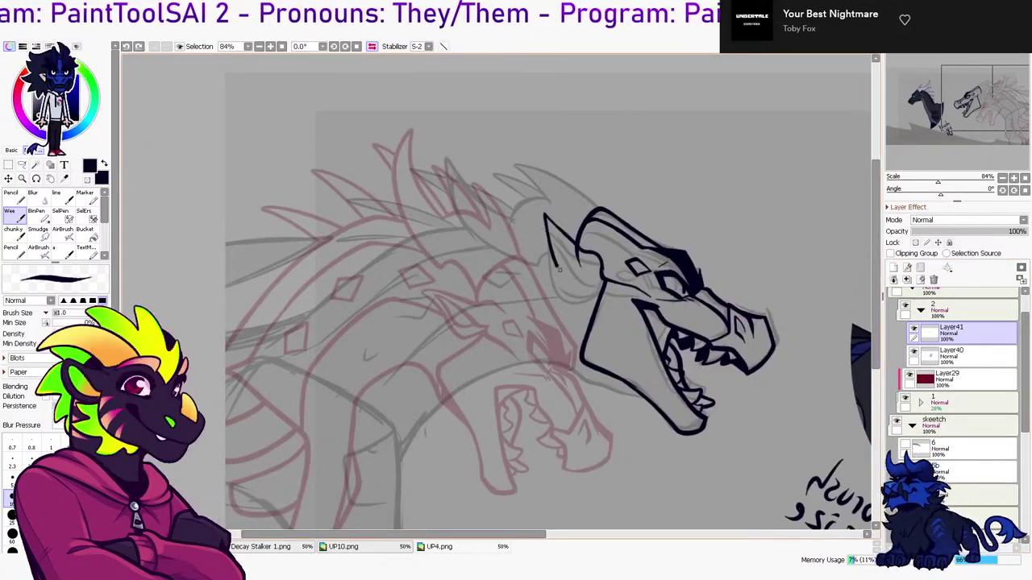
pyautogui.moveTo(575, 256)
pyautogui.mouseDown()
pyautogui.moveTo(548, 263)
pyautogui.moveTo(527, 235)
pyautogui.moveTo(552, 276)
pyautogui.moveTo(579, 282)
pyautogui.mouseUp()
pyautogui.hotkey('ctrl', 'z')
pyautogui.moveTo(549, 246)
pyautogui.mouseDown()
pyautogui.moveTo(573, 270)
pyautogui.moveTo(595, 269)
pyautogui.mouseUp()
pyautogui.hotkey('ctrl', 'z')
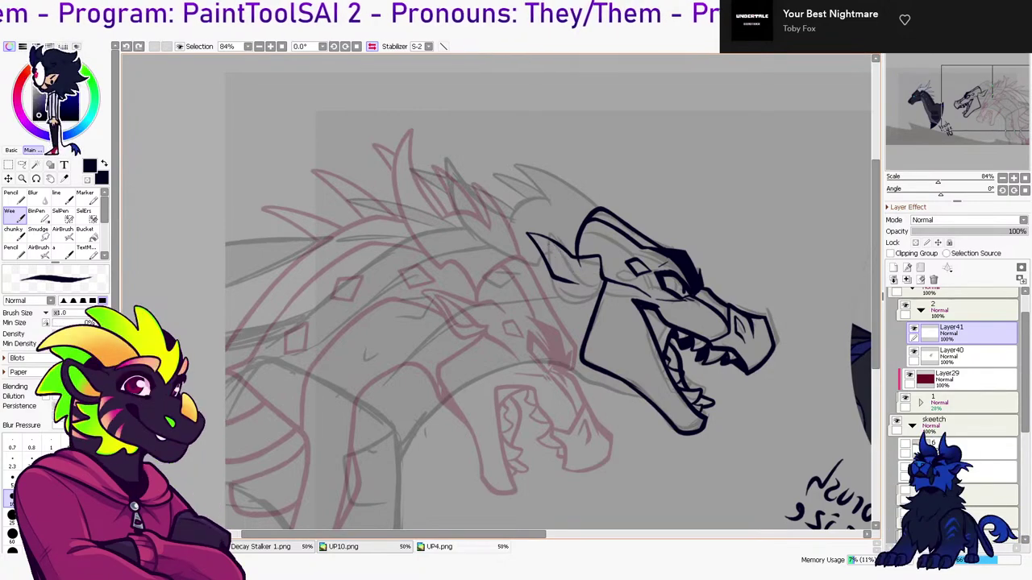
pyautogui.hotkey('ctrl', 'z')
pyautogui.hotkey('ctrl', 'z')
pyautogui.hotkey('ctrl', 'z')
# Ink the pointed ear behind the skull on Layer41, with its outer outline and inner contour
pyautogui.moveTo(540, 228)
pyautogui.mouseDown()
pyautogui.moveTo(550, 261)
pyautogui.moveTo(578, 284)
pyautogui.mouseUp()
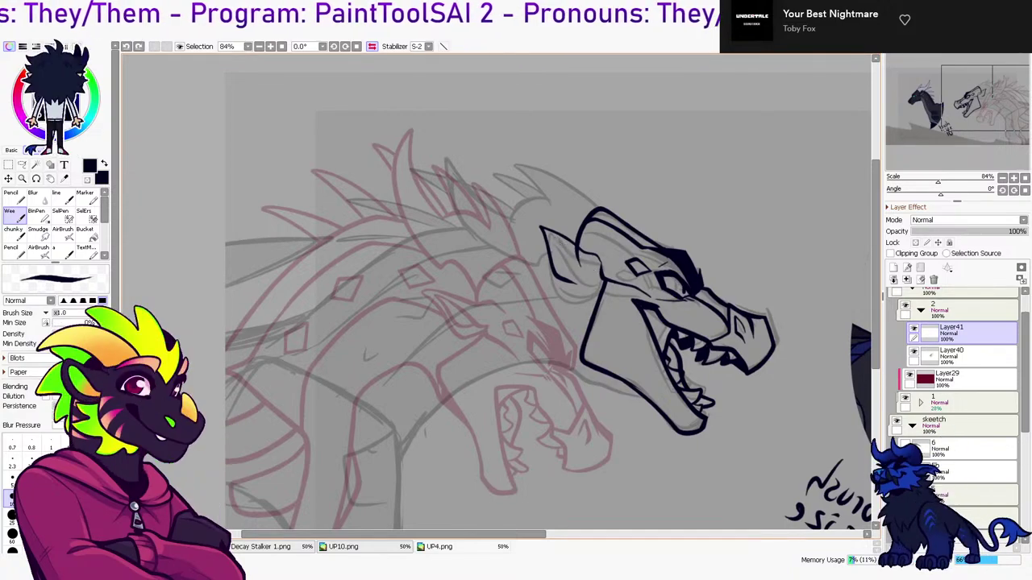
pyautogui.hotkey('ctrl', 'z')
pyautogui.moveTo(553, 236); pyautogui.dragTo(589, 274)
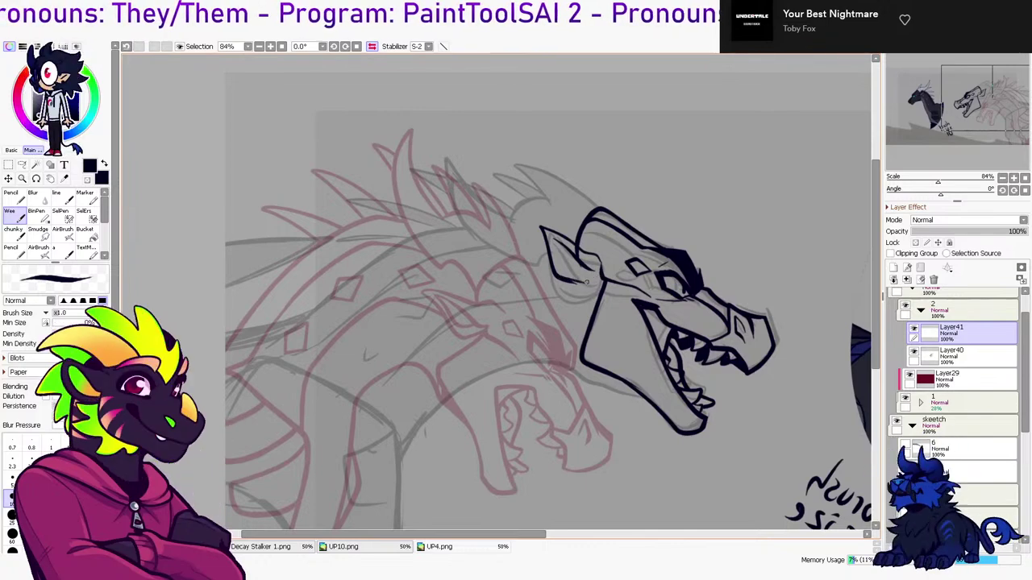
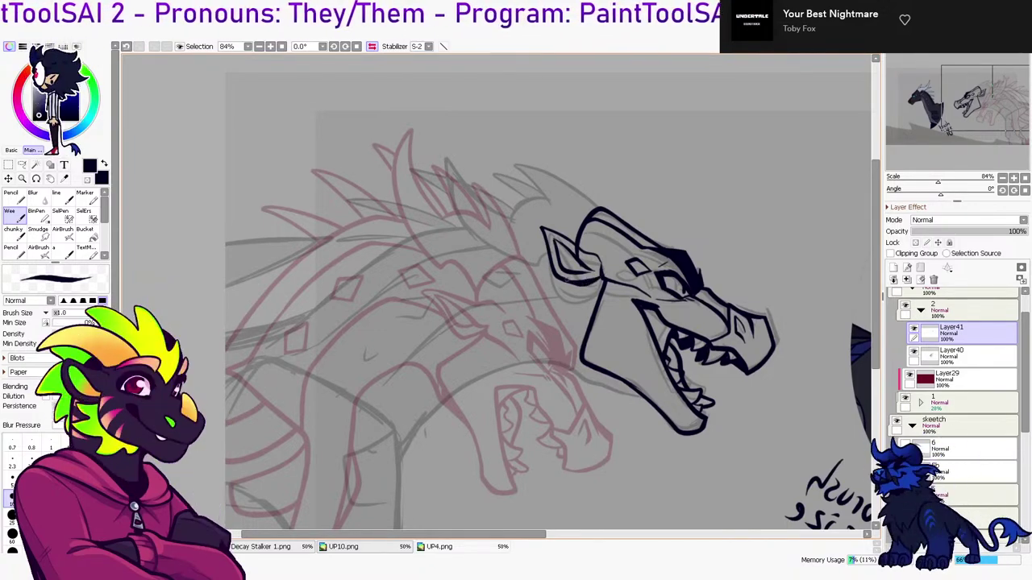
# Transform the ear lineart so it stands more upright and closer to the skull
pyautogui.click(372, 46)
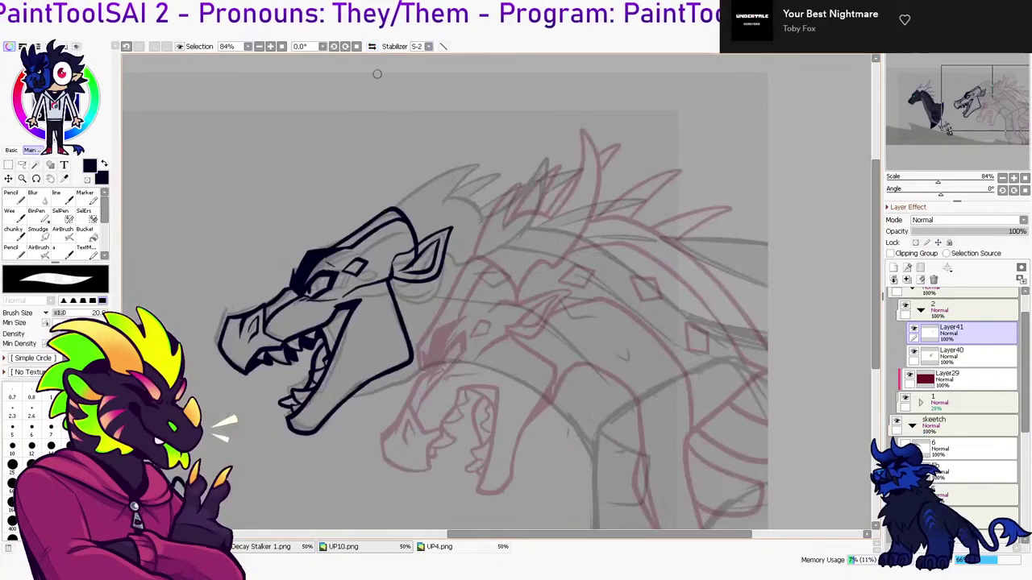
pyautogui.hotkey('ctrl', 't')
pyautogui.moveTo(461, 282); pyautogui.dragTo(446, 244)
pyautogui.press('Return')
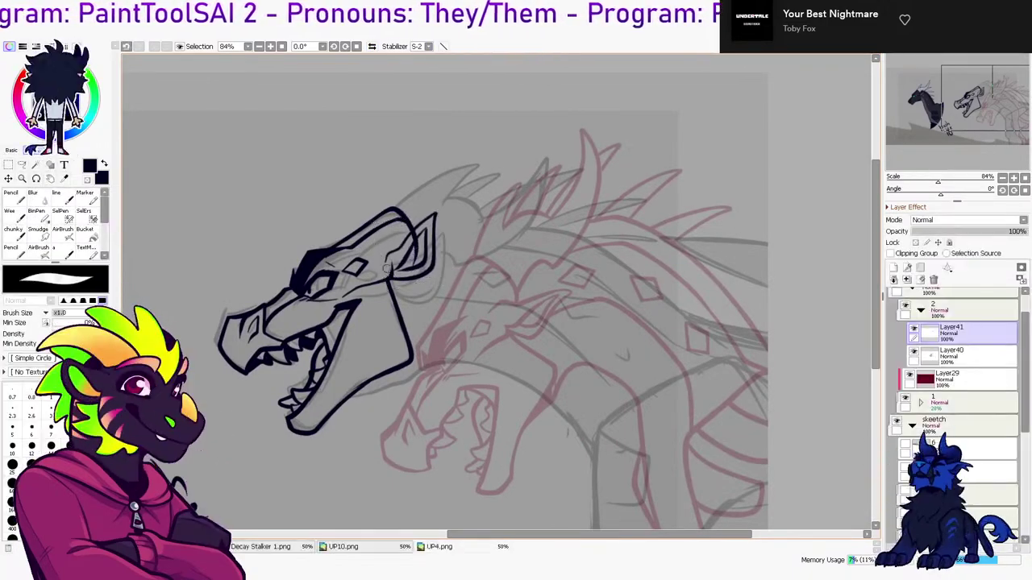
# Clean up the skull line overlapping the ear and merge Layer41 into Layer40
pyautogui.click(372, 46)
pyautogui.click(967, 354)
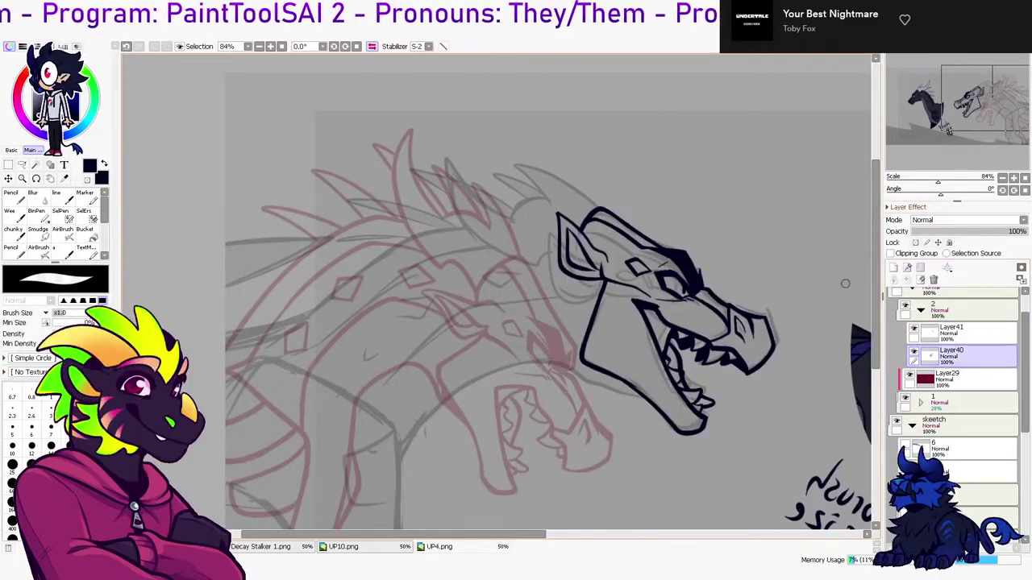
pyautogui.click(955, 331)
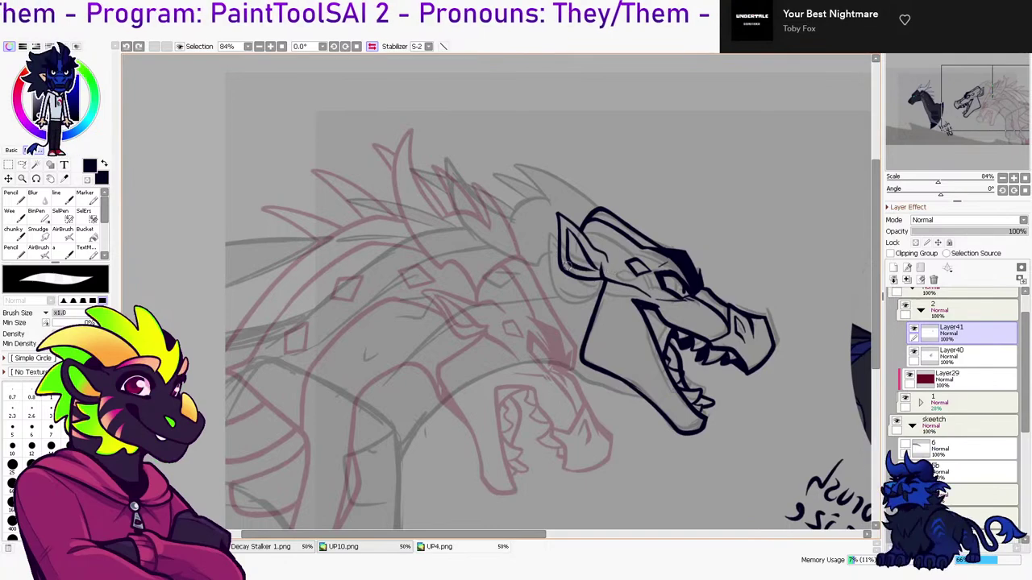
pyautogui.press('n')
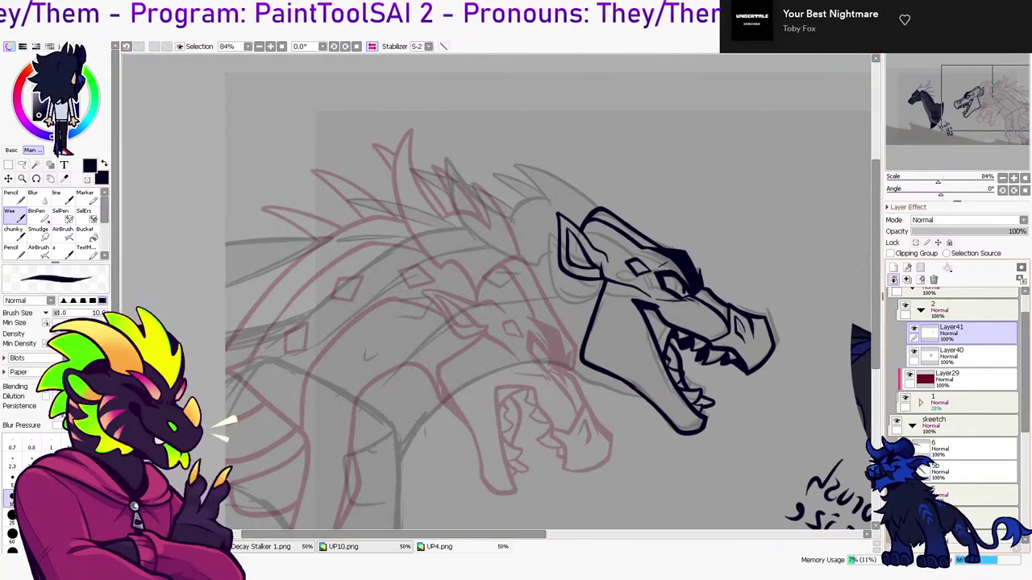
pyautogui.click(907, 279)
pyautogui.press('h')
pyautogui.press('e')
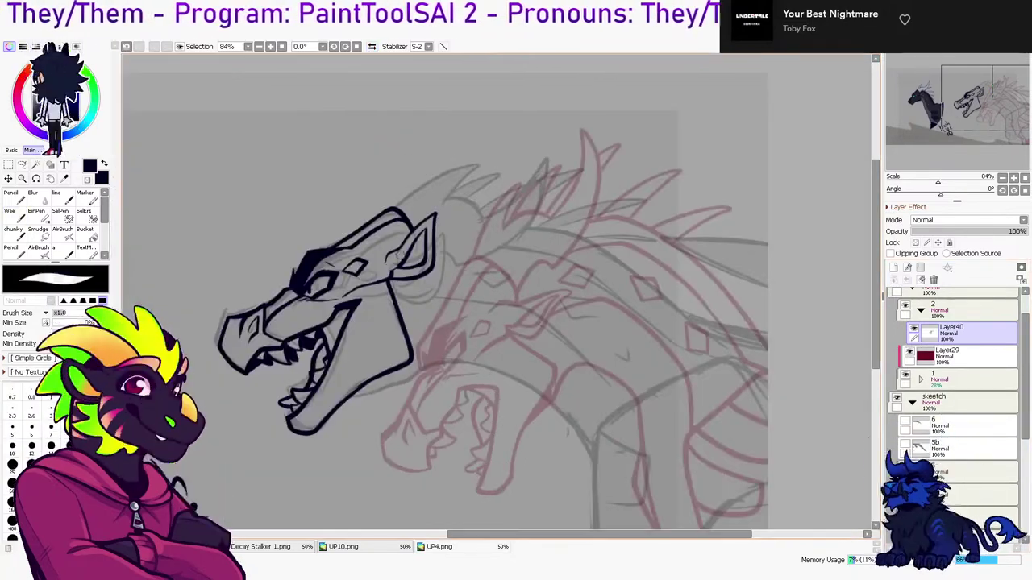
# Add a new layer above Layer40 and ink a curved arc from the crown over the back of the head
pyautogui.moveTo(452, 274); pyautogui.dragTo(572, 325)
pyautogui.click(893, 267)
pyautogui.moveTo(560, 259); pyautogui.dragTo(463, 221)
pyautogui.press('b')
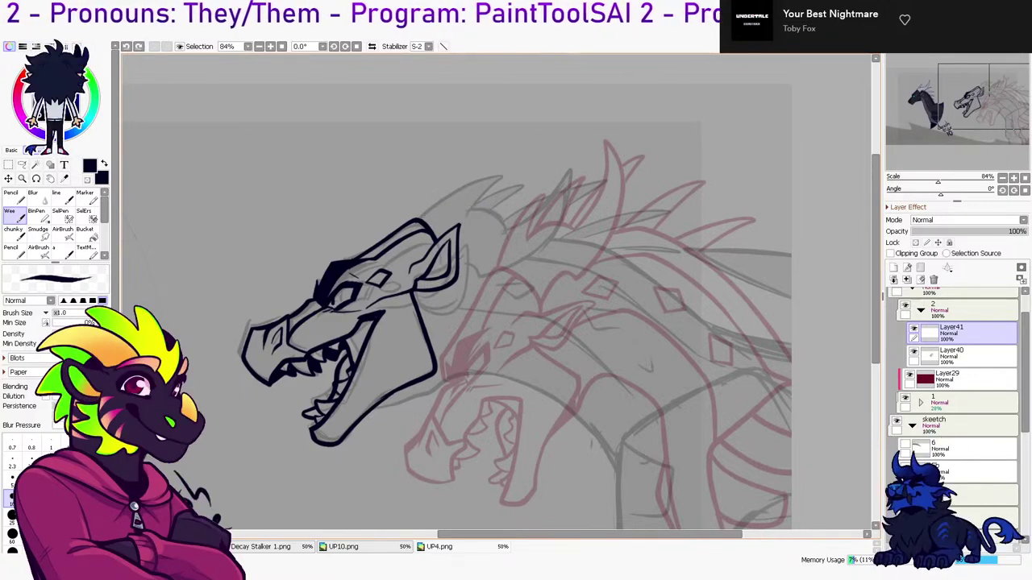
pyautogui.moveTo(421, 217); pyautogui.dragTo(503, 216)
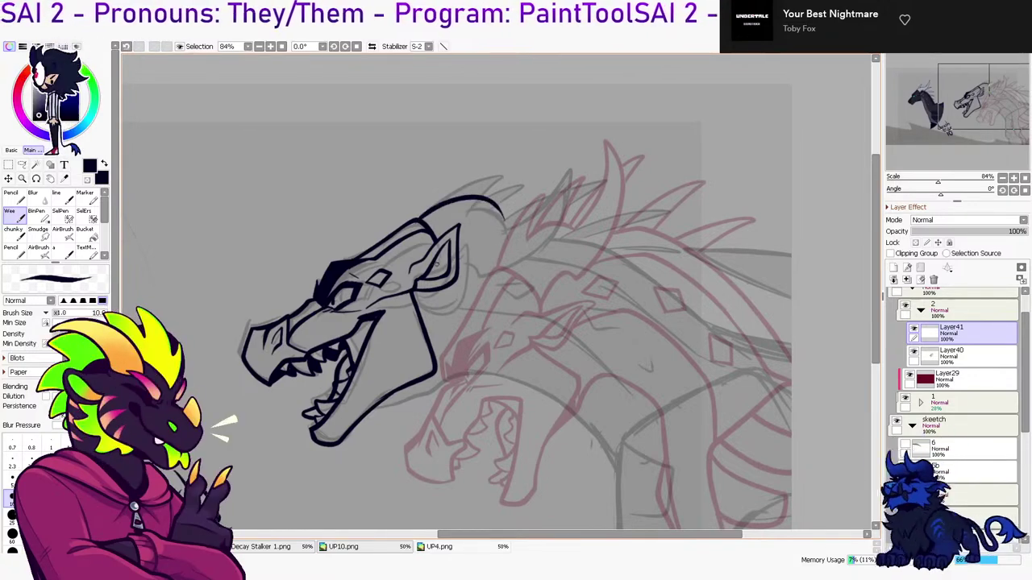
# Ink the large near horn curving upward from the back of the head, joining its base to the line behind the ear
pyautogui.moveTo(461, 256)
pyautogui.mouseDown()
pyautogui.moveTo(482, 268)
pyautogui.moveTo(555, 195)
pyautogui.moveTo(552, 164)
pyautogui.moveTo(509, 207)
pyautogui.moveTo(570, 142)
pyautogui.mouseUp()
pyautogui.hotkey('ctrl', 'z')
pyautogui.moveTo(505, 207); pyautogui.dragTo(551, 144)
pyautogui.moveTo(536, 228); pyautogui.dragTo(551, 144)
pyautogui.hotkey('ctrl', 'z')
pyautogui.moveTo(501, 213)
pyautogui.mouseDown()
pyautogui.moveTo(539, 172)
pyautogui.moveTo(542, 229)
pyautogui.moveTo(556, 177)
pyautogui.moveTo(537, 230)
pyautogui.mouseUp()
pyautogui.hotkey('ctrl', 'z')
pyautogui.press('e')
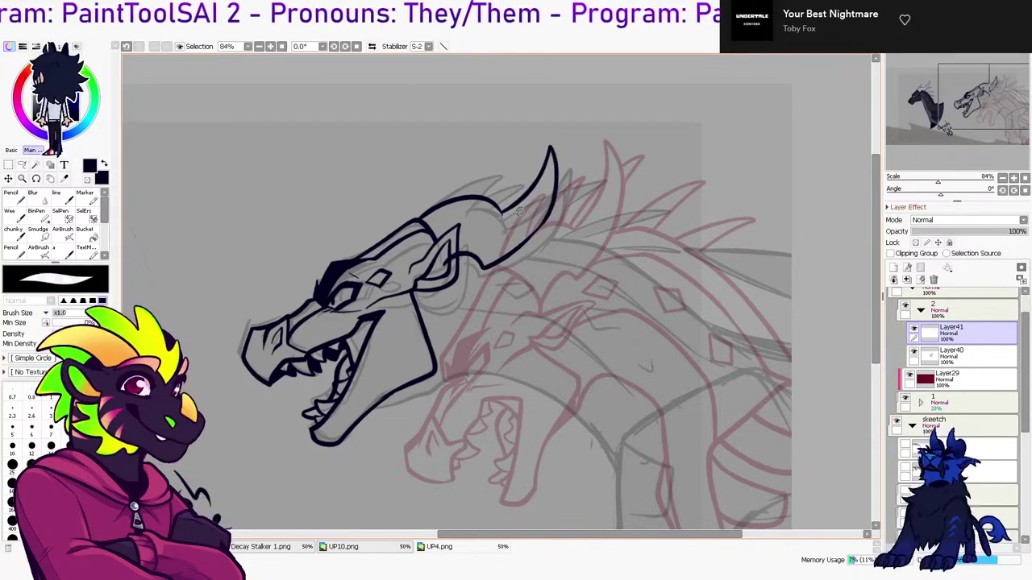
# Ink the smaller far horn rising from the crown in front of the large horn
pyautogui.press('h')
pyautogui.press('b')
pyautogui.moveTo(541, 200)
pyautogui.mouseDown()
pyautogui.moveTo(516, 164)
pyautogui.moveTo(571, 214)
pyautogui.mouseUp()
pyautogui.hotkey('ctrl', 'z')
pyautogui.hotkey('ctrl', 'z')
pyautogui.moveTo(535, 170)
pyautogui.mouseDown()
pyautogui.moveTo(581, 219)
pyautogui.moveTo(516, 165)
pyautogui.moveTo(578, 218)
pyautogui.mouseUp()
pyautogui.press('e')
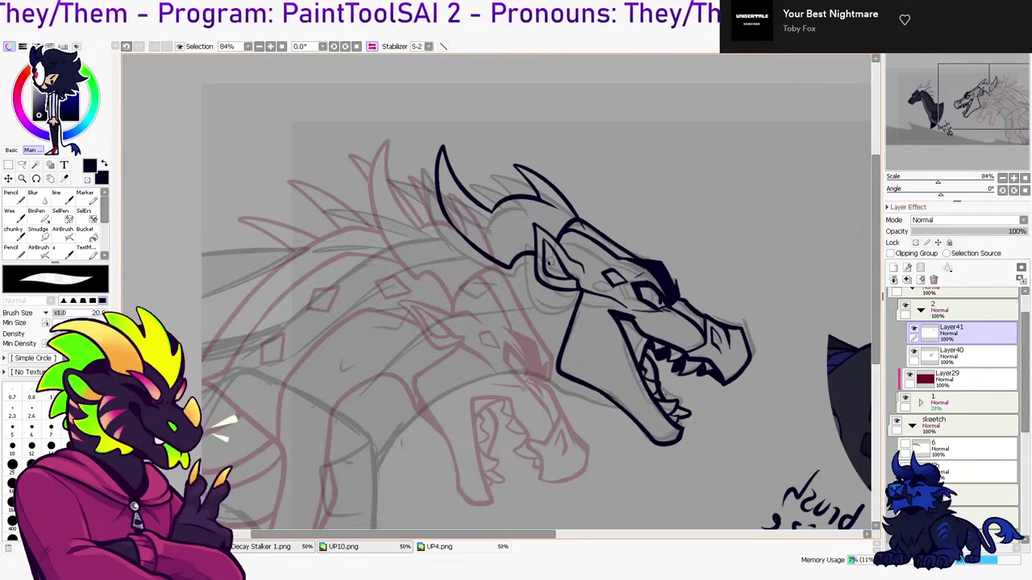
# Run a Deform transform on the horn lineart and merge Layer41 into Layer40
pyautogui.hotkey('ctrl', 't')
pyautogui.click(22, 346)
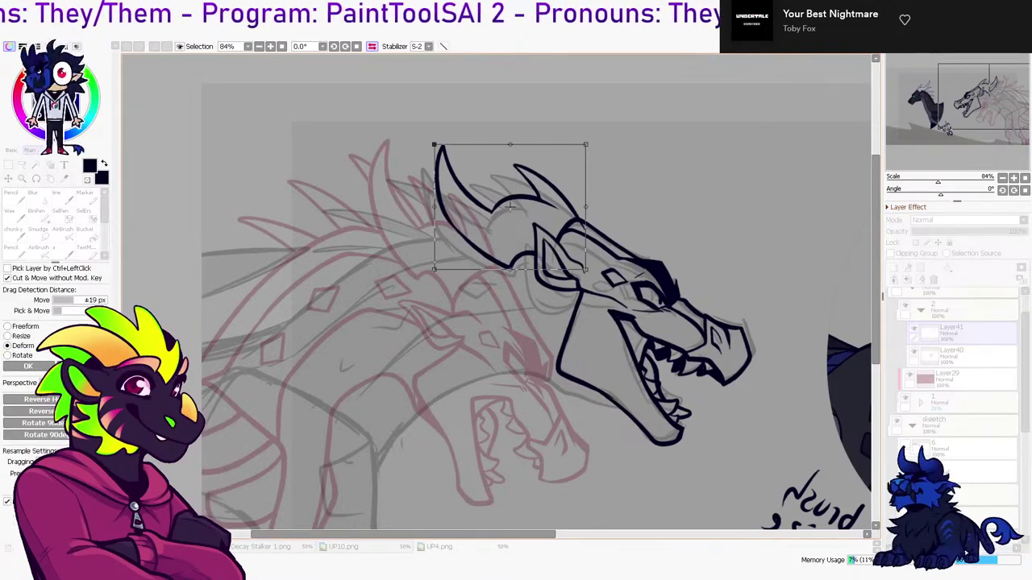
pyautogui.press('Return')
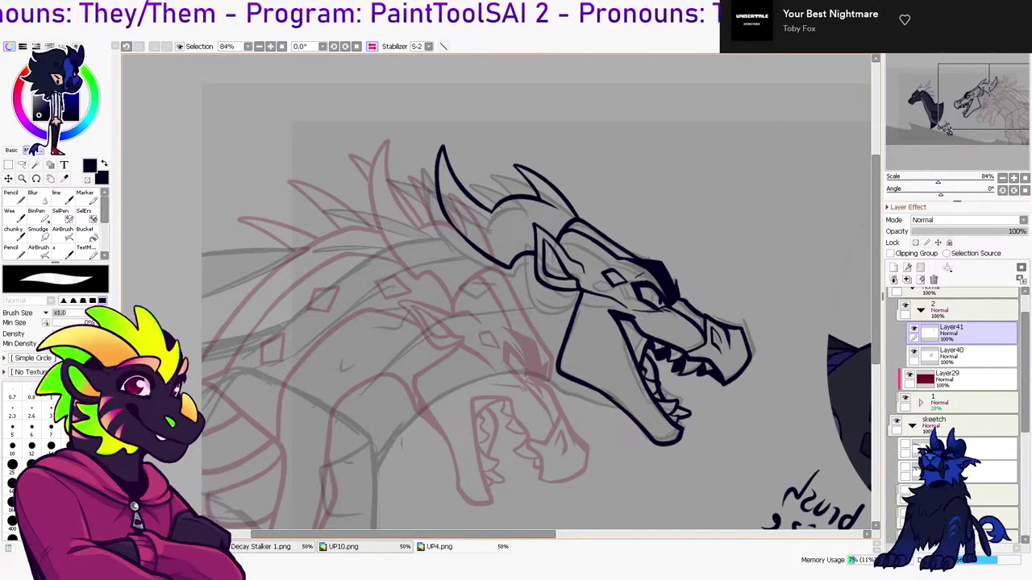
pyautogui.scroll(-4, 504, 203)
pyautogui.moveTo(504, 203); pyautogui.dragTo(661, 205)
pyautogui.scroll(2, 661, 204)
pyautogui.moveTo(818, 114)
pyautogui.mouseDown()
pyautogui.moveTo(834, 272)
pyautogui.moveTo(869, 256)
pyautogui.mouseUp()
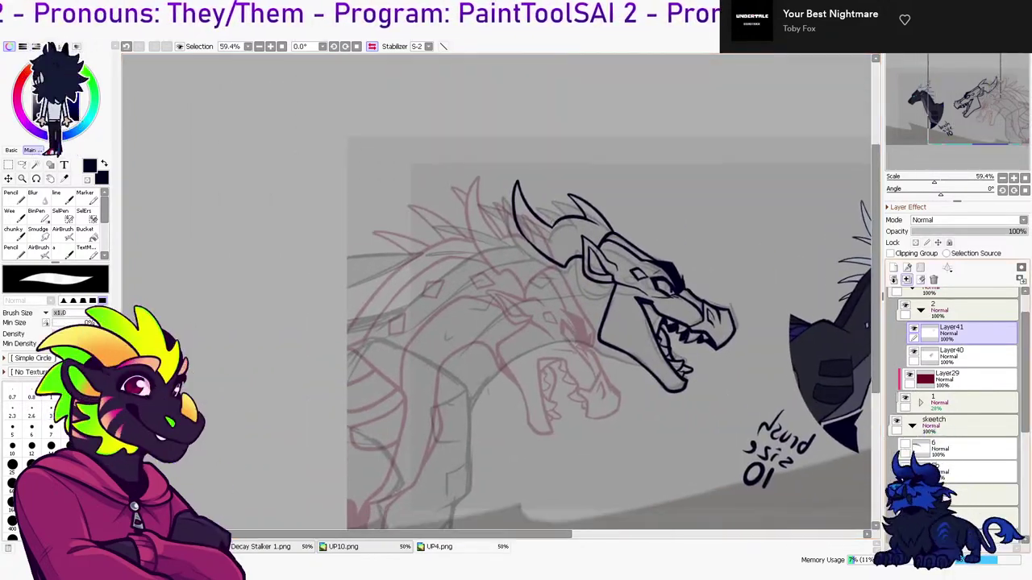
pyautogui.click(907, 280)
# Try to ink the throat line from under the jaw back along the lower neck
pyautogui.click(15, 216)
pyautogui.moveTo(615, 291); pyautogui.dragTo(609, 314)
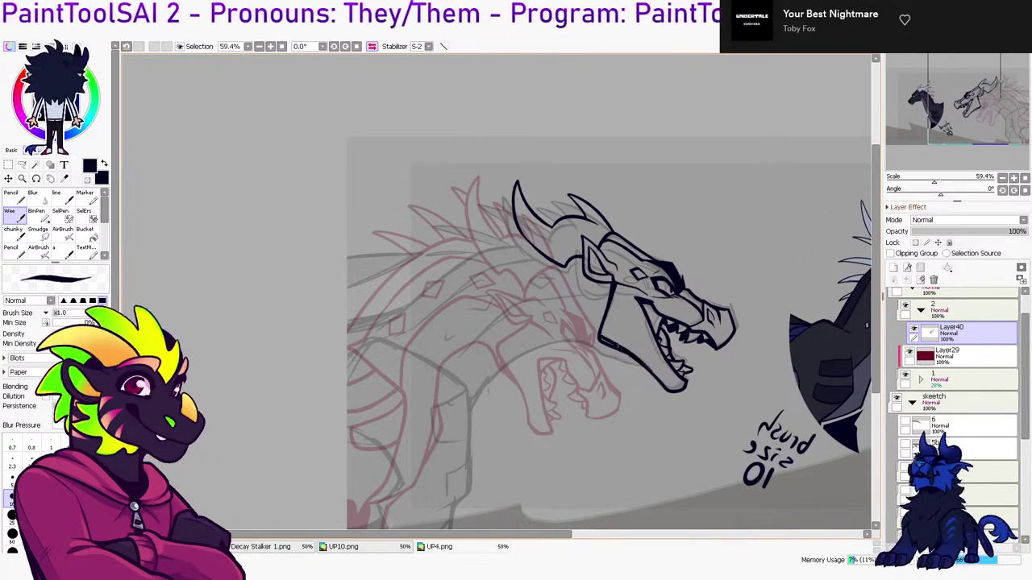
pyautogui.press('e')
pyautogui.press('b')
pyautogui.moveTo(645, 365); pyautogui.dragTo(664, 386)
pyautogui.press('h')
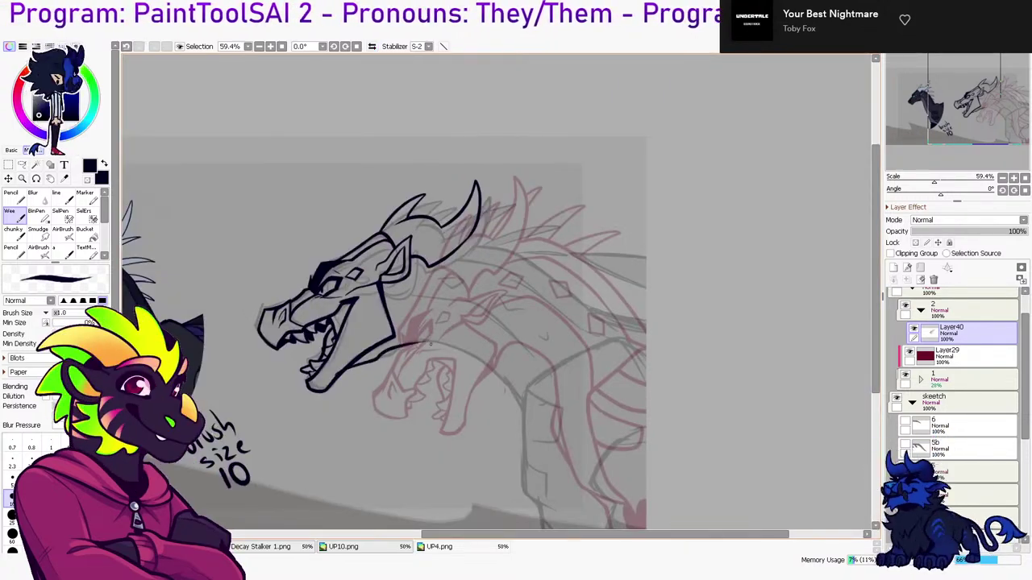
pyautogui.moveTo(370, 363); pyautogui.dragTo(420, 342)
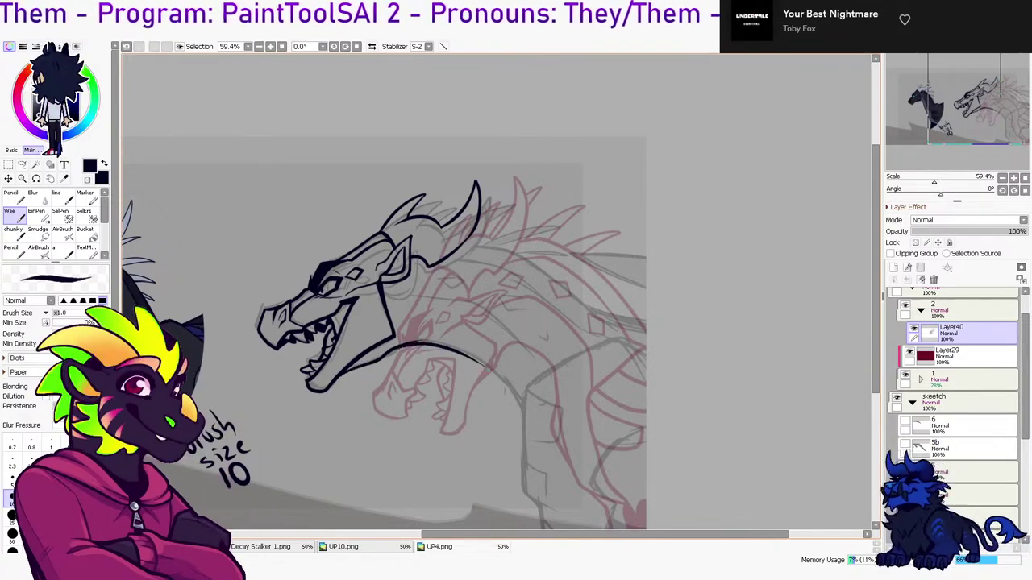
# Ink a smooth curved throat line on Layer40, running back from under the lower jaw
pyautogui.press('h')
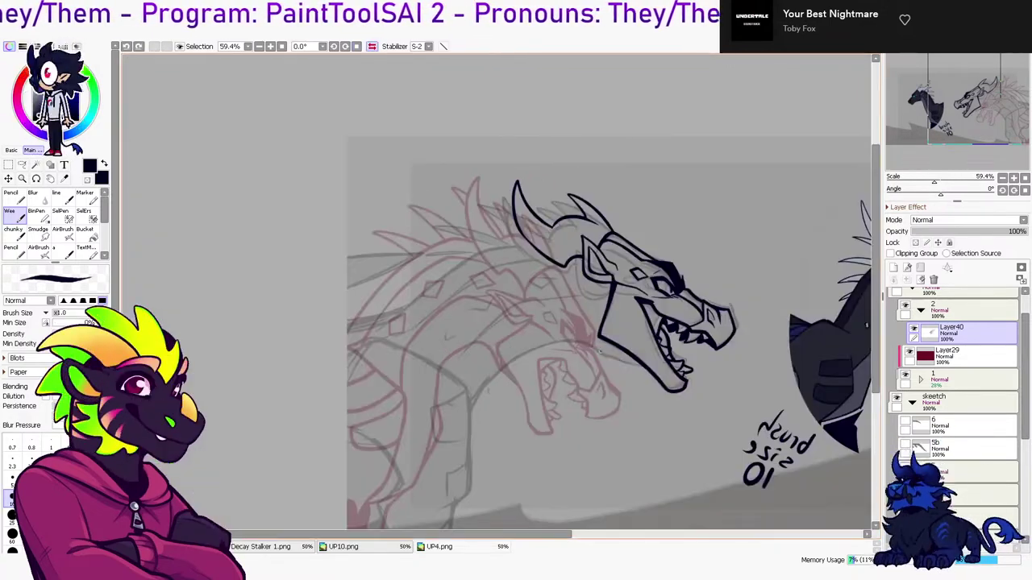
pyautogui.moveTo(539, 346)
pyautogui.mouseDown()
pyautogui.moveTo(594, 348)
pyautogui.moveTo(646, 372)
pyautogui.mouseUp()
pyautogui.hotkey('ctrl', 'z')
pyautogui.hotkey('ctrl', 'z')
pyautogui.moveTo(528, 345); pyautogui.dragTo(649, 372)
pyautogui.hotkey('ctrl', 'z')
pyautogui.moveTo(532, 345)
pyautogui.mouseDown()
pyautogui.moveTo(580, 340)
pyautogui.moveTo(643, 367)
pyautogui.mouseUp()
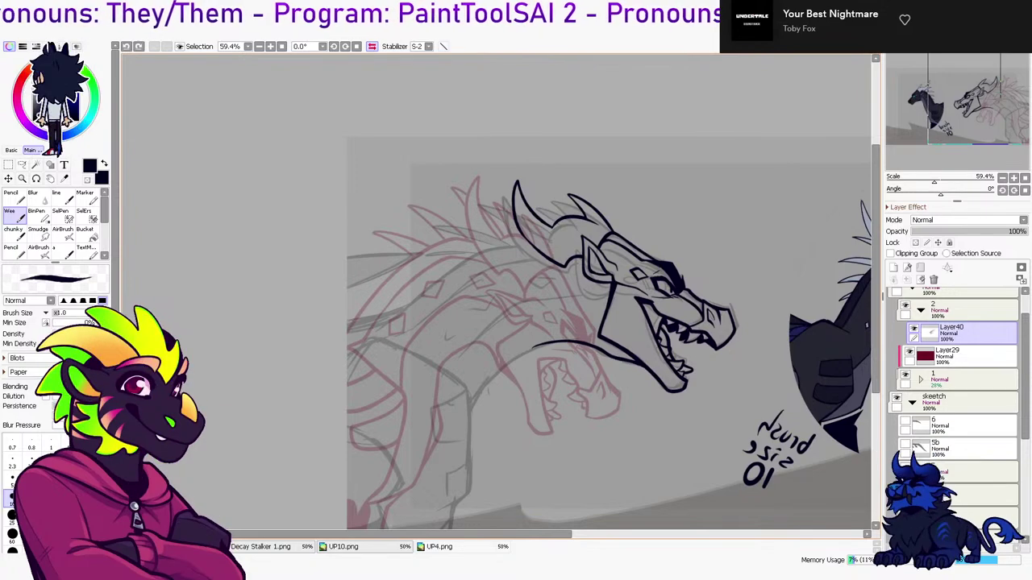
# Close off and fill the wedge between the jaw and the throat line with solid dark ink
pyautogui.hotkey('ctrl', 'z')
pyautogui.moveTo(609, 342); pyautogui.dragTo(607, 355)
pyautogui.press('g')
pyautogui.click(615, 351)
pyautogui.press('n')
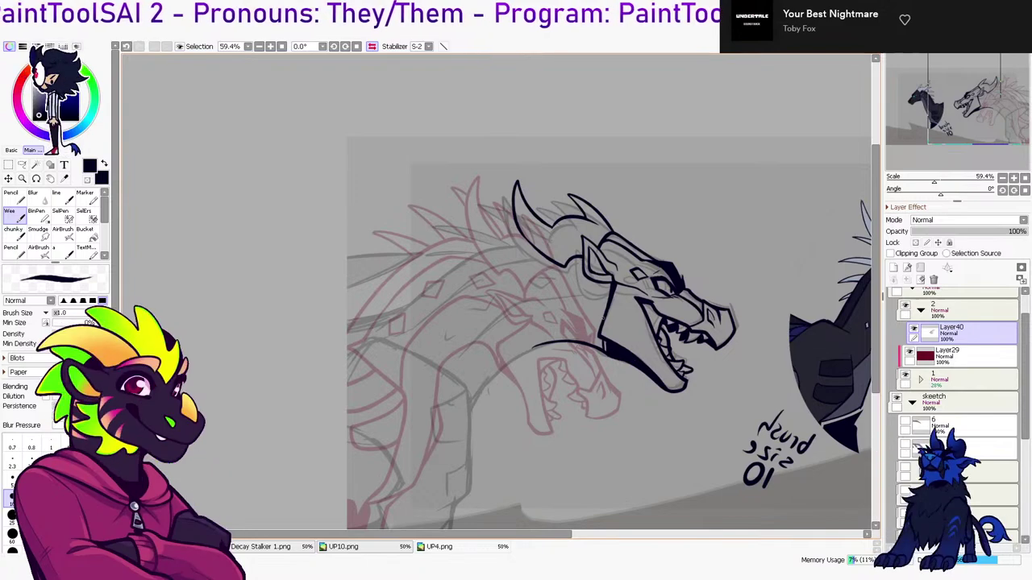
# Add a new layer above Layer40 in group 2 and make it the active layer
pyautogui.press('h')
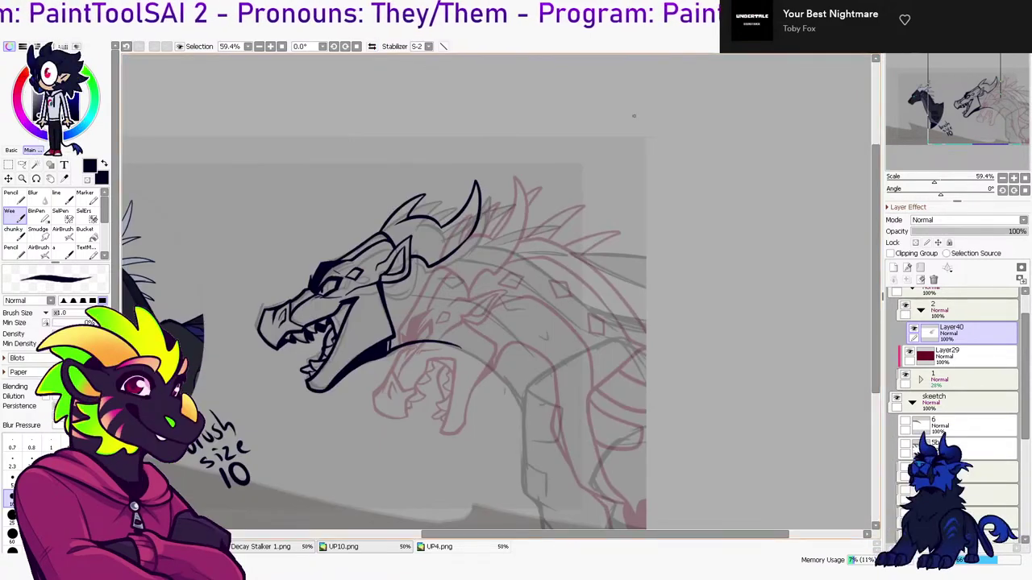
pyautogui.moveTo(484, 322); pyautogui.dragTo(523, 295)
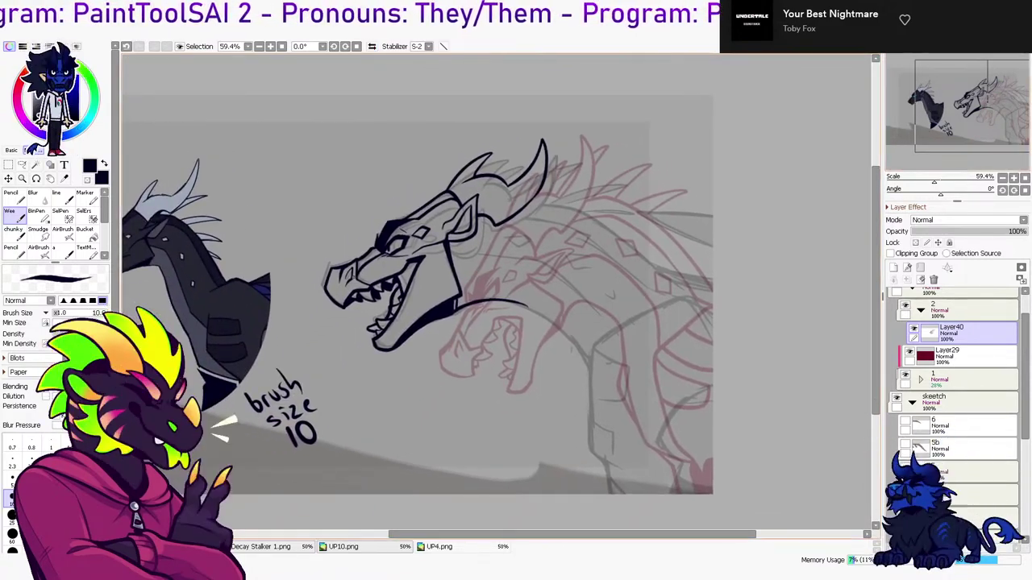
pyautogui.press('l')
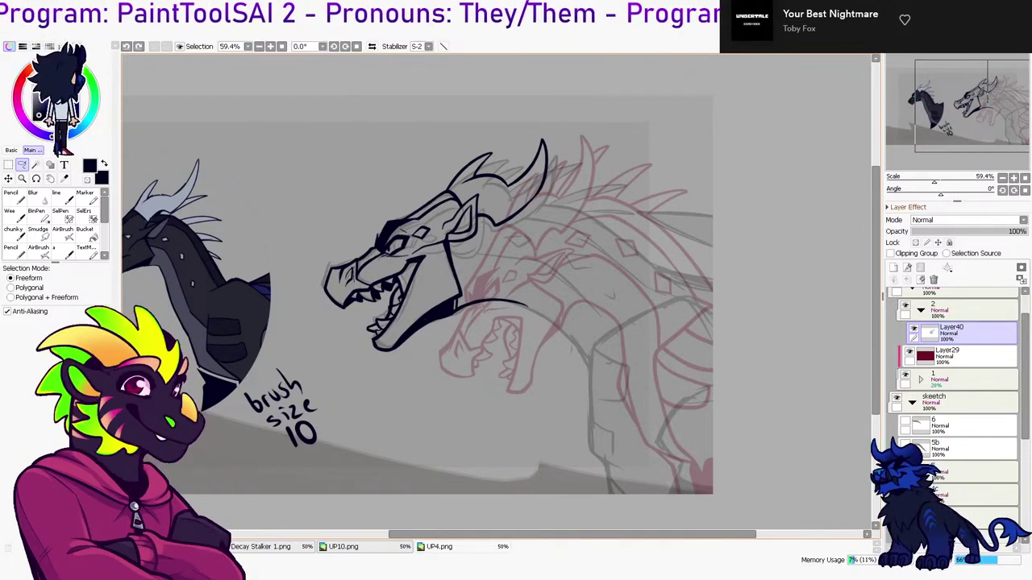
pyautogui.hotkey('ctrl', 'shift', 'n')
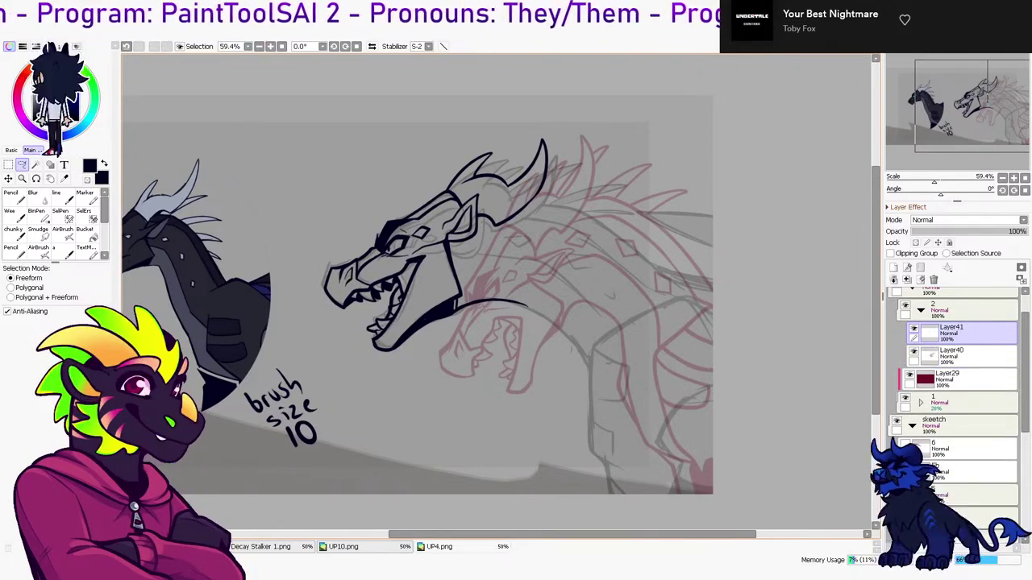
pyautogui.press('Left')
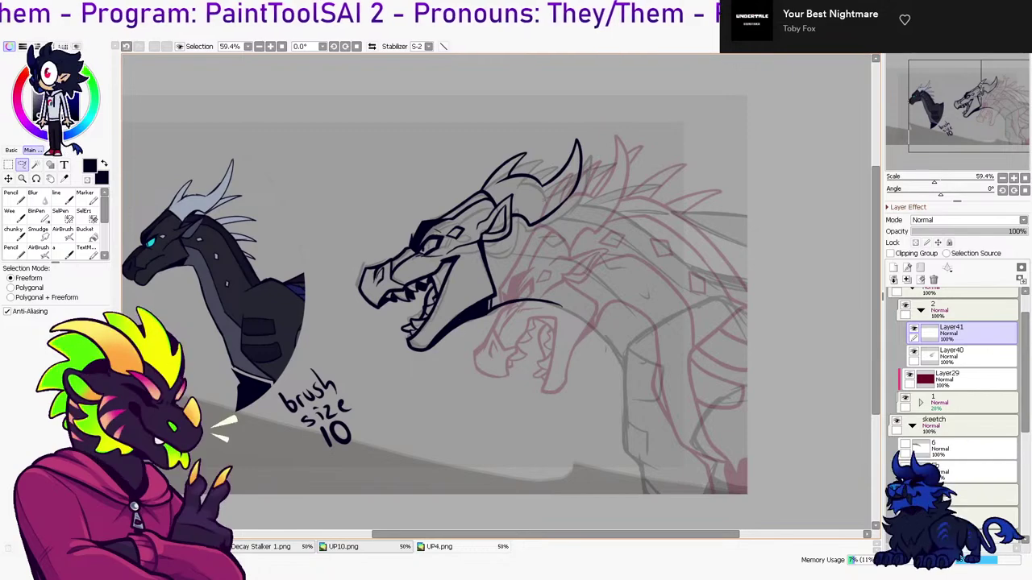
pyautogui.click(967, 356)
pyautogui.press('e')
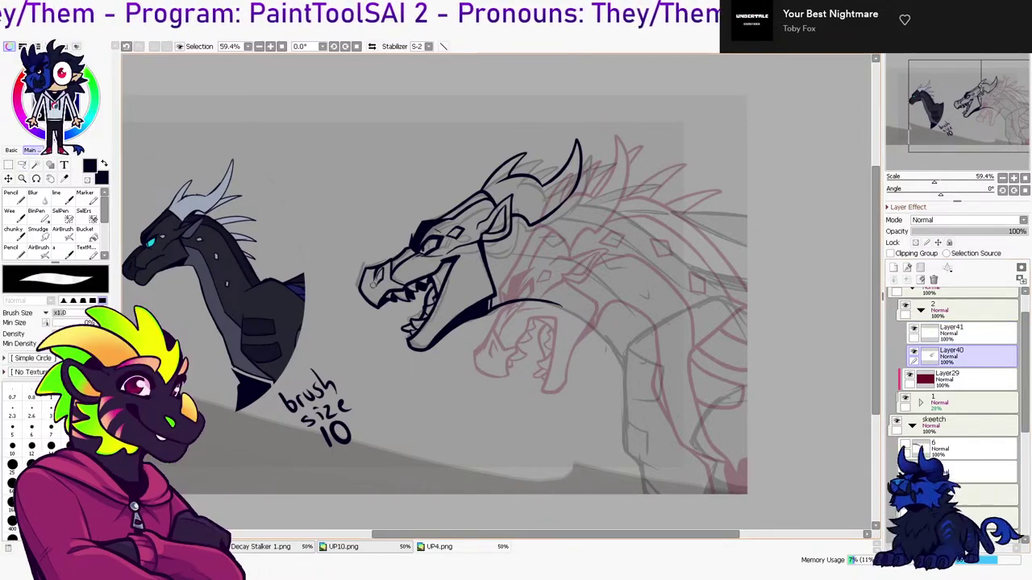
pyautogui.press('b')
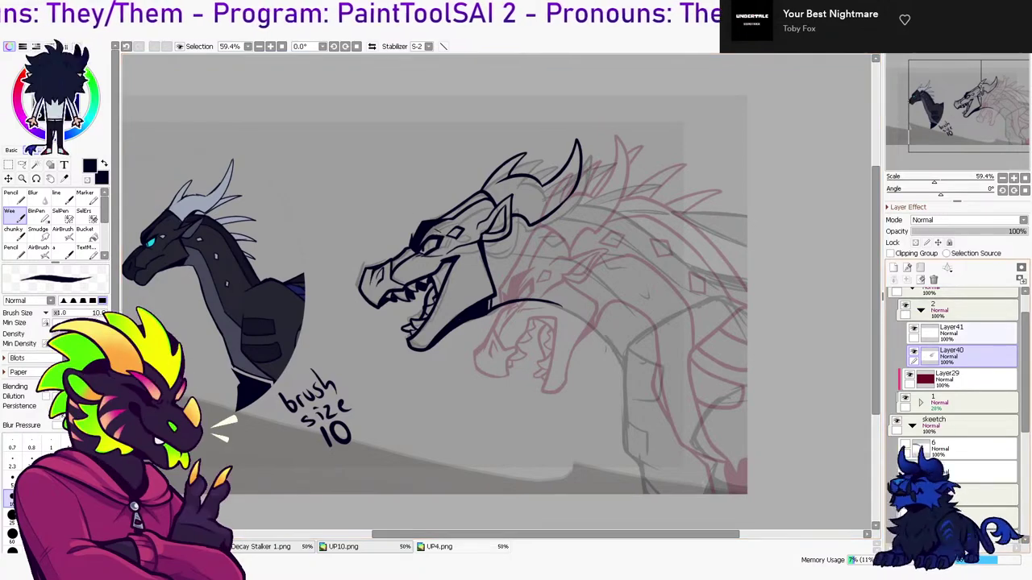
pyautogui.click(964, 333)
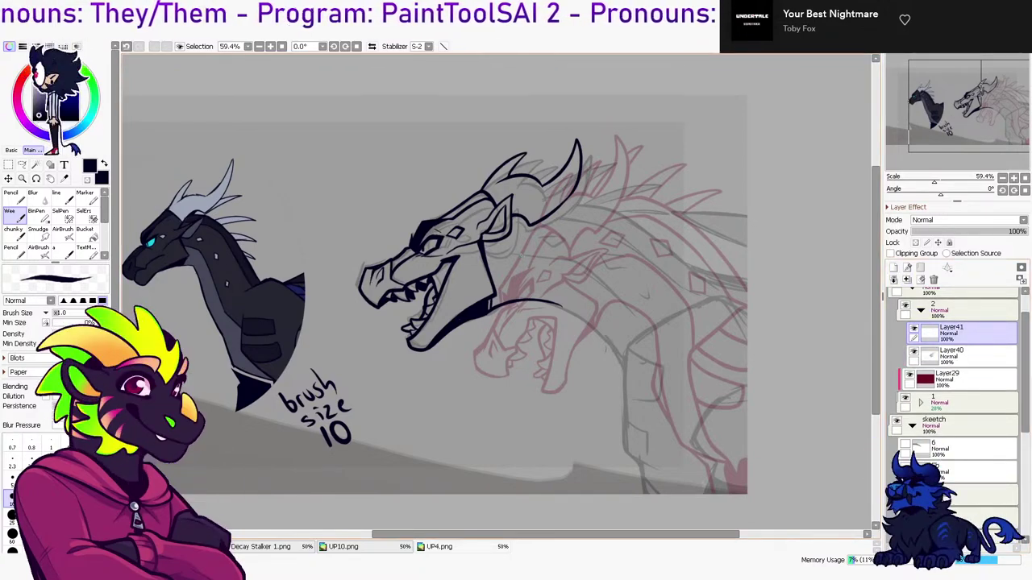
# Ink the throat line down to the chest and a second curved line from the jaw corner along the neck
pyautogui.moveTo(536, 300)
pyautogui.mouseDown()
pyautogui.moveTo(588, 324)
pyautogui.moveTo(617, 355)
pyautogui.mouseUp()
pyautogui.moveTo(526, 302)
pyautogui.mouseDown()
pyautogui.moveTo(621, 353)
pyautogui.moveTo(597, 333)
pyautogui.mouseUp()
pyautogui.hotkey('ctrl', 'z')
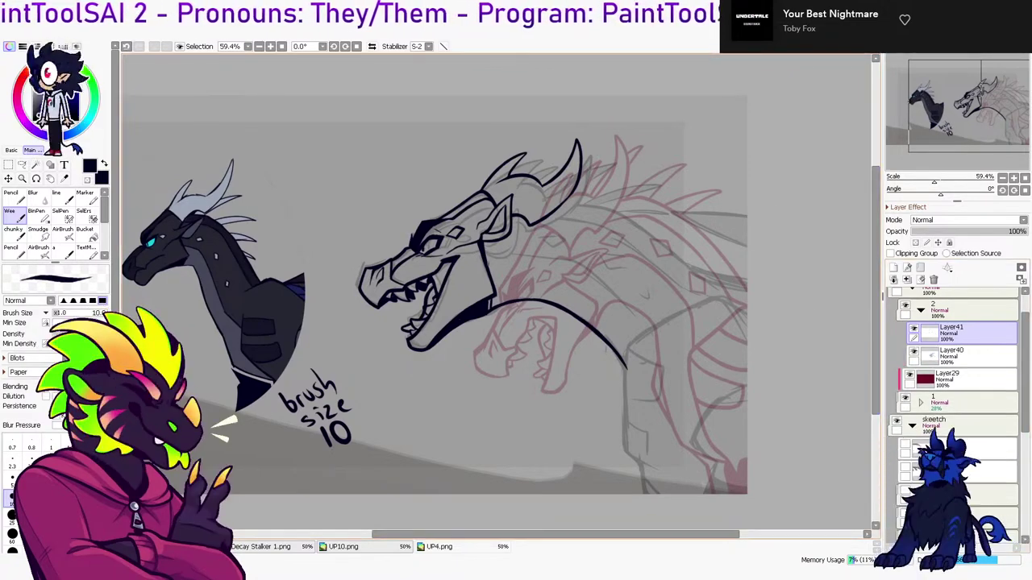
pyautogui.hotkey('ctrl', 'z')
pyautogui.moveTo(484, 245); pyautogui.dragTo(635, 340)
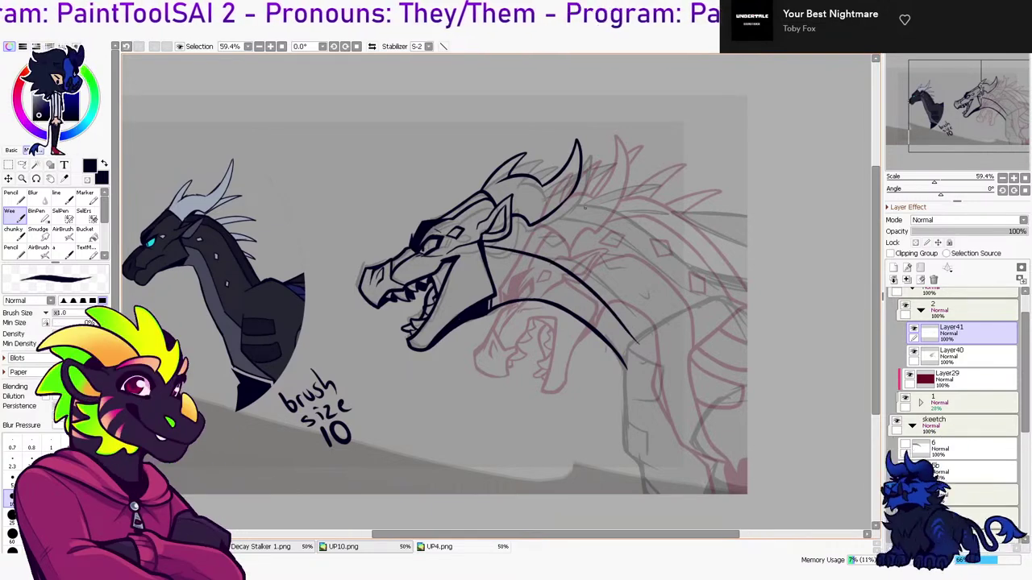
# Ink the long line for the back of the neck, from behind the large horn down to the shoulder
pyautogui.moveTo(558, 201); pyautogui.dragTo(725, 284)
pyautogui.moveTo(579, 203); pyautogui.dragTo(740, 285)
pyautogui.moveTo(561, 200); pyautogui.dragTo(743, 287)
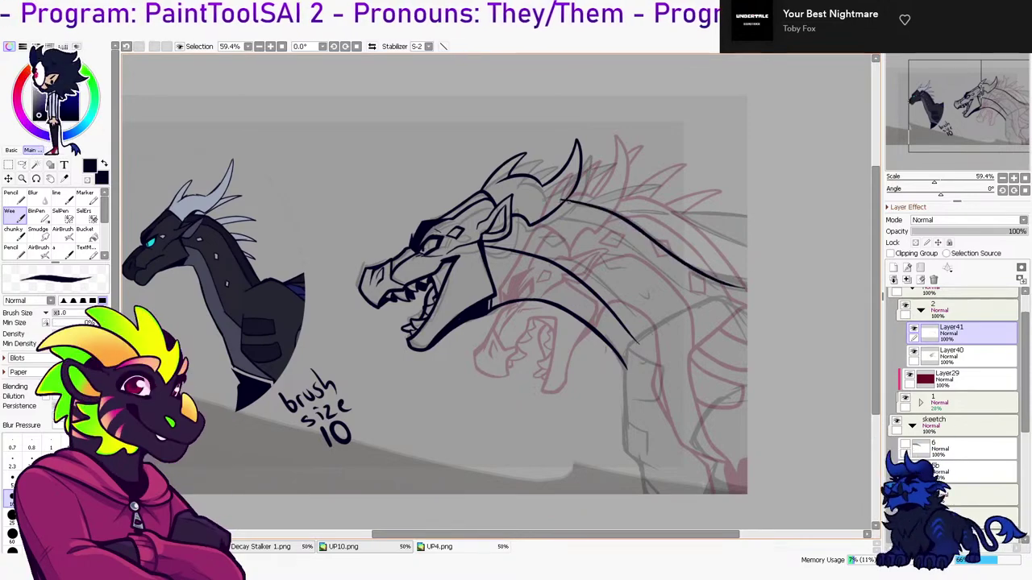
pyautogui.press('e')
pyautogui.press('h')
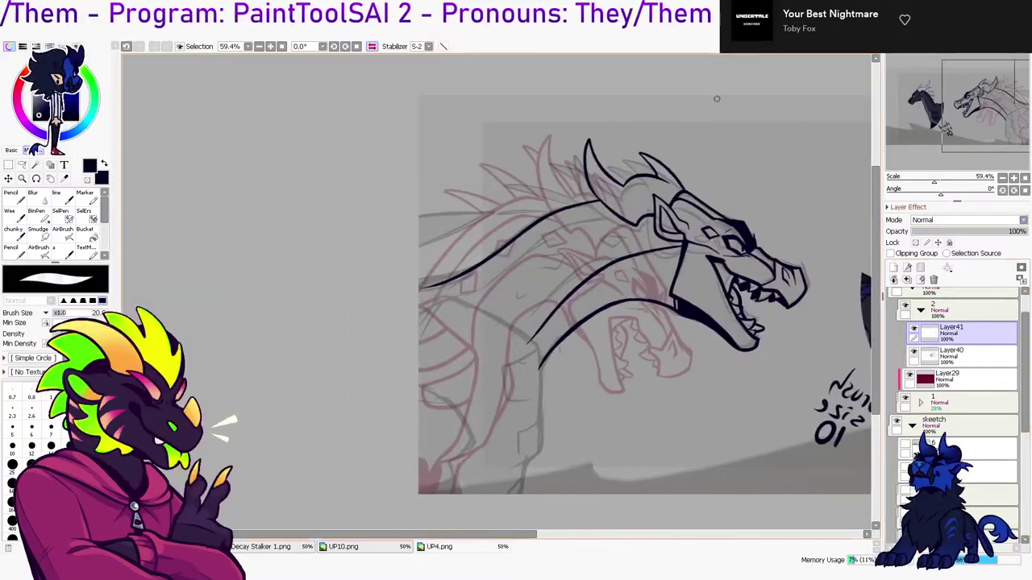
pyautogui.press('h')
pyautogui.press('b')
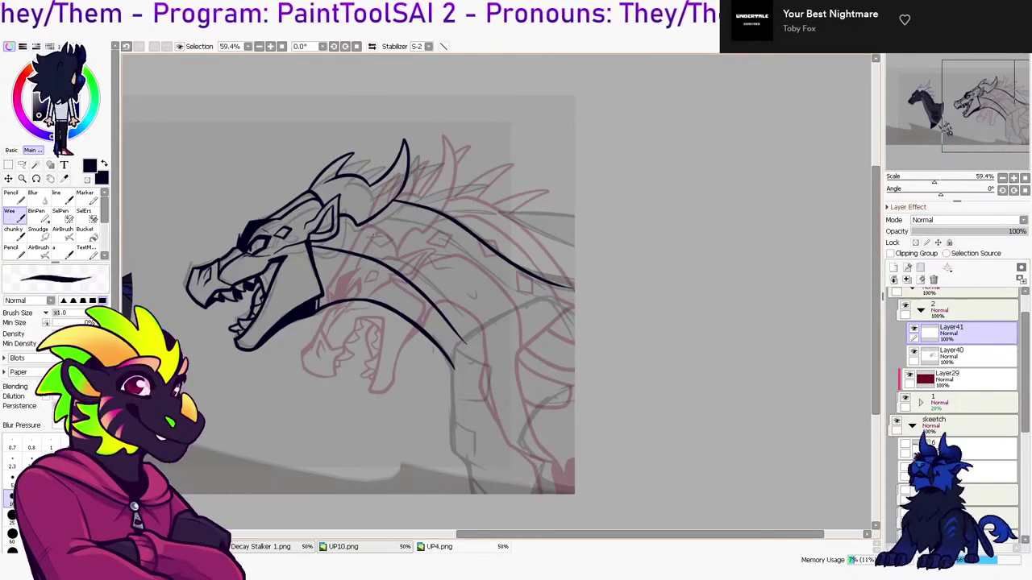
# Ink an inner stripe line beneath the back-of-neck line, starting at the horn base and following its curve
pyautogui.moveTo(378, 216); pyautogui.dragTo(532, 300)
pyautogui.hotkey('ctrl', 'z')
pyautogui.moveTo(371, 216); pyautogui.dragTo(534, 294)
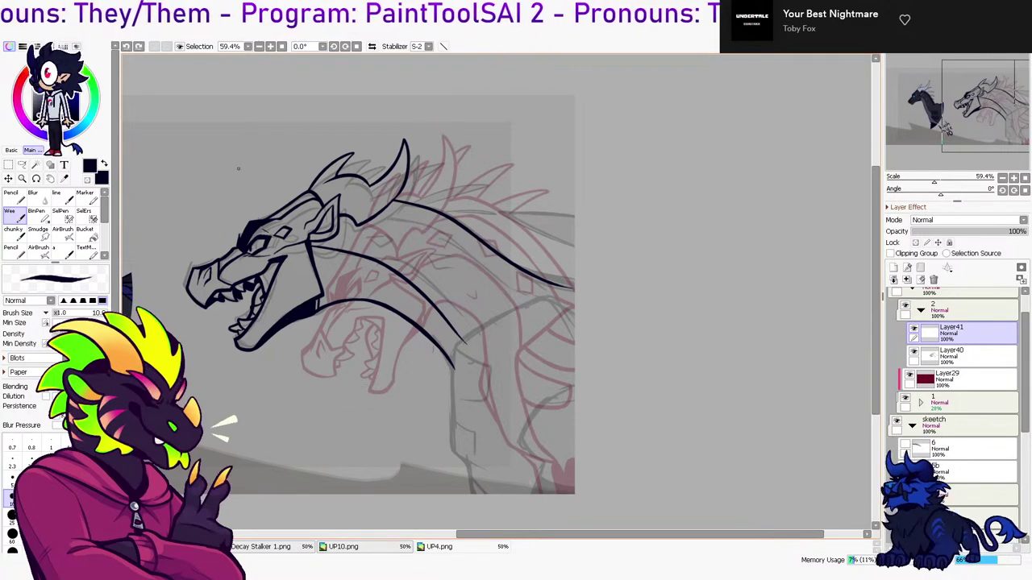
pyautogui.press('h')
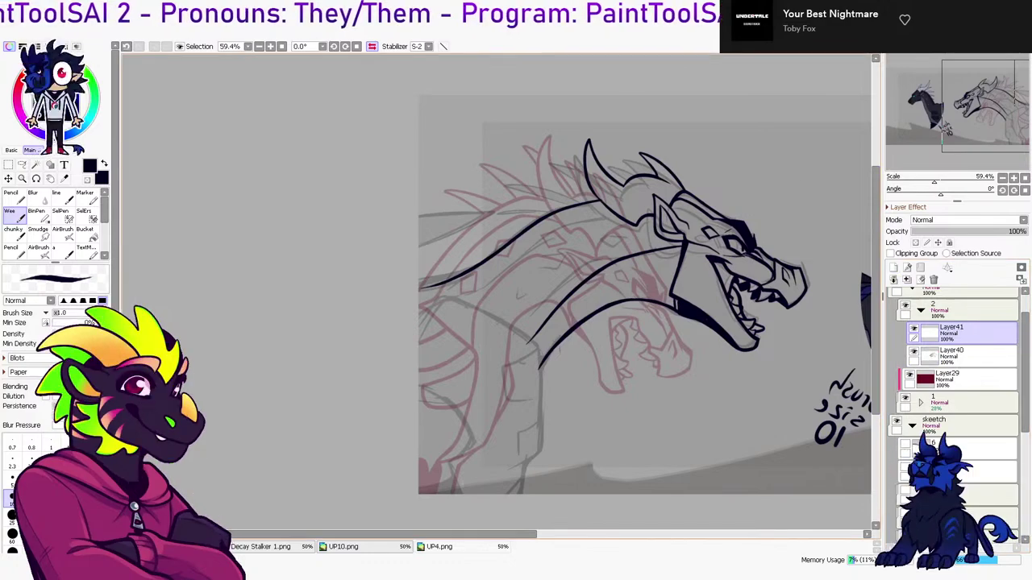
pyautogui.press('h')
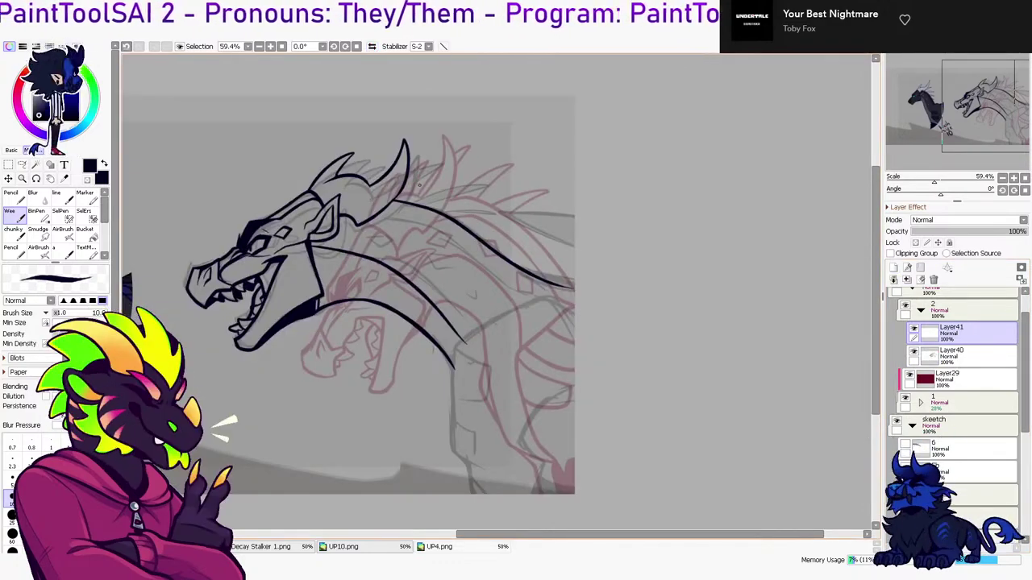
pyautogui.moveTo(998, 104)
pyautogui.mouseDown()
pyautogui.moveTo(966, 105)
pyautogui.moveTo(978, 107)
pyautogui.mouseUp()
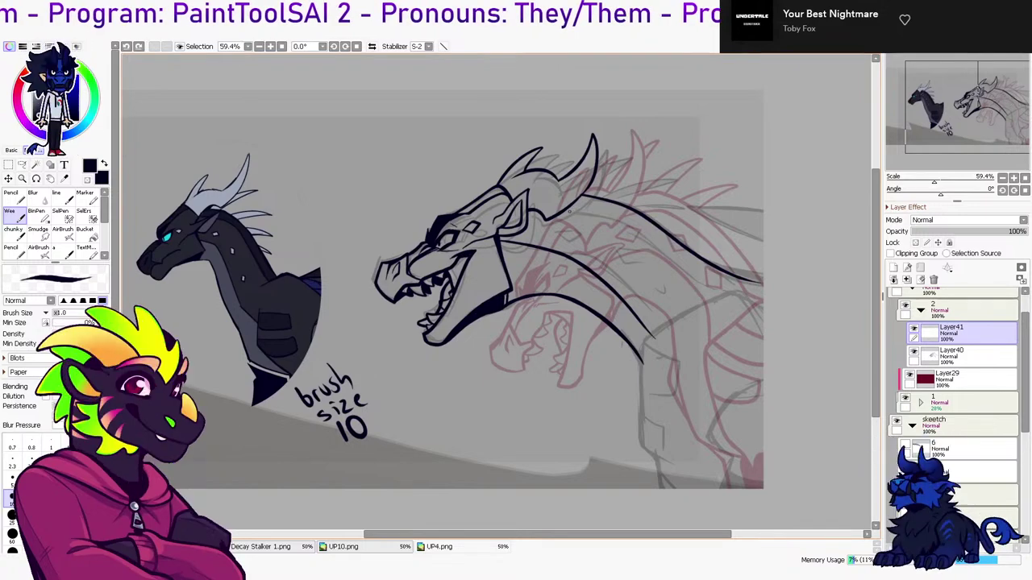
pyautogui.moveTo(578, 205); pyautogui.dragTo(761, 310)
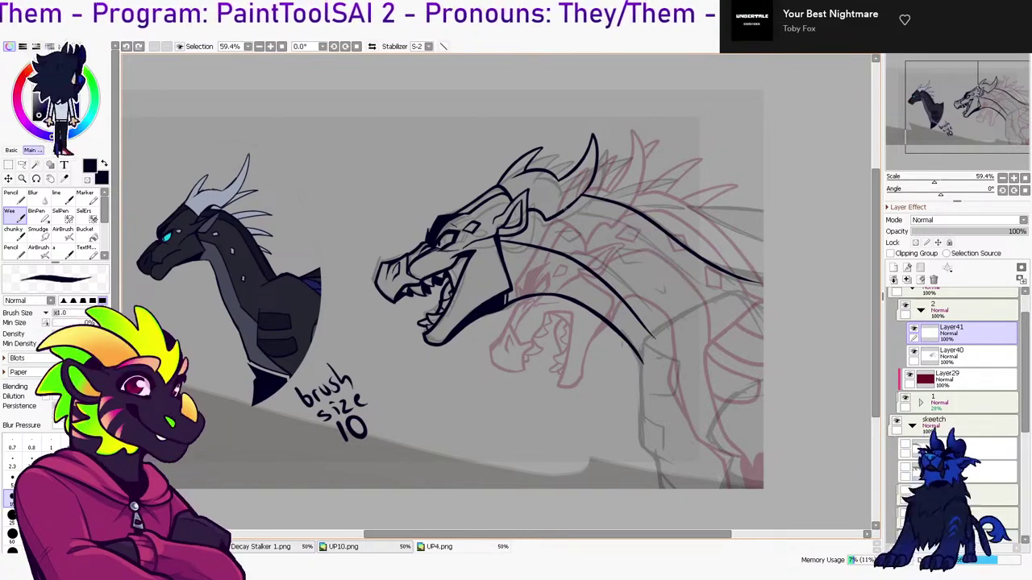
pyautogui.press('h')
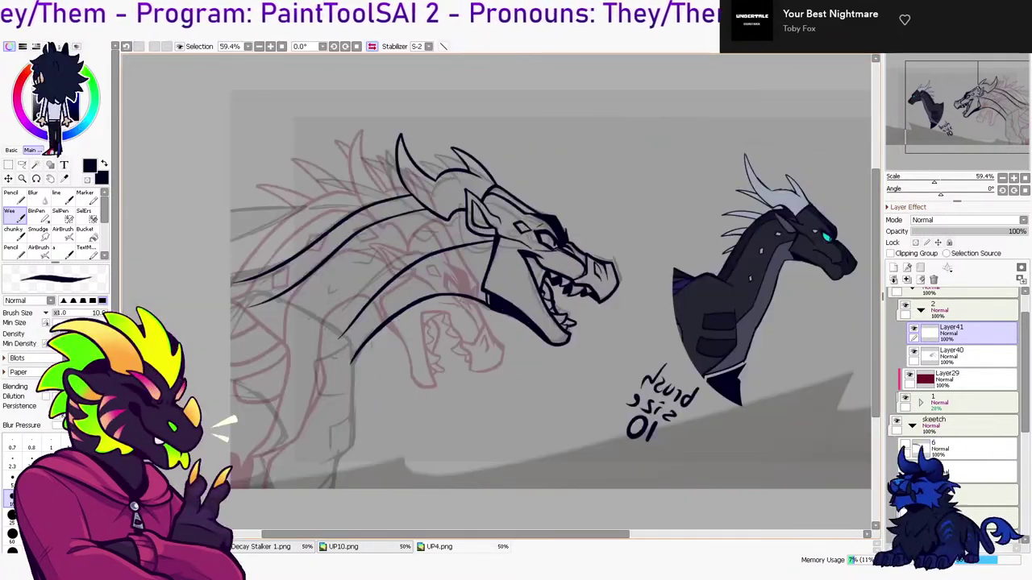
# Thicken the inner neck line where it meets the jaw corner and merge Layer41 into Layer40
pyautogui.moveTo(493, 245); pyautogui.dragTo(451, 251)
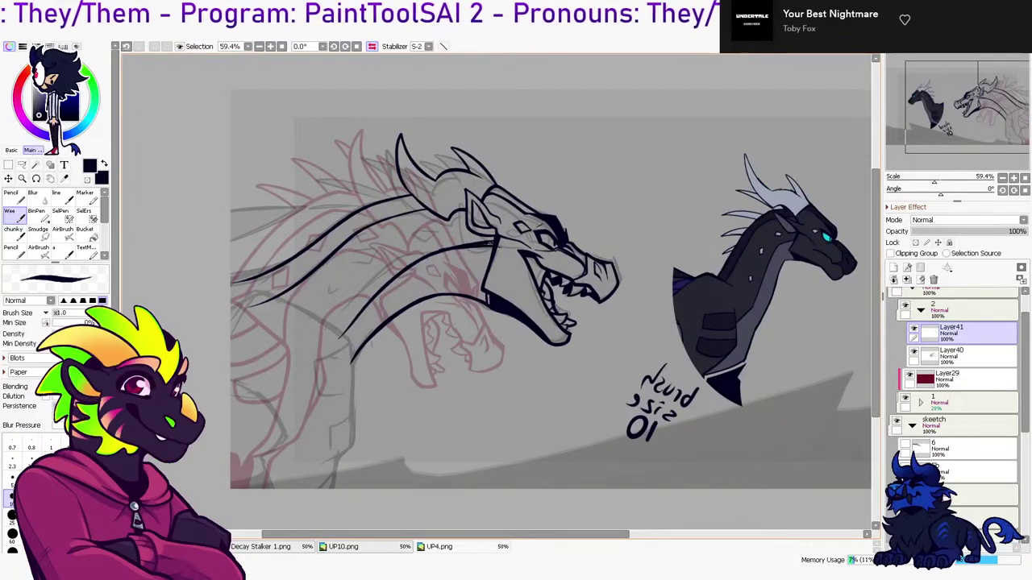
pyautogui.press('e')
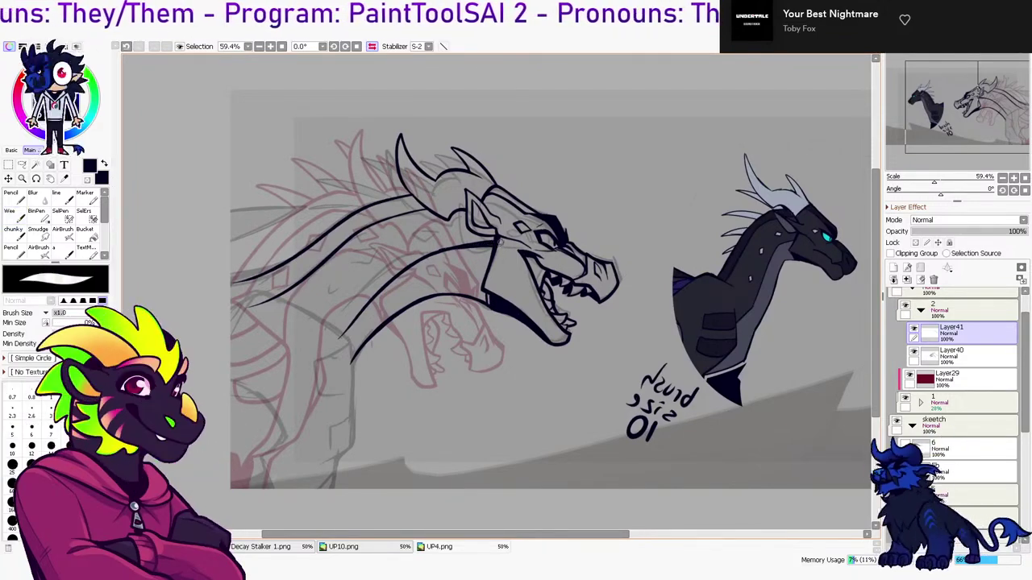
pyautogui.click(907, 279)
pyautogui.click(894, 267)
pyautogui.moveTo(959, 106); pyautogui.dragTo(994, 101)
pyautogui.press('b')
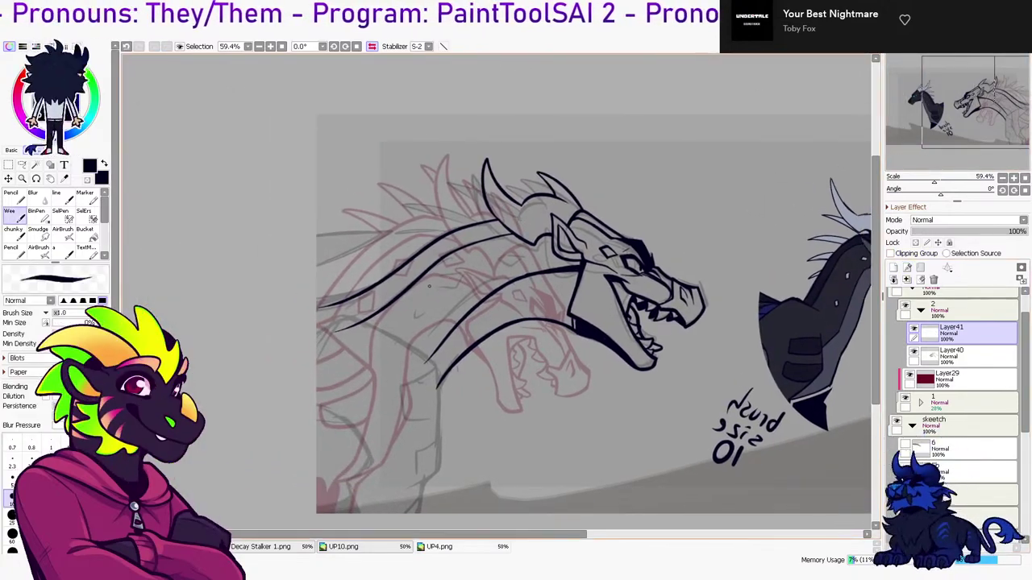
pyautogui.hotkey('ctrl', 'z')
# Copy a diamond neck marking from Layer39 in group 1 and paste it as a new layer above Layer40
pyautogui.click(920, 380)
pyautogui.click(968, 402)
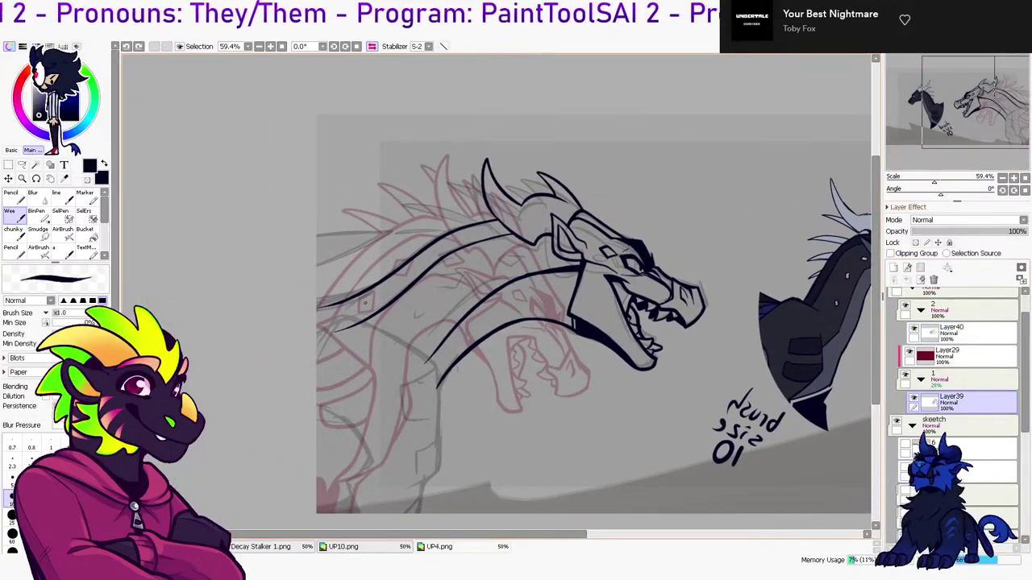
pyautogui.press('a')
pyautogui.moveTo(427, 262)
pyautogui.mouseDown()
pyautogui.moveTo(390, 266)
pyautogui.moveTo(466, 276)
pyautogui.moveTo(452, 263)
pyautogui.moveTo(471, 274)
pyautogui.mouseUp()
pyautogui.hotkey('ctrl', 'c')
pyautogui.click(959, 333)
pyautogui.hotkey('ctrl', 'v')
# Transform the pasted diamond marking to follow the neck and place it midway along the neck
pyautogui.hotkey('ctrl', 't')
pyautogui.click(18, 346)
pyautogui.press('Return')
pyautogui.hotkey('ctrl', 't')
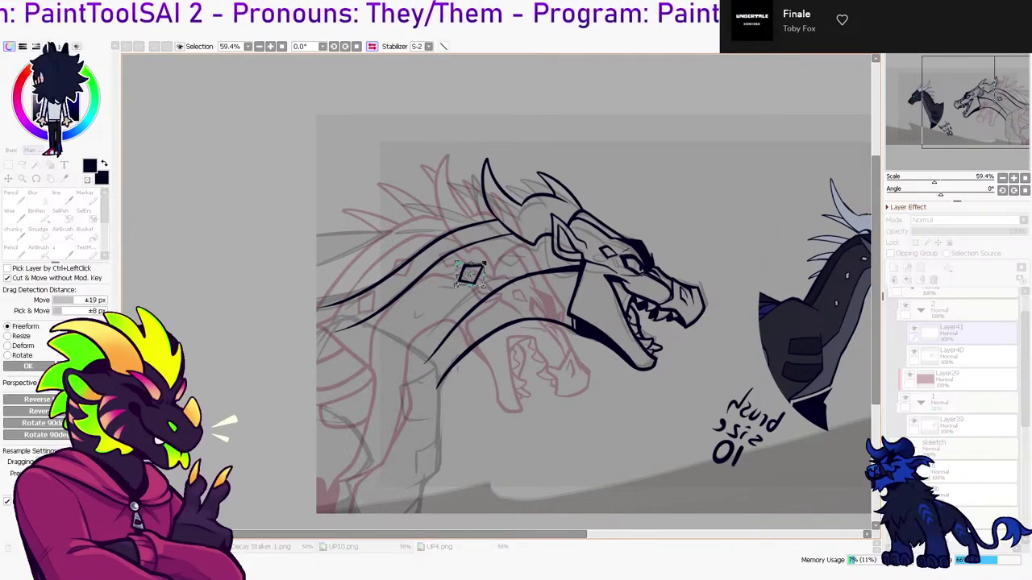
pyautogui.press('Return')
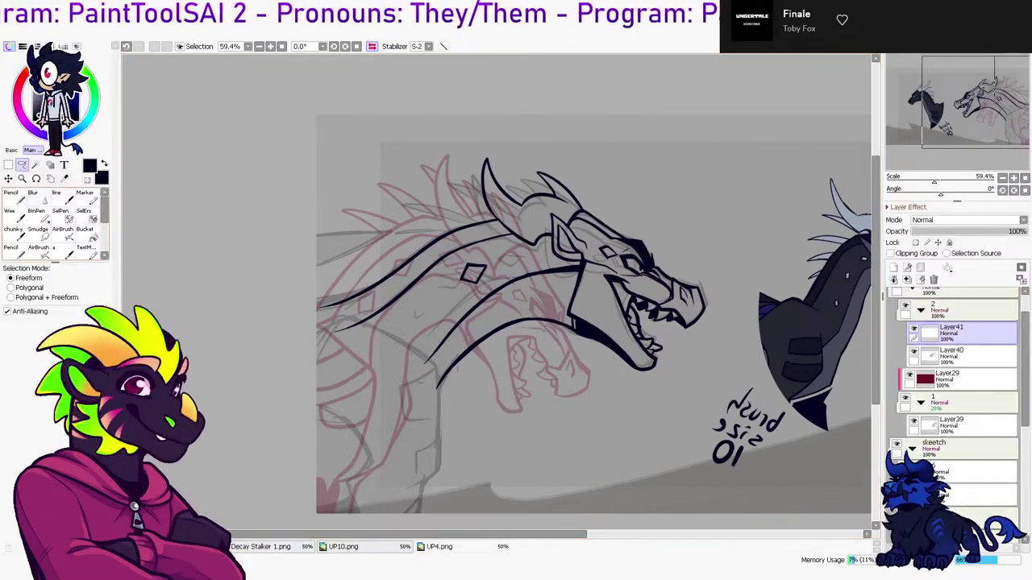
# Place a second diamond on a new layer just behind the ear and adjust the middle diamond on Layer41
pyautogui.hotkey('ctrl', 'shift', 'n')
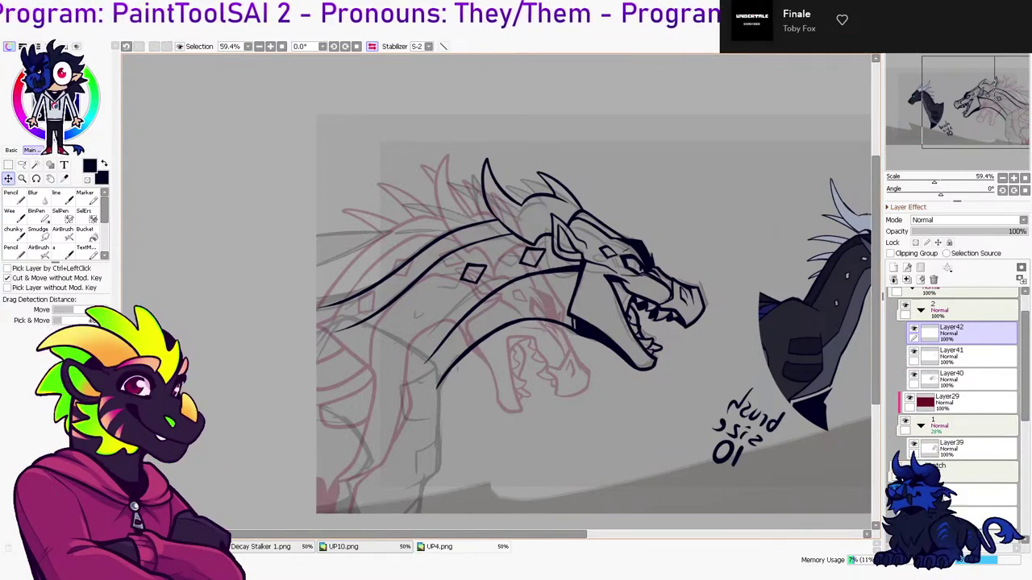
pyautogui.hotkey('ctrl', 't')
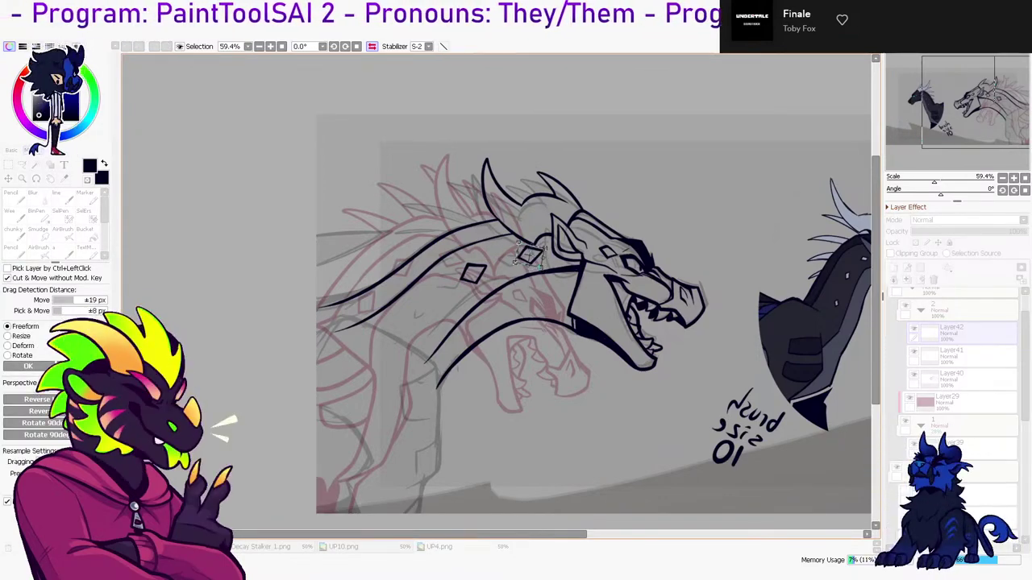
pyautogui.press('Return')
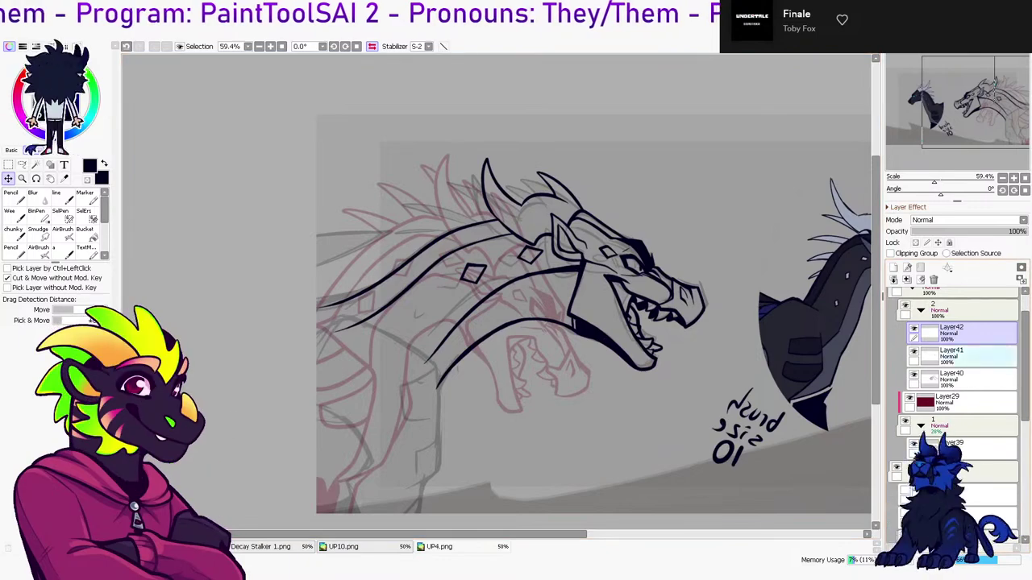
pyautogui.click(960, 356)
pyautogui.hotkey('ctrl', 't')
pyautogui.moveTo(470, 275); pyautogui.dragTo(484, 289)
pyautogui.press('Return')
# Paste a third diamond as a new layer and transform it into place lower on the neck, near the shoulder
pyautogui.hotkey('ctrl', 'v')
pyautogui.hotkey('ctrl', 't')
pyautogui.press('Return')
pyautogui.hotkey('ctrl', 't')
pyautogui.moveTo(453, 323); pyautogui.dragTo(447, 295)
pyautogui.press('Return')
# Merge the ear-side diamond from Layer42 into Layer43 and shift the middle diamond on Layer41 slightly
pyautogui.click(973, 332)
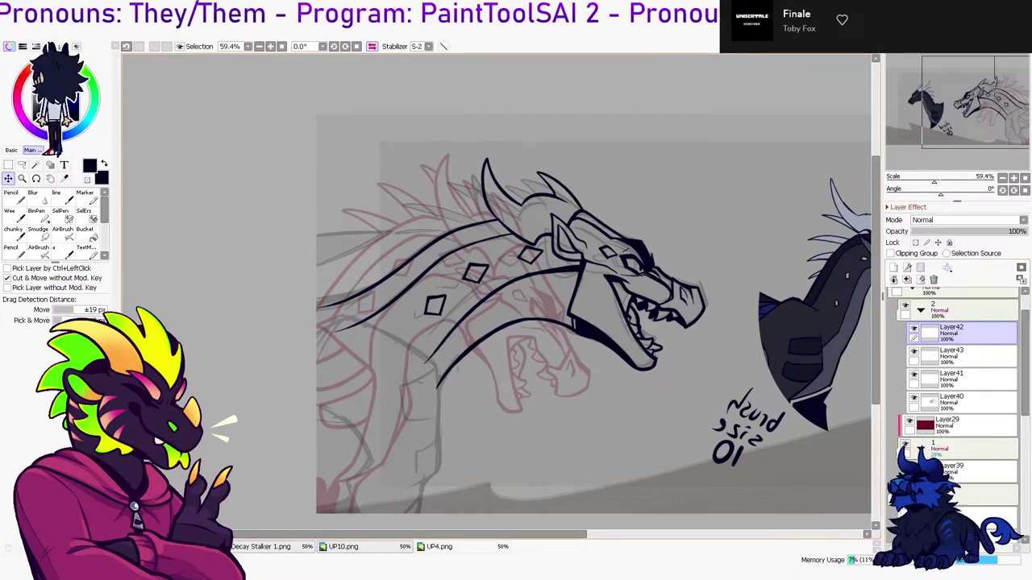
pyautogui.hotkey('ctrl', 't')
pyautogui.press('Escape')
pyautogui.click(907, 280)
pyautogui.click(973, 355)
pyautogui.hotkey('ctrl', 't')
pyautogui.moveTo(475, 273); pyautogui.dragTo(480, 271)
pyautogui.press('Return')
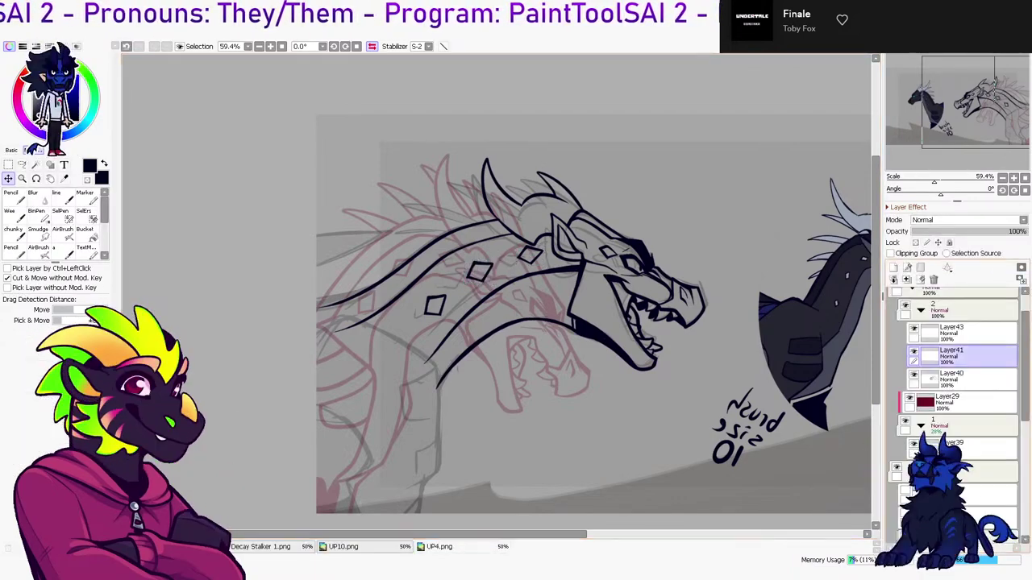
# Merge Layer43 into Layer41, mirror the view, and deform the three diamonds together to fit the neck's curve
pyautogui.click(973, 332)
pyautogui.hotkey('ctrl', 'e')
pyautogui.press('h')
pyautogui.hotkey('ctrl', 't')
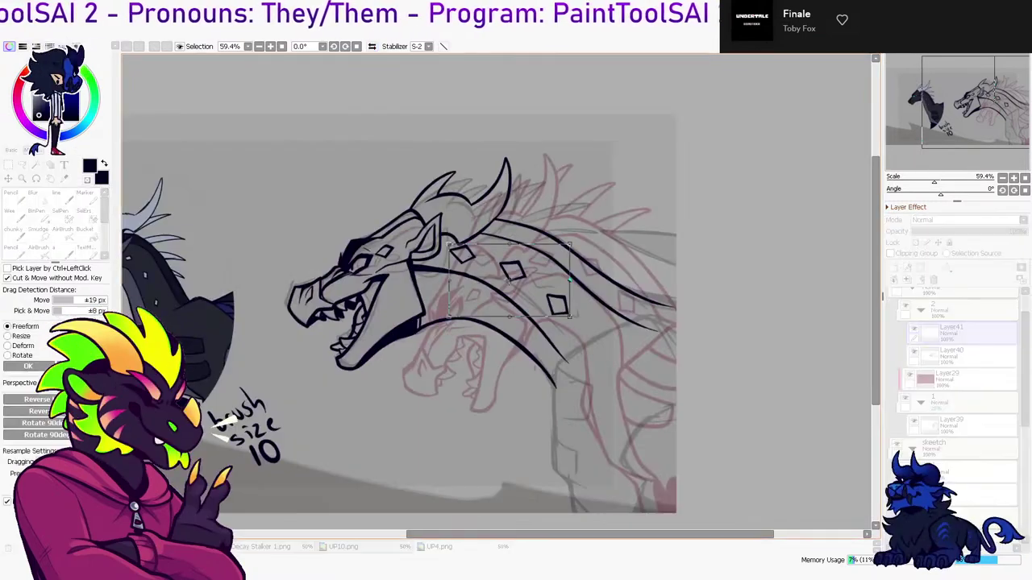
pyautogui.moveTo(570, 280); pyautogui.dragTo(566, 279)
pyautogui.click(22, 345)
pyautogui.moveTo(566, 317); pyautogui.dragTo(568, 321)
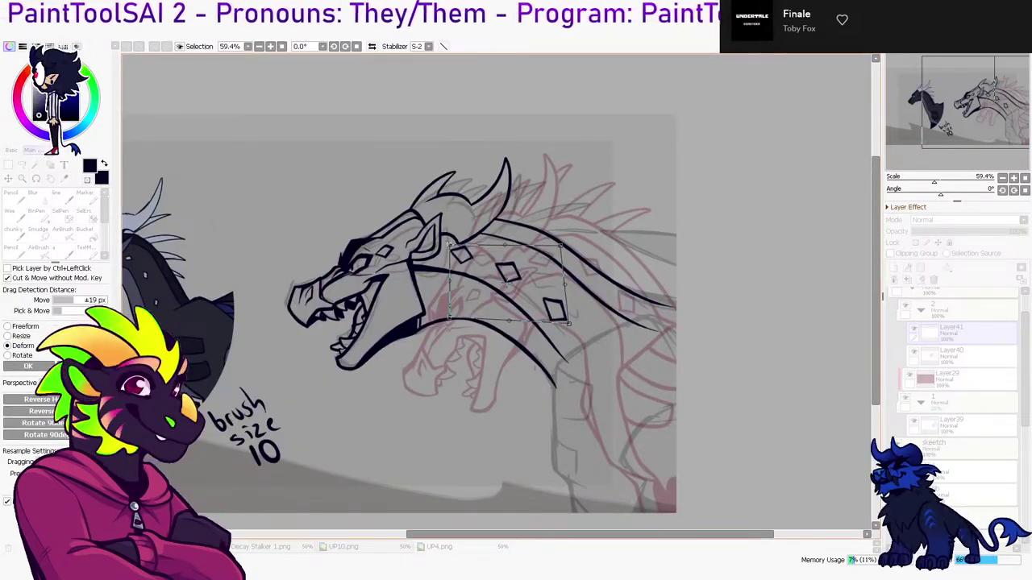
pyautogui.press('Return')
# Ink the far horn directly behind the large horn in the mirrored view
pyautogui.moveTo(496, 290); pyautogui.dragTo(488, 315)
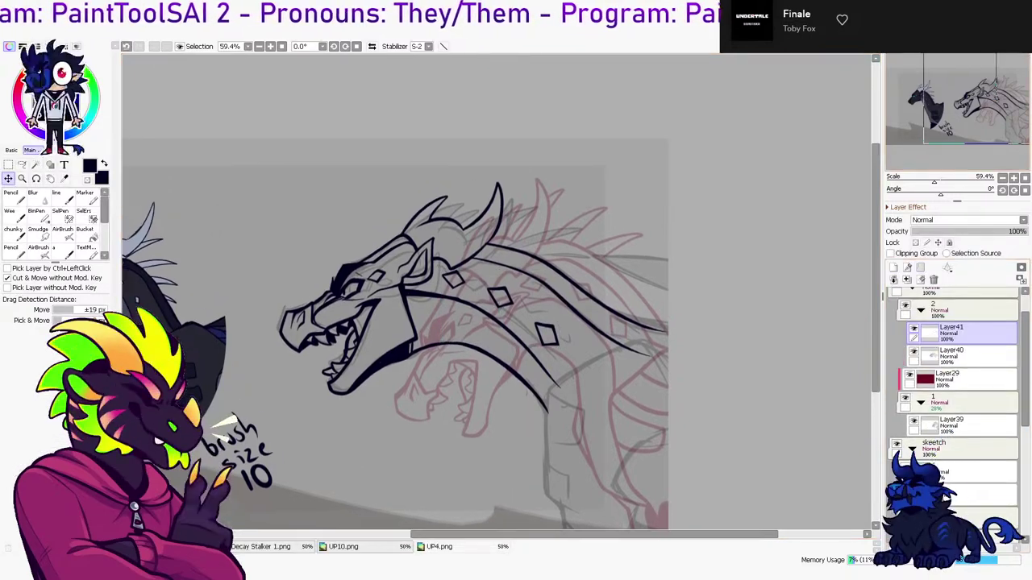
pyautogui.press('n')
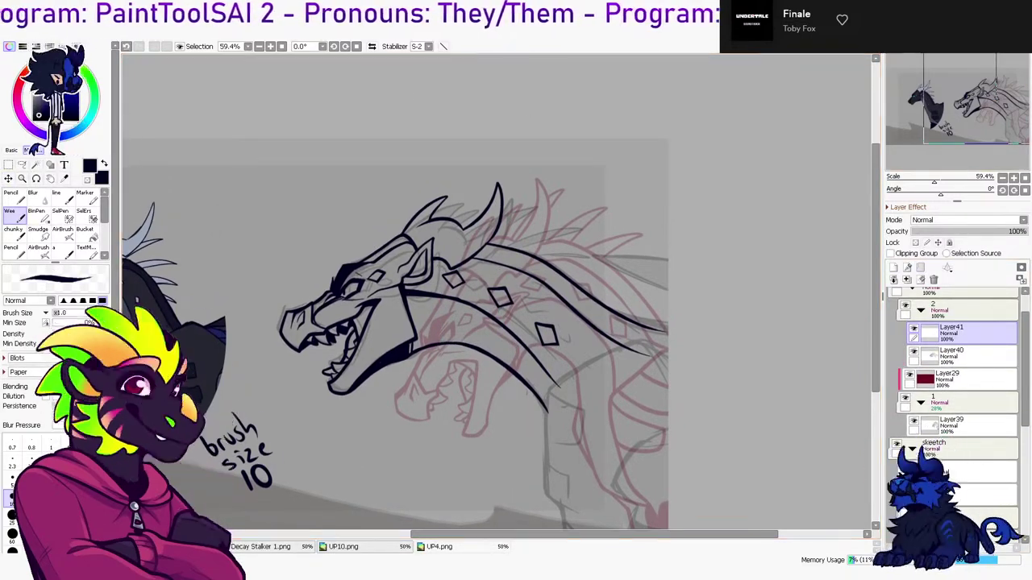
pyautogui.press('h')
pyautogui.moveTo(471, 225)
pyautogui.mouseDown()
pyautogui.moveTo(470, 191)
pyautogui.moveTo(510, 237)
pyautogui.moveTo(471, 191)
pyautogui.mouseUp()
pyautogui.hotkey('ctrl', 'z')
pyautogui.hotkey('ctrl', 'z')
pyautogui.moveTo(471, 191)
pyautogui.mouseDown()
pyautogui.moveTo(490, 245)
pyautogui.moveTo(484, 187)
pyautogui.mouseUp()
pyautogui.moveTo(484, 186)
pyautogui.mouseDown()
pyautogui.moveTo(480, 234)
pyautogui.moveTo(493, 246)
pyautogui.moveTo(500, 219)
pyautogui.moveTo(516, 234)
pyautogui.mouseUp()
pyautogui.press('e')
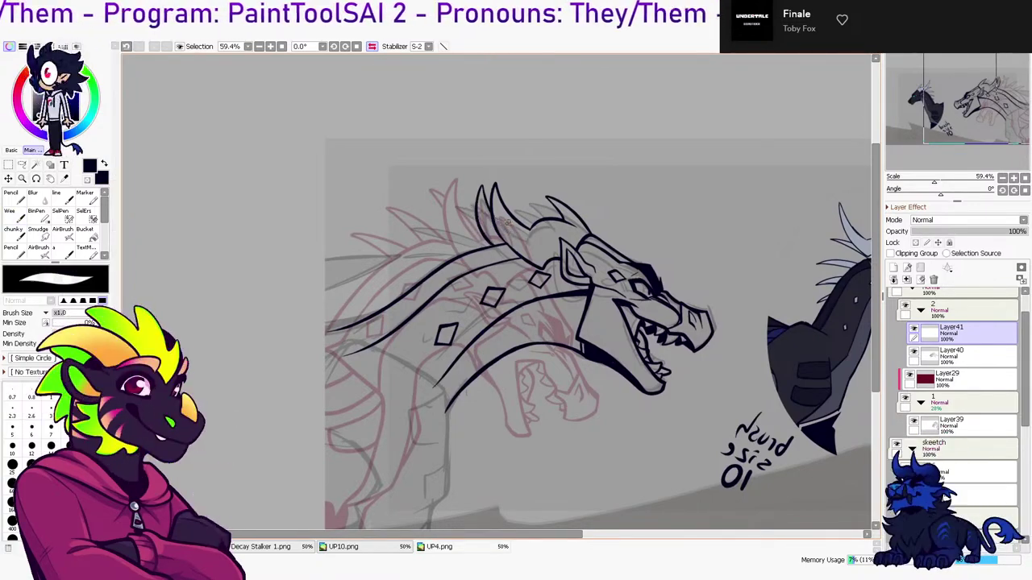
# Ink the far brow horn beside the smaller horn on top of the head
pyautogui.press('b')
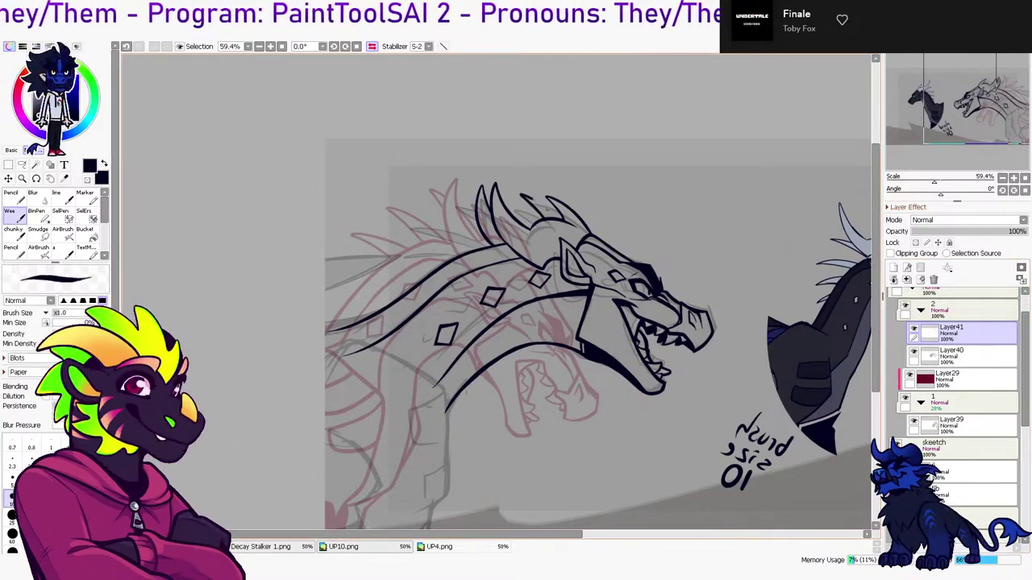
pyautogui.moveTo(522, 198); pyautogui.dragTo(561, 214)
pyautogui.press('e')
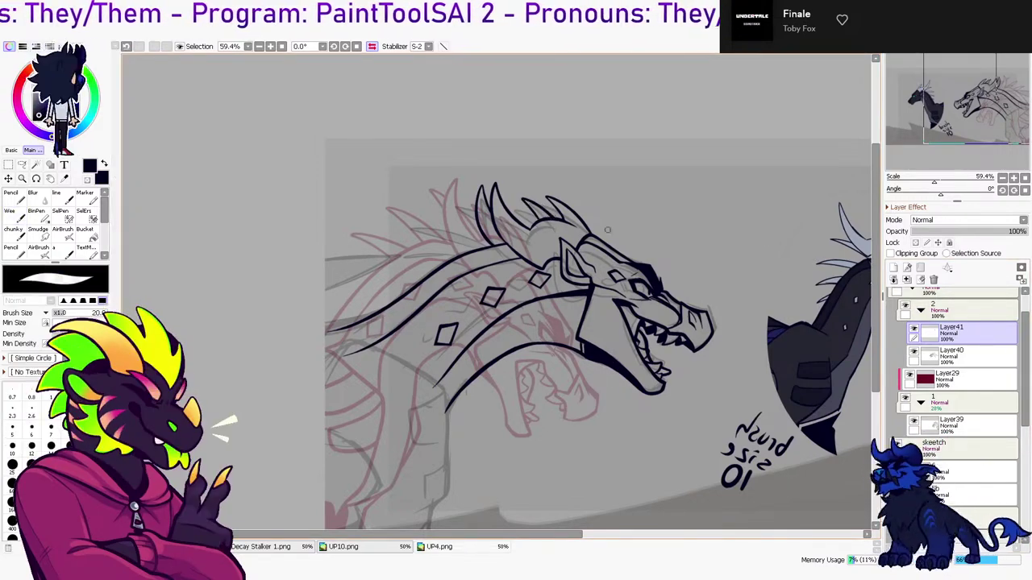
# Add a new layer directly above Layer40, hide Layer41, and check the lineart with the skeetch group hidden and shown
pyautogui.click(953, 355)
pyautogui.click(893, 268)
pyautogui.press('h')
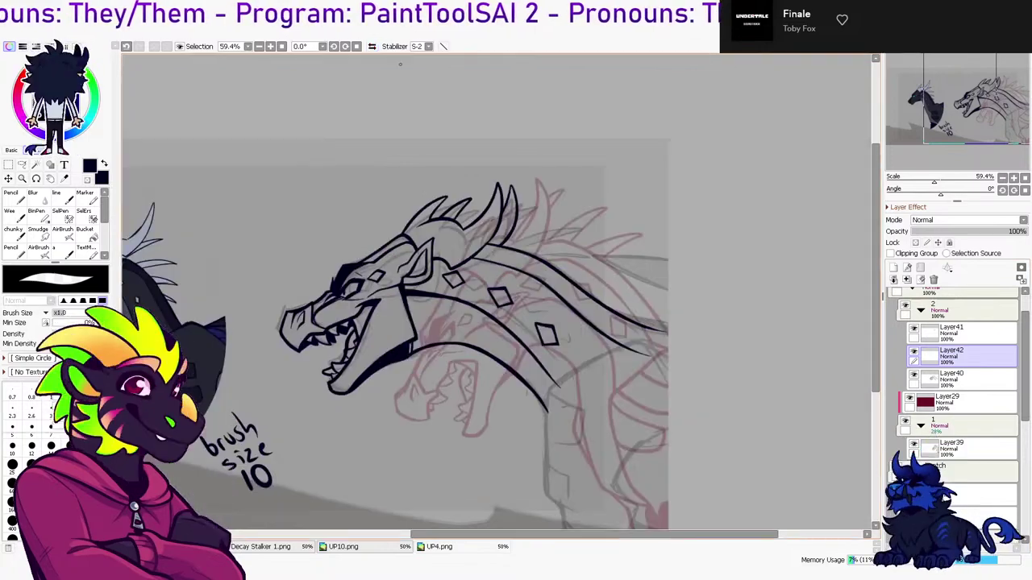
pyautogui.press('e')
pyautogui.click(913, 330)
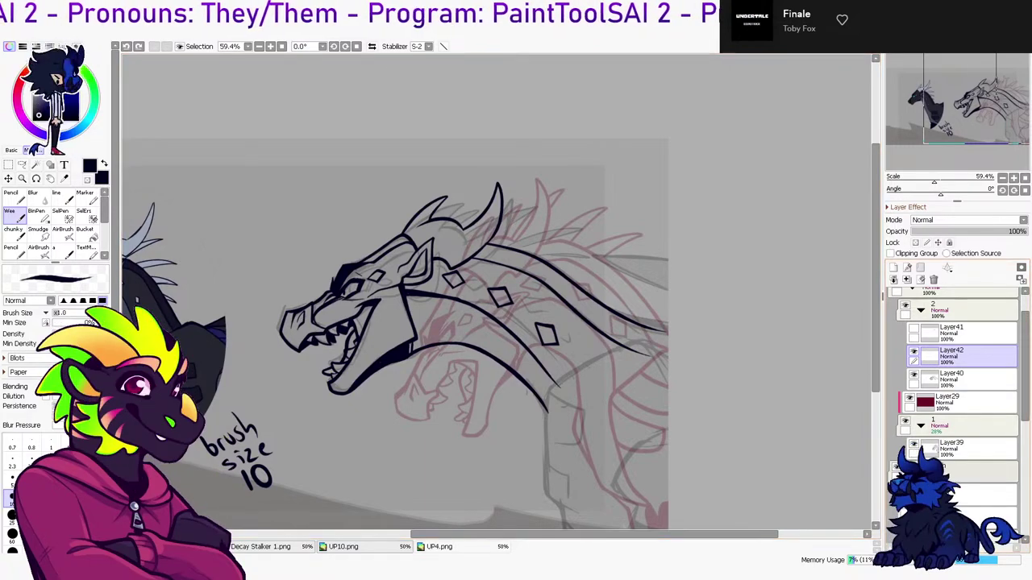
pyautogui.click(896, 467)
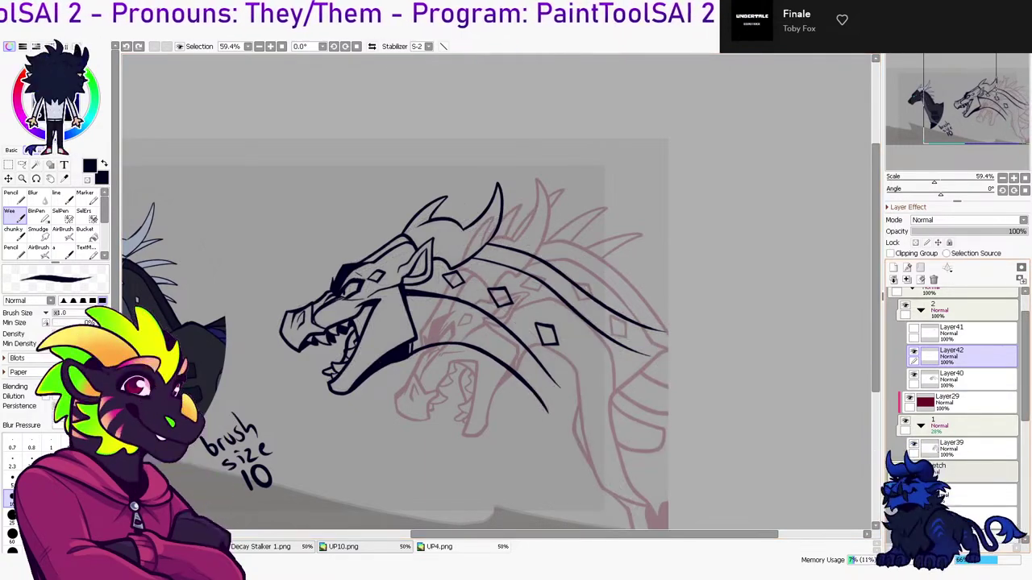
pyautogui.click(935, 472)
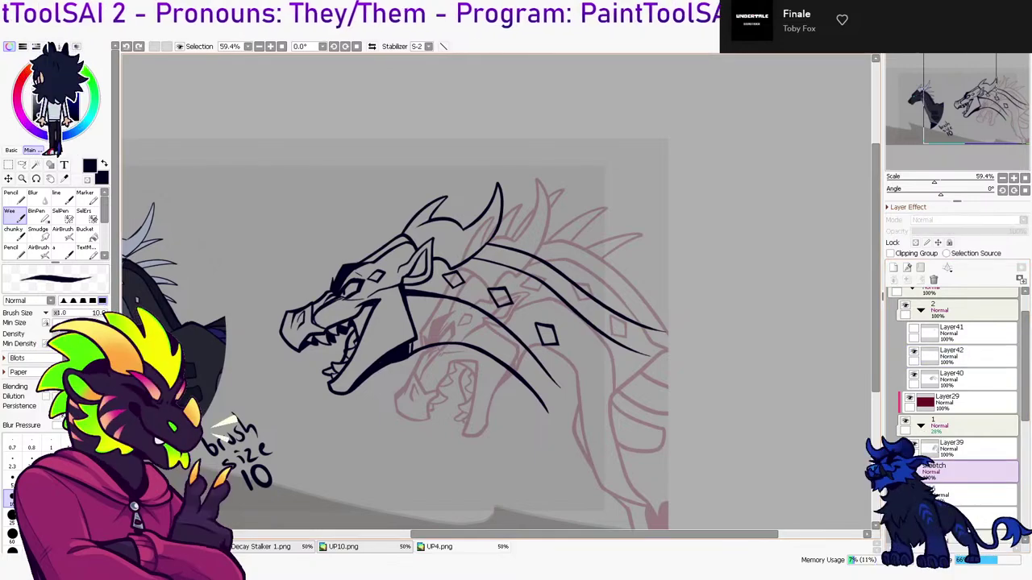
pyautogui.click(895, 467)
pyautogui.click(968, 356)
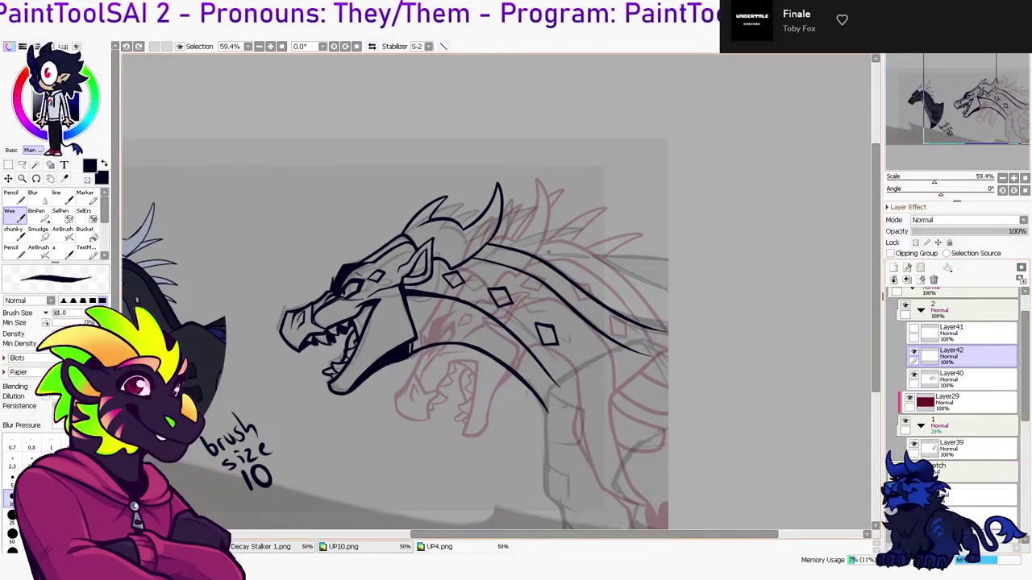
# Ink the spines along the head crest and down the back of the neck on Layer42
pyautogui.click(372, 46)
pyautogui.hotkey('ctrl', 'z')
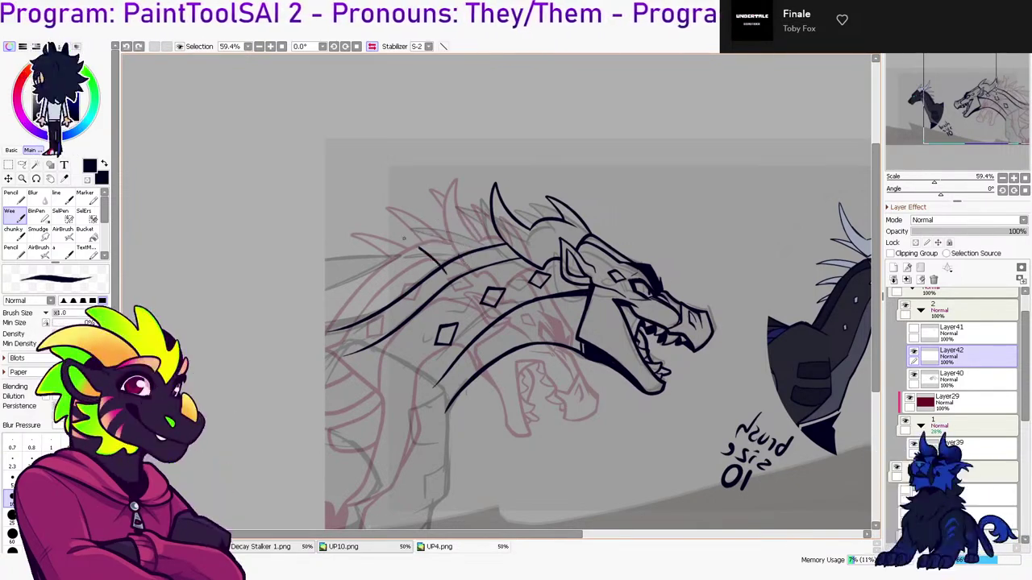
pyautogui.moveTo(455, 231)
pyautogui.mouseDown()
pyautogui.moveTo(494, 259)
pyautogui.moveTo(428, 202)
pyautogui.moveTo(494, 252)
pyautogui.mouseUp()
pyautogui.hotkey('ctrl', 'z')
pyautogui.hotkey('ctrl', 'z')
pyautogui.moveTo(432, 207)
pyautogui.mouseDown()
pyautogui.moveTo(493, 254)
pyautogui.moveTo(519, 192)
pyautogui.mouseUp()
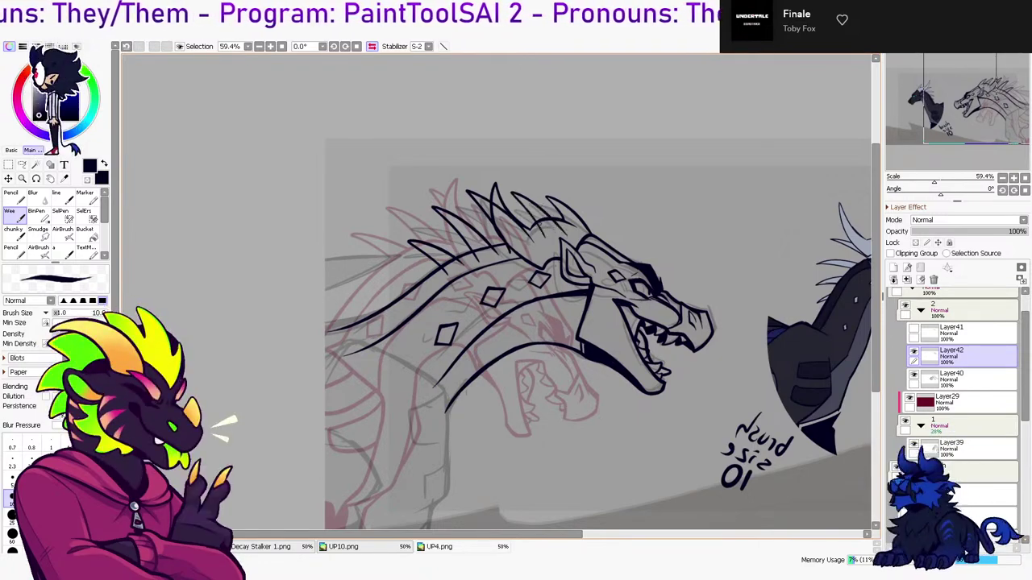
pyautogui.click(971, 378)
pyautogui.press('w')
pyautogui.click(726, 242)
pyautogui.click(974, 356)
pyautogui.hotkey('ctrl', 'z')
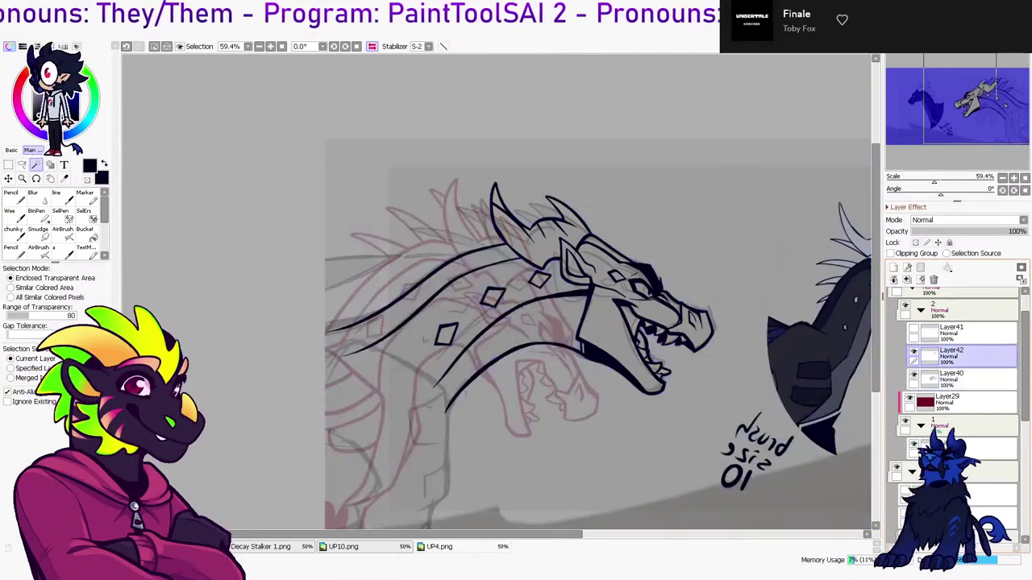
pyautogui.hotkey('ctrl', 'z')
pyautogui.hotkey('ctrl', 'y')
pyautogui.hotkey('ctrl', 'y')
pyautogui.hotkey('ctrl', 'z')
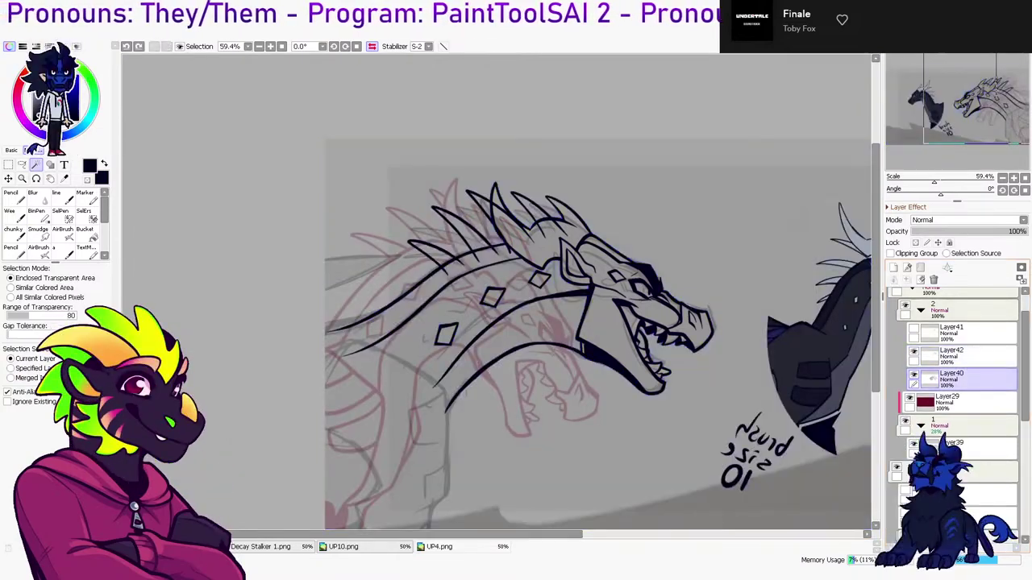
# Delete the parts of the spine strokes on Layer42 that overlap the inside of the head and neck
pyautogui.click(549, 236)
pyautogui.click(974, 355)
pyautogui.press('Delete')
pyautogui.hotkey('ctrl', 'd')
pyautogui.press('l')
pyautogui.moveTo(478, 280); pyautogui.dragTo(429, 278)
pyautogui.press('Delete')
pyautogui.hotkey('ctrl', 'd')
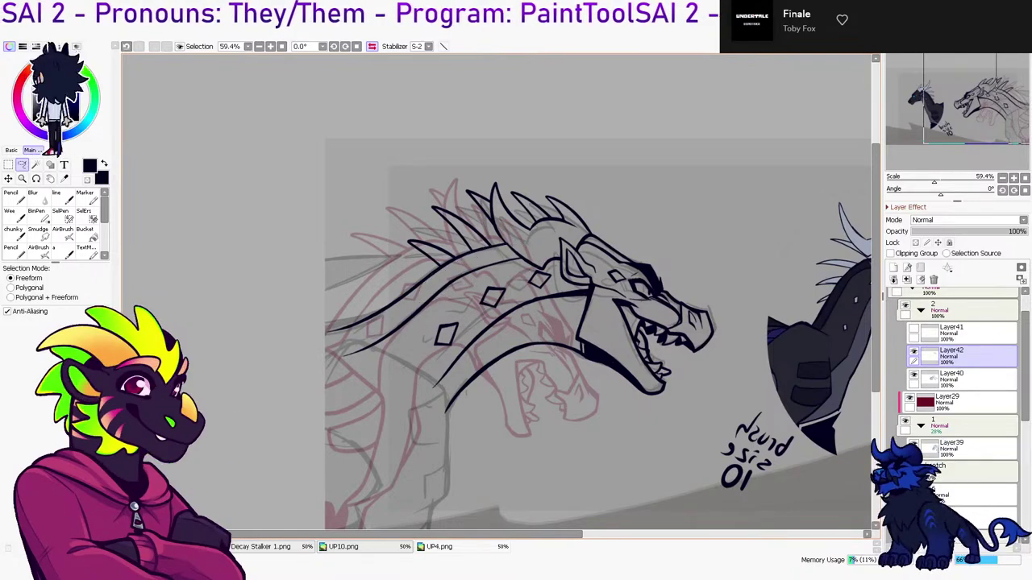
# Show Layer41 again and merge its far horn lines with the spines on Layer42
pyautogui.click(907, 280)
pyautogui.click(913, 328)
pyautogui.press('w')
pyautogui.click(686, 209)
pyautogui.click(974, 333)
pyautogui.hotkey('ctrl', 'd')
pyautogui.click(893, 268)
pyautogui.click(974, 355)
pyautogui.hotkey('ctrl', 'z')
pyautogui.hotkey('ctrl', 'z')
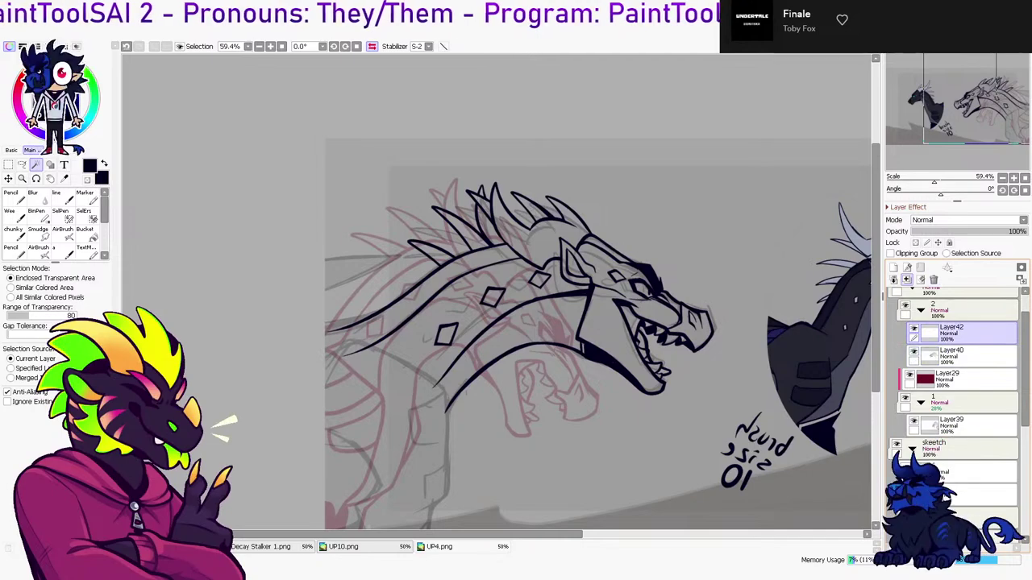
# Toggle the visibility of the numbered groups inside skeetch to compare the other poses with the inked head
pyautogui.moveTo(1024, 376); pyautogui.dragTo(1024, 433)
pyautogui.click(905, 389)
pyautogui.click(904, 390)
pyautogui.click(904, 389)
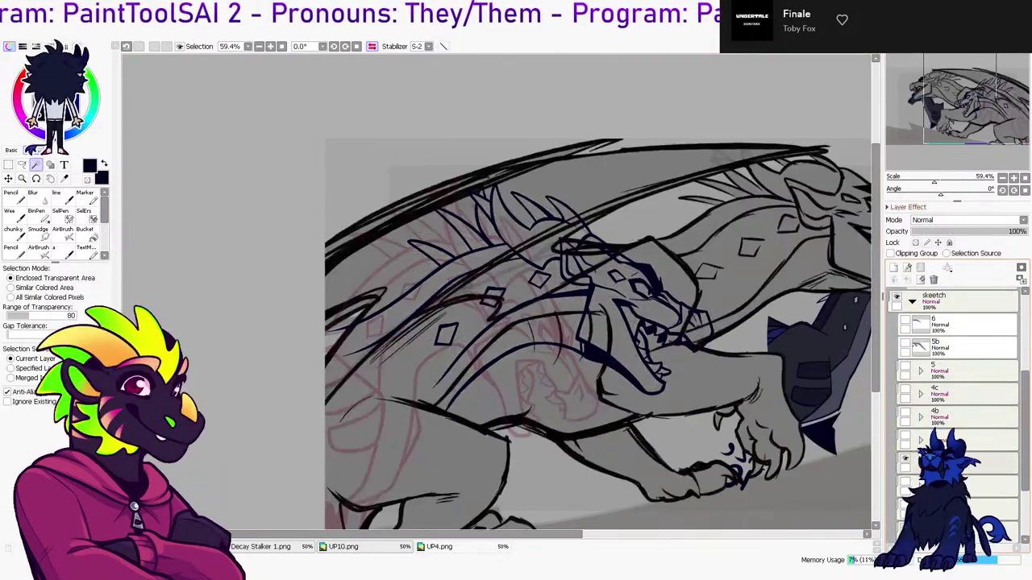
pyautogui.click(904, 390)
pyautogui.click(905, 435)
pyautogui.click(904, 435)
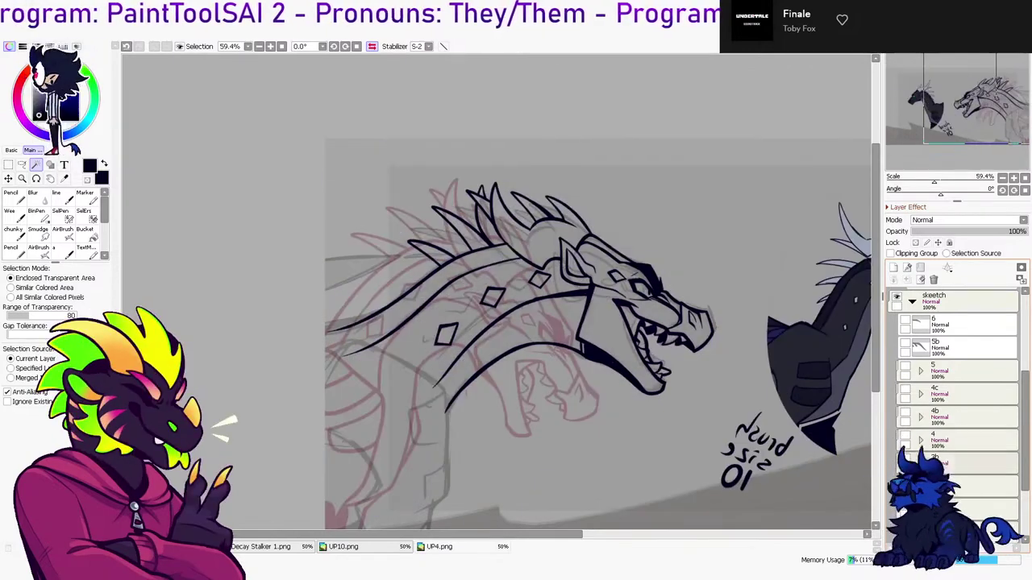
pyautogui.click(904, 458)
pyautogui.click(905, 413)
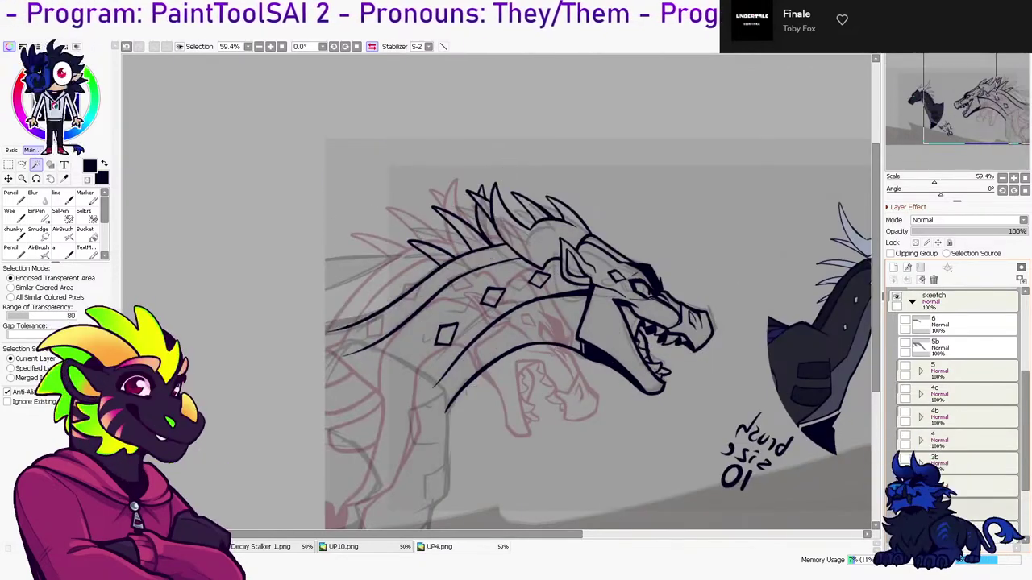
pyautogui.click(905, 412)
pyautogui.scroll(-2, 952, 387)
pyautogui.click(905, 412)
pyautogui.click(904, 435)
pyautogui.click(904, 435)
pyautogui.moveTo(1025, 452); pyautogui.dragTo(1026, 350)
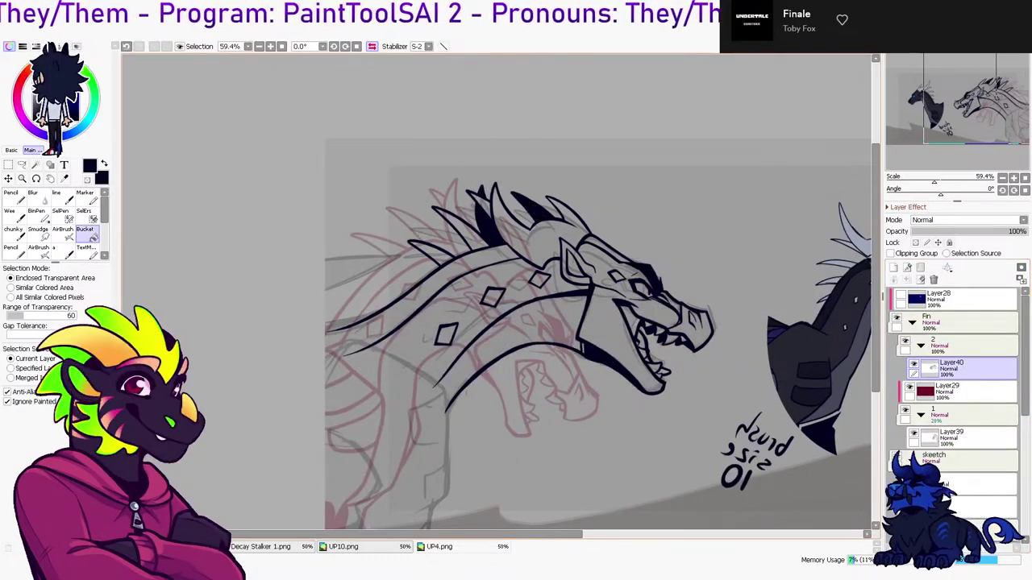
# Undo the last fill, close the edge of the far brow horn on Layer40, and fill the horn with the dark line colour
pyautogui.press('h')
pyautogui.hotkey('ctrl', 'z')
pyautogui.press('n')
pyautogui.moveTo(476, 198); pyautogui.dragTo(460, 224)
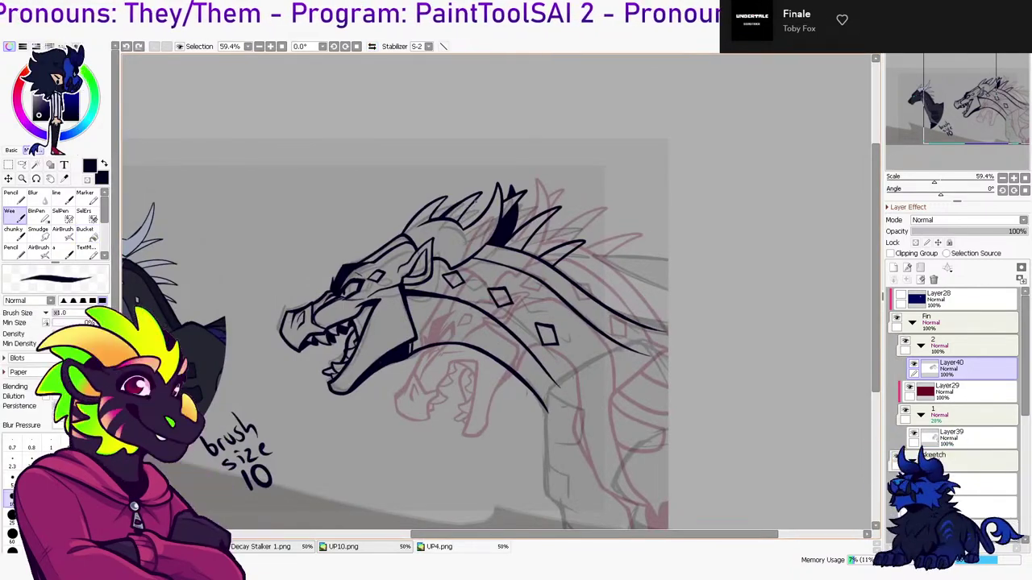
pyautogui.press('g')
pyautogui.click(468, 213)
# On a new layer above Layer40, ink the shoulder line and the front edge of the foreleg down to the toes
pyautogui.moveTo(995, 97)
pyautogui.mouseDown()
pyautogui.moveTo(979, 106)
pyautogui.moveTo(989, 113)
pyautogui.mouseUp()
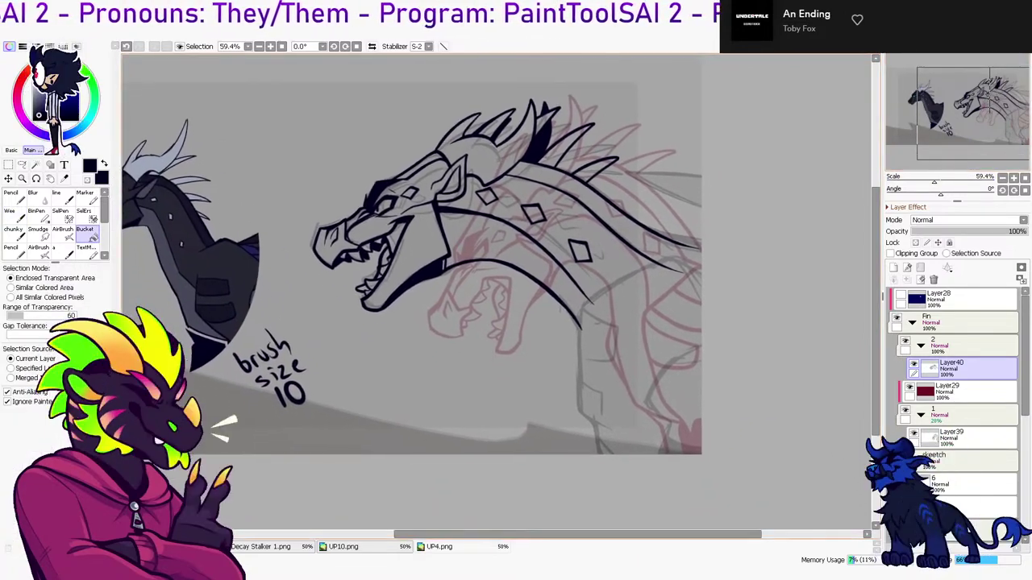
pyautogui.click(893, 268)
pyautogui.press('n')
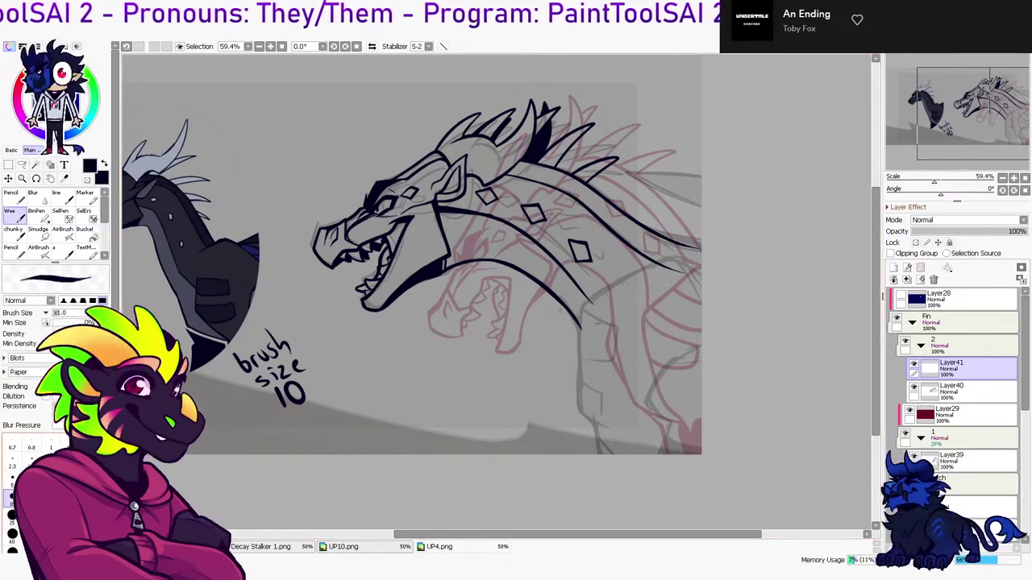
pyautogui.moveTo(568, 371); pyautogui.dragTo(567, 401)
pyautogui.hotkey('ctrl', 'z')
pyautogui.moveTo(665, 259); pyautogui.dragTo(588, 304)
pyautogui.moveTo(655, 261); pyautogui.dragTo(695, 270)
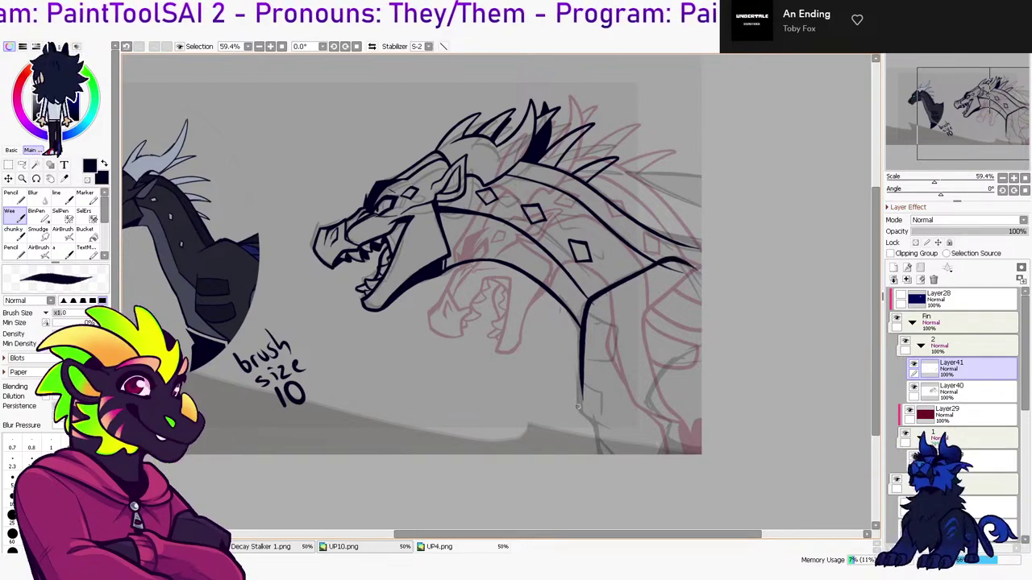
pyautogui.hotkey('ctrl', 'z')
pyautogui.moveTo(581, 354)
pyautogui.mouseDown()
pyautogui.moveTo(582, 404)
pyautogui.moveTo(603, 453)
pyautogui.mouseUp()
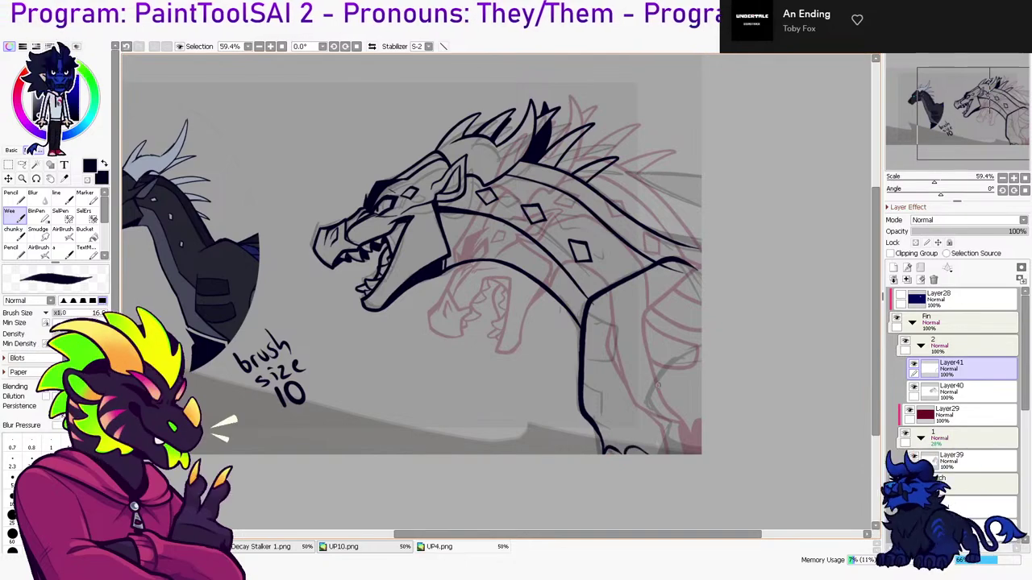
# Mirror the view and ink the rear edge of the foreleg down to the foot
pyautogui.press('h')
pyautogui.moveTo(298, 357)
pyautogui.mouseDown()
pyautogui.moveTo(332, 378)
pyautogui.moveTo(338, 410)
pyautogui.moveTo(327, 424)
pyautogui.moveTo(332, 401)
pyautogui.moveTo(323, 432)
pyautogui.mouseUp()
pyautogui.hotkey('ctrl', 'z')
pyautogui.hotkey('ctrl', 'z')
pyautogui.moveTo(299, 357)
pyautogui.mouseDown()
pyautogui.moveTo(324, 419)
pyautogui.moveTo(321, 452)
pyautogui.mouseUp()
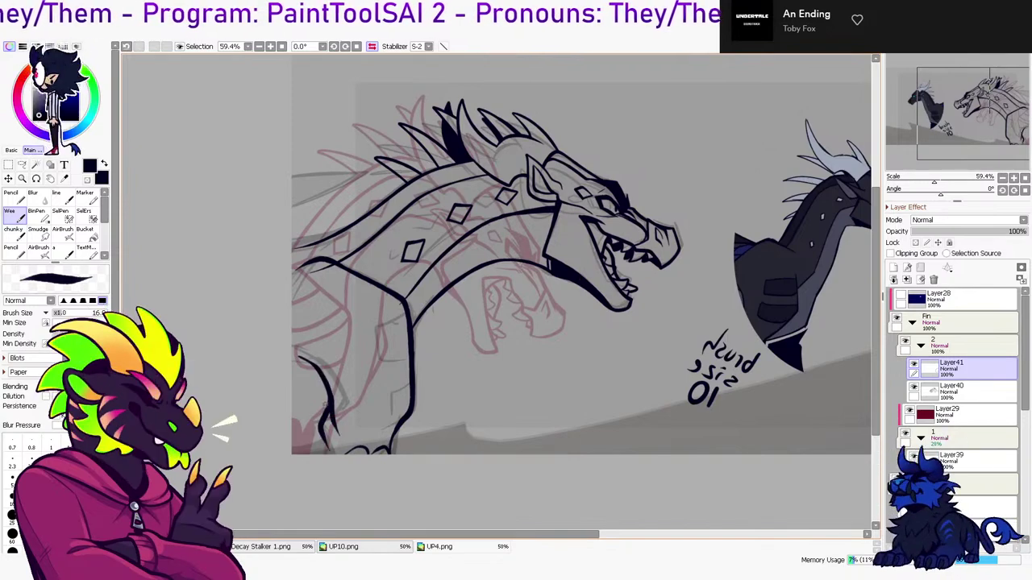
# Undo the last two strokes and redraw the lower rear edge of the foreleg down to the foot
pyautogui.hotkey('ctrl', 'z')
pyautogui.hotkey('ctrl', 'z')
pyautogui.moveTo(326, 396); pyautogui.dragTo(314, 453)
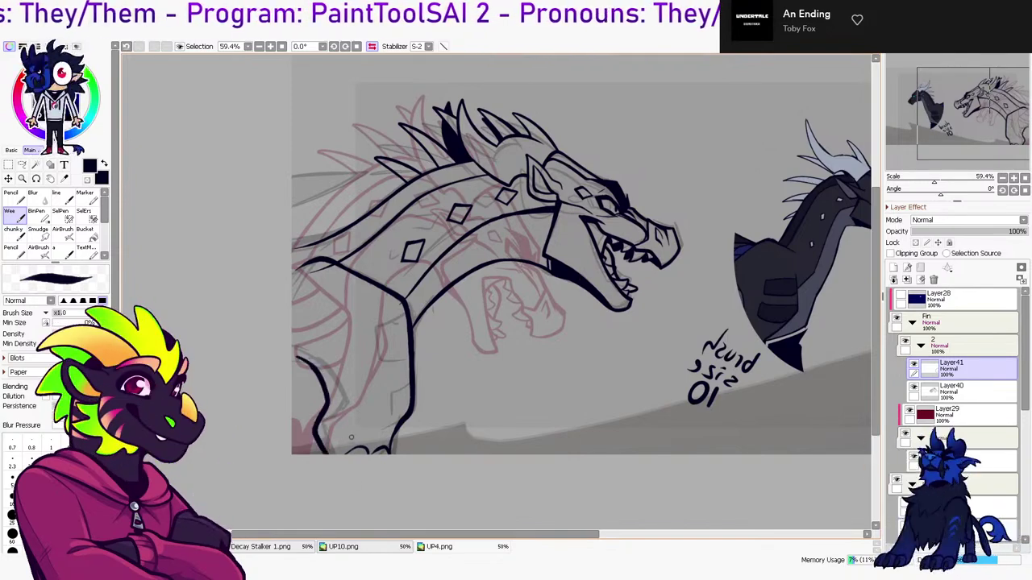
# Check the foreleg in the Decay Stalker 1.png, UP10.png and UP4.png references, and cut the inked toe outlines from Layer41
pyautogui.click(266, 546)
pyautogui.click(363, 547)
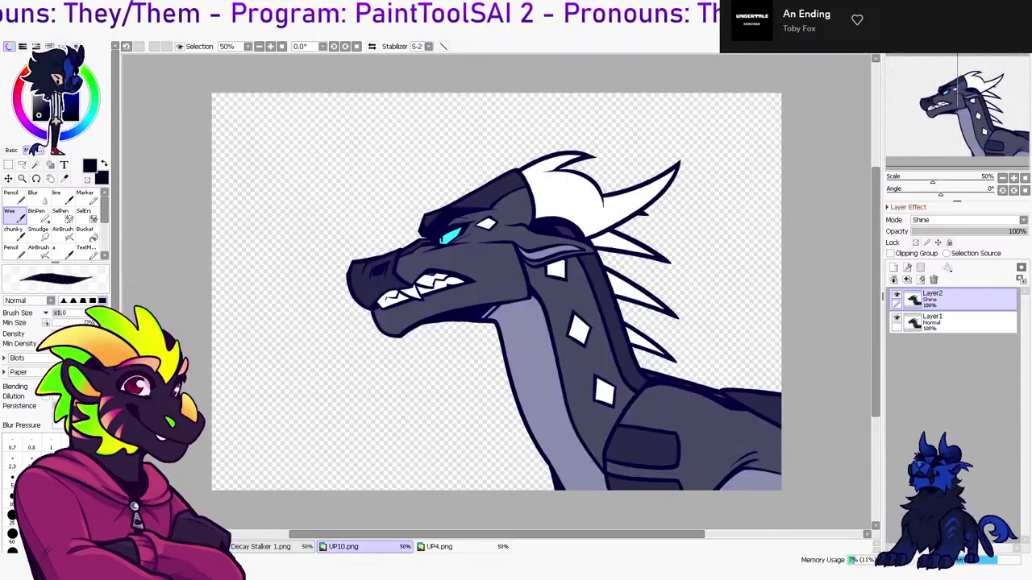
pyautogui.click(453, 547)
pyautogui.click(186, 546)
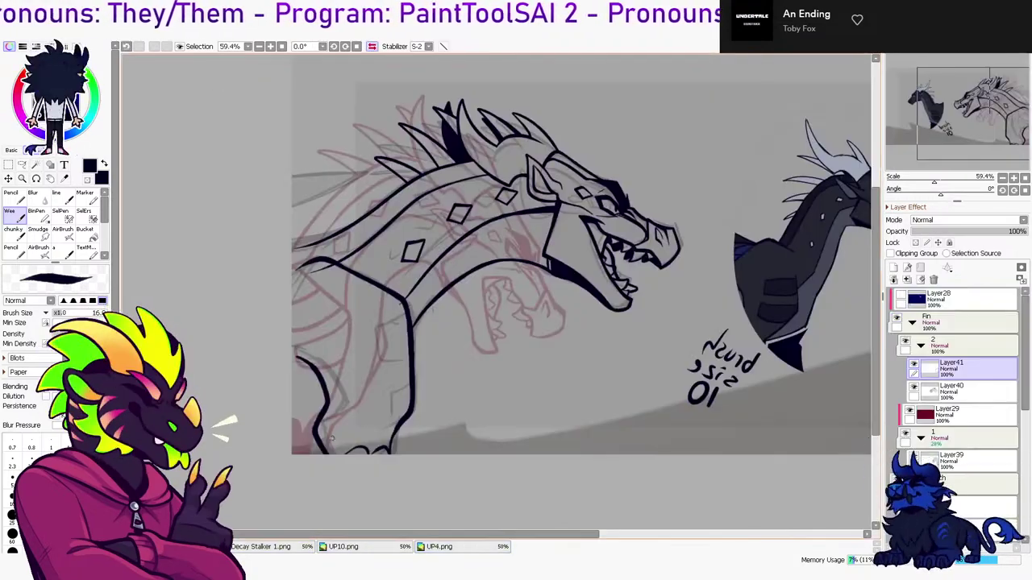
pyautogui.click(21, 164)
pyautogui.moveTo(390, 437); pyautogui.dragTo(392, 440)
pyautogui.hotkey('ctrl', 'x')
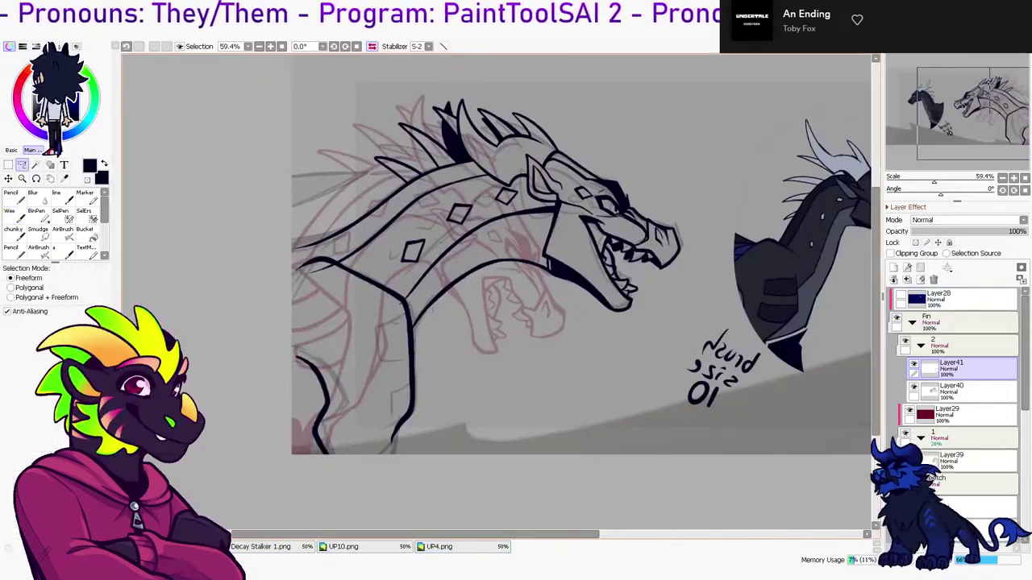
# Ink a jagged edge across the ankle between the front and rear edges of the foreleg
pyautogui.press('n')
pyautogui.moveTo(326, 401)
pyautogui.mouseDown()
pyautogui.moveTo(349, 435)
pyautogui.moveTo(384, 440)
pyautogui.moveTo(388, 458)
pyautogui.moveTo(398, 456)
pyautogui.mouseUp()
pyautogui.hotkey('ctrl', 'z')
pyautogui.hotkey('ctrl', 'z')
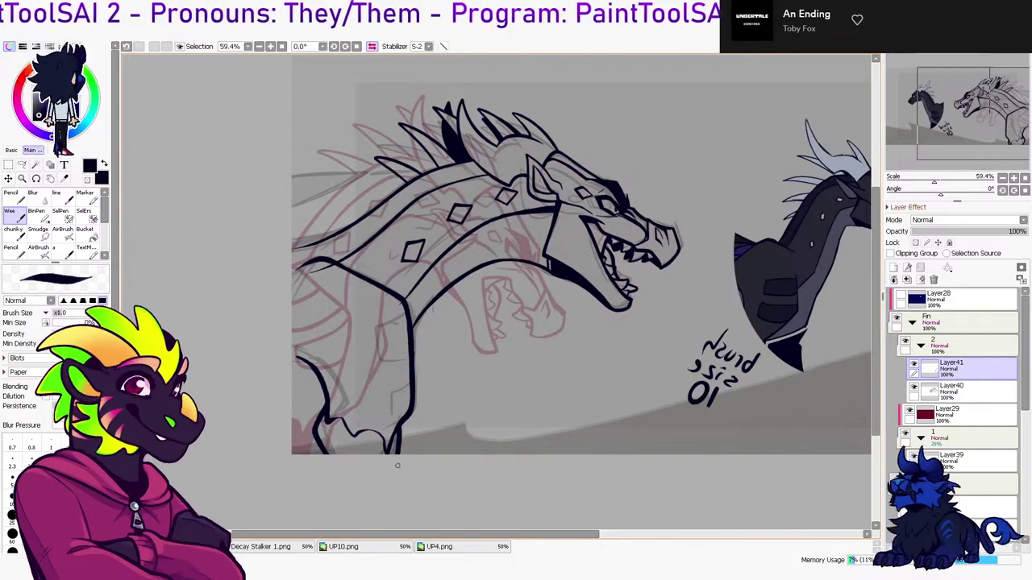
# Unmirror the view, merge Layer41 into Layer40, and fill the foot below the jagged ankle edge with the dark line colour
pyautogui.click(371, 46)
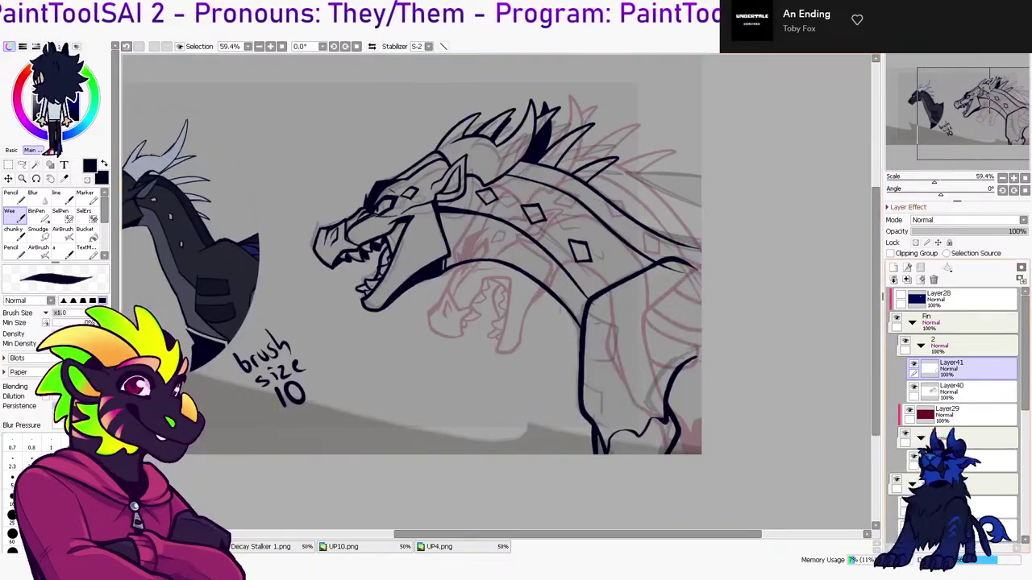
pyautogui.click(906, 279)
pyautogui.press('g')
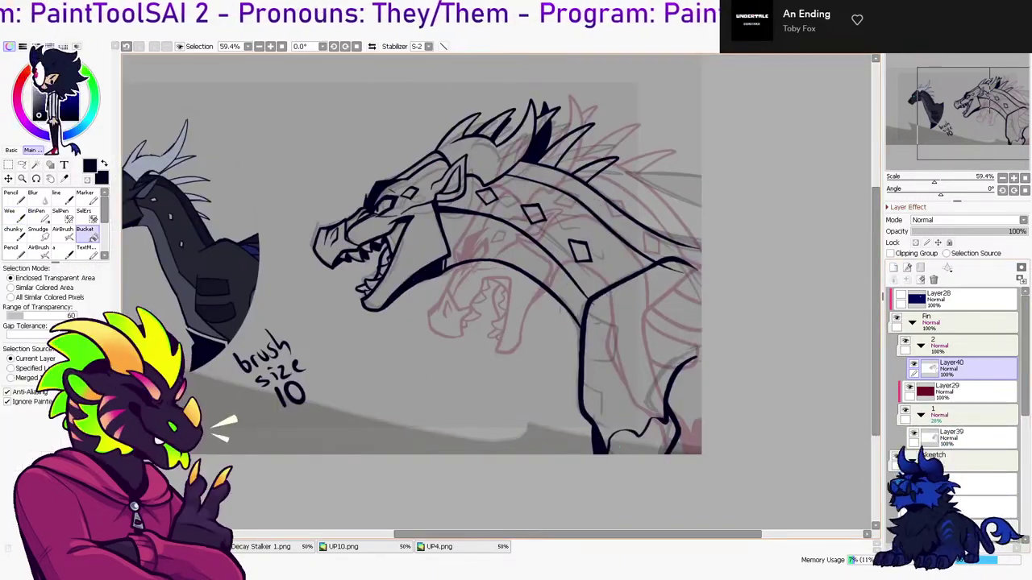
pyautogui.click(641, 442)
pyautogui.press('b')
pyautogui.moveTo(608, 444); pyautogui.dragTo(612, 438)
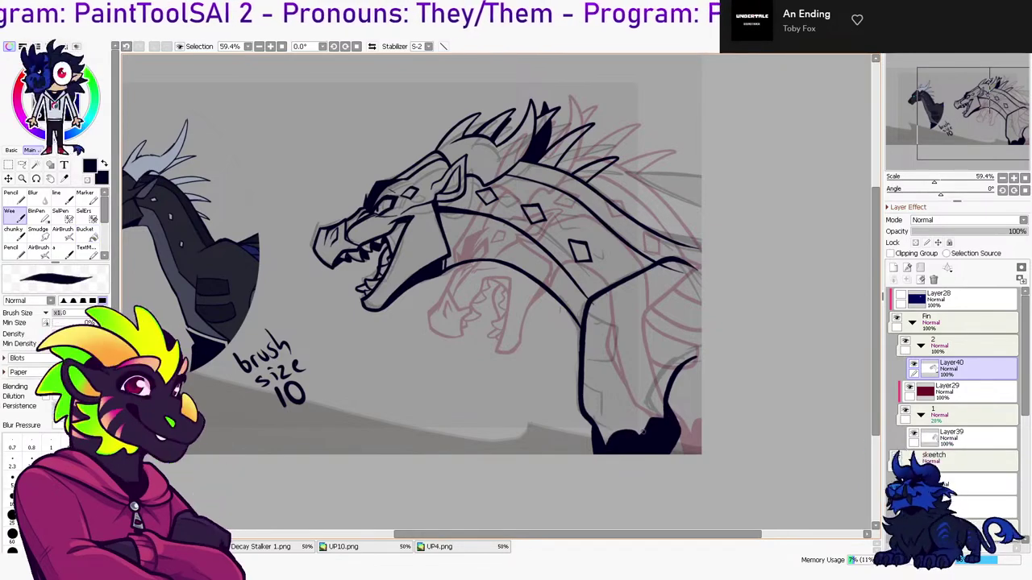
# Check the foot in the reference images and erase rounded toe shapes out of the dark-filled foot on Layer40
pyautogui.click(270, 546)
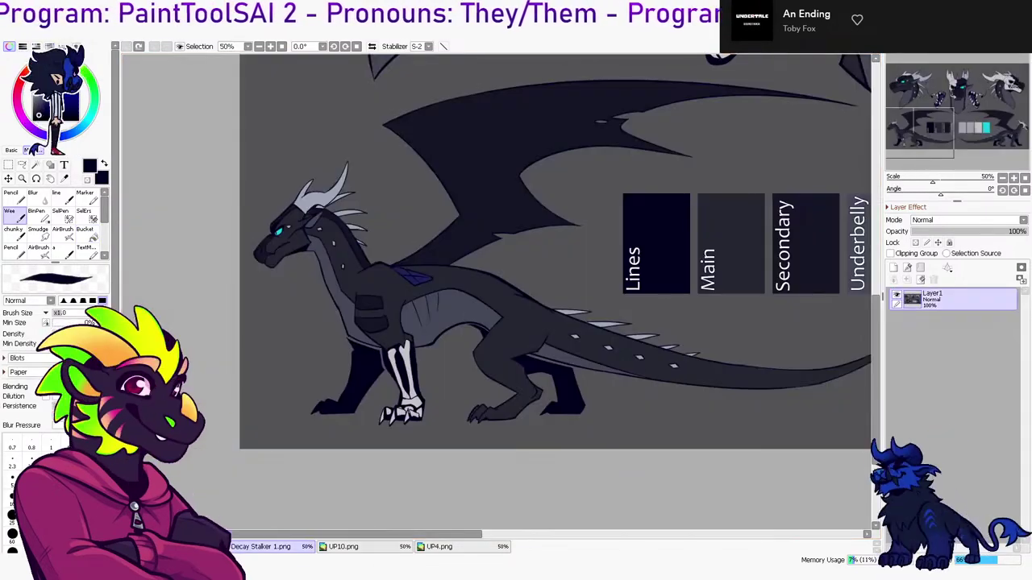
pyautogui.click(355, 546)
pyautogui.hotkey('ctrl', 'Tab')
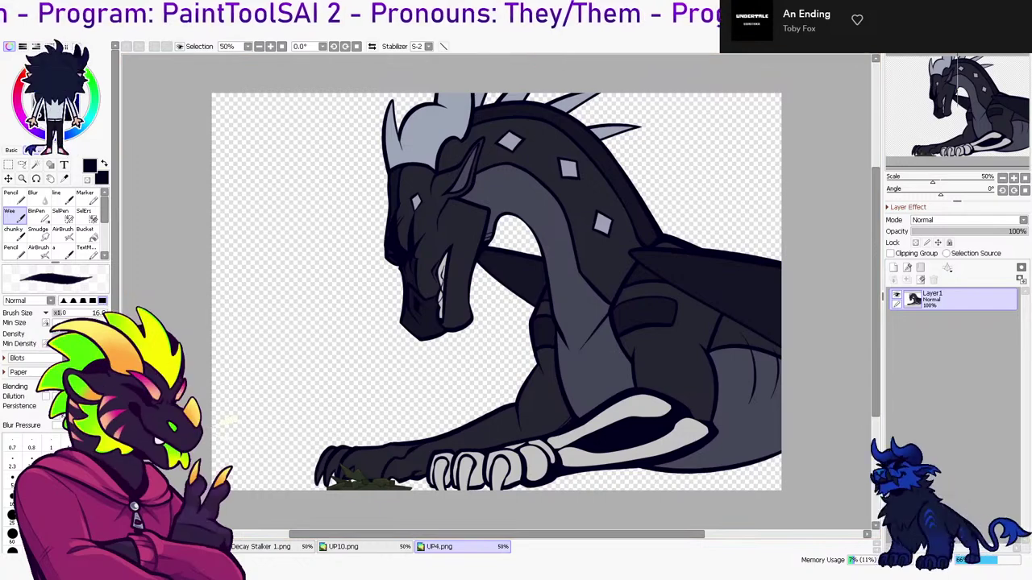
pyautogui.hotkey('ctrl', 'Tab')
pyautogui.press('e')
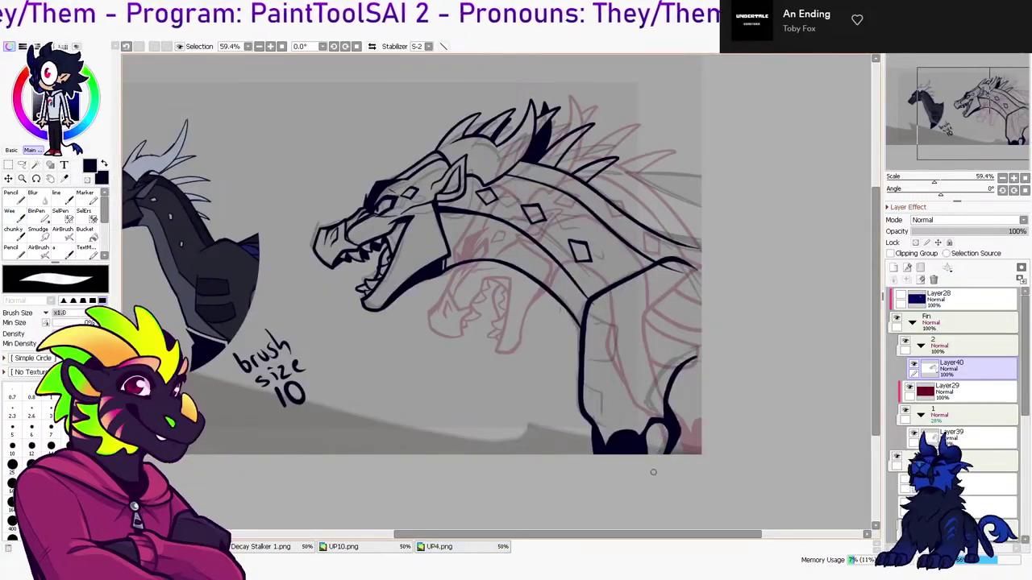
pyautogui.moveTo(619, 444); pyautogui.dragTo(611, 457)
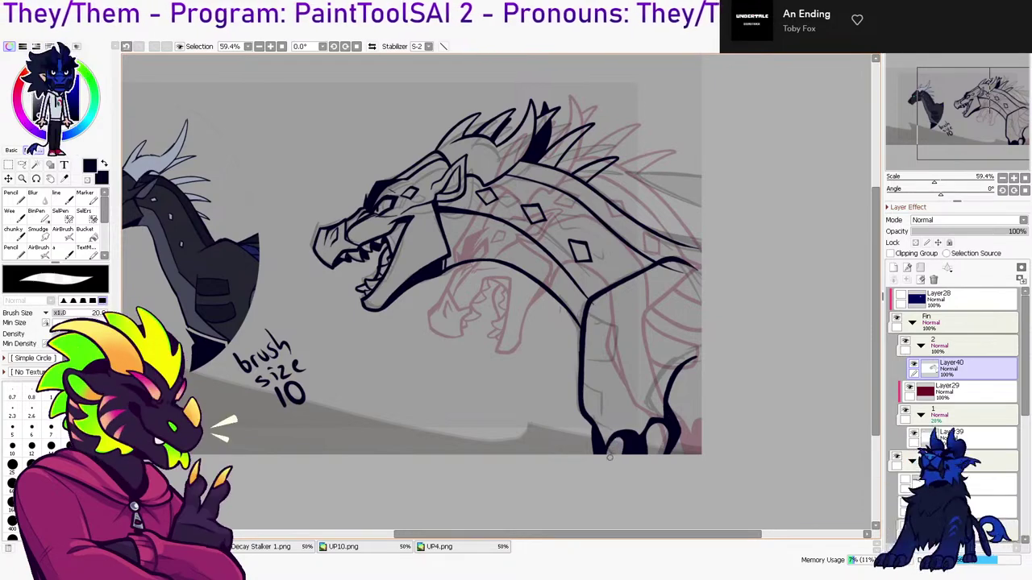
pyautogui.press('b')
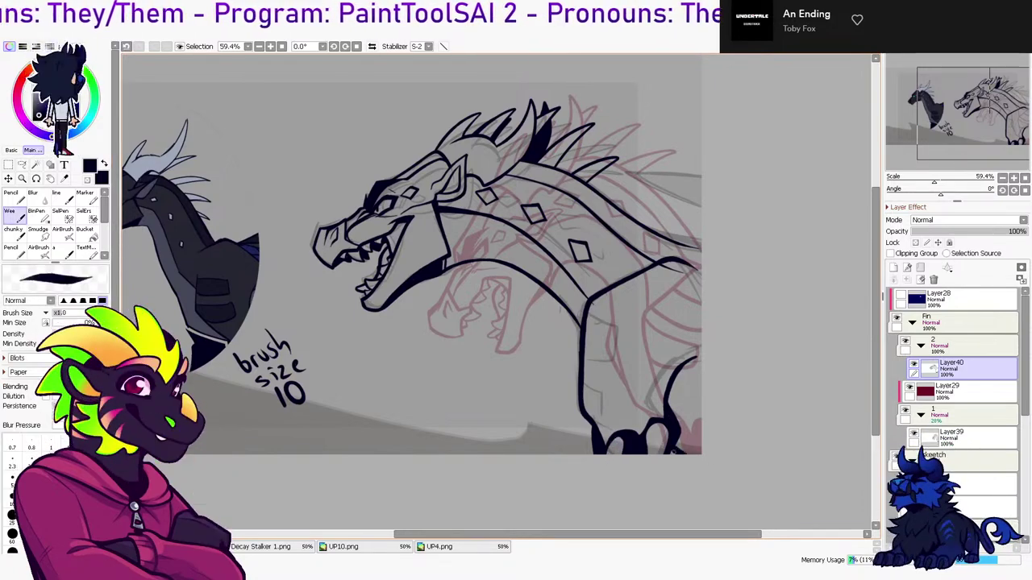
pyautogui.press('e')
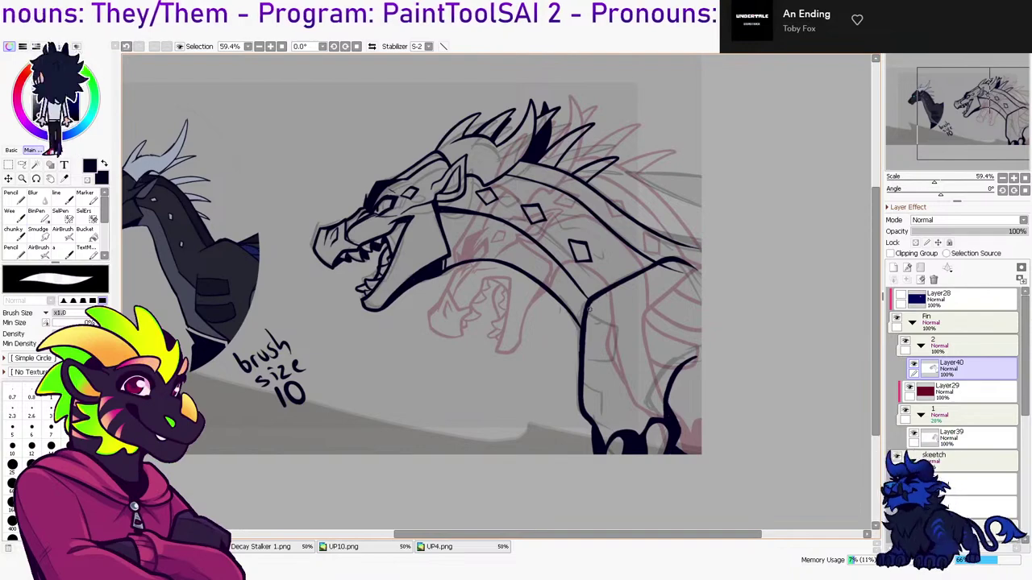
# Undo the last stroke and retouch the underside neck line where it meets the foreleg
pyautogui.press('e')
pyautogui.hotkey('ctrl', 'z')
pyautogui.moveTo(560, 301); pyautogui.dragTo(579, 332)
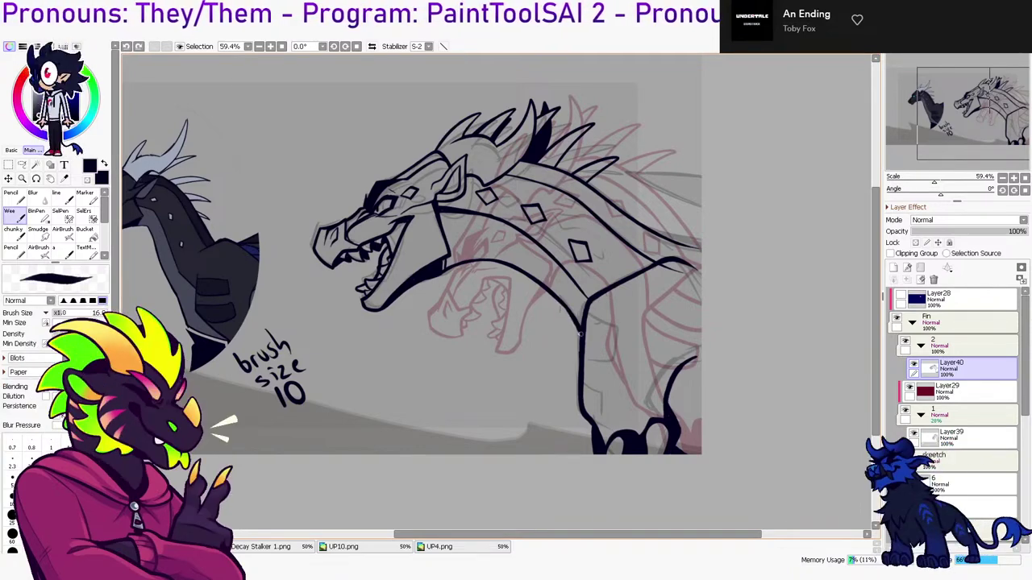
# Mirror the view, ink two rounded band markings across the upper foreleg, redrawing stray strokes, and restore the normal view
pyautogui.click(372, 46)
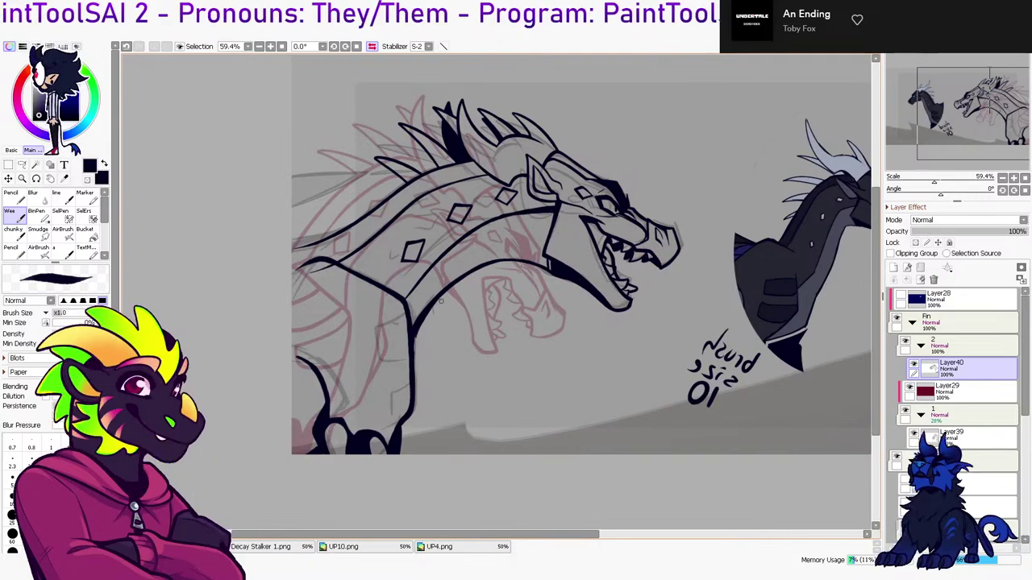
pyautogui.moveTo(406, 315)
pyautogui.mouseDown()
pyautogui.moveTo(373, 328)
pyautogui.moveTo(376, 354)
pyautogui.moveTo(408, 352)
pyautogui.mouseUp()
pyautogui.hotkey('ctrl', 'z')
pyautogui.moveTo(404, 311)
pyautogui.mouseDown()
pyautogui.moveTo(373, 350)
pyautogui.moveTo(411, 348)
pyautogui.mouseUp()
pyautogui.hotkey('ctrl', 'z')
pyautogui.moveTo(403, 300)
pyautogui.mouseDown()
pyautogui.moveTo(367, 319)
pyautogui.moveTo(378, 352)
pyautogui.mouseUp()
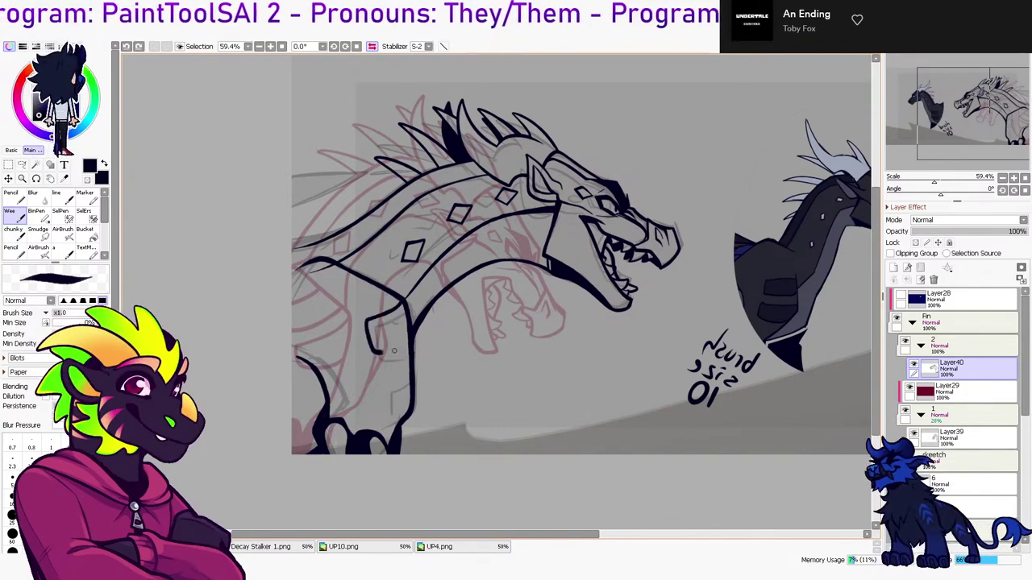
pyautogui.hotkey('ctrl', 'z')
pyautogui.moveTo(398, 299)
pyautogui.mouseDown()
pyautogui.moveTo(365, 317)
pyautogui.moveTo(407, 339)
pyautogui.mouseUp()
pyautogui.hotkey('ctrl', 'z')
pyautogui.hotkey('ctrl', 'z')
pyautogui.hotkey('ctrl', 'z')
pyautogui.moveTo(398, 296)
pyautogui.mouseDown()
pyautogui.moveTo(362, 312)
pyautogui.moveTo(368, 340)
pyautogui.moveTo(407, 327)
pyautogui.moveTo(368, 371)
pyautogui.moveTo(415, 369)
pyautogui.moveTo(367, 354)
pyautogui.moveTo(402, 378)
pyautogui.mouseUp()
pyautogui.hotkey('ctrl', 'z')
pyautogui.press('h')
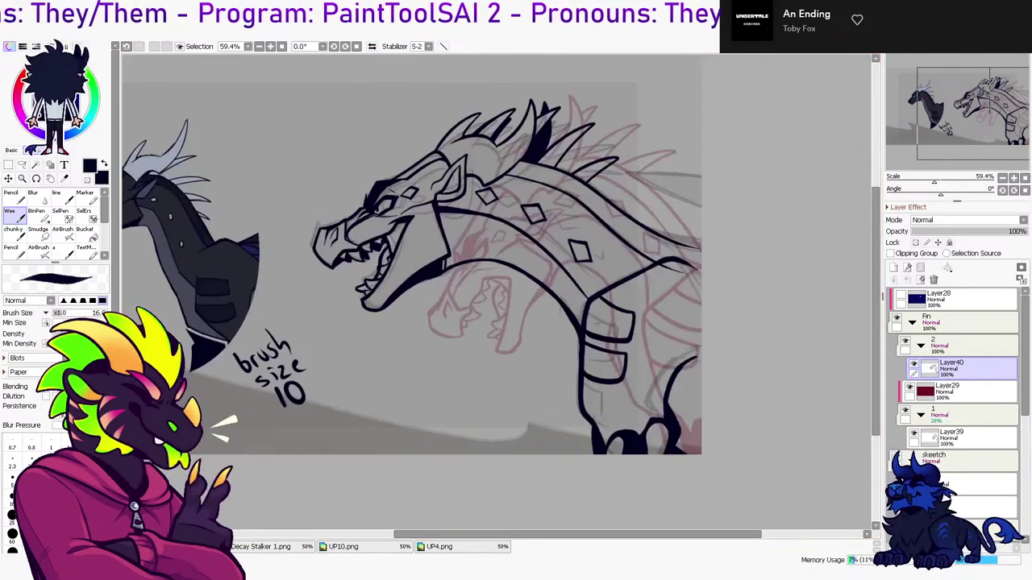
# Add a new layer above Layer40, compare the drawing with the reference images, and close UP13.png
pyautogui.click(893, 268)
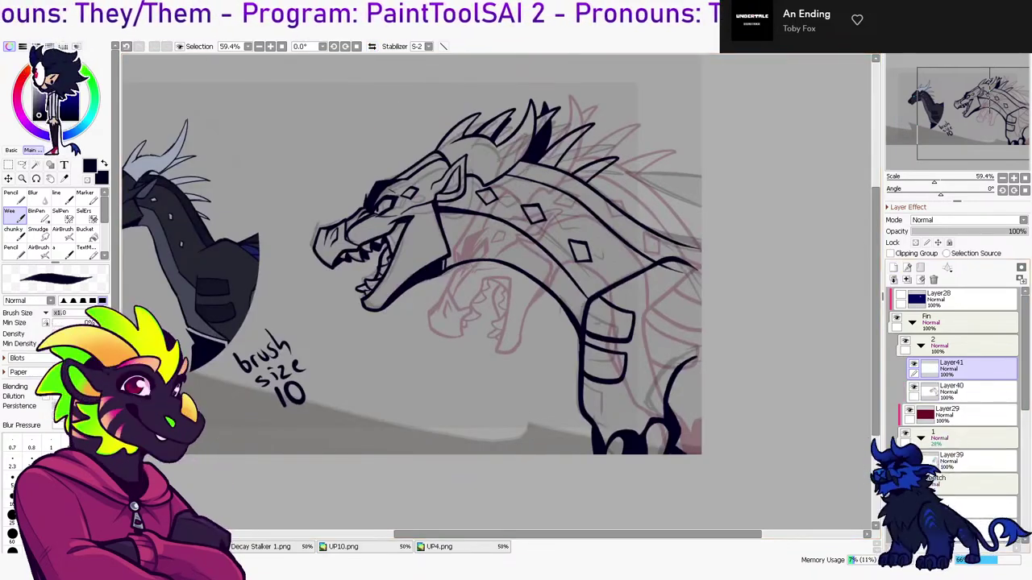
pyautogui.click(270, 546)
pyautogui.click(346, 547)
pyautogui.click(442, 546)
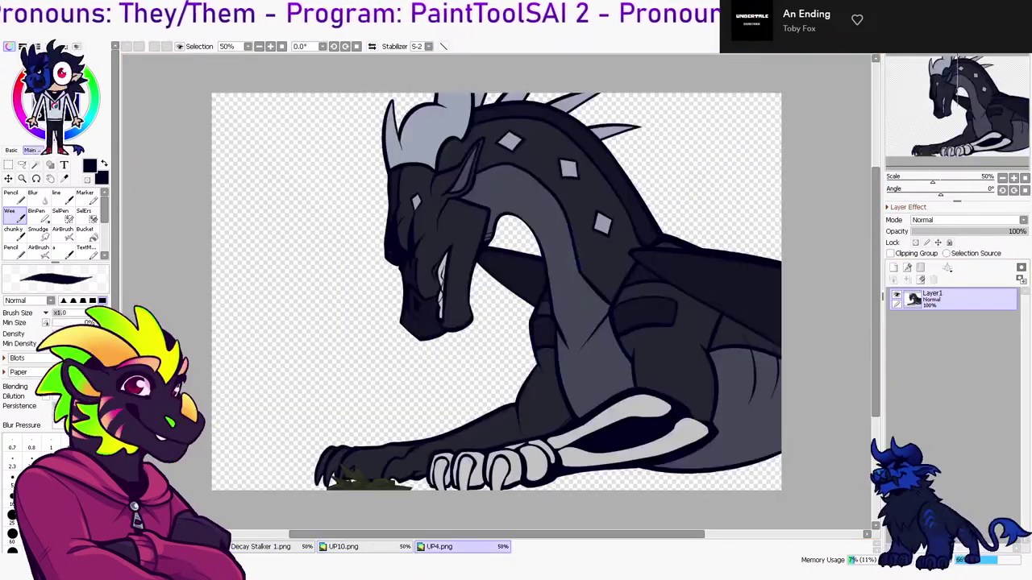
pyautogui.hotkey('ctrl', 'Tab')
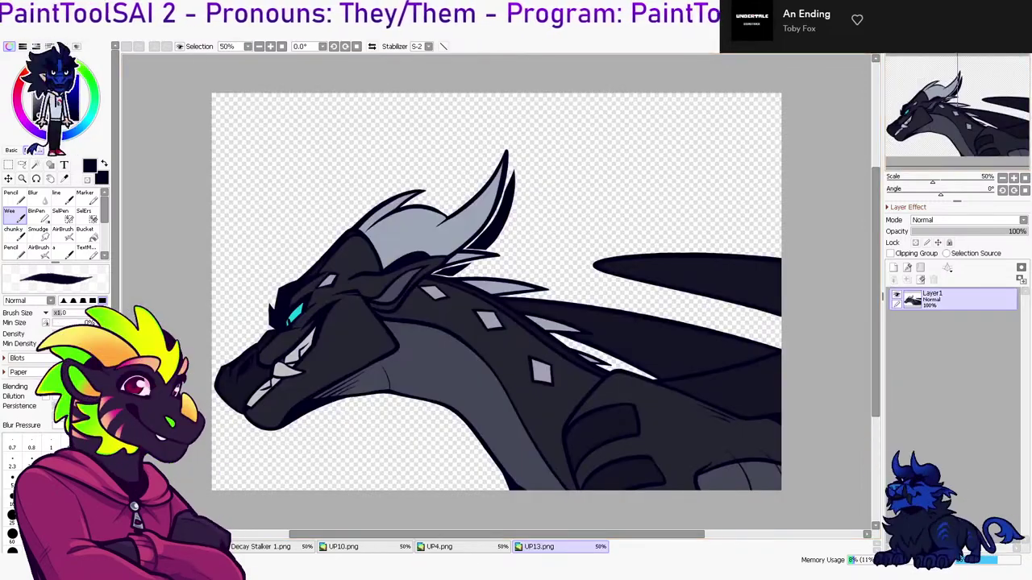
pyautogui.hotkey('ctrl', 'w')
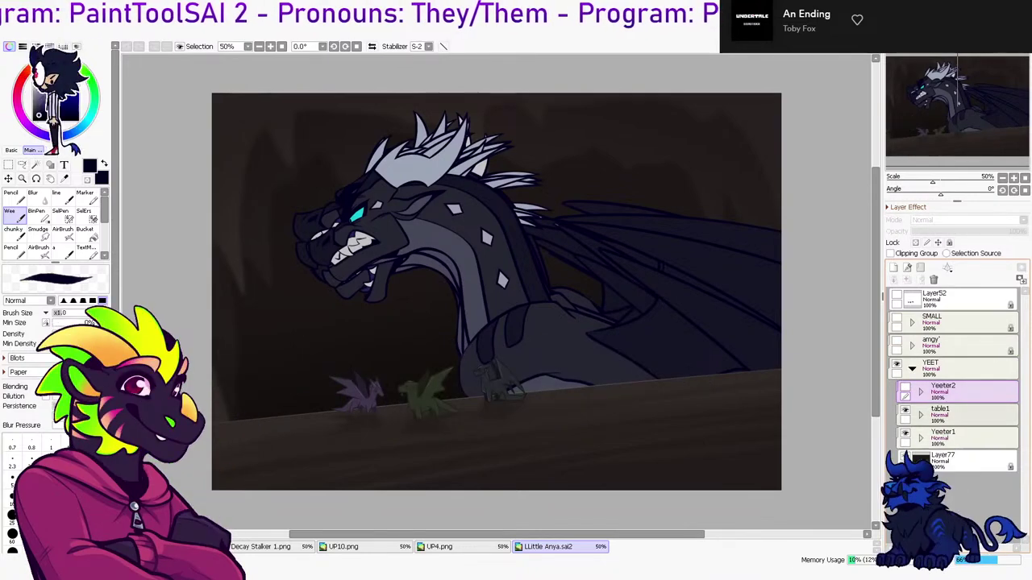
# Toggle the visibility of the table1 group in LLittle Anya.sai2 and look through its layers
pyautogui.click(959, 414)
pyautogui.click(904, 410)
pyautogui.click(904, 411)
pyautogui.click(921, 416)
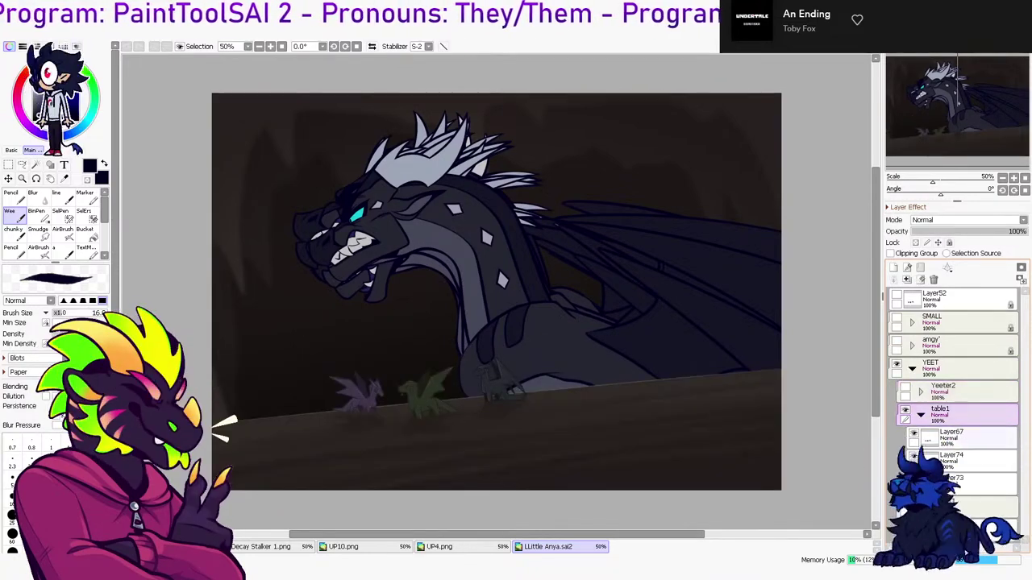
pyautogui.click(904, 411)
pyautogui.click(905, 411)
pyautogui.click(920, 415)
# Hide the numbered groups in Yeeter1 one by one to examine each dragon pose, and show them again
pyautogui.scroll(-2, 951, 415)
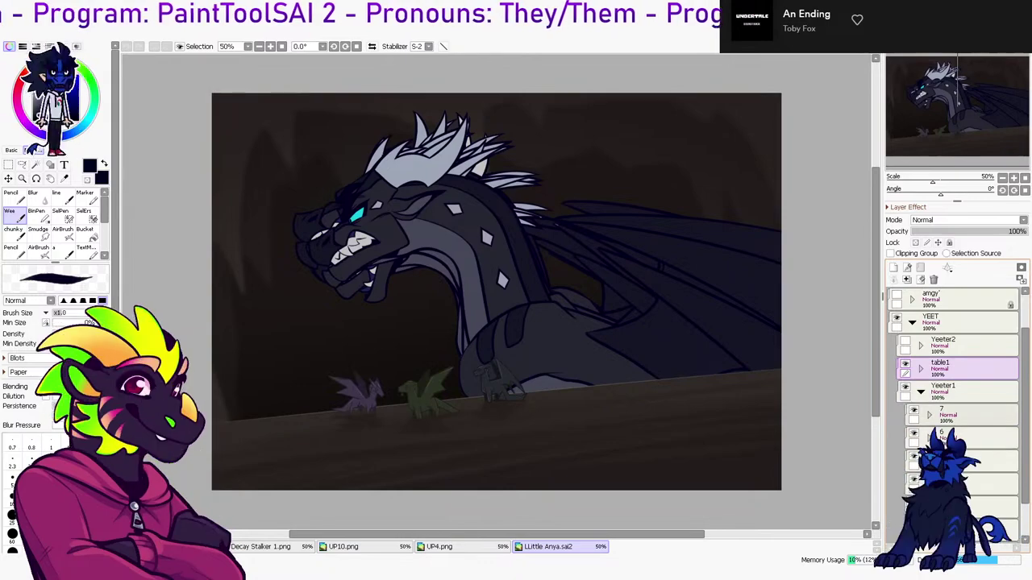
pyautogui.click(913, 411)
pyautogui.click(913, 433)
pyautogui.click(913, 458)
pyautogui.scroll(-2, 919, 457)
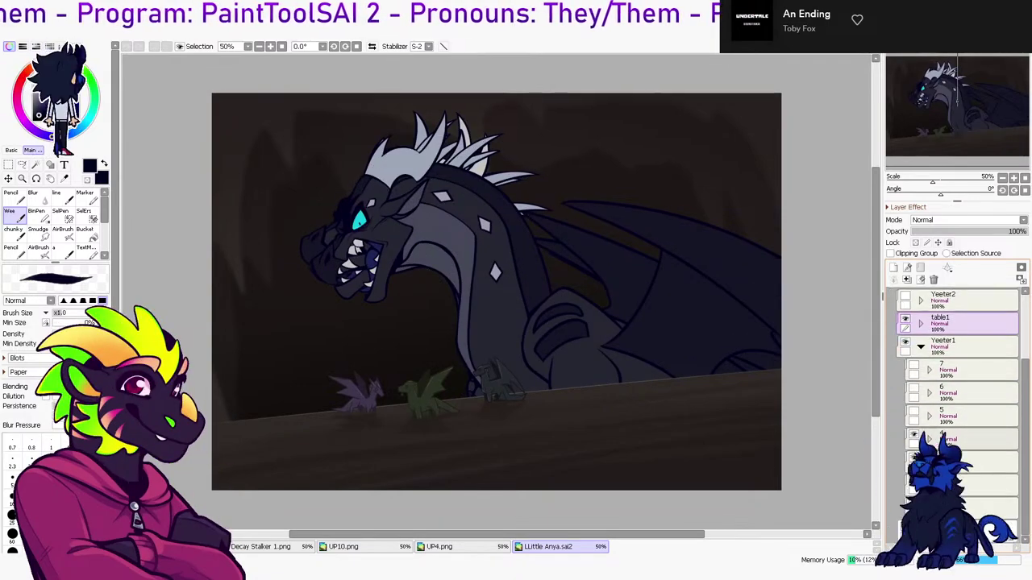
pyautogui.click(913, 434)
pyautogui.click(913, 457)
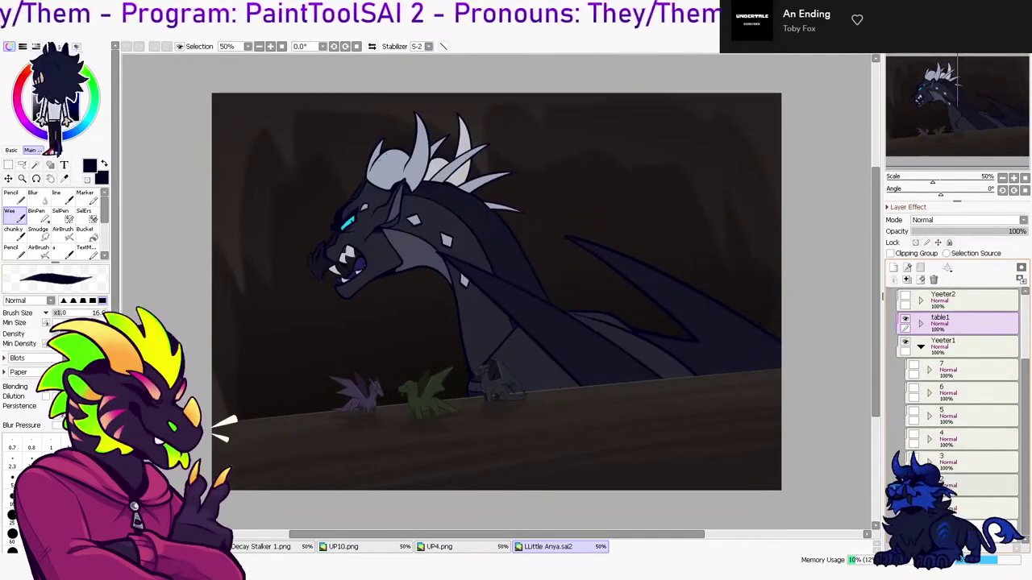
pyautogui.click(913, 480)
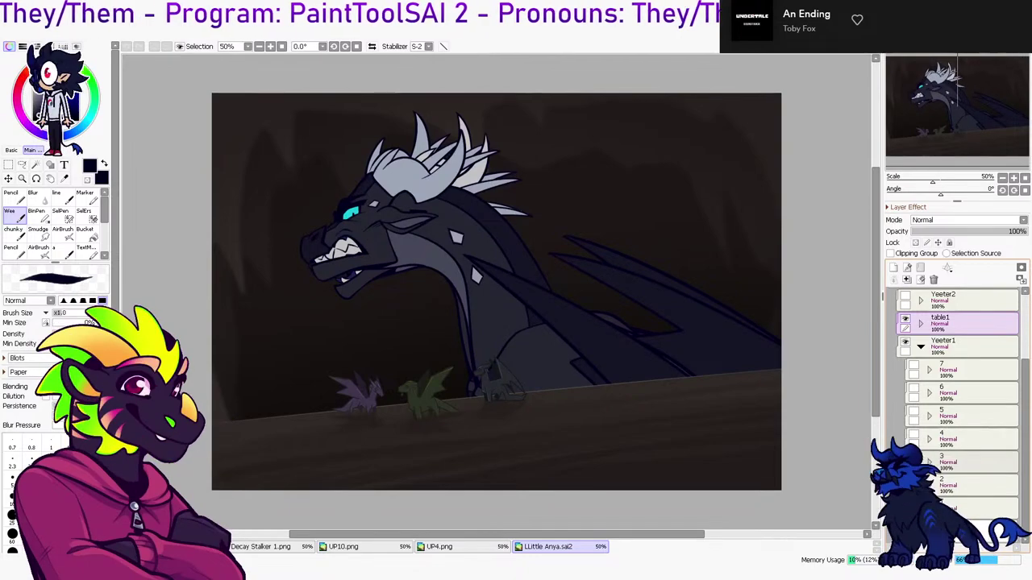
pyautogui.click(913, 504)
pyautogui.moveTo(914, 504); pyautogui.dragTo(914, 365)
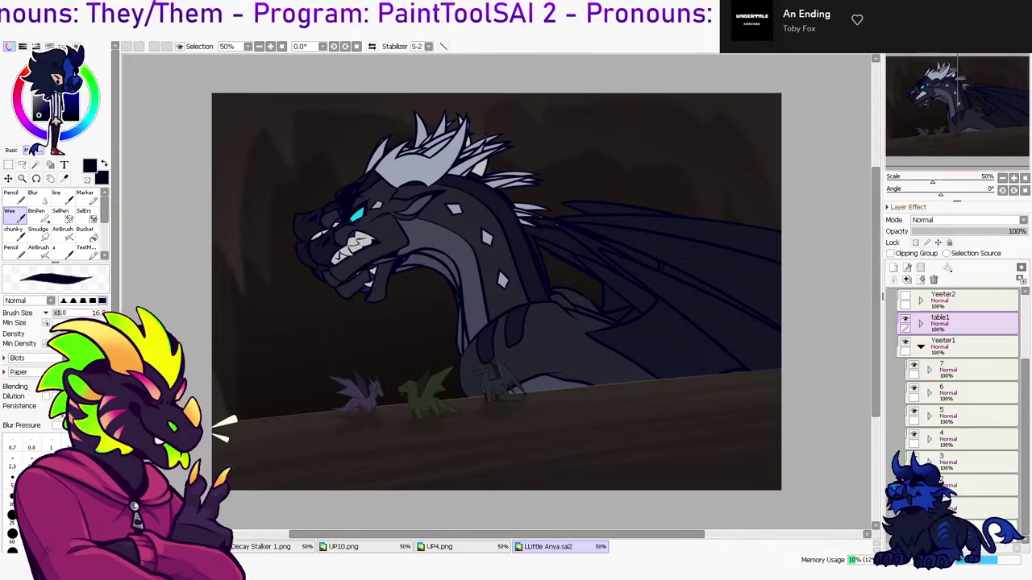
pyautogui.click(905, 296)
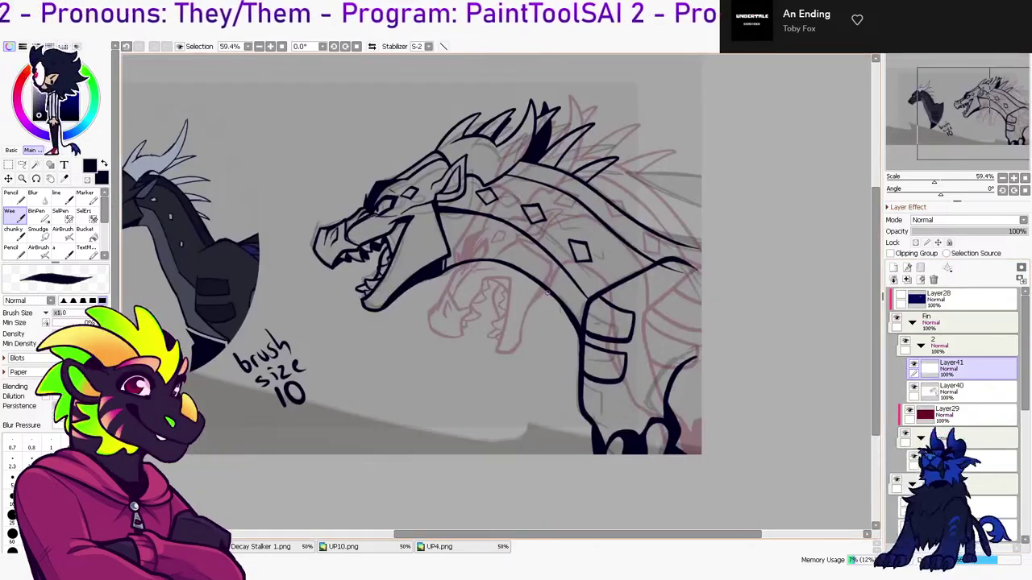
# On Layer40, lasso and delete the stray line below the rear end of the shoulder line
pyautogui.click(984, 179)
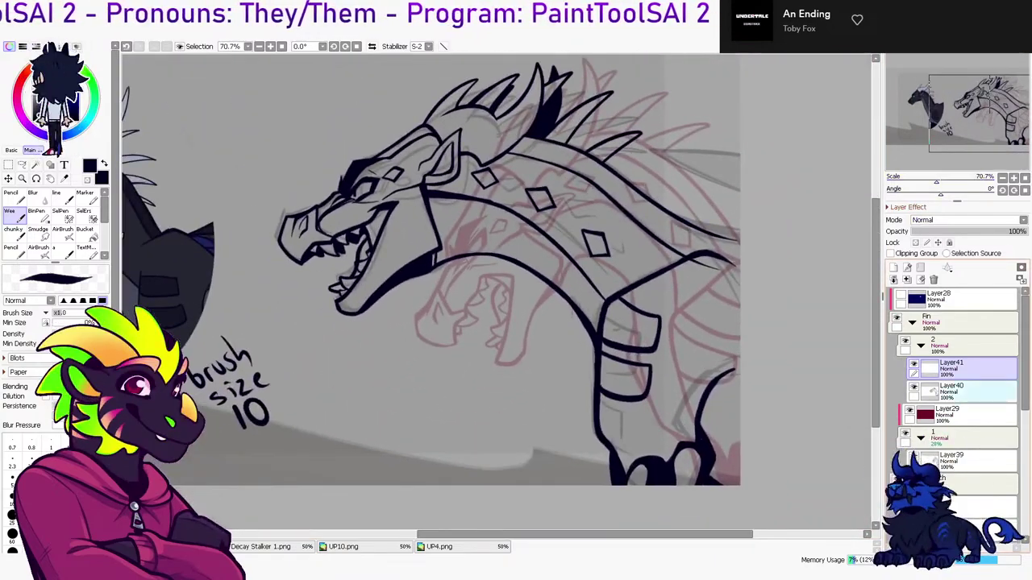
pyautogui.click(955, 390)
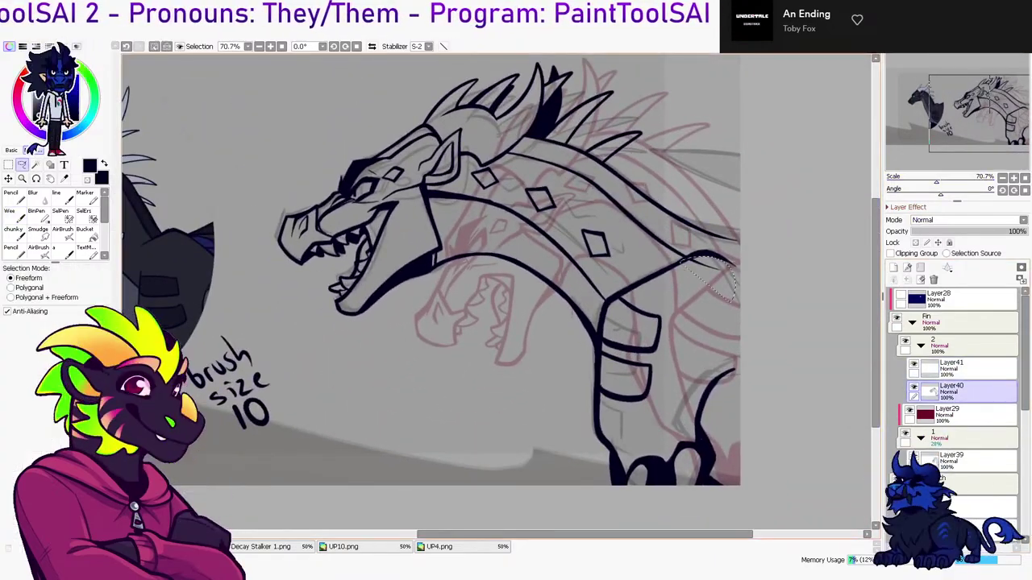
pyautogui.press('n')
pyautogui.press('l')
pyautogui.moveTo(687, 264); pyautogui.dragTo(718, 266)
pyautogui.press('Delete')
pyautogui.hotkey('ctrl', 'd')
pyautogui.press('n')
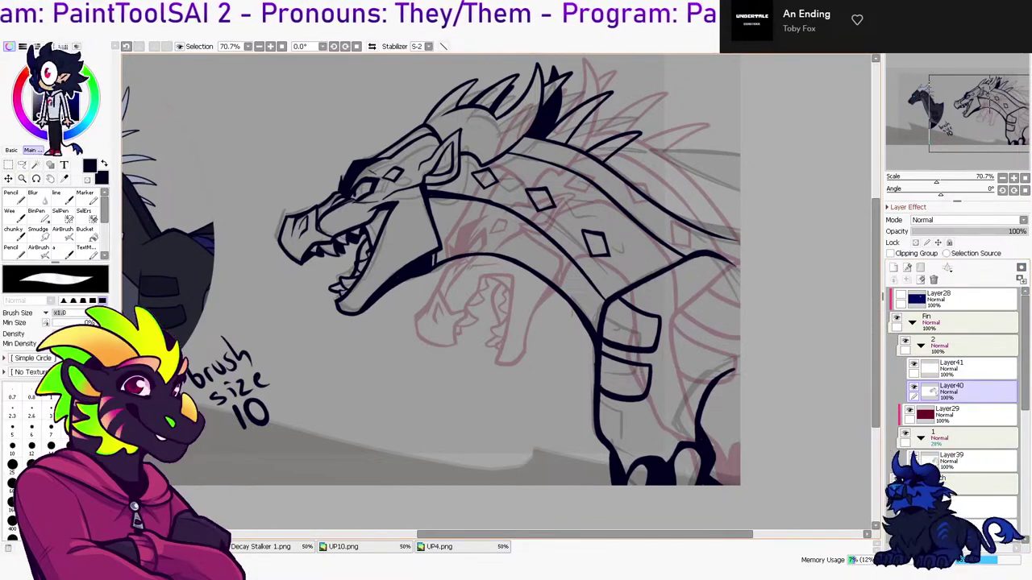
# On Layer41, ink the top of the foreleg's rear edge out to the canvas edge and merge the layer into Layer40
pyautogui.click(967, 369)
pyautogui.press('n')
pyautogui.moveTo(715, 379); pyautogui.dragTo(805, 348)
pyautogui.click(907, 280)
pyautogui.press('e')
pyautogui.moveTo(710, 383); pyautogui.dragTo(769, 368)
pyautogui.hotkey('ctrl', 'z')
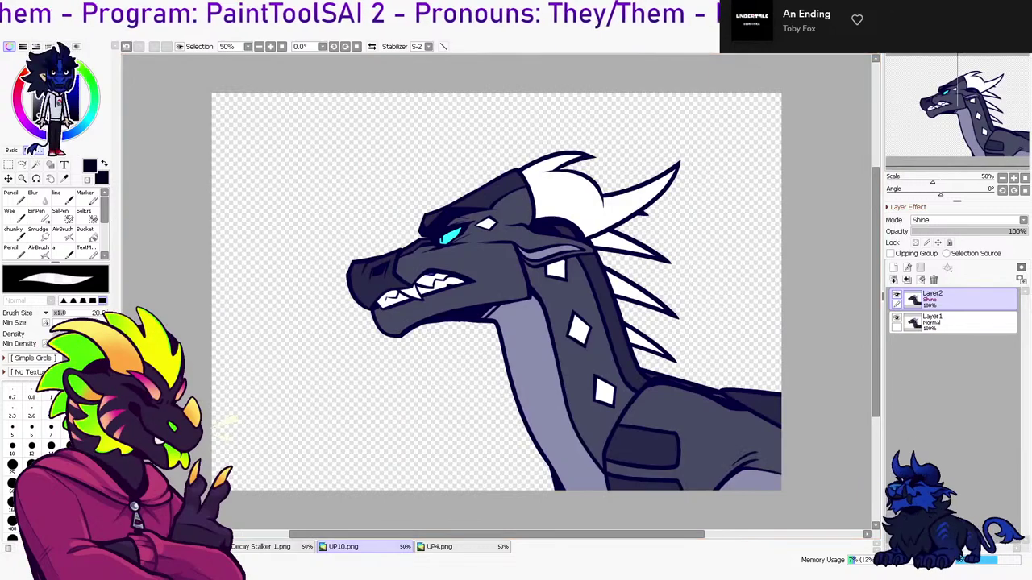
# Check the Decay Stalker 1.png reference and ink a short line at the canvas edge behind the foreleg
pyautogui.click(266, 547)
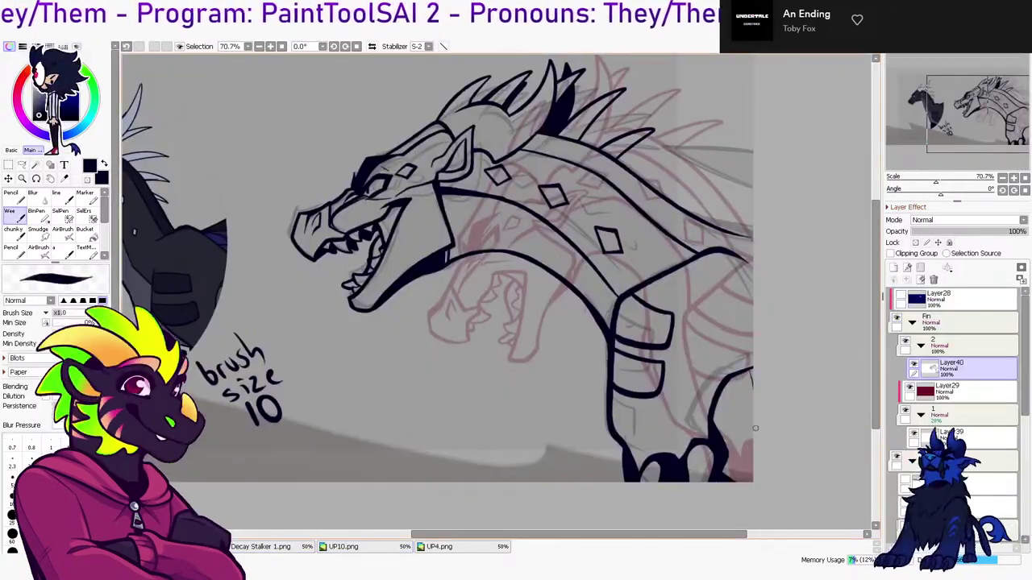
pyautogui.moveTo(755, 429); pyautogui.dragTo(751, 446)
pyautogui.hotkey('ctrl', 'z')
pyautogui.moveTo(757, 368); pyautogui.dragTo(749, 441)
pyautogui.moveTo(988, 113); pyautogui.dragTo(996, 105)
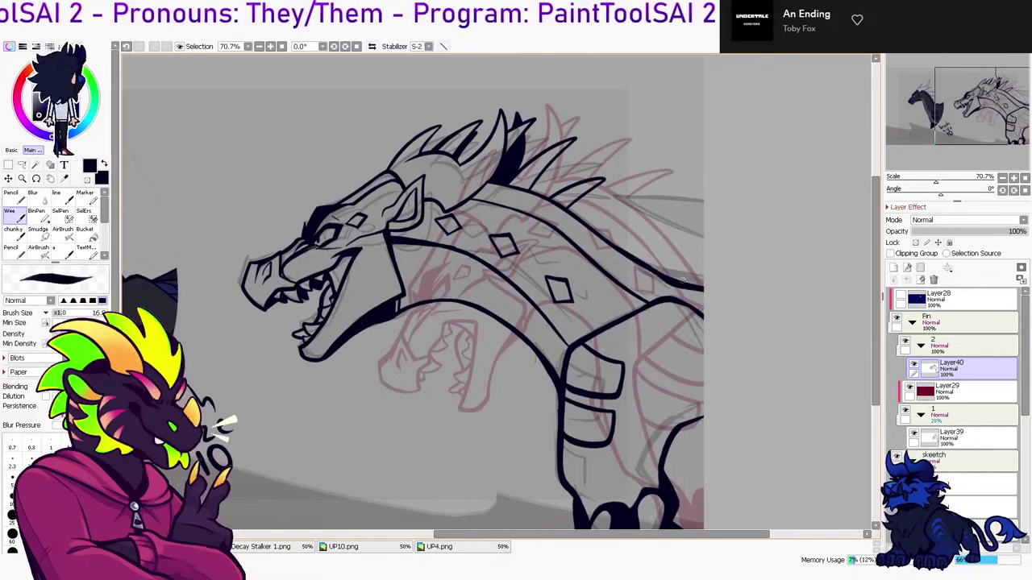
# Check the Decay Stalker 1.png reference and reinforce the ink line along the back of the neck above the shoulder
pyautogui.press('e')
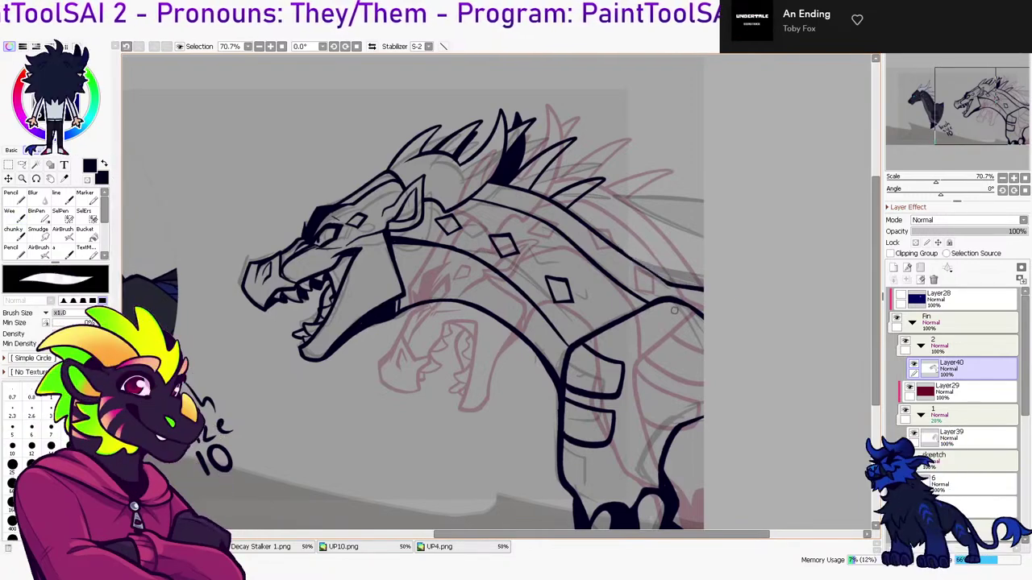
pyautogui.click(266, 546)
pyautogui.hotkey('ctrl', 'Tab')
pyautogui.press('n')
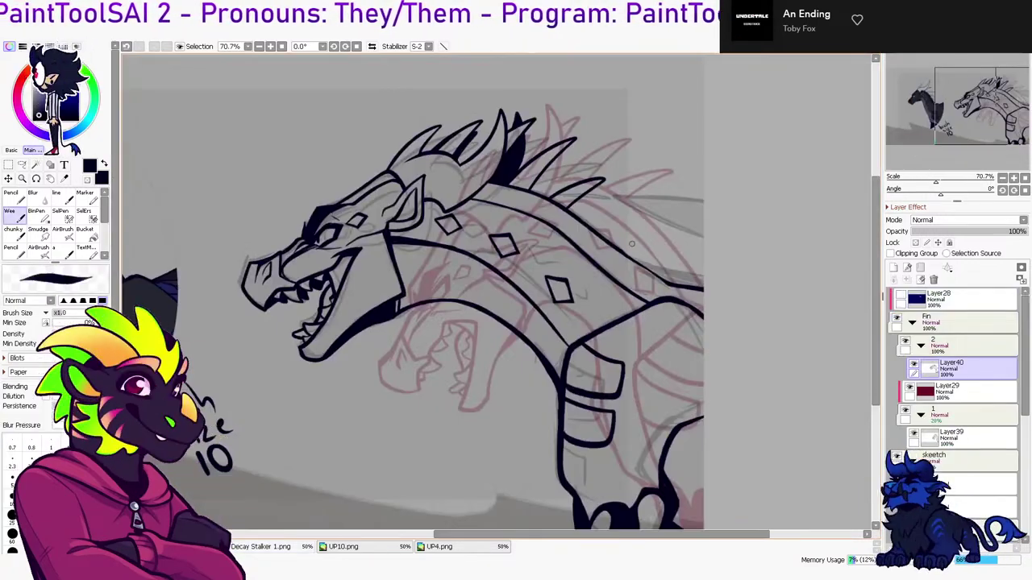
pyautogui.moveTo(617, 244); pyautogui.dragTo(666, 272)
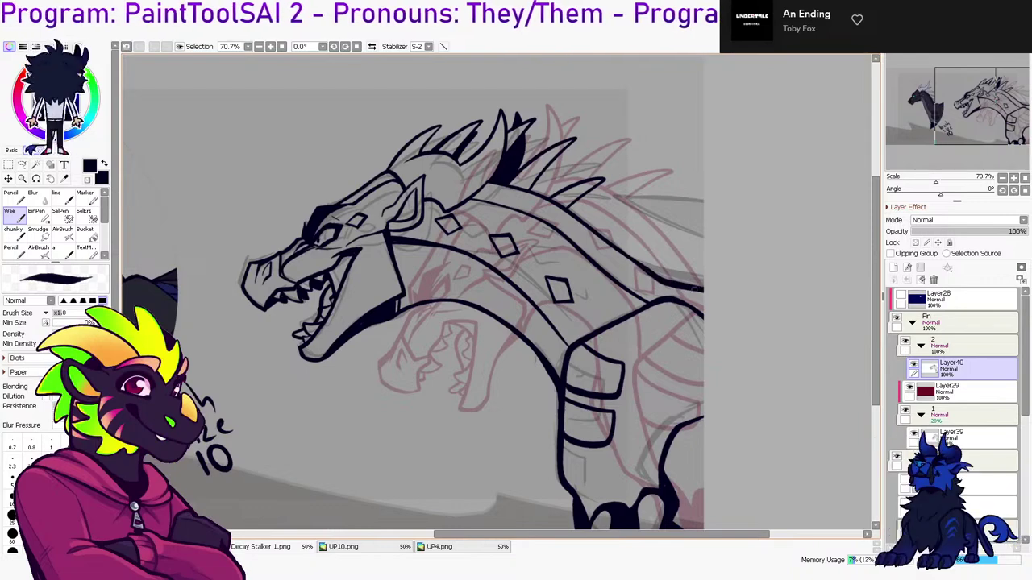
# Ink the long pointed shape behind the neck spikes out to the canvas edge, undoing and redrawing its first strokes
pyautogui.moveTo(726, 263); pyautogui.dragTo(610, 199)
pyautogui.moveTo(610, 199); pyautogui.dragTo(764, 233)
pyautogui.hotkey('ctrl', 'z')
pyautogui.hotkey('ctrl', 'z')
pyautogui.moveTo(709, 254); pyautogui.dragTo(608, 197)
pyautogui.moveTo(608, 197)
pyautogui.mouseDown()
pyautogui.moveTo(769, 227)
pyautogui.moveTo(755, 111)
pyautogui.mouseUp()
# Mirror the canvas to check the pose, touch up the lineart with eraser and brush, and restore the original orientation
pyautogui.press('h')
pyautogui.moveTo(492, 241); pyautogui.dragTo(511, 331)
pyautogui.scroll(-2, 770, 138)
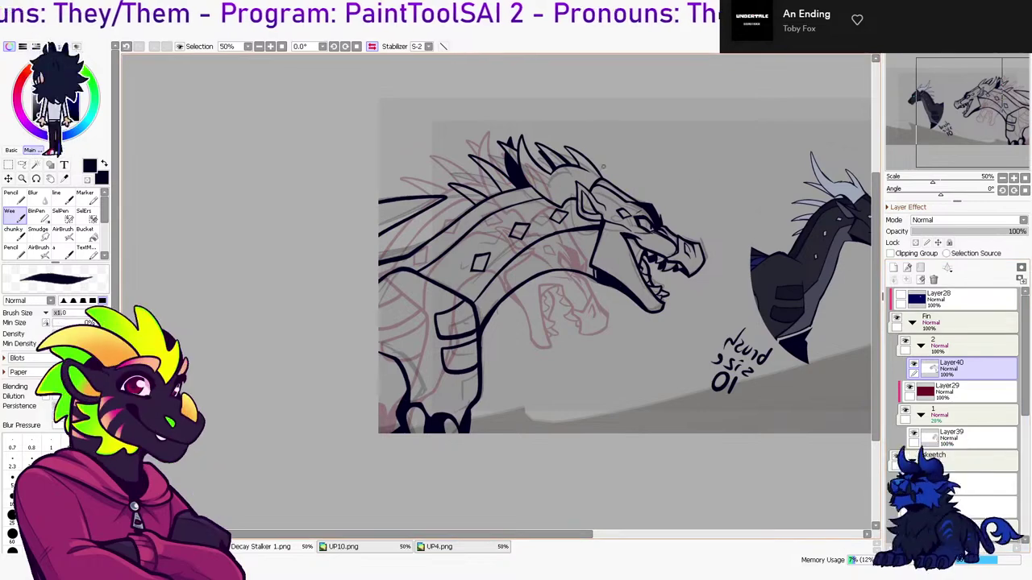
pyautogui.press('e')
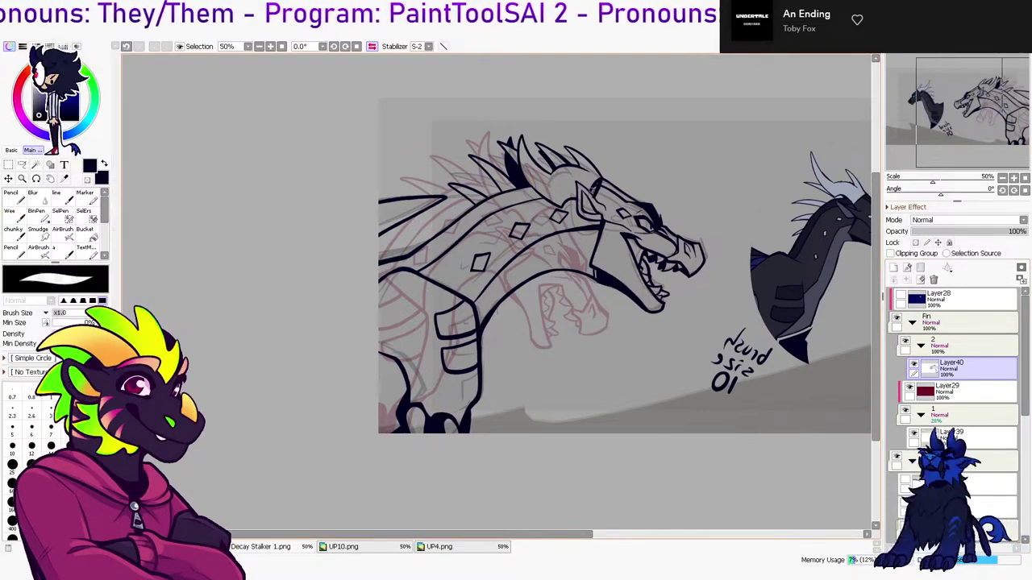
pyautogui.press('e')
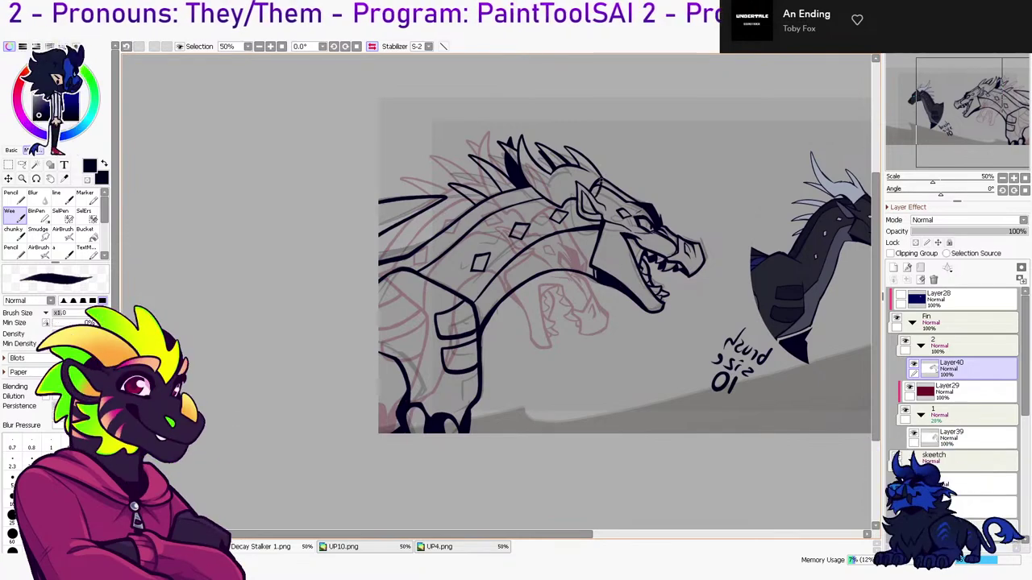
pyautogui.press('e')
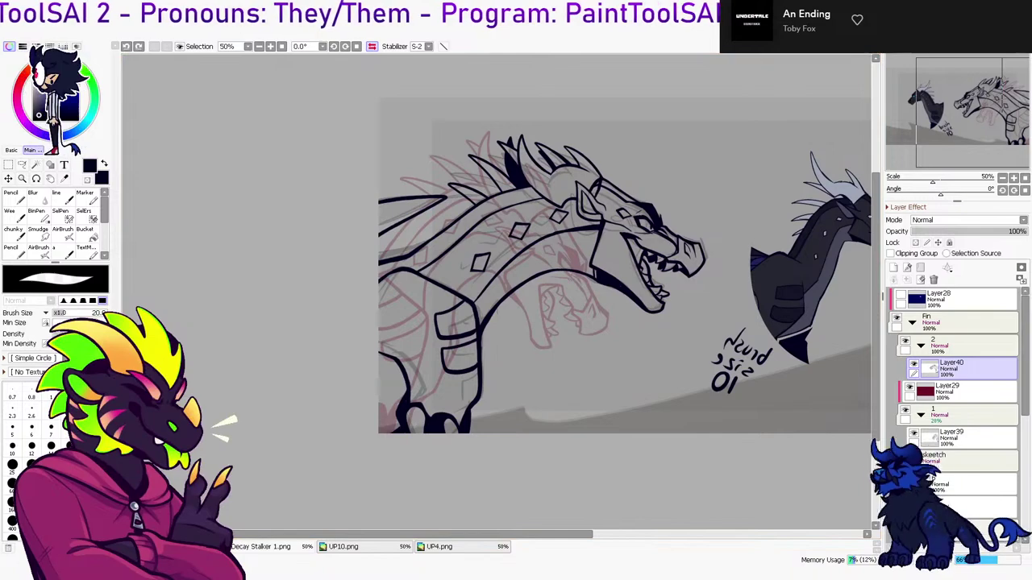
pyautogui.press('h')
pyautogui.press('b')
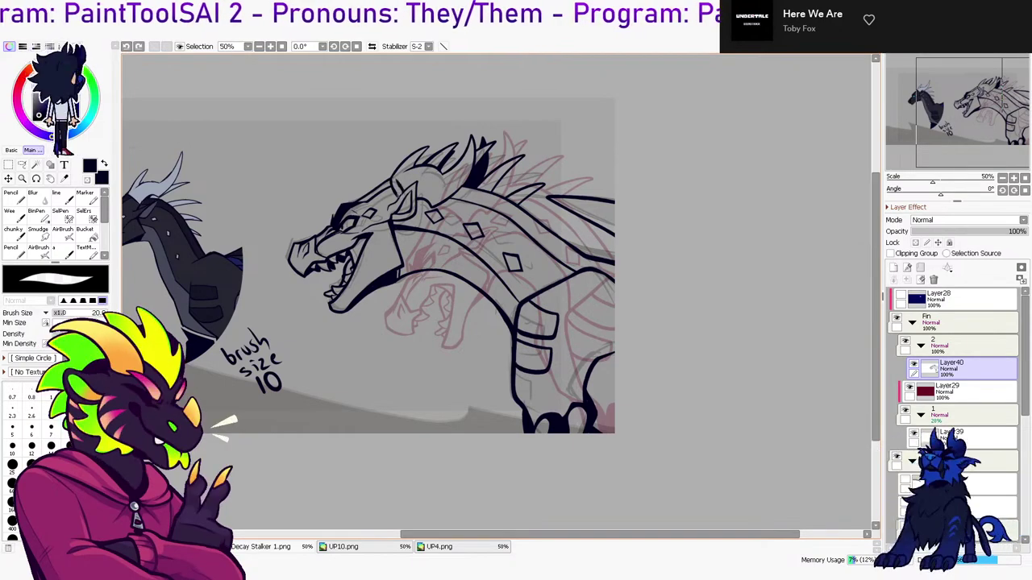
pyautogui.press('b')
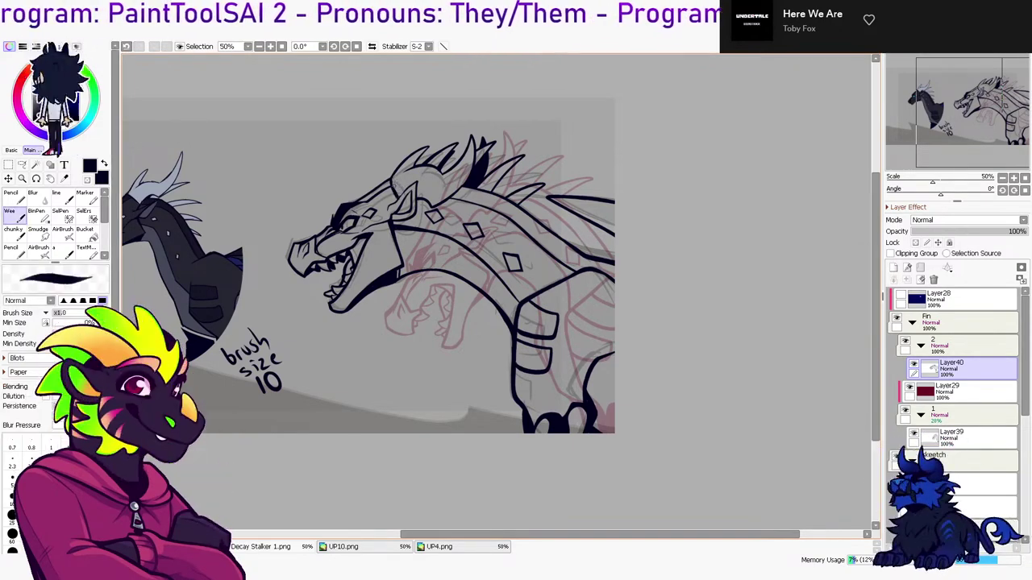
pyautogui.moveTo(419, 274); pyautogui.dragTo(618, 307)
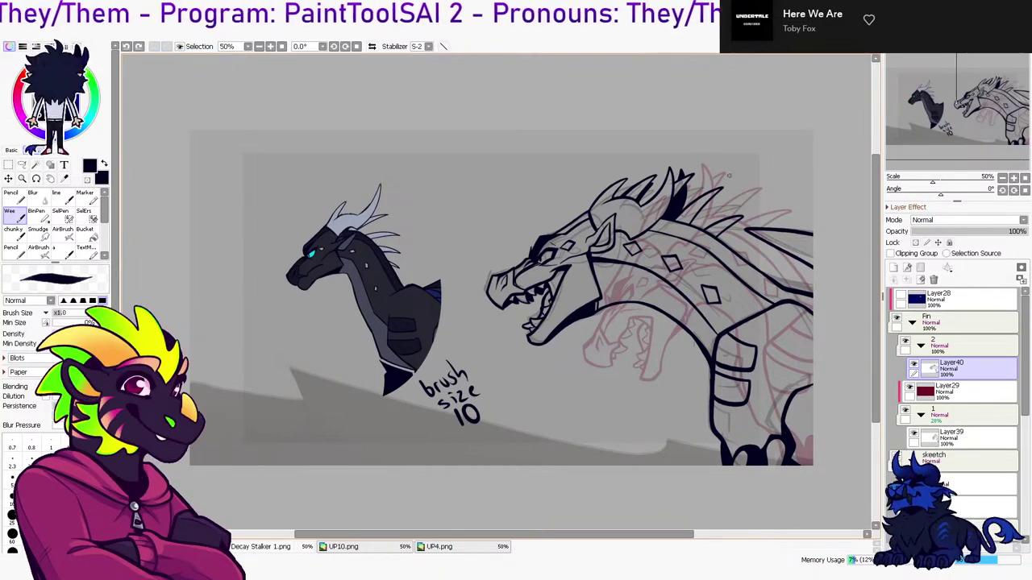
# Move Layer29 above group 2 to tint that lineart red, and set group 1's opacity to 25%
pyautogui.click(921, 346)
pyautogui.click(955, 346)
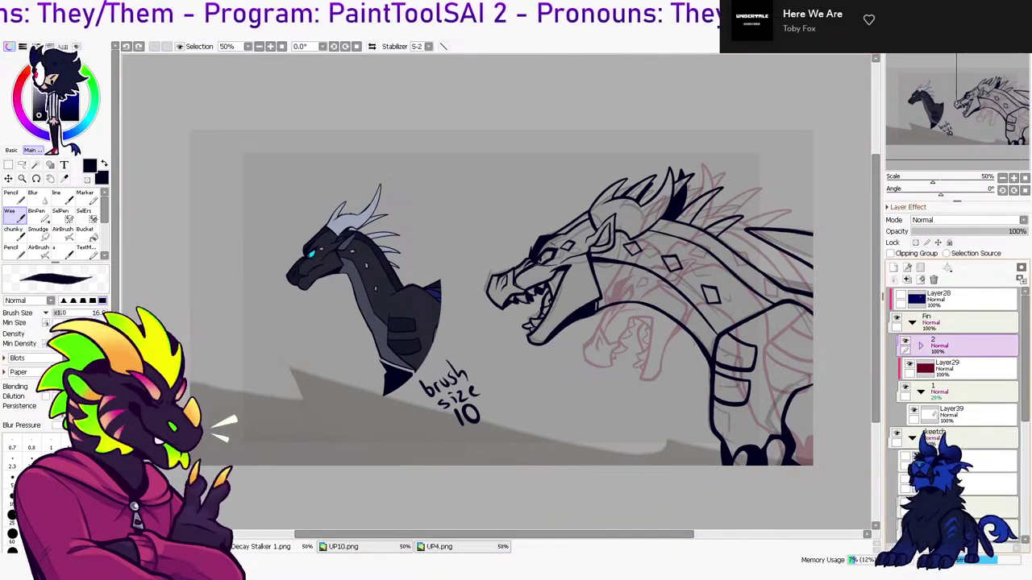
pyautogui.click(905, 341)
pyautogui.click(905, 341)
pyautogui.moveTo(951, 369); pyautogui.dragTo(951, 336)
pyautogui.click(921, 392)
pyautogui.click(955, 392)
pyautogui.moveTo(944, 232)
pyautogui.mouseDown()
pyautogui.moveTo(921, 232)
pyautogui.moveTo(941, 231)
pyautogui.mouseUp()
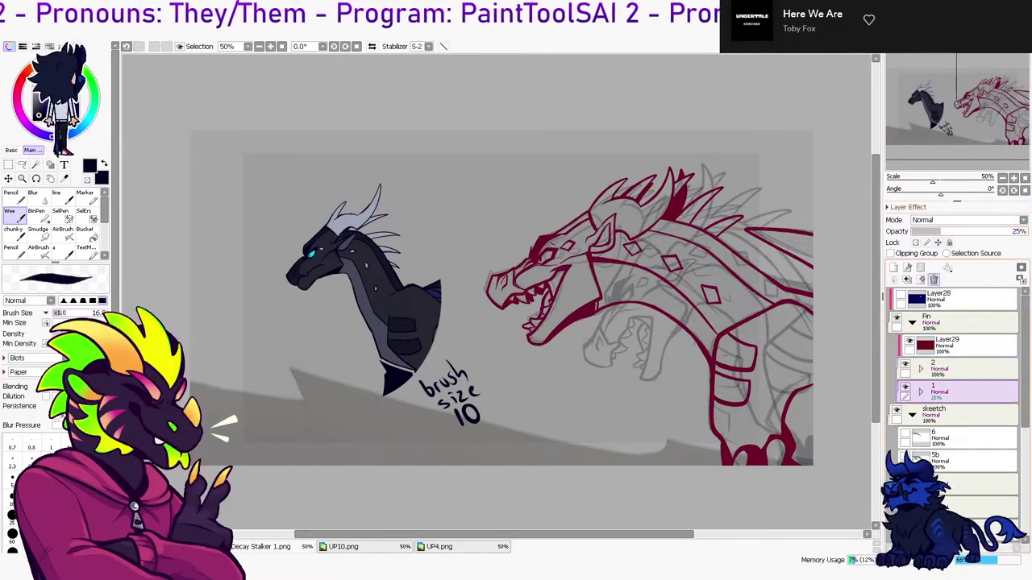
# Move Layer28 above group 1, show it to tint that lineart blue, and set group 1's opacity to 23%
pyautogui.moveTo(951, 299); pyautogui.dragTo(951, 380)
pyautogui.click(955, 368)
pyautogui.click(909, 364)
pyautogui.click(956, 392)
pyautogui.moveTo(939, 231); pyautogui.dragTo(938, 231)
# Set sketch group 2 to 100% opacity and hide it, and show sketch group 2b at 17% opacity
pyautogui.moveTo(1025, 363); pyautogui.dragTo(1025, 469)
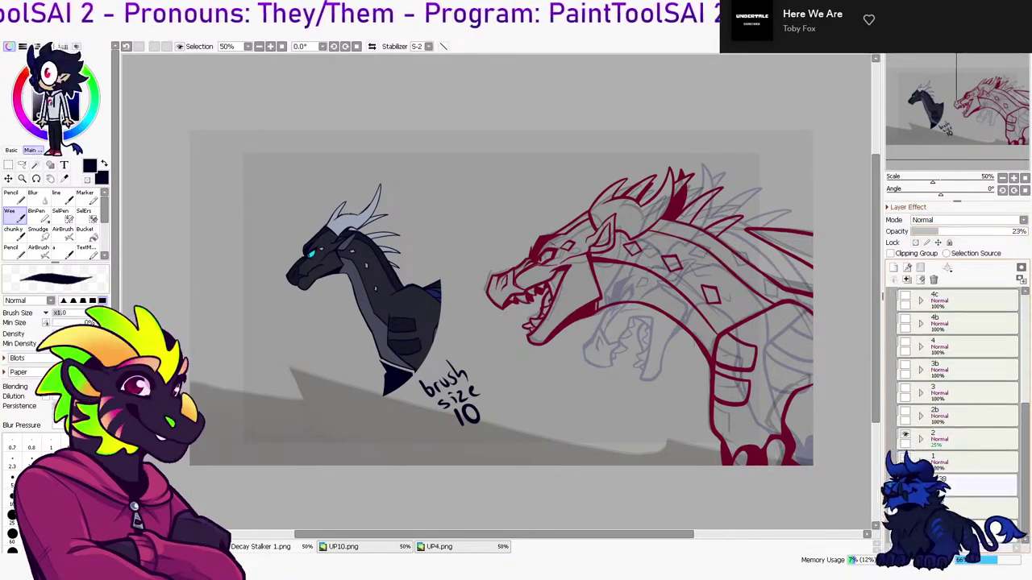
pyautogui.click(956, 438)
pyautogui.moveTo(941, 231); pyautogui.dragTo(1027, 231)
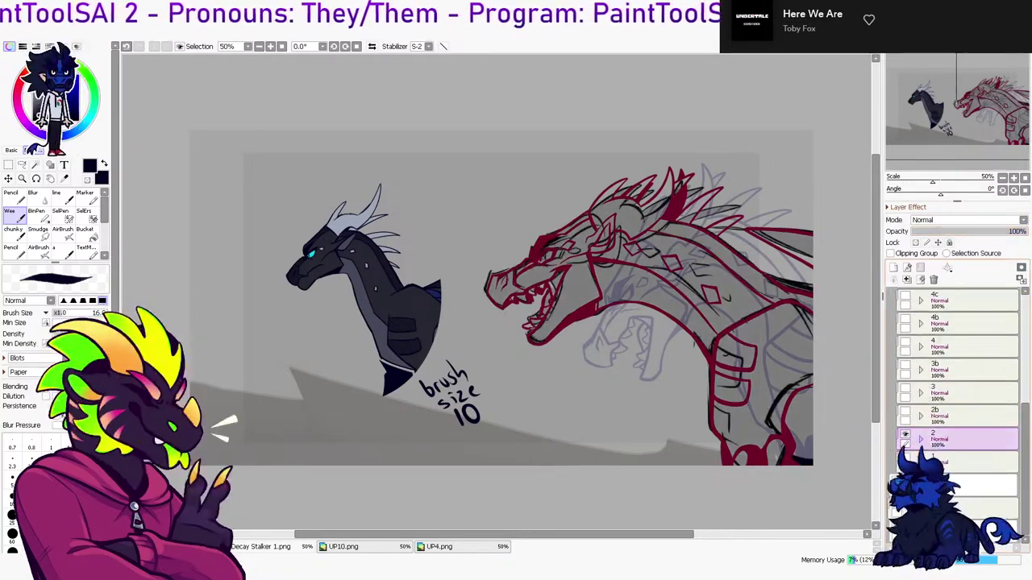
pyautogui.click(906, 435)
pyautogui.click(955, 416)
pyautogui.click(906, 411)
pyautogui.moveTo(933, 232)
pyautogui.mouseDown()
pyautogui.moveTo(921, 231)
pyautogui.moveTo(932, 231)
pyautogui.mouseUp()
pyautogui.scroll(5, 959, 363)
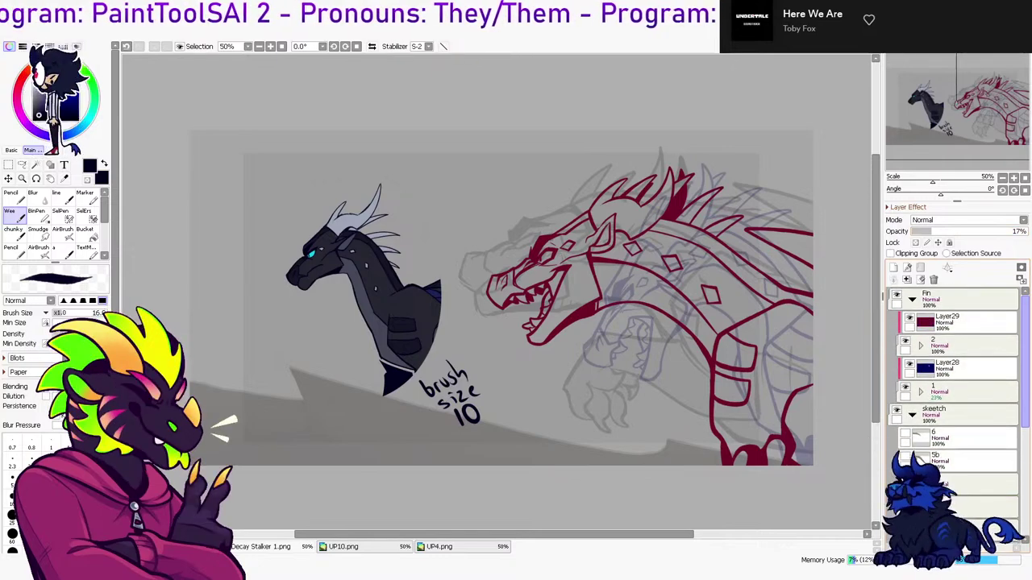
# Set the inked group 2's opacity to 100% and mirror the canvas to compare its pose with sketch 2b
pyautogui.click(964, 345)
pyautogui.moveTo(953, 232); pyautogui.dragTo(1027, 232)
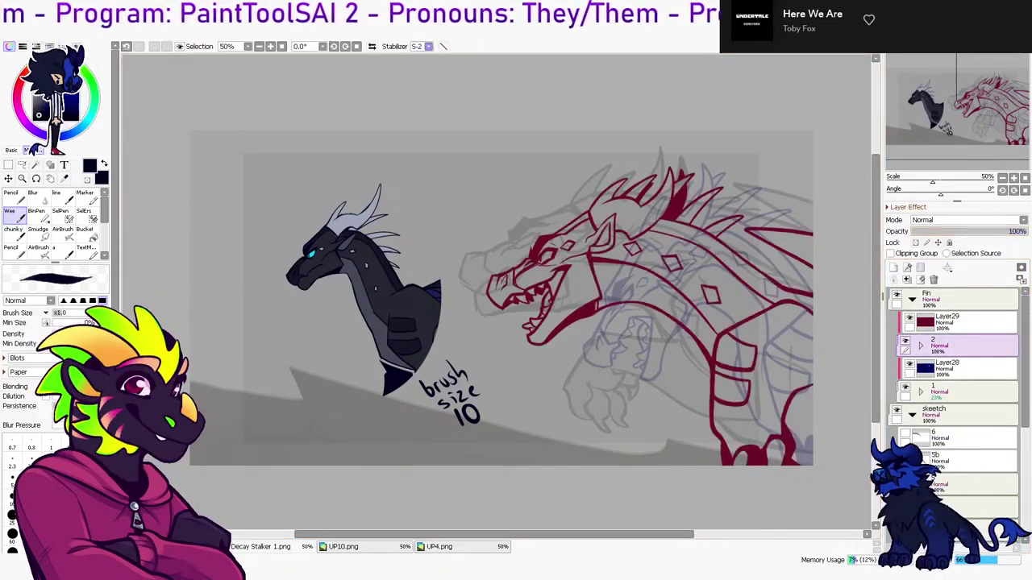
pyautogui.press('h')
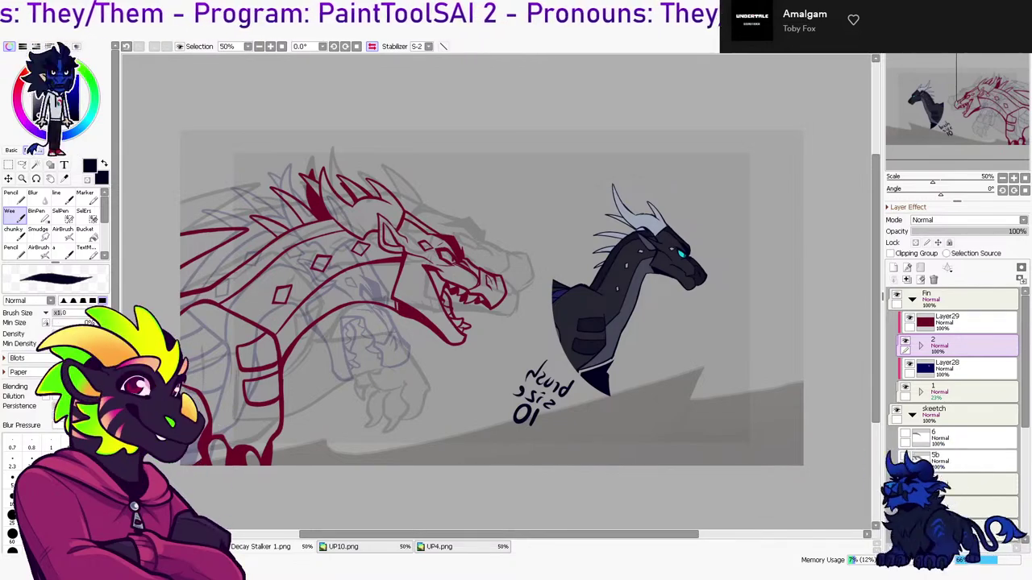
pyautogui.moveTo(452, 298); pyautogui.dragTo(530, 275)
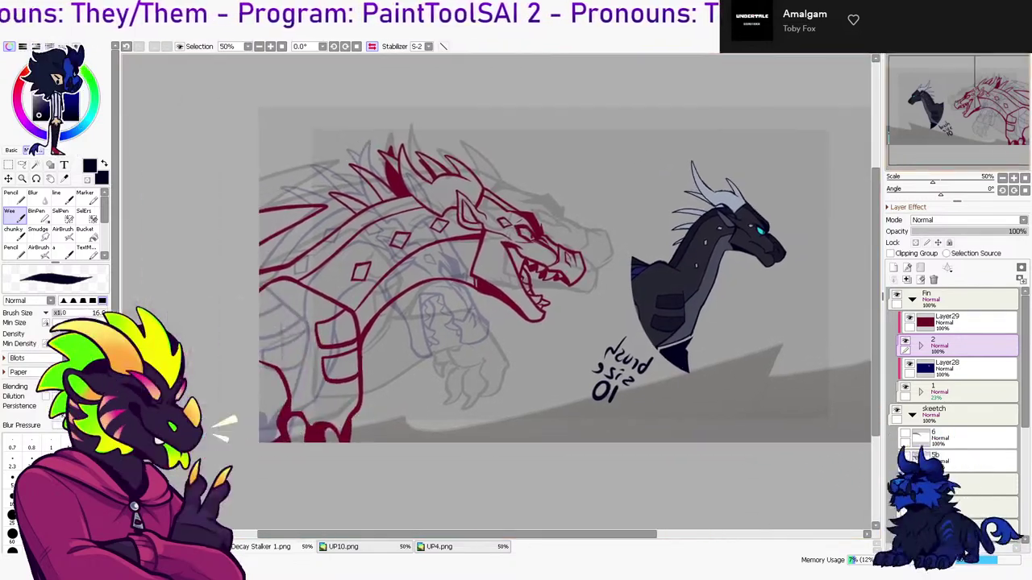
pyautogui.scroll(2, 339, 300)
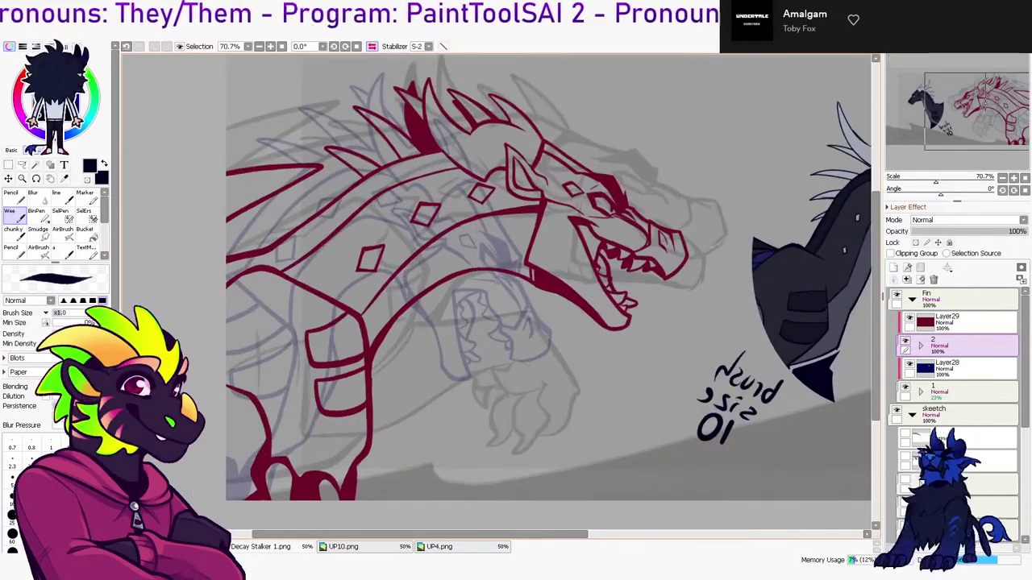
pyautogui.scroll(-3, 673, 262)
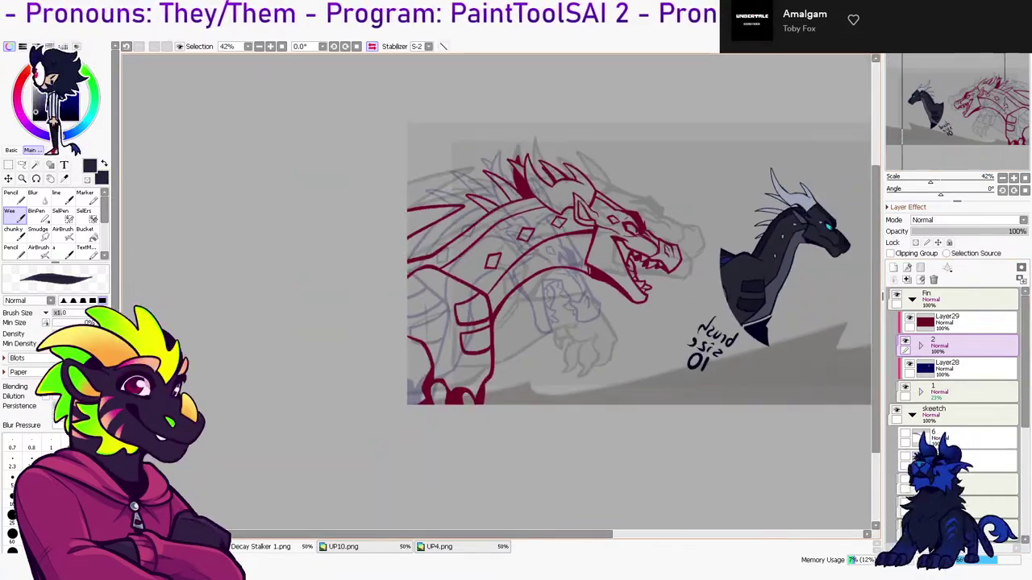
# Close cologone4b.png and set the inked group 1's opacity to 100%, making its Layer39 active
pyautogui.click(959, 392)
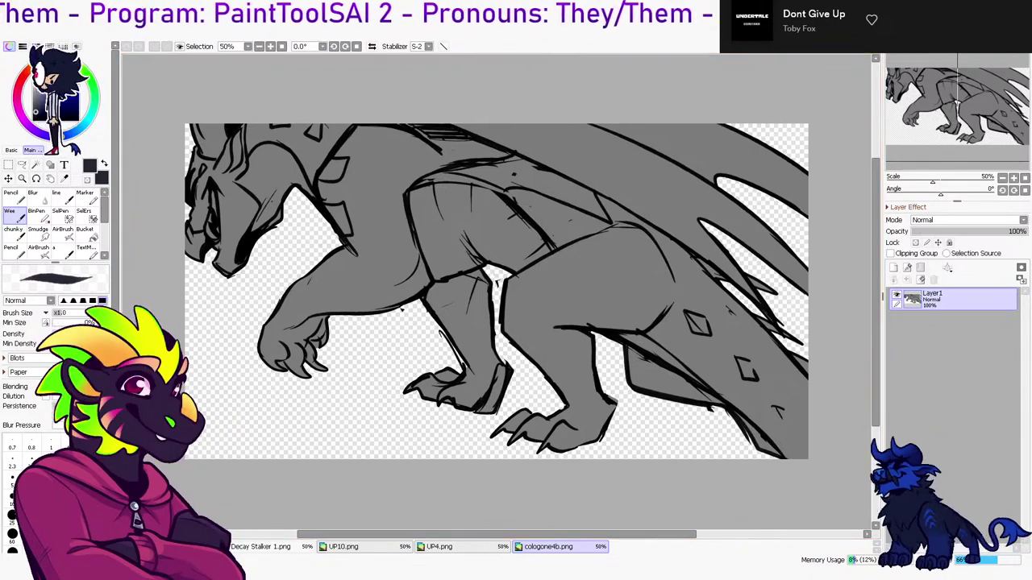
pyautogui.hotkey('ctrl', 'w')
pyautogui.click(920, 392)
pyautogui.moveTo(967, 232); pyautogui.dragTo(1027, 231)
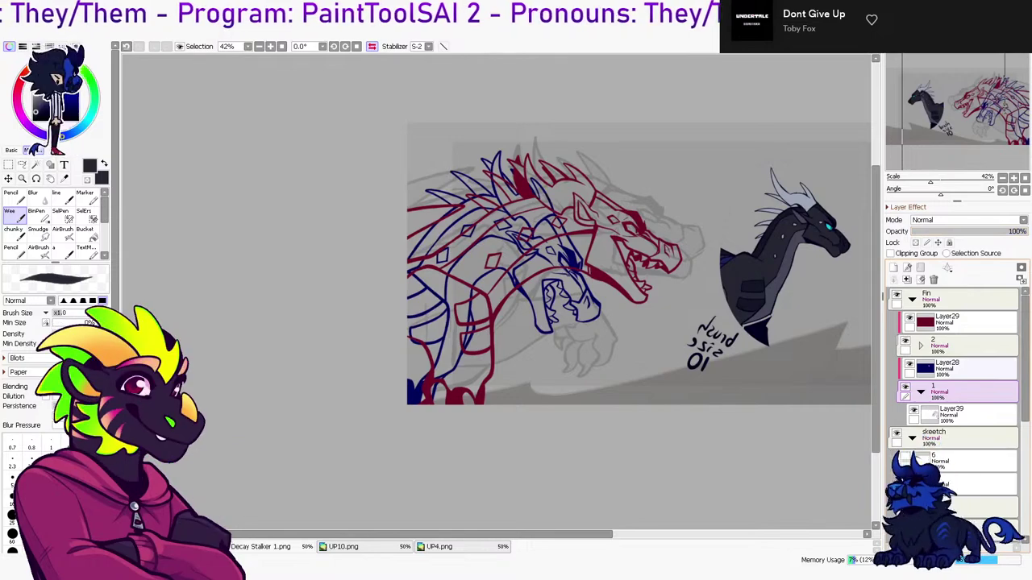
pyautogui.click(960, 414)
# Hide group 2 and select the first dragon's silhouette on Layer39 by selecting the surrounding area and inverting it
pyautogui.scroll(2, 685, 323)
pyautogui.click(905, 341)
pyautogui.press('w')
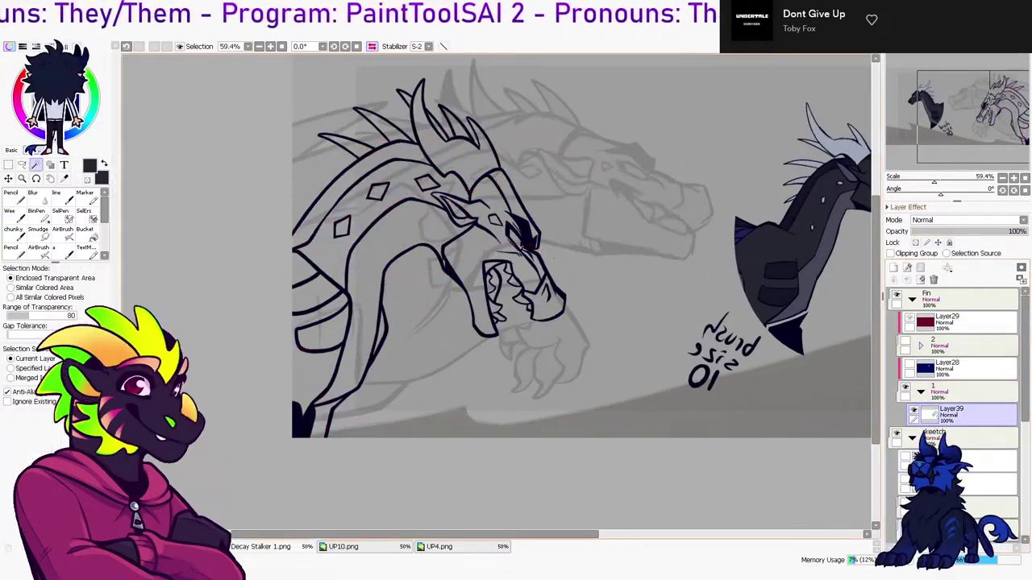
pyautogui.click(645, 322)
pyautogui.scroll(4, 348, 190)
pyautogui.scroll(-3, 561, 245)
pyautogui.scroll(4, 520, 145)
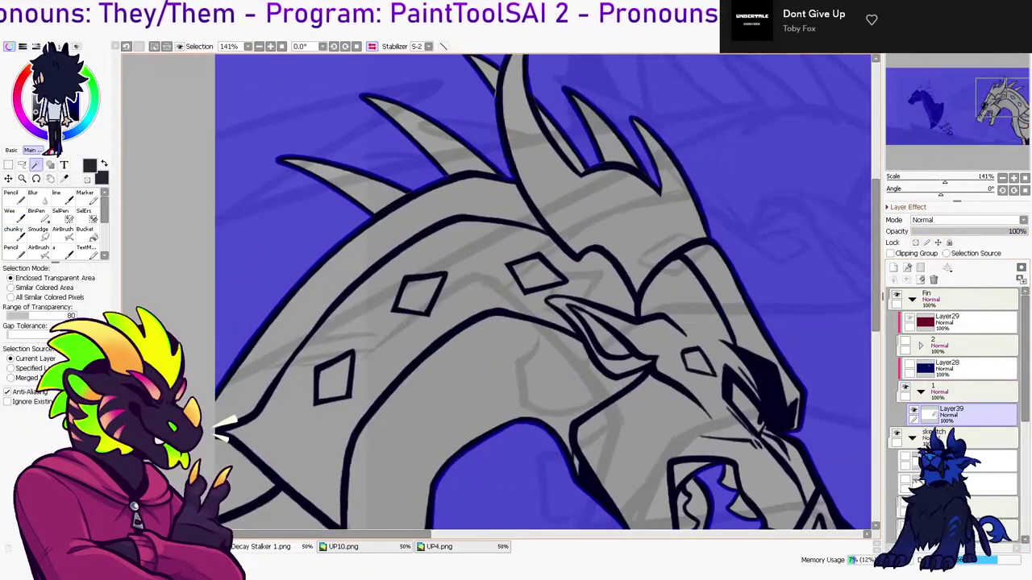
pyautogui.scroll(-4, 518, 145)
pyautogui.click(167, 46)
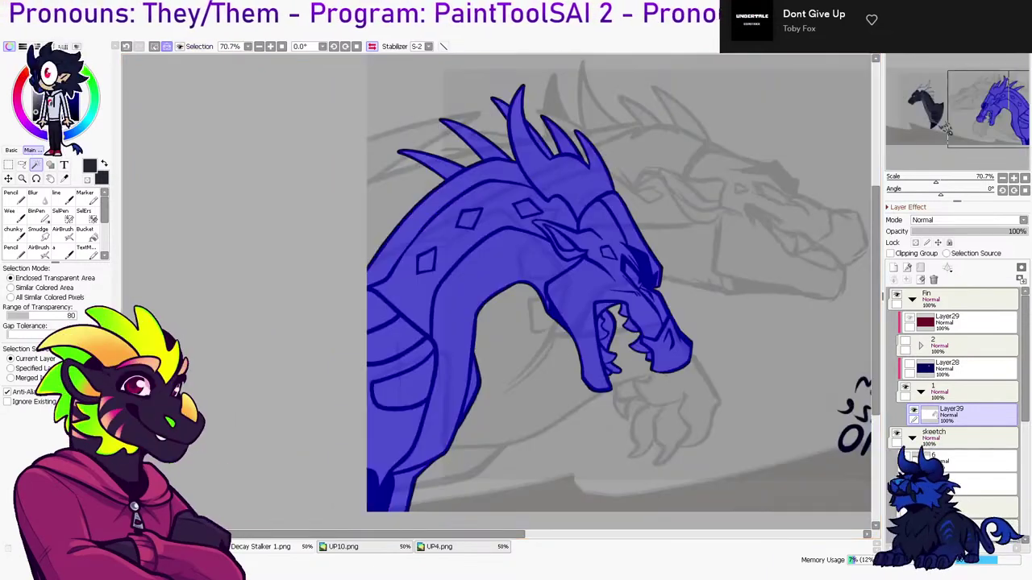
# Fill the silhouette with dark grey on a new layer and place that layer beneath Layer39
pyautogui.click(893, 267)
pyautogui.press('g')
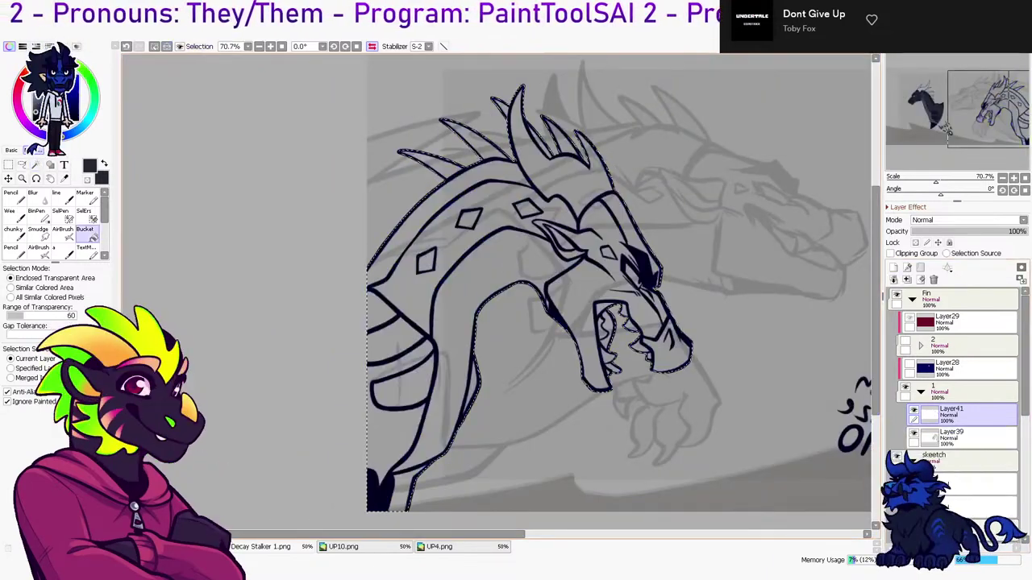
pyautogui.click(564, 218)
pyautogui.moveTo(935, 415); pyautogui.dragTo(935, 438)
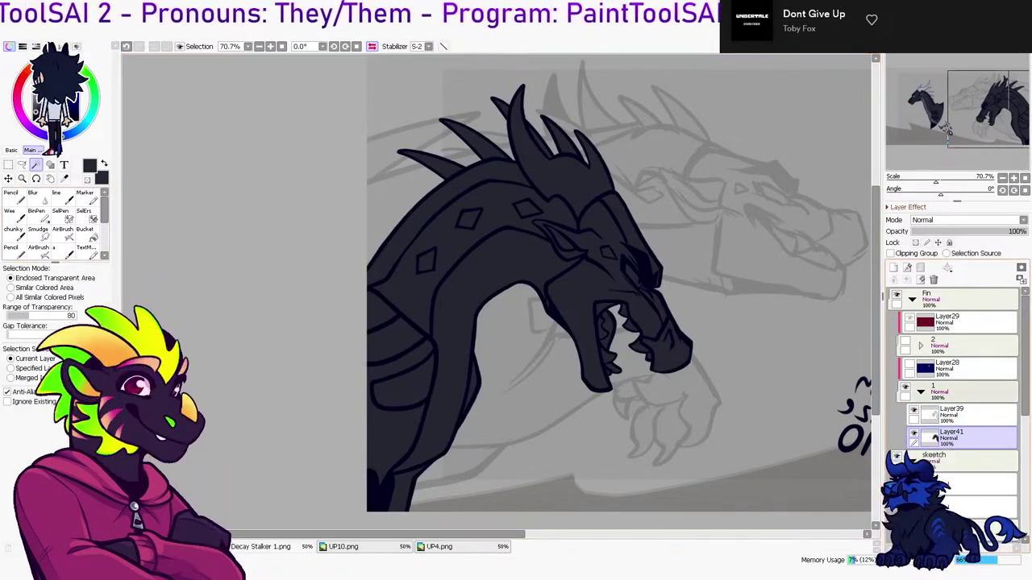
# Hide group 1, show group 2 without the red Layer29 tint, and make Layer40 active
pyautogui.click(906, 387)
pyautogui.click(905, 341)
pyautogui.click(959, 346)
pyautogui.click(909, 319)
pyautogui.click(960, 346)
pyautogui.click(921, 346)
pyautogui.click(959, 368)
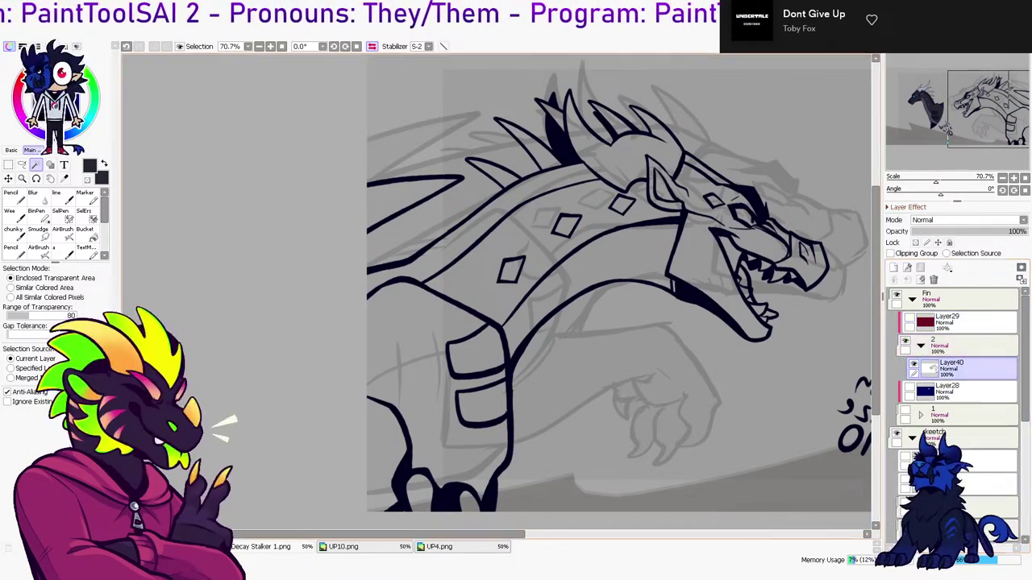
# Select the second dragon's silhouette on Layer40 by selecting the empty area around it and inverting the selection
pyautogui.scroll(-1, 549, 310)
pyautogui.click(705, 149)
pyautogui.scroll(2, 705, 149)
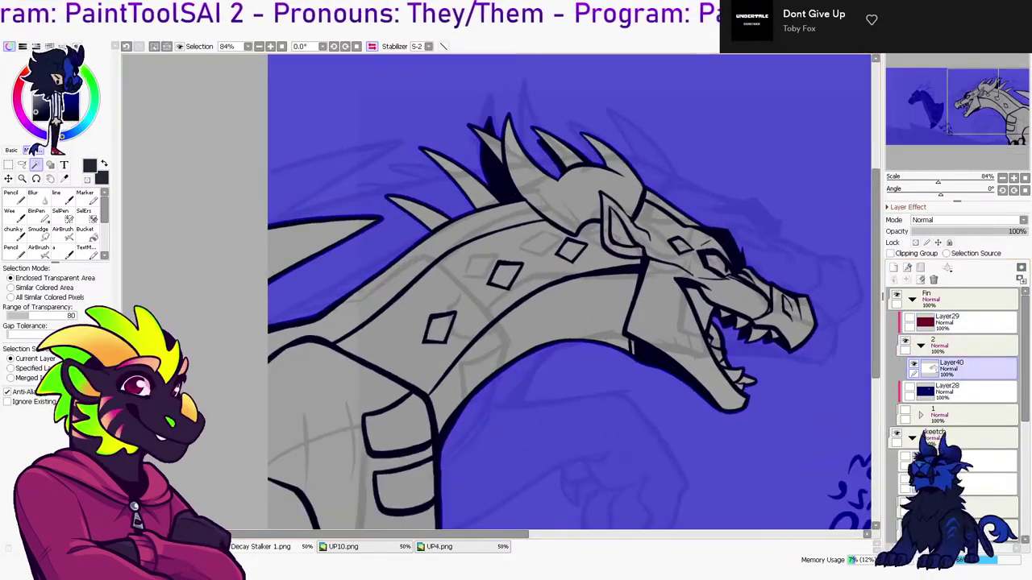
pyautogui.hotkey('ctrl', 'shift', 'i')
# Fill the second dragon's silhouette with dark grey on a new layer, deselect, and place the layer beneath Layer40
pyautogui.click(893, 267)
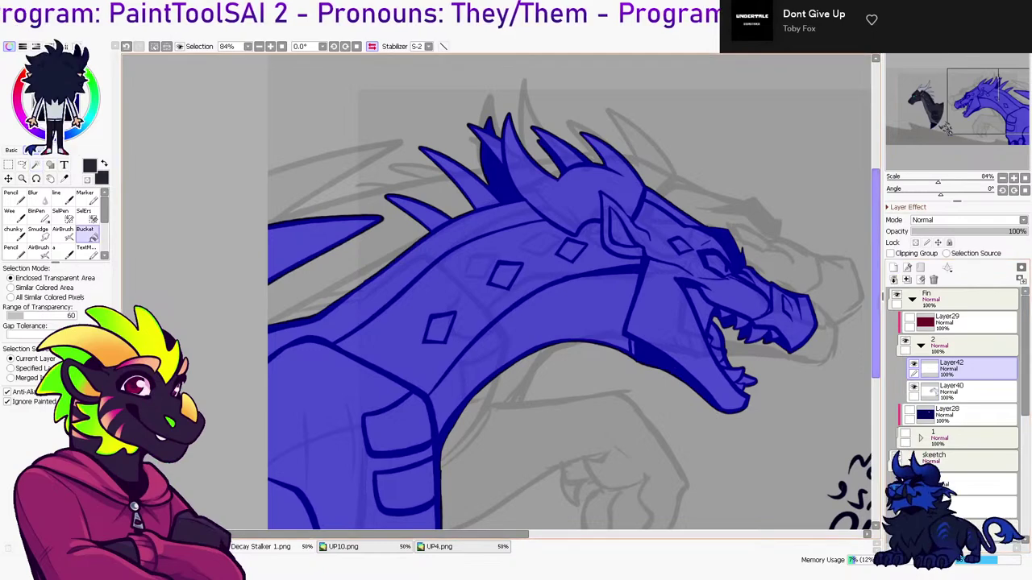
pyautogui.press('g')
pyautogui.click(613, 201)
pyautogui.press('l')
pyautogui.hotkey('ctrl', 'd')
pyautogui.moveTo(937, 370); pyautogui.dragTo(938, 395)
pyautogui.scroll(-3, 627, 290)
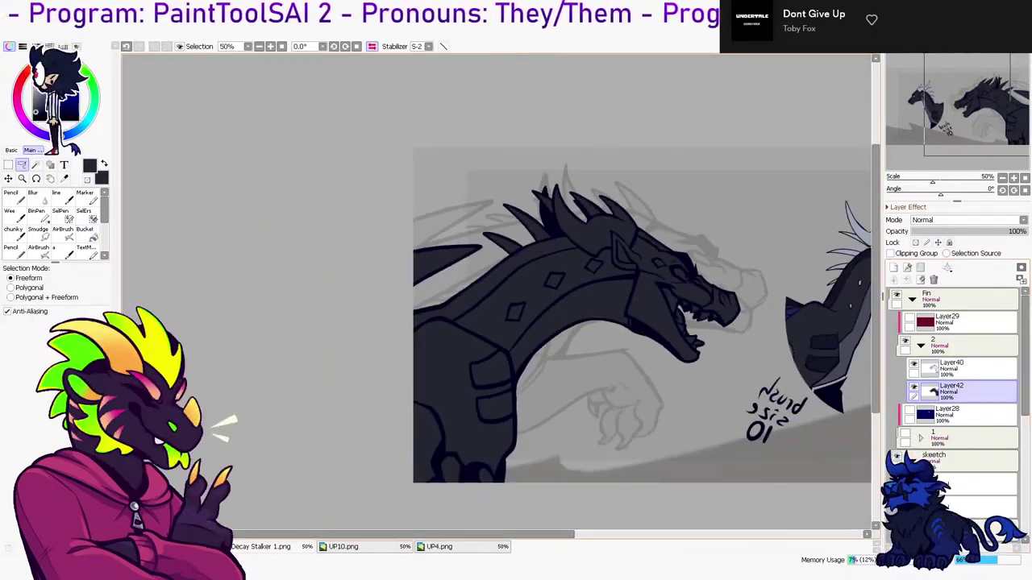
pyautogui.scroll(-1, 613, 282)
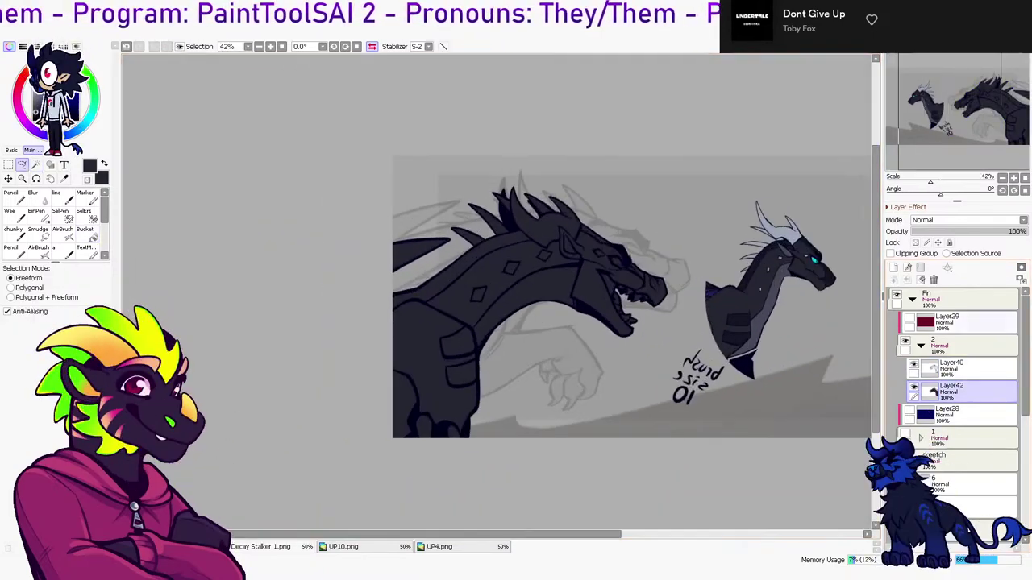
# Collapse group 2 and the Fin group in the layer stack
pyautogui.click(920, 346)
pyautogui.click(964, 346)
pyautogui.click(912, 299)
pyautogui.click(963, 299)
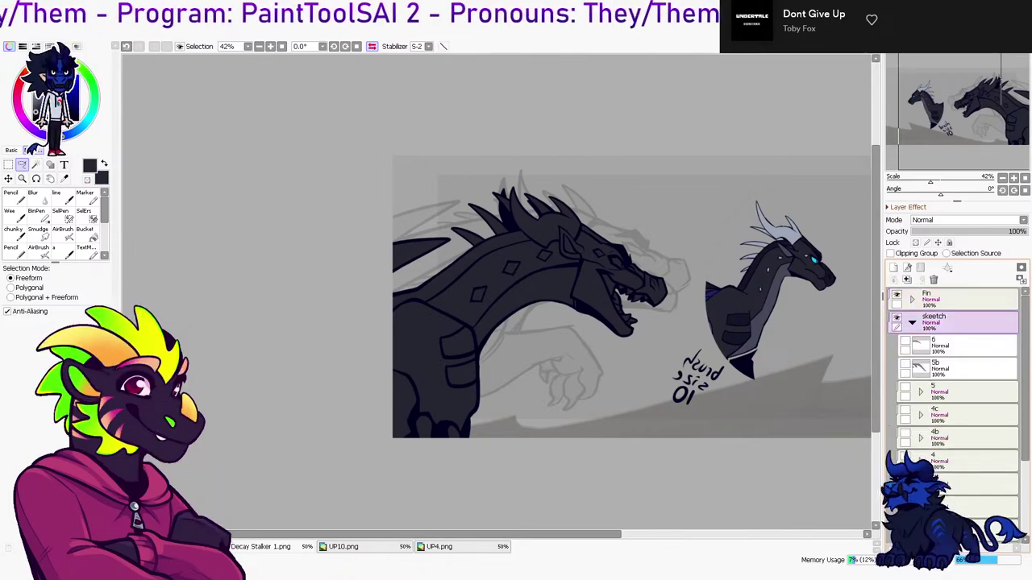
# Collapse the skeetch group and hide it together with Layer38
pyautogui.click(963, 322)
pyautogui.click(912, 322)
pyautogui.click(912, 322)
pyautogui.scroll(-2, 951, 346)
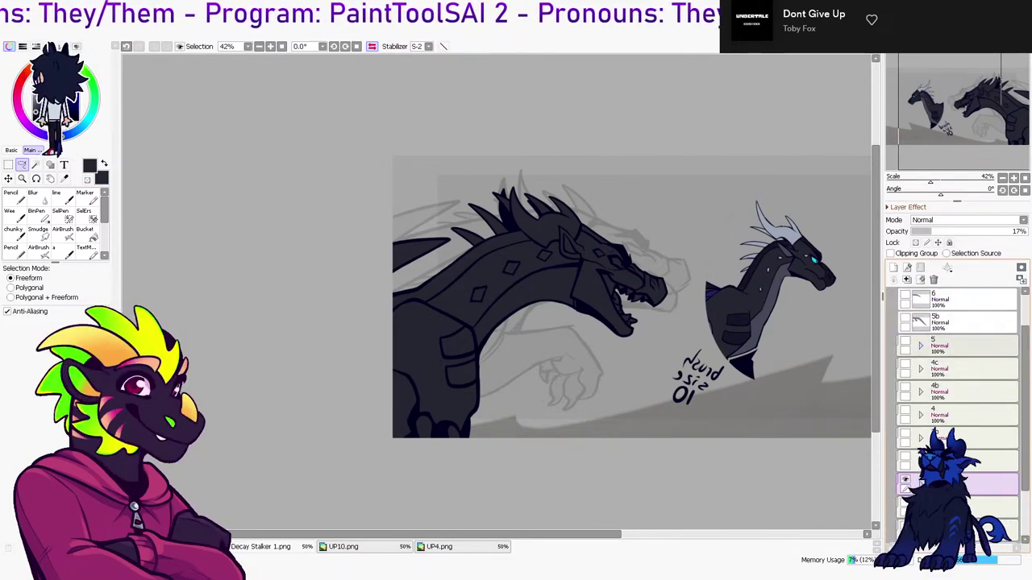
pyautogui.scroll(2, 951, 346)
pyautogui.click(912, 322)
pyautogui.click(963, 323)
pyautogui.click(896, 318)
pyautogui.click(897, 341)
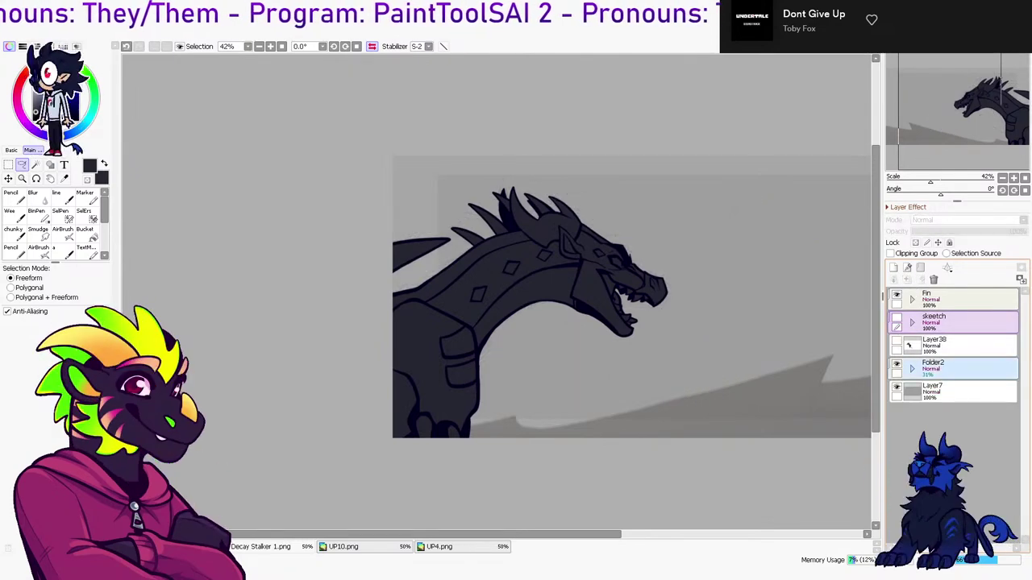
# Hide Folder2 and the Layer7 background, and expand the Fin group to reach both pose groups
pyautogui.click(923, 368)
pyautogui.click(896, 364)
pyautogui.click(897, 387)
pyautogui.click(911, 299)
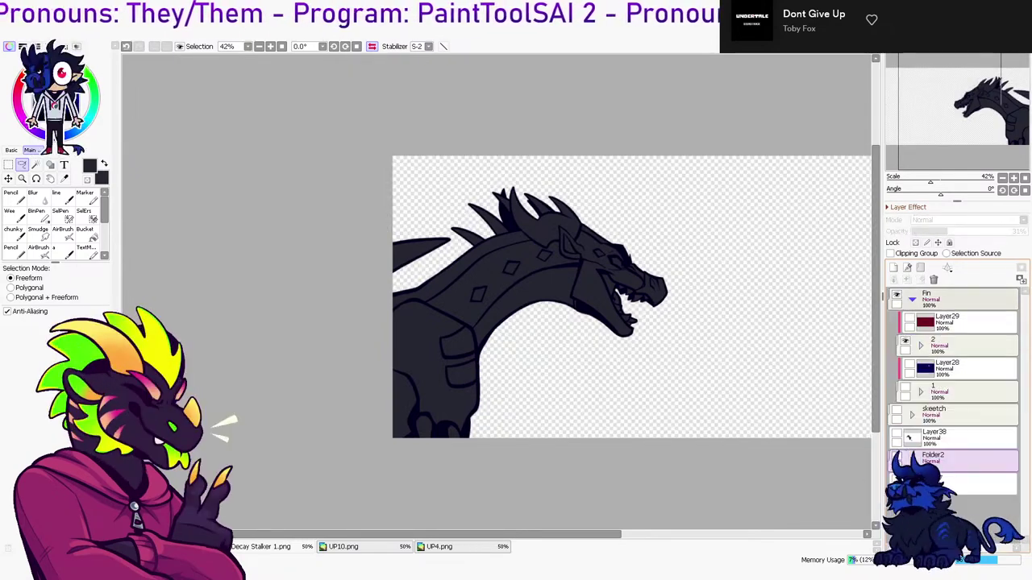
# Compare the two filled dragon poses by alternately showing groups 1 and 2
pyautogui.click(959, 345)
pyautogui.click(904, 392)
pyautogui.click(904, 342)
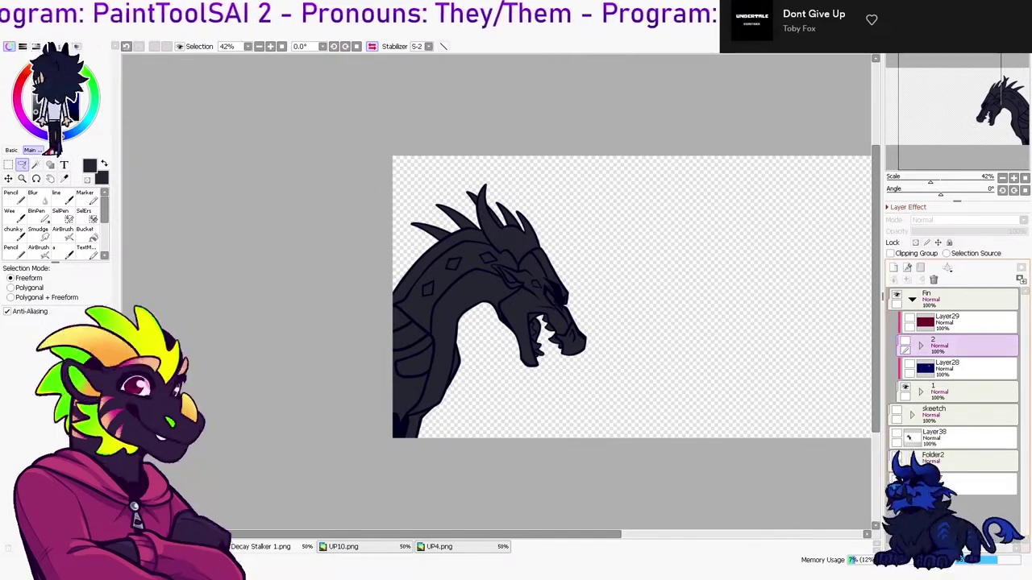
pyautogui.click(905, 341)
pyautogui.click(904, 387)
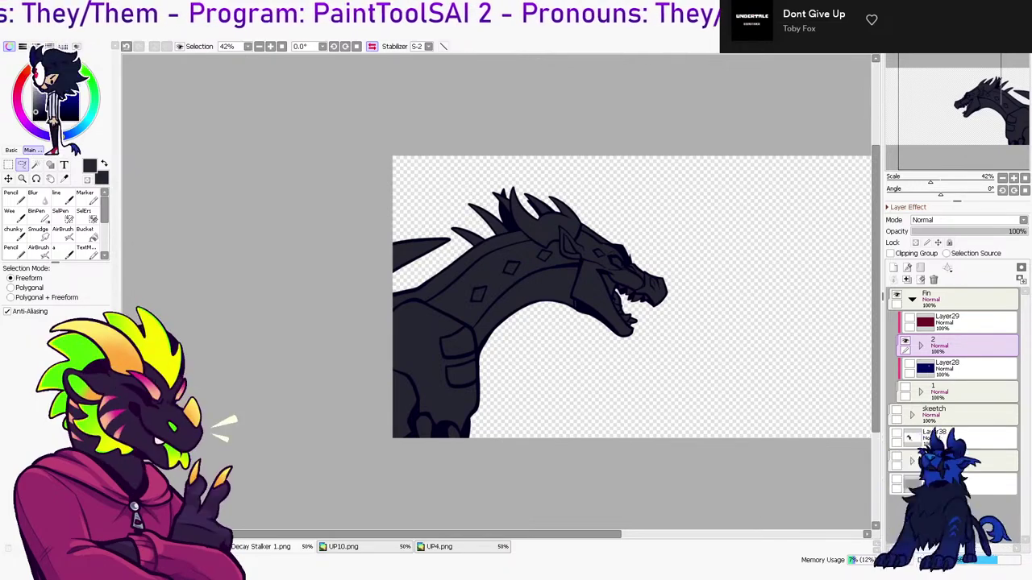
# Show groups 1 and 2 together as coloured lineart by hiding their grey fill layers and turning on Layer28 and Layer29
pyautogui.click(906, 387)
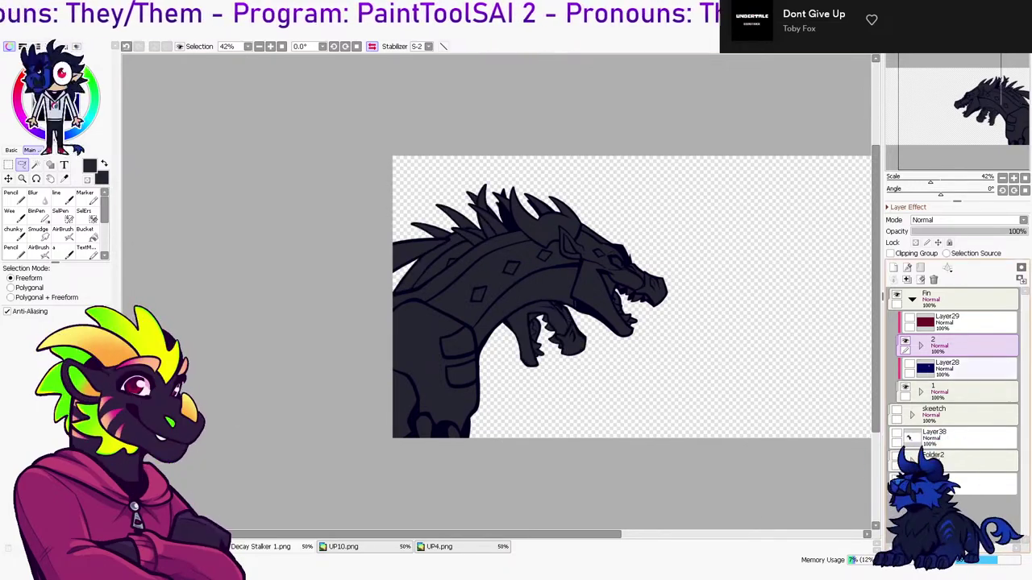
pyautogui.click(920, 392)
pyautogui.click(914, 433)
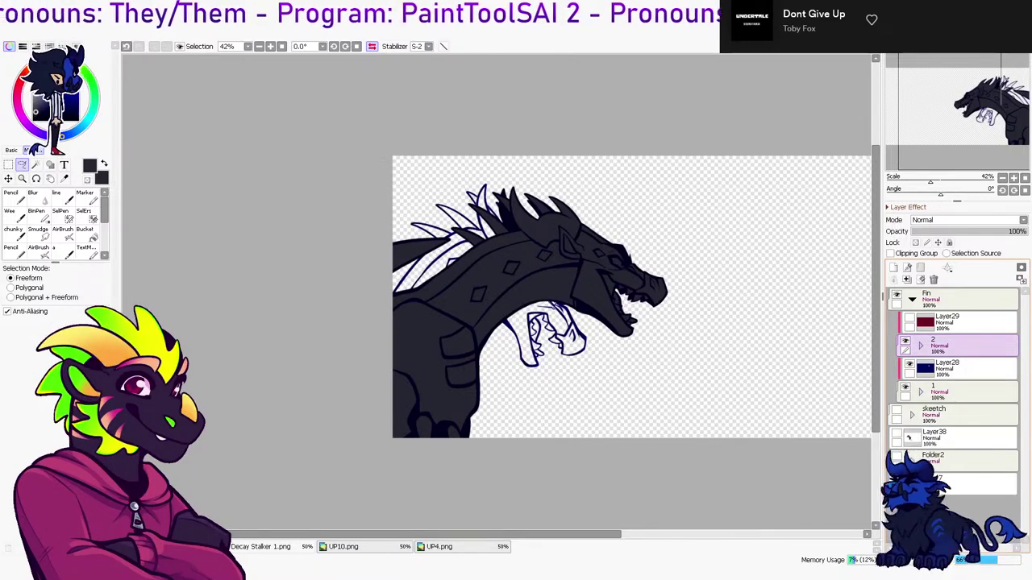
pyautogui.click(910, 318)
pyautogui.click(920, 346)
pyautogui.click(914, 388)
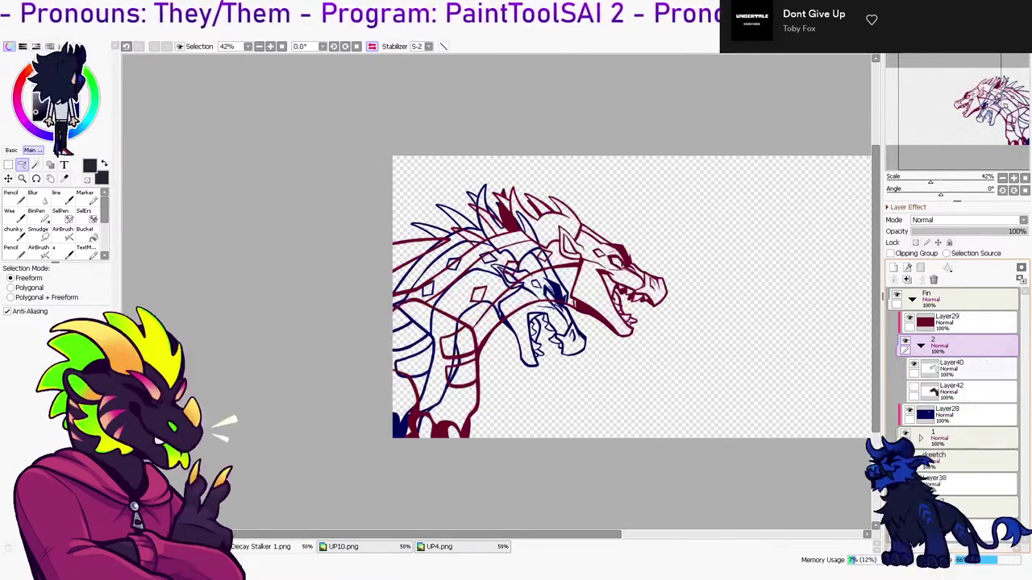
pyautogui.click(920, 345)
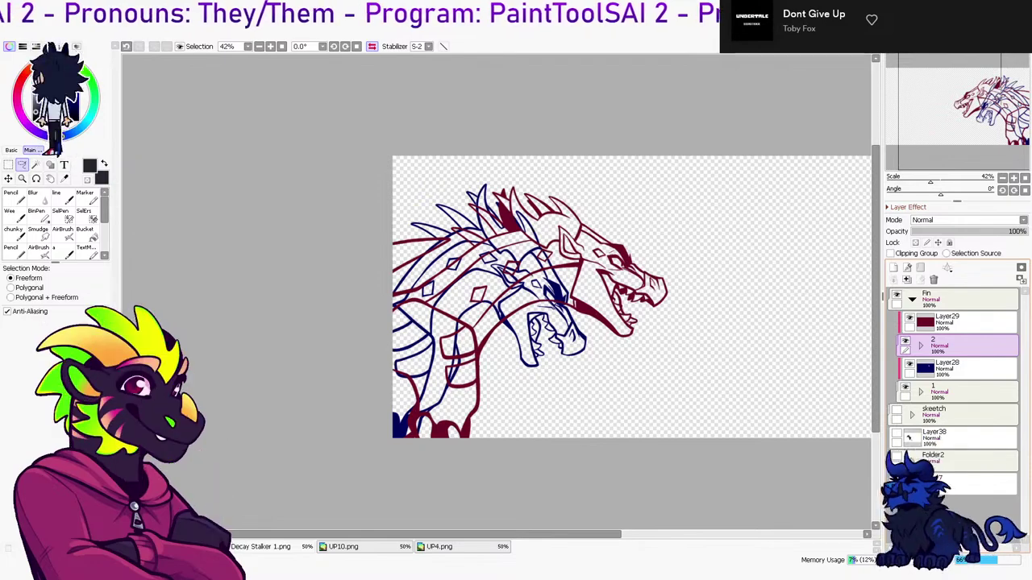
# Make the skeetch group, Layer7, Folder2 and the Layer38 reference dragon visible again
pyautogui.click(897, 411)
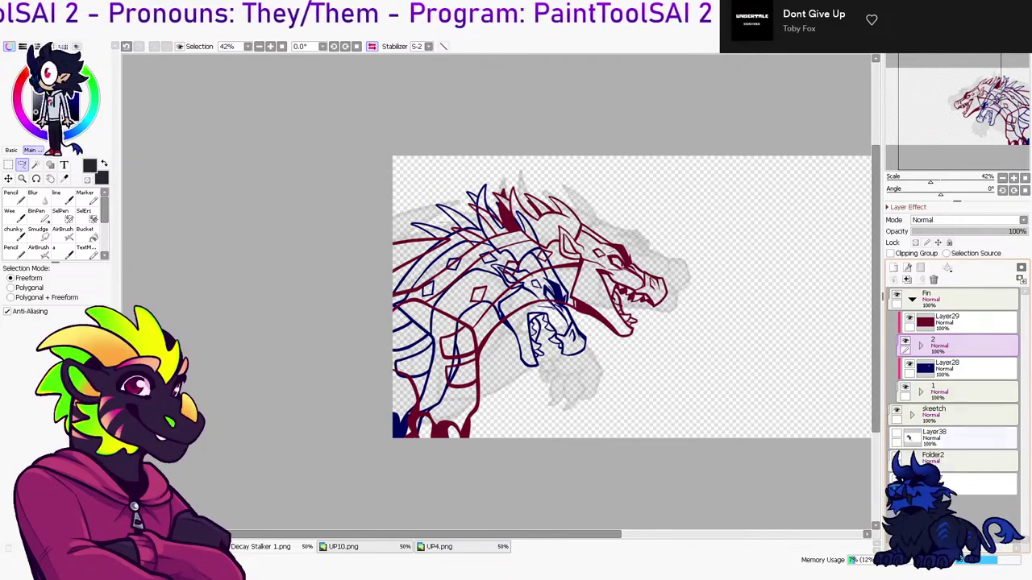
pyautogui.click(897, 480)
pyautogui.click(896, 457)
pyautogui.click(959, 437)
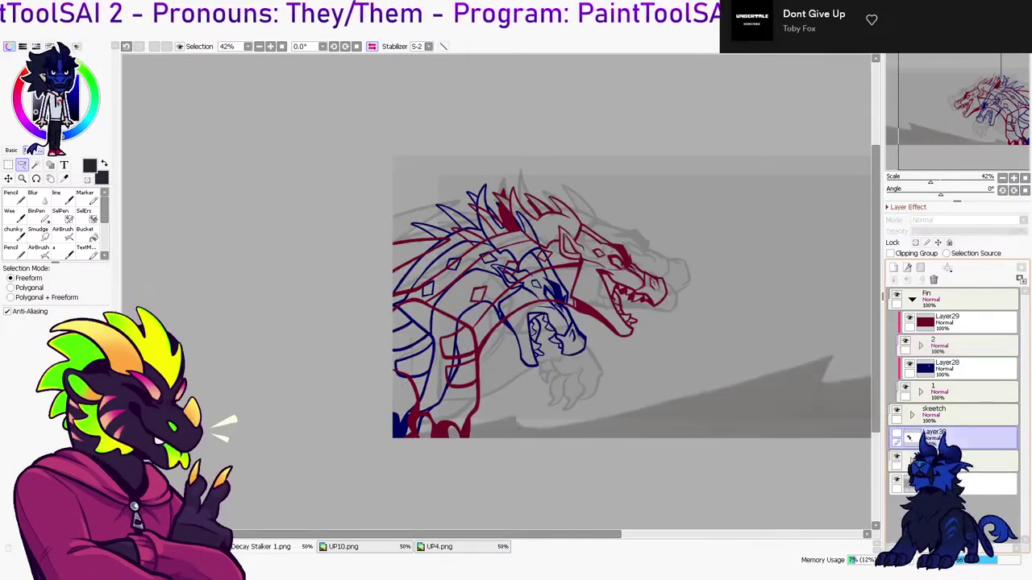
pyautogui.click(968, 460)
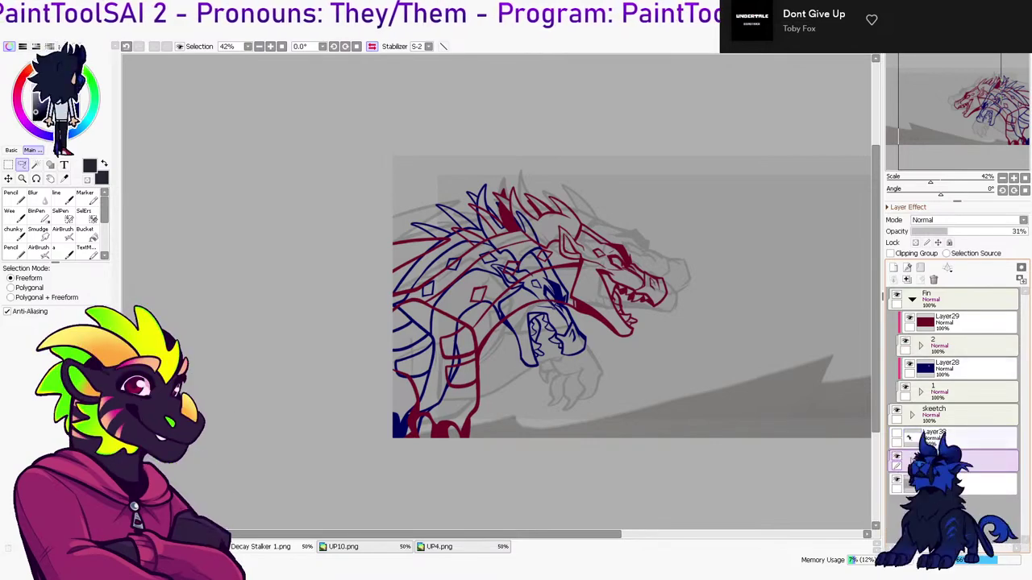
pyautogui.click(896, 434)
pyautogui.click(959, 436)
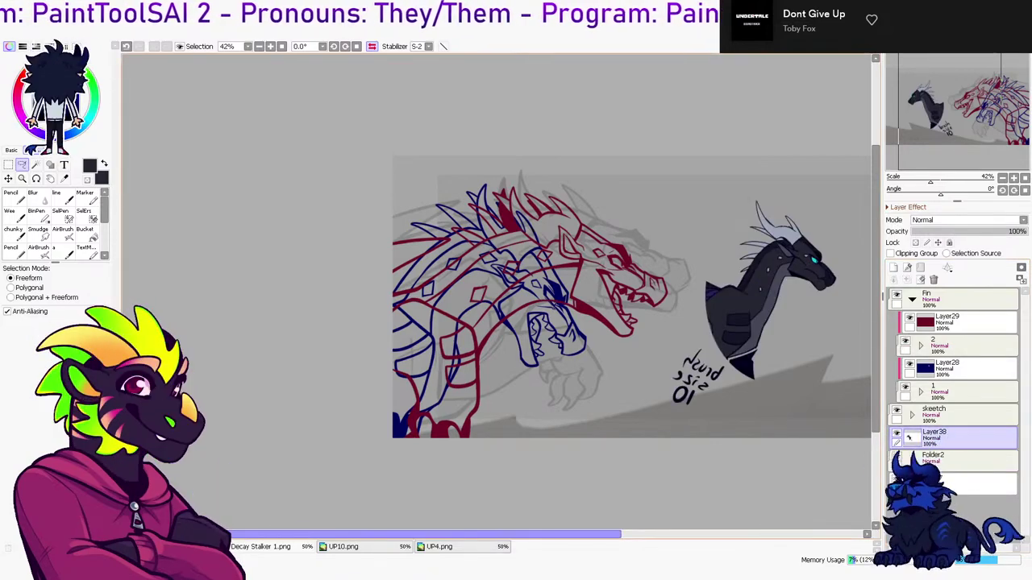
# Discard the misplaced text layer, flip the canvas view horizontally, and add the text "Imma end stream bye" above the small reference dragon
pyautogui.click(63, 165)
pyautogui.scroll(-4, 393, 216)
pyautogui.scroll(3, 625, 256)
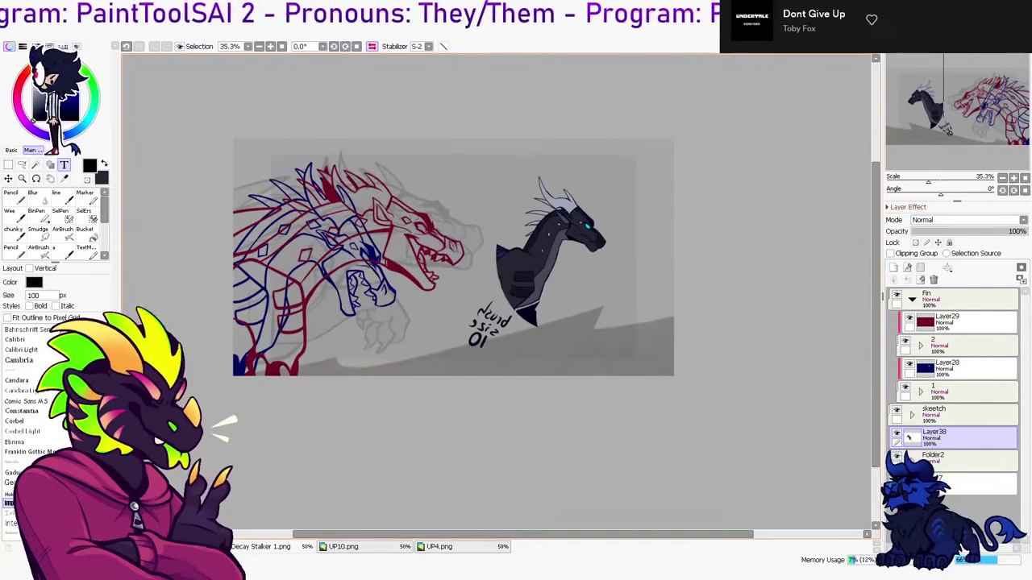
pyautogui.click(427, 164)
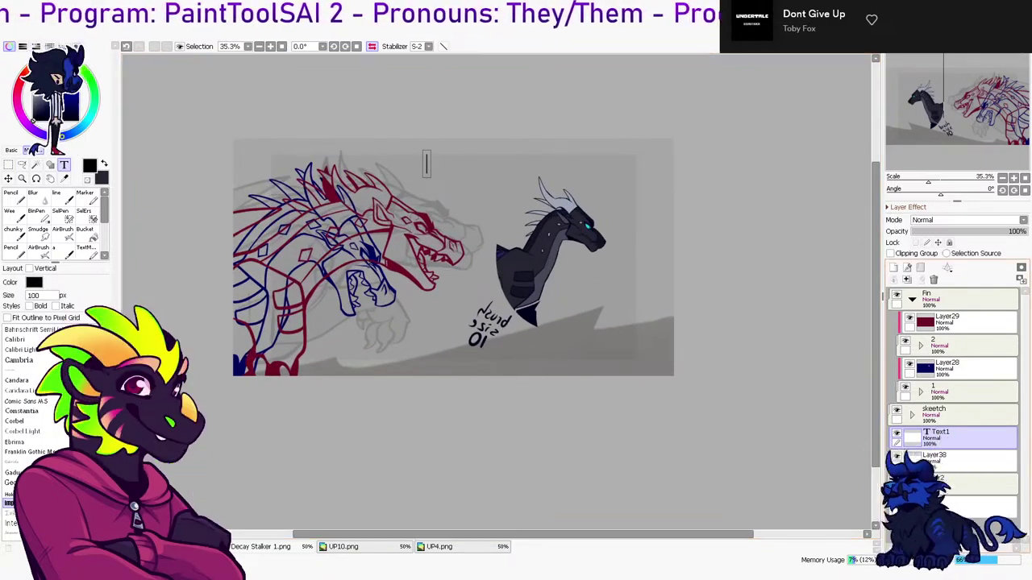
pyautogui.click(933, 280)
pyautogui.press('h')
pyautogui.click(365, 162)
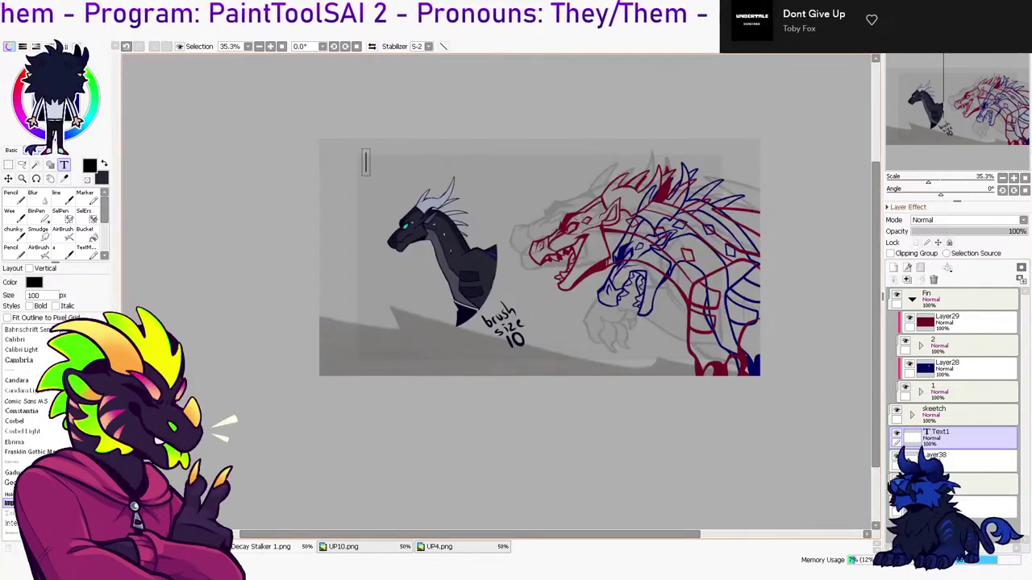
pyautogui.write('end stream bye')
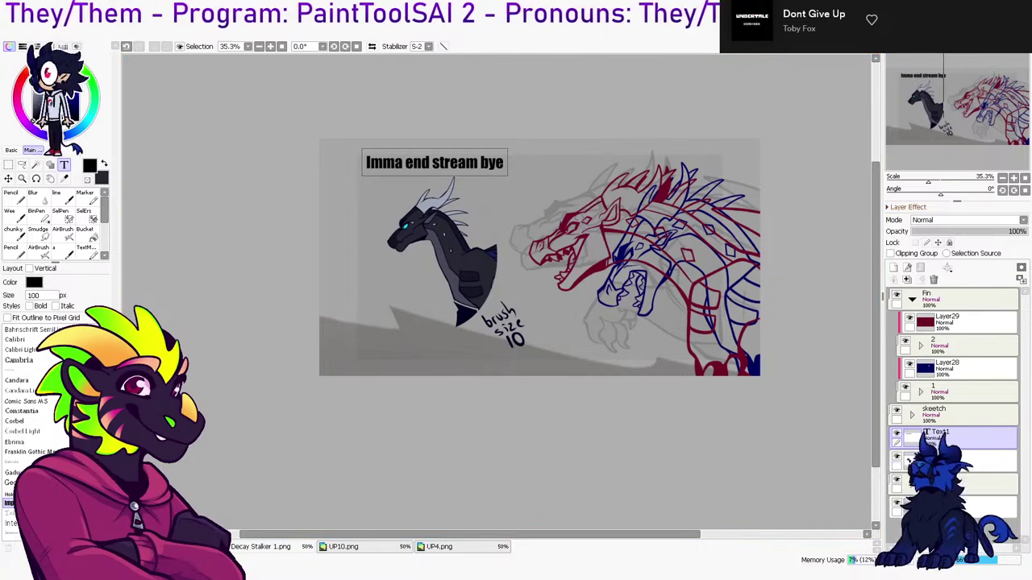